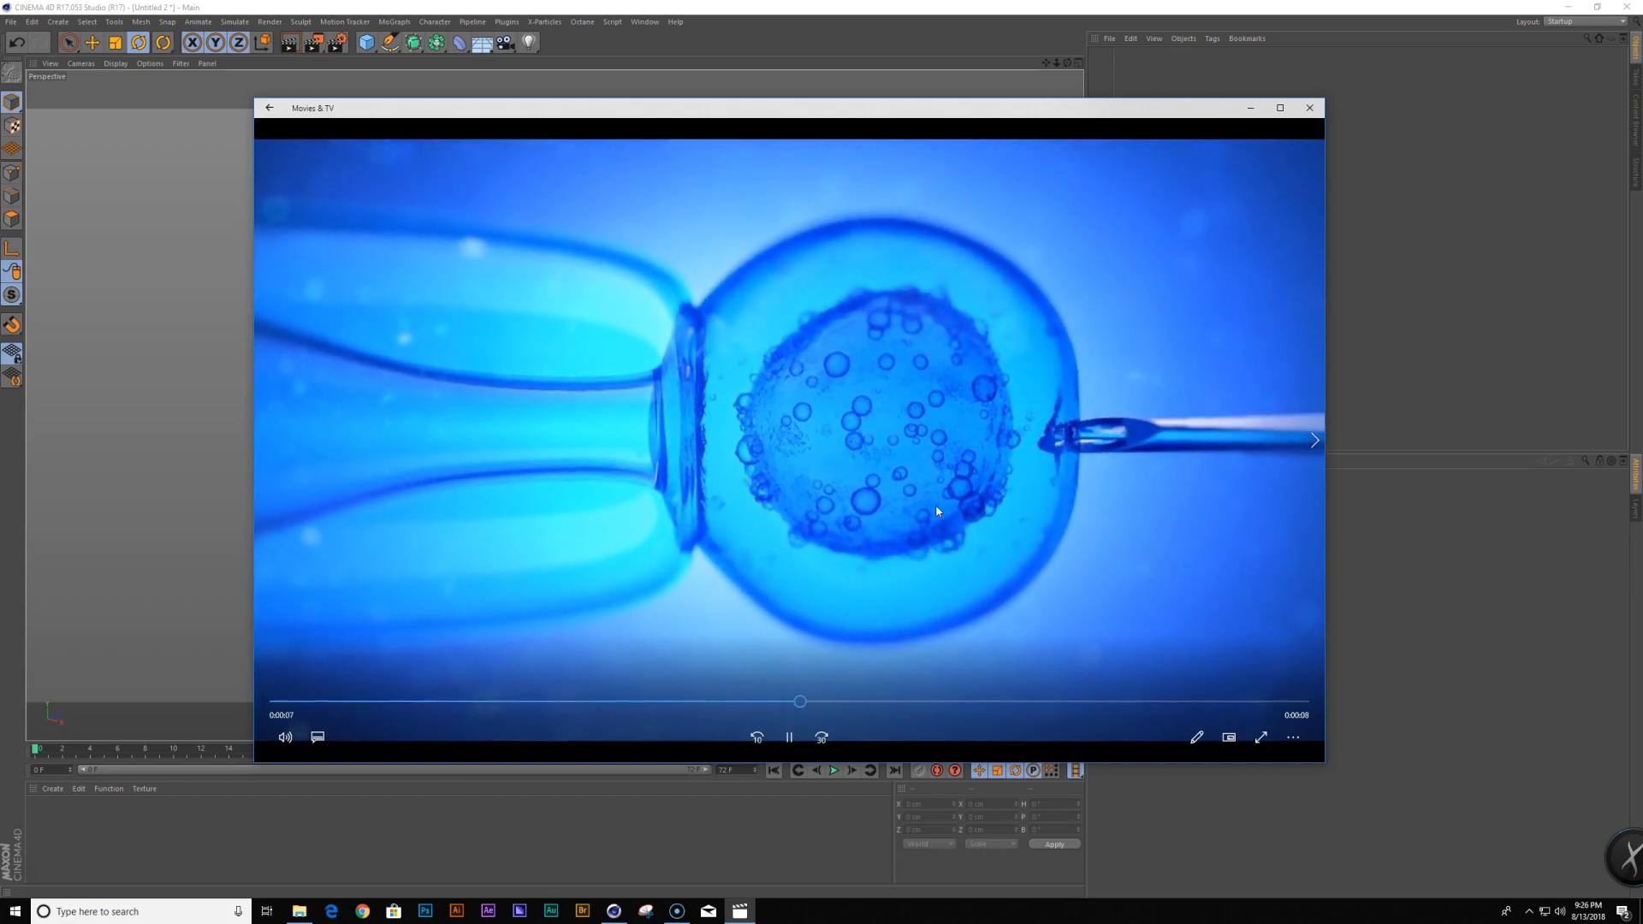
# Examine the IVF_v10 reference video, pausing it at about 8 seconds where the needle enters the cell
pyautogui.click(984, 483)
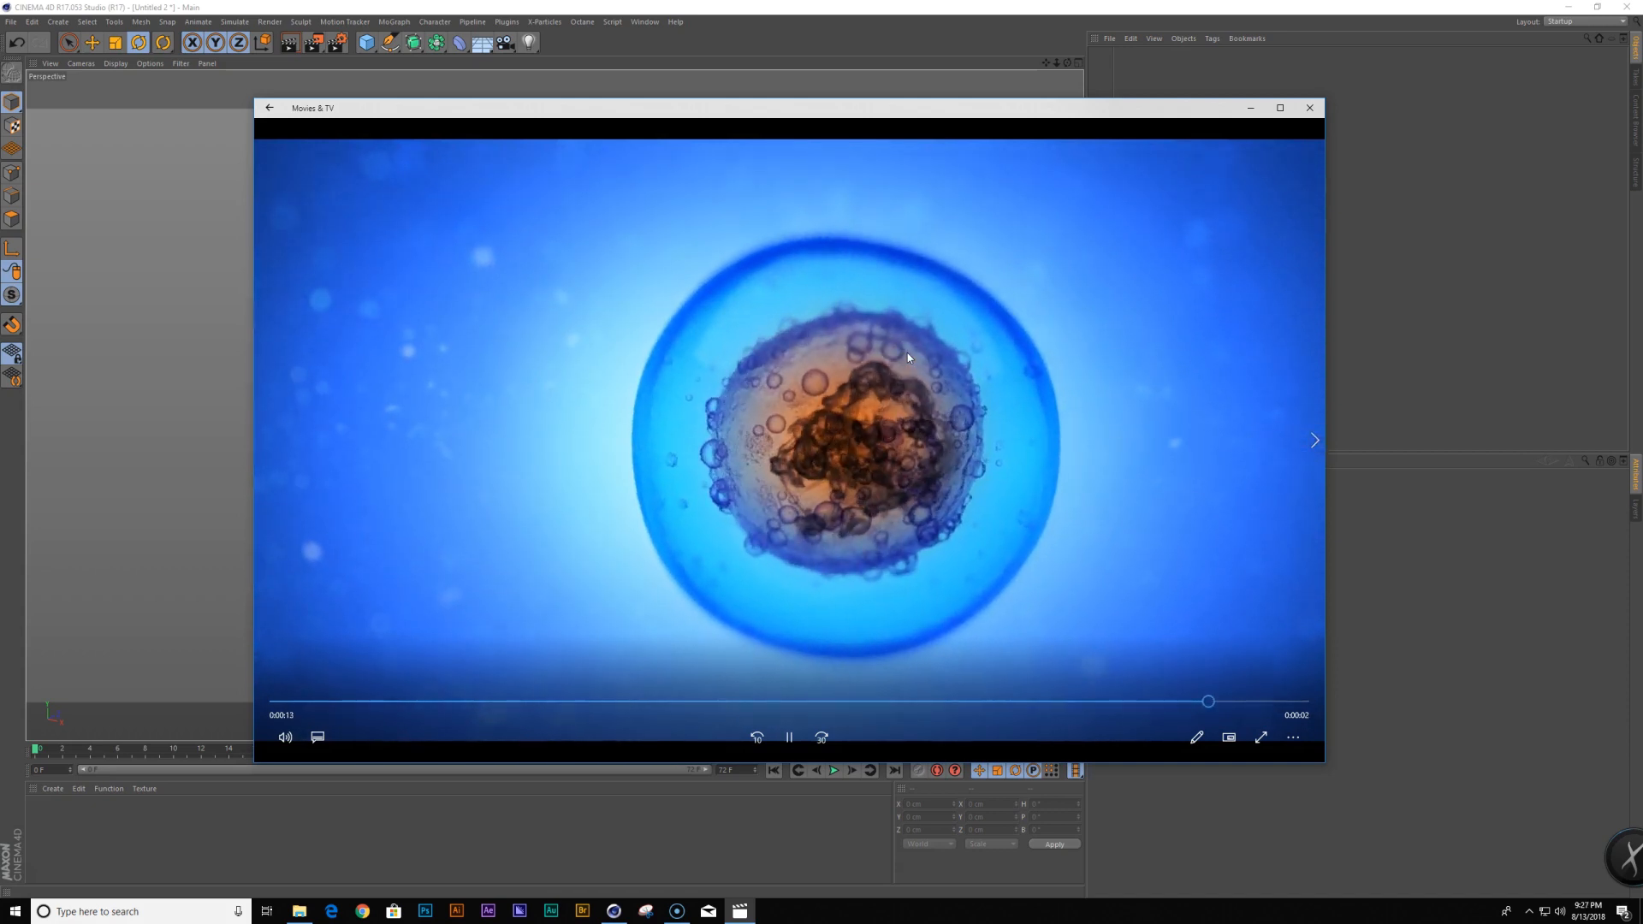
pyautogui.click(793, 519)
pyautogui.click(815, 580)
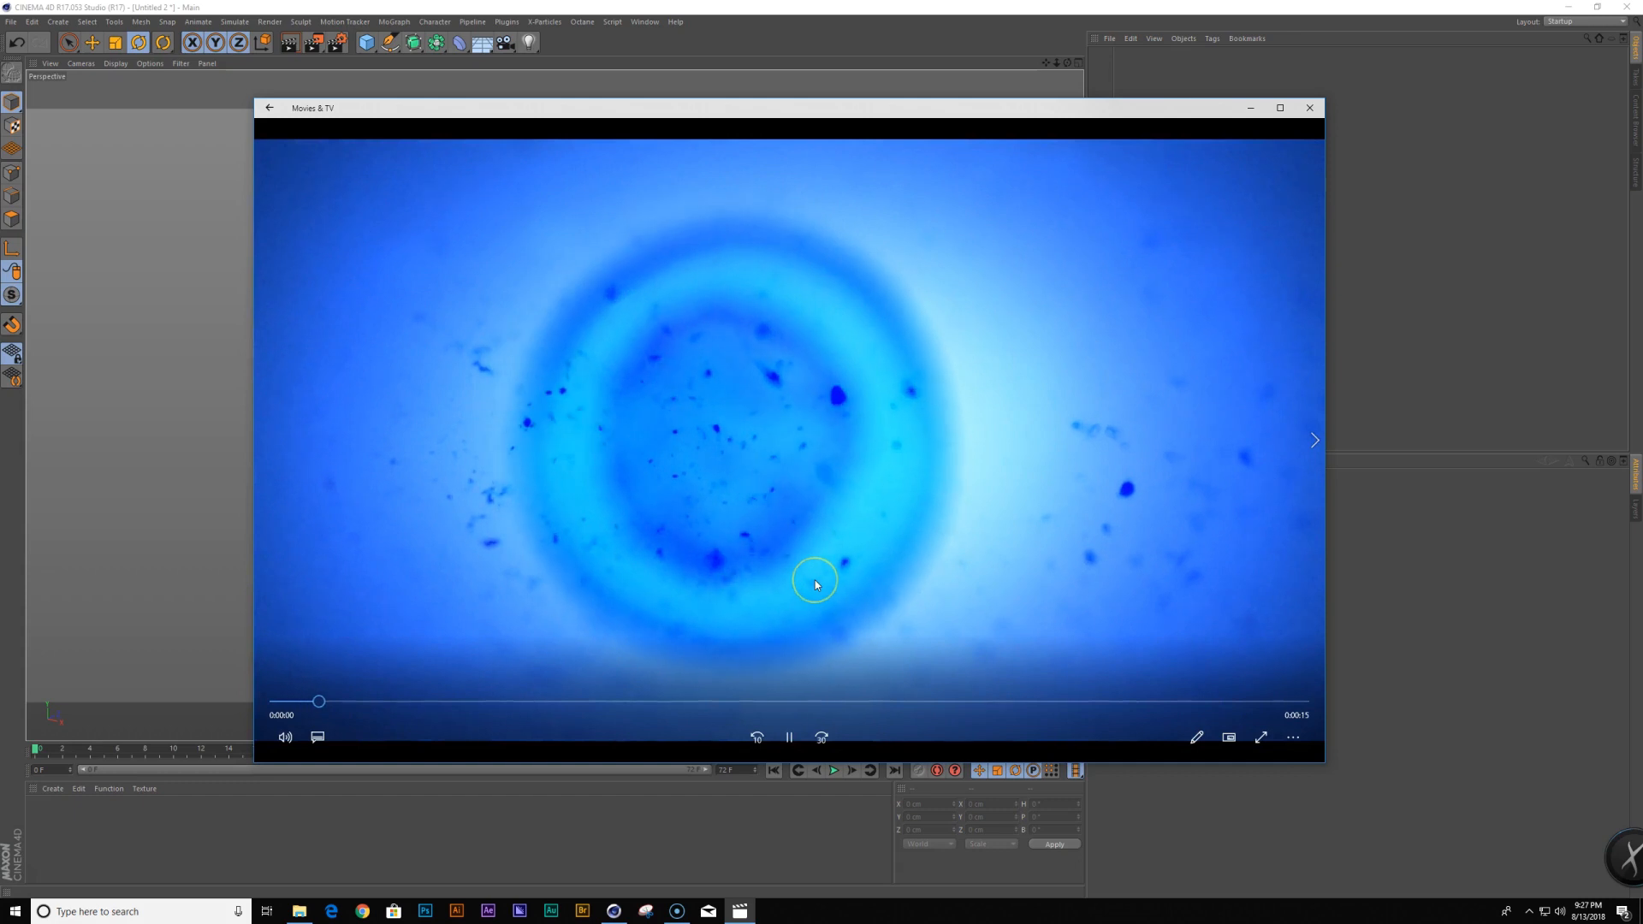
pyautogui.click(781, 737)
pyautogui.moveTo(605, 697); pyautogui.dragTo(825, 676)
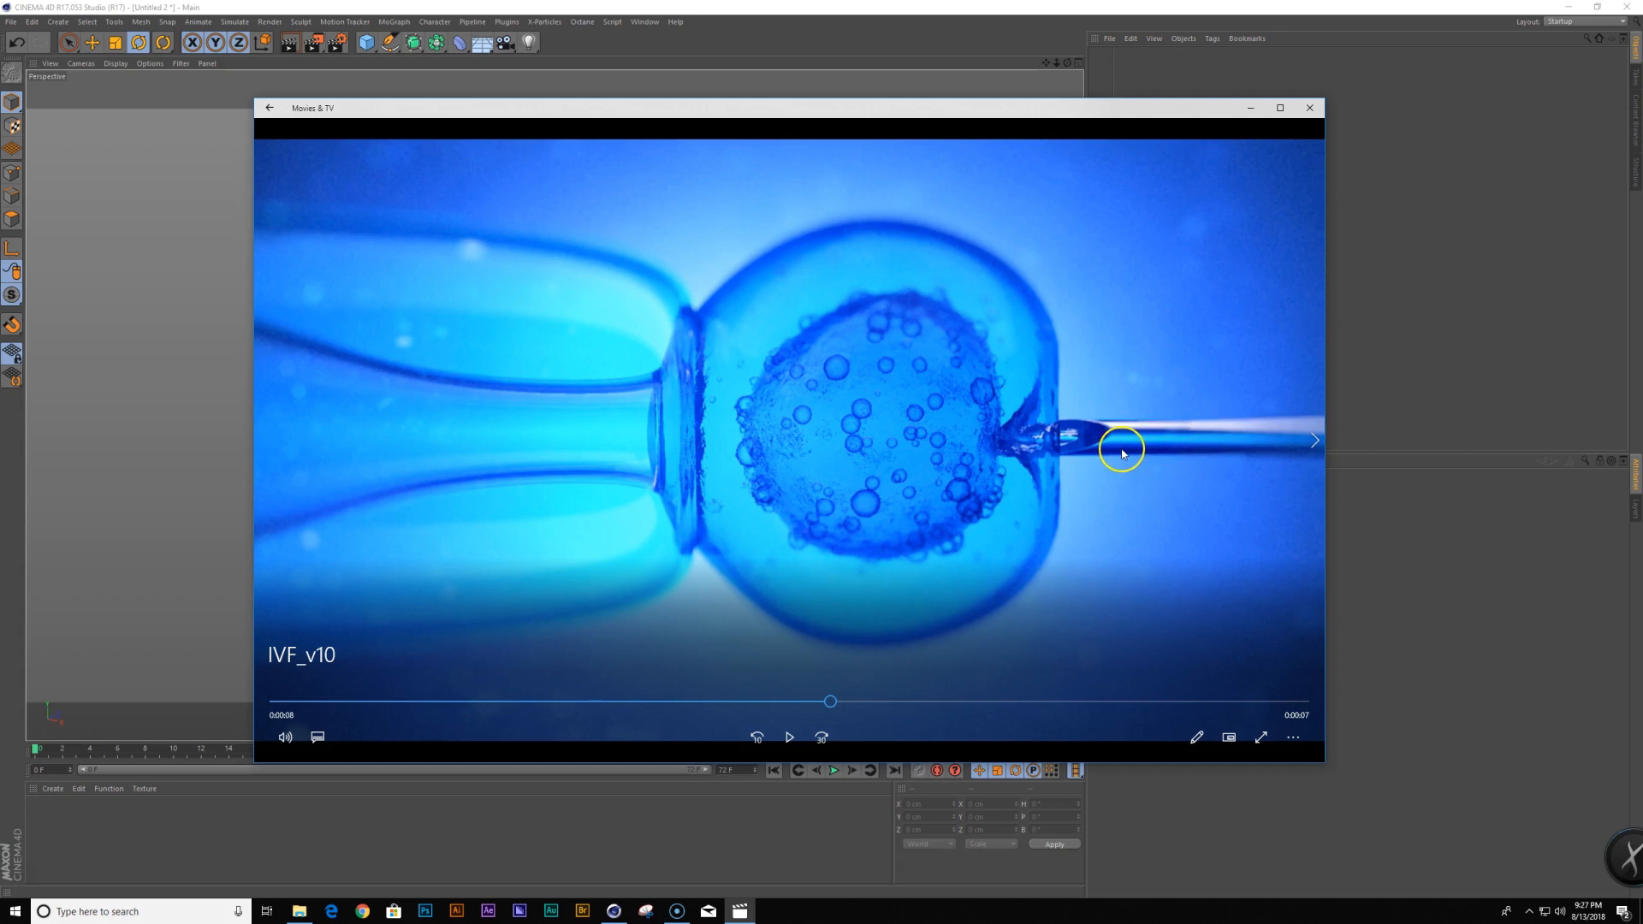
# Switch to Cinema 4D and draw an open, hook-shaped profile spline with the Pen tool in the front view
pyautogui.hotkey('alt', 'Tab')
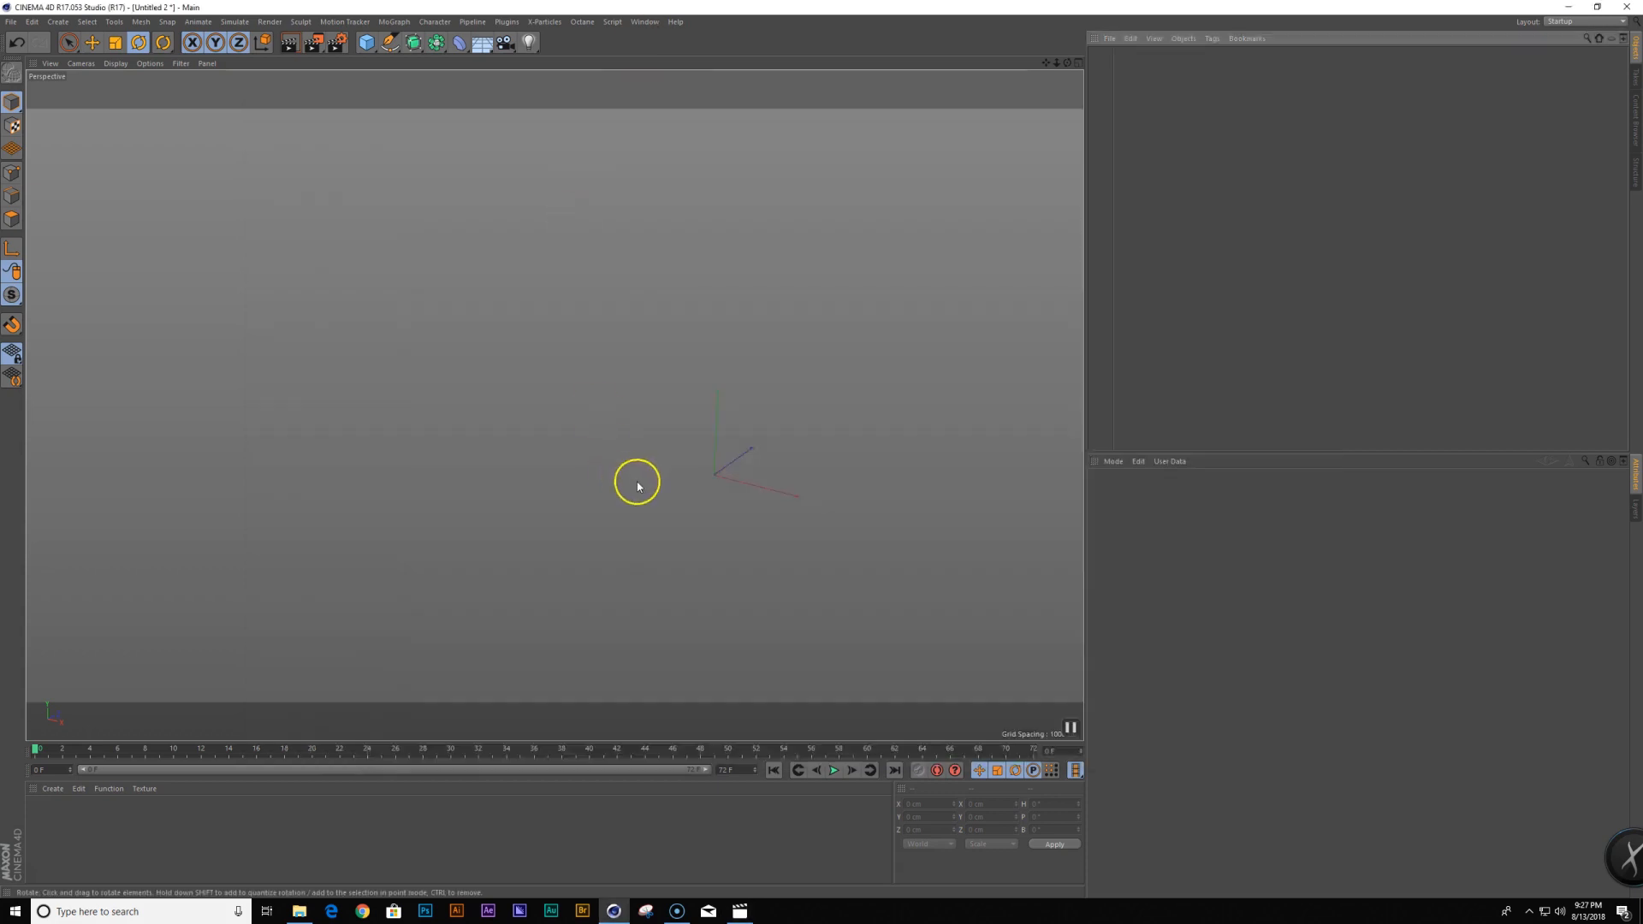
pyautogui.middleClick(525, 399)
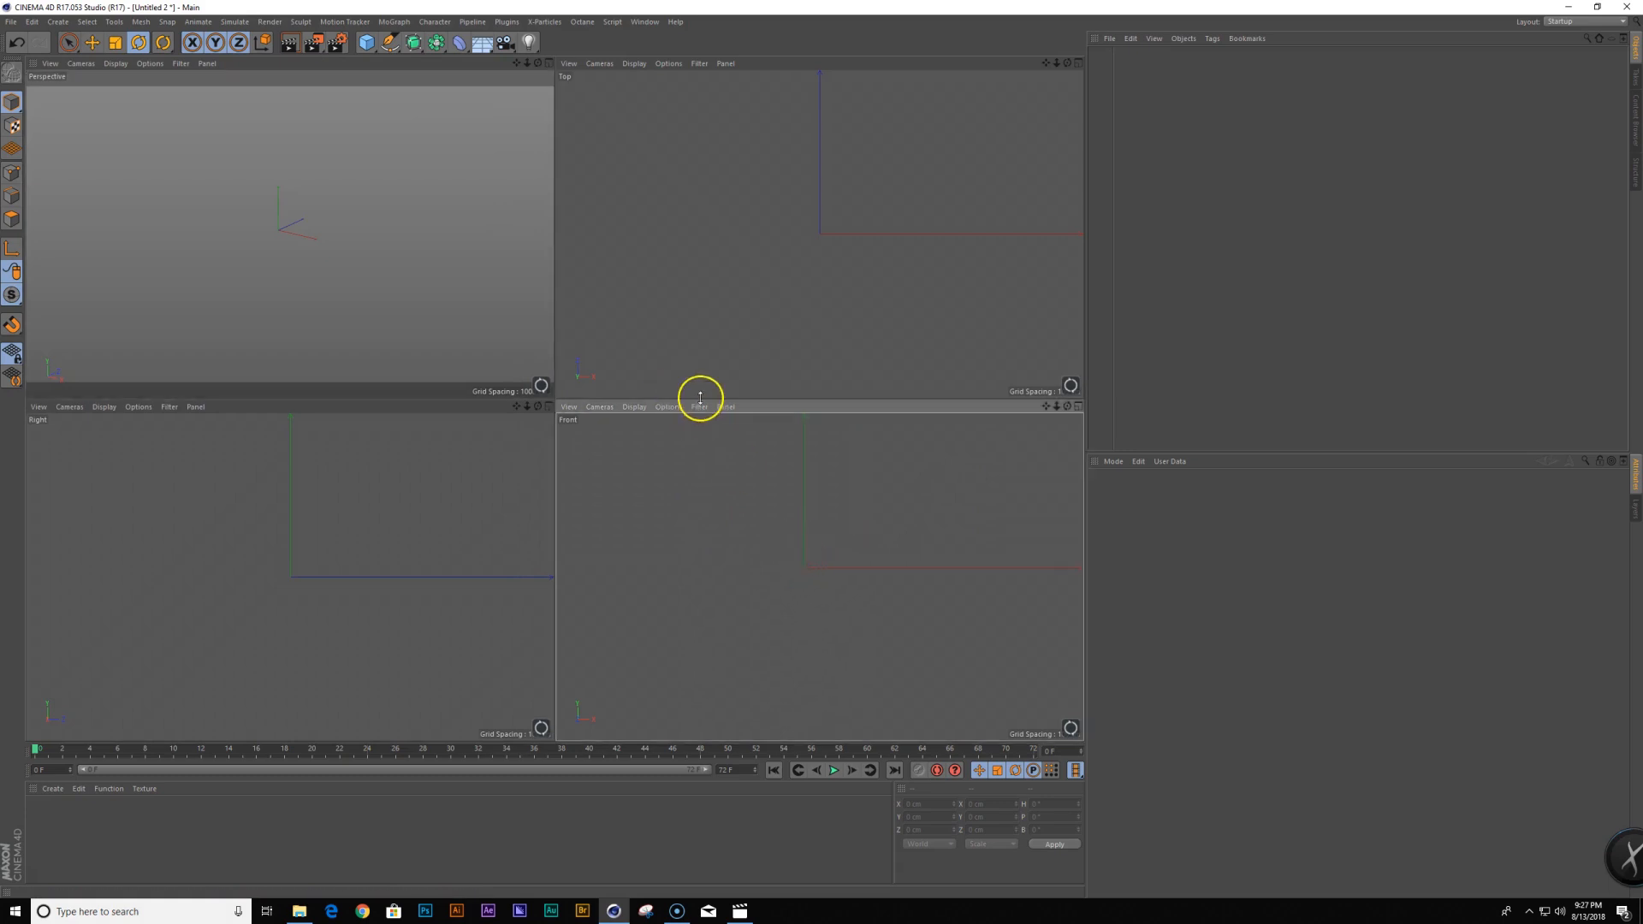
pyautogui.click(699, 406)
pyautogui.click(739, 594)
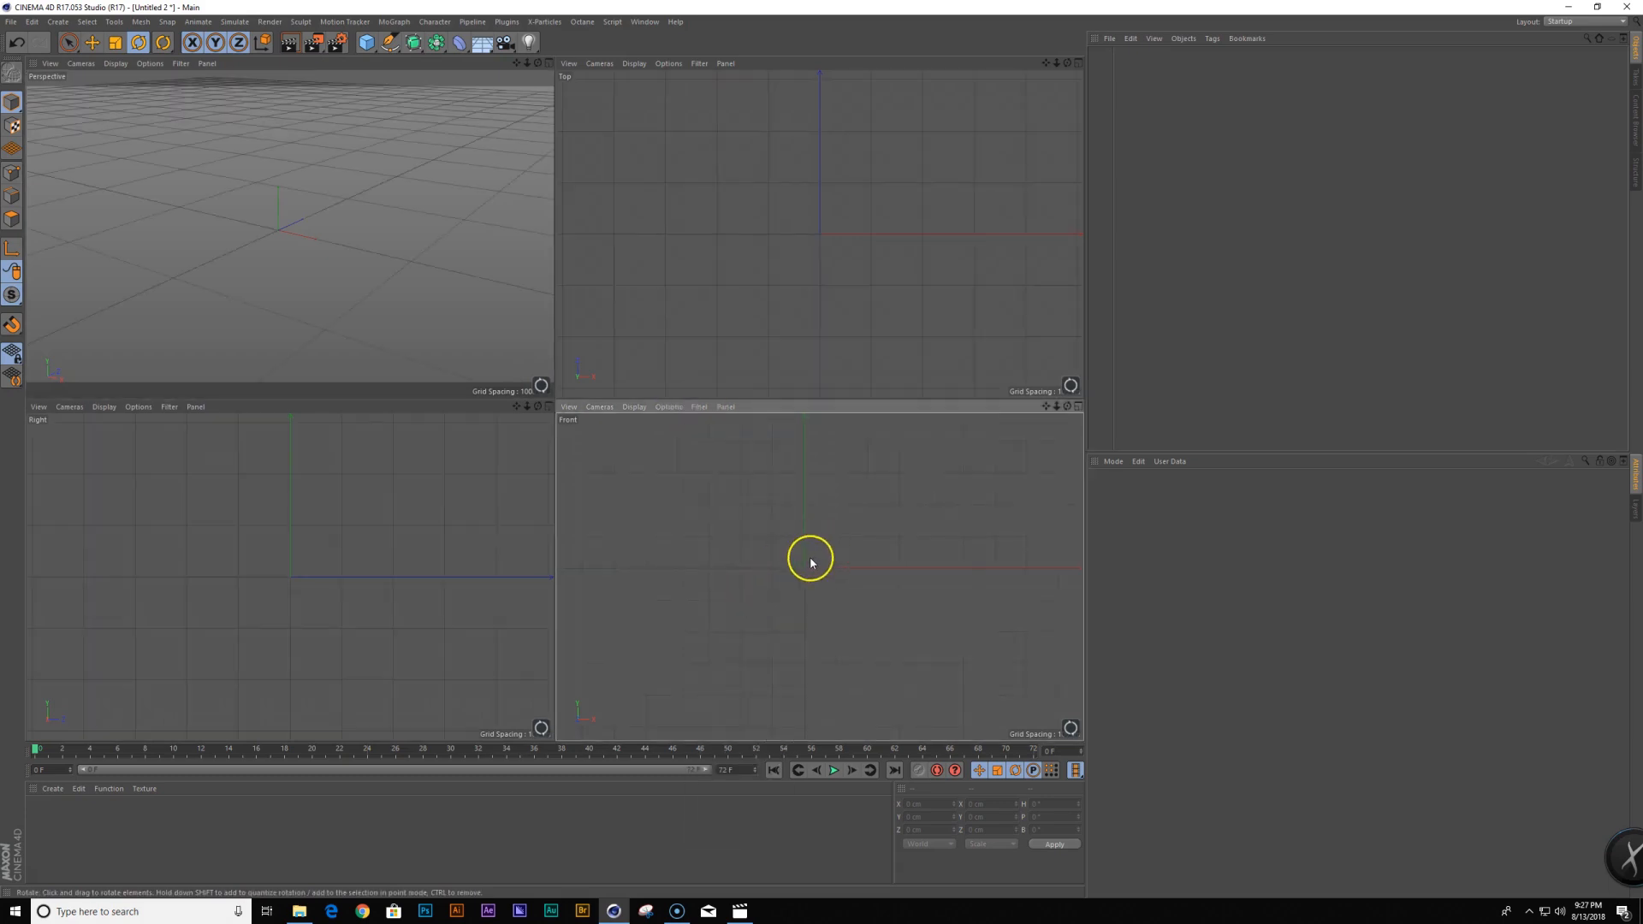
pyautogui.middleClick(810, 557)
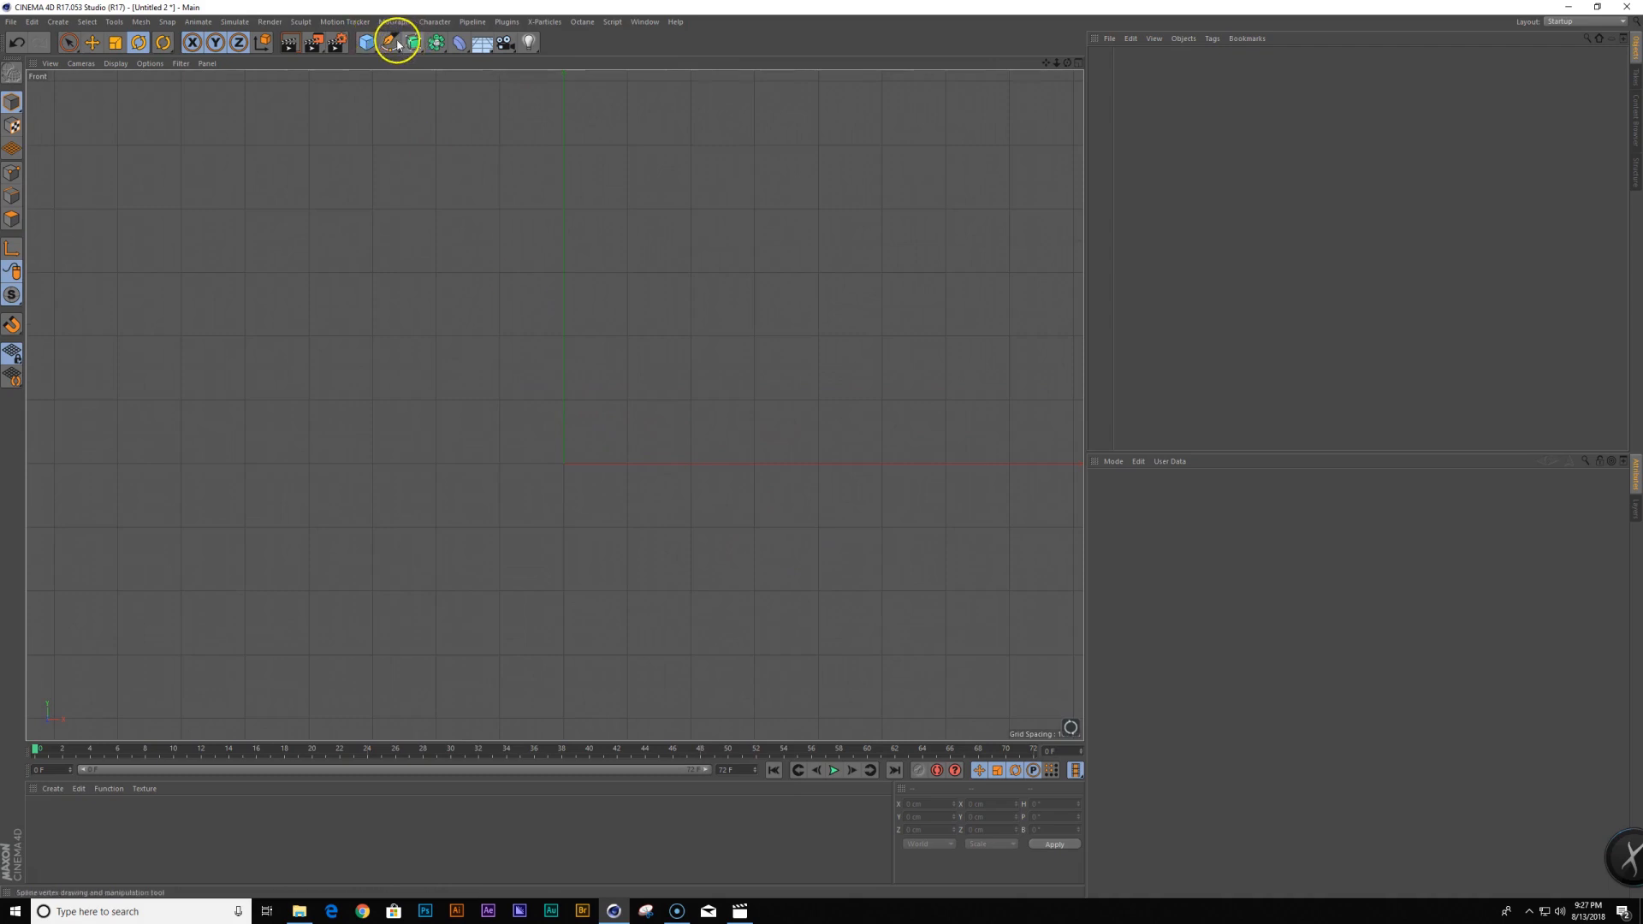
pyautogui.moveTo(390, 45); pyautogui.dragTo(431, 63)
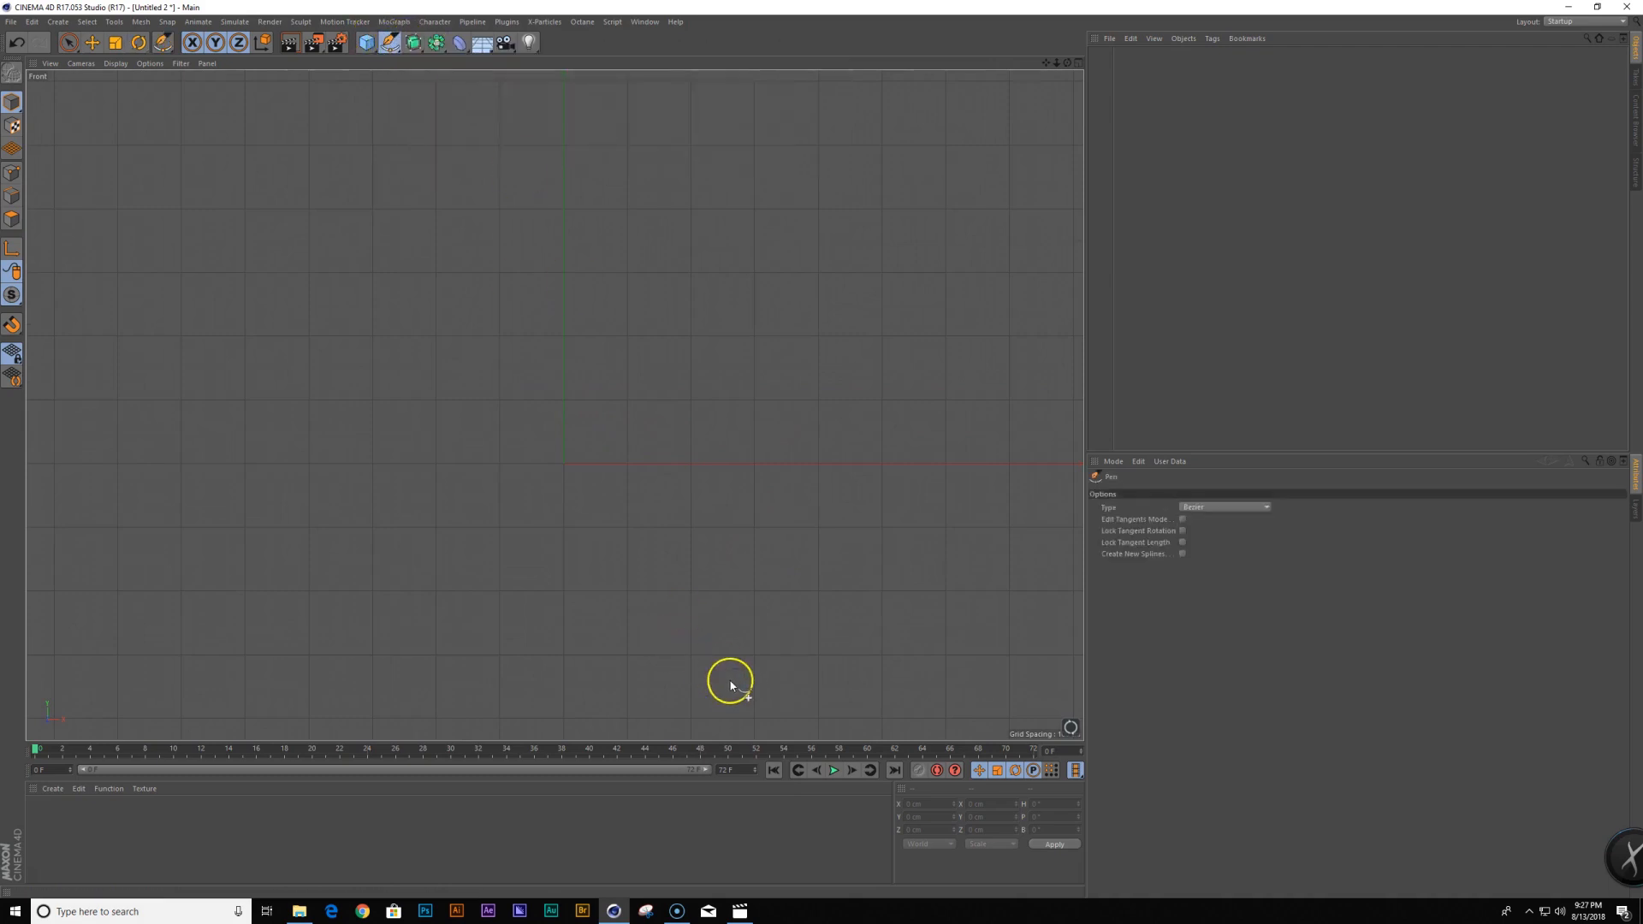
pyautogui.click(734, 698)
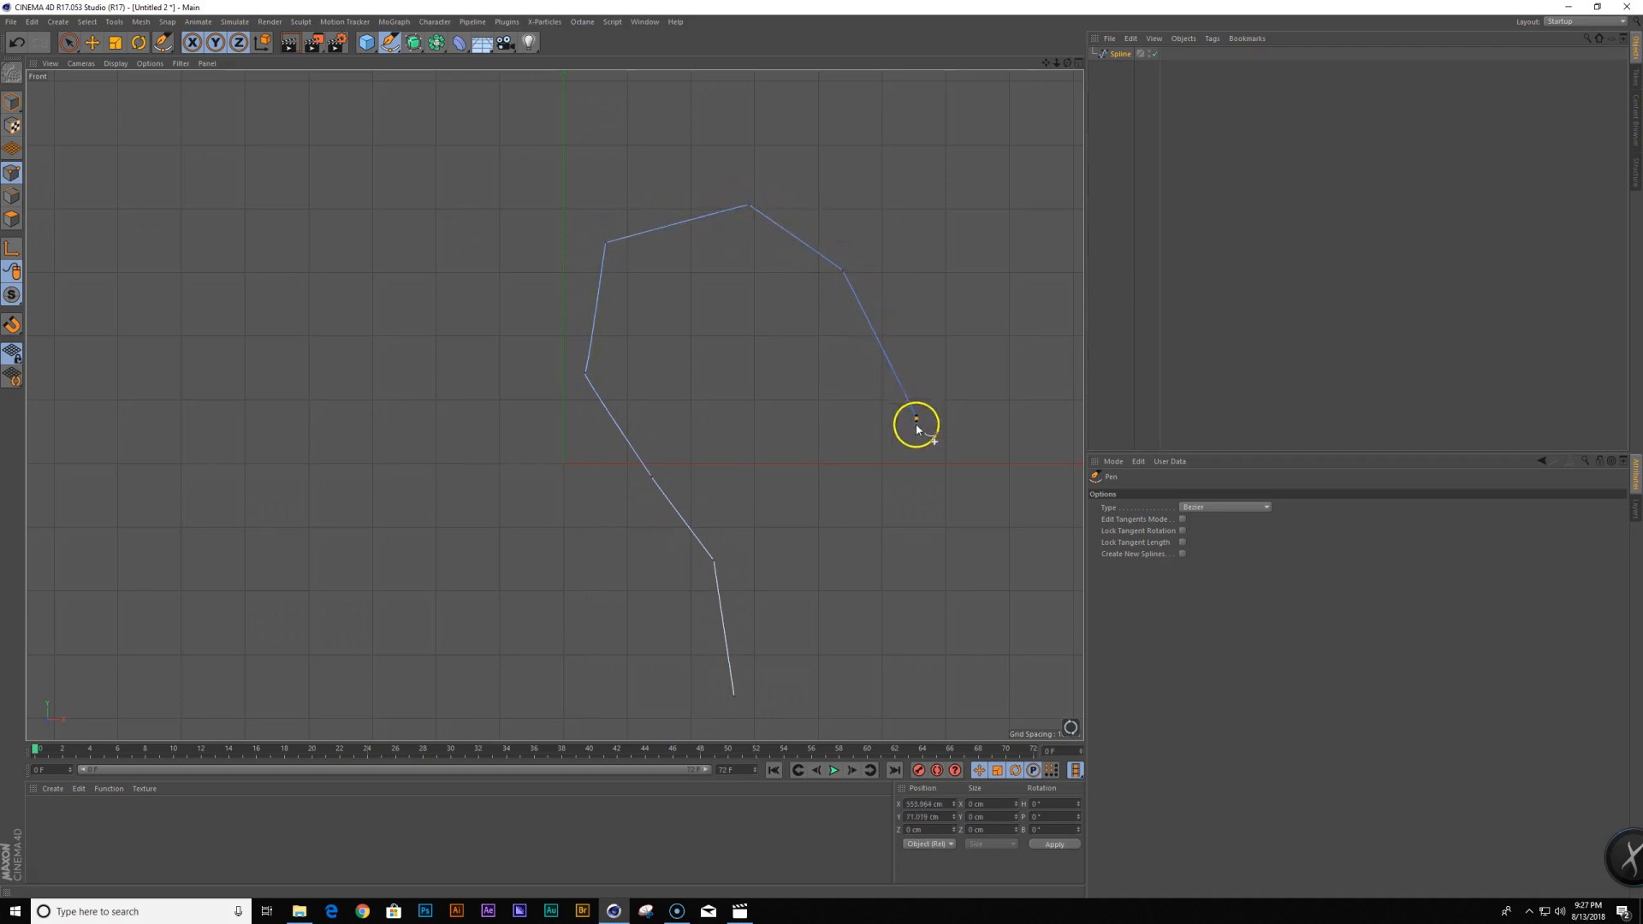
pyautogui.click(951, 696)
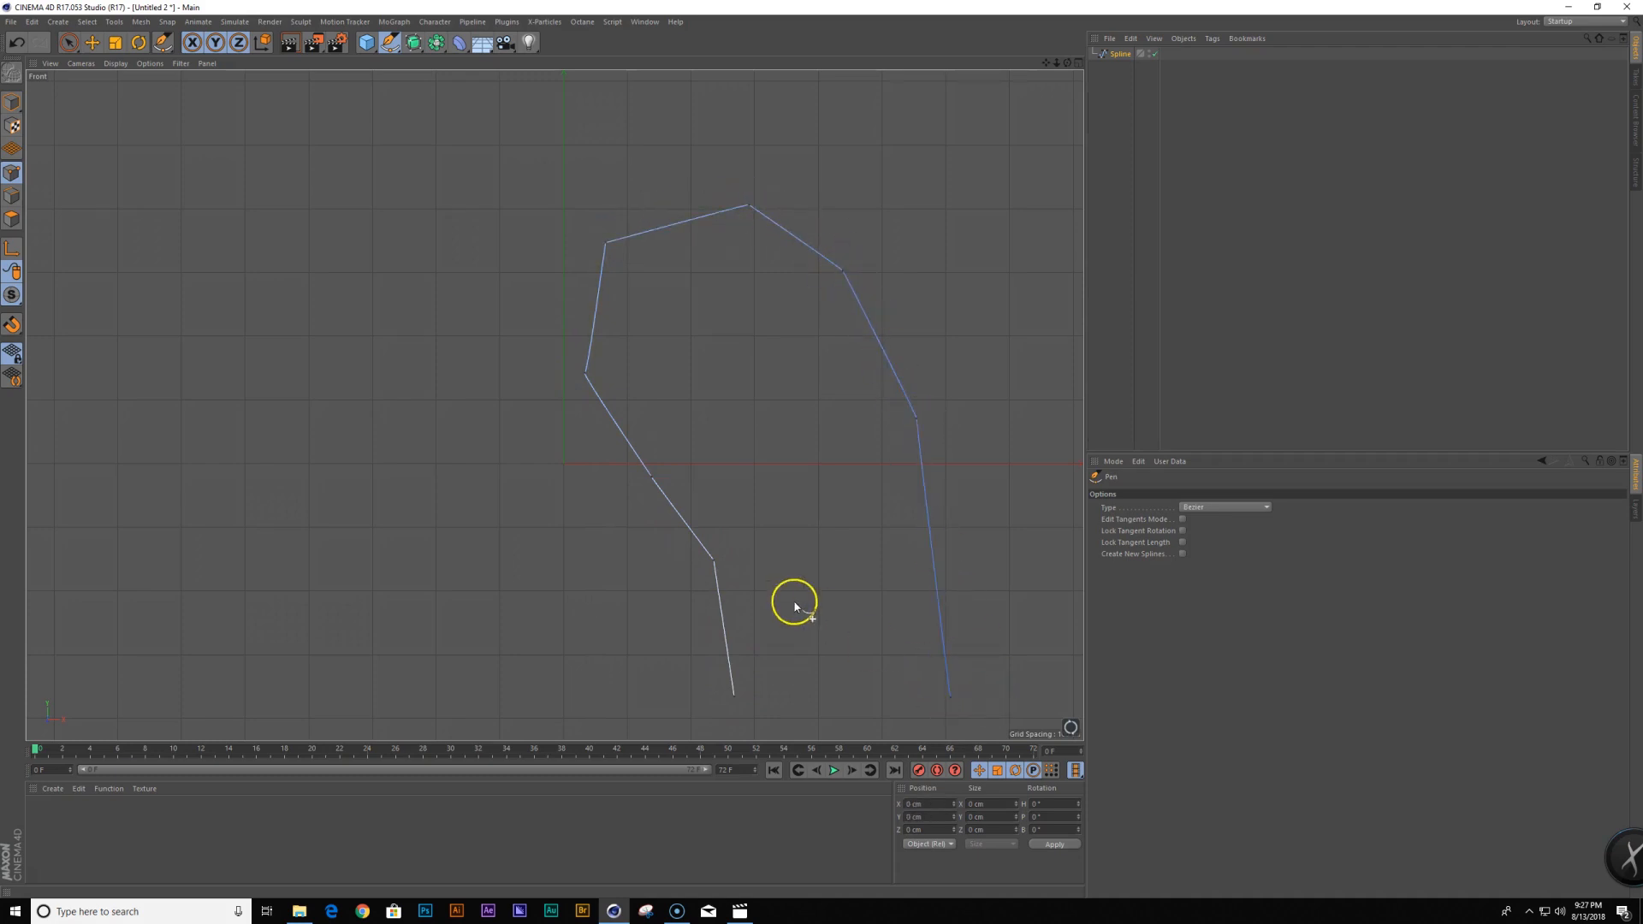
# Raise the two lower points on the inner side of the profile spline
pyautogui.press('e')
pyautogui.click(712, 560)
pyautogui.moveTo(812, 466); pyautogui.dragTo(745, 336)
pyautogui.click(650, 480)
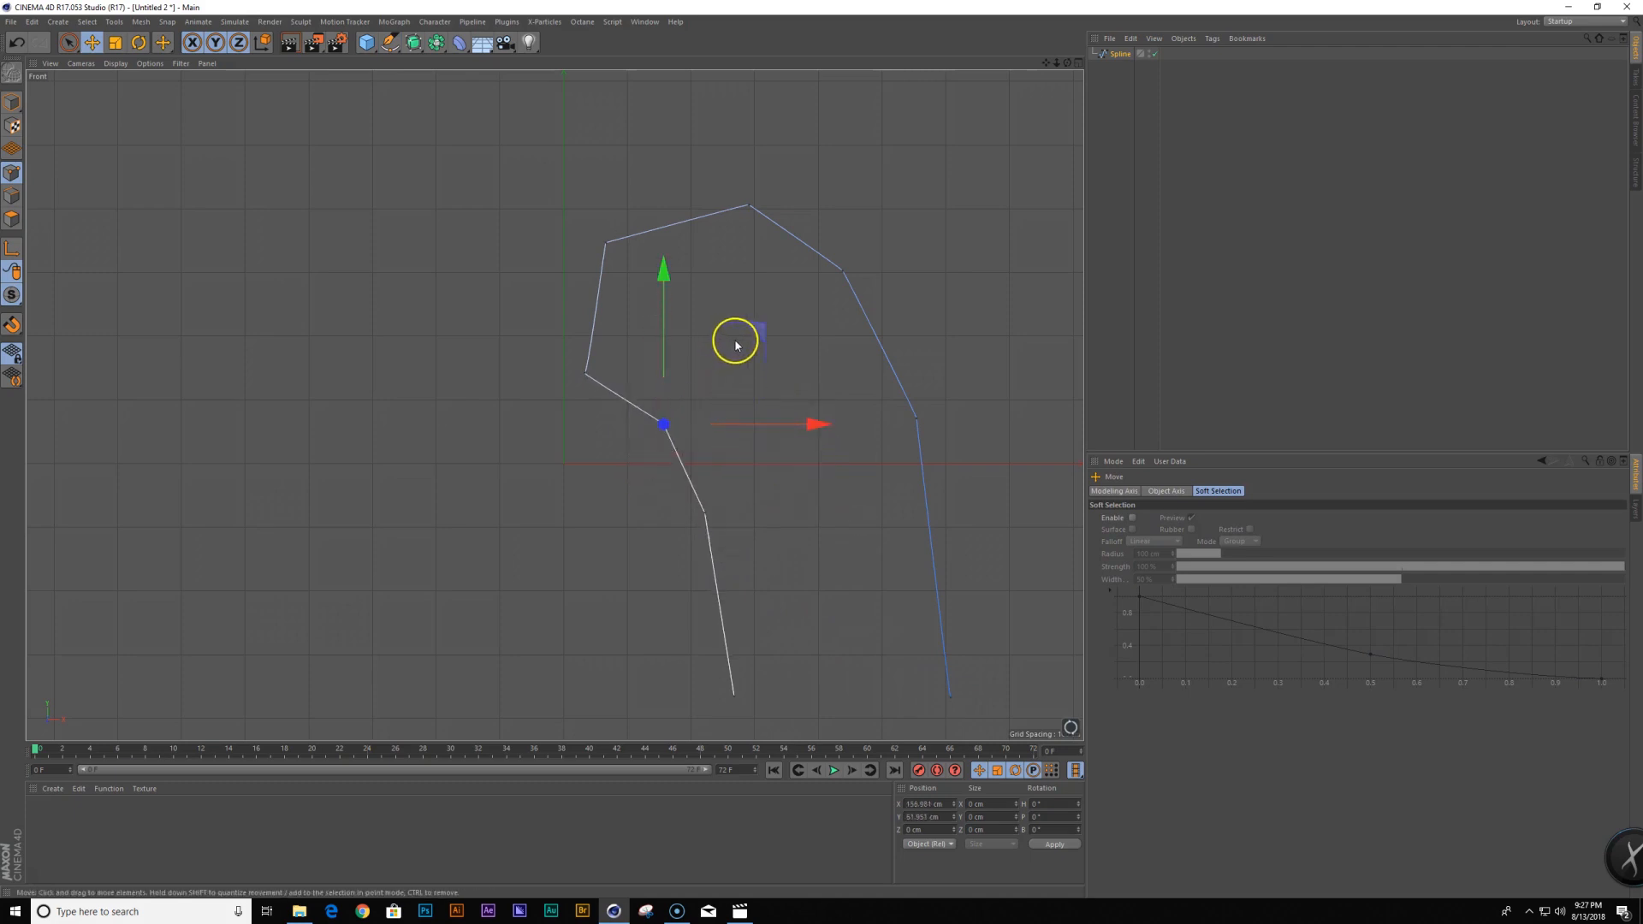
# Set the spline's type to Cubic
pyautogui.click(1121, 53)
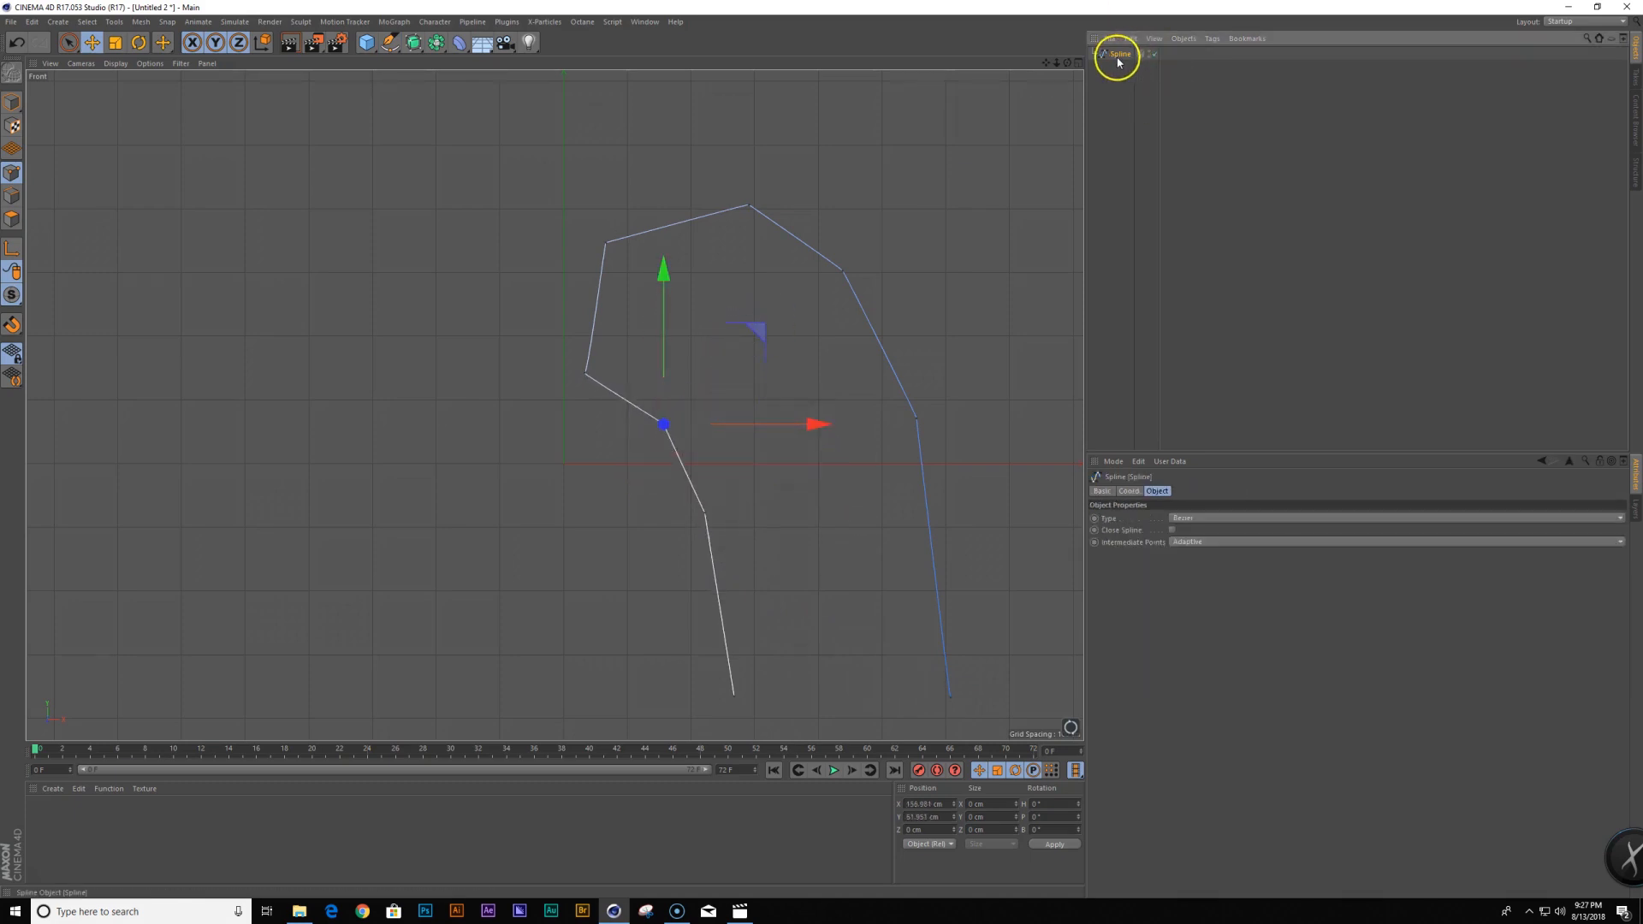
pyautogui.click(1211, 519)
pyautogui.click(1216, 544)
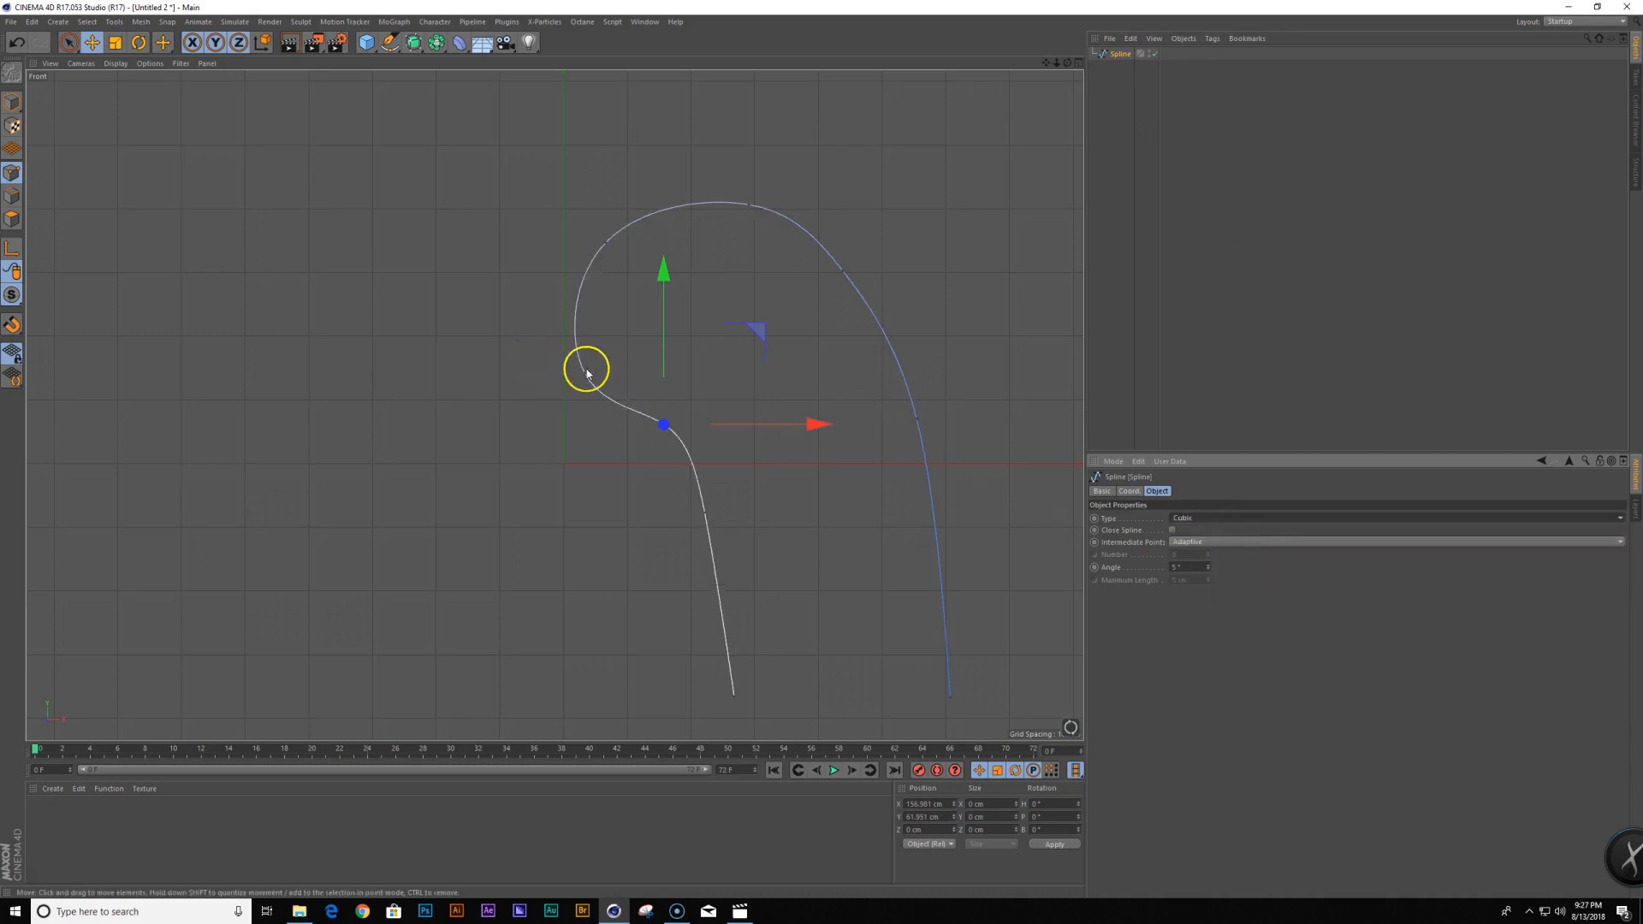
# Smooth the curve by shifting the loop's lower inner point inward, the waist point down to about Y -4 cm, and the outer shoulder point outward
pyautogui.click(587, 370)
pyautogui.moveTo(671, 282); pyautogui.dragTo(692, 283)
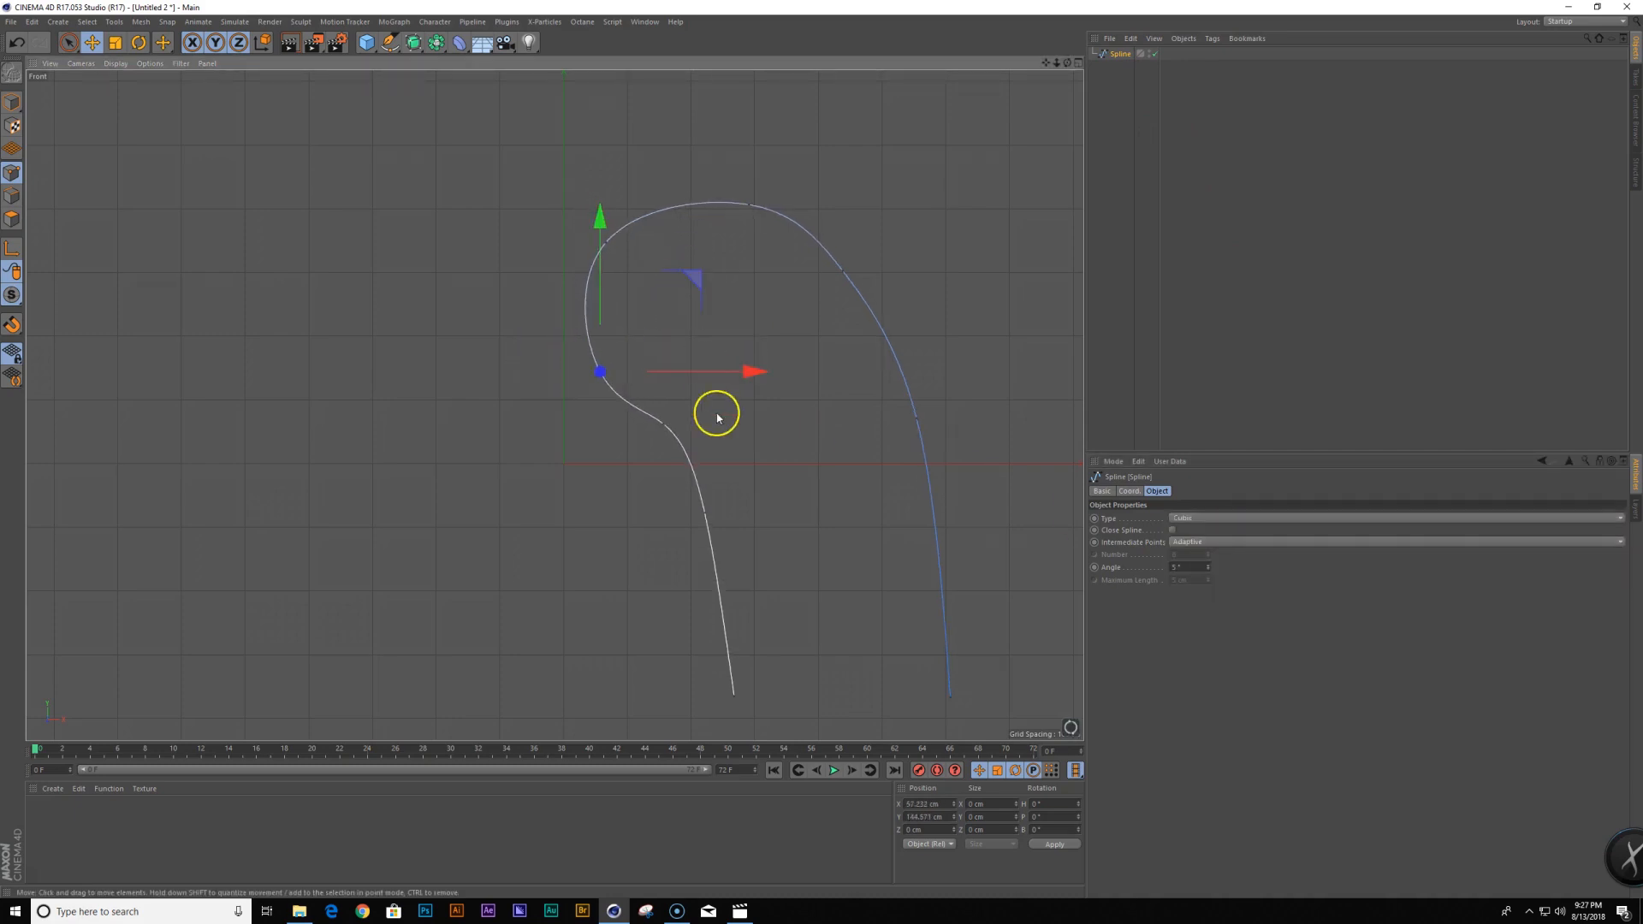
pyautogui.click(665, 425)
pyautogui.moveTo(730, 359); pyautogui.dragTo(766, 377)
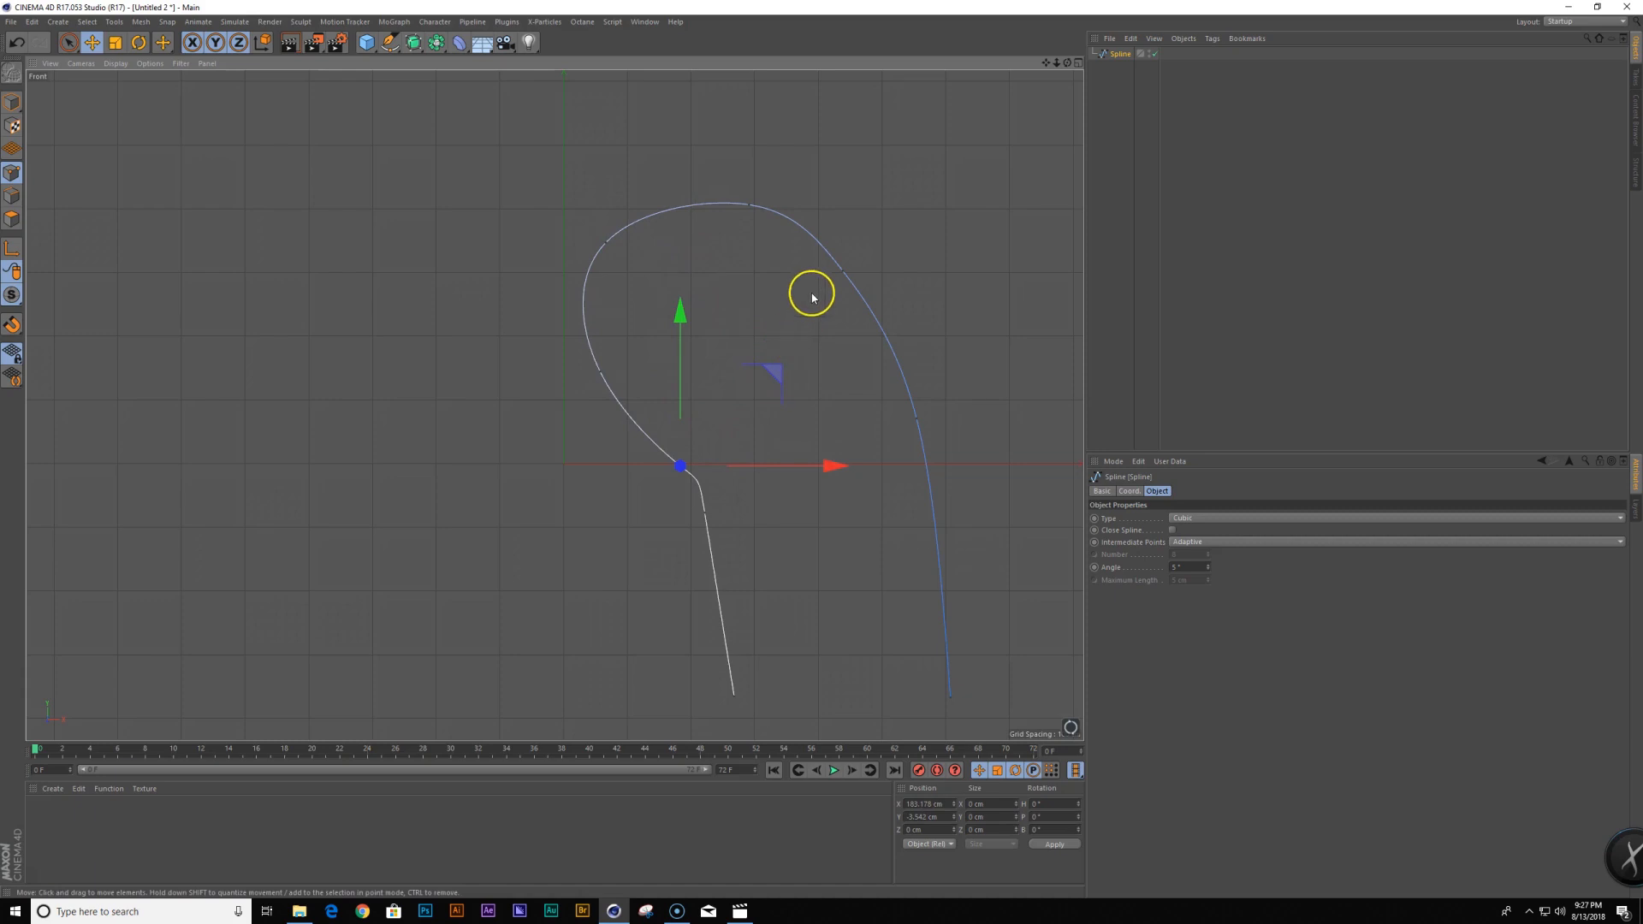
pyautogui.click(847, 269)
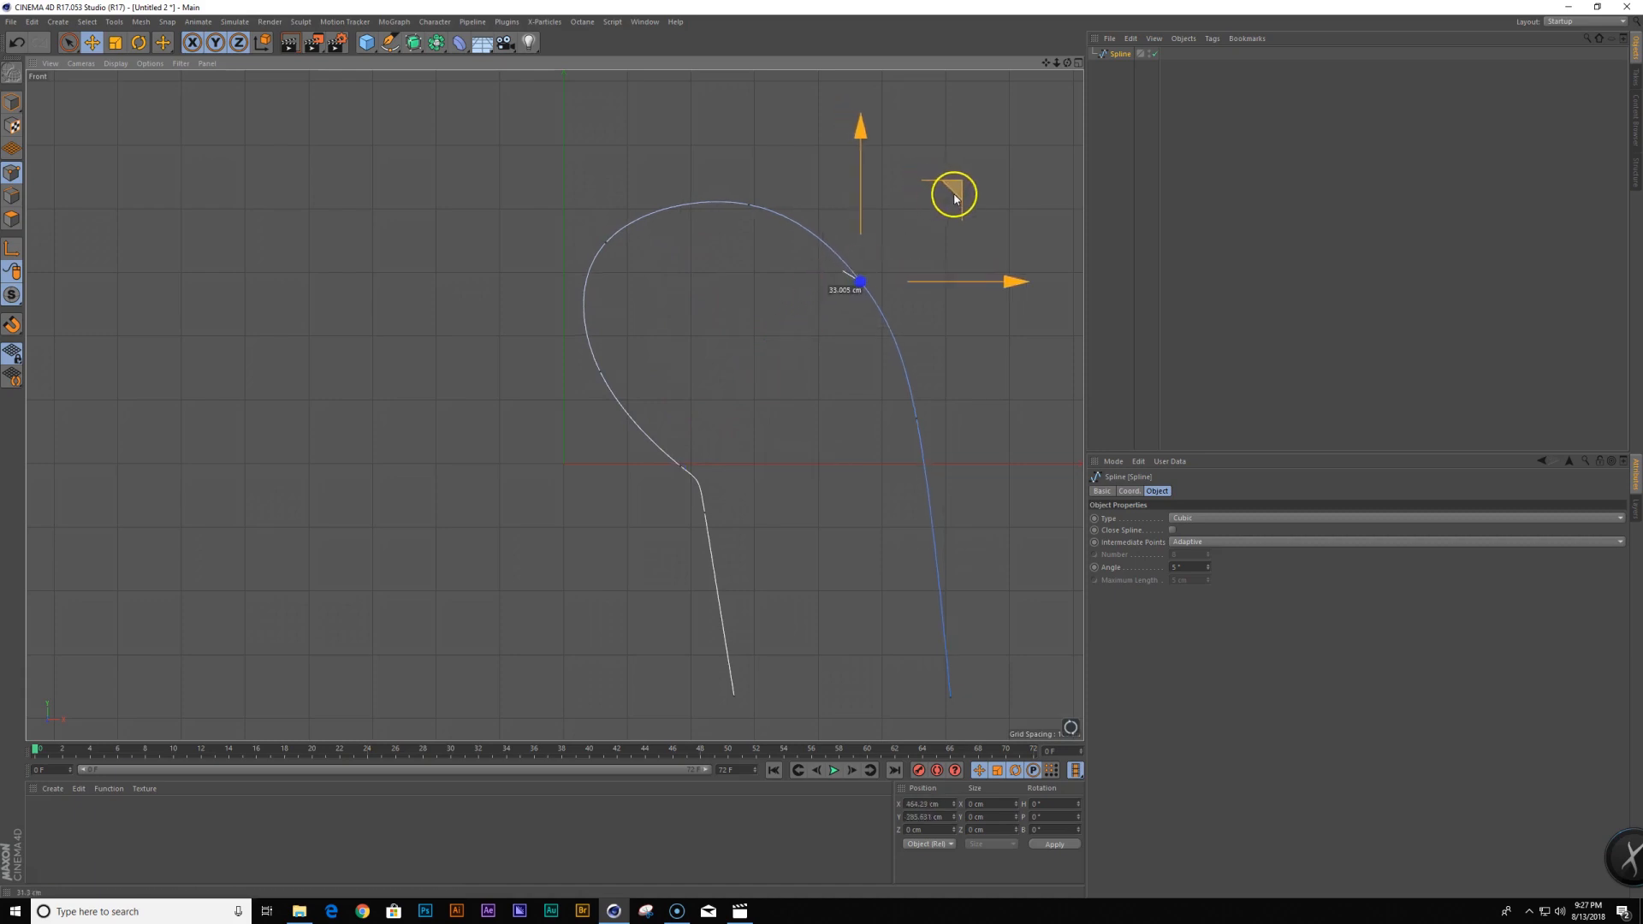
# Lower the point on the inner leg and extend both open ends of the spline down to about Y -420 cm
pyautogui.click(706, 515)
pyautogui.moveTo(808, 423); pyautogui.dragTo(814, 502)
pyautogui.keyDown('alt'); pyautogui.moveTo(823, 627); pyautogui.dragTo(743, 481, button='middle'); pyautogui.keyUp('alt')
pyautogui.click(705, 517)
pyautogui.moveTo(788, 414); pyautogui.dragTo(784, 458)
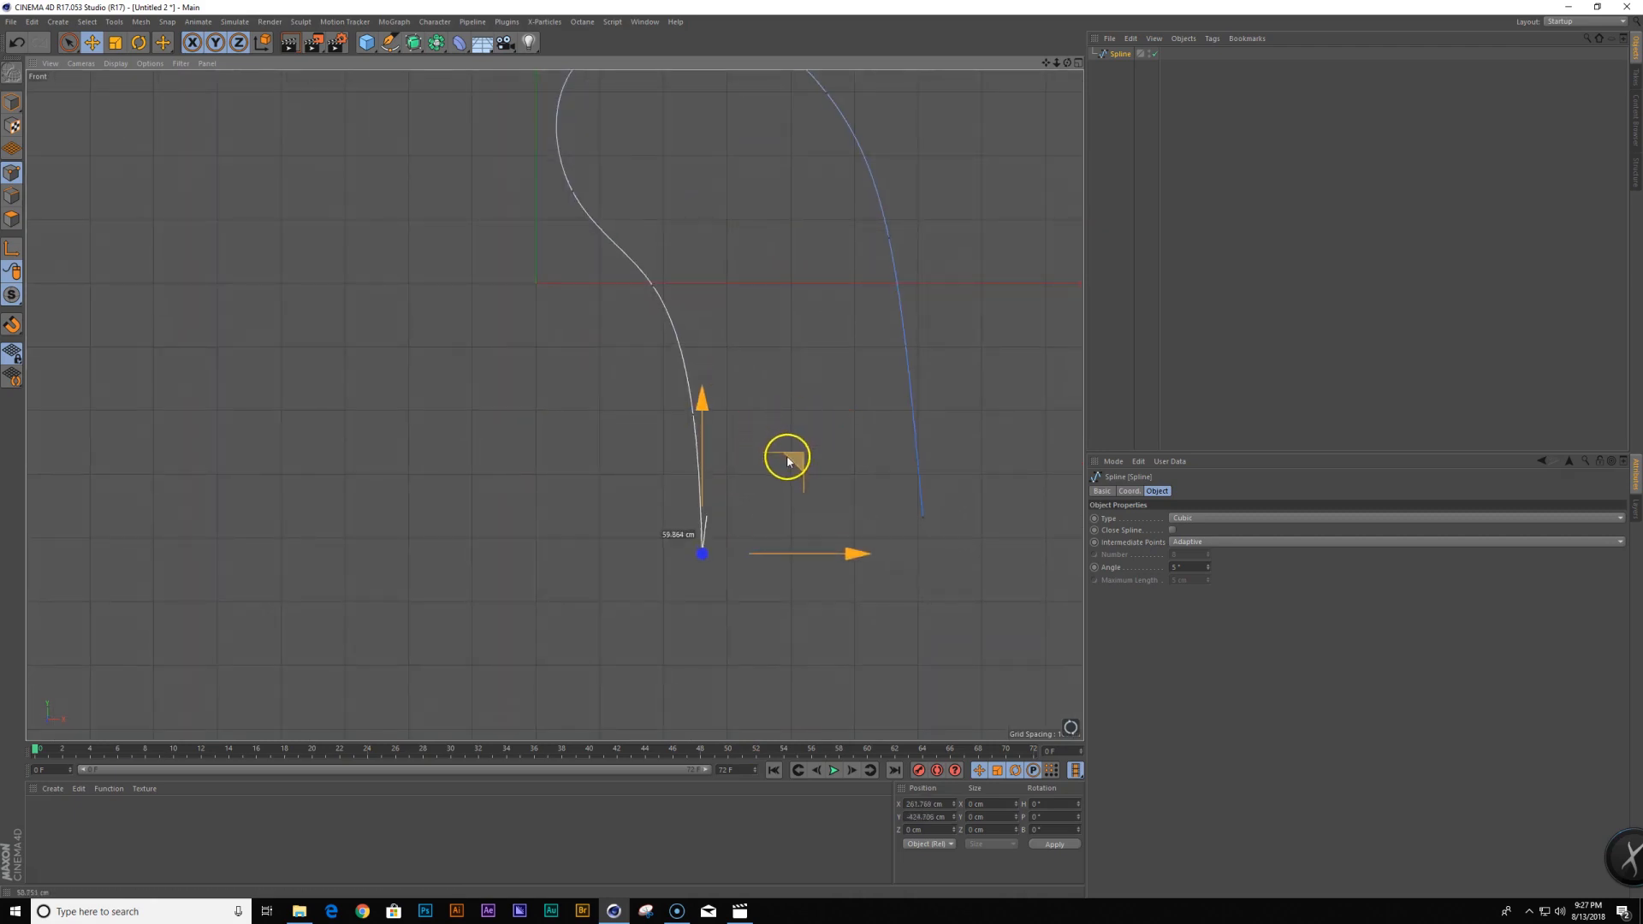
pyautogui.click(924, 518)
pyautogui.moveTo(1017, 424); pyautogui.dragTo(1038, 456)
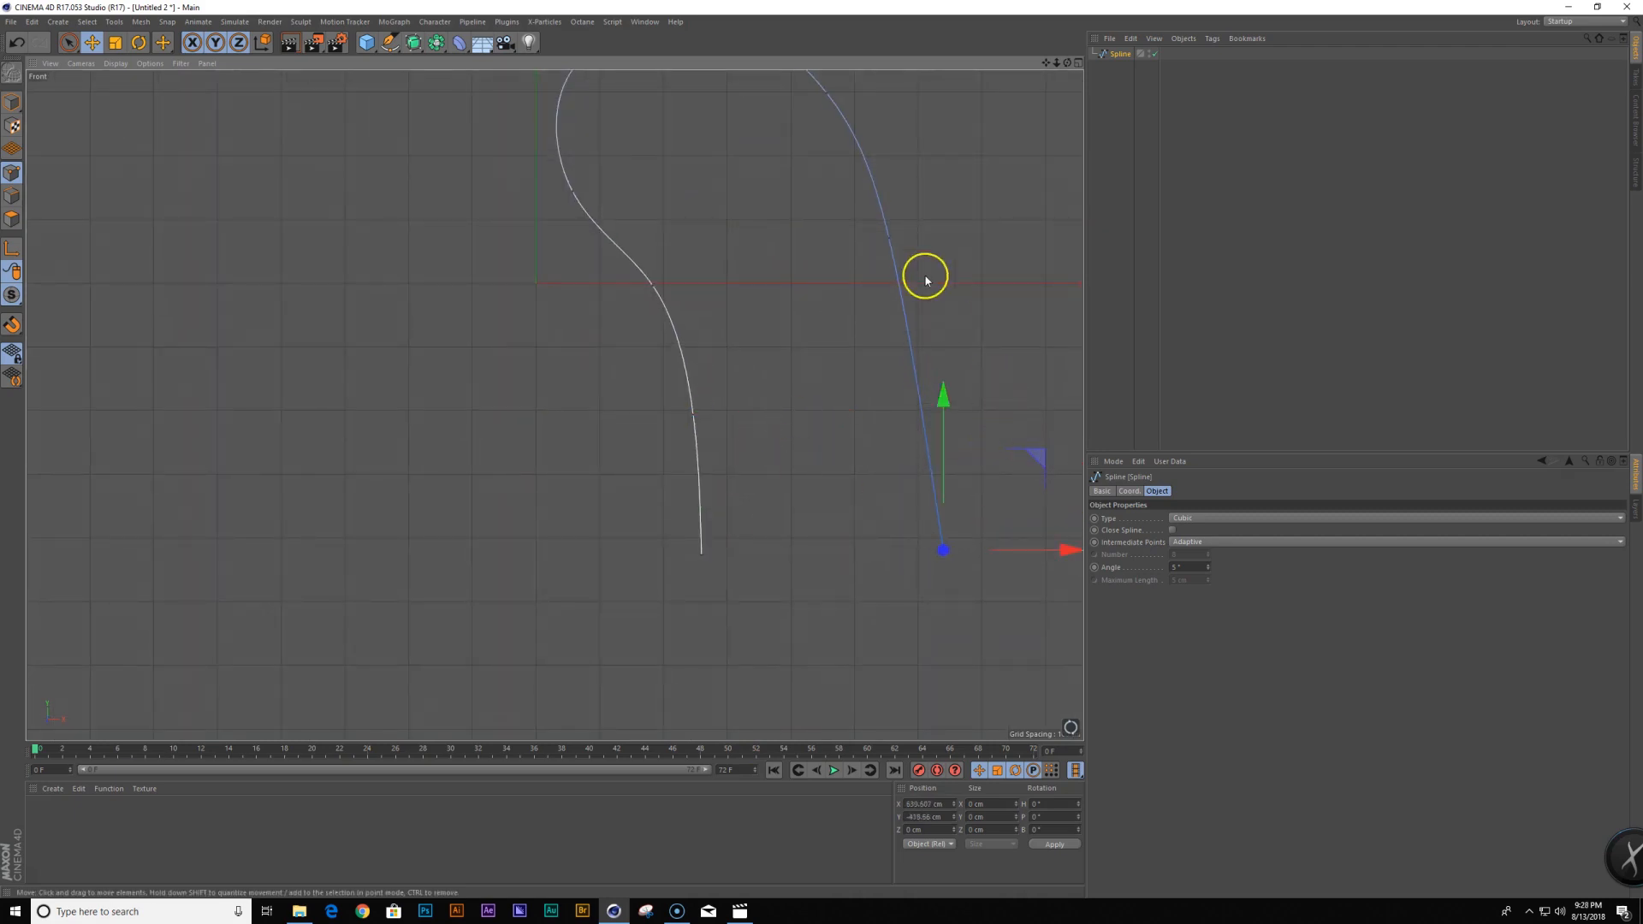
# Move the point midway along the outer side of the spline slightly outward and down
pyautogui.click(888, 238)
pyautogui.keyDown('alt'); pyautogui.moveTo(932, 318); pyautogui.dragTo(923, 393, button='middle'); pyautogui.keyUp('alt')
pyautogui.moveTo(972, 227); pyautogui.dragTo(982, 251)
# Shift the loop's inner points slightly away from the vertical axis, placing the upper one at about X 101, Y 352 cm
pyautogui.click(571, 138)
pyautogui.keyDown('alt'); pyautogui.moveTo(650, 197); pyautogui.dragTo(664, 260, button='middle'); pyautogui.keyUp('alt')
pyautogui.moveTo(678, 108); pyautogui.dragTo(694, 107)
pyautogui.click(579, 327)
pyautogui.moveTo(664, 230); pyautogui.dragTo(677, 230)
pyautogui.click(621, 193)
pyautogui.click(594, 197)
pyautogui.moveTo(675, 117); pyautogui.dragTo(685, 111)
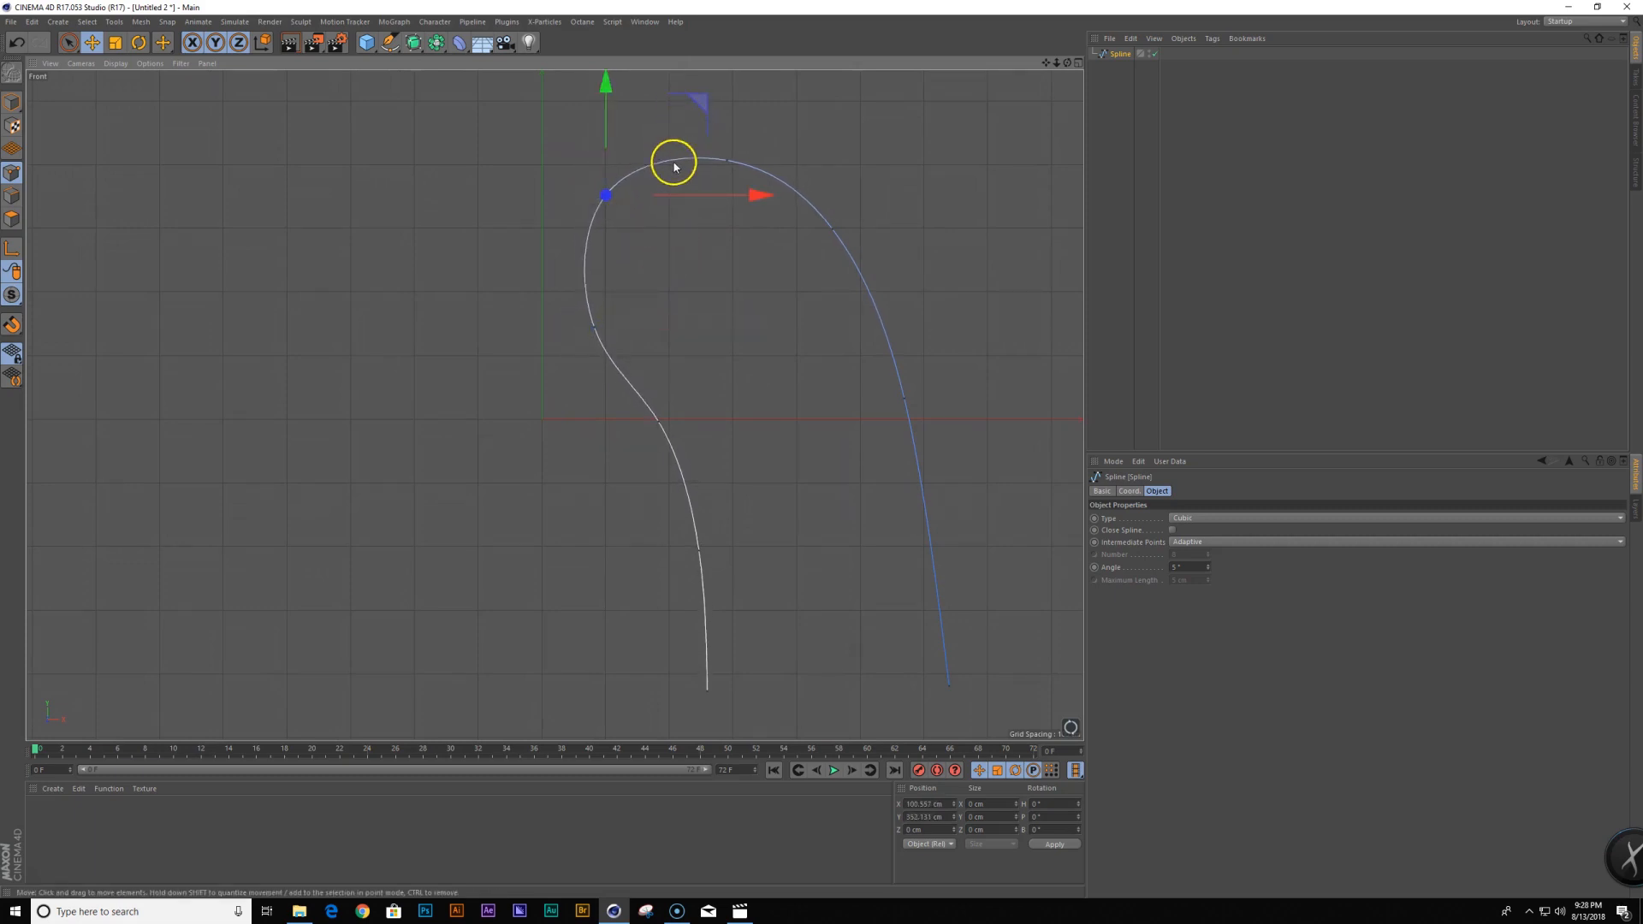
# Set the spline's intermediate points to Uniform and return to Model mode in the perspective view
pyautogui.middleClick(672, 293)
pyautogui.middleClick(299, 165)
pyautogui.keyDown('alt'); pyautogui.moveTo(299, 165); pyautogui.dragTo(872, 426); pyautogui.keyUp('alt')
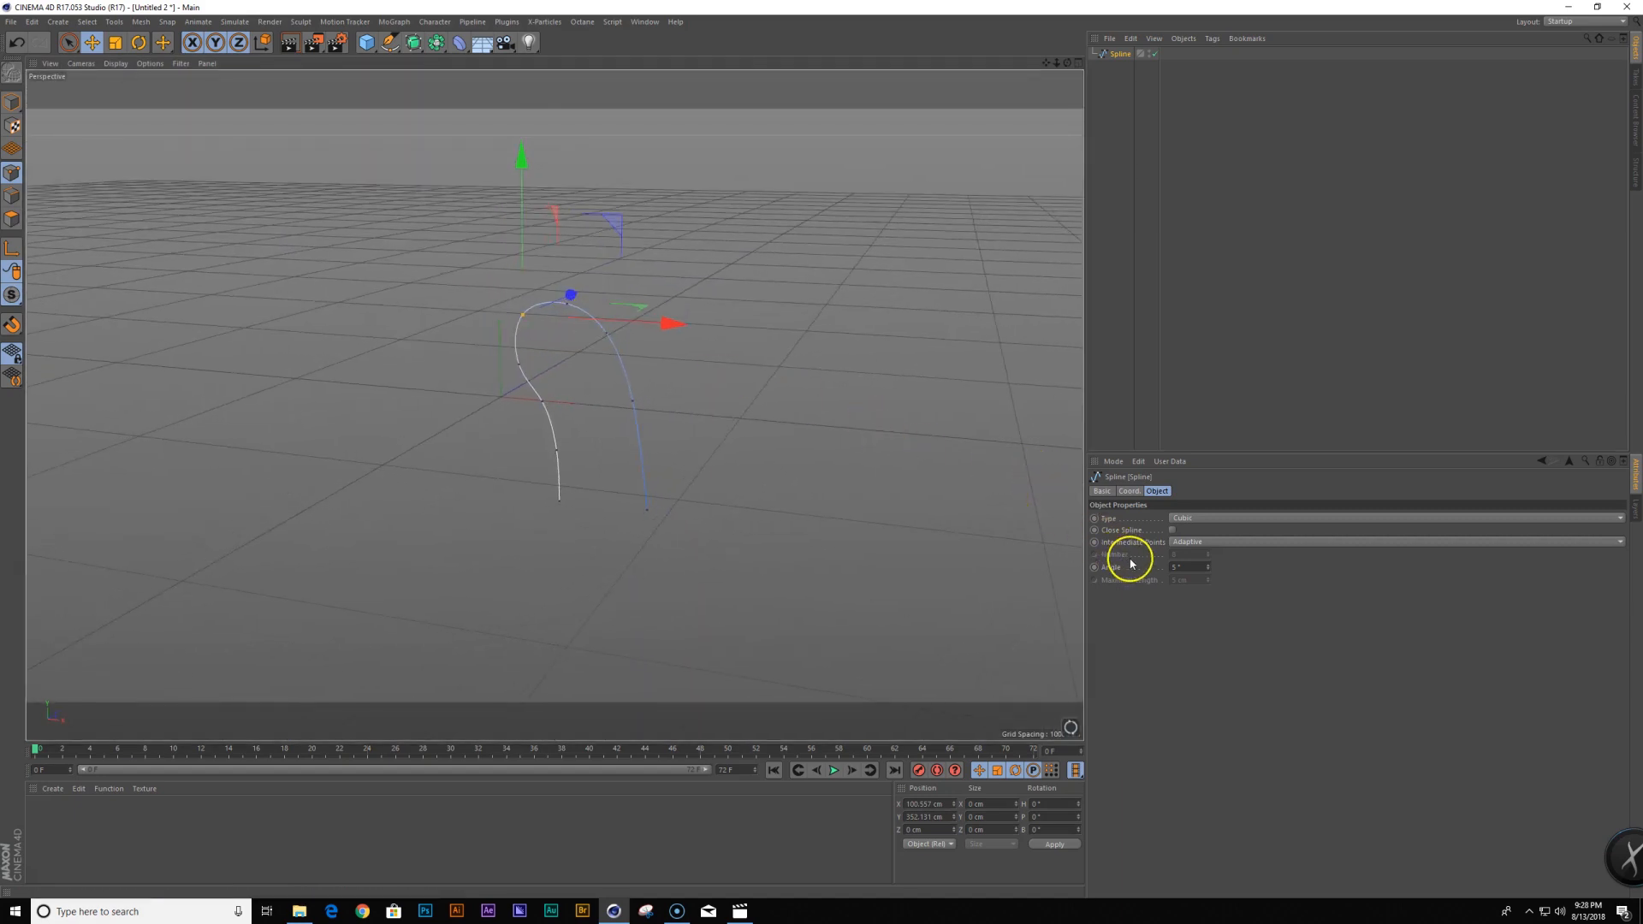
pyautogui.click(1205, 544)
pyautogui.click(1198, 581)
pyautogui.click(12, 102)
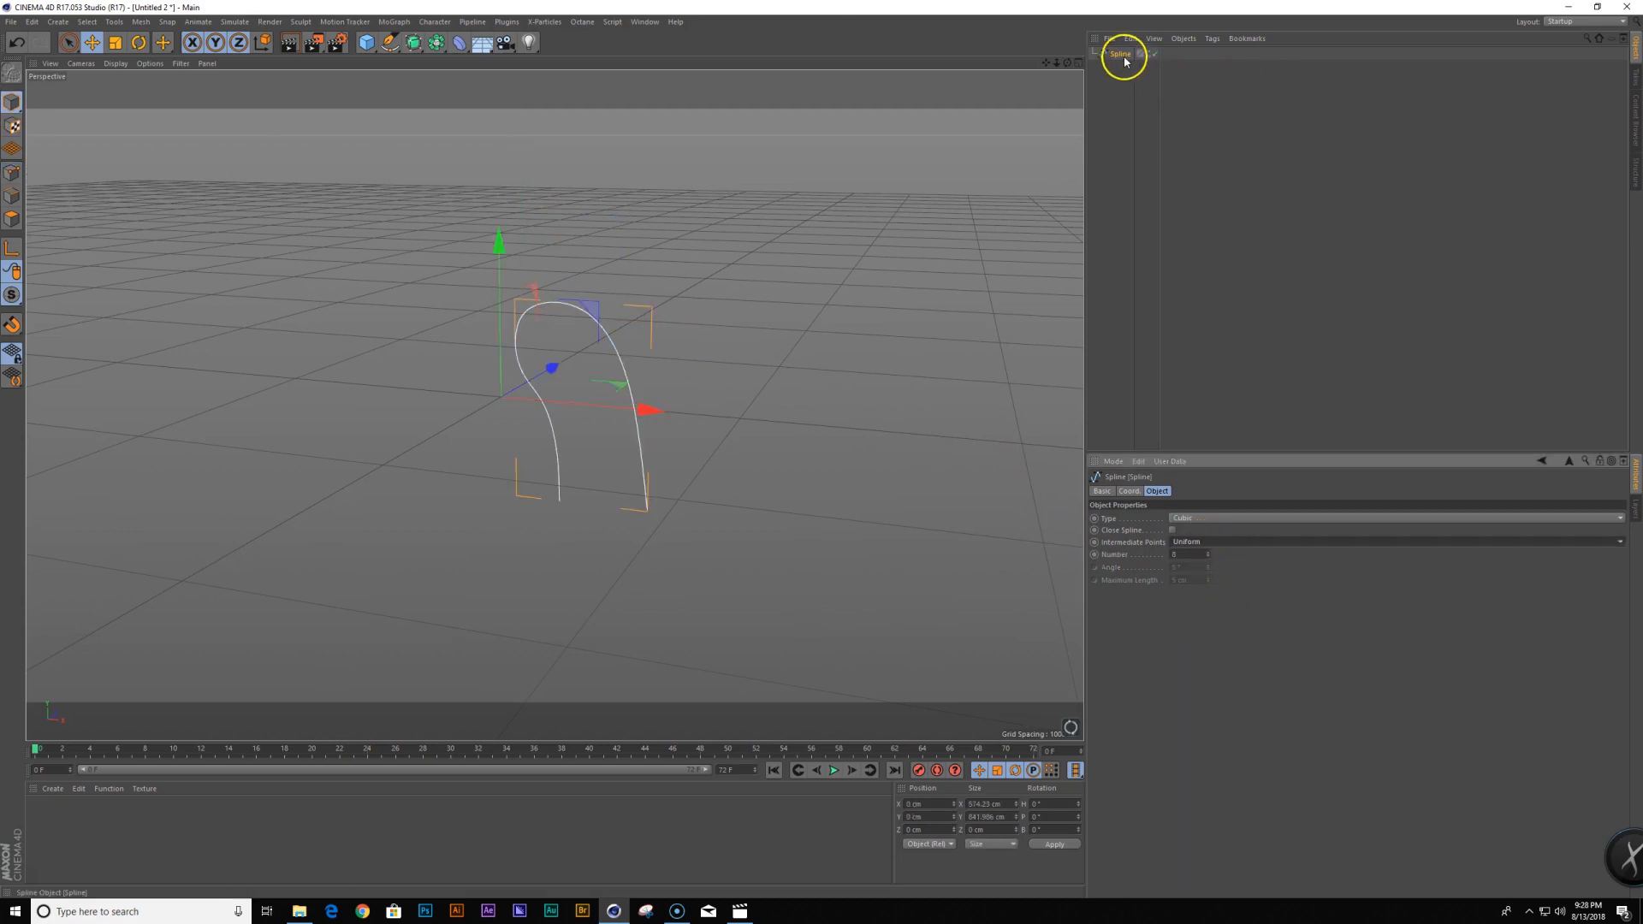
# Revolve the spline with a Lathe generator and display the perspective view as lines only
pyautogui.moveTo(411, 53); pyautogui.dragTo(477, 85)
pyautogui.moveTo(541, 351)
pyautogui.keyDown('alt'); pyautogui.mouseDown(button='middle')
pyautogui.moveTo(504, 366)
pyautogui.moveTo(548, 342)
pyautogui.mouseUp(button='middle'); pyautogui.keyUp('alt')
pyautogui.keyDown('alt'); pyautogui.moveTo(548, 342); pyautogui.dragTo(583, 323, button='right'); pyautogui.keyUp('alt')
pyautogui.keyDown('alt'); pyautogui.moveTo(582, 323); pyautogui.dragTo(554, 359); pyautogui.keyUp('alt')
pyautogui.press('n')
pyautogui.press('g')
pyautogui.moveTo(592, 413)
pyautogui.keyDown('alt'); pyautogui.mouseDown()
pyautogui.moveTo(598, 397)
pyautogui.moveTo(567, 406)
pyautogui.mouseUp(); pyautogui.keyUp('alt')
pyautogui.keyDown('alt'); pyautogui.moveTo(579, 408); pyautogui.dragTo(611, 375, button='middle'); pyautogui.keyUp('alt')
pyautogui.keyDown('alt'); pyautogui.moveTo(611, 375); pyautogui.dragTo(607, 397, button='right'); pyautogui.keyUp('alt')
pyautogui.keyDown('alt'); pyautogui.moveTo(607, 397); pyautogui.dragTo(620, 385, button='middle'); pyautogui.keyUp('alt')
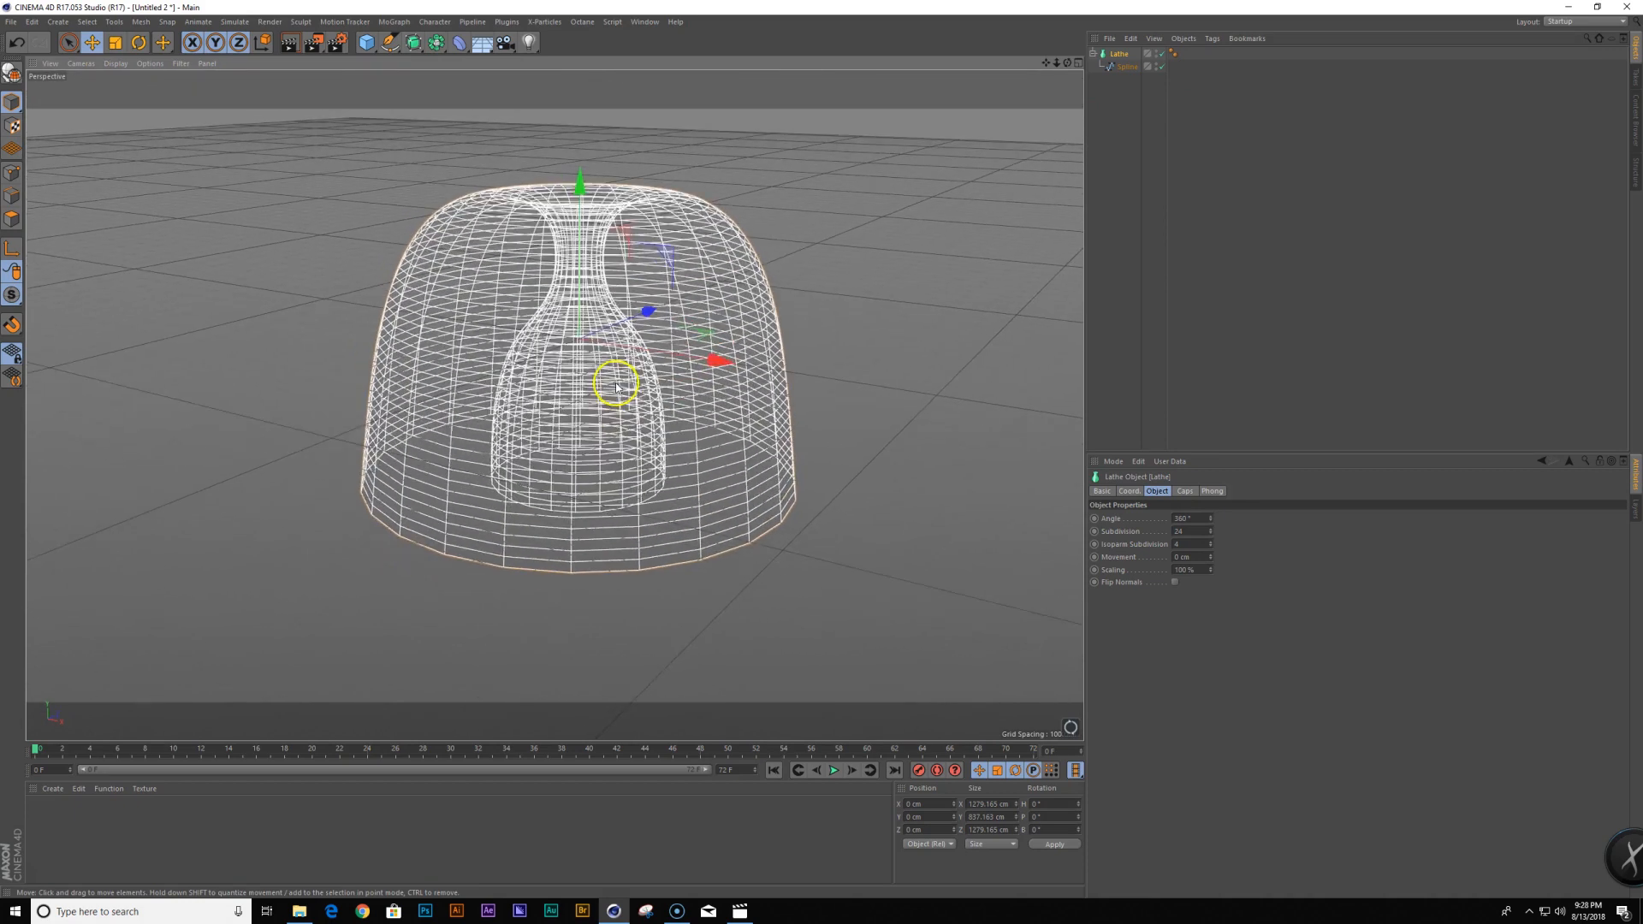
# Align the spline's two bottom end points by scaling them to 0% vertically, and move them slightly lower
pyautogui.middleClick(624, 383)
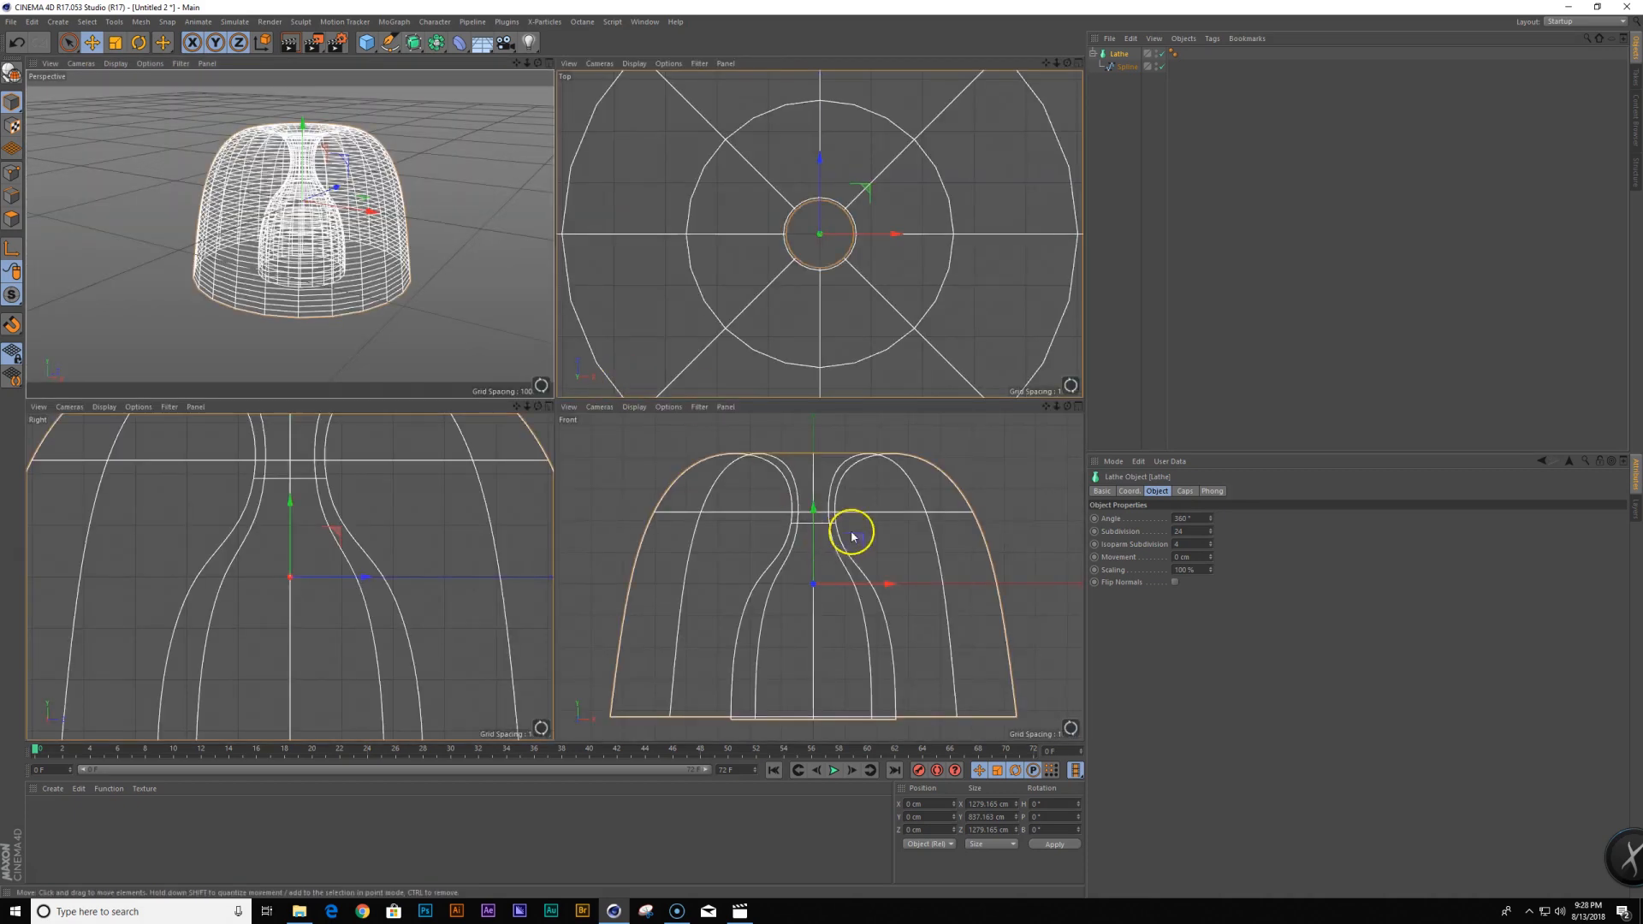
pyautogui.click(1128, 65)
pyautogui.click(8, 172)
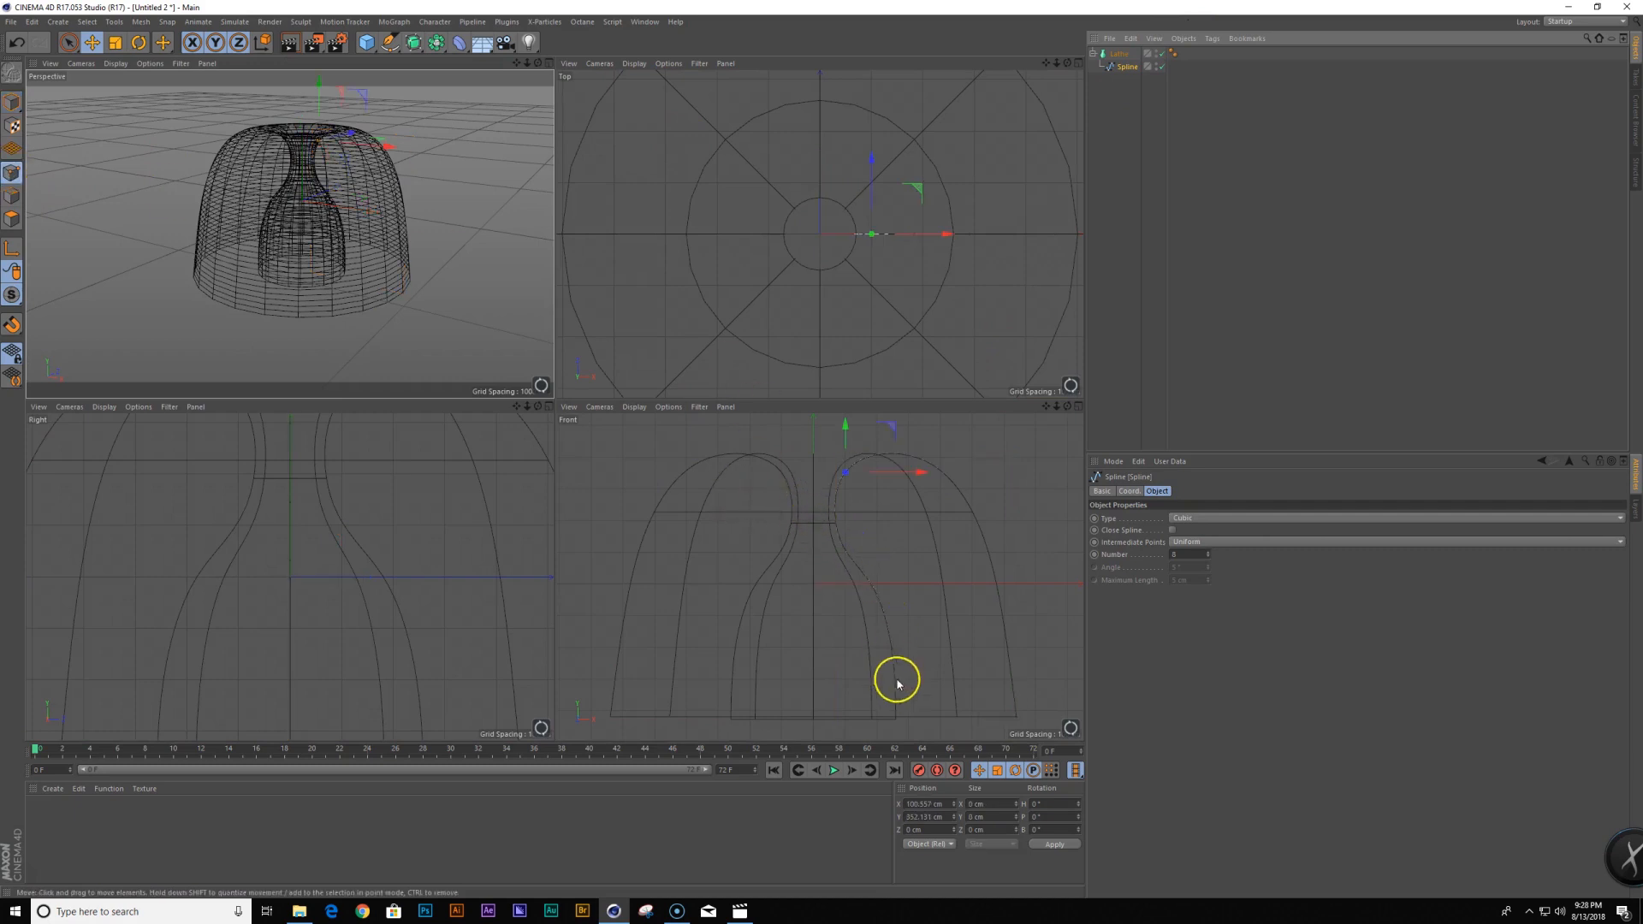
pyautogui.click(896, 719)
pyautogui.keyDown('shift'); pyautogui.click(1016, 718); pyautogui.keyUp('shift')
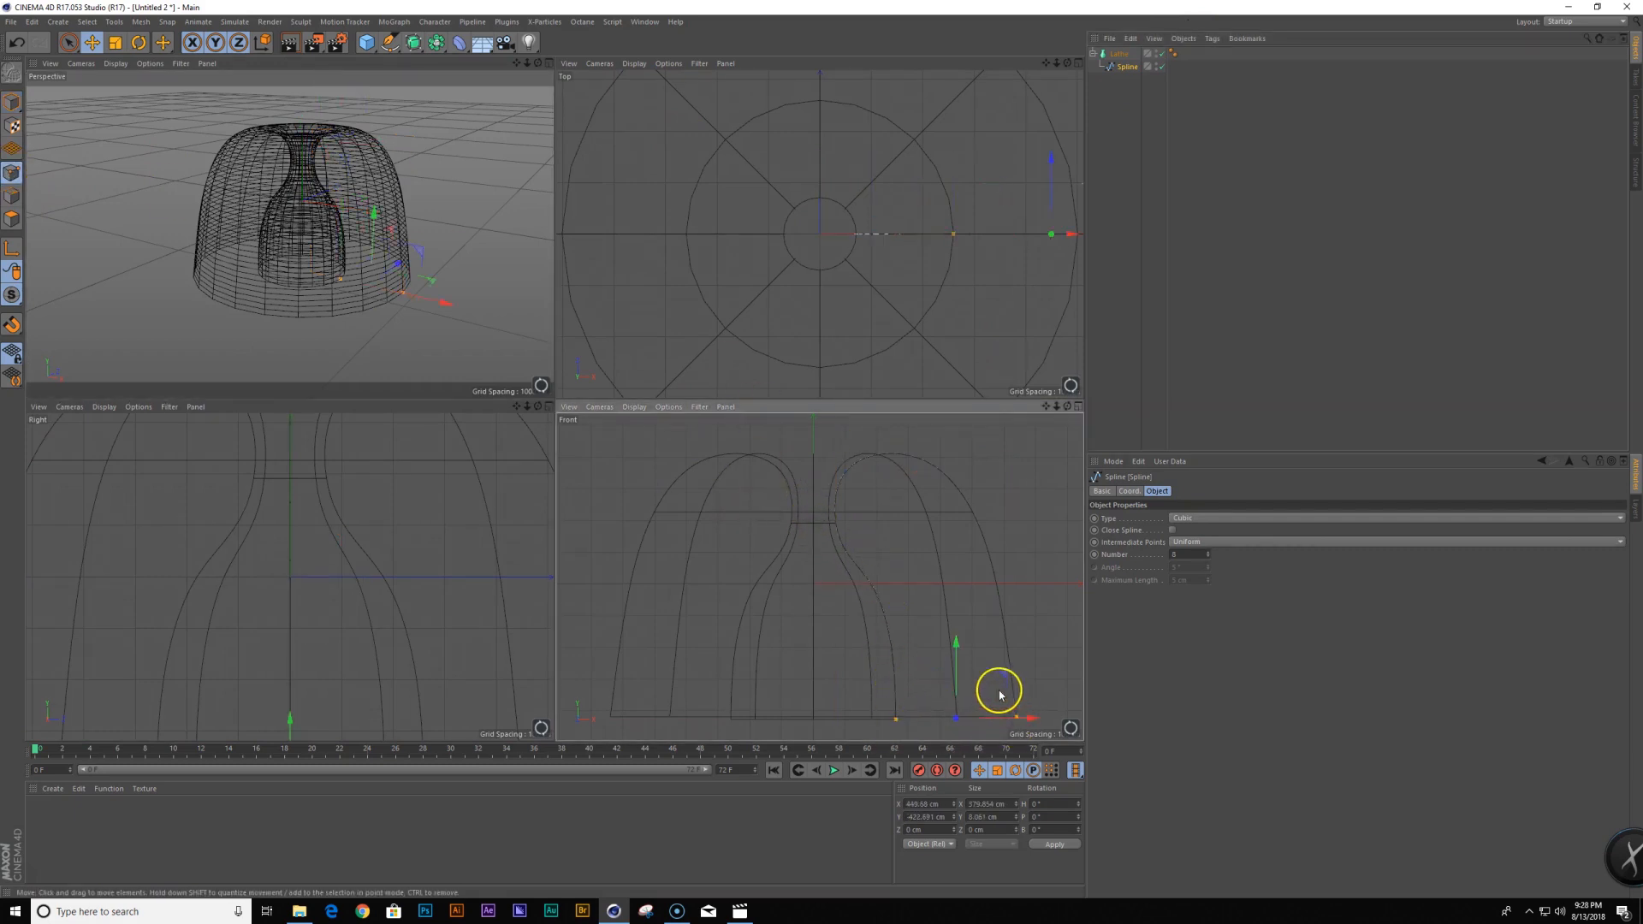
pyautogui.press('t')
pyautogui.moveTo(948, 644); pyautogui.dragTo(962, 724)
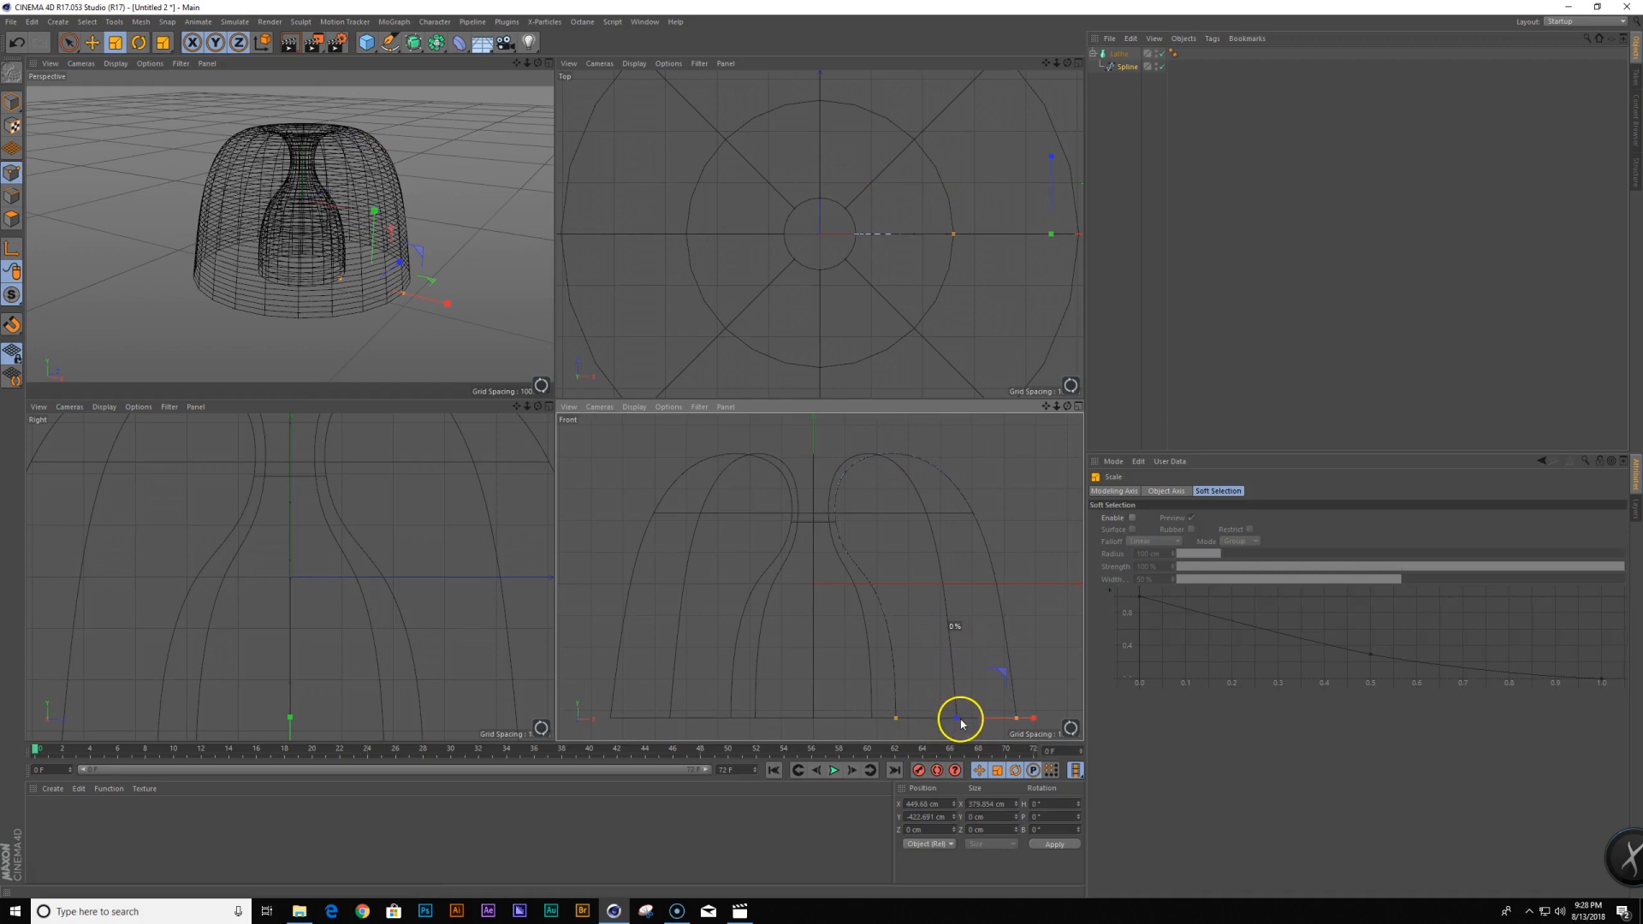
pyautogui.keyDown('alt'); pyautogui.moveTo(959, 673); pyautogui.dragTo(915, 575, button='middle'); pyautogui.keyUp('alt')
pyautogui.moveTo(915, 578); pyautogui.dragTo(917, 596)
# Move the point on the spline's outer side to about X 583, Y 13 cm
pyautogui.click(947, 476)
pyautogui.keyDown('alt'); pyautogui.moveTo(947, 477); pyautogui.dragTo(944, 530, button='middle'); pyautogui.keyUp('alt')
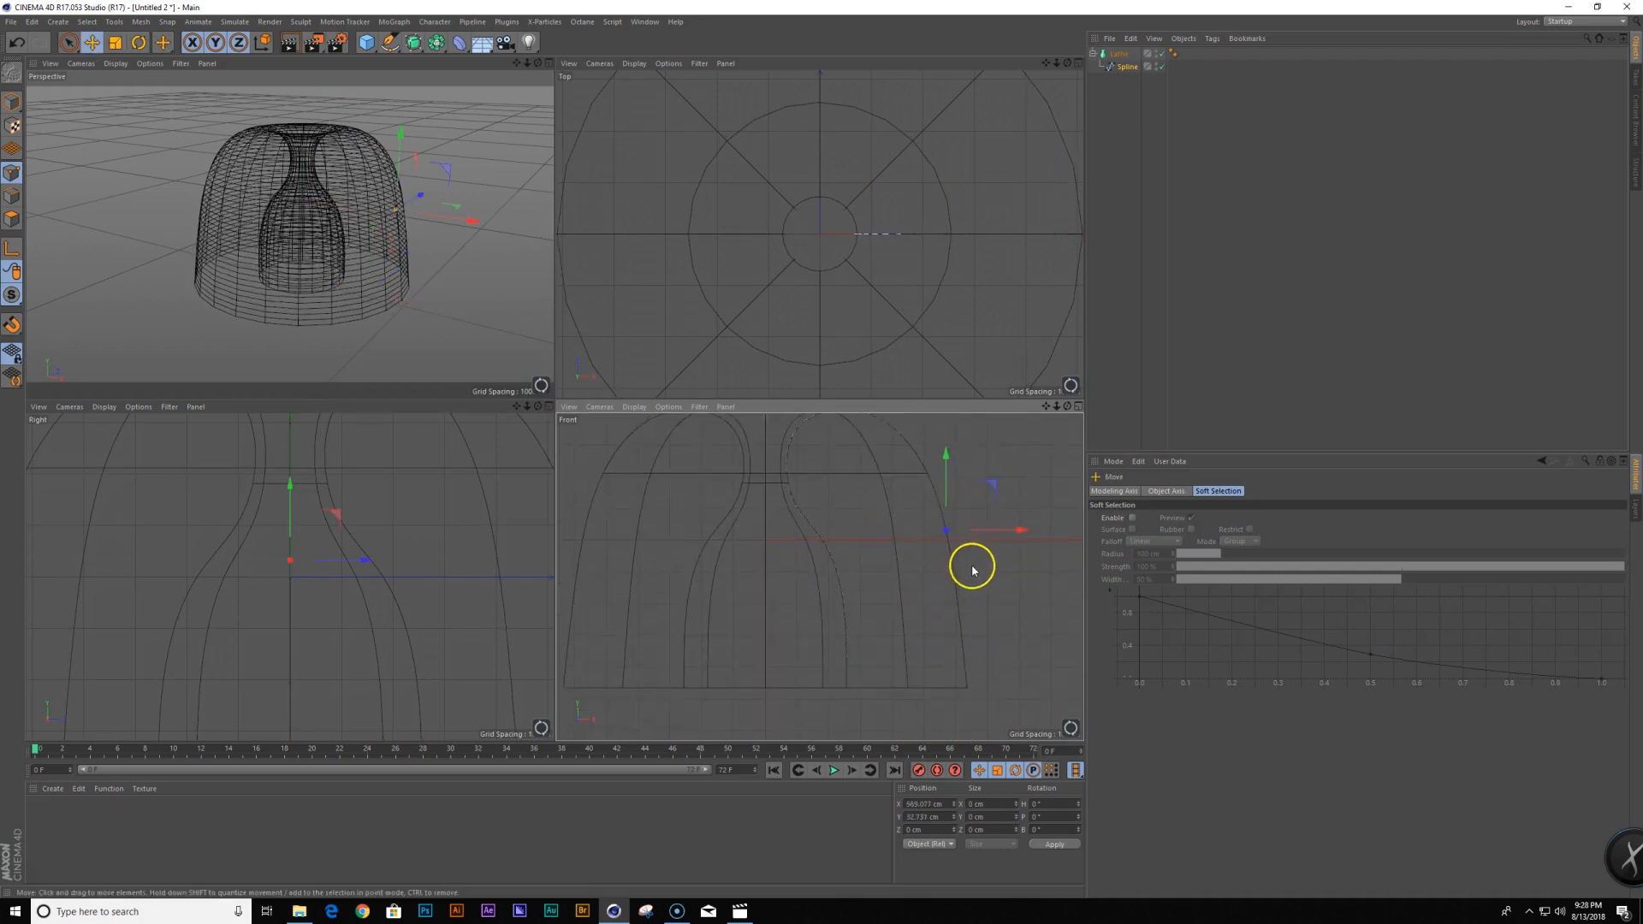
pyautogui.moveTo(989, 485); pyautogui.dragTo(993, 492)
pyautogui.keyDown('alt'); pyautogui.moveTo(987, 524); pyautogui.dragTo(979, 569, button='middle'); pyautogui.keyUp('alt')
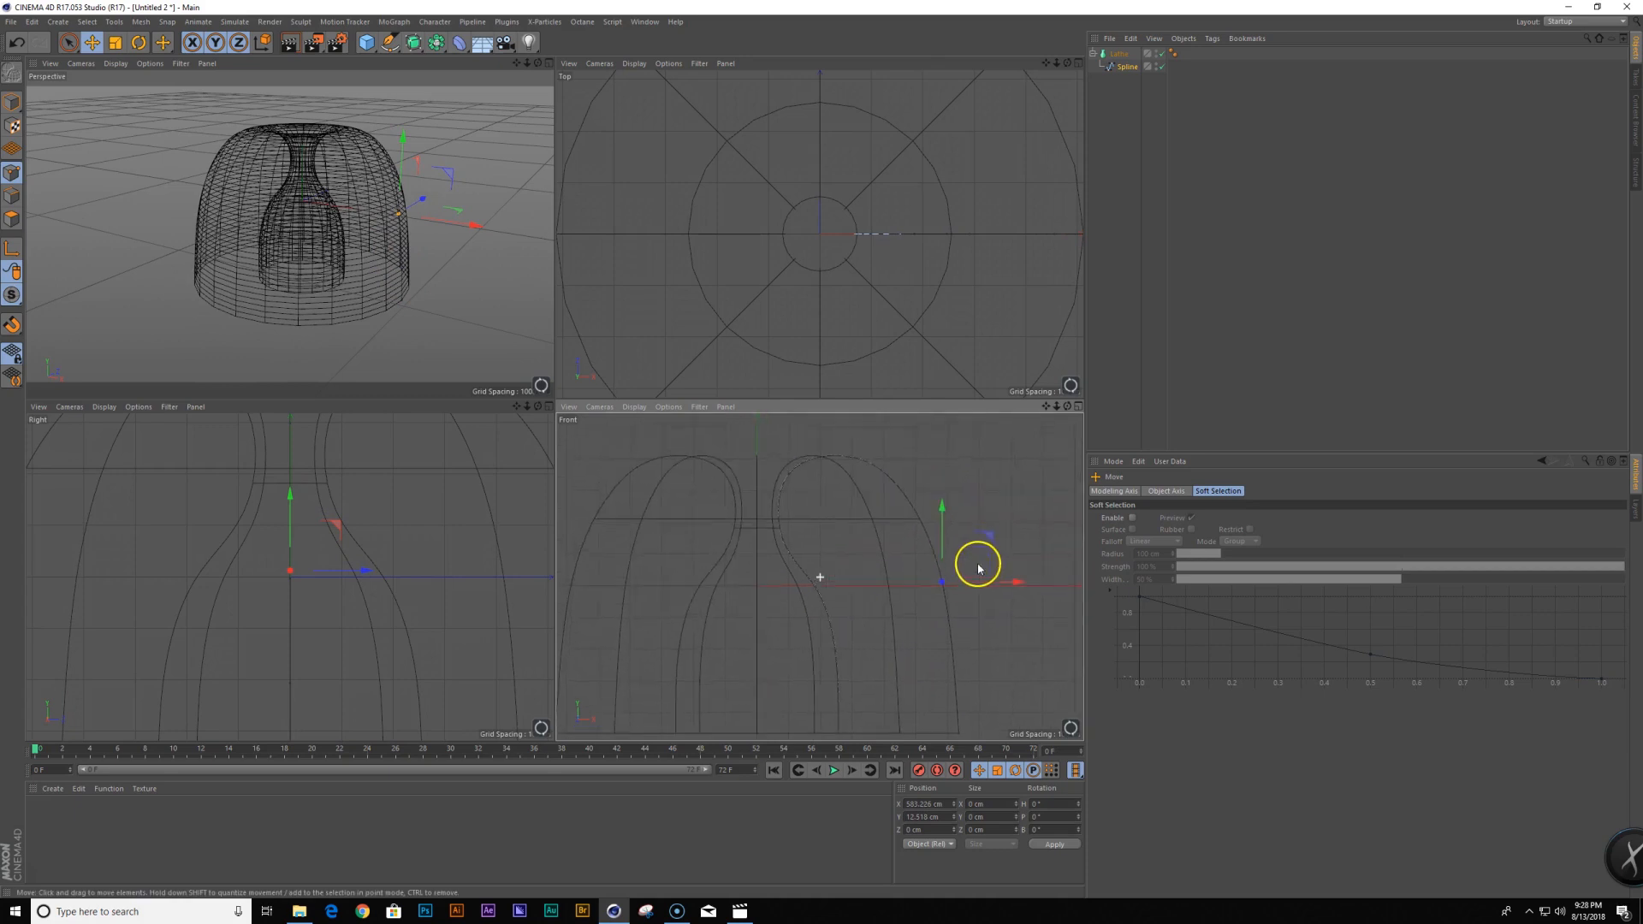
# Adjust the loop's inner points to widen the central opening, placing the lower one at about X 107, Y 145 cm
pyautogui.click(787, 475)
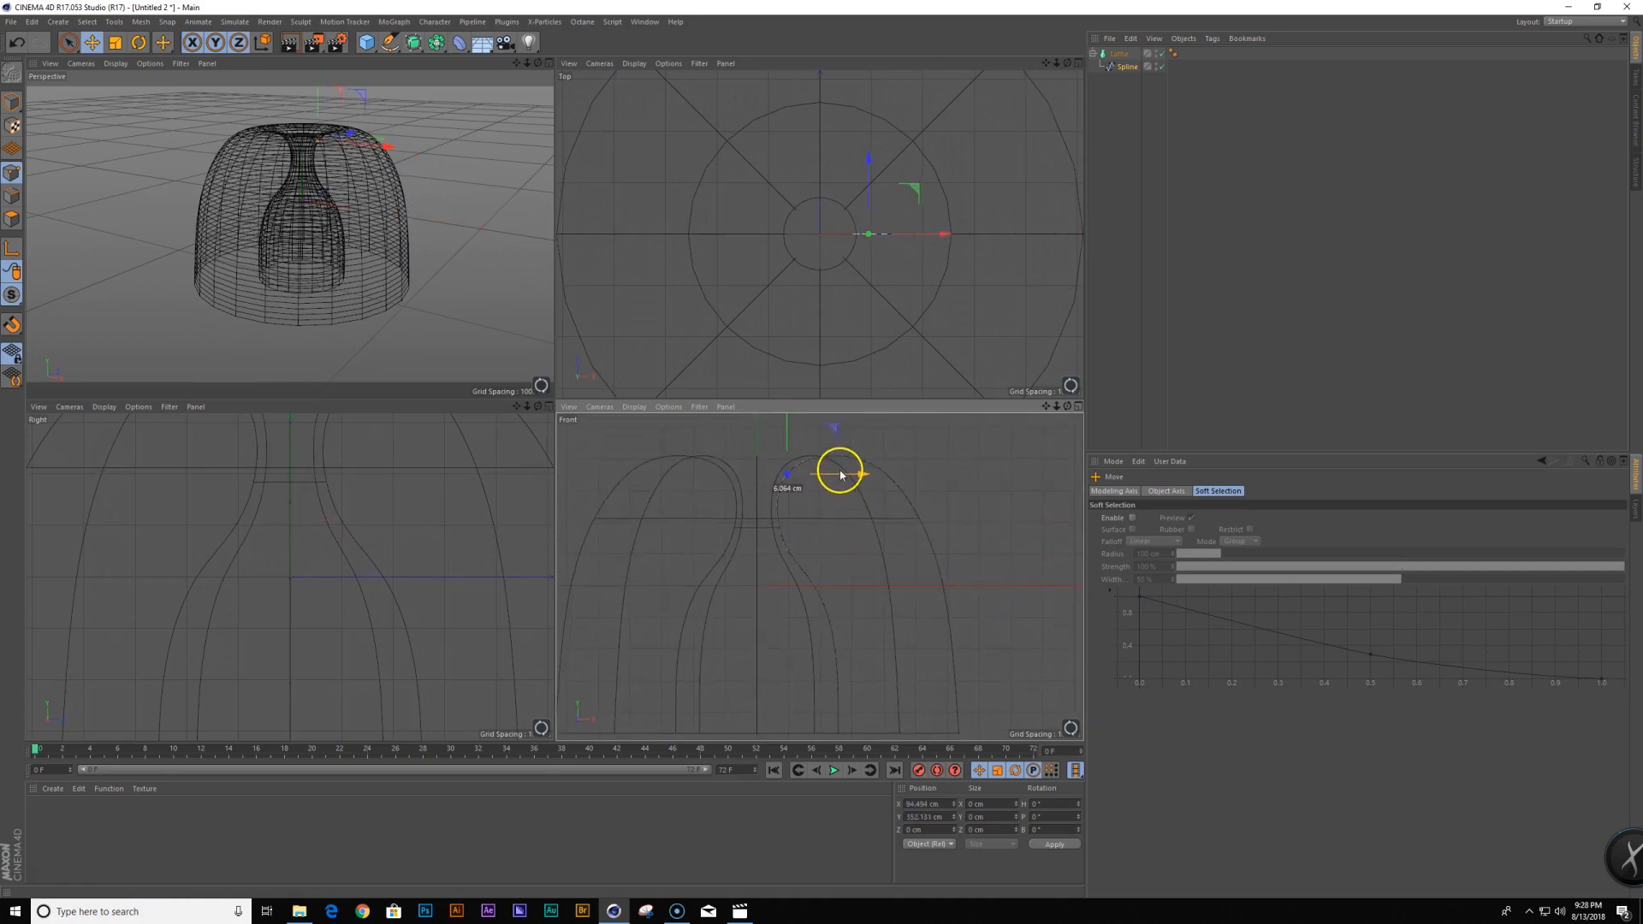
pyautogui.click(783, 544)
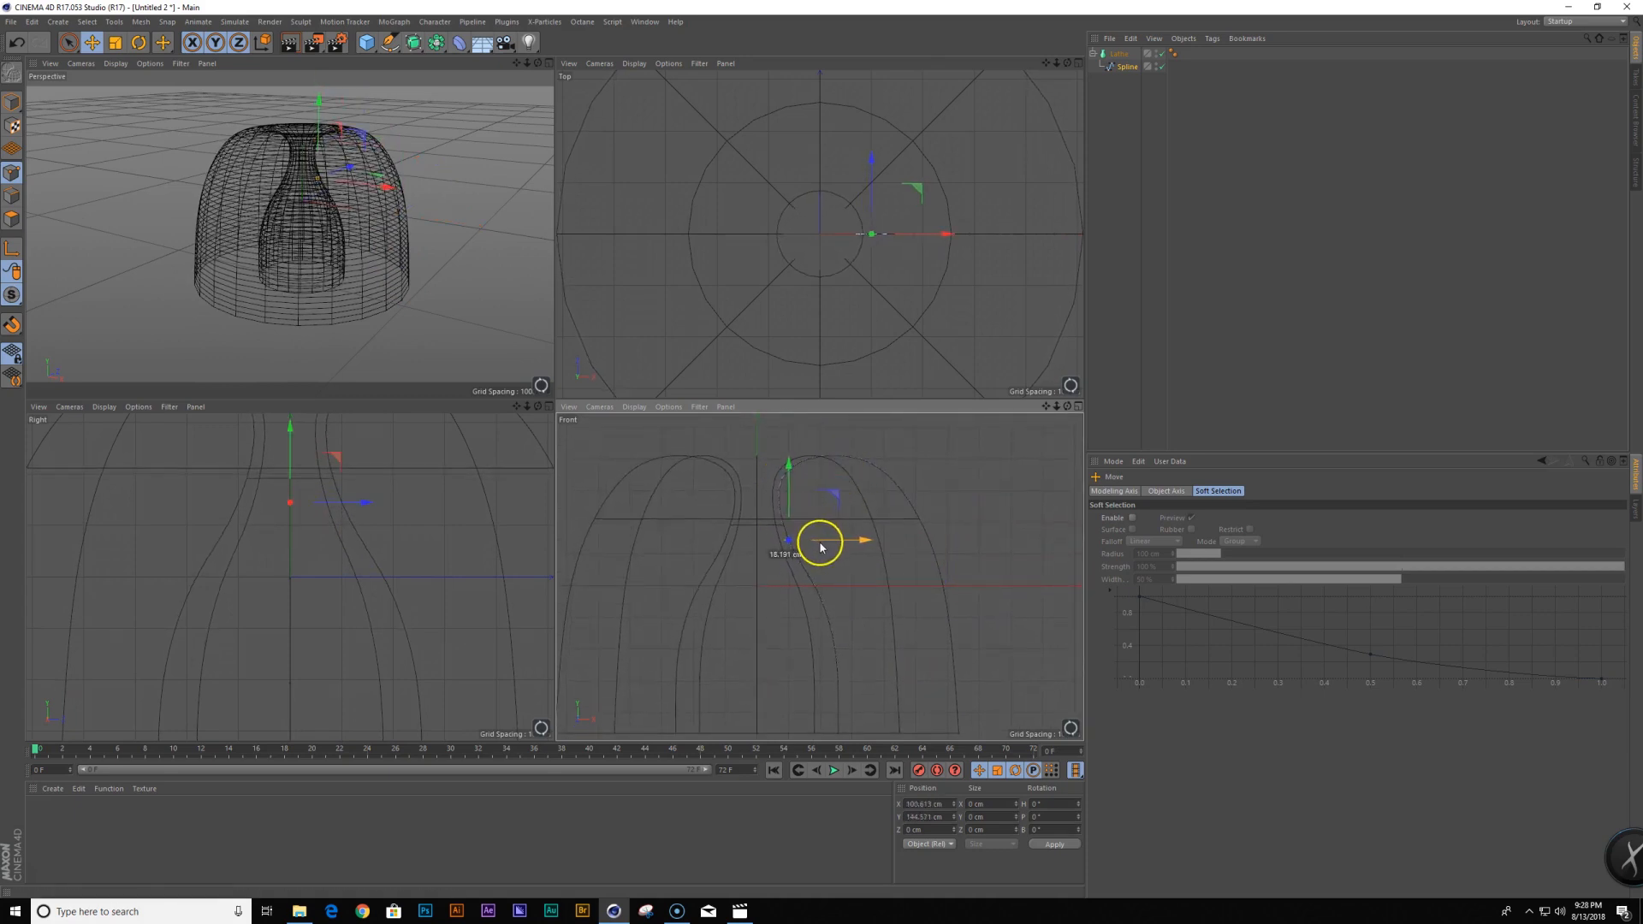
pyautogui.moveTo(828, 539); pyautogui.dragTo(836, 539)
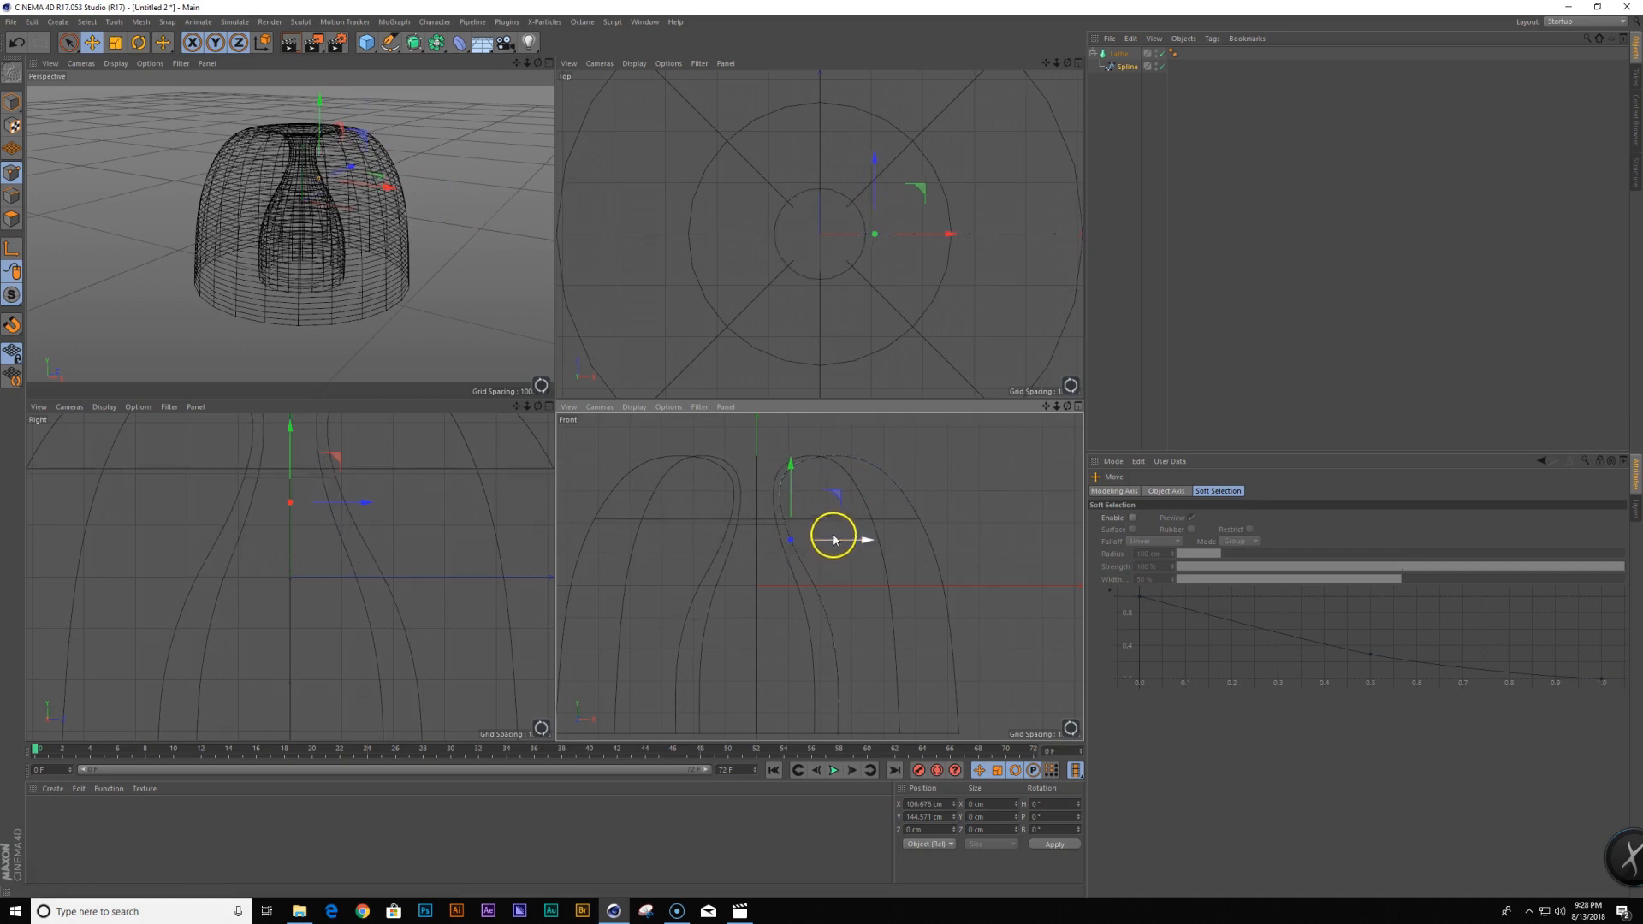
# Select the Lathe object in Model mode and show its underside with shaded lines in the perspective view
pyautogui.middleClick(363, 239)
pyautogui.moveTo(629, 417); pyautogui.dragTo(586, 447, button='middle')
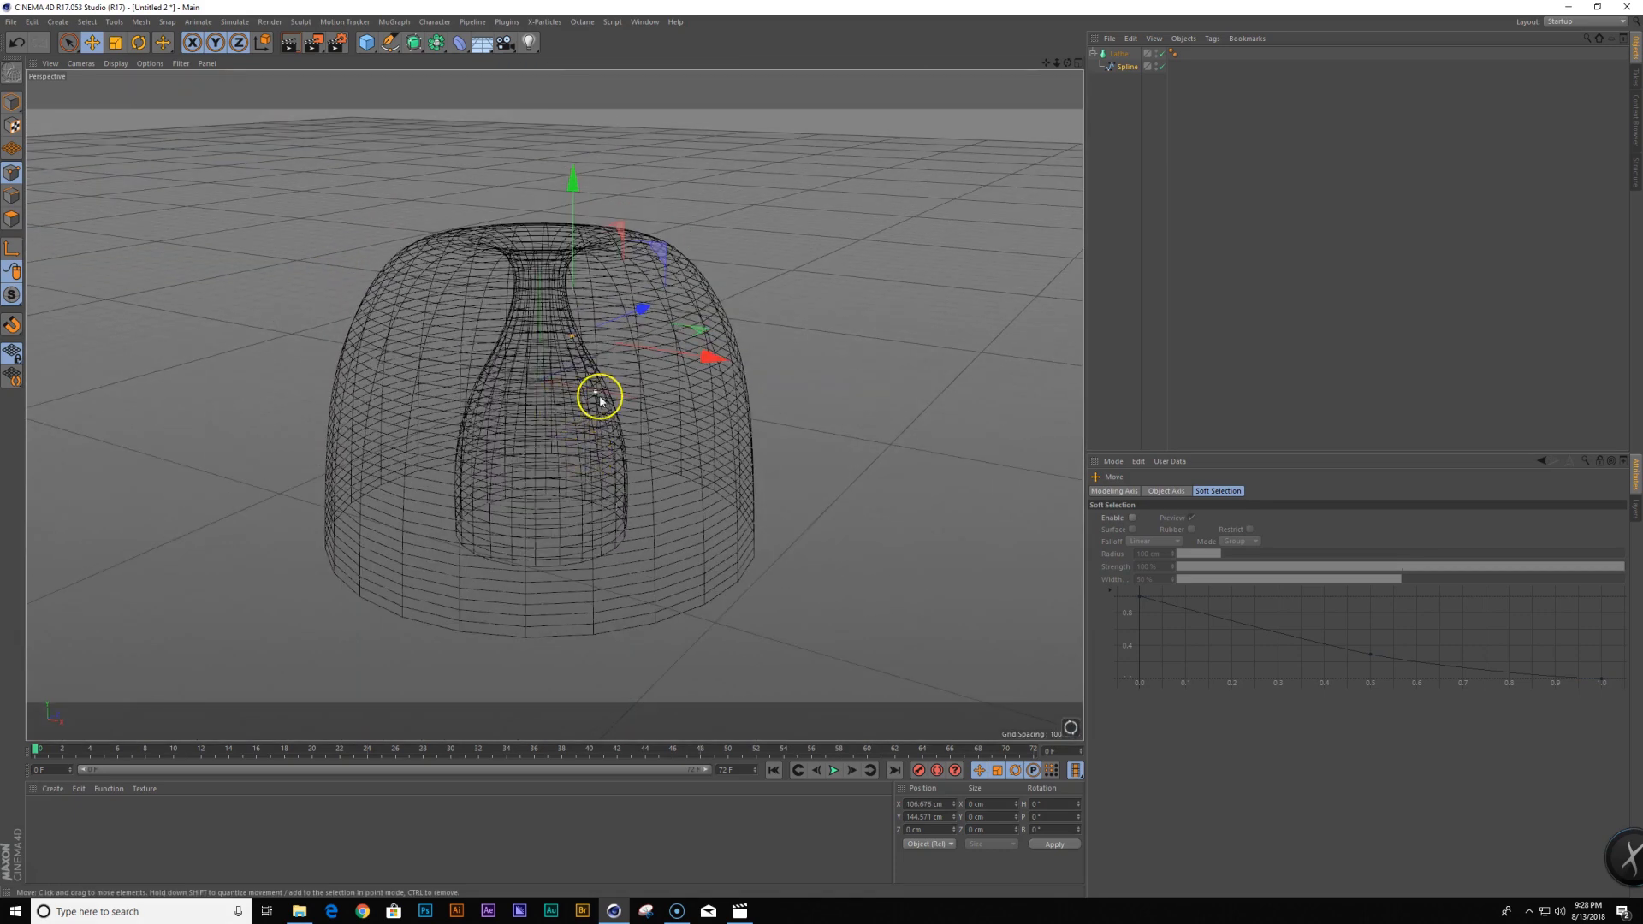
pyautogui.moveTo(11, 109); pyautogui.dragTo(13, 127)
pyautogui.click(16, 104)
pyautogui.click(1121, 53)
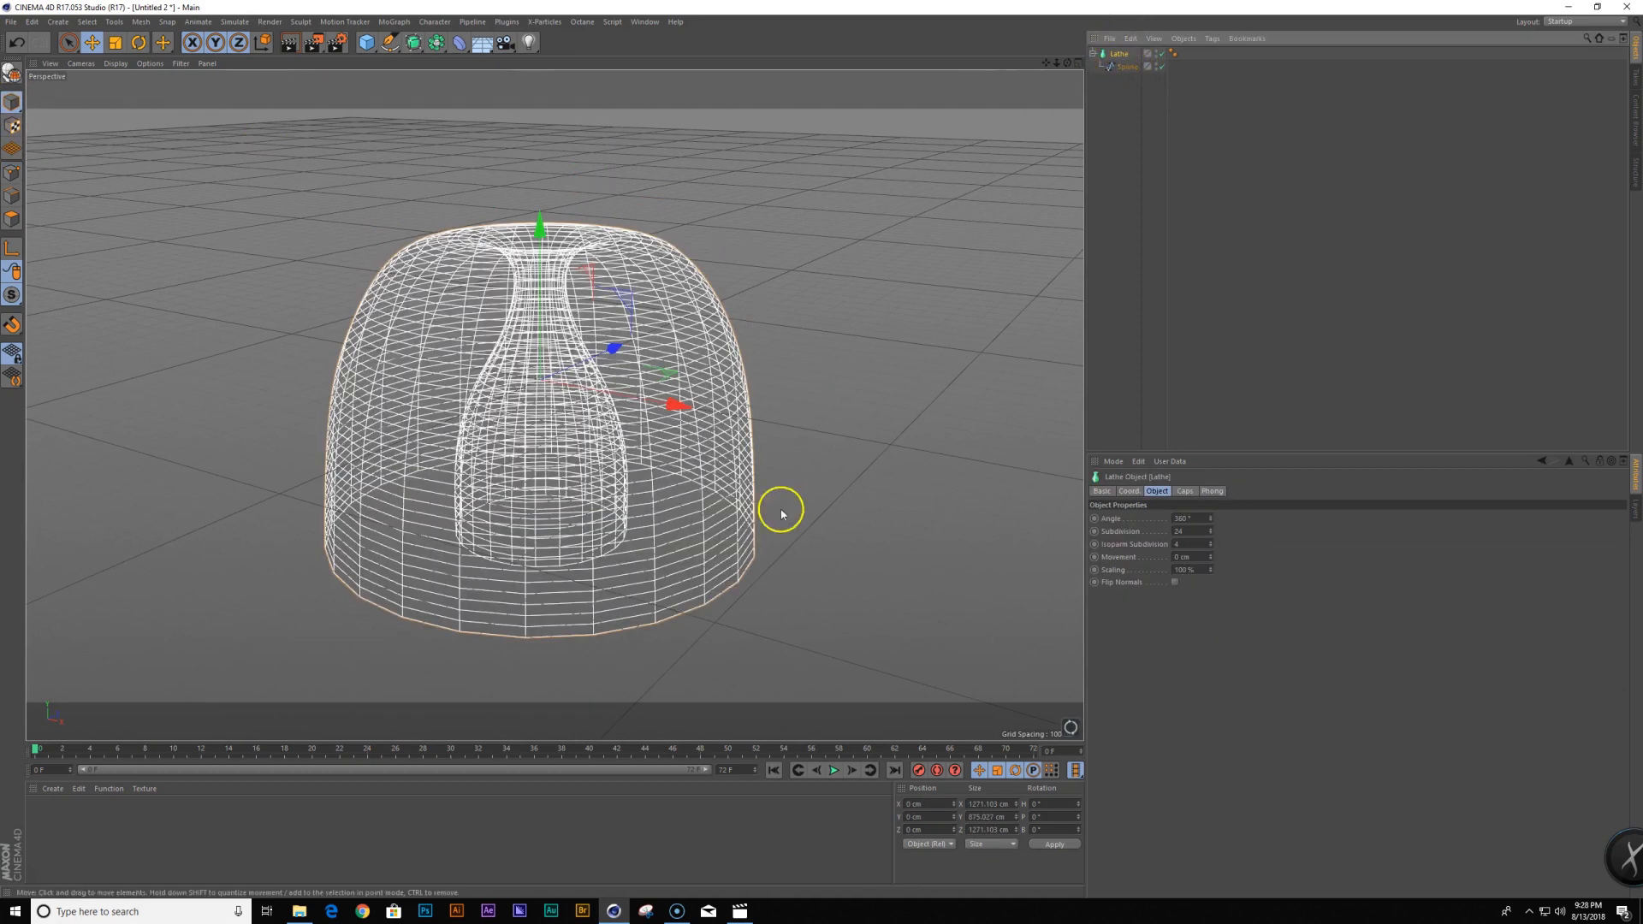
pyautogui.keyDown('alt'); pyautogui.moveTo(613, 556); pyautogui.dragTo(644, 404); pyautogui.keyUp('alt')
pyautogui.keyDown('alt'); pyautogui.moveTo(734, 368); pyautogui.dragTo(857, 606); pyautogui.keyUp('alt')
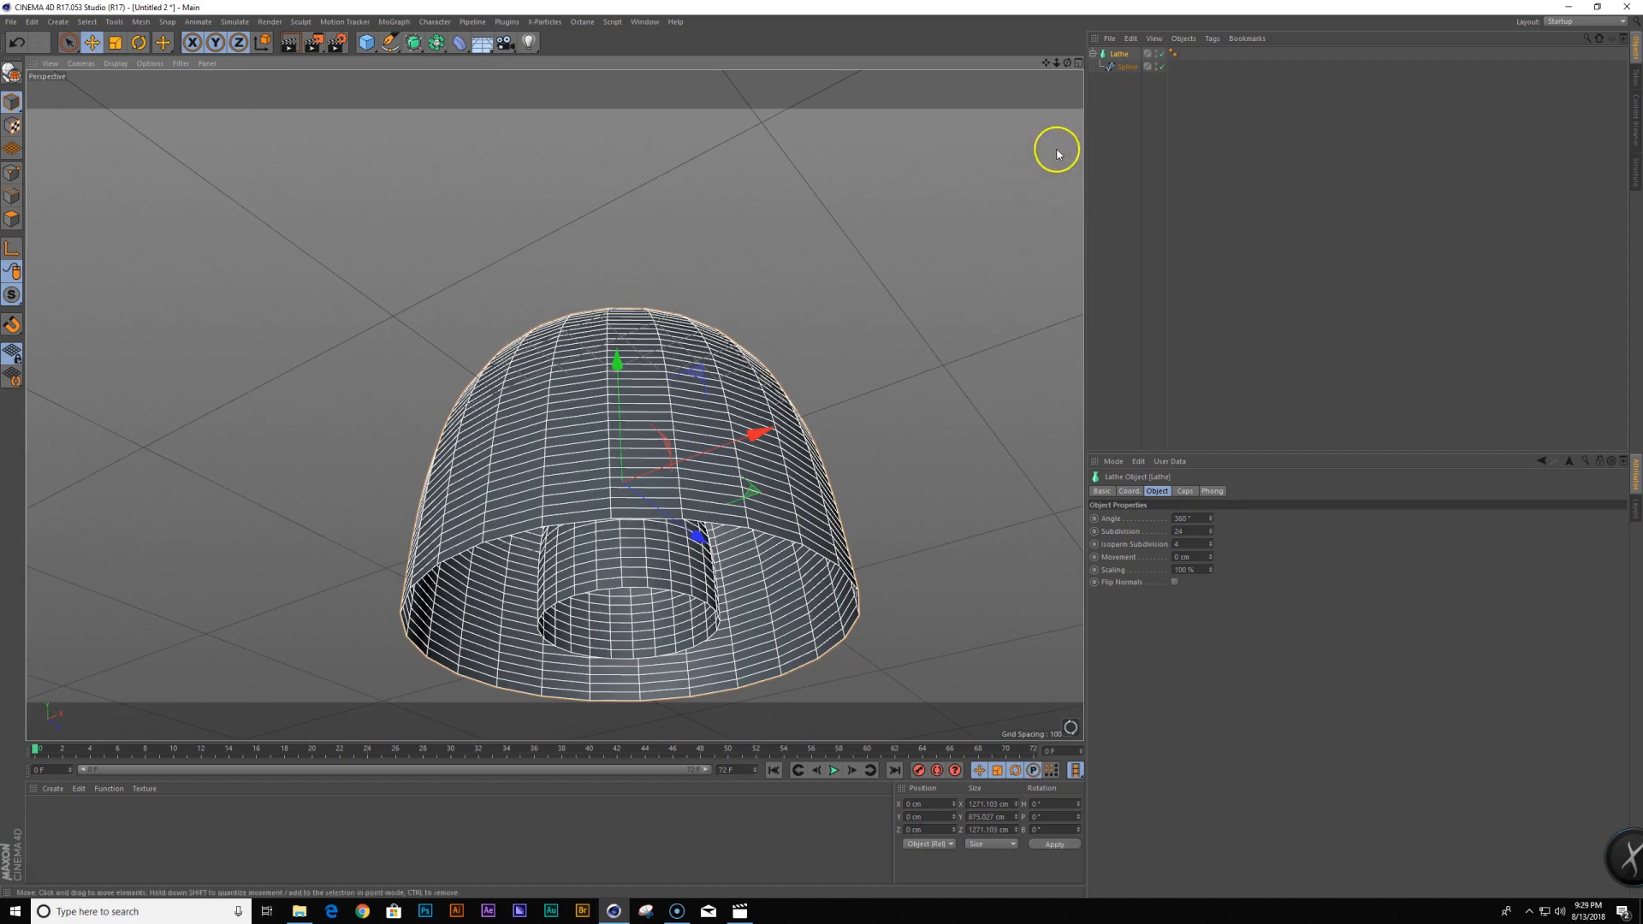
# Add a Cloth Surface generator and make the Lathe its child
pyautogui.hotkey('shift', 'c')
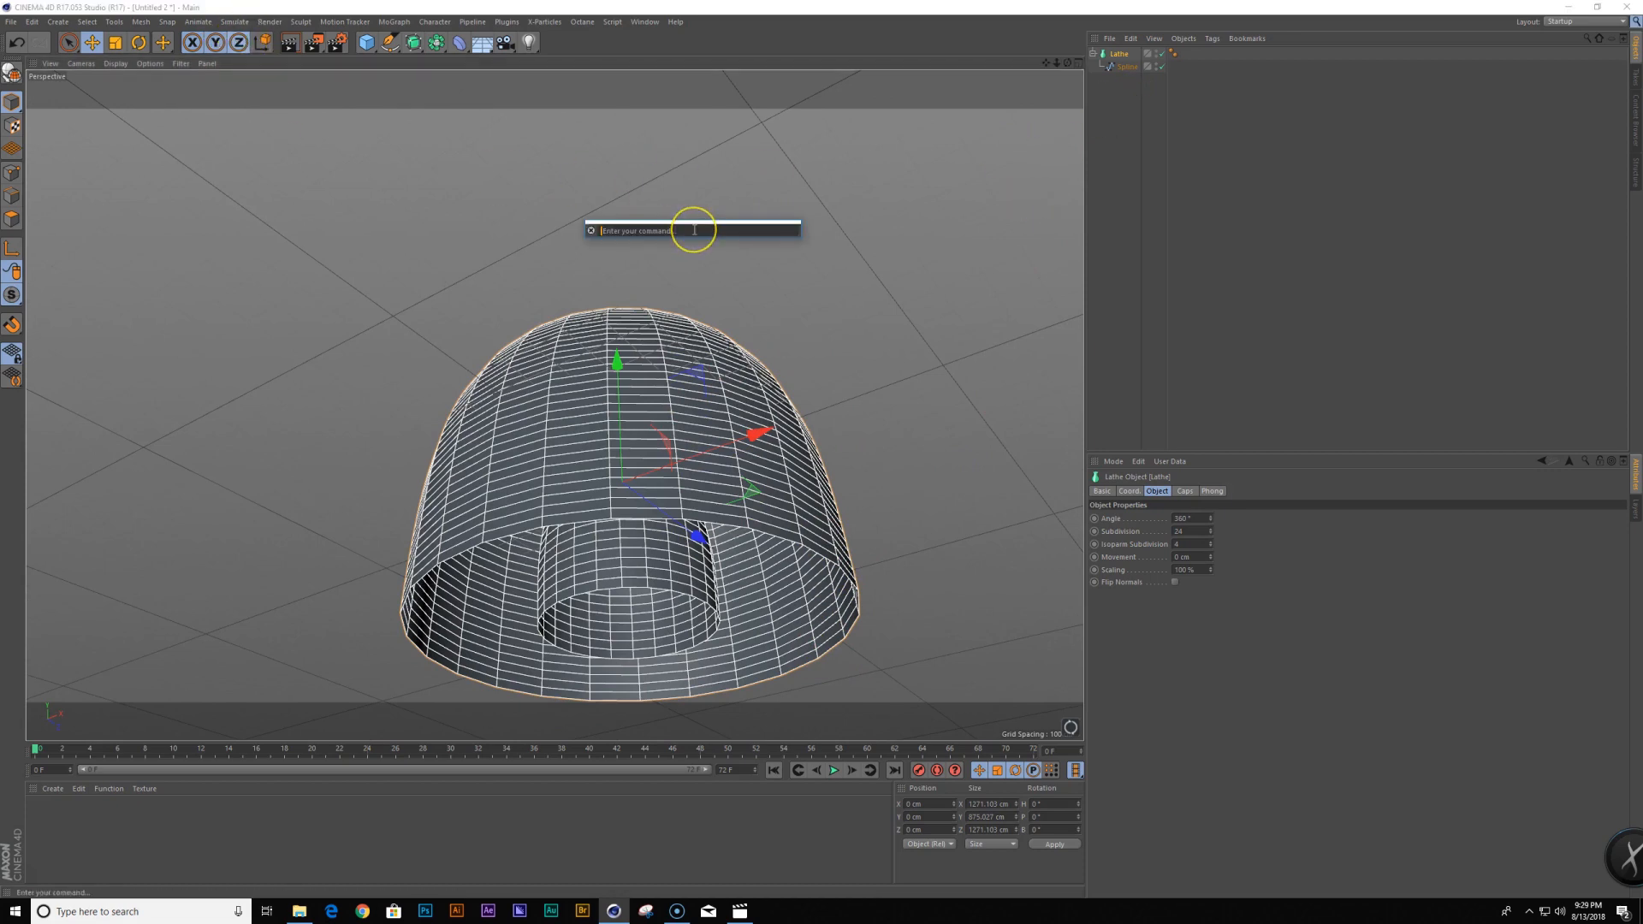
pyautogui.write('clo')
pyautogui.press('Down')
pyautogui.press('Down')
pyautogui.press('Return')
pyautogui.moveTo(1122, 67); pyautogui.dragTo(1136, 59)
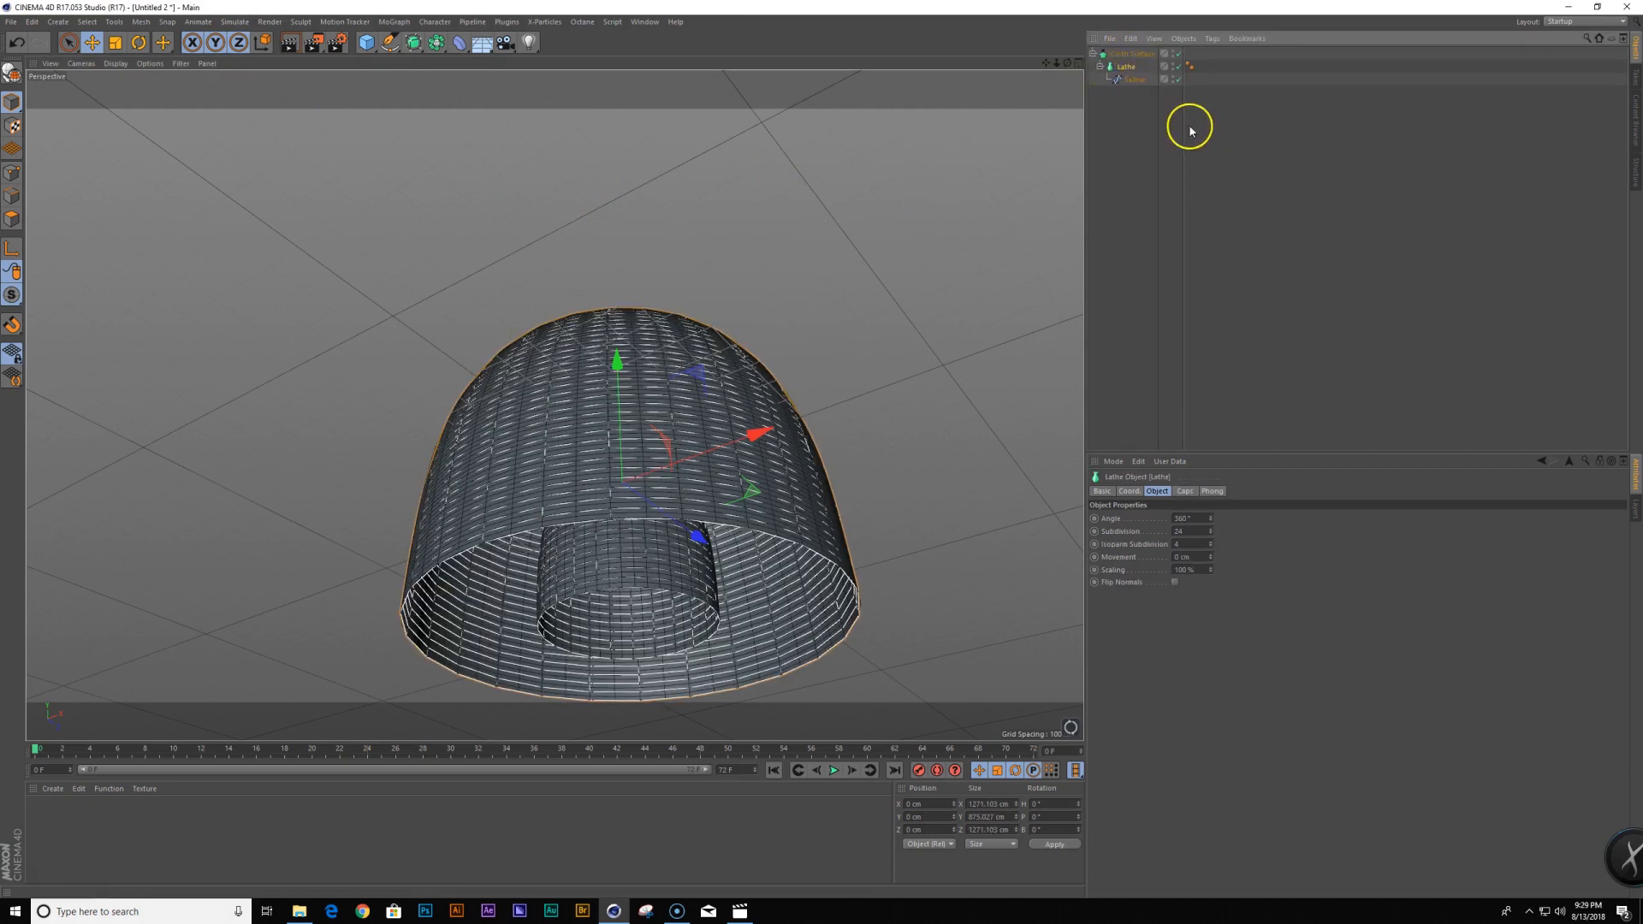
# Set the Cloth Surface's subdivisions to 0 and its thickness to 30 cm
pyautogui.click(1124, 55)
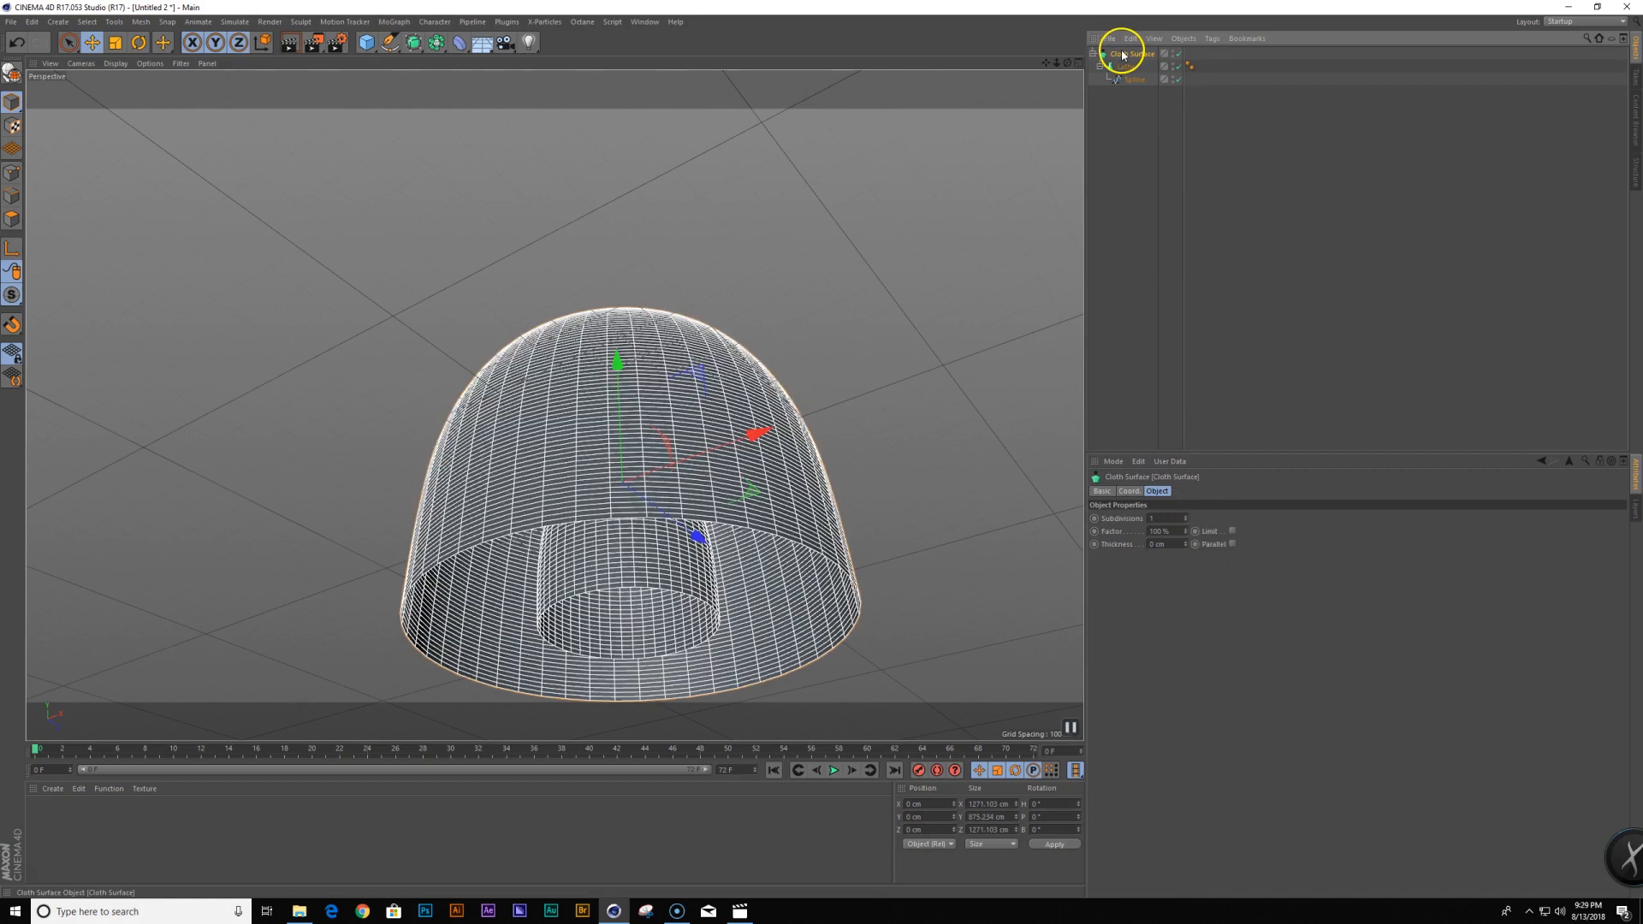
pyautogui.click(1173, 518)
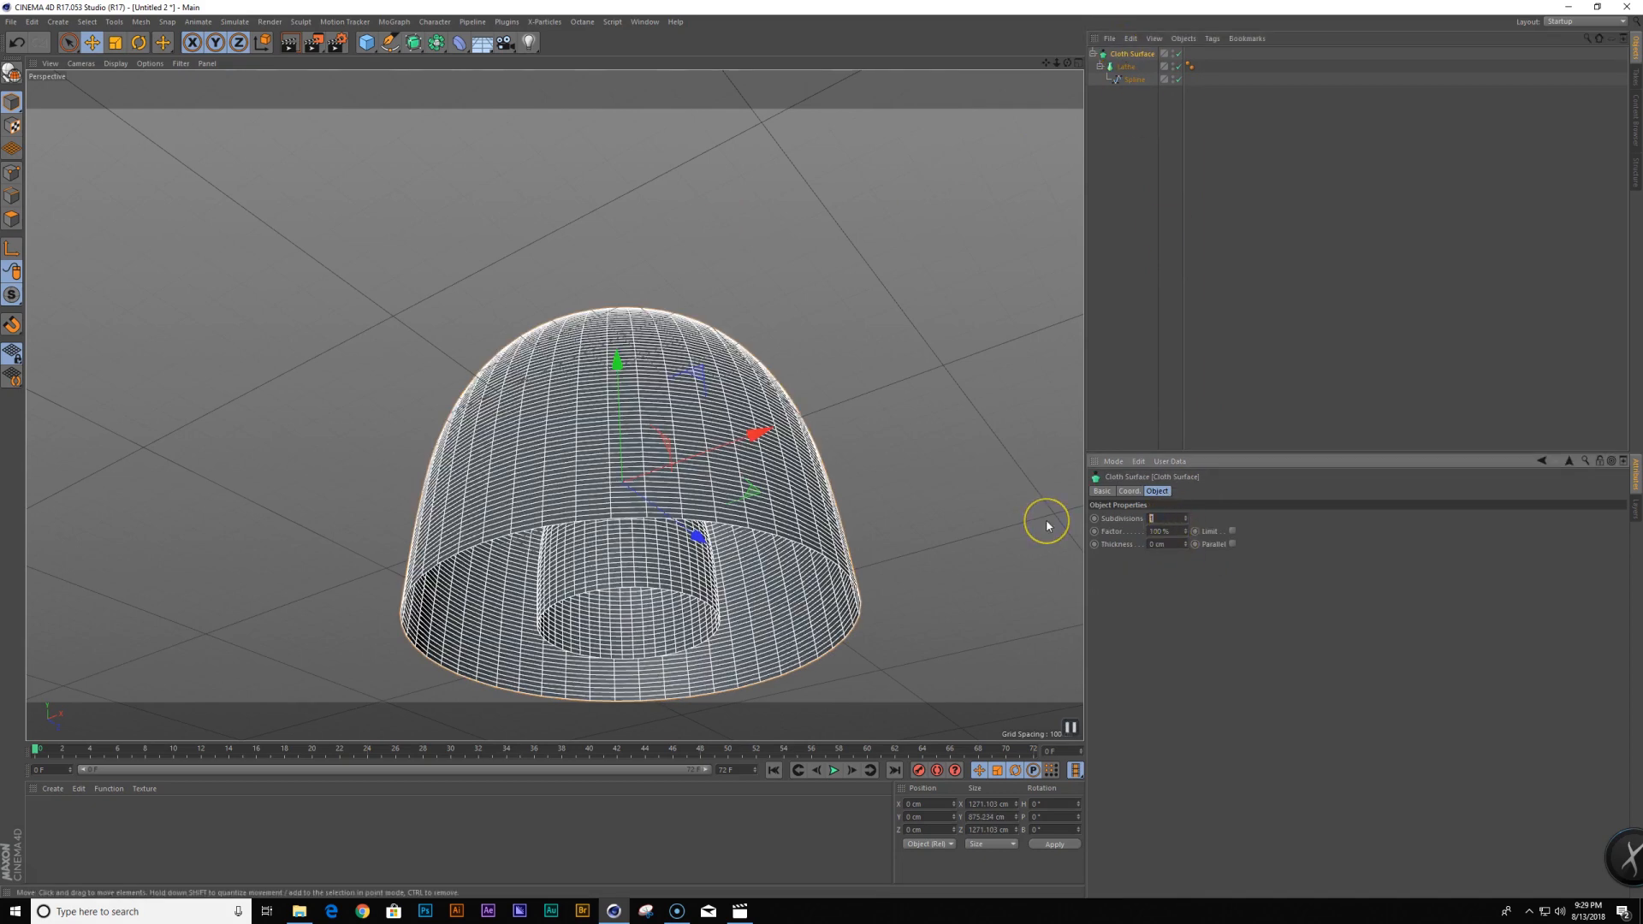
pyautogui.write('0')
pyautogui.press('Return')
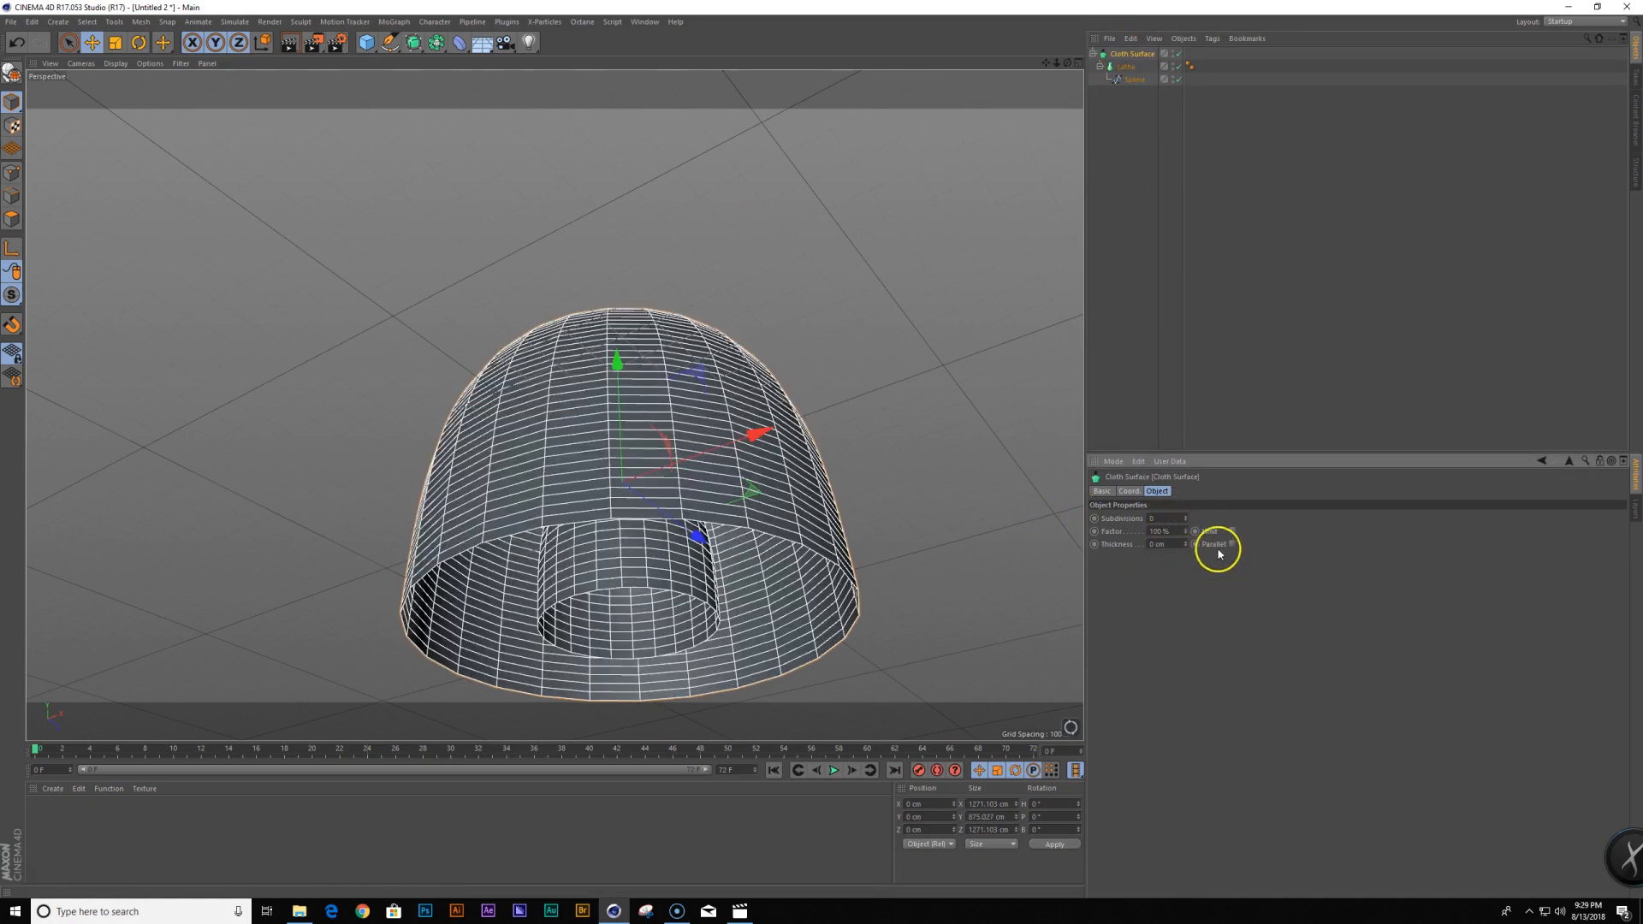
pyautogui.moveTo(1186, 545)
pyautogui.mouseDown()
pyautogui.moveTo(1186, 523)
pyautogui.moveTo(1185, 540)
pyautogui.mouseUp()
pyautogui.moveTo(695, 550)
pyautogui.keyDown('alt'); pyautogui.mouseDown()
pyautogui.moveTo(687, 502)
pyautogui.moveTo(667, 613)
pyautogui.moveTo(668, 465)
pyautogui.moveTo(701, 648)
pyautogui.moveTo(671, 459)
pyautogui.moveTo(686, 356)
pyautogui.moveTo(631, 458)
pyautogui.moveTo(611, 362)
pyautogui.mouseUp(); pyautogui.keyUp('alt')
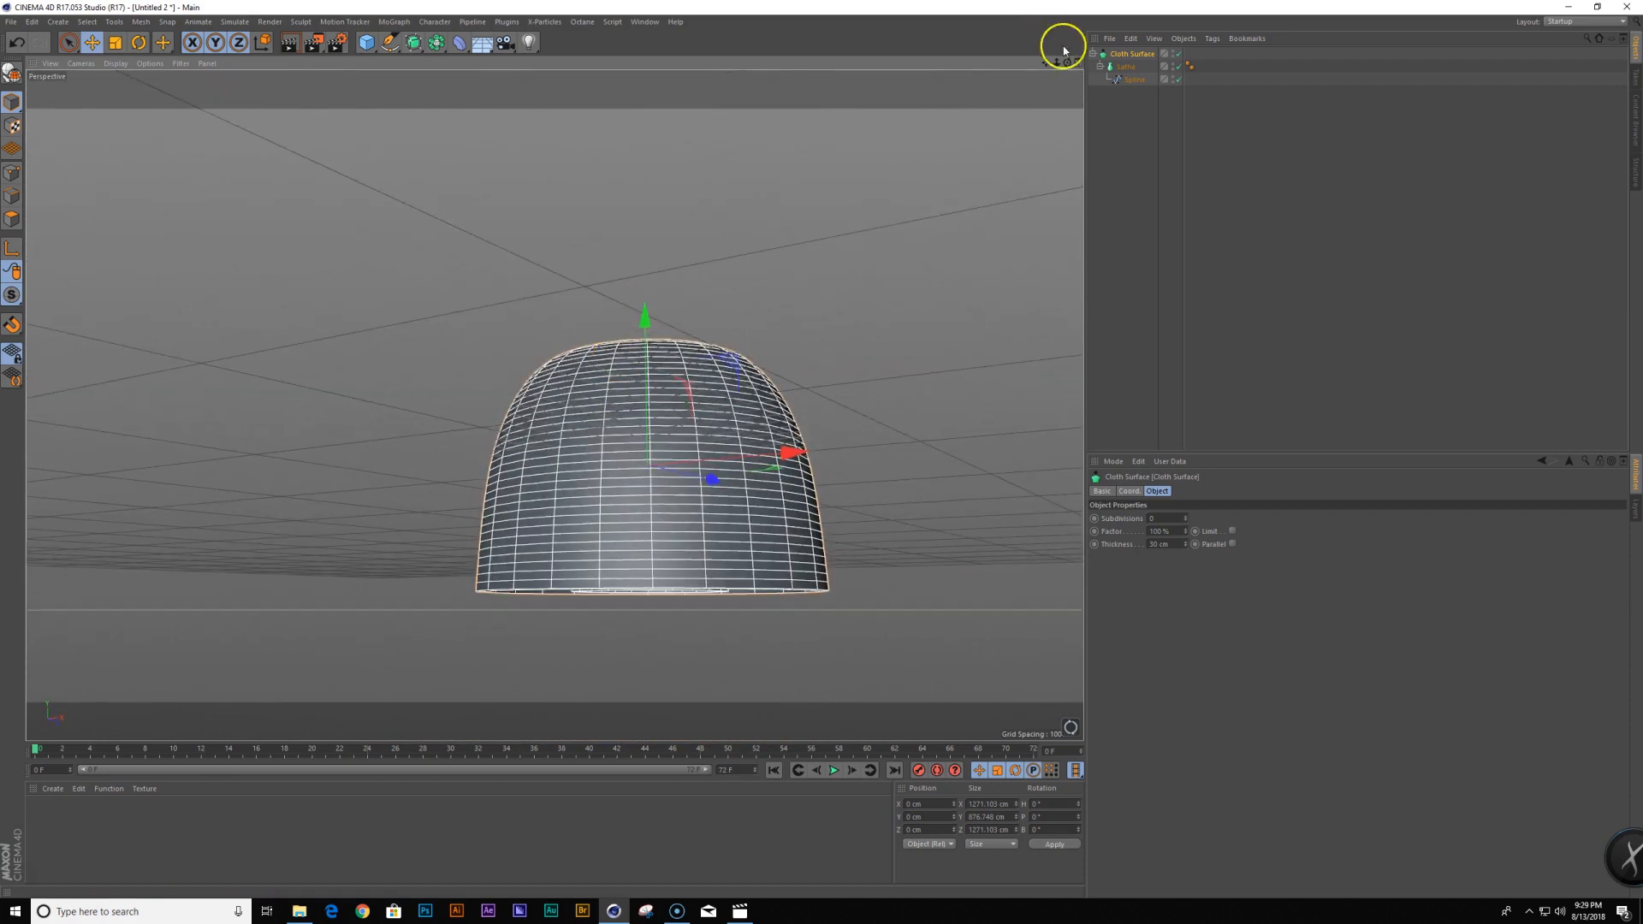
# Rename the Cloth Surface object to "pipette" and hide it in the viewport
pyautogui.doubleClick(1135, 54)
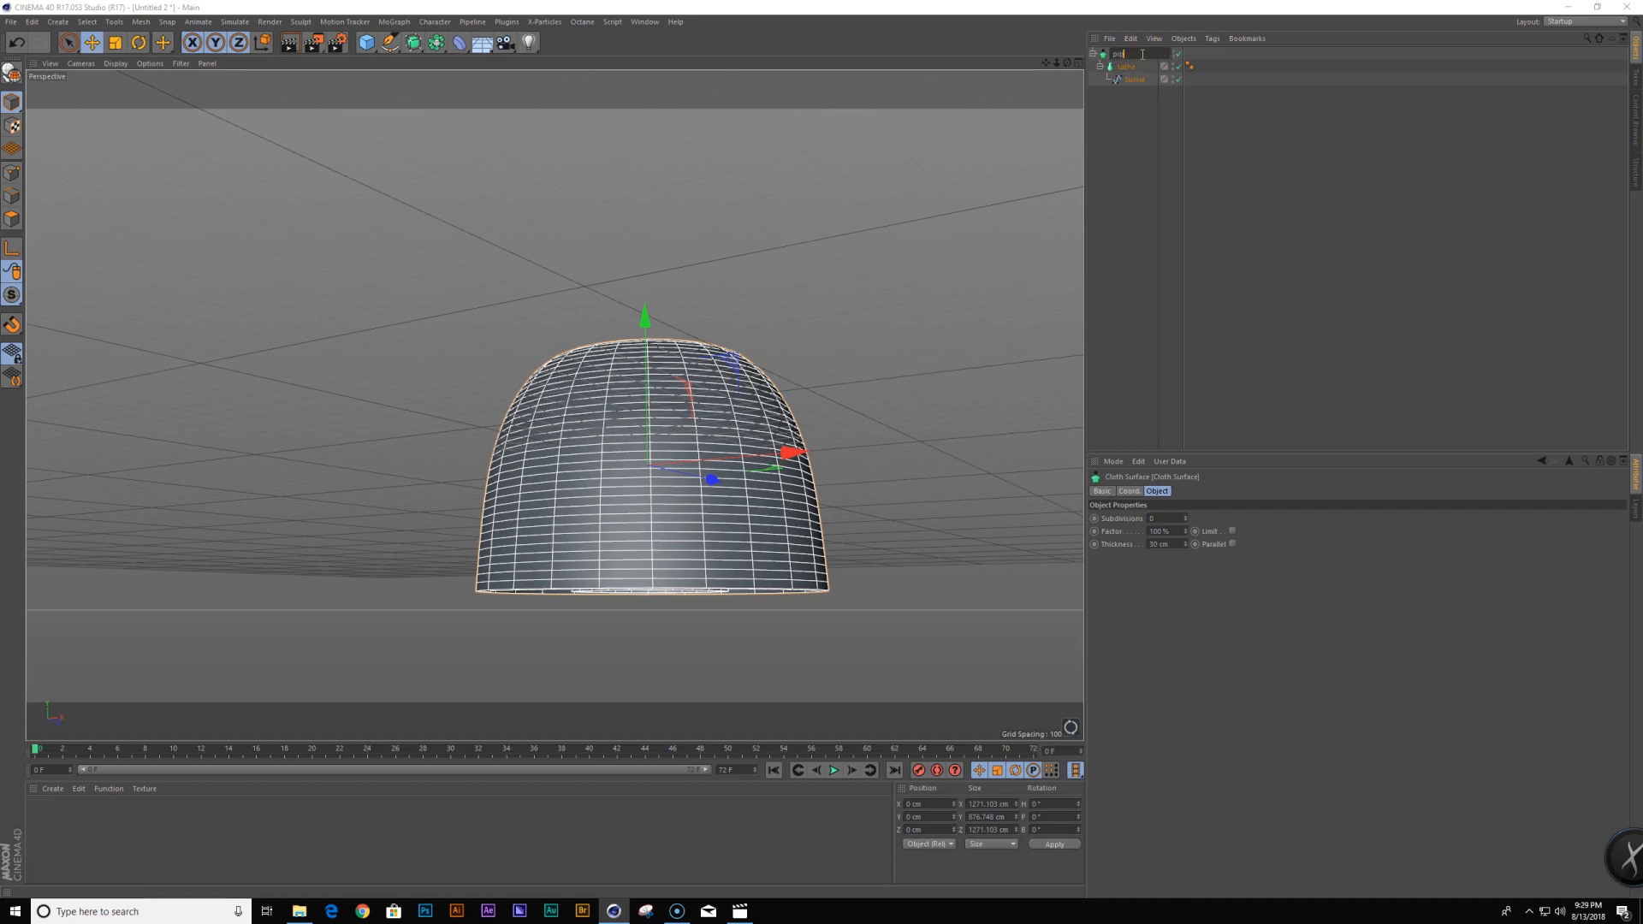
pyautogui.write('pipette')
pyautogui.press('Return')
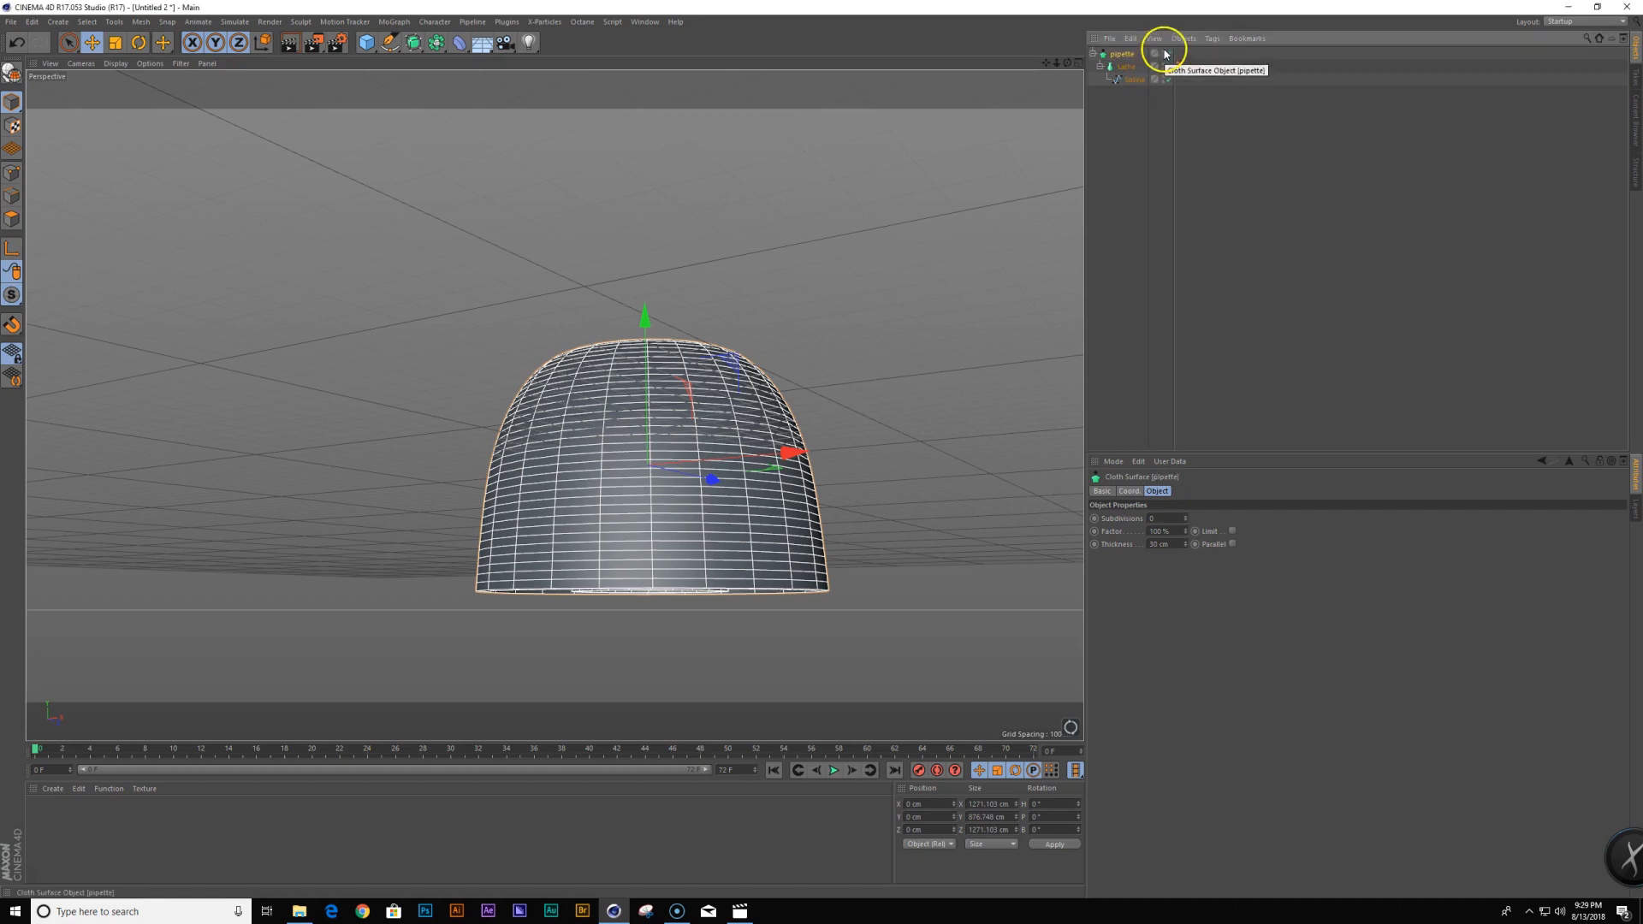
pyautogui.click(1152, 68)
pyautogui.moveTo(631, 370)
pyautogui.keyDown('alt'); pyautogui.mouseDown()
pyautogui.moveTo(627, 444)
pyautogui.moveTo(653, 495)
pyautogui.moveTo(638, 482)
pyautogui.mouseUp(); pyautogui.keyUp('alt')
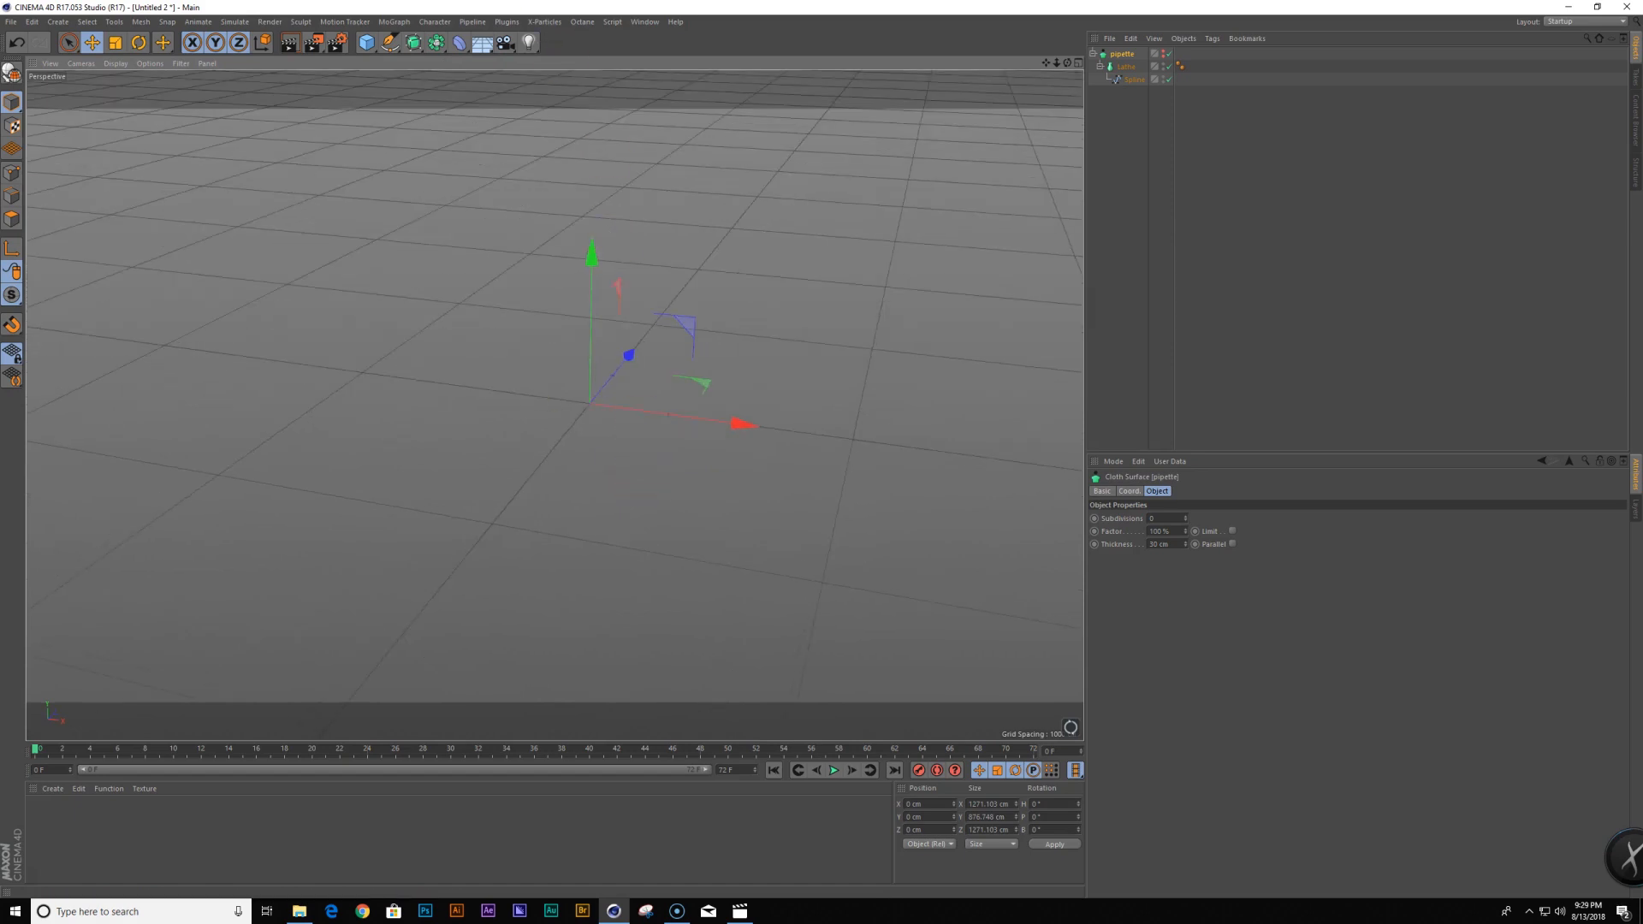
# Add a Tube primitive and increase its height to about 1561 cm
pyautogui.hotkey('shift', 'c')
pyautogui.write('tube')
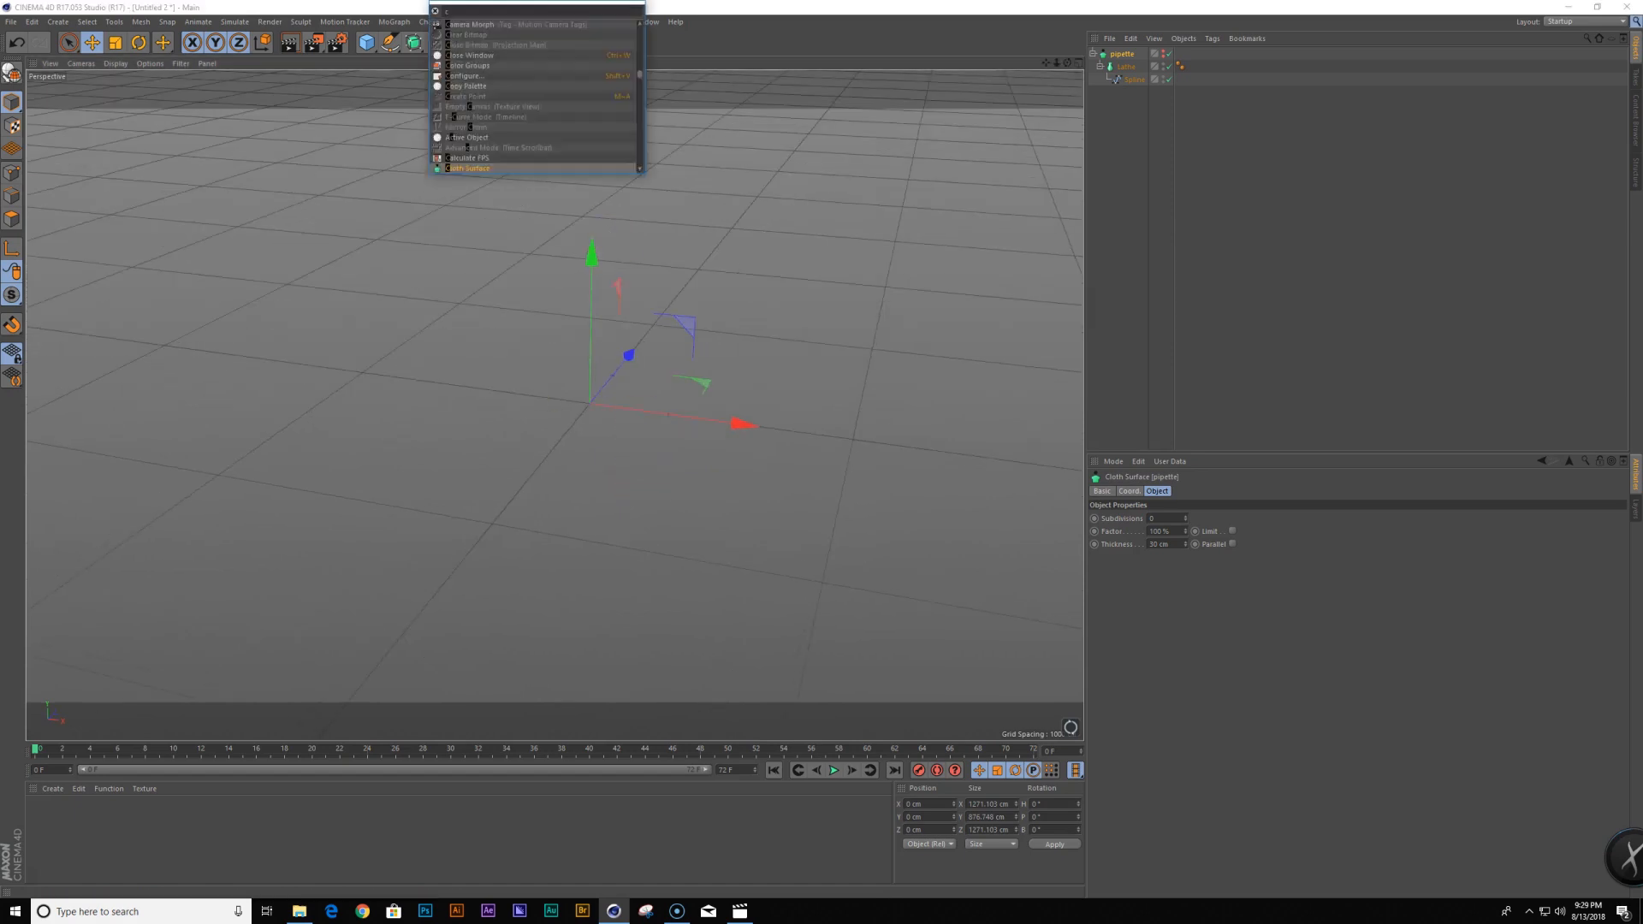
pyautogui.press('Return')
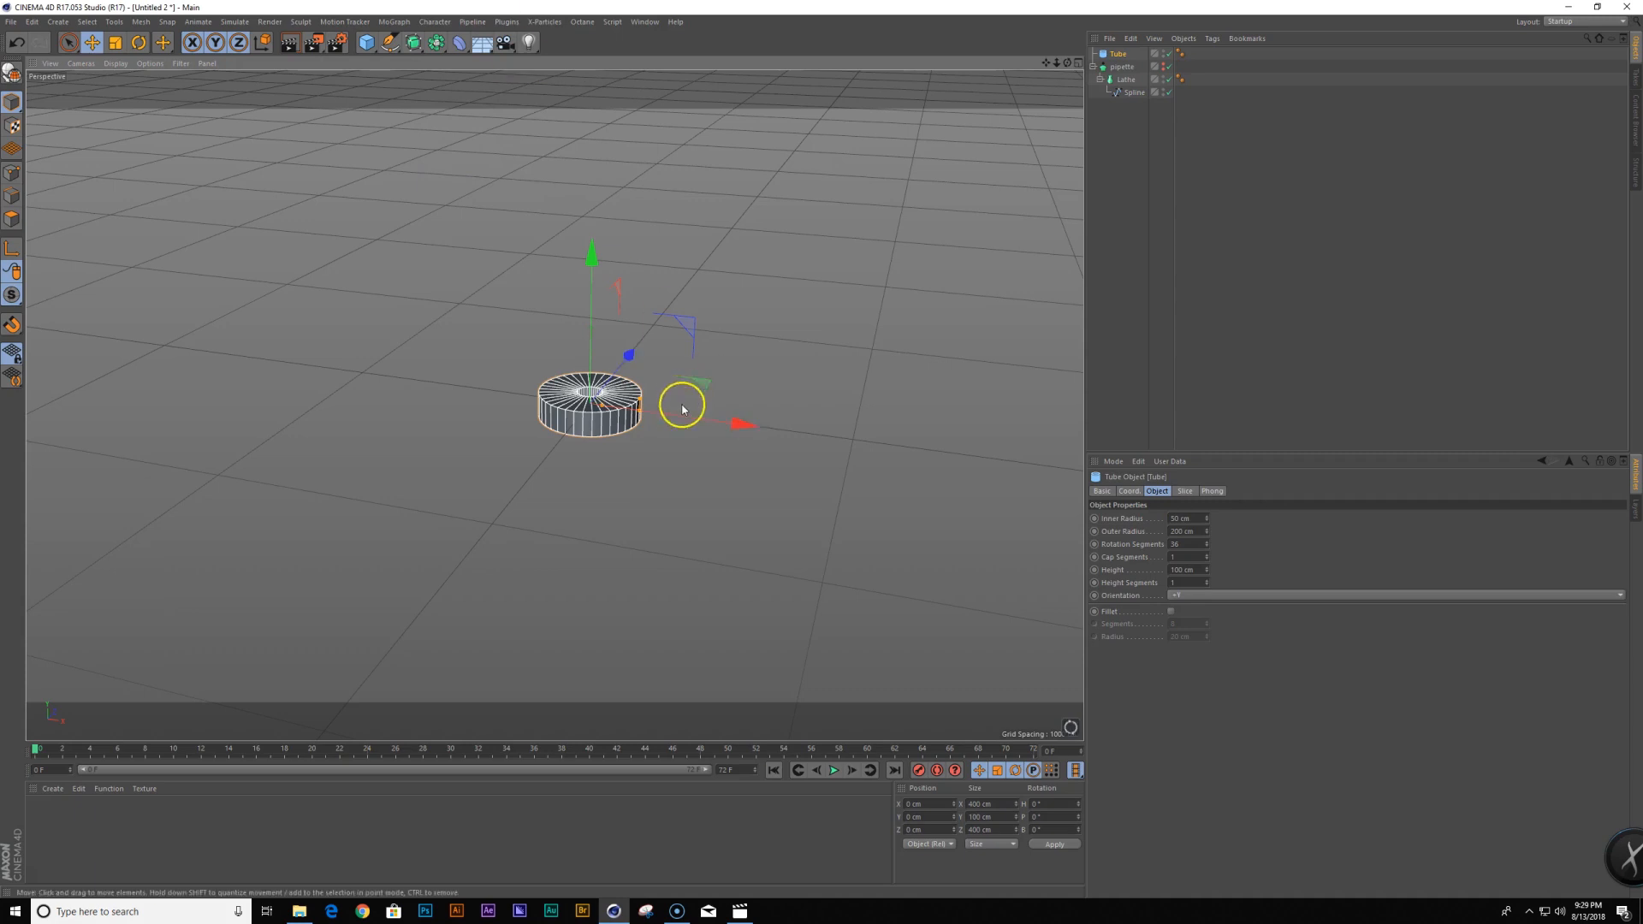
pyautogui.moveTo(1208, 570)
pyautogui.mouseDown()
pyautogui.moveTo(1210, 539)
pyautogui.moveTo(1203, 568)
pyautogui.mouseUp()
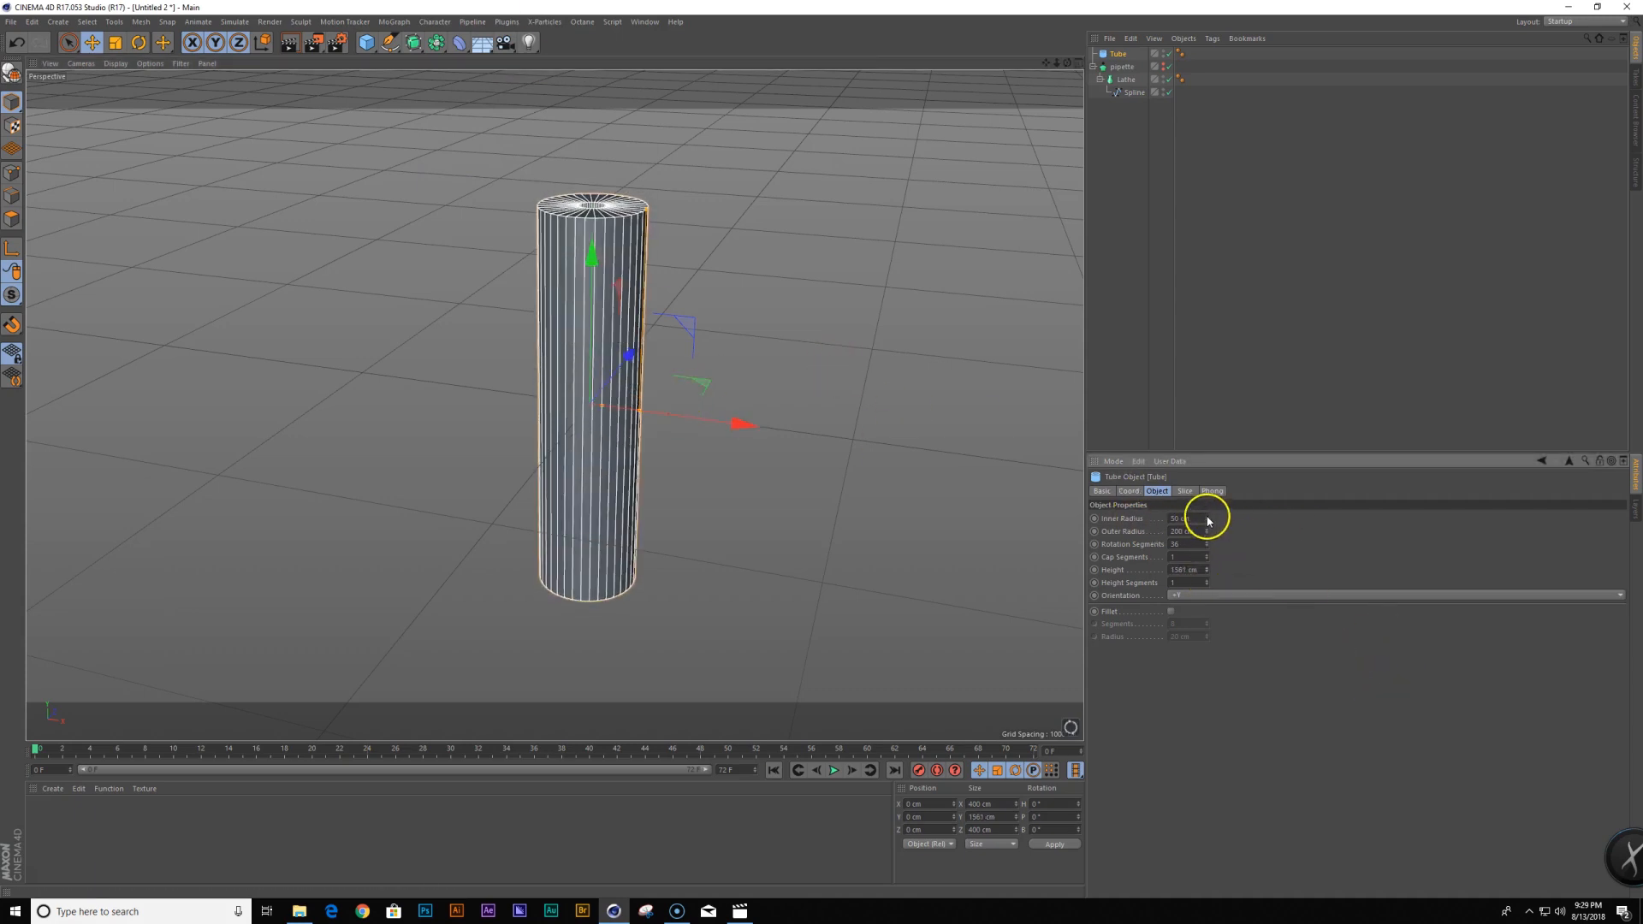
# Slim the tube to an outer radius of 34 cm and an inner radius of 28 cm
pyautogui.keyDown('alt'); pyautogui.moveTo(664, 224); pyautogui.dragTo(653, 334, button='middle'); pyautogui.keyUp('alt')
pyautogui.keyDown('alt'); pyautogui.moveTo(510, 407); pyautogui.dragTo(652, 347, button='right'); pyautogui.keyUp('alt')
pyautogui.keyDown('alt'); pyautogui.moveTo(652, 343); pyautogui.dragTo(472, 604, button='middle'); pyautogui.keyUp('alt')
pyautogui.moveTo(1209, 531); pyautogui.dragTo(1205, 510)
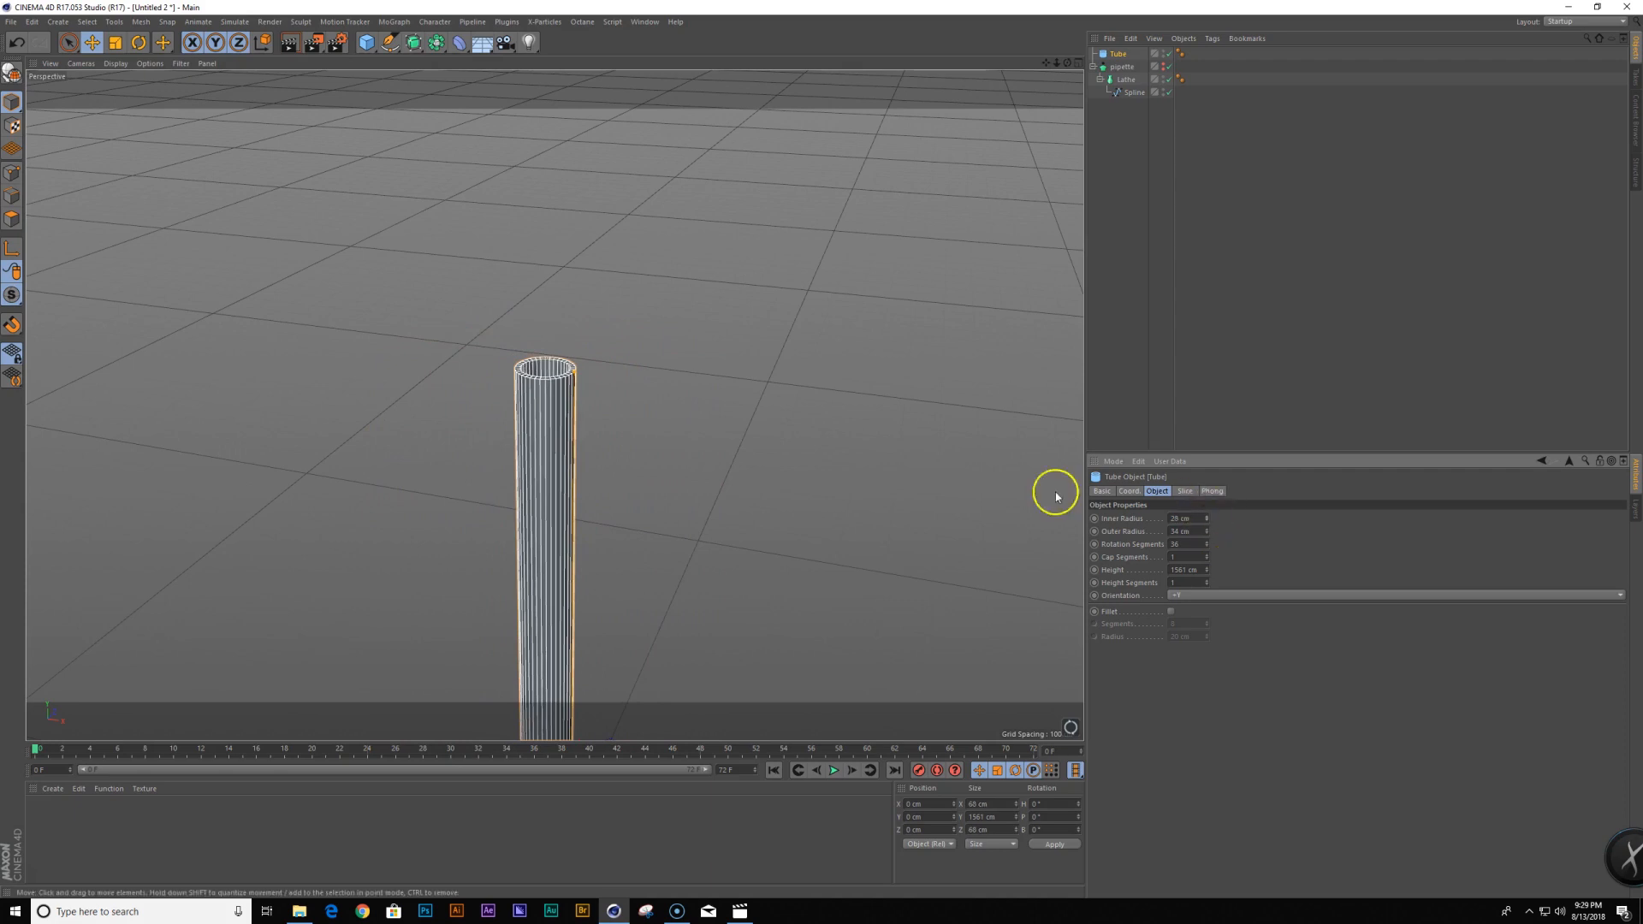
pyautogui.keyDown('alt'); pyautogui.moveTo(727, 490); pyautogui.dragTo(604, 531, button='right'); pyautogui.keyUp('alt')
pyautogui.keyDown('alt'); pyautogui.moveTo(608, 556); pyautogui.dragTo(657, 310, button='middle'); pyautogui.keyUp('alt')
pyautogui.keyDown('alt'); pyautogui.moveTo(657, 309); pyautogui.dragTo(640, 327, button='right'); pyautogui.keyUp('alt')
pyautogui.keyDown('alt'); pyautogui.moveTo(640, 327); pyautogui.dragTo(560, 497, button='middle'); pyautogui.keyUp('alt')
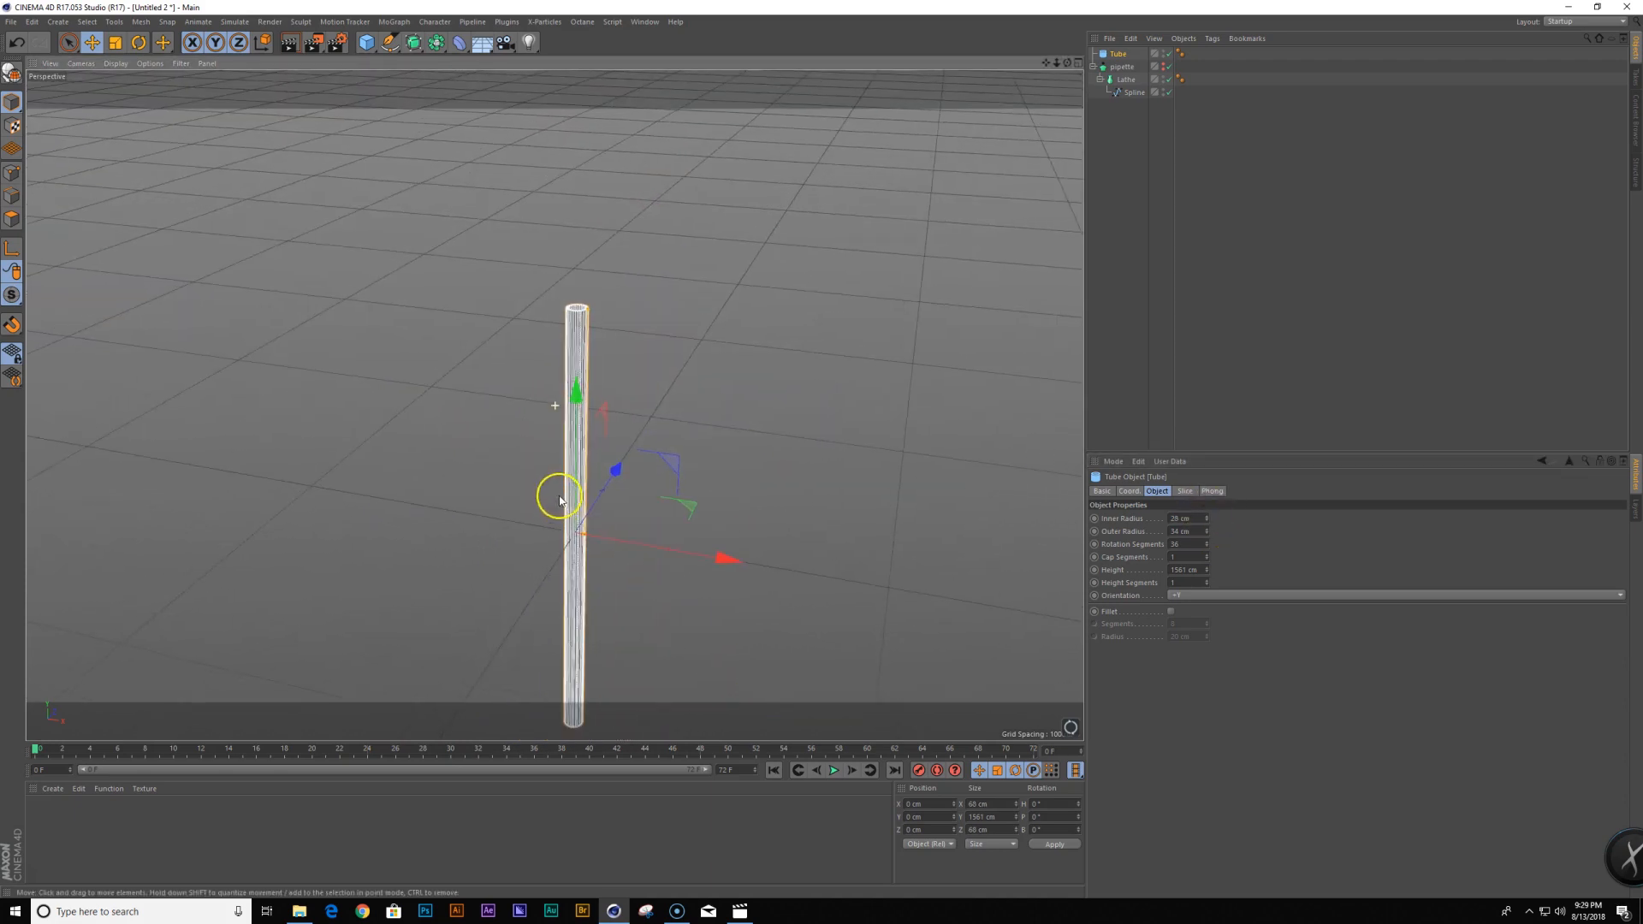
# Add a Cube primitive at the middle of the tube
pyautogui.click(779, 304)
pyautogui.hotkey('shift', 'c')
pyautogui.write('cube')
pyautogui.press('Return')
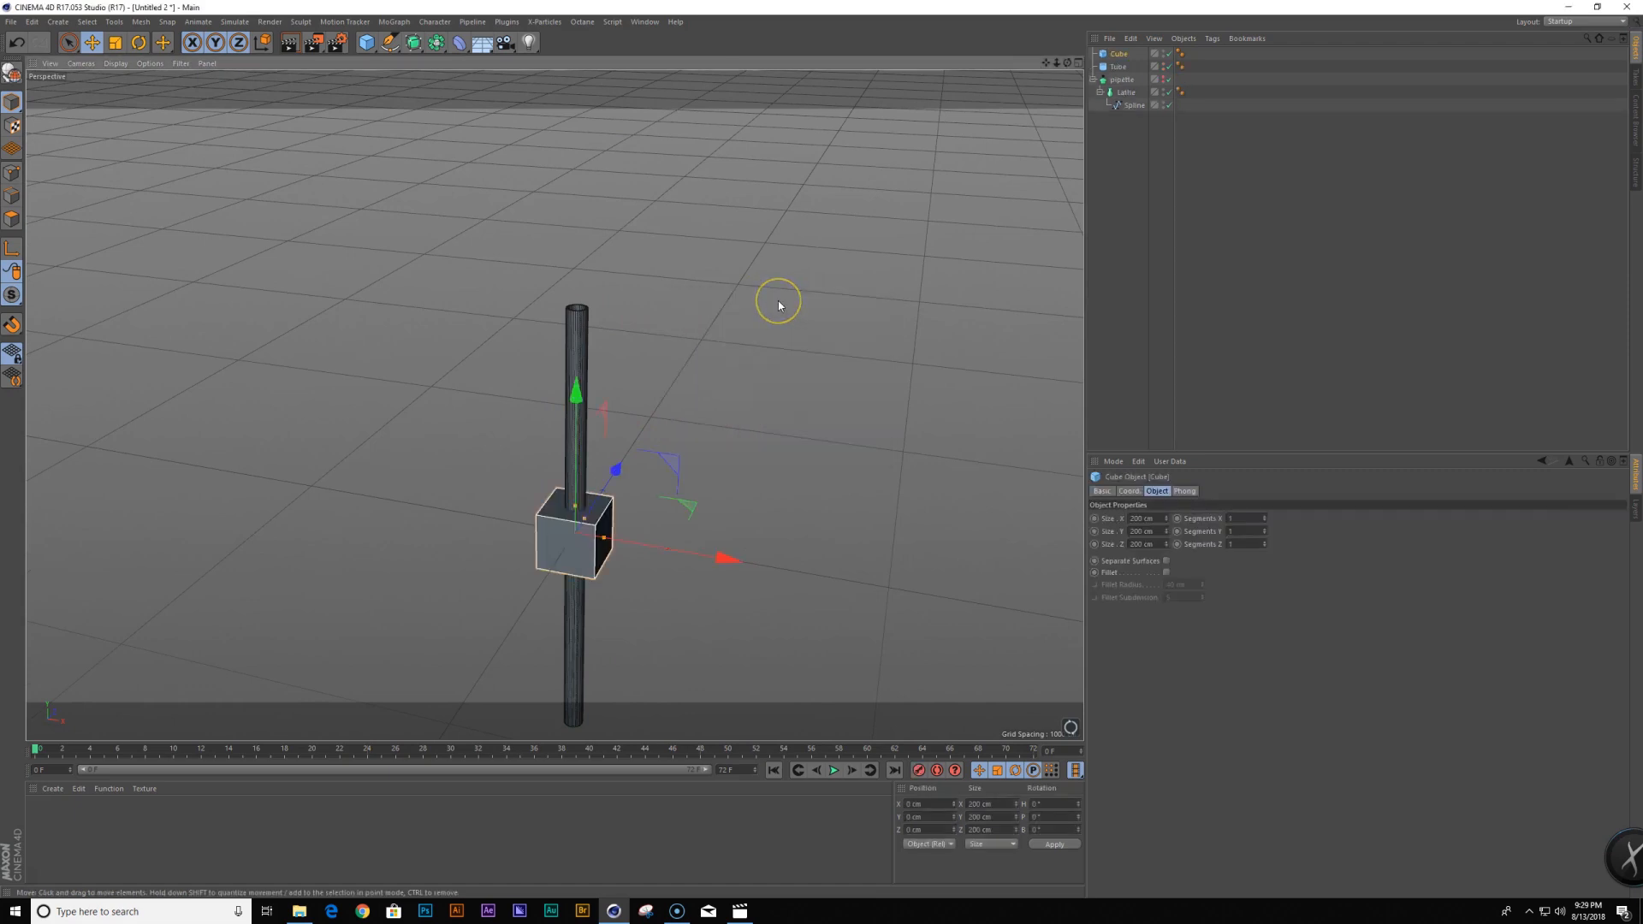
# Add a Boole object and nest the Tube first and the Cube second so the cube is subtracted from the tube
pyautogui.hotkey('shift', 'c')
pyautogui.write('boole')
pyautogui.press('Return')
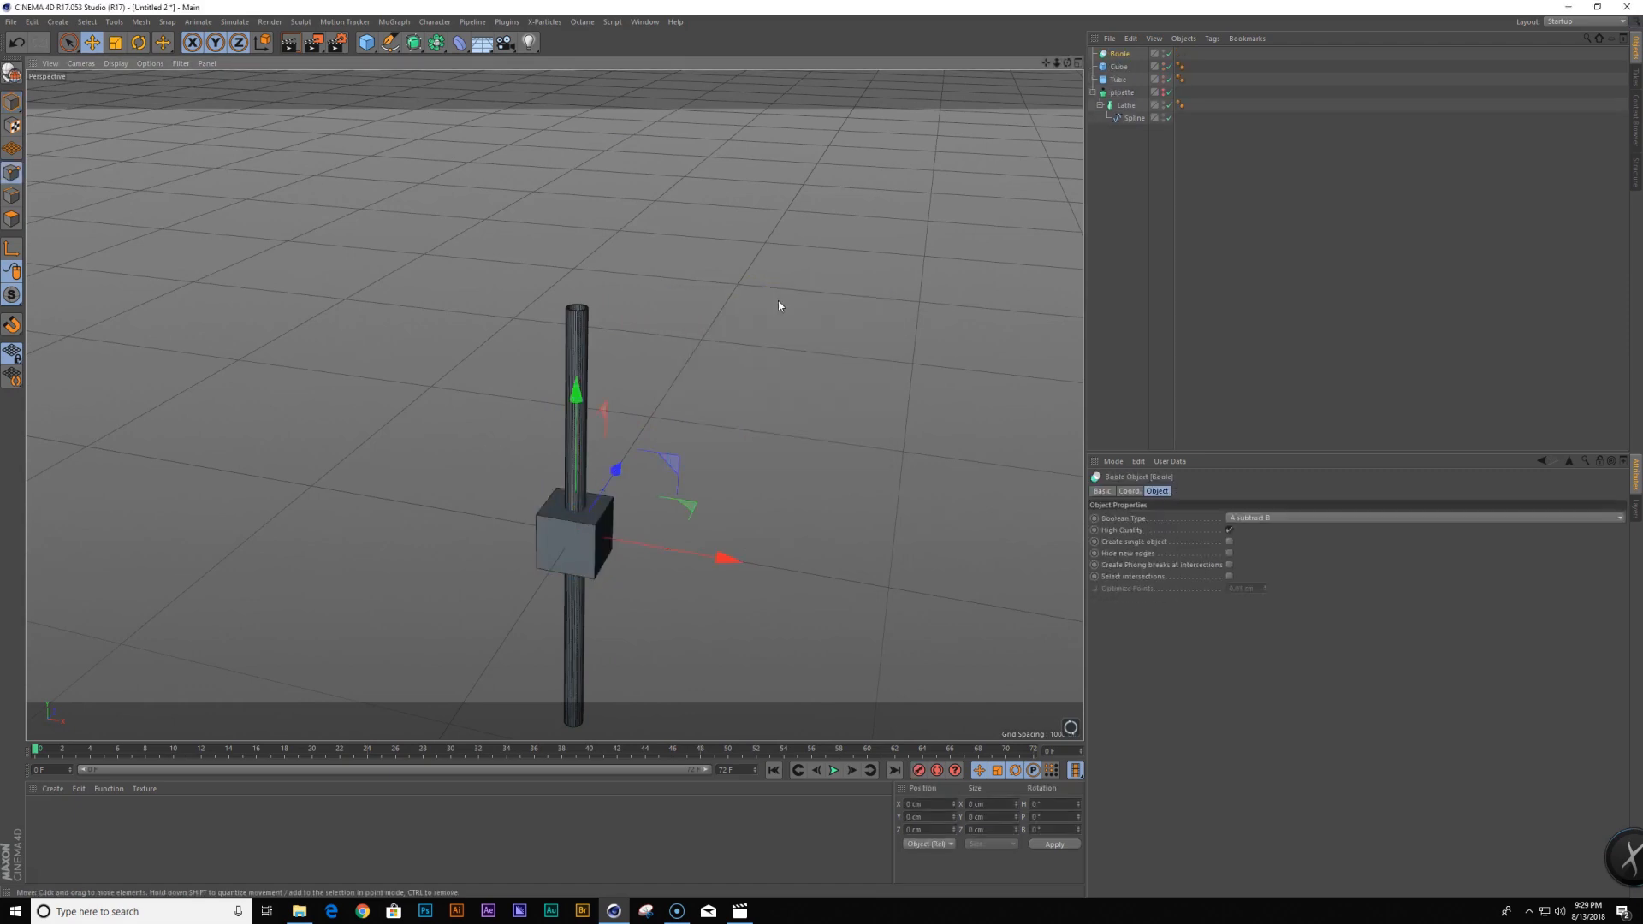
pyautogui.click(1113, 82)
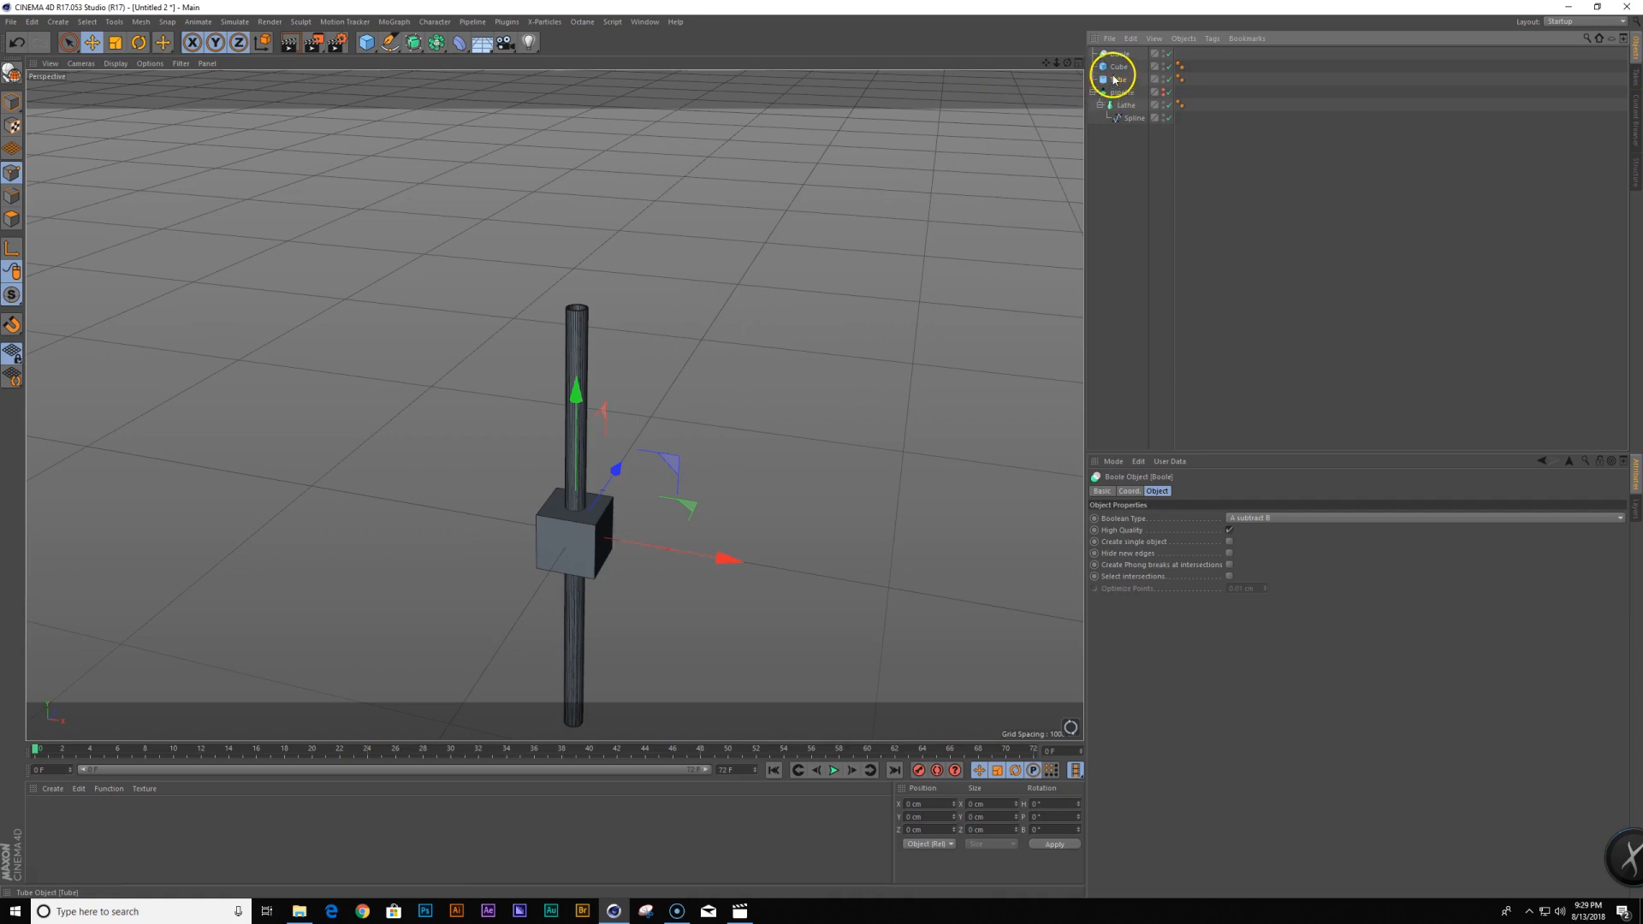
pyautogui.moveTo(1121, 57); pyautogui.dragTo(1121, 59)
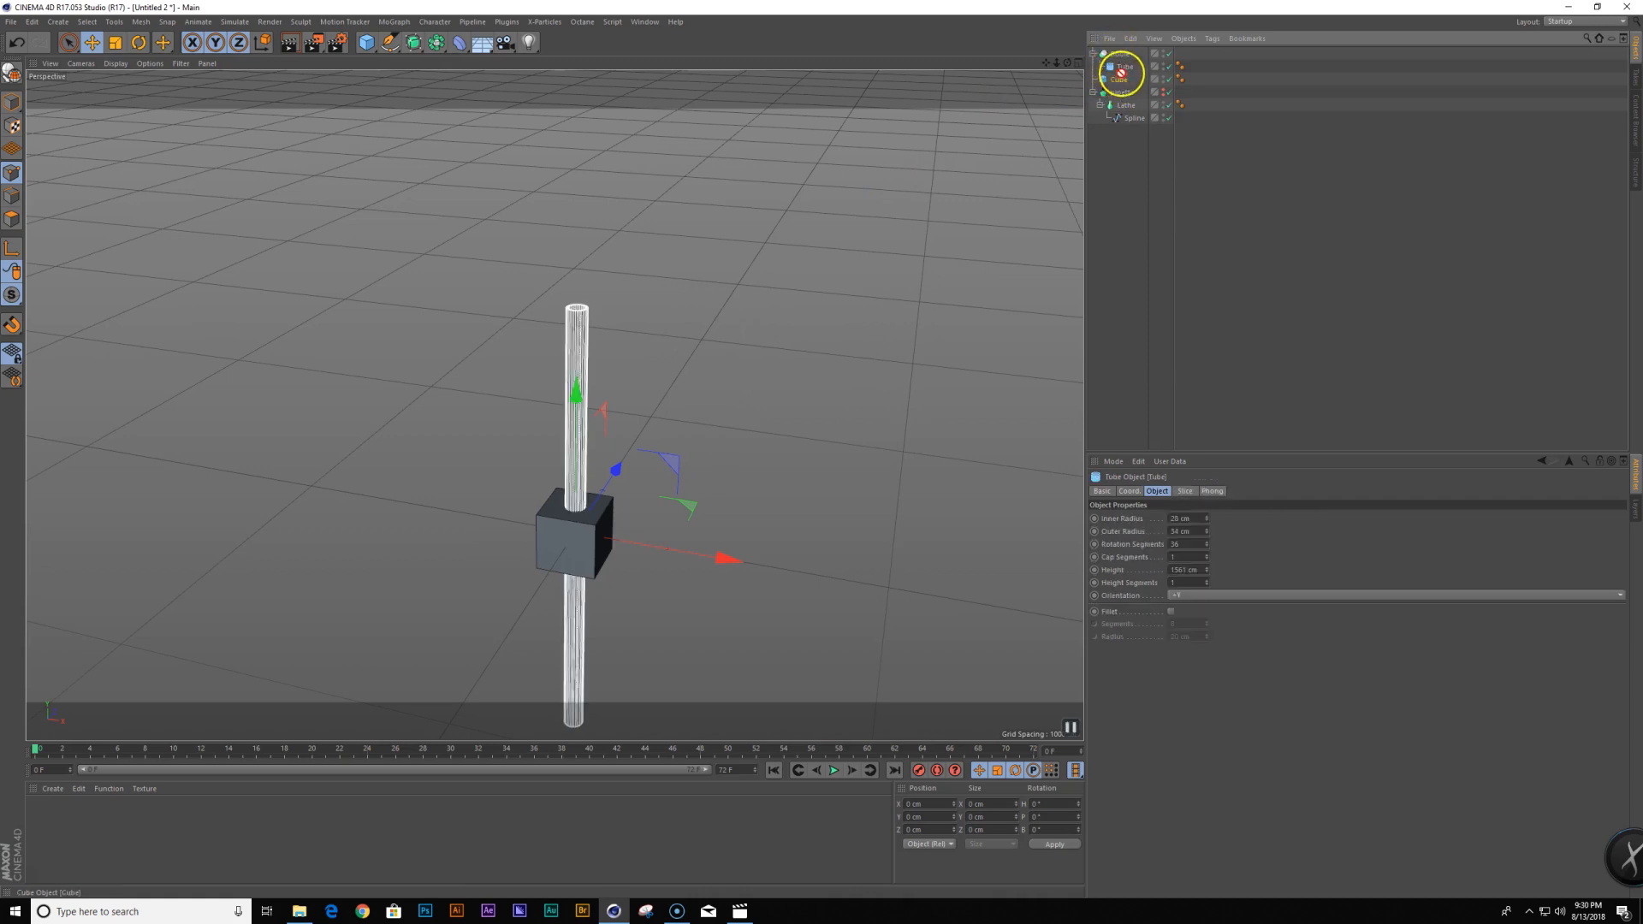
pyautogui.click(1123, 78)
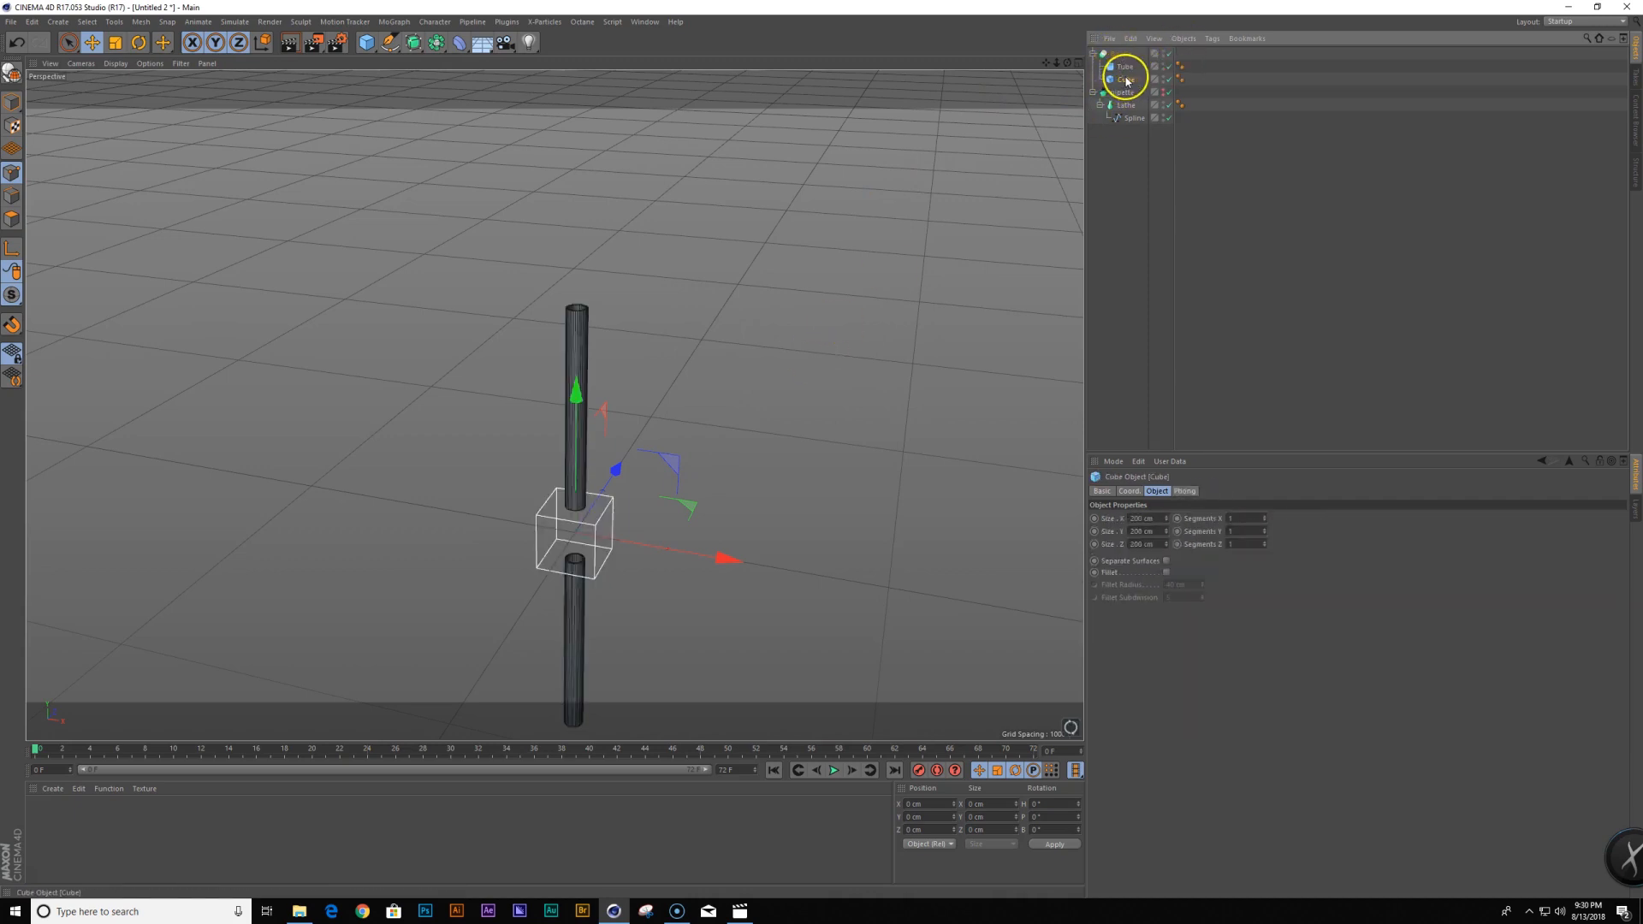
# Raise the cutting cube to the tube's upper end and tilt it to cut the tip at an angle
pyautogui.moveTo(569, 454); pyautogui.dragTo(618, 339)
pyautogui.keyDown('alt'); pyautogui.moveTo(605, 451); pyautogui.dragTo(672, 428, button='right'); pyautogui.keyUp('alt')
pyautogui.keyDown('alt'); pyautogui.moveTo(609, 449); pyautogui.dragTo(663, 477, button='middle'); pyautogui.keyUp('alt')
pyautogui.keyDown('alt'); pyautogui.moveTo(663, 476); pyautogui.dragTo(566, 280); pyautogui.keyUp('alt')
pyautogui.moveTo(617, 358); pyautogui.dragTo(627, 157)
pyautogui.press('r')
pyautogui.moveTo(728, 177); pyautogui.dragTo(707, 290)
pyautogui.press('e')
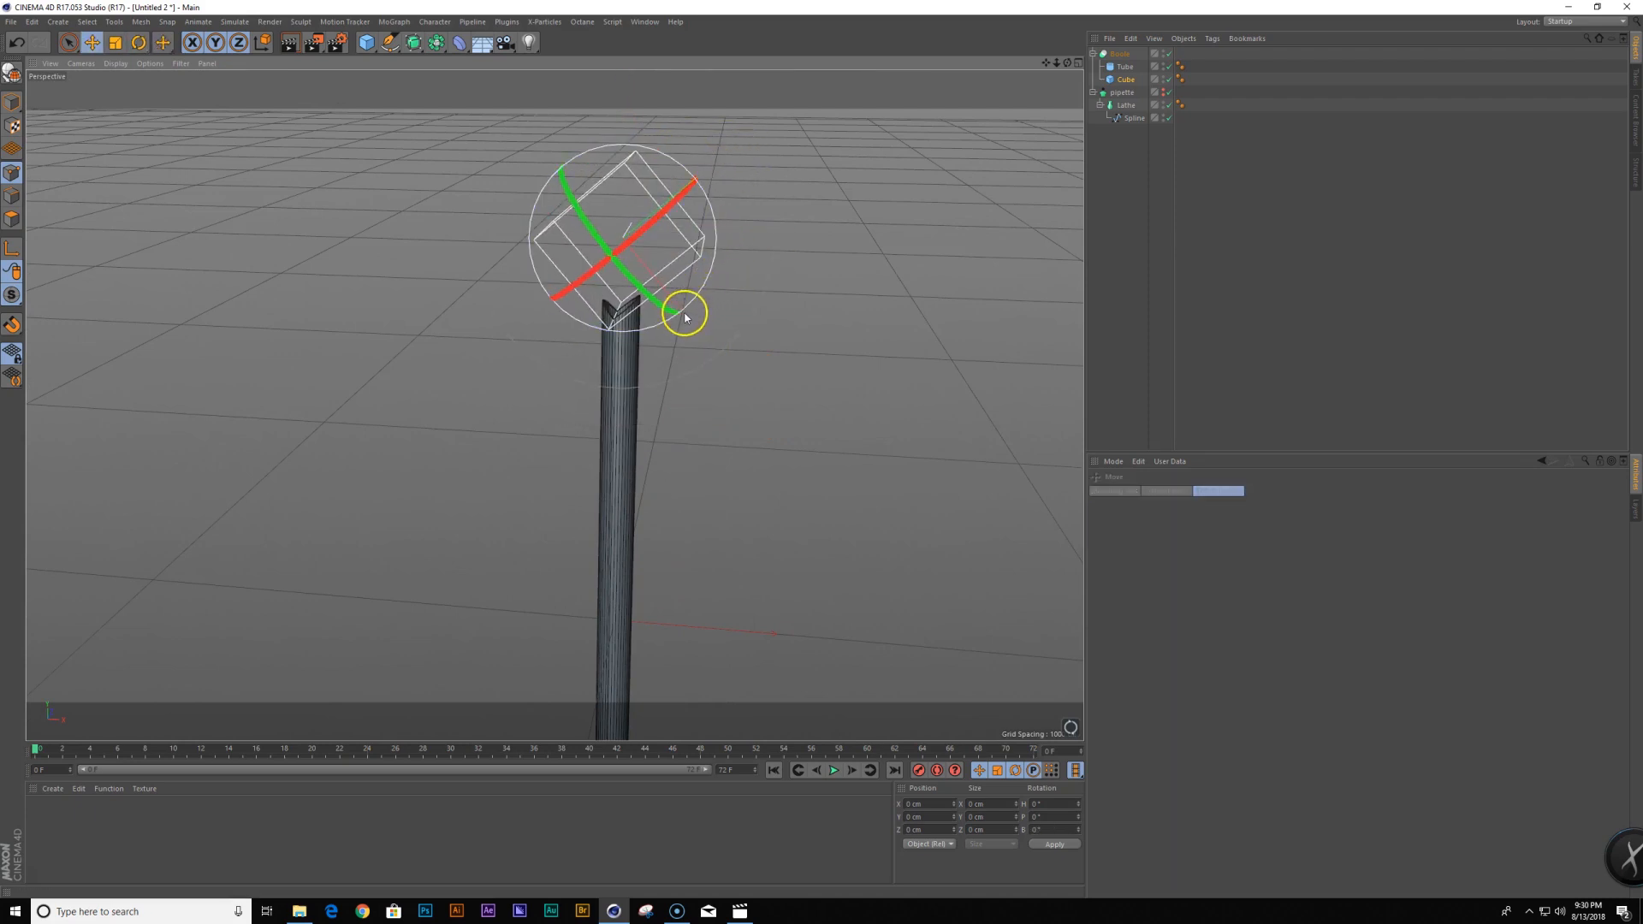
# Lengthen the cutting cube to about 660 cm in X and tilt it to about 60° for a steep needle bevel
pyautogui.click(12, 103)
pyautogui.moveTo(665, 282); pyautogui.dragTo(745, 370)
pyautogui.press('r')
pyautogui.moveTo(744, 228); pyautogui.dragTo(724, 428)
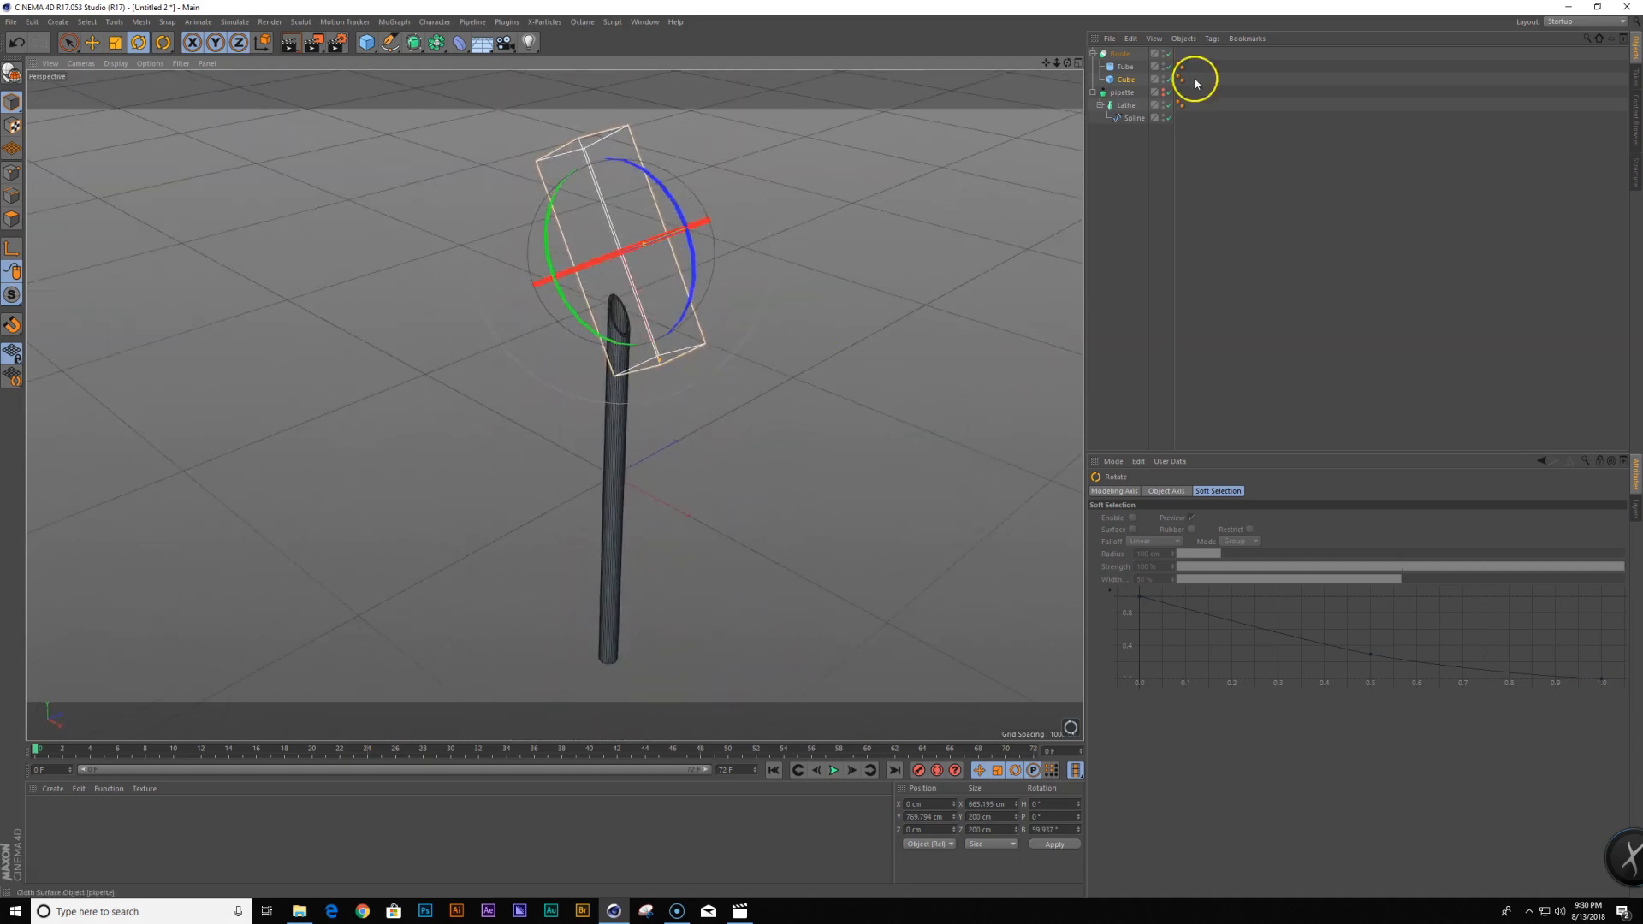
pyautogui.scroll(3, 701, 291)
pyautogui.click(838, 368)
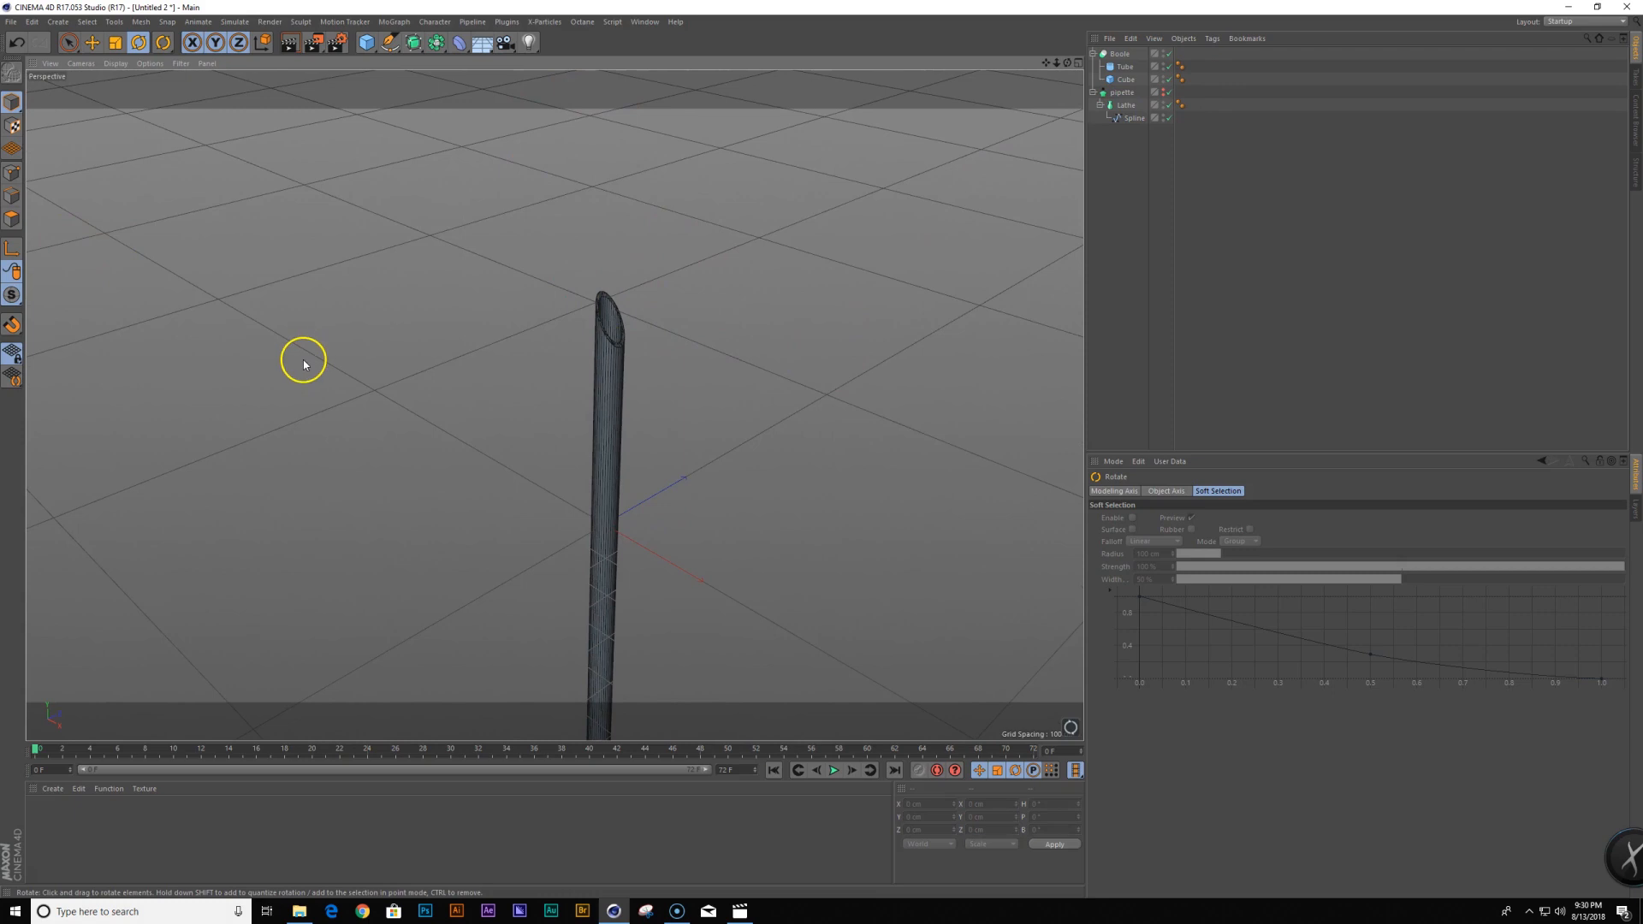
pyautogui.keyDown('alt'); pyautogui.moveTo(403, 342); pyautogui.dragTo(676, 352); pyautogui.keyUp('alt')
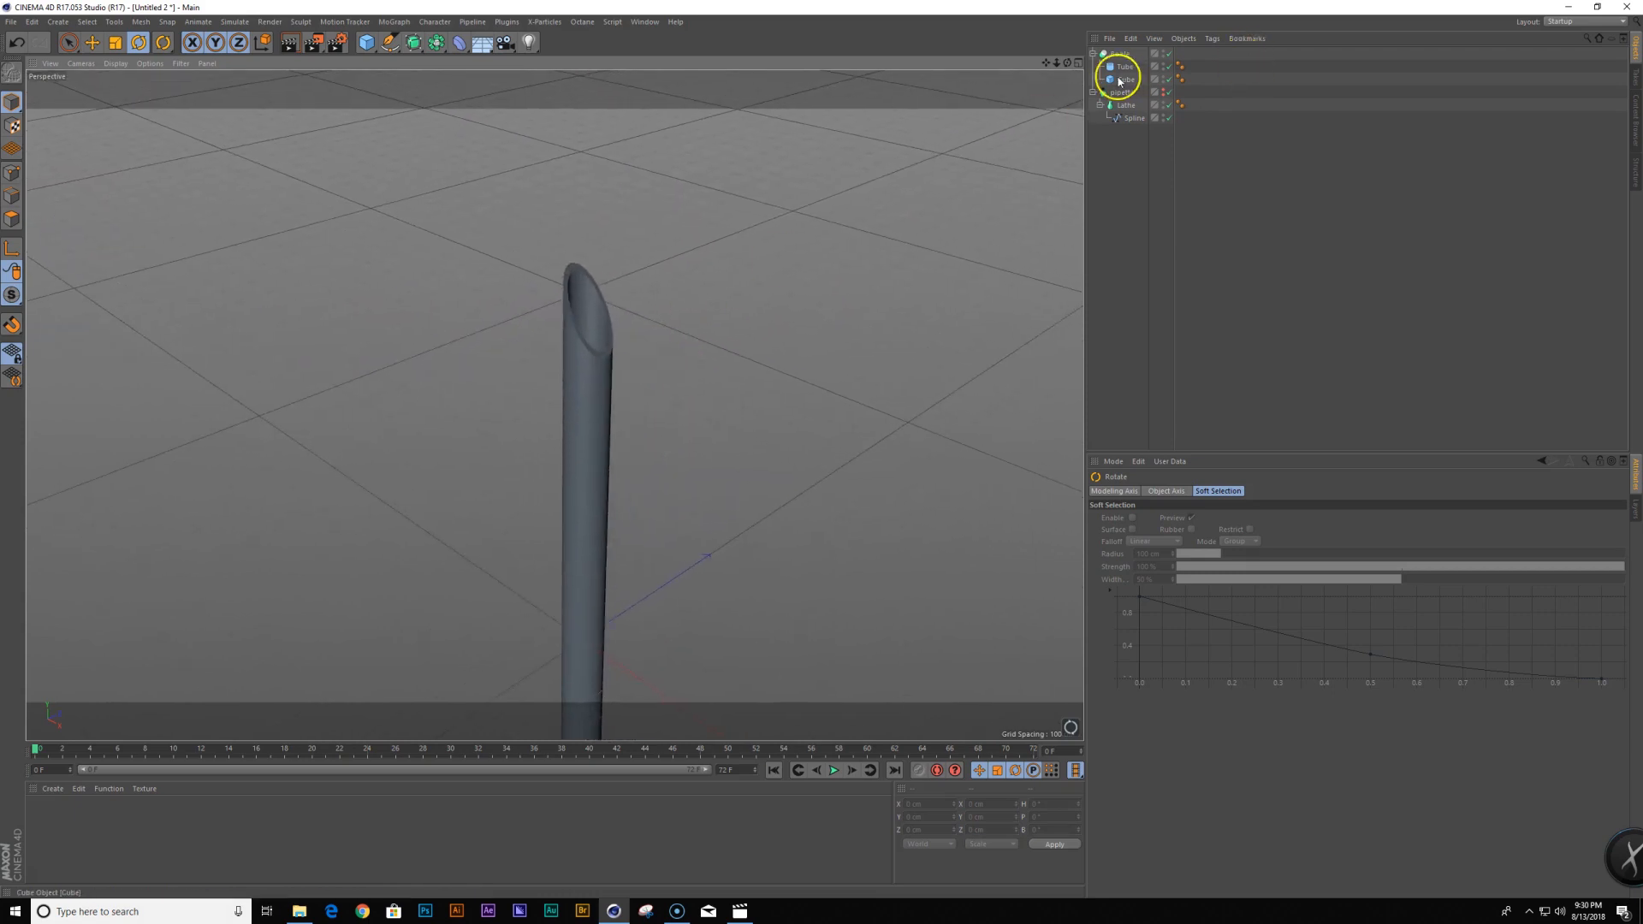
# Reduce the Tube's inner radius to thicken the needle's wall
pyautogui.click(1121, 80)
pyautogui.click(1124, 67)
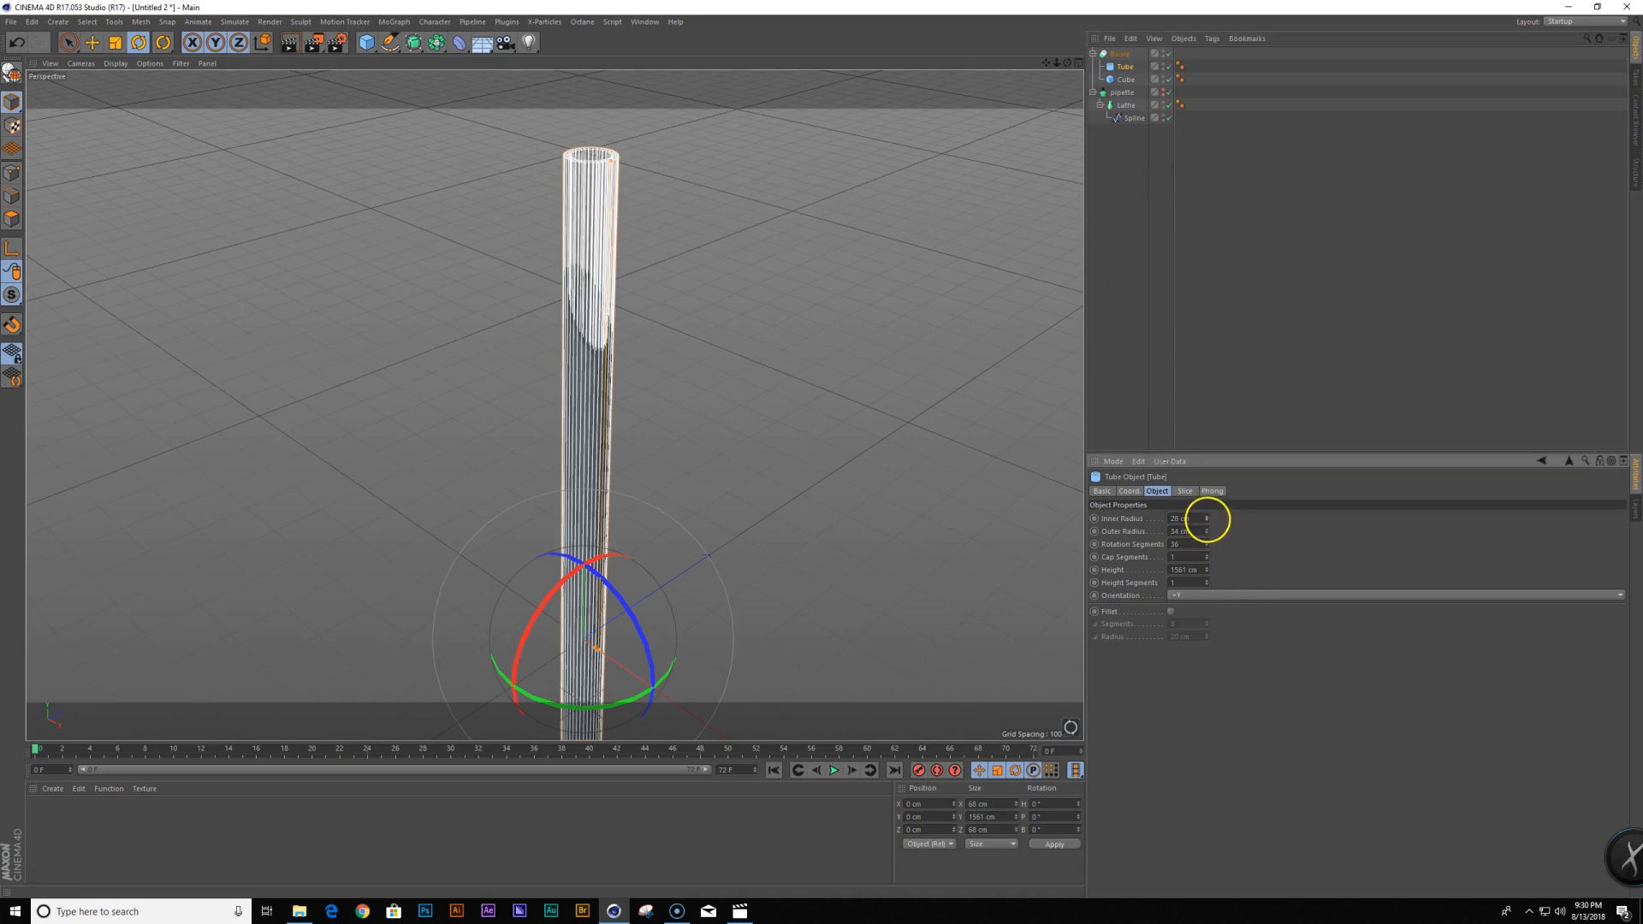
pyautogui.click(312, 302)
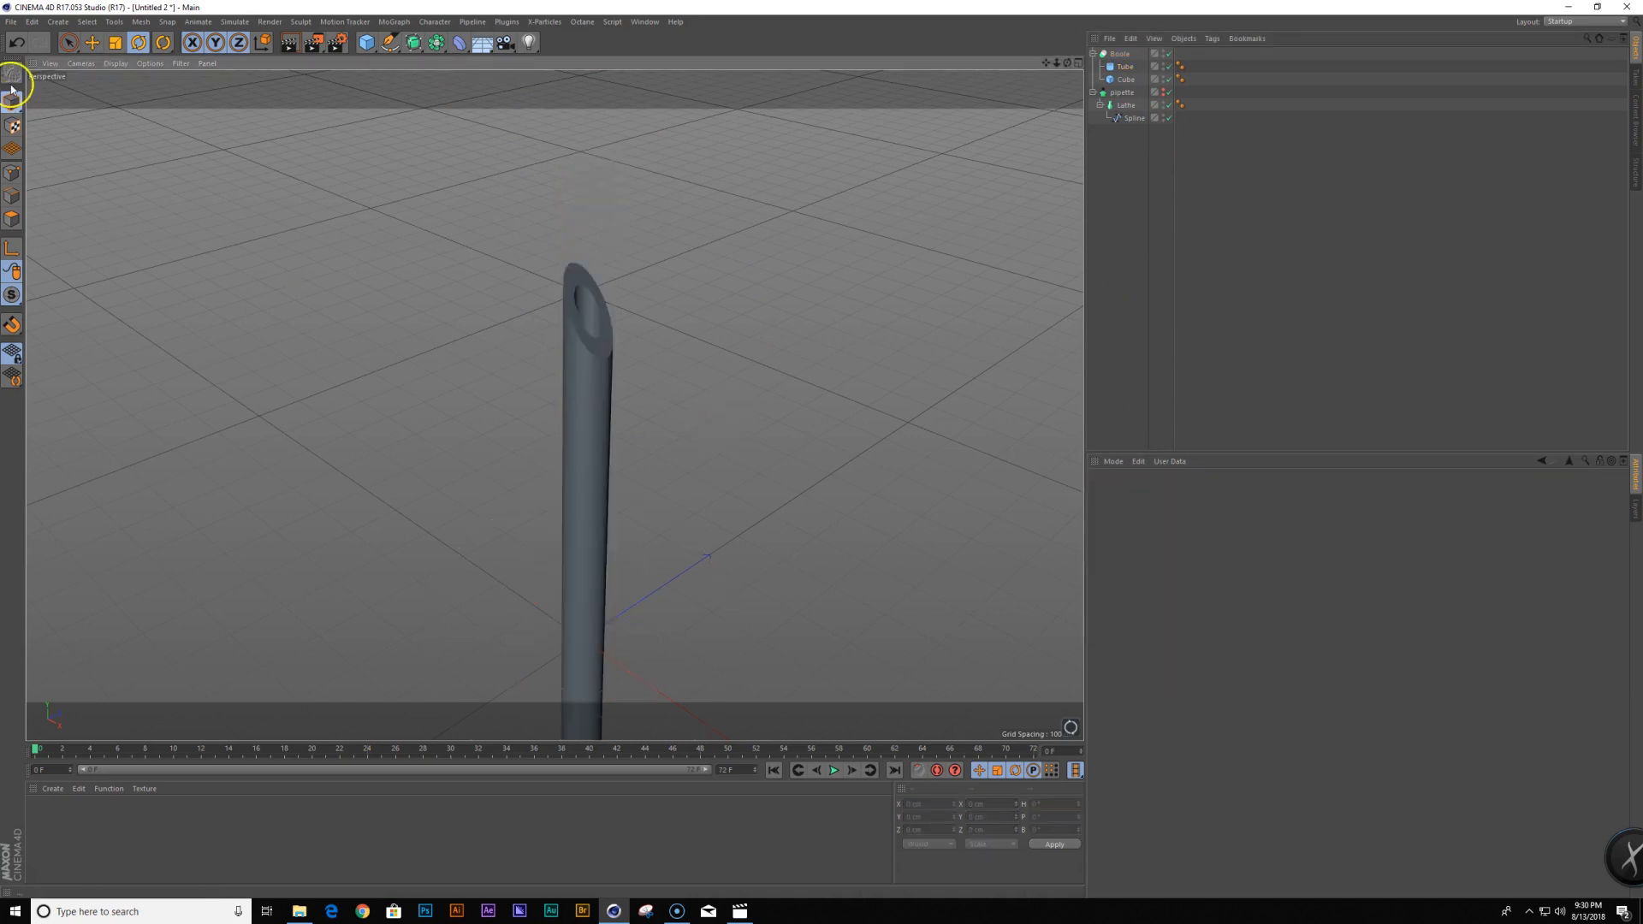
pyautogui.keyDown('alt'); pyautogui.moveTo(759, 396); pyautogui.dragTo(947, 166); pyautogui.keyUp('alt')
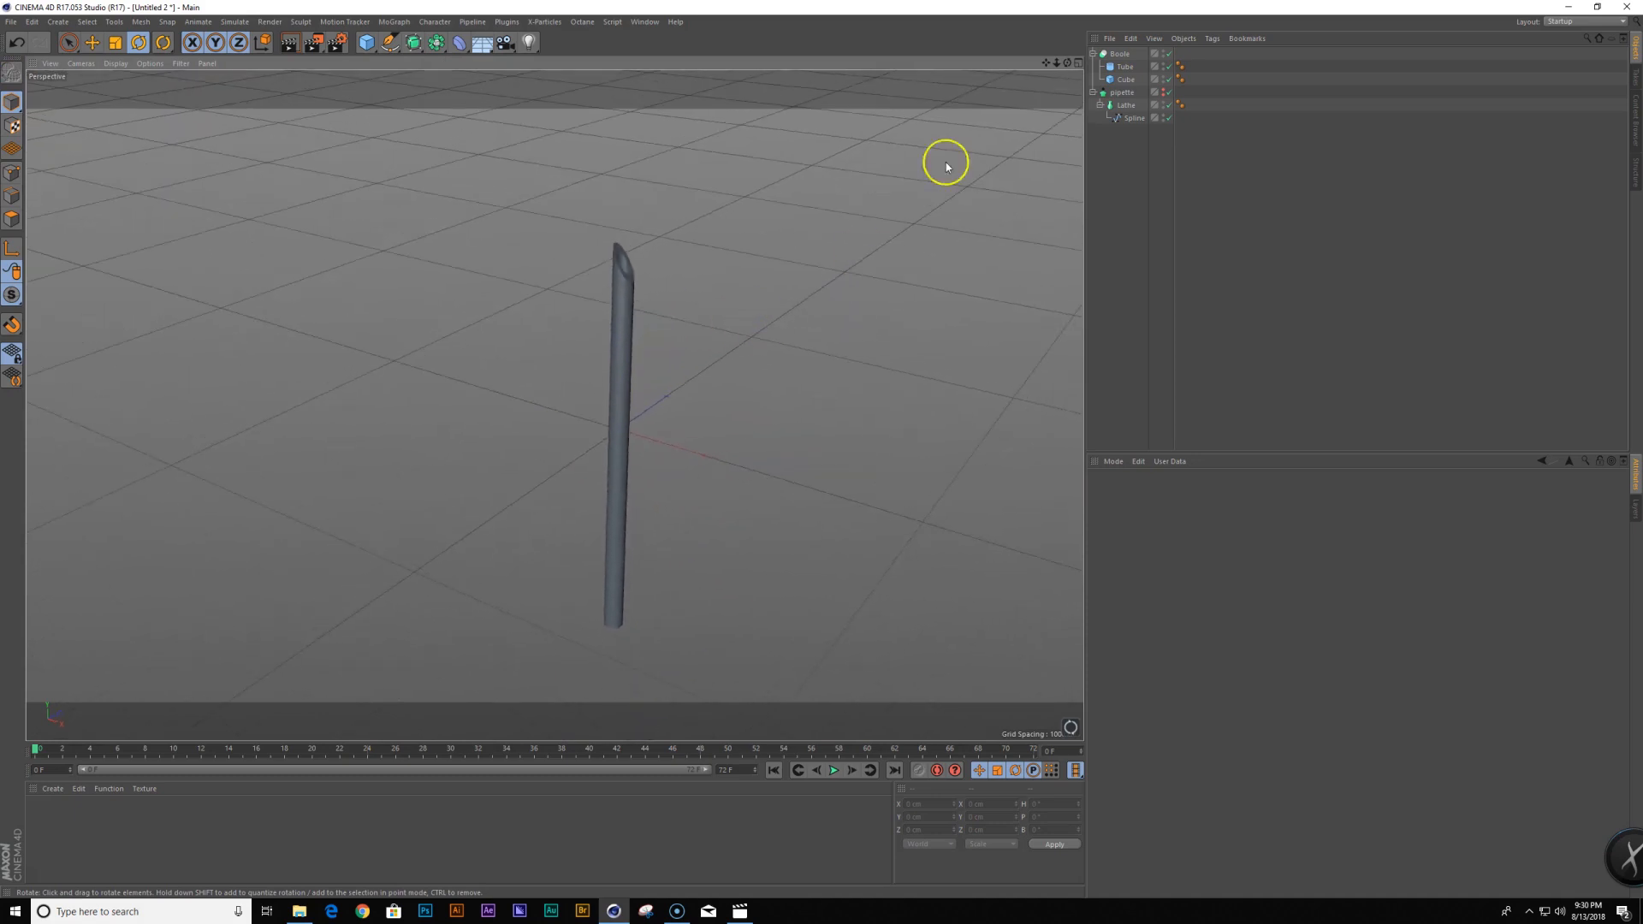
# Group the Boole into a null, rename the null to "needle" and expand its hierarchy
pyautogui.click(1124, 57)
pyautogui.hotkey('ctrl', 'z')
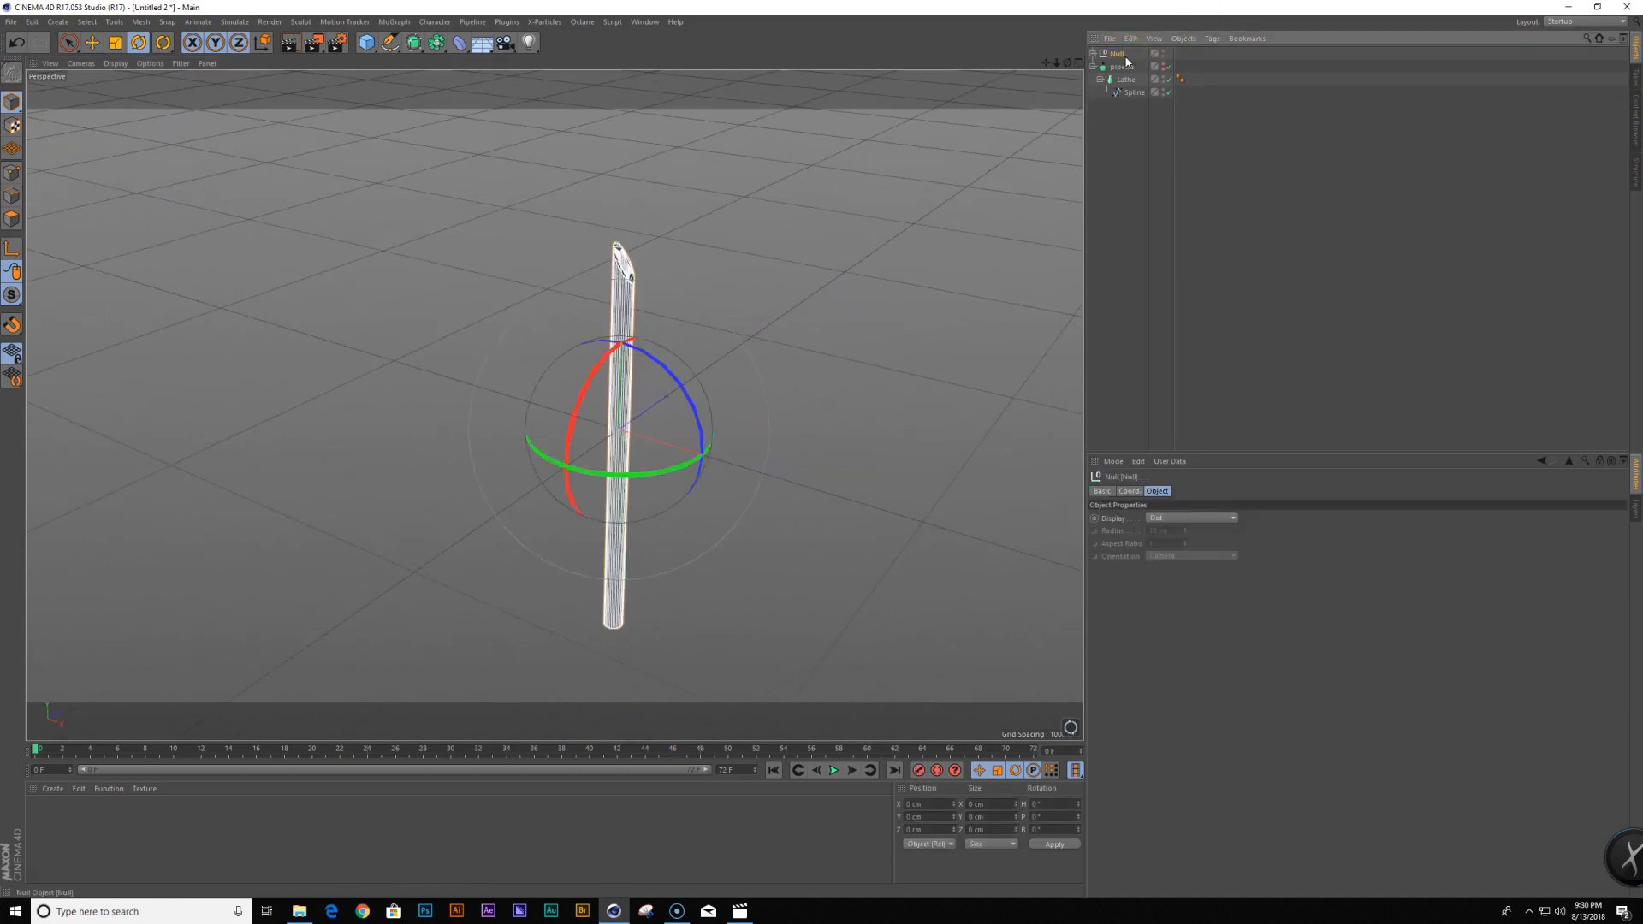
pyautogui.click(1110, 61)
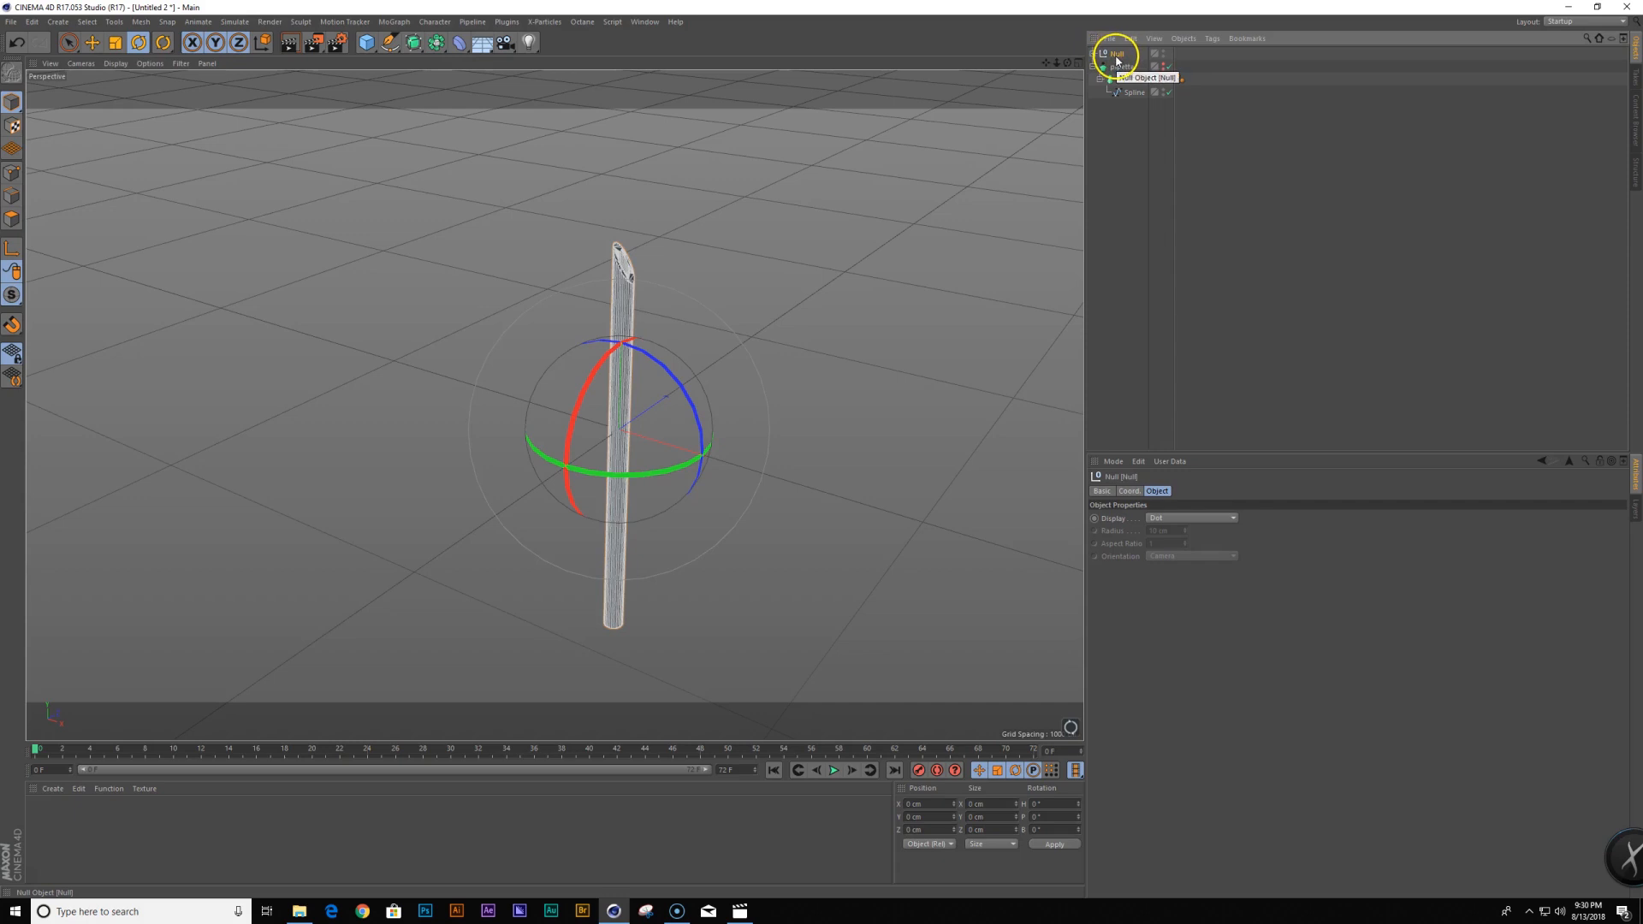
pyautogui.doubleClick(1118, 54)
pyautogui.write('needle')
pyautogui.press('Return')
pyautogui.click(1092, 53)
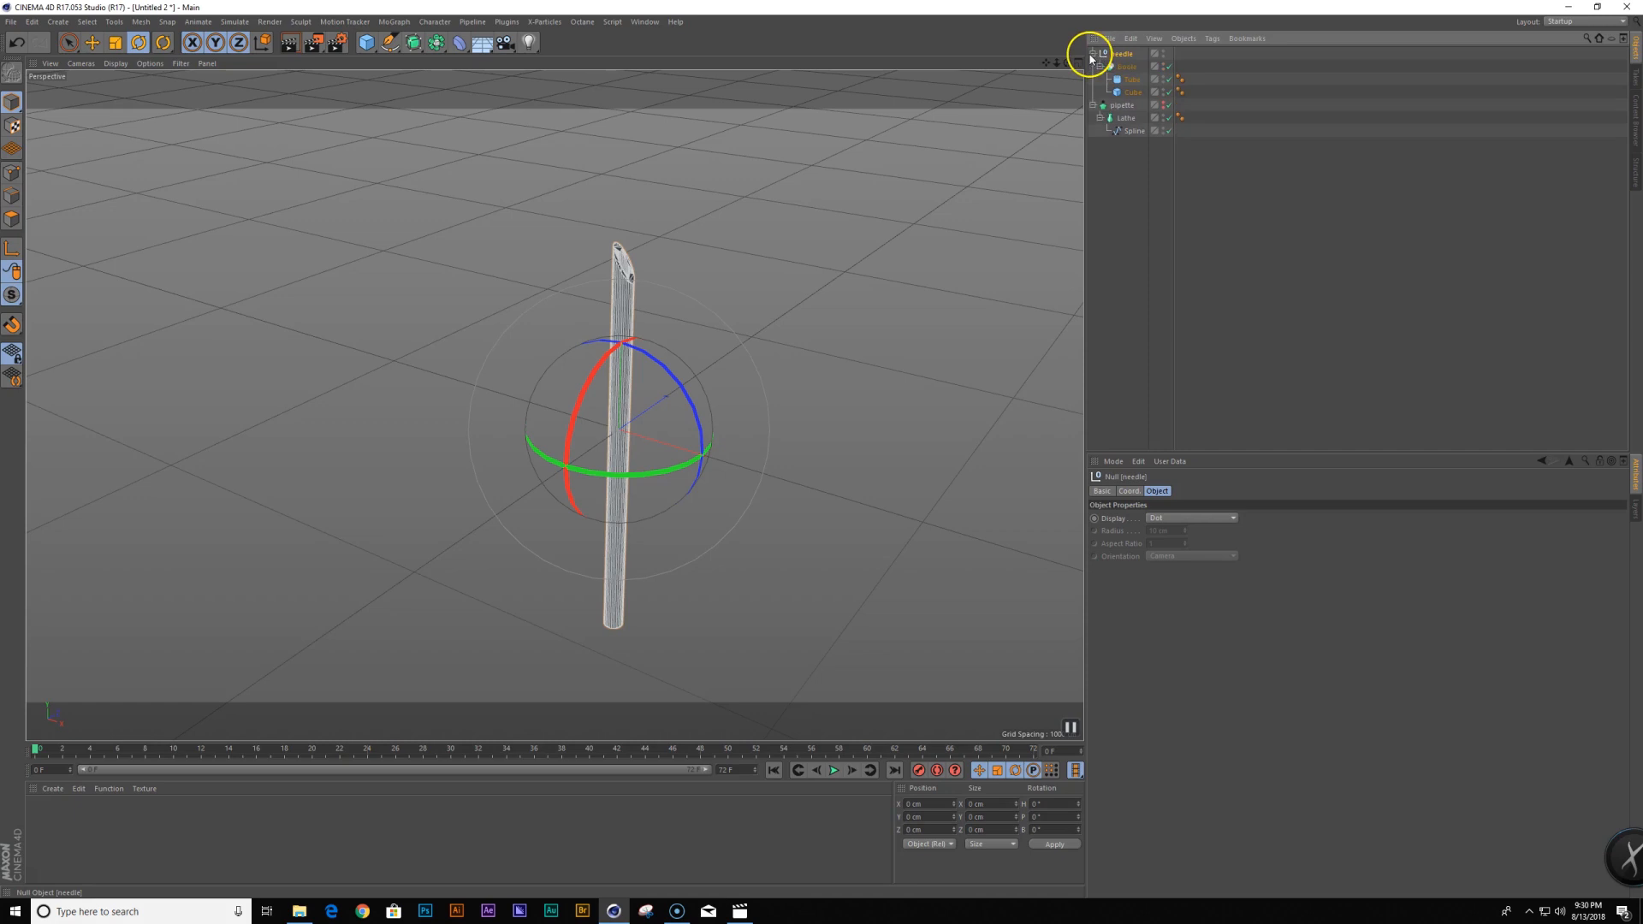
# Move only the needle null's axis up the shaft, close to the beveled tip
pyautogui.press('e')
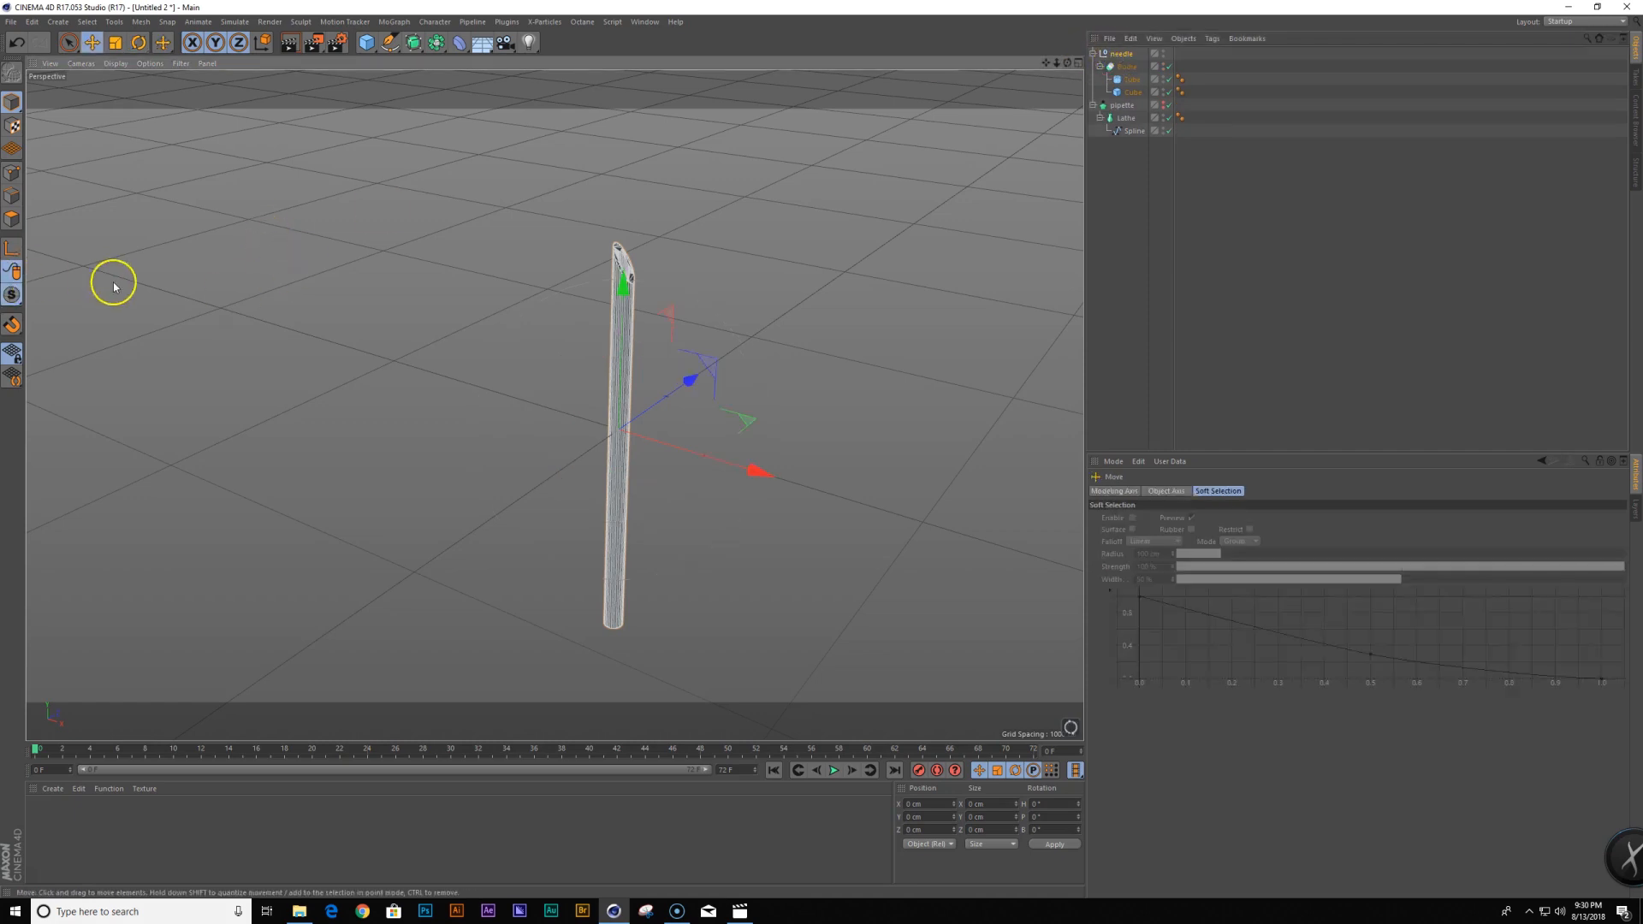
pyautogui.click(9, 254)
pyautogui.moveTo(620, 378); pyautogui.dragTo(632, 258)
pyautogui.click(10, 253)
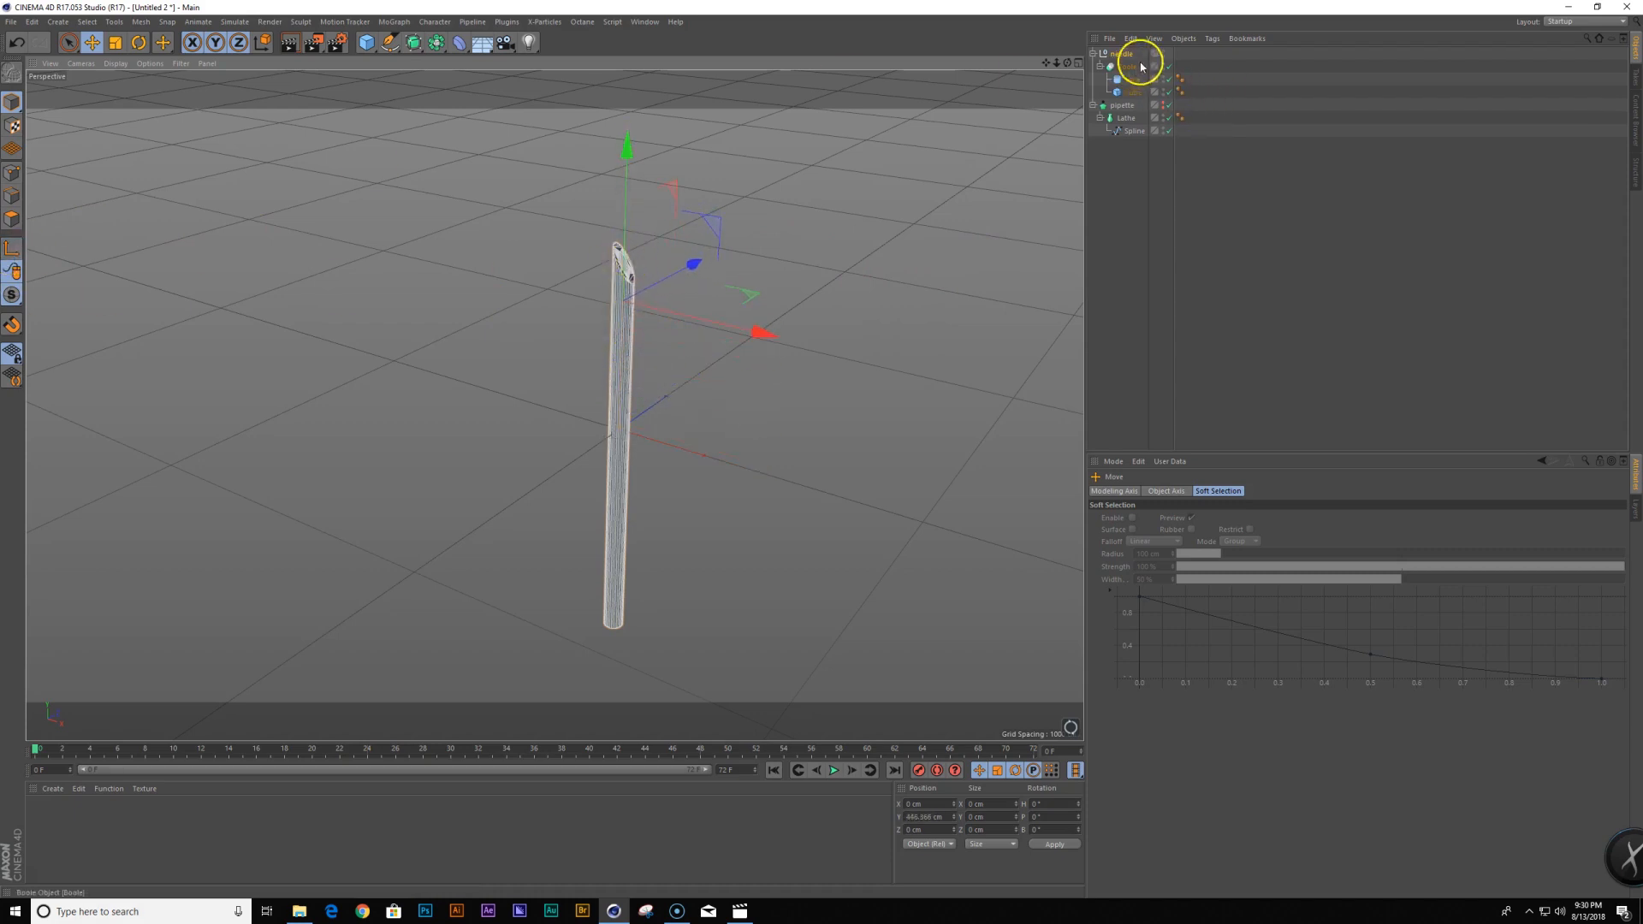
# Hide the needle group and check the cell's shape in the IVF_v10 reference video
pyautogui.click(1115, 52)
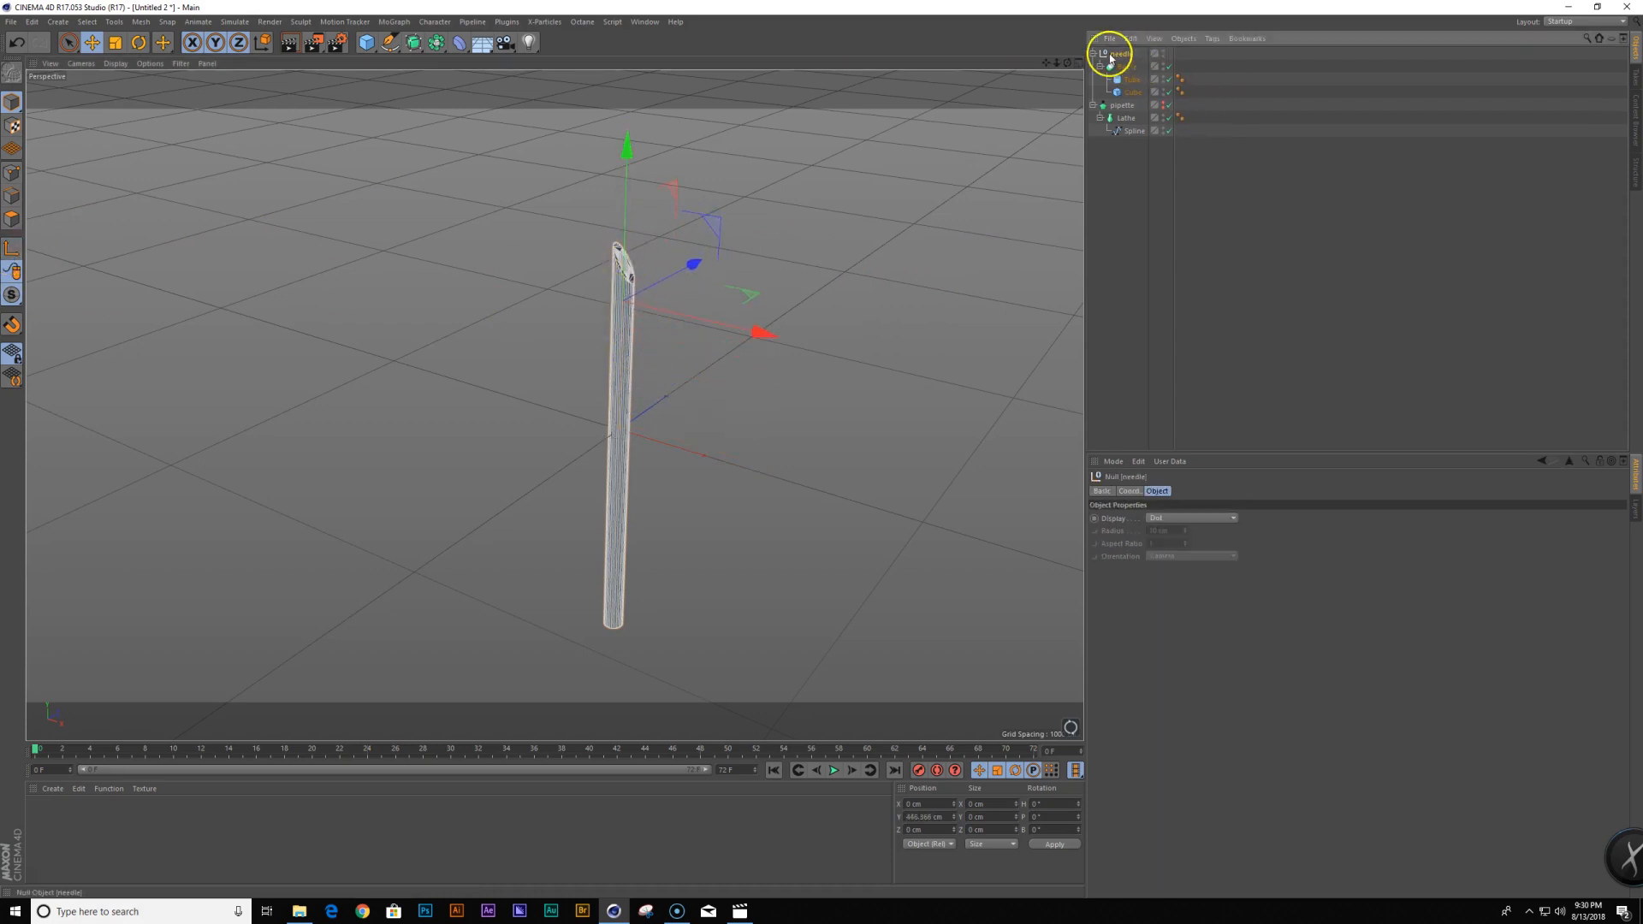
pyautogui.click(1163, 55)
pyautogui.click(739, 910)
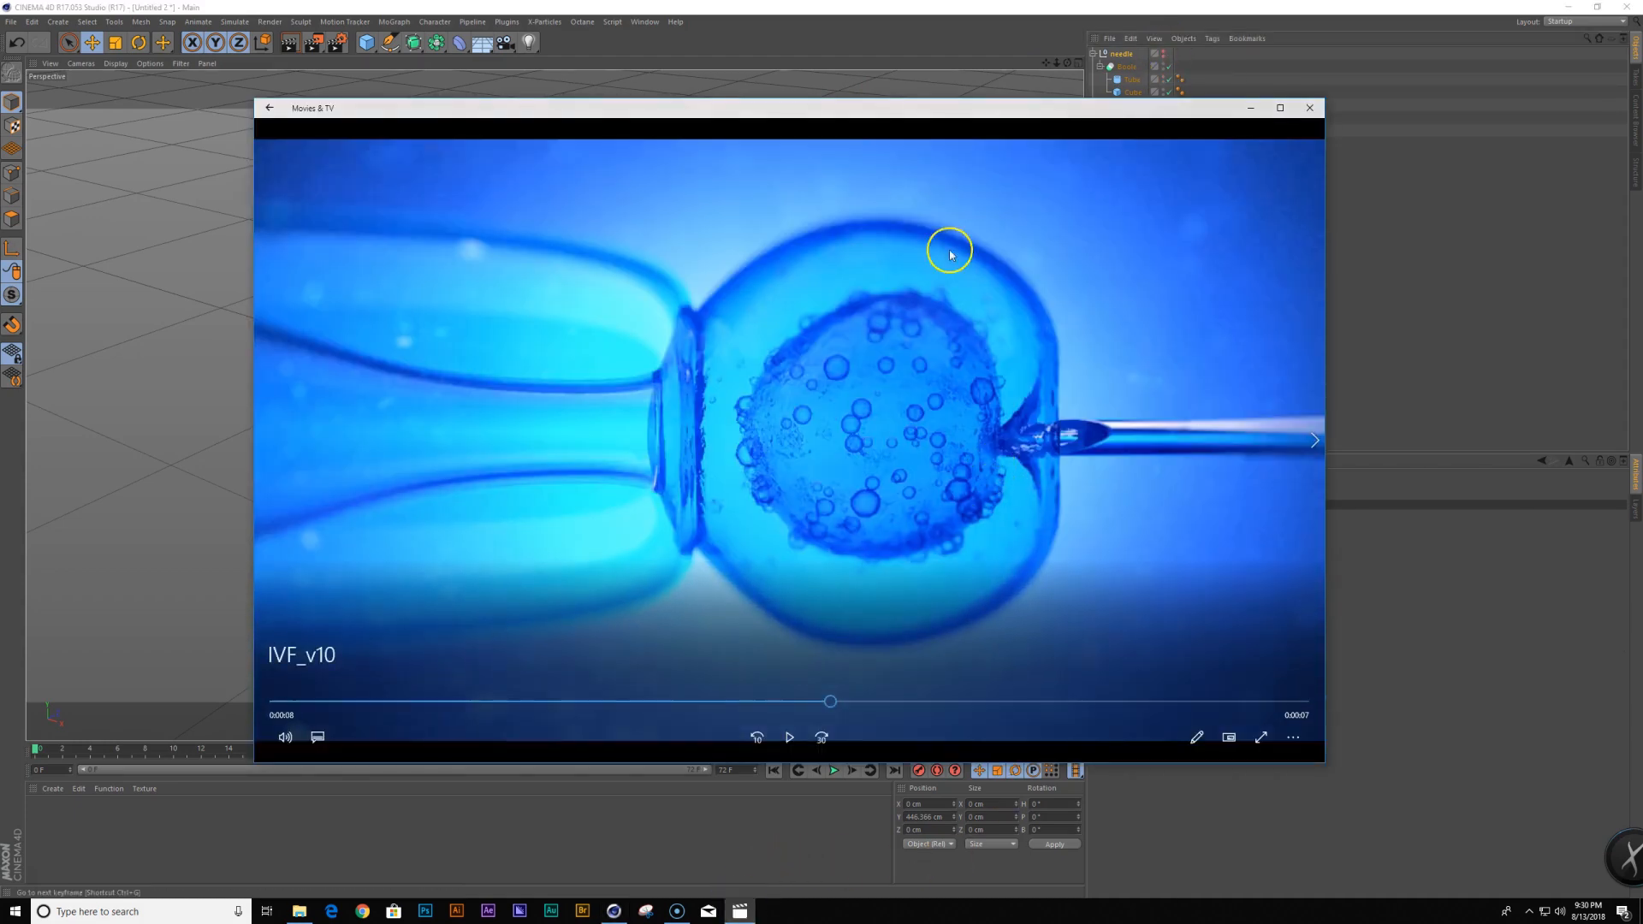
pyautogui.hotkey('alt', 'Tab')
# Add a Sphere primitive at the scene origin and frame it in the perspective view
pyautogui.keyDown('alt'); pyautogui.moveTo(697, 376); pyautogui.dragTo(594, 411, button='right'); pyautogui.keyUp('alt')
pyautogui.keyDown('alt'); pyautogui.moveTo(594, 411); pyautogui.dragTo(709, 408, button='middle'); pyautogui.keyUp('alt')
pyautogui.click(1151, 370)
pyautogui.keyDown('alt'); pyautogui.moveTo(1068, 368); pyautogui.dragTo(778, 397); pyautogui.keyUp('alt')
pyautogui.hotkey('shift', 'c')
pyautogui.write('sphe')
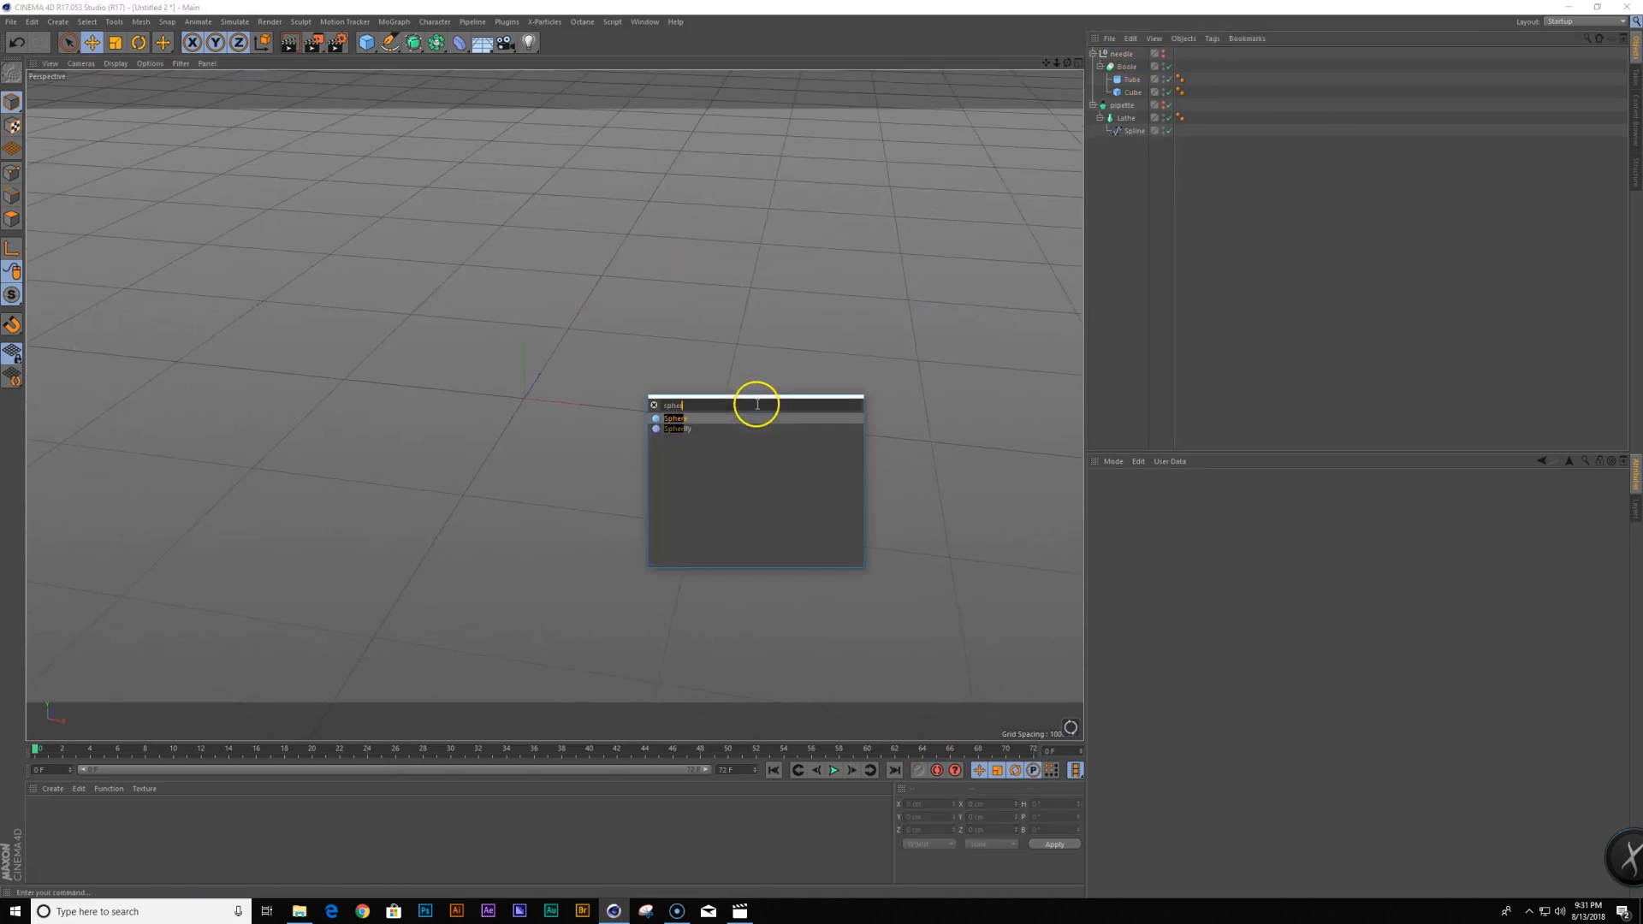
pyautogui.press('Return')
pyautogui.press('s')
pyautogui.keyDown('alt'); pyautogui.moveTo(741, 394); pyautogui.dragTo(582, 428, button='right'); pyautogui.keyUp('alt')
pyautogui.keyDown('alt'); pyautogui.moveTo(624, 417); pyautogui.dragTo(569, 419, button='middle'); pyautogui.keyUp('alt')
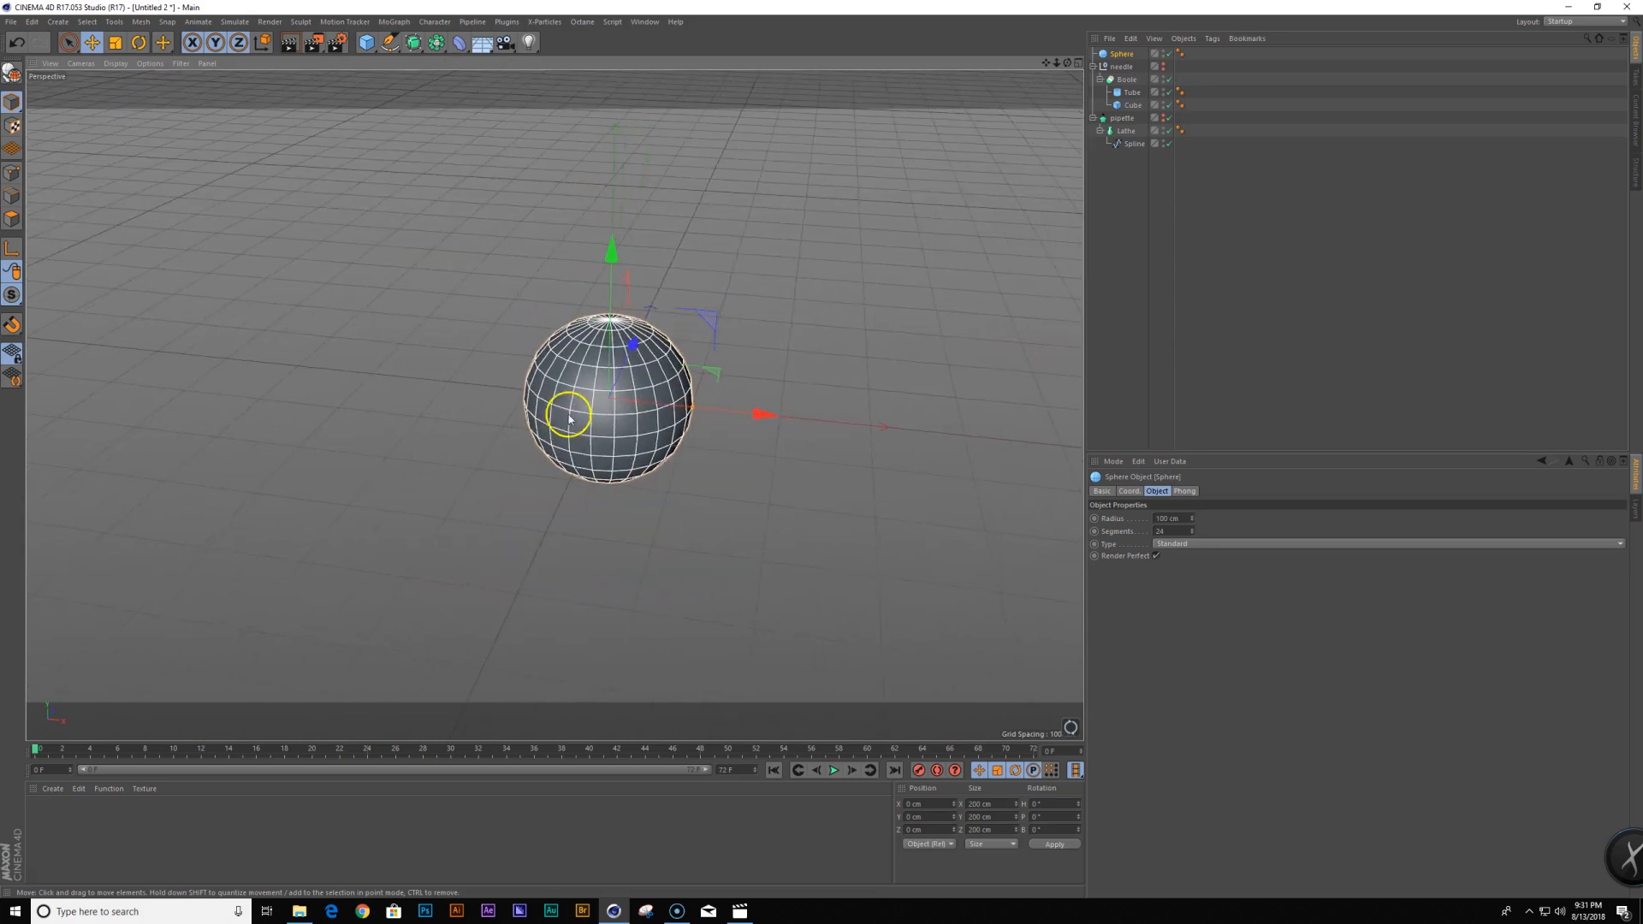
# Scale the sphere up to a radius of about 185.7 cm and set its type to Icosahedron
pyautogui.press('t')
pyautogui.moveTo(741, 348); pyautogui.dragTo(815, 452)
pyautogui.click(1129, 53)
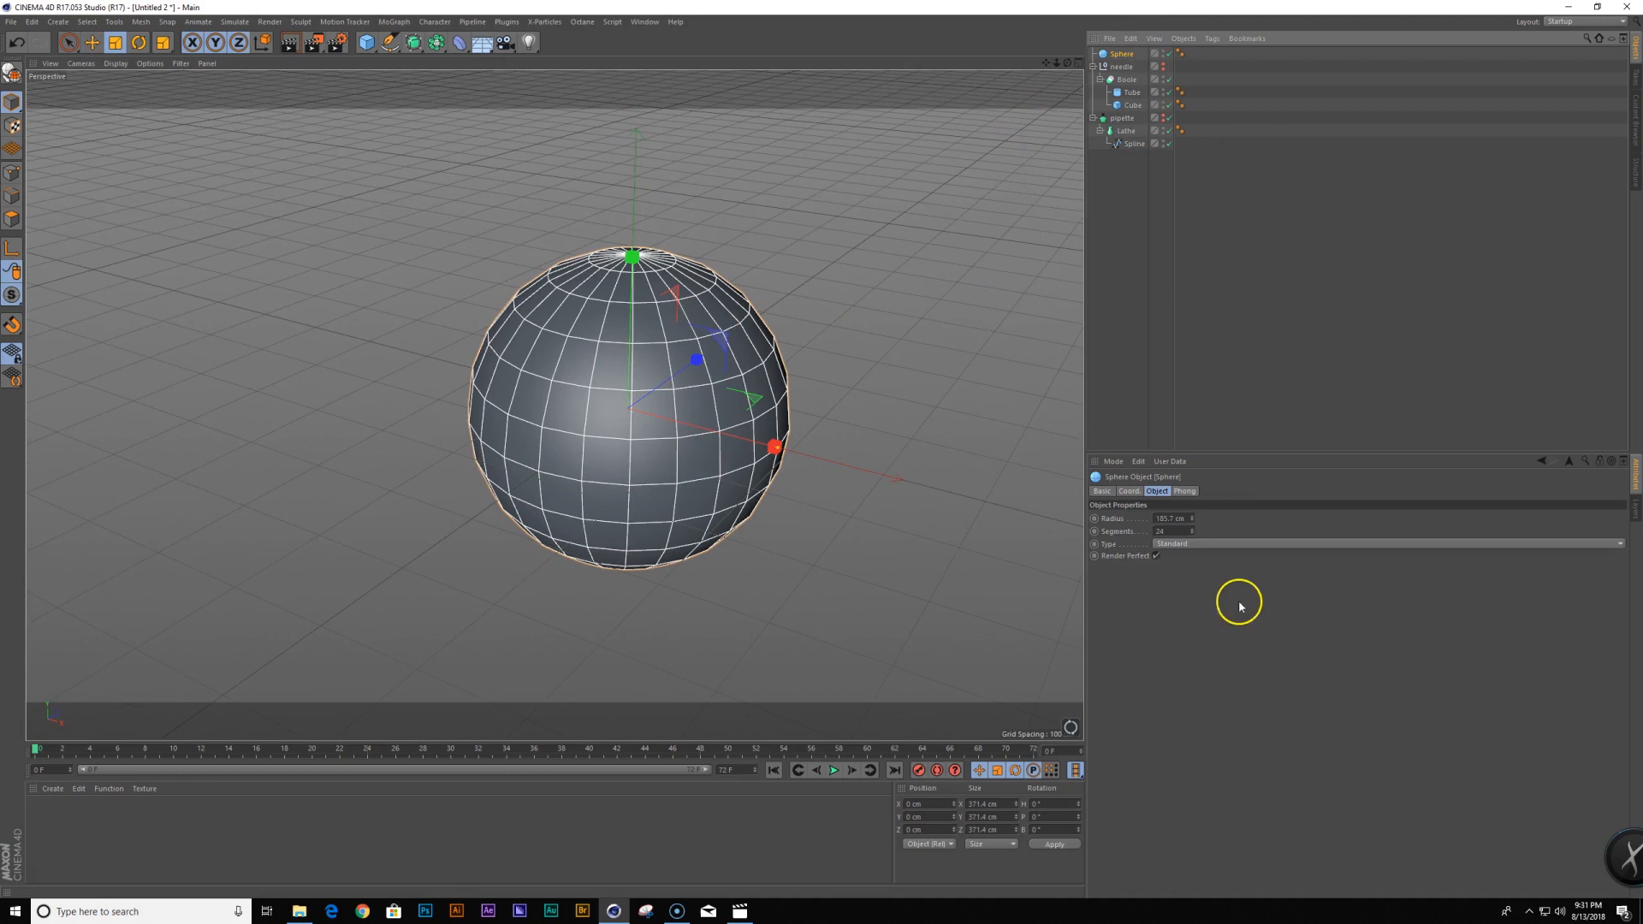
pyautogui.click(1215, 544)
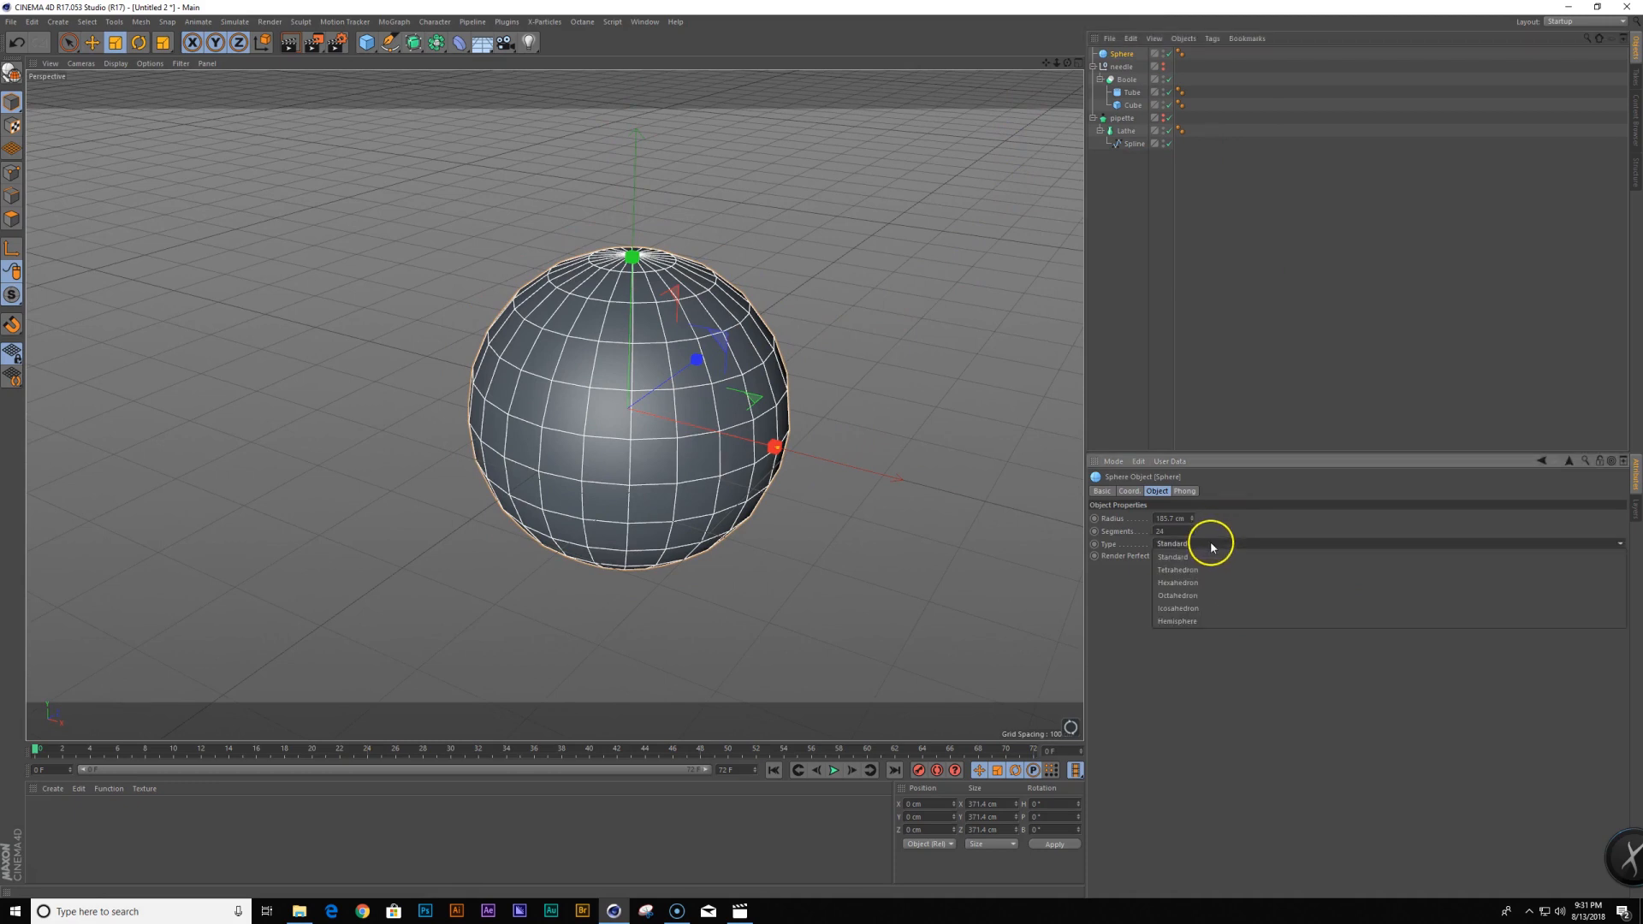
pyautogui.click(1230, 609)
pyautogui.scroll(-2, 813, 450)
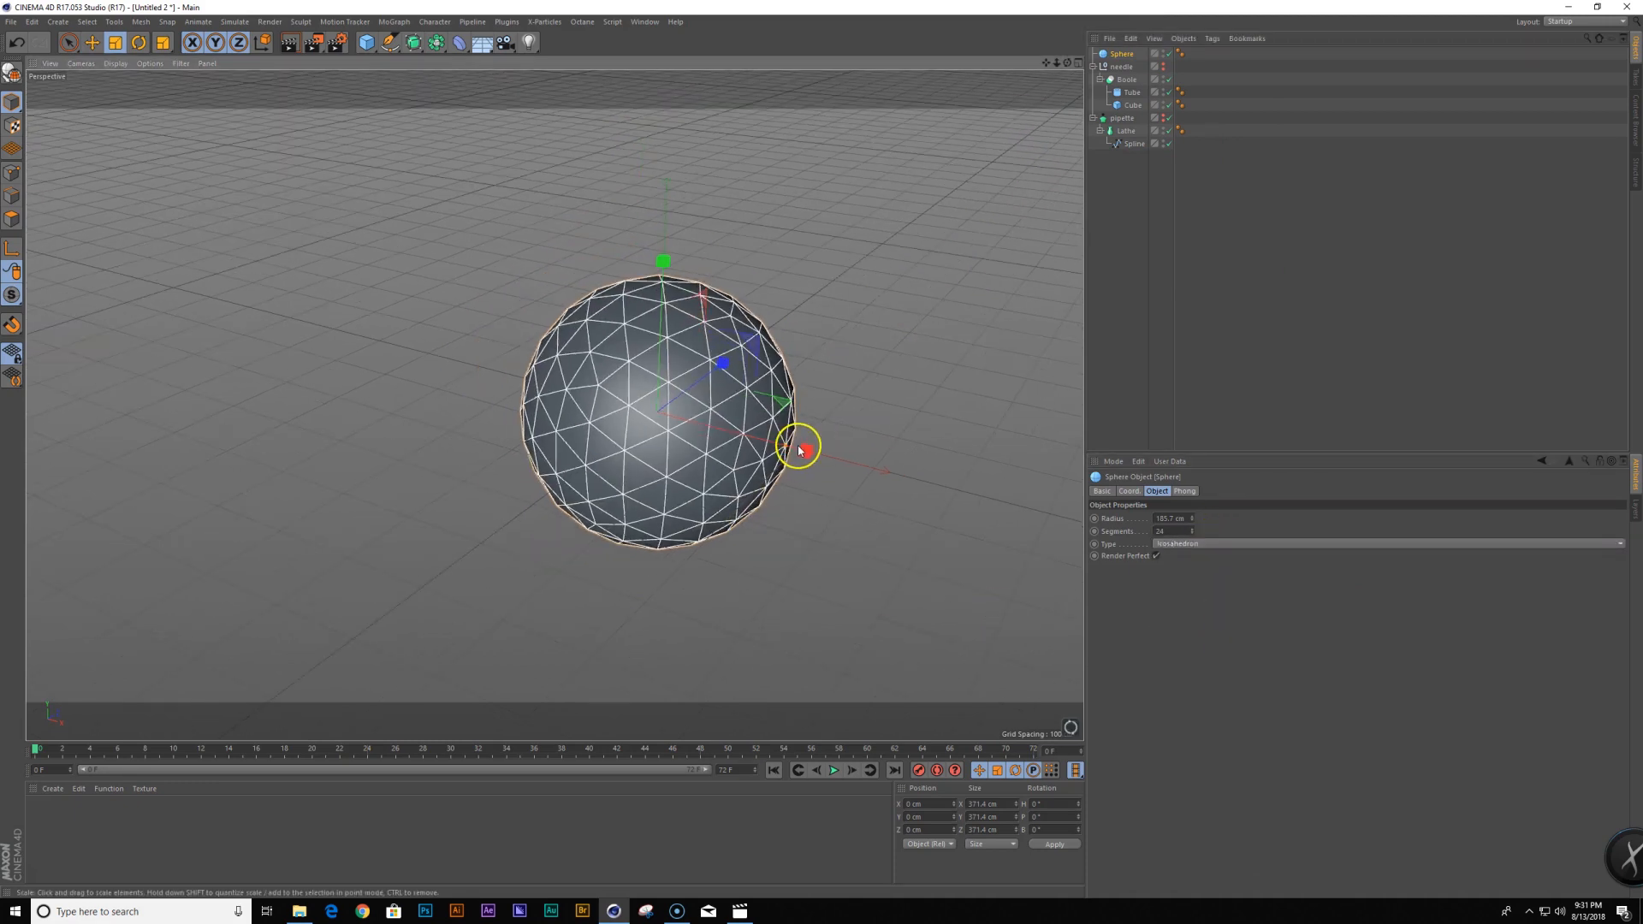
# Duplicate the sphere enlarged to a radius of about 252 cm and group both spheres in a null named "Cell"
pyautogui.keyDown('ctrl'); pyautogui.moveTo(799, 377); pyautogui.dragTo(981, 275); pyautogui.keyUp('ctrl')
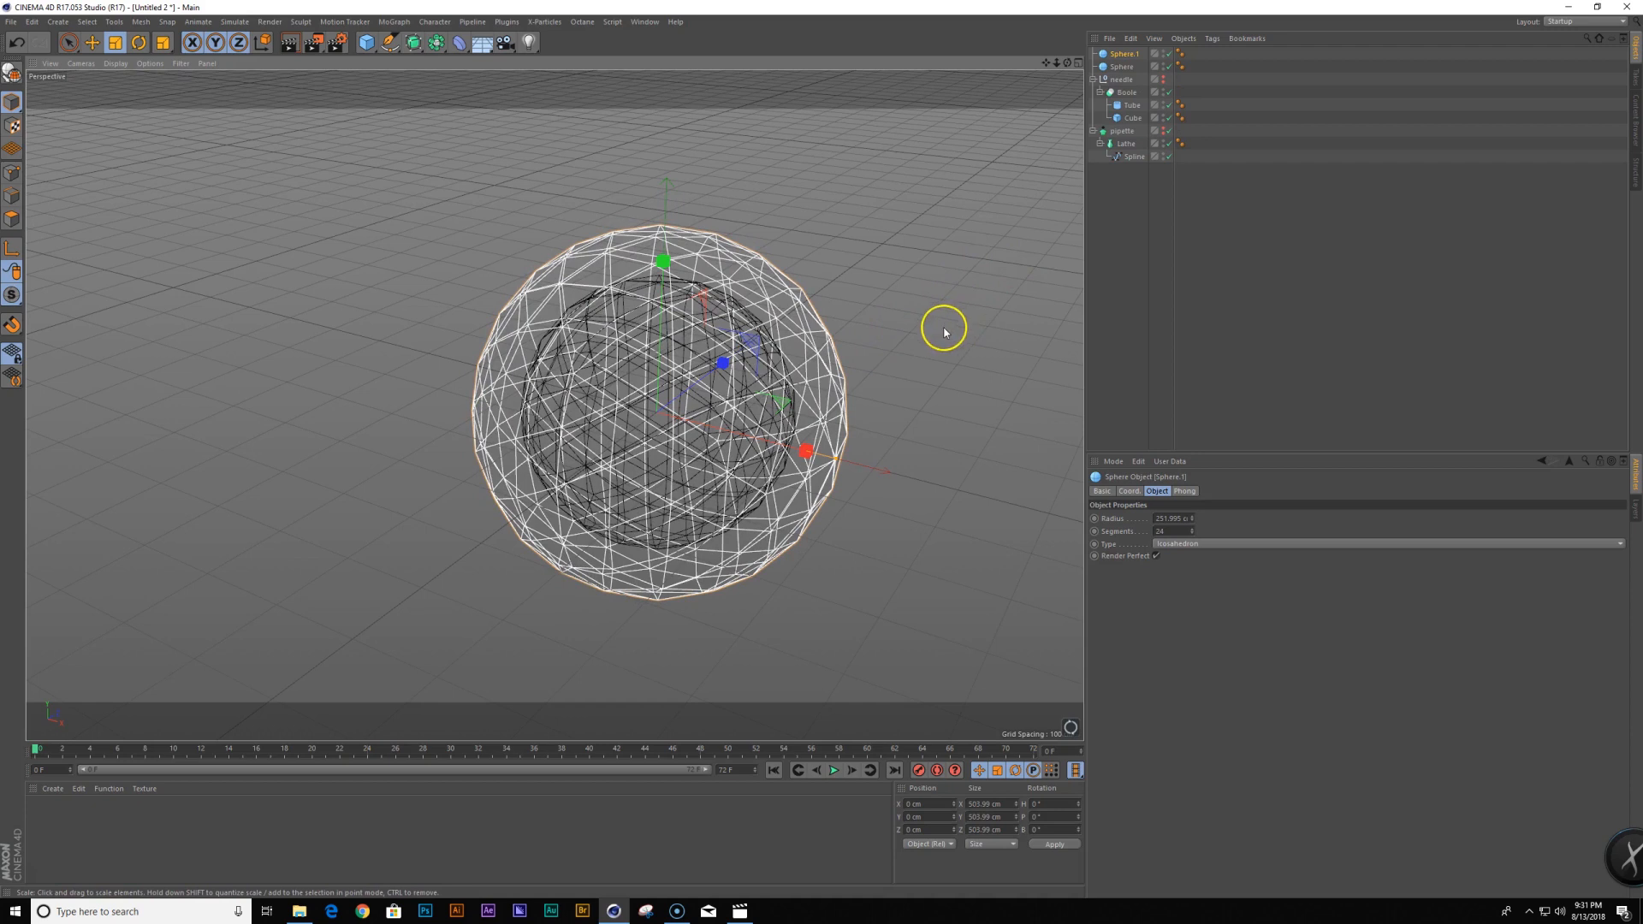
pyautogui.click(1125, 66)
pyautogui.keyDown('ctrl'); pyautogui.click(1132, 54); pyautogui.keyUp('ctrl')
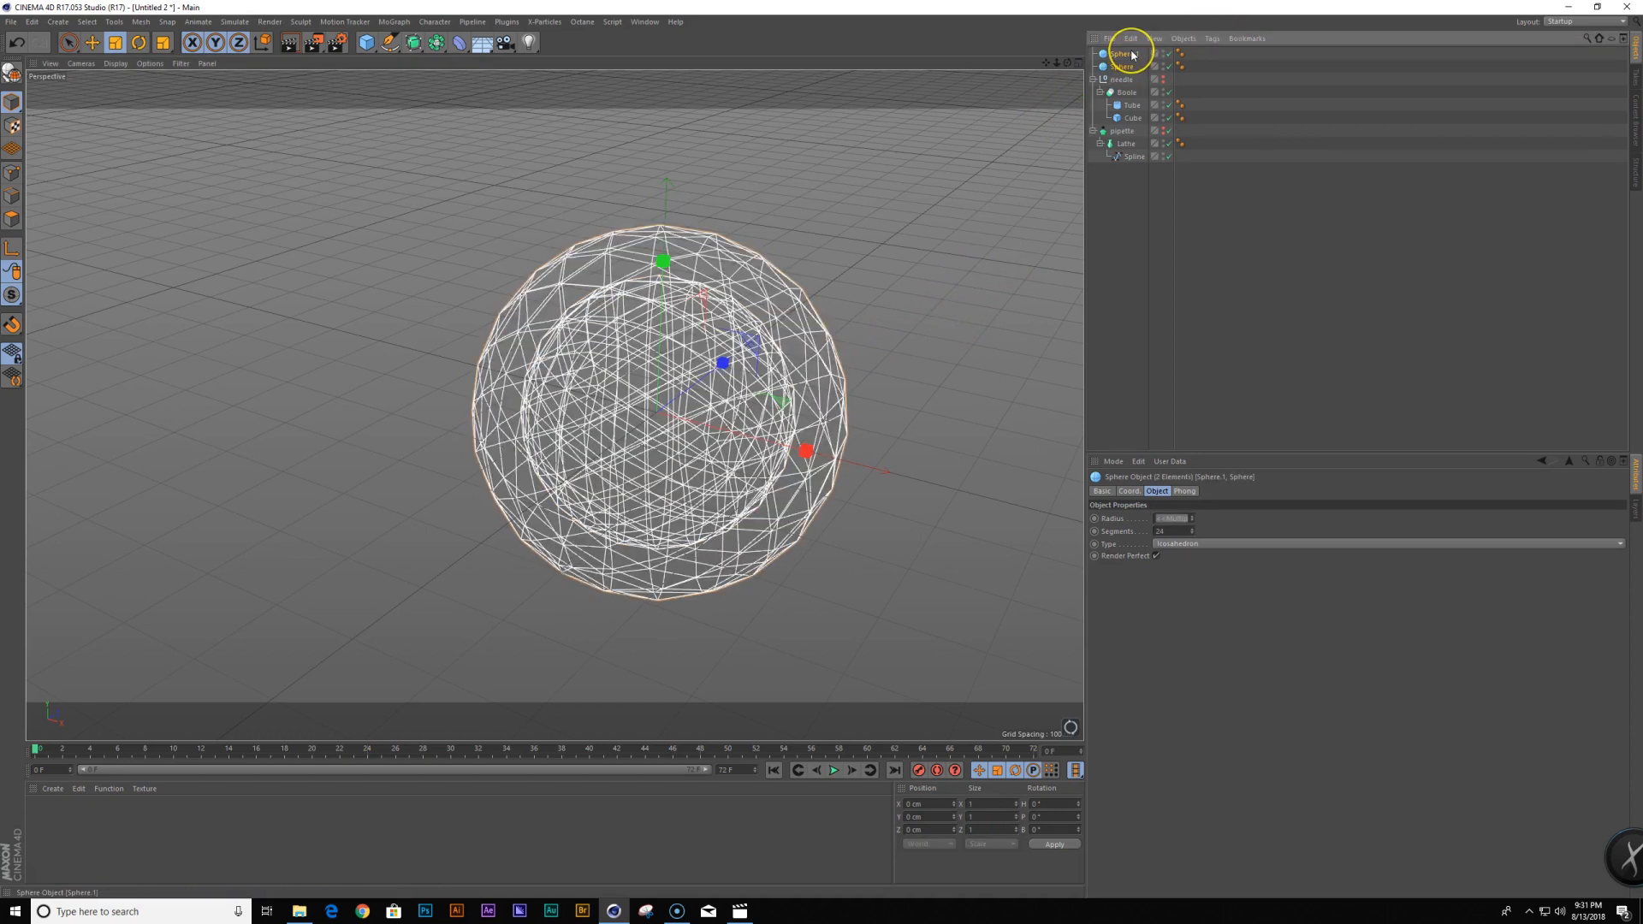
pyautogui.hotkey('alt', 'g')
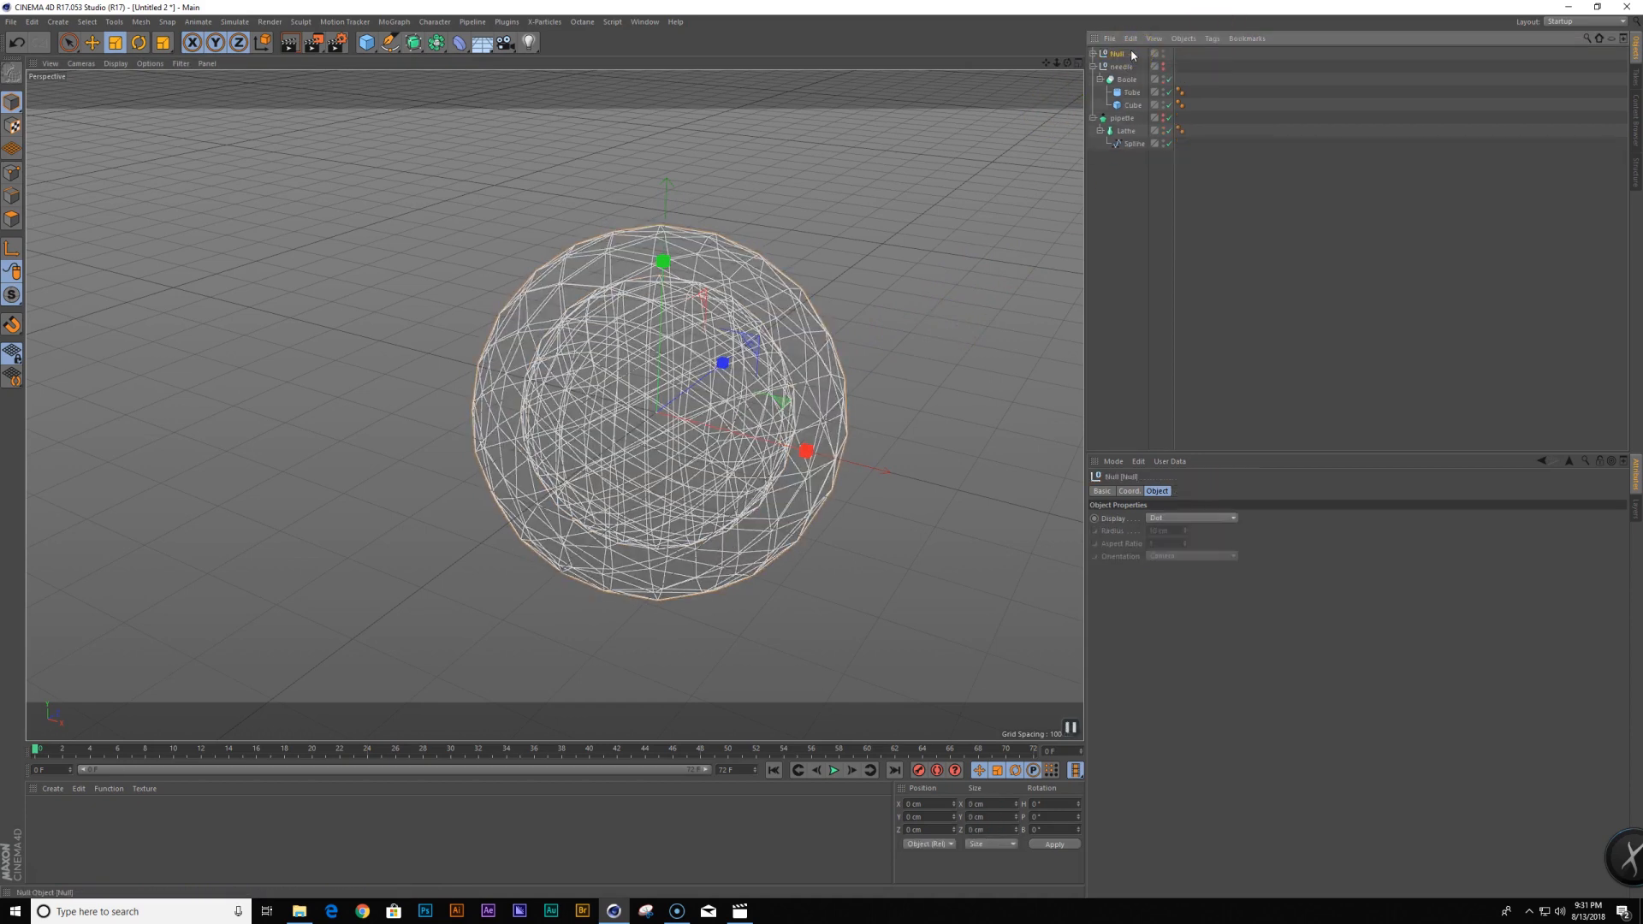
pyautogui.doubleClick(1117, 55)
pyautogui.write('Cell')
pyautogui.press('Return')
pyautogui.click(1092, 54)
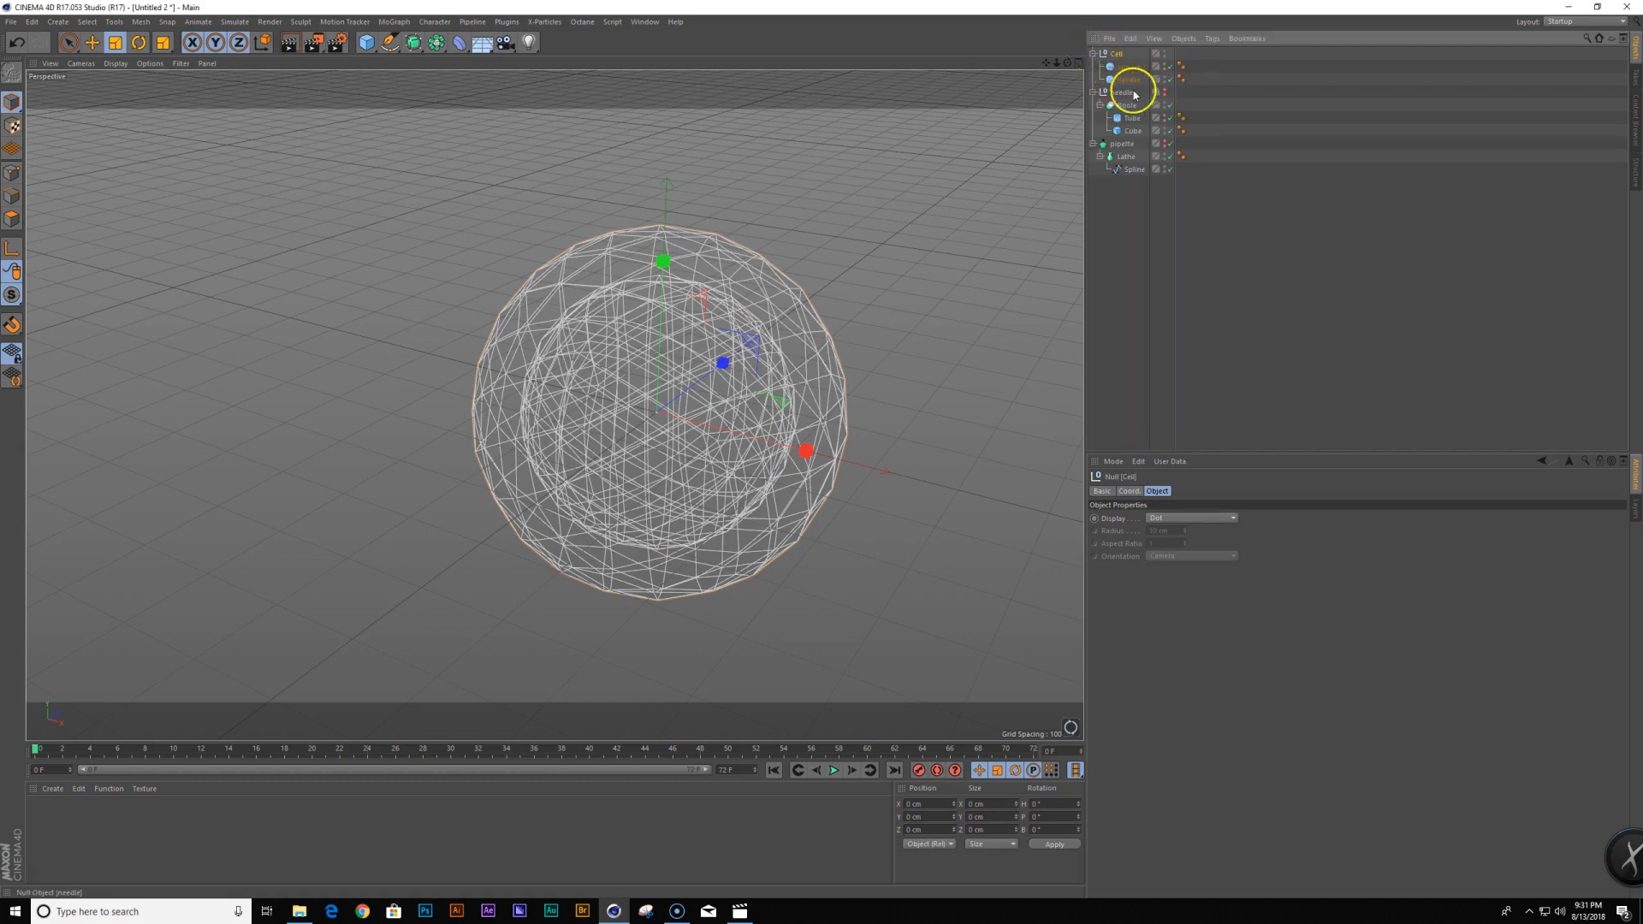
# Rename the inner sphere "nucleus" and the outer sphere "membrane"
pyautogui.doubleClick(1129, 80)
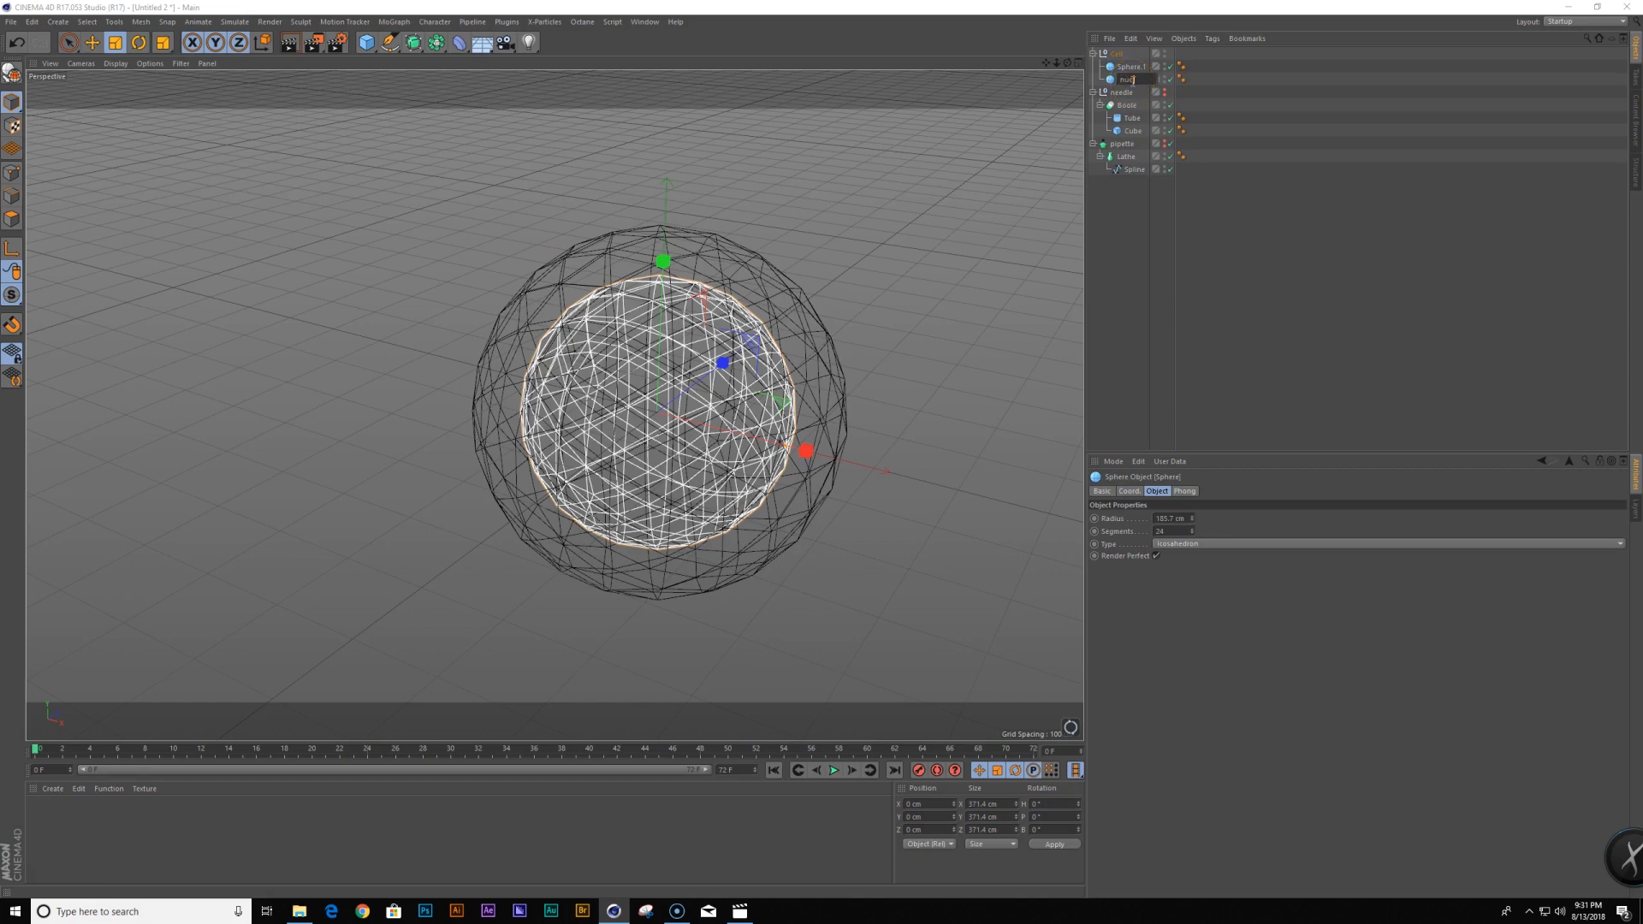
pyautogui.press('Return')
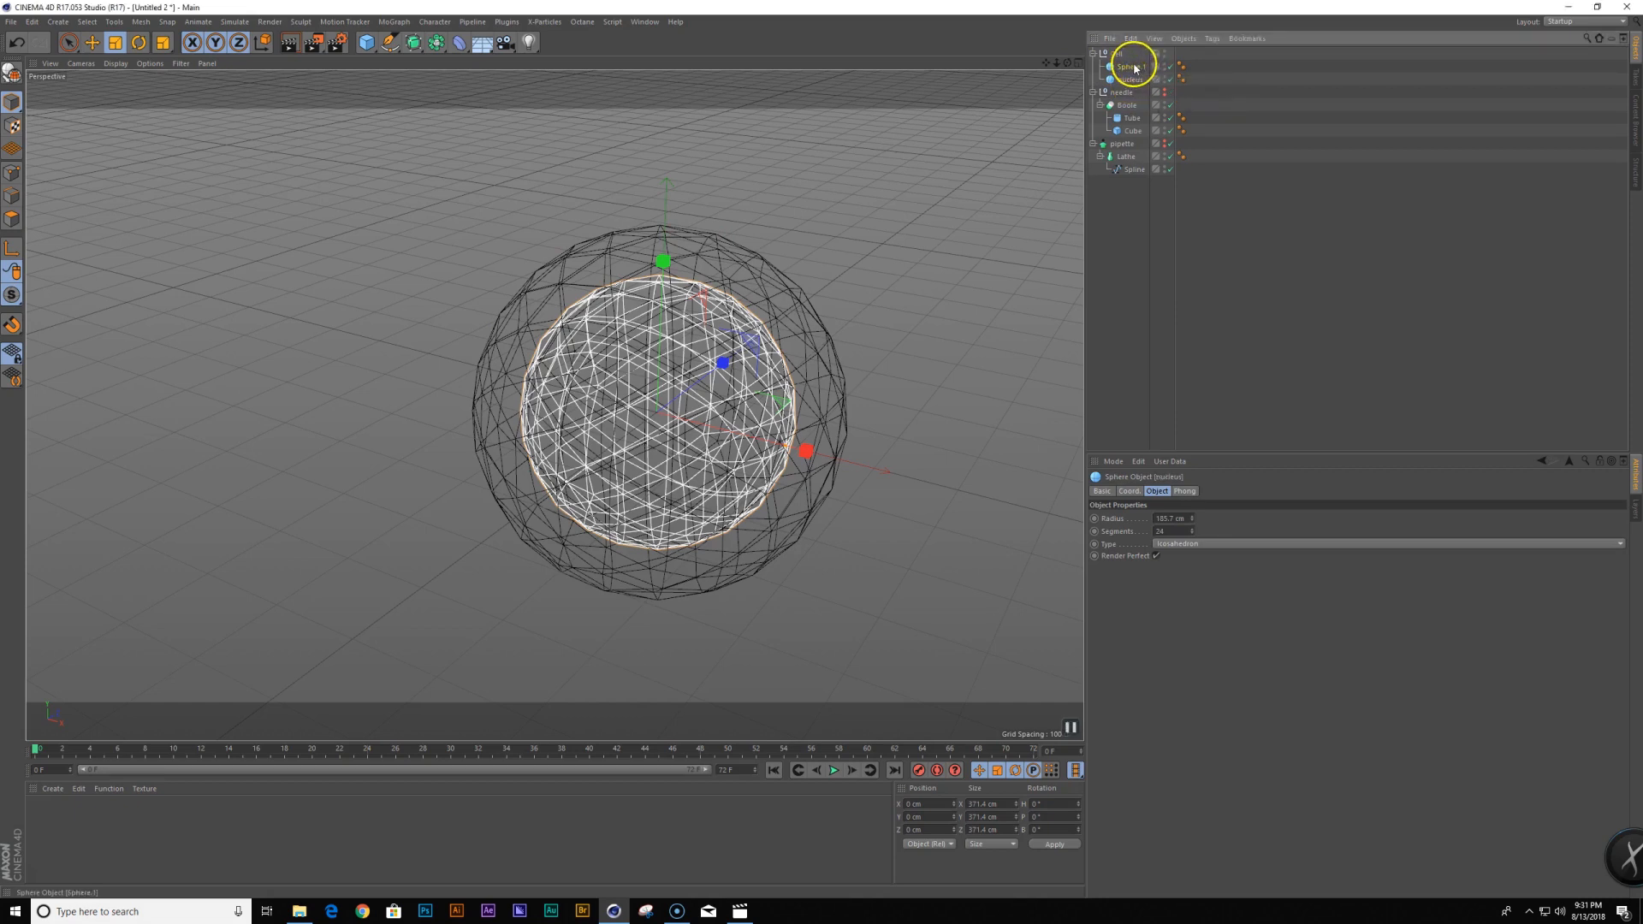
pyautogui.doubleClick(1132, 66)
pyautogui.write('membrane')
pyautogui.press('Return')
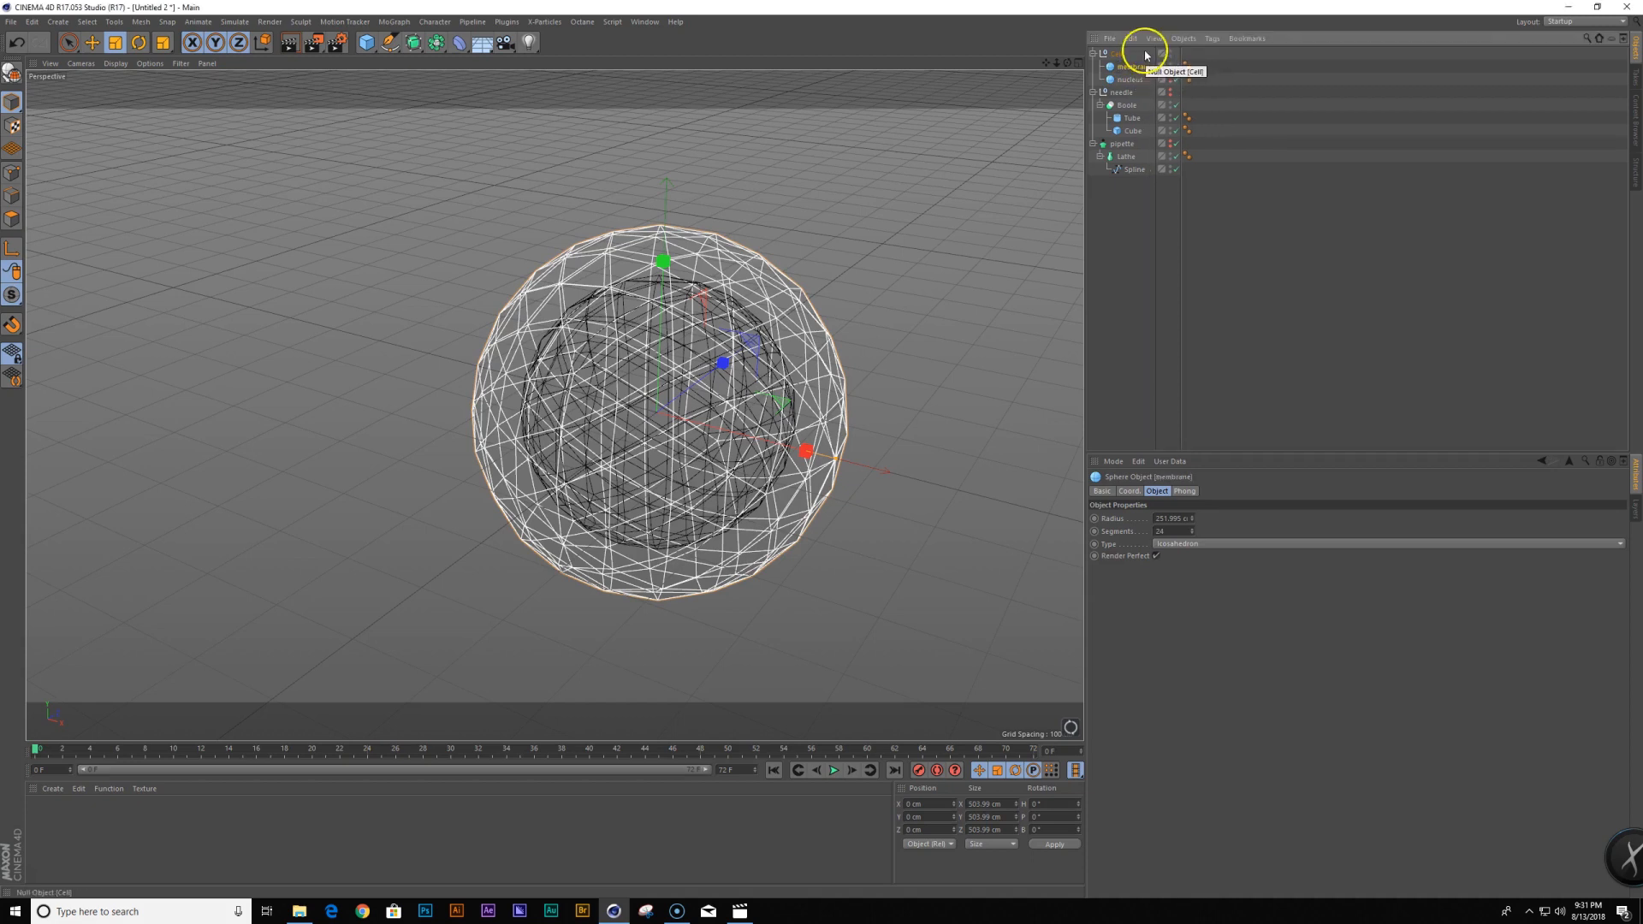
# Scale the nucleus sphere down slightly to a radius of about 174.7 cm
pyautogui.click(1126, 79)
pyautogui.press('t')
pyautogui.moveTo(911, 306); pyautogui.dragTo(895, 323)
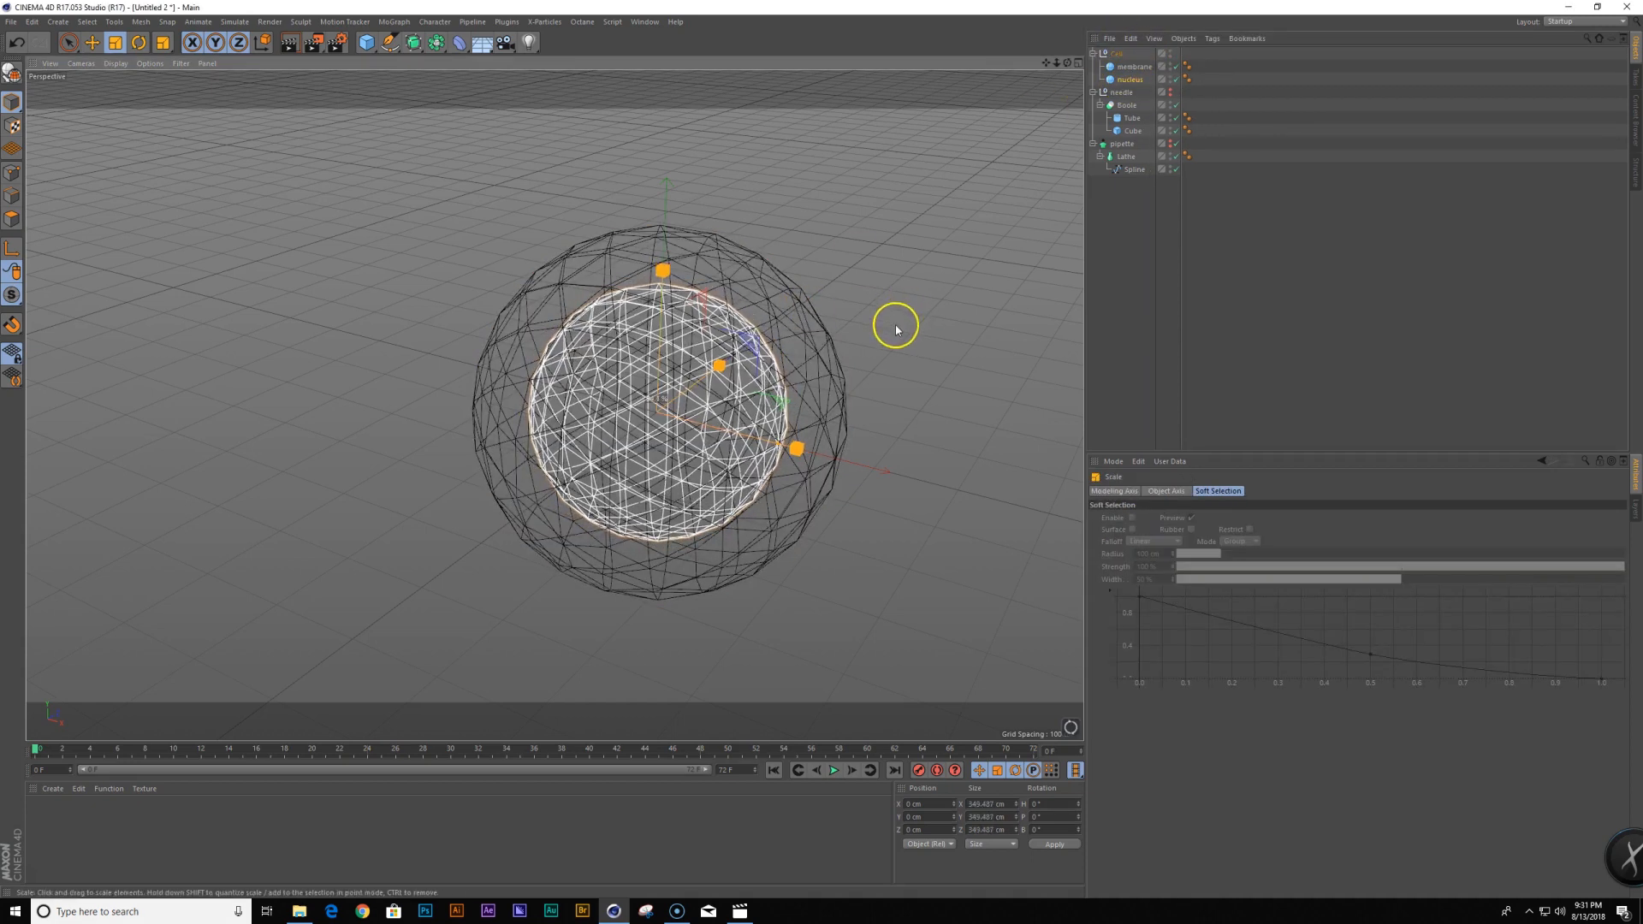
pyautogui.keyDown('alt'); pyautogui.moveTo(715, 474); pyautogui.dragTo(746, 424); pyautogui.keyUp('alt')
pyautogui.keyDown('alt'); pyautogui.moveTo(745, 422); pyautogui.dragTo(683, 421, button='middle'); pyautogui.keyUp('alt')
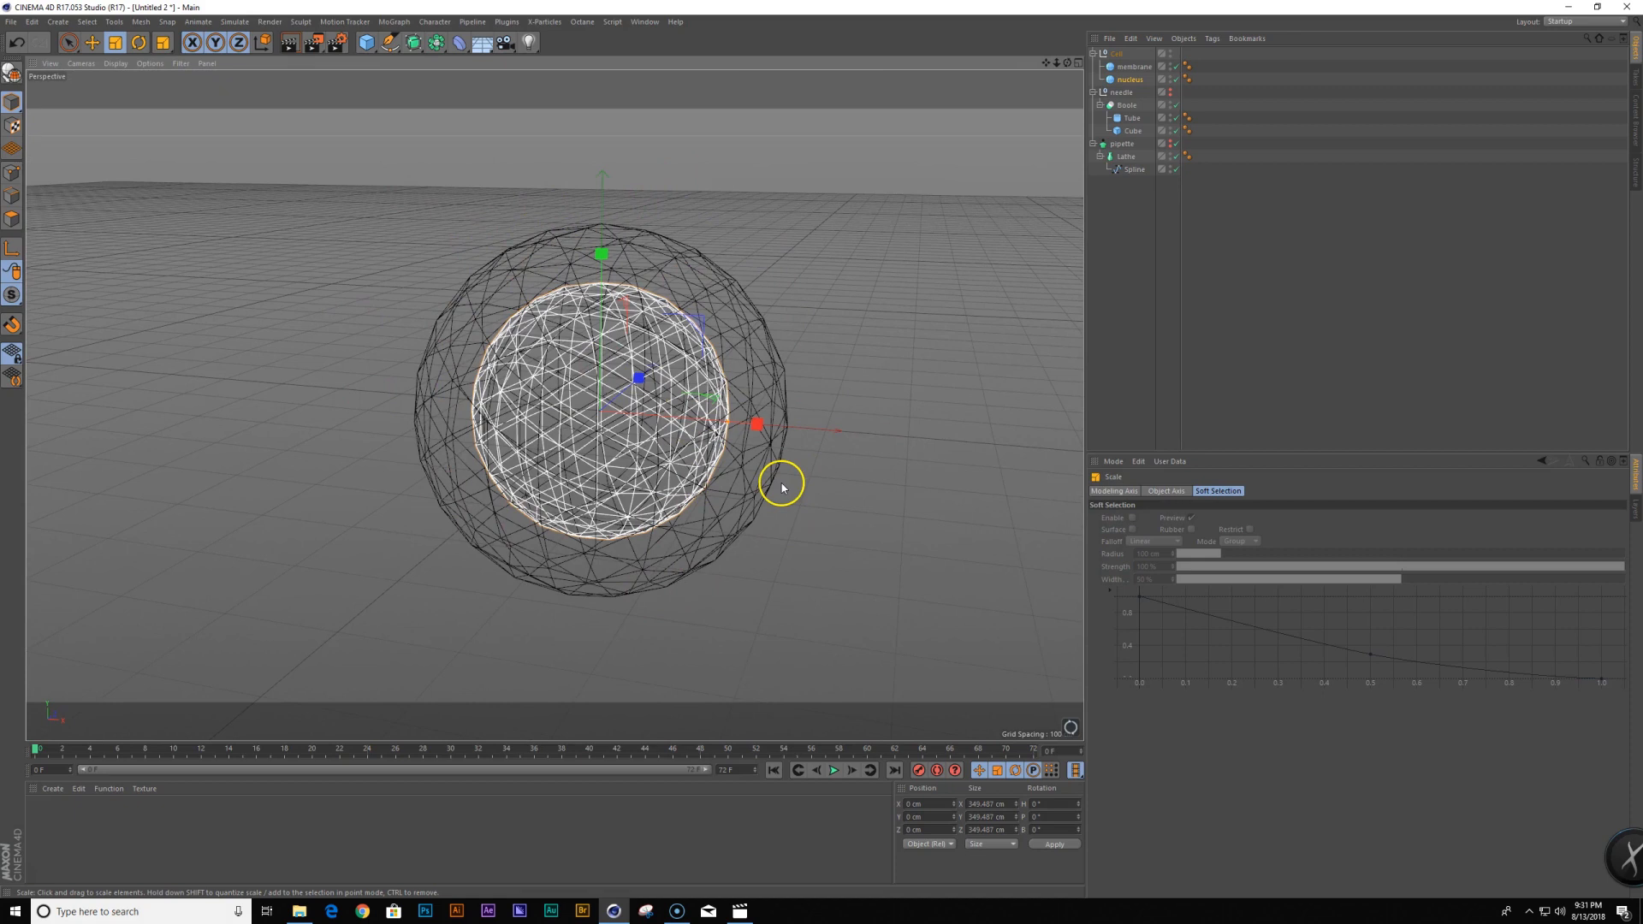
# Increase the segment count of the membrane and nucleus spheres together for a denser mesh
pyautogui.keyDown('ctrl'); pyautogui.click(1133, 68); pyautogui.keyUp('ctrl')
pyautogui.moveTo(1191, 531); pyautogui.dragTo(1190, 531)
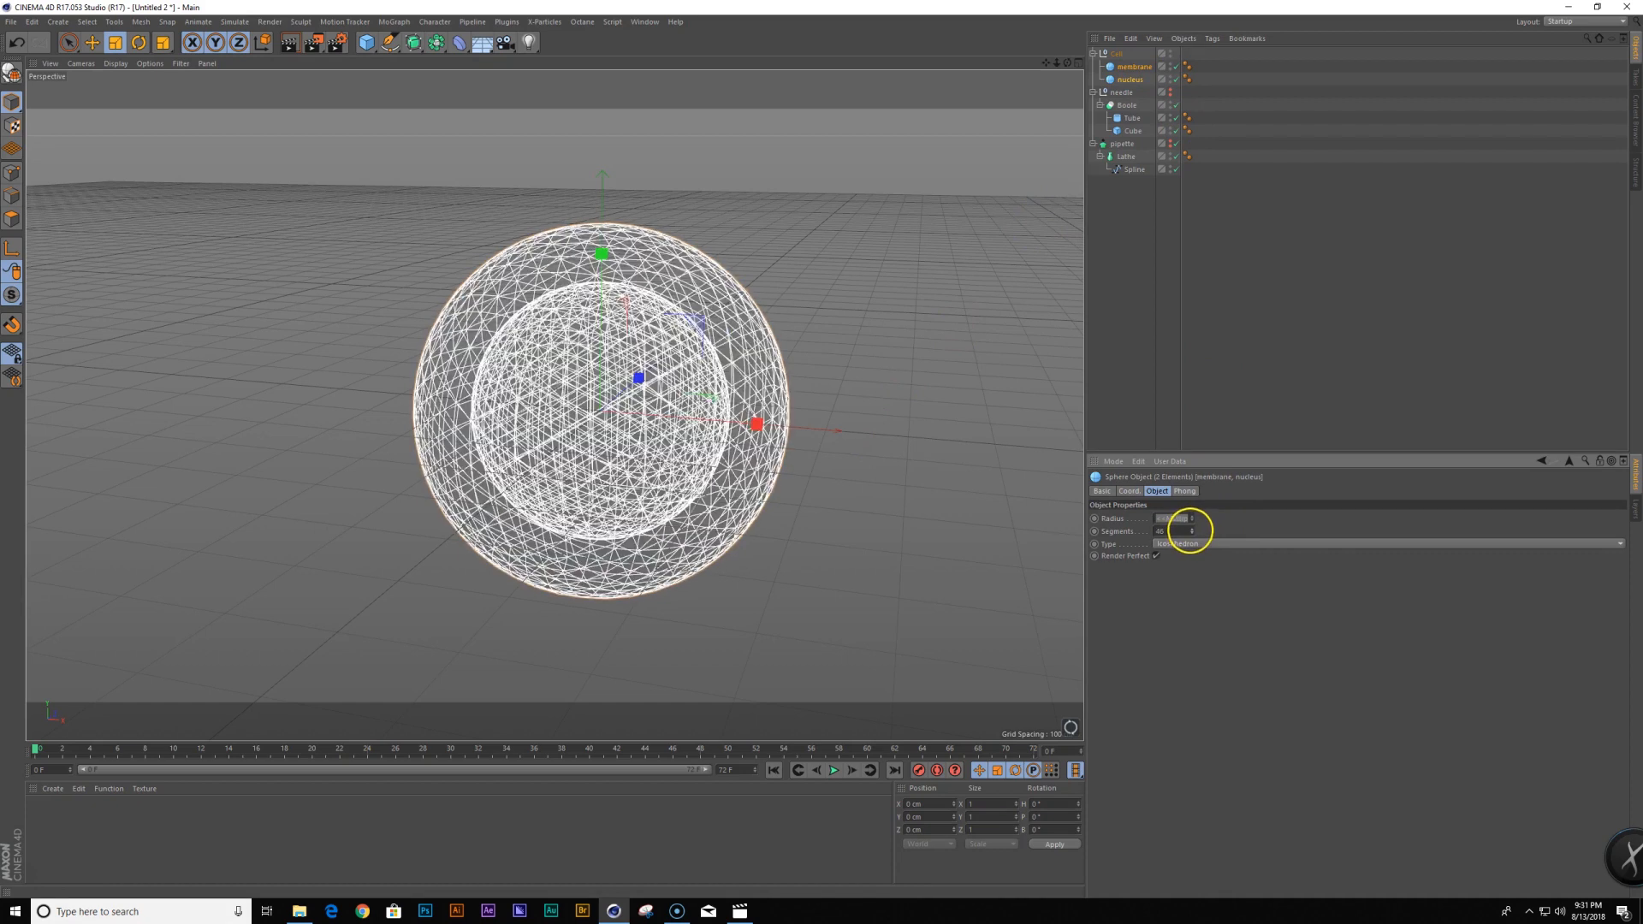
pyautogui.click(862, 443)
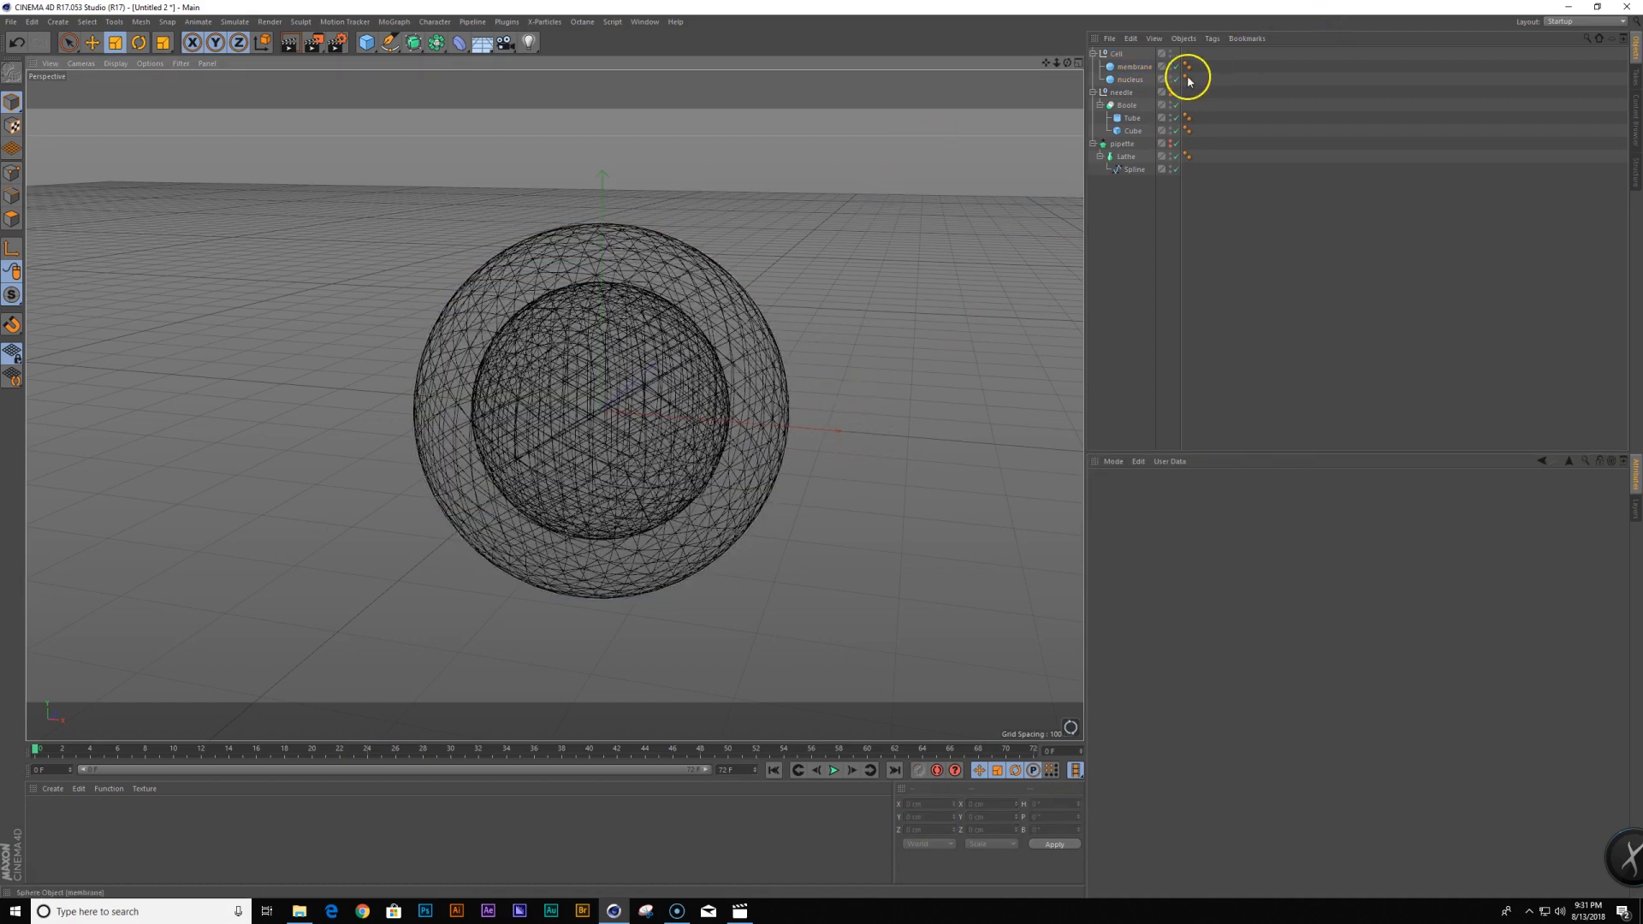
# Add a Displacer deformer as a child of the nucleus and assign a Noise shader to it
pyautogui.click(1127, 85)
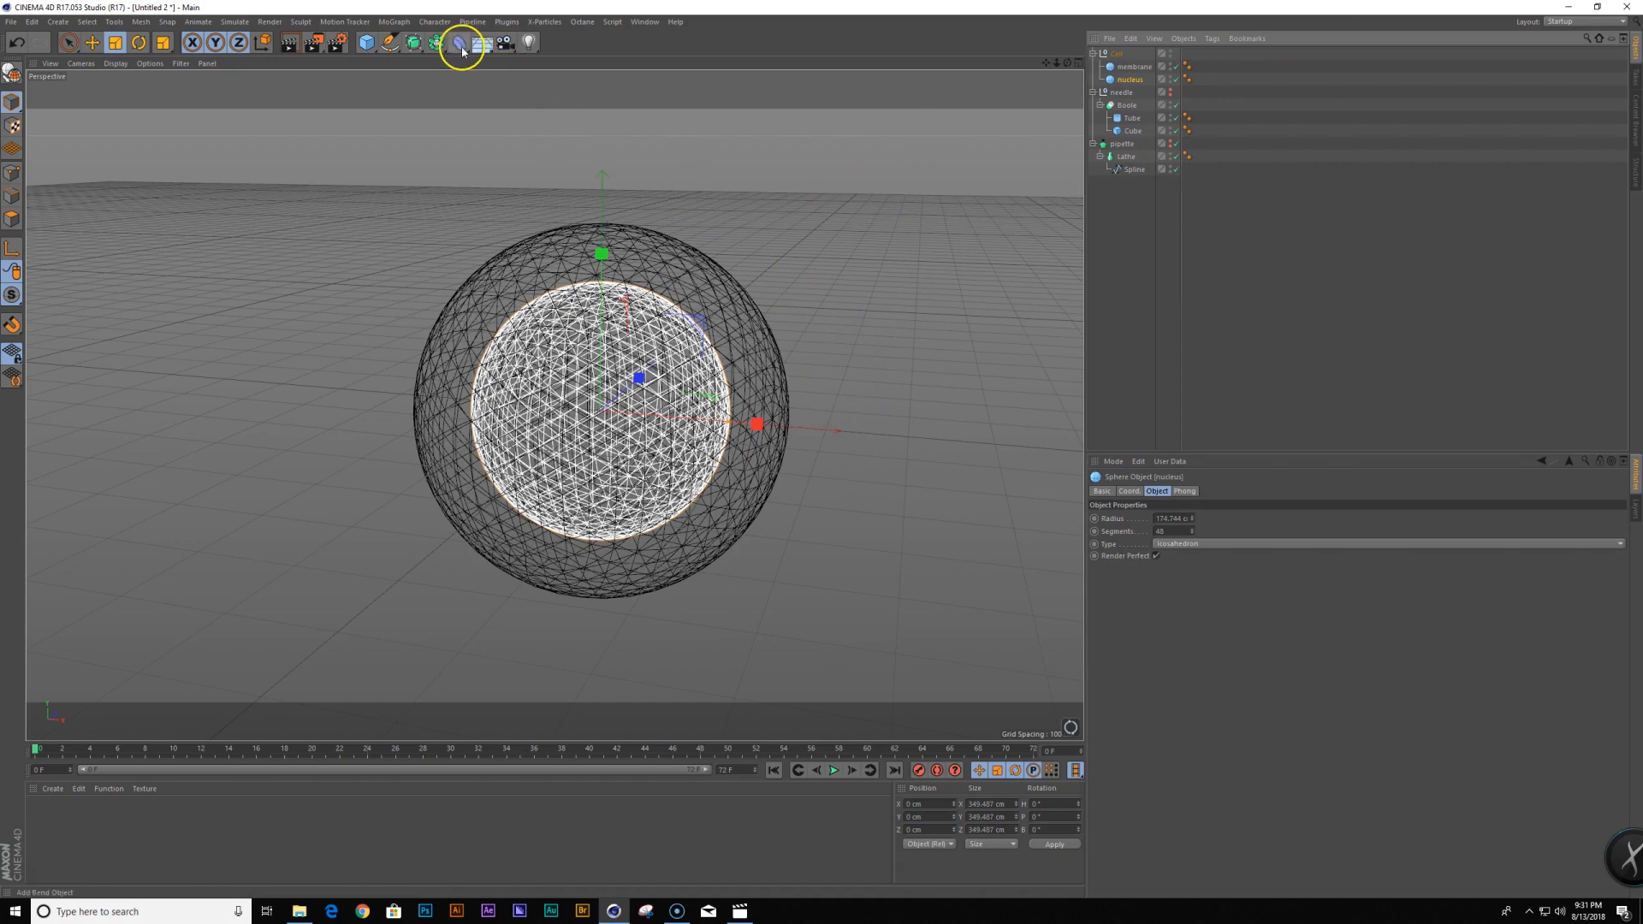
pyautogui.click(459, 42)
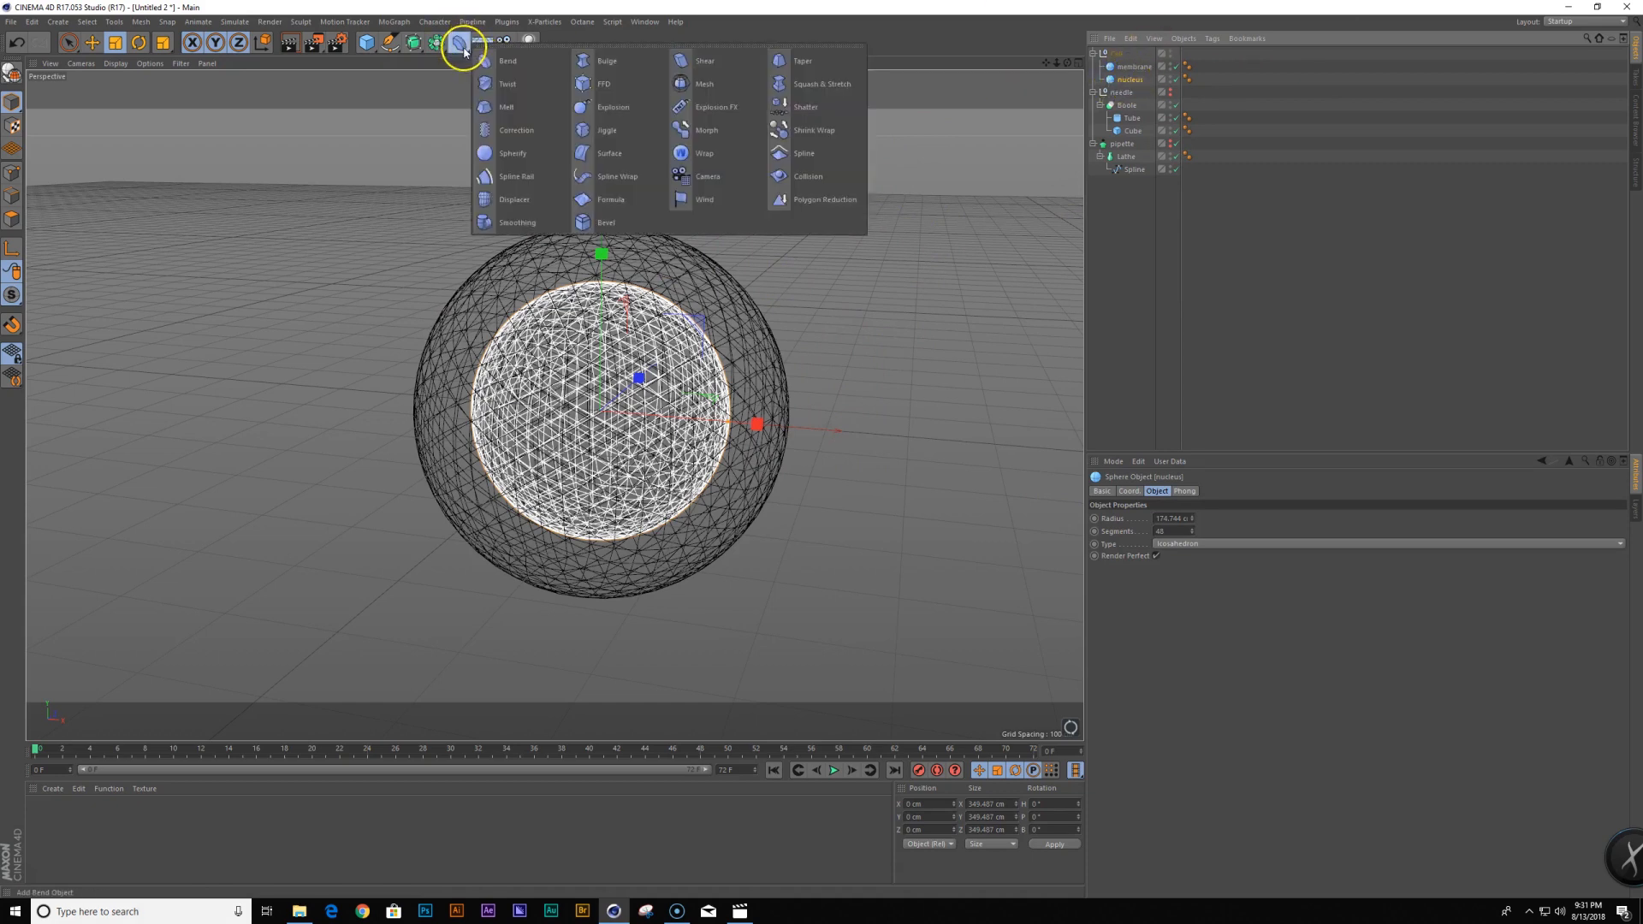
pyautogui.keyDown('shift'); pyautogui.click(536, 210); pyautogui.keyUp('shift')
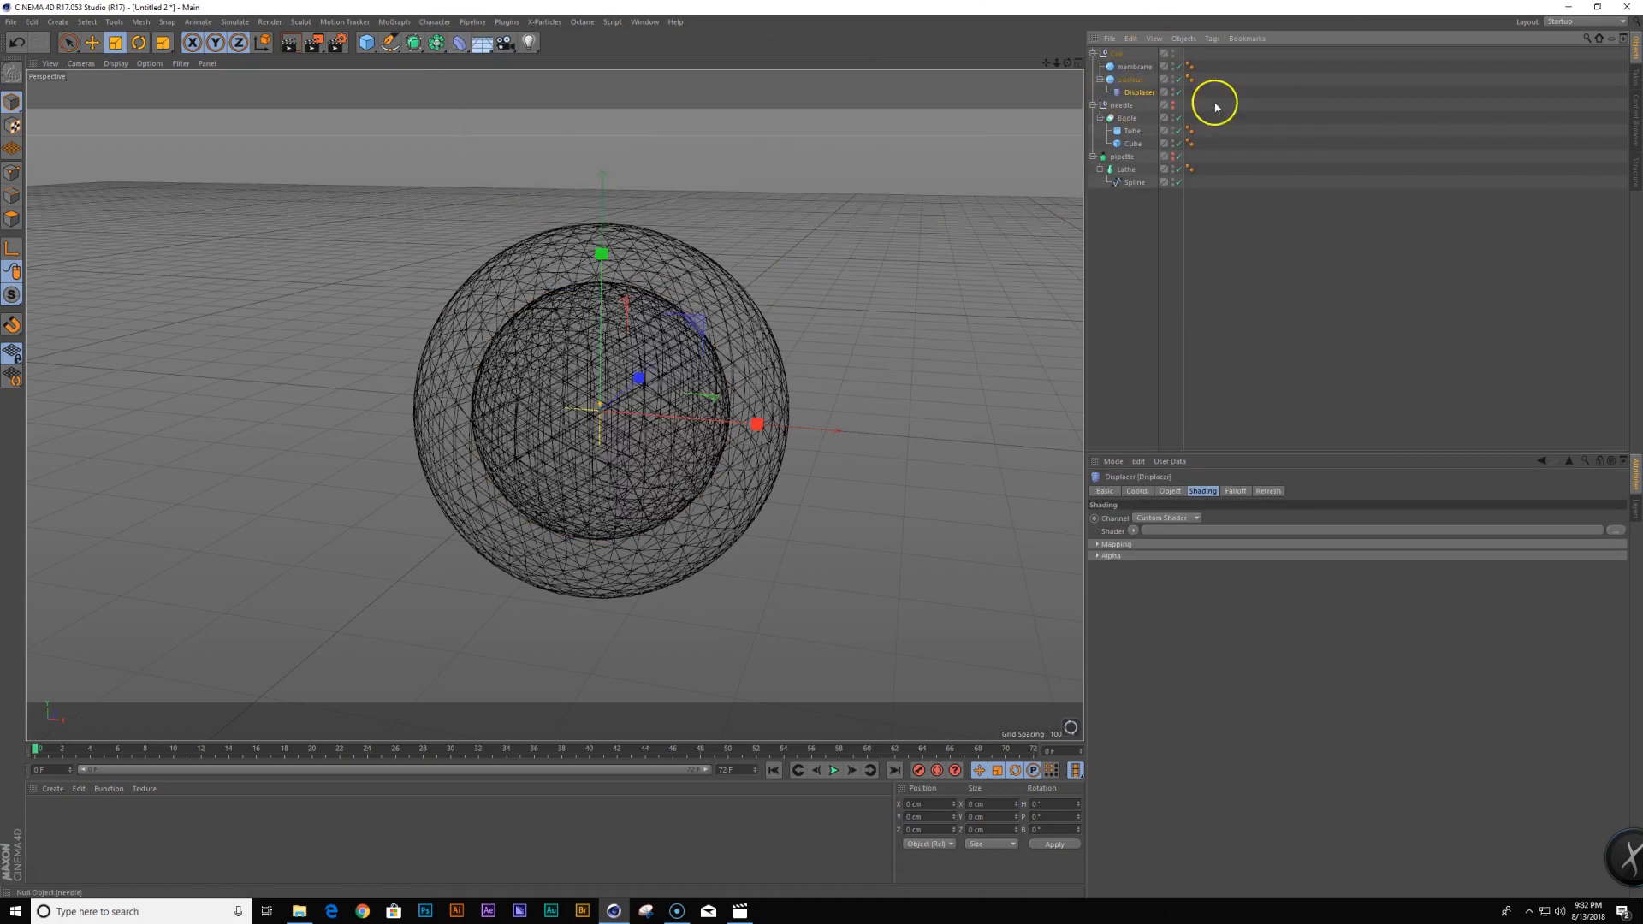
pyautogui.click(1214, 492)
pyautogui.click(1134, 532)
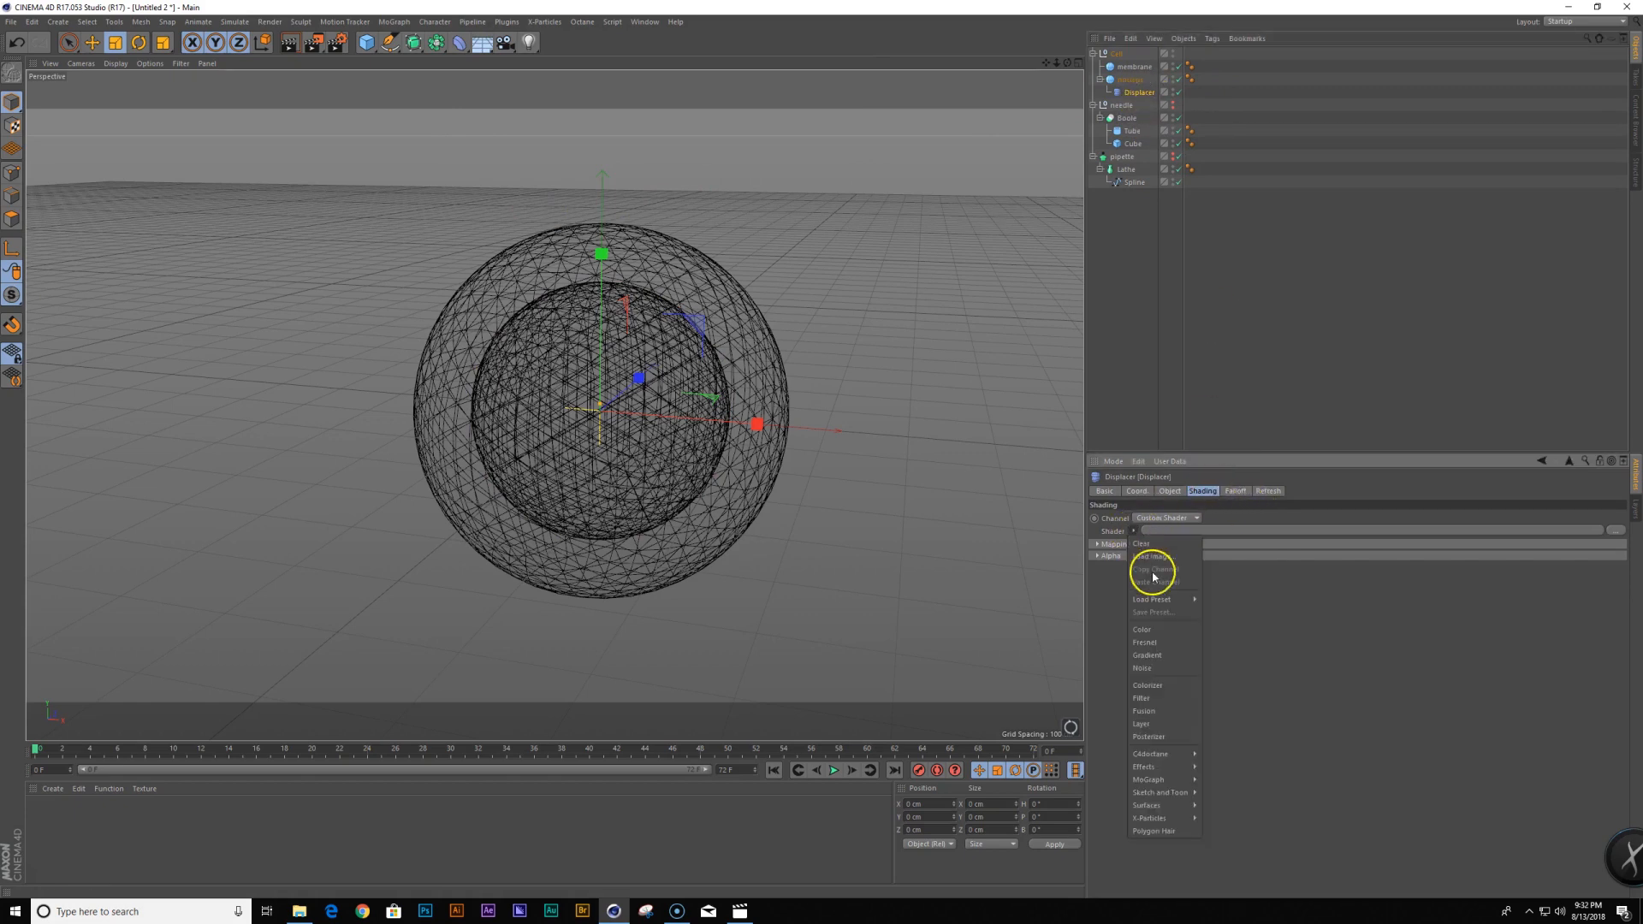
pyautogui.click(1155, 671)
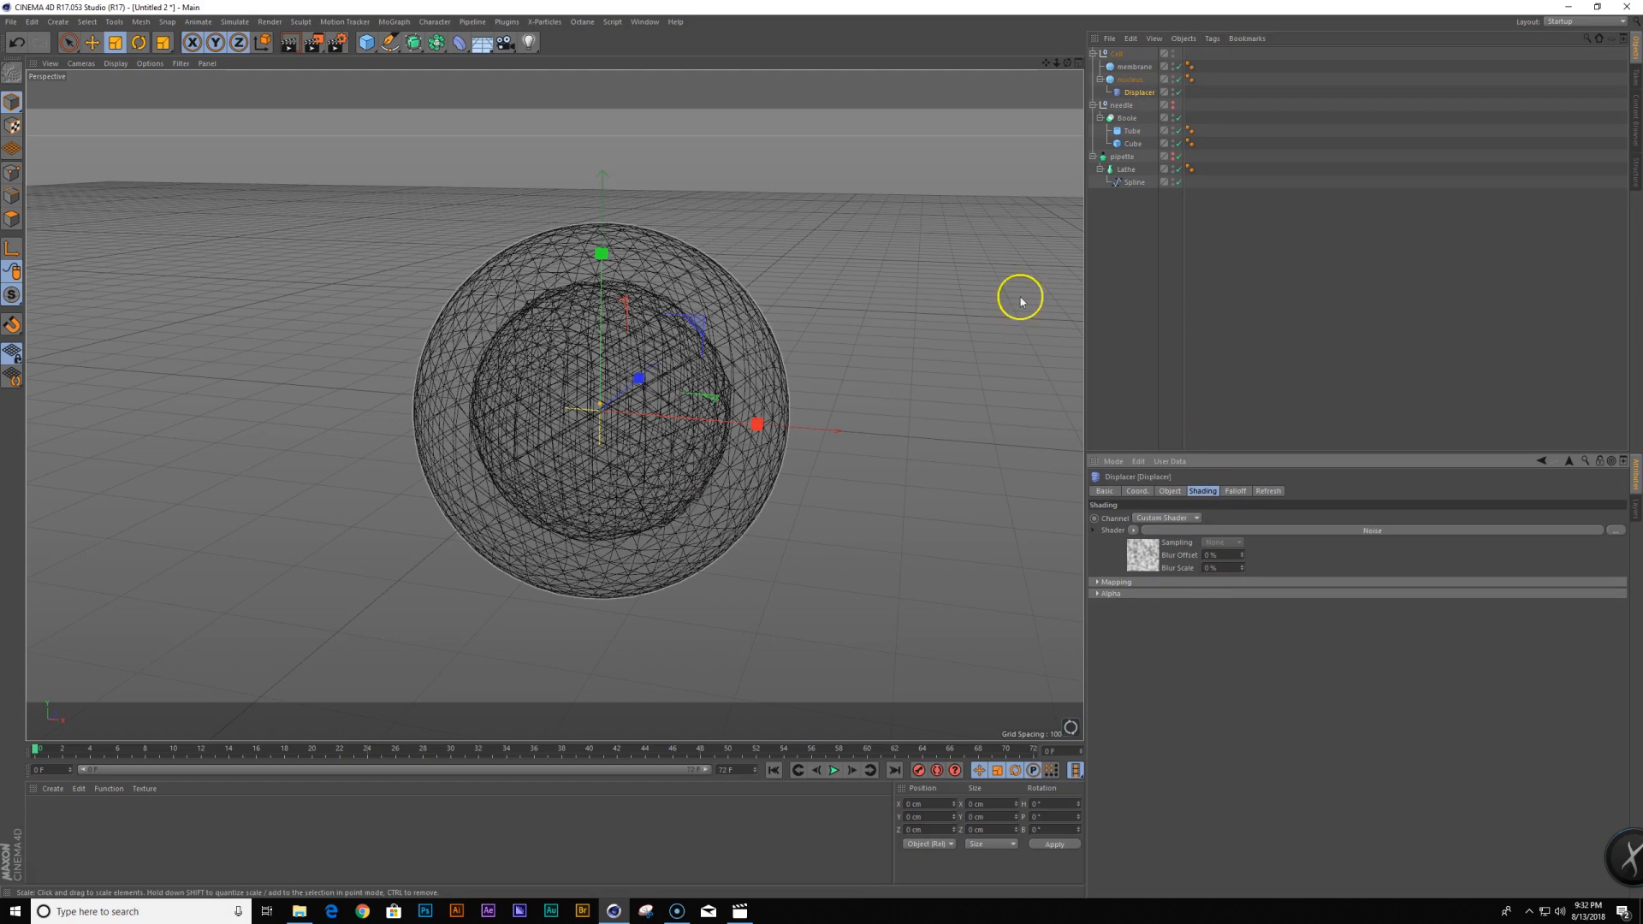
pyautogui.click(1178, 92)
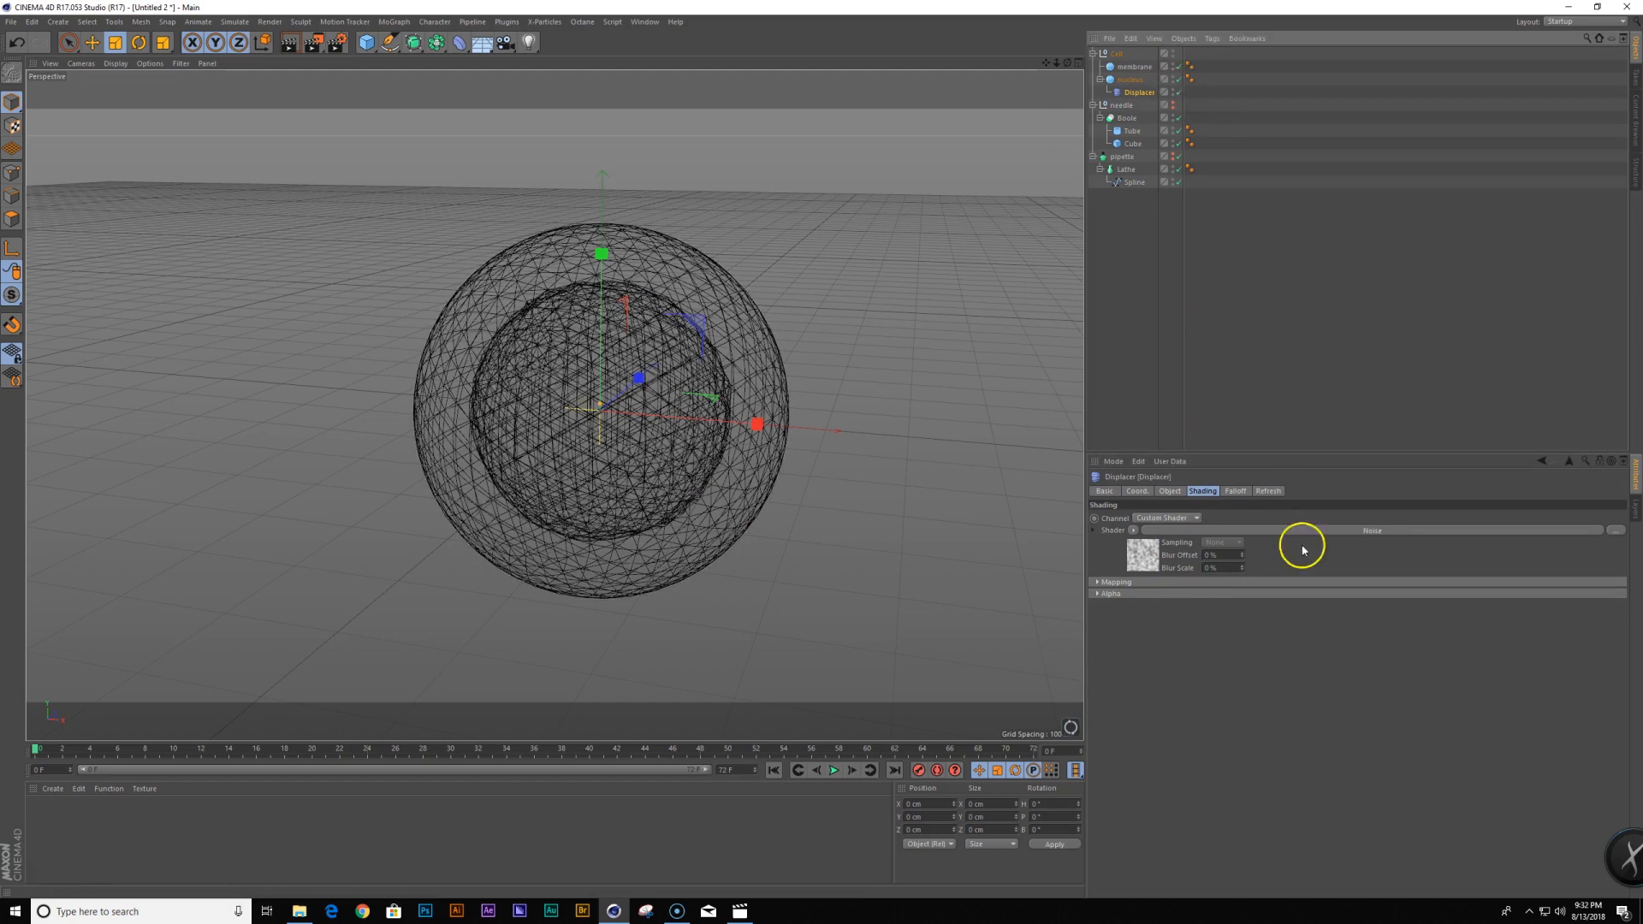
# Set the Global Scale of the nucleus Displacer's noise to 2000 %
pyautogui.click(1205, 531)
pyautogui.click(1192, 670)
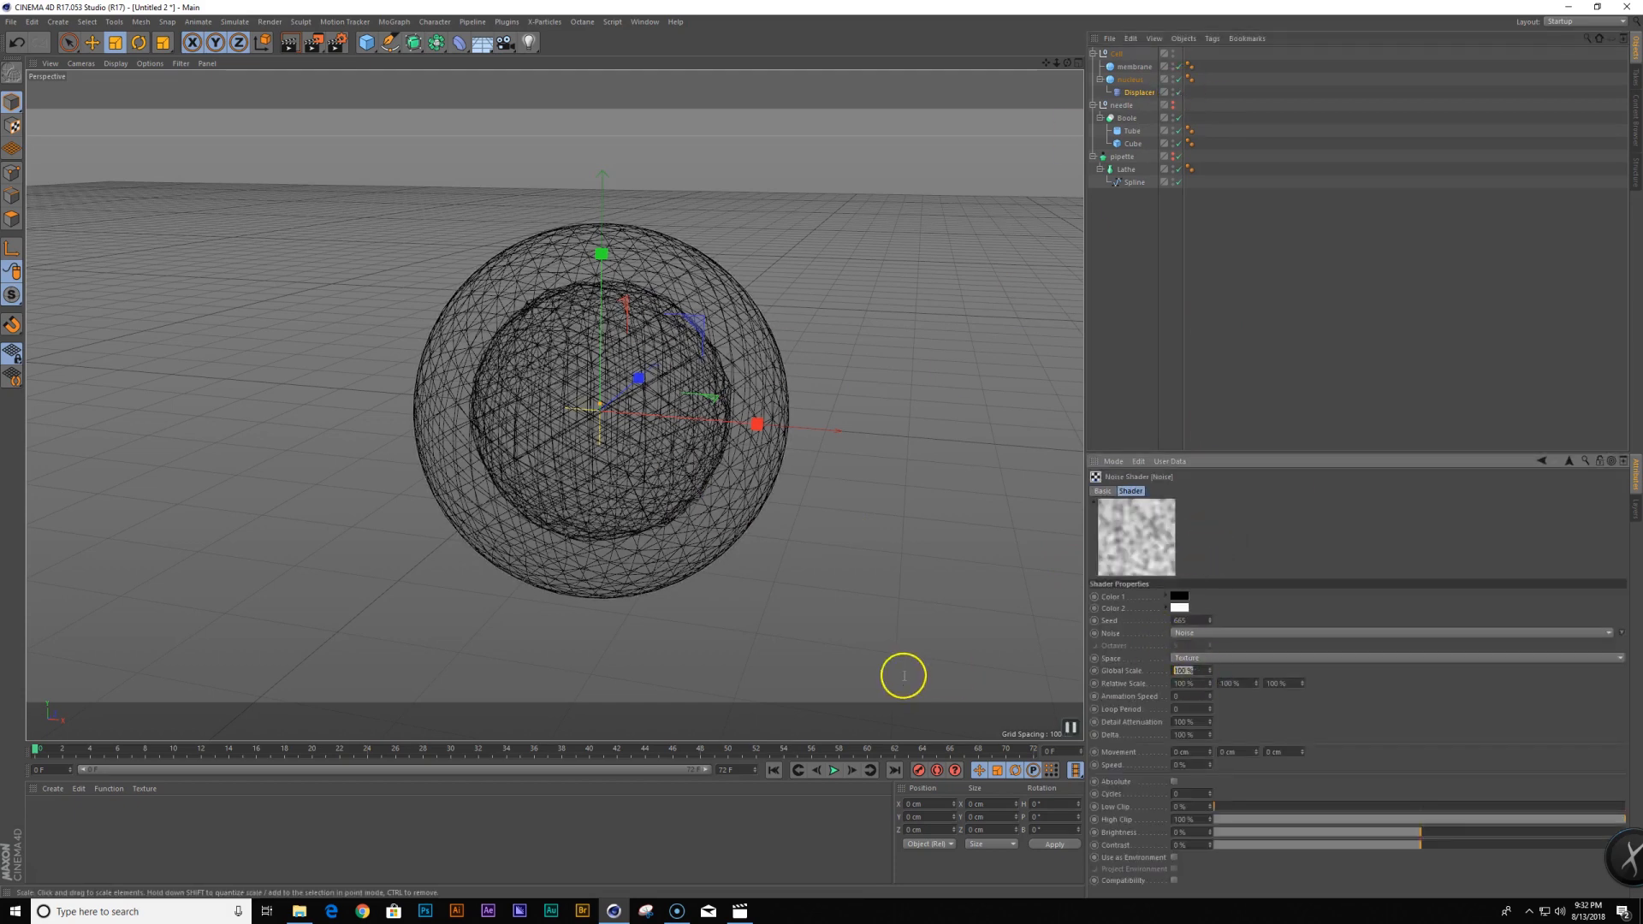
pyautogui.write('1000')
pyautogui.press('Return')
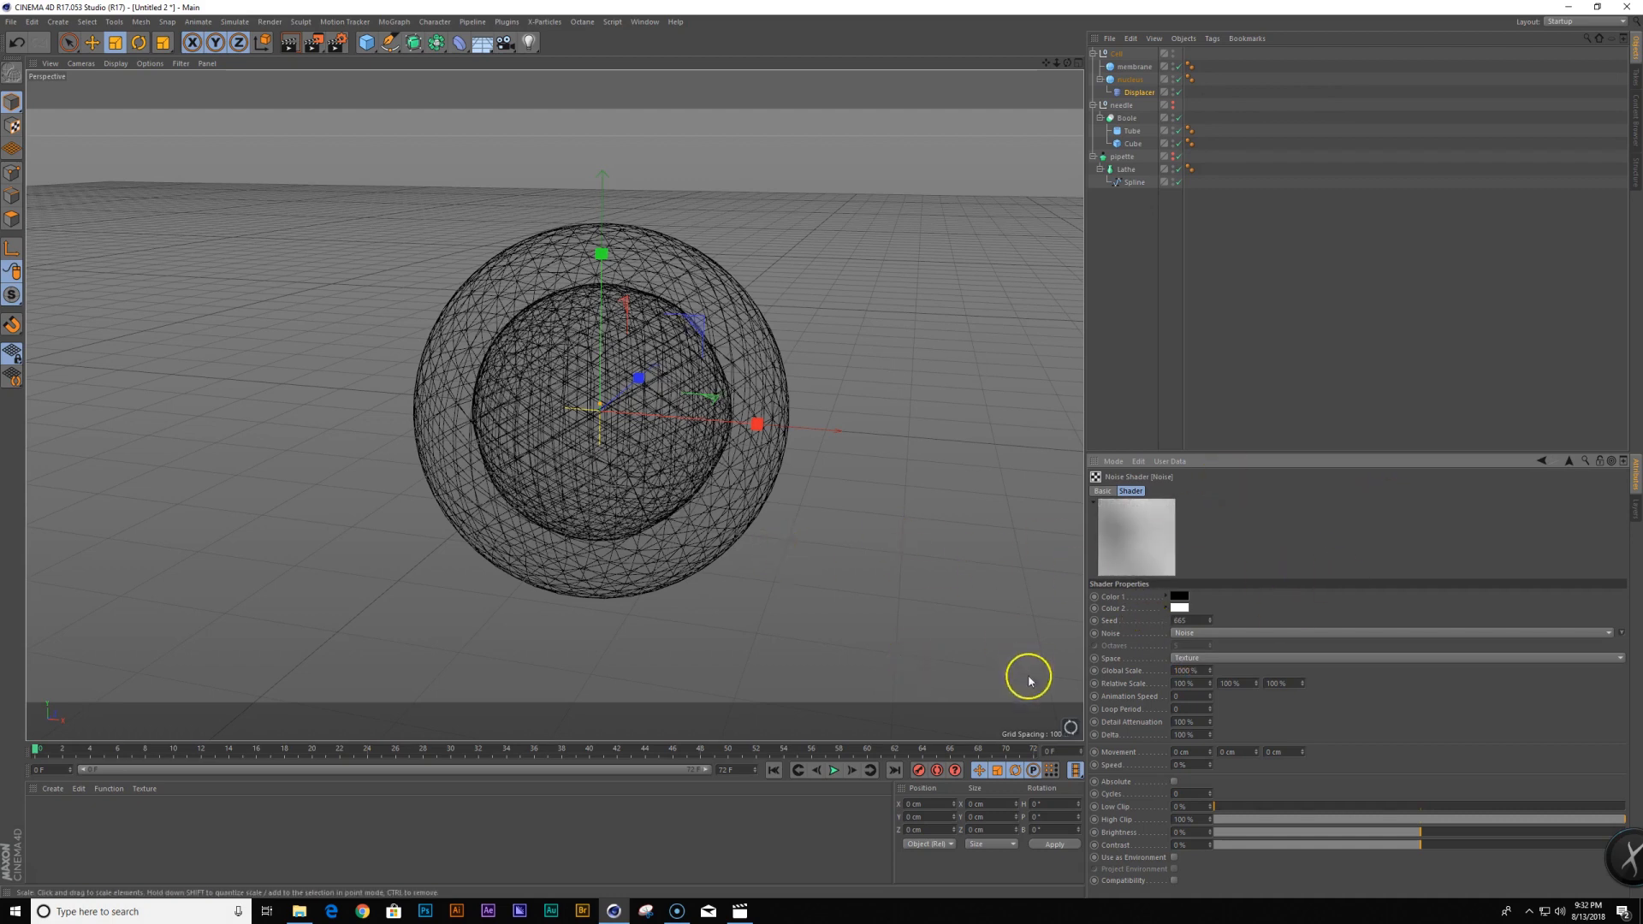
pyautogui.keyDown('alt'); pyautogui.moveTo(796, 505); pyautogui.dragTo(744, 488); pyautogui.keyUp('alt')
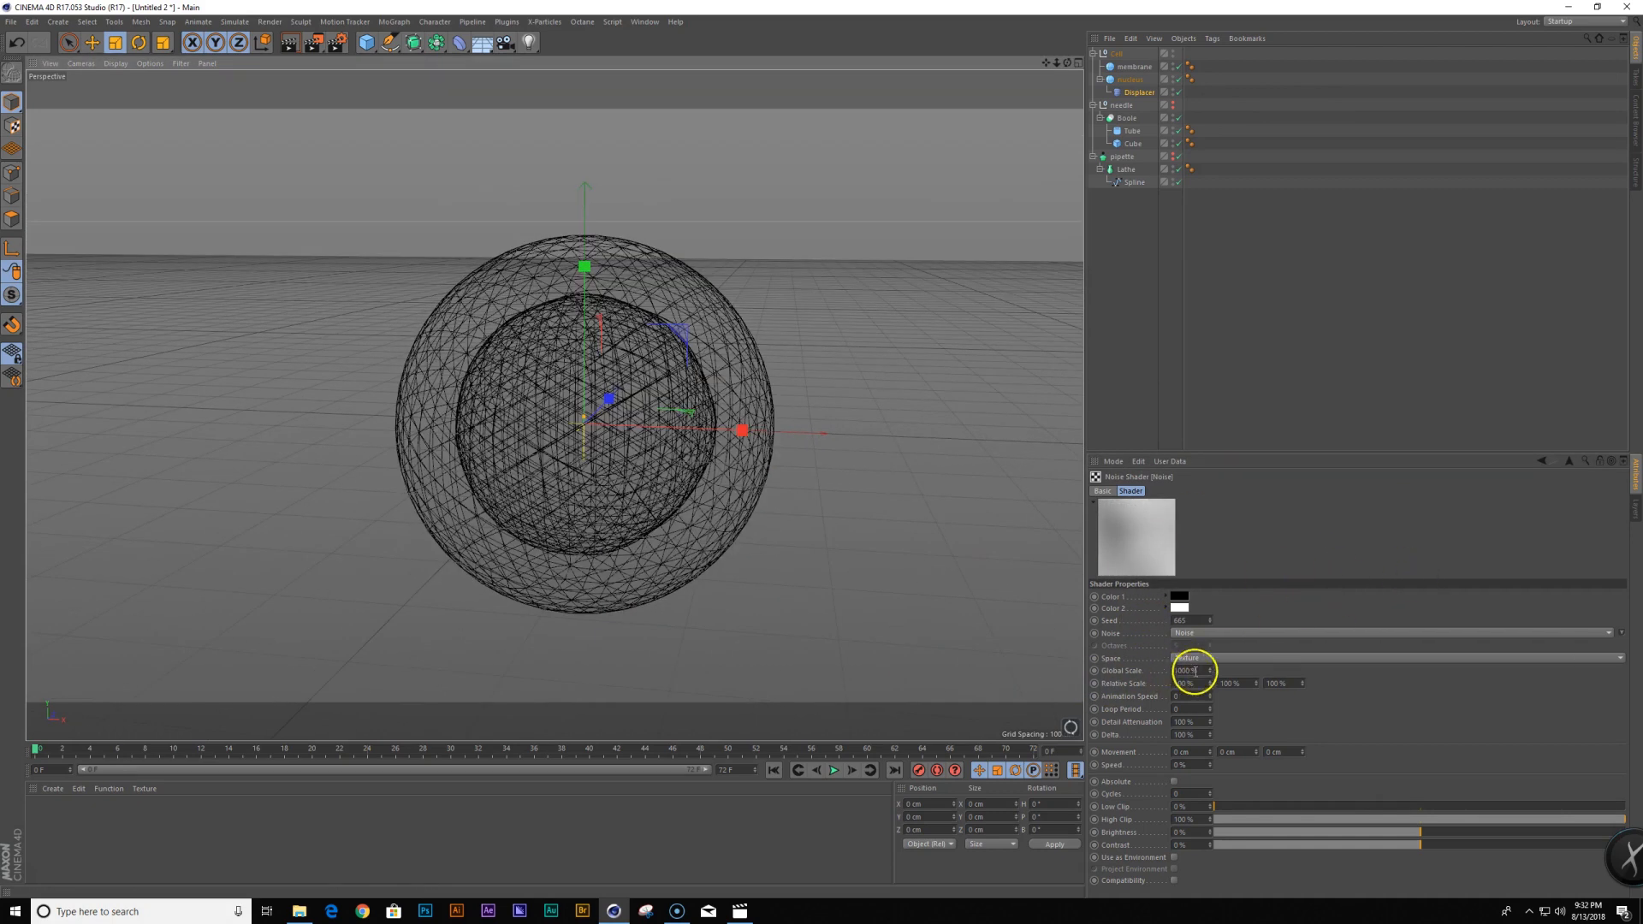
pyautogui.click(1192, 671)
pyautogui.write('2000')
pyautogui.press('Return')
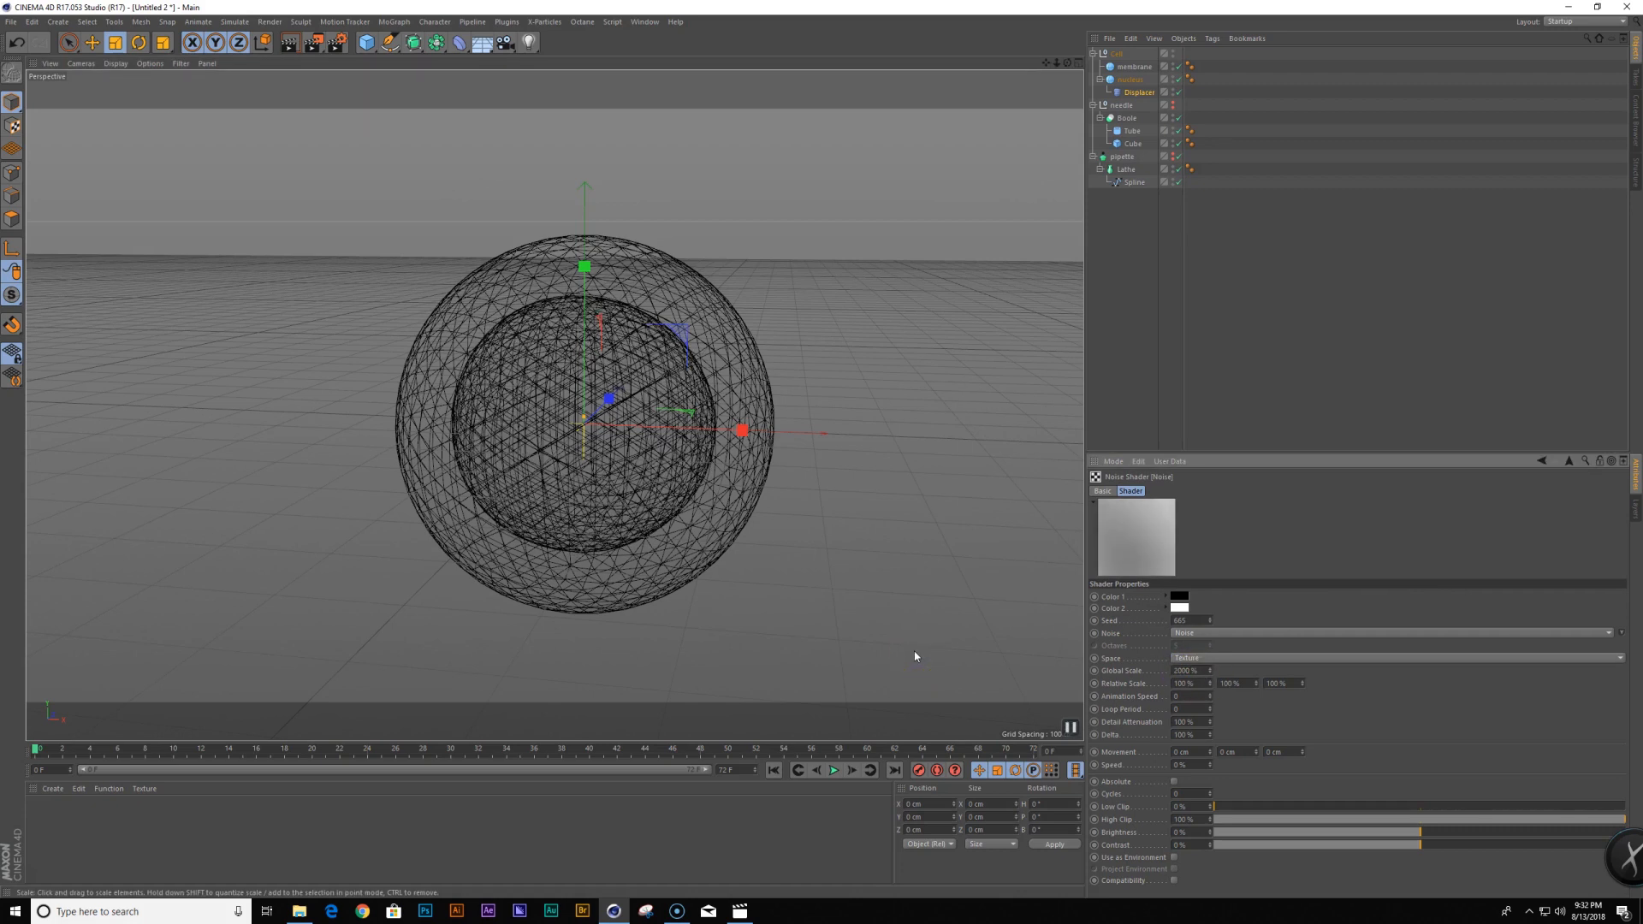
# Set the nucleus Displacer's height to 29 cm
pyautogui.click(1569, 462)
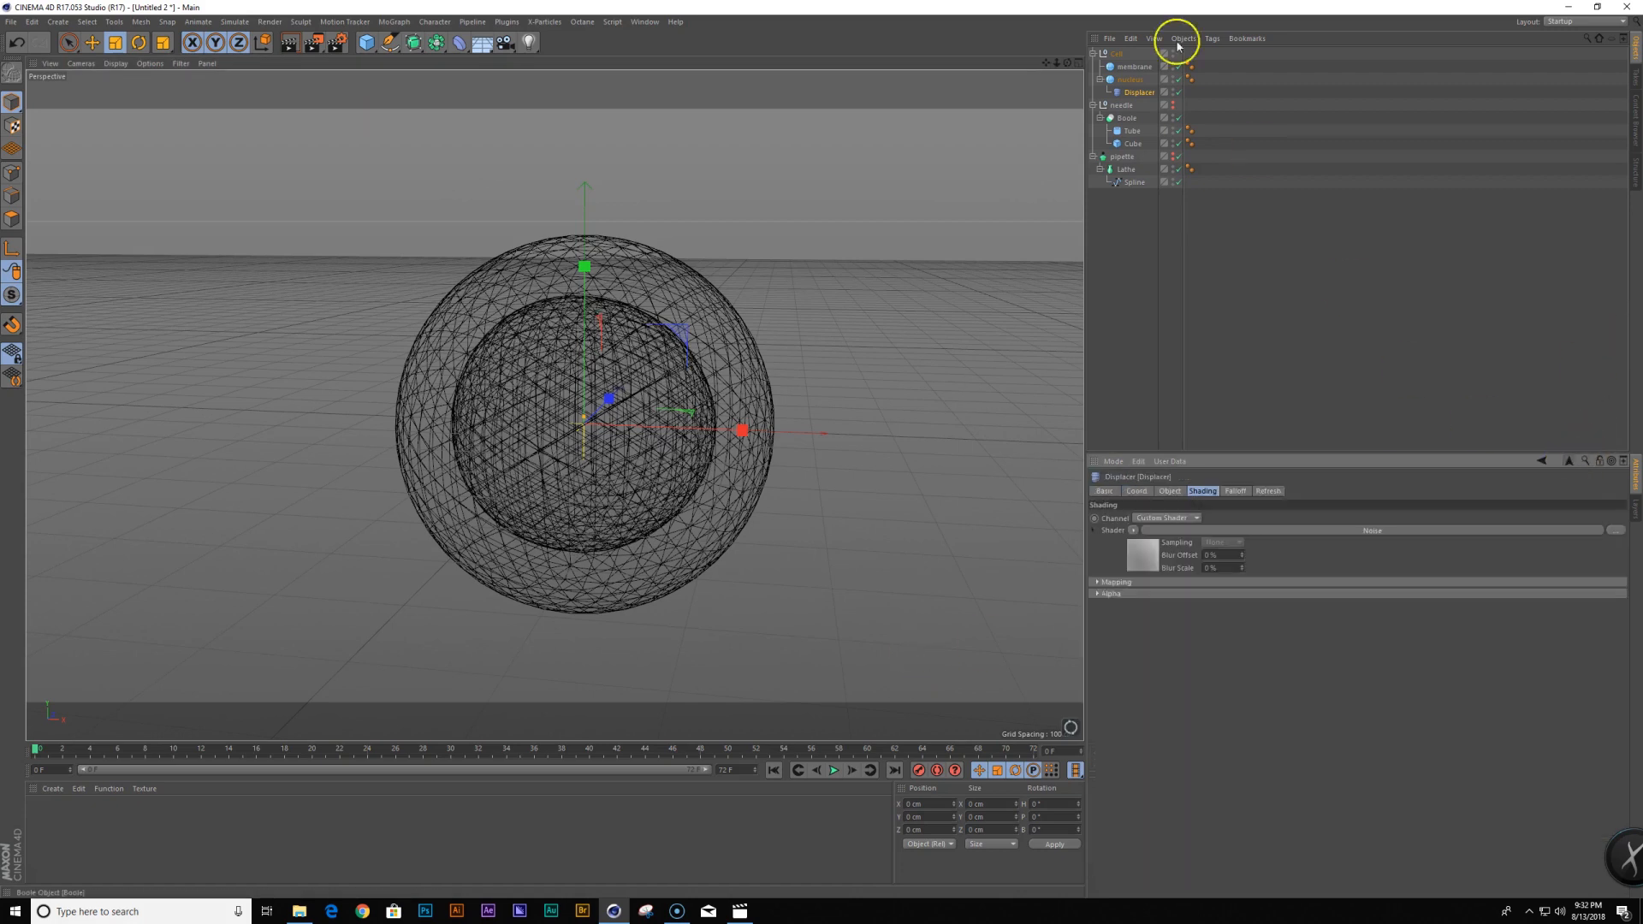
pyautogui.click(1169, 491)
pyautogui.moveTo(1173, 550); pyautogui.dragTo(1171, 546)
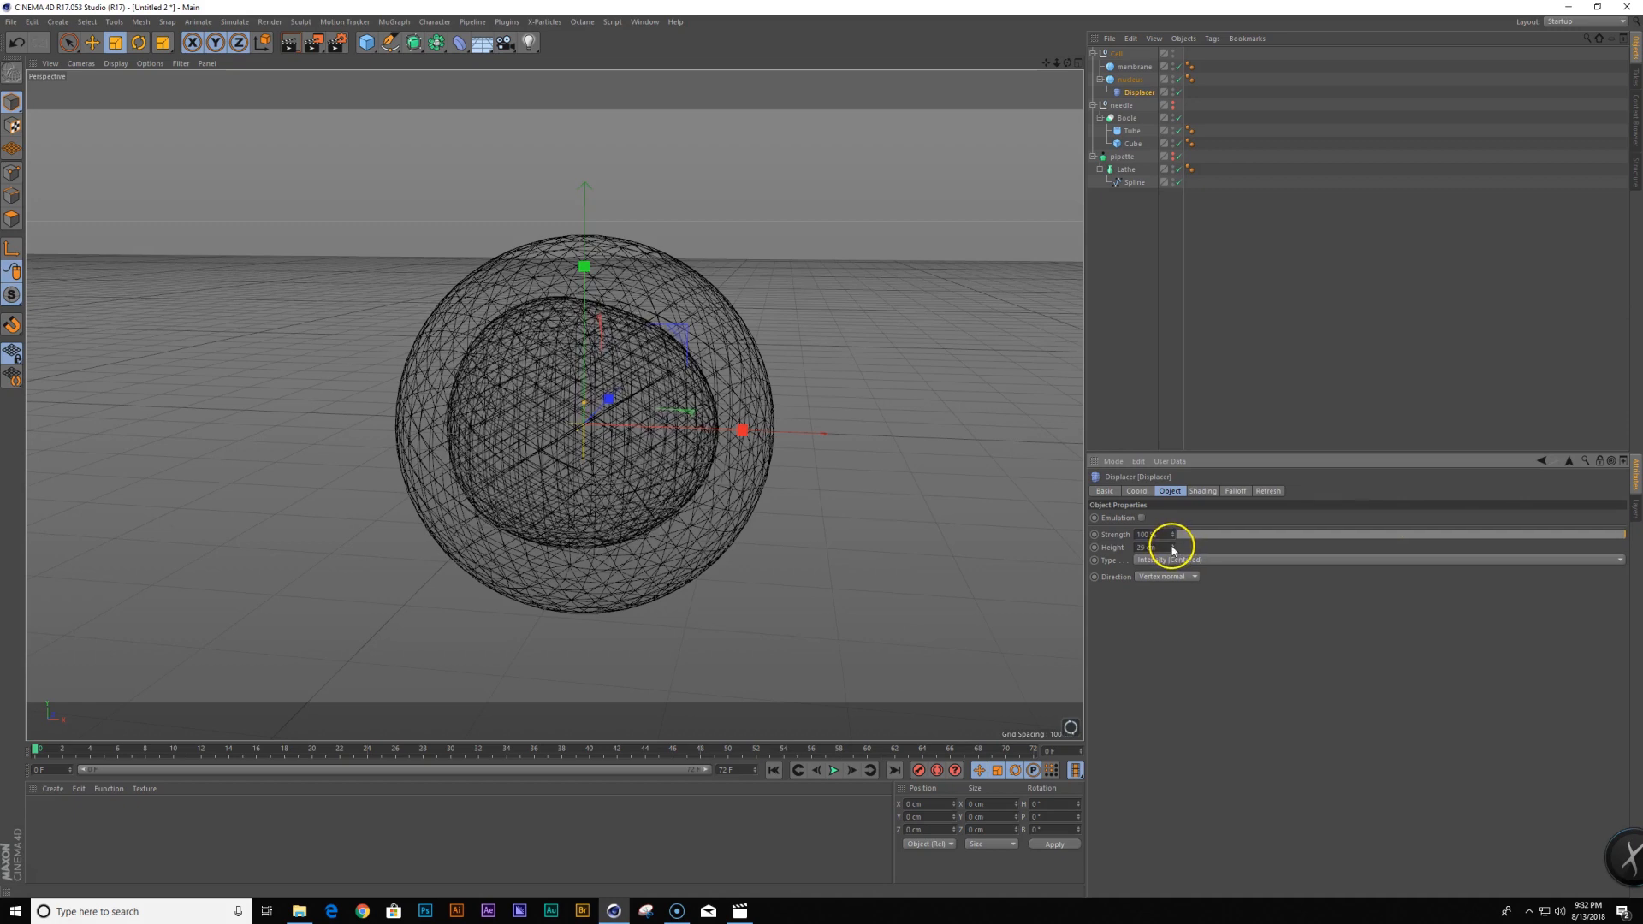
pyautogui.keyDown('alt'); pyautogui.moveTo(635, 452); pyautogui.dragTo(675, 408, button='middle'); pyautogui.keyUp('alt')
pyautogui.keyDown('alt'); pyautogui.moveTo(675, 407); pyautogui.dragTo(880, 291); pyautogui.keyUp('alt')
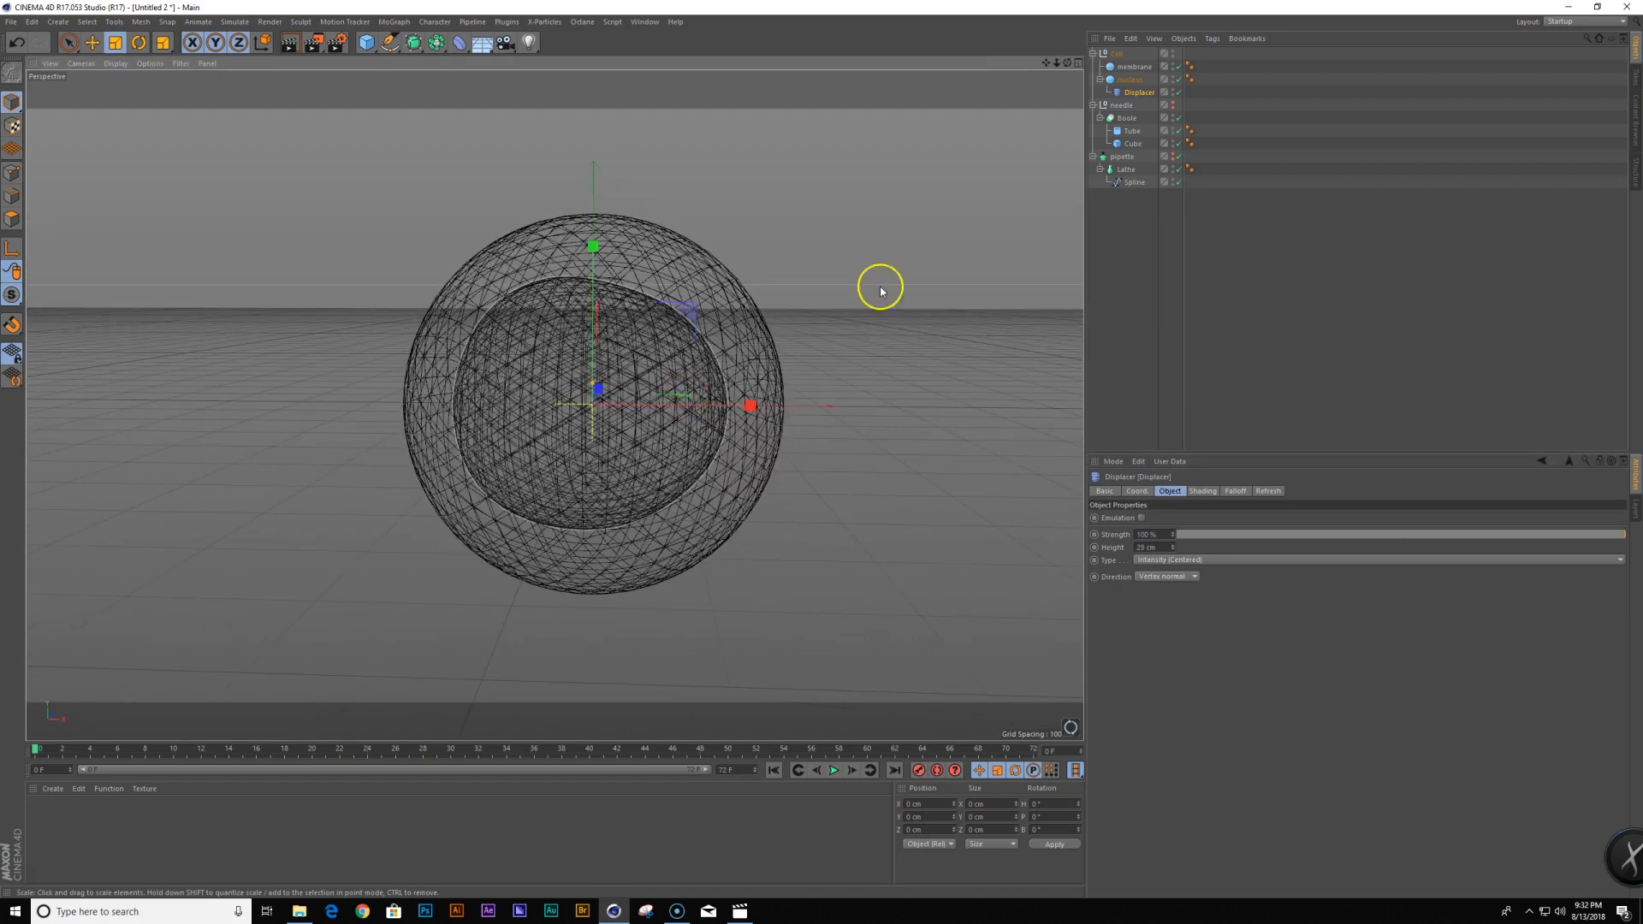
# Copy the Displacer under the membrane and set the copy's noise Global Scale to 3000 %
pyautogui.moveTo(1147, 96); pyautogui.dragTo(1140, 65)
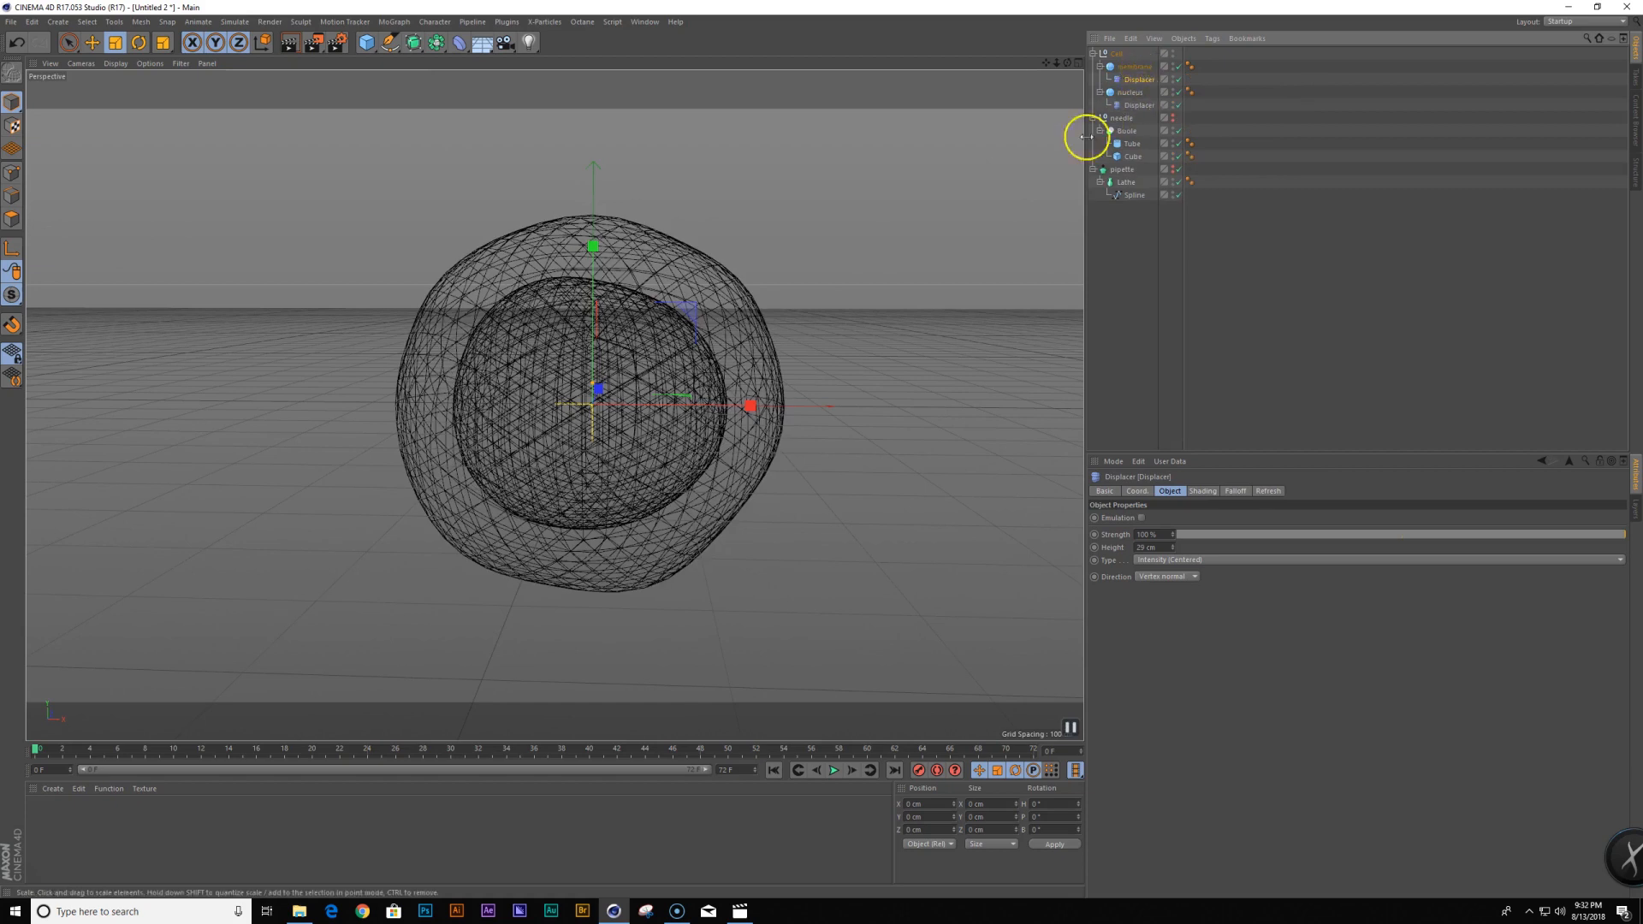
pyautogui.click(1202, 490)
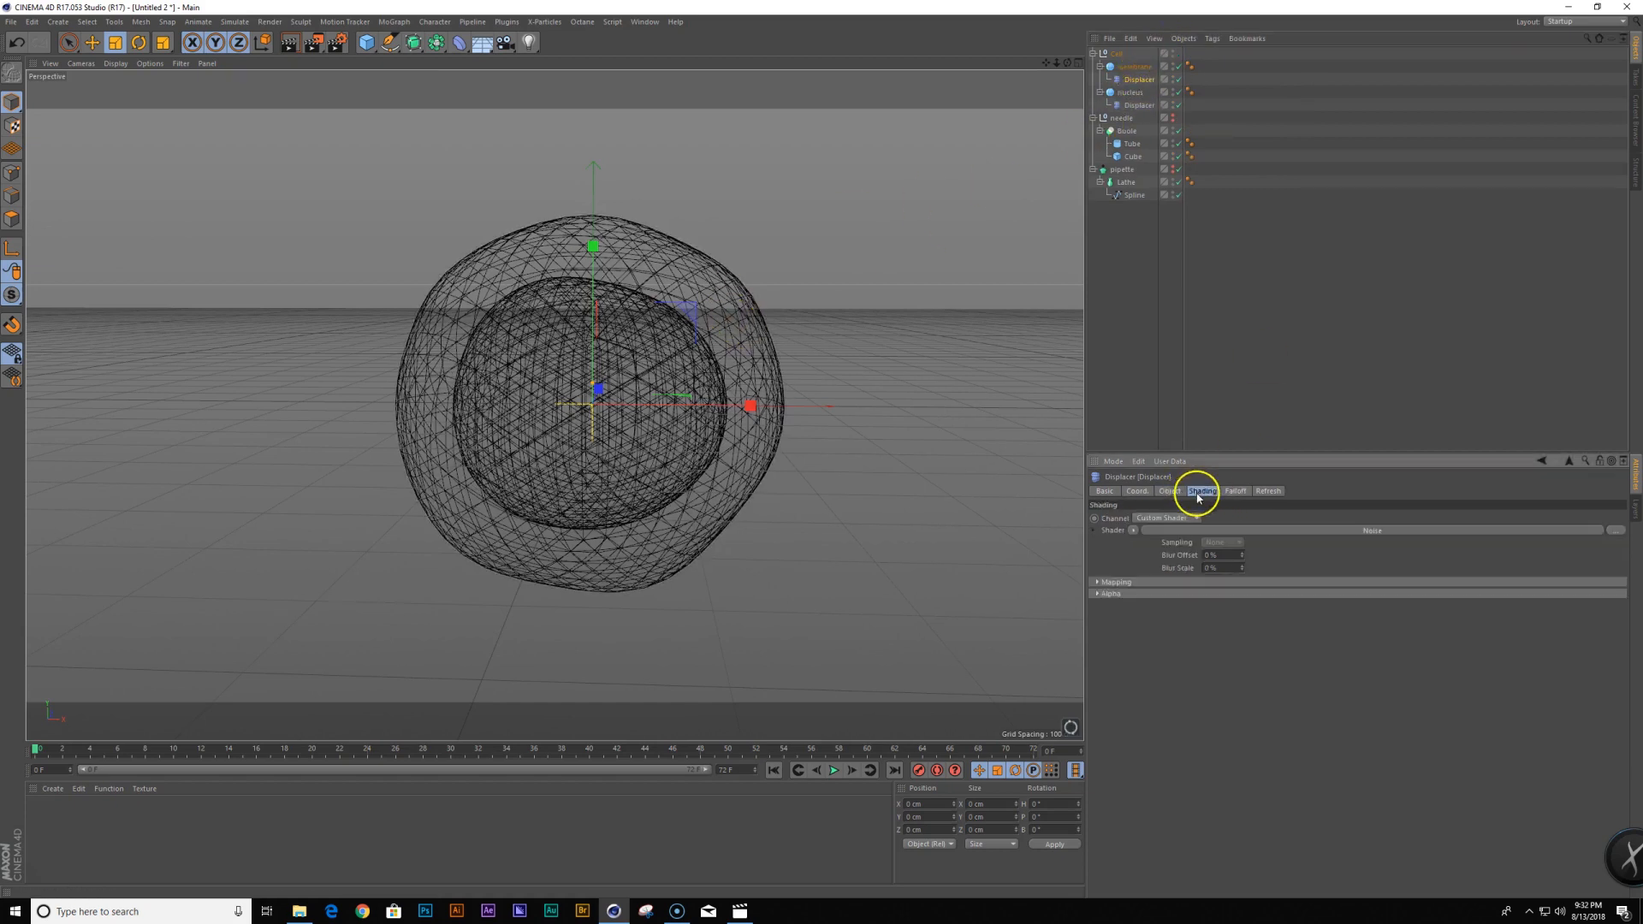
pyautogui.click(1222, 531)
pyautogui.doubleClick(1189, 670)
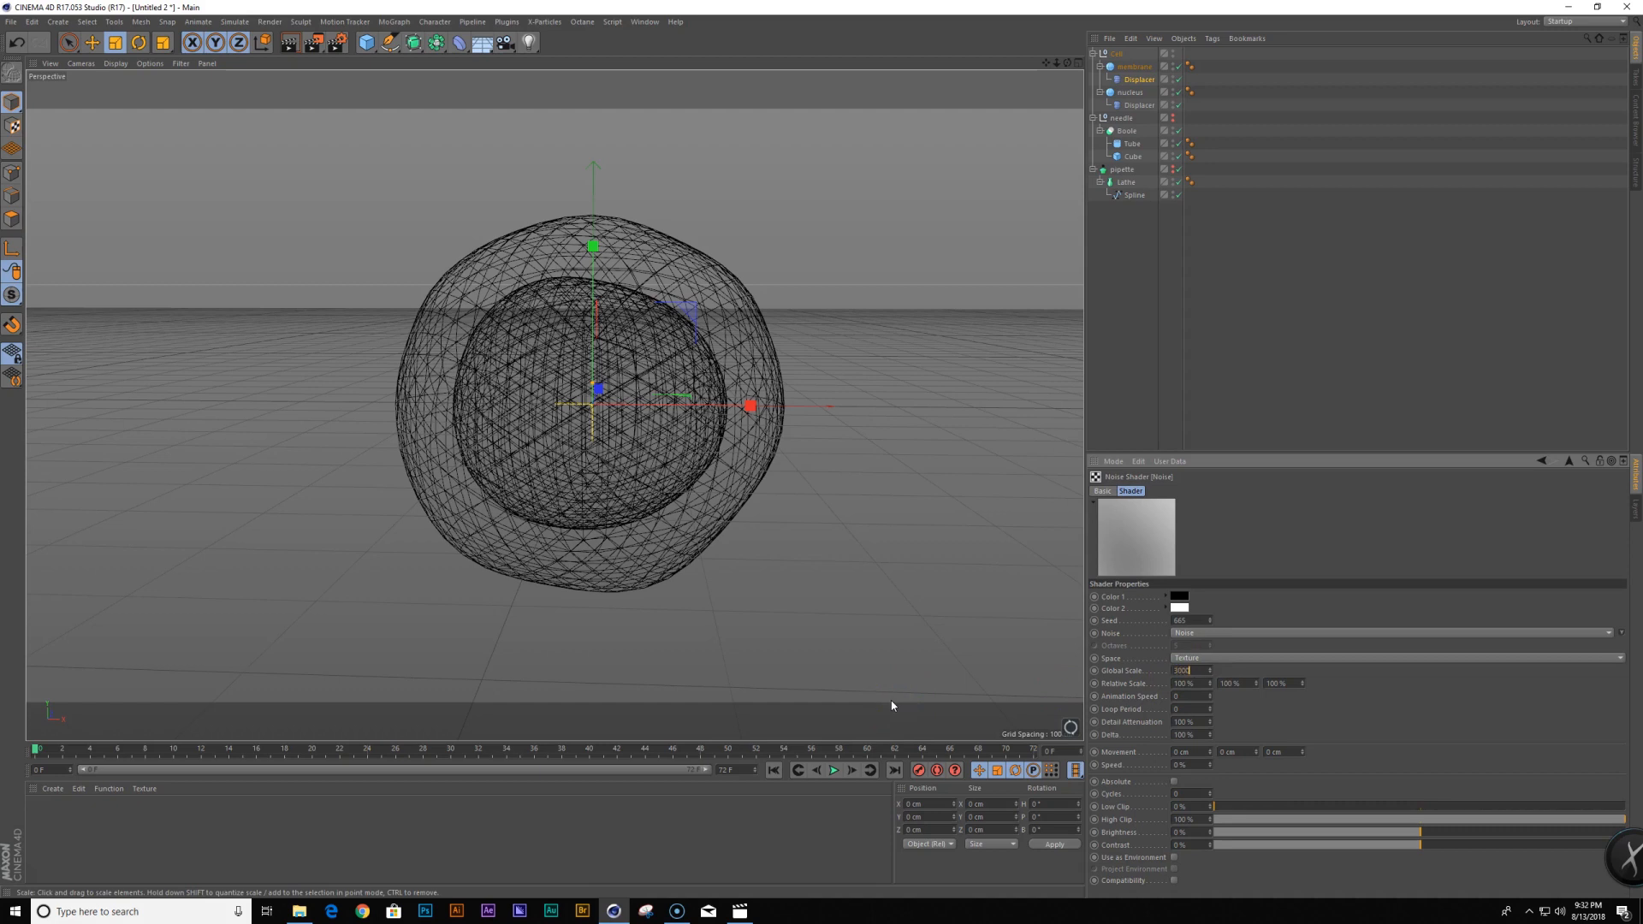
pyautogui.write('3000')
pyautogui.press('Return')
pyautogui.scroll(-2, 830, 449)
pyautogui.moveTo(737, 523)
pyautogui.keyDown('alt'); pyautogui.mouseDown()
pyautogui.moveTo(796, 506)
pyautogui.moveTo(741, 552)
pyautogui.mouseUp(); pyautogui.keyUp('alt')
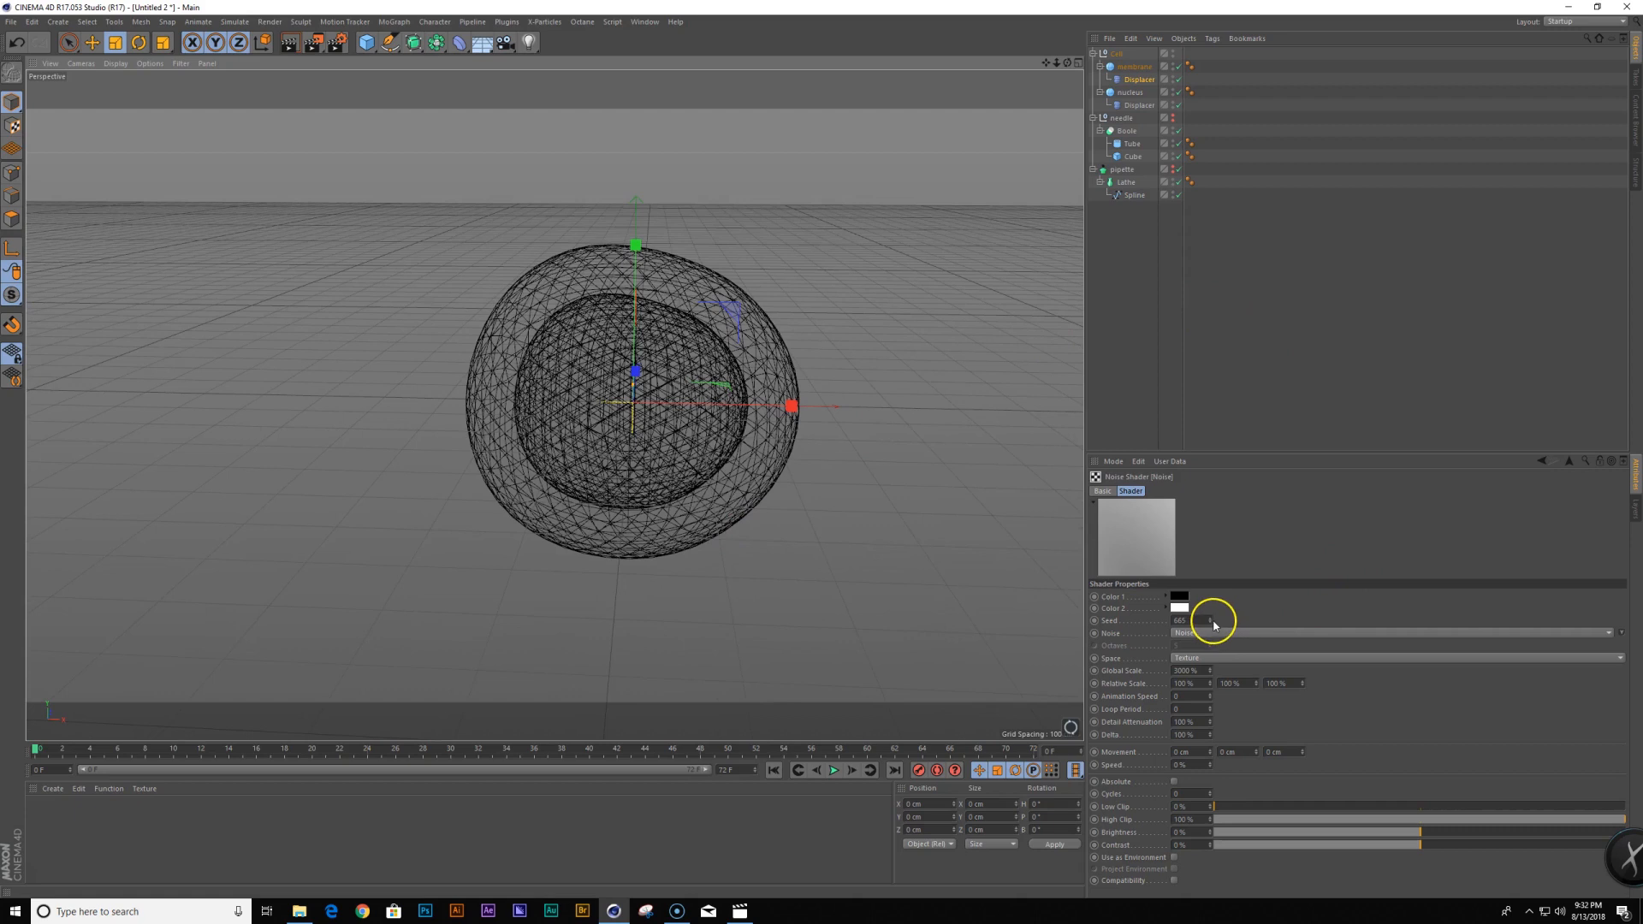
# Change the noise seed of the membrane's Displacer to 744 to vary the outer shape
pyautogui.moveTo(1210, 622); pyautogui.dragTo(1210, 566)
pyautogui.keyDown('alt'); pyautogui.moveTo(722, 559); pyautogui.dragTo(758, 534); pyautogui.keyUp('alt')
pyautogui.moveTo(1211, 621); pyautogui.dragTo(1210, 625)
pyautogui.keyDown('alt'); pyautogui.moveTo(668, 547); pyautogui.dragTo(787, 509); pyautogui.keyUp('alt')
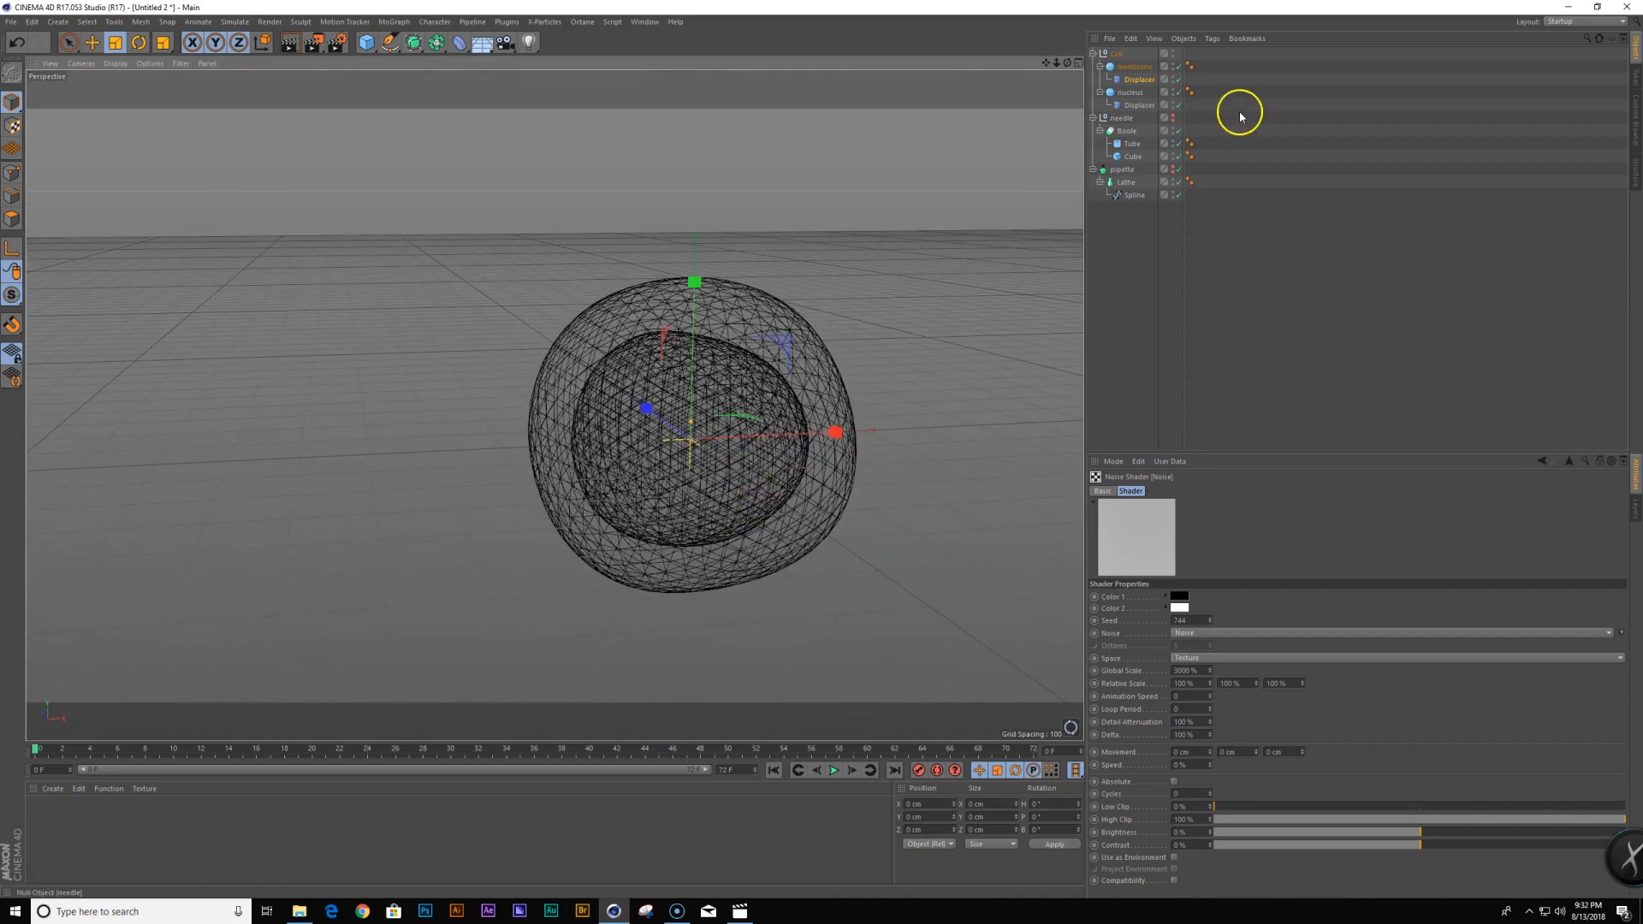
# Scale the nucleus down further so there is more space between it and the membrane
pyautogui.click(1139, 79)
pyautogui.click(1130, 92)
pyautogui.moveTo(860, 357)
pyautogui.mouseDown()
pyautogui.moveTo(910, 374)
pyautogui.moveTo(880, 422)
pyautogui.moveTo(821, 460)
pyautogui.moveTo(705, 465)
pyautogui.mouseUp()
# Lower the height of the membrane's Displacer for a rounder outer shape
pyautogui.click(1139, 79)
pyautogui.click(1204, 492)
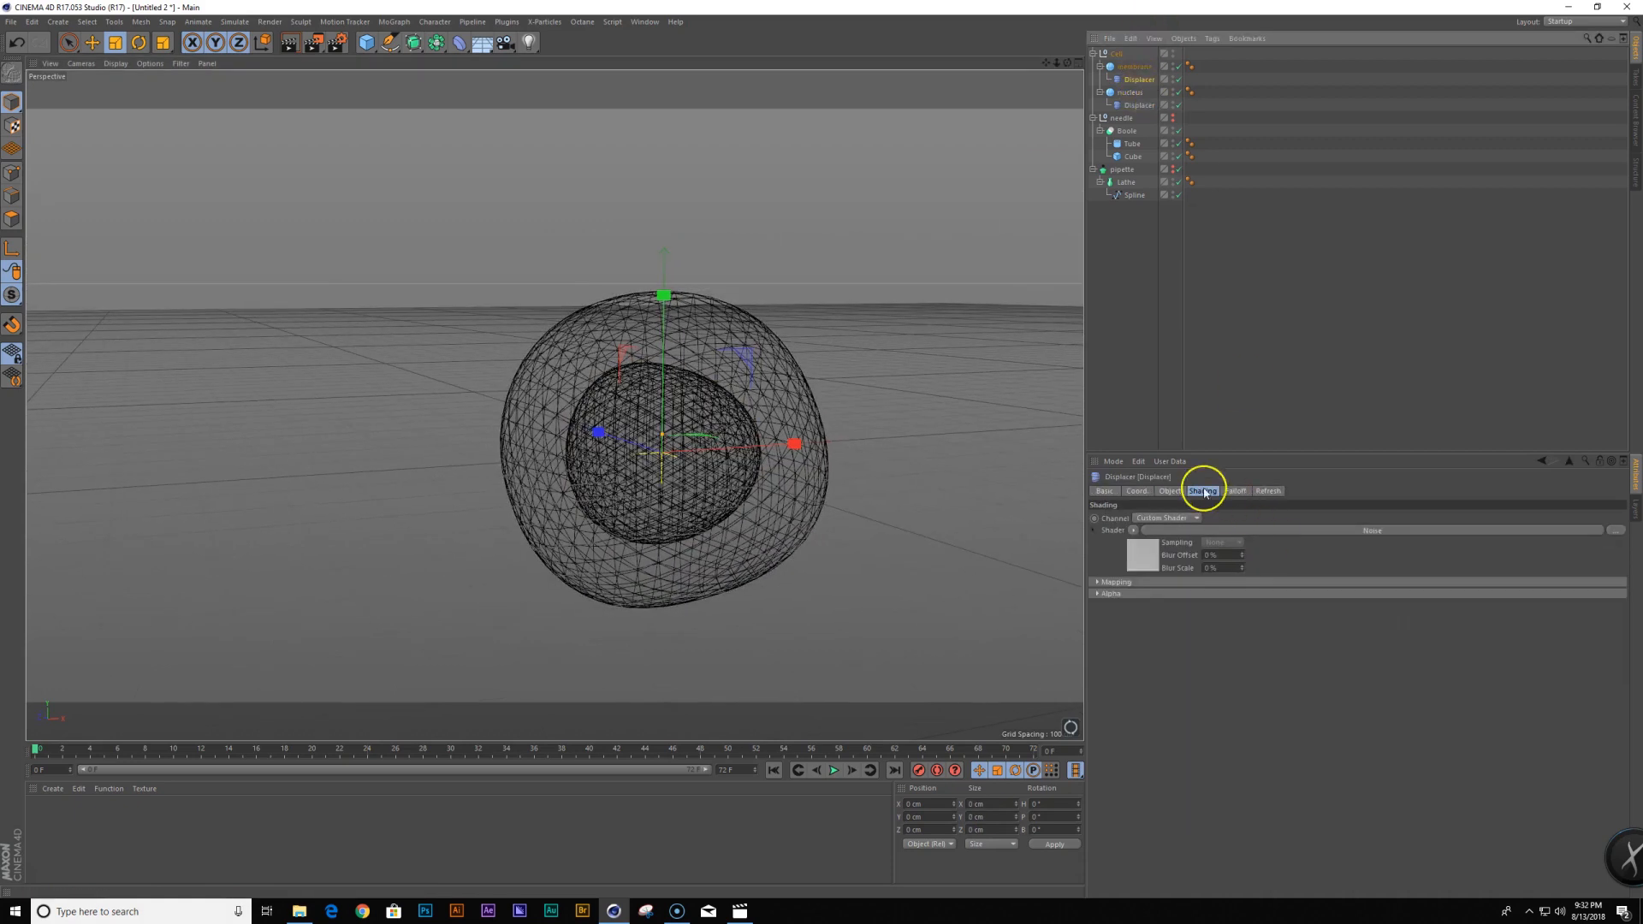
pyautogui.click(1170, 491)
pyautogui.moveTo(1178, 554); pyautogui.dragTo(1170, 548)
pyautogui.keyDown('alt'); pyautogui.moveTo(751, 500); pyautogui.dragTo(712, 476); pyautogui.keyUp('alt')
pyautogui.moveTo(692, 384)
pyautogui.keyDown('alt'); pyautogui.mouseDown()
pyautogui.moveTo(737, 375)
pyautogui.moveTo(728, 410)
pyautogui.mouseUp(); pyautogui.keyUp('alt')
# Lower the height of the nucleus Displacer to about 13.5 cm
pyautogui.click(1139, 104)
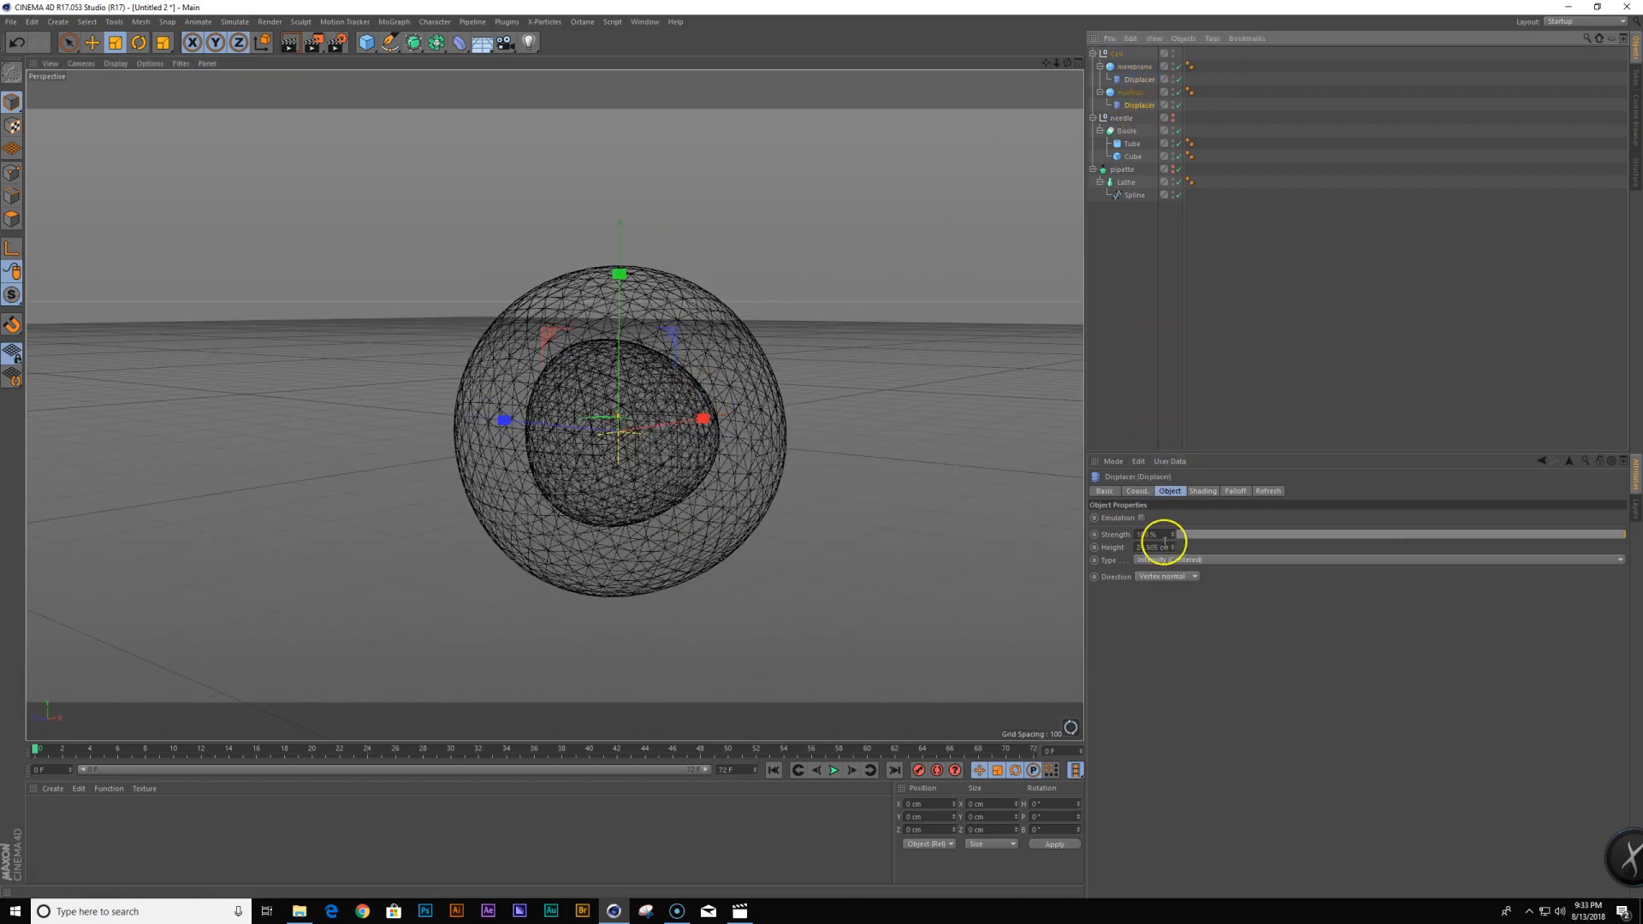
pyautogui.moveTo(1173, 546); pyautogui.dragTo(1174, 546)
pyautogui.keyDown('alt'); pyautogui.moveTo(762, 477); pyautogui.dragTo(631, 468); pyautogui.keyUp('alt')
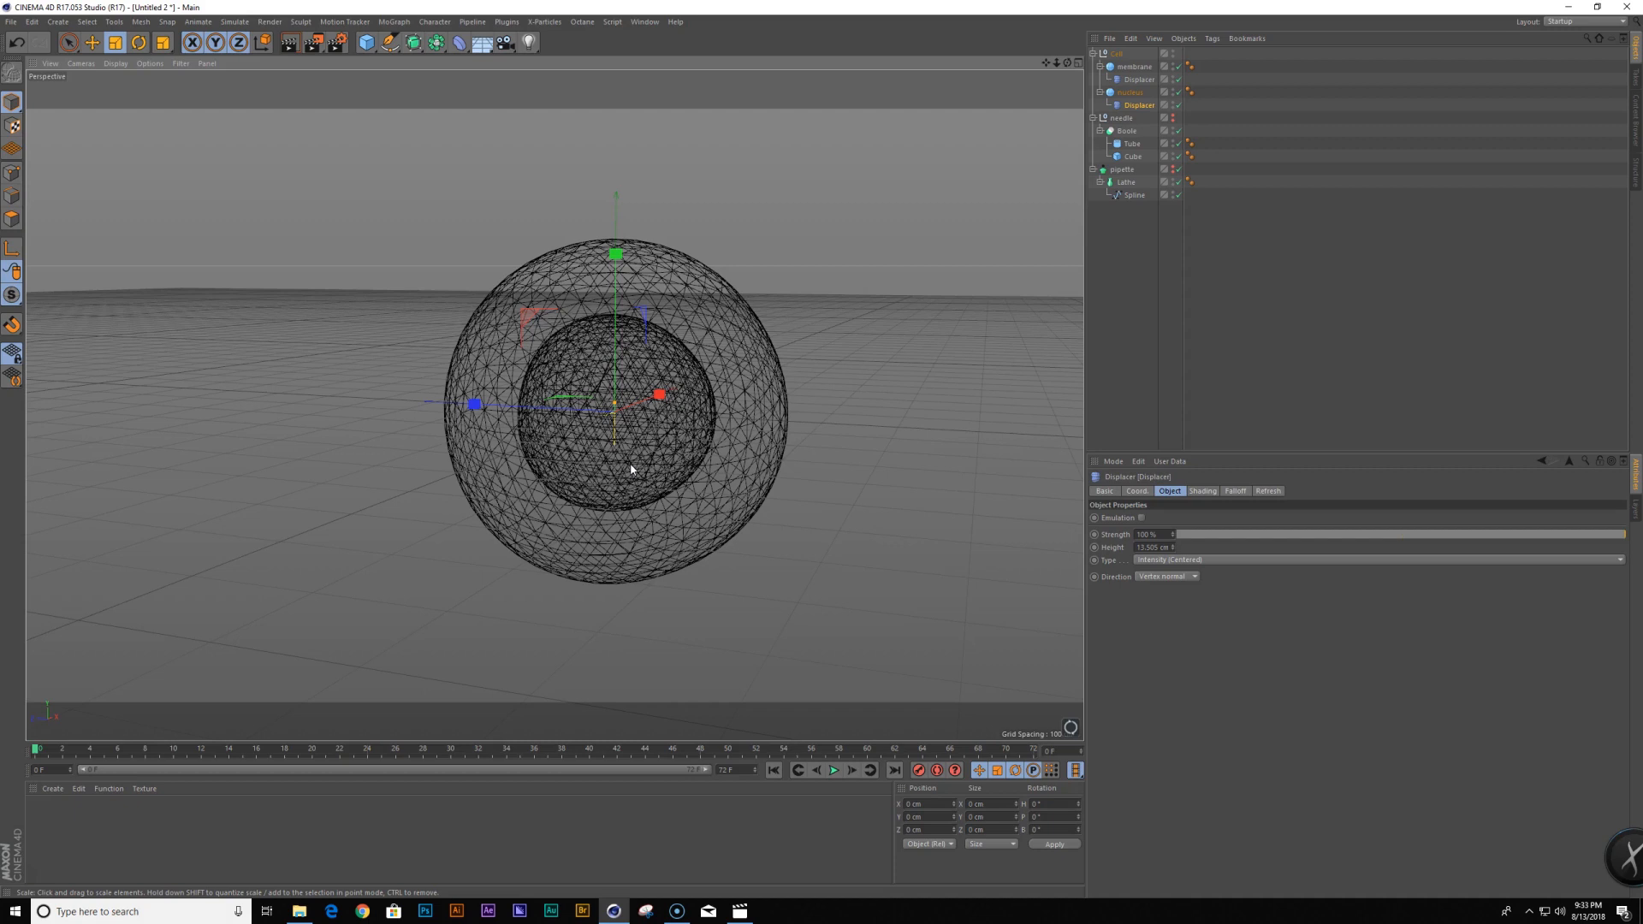
# Duplicate the membrane's Displacer within the membrane sphere
pyautogui.click(1119, 57)
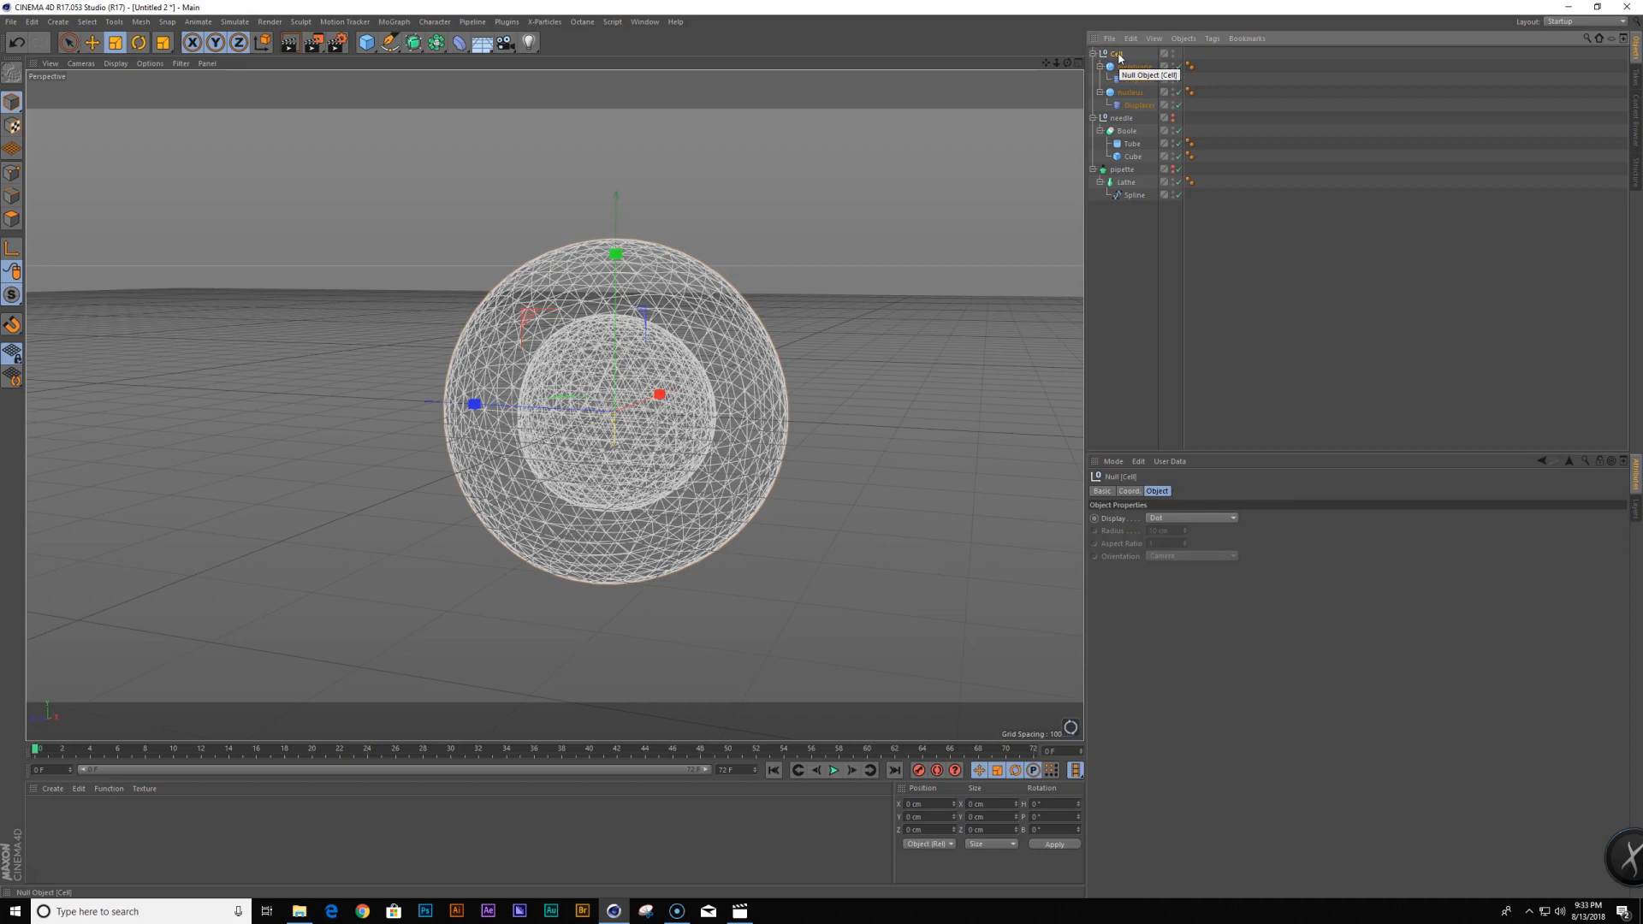
pyautogui.click(1139, 79)
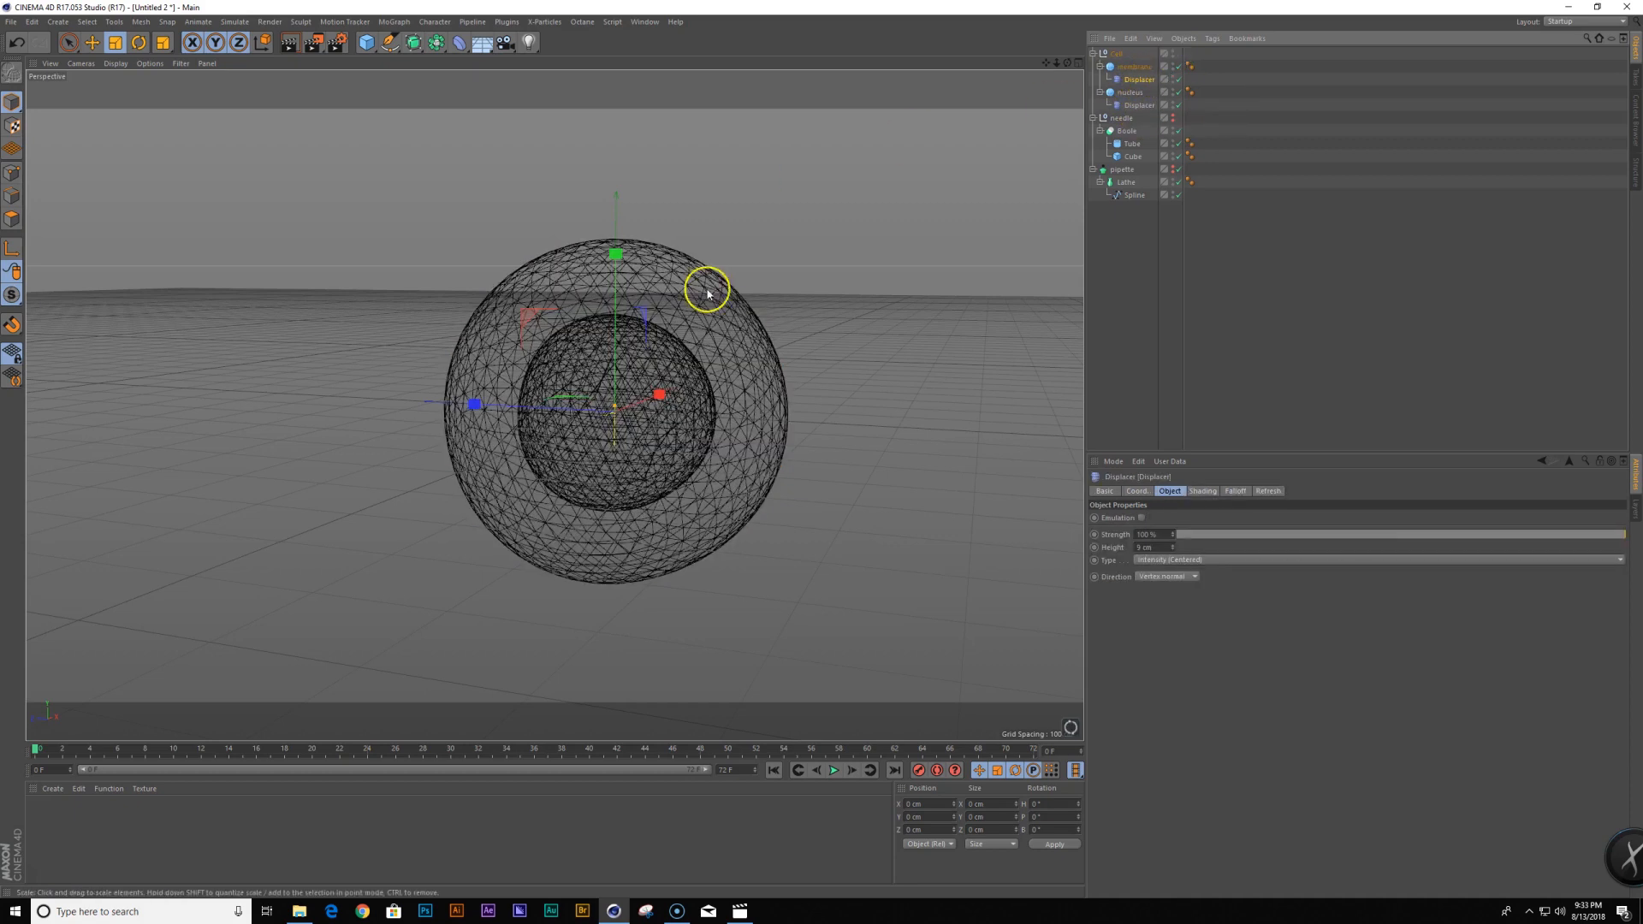
pyautogui.click(1132, 69)
pyautogui.click(1139, 81)
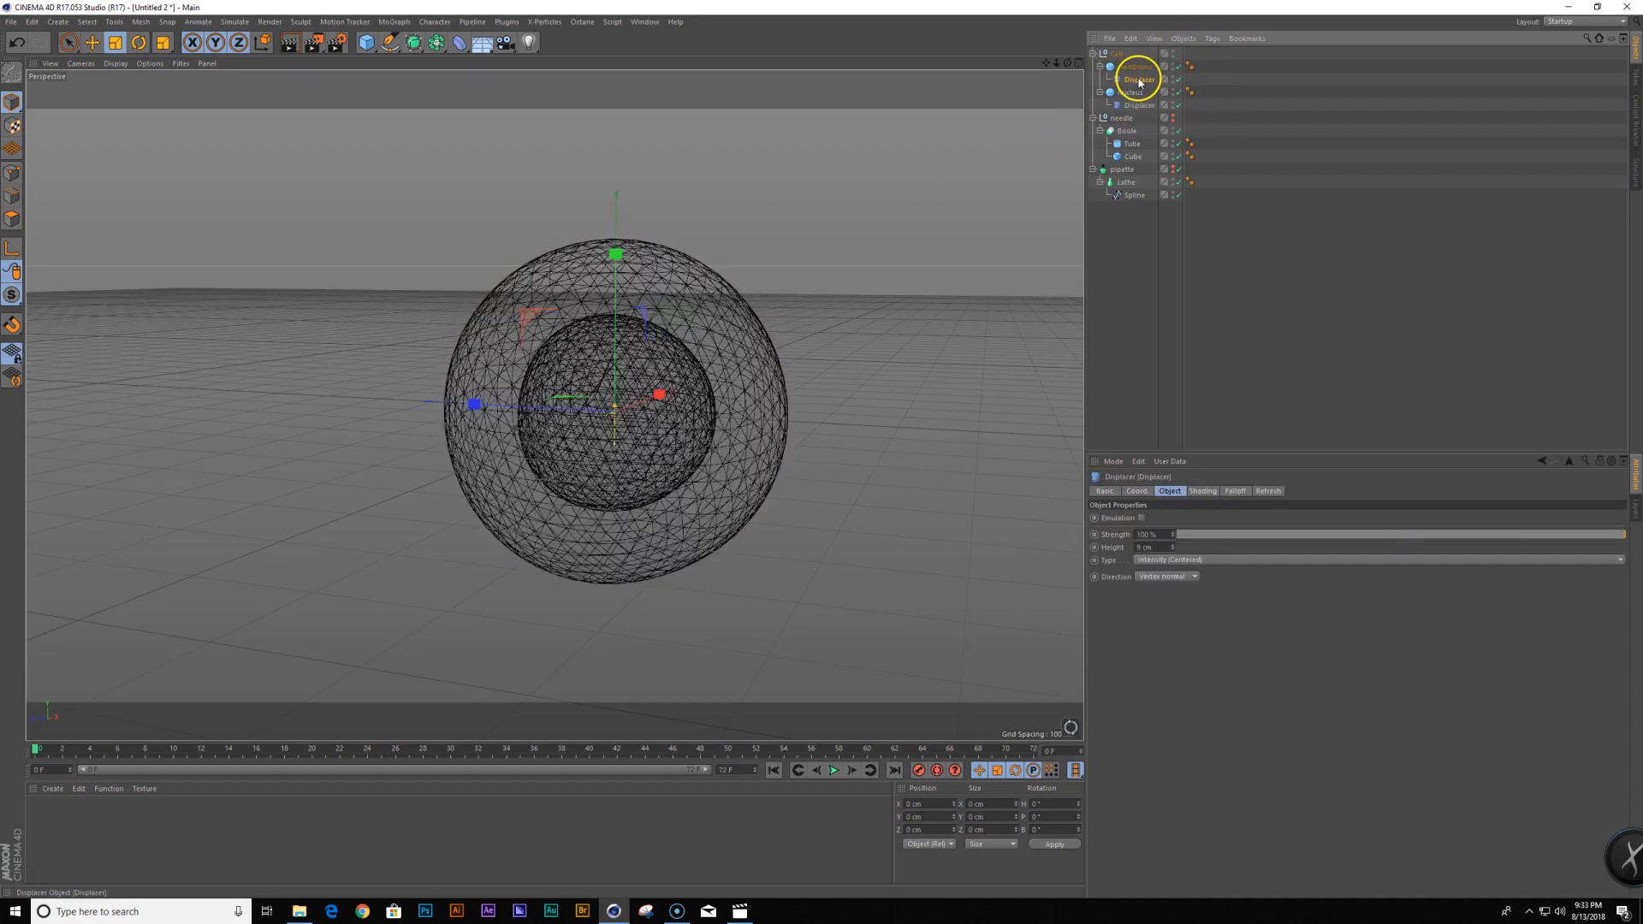
pyautogui.keyDown('ctrl'); pyautogui.moveTo(1143, 83); pyautogui.dragTo(1144, 103); pyautogui.keyUp('ctrl')
# Set the noise animation speed of the membrane's duplicate Displacer to 1 and play the timeline
pyautogui.click(1206, 491)
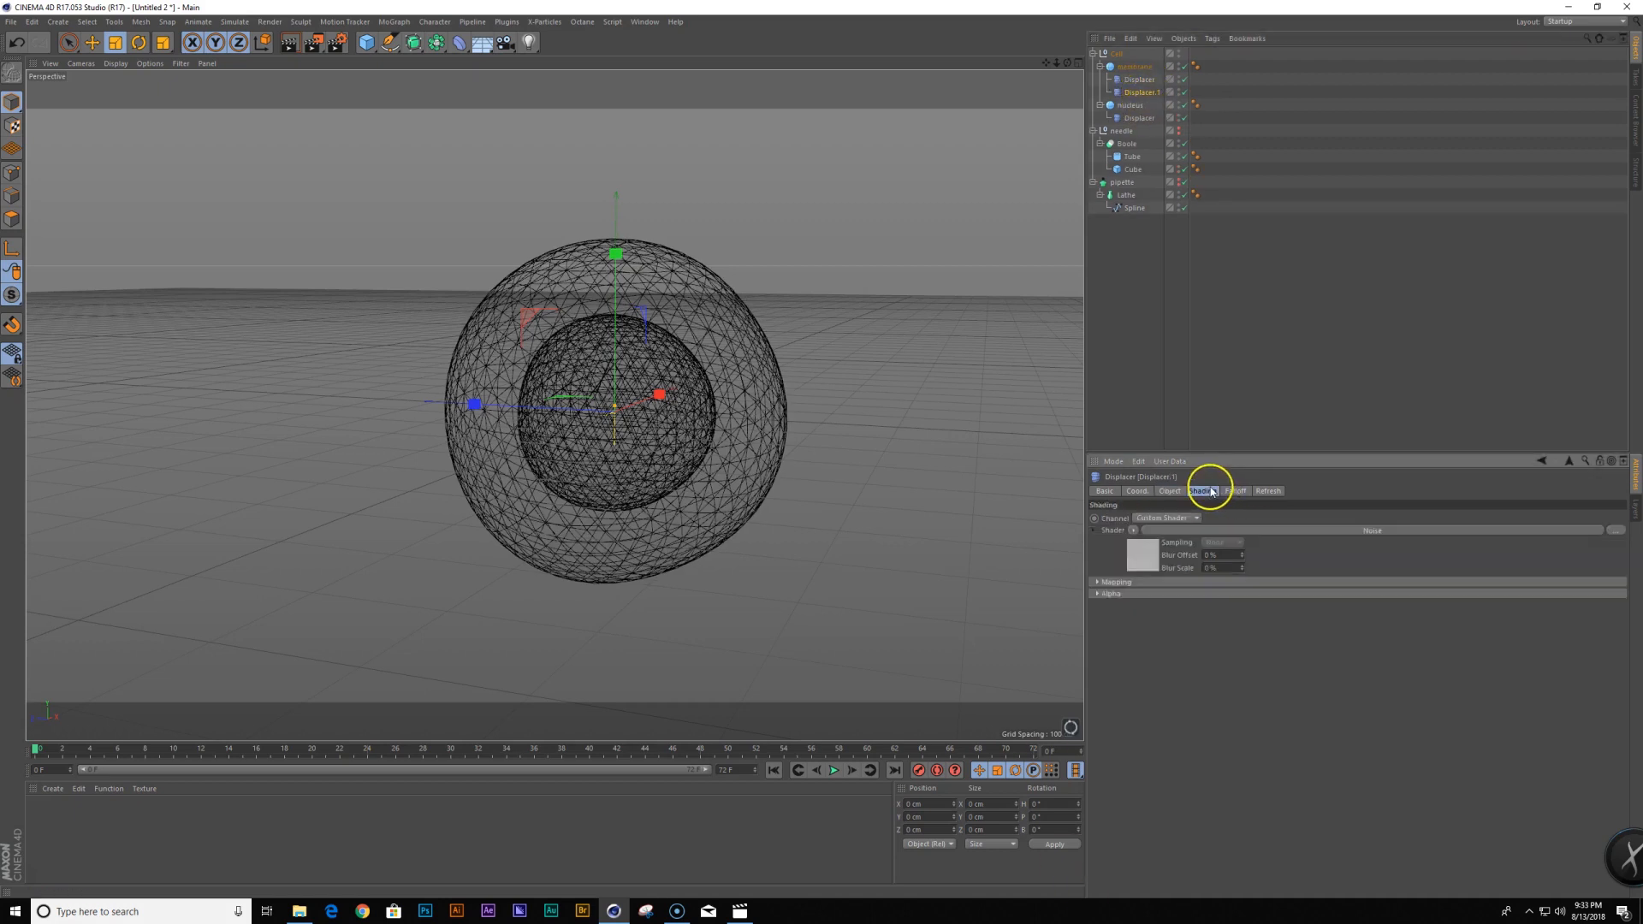
pyautogui.click(1253, 532)
pyautogui.click(1192, 694)
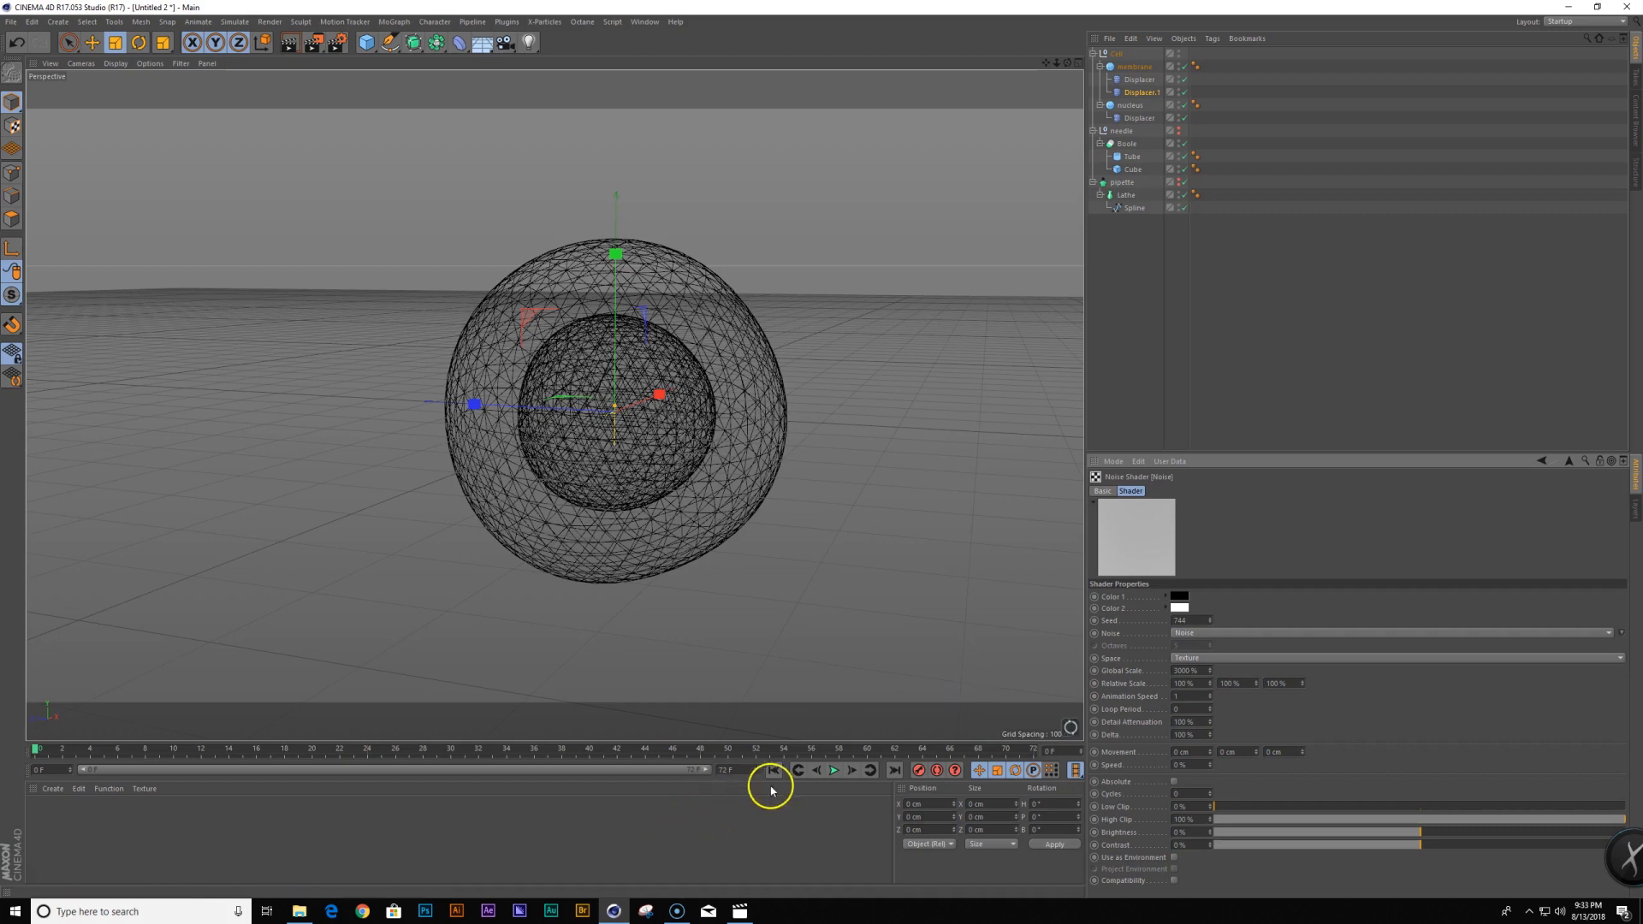
pyautogui.click(834, 770)
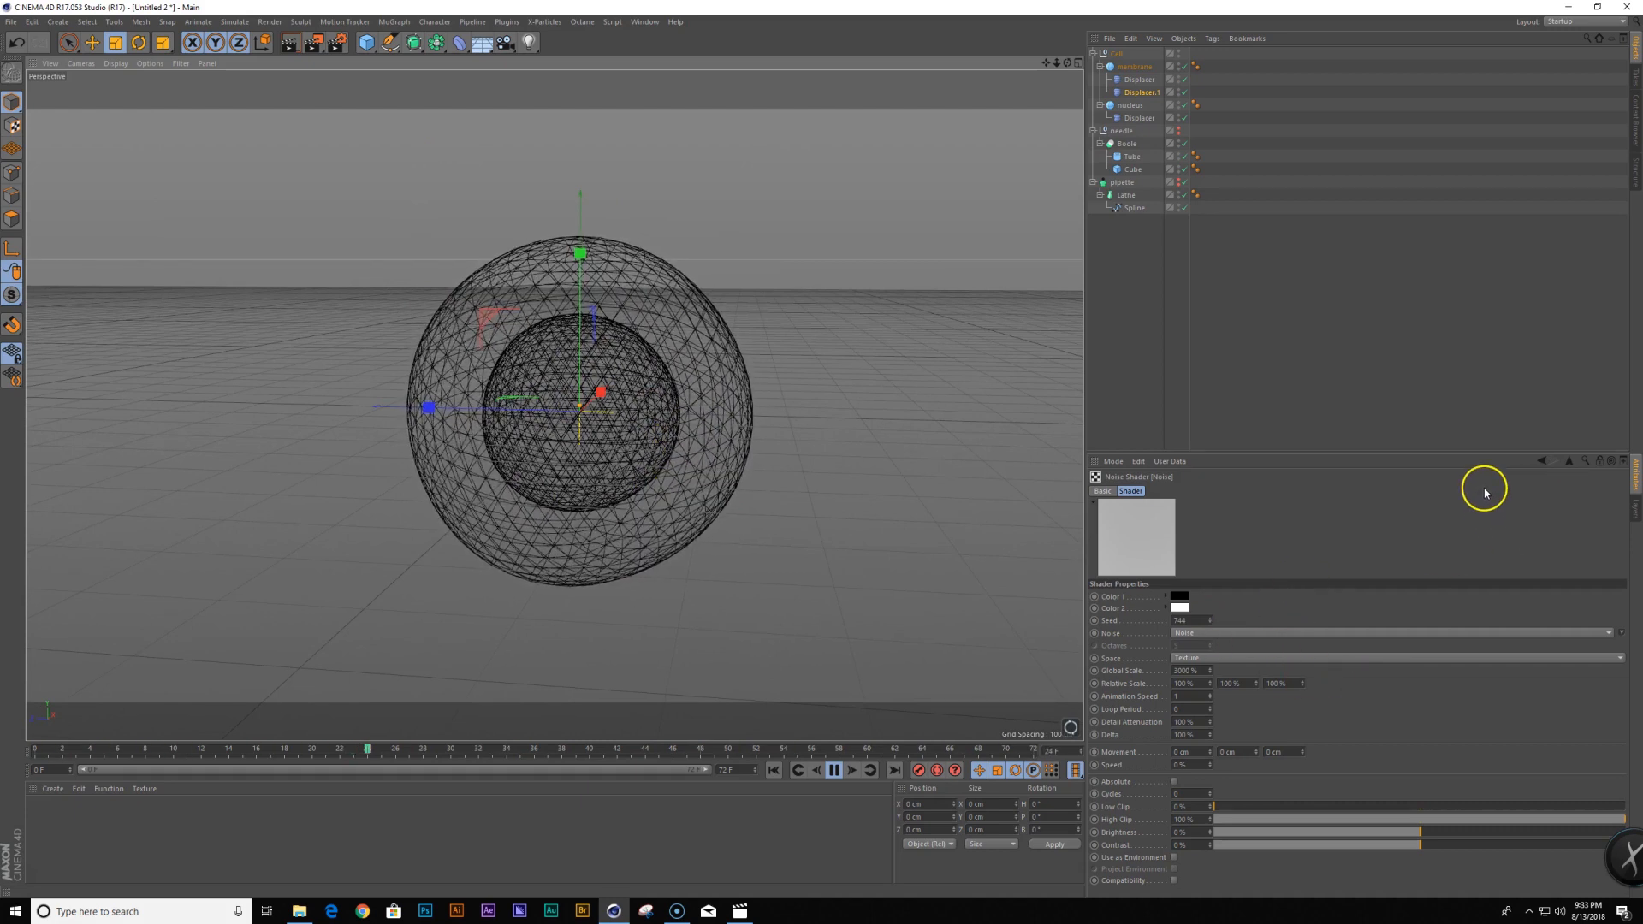
# Duplicate the nucleus Displacer and set the copy's noise animation speed to 0.5
pyautogui.click(1140, 119)
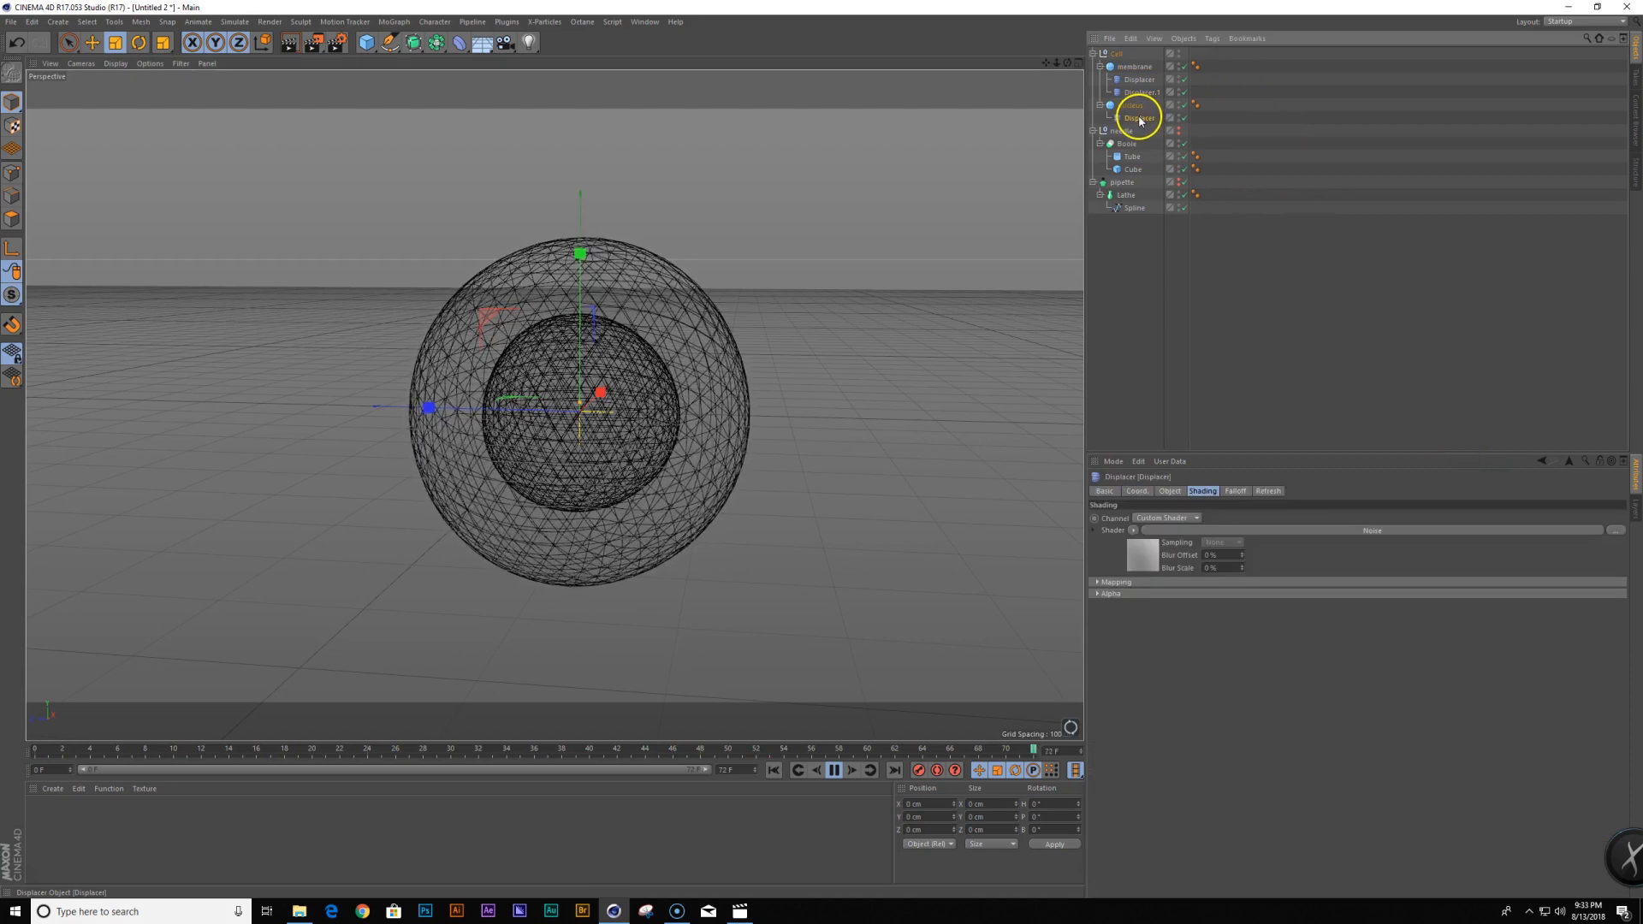
pyautogui.keyDown('ctrl'); pyautogui.moveTo(1141, 126); pyautogui.dragTo(1143, 128); pyautogui.keyUp('ctrl')
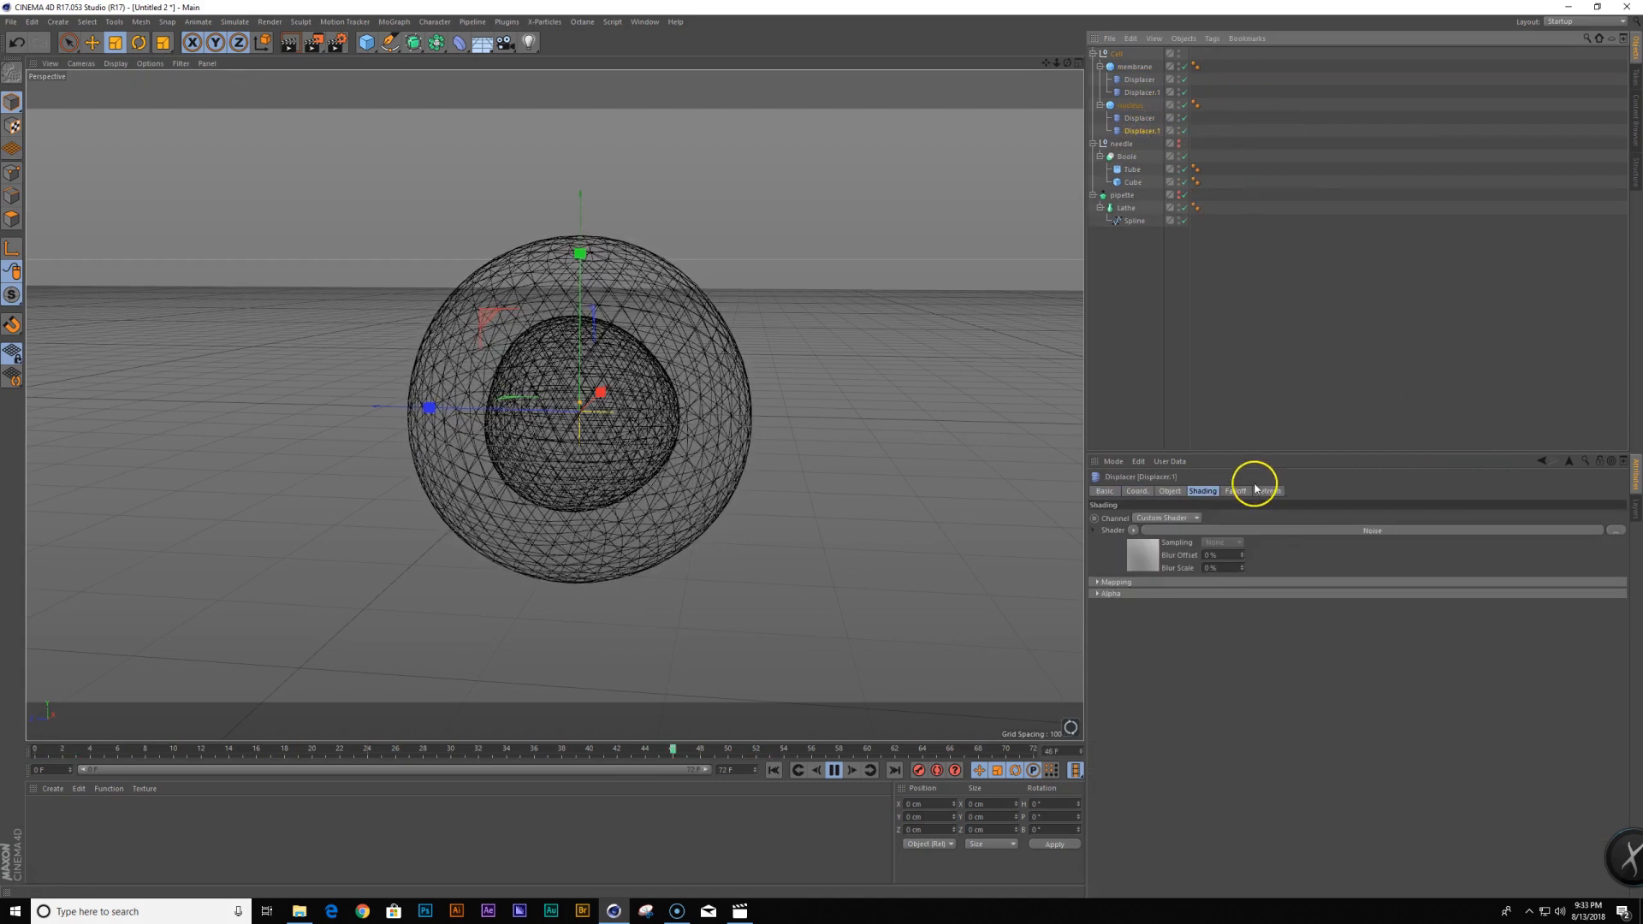
pyautogui.click(1303, 530)
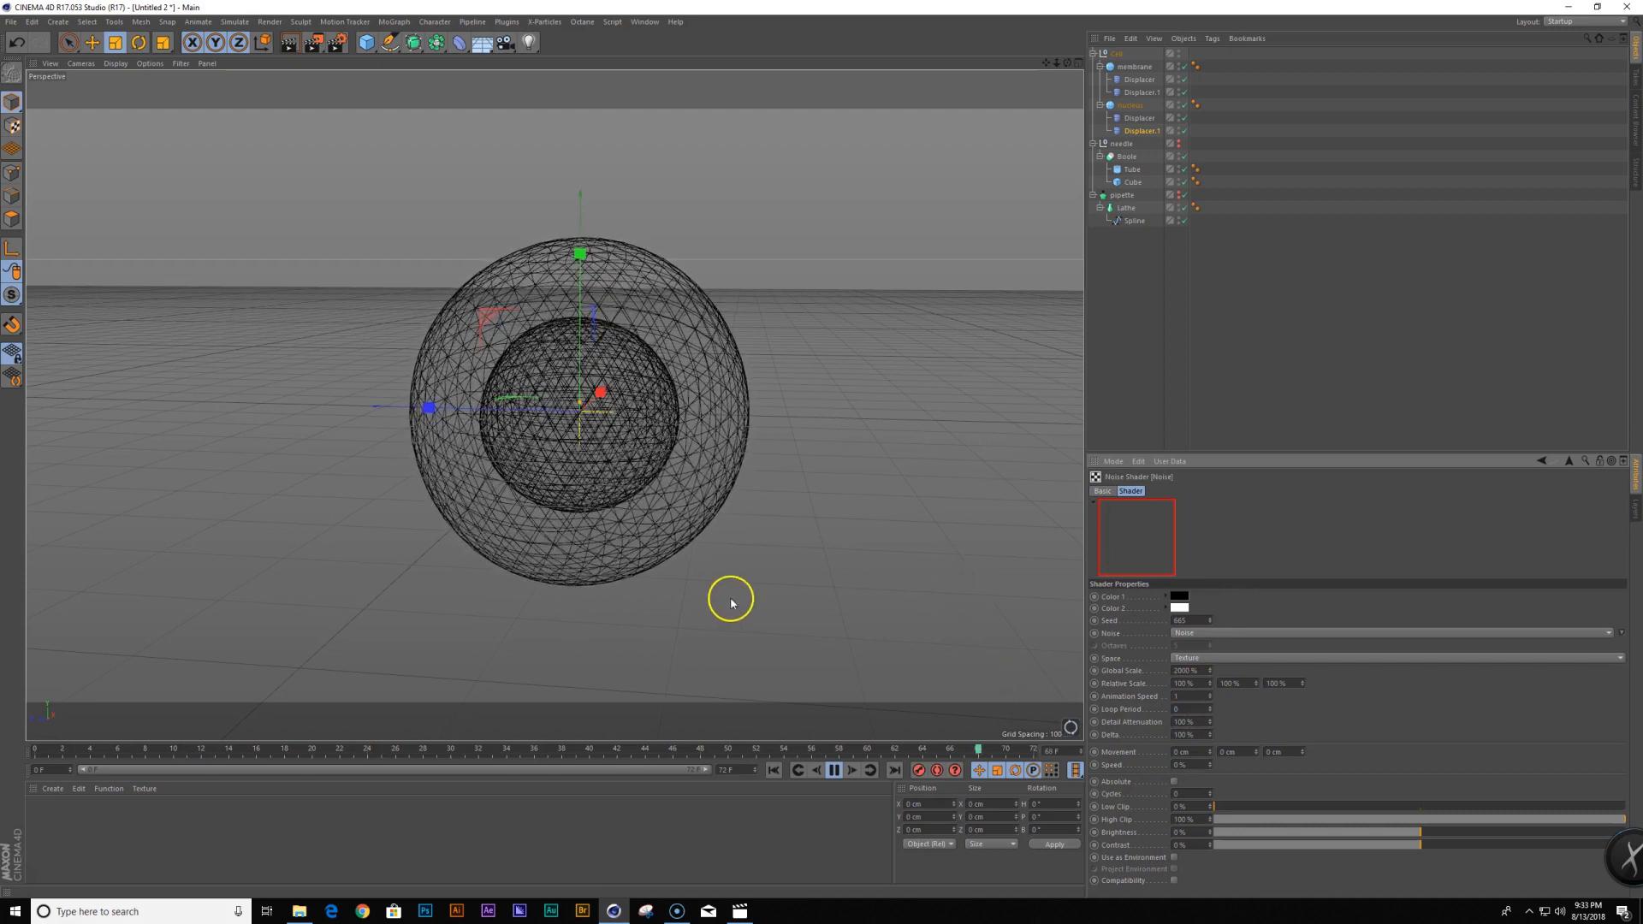
pyautogui.keyDown('alt'); pyautogui.moveTo(696, 615); pyautogui.dragTo(724, 601); pyautogui.keyUp('alt')
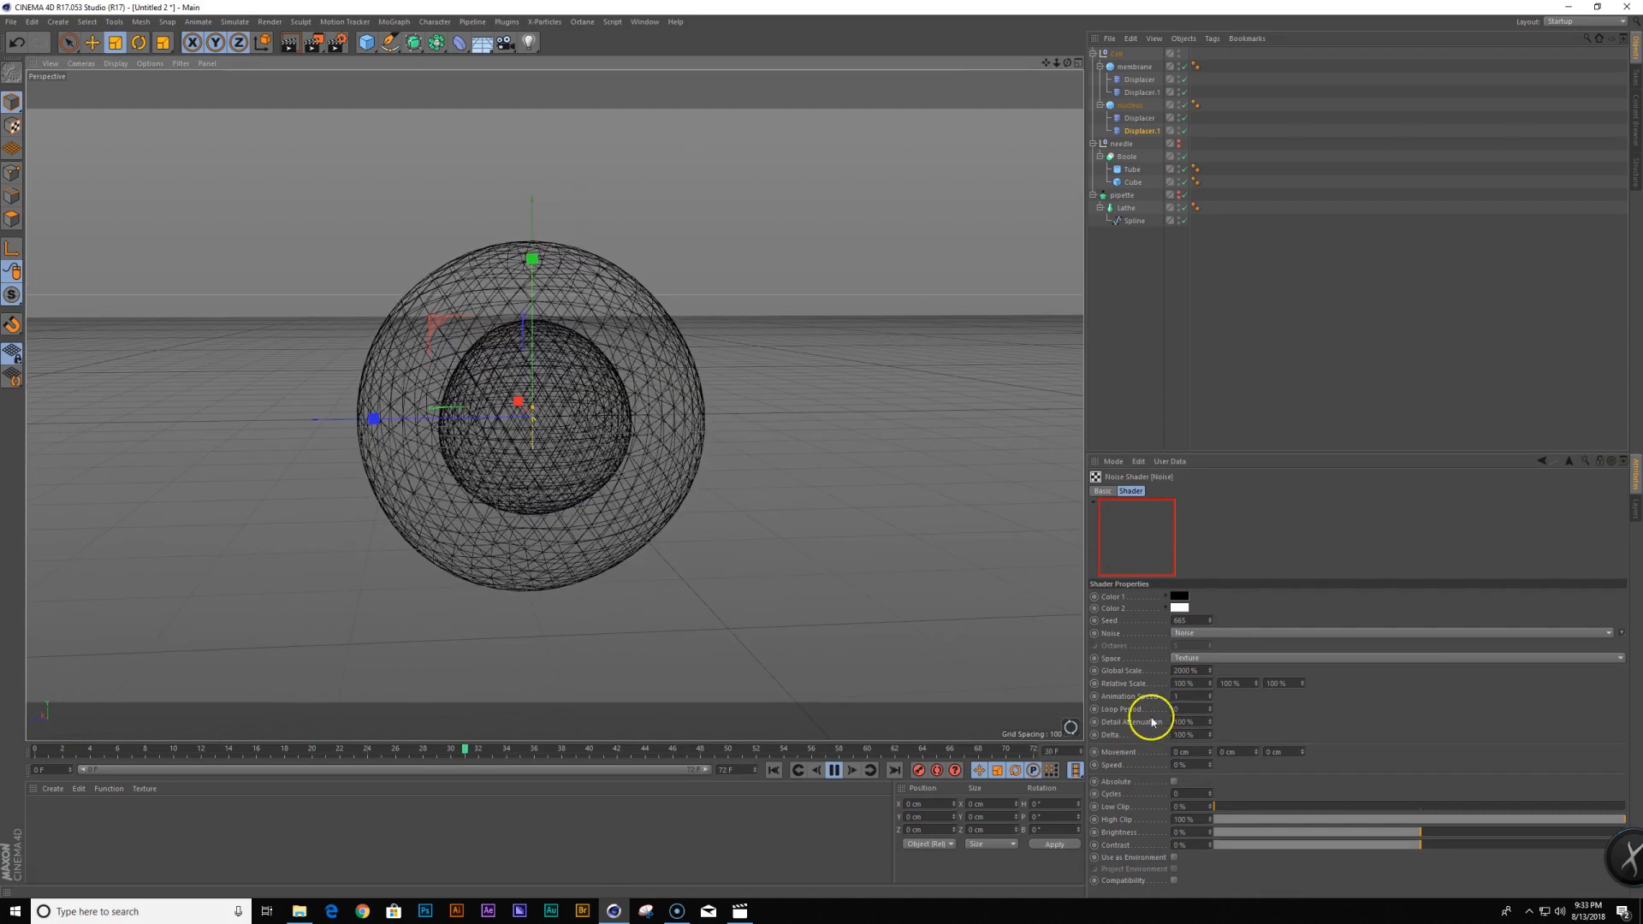
pyautogui.click(1189, 695)
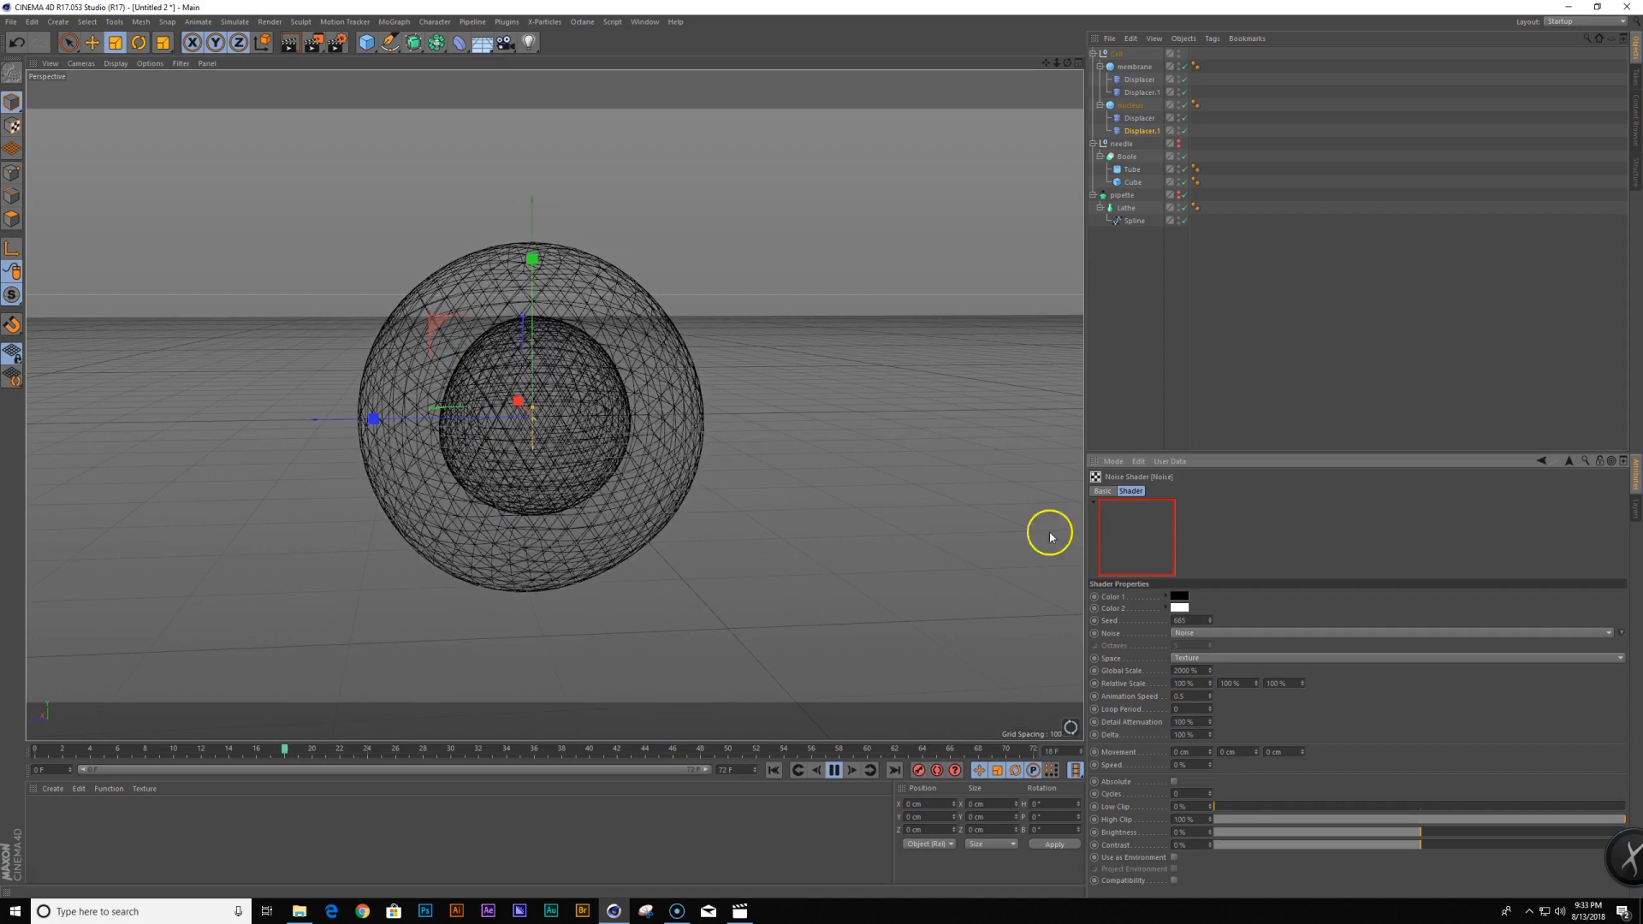
# Adjust the noise animation speed of the membrane's duplicate Displacer and lower its height to 15 cm
pyautogui.click(1142, 92)
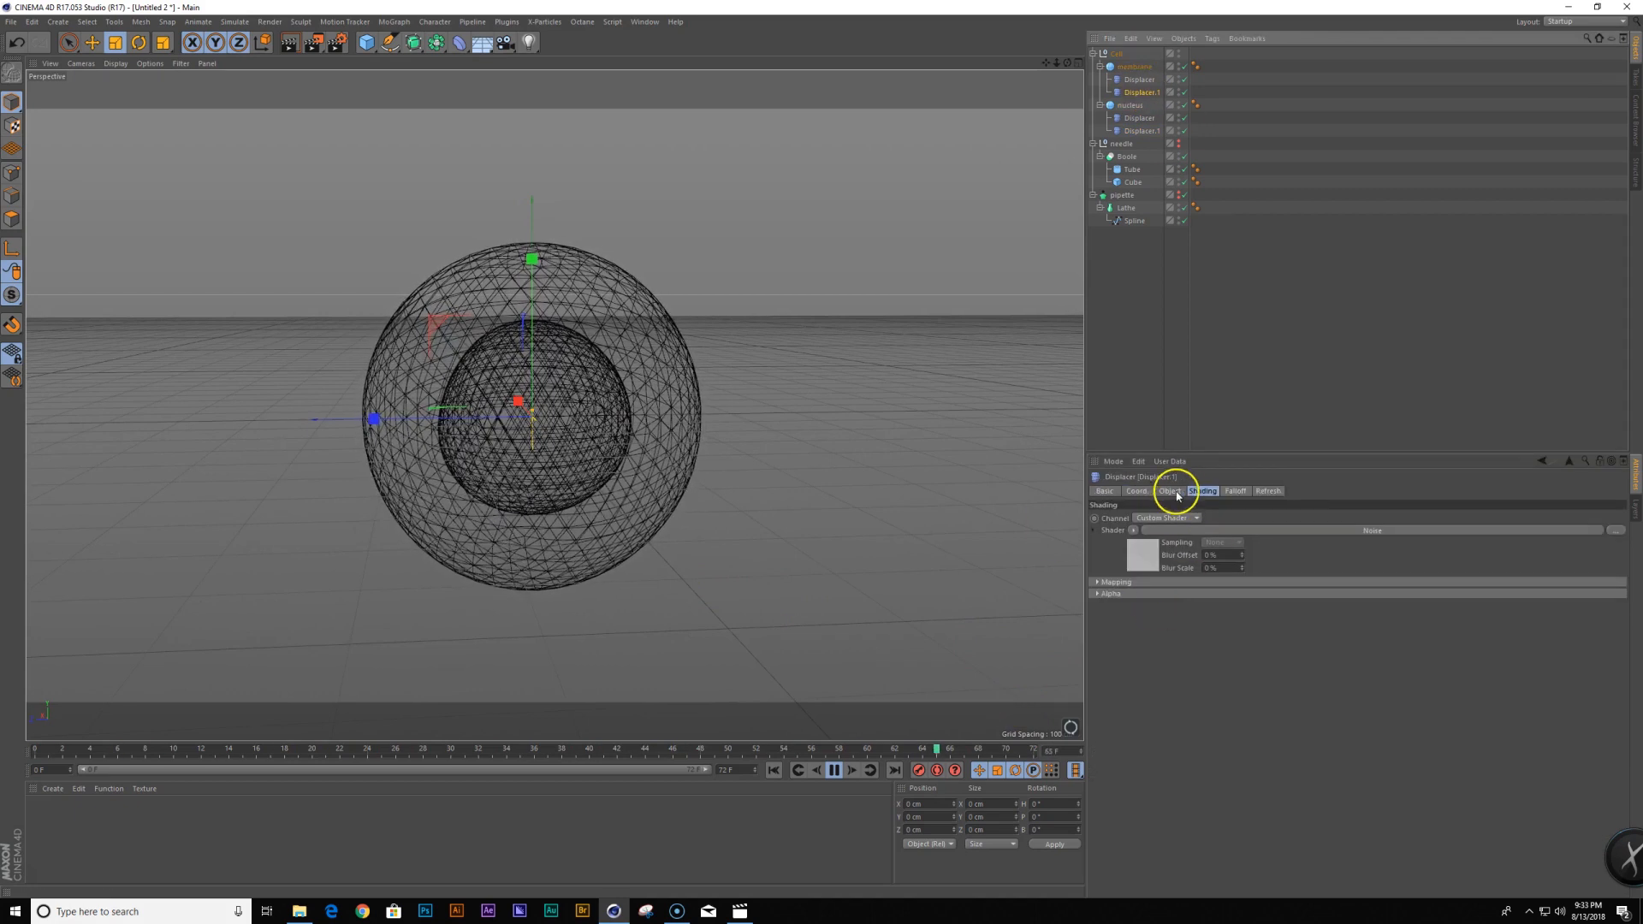
pyautogui.click(1207, 530)
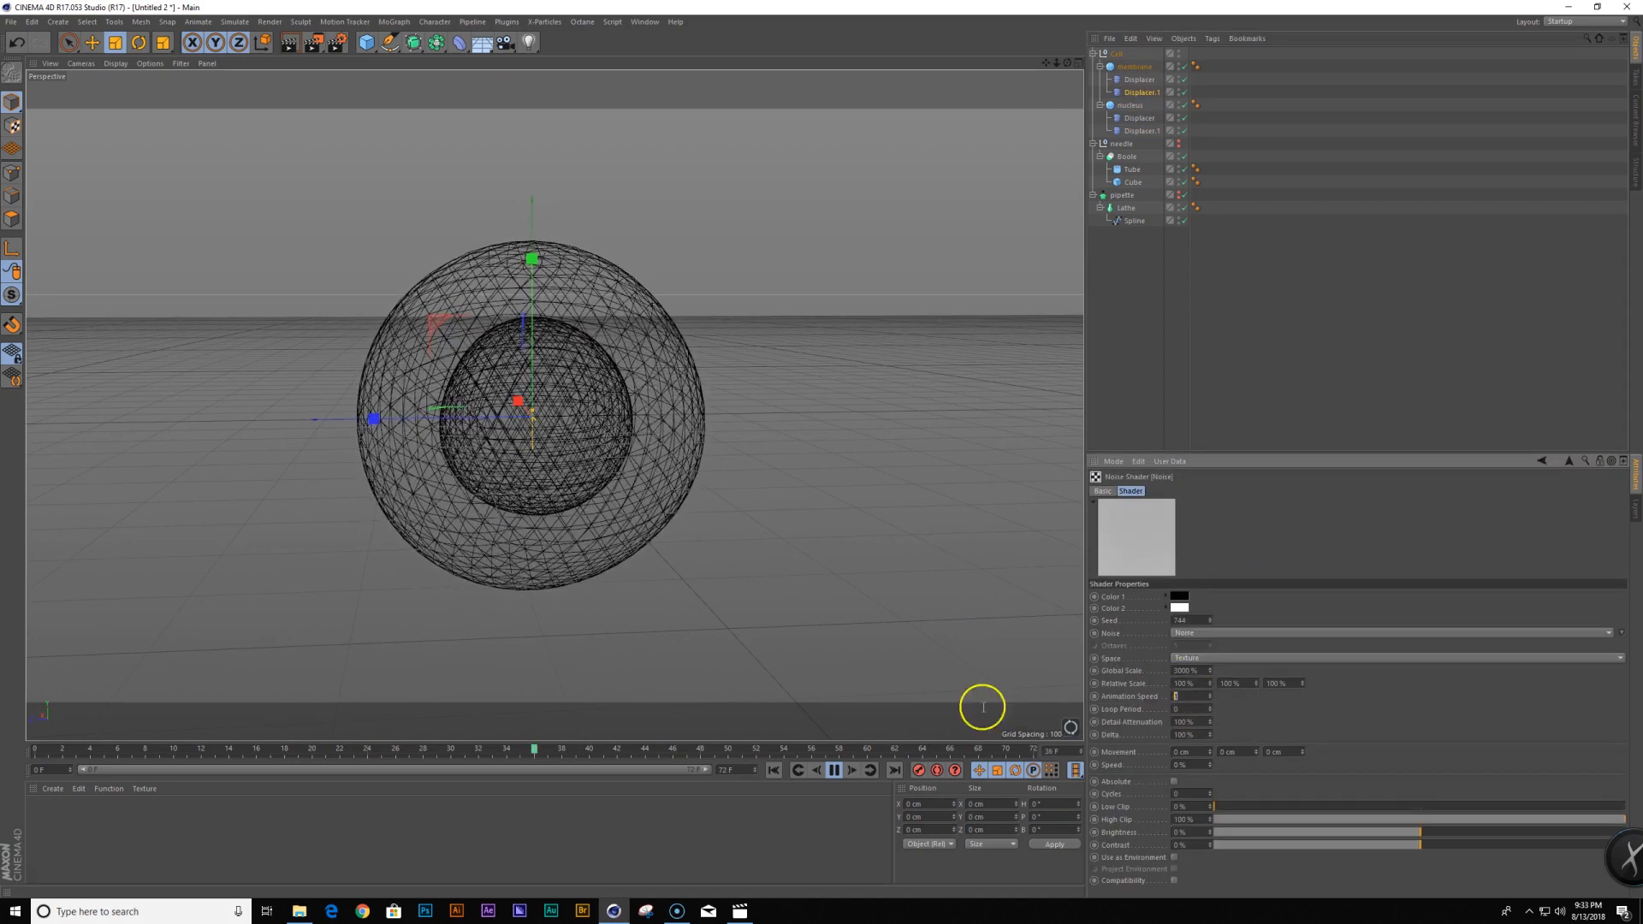
pyautogui.click(1569, 463)
pyautogui.click(1168, 491)
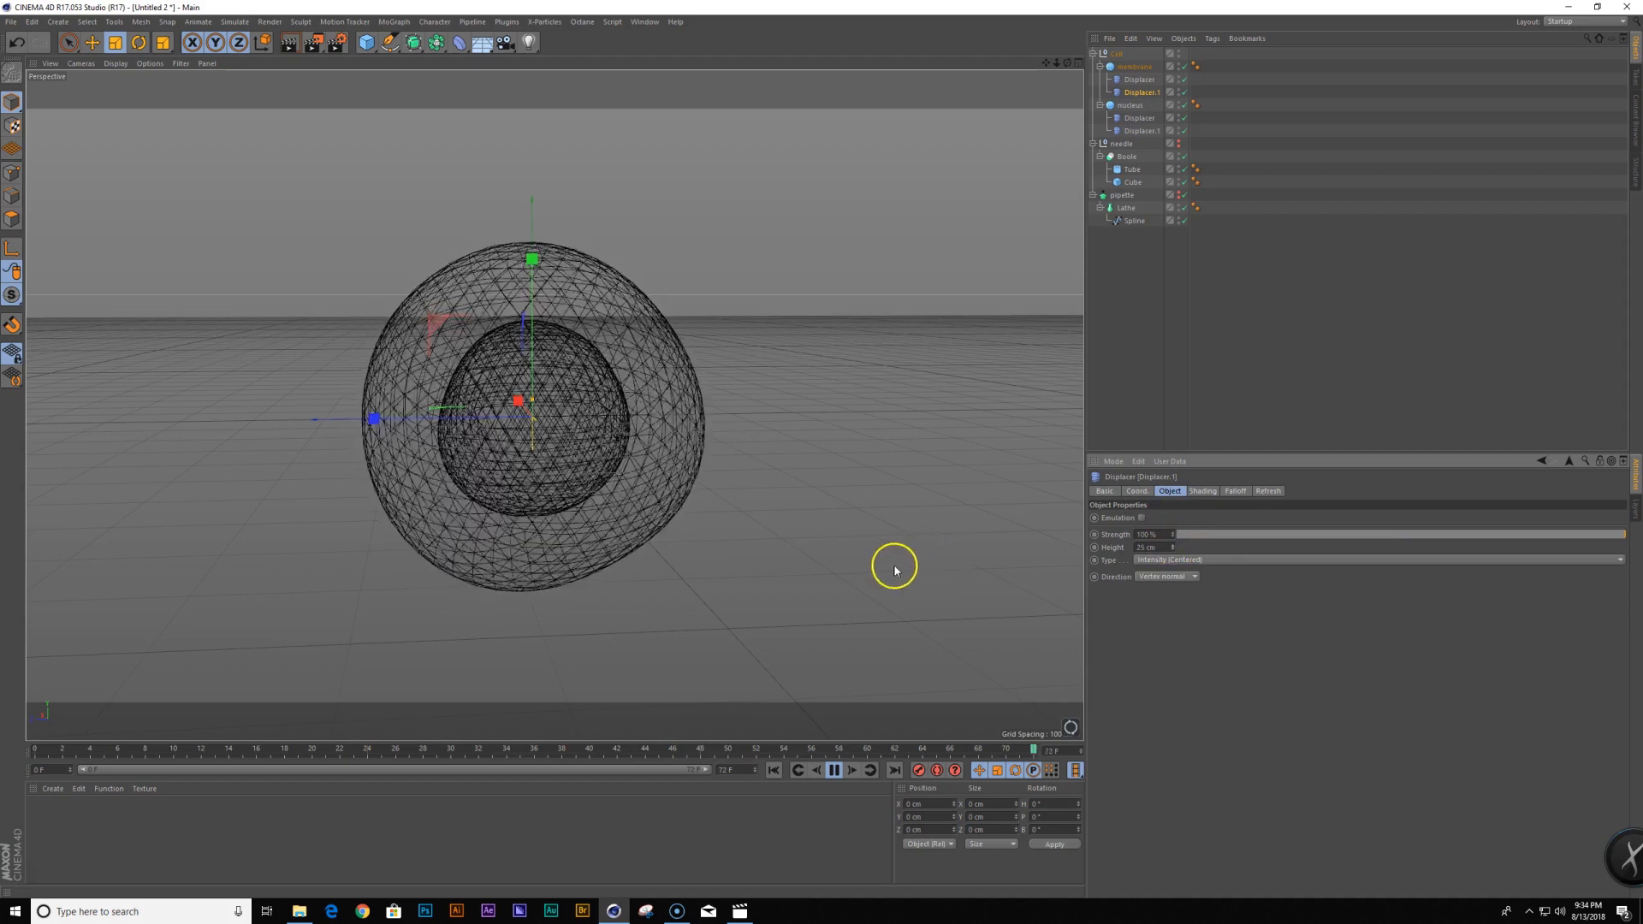
pyautogui.moveTo(1177, 552); pyautogui.dragTo(1174, 545)
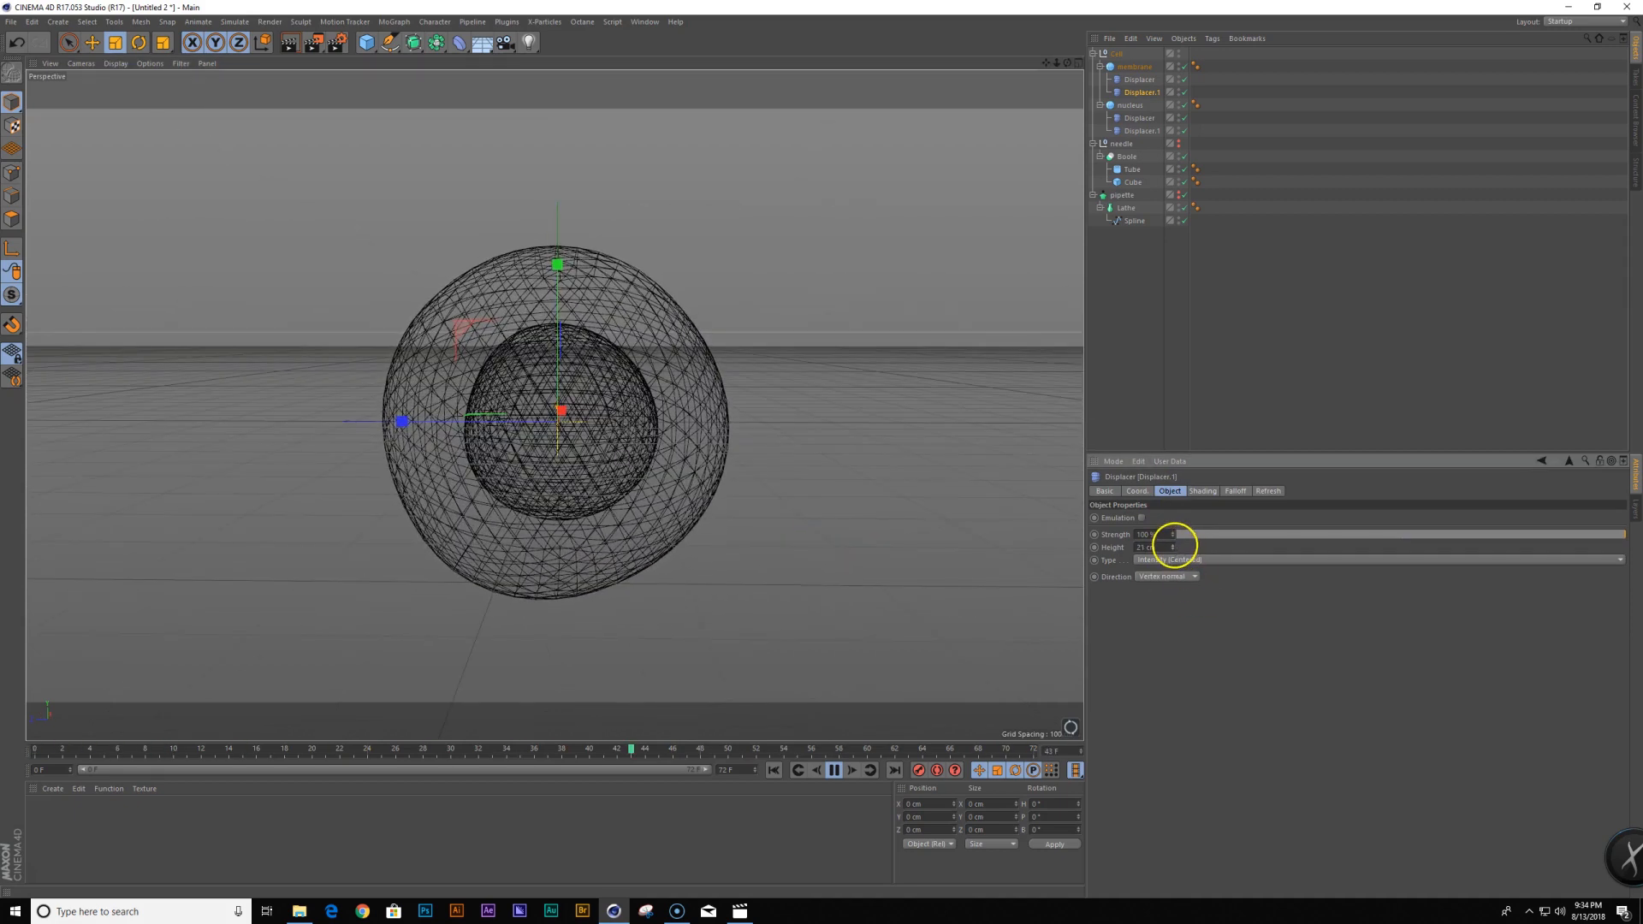
pyautogui.moveTo(715, 579)
pyautogui.keyDown('alt'); pyautogui.mouseDown()
pyautogui.moveTo(785, 586)
pyautogui.moveTo(700, 588)
pyautogui.mouseUp(); pyautogui.keyUp('alt')
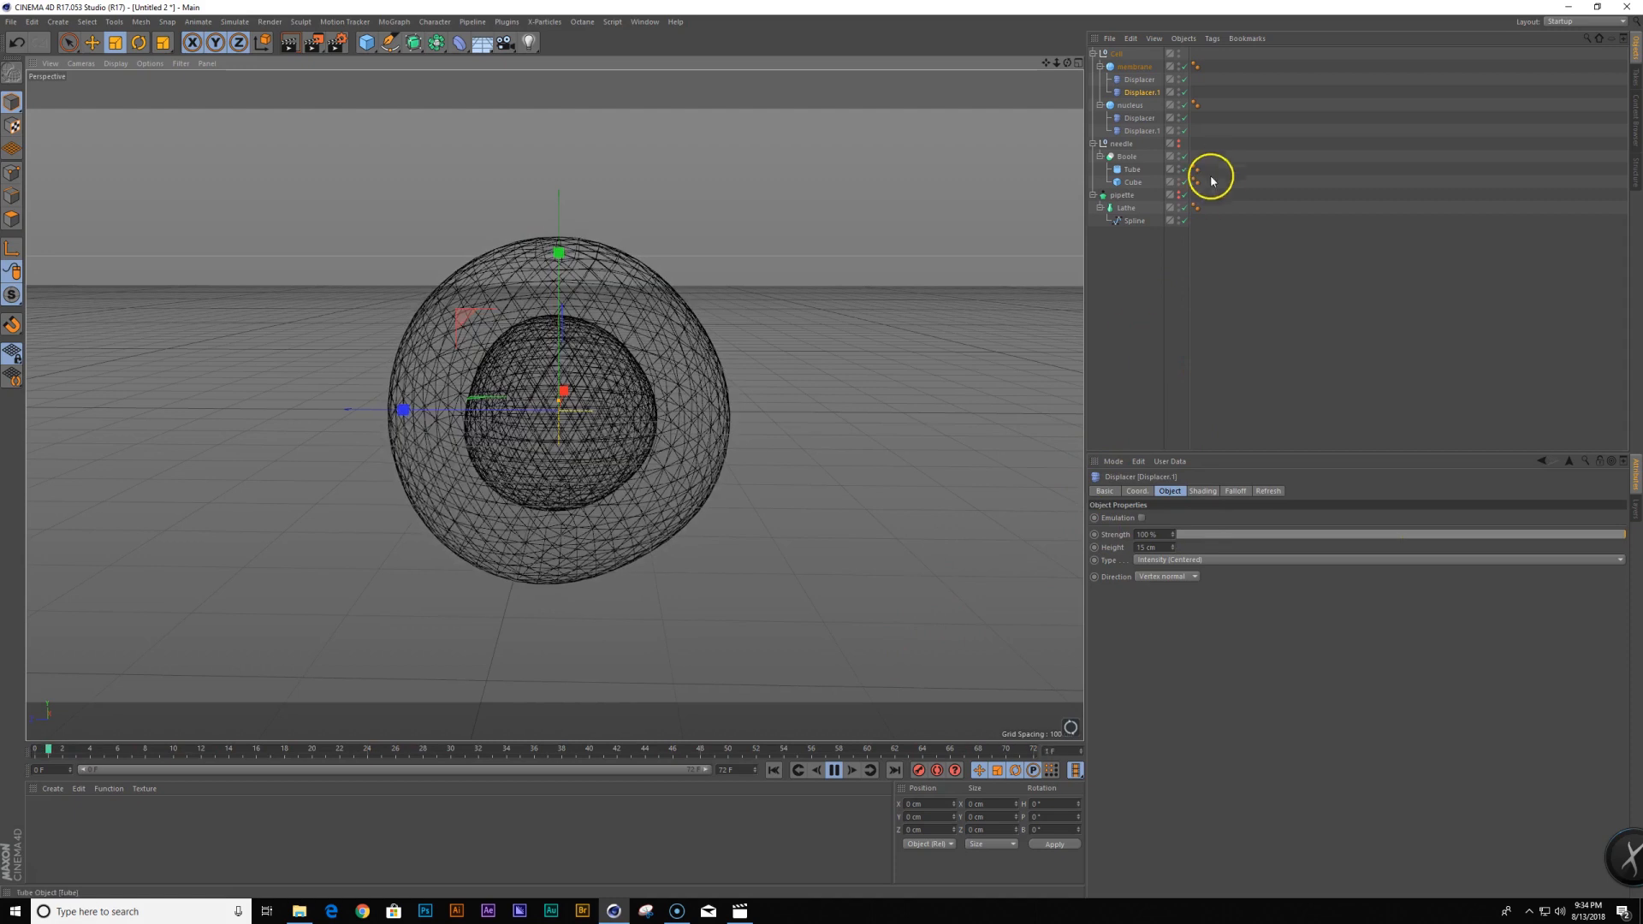
# Replace the nucleus's duplicate Displacer with a copy of the membrane's second Displacer
pyautogui.click(1149, 132)
pyautogui.press('Delete')
pyautogui.click(1151, 93)
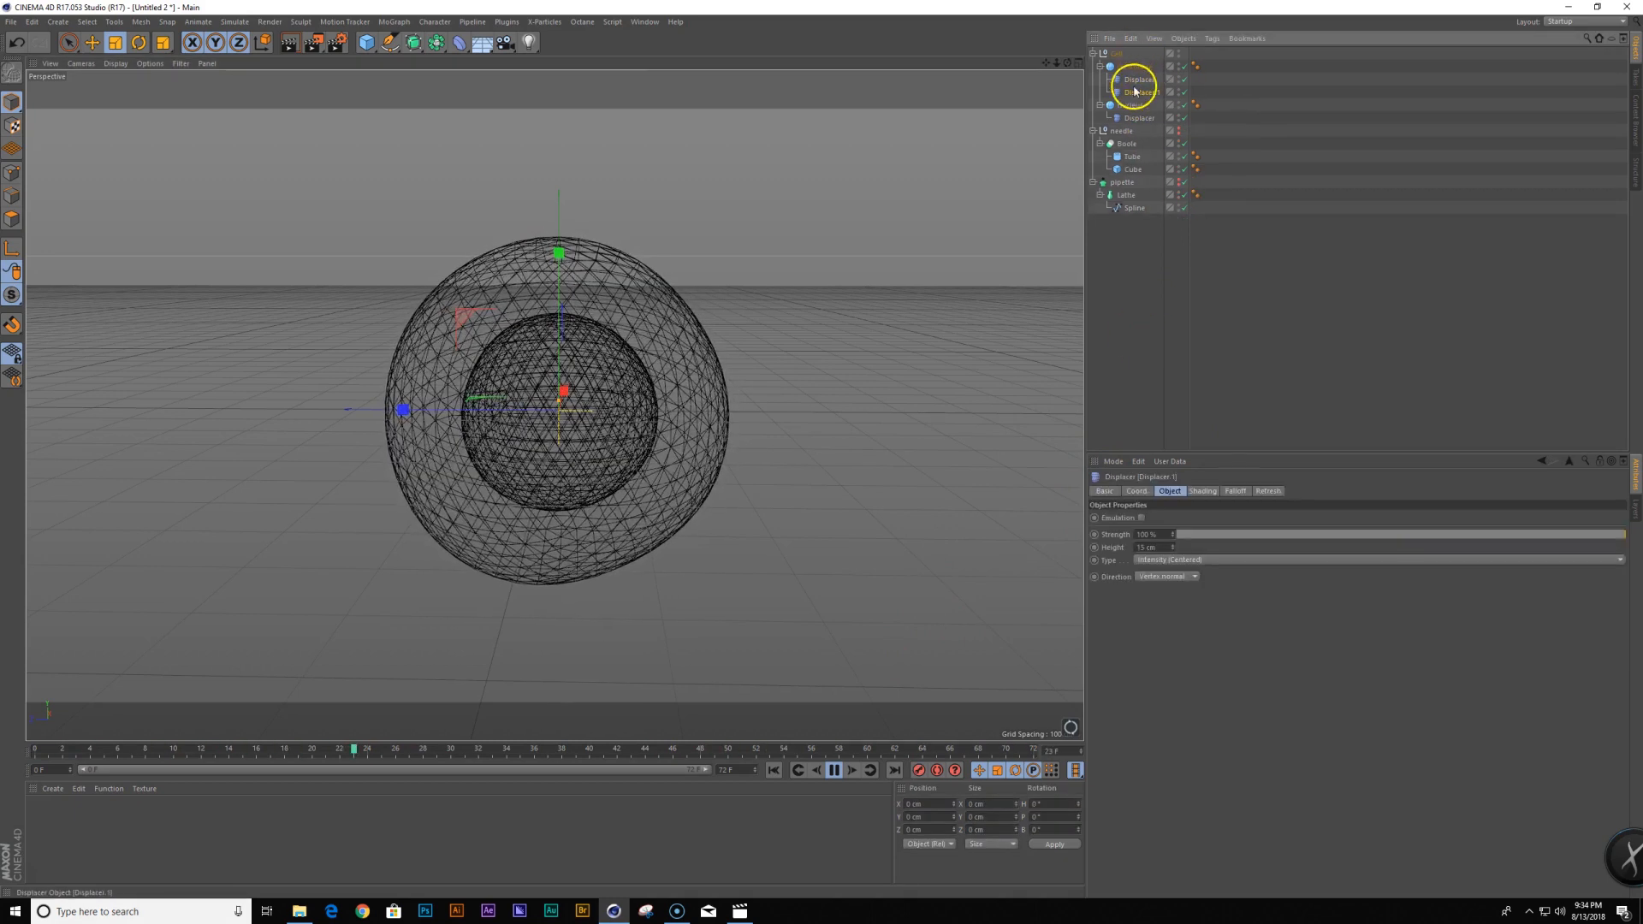
pyautogui.keyDown('ctrl'); pyautogui.moveTo(1147, 127); pyautogui.dragTo(1146, 128); pyautogui.keyUp('ctrl')
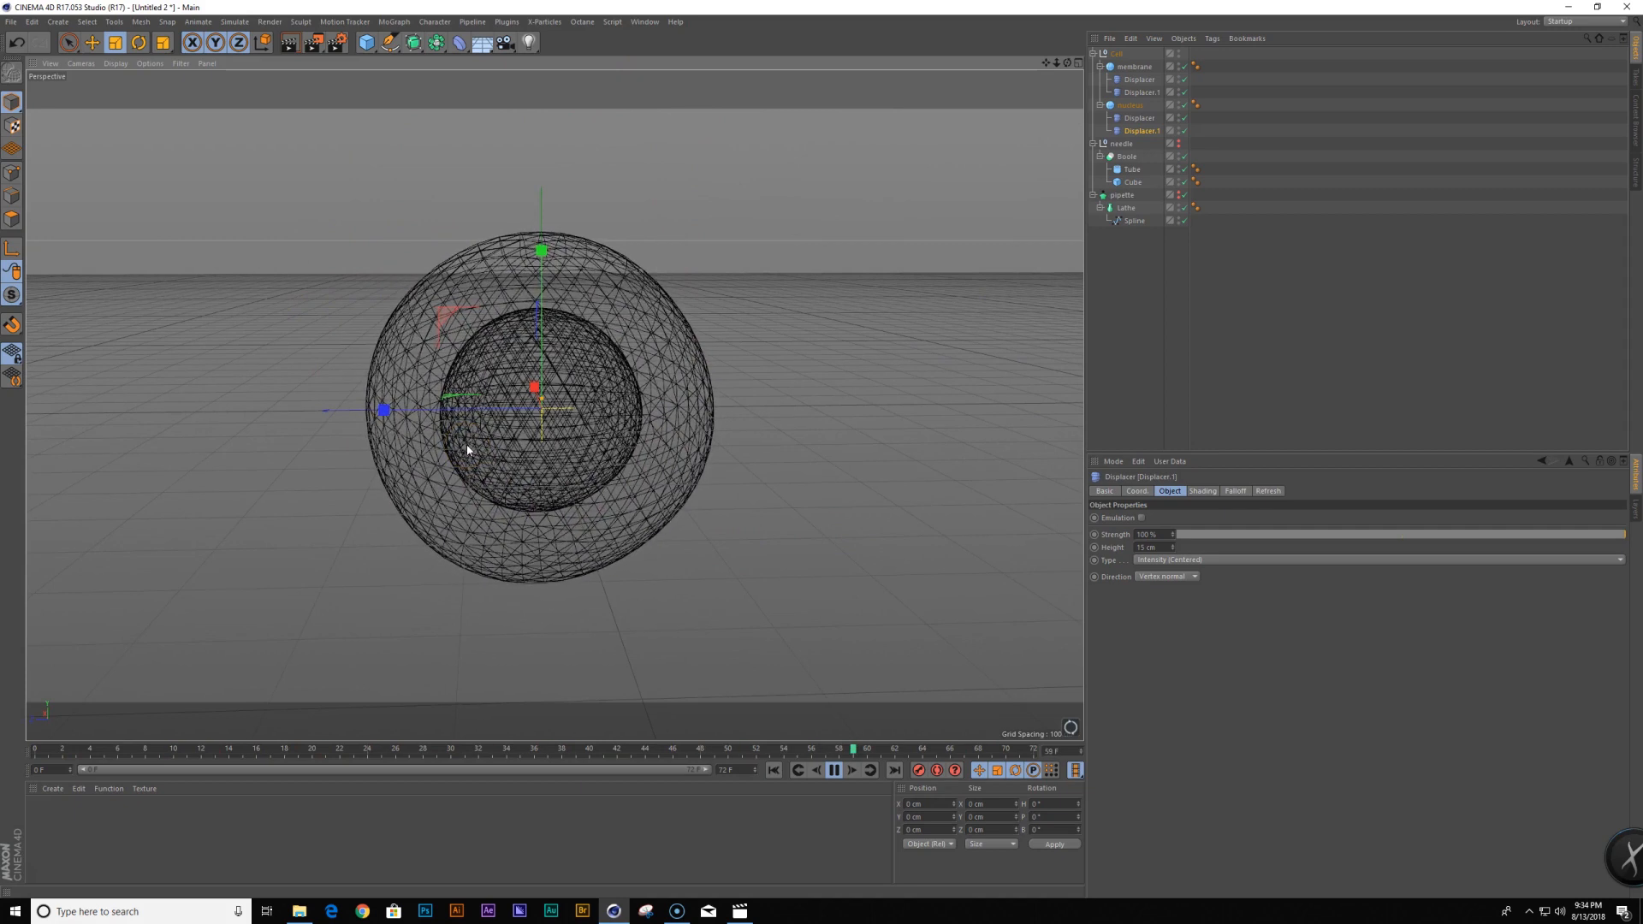
# Examine the animated wobble of the membrane and nucleus during playback, and stop the playback
pyautogui.keyDown('alt'); pyautogui.moveTo(749, 434); pyautogui.dragTo(663, 436, button='right'); pyautogui.keyUp('alt')
pyautogui.keyDown('alt'); pyautogui.moveTo(663, 436); pyautogui.dragTo(735, 419, button='middle'); pyautogui.keyUp('alt')
pyautogui.keyDown('alt'); pyautogui.moveTo(735, 419); pyautogui.dragTo(689, 420); pyautogui.keyUp('alt')
pyautogui.keyDown('alt'); pyautogui.moveTo(689, 420); pyautogui.dragTo(711, 408, button='right'); pyautogui.keyUp('alt')
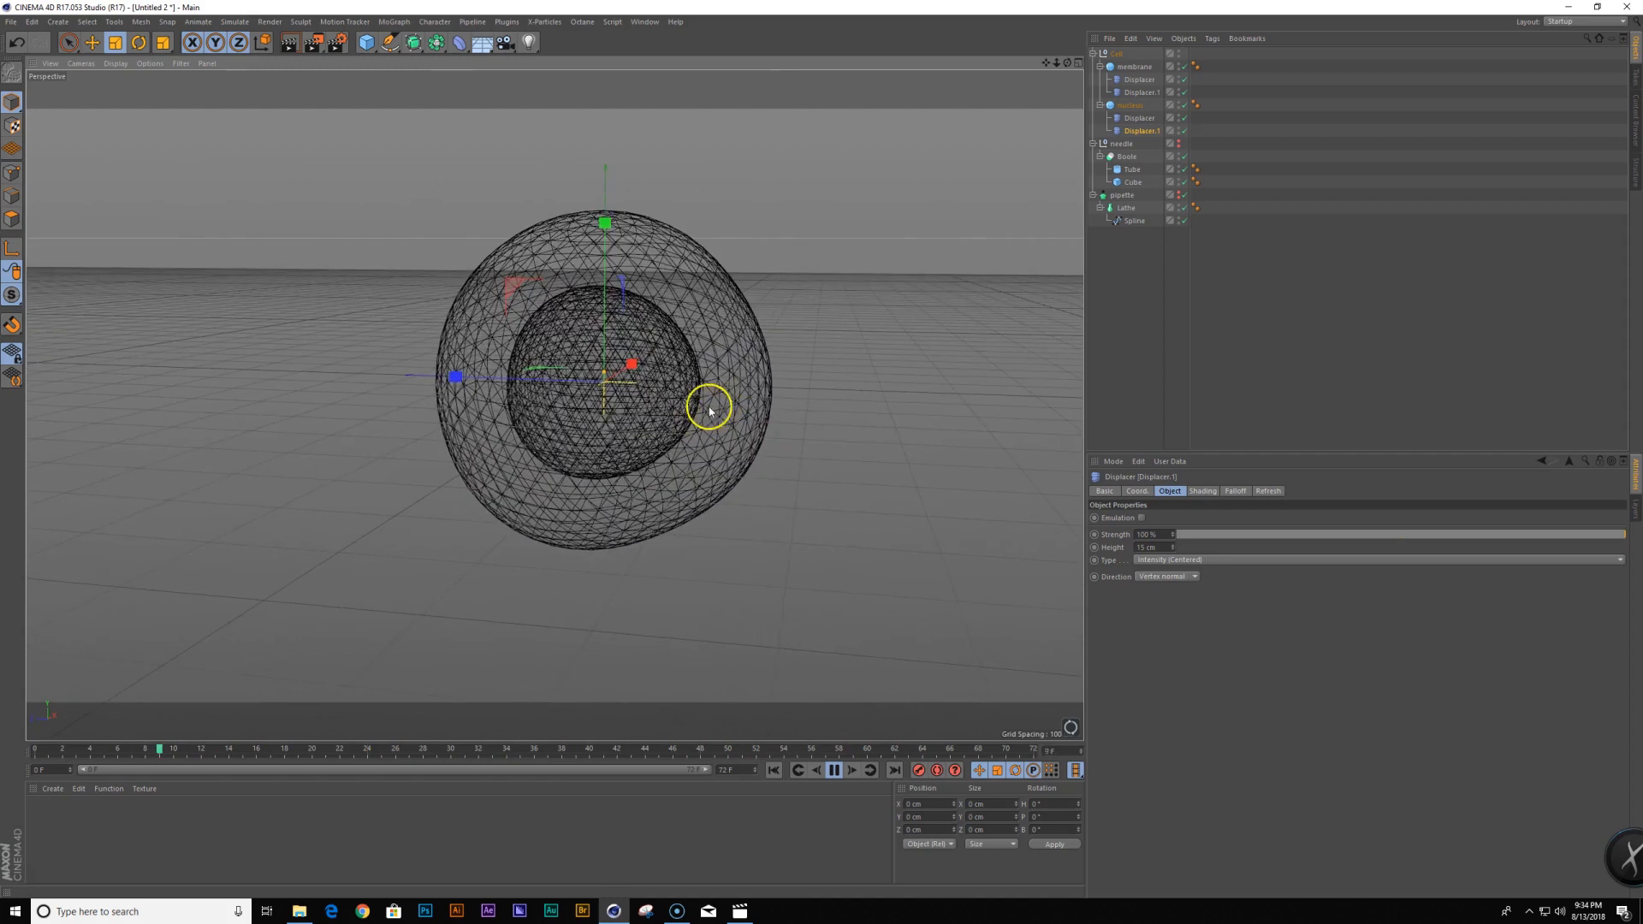
pyautogui.keyDown('alt'); pyautogui.moveTo(712, 407); pyautogui.dragTo(678, 425); pyautogui.keyUp('alt')
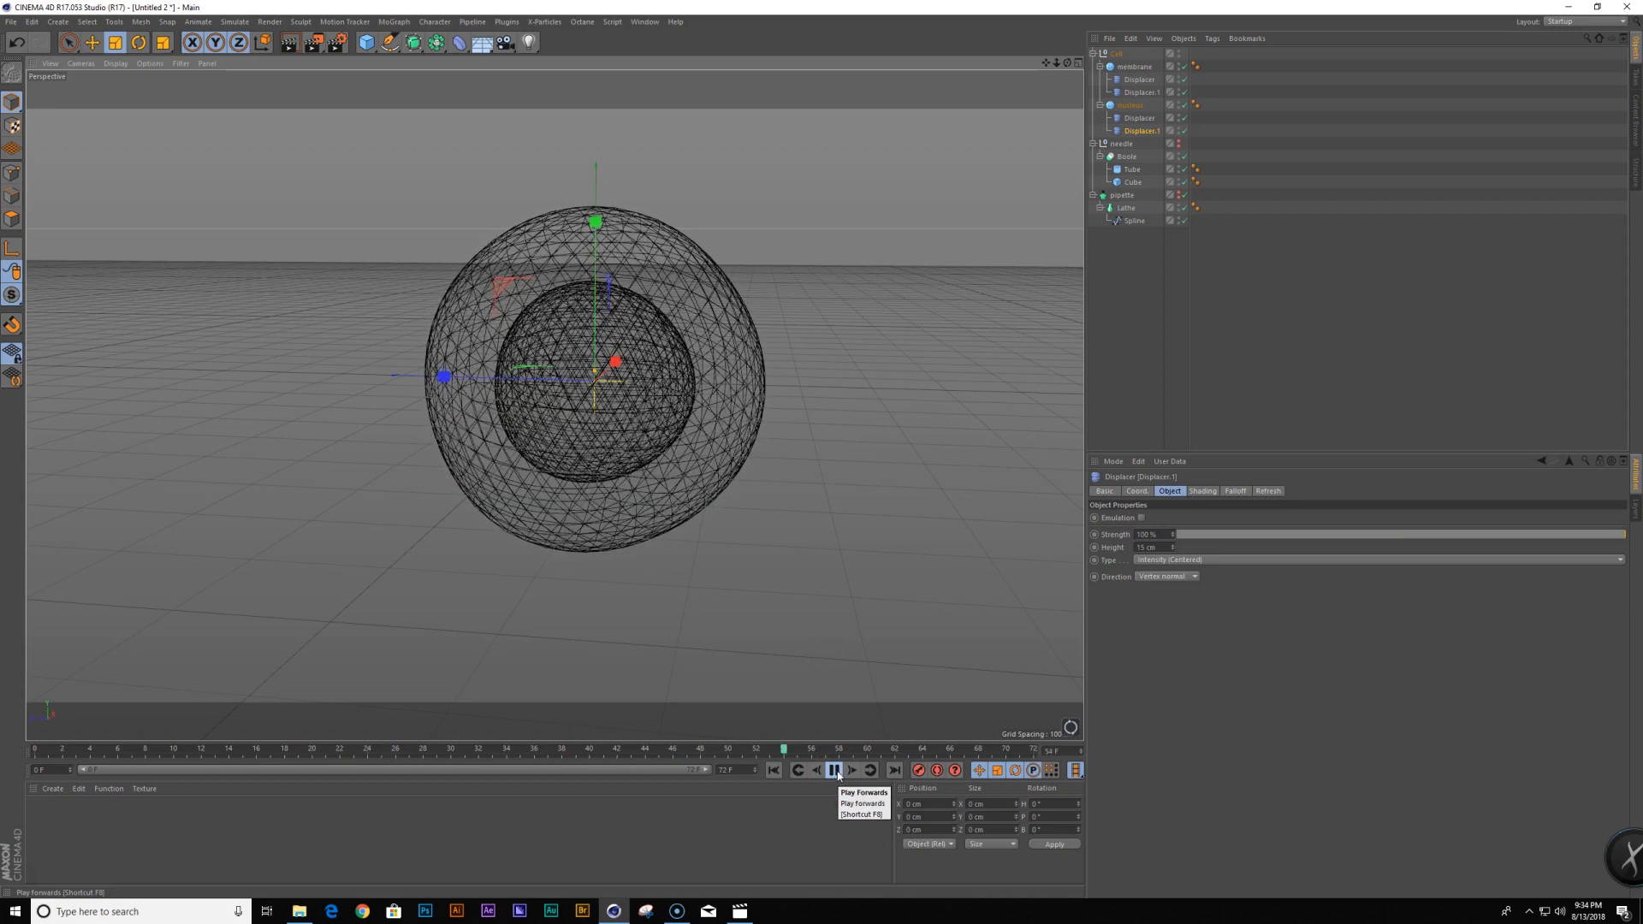
pyautogui.click(836, 772)
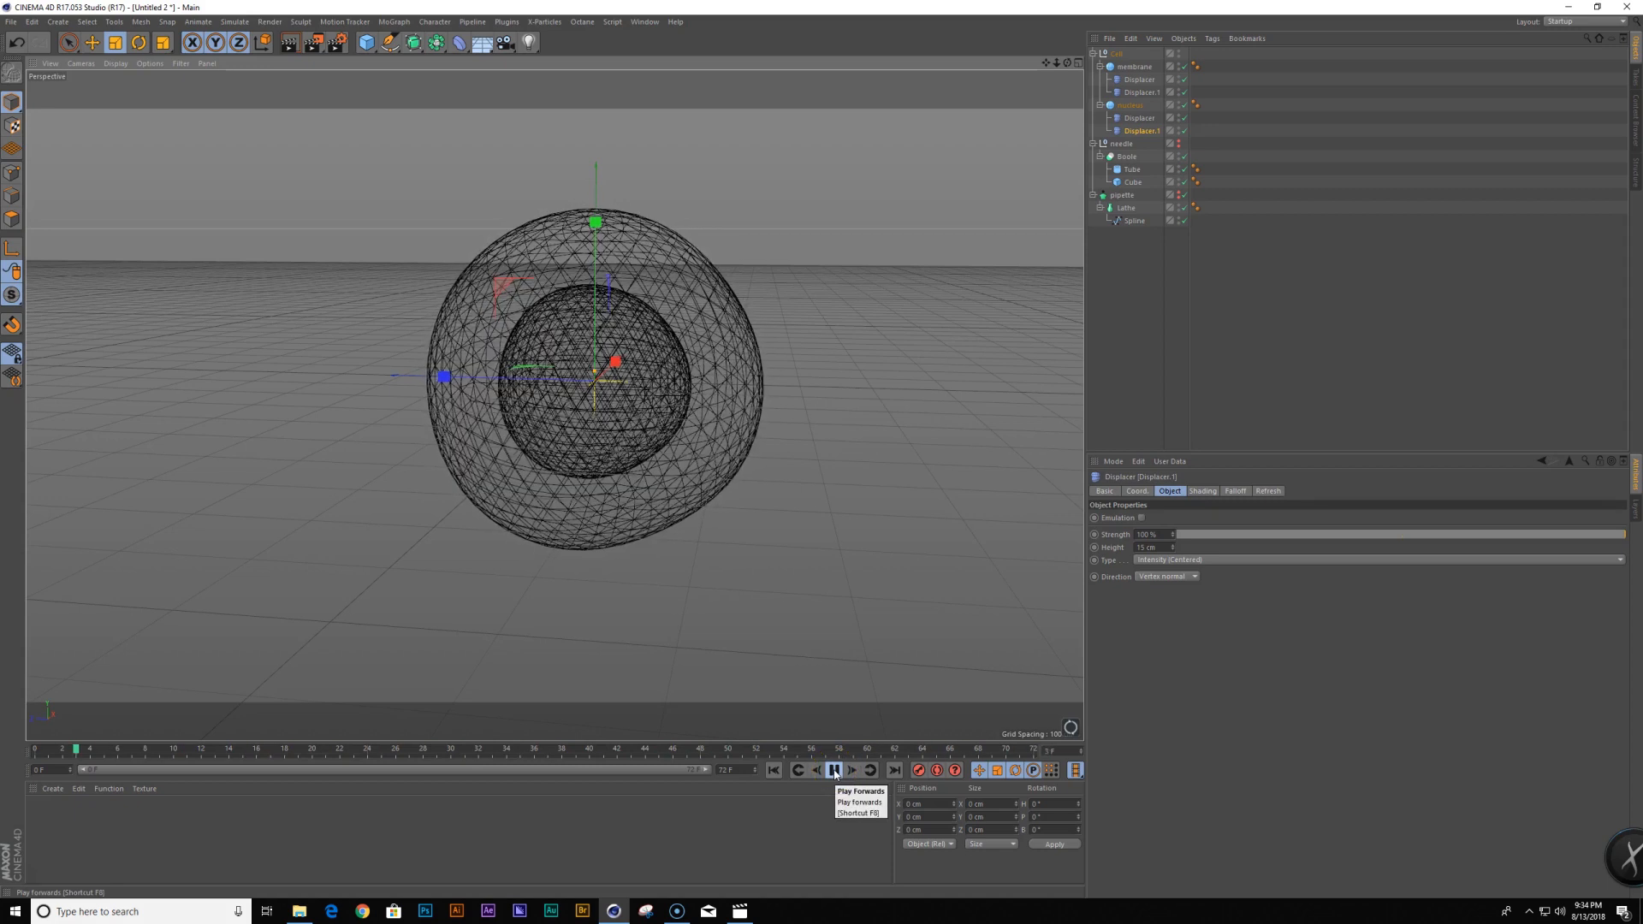
pyautogui.click(834, 770)
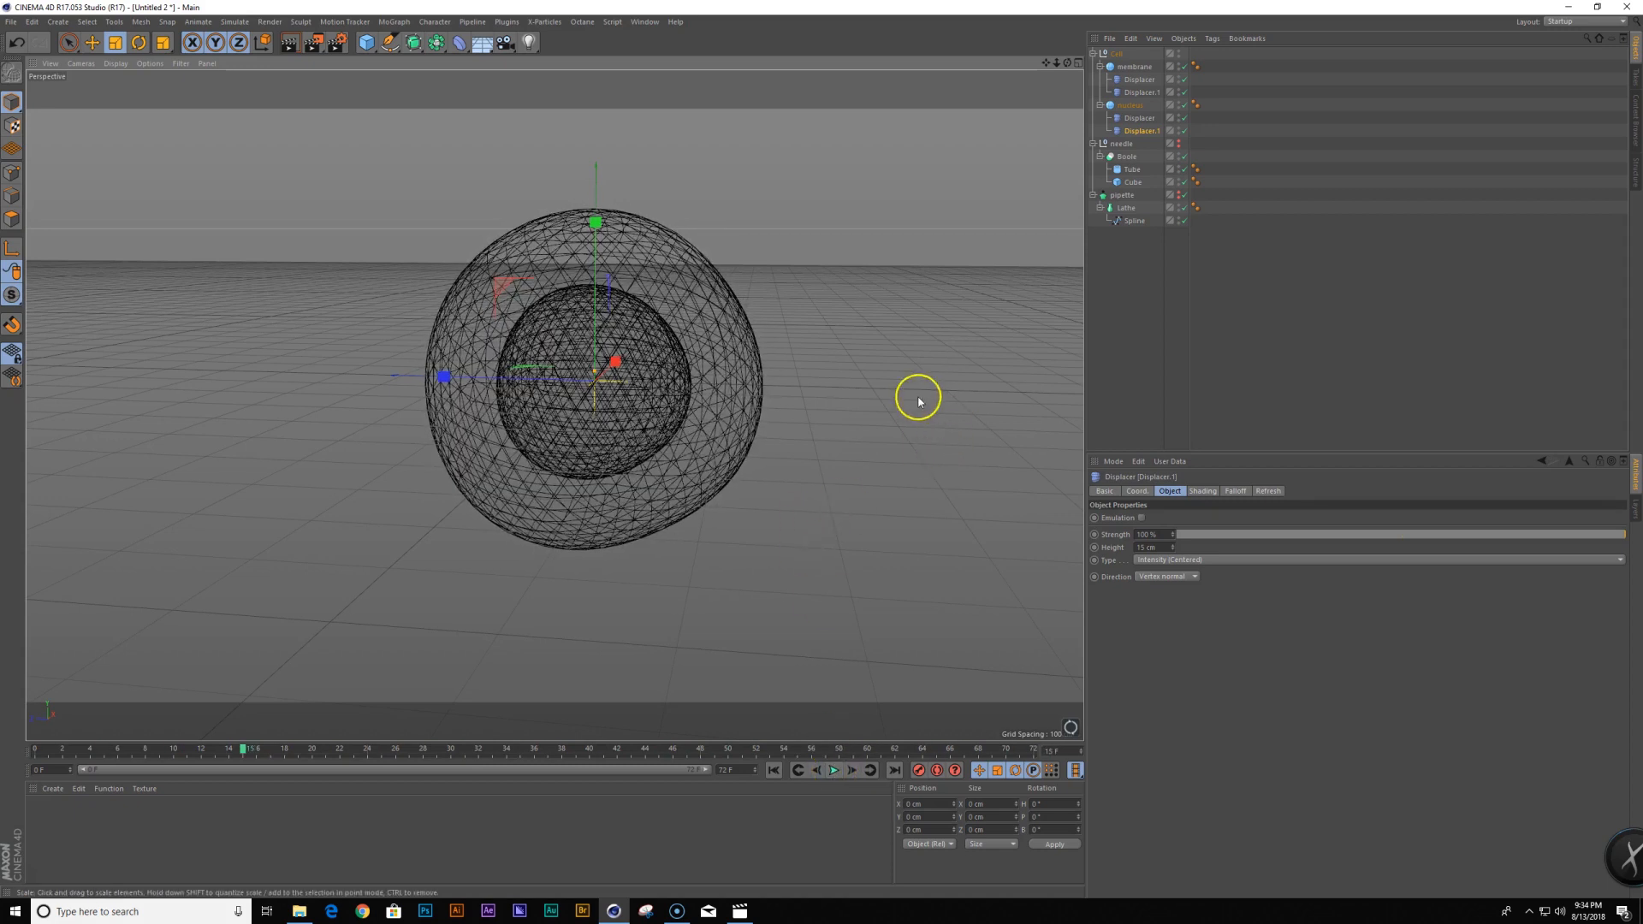
# Add a Cloth Surface object and nest the Cell group under it
pyautogui.click(1114, 53)
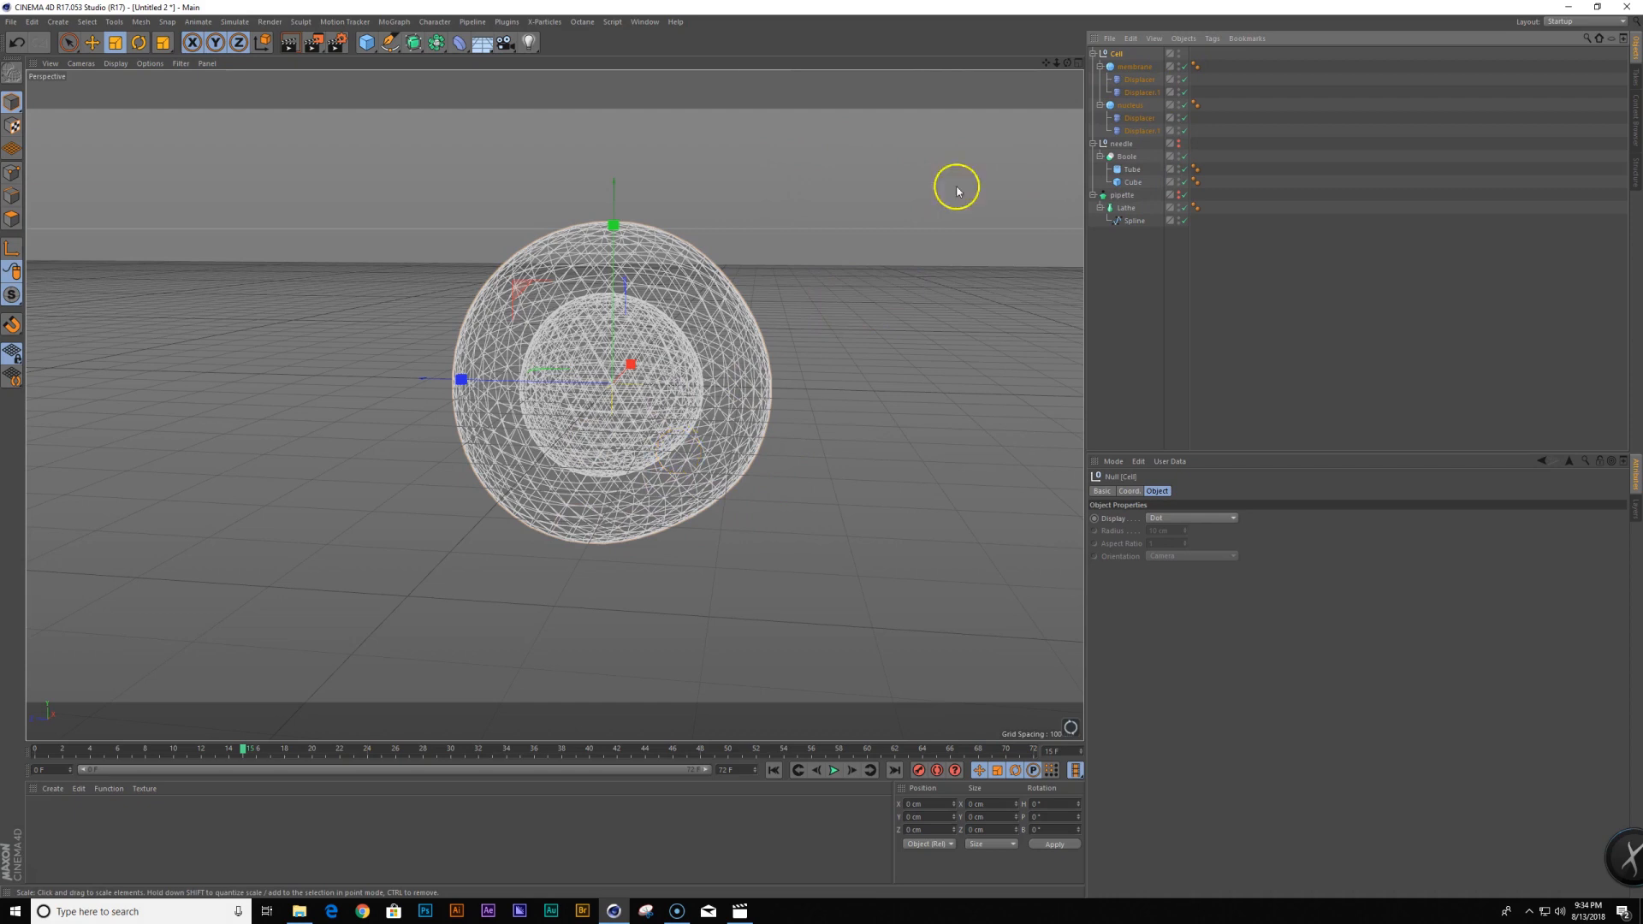
pyautogui.click(912, 414)
pyautogui.hotkey('shift', 'c')
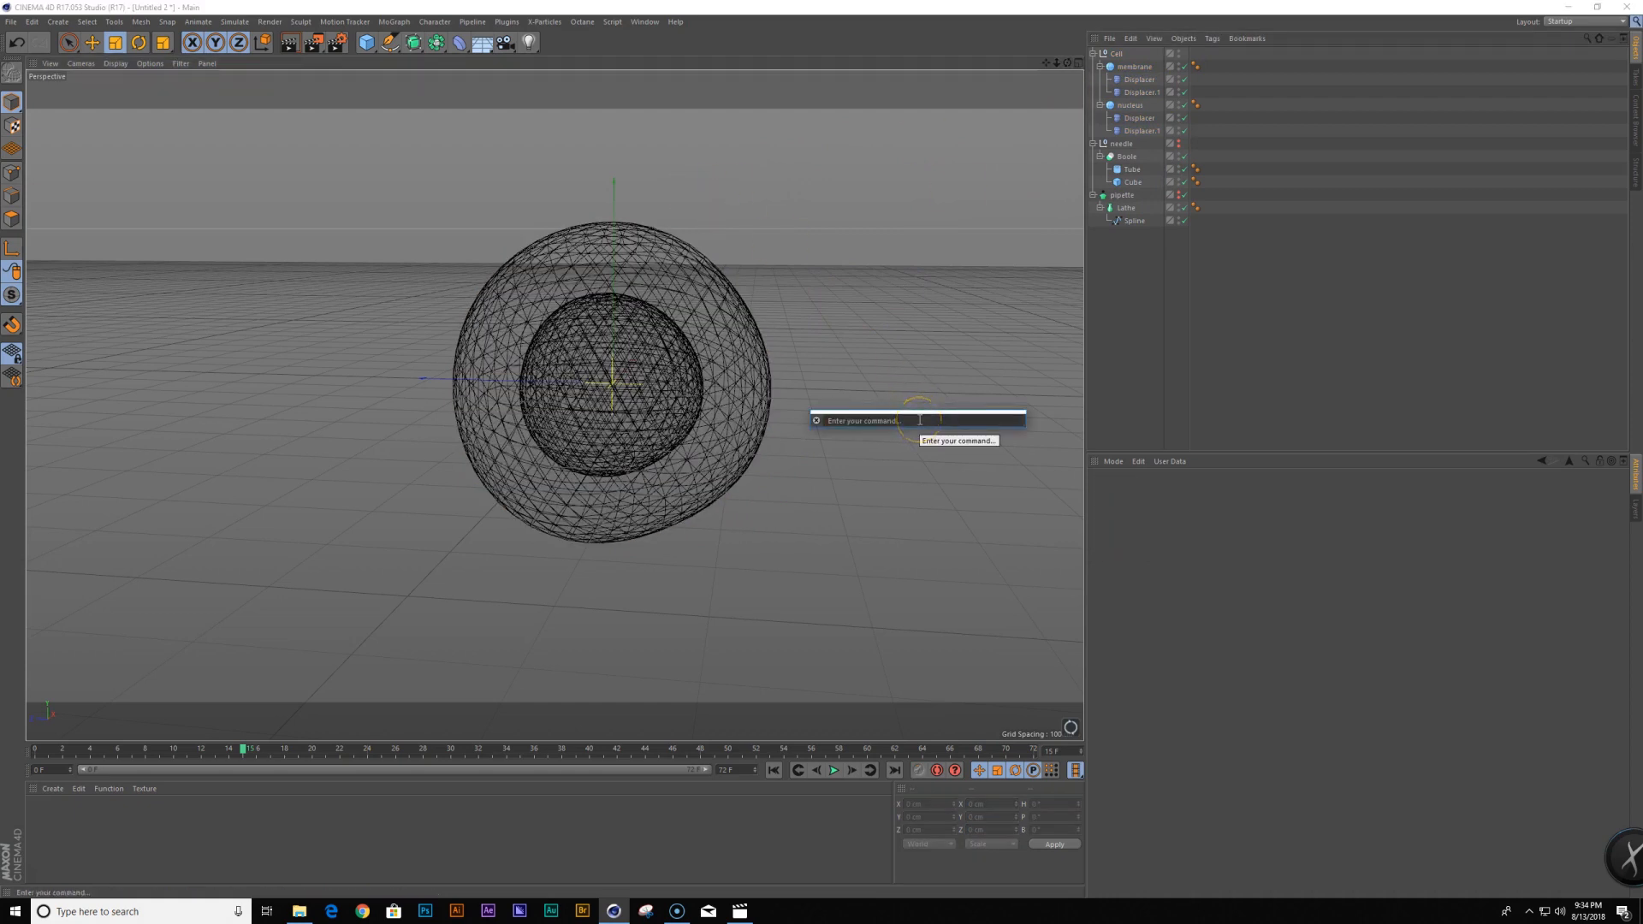
pyautogui.write('clot')
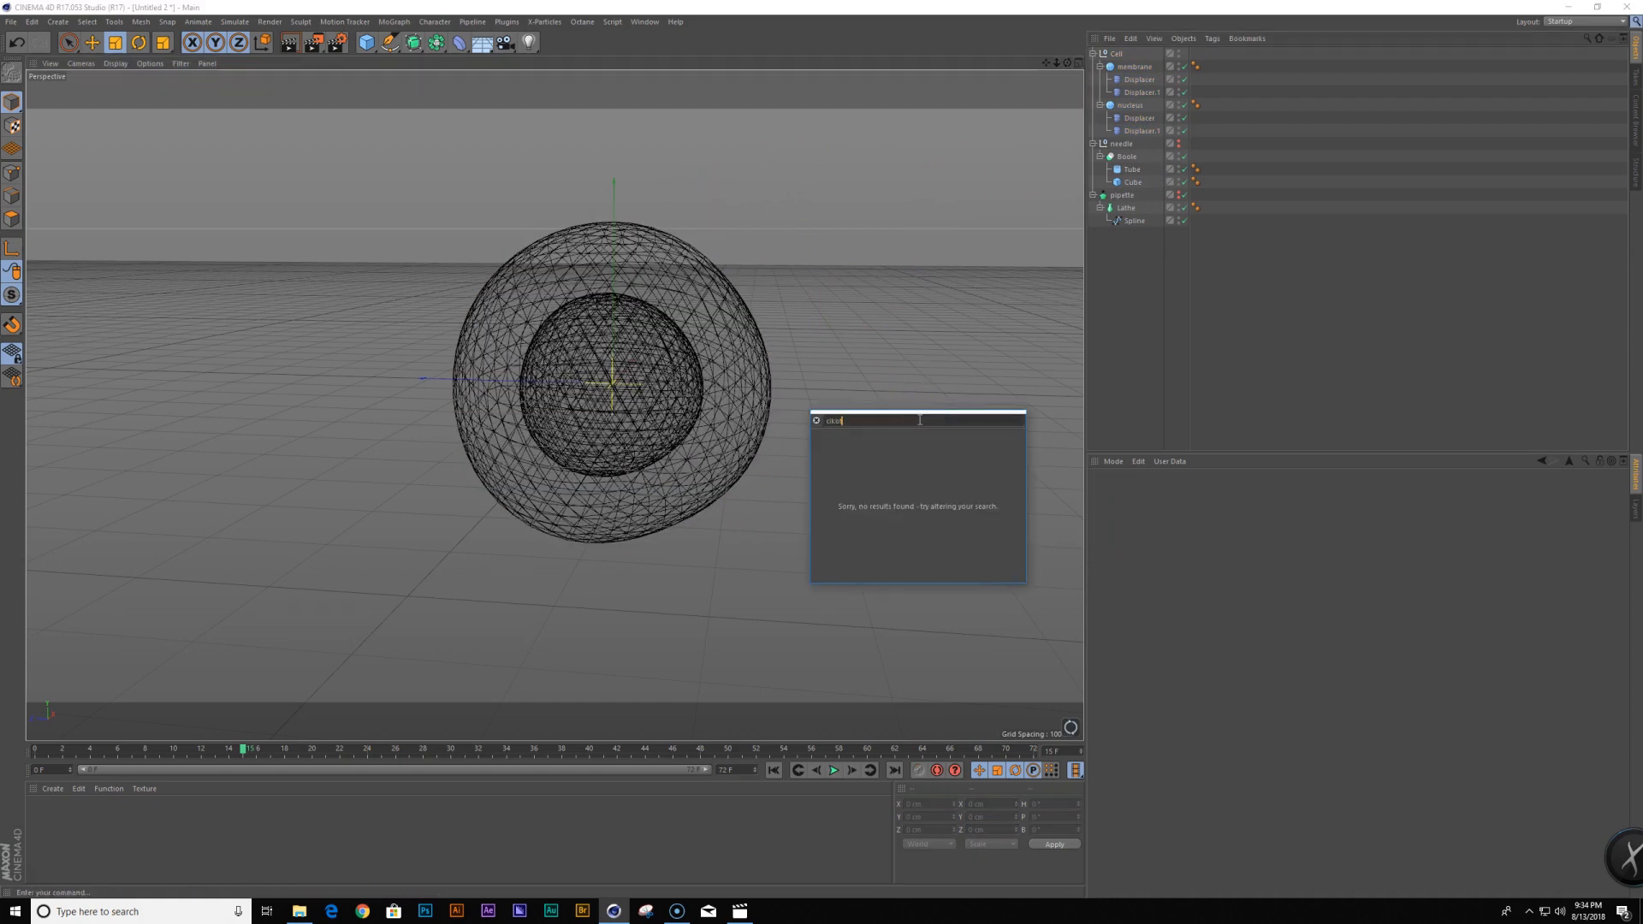
pyautogui.write('h')
pyautogui.press('Down')
pyautogui.press('Down')
pyautogui.press('Return')
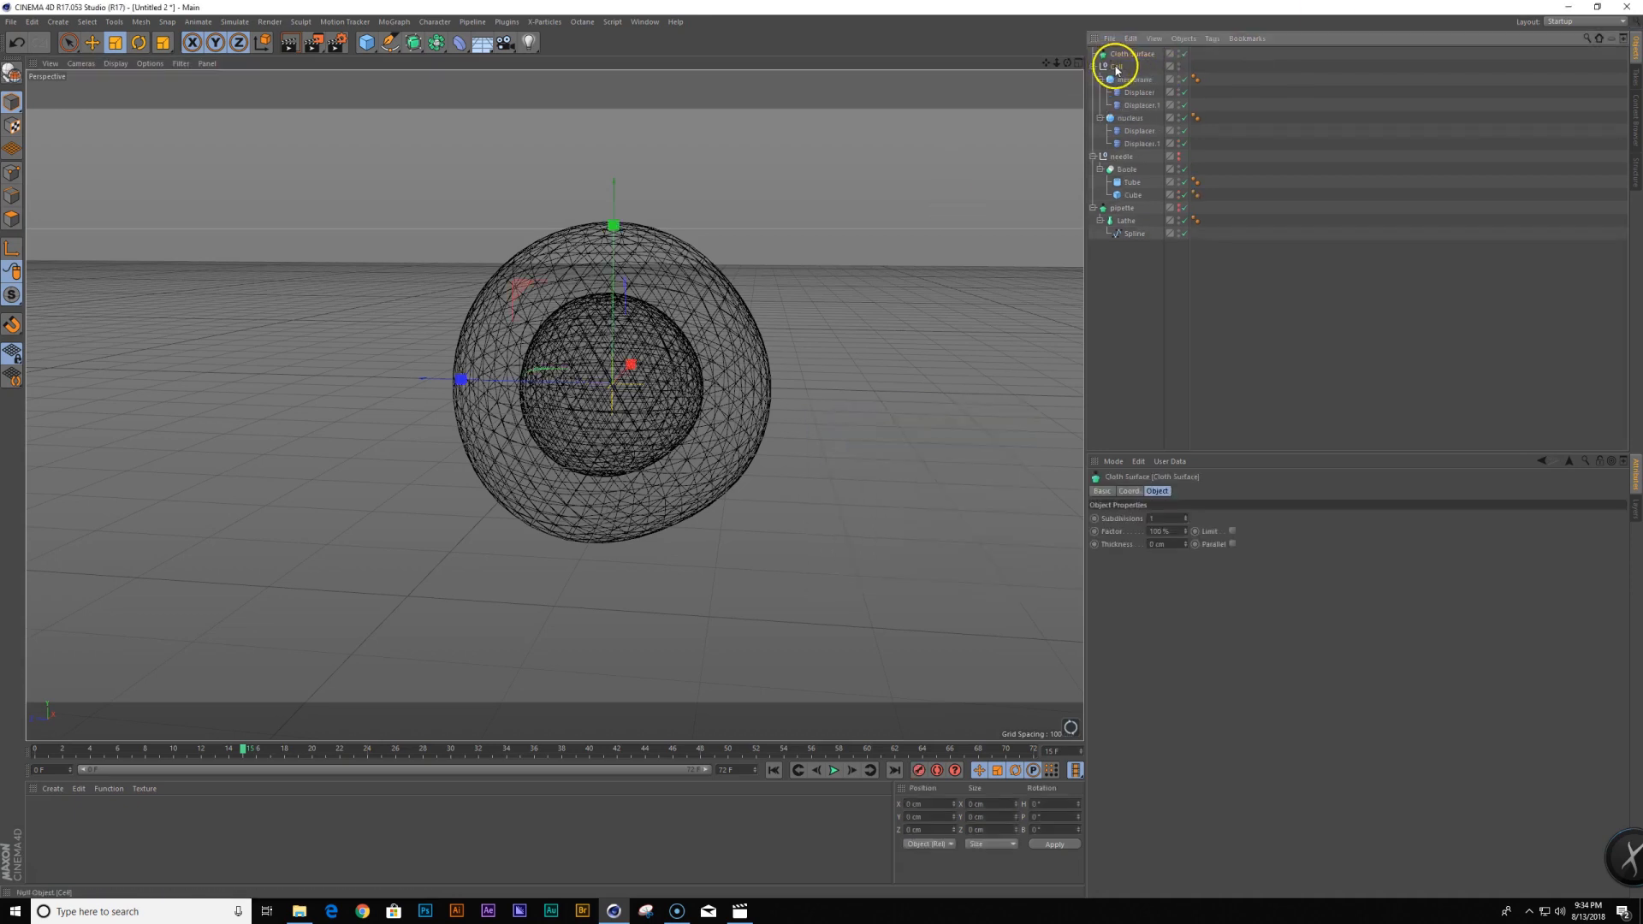
pyautogui.moveTo(1128, 57); pyautogui.dragTo(1136, 59)
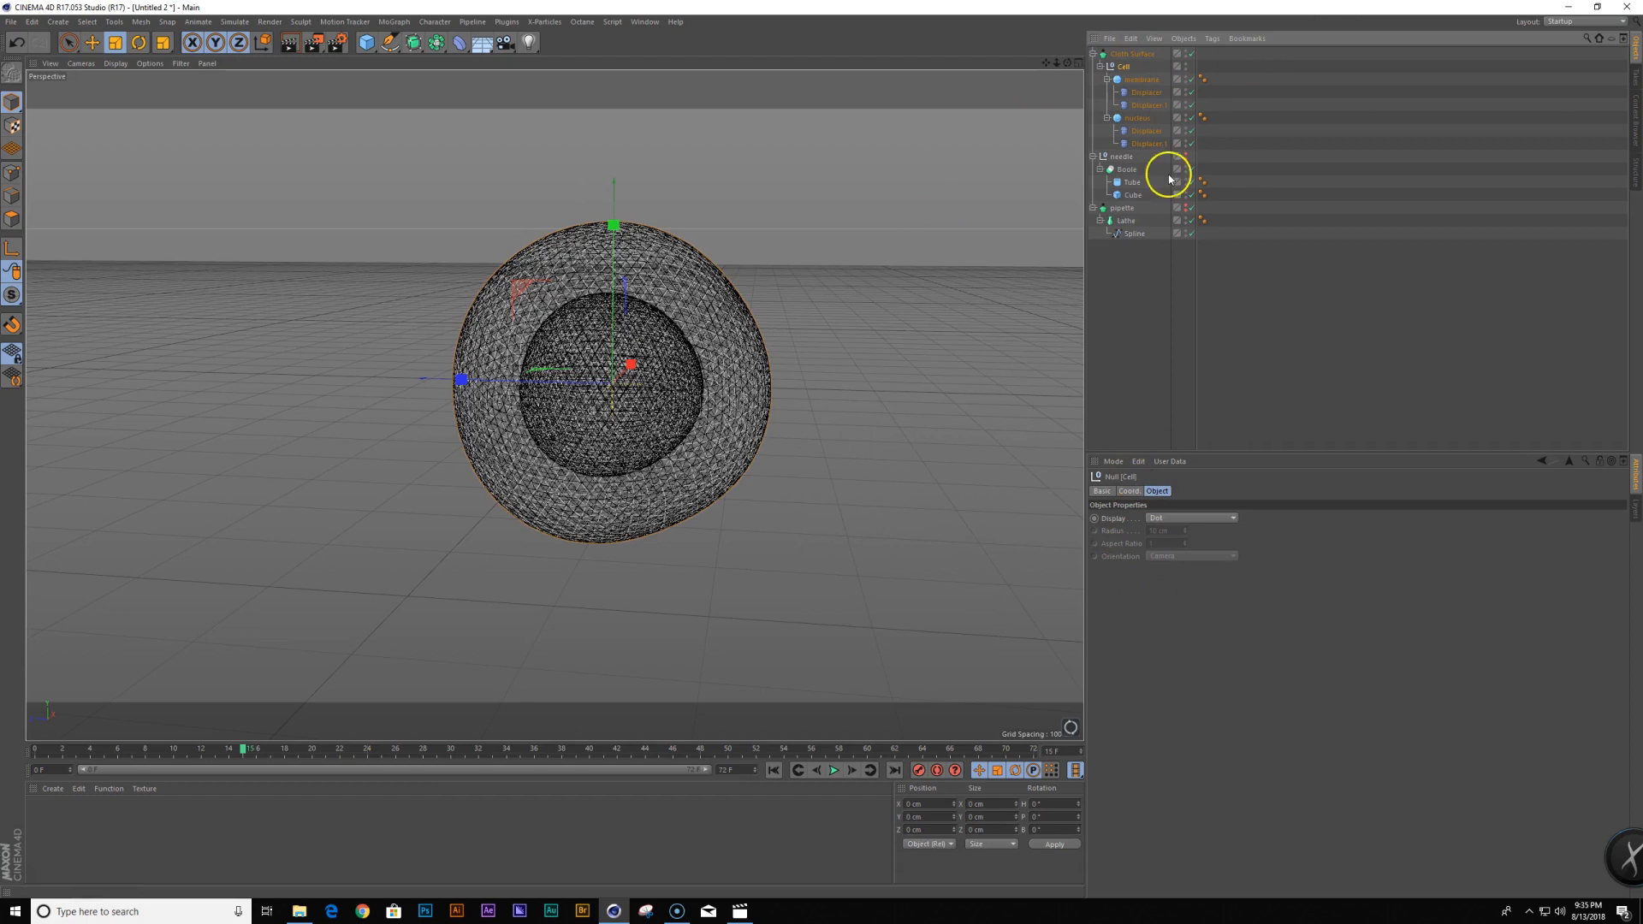
# Give the Cloth Surface 0 subdivisions and a thickness of 12 cm, and test the playback briefly
pyautogui.click(1138, 54)
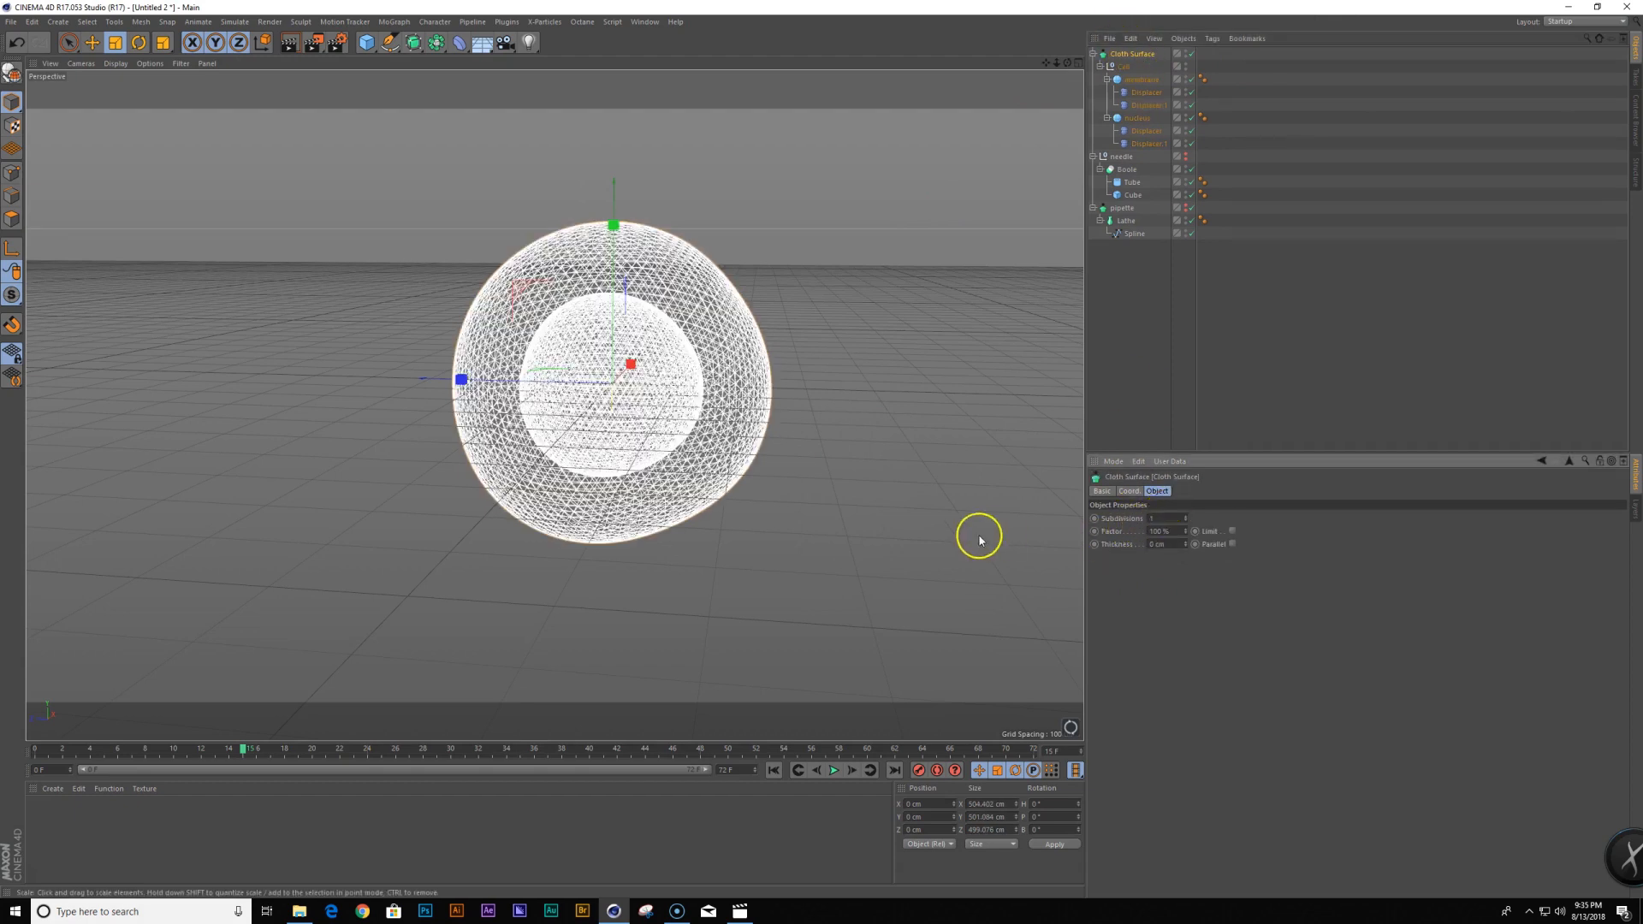
pyautogui.write('0')
pyautogui.press('Return')
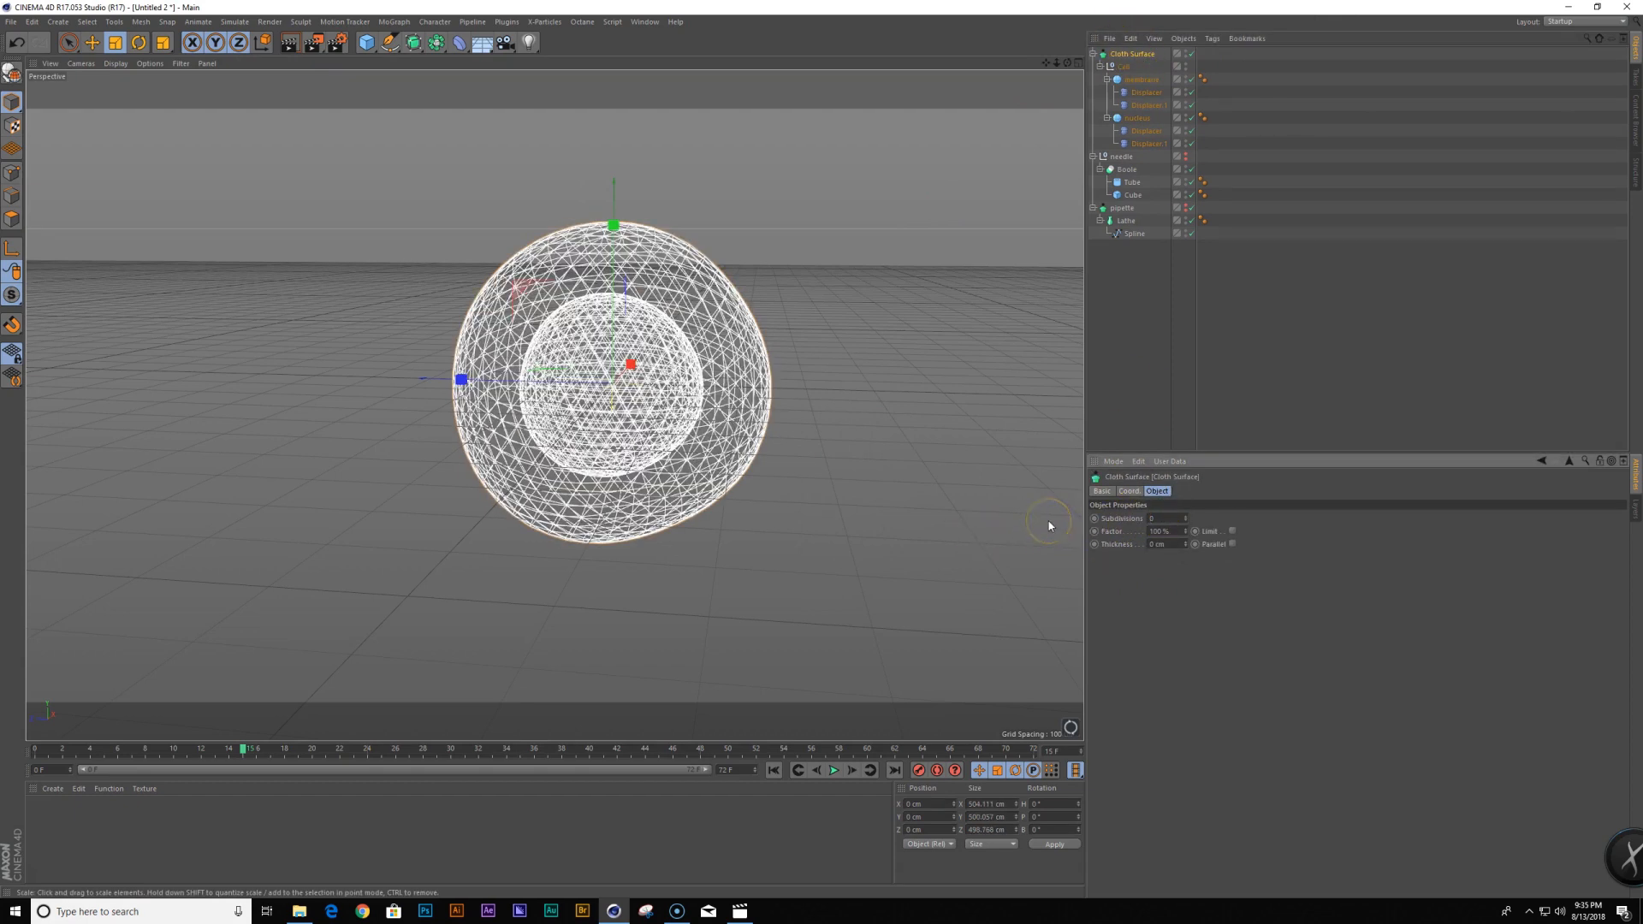
pyautogui.moveTo(1188, 546); pyautogui.dragTo(1187, 538)
pyautogui.click(833, 532)
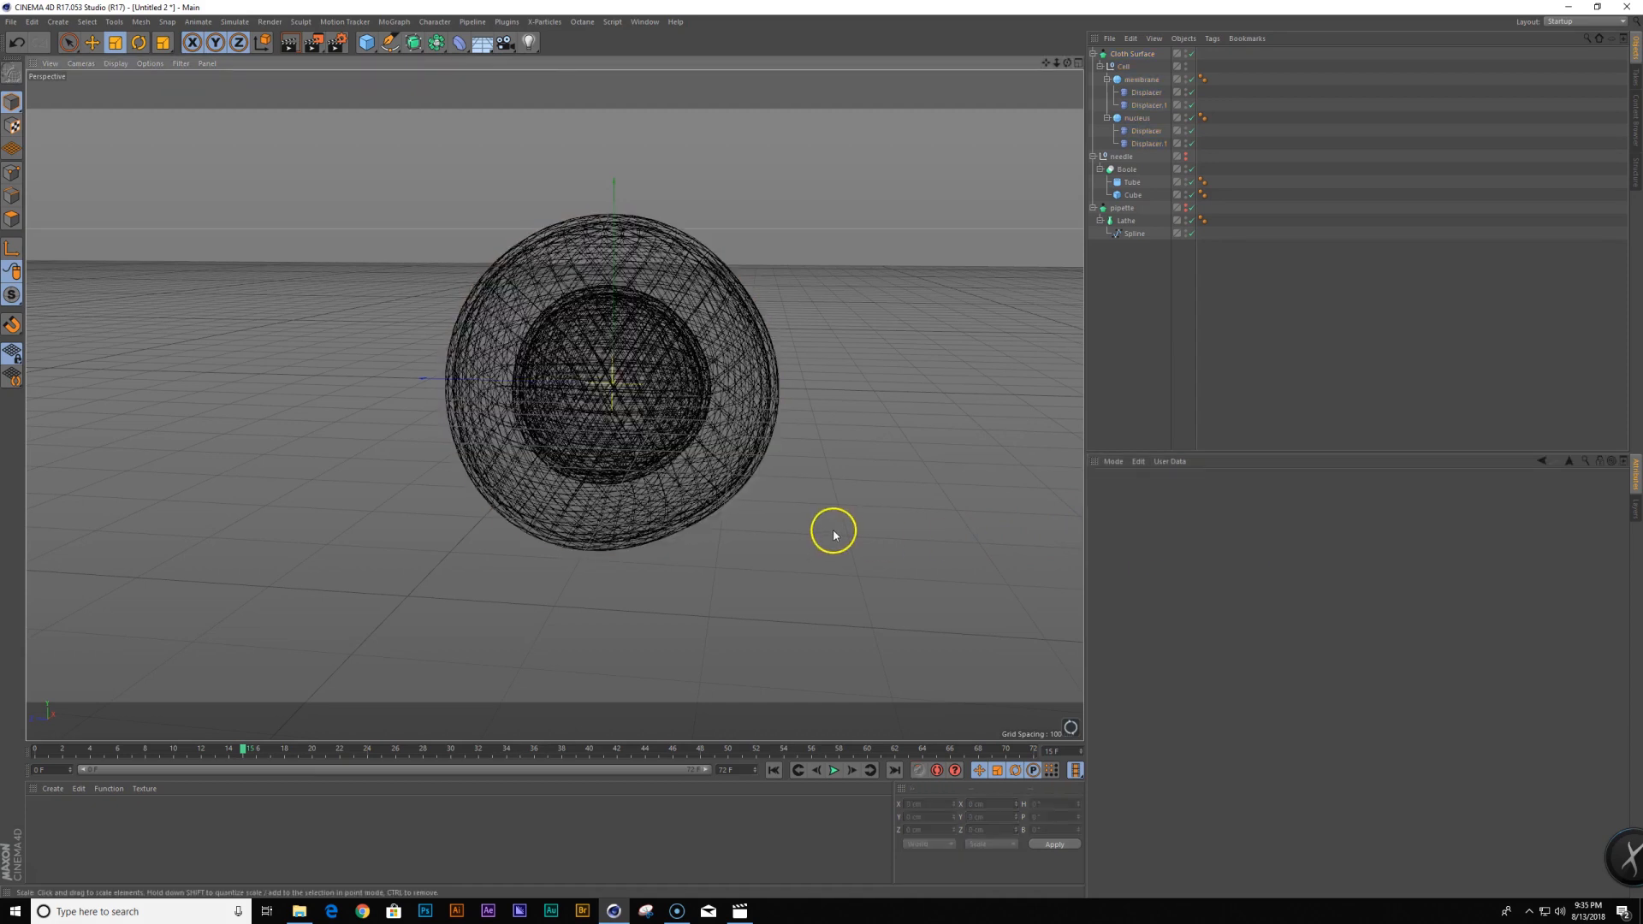
pyautogui.scroll(-2, 734, 506)
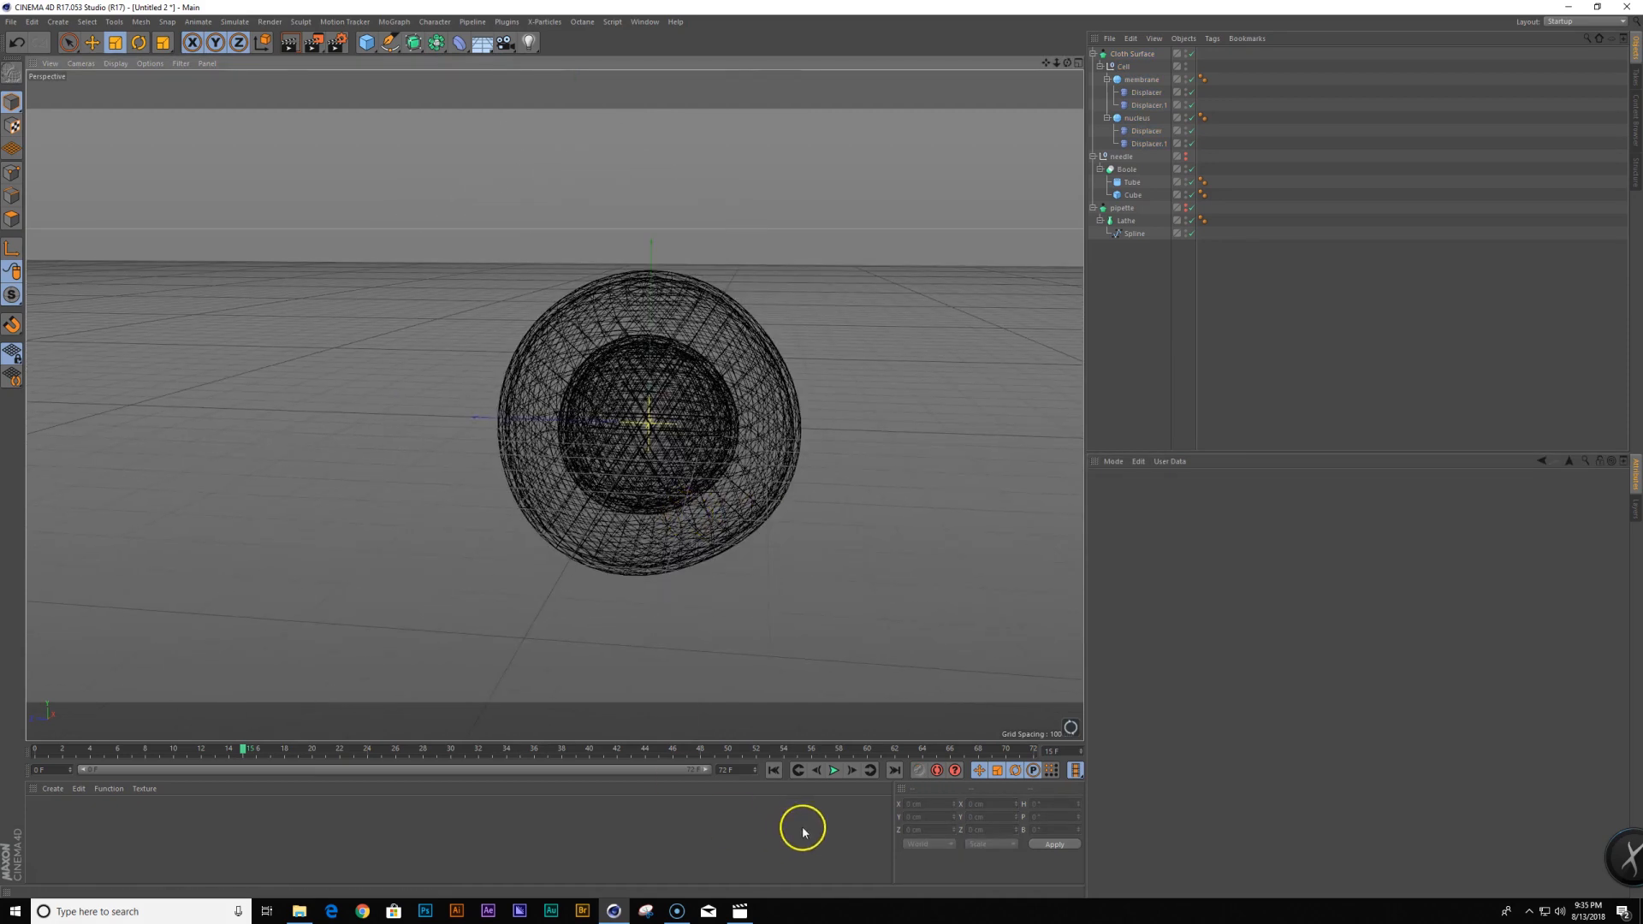
pyautogui.click(834, 771)
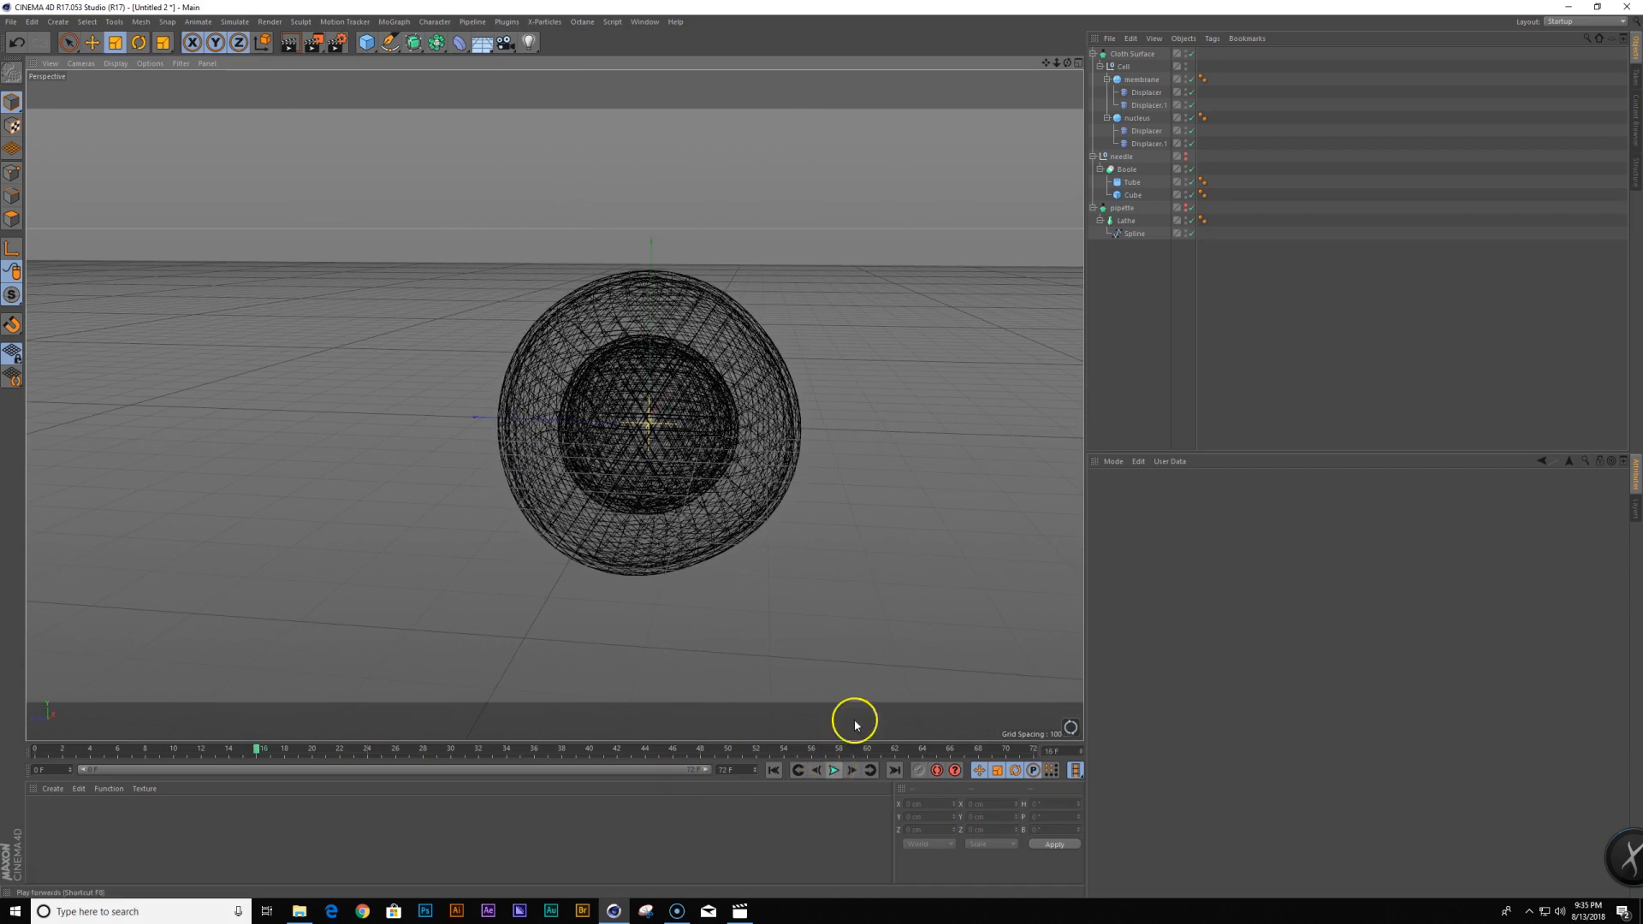
# Rename the Cloth Surface object as Cell
pyautogui.doubleClick(1121, 54)
pyautogui.write('Cell')
pyautogui.press('Return')
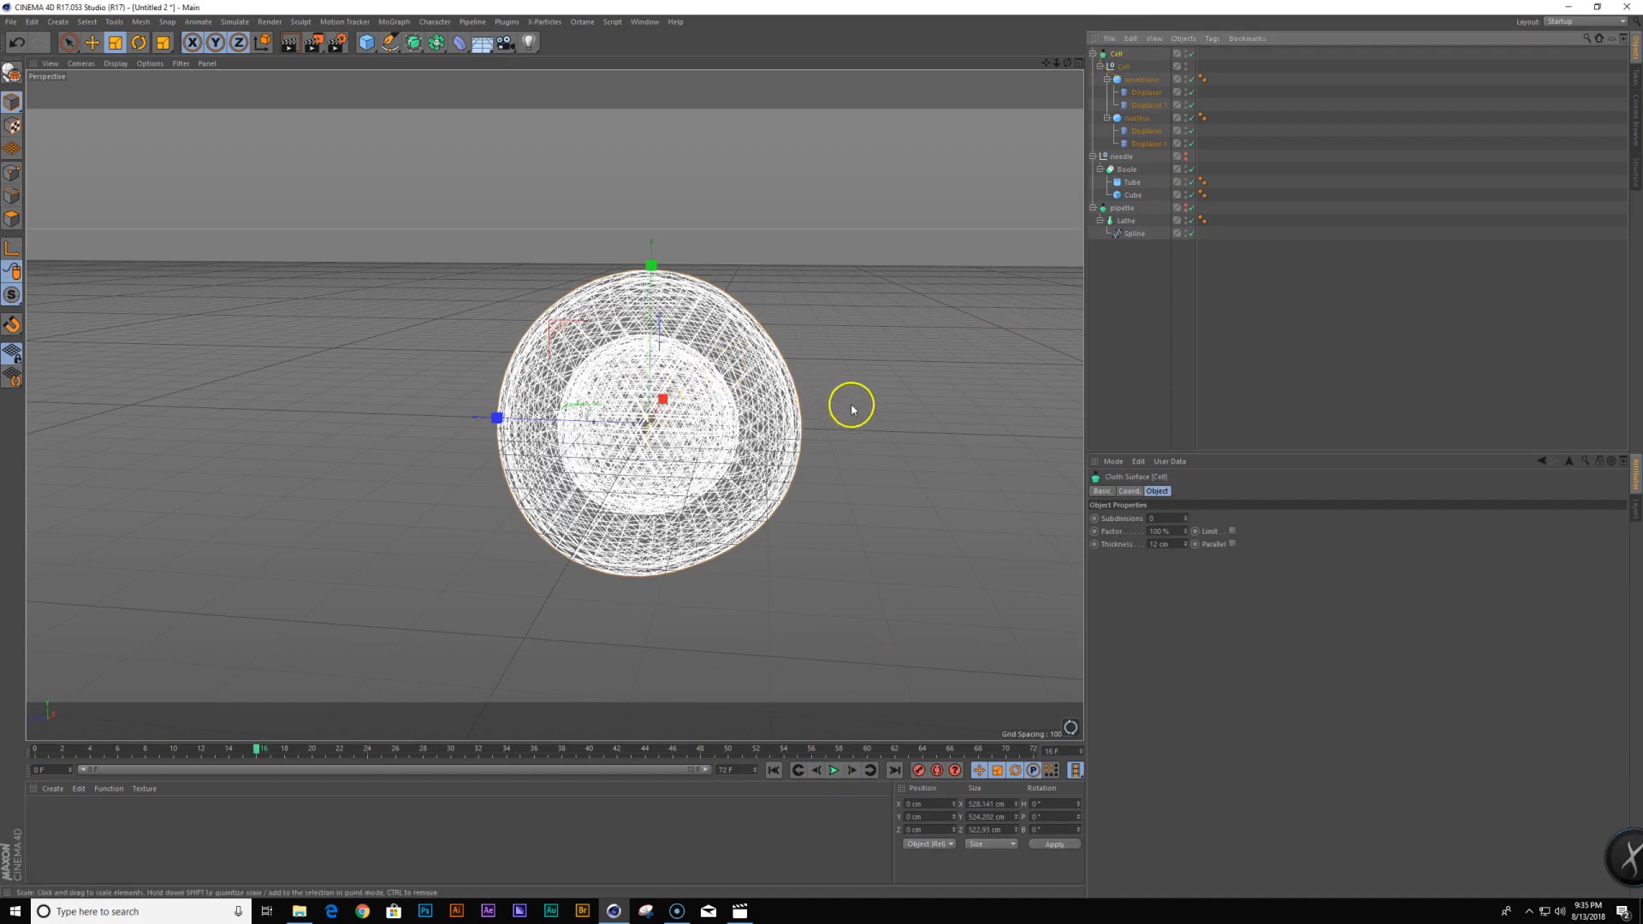
# Make the needle and the pipette visible again in the viewport alongside the cell
pyautogui.keyDown('alt'); pyautogui.moveTo(852, 409); pyautogui.dragTo(772, 395); pyautogui.keyUp('alt')
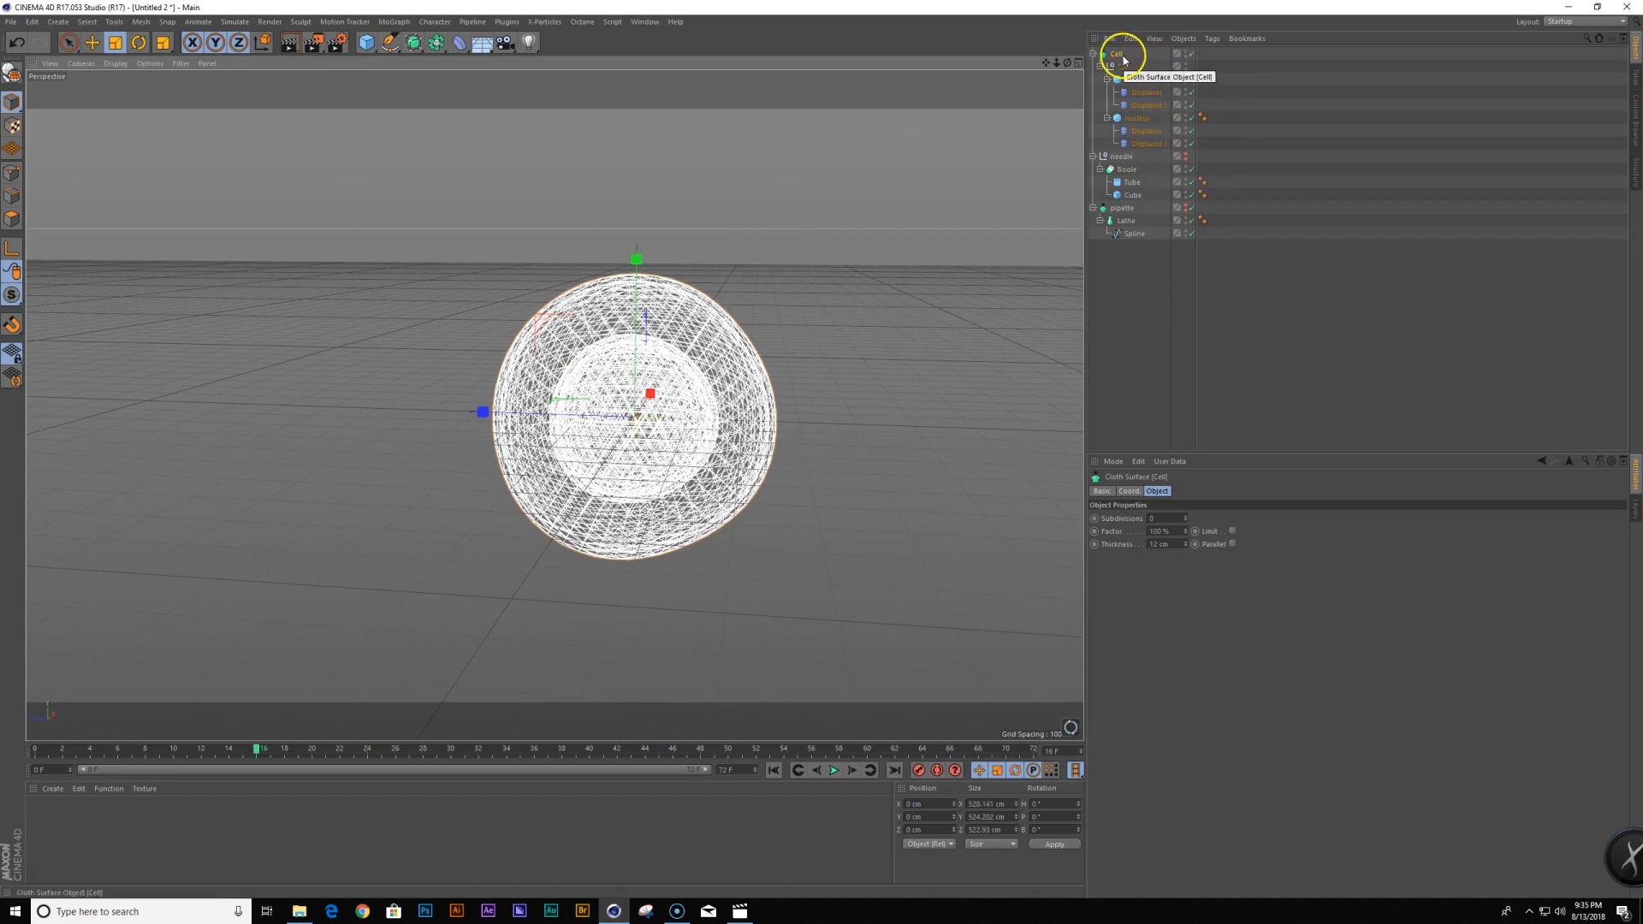
pyautogui.click(1187, 156)
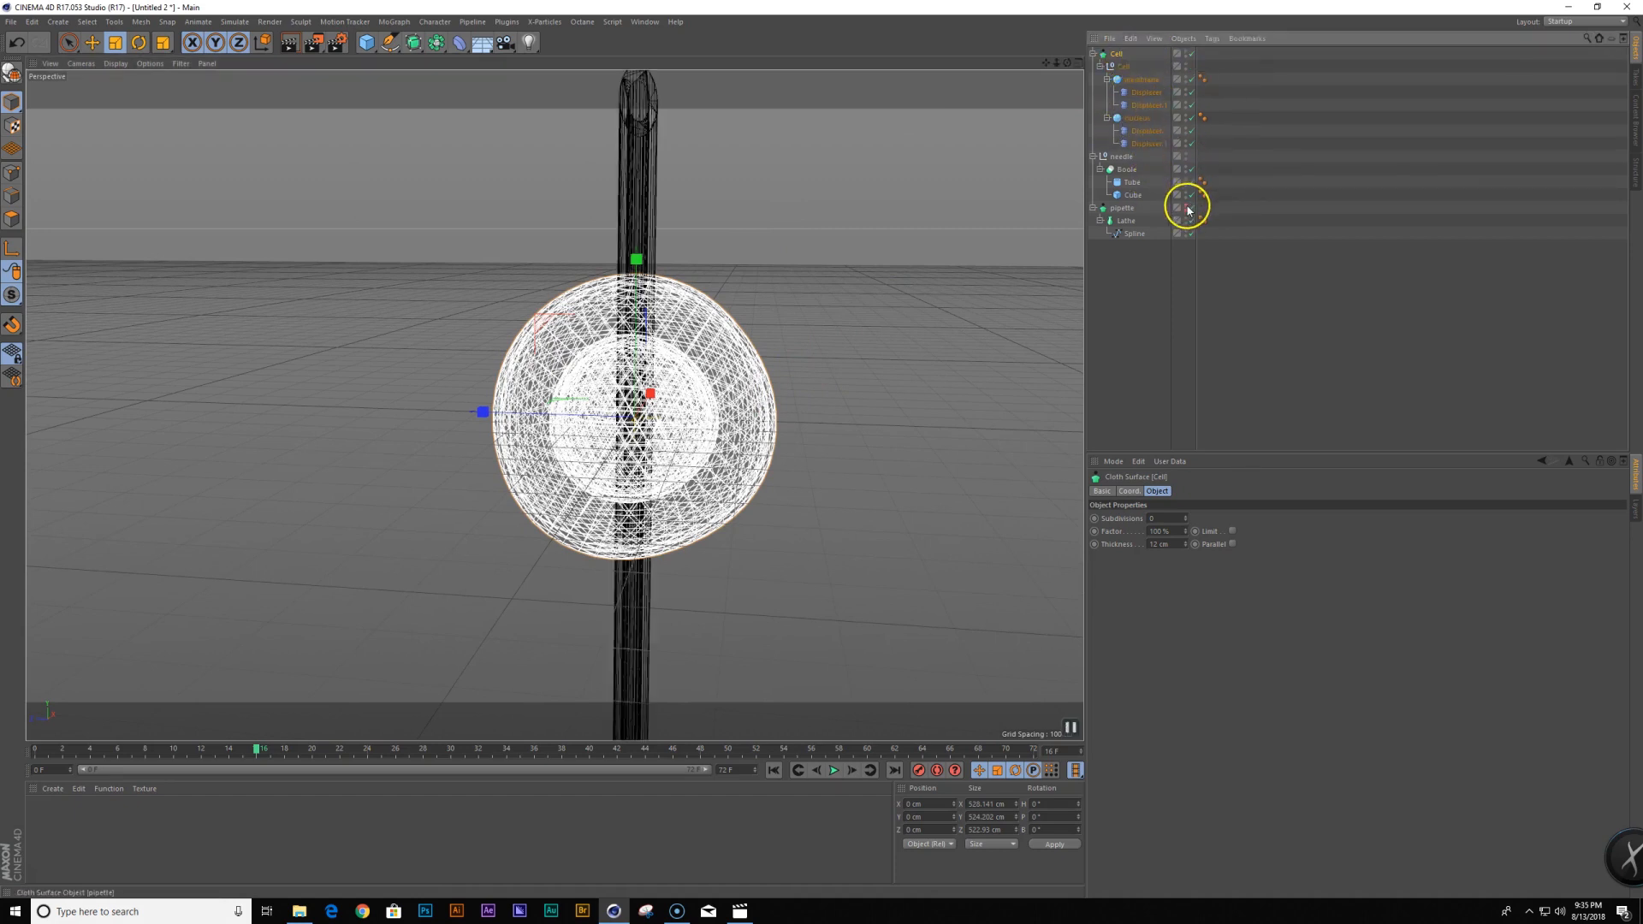
pyautogui.click(1187, 208)
pyautogui.click(1121, 207)
pyautogui.keyDown('alt'); pyautogui.moveTo(788, 322); pyautogui.dragTo(522, 364); pyautogui.keyUp('alt')
pyautogui.click(967, 460)
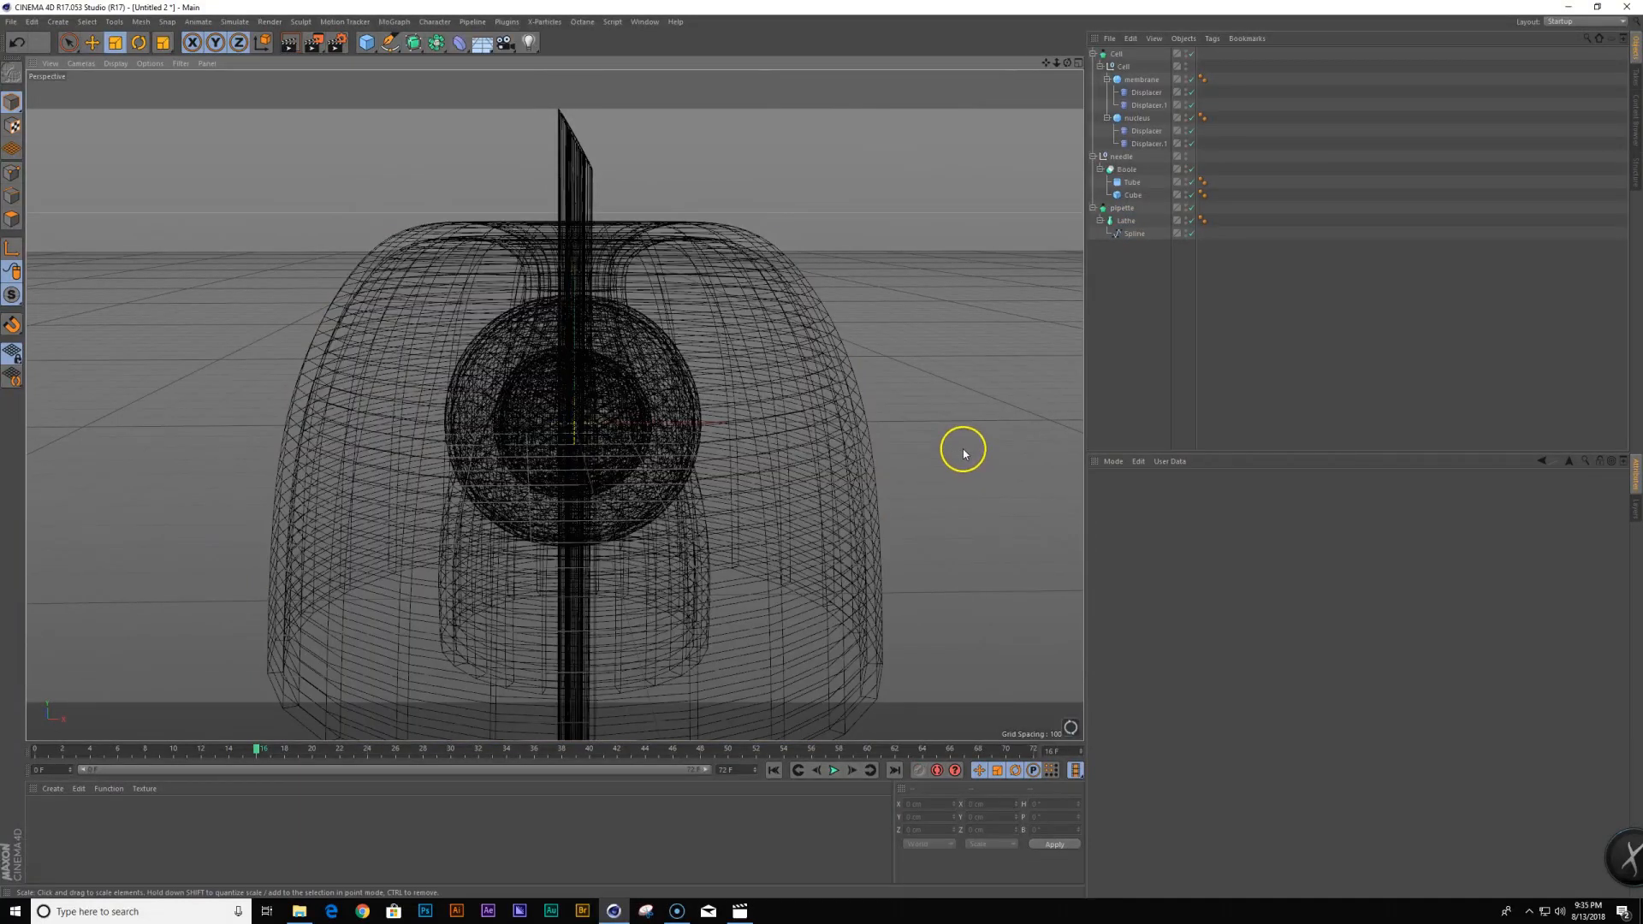
pyautogui.keyDown('alt'); pyautogui.moveTo(963, 453); pyautogui.dragTo(853, 443); pyautogui.keyUp('alt')
# Add a camera from the current perspective and look through it
pyautogui.click(504, 43)
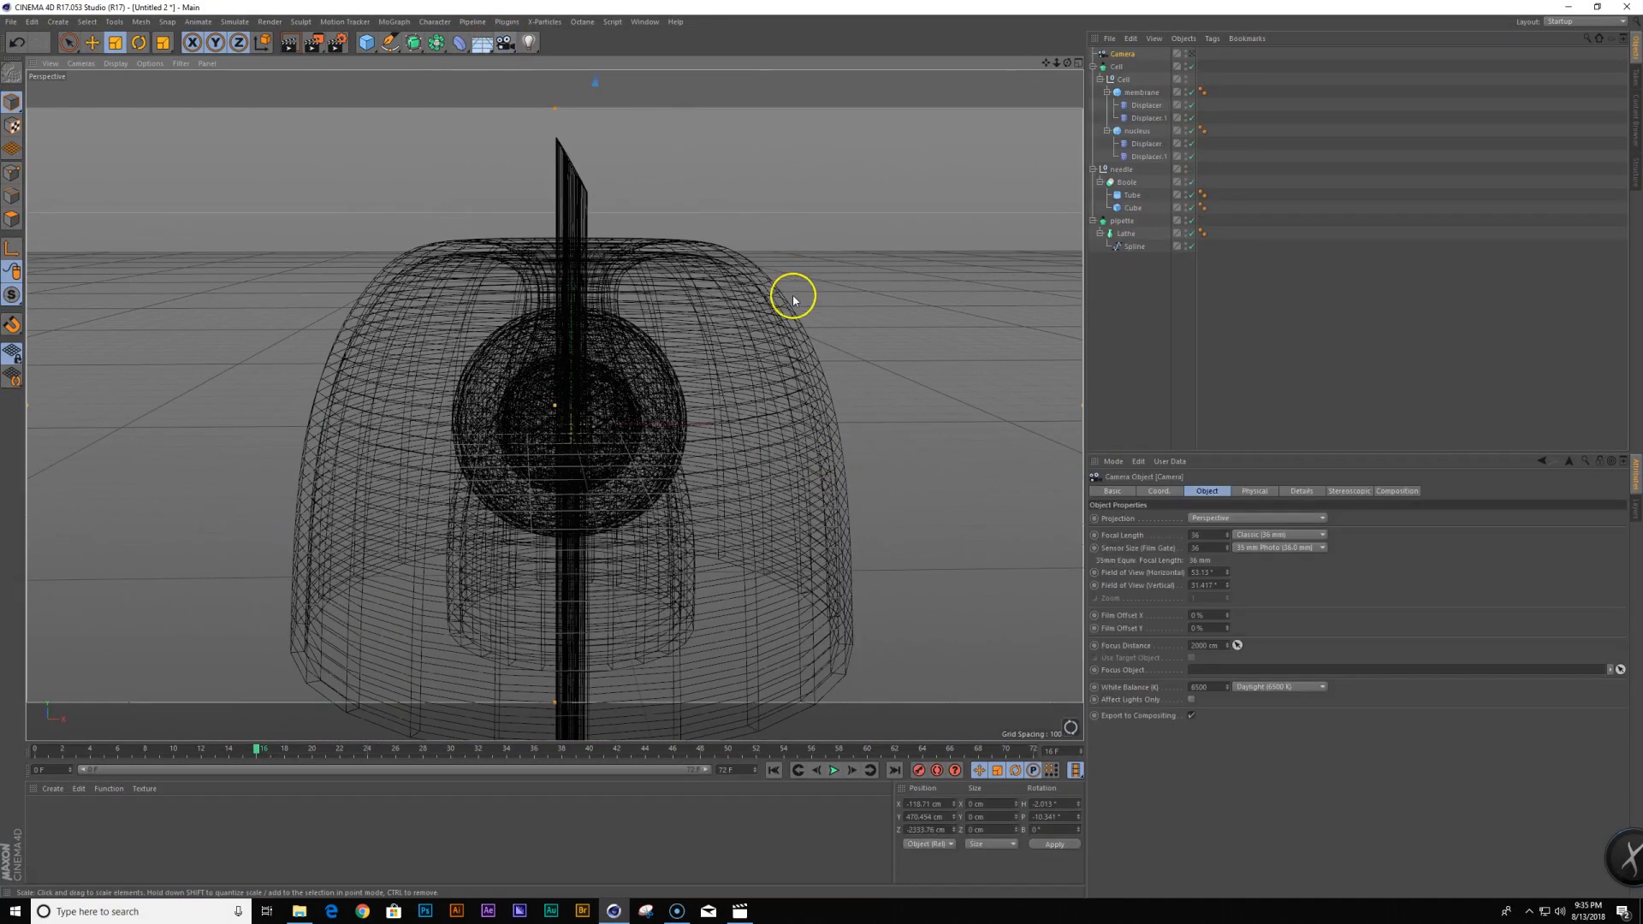
pyautogui.middleClick(788, 293)
pyautogui.scroll(-5, 855, 248)
pyautogui.scroll(3, 796, 261)
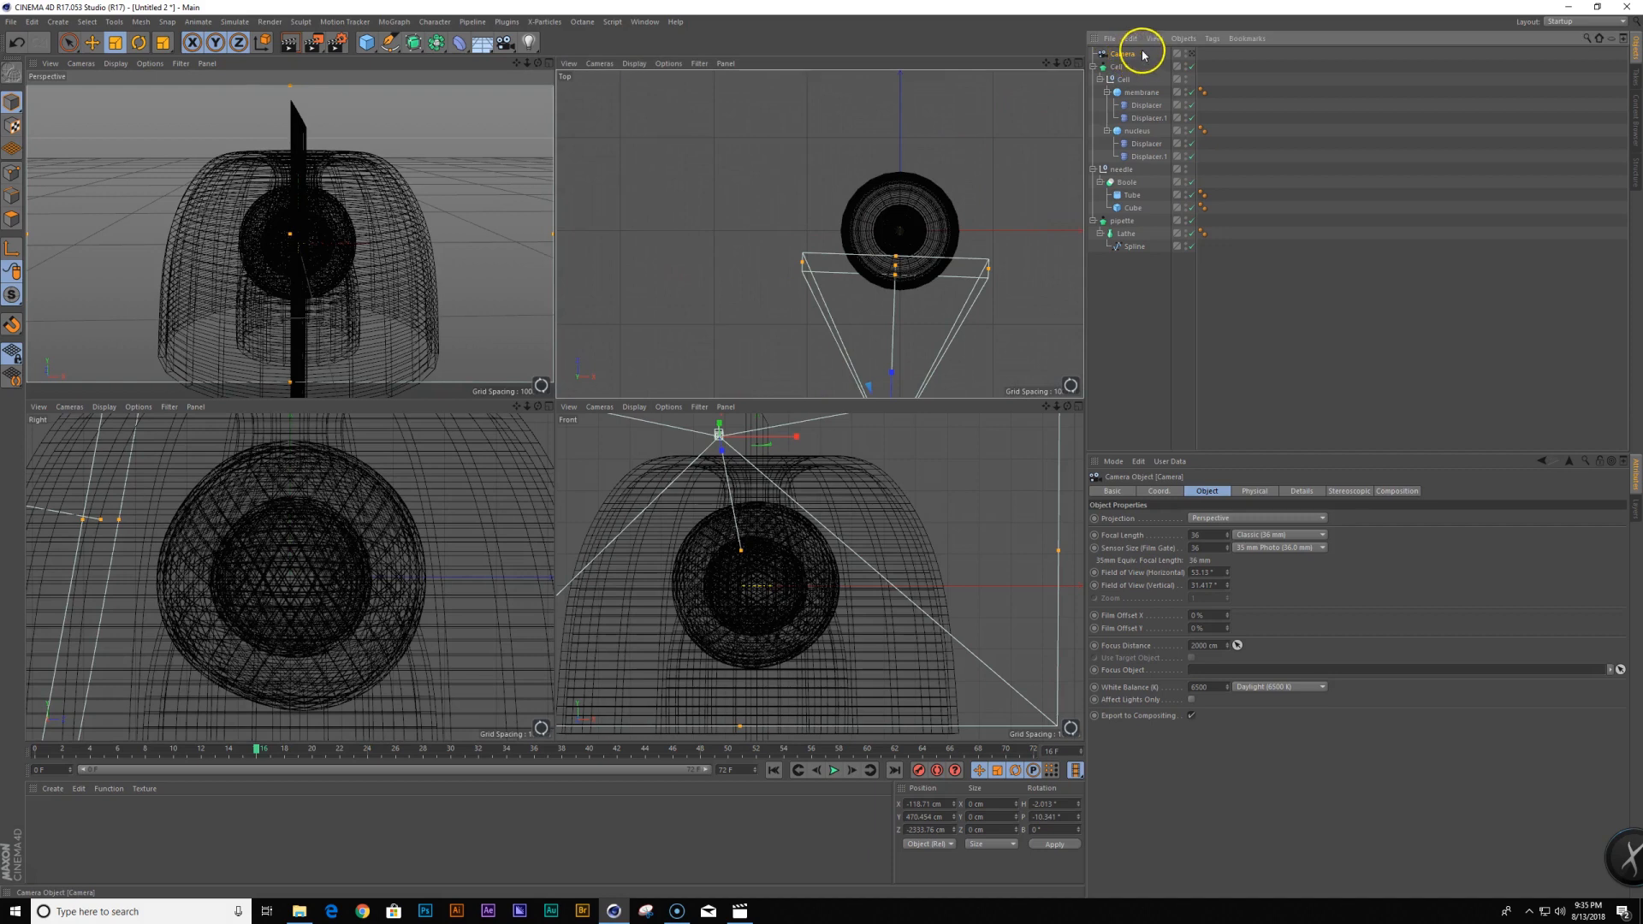
pyautogui.click(333, 110)
pyautogui.click(1193, 54)
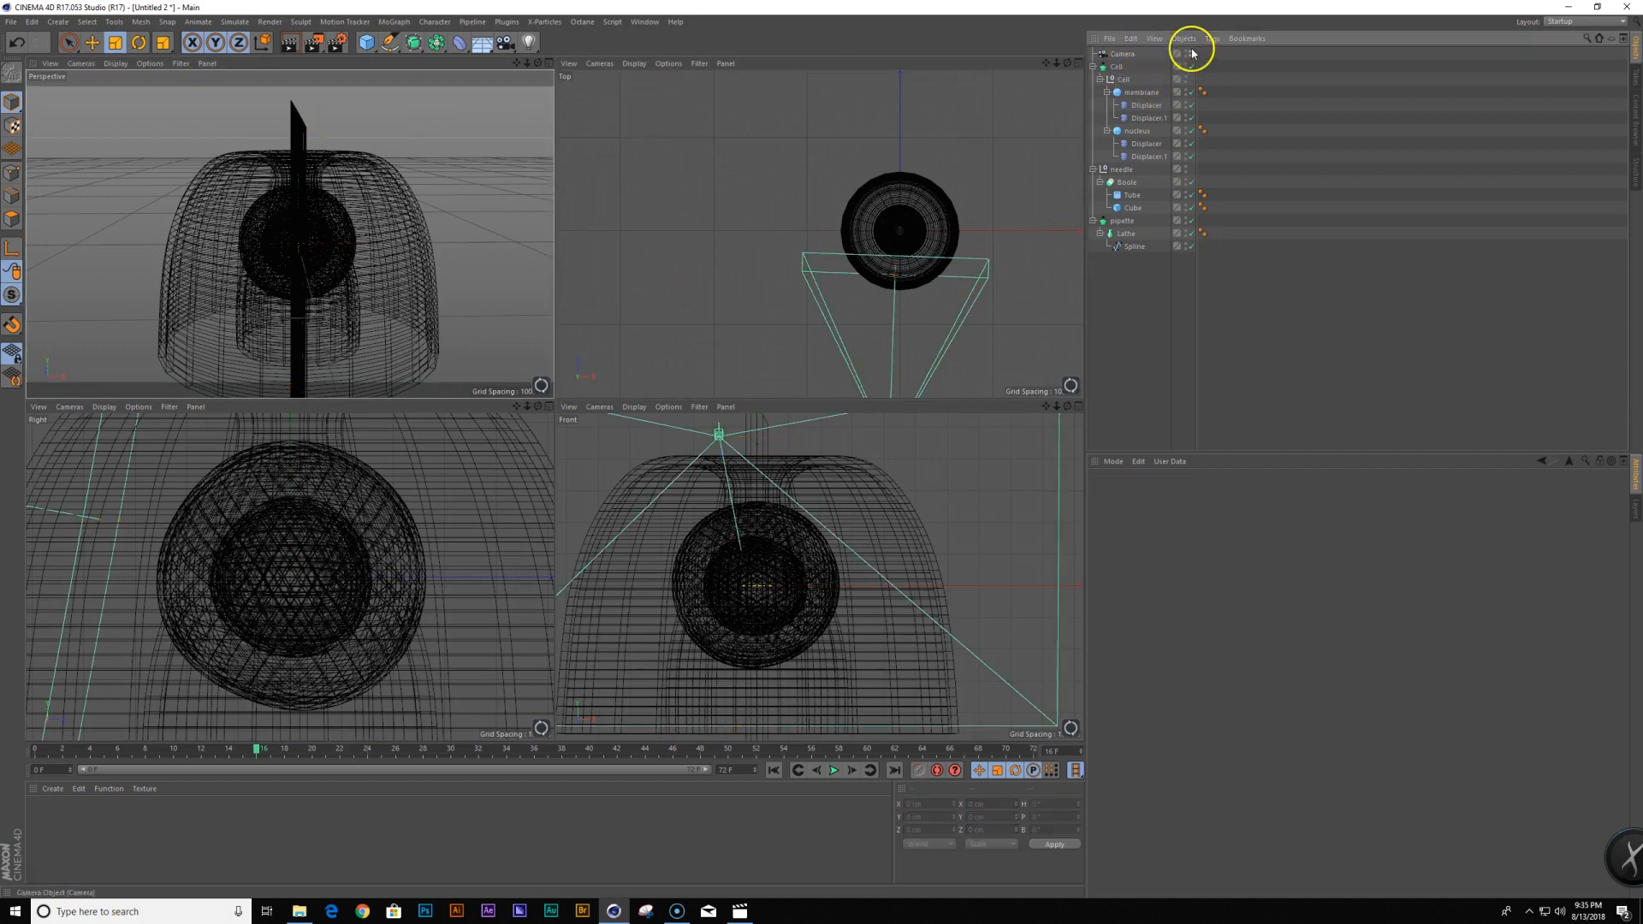
# Reset the camera's heading and pitch rotation to 0°
pyautogui.click(1128, 55)
pyautogui.click(1160, 491)
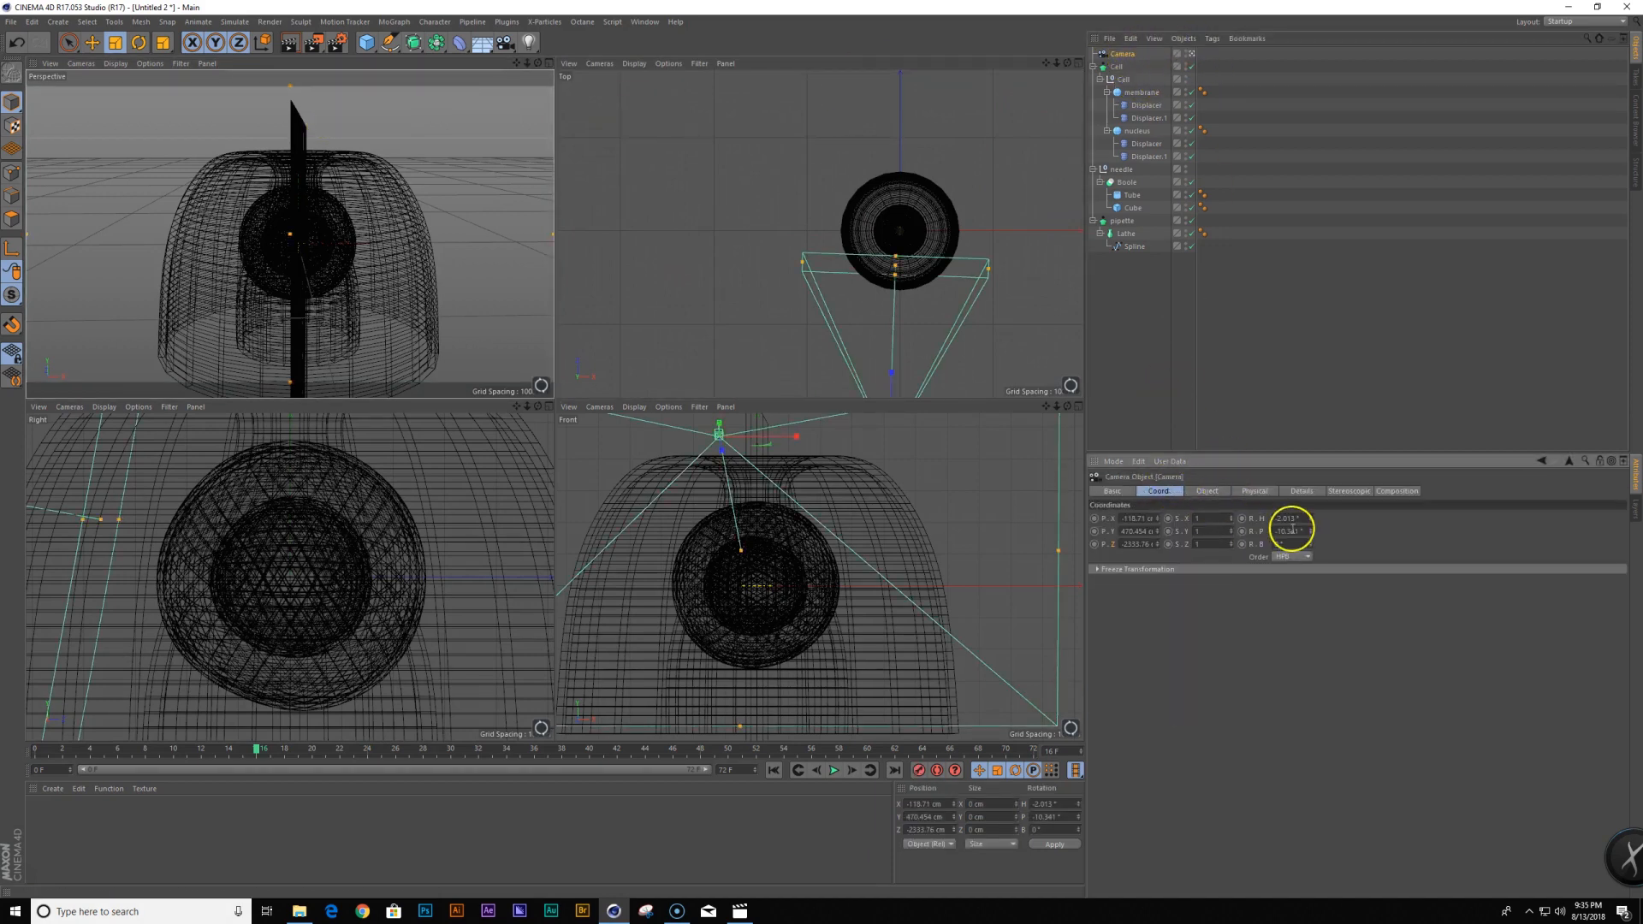
pyautogui.rightClick(1311, 518)
pyautogui.rightClick(1312, 531)
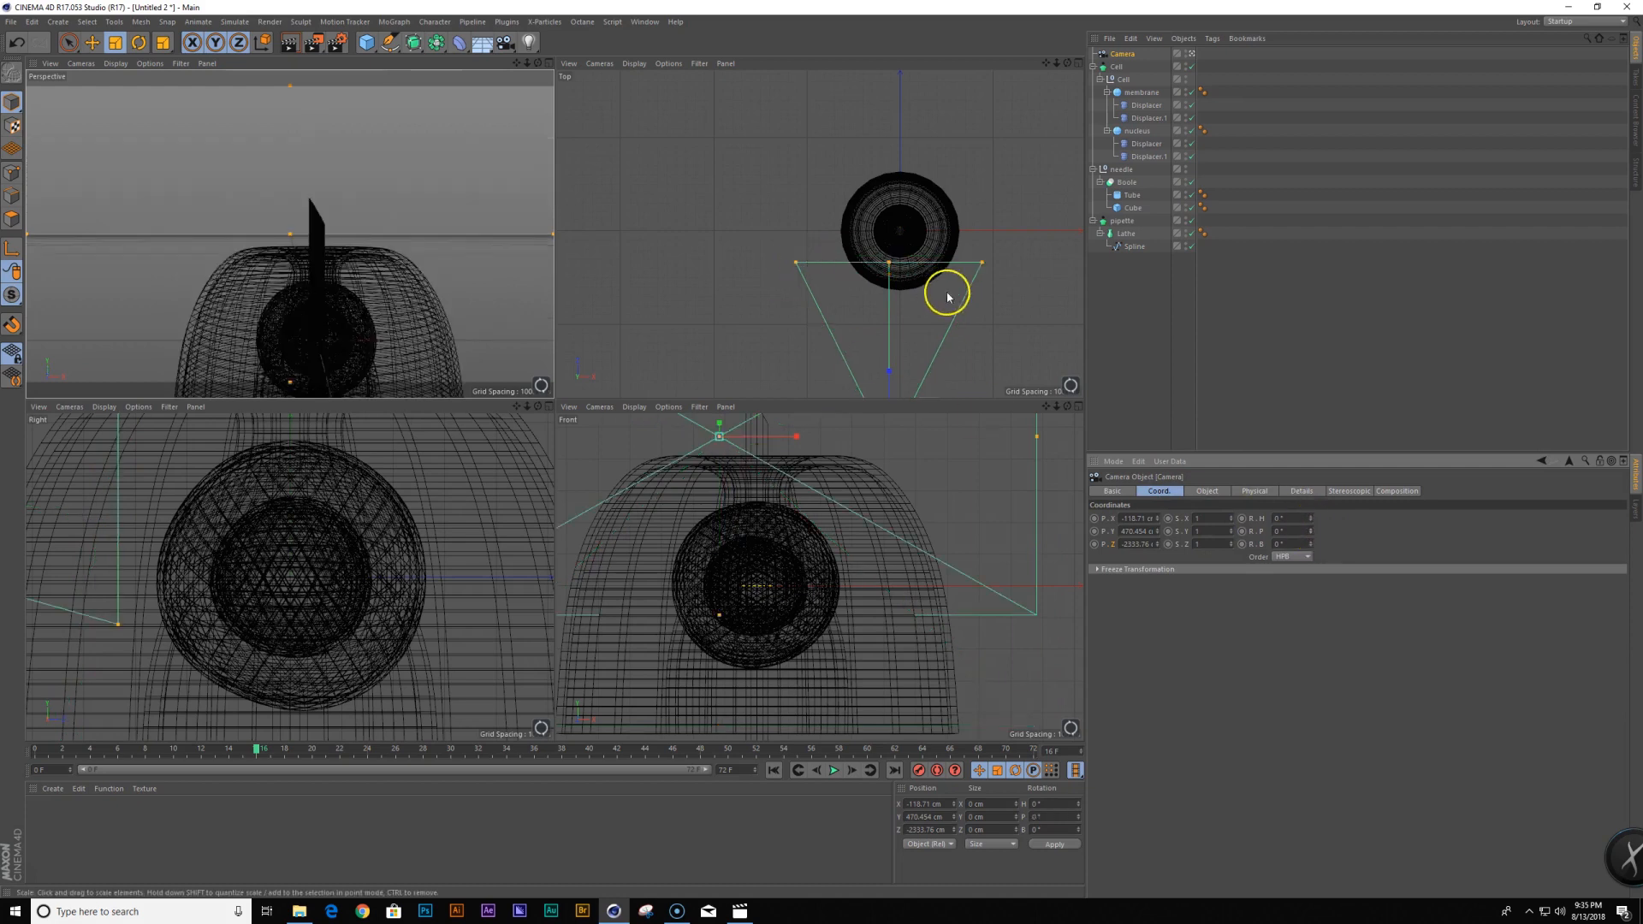
# Move the camera closer and frame the cell, at about X -42 cm, Y 18 cm, Z -1450 cm
pyautogui.scroll(-5, 922, 308)
pyautogui.keyDown('alt'); pyautogui.moveTo(922, 308); pyautogui.dragTo(879, 293, button='middle'); pyautogui.keyUp('alt')
pyautogui.press('e')
pyautogui.moveTo(883, 357); pyautogui.dragTo(918, 359)
pyautogui.keyDown('alt'); pyautogui.moveTo(285, 283); pyautogui.dragTo(403, 191, button='middle'); pyautogui.keyUp('alt')
pyautogui.keyDown('alt'); pyautogui.moveTo(329, 211); pyautogui.dragTo(377, 210, button='right'); pyautogui.keyUp('alt')
pyautogui.keyDown('alt'); pyautogui.moveTo(344, 216); pyautogui.dragTo(370, 210, button='middle'); pyautogui.keyUp('alt')
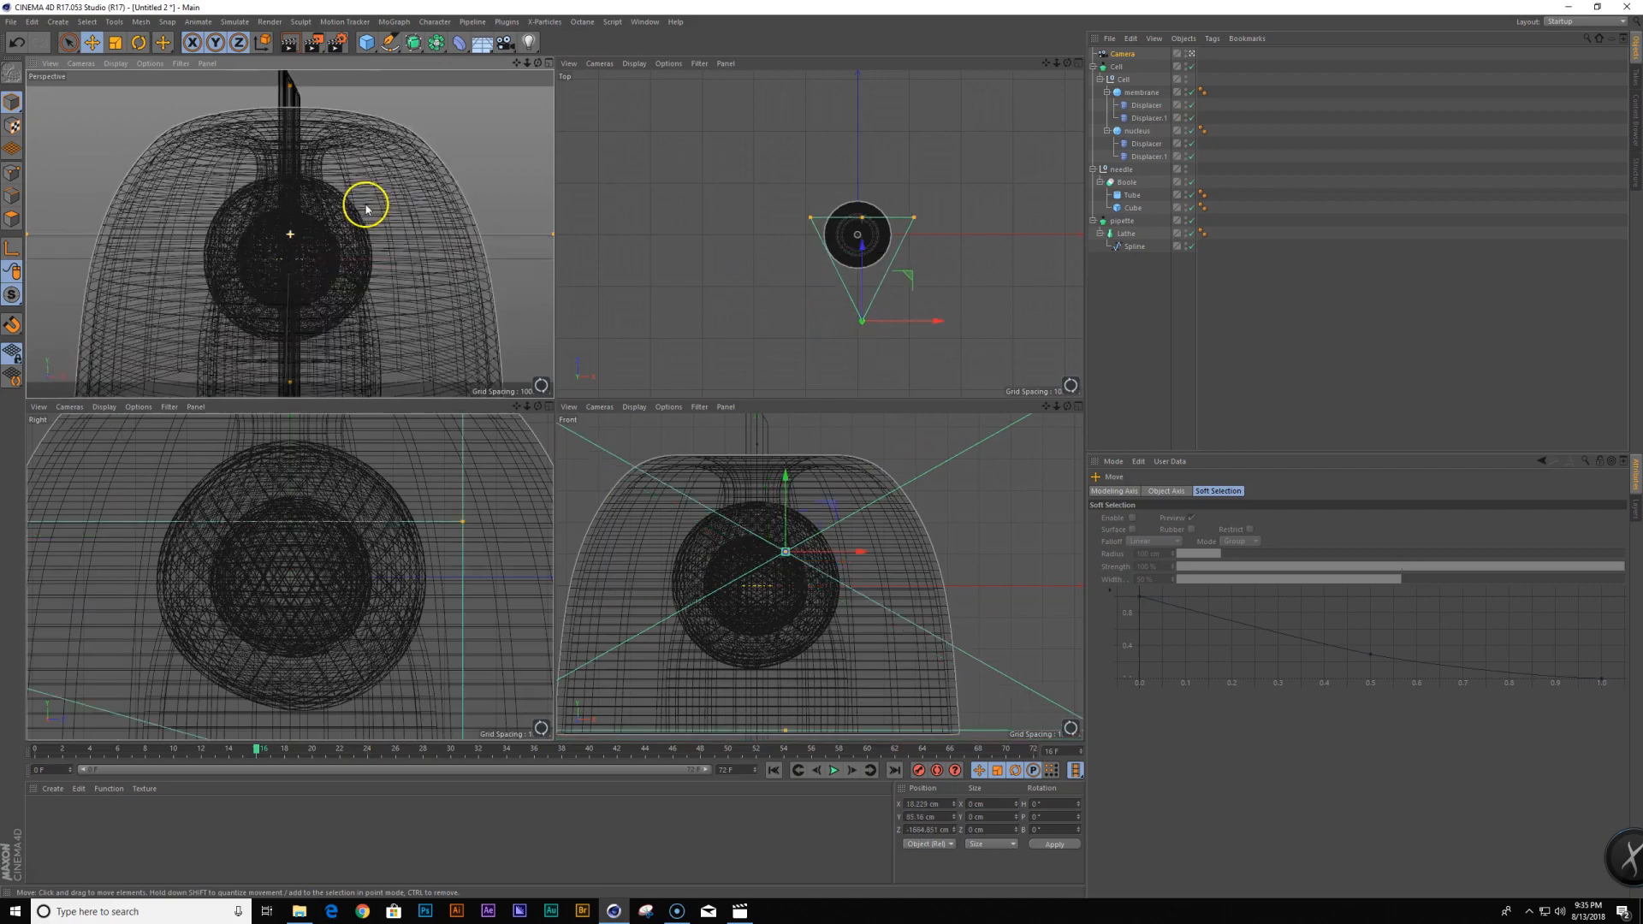
pyautogui.middleClick(314, 238)
pyautogui.keyDown('alt'); pyautogui.moveTo(579, 467); pyautogui.dragTo(597, 459, button='right'); pyautogui.keyUp('alt')
pyautogui.keyDown('alt'); pyautogui.moveTo(604, 440); pyautogui.dragTo(638, 408, button='middle'); pyautogui.keyUp('alt')
# Move the pipette along X to about -414 cm, scale it down and rotate it 90° so its mouth faces the cell
pyautogui.click(1174, 383)
pyautogui.click(1125, 221)
pyautogui.keyDown('alt'); pyautogui.moveTo(726, 414); pyautogui.dragTo(433, 414); pyautogui.keyUp('alt')
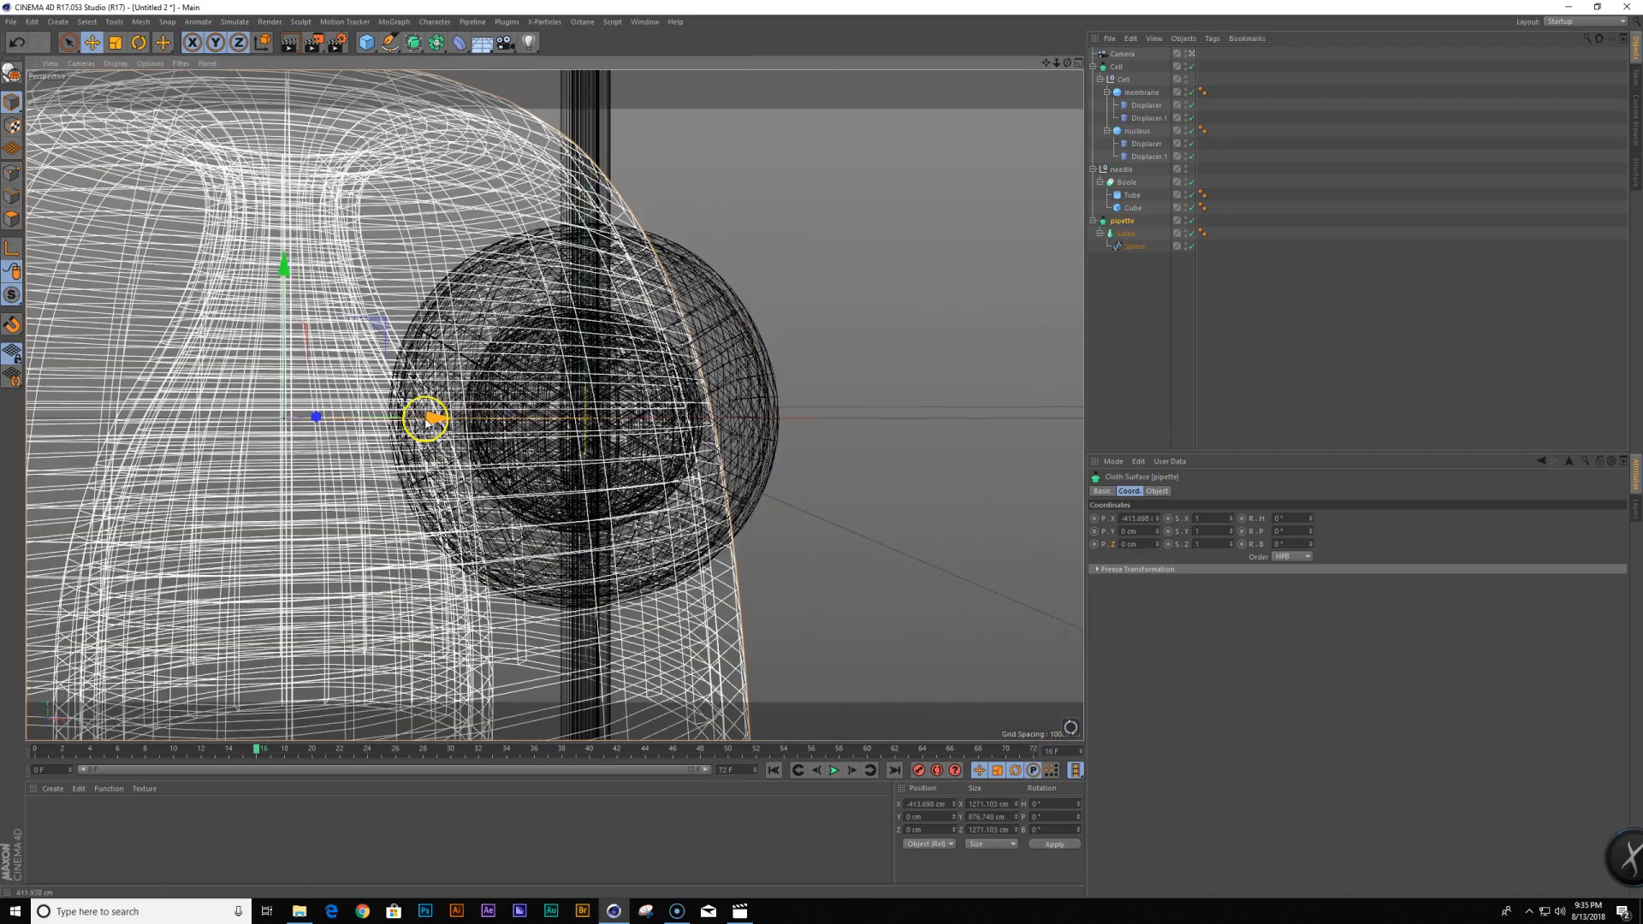
pyautogui.press('r')
pyautogui.press('t')
pyautogui.moveTo(905, 249); pyautogui.dragTo(653, 377)
pyautogui.press('r')
pyautogui.moveTo(367, 367); pyautogui.dragTo(358, 513)
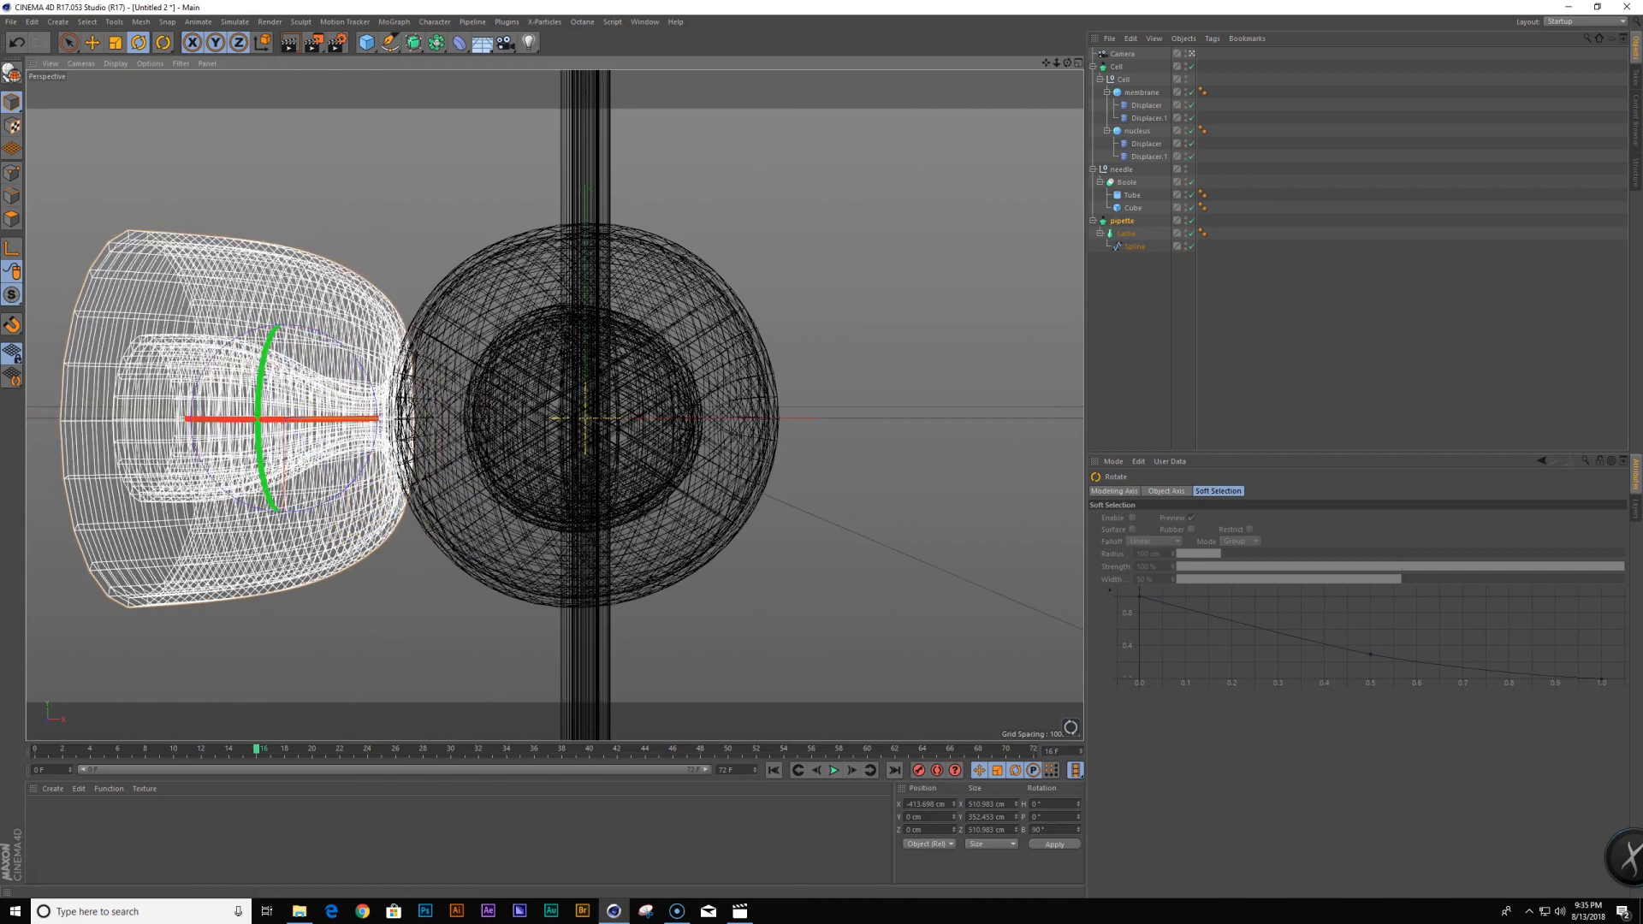
# Set the camera's projection to Parallel and frame the pipette and cell at a zoom of about 0.78
pyautogui.click(1117, 55)
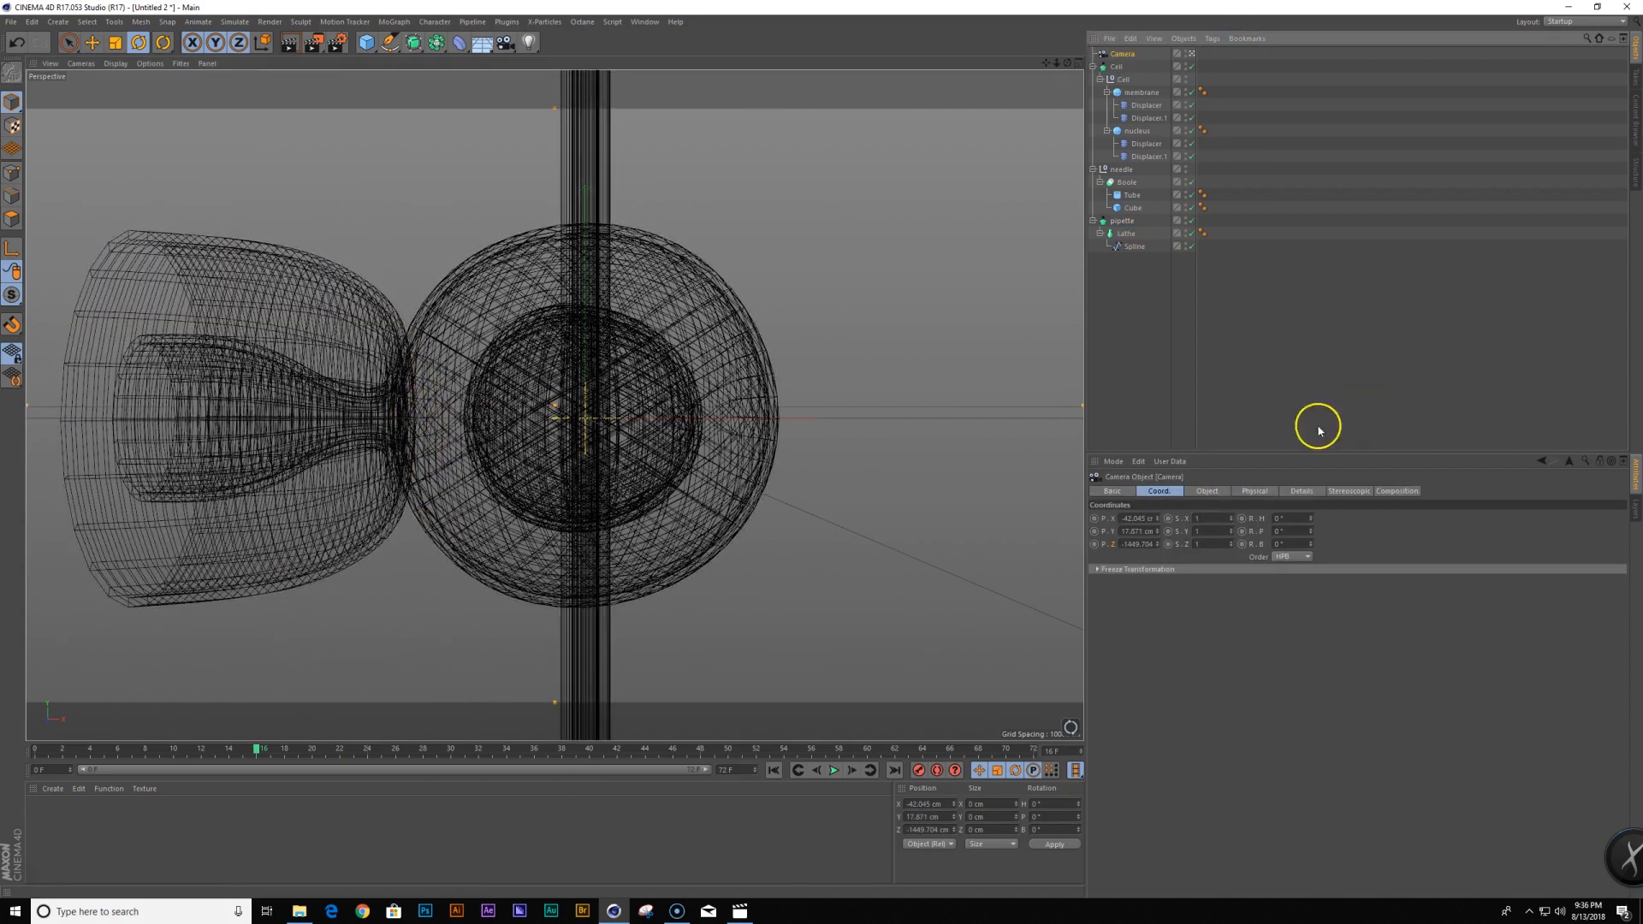
pyautogui.click(1207, 491)
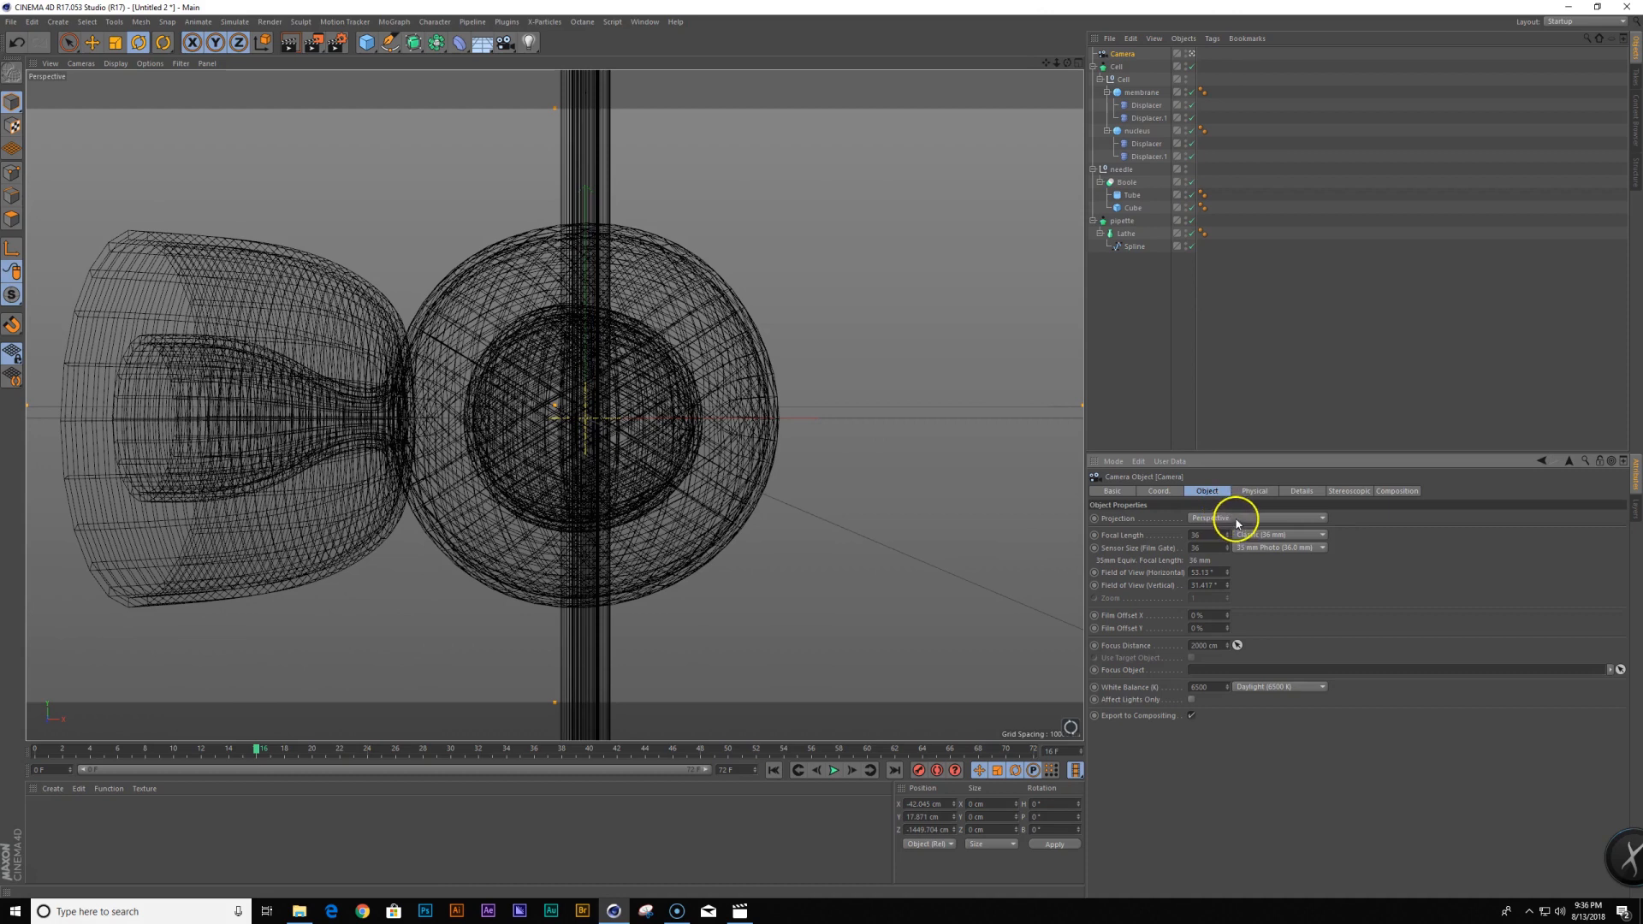
pyautogui.click(1239, 519)
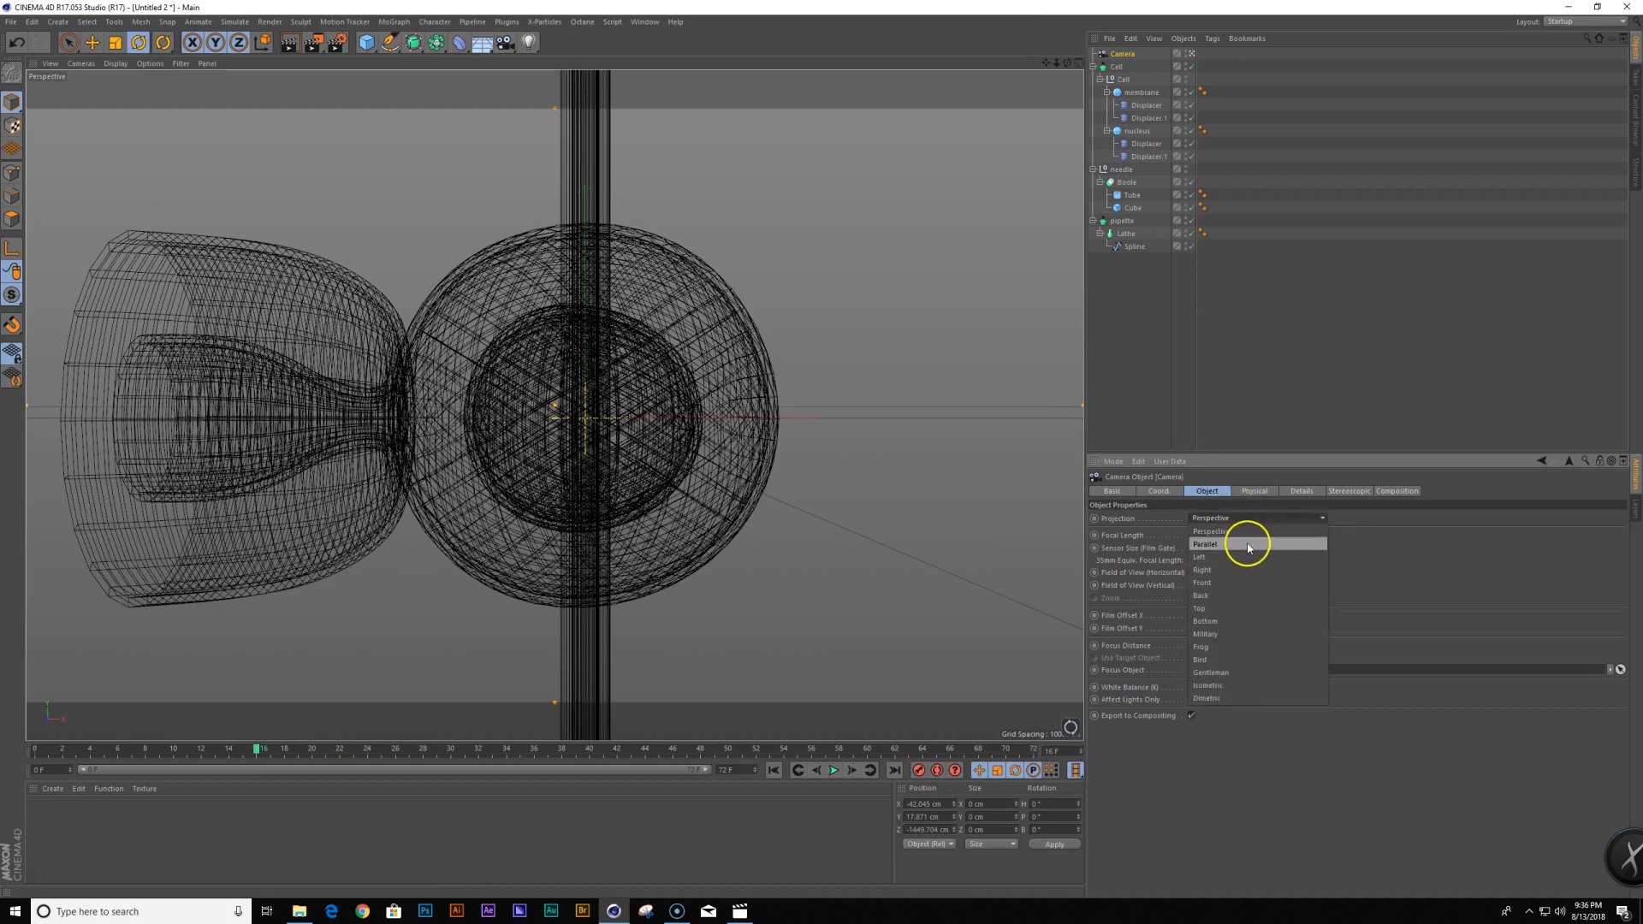
pyautogui.click(1247, 544)
pyautogui.scroll(-2, 676, 441)
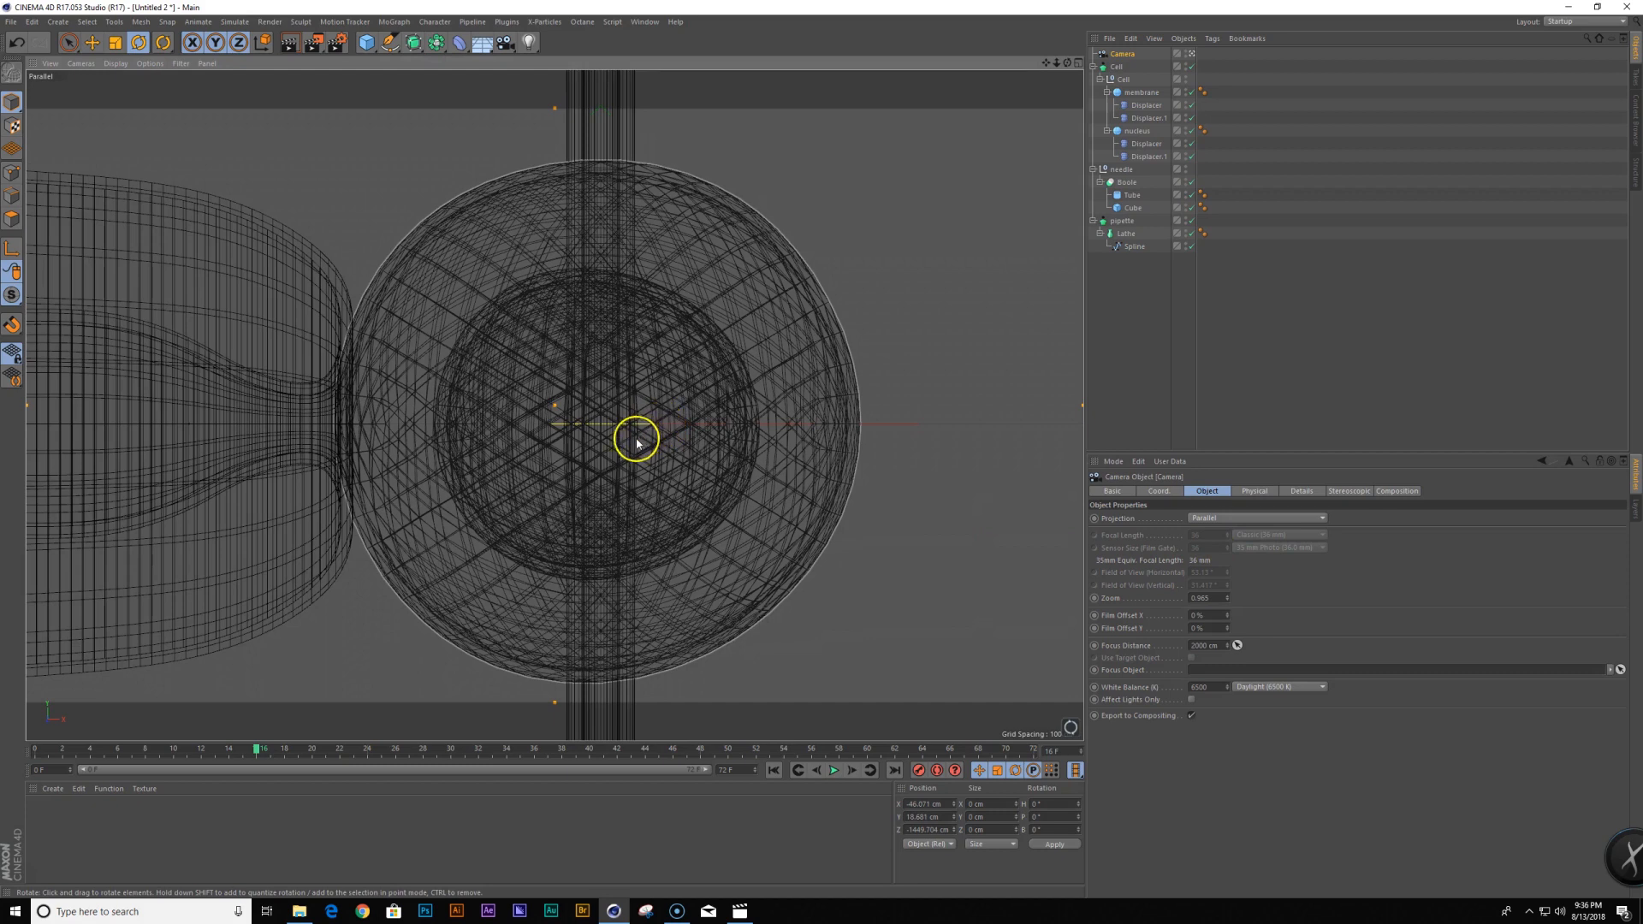
pyautogui.scroll(-3, 637, 442)
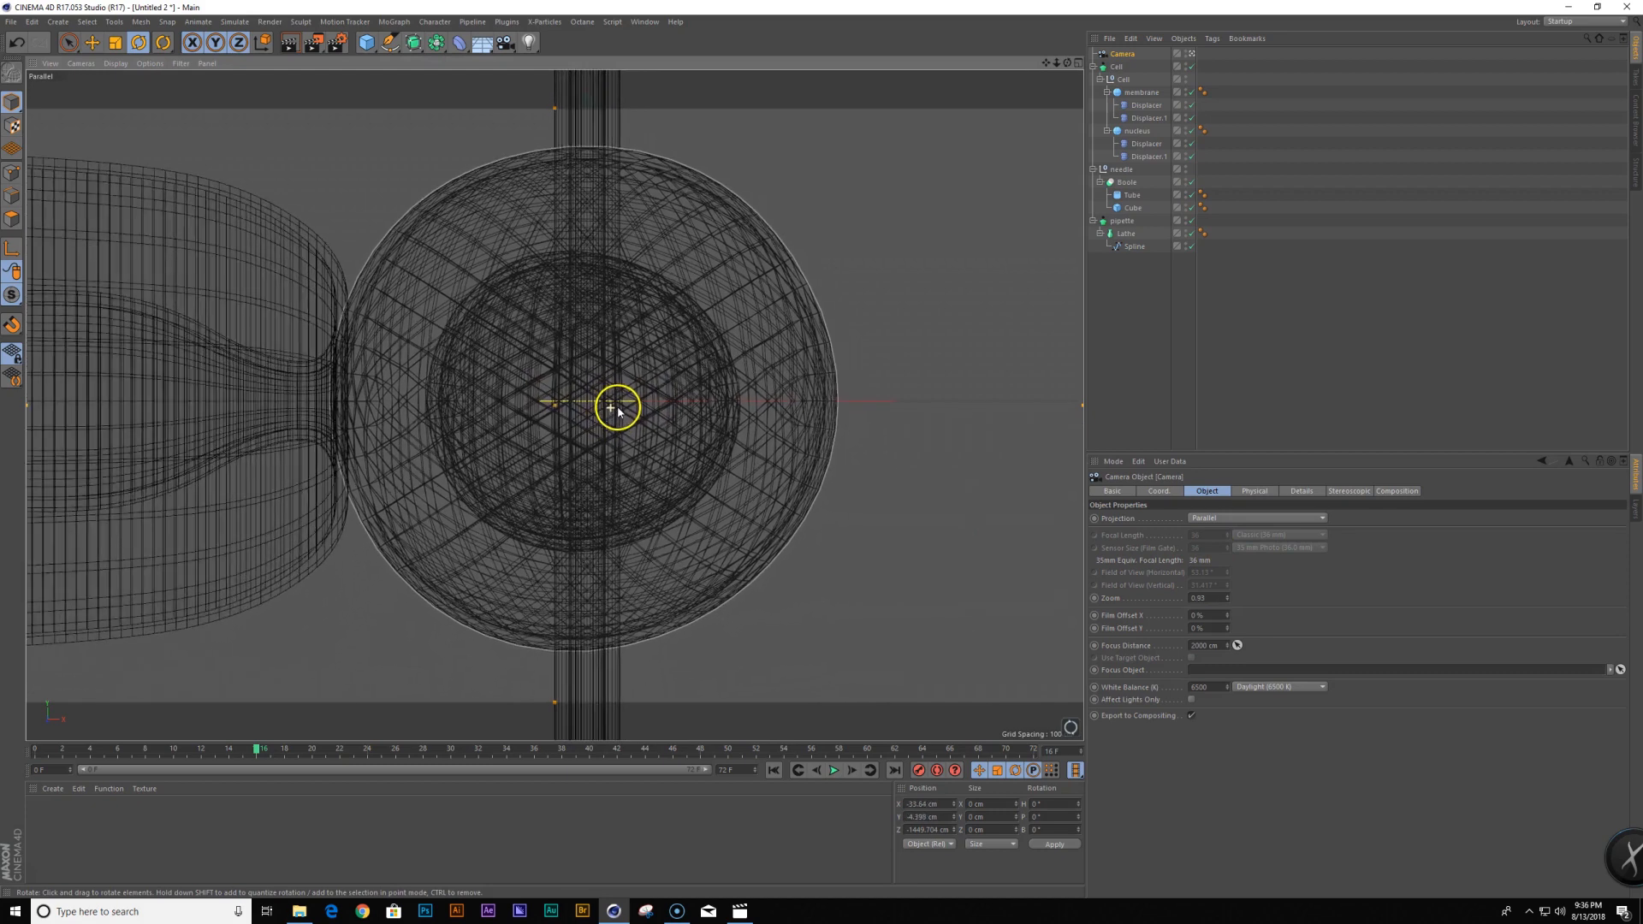
pyautogui.scroll(-8, 615, 410)
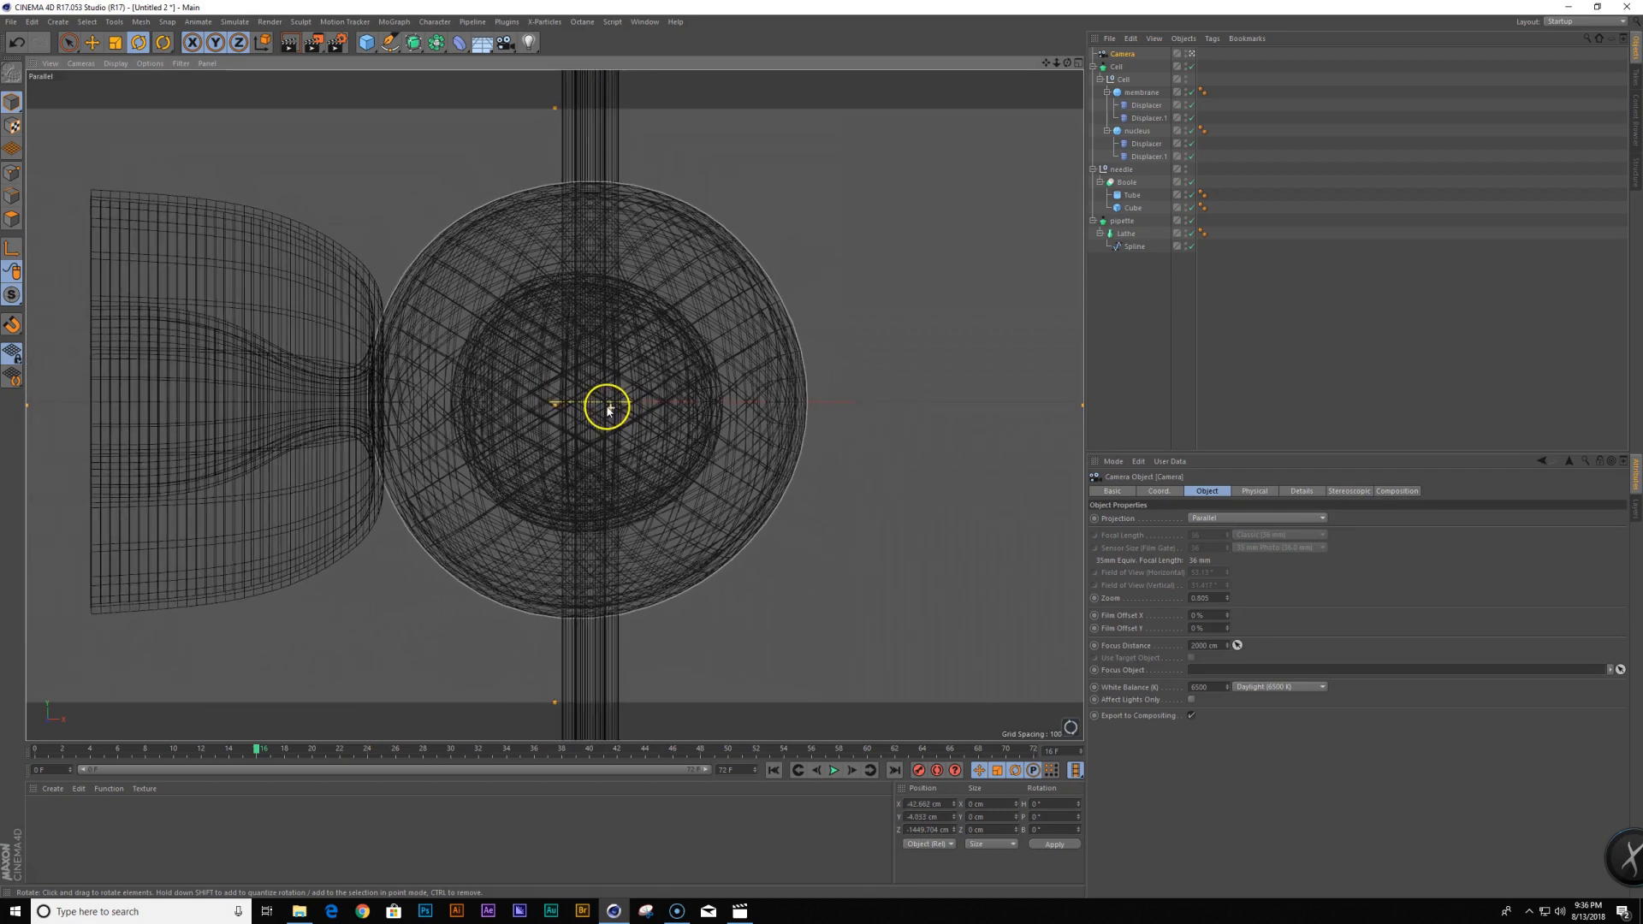
pyautogui.scroll(4, 610, 434)
pyautogui.scroll(-4, 610, 426)
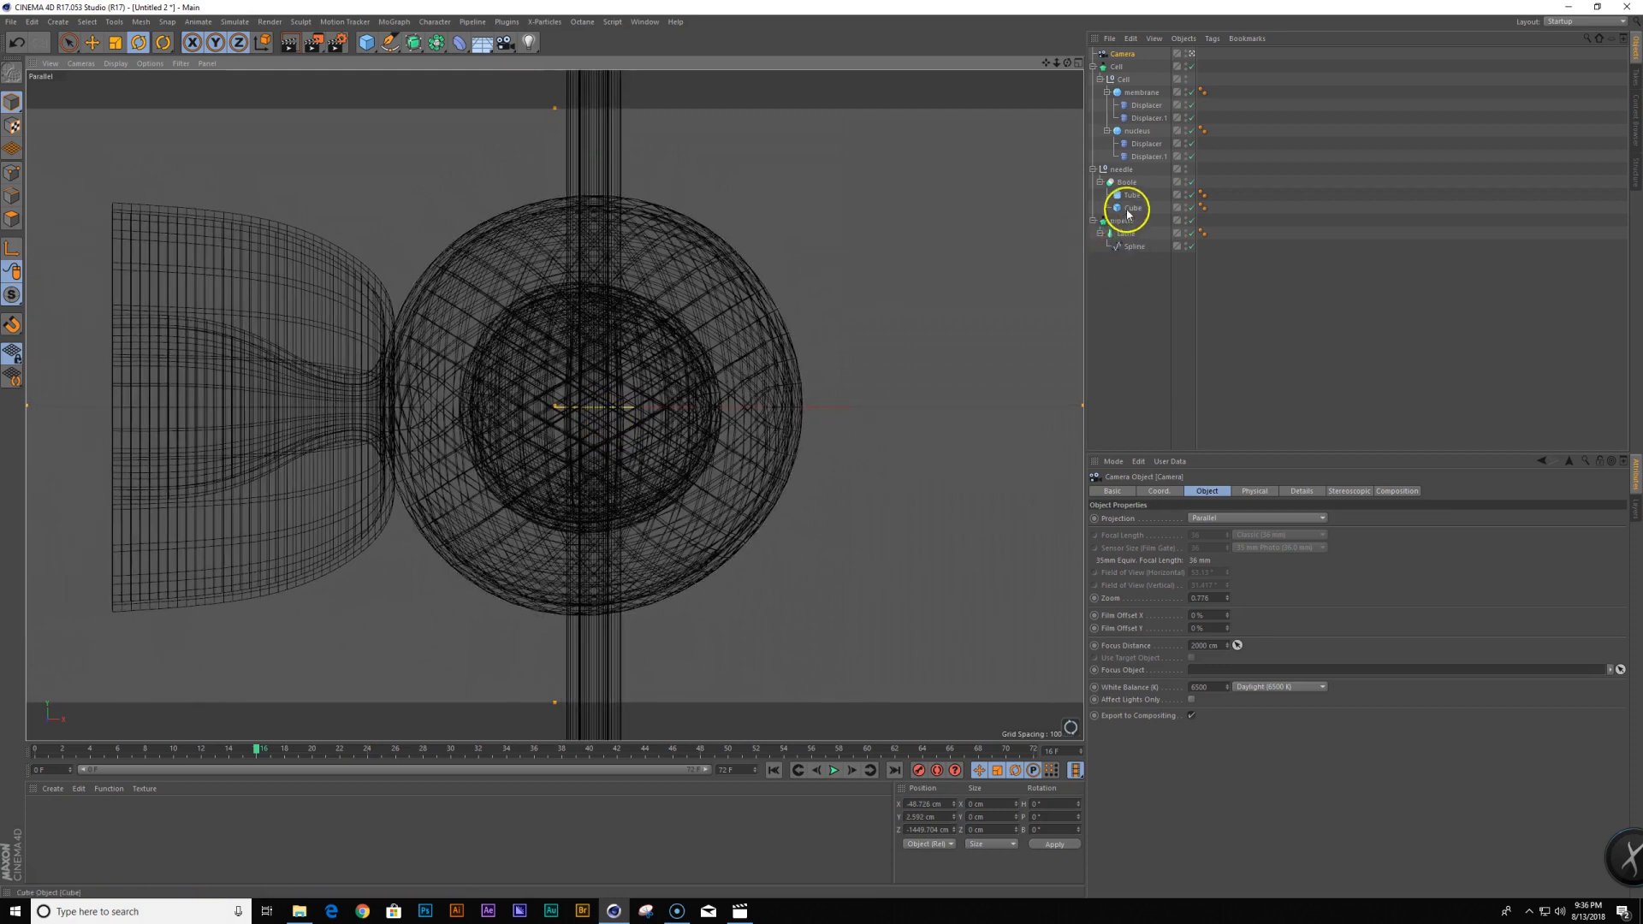
# Scale the pipette up slightly and move it back to about X -432 cm so its mouth meets the cell's edge
pyautogui.click(1130, 224)
pyautogui.press('e')
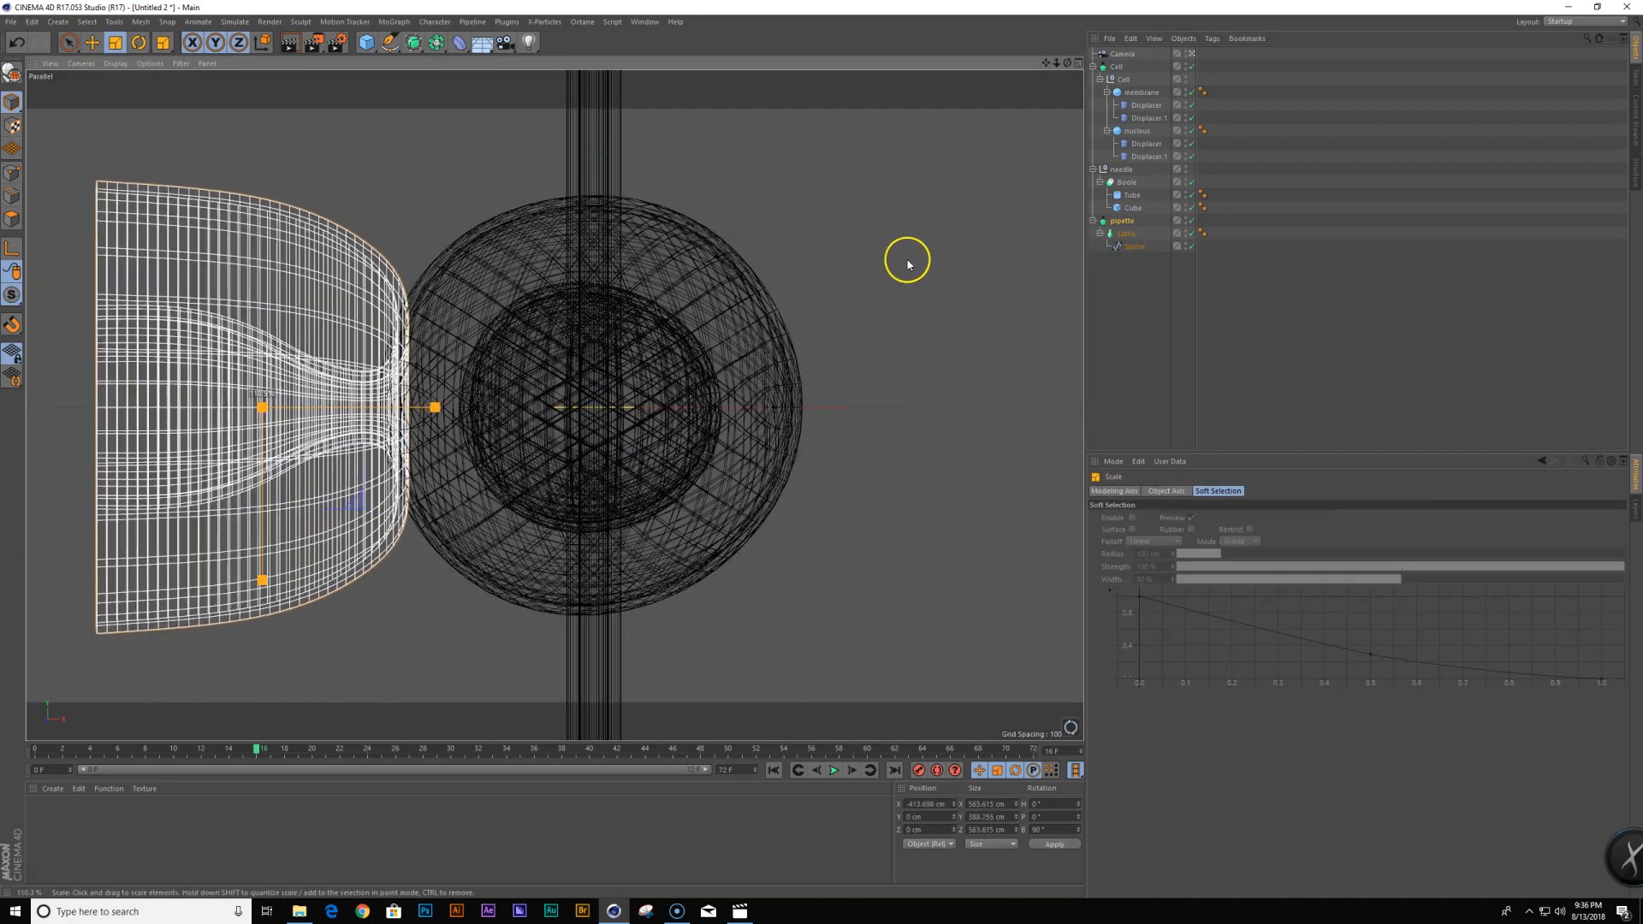
pyautogui.moveTo(418, 408); pyautogui.dragTo(403, 407)
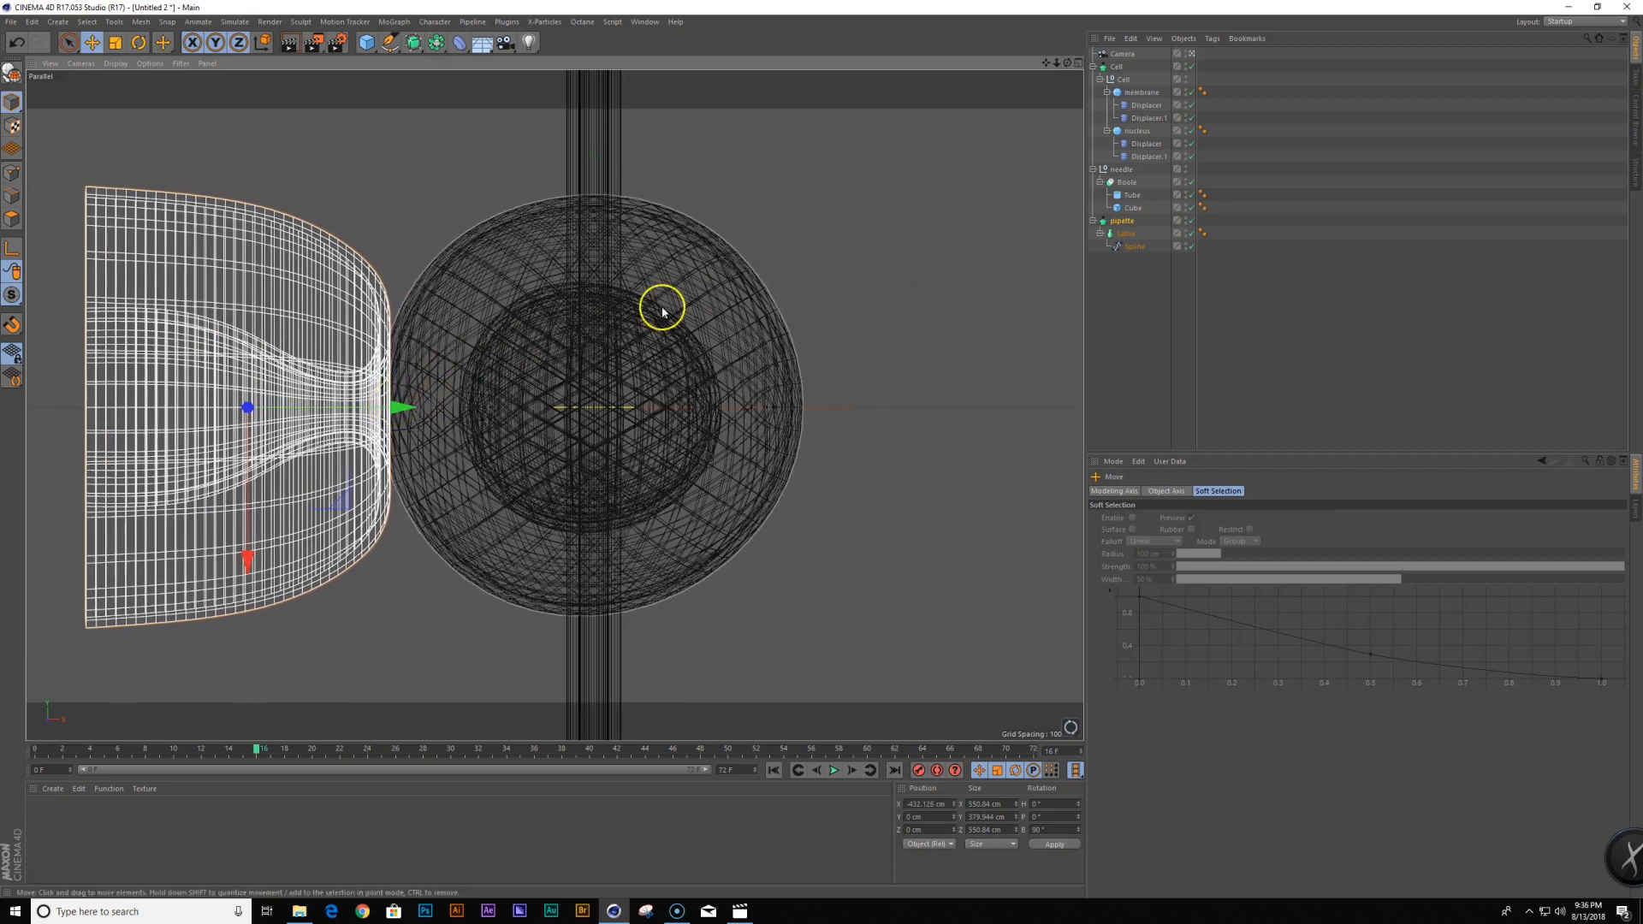
# Move the two rear end points of the pipette's spline away from the cell to lengthen the pipette beyond the frame
pyautogui.click(1137, 246)
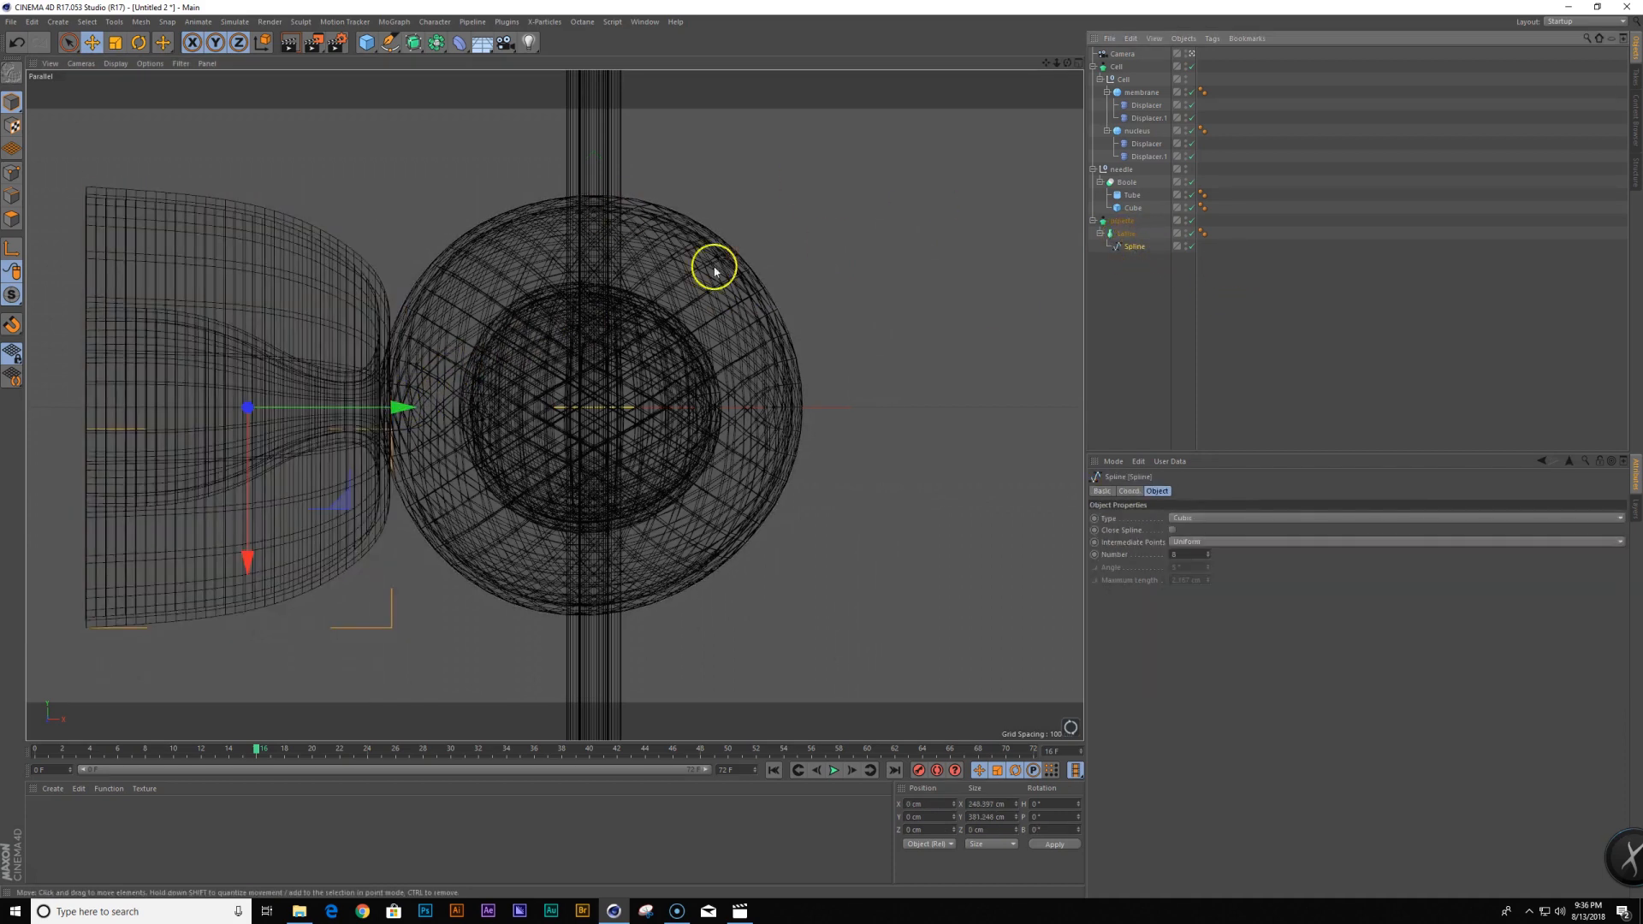
pyautogui.click(12, 173)
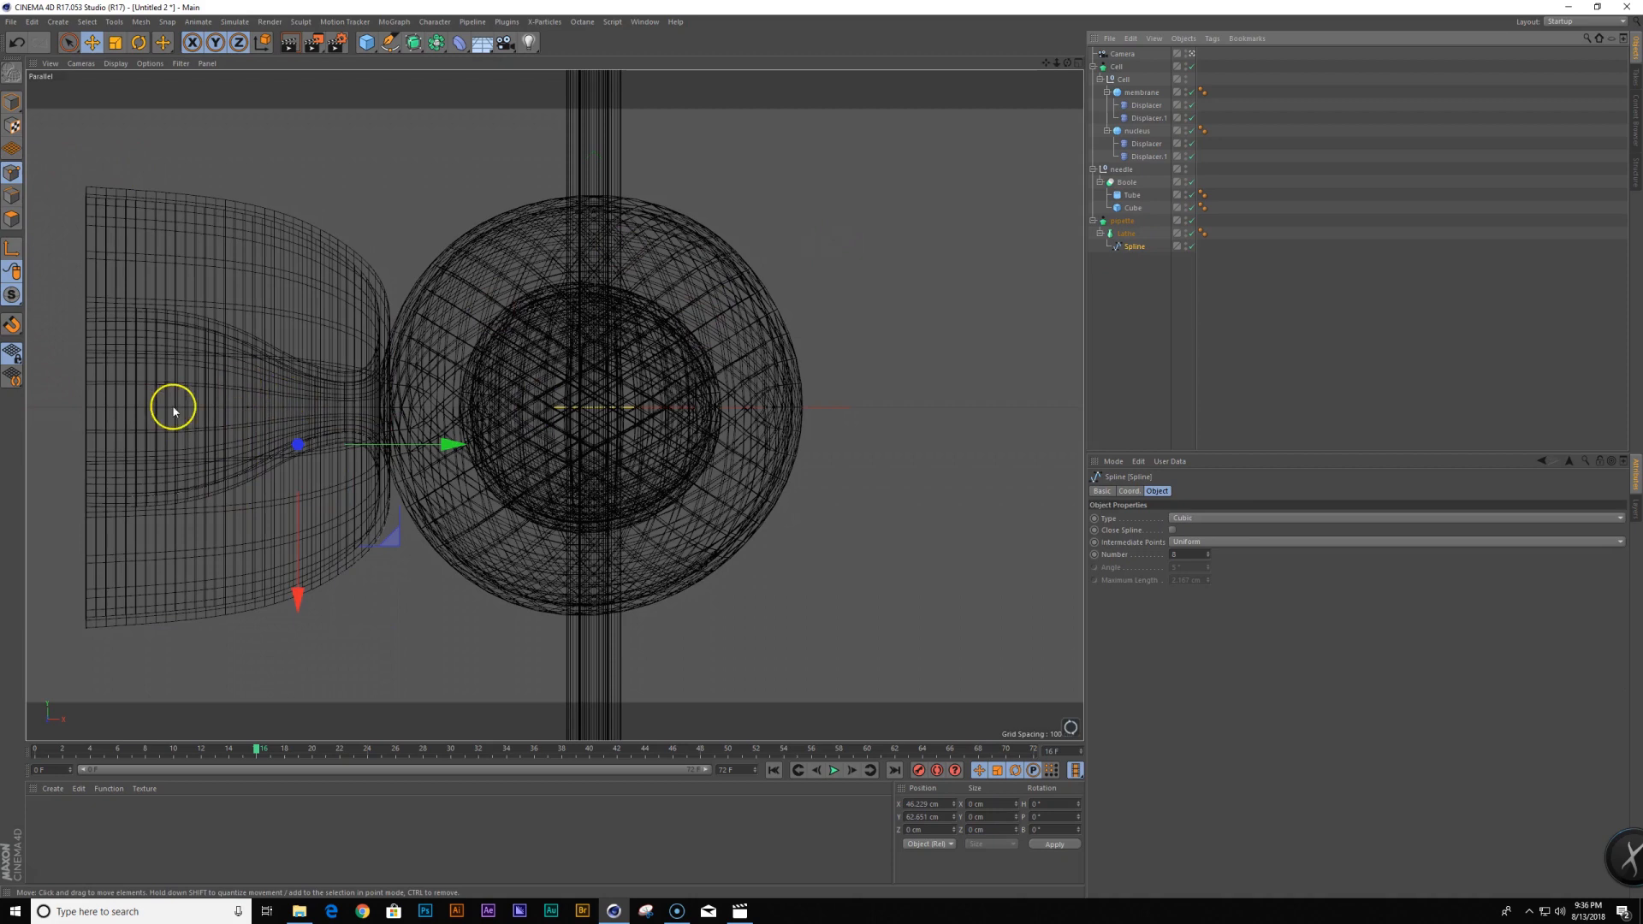
pyautogui.click(84, 498)
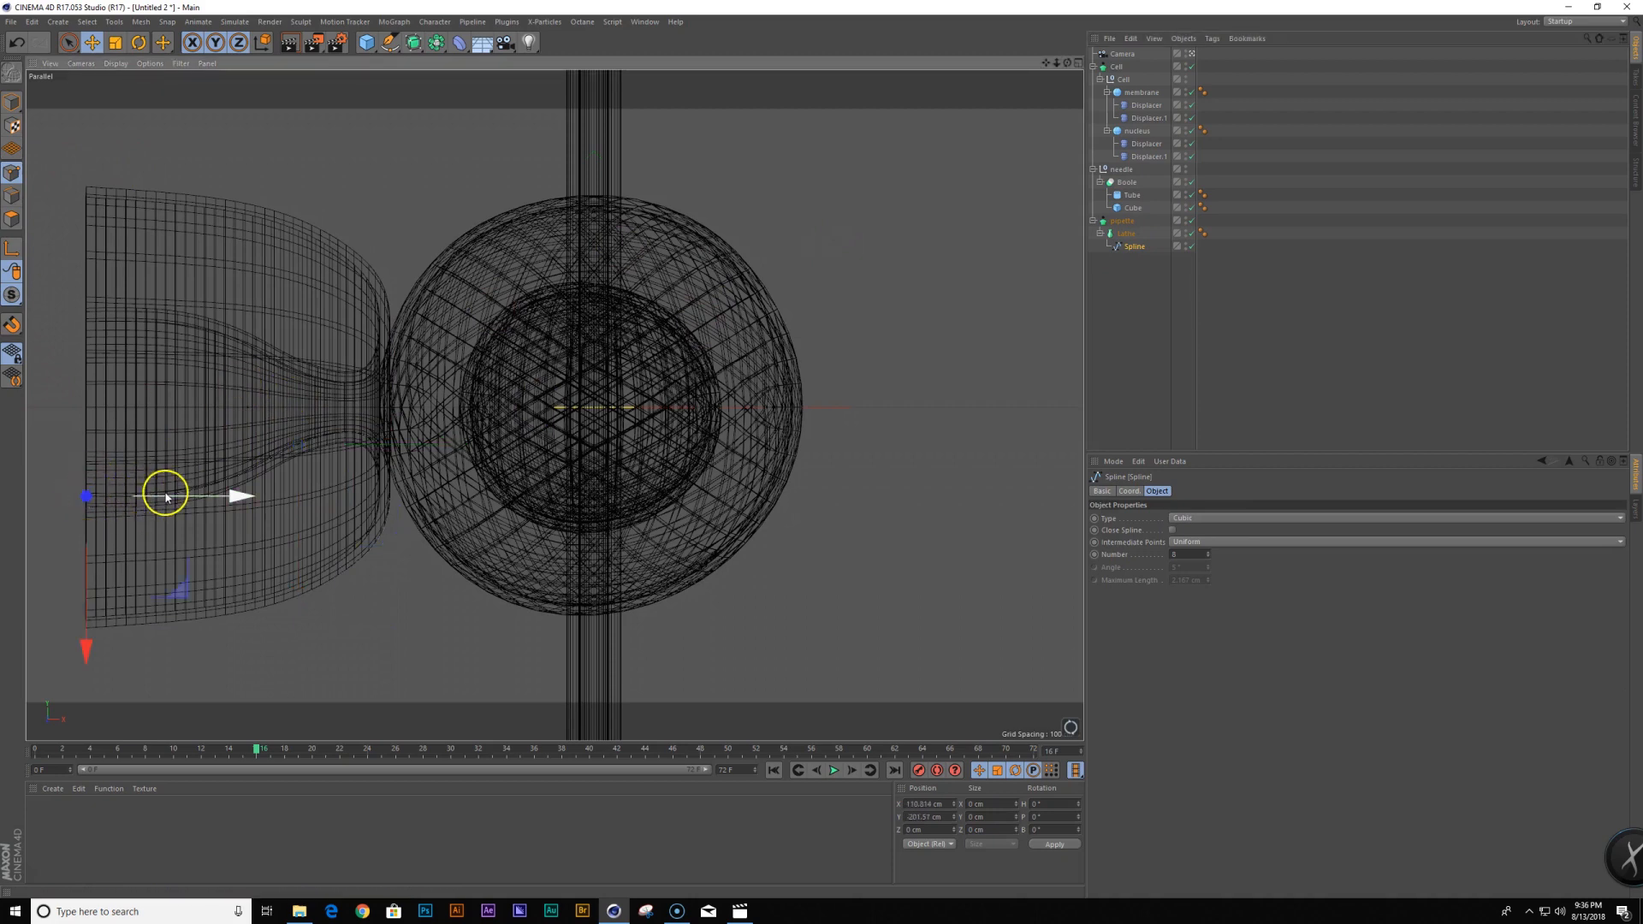
pyautogui.moveTo(202, 495); pyautogui.dragTo(169, 496)
pyautogui.click(86, 629)
pyautogui.moveTo(146, 624); pyautogui.dragTo(34, 650)
# Shift the spline's inner-wall point slightly away from the cell, undoing an overly large move
pyautogui.click(246, 472)
pyautogui.click(68, 42)
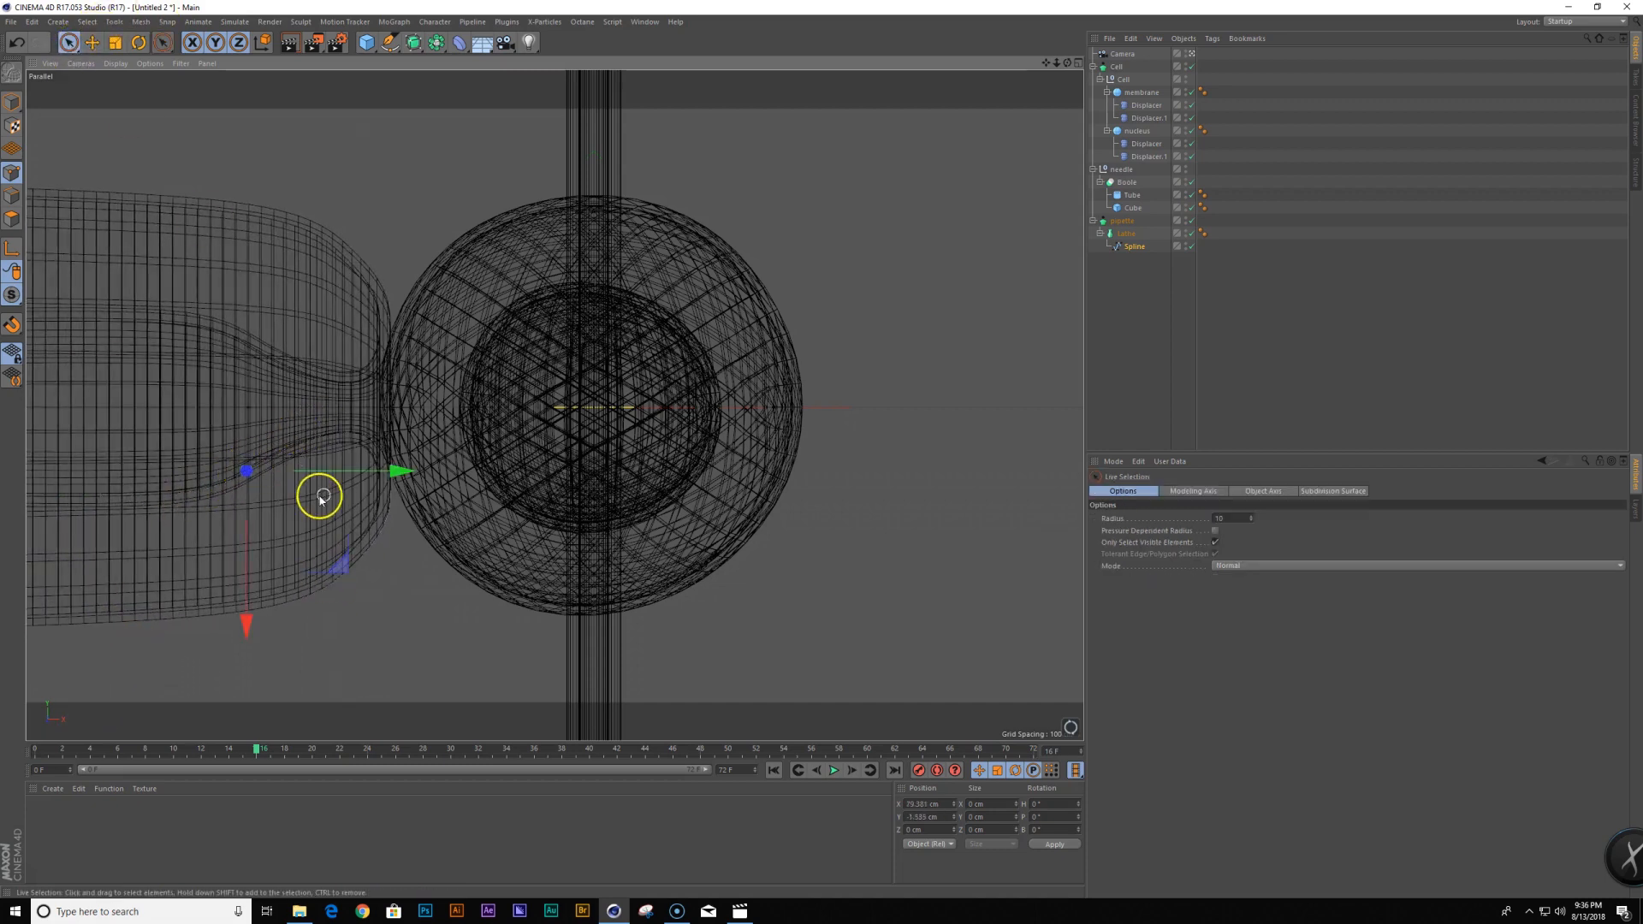
pyautogui.moveTo(385, 470); pyautogui.dragTo(301, 469)
pyautogui.hotkey('ctrl', 'z')
pyautogui.hotkey('ctrl', 'z')
pyautogui.click(172, 490)
pyautogui.click(245, 473)
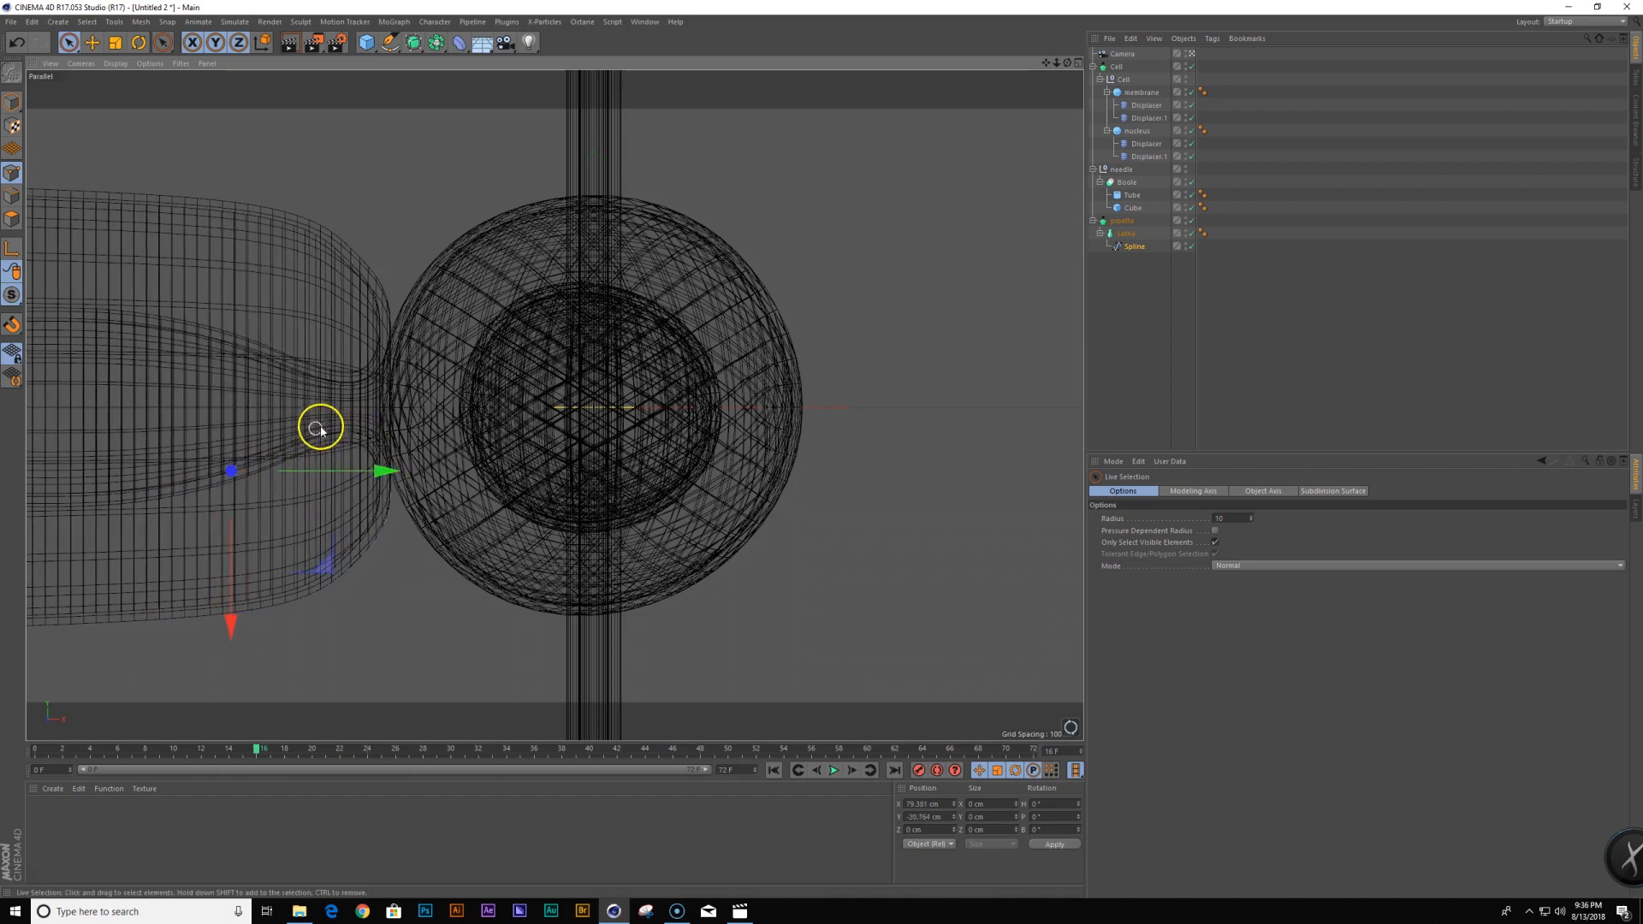
# Nudge the spline point on the outer curve near the pipette's mouth slightly outward
pyautogui.click(369, 439)
pyautogui.moveTo(369, 572); pyautogui.dragTo(328, 579)
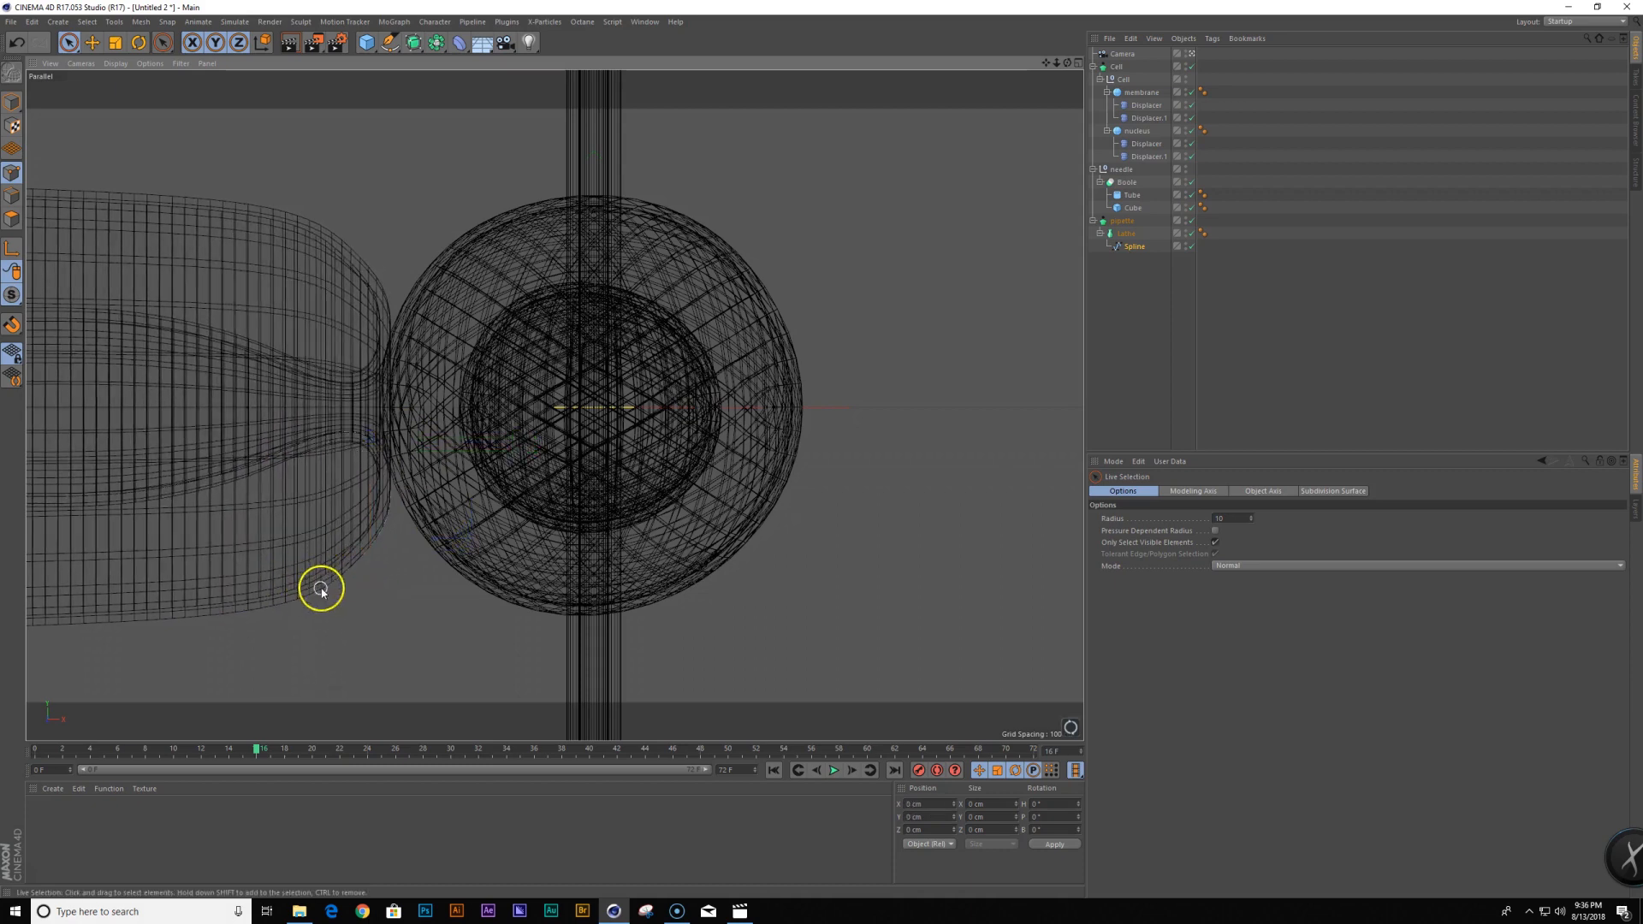
pyautogui.click(354, 564)
pyautogui.click(361, 646)
pyautogui.click(351, 567)
pyautogui.click(354, 570)
pyautogui.moveTo(434, 662)
pyautogui.mouseDown()
pyautogui.moveTo(447, 671)
pyautogui.moveTo(433, 664)
pyautogui.mouseUp()
pyautogui.moveTo(349, 718); pyautogui.dragTo(349, 727)
# Shift the spline's outer-wall point slightly away from the cell and return to model mode
pyautogui.click(248, 610)
pyautogui.moveTo(358, 609); pyautogui.dragTo(347, 615)
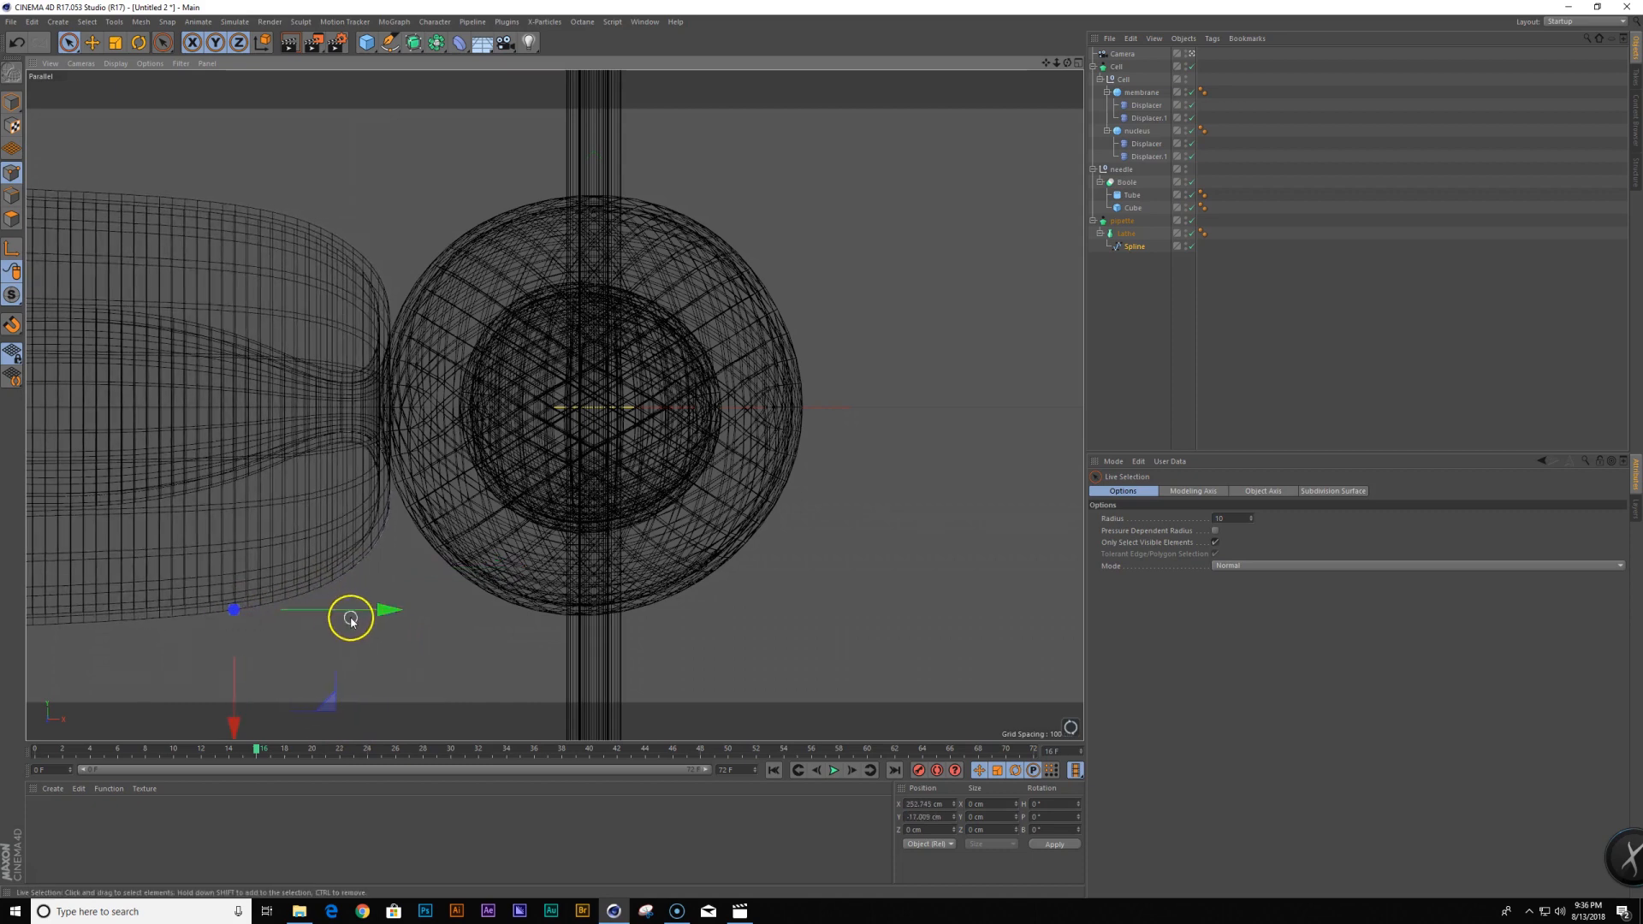
pyautogui.press('e')
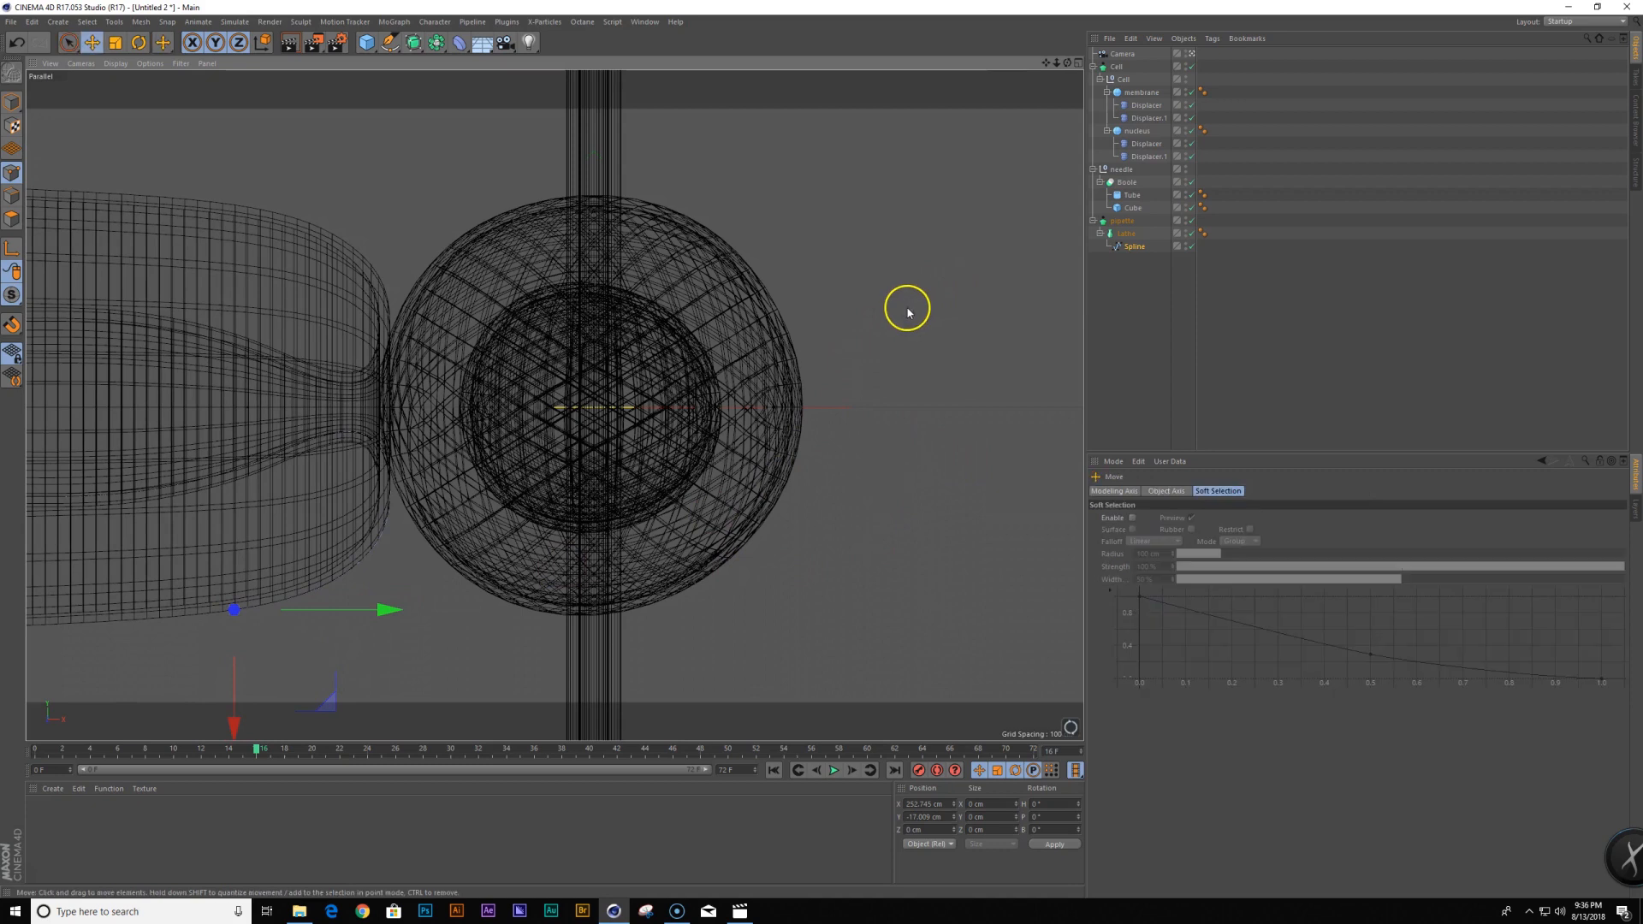
pyautogui.click(12, 101)
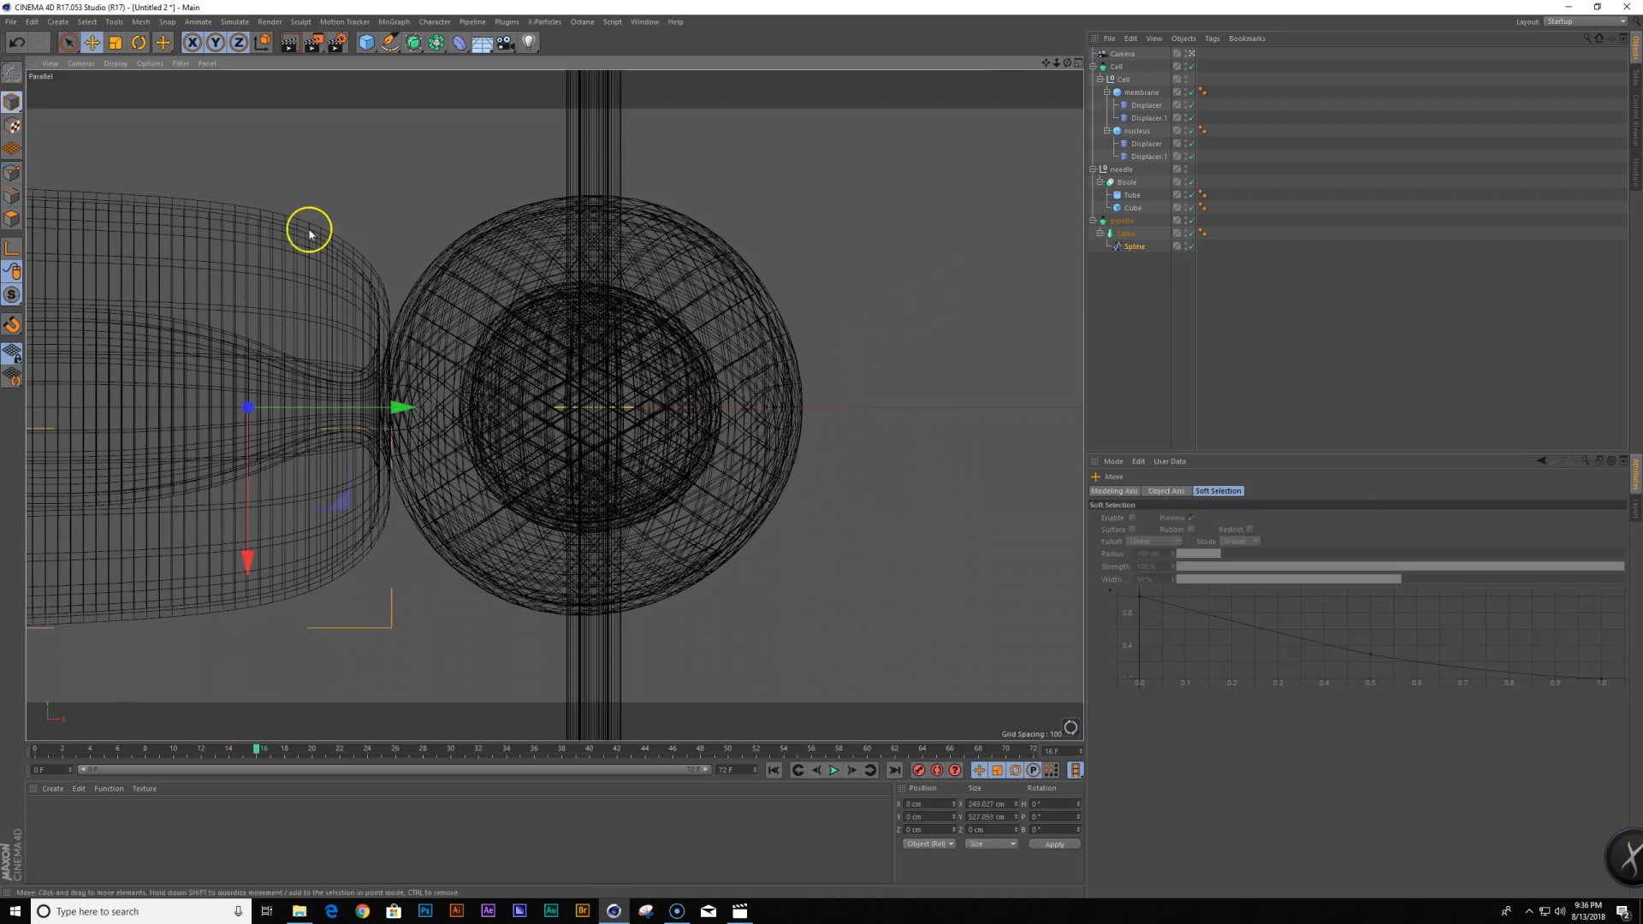
# Scale the needle down and move it downward along Y into the cell
pyautogui.click(1130, 184)
pyautogui.press('t')
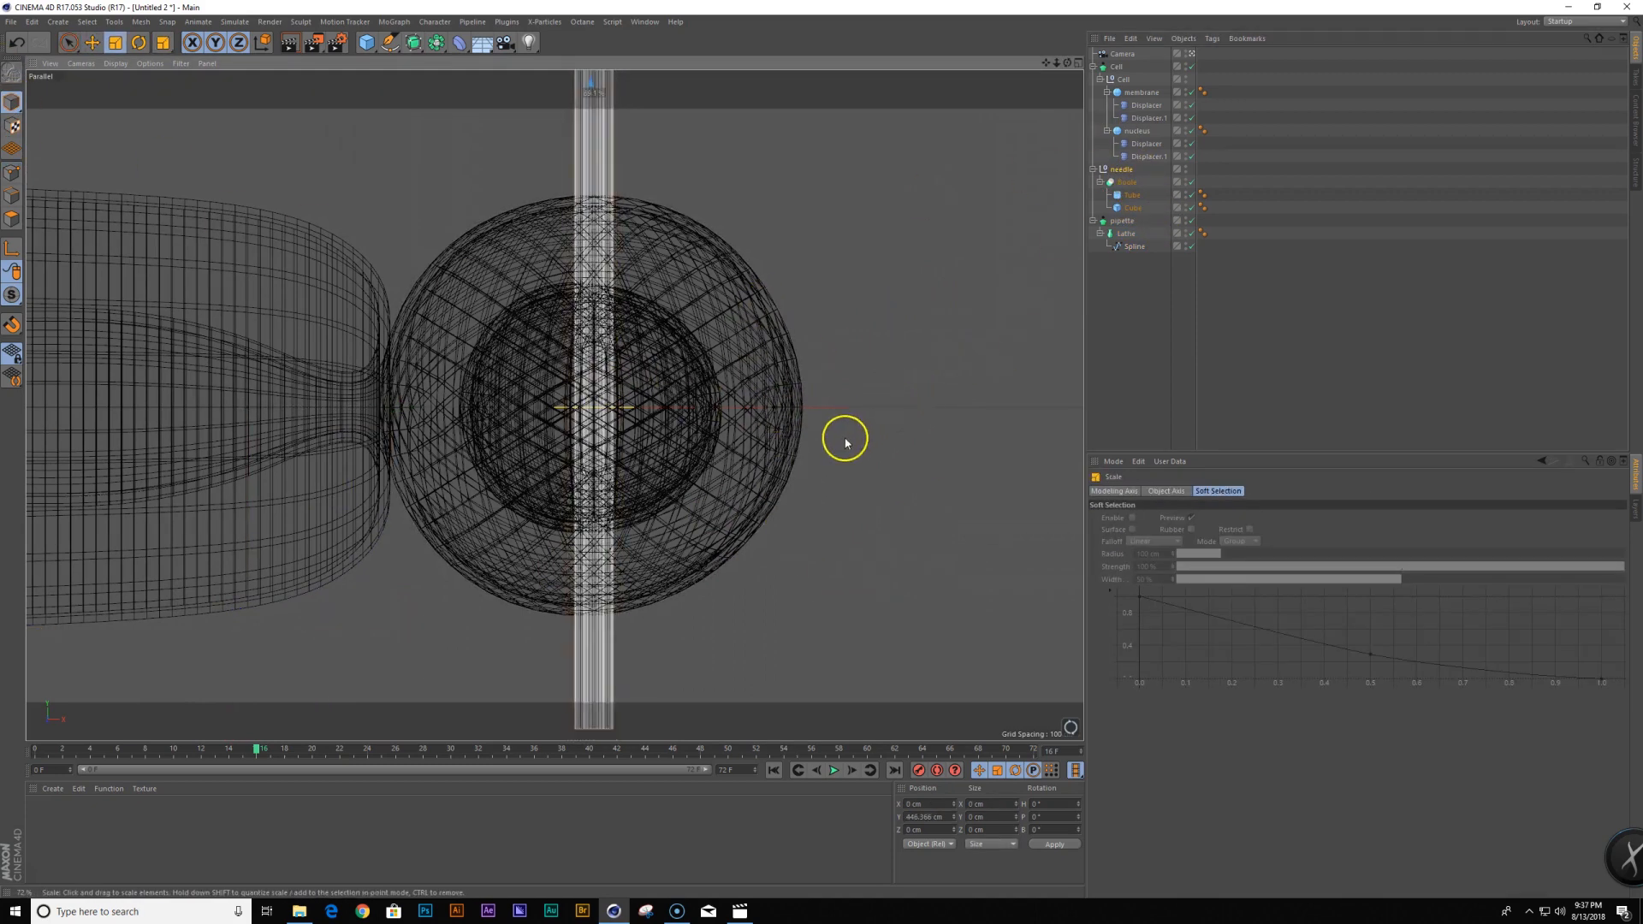
pyautogui.moveTo(845, 443); pyautogui.dragTo(645, 491)
pyautogui.press('e')
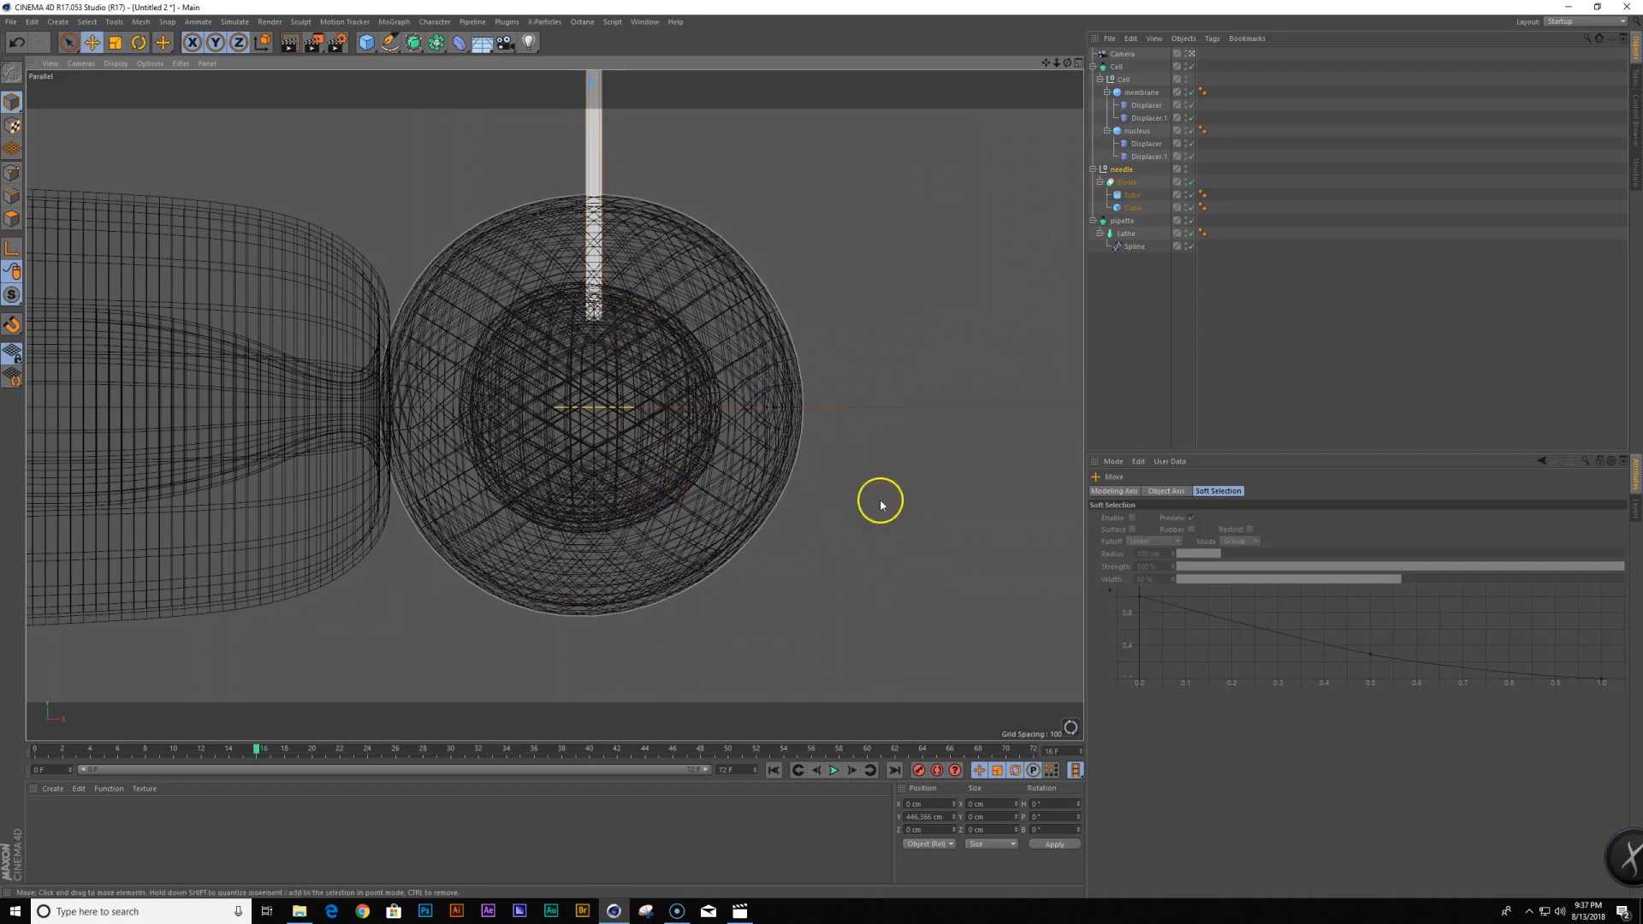
pyautogui.middleClick(798, 458)
pyautogui.moveTo(761, 443); pyautogui.dragTo(782, 531)
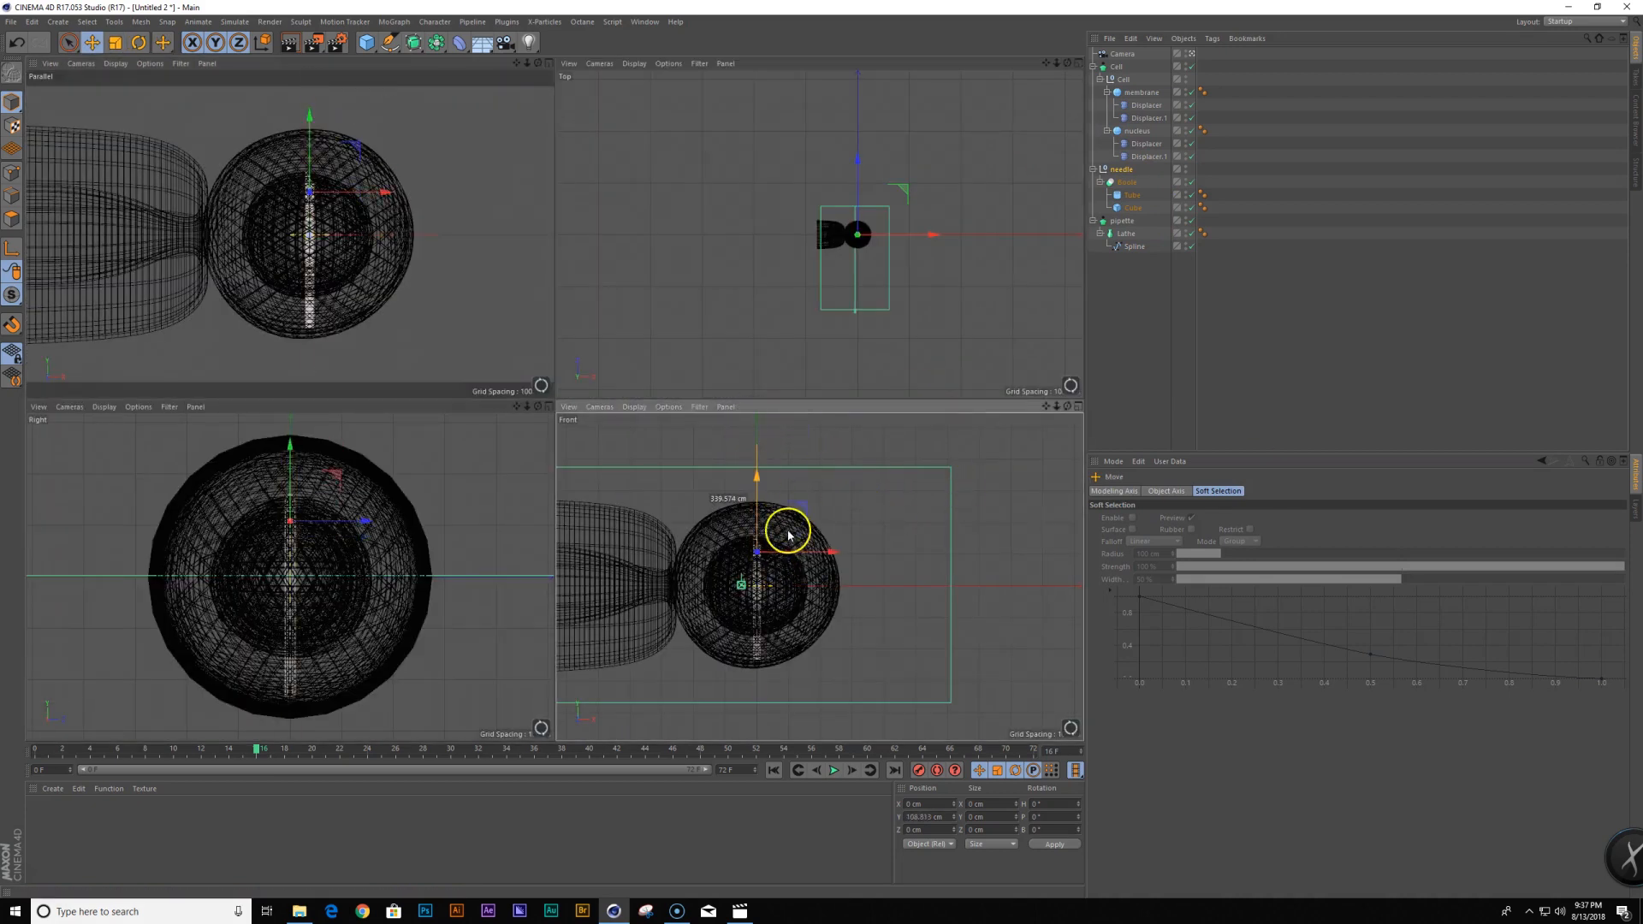
# Rotate the needle 90° in the camera view so it lies horizontally with its tip facing the pipette
pyautogui.middleClick(337, 242)
pyautogui.press('r')
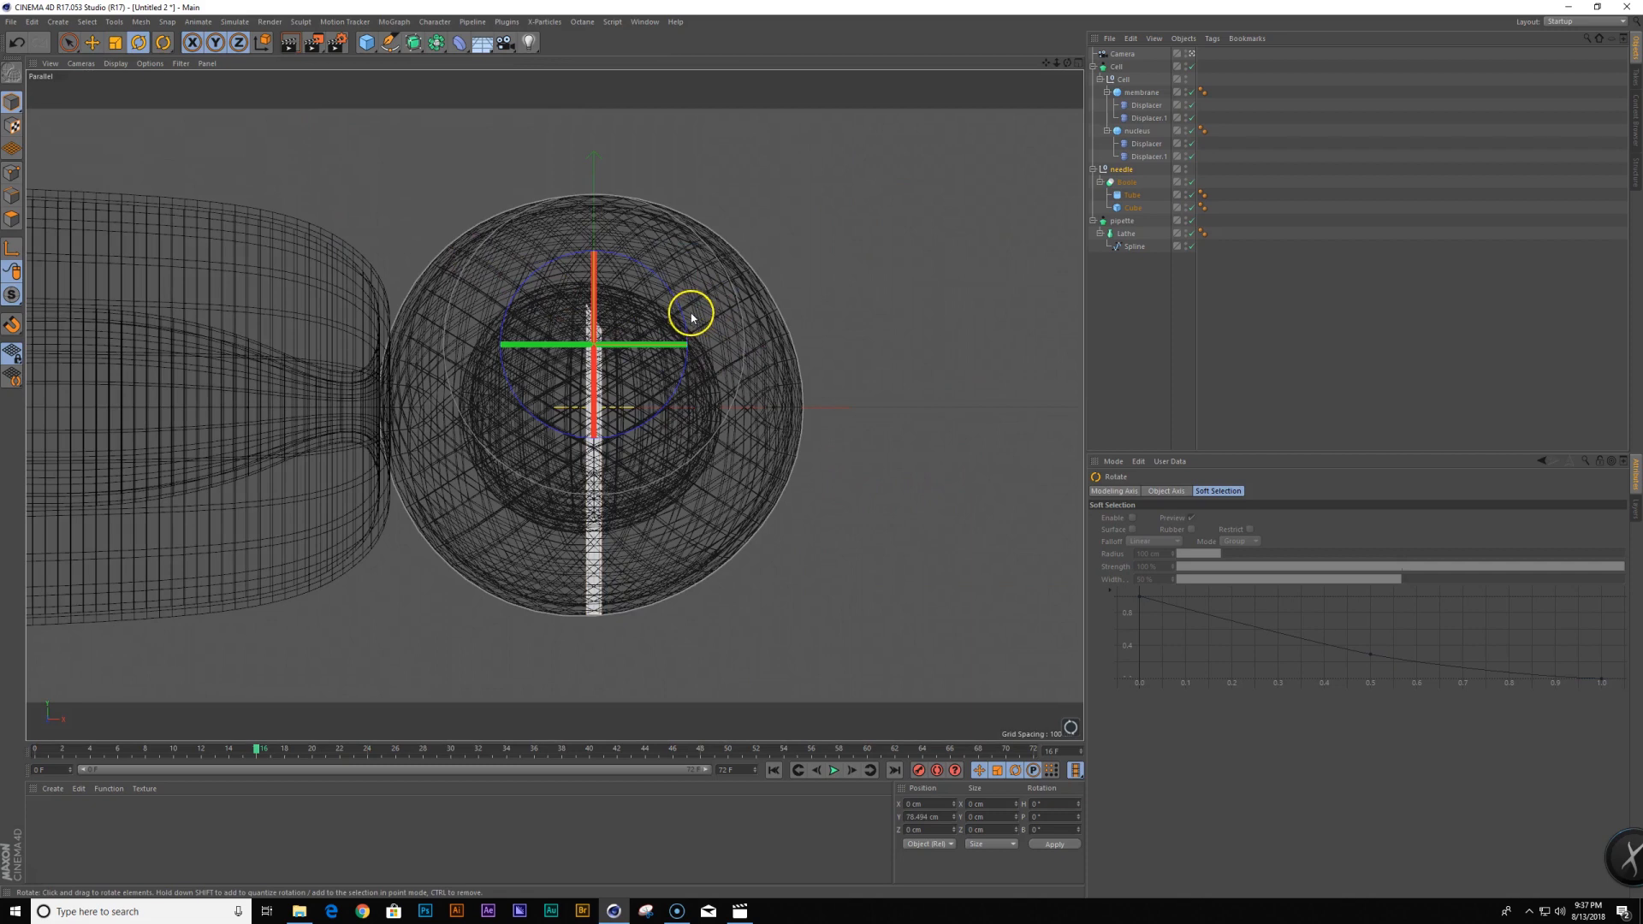
pyautogui.moveTo(689, 300); pyautogui.dragTo(752, 308)
# Resize the needle and position it opposite the pipette so its tip pierces the membrane and reaches the nucleus's edge
pyautogui.press('e')
pyautogui.press('t')
pyautogui.moveTo(1031, 254); pyautogui.dragTo(821, 447)
pyautogui.press('e')
pyautogui.moveTo(752, 308); pyautogui.dragTo(664, 309)
pyautogui.press('t')
pyautogui.moveTo(928, 355); pyautogui.dragTo(997, 427)
# Pull the whole needle group back along its length so its tip sits outside the cell membrane
pyautogui.click(1130, 194)
pyautogui.press('r')
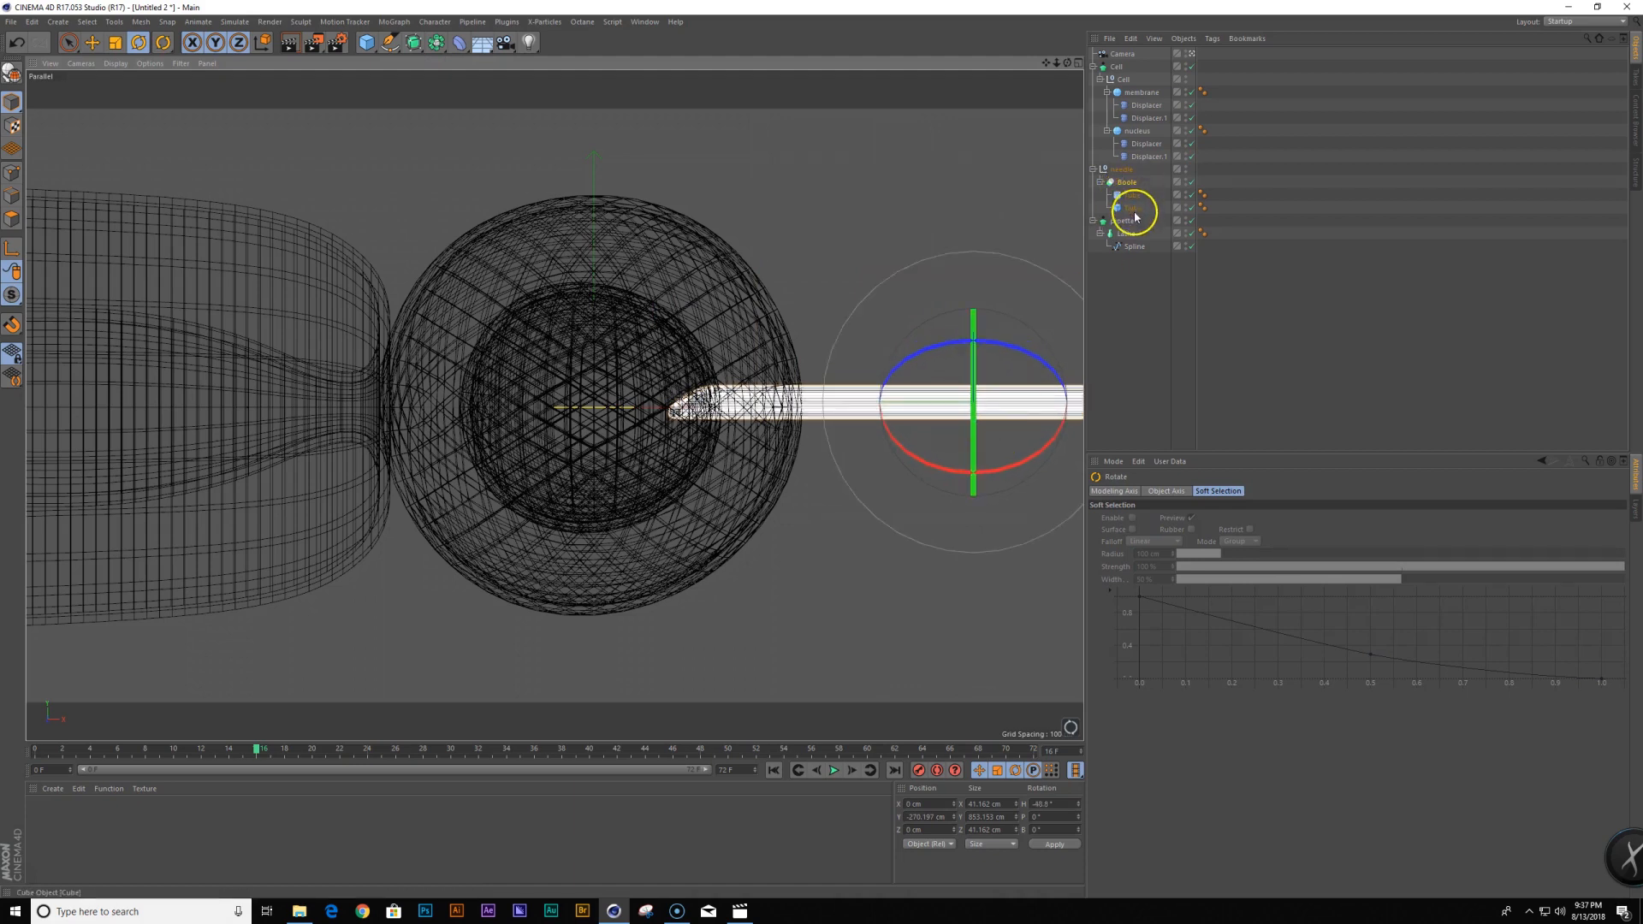
pyautogui.click(1122, 169)
pyautogui.press('e')
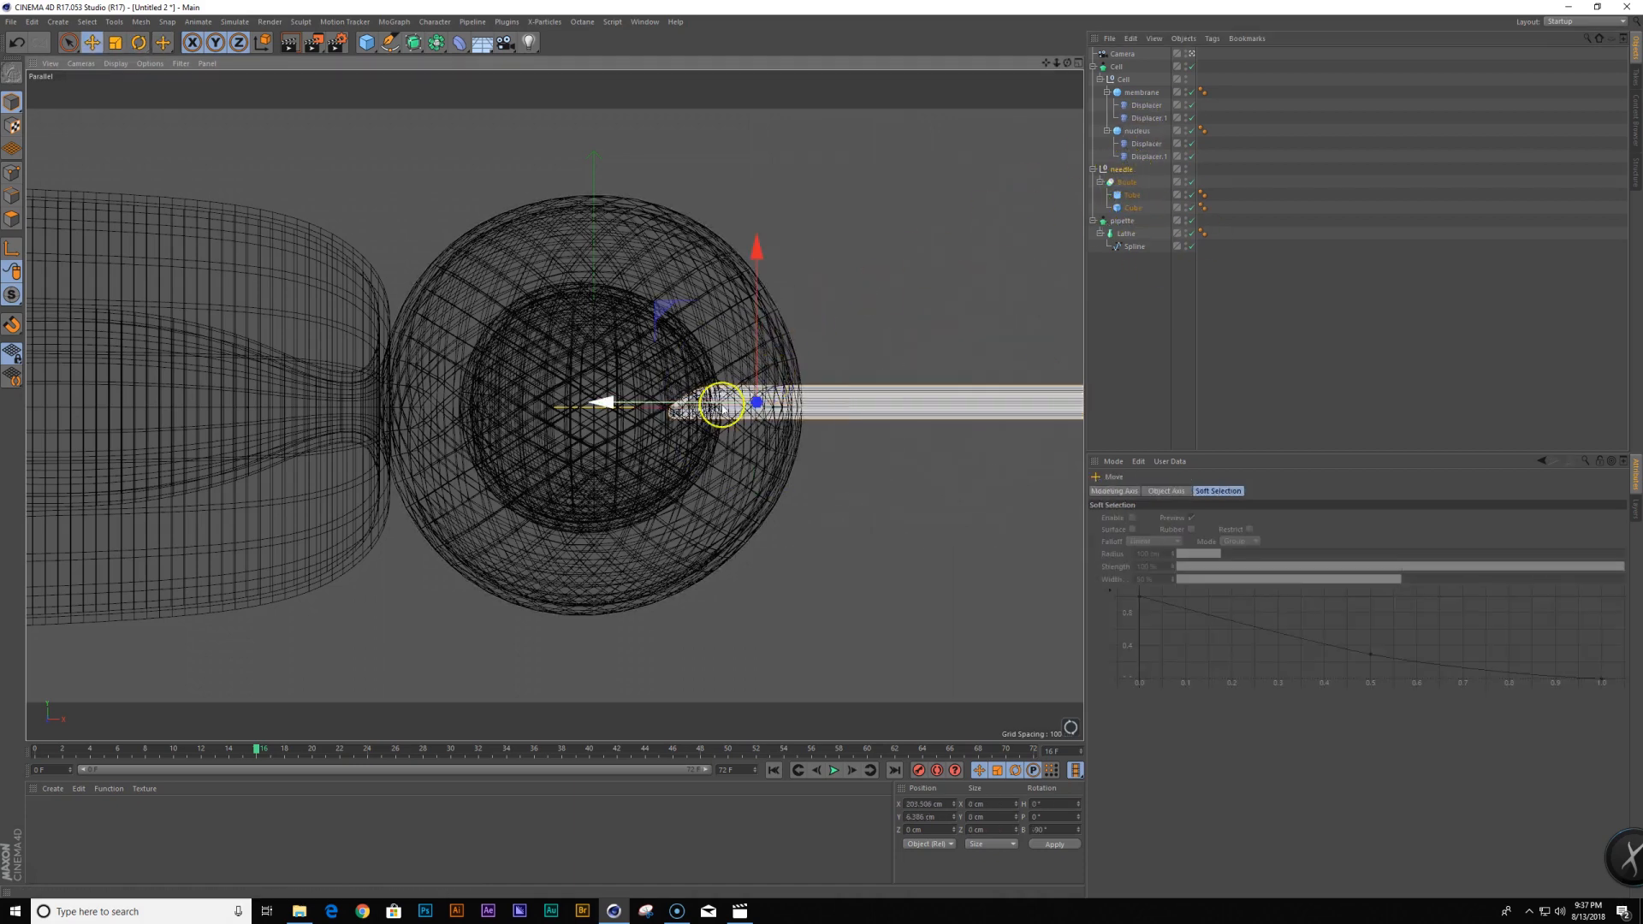
pyautogui.moveTo(768, 414); pyautogui.dragTo(765, 414)
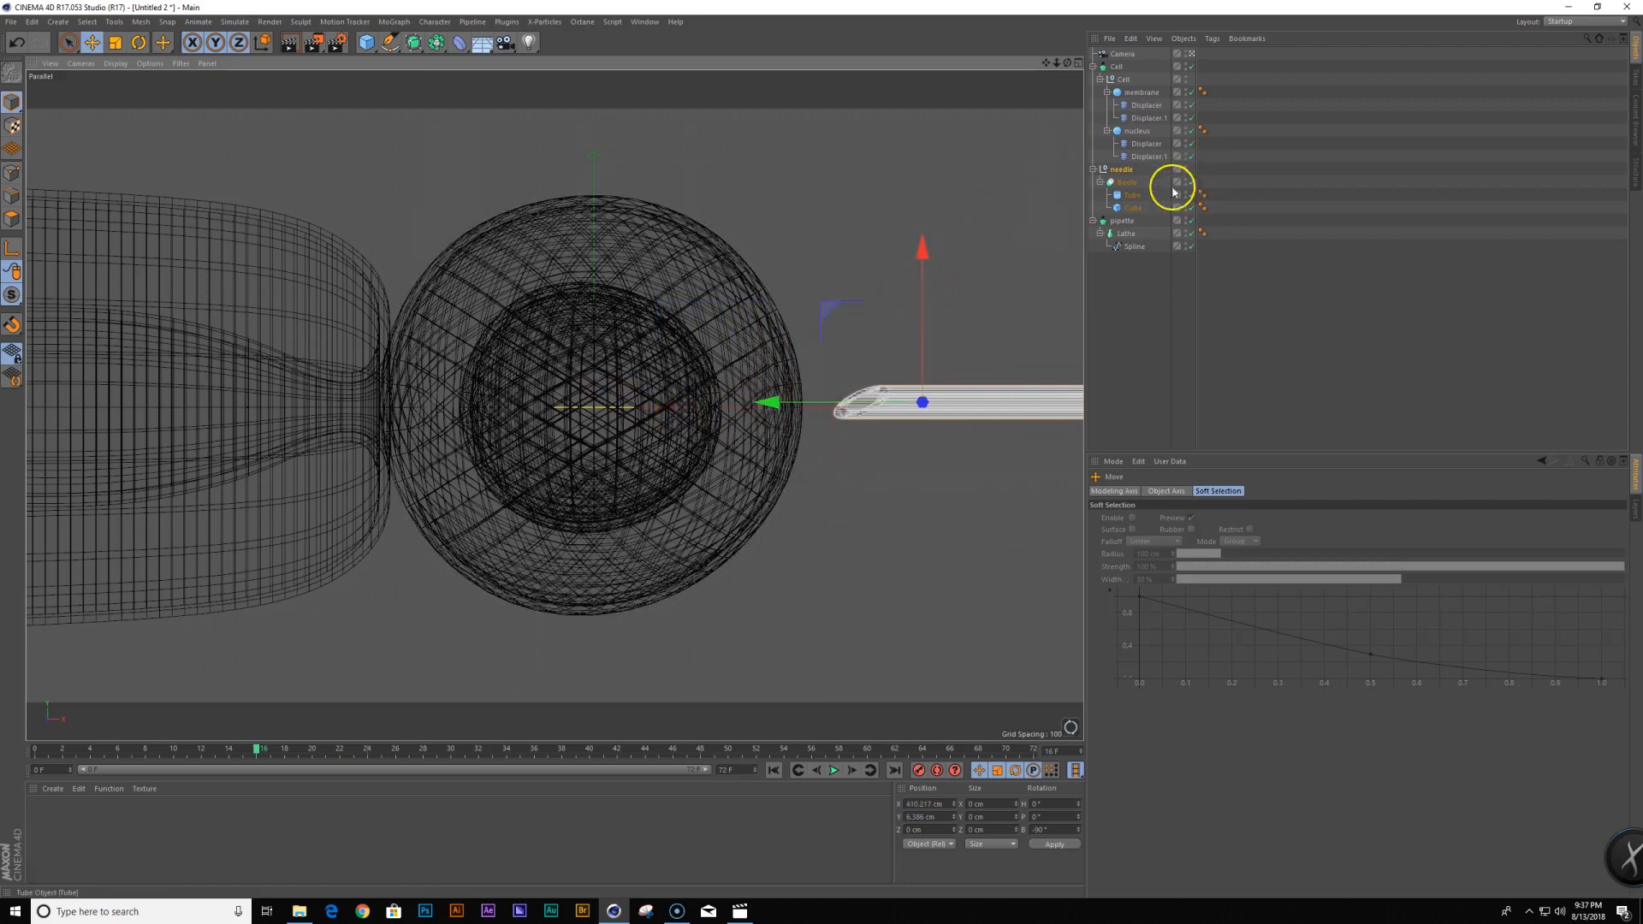
# Rotate the needle's cutting cube to about 66° and shift it toward the needle to reshape the bevelled tip
pyautogui.click(1132, 207)
pyautogui.press('r')
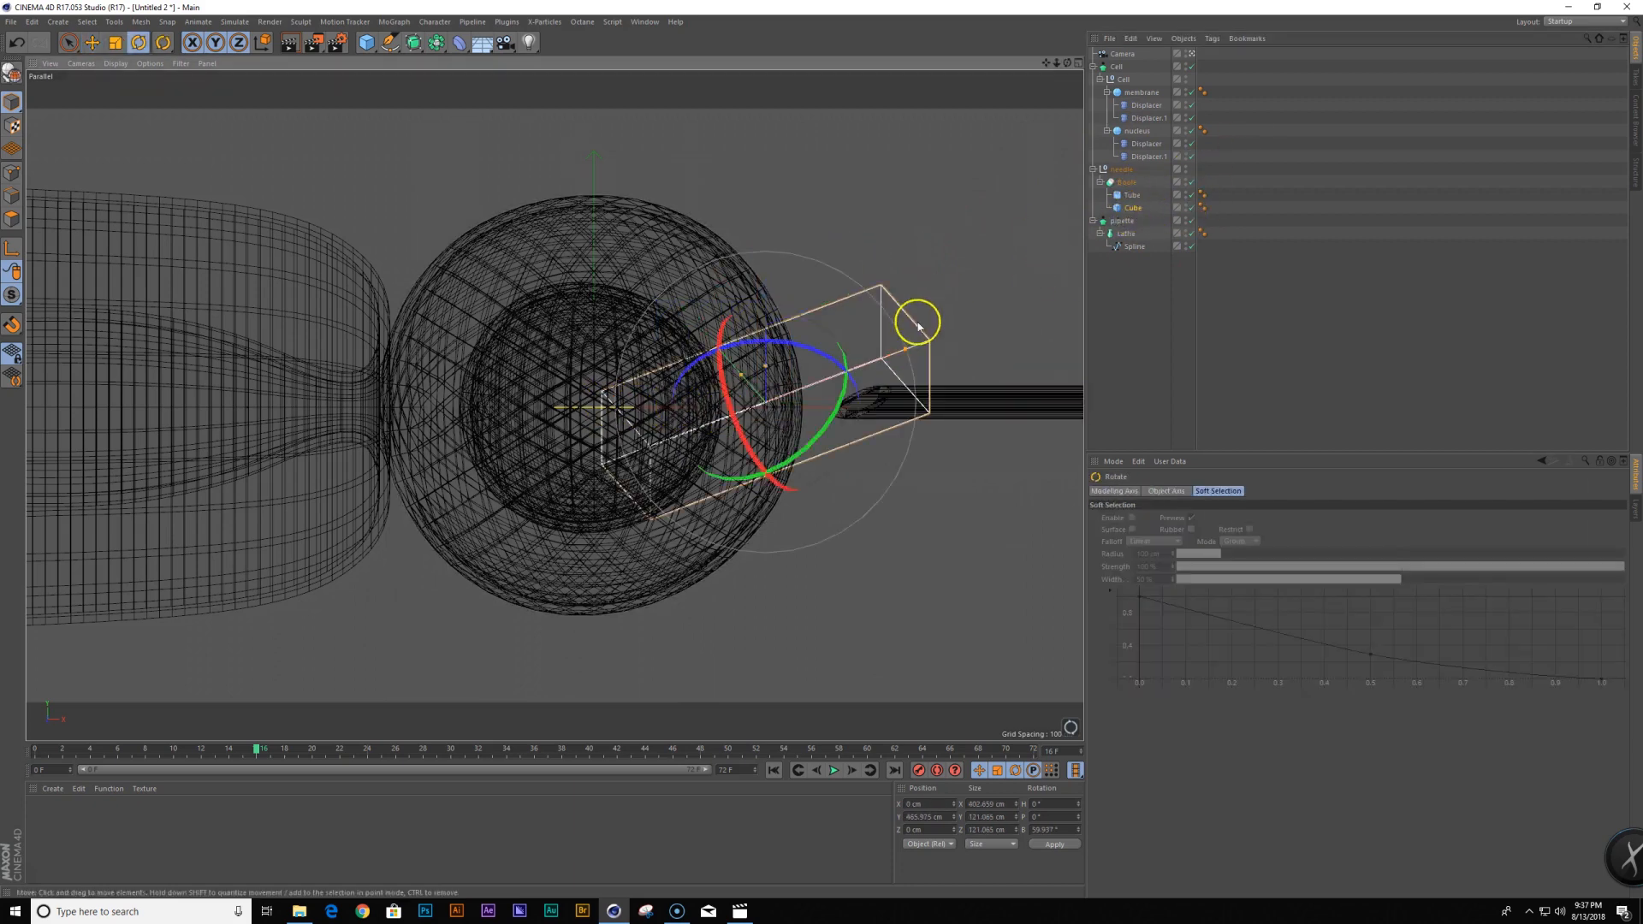
pyautogui.moveTo(753, 338); pyautogui.dragTo(770, 352)
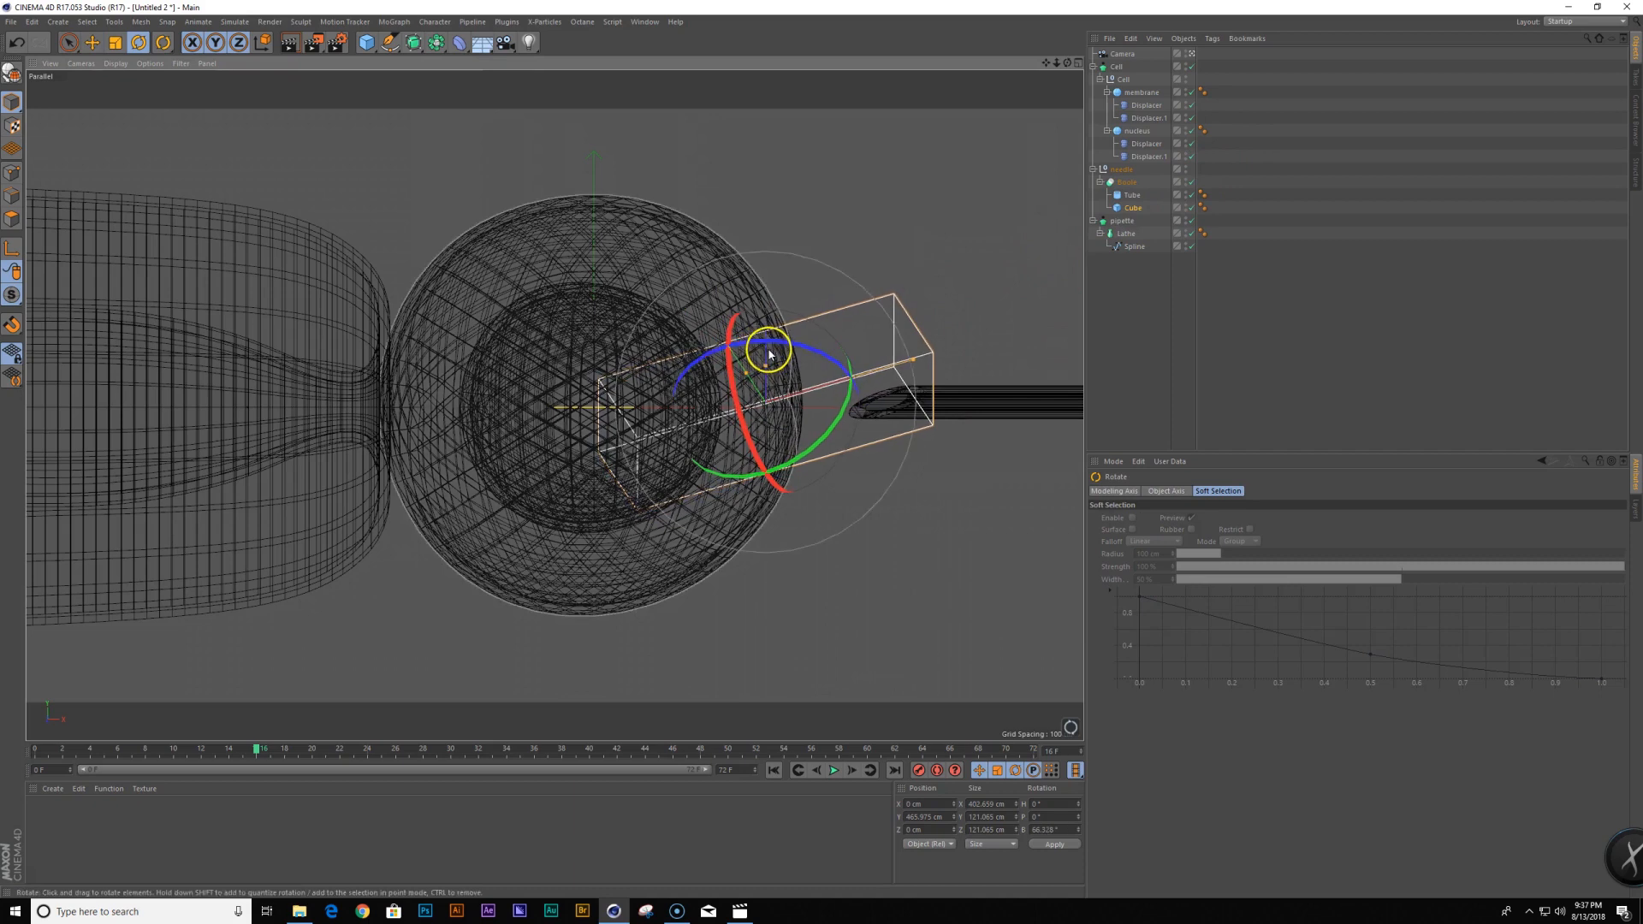
pyautogui.press('e')
pyautogui.moveTo(891, 369); pyautogui.dragTo(932, 354)
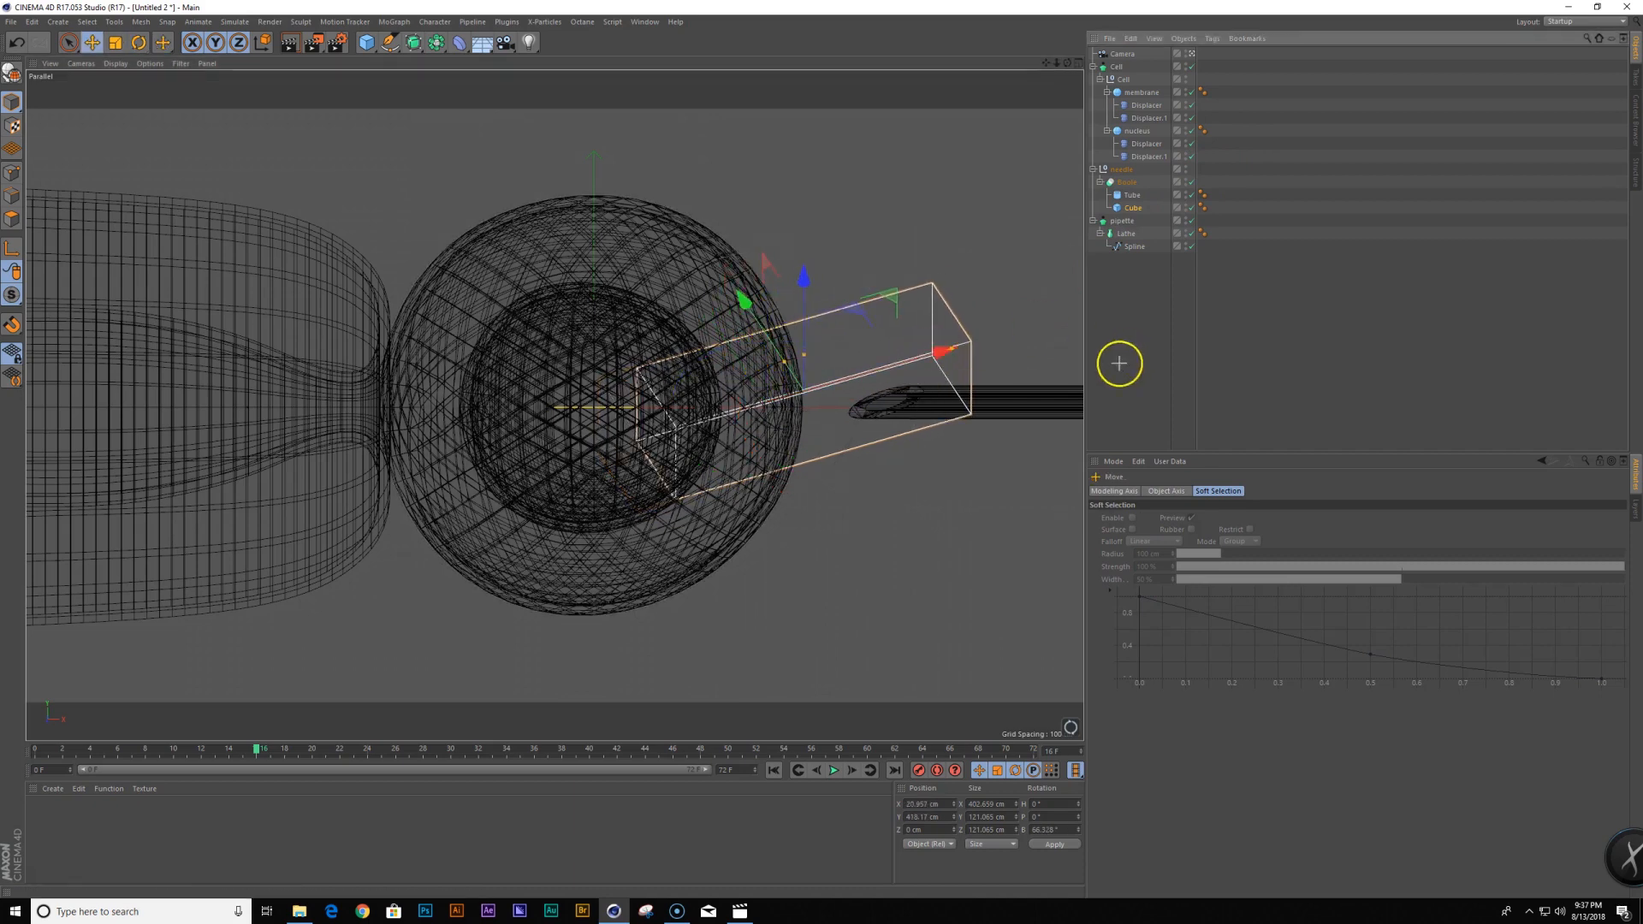
# Move the needle group along its length toward the cell, stopping with the tip just short of the membrane
pyautogui.click(1121, 170)
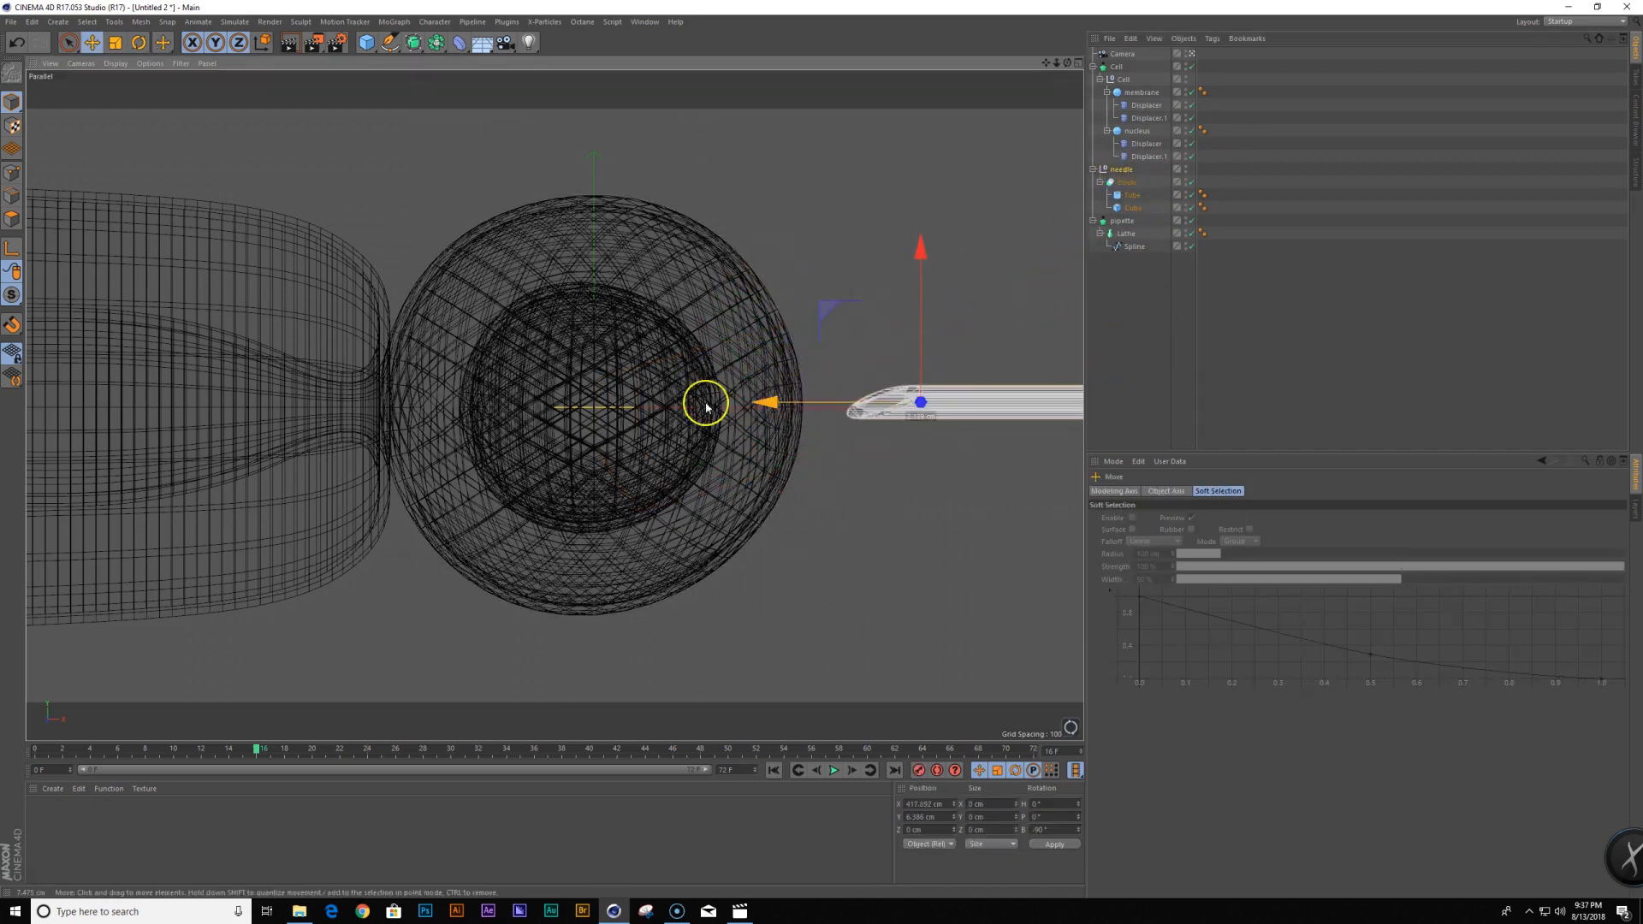
pyautogui.moveTo(767, 403); pyautogui.dragTo(724, 421)
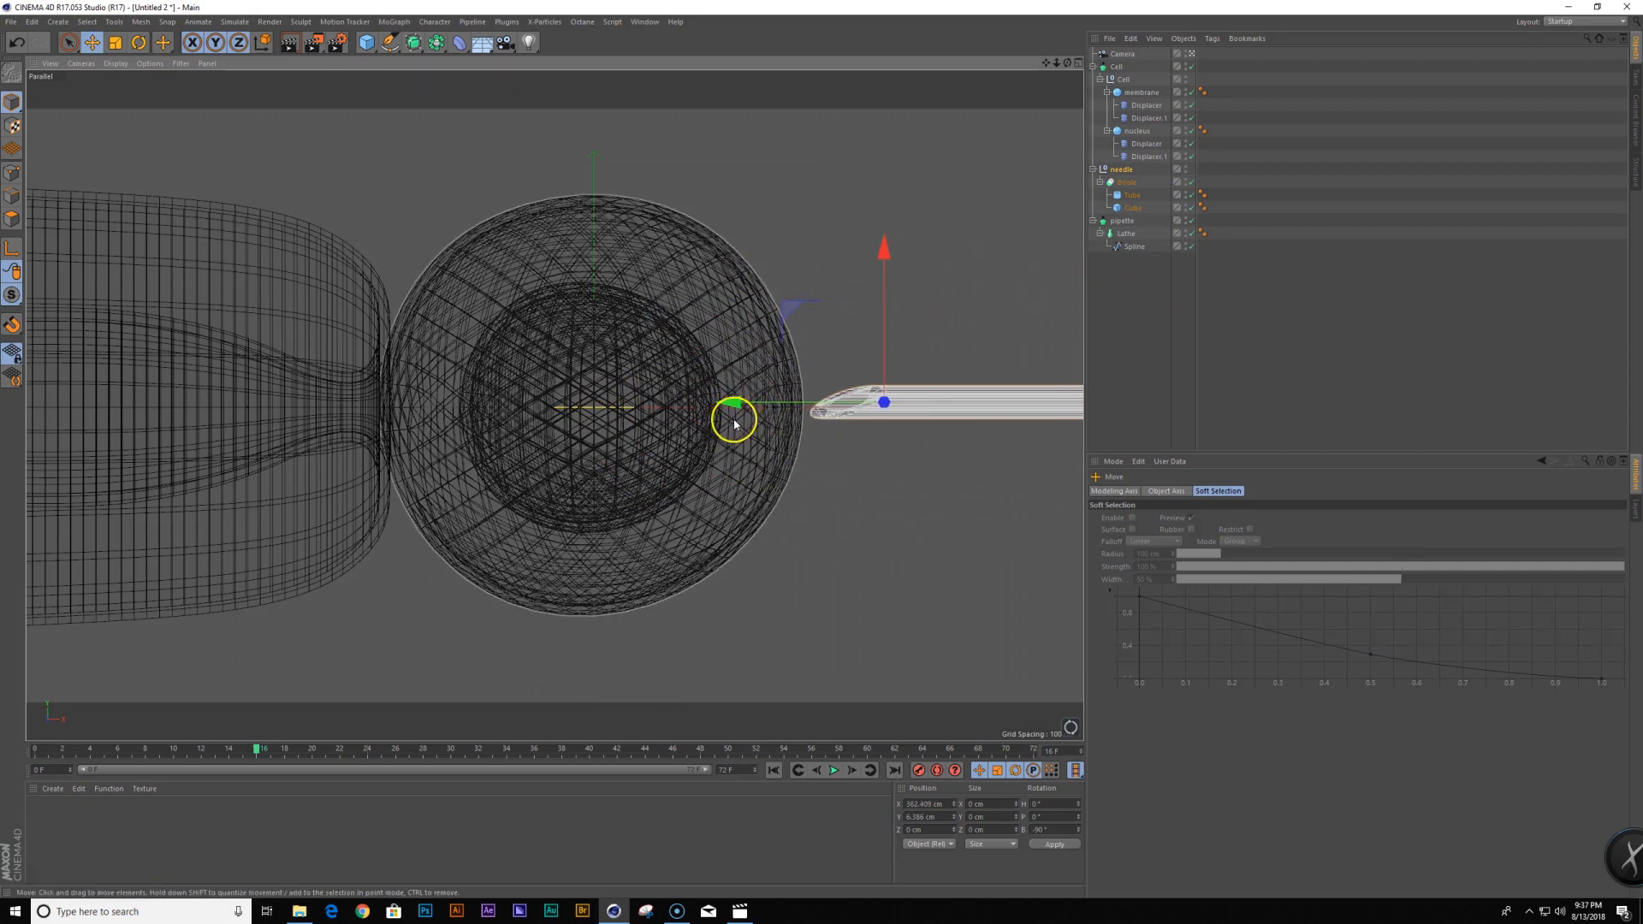
# Pan the camera slightly to reframe the scene and lock the camera with a Protection tag
pyautogui.moveTo(700, 347)
pyautogui.keyDown('alt'); pyautogui.mouseDown(button='middle')
pyautogui.moveTo(698, 364)
pyautogui.moveTo(686, 352)
pyautogui.moveTo(715, 355)
pyautogui.mouseUp(button='middle'); pyautogui.keyUp('alt')
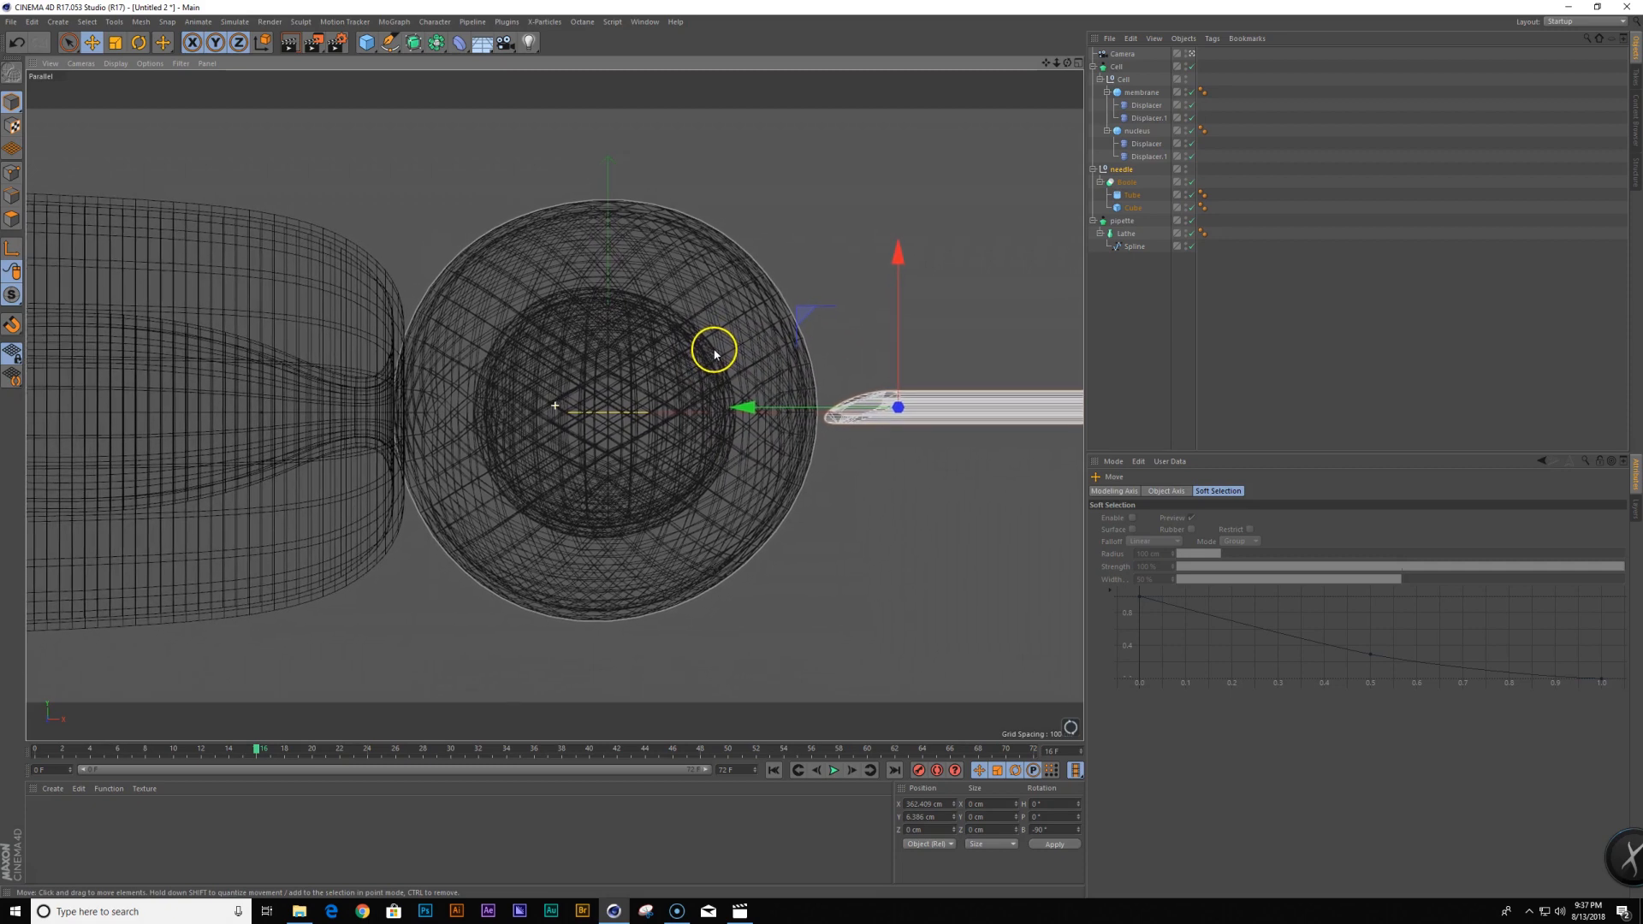
pyautogui.rightClick(1126, 55)
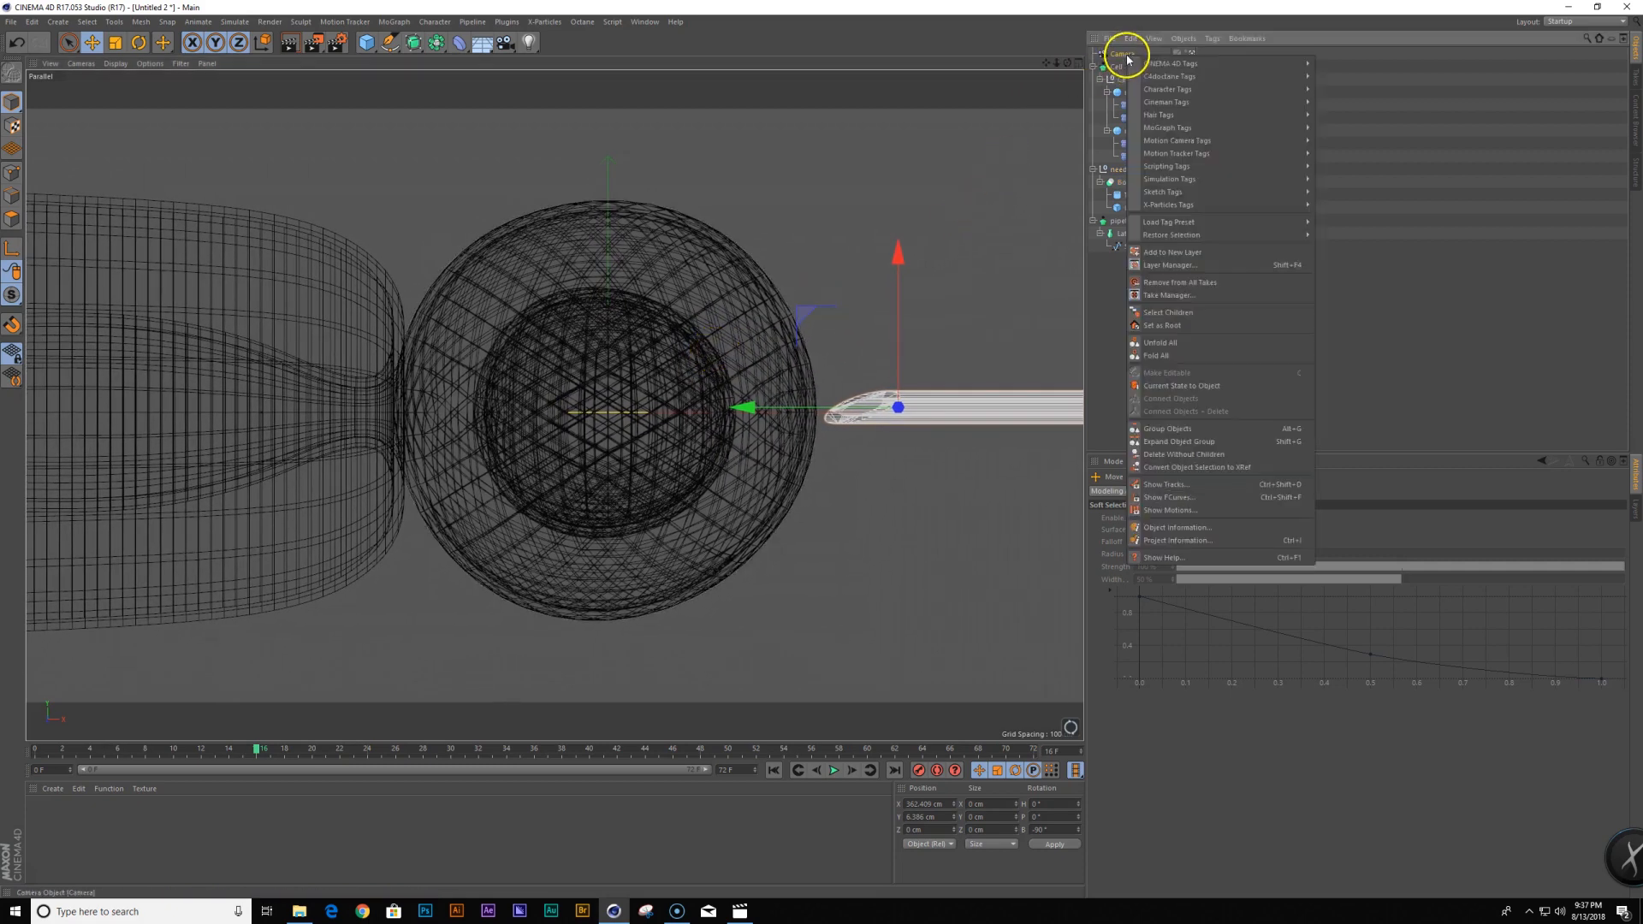
pyautogui.moveTo(1184, 62)
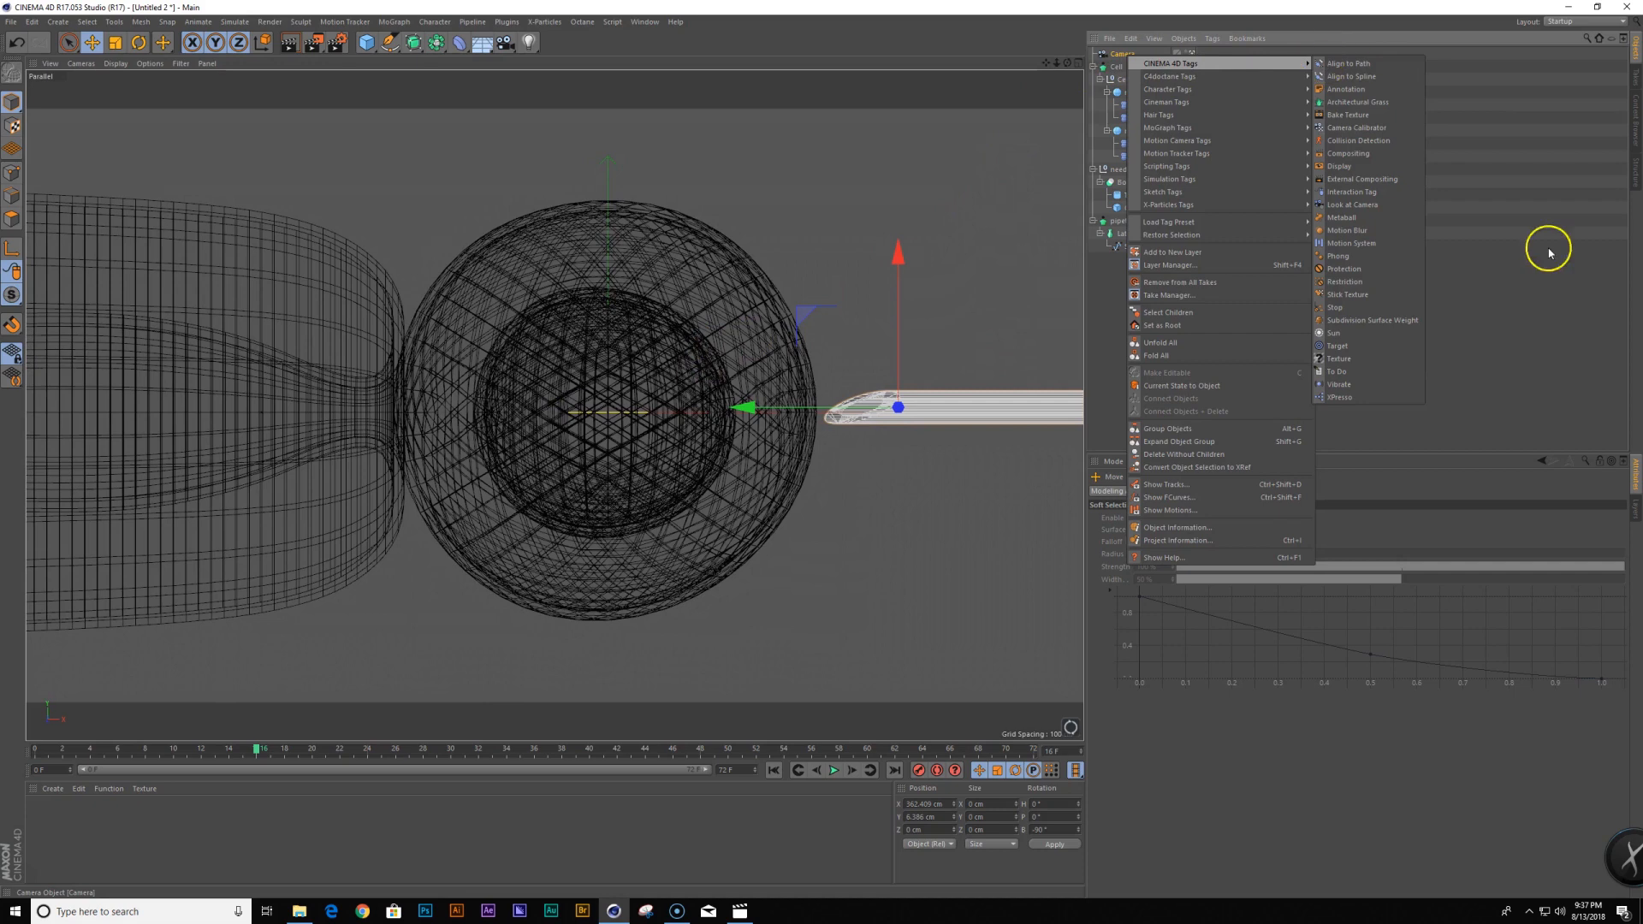
pyautogui.click(1398, 270)
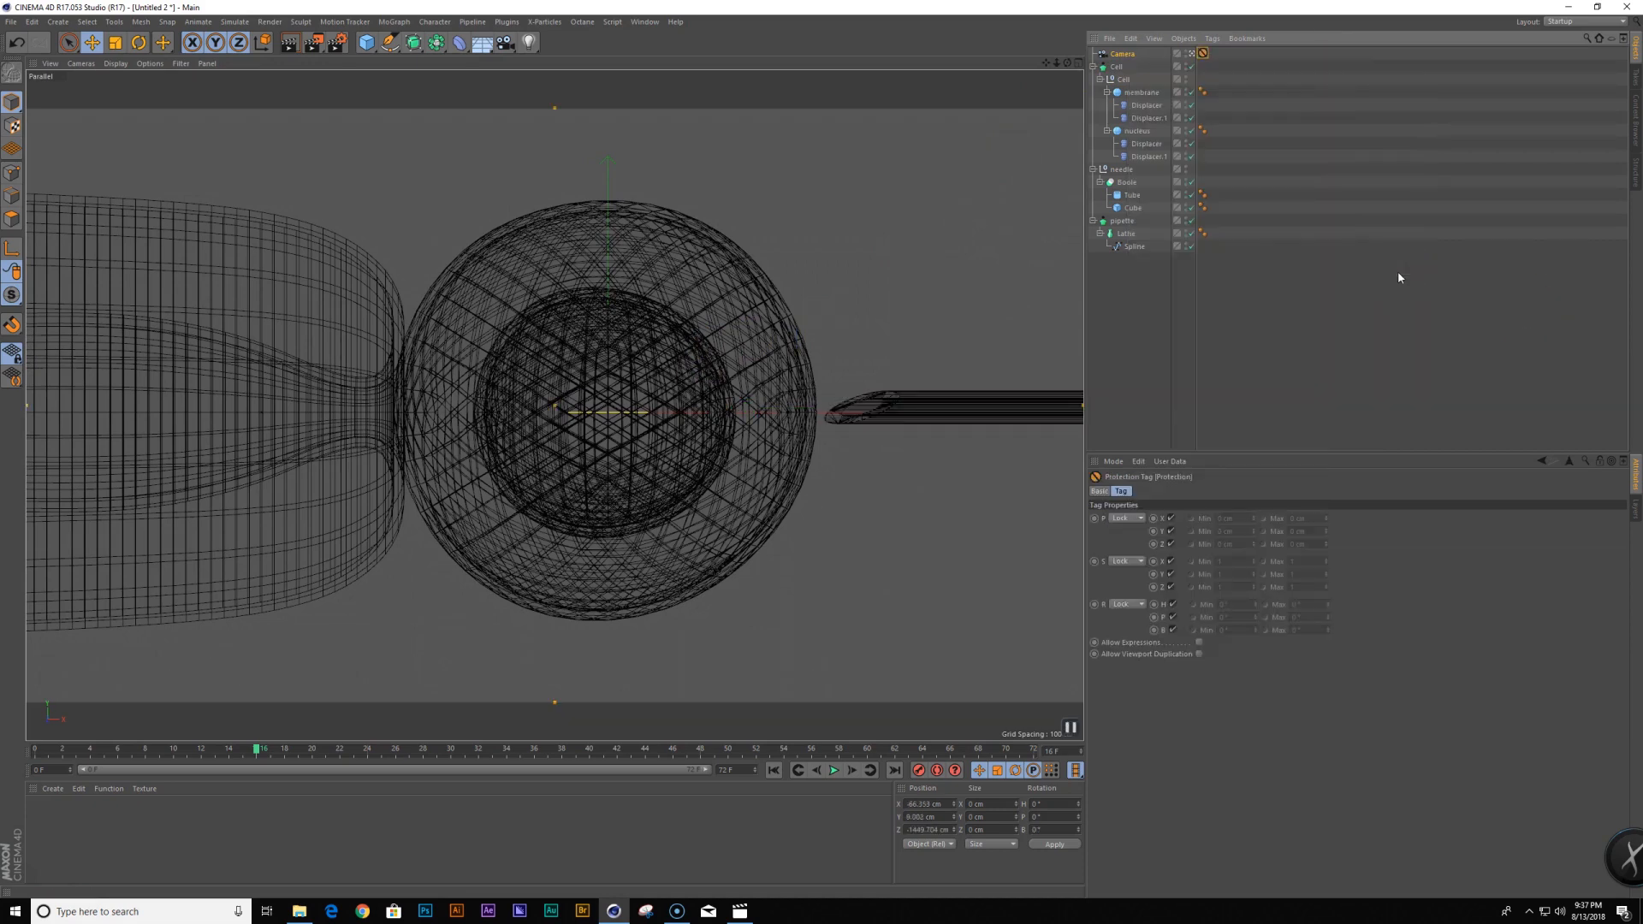
# Scrub the animation to frame 19 and examine the small bubbles on the nucleus in the IVF_v10 reference video
pyautogui.moveTo(250, 755); pyautogui.dragTo(300, 762)
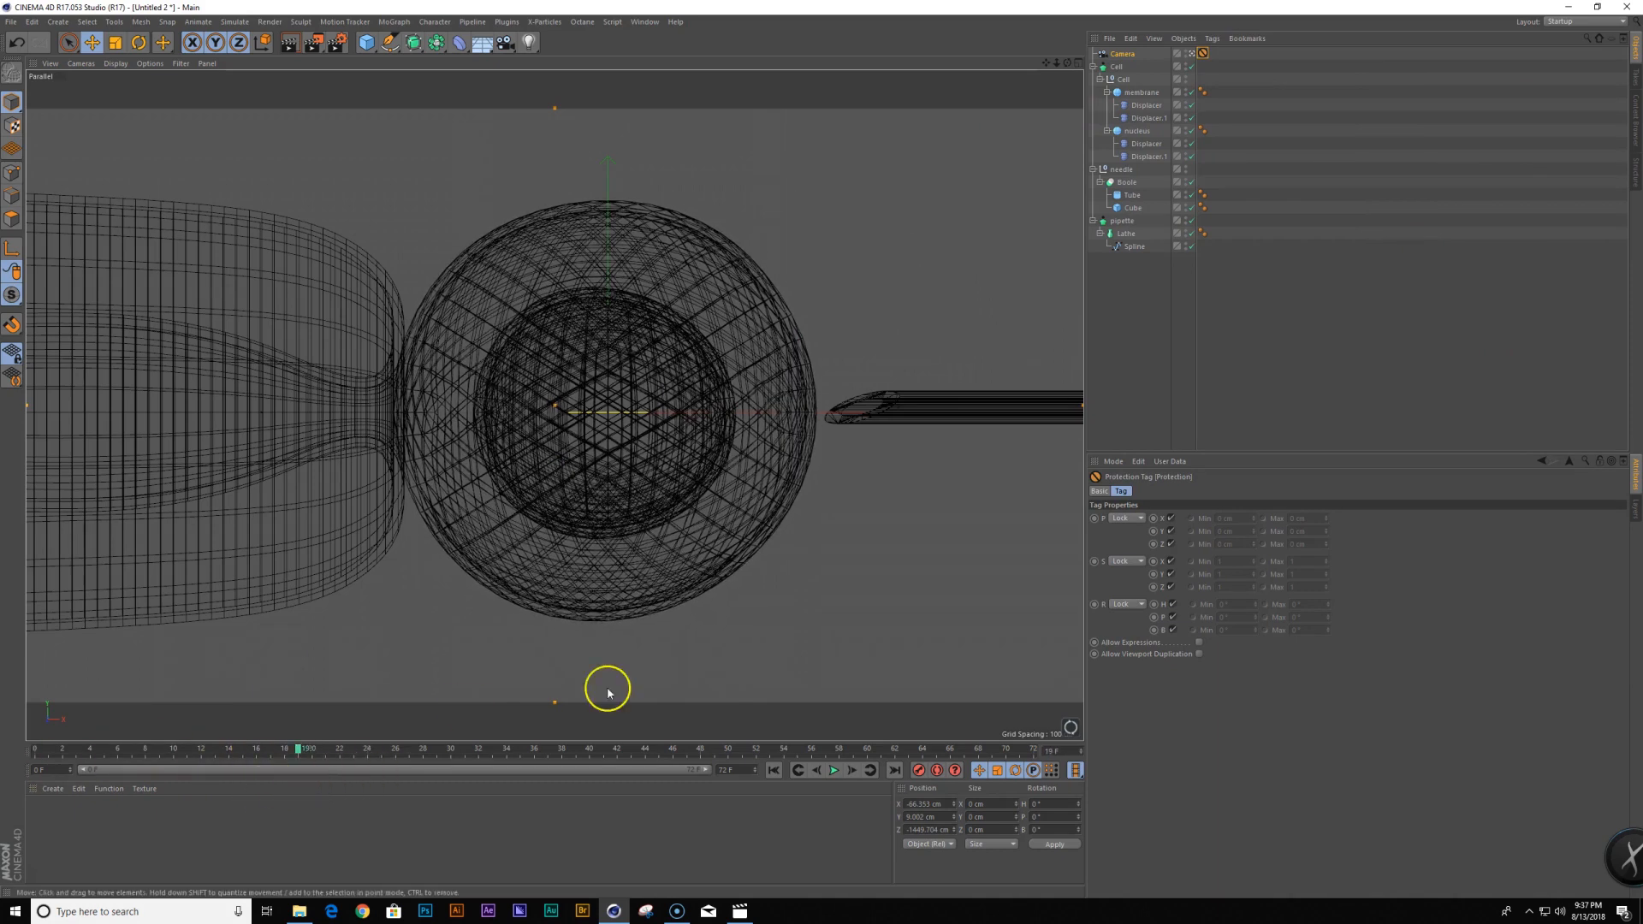
pyautogui.click(738, 912)
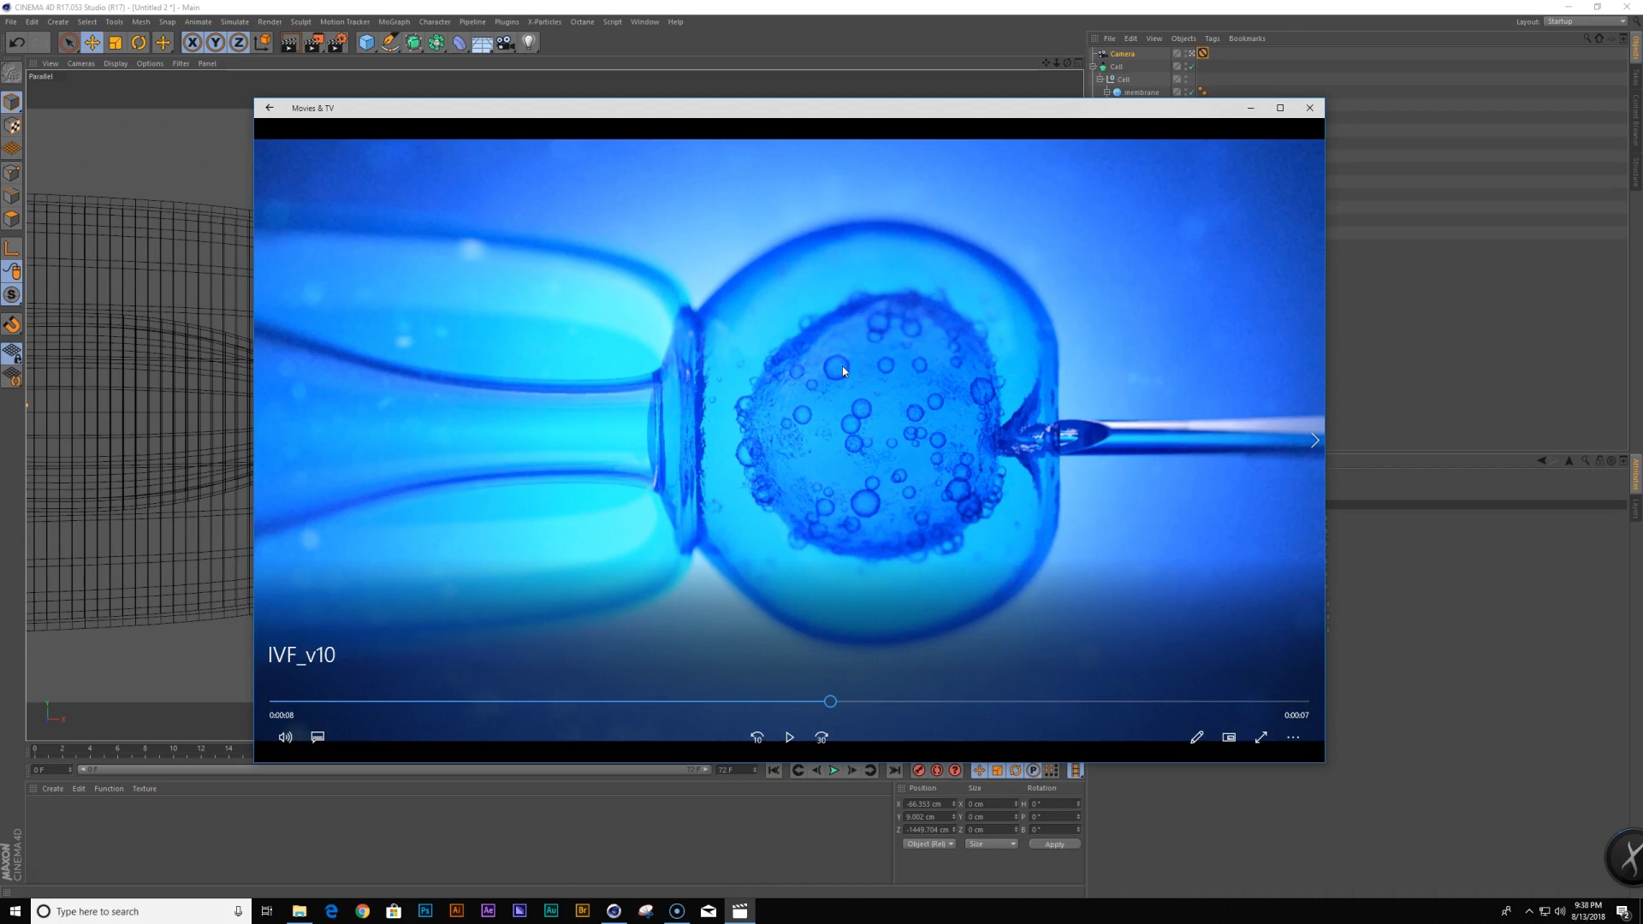
pyautogui.click(541, 10)
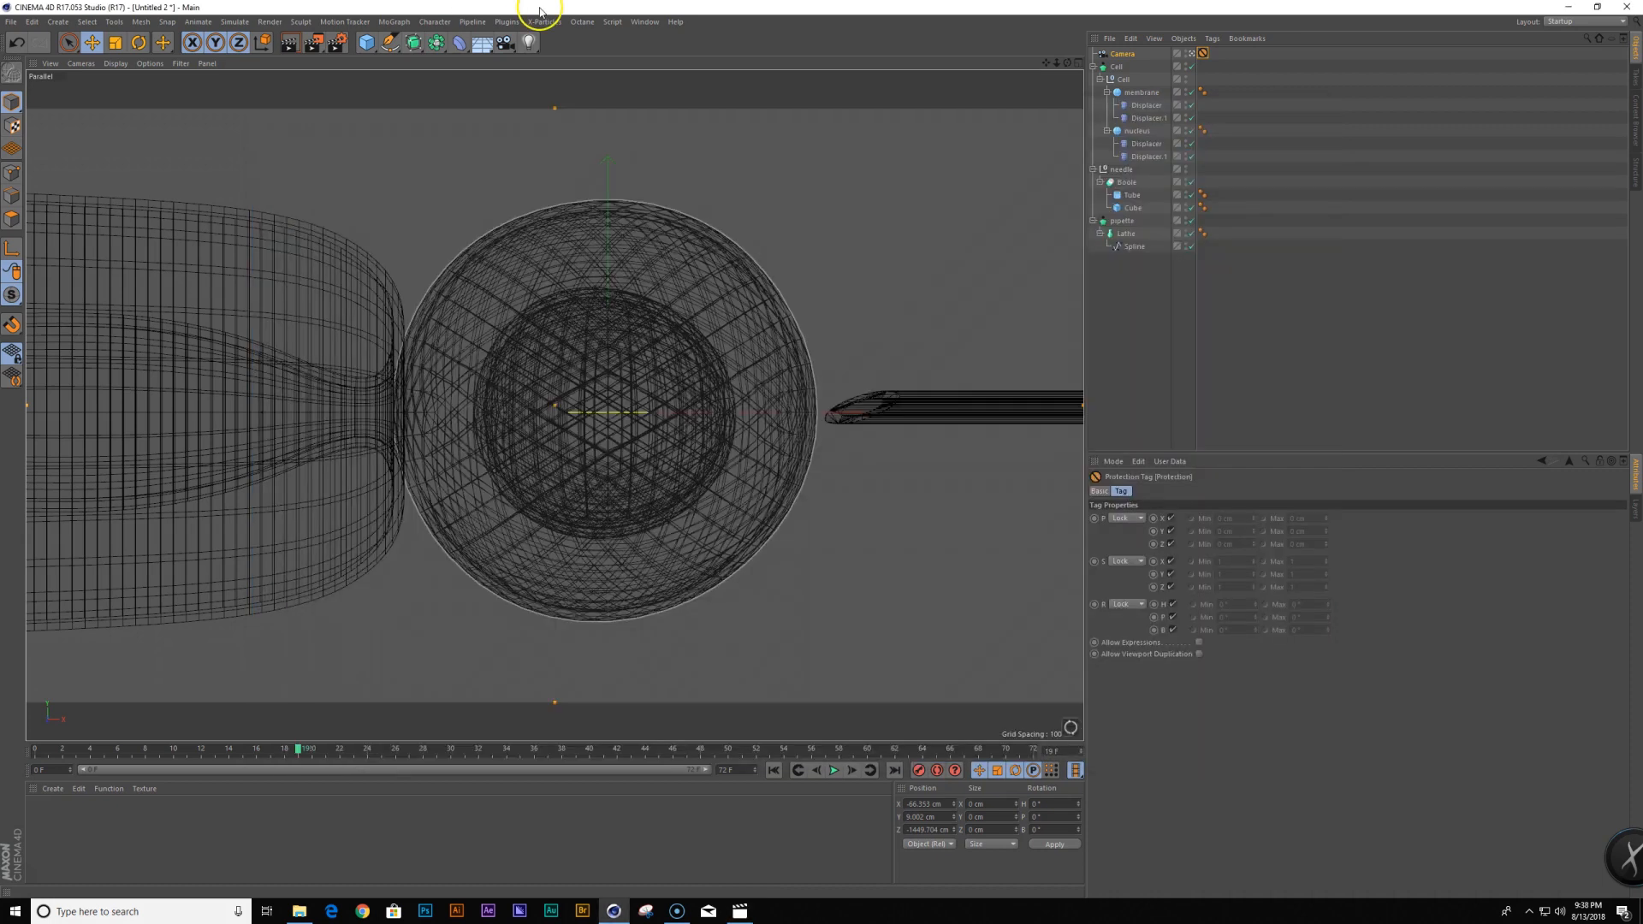
# Add a sphere, scale it down to a 20.5 cm radius and set its segments to 12
pyautogui.click(1149, 356)
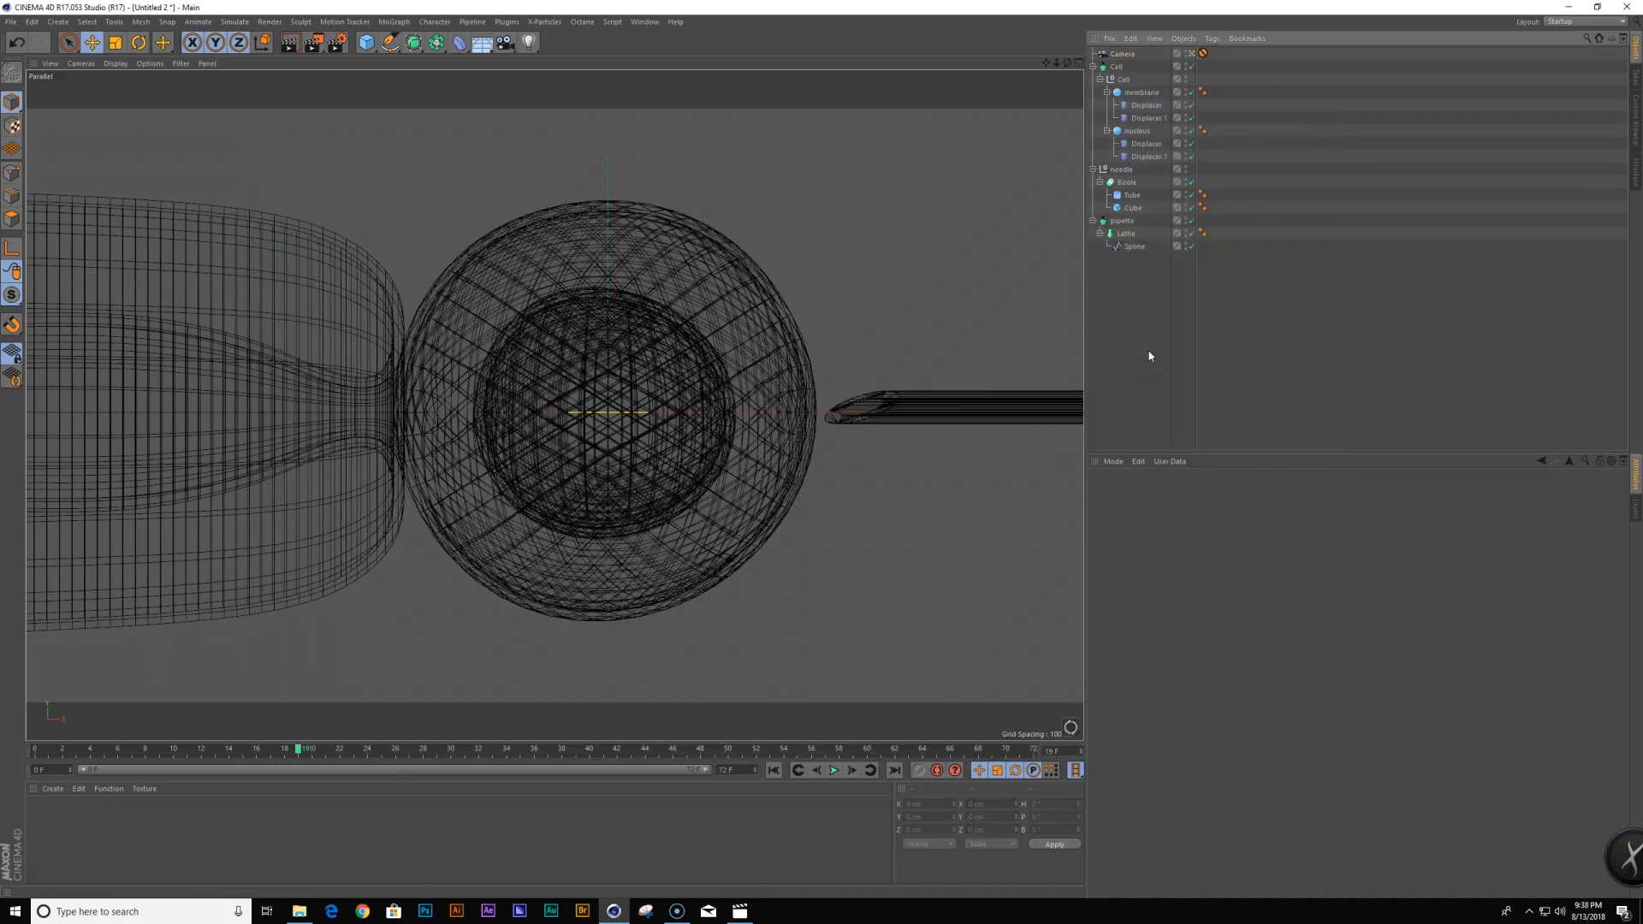
pyautogui.hotkey('shift', 'c')
pyautogui.write('sph')
pyautogui.press('Return')
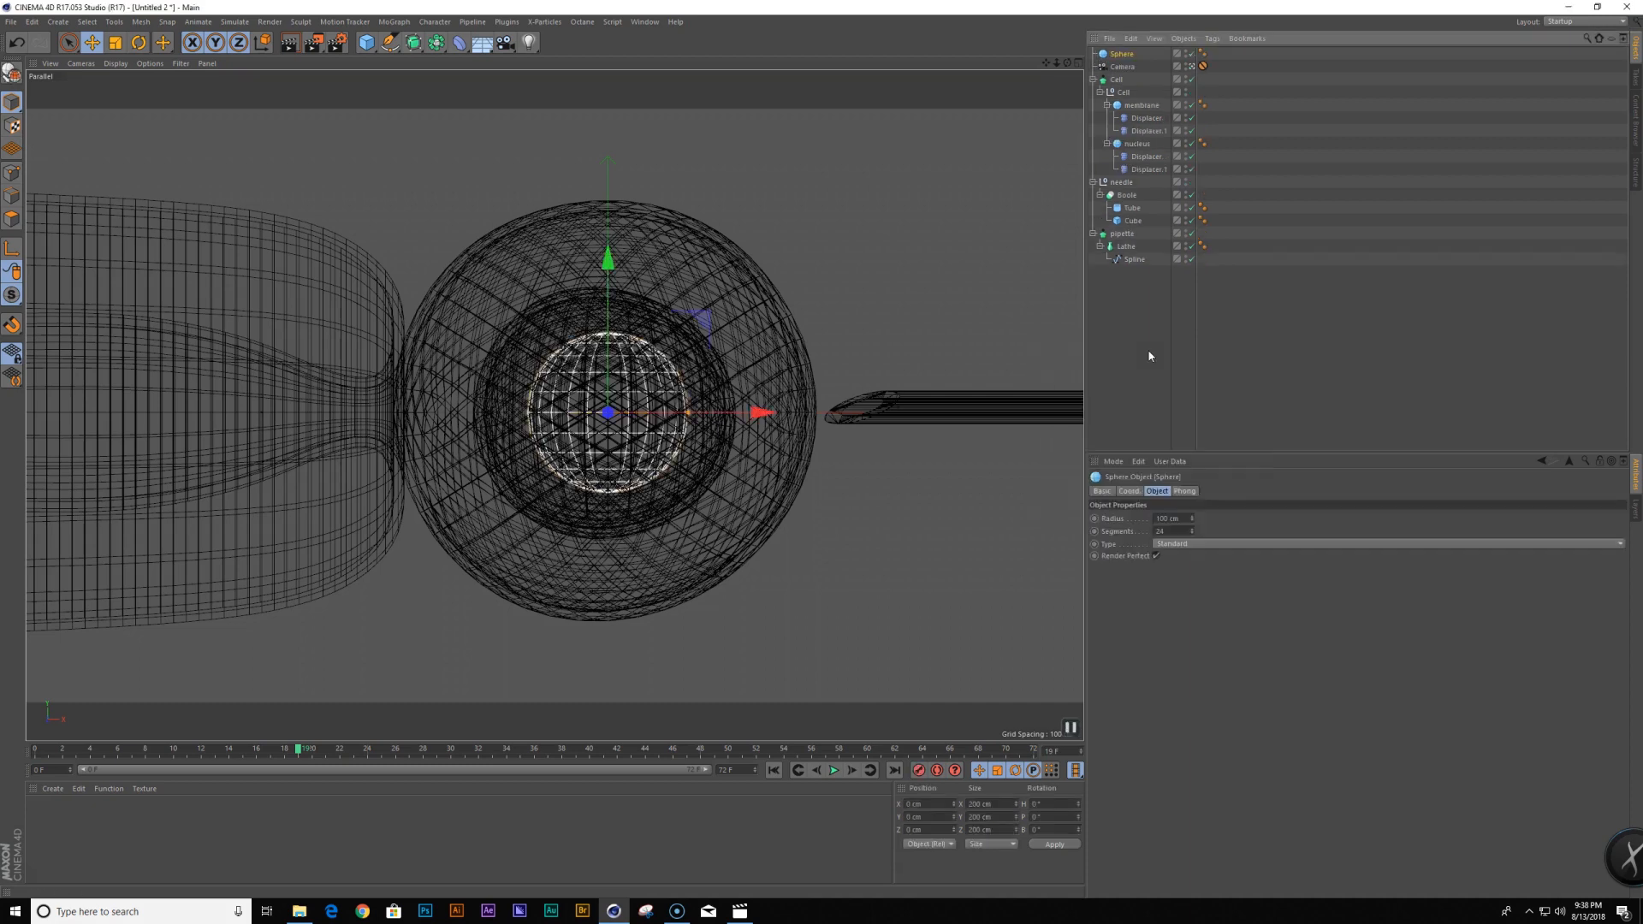
pyautogui.press('t')
pyautogui.moveTo(902, 242); pyautogui.dragTo(616, 462)
pyautogui.click(1123, 54)
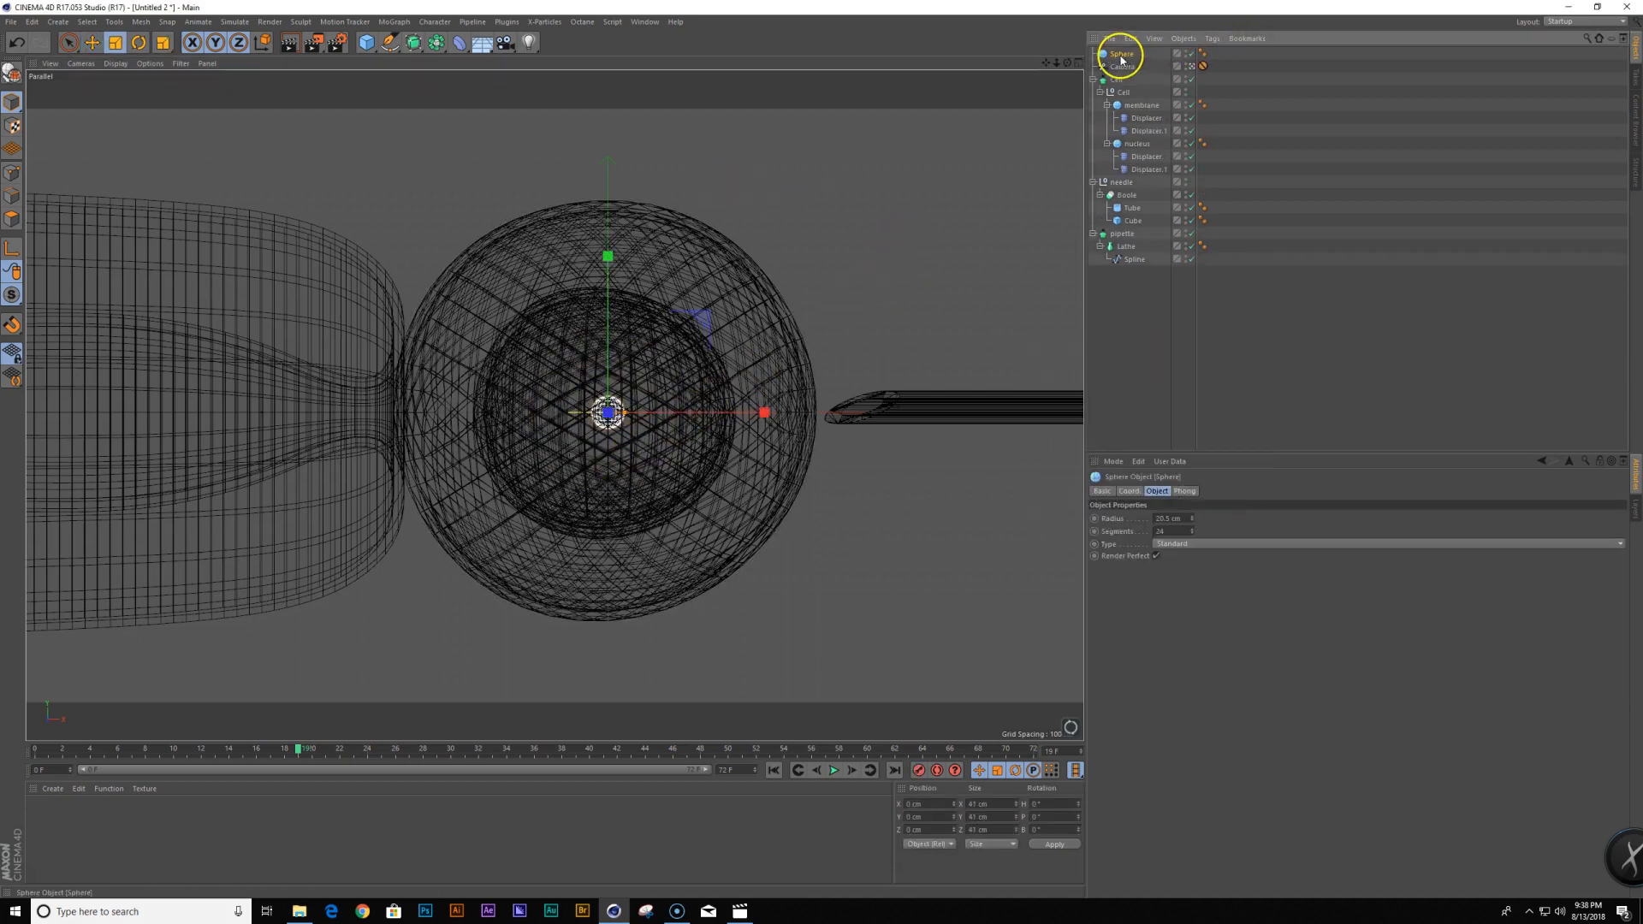
pyautogui.click(1189, 532)
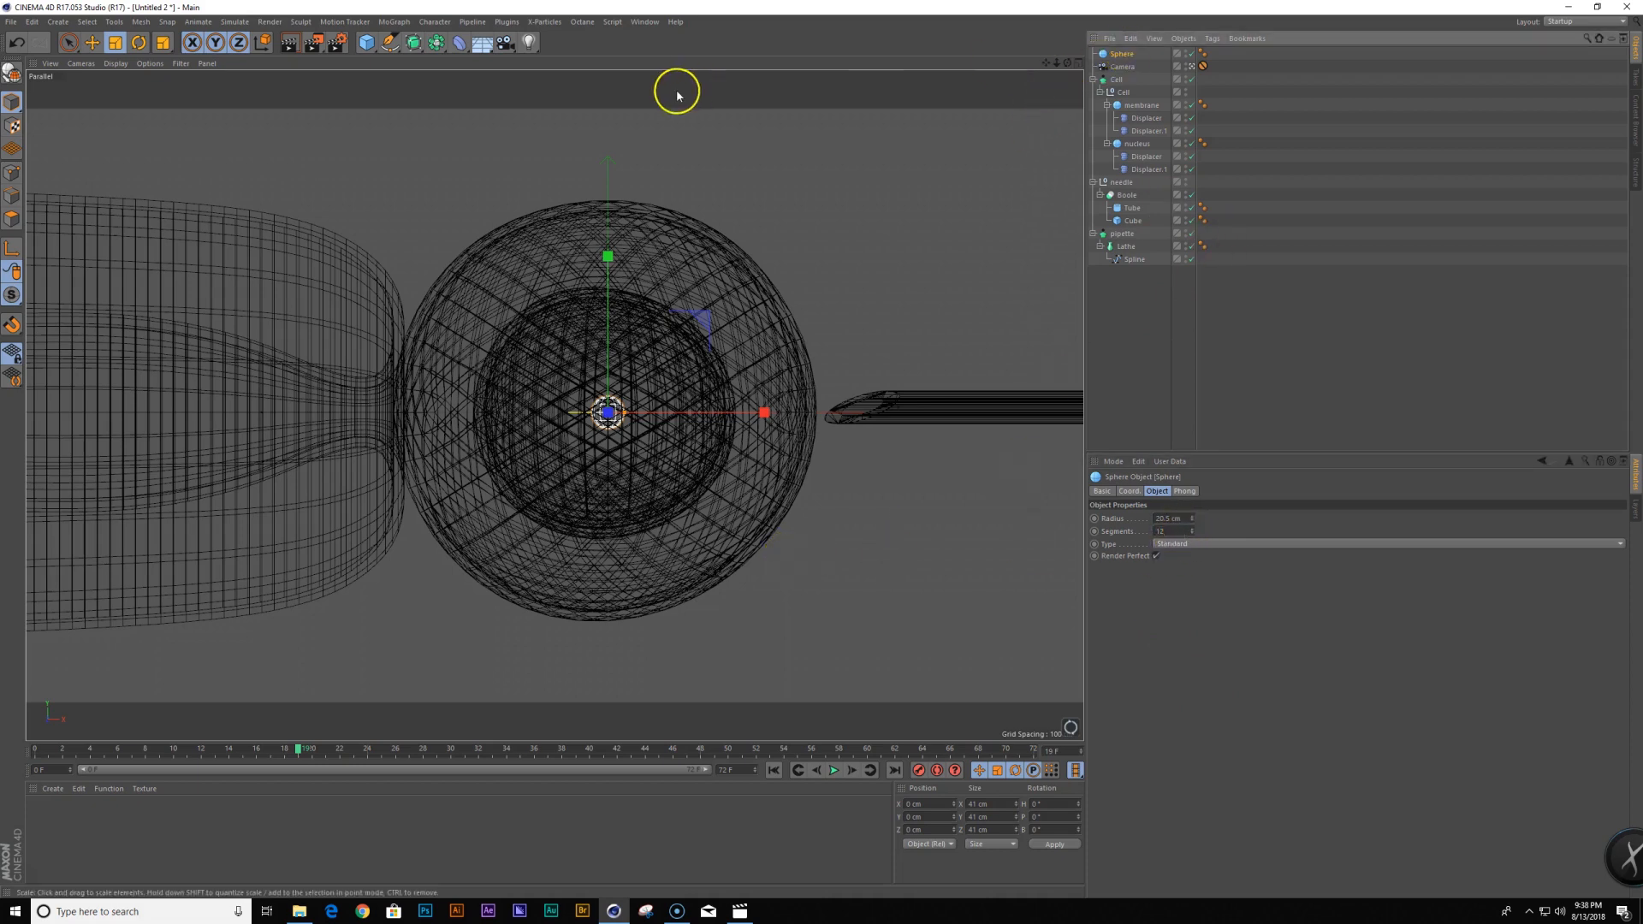
# Add a Cloner and make the small sphere its child
pyautogui.hotkey('shift', 'c')
pyautogui.write('cloner')
pyautogui.press('Return')
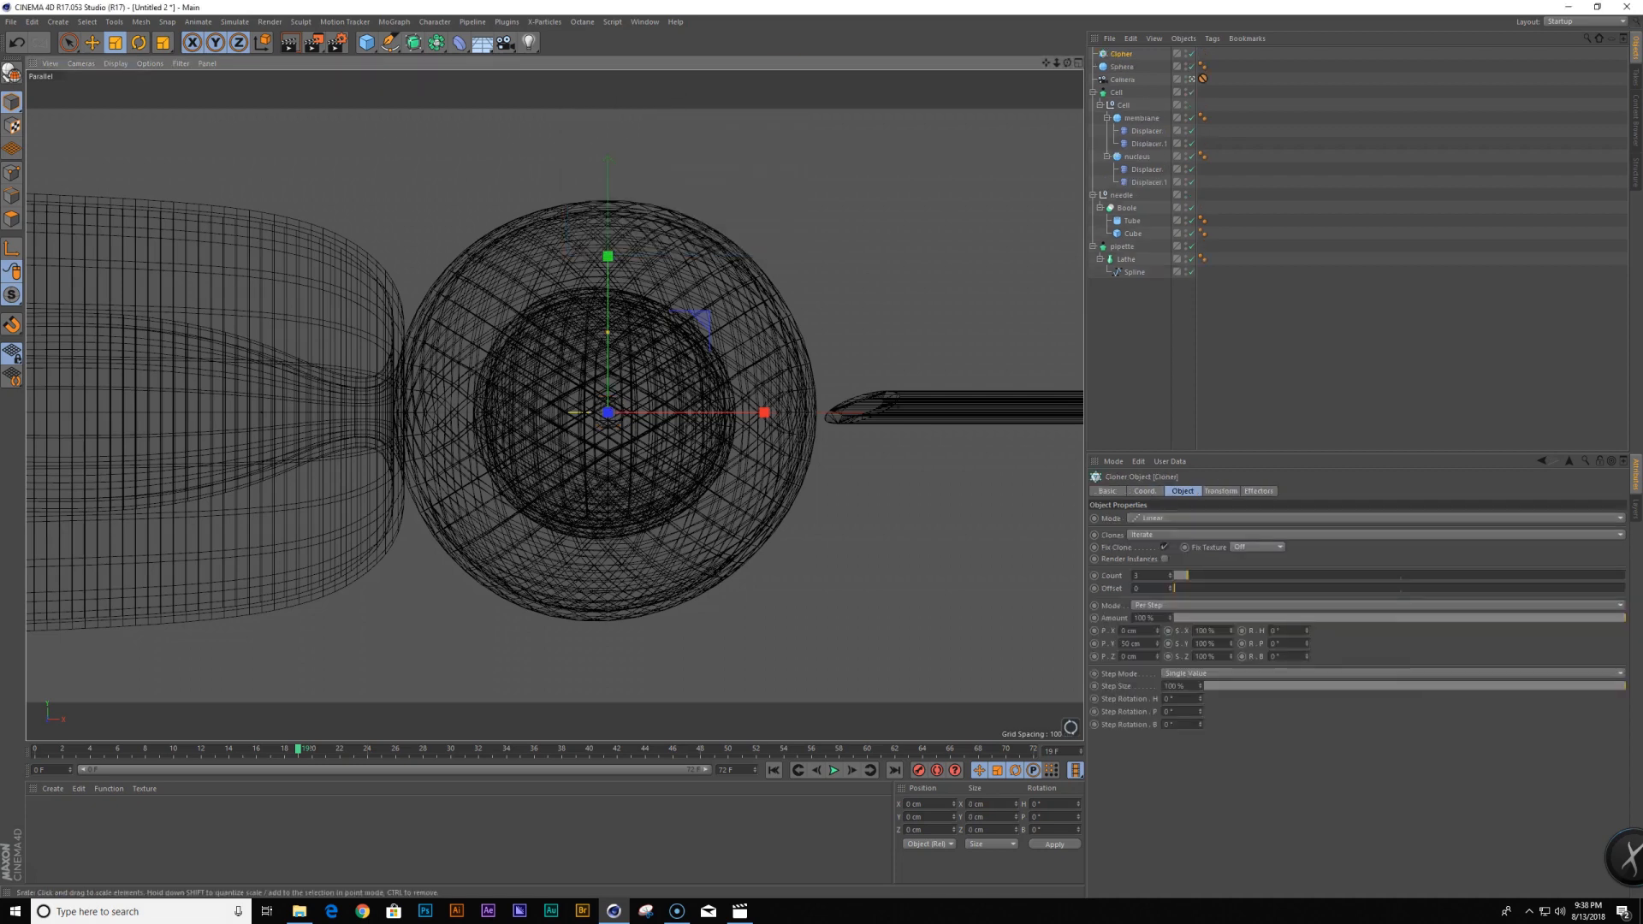
pyautogui.moveTo(1124, 58); pyautogui.dragTo(1120, 54)
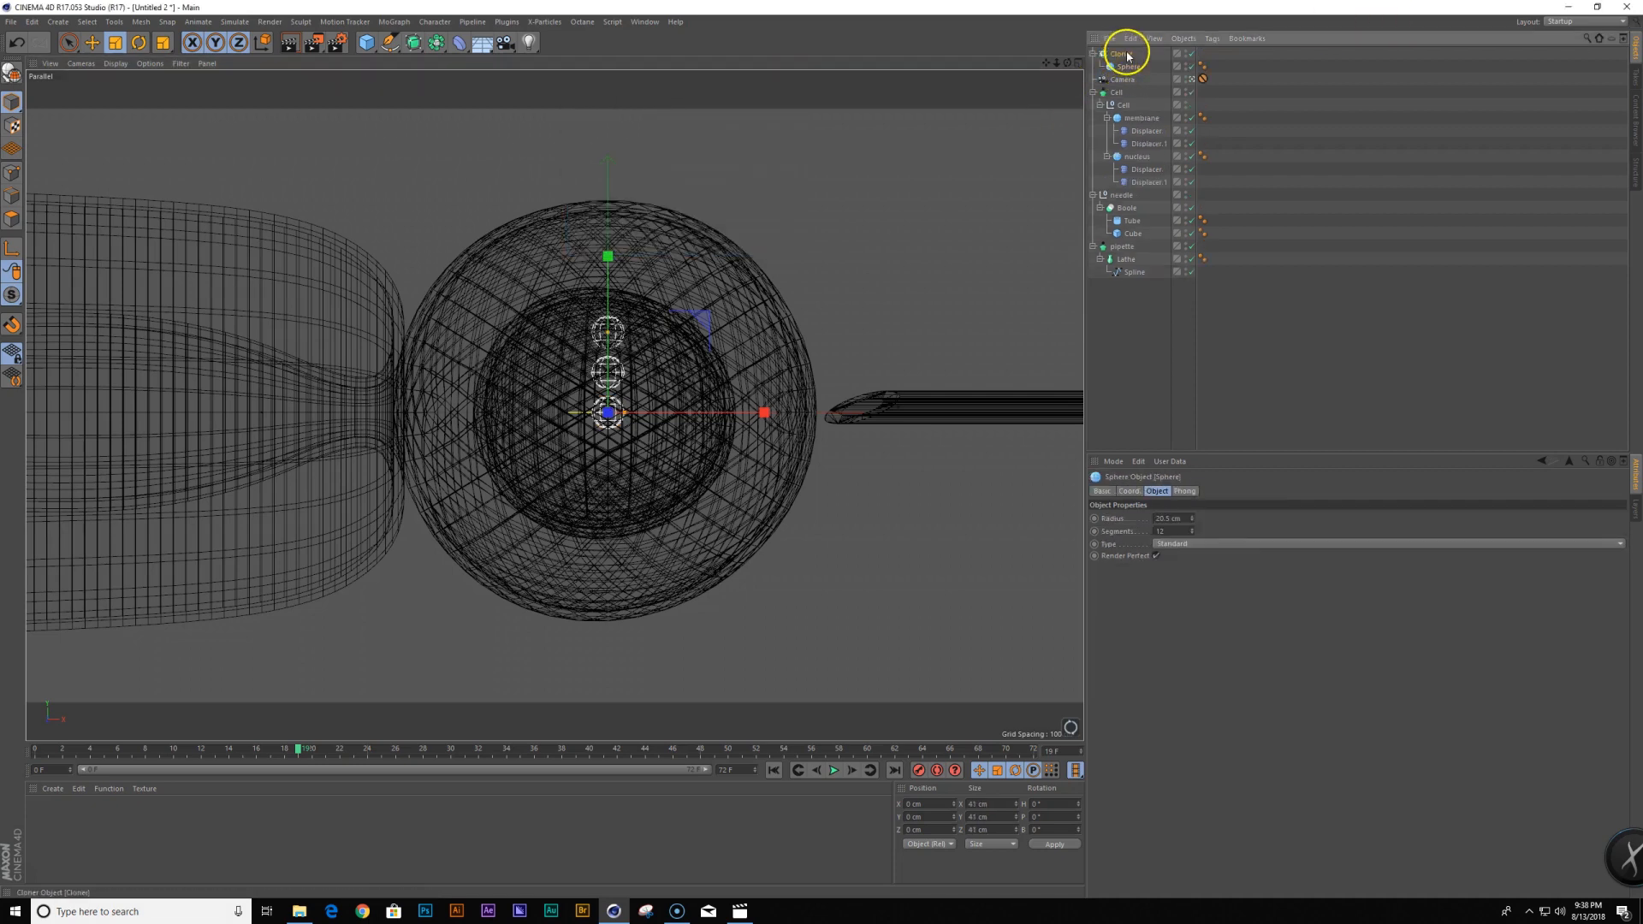
# Set the Cloner to Object mode and link the nucleus as the object to clone onto
pyautogui.click(1163, 520)
pyautogui.click(1160, 530)
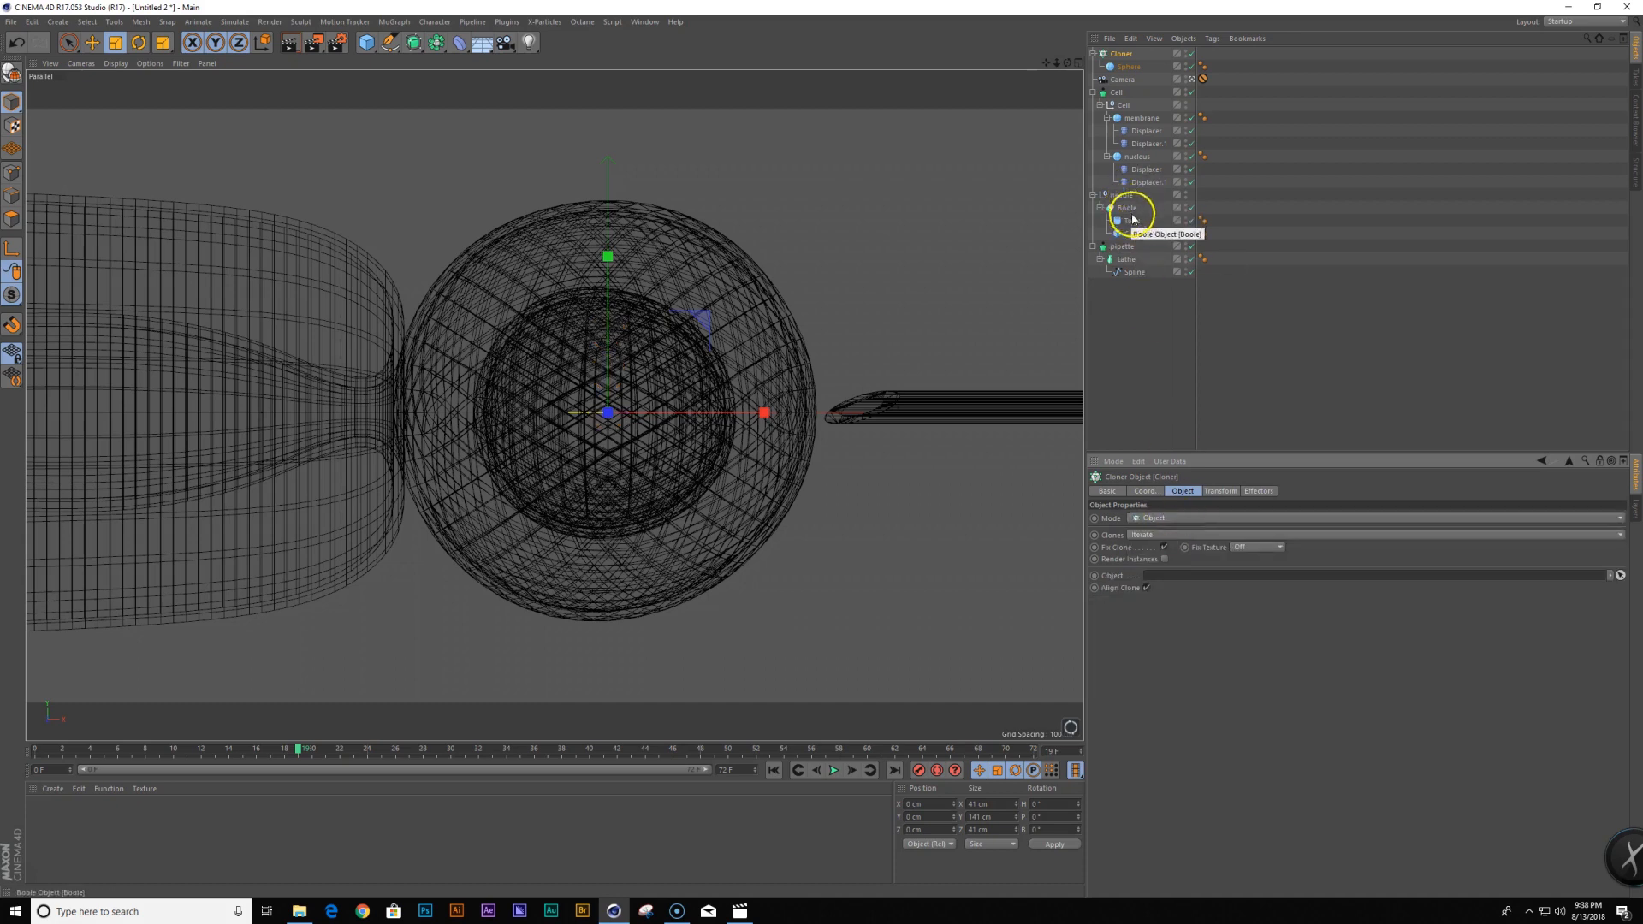
pyautogui.moveTo(1139, 157); pyautogui.dragTo(1142, 166)
pyautogui.moveTo(1204, 566); pyautogui.dragTo(1207, 574)
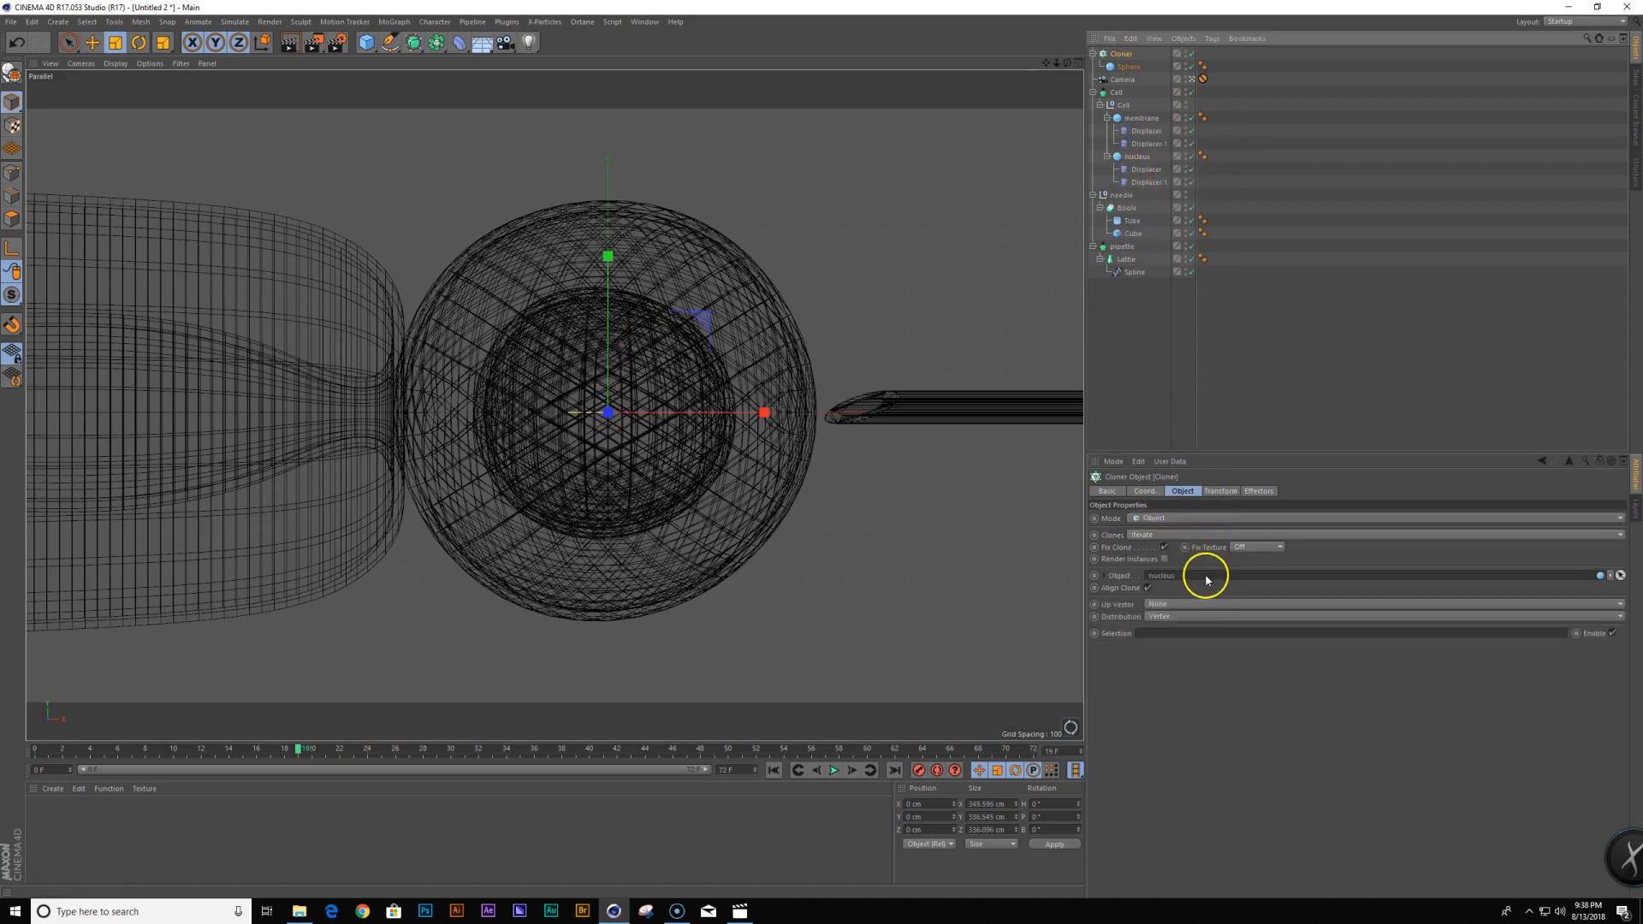
# Distribute the clones over the nucleus by Surface with a count of 57 and render instances enabled
pyautogui.click(1164, 617)
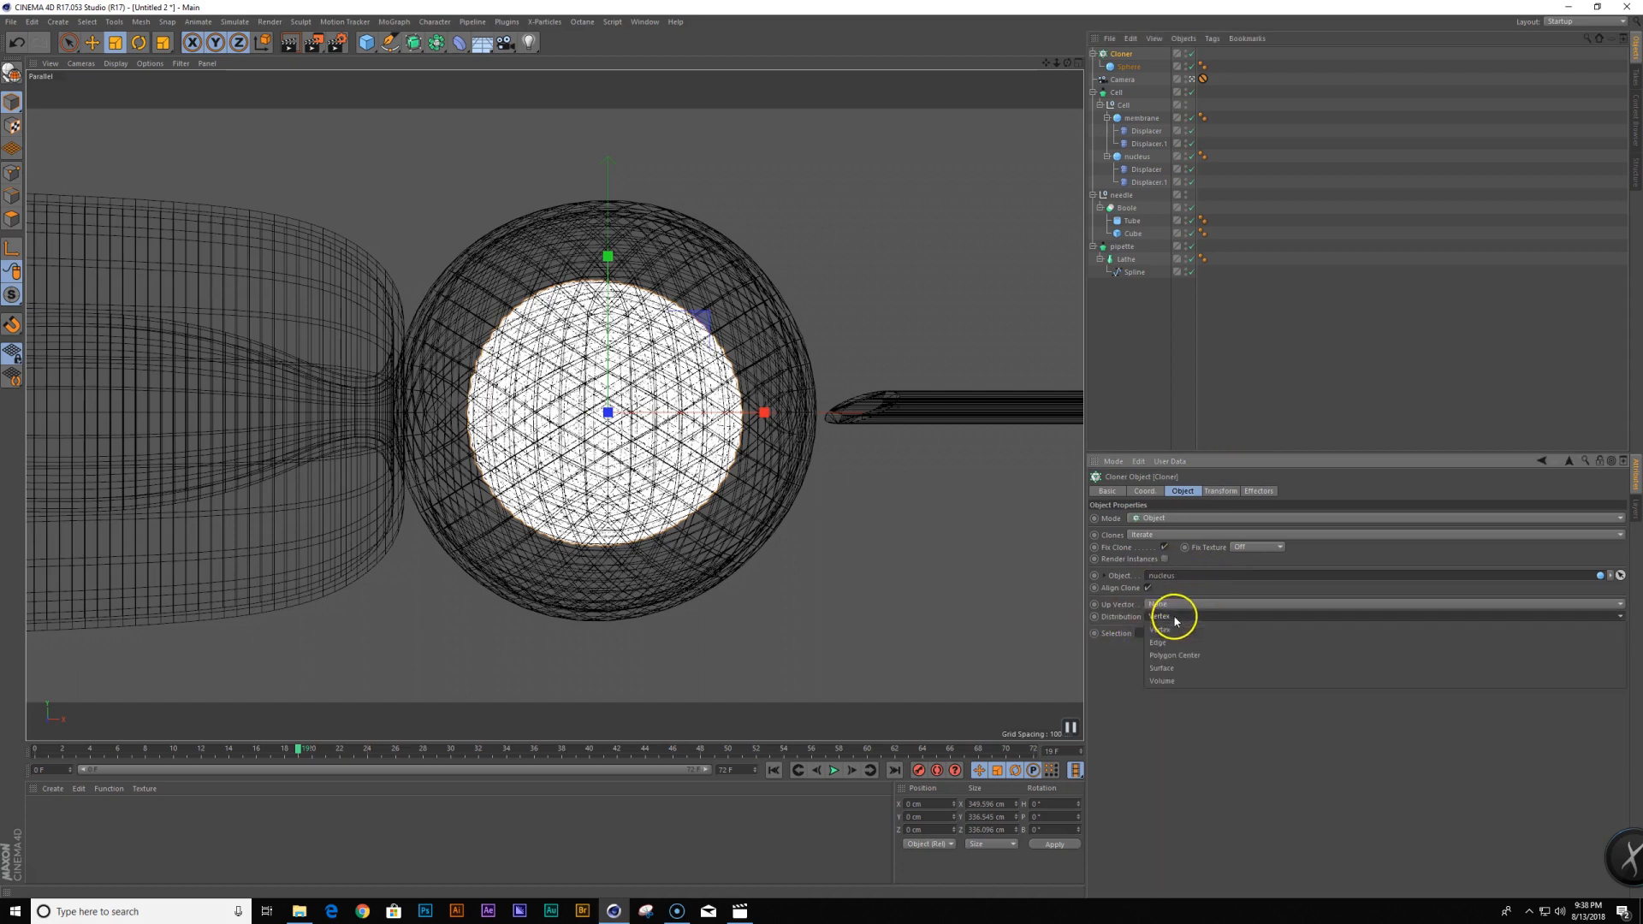
pyautogui.click(1186, 665)
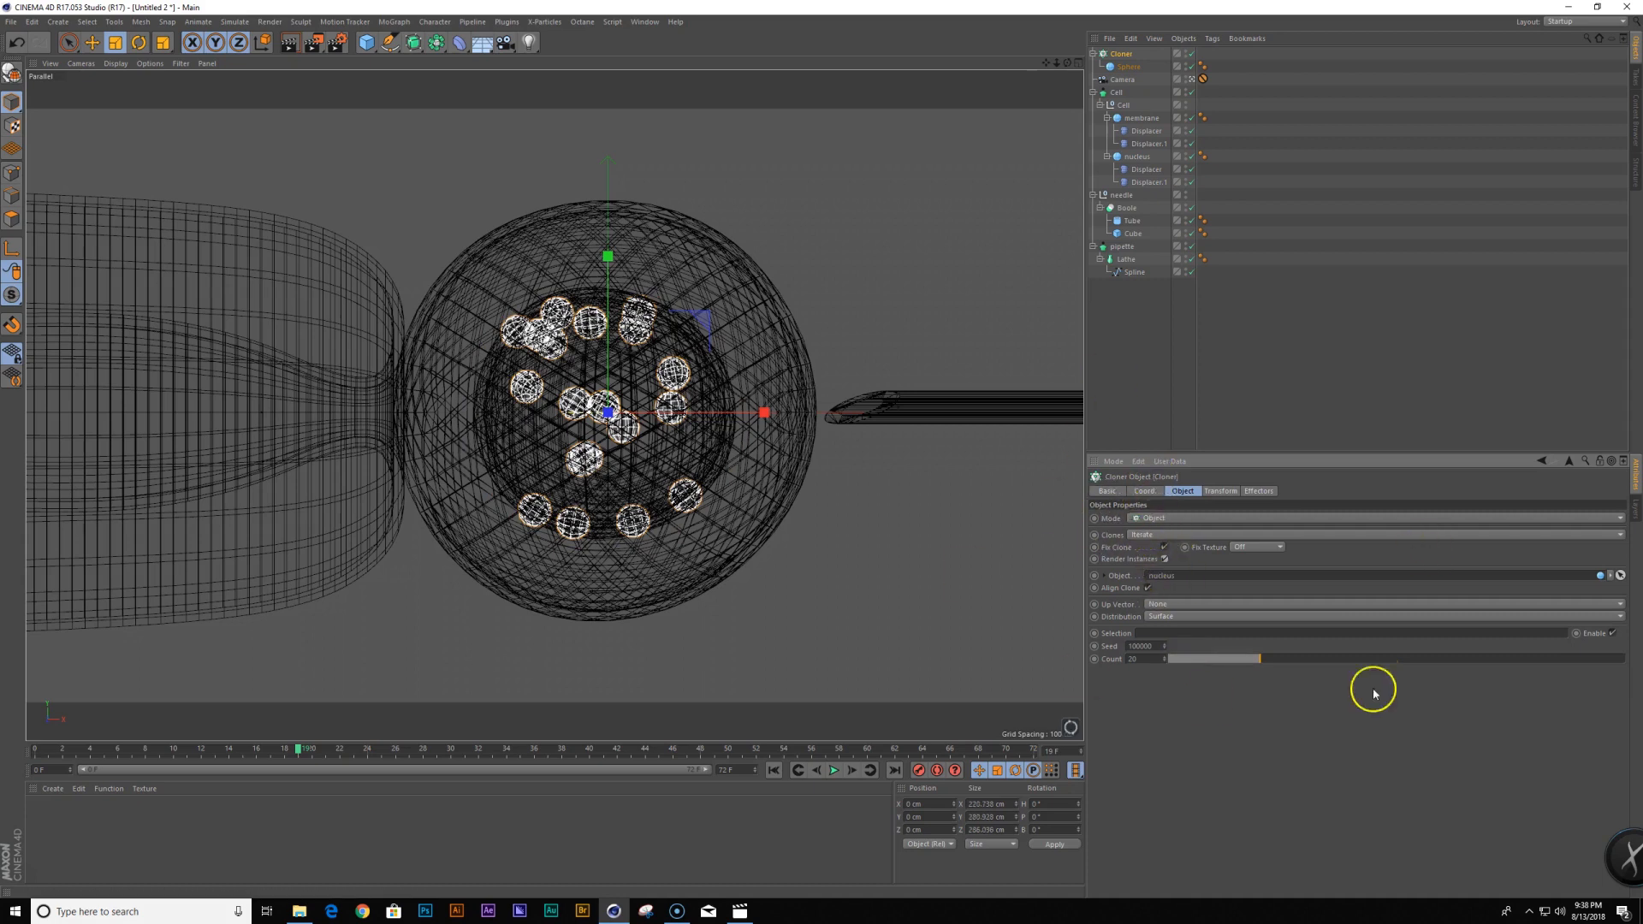
pyautogui.moveTo(1269, 661); pyautogui.dragTo(1427, 658)
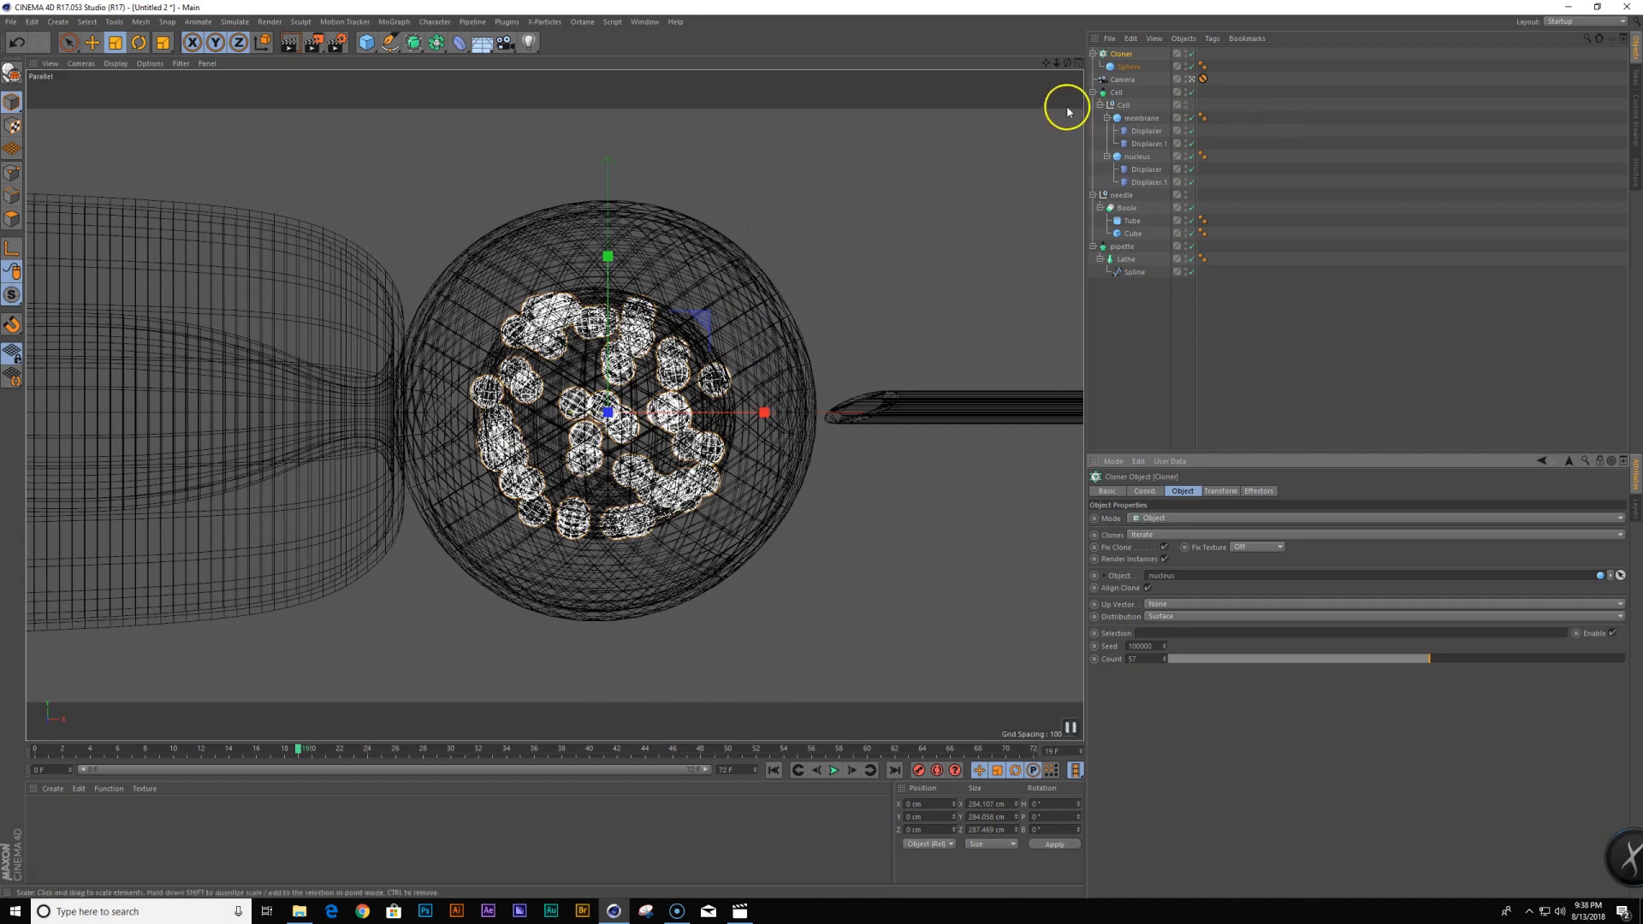
# Duplicate the sphere inside the Cloner and scale the copy down to a radius of about 10.4 cm
pyautogui.click(1129, 66)
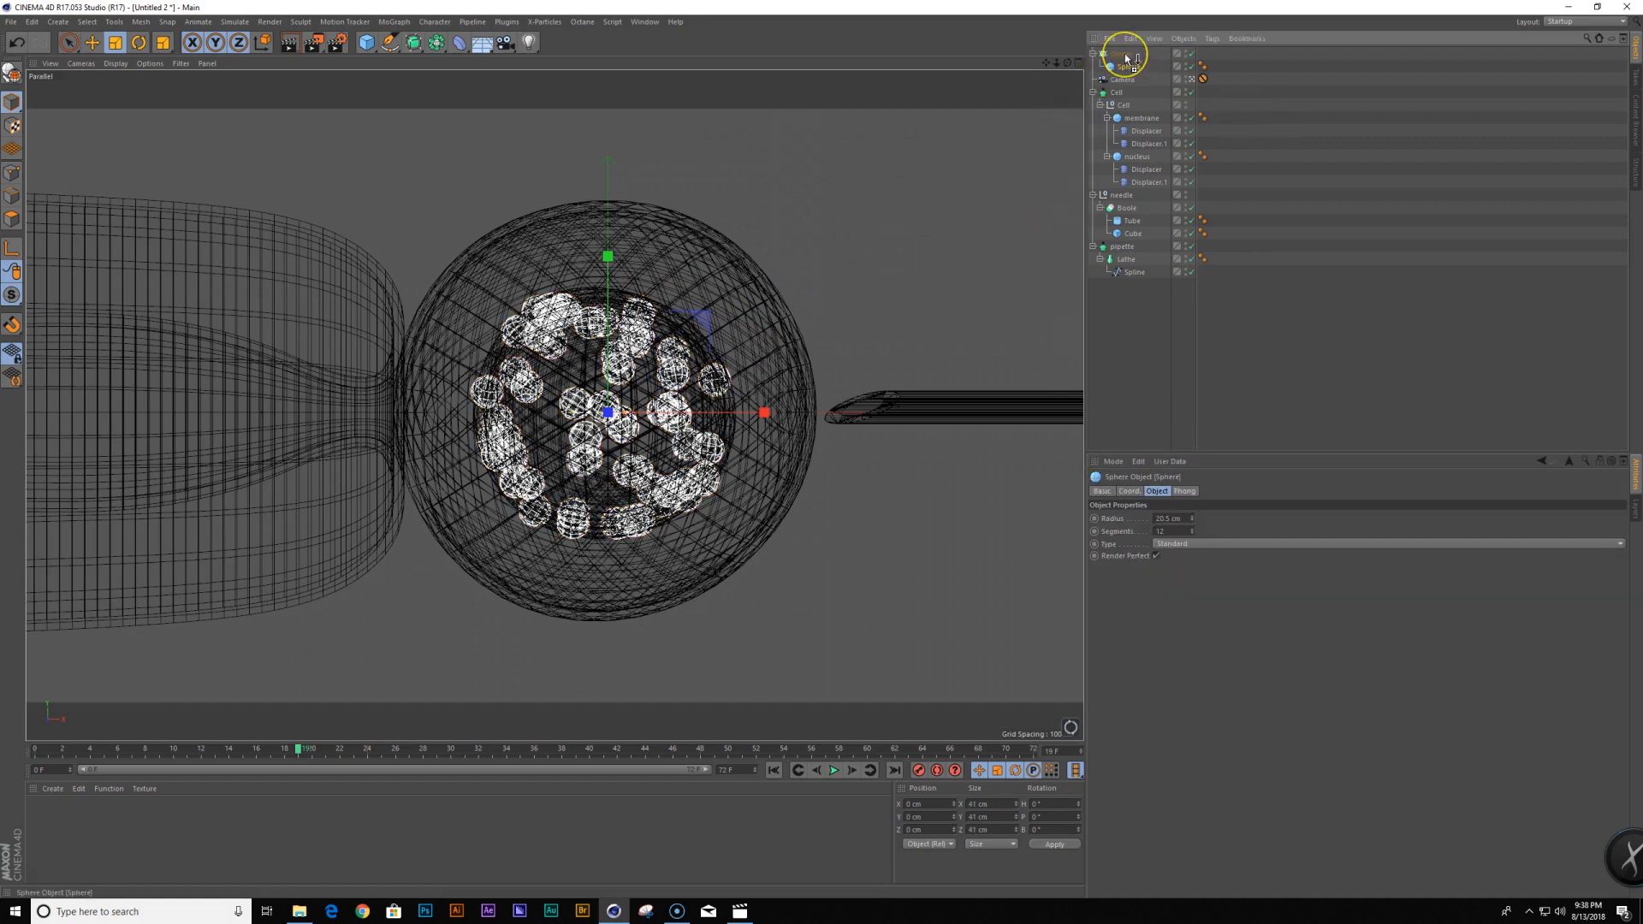
pyautogui.keyDown('ctrl'); pyautogui.moveTo(1126, 55); pyautogui.dragTo(1127, 56); pyautogui.keyUp('ctrl')
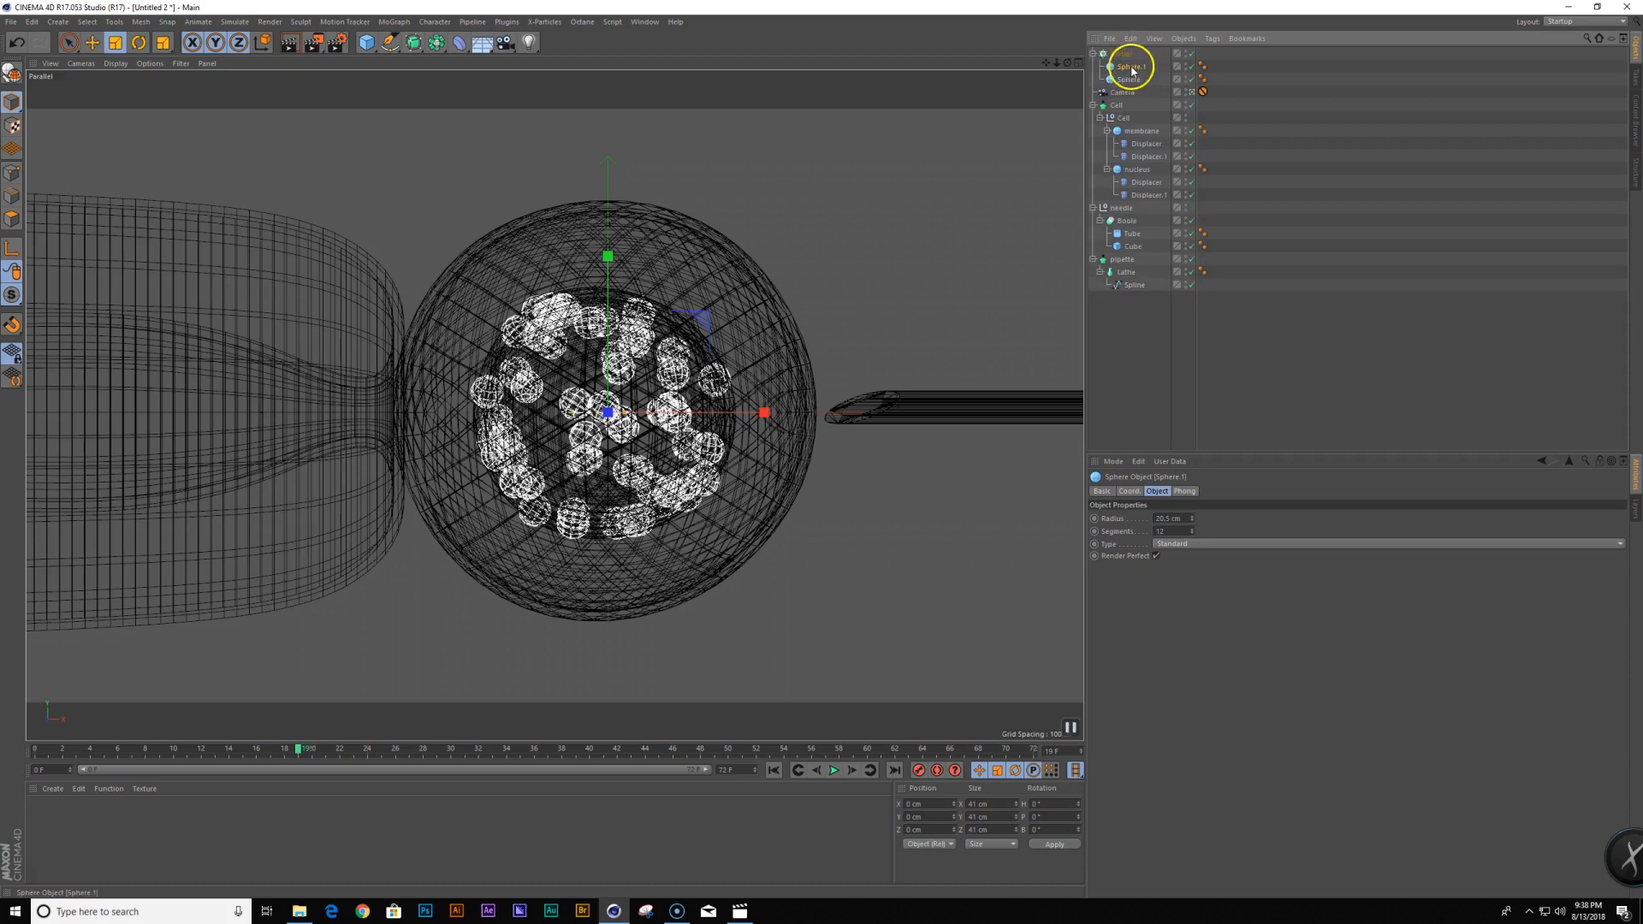
pyautogui.moveTo(956, 274); pyautogui.dragTo(786, 378)
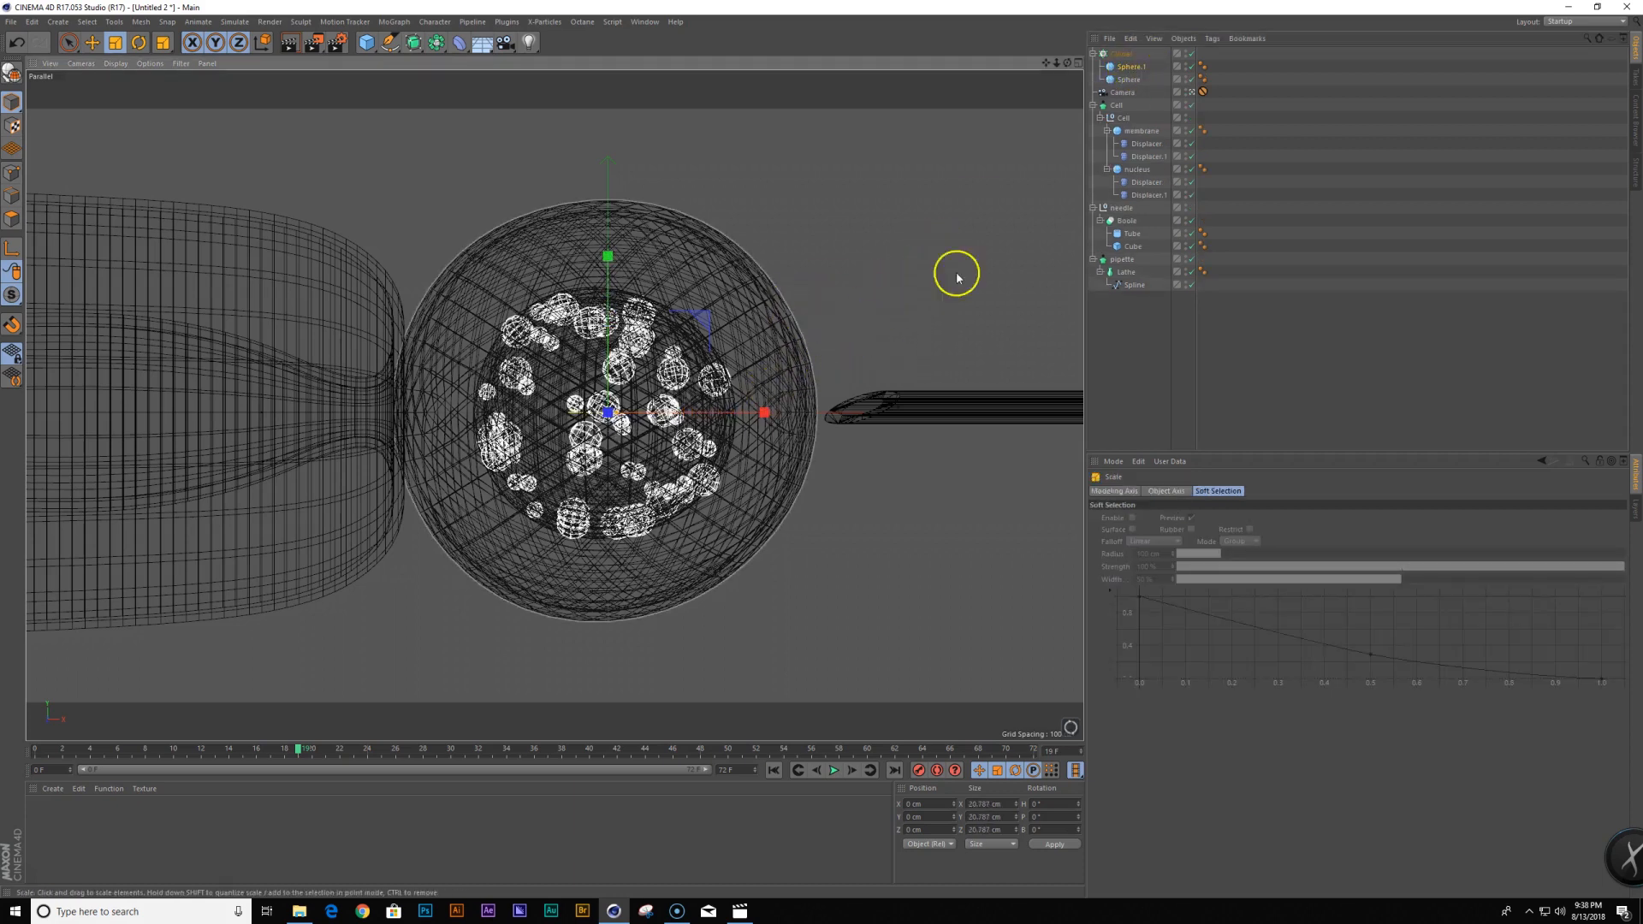
# Duplicate the smaller sphere inside the Cloner and shrink the new copy further, then scale the original sphere to about 32.8 cm across
pyautogui.keyDown('ctrl'); pyautogui.moveTo(1126, 66); pyautogui.dragTo(1124, 55); pyautogui.keyUp('ctrl')
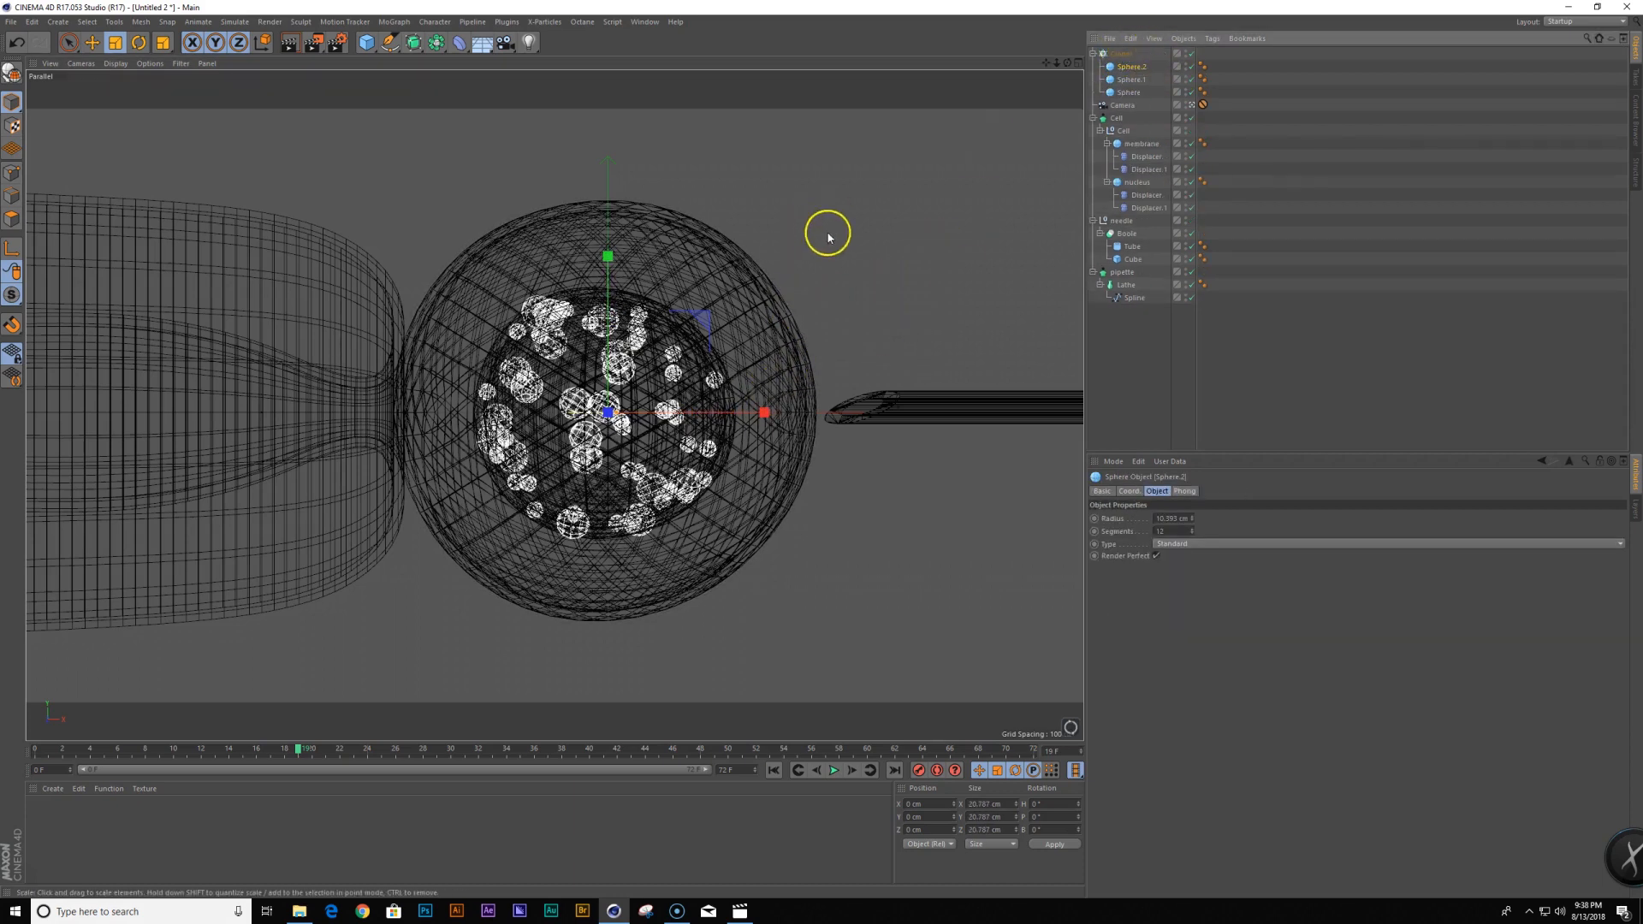
pyautogui.moveTo(905, 249); pyautogui.dragTo(793, 354)
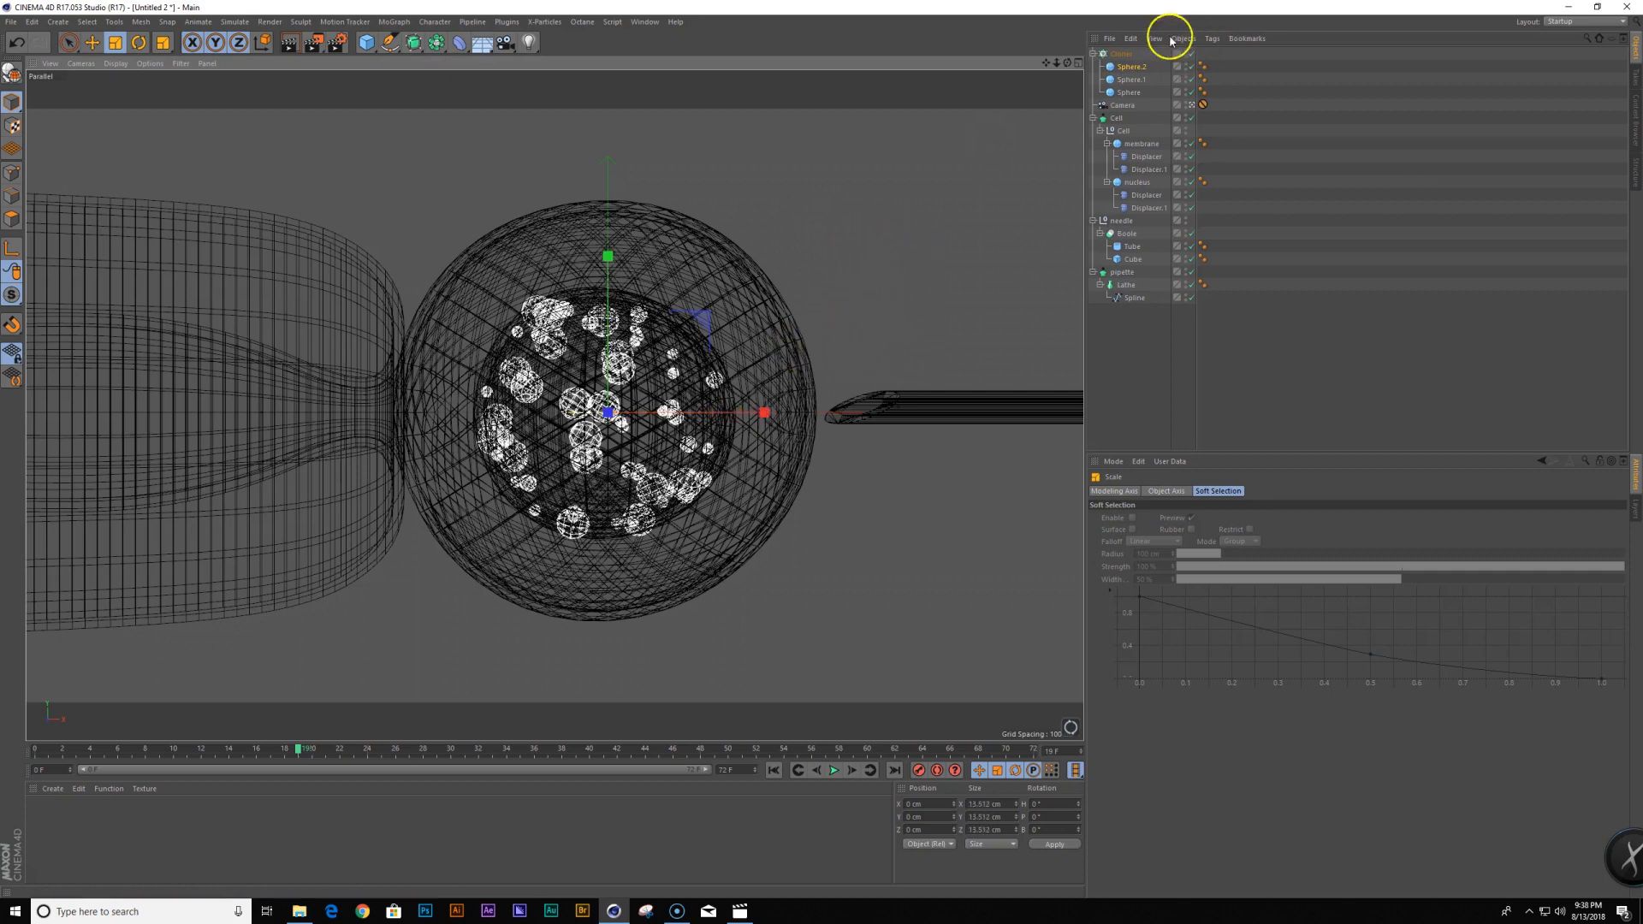
pyautogui.click(1126, 90)
pyautogui.moveTo(900, 171); pyautogui.dragTo(871, 255)
# Set the Cloner's clone order to Random so the three sphere sizes mix across the nucleus
pyautogui.click(1123, 55)
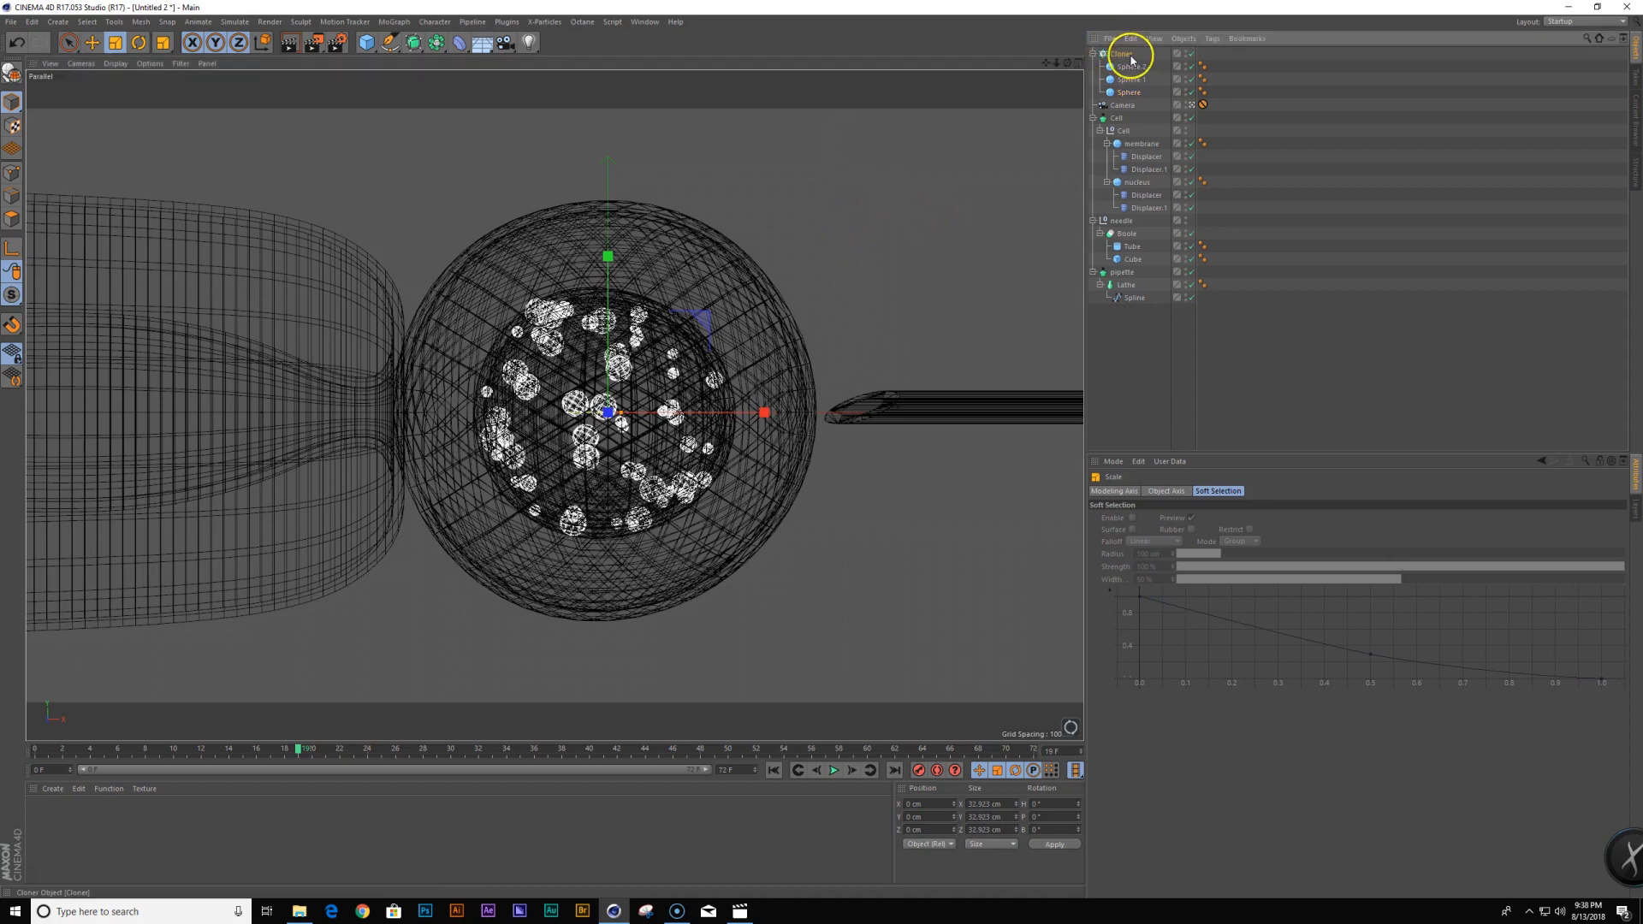
pyautogui.click(1196, 536)
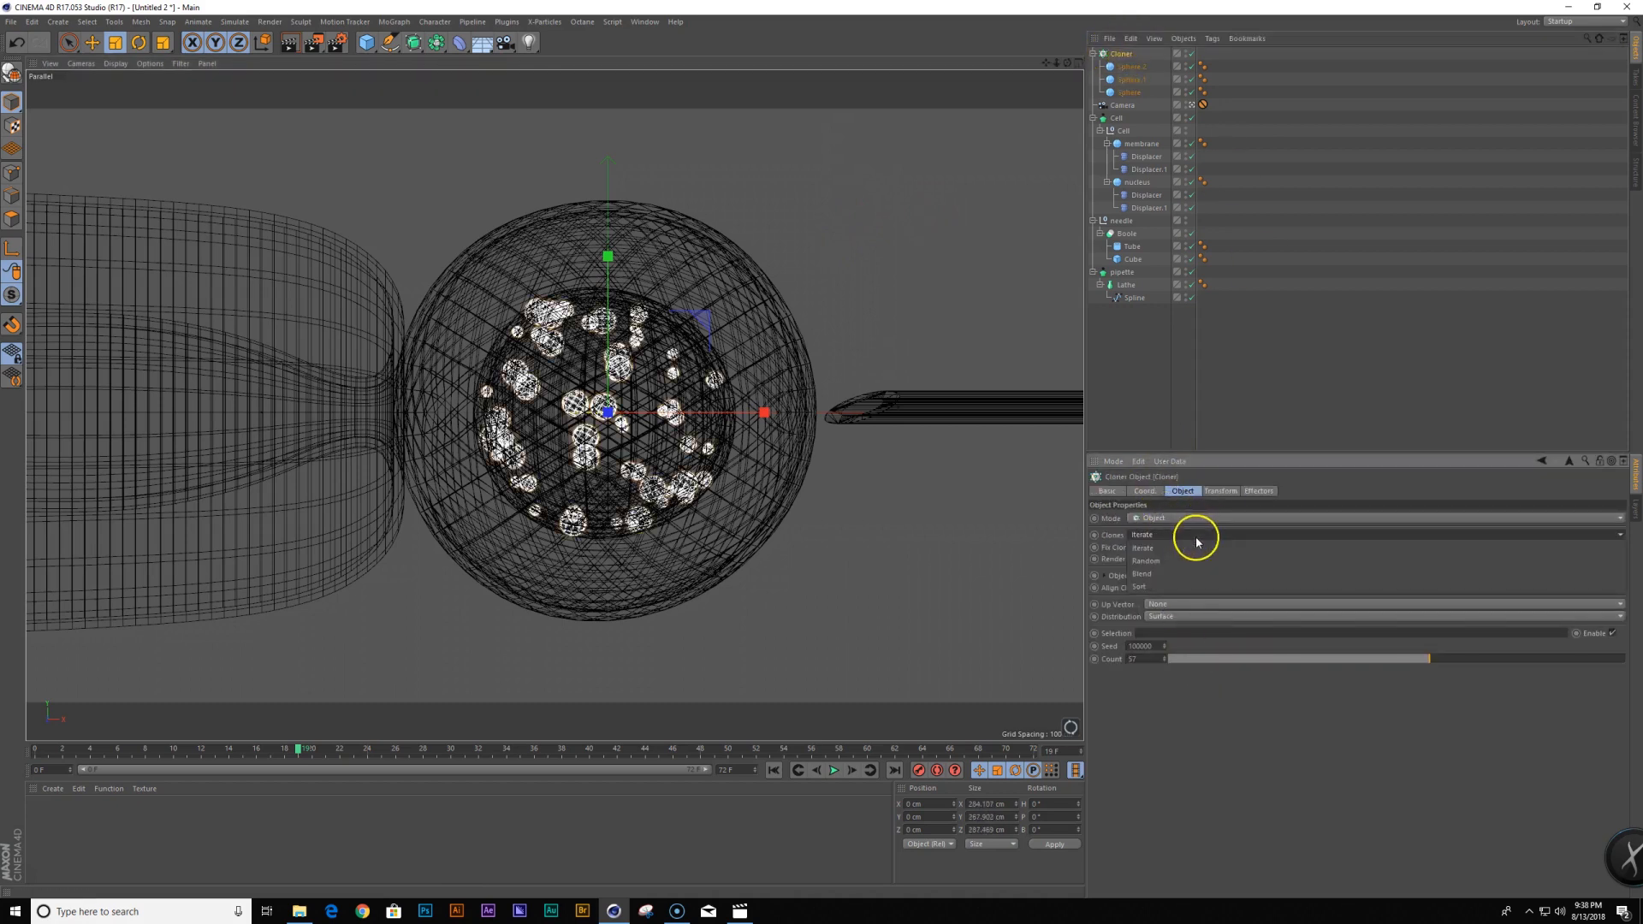
pyautogui.click(1179, 562)
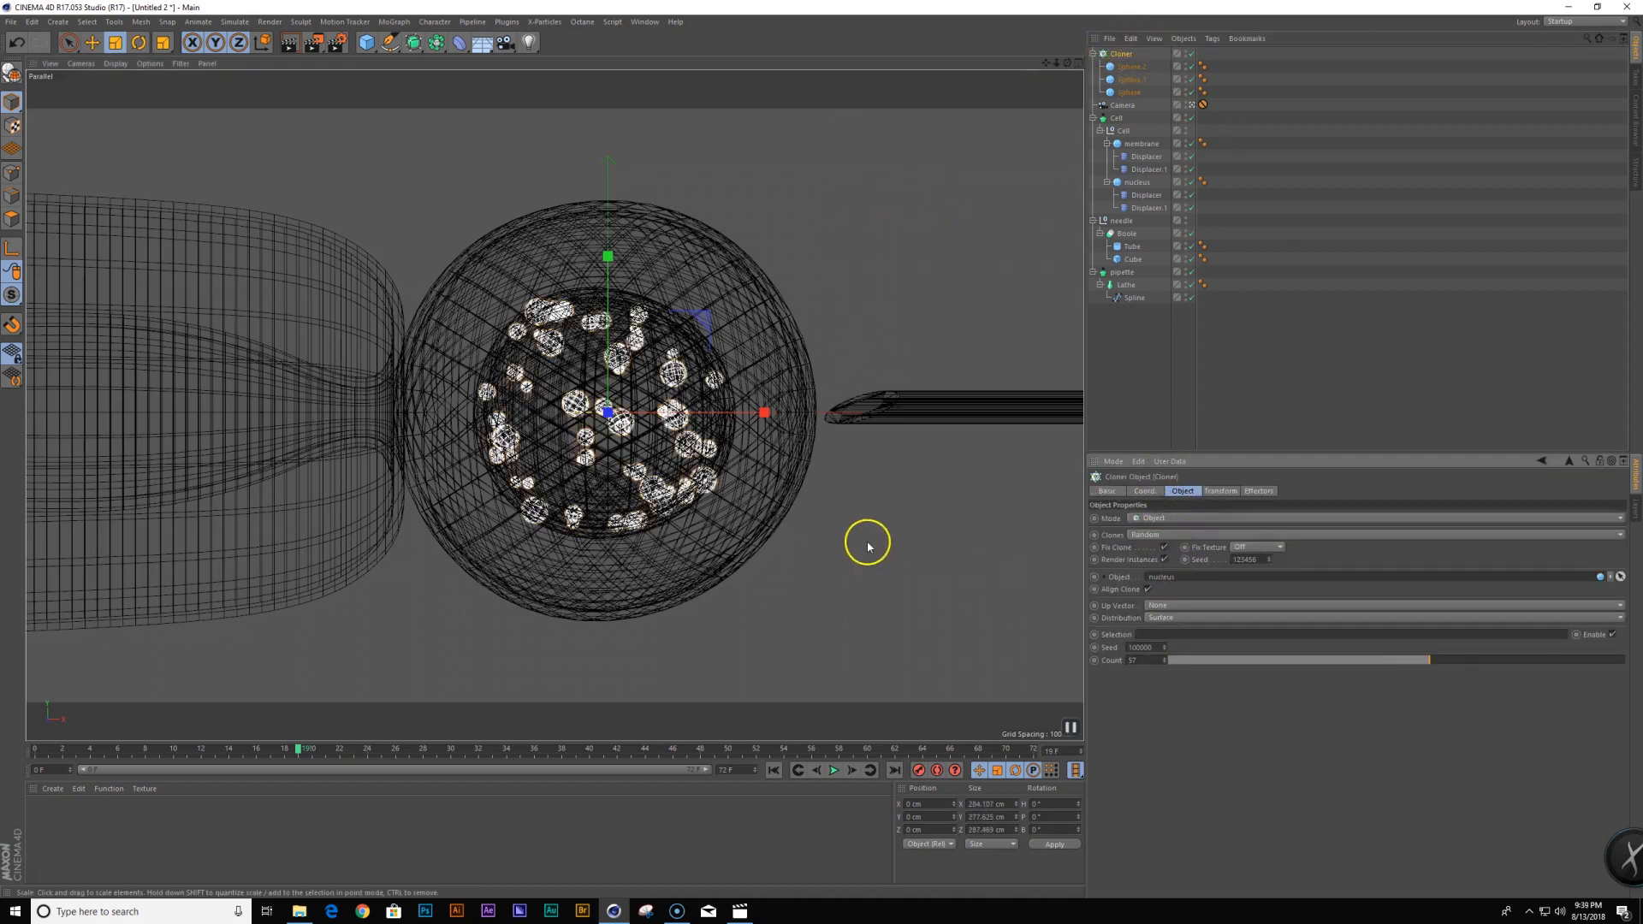
pyautogui.click(1128, 56)
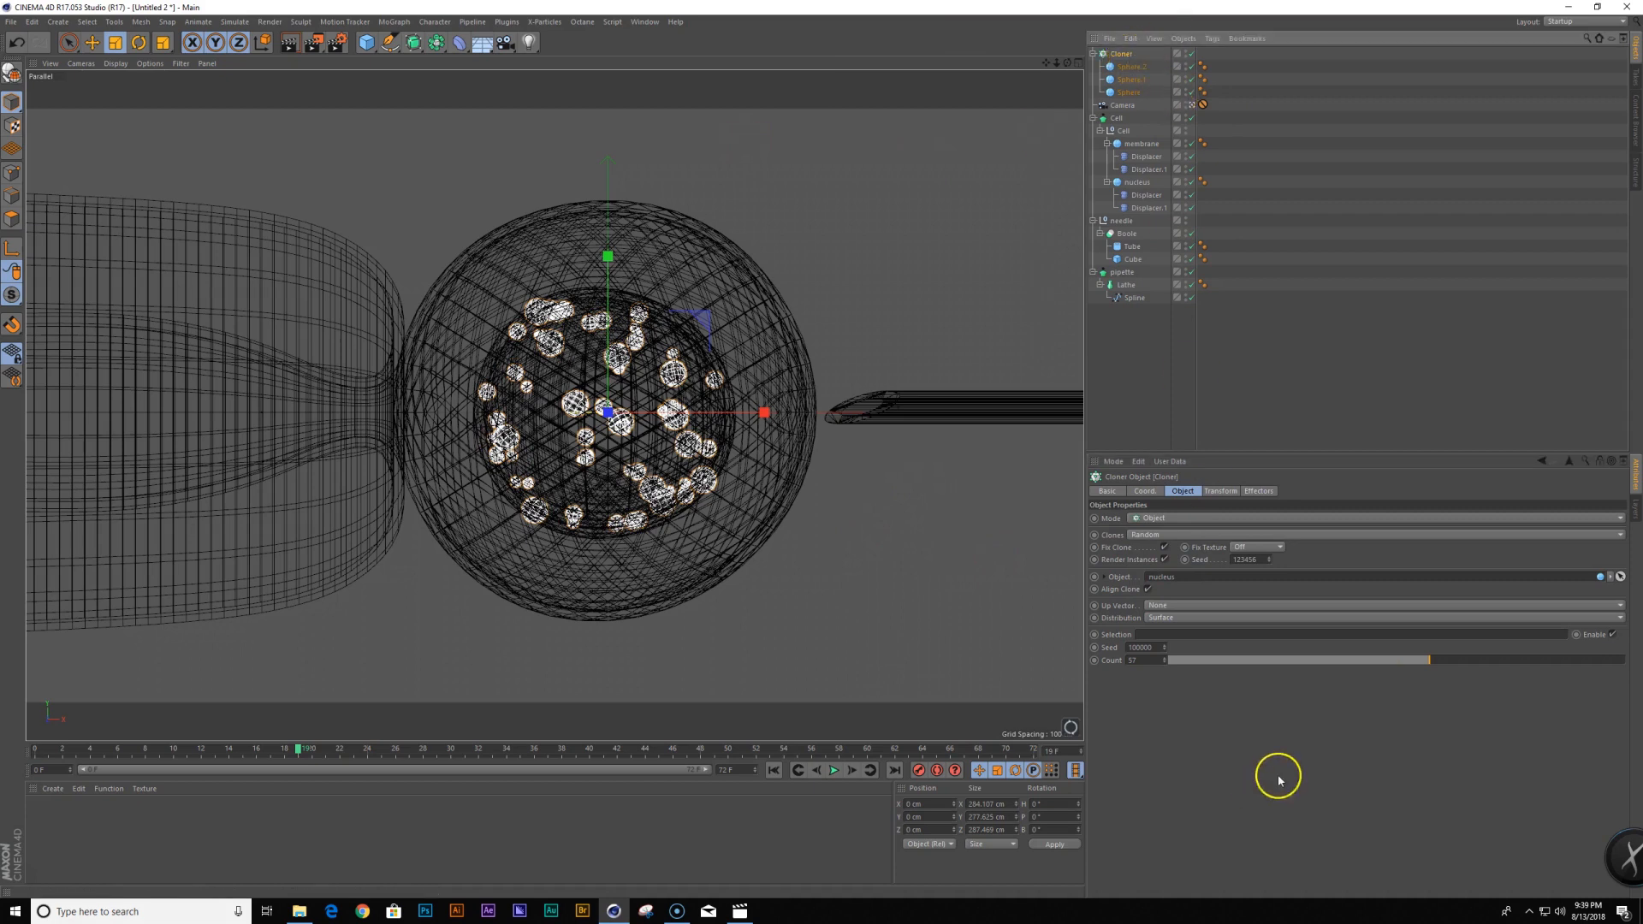
# Raise the Cloner's surface count to 146 and apply a Random effector to its clones
pyautogui.moveTo(1449, 669); pyautogui.dragTo(1520, 666)
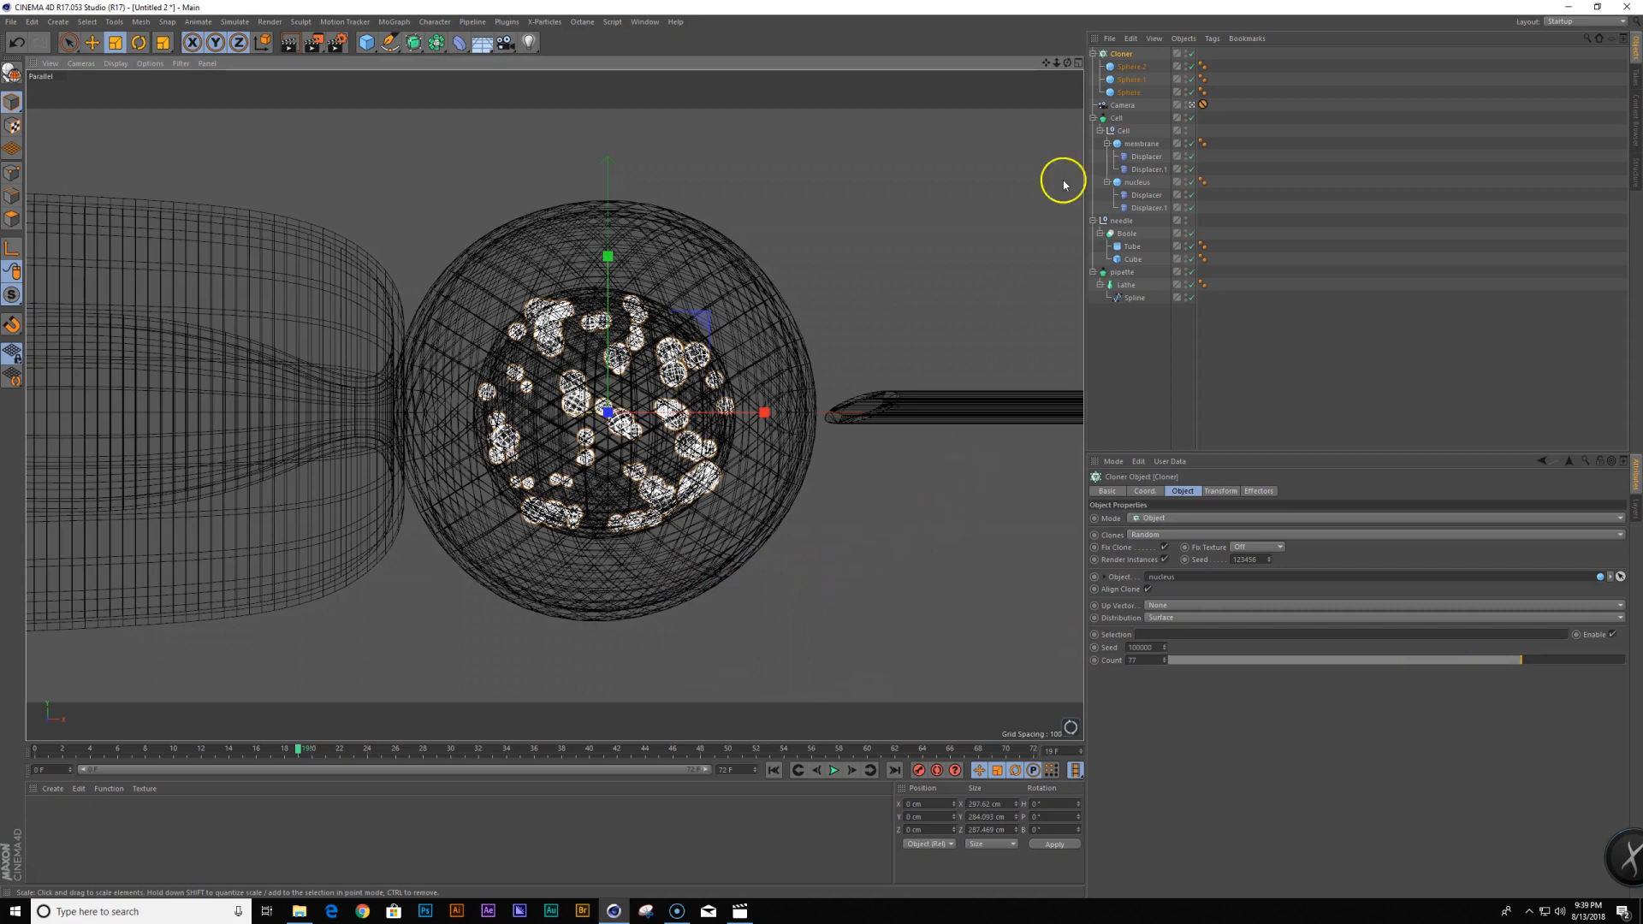
pyautogui.moveTo(1163, 660); pyautogui.dragTo(1166, 659)
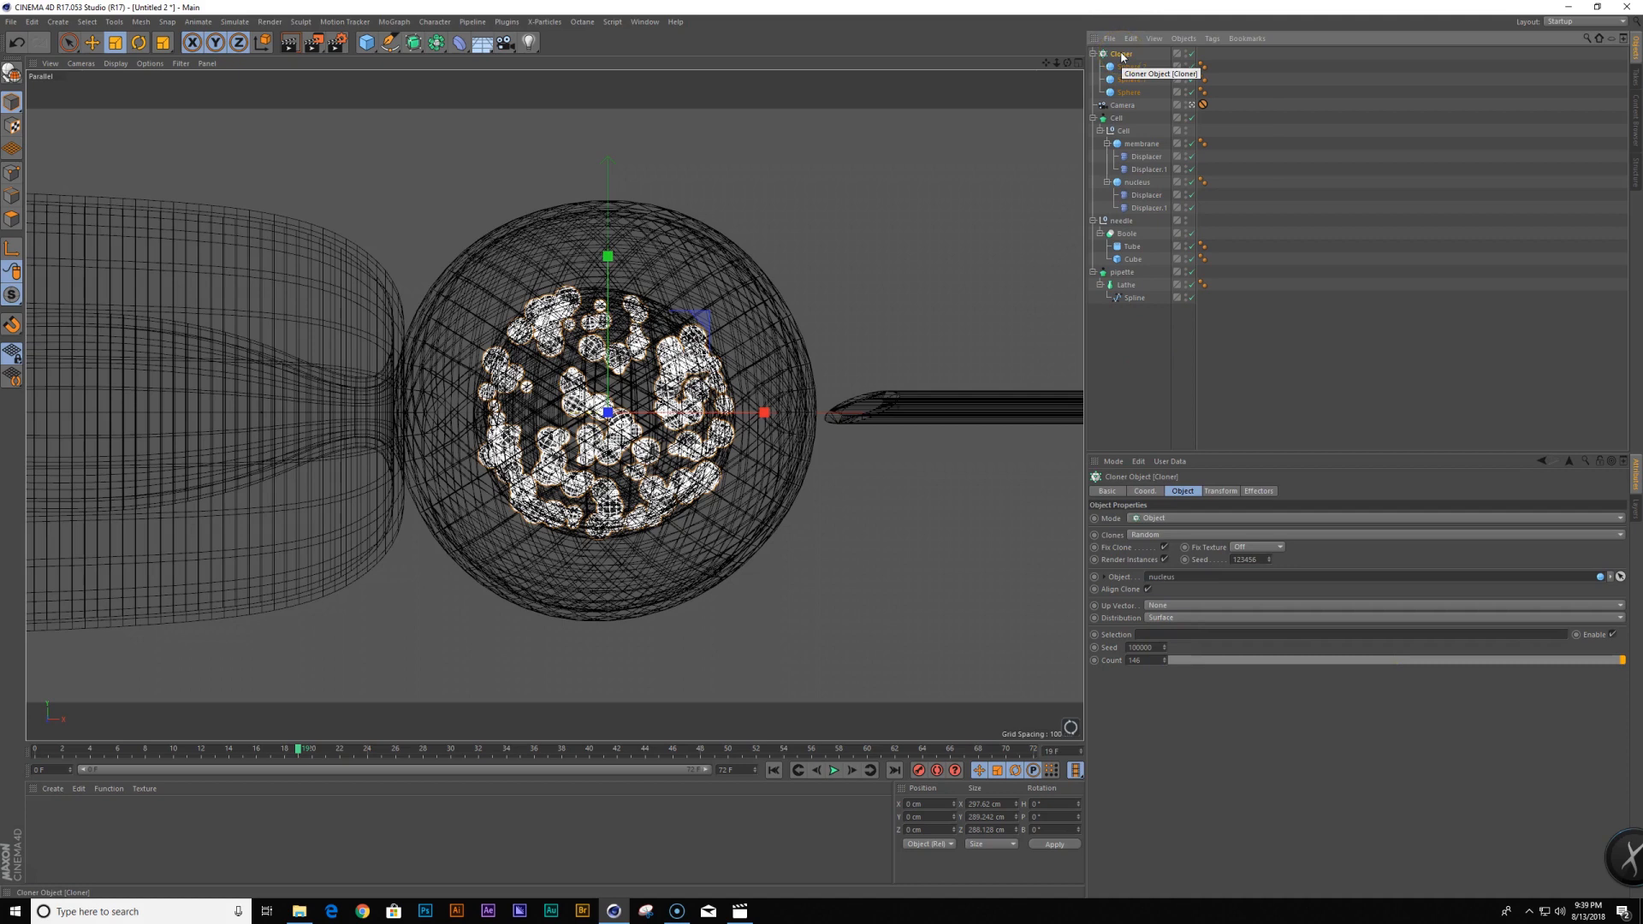
pyautogui.hotkey('shift', 'c')
pyautogui.write('random')
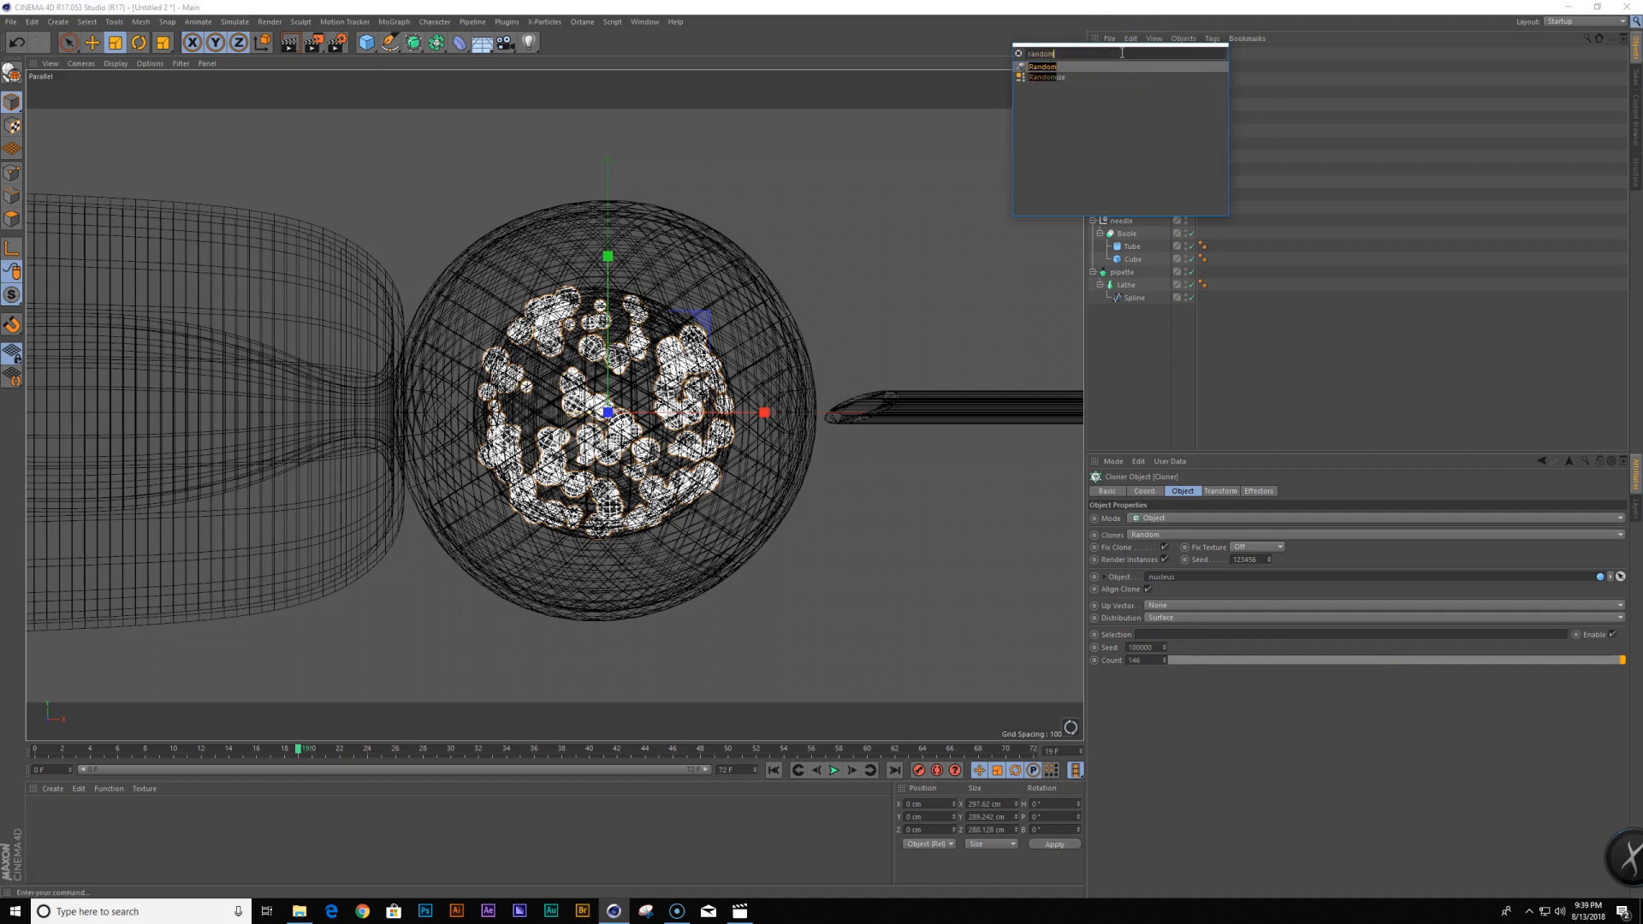
pyautogui.press('Return')
pyautogui.click(1122, 56)
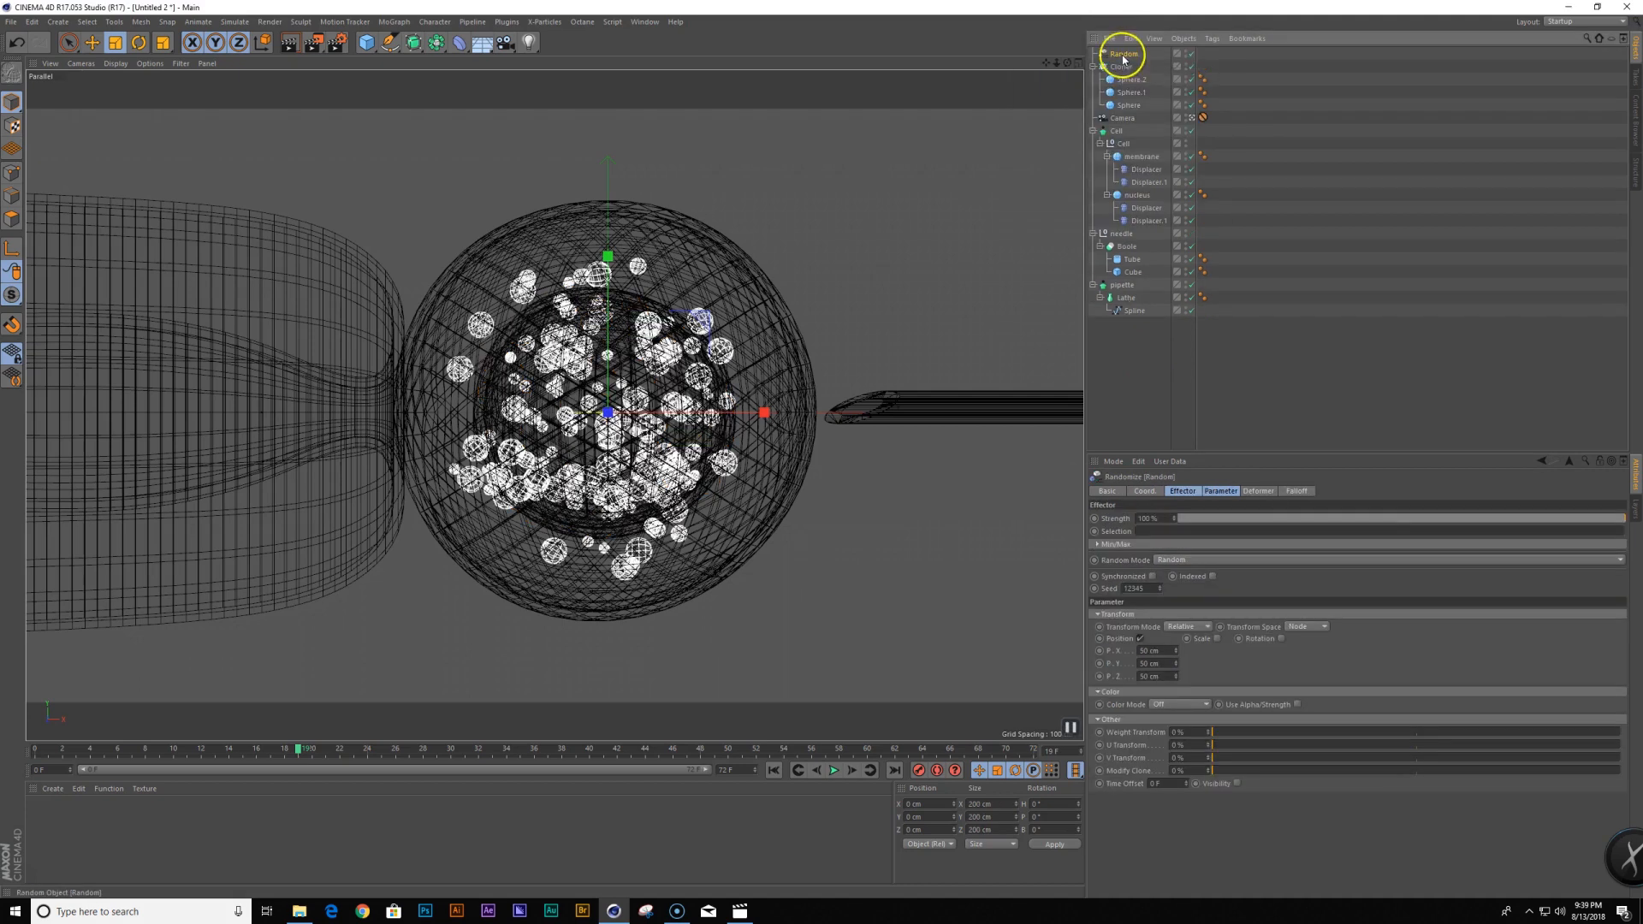
# Limit the Random effector to uniform scale at -0.2 with position off, and set its minimum to 0%
pyautogui.click(1140, 638)
pyautogui.click(1196, 639)
pyautogui.click(1224, 689)
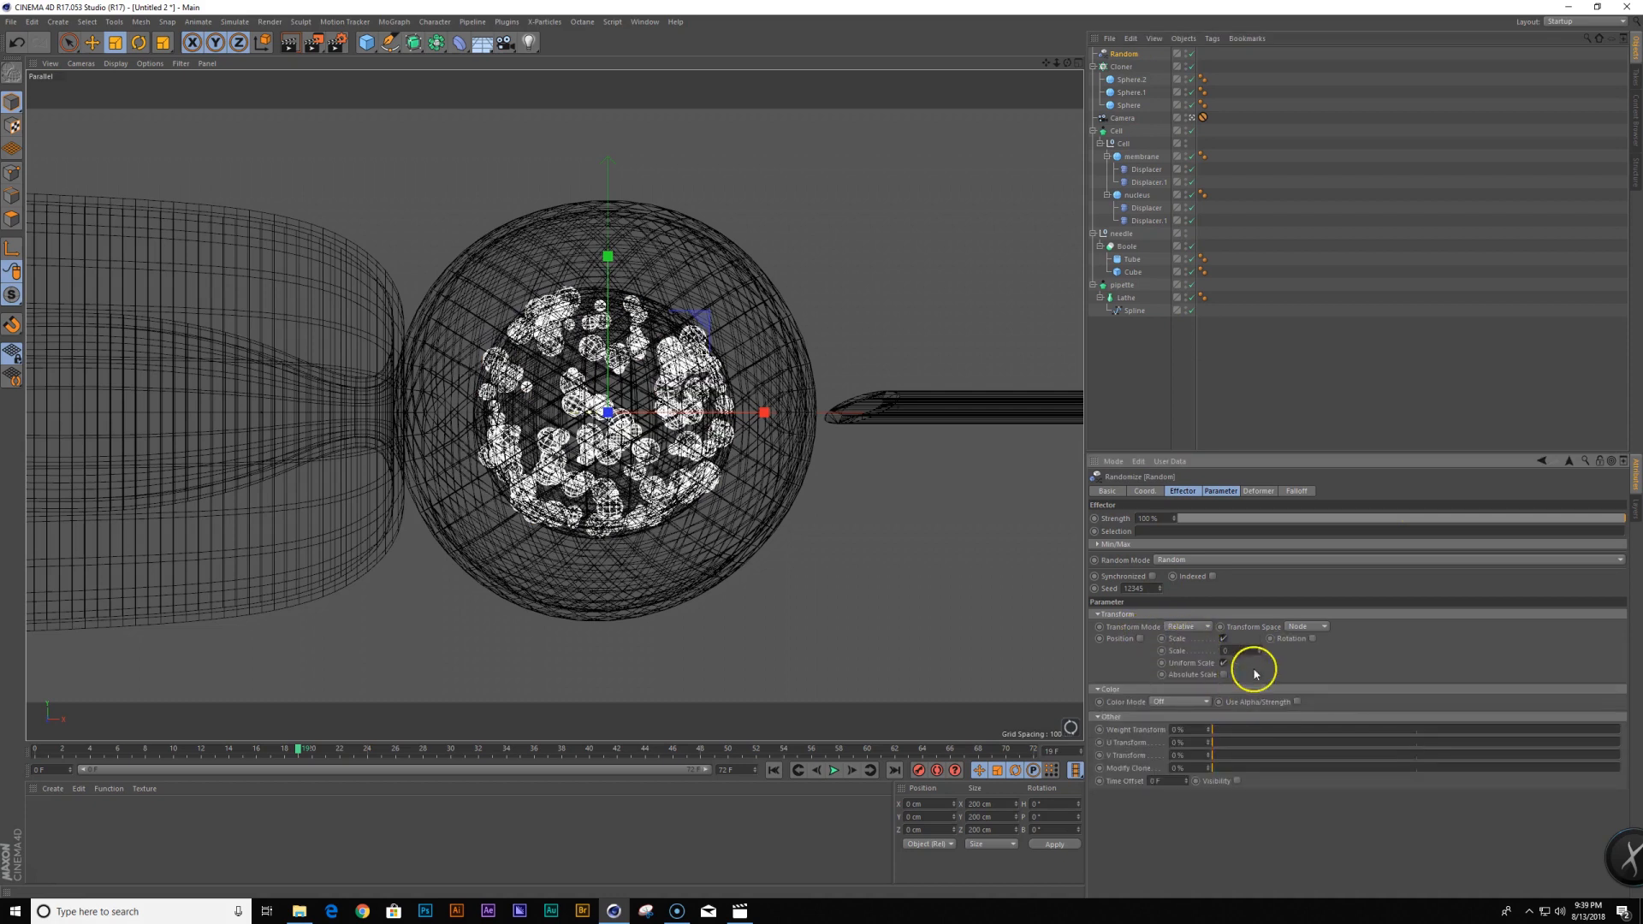
pyautogui.moveTo(1262, 653); pyautogui.dragTo(1260, 651)
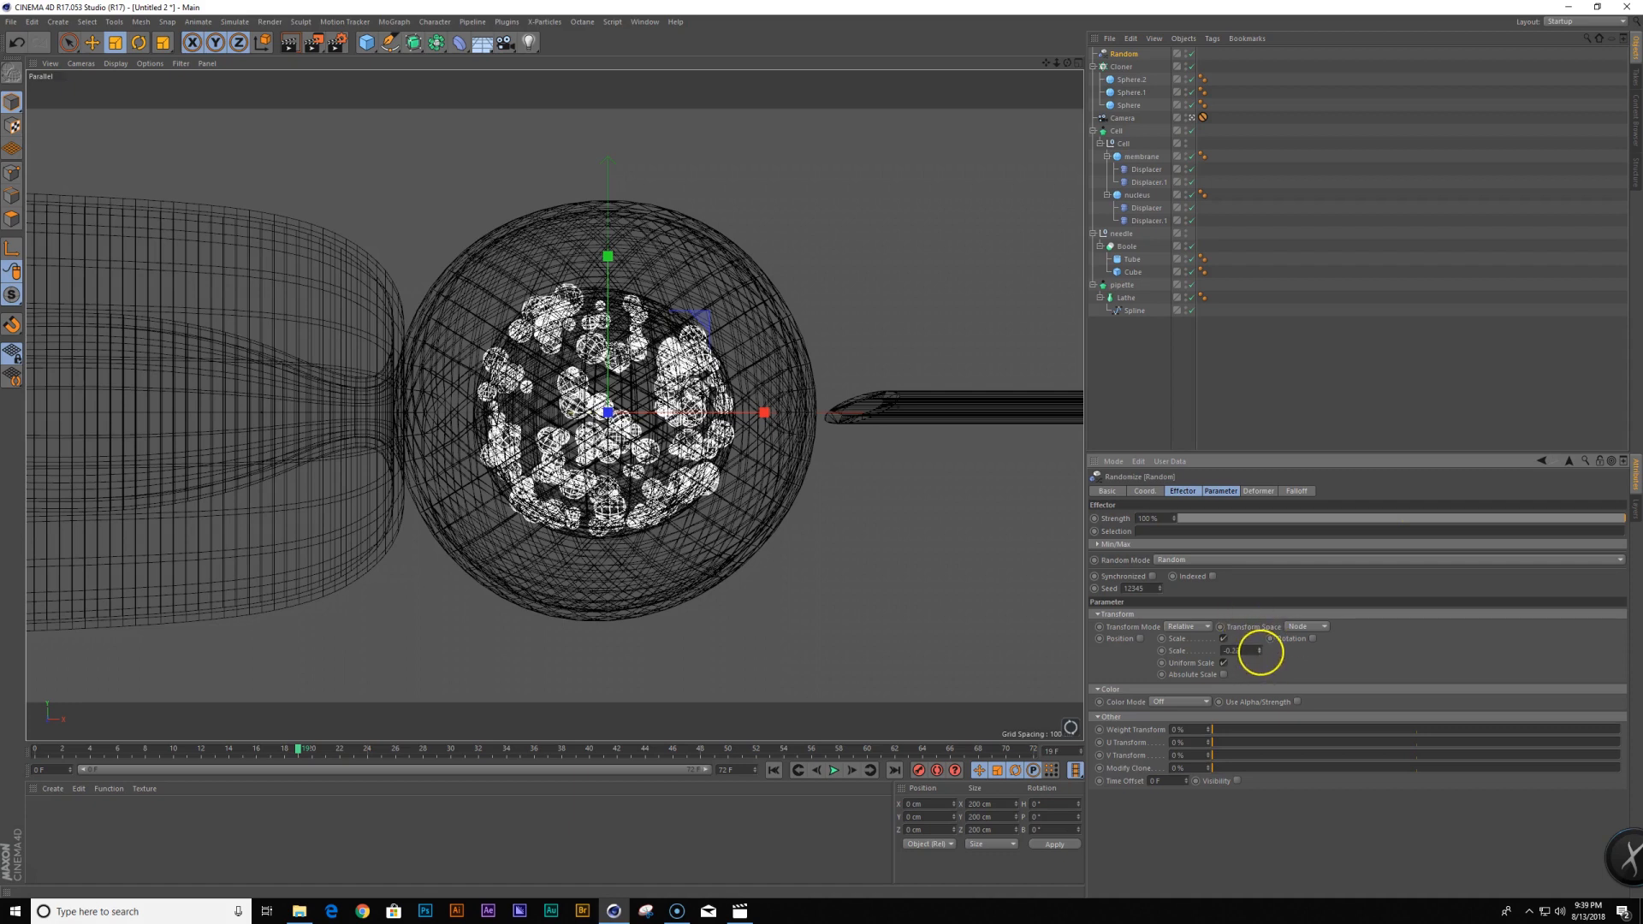
pyautogui.click(1134, 545)
pyautogui.moveTo(1603, 561); pyautogui.dragTo(1640, 566)
pyautogui.moveTo(1200, 572)
pyautogui.mouseDown()
pyautogui.moveTo(1324, 576)
pyautogui.moveTo(1396, 604)
pyautogui.mouseUp()
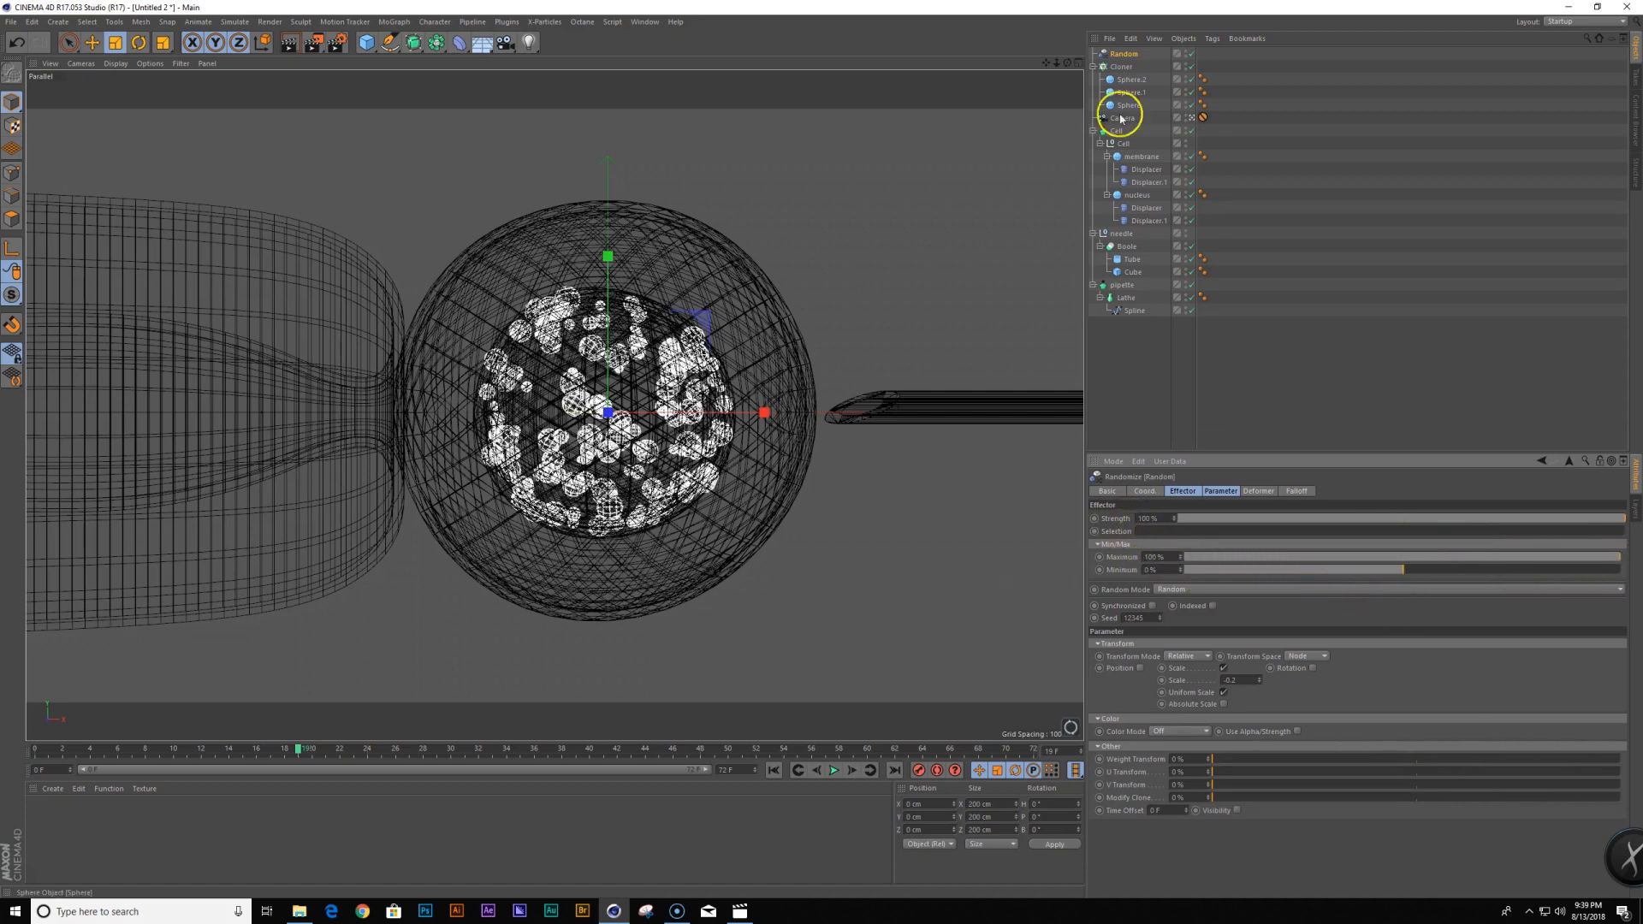
# Add a Plain effector to the Cloner, check the Cloner's effector list, and place Plain below Random in the object hierarchy
pyautogui.click(1171, 68)
pyautogui.hotkey('shift', 'c')
pyautogui.write('plain')
pyautogui.press('Return')
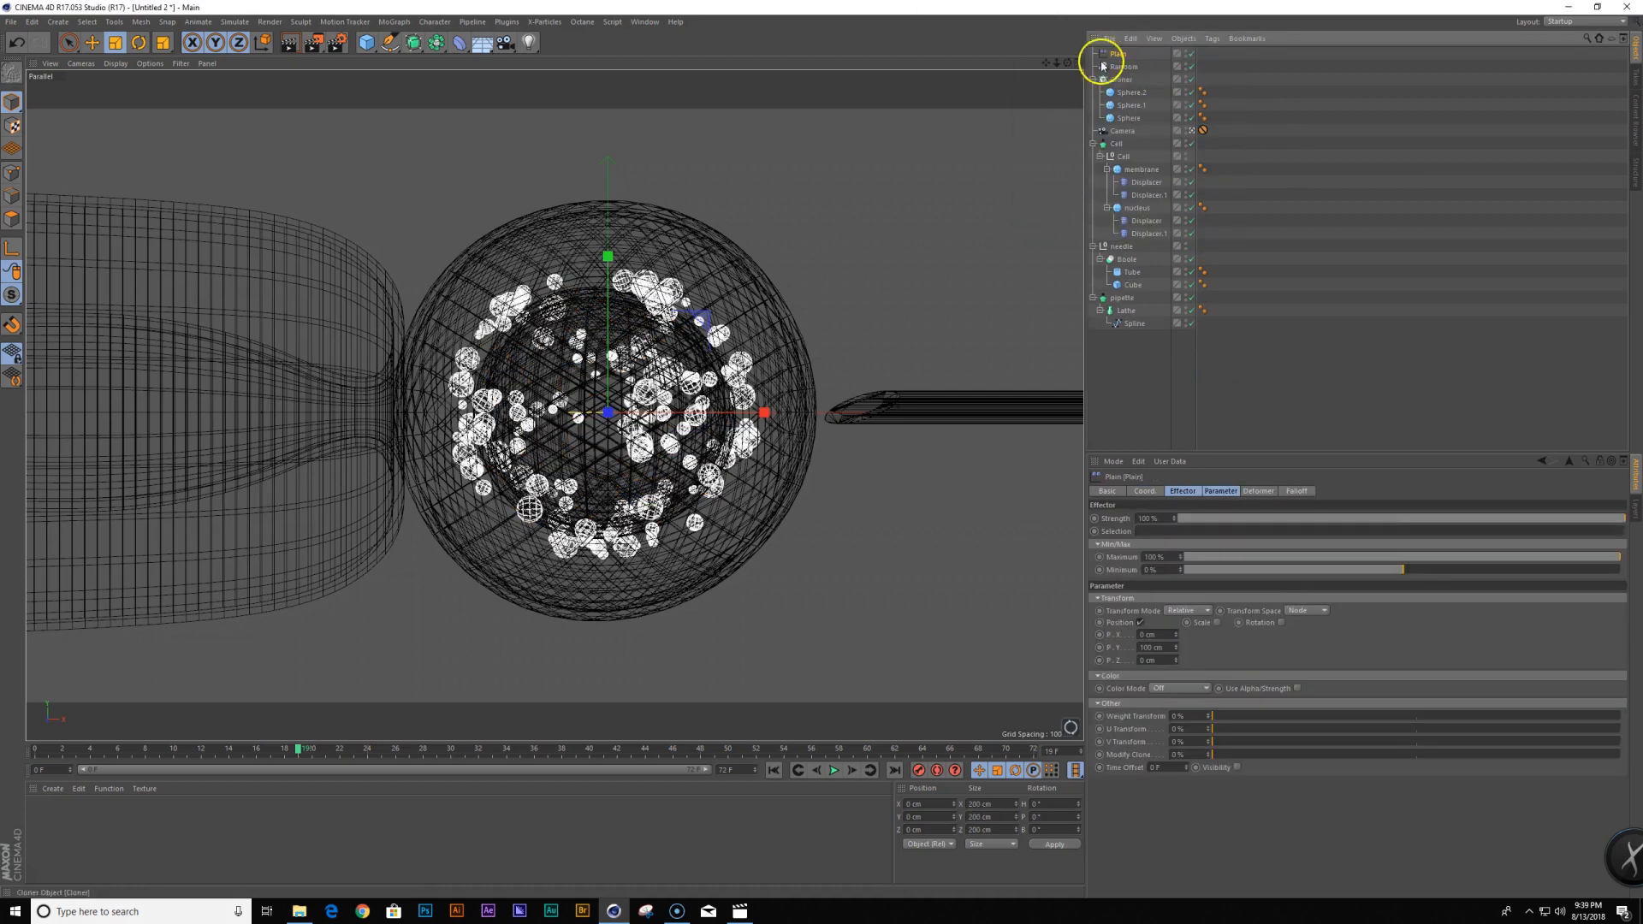
pyautogui.click(1117, 81)
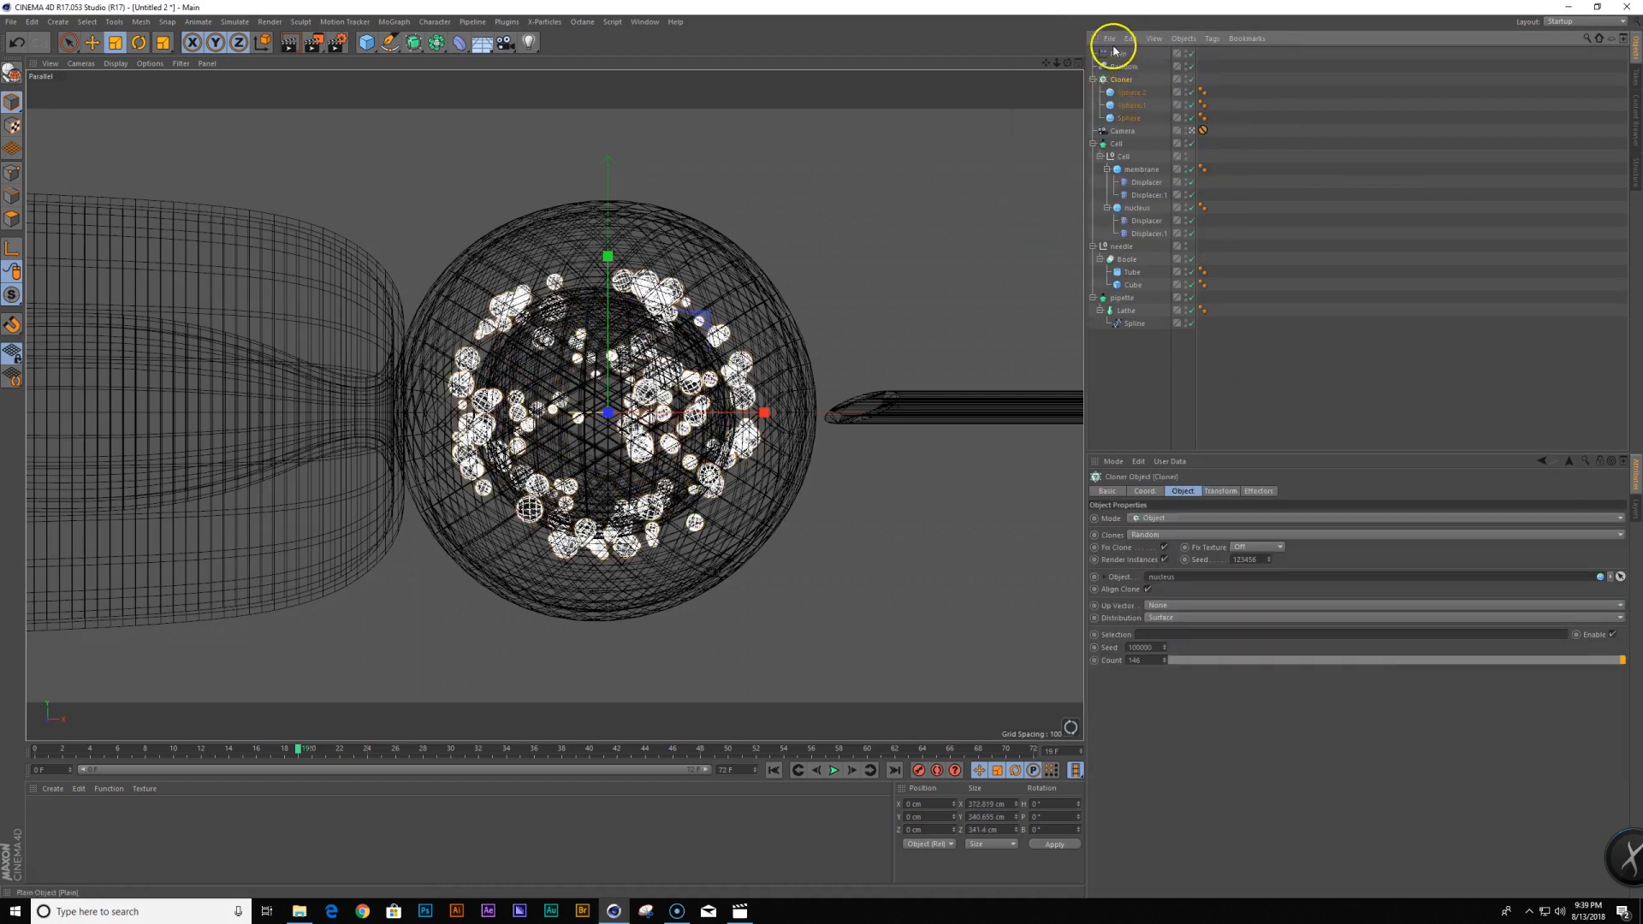
pyautogui.click(1240, 491)
pyautogui.click(1262, 492)
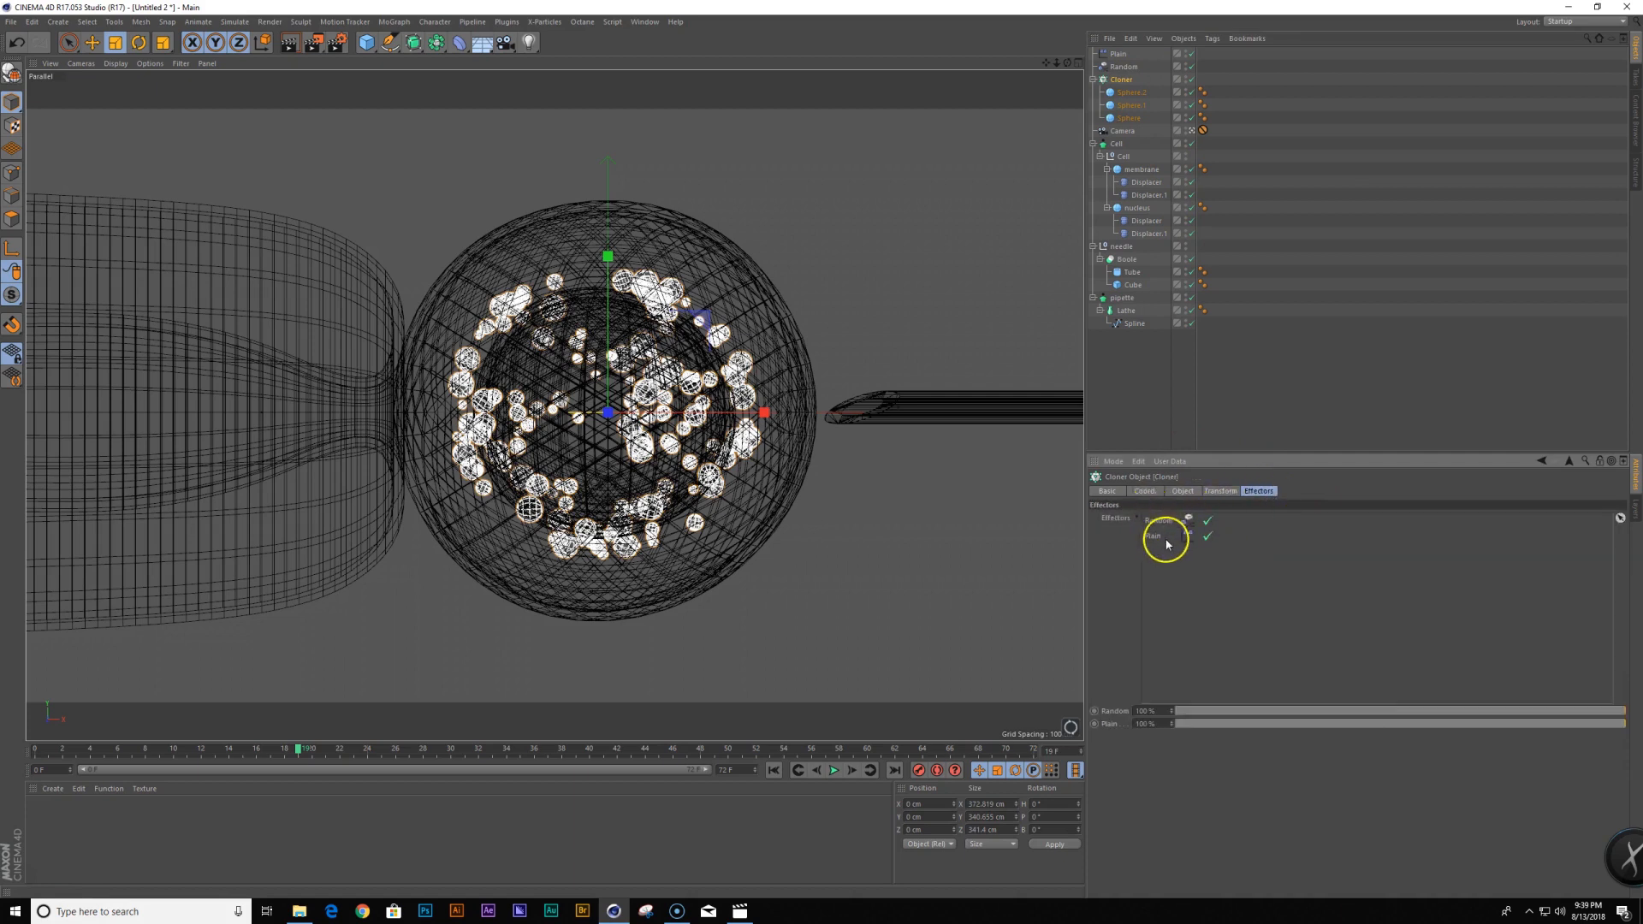
pyautogui.moveTo(1124, 57); pyautogui.dragTo(1126, 68)
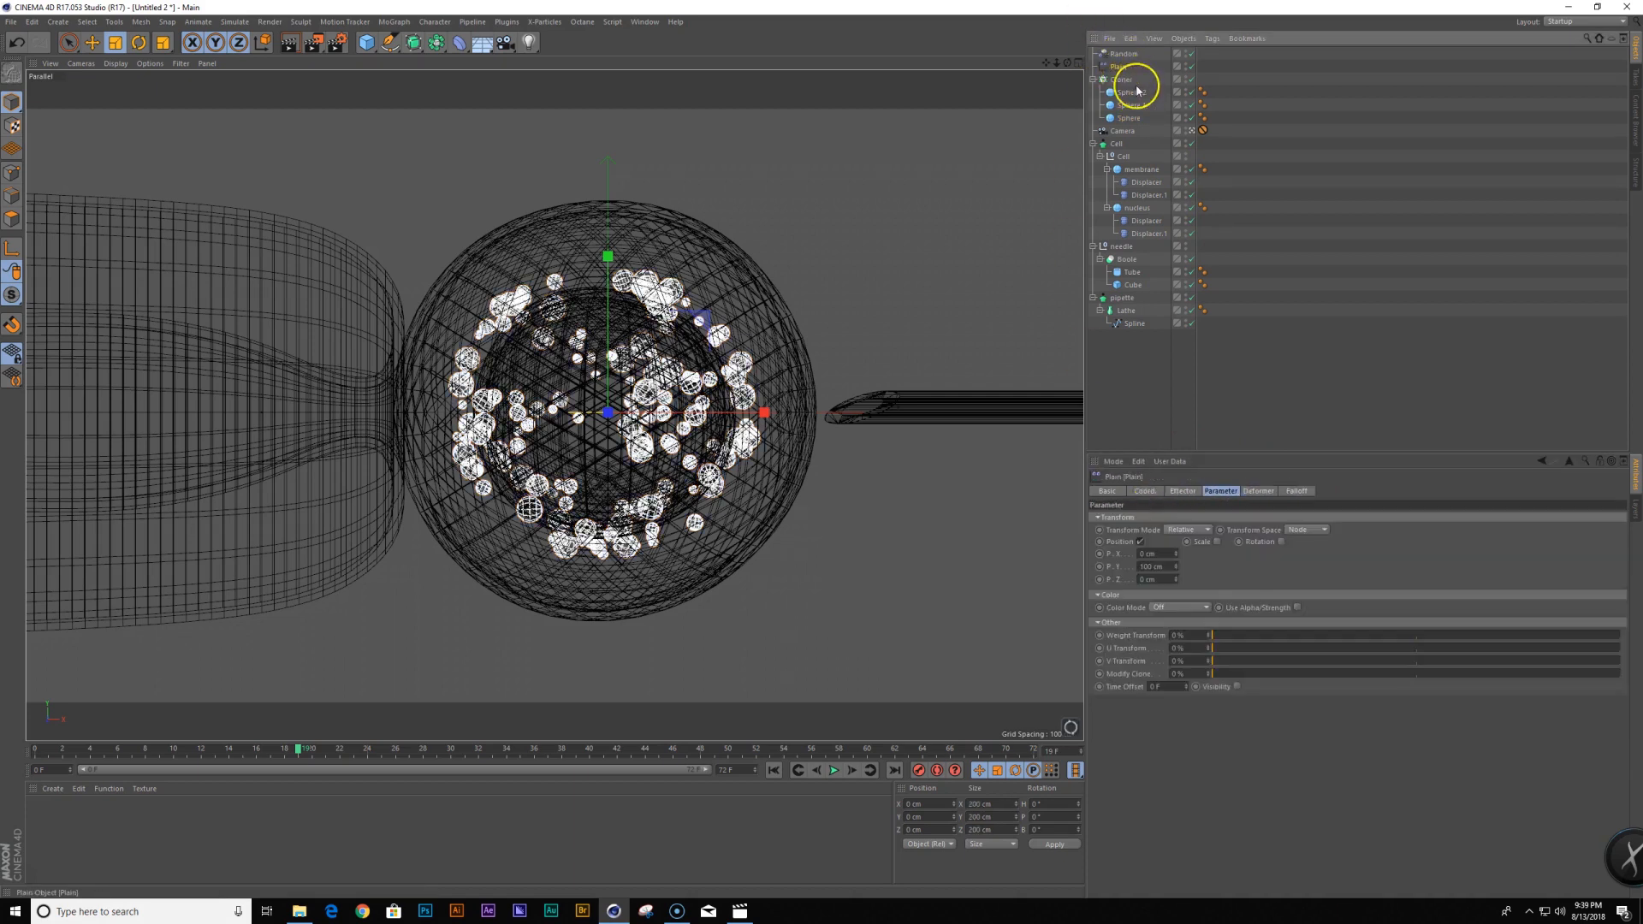
# Set the Plain effector's position offset to 0 cm in Y and about 15 cm in Z, checking the bubbles from above
pyautogui.moveTo(1174, 568); pyautogui.dragTo(650, 572)
pyautogui.write('0')
pyautogui.press('Return')
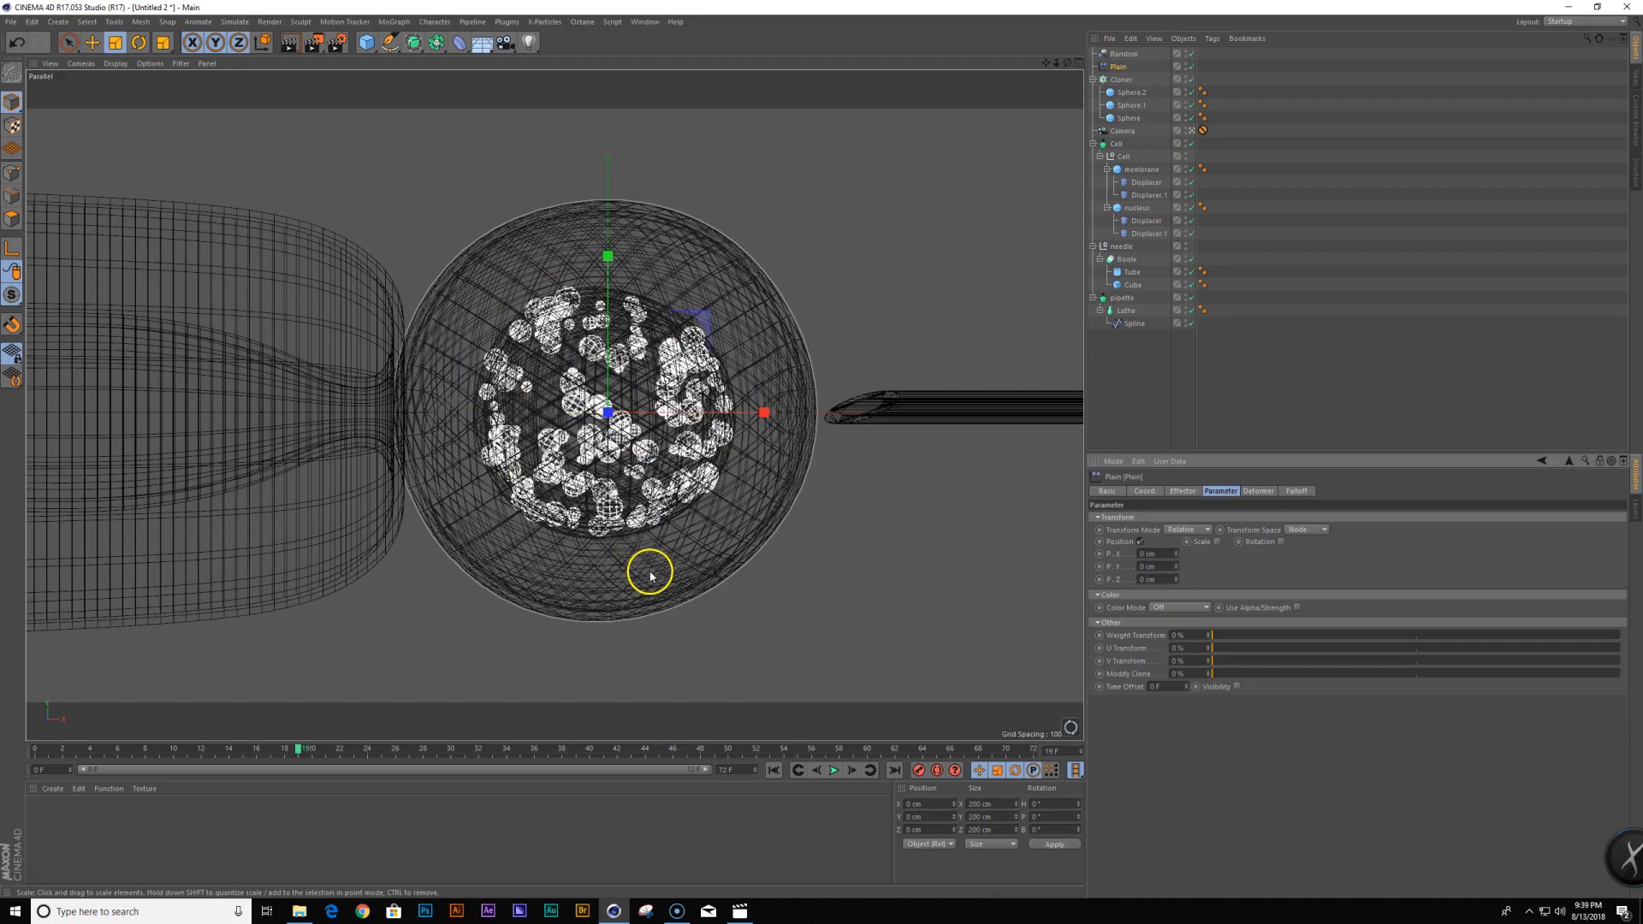
pyautogui.moveTo(1177, 584); pyautogui.dragTo(1177, 580)
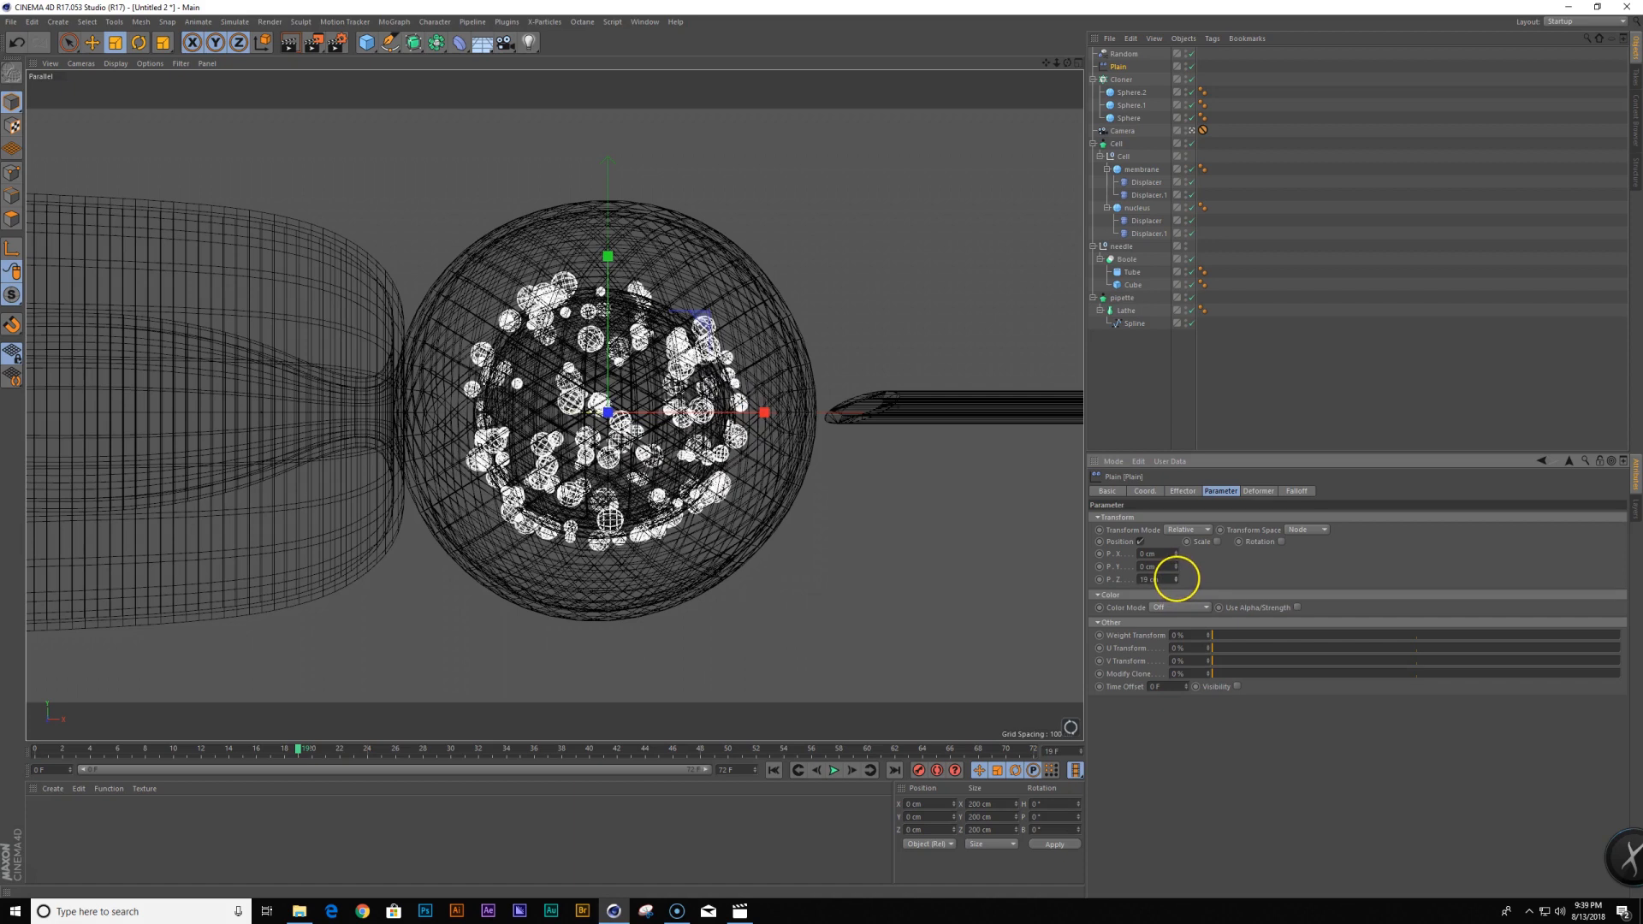
pyautogui.middleClick(707, 286)
pyautogui.middleClick(879, 209)
pyautogui.scroll(10, 668, 419)
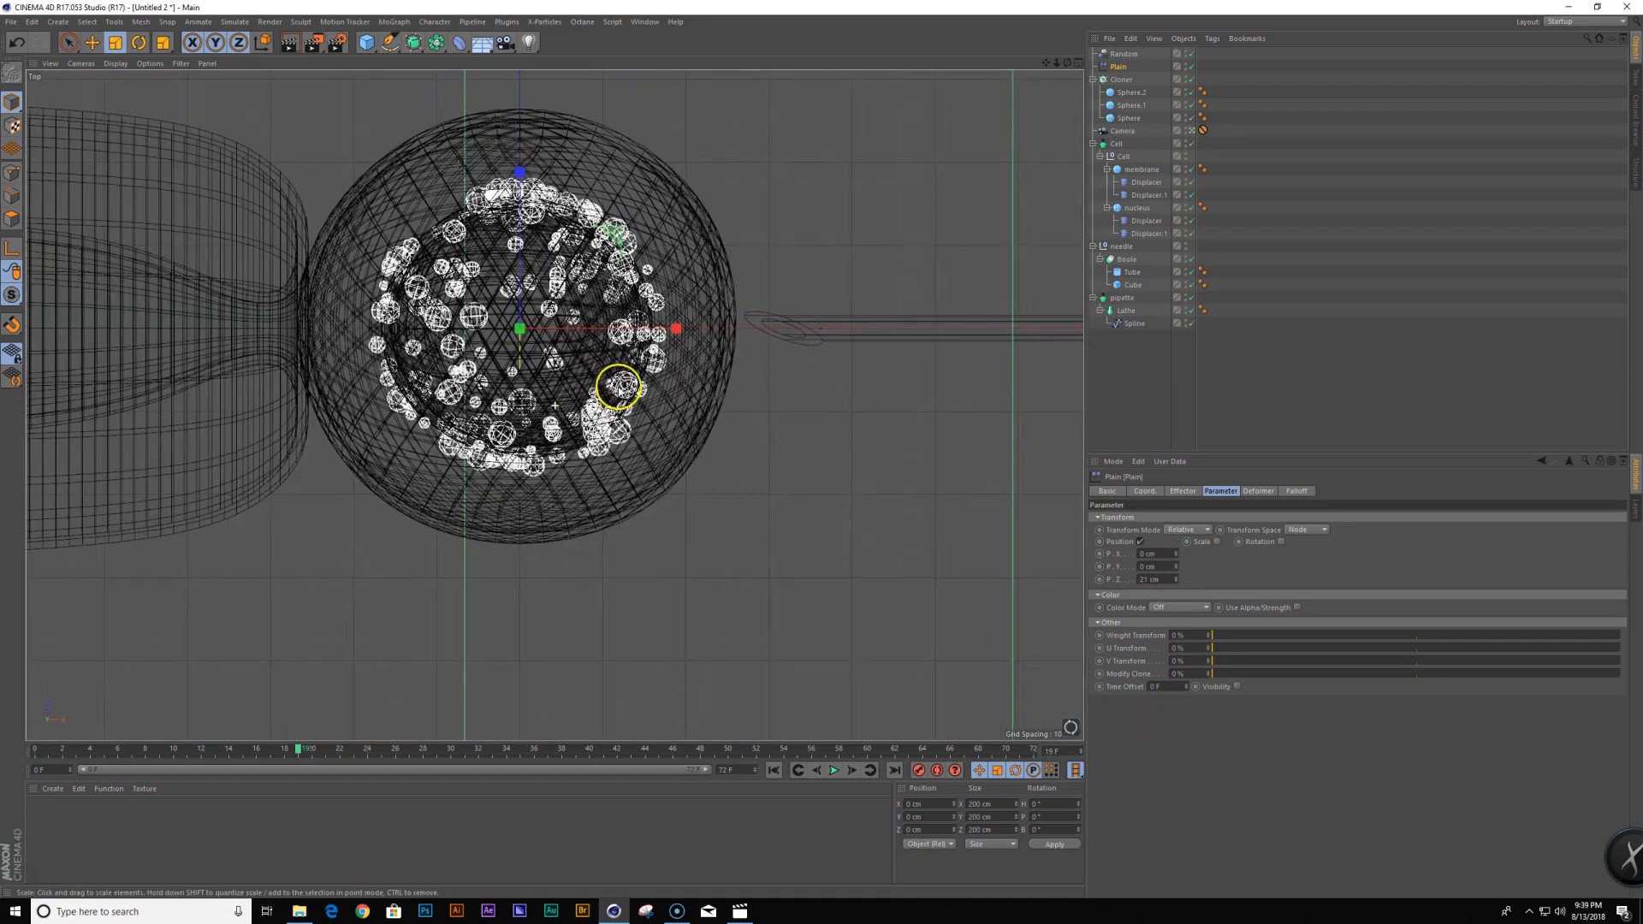
pyautogui.moveTo(1181, 585); pyautogui.dragTo(1179, 582)
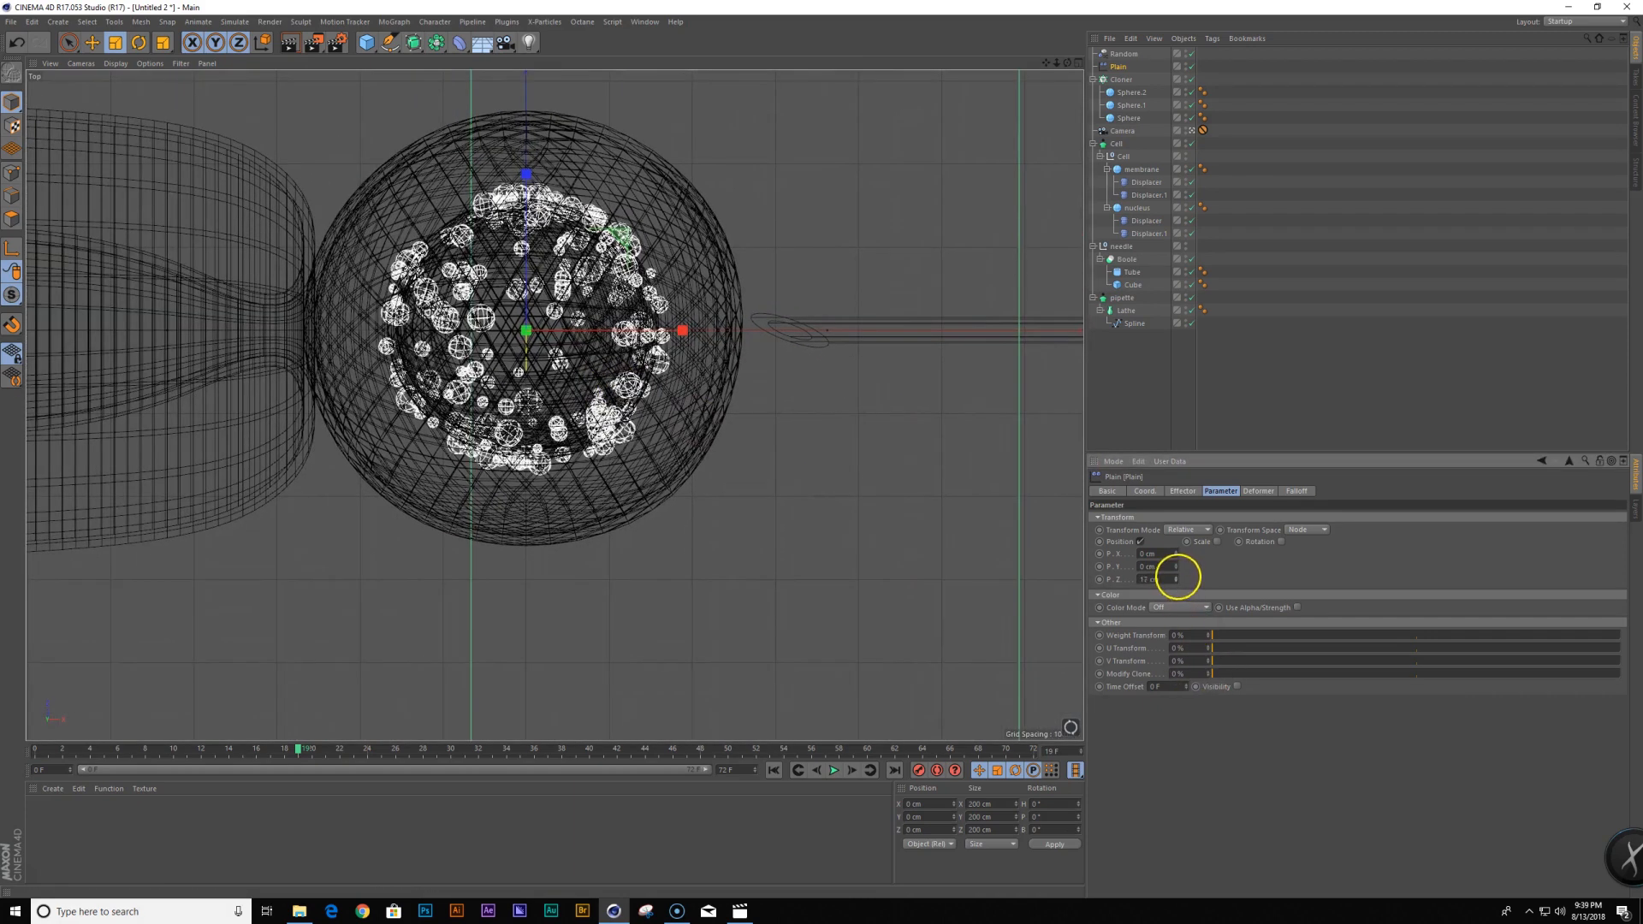
pyautogui.middleClick(736, 444)
pyautogui.middleClick(722, 437)
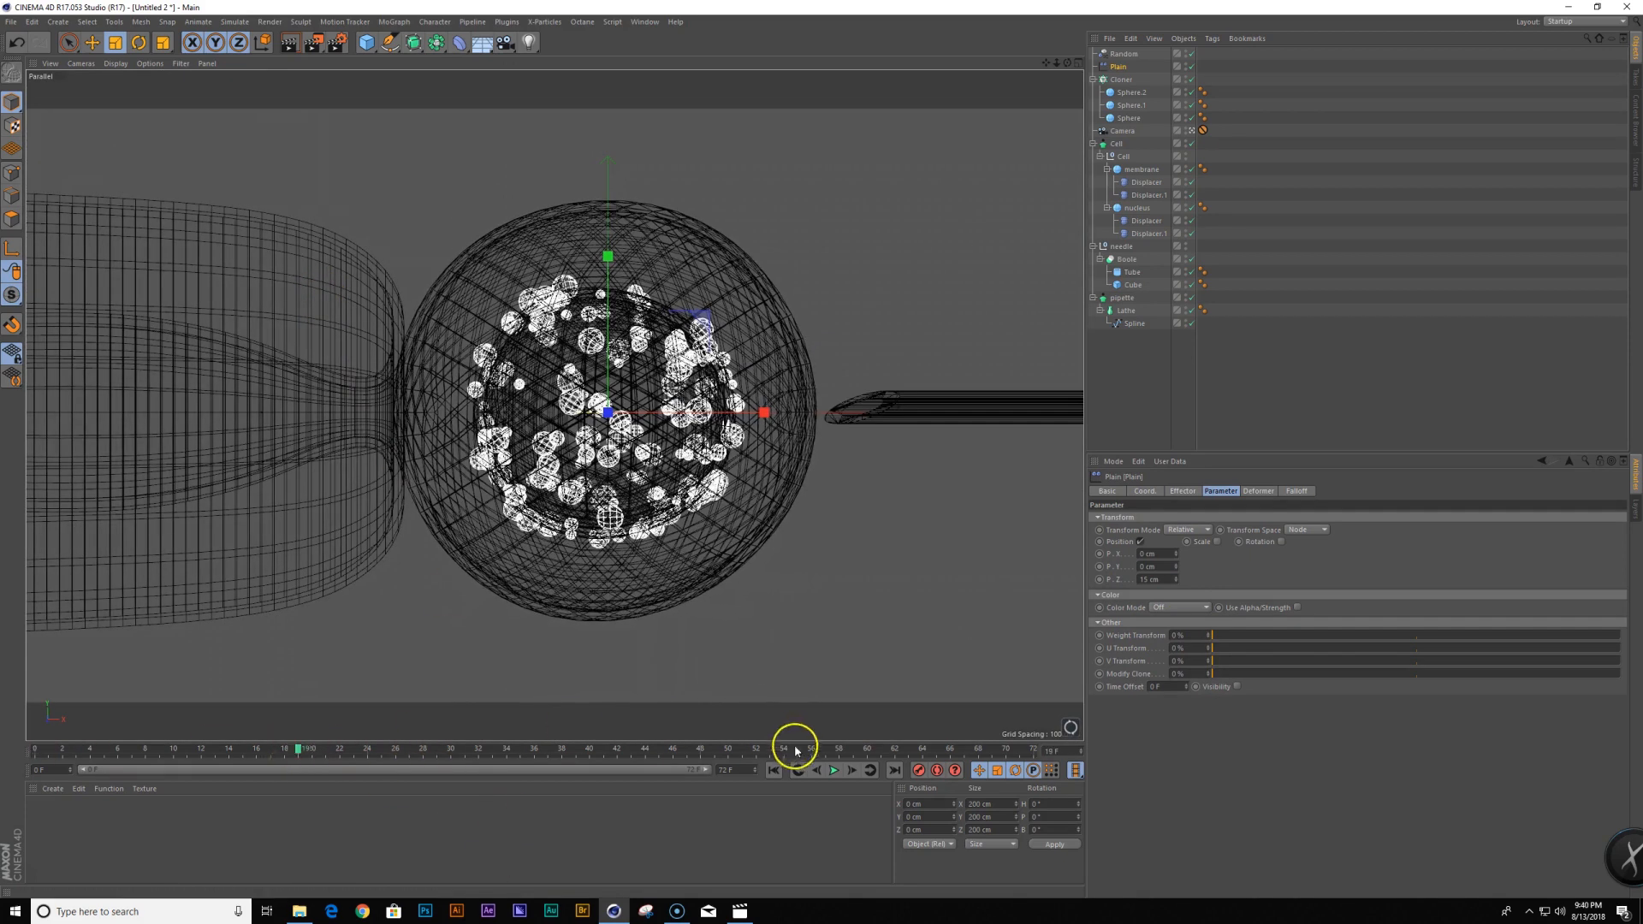
# Play the animation to preview the moving cell and bubbles, and return to frame 0
pyautogui.click(834, 770)
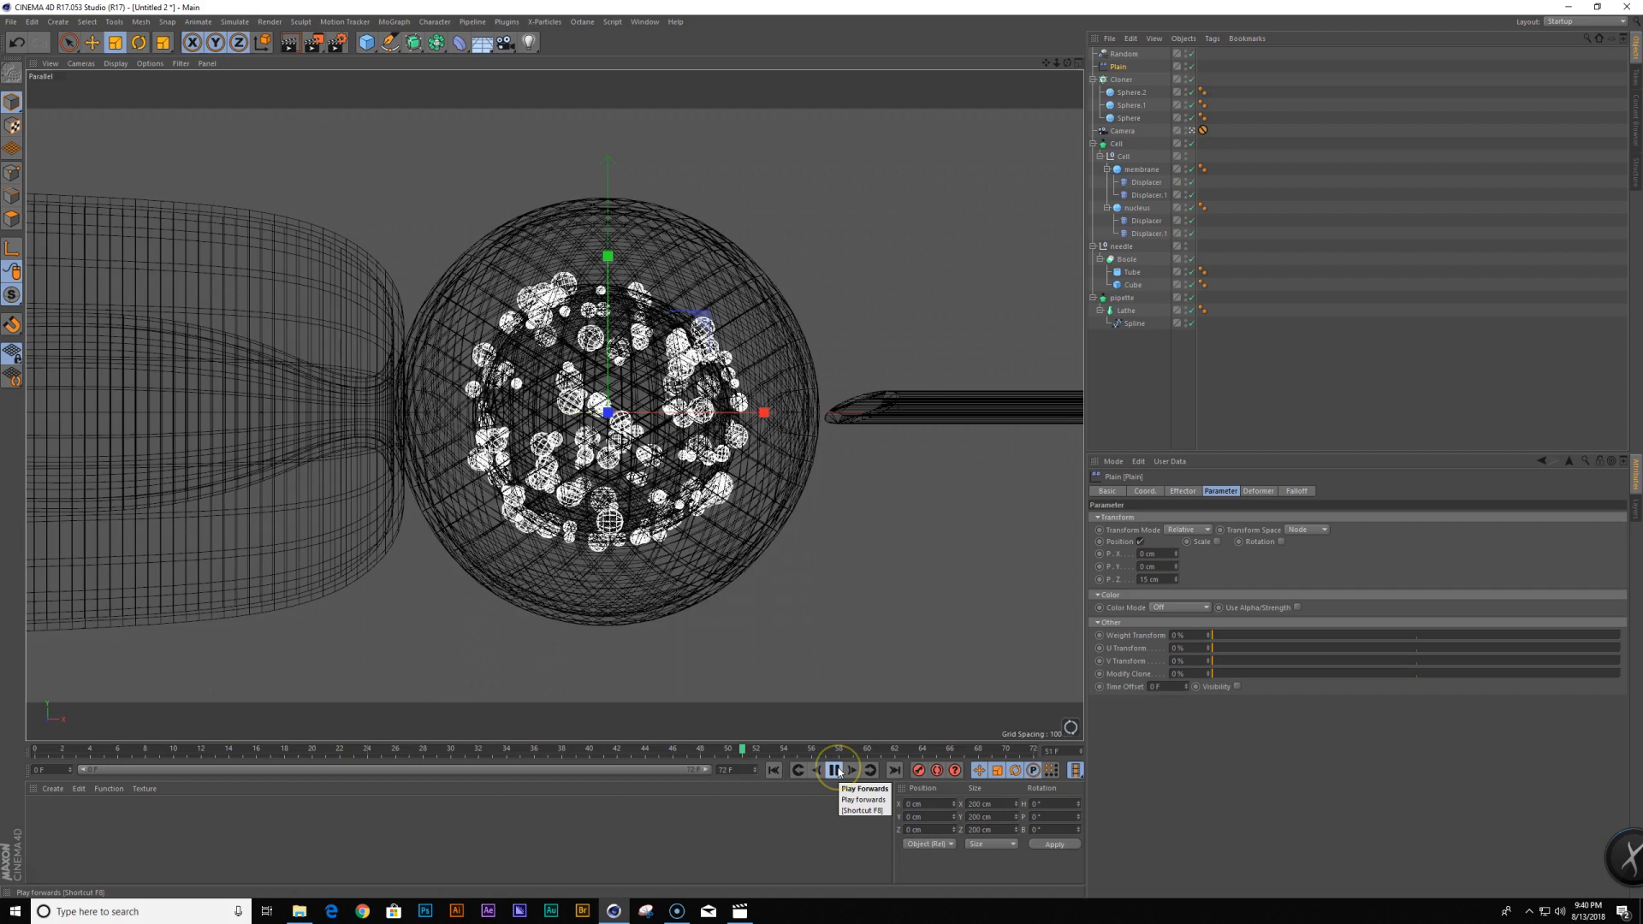
pyautogui.click(834, 771)
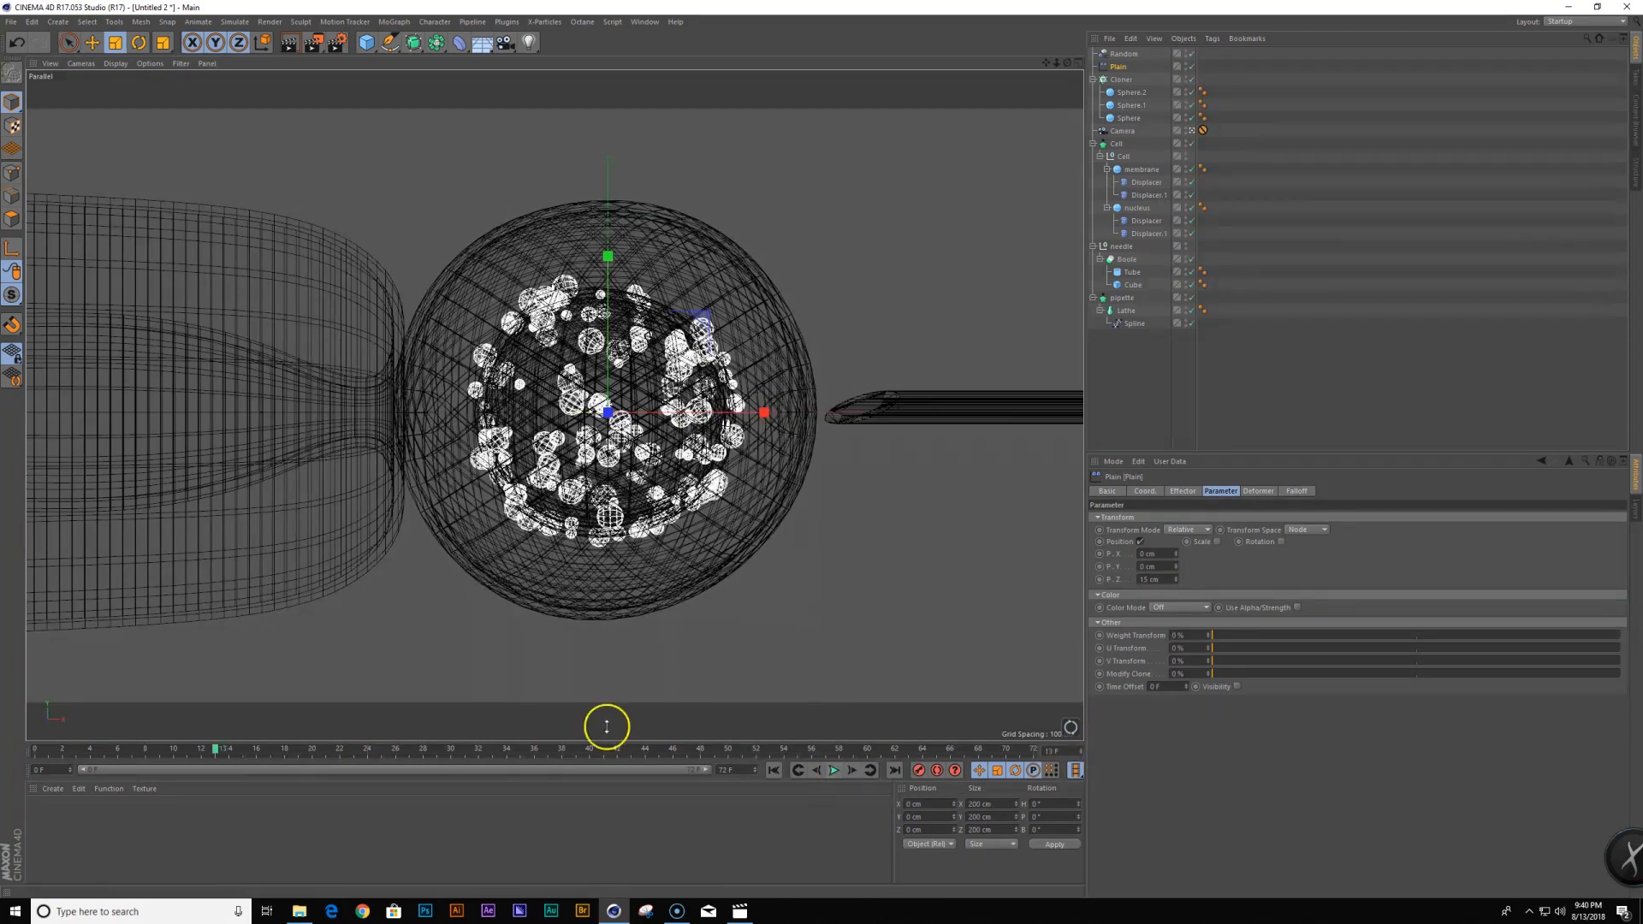
pyautogui.moveTo(178, 742); pyautogui.dragTo(35, 774)
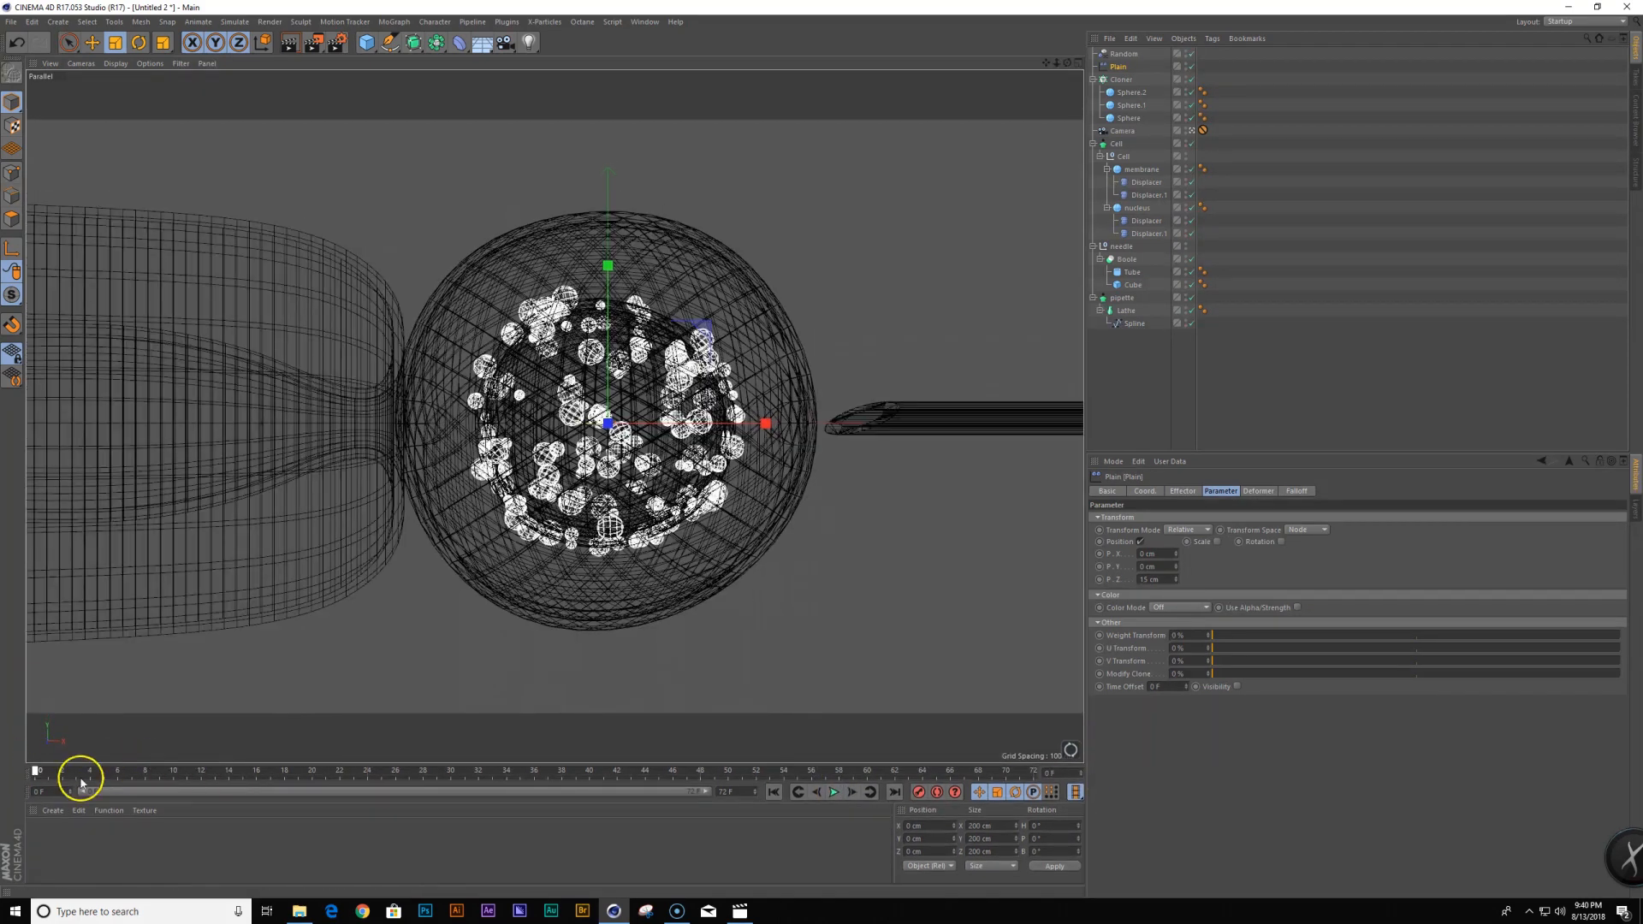
# Extend the project and its preview range to 240 frames, and check the frame rate in the render settings
pyautogui.click(398, 785)
pyautogui.moveTo(271, 792); pyautogui.dragTo(706, 791)
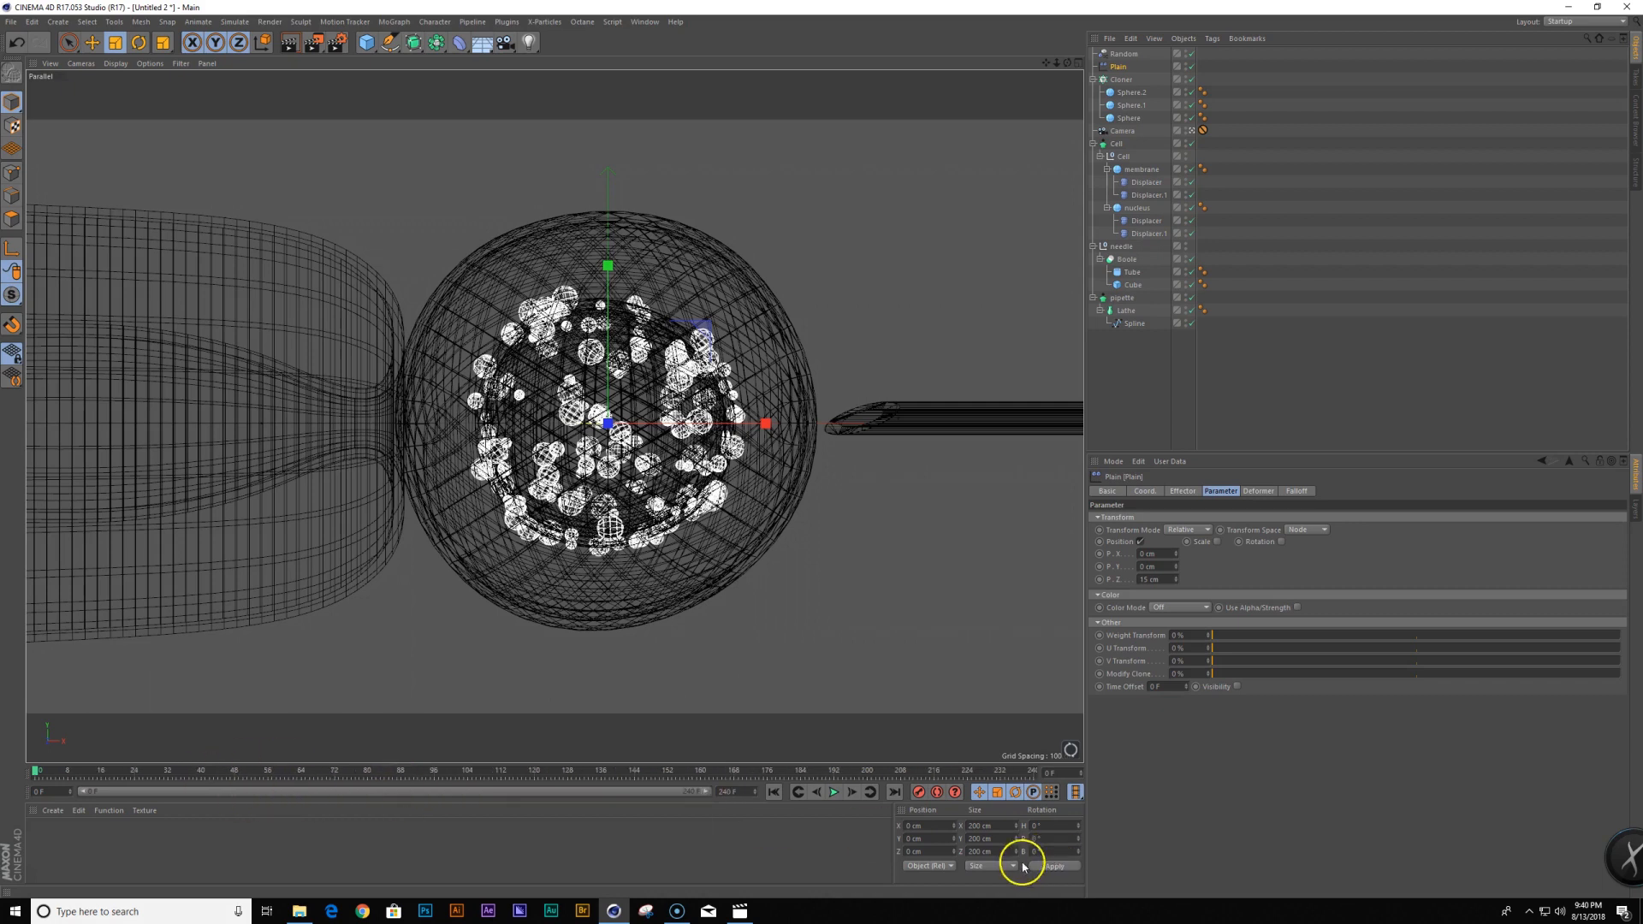
pyautogui.click(339, 41)
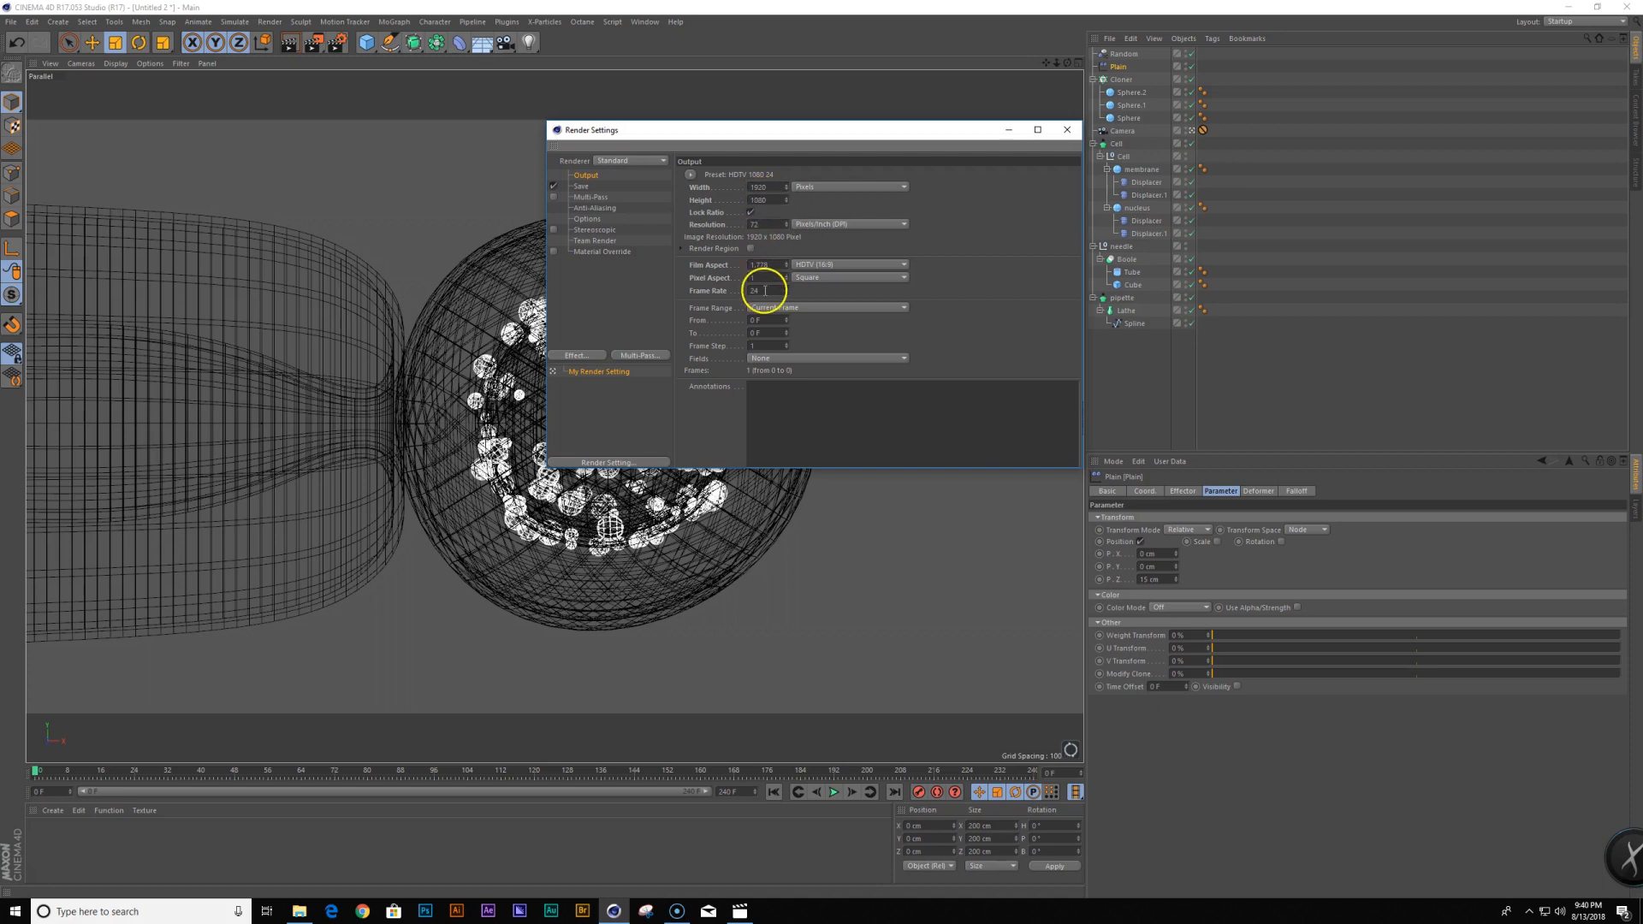
pyautogui.click(1069, 133)
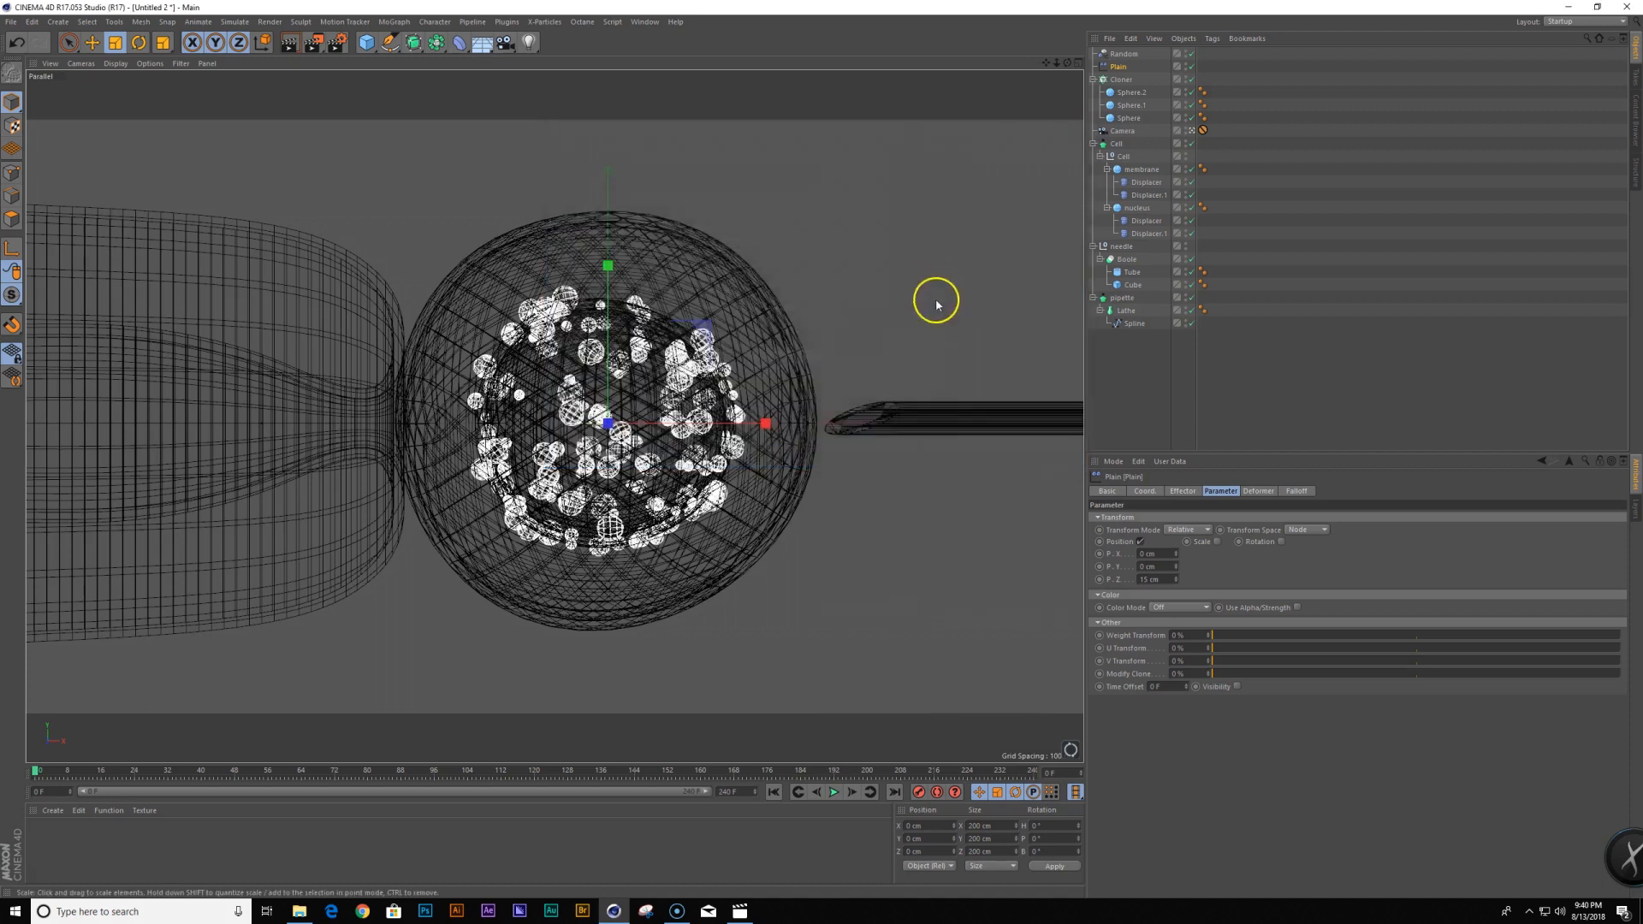
# Switch to Movies & TV and examine the needle injection in the IVF_v10 reference video, then return to Cinema 4D
pyautogui.click(740, 911)
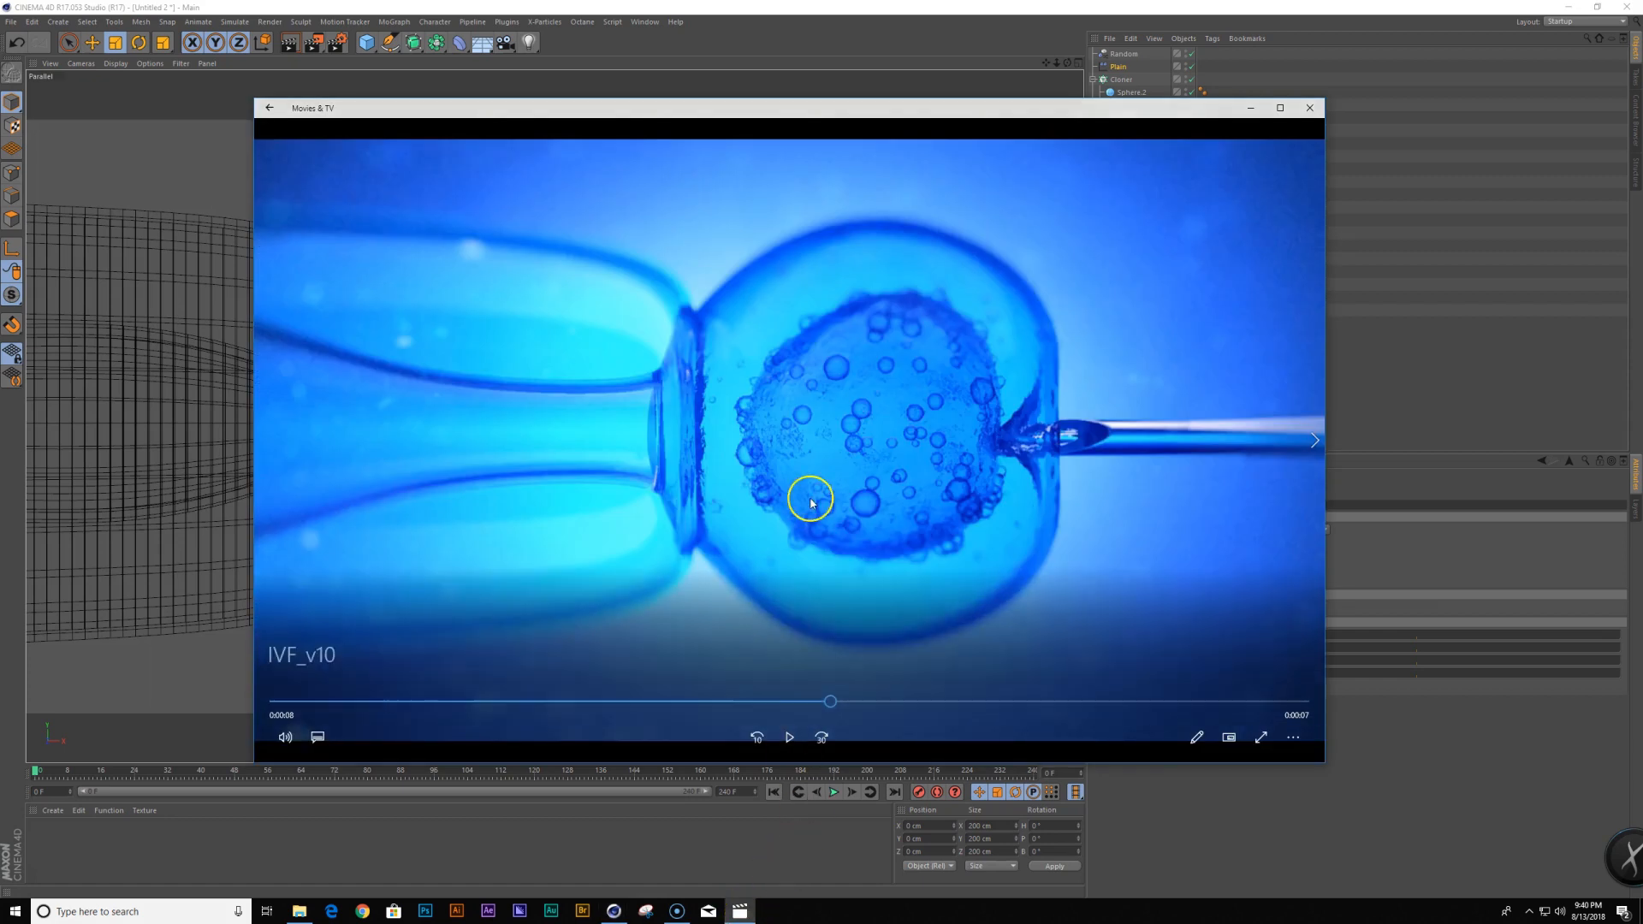
pyautogui.moveTo(854, 700); pyautogui.dragTo(1015, 703)
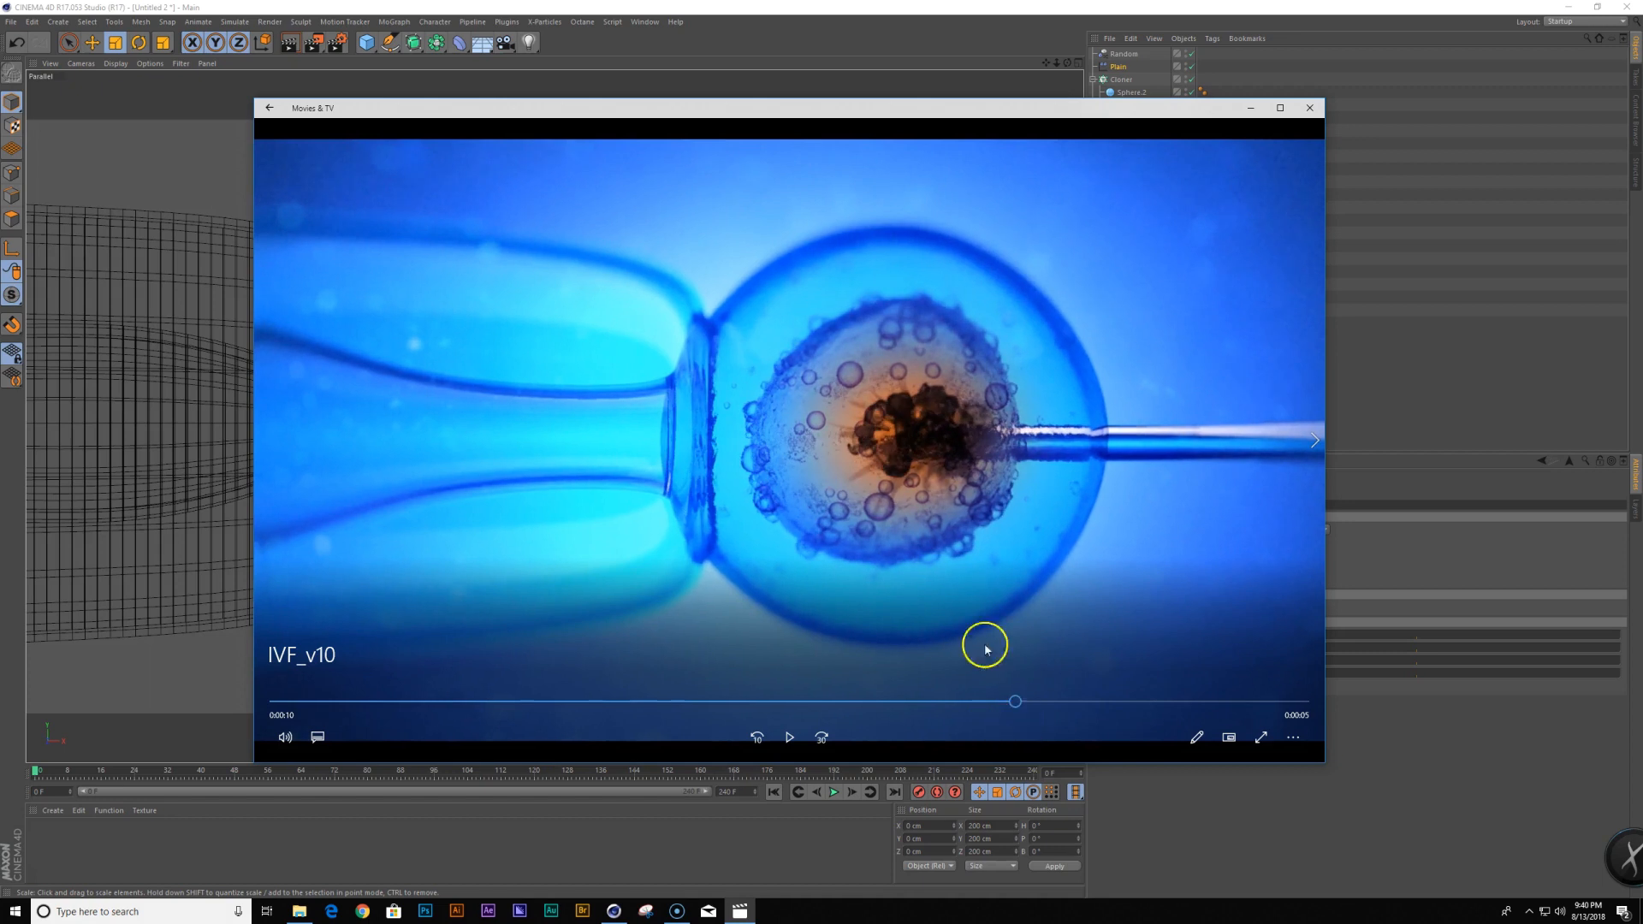
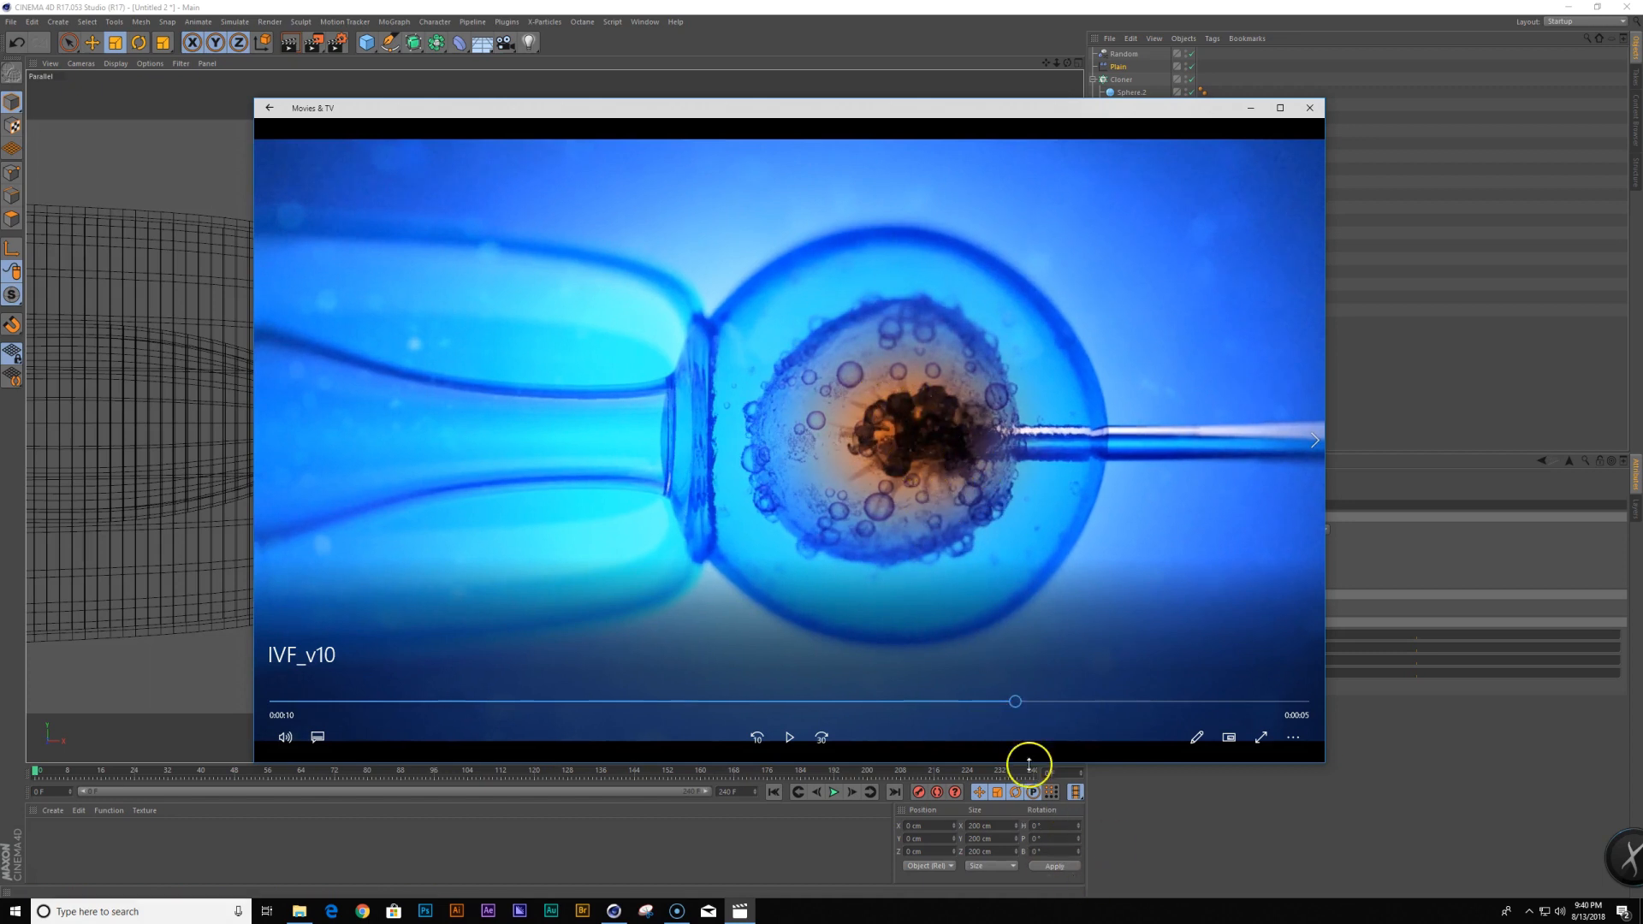
pyautogui.moveTo(1018, 706)
pyautogui.mouseDown()
pyautogui.moveTo(1089, 704)
pyautogui.moveTo(1016, 701)
pyautogui.mouseUp()
pyautogui.click(599, 13)
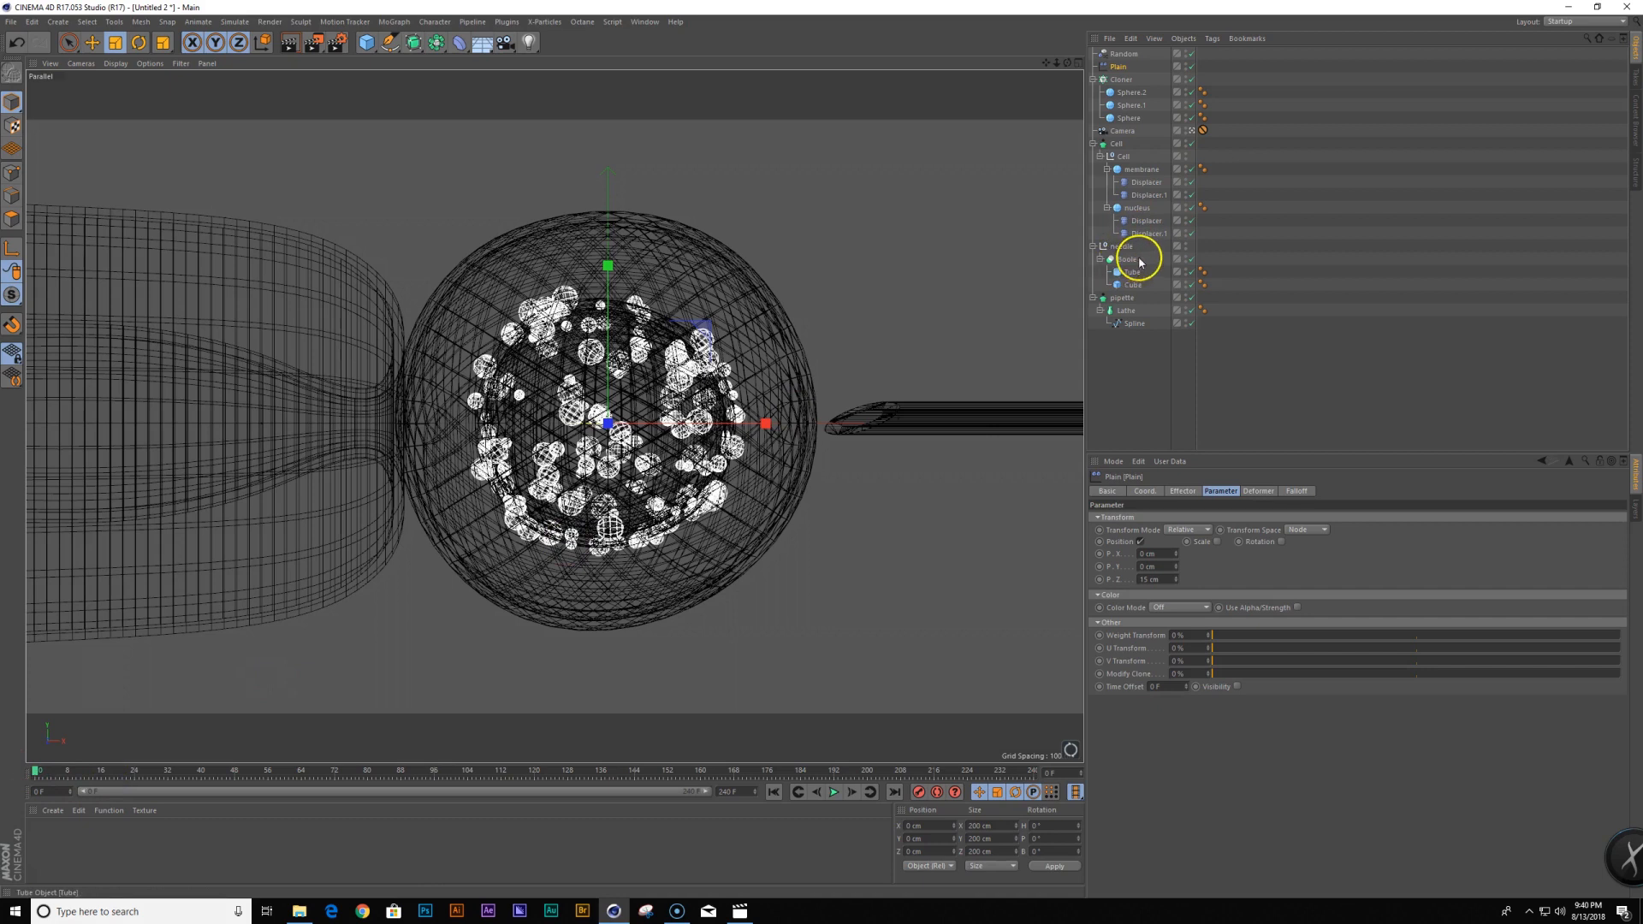
# Move the pipette and the needle away from the cell until both are outside the camera frame
pyautogui.click(1123, 297)
pyautogui.press('e')
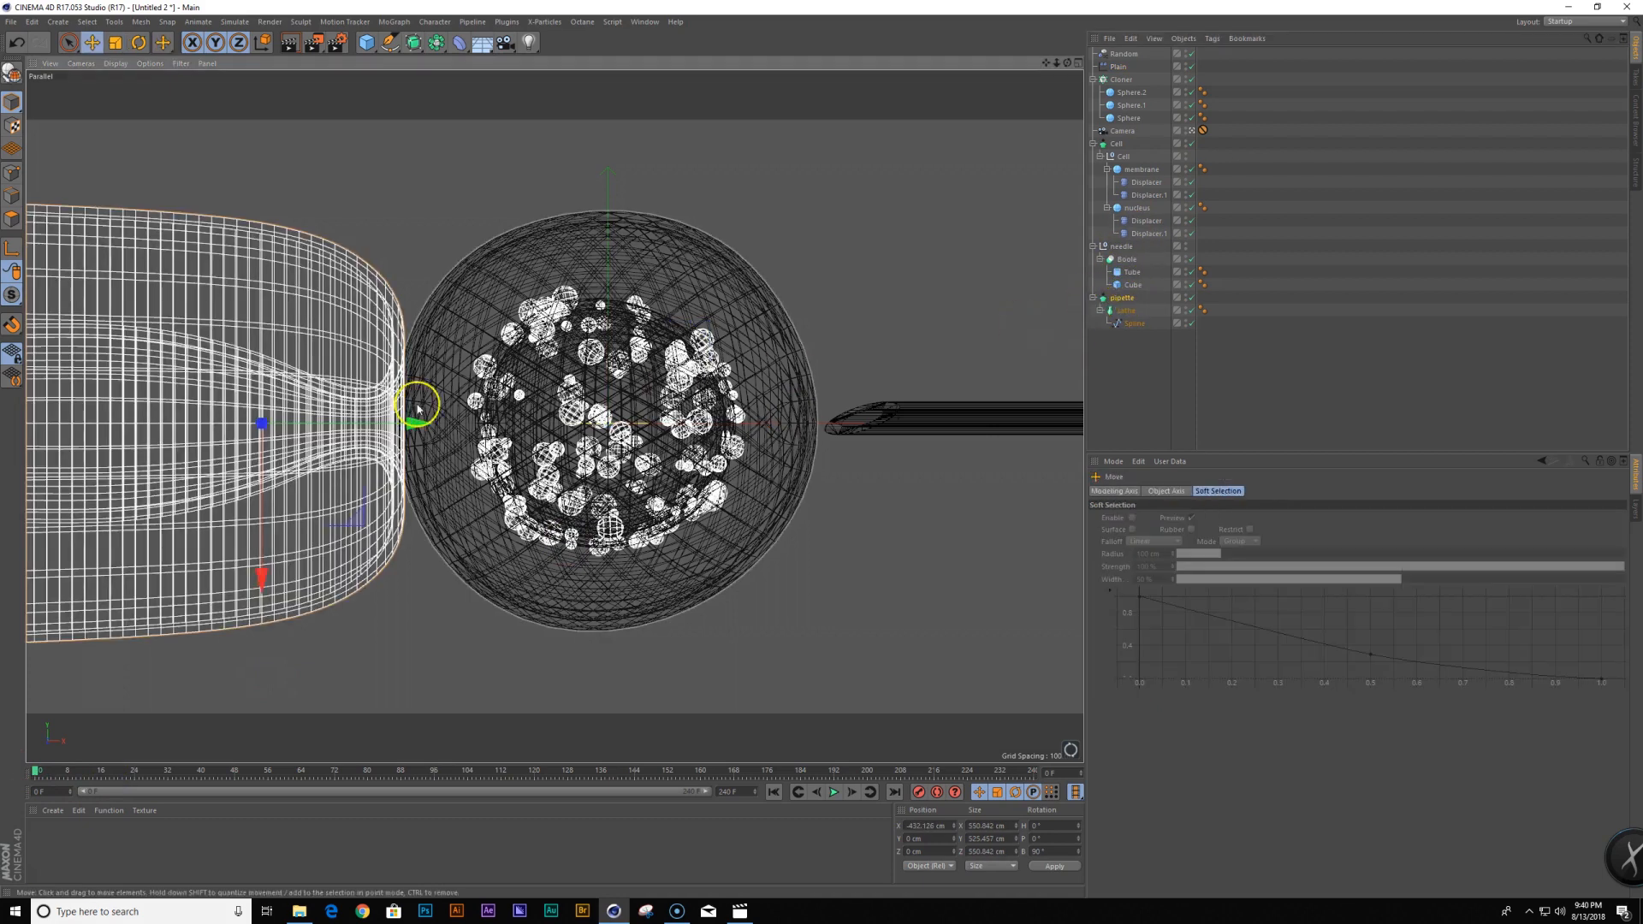
pyautogui.moveTo(409, 421); pyautogui.dragTo(822, 450)
pyautogui.click(1114, 249)
# Collapse the Cell hierarchy, move it to the end of the object list, and keyframe its position and rotation at about frame 88
pyautogui.click(1119, 145)
pyautogui.click(1093, 144)
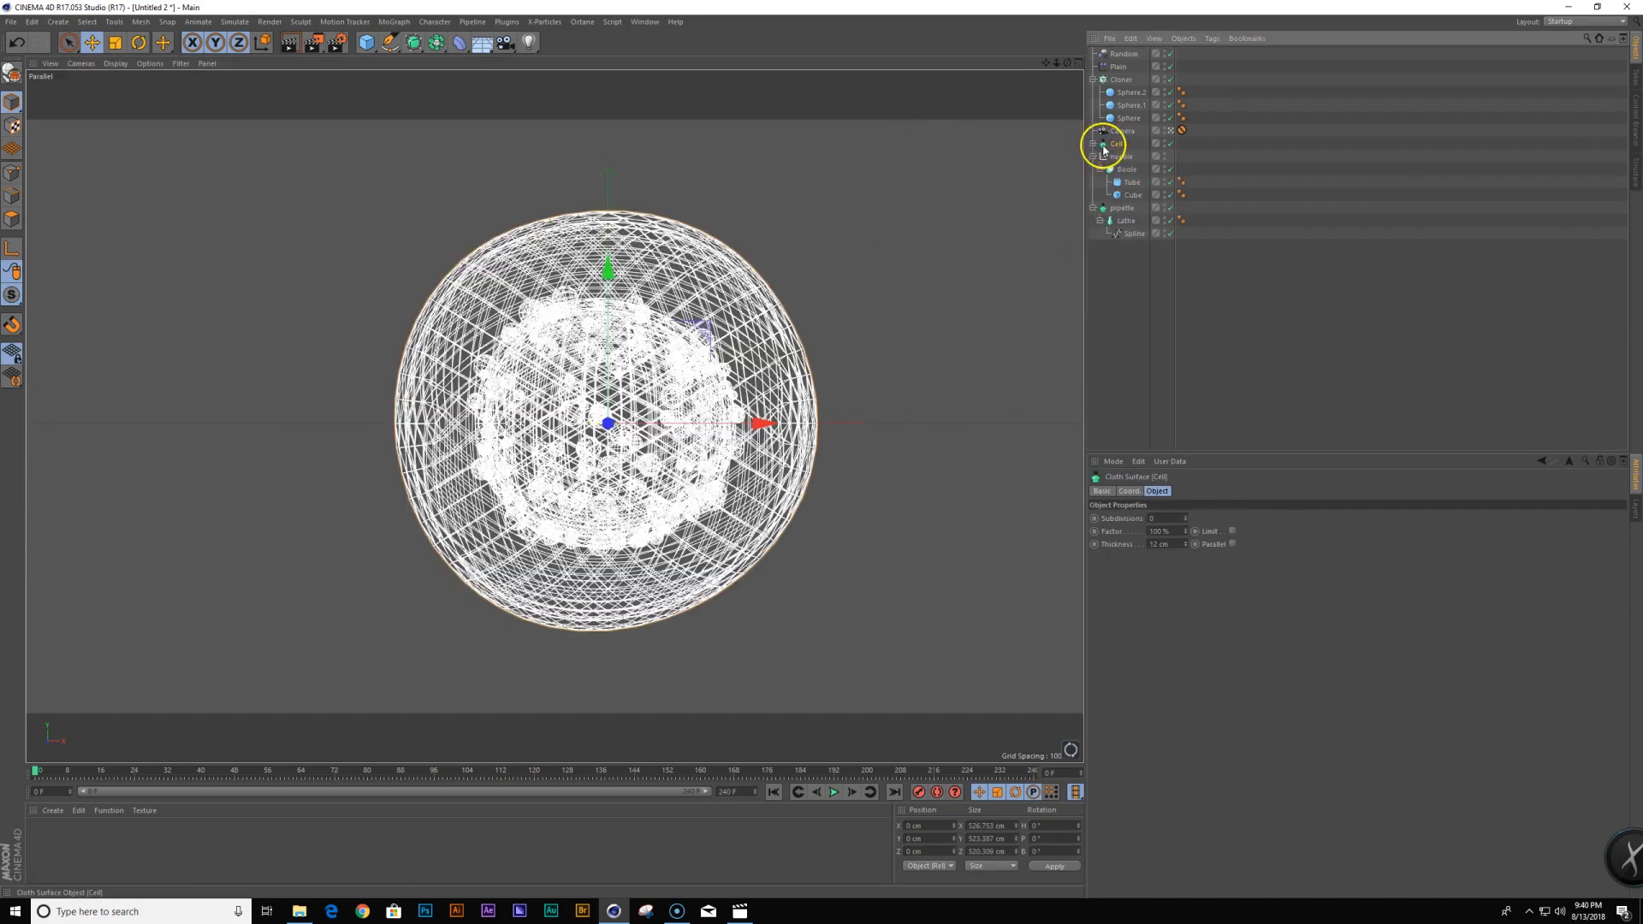
pyautogui.moveTo(1128, 270); pyautogui.dragTo(1137, 233)
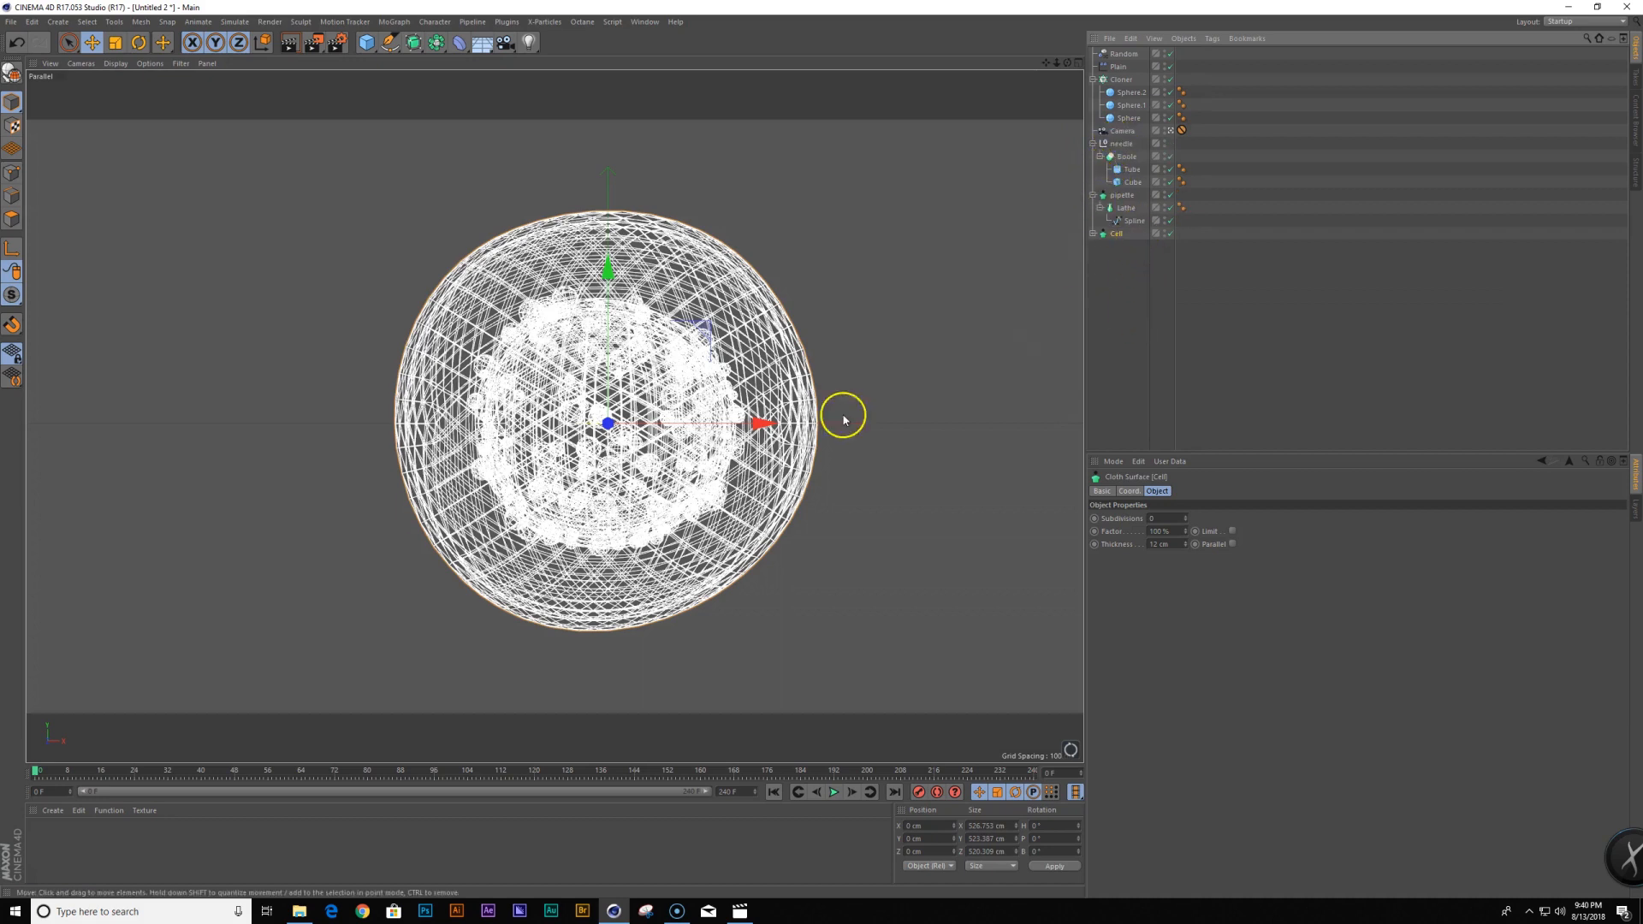
pyautogui.moveTo(48, 769); pyautogui.dragTo(399, 770)
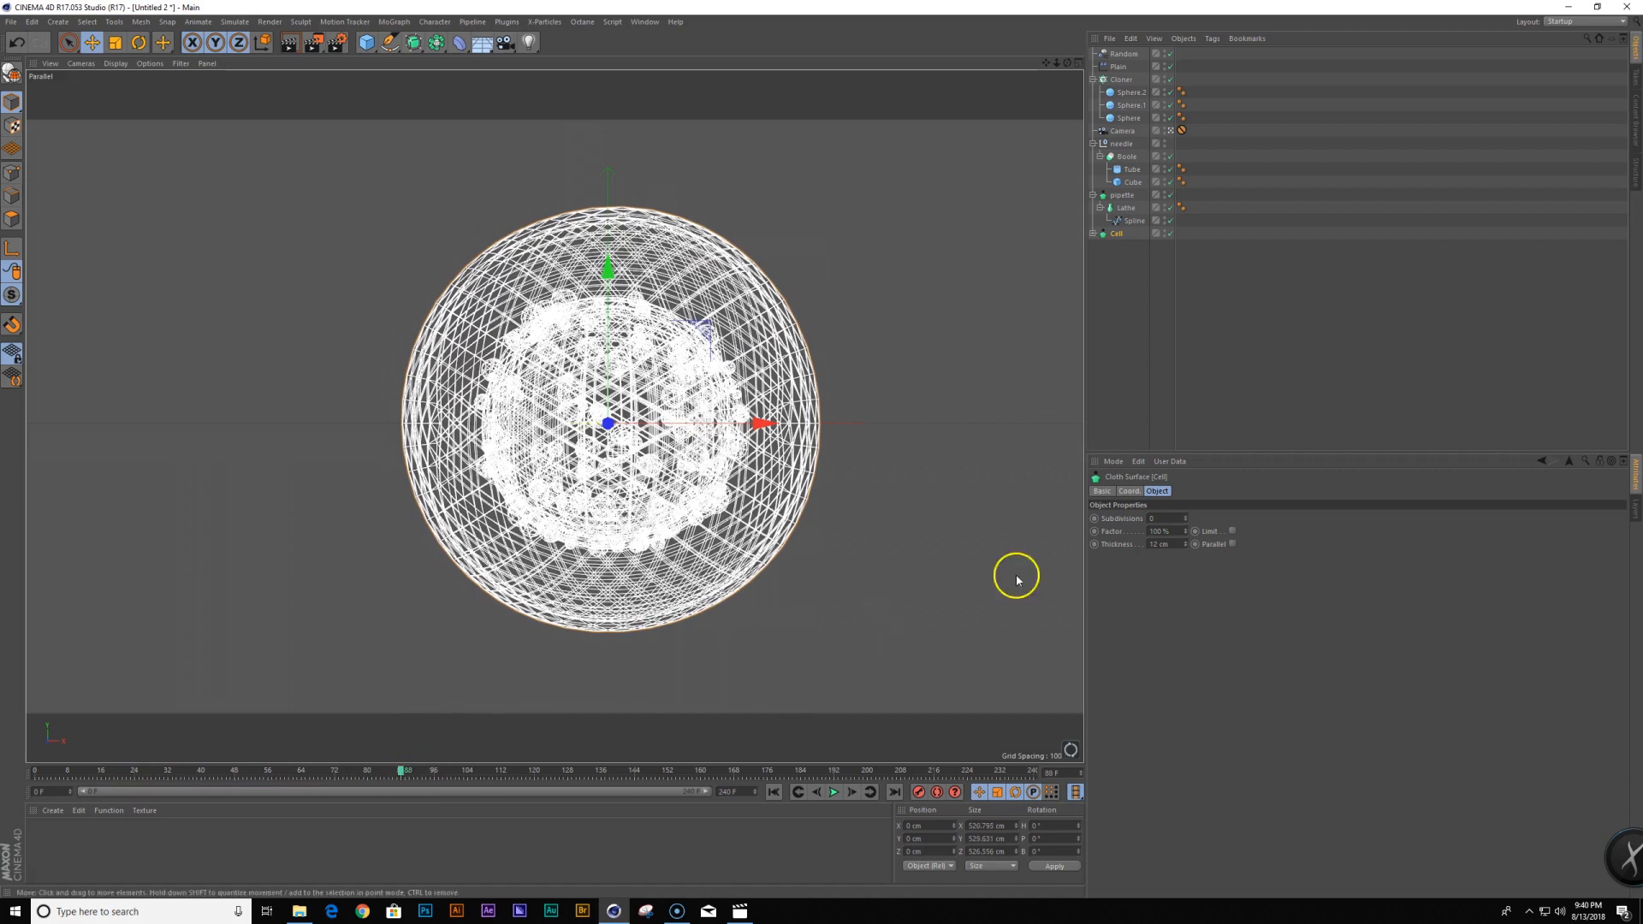
pyautogui.click(1122, 492)
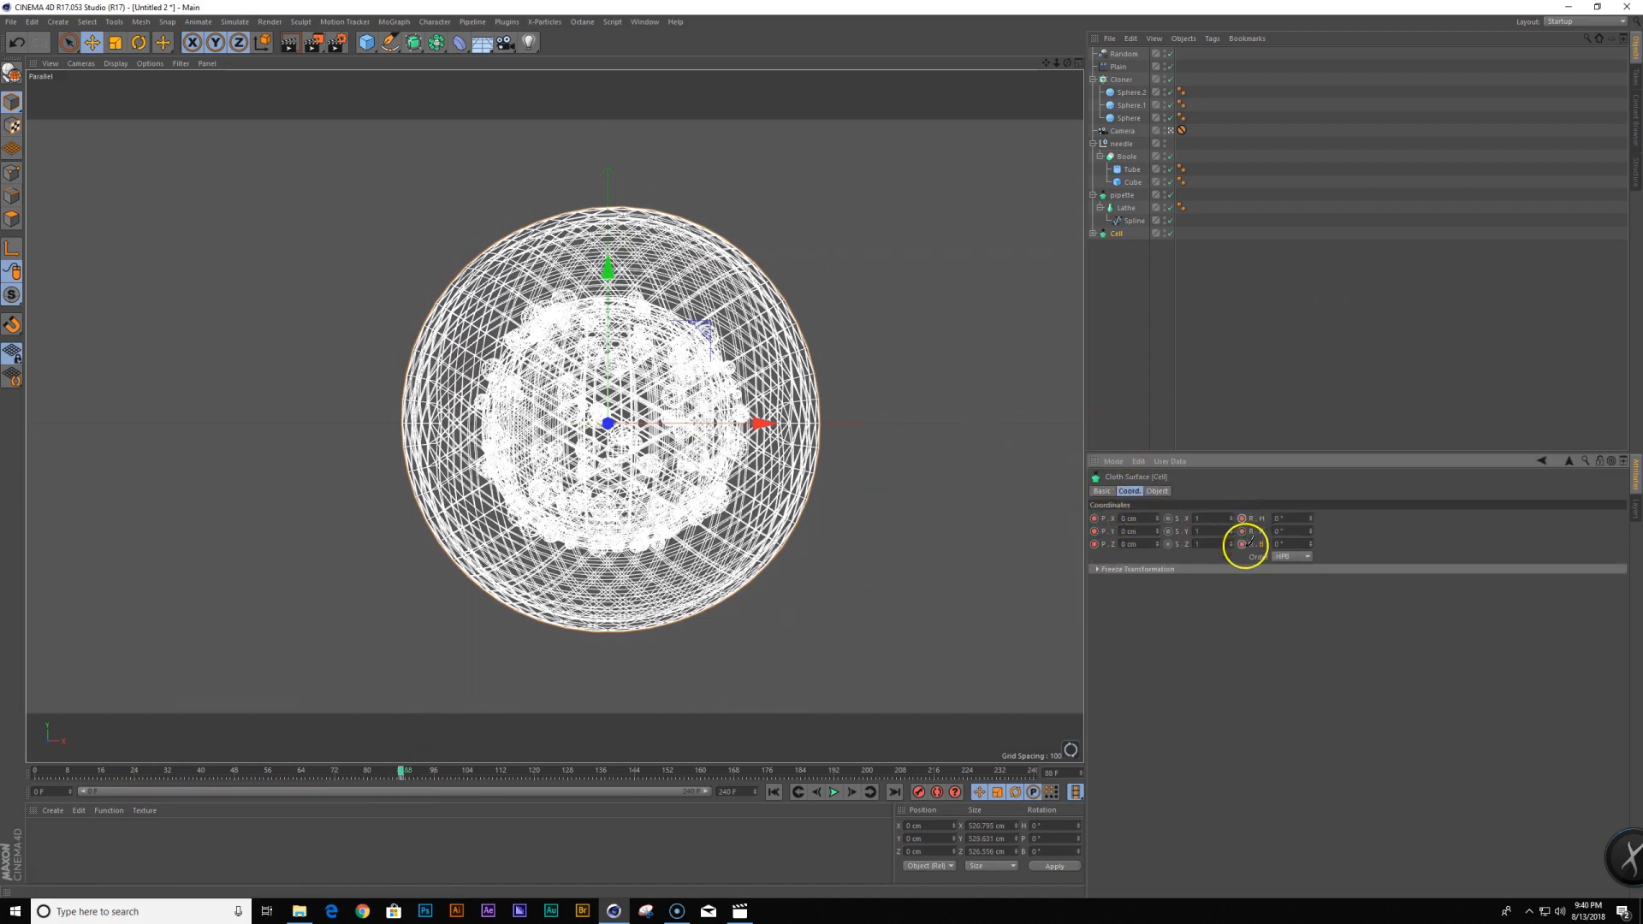
# At frame 0, move the cell to about X -202 cm, Y 78 cm, rotate its bank to about -12.8°, and keyframe position and rotation
pyautogui.hotkey('shift', 'f')
pyautogui.moveTo(703, 336); pyautogui.dragTo(510, 298)
pyautogui.press('r')
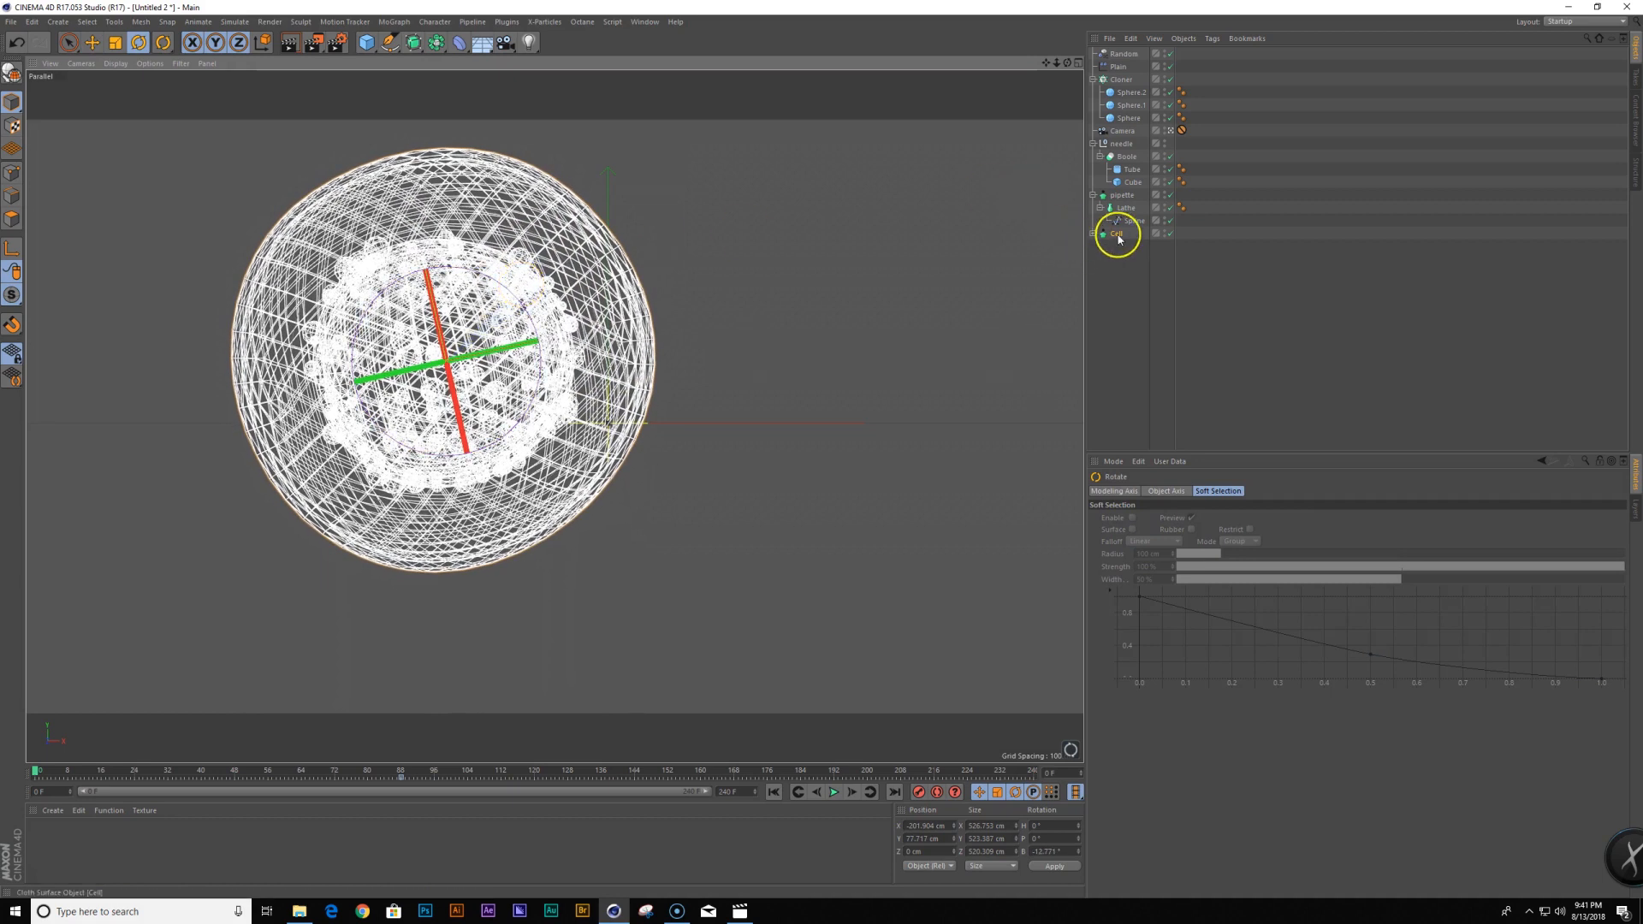
pyautogui.click(1117, 235)
pyautogui.moveTo(1094, 520); pyautogui.dragTo(1101, 555)
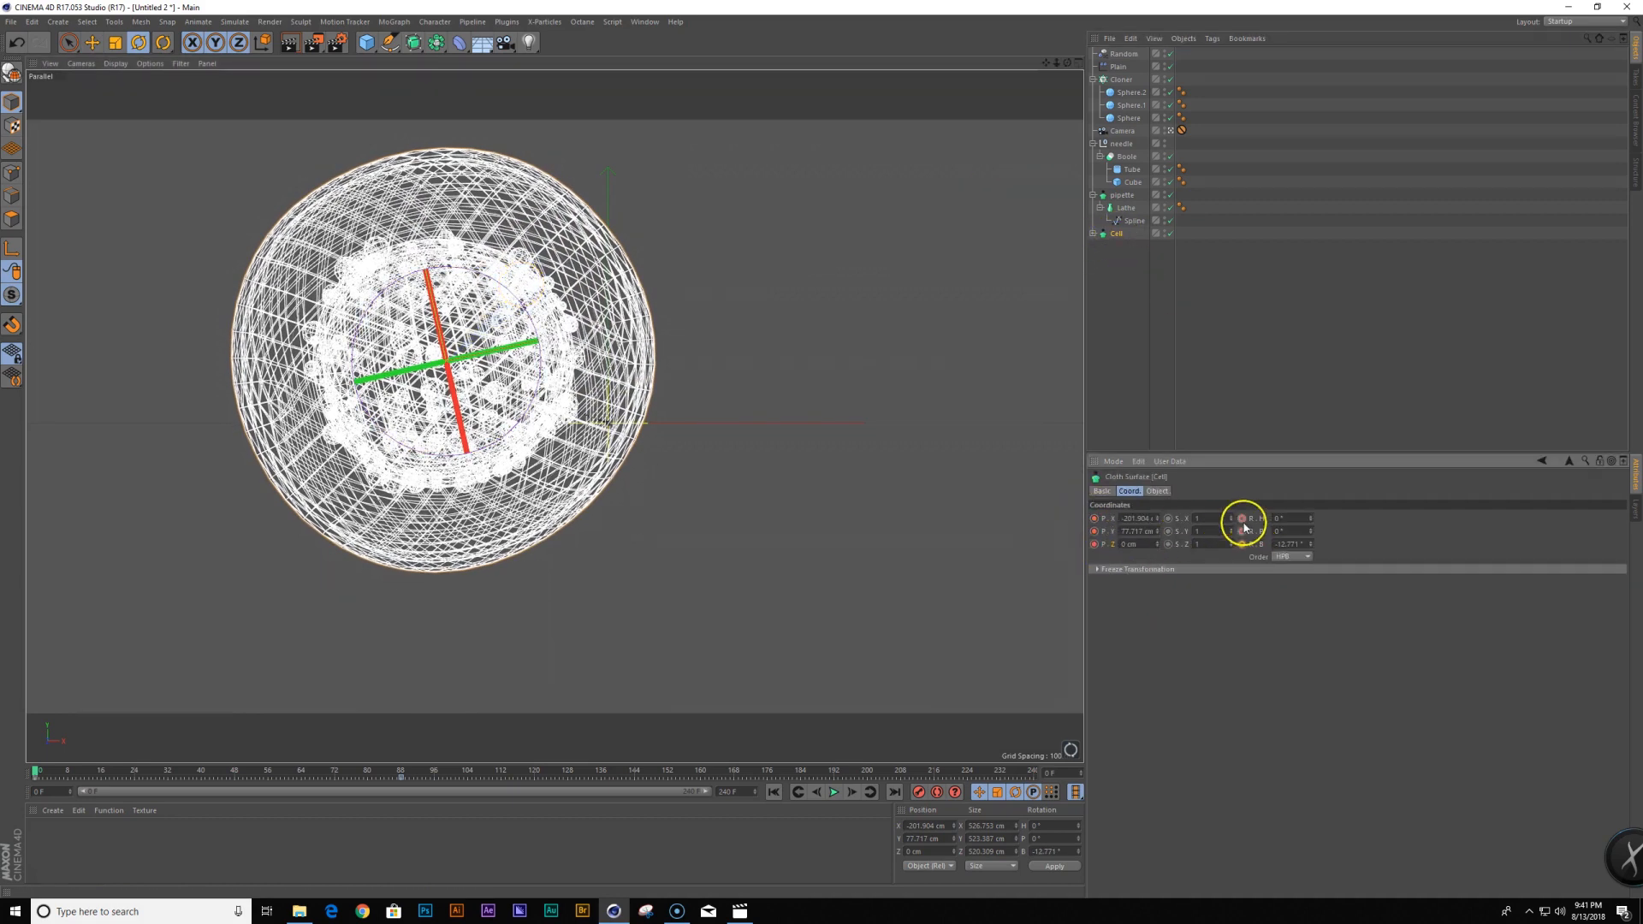
# Display the Cell's F-curves and steepen the start tangents of its position Y and position X curves to remove the ease-in
pyautogui.hotkey('shift', 'F3')
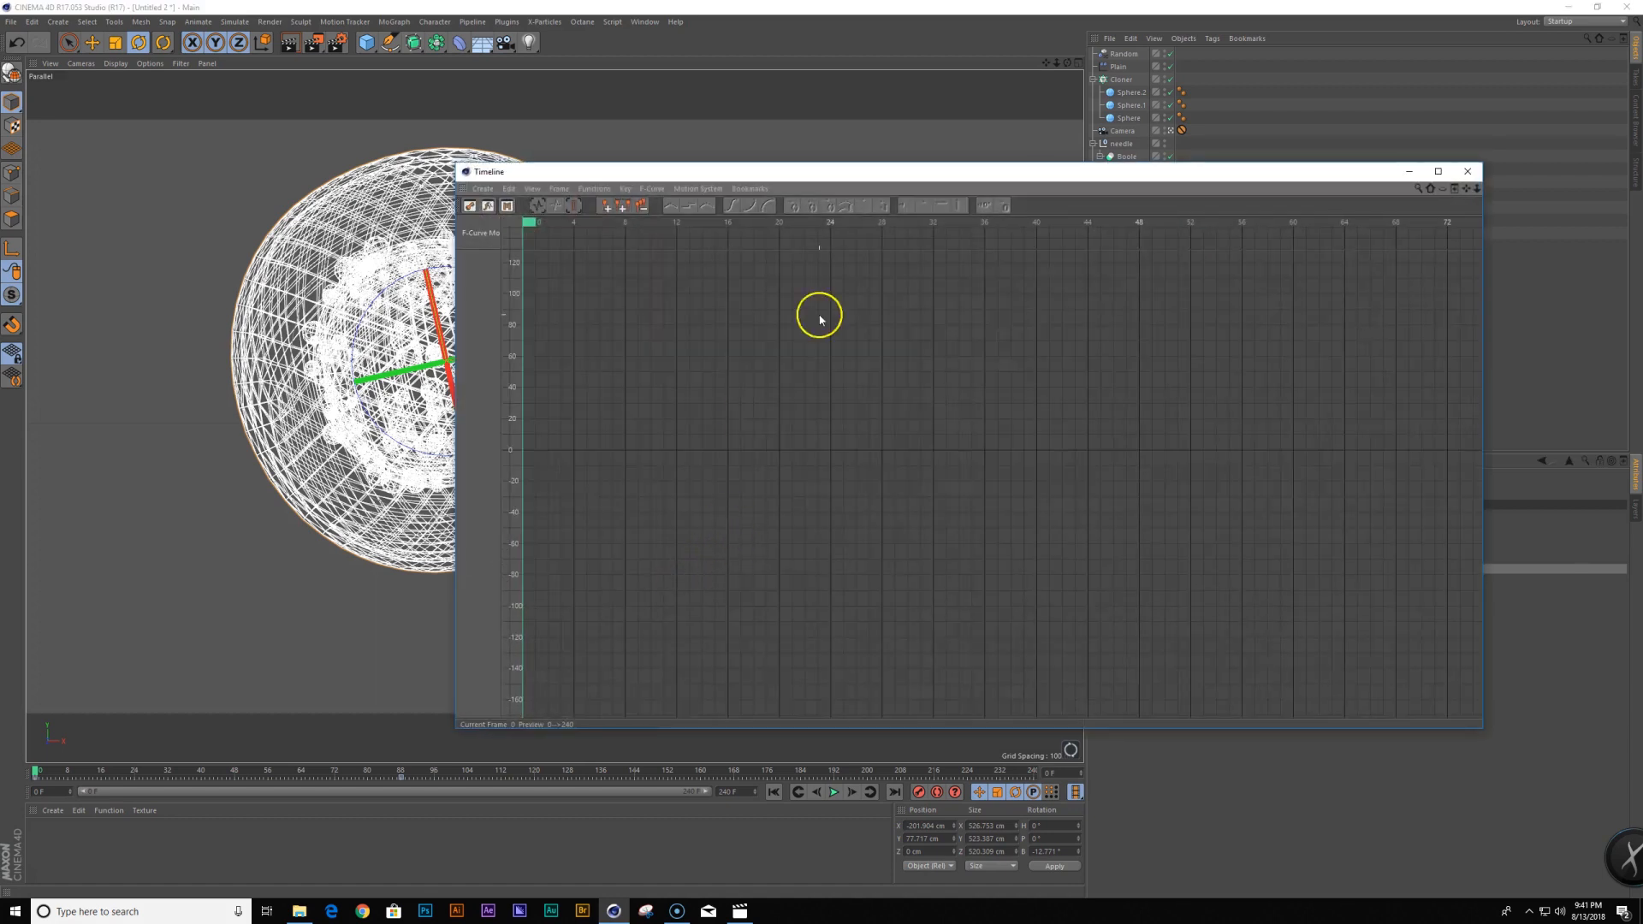
pyautogui.moveTo(899, 176); pyautogui.dragTo(519, 199)
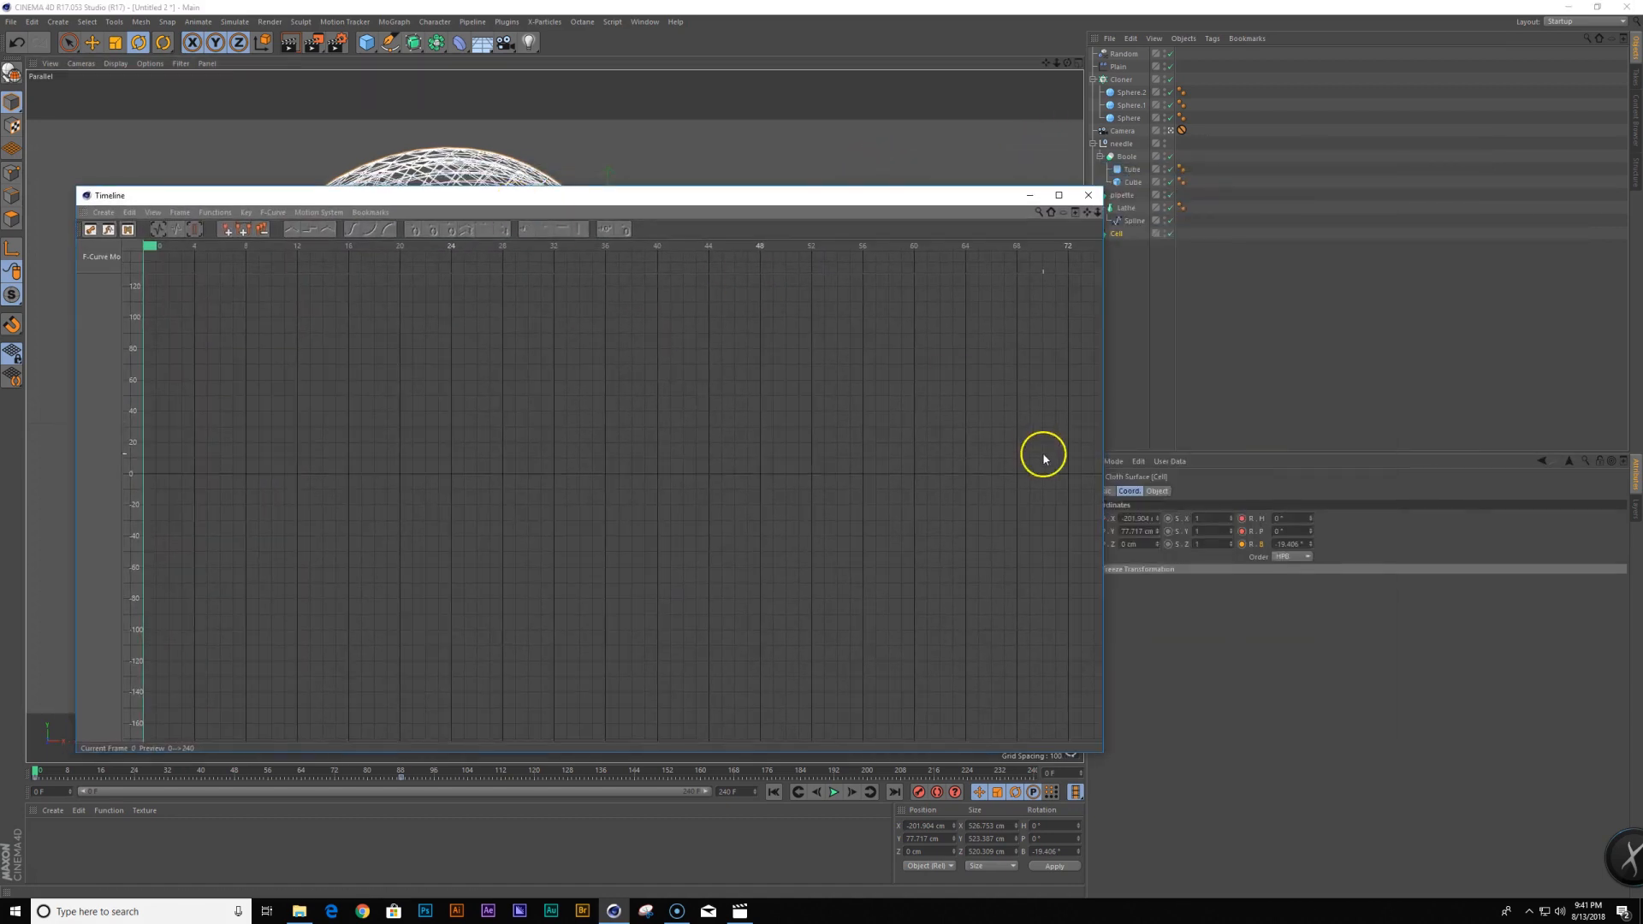
pyautogui.click(1120, 234)
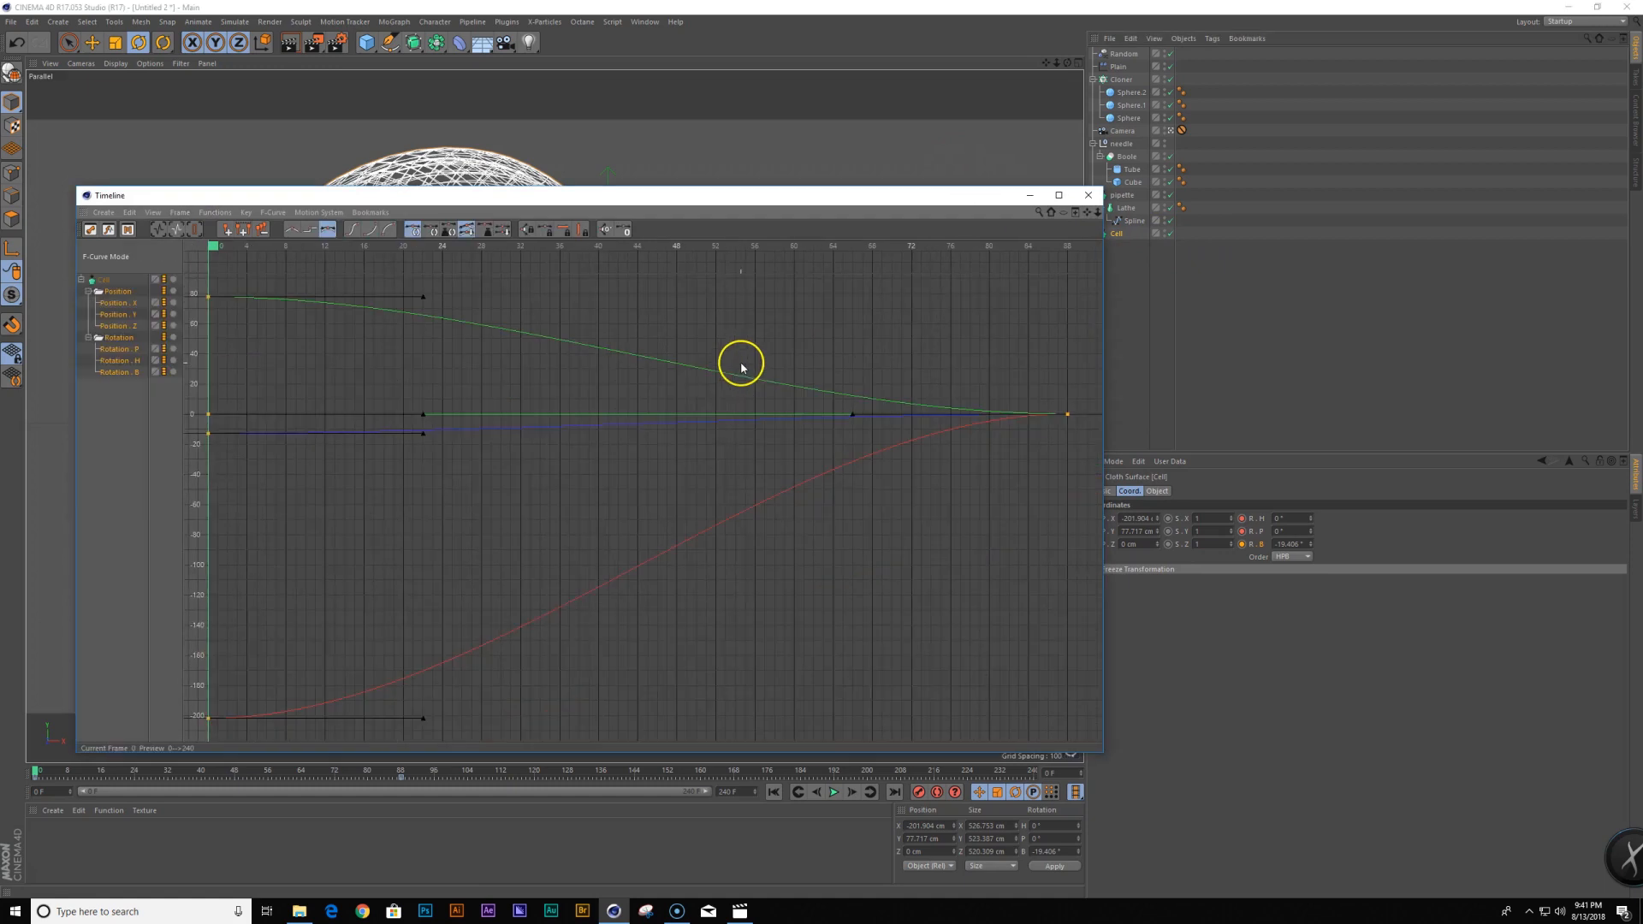
pyautogui.click(244, 332)
pyautogui.click(208, 297)
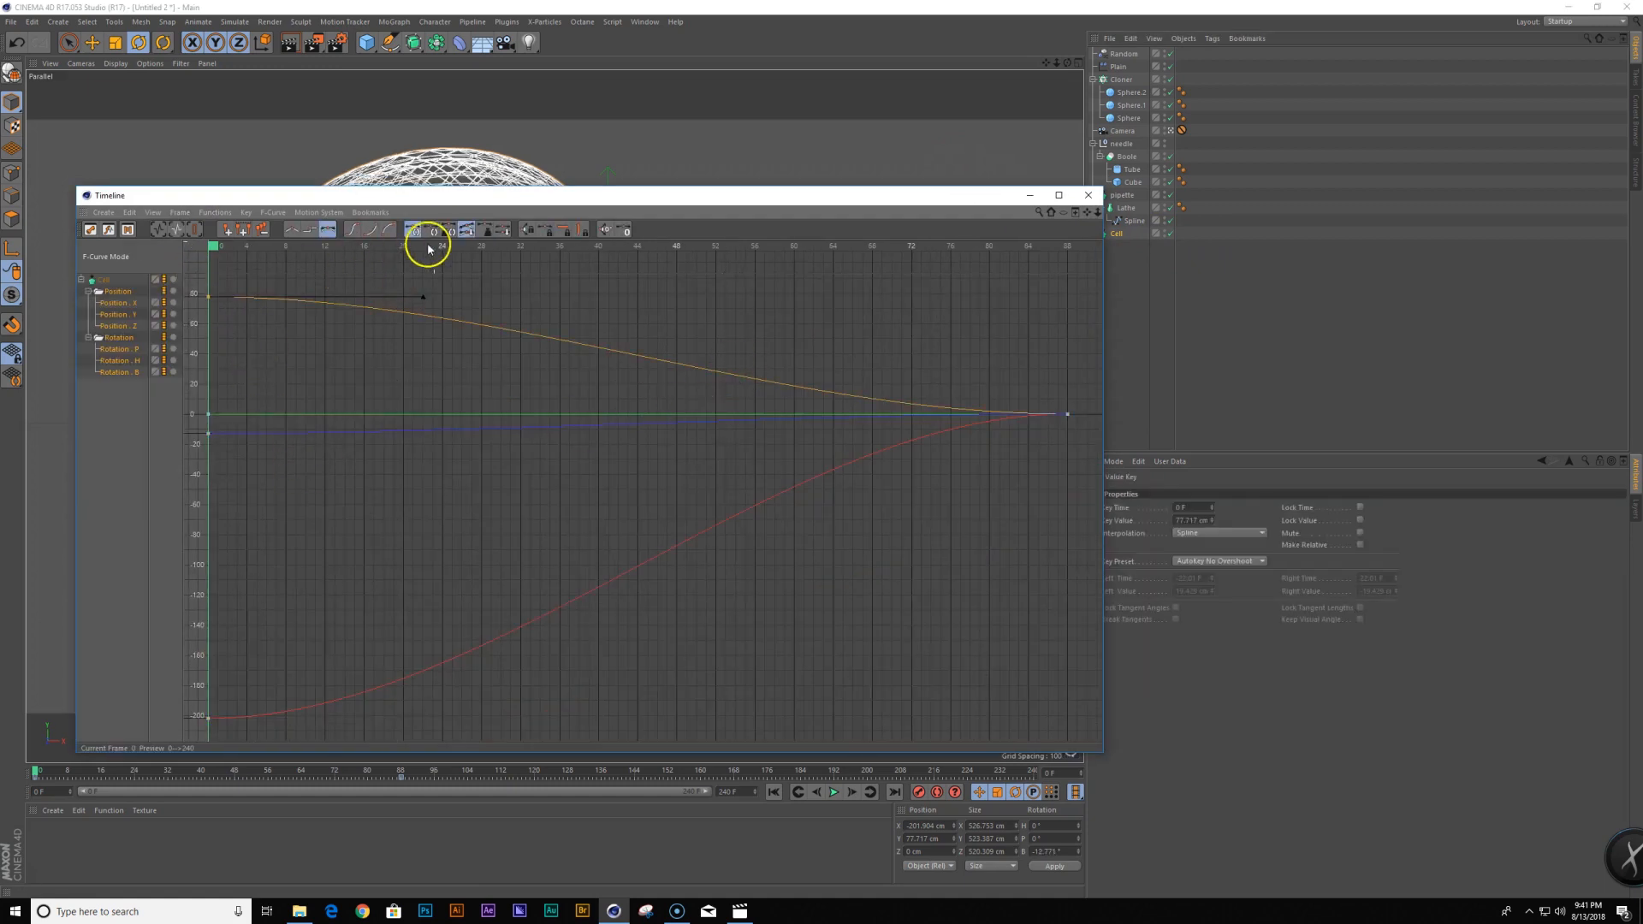
pyautogui.moveTo(422, 300); pyautogui.dragTo(407, 338)
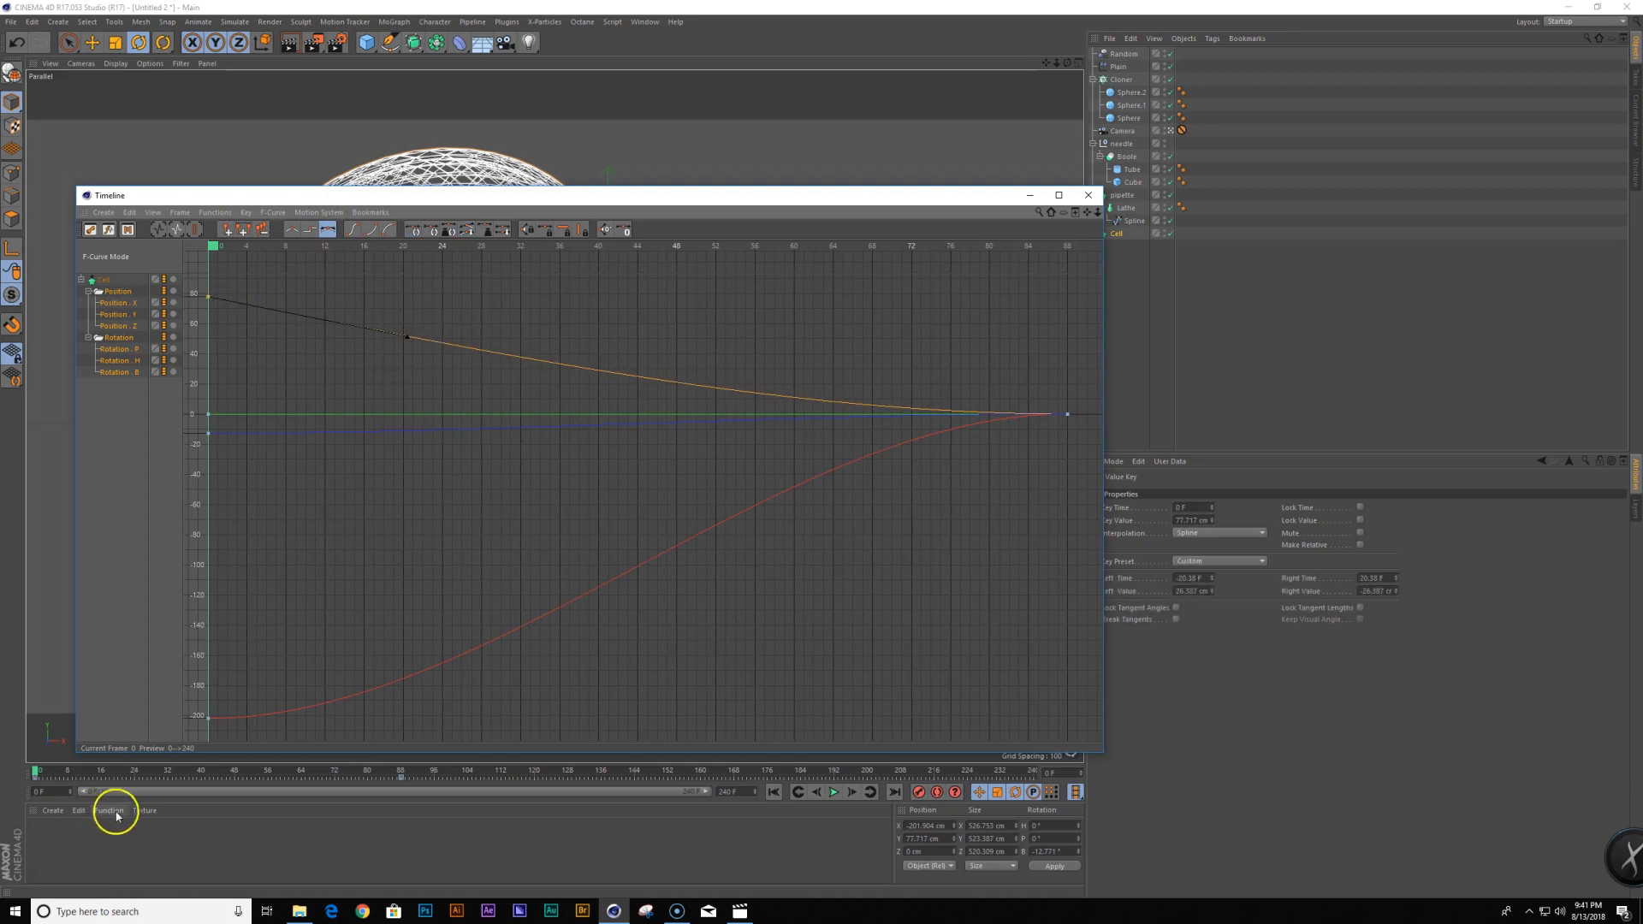
pyautogui.click(233, 725)
pyautogui.moveTo(423, 721); pyautogui.dragTo(377, 633)
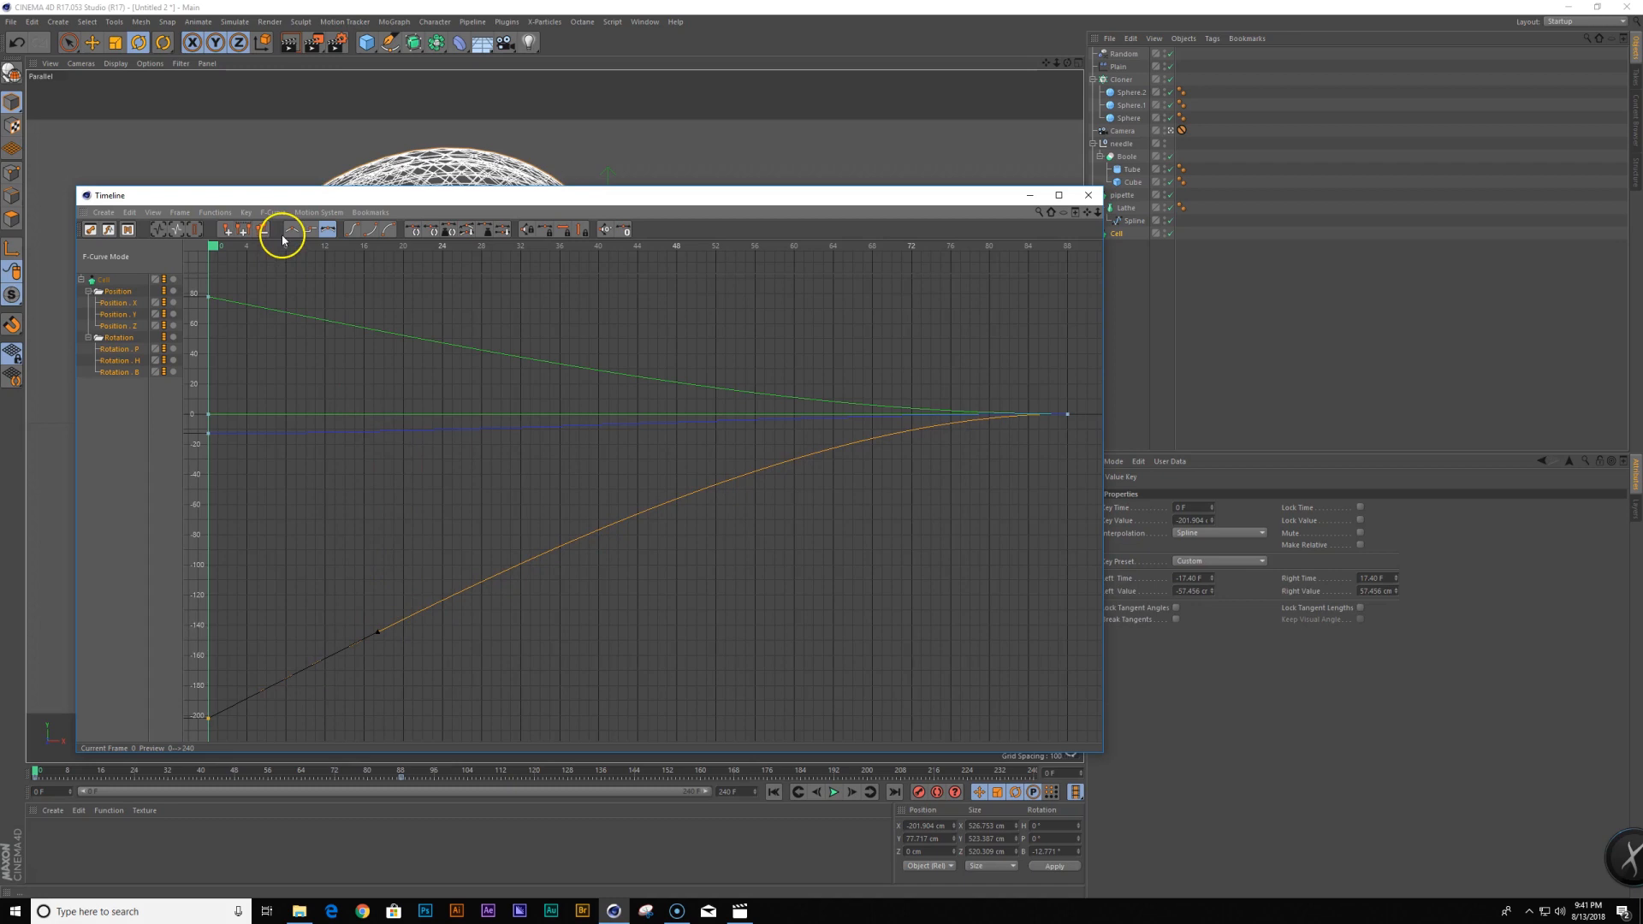
pyautogui.click(314, 213)
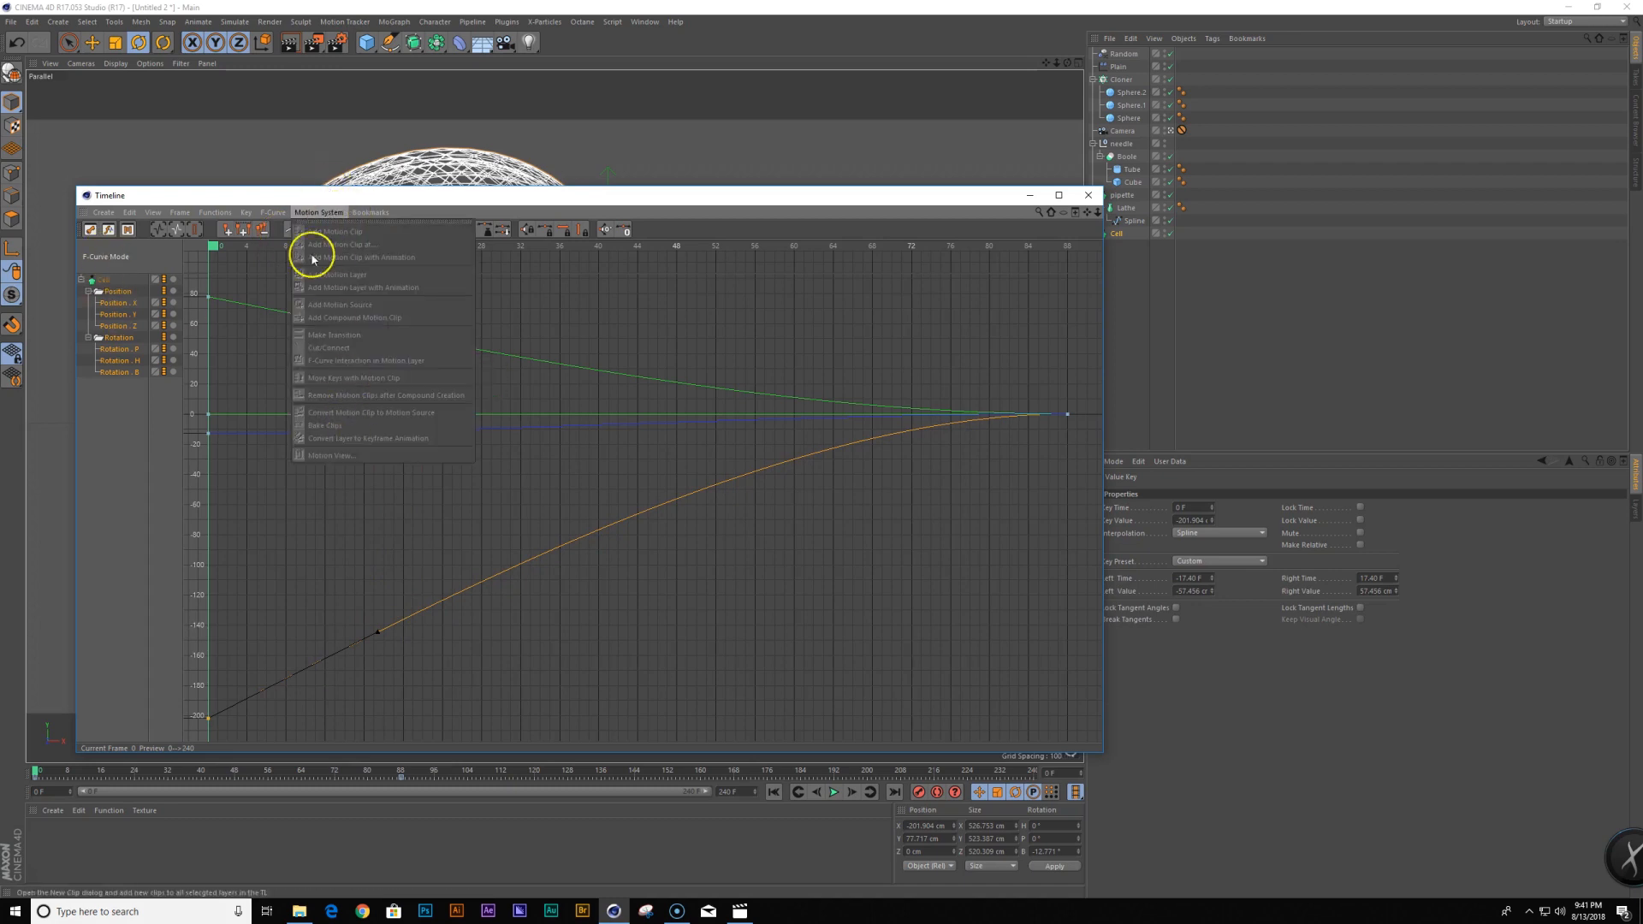
pyautogui.moveTo(273, 212)
pyautogui.click(328, 349)
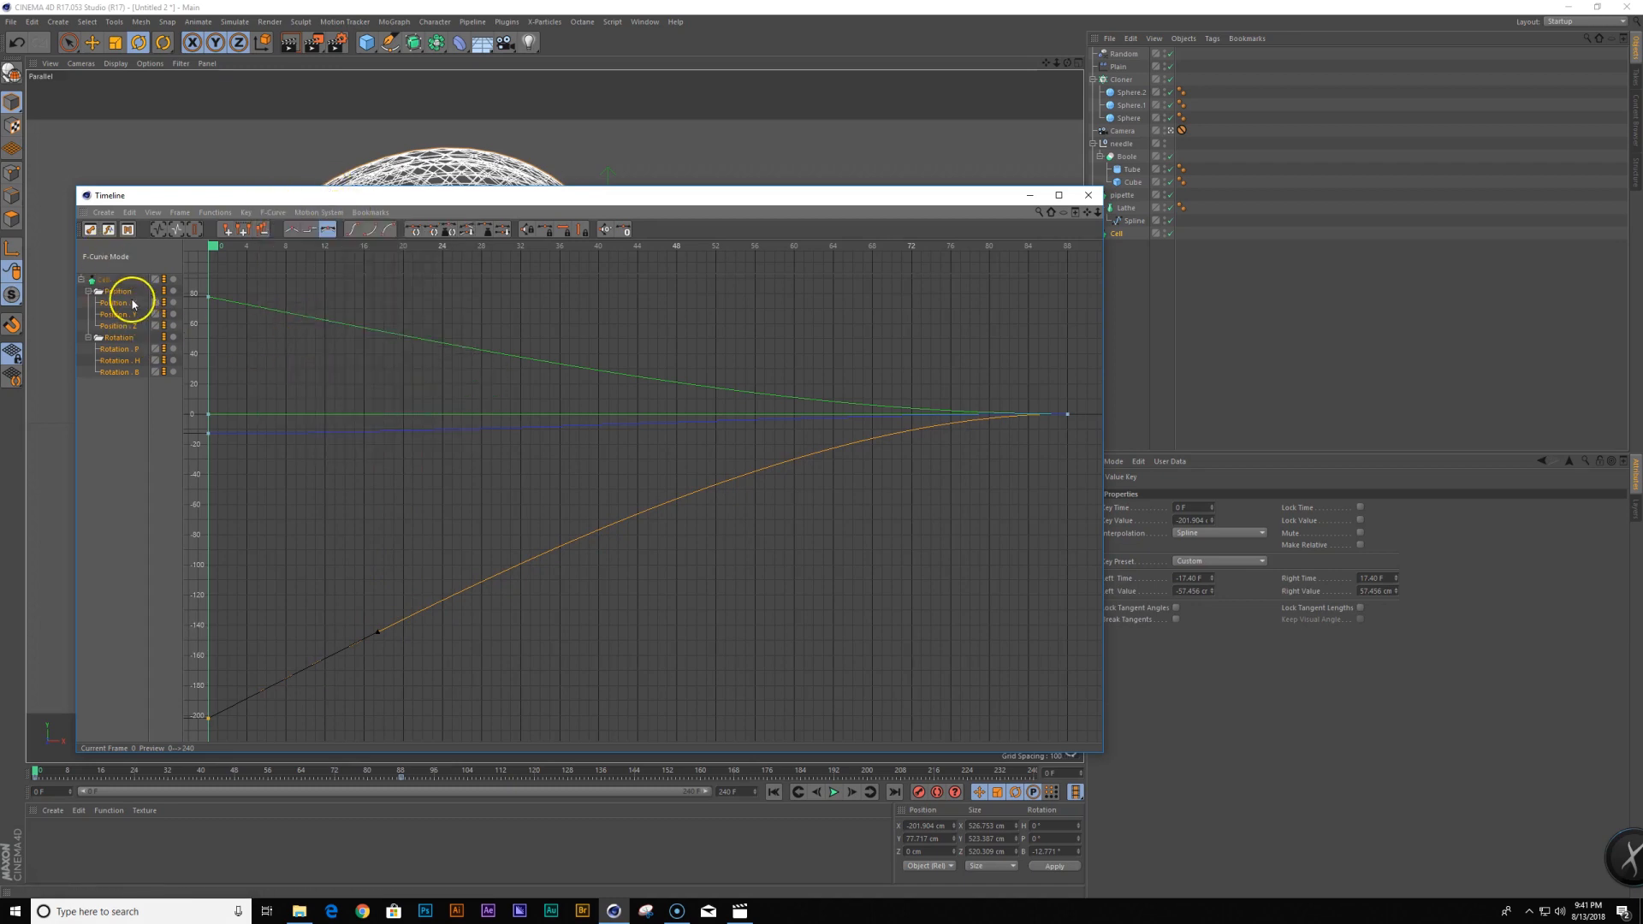
# Steepen the start tangent of the Cell's bank rotation curve to remove its ease-in, and play the animation to check it
pyautogui.click(132, 304)
pyautogui.click(117, 314)
pyautogui.click(130, 327)
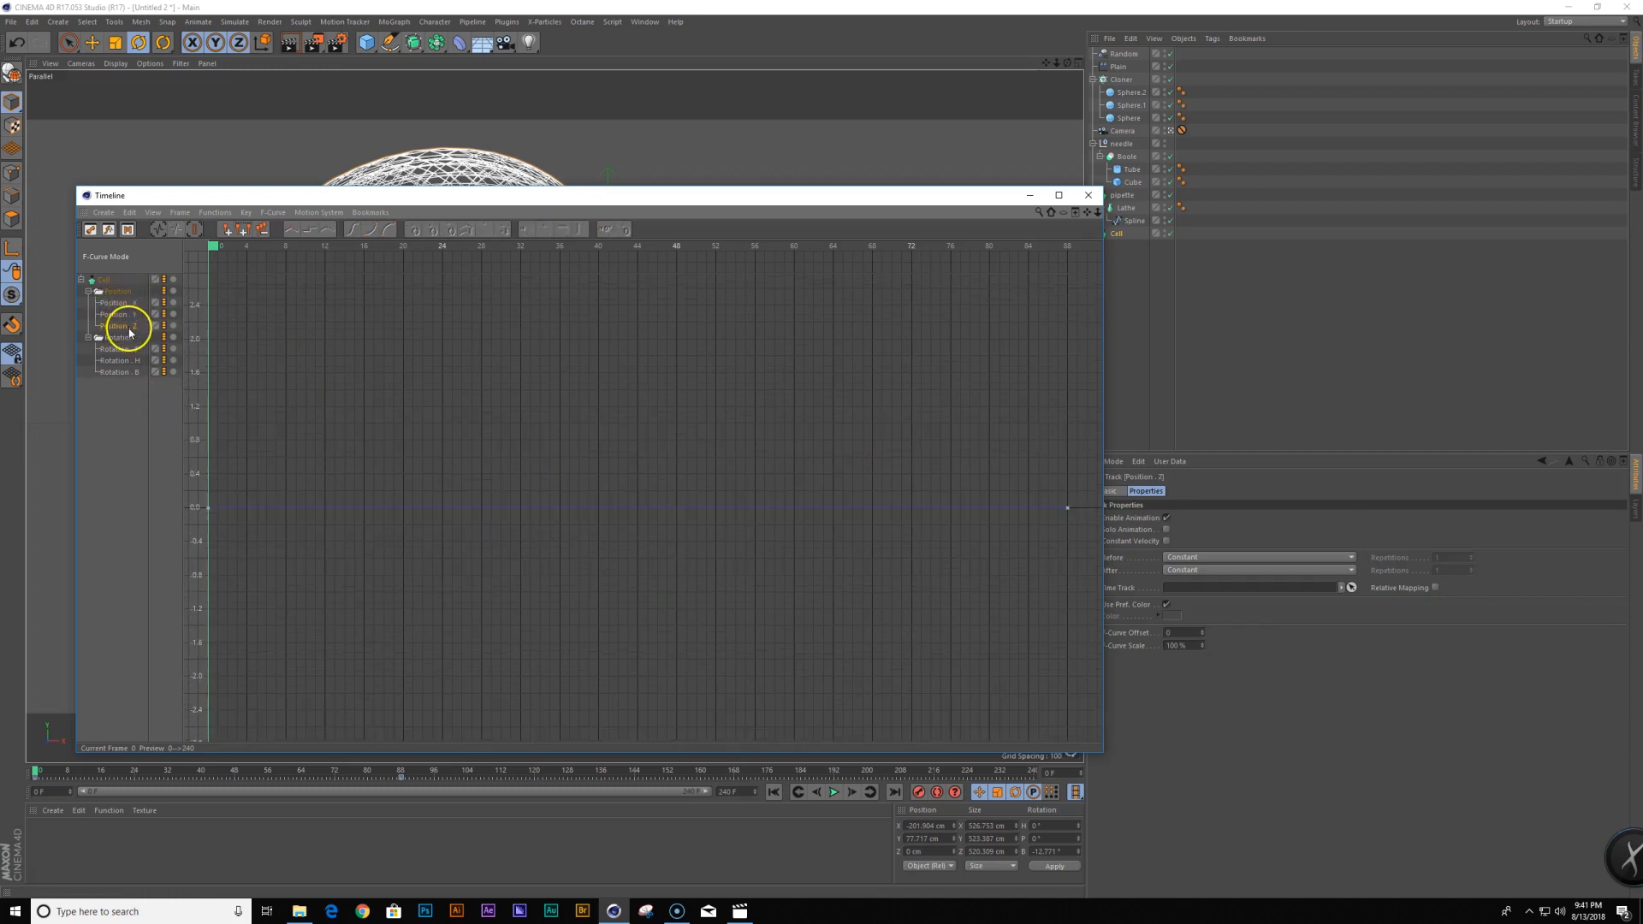
pyautogui.click(131, 361)
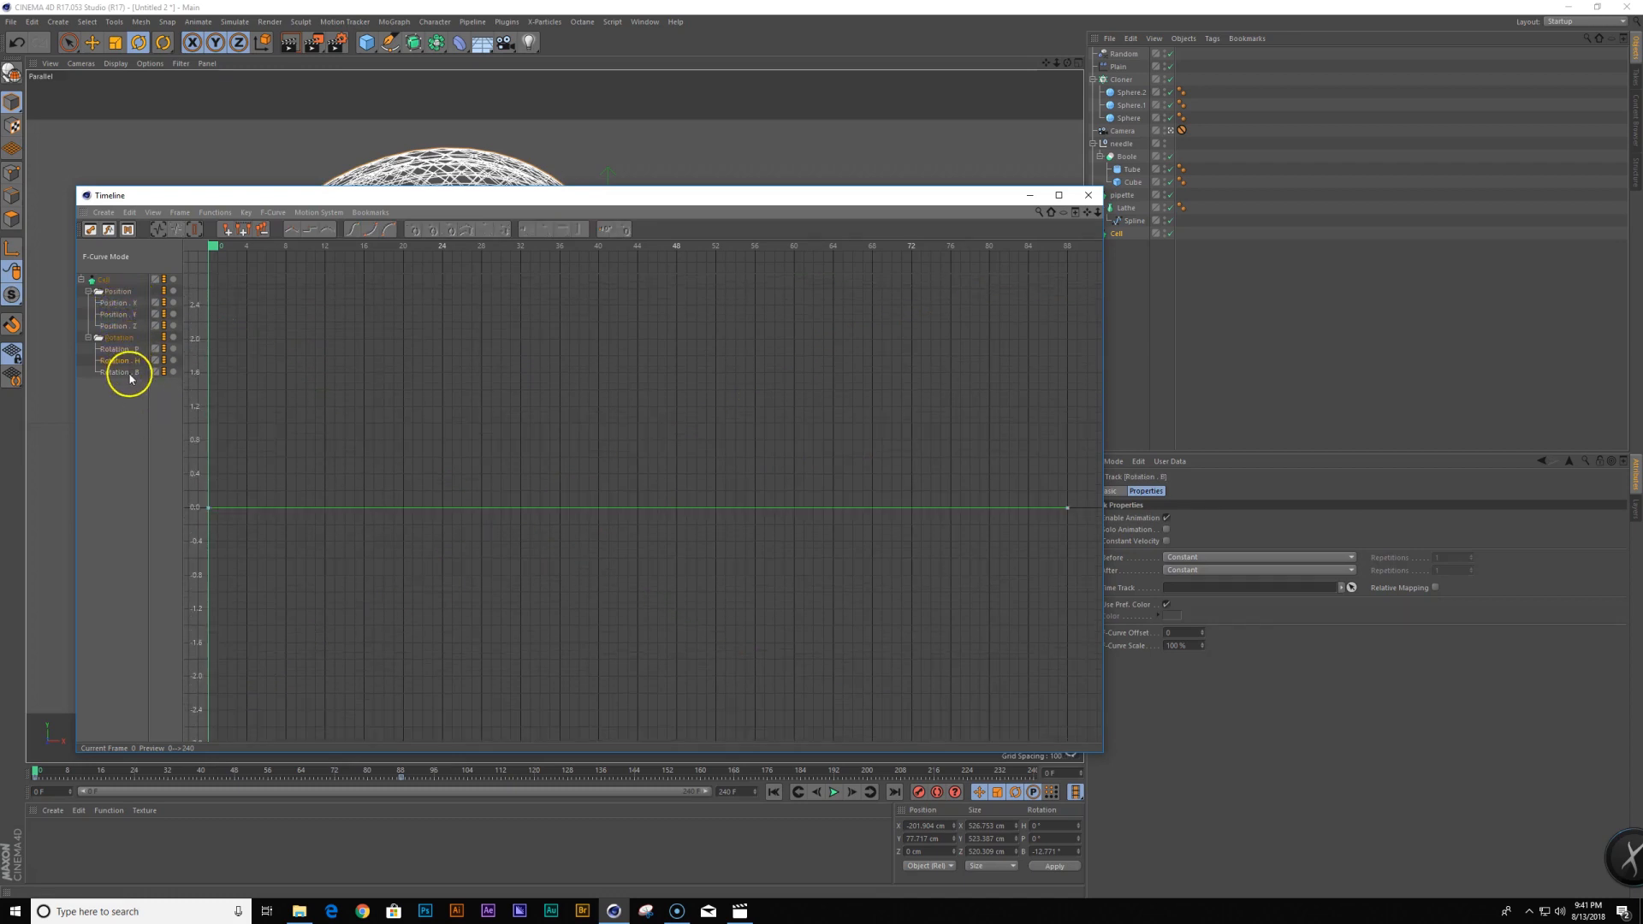
pyautogui.click(208, 717)
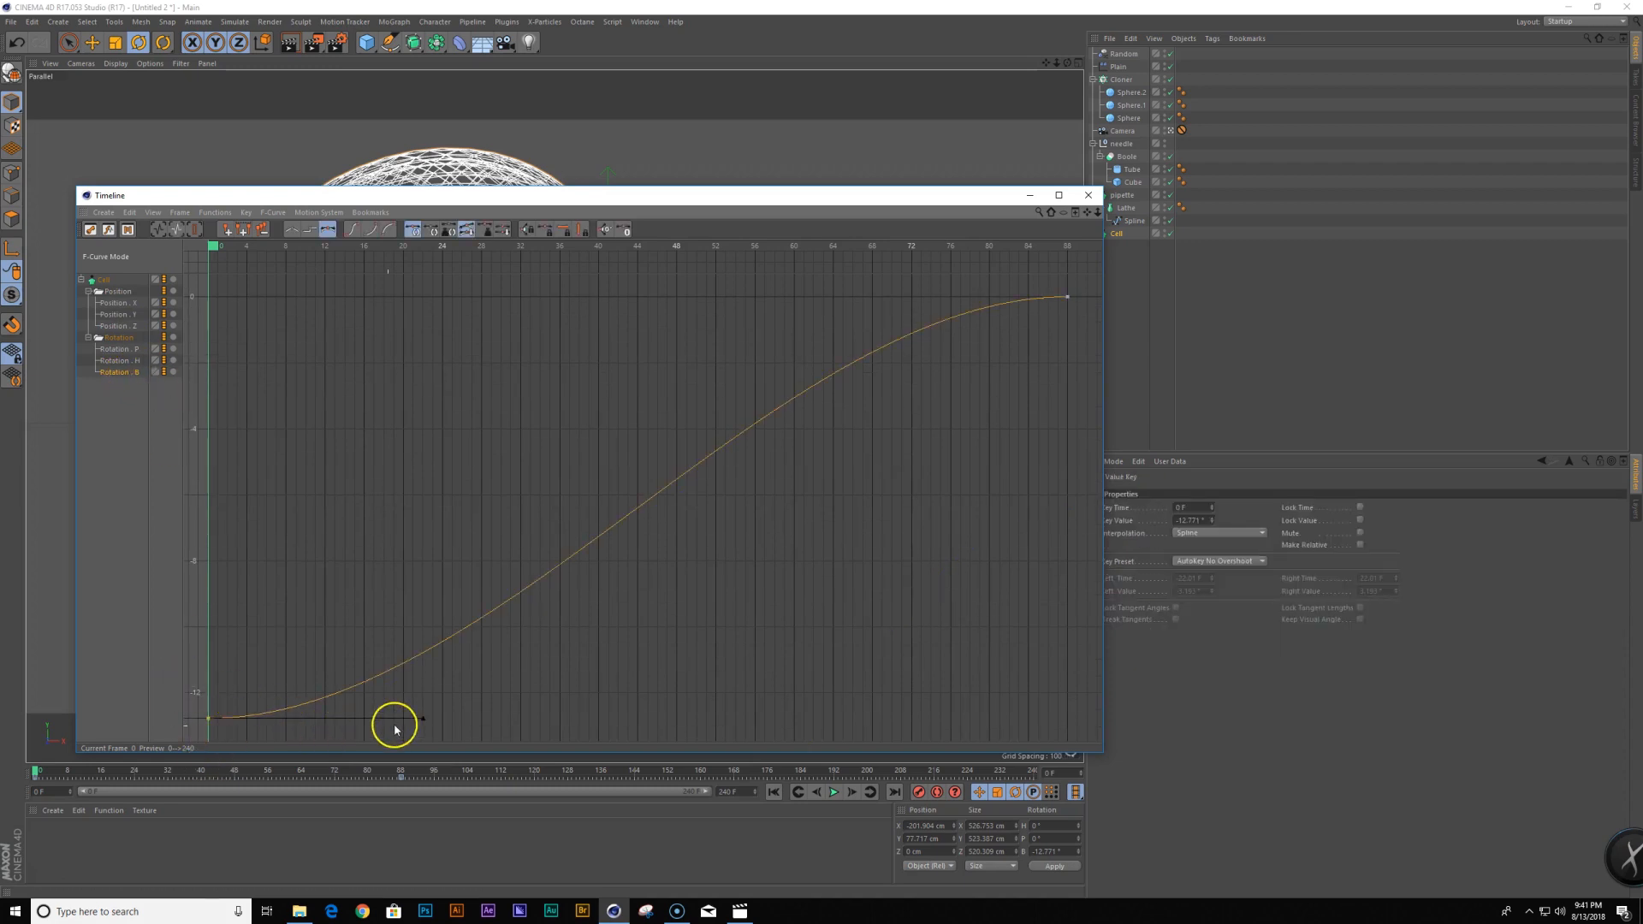
pyautogui.moveTo(424, 719); pyautogui.dragTo(369, 601)
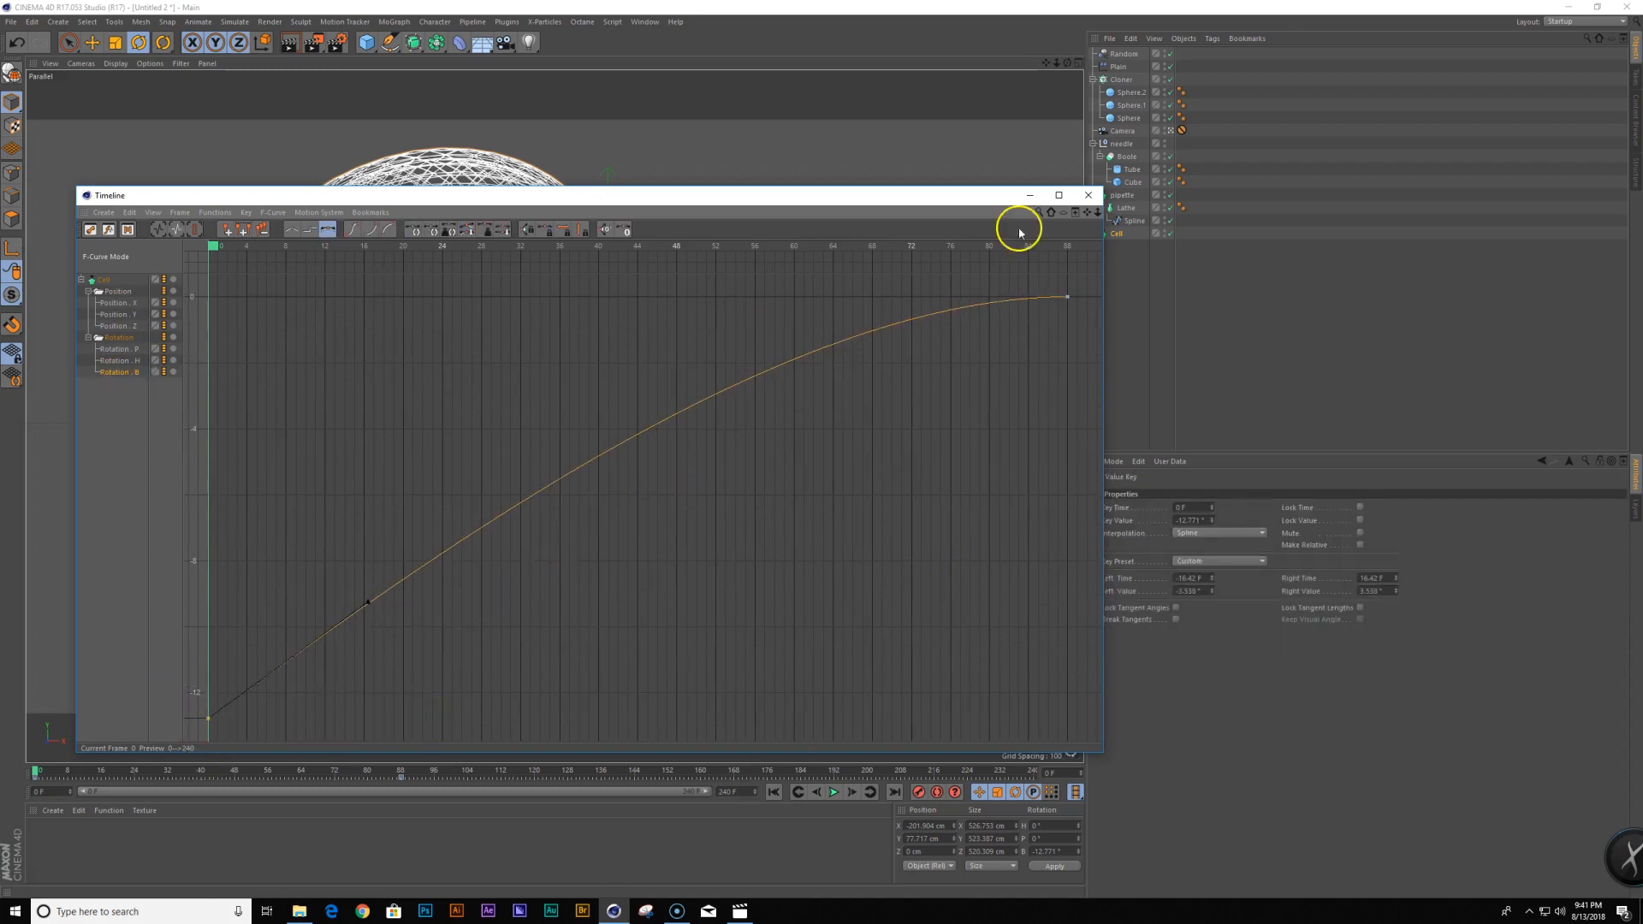
pyautogui.click(1088, 198)
pyautogui.click(700, 656)
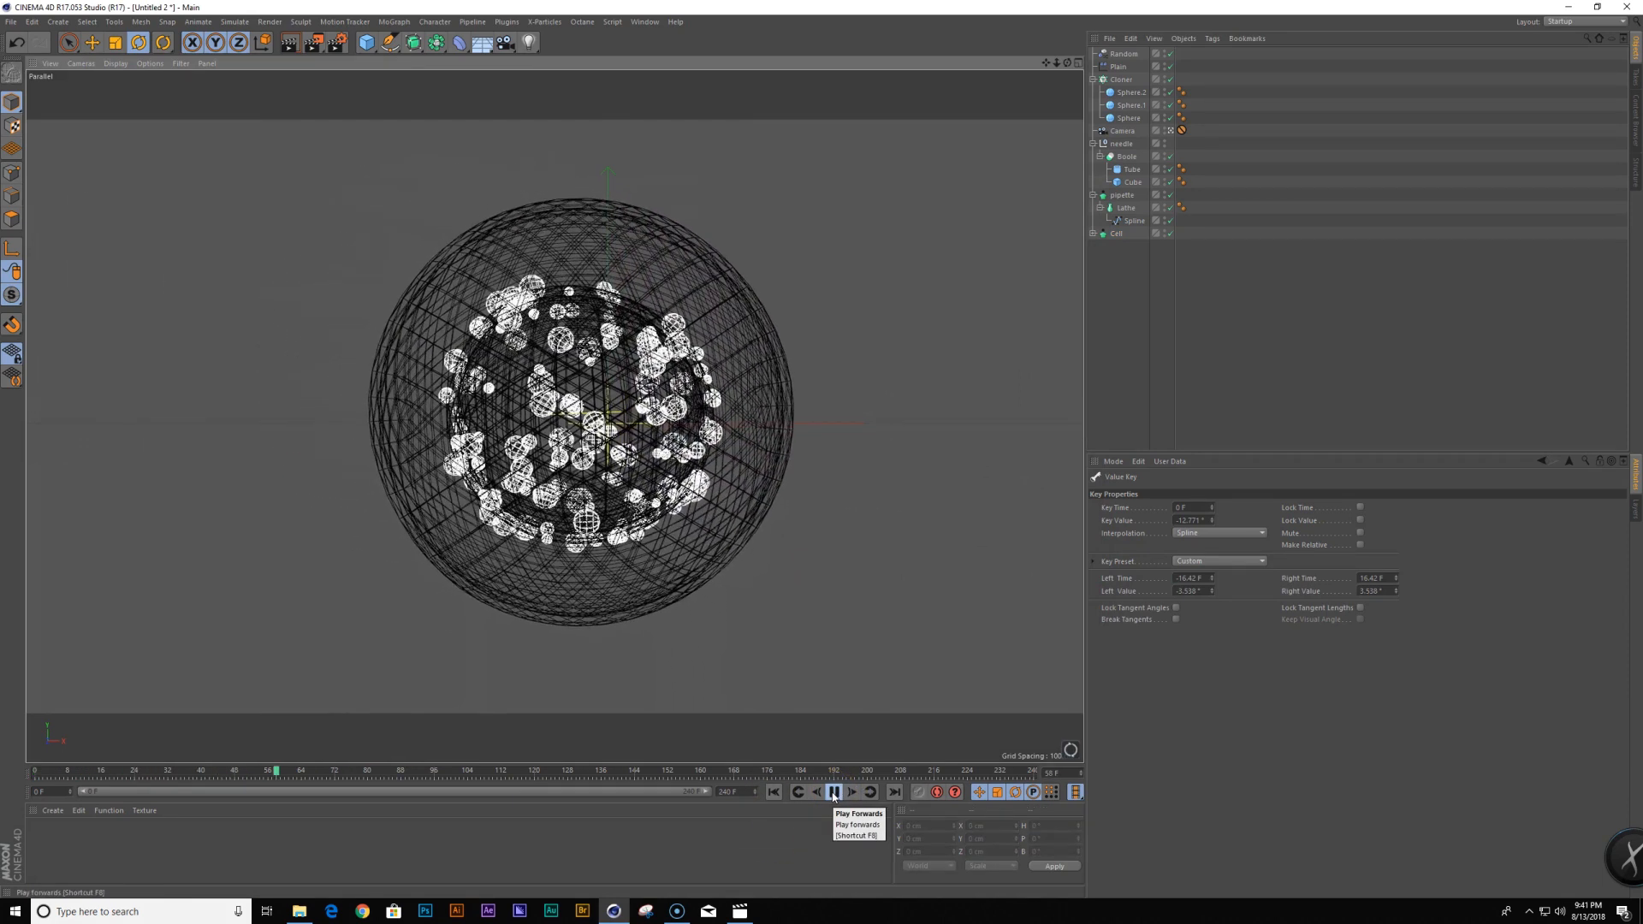
pyautogui.click(833, 796)
pyautogui.hotkey('shift', 'f')
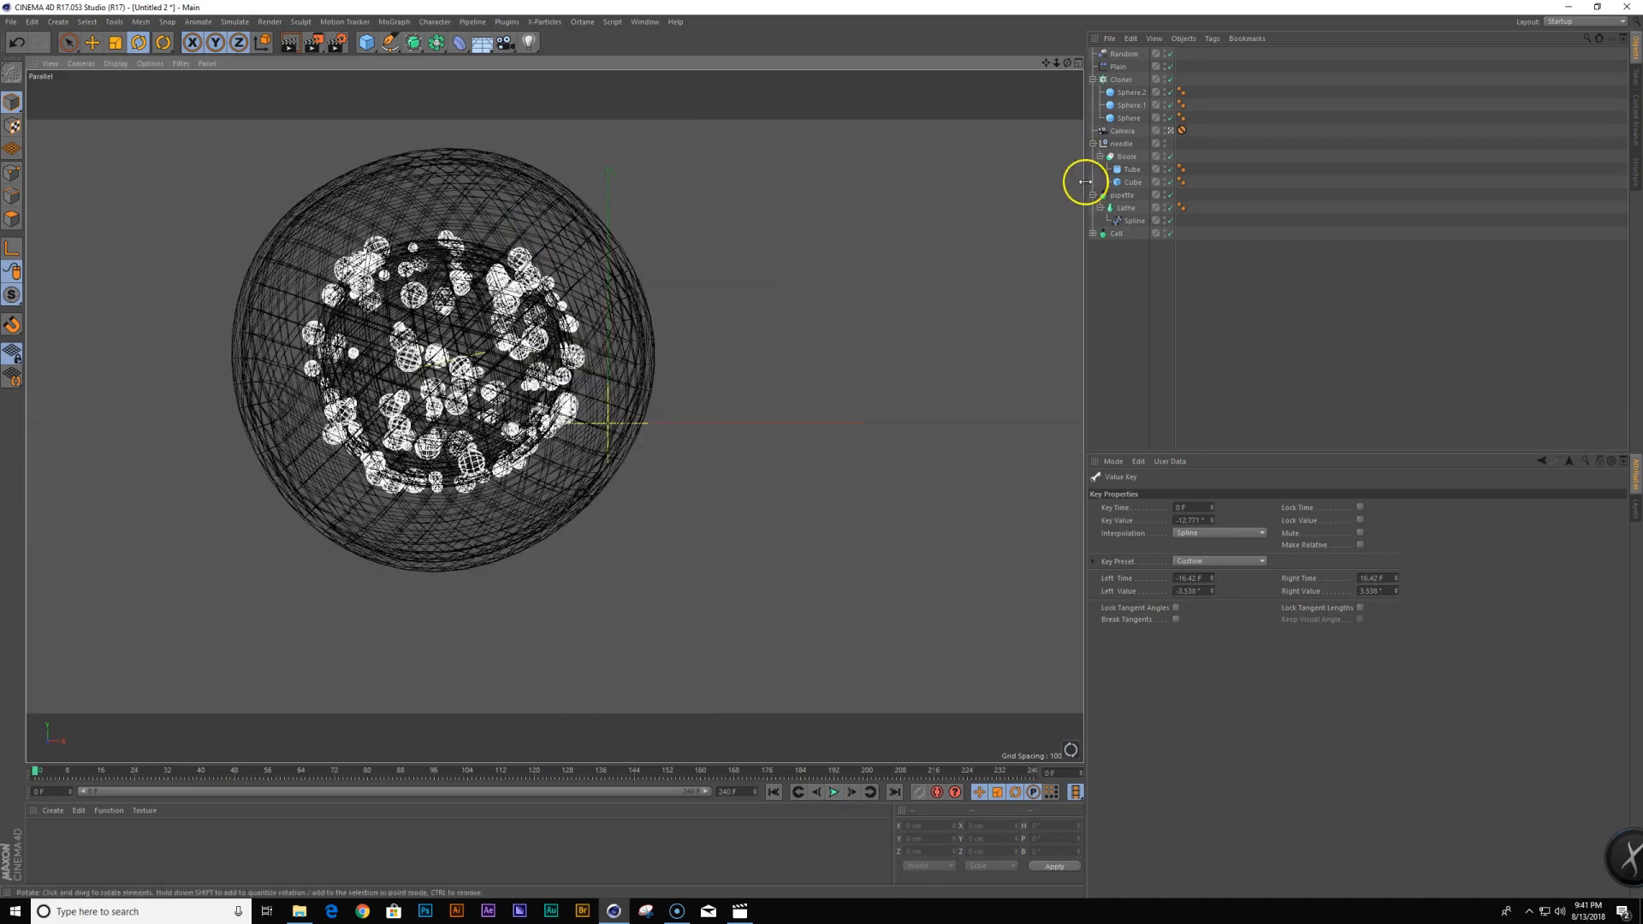
# At frame 0, rotate the Cell's bank to about -33.6° and update the rotation keyframe
pyautogui.click(1116, 233)
pyautogui.moveTo(531, 311); pyautogui.dragTo(522, 291)
pyautogui.click(1117, 233)
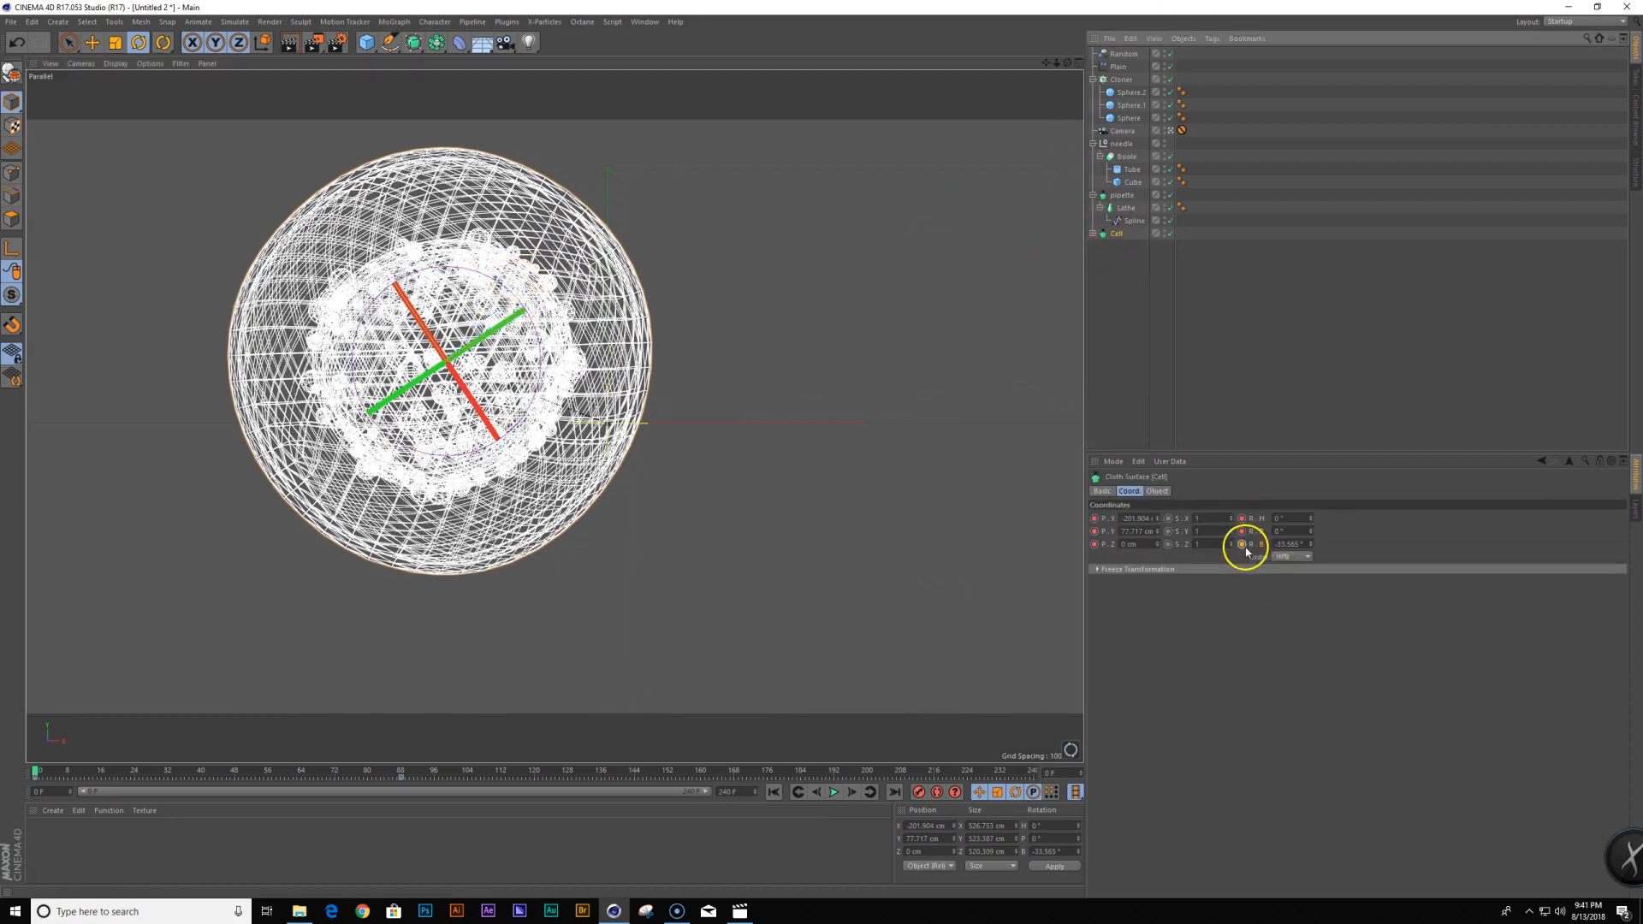
pyautogui.click(1179, 381)
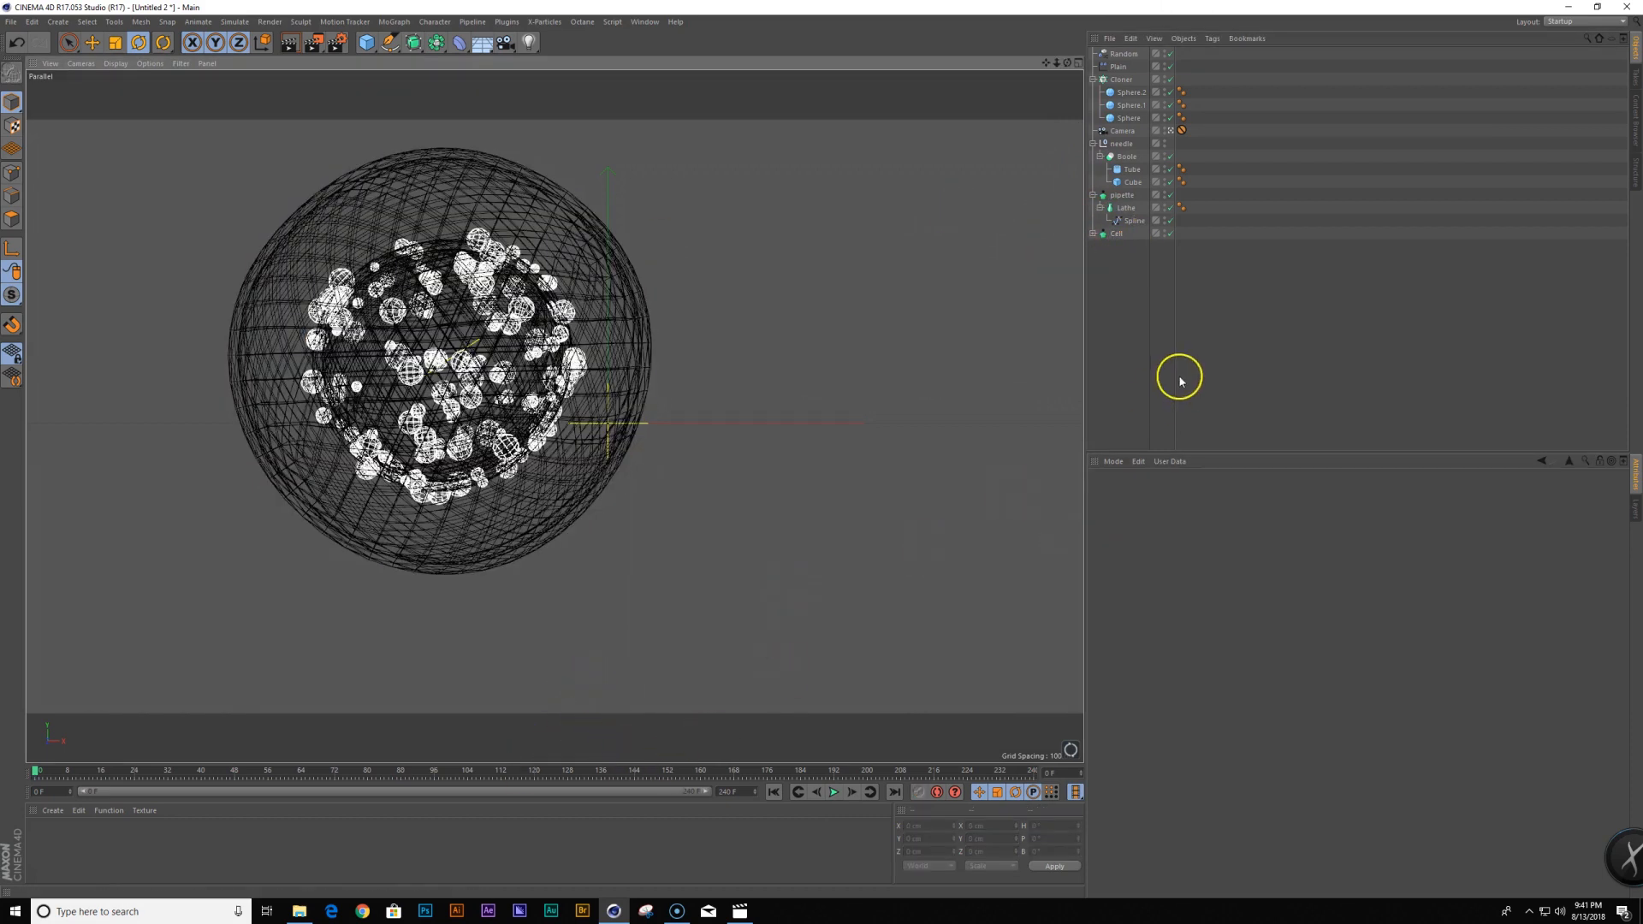
# Raise the start tangent of the Cell's bank rotation curve so the rotation begins without easing in
pyautogui.click(1105, 233)
pyautogui.hotkey('shift', 'F3')
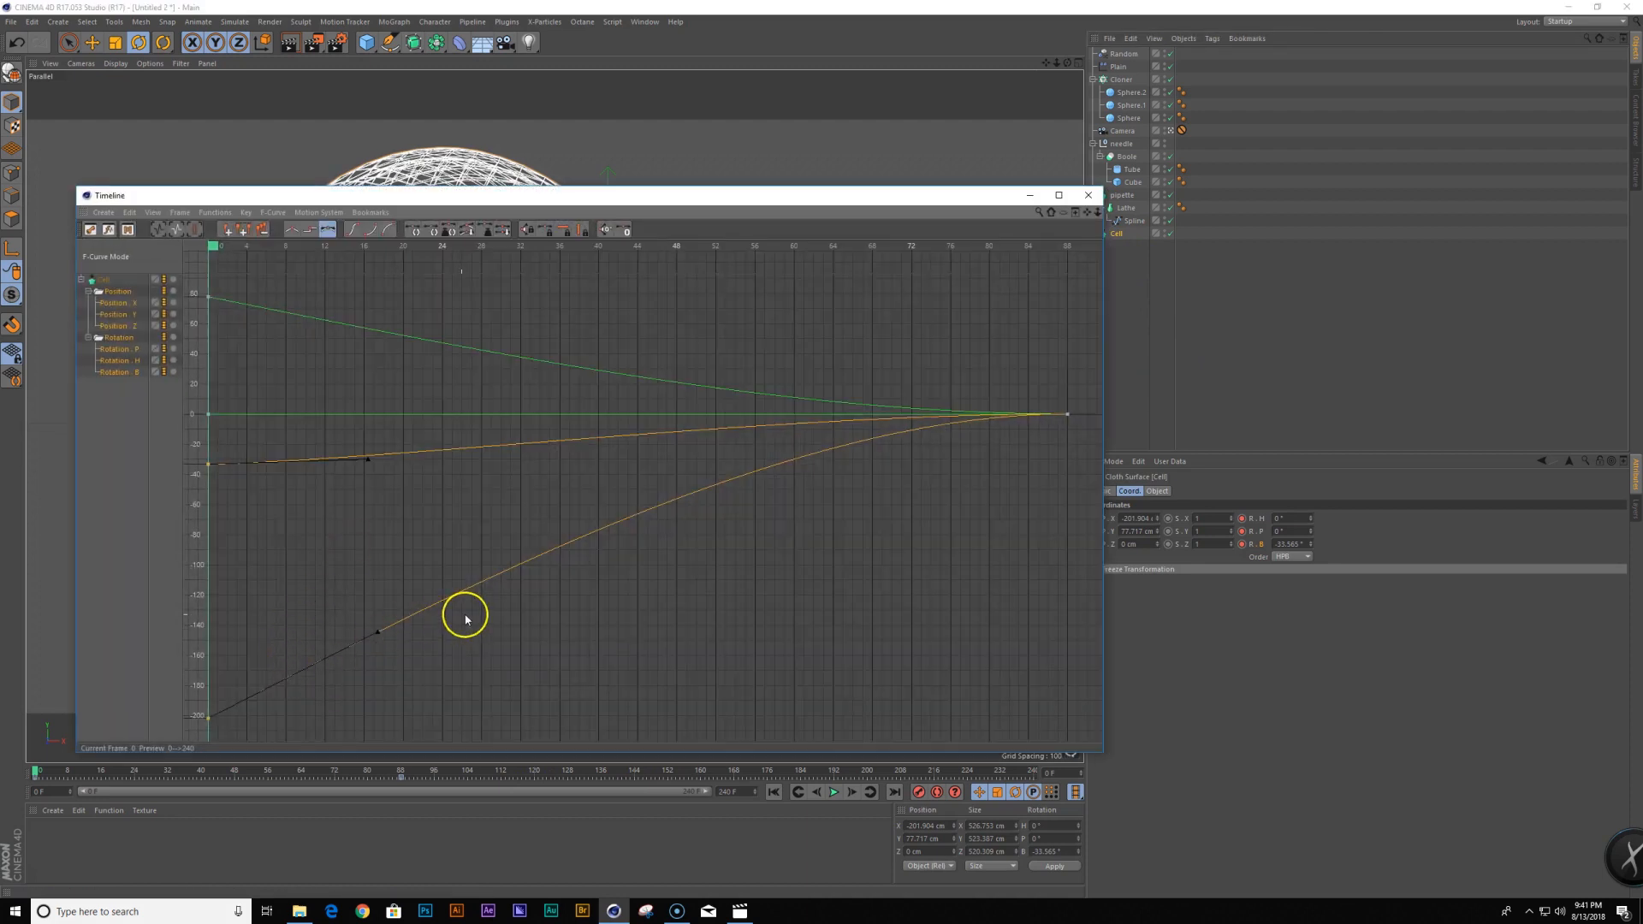
pyautogui.click(133, 374)
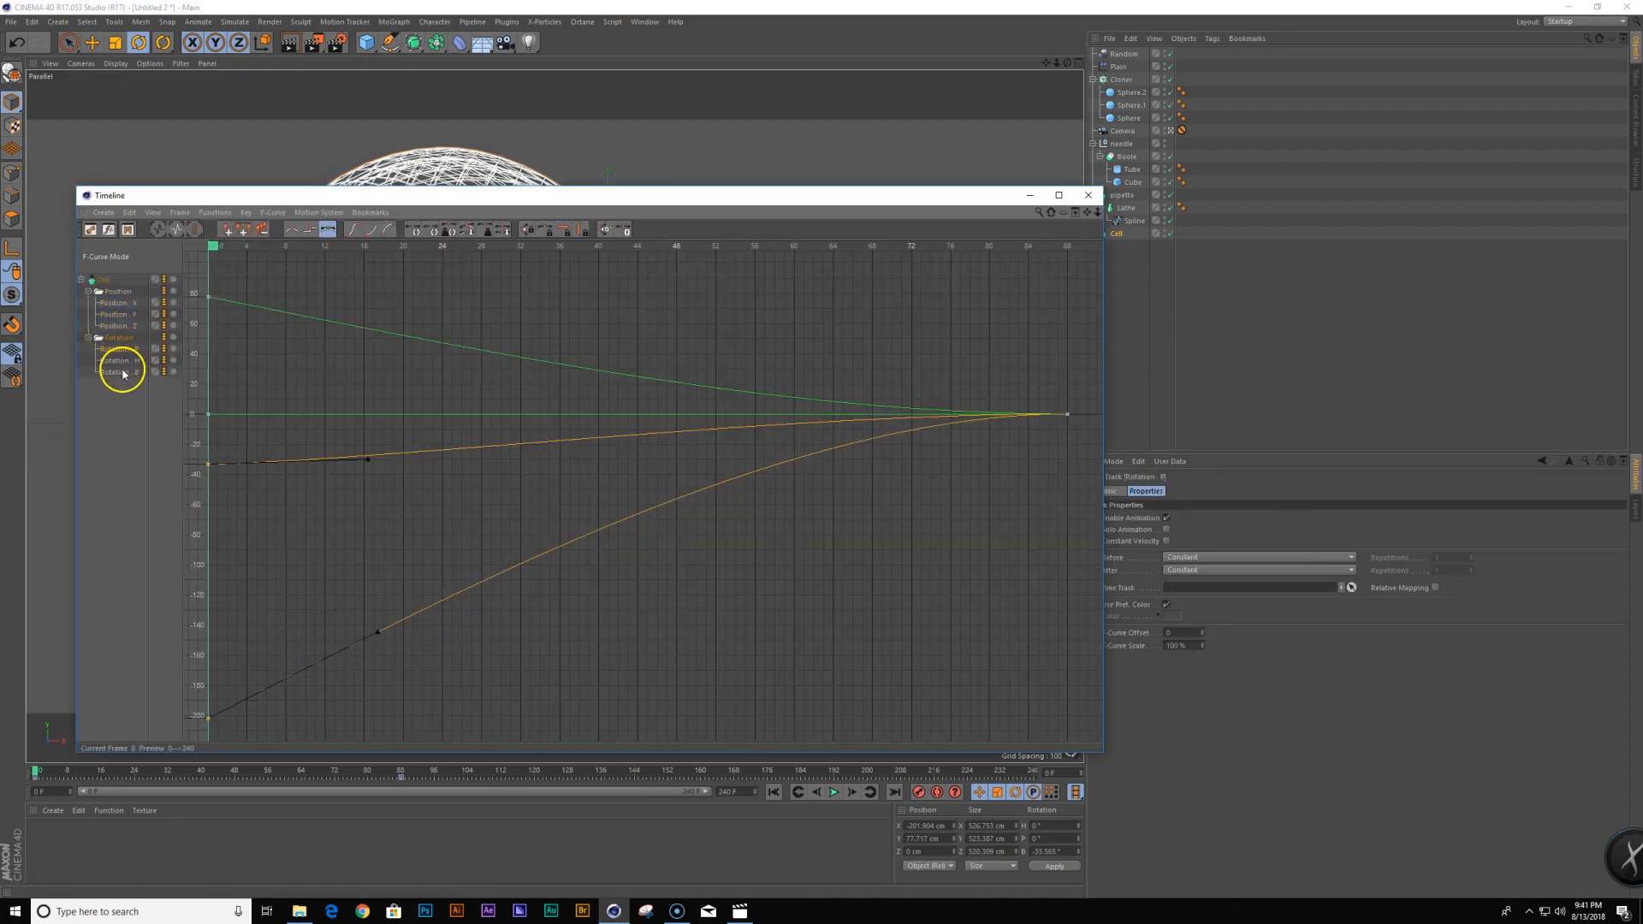
pyautogui.click(664, 608)
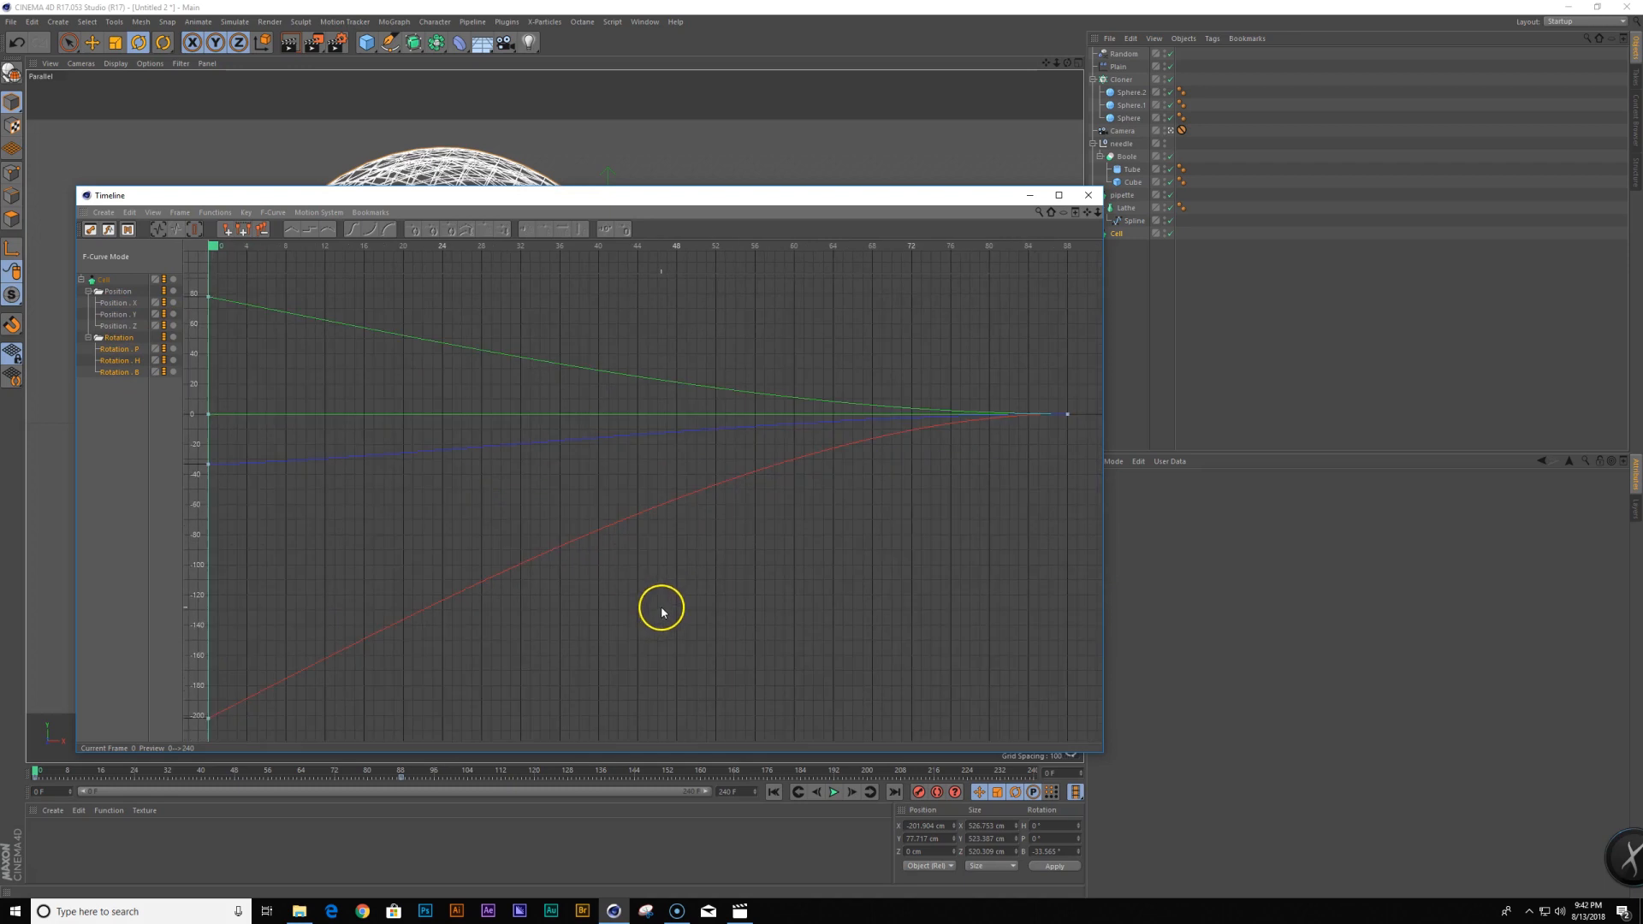
pyautogui.moveTo(263, 497); pyautogui.dragTo(197, 449)
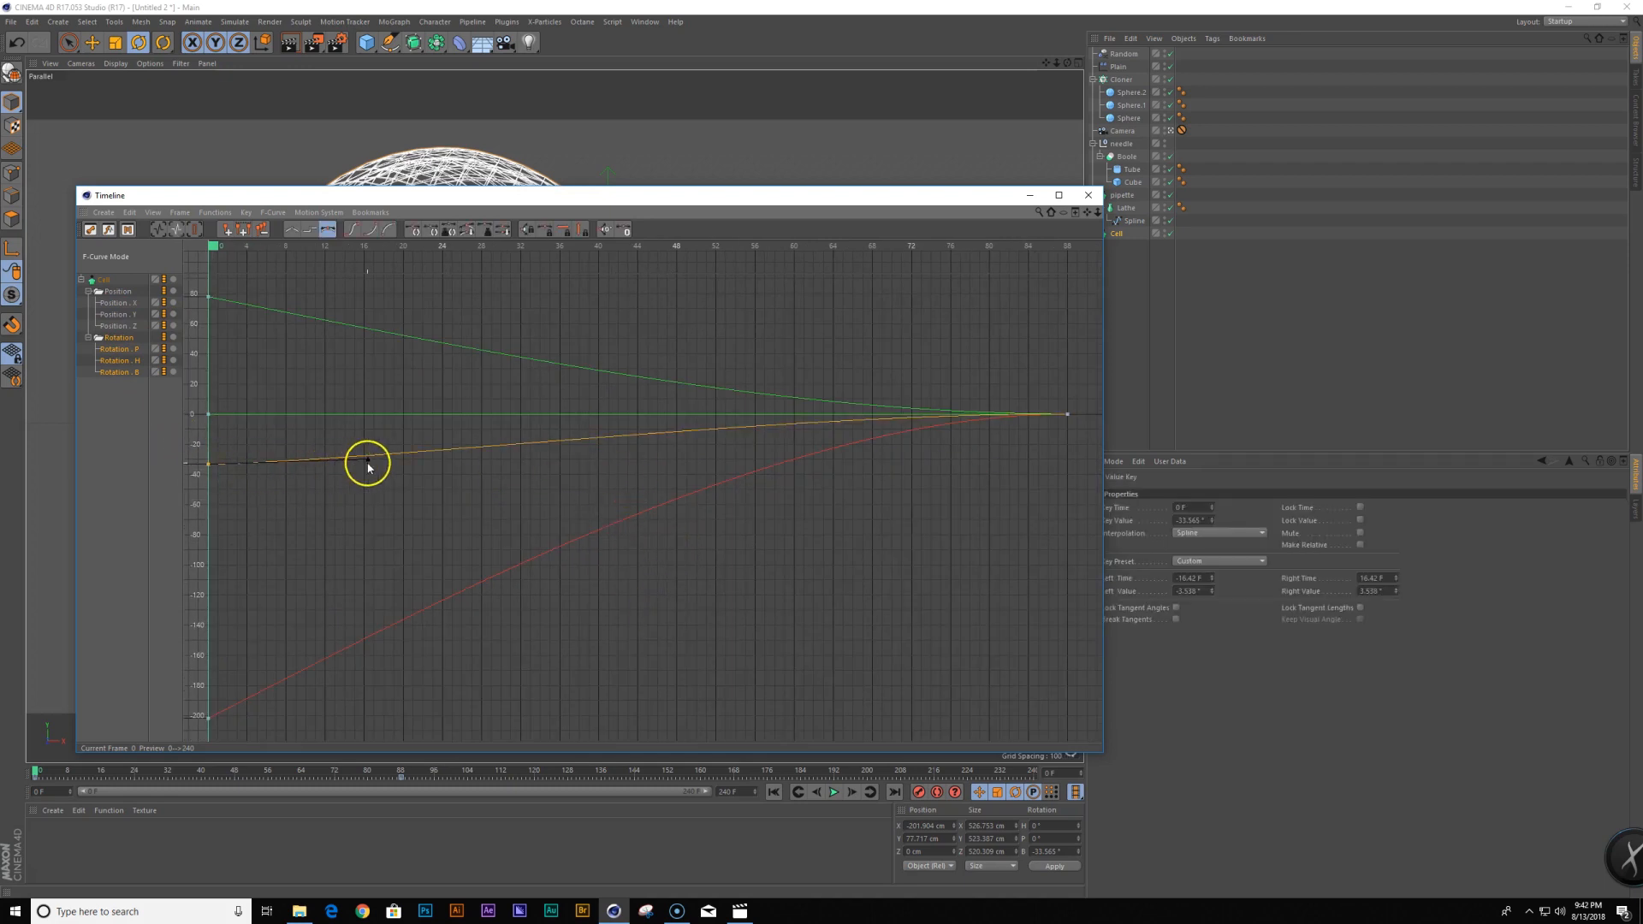
pyautogui.moveTo(364, 456); pyautogui.dragTo(366, 454)
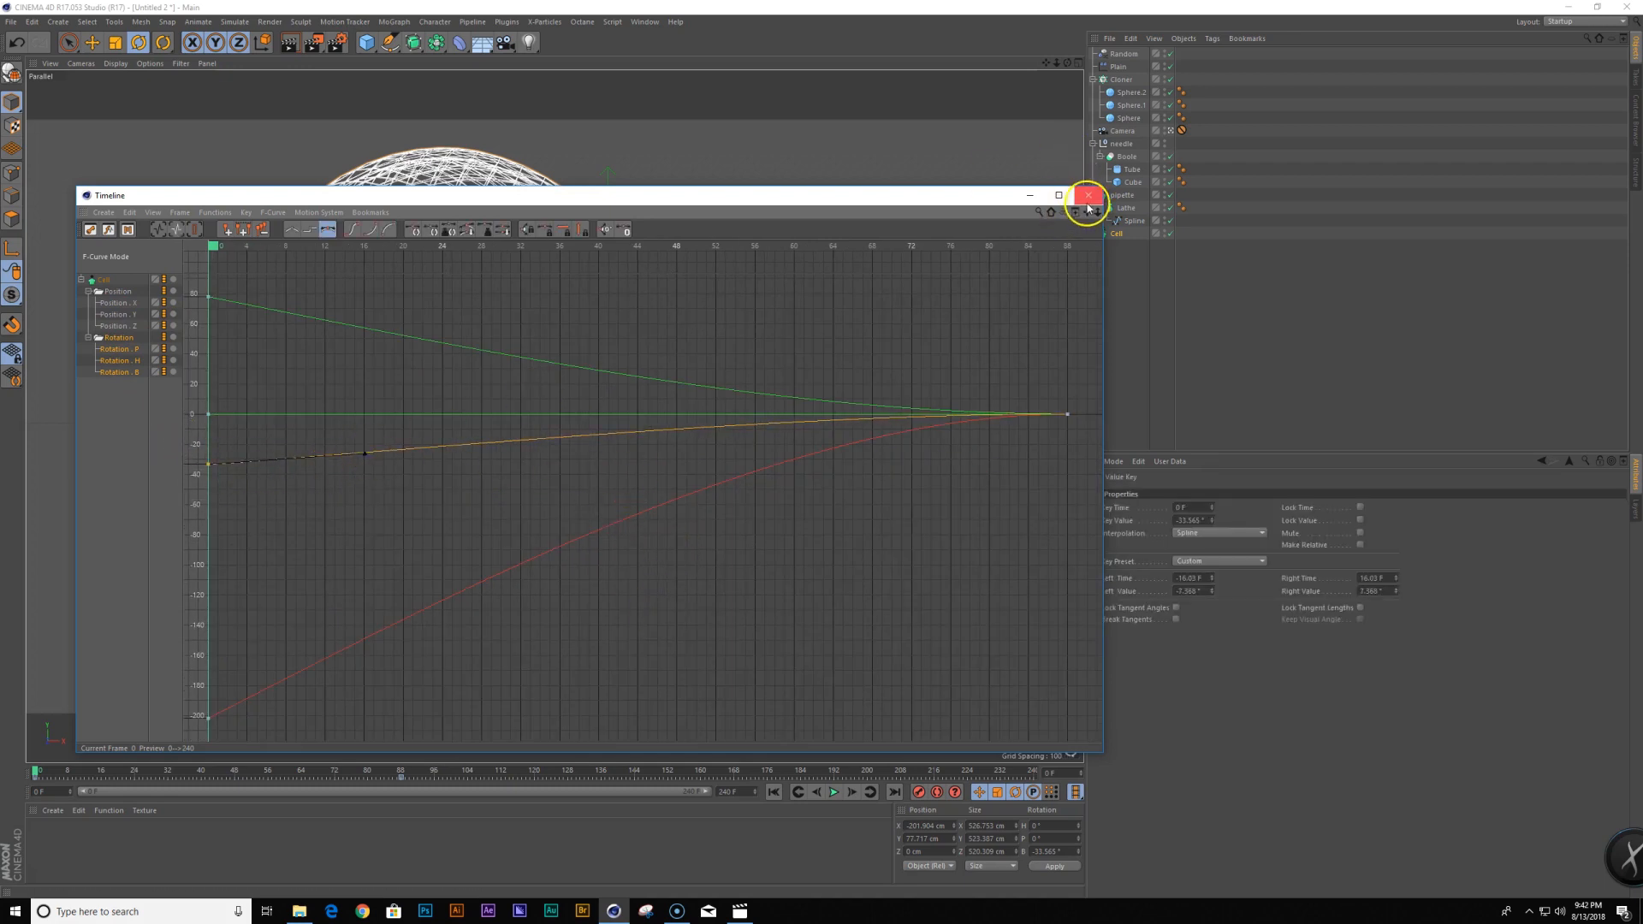
pyautogui.click(1087, 195)
# Play and scrub through the animation to review the cell's entrance and rotation
pyautogui.click(834, 792)
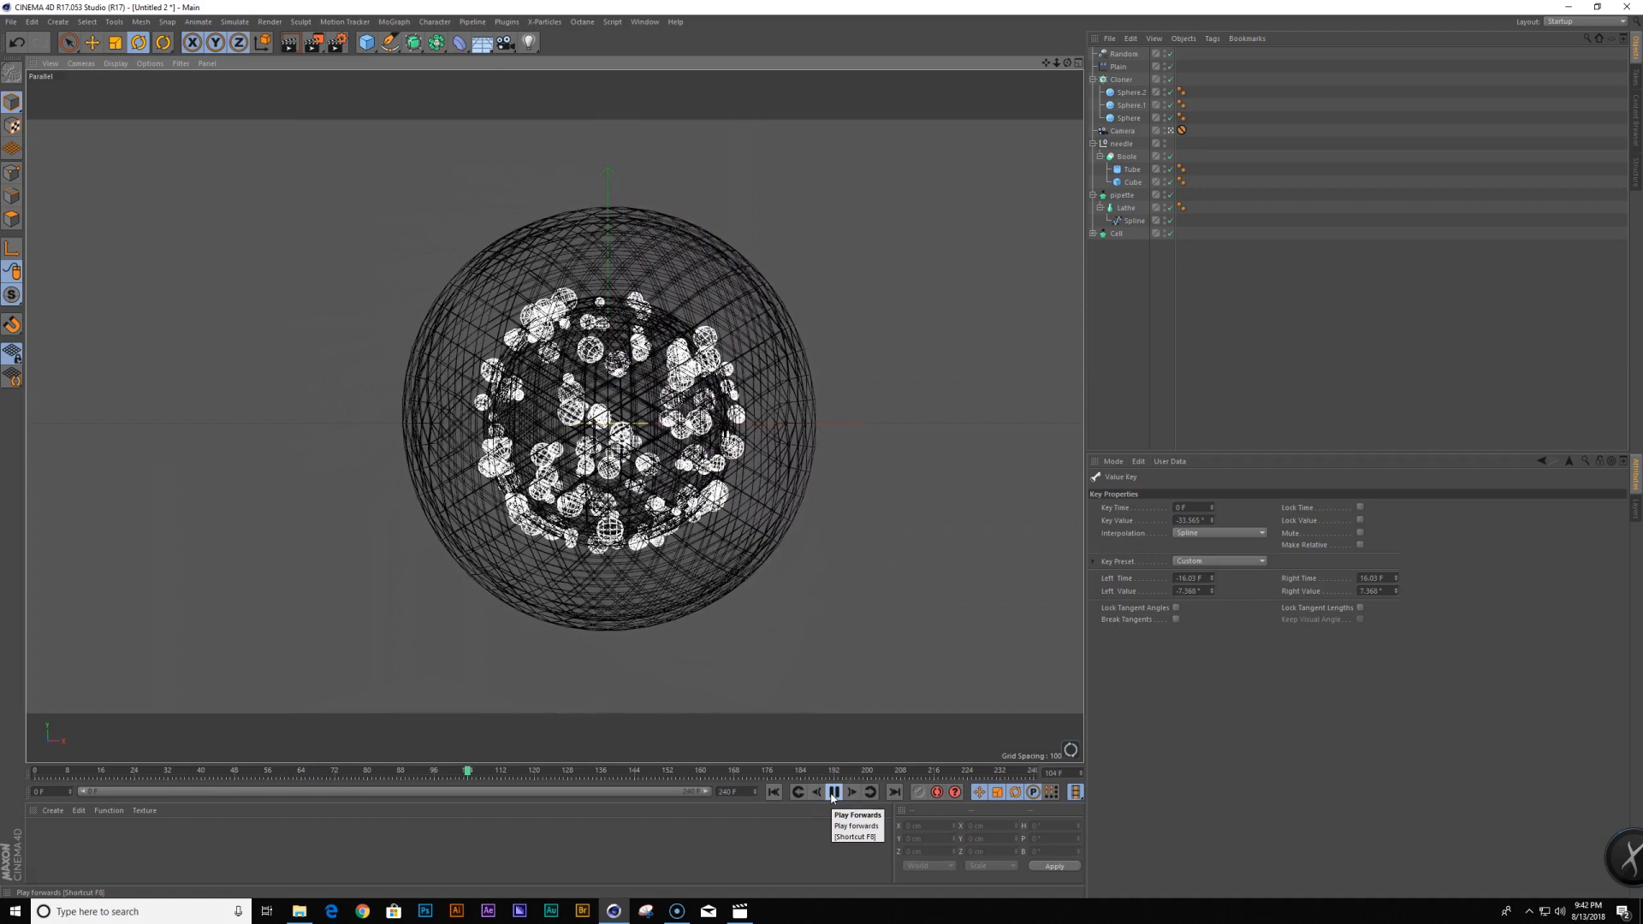
pyautogui.click(734, 769)
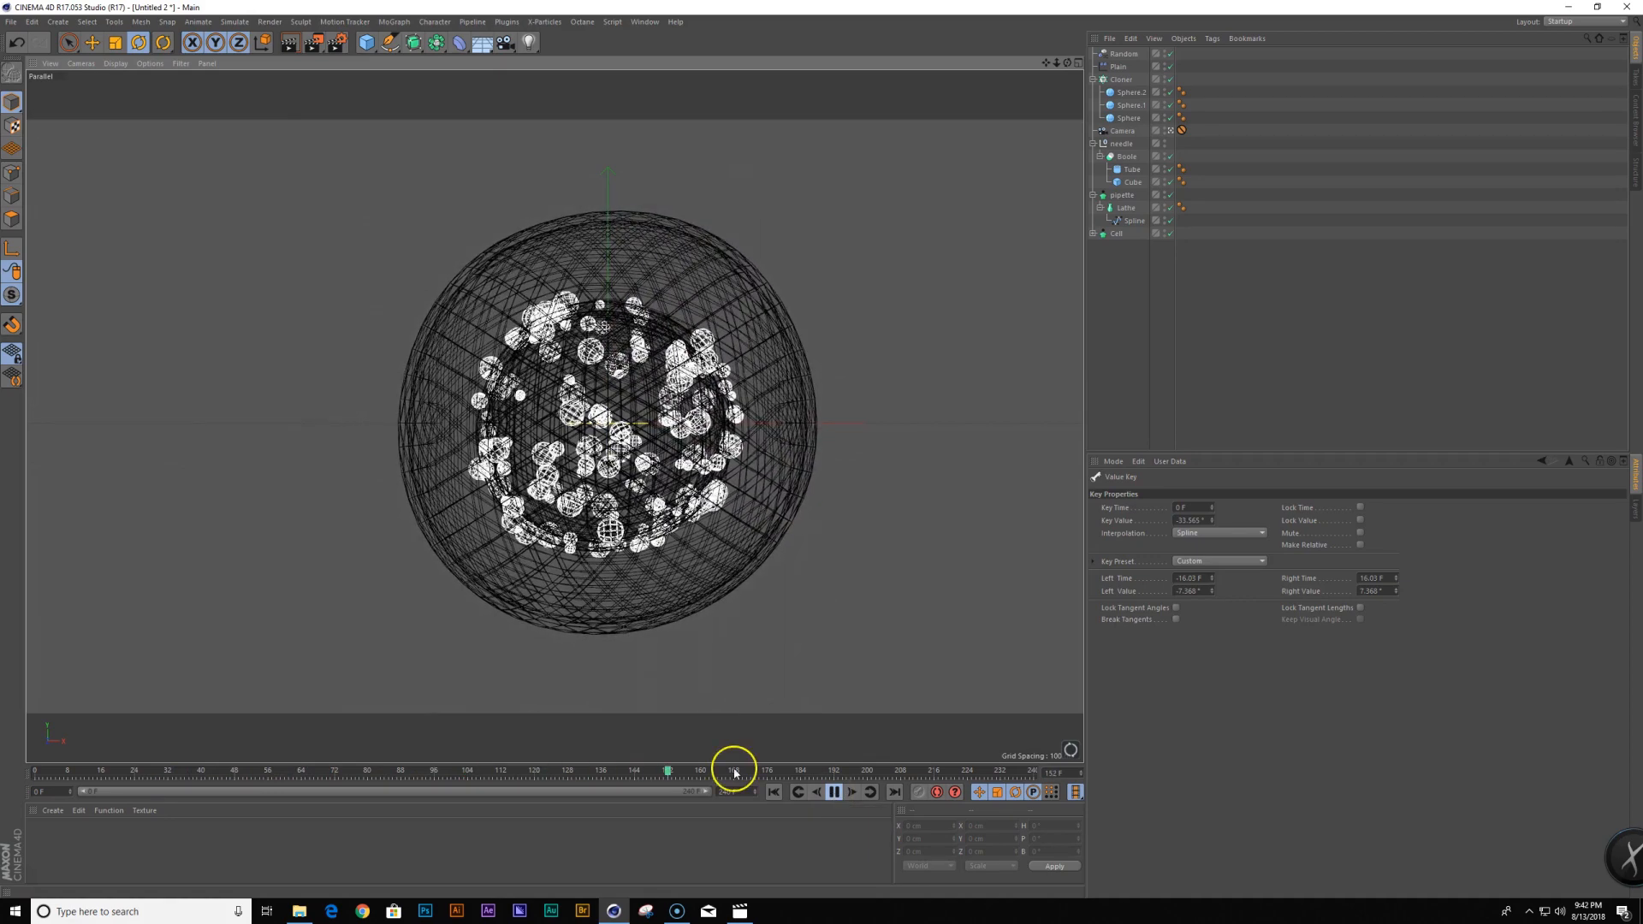
pyautogui.moveTo(674, 769); pyautogui.dragTo(104, 783)
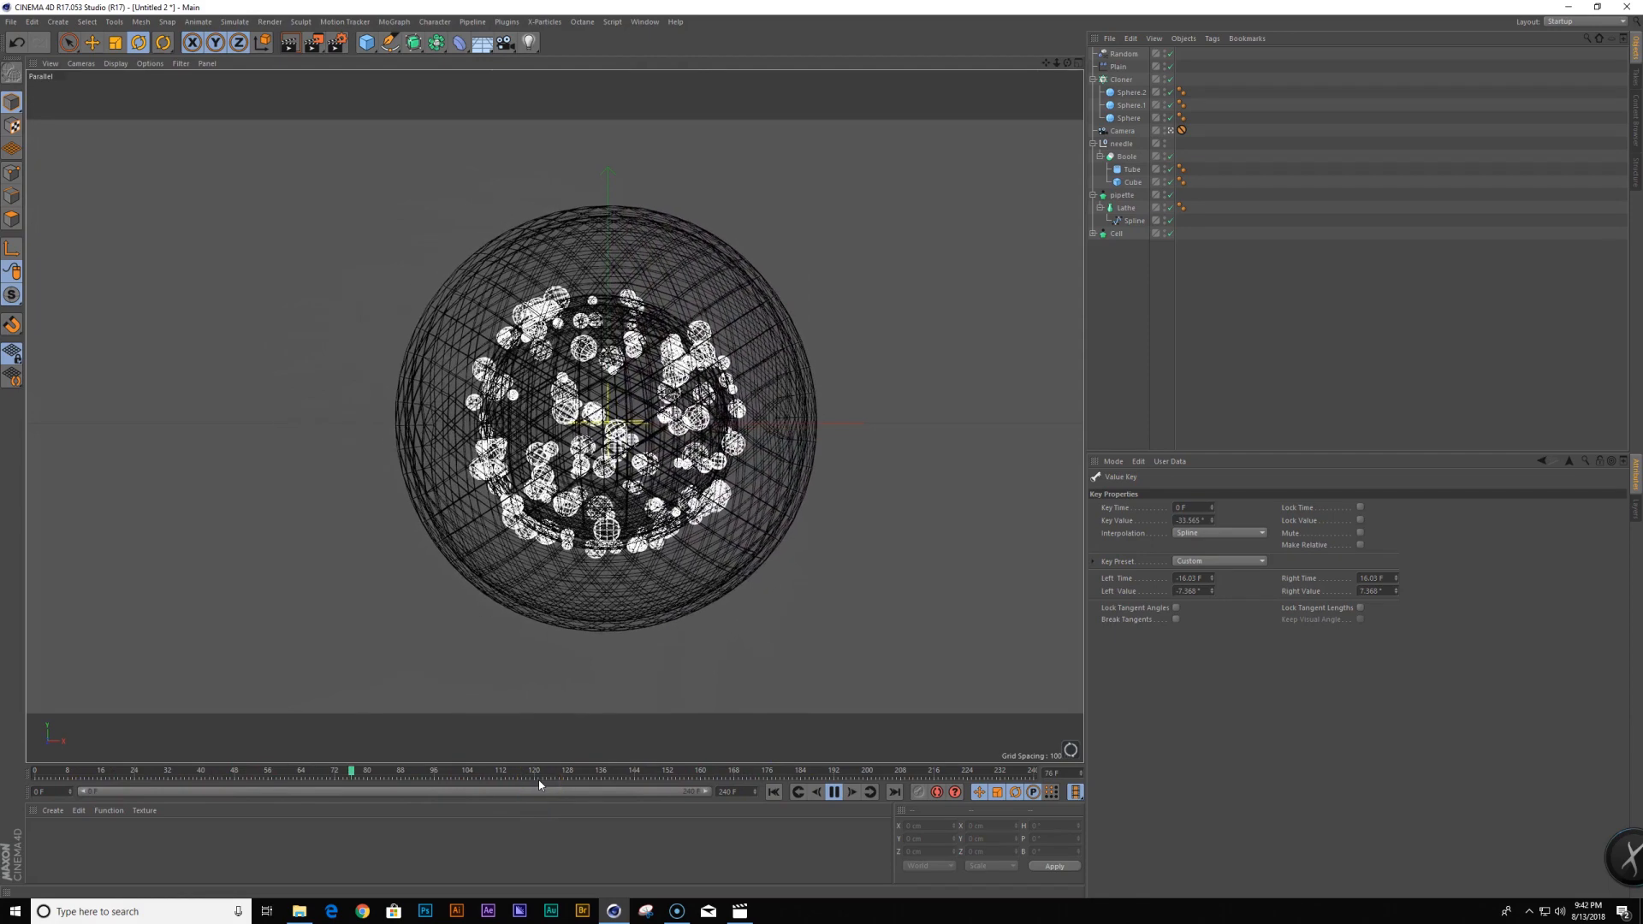
pyautogui.moveTo(565, 770); pyautogui.dragTo(227, 786)
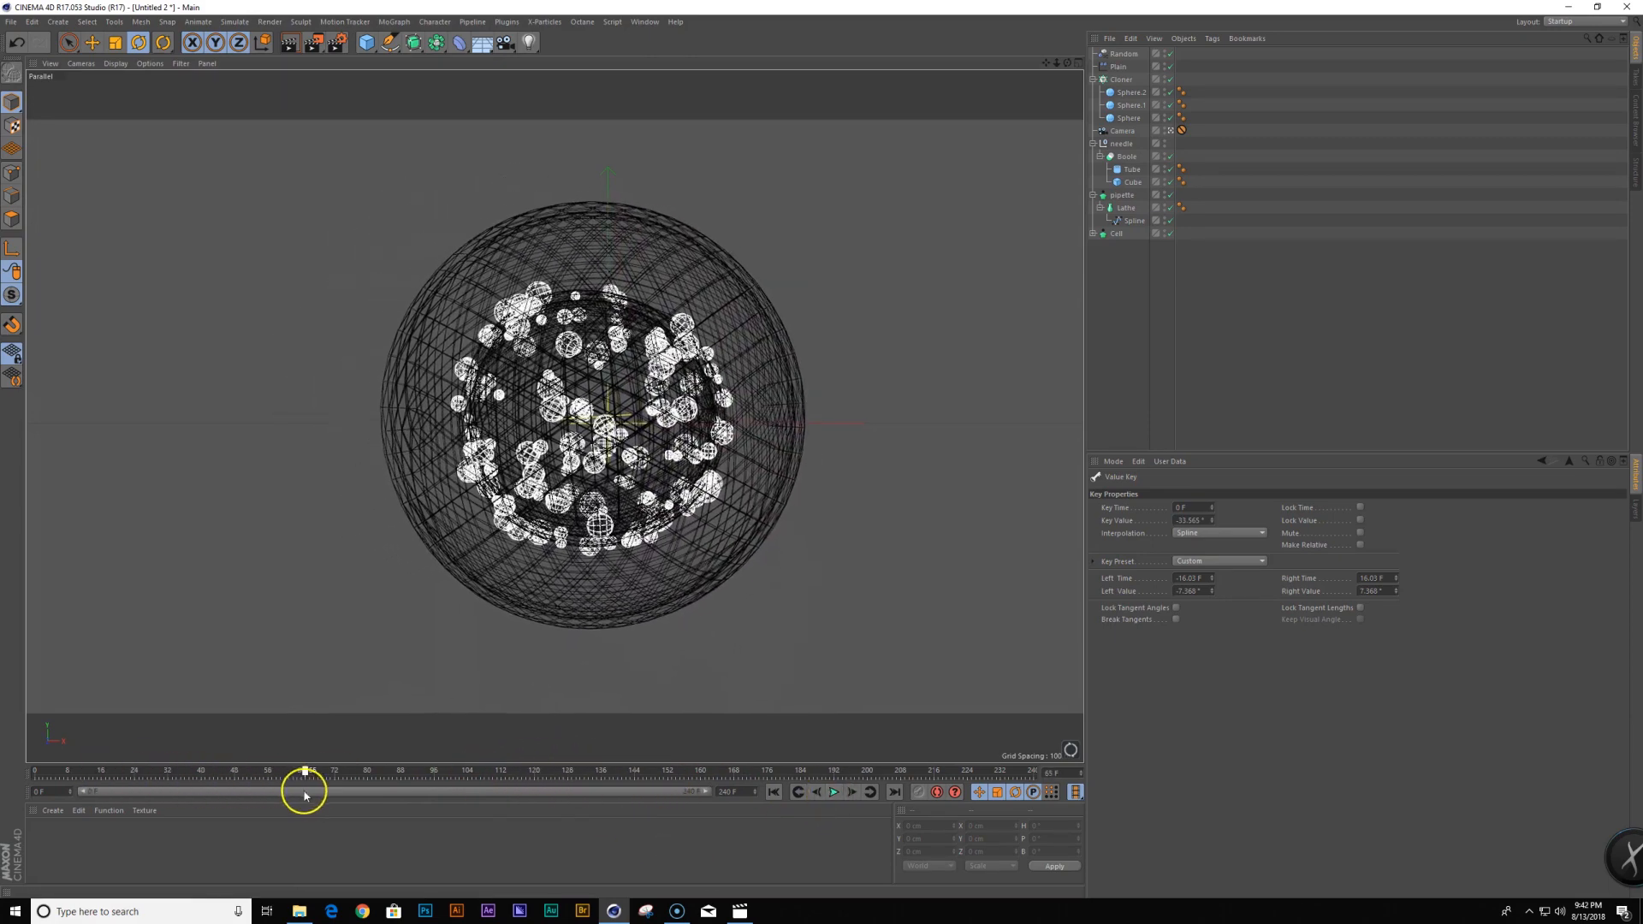
# Keyframe the pipette's off-screen position on all three axes at frame 49
pyautogui.click(1121, 195)
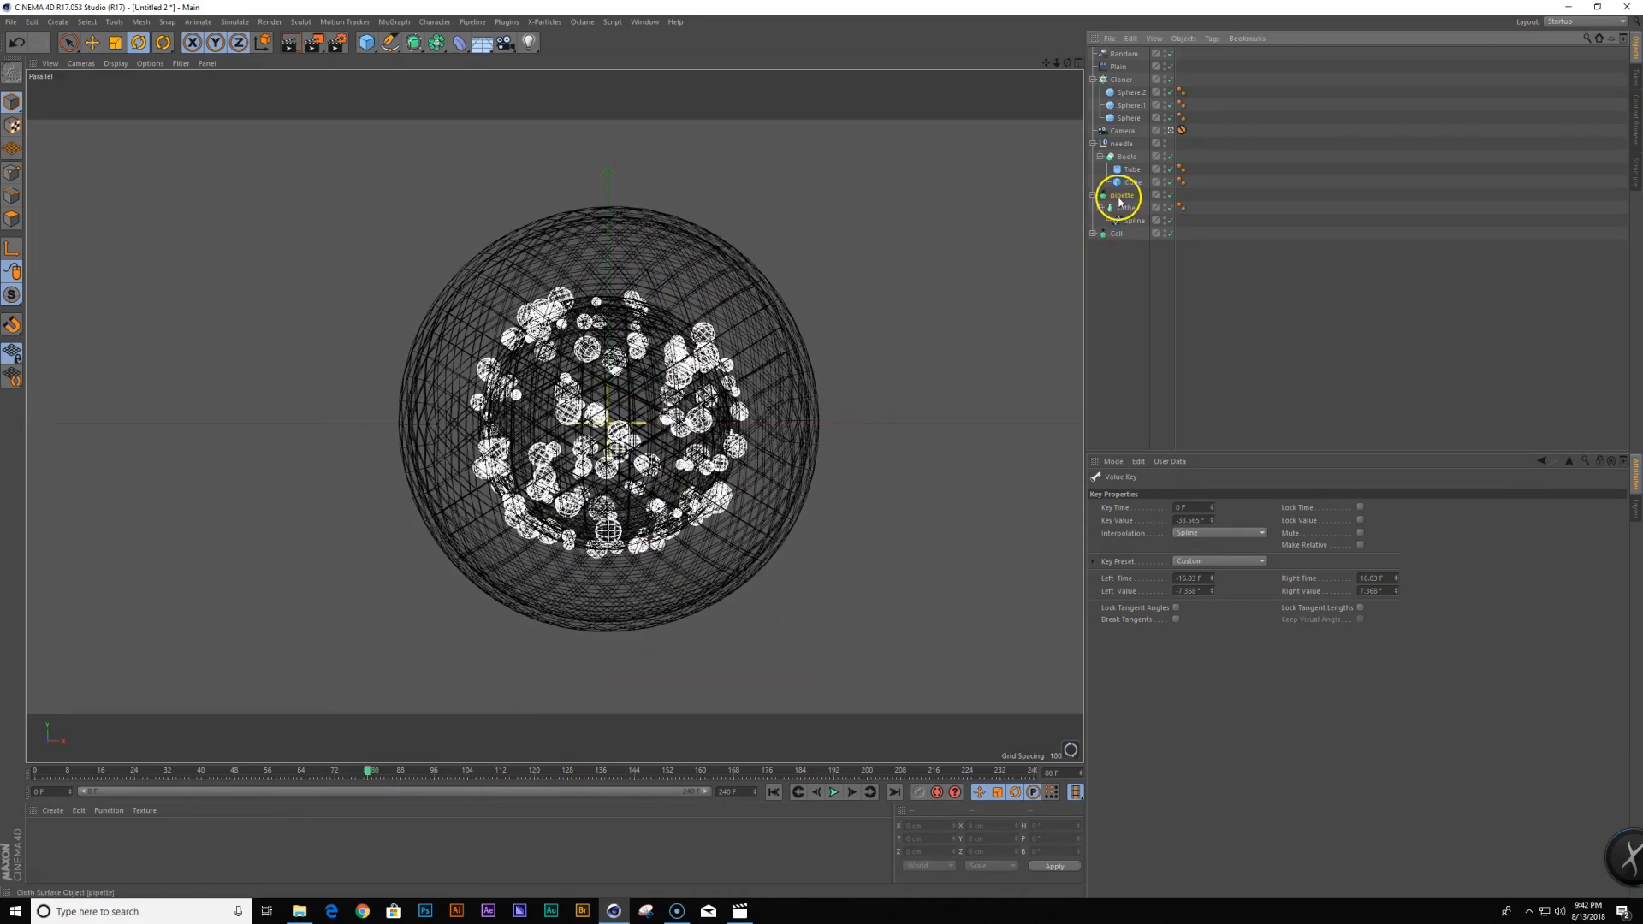
pyautogui.moveTo(368, 770); pyautogui.dragTo(241, 779)
pyautogui.keyDown('ctrl'); pyautogui.moveTo(1094, 519); pyautogui.dragTo(1095, 544); pyautogui.keyUp('ctrl')
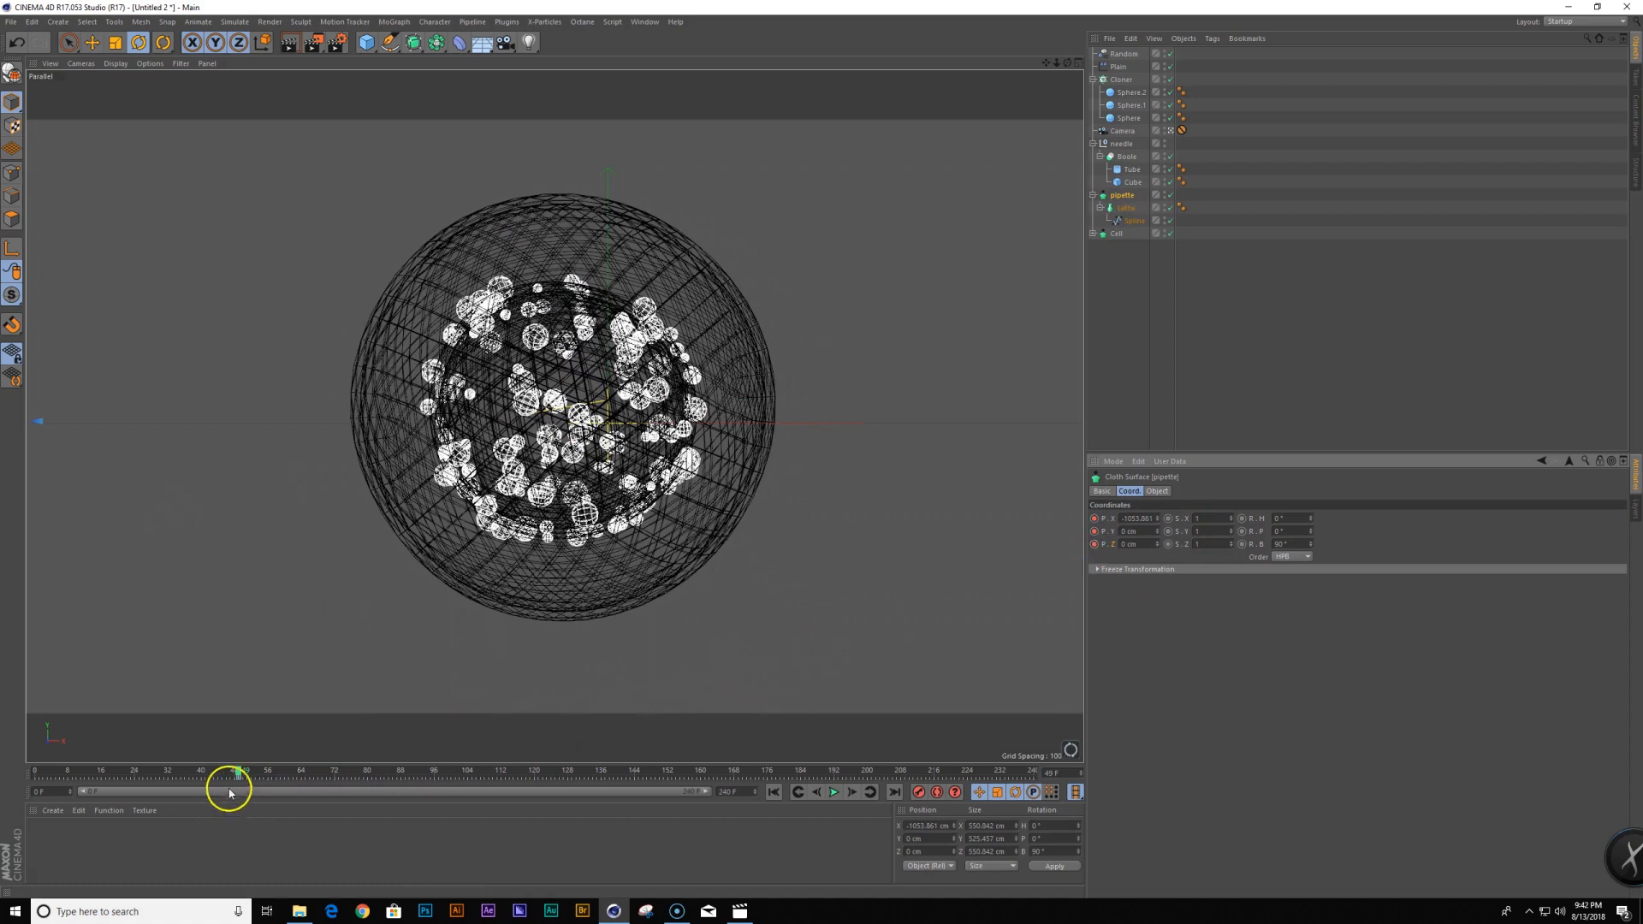
# At frame 88, move the pipette along X to about -438 cm, up against the cell, and keyframe its position
pyautogui.moveTo(241, 776); pyautogui.dragTo(402, 801)
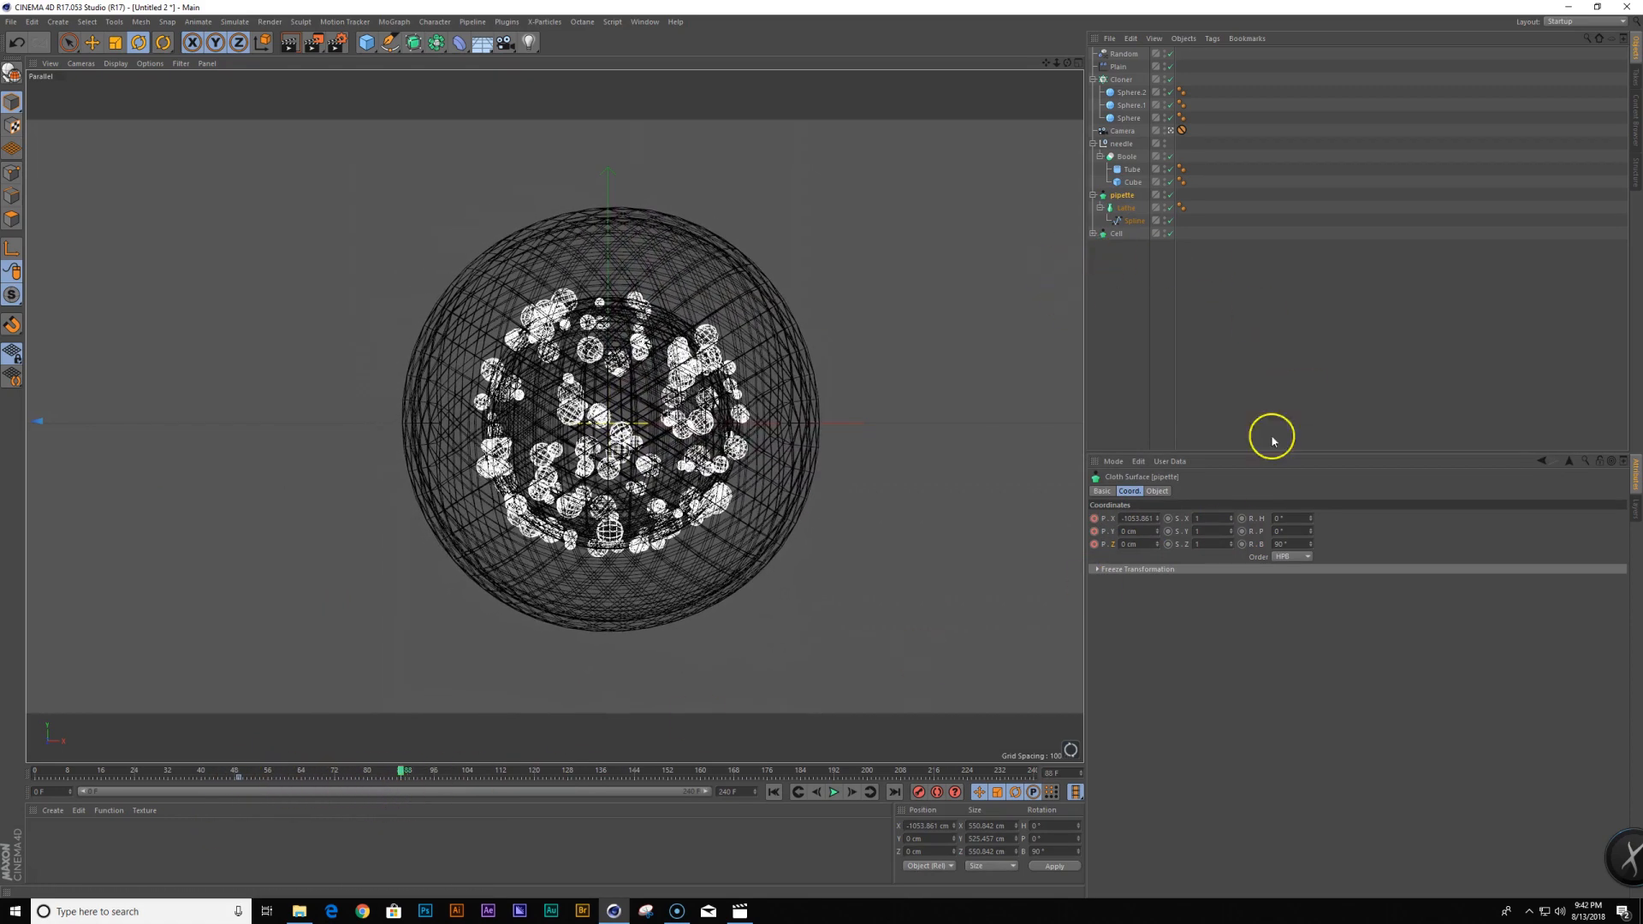
pyautogui.moveTo(1158, 518); pyautogui.dragTo(1159, 494)
pyautogui.click(1123, 236)
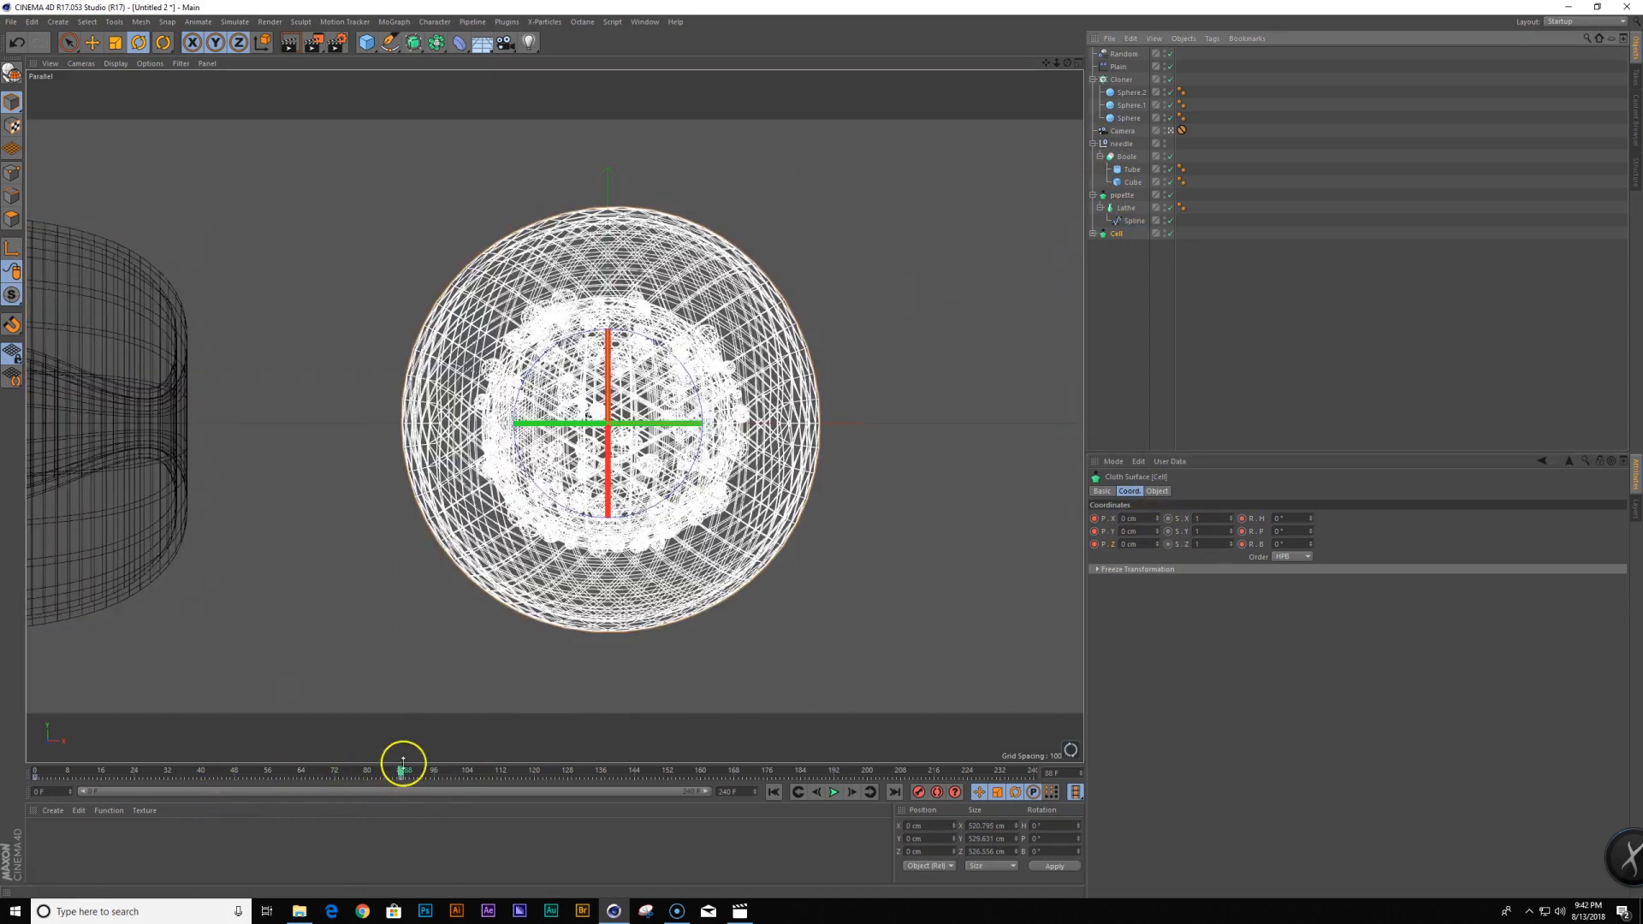
pyautogui.click(1122, 195)
pyautogui.moveTo(1158, 518); pyautogui.dragTo(1163, 524)
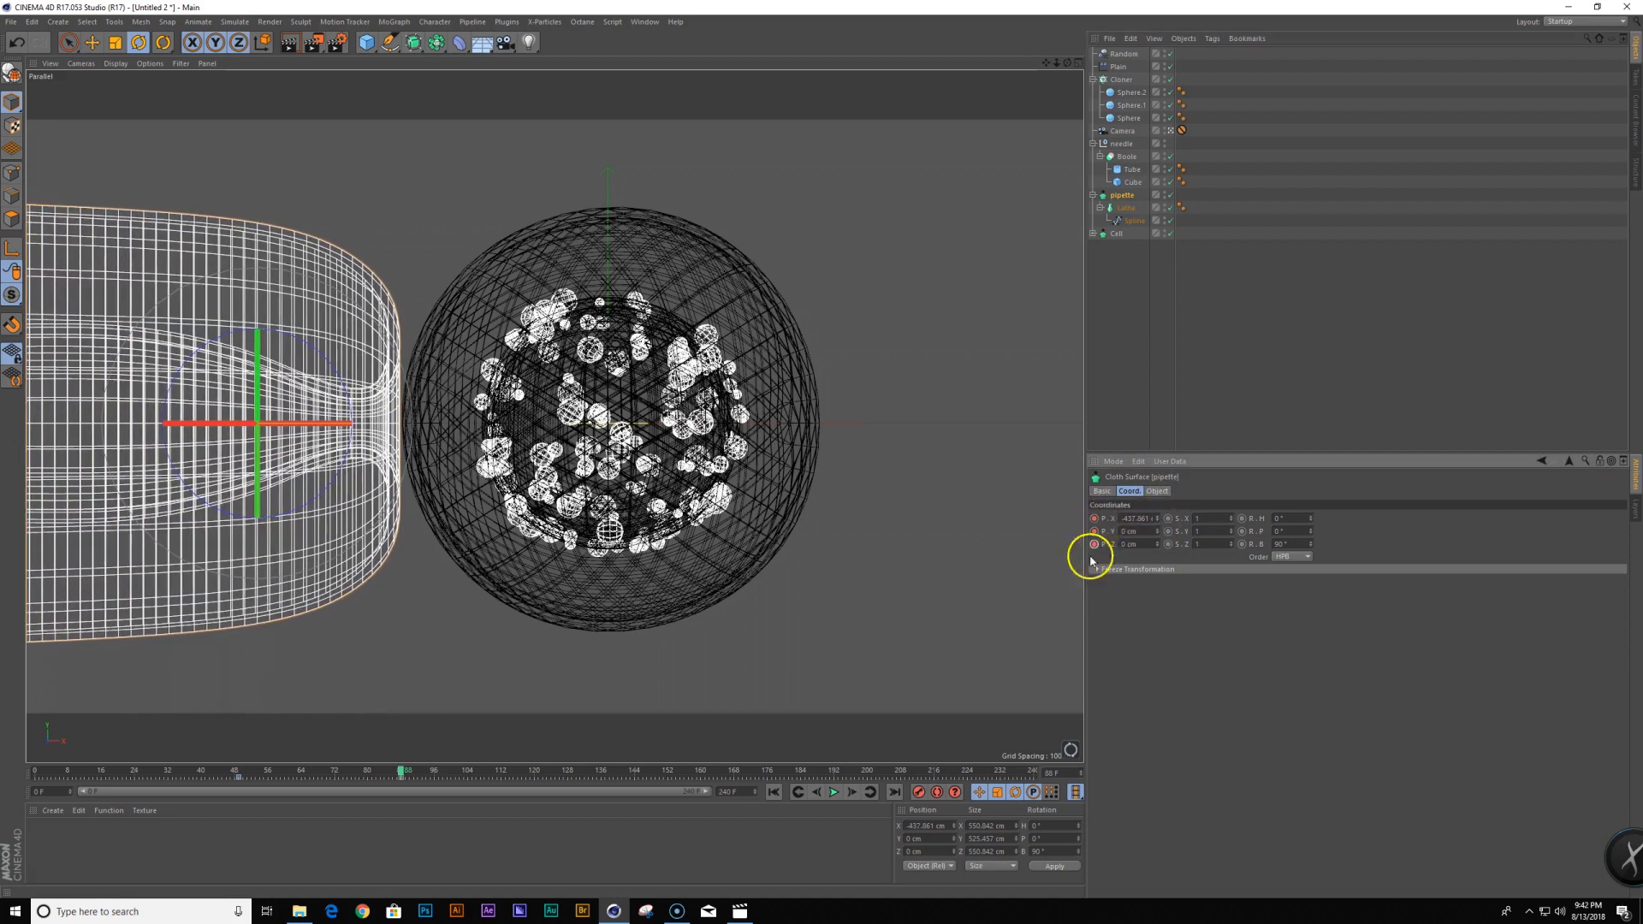
# Steepen the start tangent of the pipette's position X curve to remove its ease-in, and play the animation from frame 0
pyautogui.click(1123, 195)
pyautogui.hotkey('alt', 'shift', 'F3')
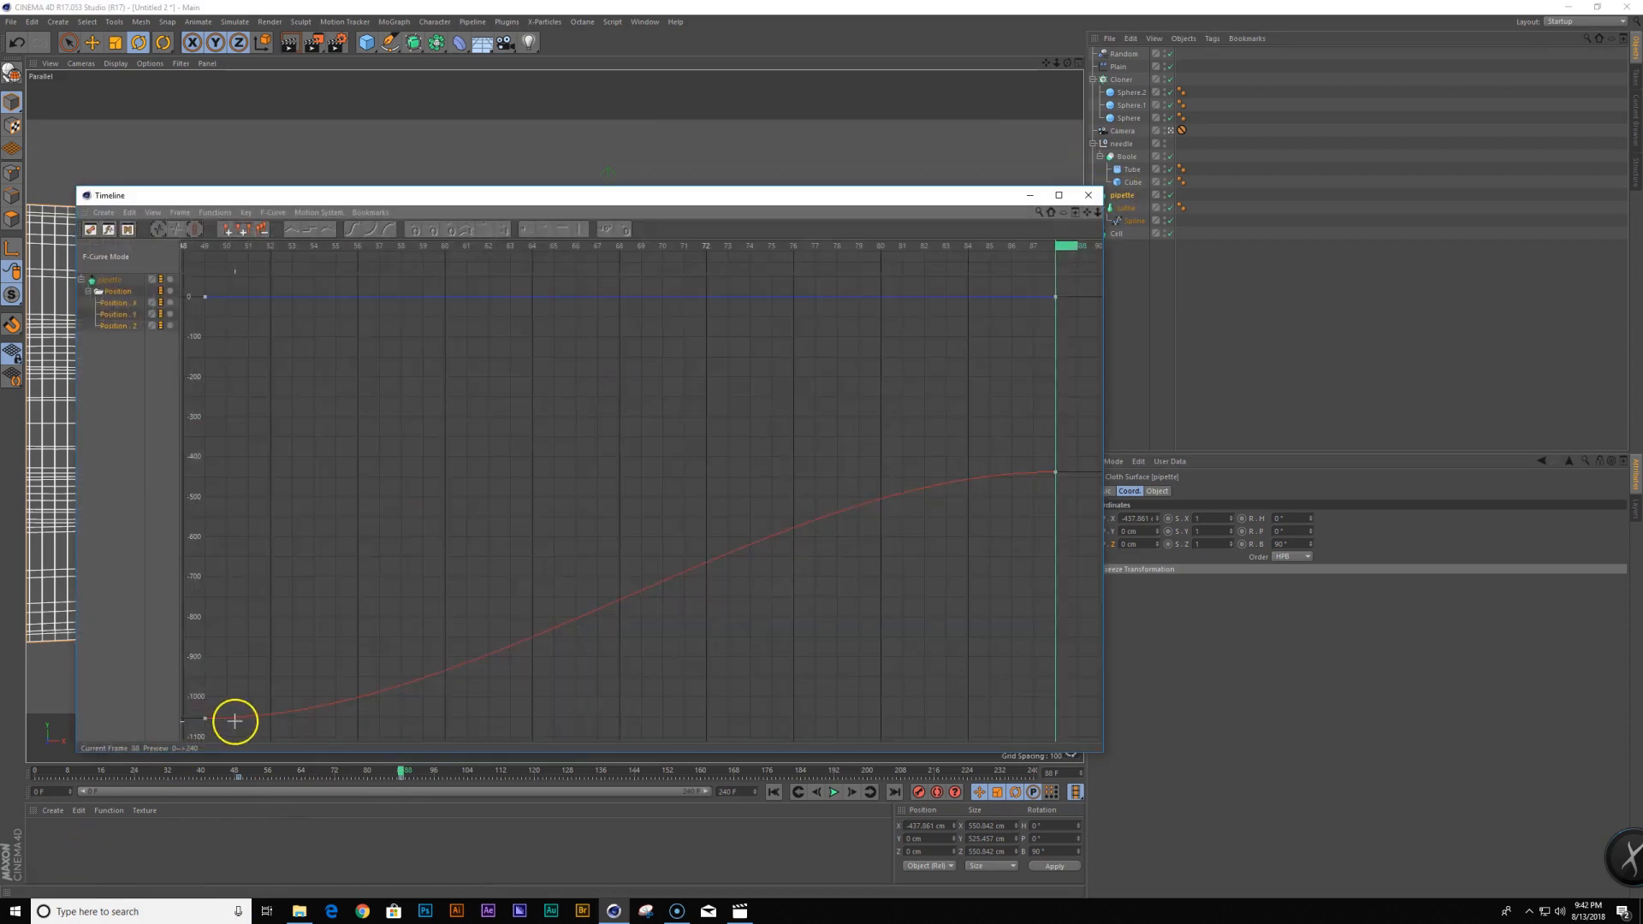
pyautogui.moveTo(234, 722); pyautogui.dragTo(150, 647)
pyautogui.moveTo(430, 727); pyautogui.dragTo(379, 651)
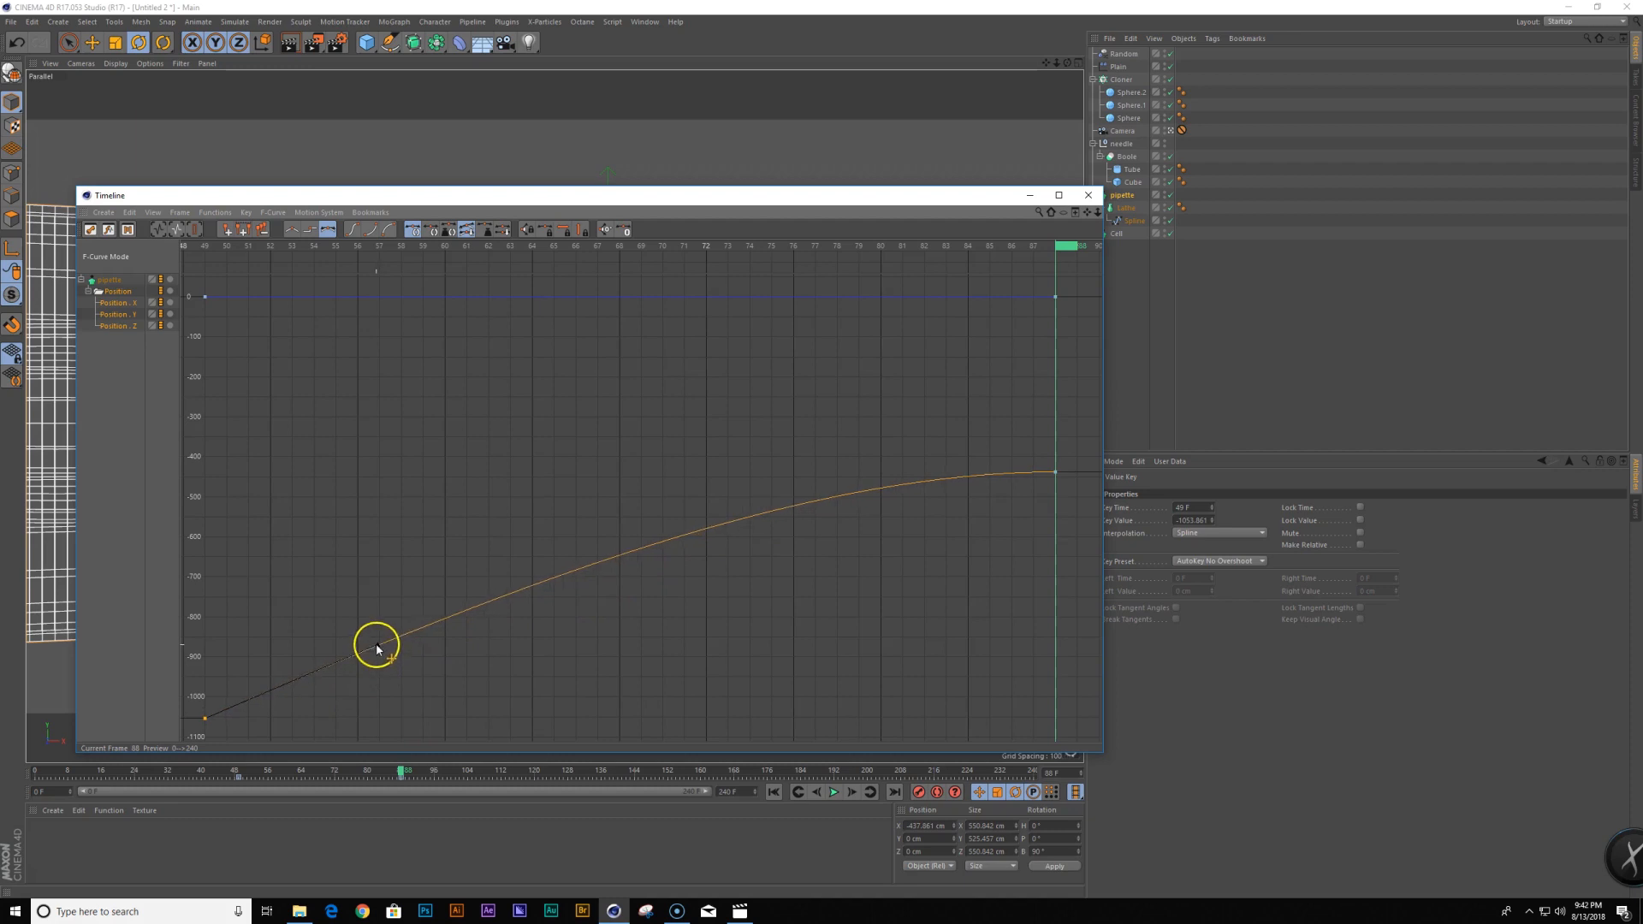
pyautogui.click(1088, 195)
pyautogui.hotkey('shift', 'f')
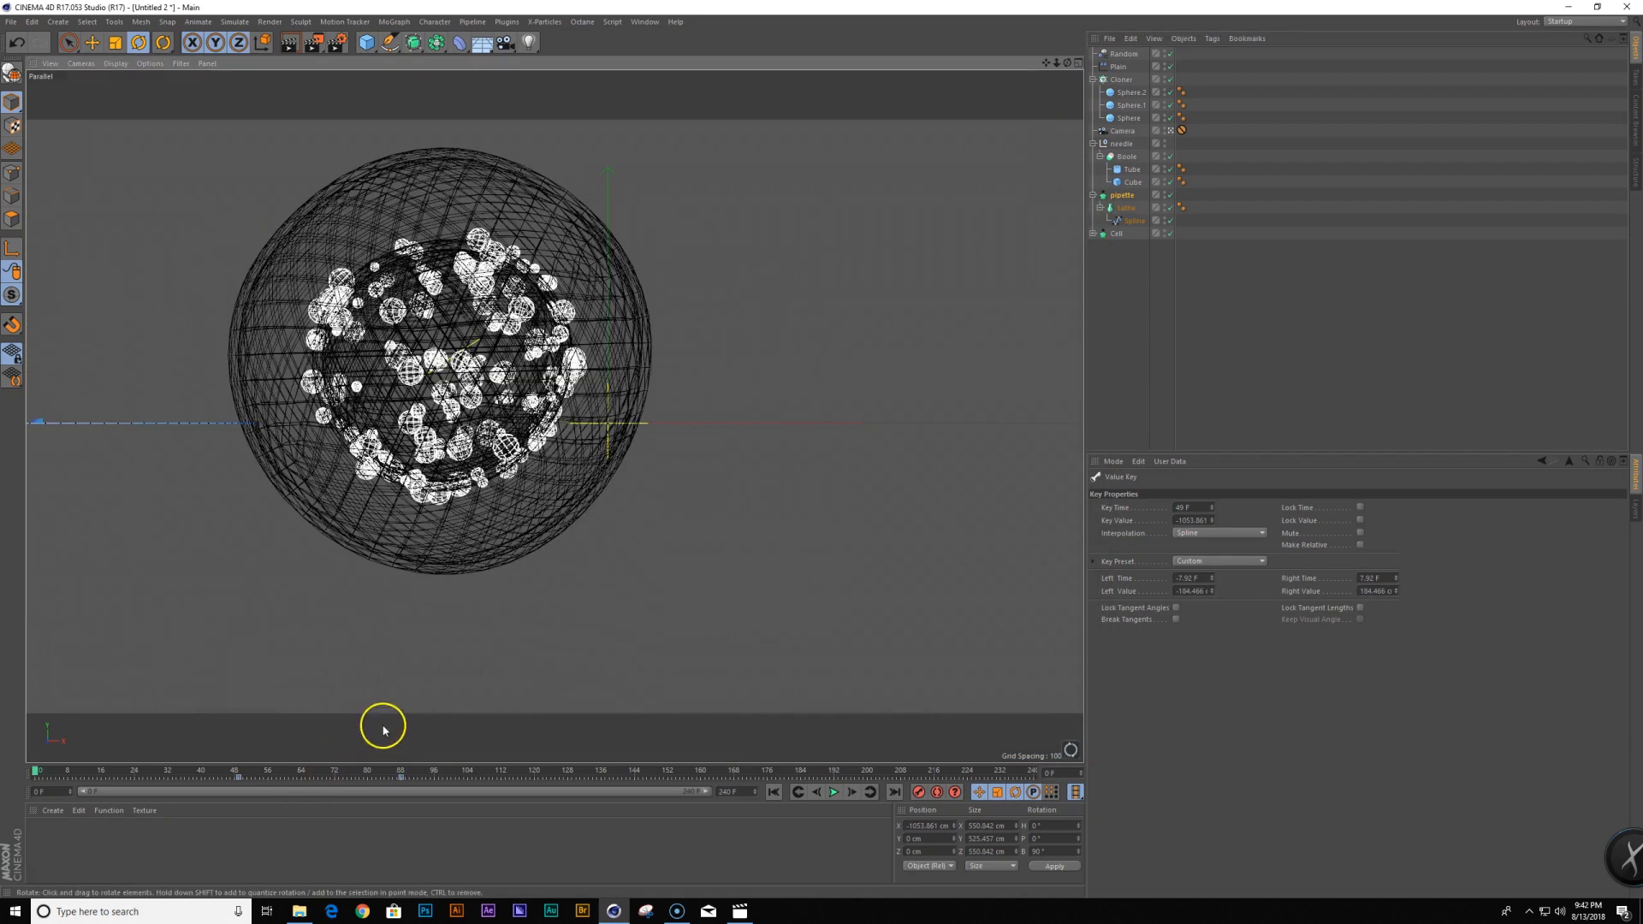
pyautogui.click(835, 794)
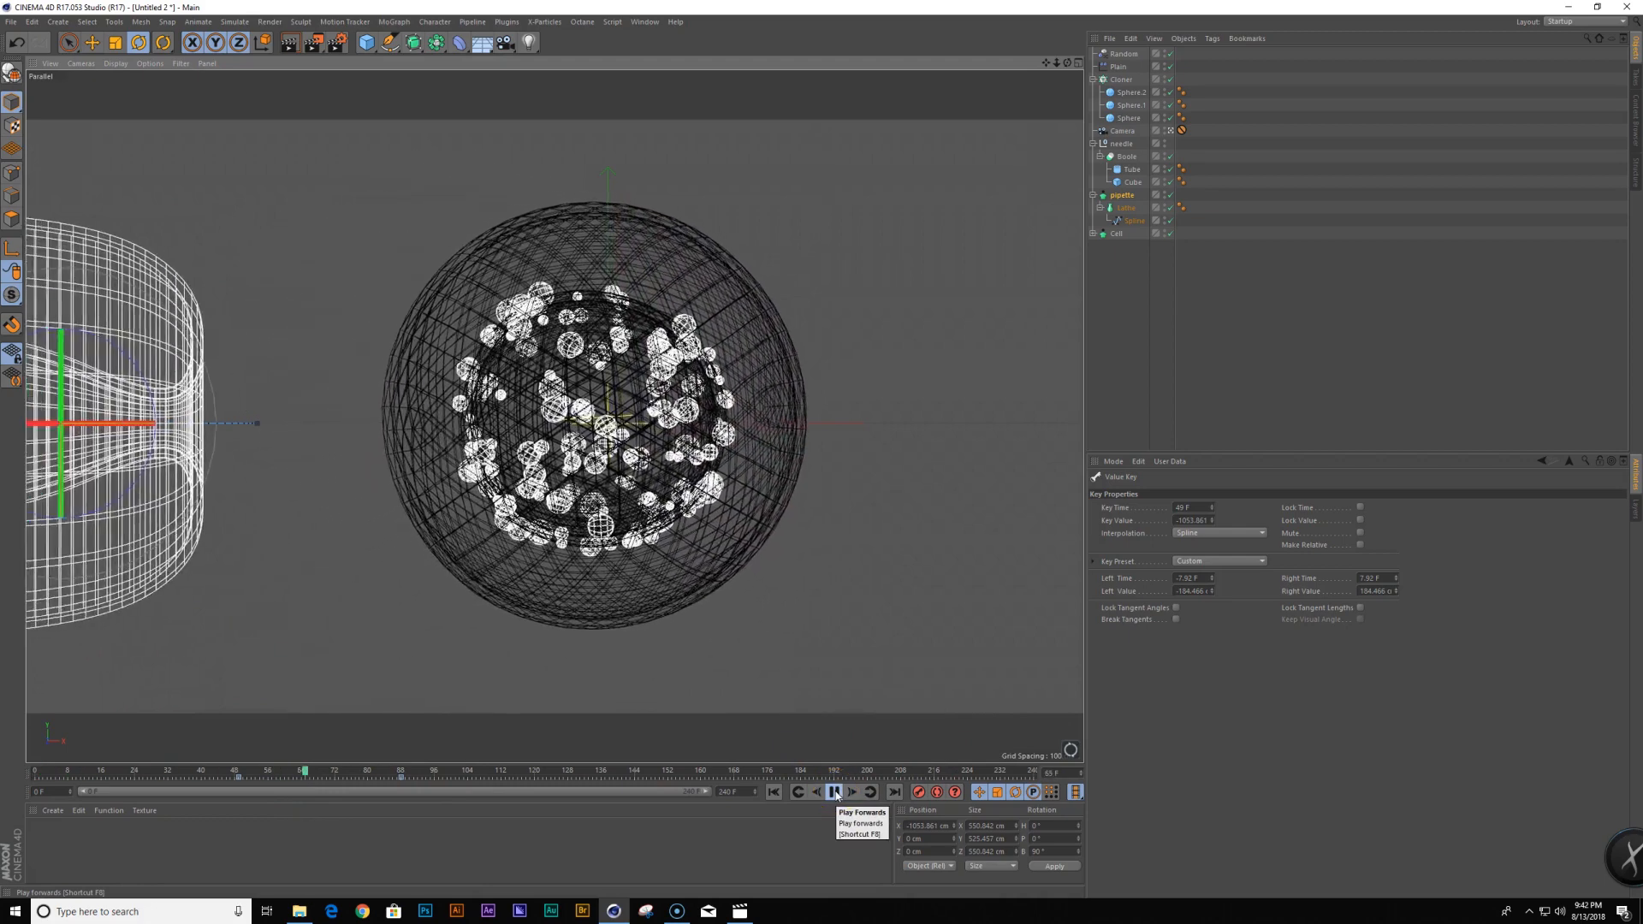
pyautogui.click(834, 792)
# Move the pipette's first position keys to frame 24 and flatten the X curve's start tangent slightly, checking the motion in playback
pyautogui.moveTo(239, 779); pyautogui.dragTo(135, 778)
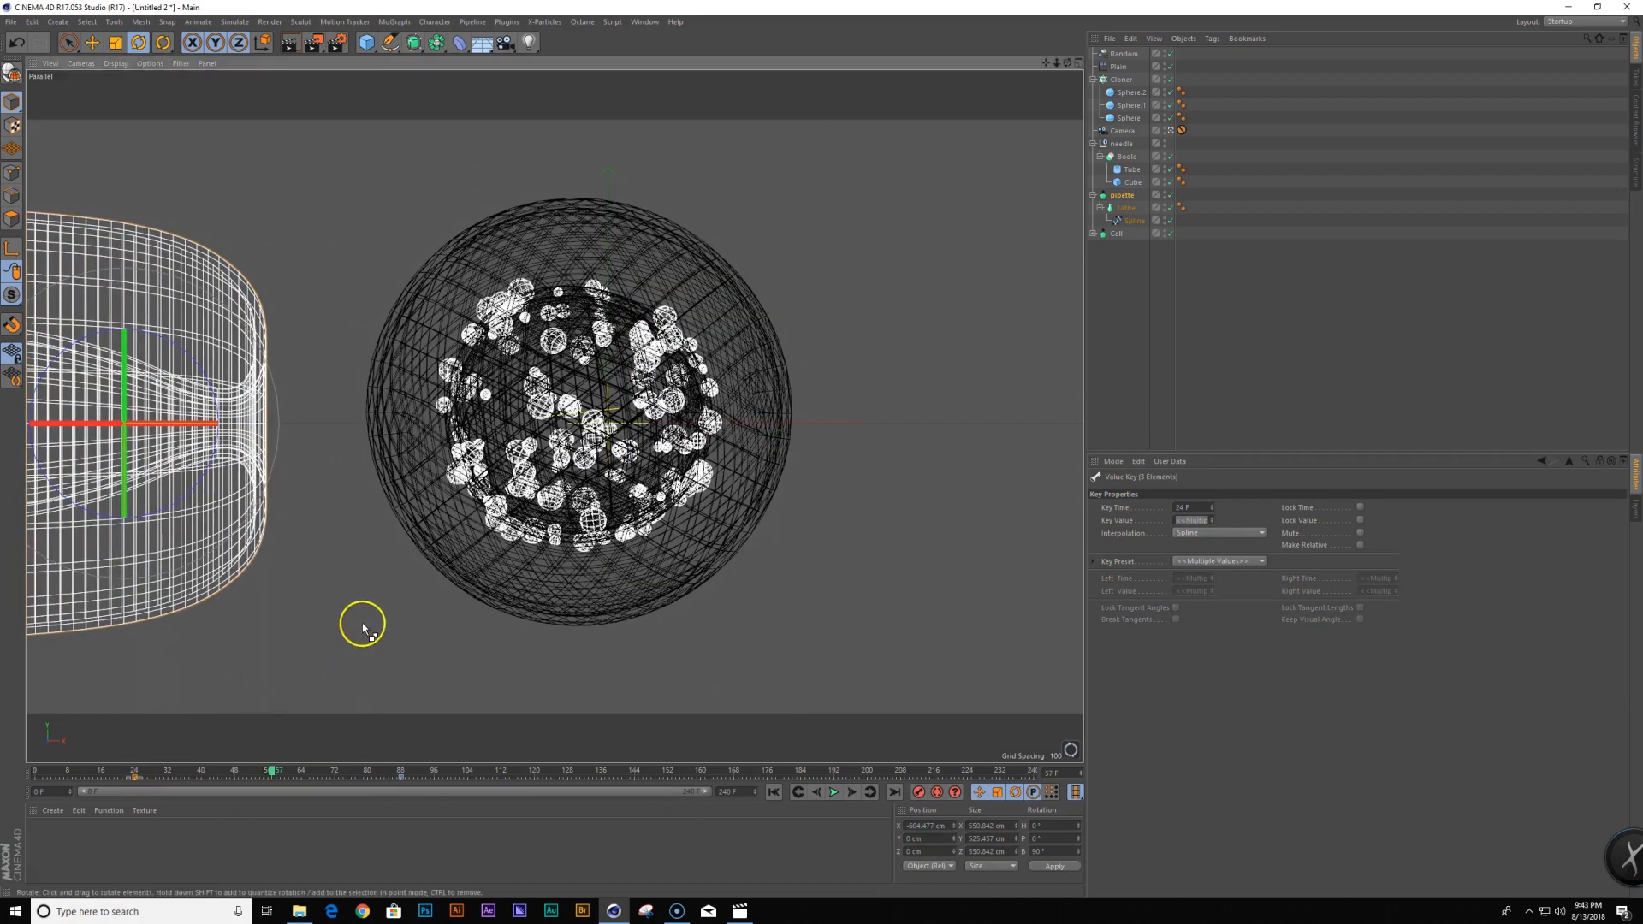
pyautogui.hotkey('shift', 'F3')
pyautogui.click(207, 718)
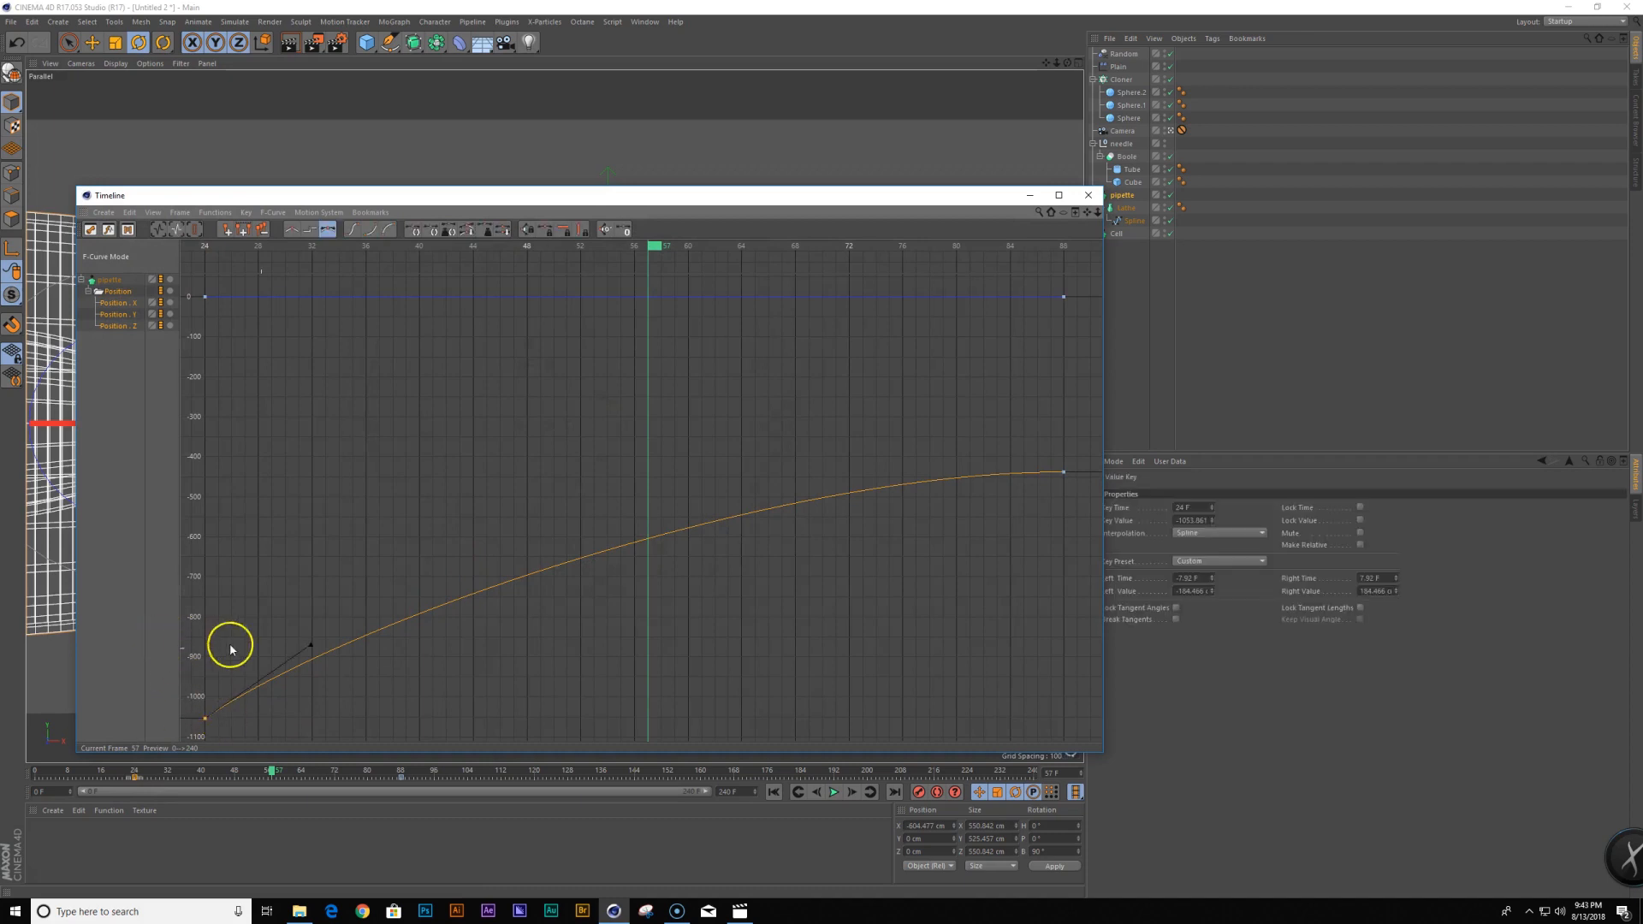
pyautogui.moveTo(311, 647); pyautogui.dragTo(331, 667)
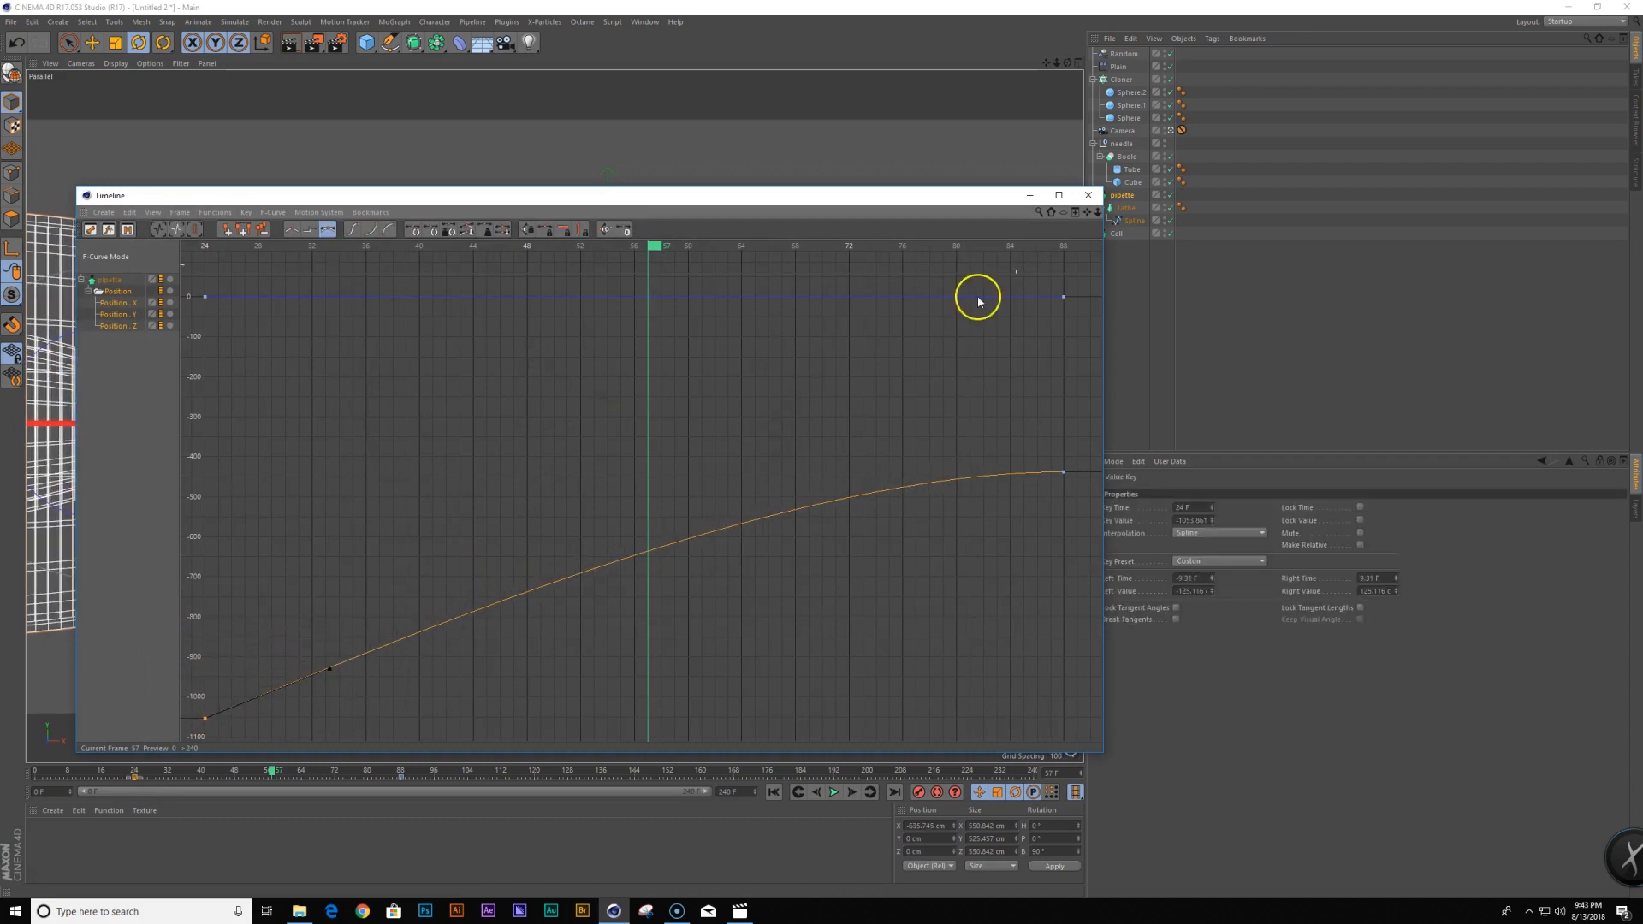
pyautogui.click(1100, 196)
pyautogui.hotkey('shift', 'f')
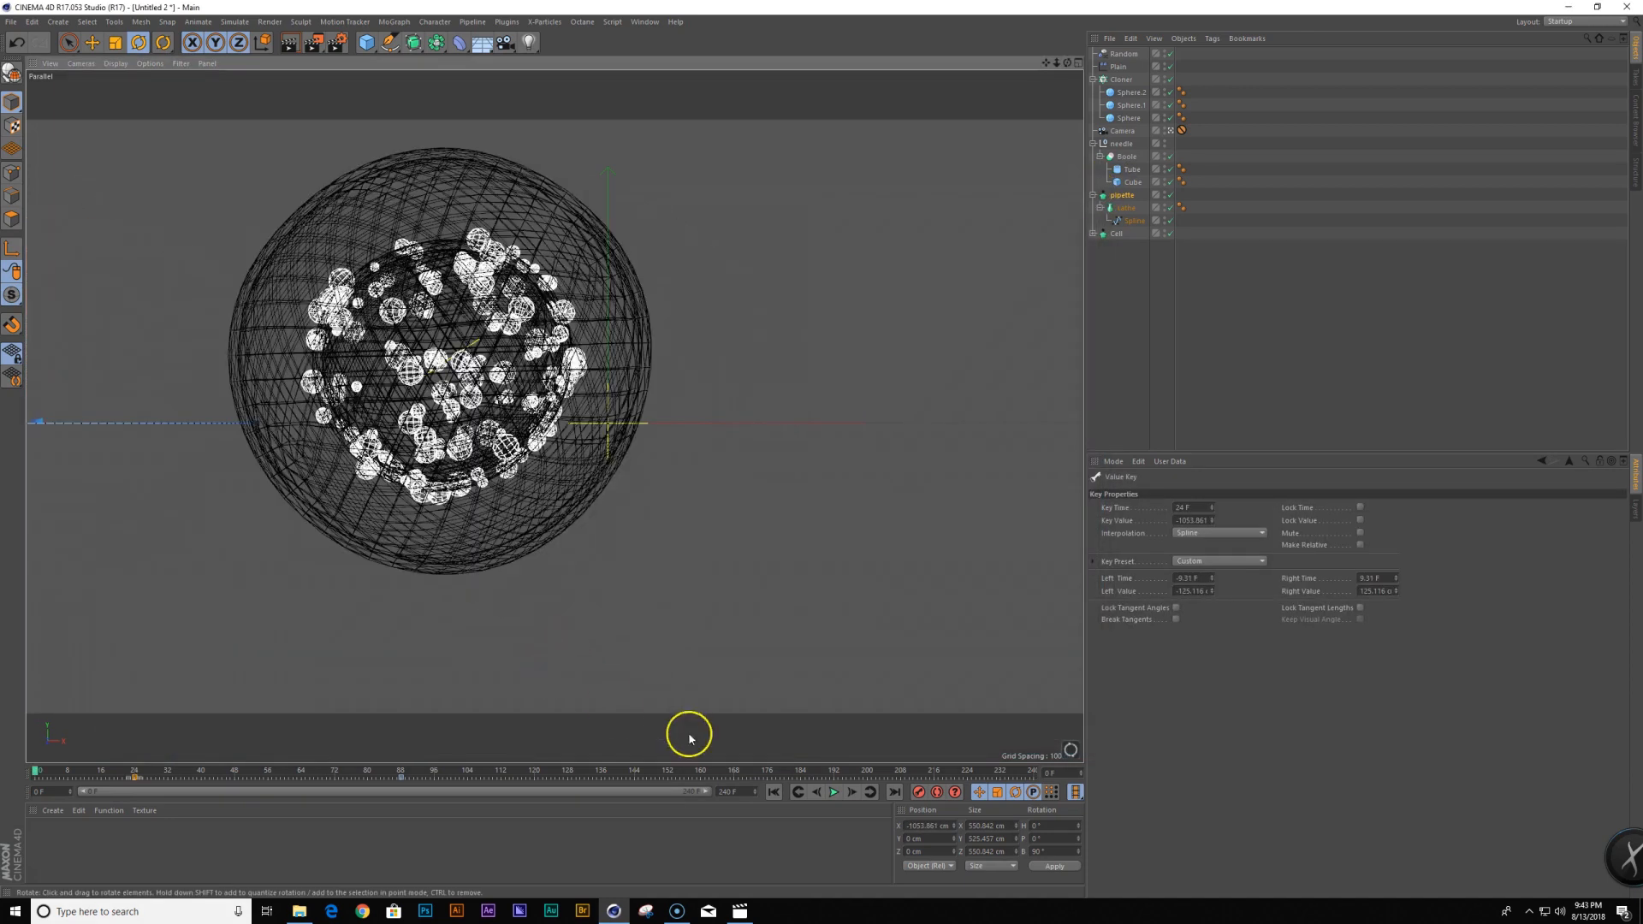
pyautogui.click(835, 791)
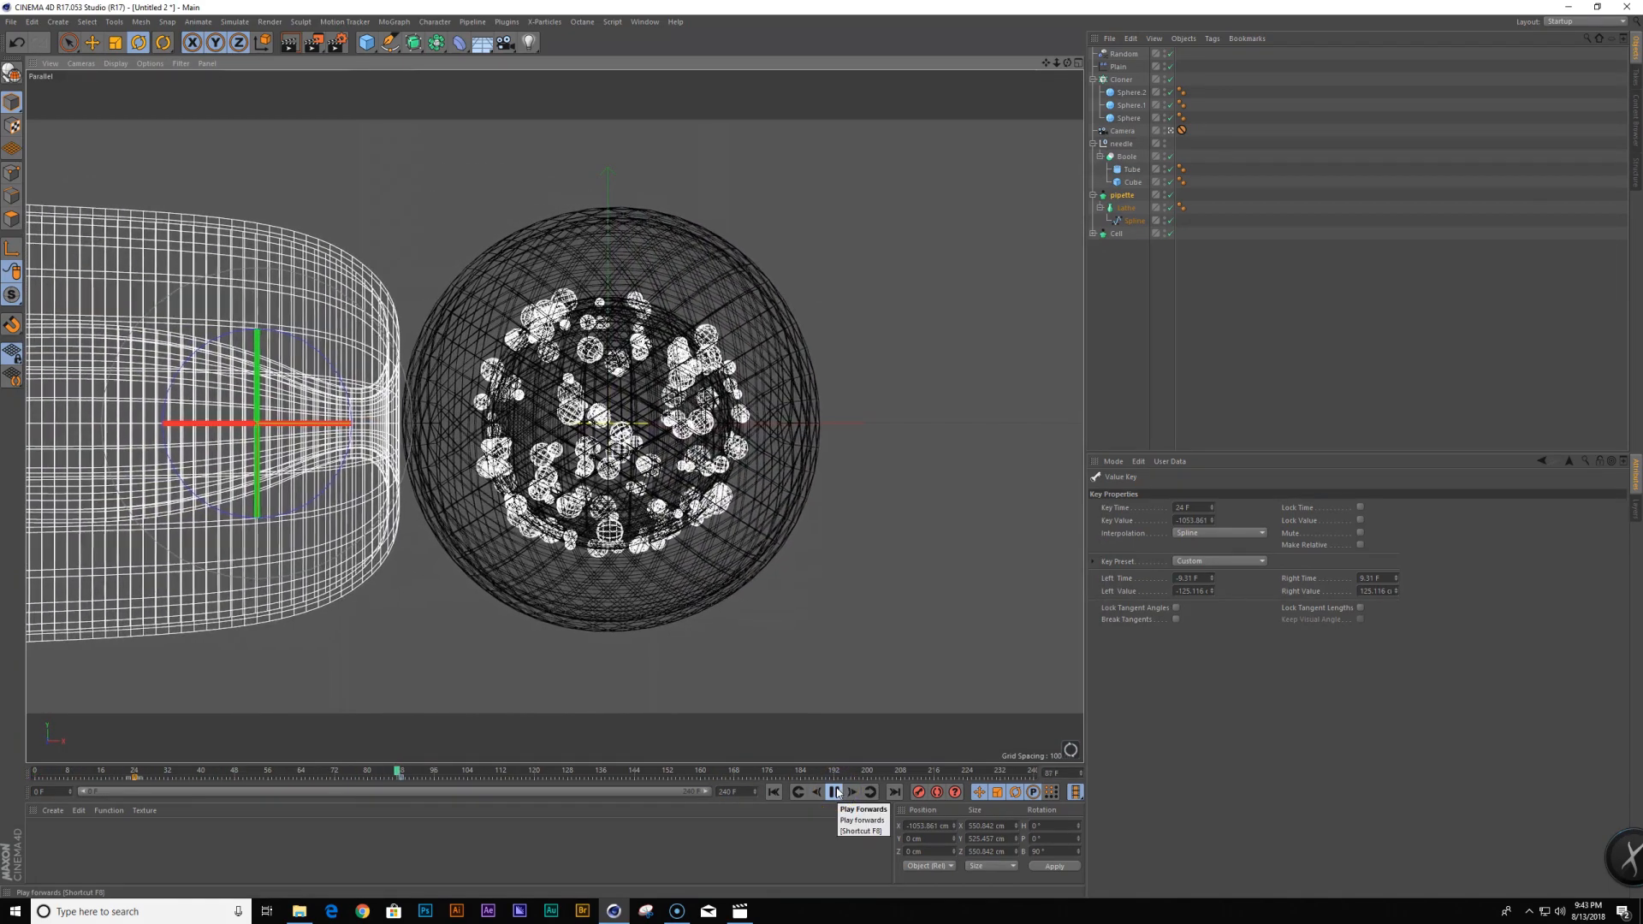
# Replay the pipette animation and shift the pipette's first position keyframe from frame 24 to frame 16
pyautogui.moveTo(466, 773); pyautogui.dragTo(36, 772)
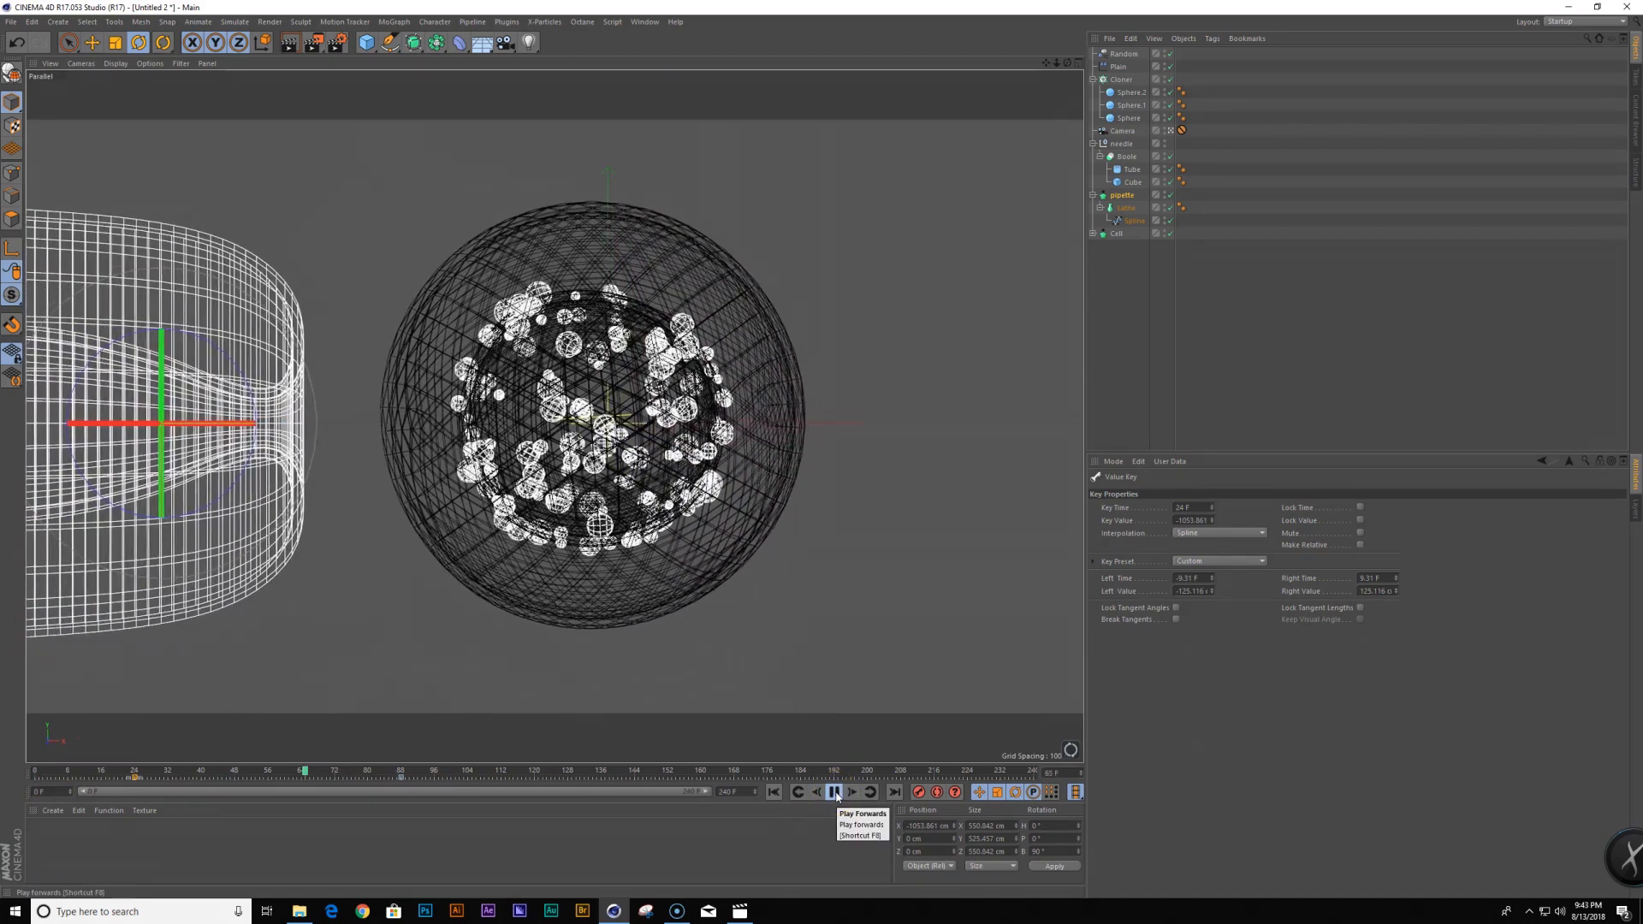
pyautogui.click(836, 794)
pyautogui.moveTo(414, 773); pyautogui.dragTo(36, 772)
pyautogui.click(833, 793)
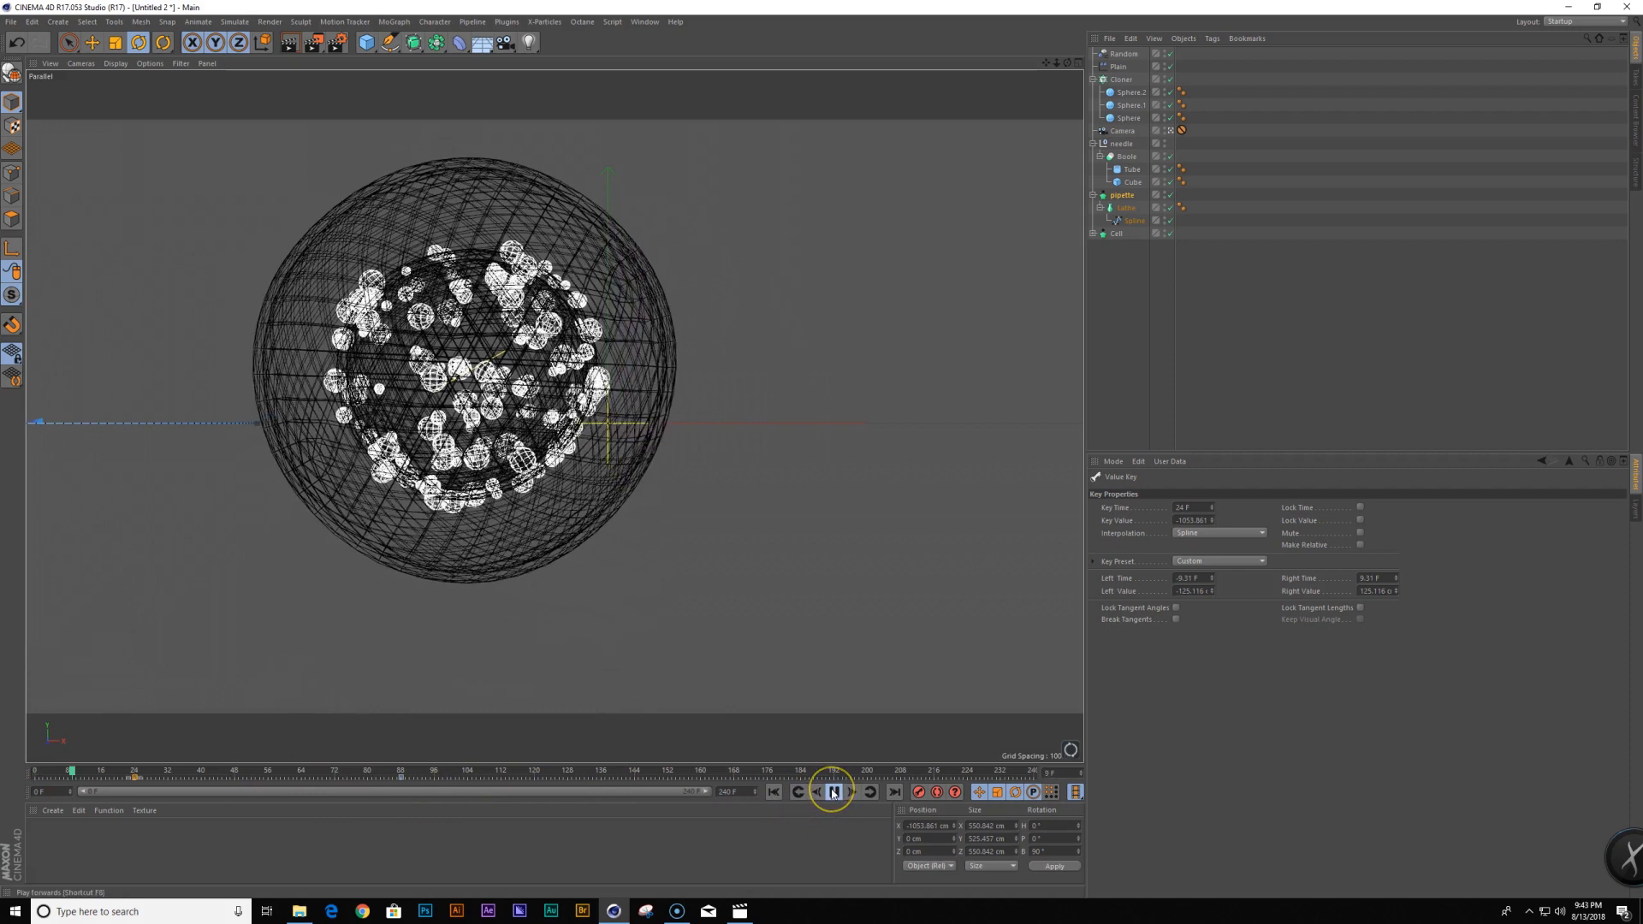
pyautogui.moveTo(135, 778); pyautogui.dragTo(102, 783)
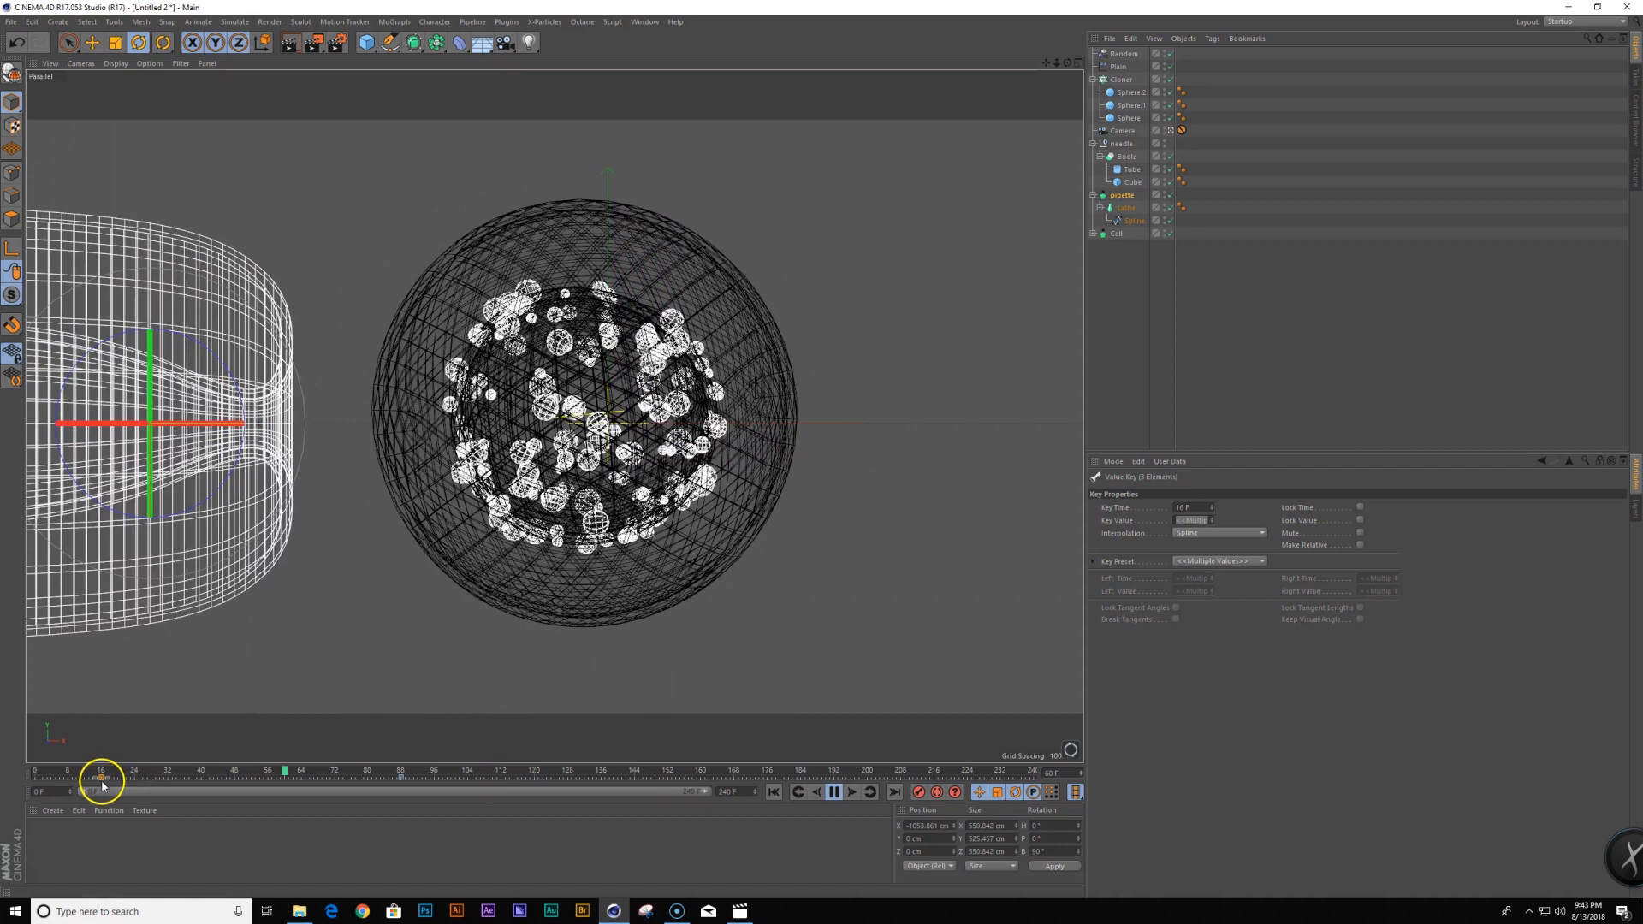
# Adjust the curve tangents of the pipette's first and last position keys in the F-Curve editor, and replay the motion
pyautogui.hotkey('alt', 'shift', 'F3')
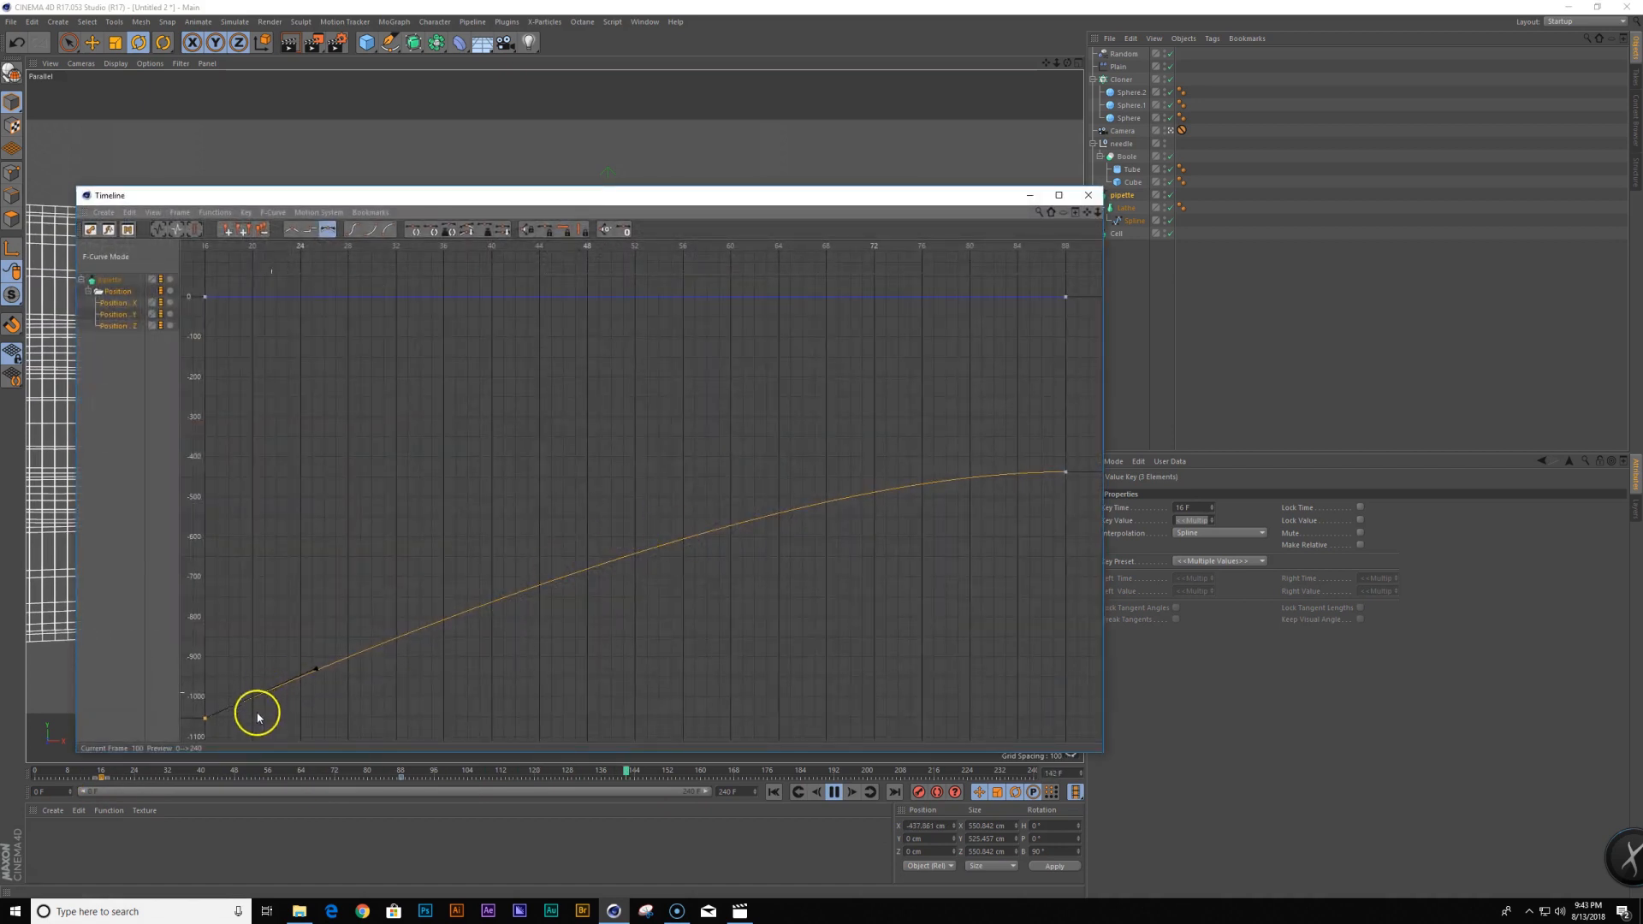
pyautogui.moveTo(190, 685); pyautogui.dragTo(189, 684)
pyautogui.moveTo(317, 669); pyautogui.dragTo(320, 671)
pyautogui.moveTo(916, 411); pyautogui.dragTo(1147, 518)
pyautogui.moveTo(837, 470); pyautogui.dragTo(766, 472)
pyautogui.moveTo(250, 727); pyautogui.dragTo(179, 674)
pyautogui.moveTo(320, 673); pyautogui.dragTo(306, 663)
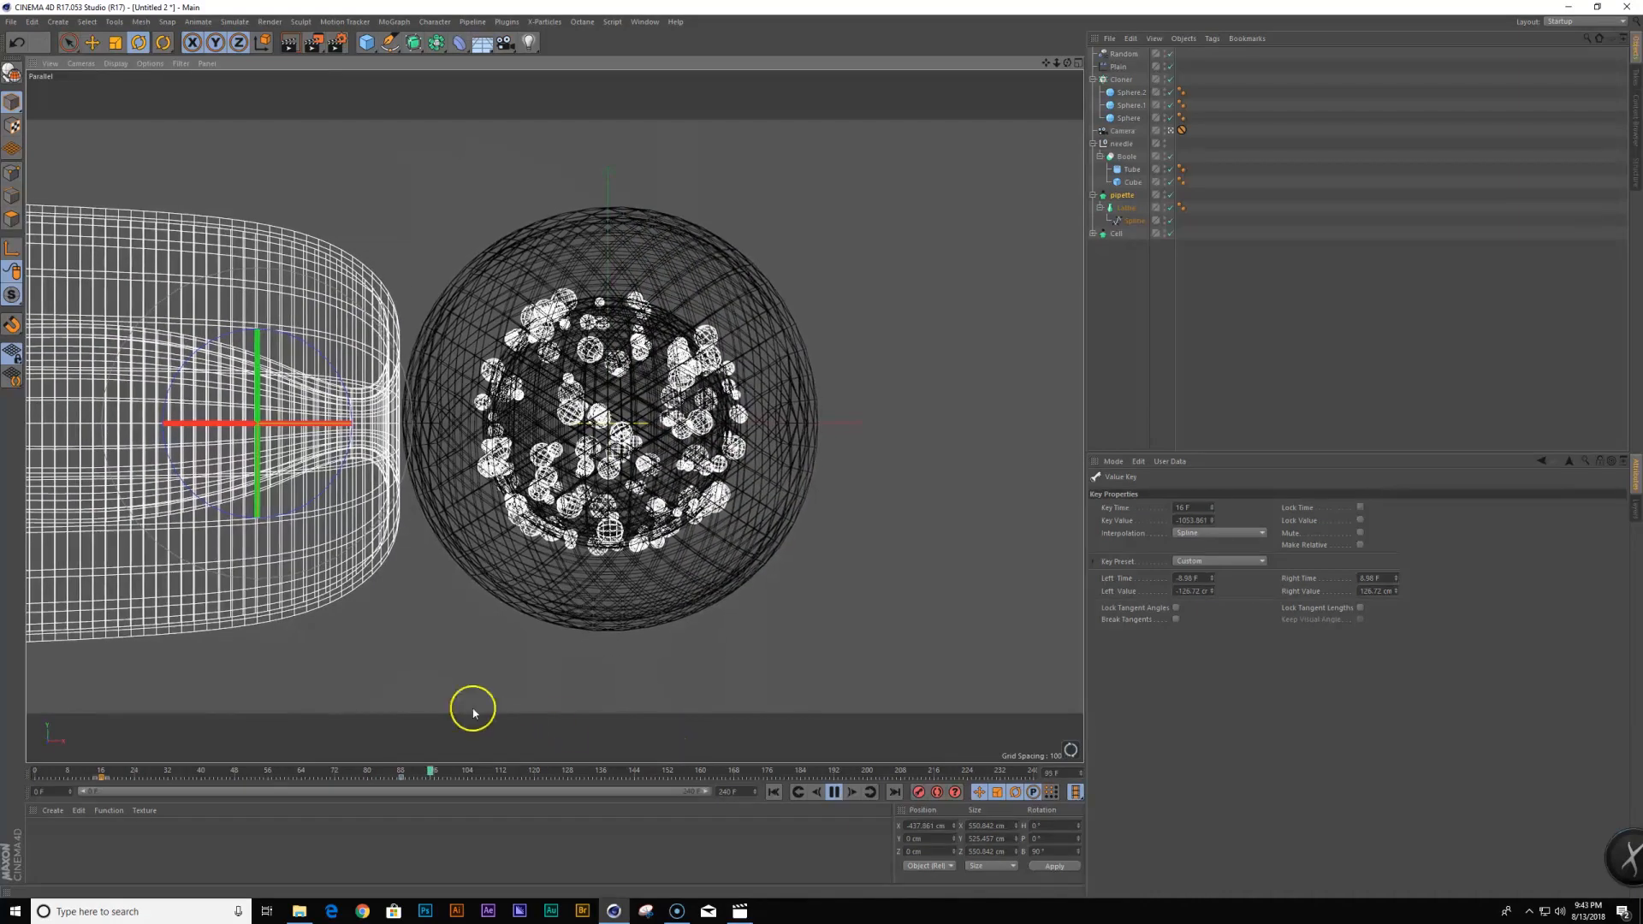
pyautogui.moveTo(438, 768); pyautogui.dragTo(243, 787)
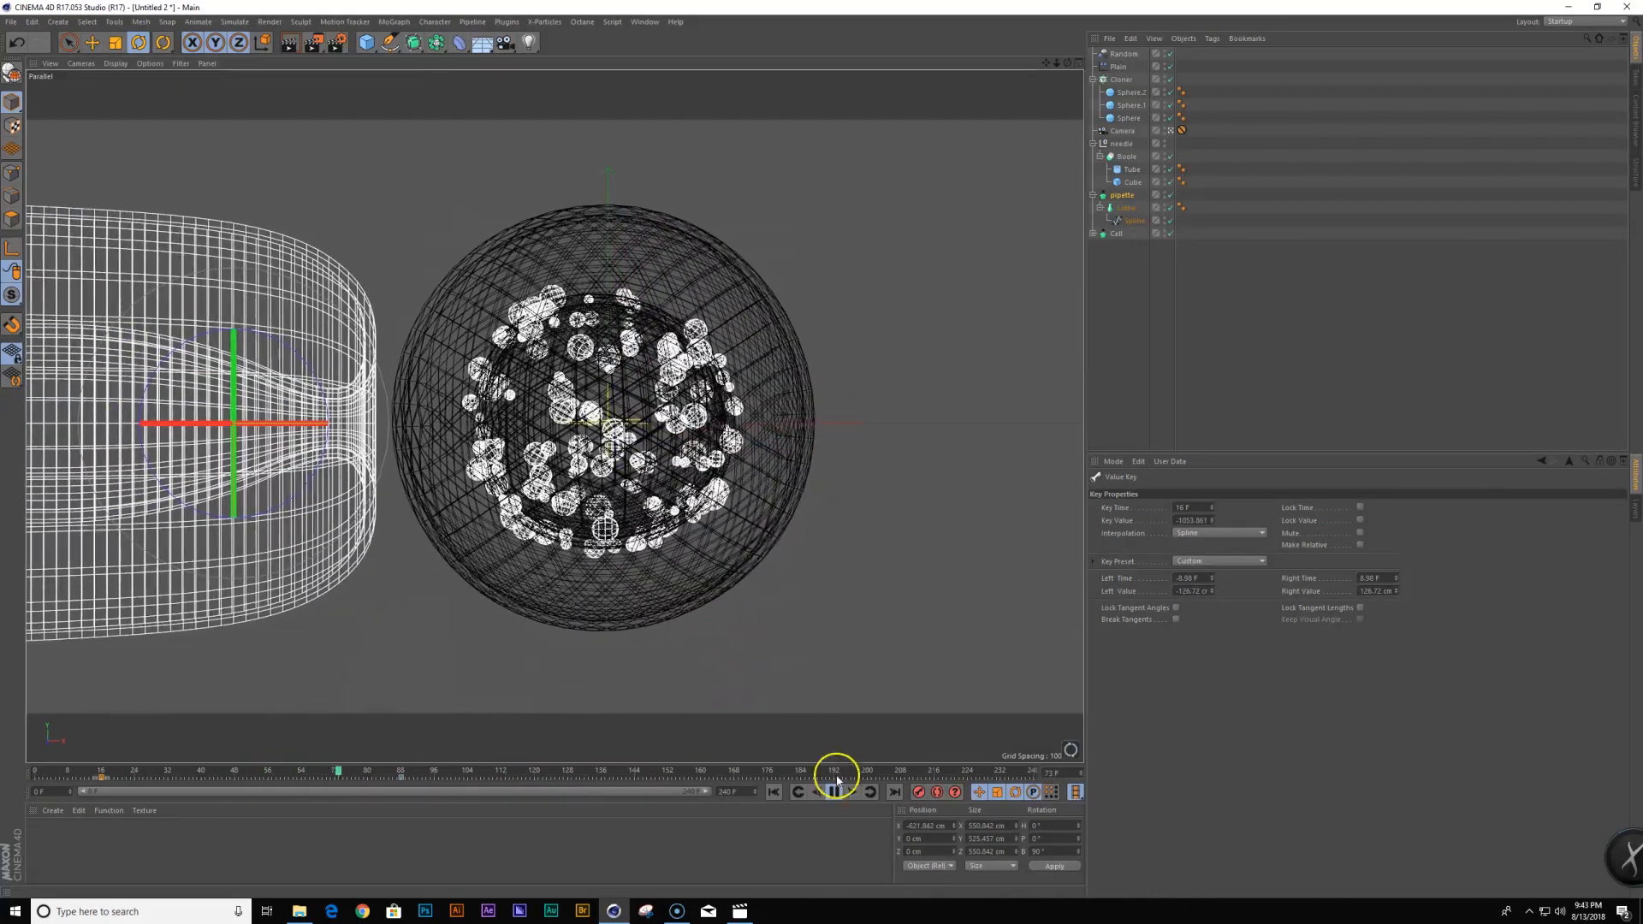
pyautogui.click(835, 790)
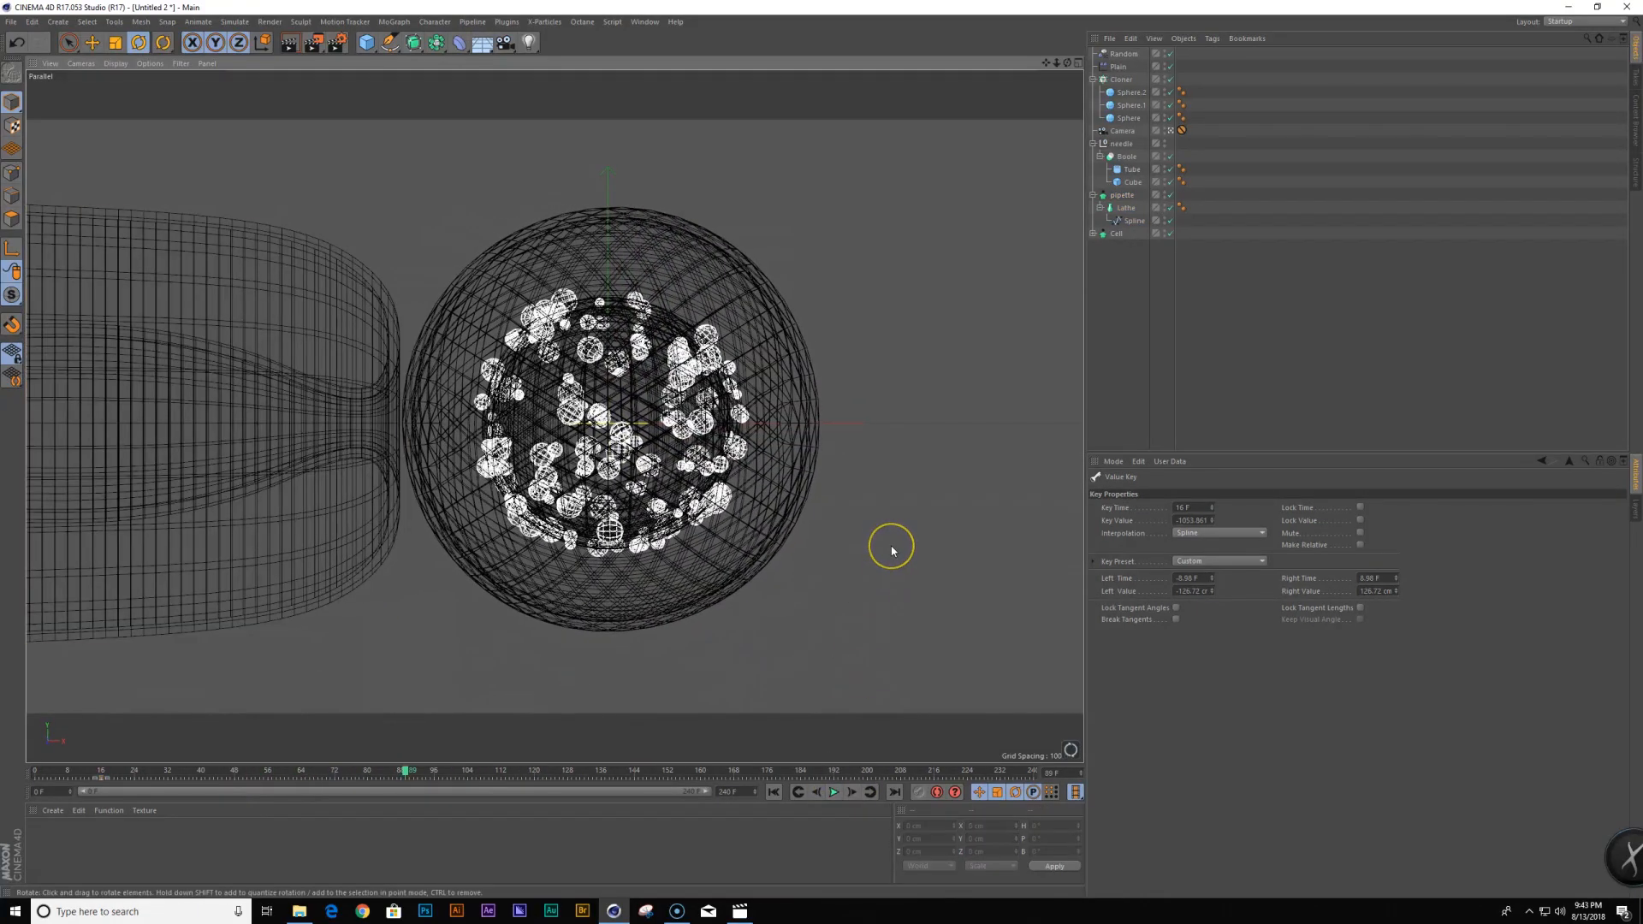
# Save the project as a new version named IVF_tut5.c4d in the C4D folder
pyautogui.hotkey('ctrl', 's')
pyautogui.click(138, 159)
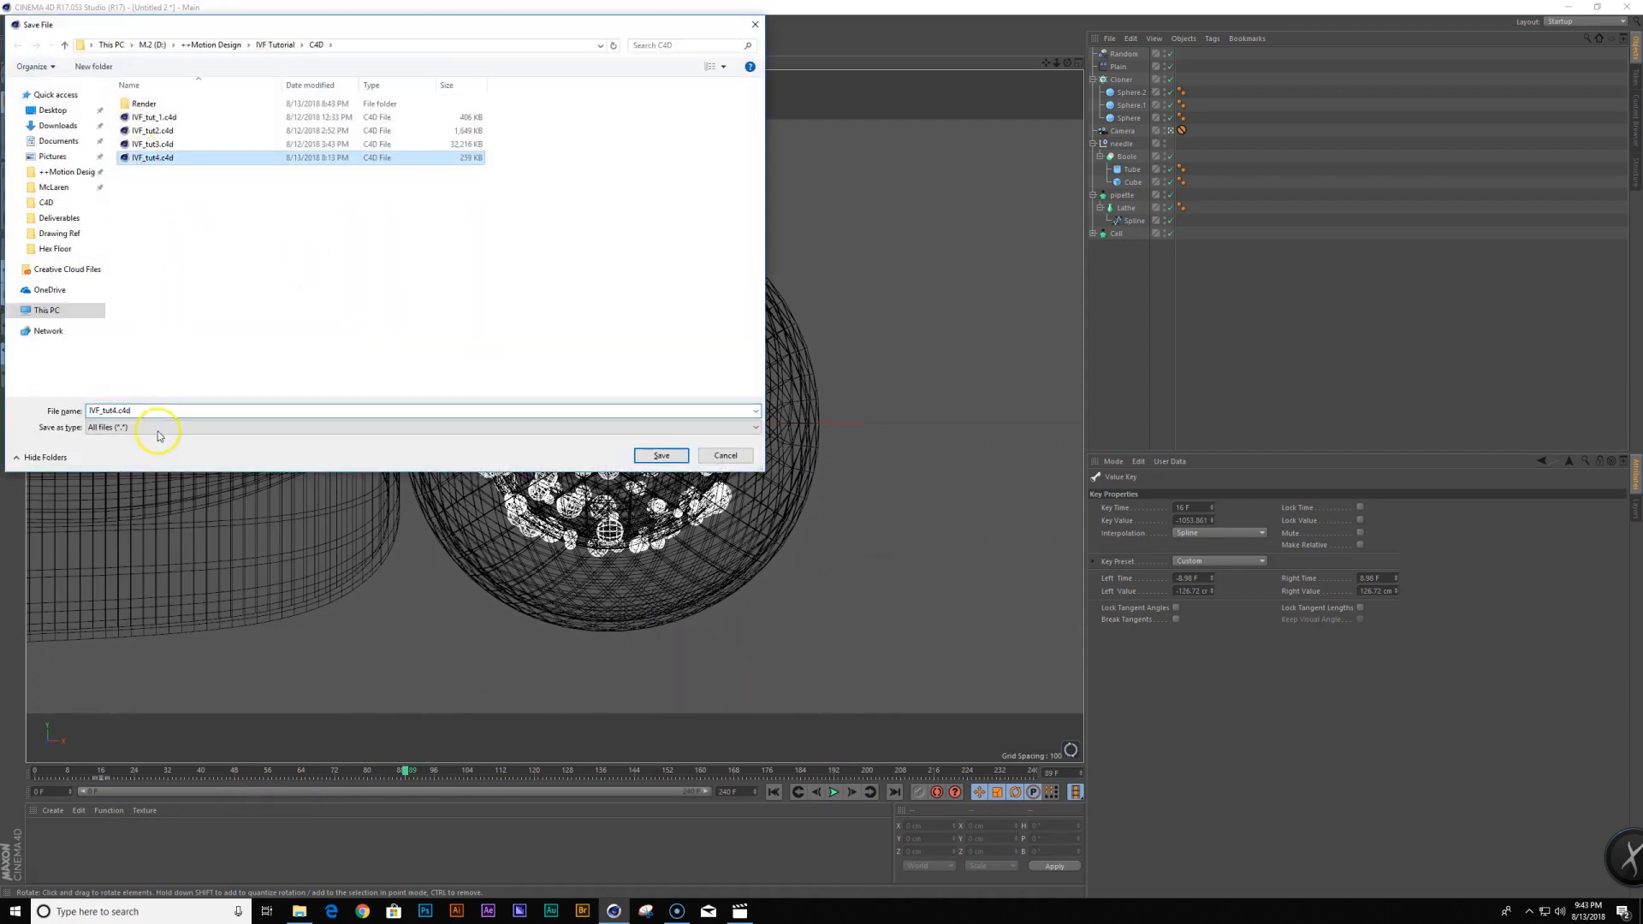
pyautogui.press('BackSpace')
pyautogui.write('5')
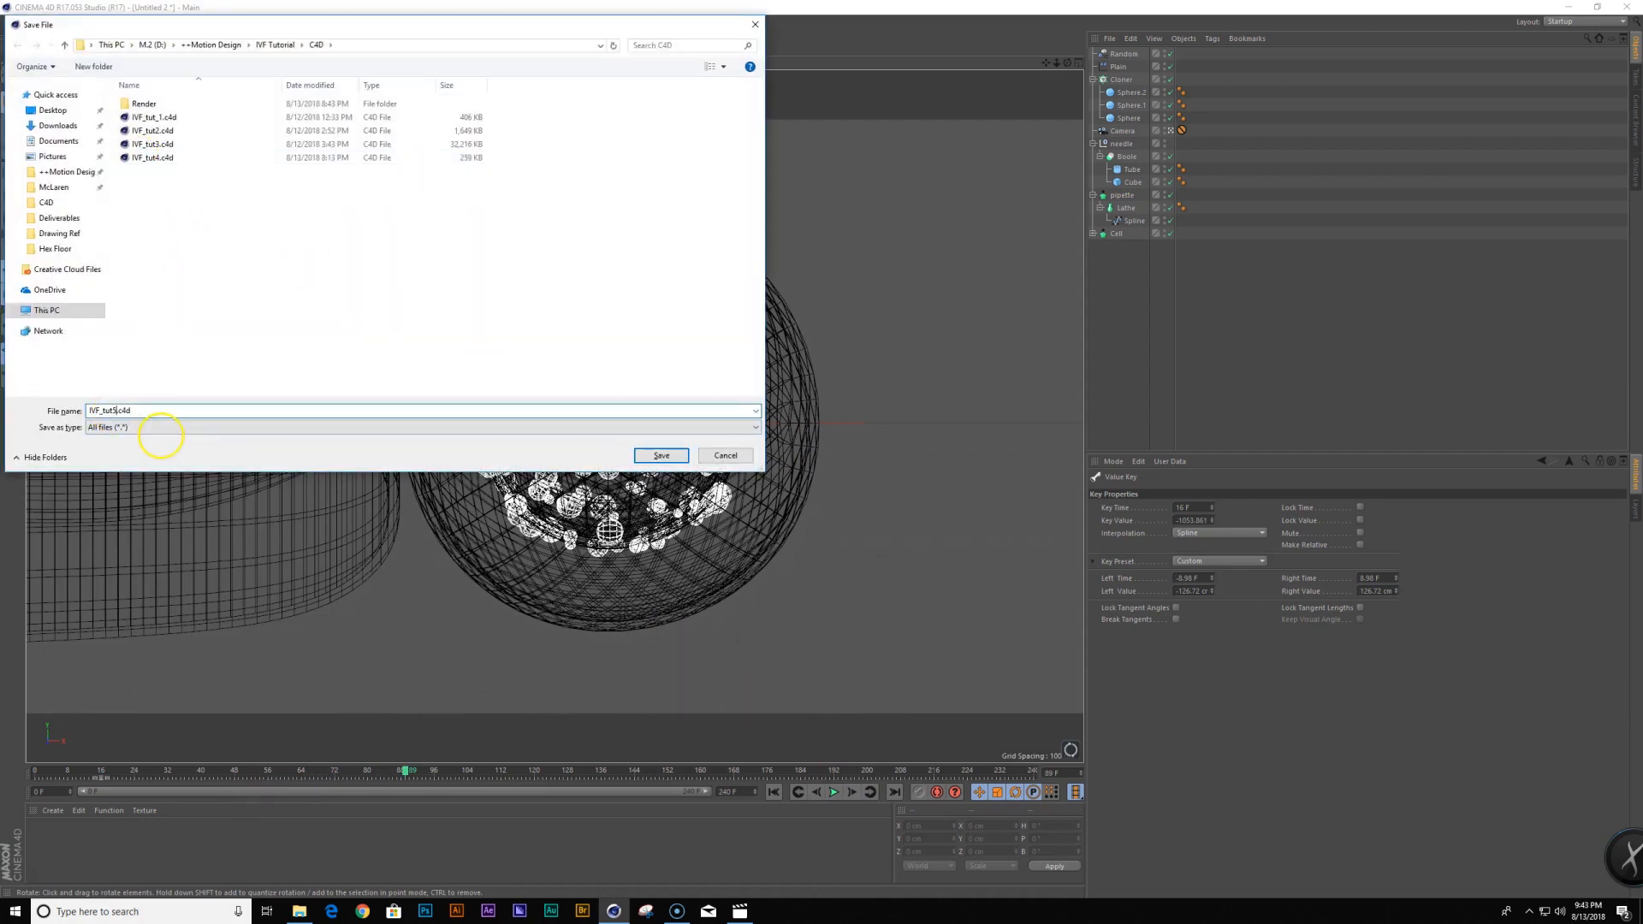
pyautogui.press('Return')
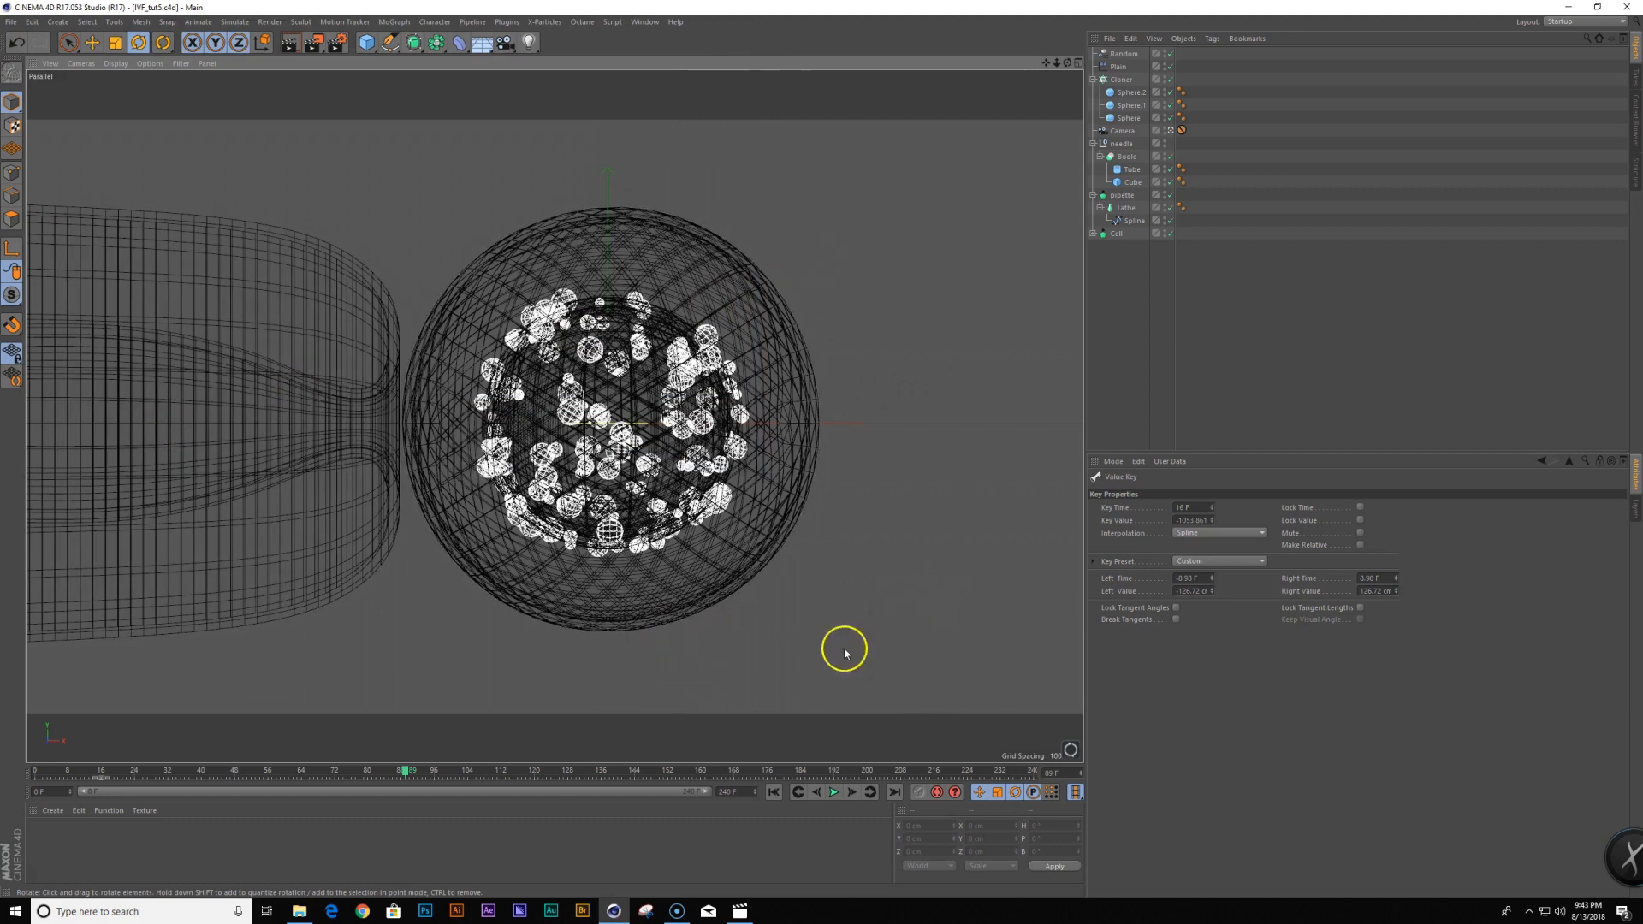
# Scrub the animation just past frame 90 to examine how the pipette meets the cell
pyautogui.moveTo(403, 771); pyautogui.dragTo(409, 803)
pyautogui.click(740, 912)
pyautogui.moveTo(843, 704); pyautogui.dragTo(737, 721)
pyautogui.click(740, 912)
pyautogui.moveTo(623, 784); pyautogui.dragTo(425, 774)
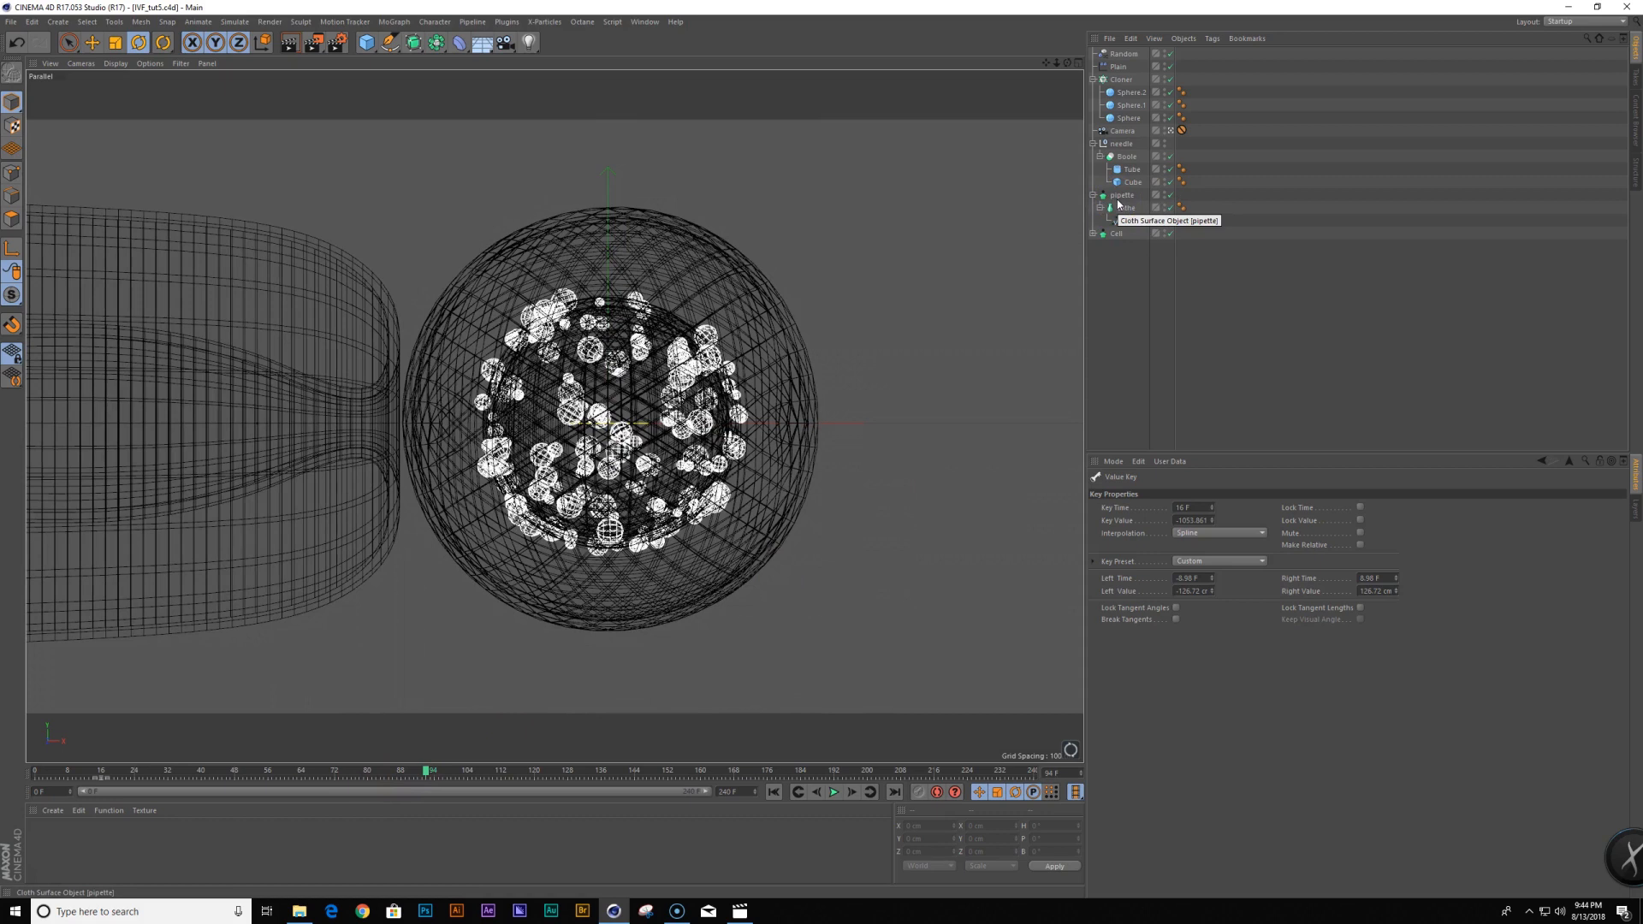
# At frame 120, move the Cell cloth surface to about -33.65 cm in X toward the pipette and keyframe its position
pyautogui.click(1117, 233)
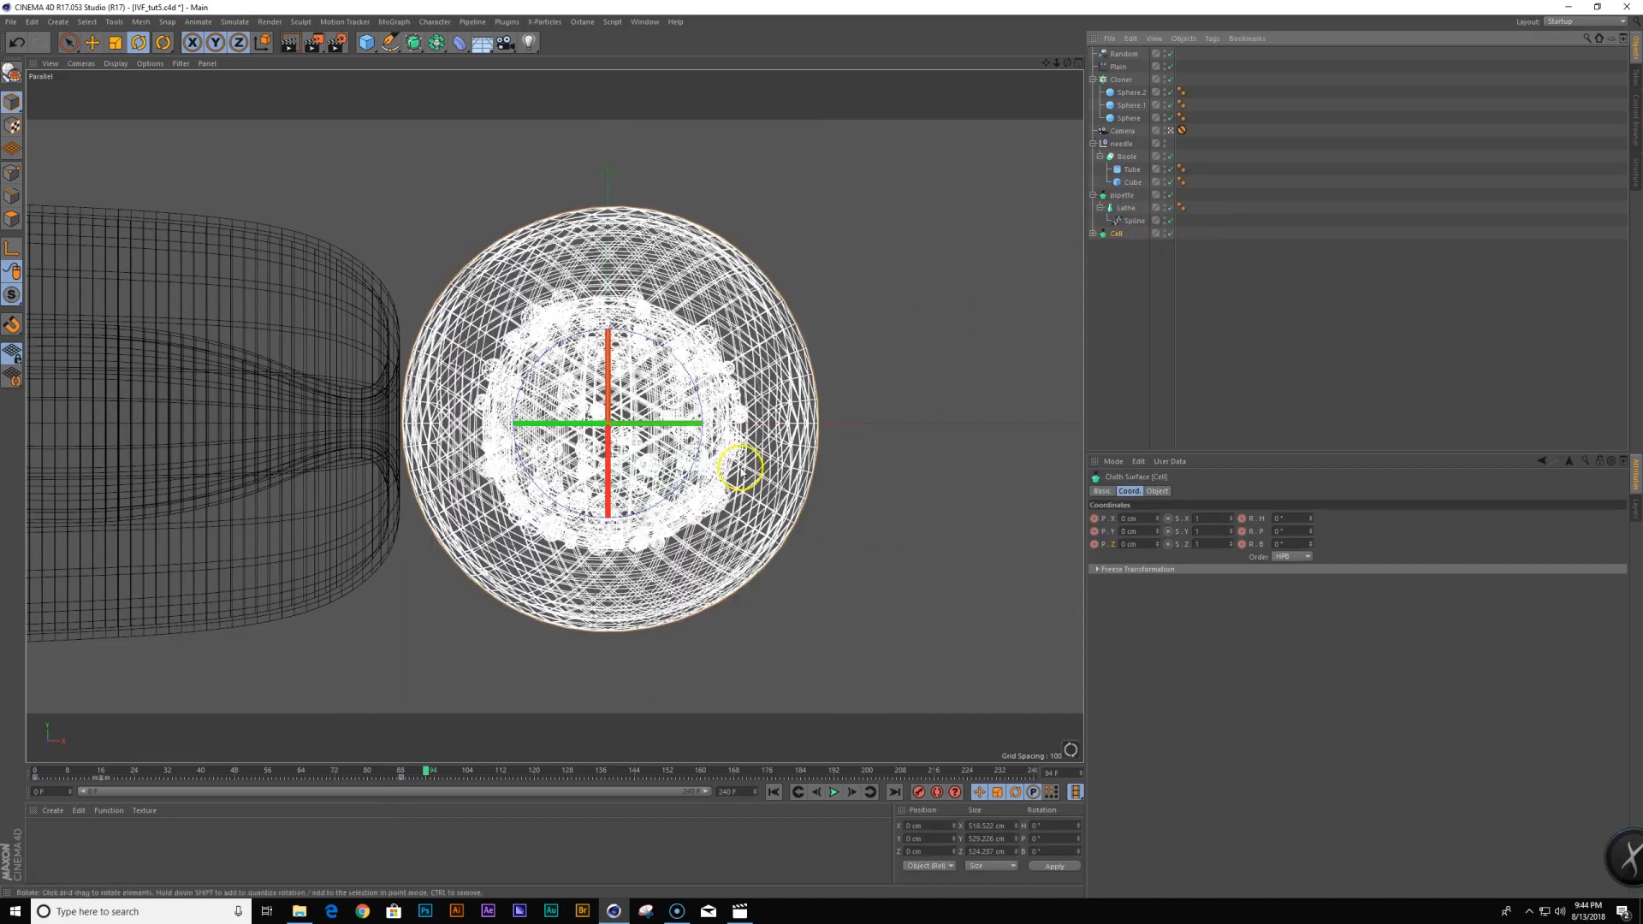
pyautogui.moveTo(414, 779); pyautogui.dragTo(537, 789)
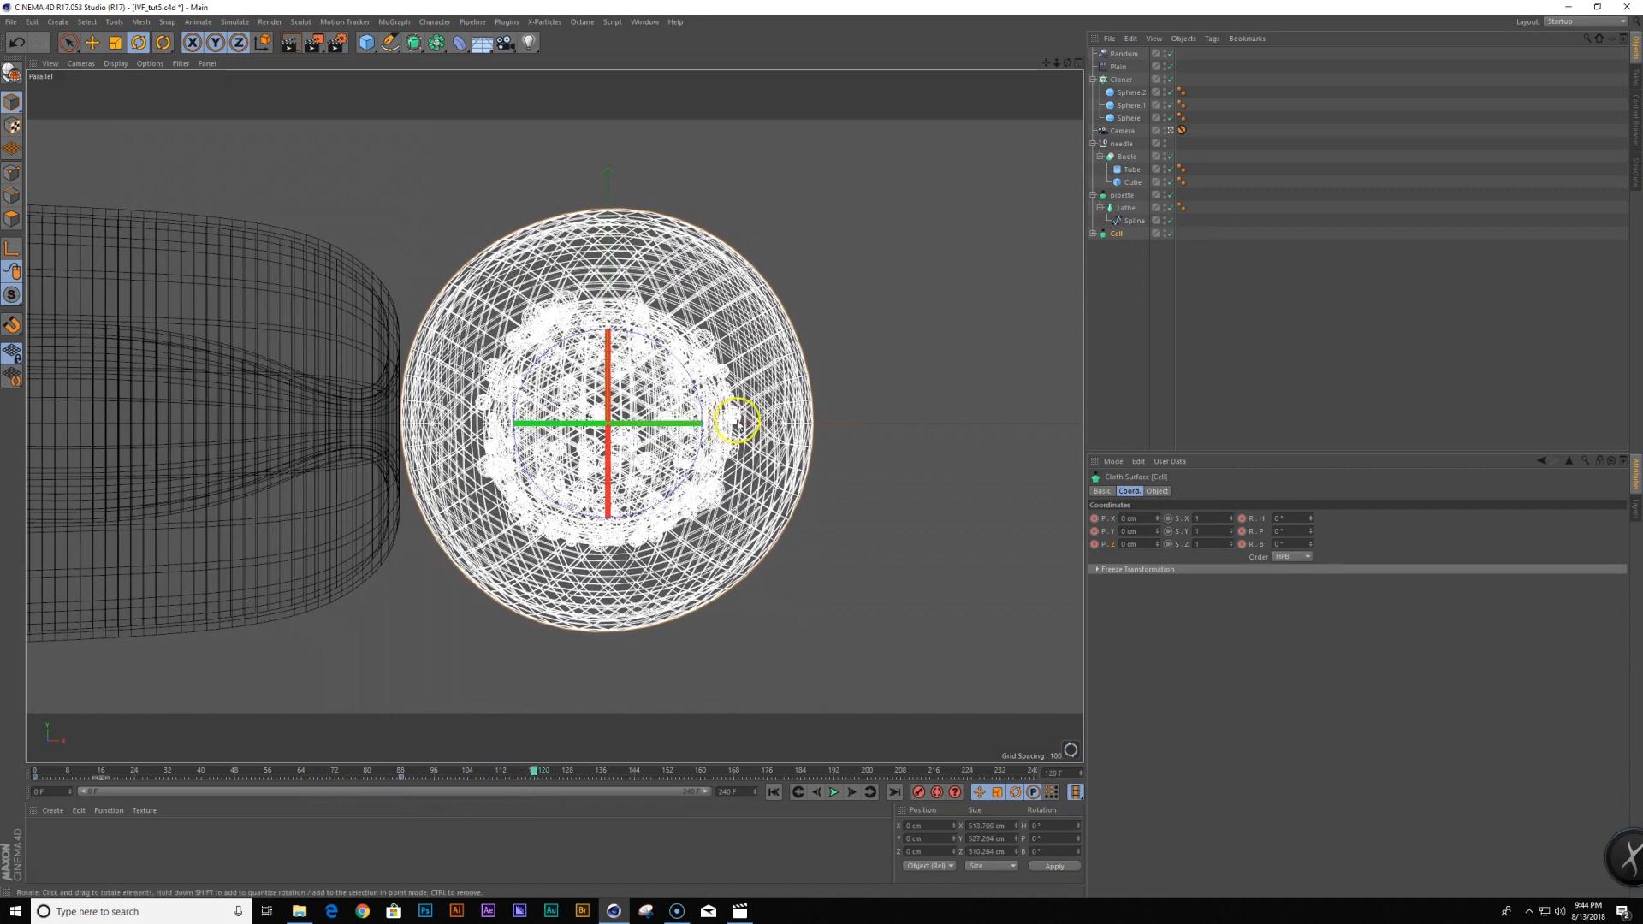
pyautogui.press('e')
pyautogui.moveTo(719, 424); pyautogui.dragTo(691, 415)
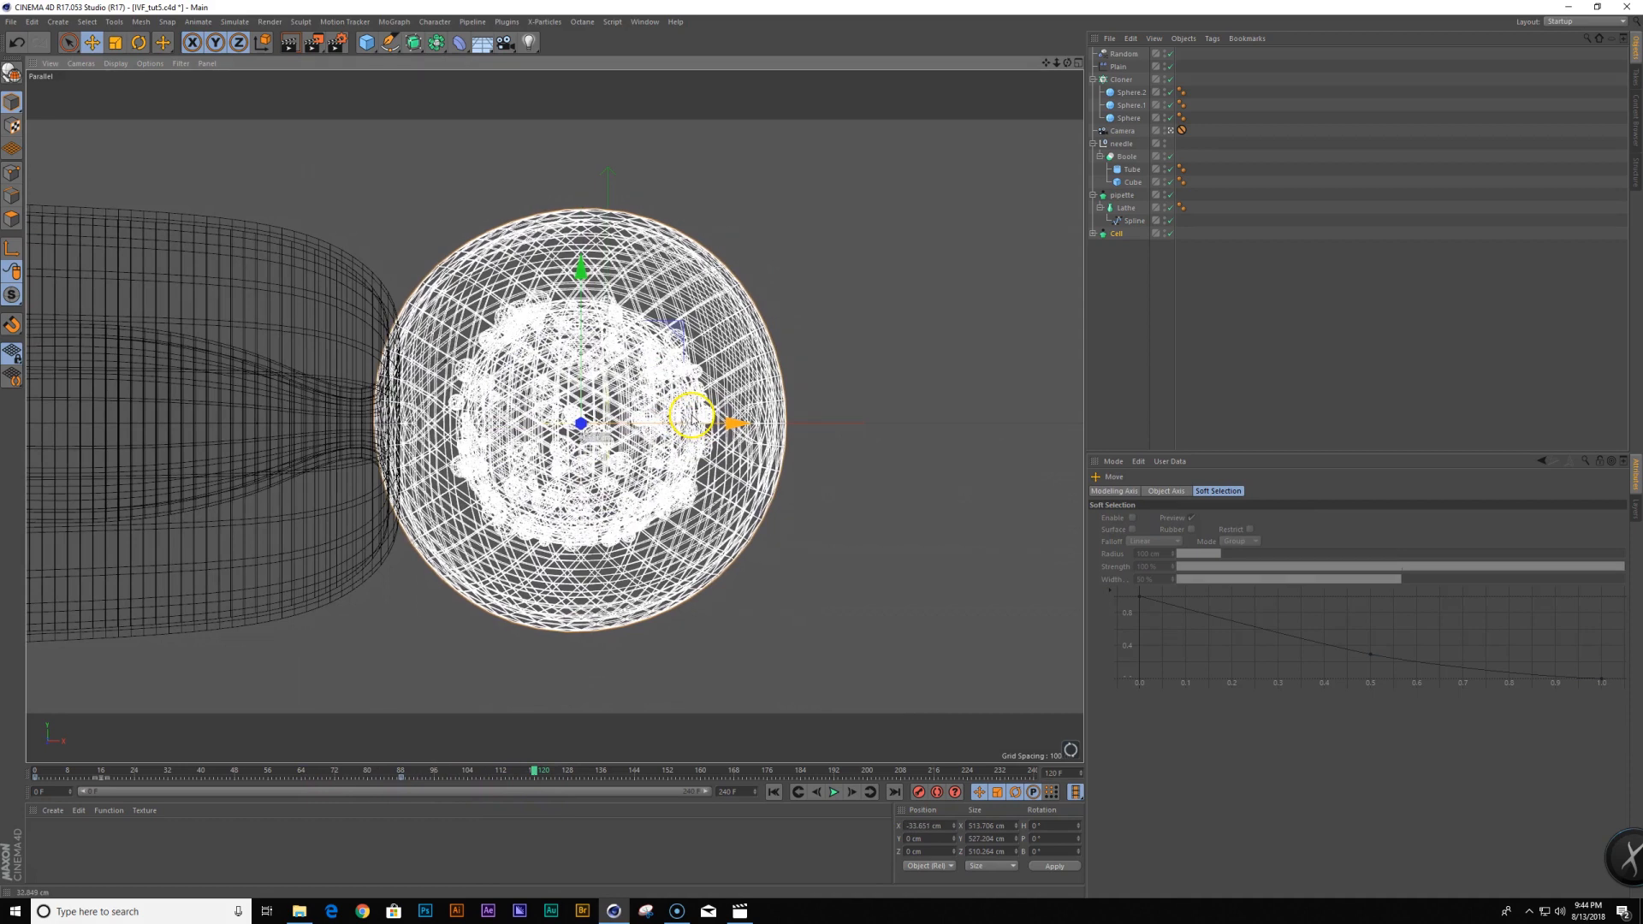
pyautogui.click(1117, 234)
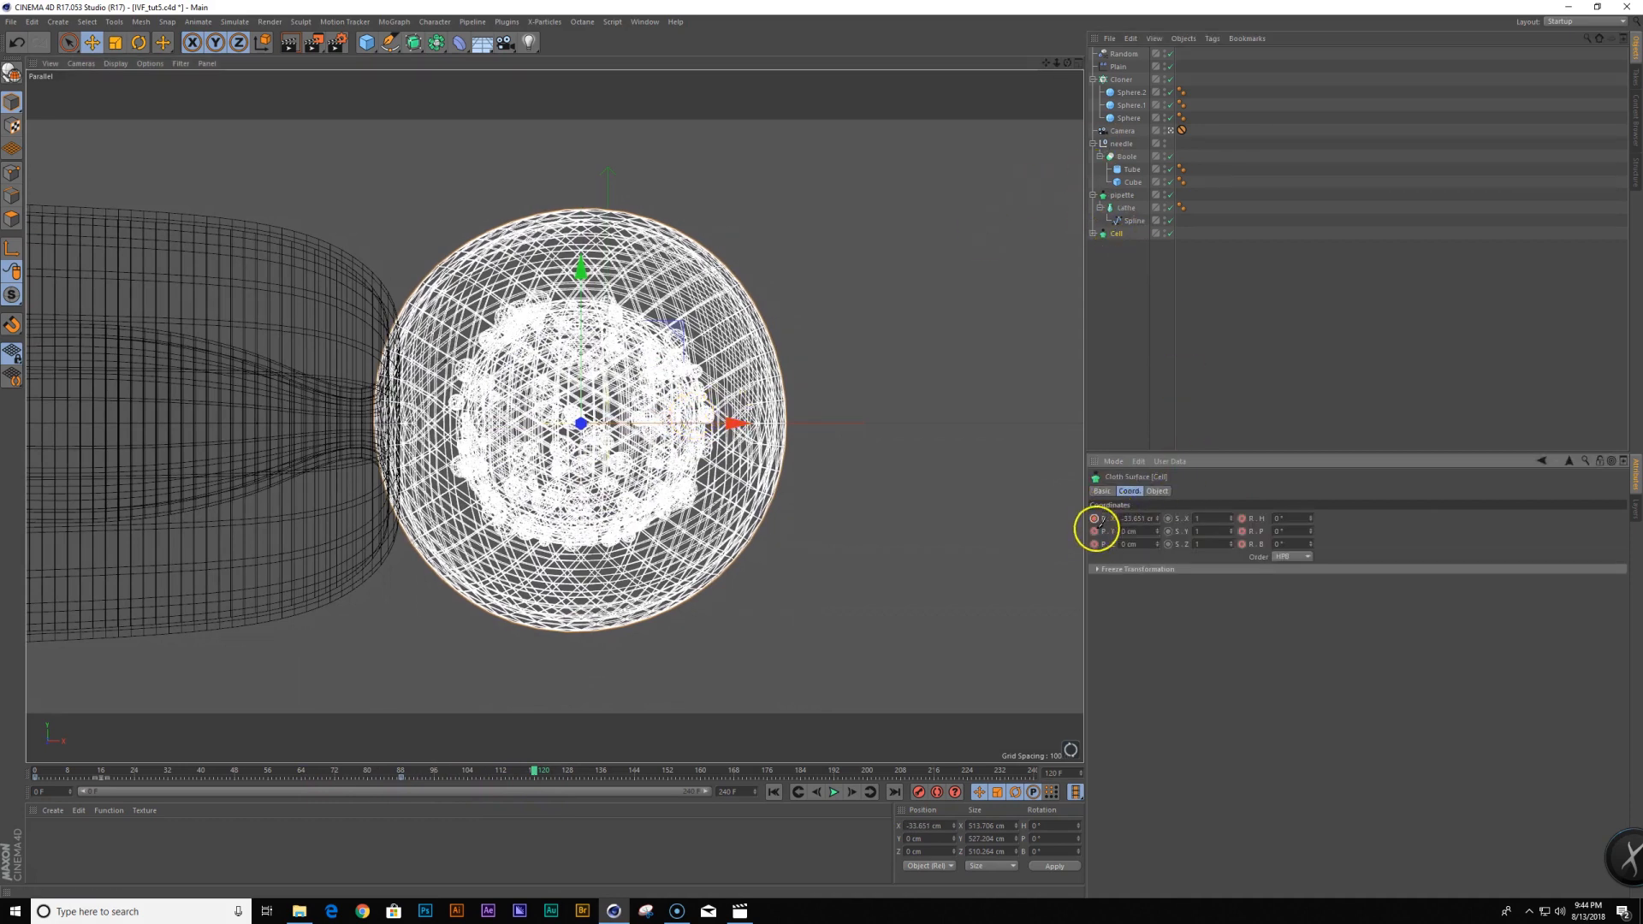
# Return to frame 90 and add a Bulge deformer as a child of the Cell null
pyautogui.moveTo(532, 772); pyautogui.dragTo(402, 766)
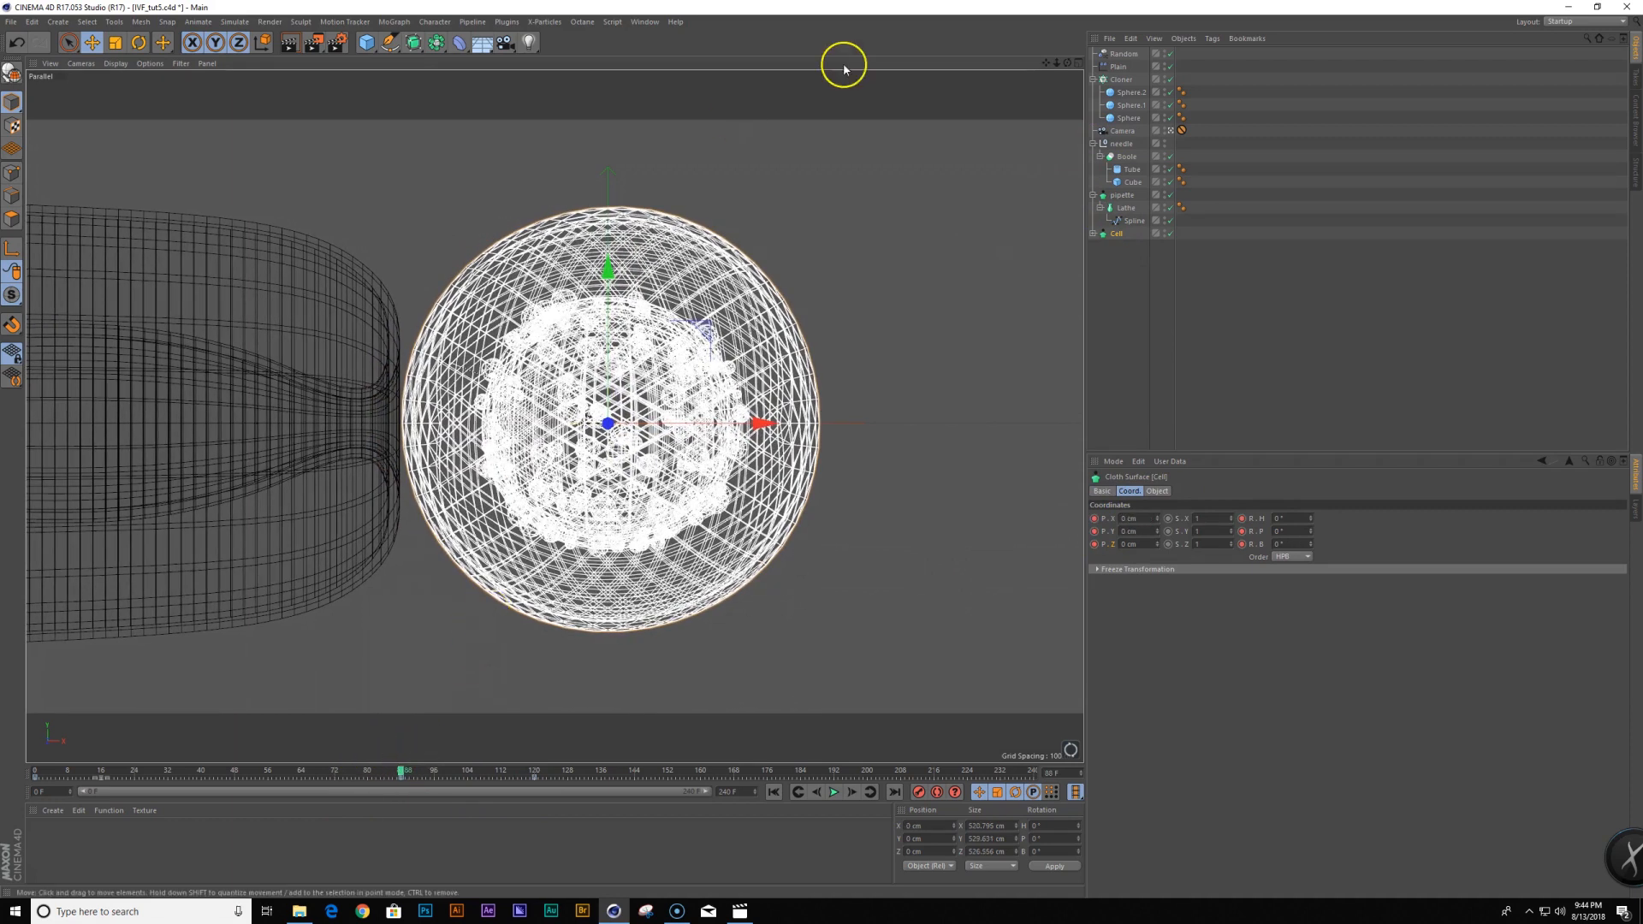
pyautogui.click(1093, 236)
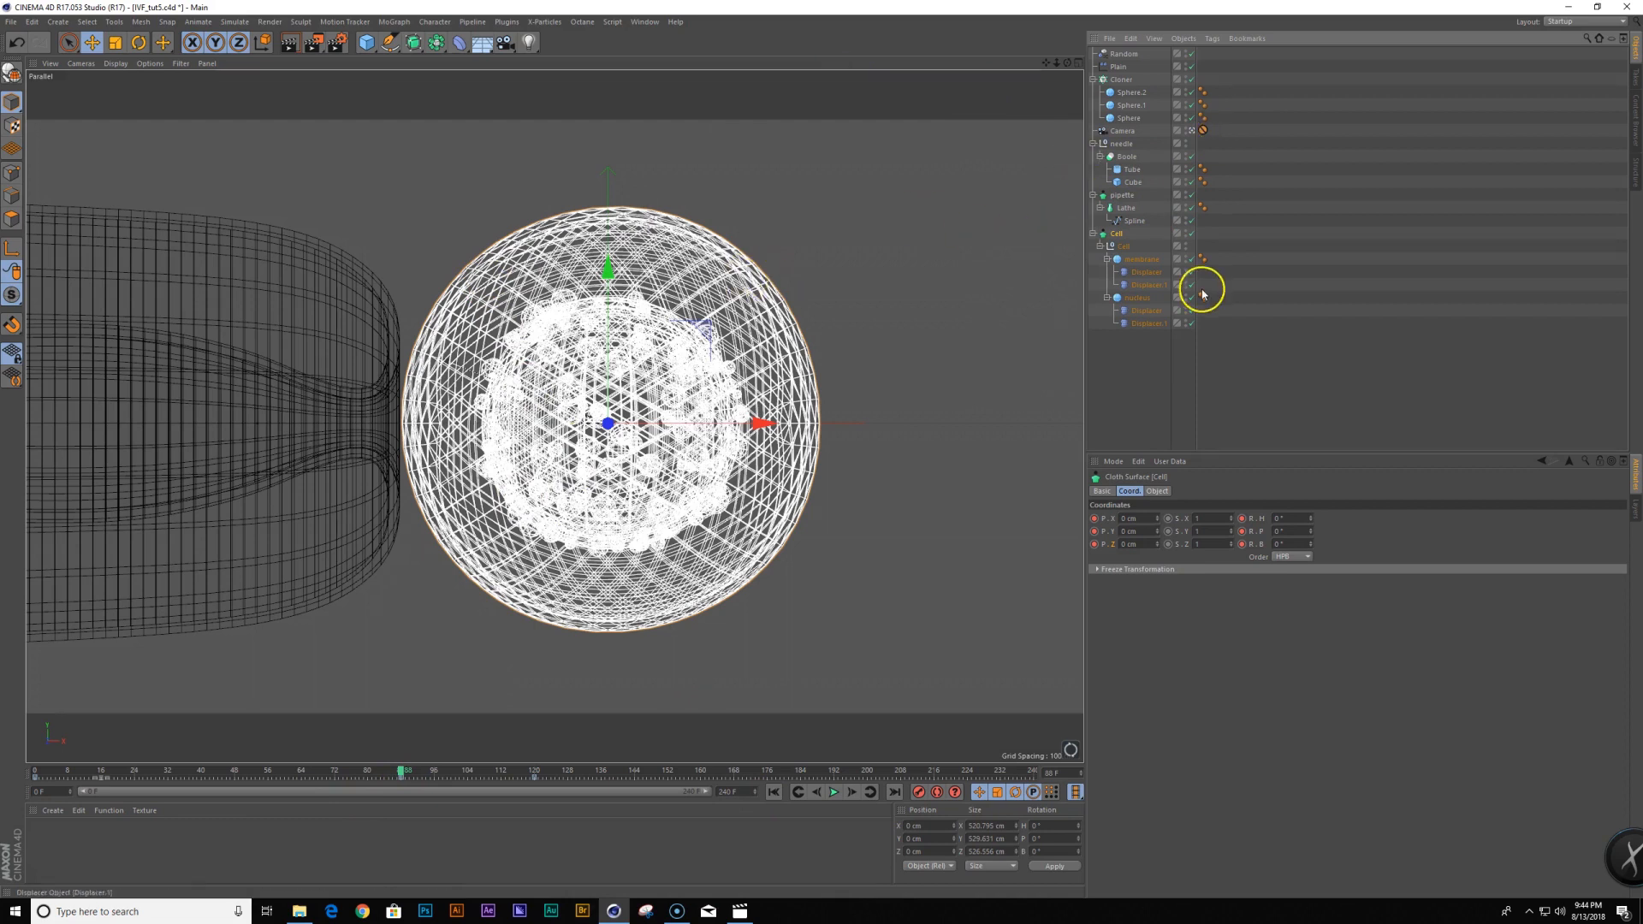
pyautogui.click(1117, 246)
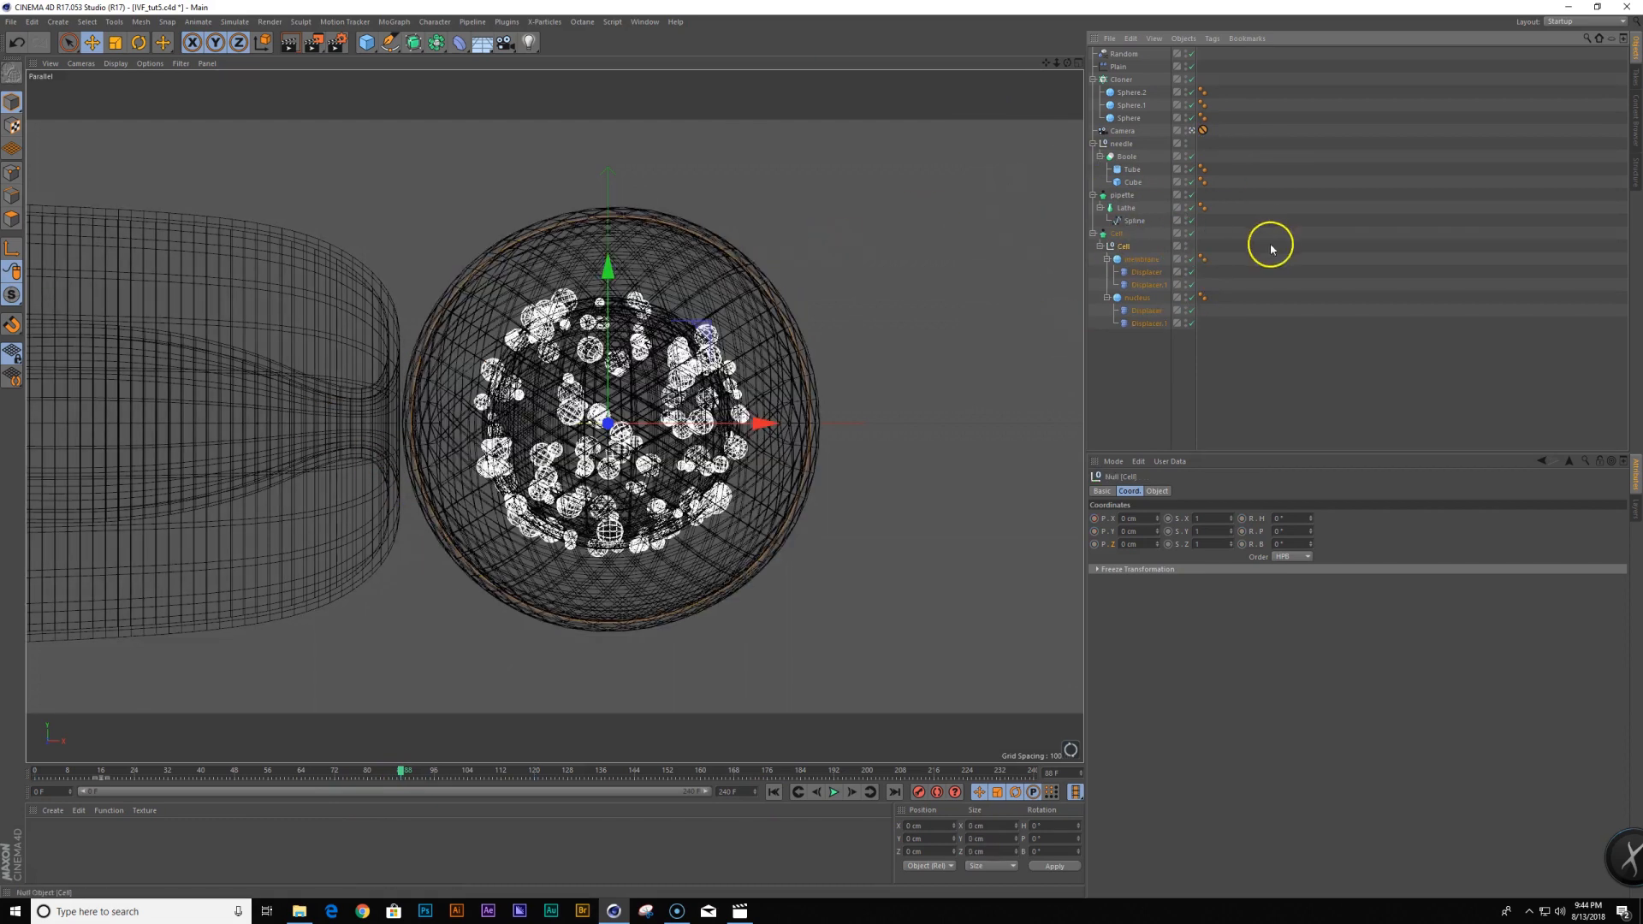
pyautogui.click(460, 42)
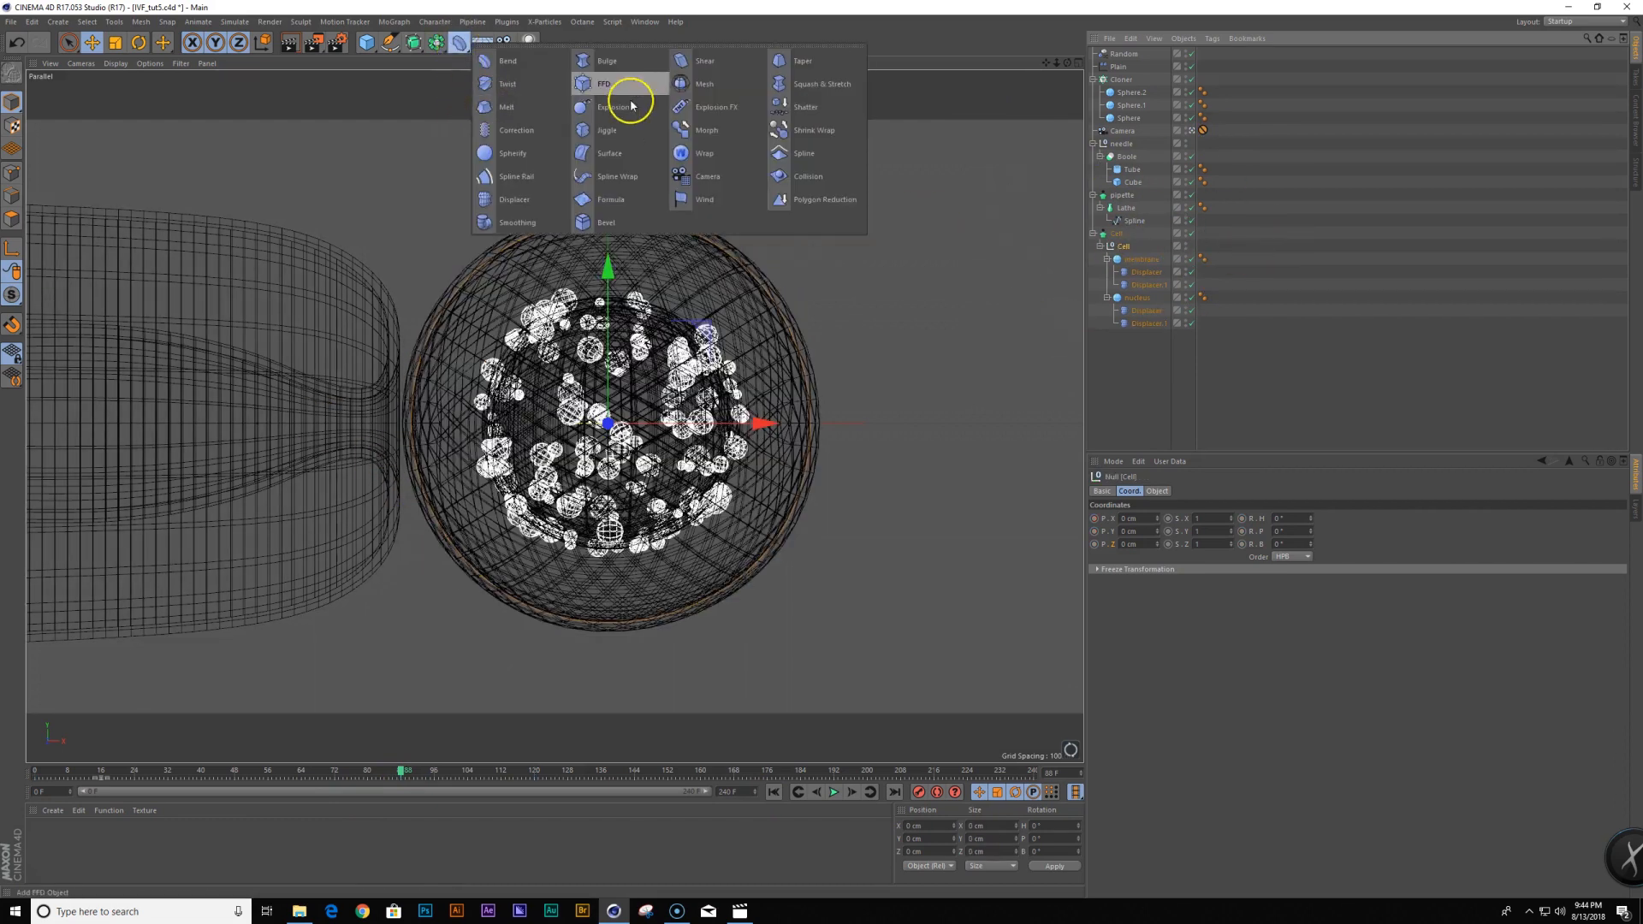
pyautogui.click(586, 61)
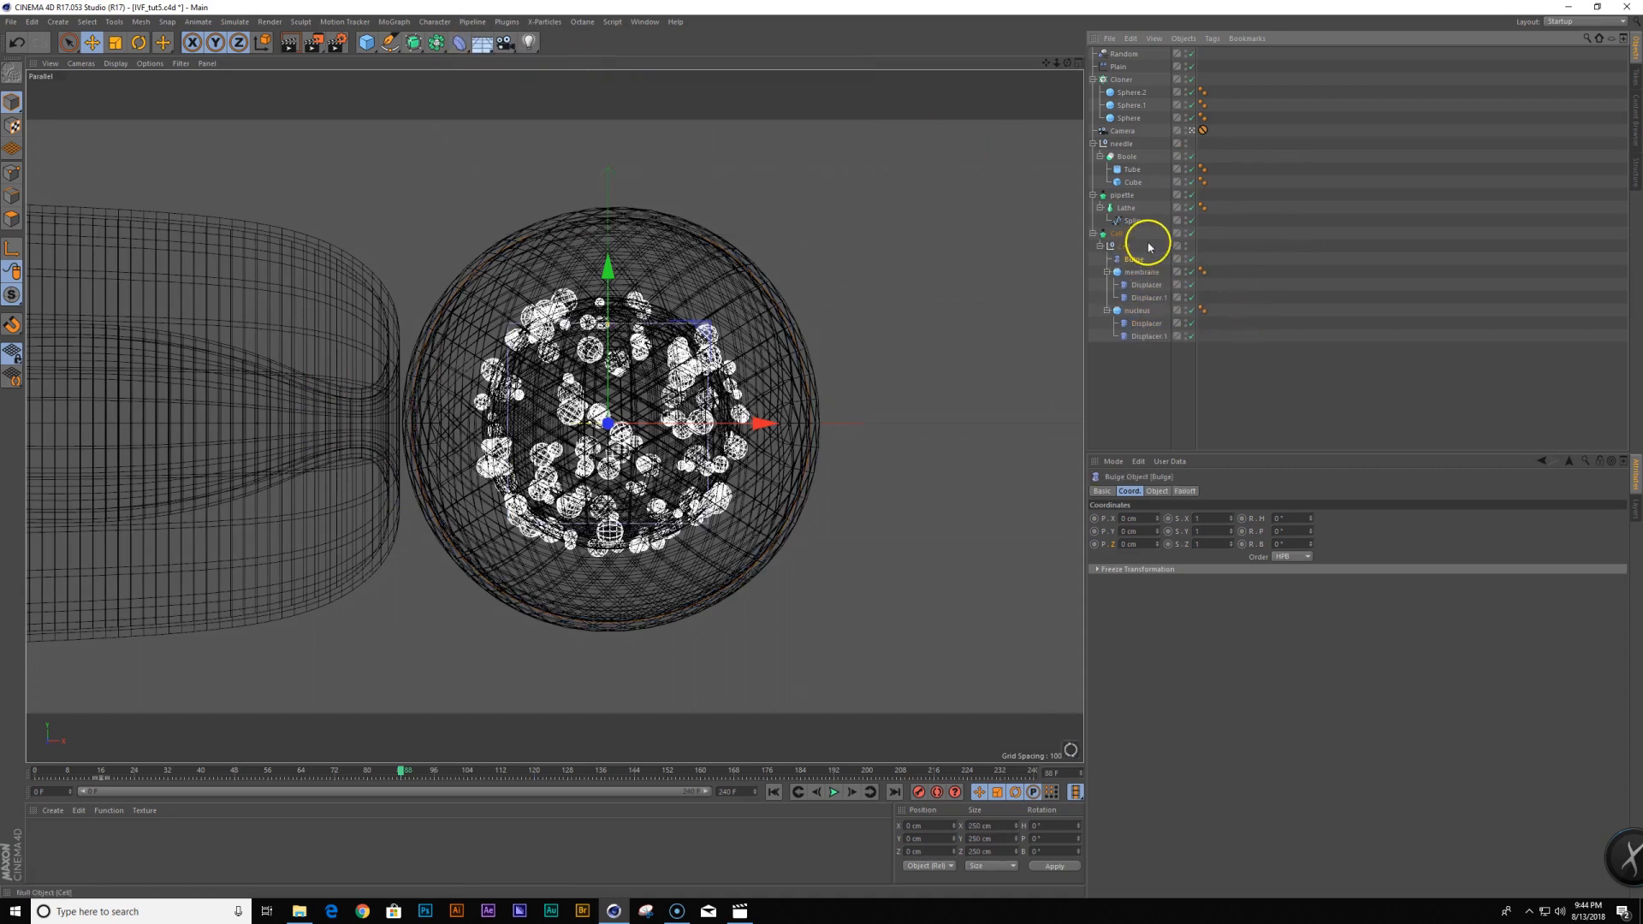
# Set the Bulge deformer's size to 250 x 712 x 602 cm so its cage extends beyond the cell
pyautogui.click(1159, 492)
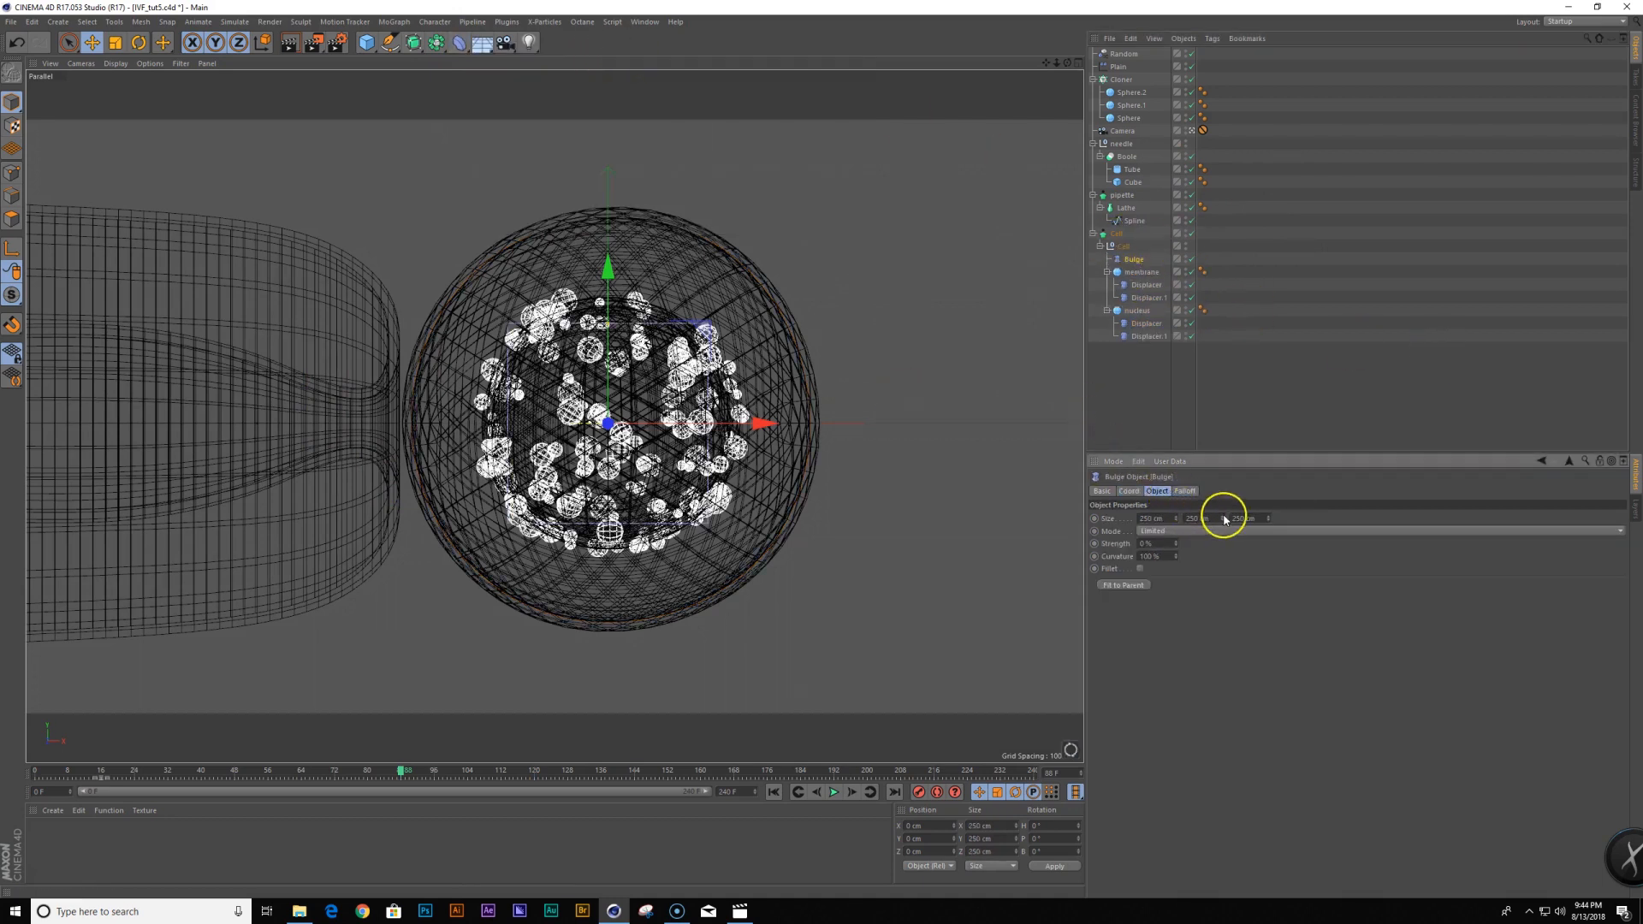
pyautogui.moveTo(1224, 494); pyautogui.dragTo(1221, 517)
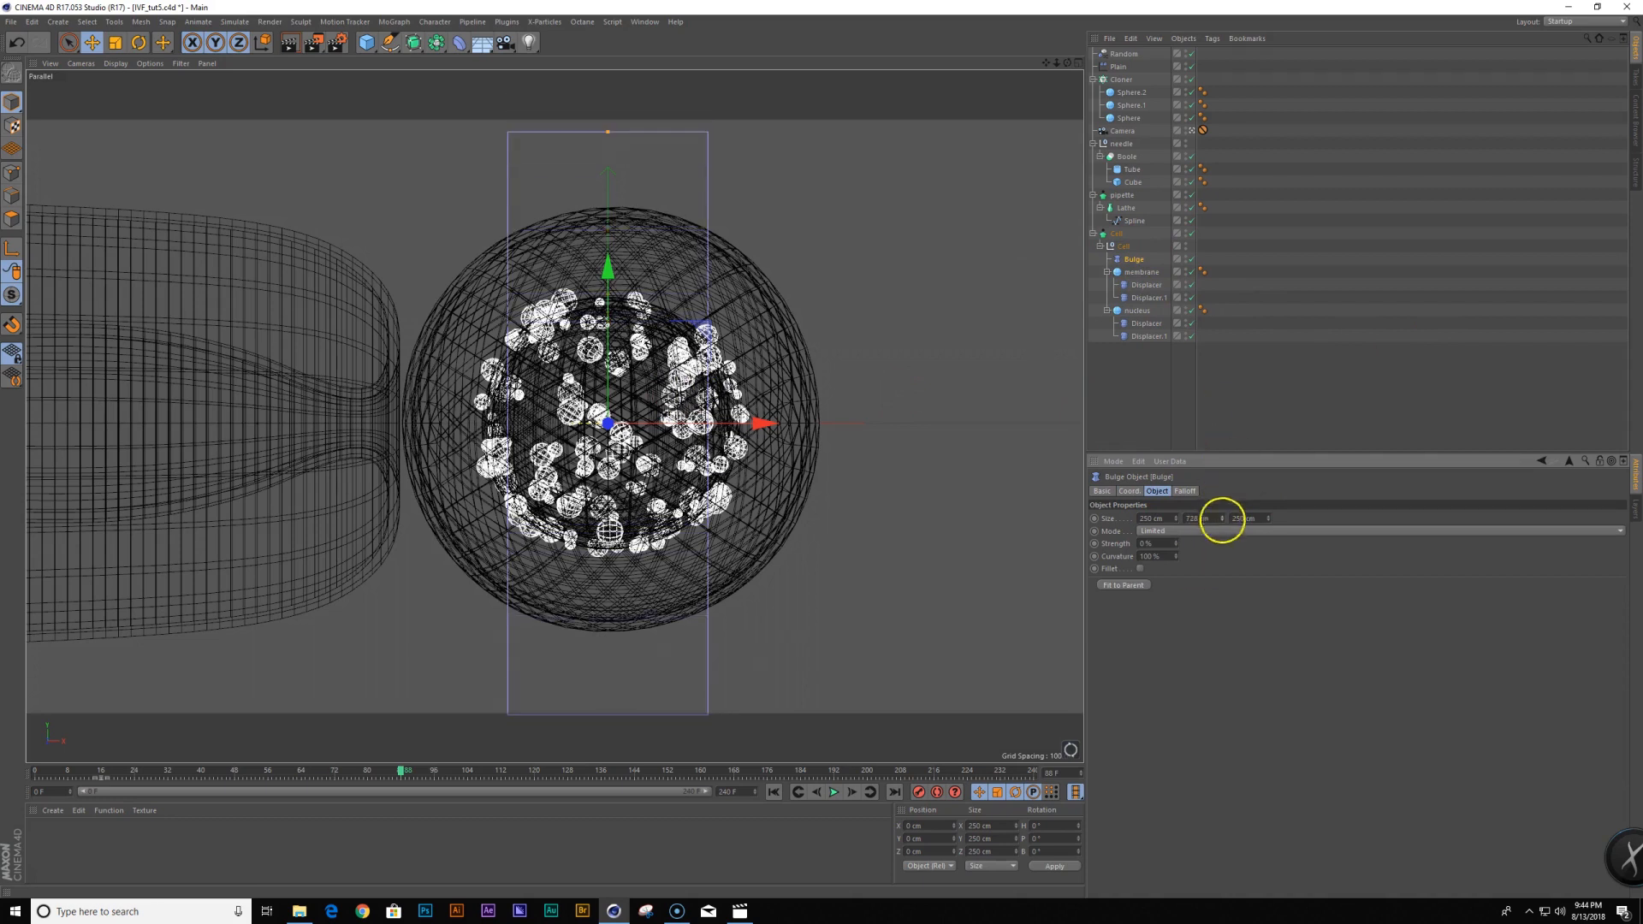
pyautogui.middleClick(690, 480)
pyautogui.click(1270, 517)
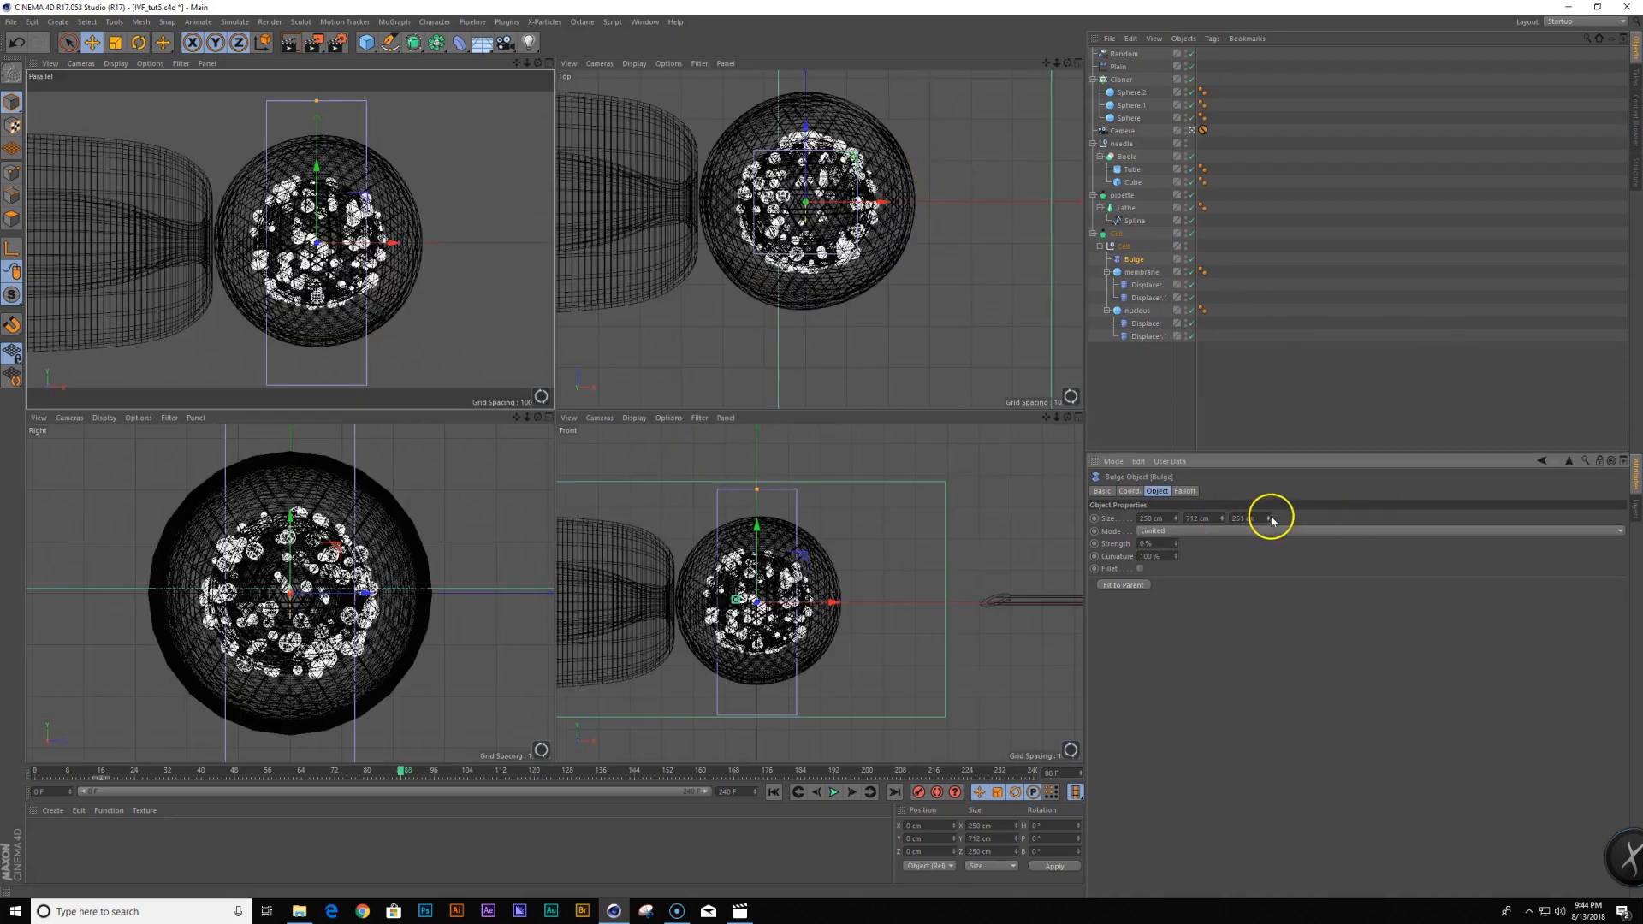
pyautogui.moveTo(1267, 492); pyautogui.dragTo(1272, 515)
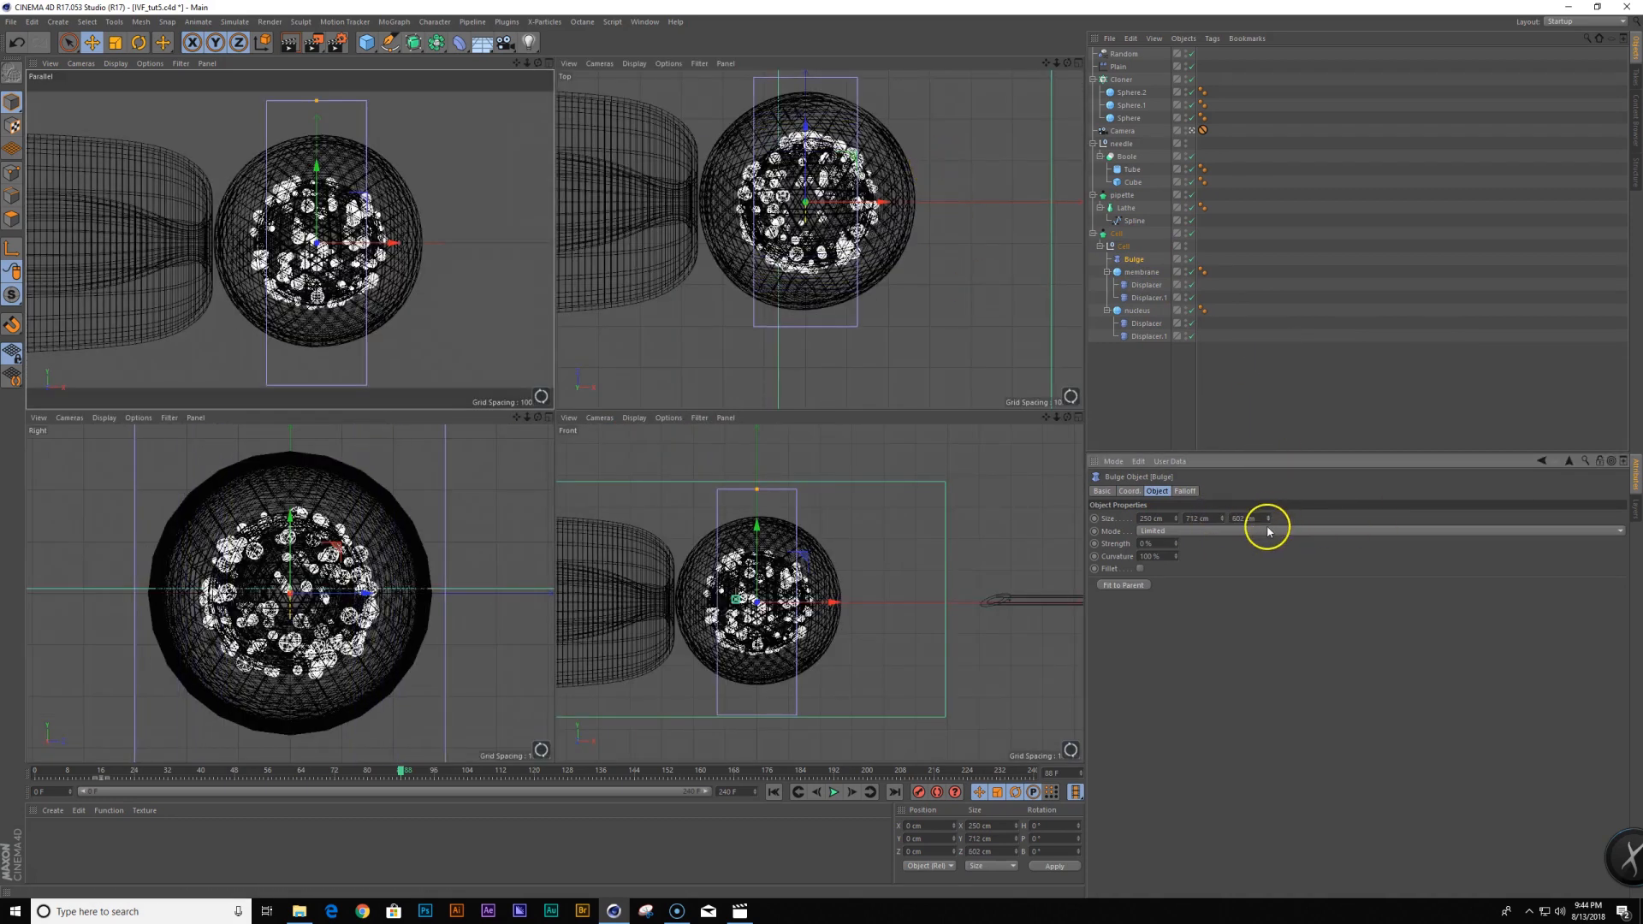
# Set the Bulge strength to -31% and move the deformer to about -293 cm in X, beside the pipette tip
pyautogui.middleClick(356, 195)
pyautogui.moveTo(1176, 547); pyautogui.dragTo(1175, 544)
pyautogui.moveTo(741, 425); pyautogui.dragTo(507, 419)
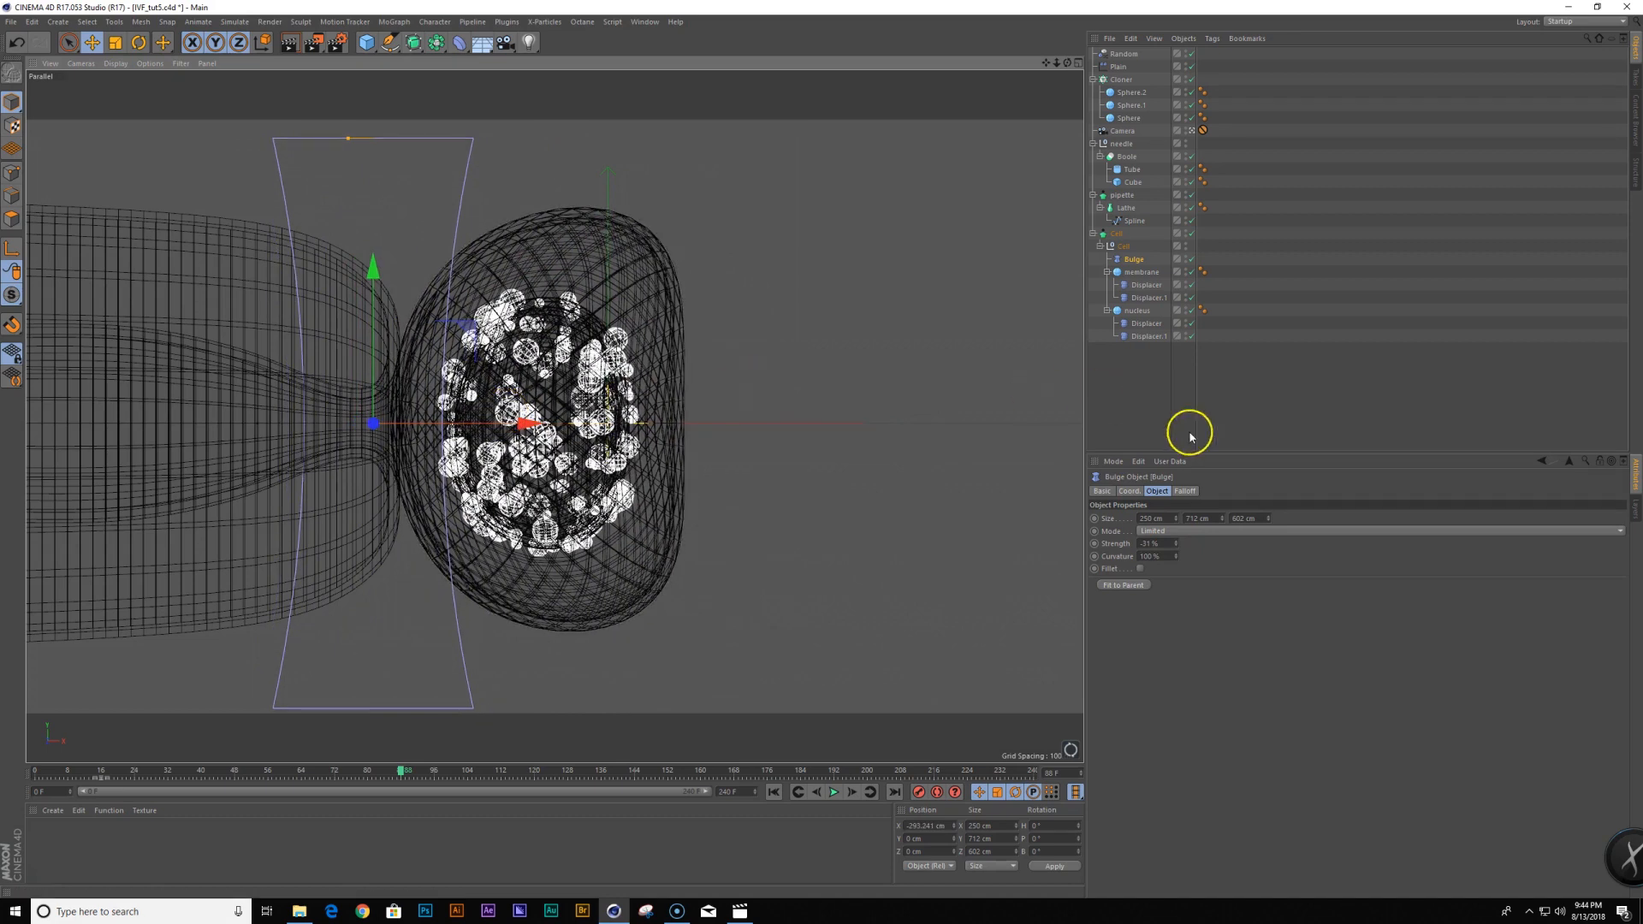
# Give the Bulge a Sphere falloff sized about 100 x 271 x 267 cm and set Falloff to 100%
pyautogui.click(1186, 492)
pyautogui.click(1172, 517)
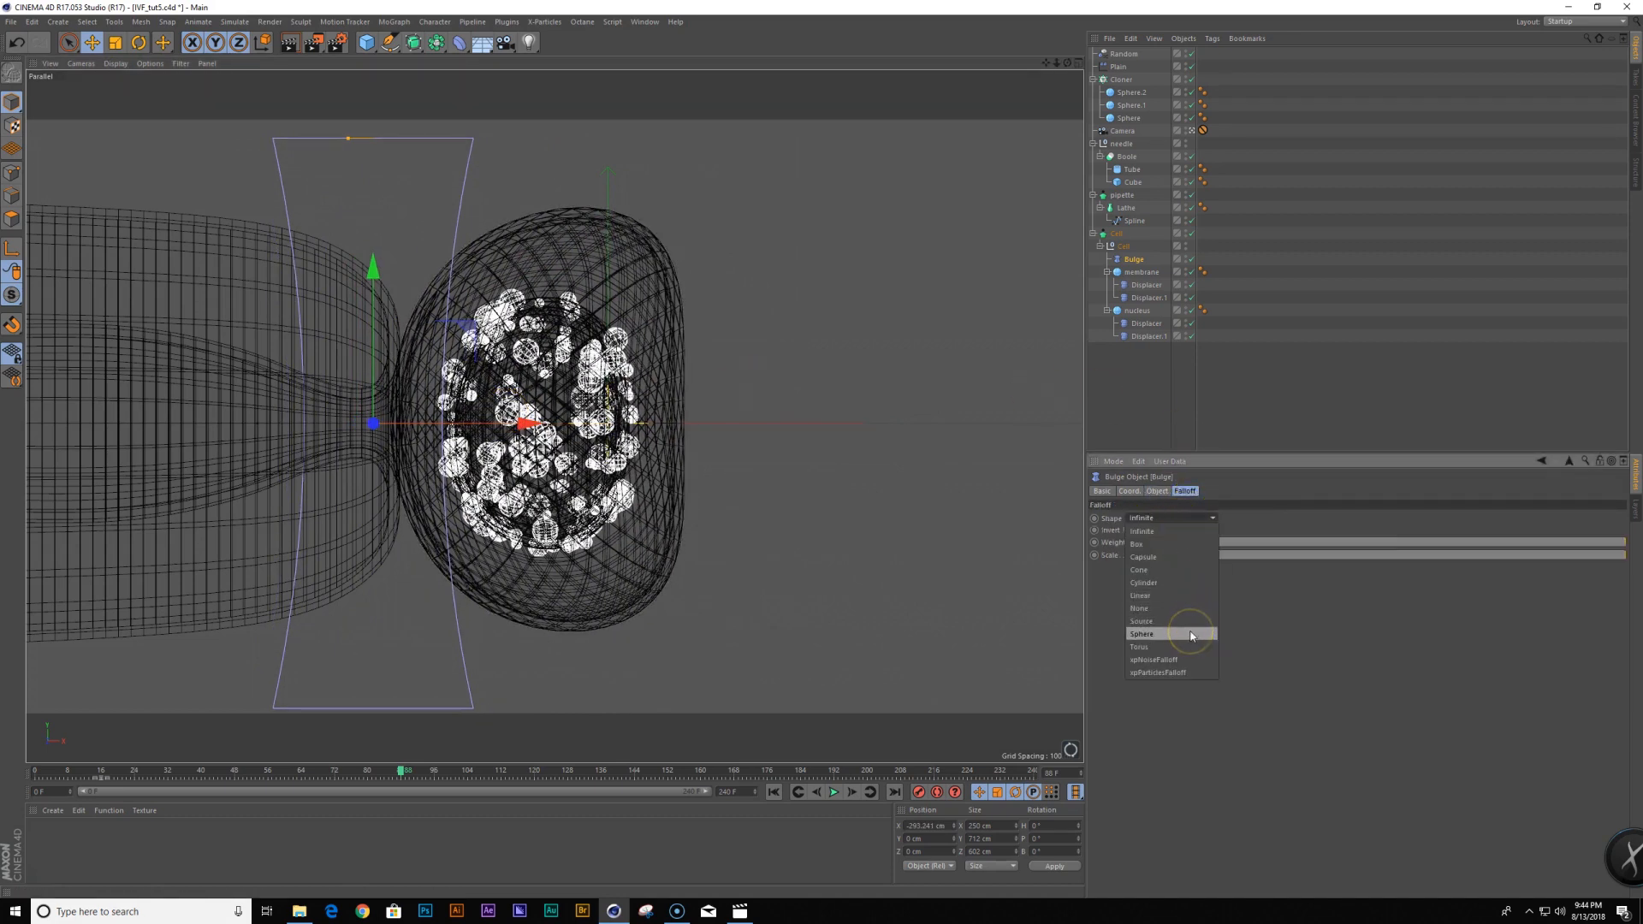
pyautogui.click(1190, 636)
pyautogui.moveTo(370, 544); pyautogui.dragTo(360, 641)
pyautogui.middleClick(681, 252)
pyautogui.moveTo(681, 252); pyautogui.dragTo(685, 315)
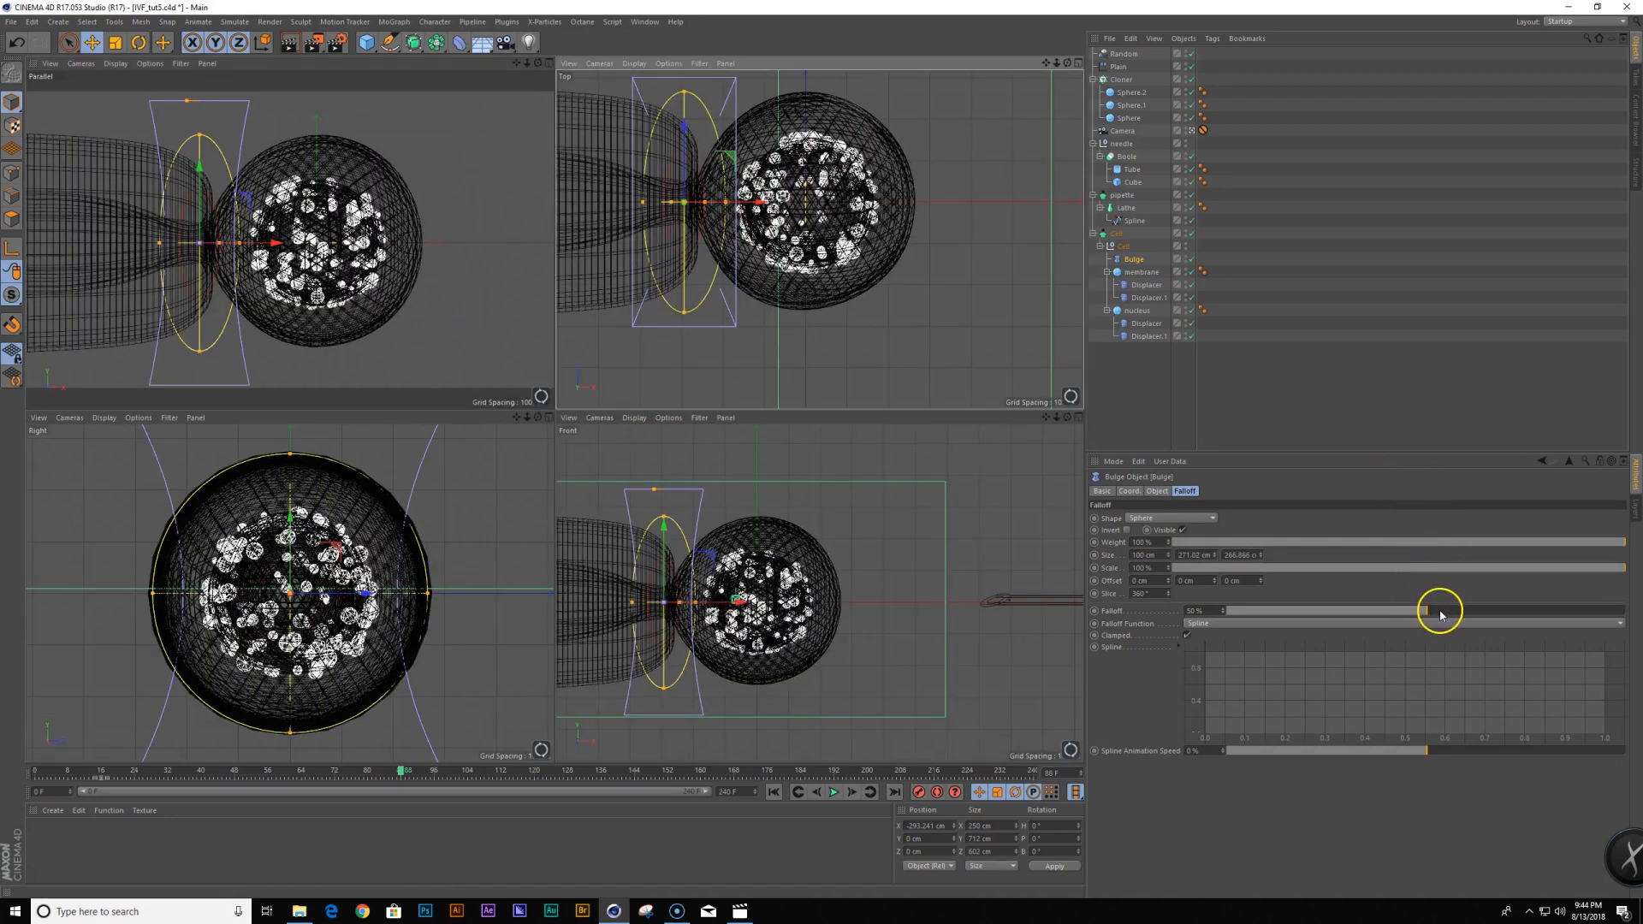
pyautogui.moveTo(1440, 615); pyautogui.dragTo(1624, 612)
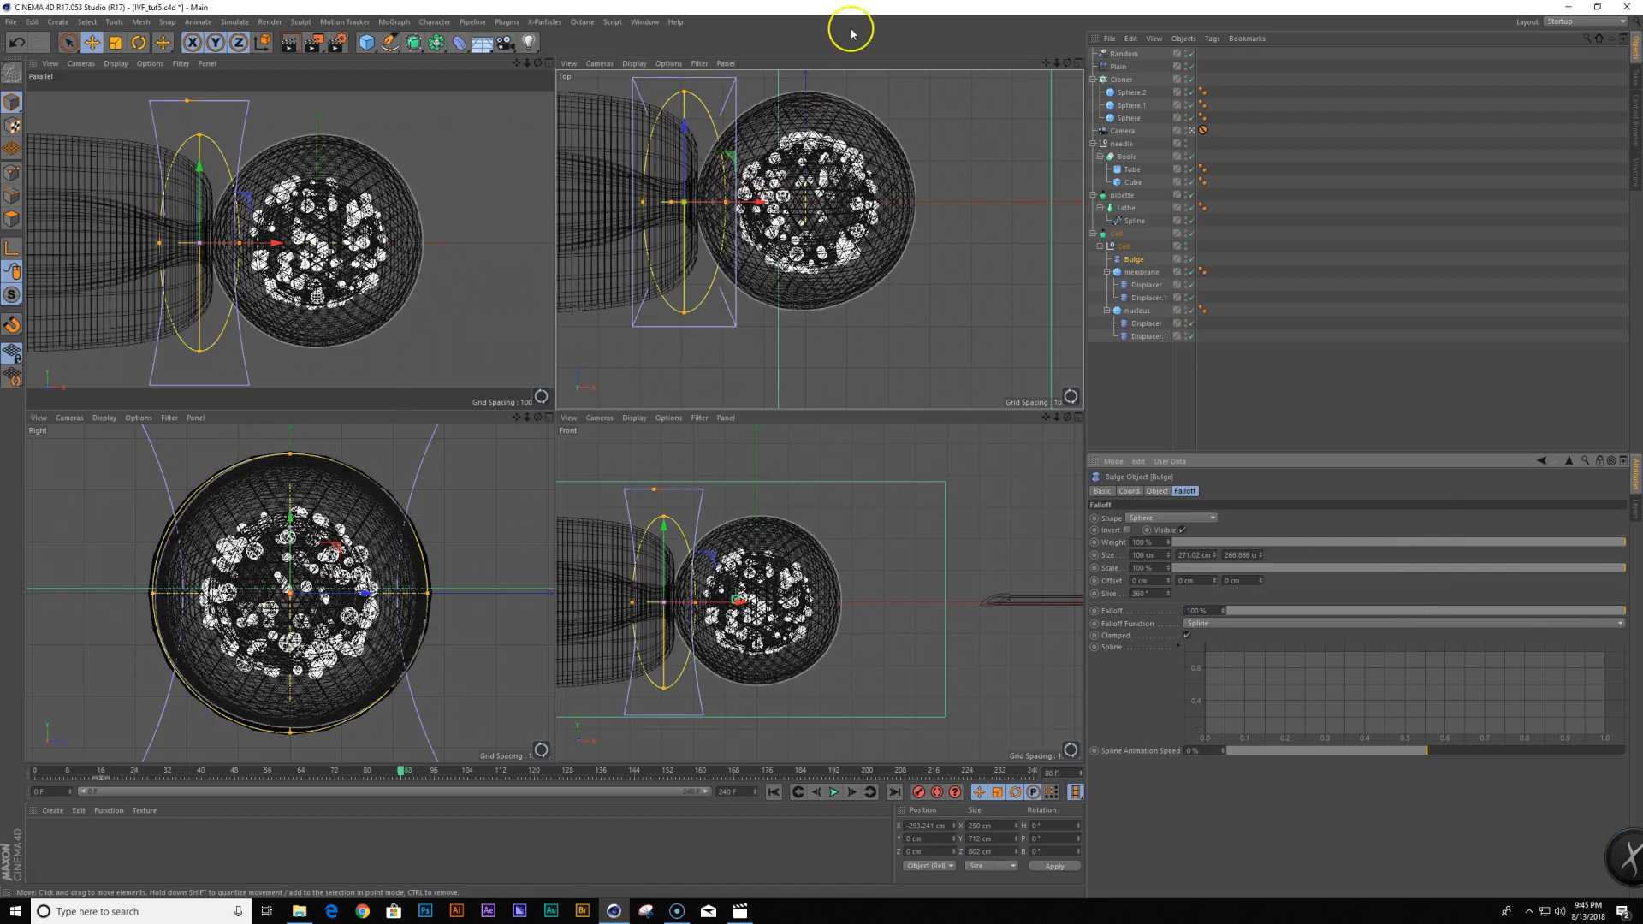
# Enlarge the Bulge's spherical falloff to about 120 x 305 x 293 cm and shift the deformer to about -297 cm in X
pyautogui.moveTo(682, 312); pyautogui.dragTo(683, 322)
pyautogui.middleClick(377, 286)
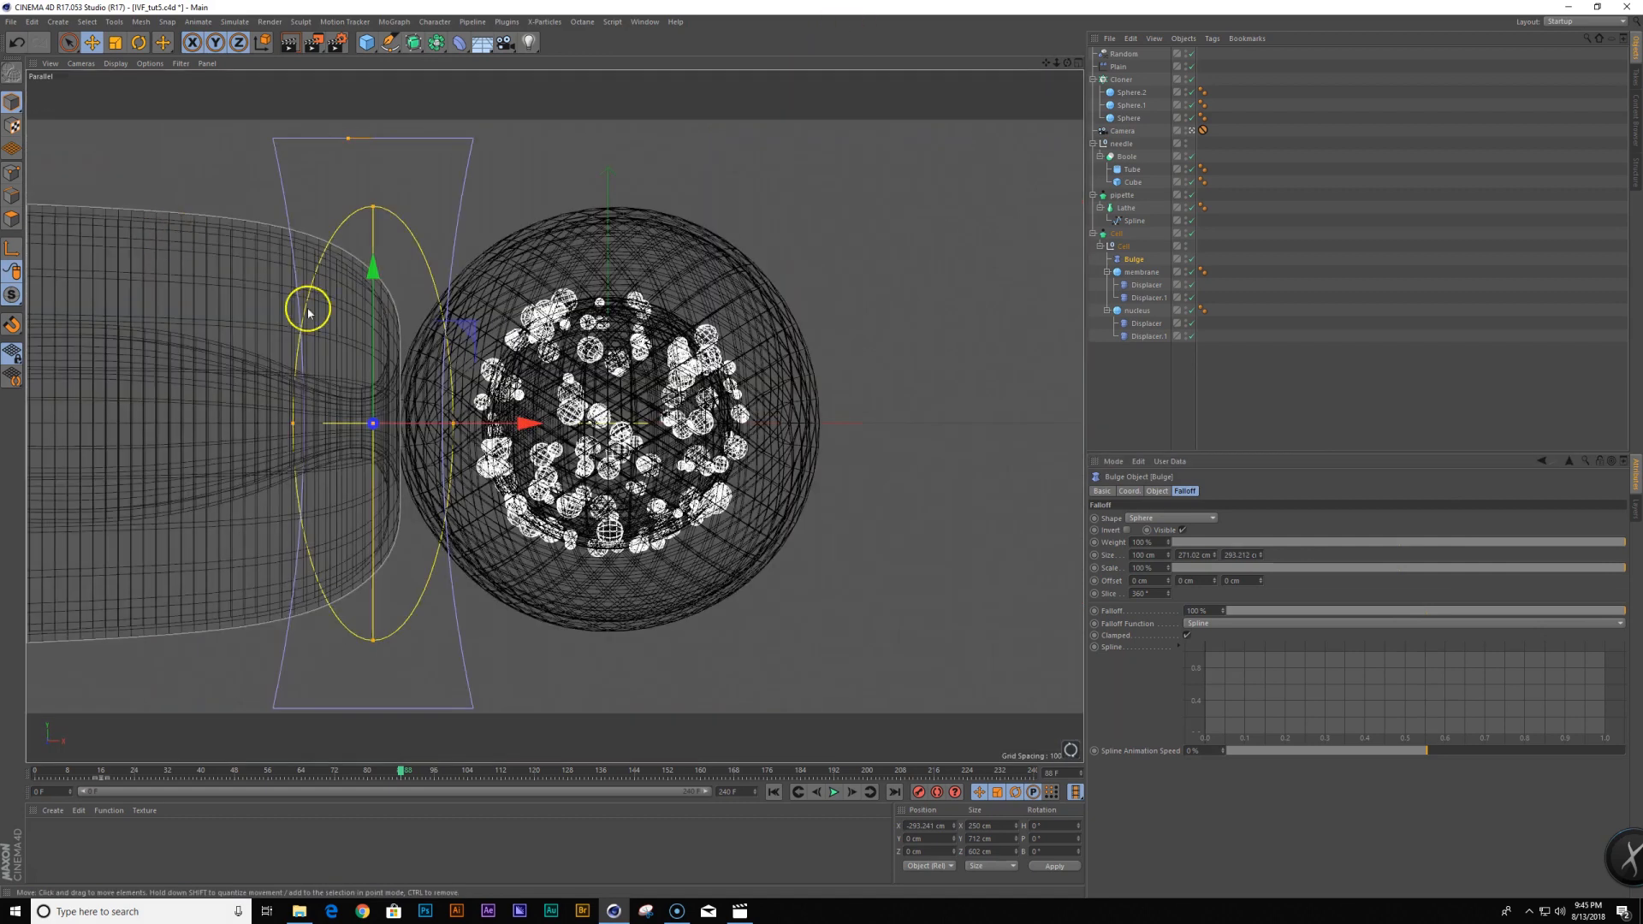
pyautogui.moveTo(374, 639); pyautogui.dragTo(377, 667)
pyautogui.moveTo(454, 425); pyautogui.dragTo(519, 431)
pyautogui.click(521, 427)
# Keyframe the Bulge strength at 0% on frame 90 and at -70% on frame 96
pyautogui.click(1131, 258)
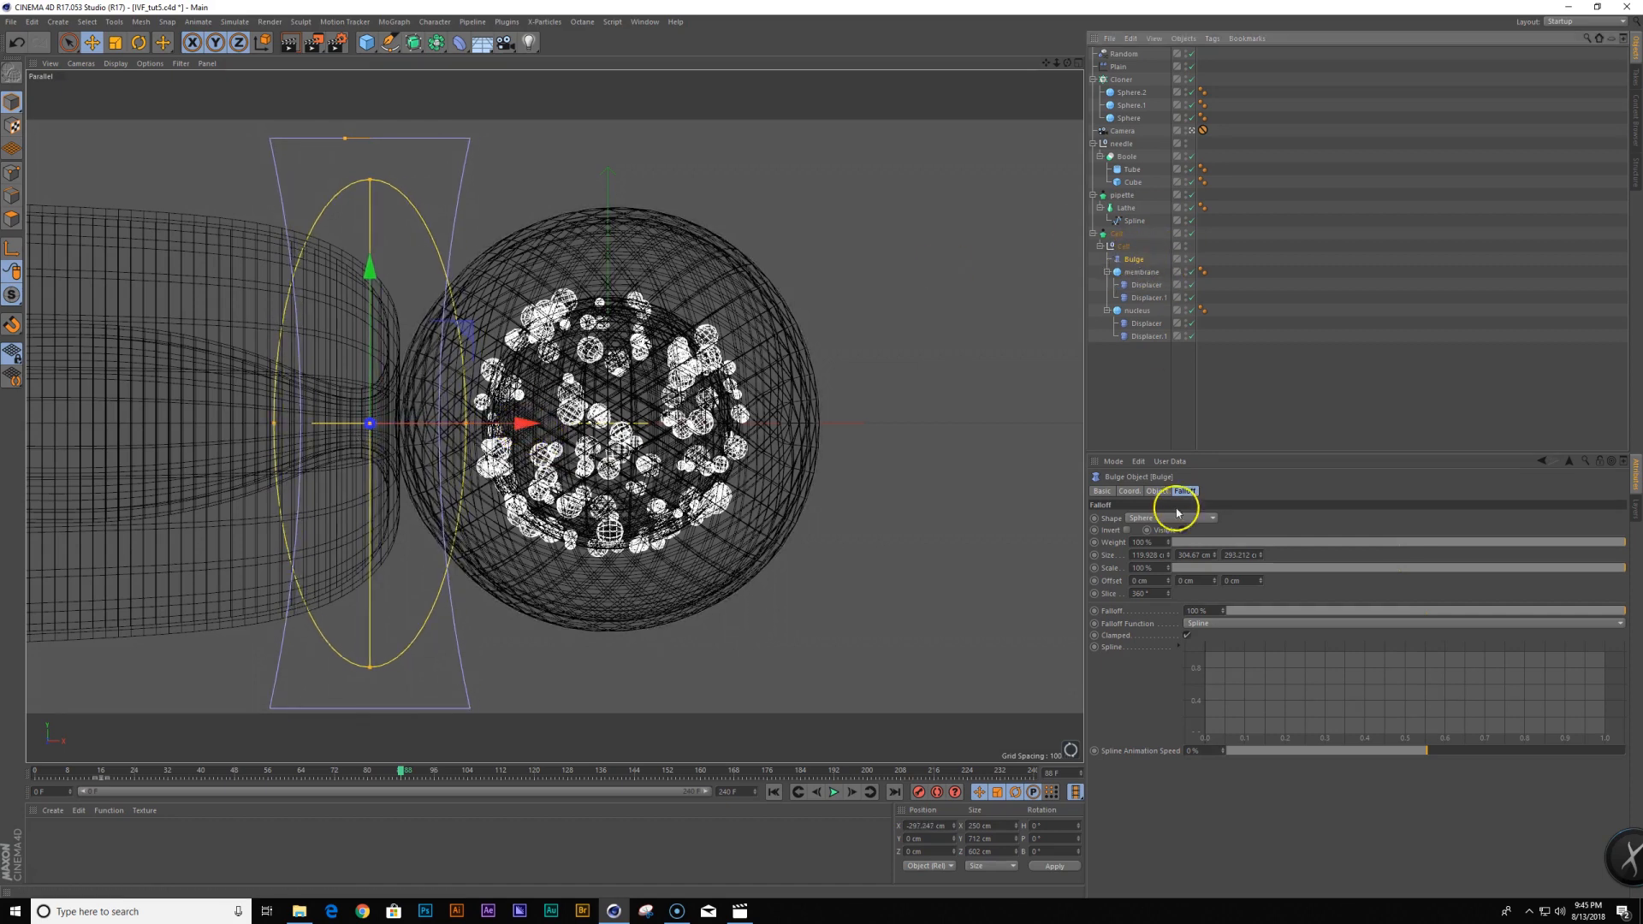
pyautogui.click(1160, 492)
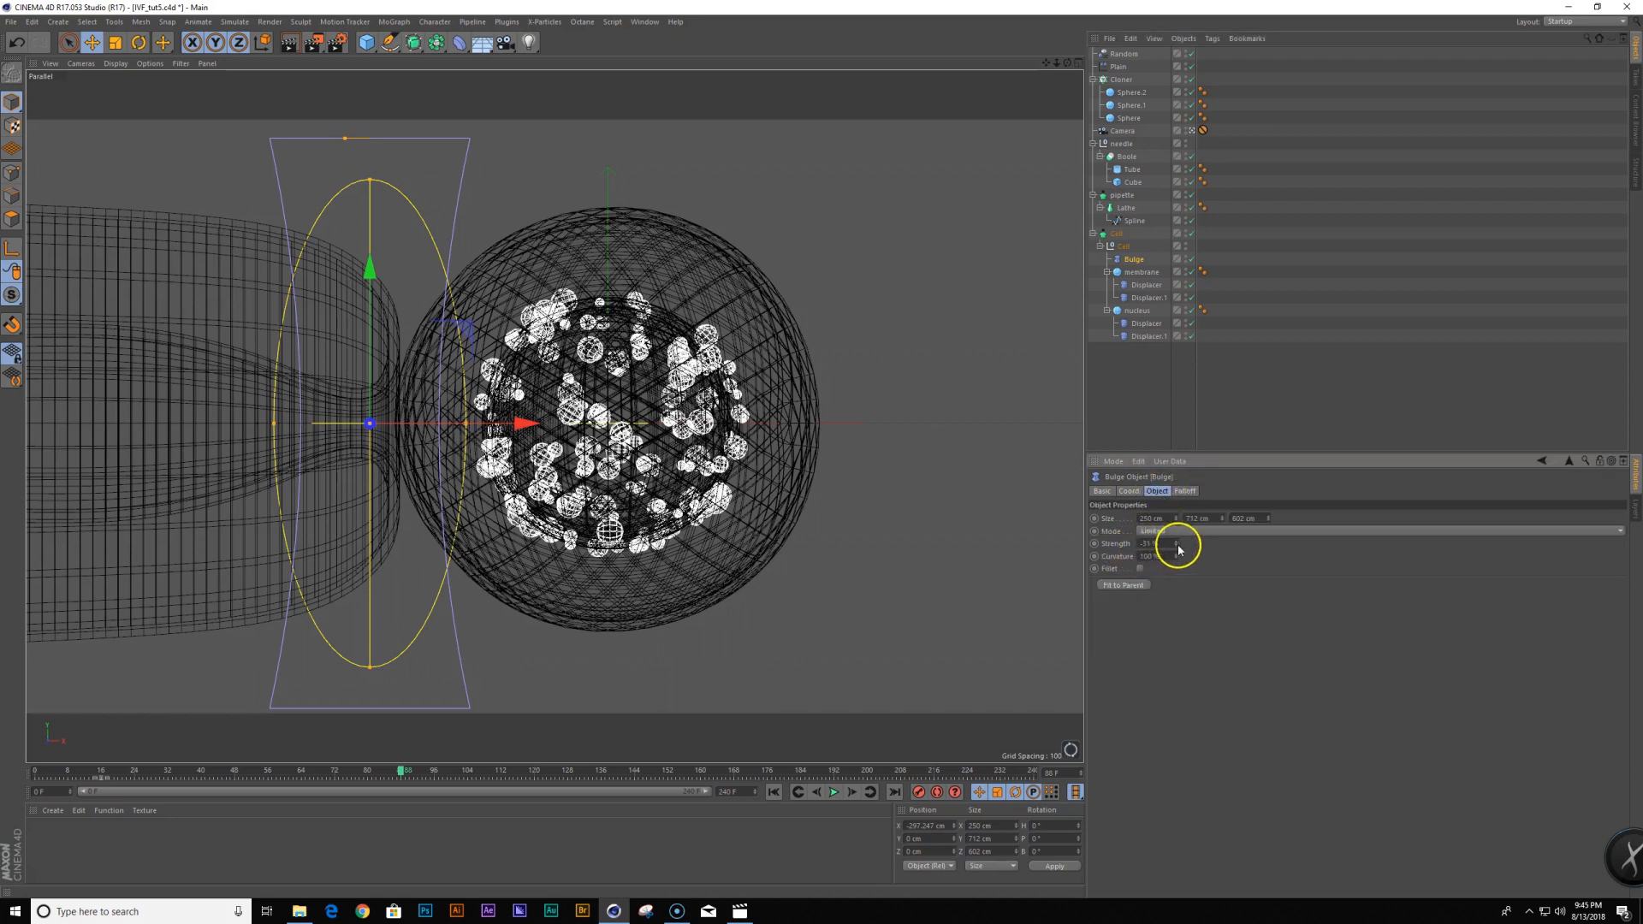
pyautogui.write('0')
pyautogui.press('Return')
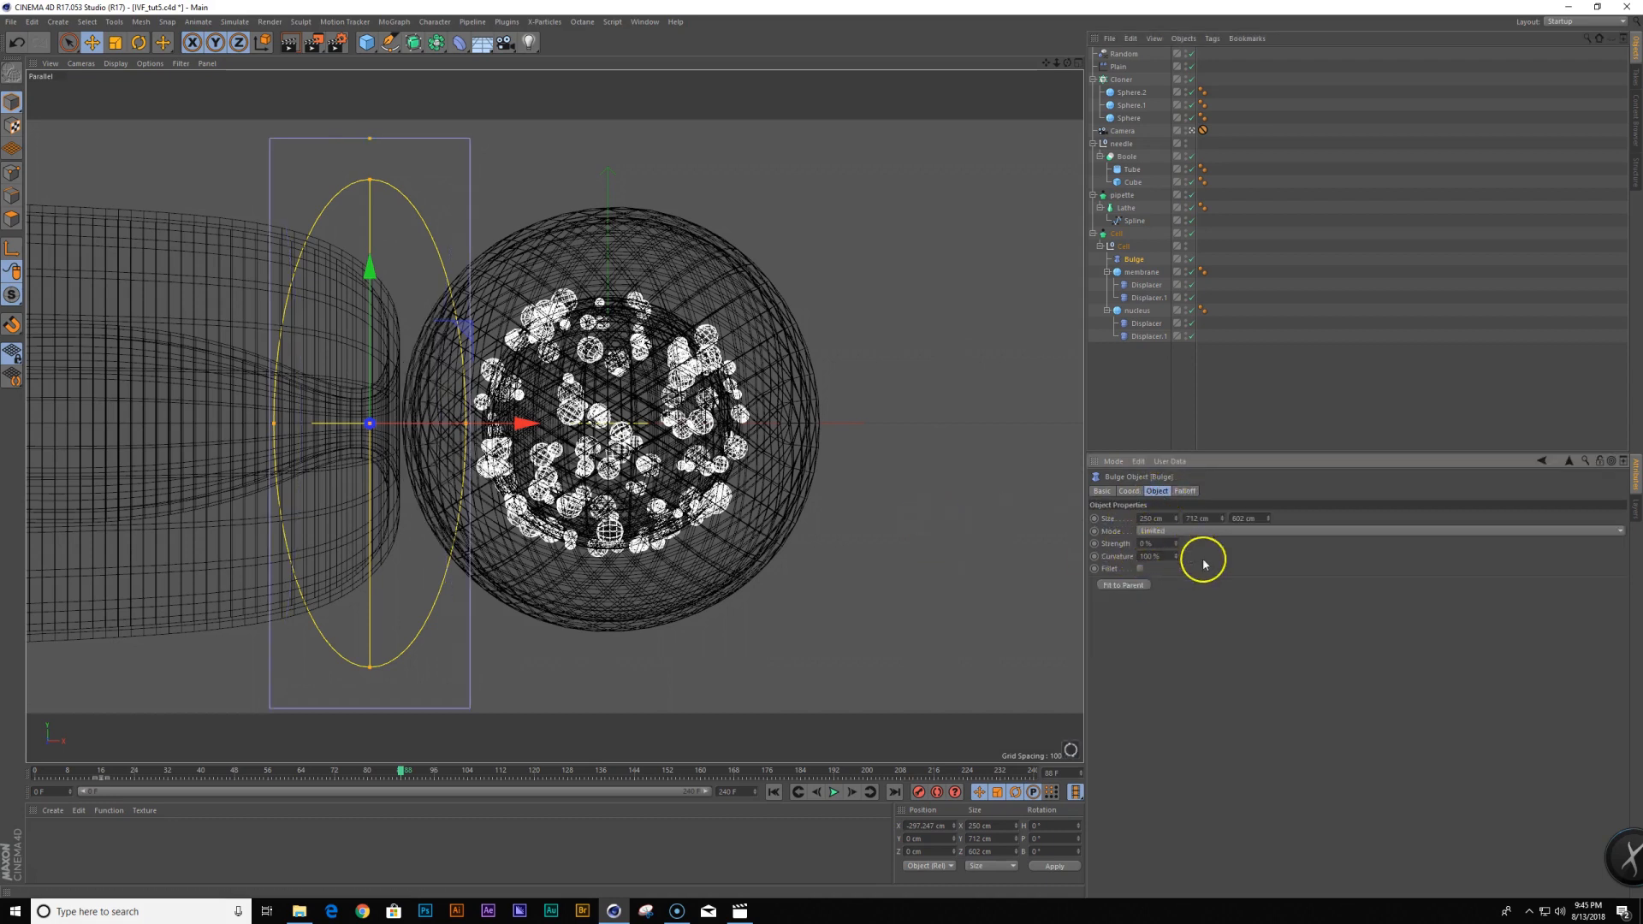
pyautogui.moveTo(402, 776); pyautogui.dragTo(434, 774)
pyautogui.moveTo(1176, 544); pyautogui.dragTo(1174, 544)
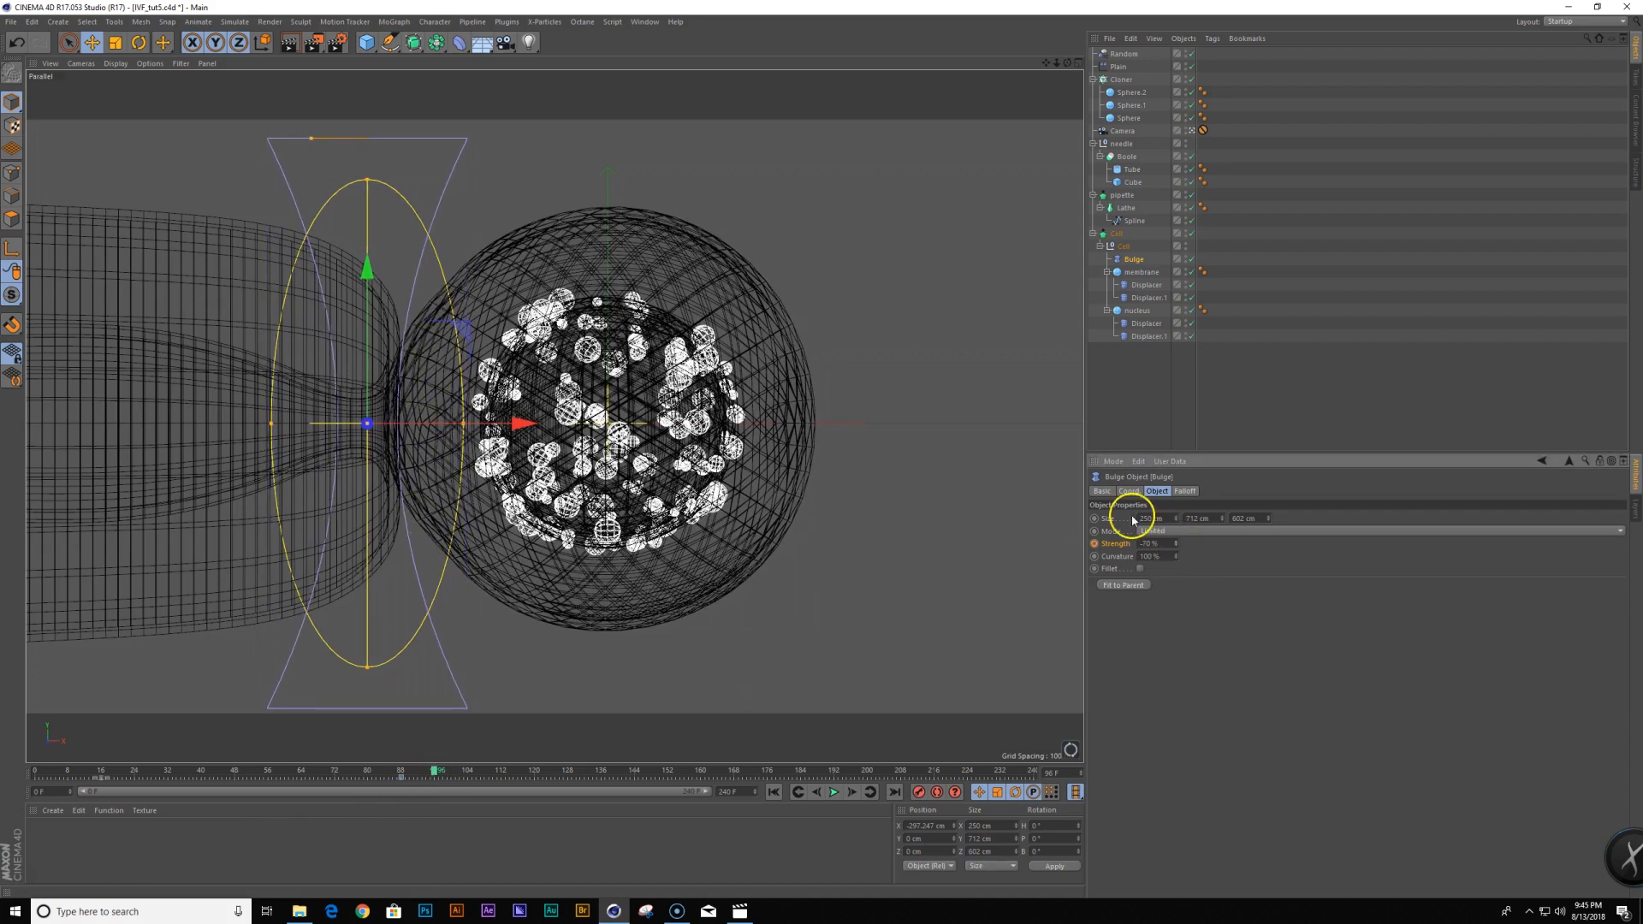
# Keyframe the Bulge strength at -13% on frame 121
pyautogui.moveTo(438, 778); pyautogui.dragTo(538, 796)
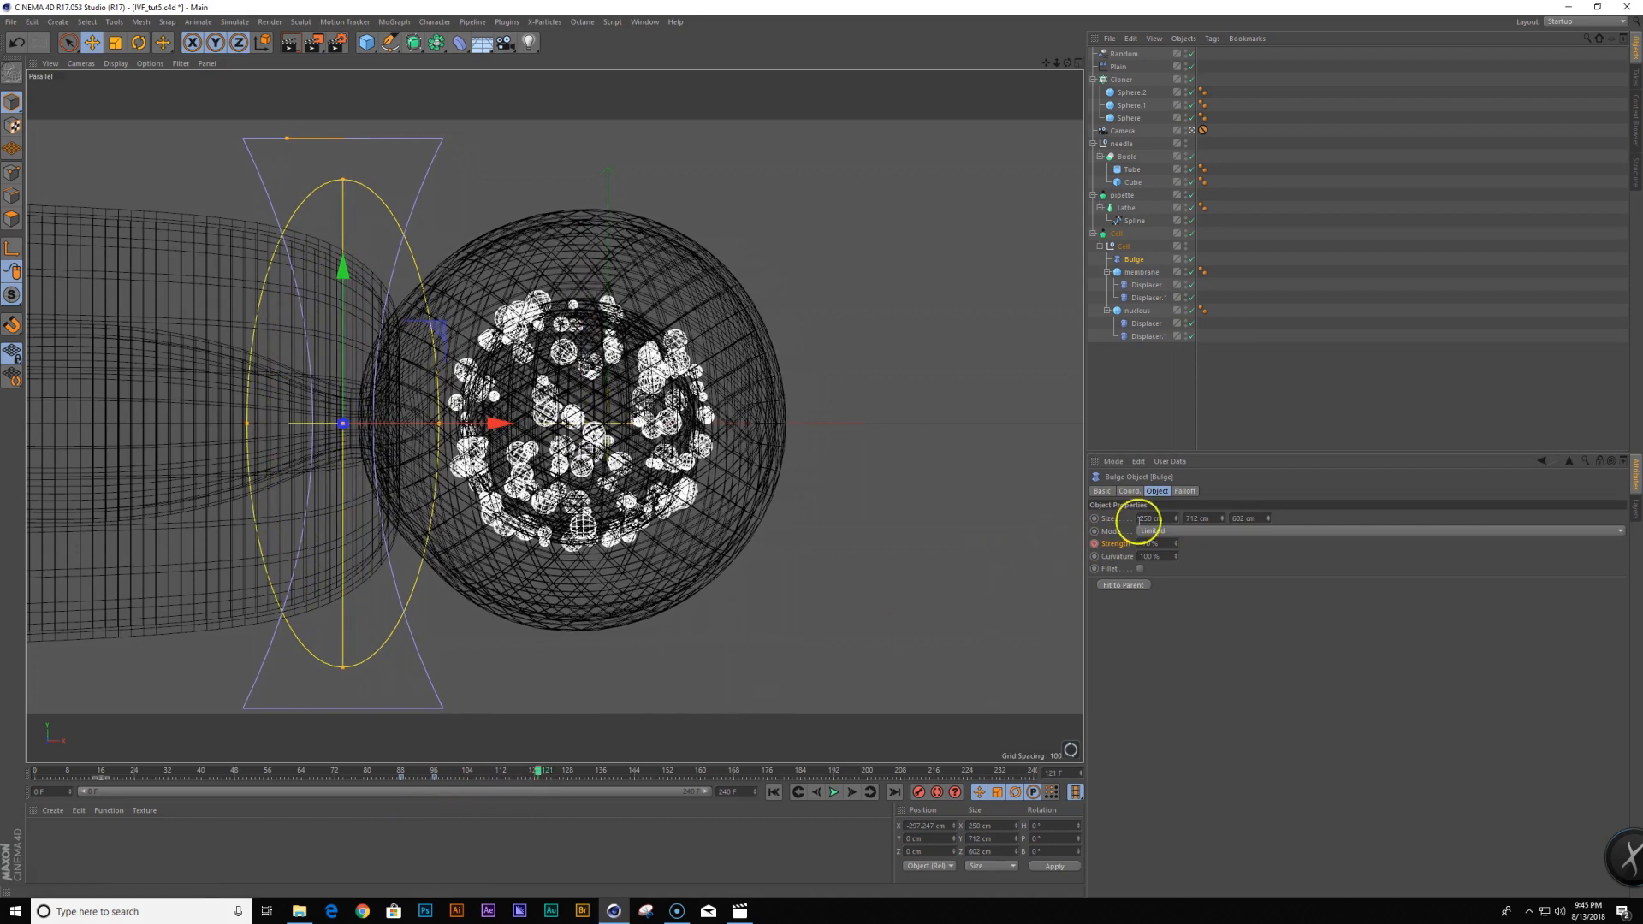
pyautogui.click(1167, 544)
pyautogui.write('0')
pyautogui.press('Return')
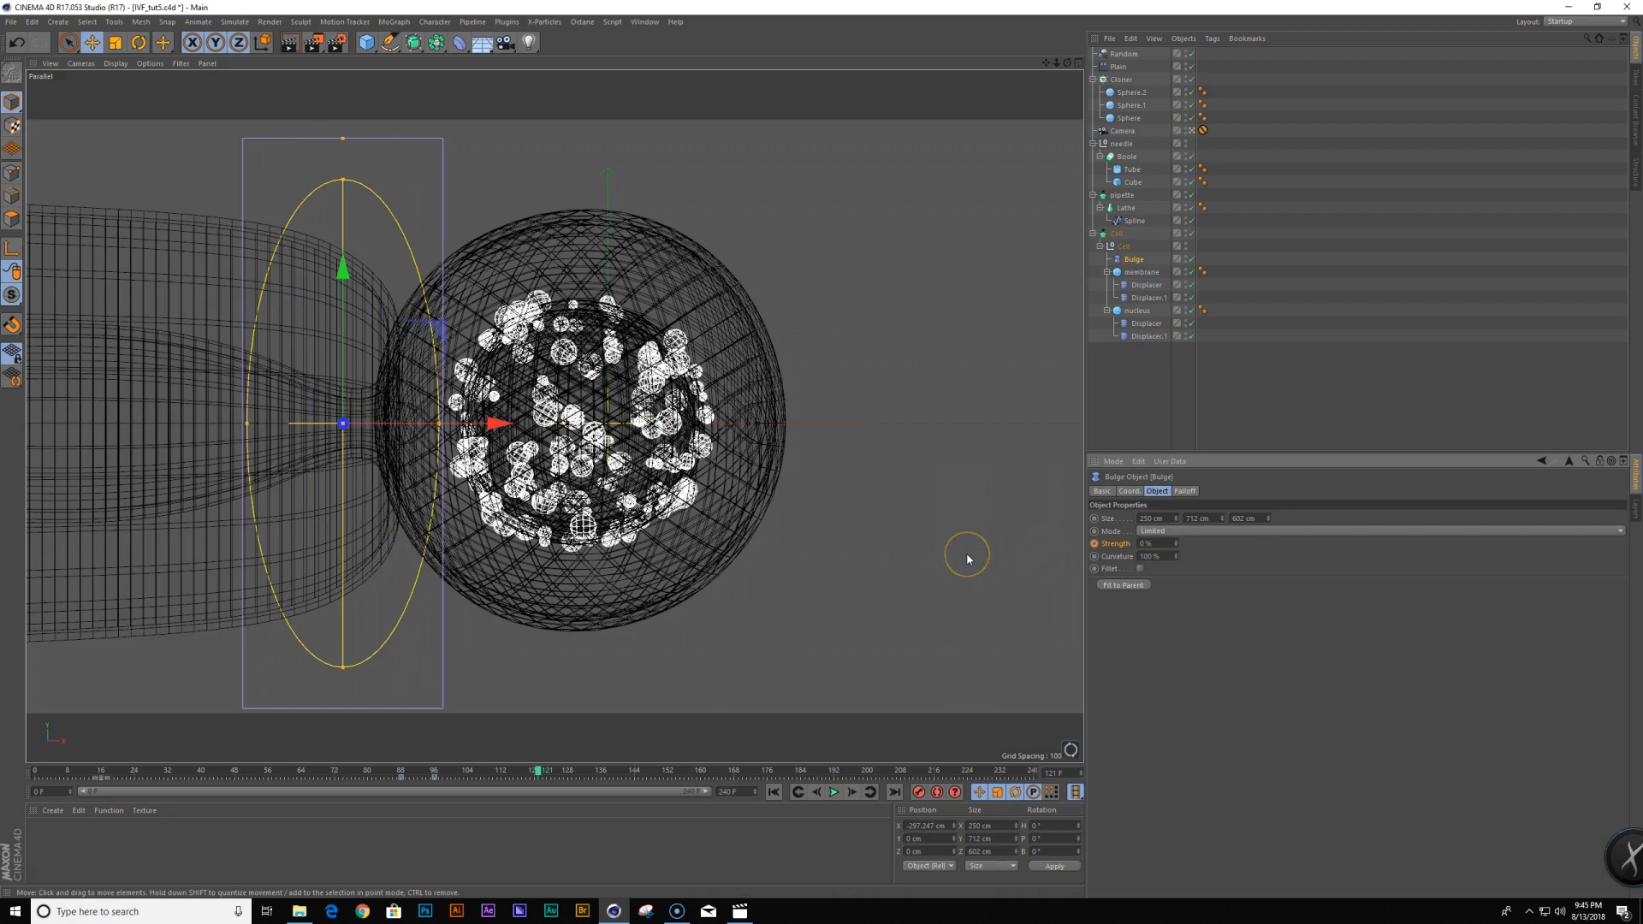
pyautogui.moveTo(1172, 547); pyautogui.dragTo(1175, 543)
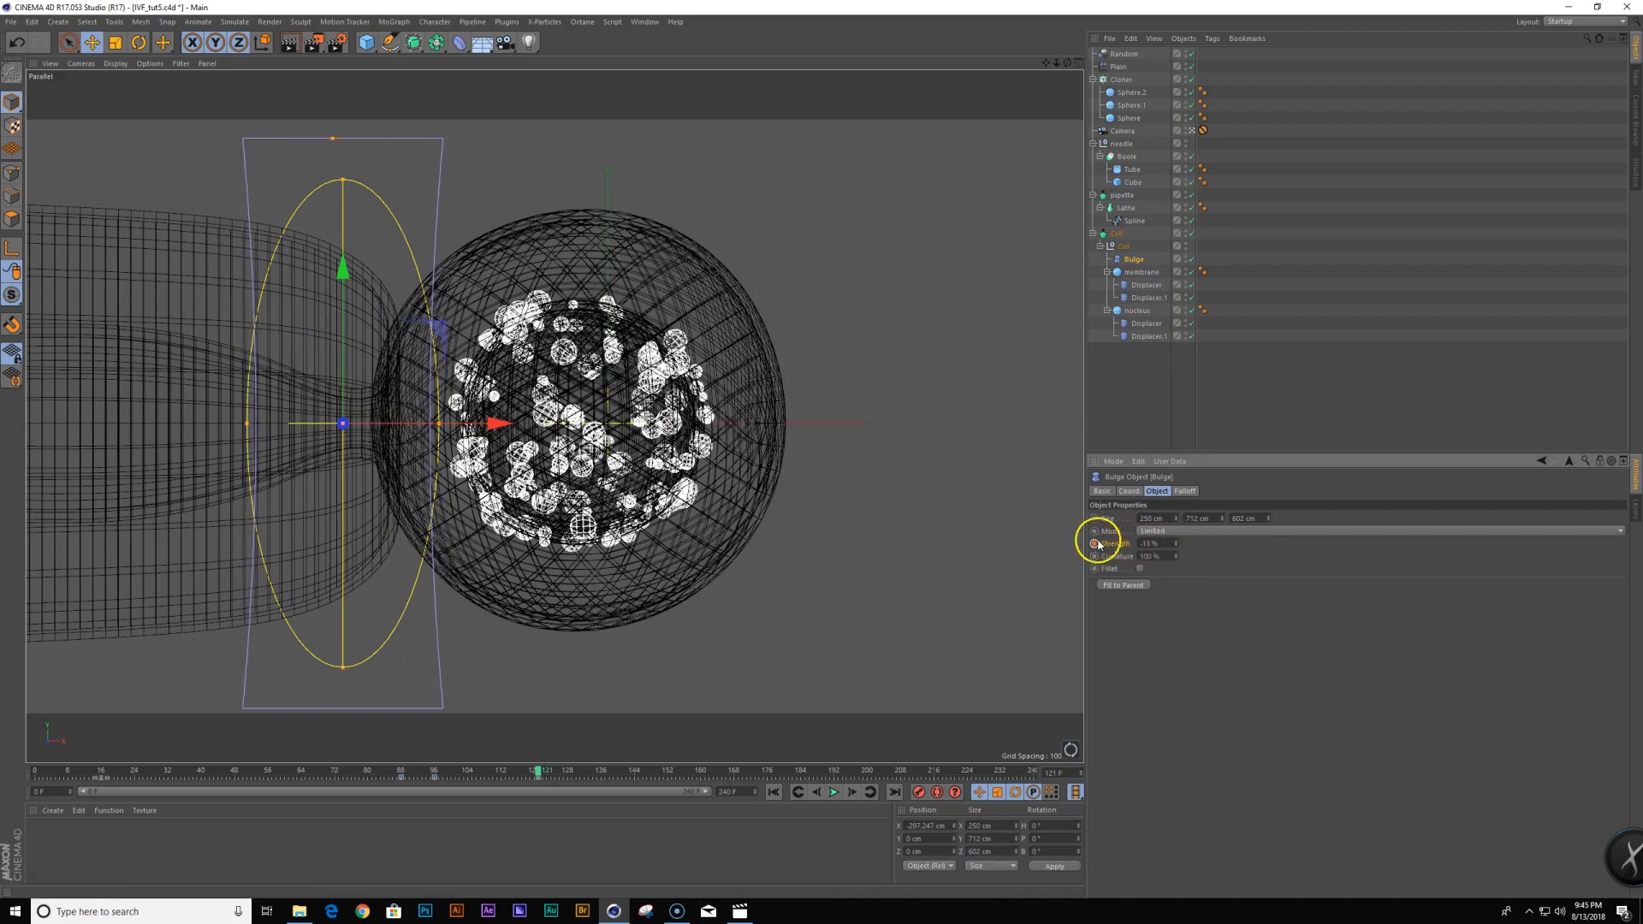
# Shift all Cell and Bulge keys one frame later in the Timeline and put the last Bulge strength key back on frame 121
pyautogui.click(1144, 262)
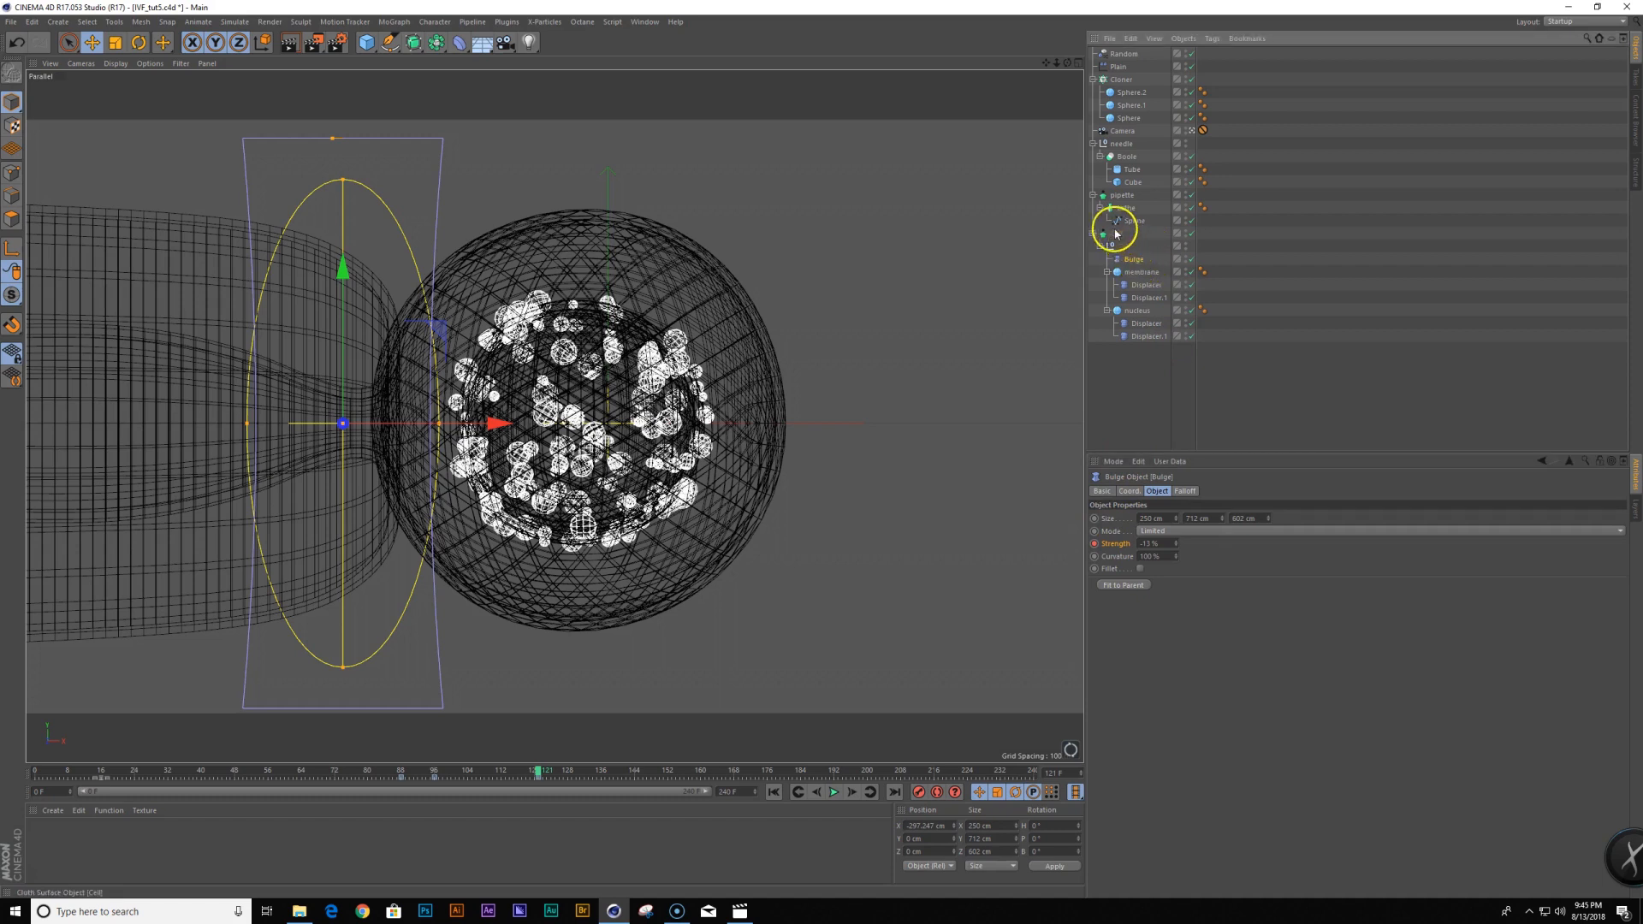
pyautogui.keyDown('ctrl'); pyautogui.click(1116, 233); pyautogui.keyUp('ctrl')
pyautogui.hotkey('shift', 'F3')
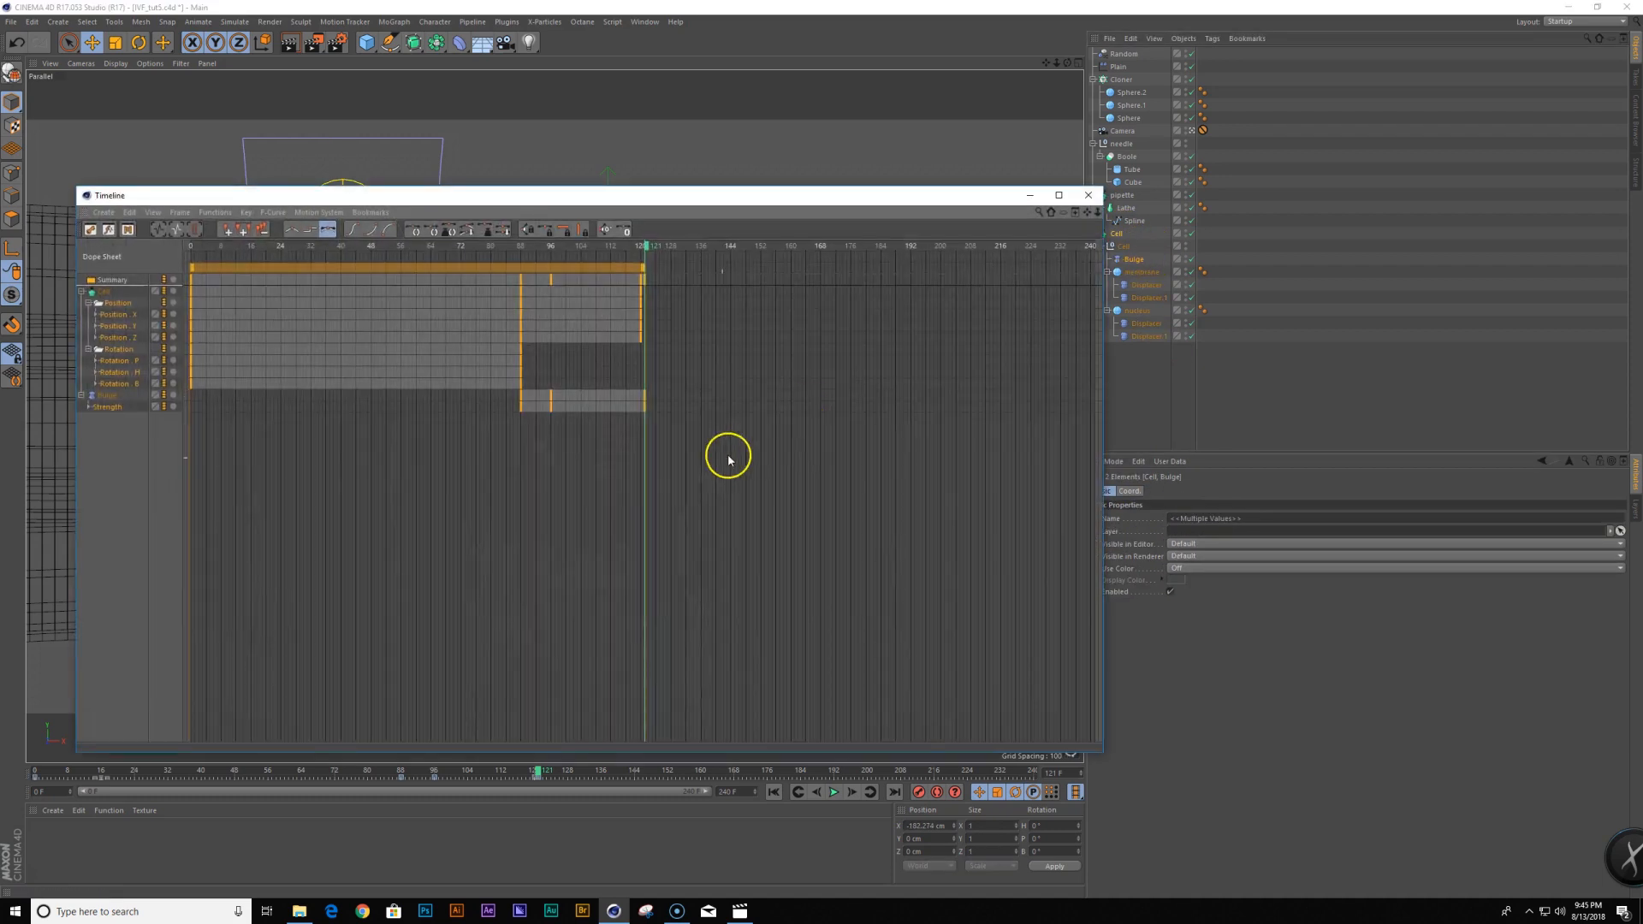
pyautogui.keyDown('alt'); pyautogui.moveTo(539, 468); pyautogui.dragTo(826, 453, button='middle'); pyautogui.keyUp('alt')
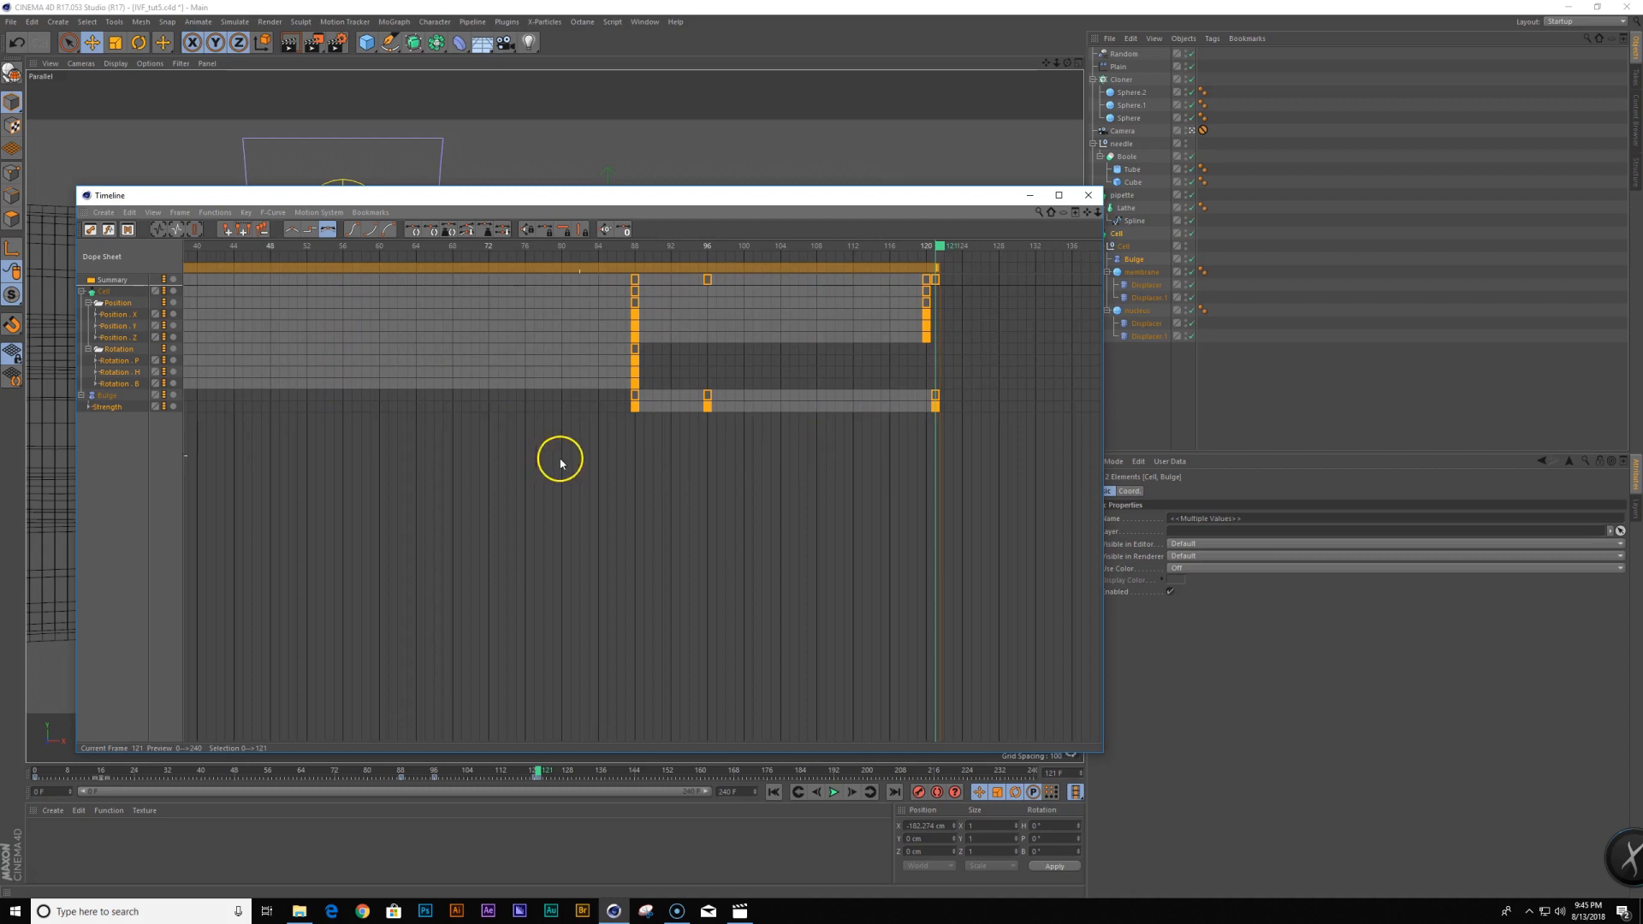
pyautogui.moveTo(939, 412)
pyautogui.mouseDown()
pyautogui.moveTo(924, 403)
pyautogui.moveTo(946, 411)
pyautogui.mouseUp()
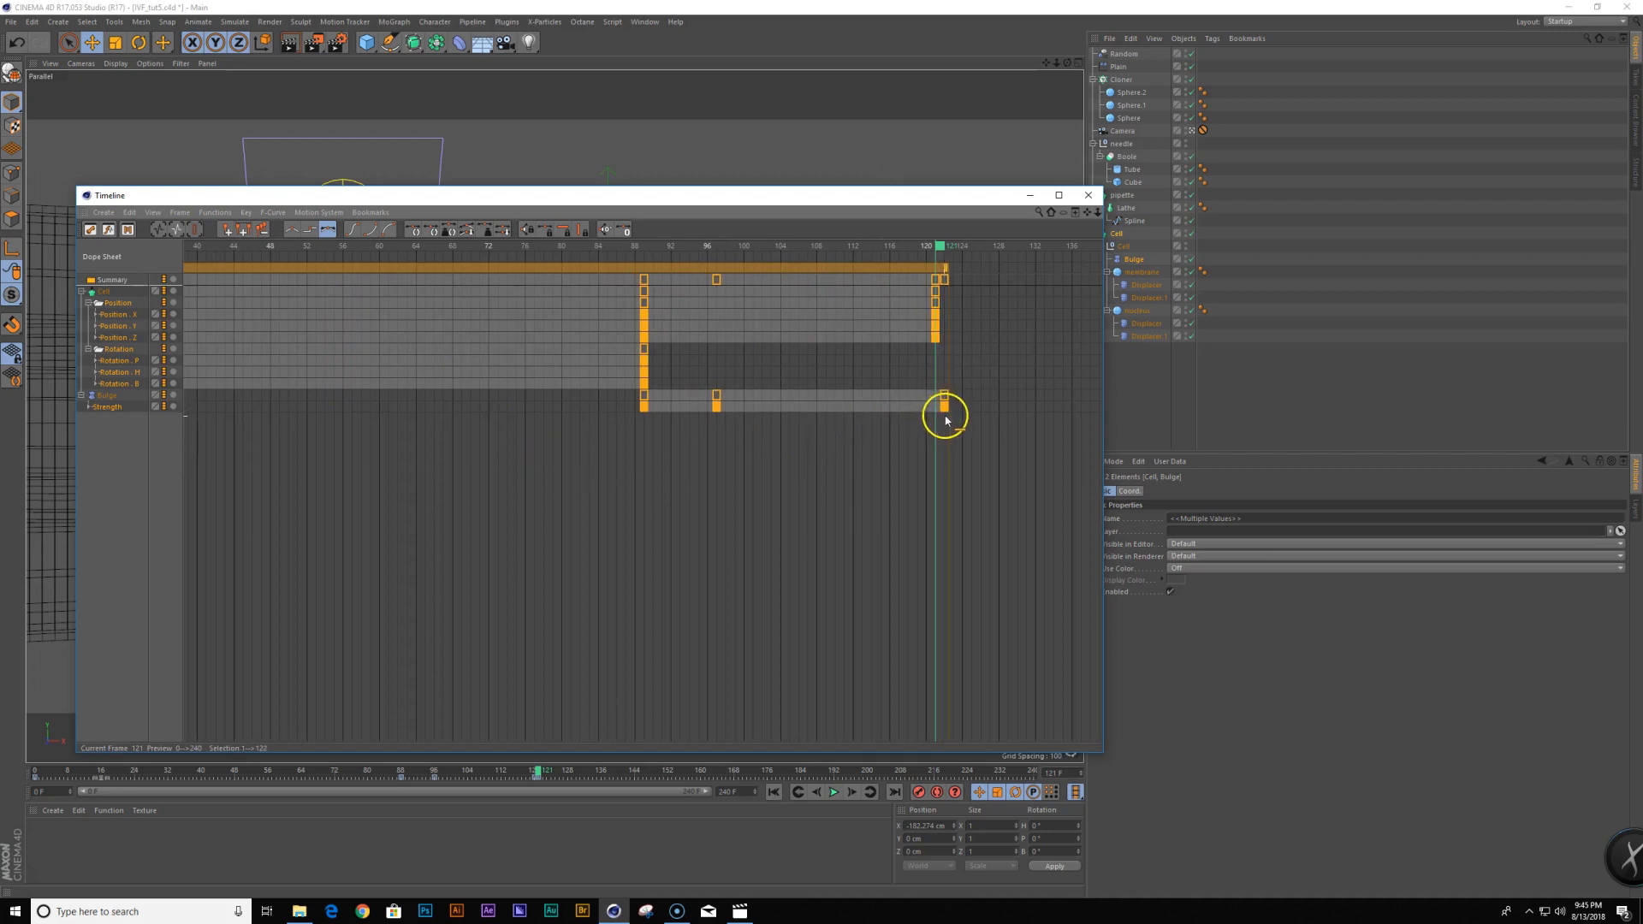
pyautogui.click(945, 408)
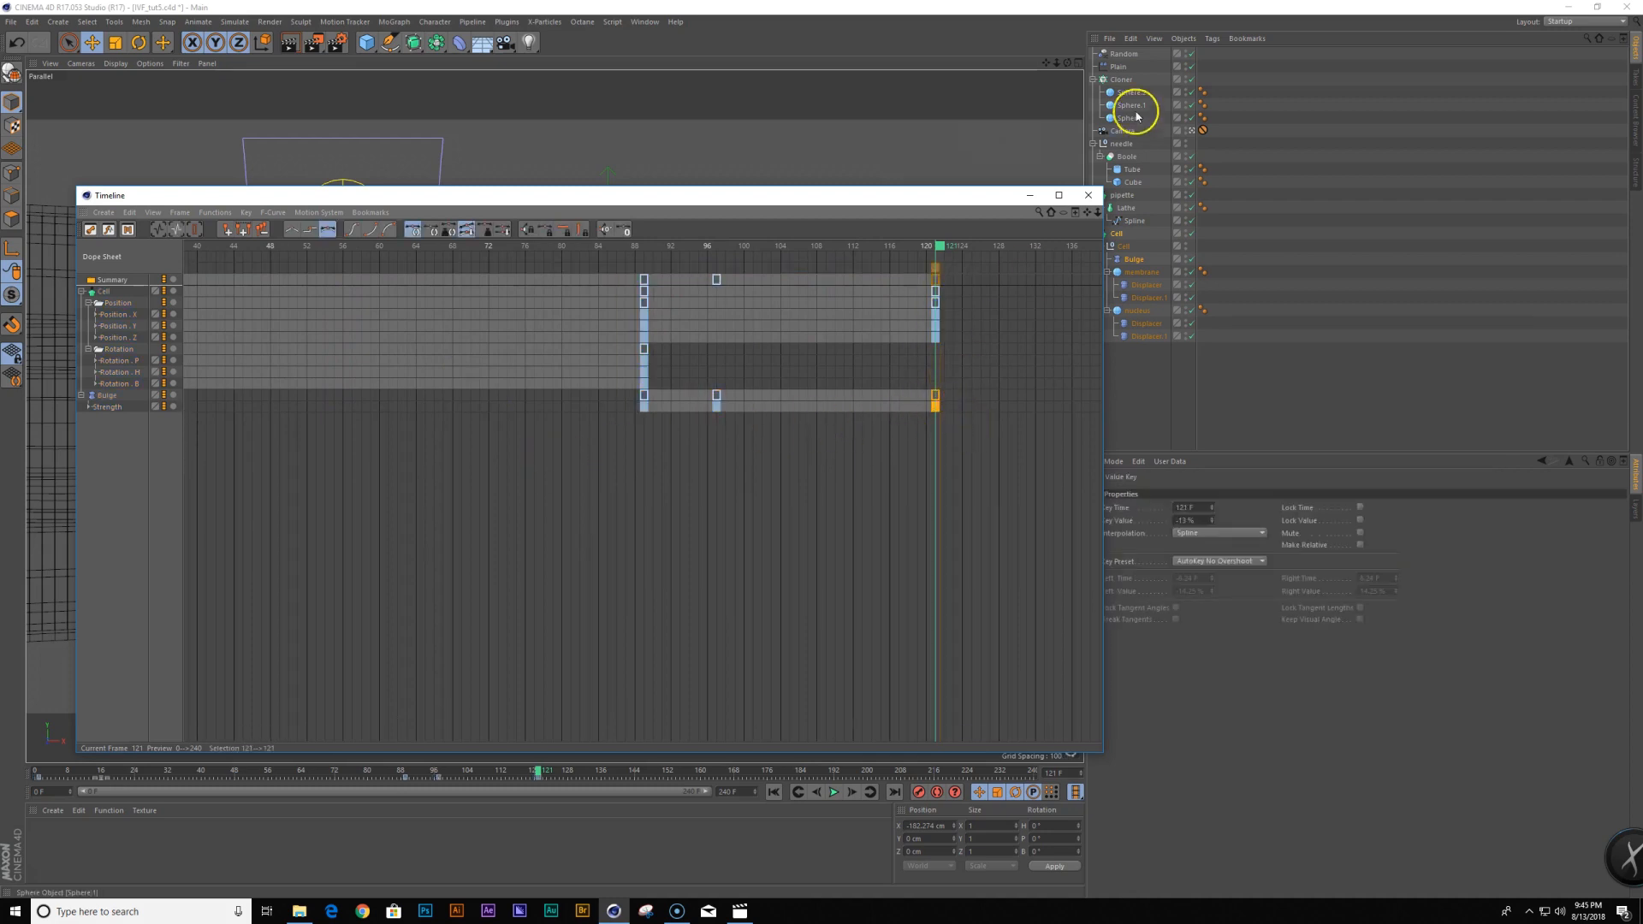
pyautogui.click(1031, 198)
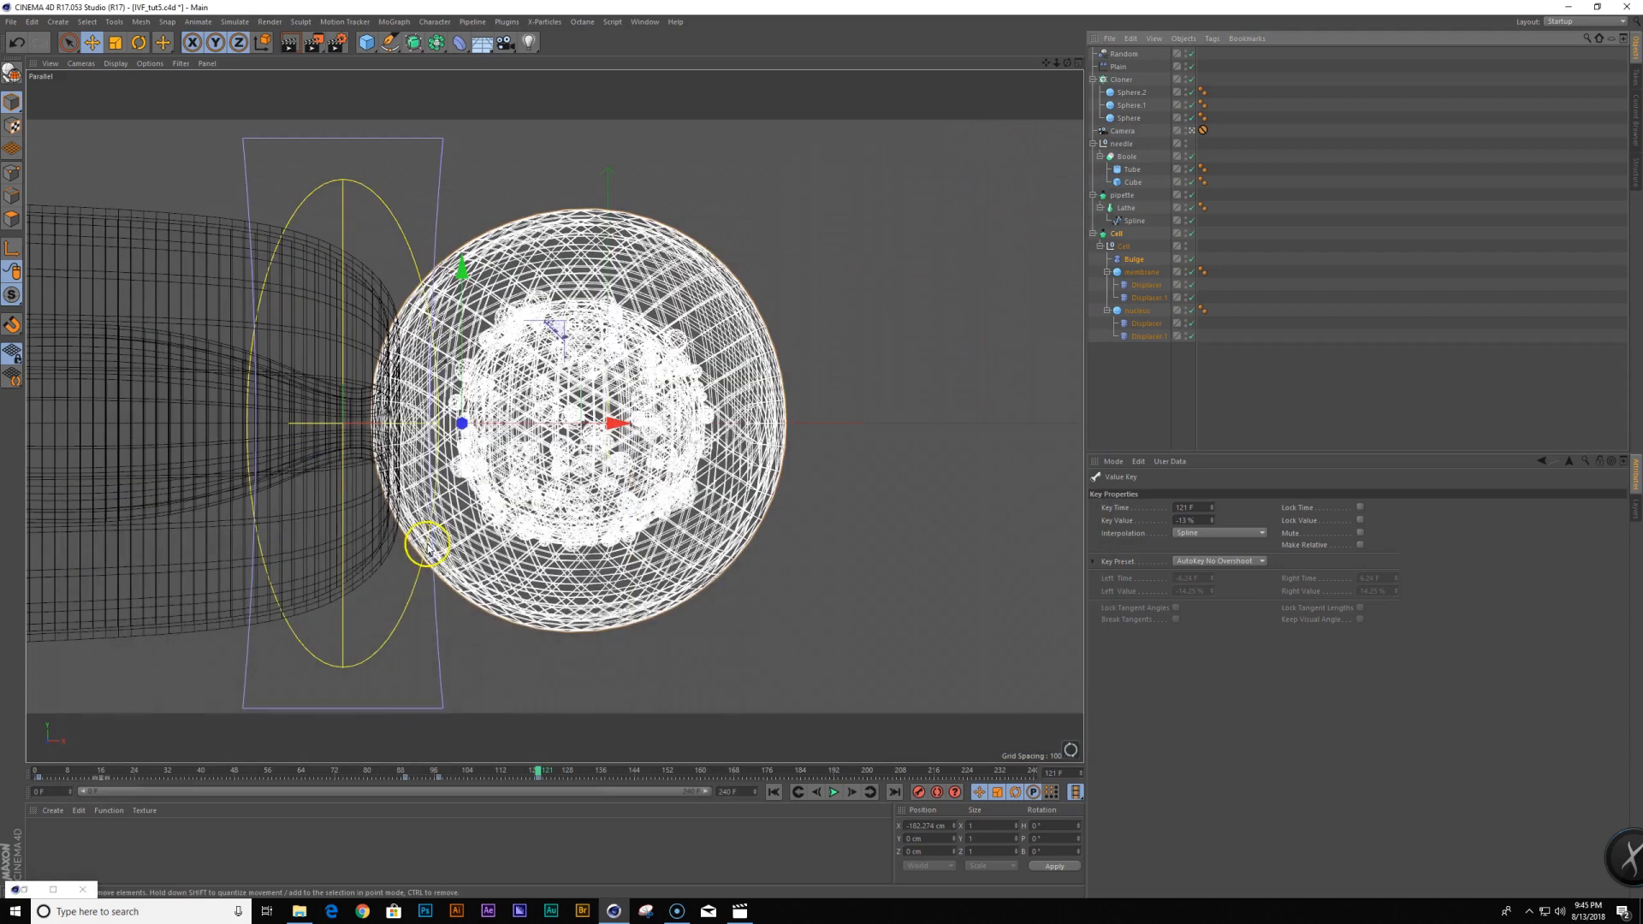
# Play back the membrane pull and move the last Cell position and Bulge strength keys to frame 108
pyautogui.click(873, 673)
pyautogui.click(146, 771)
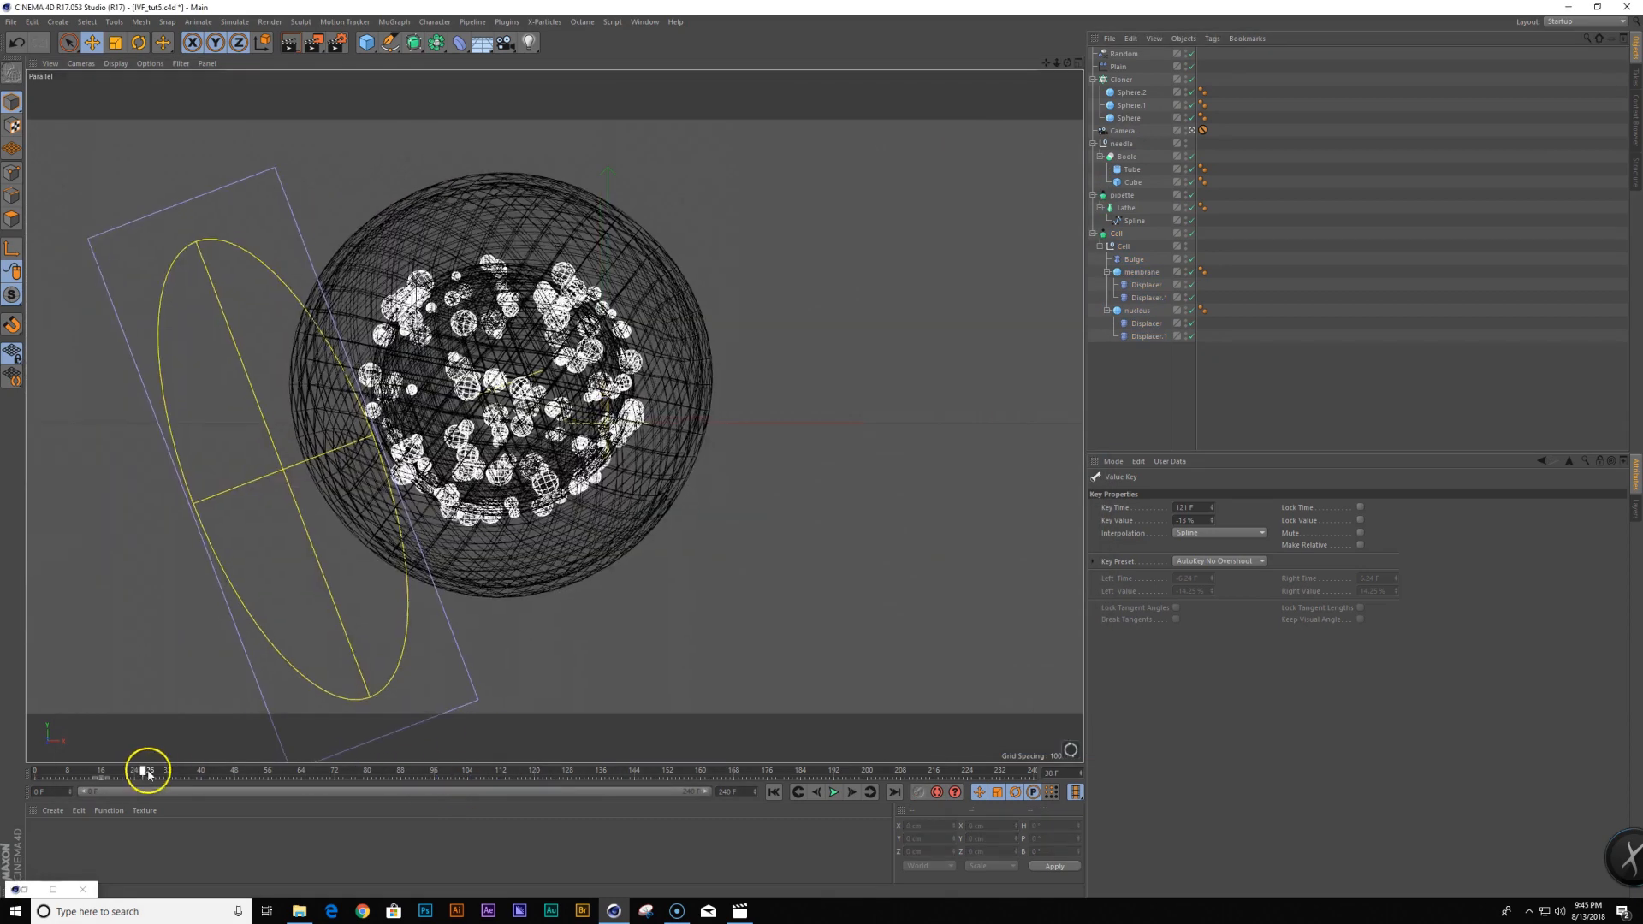
pyautogui.click(833, 793)
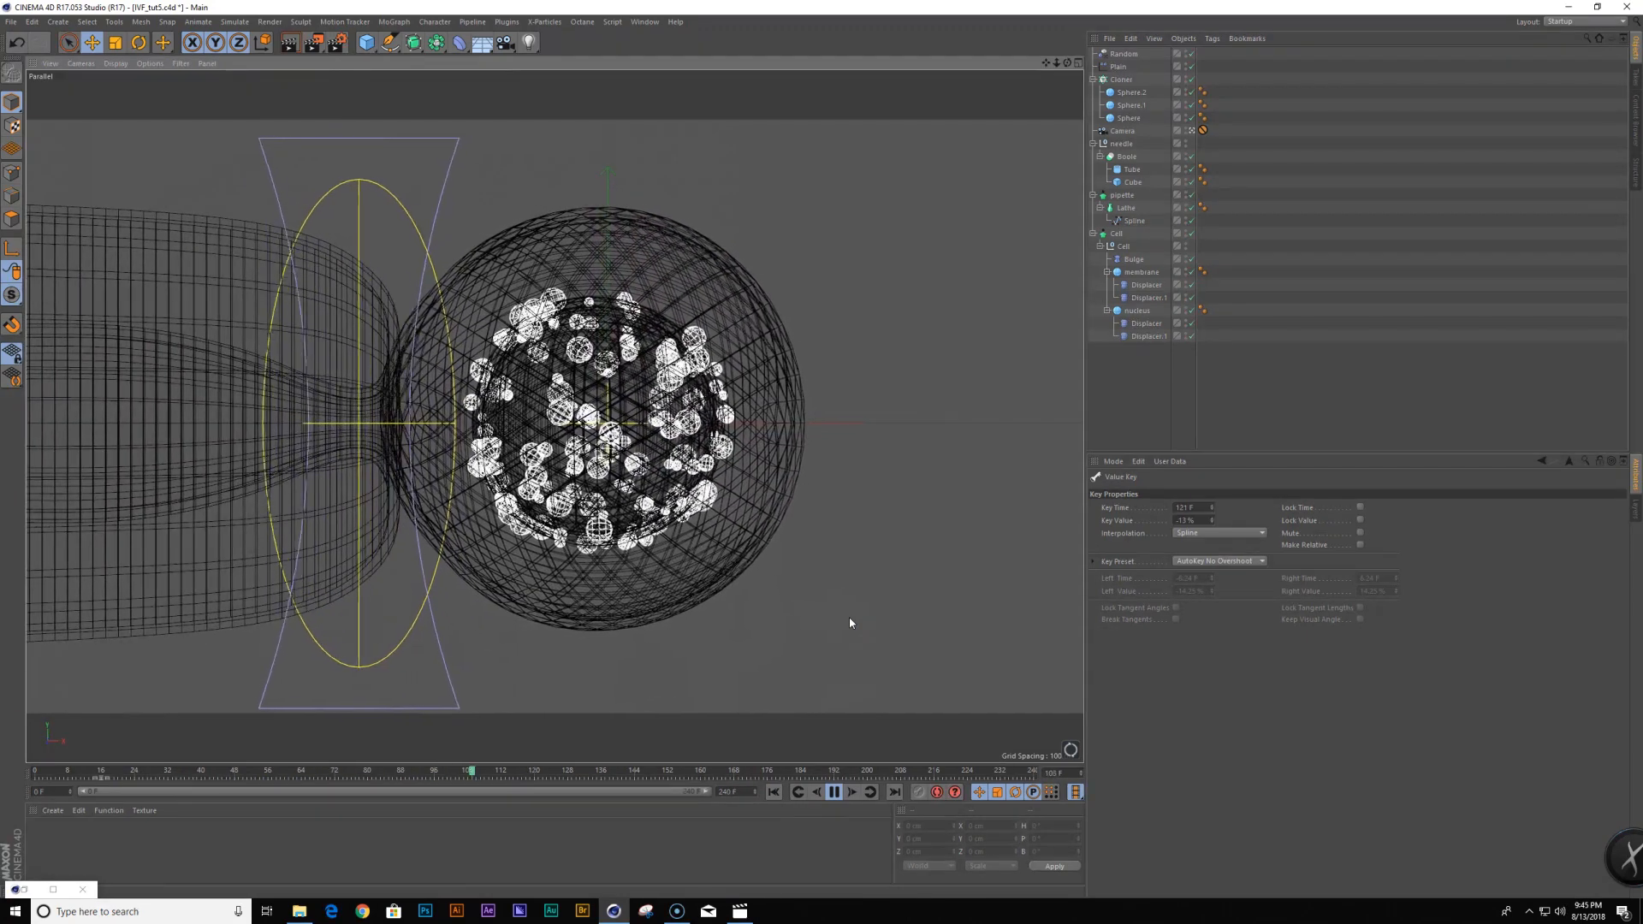
pyautogui.moveTo(556, 774); pyautogui.dragTo(473, 771)
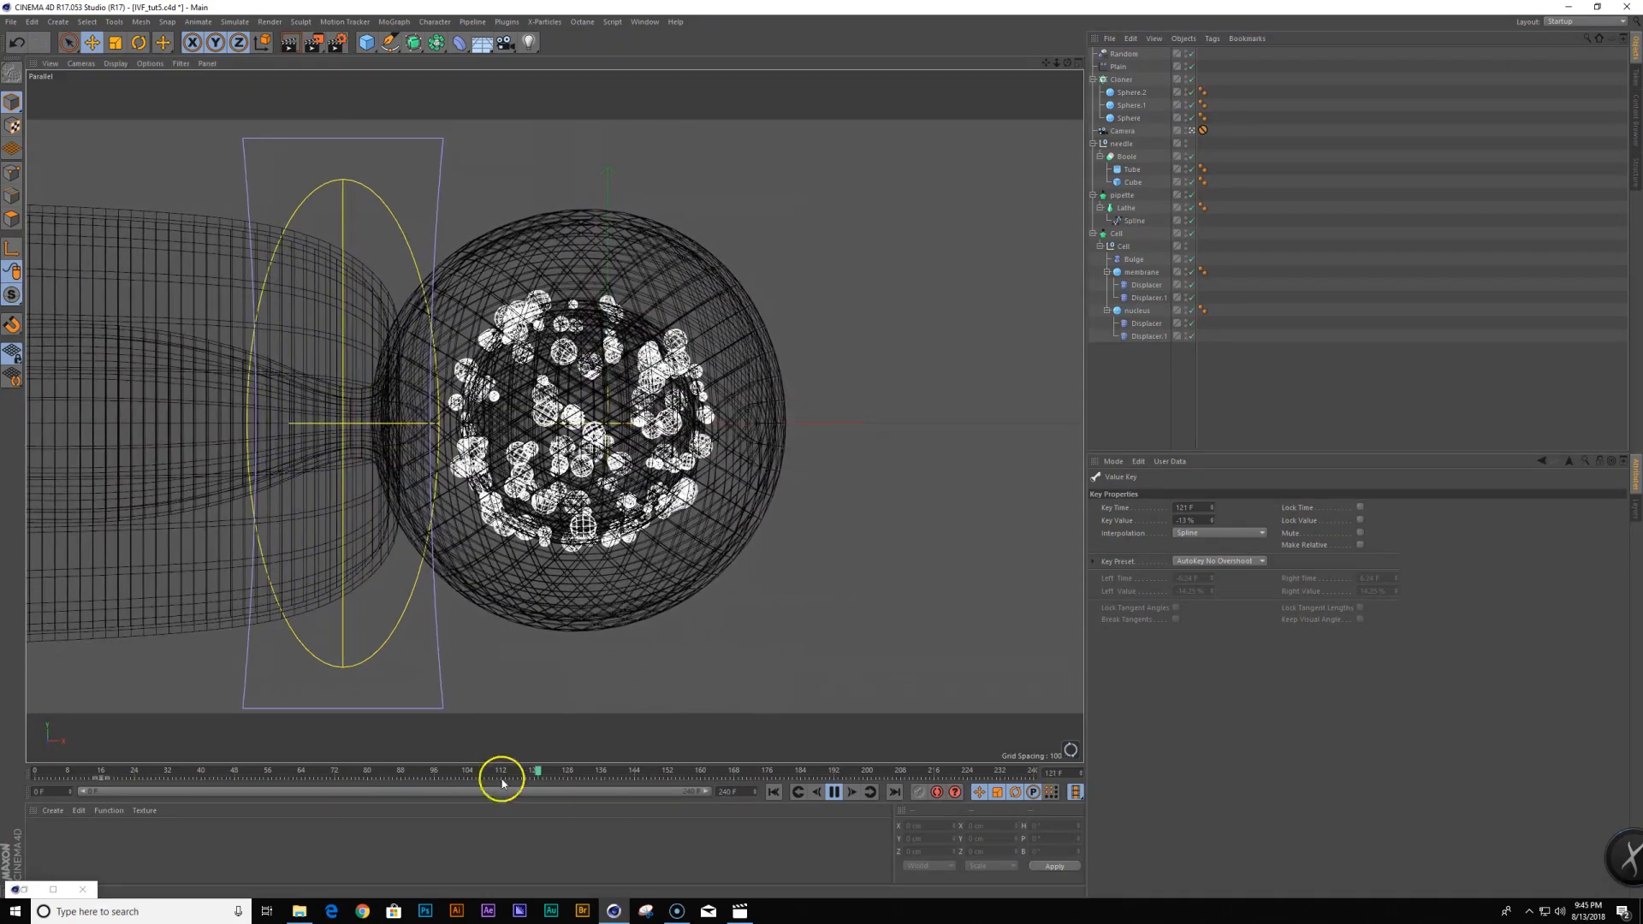
pyautogui.click(835, 793)
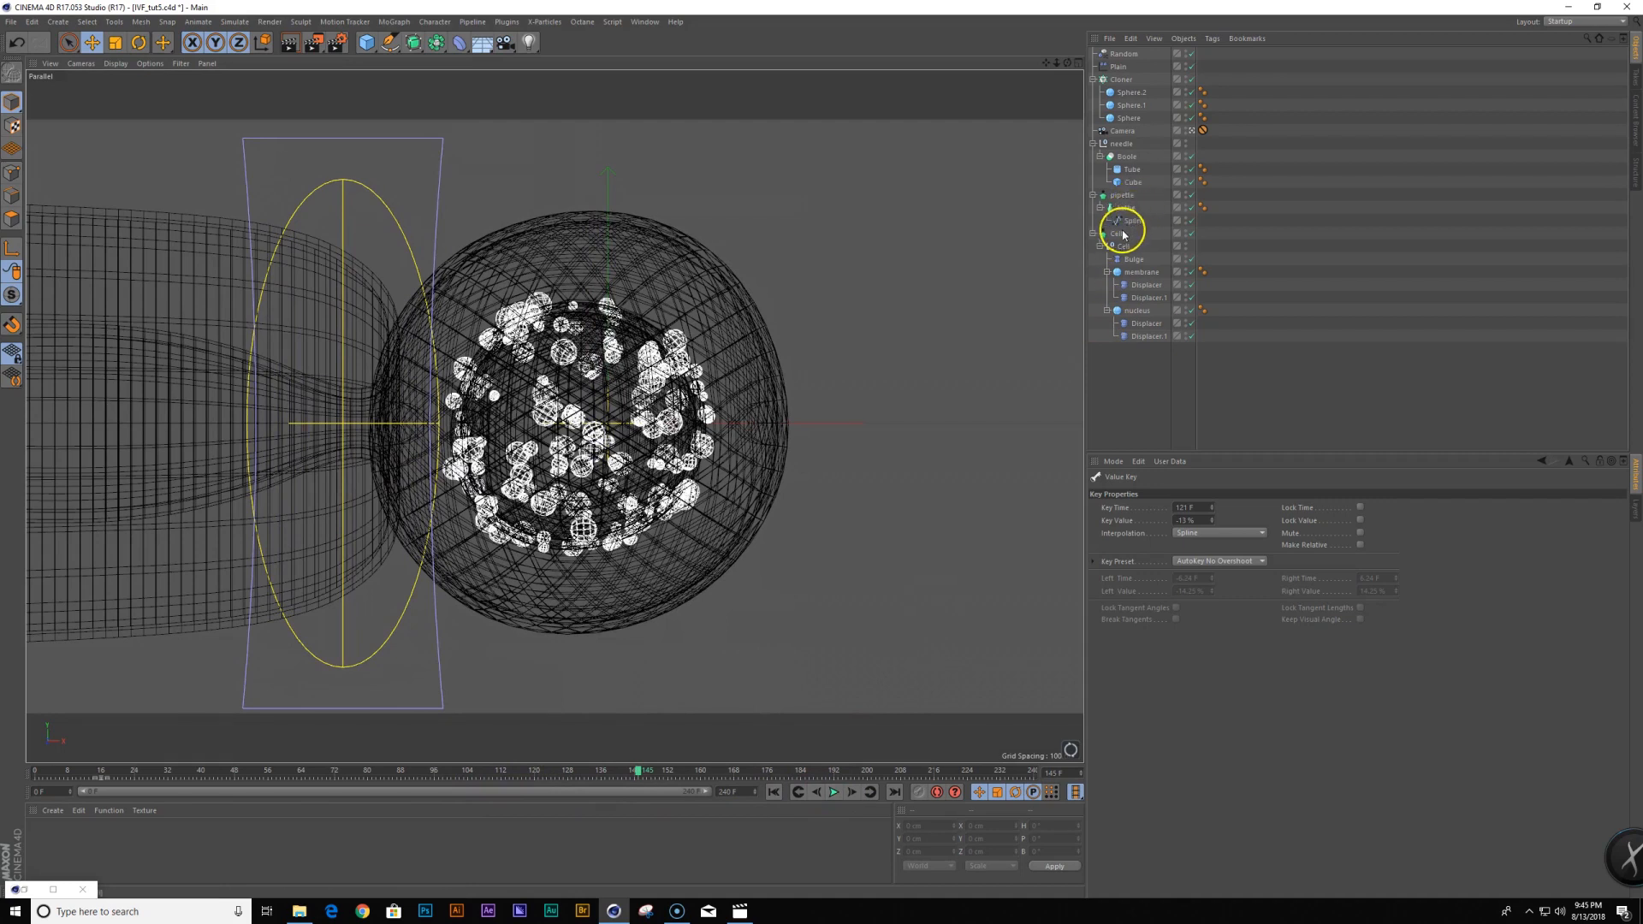
pyautogui.click(56, 886)
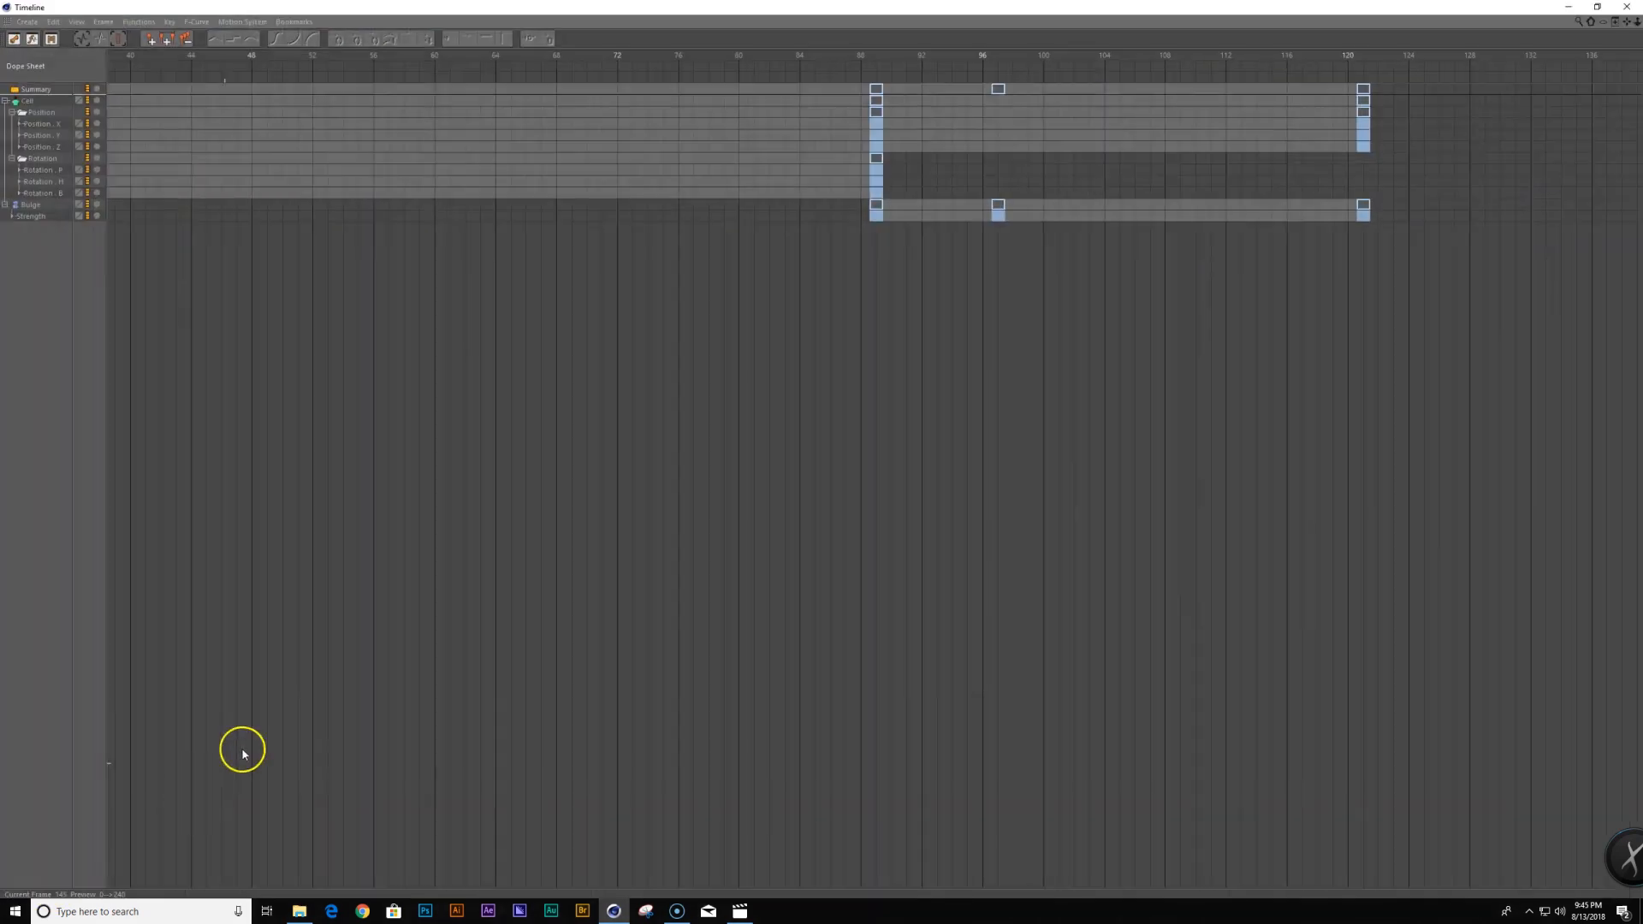
pyautogui.doubleClick(1041, 21)
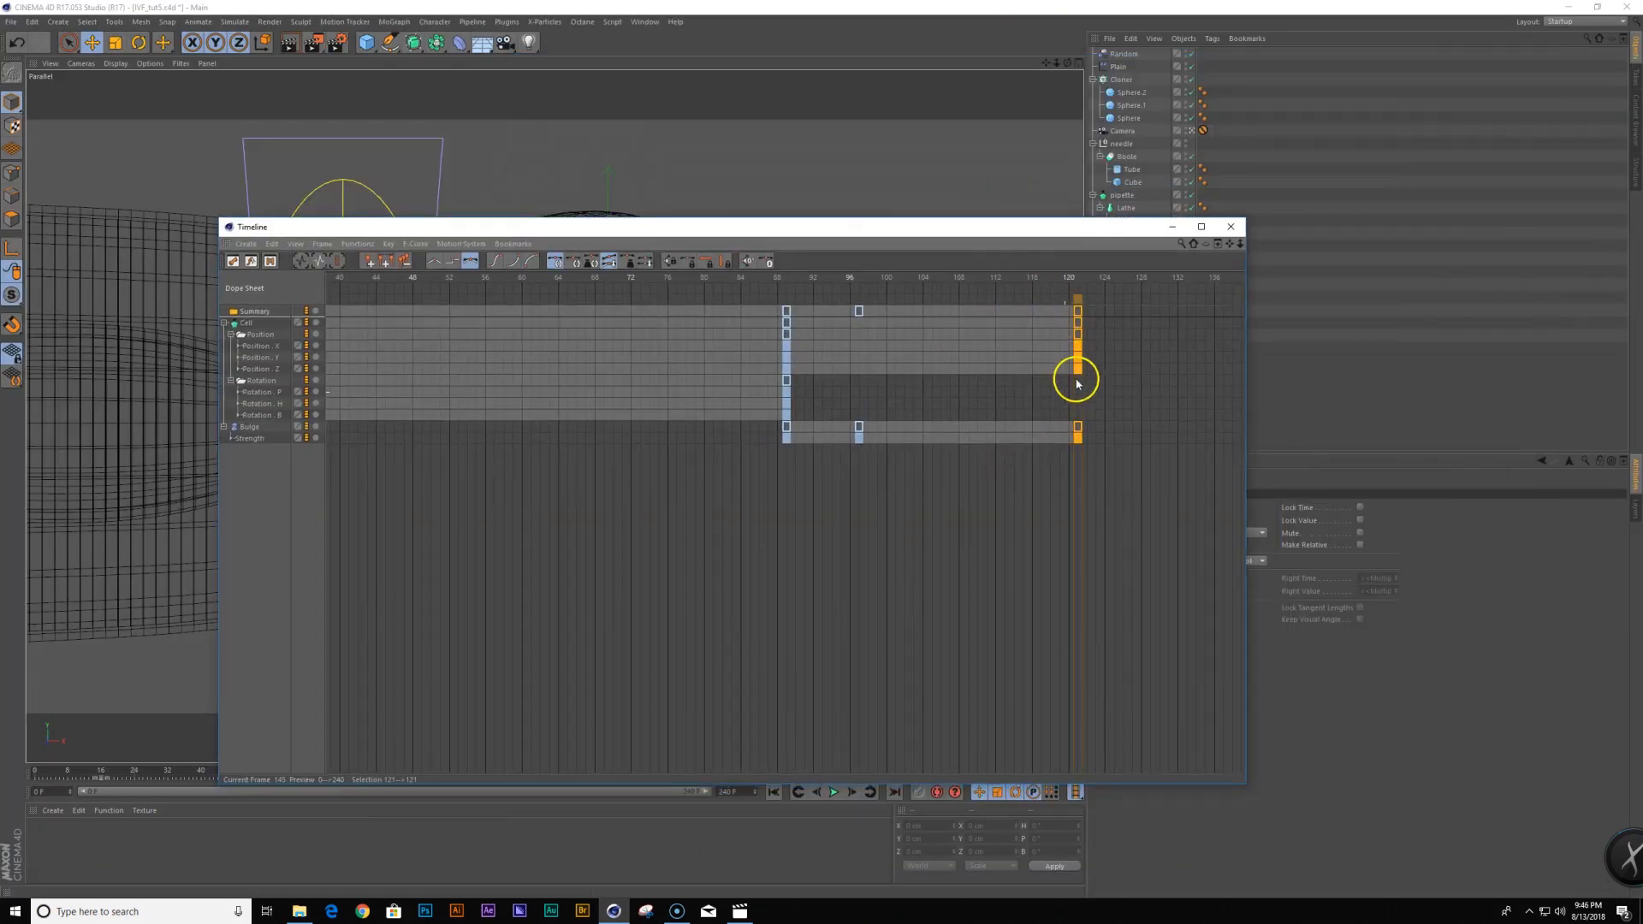
pyautogui.keyDown('alt'); pyautogui.moveTo(822, 449); pyautogui.dragTo(1157, 473, button='right'); pyautogui.keyUp('alt')
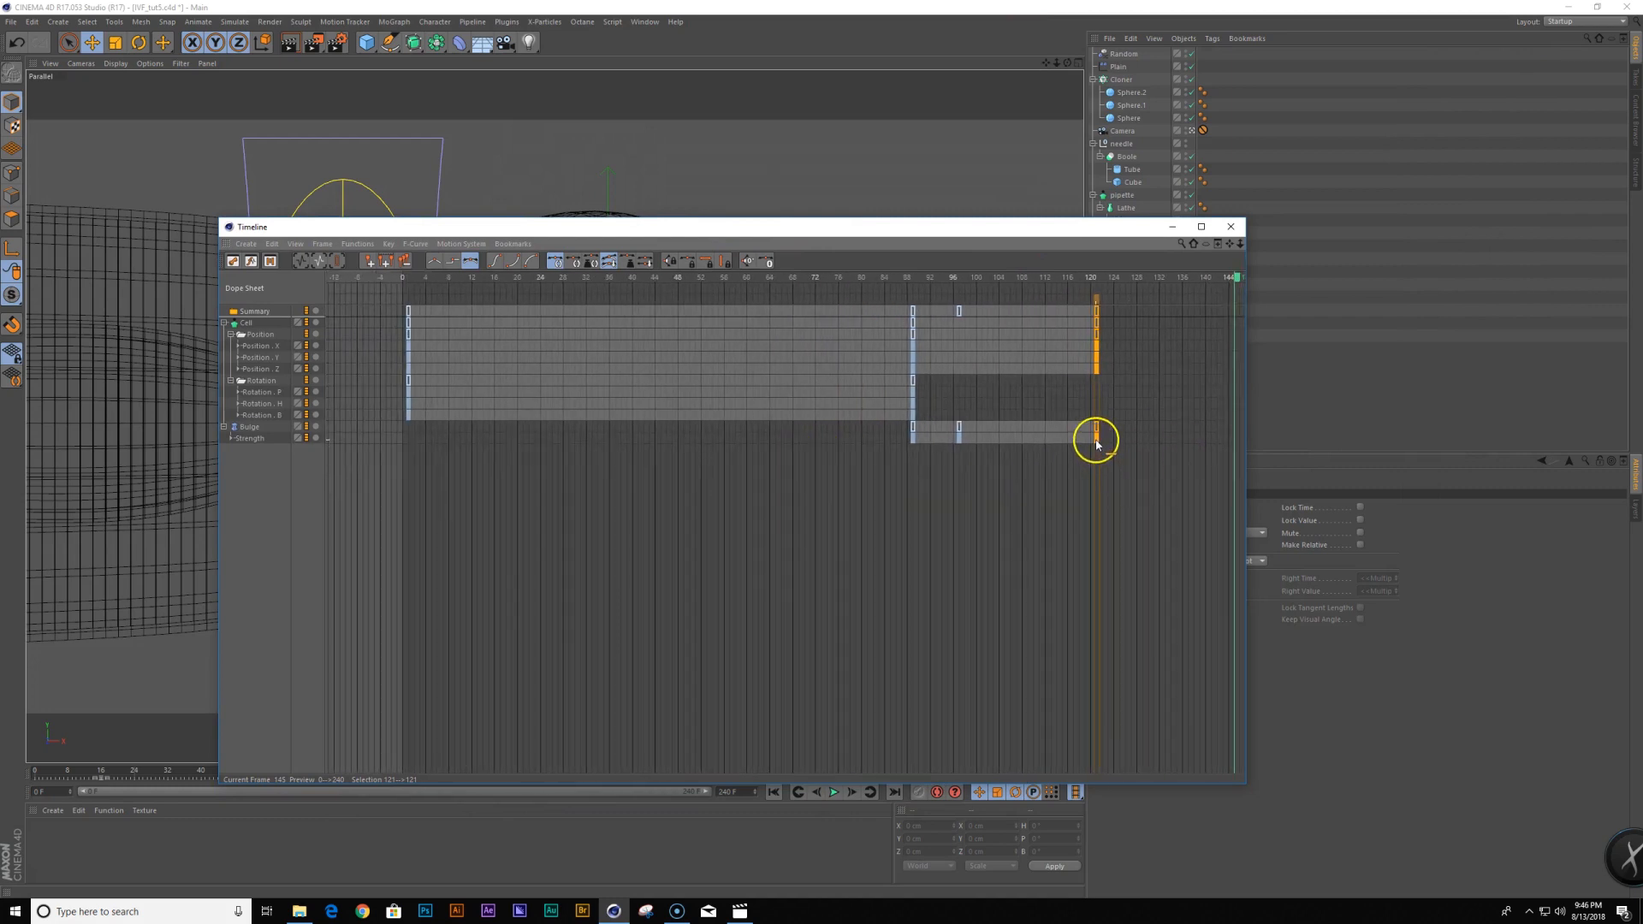
pyautogui.moveTo(1097, 443); pyautogui.dragTo(1035, 452)
pyautogui.click(1229, 228)
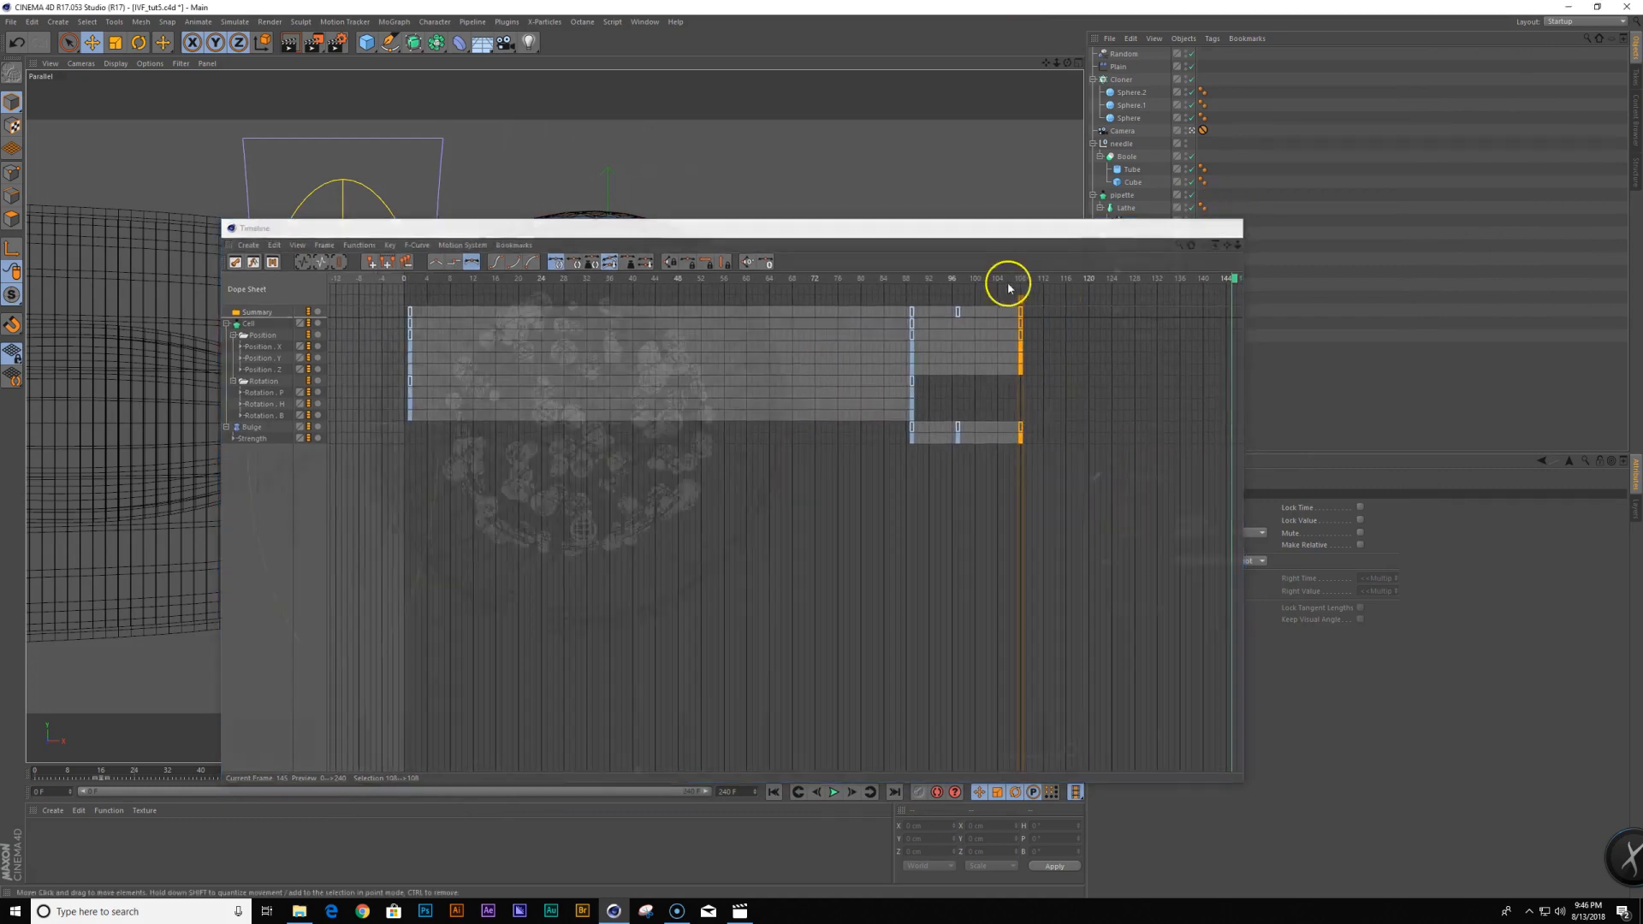
# Replay the shortened pull and move the last Bulge strength key to frame 109
pyautogui.click(176, 775)
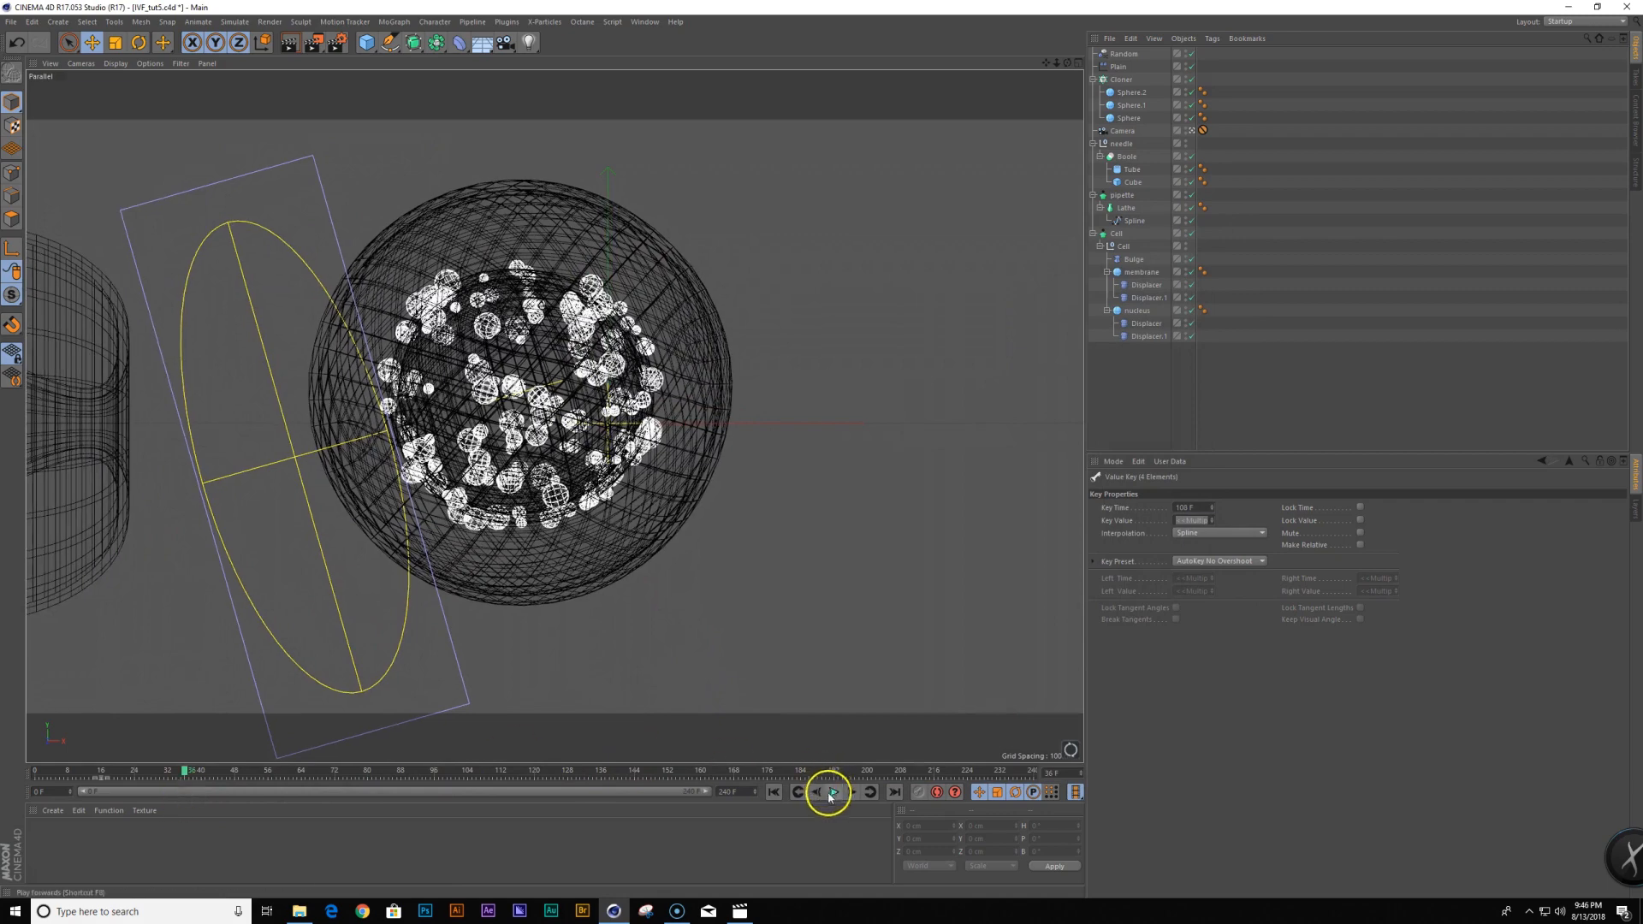
pyautogui.click(833, 792)
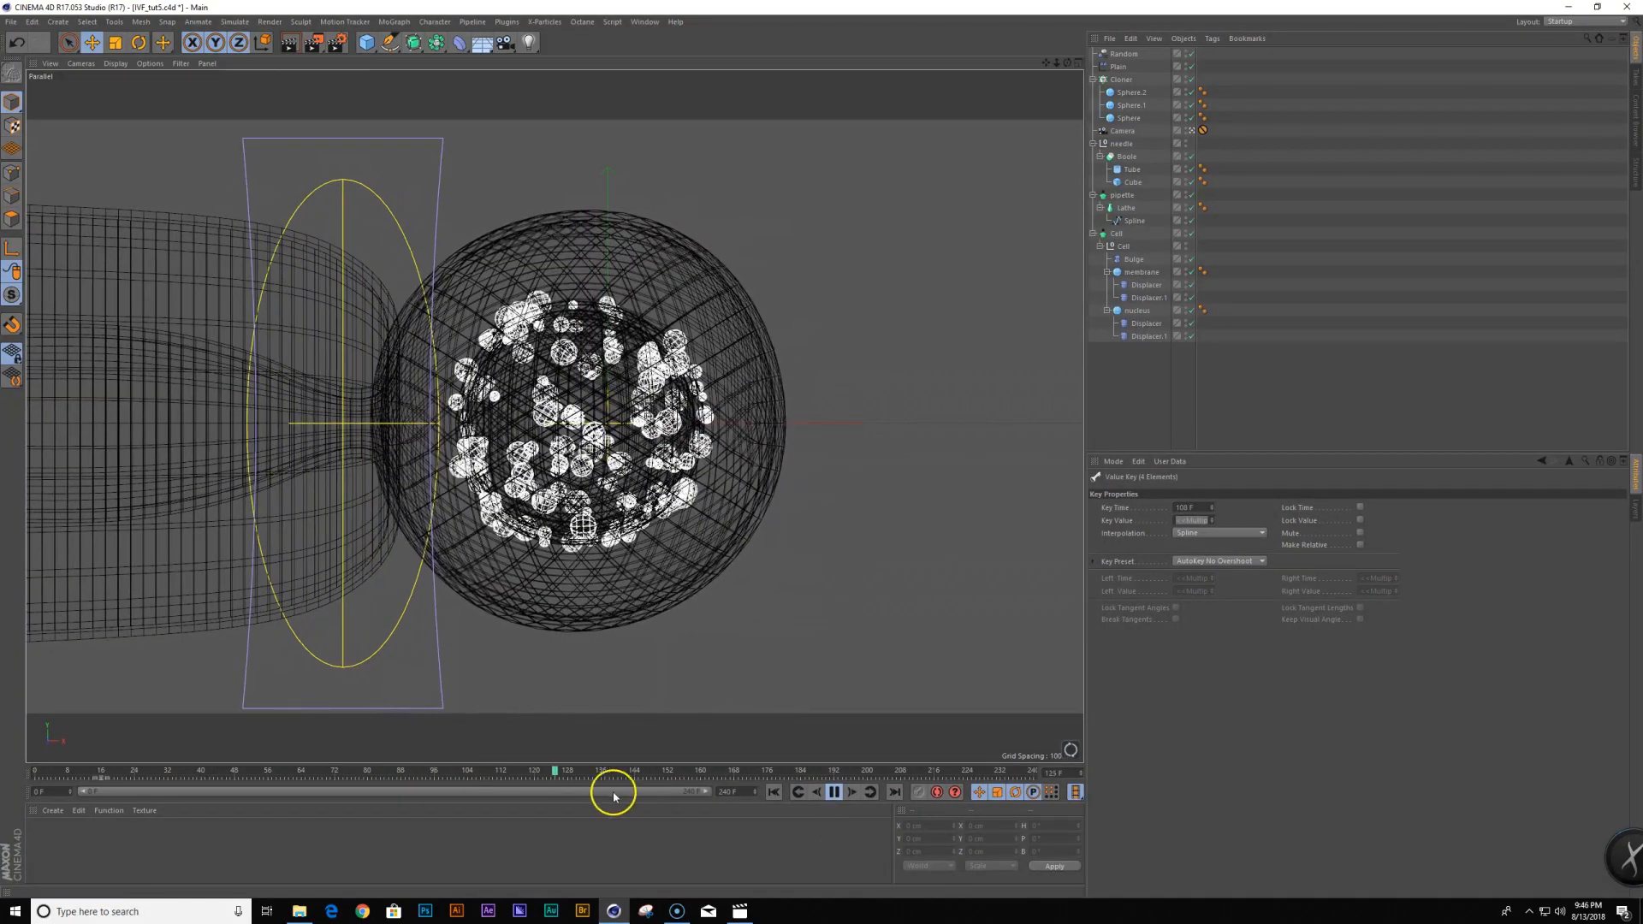
pyautogui.click(359, 779)
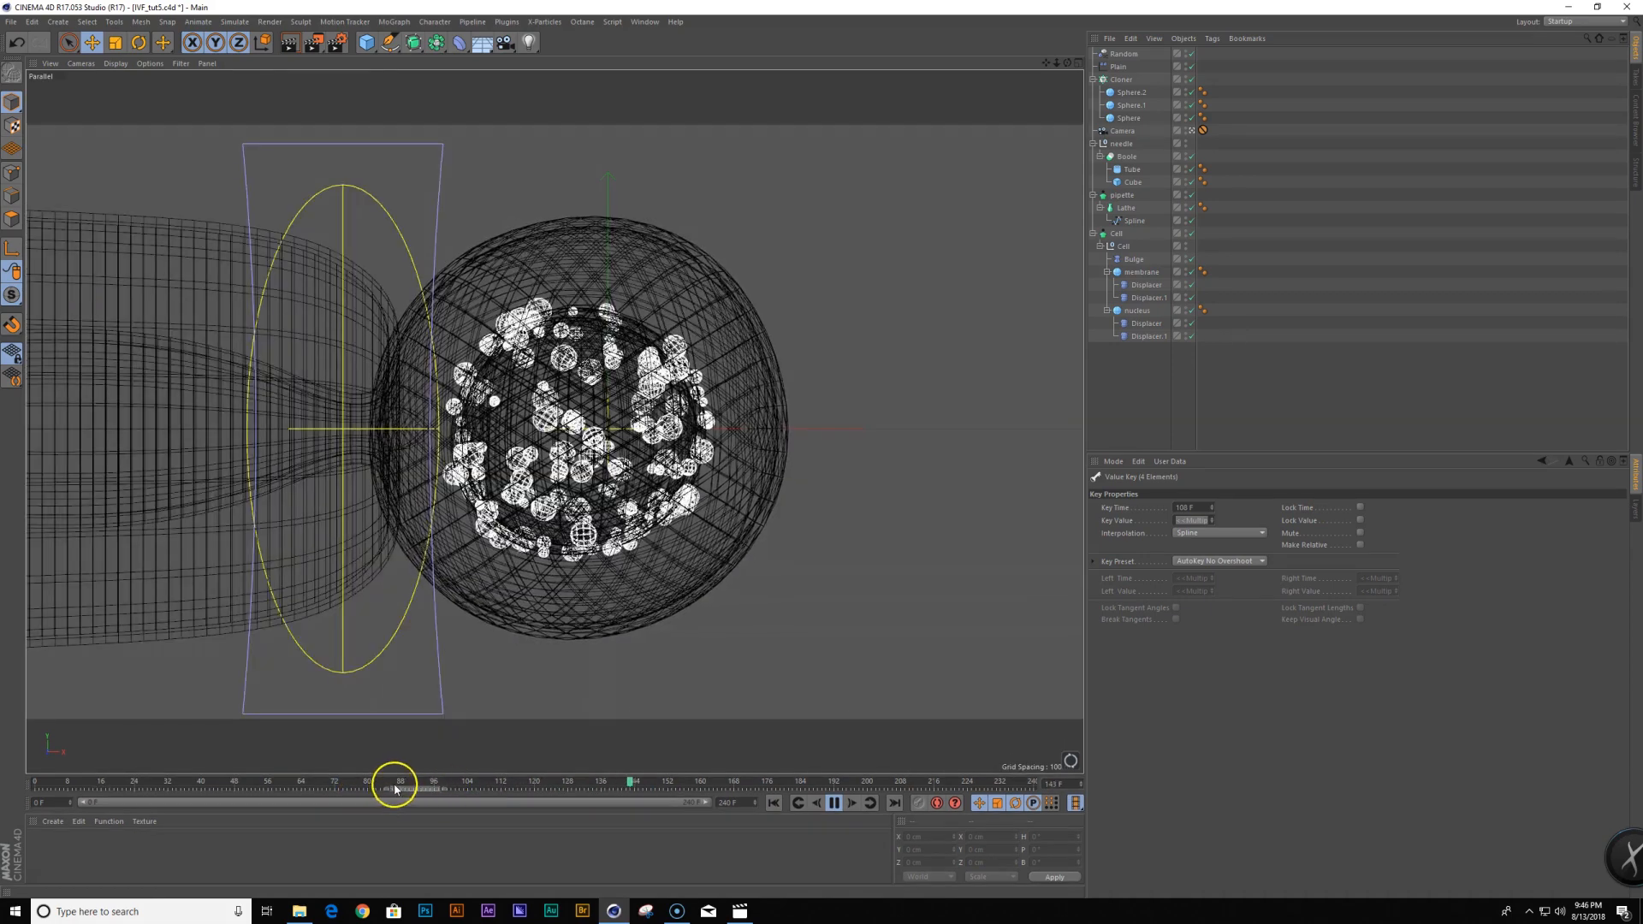
pyautogui.click(447, 775)
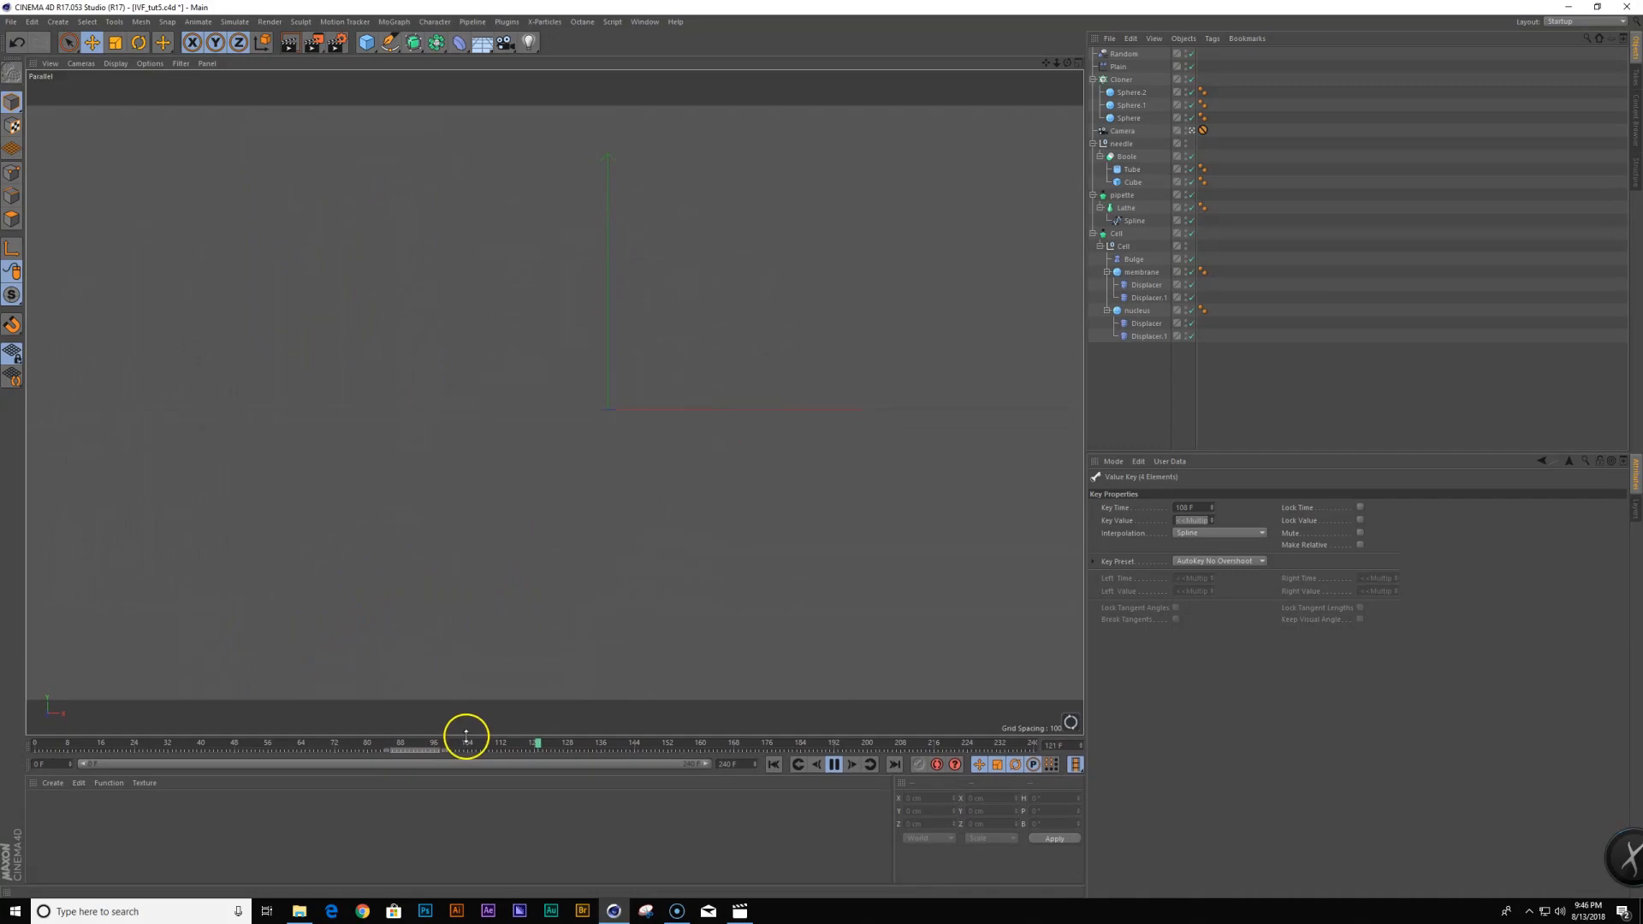
pyautogui.click(458, 741)
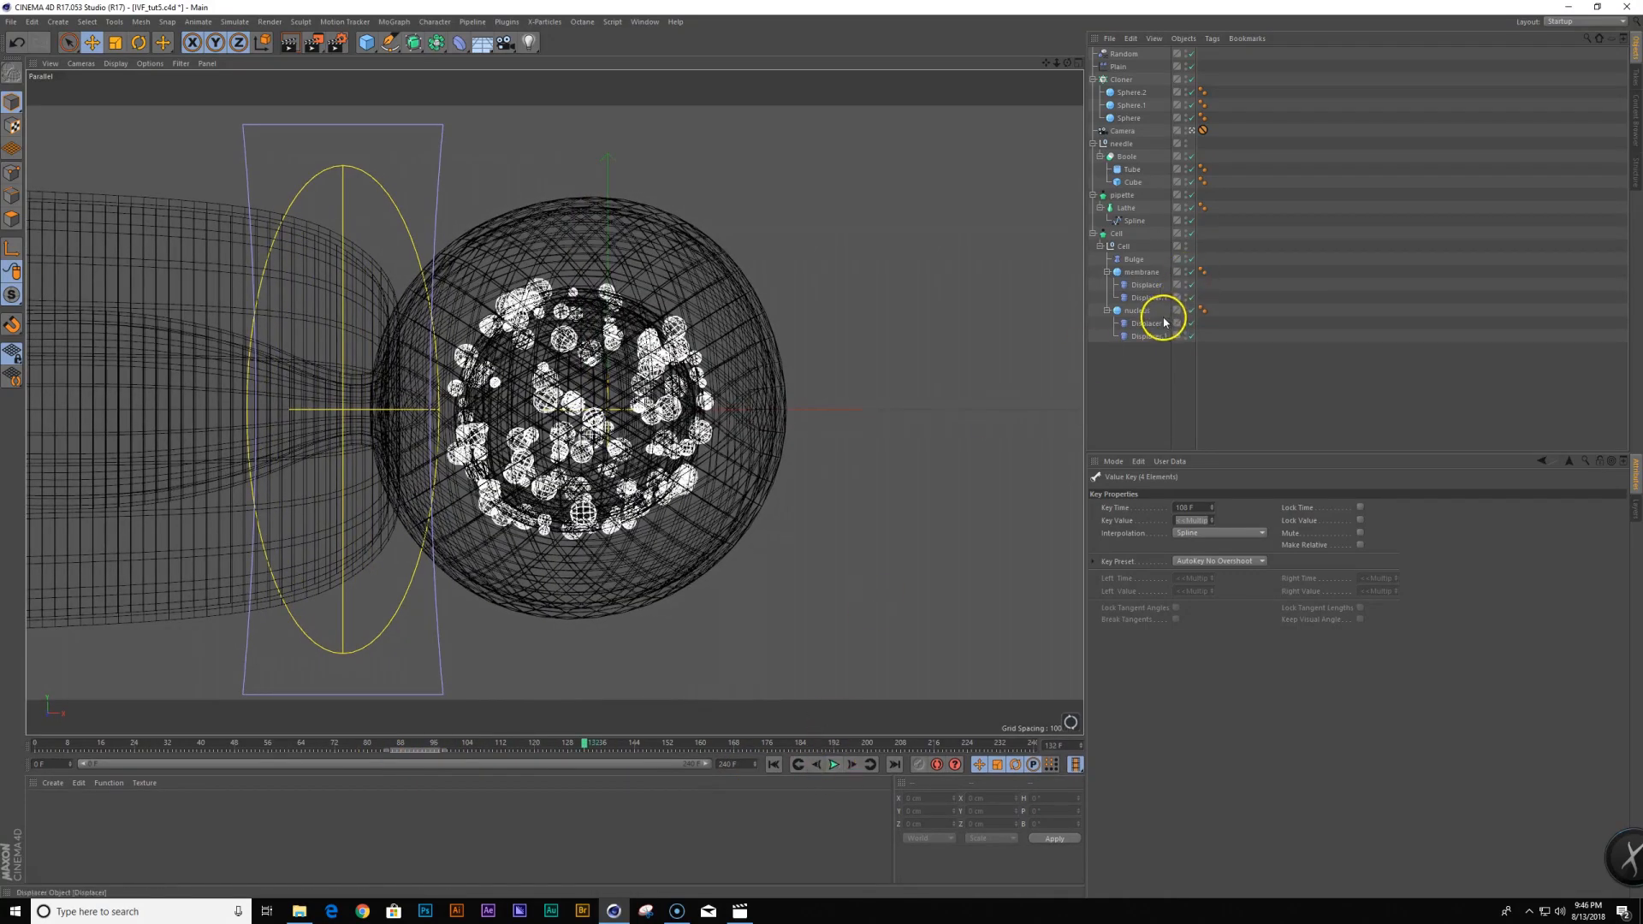
pyautogui.click(1135, 260)
pyautogui.press('e')
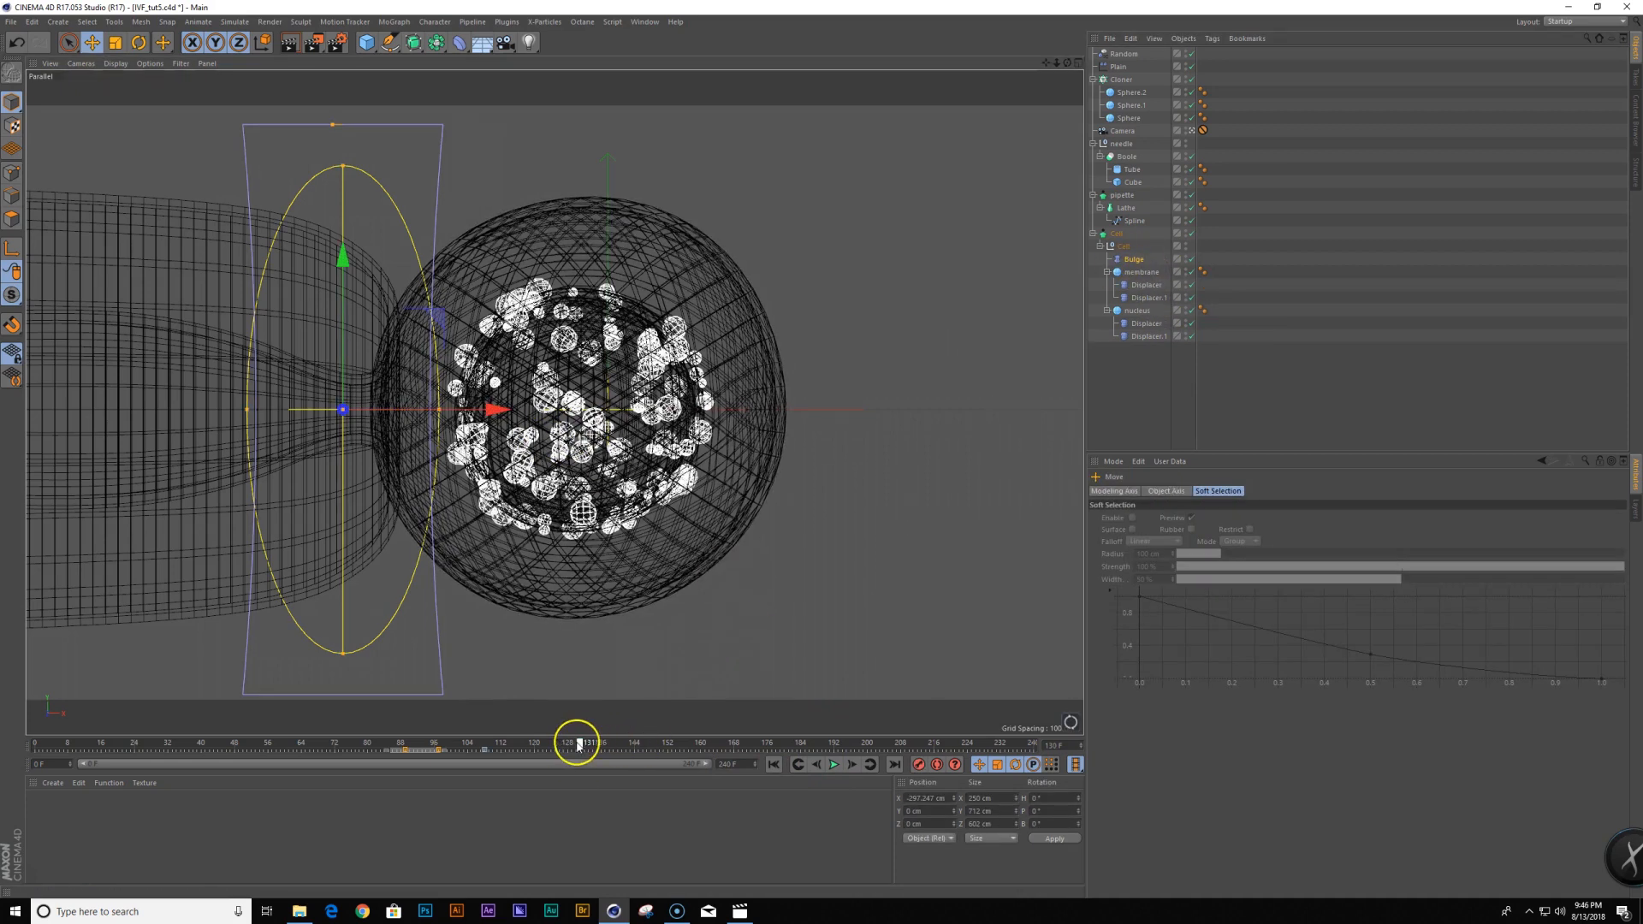
pyautogui.click(439, 744)
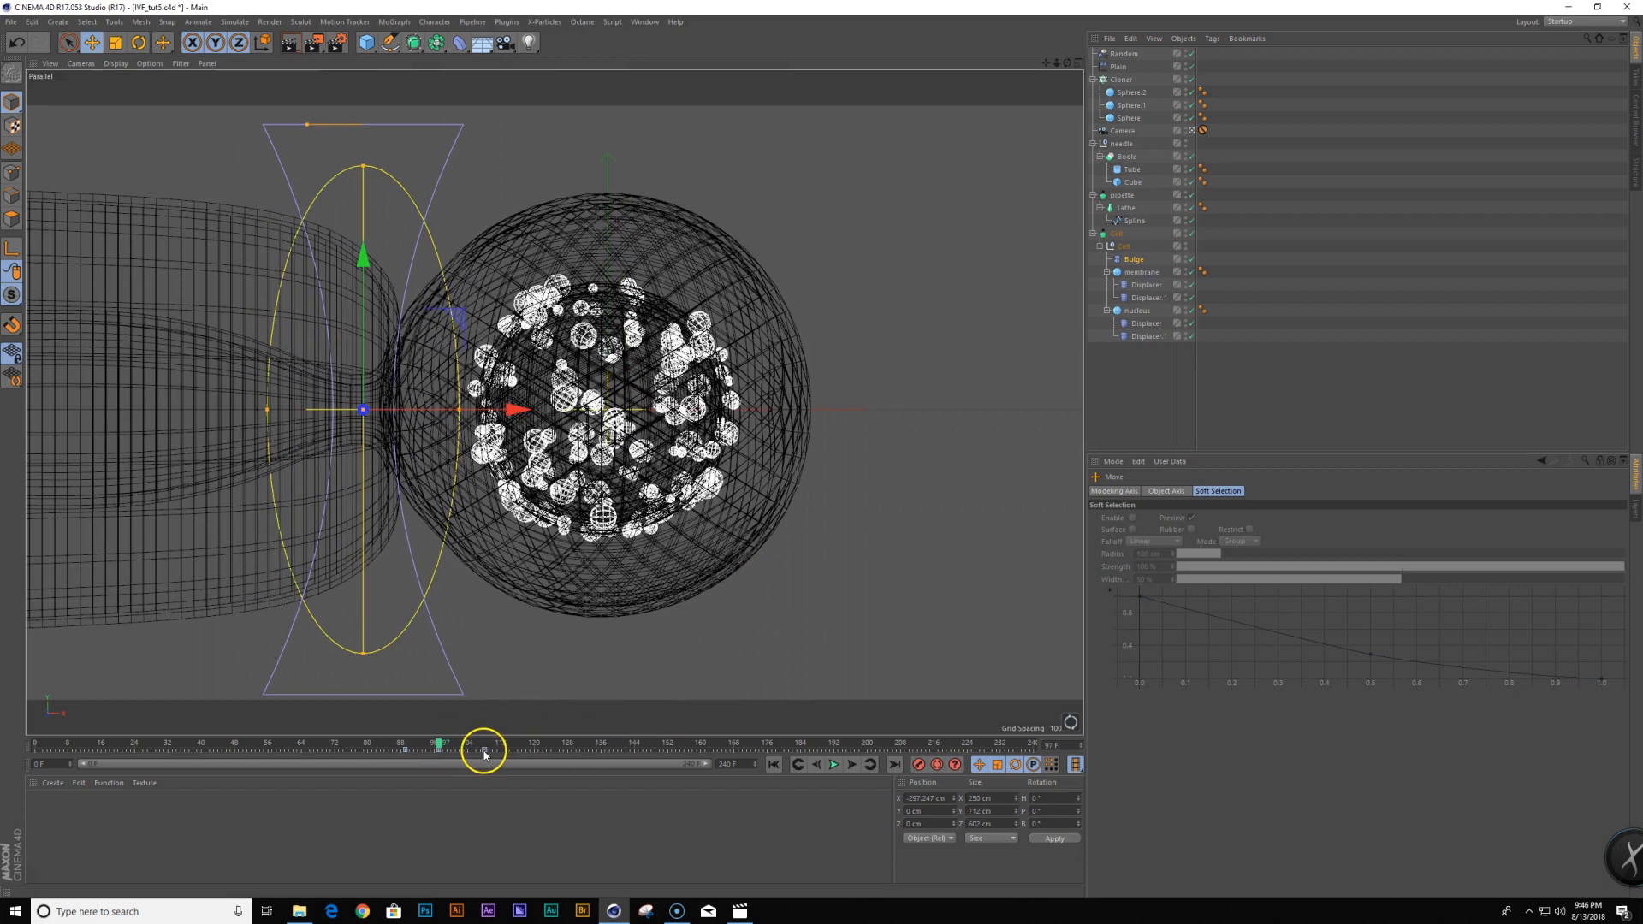
pyautogui.moveTo(484, 753); pyautogui.dragTo(493, 757)
# Shift the Bulge deformer to about -292 cm in X and slightly enlarge its spherical falloff in height and width
pyautogui.moveTo(490, 406); pyautogui.dragTo(503, 430)
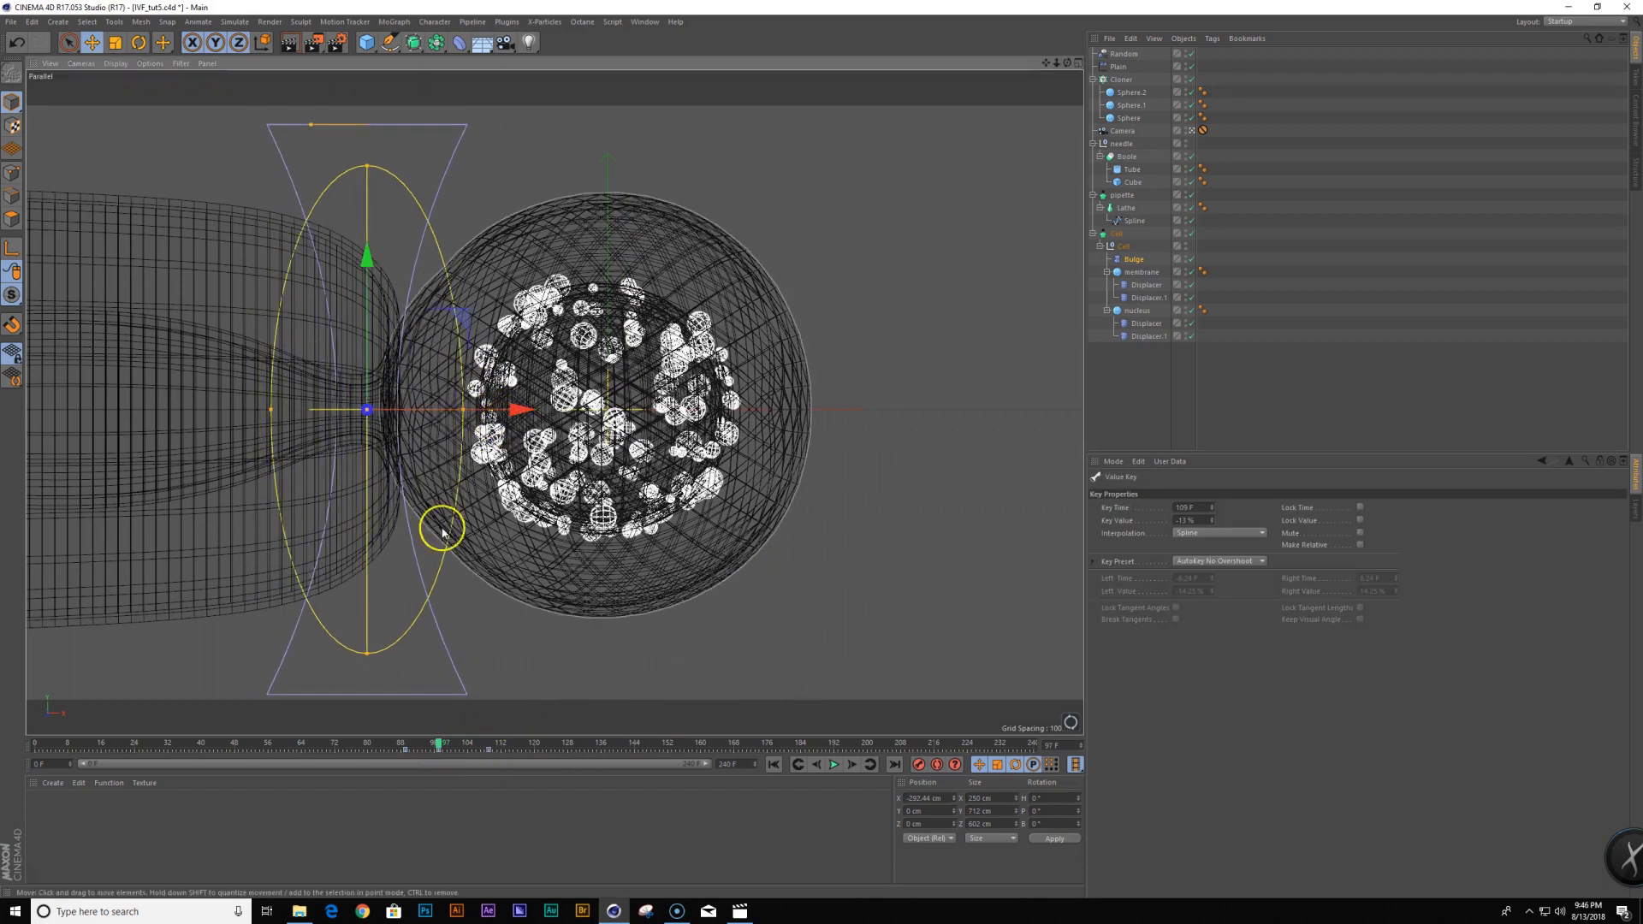
pyautogui.moveTo(363, 652)
pyautogui.mouseDown()
pyautogui.moveTo(379, 672)
pyautogui.moveTo(368, 656)
pyautogui.mouseUp()
pyautogui.moveTo(463, 410); pyautogui.dragTo(476, 416)
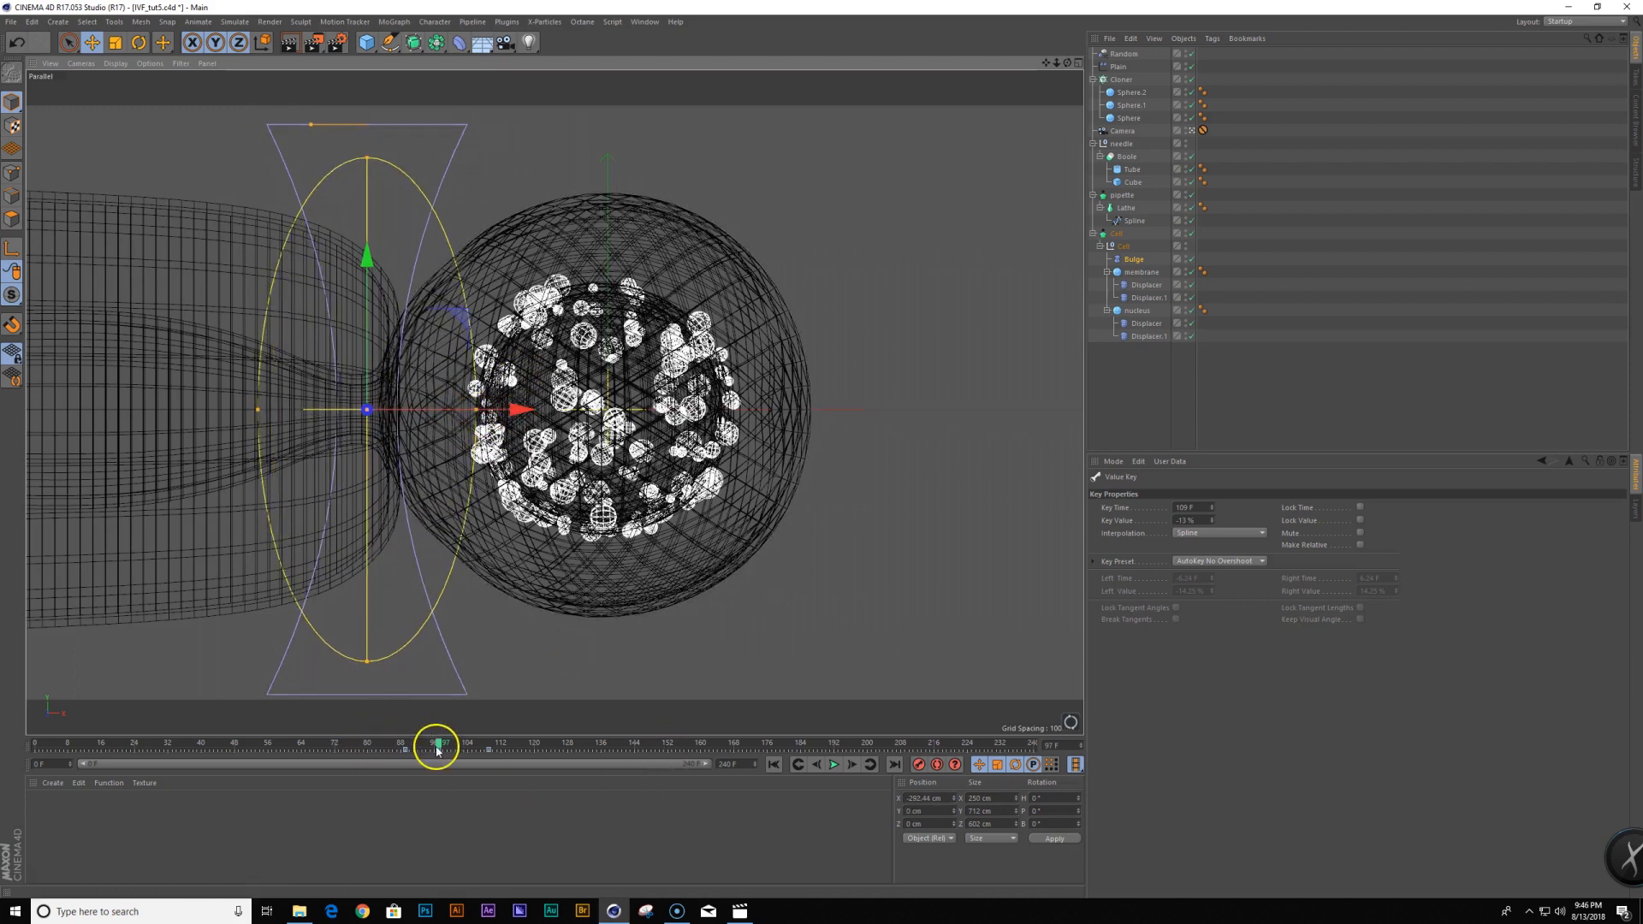
# Play back the pipette contact repeatedly to examine how the adjusted Bulge pulls on the cell membrane
pyautogui.moveTo(436, 751); pyautogui.dragTo(356, 745)
pyautogui.click(835, 764)
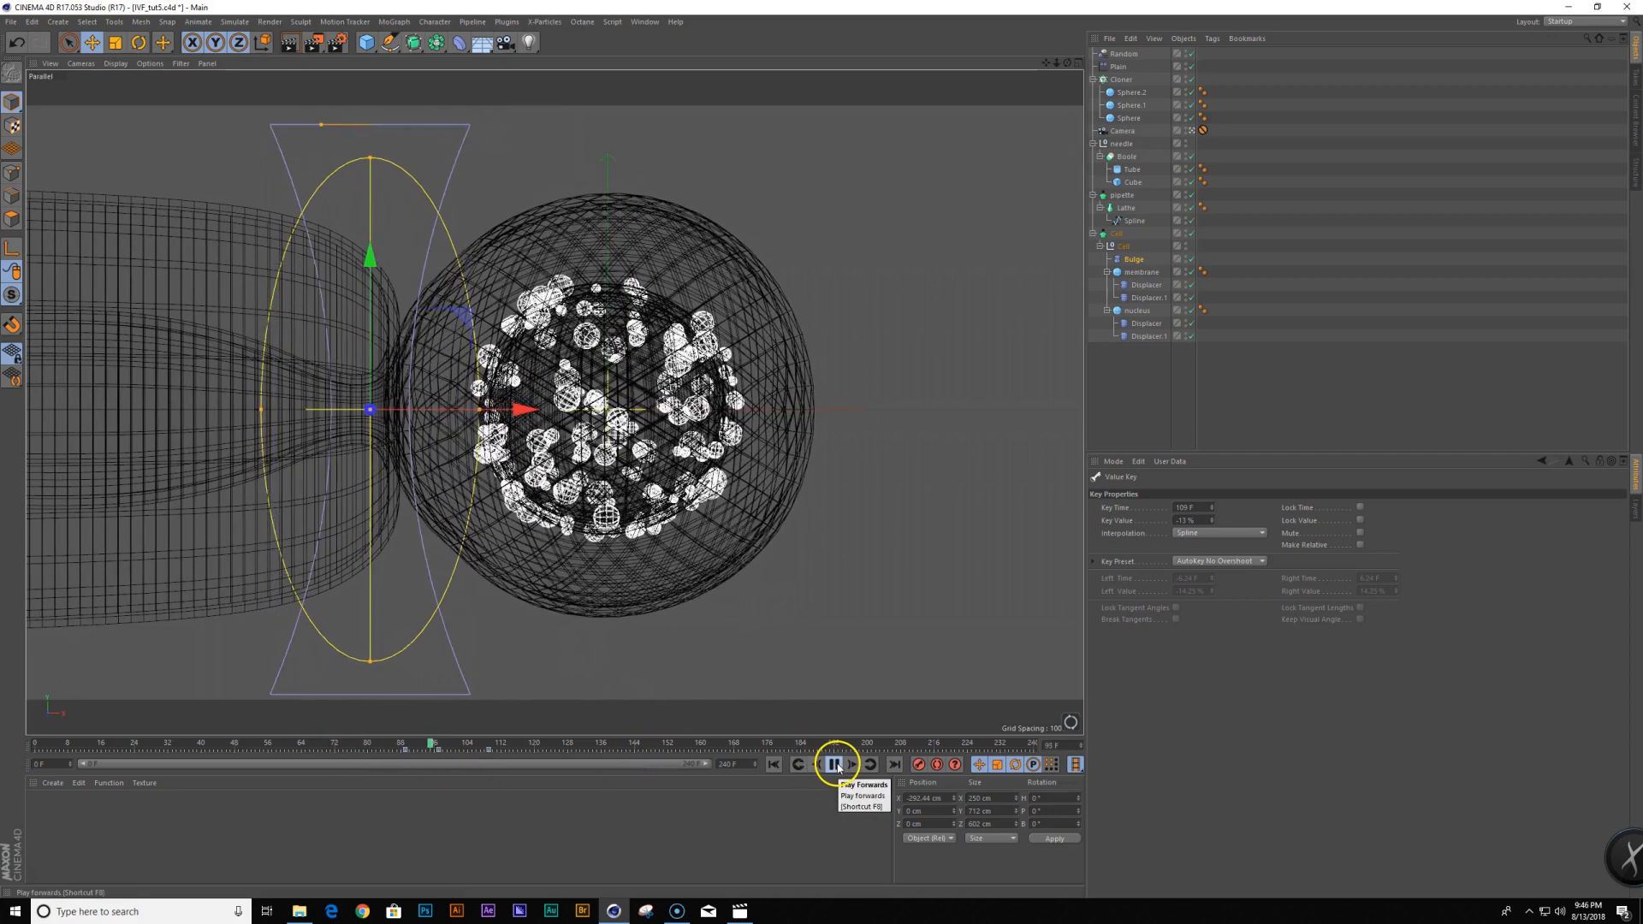
pyautogui.moveTo(506, 745); pyautogui.dragTo(349, 734)
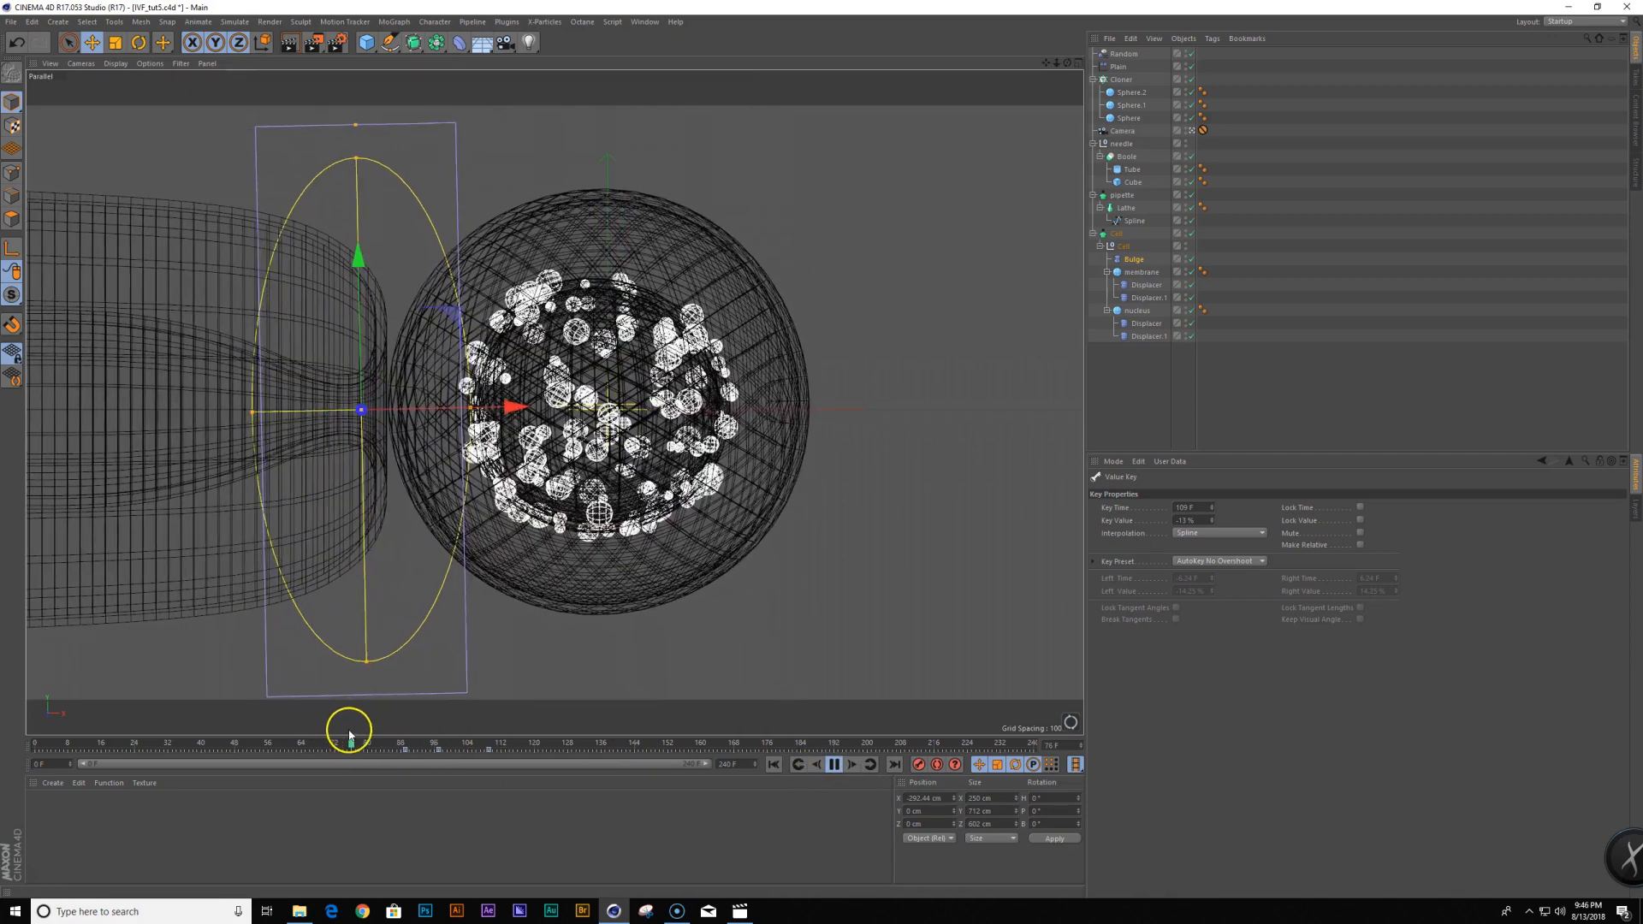
pyautogui.click(835, 764)
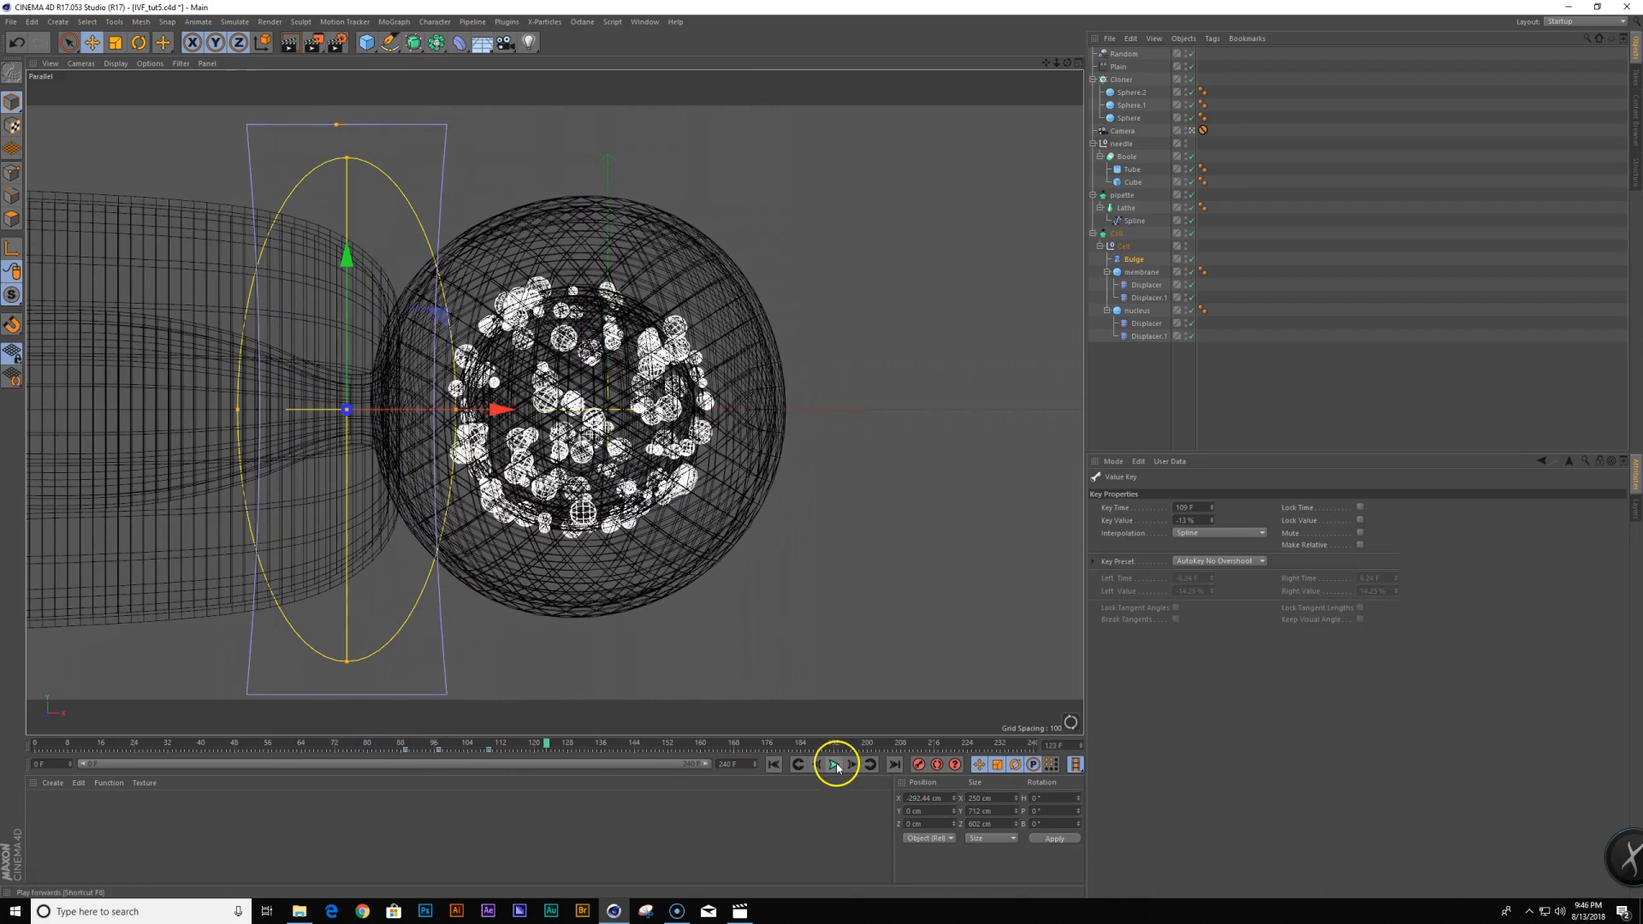
pyautogui.moveTo(550, 756); pyautogui.dragTo(516, 755)
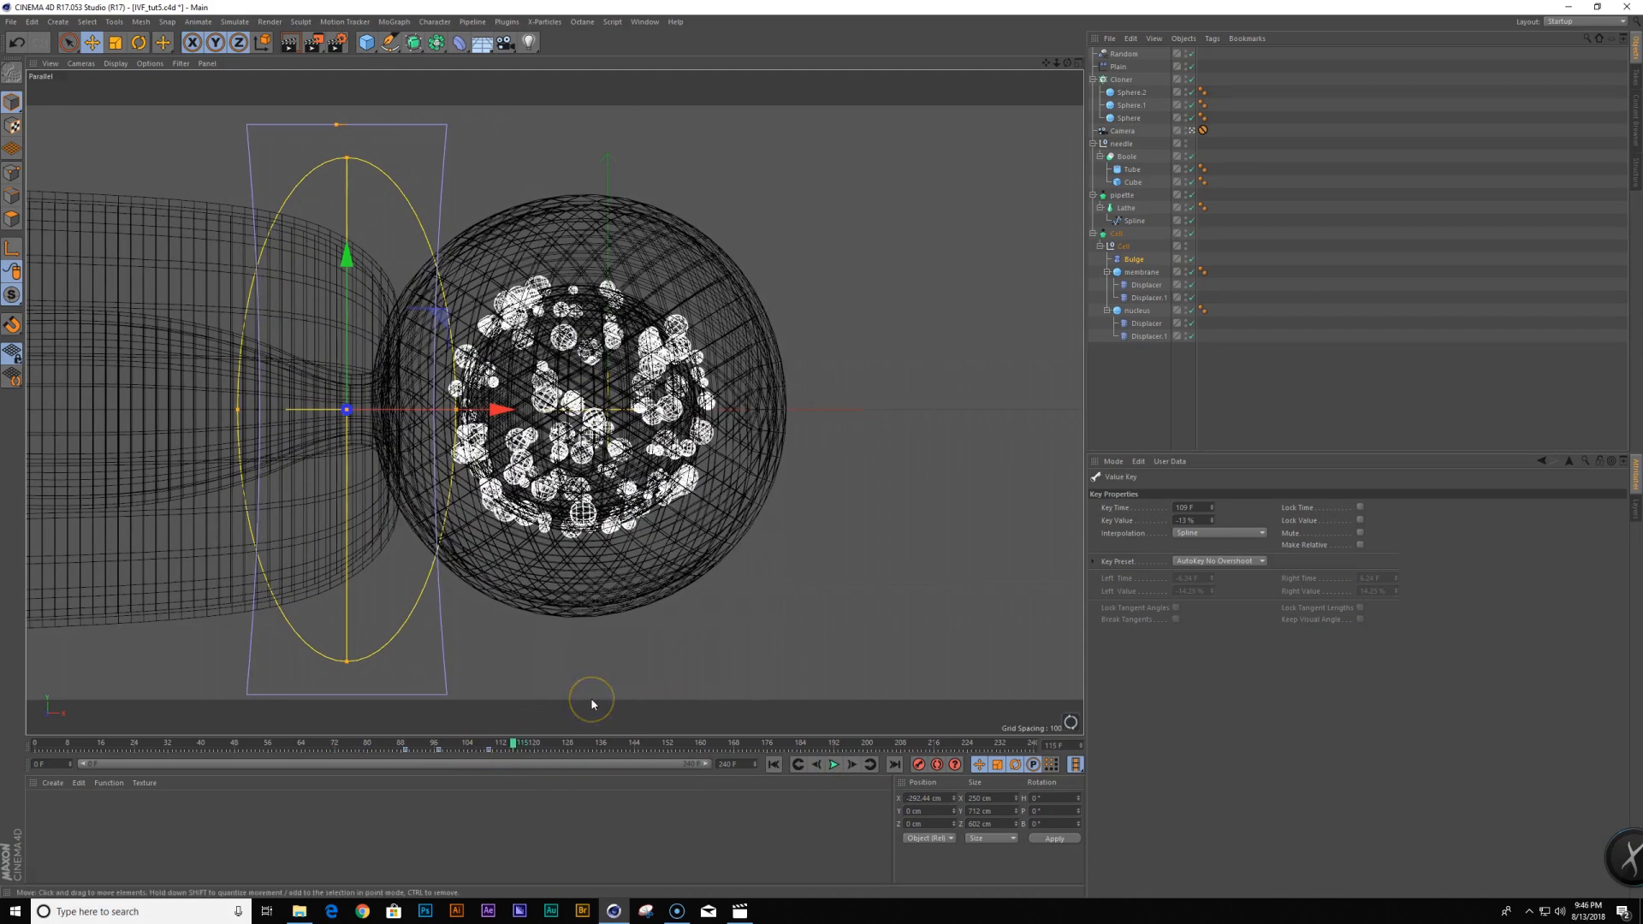
pyautogui.click(741, 911)
pyautogui.moveTo(752, 697); pyautogui.dragTo(908, 690)
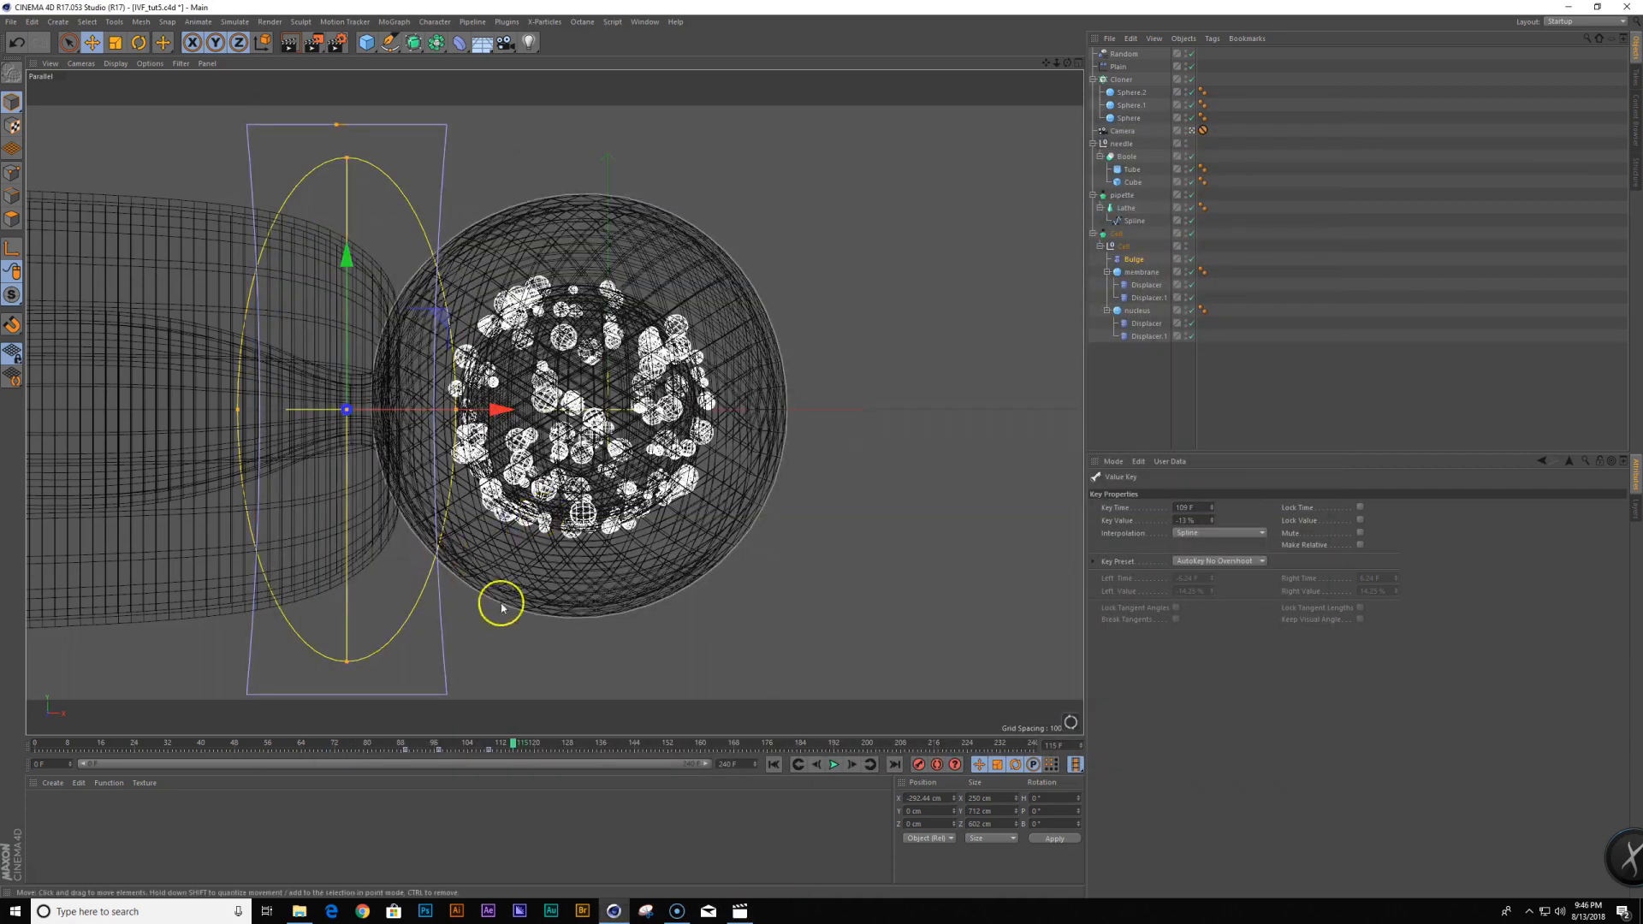
# Keyframe the needle's position at frame 113, then move it into the cell to about X 29.8 cm and keyframe it at frame 167
pyautogui.moveTo(517, 744)
pyautogui.mouseDown()
pyautogui.moveTo(396, 759)
pyautogui.moveTo(458, 769)
pyautogui.moveTo(312, 767)
pyautogui.moveTo(505, 775)
pyautogui.mouseUp()
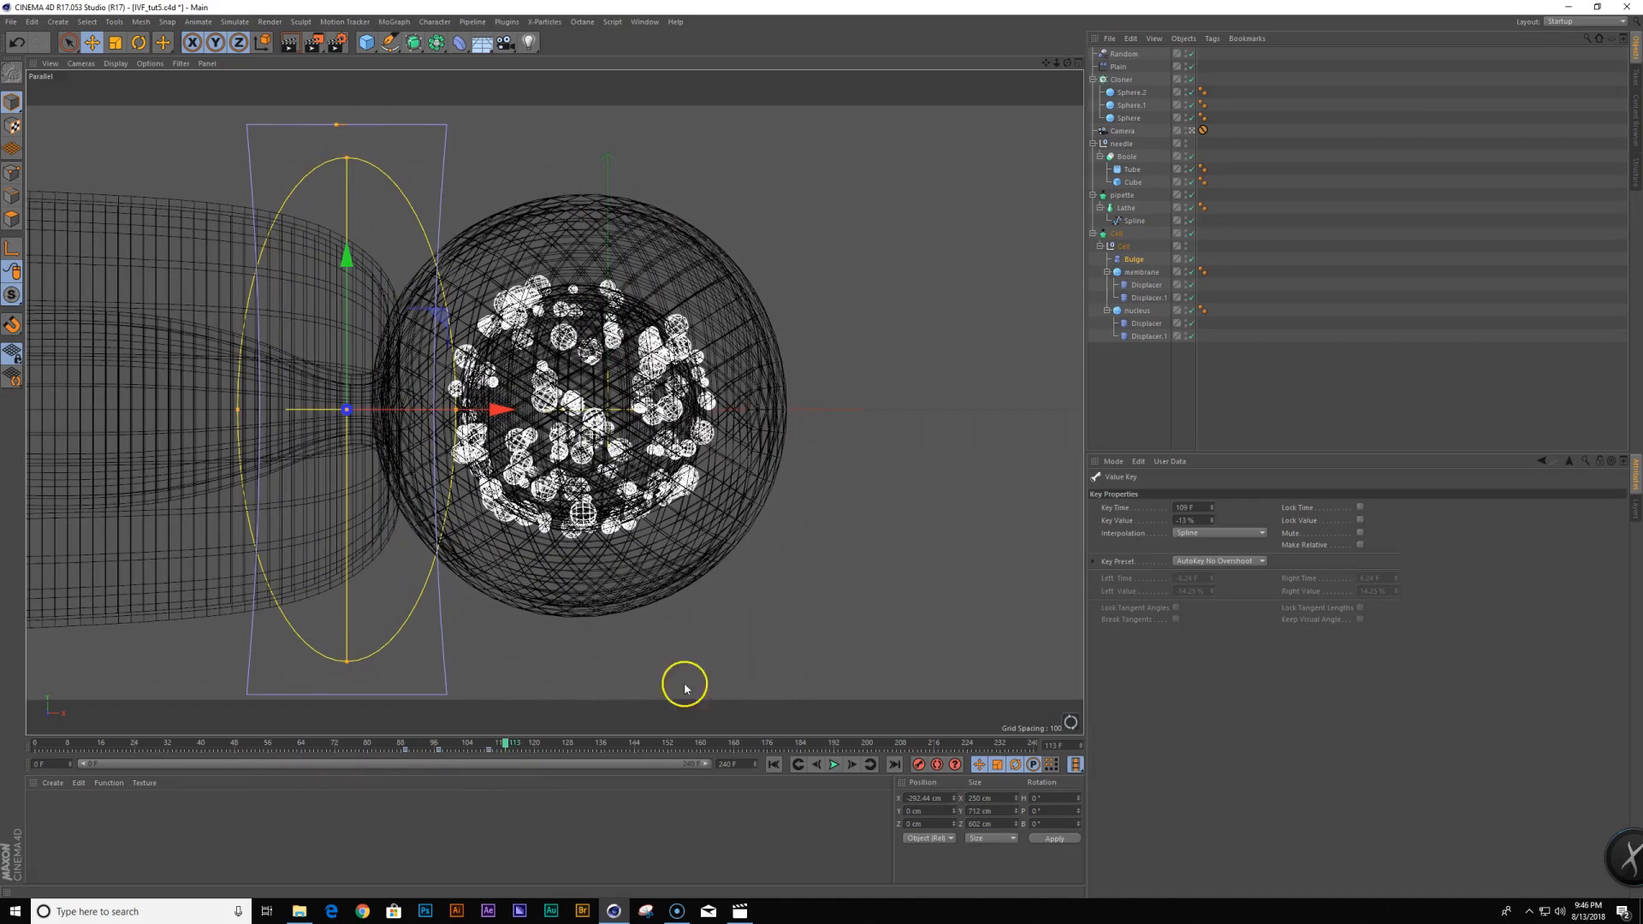
pyautogui.click(1124, 197)
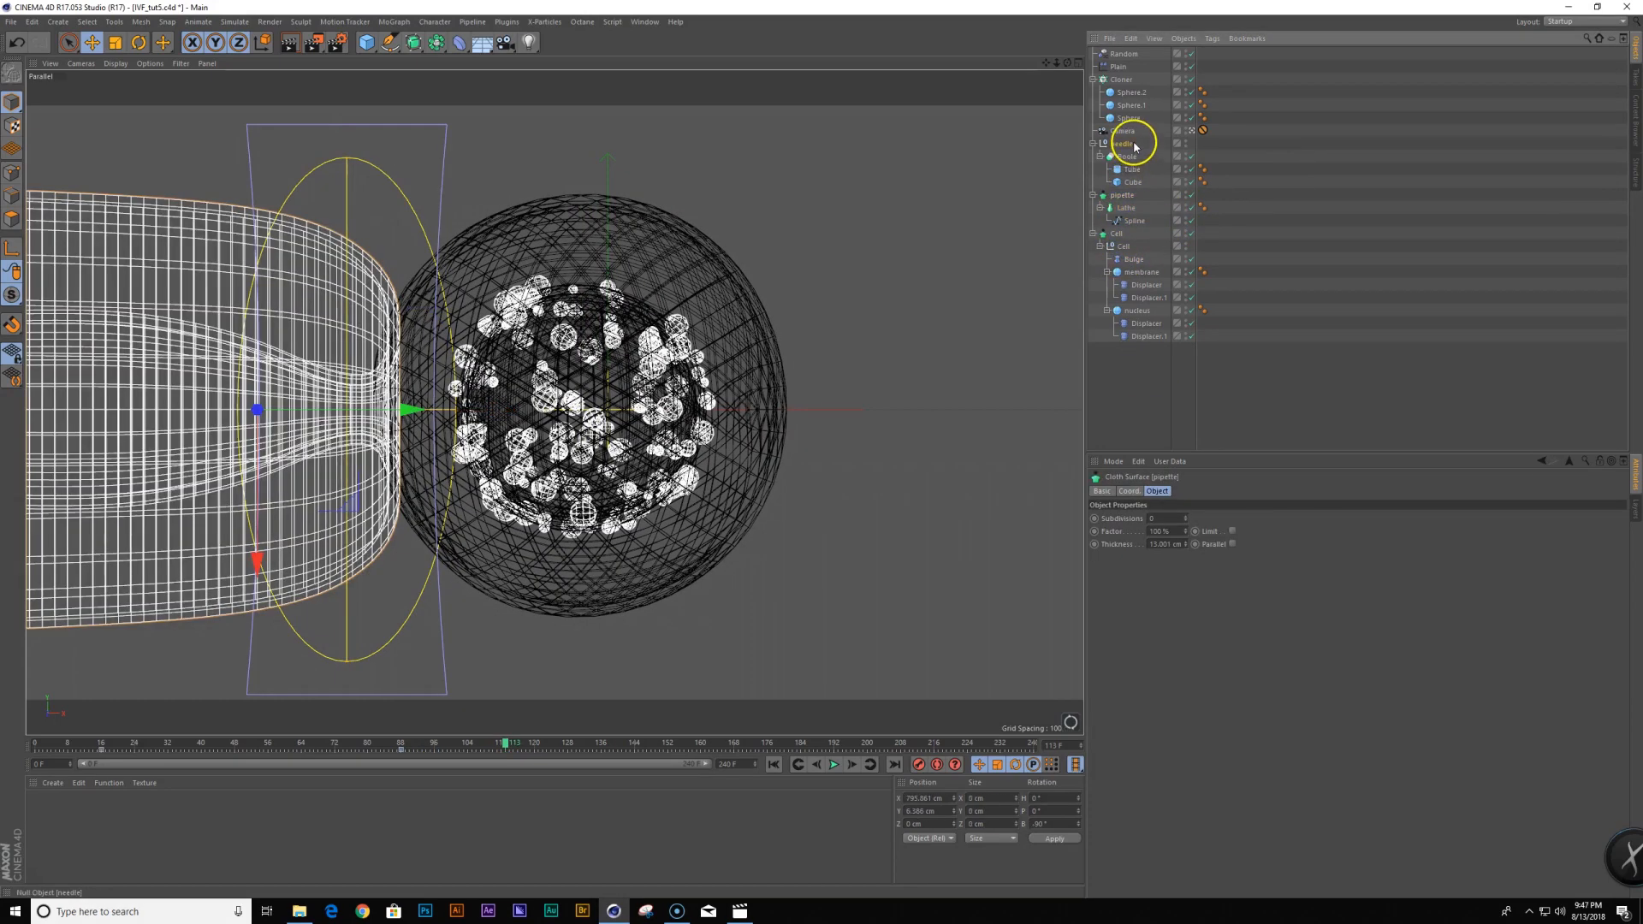
pyautogui.click(1123, 144)
pyautogui.click(1128, 491)
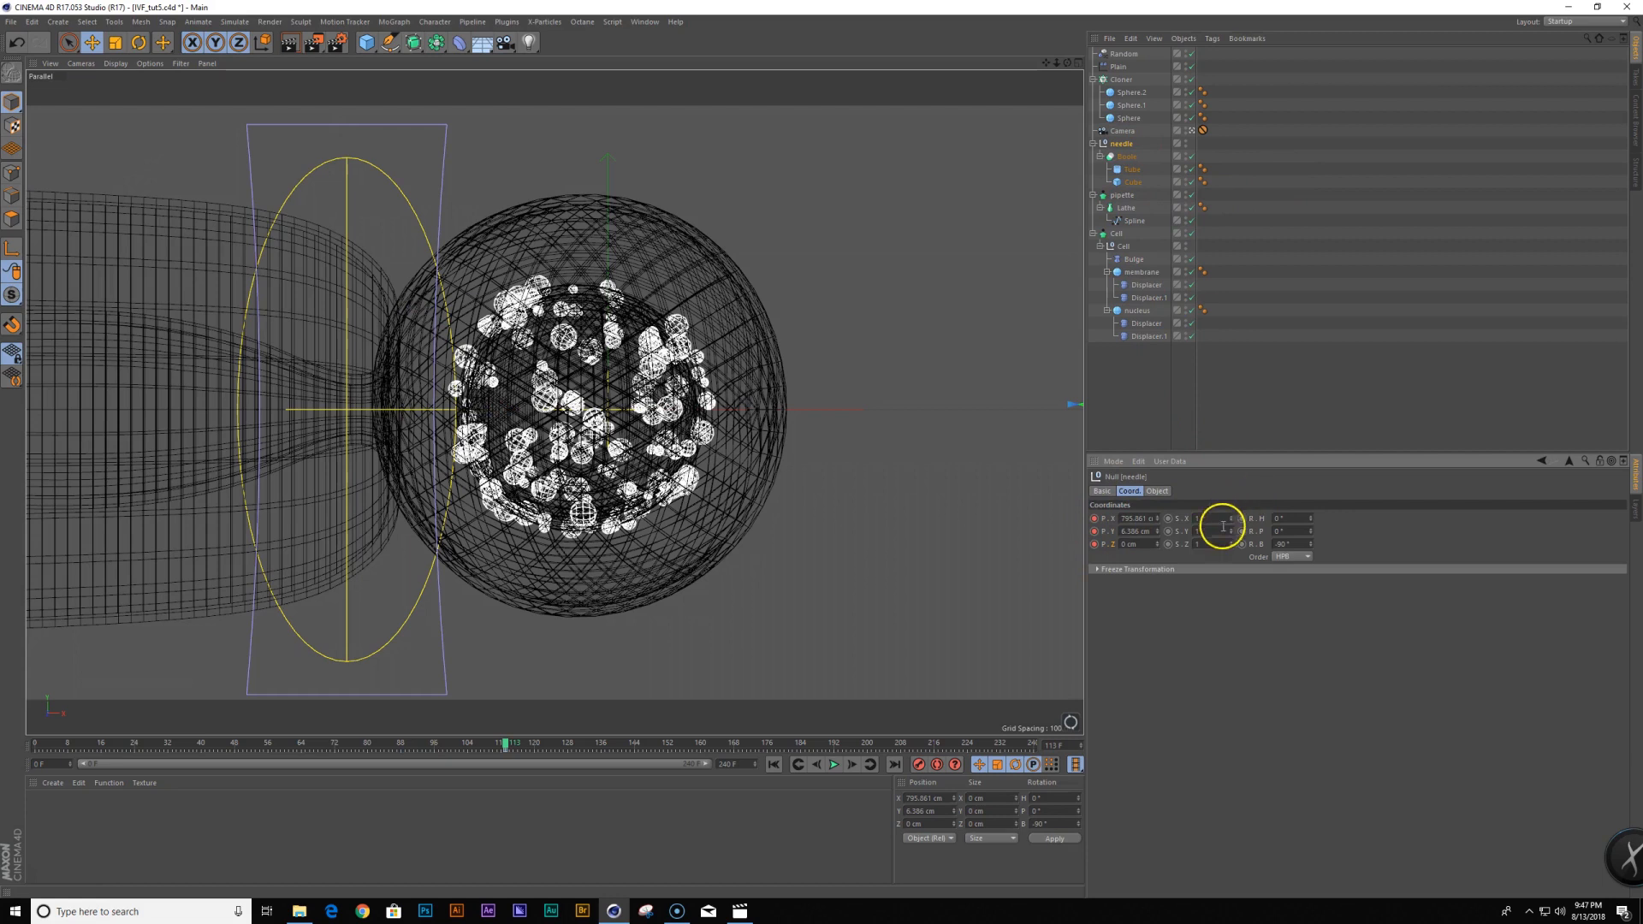
pyautogui.moveTo(505, 743); pyautogui.dragTo(734, 752)
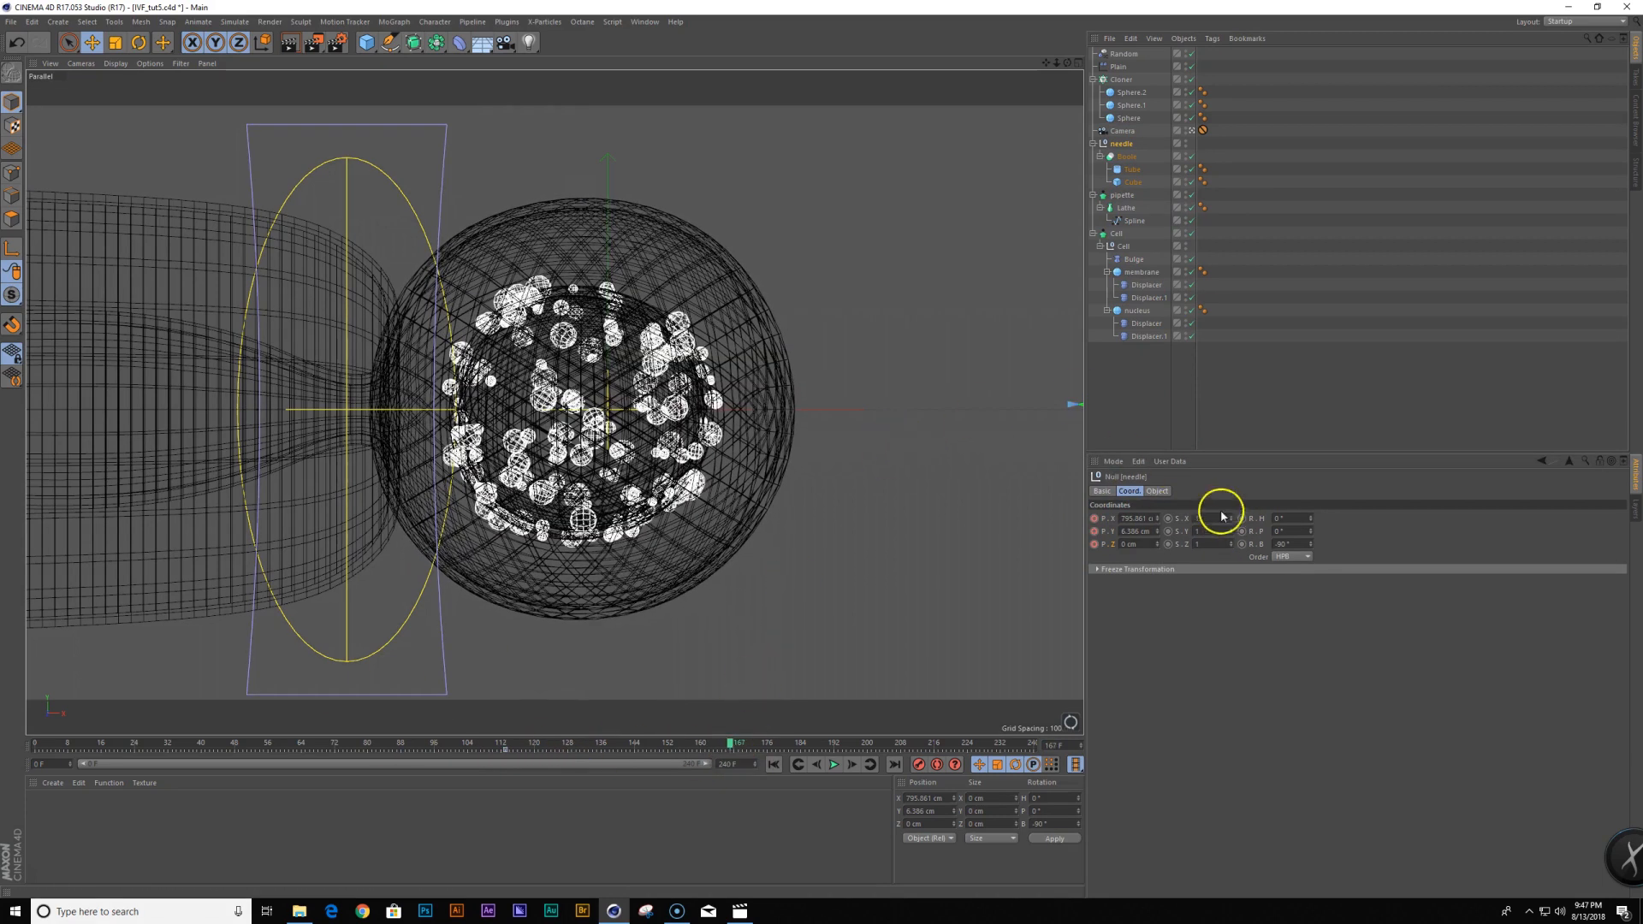
pyautogui.click(1157, 517)
pyautogui.moveTo(1157, 543); pyautogui.dragTo(1159, 521)
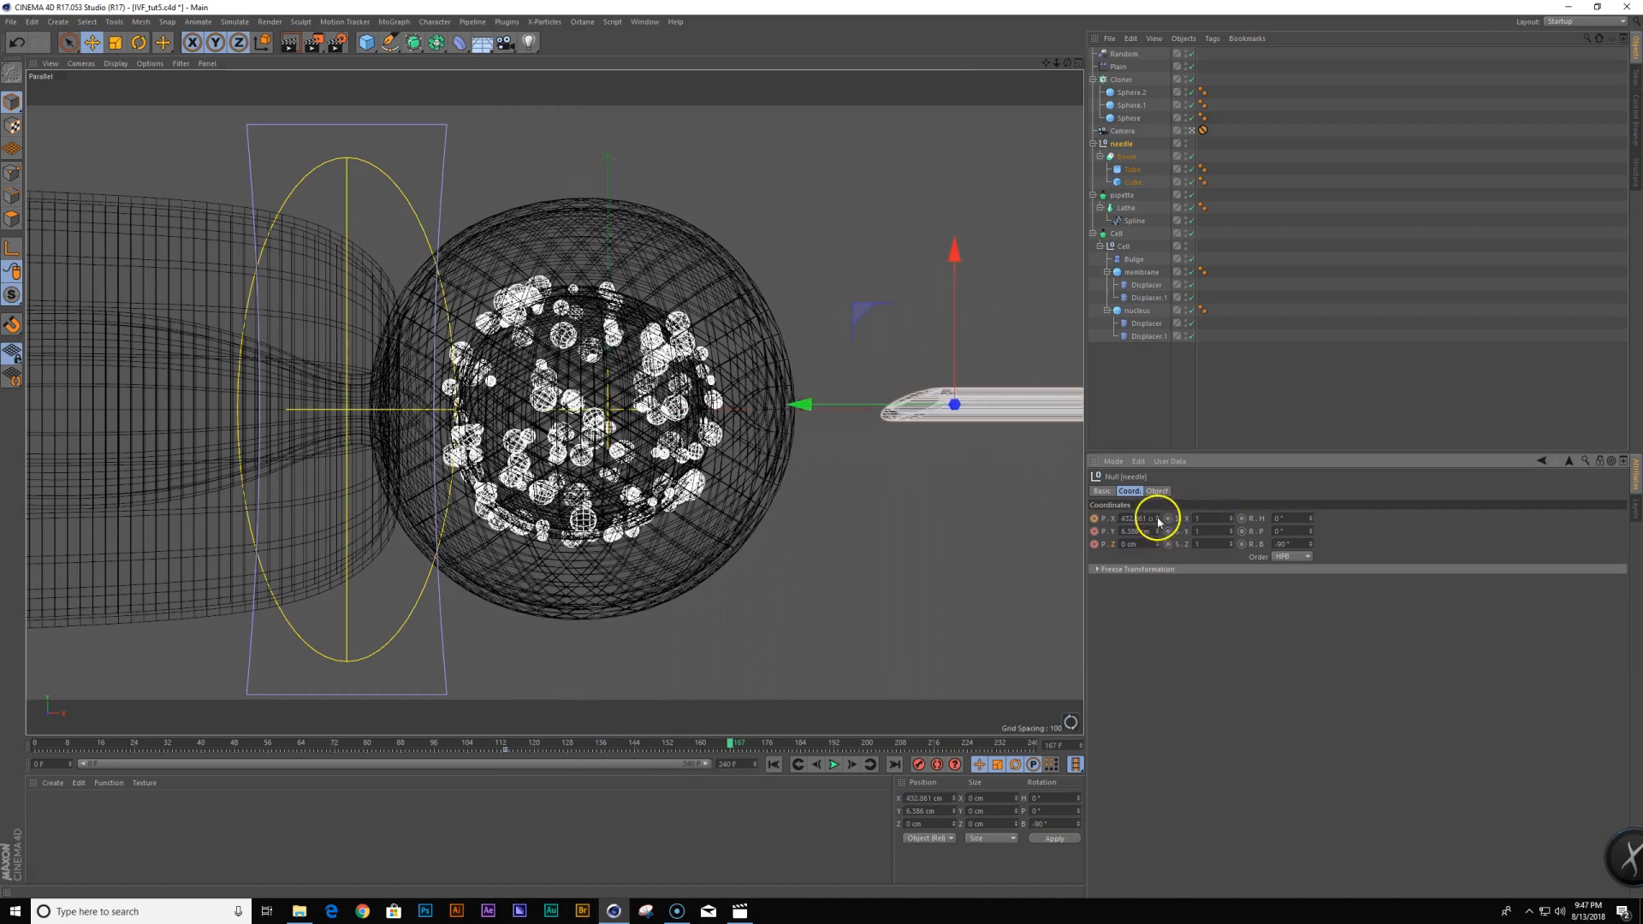
pyautogui.moveTo(800, 406); pyautogui.dragTo(482, 433)
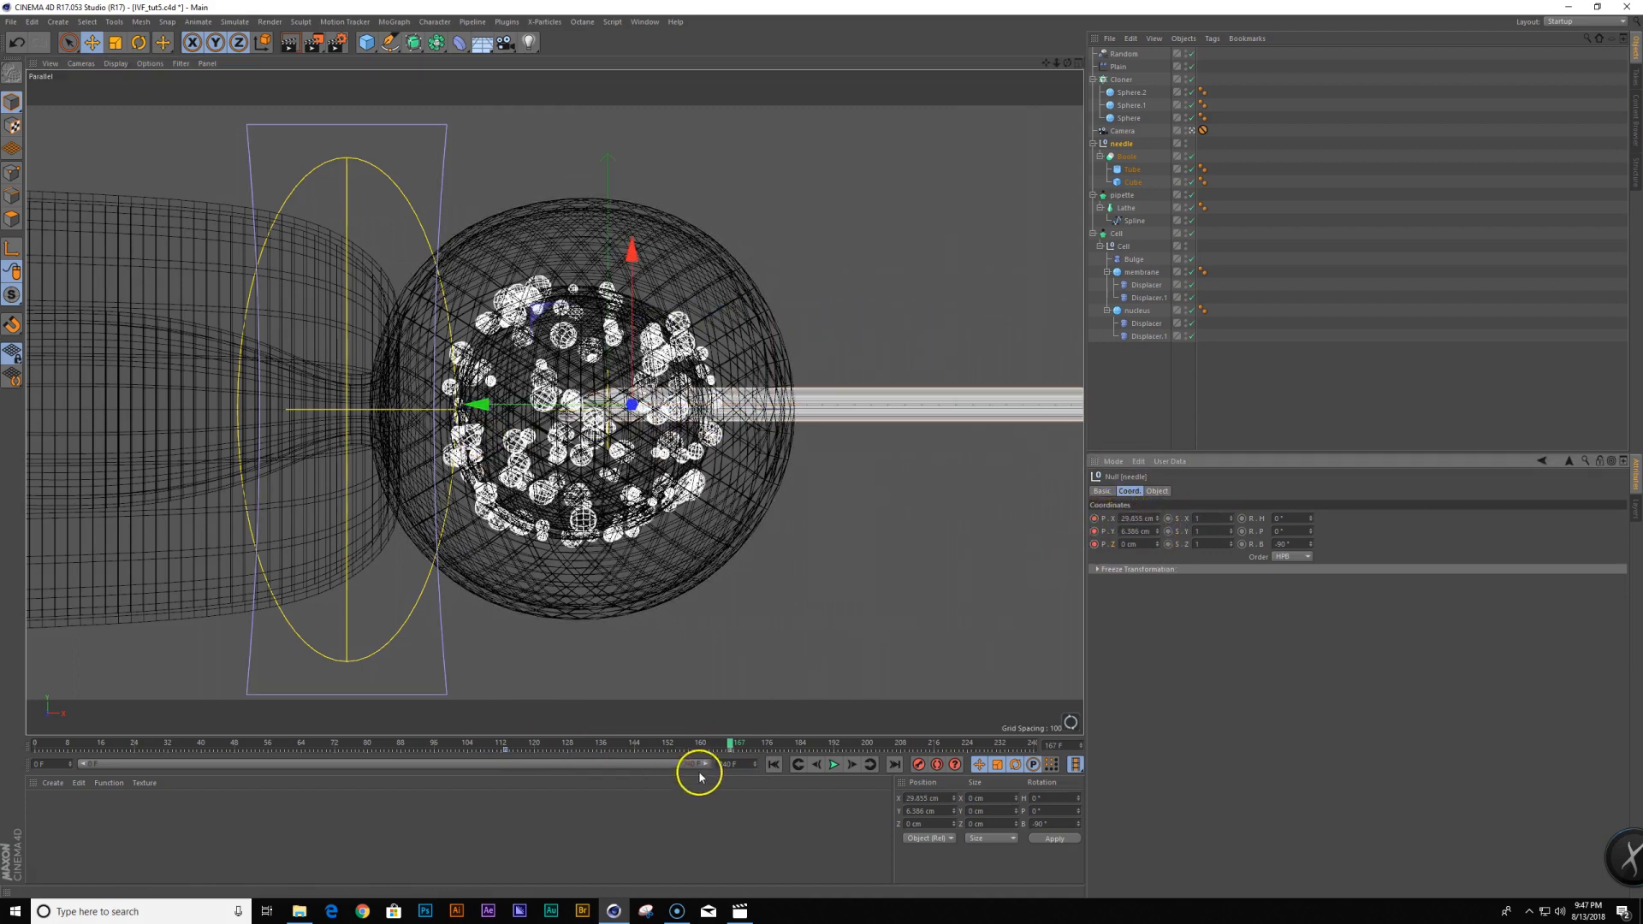
# Open the needle's position F-curves and steepen the outgoing tangent of the first X position key for a faster start
pyautogui.moveTo(726, 750); pyautogui.dragTo(598, 750)
pyautogui.hotkey('alt', 'shift', 'F3')
pyautogui.moveTo(436, 424); pyautogui.dragTo(350, 315)
pyautogui.moveTo(561, 328); pyautogui.dragTo(525, 450)
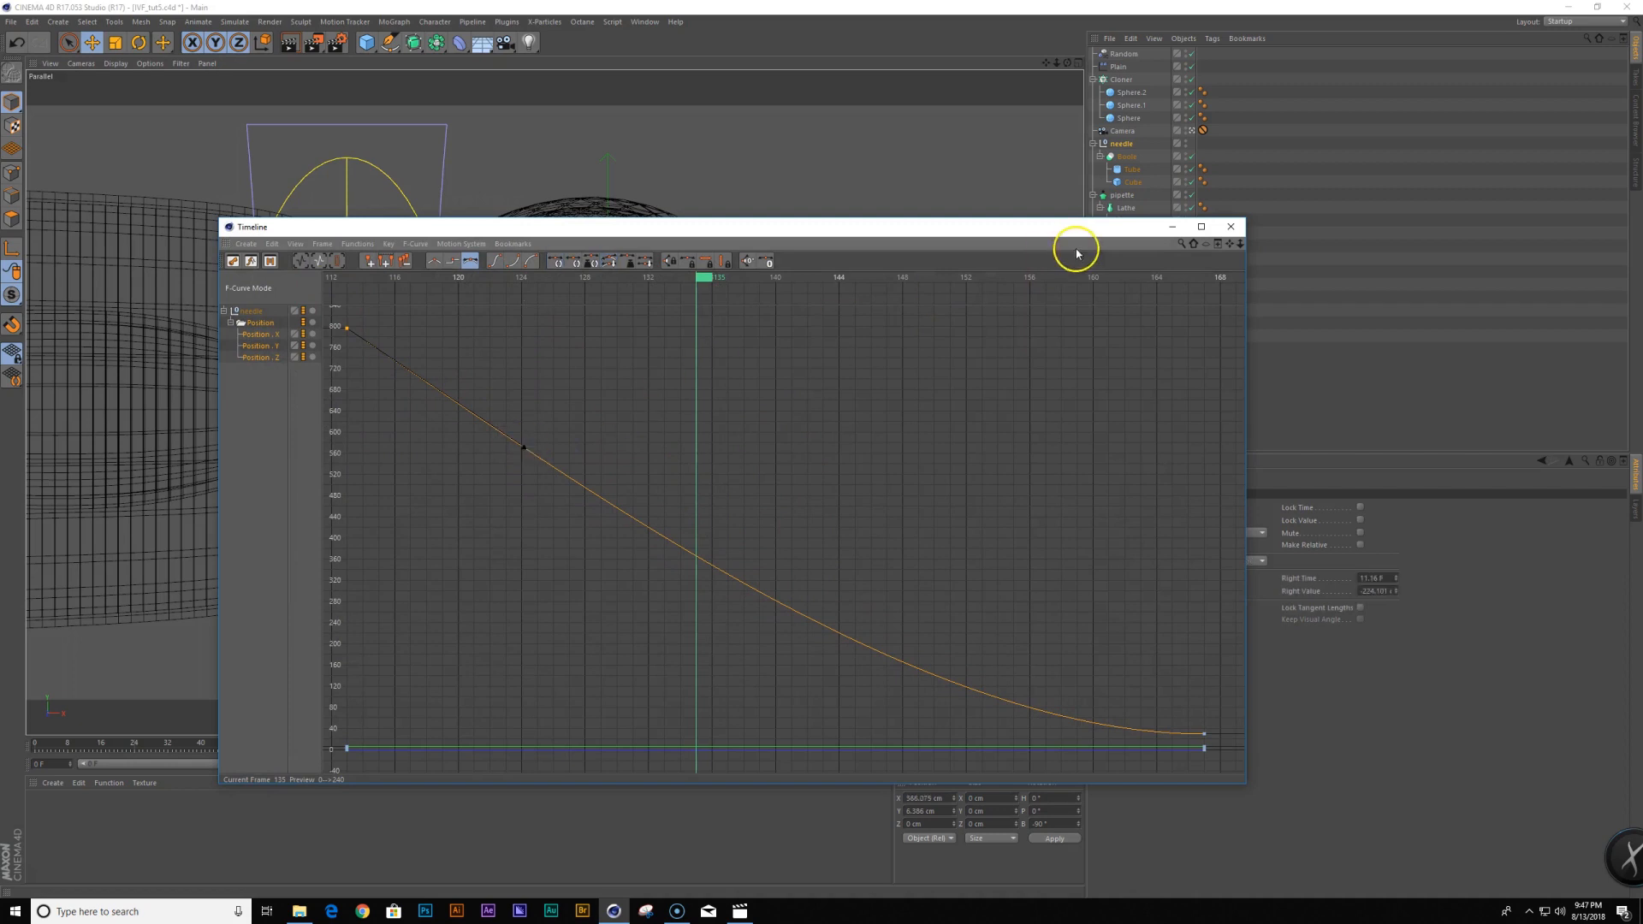
pyautogui.click(1230, 231)
# Play back the needle's approach from before frame 90 to examine its speed and entry into the cell
pyautogui.moveTo(574, 751); pyautogui.dragTo(382, 764)
pyautogui.moveTo(608, 749); pyautogui.dragTo(396, 745)
pyautogui.click(835, 764)
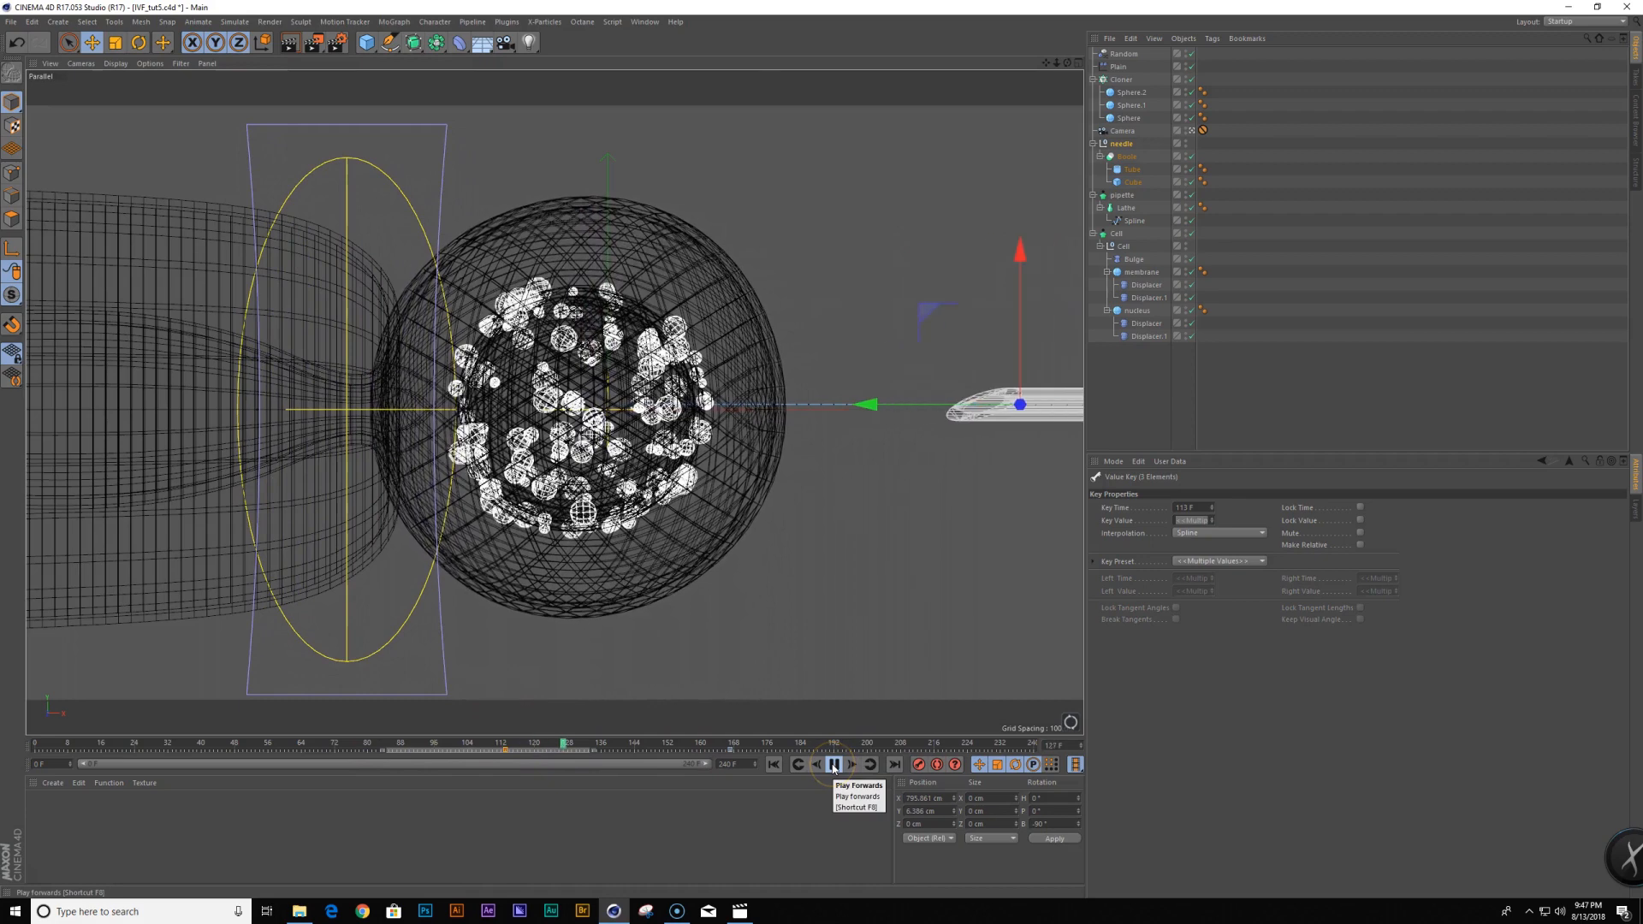
pyautogui.click(834, 764)
pyautogui.moveTo(819, 746); pyautogui.dragTo(393, 746)
pyautogui.click(833, 766)
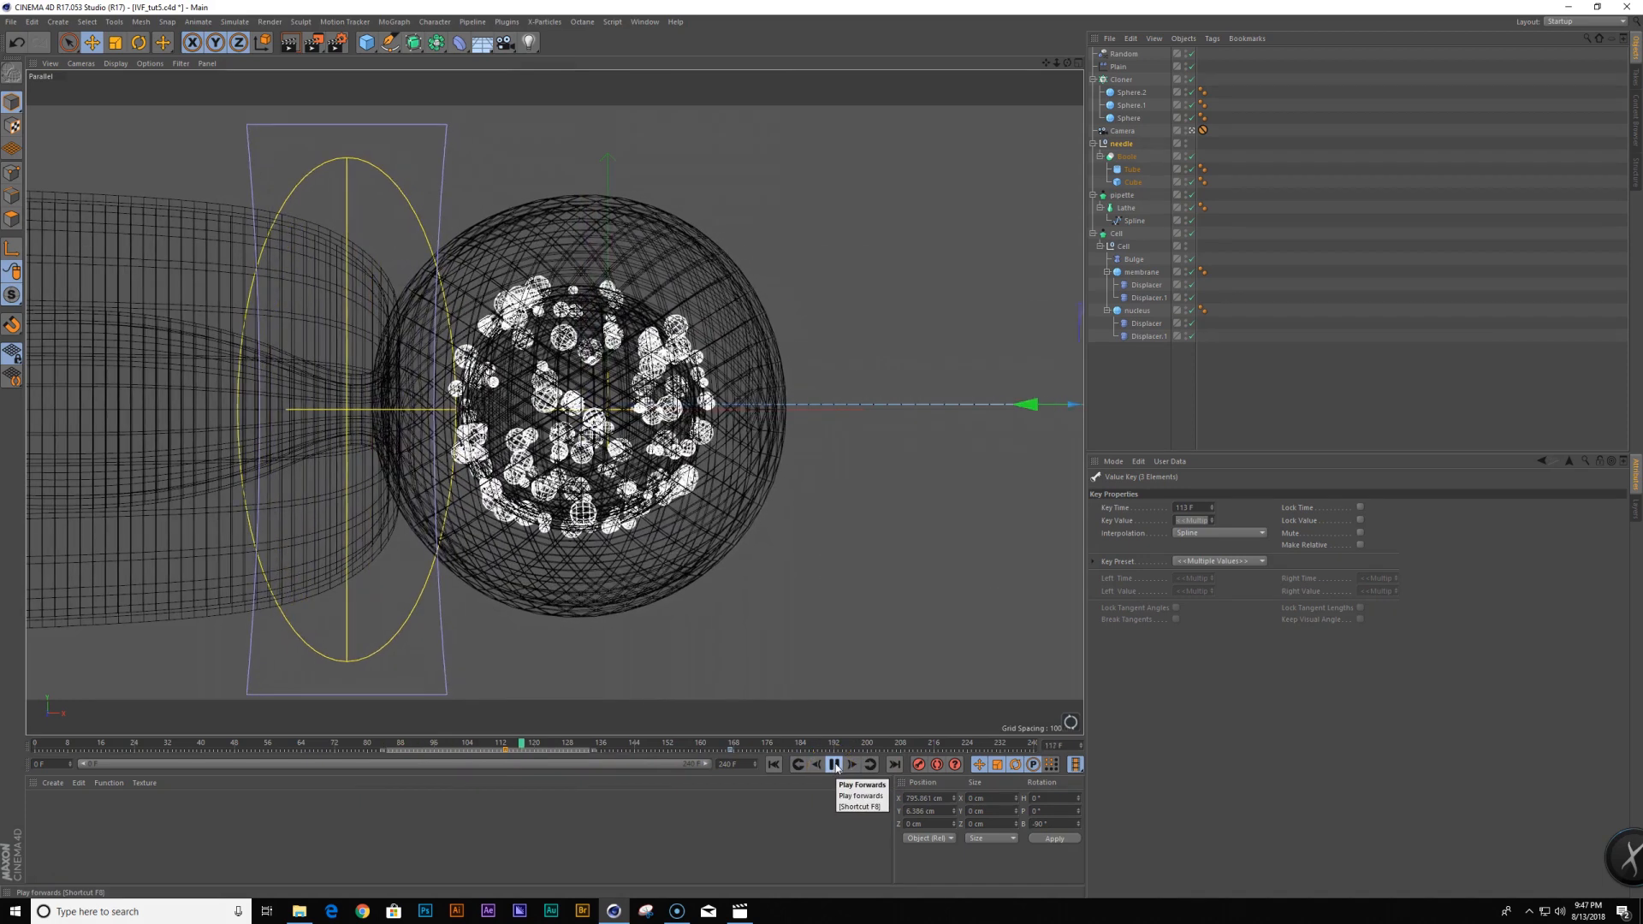
pyautogui.click(835, 764)
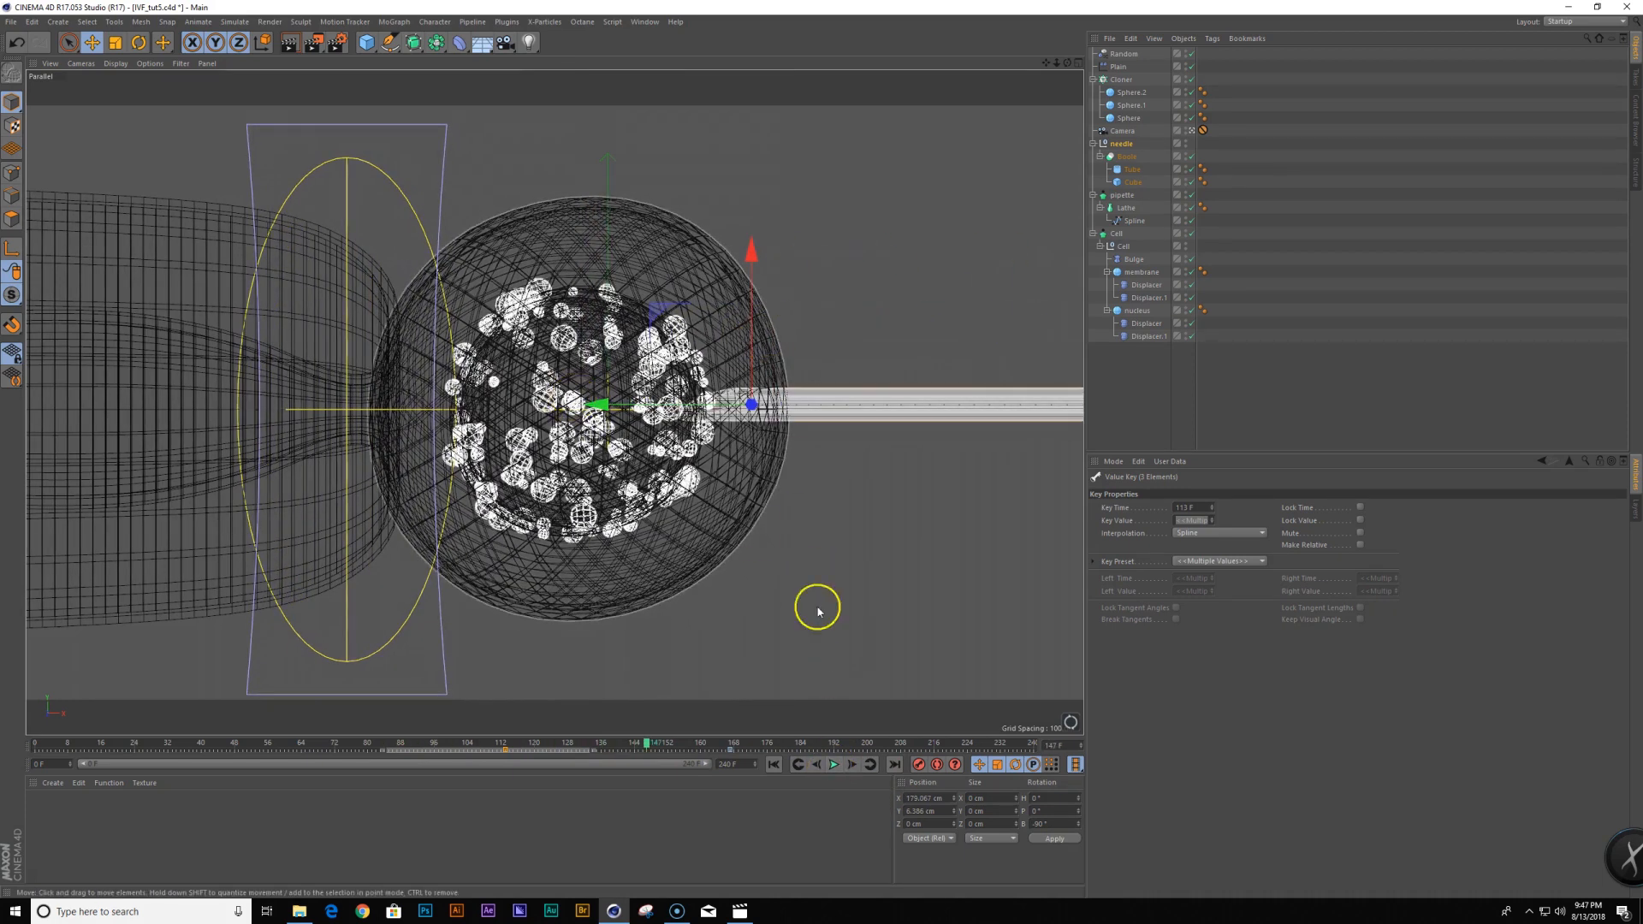
# Switch to the IVF_v10 reference video and examine how the needle enters the cell
pyautogui.click(739, 912)
pyautogui.moveTo(884, 715); pyautogui.dragTo(913, 698)
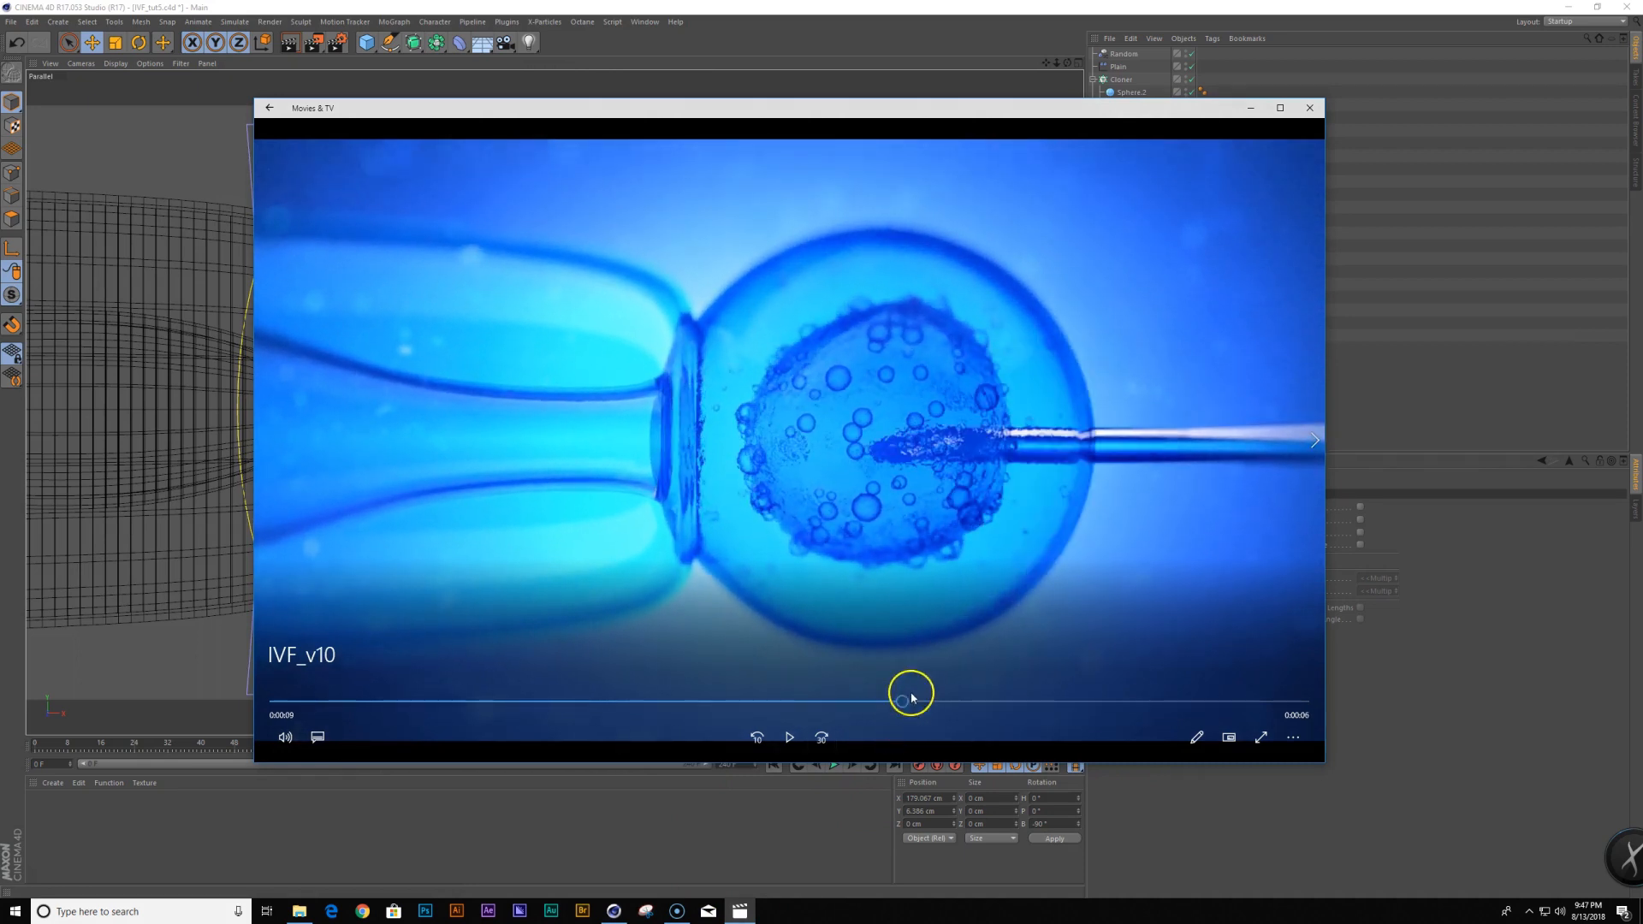
pyautogui.click(895, 7)
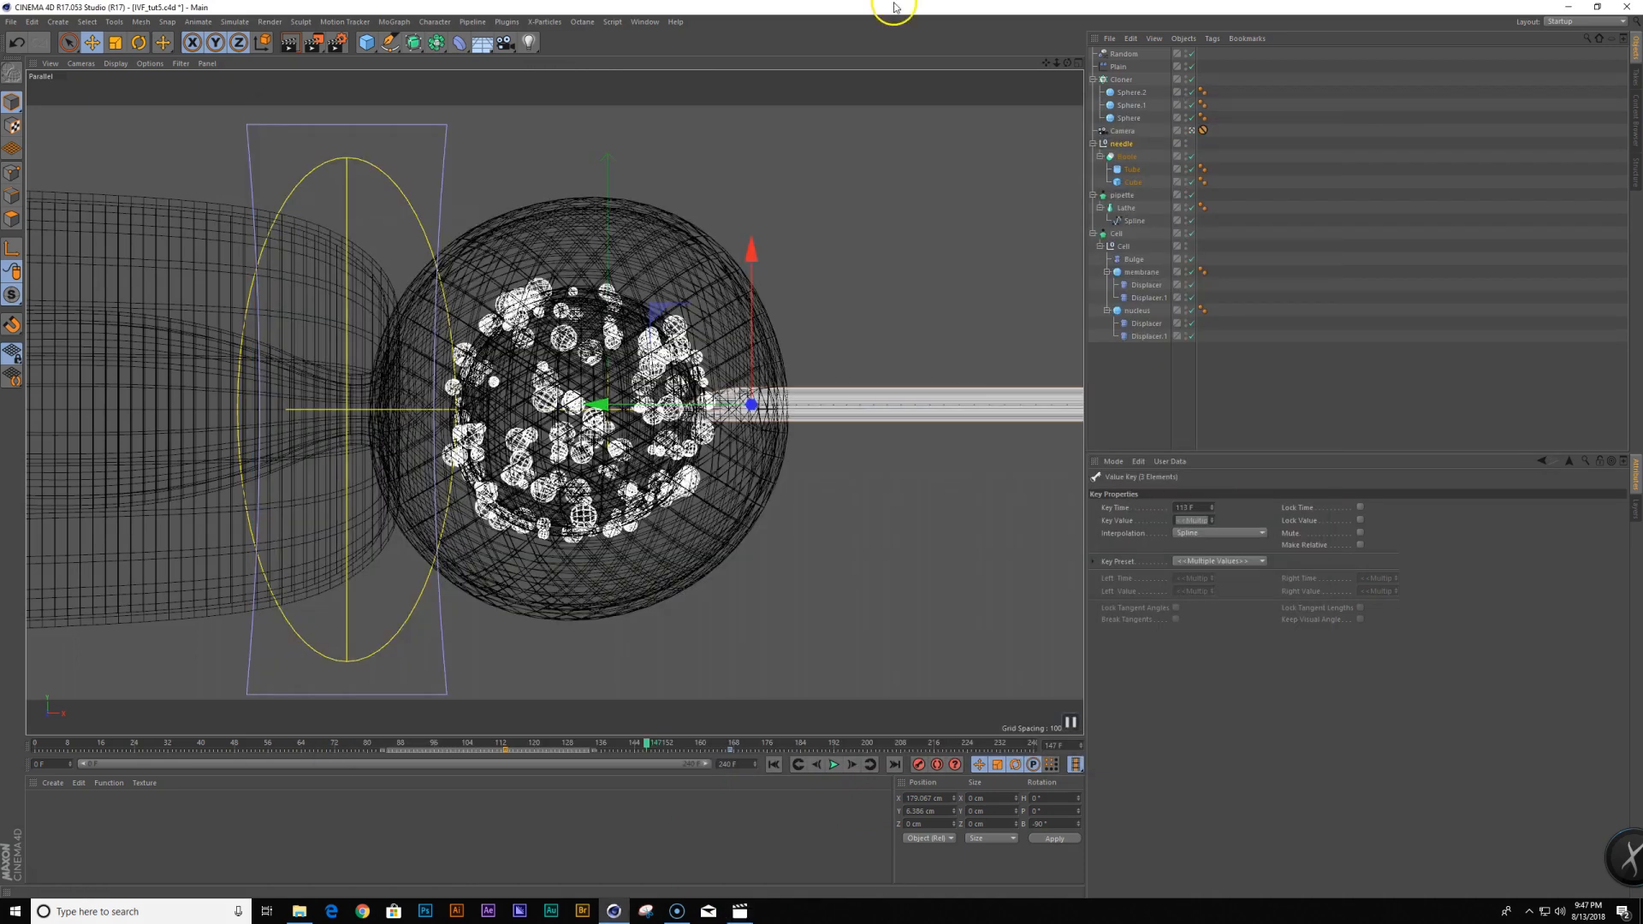
# Add a Collision deformer as a child of the membrane and open its collider settings
pyautogui.moveTo(647, 742); pyautogui.dragTo(536, 753)
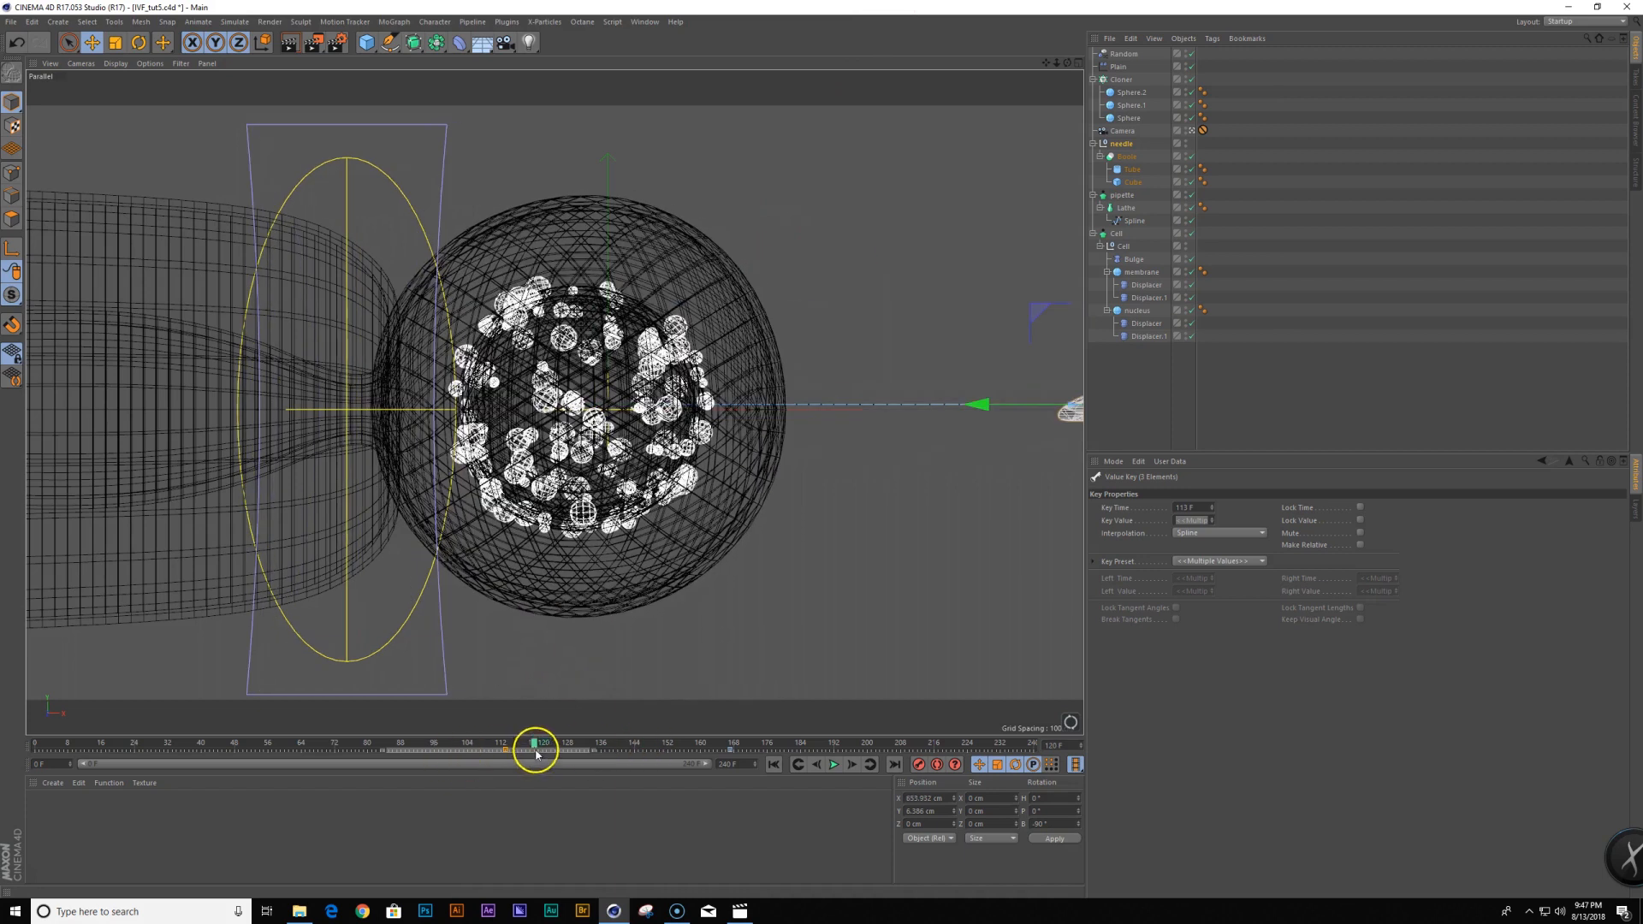
pyautogui.click(1130, 272)
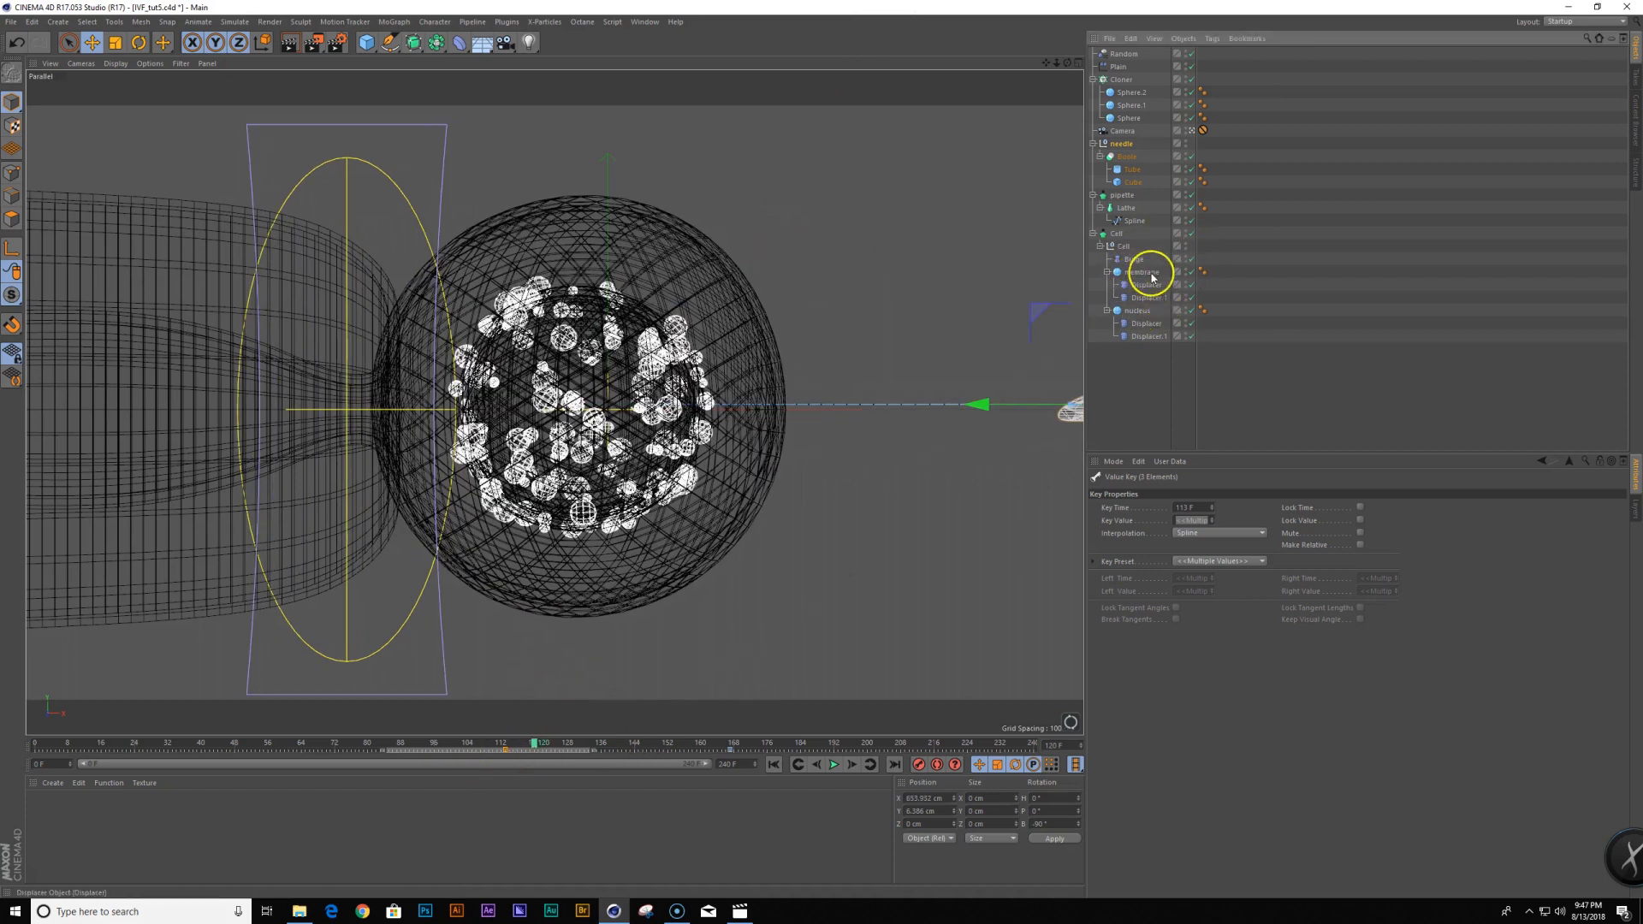
pyautogui.click(454, 43)
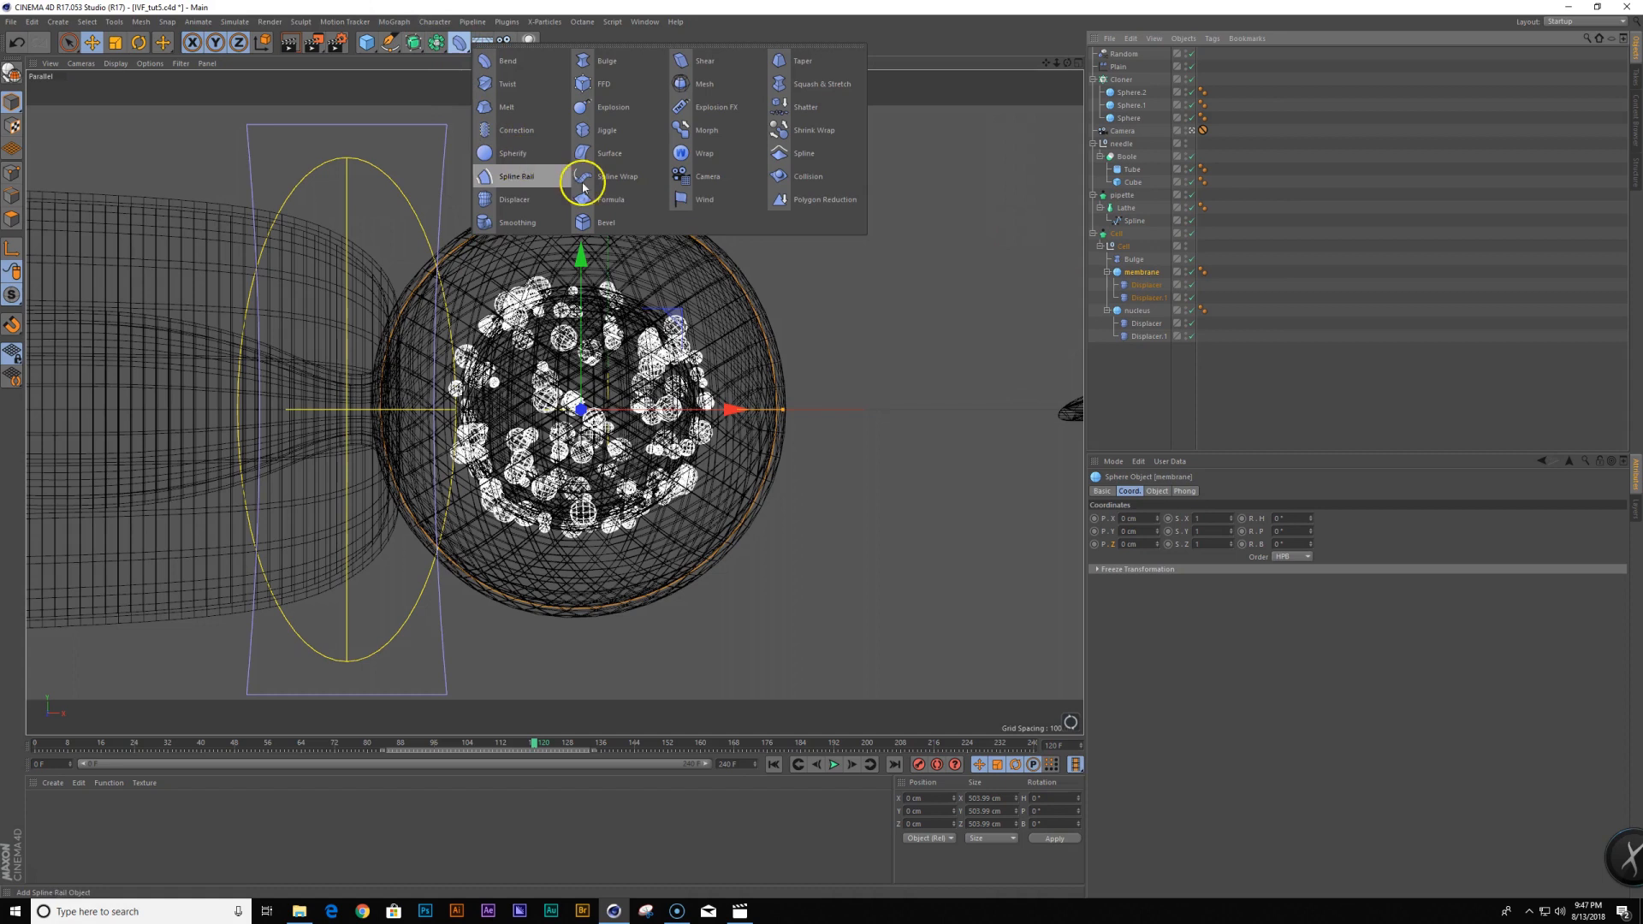
pyautogui.keyDown('shift'); pyautogui.click(780, 178); pyautogui.keyUp('shift')
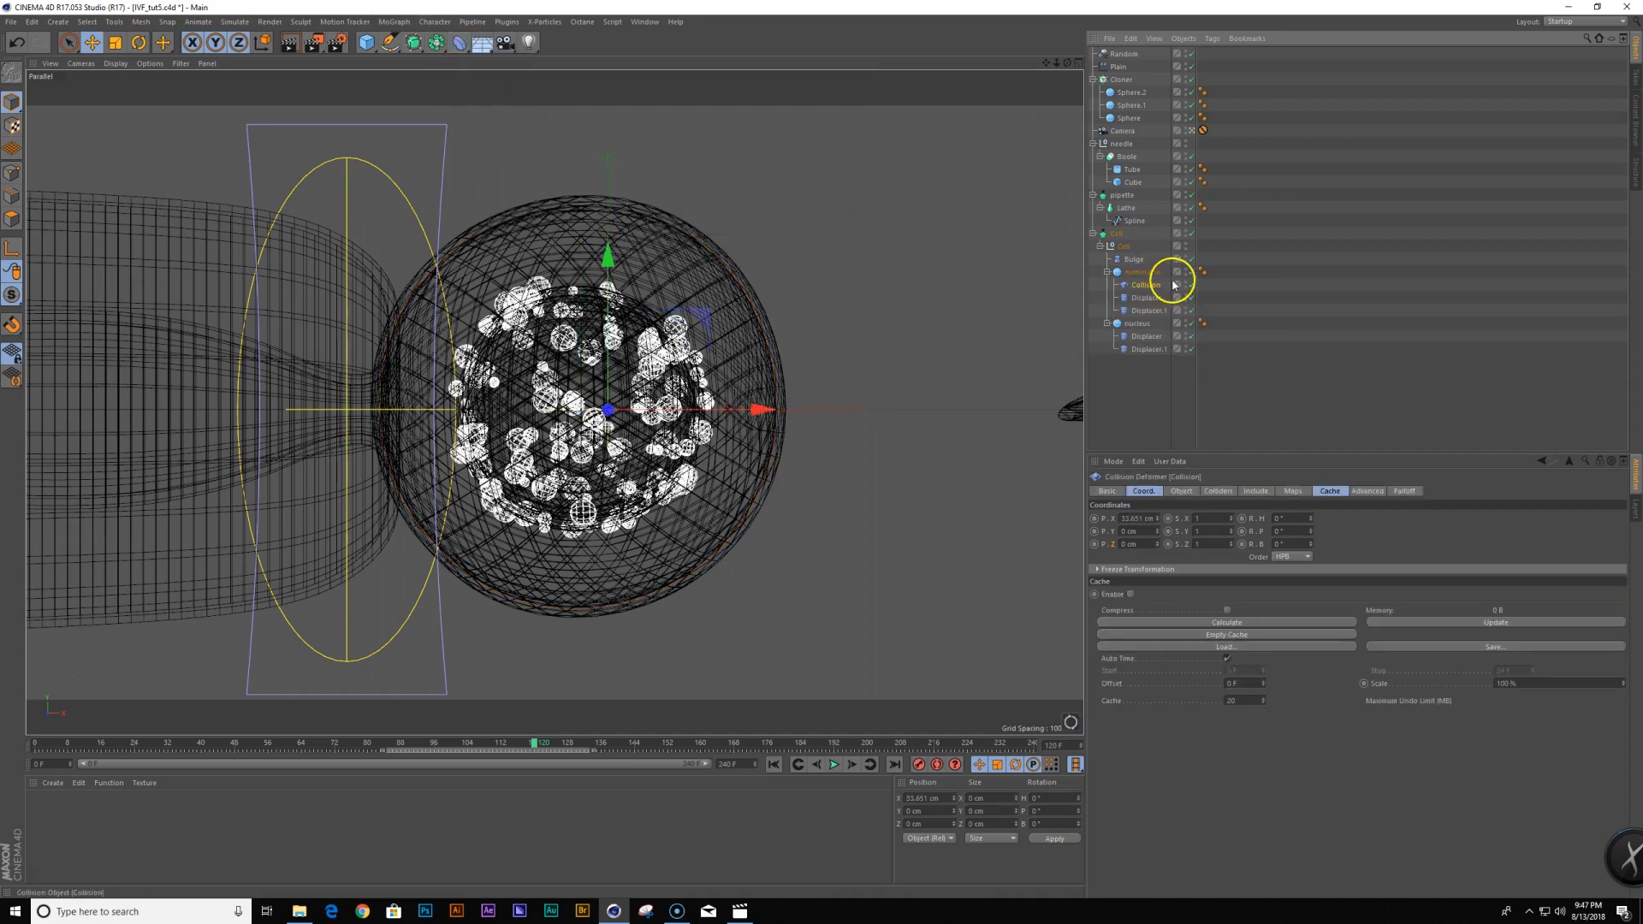
pyautogui.click(1219, 491)
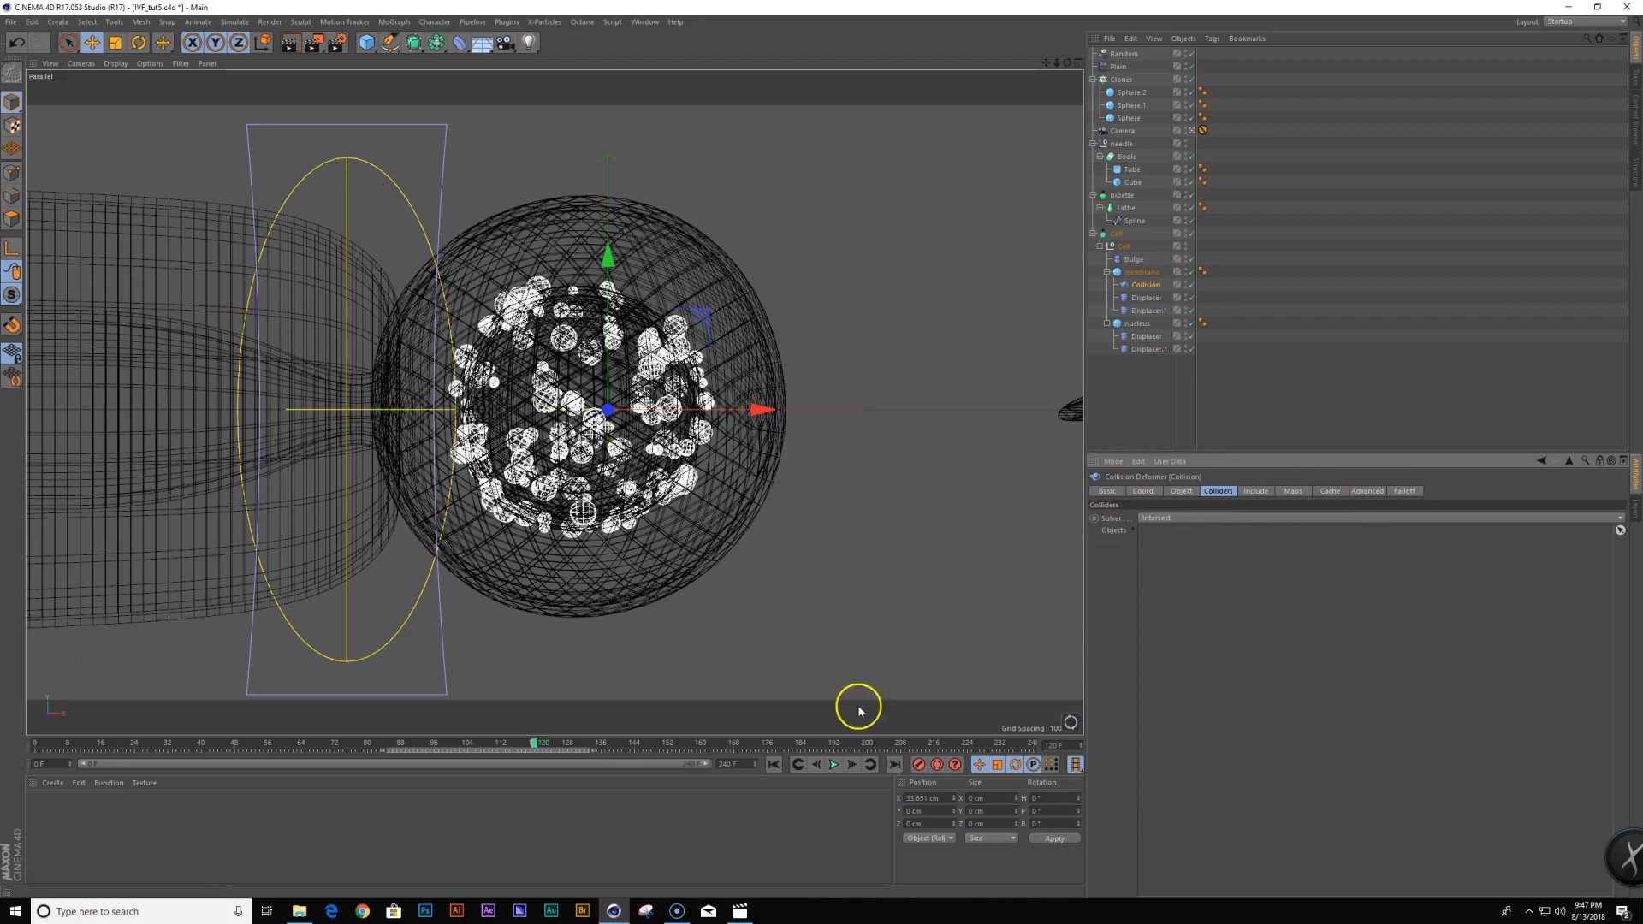
# At frame 138, add a sphere primitive and scale it down to a radius of about 71 cm
pyautogui.moveTo(550, 750); pyautogui.dragTo(610, 743)
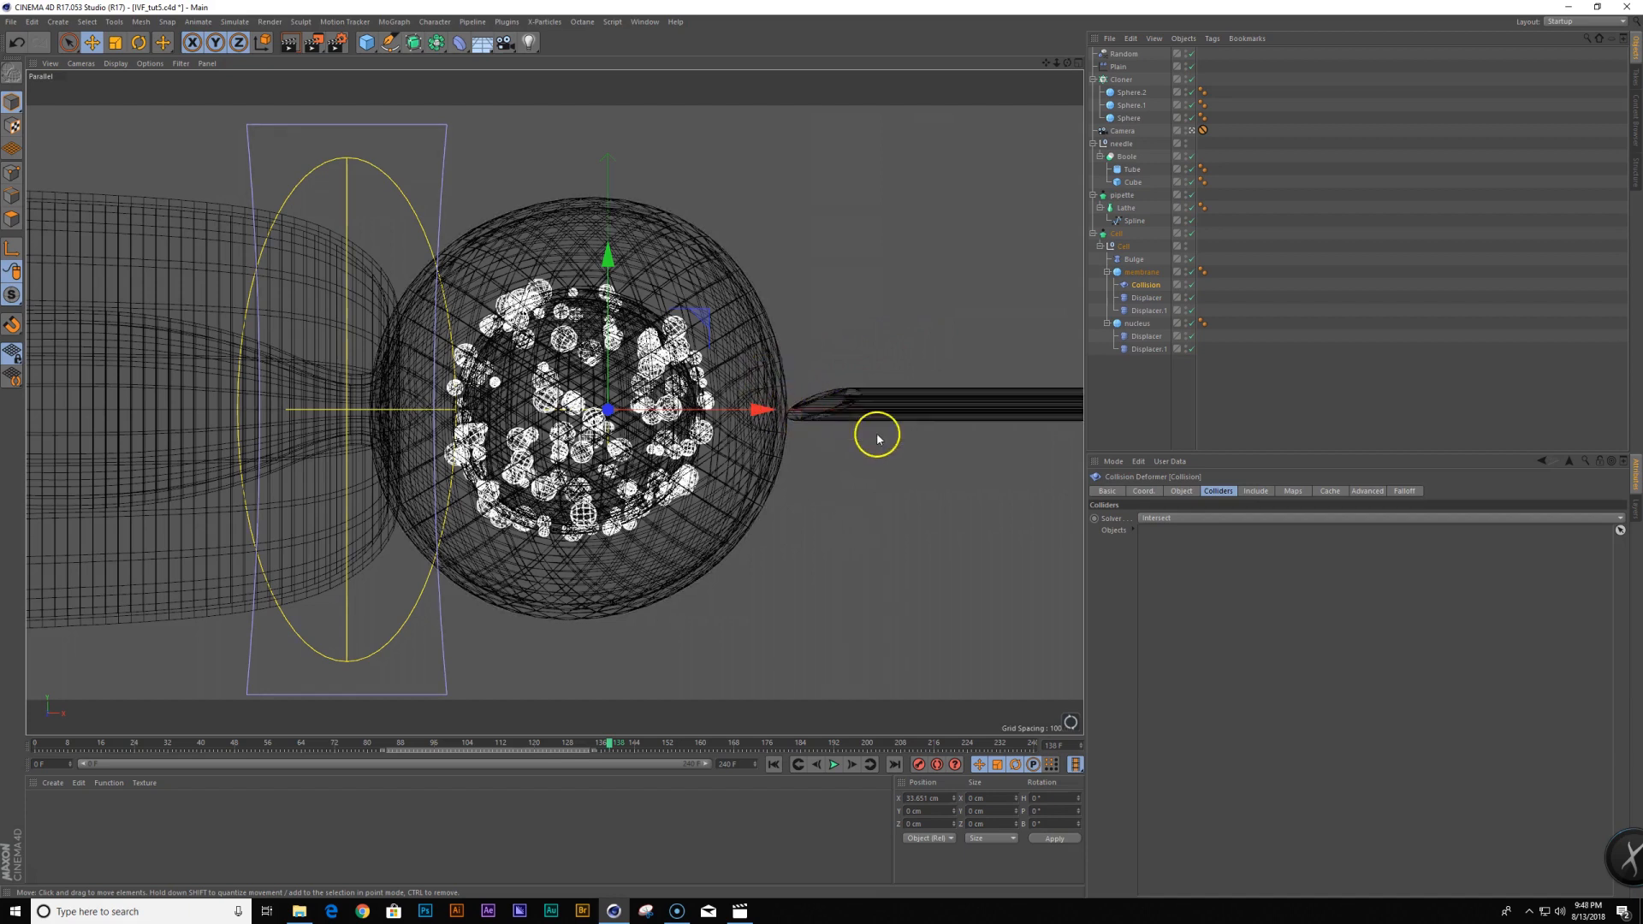
pyautogui.press('n')
pyautogui.press('b')
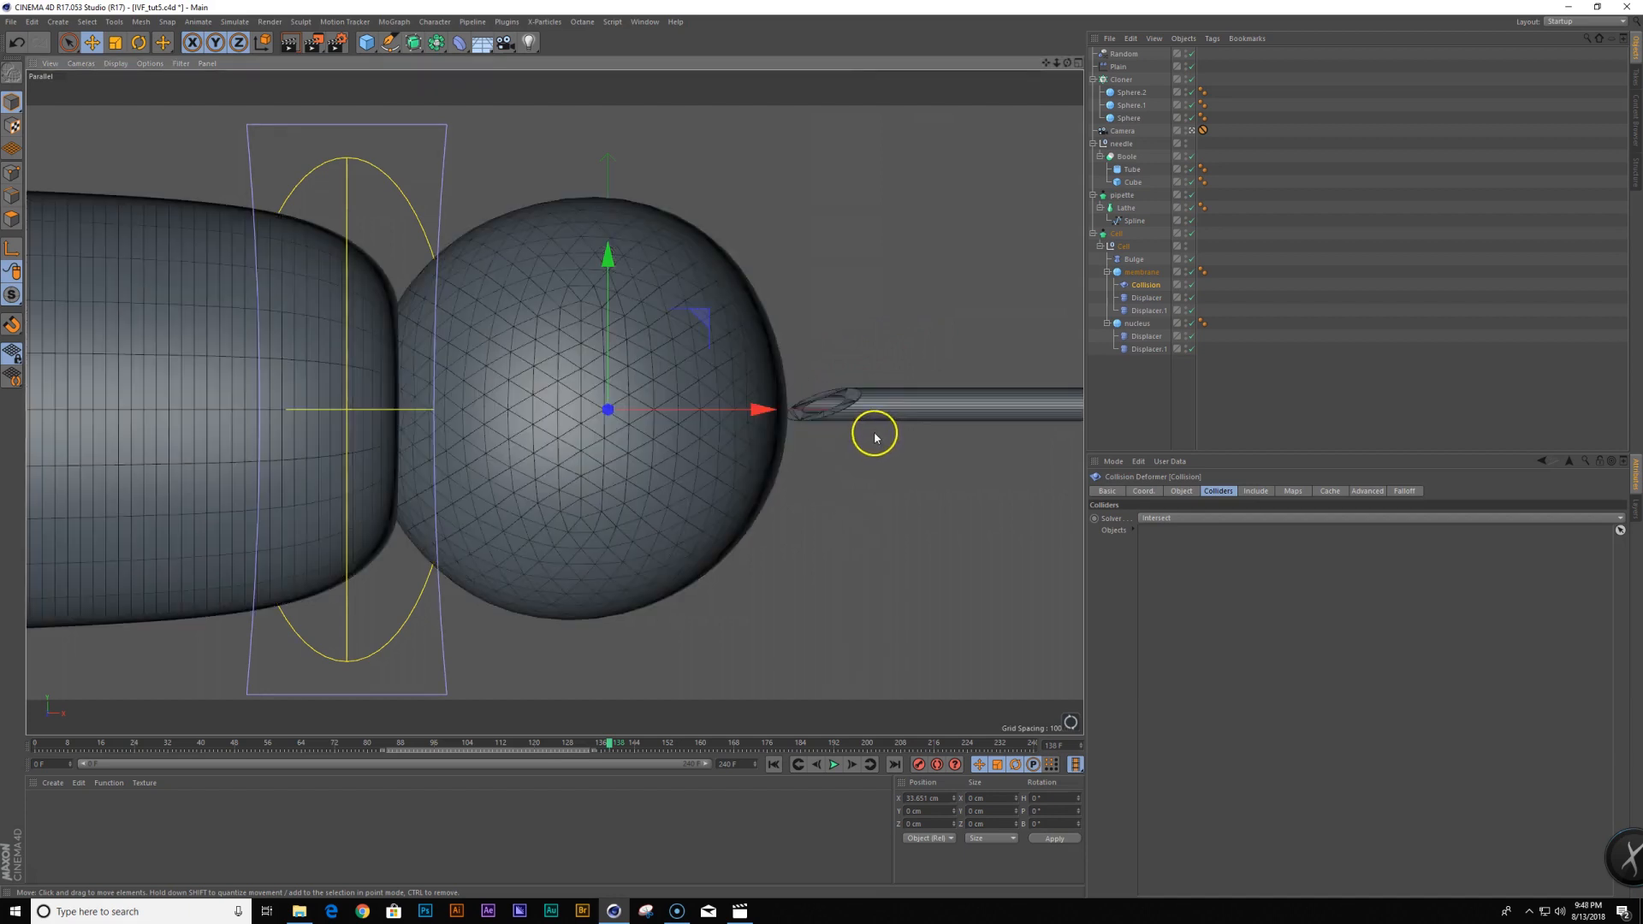
pyautogui.click(1144, 379)
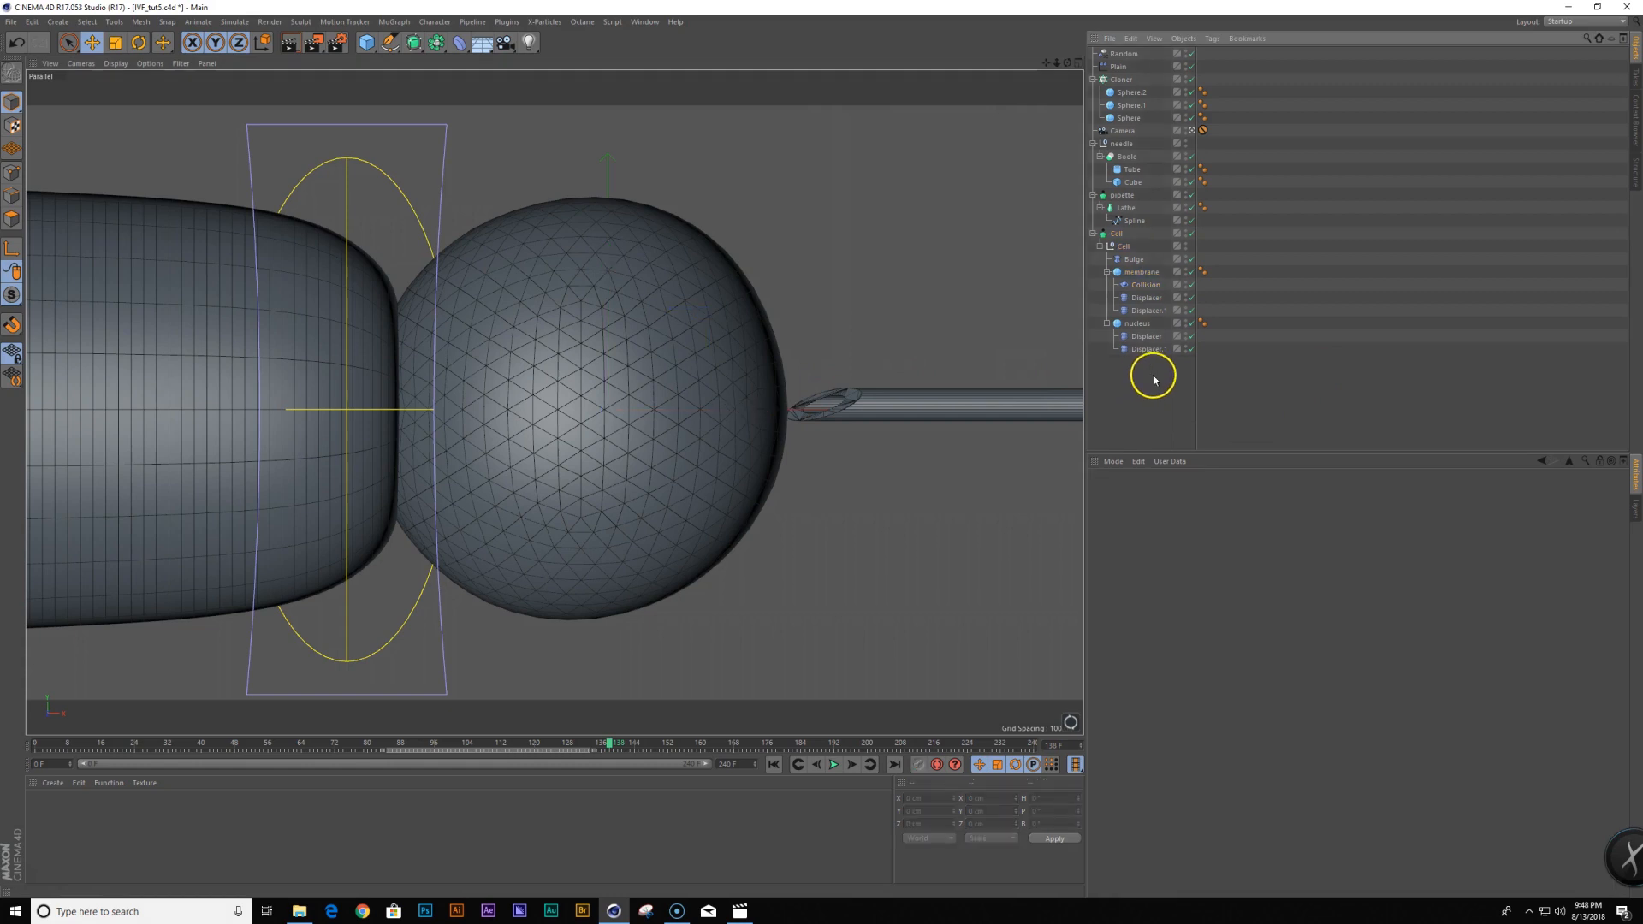
pyautogui.hotkey('shift', 'c')
pyautogui.write('sphere')
pyautogui.press('Return')
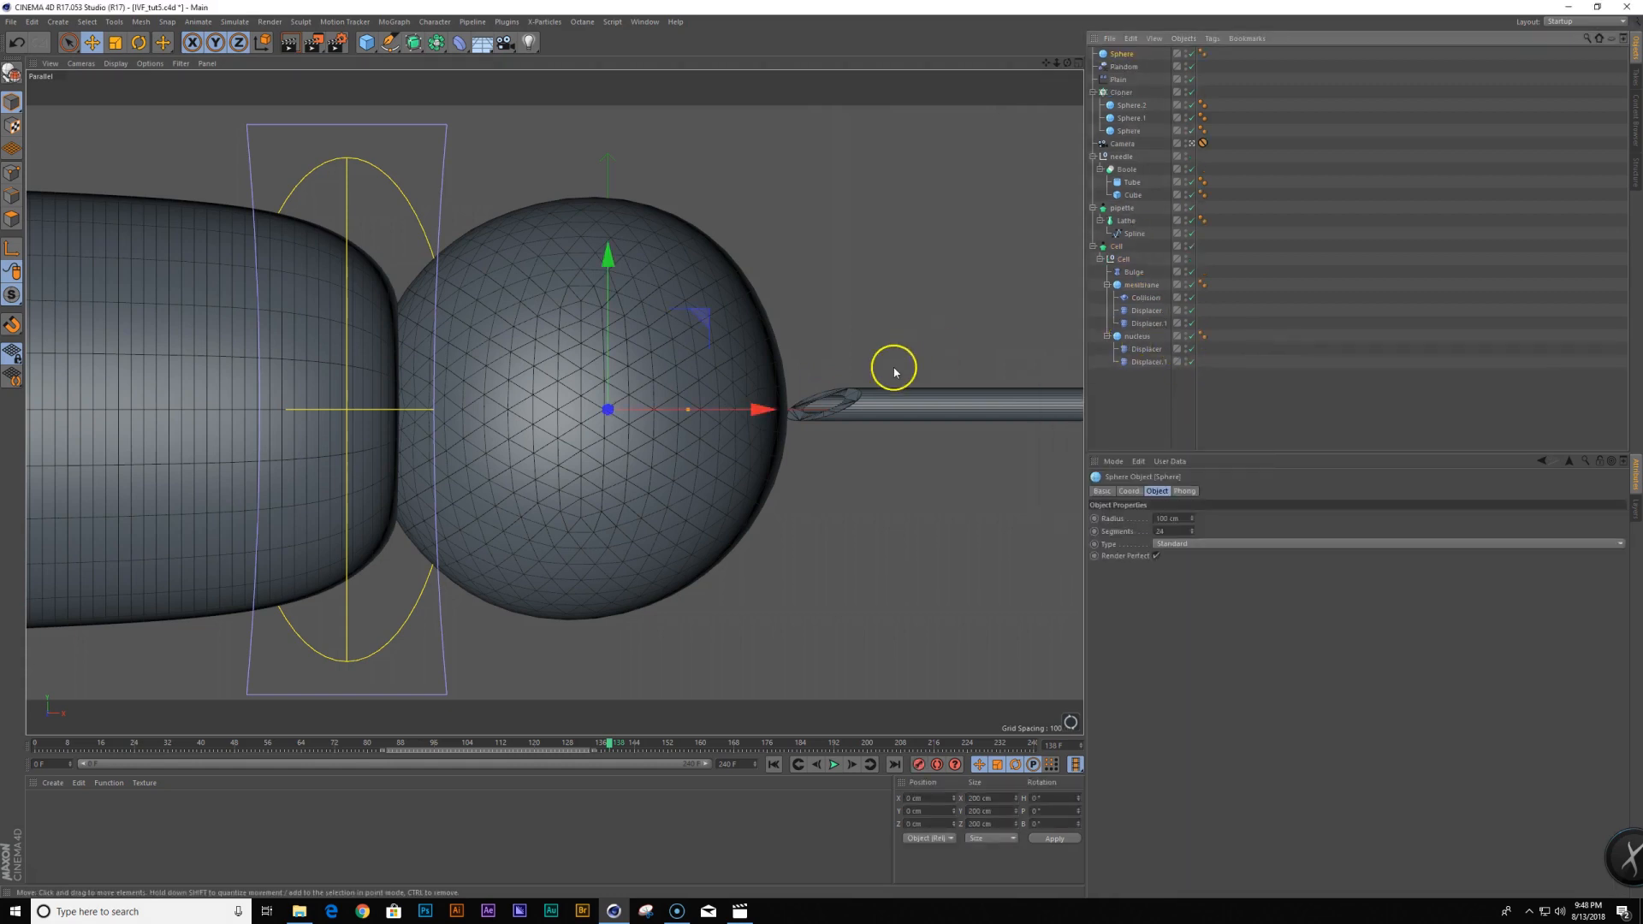
pyautogui.press('n')
pyautogui.press('g')
pyautogui.press('t')
pyautogui.moveTo(884, 292); pyautogui.dragTo(796, 356)
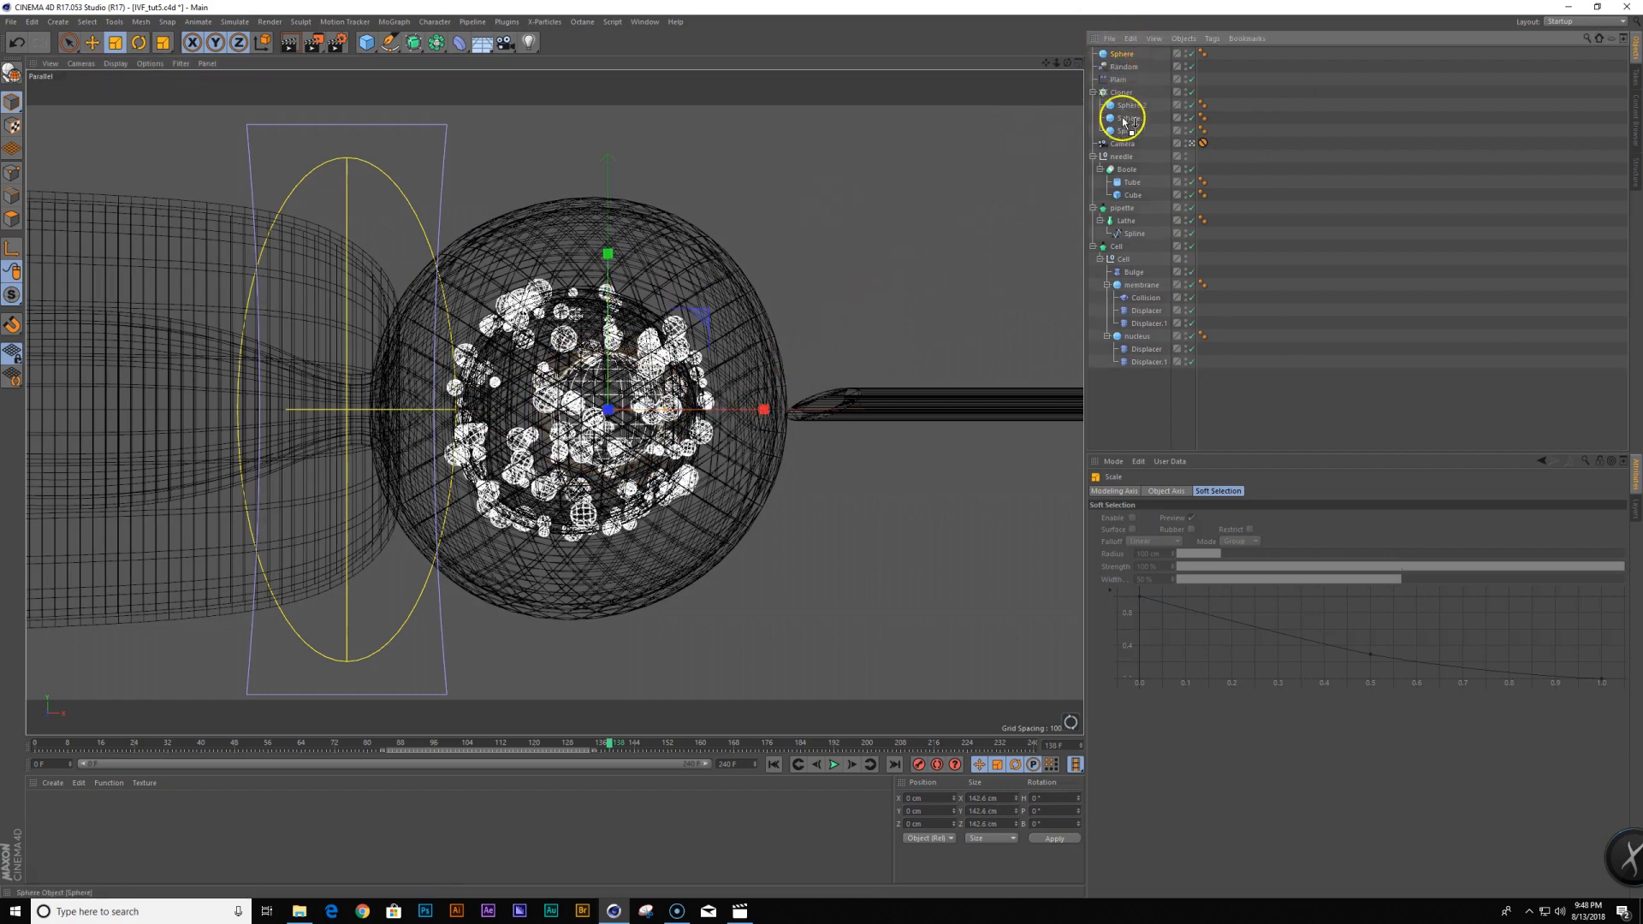
# Make the new sphere a child of the needle and reset its X and Y position to 0 cm
pyautogui.moveTo(1128, 160); pyautogui.dragTo(1126, 162)
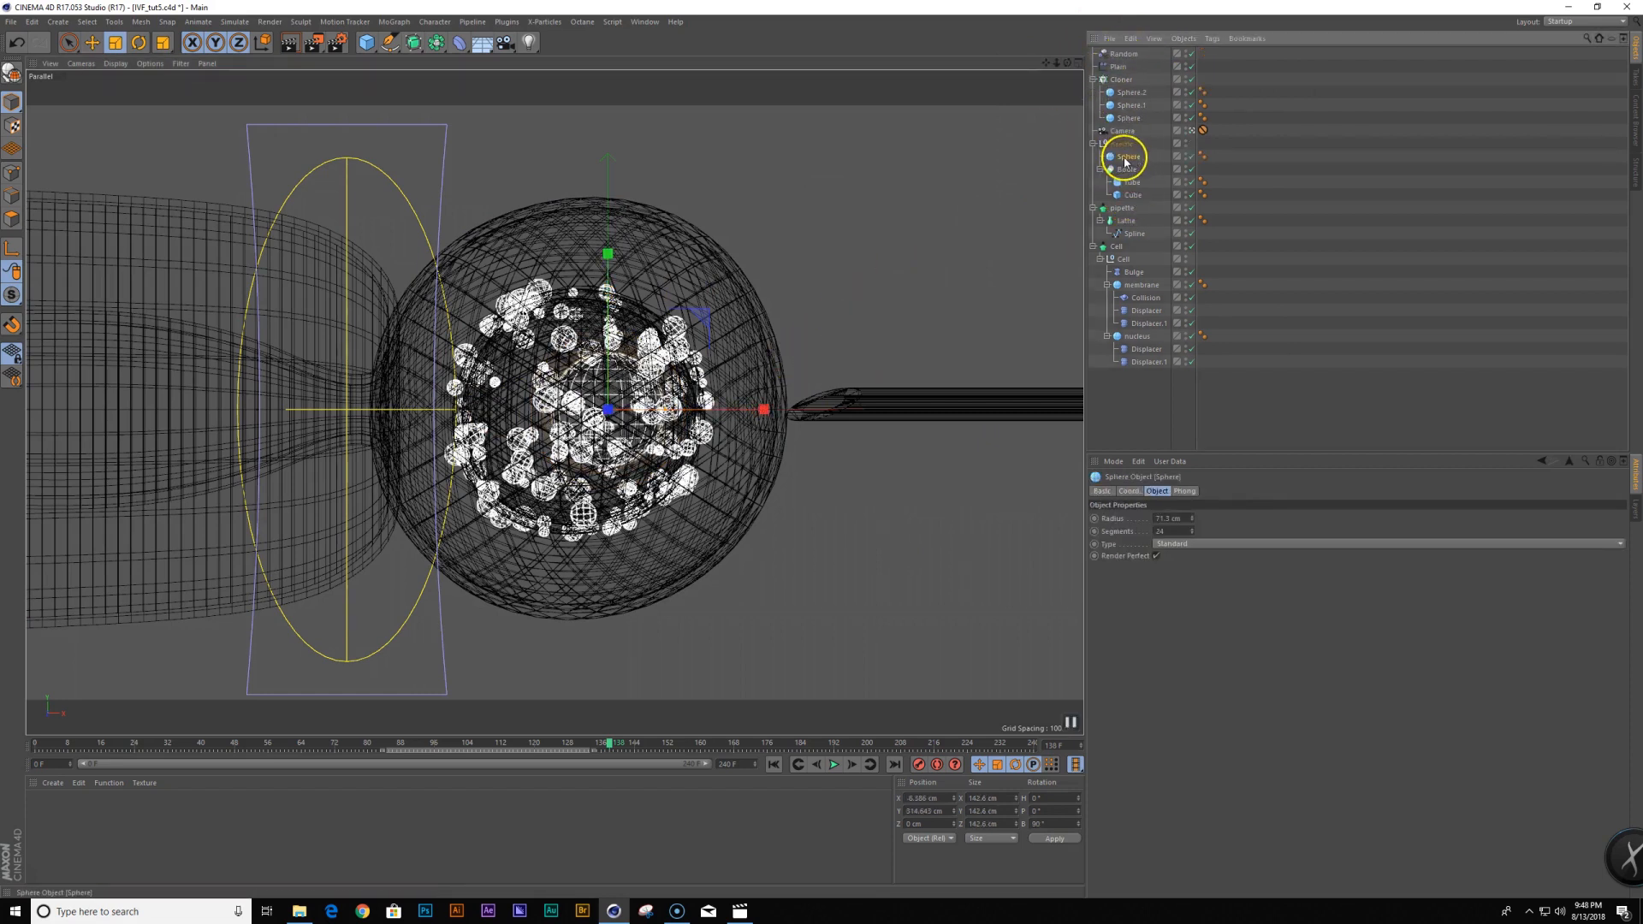
pyautogui.click(1128, 492)
pyautogui.rightClick(1157, 518)
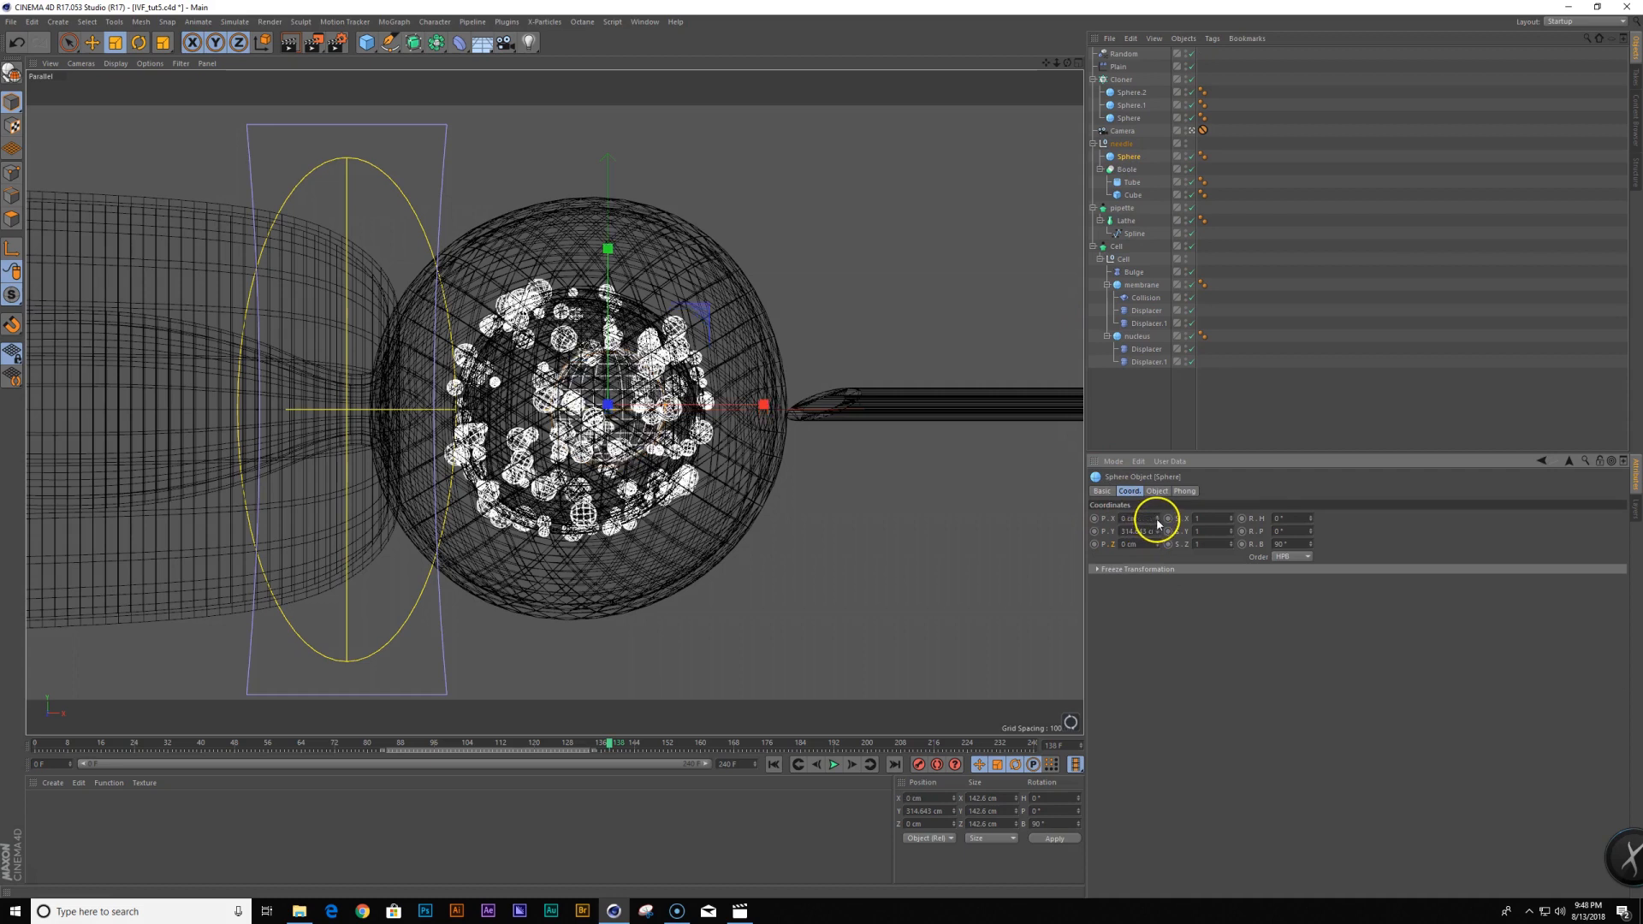
pyautogui.rightClick(1157, 530)
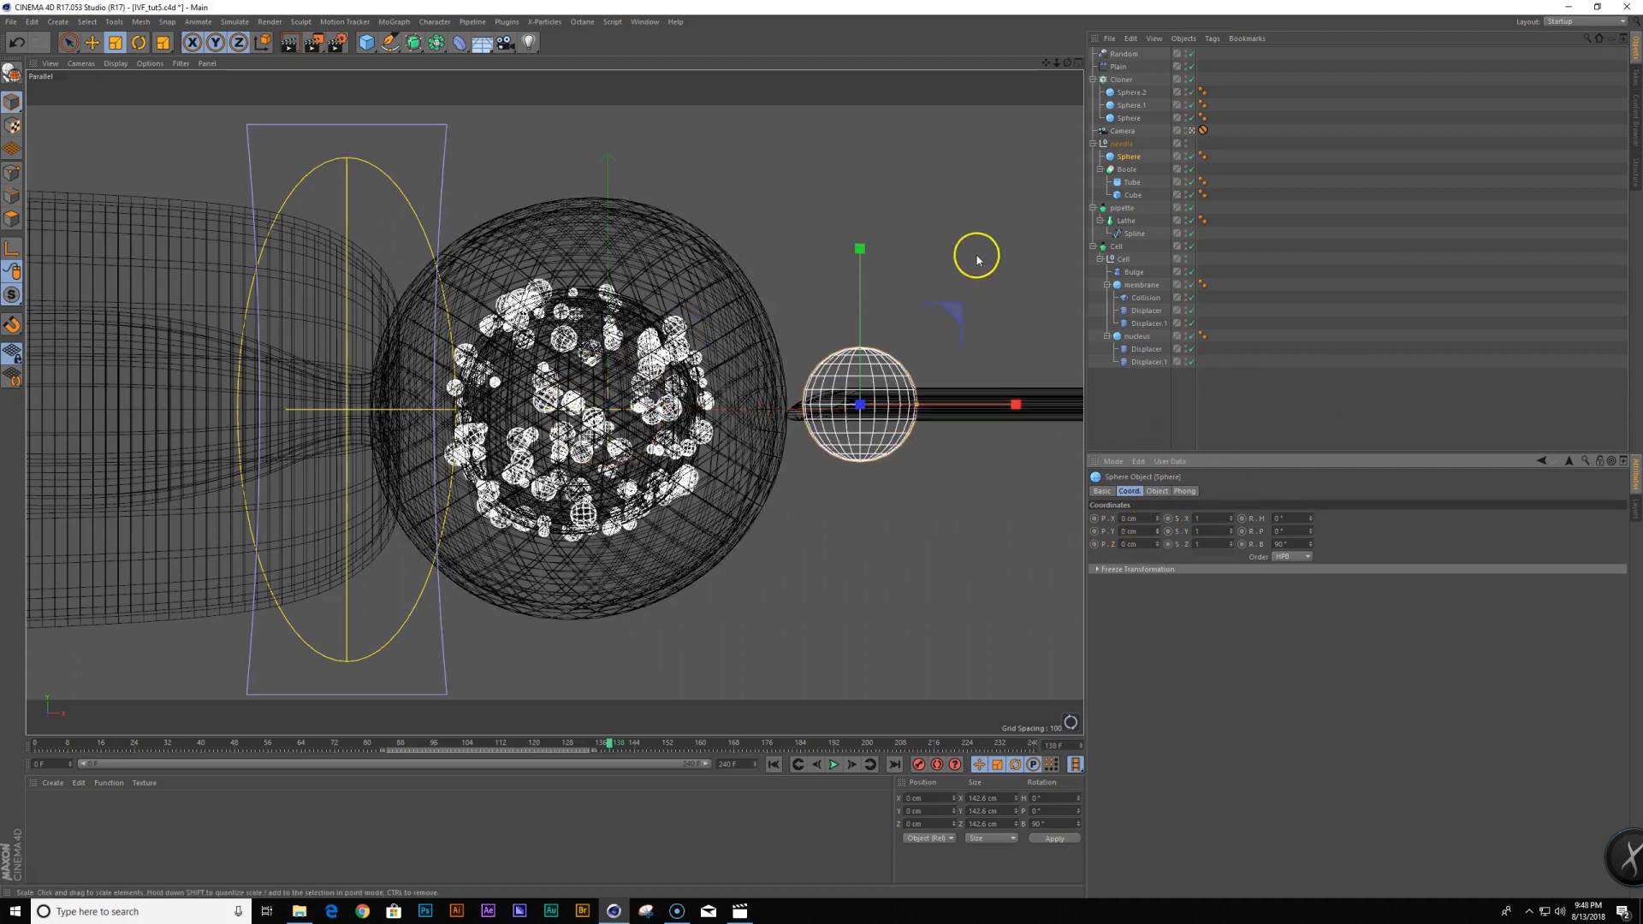
# Make the sphere editable and squash it into an ellipsoid of about 187 × 111 × 55 cm along the needle
pyautogui.middleClick(925, 317)
pyautogui.moveTo(923, 199); pyautogui.dragTo(963, 204)
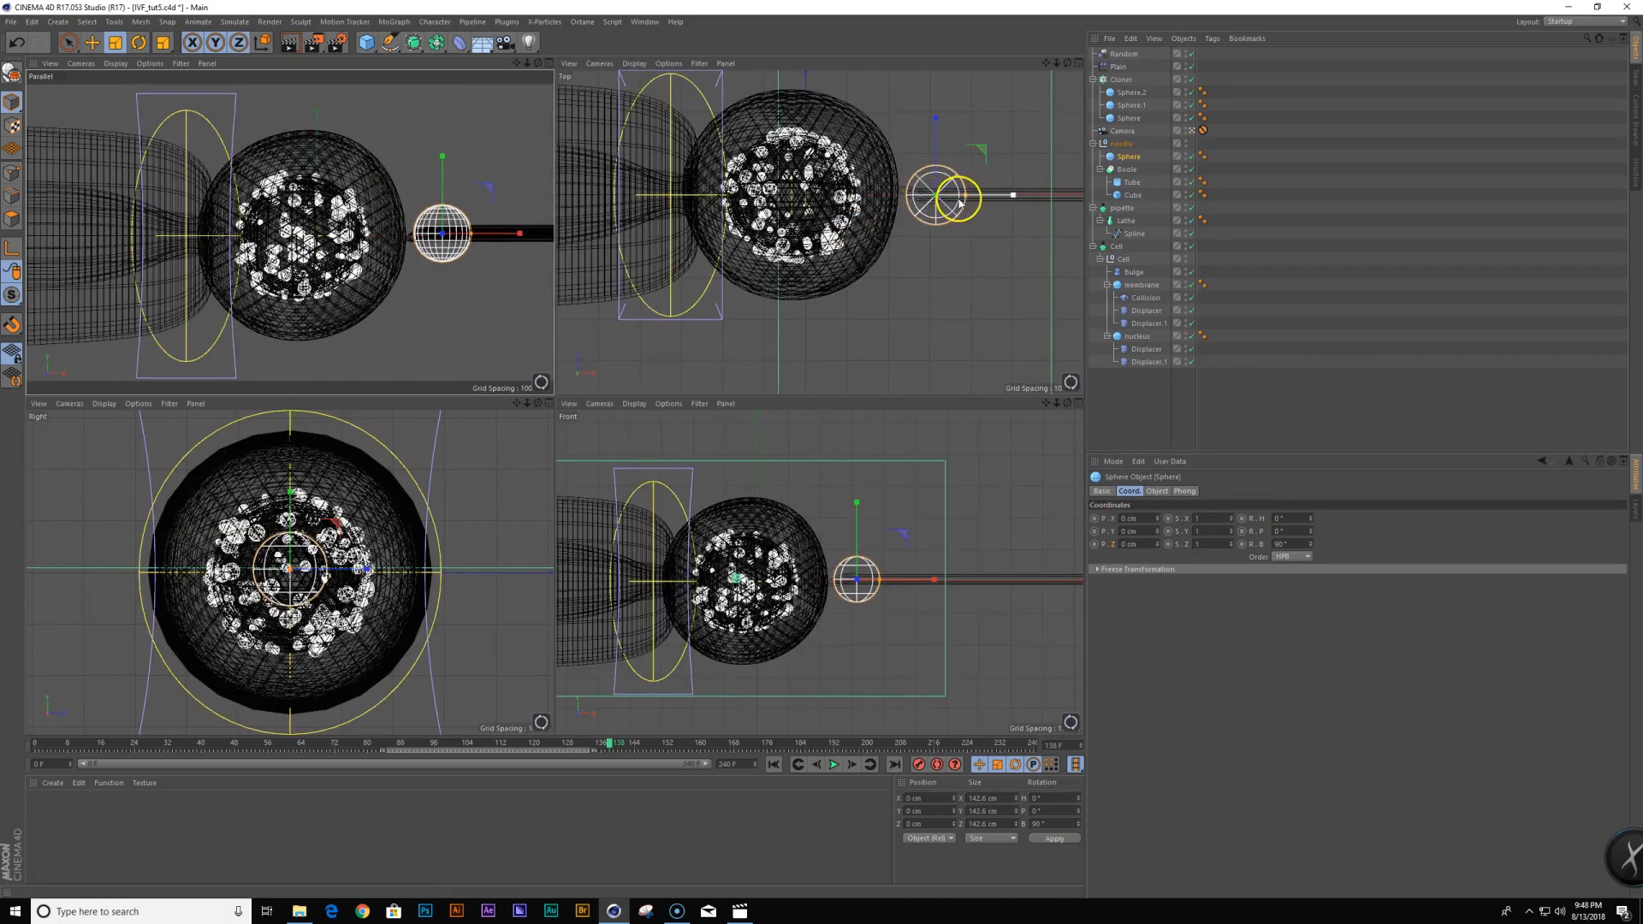
pyautogui.press('c')
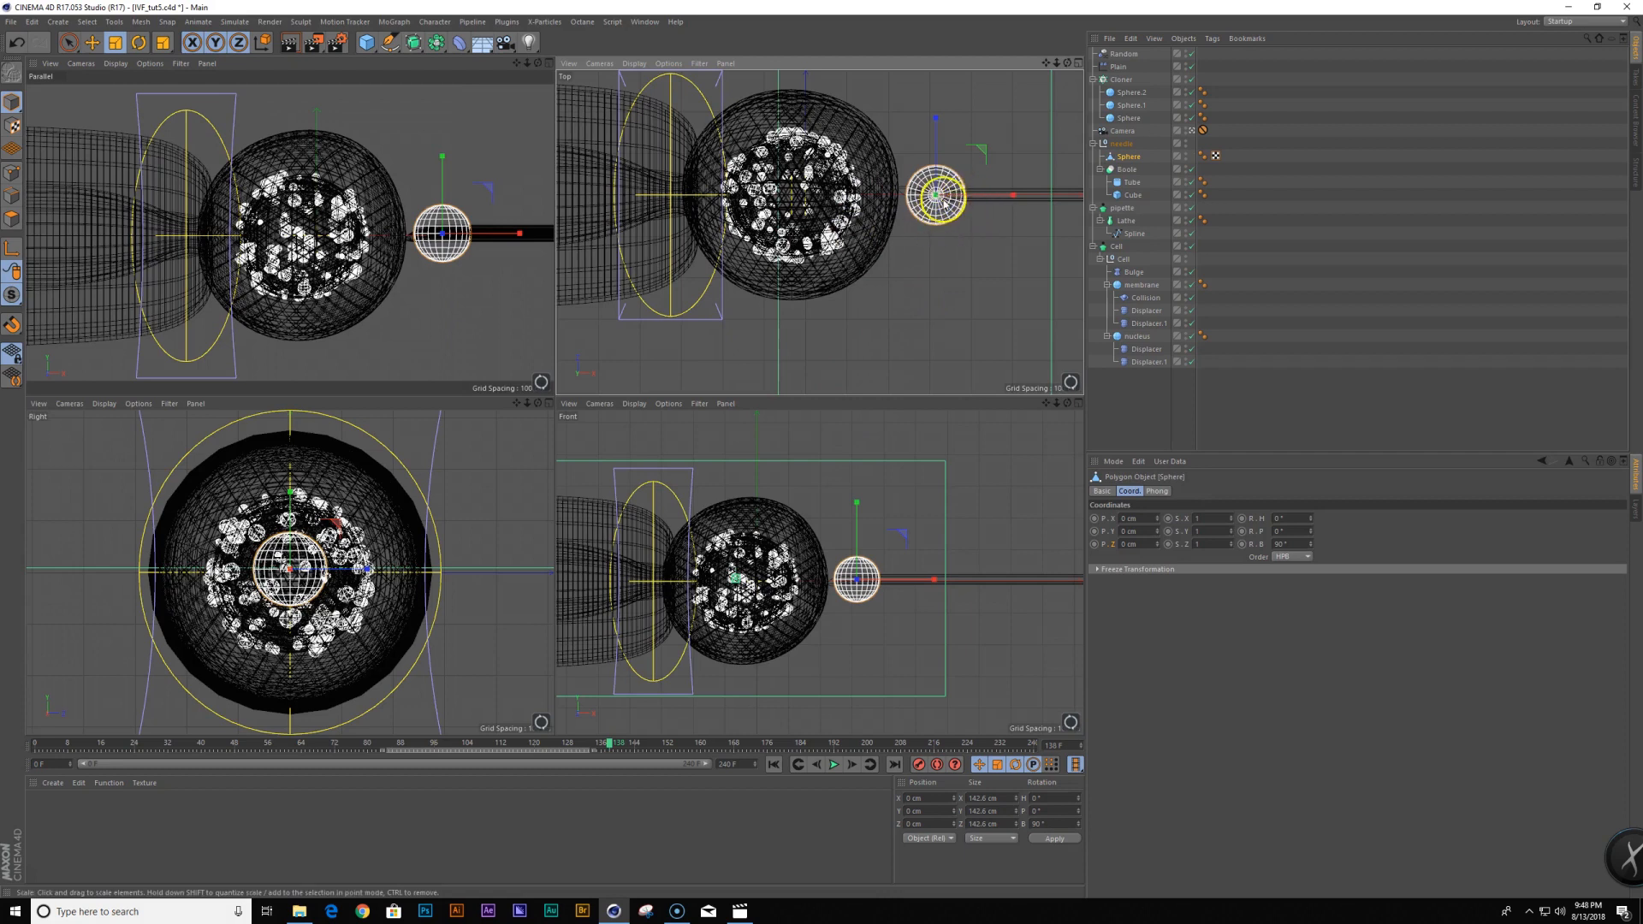
pyautogui.scroll(6, 946, 204)
pyautogui.keyDown('alt'); pyautogui.moveTo(974, 204); pyautogui.dragTo(907, 276, button='middle'); pyautogui.keyUp('alt')
pyautogui.moveTo(828, 170); pyautogui.dragTo(807, 236)
pyautogui.moveTo(828, 167); pyautogui.dragTo(821, 208)
pyautogui.moveTo(907, 246); pyautogui.dragTo(960, 245)
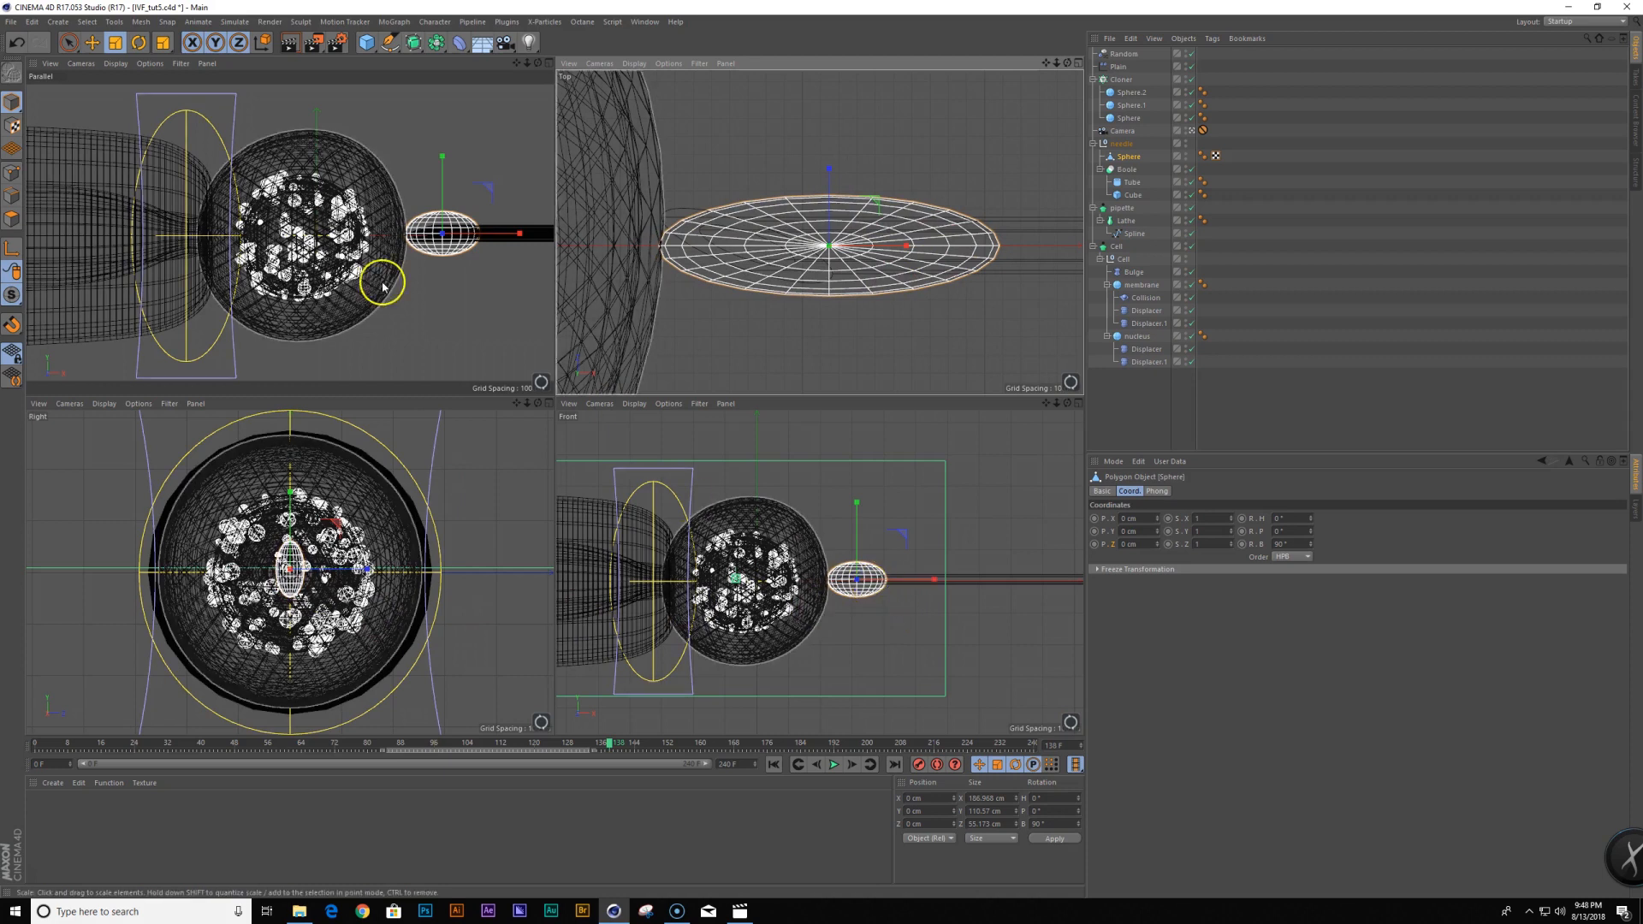
# Stretch the ellipsoid to about 218 cm long and 54 cm high, and shift it along the needle to about Y -8.8 cm
pyautogui.middleClick(383, 284)
pyautogui.moveTo(1016, 404)
pyautogui.mouseDown()
pyautogui.moveTo(1061, 411)
pyautogui.moveTo(1035, 406)
pyautogui.mouseUp()
pyautogui.moveTo(860, 248); pyautogui.dragTo(859, 327)
pyautogui.press('e')
pyautogui.moveTo(962, 405)
pyautogui.mouseDown()
pyautogui.moveTo(997, 408)
pyautogui.moveTo(967, 407)
pyautogui.mouseUp()
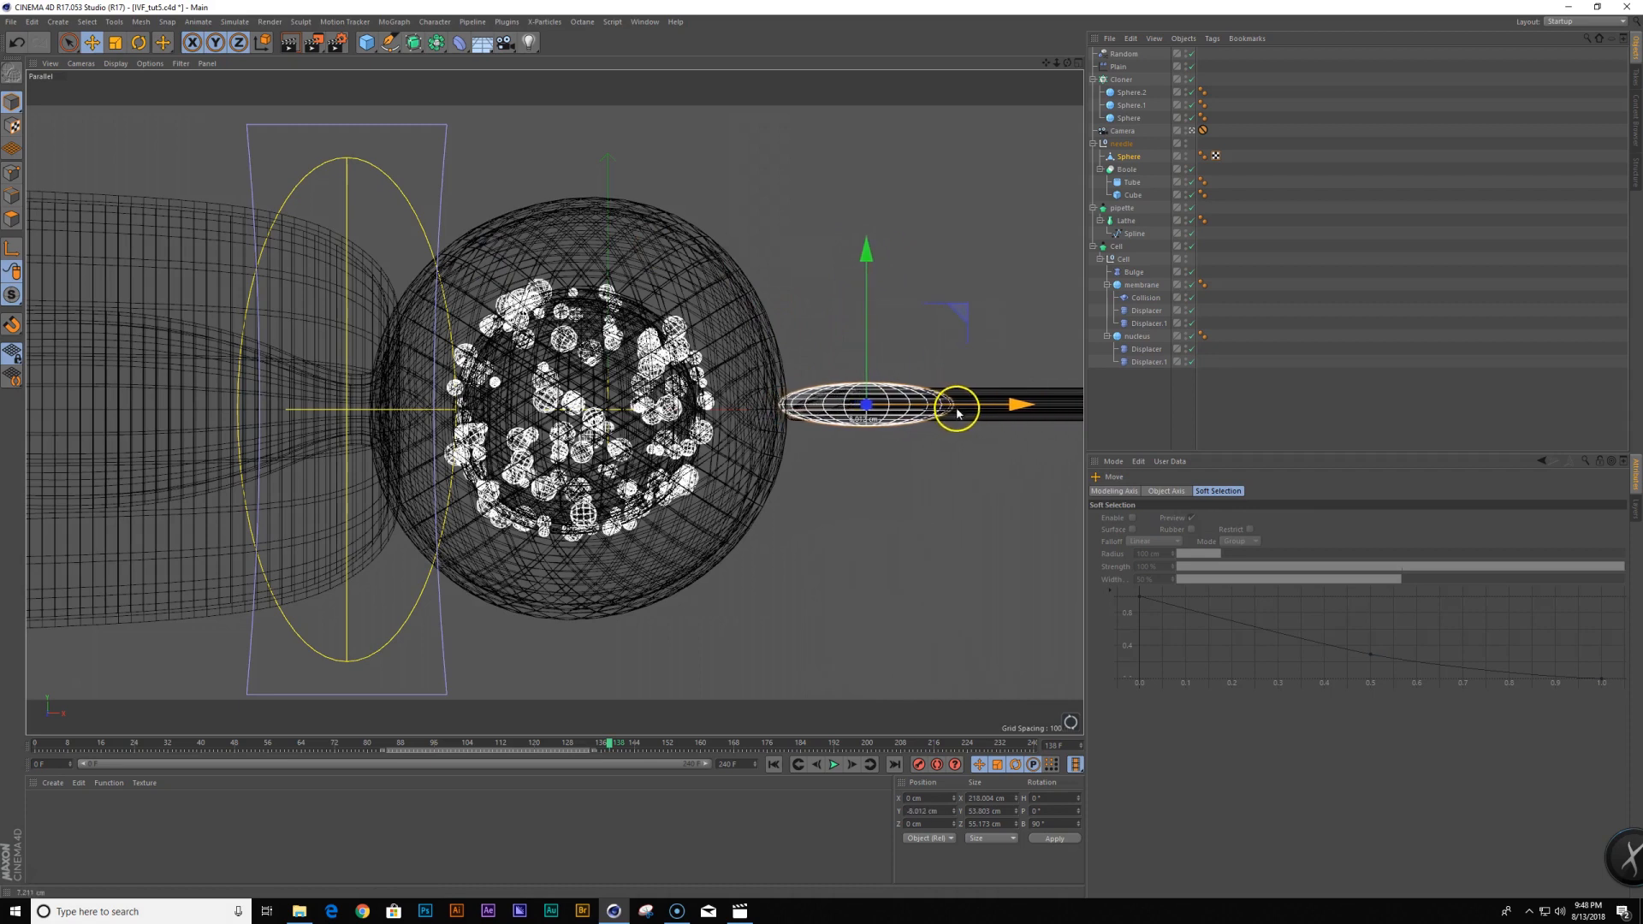
# Assign the needle's ellipsoid sphere as the Collision deformer's collider object and play back the needle's entry
pyautogui.click(1139, 158)
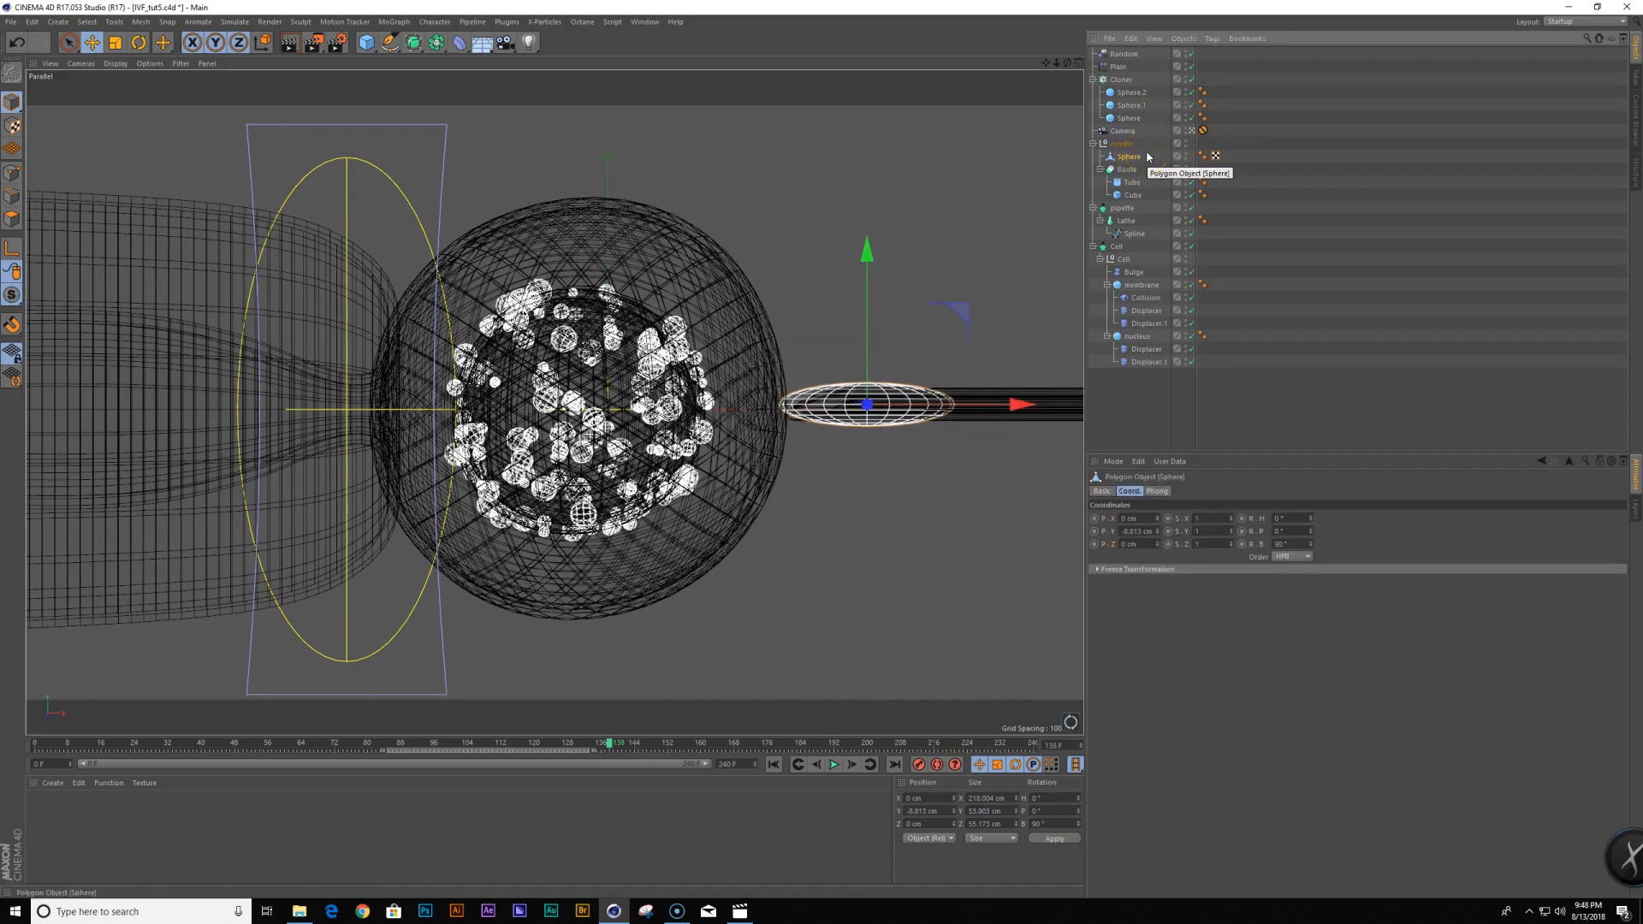
pyautogui.click(1154, 297)
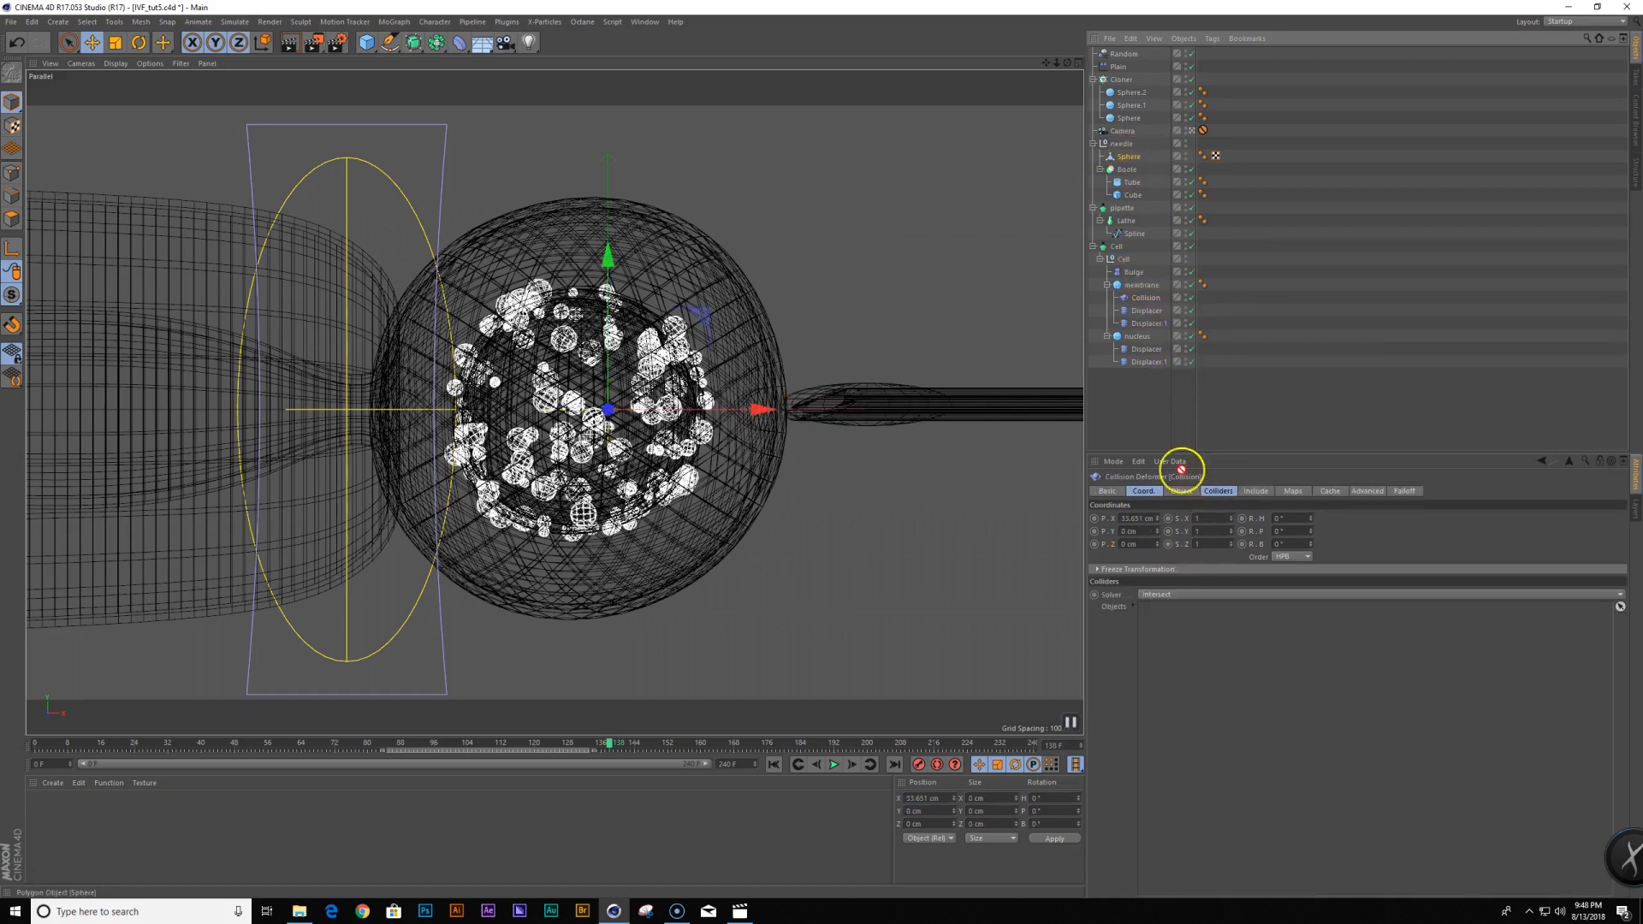
pyautogui.moveTo(609, 743); pyautogui.dragTo(513, 742)
pyautogui.click(833, 764)
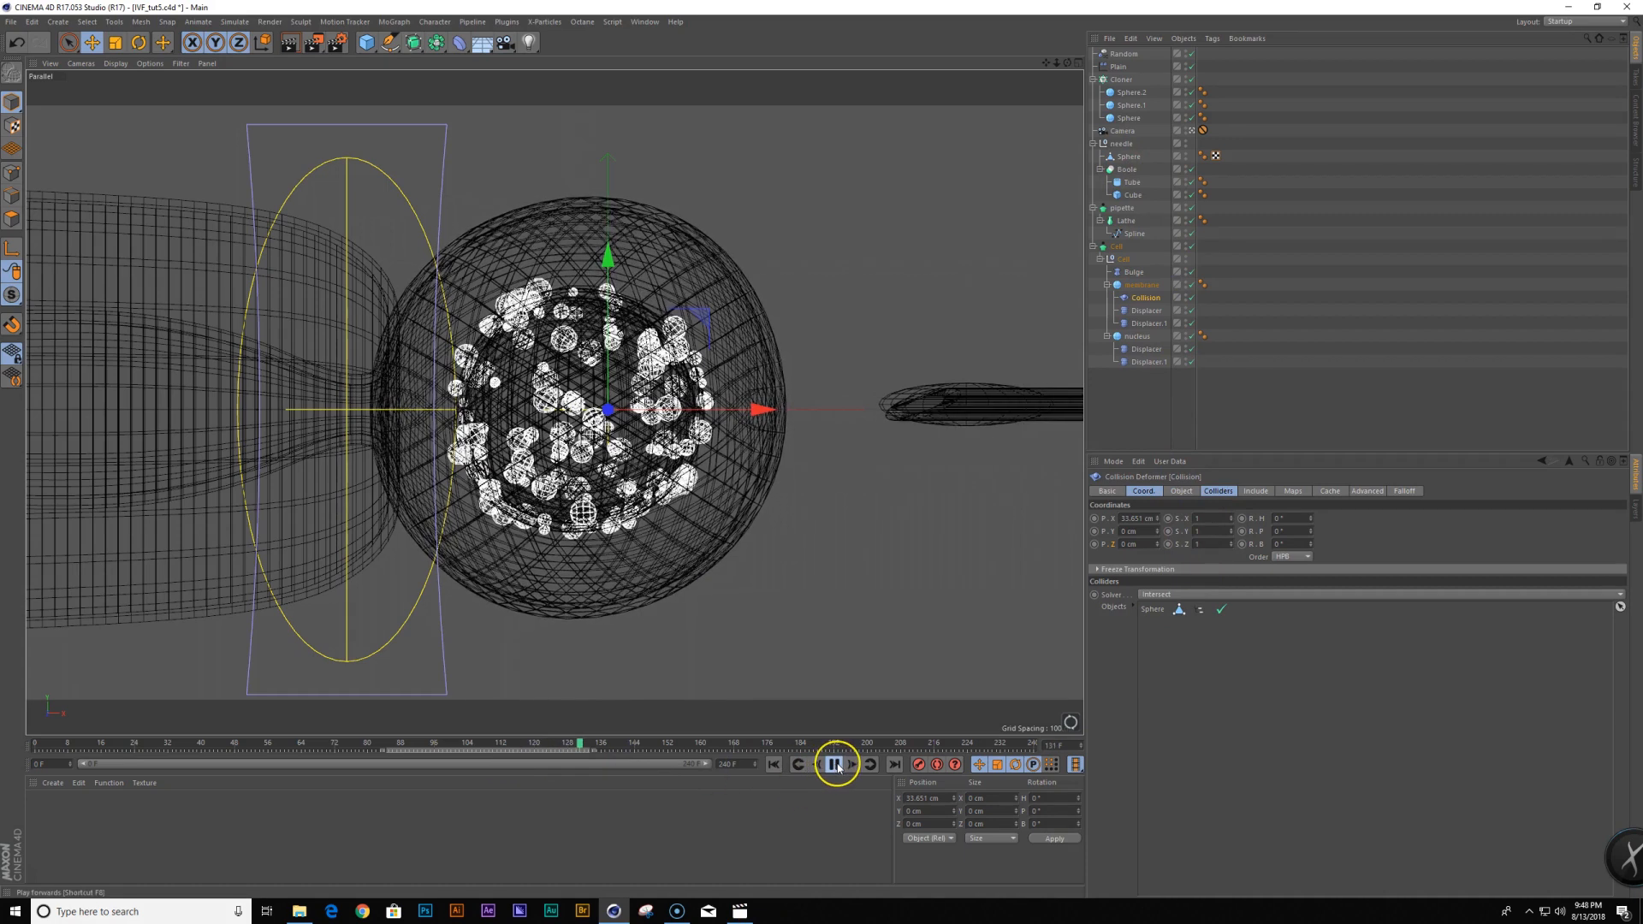
pyautogui.click(834, 764)
pyautogui.moveTo(726, 742); pyautogui.dragTo(513, 743)
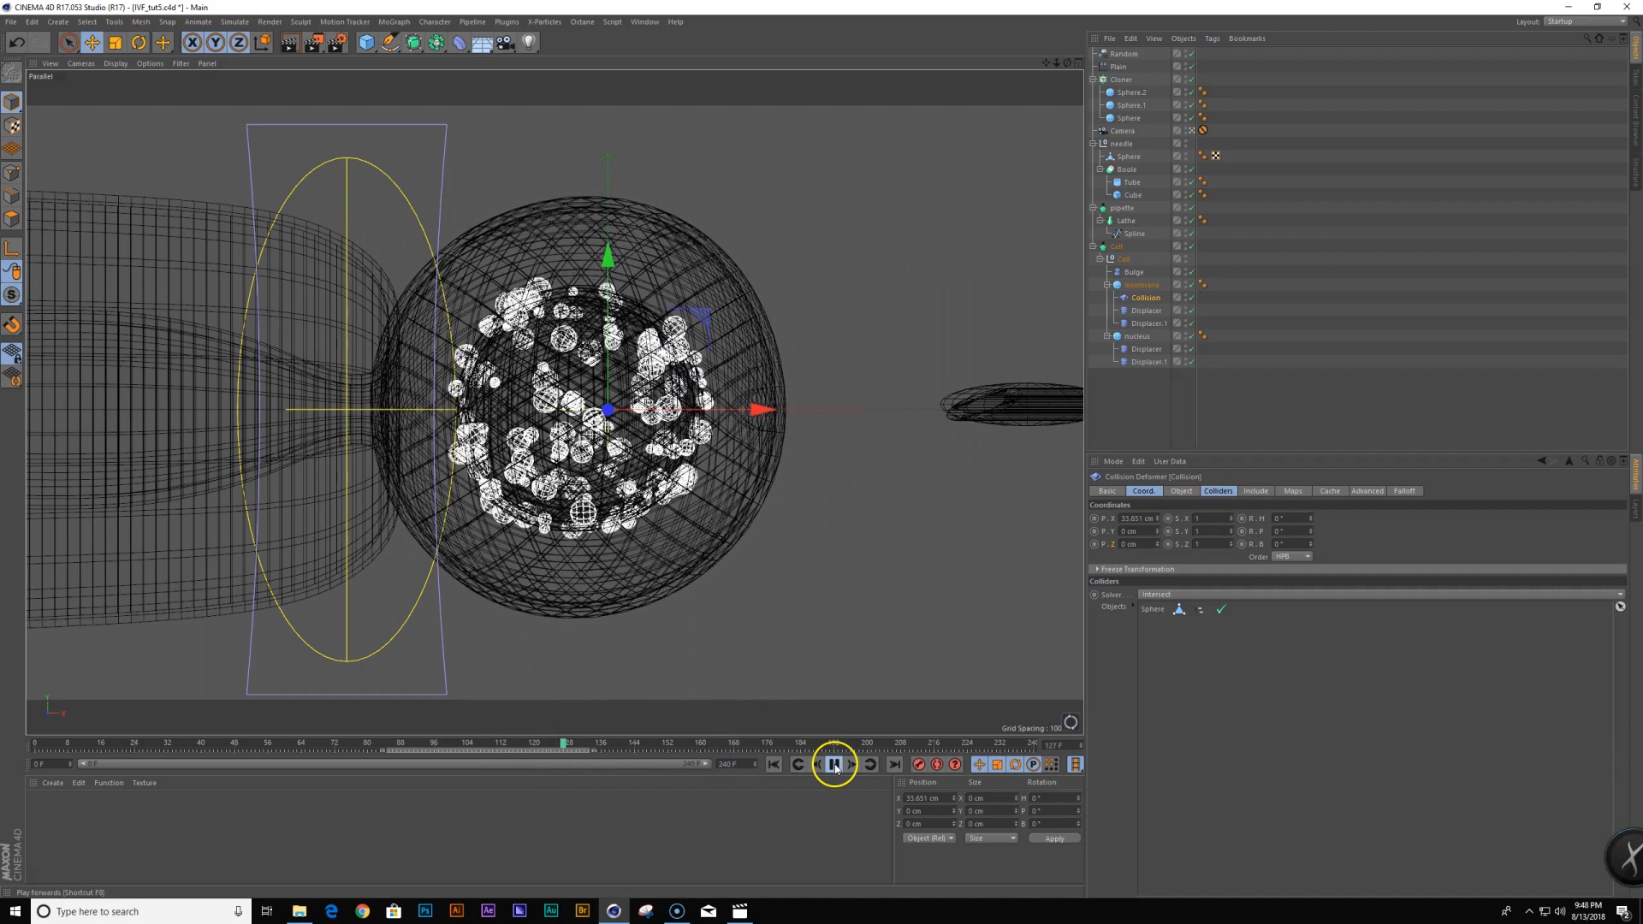
pyautogui.click(834, 764)
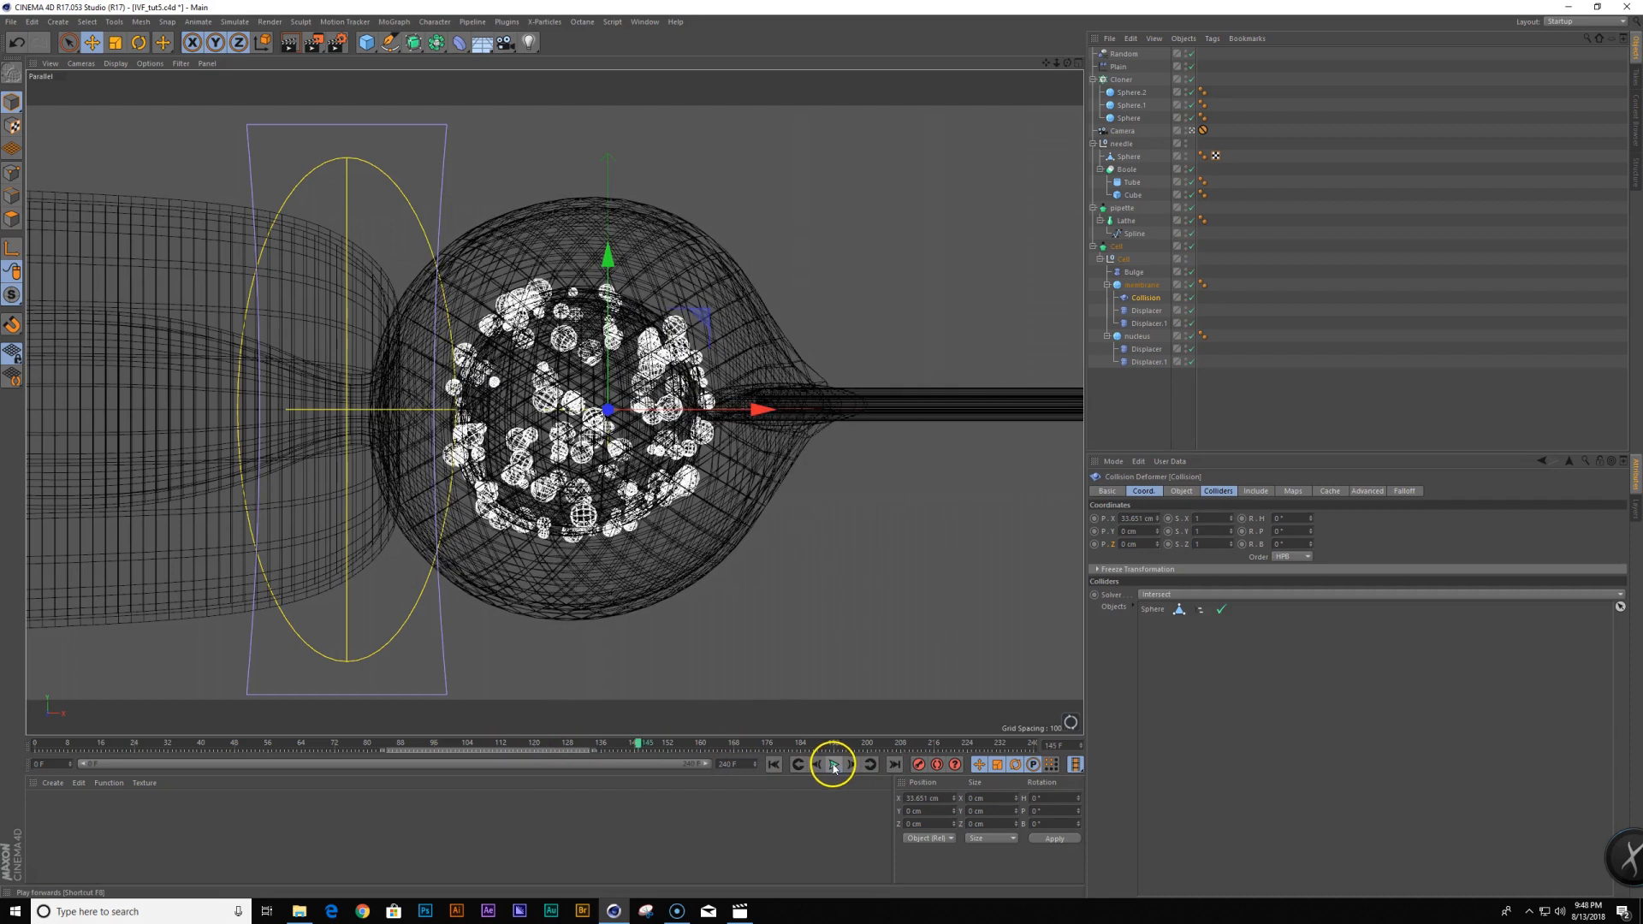
# Lower the Collision deformer's Restore Shape to 38% and play back the needle's entry into the membrane
pyautogui.click(1182, 492)
pyautogui.moveTo(636, 753); pyautogui.dragTo(595, 748)
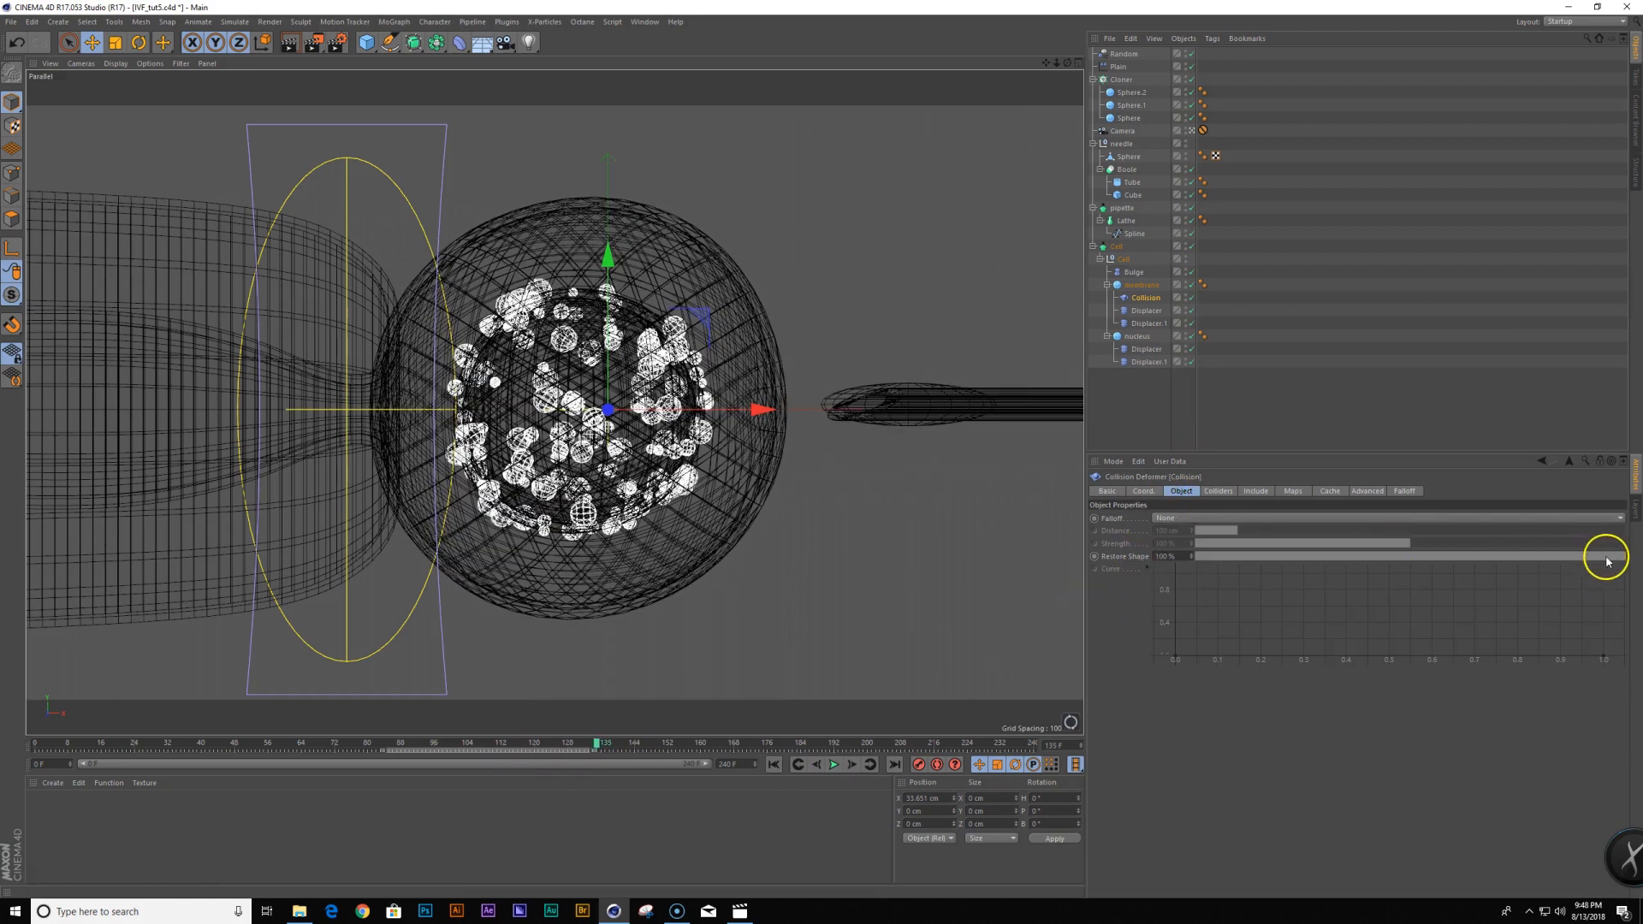
pyautogui.moveTo(1614, 557); pyautogui.dragTo(1416, 565)
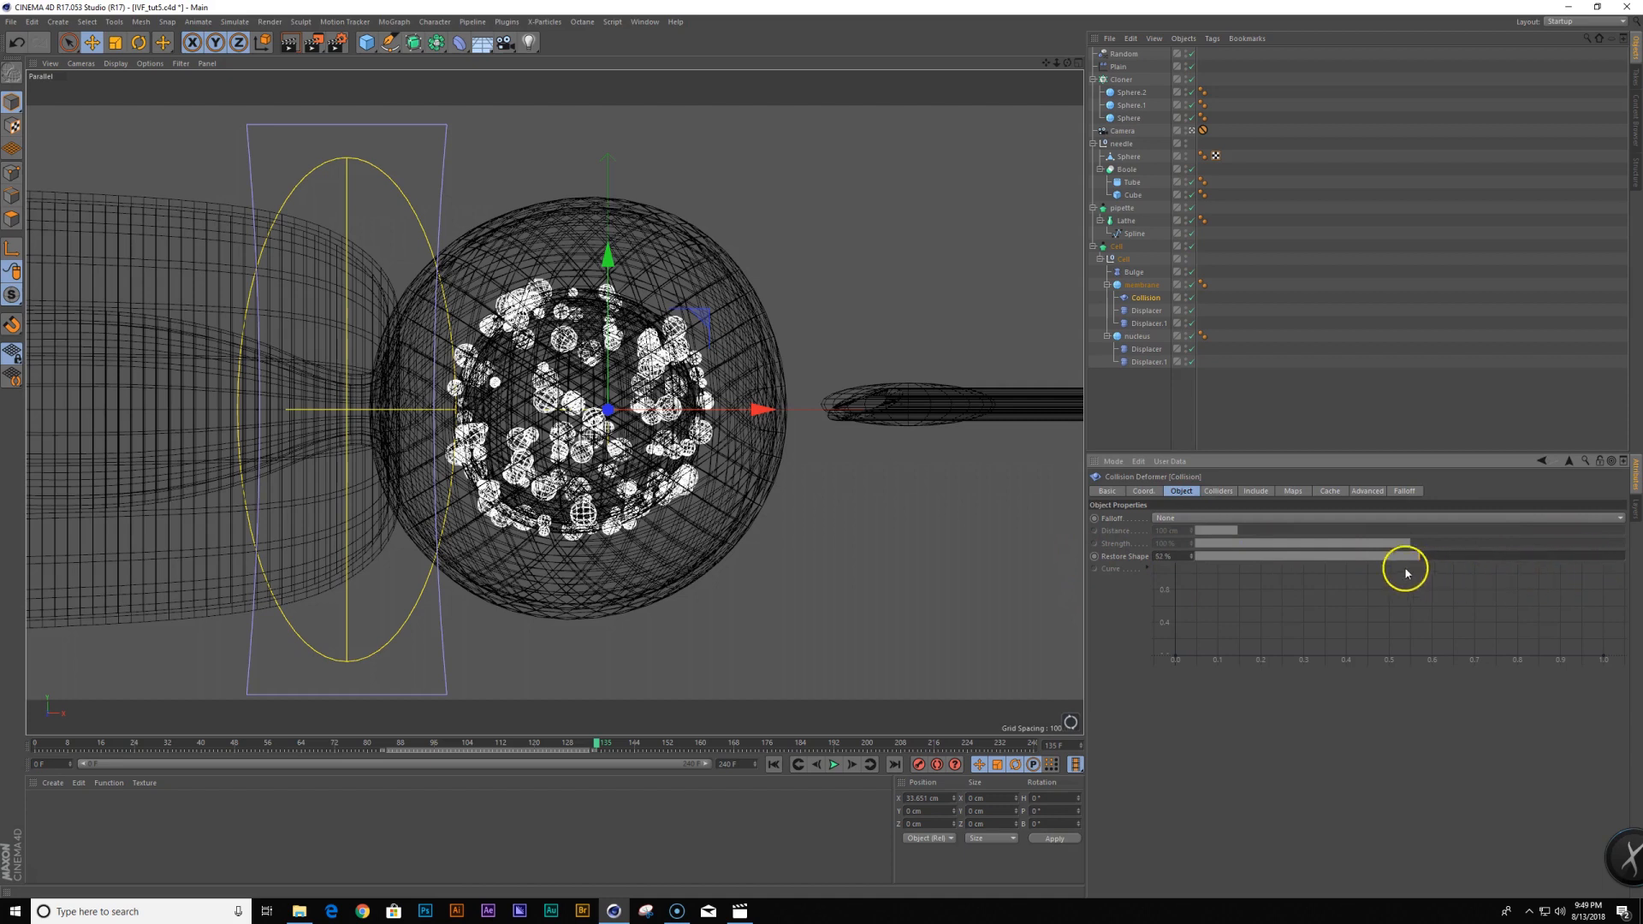
pyautogui.moveTo(620, 745); pyautogui.dragTo(529, 751)
pyautogui.click(834, 764)
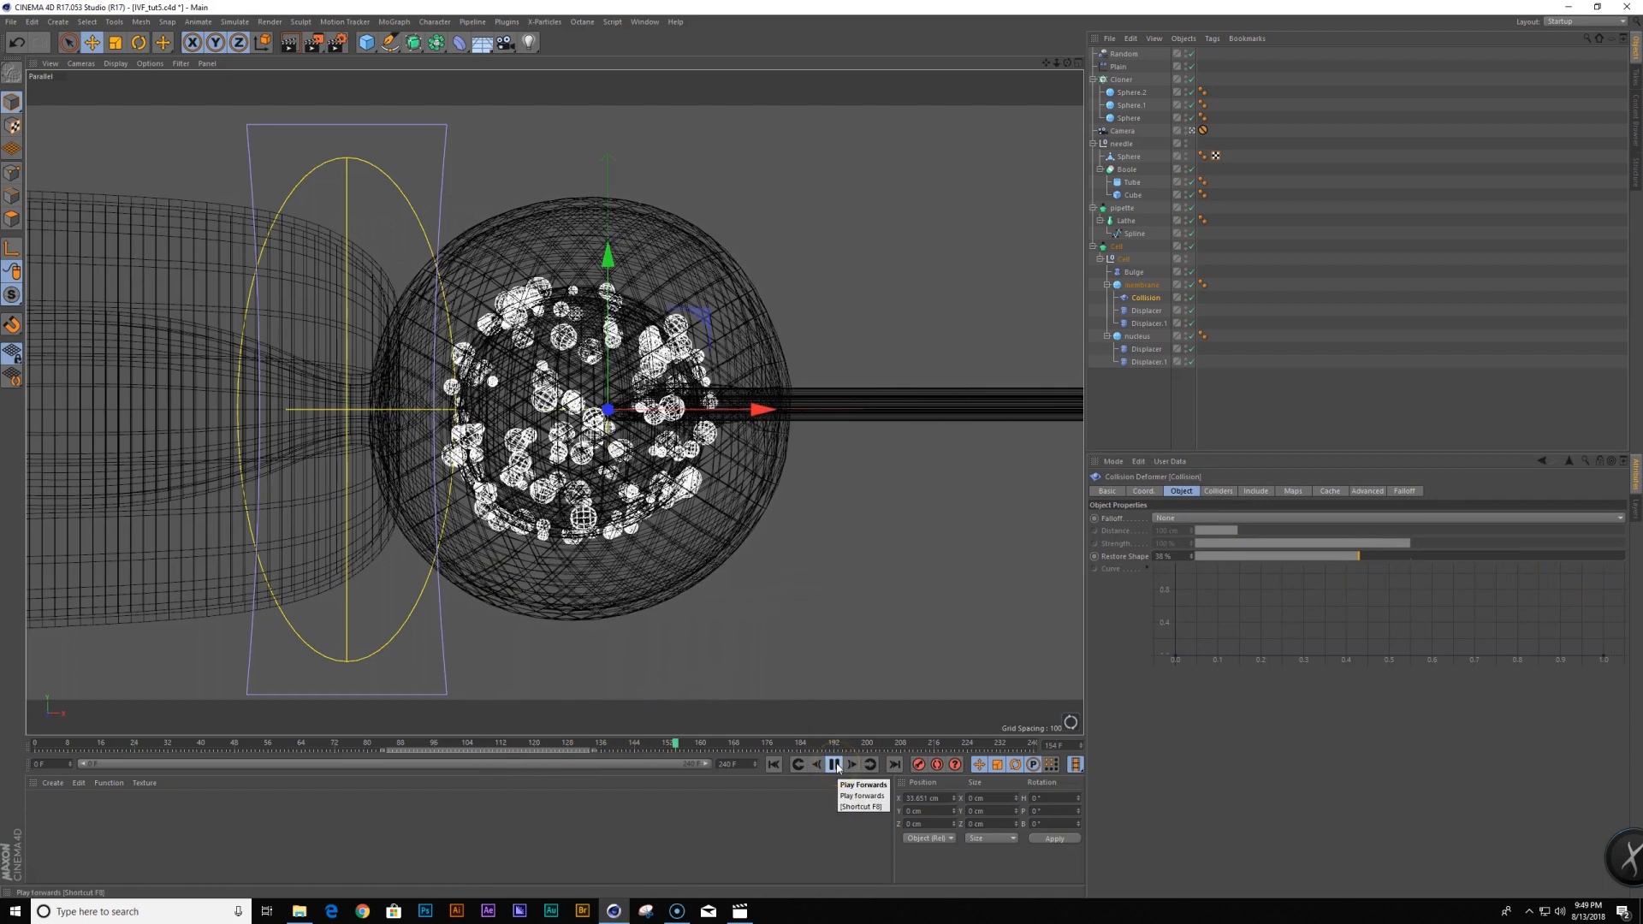
pyautogui.moveTo(734, 744); pyautogui.dragTo(452, 760)
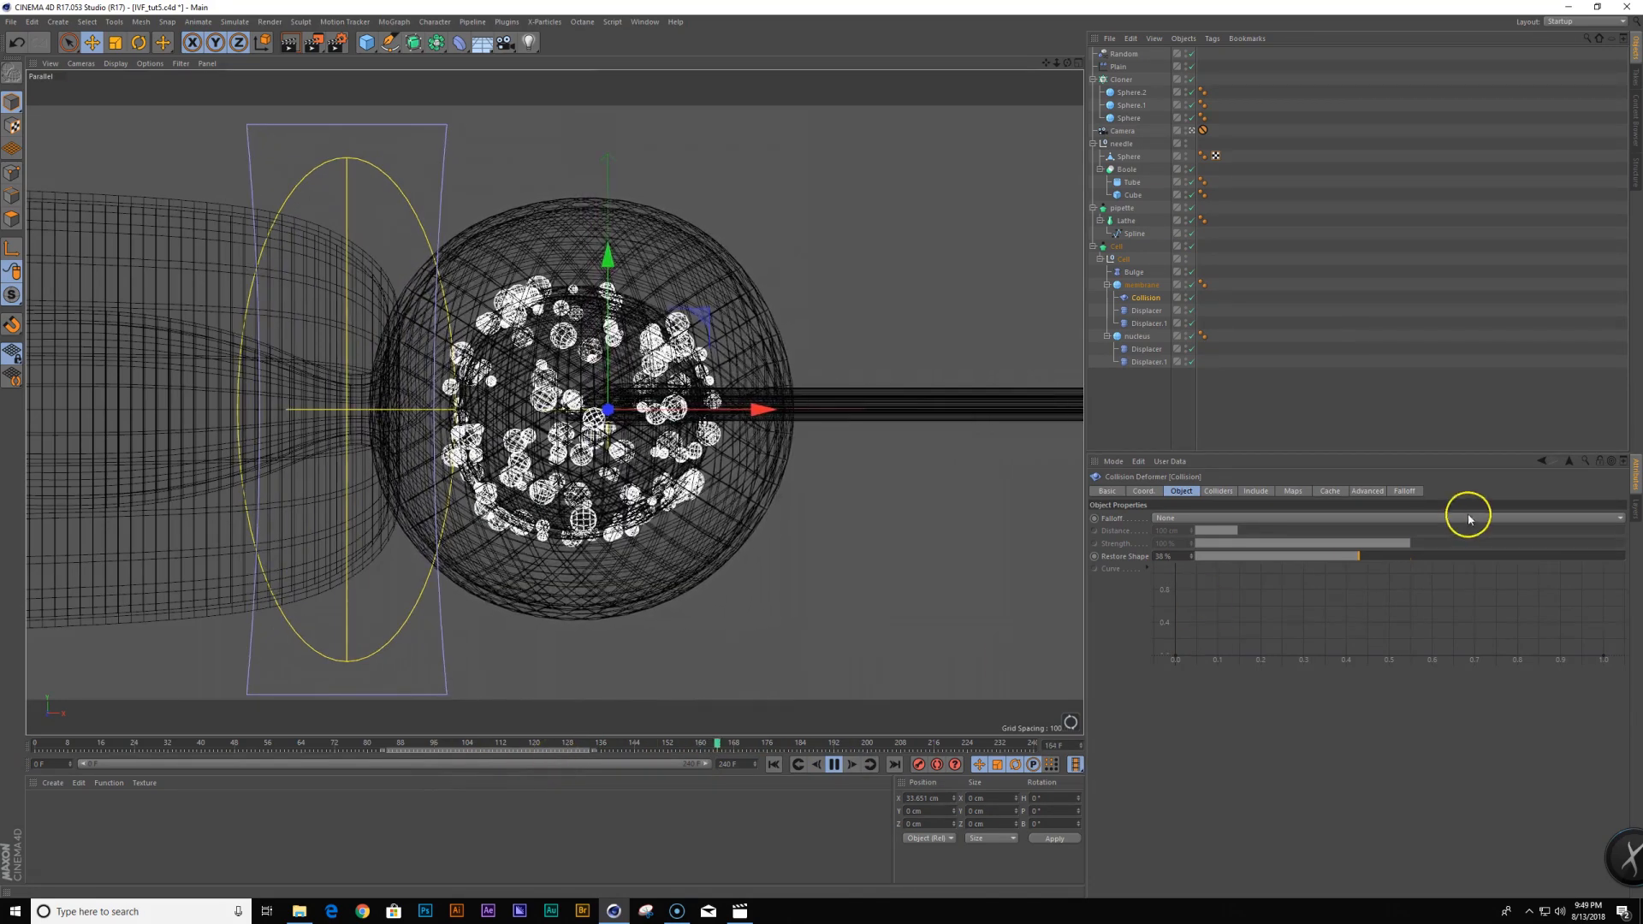
# Set the Collision deformer's advanced Stretch value to 52 and play back the needle's entry again
pyautogui.click(1365, 492)
pyautogui.moveTo(880, 745); pyautogui.dragTo(533, 795)
pyautogui.click(833, 764)
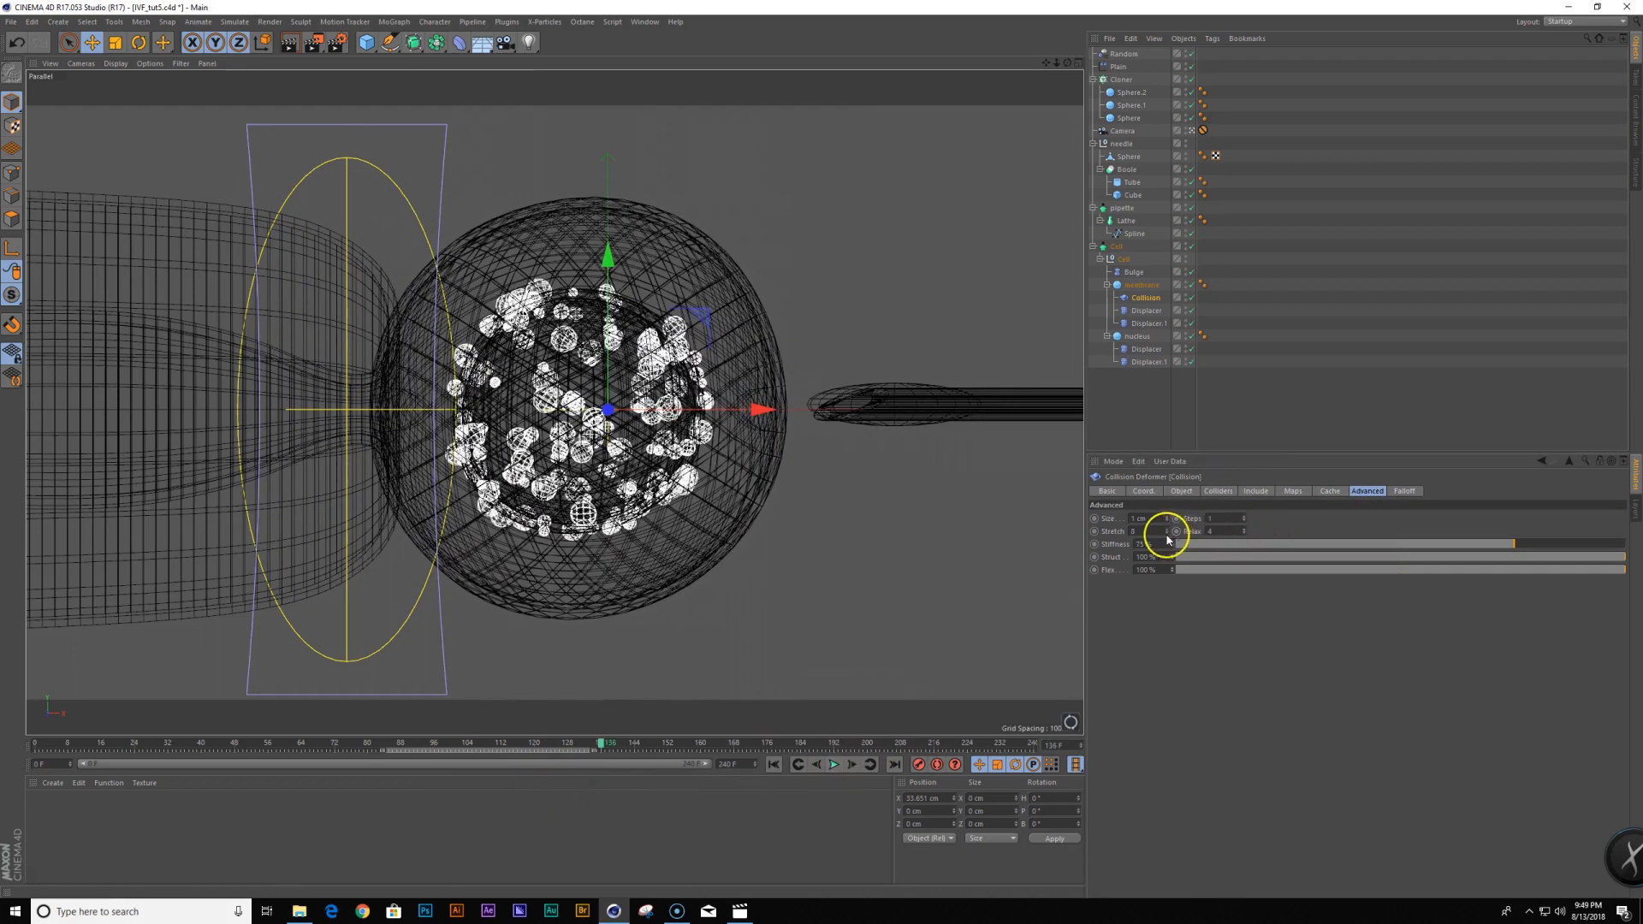
pyautogui.moveTo(1170, 534); pyautogui.dragTo(1169, 529)
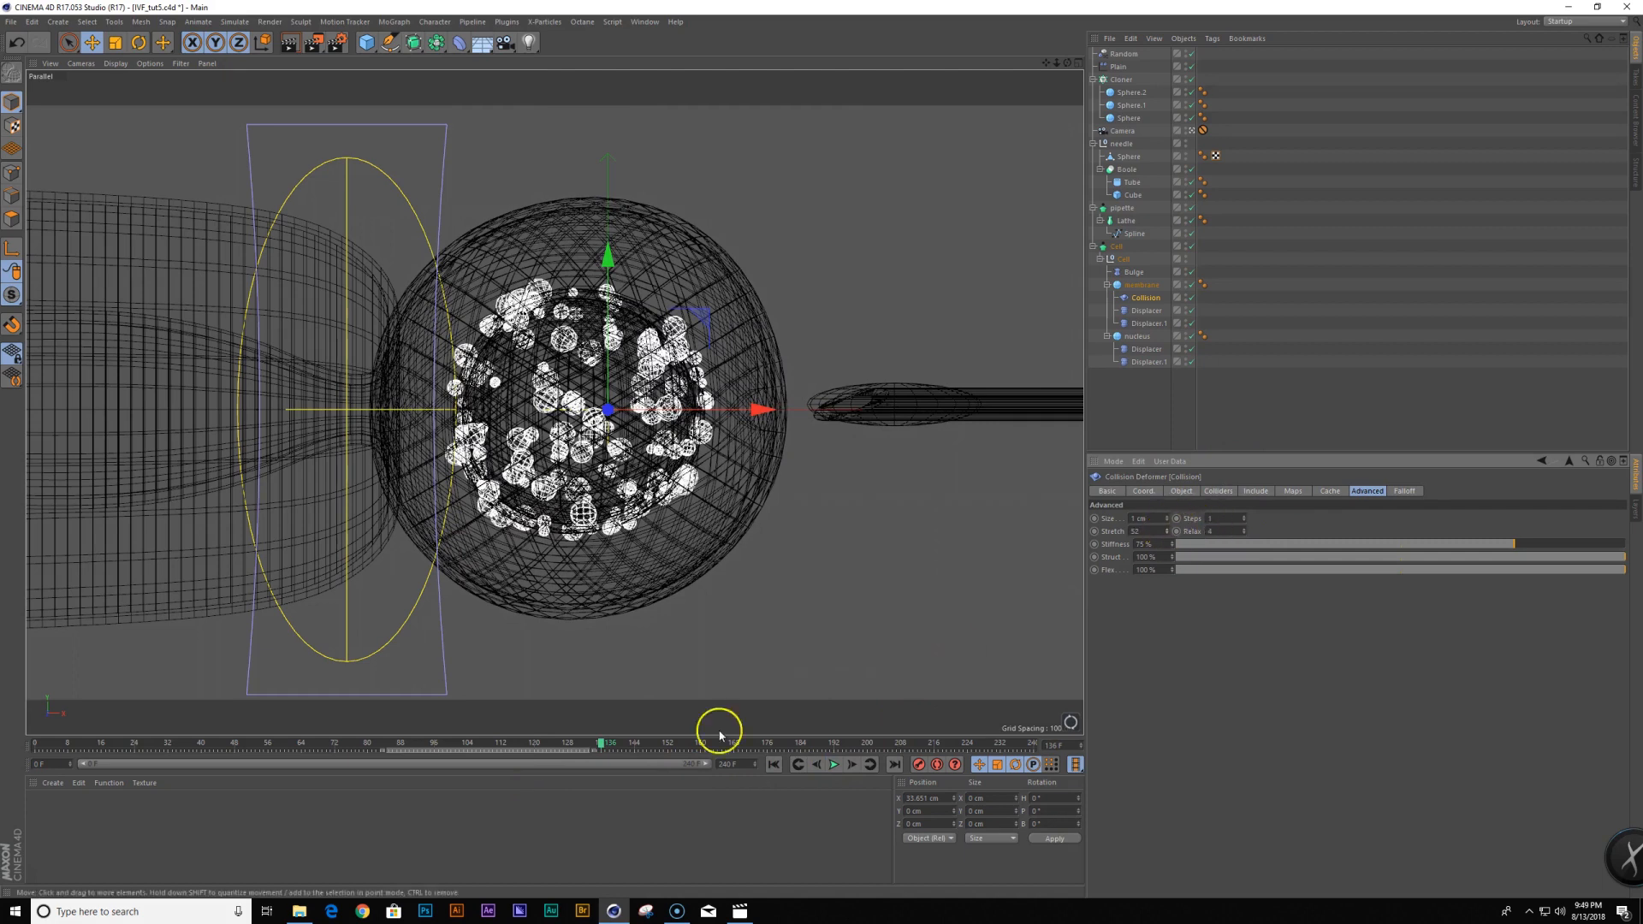
pyautogui.moveTo(602, 745); pyautogui.dragTo(422, 746)
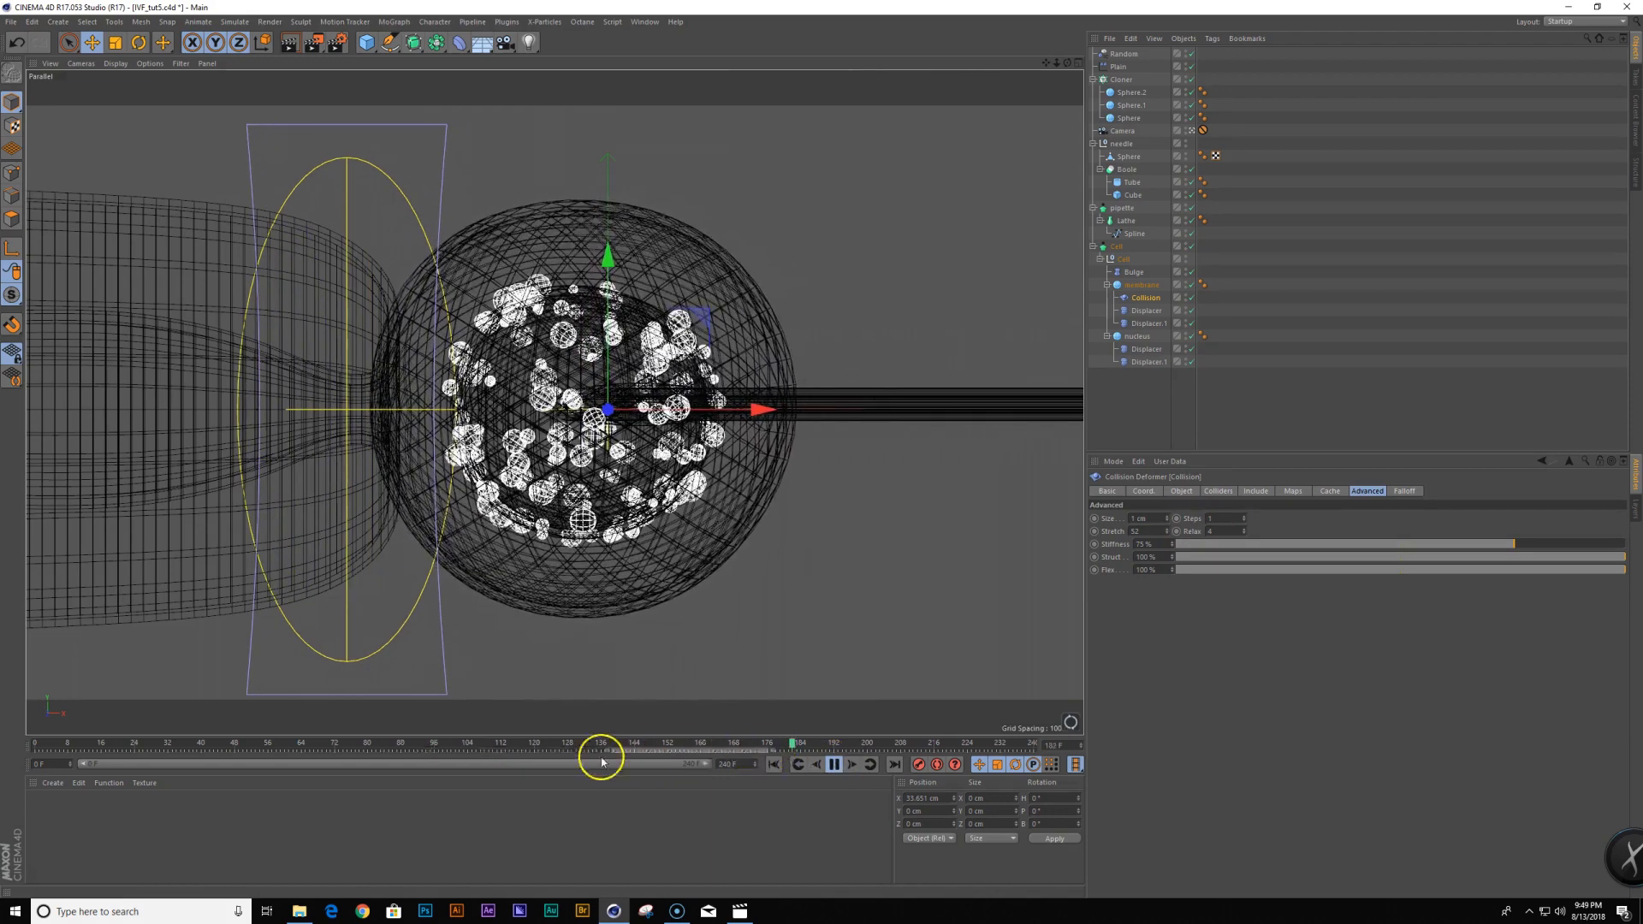
pyautogui.moveTo(773, 737); pyautogui.dragTo(611, 757)
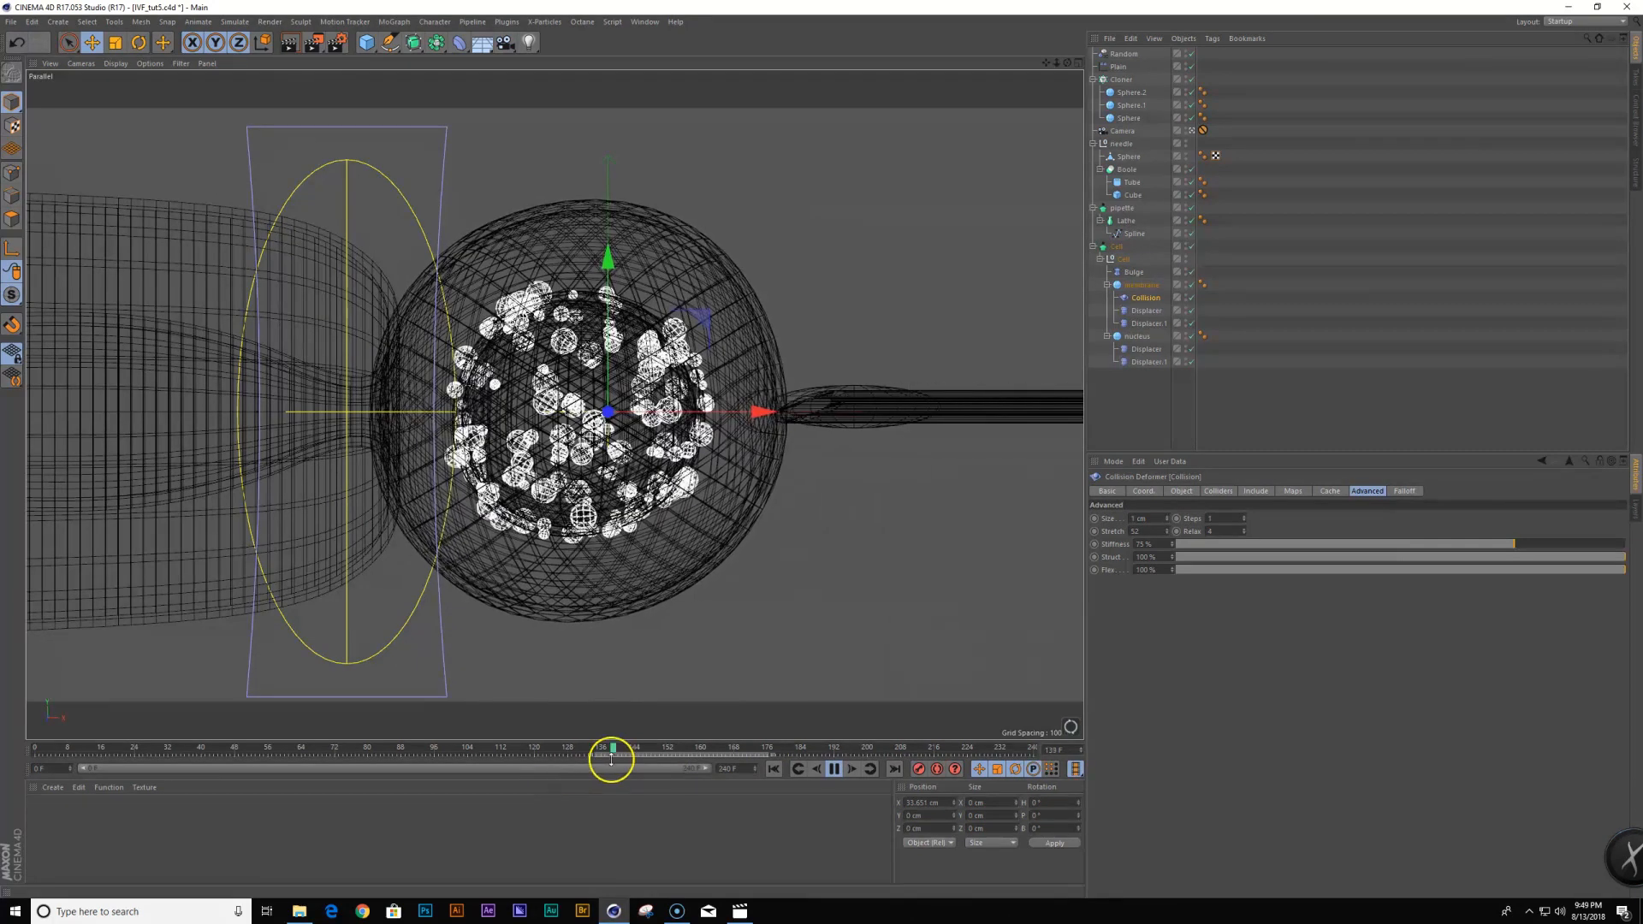
pyautogui.click(835, 769)
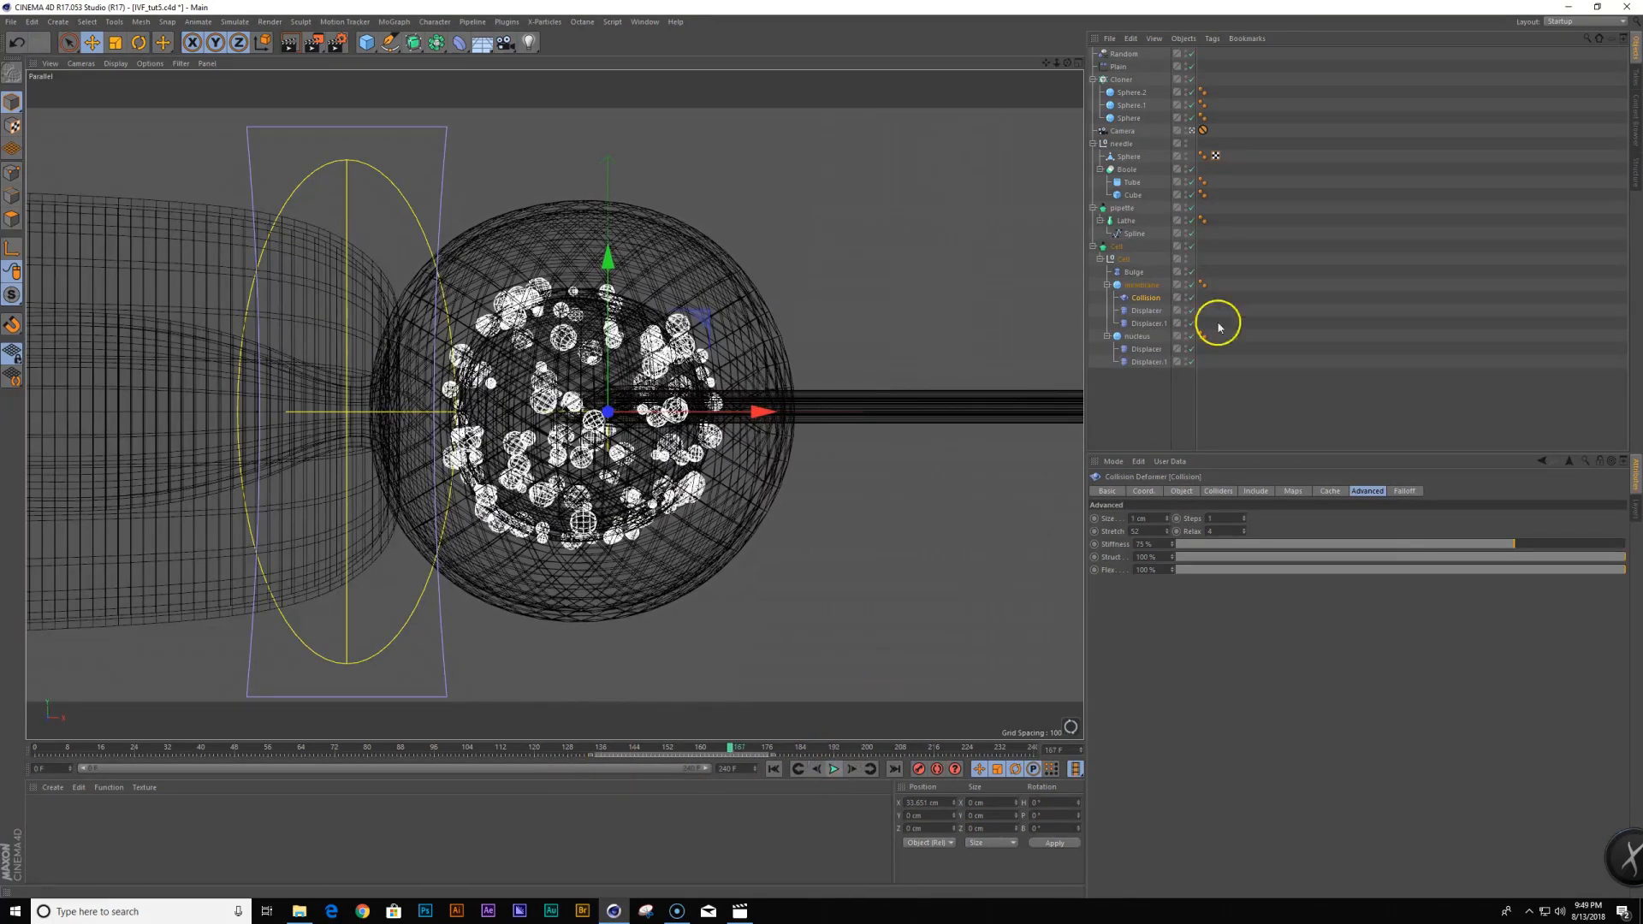
# Raise the membrane and nucleus spheres to 74 segments and play back the needle's entry with the denser meshes
pyautogui.click(1152, 289)
pyautogui.keyDown('ctrl'); pyautogui.click(1136, 337); pyautogui.keyUp('ctrl')
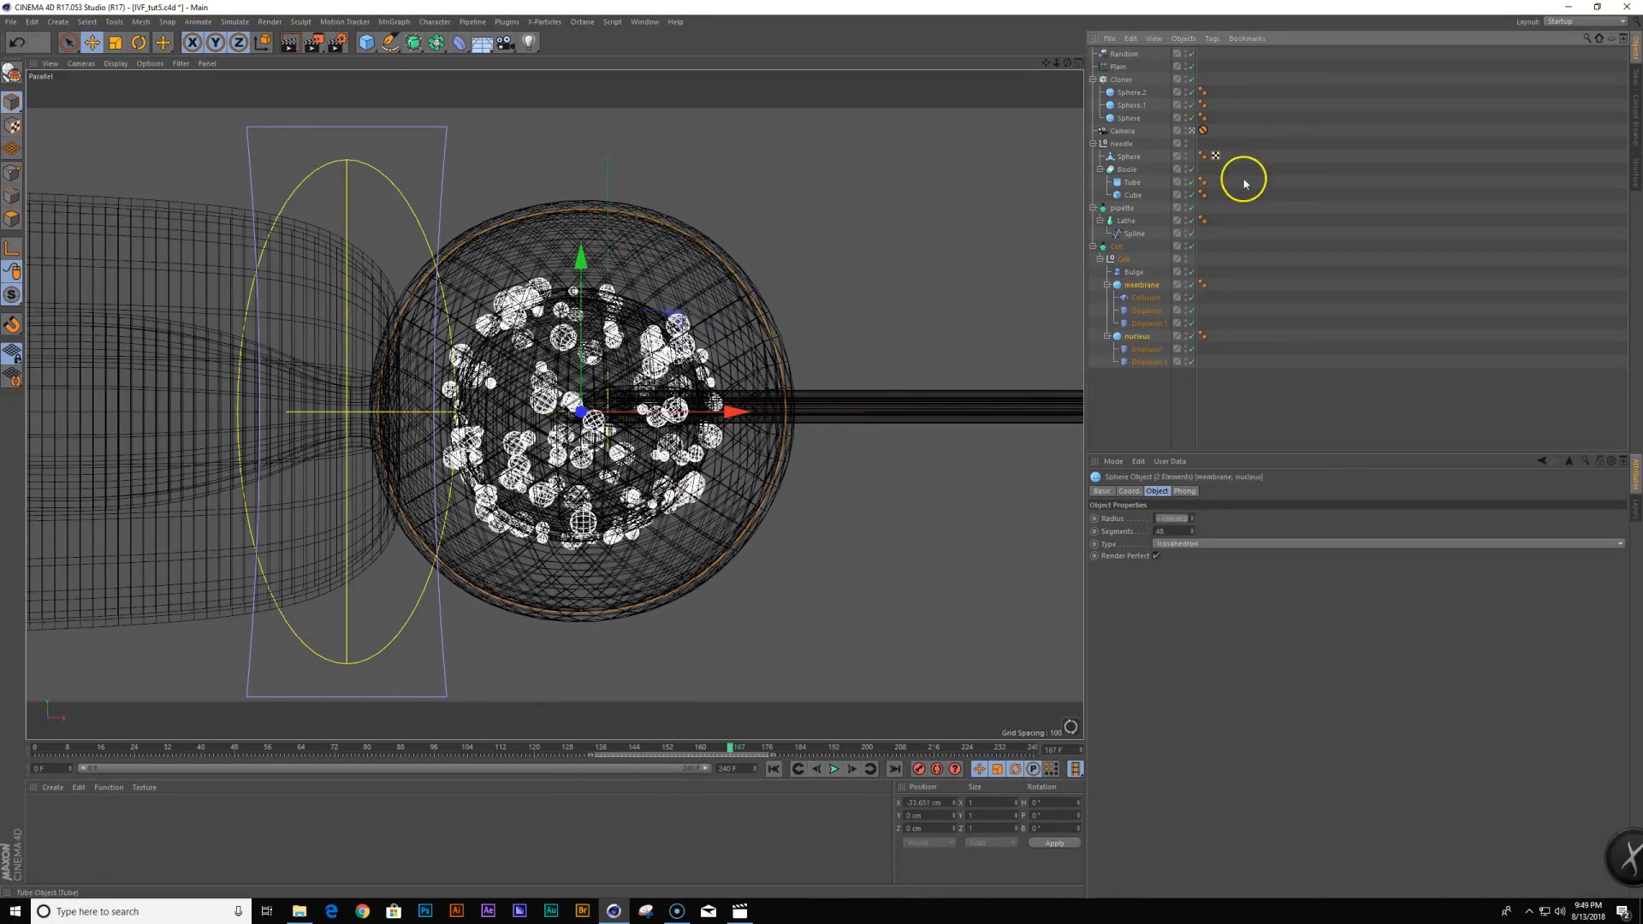
pyautogui.moveTo(1191, 536); pyautogui.dragTo(1189, 531)
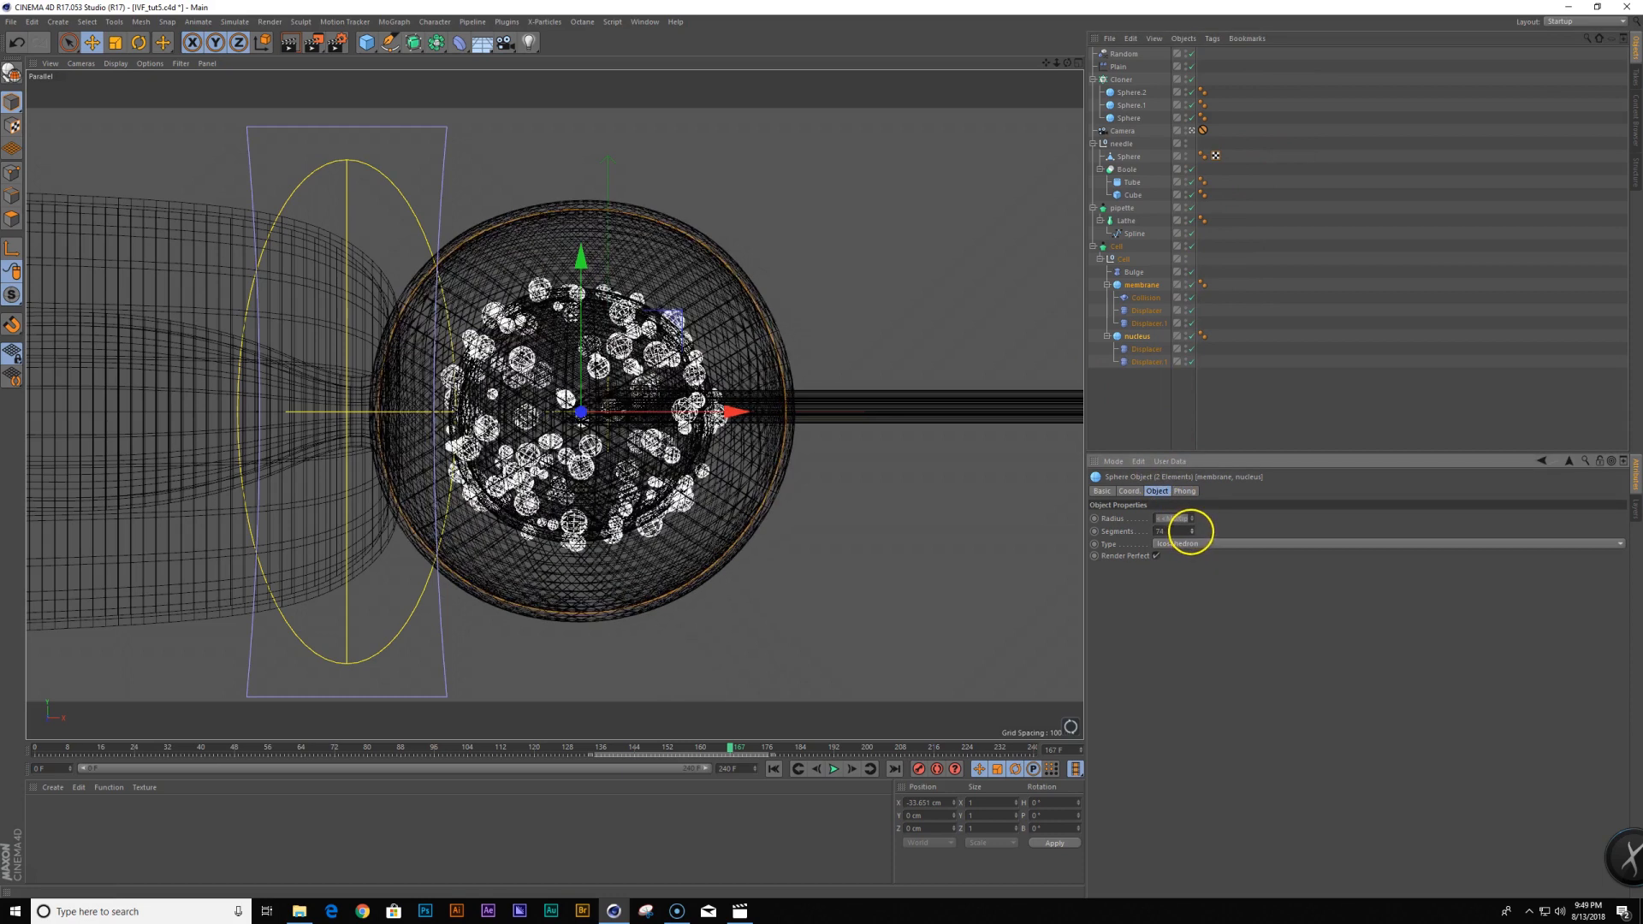
pyautogui.click(748, 613)
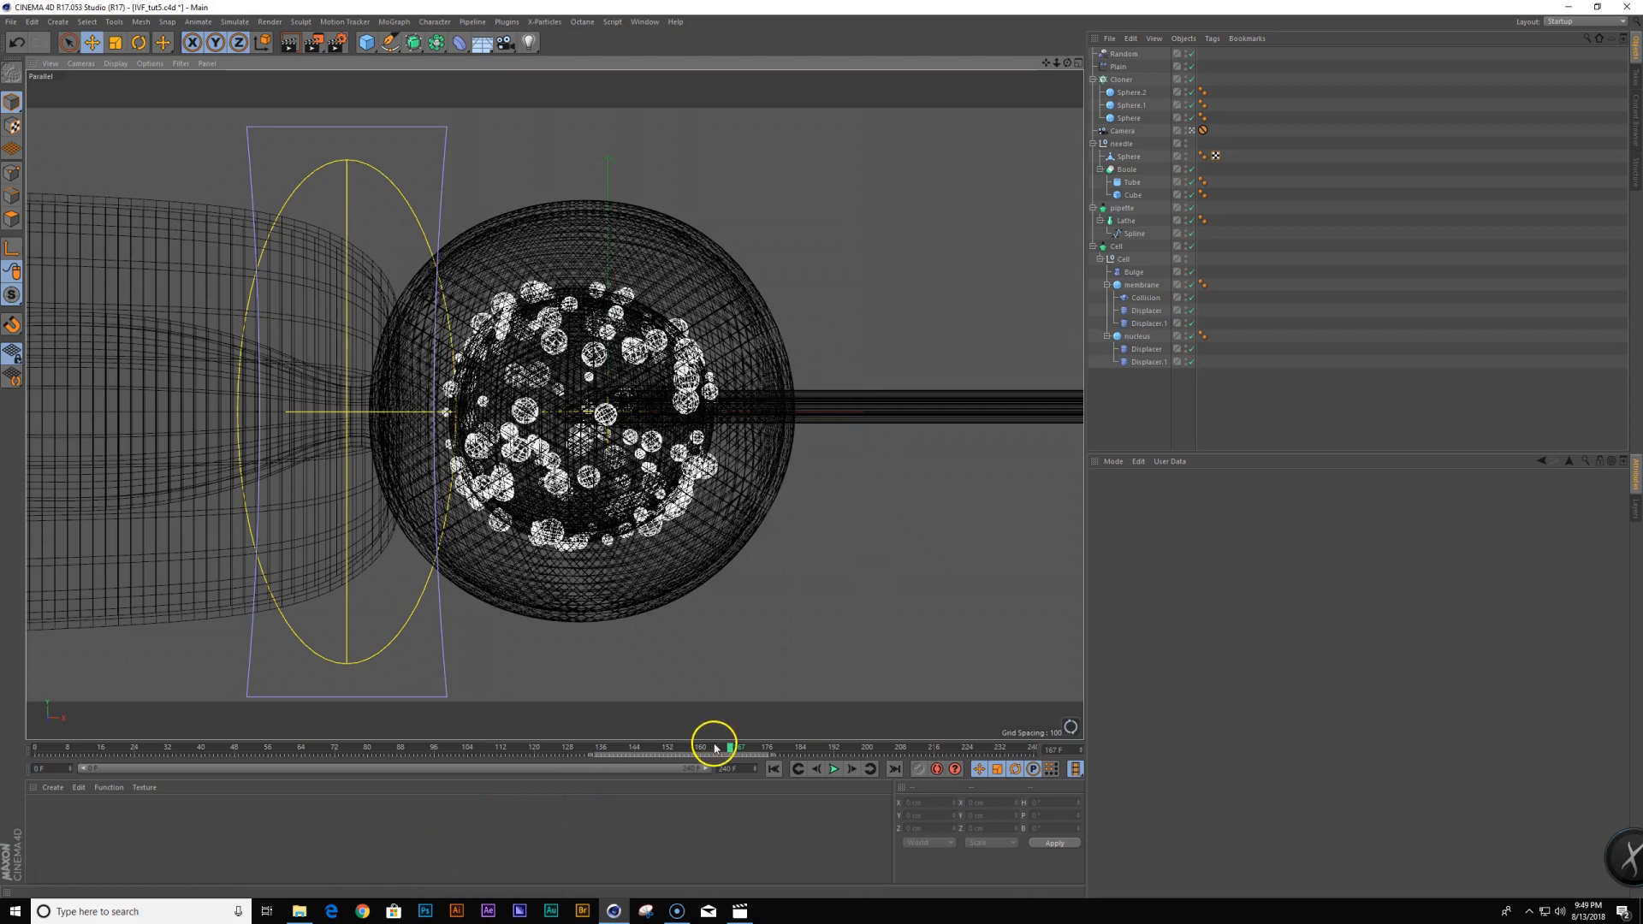
pyautogui.moveTo(715, 747); pyautogui.dragTo(440, 795)
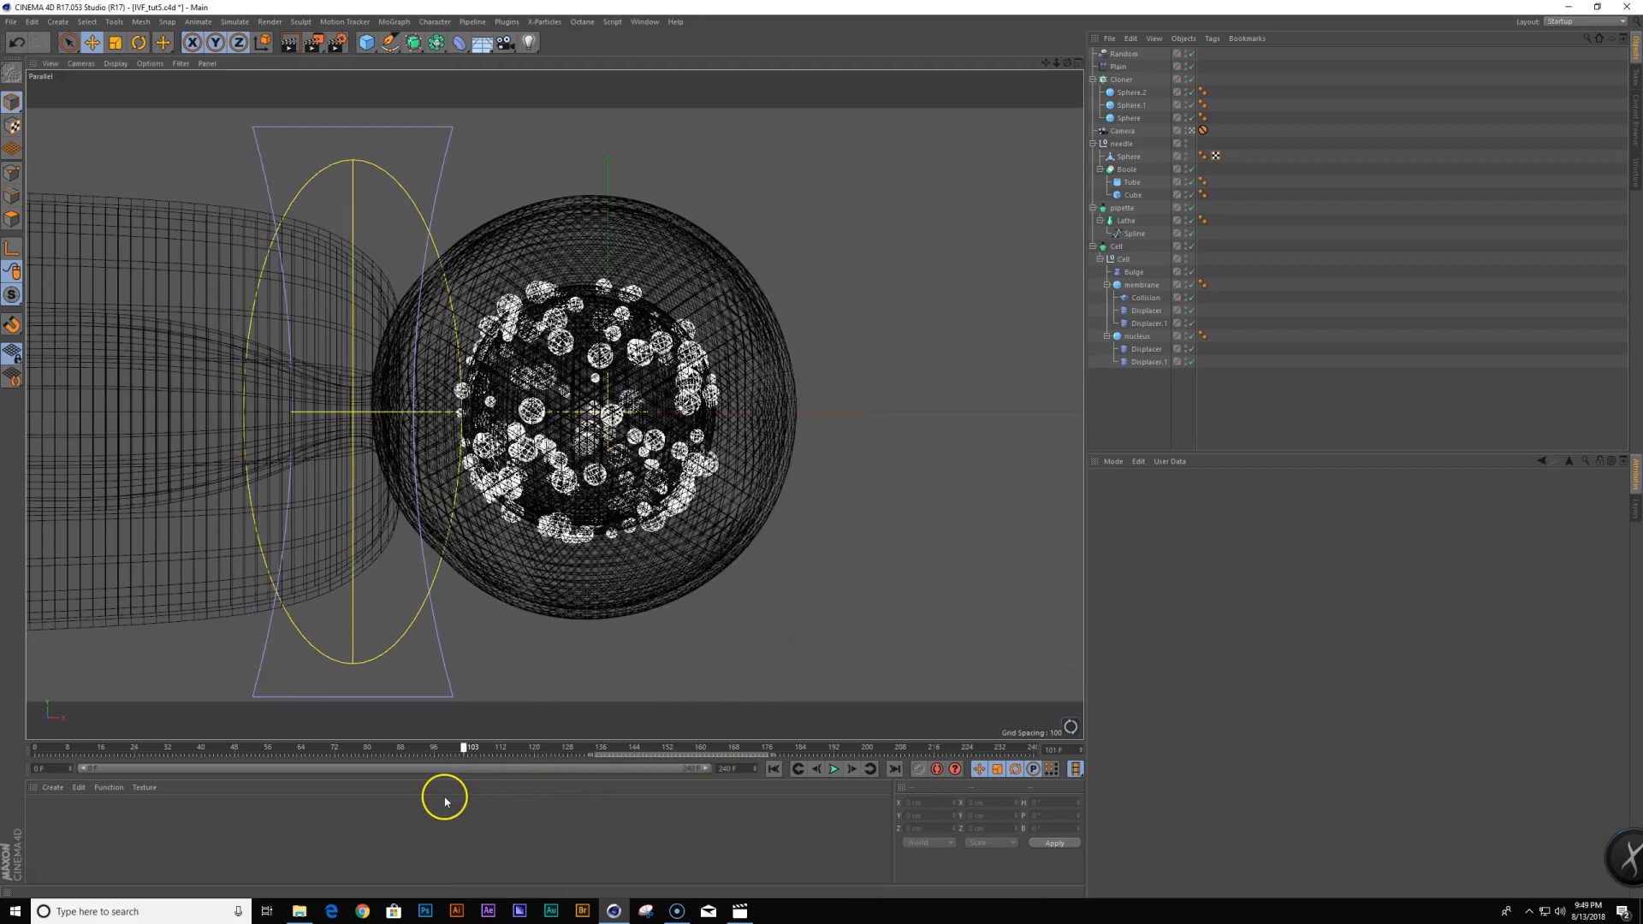
pyautogui.click(833, 770)
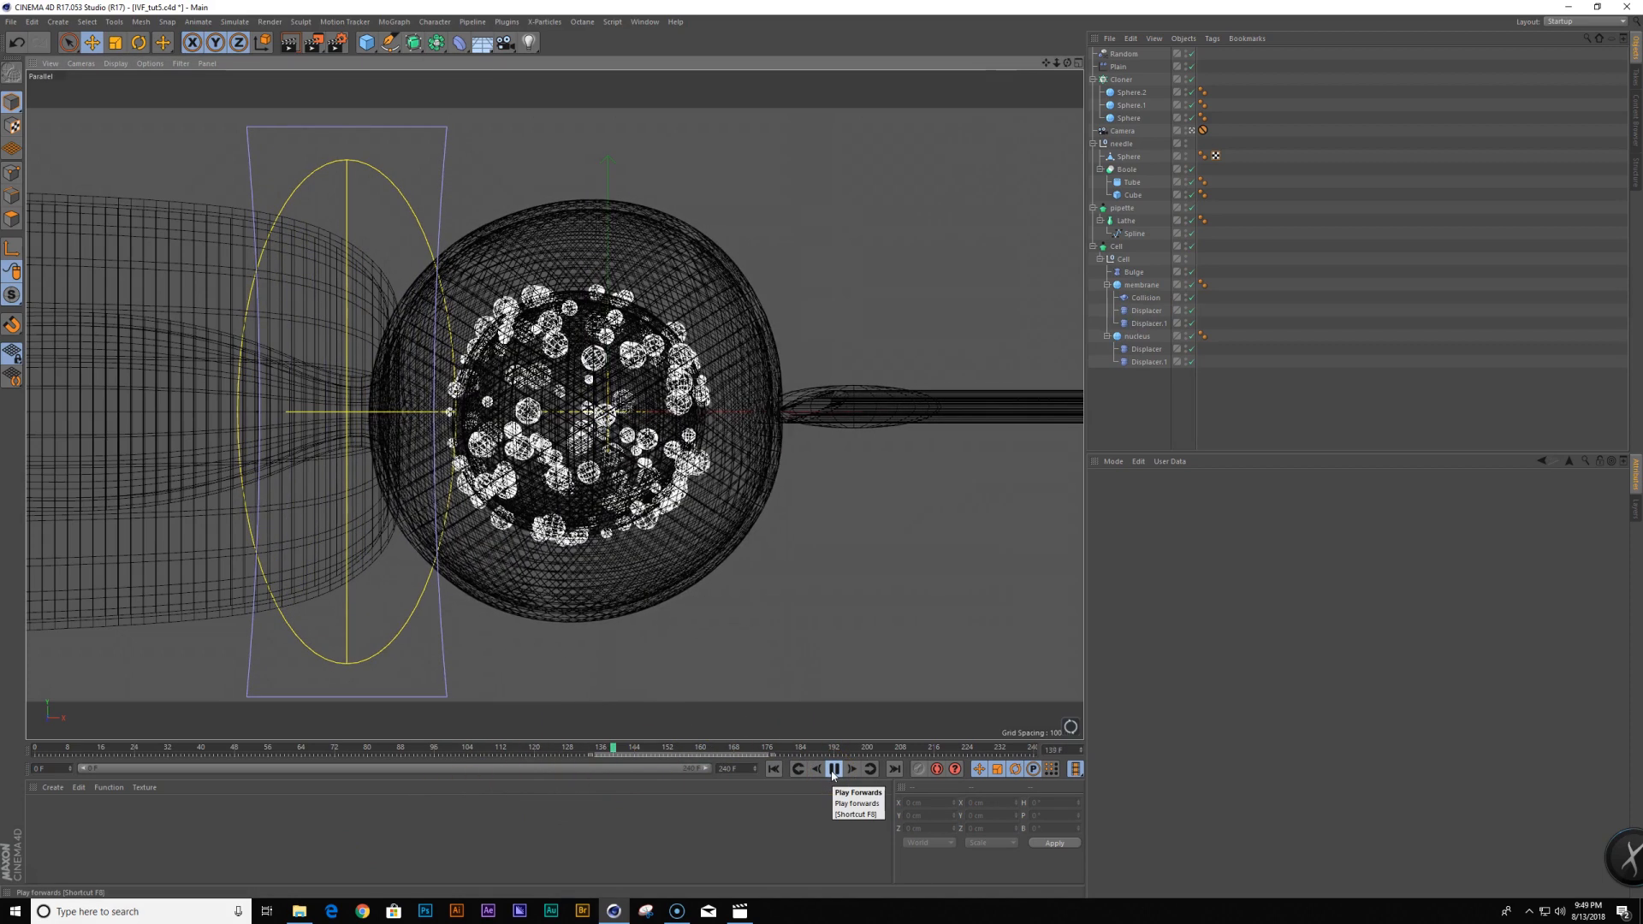
pyautogui.click(821, 729)
pyautogui.moveTo(753, 757); pyautogui.dragTo(540, 767)
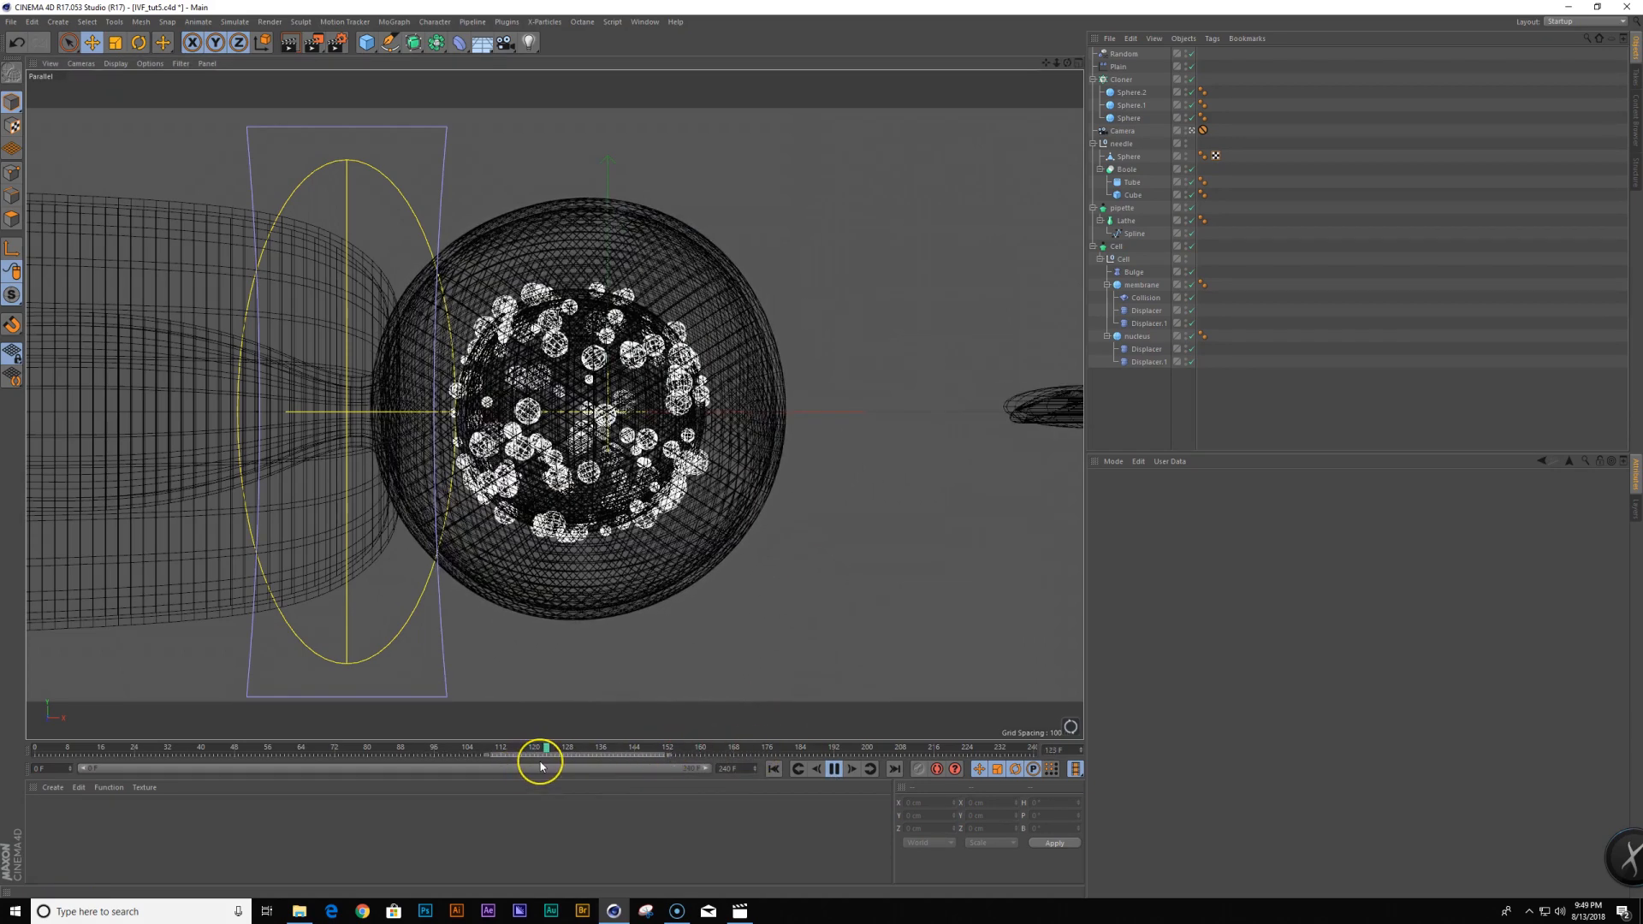
pyautogui.click(835, 771)
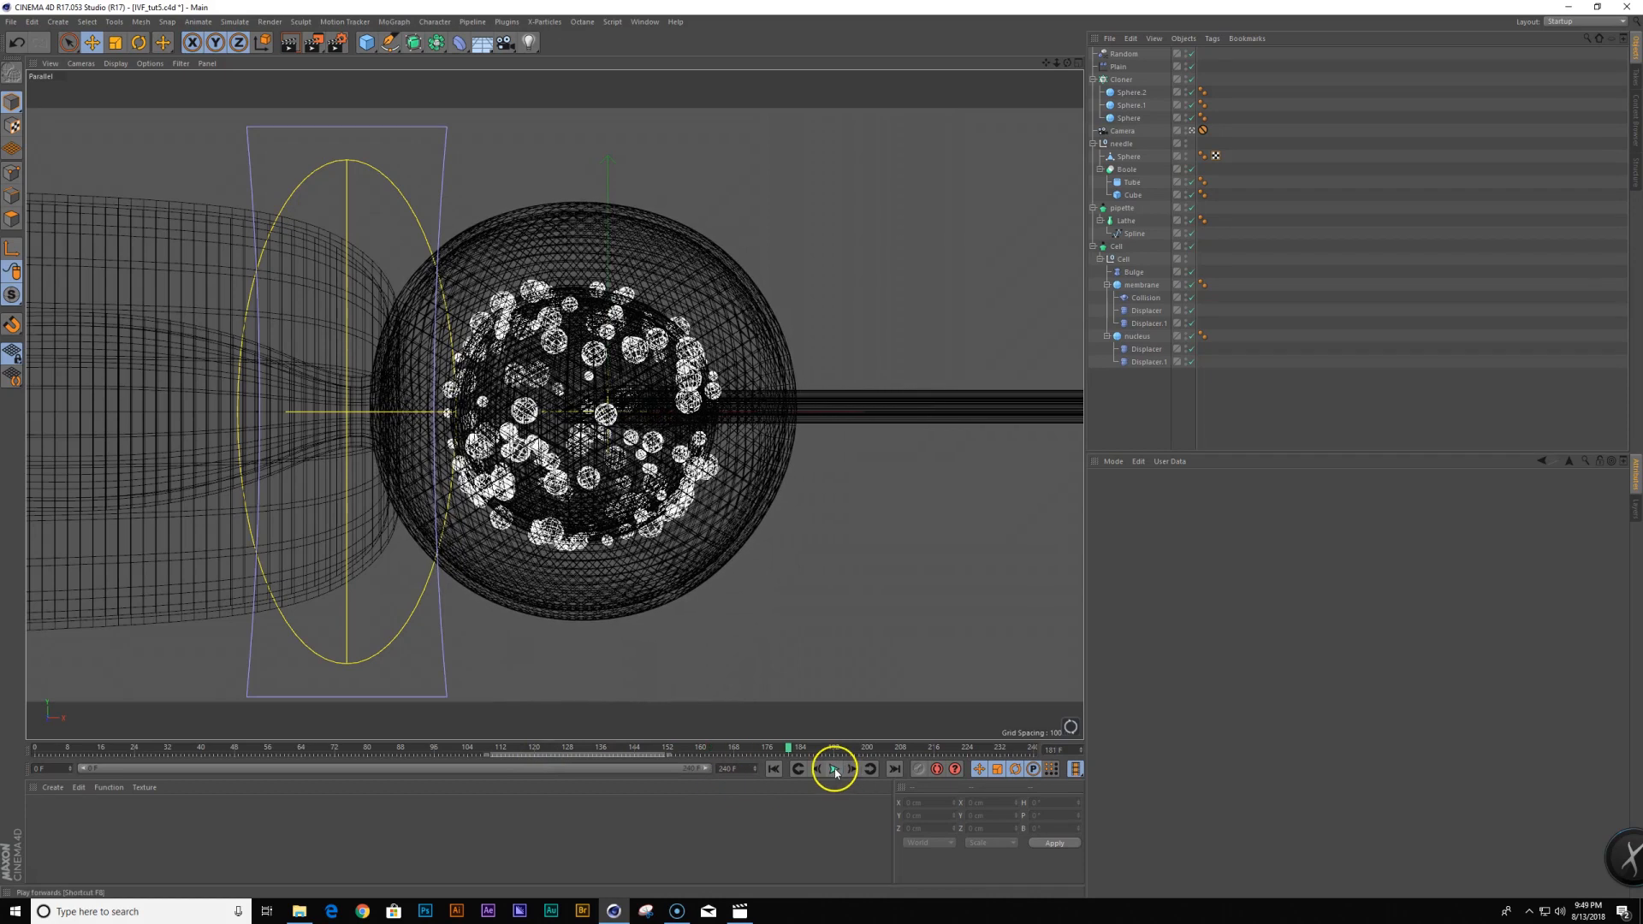
# Copy the membrane's Collision deformer onto the nucleus and play back the needle's entry
pyautogui.click(1157, 300)
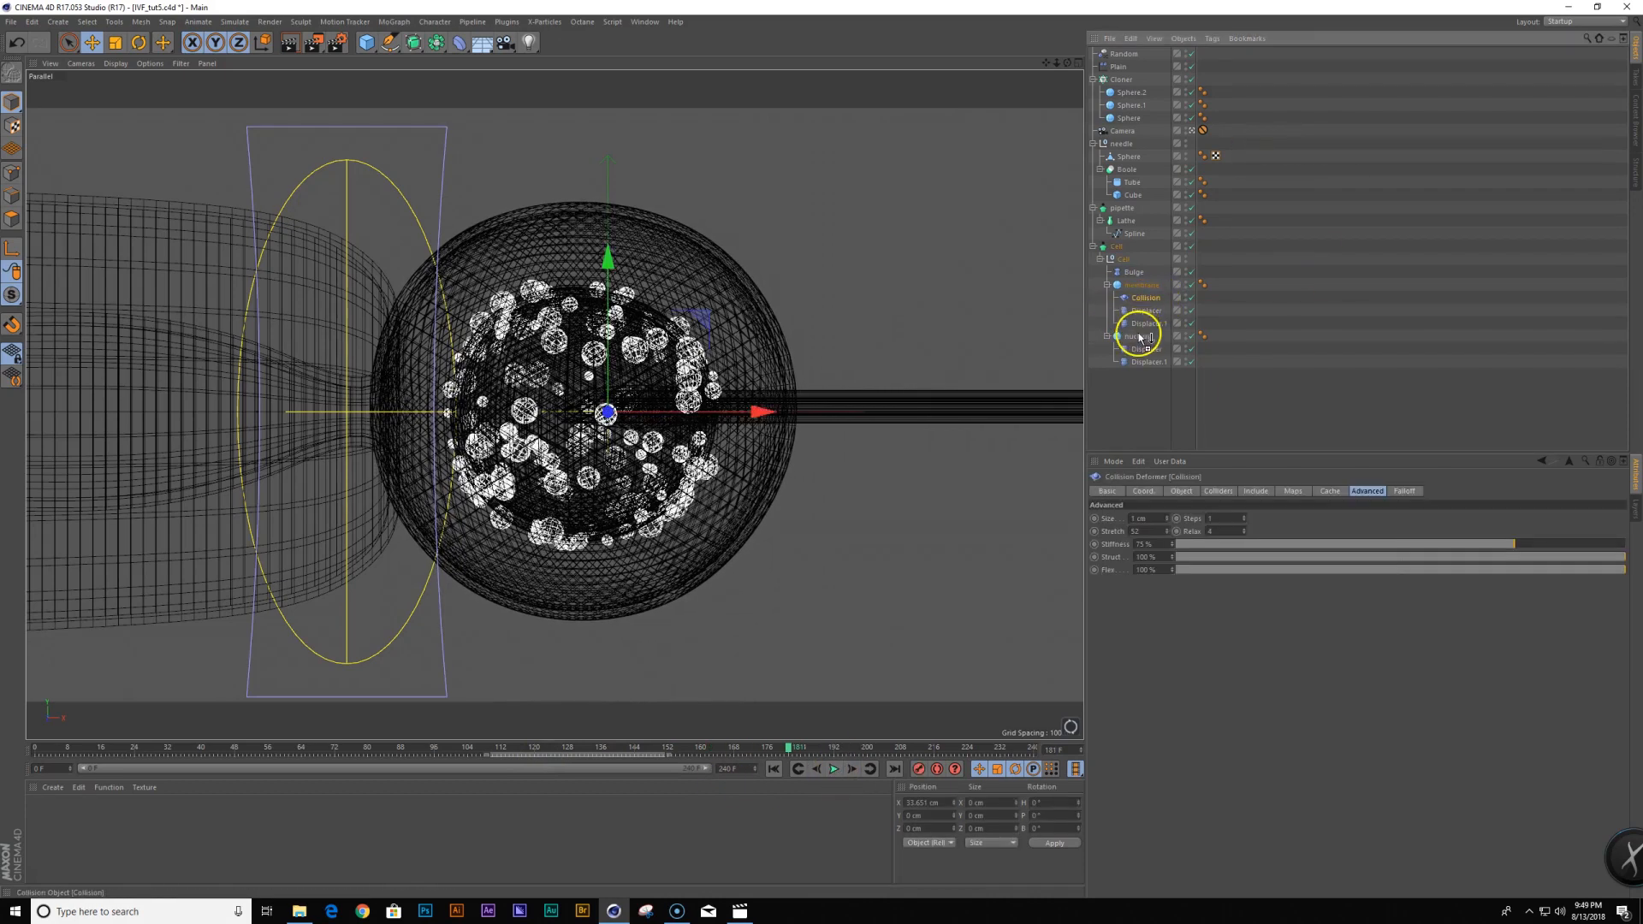
pyautogui.moveTo(615, 752); pyautogui.dragTo(514, 766)
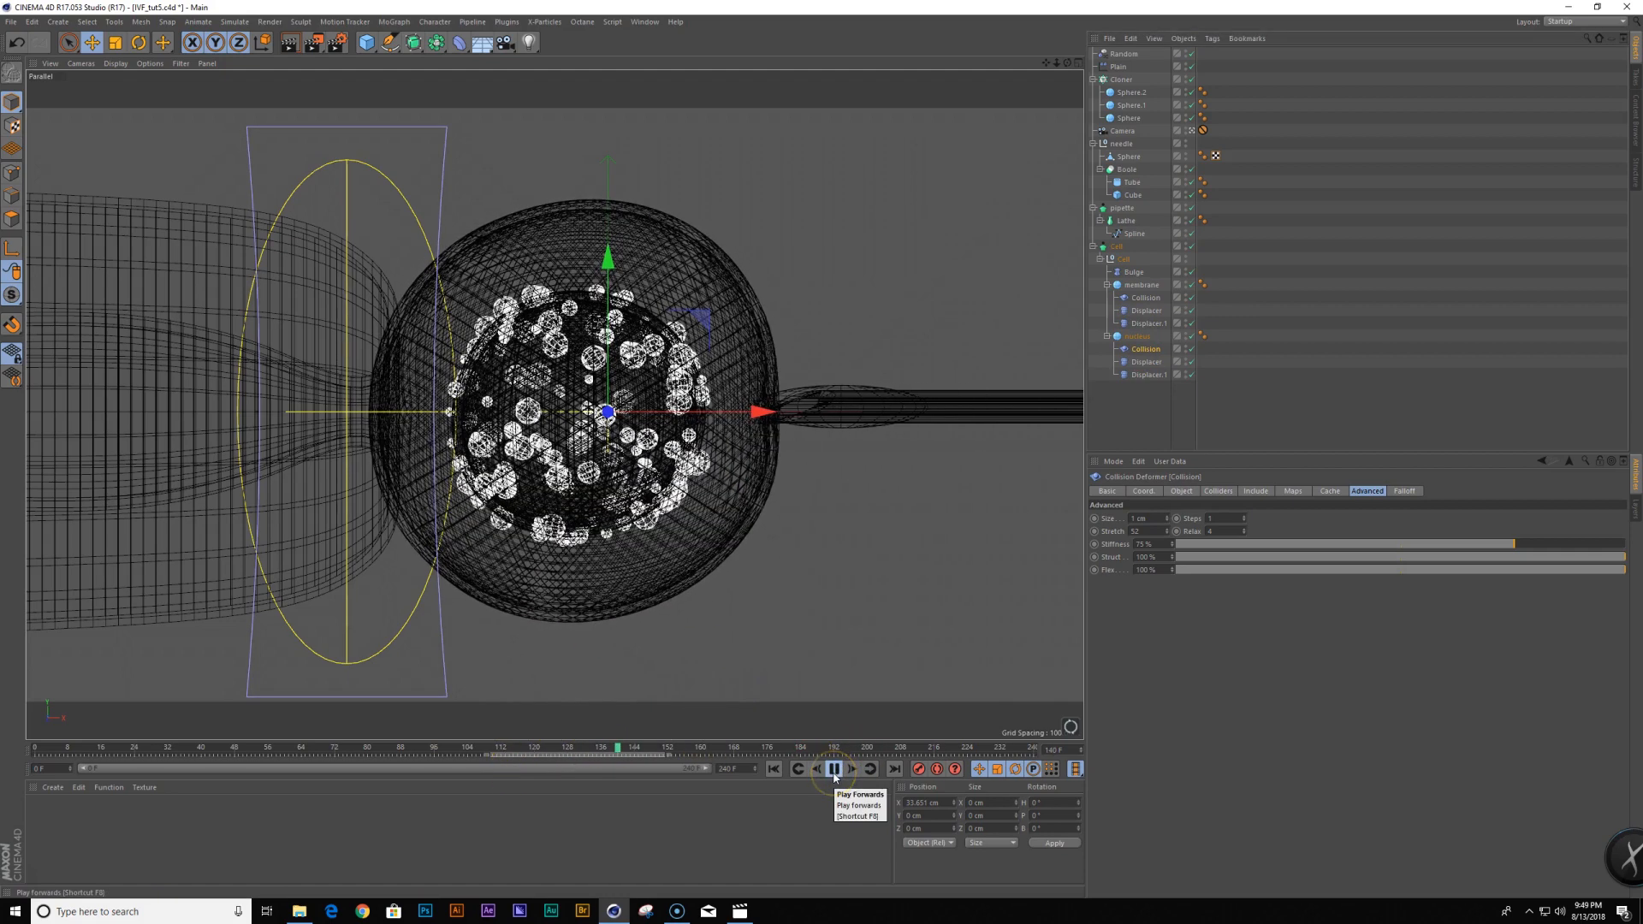
pyautogui.click(836, 771)
pyautogui.moveTo(866, 751); pyautogui.dragTo(798, 752)
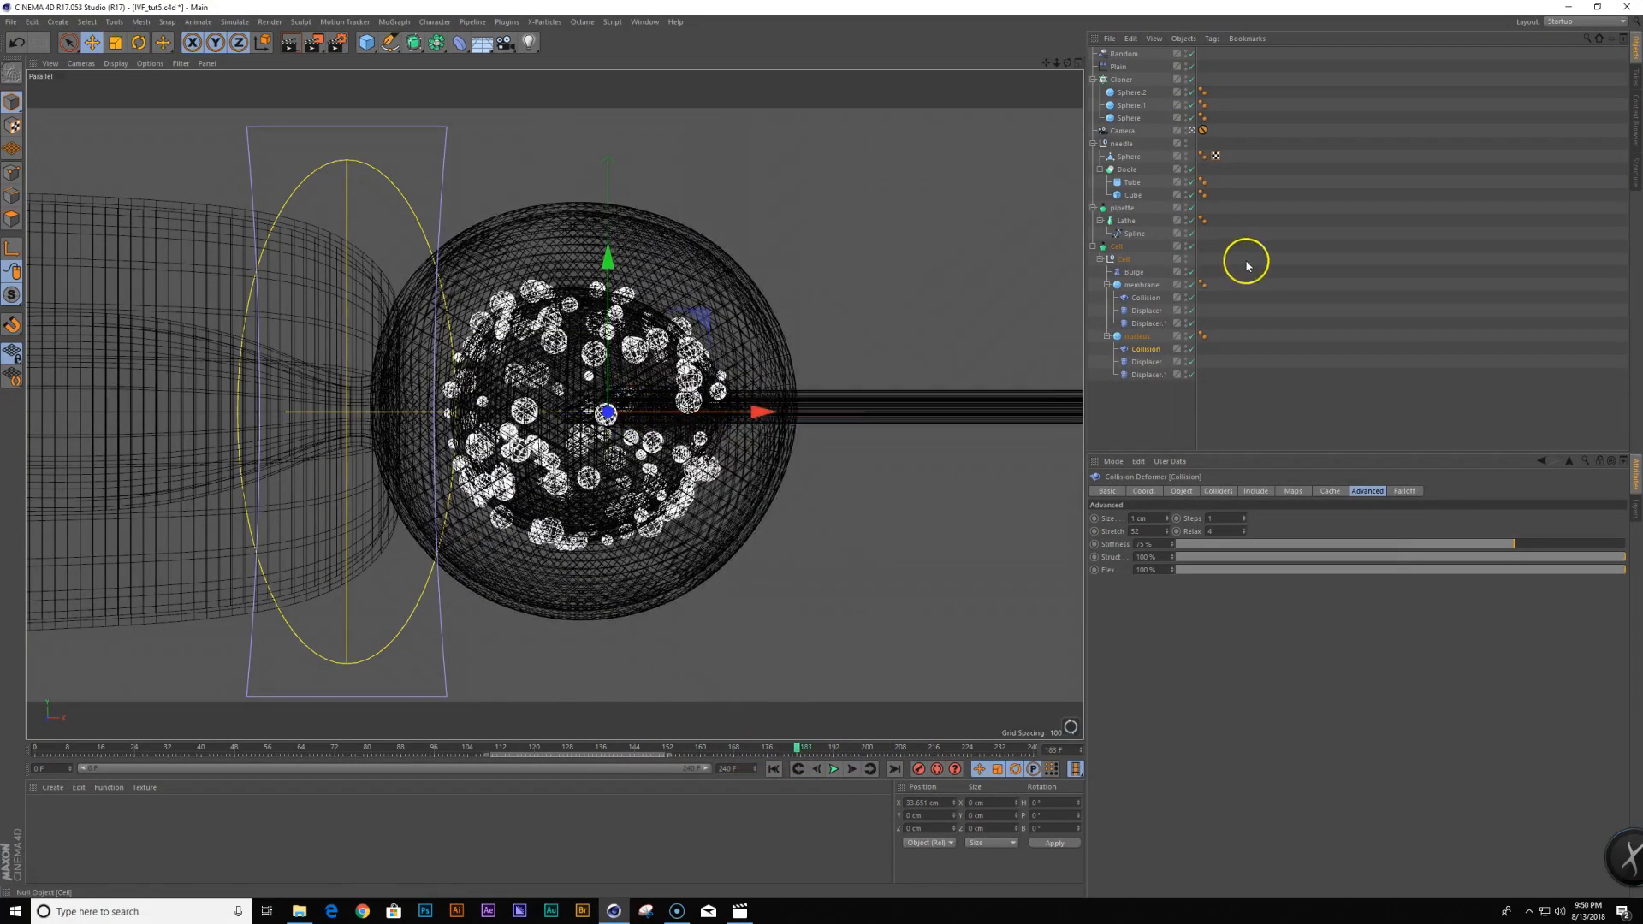
# Duplicate the needle's ellipsoid, shorten the copy to about 126 cm, and shift it toward the needle tip to about Y 39 cm
pyautogui.click(1128, 156)
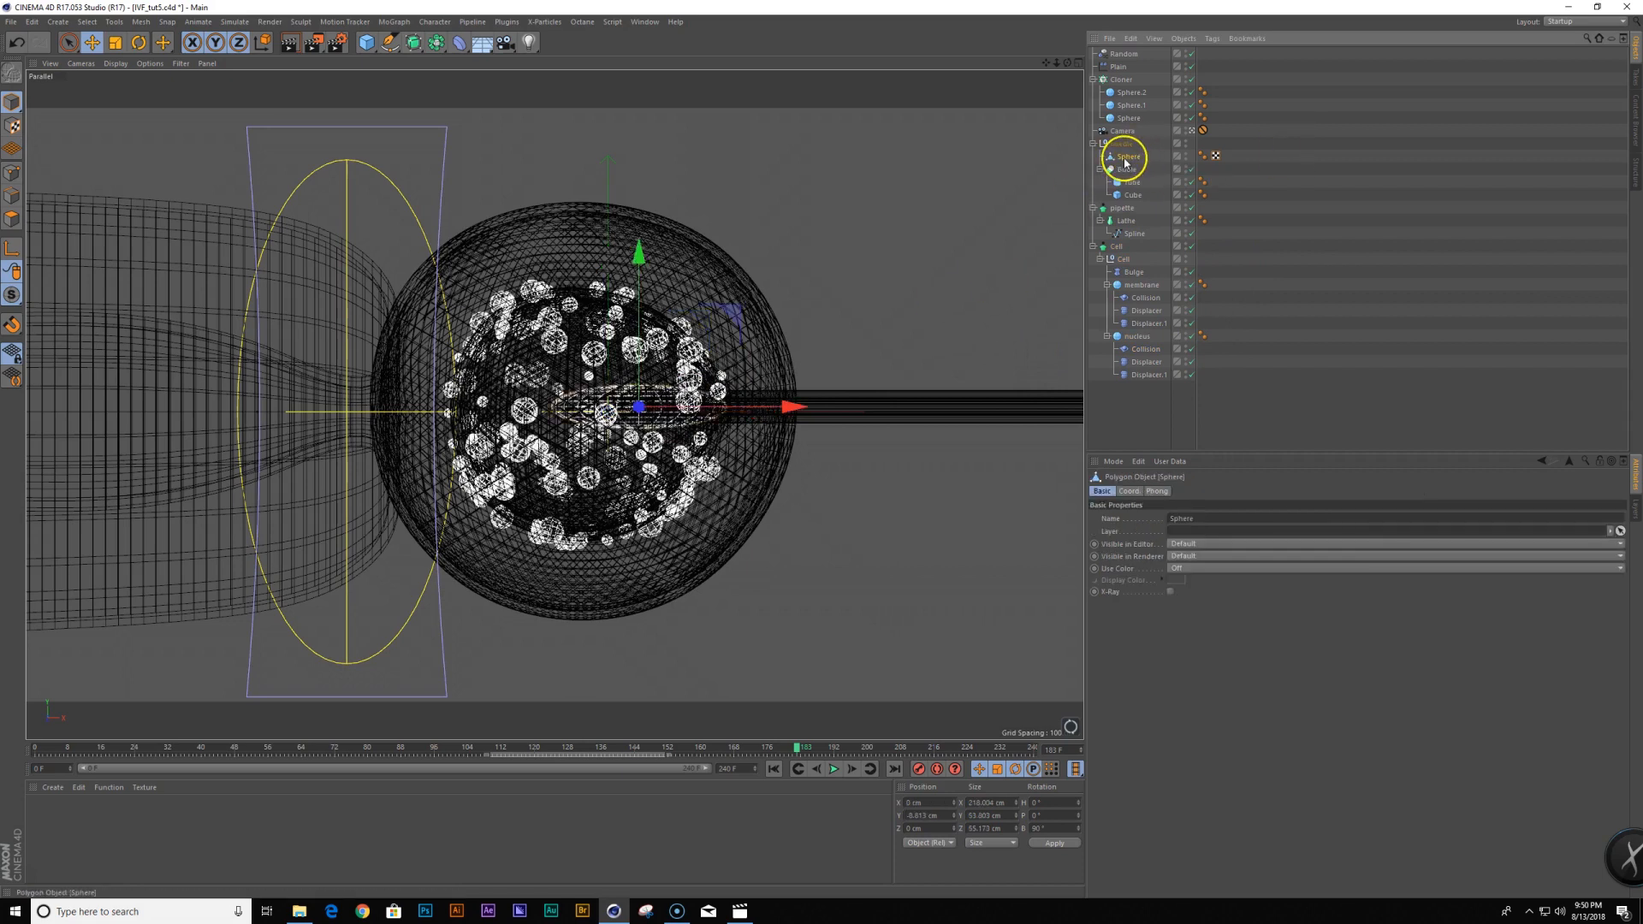
pyautogui.keyDown('ctrl'); pyautogui.moveTo(1128, 152); pyautogui.dragTo(1131, 156); pyautogui.keyUp('ctrl')
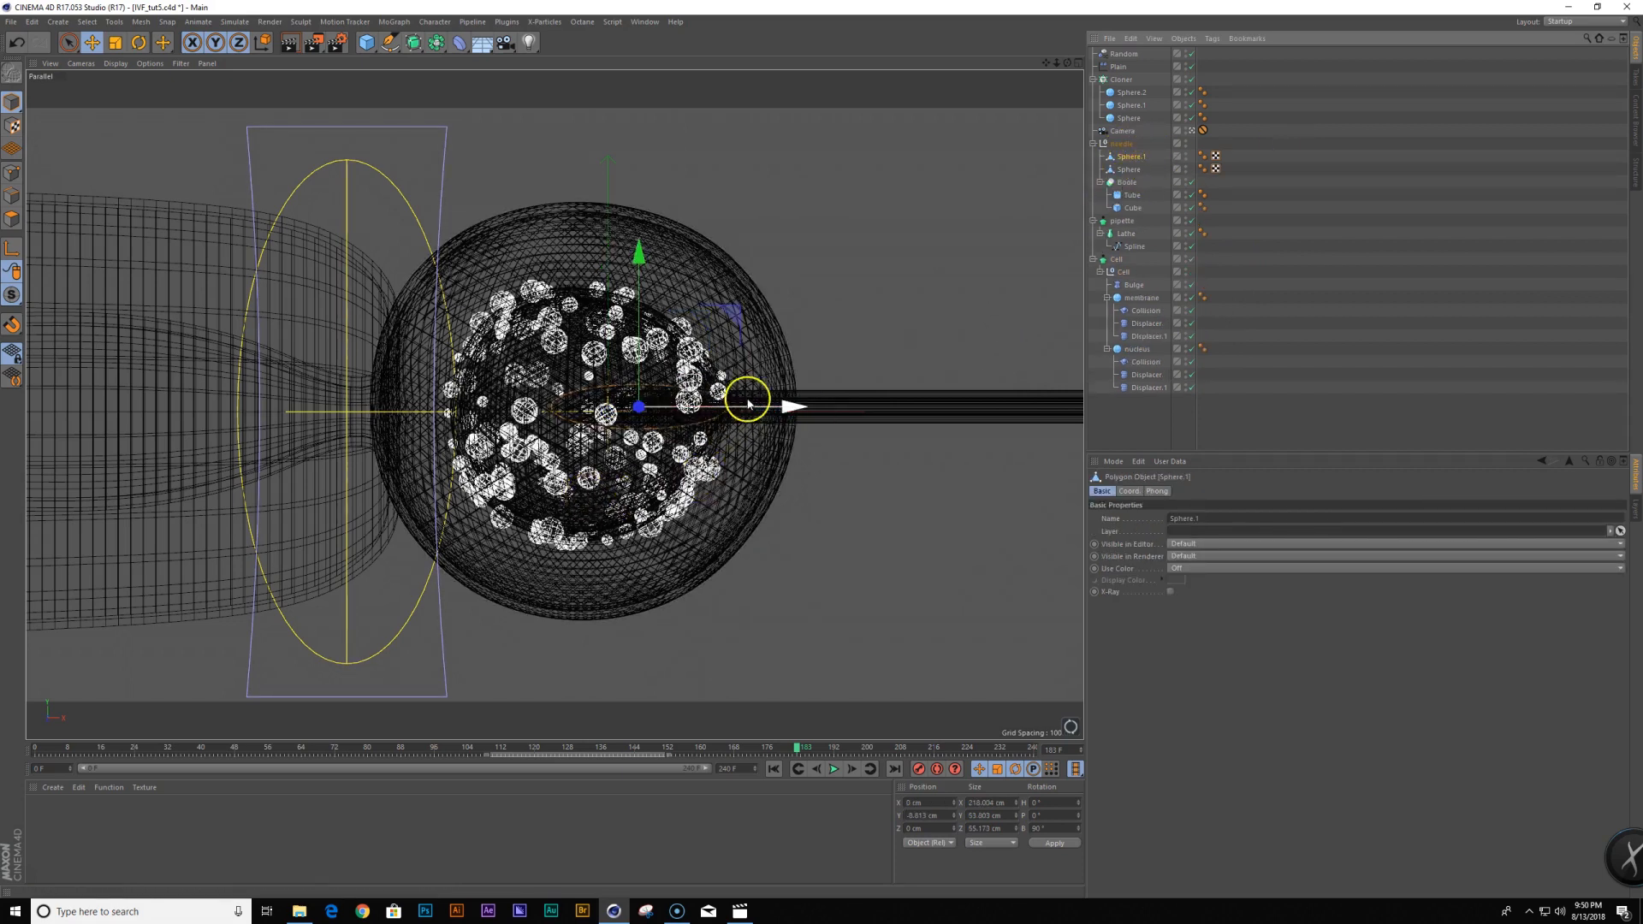
pyautogui.press('t')
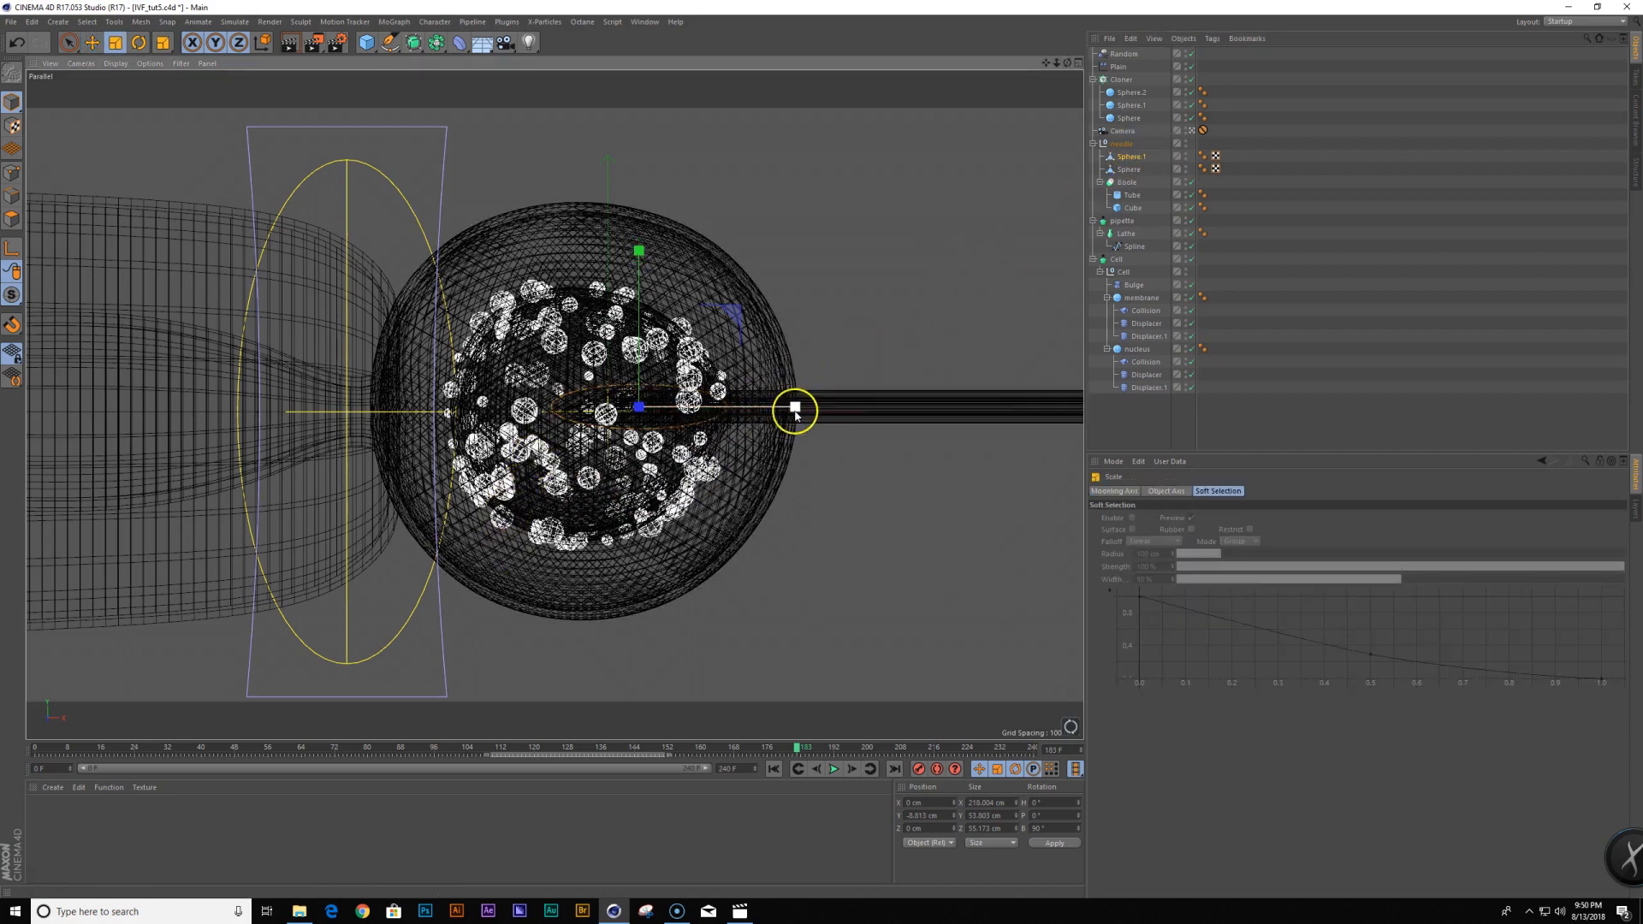
pyautogui.moveTo(725, 421); pyautogui.dragTo(734, 407)
pyautogui.press('e')
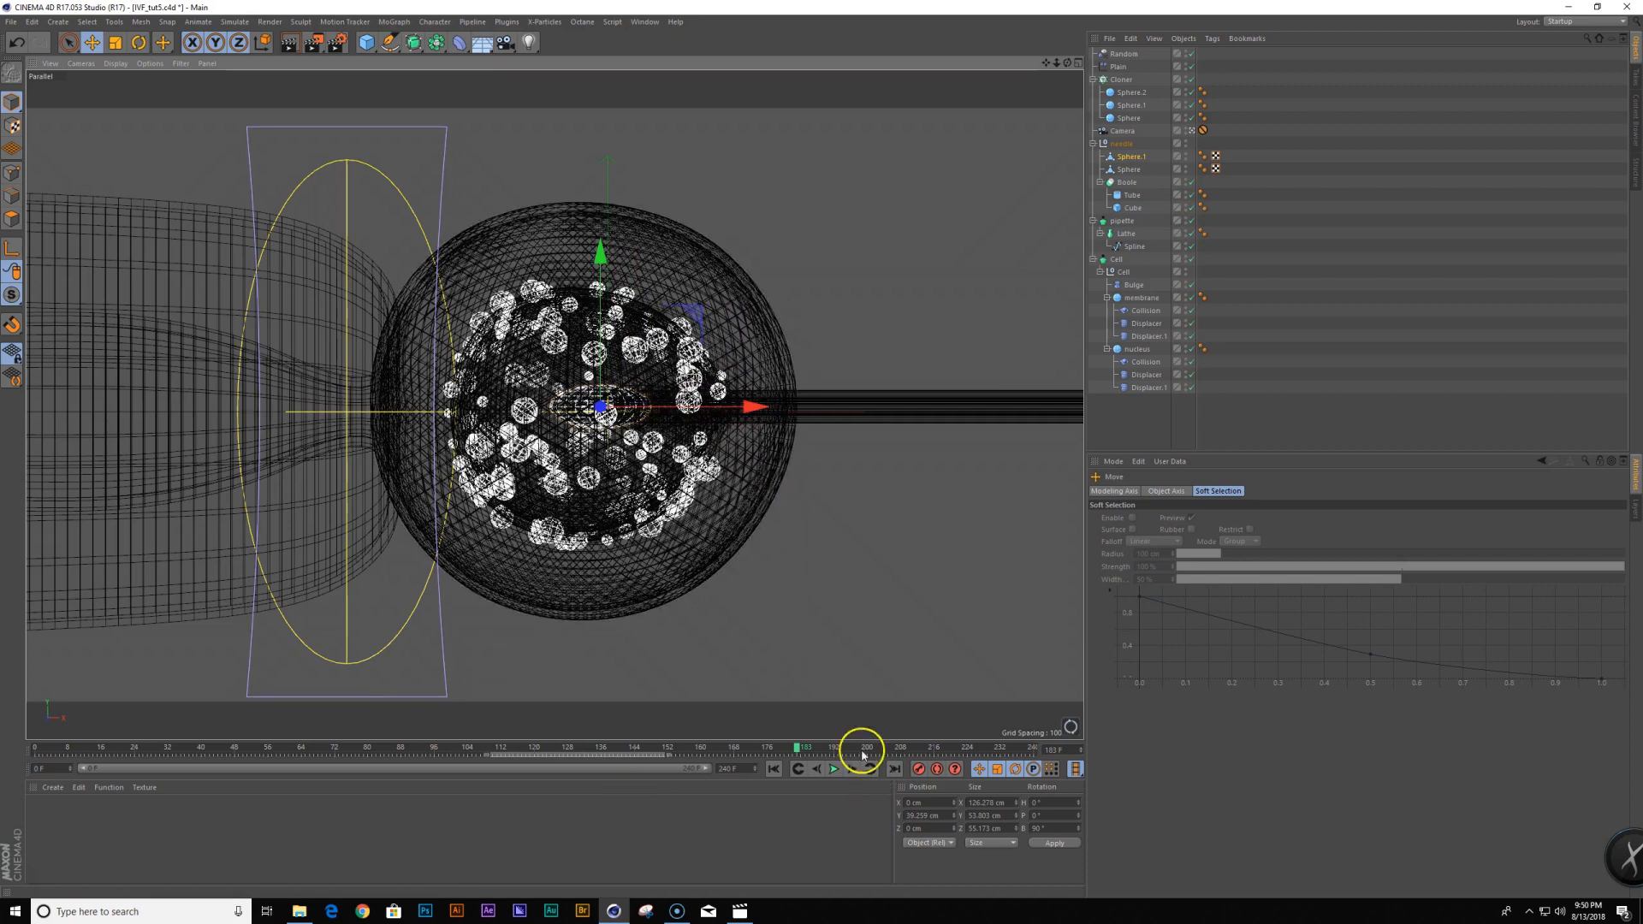
pyautogui.moveTo(788, 747); pyautogui.dragTo(505, 747)
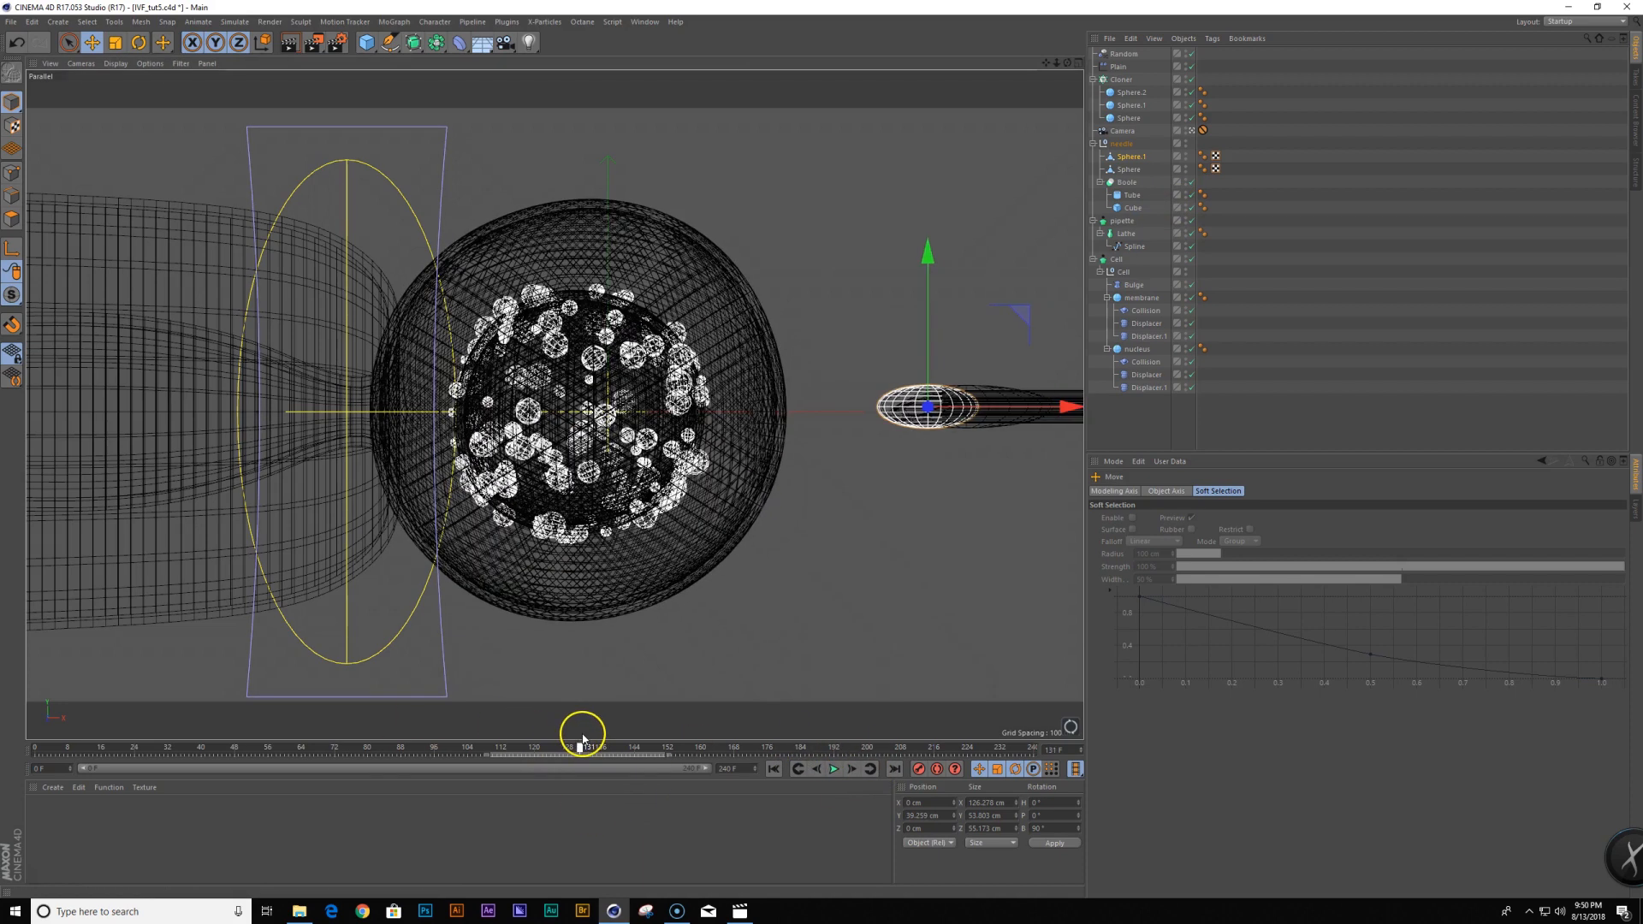
pyautogui.moveTo(582, 738); pyautogui.dragTo(586, 741)
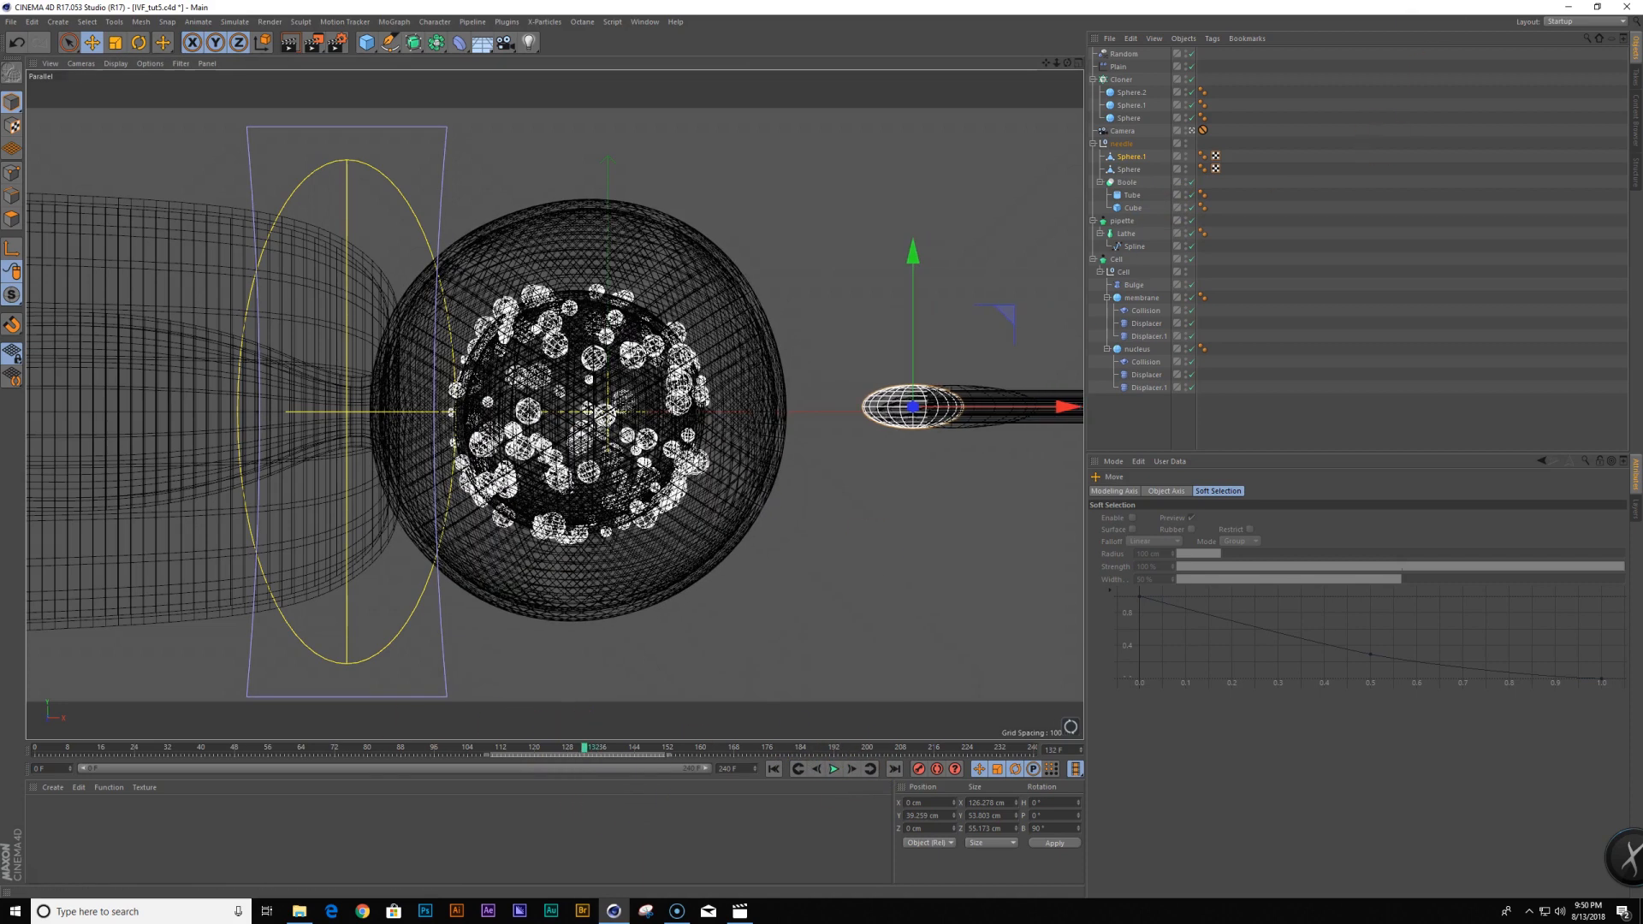
# Replace the nucleus Collision deformer's collider with the shorter ellipsoid Sphere.1 and play back the needle's entry
pyautogui.click(1144, 362)
pyautogui.click(1216, 490)
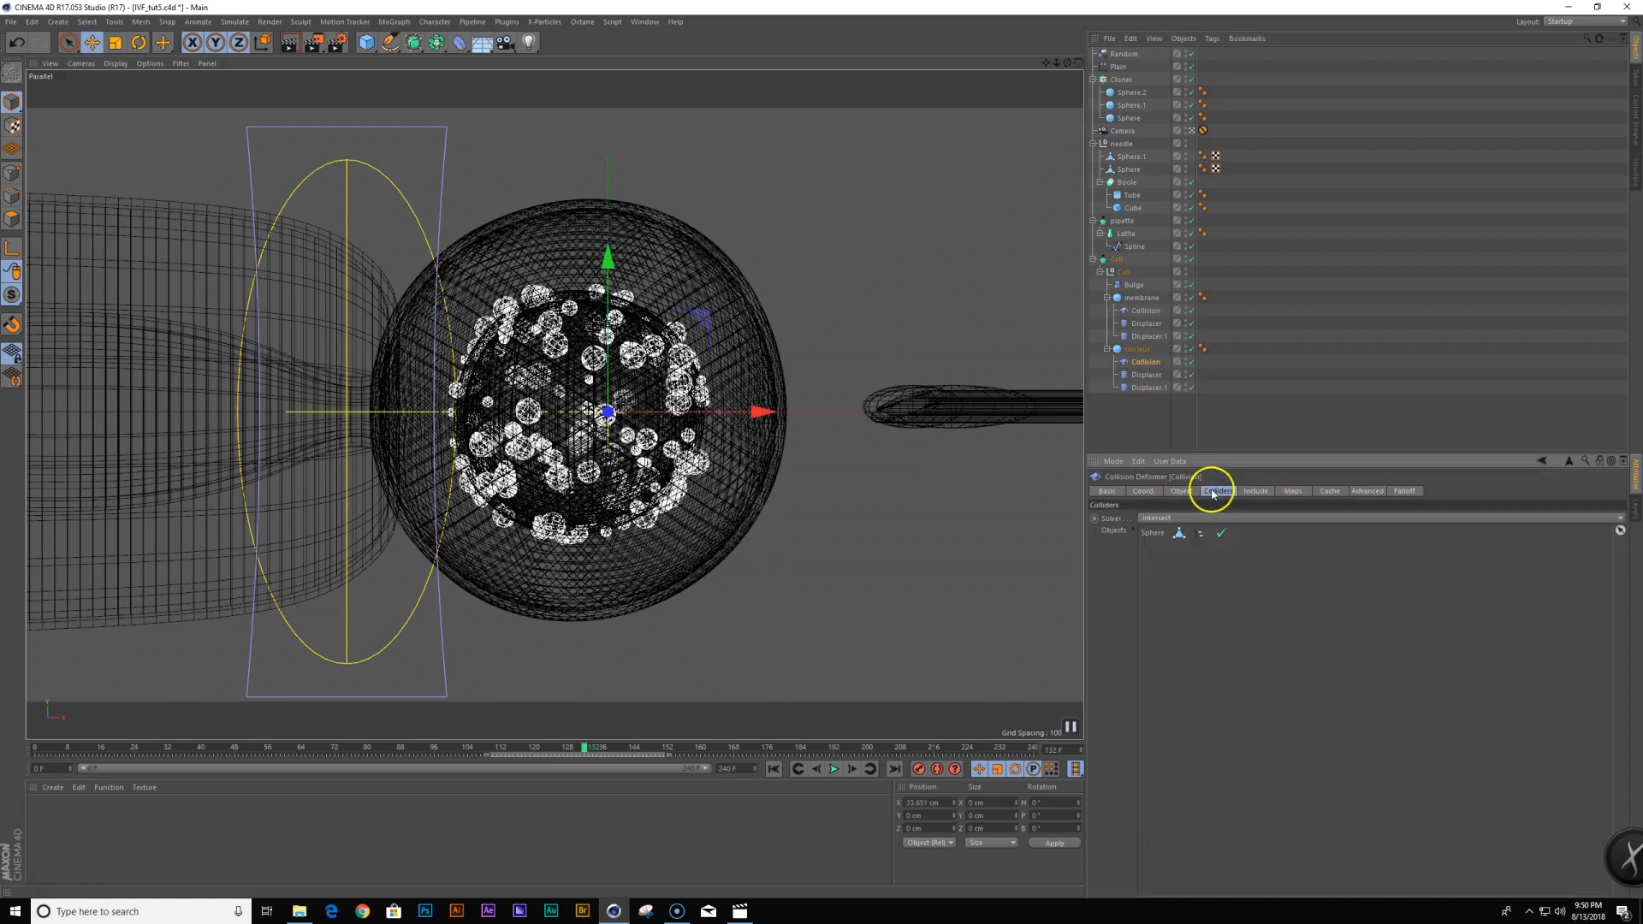
pyautogui.moveTo(1140, 176); pyautogui.dragTo(1164, 541)
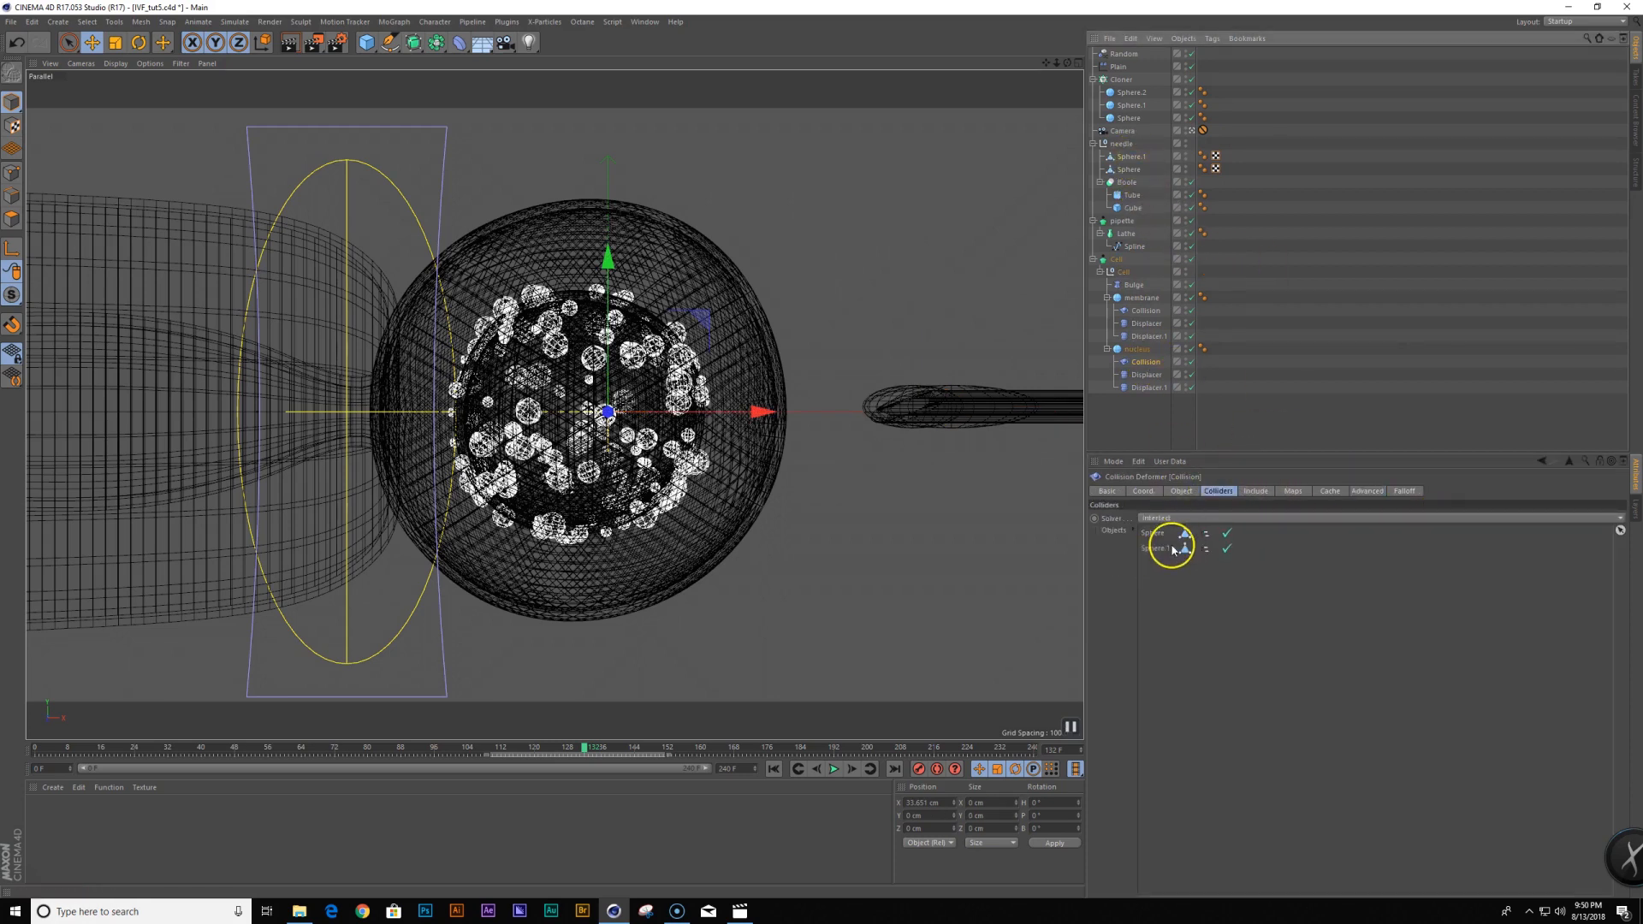
pyautogui.press('Delete')
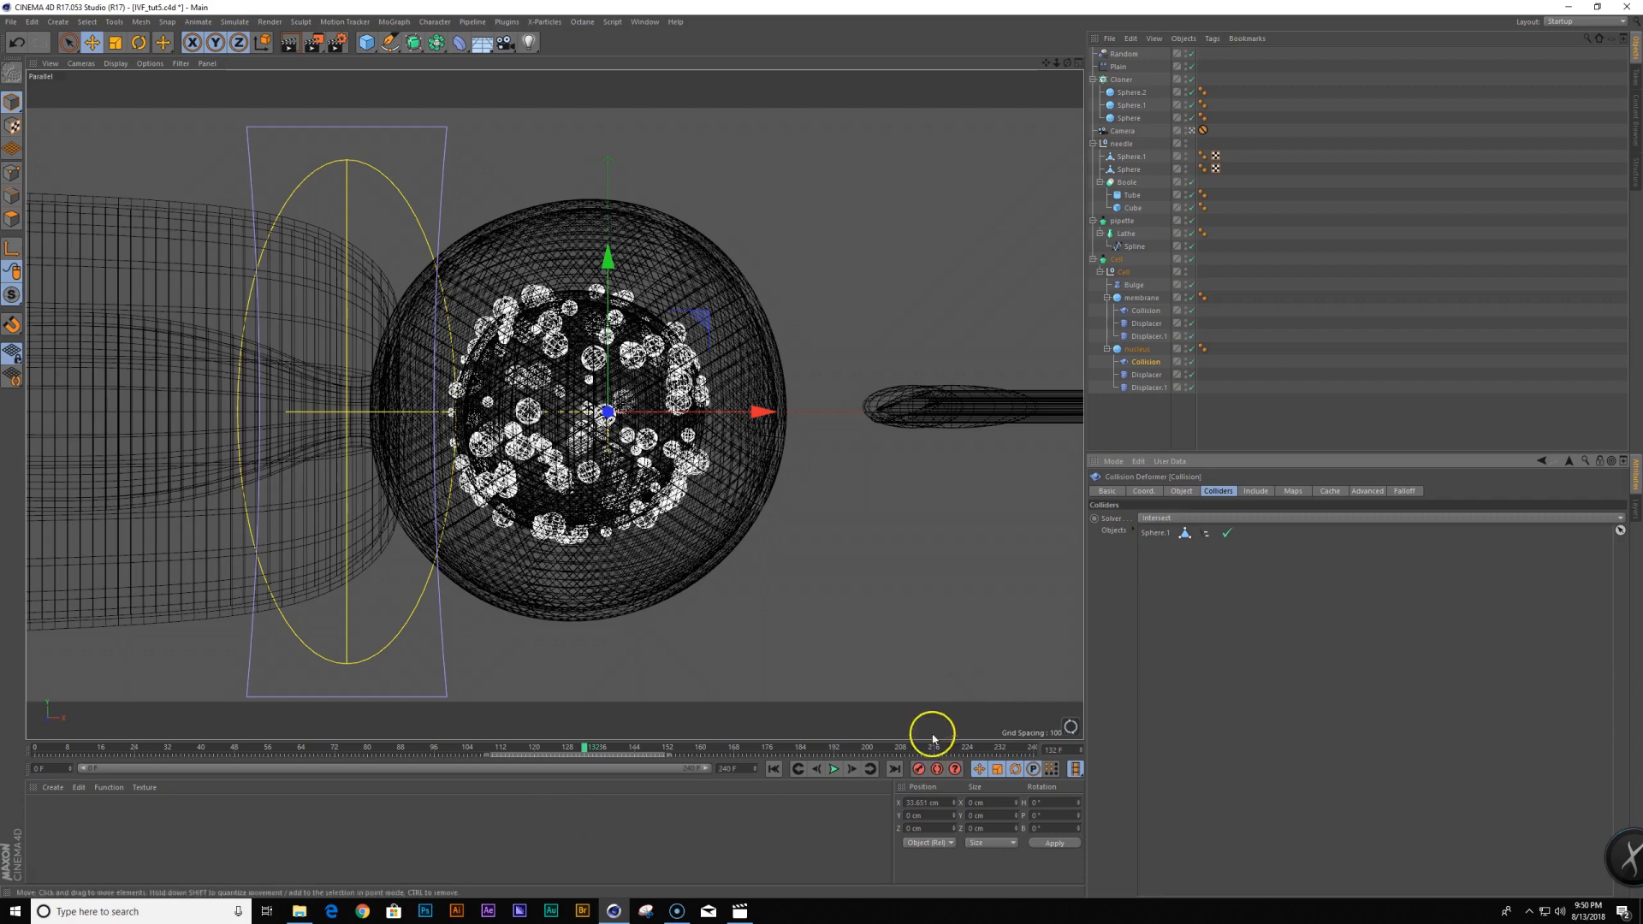
pyautogui.click(834, 770)
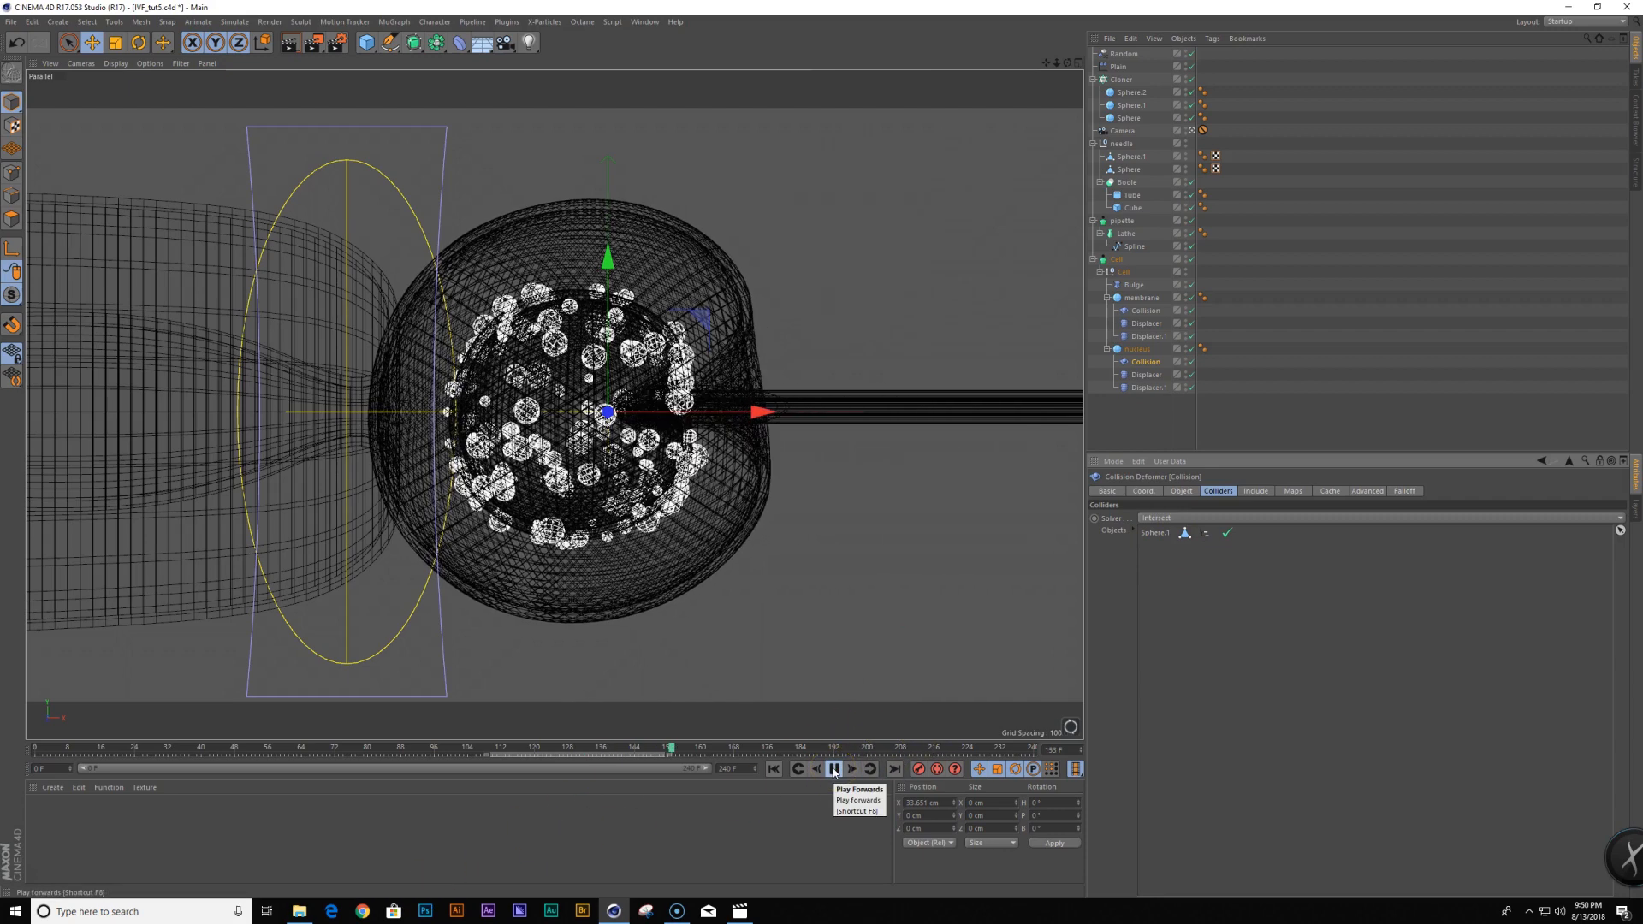
pyautogui.moveTo(794, 752); pyautogui.dragTo(305, 808)
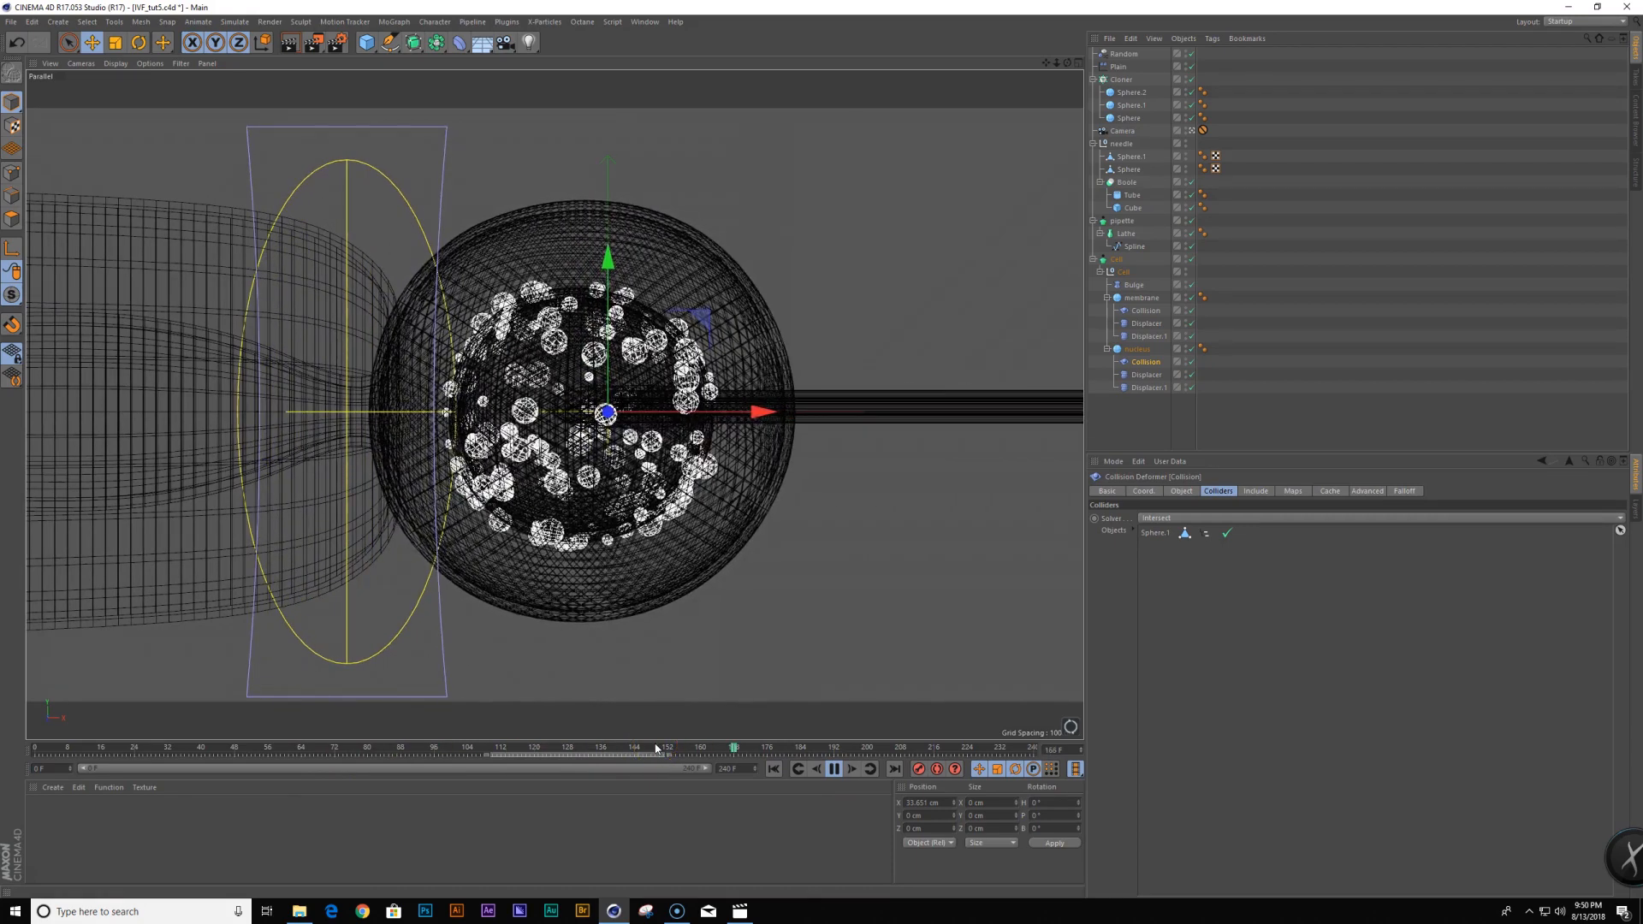
pyautogui.click(834, 769)
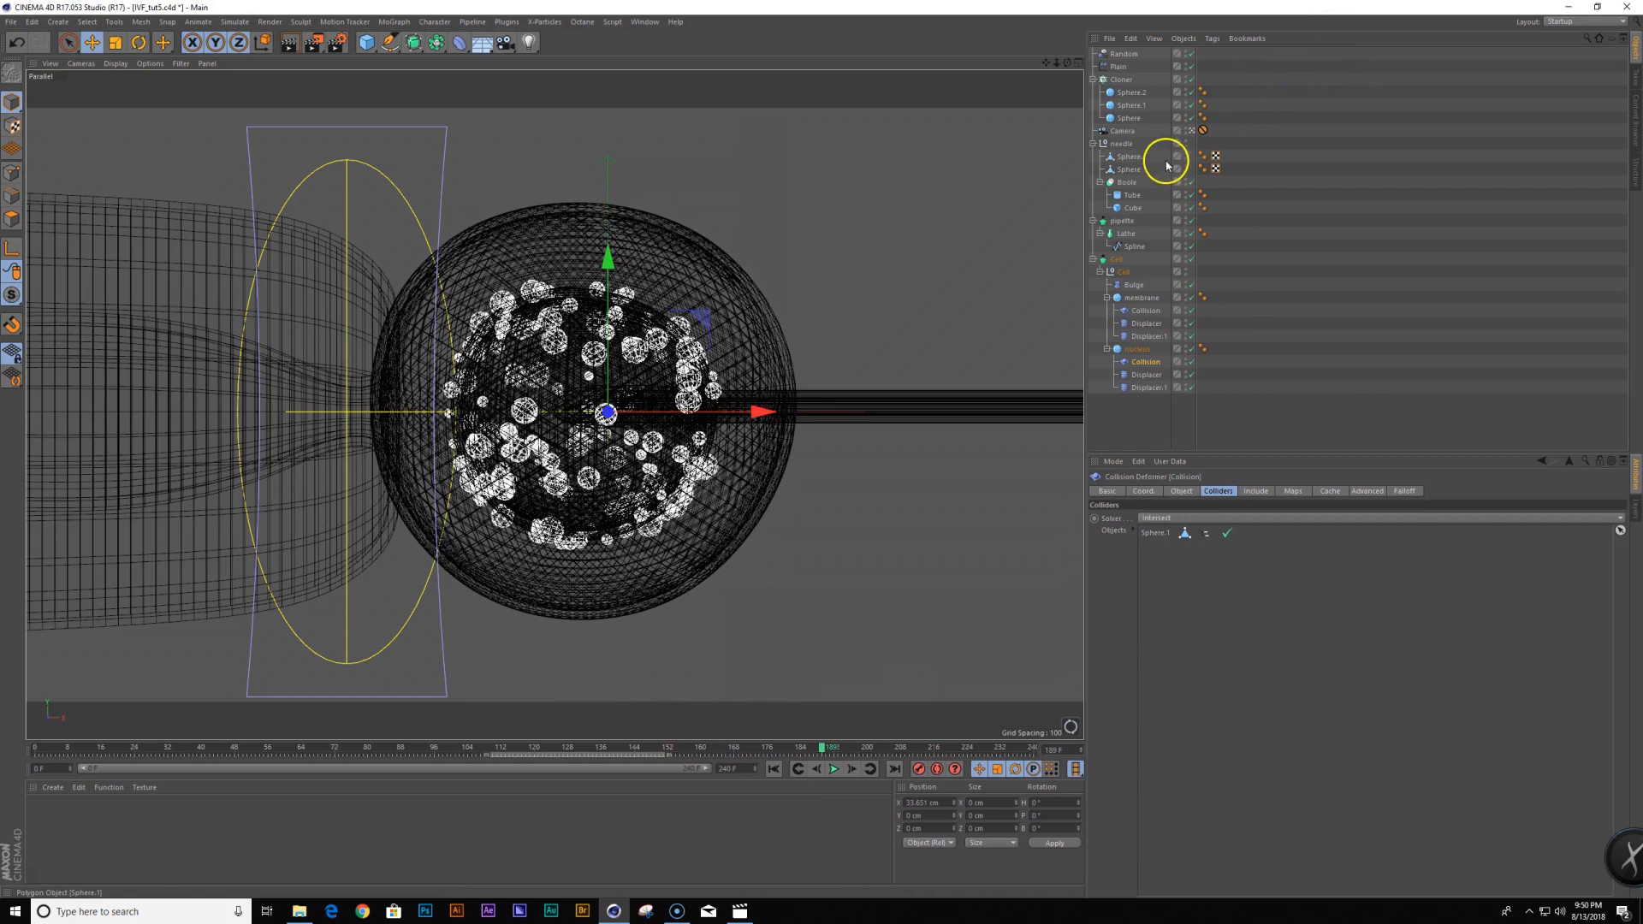
# Hide both of the needle's ellipsoid spheres in the editor and render, and play the animation from the start
pyautogui.moveTo(1186, 157); pyautogui.dragTo(1186, 169)
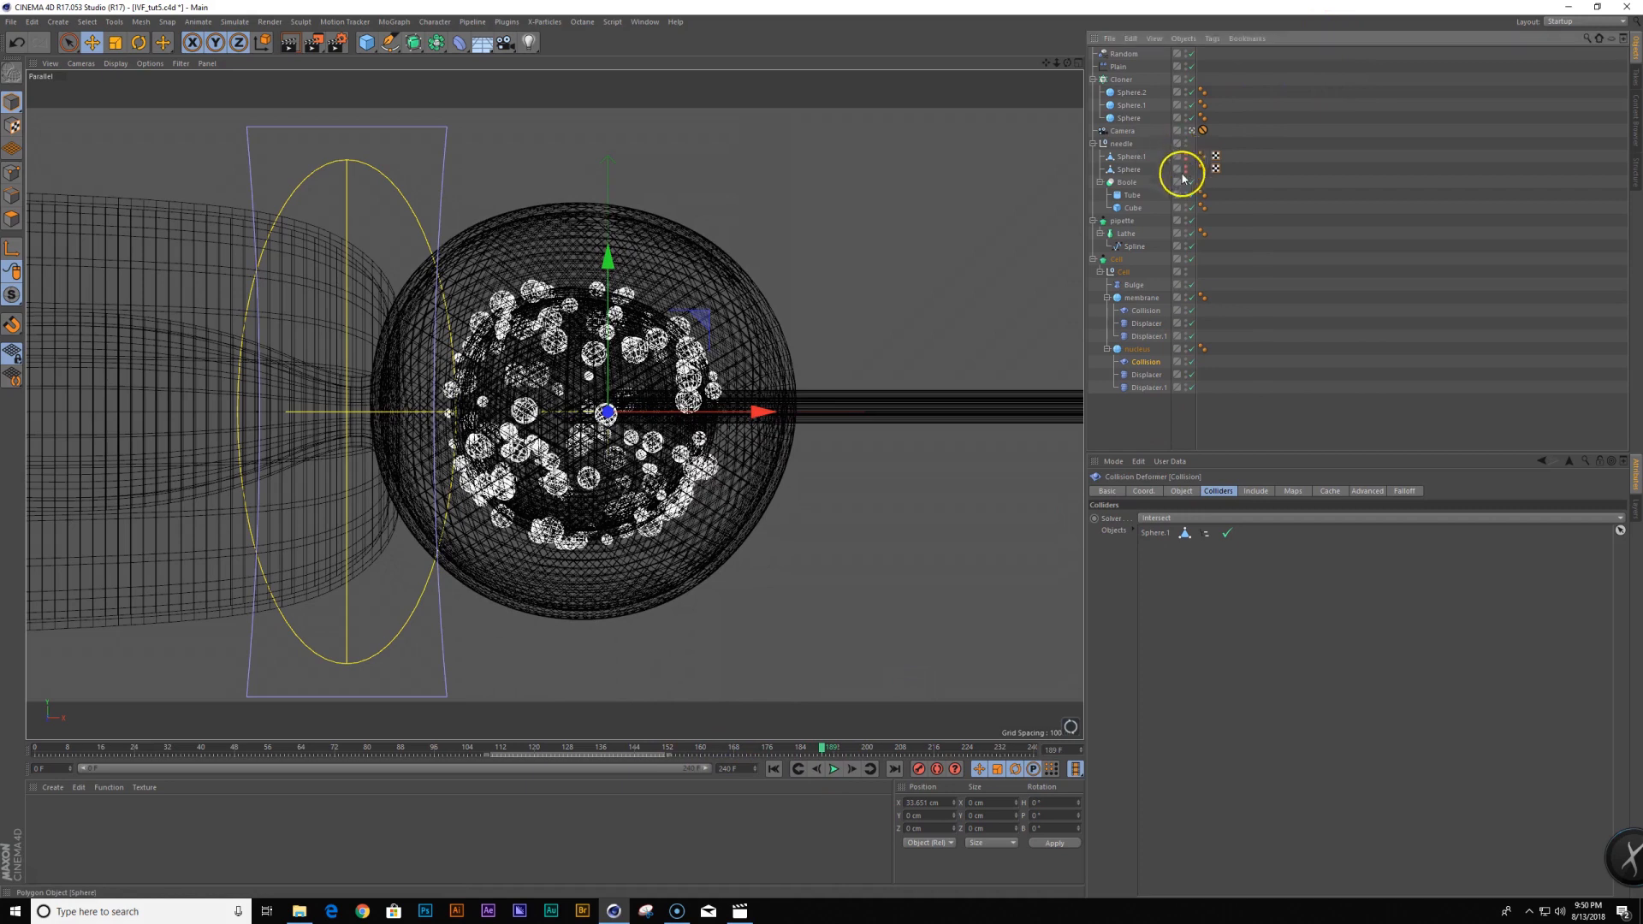
pyautogui.moveTo(806, 753); pyautogui.dragTo(33, 800)
pyautogui.click(832, 770)
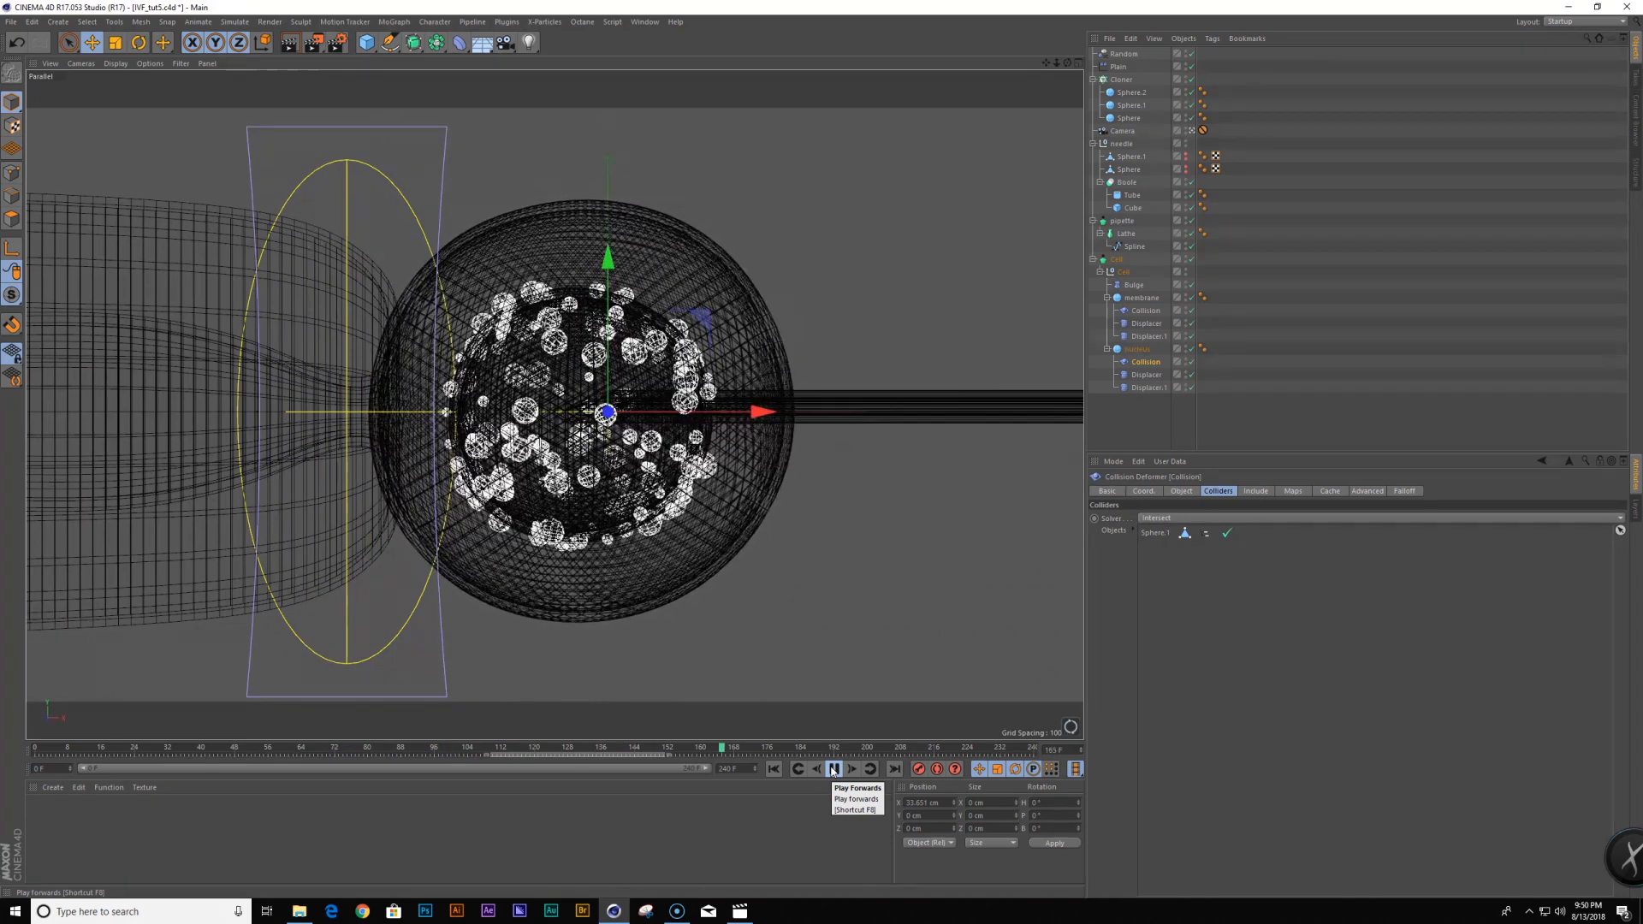
pyautogui.click(841, 770)
pyautogui.click(827, 772)
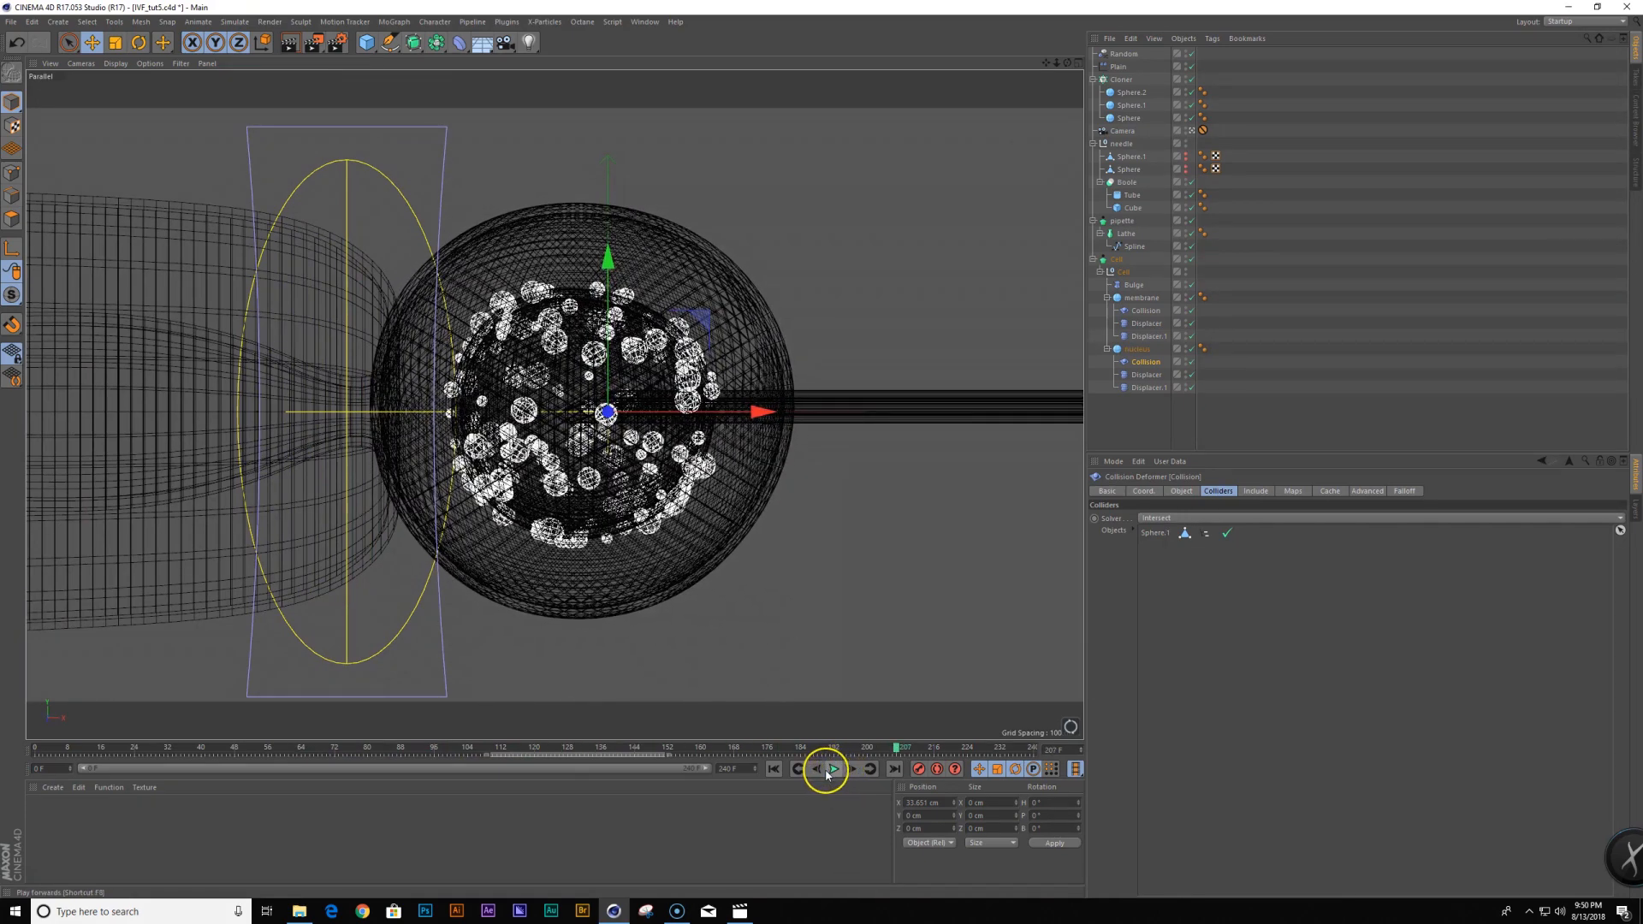
pyautogui.click(737, 911)
pyautogui.moveTo(987, 702); pyautogui.dragTo(1179, 704)
pyautogui.click(1250, 107)
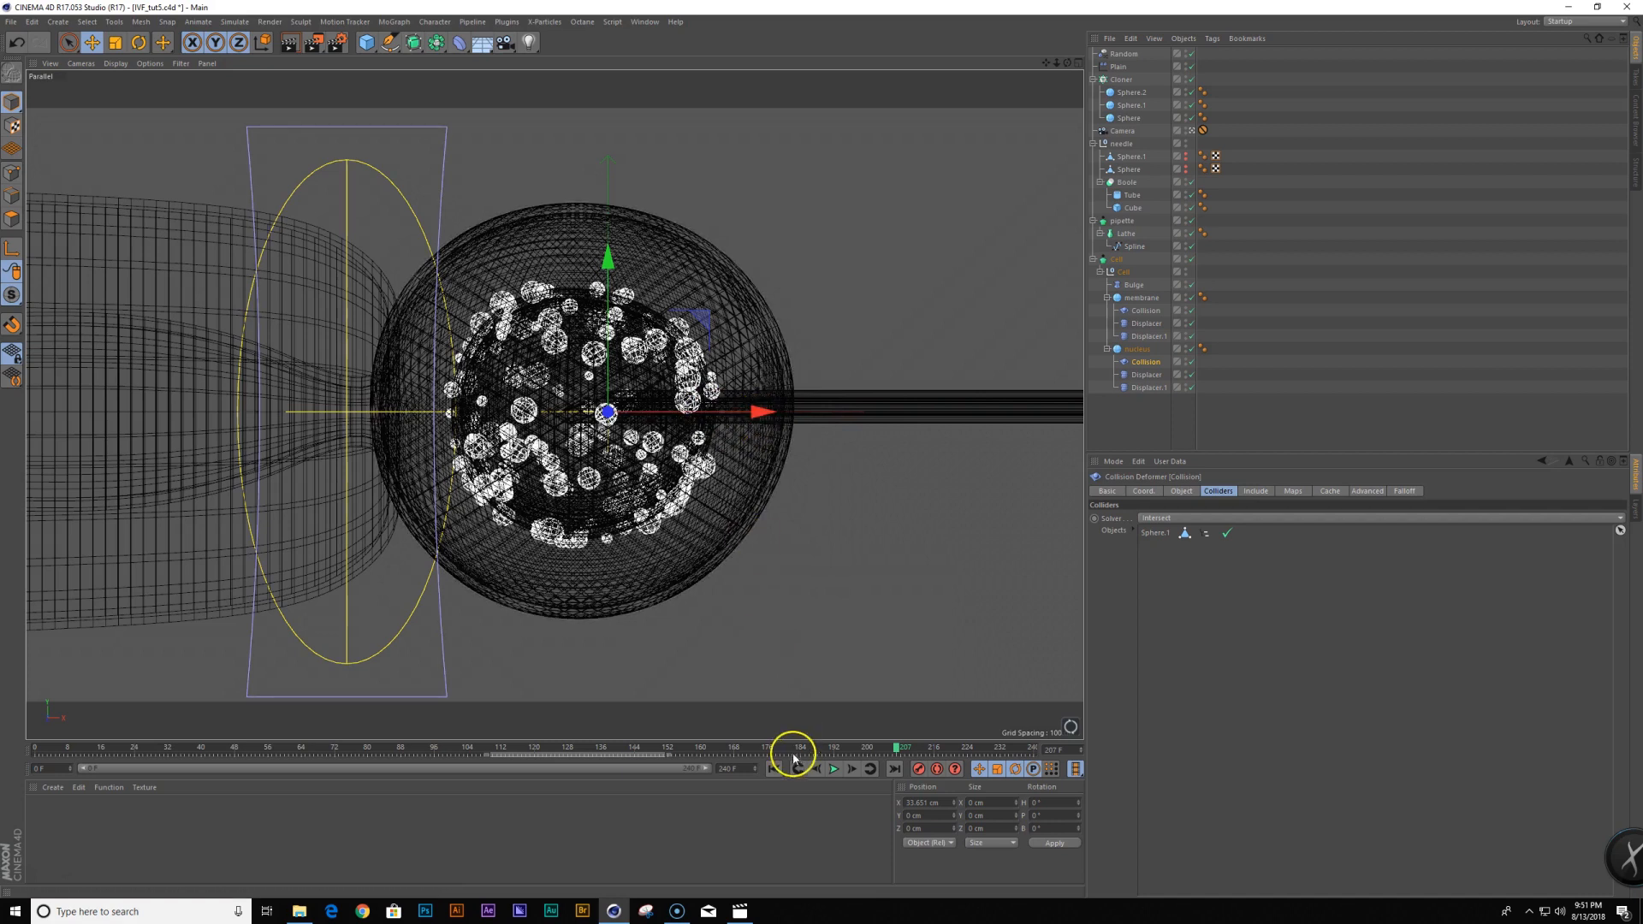
# Calculate the cache for both the membrane's and nucleus's Collision deformers together, and scrub the timeline to check the needle's entry
pyautogui.moveTo(889, 752); pyautogui.dragTo(424, 753)
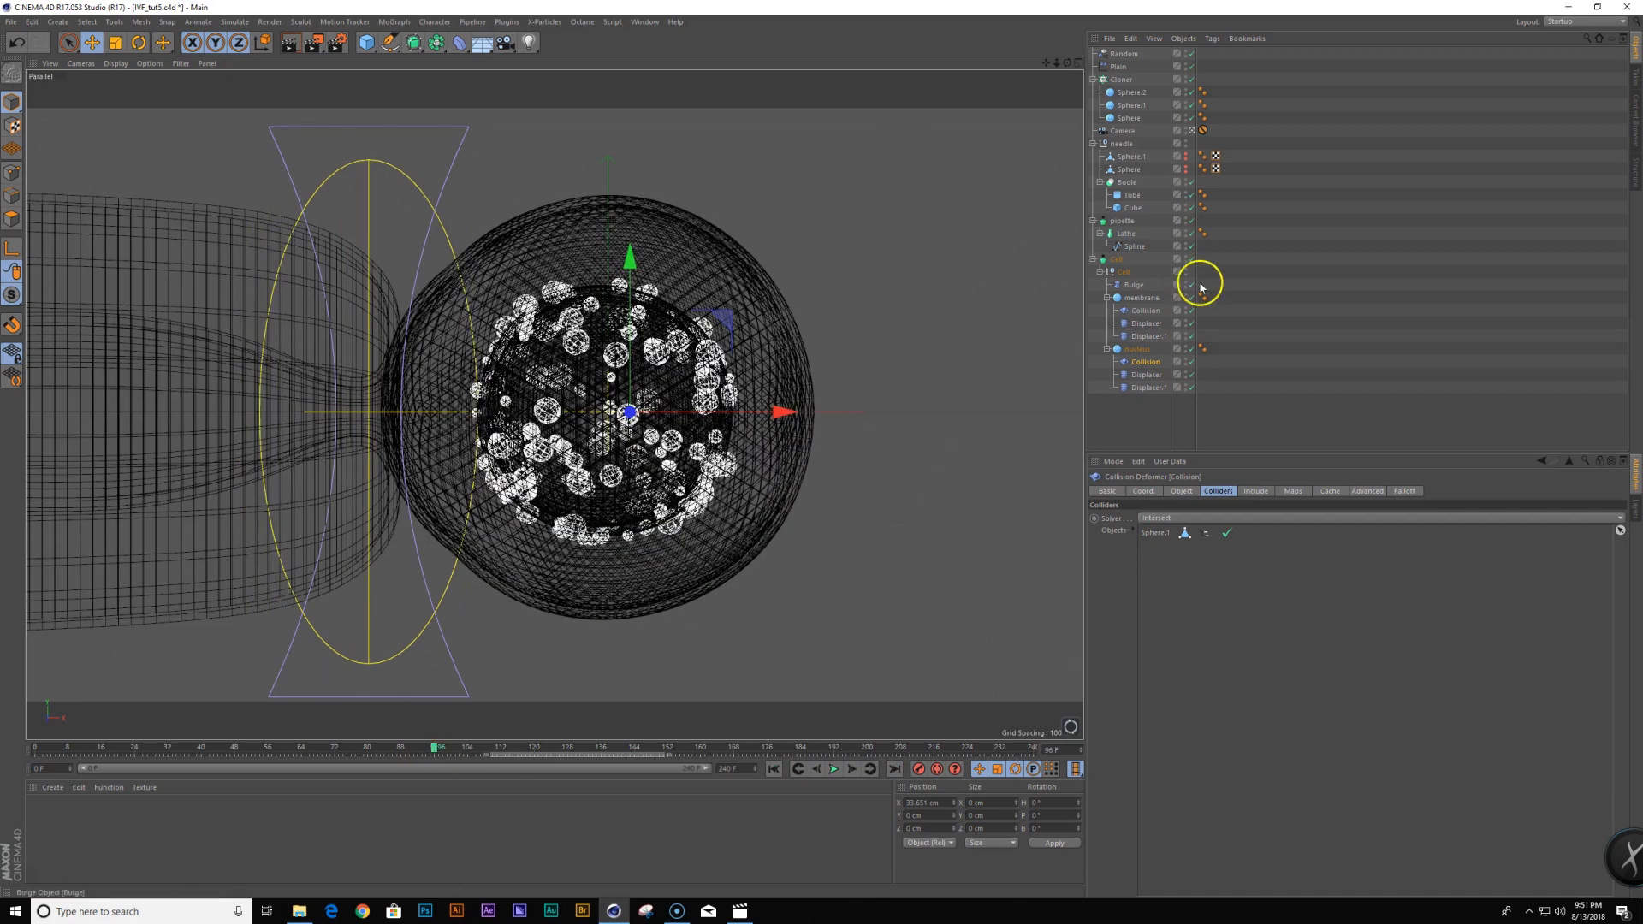
pyautogui.click(1146, 311)
pyautogui.keyDown('ctrl'); pyautogui.click(1151, 363); pyautogui.keyUp('ctrl')
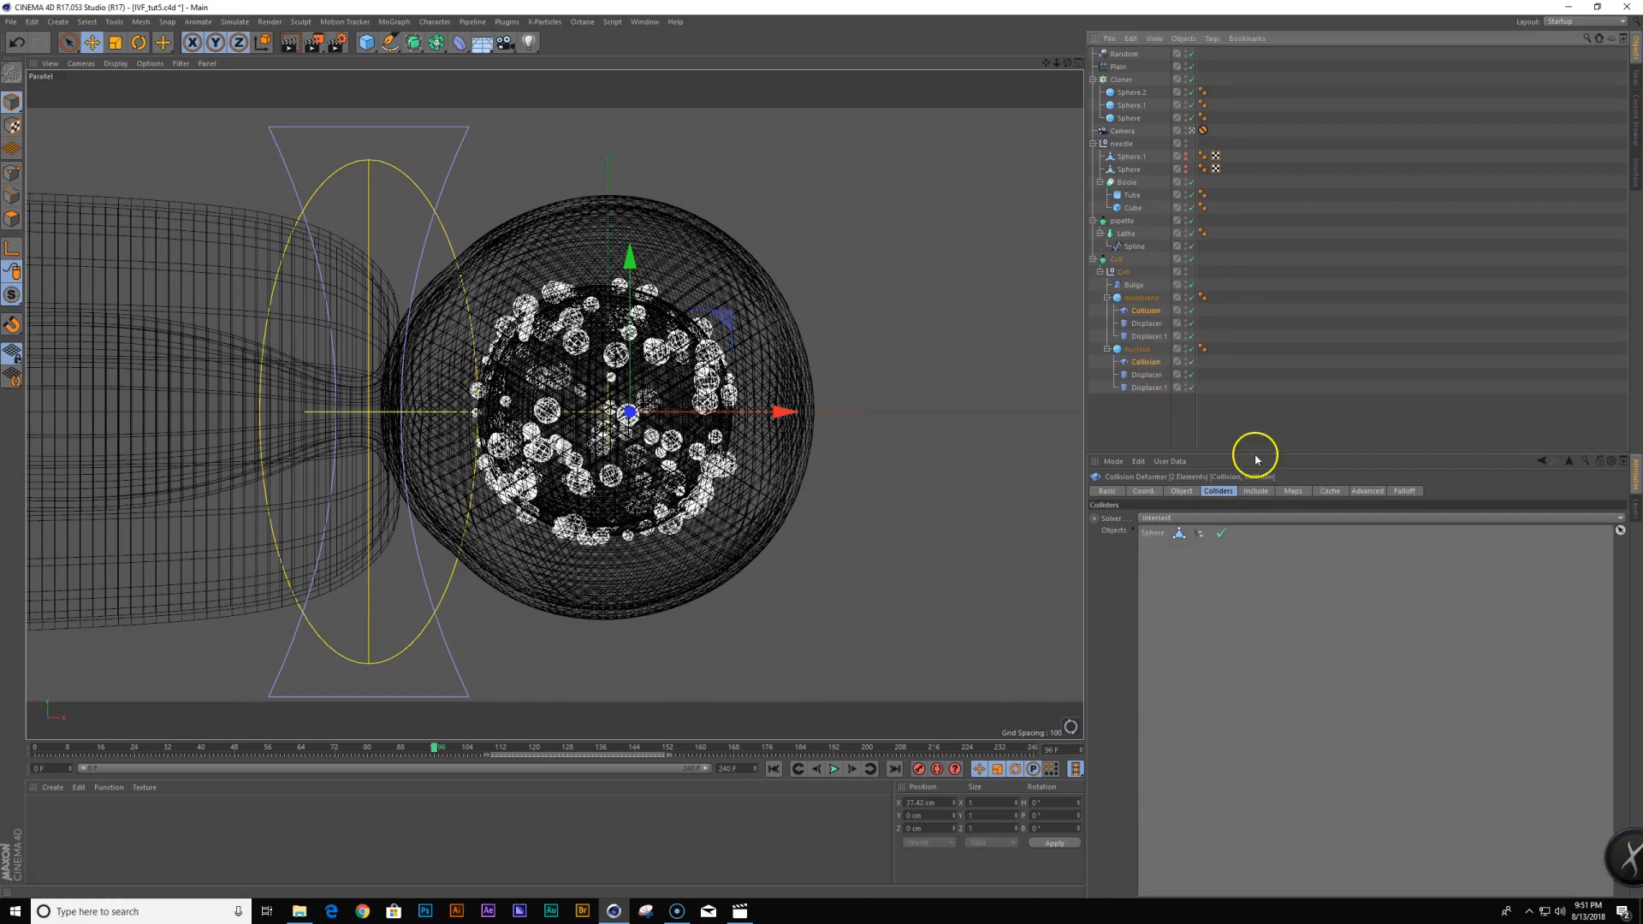
pyautogui.click(1329, 491)
pyautogui.click(1252, 546)
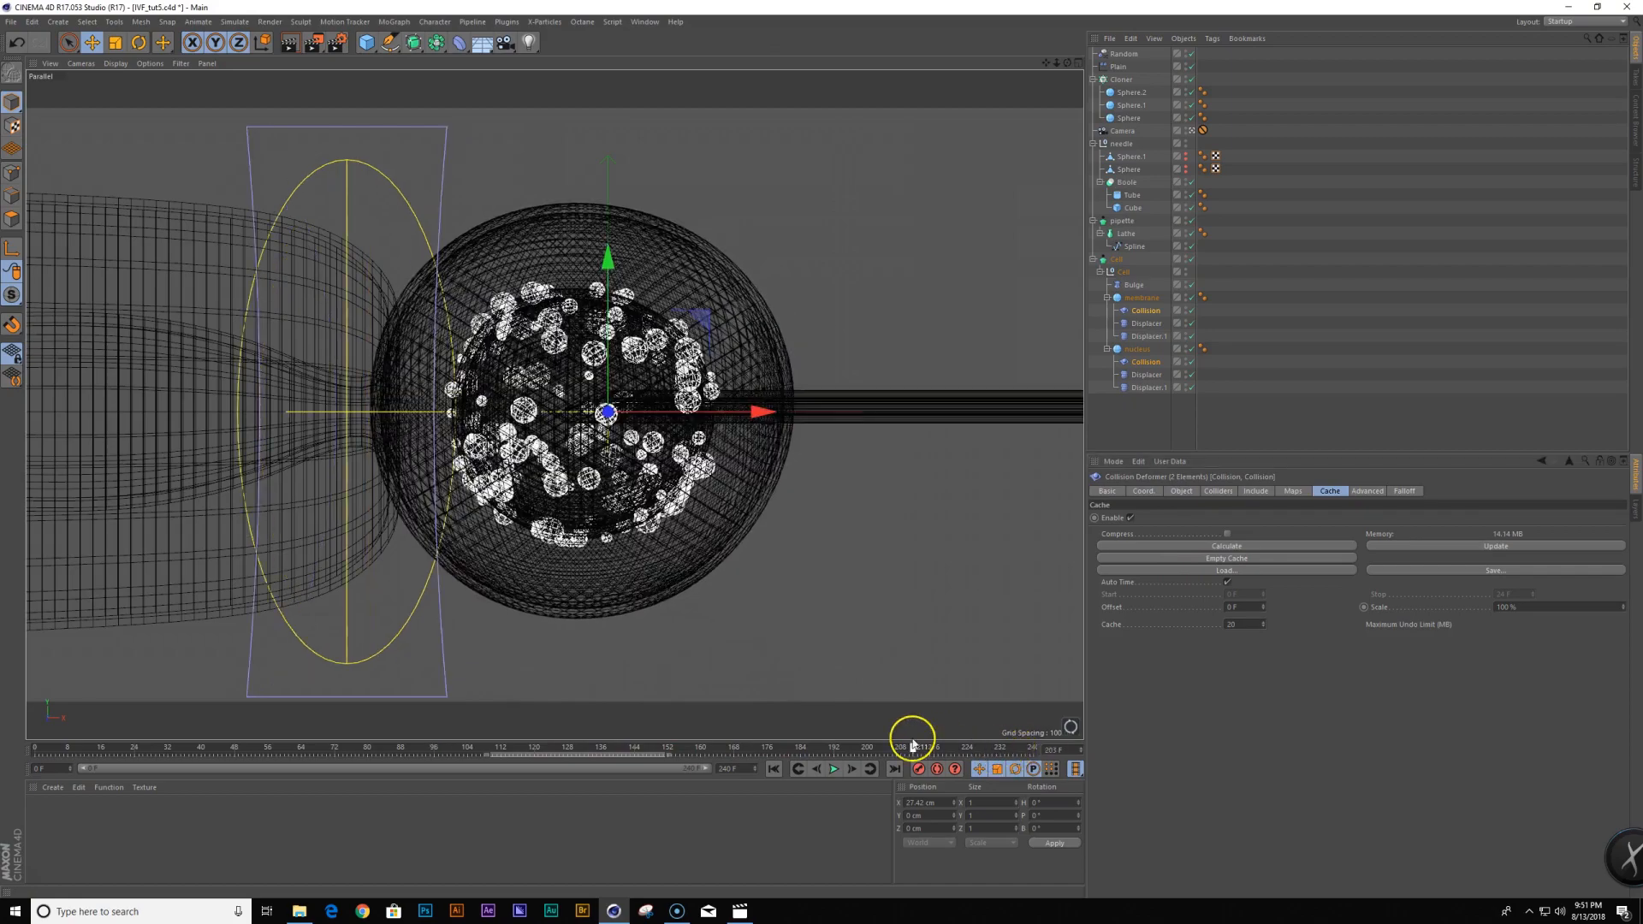
pyautogui.moveTo(153, 752); pyautogui.dragTo(770, 747)
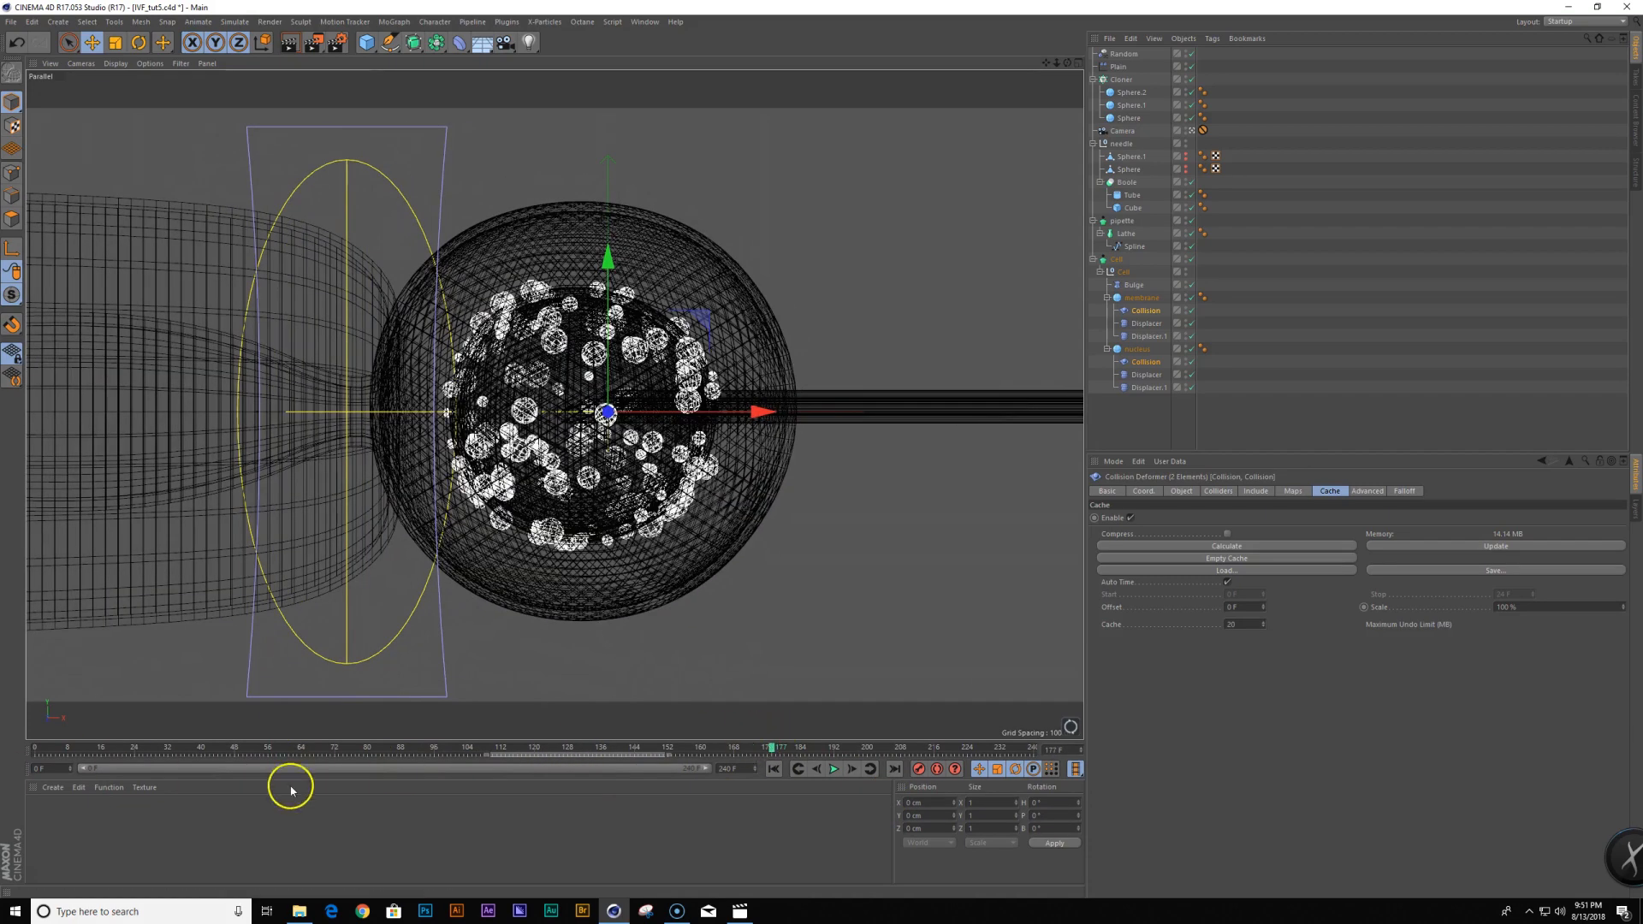
# Create a material named pipette, apply it to the pipette object, and switch the viewport to Gouraud shading
pyautogui.doubleClick(150, 839)
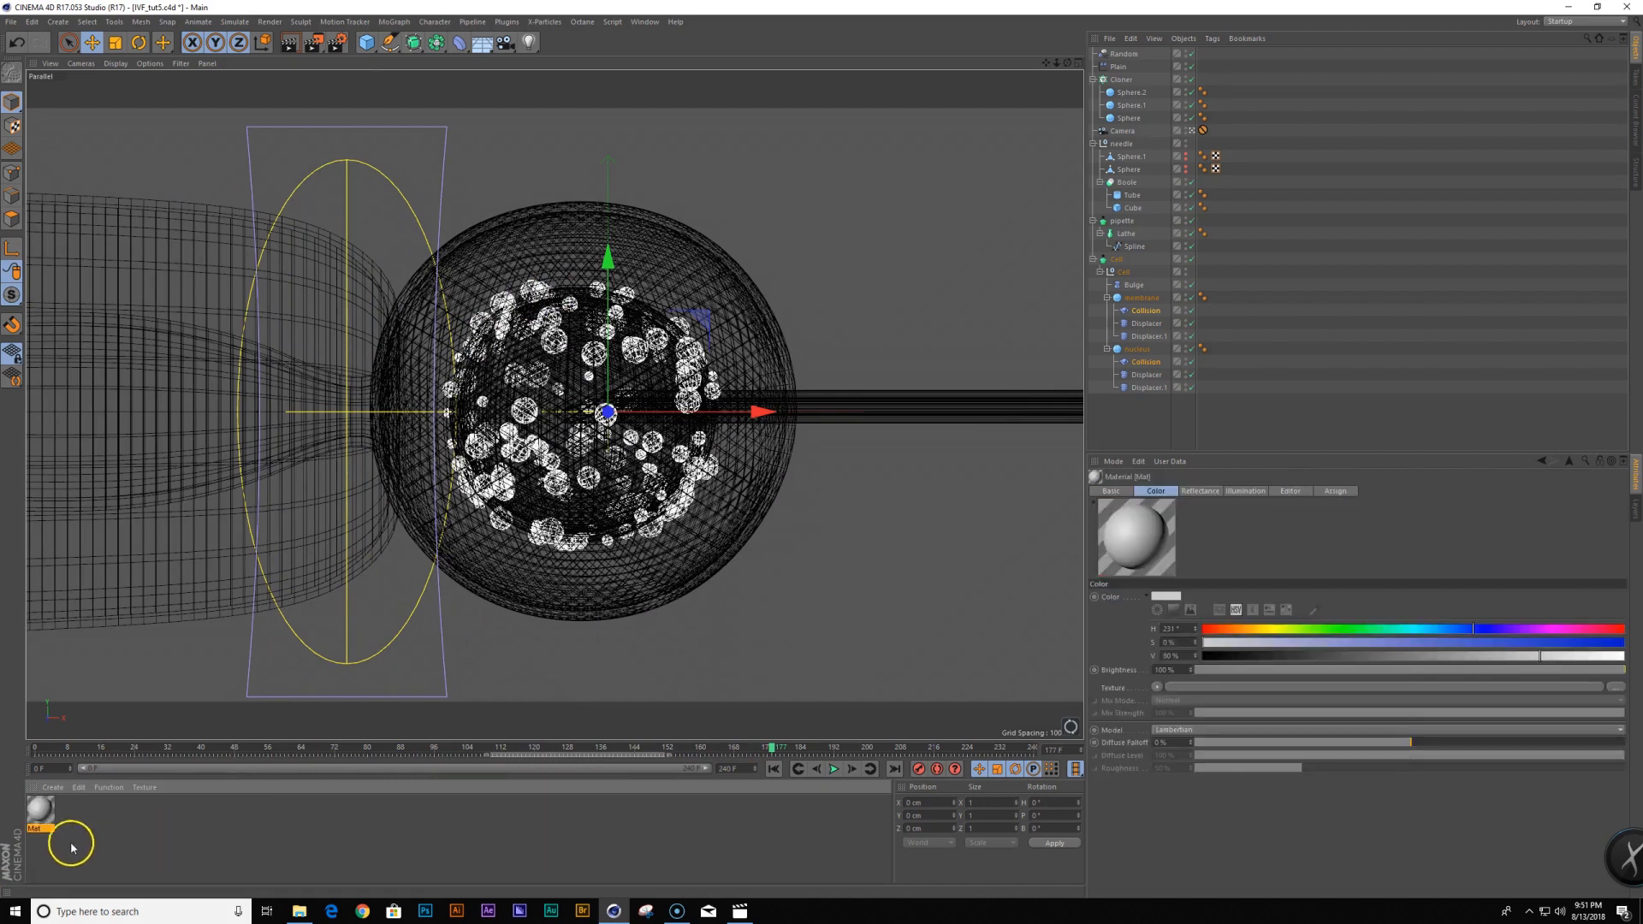
pyautogui.doubleClick(38, 828)
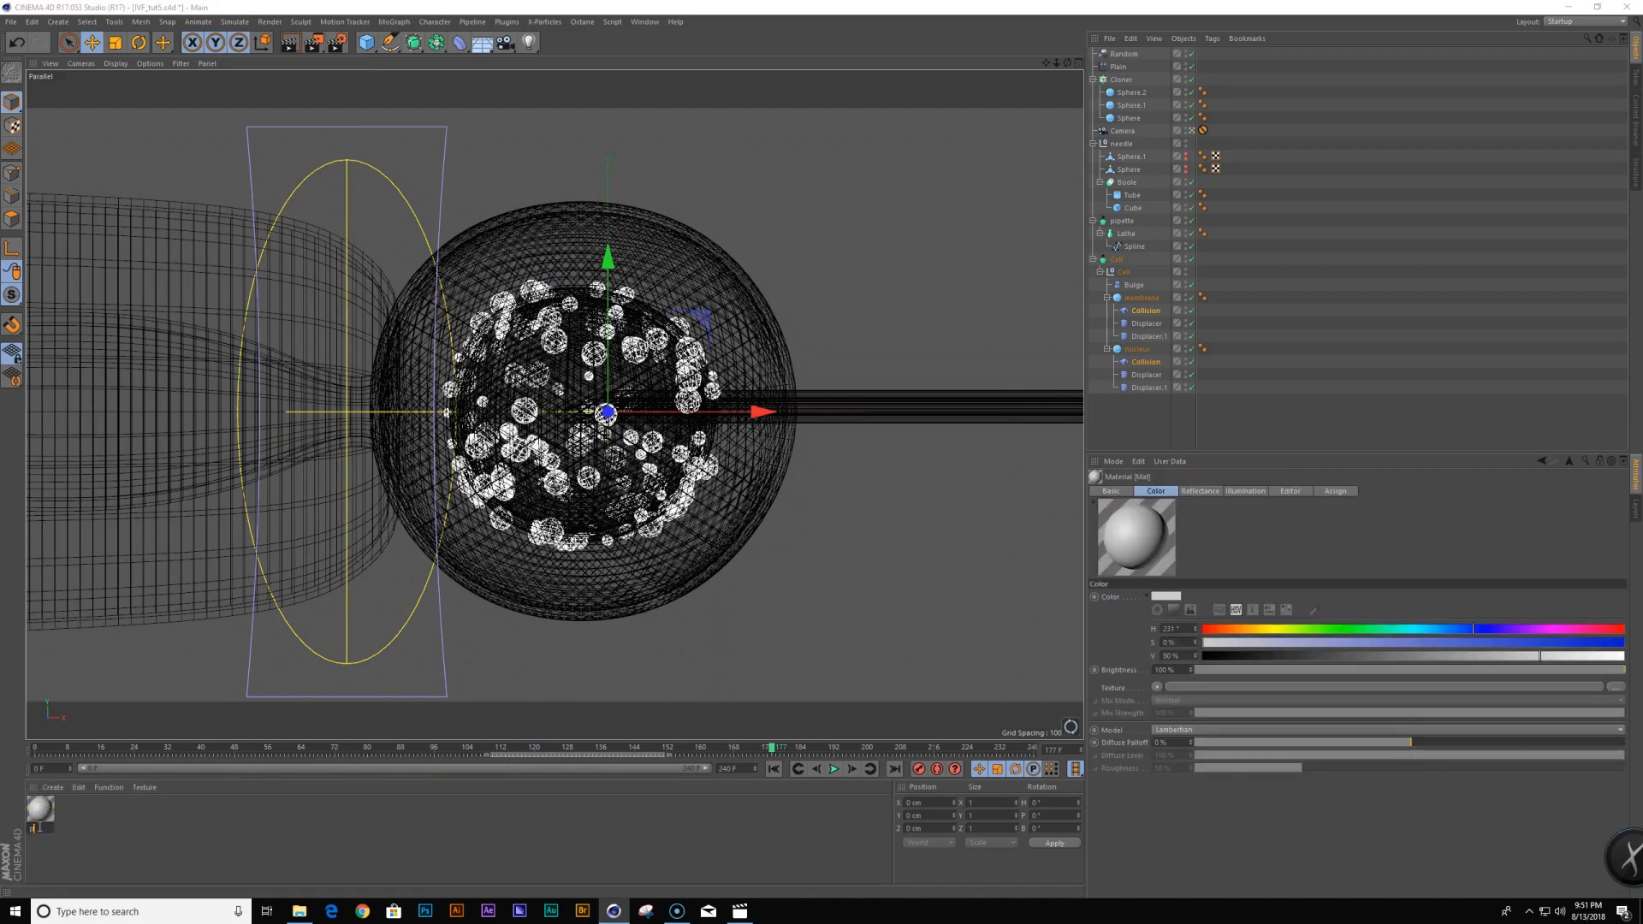
pyautogui.write('pipette')
pyautogui.press('Return')
pyautogui.moveTo(32, 823); pyautogui.dragTo(1153, 246)
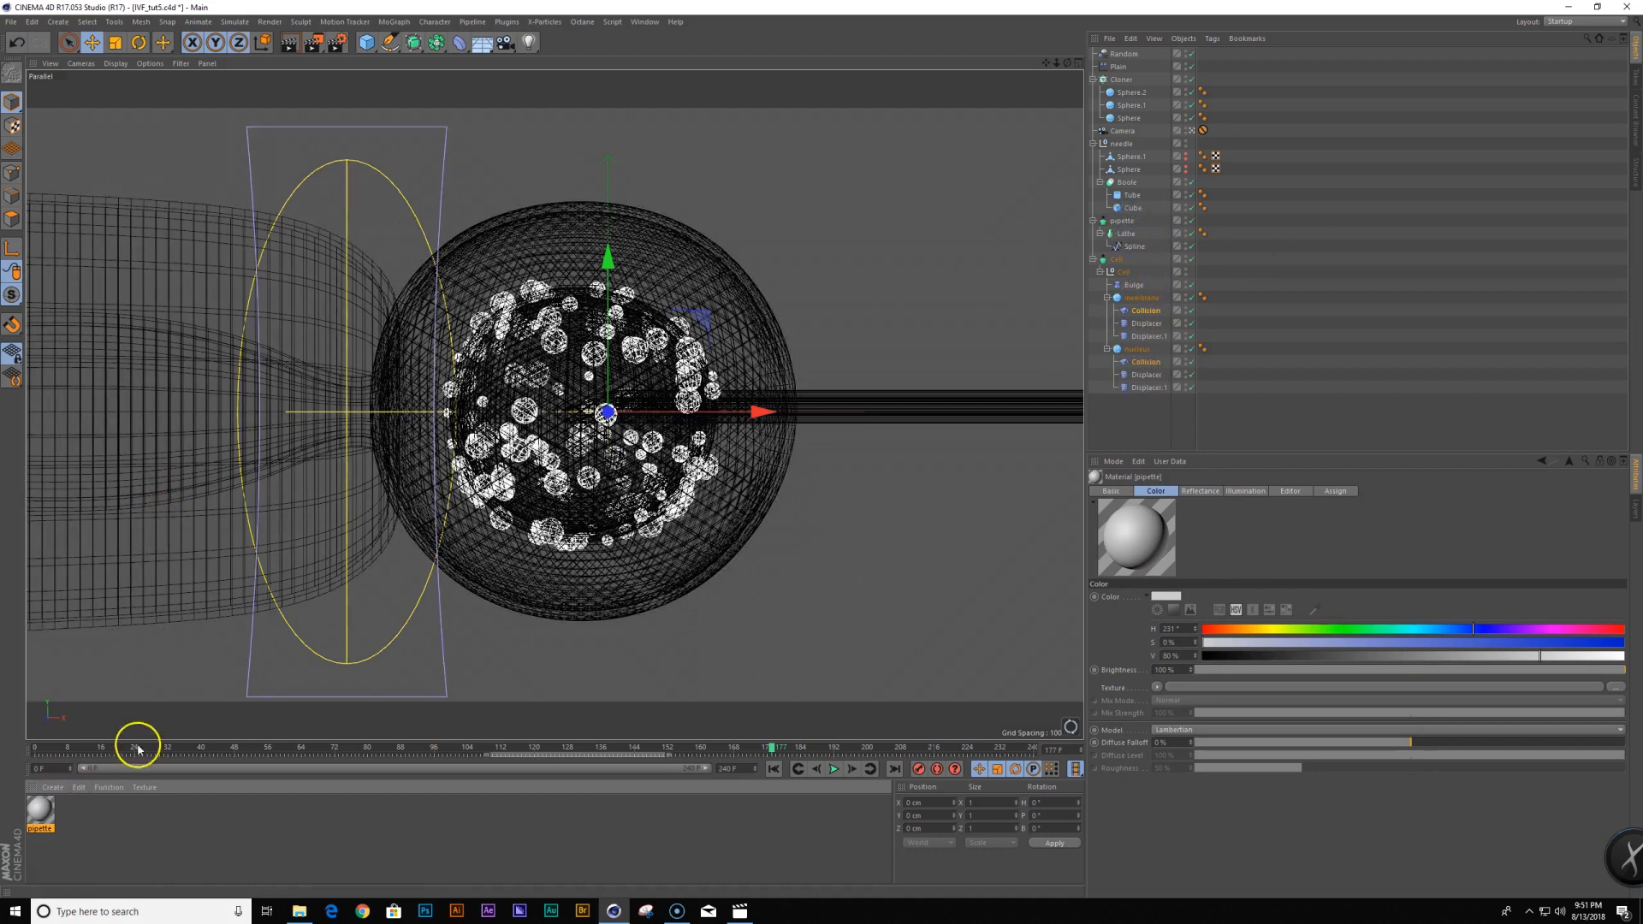
pyautogui.press('n')
pyautogui.press('a')
pyautogui.moveTo(45, 819); pyautogui.dragTo(191, 437)
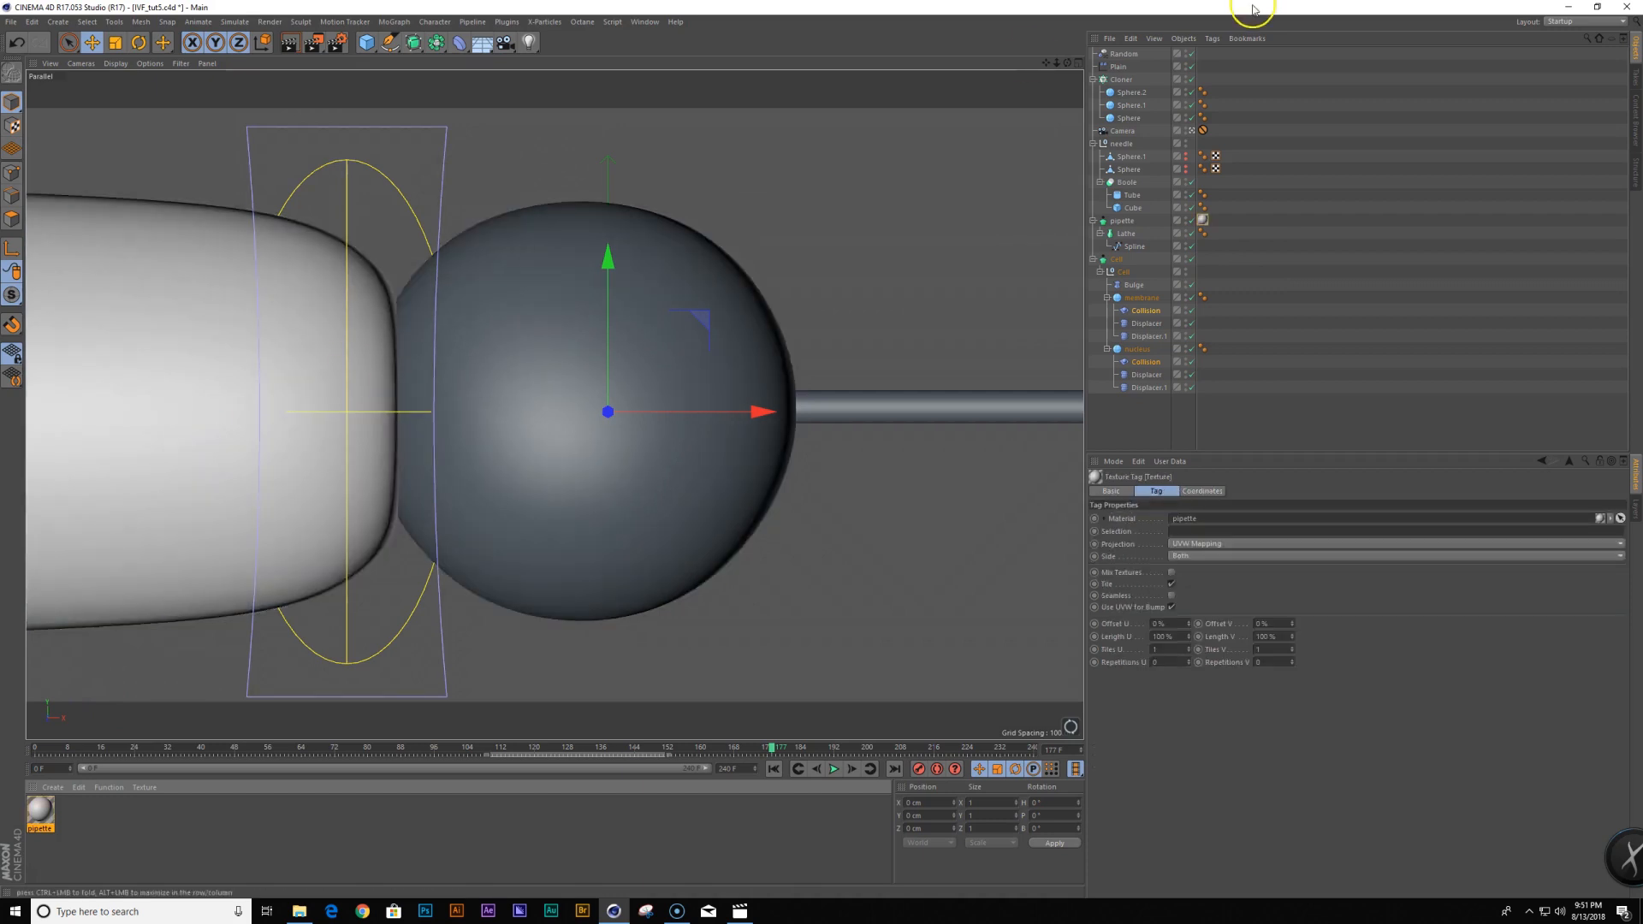
# Create a material named membrane and apply it to the cell's membrane object
pyautogui.doubleClick(117, 839)
pyautogui.doubleClick(35, 828)
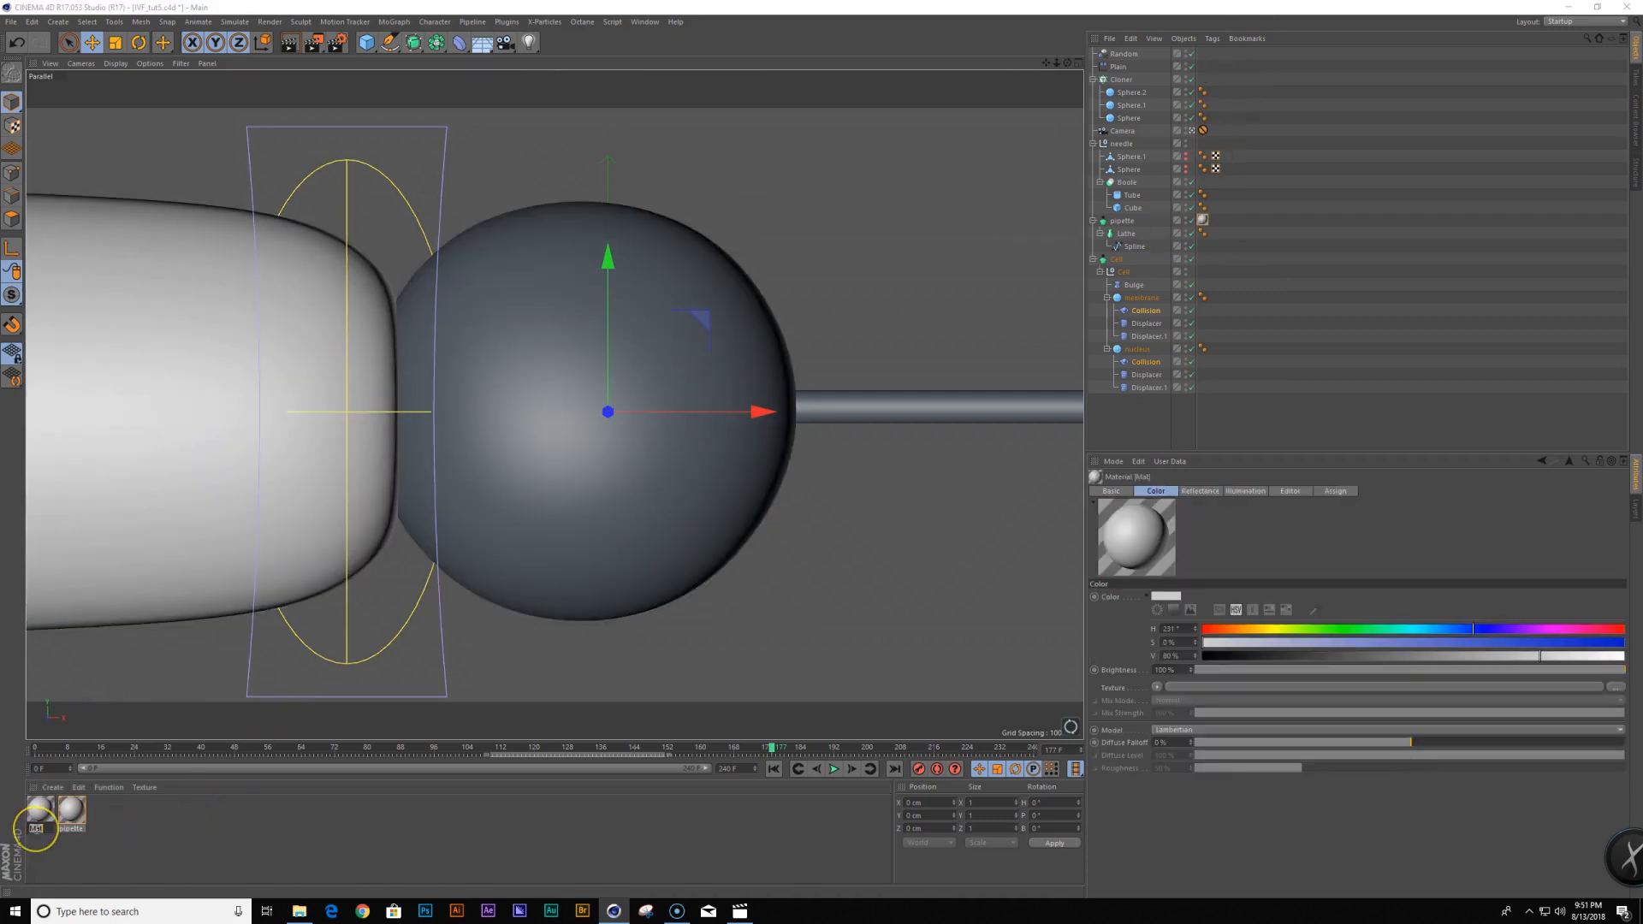
pyautogui.write('membrane')
pyautogui.press('Return')
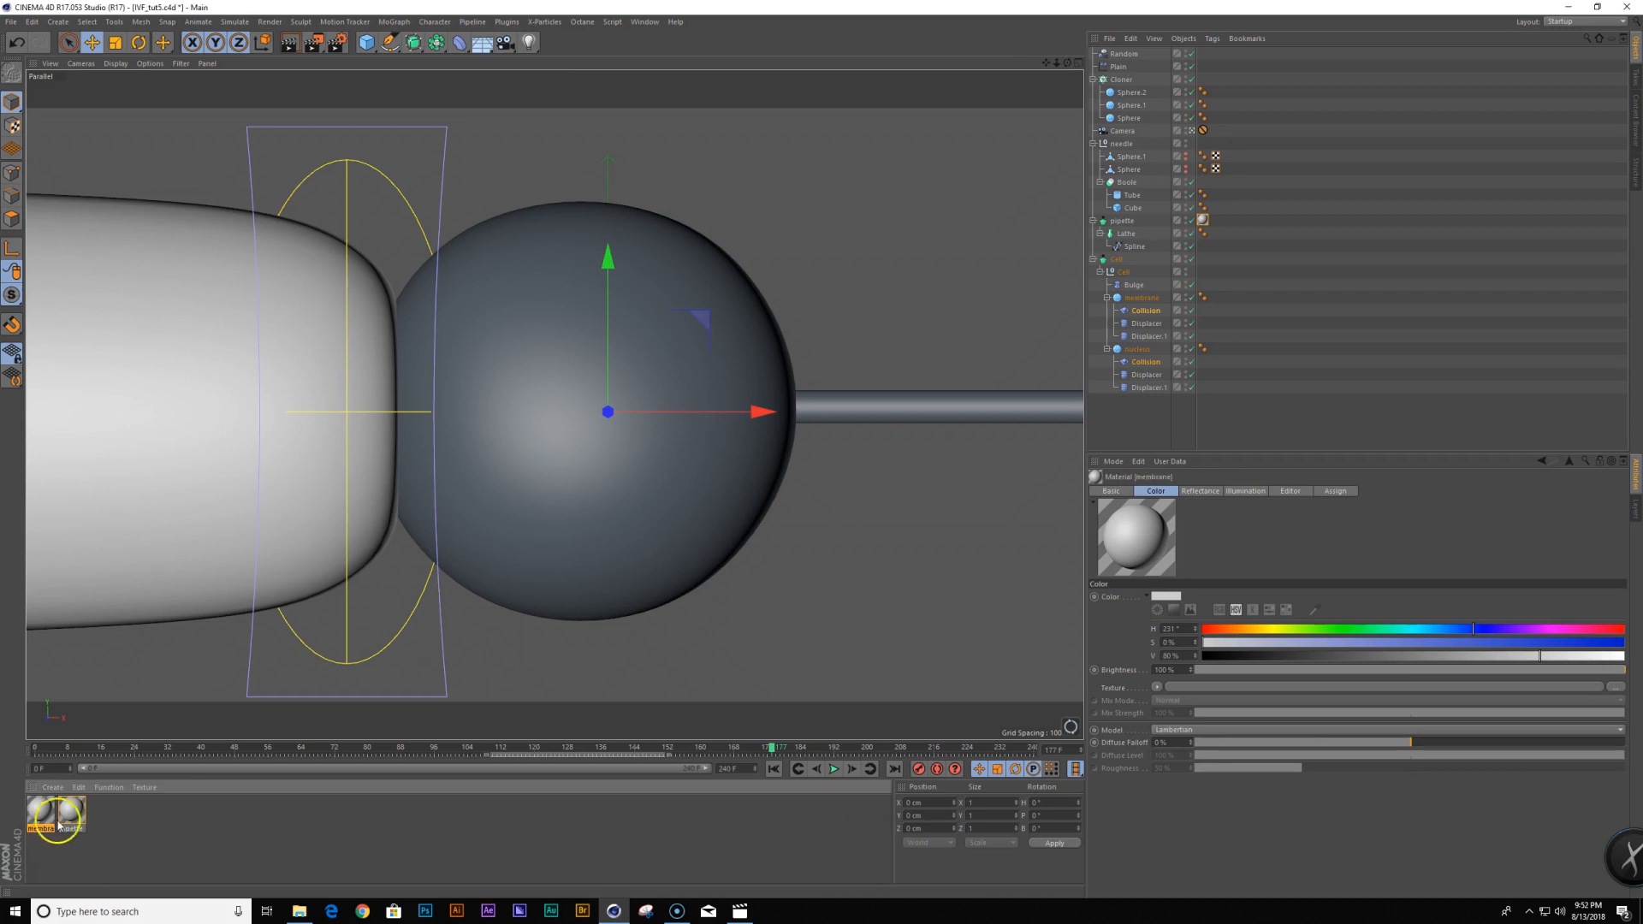
pyautogui.moveTo(616, 751); pyautogui.dragTo(1152, 301)
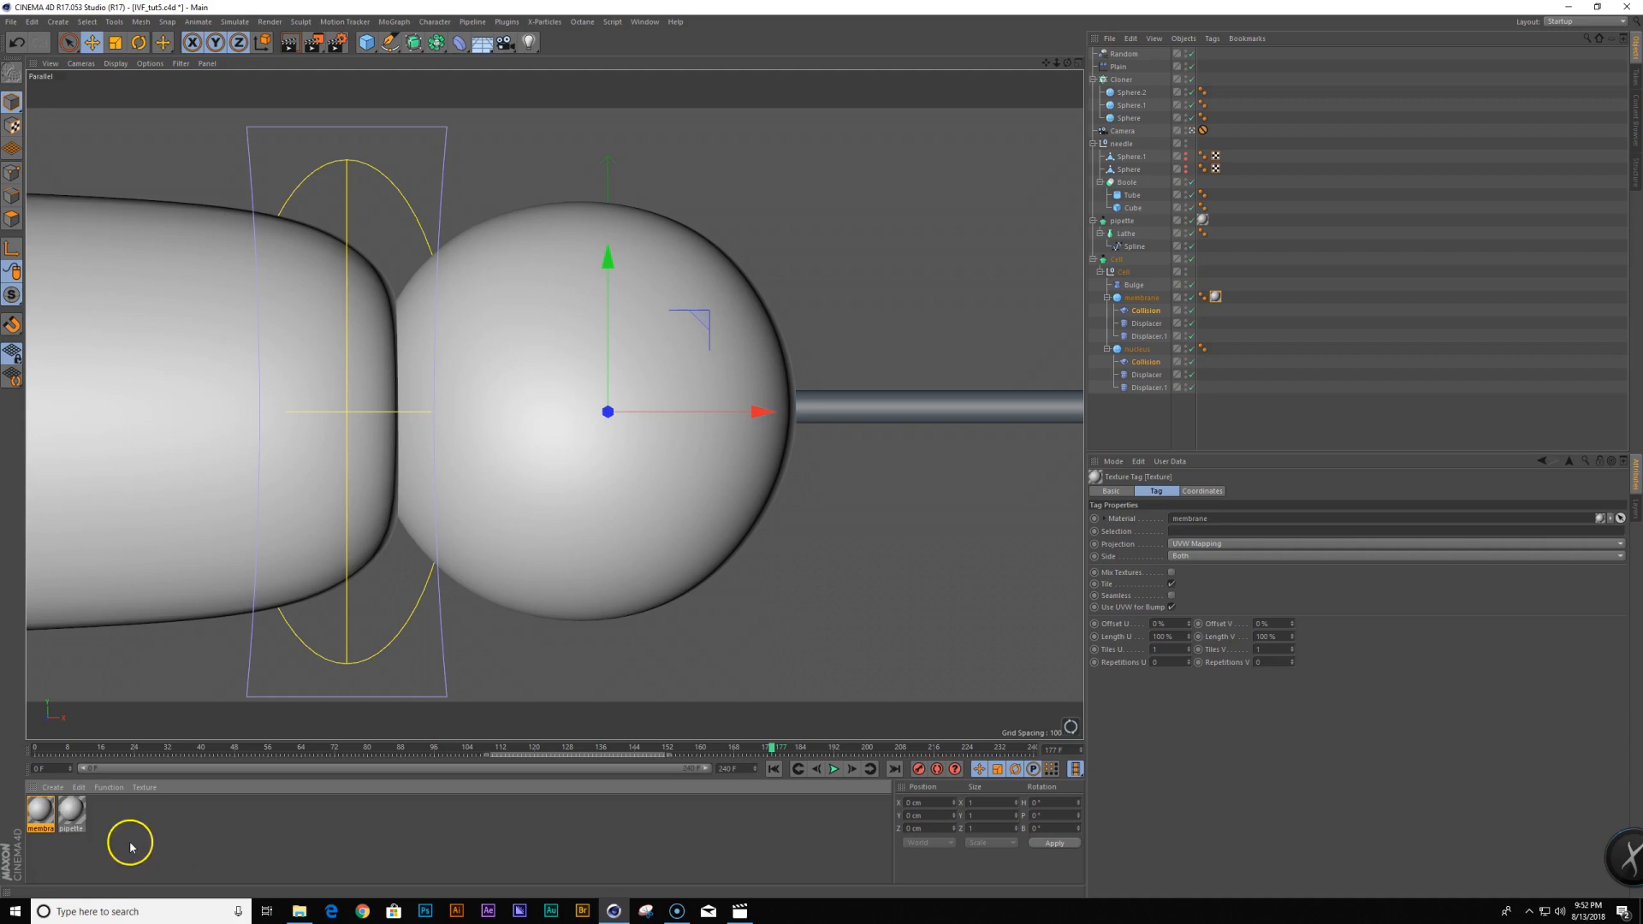
pyautogui.doubleClick(246, 836)
pyautogui.doubleClick(35, 828)
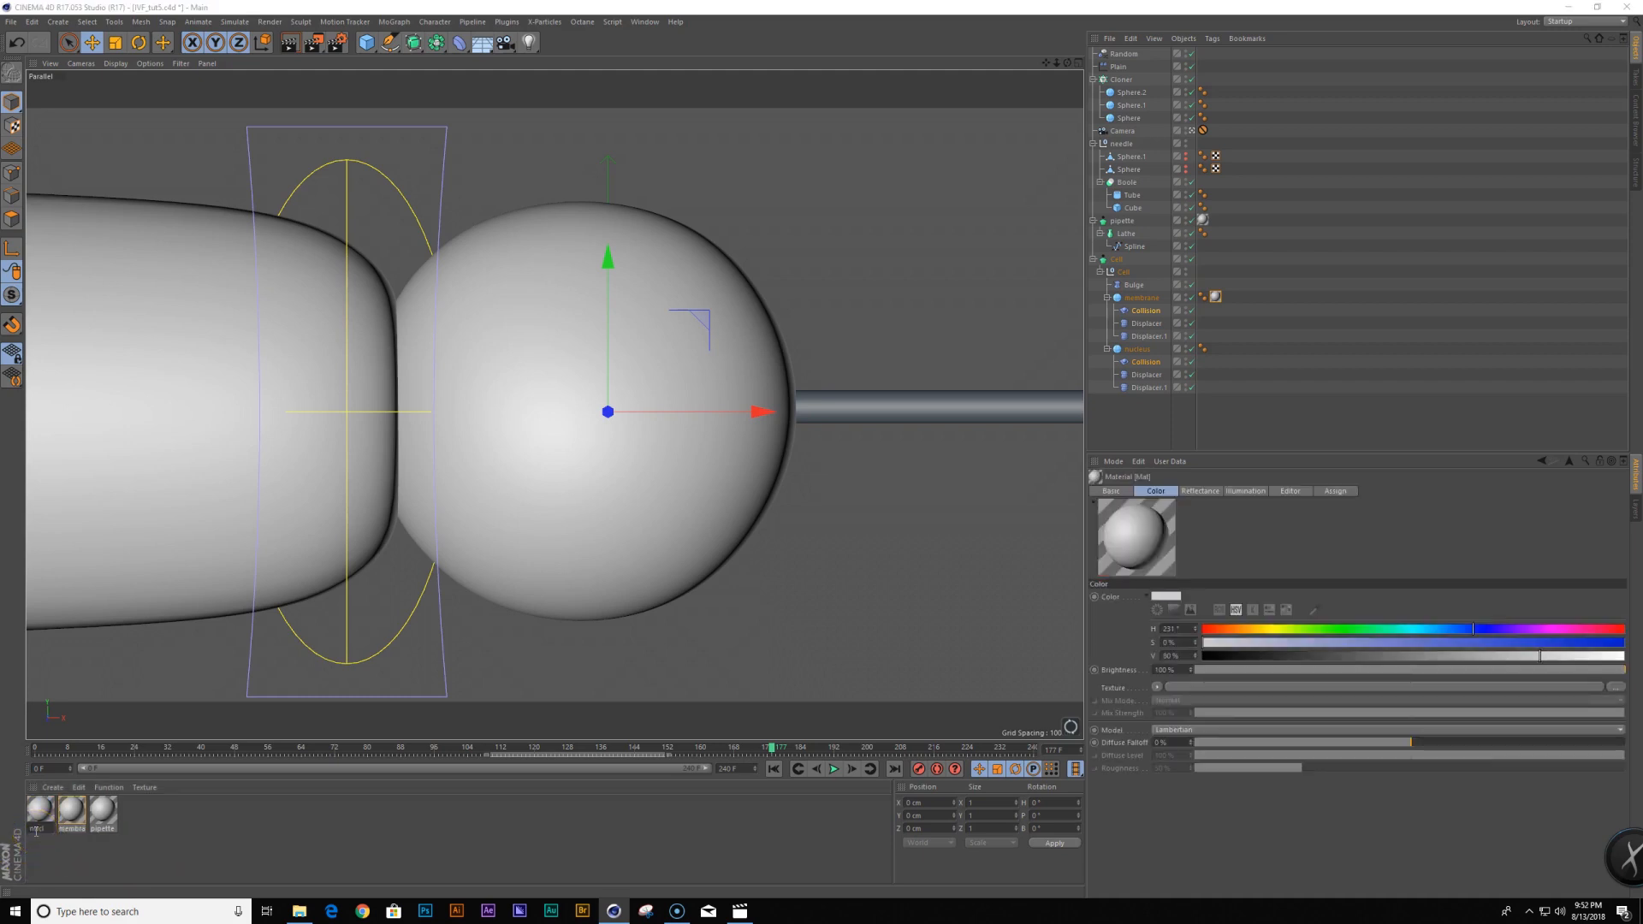
pyautogui.write('nucleus')
pyautogui.press('Return')
pyautogui.click(38, 811)
pyautogui.press('Delete')
pyautogui.click(47, 815)
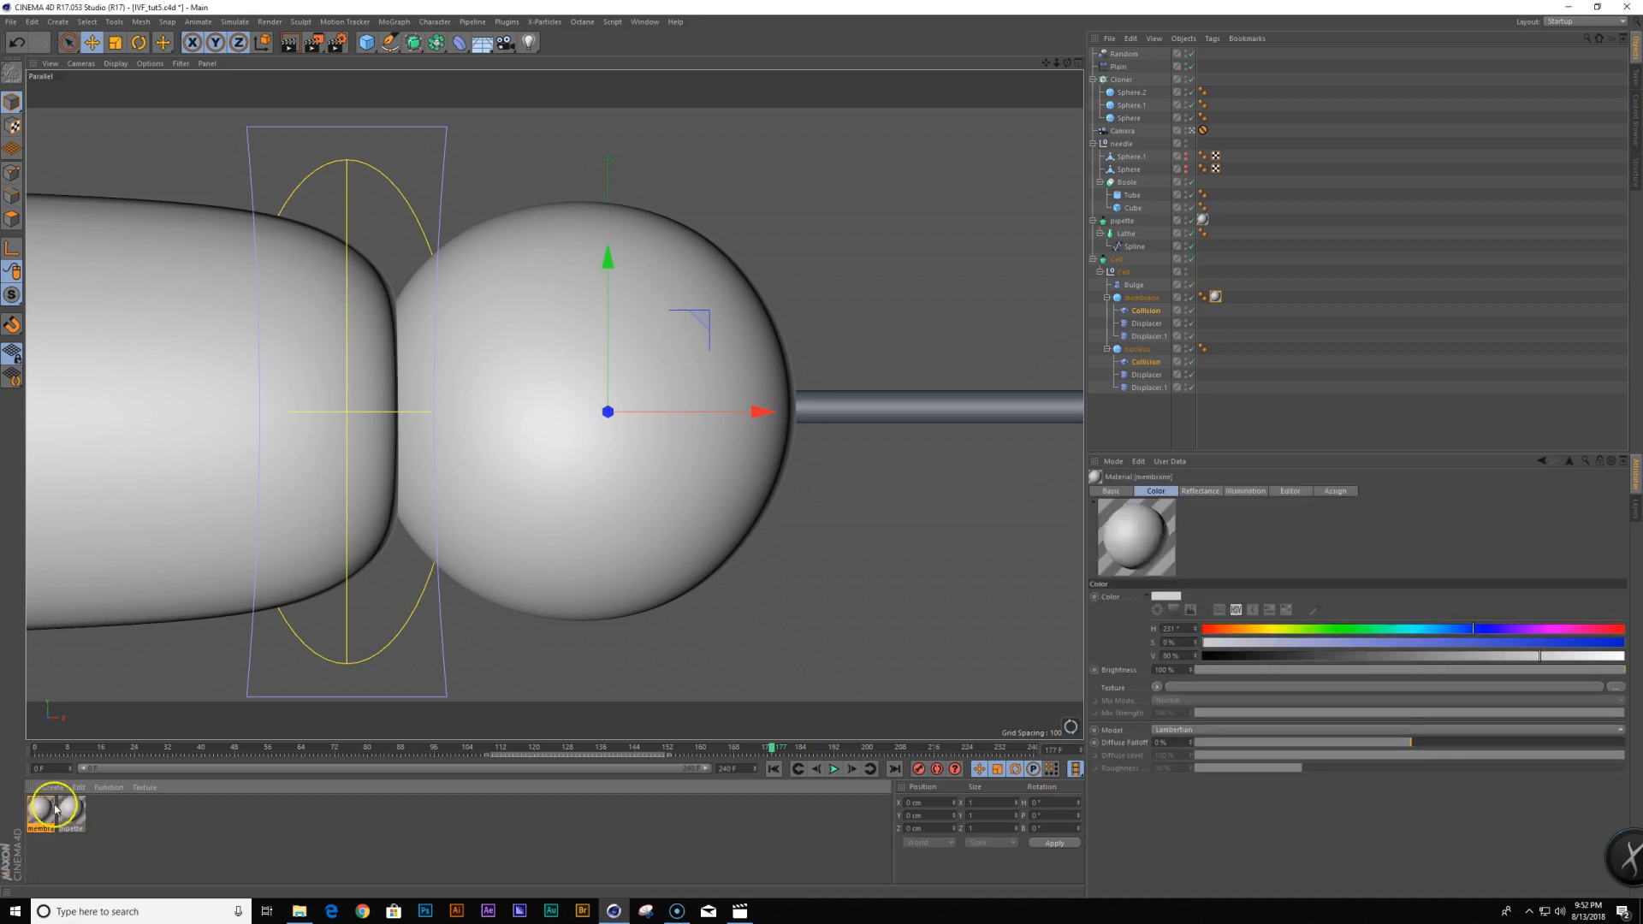
# Move the membrane material's texture tag from the membrane to the inner Cell group and show the material's basic properties
pyautogui.click(1216, 297)
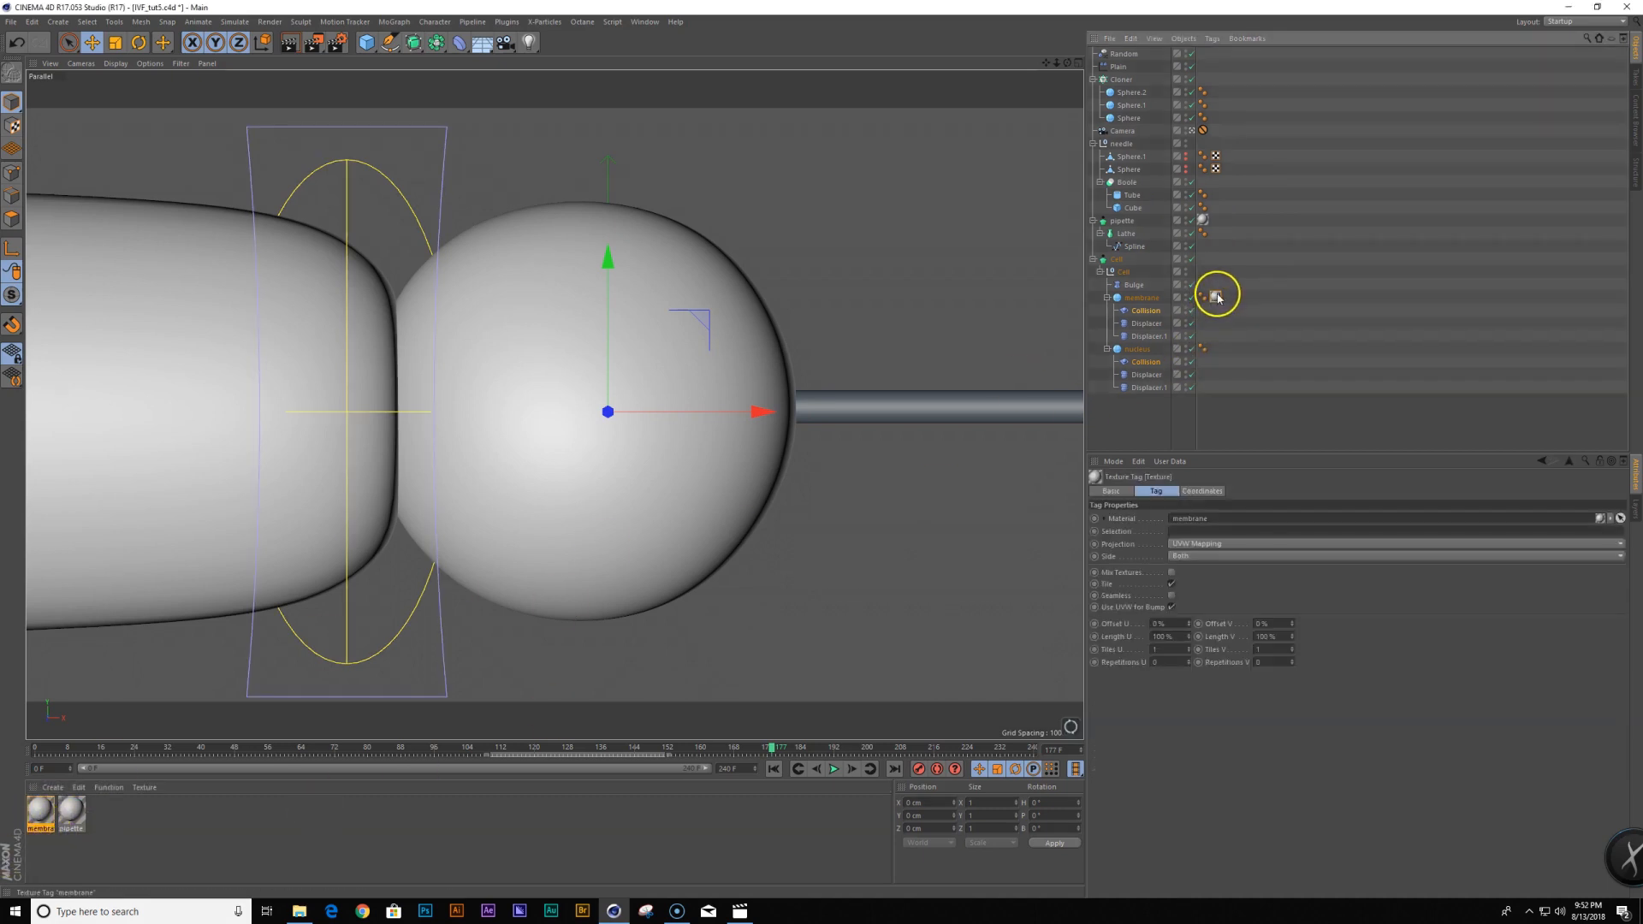
pyautogui.moveTo(1151, 278); pyautogui.dragTo(1126, 270)
pyautogui.doubleClick(1202, 271)
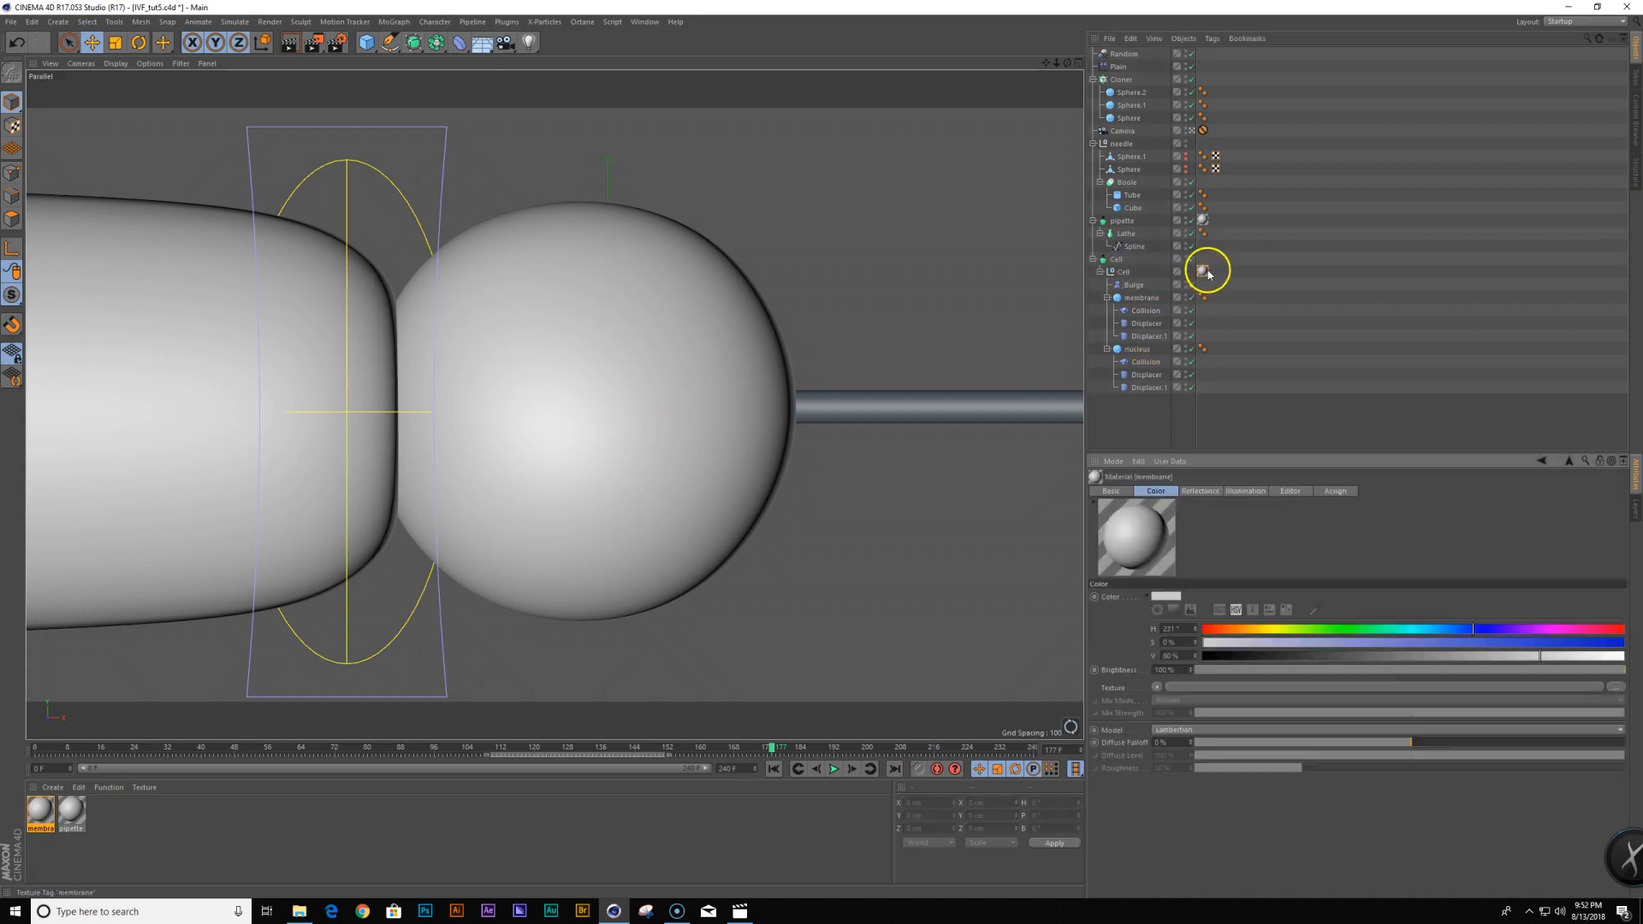
pyautogui.click(1110, 491)
# Create a material named needle and apply it to the needle's Tube
pyautogui.doubleClick(197, 867)
pyautogui.doubleClick(35, 830)
pyautogui.write('needle')
pyautogui.press('Return')
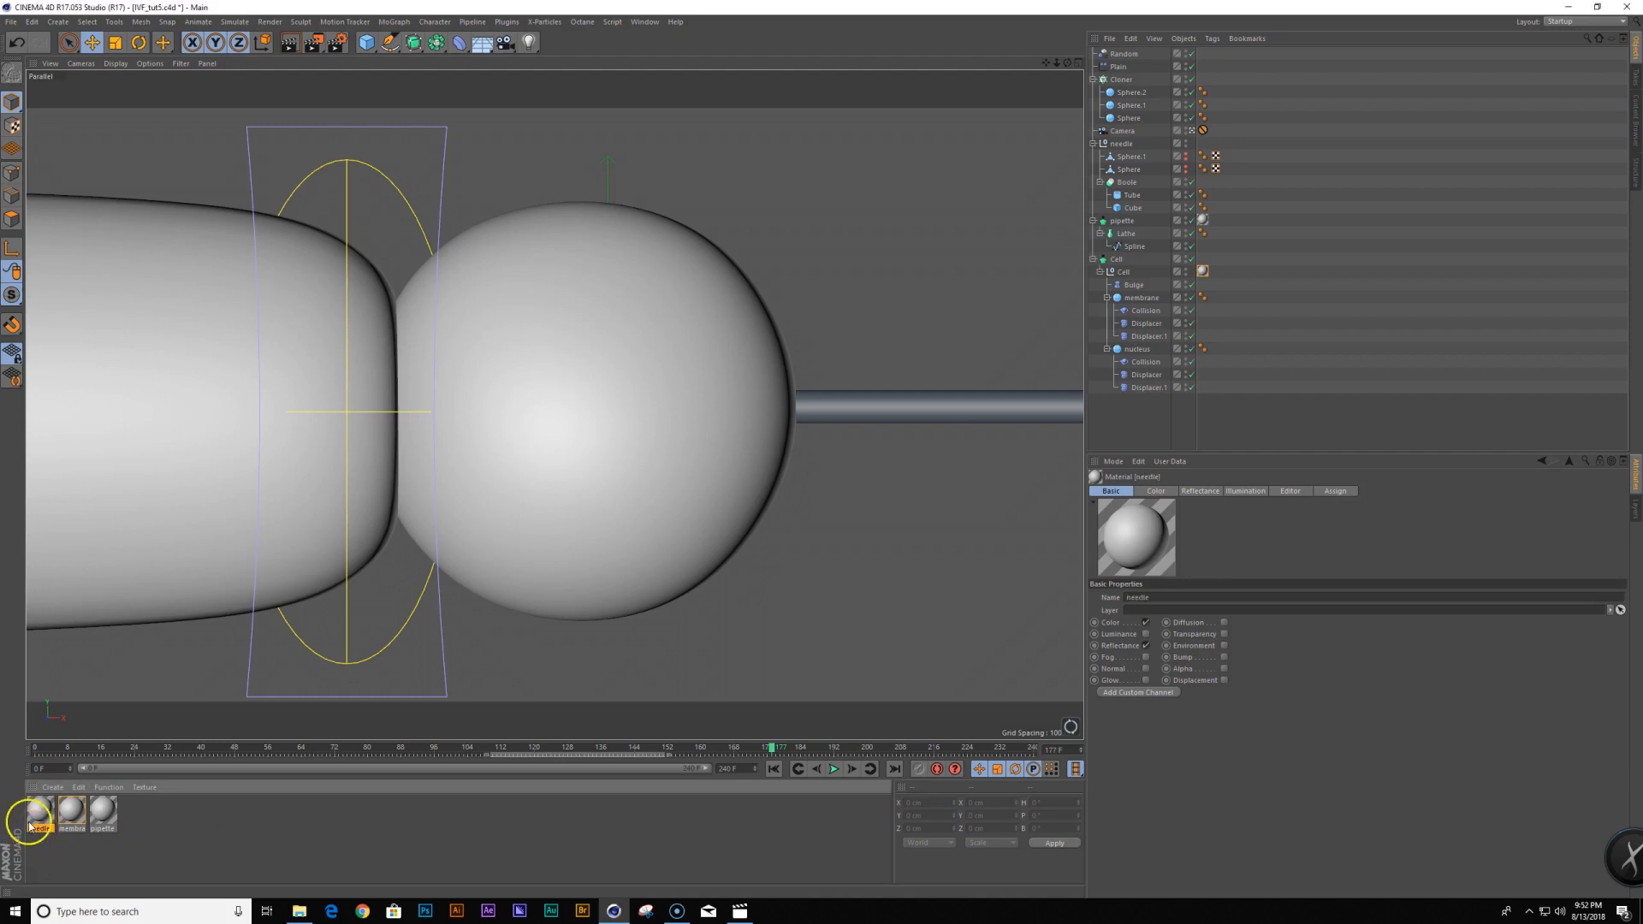
pyautogui.moveTo(190, 778); pyautogui.dragTo(959, 415)
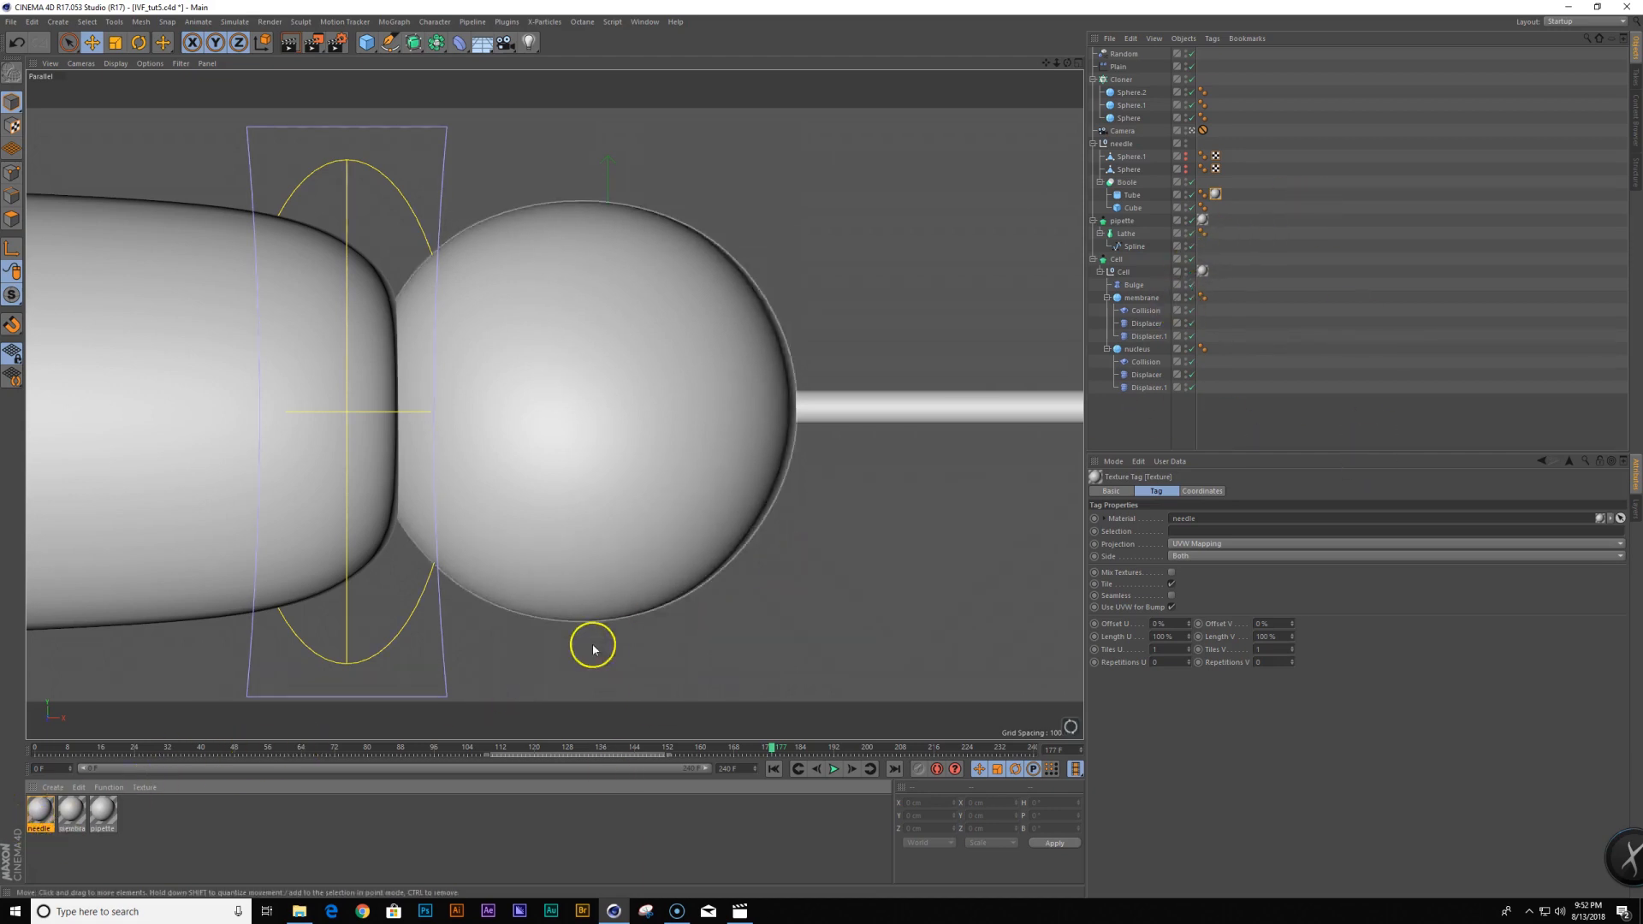
# Add a Sky object, create a material named env, and apply it to the Sky
pyautogui.moveTo(486, 47); pyautogui.dragTo(550, 74)
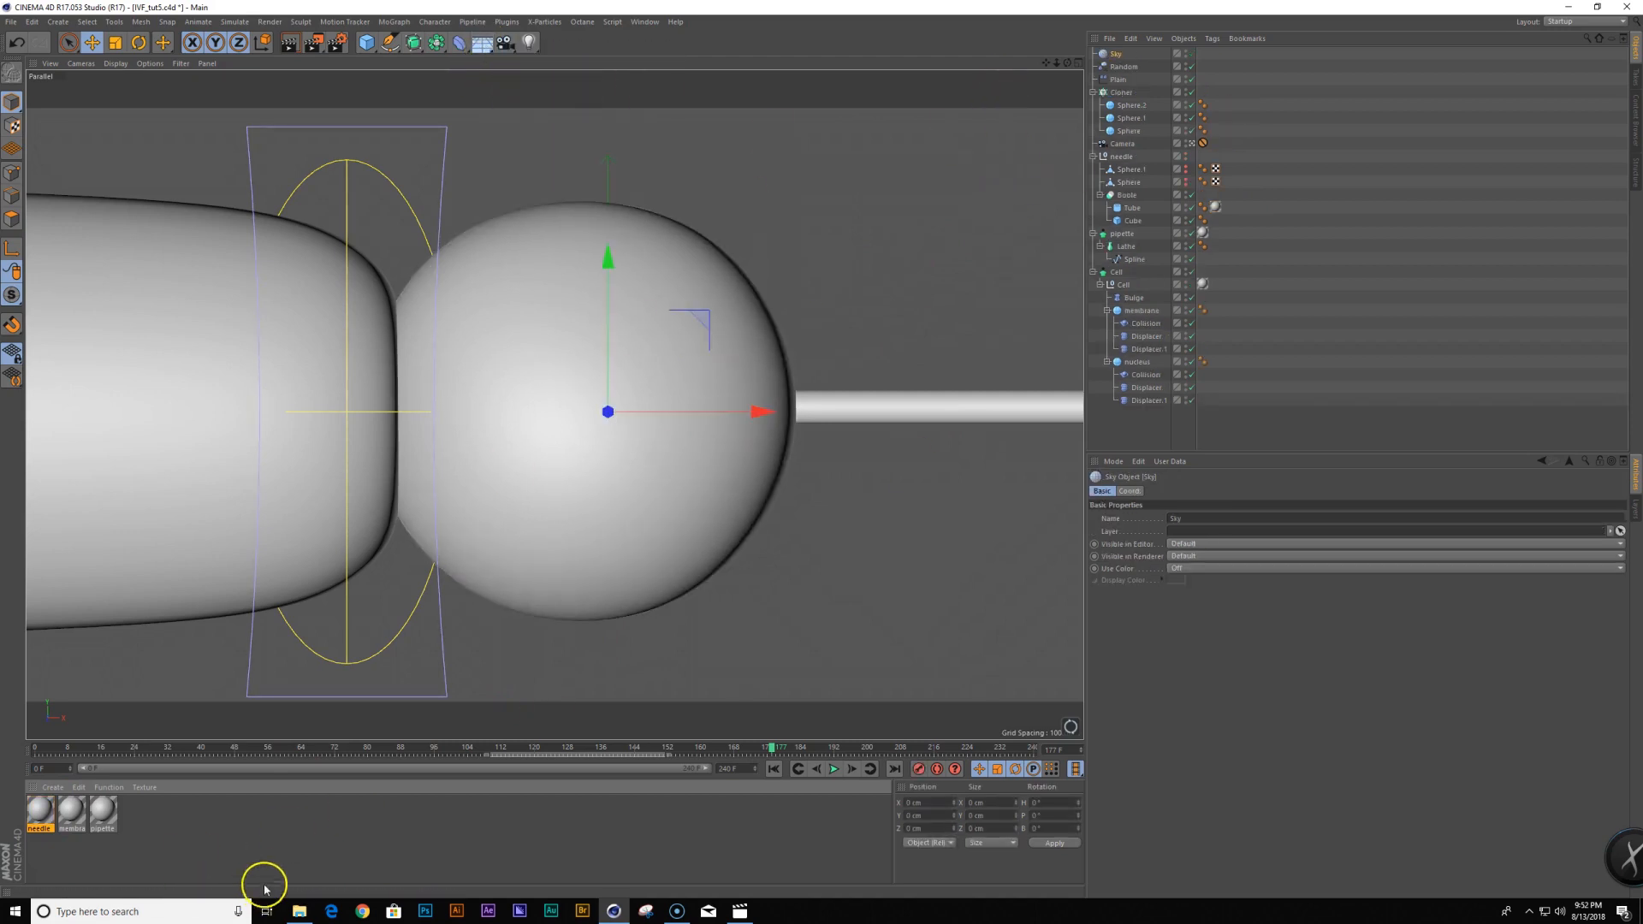
pyautogui.doubleClick(258, 836)
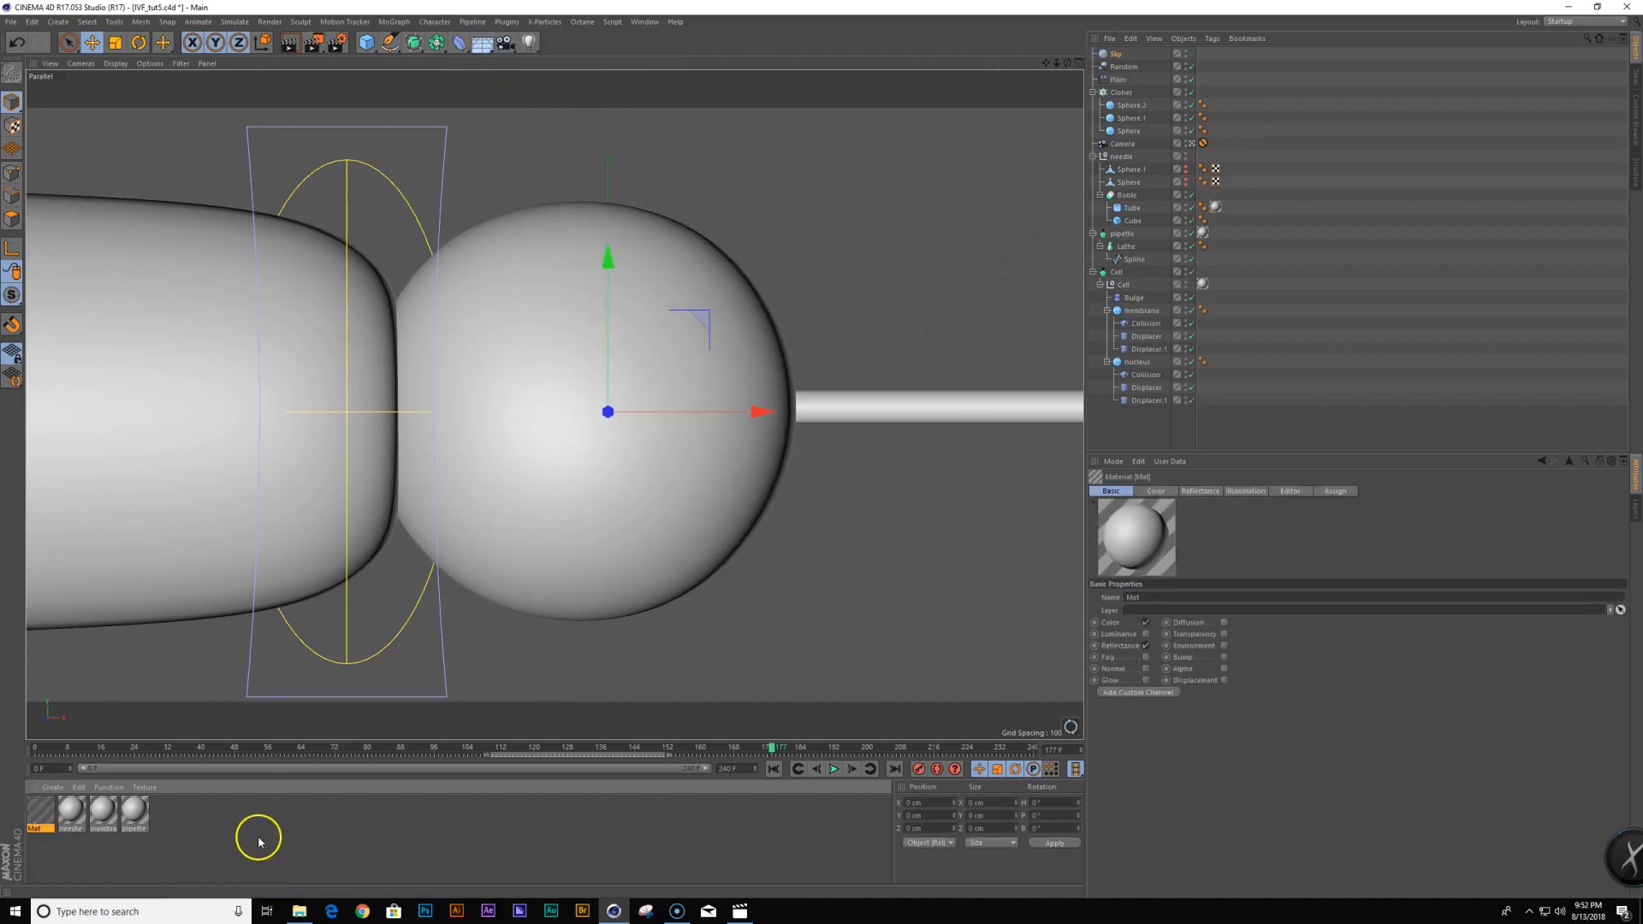
pyautogui.doubleClick(40, 828)
pyautogui.write('env')
pyautogui.press('Return')
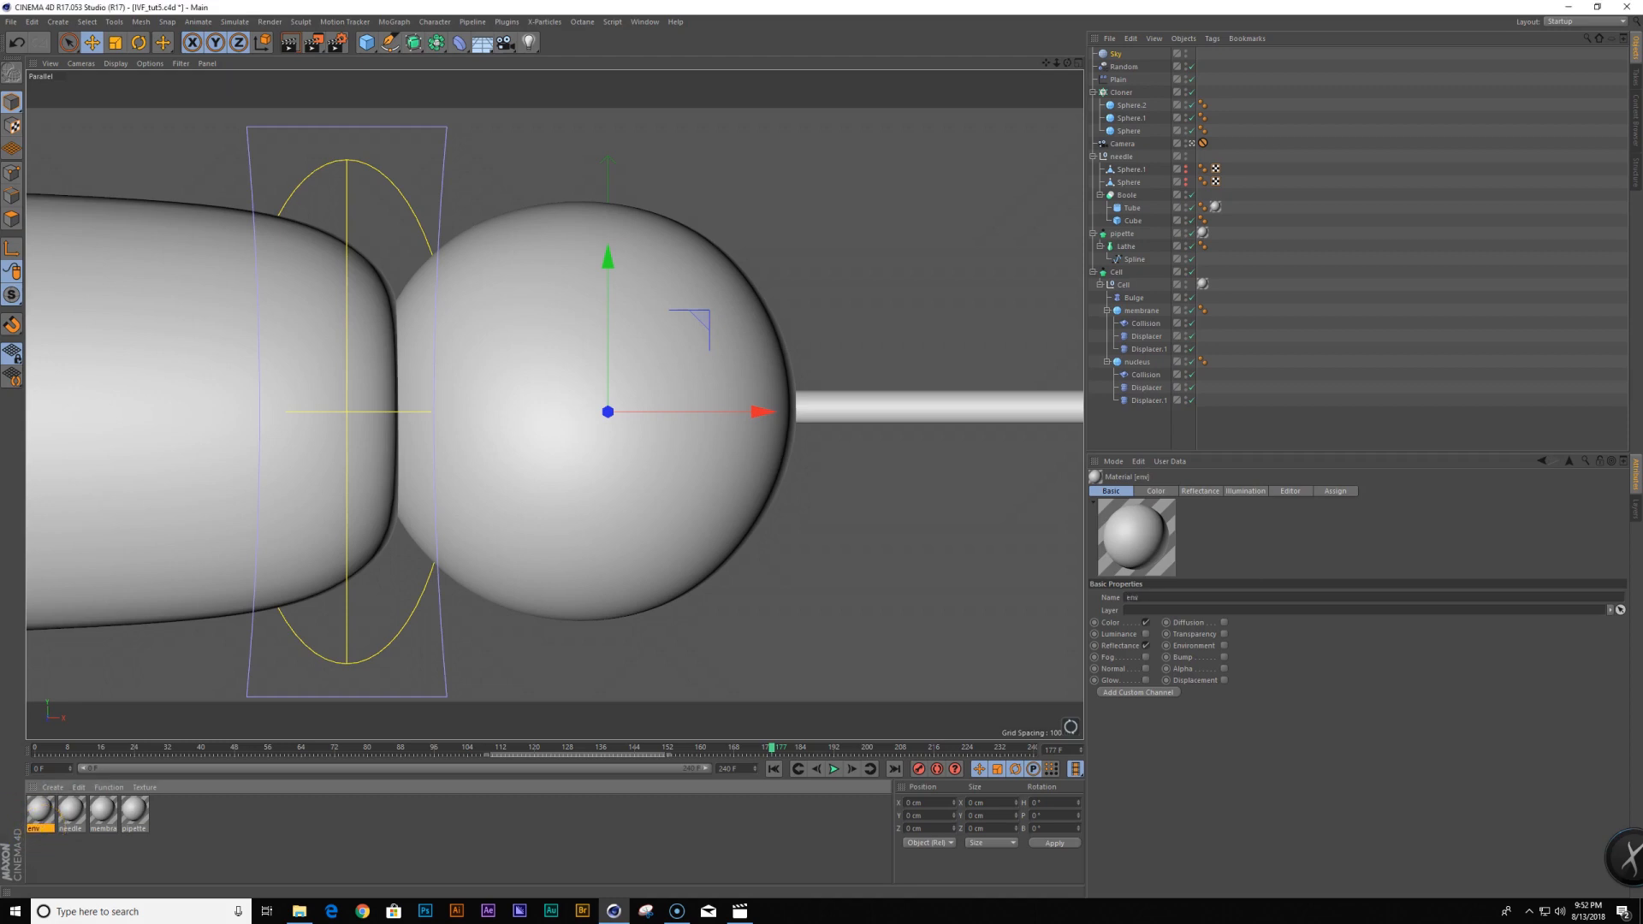
pyautogui.moveTo(41, 815); pyautogui.dragTo(1208, 55)
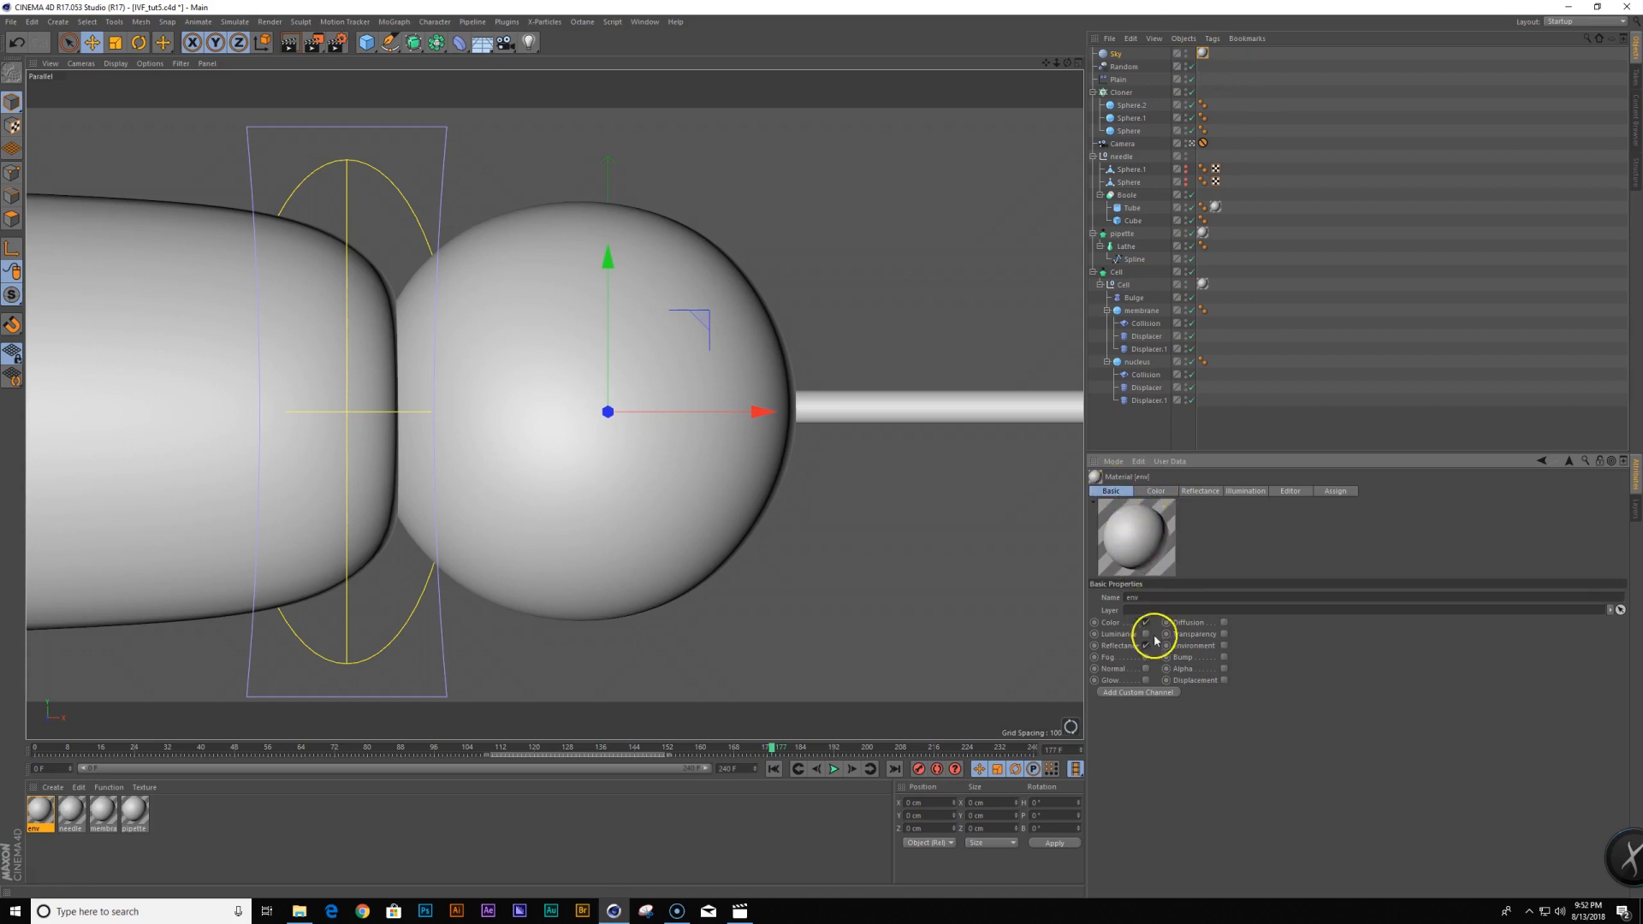
# Disable the env material's reflectance and load a Gradient shader of type 2D - V into its color texture
pyautogui.click(1146, 645)
pyautogui.click(1155, 491)
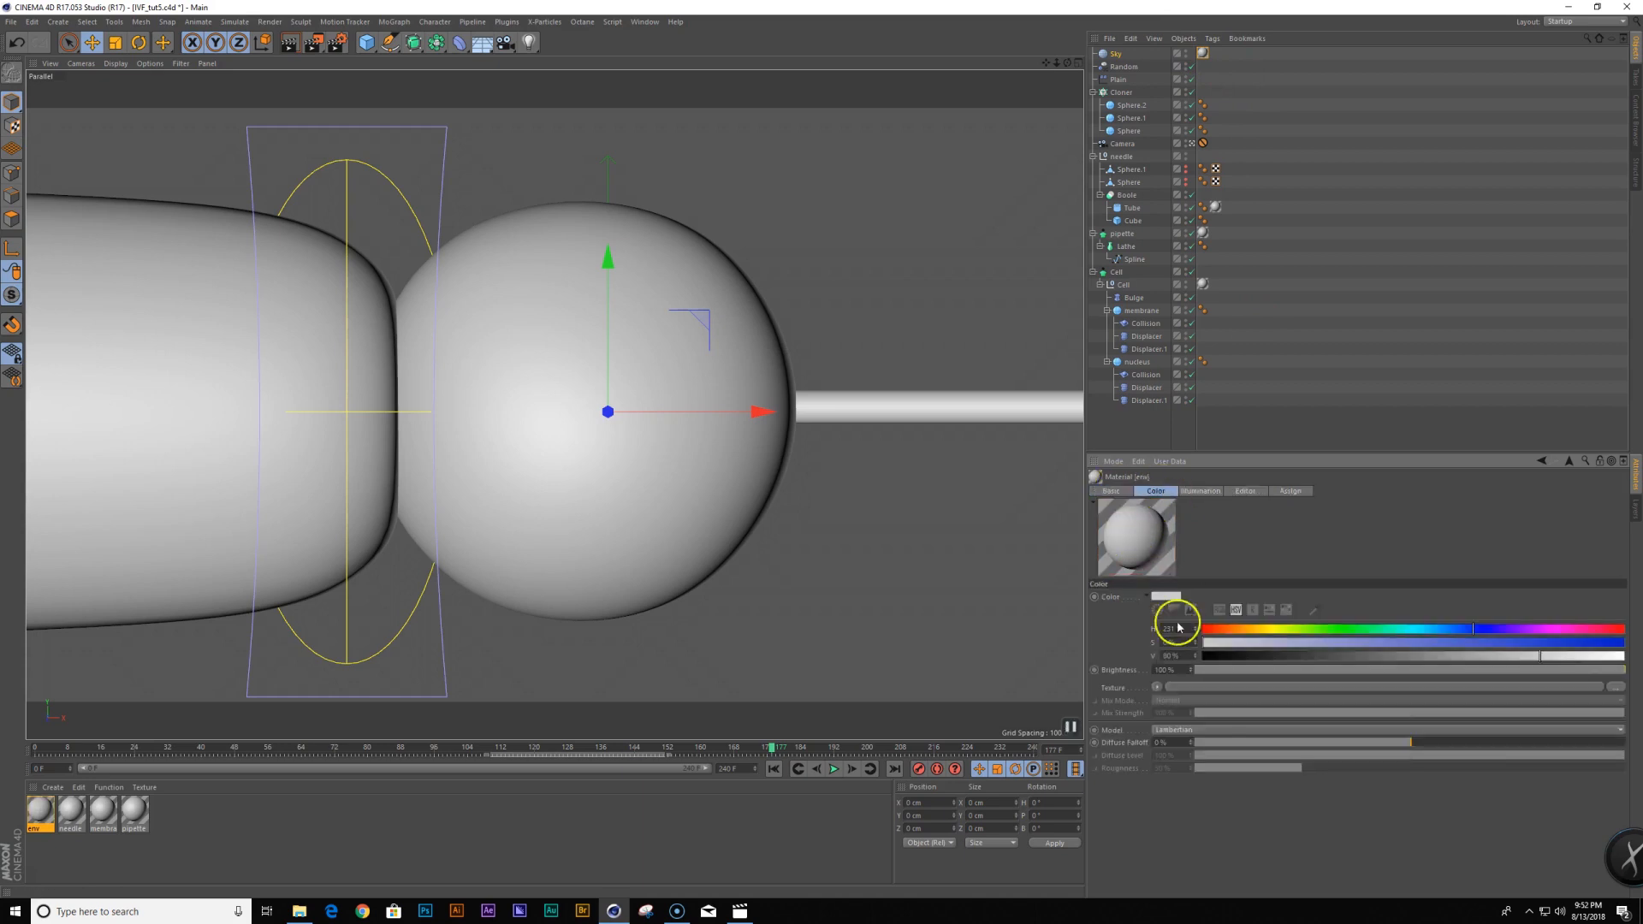
pyautogui.click(1156, 687)
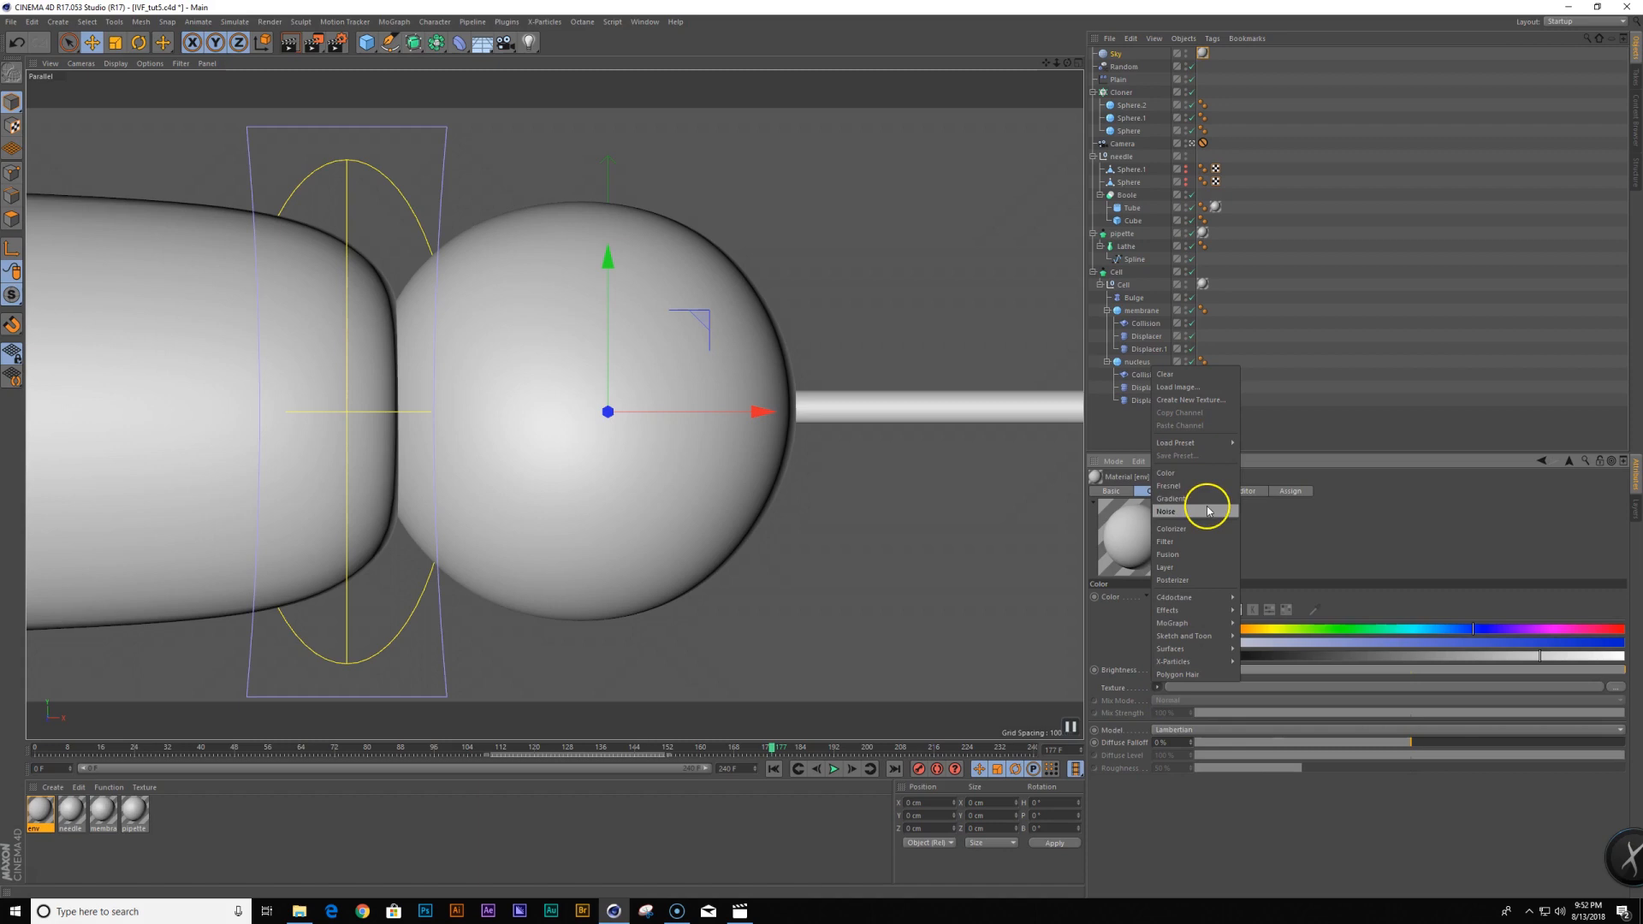
pyautogui.click(1198, 498)
pyautogui.click(1288, 695)
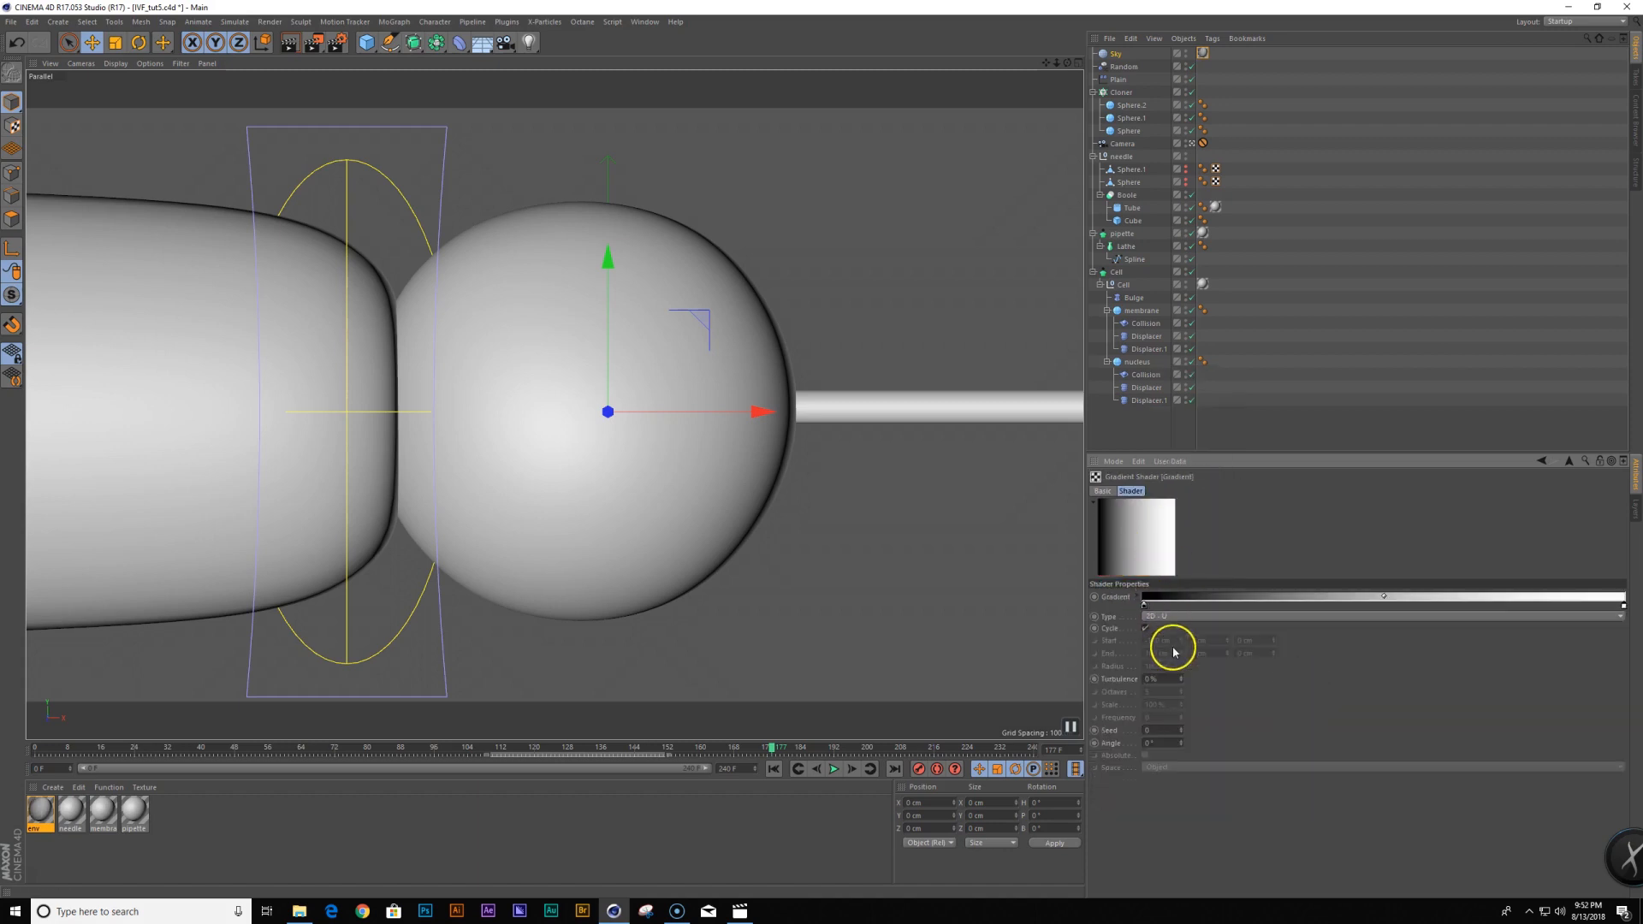
pyautogui.click(1187, 616)
pyautogui.click(1225, 631)
# Move the gradient's black and white knots inward and add a dark blue knot near the white end
pyautogui.moveTo(1143, 608); pyautogui.dragTo(1232, 607)
pyautogui.moveTo(1625, 607)
pyautogui.mouseDown()
pyautogui.moveTo(1483, 610)
pyautogui.moveTo(1589, 609)
pyautogui.moveTo(1599, 623)
pyautogui.moveTo(1555, 635)
pyautogui.moveTo(1587, 627)
pyautogui.mouseUp()
pyautogui.doubleClick(1545, 608)
pyautogui.click(1522, 654)
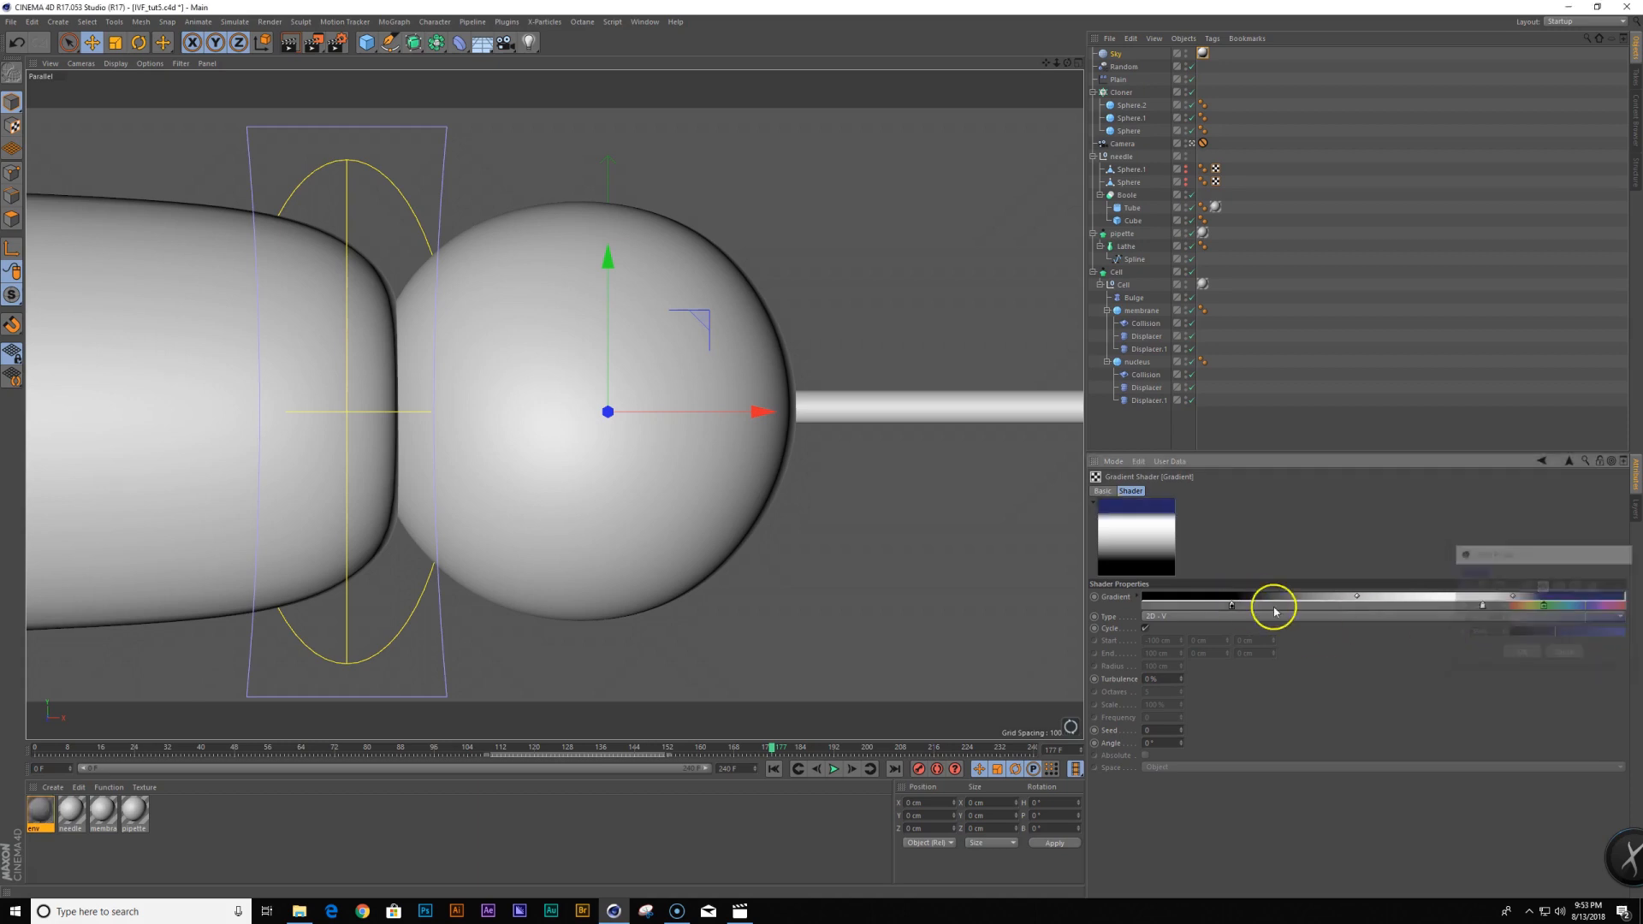
# Recolor the gradient's black knot to a medium blue
pyautogui.doubleClick(1232, 606)
pyautogui.moveTo(1277, 604); pyautogui.dragTo(1277, 606)
pyautogui.moveTo(1269, 617)
pyautogui.mouseDown()
pyautogui.moveTo(1252, 626)
pyautogui.moveTo(1280, 640)
pyautogui.moveTo(1268, 619)
pyautogui.moveTo(1265, 634)
pyautogui.mouseUp()
pyautogui.click(1261, 634)
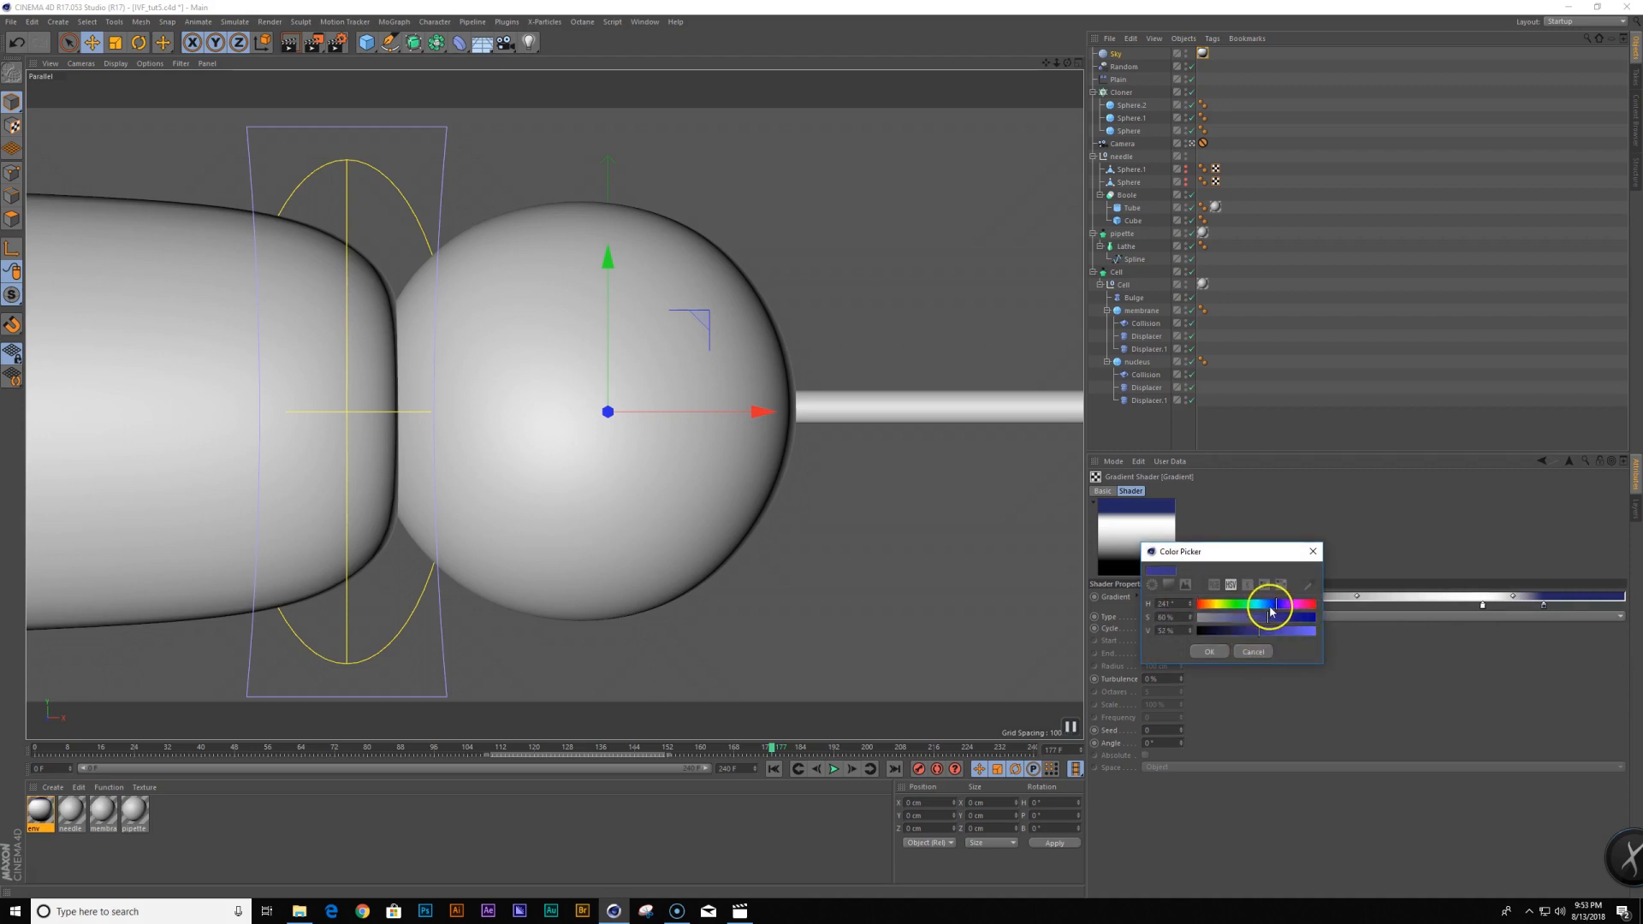
pyautogui.click(1209, 651)
# Recolor the gradient's middle to light blue and darken the knot near its start to navy blue
pyautogui.moveTo(1486, 607); pyautogui.dragTo(1420, 608)
pyautogui.doubleClick(1386, 605)
pyautogui.click(1416, 602)
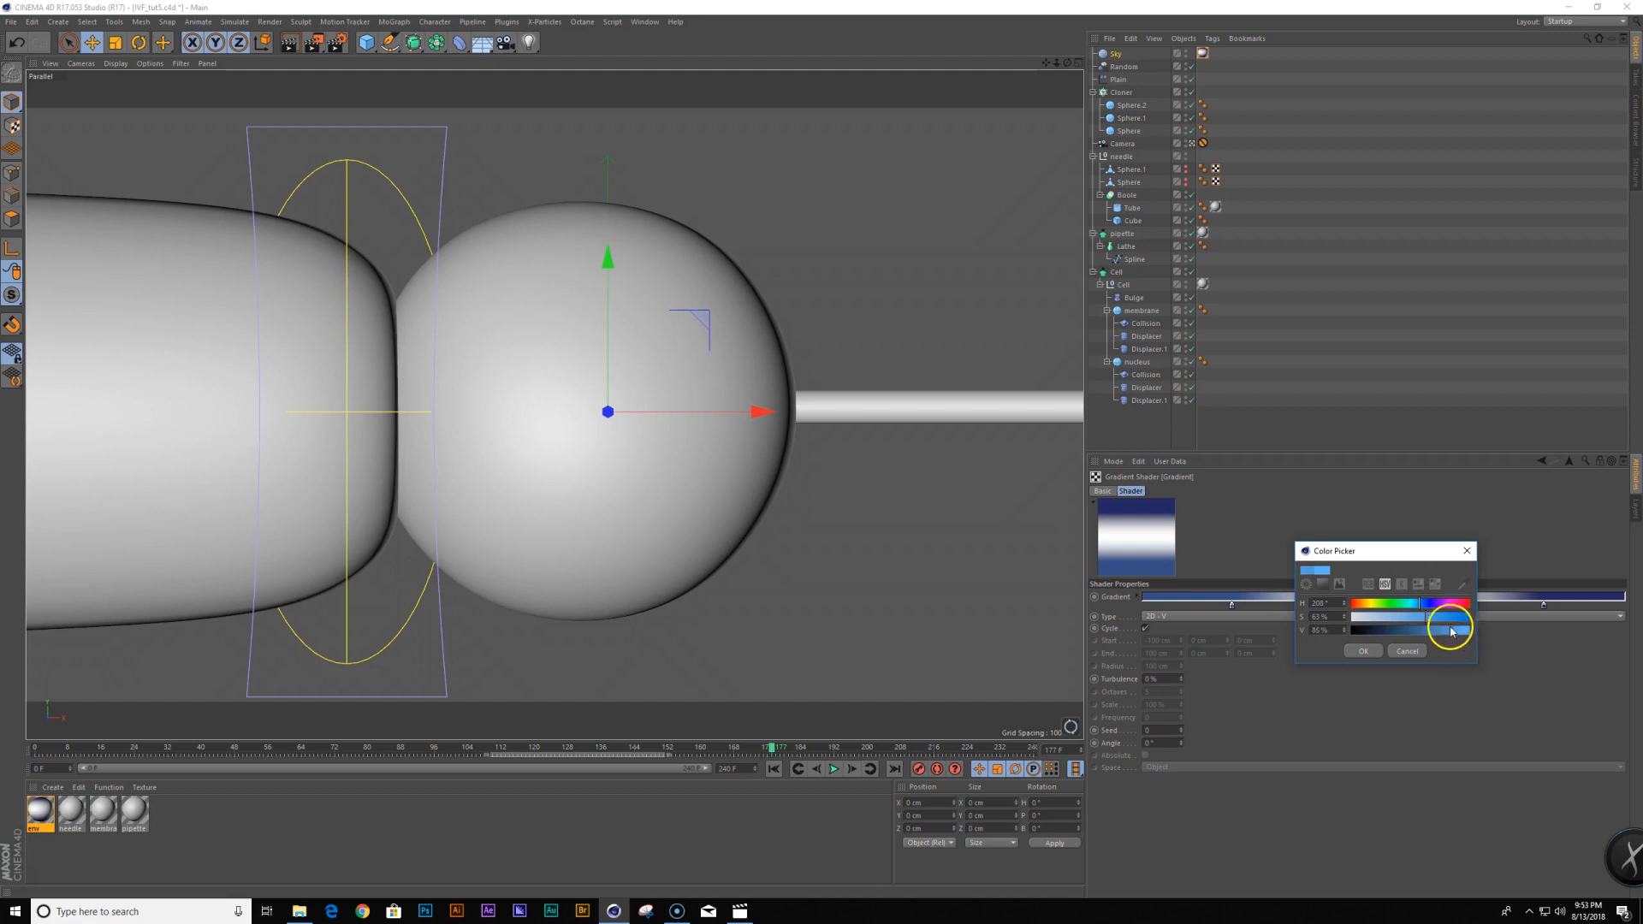
pyautogui.click(1363, 651)
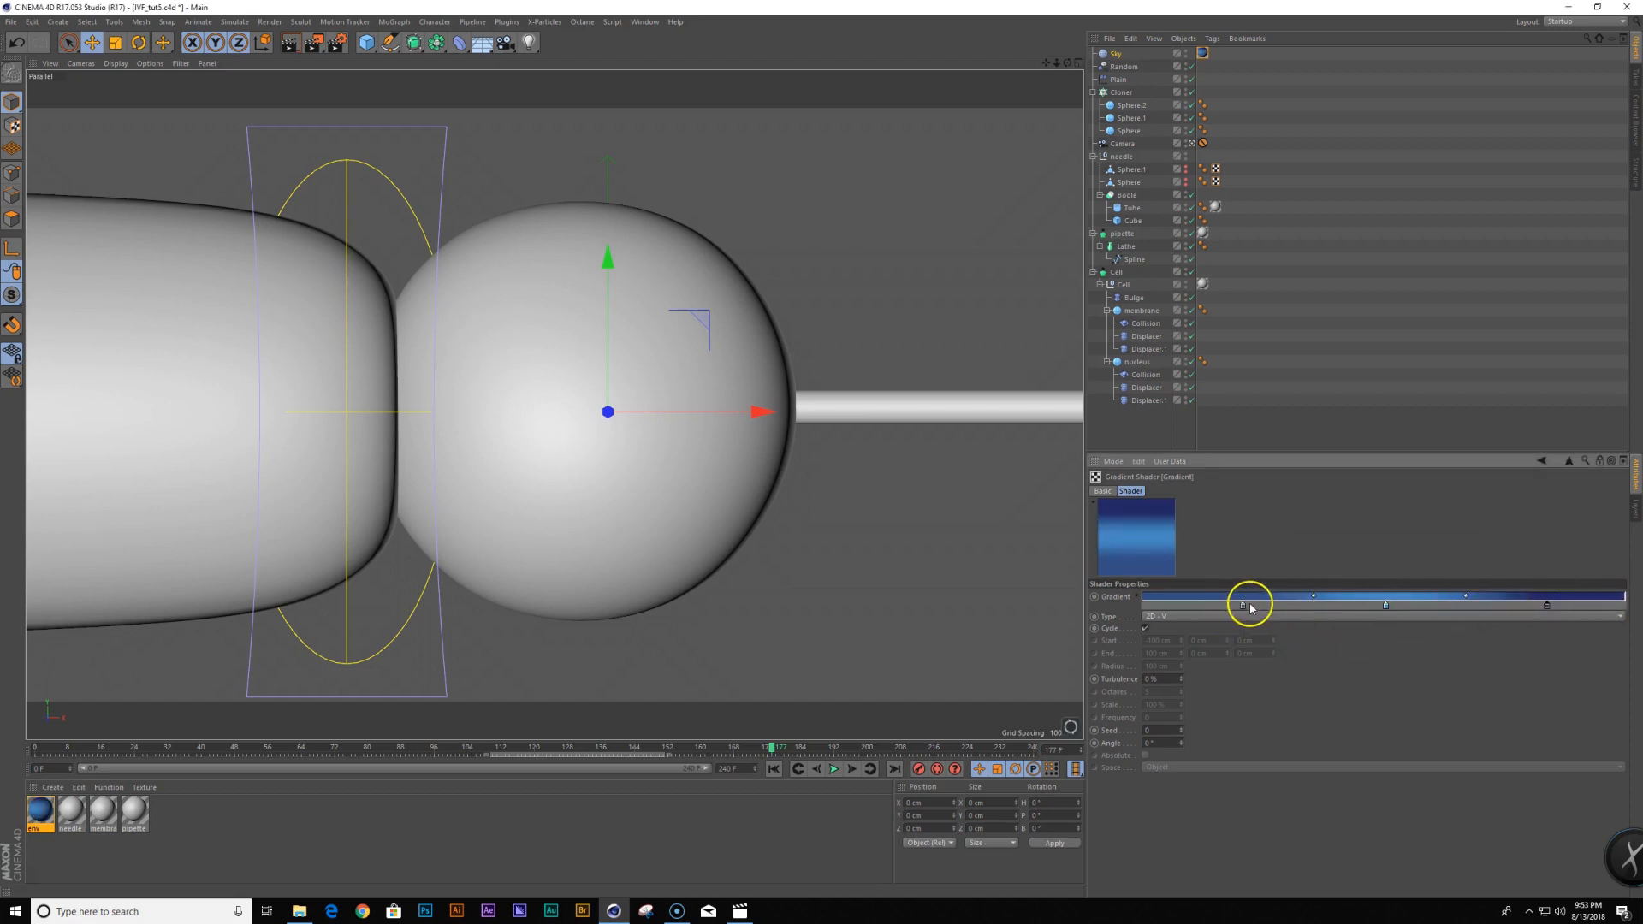
pyautogui.doubleClick(1242, 604)
pyautogui.click(1219, 648)
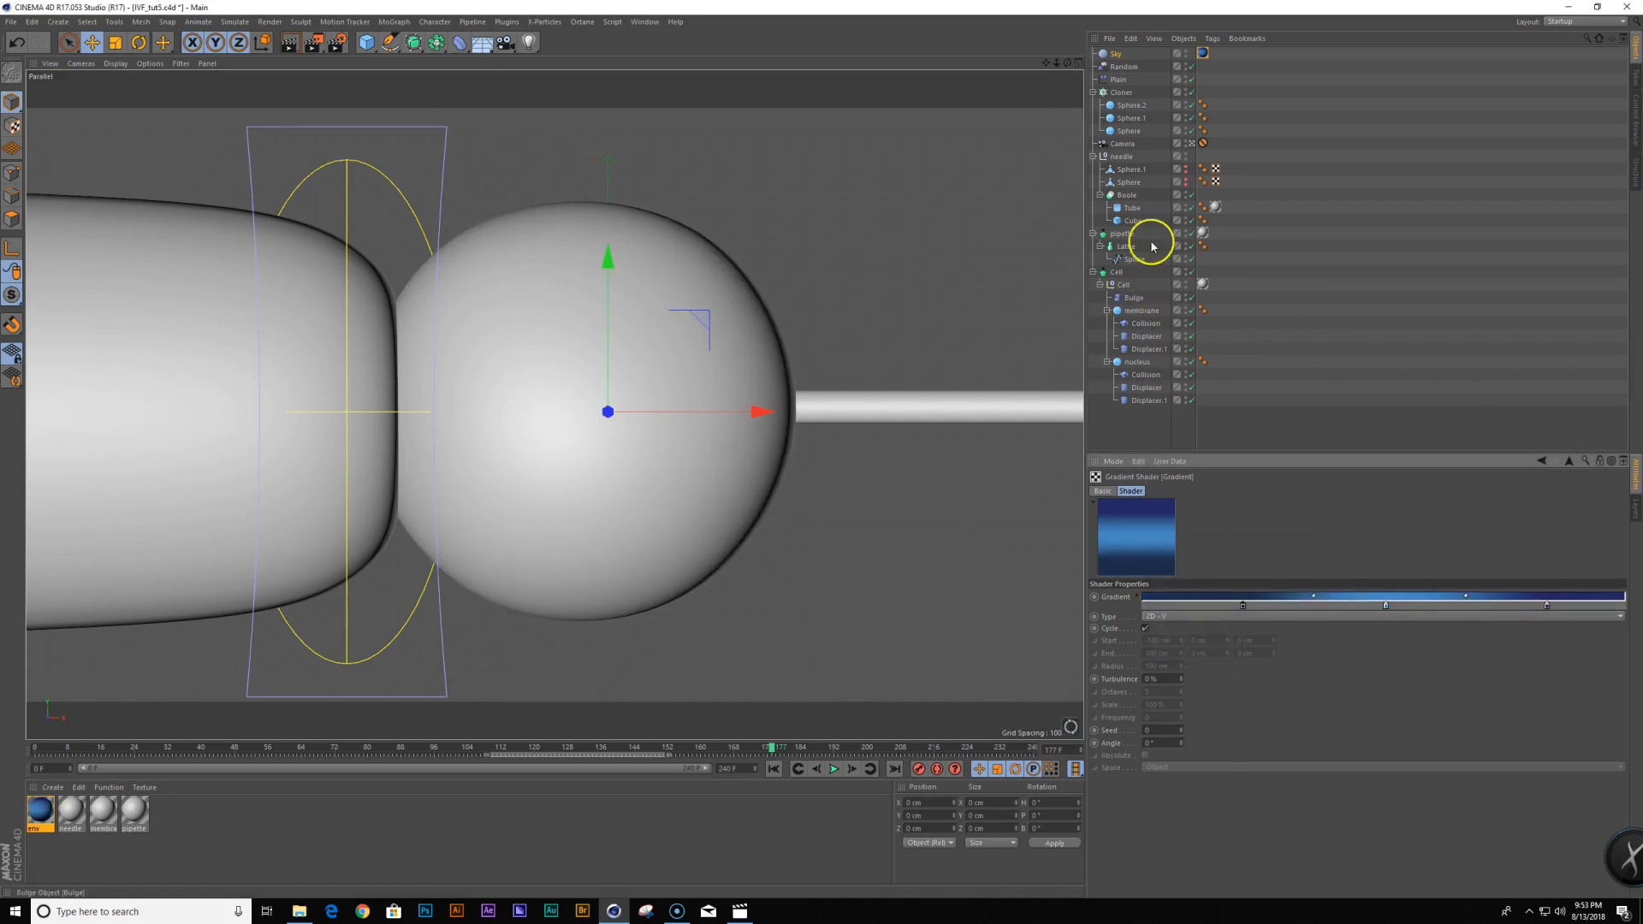
# Make the needle material's color black, add a Beckmann reflectance layer, and preview-render the view at frame 134
pyautogui.click(77, 813)
pyautogui.click(1115, 492)
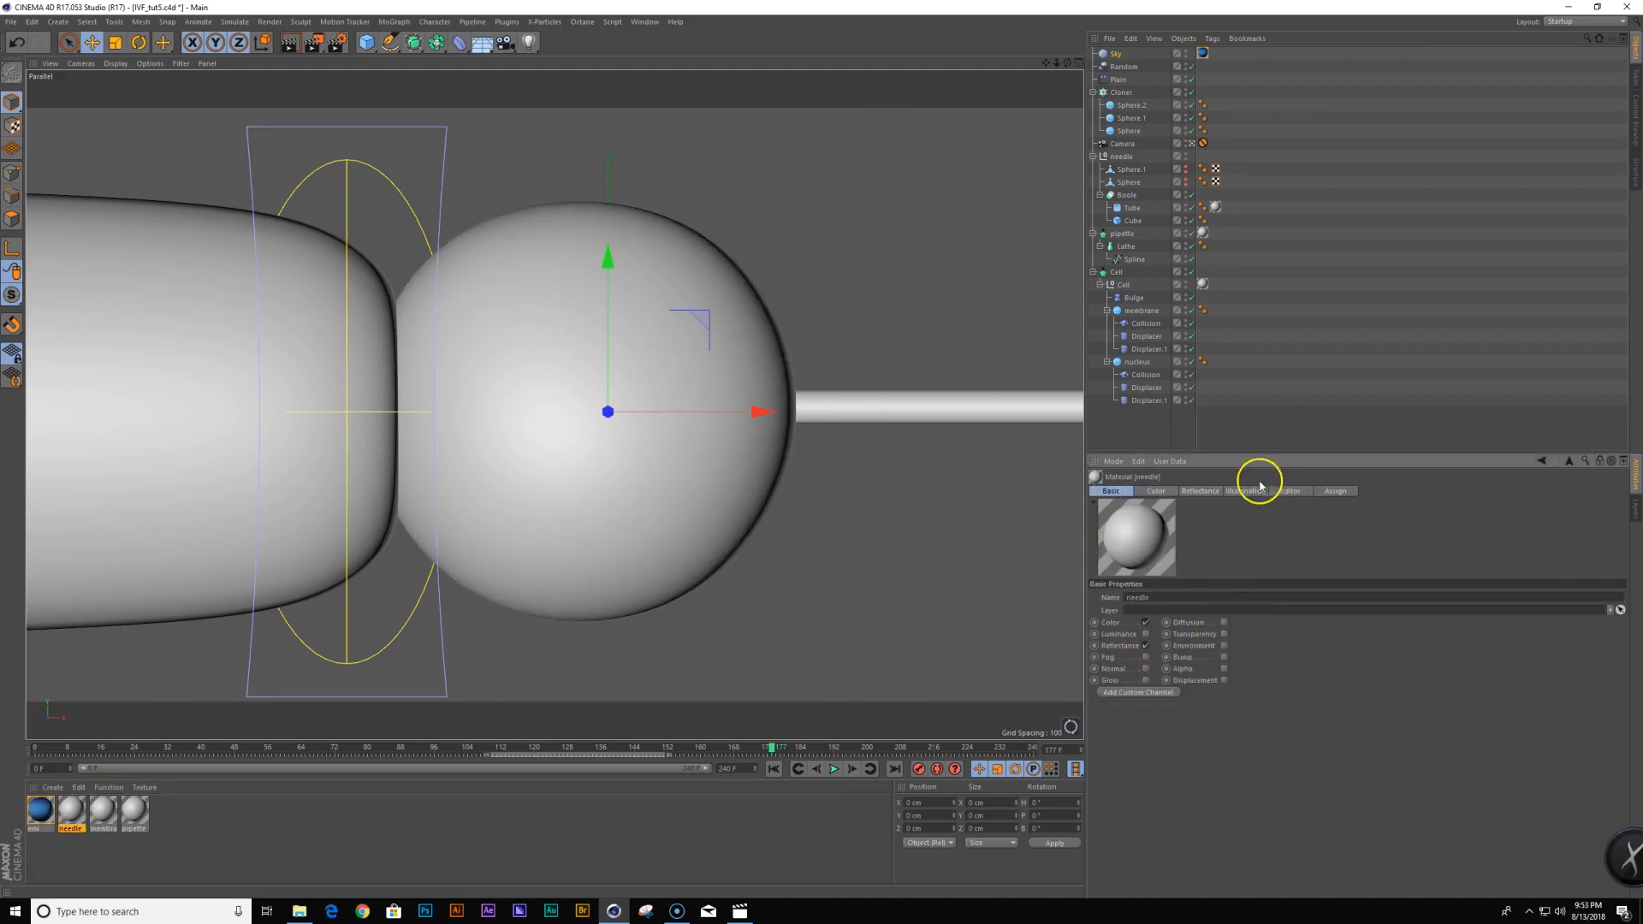
pyautogui.click(1203, 492)
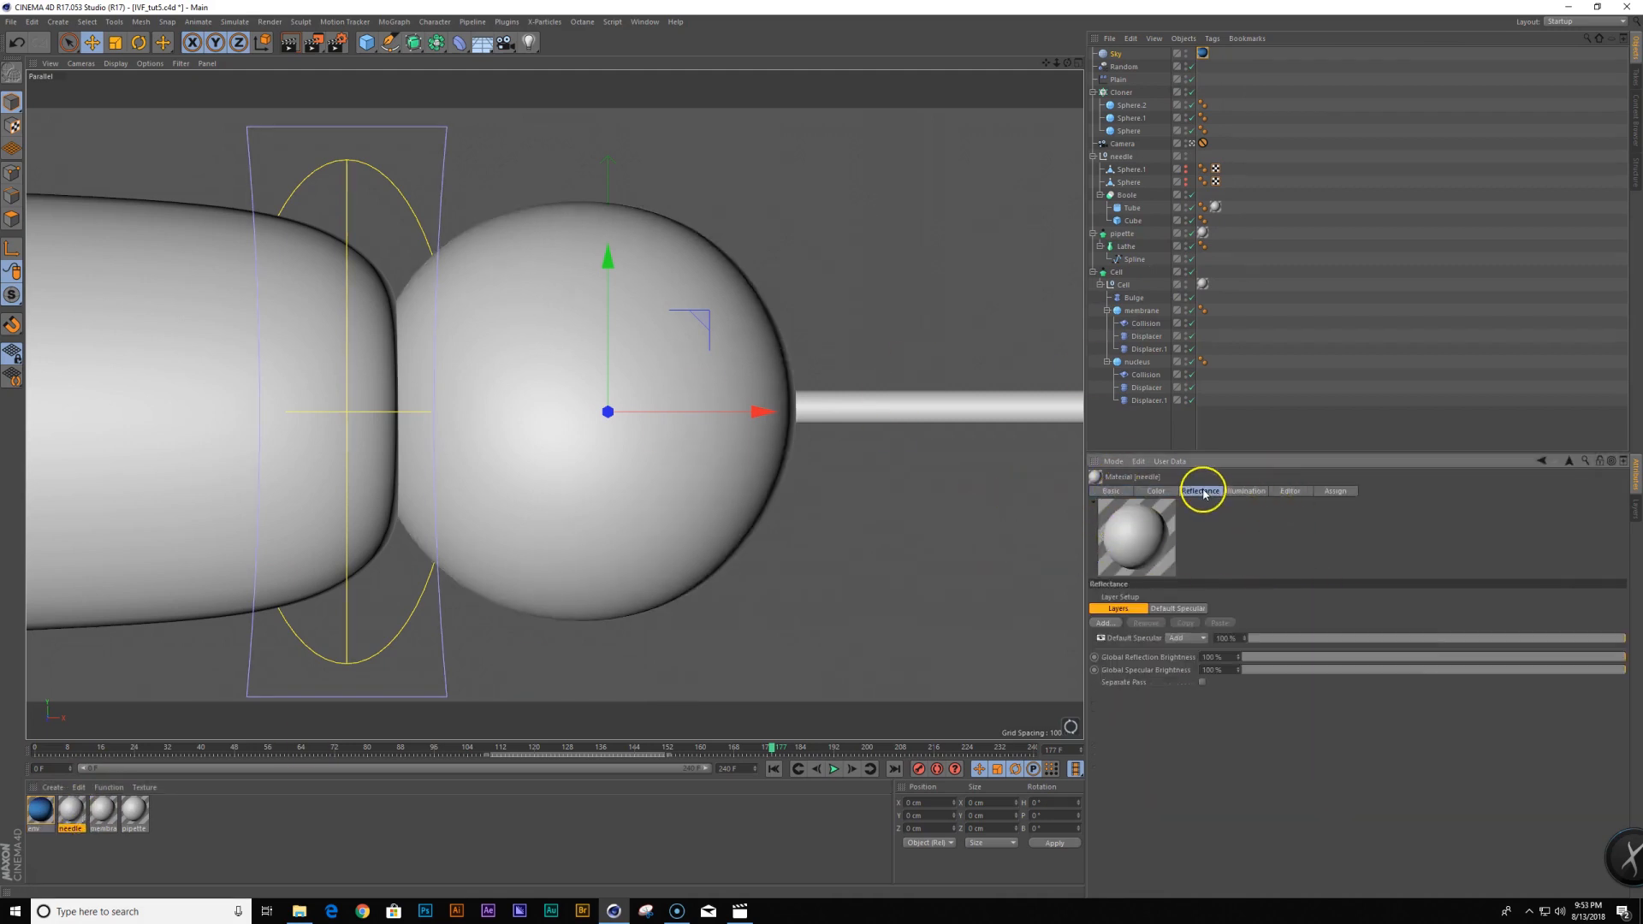
pyautogui.click(1156, 492)
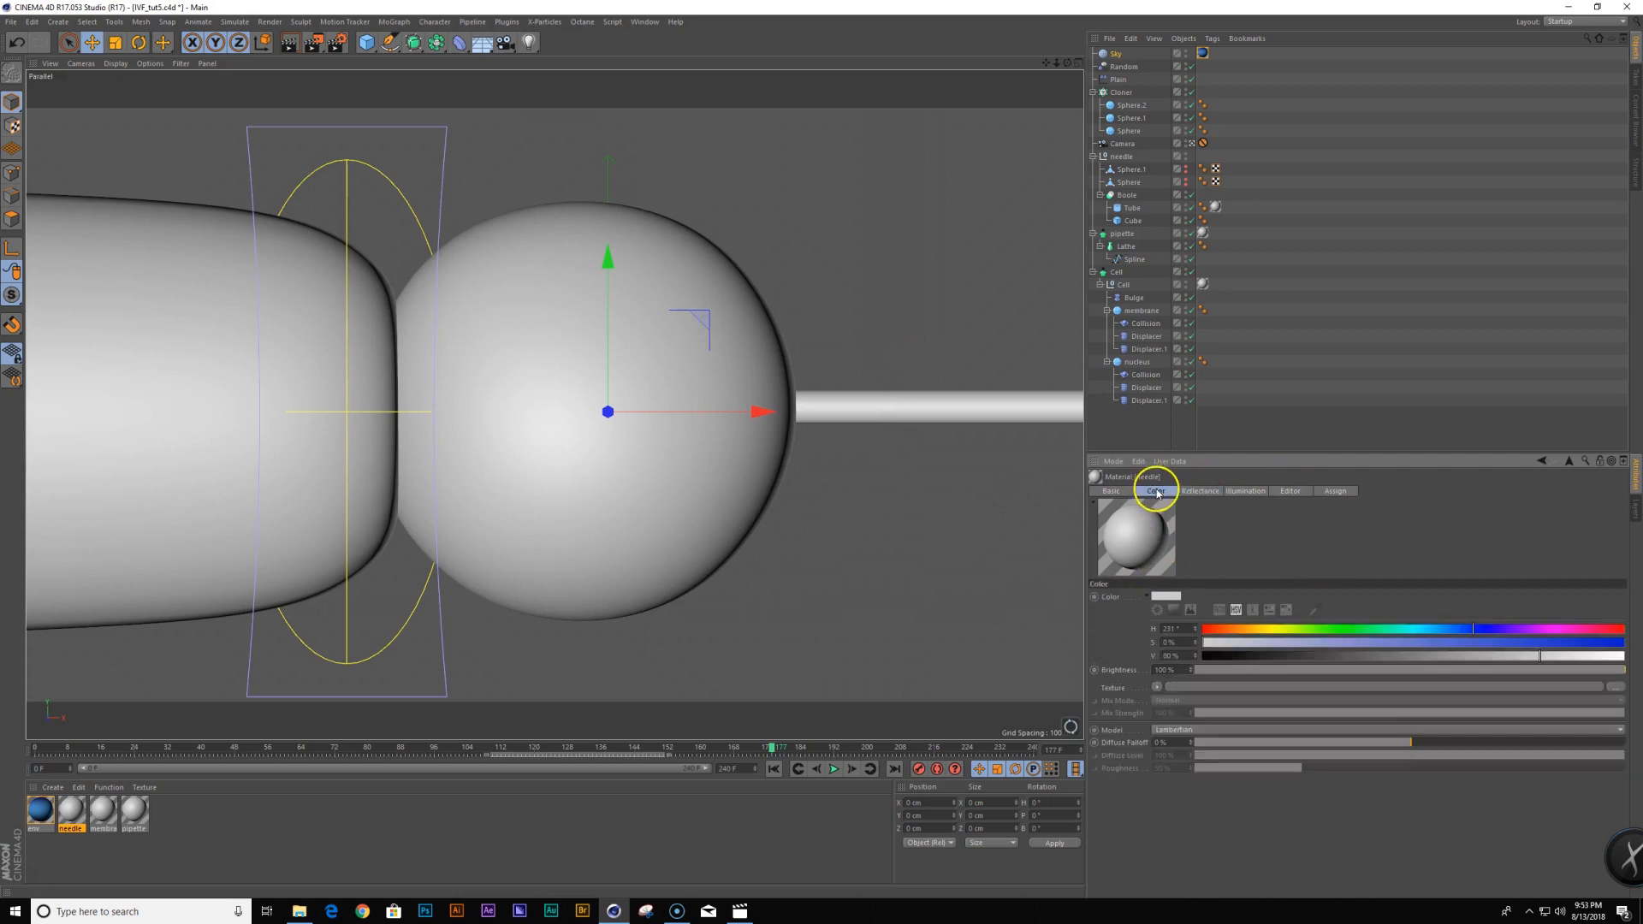
pyautogui.click(1209, 492)
pyautogui.click(1106, 627)
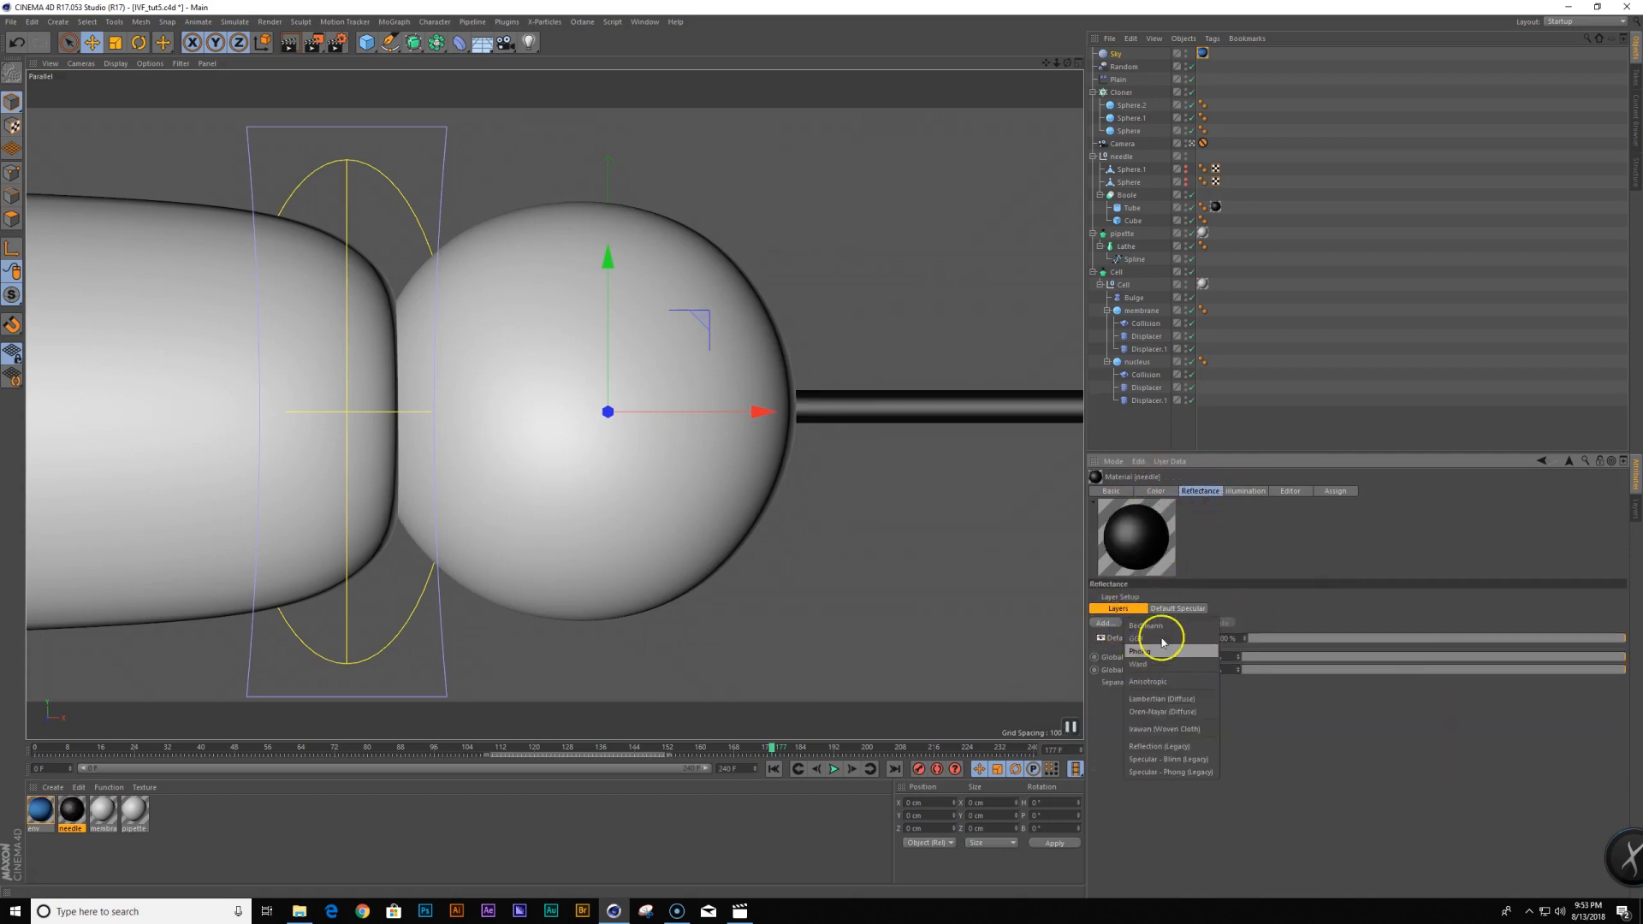
pyautogui.click(1166, 617)
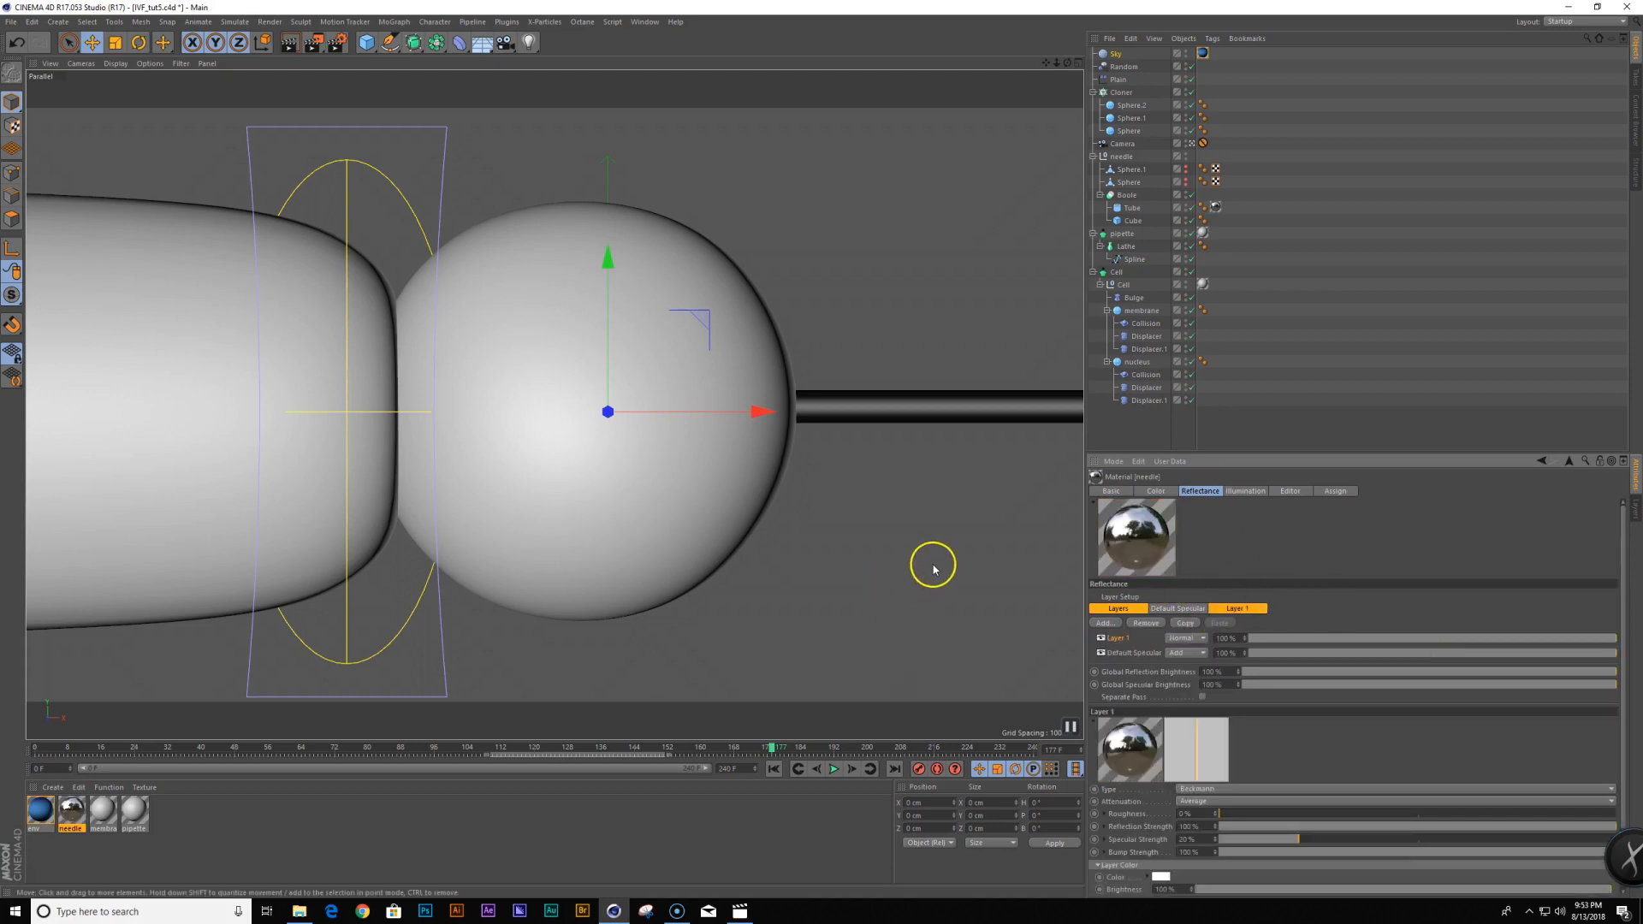
pyautogui.moveTo(771, 753); pyautogui.dragTo(592, 752)
pyautogui.hotkey('ctrl', 'r')
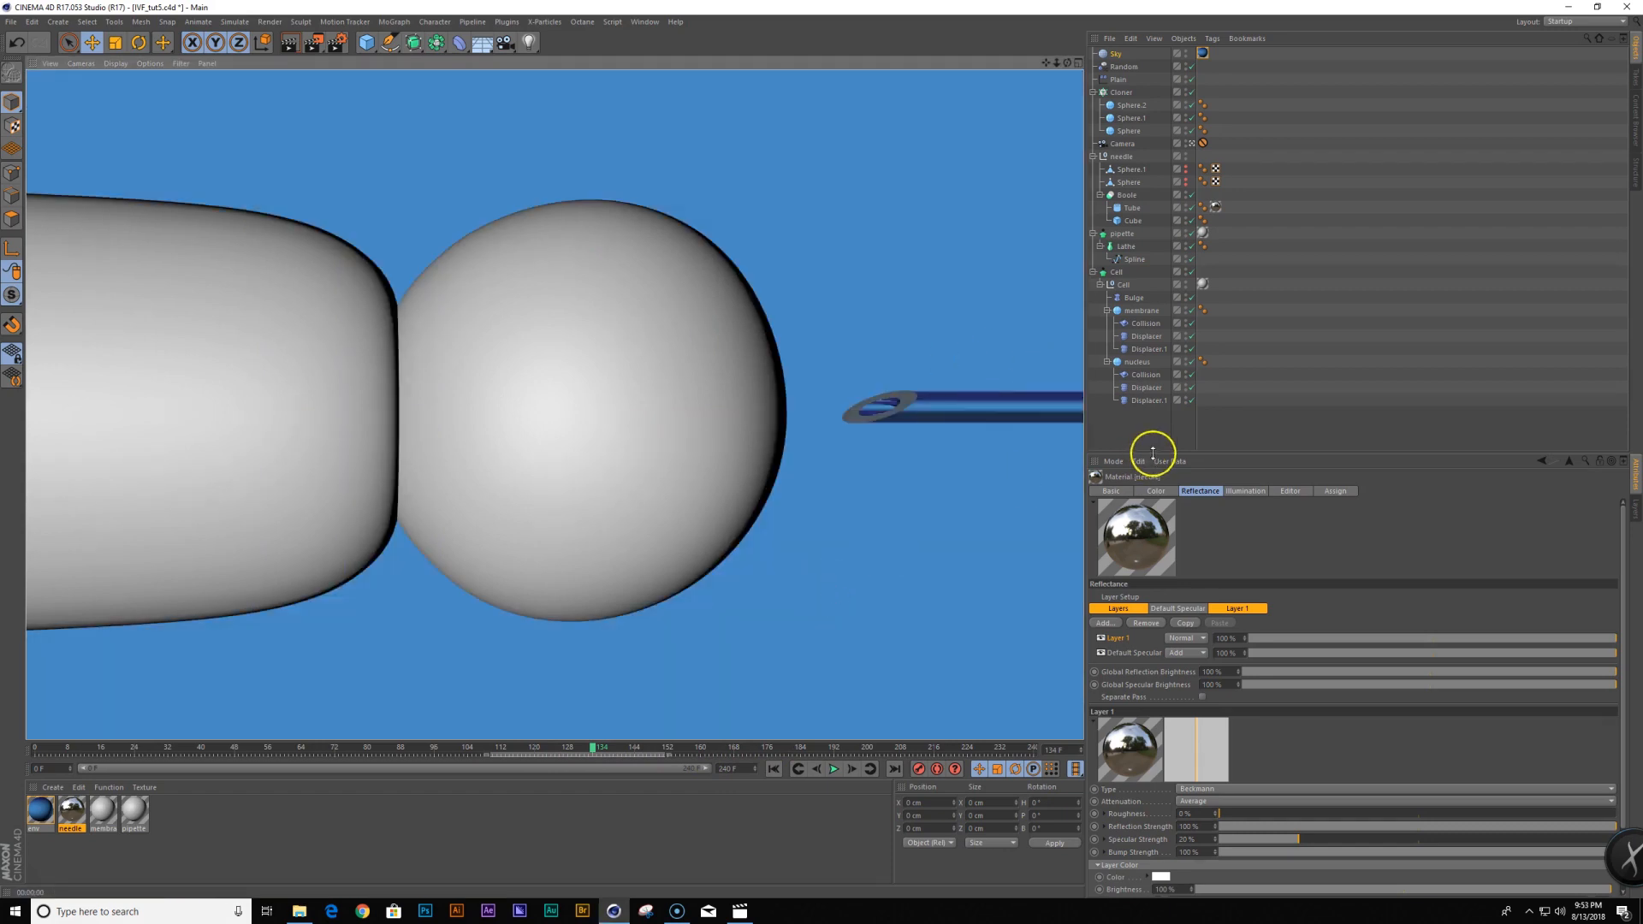
# Enable transparency on the pipette material, leaving its color channel on, and set the refraction preset to Glass
pyautogui.click(1163, 424)
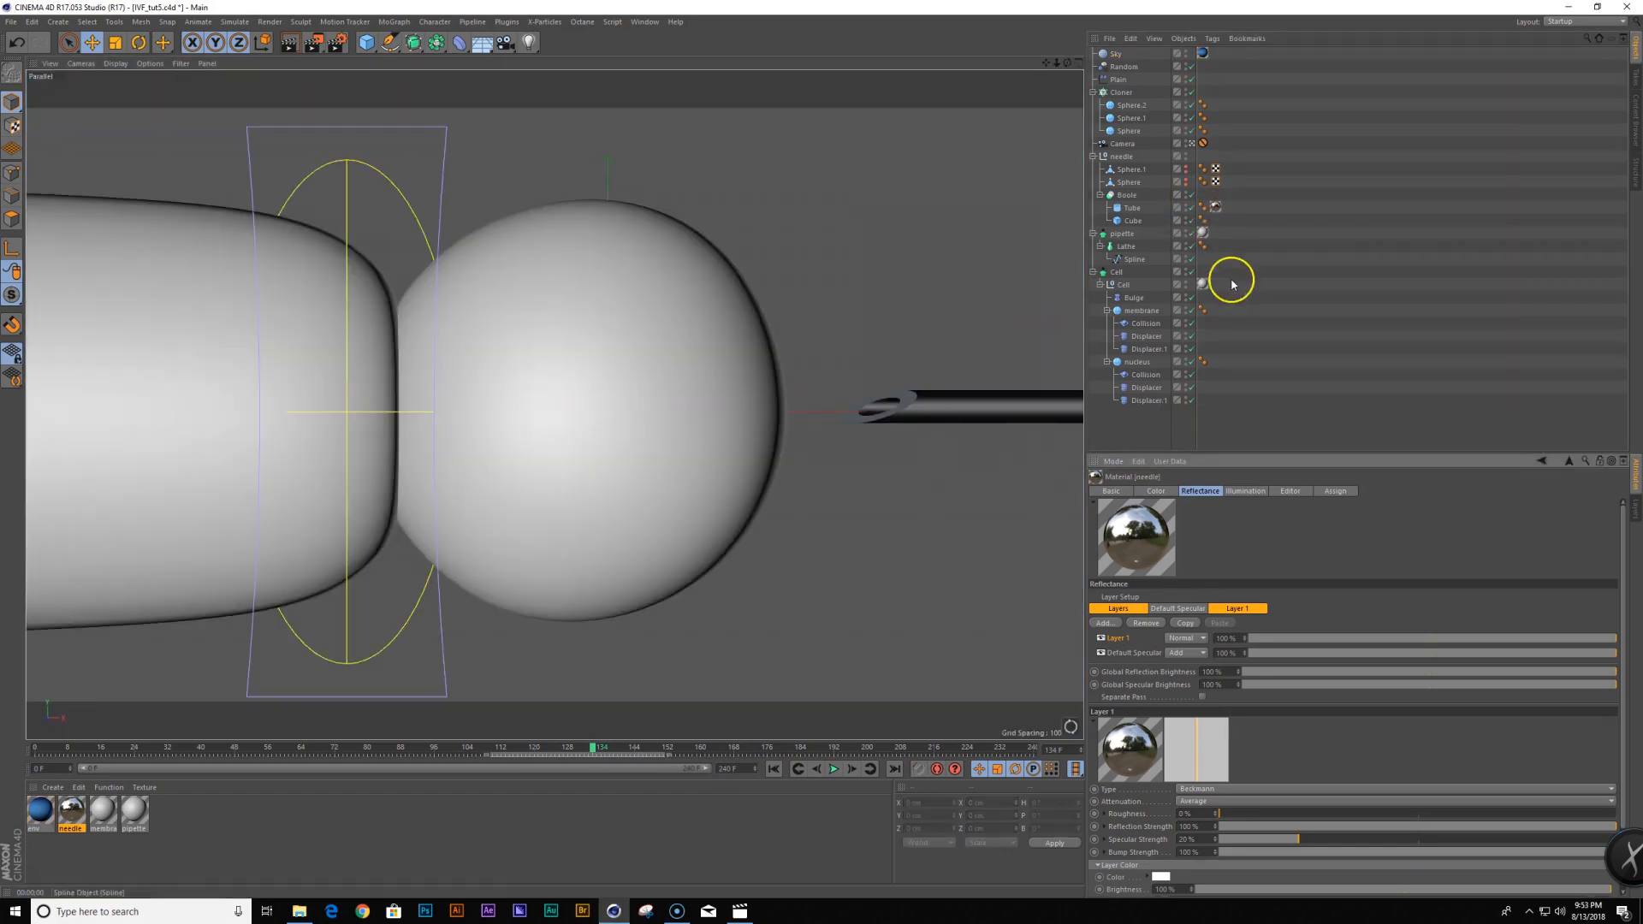
pyautogui.doubleClick(1205, 233)
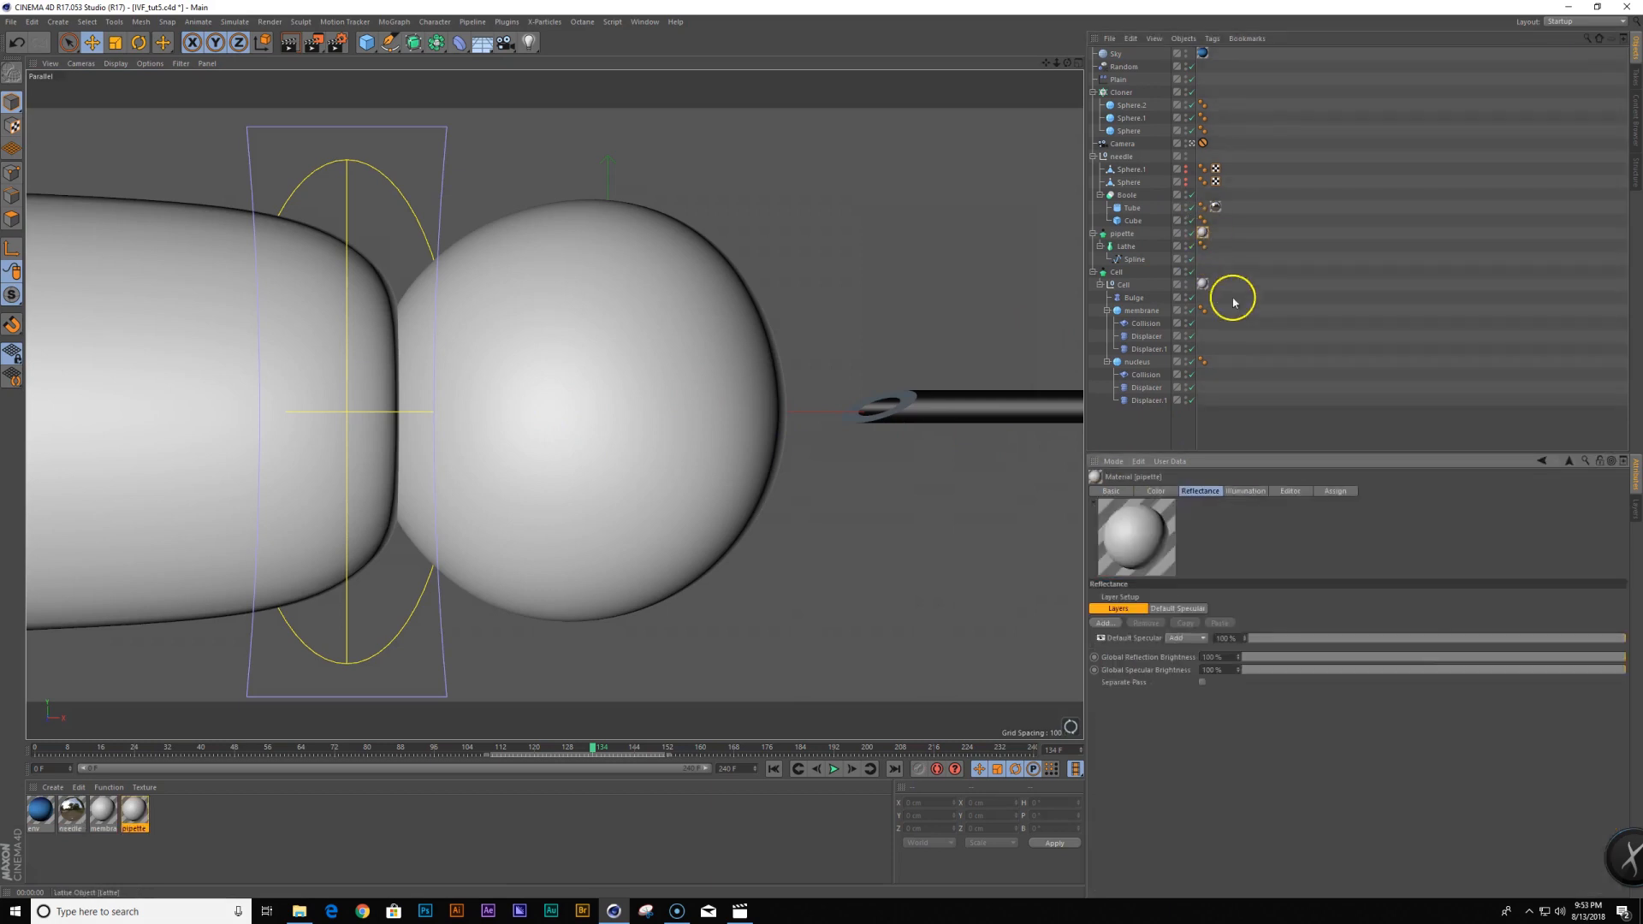
pyautogui.click(1111, 490)
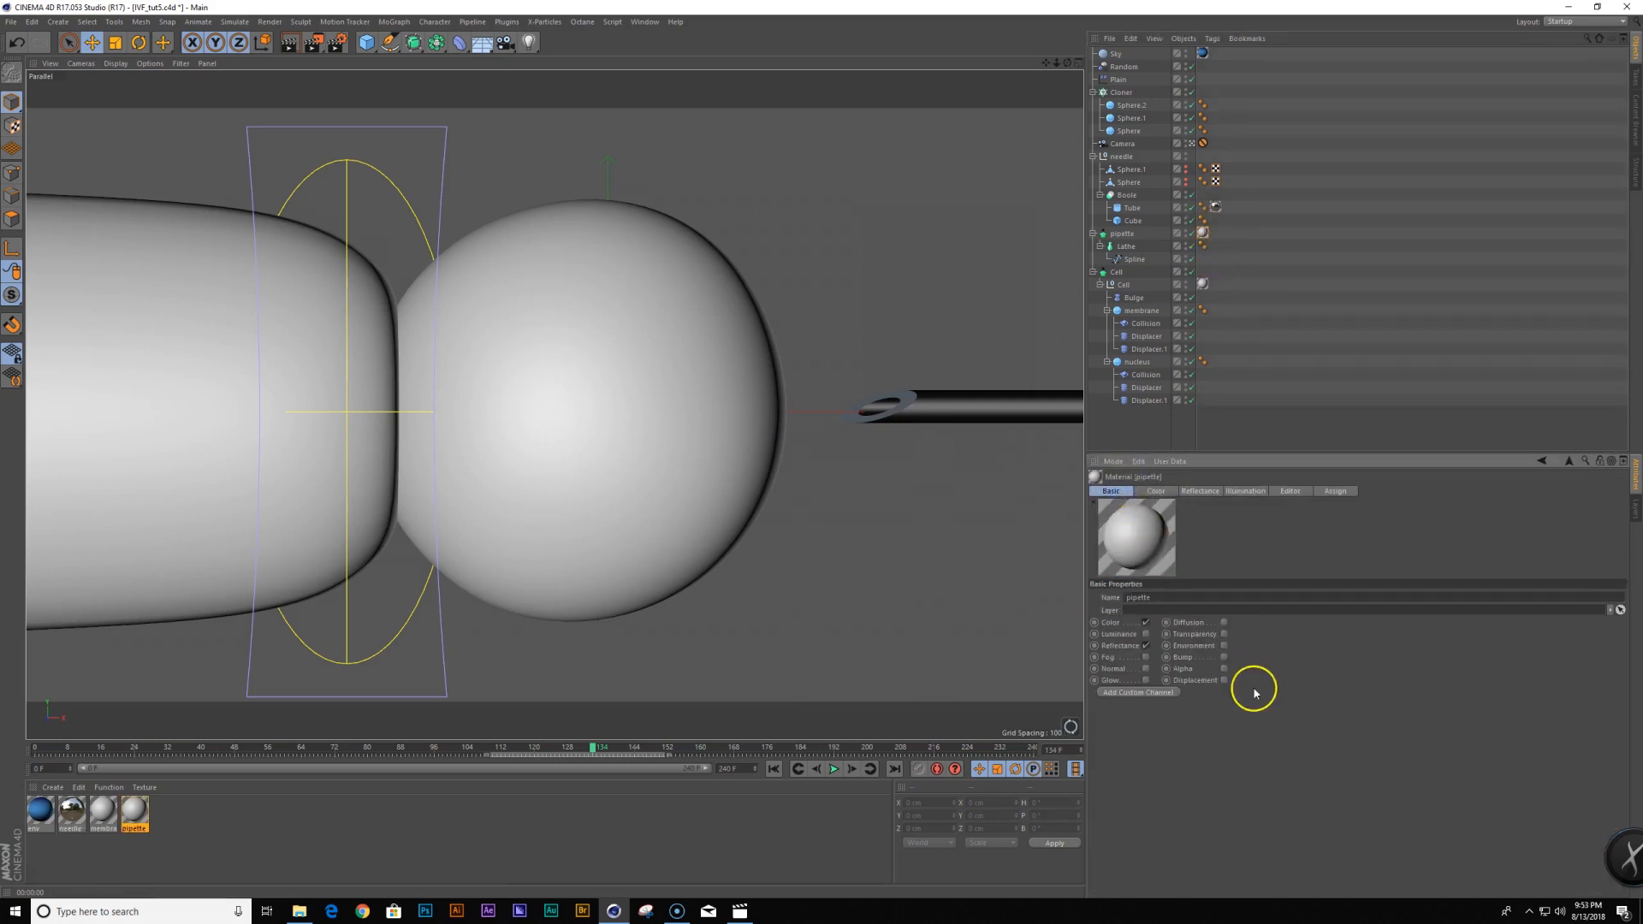
pyautogui.click(1224, 634)
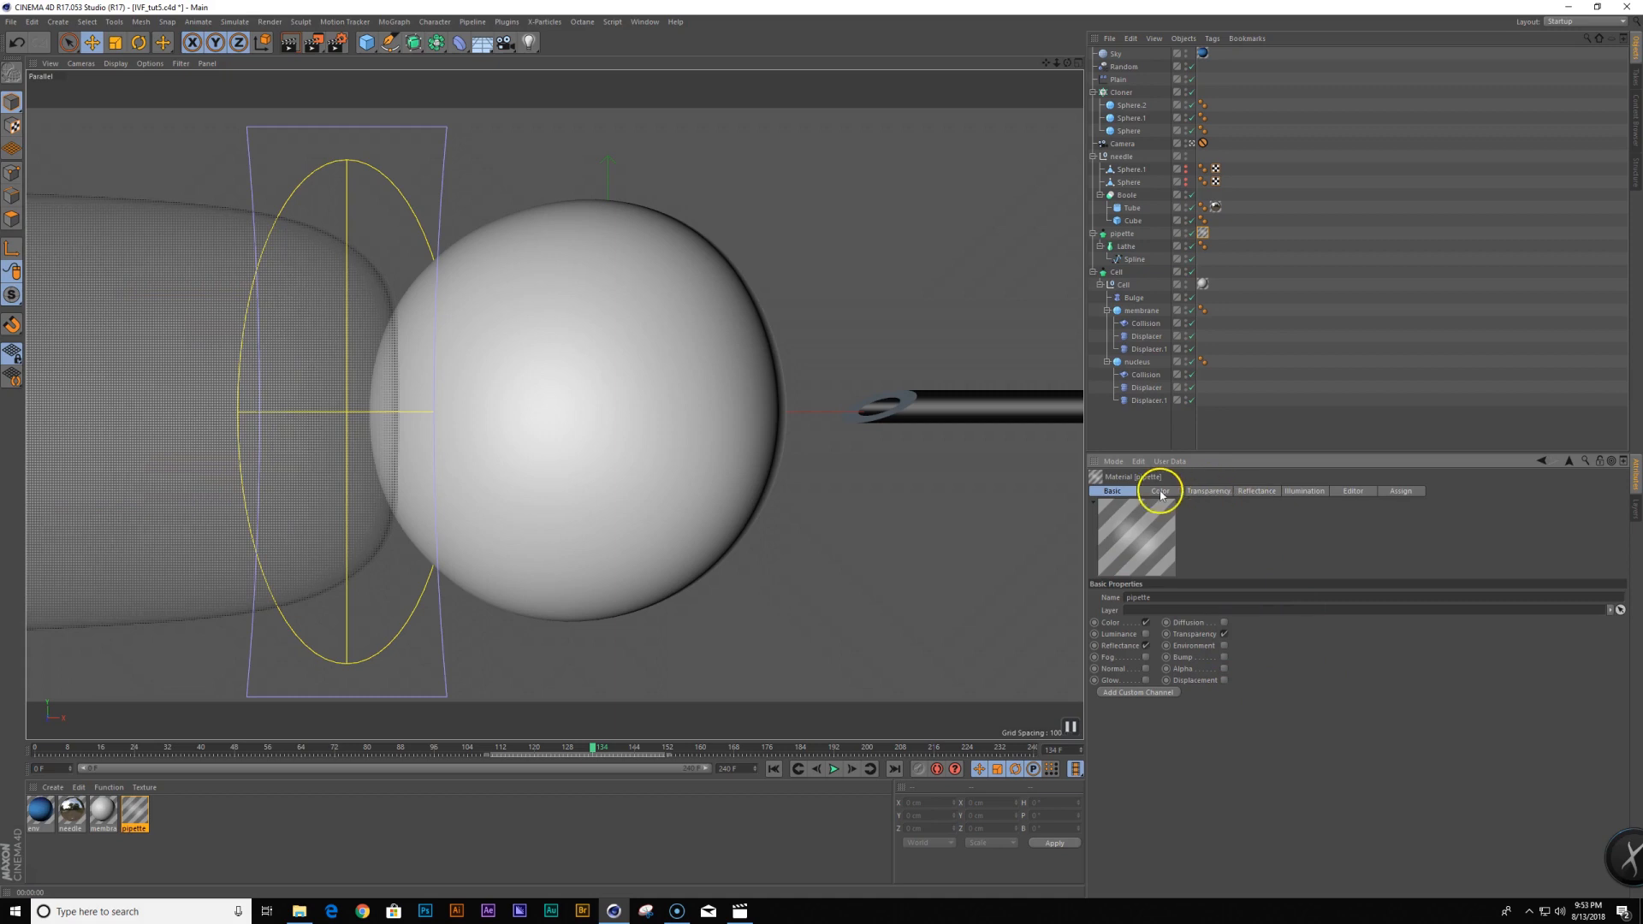
pyautogui.click(1146, 623)
pyautogui.click(1147, 623)
pyautogui.click(1146, 623)
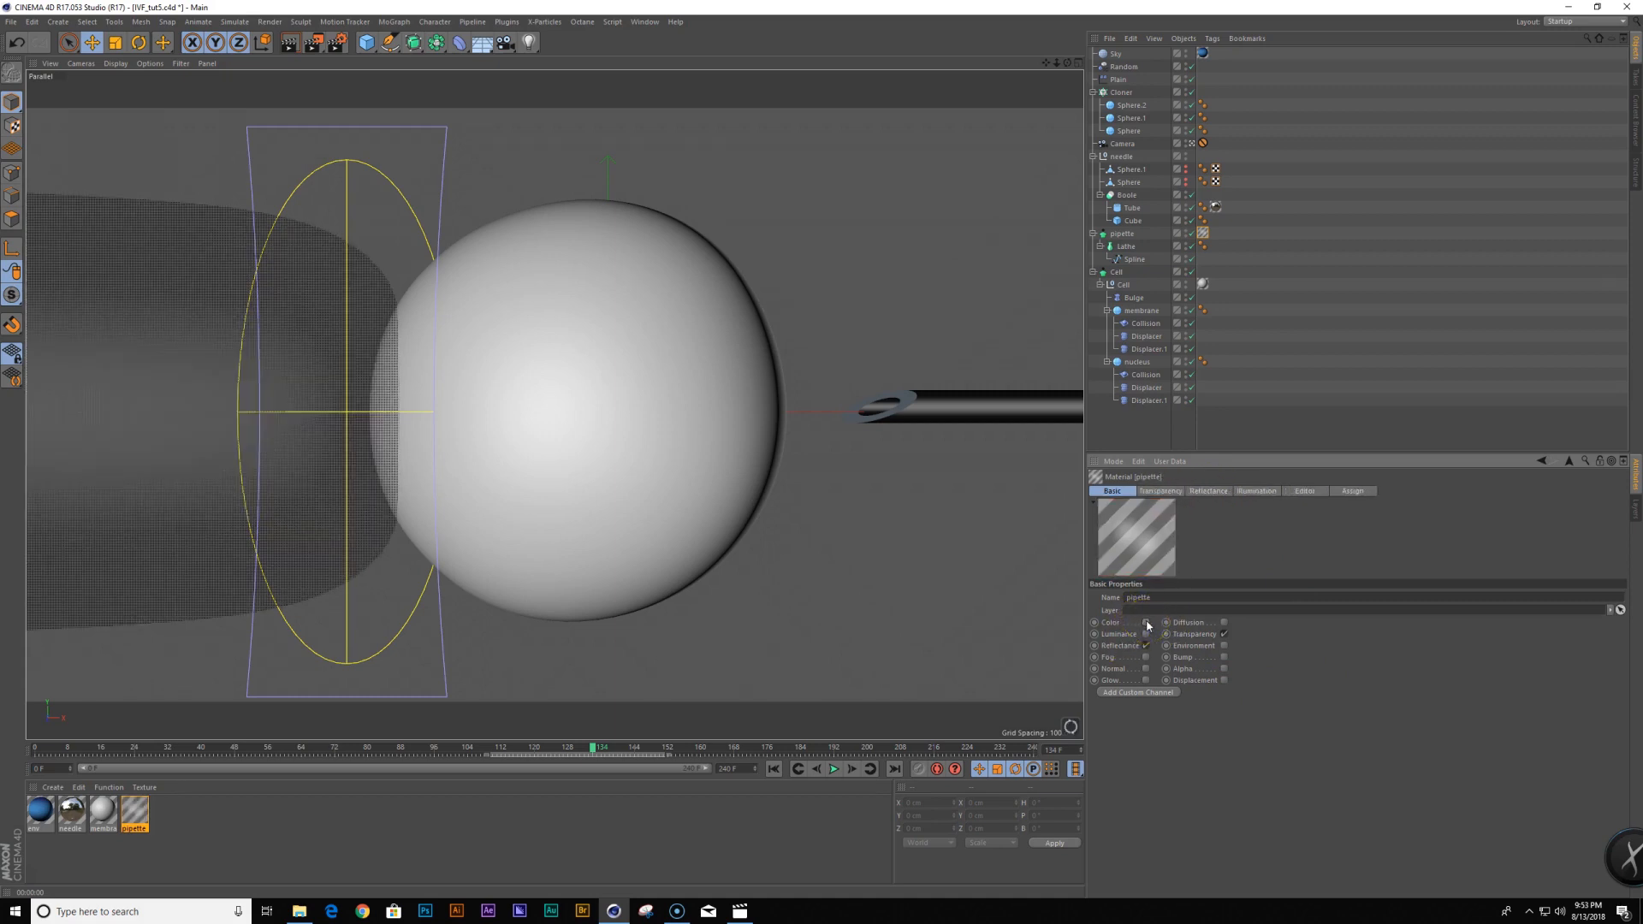
pyautogui.click(1147, 623)
pyautogui.click(1194, 493)
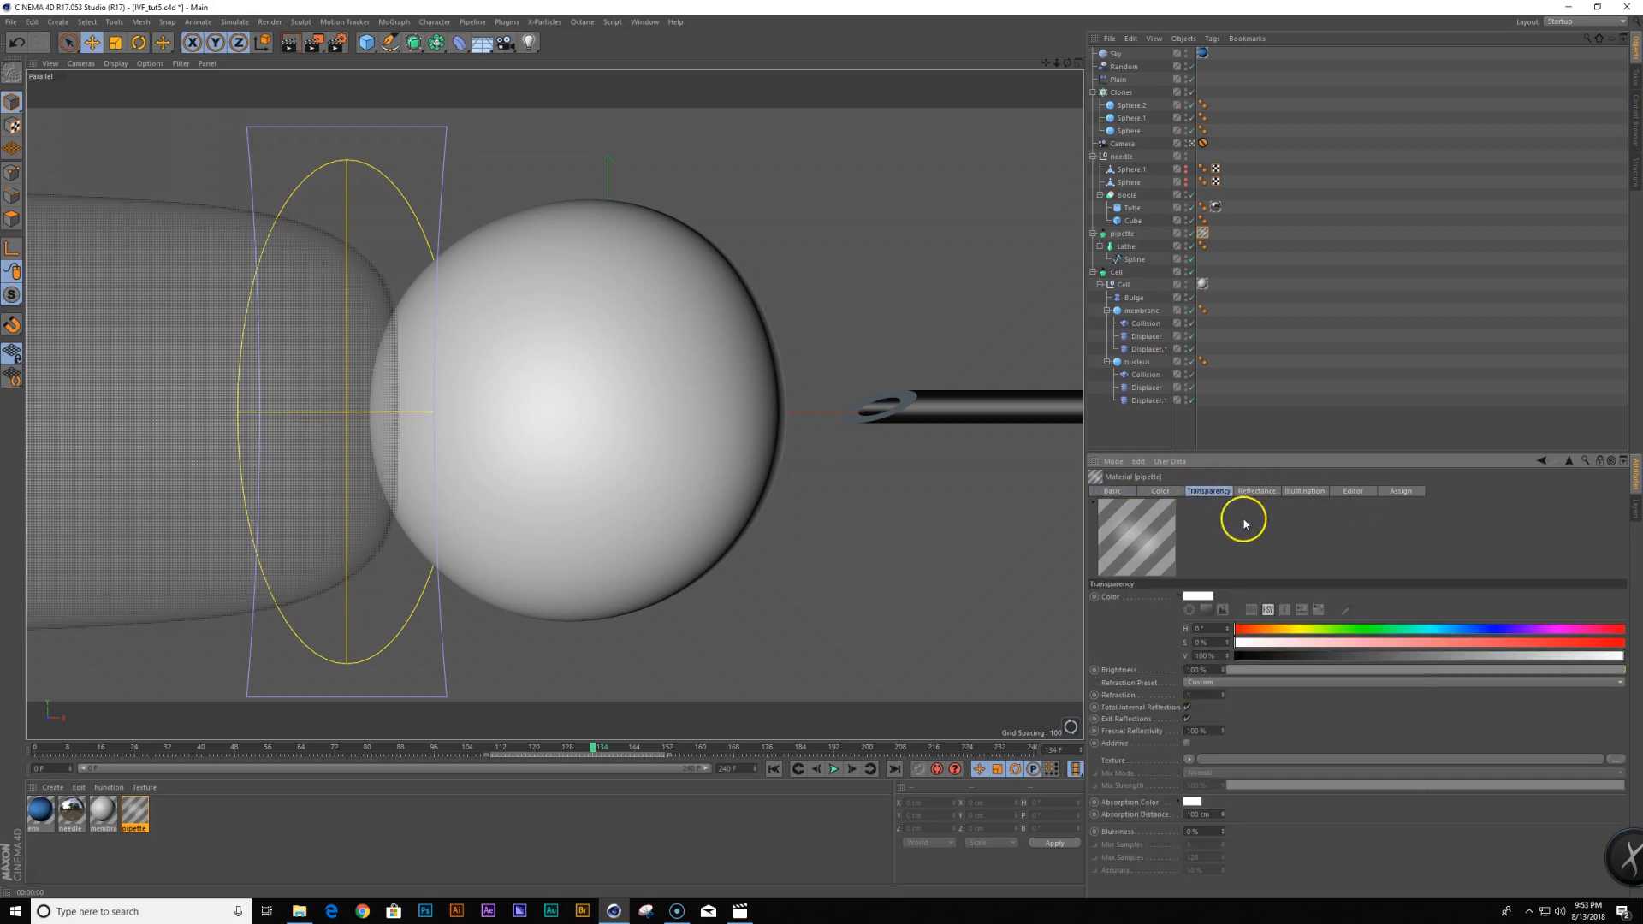
pyautogui.click(1221, 683)
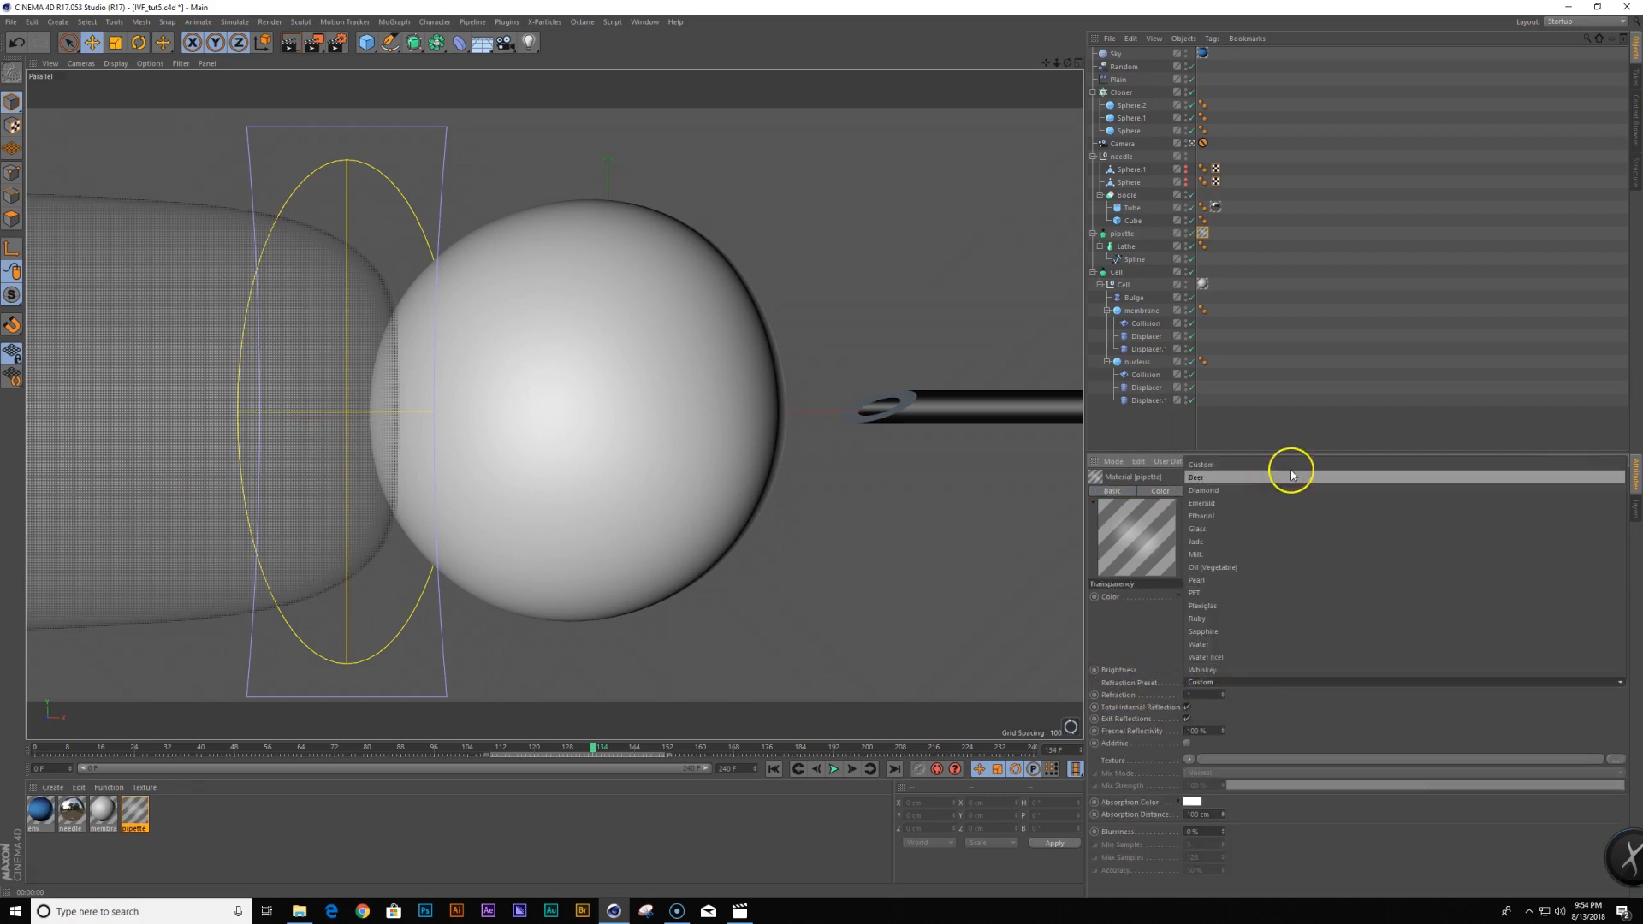
pyautogui.click(1296, 531)
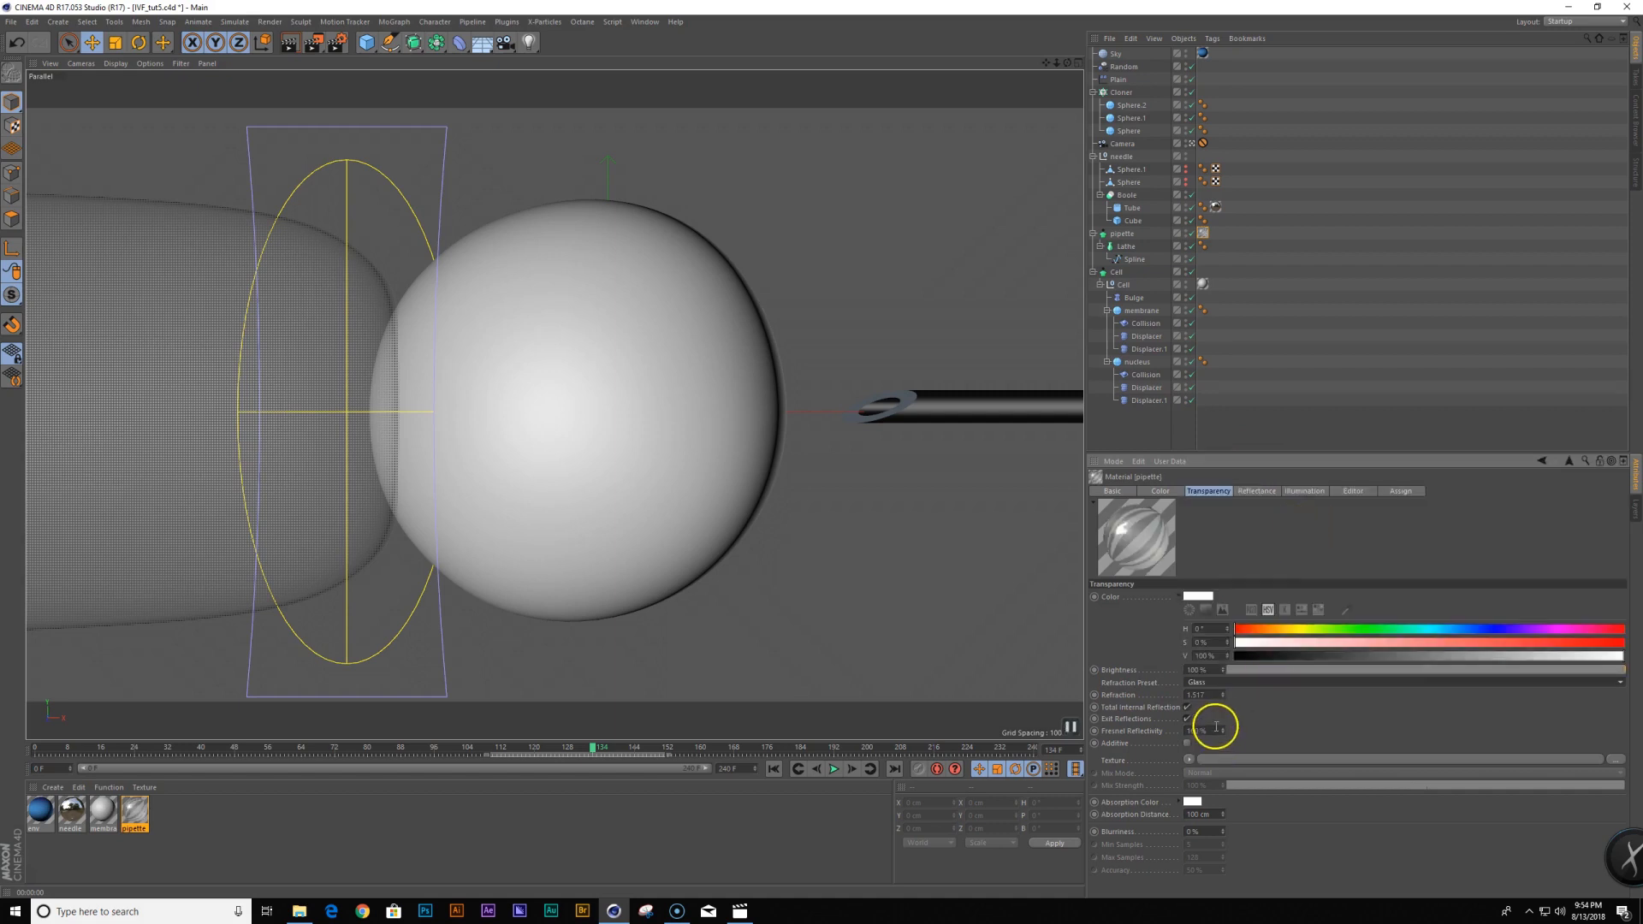
# Hide the Default Specular layer in the pipette material's reflectance and preview-render the view
pyautogui.click(1263, 491)
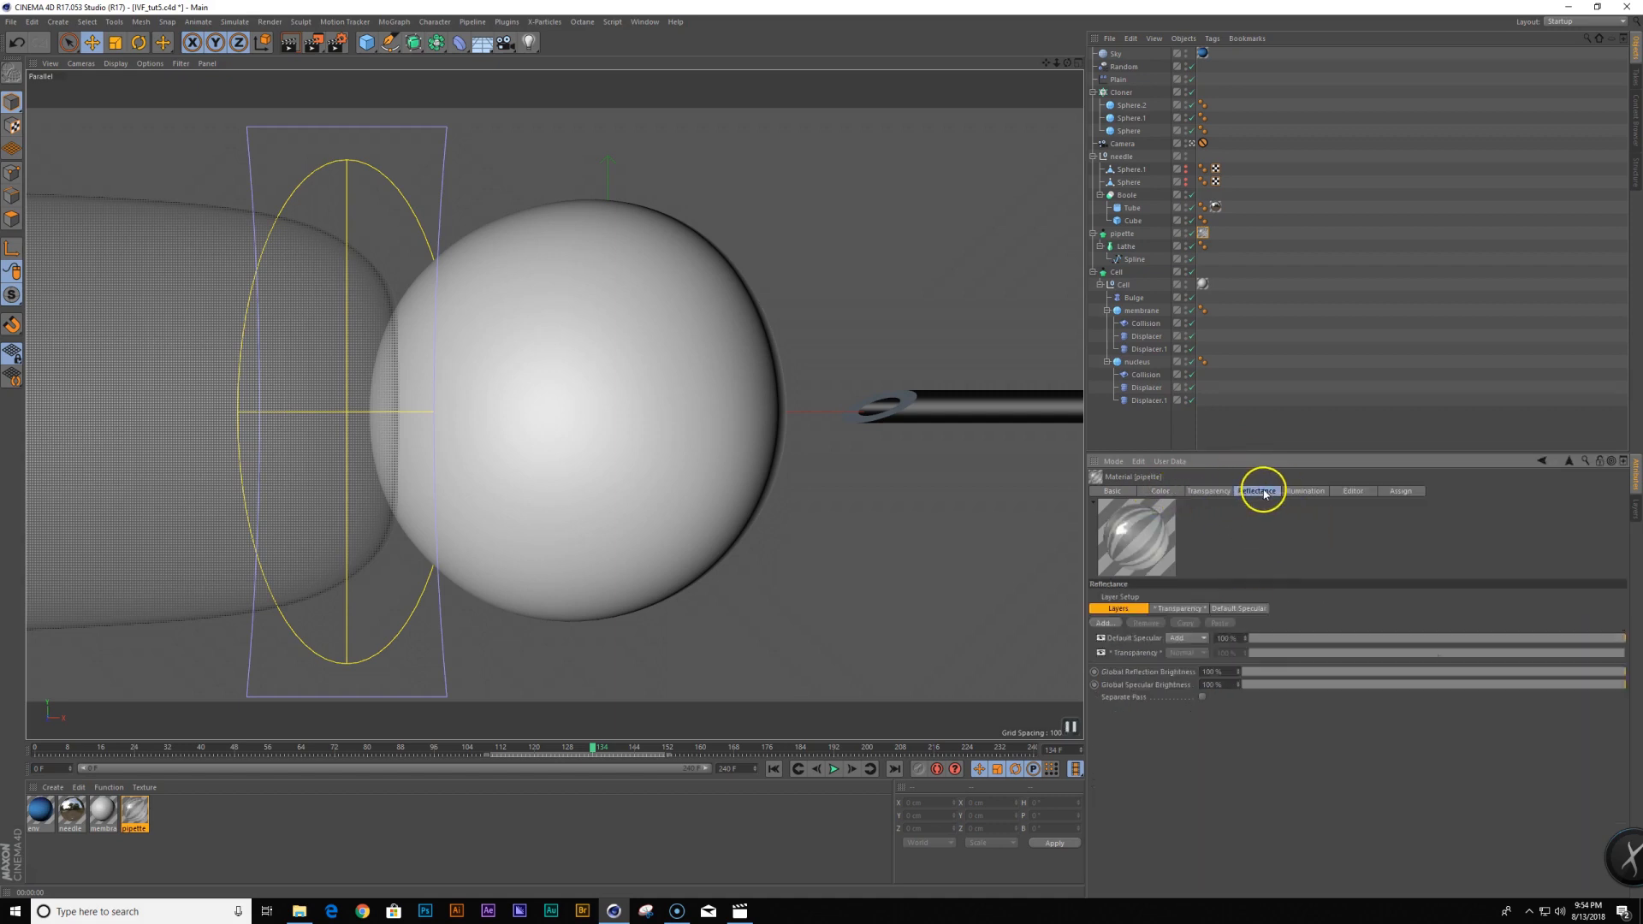
pyautogui.click(1138, 638)
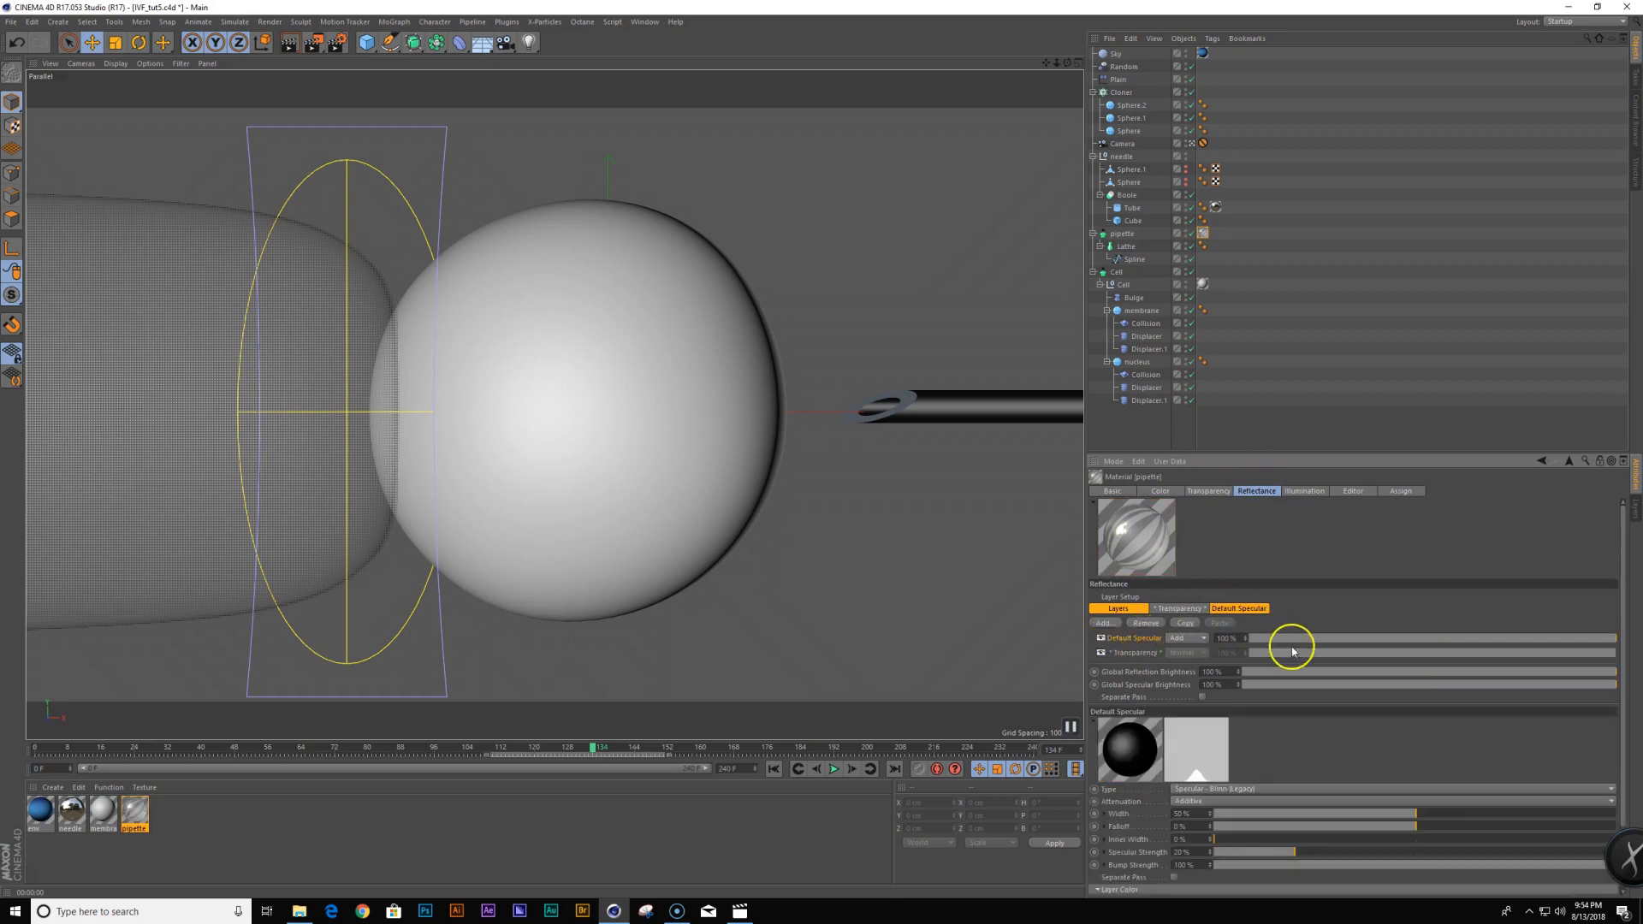
pyautogui.click(1101, 639)
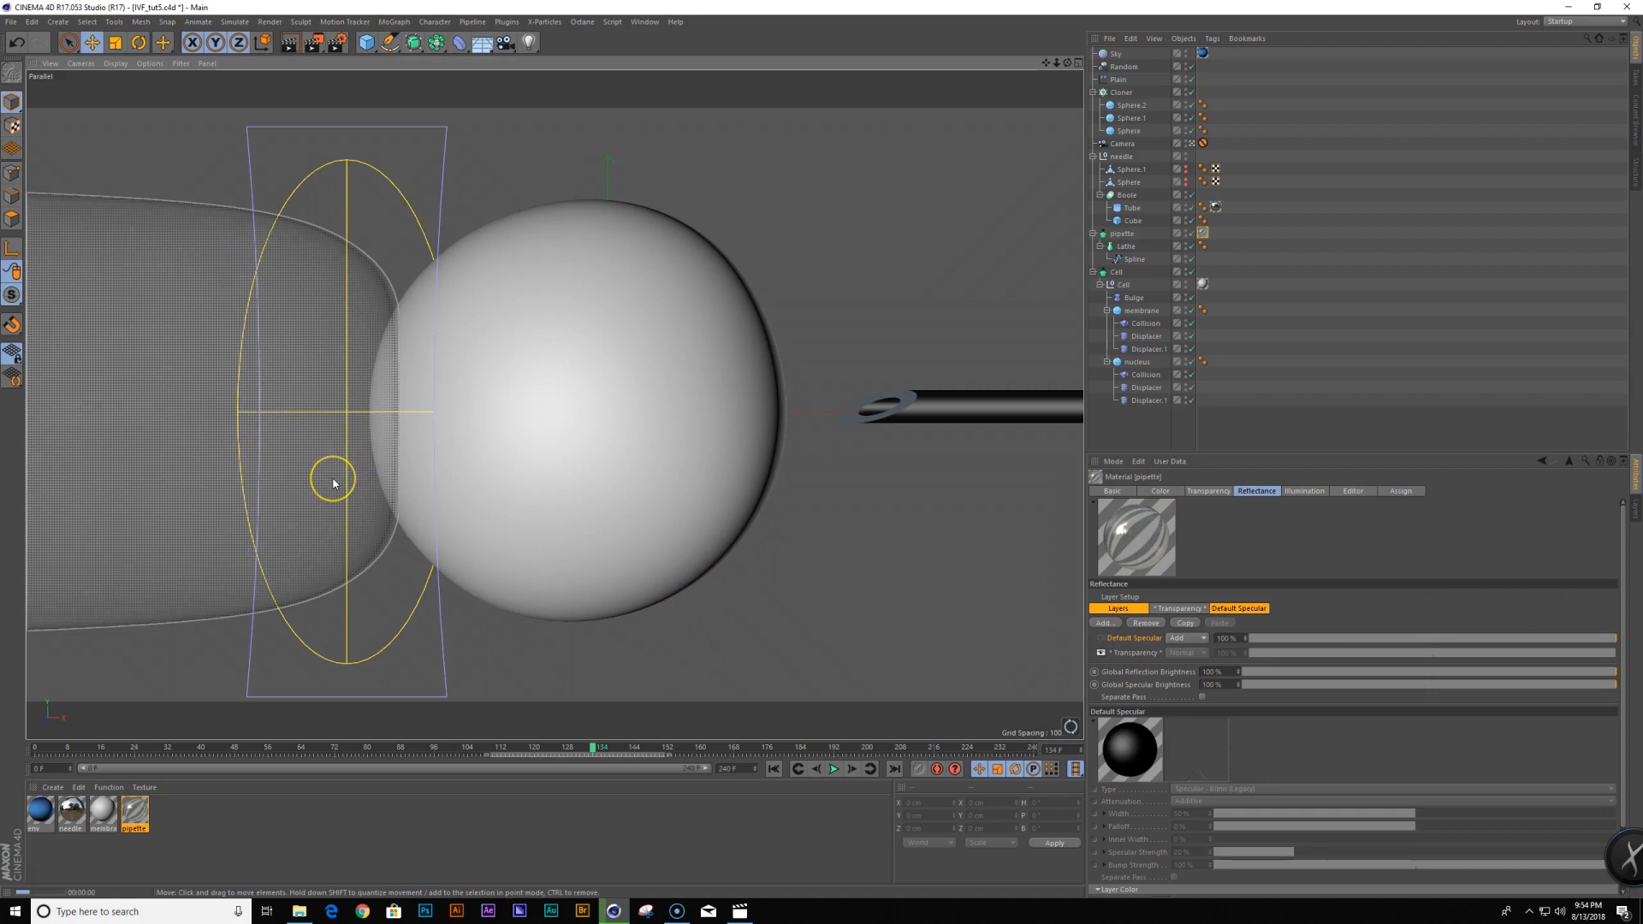
pyautogui.hotkey('ctrl', 'r')
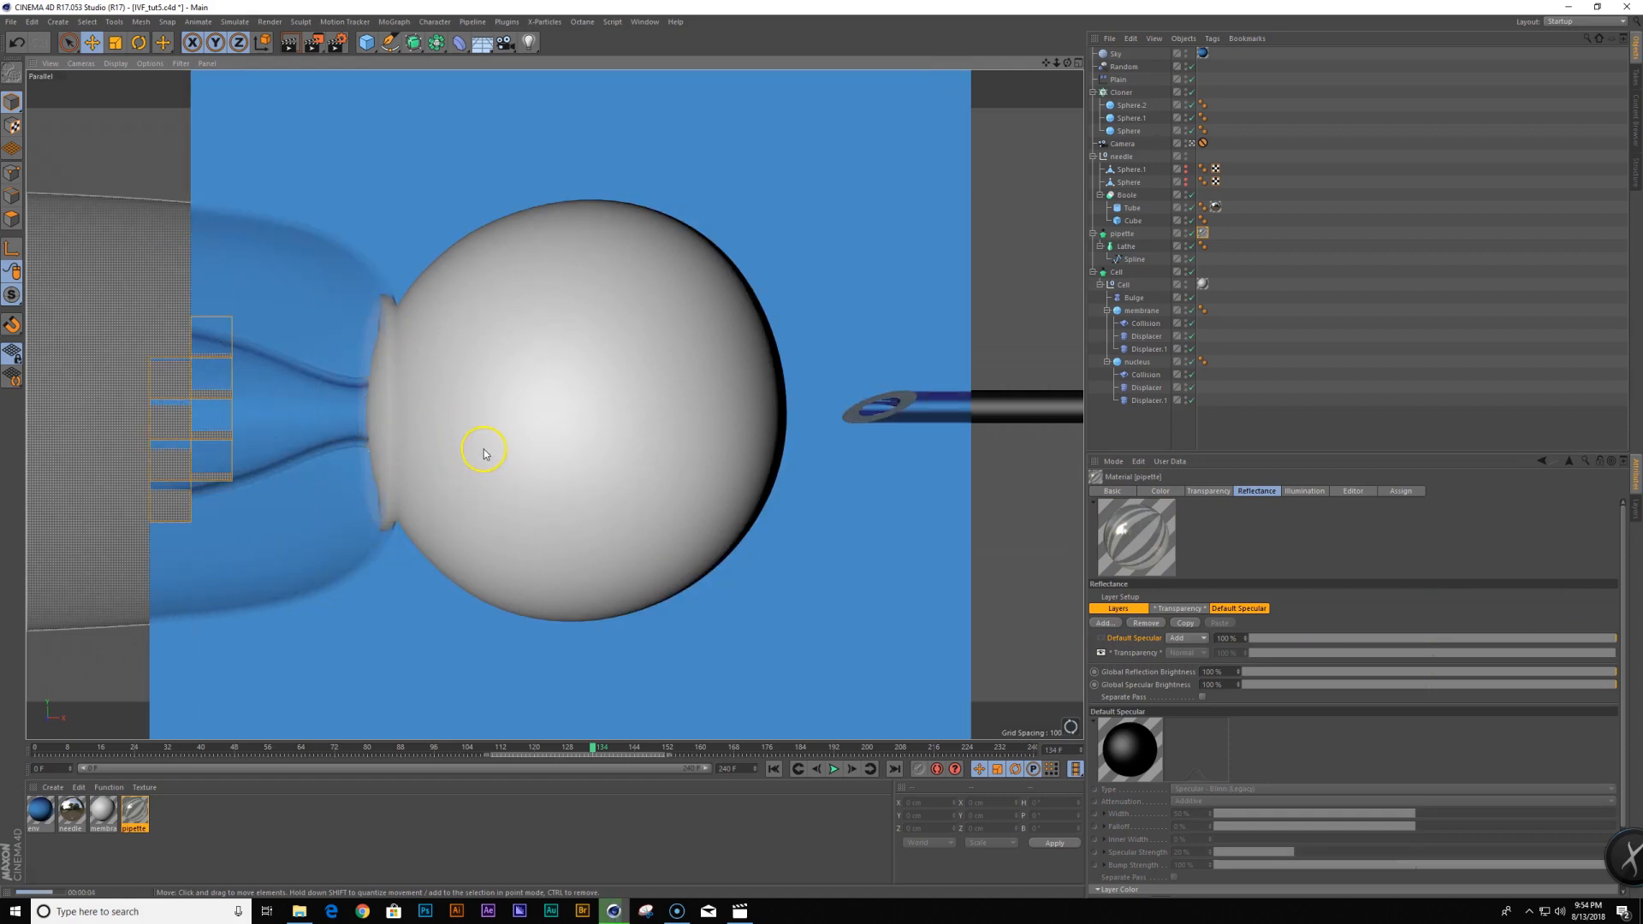
pyautogui.click(722, 352)
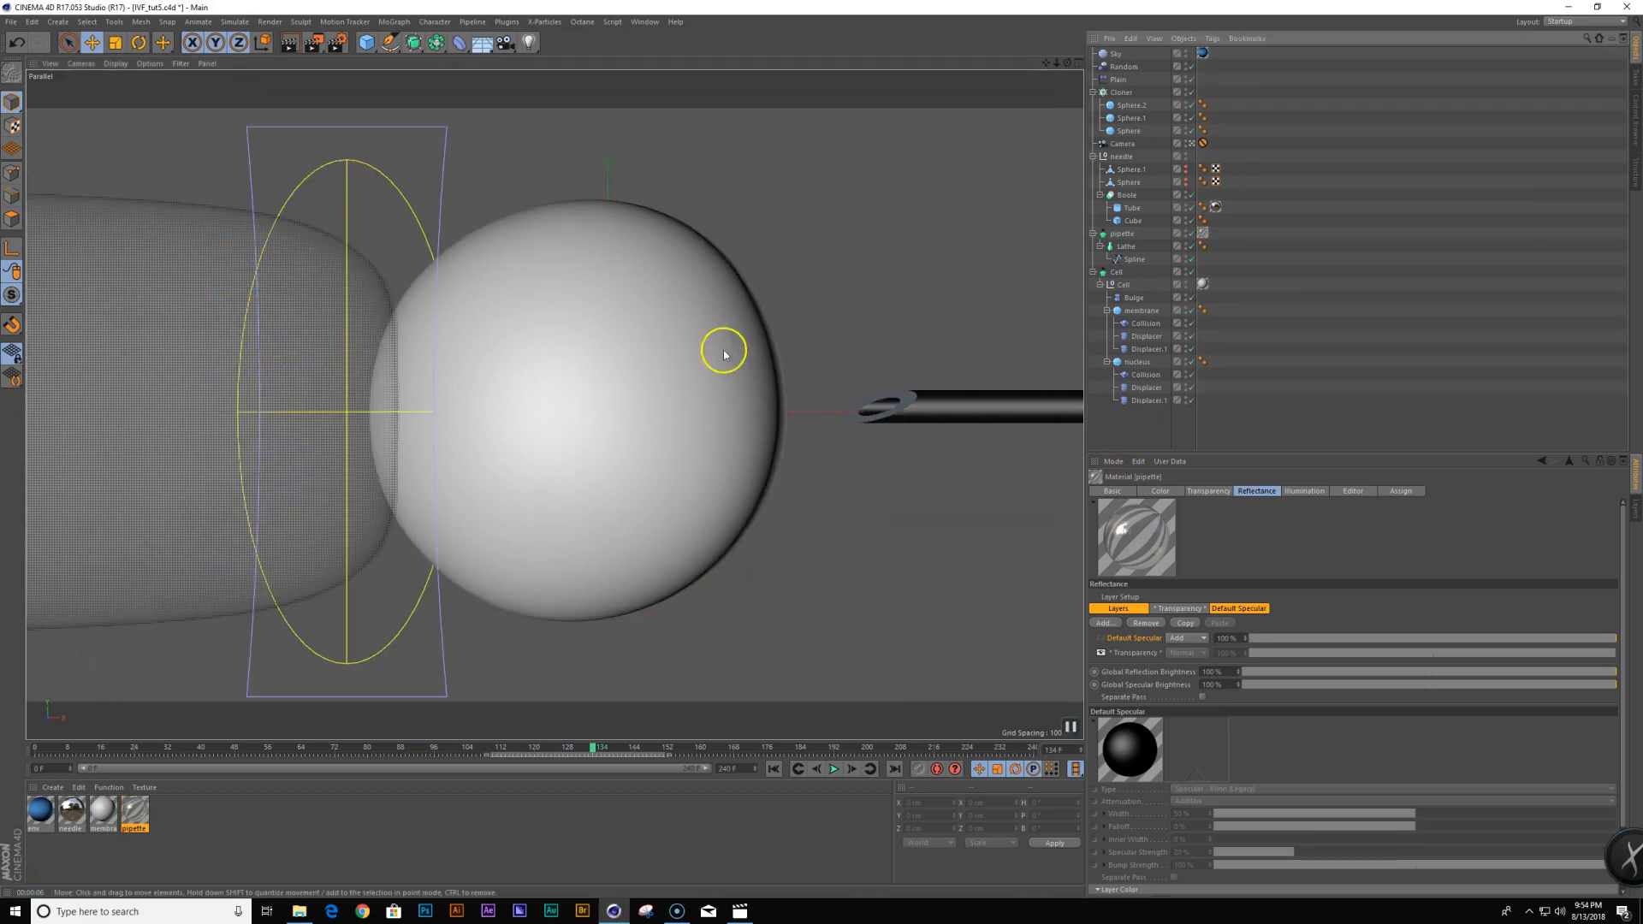
# Enable transparency on the membrane material and set its refraction preset to Water
pyautogui.click(653, 374)
pyautogui.click(1205, 233)
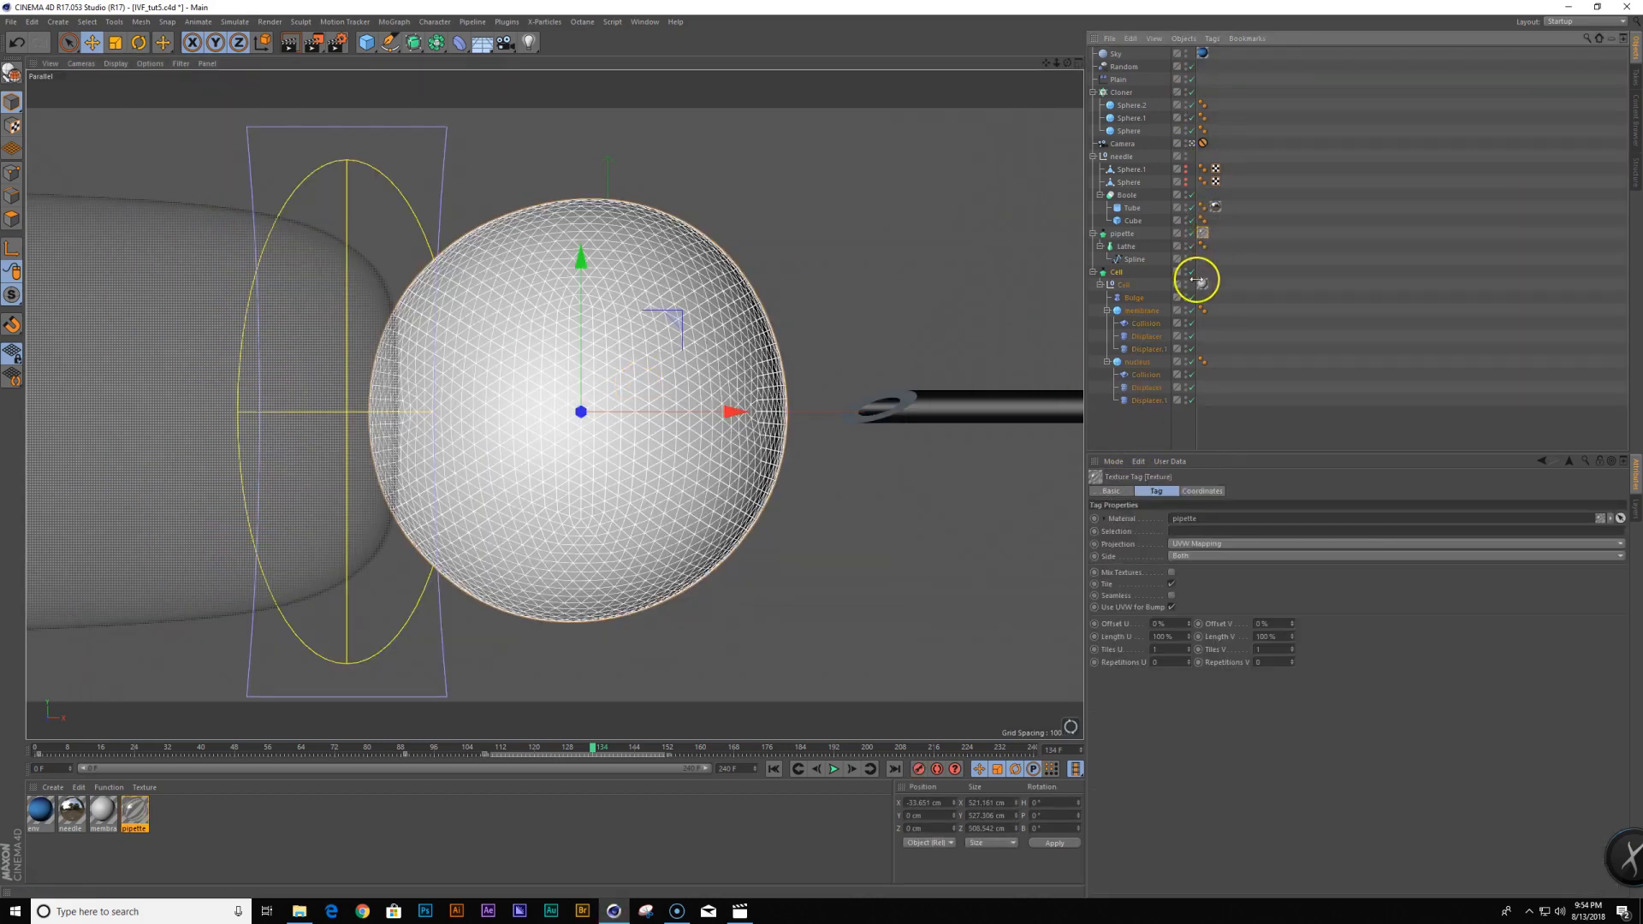
pyautogui.doubleClick(1206, 285)
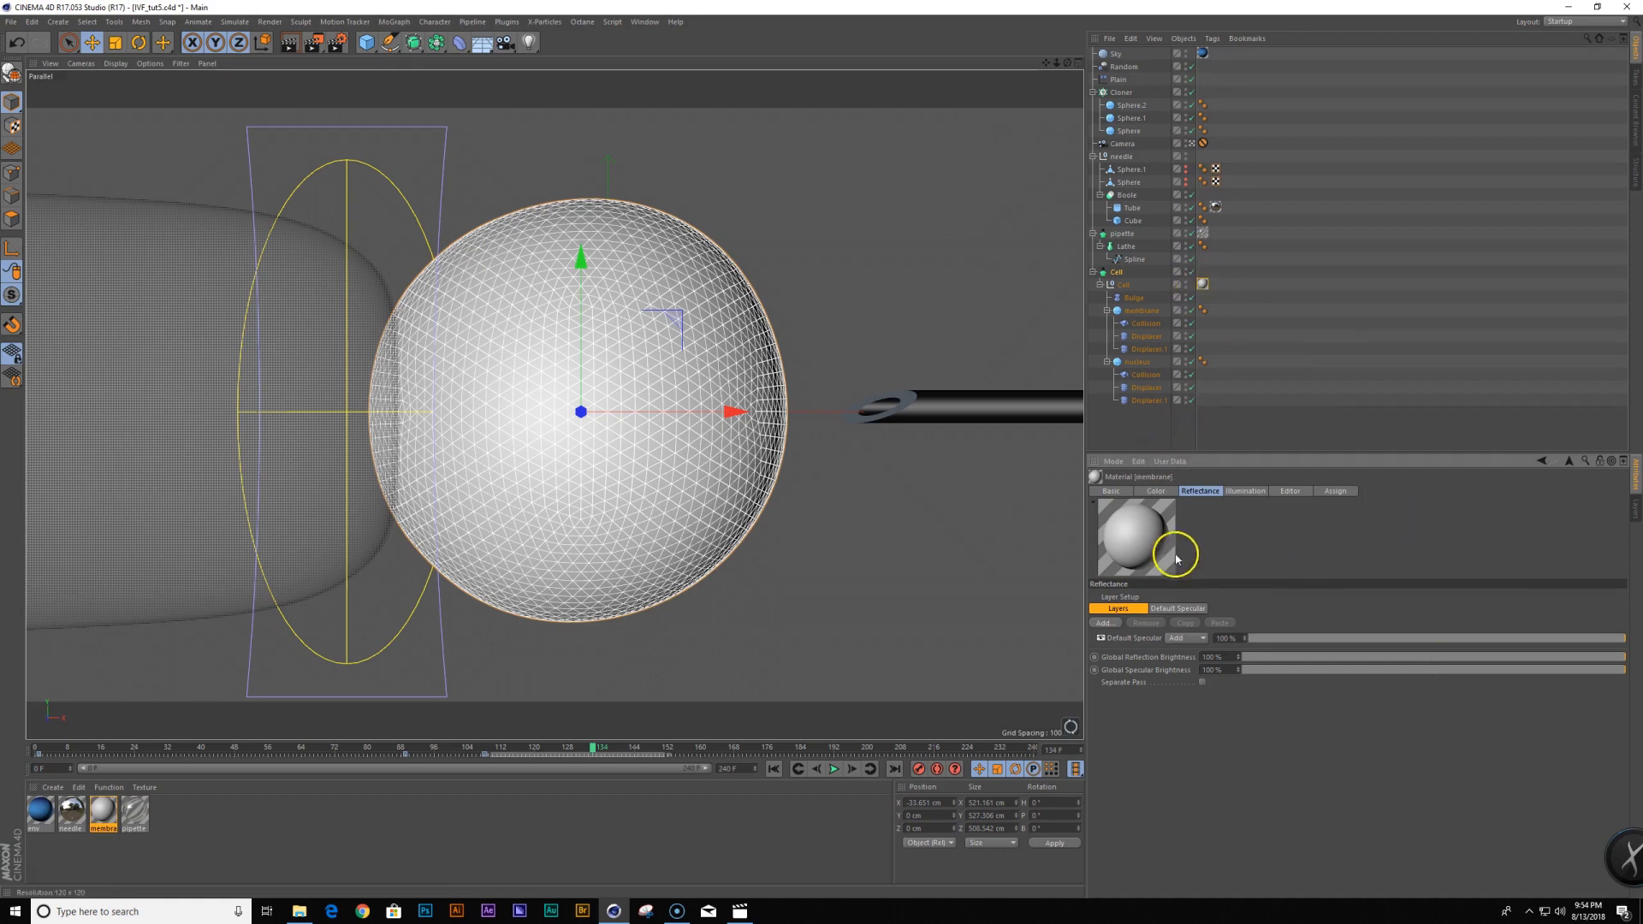
pyautogui.click(1114, 492)
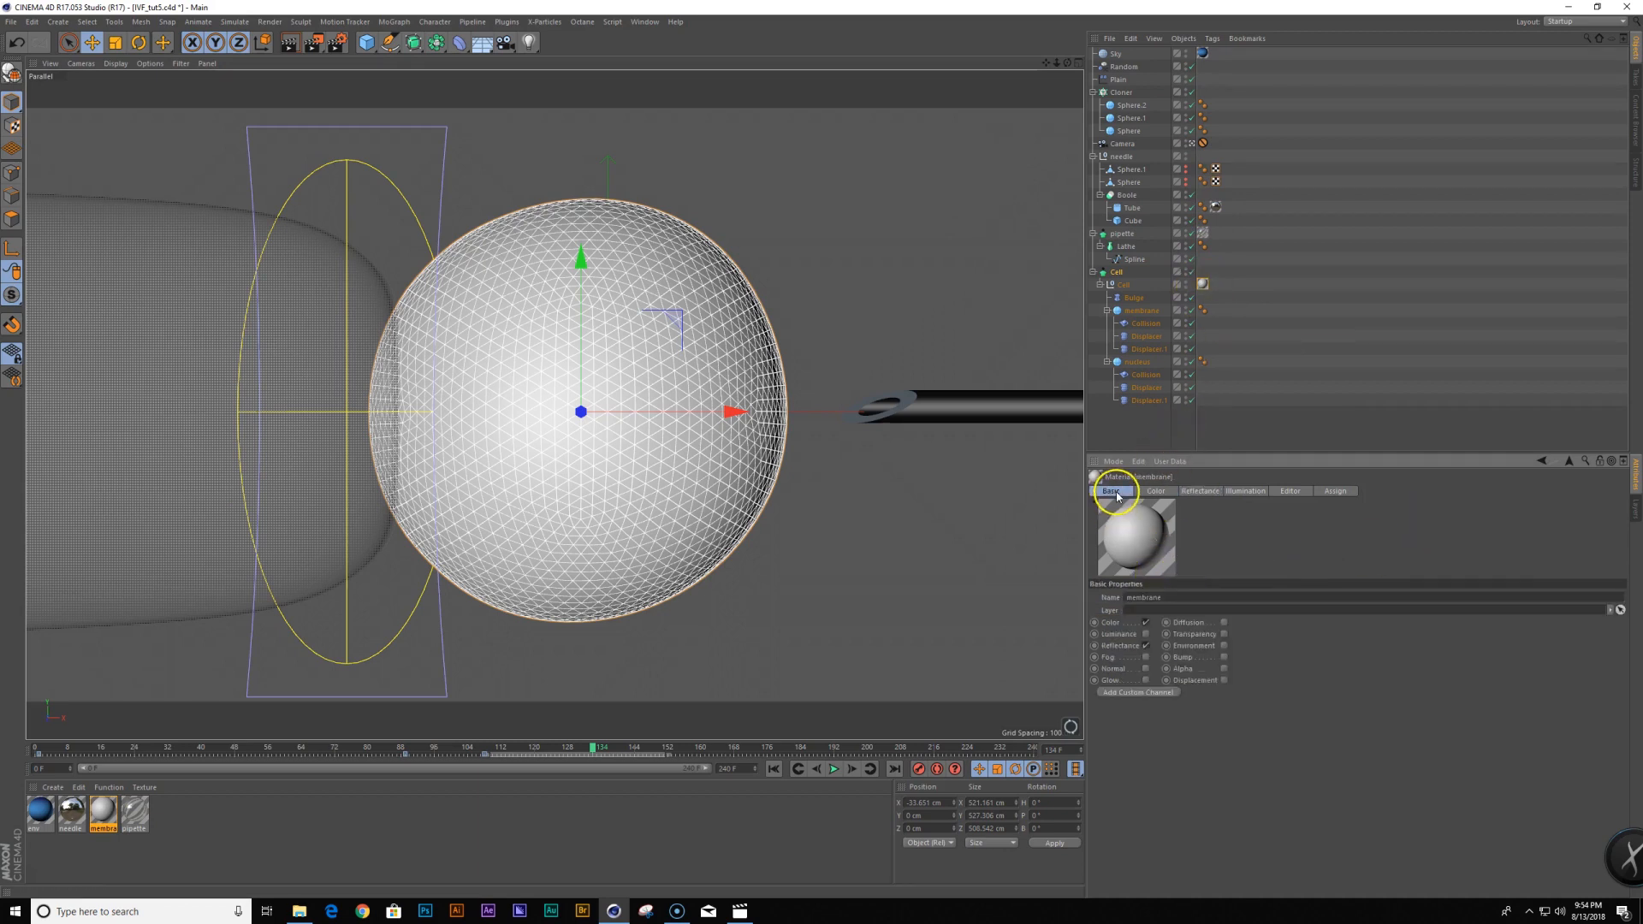
pyautogui.click(1223, 634)
pyautogui.click(1208, 492)
pyautogui.click(1223, 684)
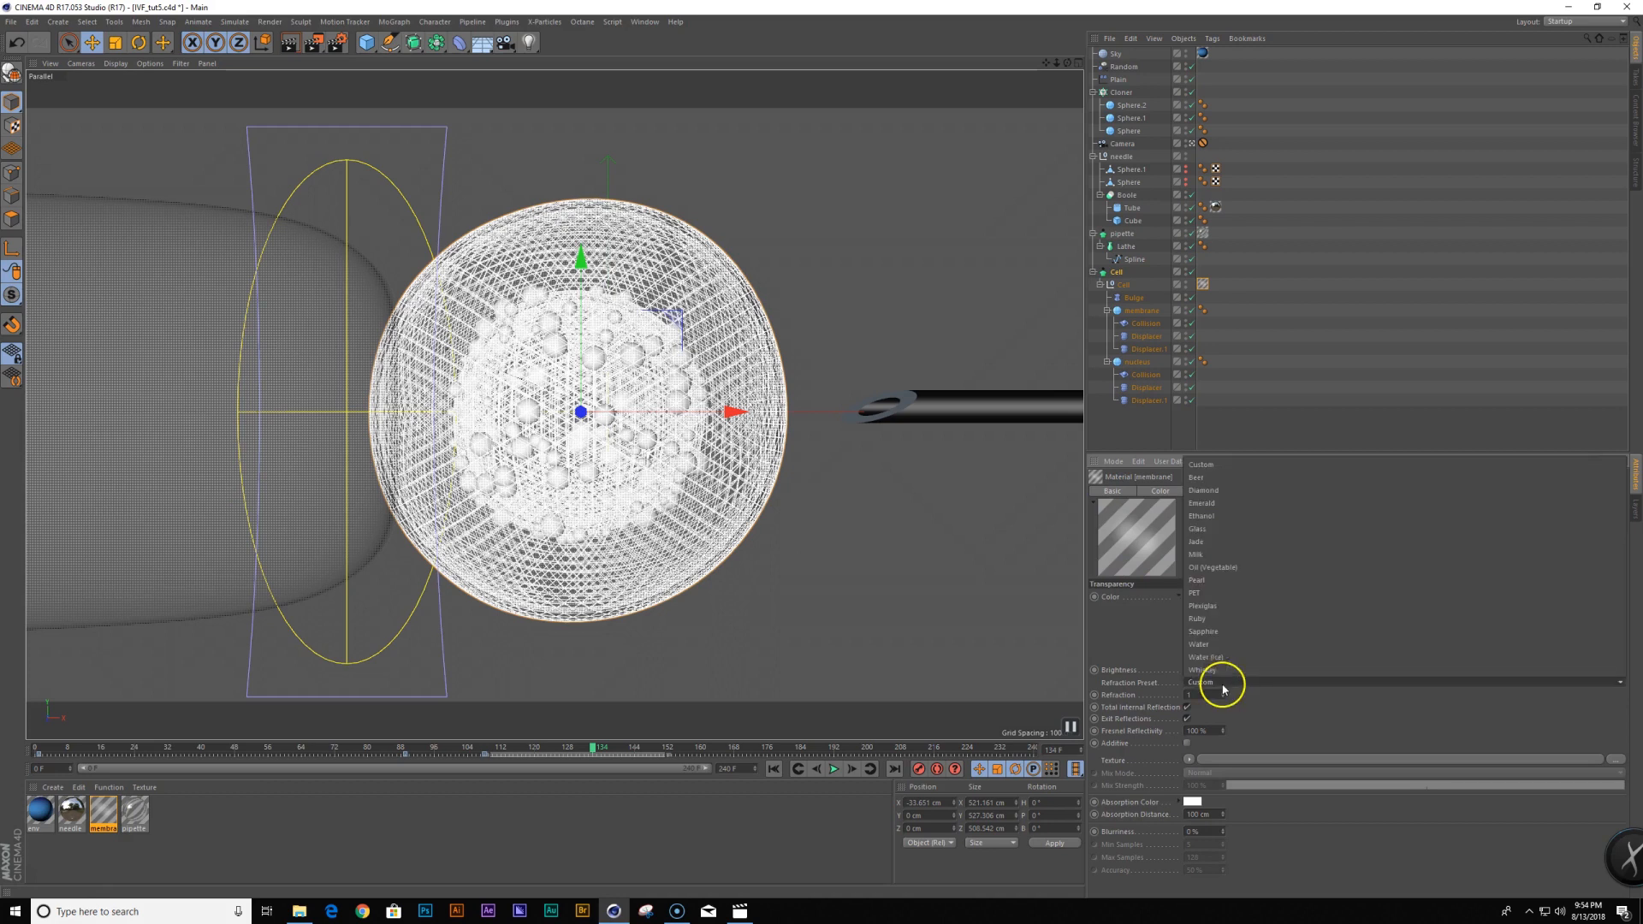
pyautogui.click(1232, 648)
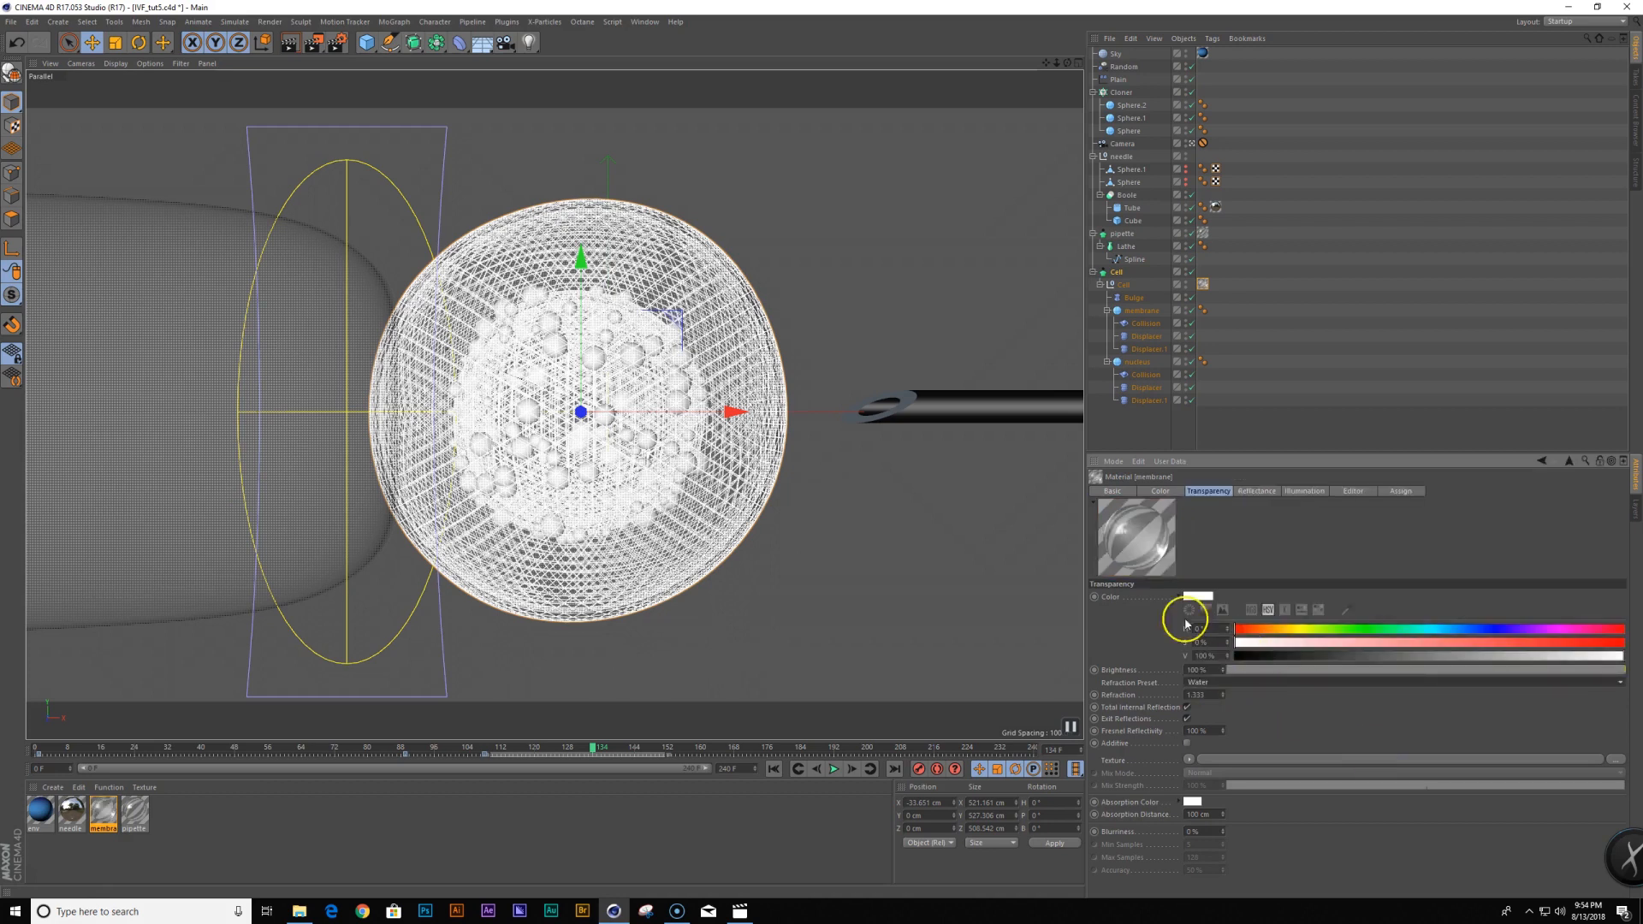
# Preview-render the transparent cell and move the membrane material's tag from the Cell null to the membrane object
pyautogui.click(1157, 493)
pyautogui.click(1254, 493)
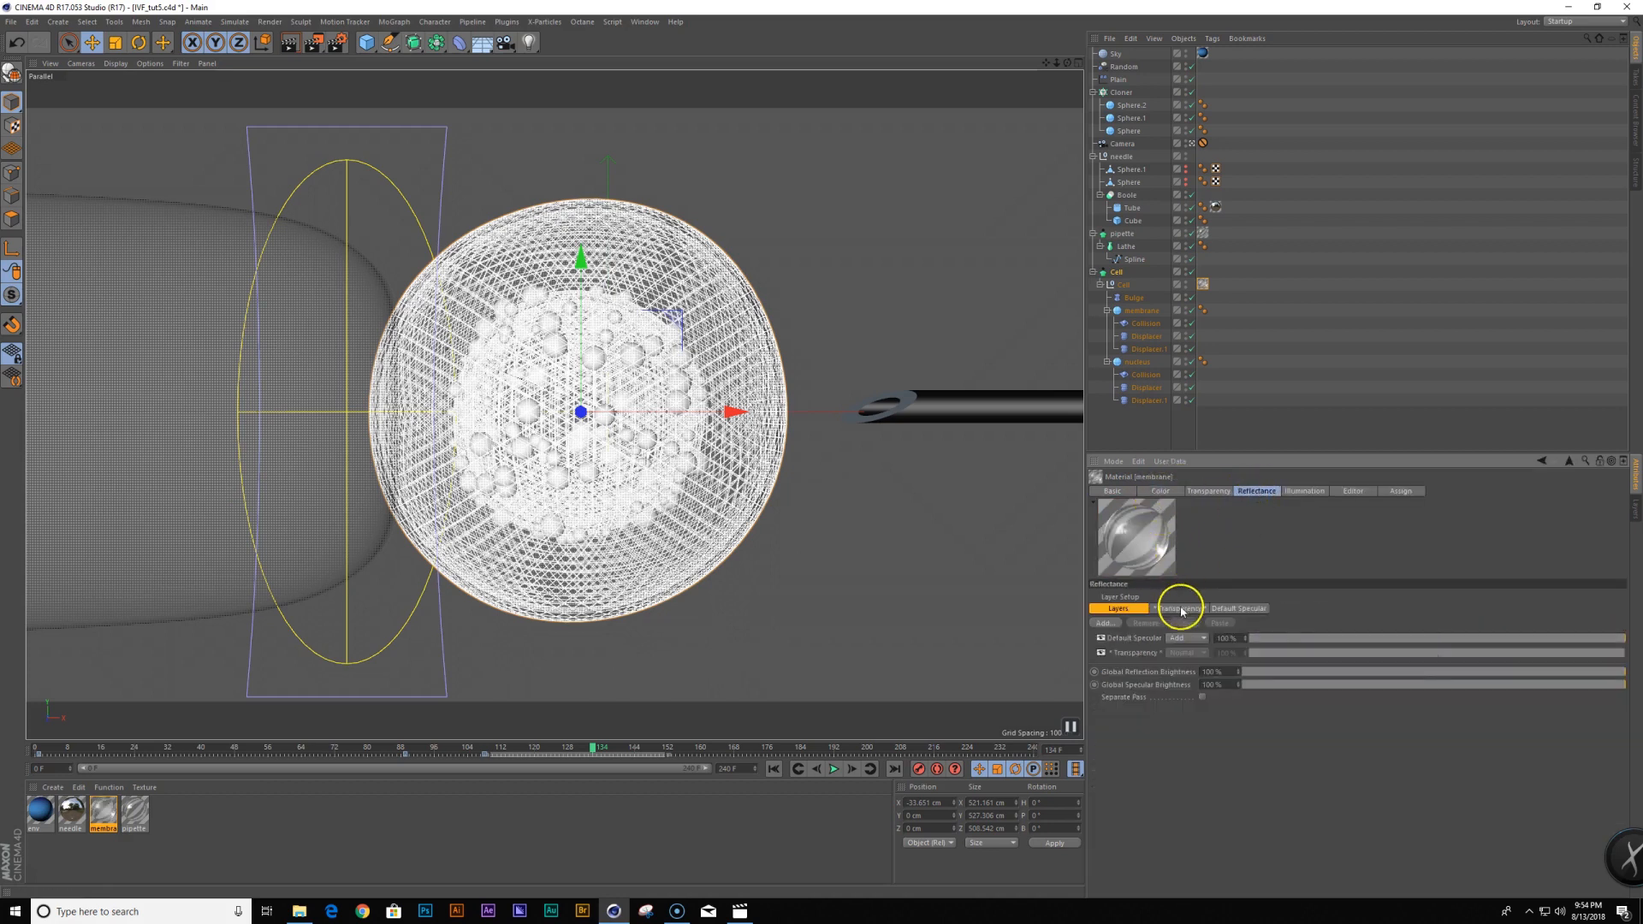
pyautogui.click(1114, 491)
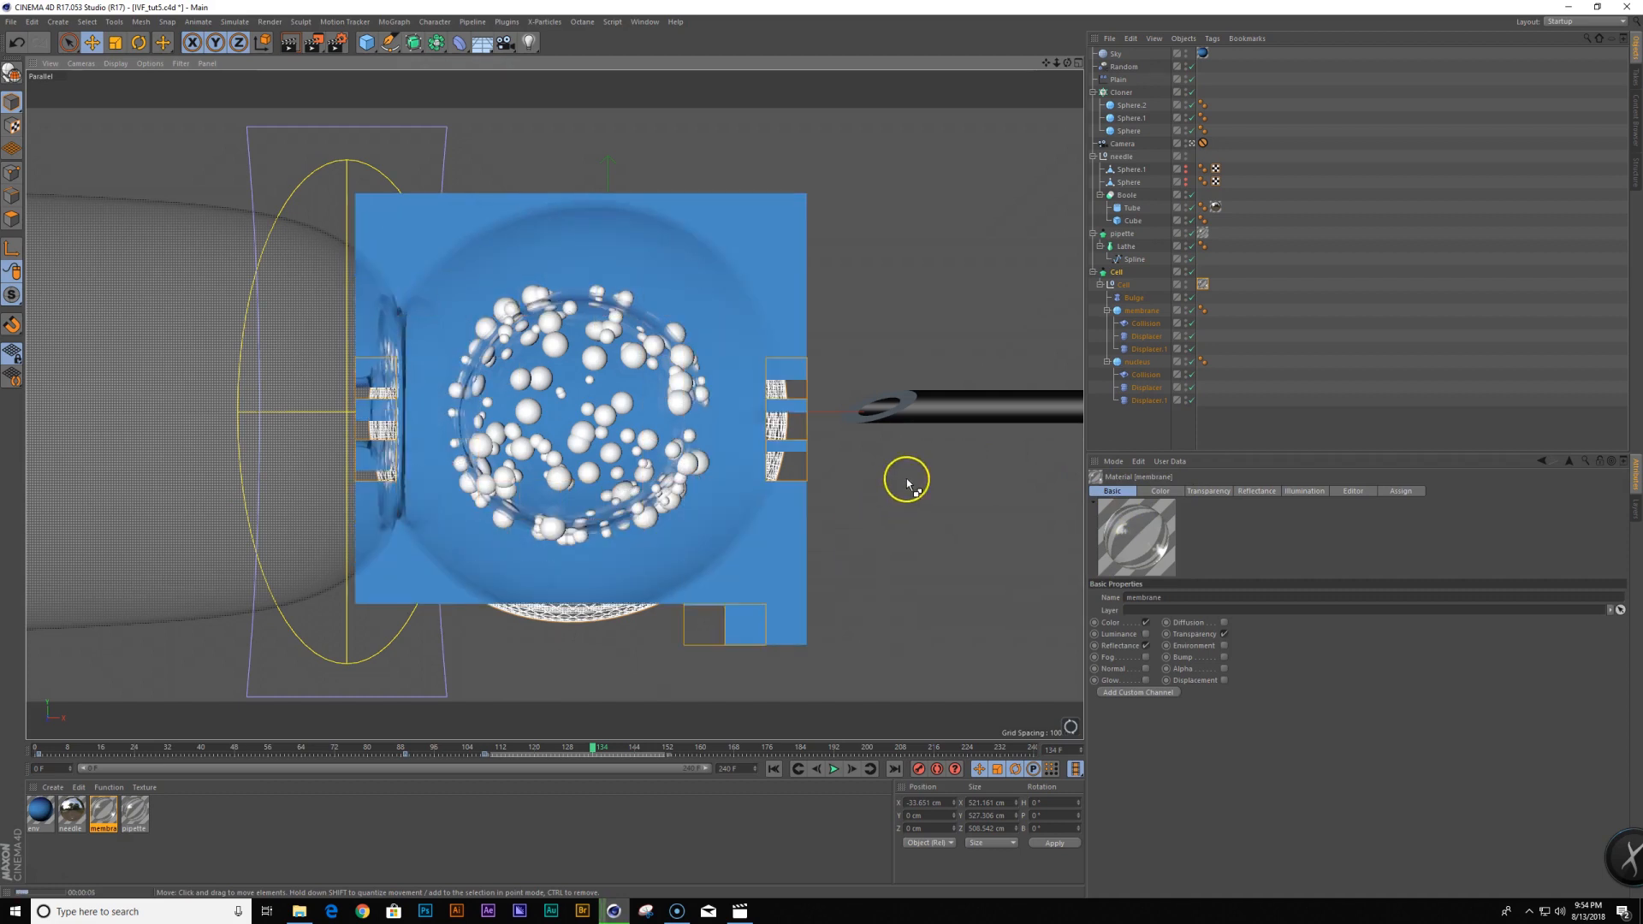
pyautogui.click(1131, 424)
pyautogui.moveTo(1138, 305)
pyautogui.mouseDown()
pyautogui.moveTo(1195, 282)
pyautogui.moveTo(1142, 309)
pyautogui.mouseUp()
# Duplicate the membrane material, rename the copy nucleus, and apply it to the nucleus object
pyautogui.keyDown('ctrl'); pyautogui.moveTo(101, 818); pyautogui.dragTo(126, 831); pyautogui.keyUp('ctrl')
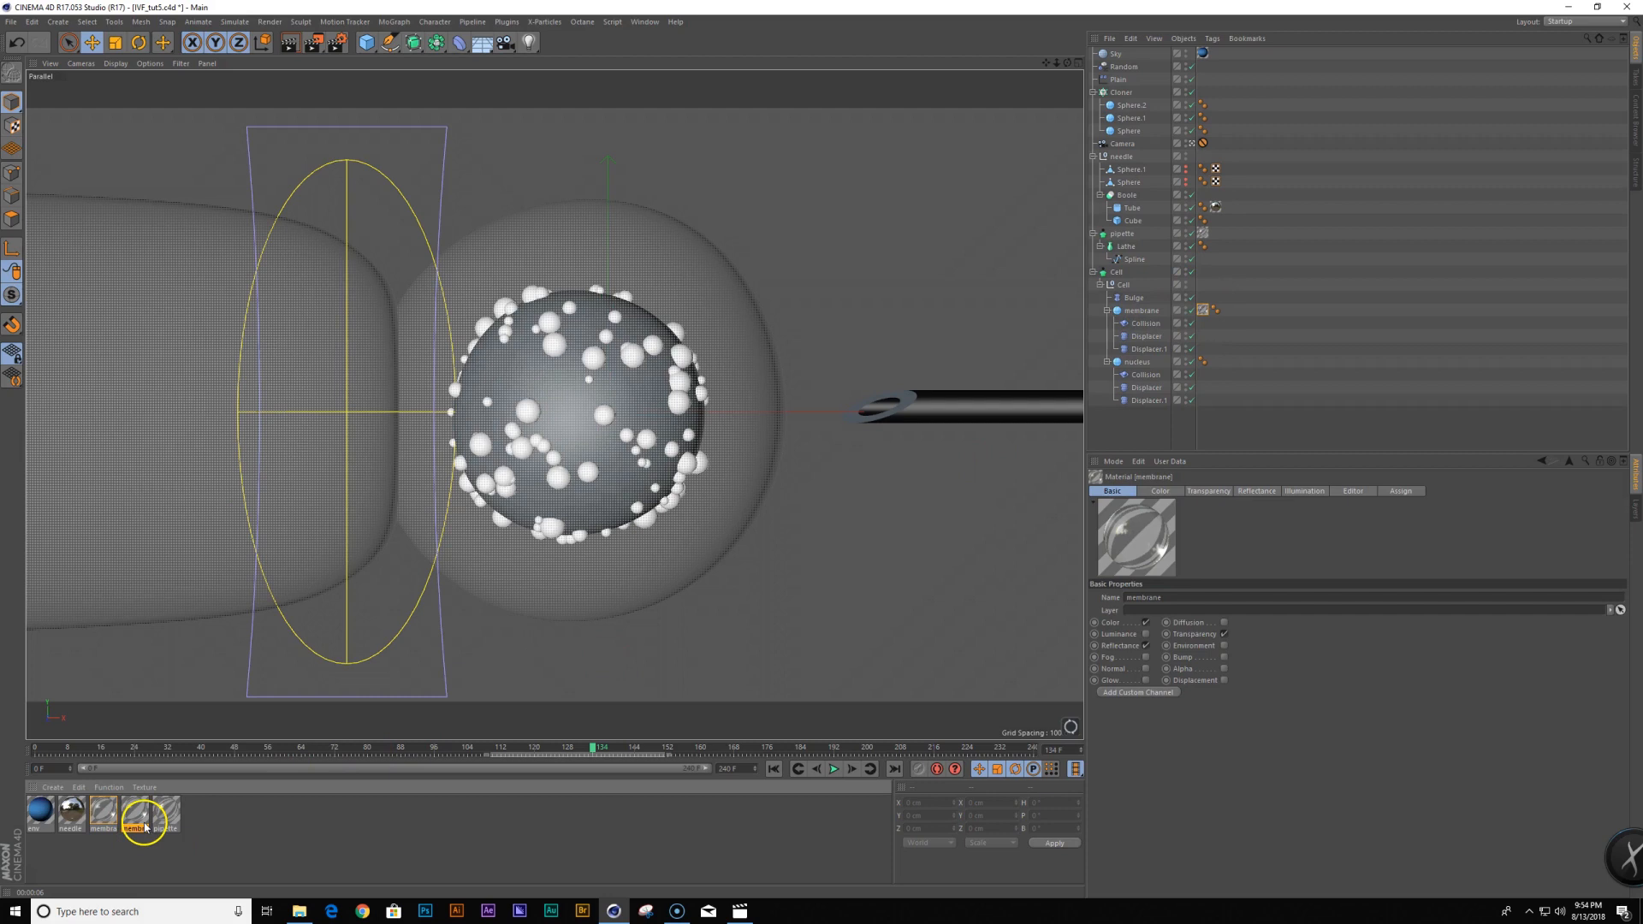
pyautogui.doubleClick(142, 833)
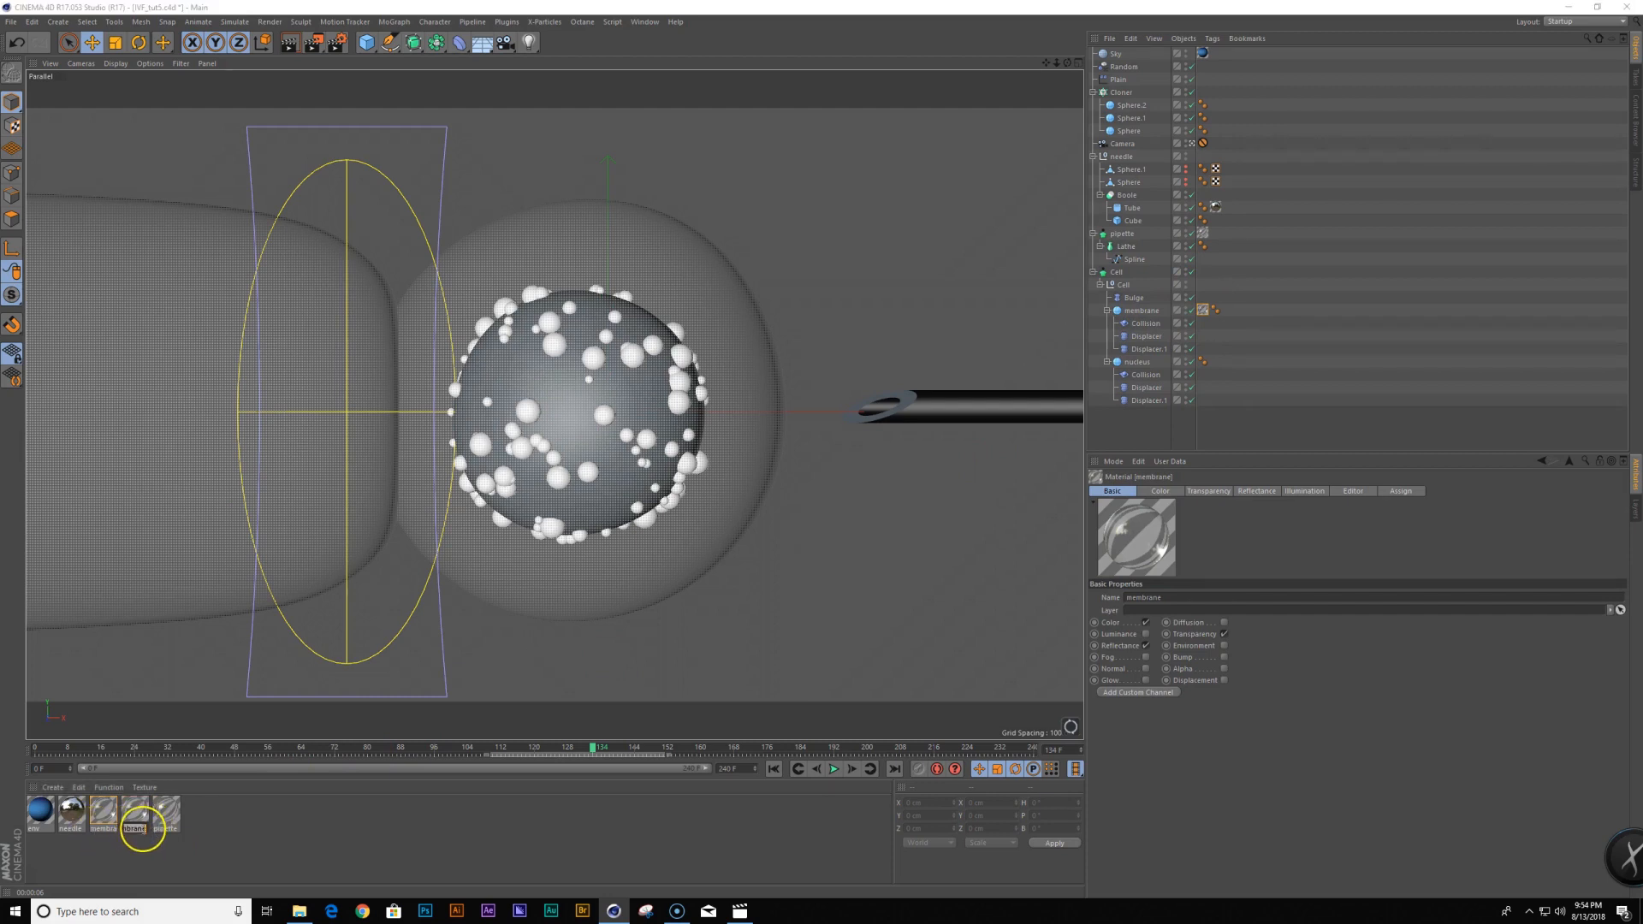
pyautogui.write('nucleus')
pyautogui.press('Return')
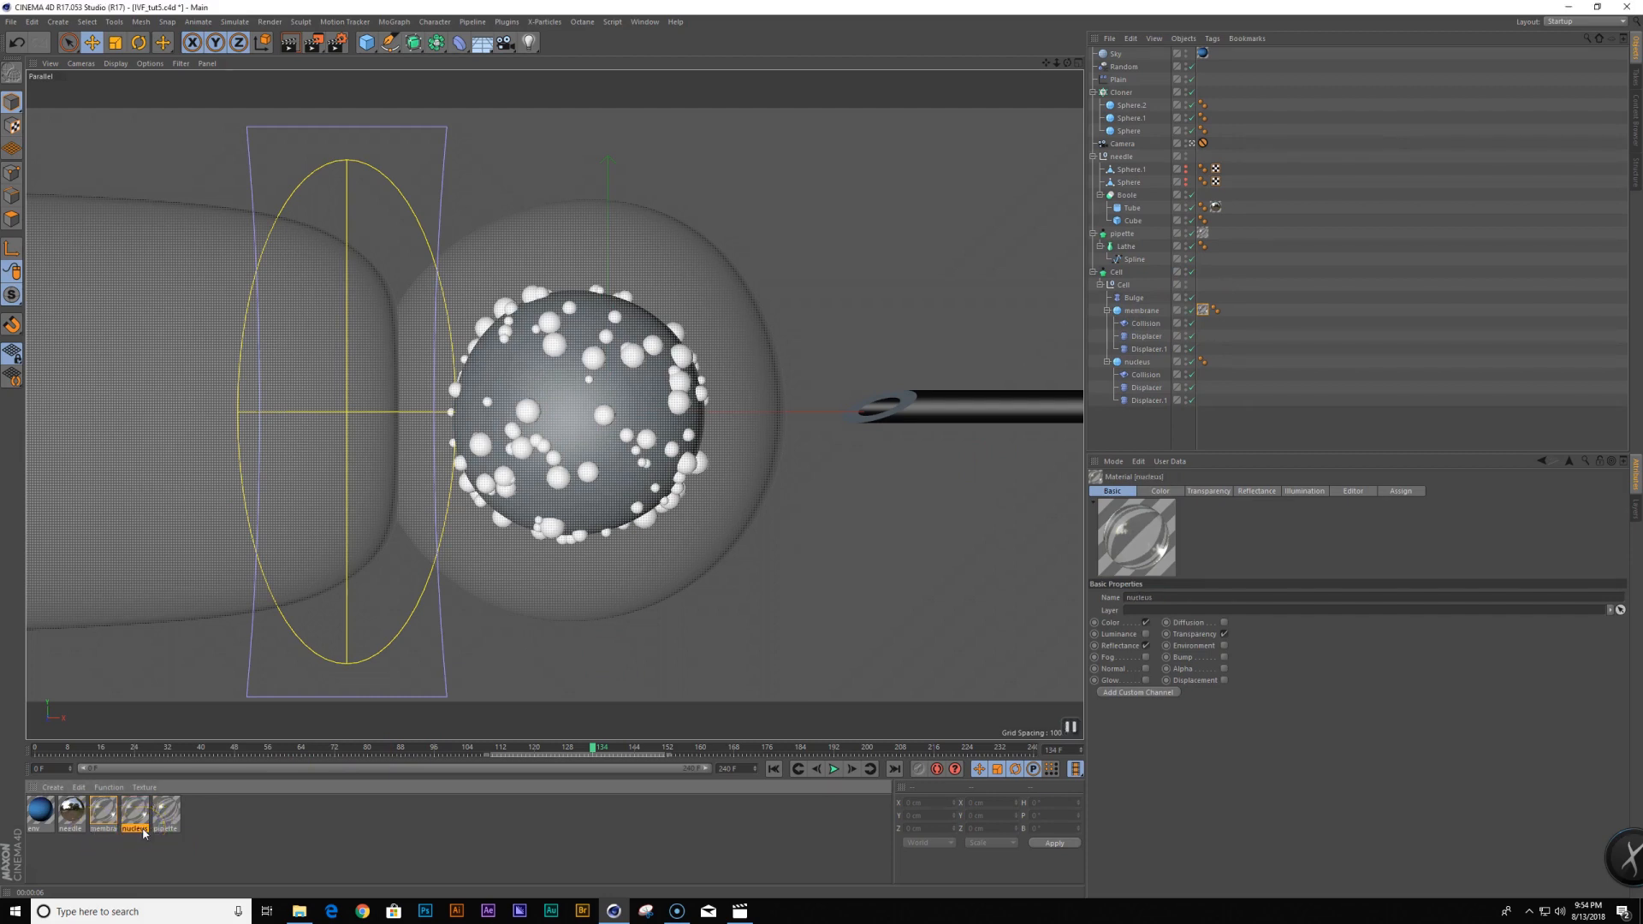
pyautogui.moveTo(137, 819); pyautogui.dragTo(1220, 362)
# Darken the nucleus material's color to a value of 8% and slightly lower its transparency brightness
pyautogui.doubleClick(1215, 361)
pyautogui.click(1161, 490)
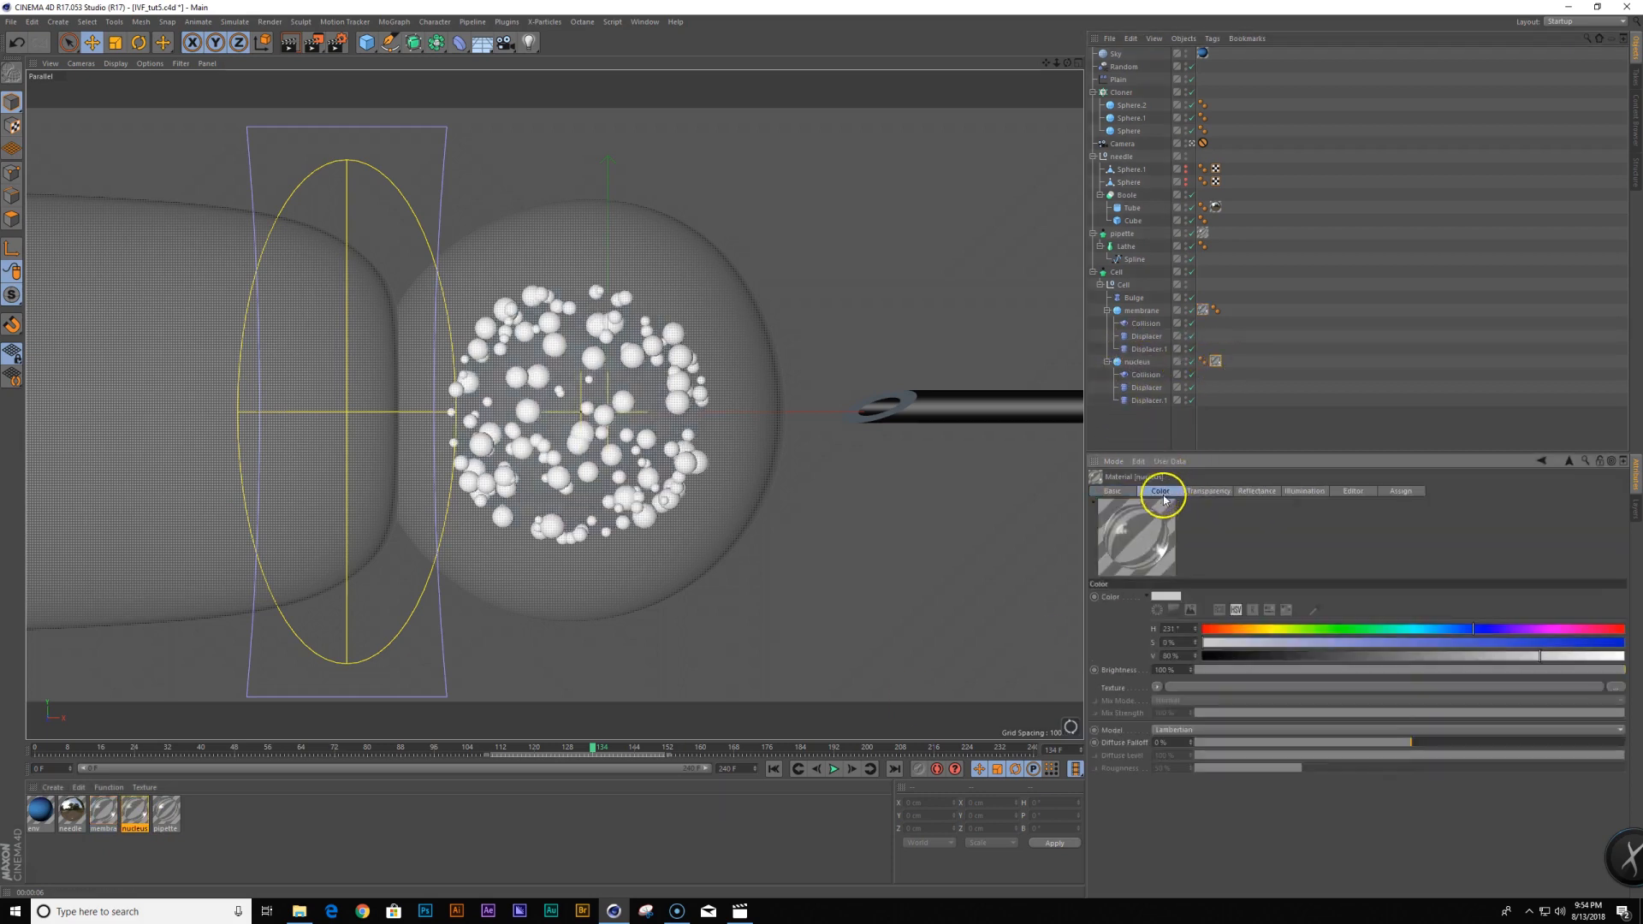
pyautogui.moveTo(1529, 661); pyautogui.dragTo(1235, 655)
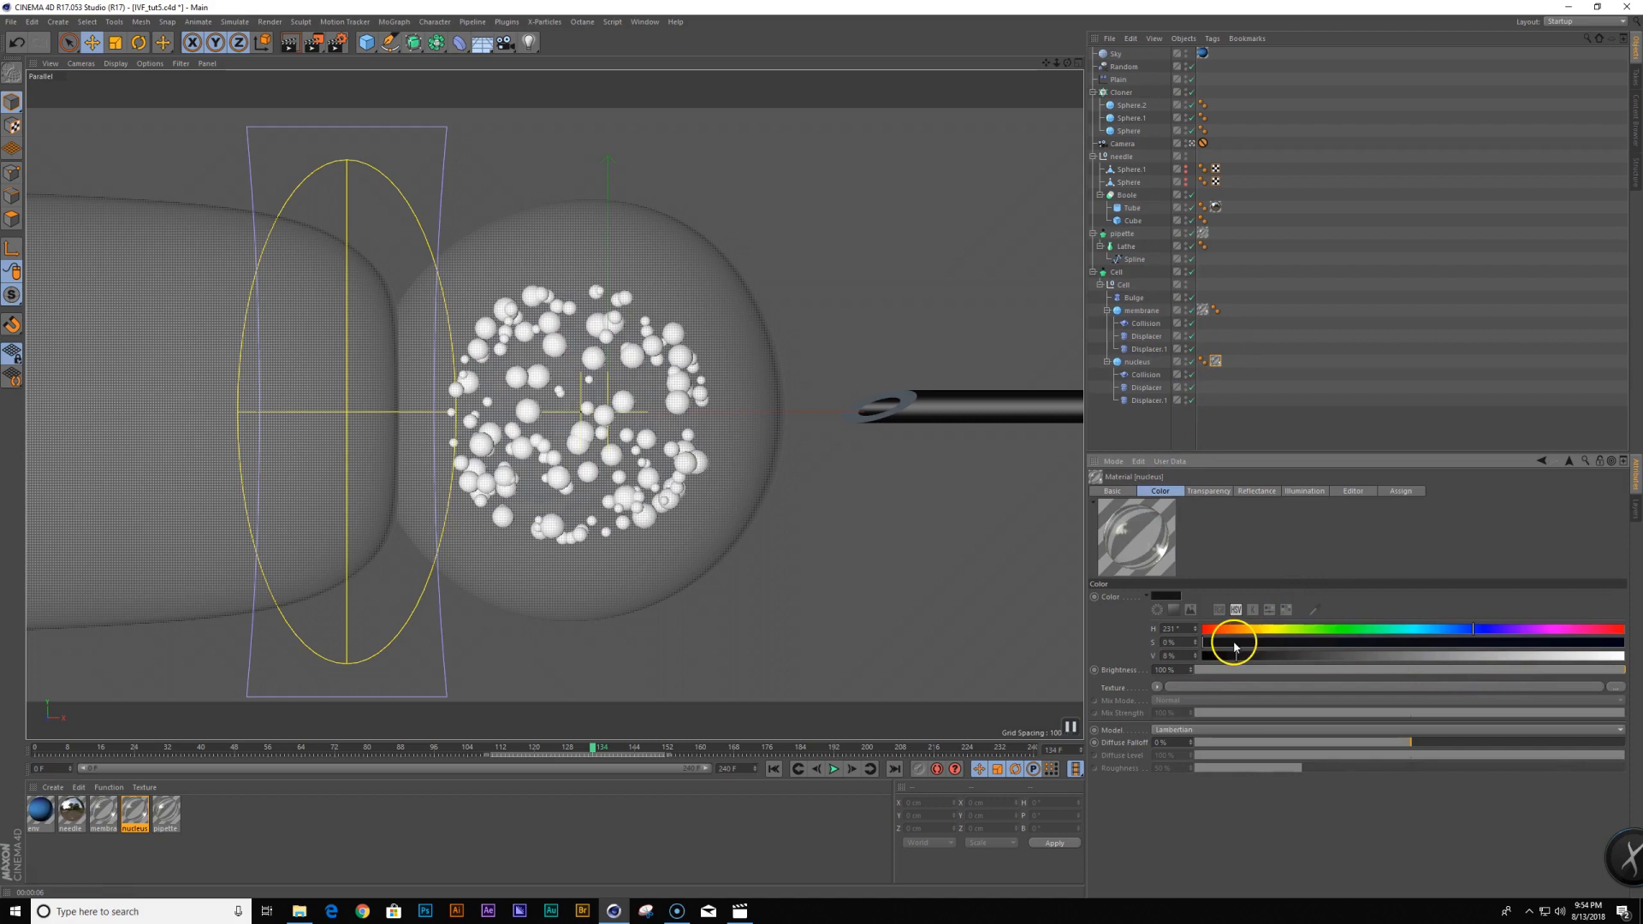
pyautogui.click(1198, 490)
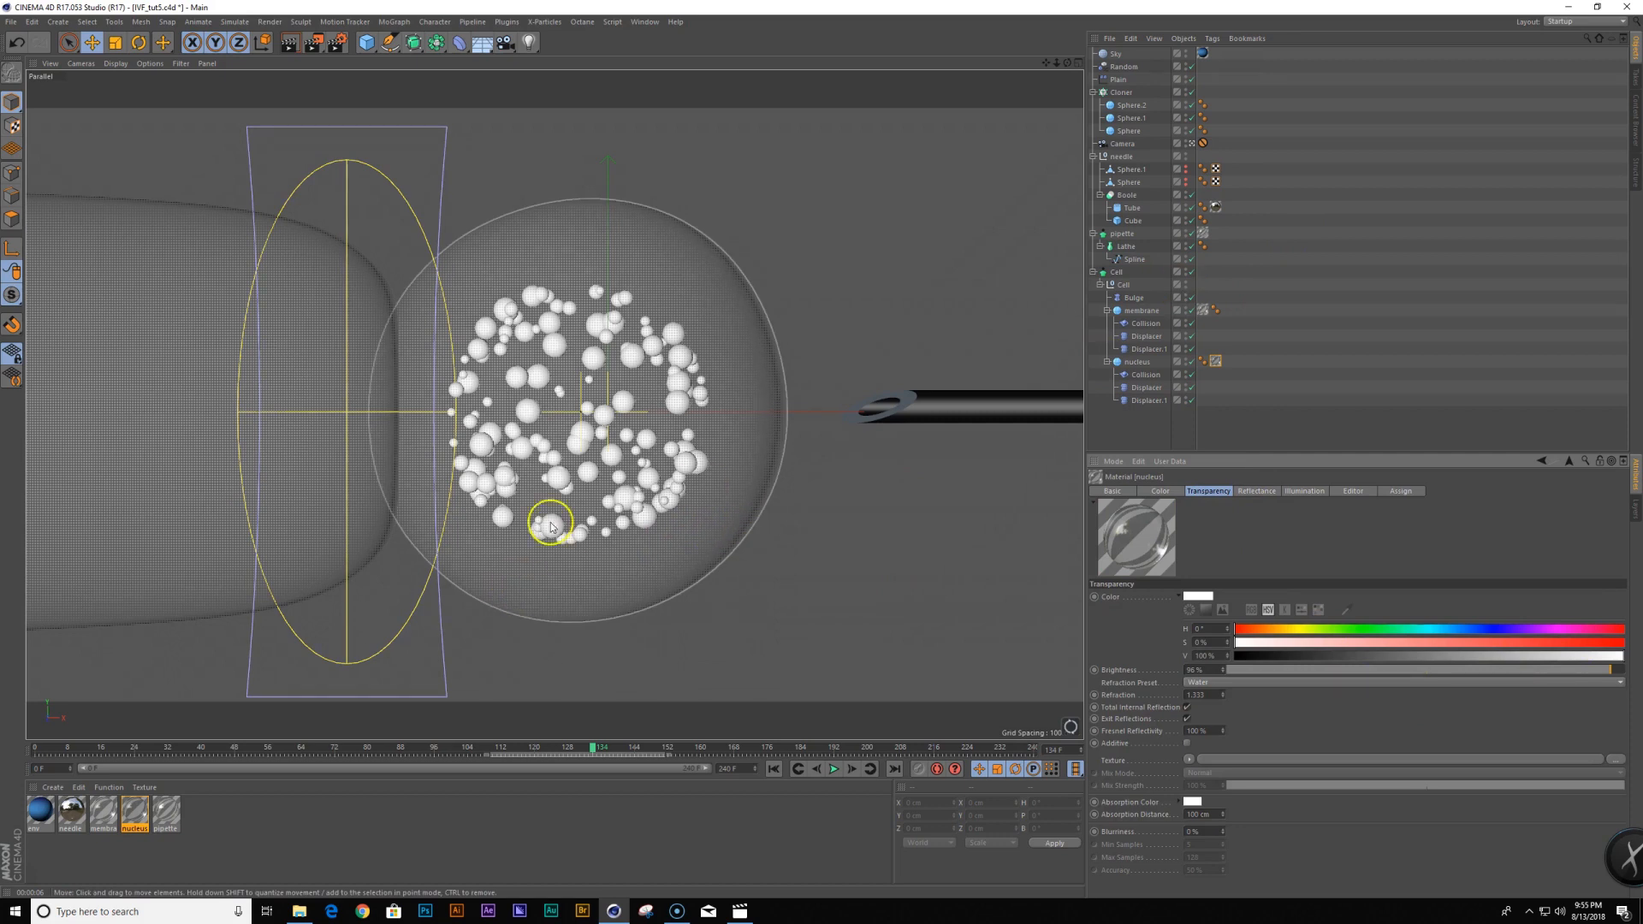
# Preview-render the scene in the four-view layout and open the gradient shader of the sky's material
pyautogui.middleClick(826, 656)
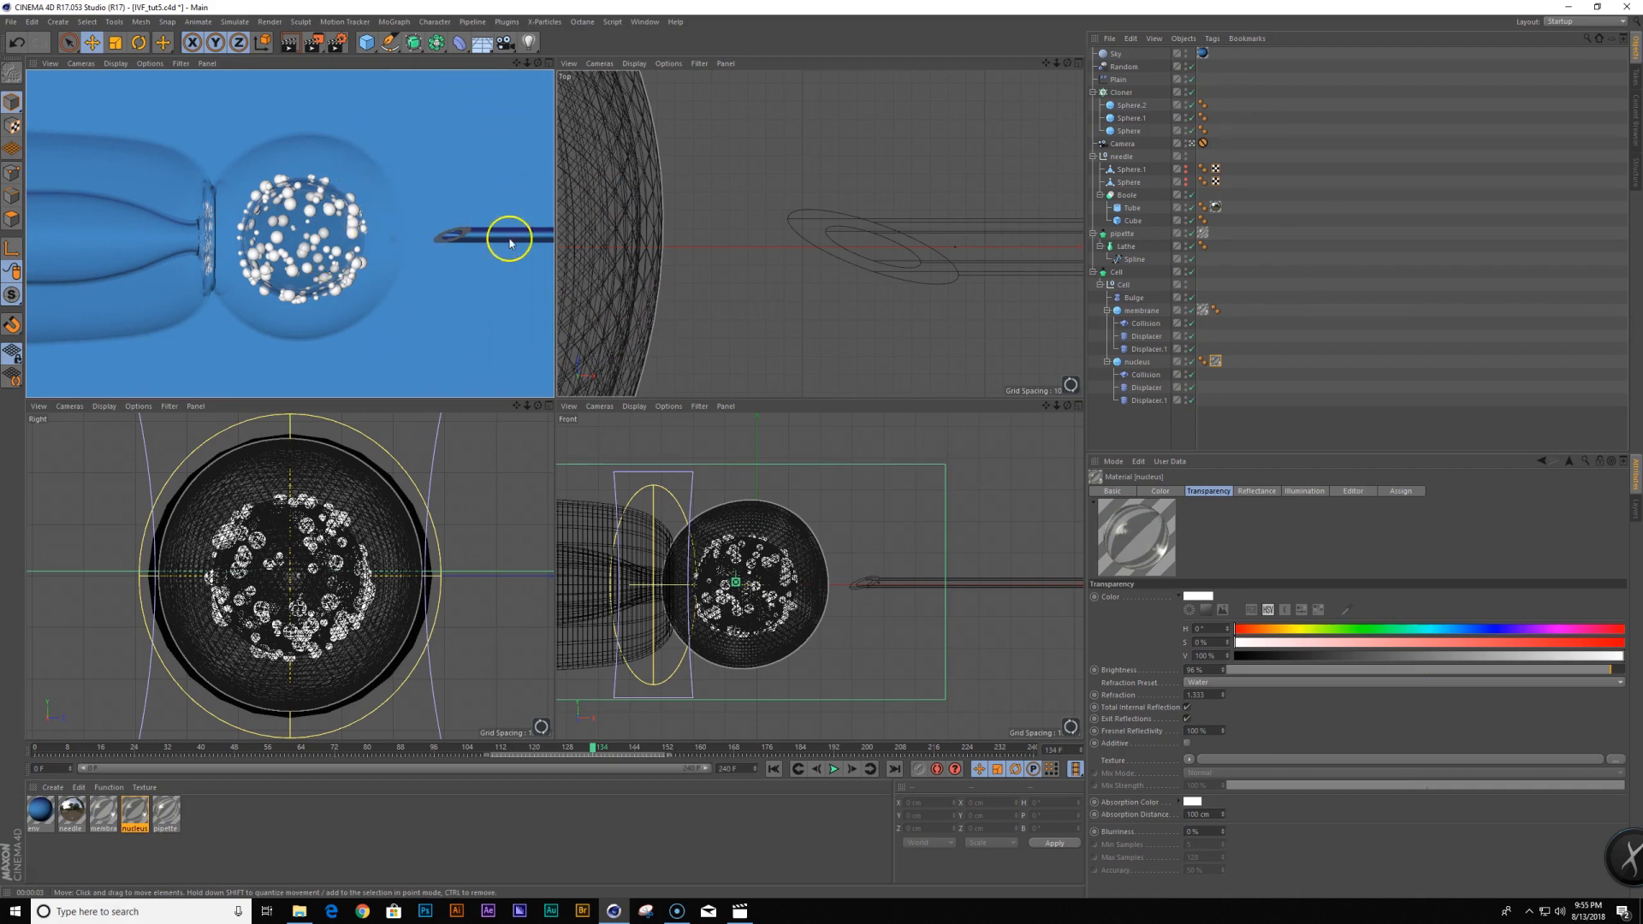
pyautogui.click(1121, 53)
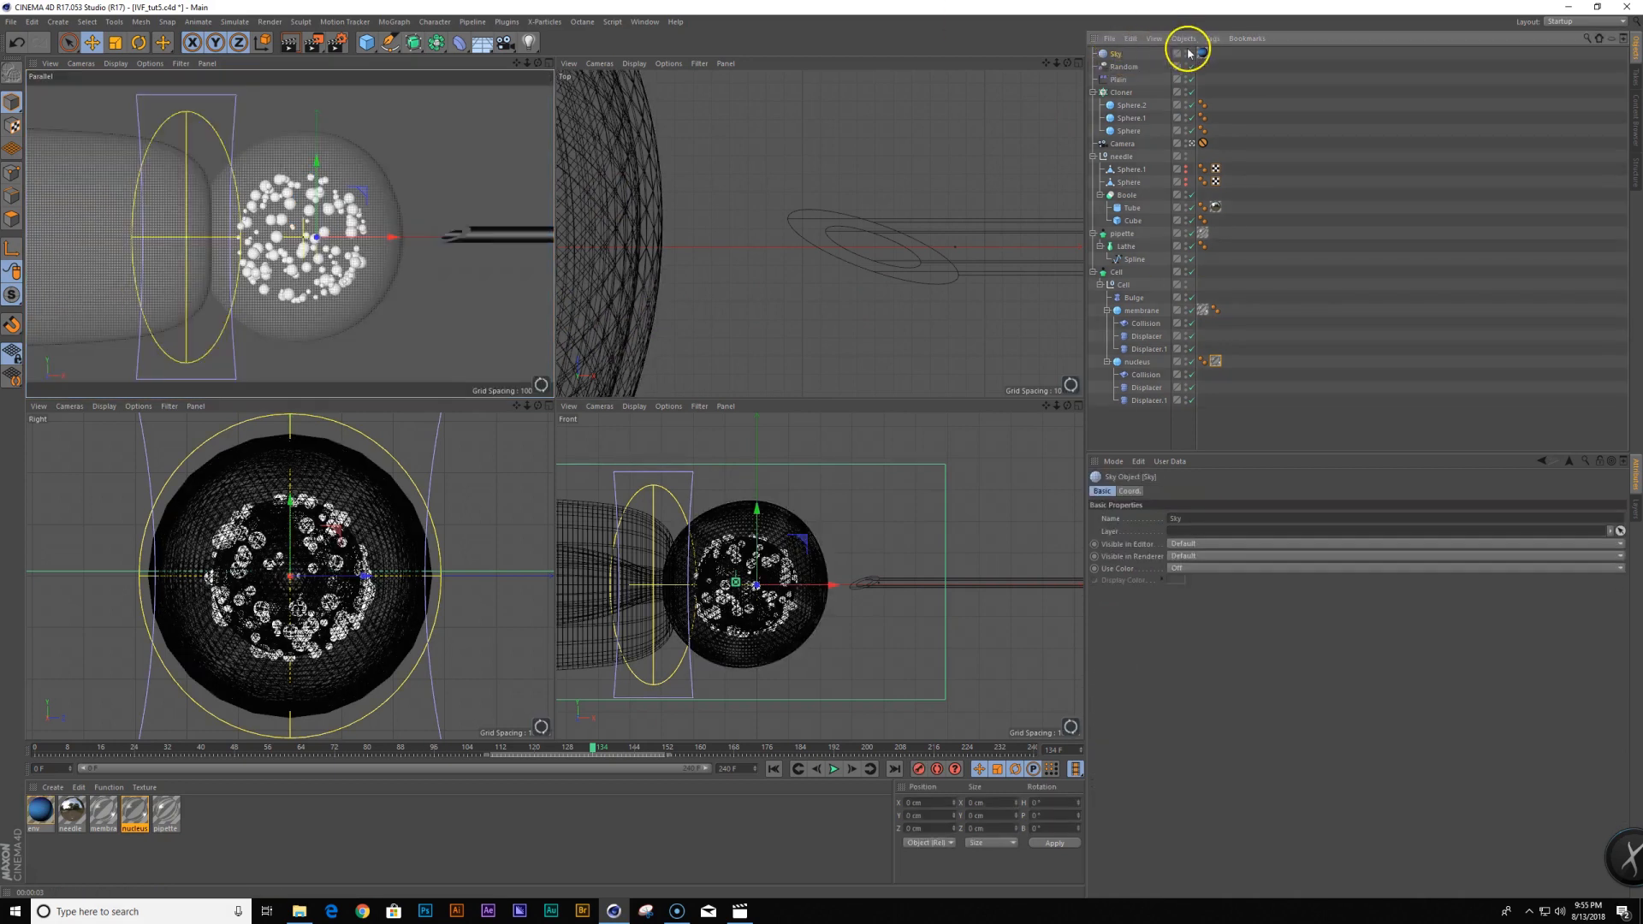
pyautogui.doubleClick(1202, 53)
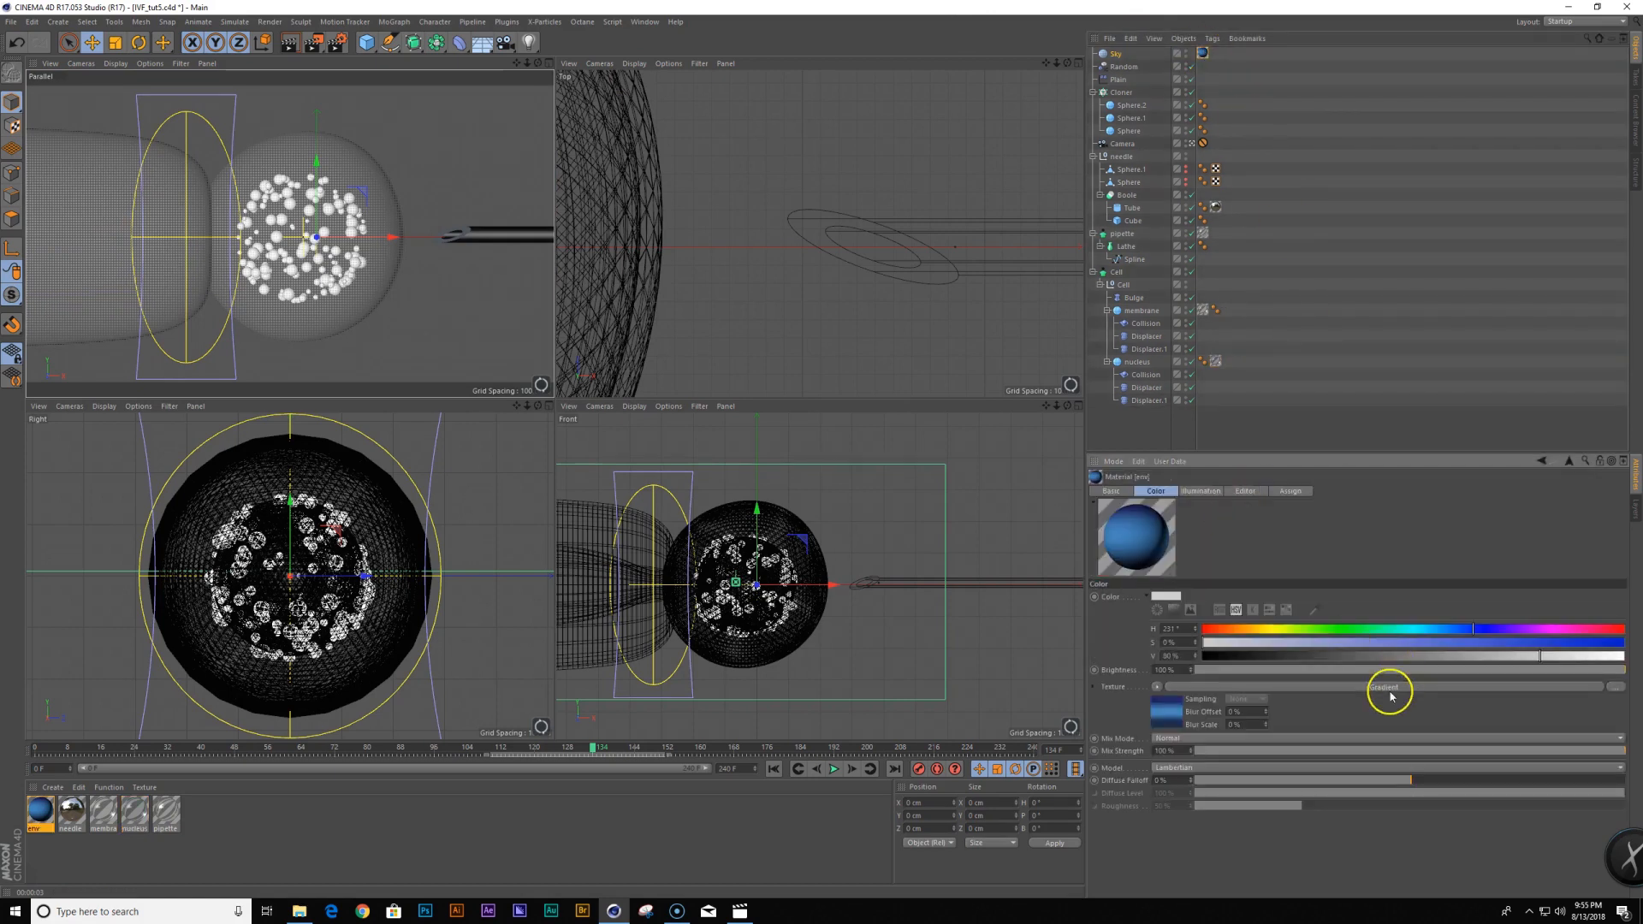
pyautogui.click(1387, 687)
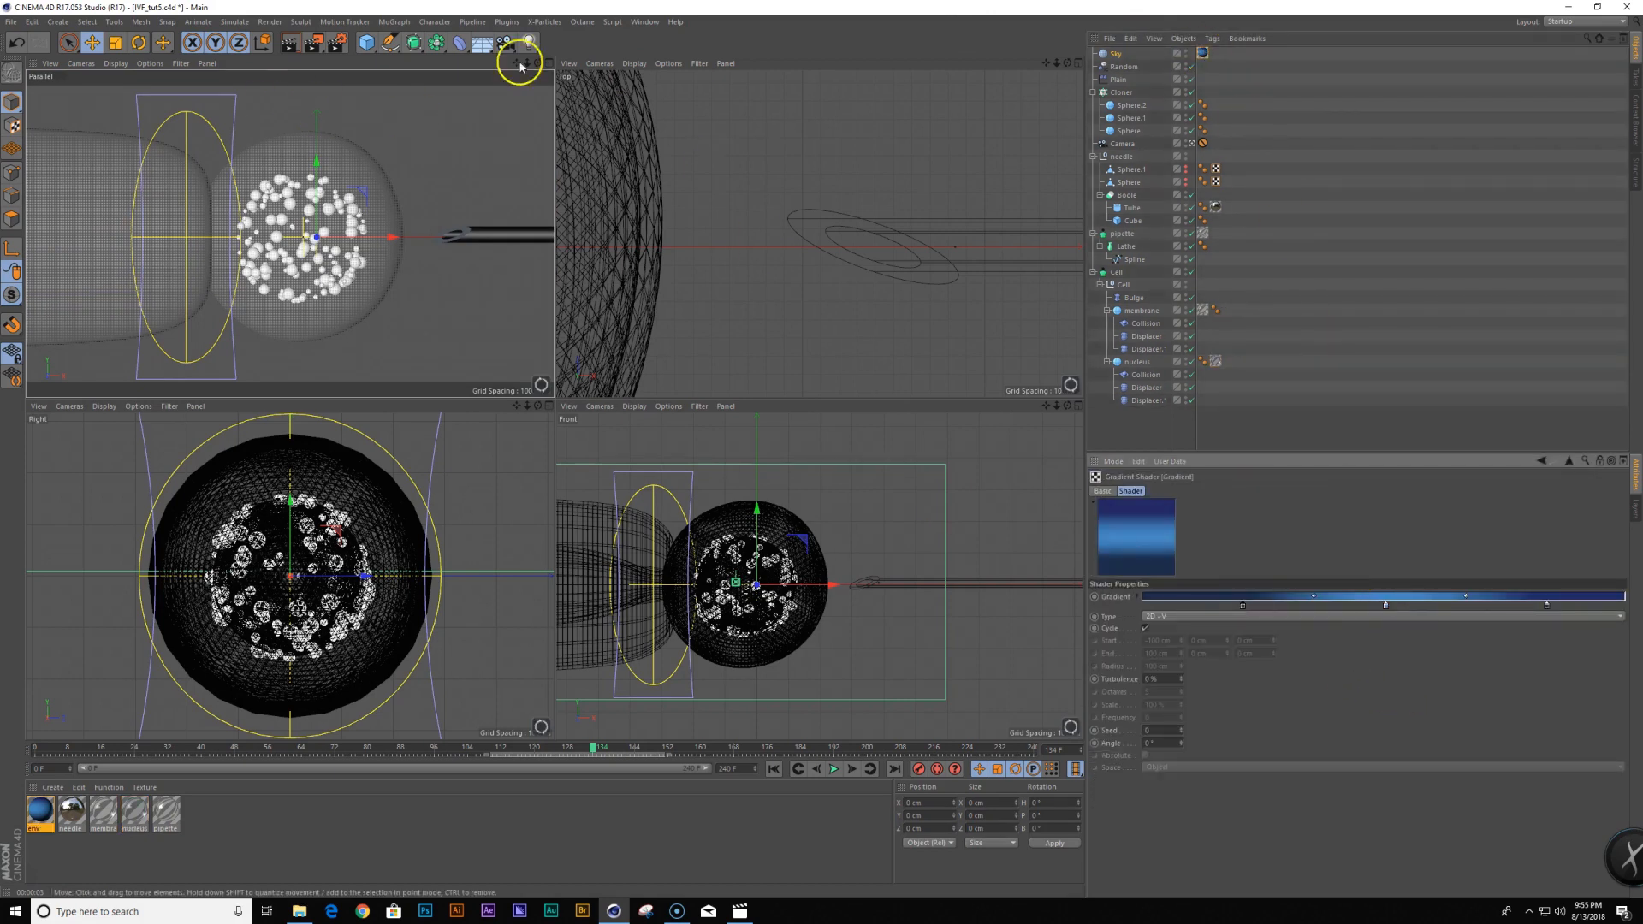
# Add a Compositing tag to the Sky object and disable Seen by Camera
pyautogui.rightClick(1113, 55)
pyautogui.moveTo(1164, 62)
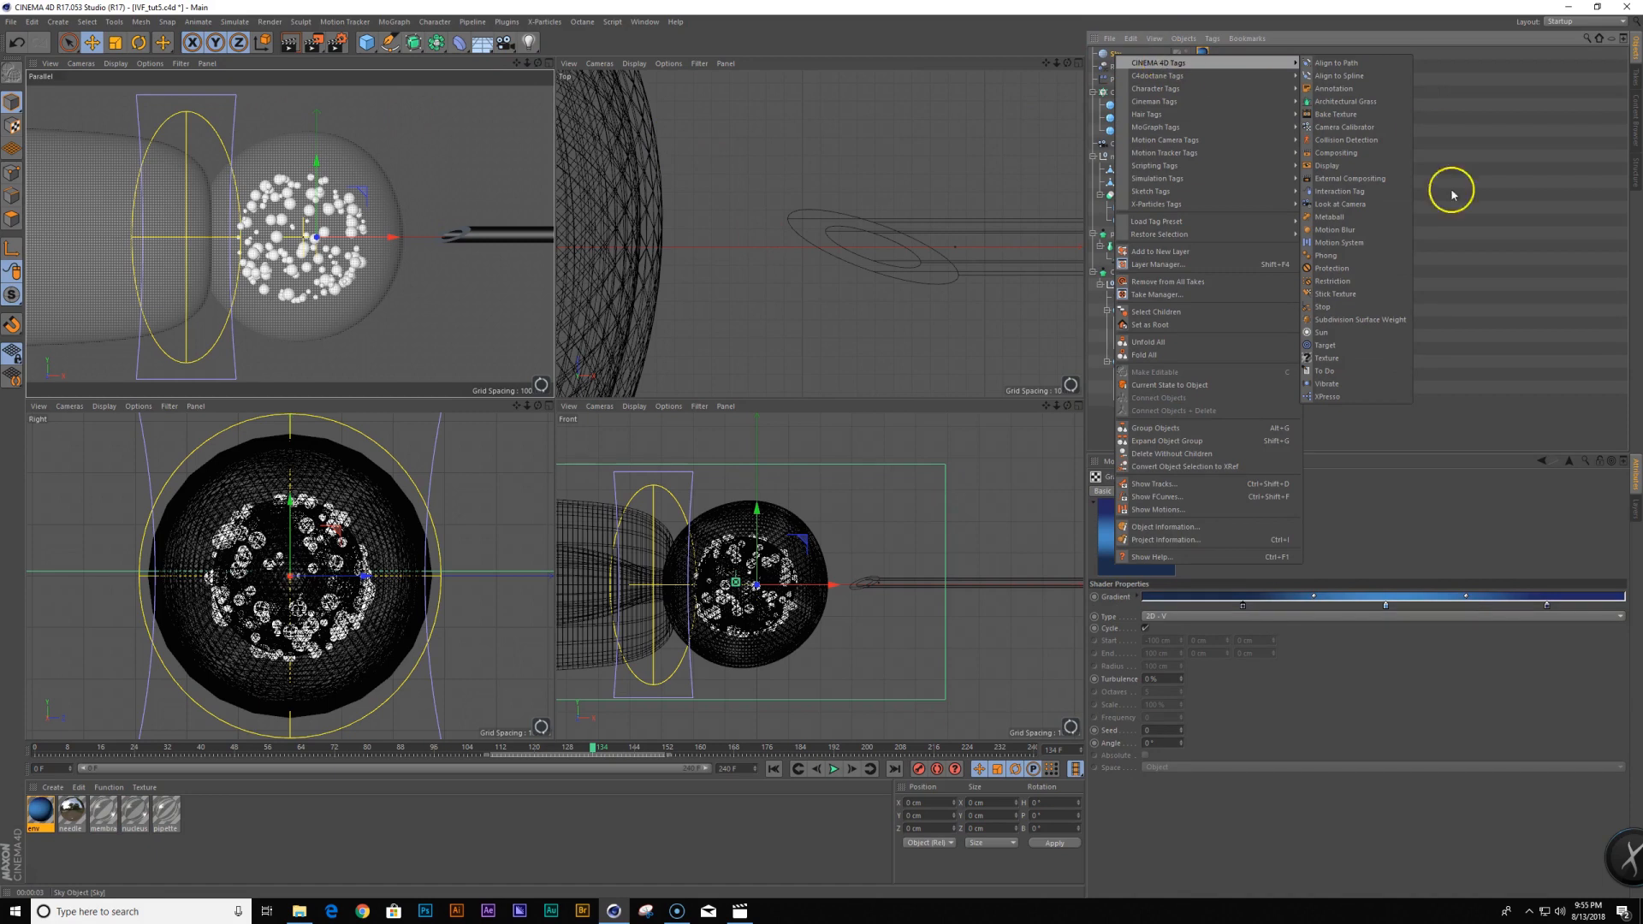
pyautogui.click(1368, 159)
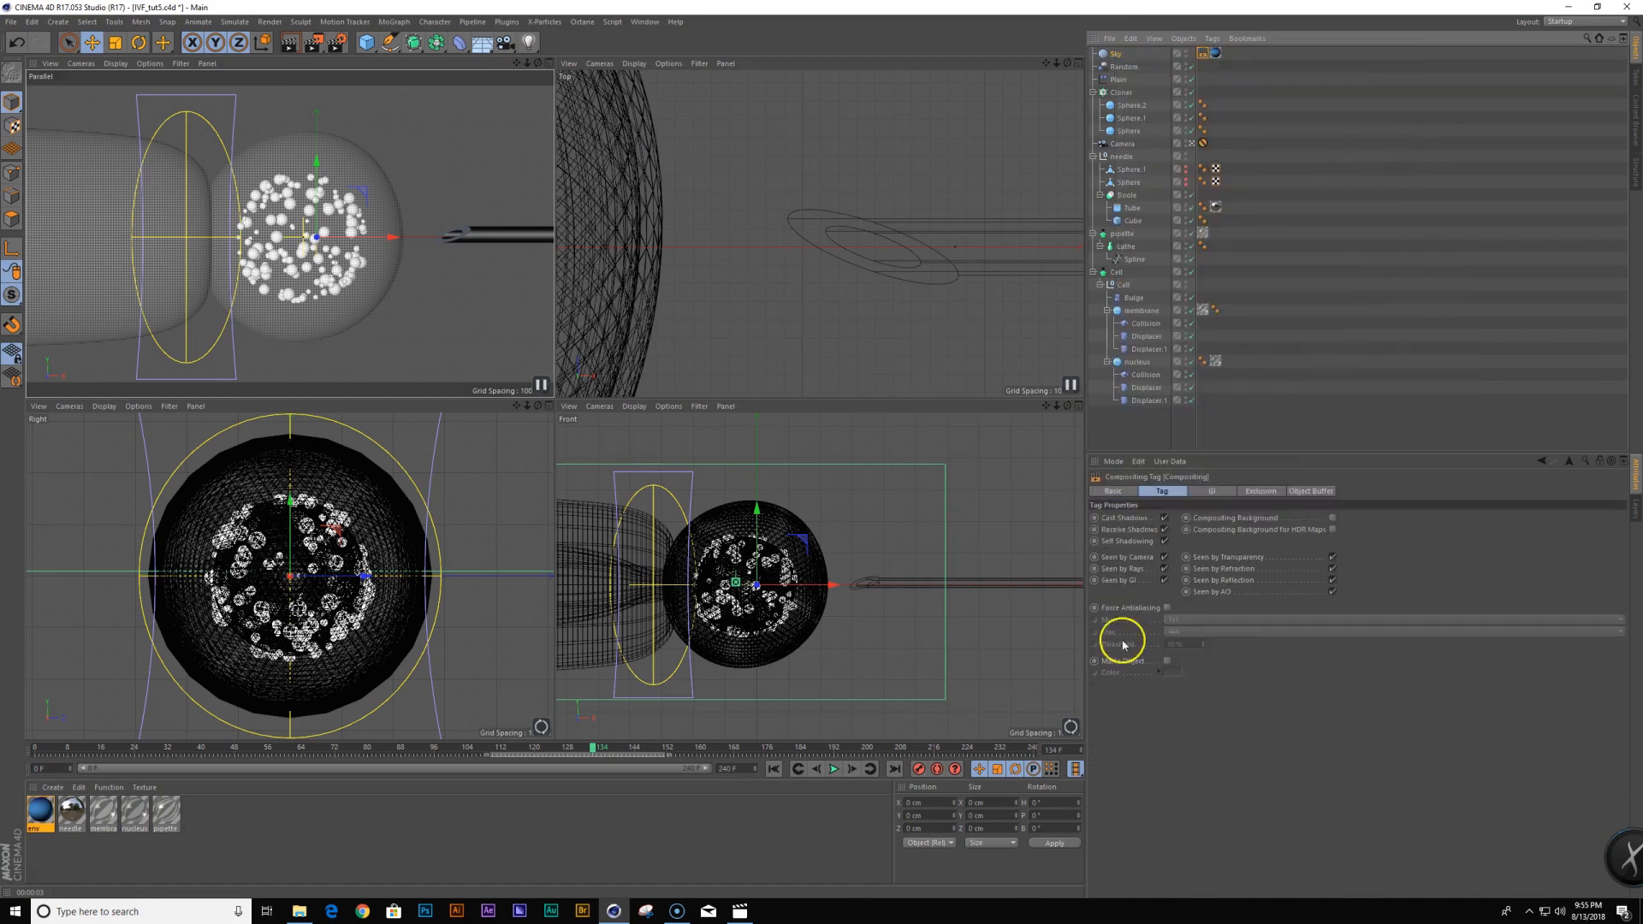
pyautogui.click(1166, 558)
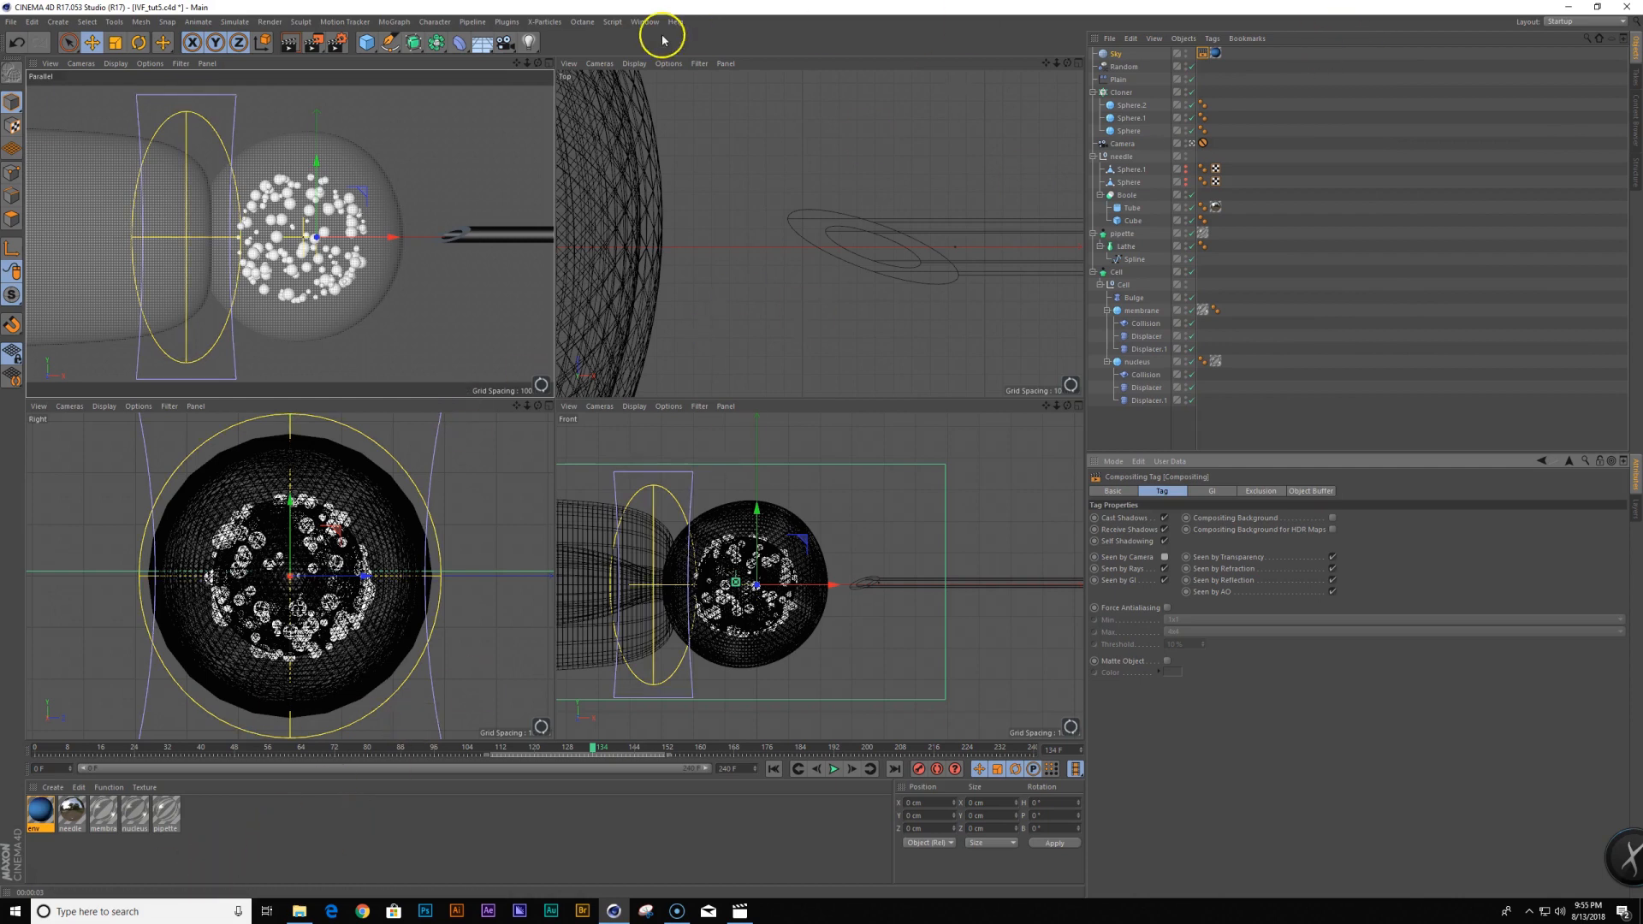
# Add a Background object, create a new material, and apply it to the background
pyautogui.moveTo(486, 43); pyautogui.dragTo(531, 155)
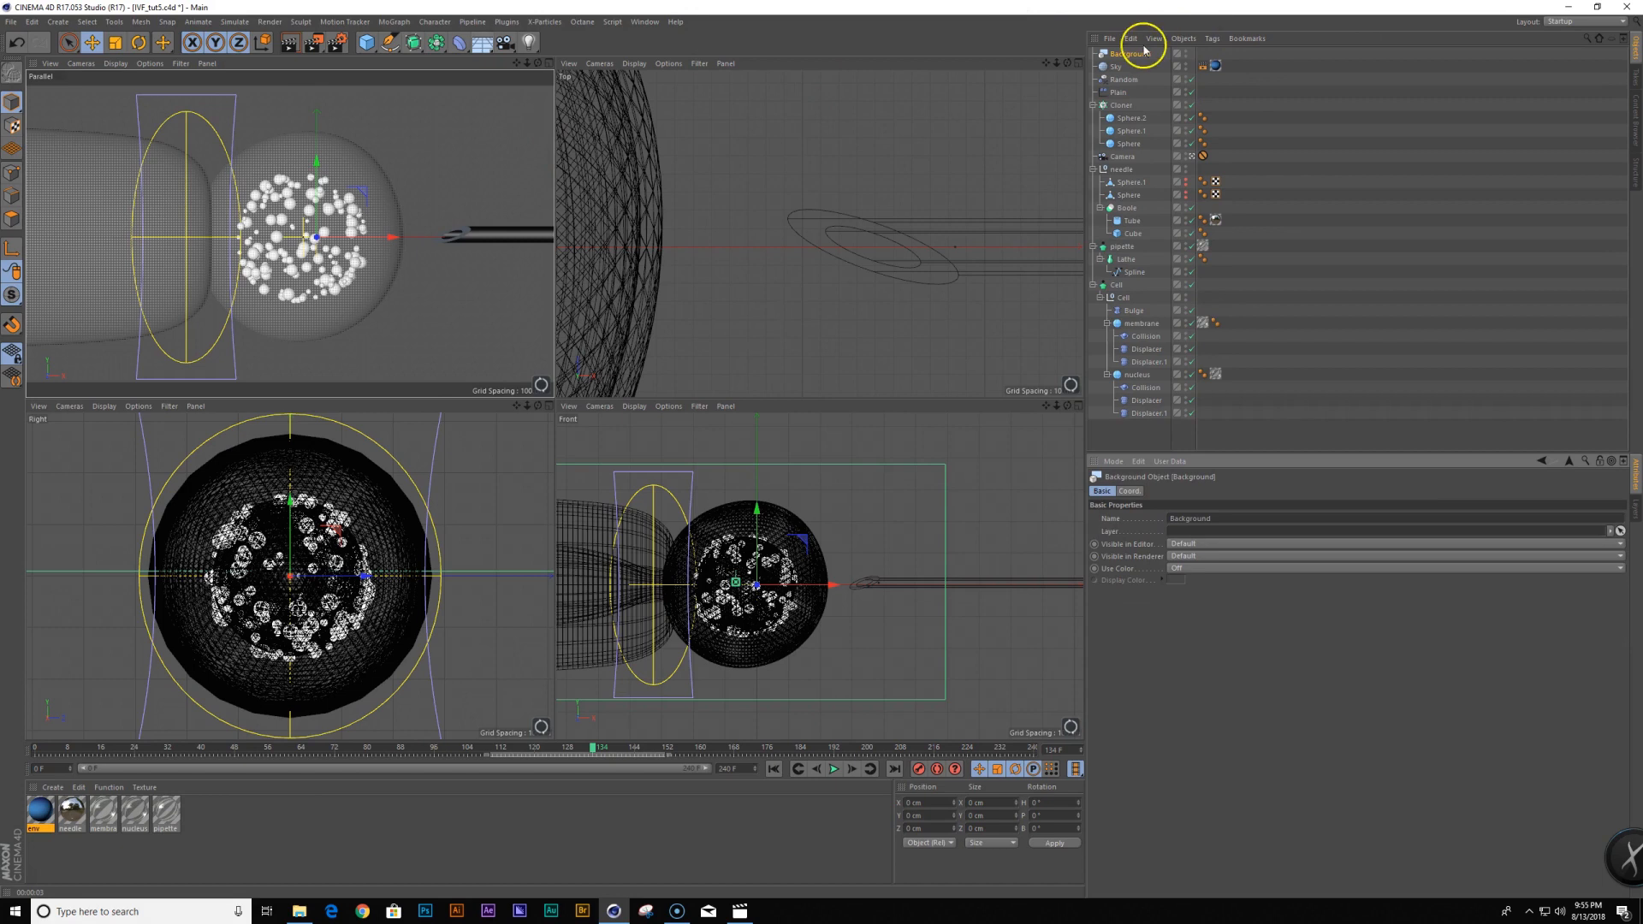
pyautogui.doubleClick(184, 842)
pyautogui.moveTo(42, 824); pyautogui.dragTo(1117, 55)
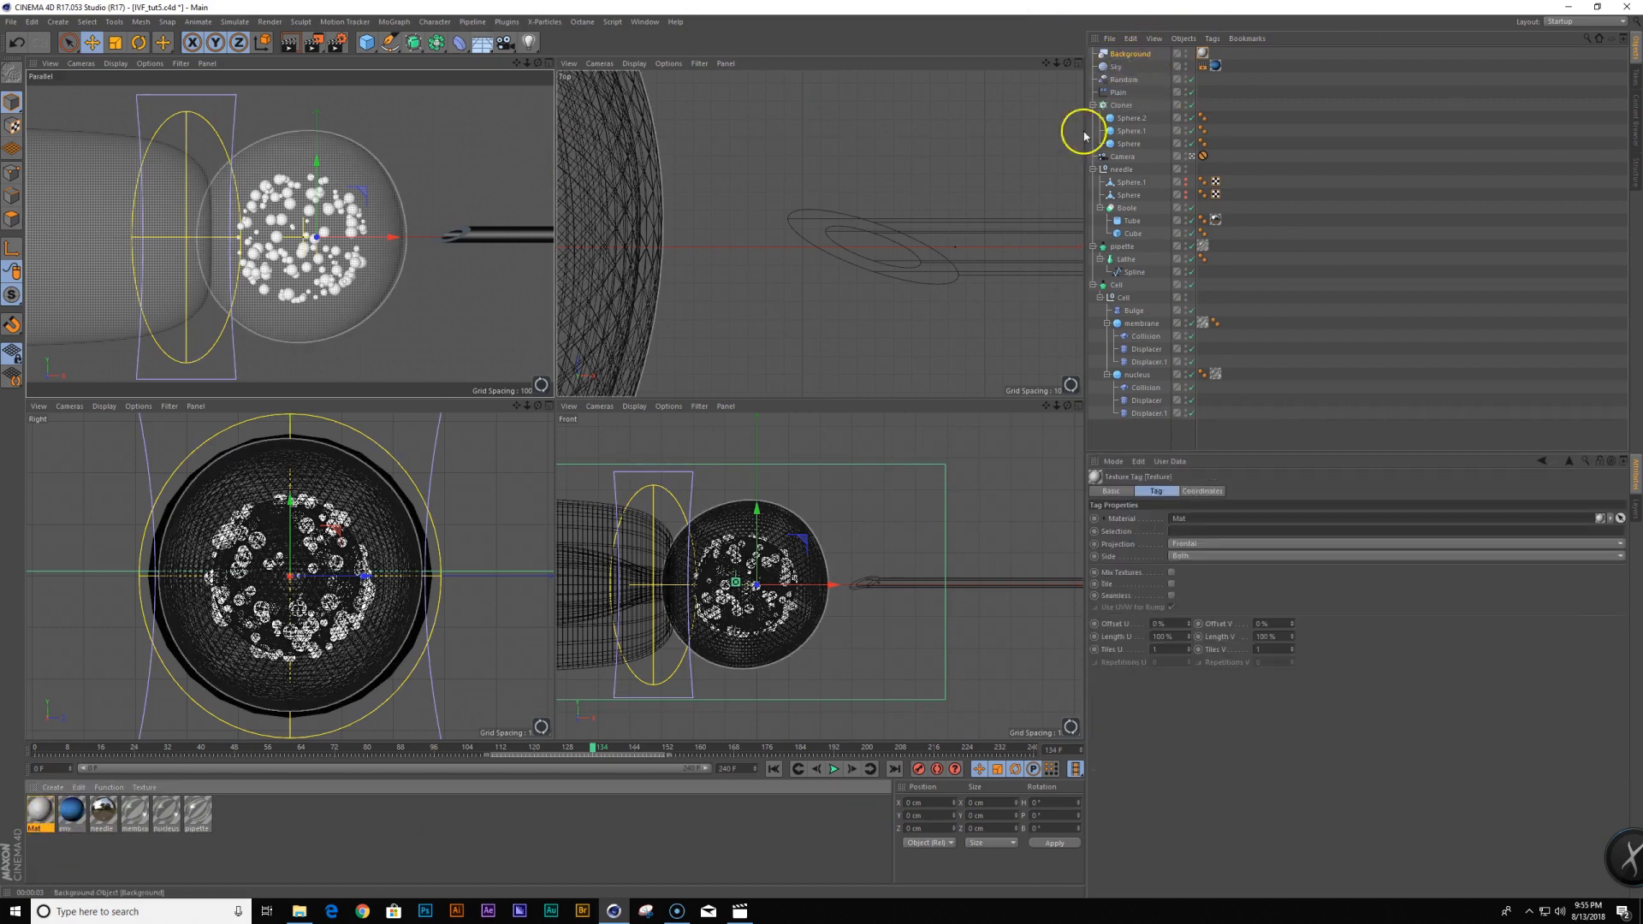
# Rename the background's new material as bg and turn off its Reflectance channel
pyautogui.click(38, 830)
pyautogui.write('bg')
pyautogui.press('Return')
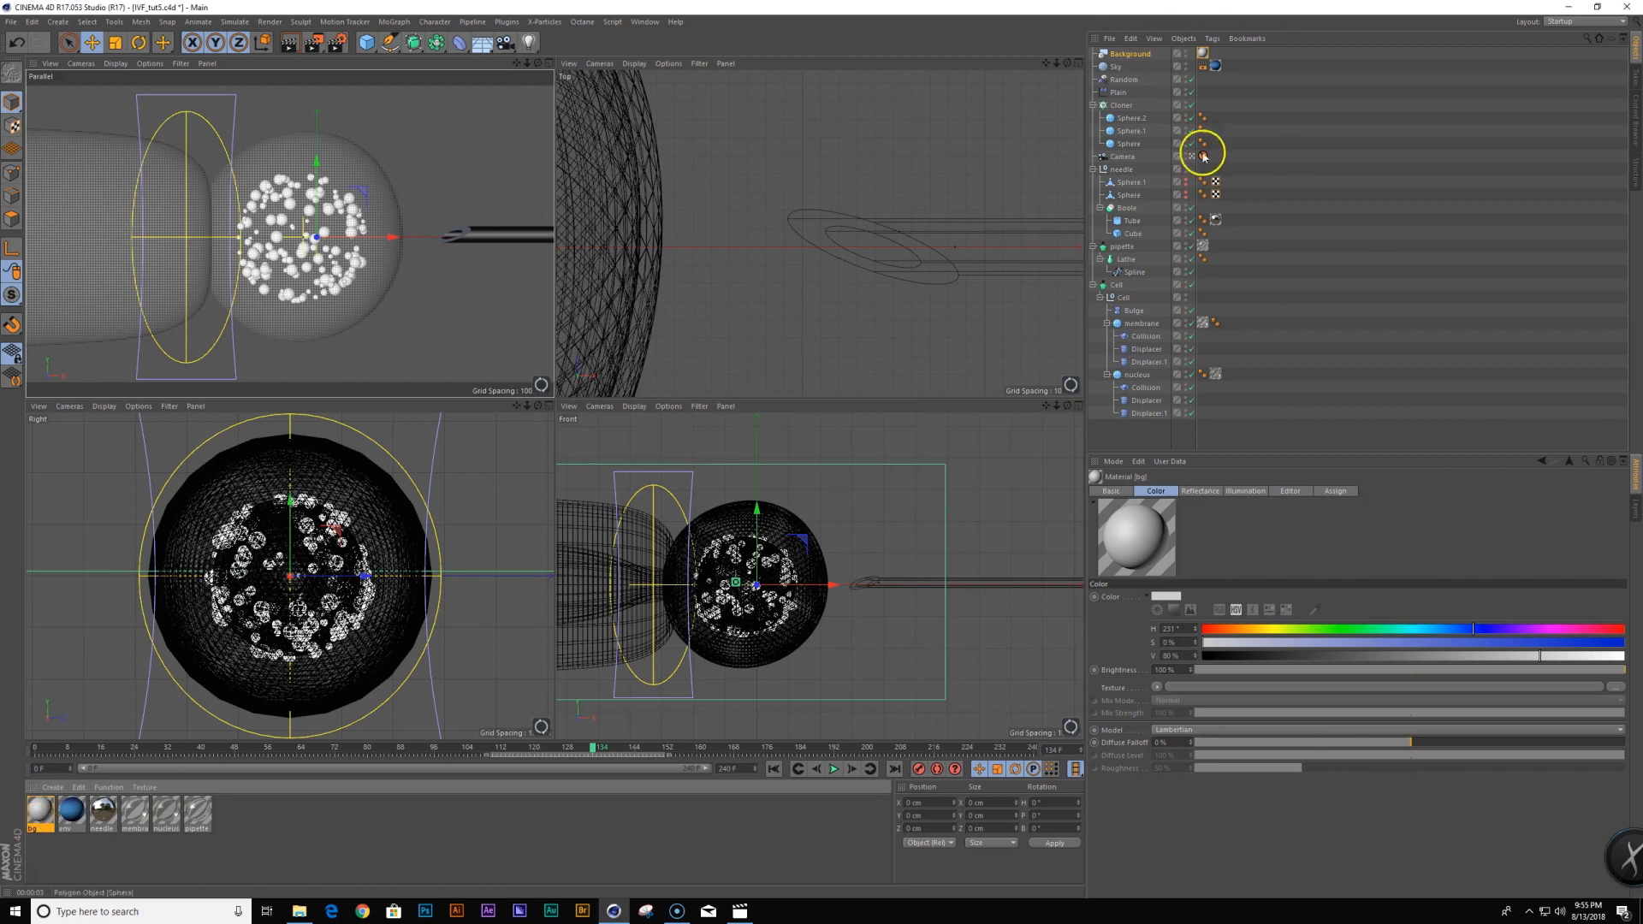
pyautogui.click(1111, 490)
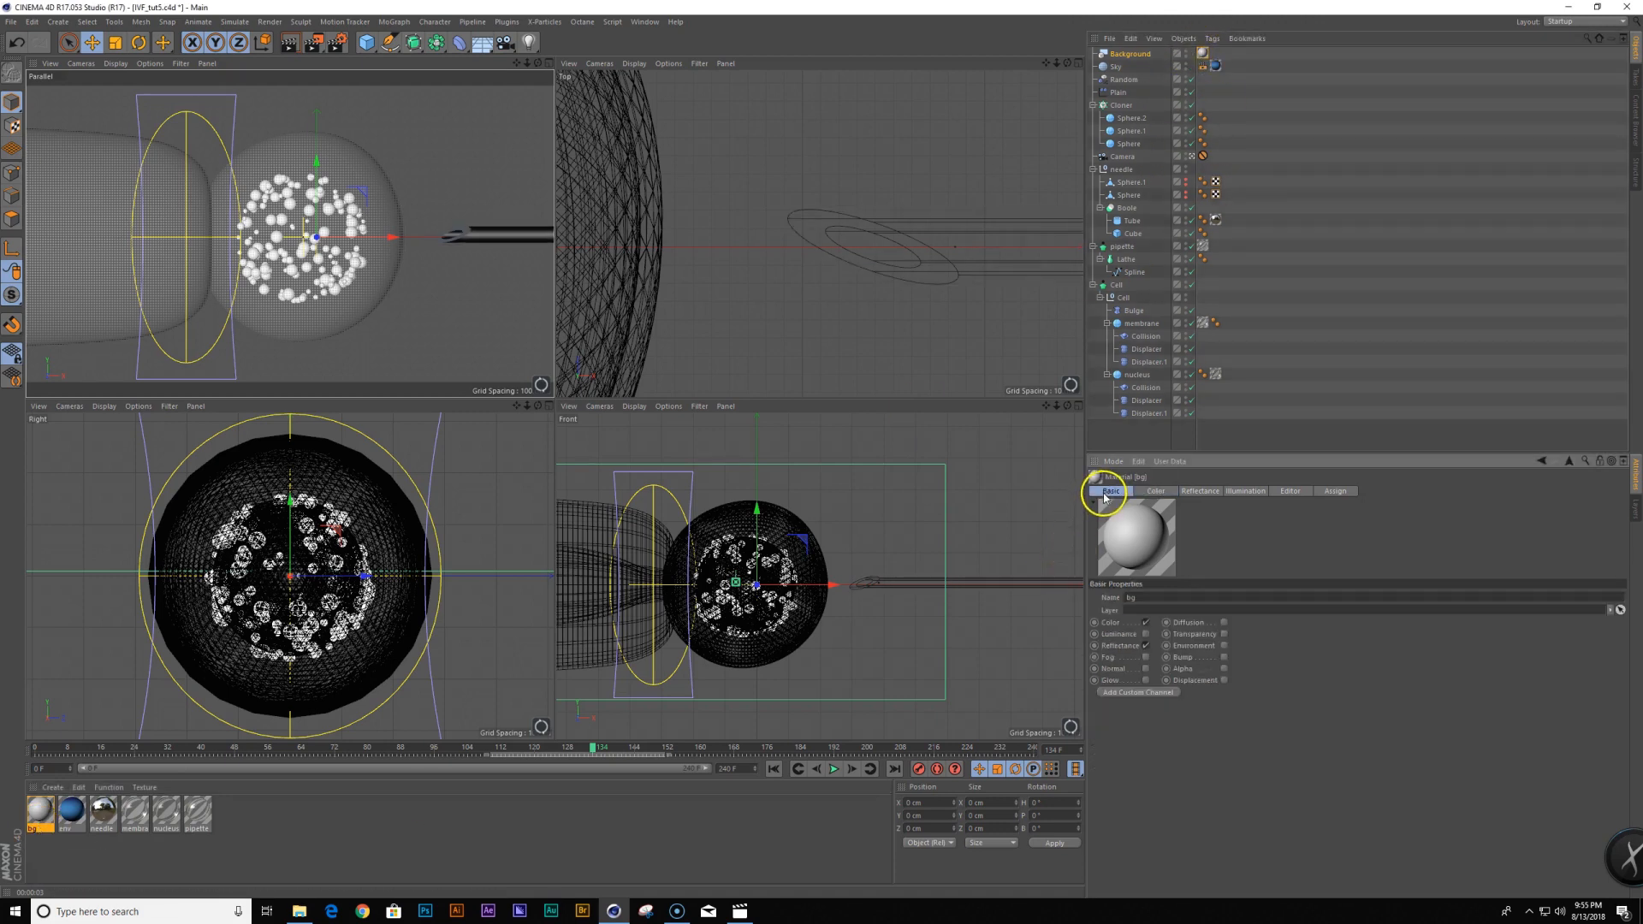
pyautogui.click(1146, 646)
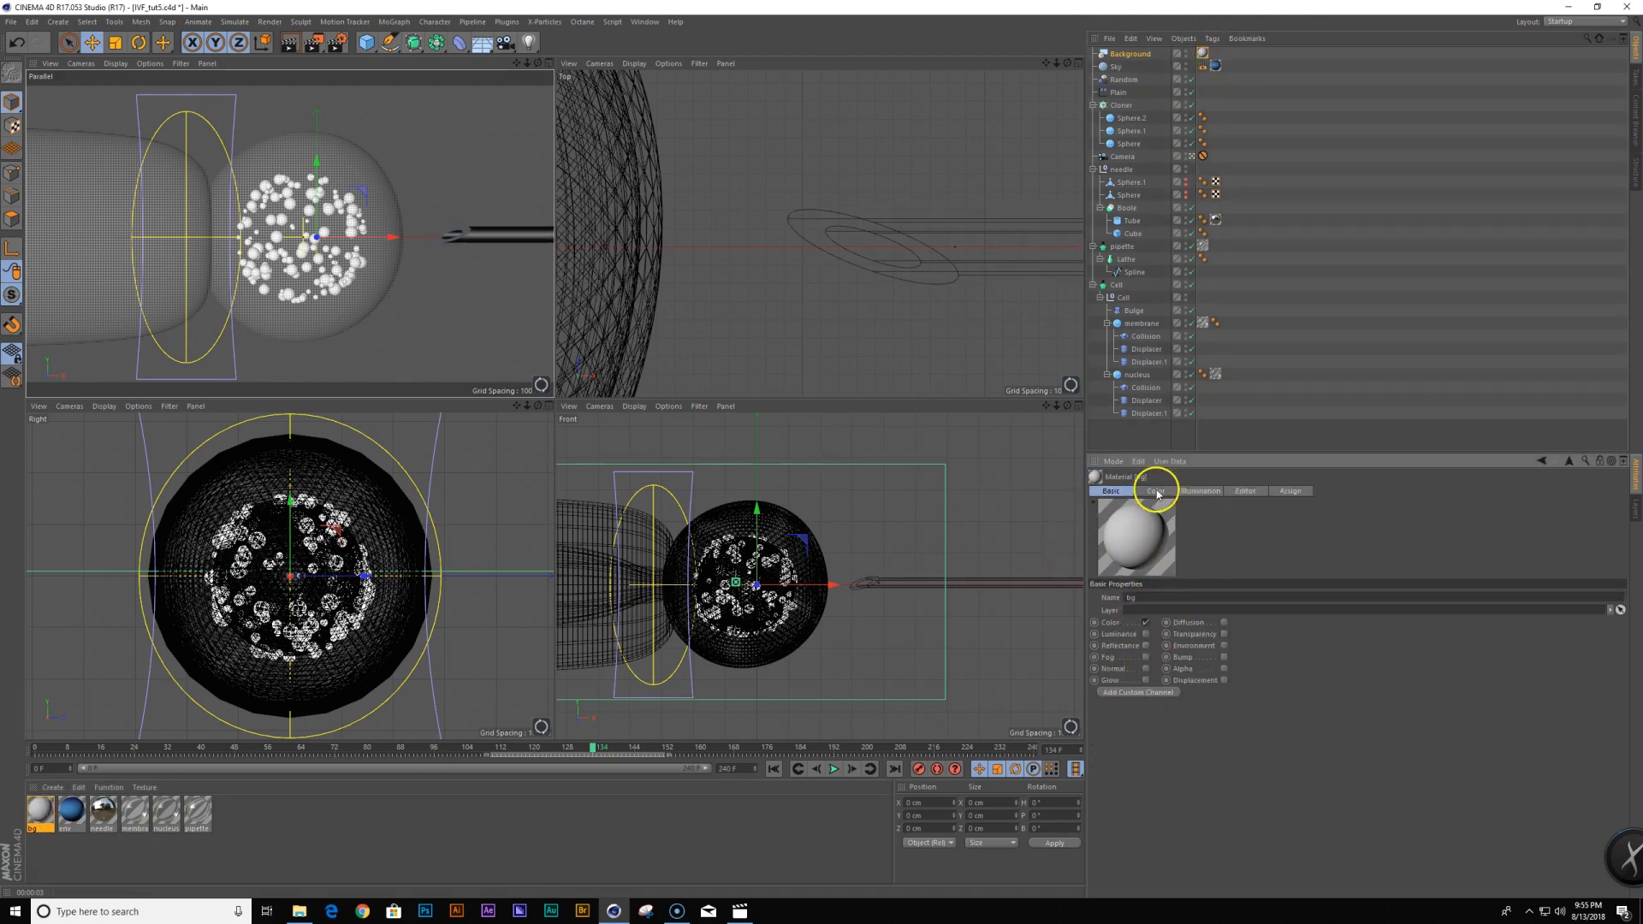
# Load a Gradient shader into the bg material's color texture and set its type to 2D - Circular
pyautogui.click(1155, 490)
pyautogui.click(1156, 689)
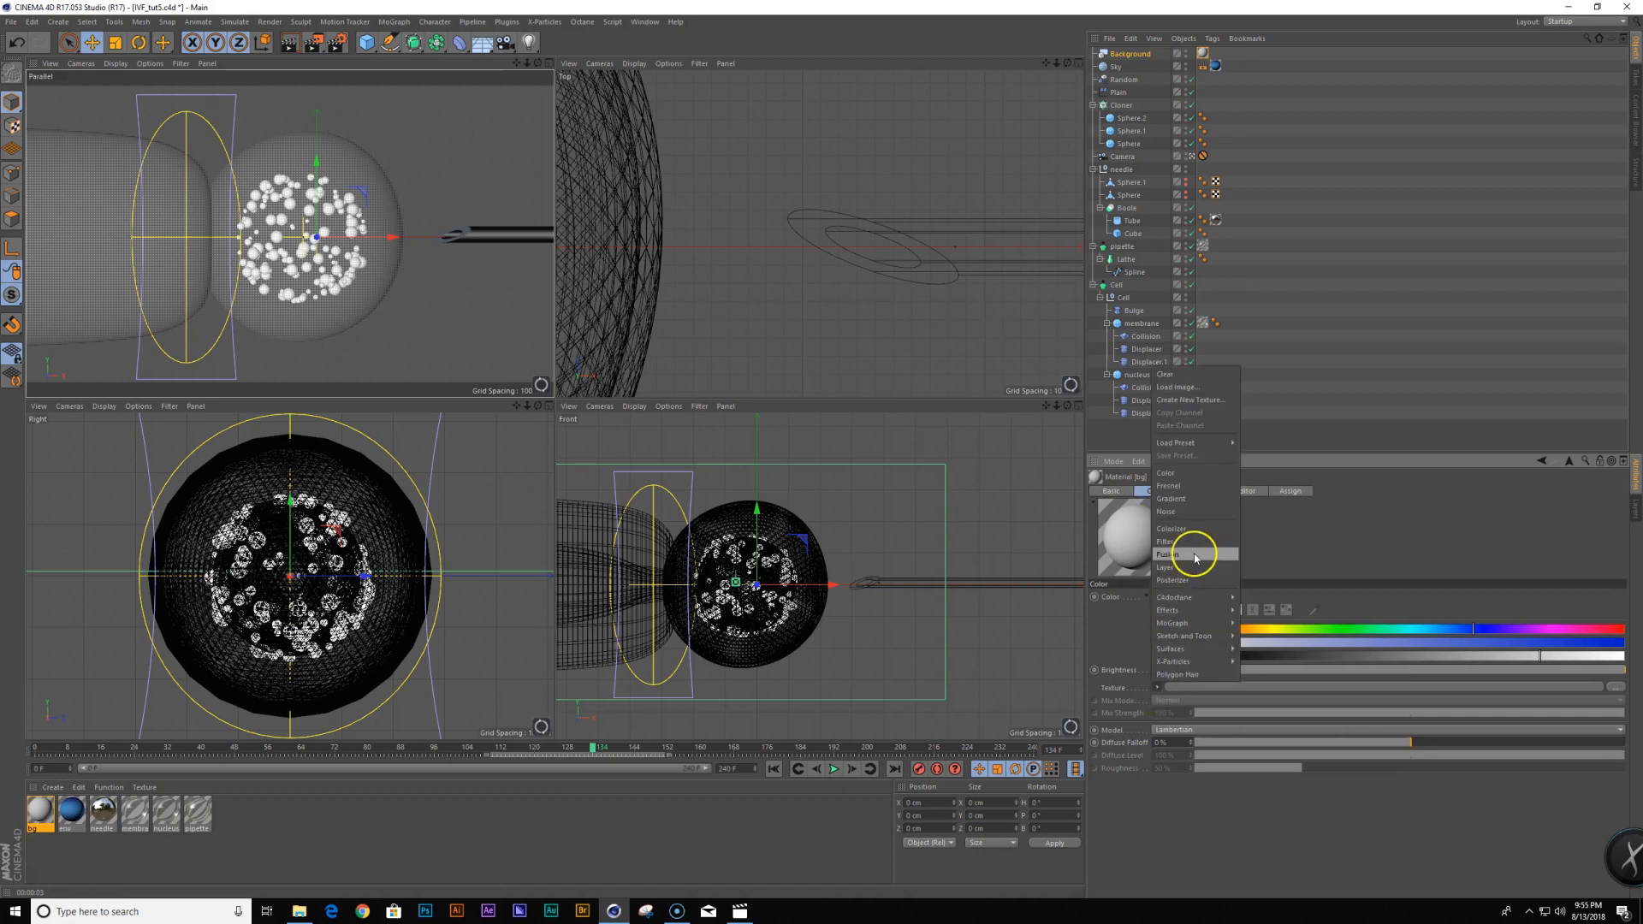
pyautogui.click(1209, 498)
pyautogui.click(1301, 687)
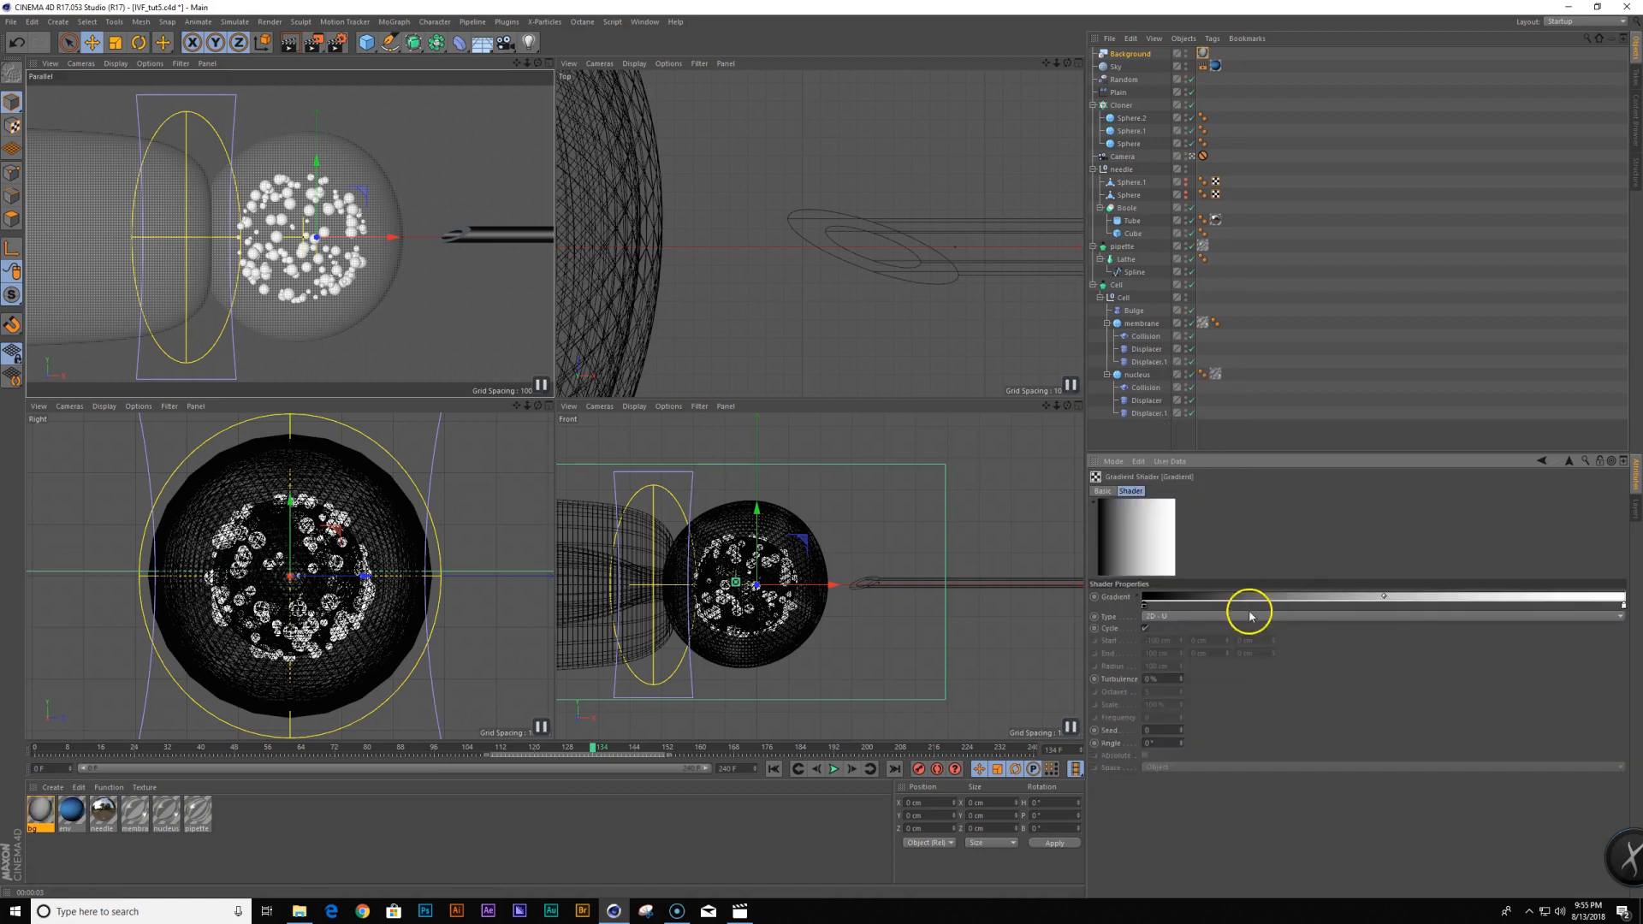
pyautogui.click(1224, 616)
pyautogui.click(1219, 677)
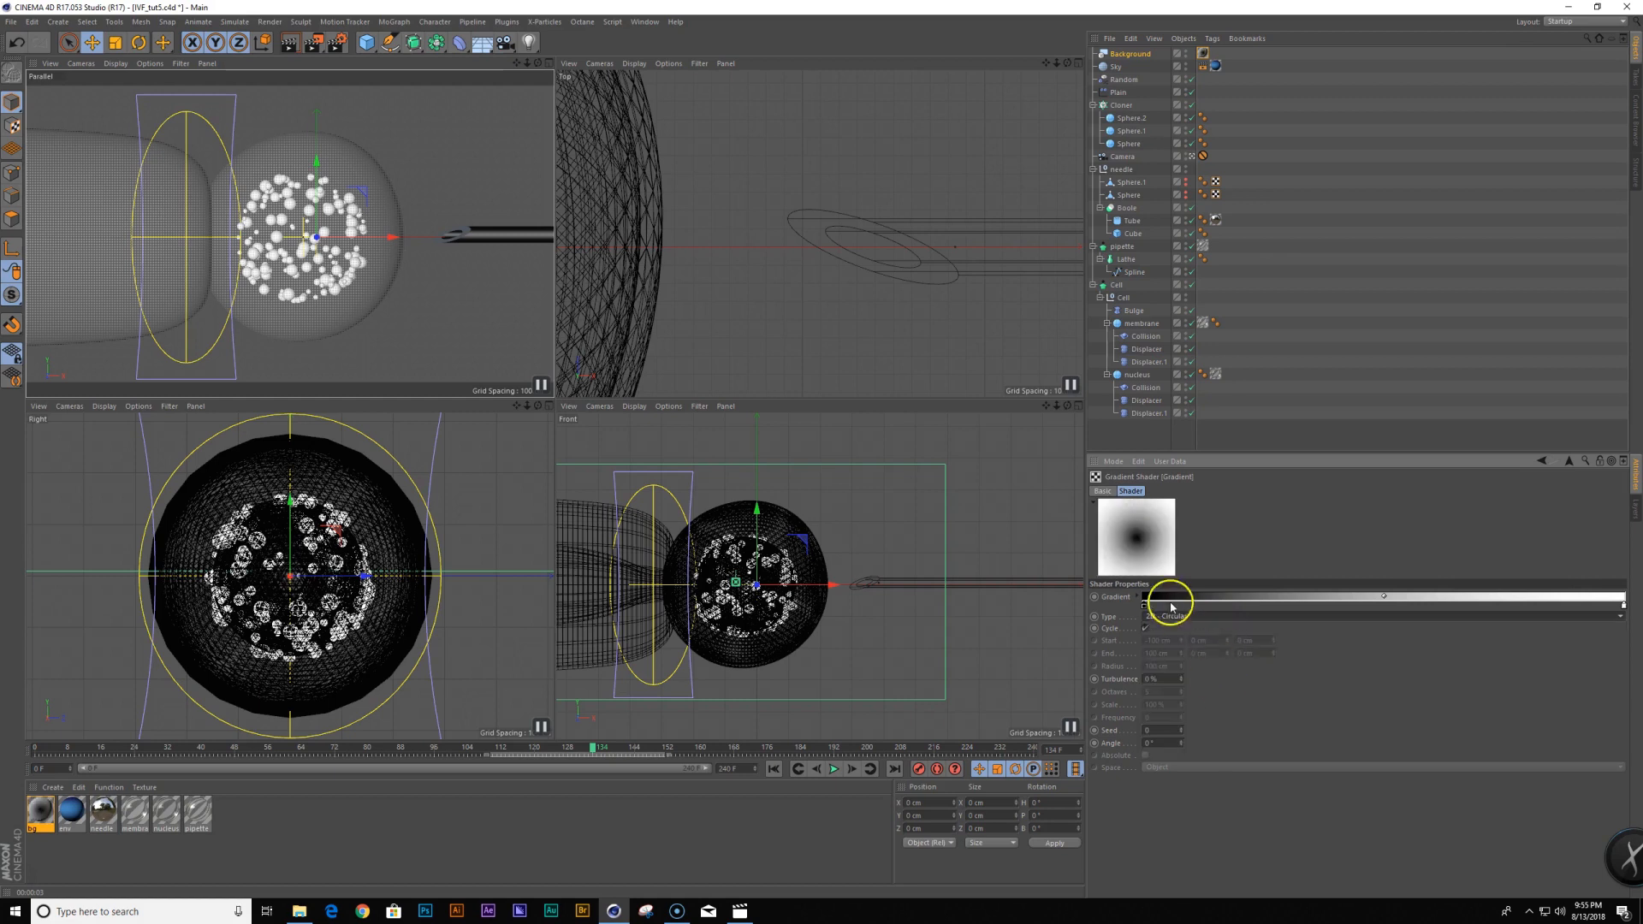
# Reverse the circular gradient so black lies at the outer end, and recolor the center knot light blue
pyautogui.moveTo(1147, 606); pyautogui.dragTo(1481, 606)
pyautogui.moveTo(1620, 606); pyautogui.dragTo(1144, 605)
pyautogui.doubleClick(1226, 607)
pyautogui.click(1202, 651)
pyautogui.moveTo(1481, 605); pyautogui.dragTo(1593, 605)
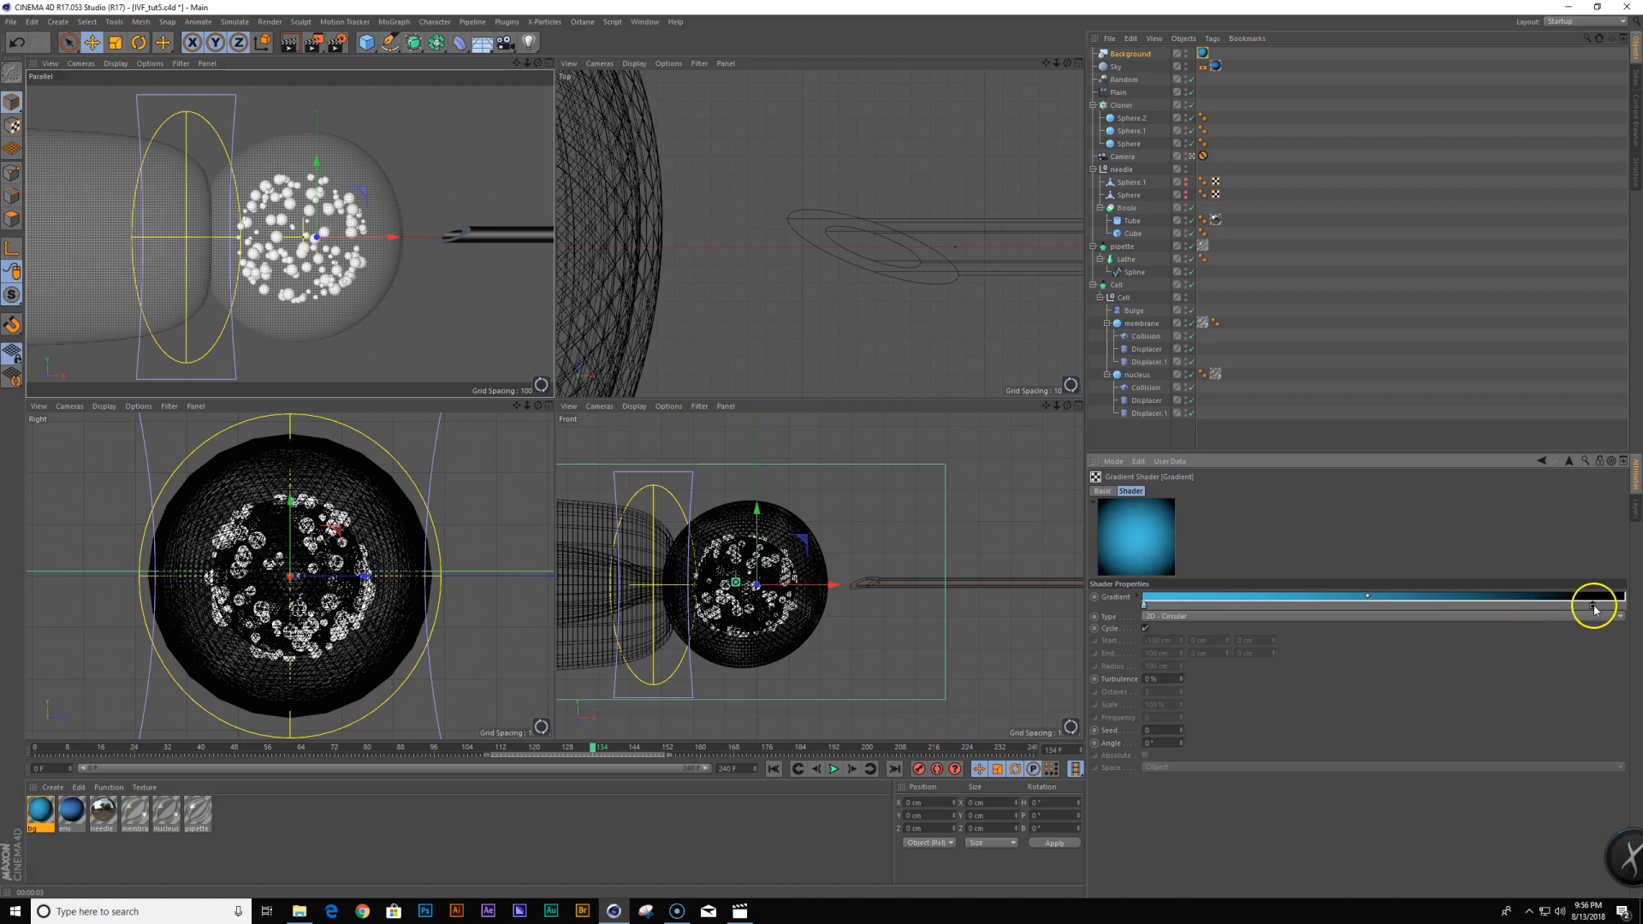
# Recolor the gradient's black knot to a darker blue at the outermost end, and preview-render the scene
pyautogui.doubleClick(1593, 606)
pyautogui.moveTo(1579, 603); pyautogui.dragTo(1590, 618)
pyautogui.moveTo(1587, 630); pyautogui.dragTo(1591, 628)
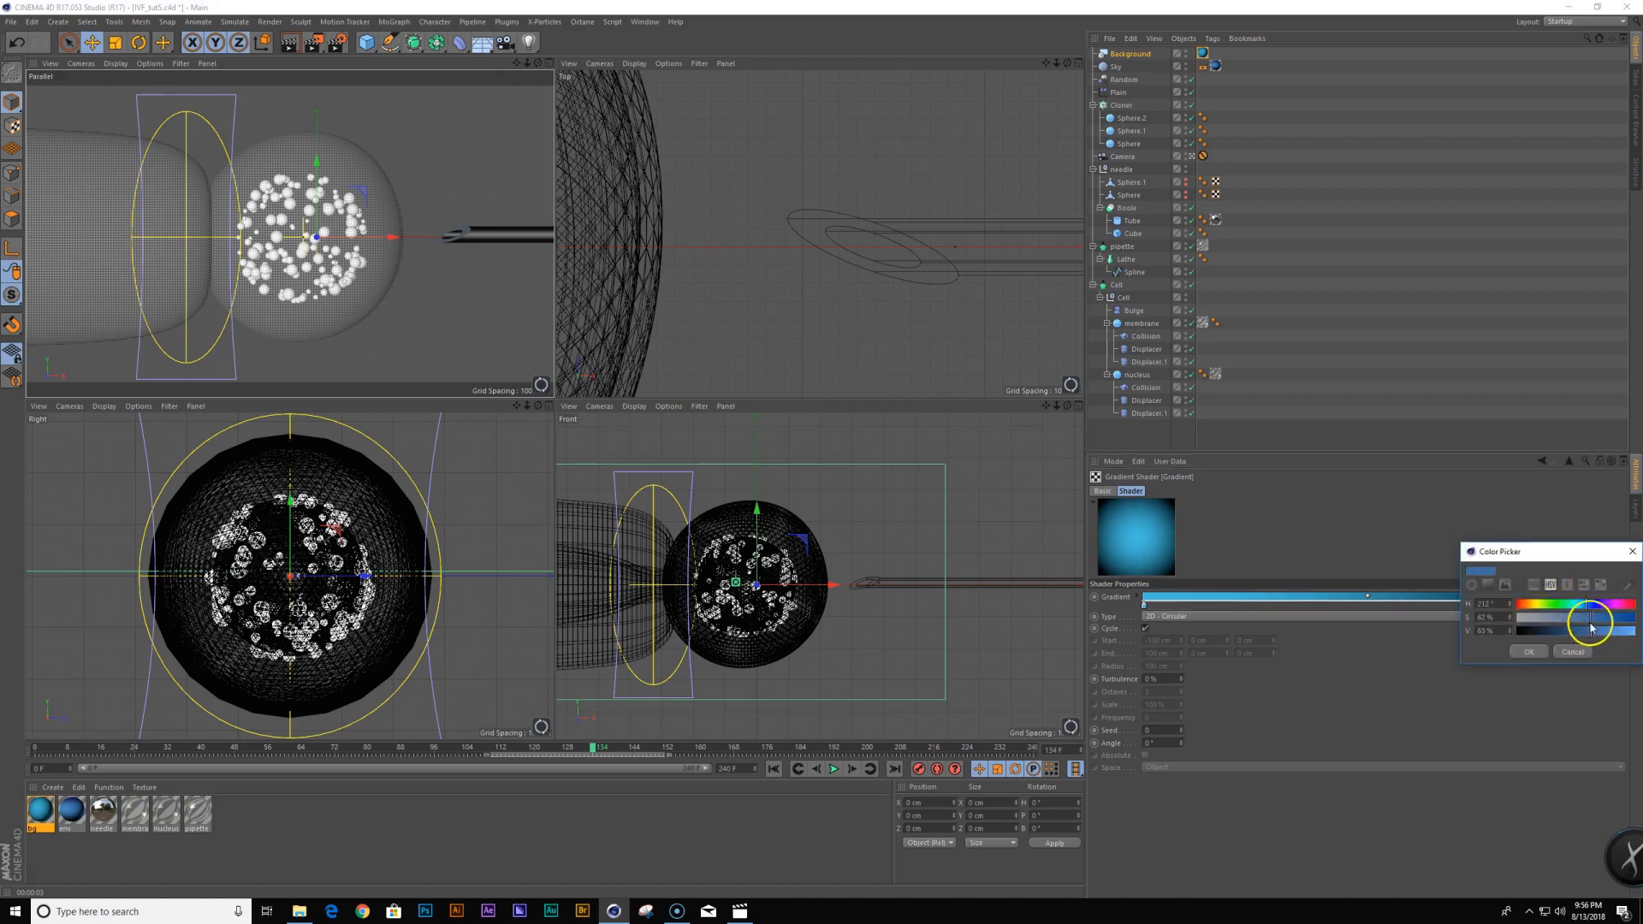
pyautogui.click(1529, 652)
pyautogui.moveTo(1595, 606); pyautogui.dragTo(1623, 606)
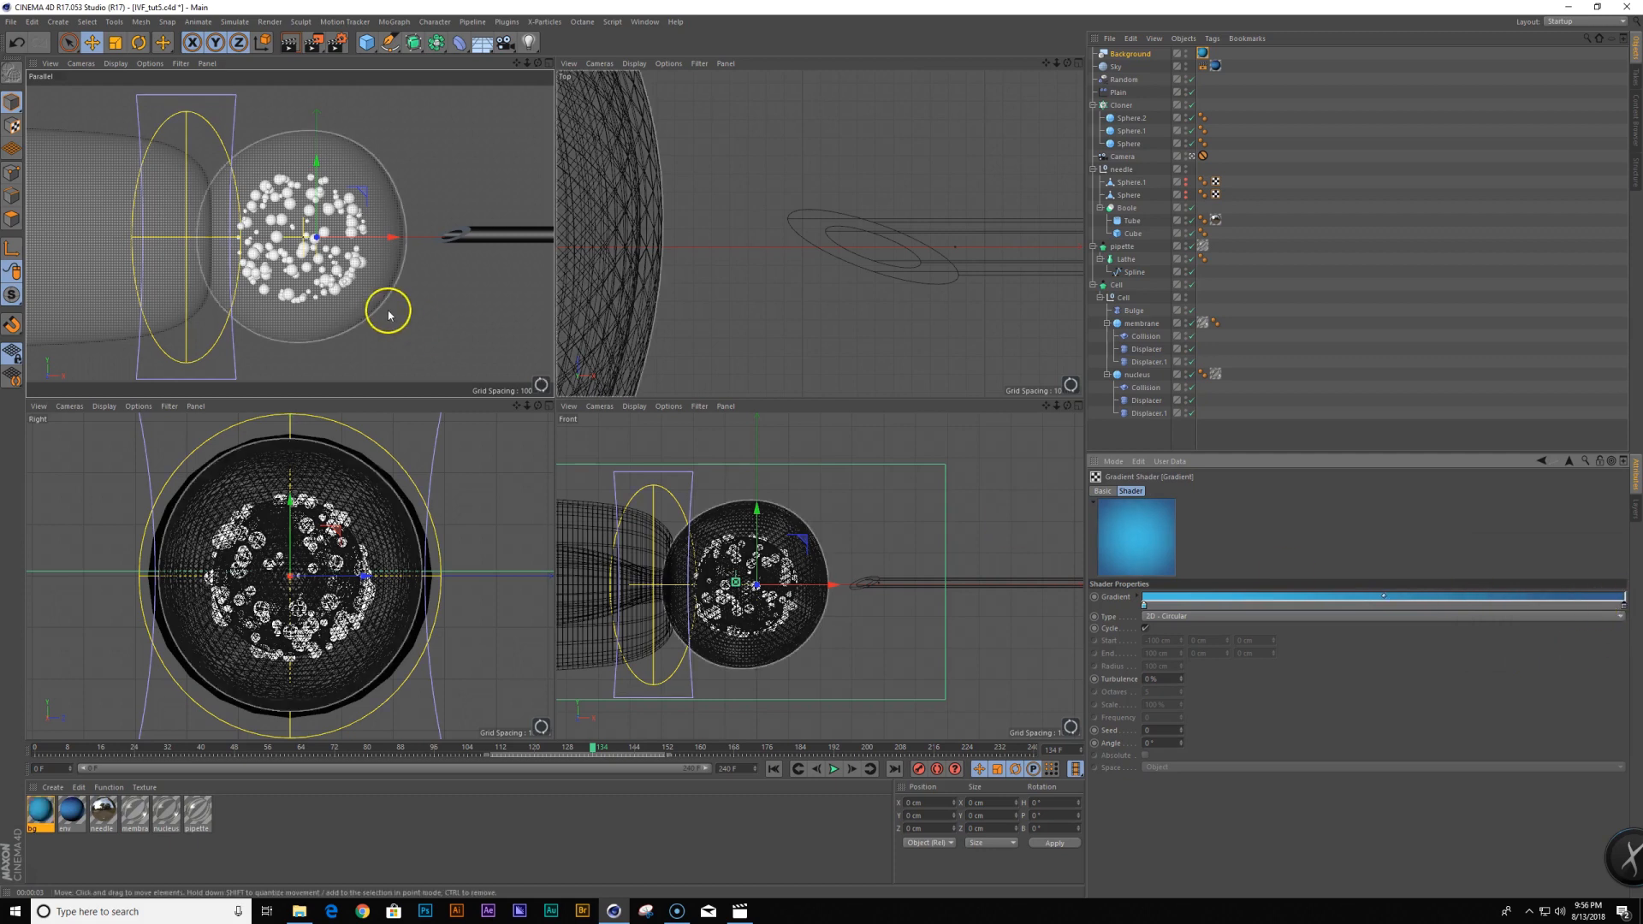
pyautogui.hotkey('ctrl', 'r')
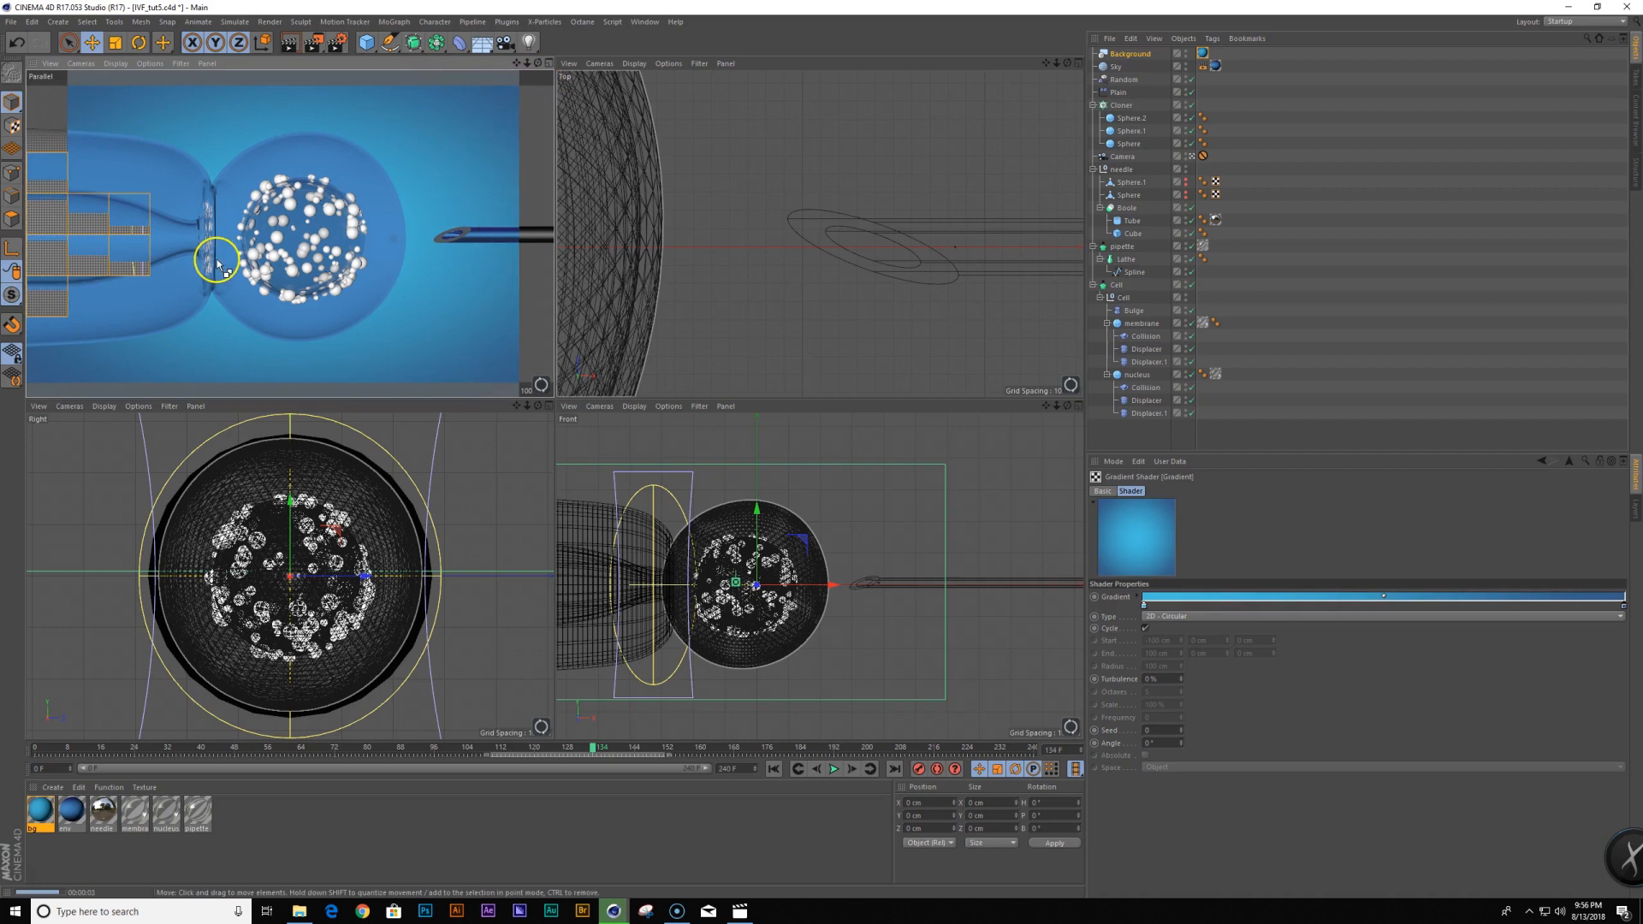
pyautogui.click(351, 74)
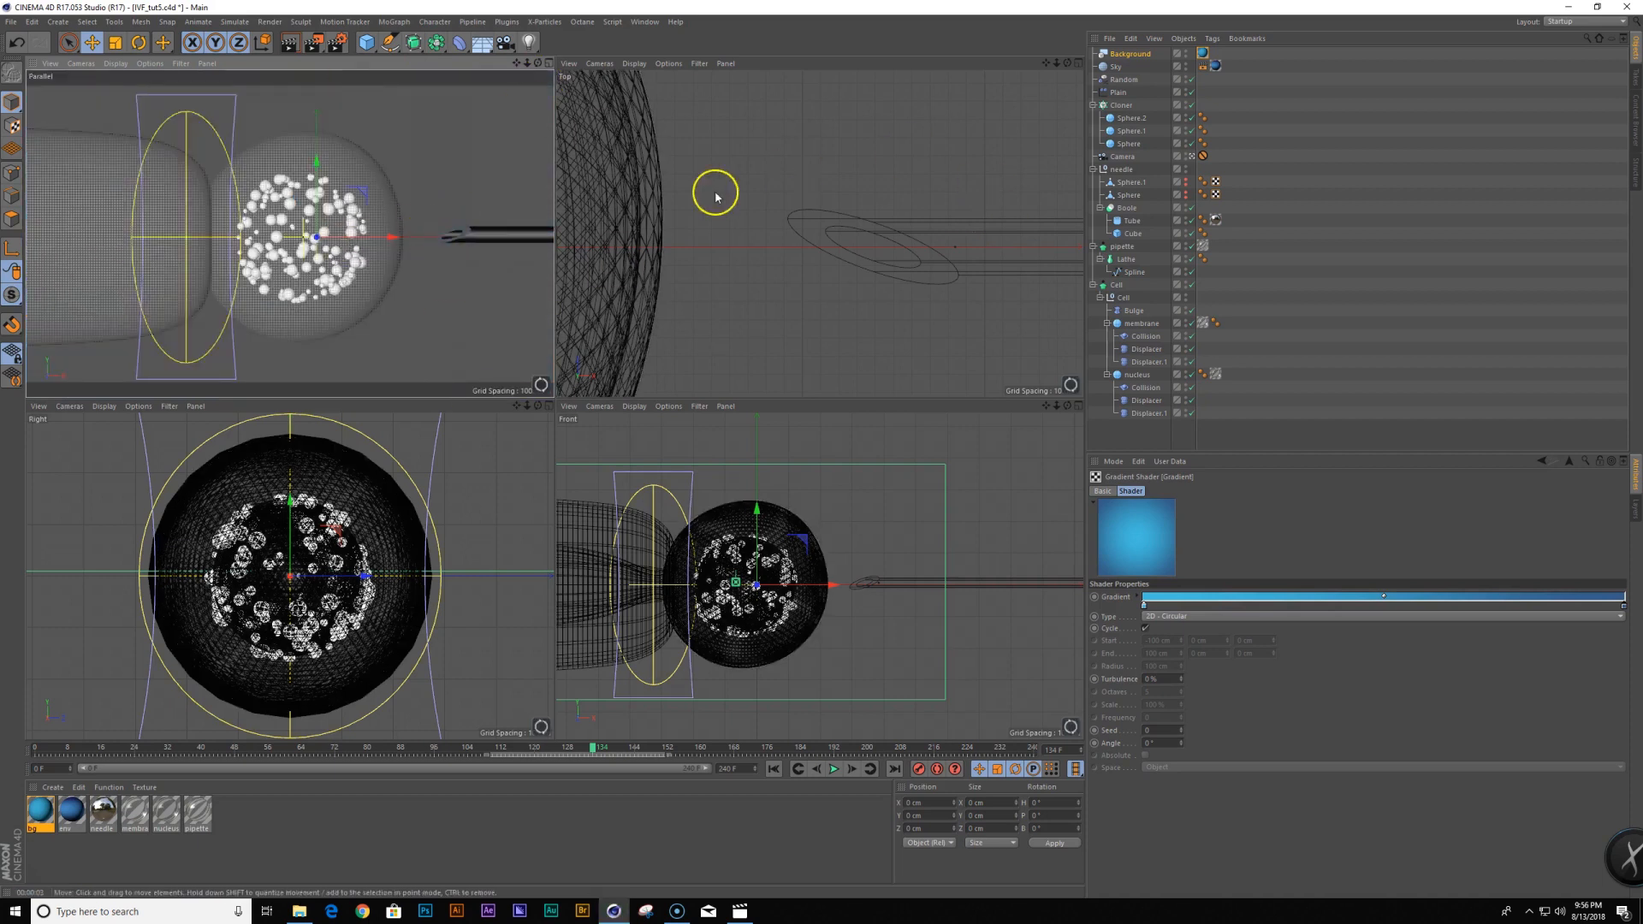
# Add an area light, raise it about 733 cm above the cell, and rotate it to face down at about -87°
pyautogui.click(530, 43)
pyautogui.click(653, 73)
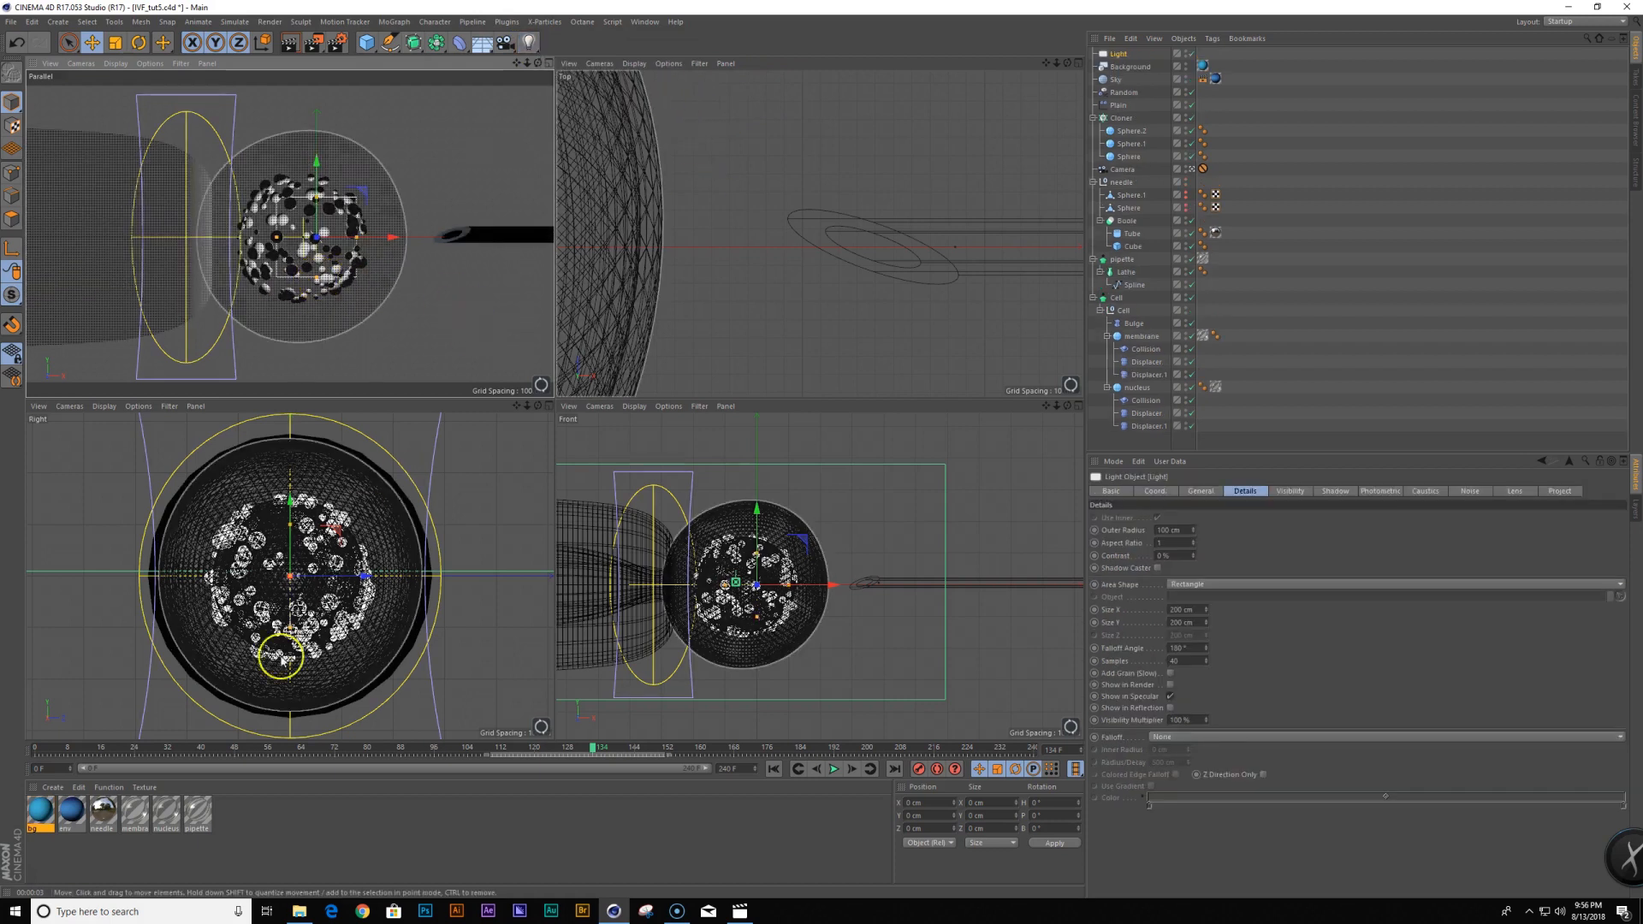
pyautogui.scroll(-5, 283, 659)
pyautogui.moveTo(321, 589); pyautogui.dragTo(352, 469)
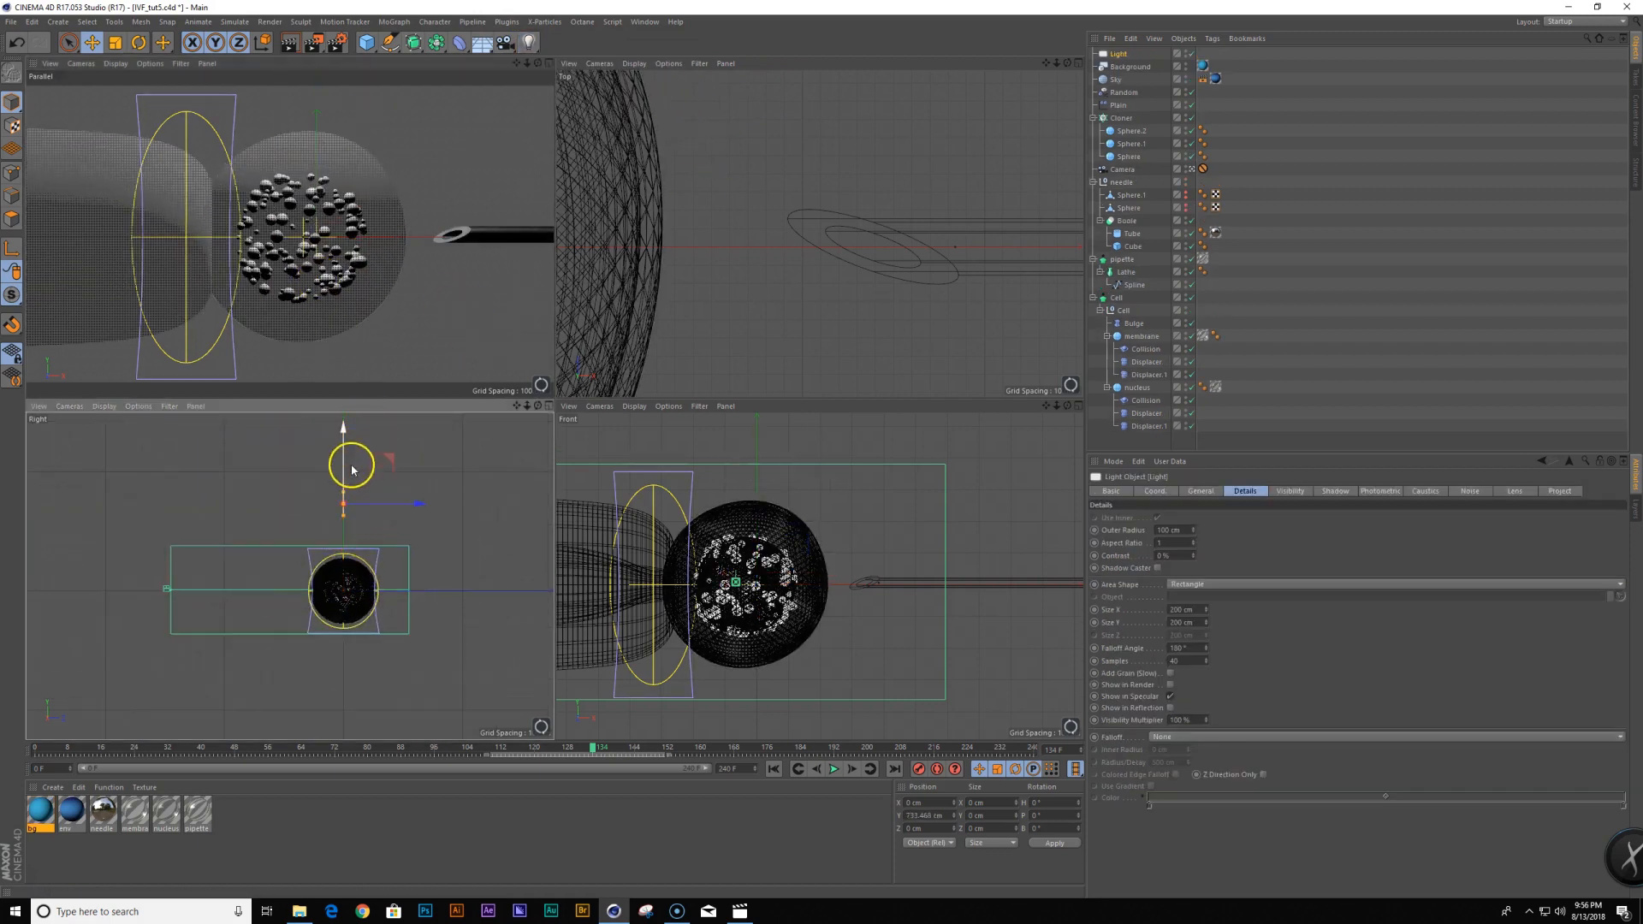
pyautogui.press('r')
pyautogui.moveTo(378, 524); pyautogui.dragTo(484, 498)
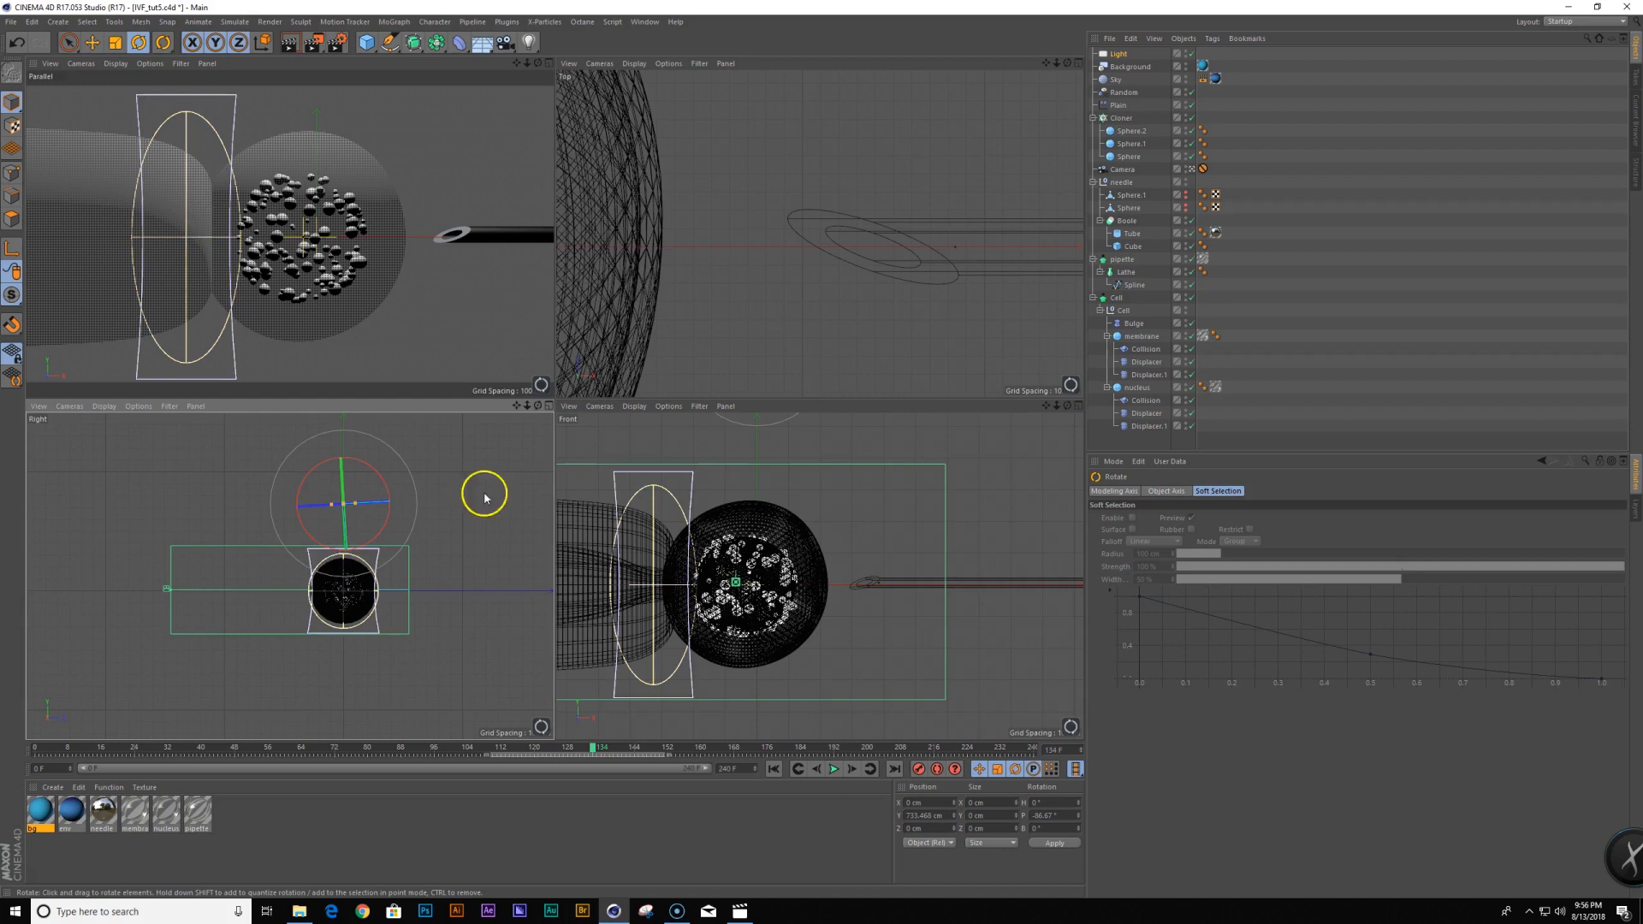
# Stretch the area light to about 2274 cm along X and enable Show in Reflection
pyautogui.keyDown('alt'); pyautogui.moveTo(856, 300); pyautogui.dragTo(710, 316, button='right'); pyautogui.keyUp('alt')
pyautogui.moveTo(813, 296); pyautogui.dragTo(1003, 293)
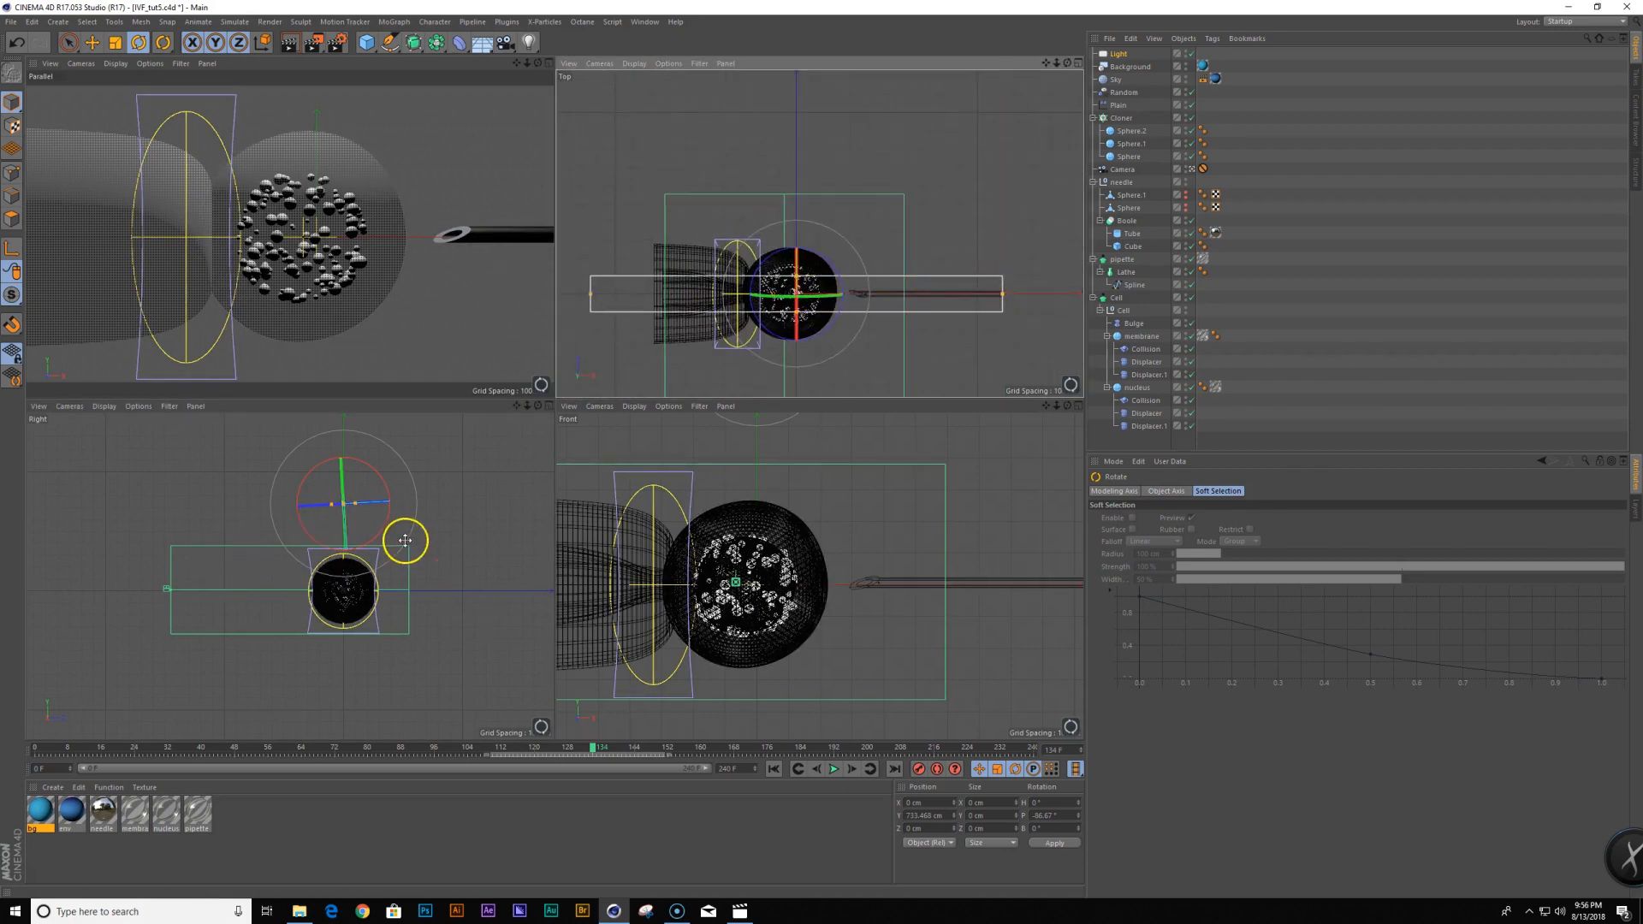
pyautogui.click(1137, 51)
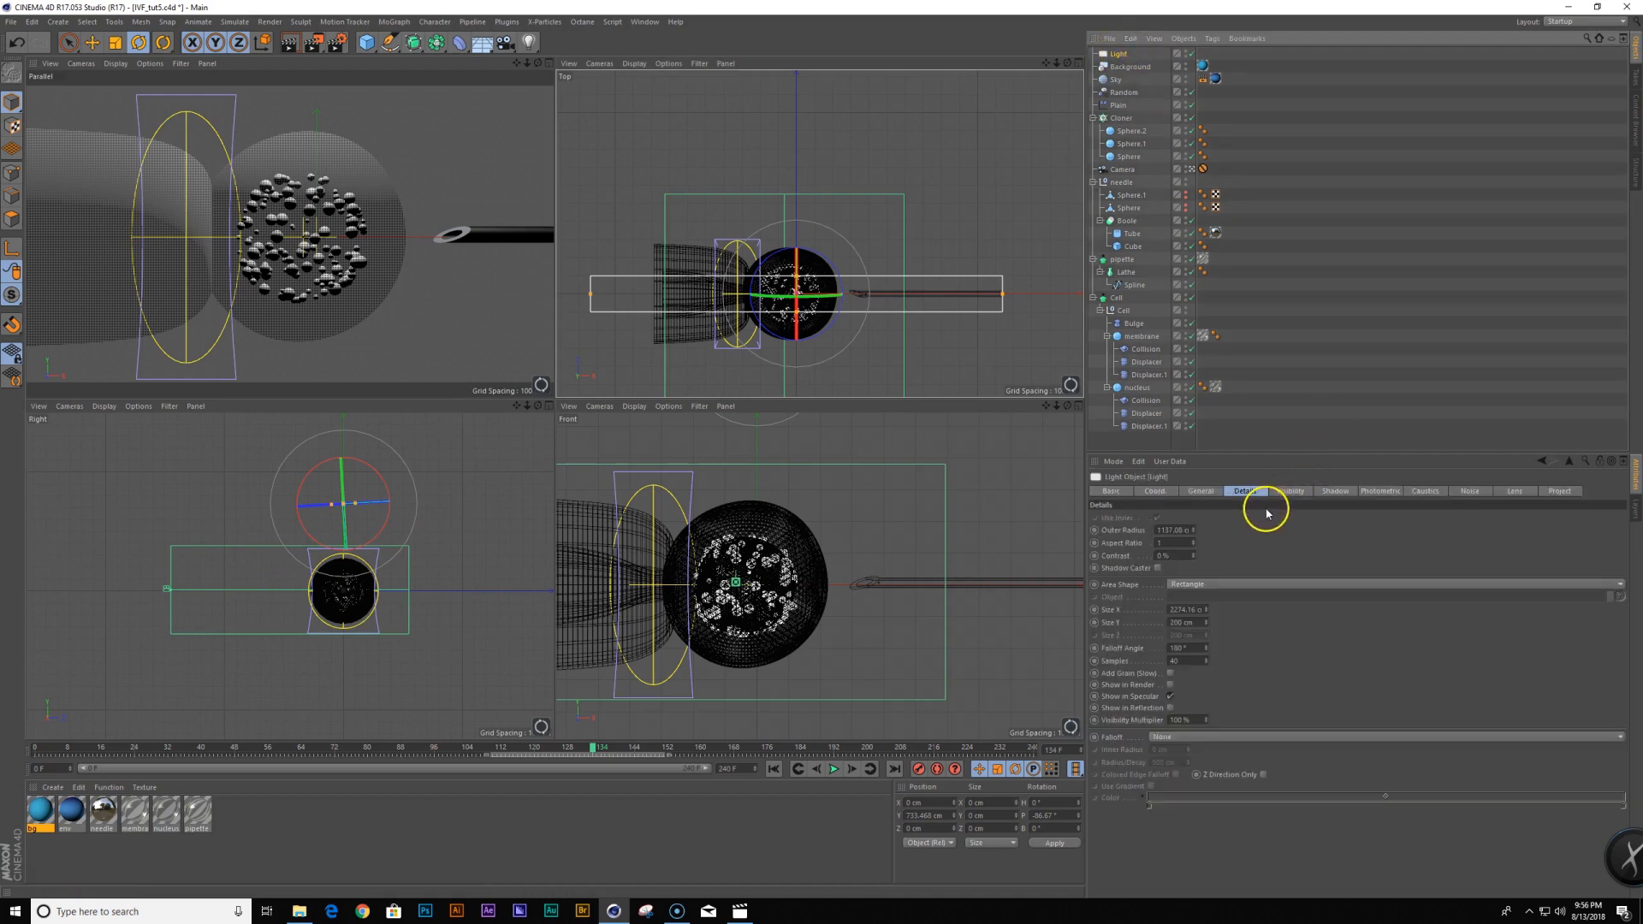
pyautogui.click(1170, 709)
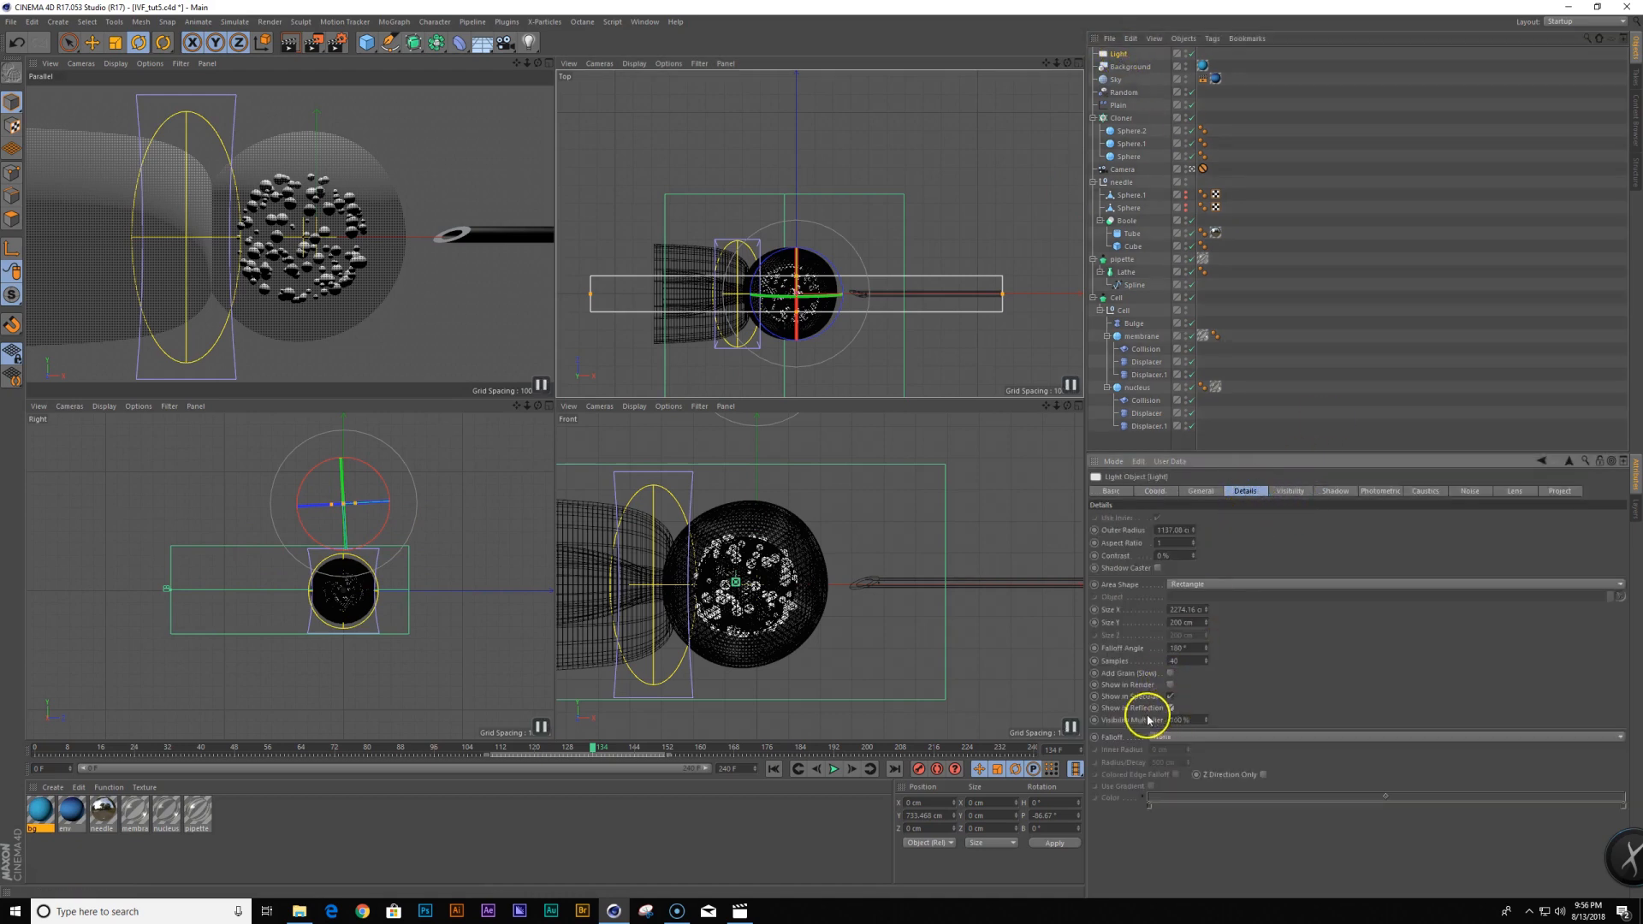
# Set the light's falloff to Inverse Square (Physically Accurate) and enlarge its decay radius to enclose the cell
pyautogui.click(1258, 737)
pyautogui.click(1258, 757)
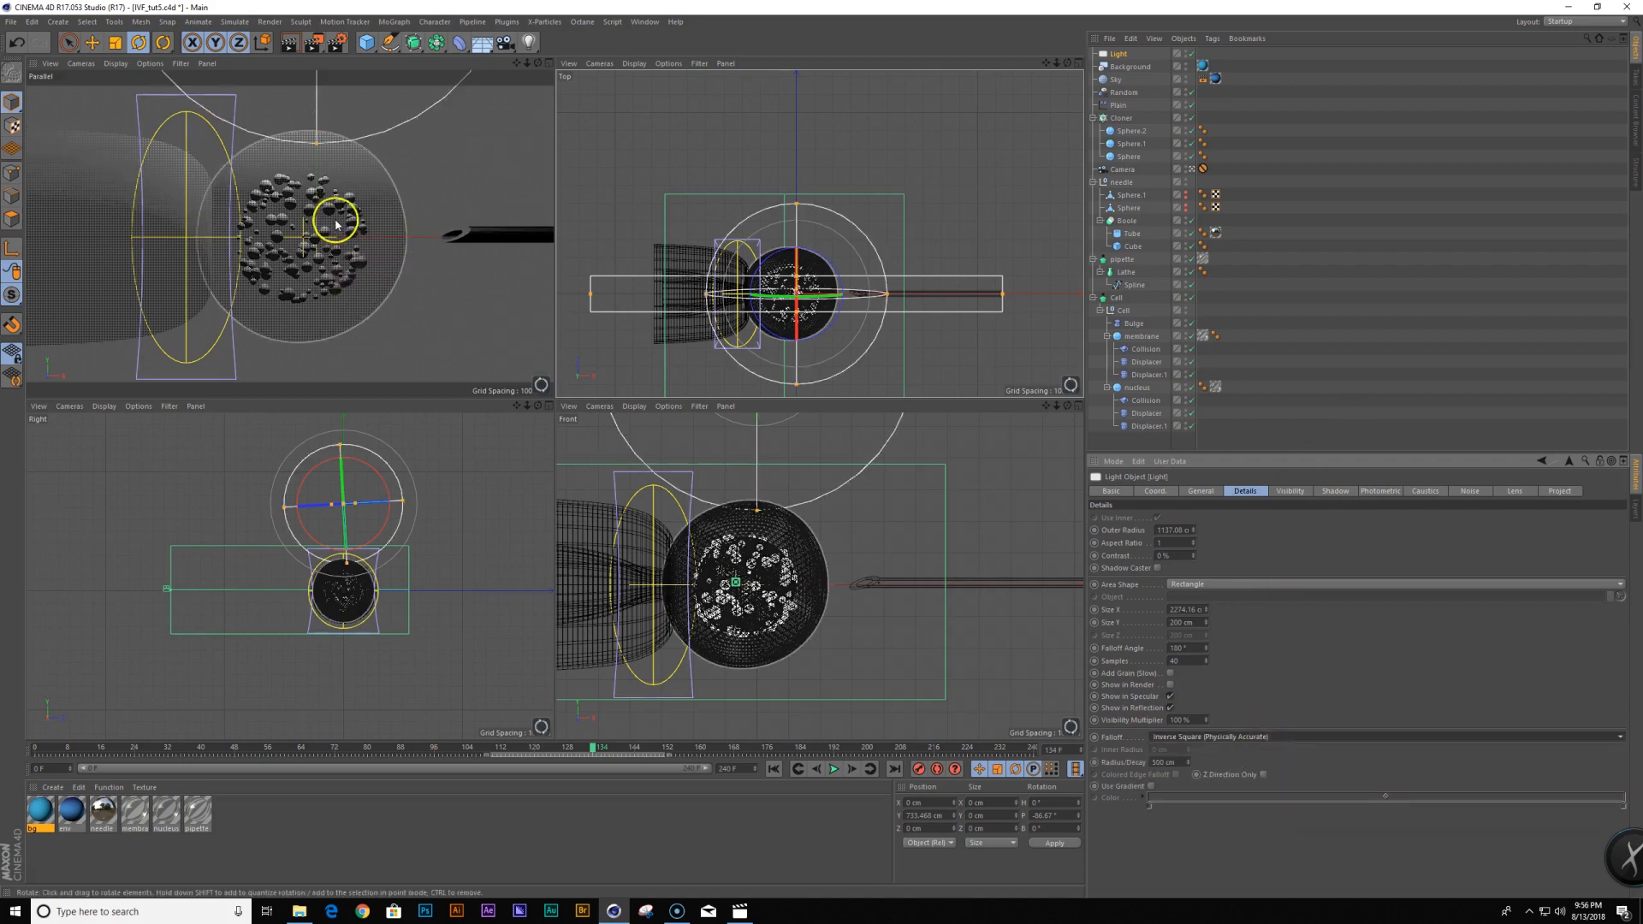
pyautogui.moveTo(341, 568); pyautogui.dragTo(381, 596)
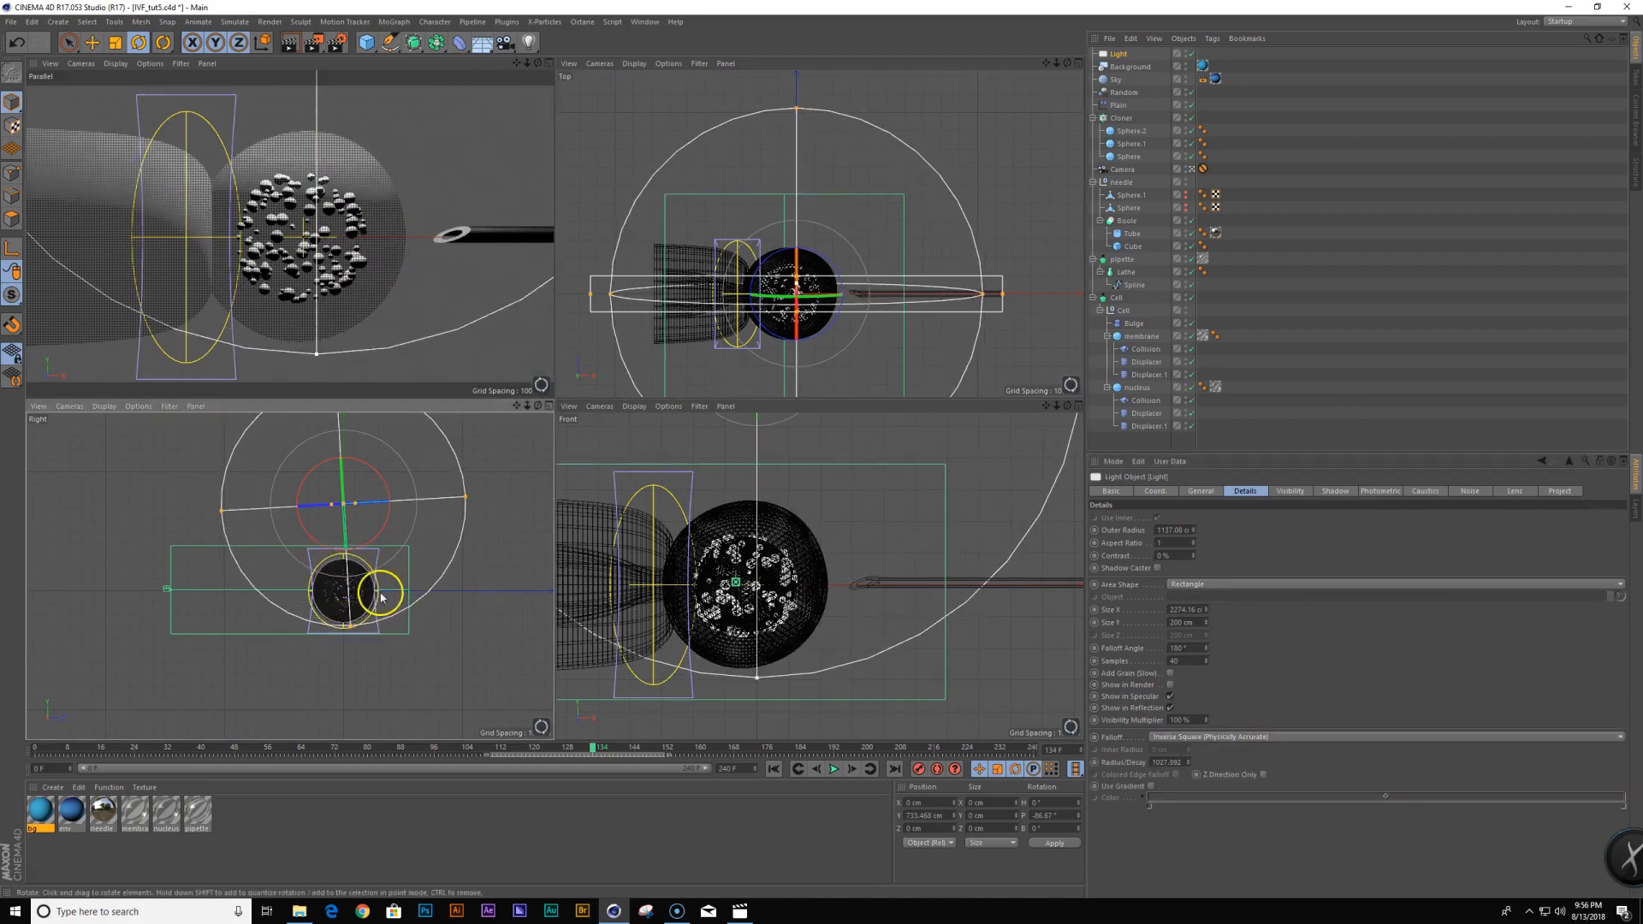
# Shift the light to about Y 750 cm and Z -97 cm, and tilt it to about -81.6°
pyautogui.press('e')
pyautogui.moveTo(389, 539); pyautogui.dragTo(366, 540)
pyautogui.press('r')
pyautogui.press('e')
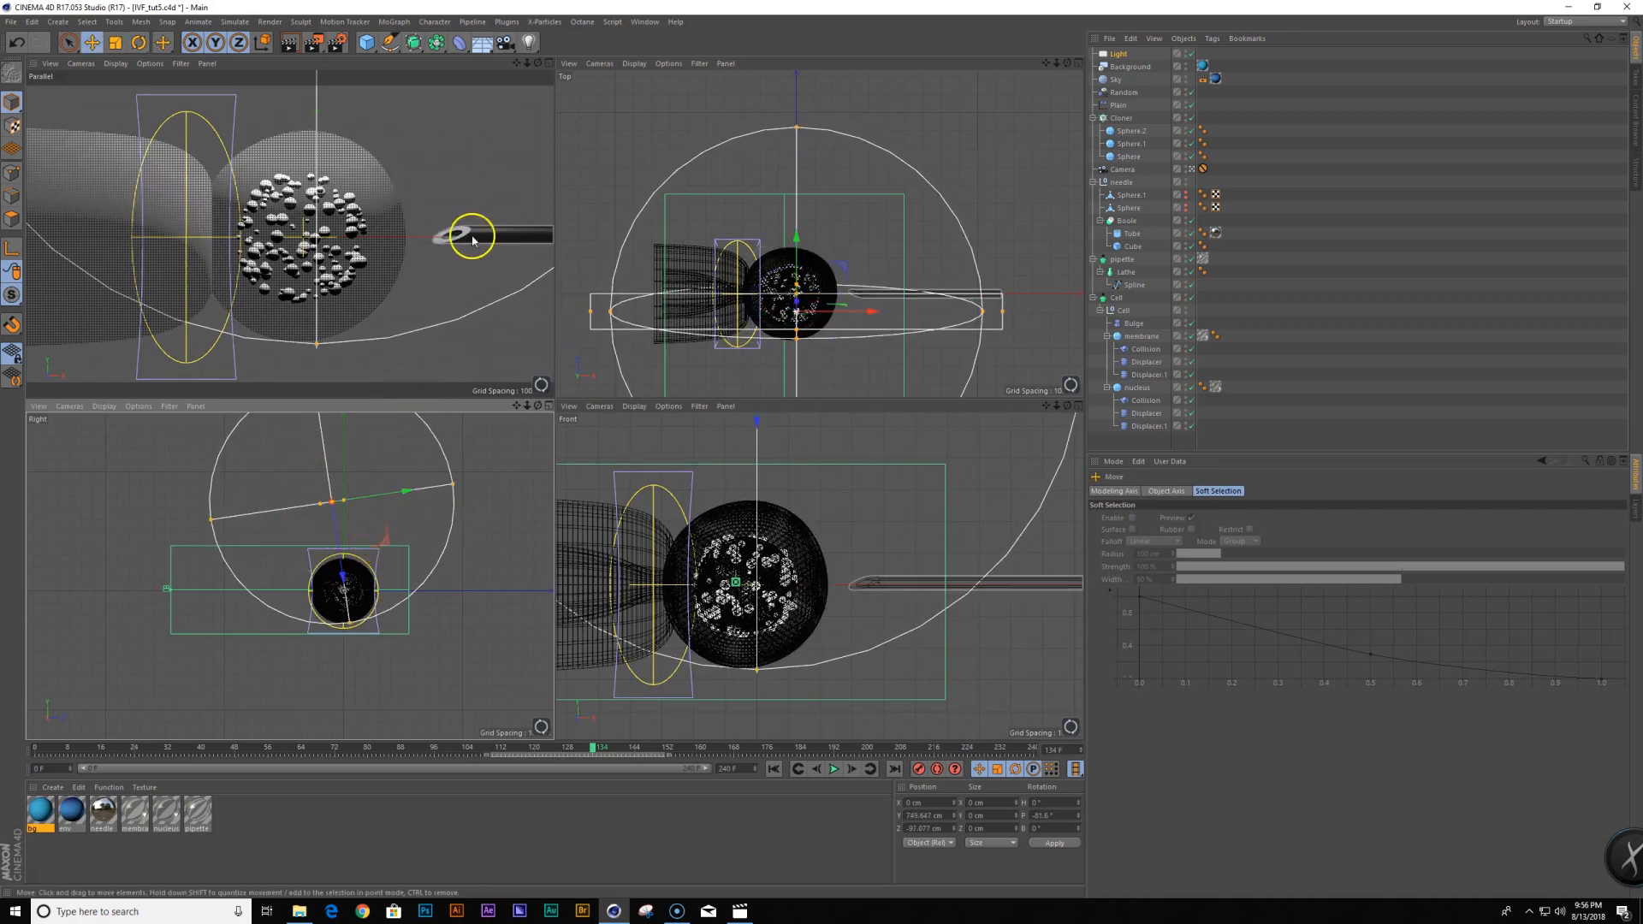
# Create a new material, apply it to the Cloner, and rename the Cloner as Bubbles
pyautogui.doubleClick(193, 847)
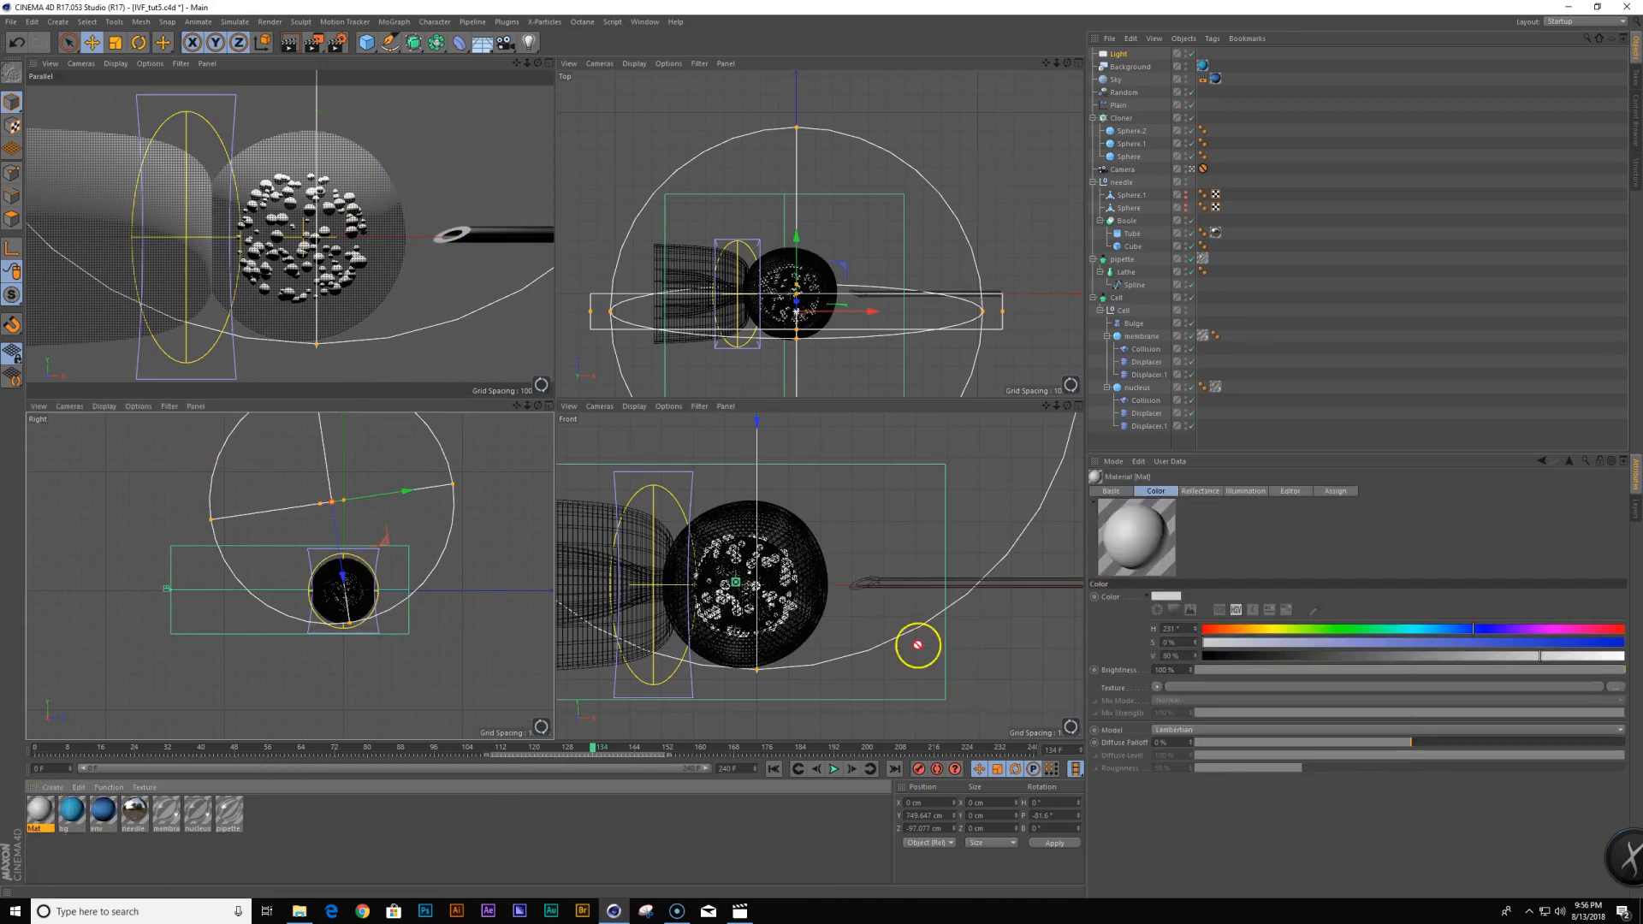
pyautogui.moveTo(1094, 78); pyautogui.dragTo(1124, 119)
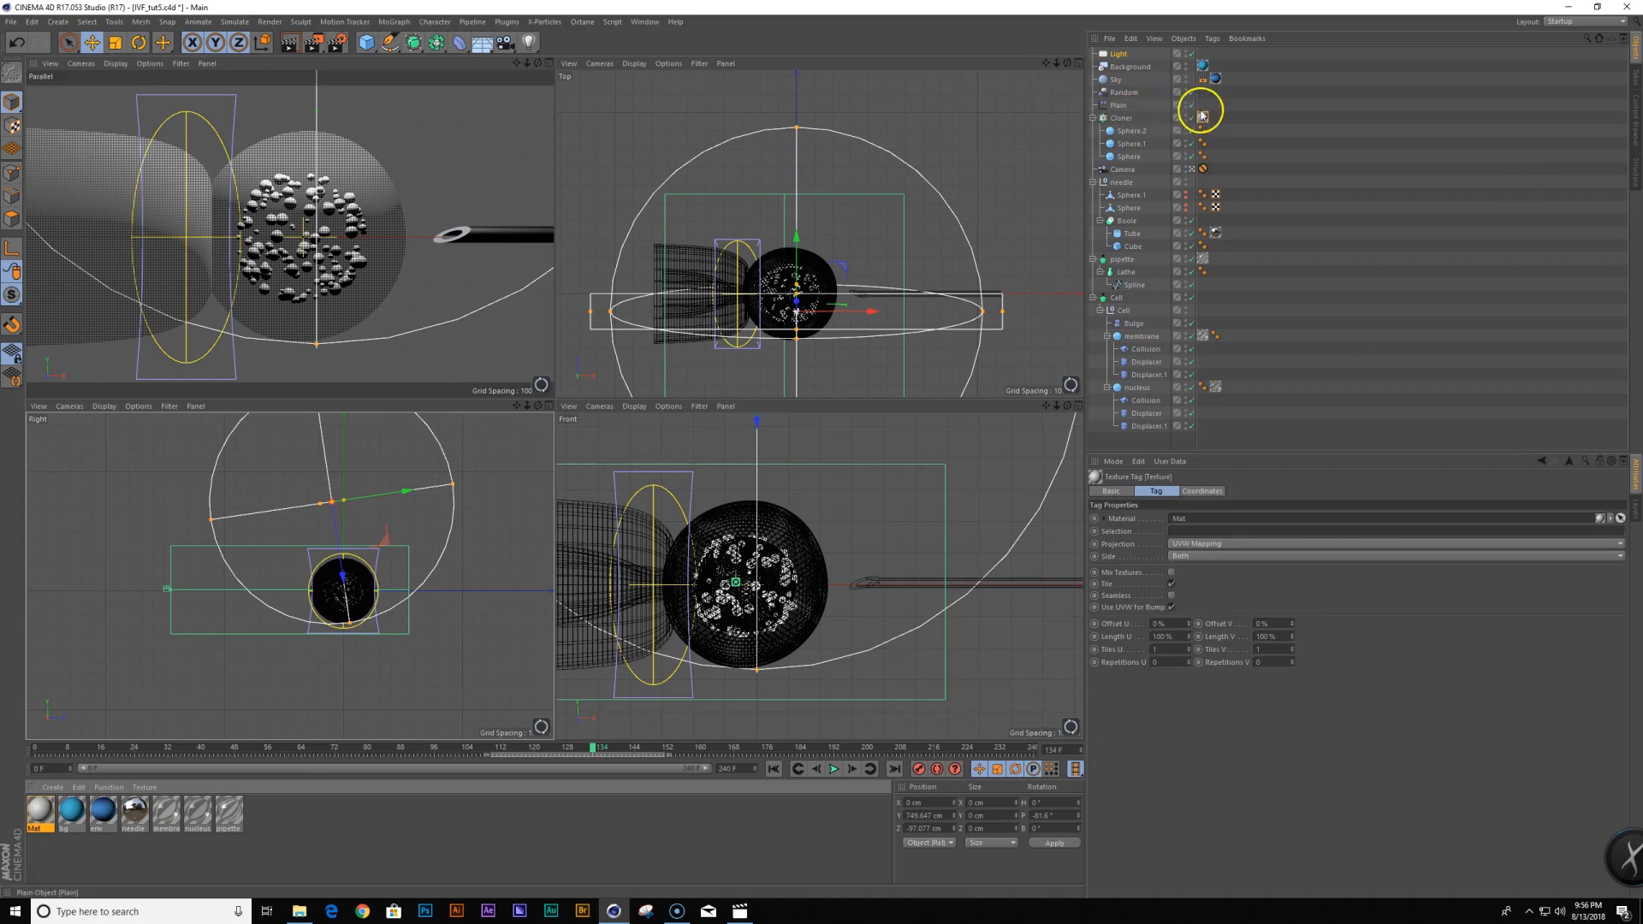
pyautogui.click(1119, 119)
pyautogui.doubleClick(1121, 119)
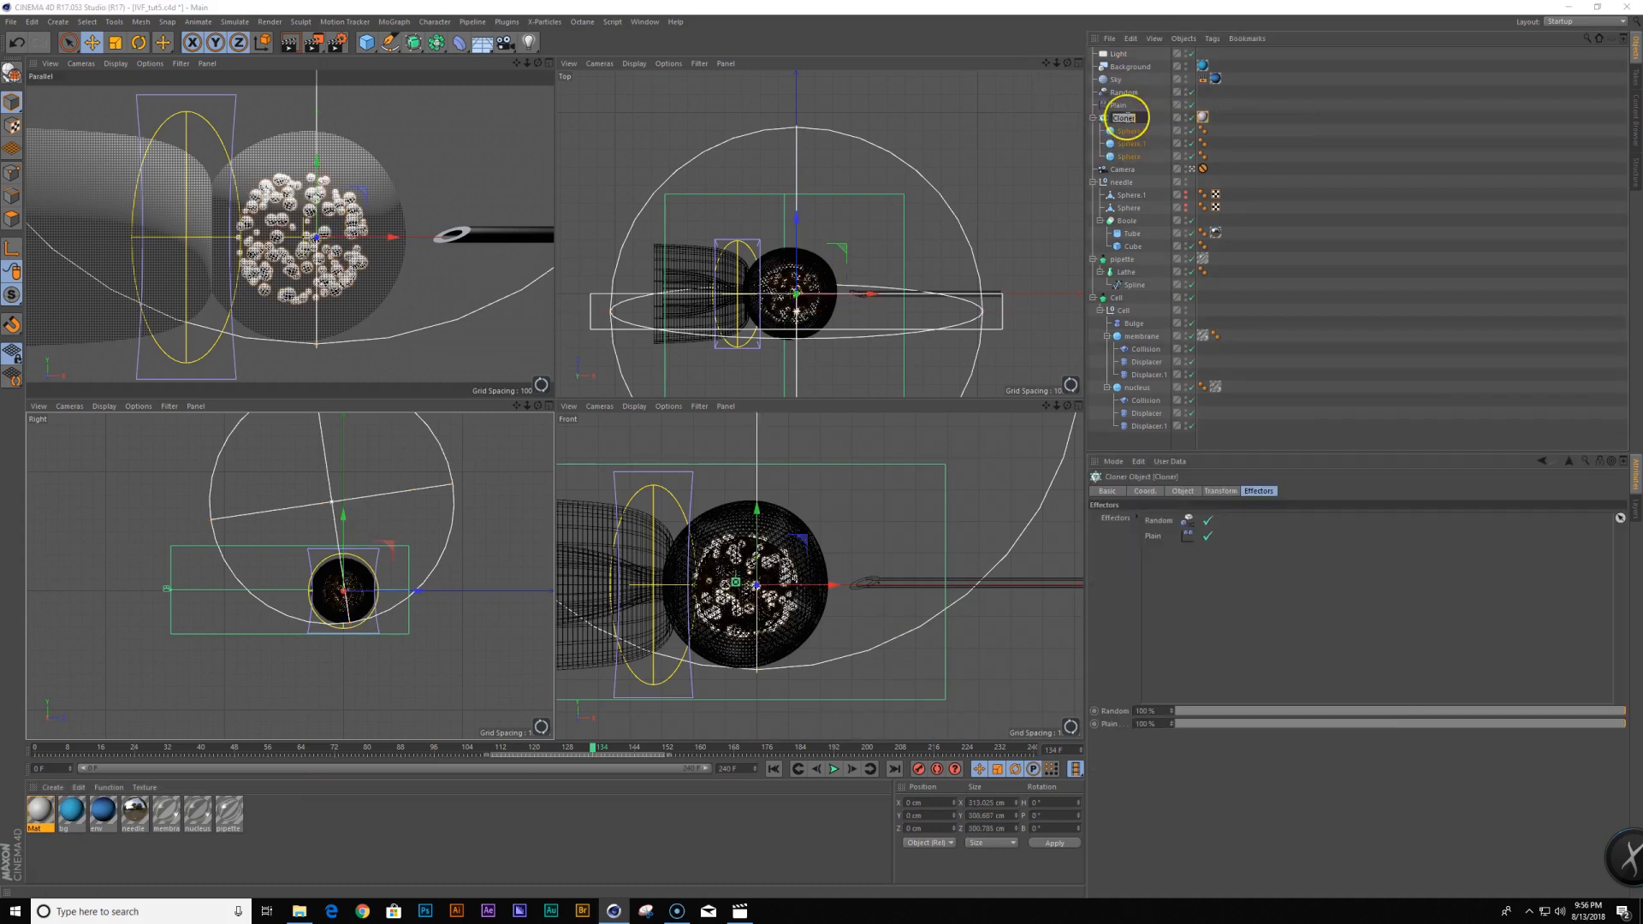
pyautogui.write('Bubbles')
pyautogui.press('Return')
# Change the Bubbles material's color to a dark blue with a value of 49%
pyautogui.click(1203, 117)
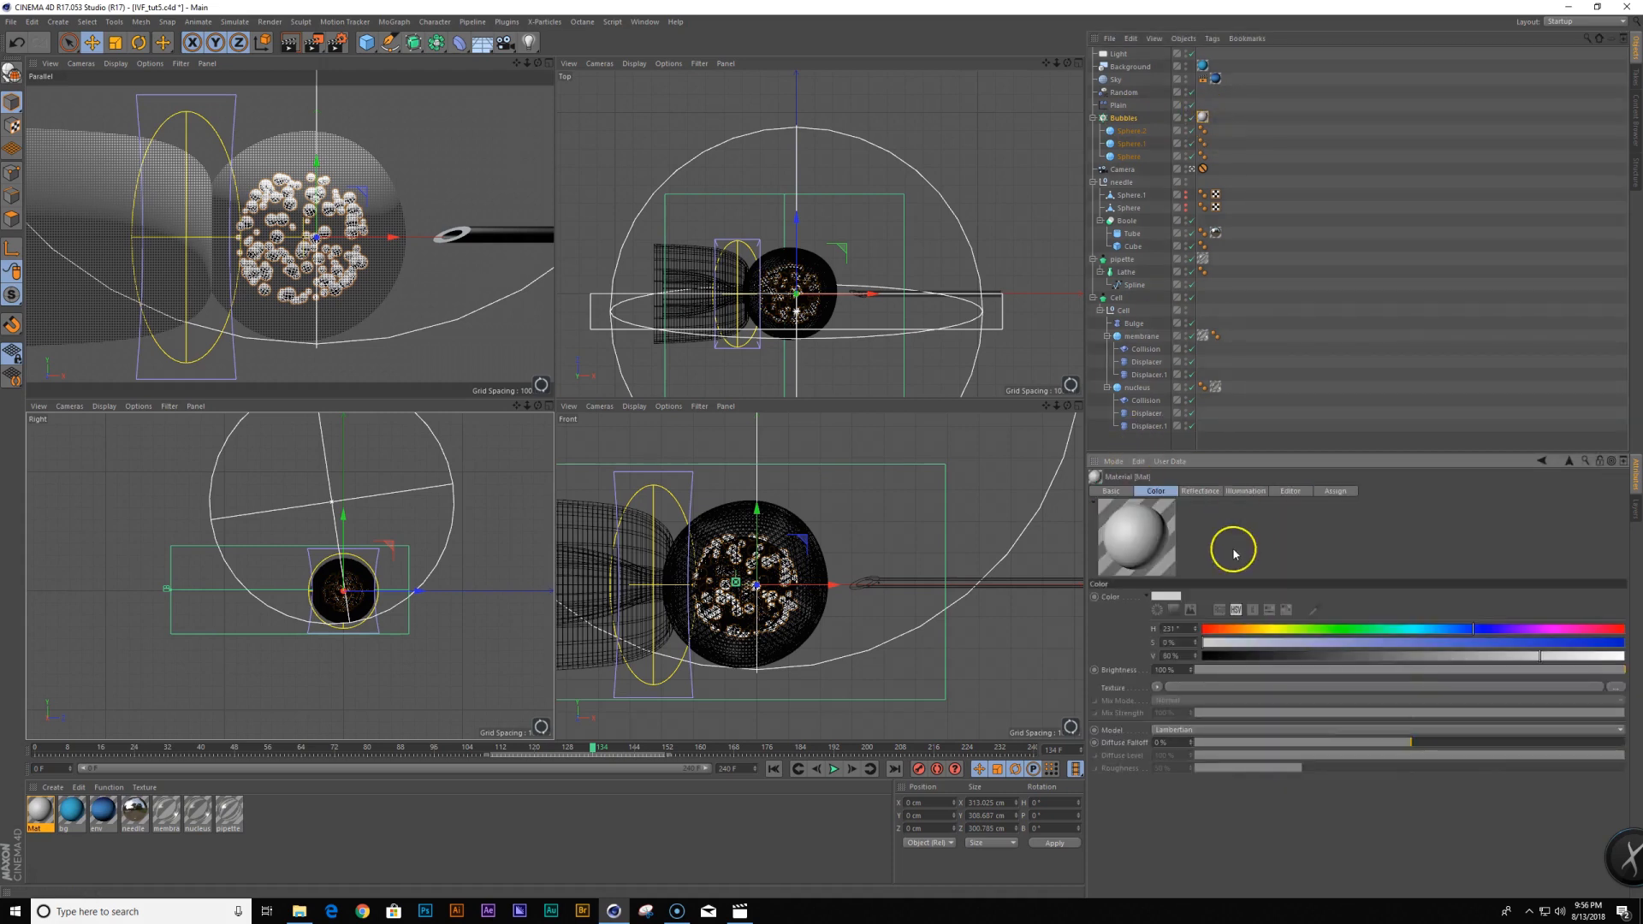
pyautogui.moveTo(1541, 656); pyautogui.dragTo(1406, 659)
pyautogui.click(1503, 642)
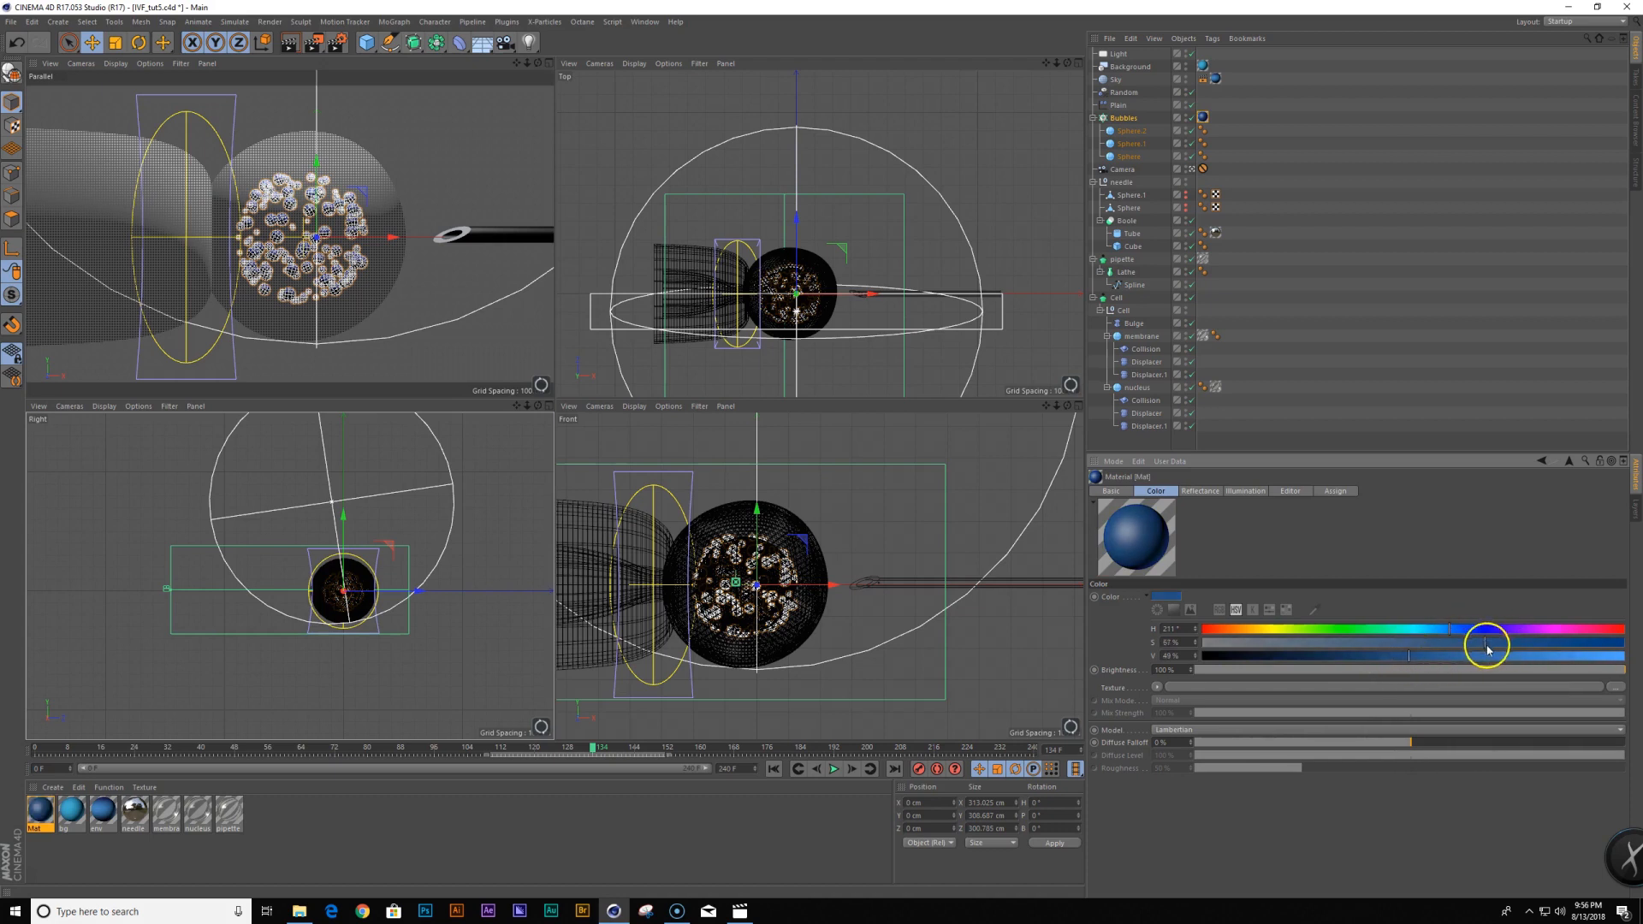
# Enable the Bubbles material's Alpha channel and load a Fresnel shader as its texture
pyautogui.click(1103, 491)
pyautogui.click(1223, 668)
pyautogui.click(1245, 491)
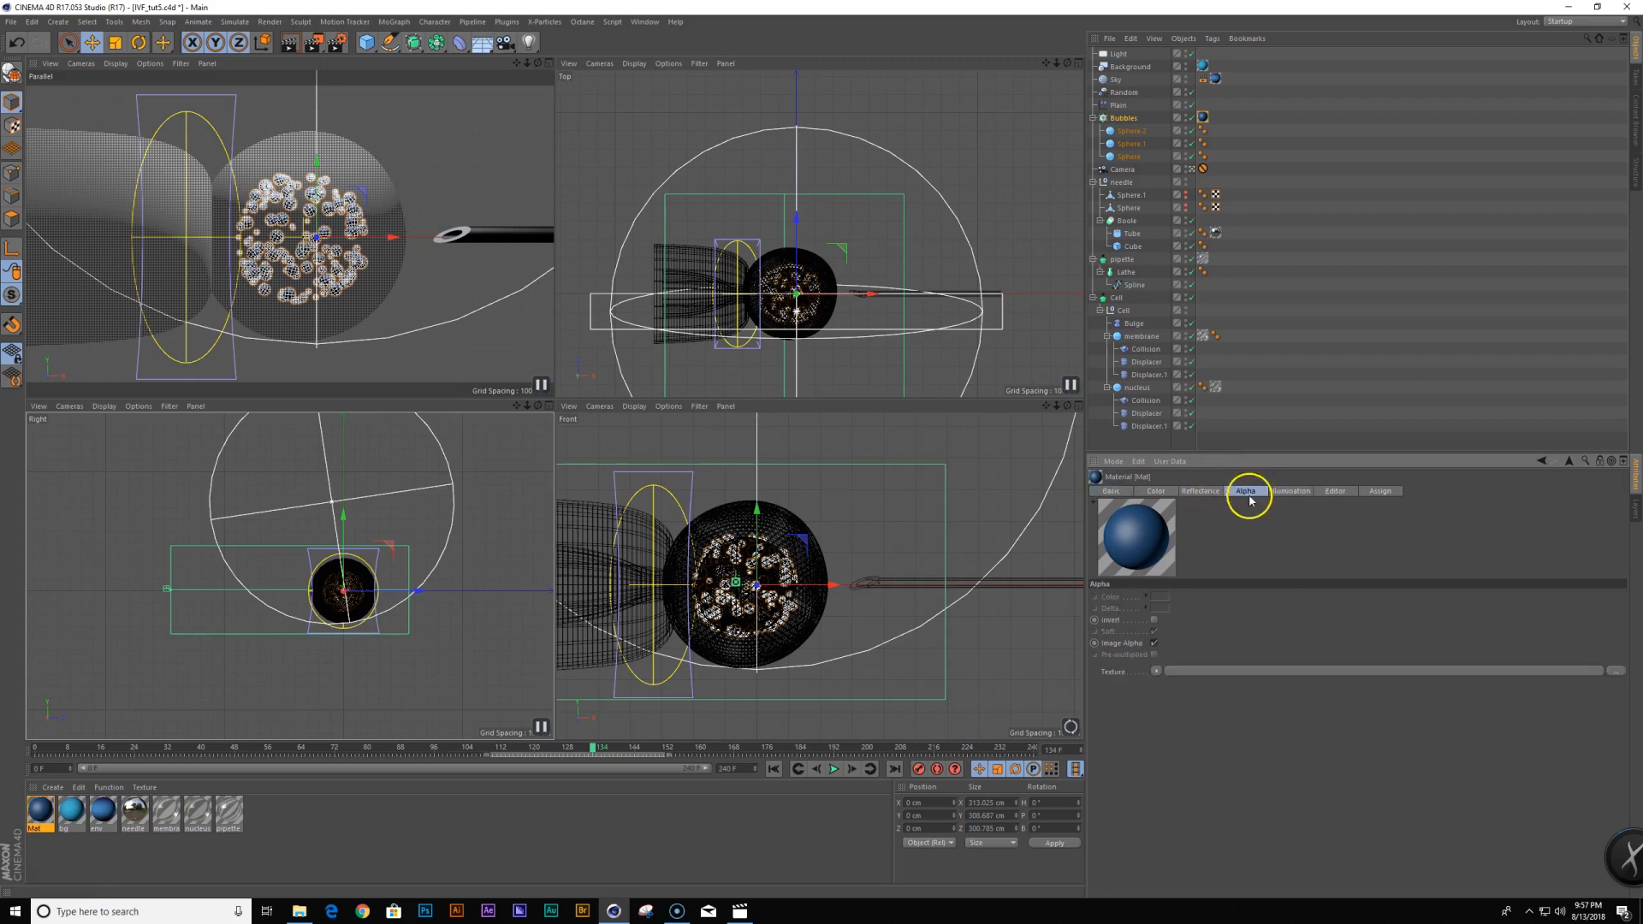
pyautogui.click(1157, 671)
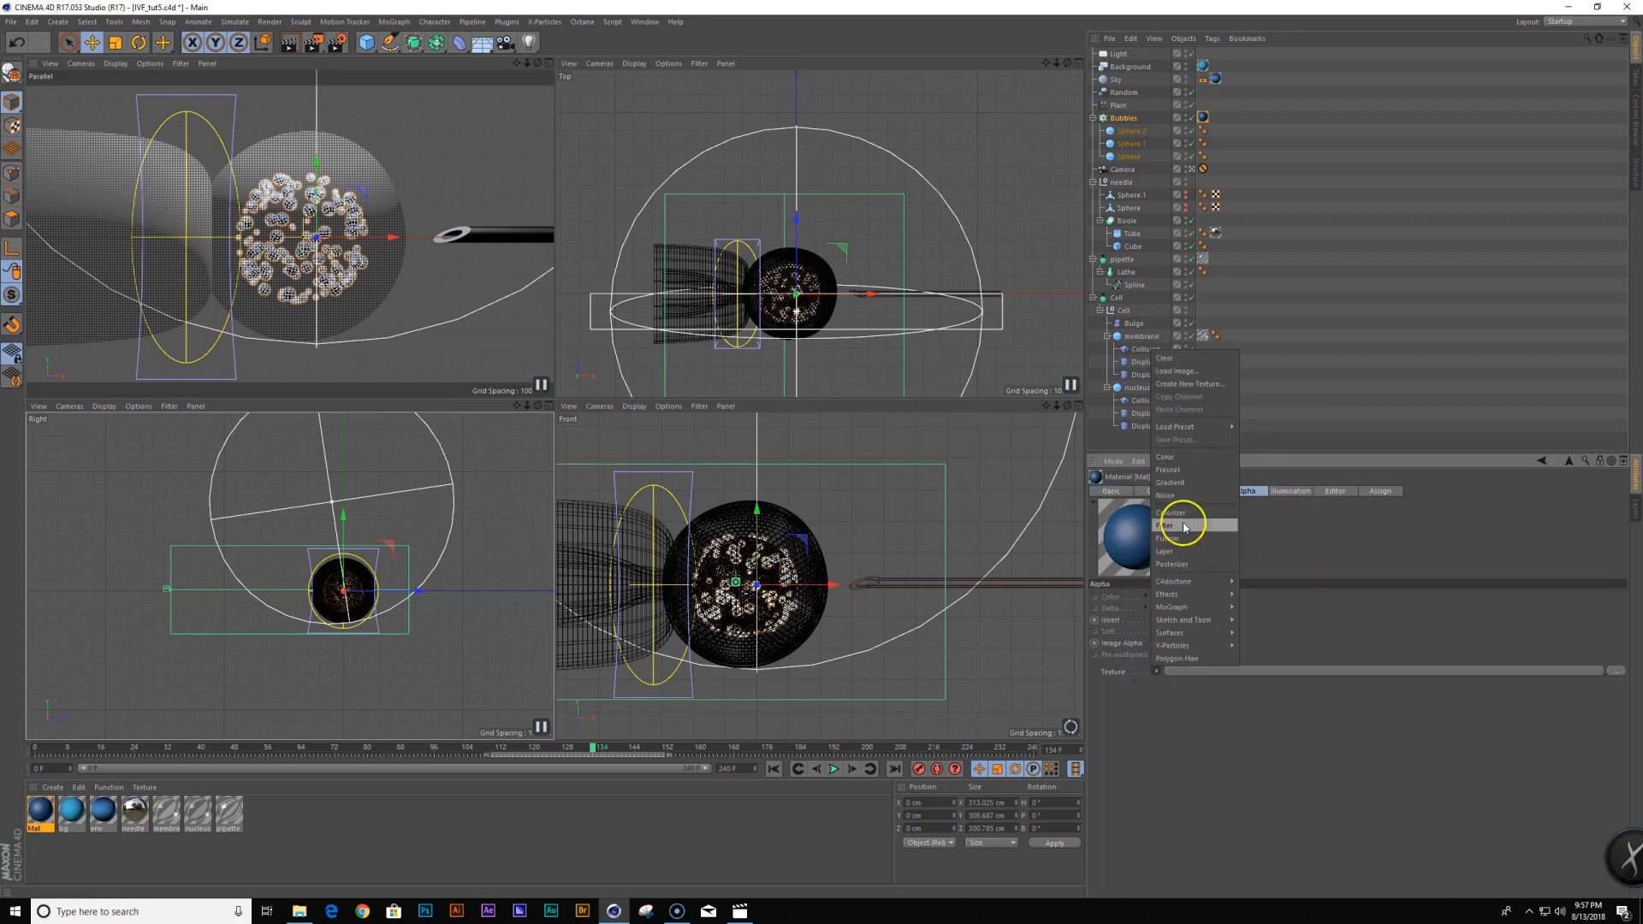
pyautogui.click(1191, 483)
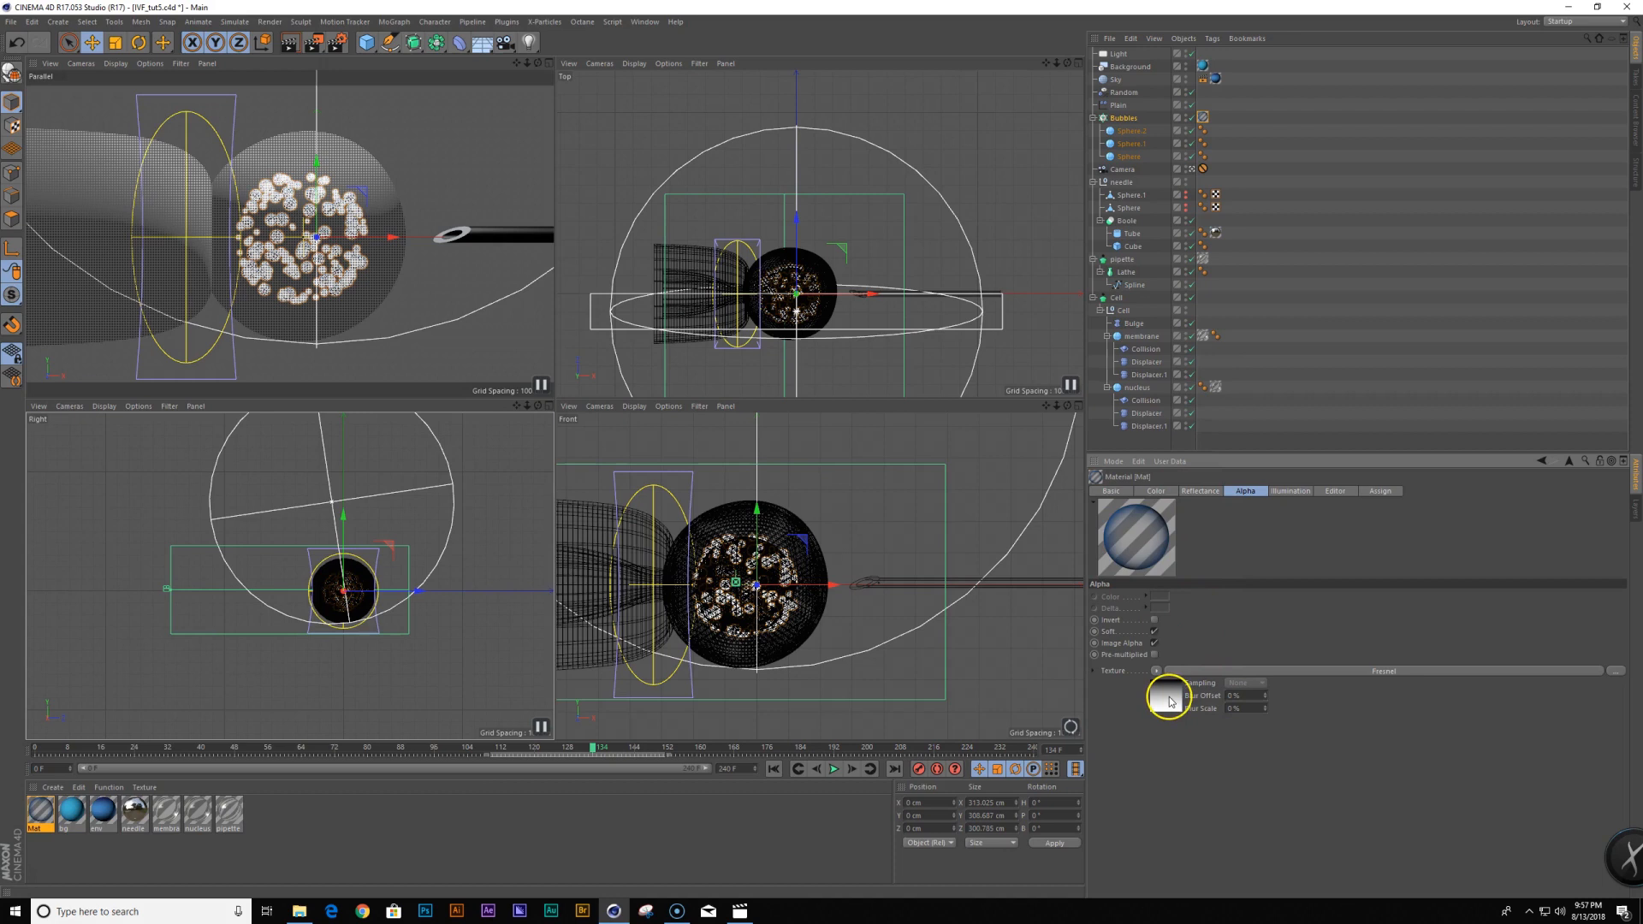
# Move the black knot of the alpha's Fresnel gradient slightly inward and preview-render the scene
pyautogui.click(1178, 700)
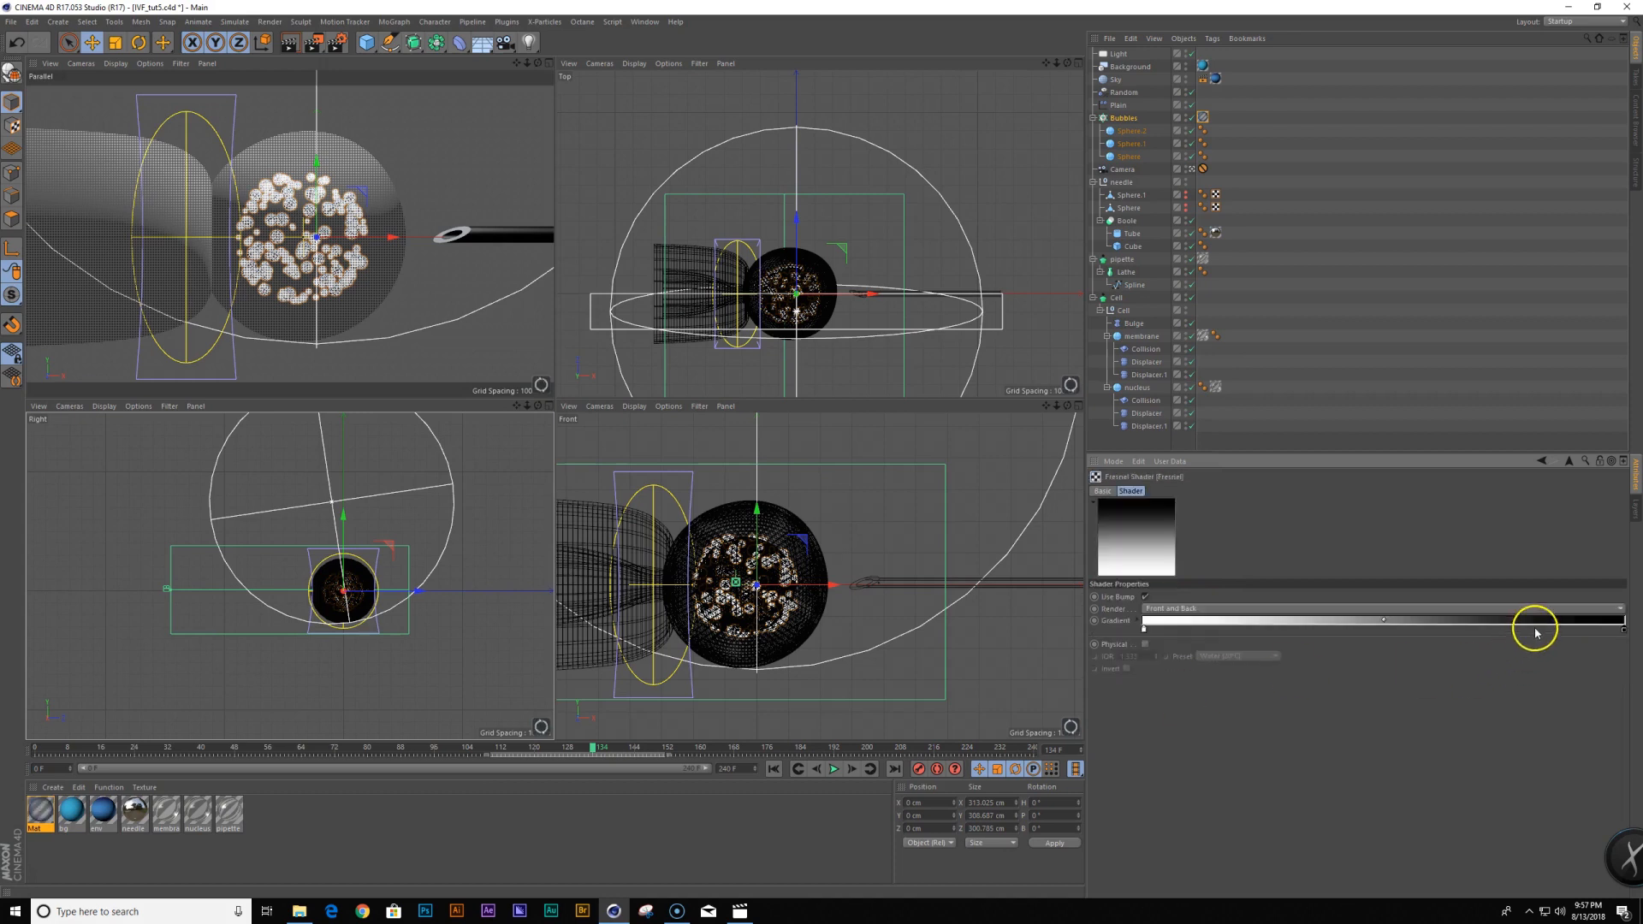
pyautogui.moveTo(1622, 637); pyautogui.dragTo(1587, 631)
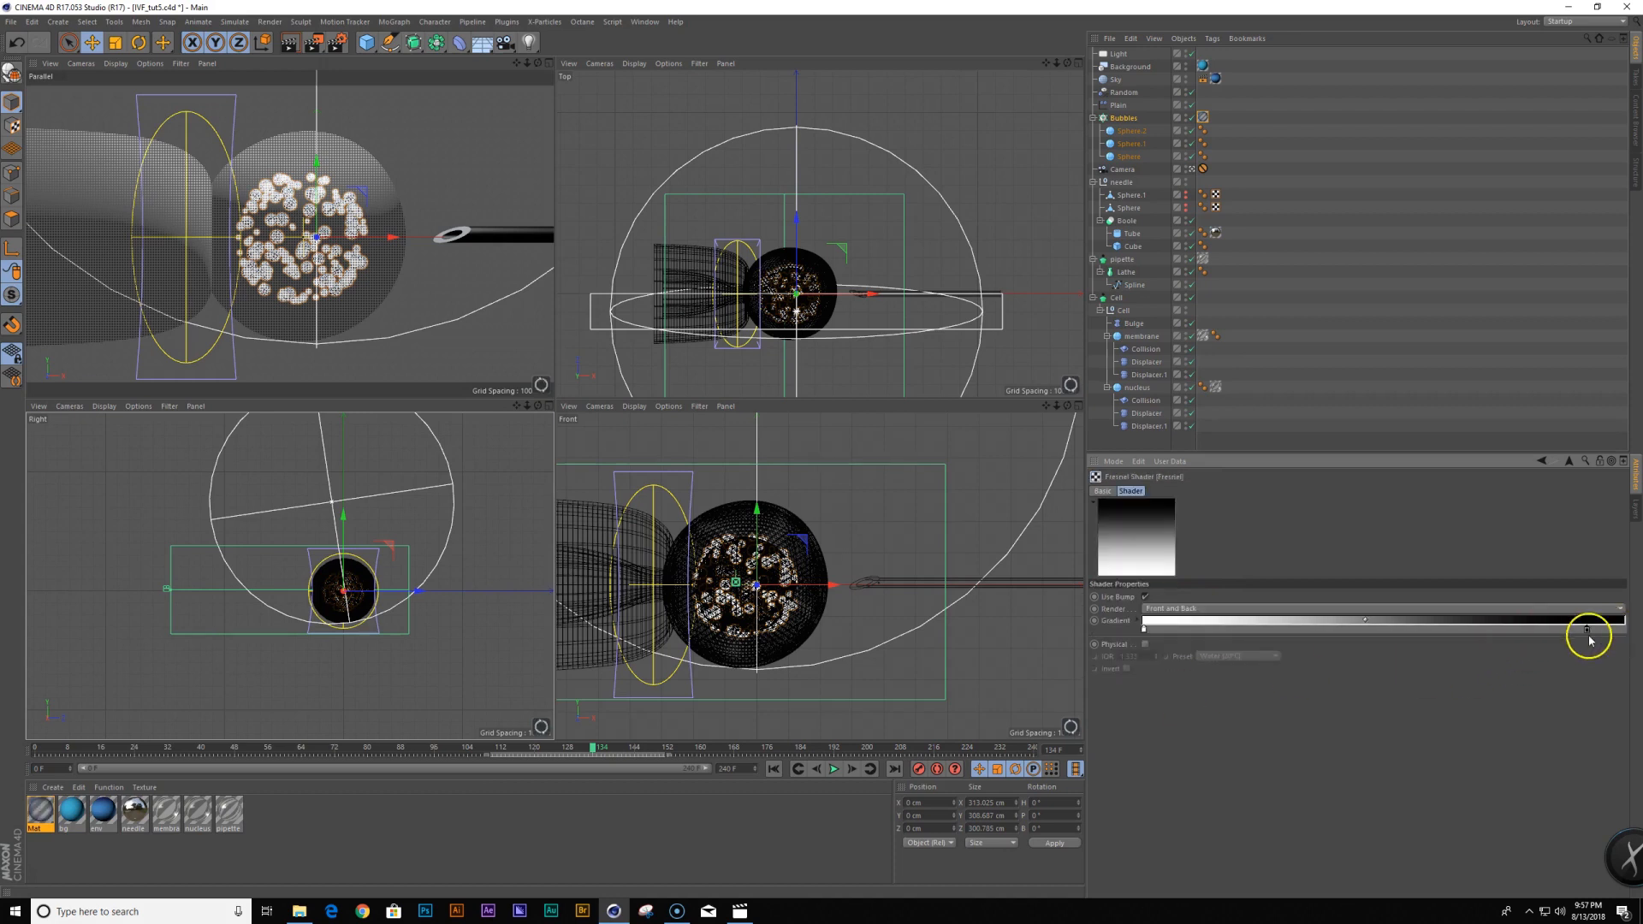
pyautogui.click(410, 306)
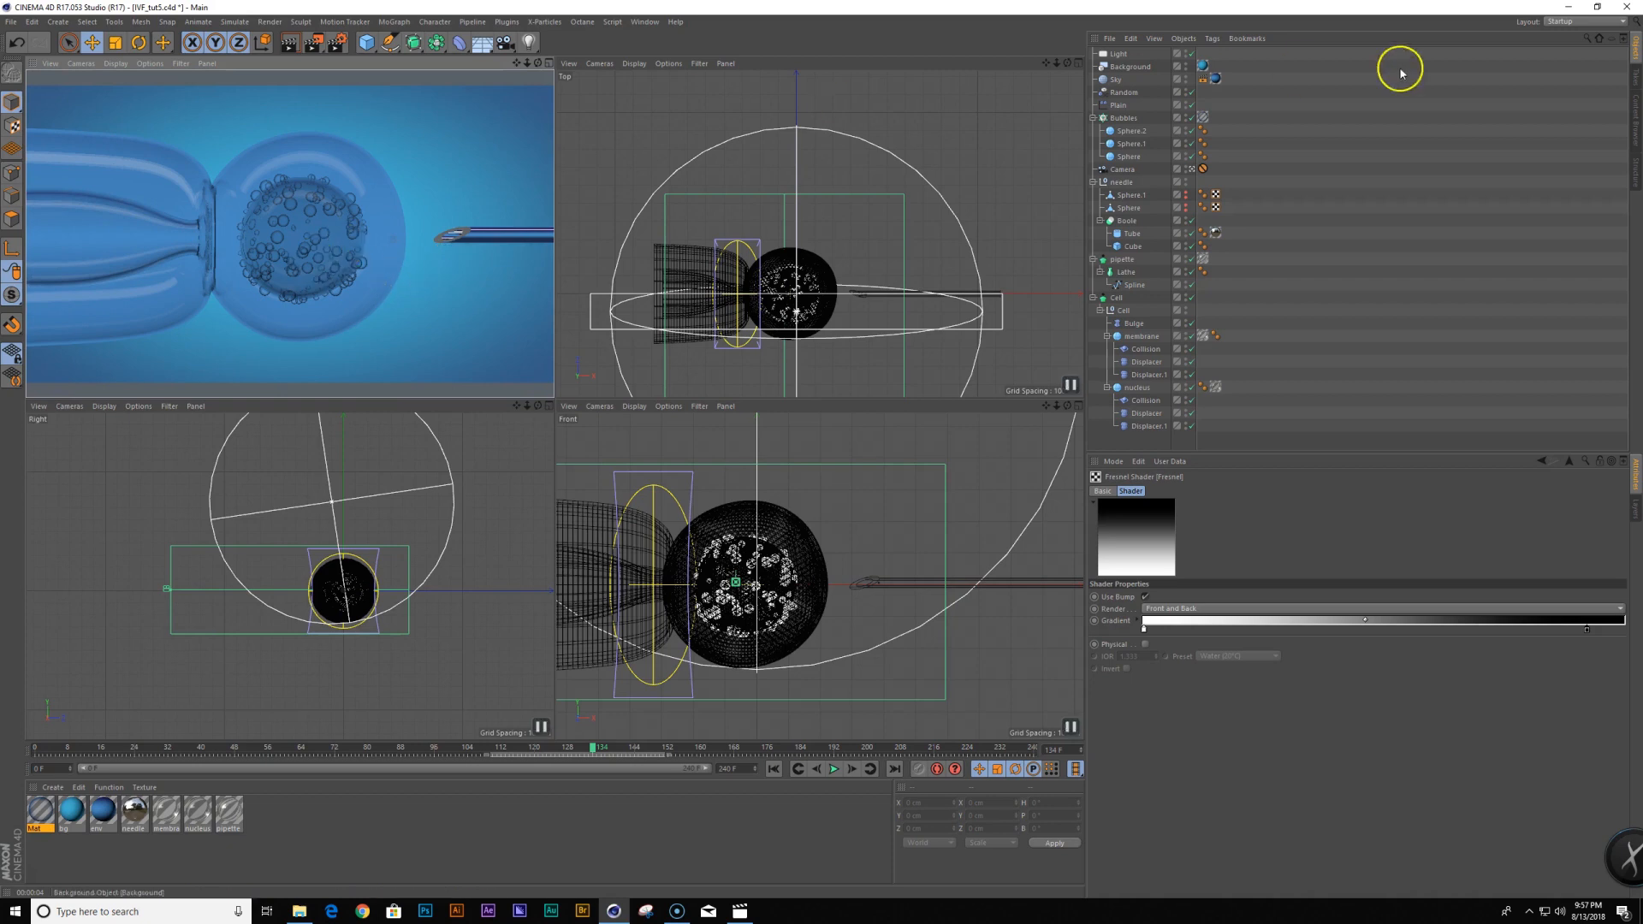
# Select the area light, widen its shorter side, and preview-render the perspective view
pyautogui.click(331, 497)
pyautogui.moveTo(344, 500); pyautogui.dragTo(364, 498)
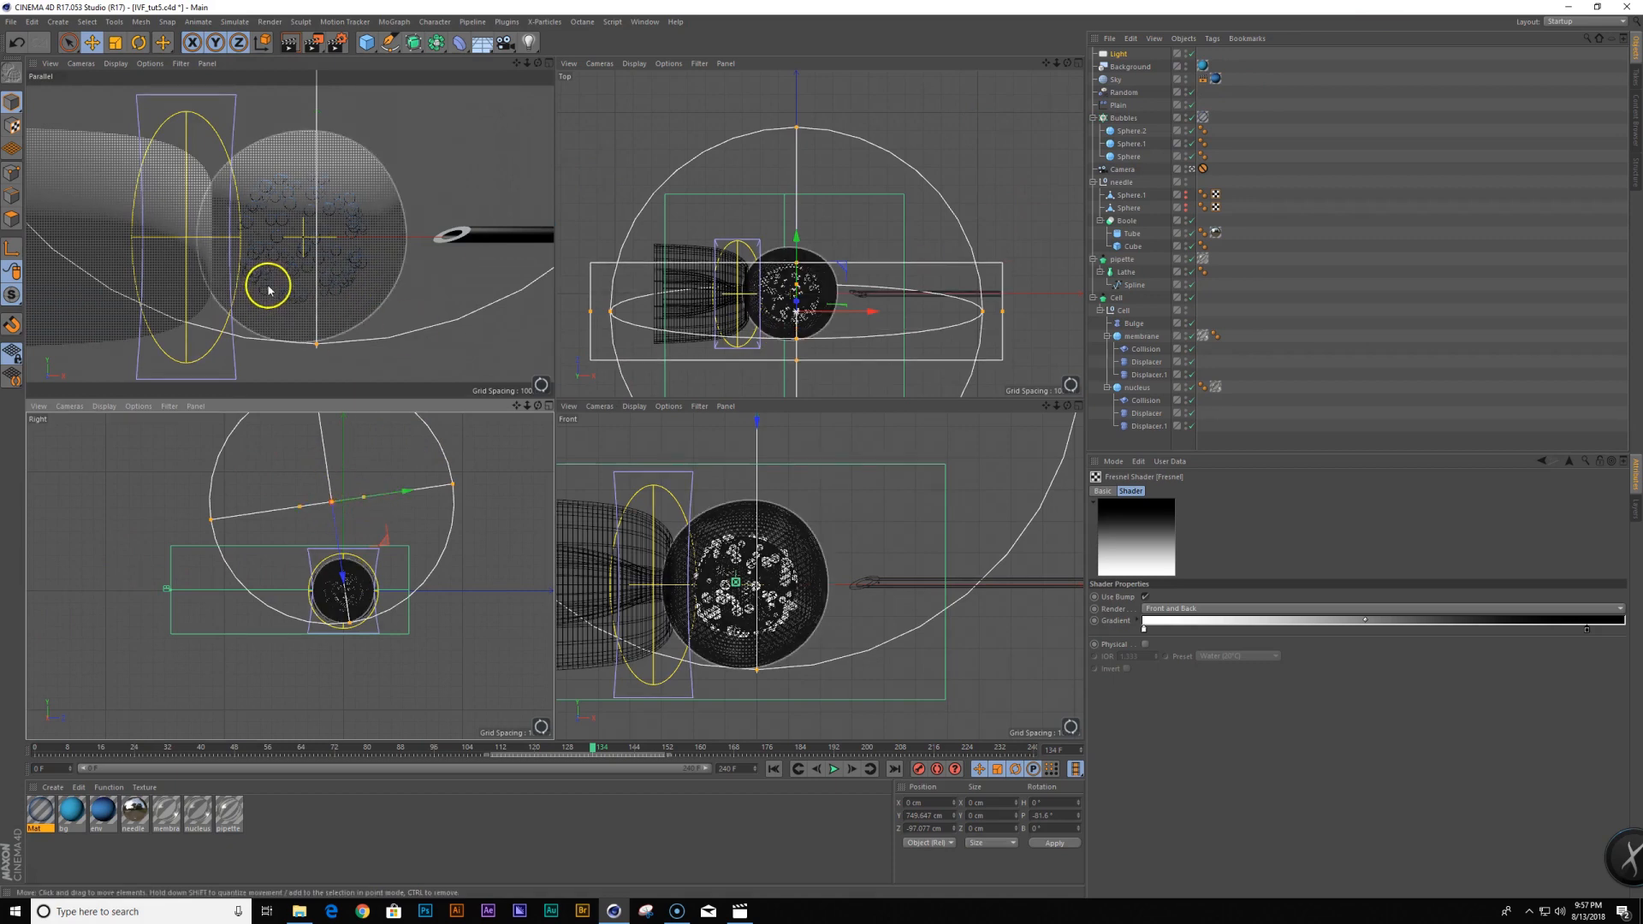
pyautogui.hotkey('alt', 'r')
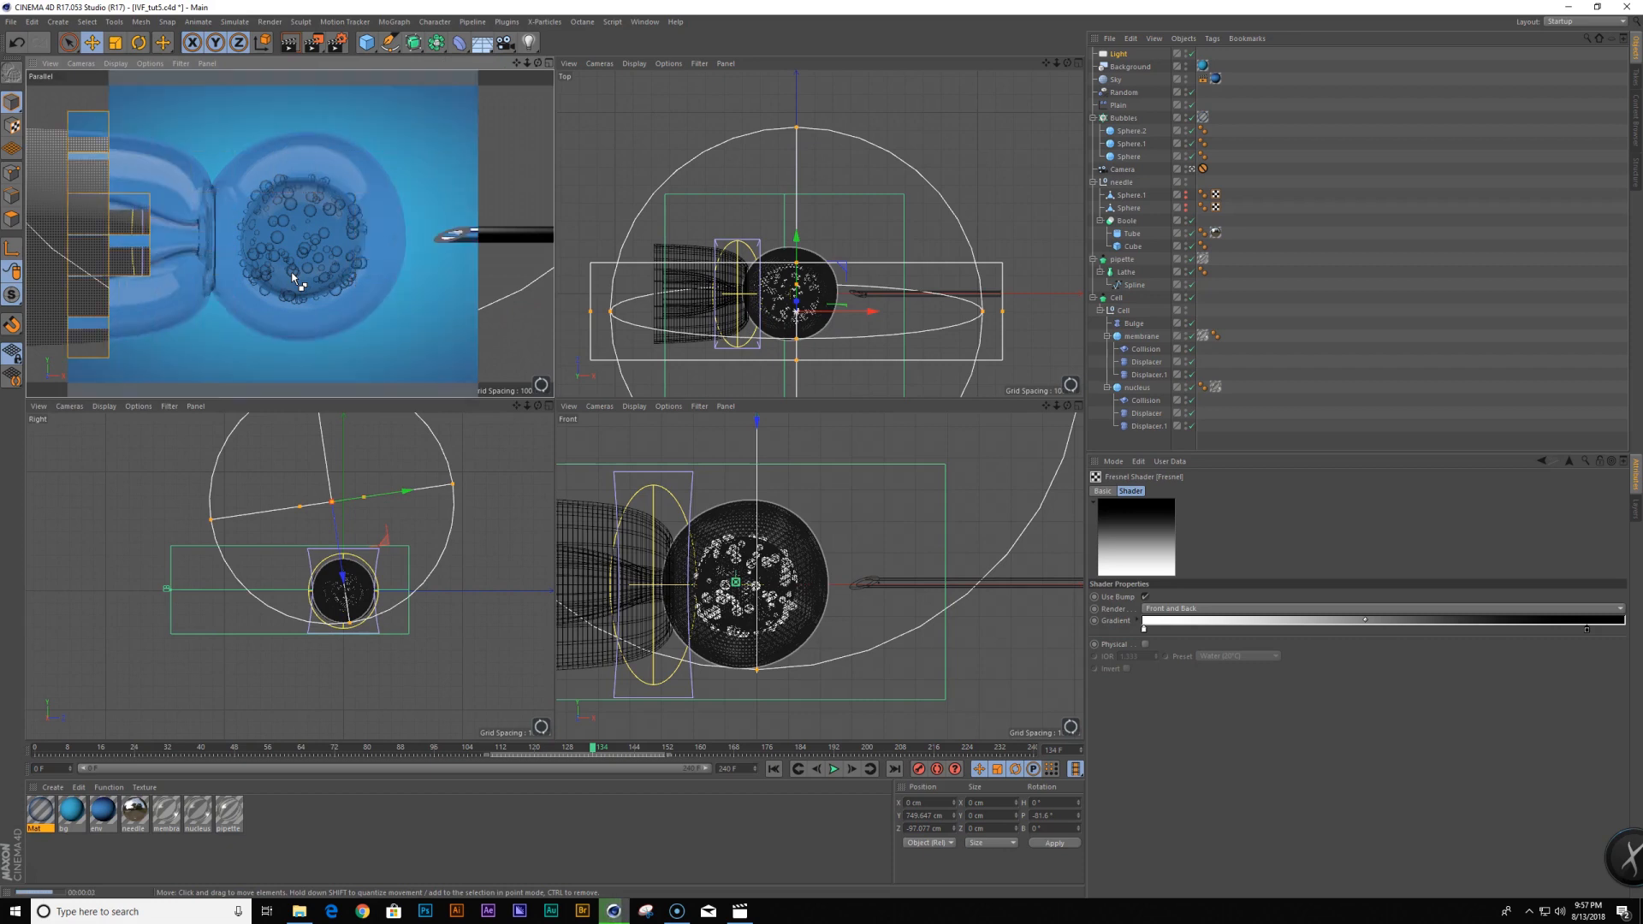
# In the enlarged perspective view, lower the saturation of the light blue knot in the Background material's color gradient to about 58%
pyautogui.middleClick(356, 249)
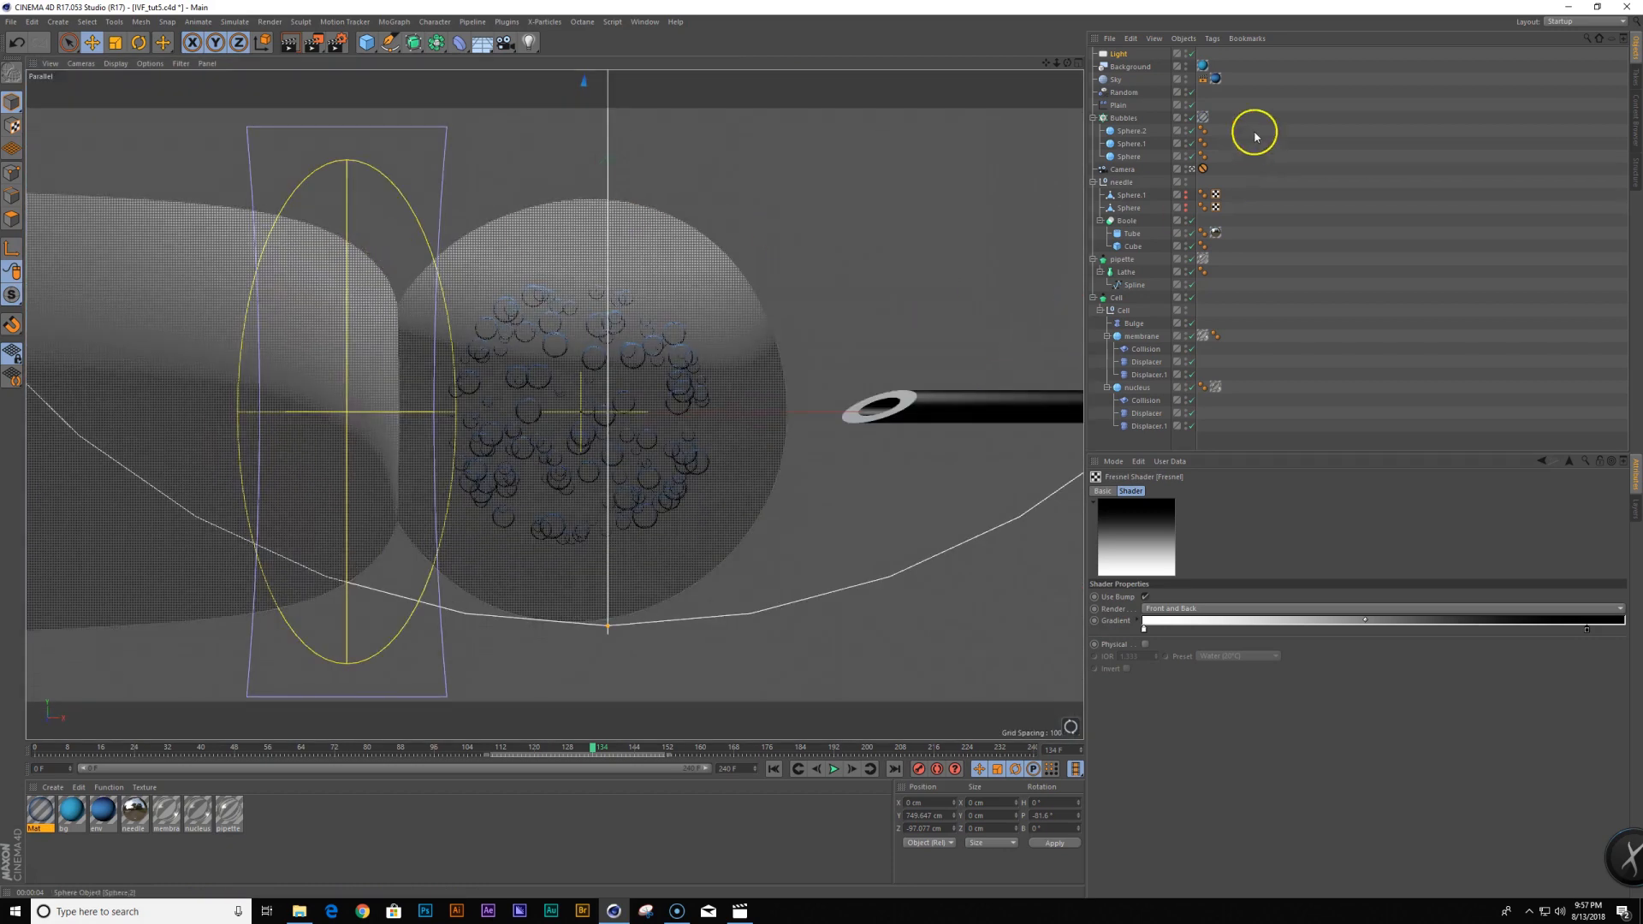
pyautogui.click(1203, 66)
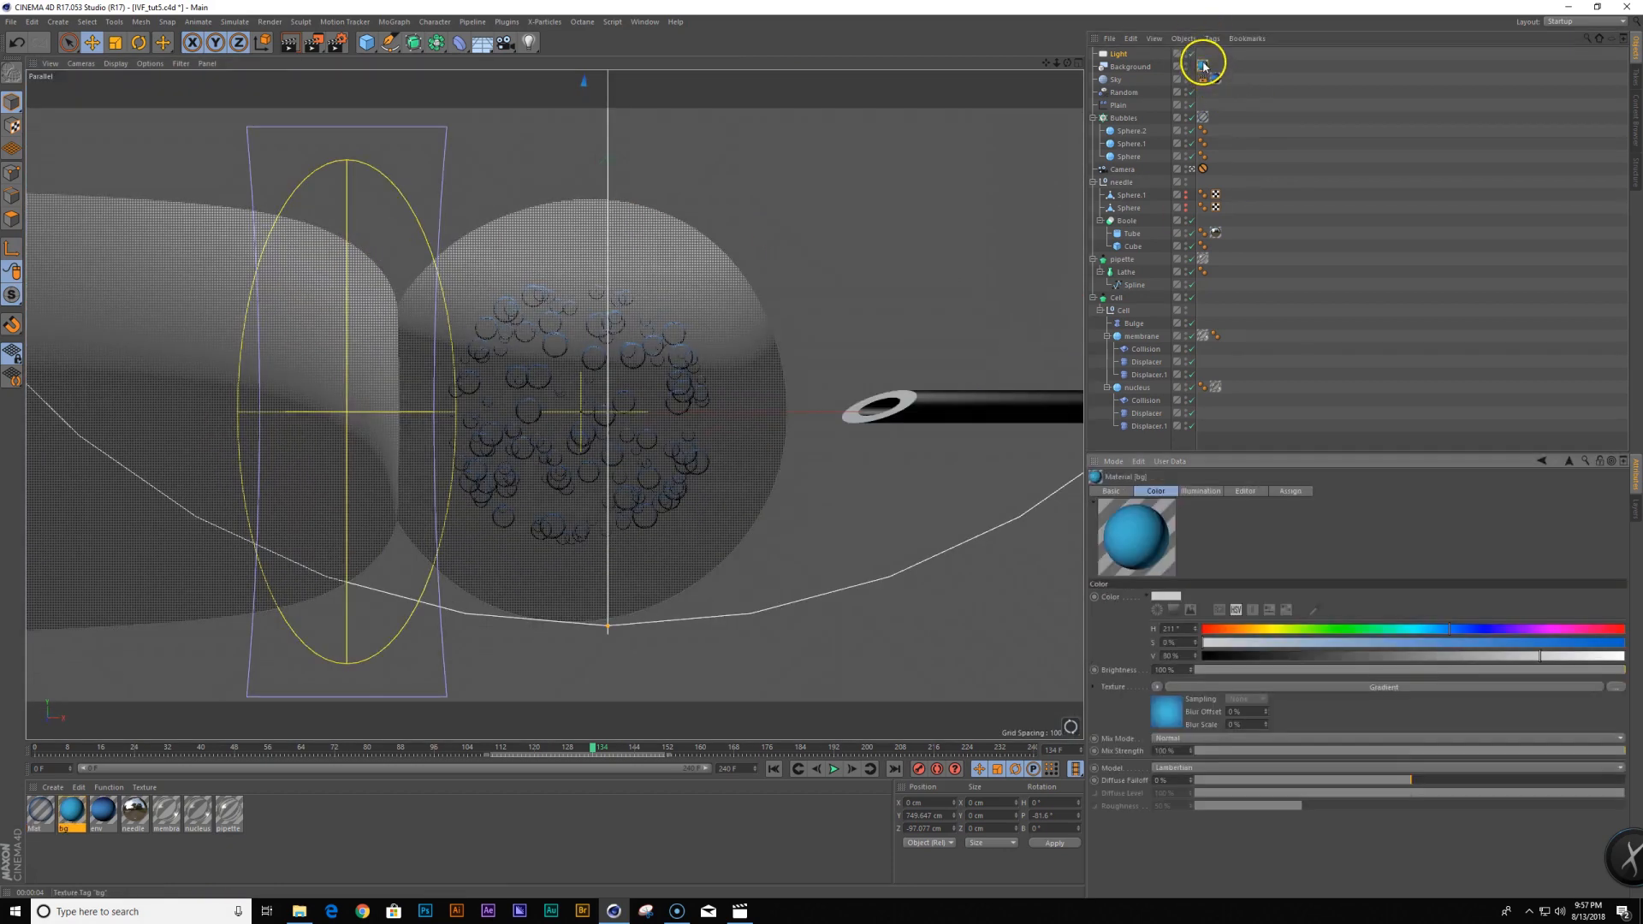
pyautogui.click(1387, 687)
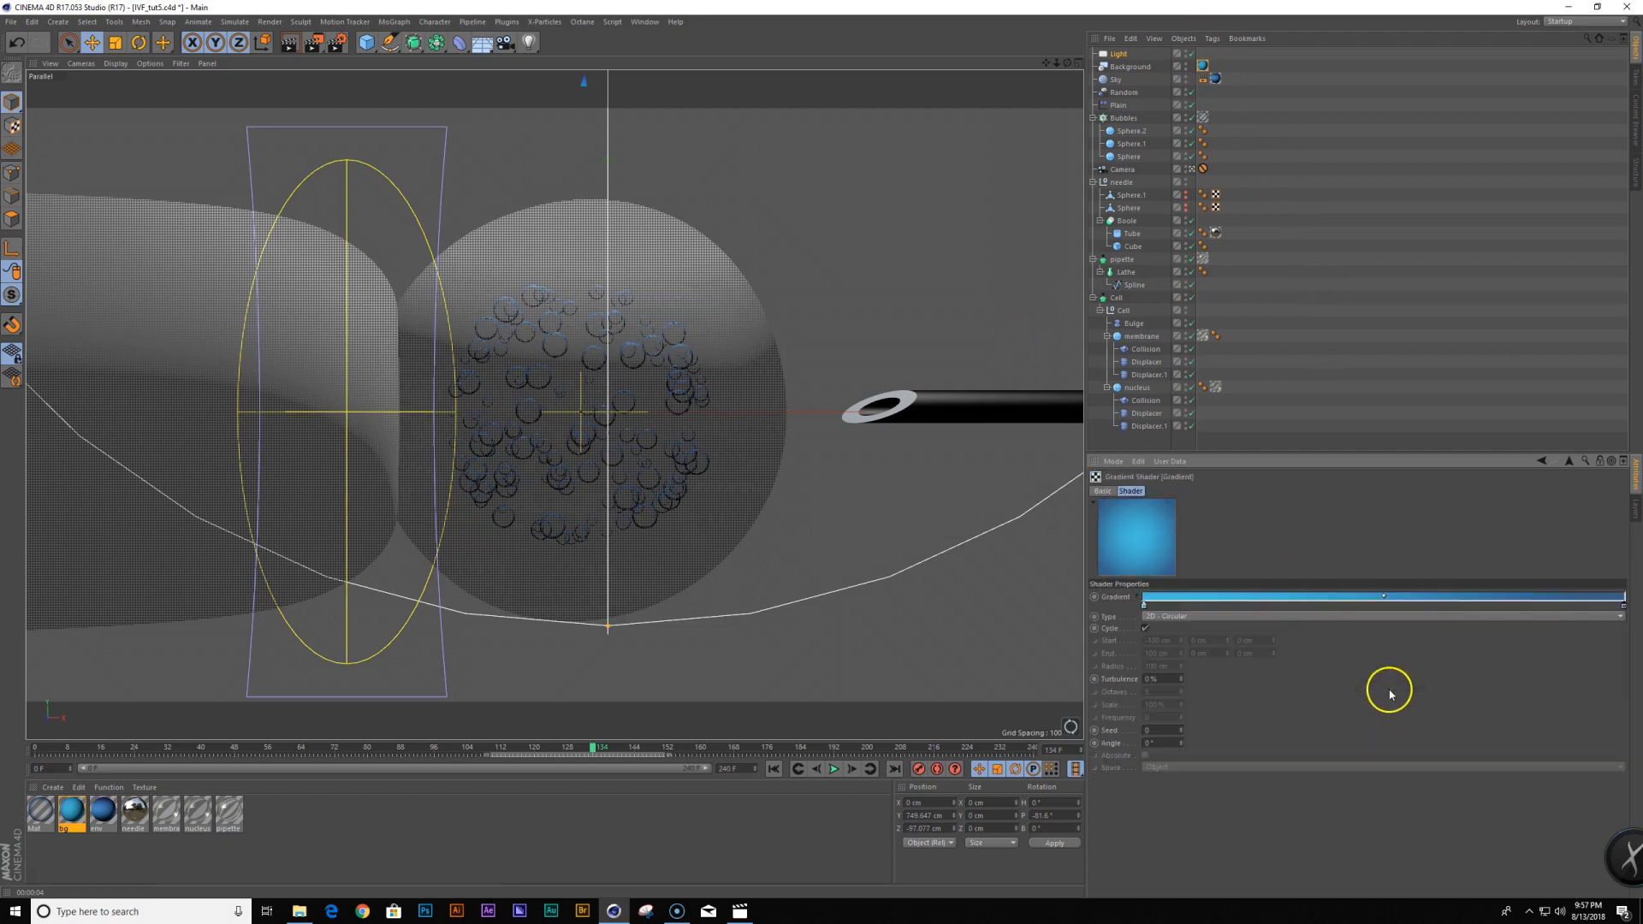
pyautogui.doubleClick(1146, 602)
pyautogui.moveTo(1196, 628); pyautogui.dragTo(1184, 619)
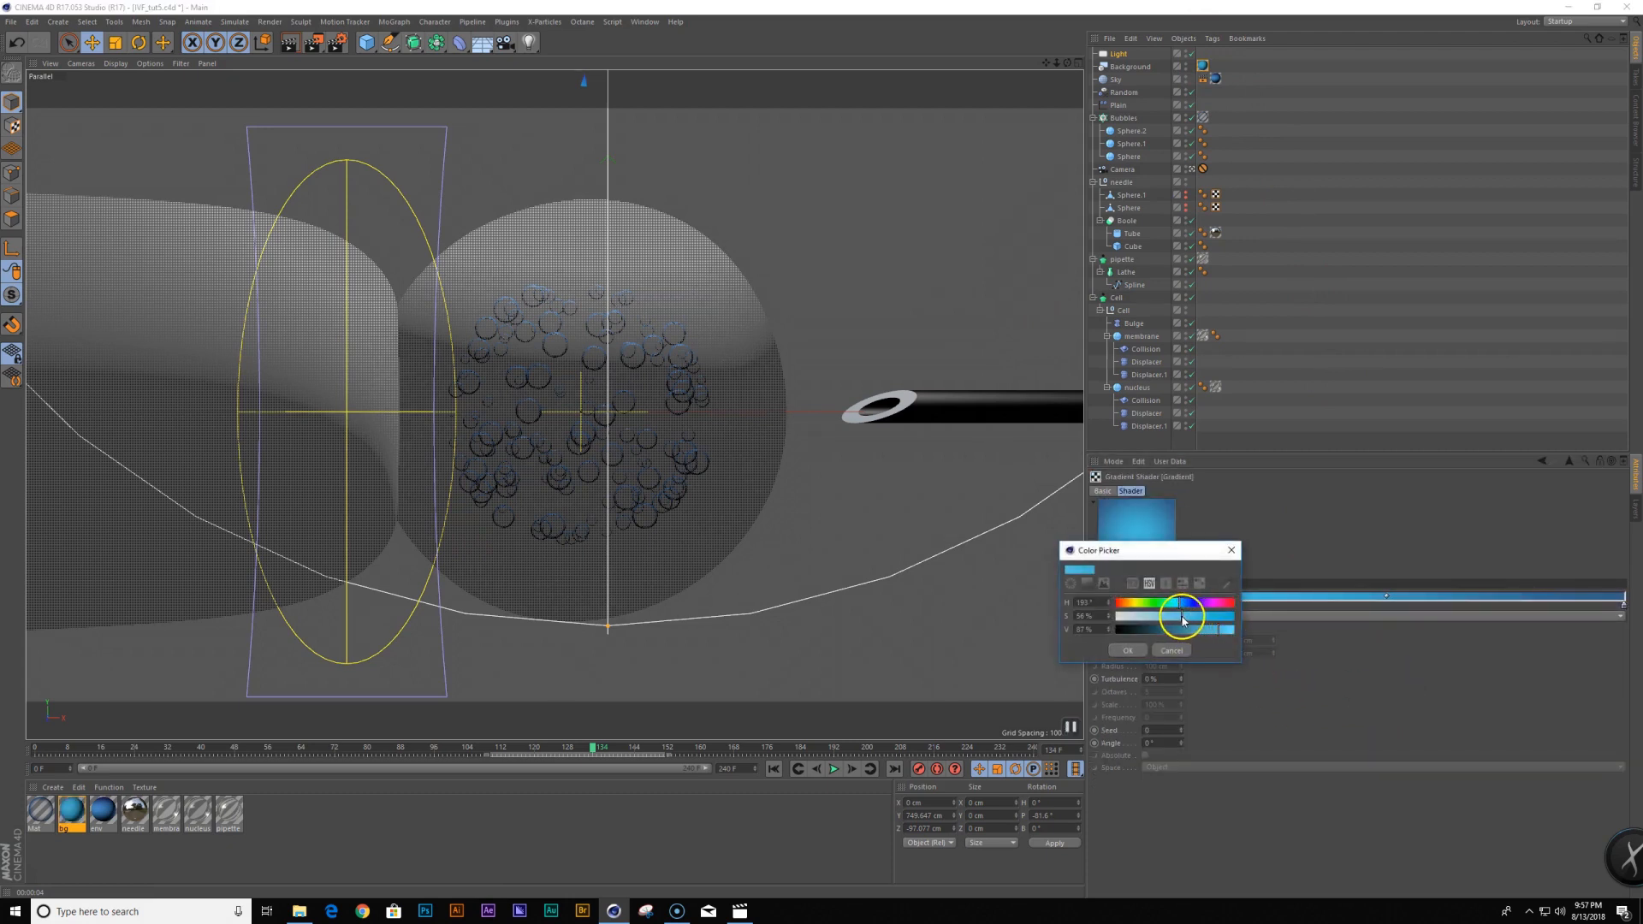
pyautogui.click(1130, 650)
# Adjust the saturation and brightness of the background gradient's outer dark blue knot and preview-render the perspective view
pyautogui.doubleClick(1623, 606)
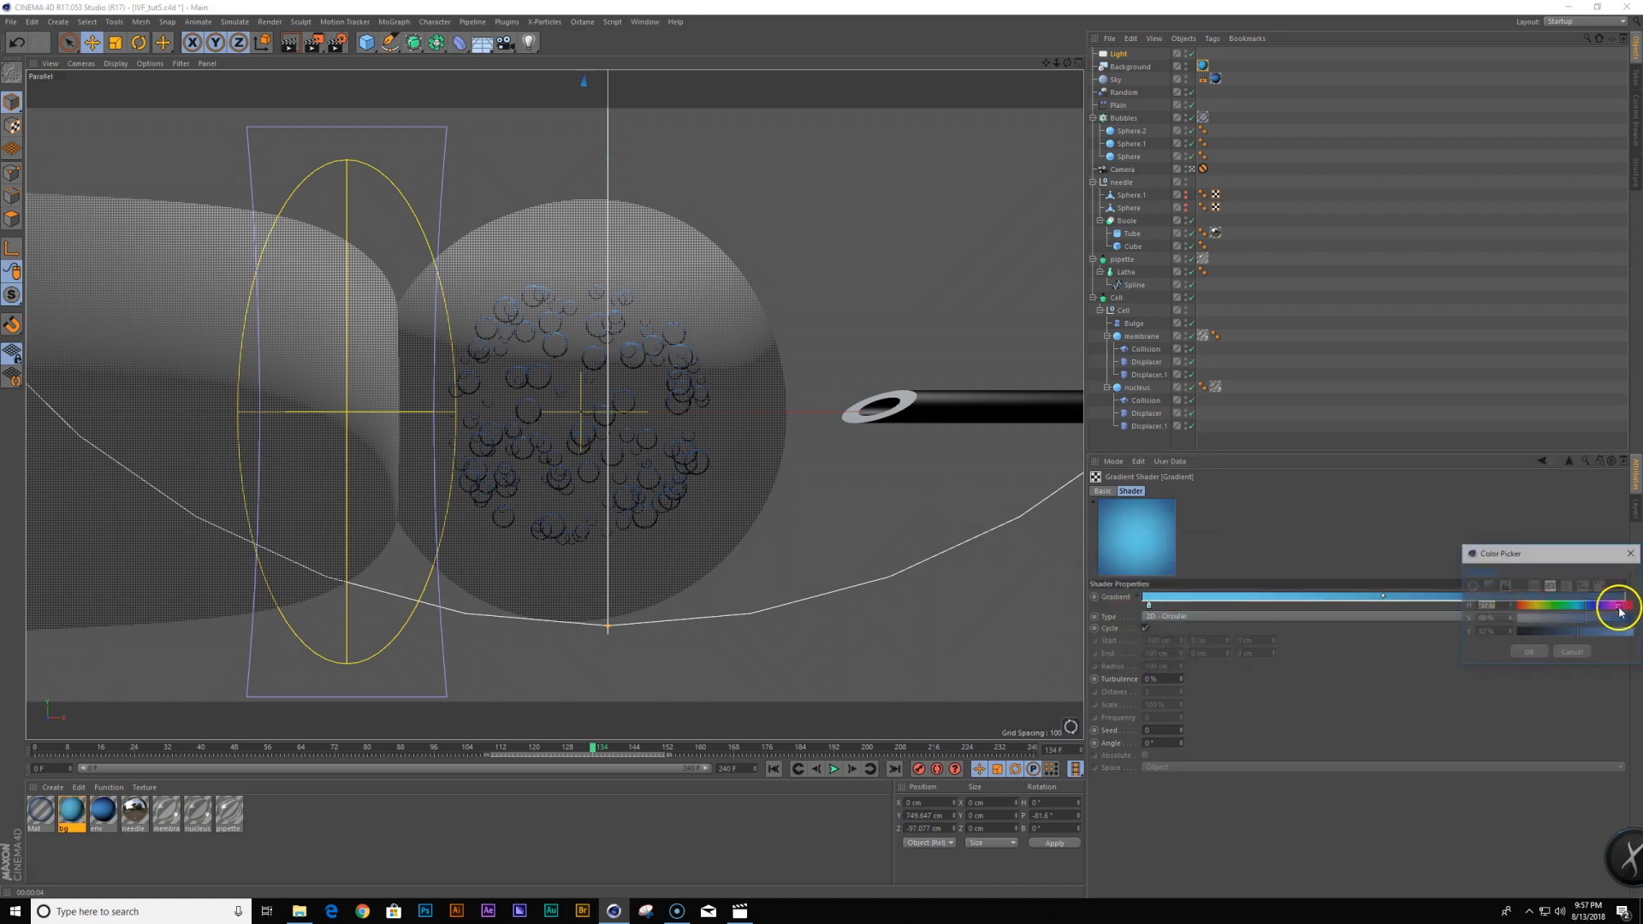
pyautogui.click(1589, 634)
pyautogui.moveTo(1574, 616)
pyautogui.mouseDown()
pyautogui.moveTo(1583, 605)
pyautogui.moveTo(1582, 633)
pyautogui.mouseUp()
pyautogui.click(1530, 654)
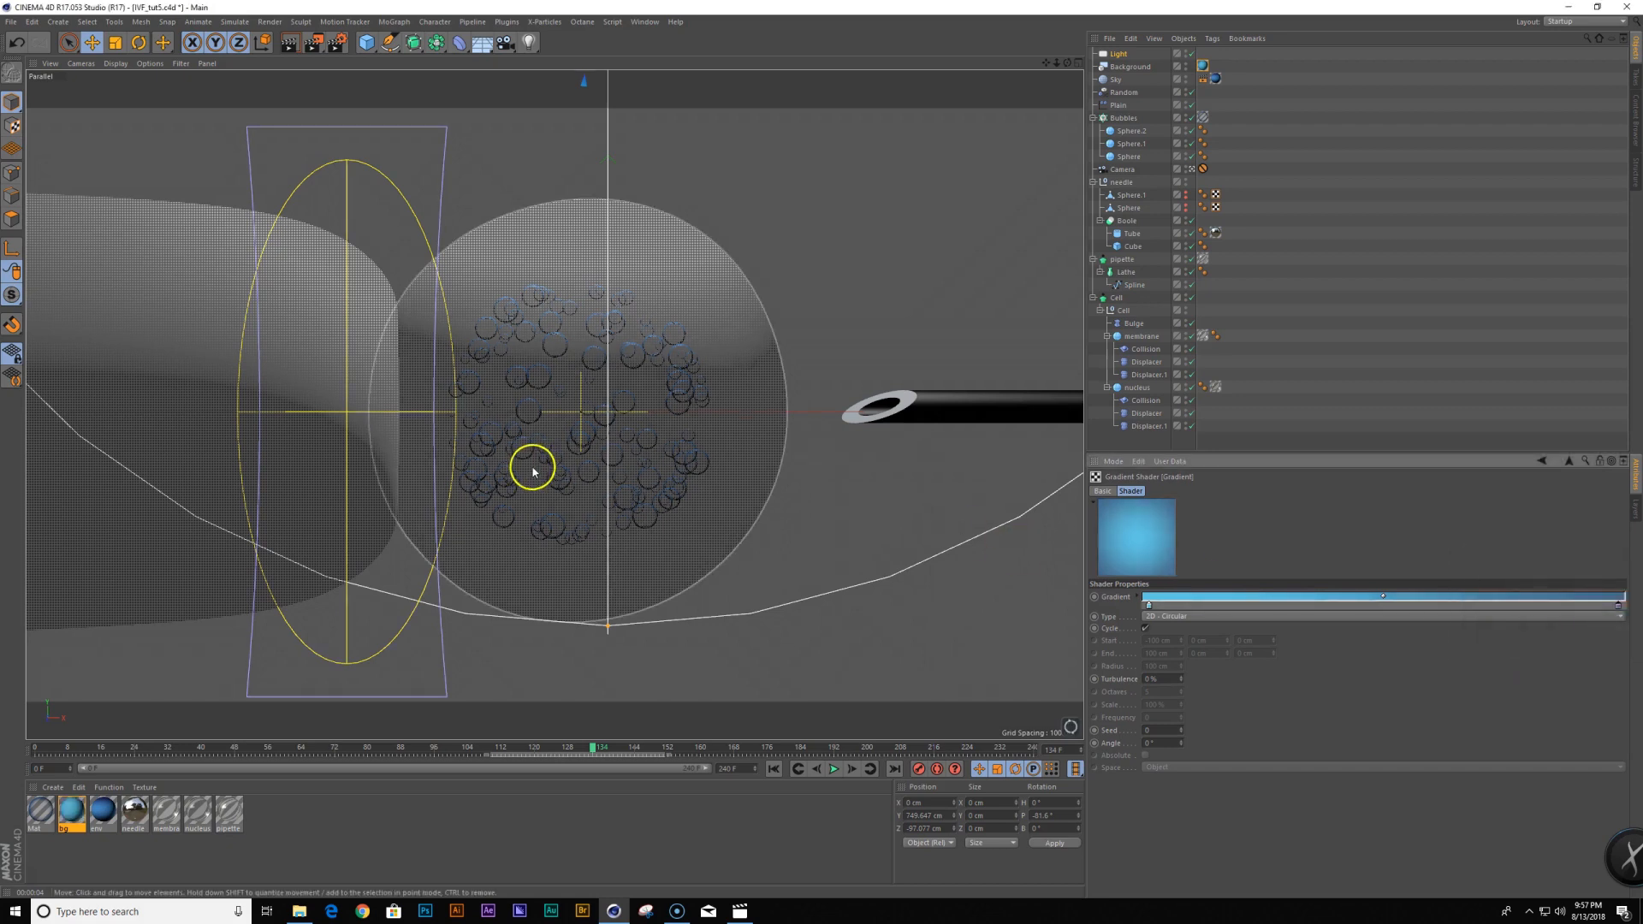
pyautogui.click(865, 567)
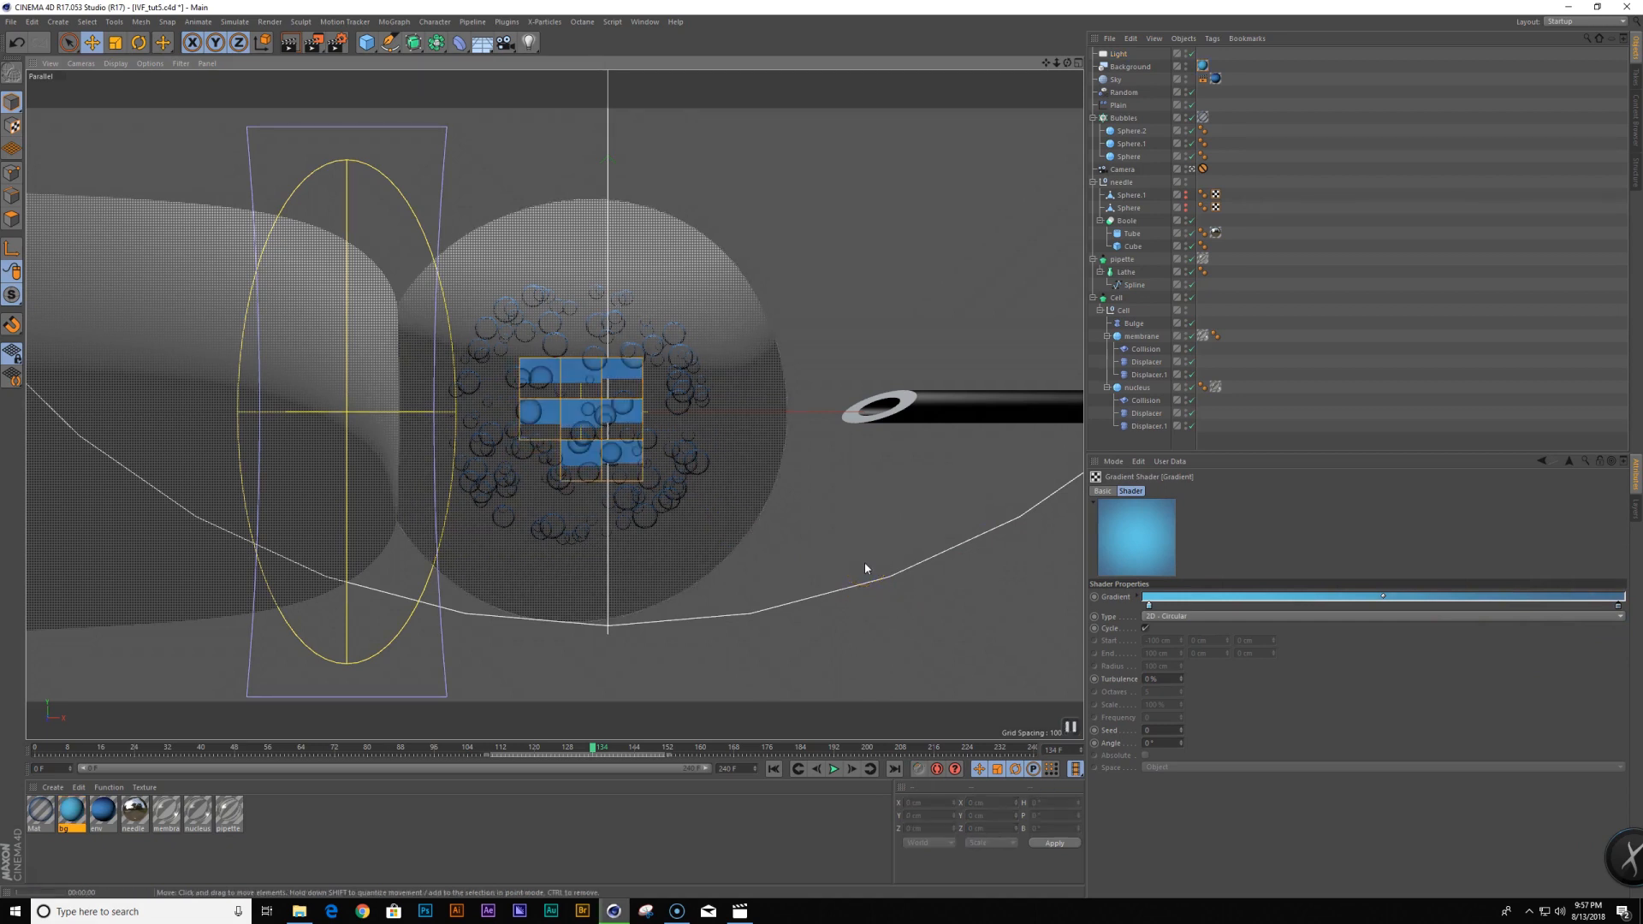
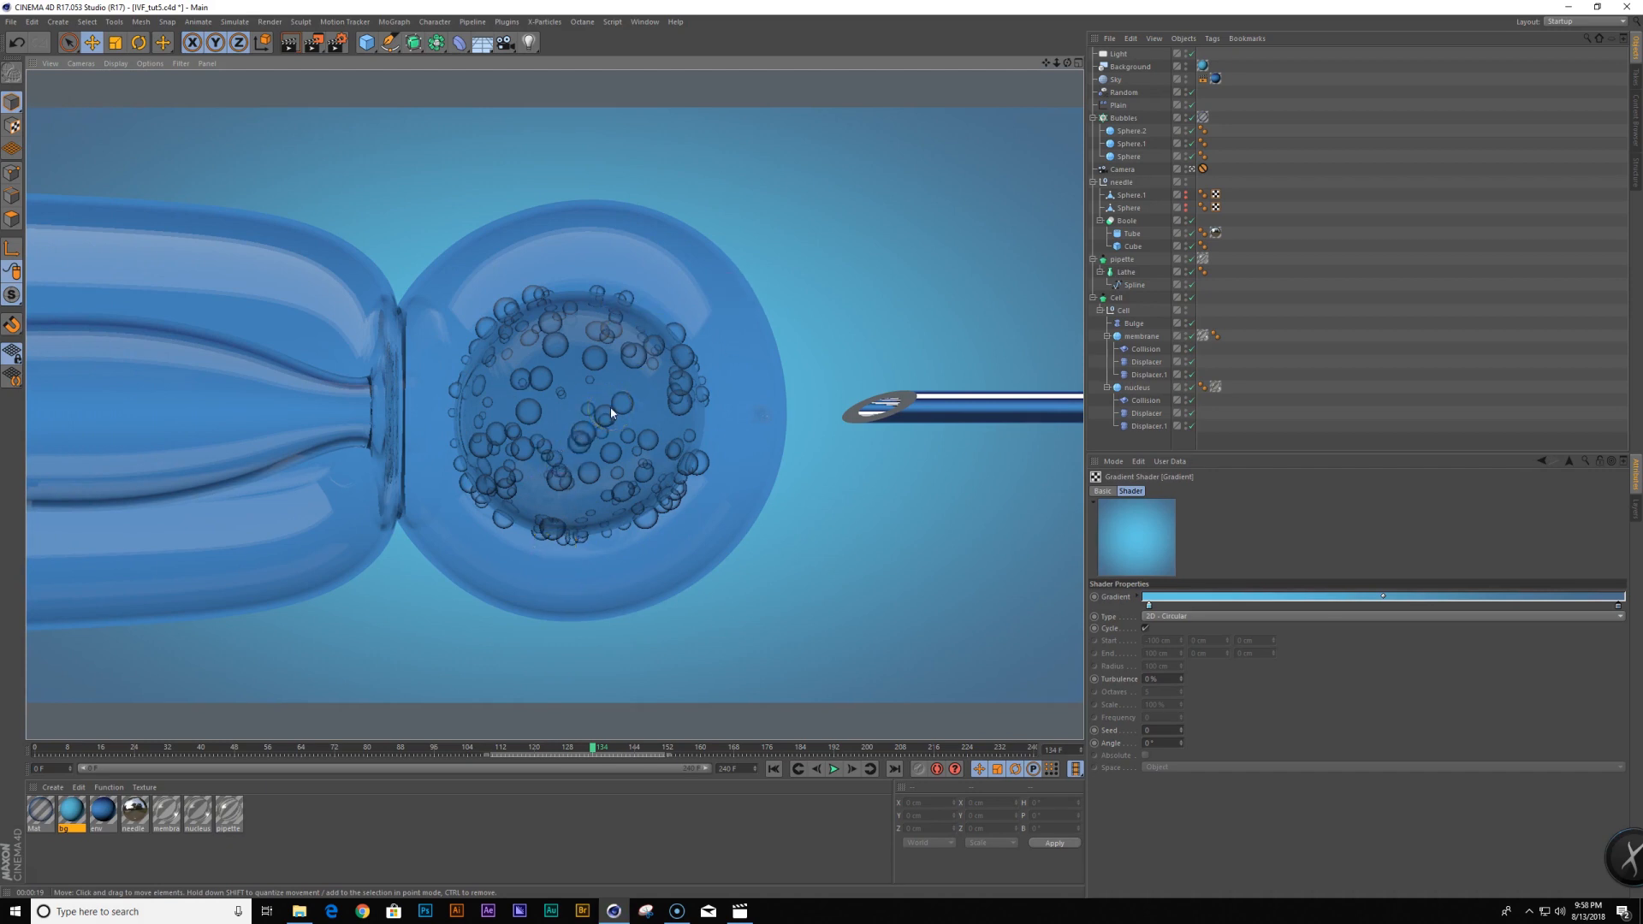
# Enable the nucleus material's Bump channel and load a Noise shader as its texture
pyautogui.click(1328, 427)
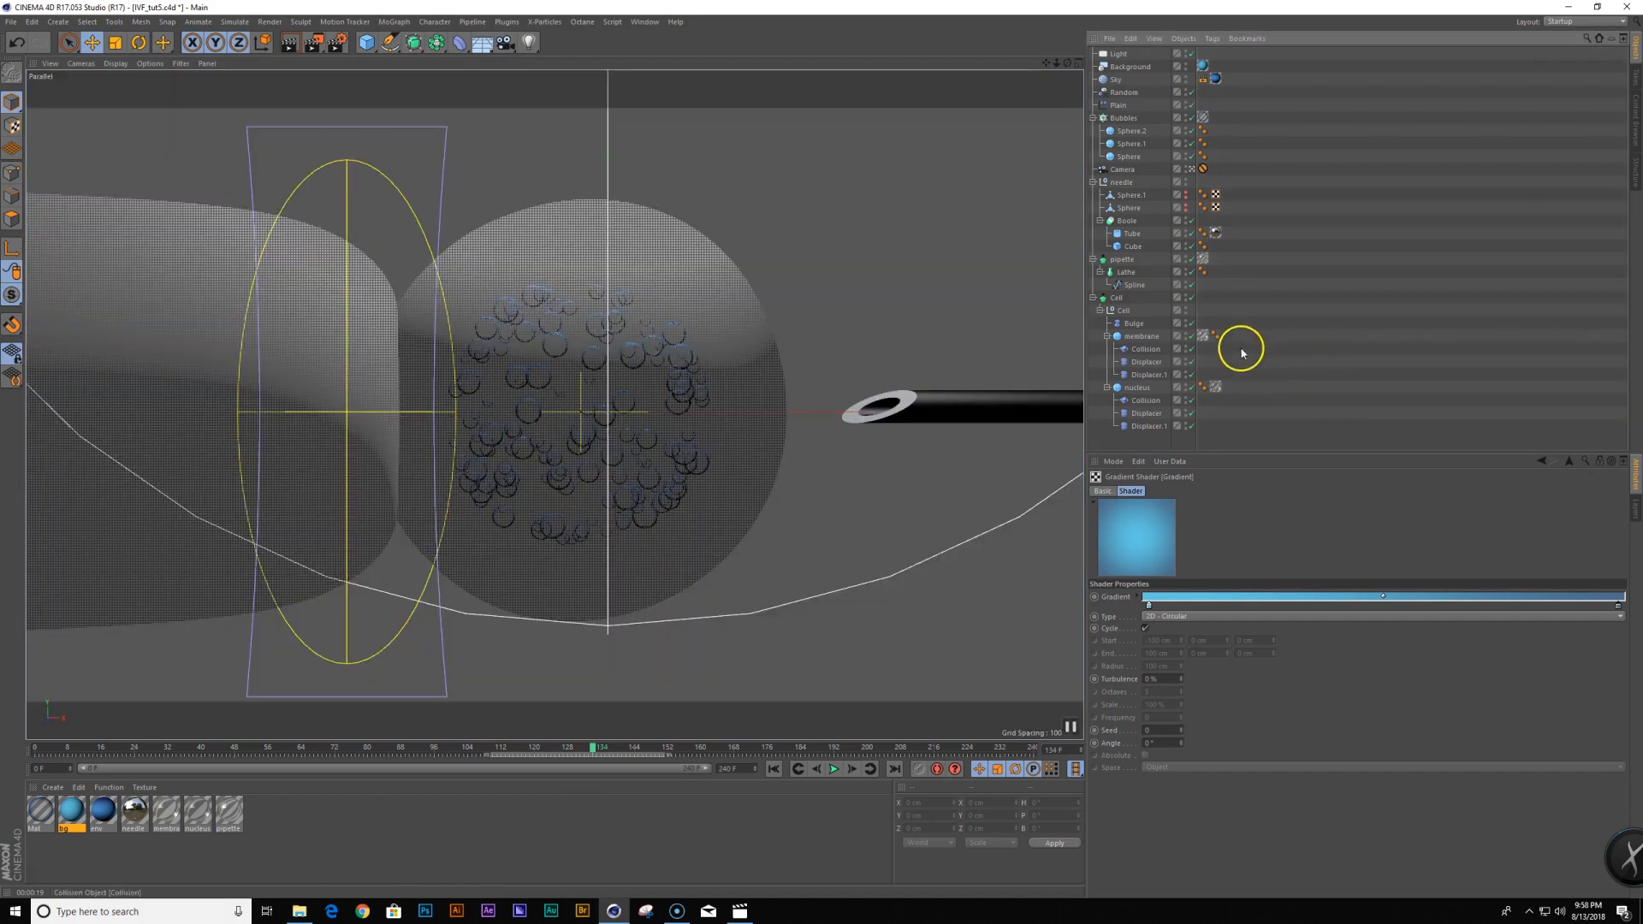
pyautogui.click(1216, 387)
pyautogui.click(1113, 491)
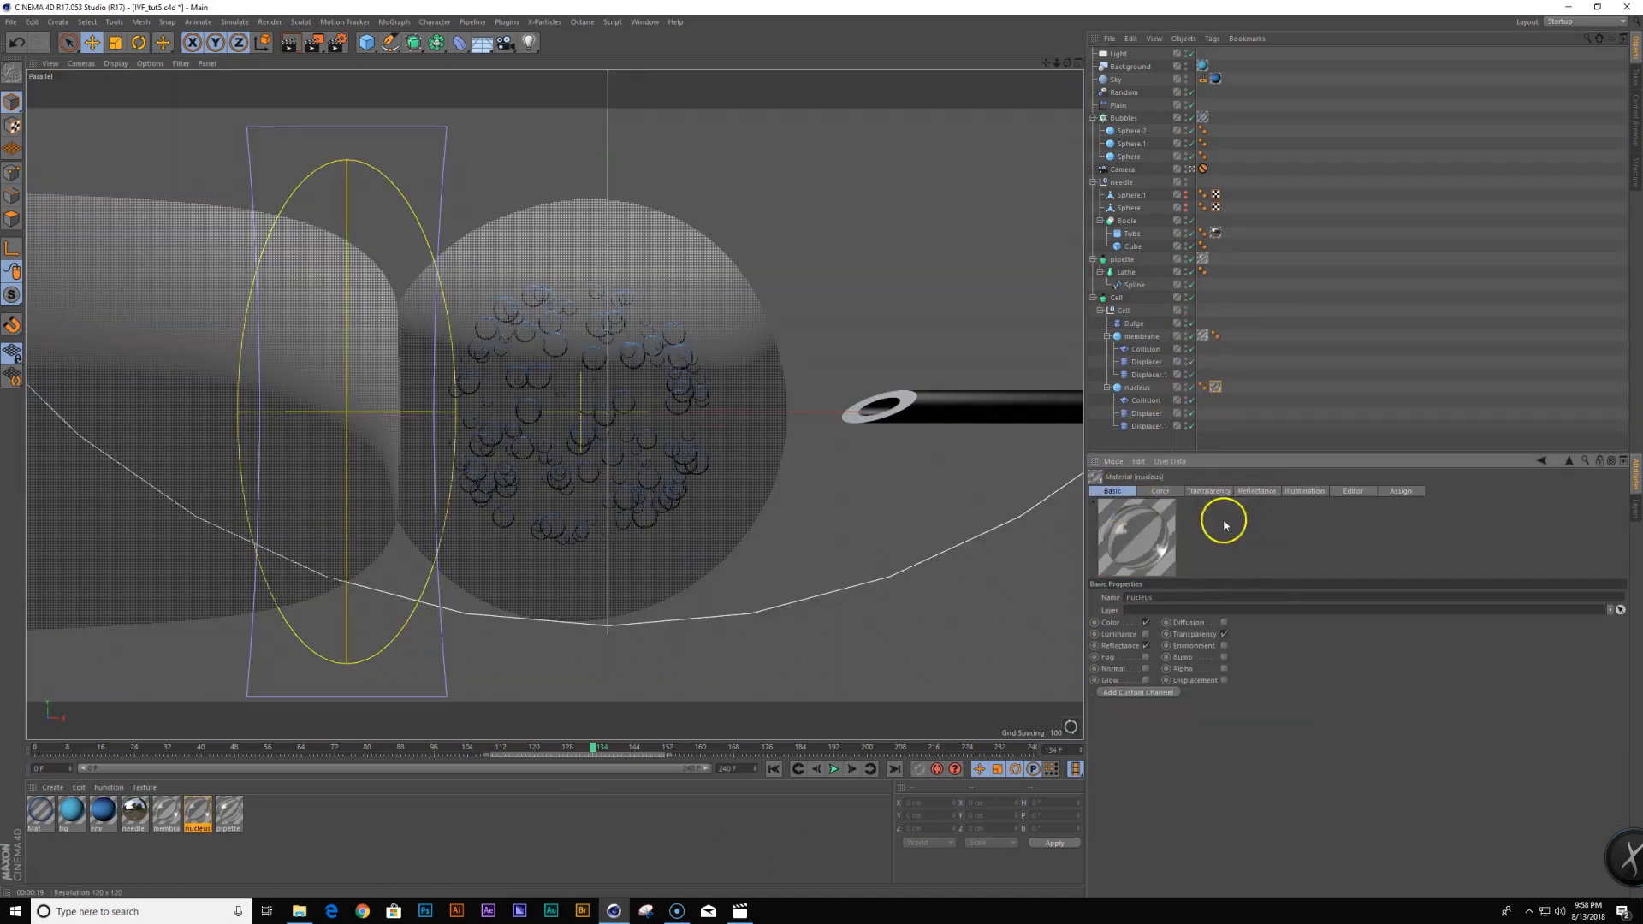
pyautogui.click(1304, 491)
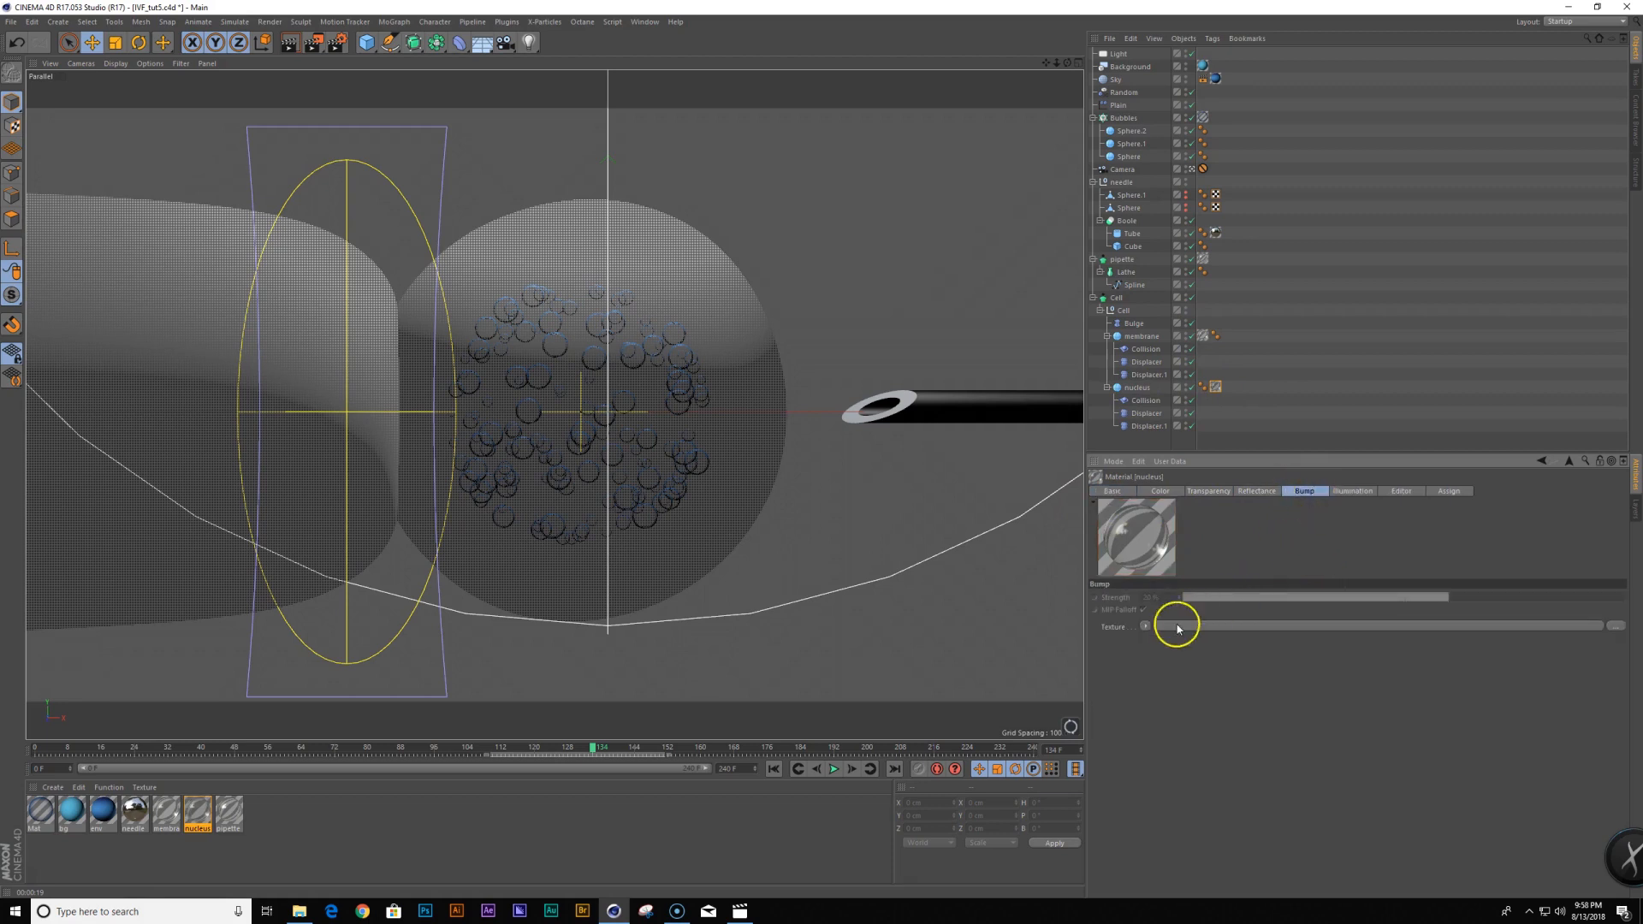
pyautogui.click(1146, 626)
pyautogui.click(1185, 450)
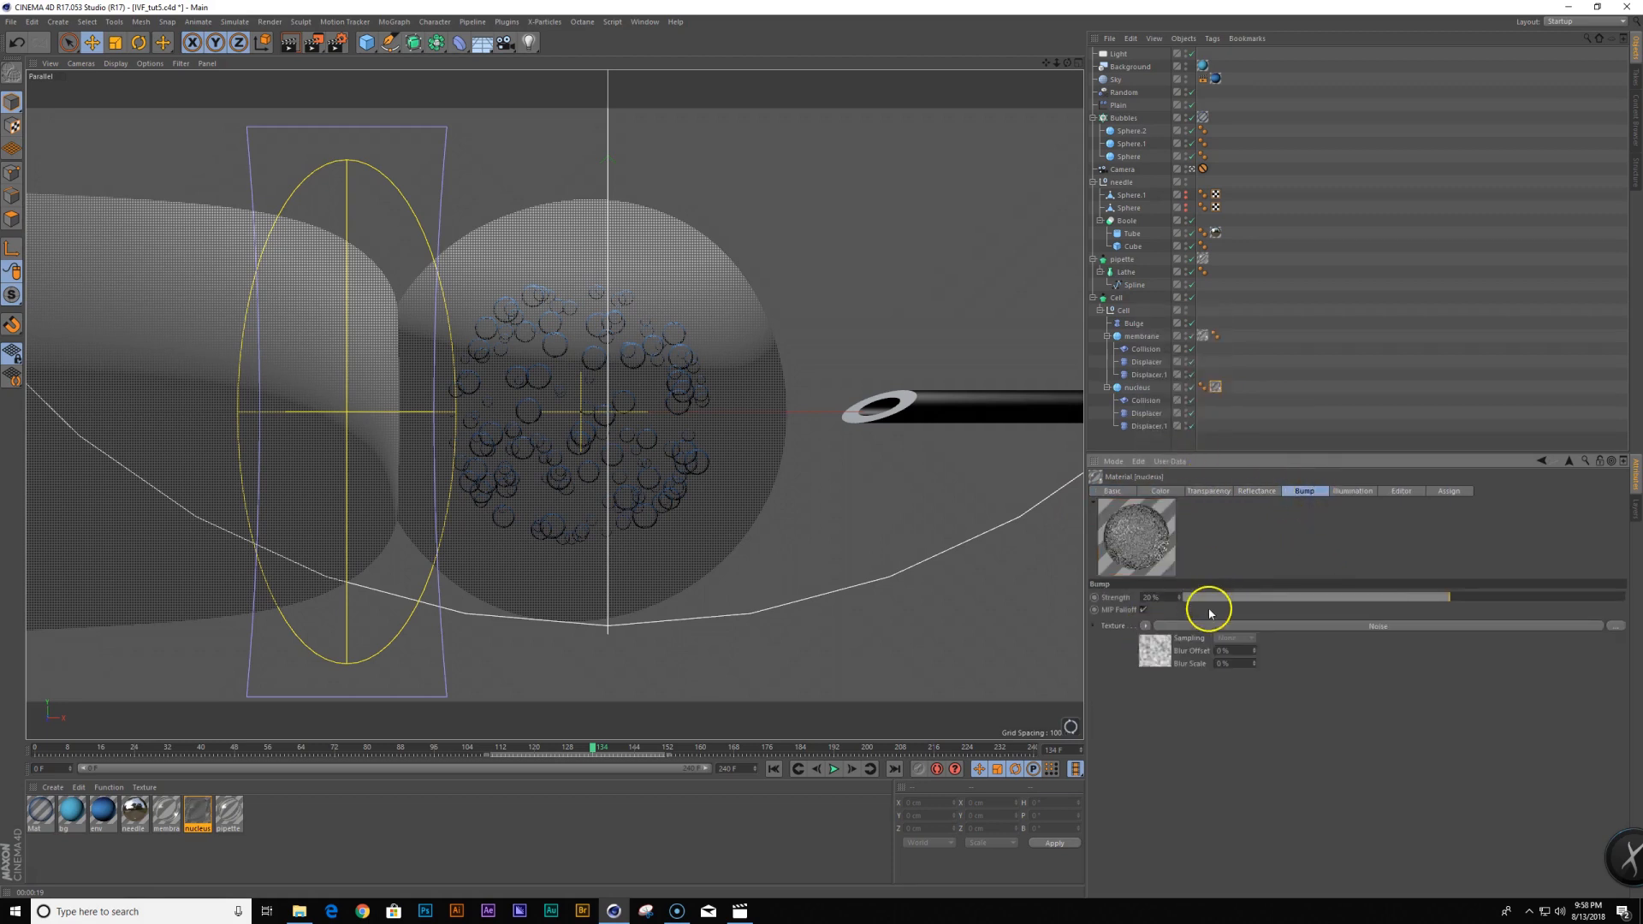
# Change the nucleus bump's noise type to Dents, reduce the bump strength to about 8%, and preview-render the scene
pyautogui.click(1229, 625)
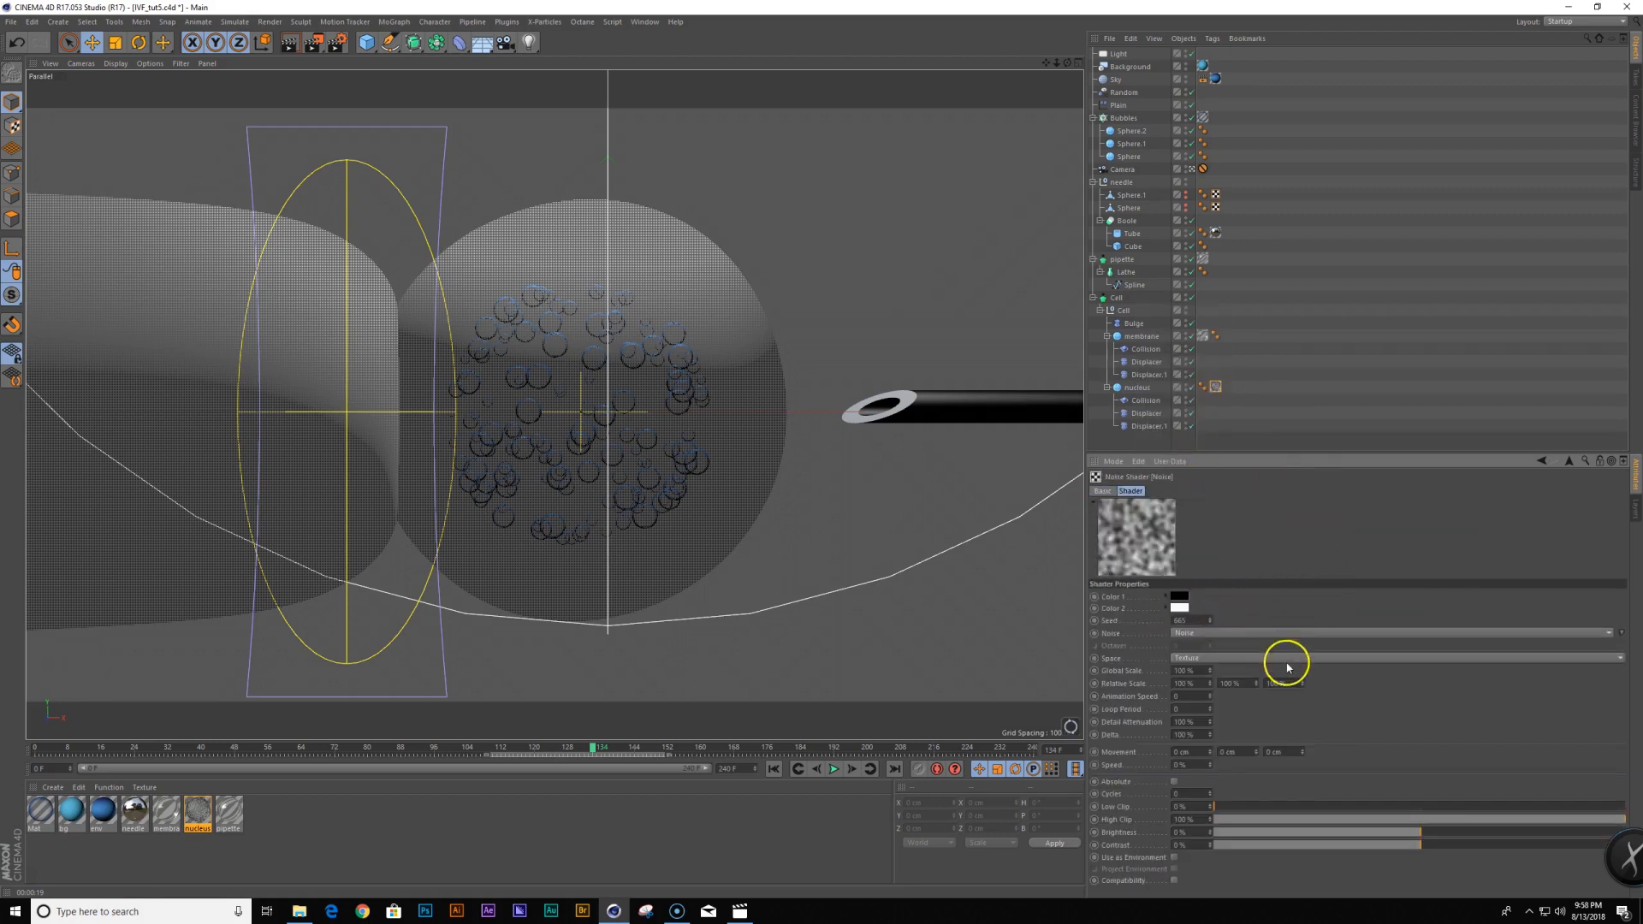
pyautogui.click(1622, 633)
pyautogui.click(1473, 686)
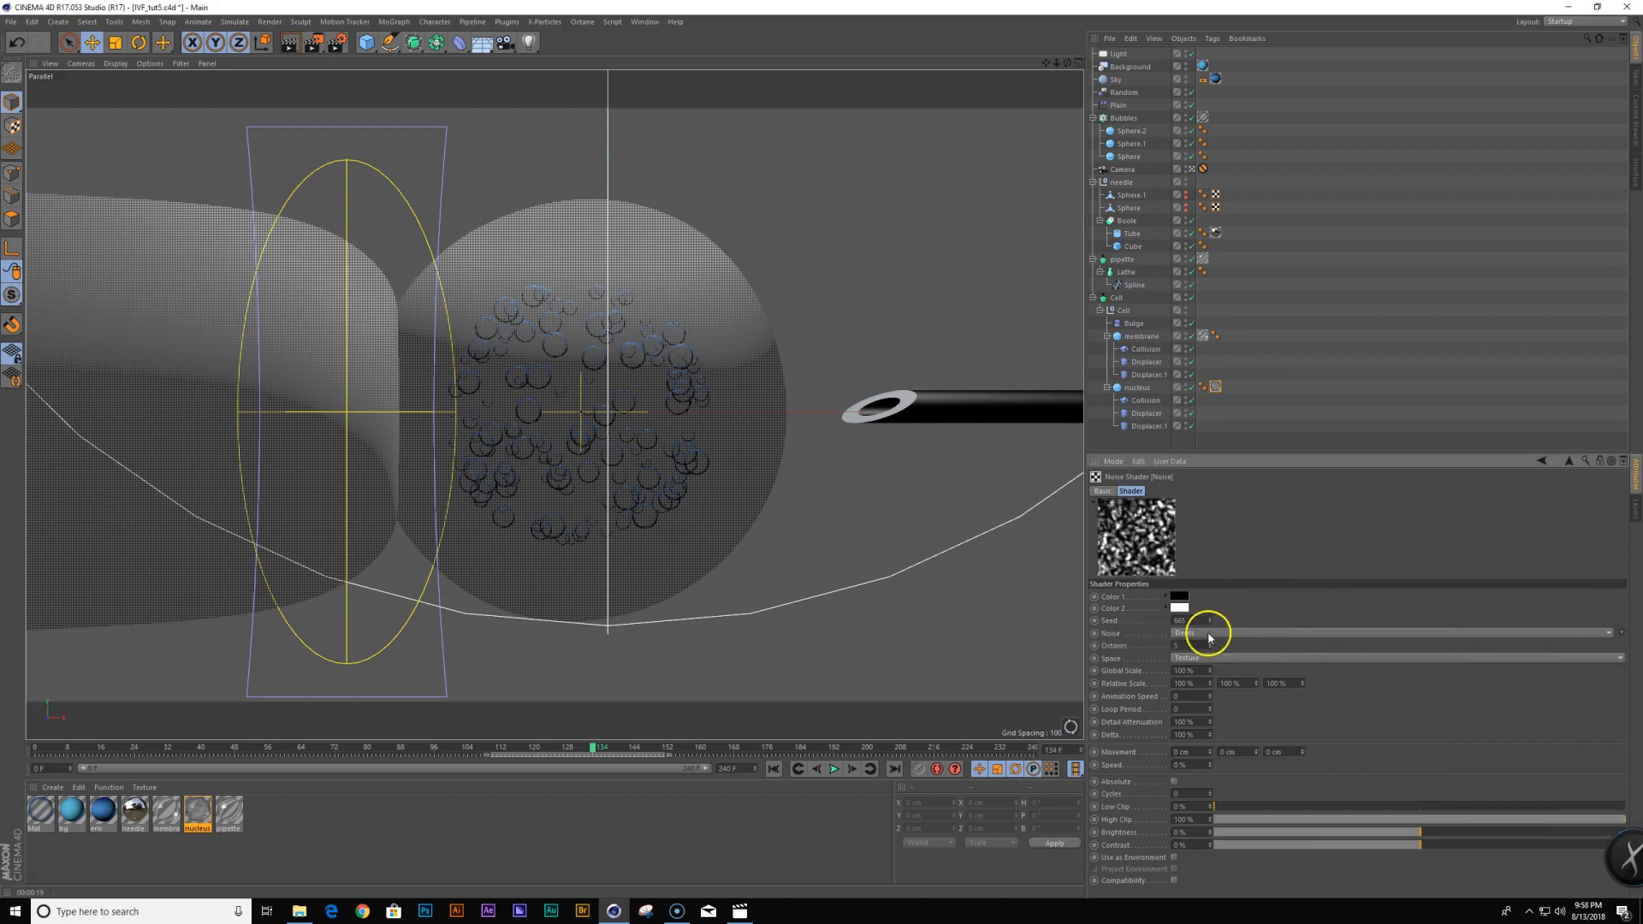
pyautogui.click(1570, 462)
pyautogui.moveTo(1446, 604); pyautogui.dragTo(1422, 597)
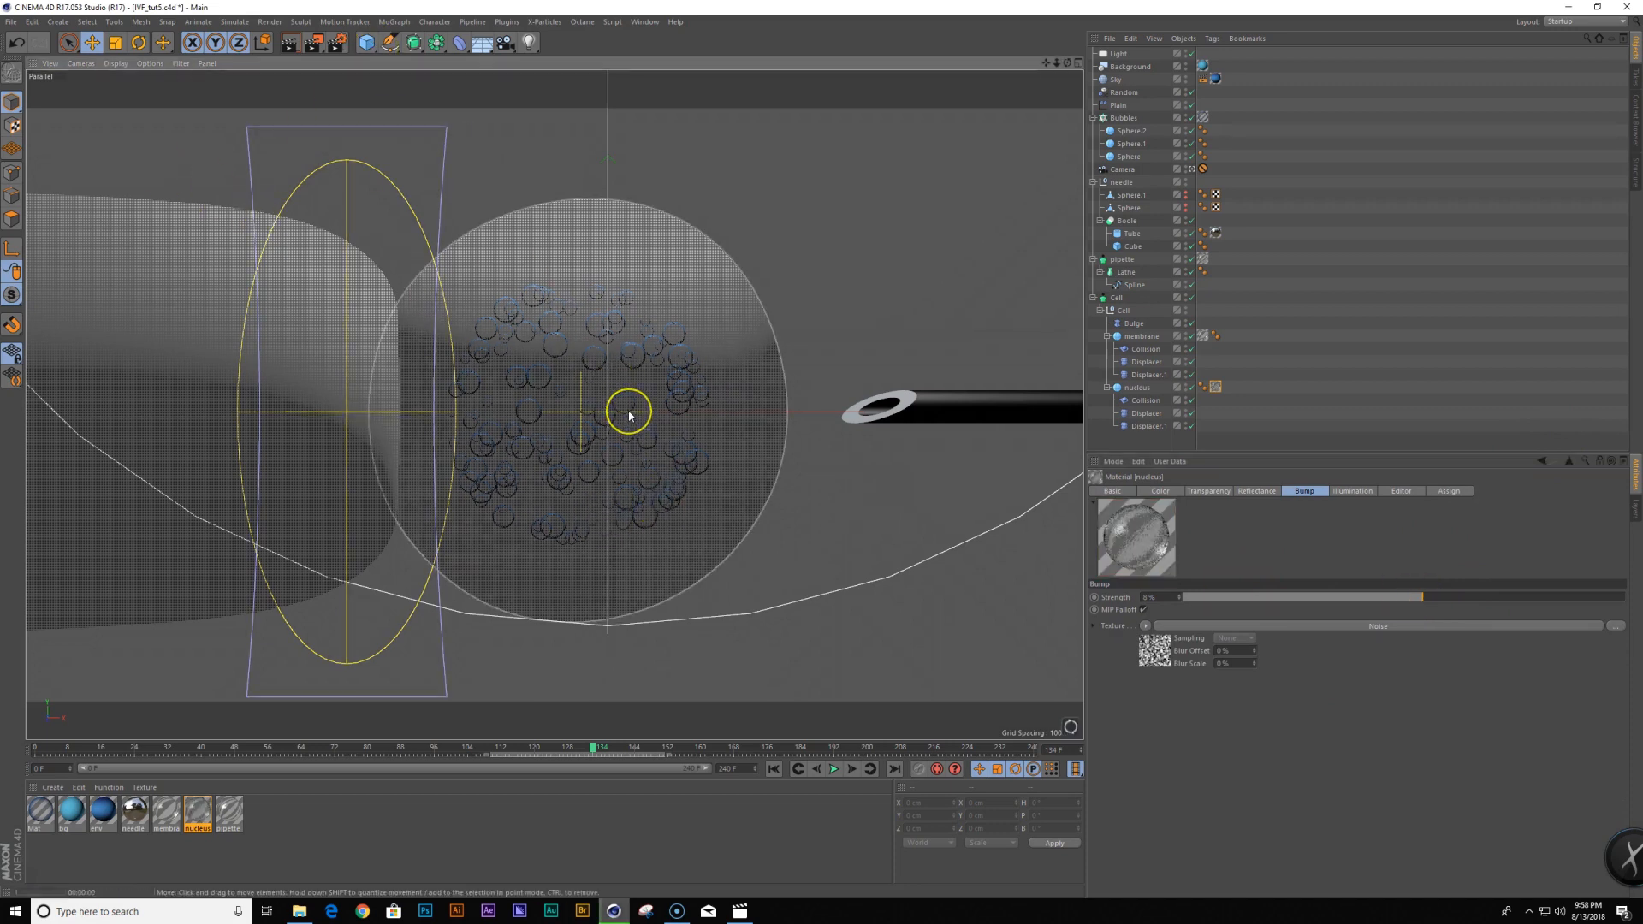
pyautogui.hotkey('ctrl', 'r')
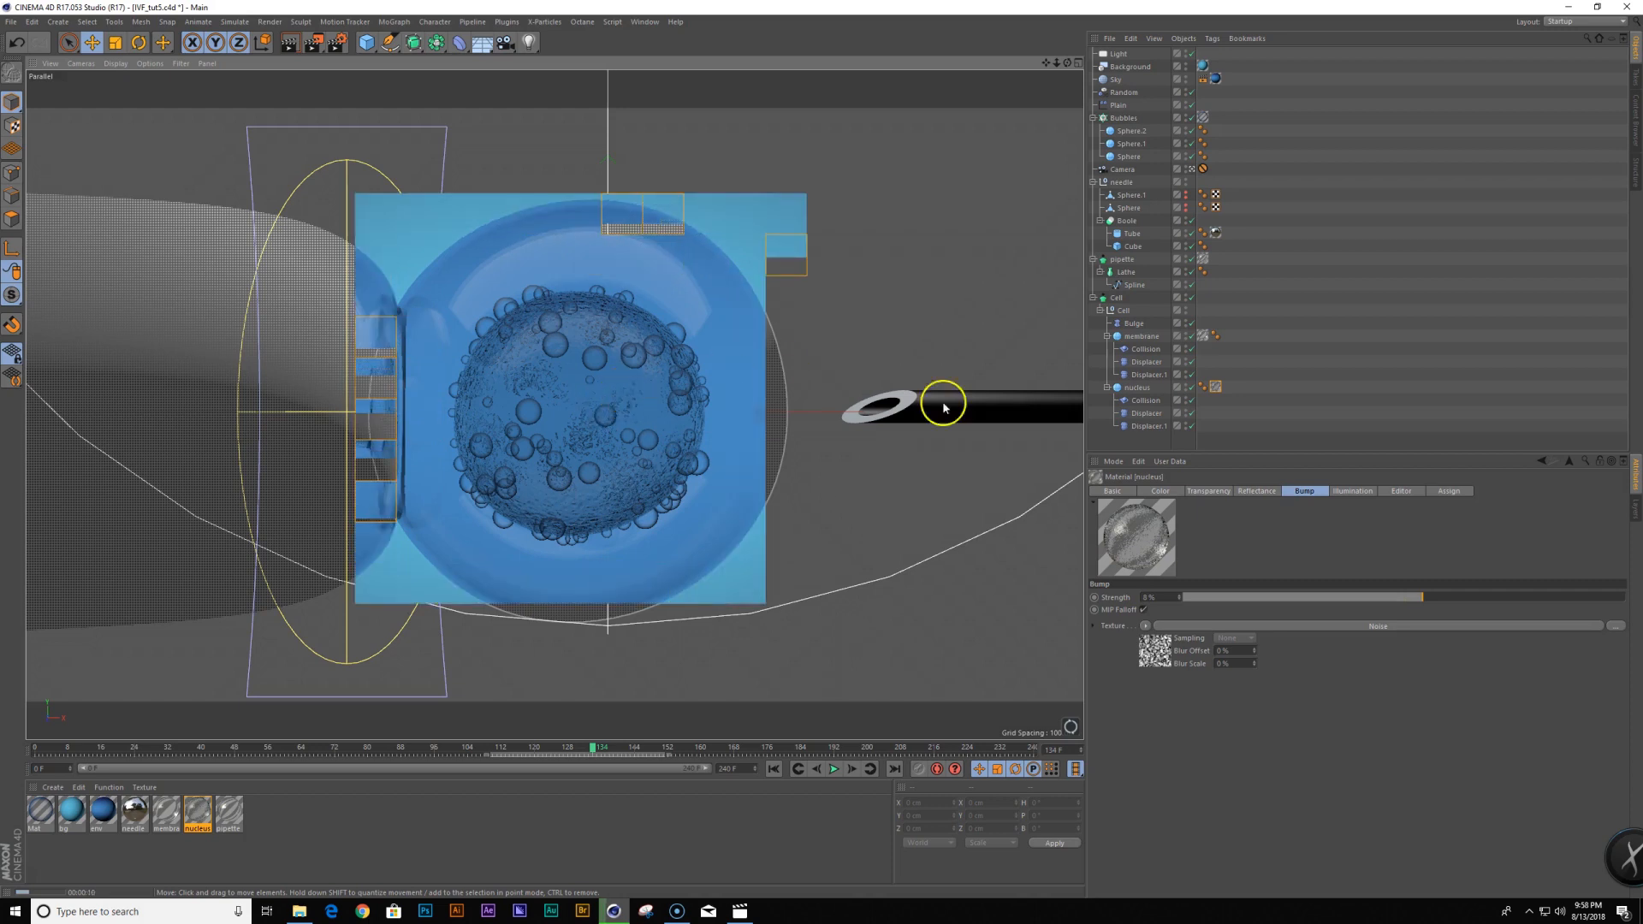
# Enable the membrane material's Bump channel and load a Noise shader as its texture
pyautogui.click(1203, 336)
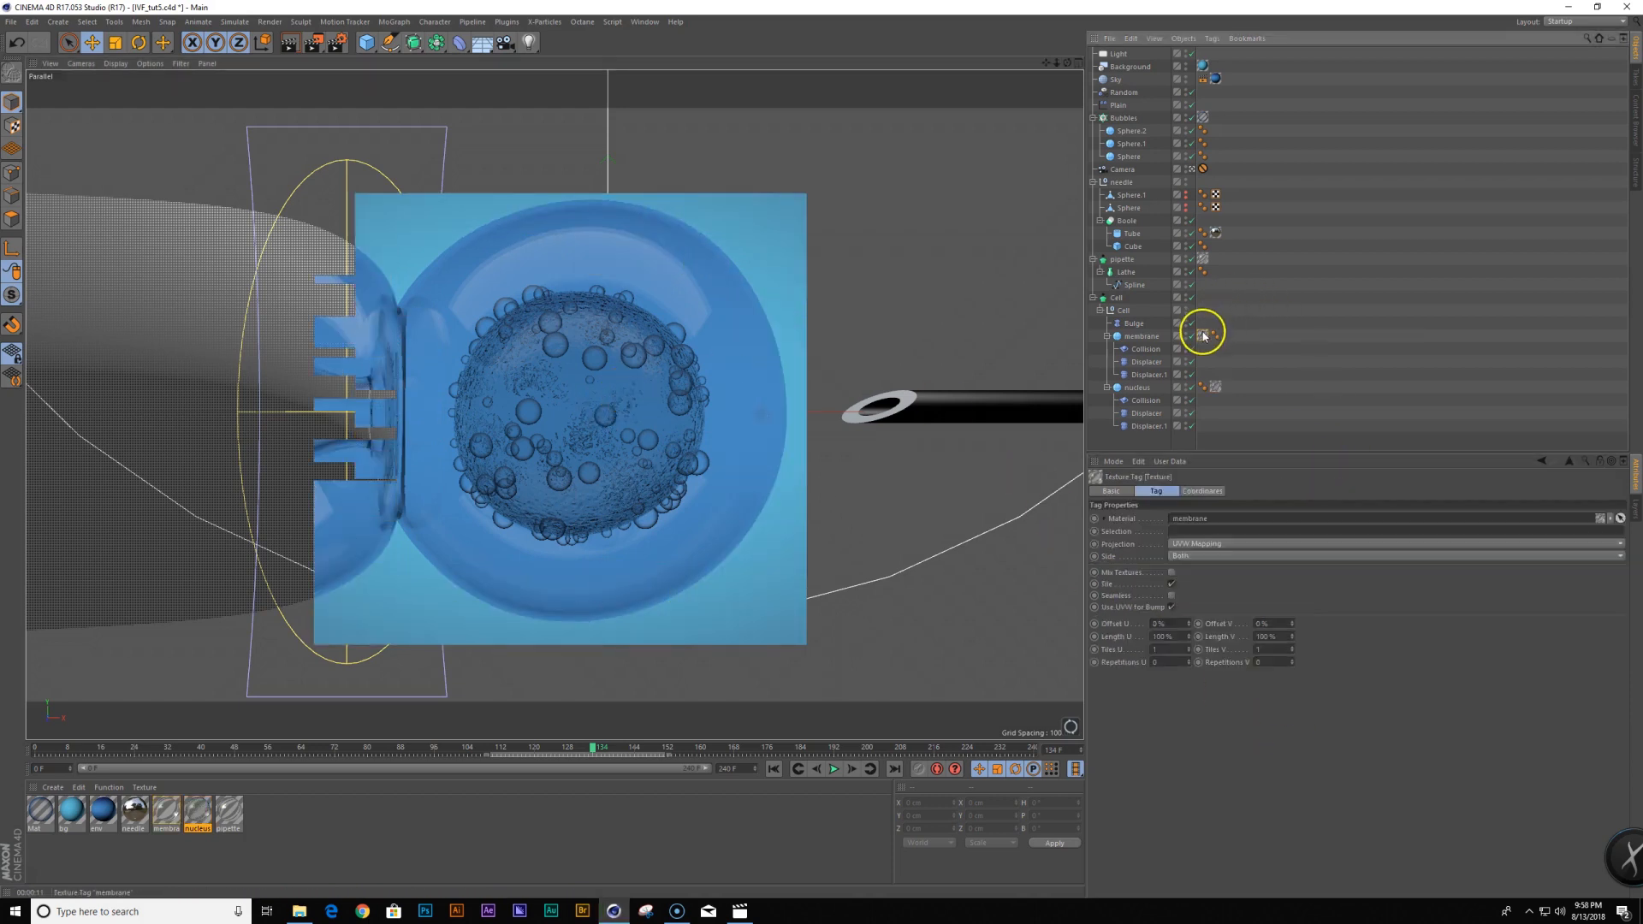
pyautogui.doubleClick(1203, 335)
pyautogui.click(1113, 492)
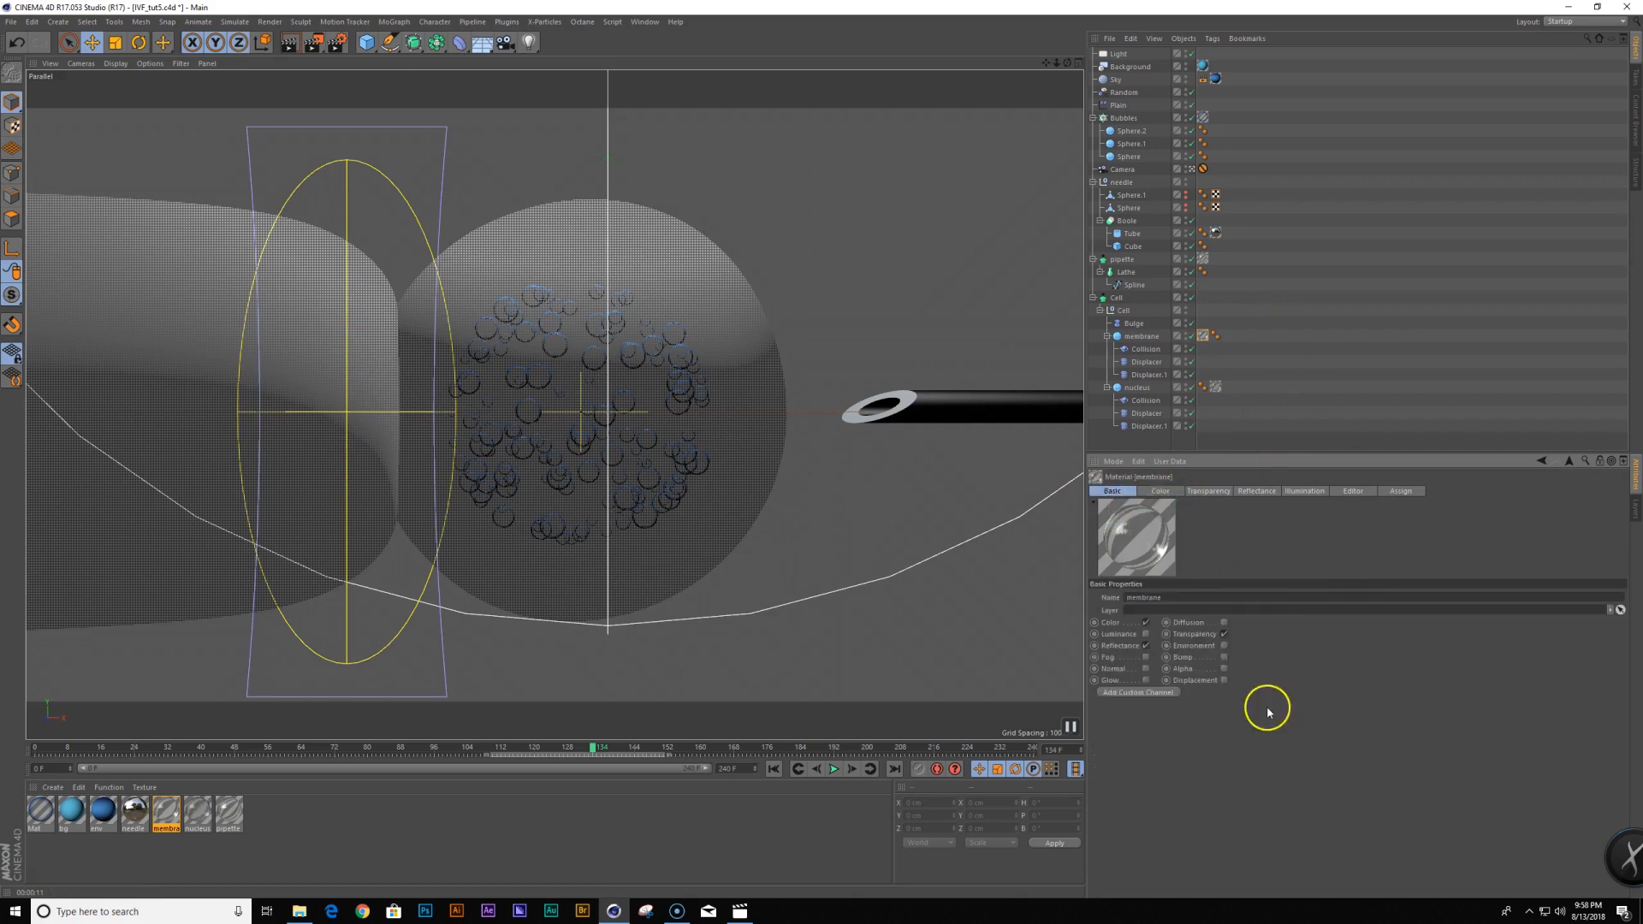
pyautogui.click(1224, 657)
pyautogui.click(1303, 492)
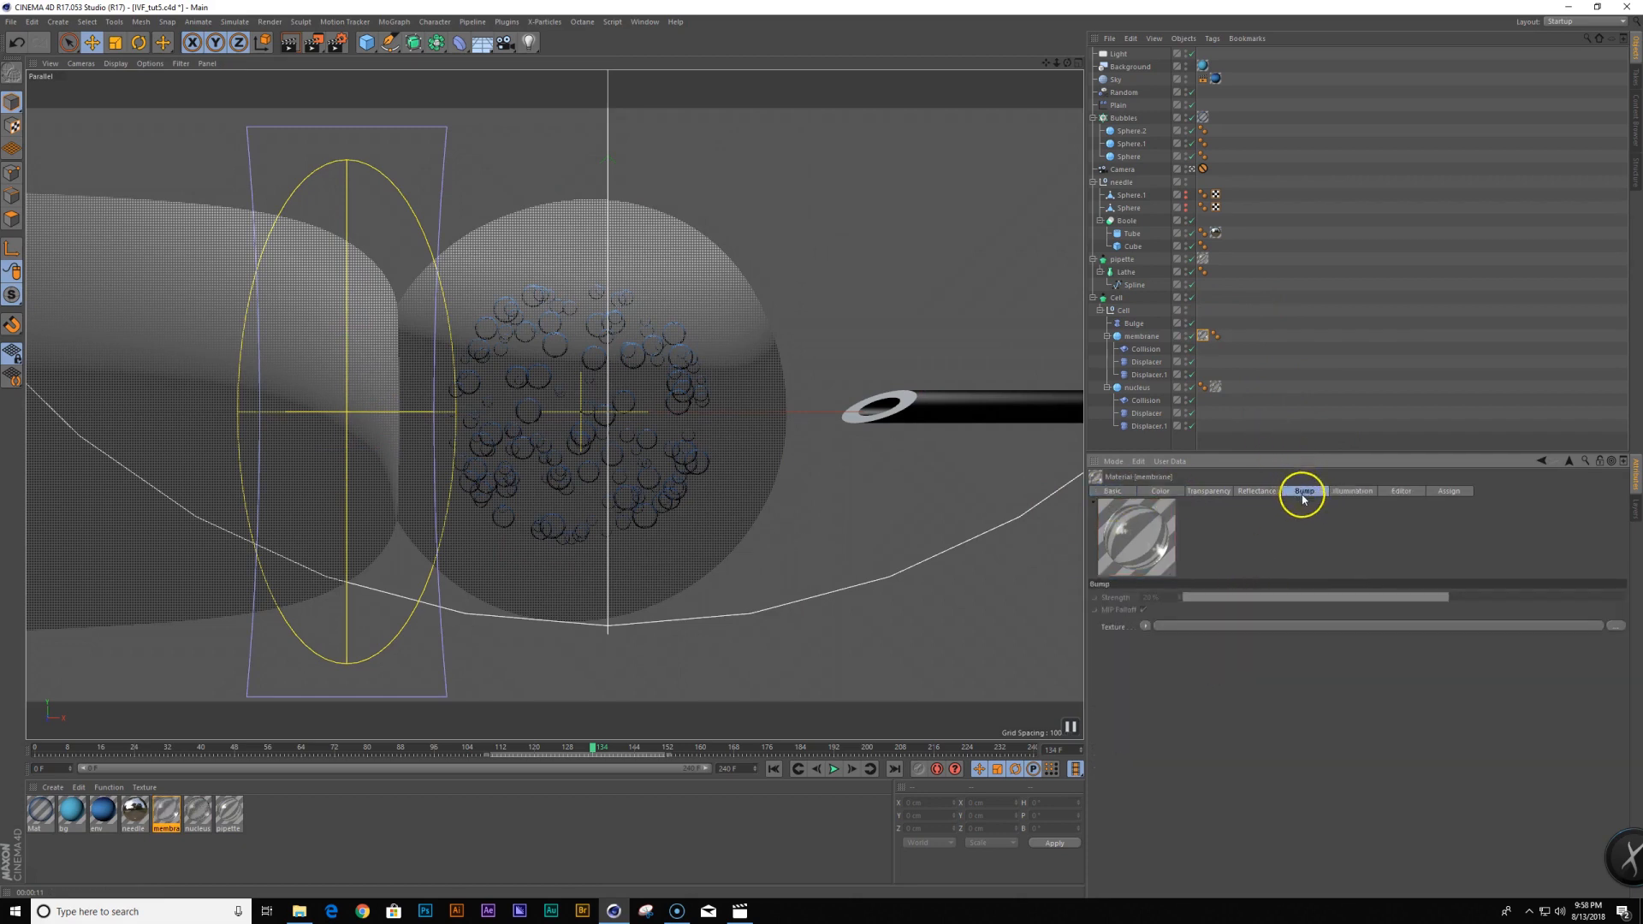
pyautogui.click(1145, 627)
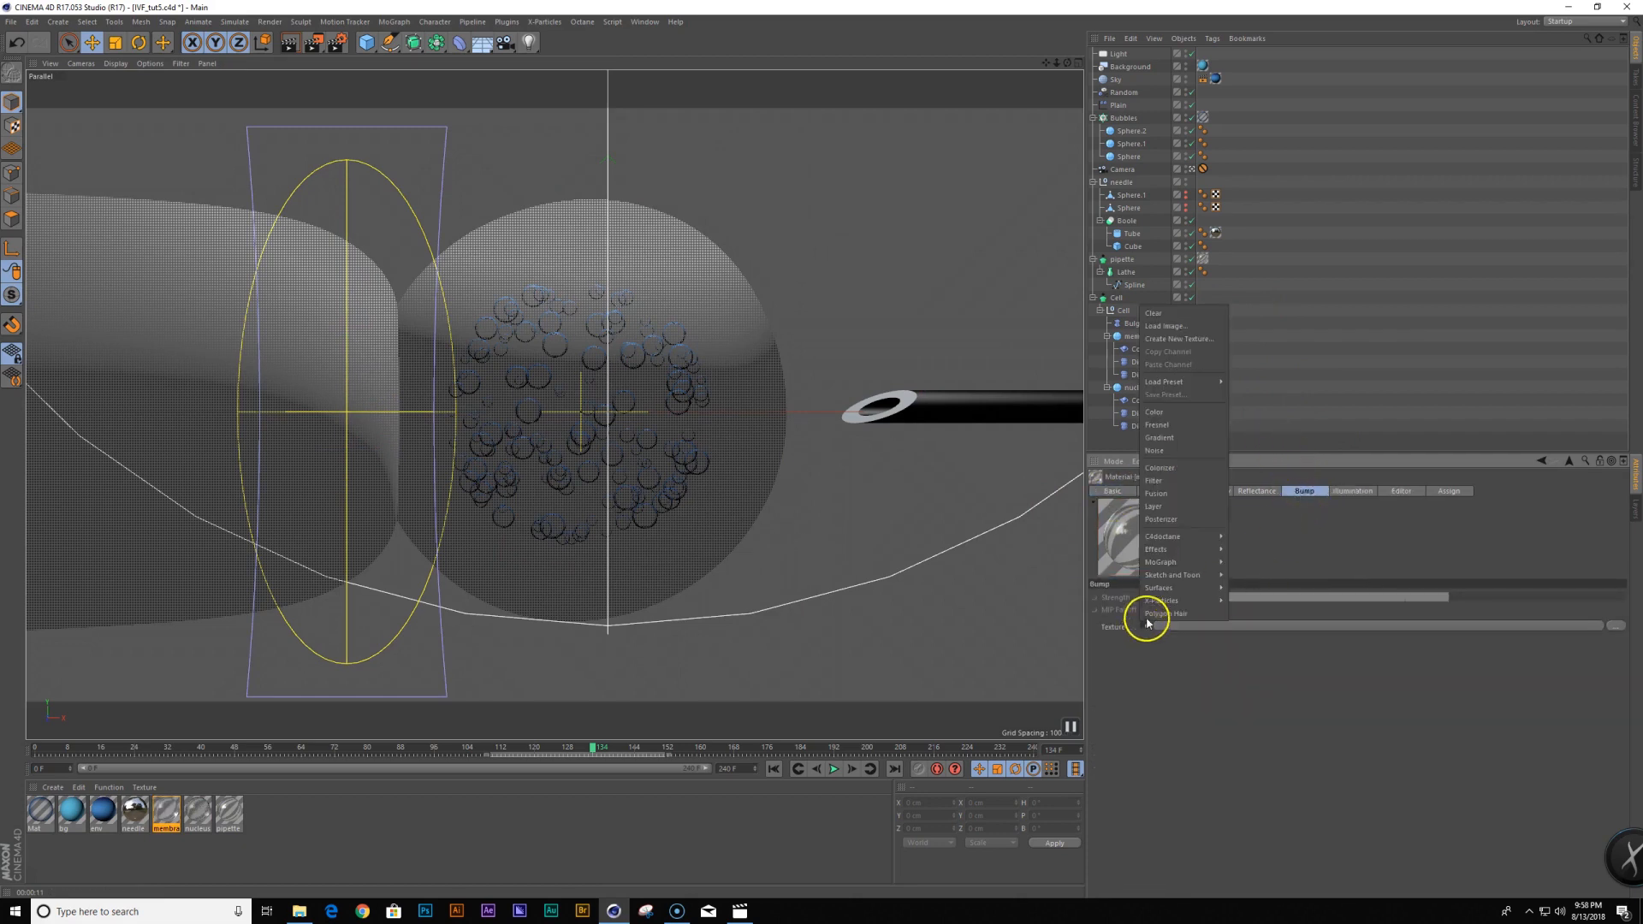
pyautogui.click(1184, 450)
# Reduce the membrane material's bump strength to 3% and preview-render the scene
pyautogui.click(1320, 624)
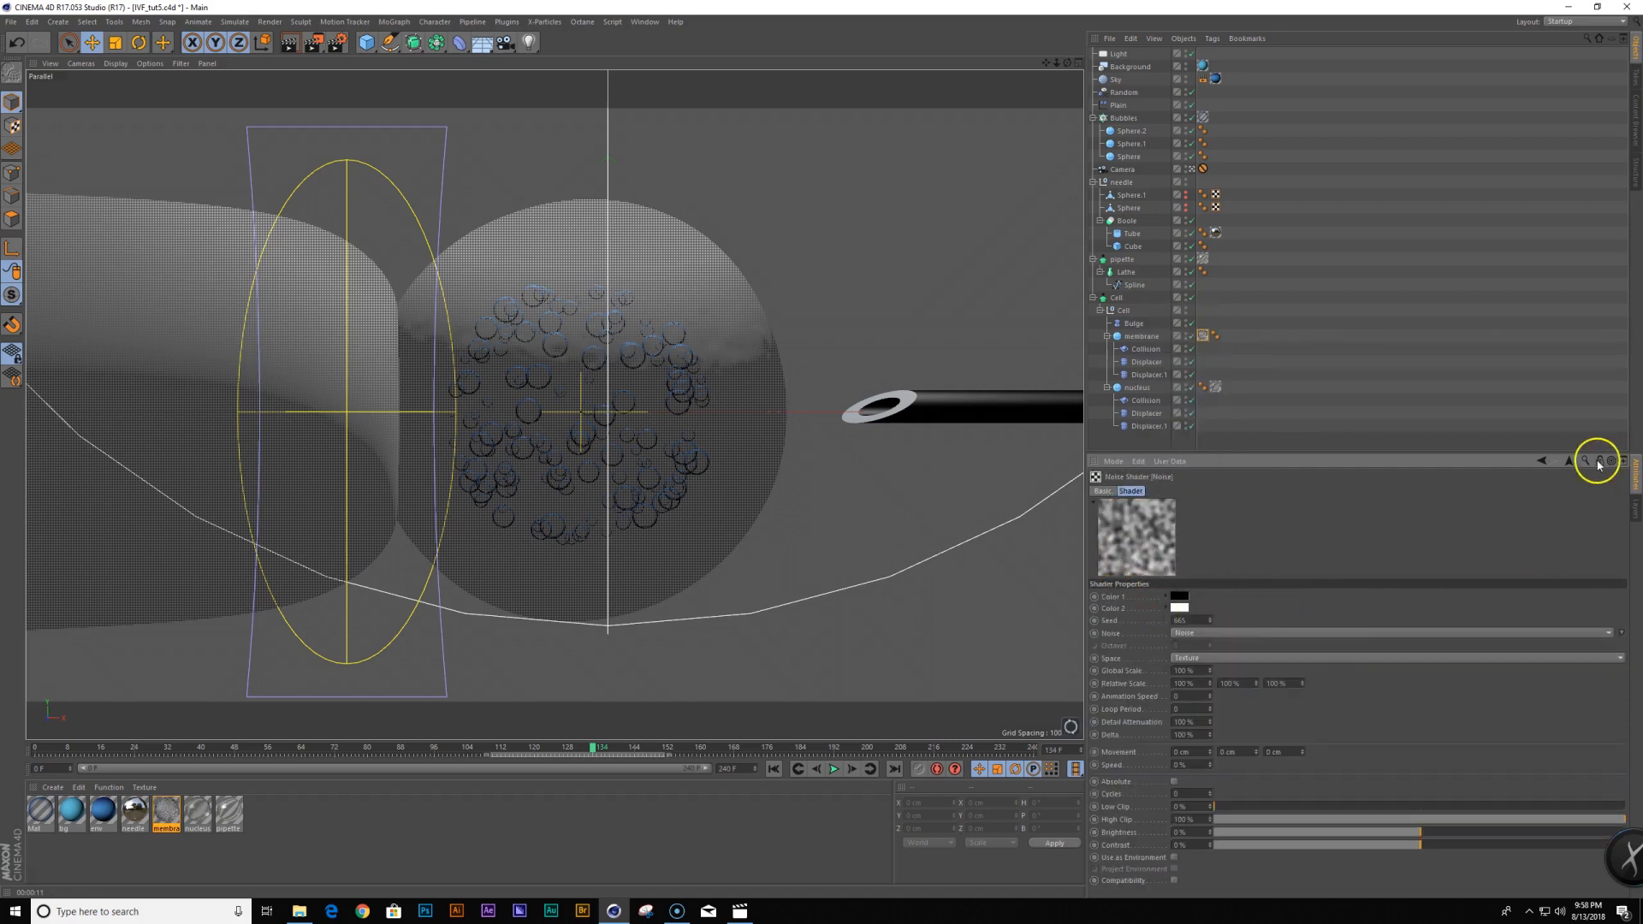
pyautogui.click(1569, 462)
pyautogui.moveTo(1438, 587); pyautogui.dragTo(1415, 596)
pyautogui.click(741, 550)
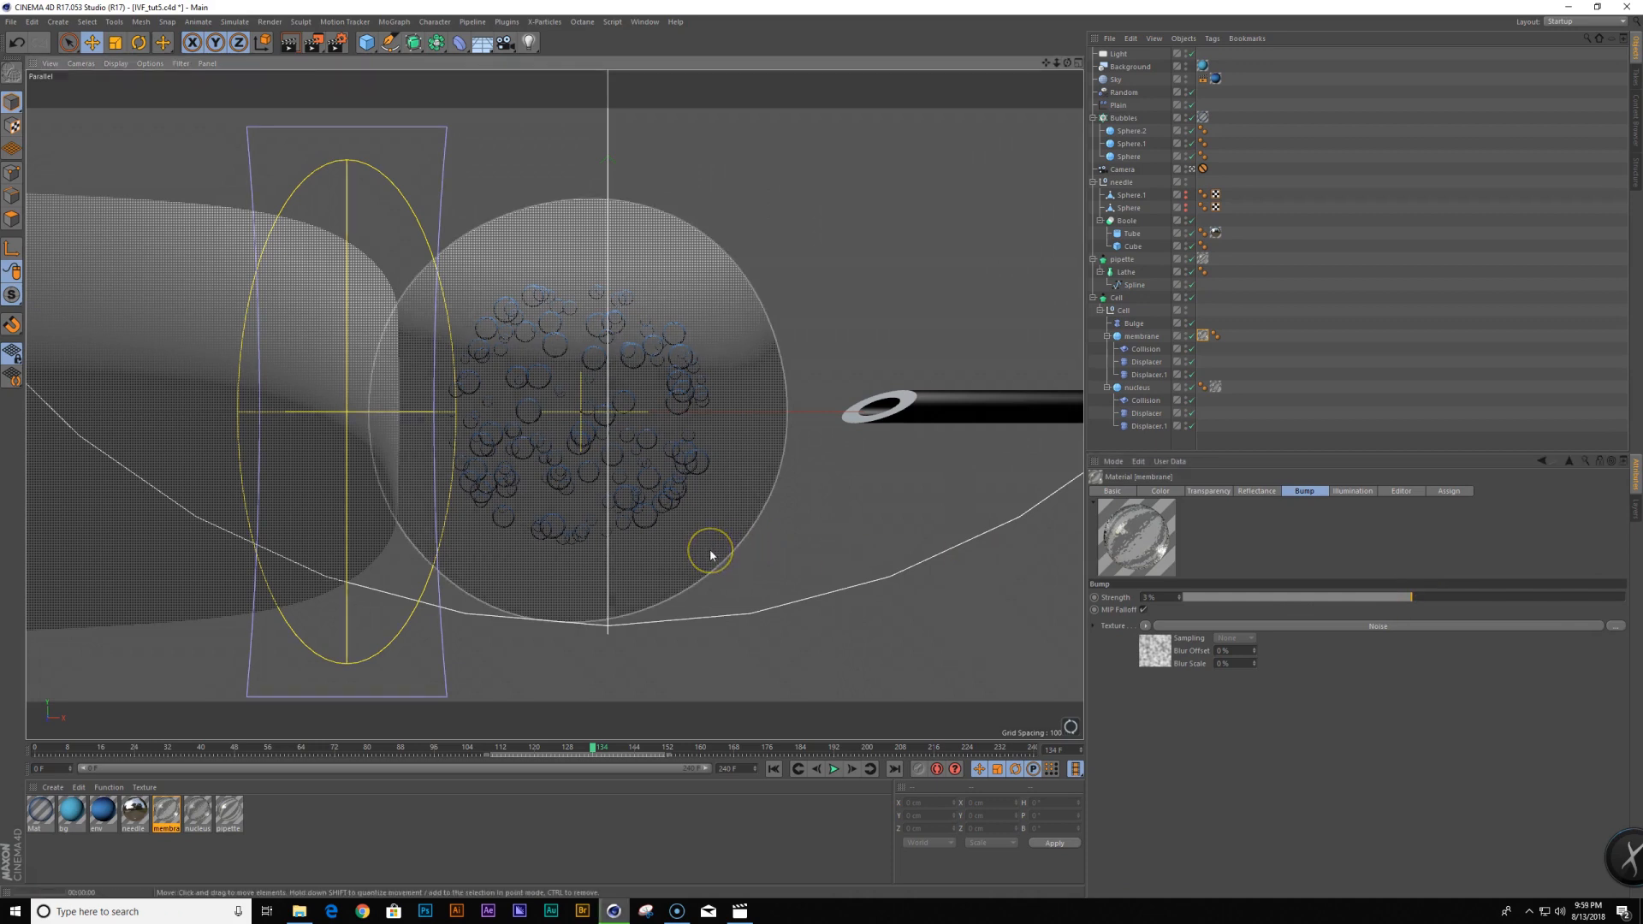
pyautogui.click(745, 559)
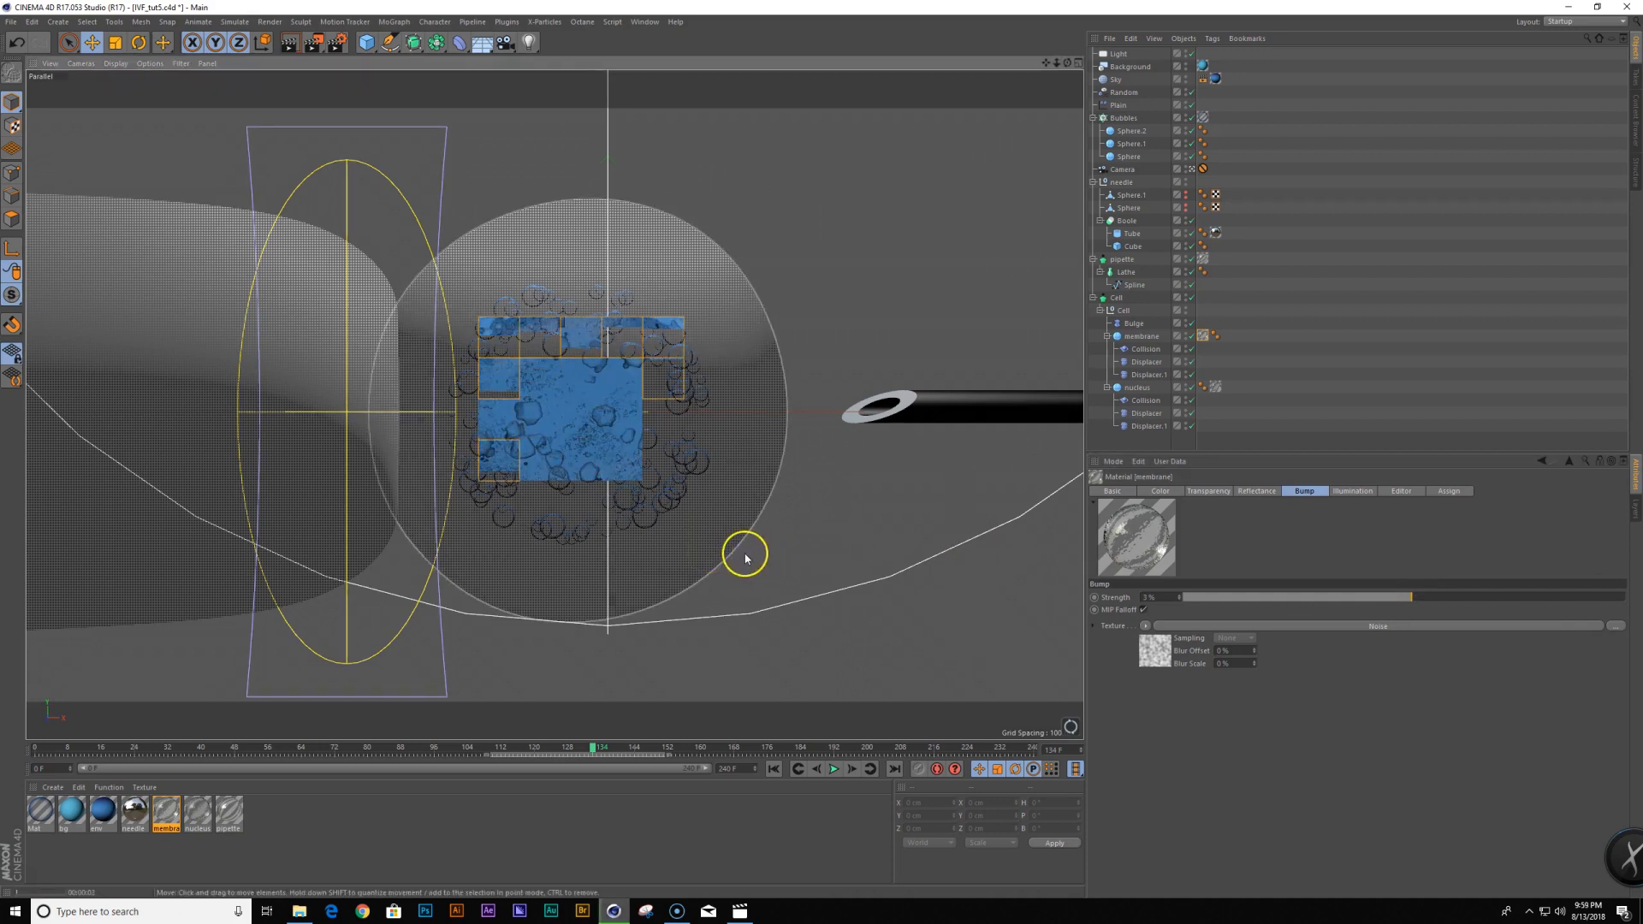
# Change the membrane bump's noise type to Dents and lower its strength to 2%, then 1%, preview-rendering the result
pyautogui.click(1342, 625)
pyautogui.click(1622, 633)
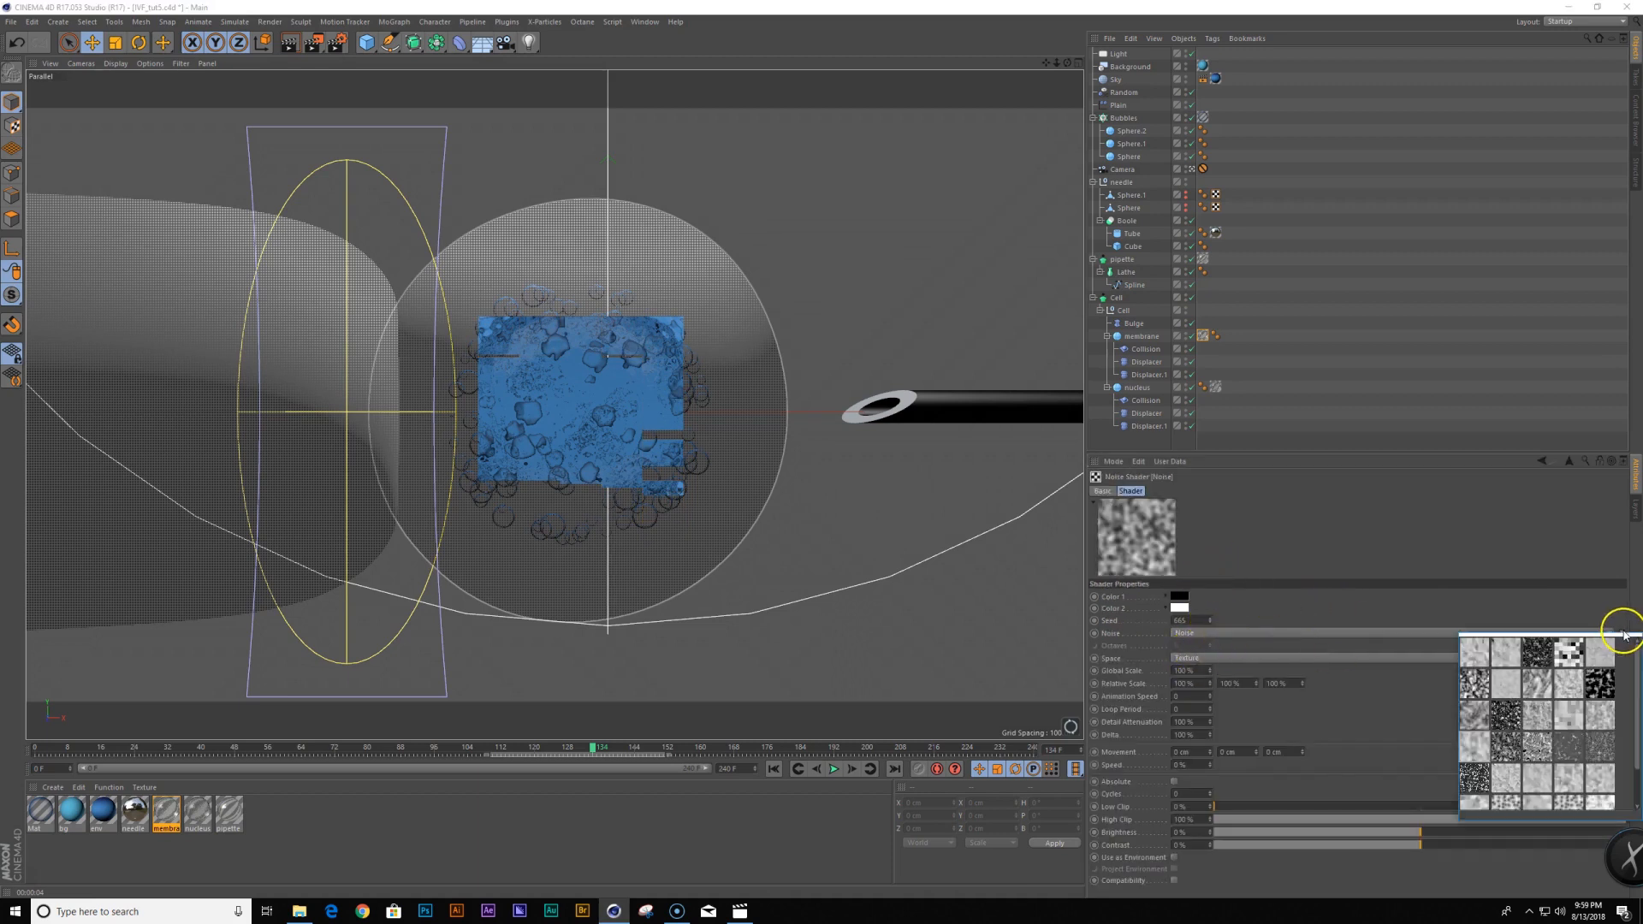
pyautogui.click(1478, 684)
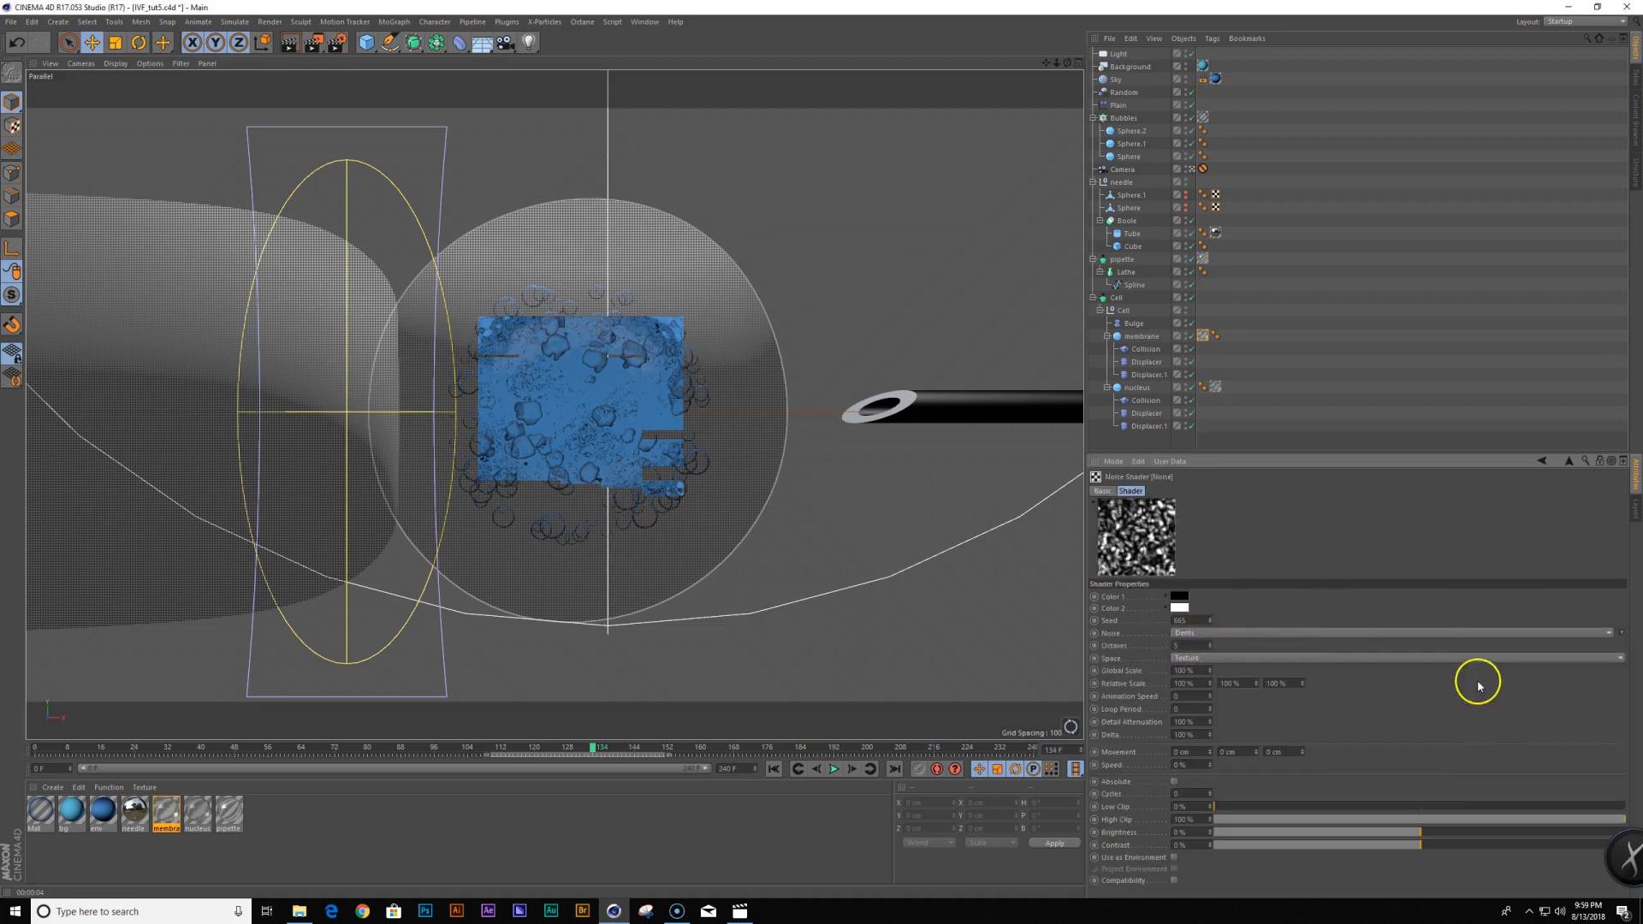
pyautogui.click(1568, 463)
pyautogui.click(1179, 600)
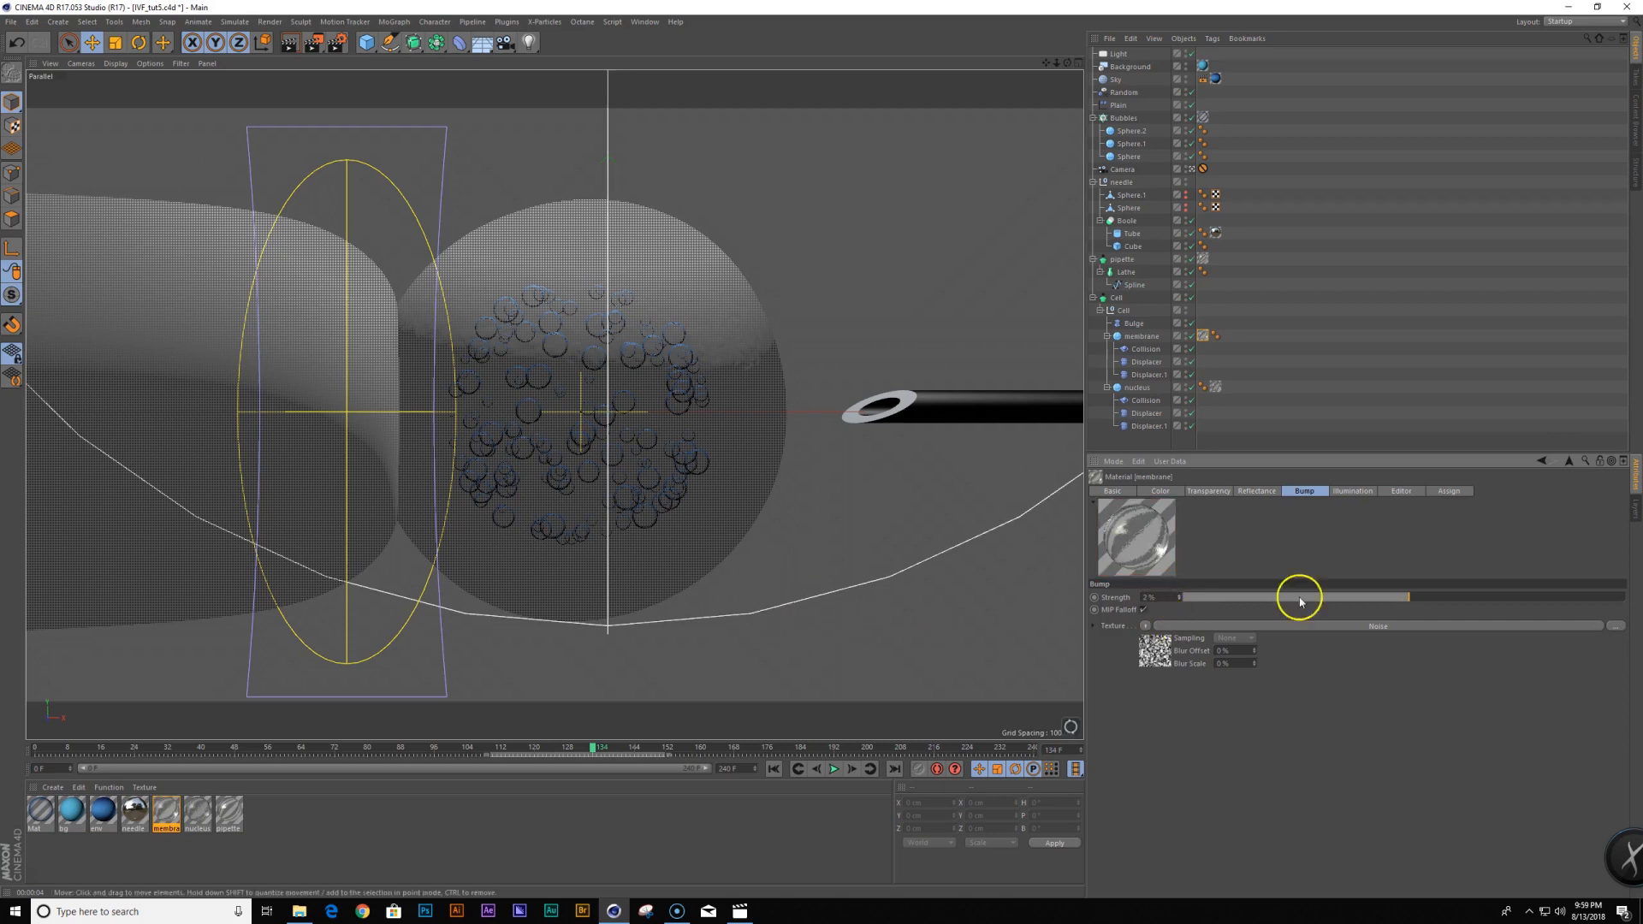
pyautogui.hotkey('ctrl', 'r')
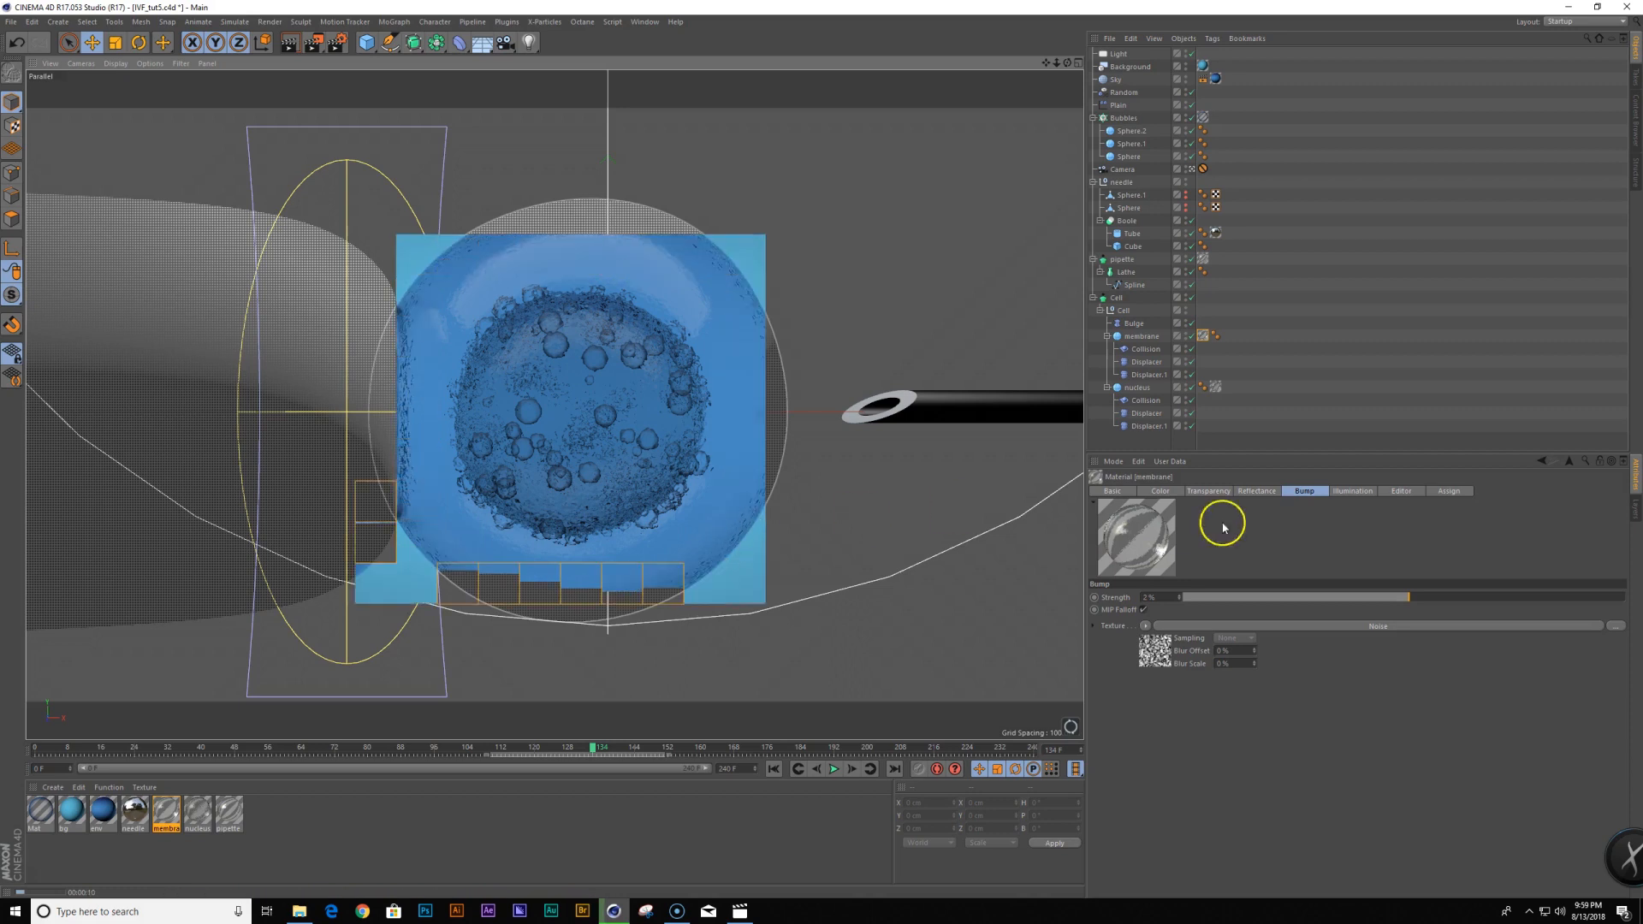
pyautogui.moveTo(1191, 597); pyautogui.dragTo(1173, 594)
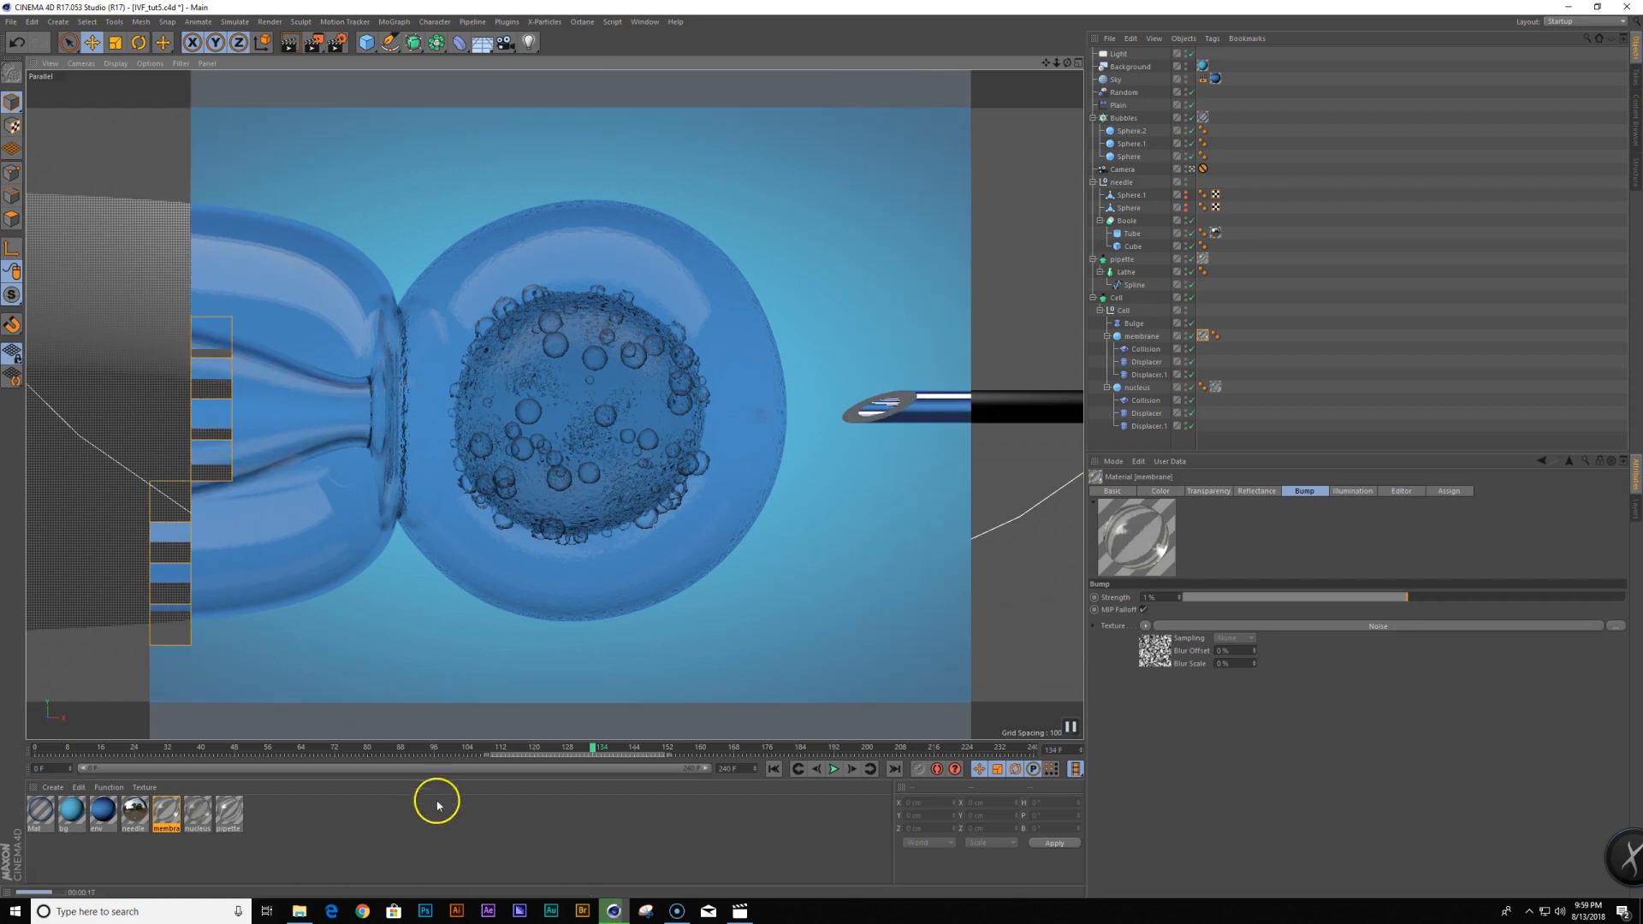
# Go to frame 151 and narrow an interactive render region to the area where the needle pierces the cell
pyautogui.moveTo(598, 741)
pyautogui.mouseDown()
pyautogui.moveTo(675, 754)
pyautogui.moveTo(621, 759)
pyautogui.moveTo(662, 759)
pyautogui.mouseUp()
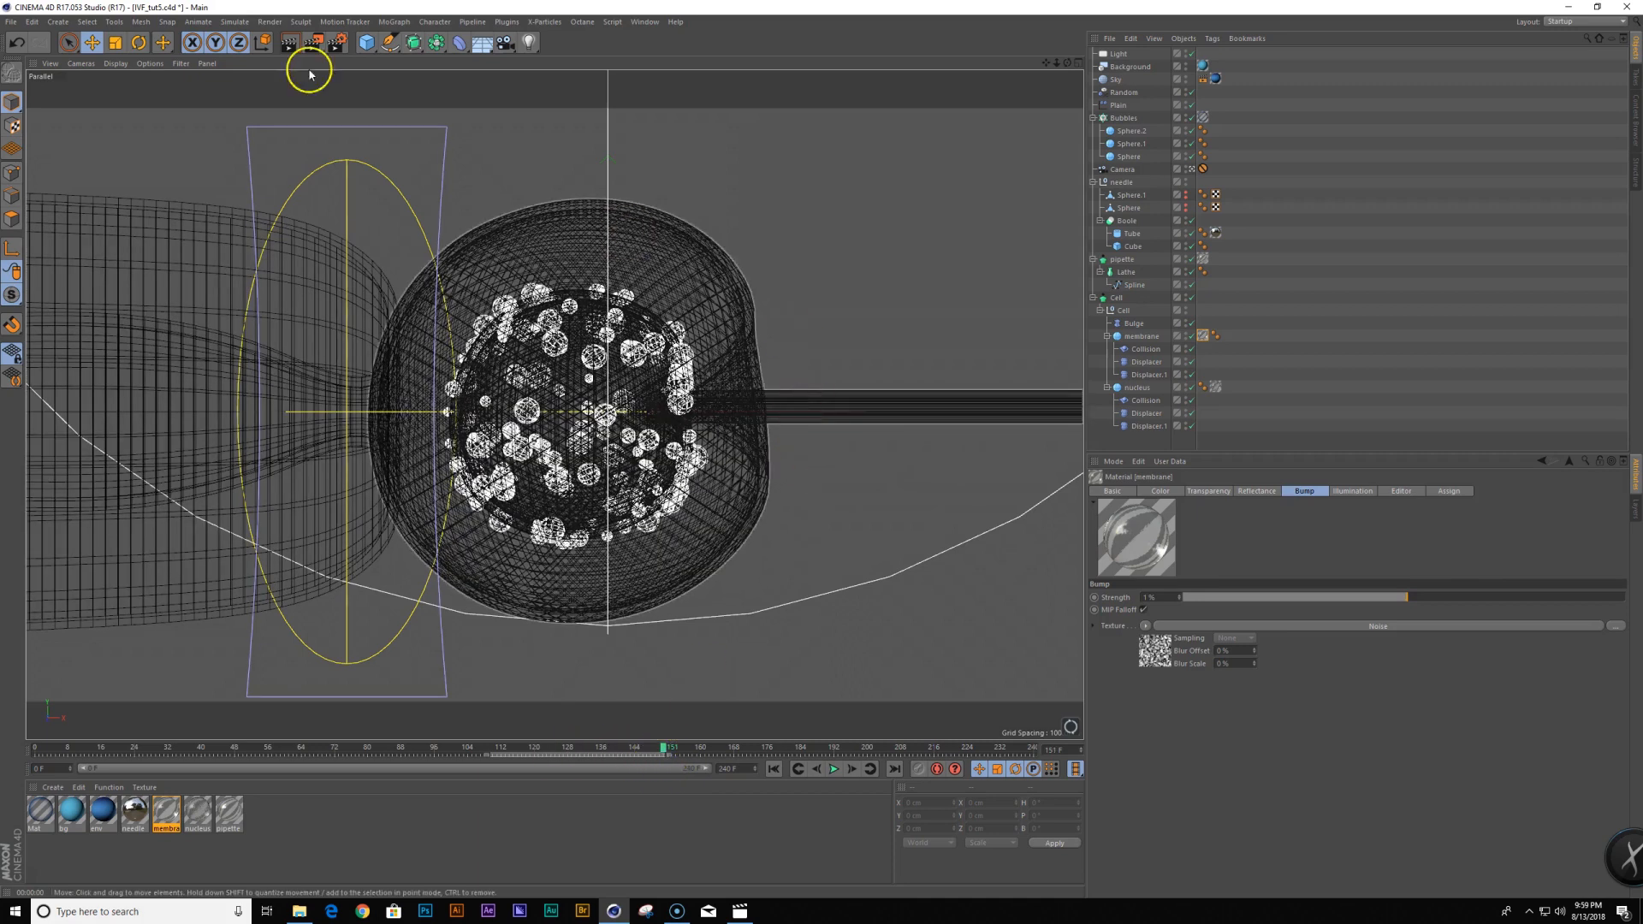
pyautogui.moveTo(304, 39); pyautogui.dragTo(359, 286)
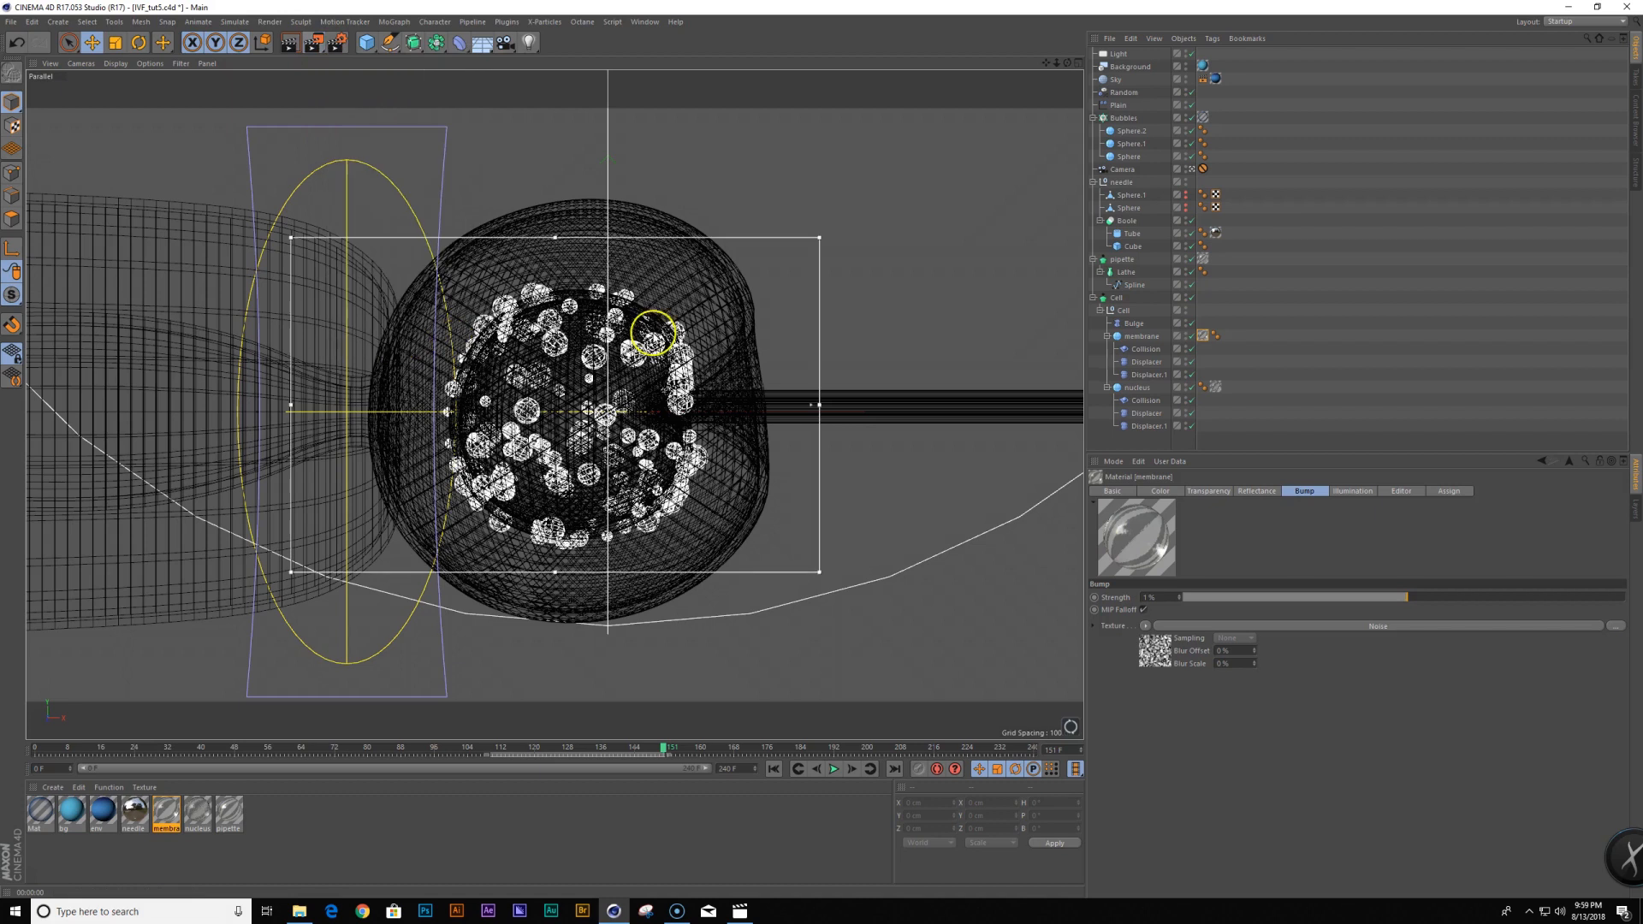
pyautogui.moveTo(290, 403); pyautogui.dragTo(634, 400)
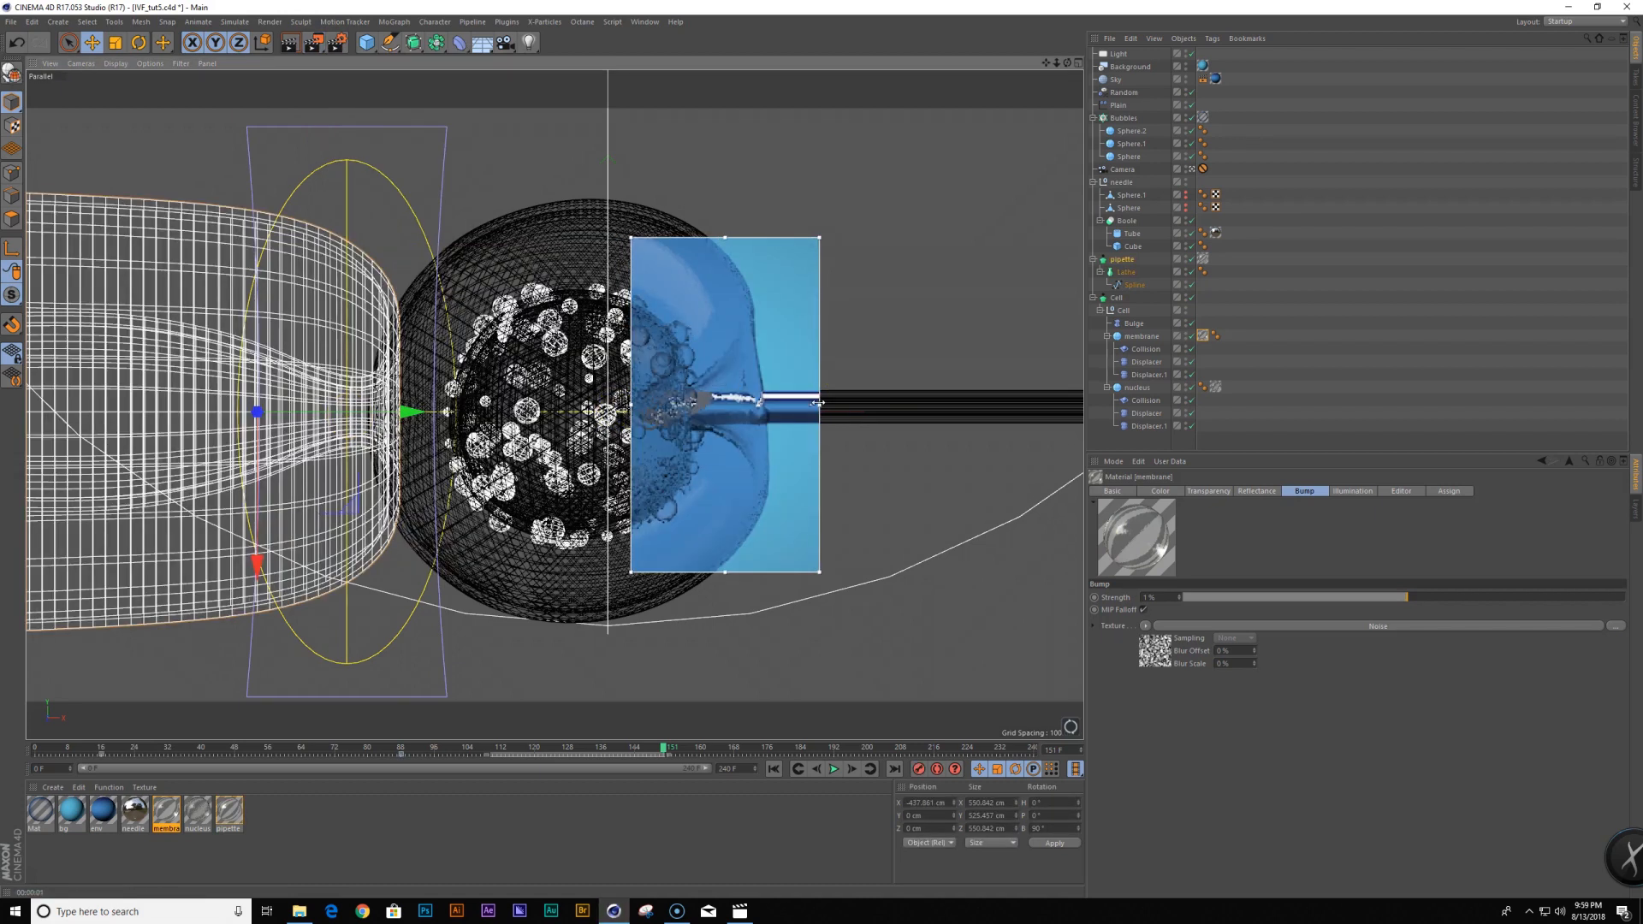
pyautogui.moveTo(630, 410); pyautogui.dragTo(616, 402)
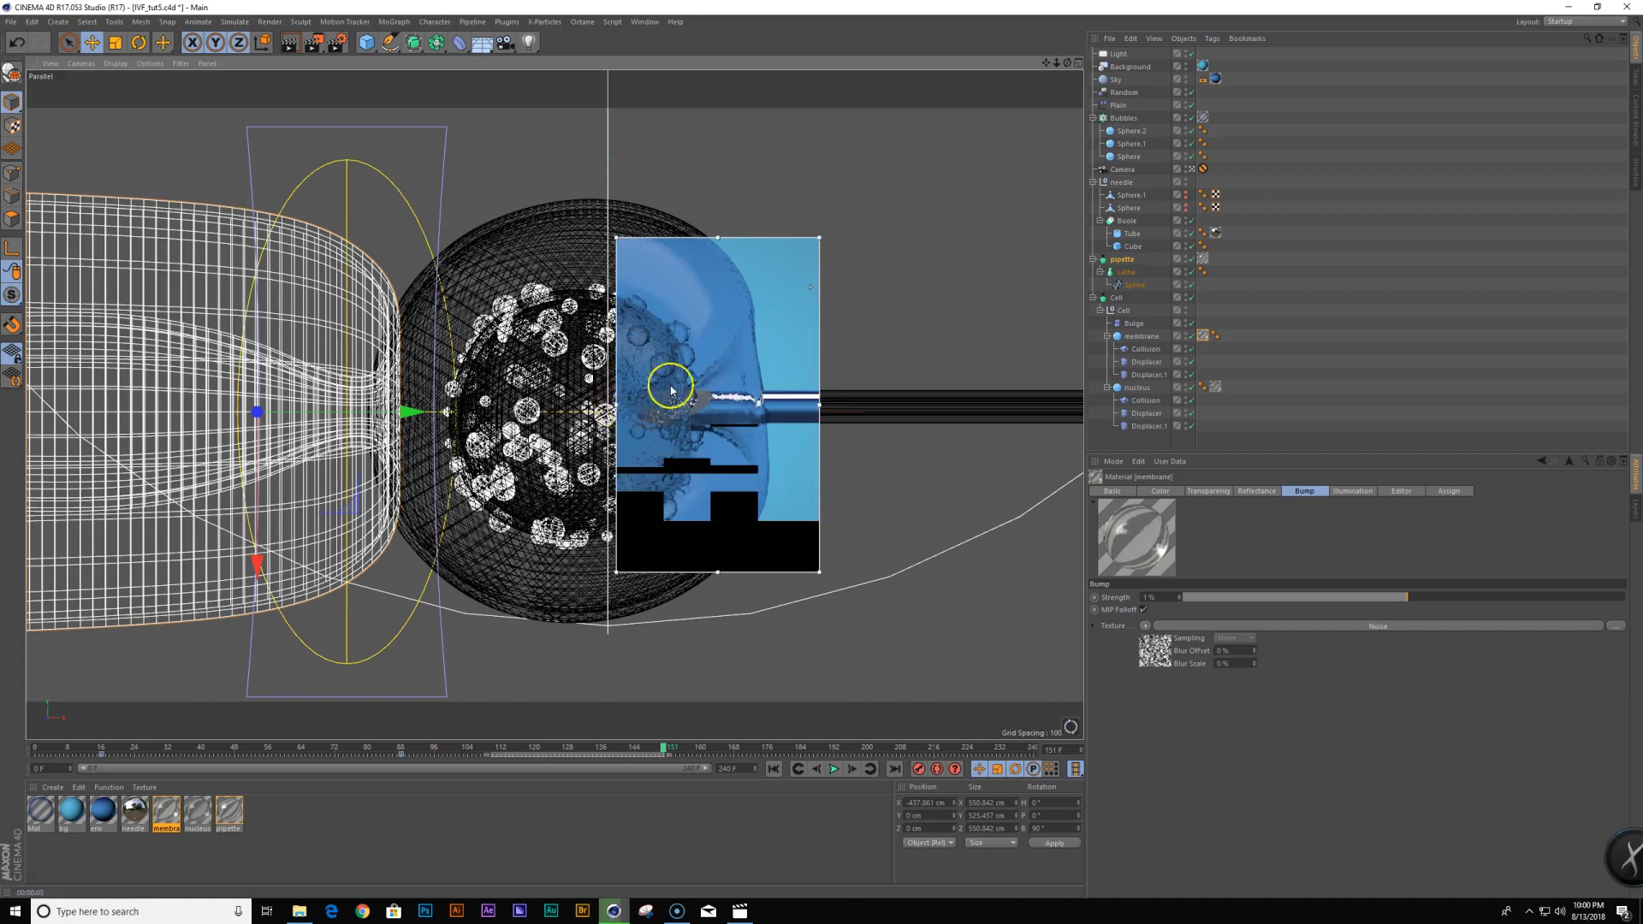
# Turn off the interactive render region and move the playhead to frame 192
pyautogui.click(316, 43)
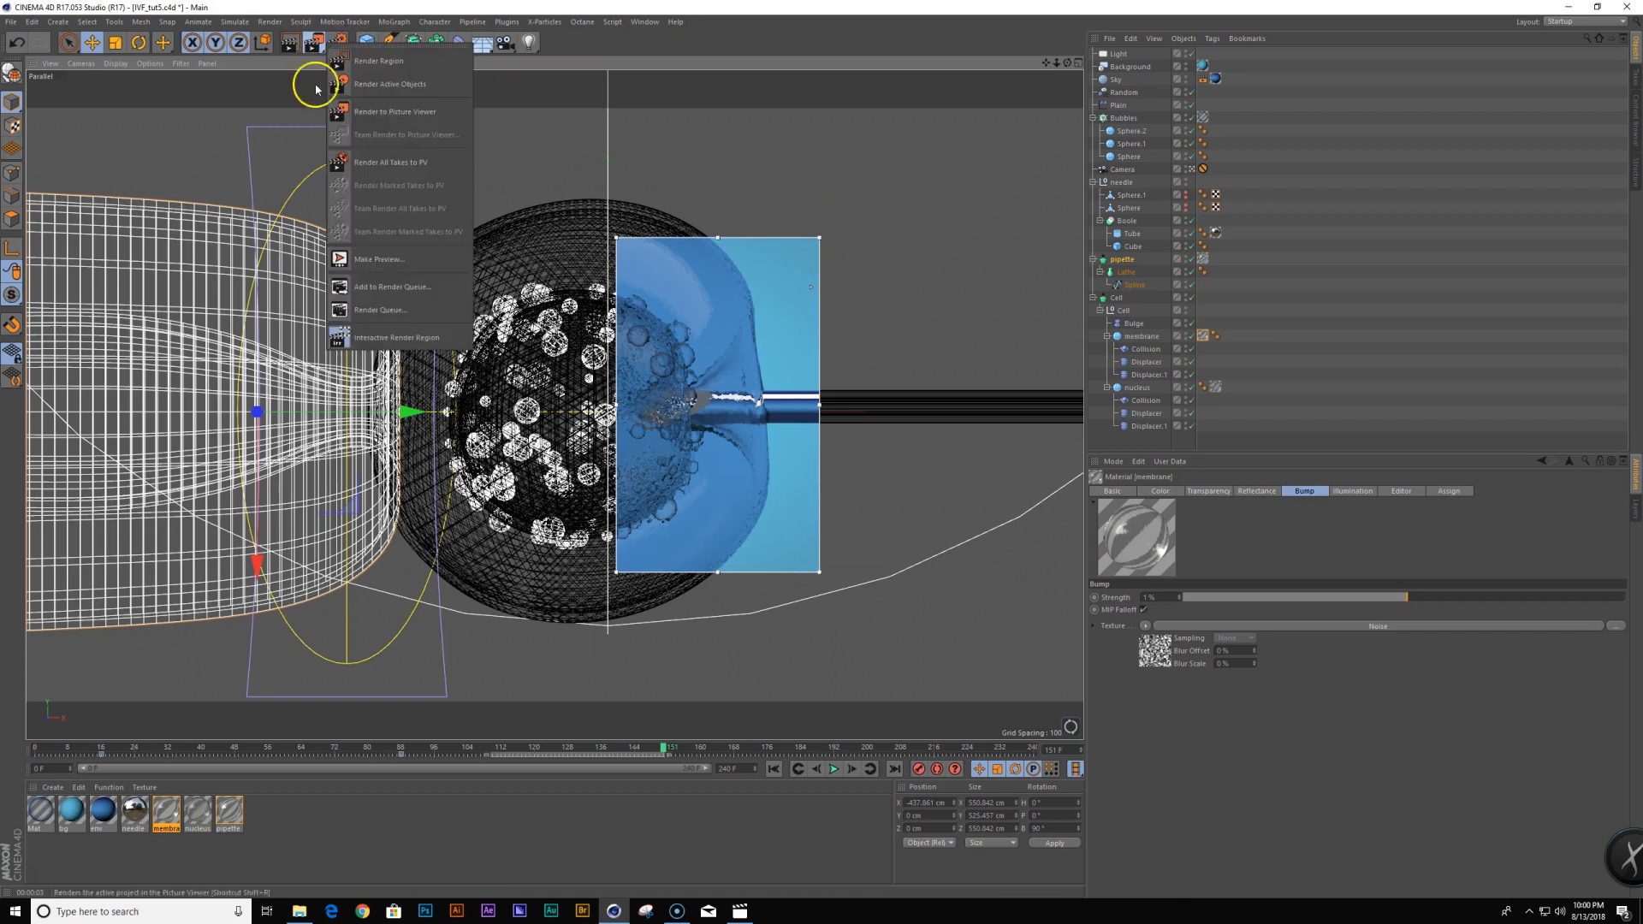
pyautogui.click(383, 333)
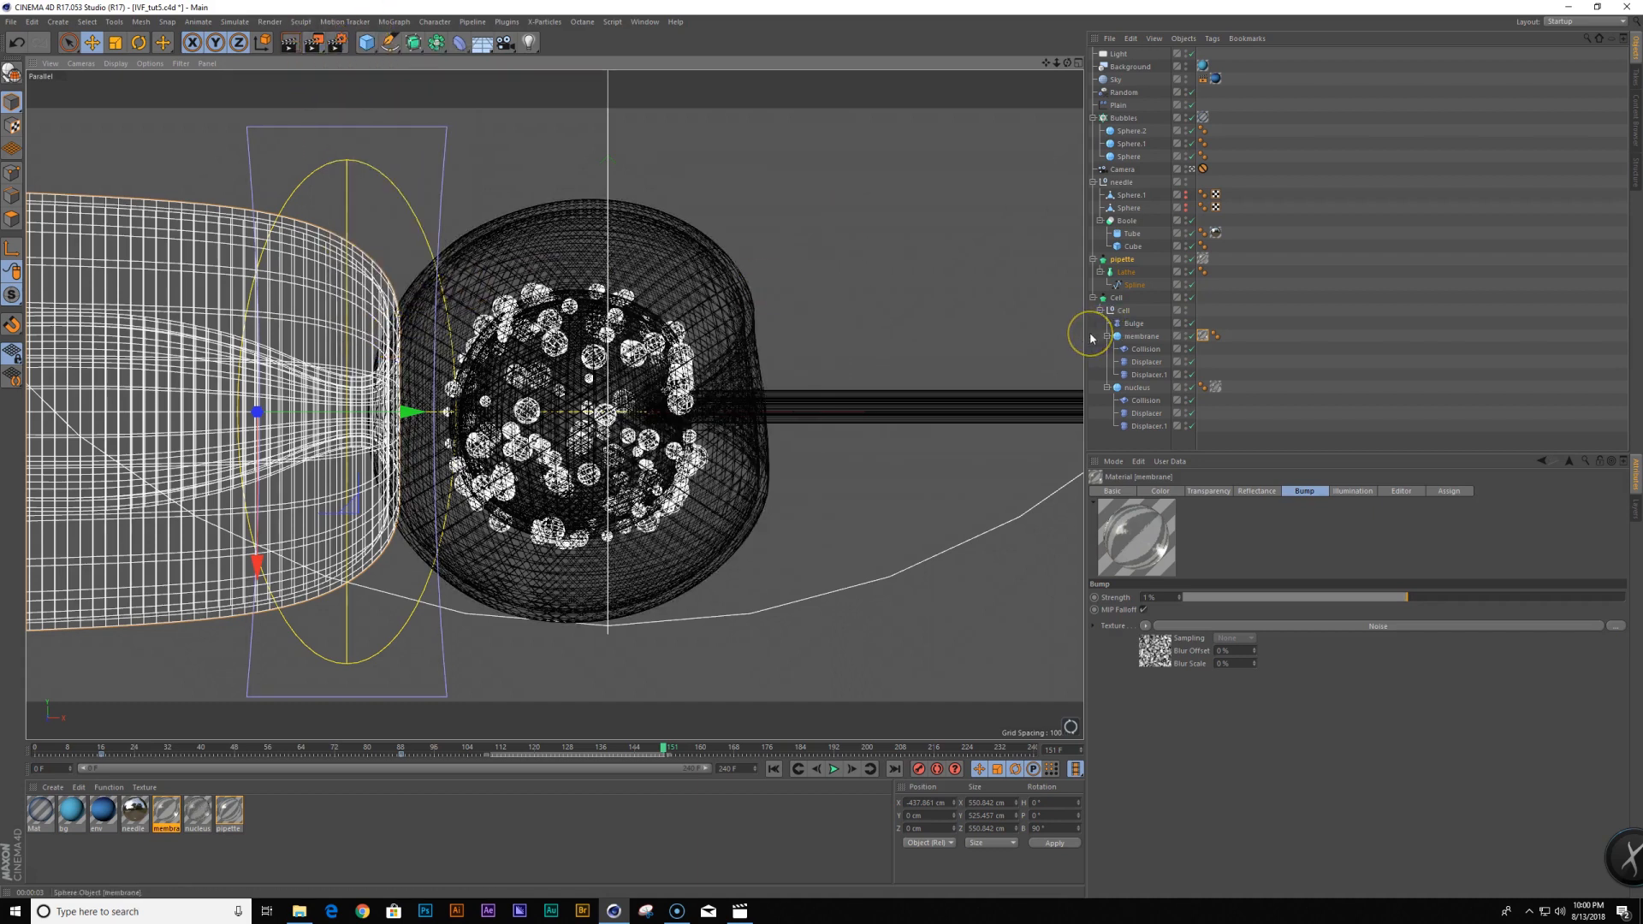
pyautogui.moveTo(664, 746); pyautogui.dragTo(834, 770)
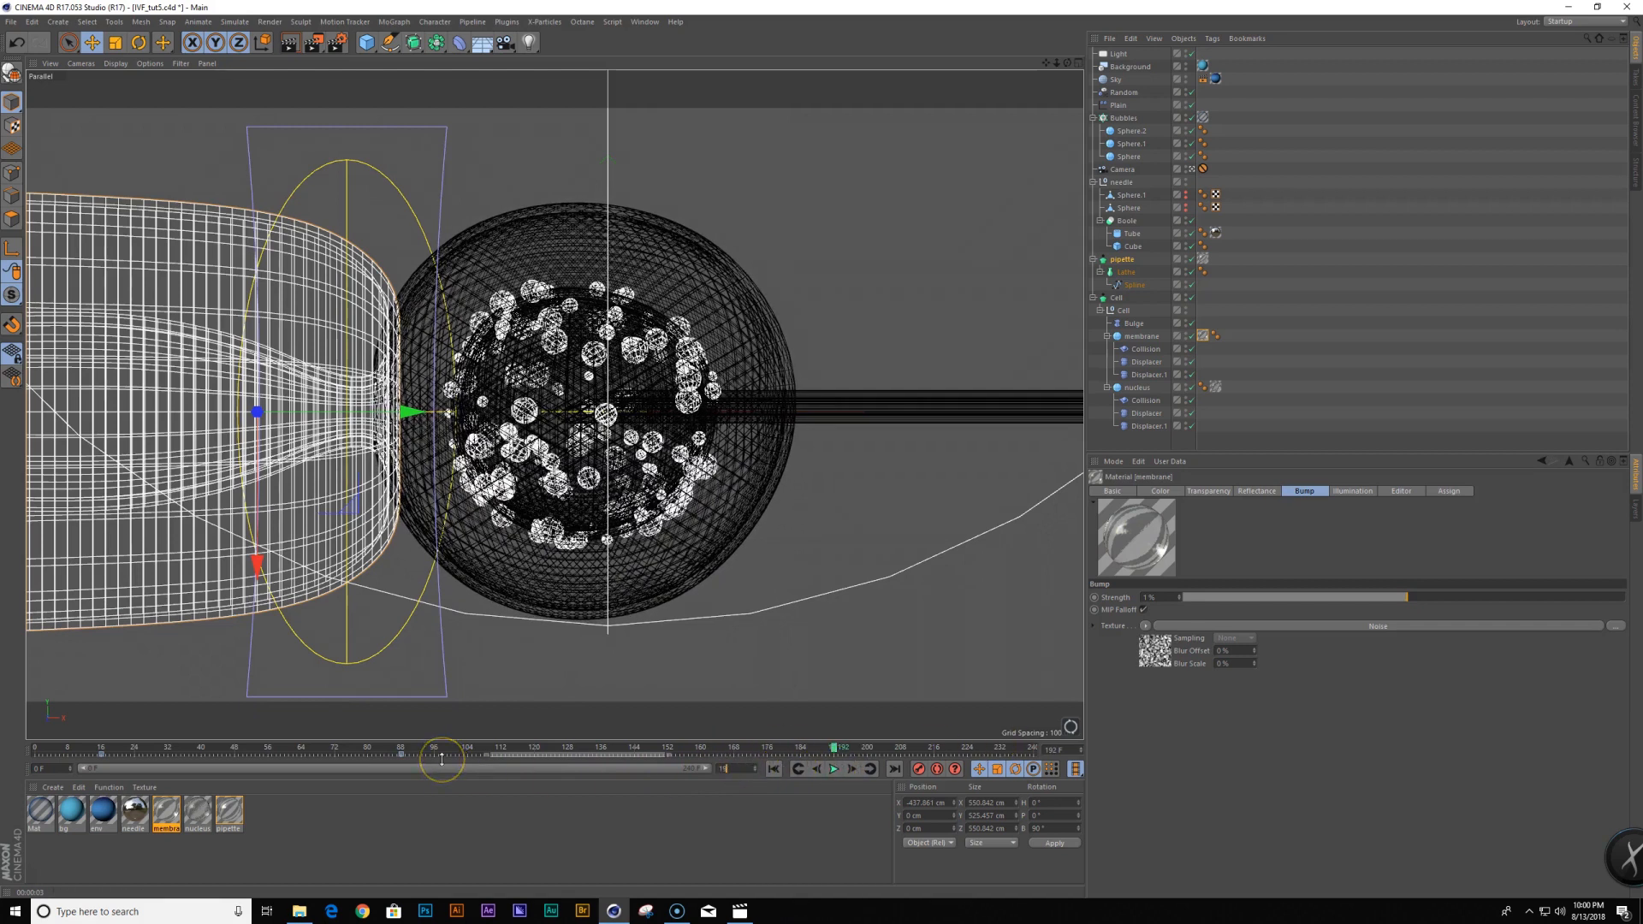
# Set the project's end frame on the timeline to 192
pyautogui.write('92')
pyautogui.press('Return')
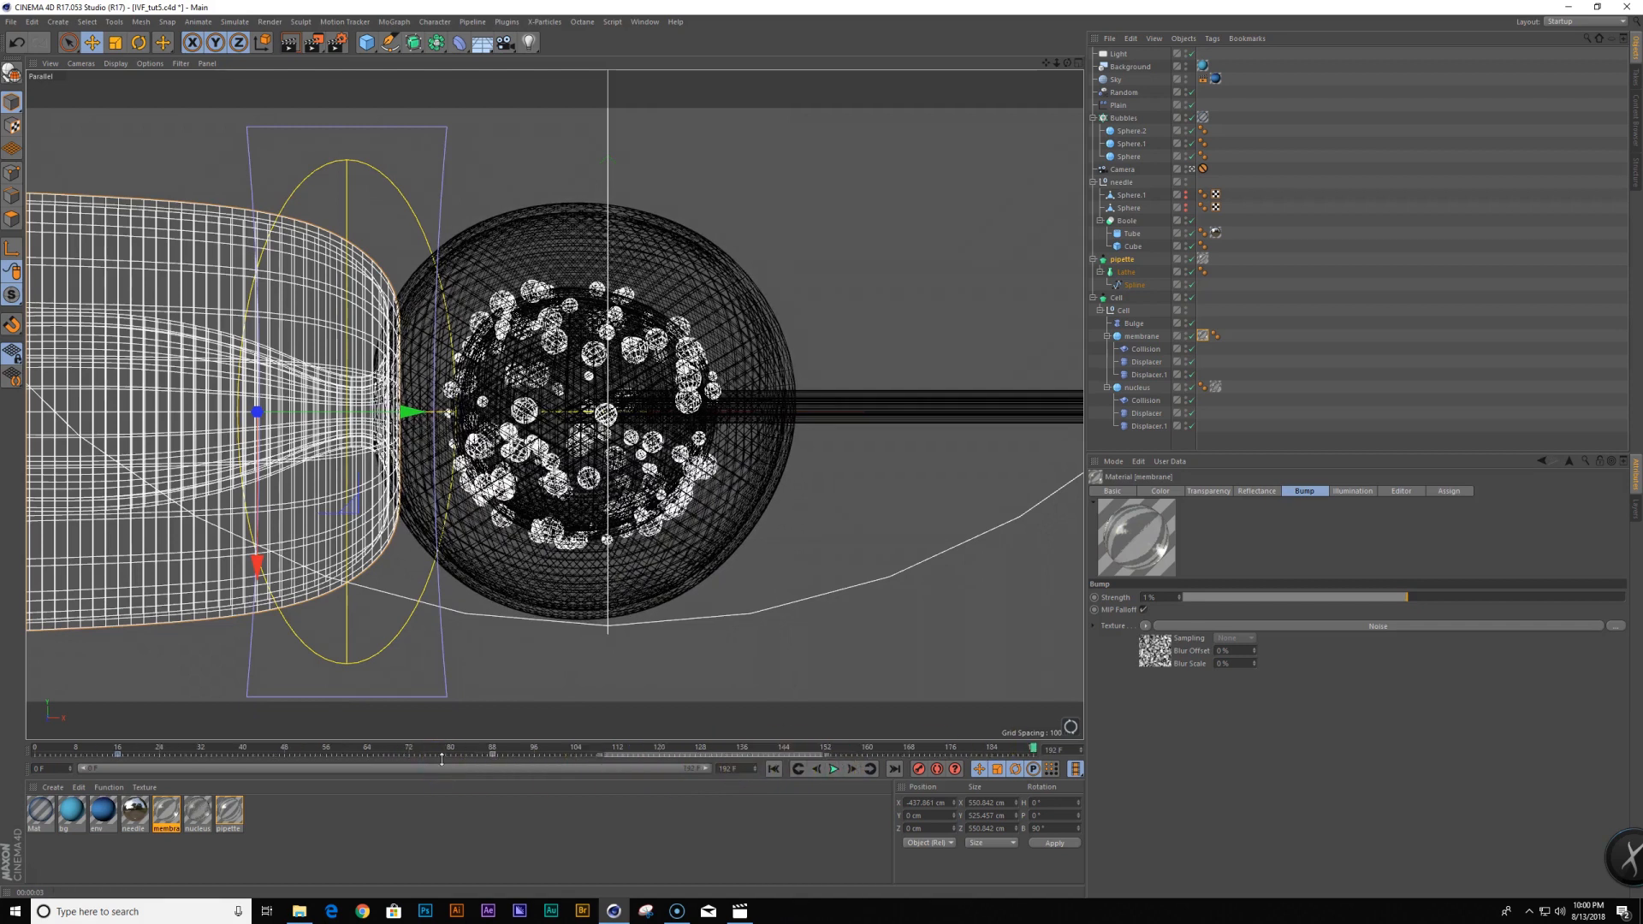
# Open the render settings and review the output size, frame range, anti-aliasing and save options
pyautogui.click(339, 44)
pyautogui.click(769, 202)
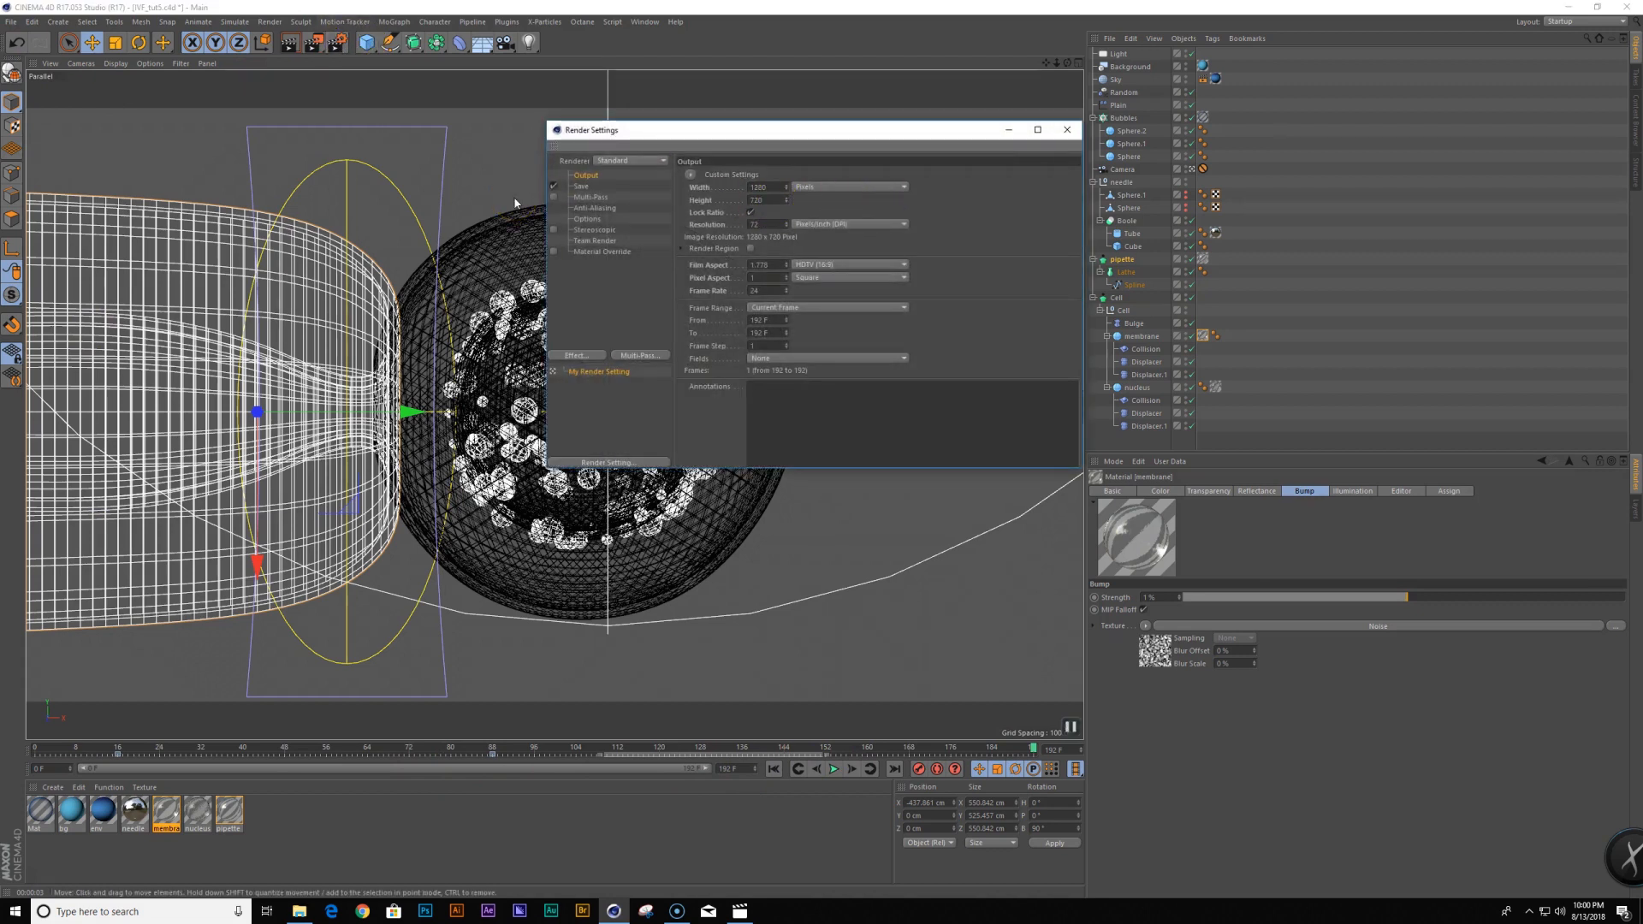
pyautogui.click(601, 208)
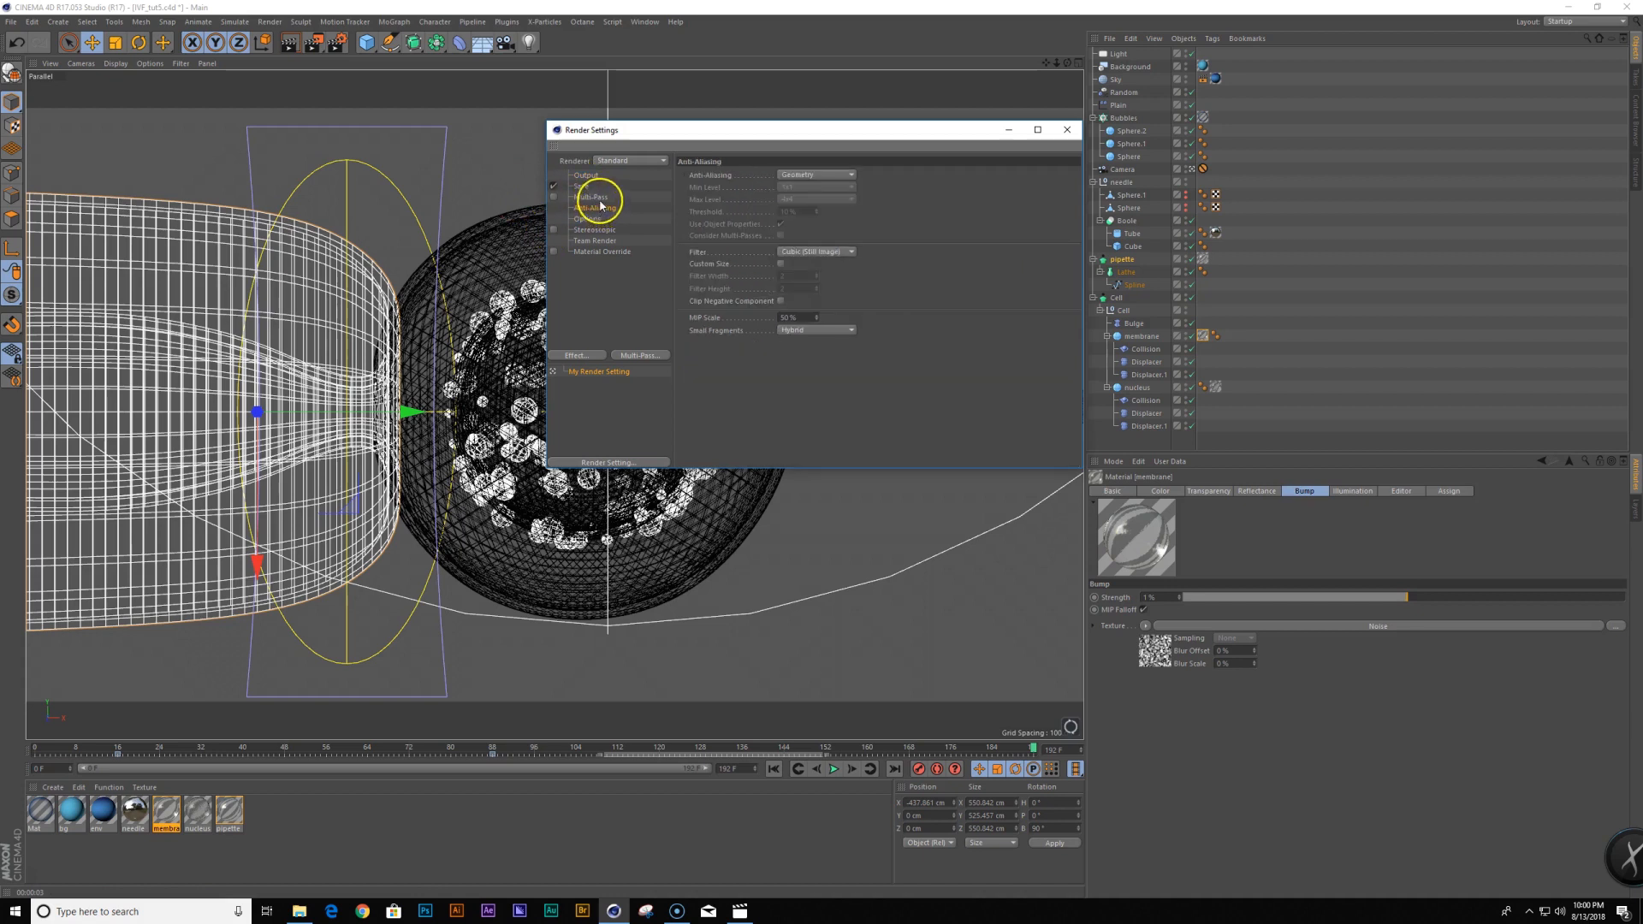
pyautogui.click(589, 176)
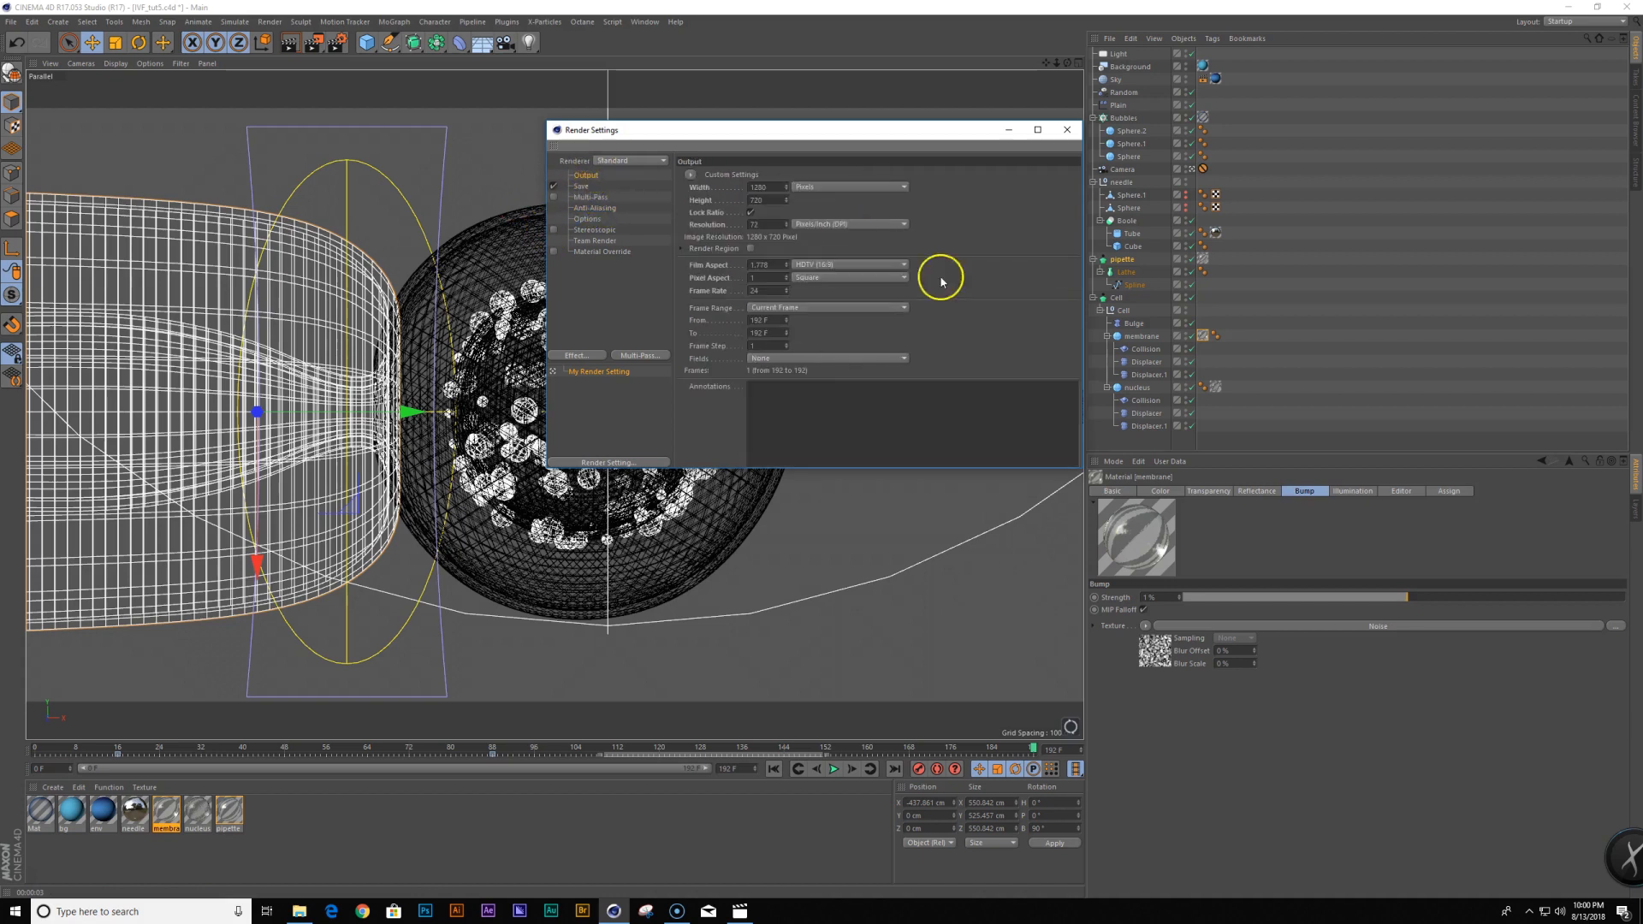
pyautogui.click(583, 186)
pyautogui.click(585, 176)
# Browse for the rendered image's save location and create a new folder named Cells3 inside the Render folder
pyautogui.click(585, 187)
pyautogui.click(1050, 197)
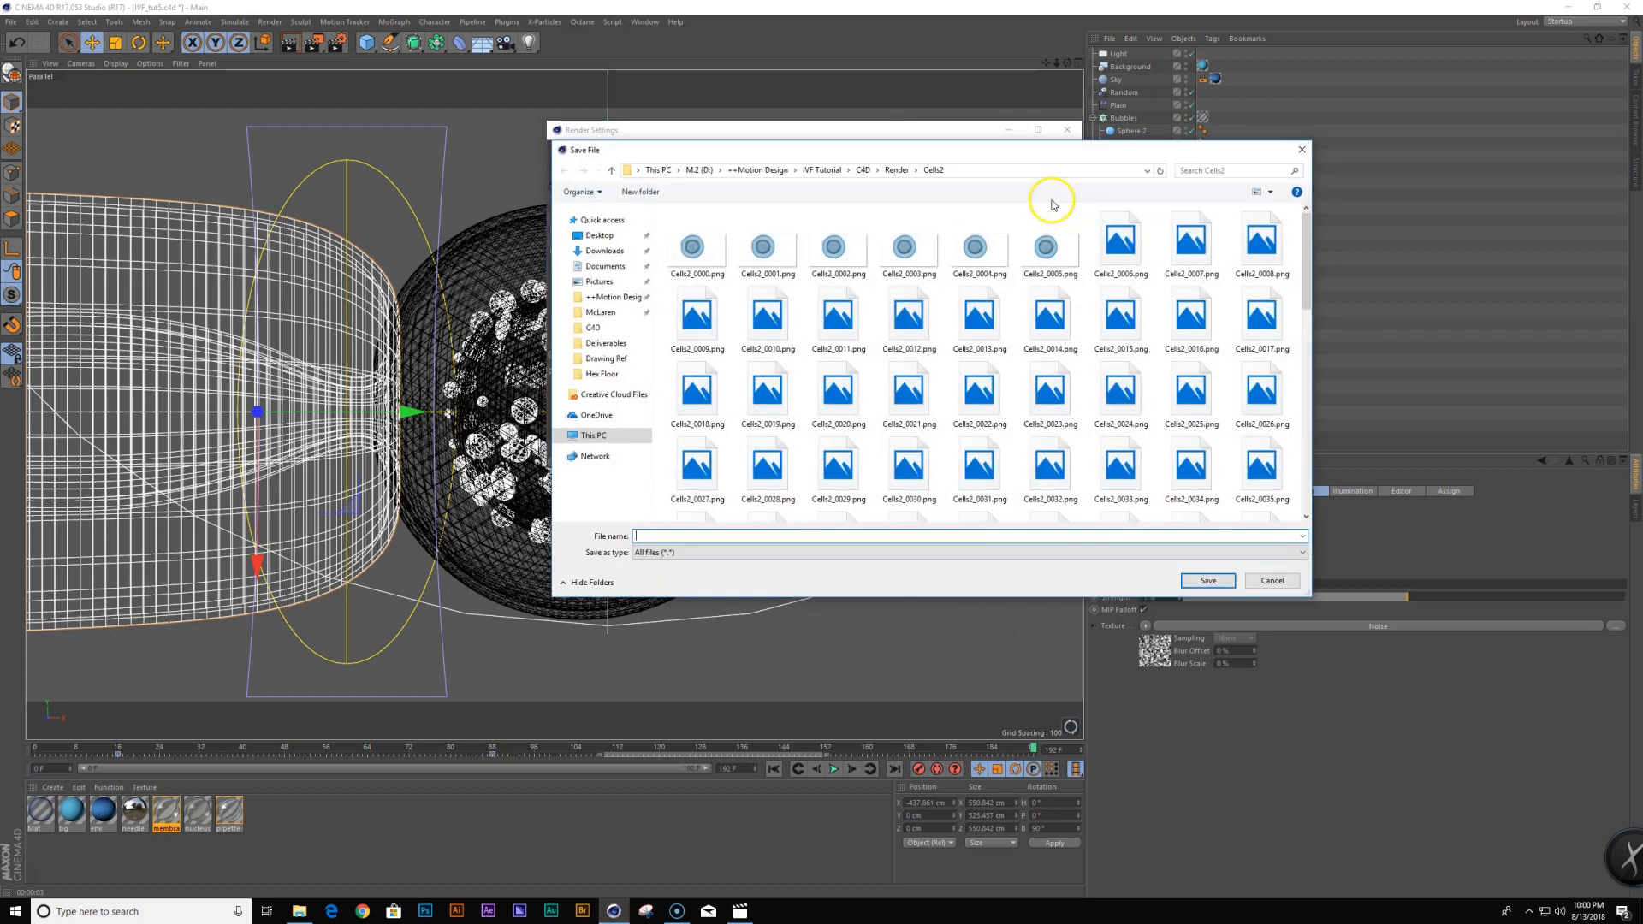
pyautogui.click(898, 171)
pyautogui.click(640, 192)
pyautogui.write('Cells3')
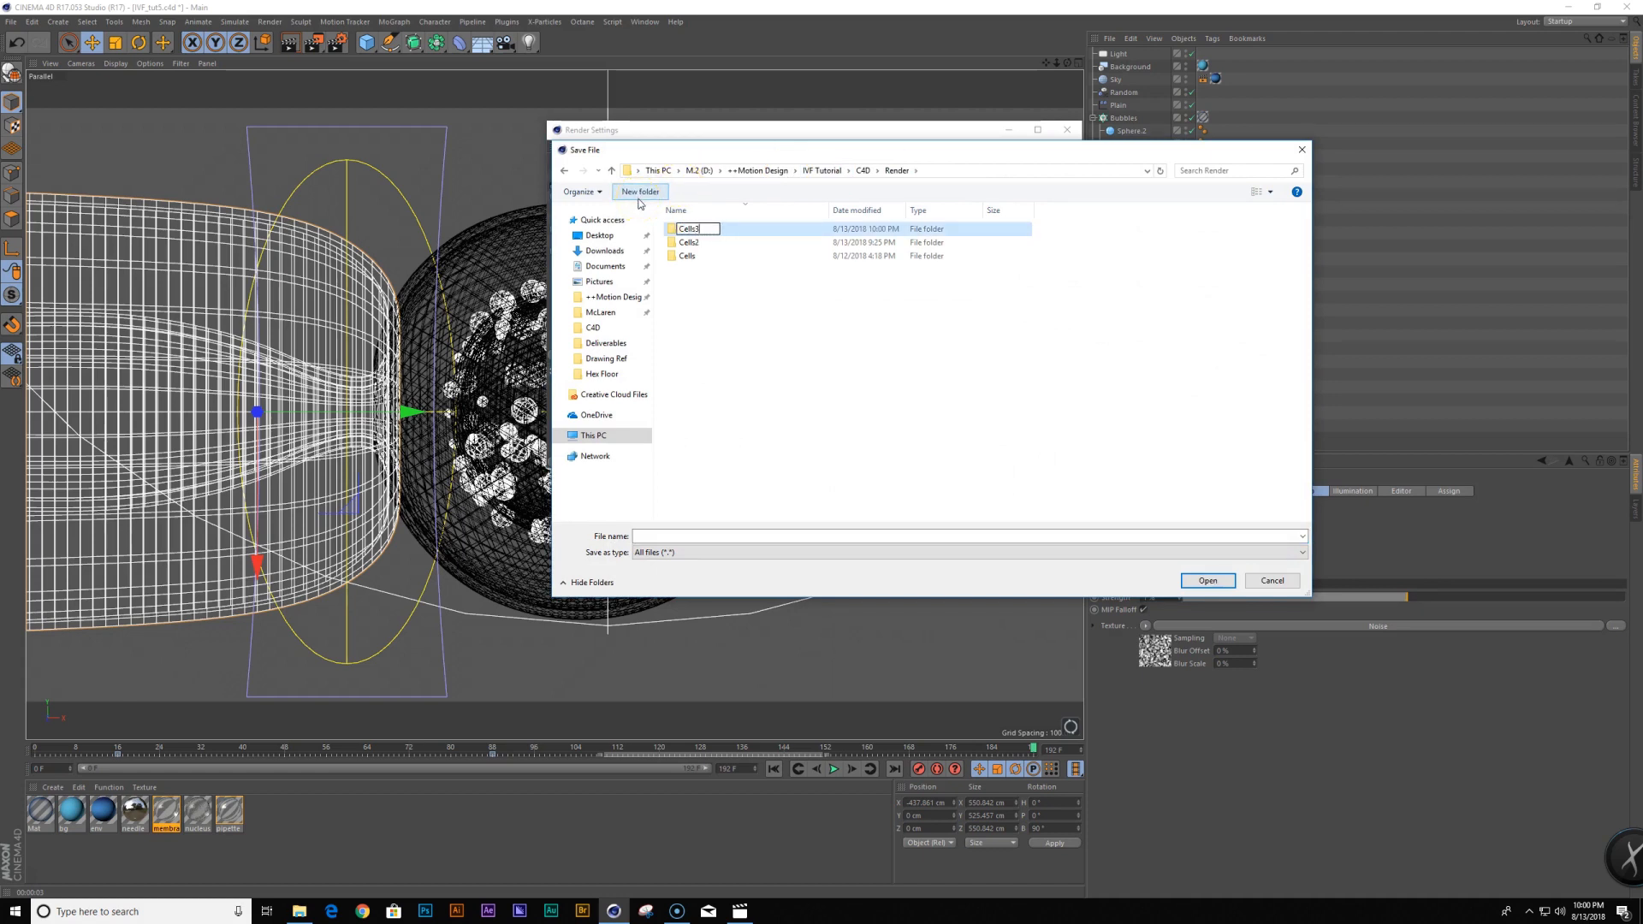
# Create a Cells3 folder in the Render directory, set the render output to Cells3_ inside it, and start rendering to the Picture Viewer
pyautogui.press('Return')
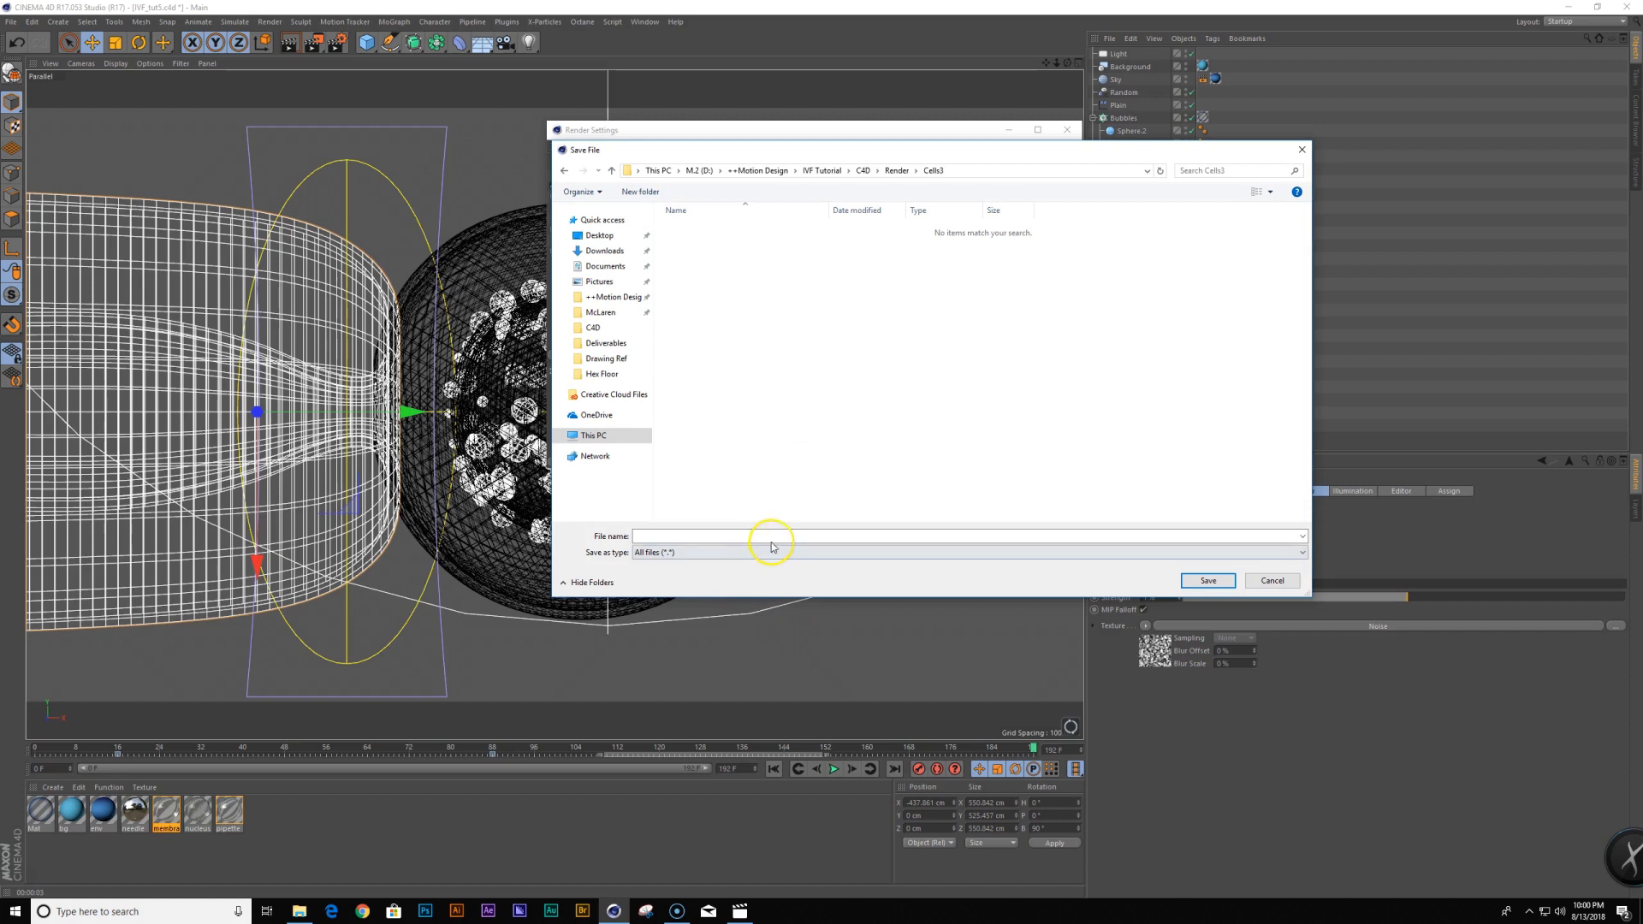
pyautogui.press('Return')
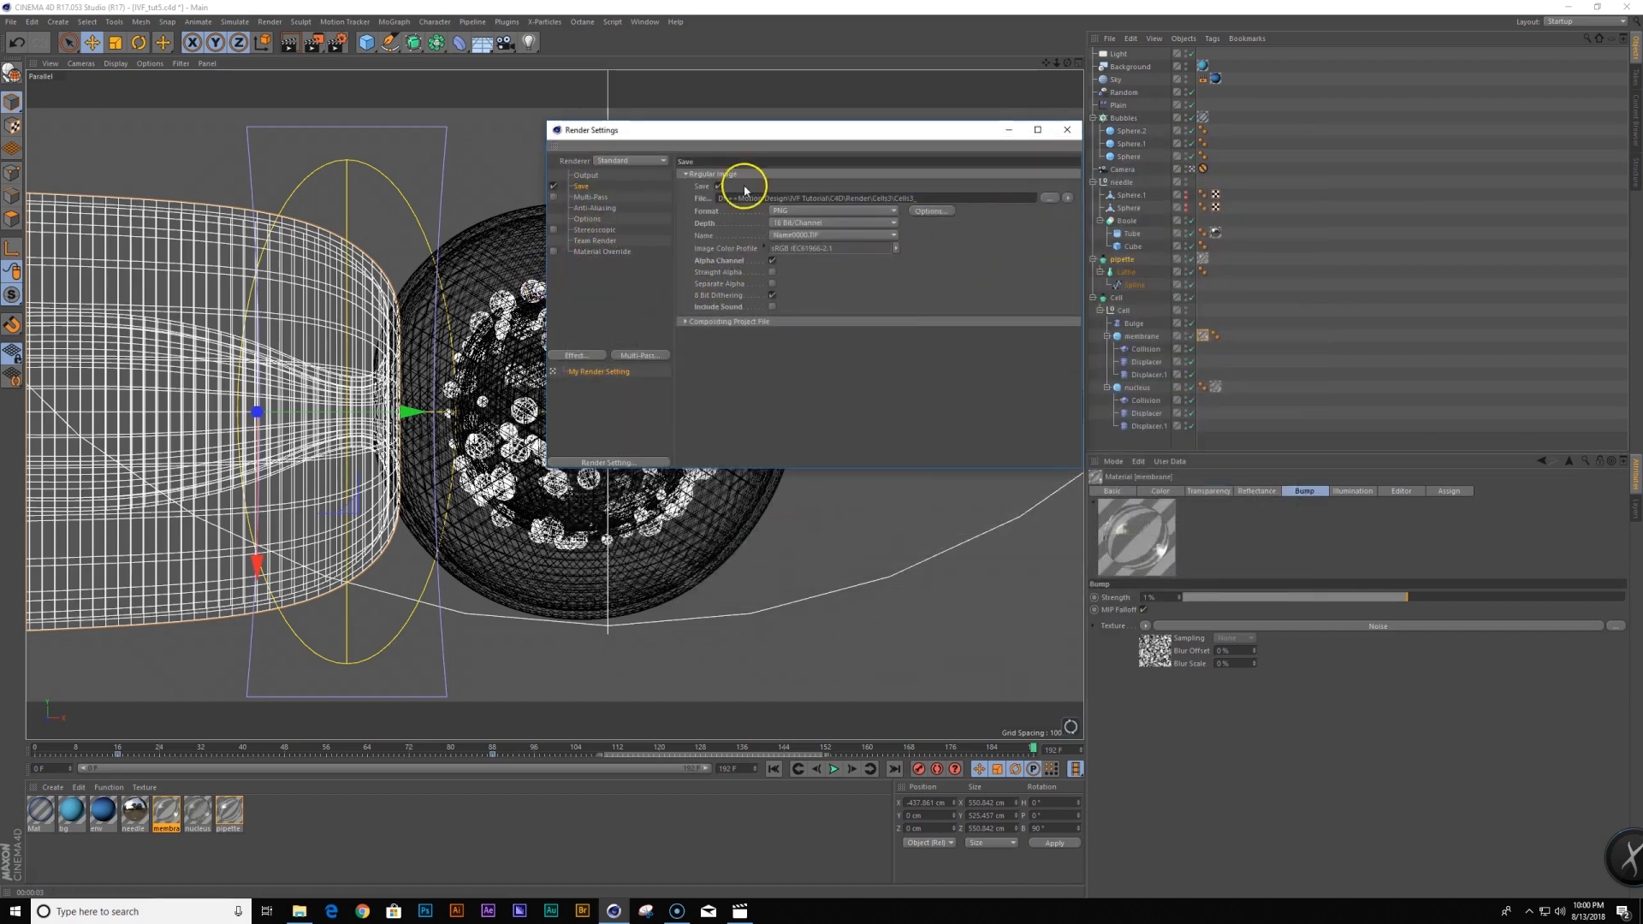
pyautogui.moveTo(746, 136); pyautogui.dragTo(634, 147)
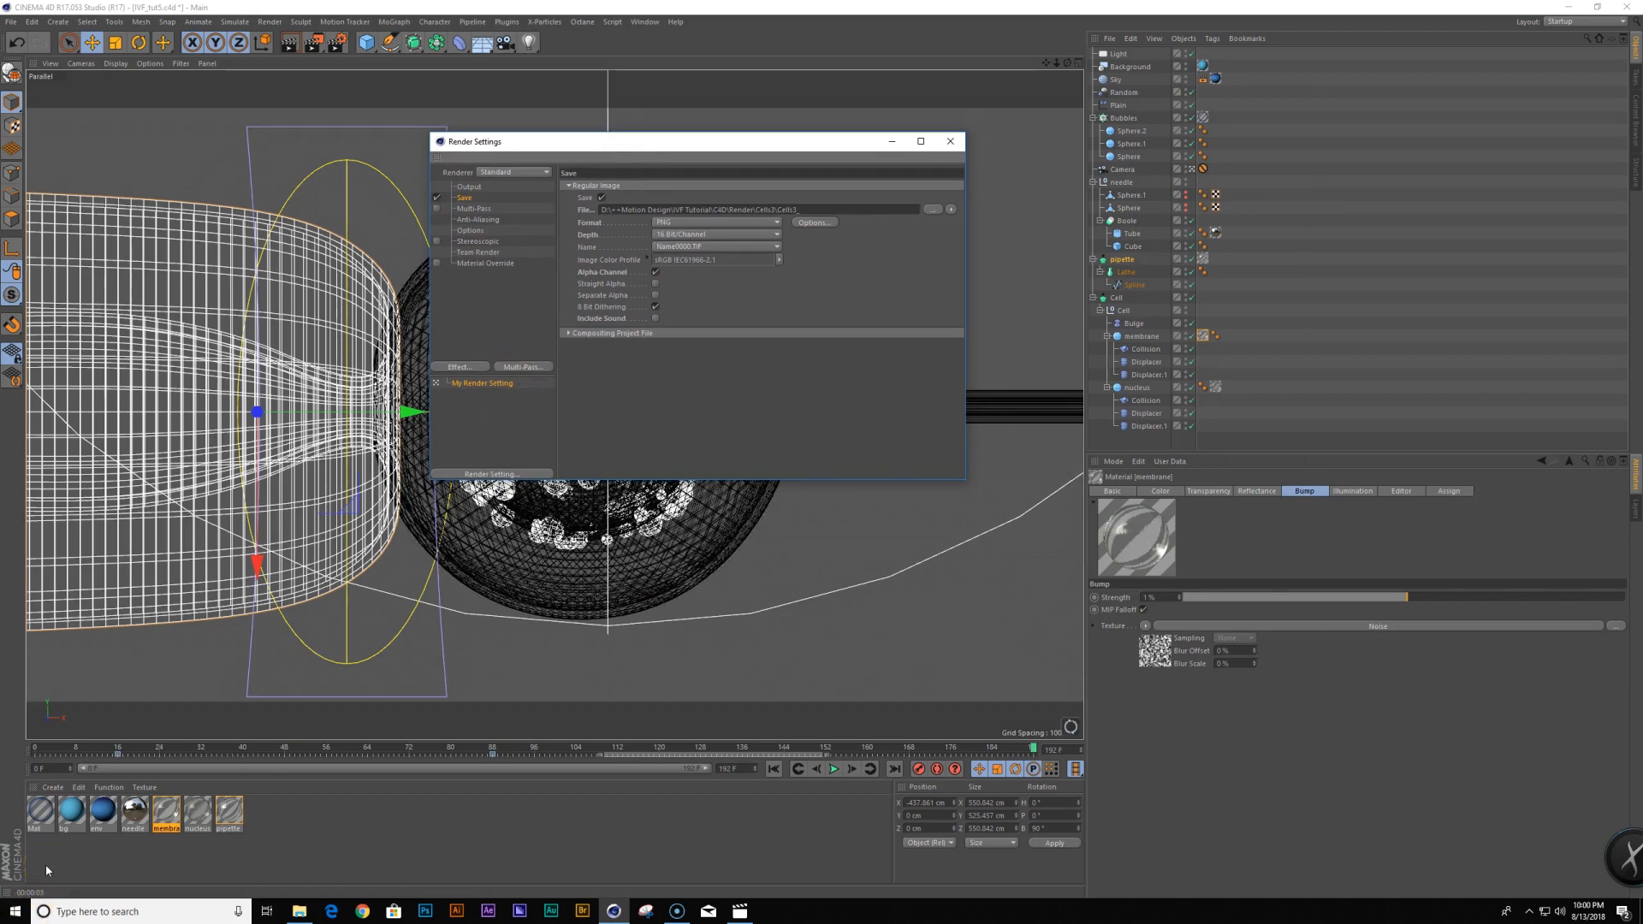
pyautogui.click(368, 803)
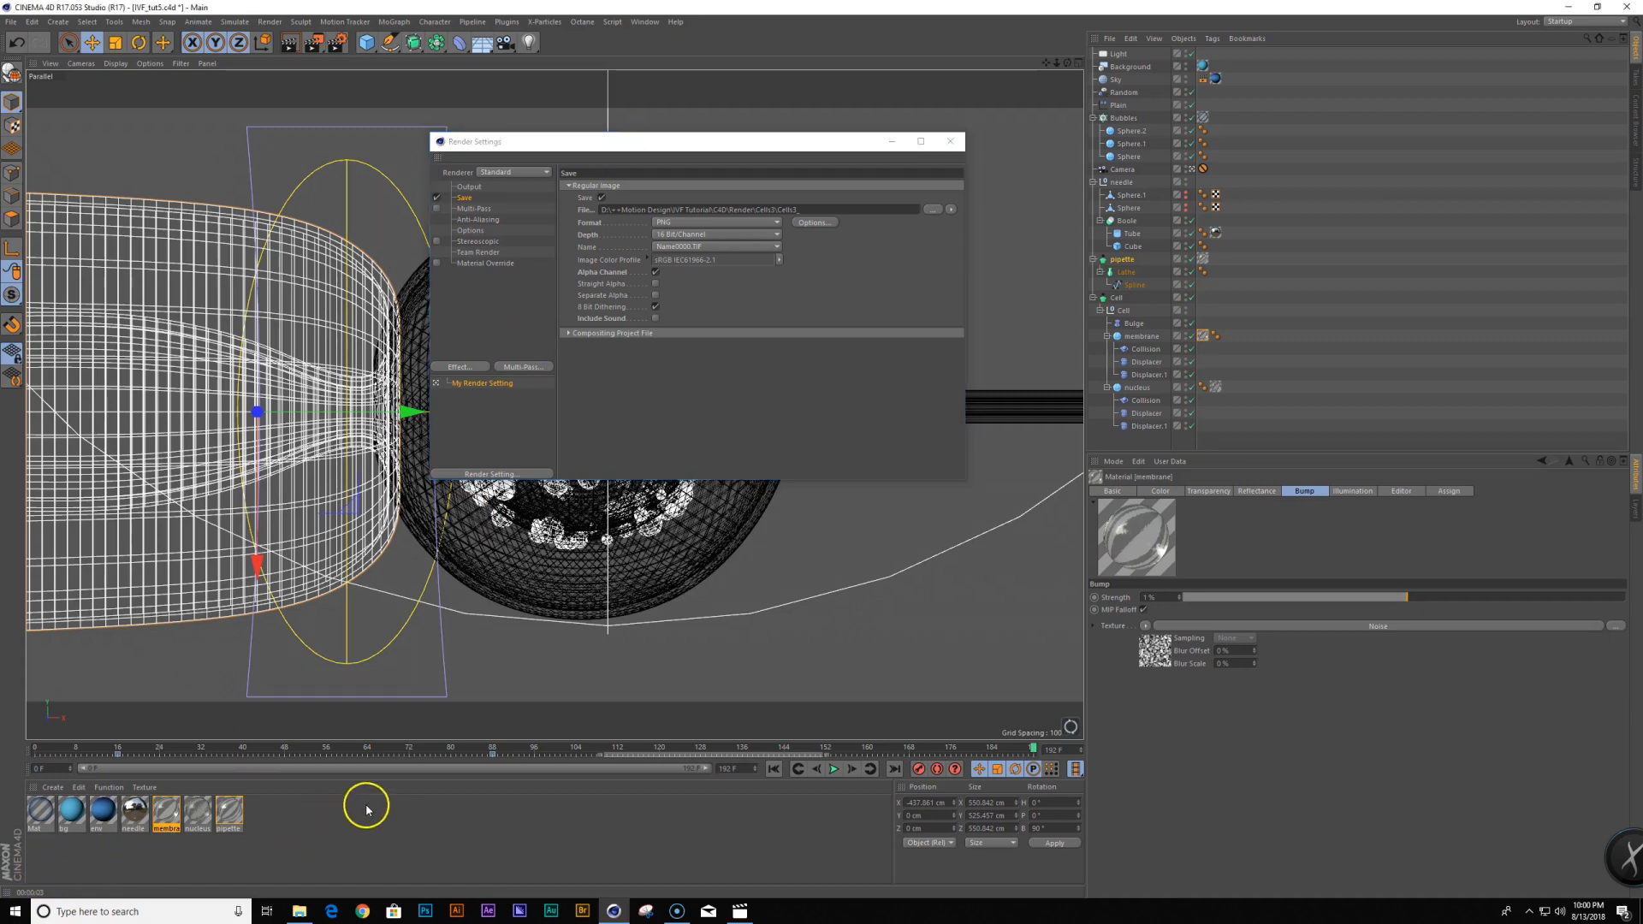
pyautogui.hotkey('shift', 'r')
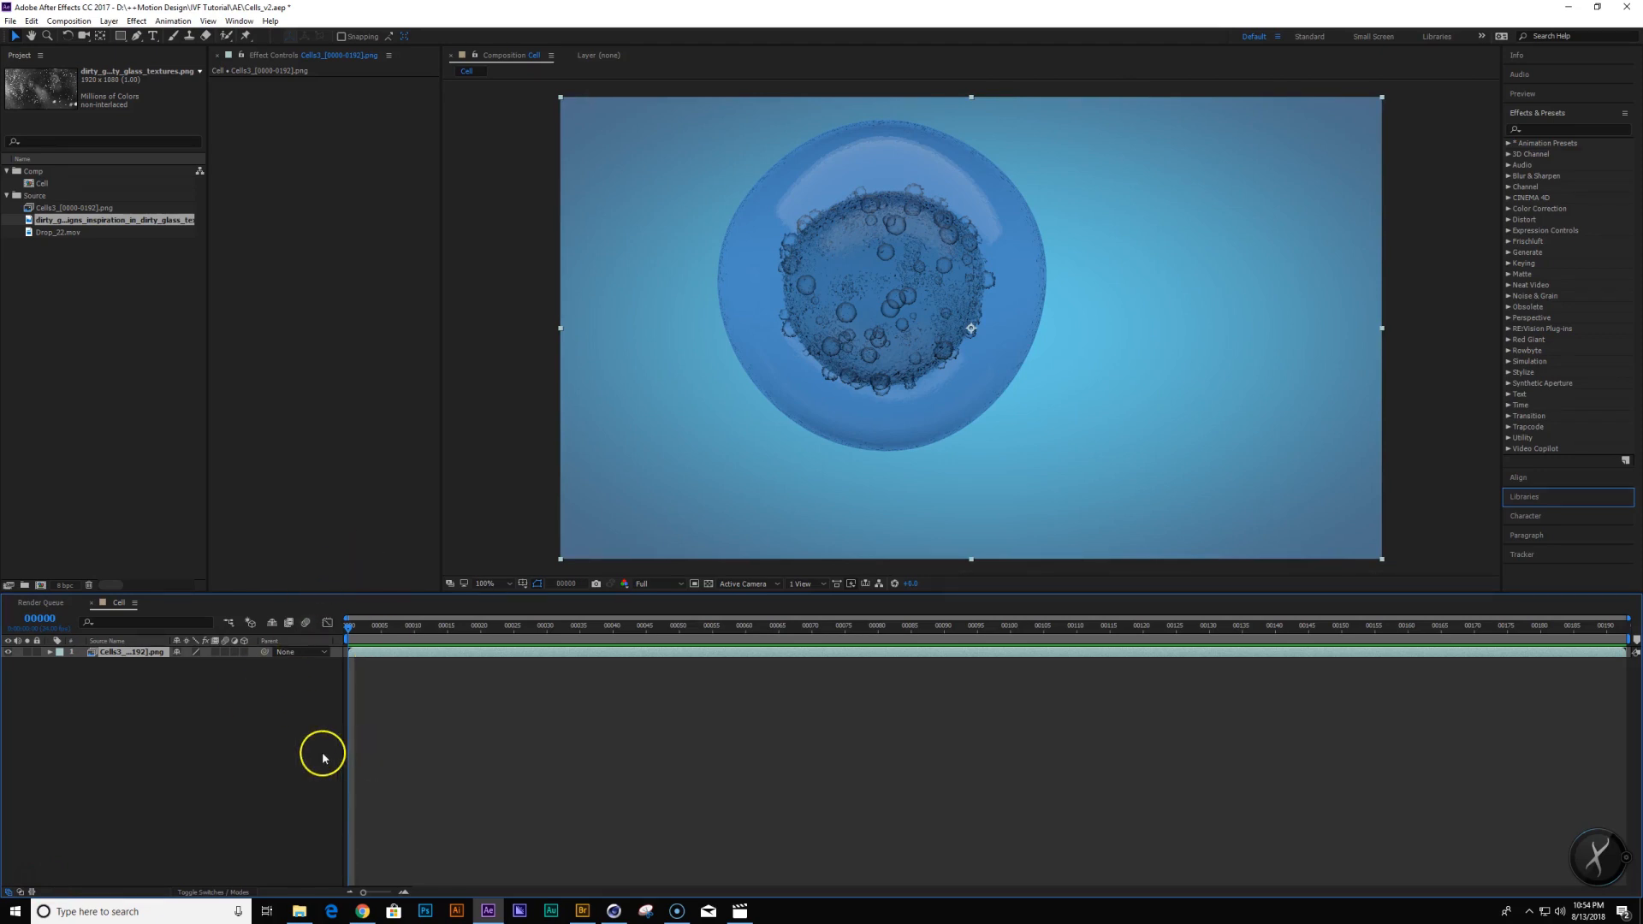
# In After Effects, preview the rendered Cells3 sequence in the Cell composition and scrub to frame 60
pyautogui.press('space')
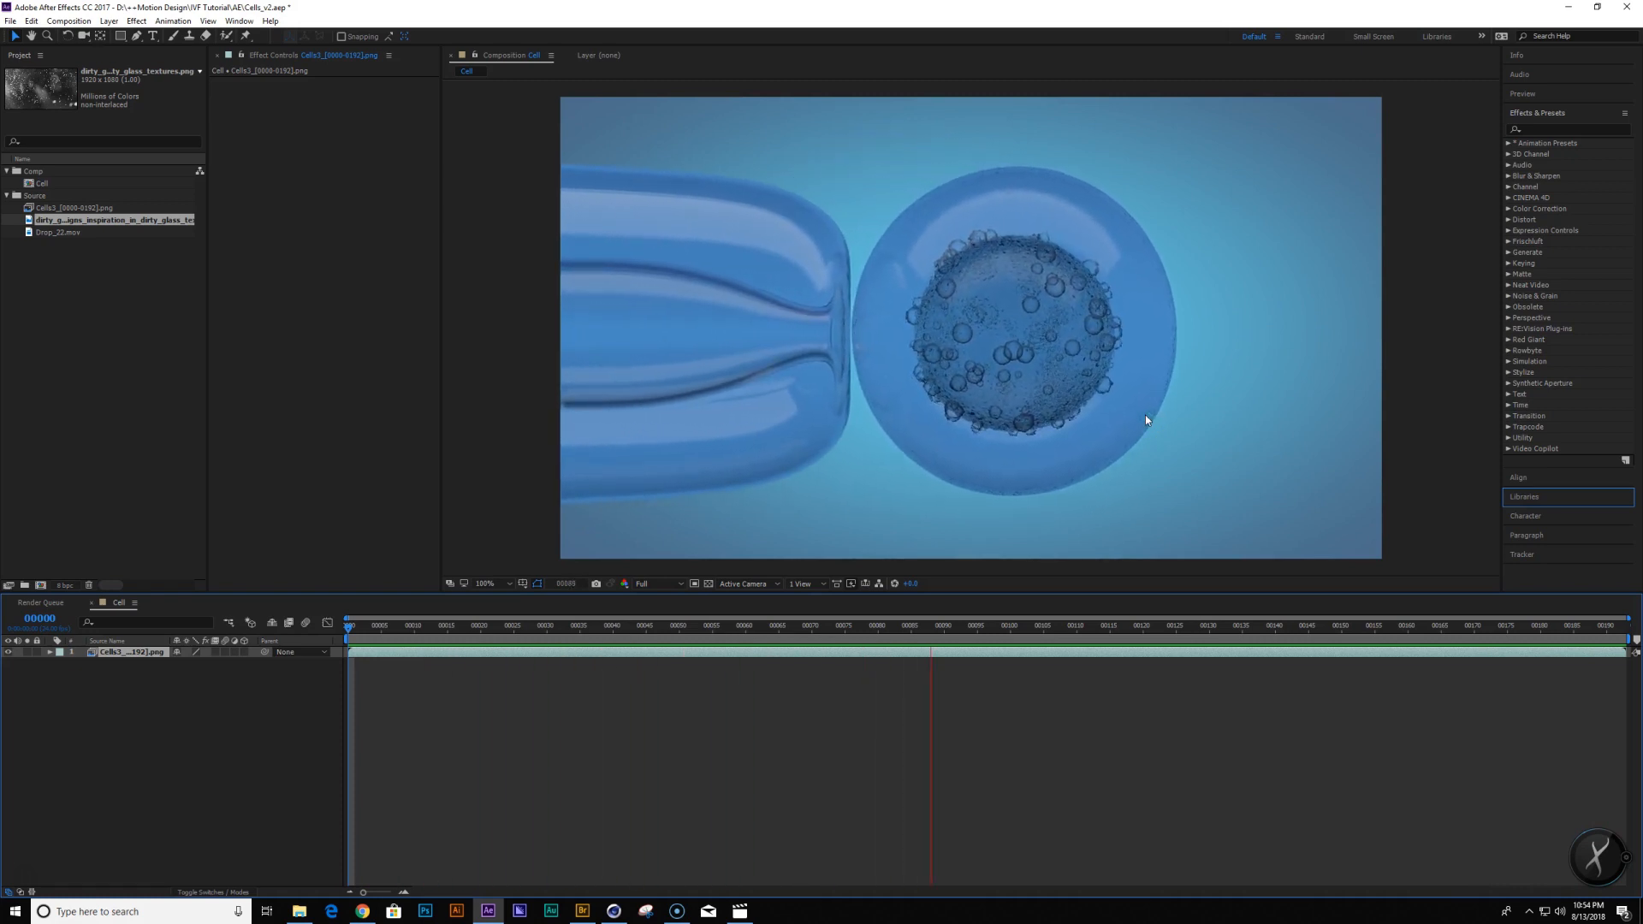
pyautogui.press('space')
pyautogui.moveTo(1084, 633); pyautogui.dragTo(746, 672)
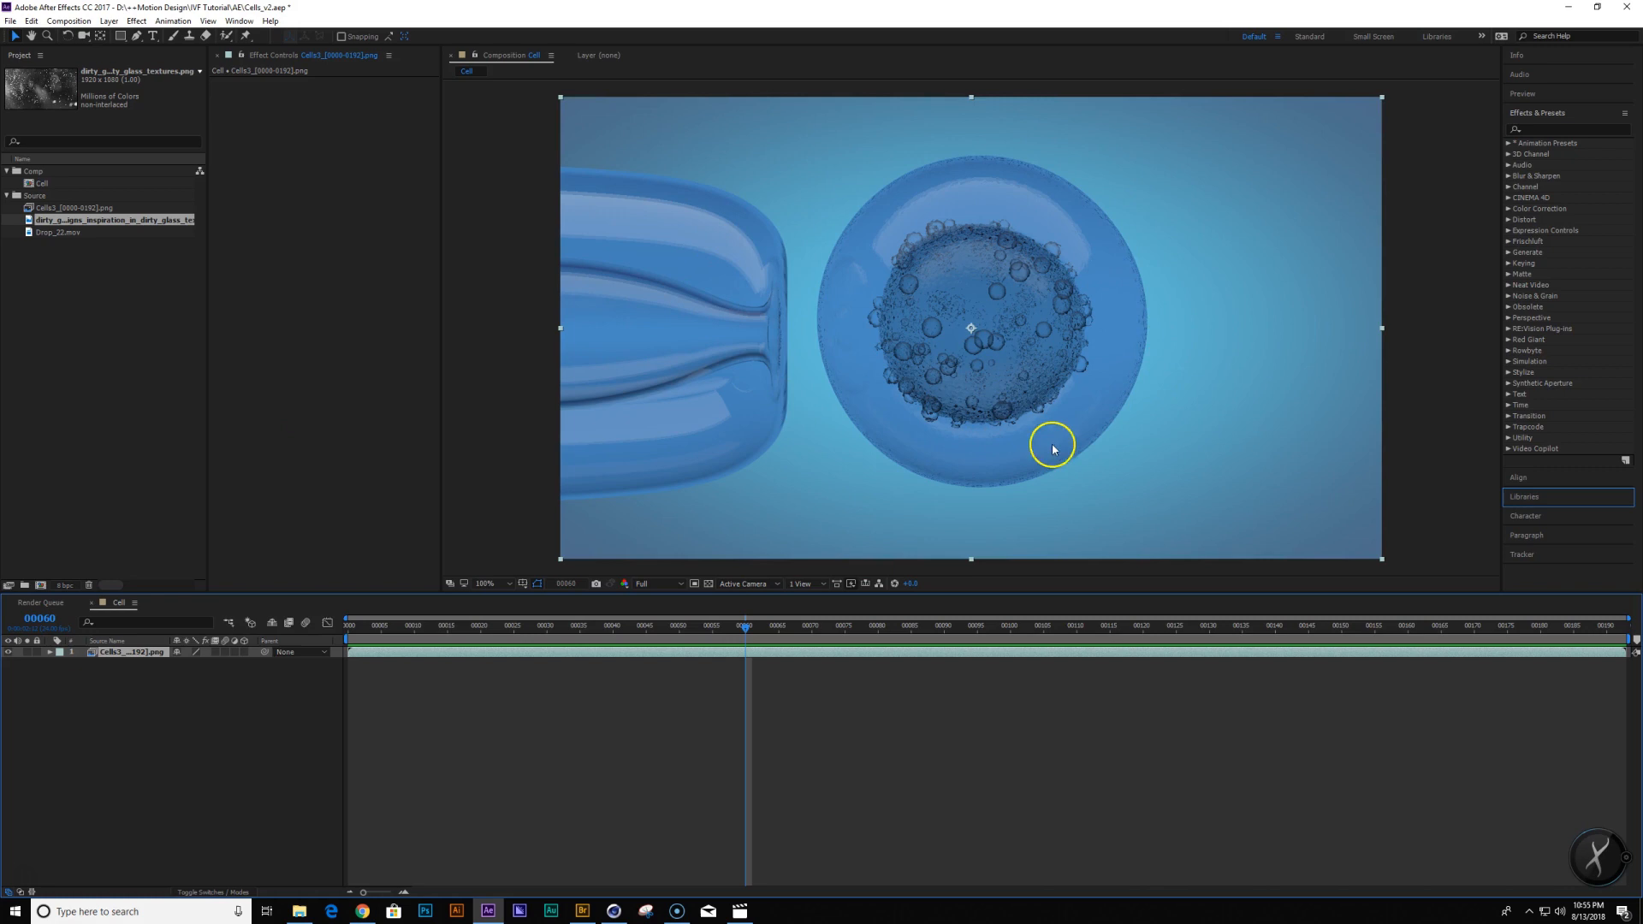
# Inspect the dirty glass texture footage, look through the dirty glass texture image results in Chrome, and return to After Effects
pyautogui.click(94, 222)
pyautogui.doubleClick(94, 222)
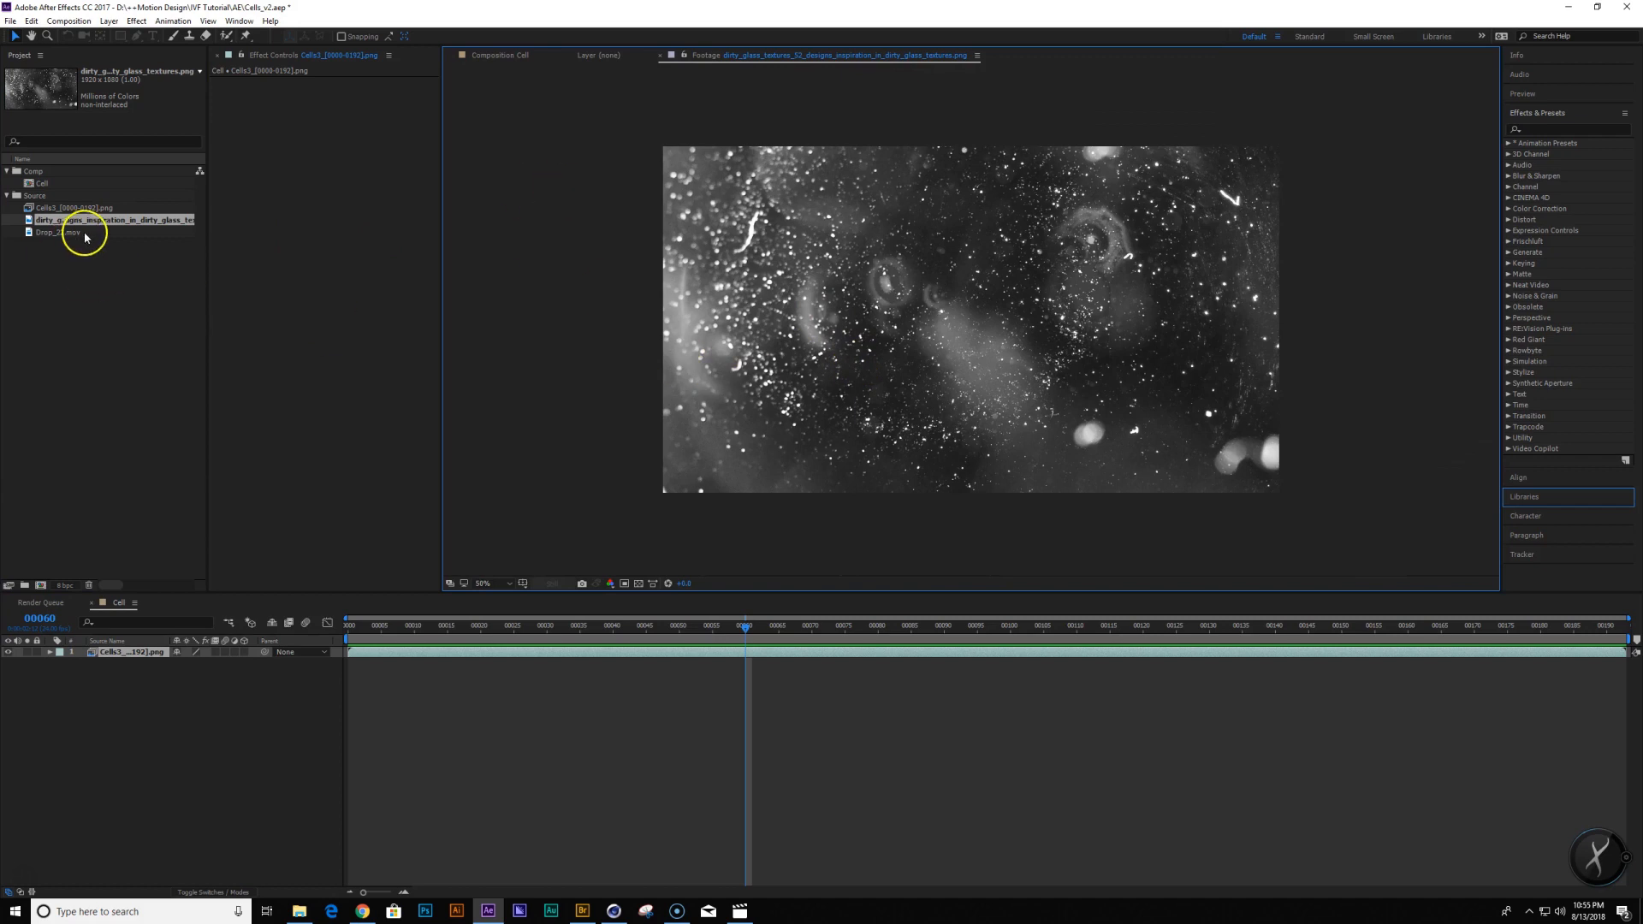
pyautogui.click(363, 910)
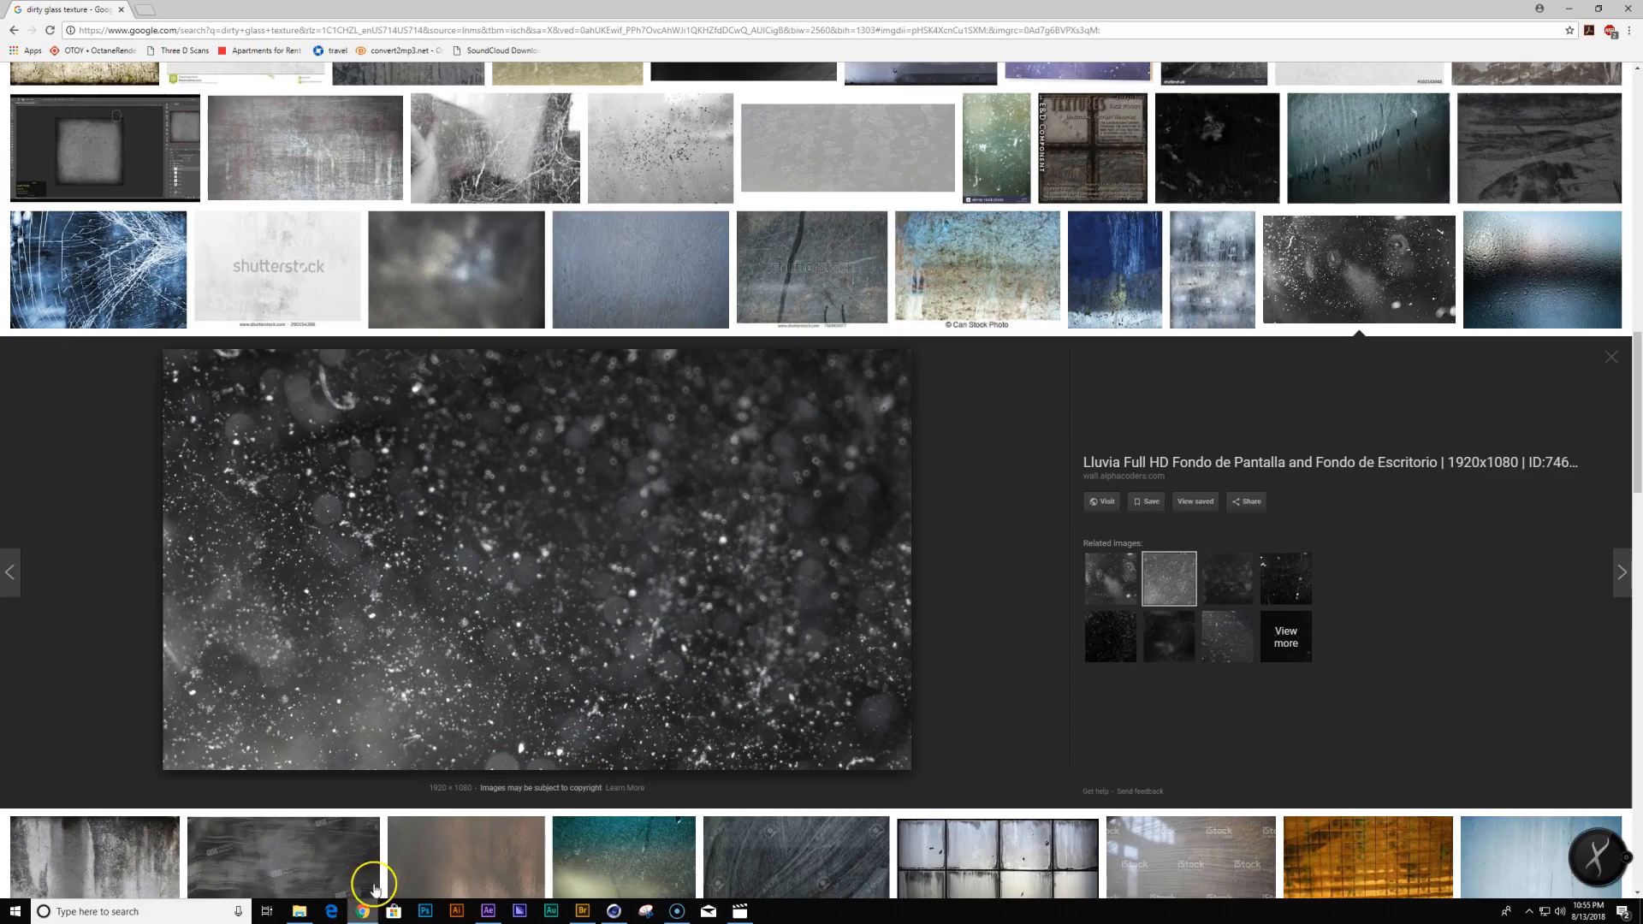
pyautogui.scroll(15, 1095, 443)
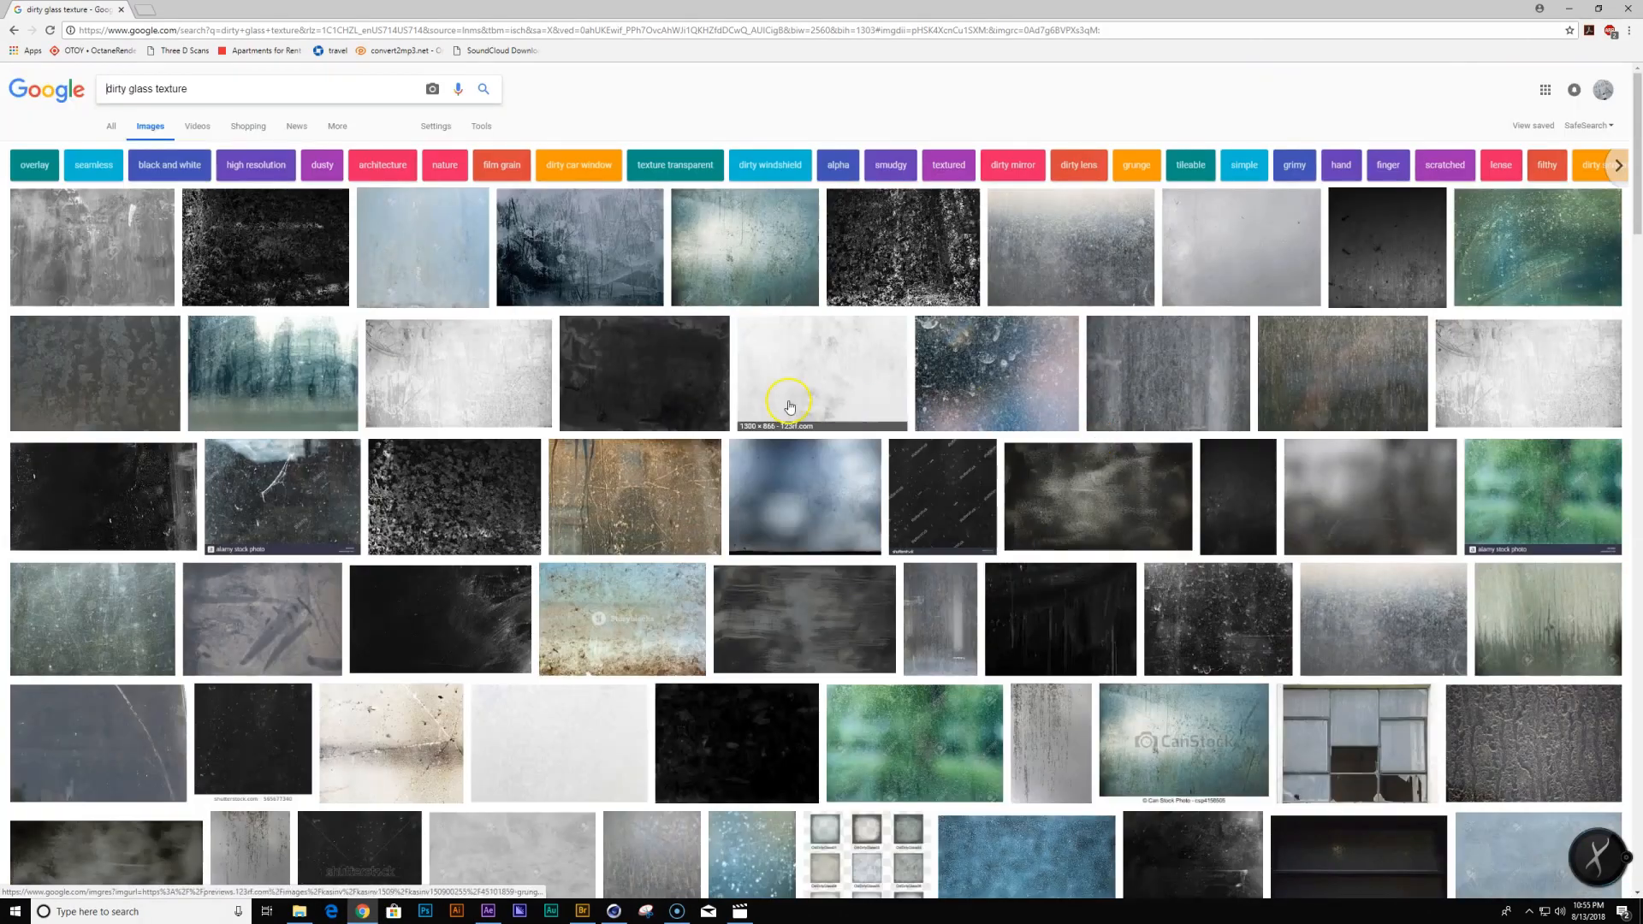
pyautogui.scroll(-12, 514, 411)
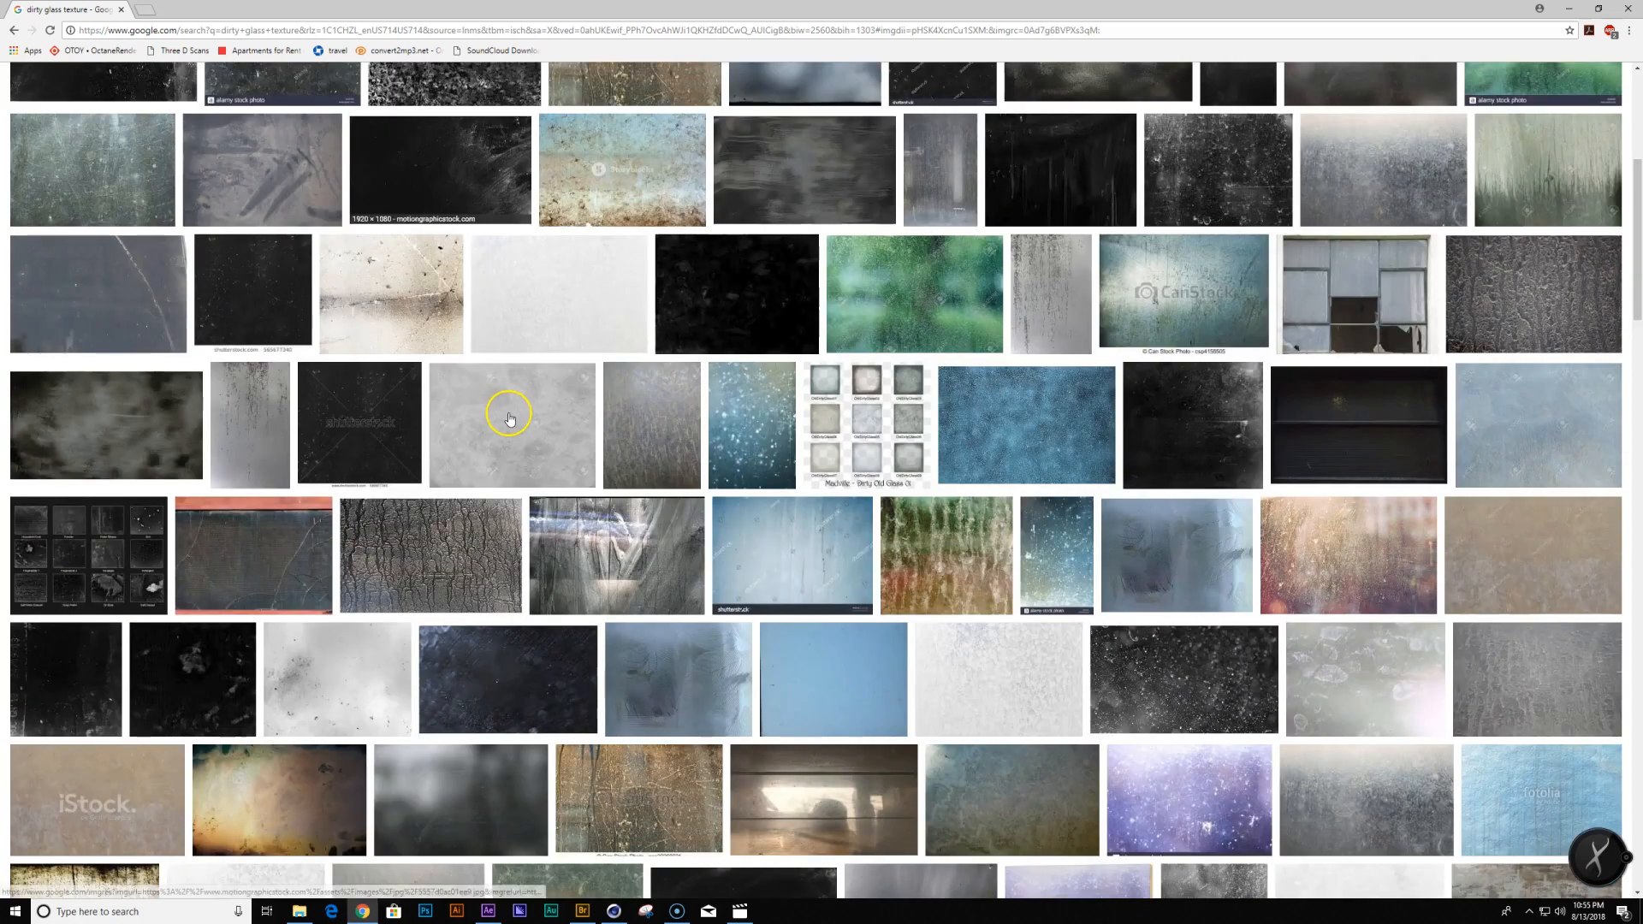
pyautogui.scroll(-5, 538, 402)
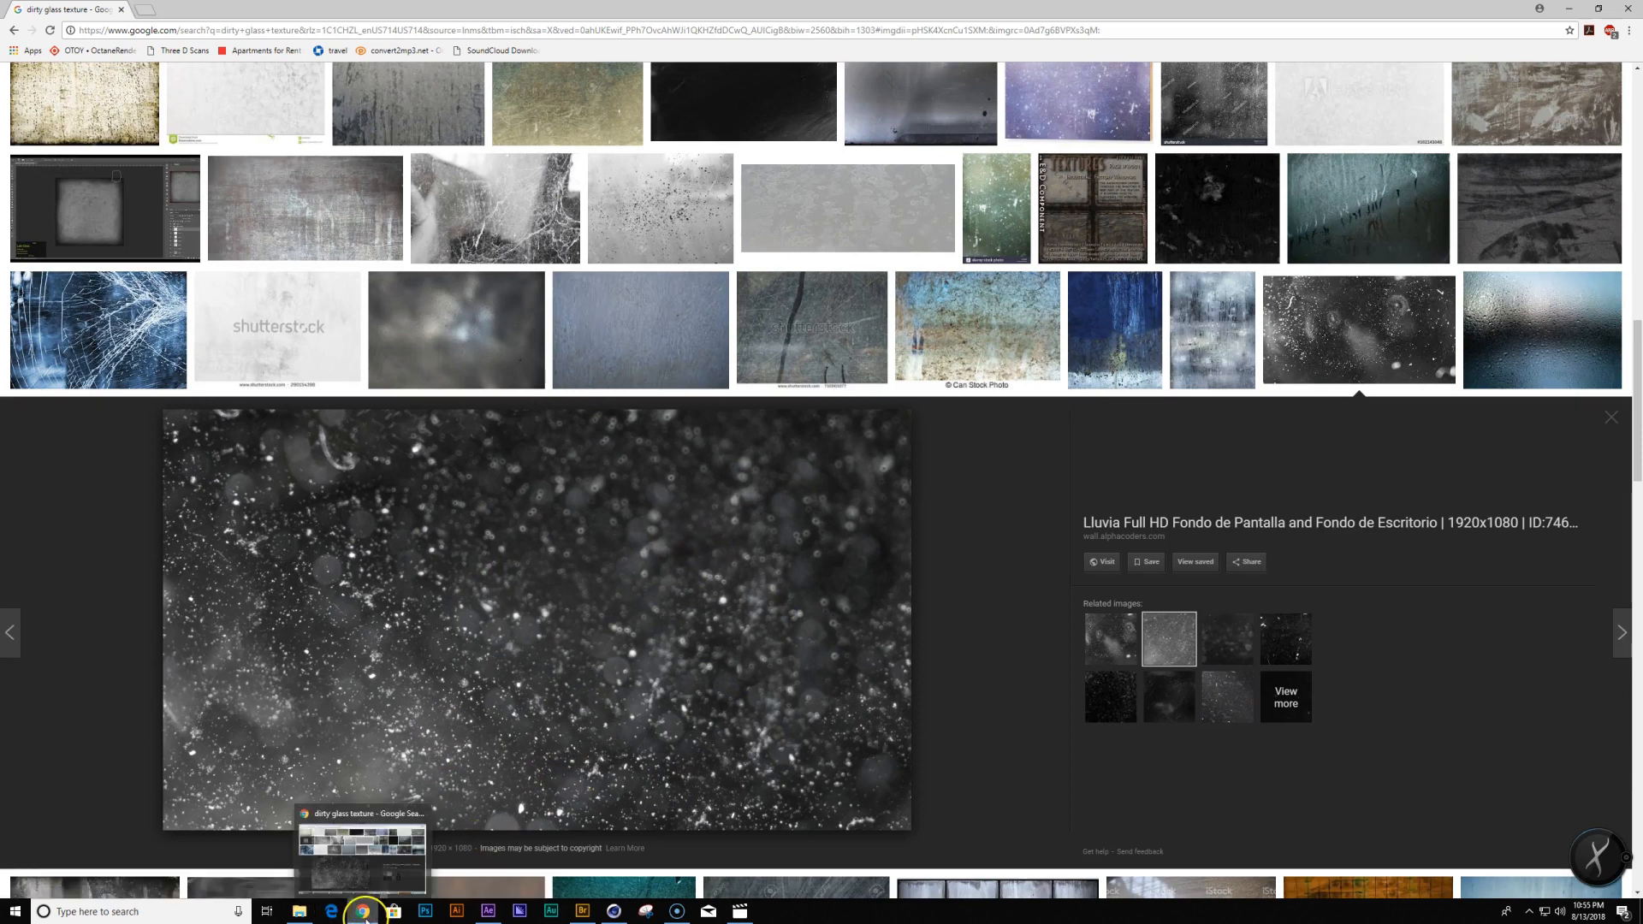
pyautogui.click(488, 912)
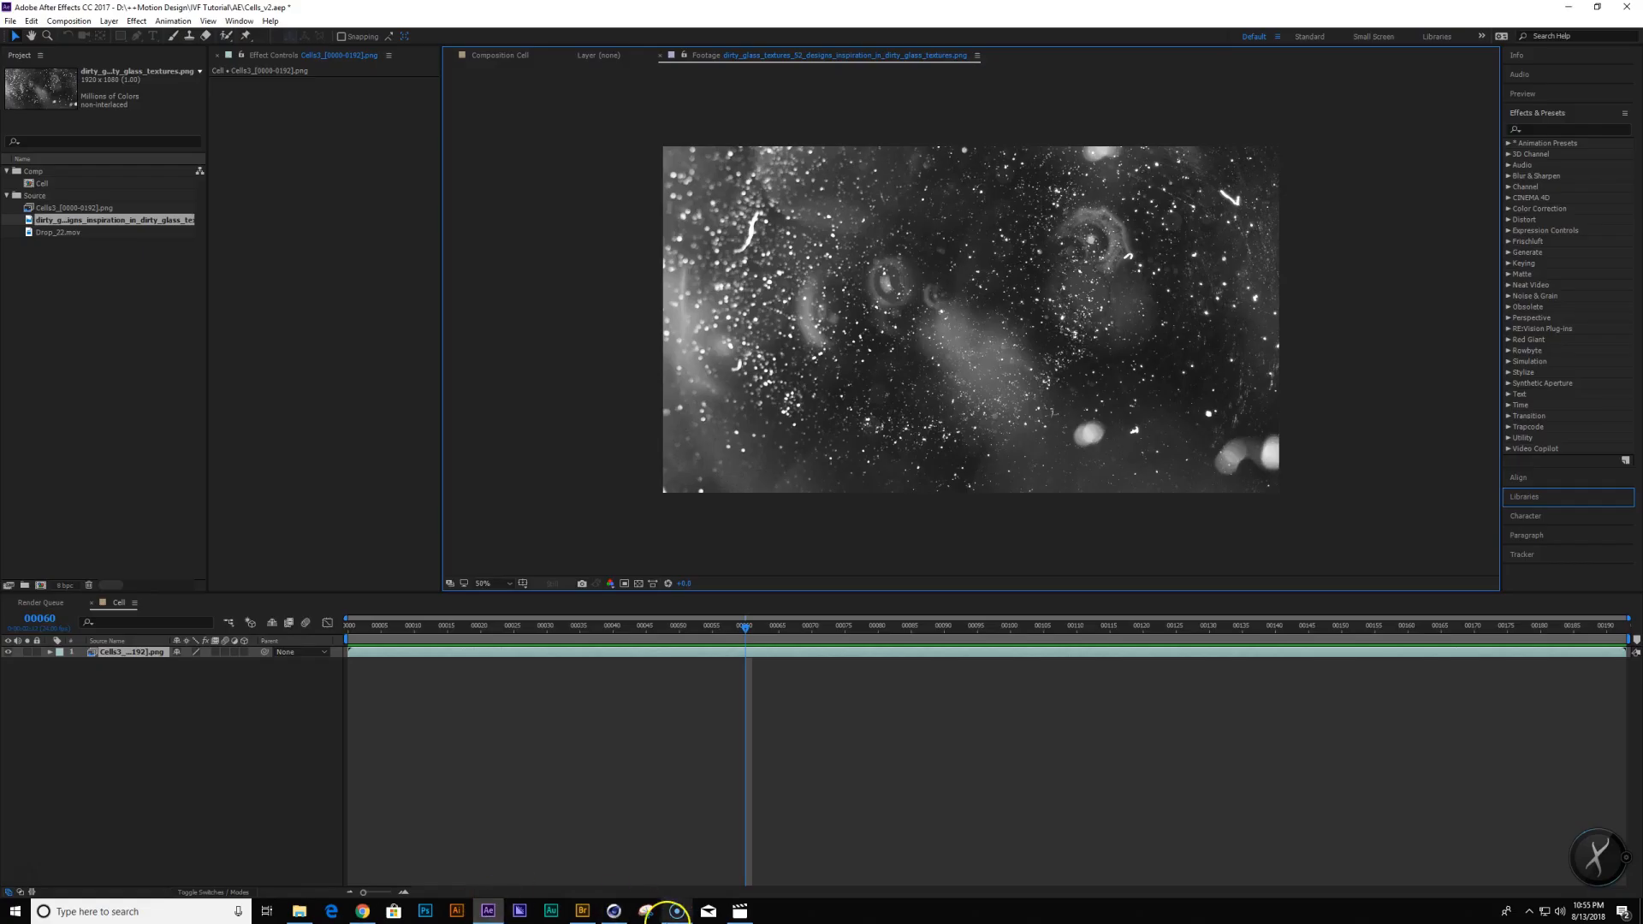
# Switch to the IVF_v10 reference video in Movies & TV and scrub around the 10-second mark to examine the injected cell
pyautogui.click(740, 912)
pyautogui.click(980, 702)
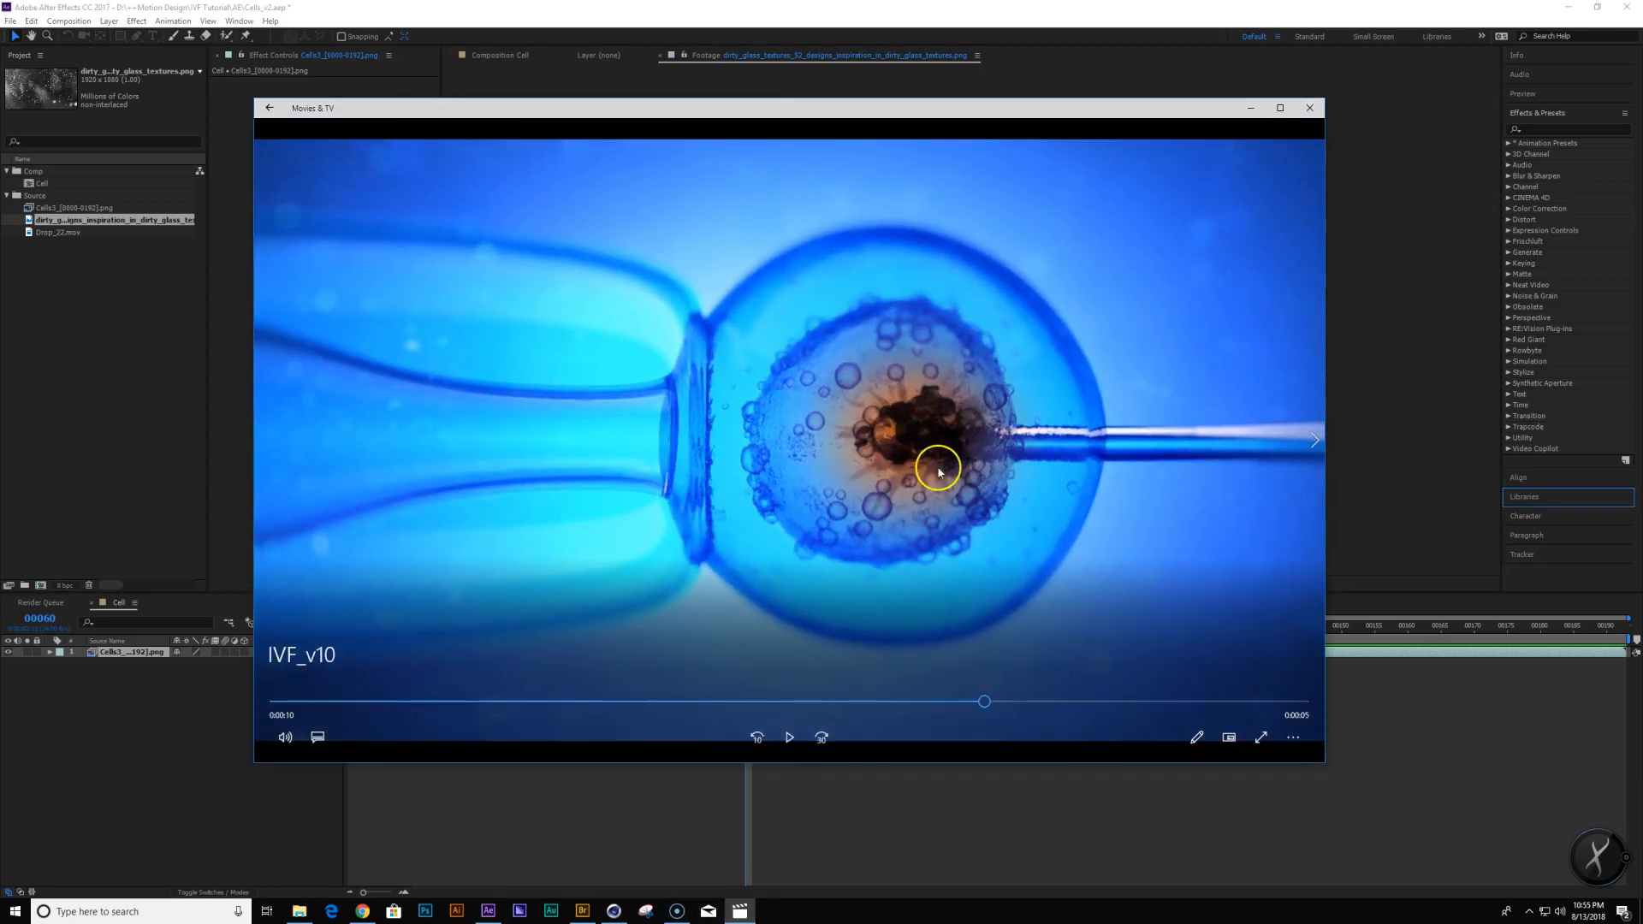
pyautogui.moveTo(993, 710)
pyautogui.mouseDown()
pyautogui.moveTo(1085, 713)
pyautogui.moveTo(994, 701)
pyautogui.mouseUp()
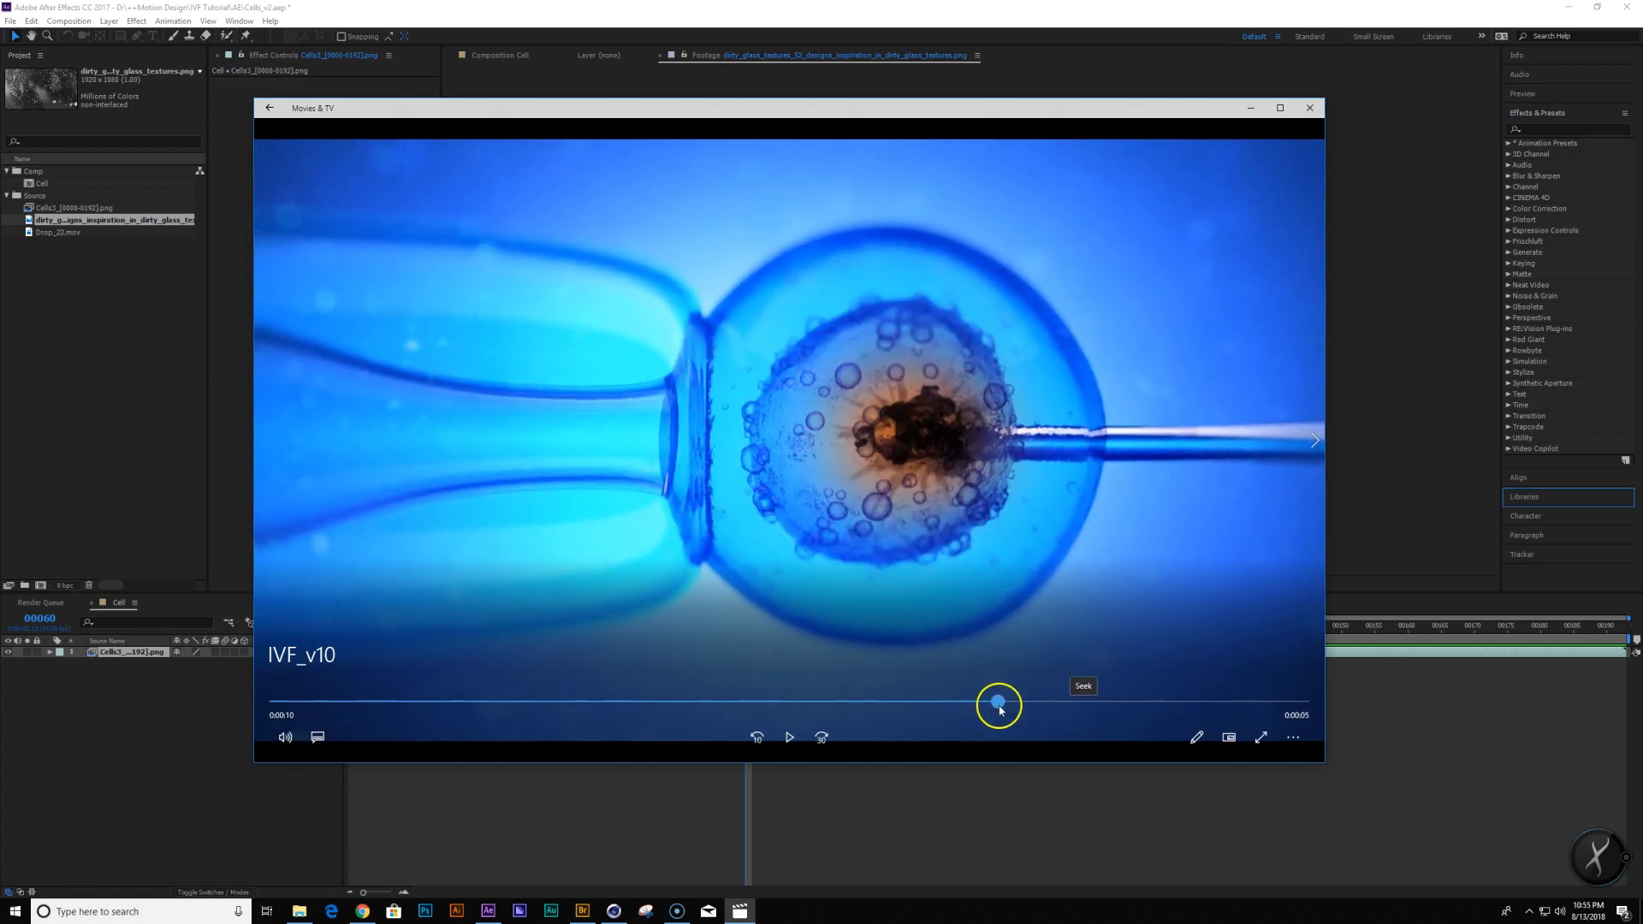
pyautogui.click(64, 399)
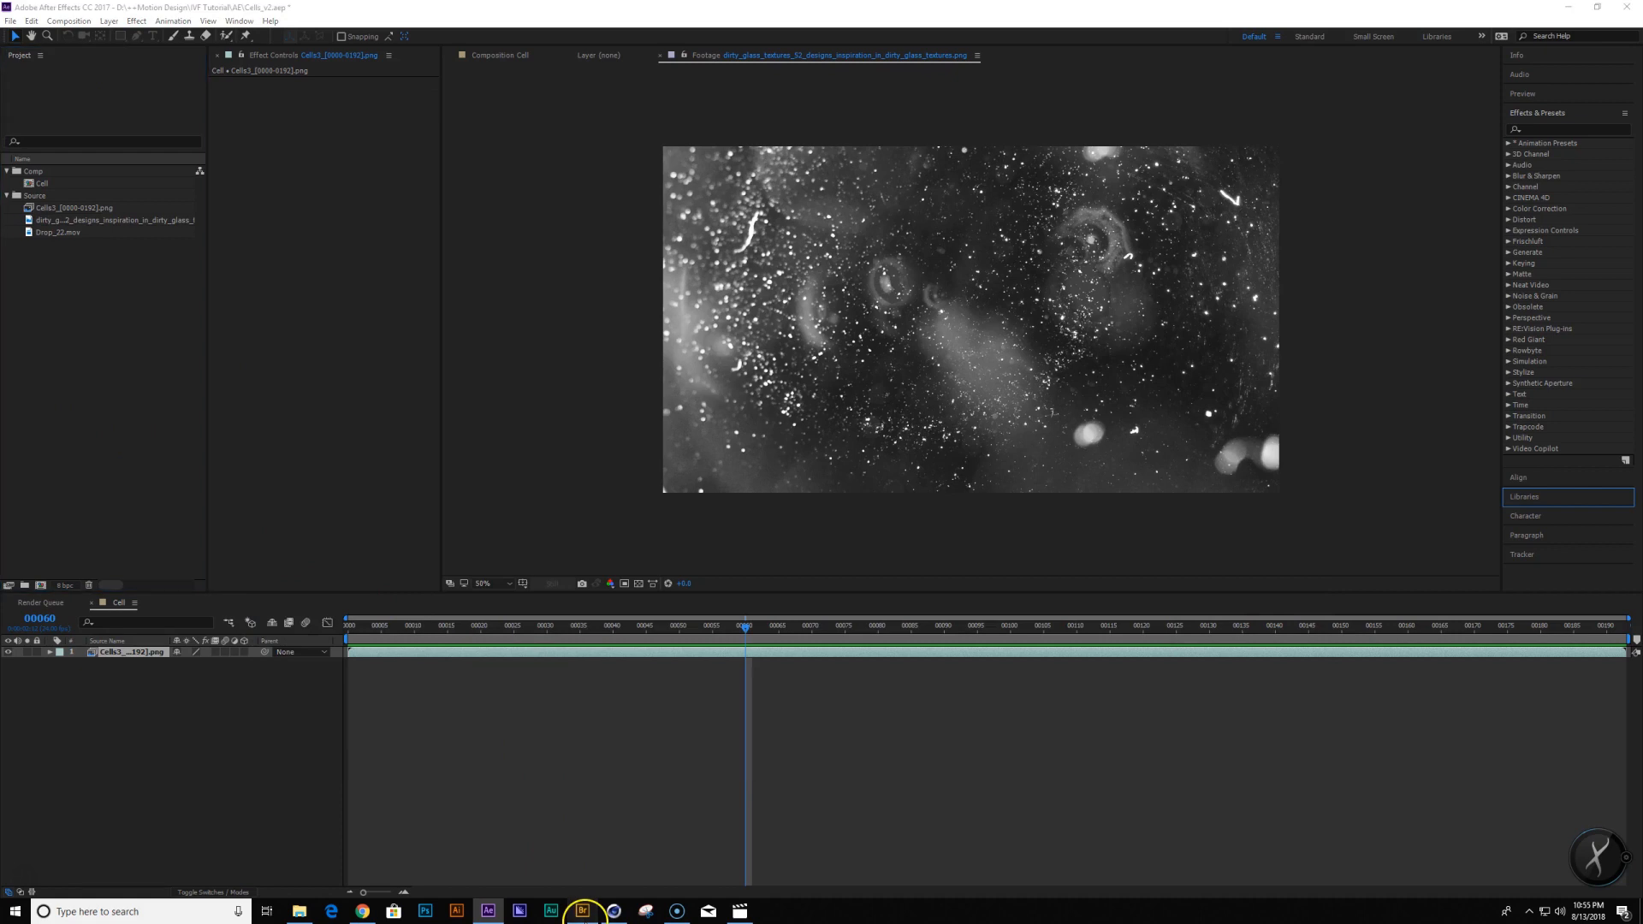
# In Bridge, browse the digital library's stock footage to the Riot Gear FX Ink_Drops folder and preview Drop_22.mov, Drop_21.mov and Drop_23.mov
pyautogui.click(583, 910)
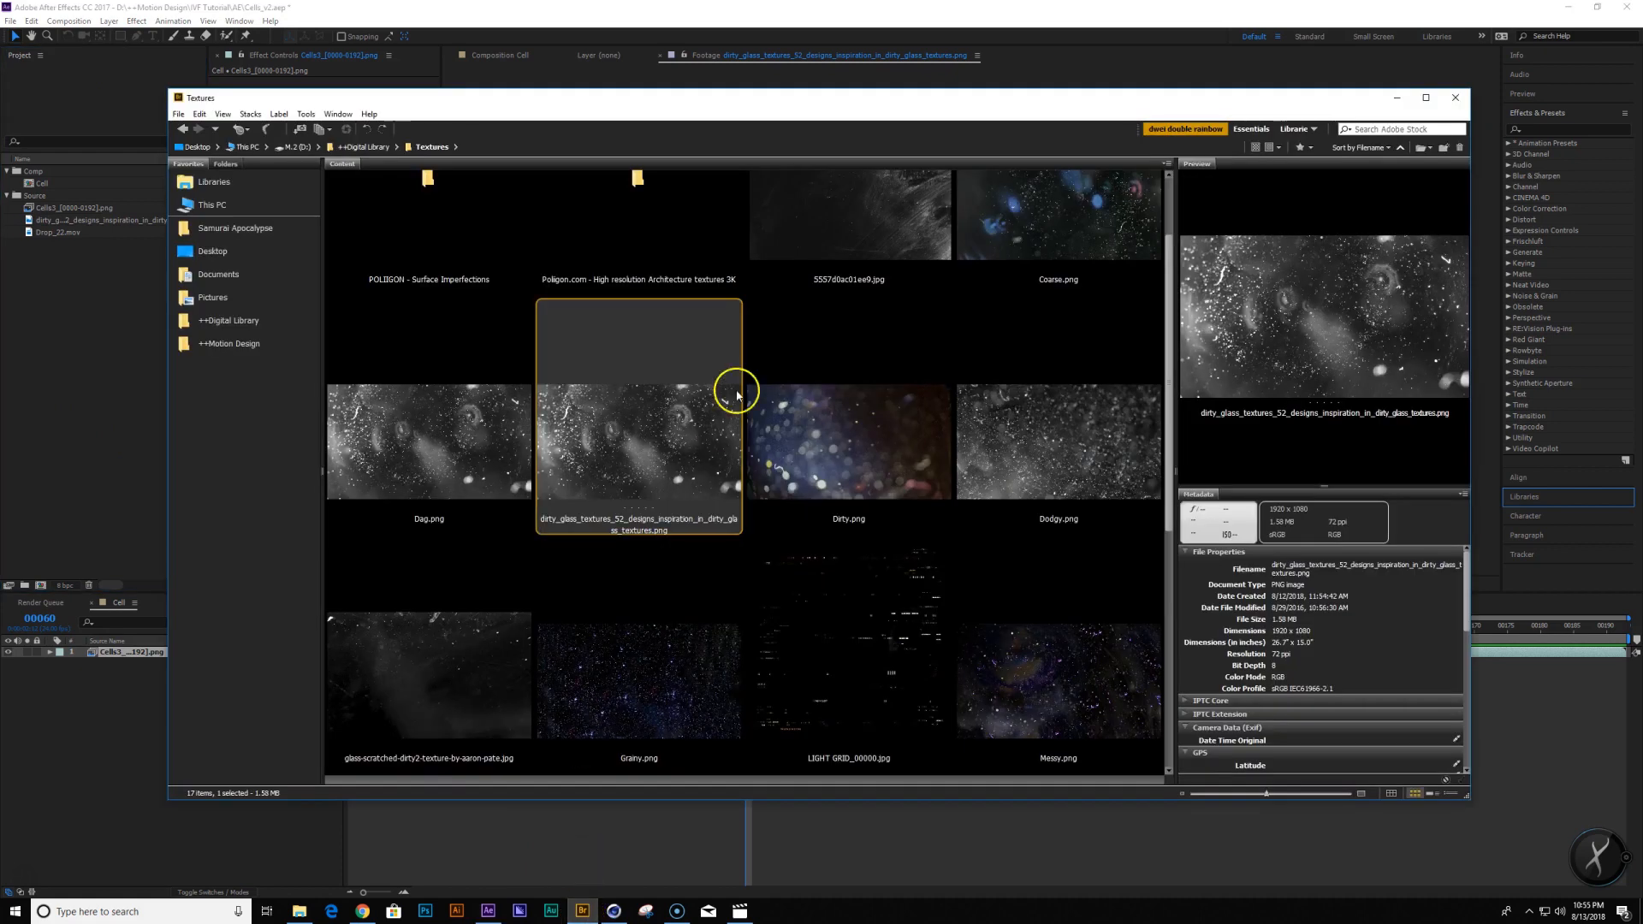
pyautogui.click(373, 148)
pyautogui.doubleClick(1061, 332)
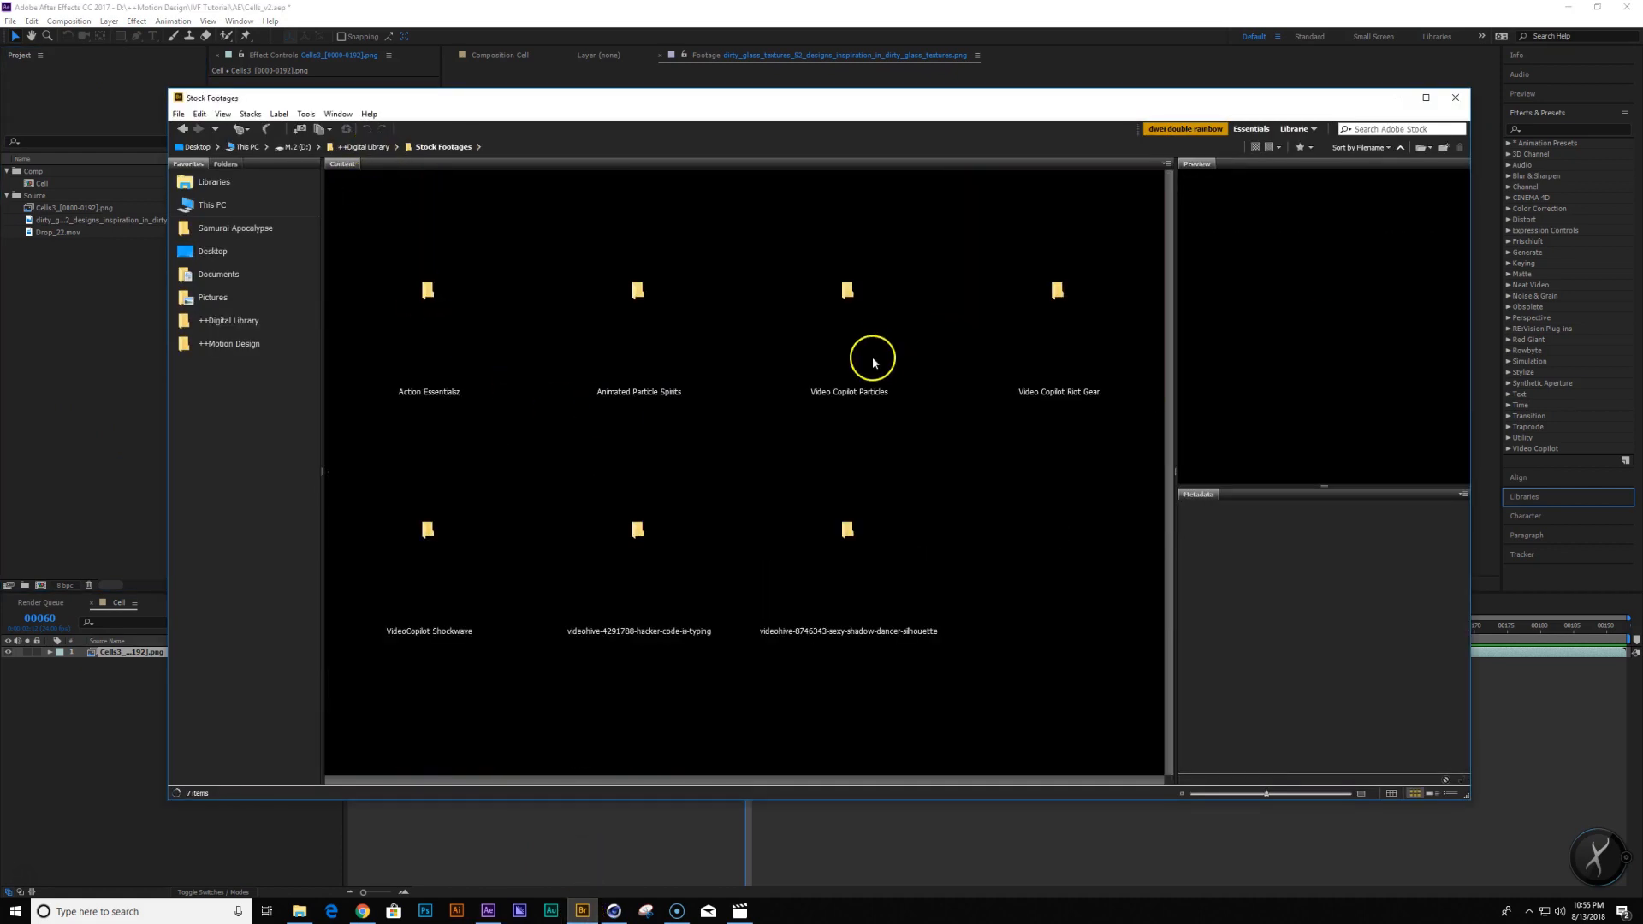
pyautogui.doubleClick(1056, 330)
pyautogui.doubleClick(429, 323)
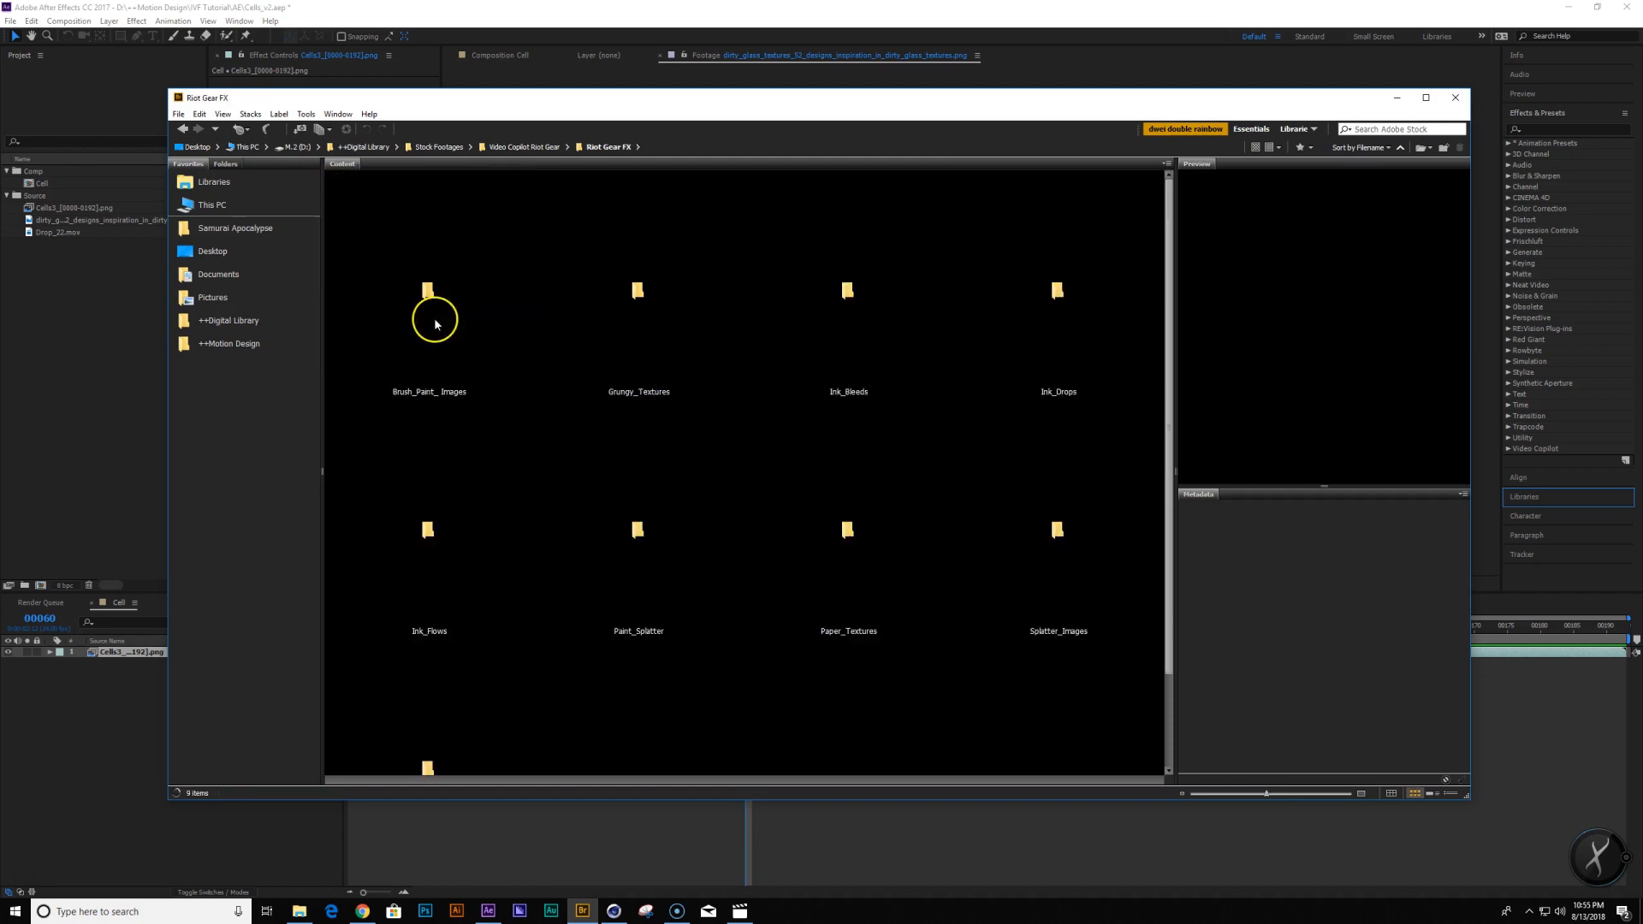
pyautogui.doubleClick(1065, 329)
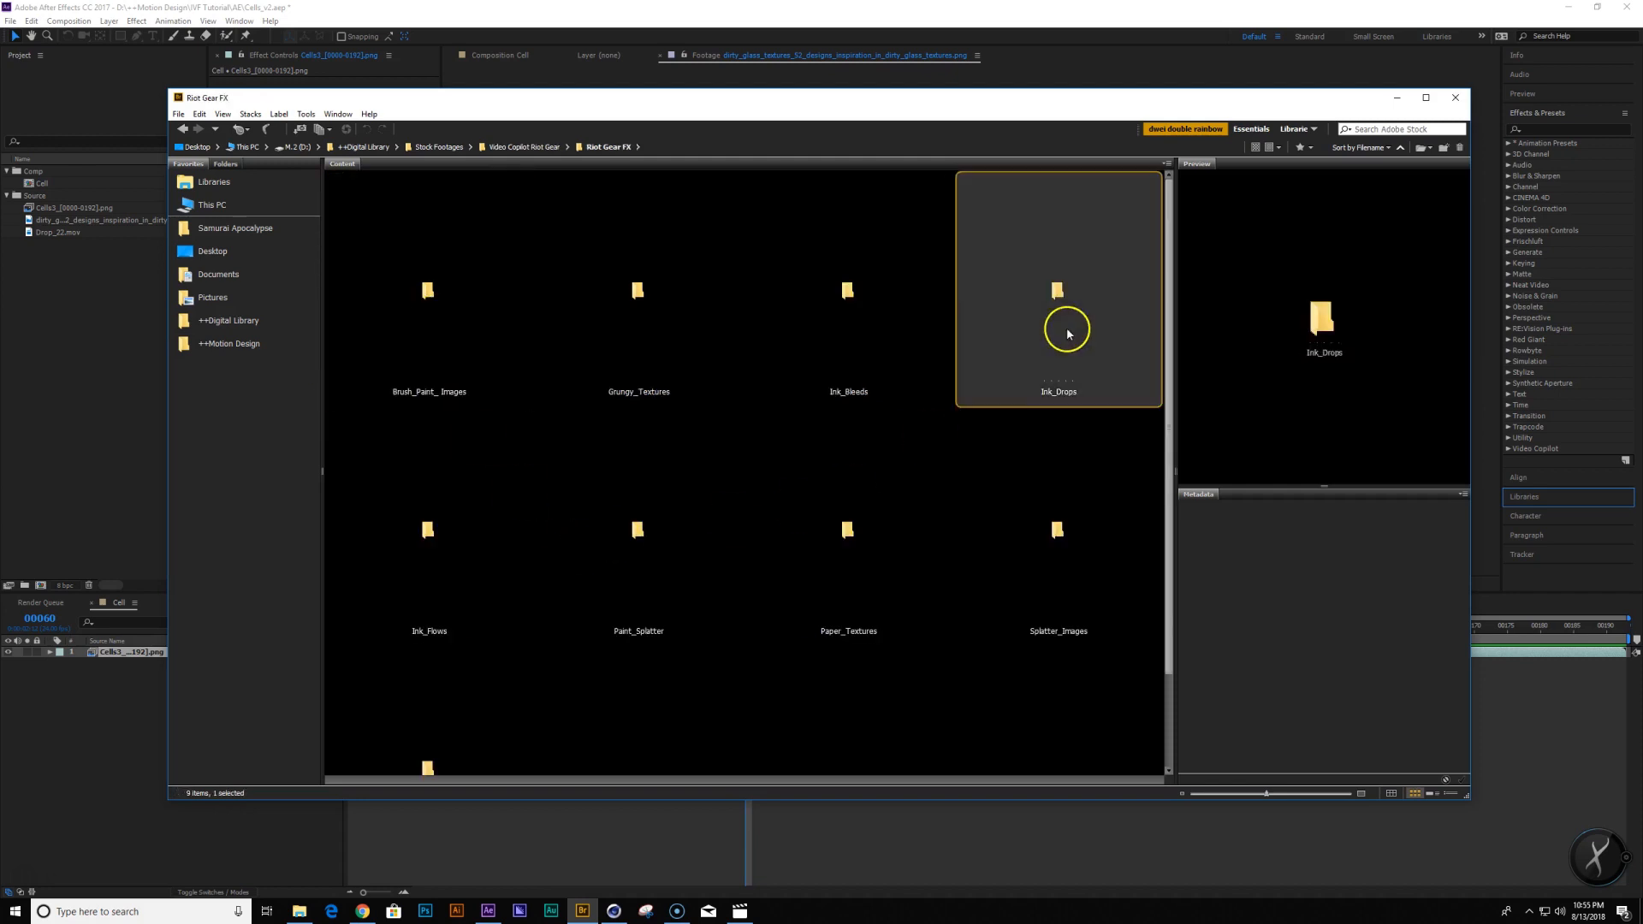
pyautogui.scroll(-10, 539, 599)
pyautogui.click(651, 442)
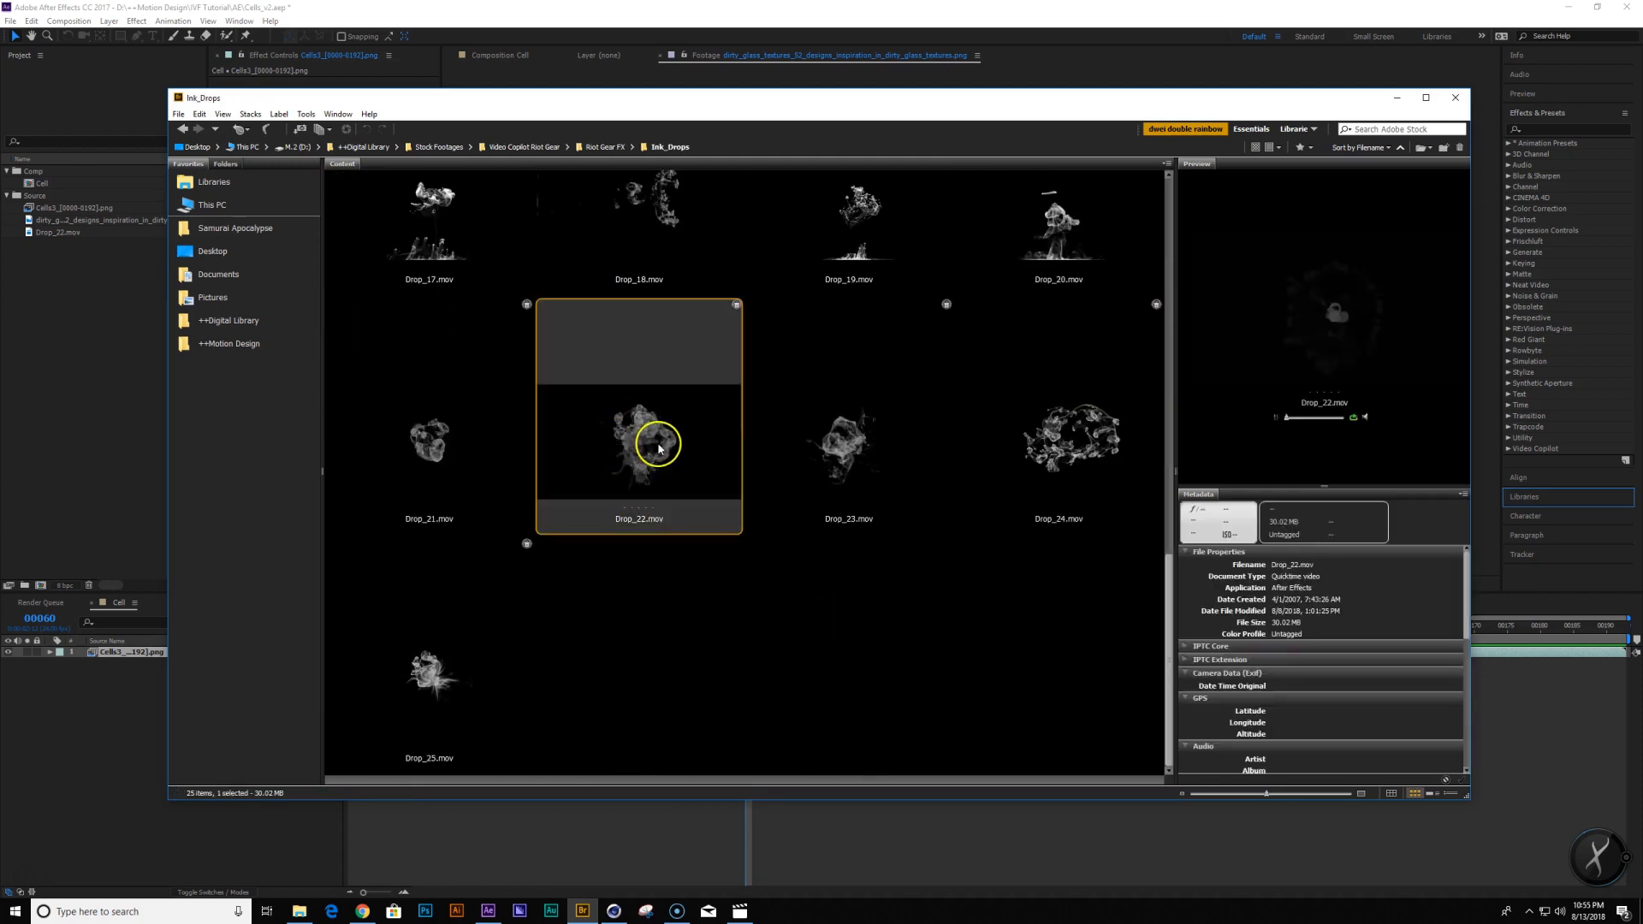
pyautogui.click(414, 469)
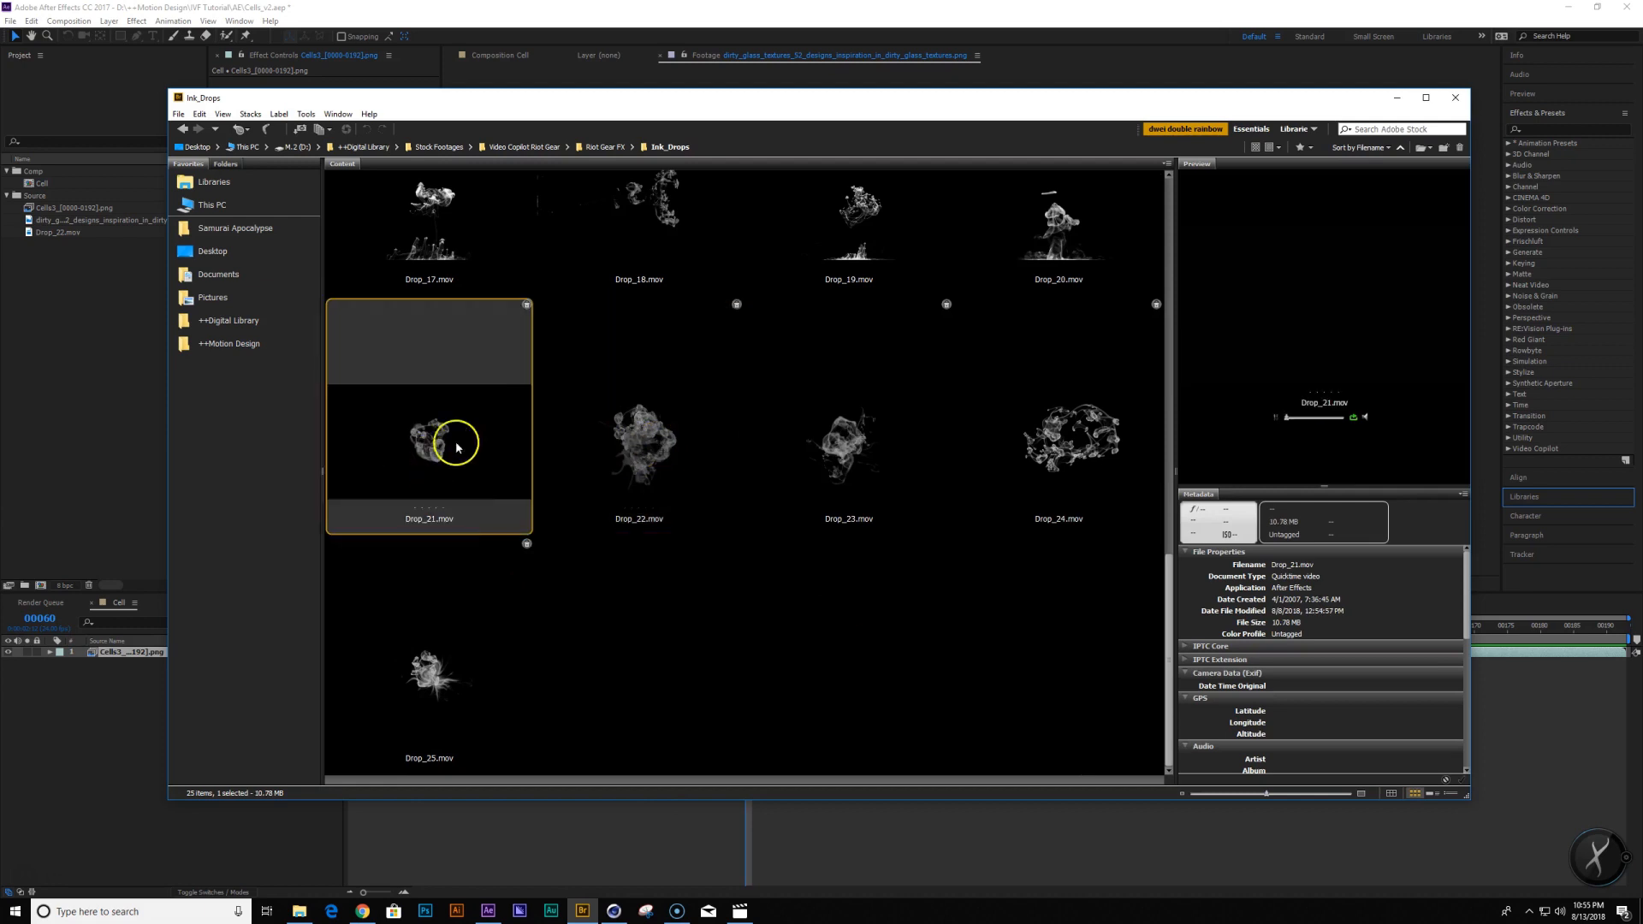
pyautogui.click(851, 462)
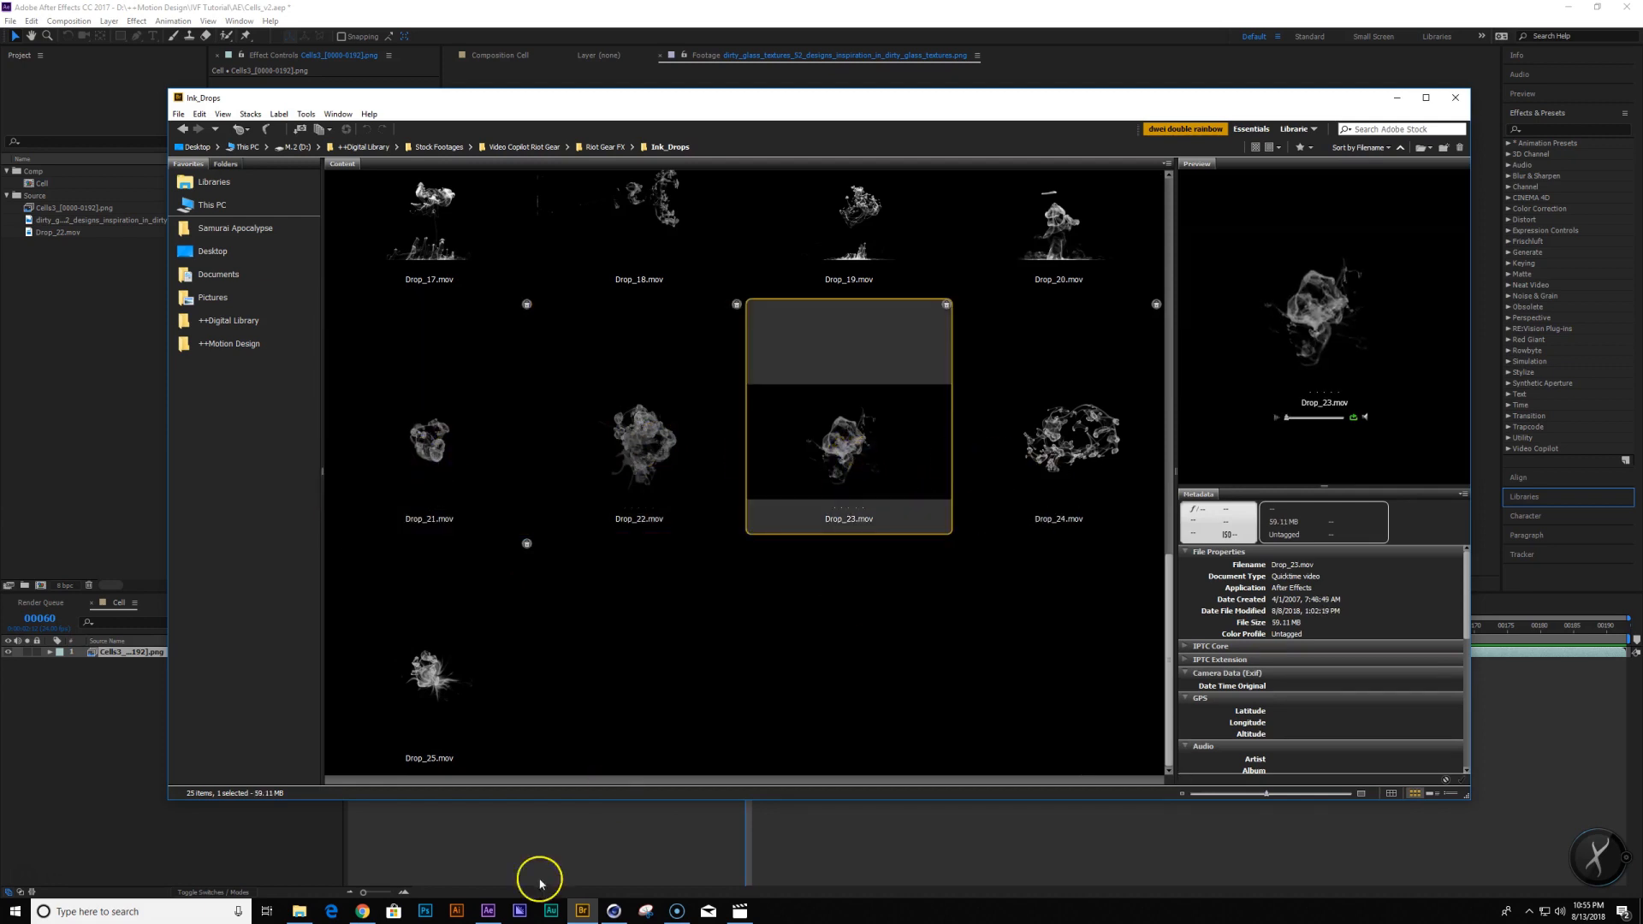
# Scrub the IVF_v10 reference video to about 11 seconds, then return to After Effects and select the Drop_22.mov footage
pyautogui.click(740, 911)
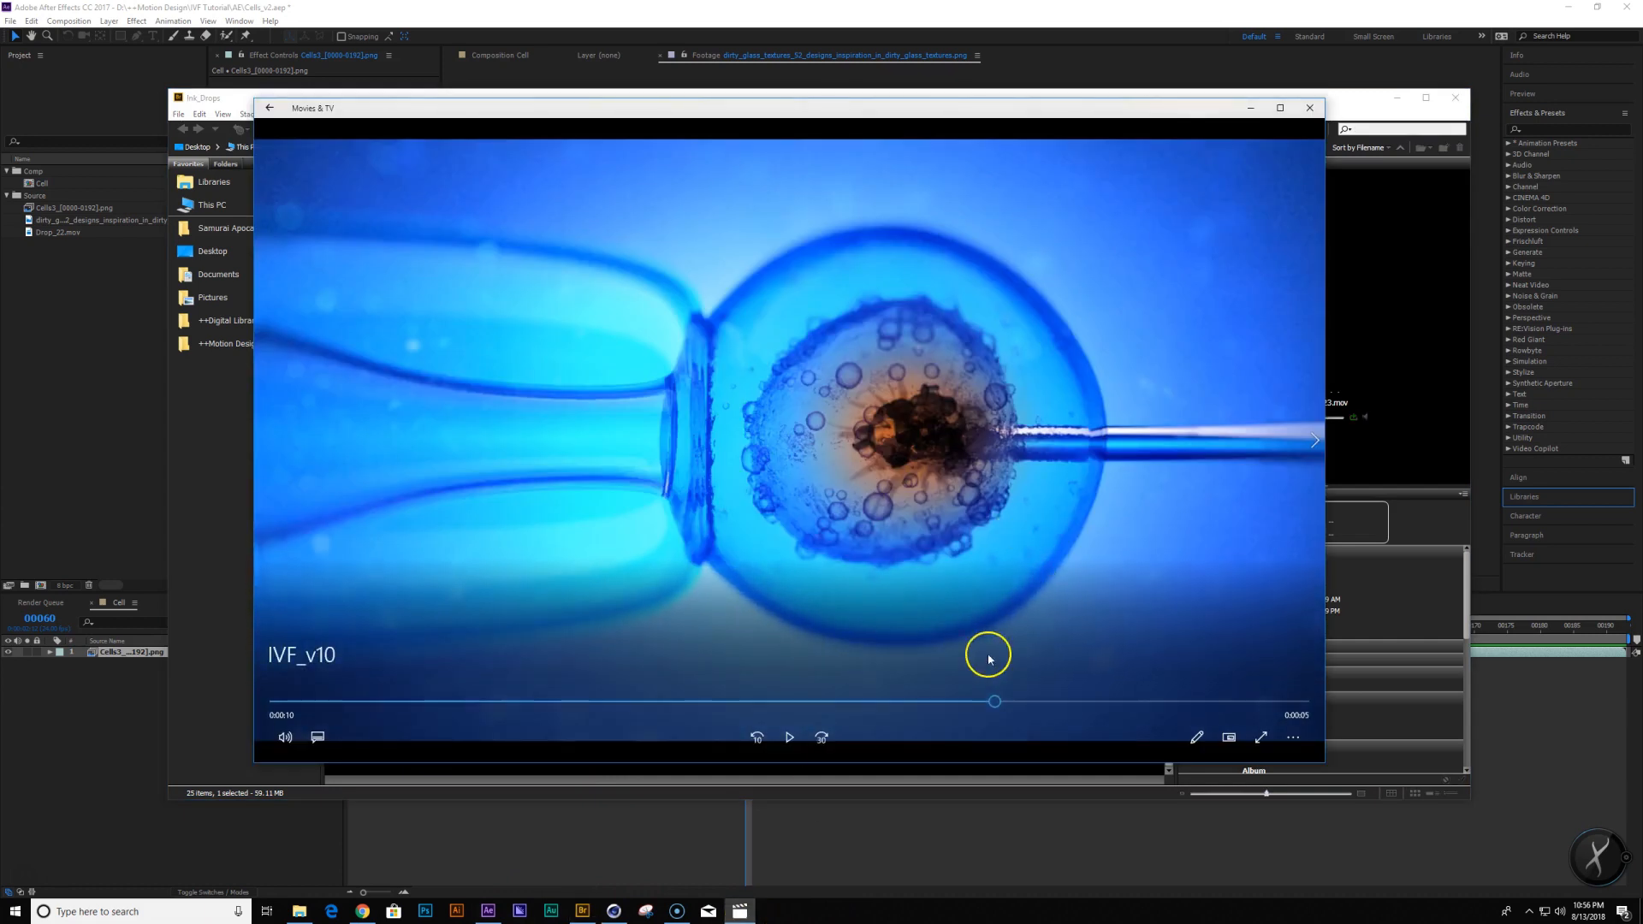
pyautogui.moveTo(988, 701)
pyautogui.mouseDown()
pyautogui.moveTo(931, 700)
pyautogui.moveTo(984, 702)
pyautogui.mouseUp()
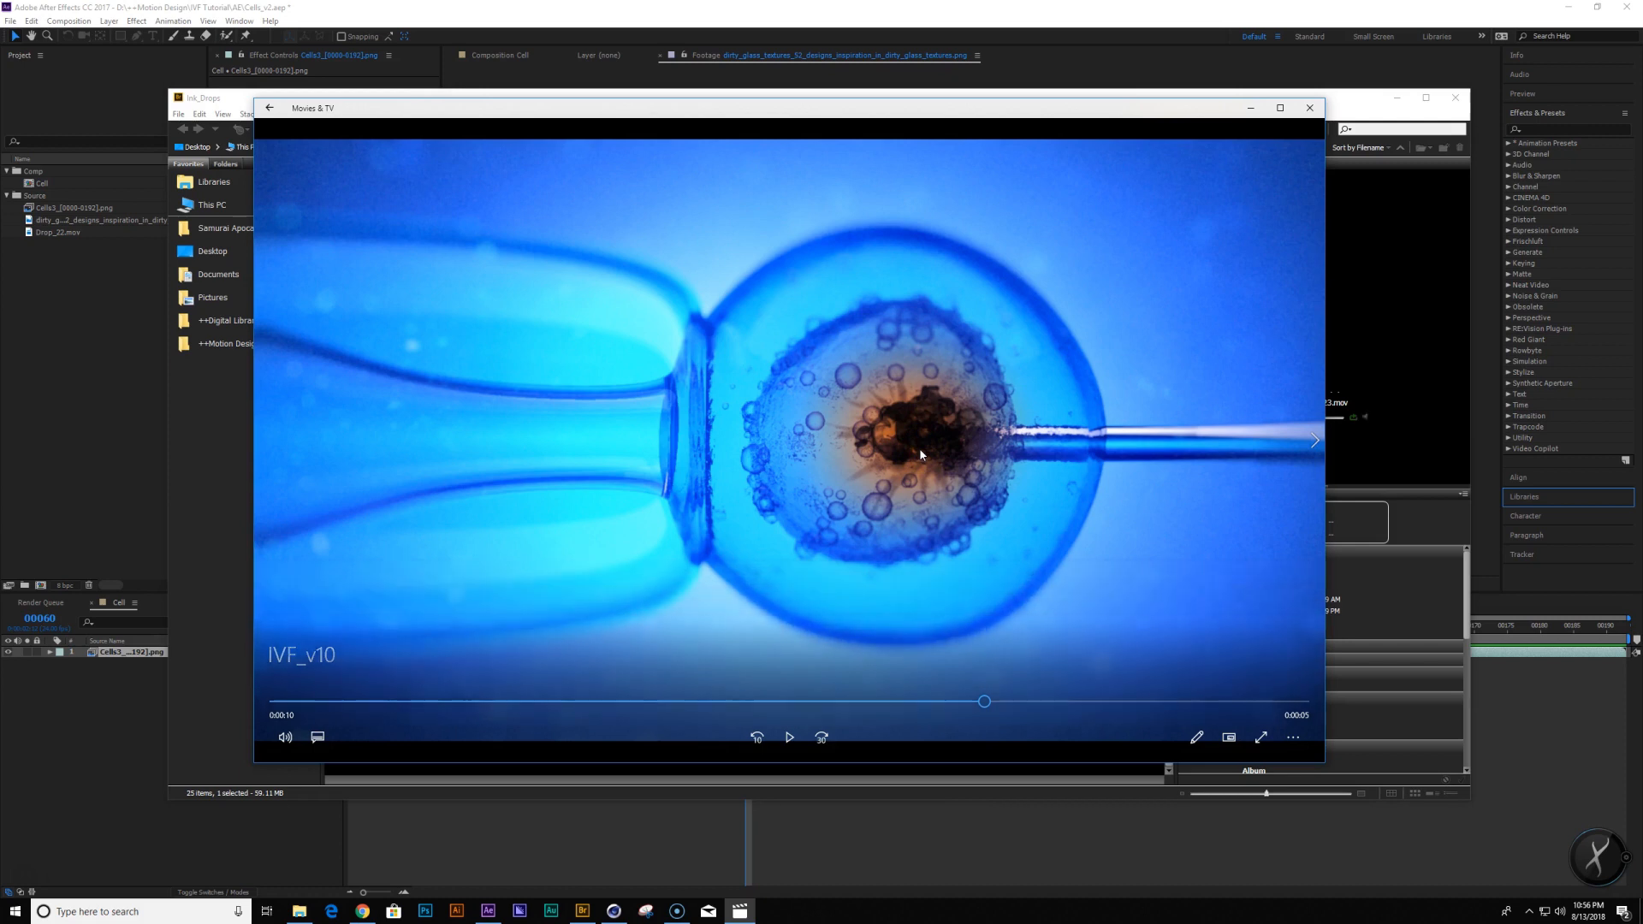
pyautogui.moveTo(989, 701); pyautogui.dragTo(1091, 729)
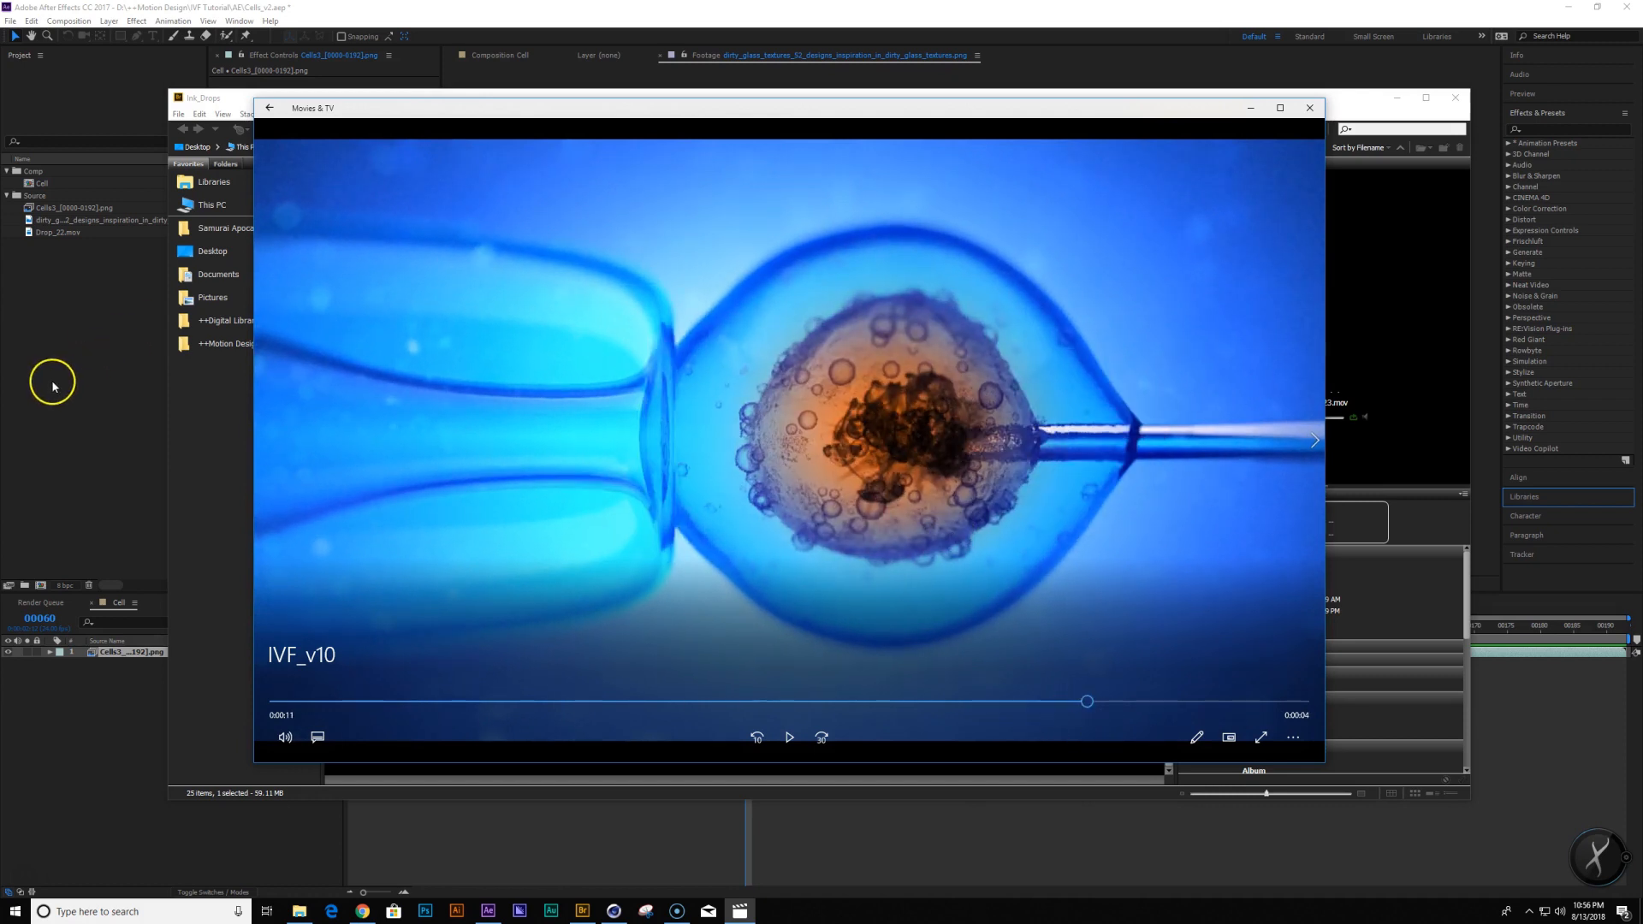
pyautogui.click(68, 269)
pyautogui.click(67, 232)
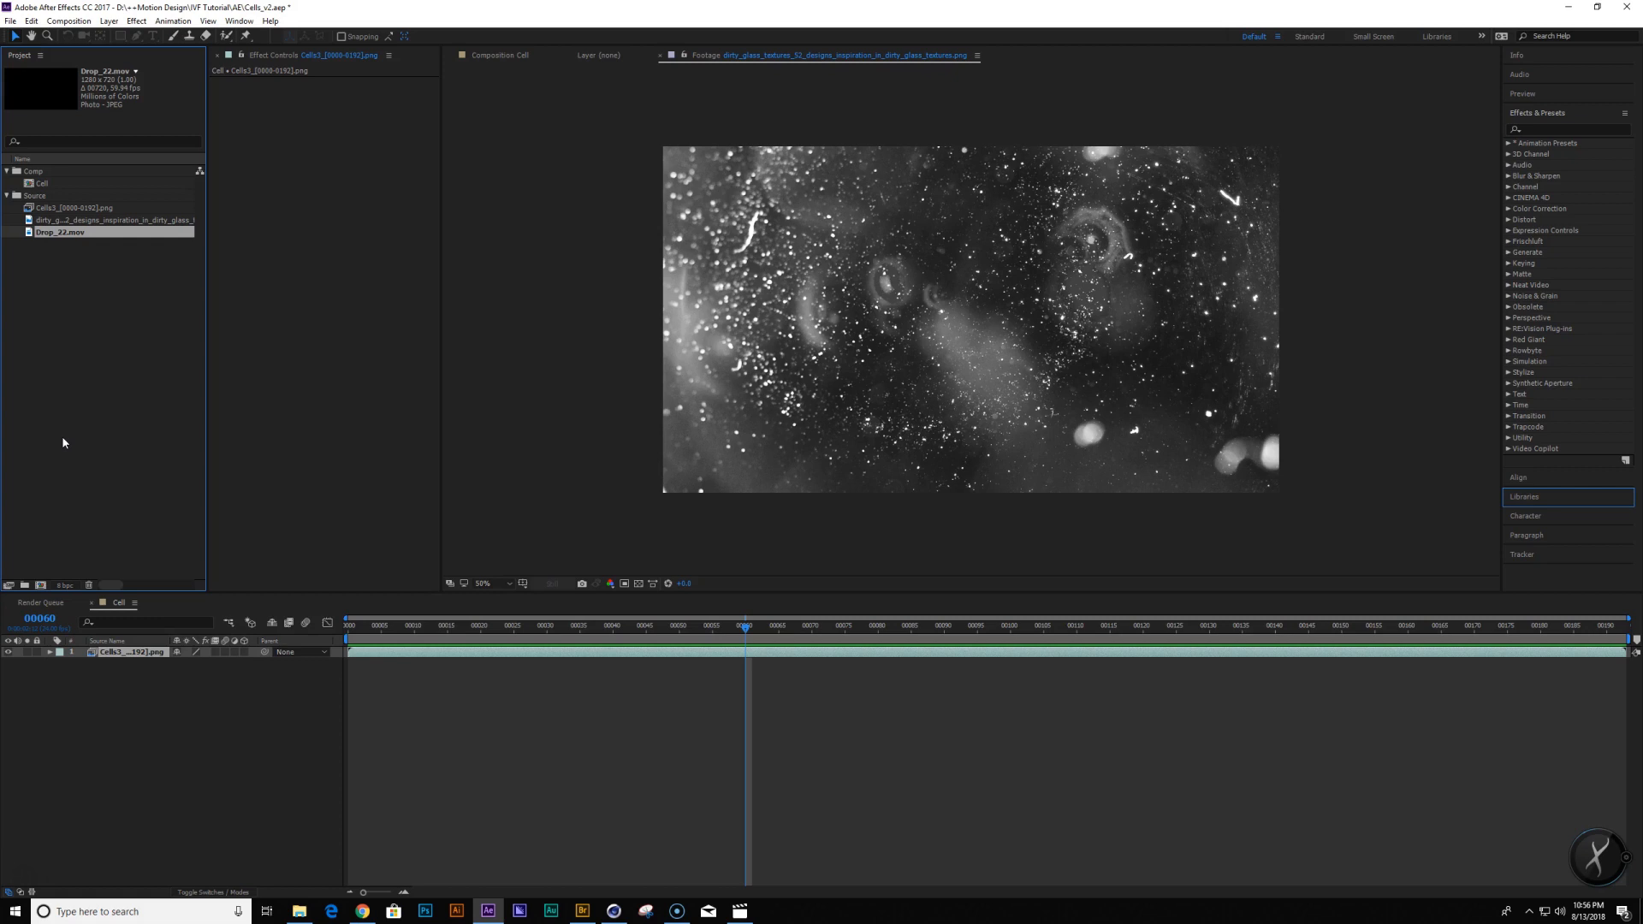
# Return to the Cell composition, move the playhead to frame 145, and add a black 1280 x 720 px solid above the render layer
pyautogui.click(119, 604)
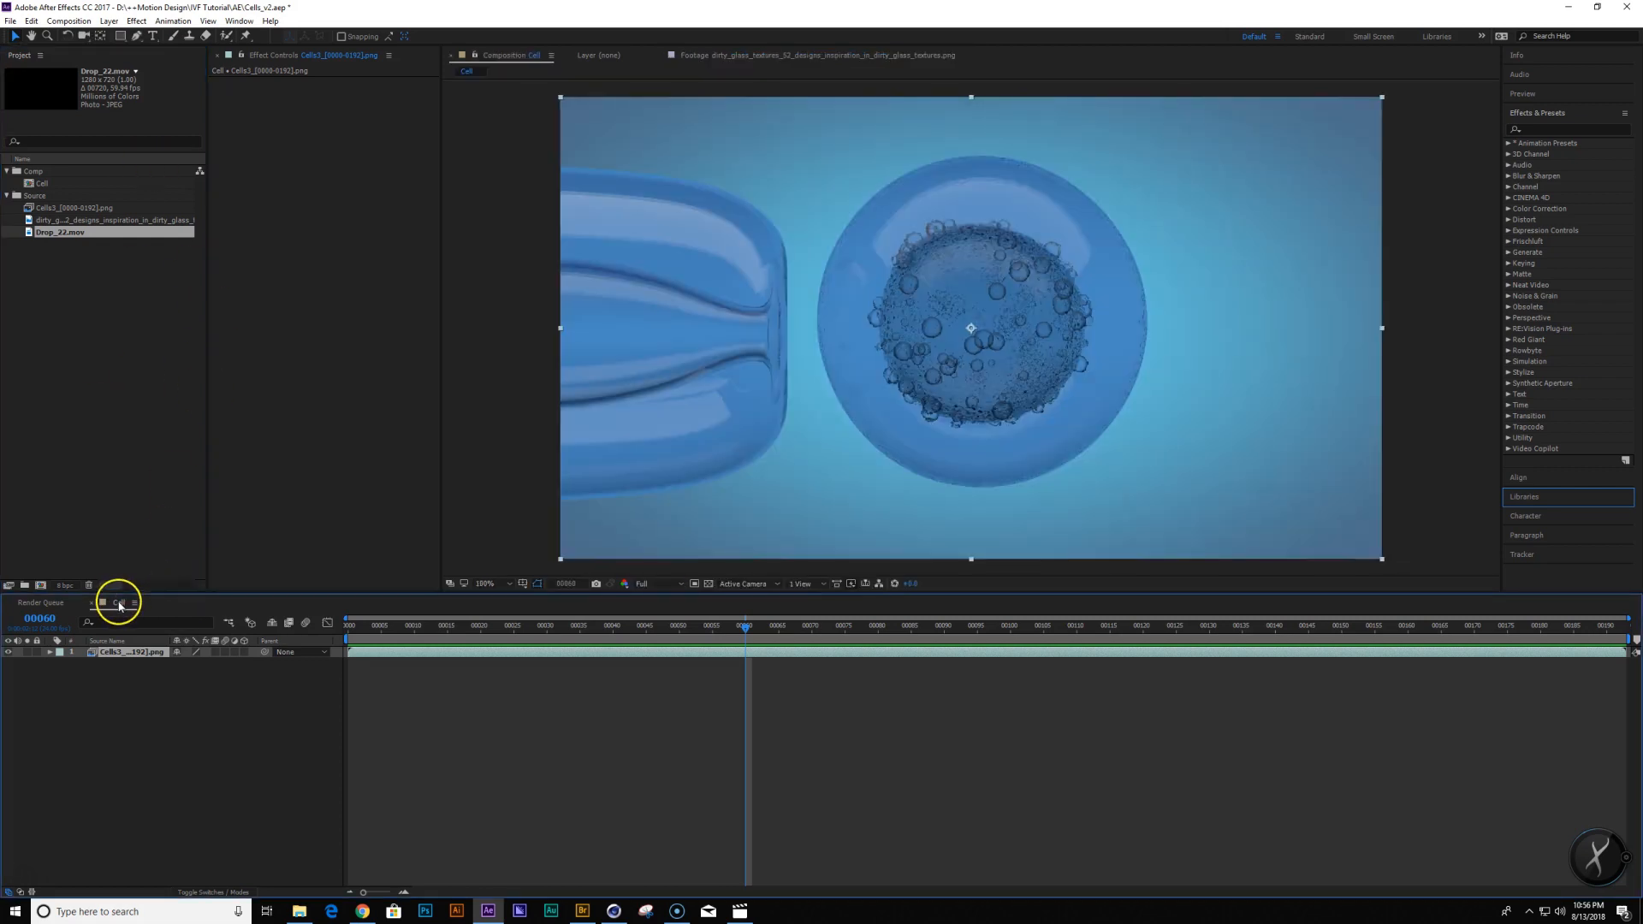
pyautogui.click(136, 814)
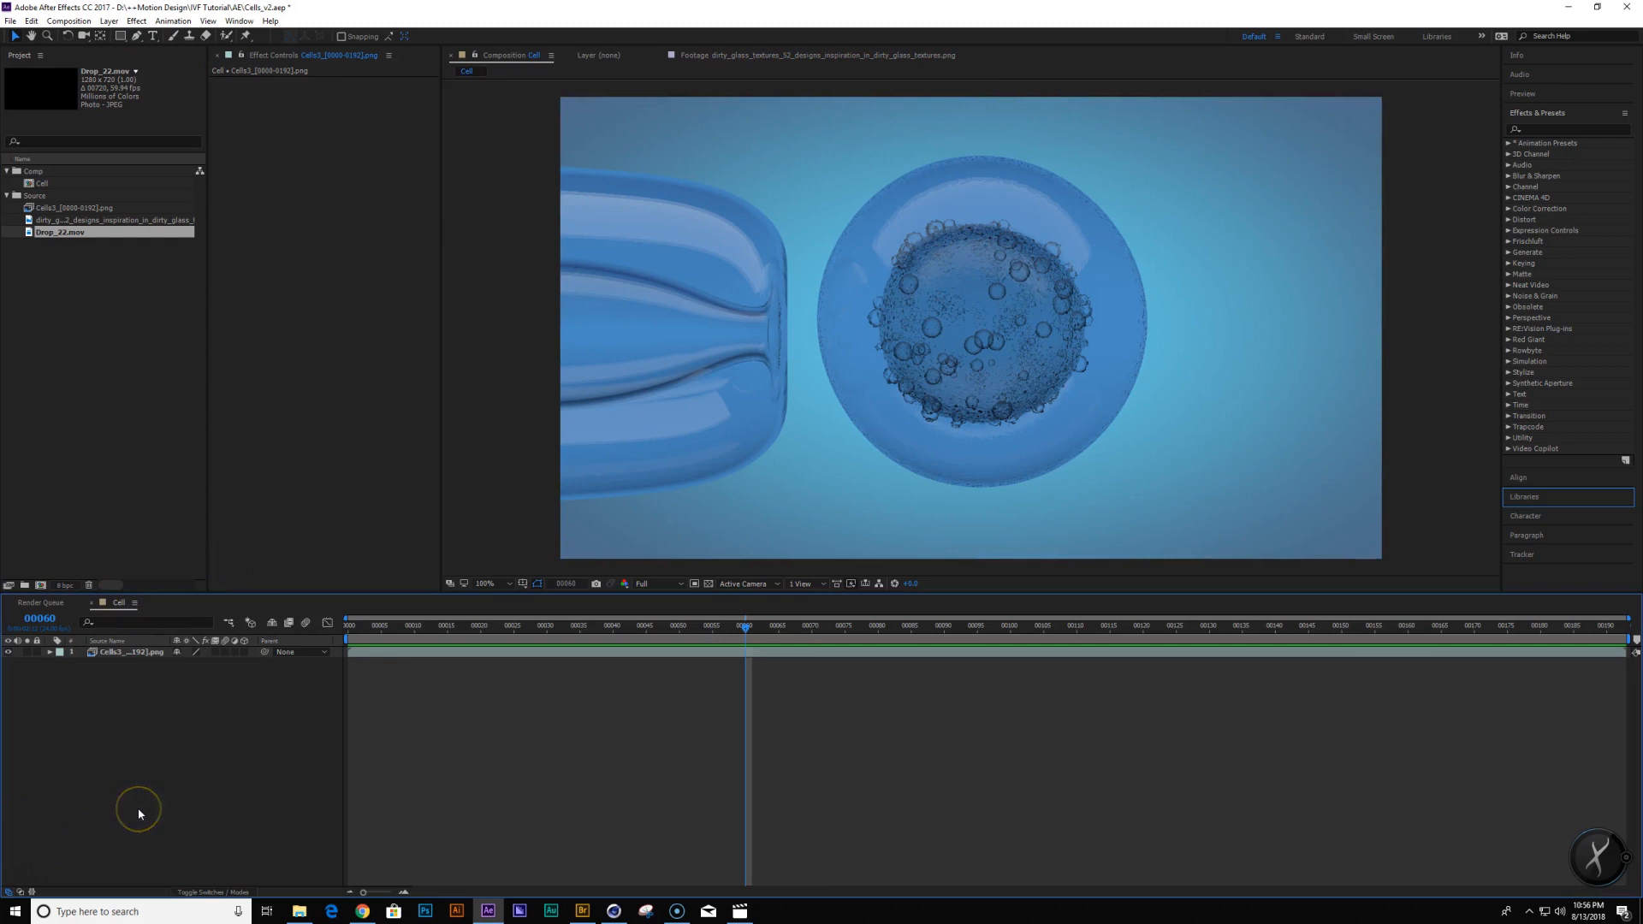
pyautogui.click(131, 653)
pyautogui.moveTo(523, 631); pyautogui.dragTo(1309, 671)
pyautogui.click(227, 768)
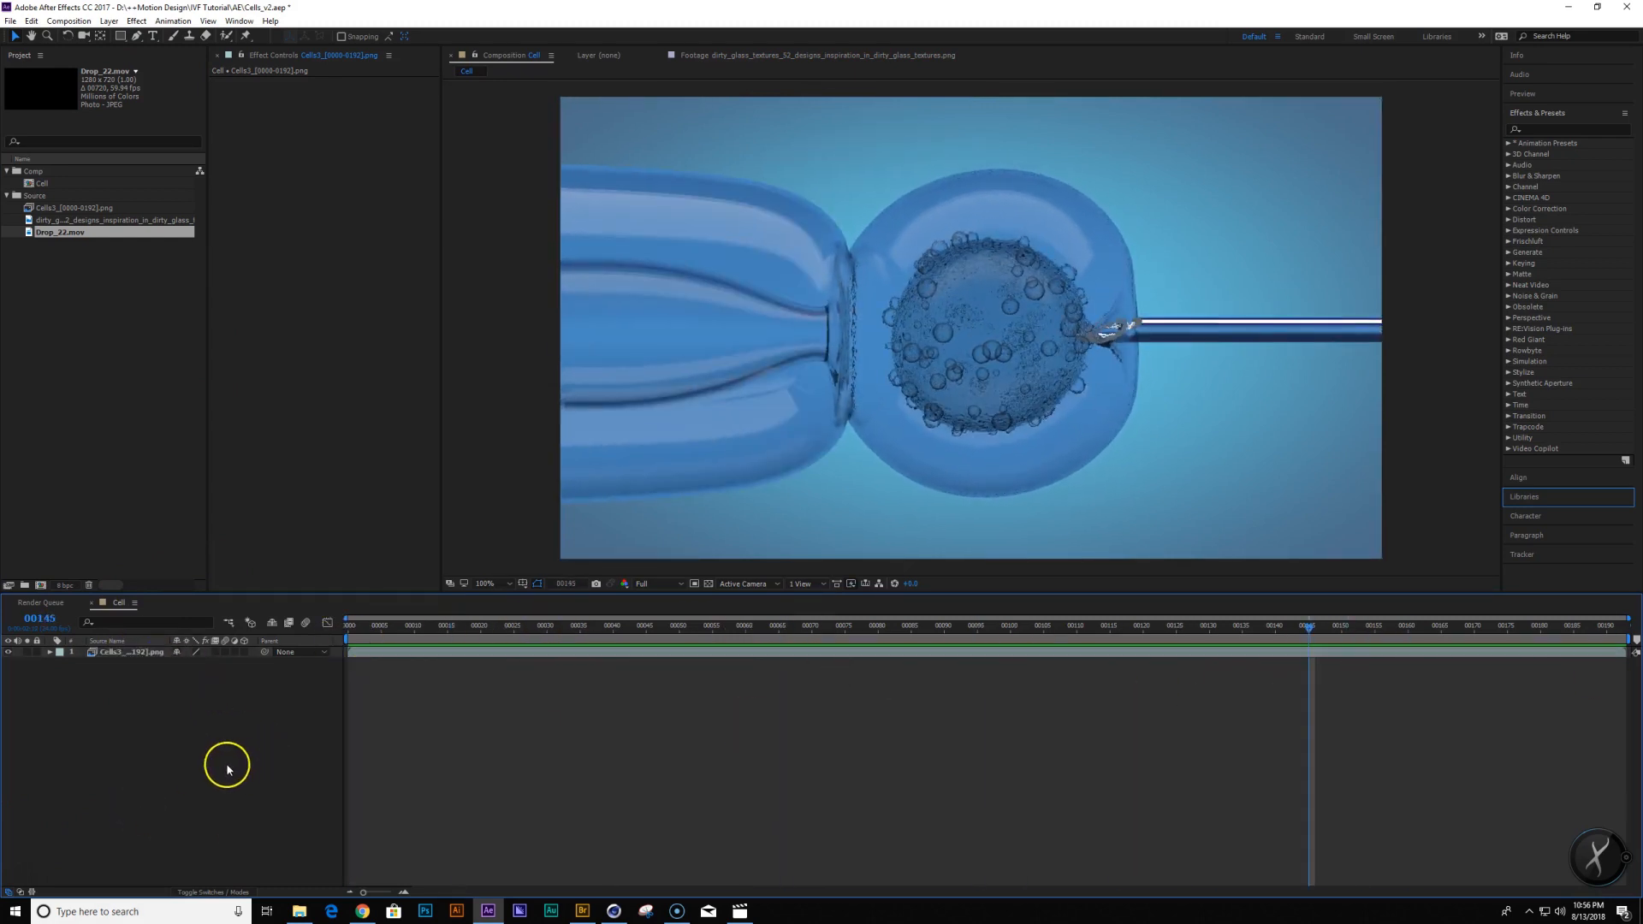
pyautogui.hotkey('ctrl', 'y')
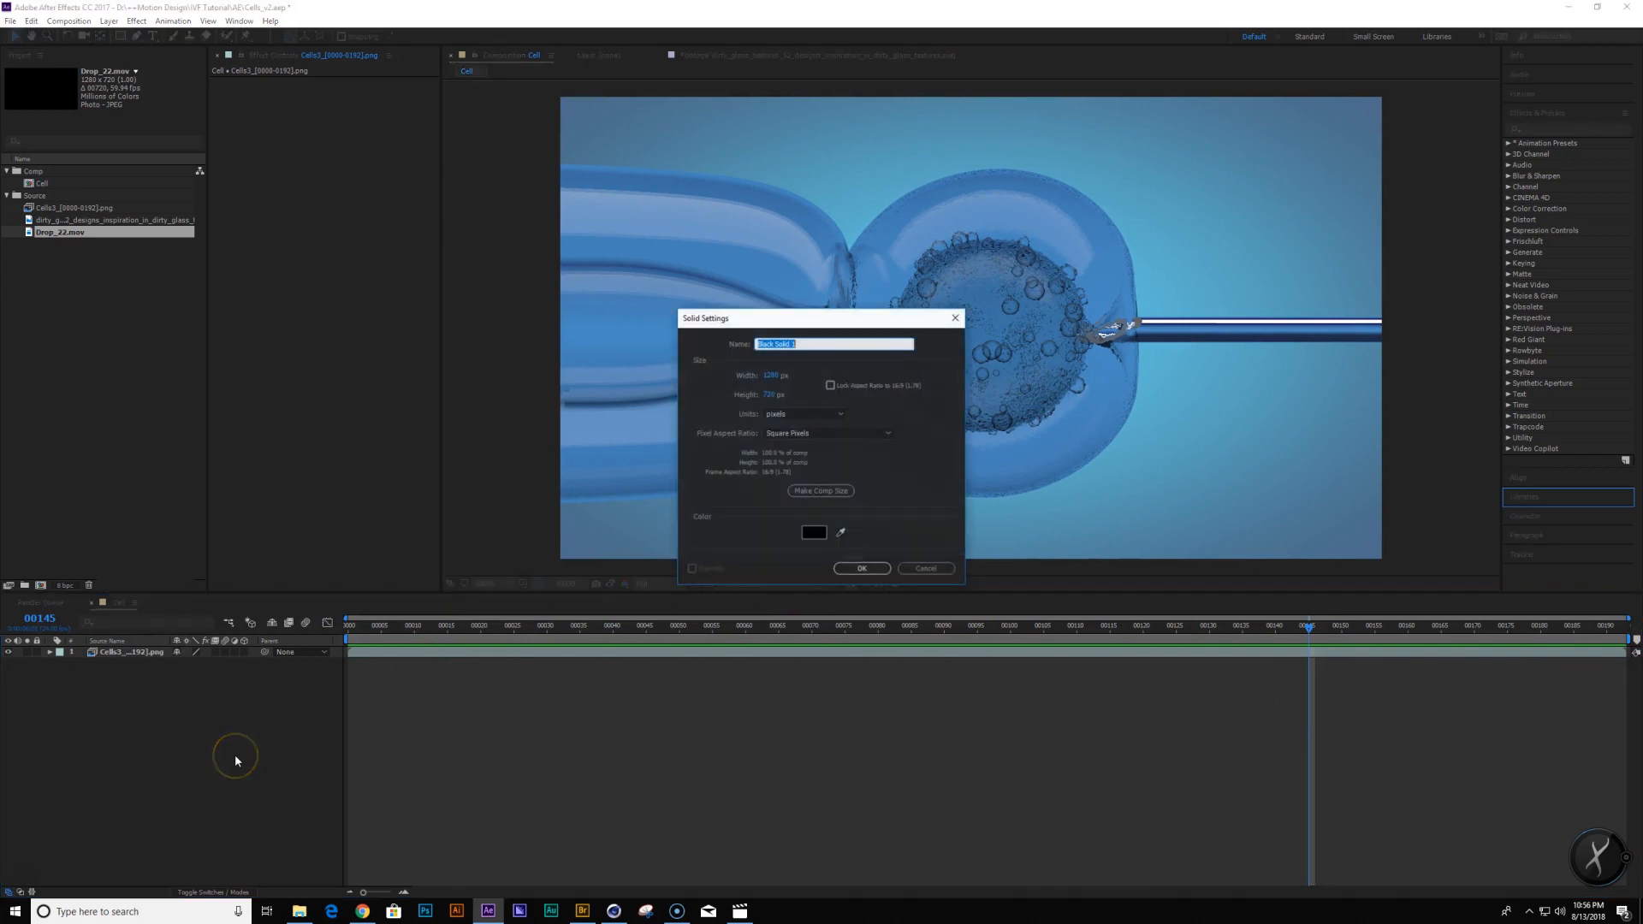
pyautogui.click(859, 569)
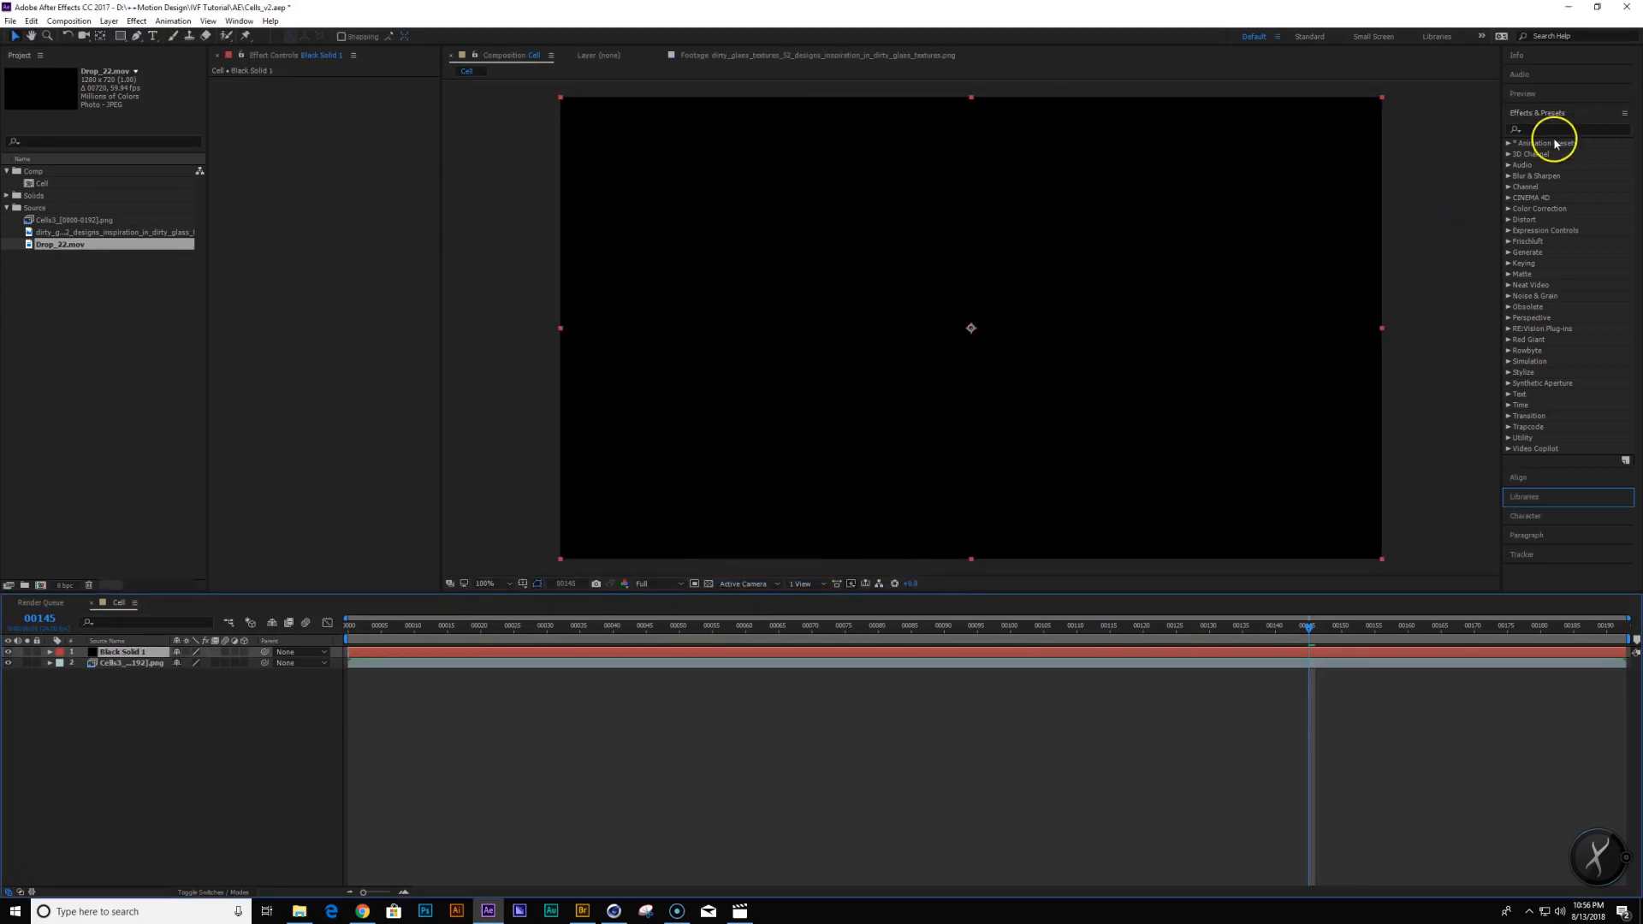
# Find the Gradient Ramp effect by searching for "ramp" and apply it to the black solid
pyautogui.click(1560, 128)
pyautogui.write('ramp')
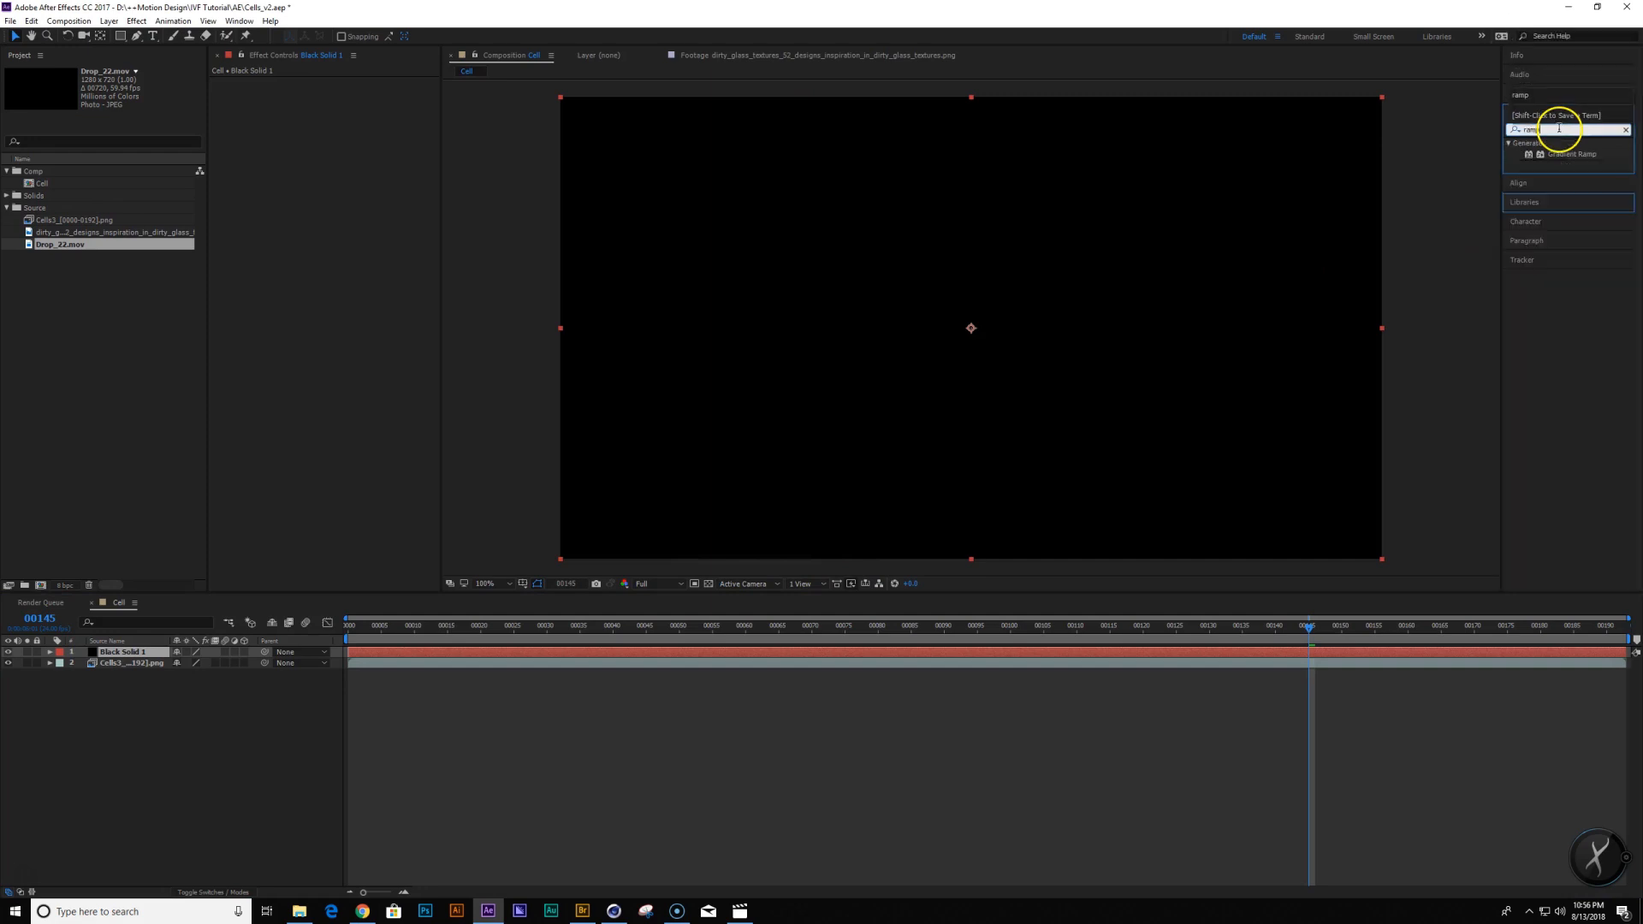
pyautogui.press('Down')
pyautogui.press('Return')
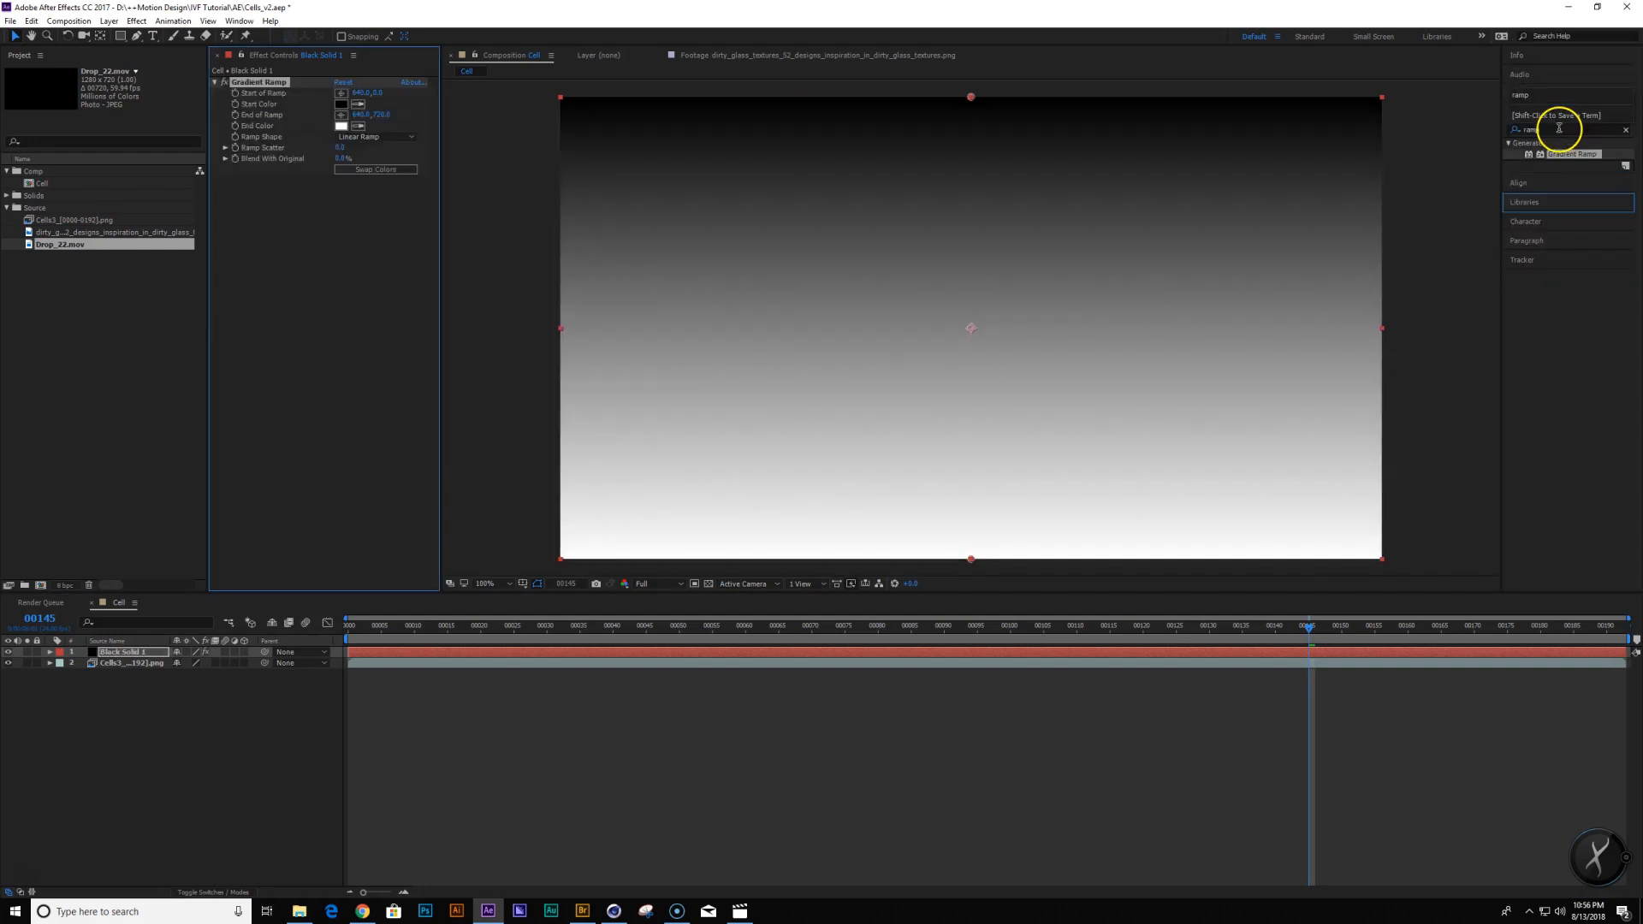
# Swap the Gradient Ramp's colors and set its start color to a light blue
pyautogui.click(377, 169)
pyautogui.click(341, 104)
pyautogui.moveTo(731, 644); pyautogui.dragTo(737, 600)
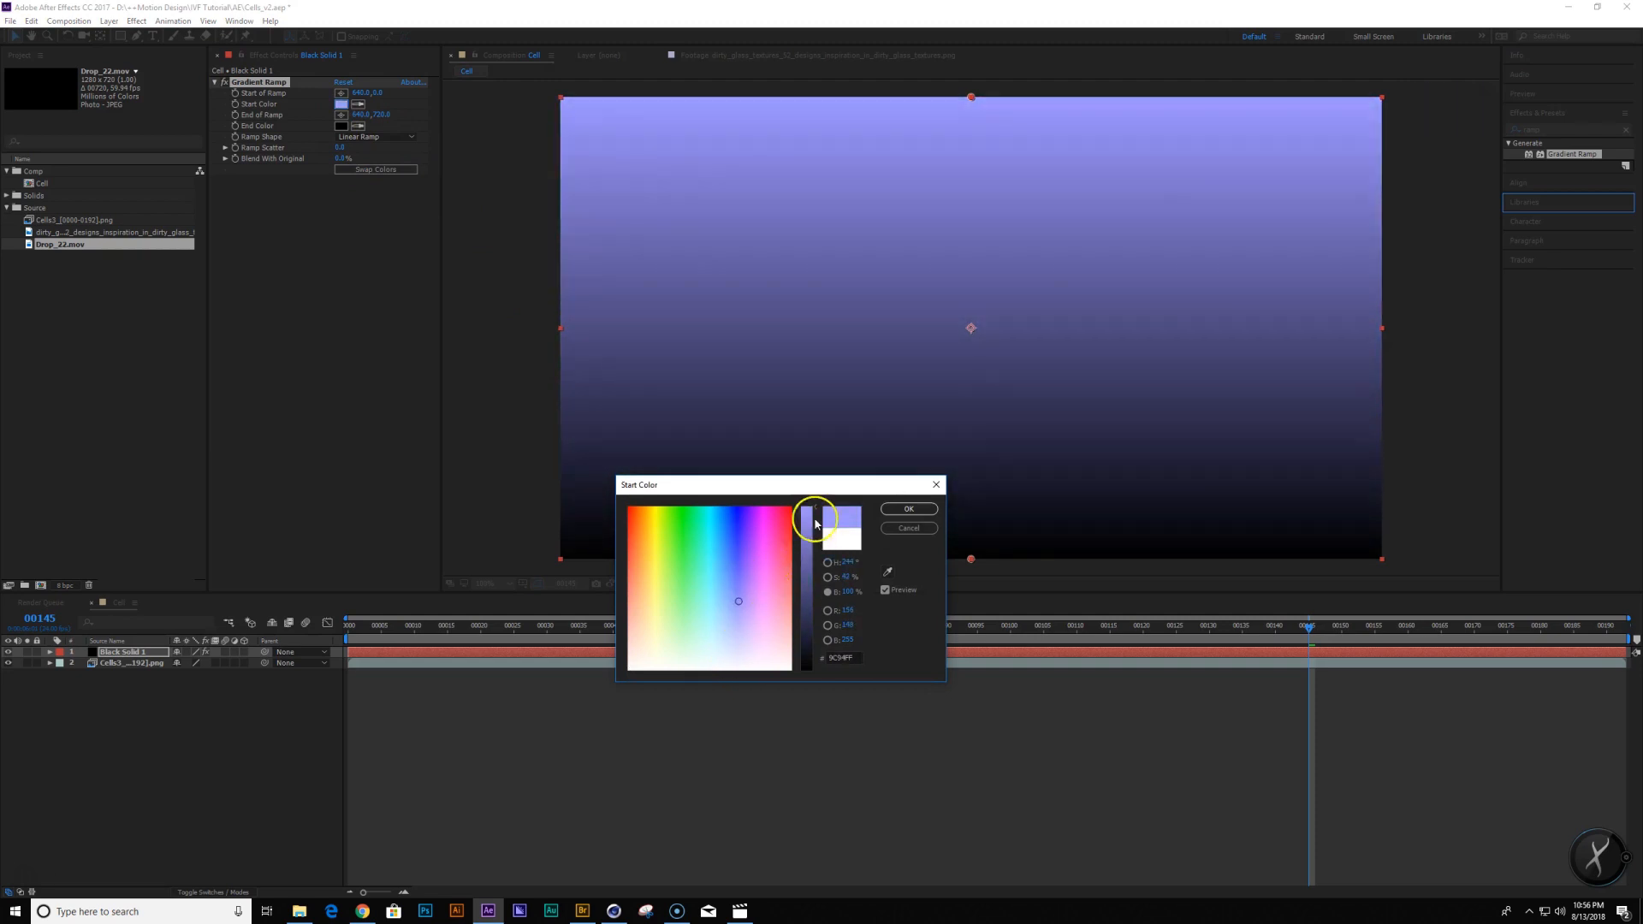
pyautogui.moveTo(813, 520); pyautogui.dragTo(811, 549)
pyautogui.moveTo(734, 585); pyautogui.dragTo(806, 526)
pyautogui.moveTo(731, 582); pyautogui.dragTo(720, 591)
pyautogui.click(909, 509)
# Set the Gradient Ramp's end color to a dark navy blue, #1A214A
pyautogui.click(341, 127)
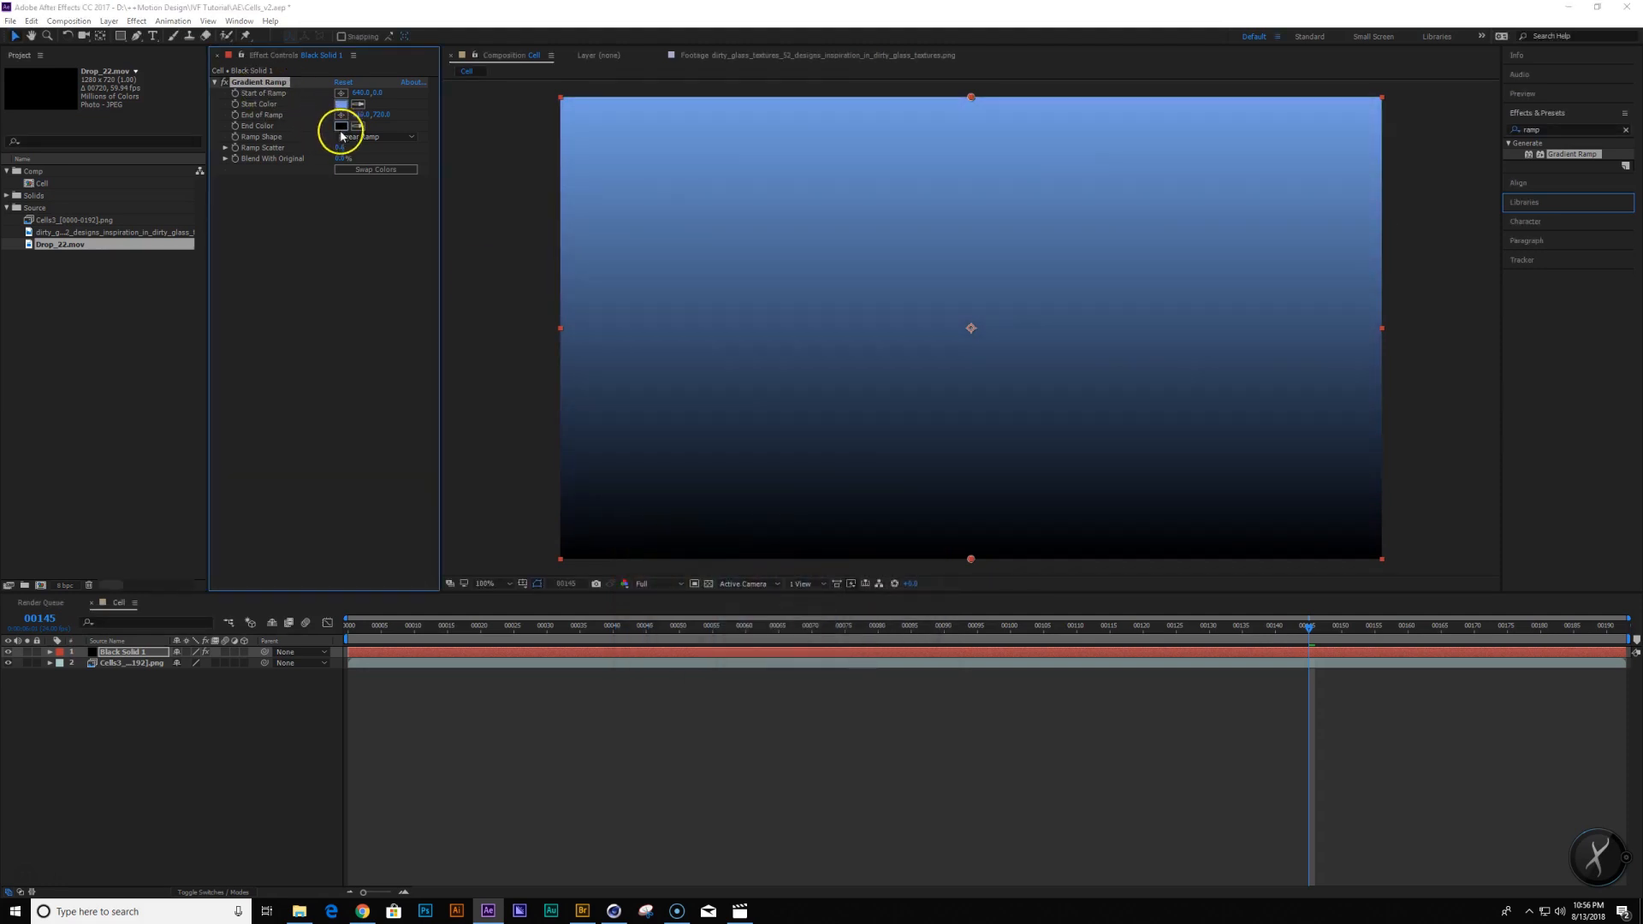
pyautogui.moveTo(810, 662); pyautogui.dragTo(807, 609)
pyautogui.moveTo(741, 610); pyautogui.dragTo(726, 566)
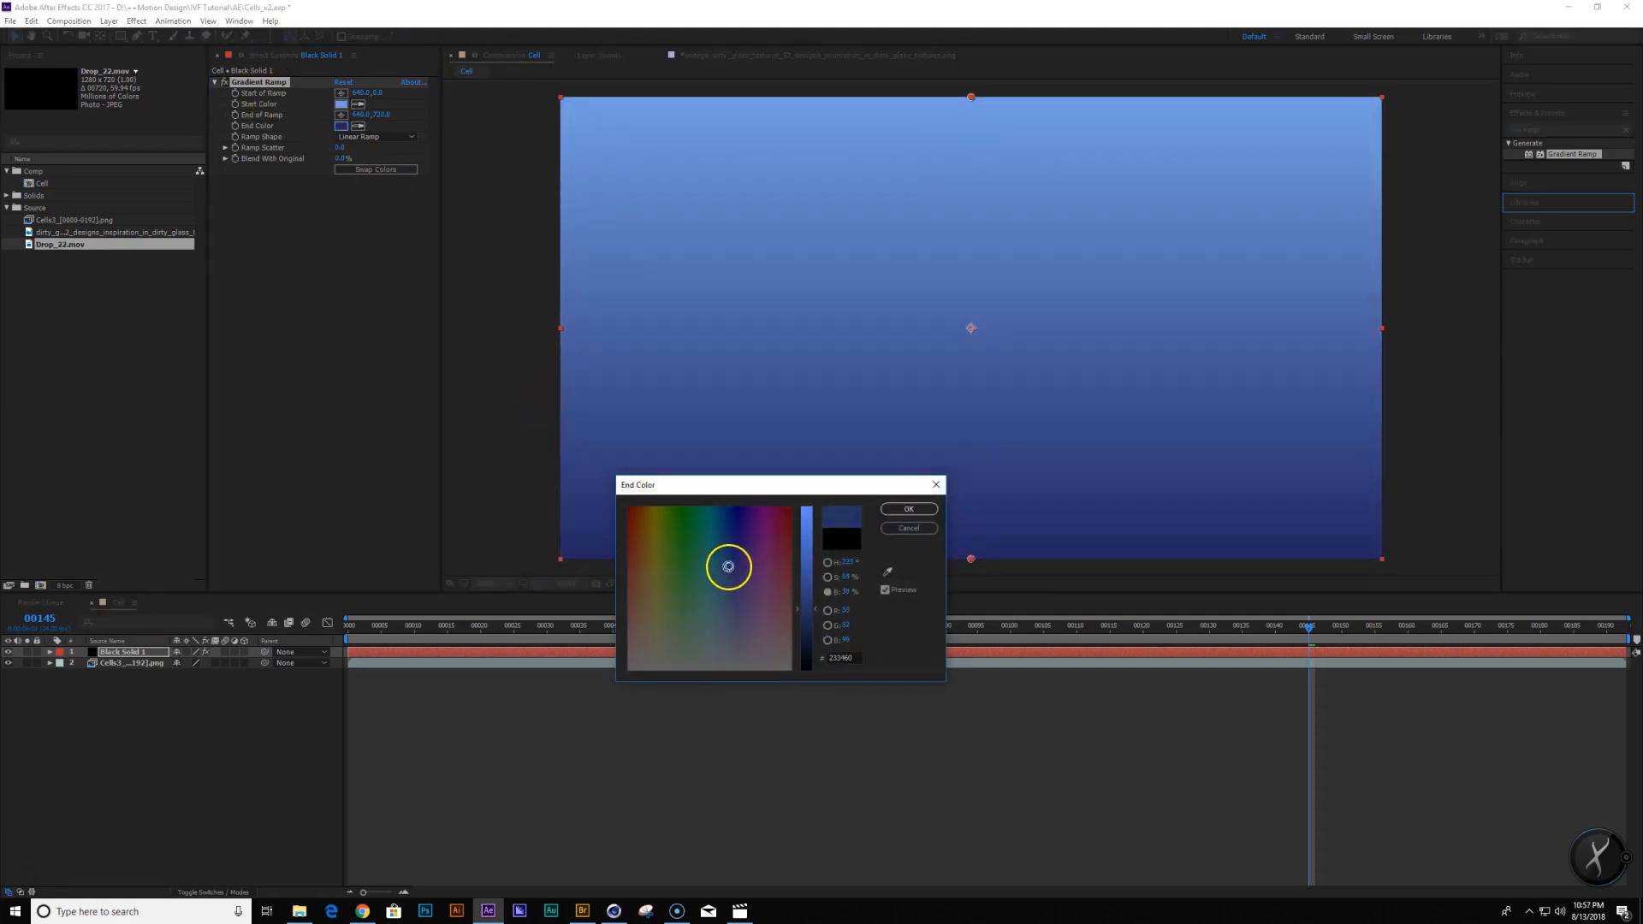
pyautogui.moveTo(805, 609); pyautogui.dragTo(806, 621)
pyautogui.click(810, 621)
pyautogui.click(732, 562)
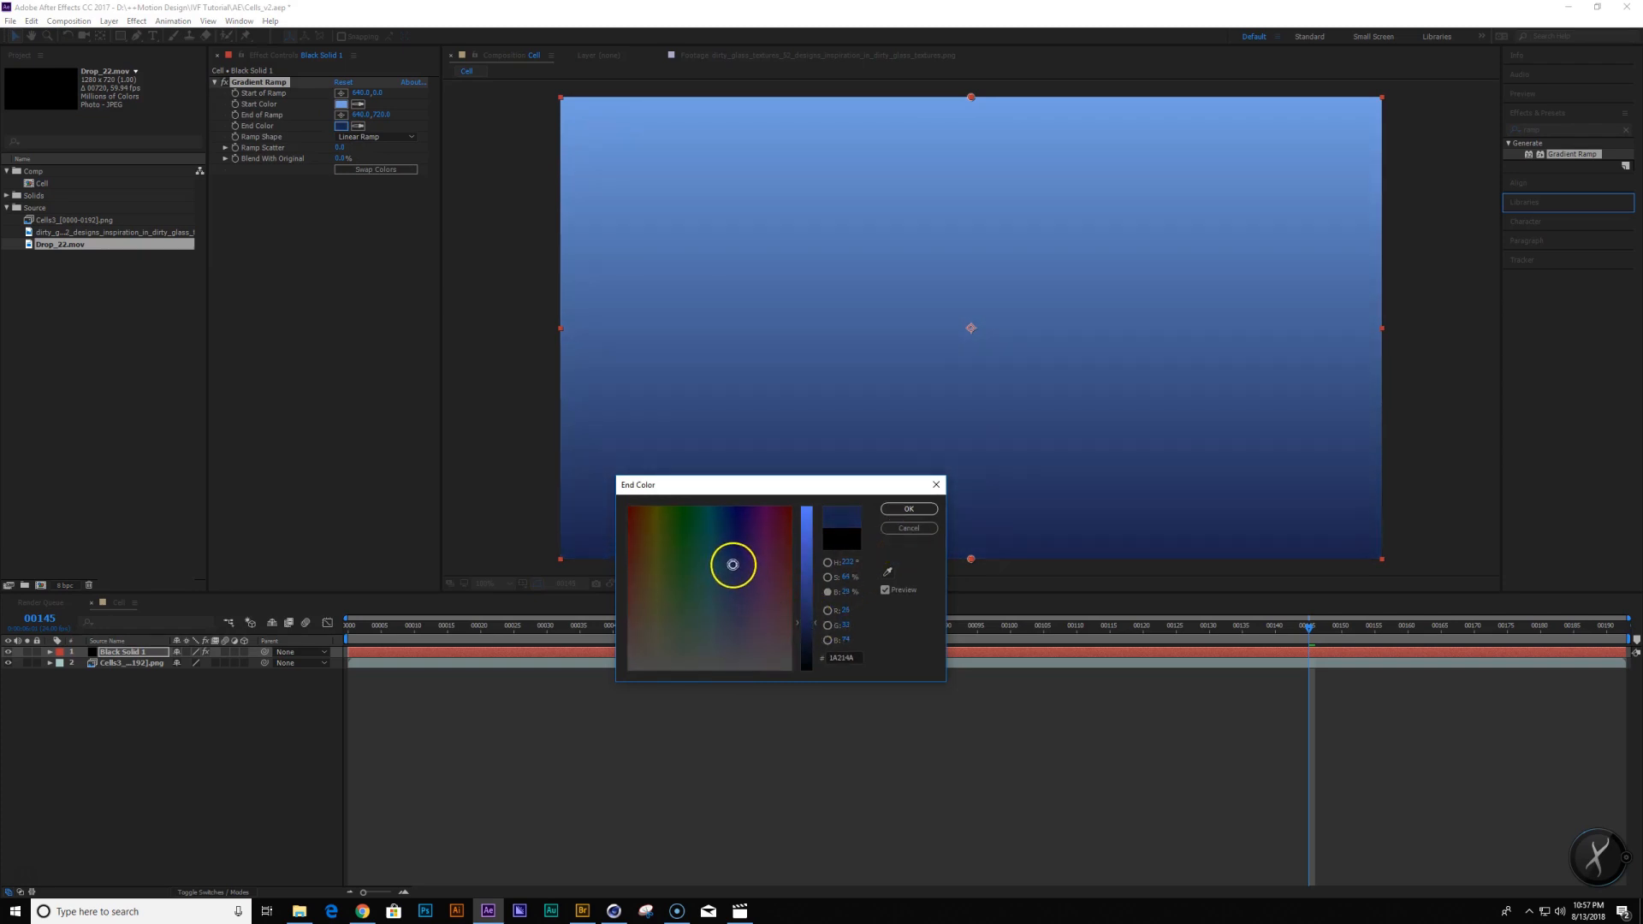
pyautogui.click(905, 509)
# Make the gradient a Radial Ramp that starts at the frame's center and ends well below its lower edge
pyautogui.click(395, 137)
pyautogui.click(385, 166)
pyautogui.scroll(-2, 978, 176)
pyautogui.moveTo(971, 213); pyautogui.dragTo(971, 323)
pyautogui.moveTo(973, 450); pyautogui.dragTo(972, 544)
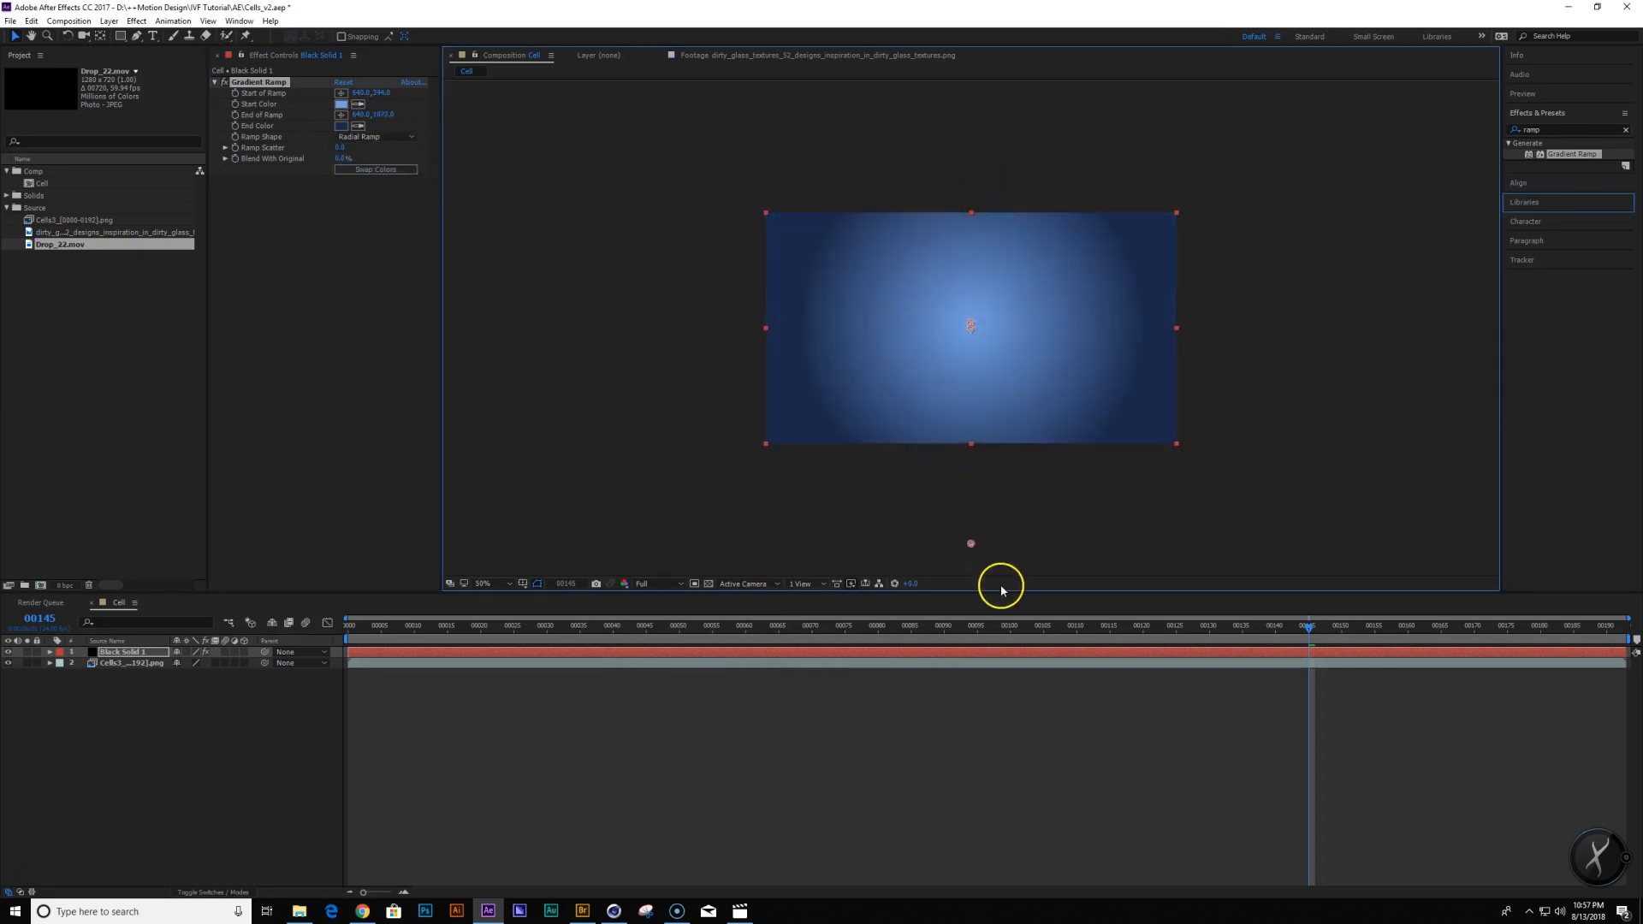
pyautogui.scroll(2, 951, 293)
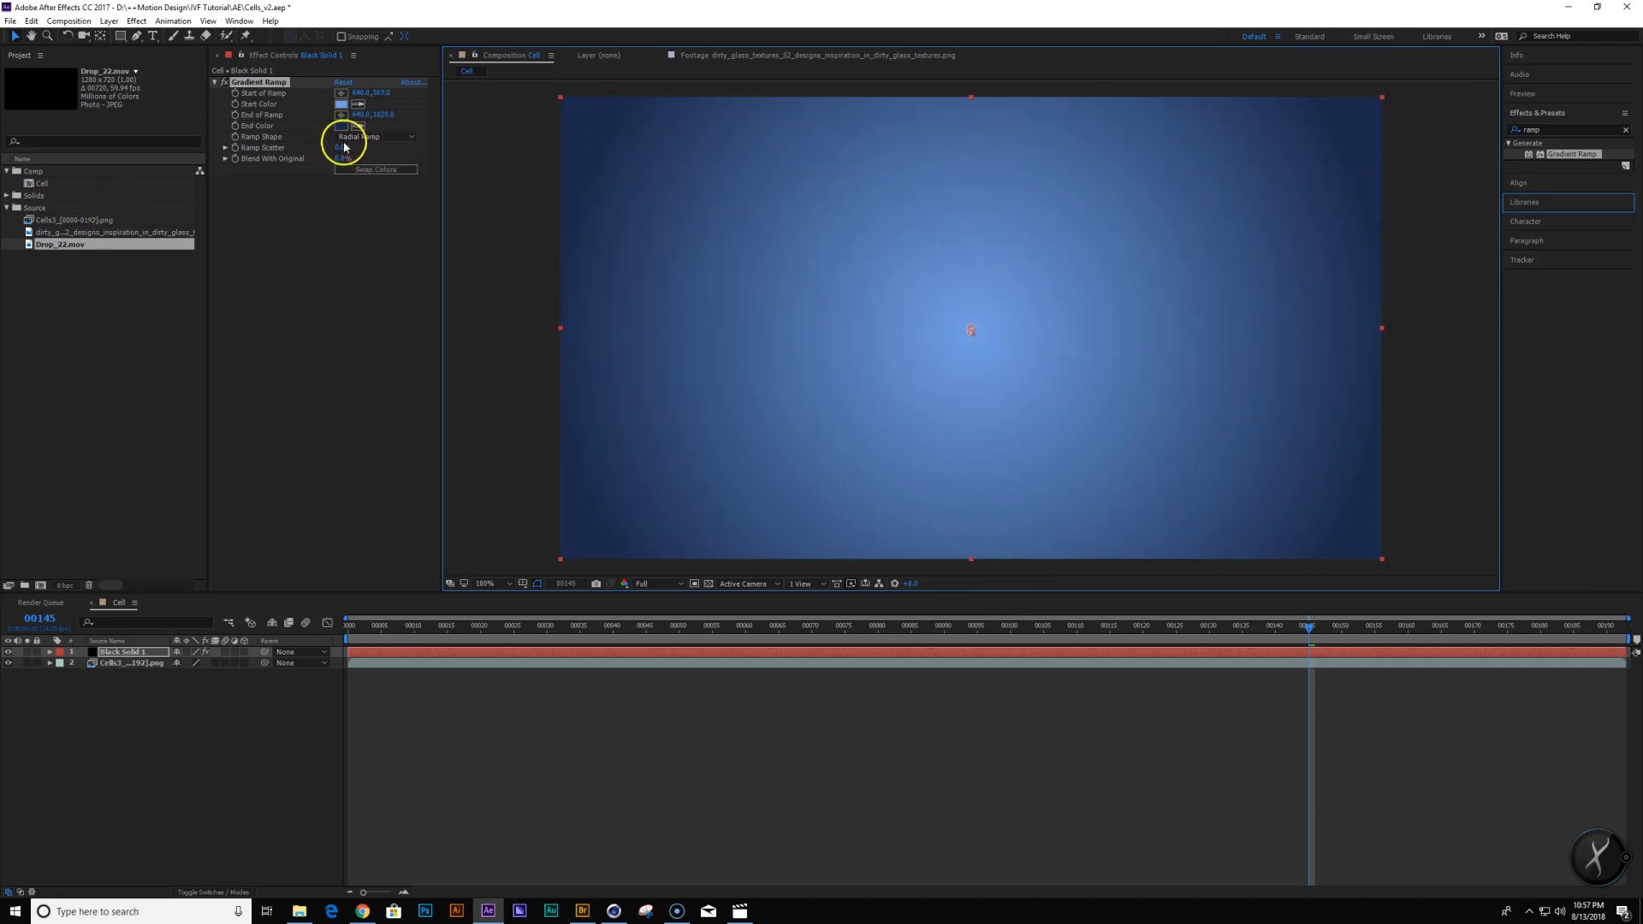
# Set the Ramp Scatter to about 19 and raise the project's color depth to 16 bits per channel
pyautogui.moveTo(340, 148); pyautogui.dragTo(376, 166)
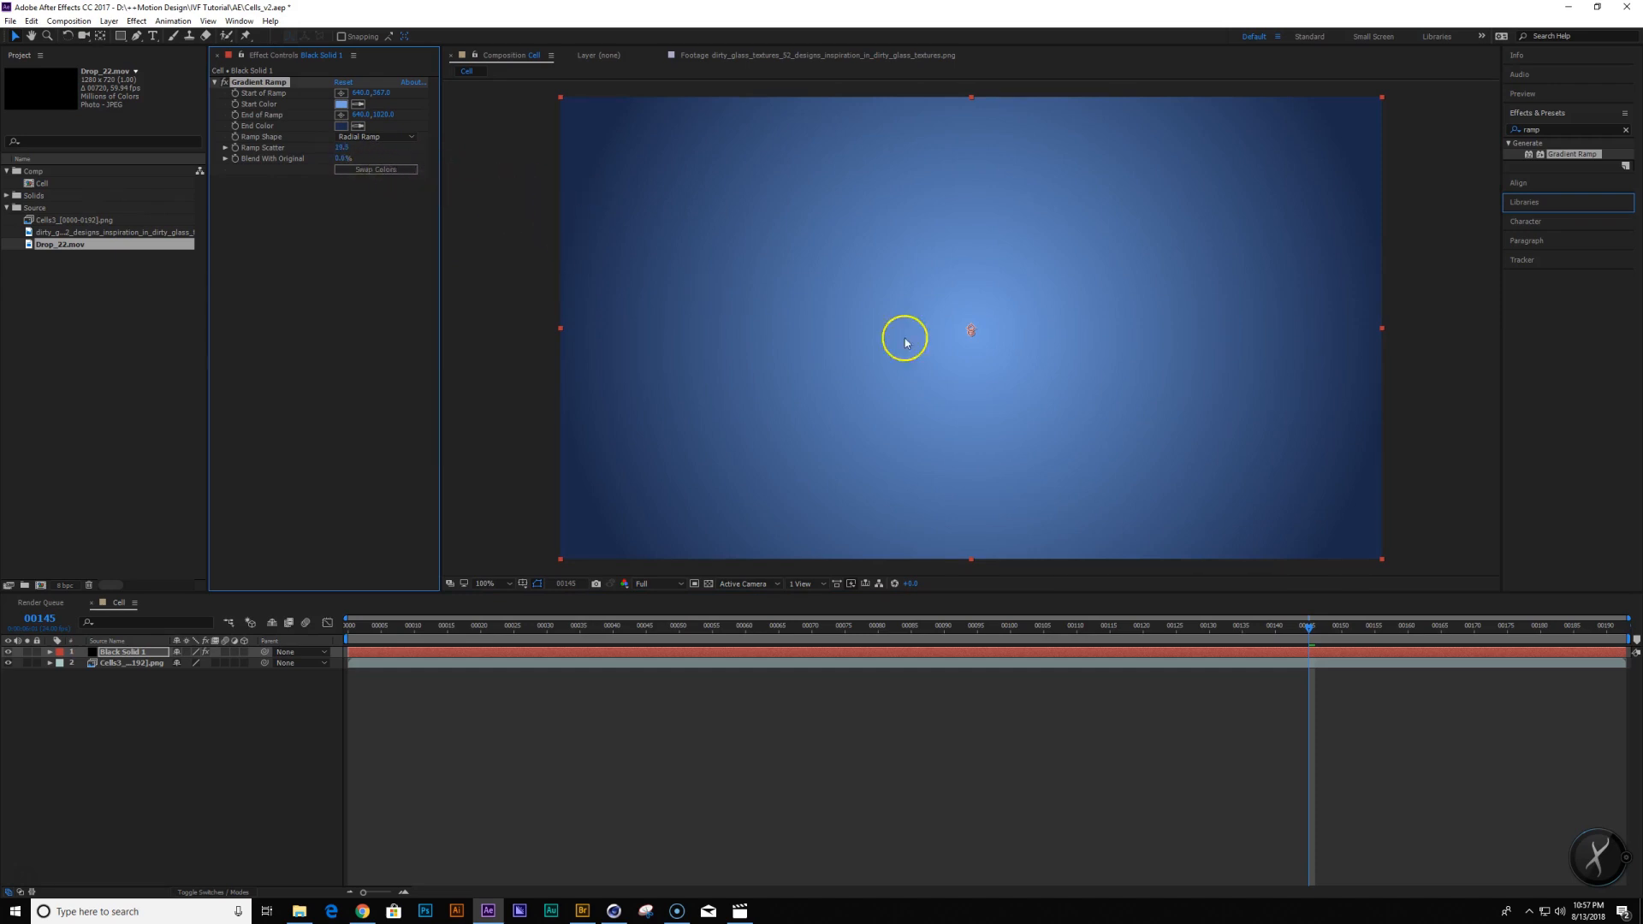
pyautogui.scroll(-2, 906, 342)
pyautogui.keyDown('alt'); pyautogui.click(68, 586); pyautogui.keyUp('alt')
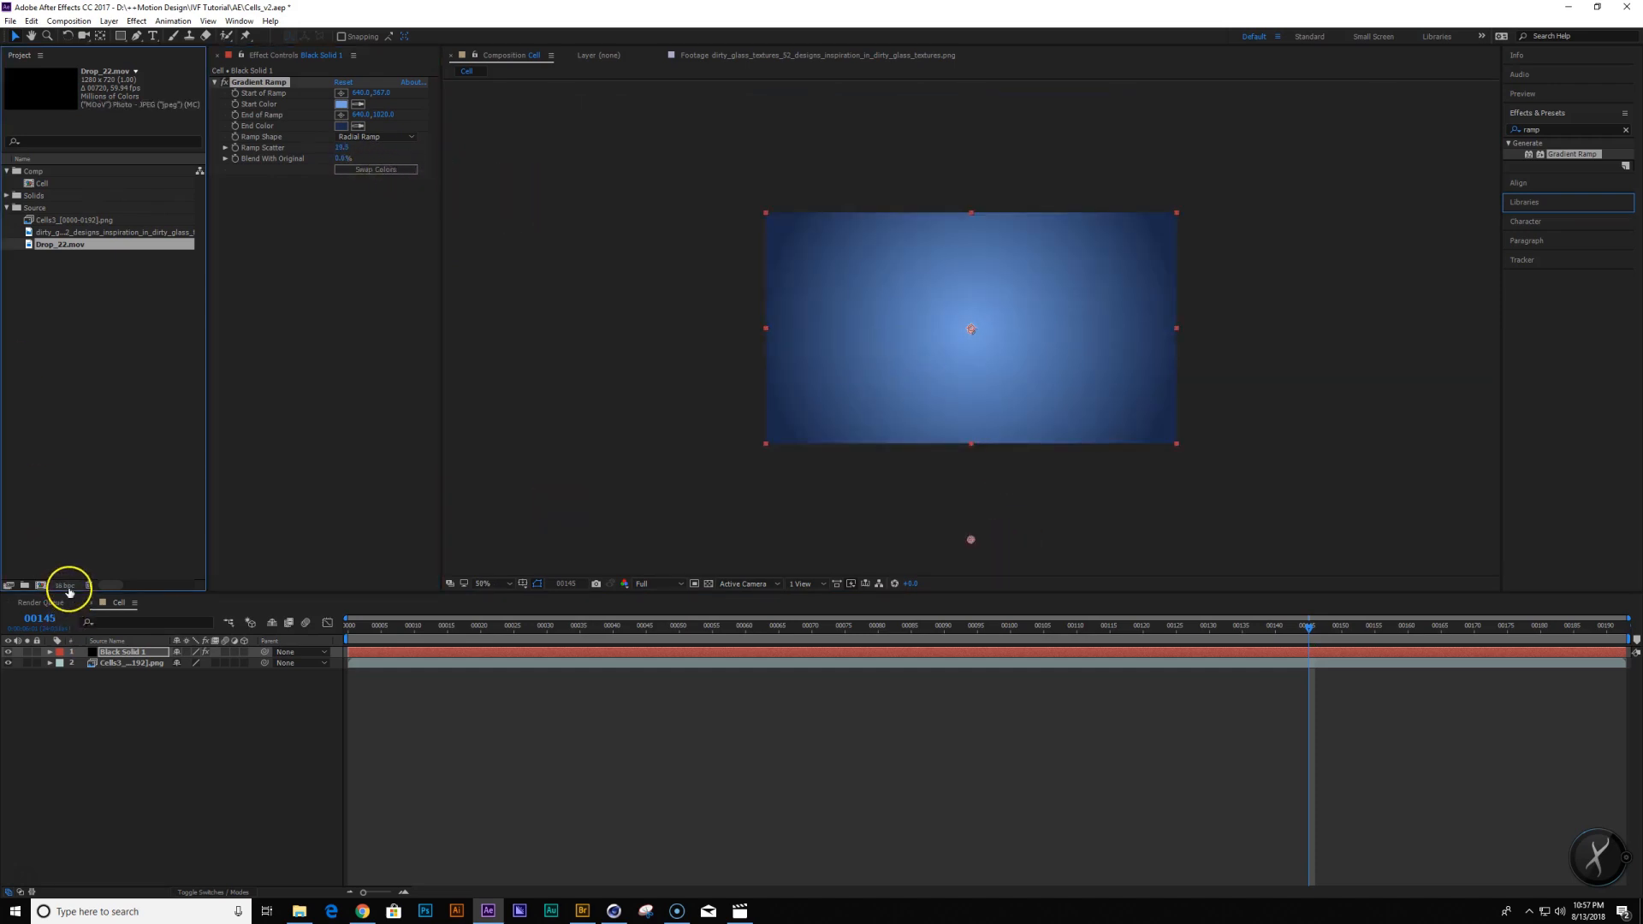
# Shift the ramp's end point slightly sideways and move the black solid below the Cells3 render layer
pyautogui.click(1115, 283)
pyautogui.moveTo(970, 542); pyautogui.dragTo(978, 542)
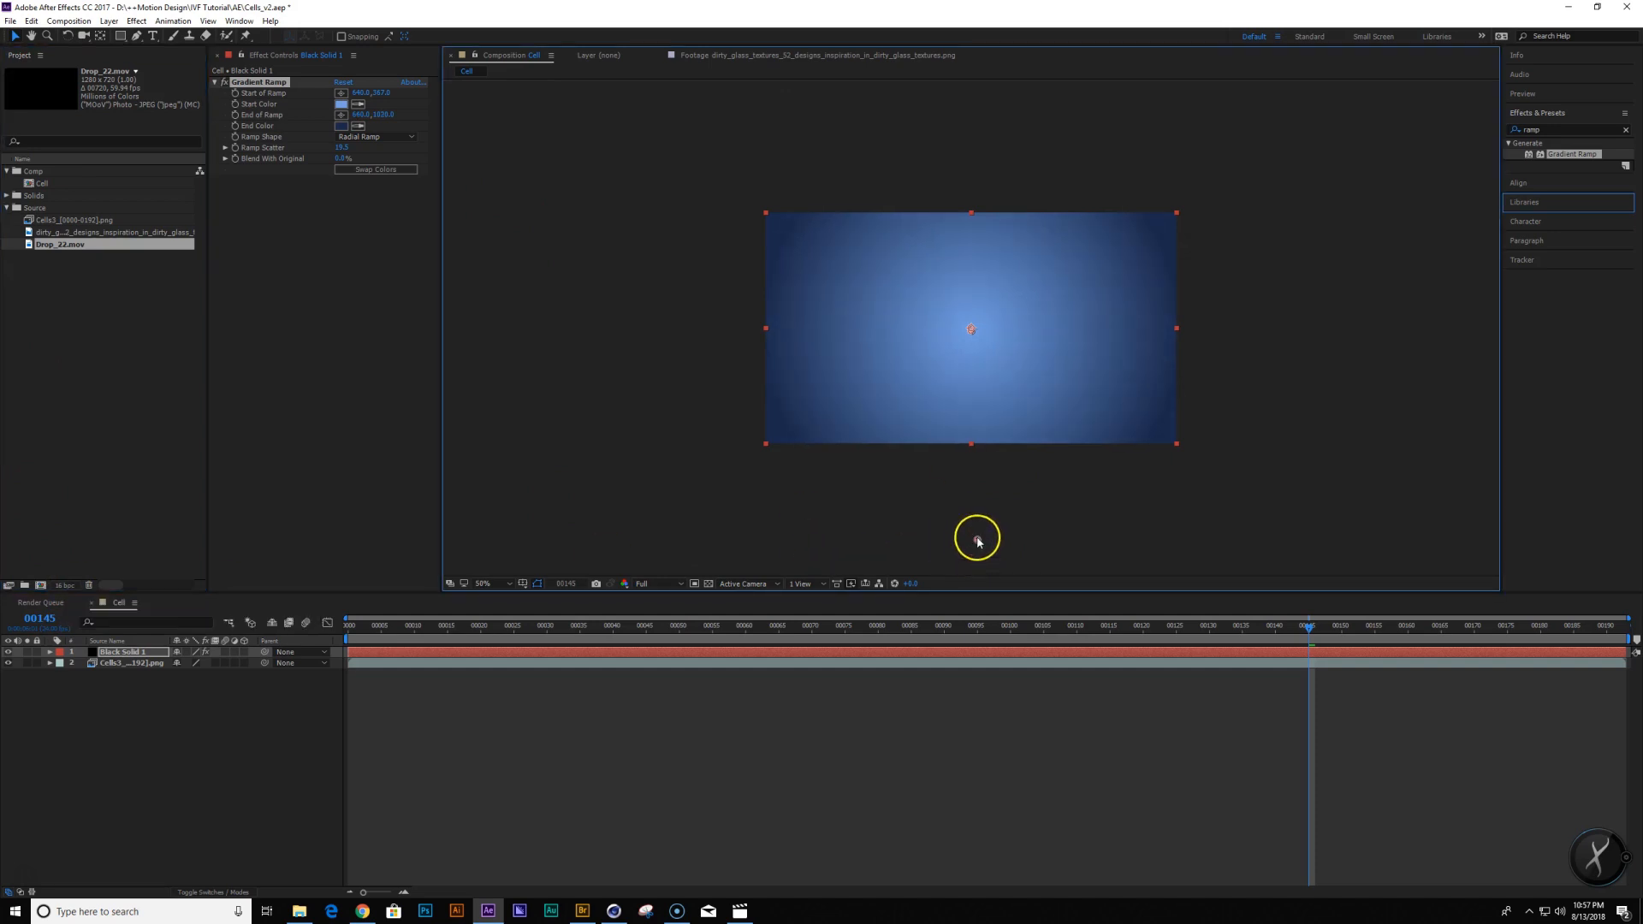
pyautogui.moveTo(124, 652); pyautogui.dragTo(135, 669)
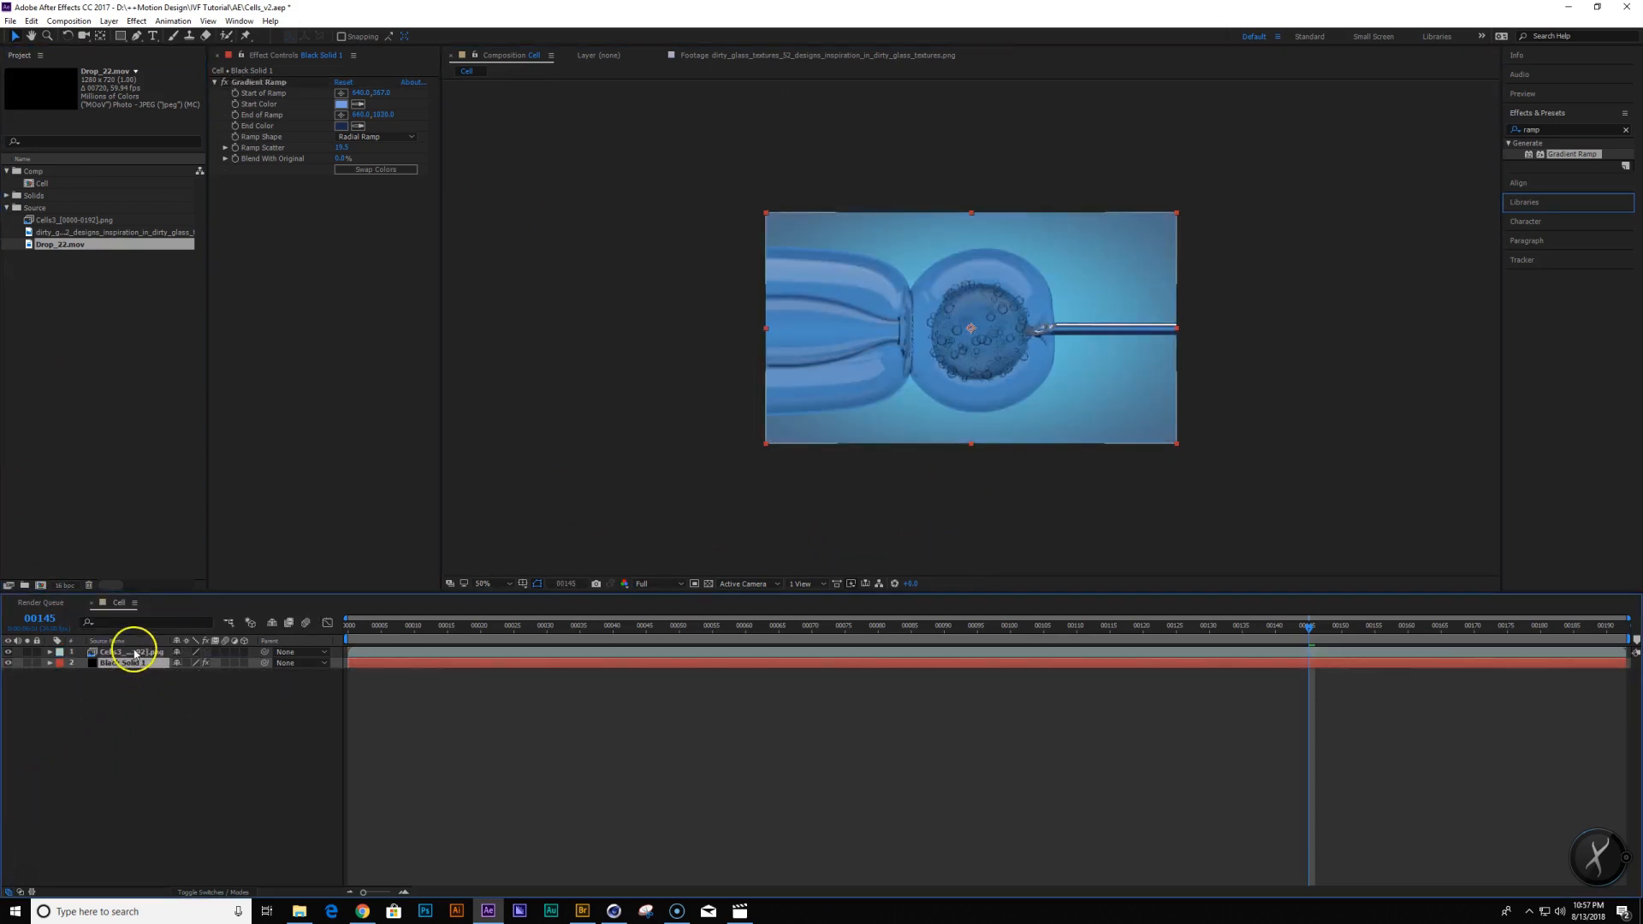
# Show the timeline's blending mode column and set the Cells3 render layer to Overlay
pyautogui.click(130, 654)
pyautogui.press('F4')
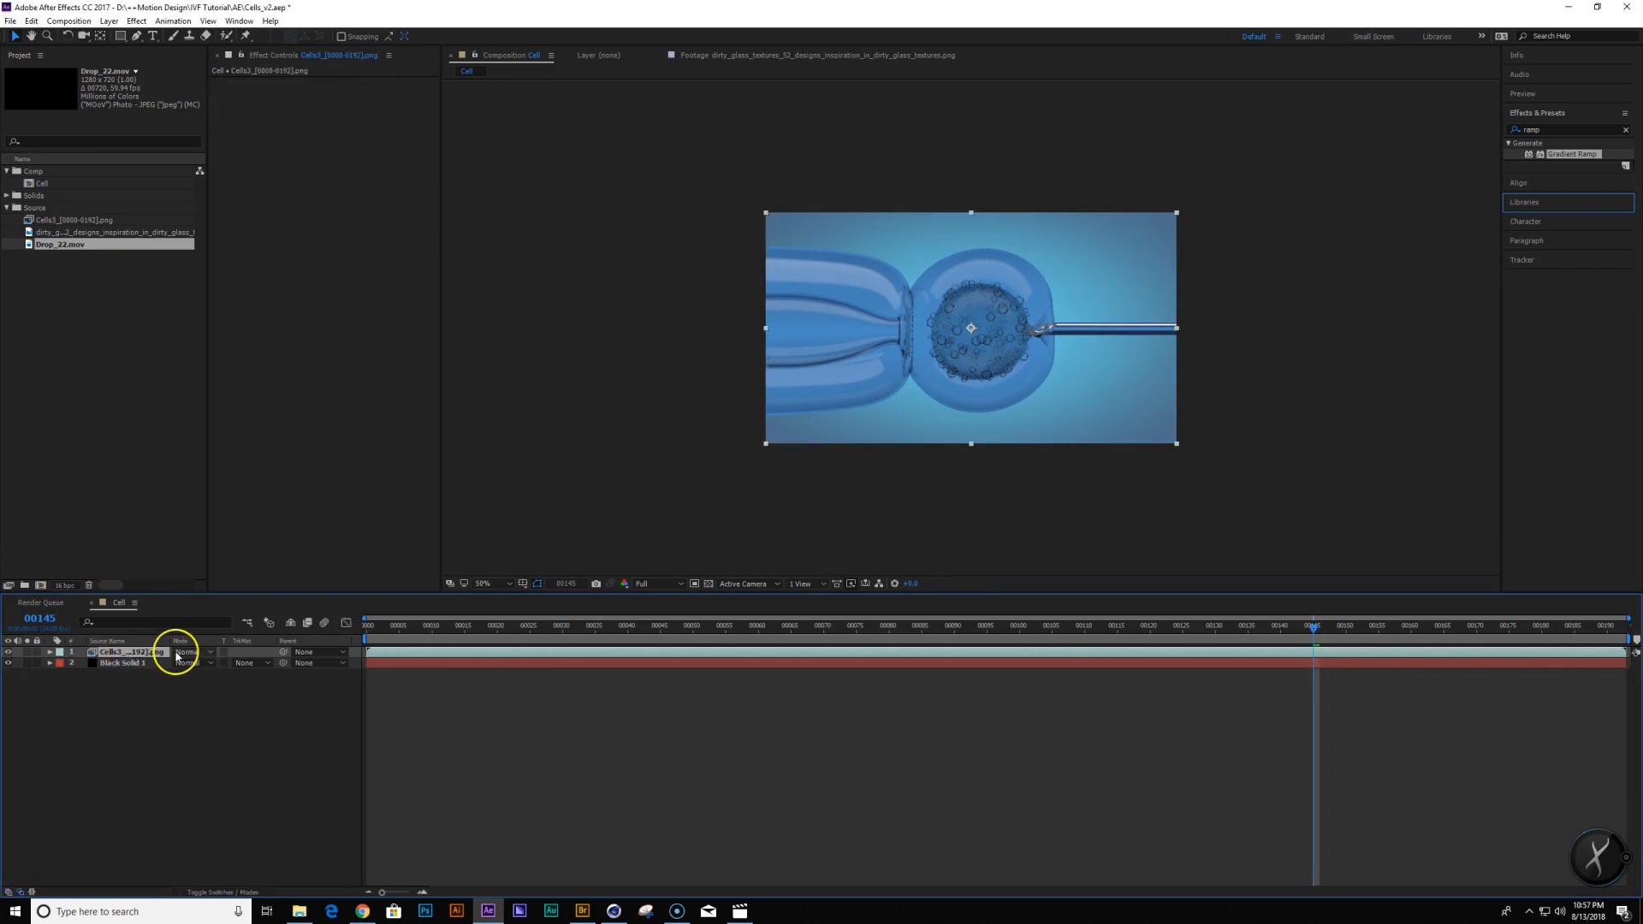
pyautogui.click(177, 654)
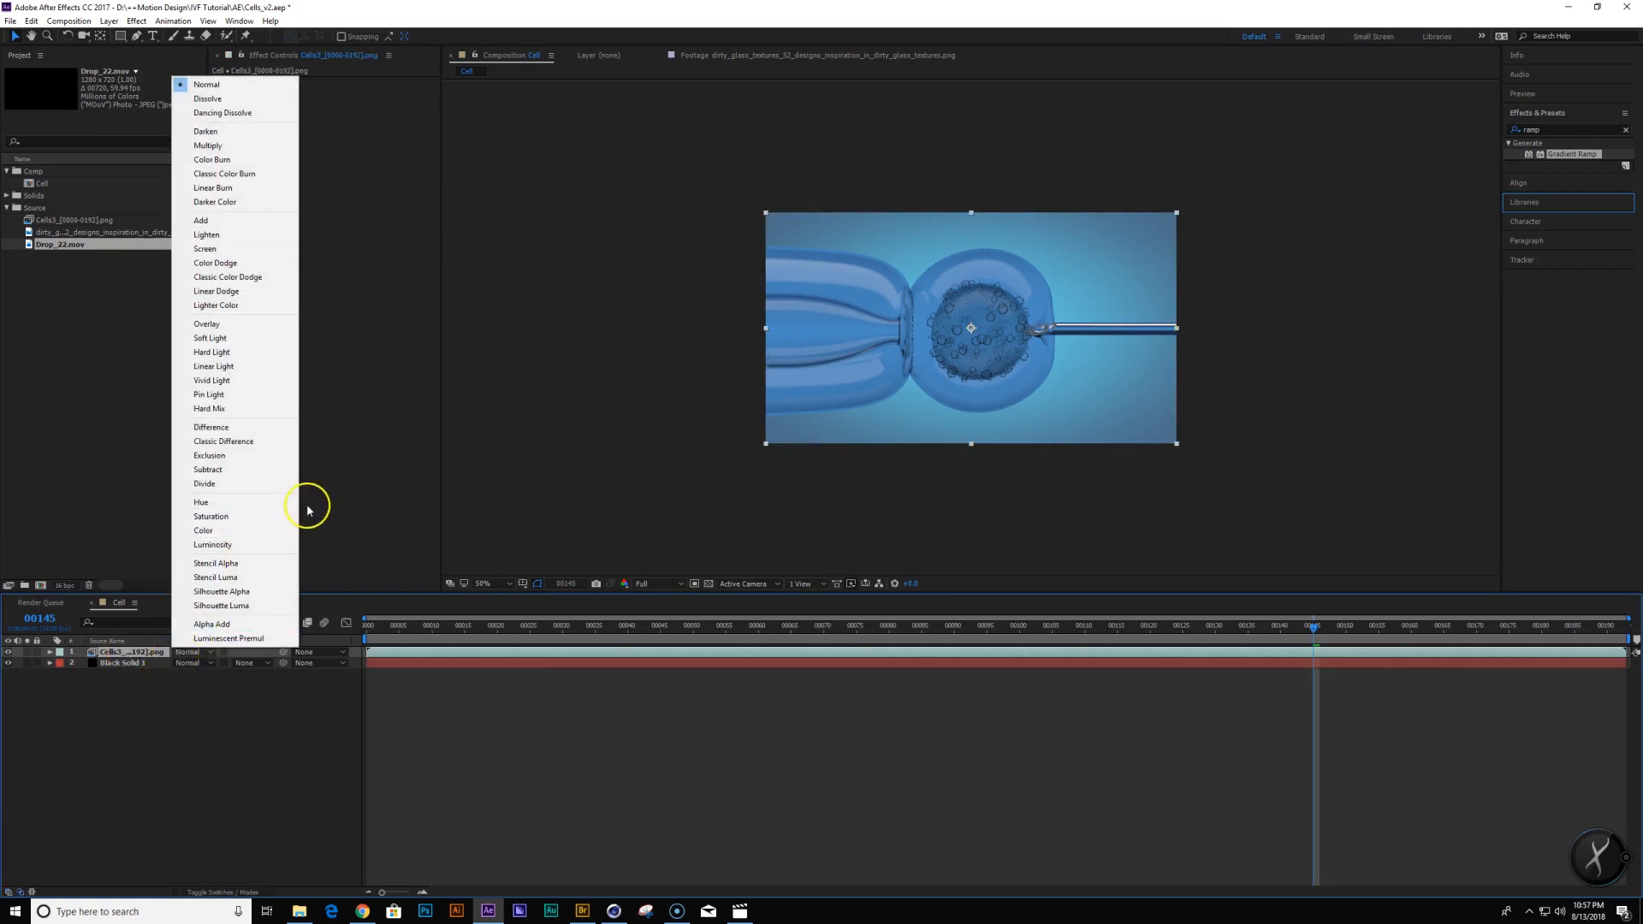
pyautogui.click(266, 334)
pyautogui.scroll(1, 931, 444)
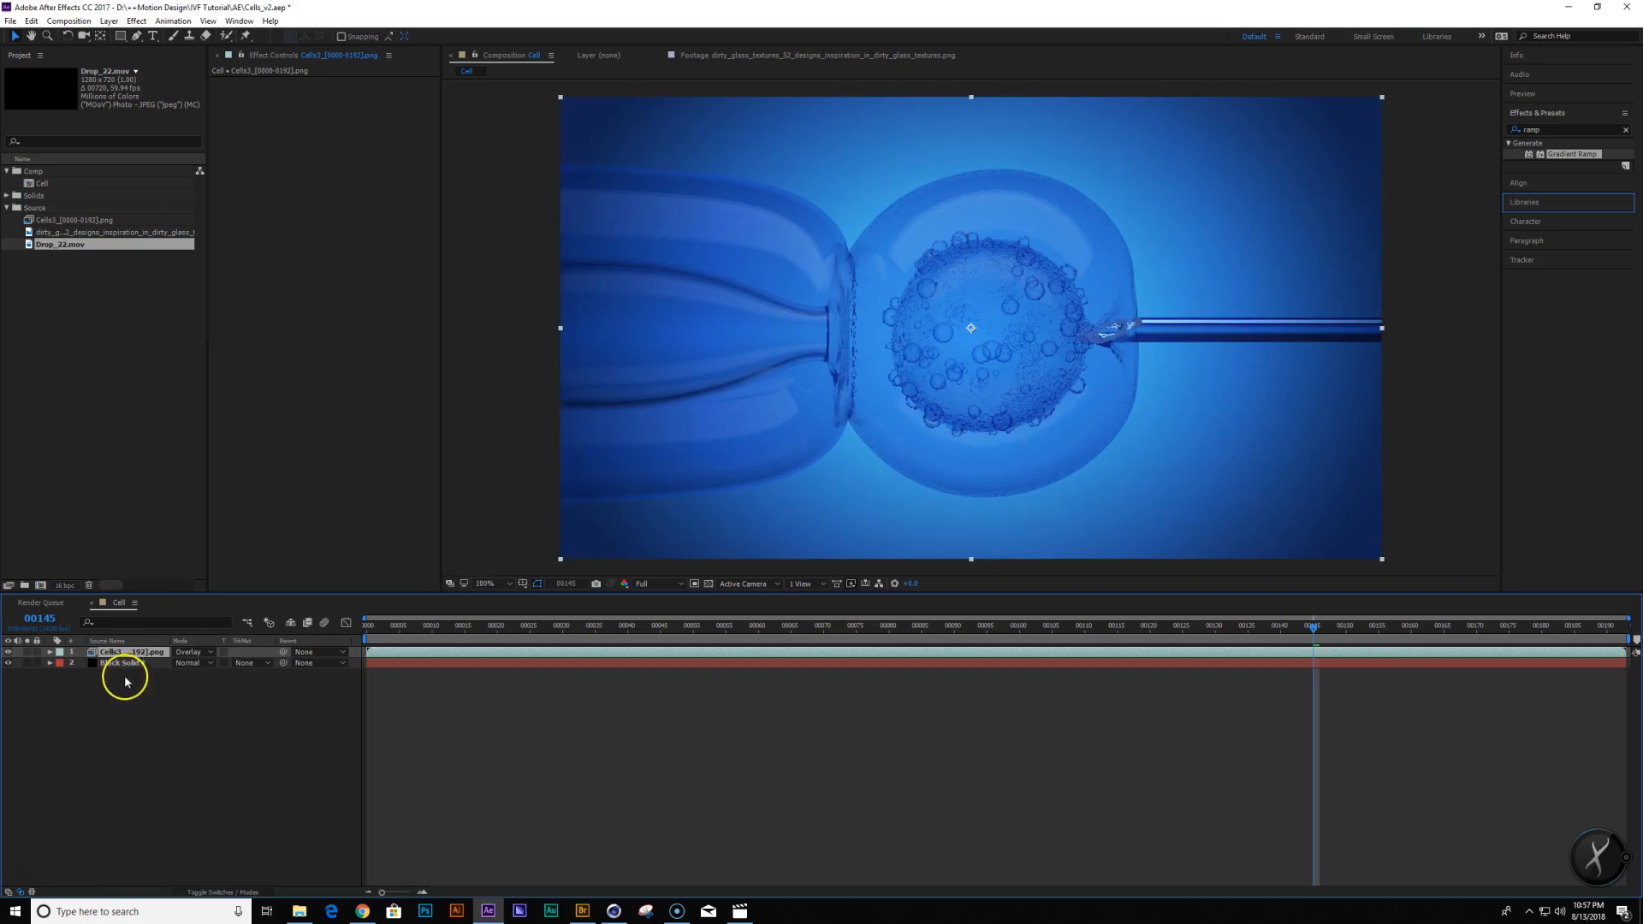
# Compare Hard Light with Overlay on the Cells3 render layer, and set its blending mode to Hard Light
pyautogui.click(196, 655)
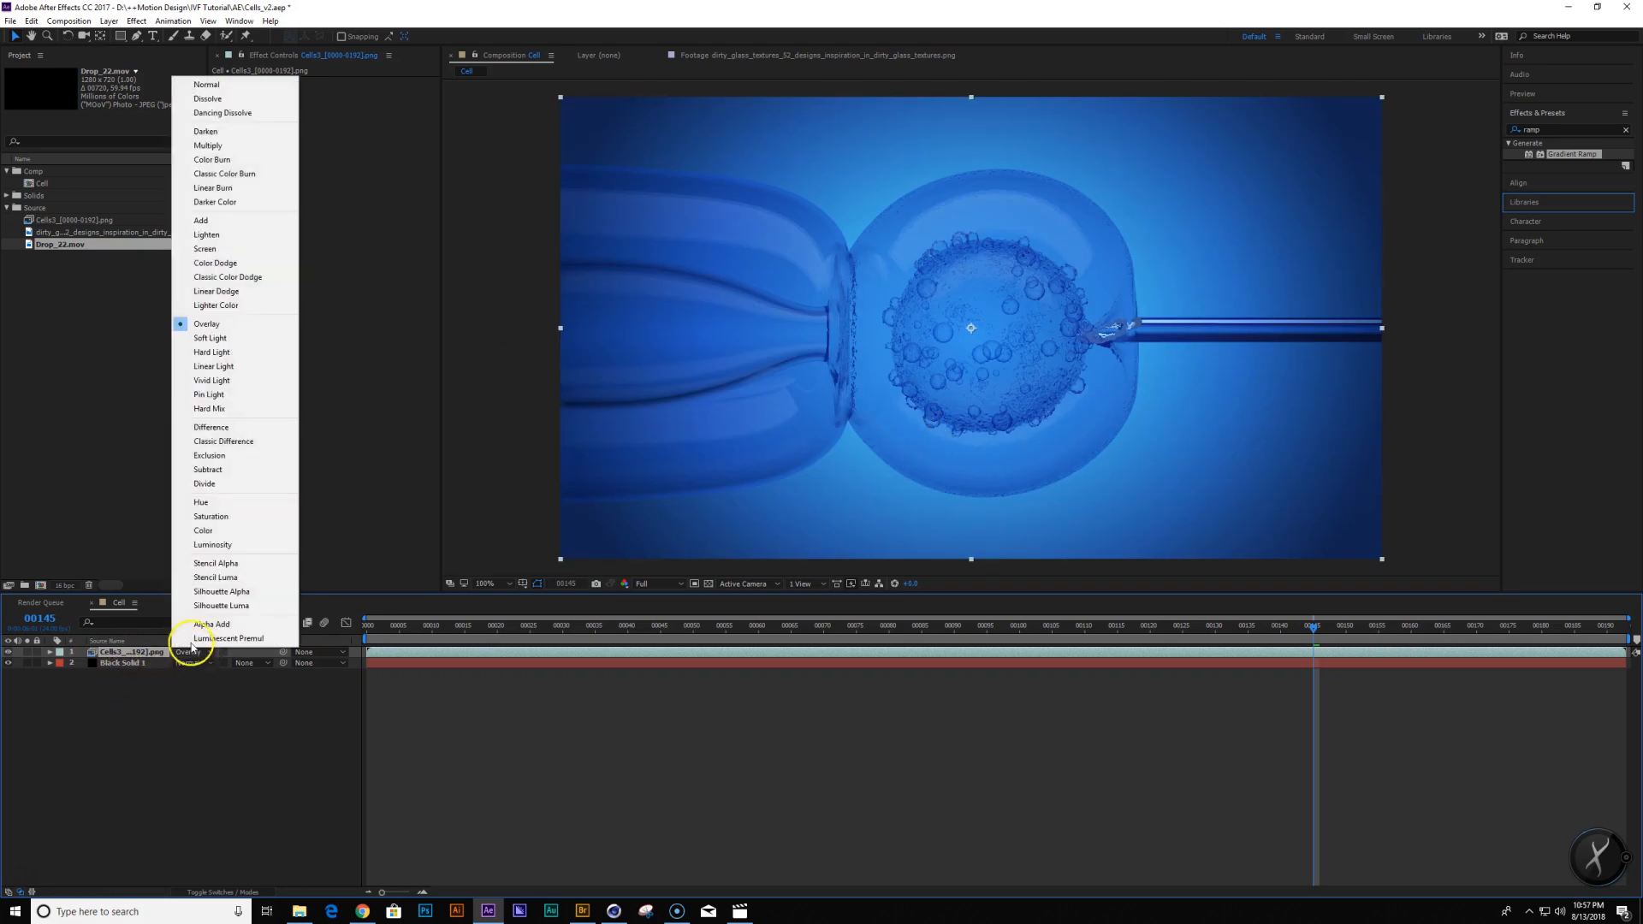
pyautogui.click(232, 353)
pyautogui.hotkey('ctrl', 'z')
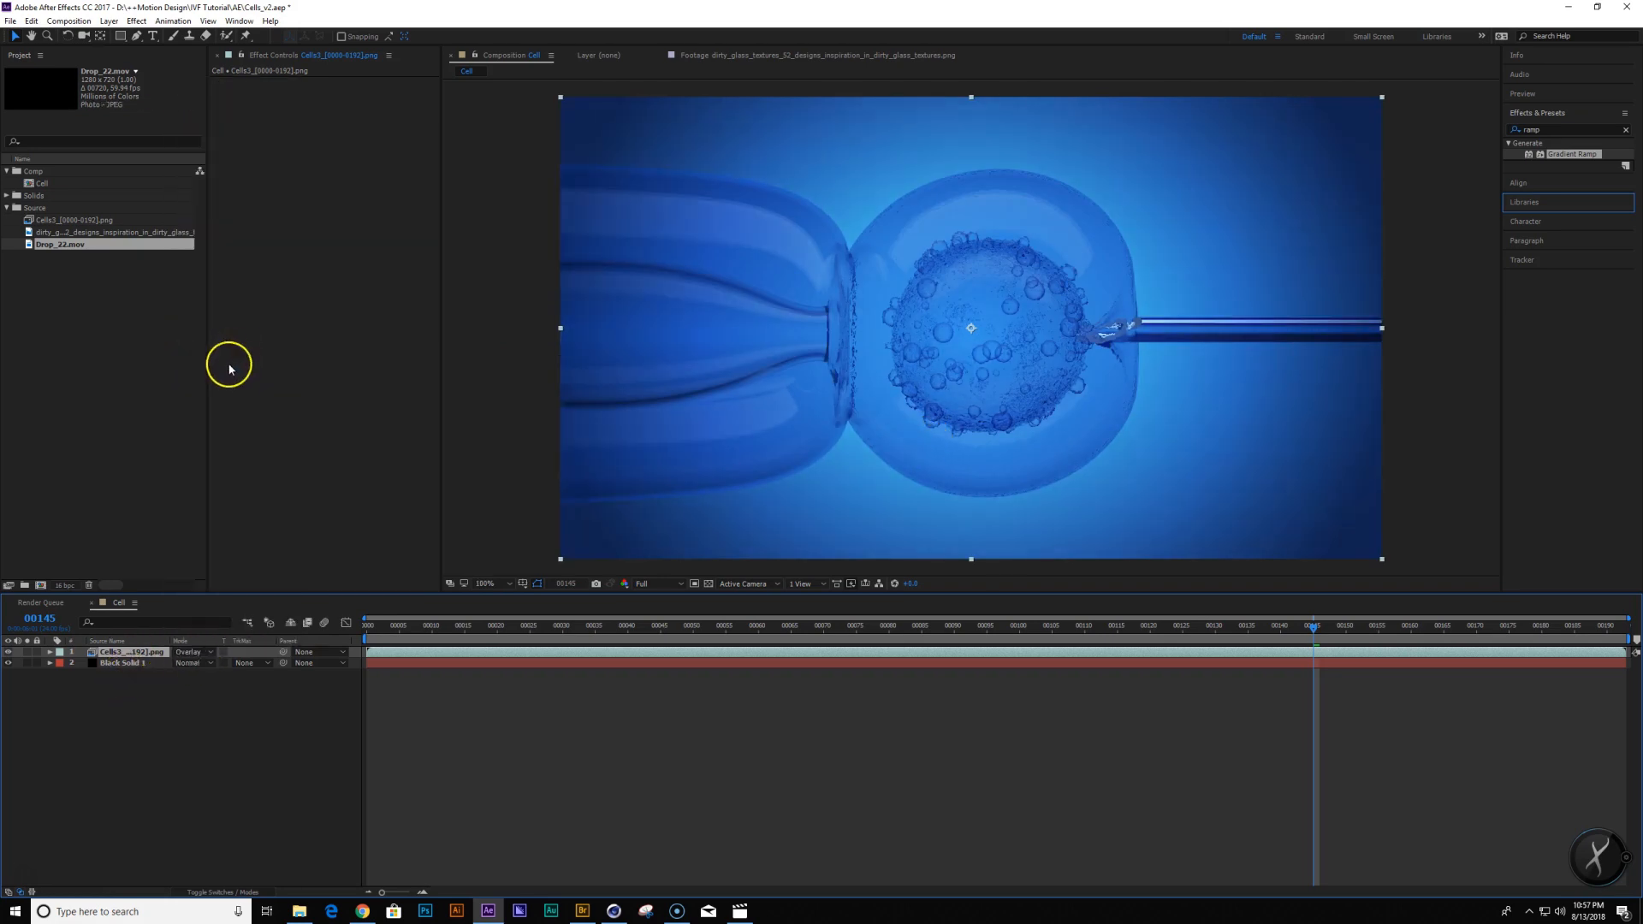
pyautogui.click(186, 651)
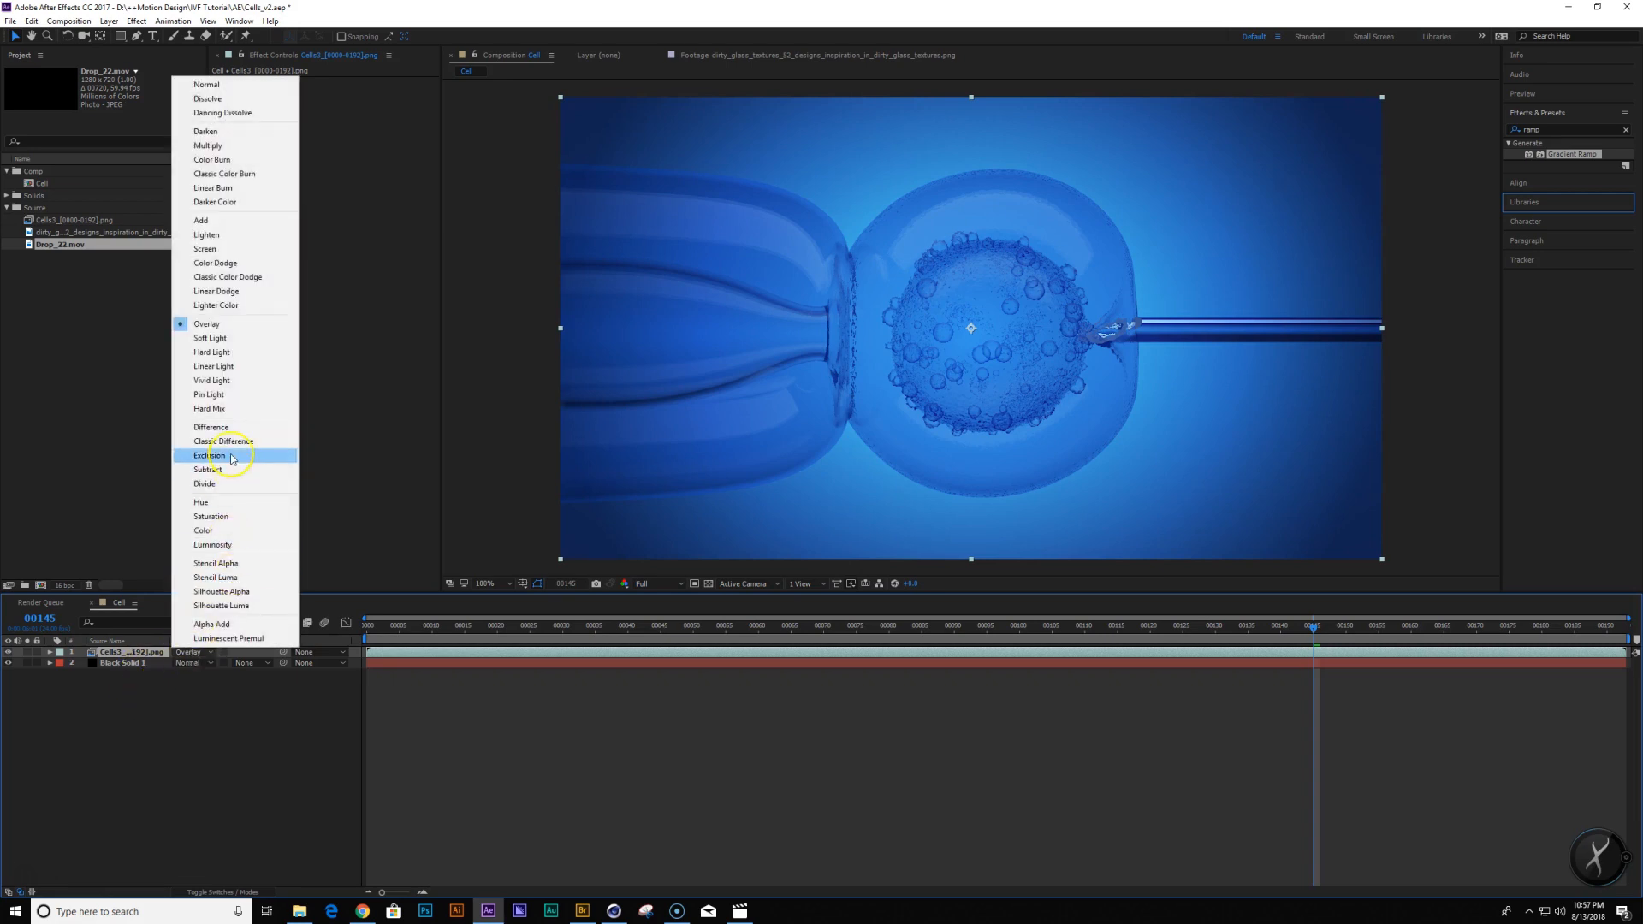
pyautogui.click(245, 355)
pyautogui.scroll(-1, 1064, 420)
pyautogui.scroll(1, 1034, 436)
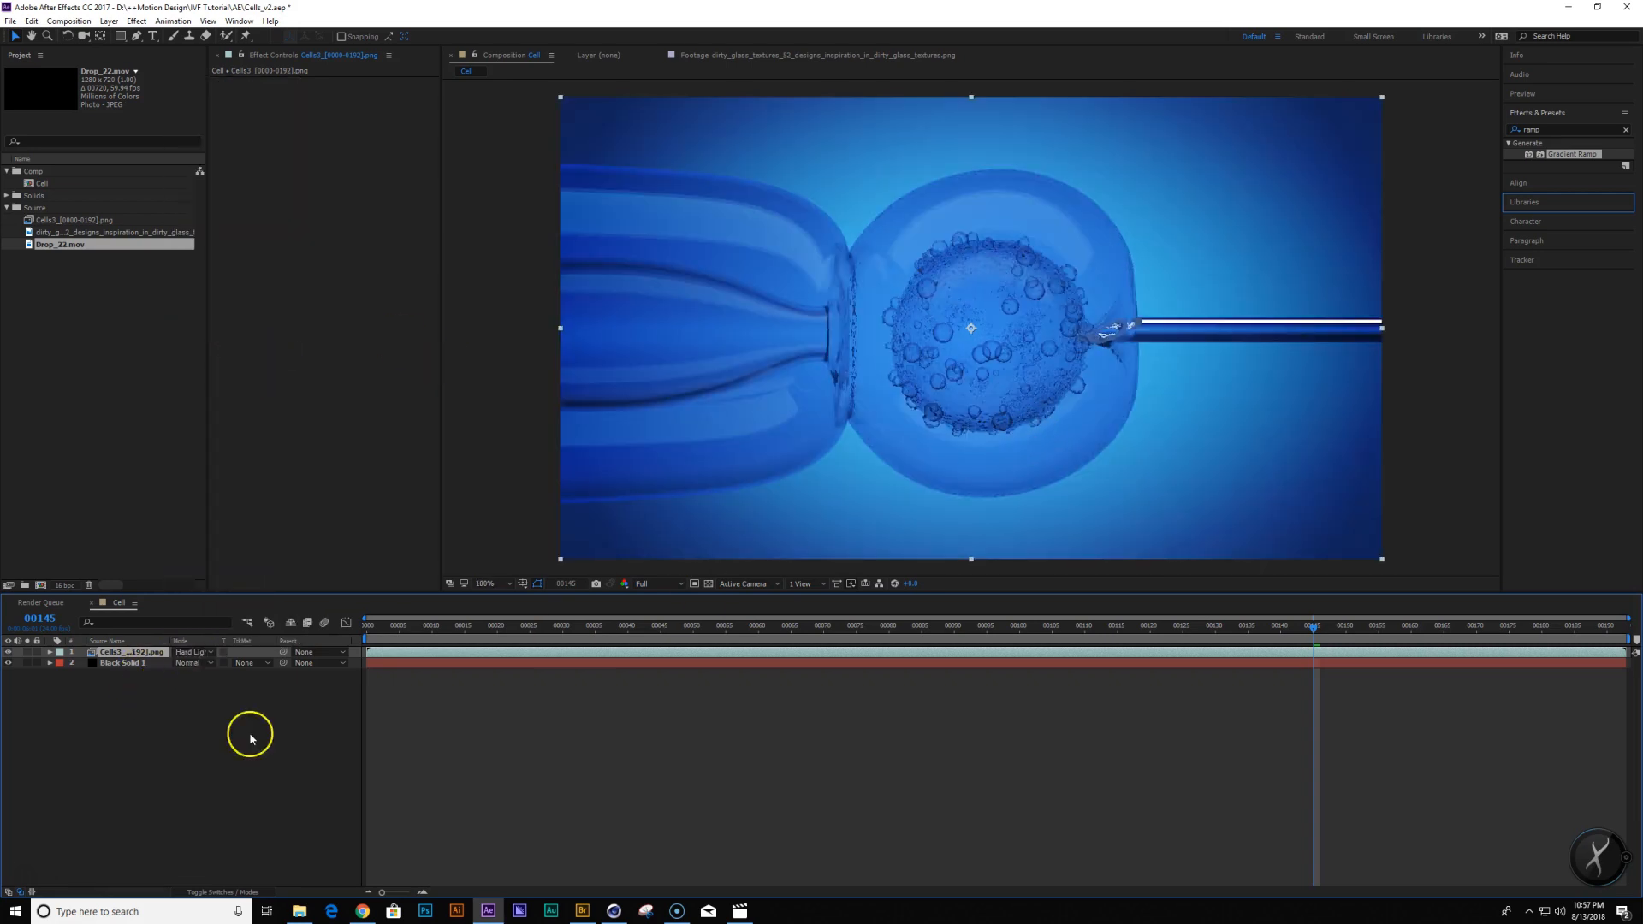
# Try the Overlay blending mode on the Cells3 render layer once more and undo the change
pyautogui.click(193, 652)
pyautogui.click(225, 327)
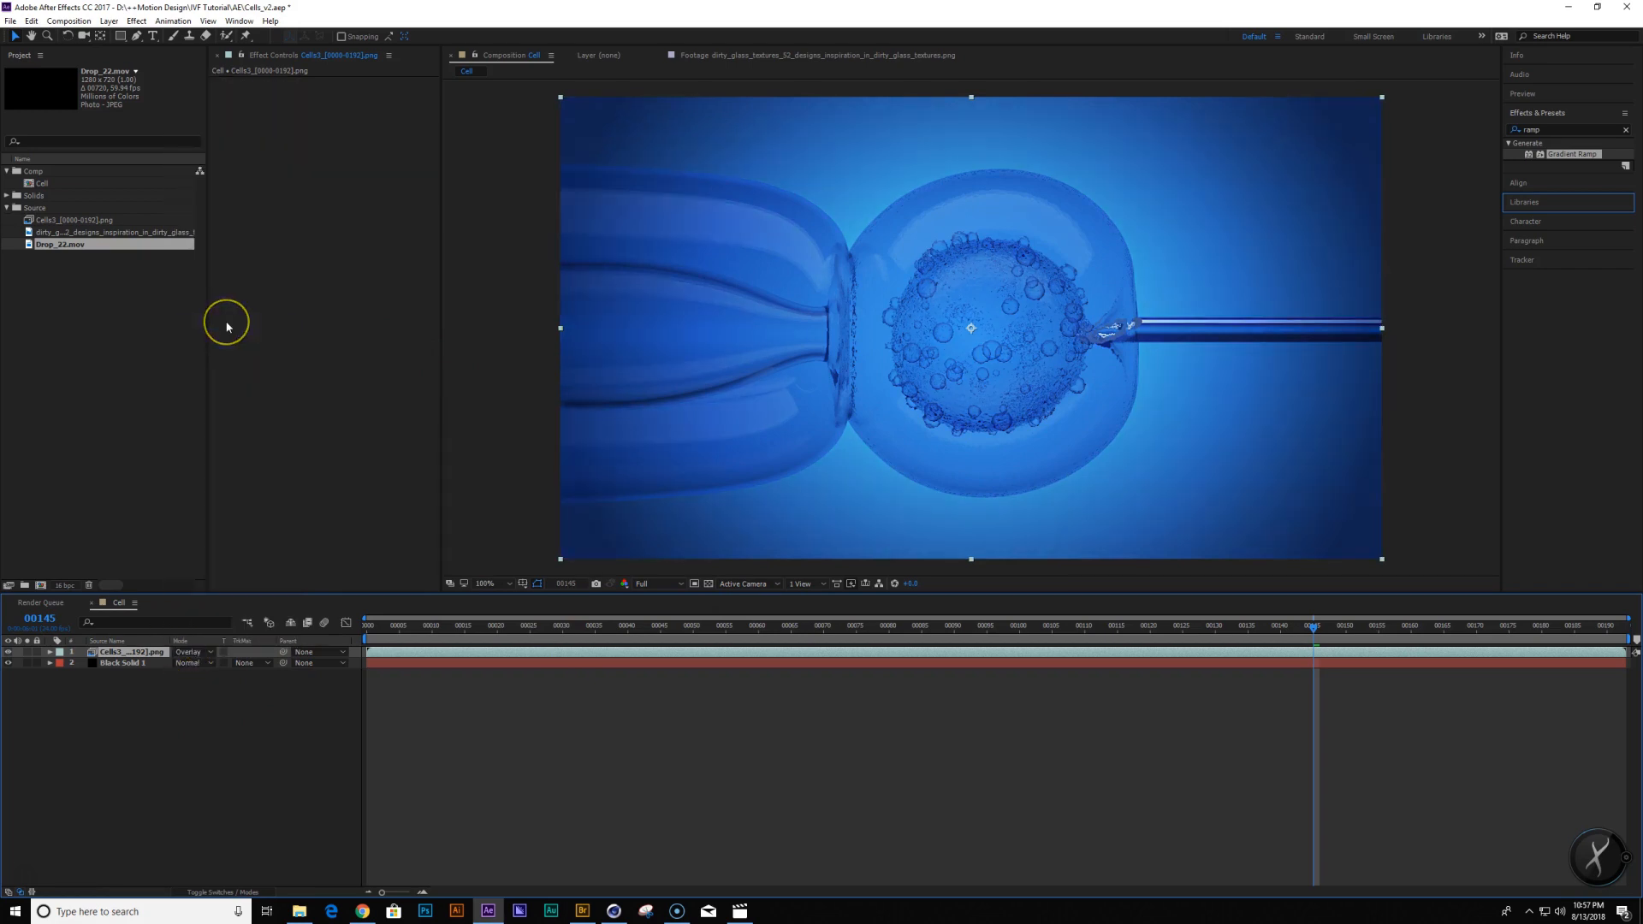
pyautogui.hotkey('ctrl', 'z')
pyautogui.scroll(-1, 1150, 466)
pyautogui.scroll(1, 1097, 440)
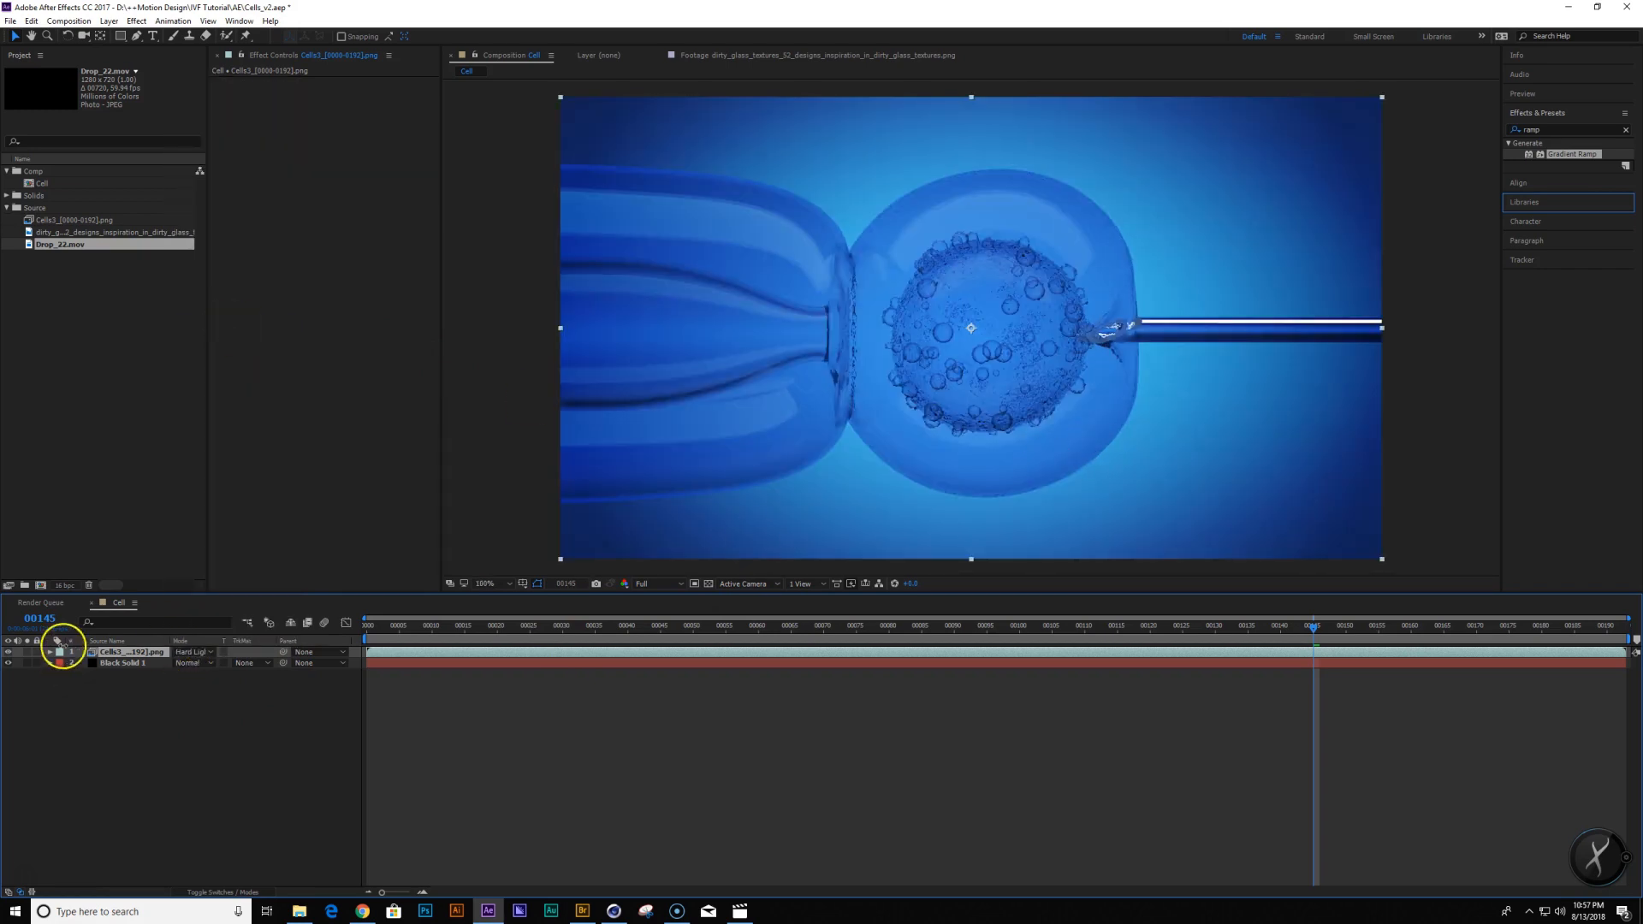
# Add an adjustment layer above the Cells3 render layer and name it CC
pyautogui.click(142, 703)
pyautogui.click(116, 663)
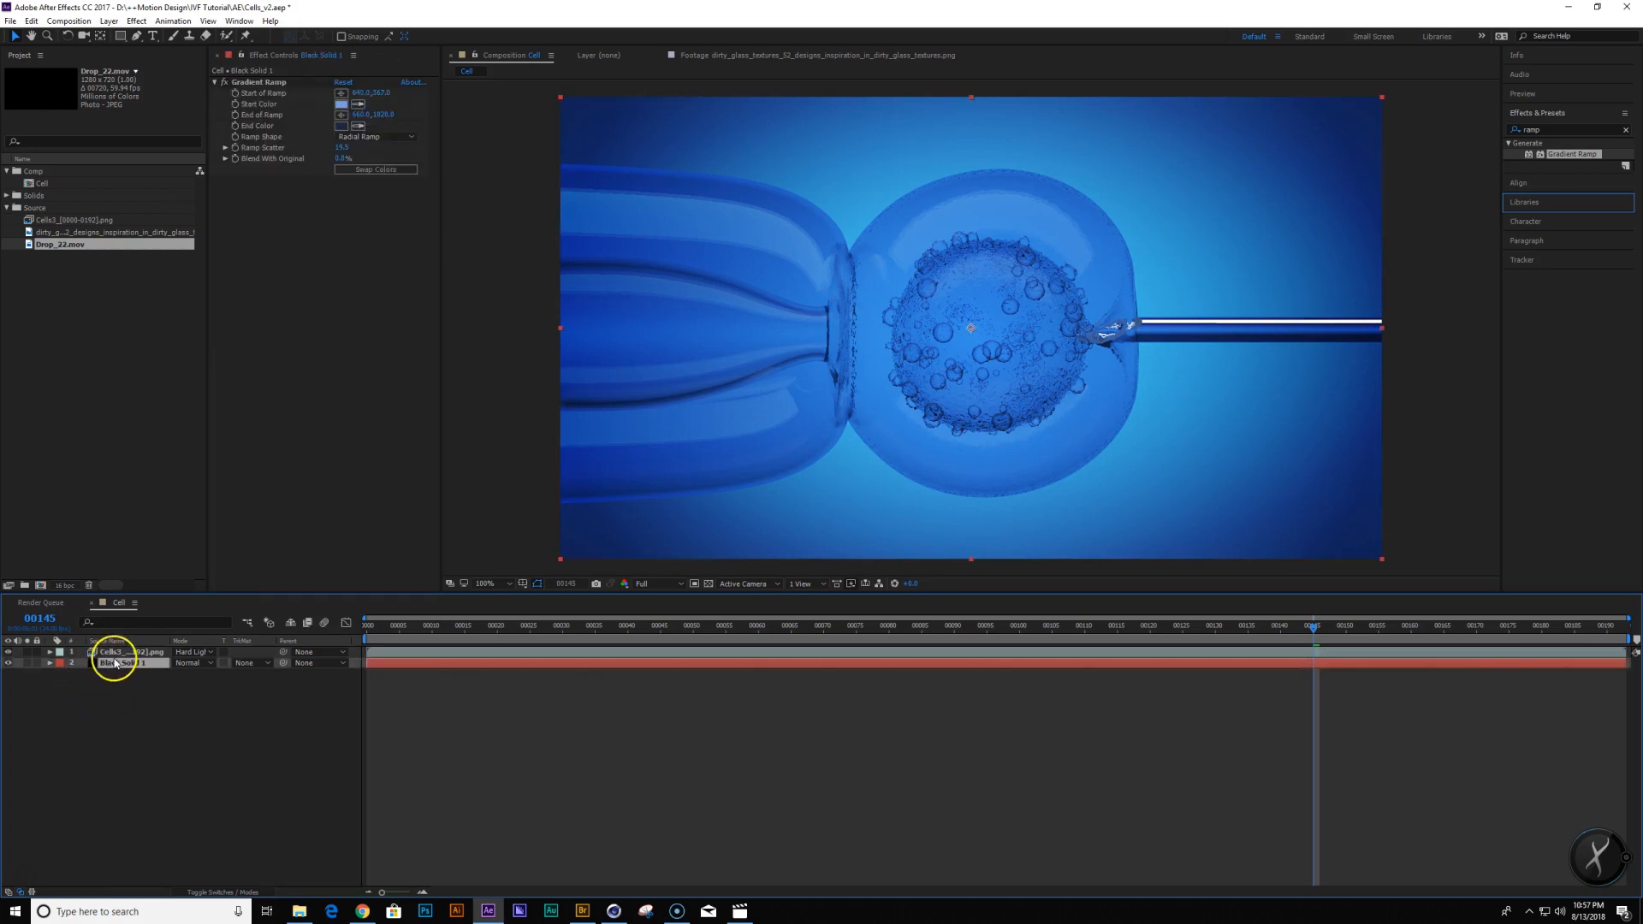
pyautogui.hotkey('ctrl', 'Up')
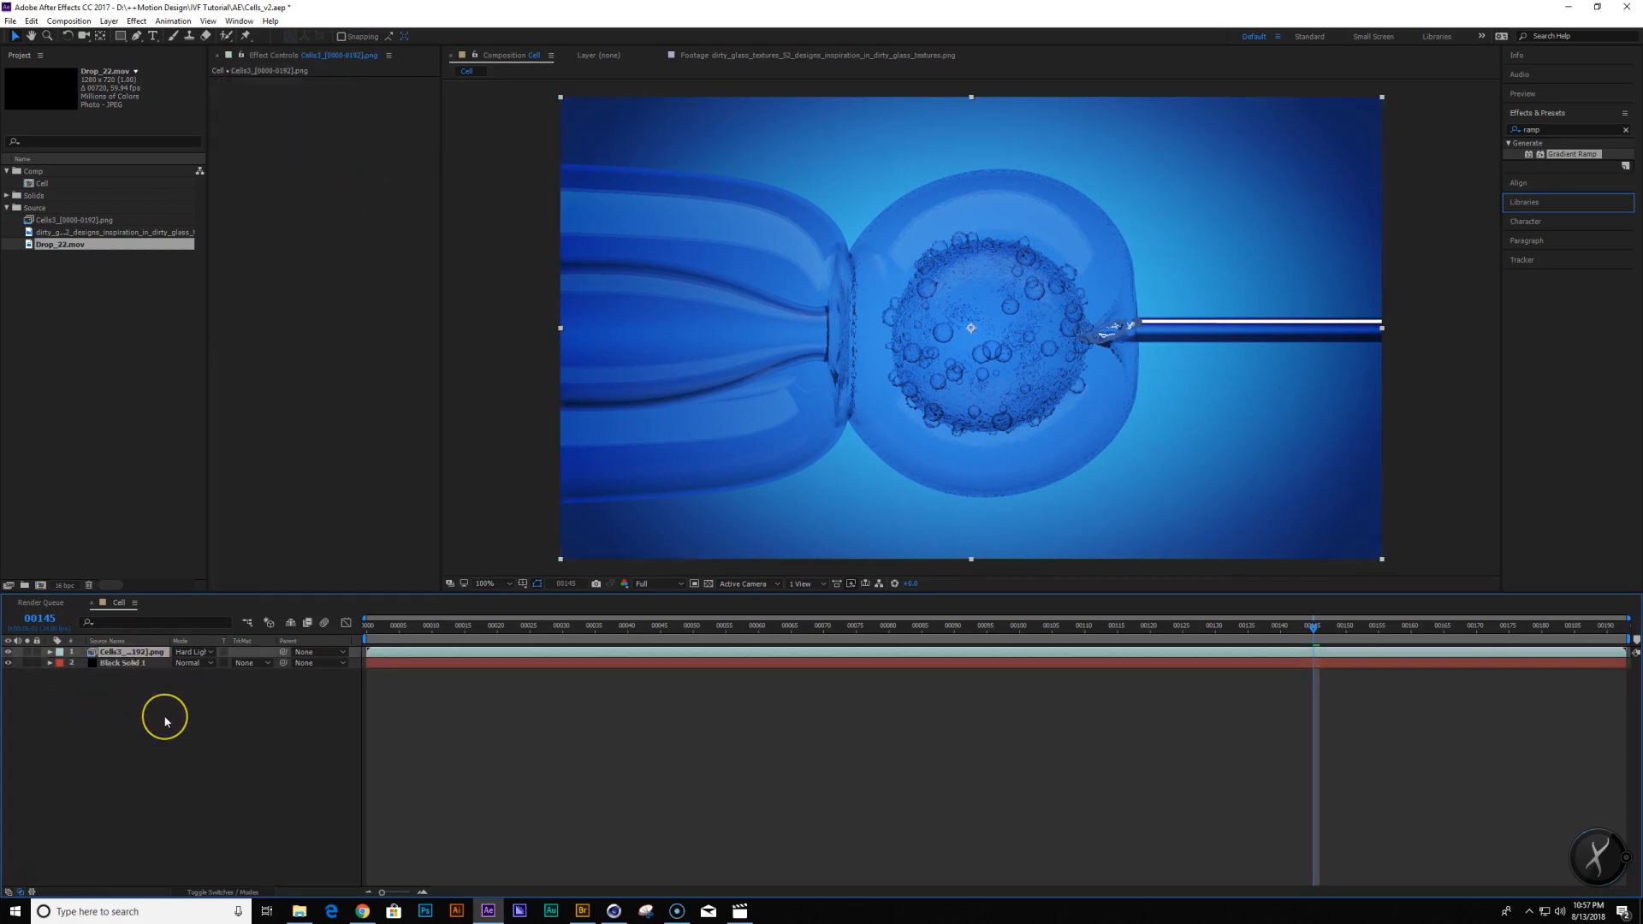
pyautogui.hotkey('ctrl', 'alt', 'y')
pyautogui.press('Return')
pyautogui.write('CC')
pyautogui.press('Return')
# Apply the Curves effect to the CC layer and shape the RGB curve with raised highlights and anchored shadows
pyautogui.click(1567, 129)
pyautogui.write('curve')
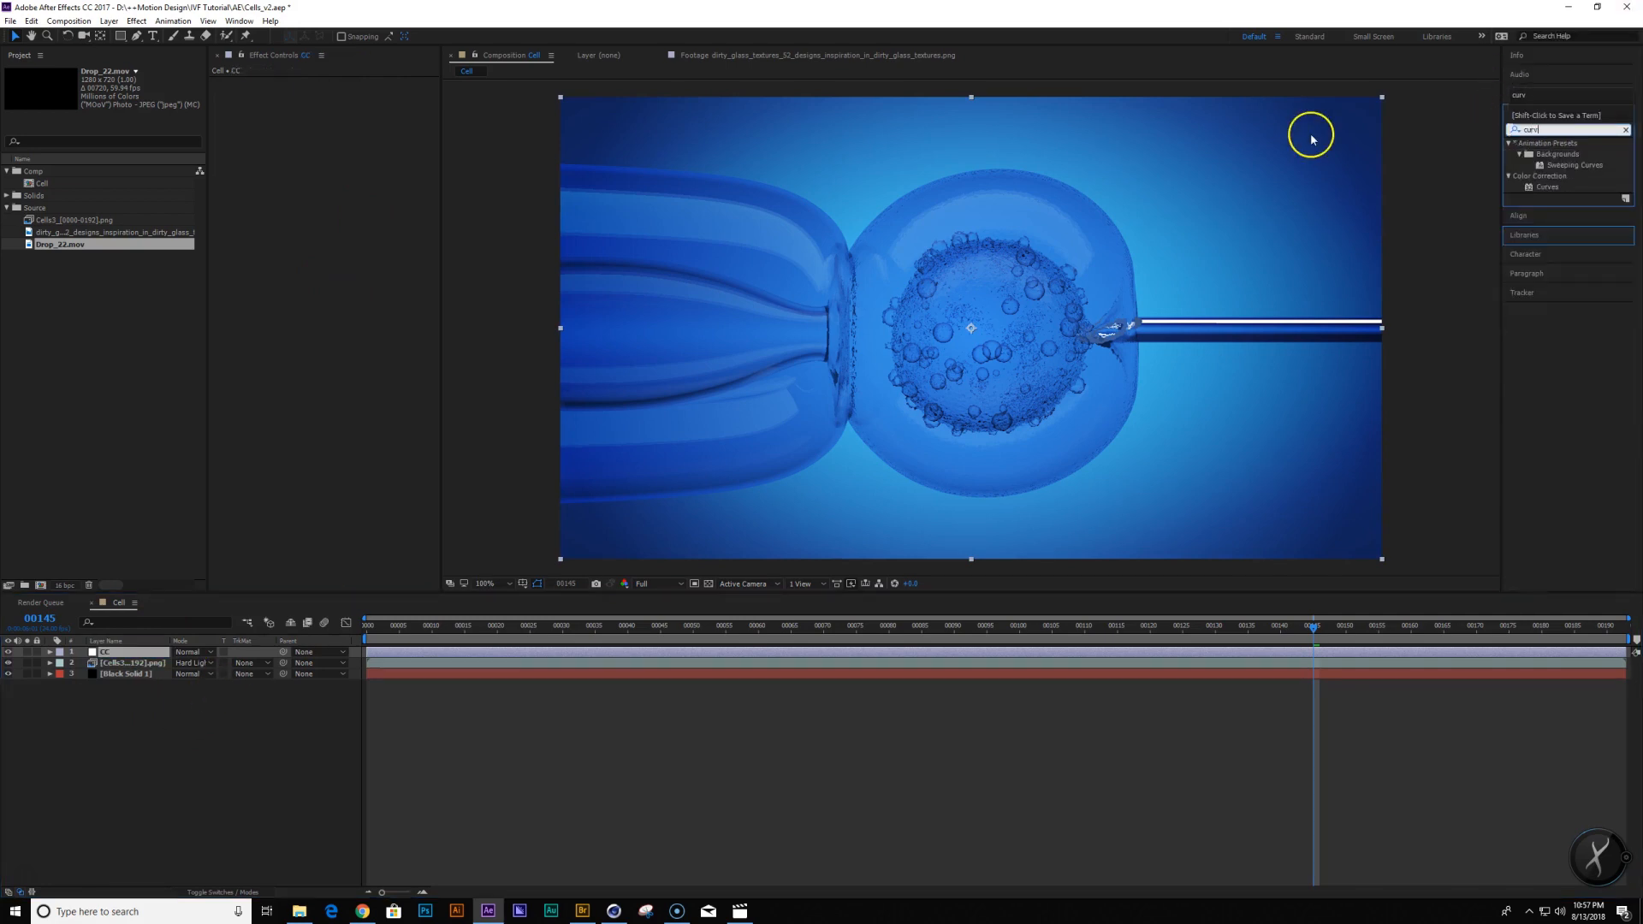
pyautogui.doubleClick(1547, 187)
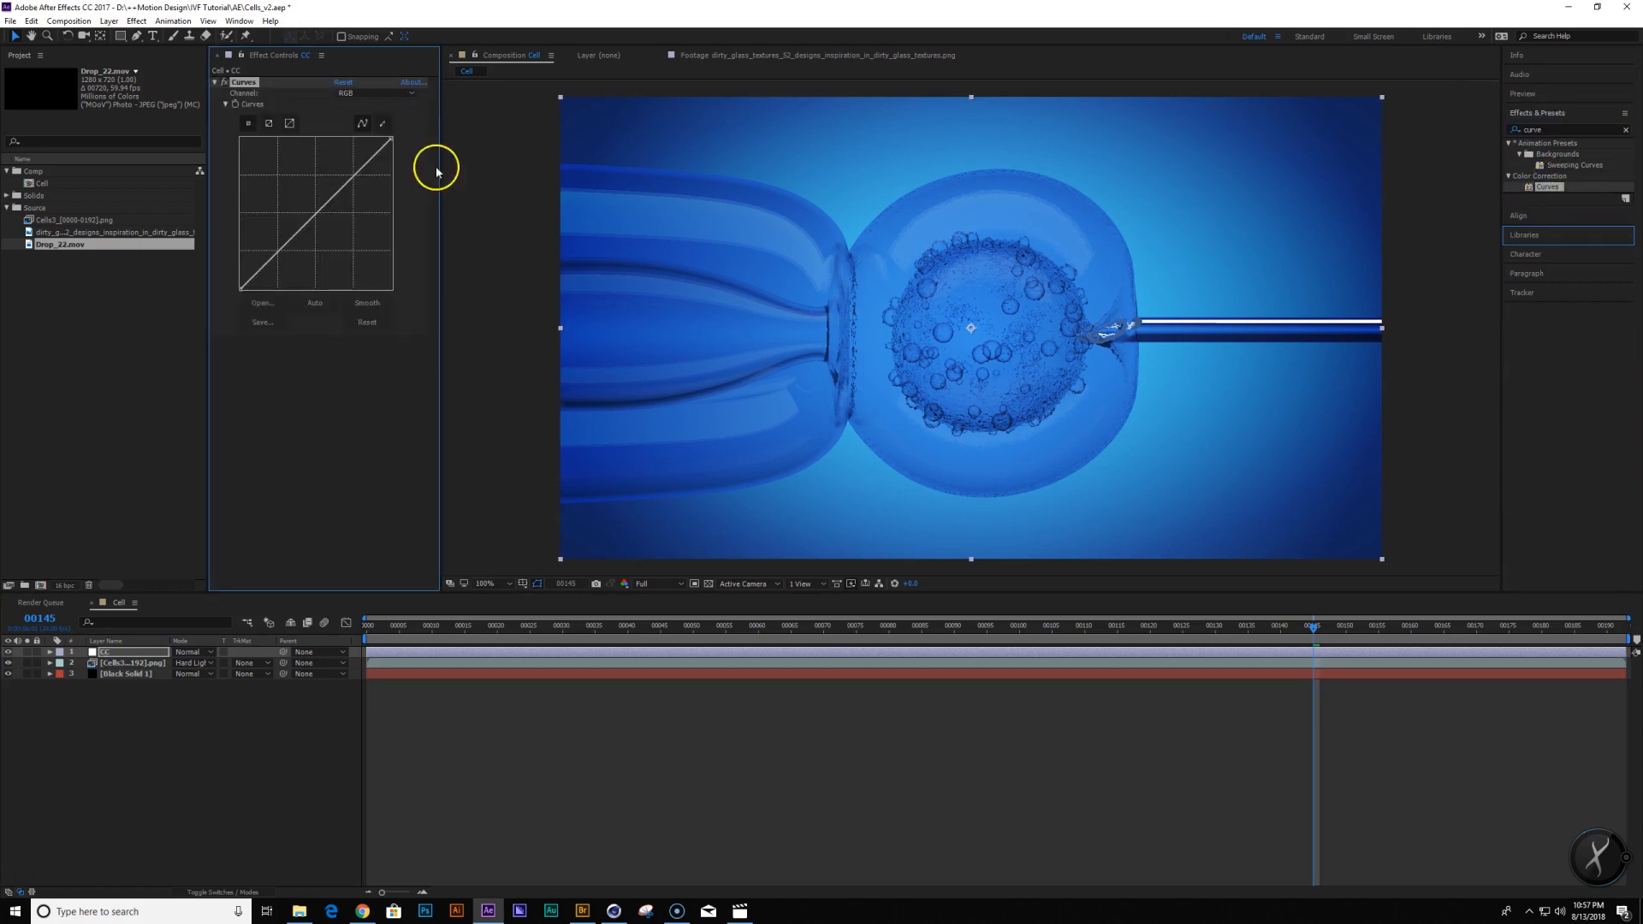
pyautogui.moveTo(346, 193); pyautogui.dragTo(355, 162)
pyautogui.moveTo(283, 247); pyautogui.dragTo(279, 253)
pyautogui.moveTo(360, 161); pyautogui.dragTo(354, 155)
pyautogui.moveTo(296, 230); pyautogui.dragTo(276, 255)
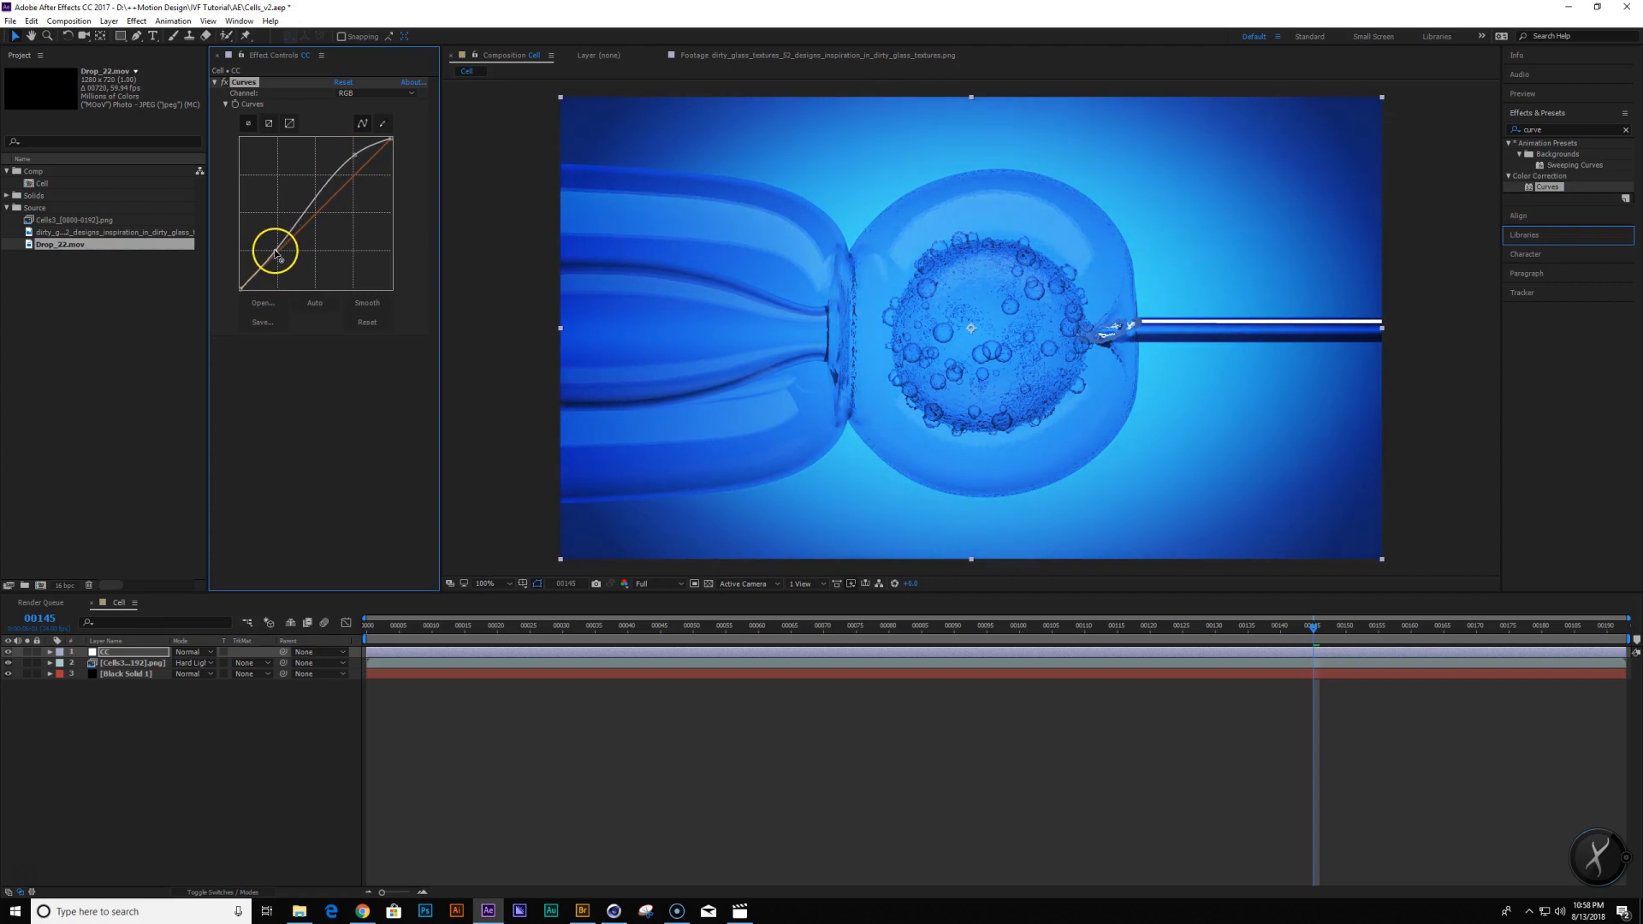
# Move the black solid's Gradient Ramp end point farther below the frame to widen the radial glow
pyautogui.click(121, 674)
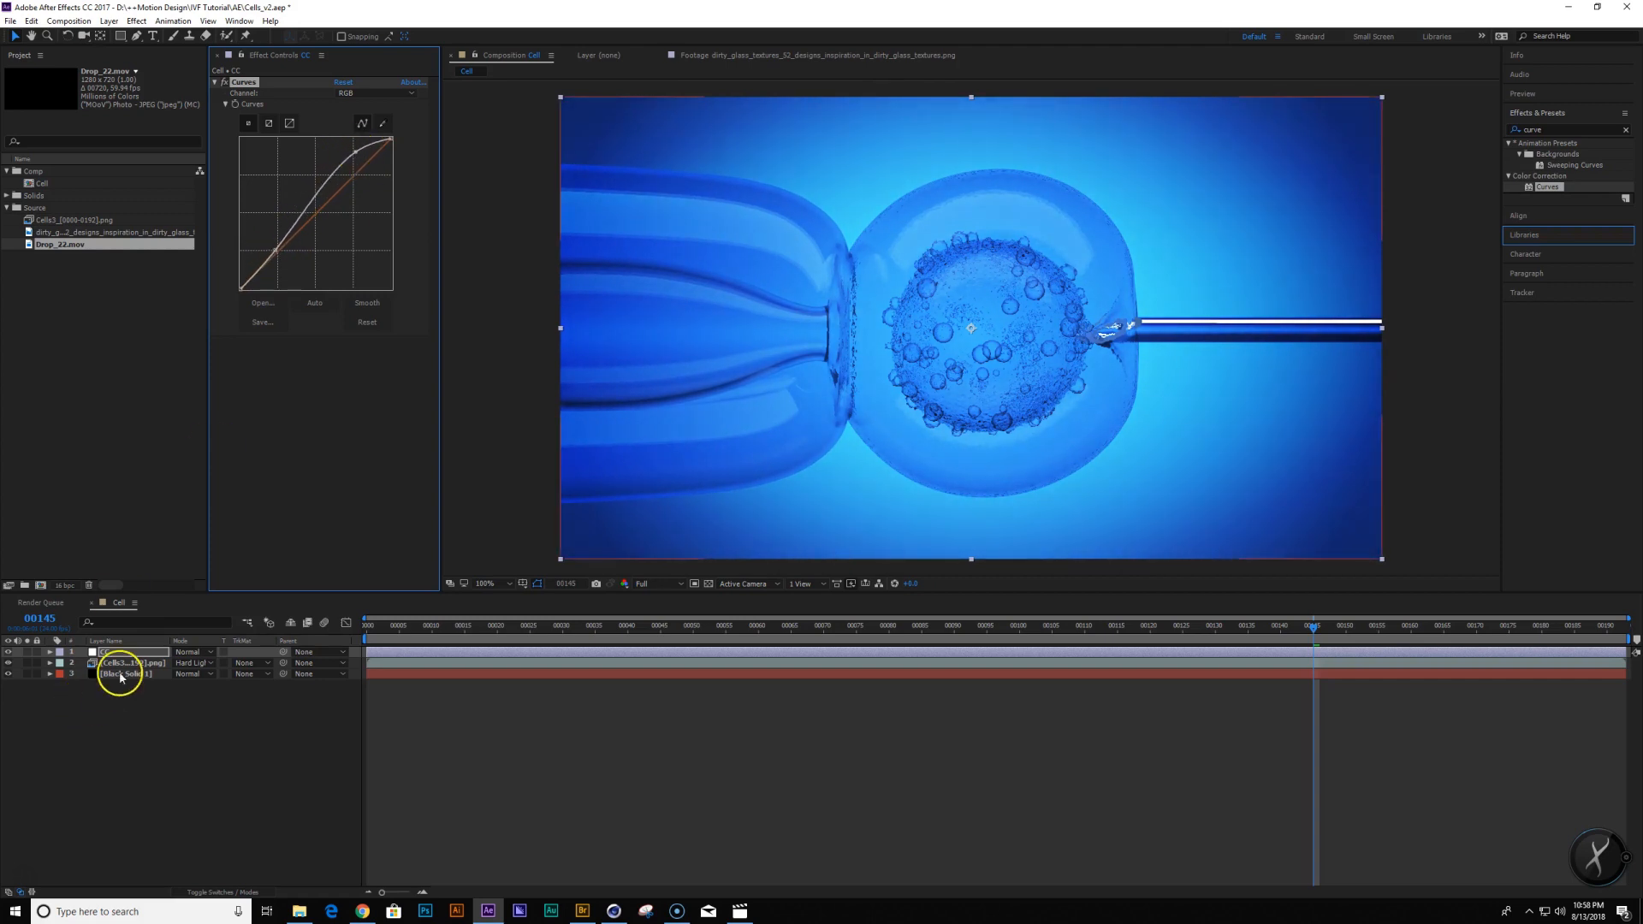
pyautogui.click(261, 83)
pyautogui.scroll(-1, 903, 269)
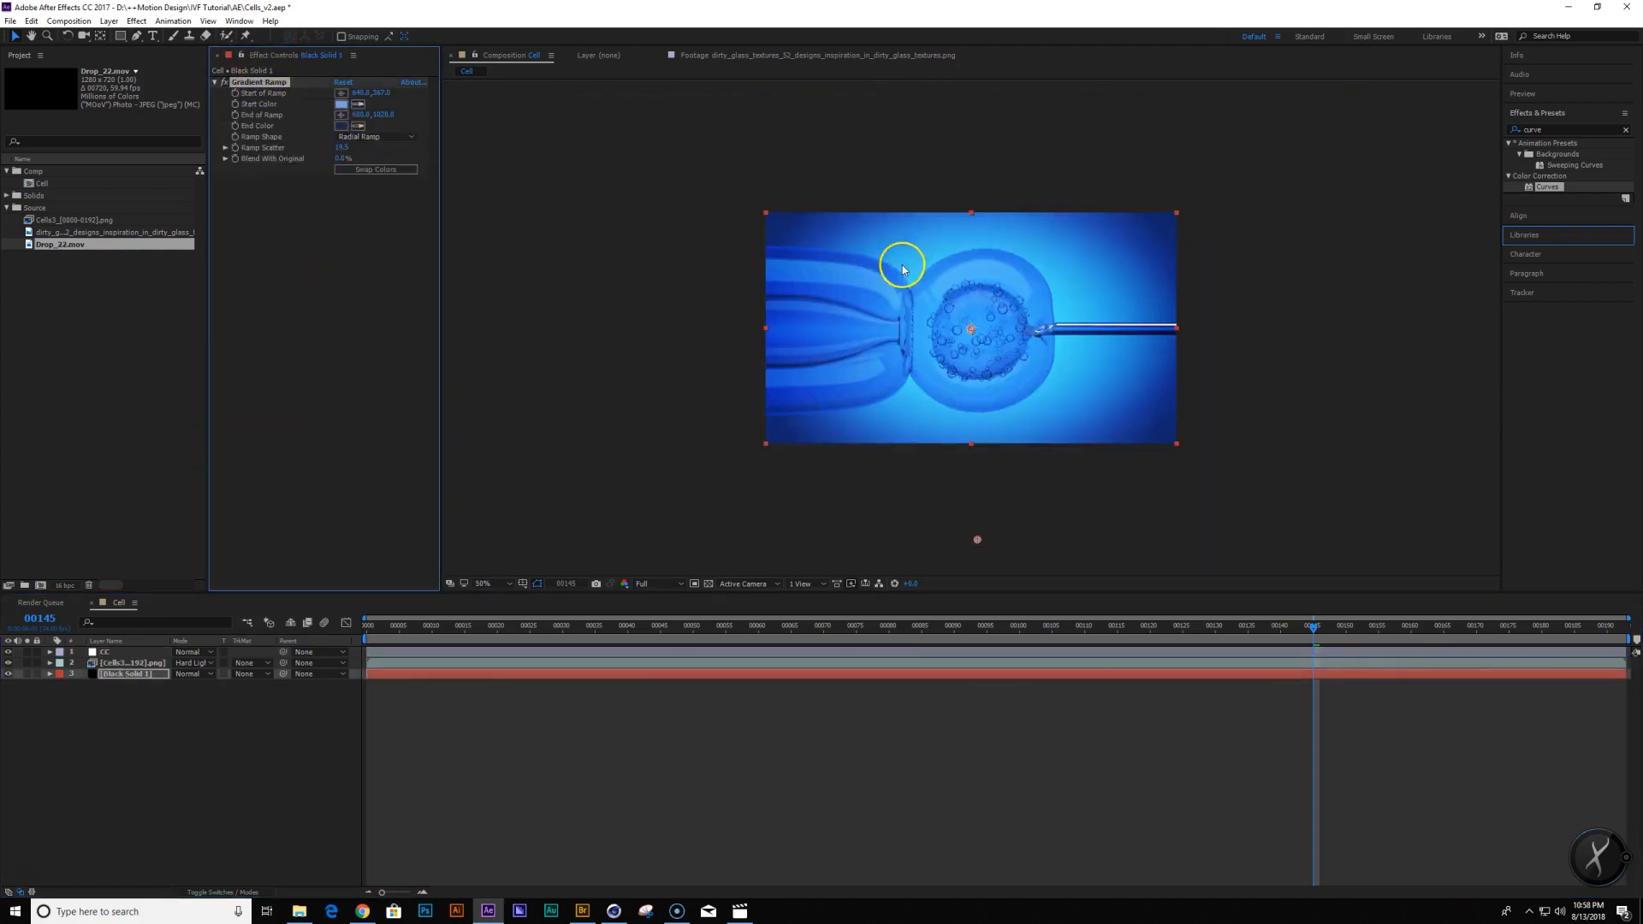
pyautogui.scroll(-1, 996, 440)
pyautogui.moveTo(975, 436)
pyautogui.mouseDown()
pyautogui.moveTo(987, 491)
pyautogui.moveTo(973, 465)
pyautogui.mouseUp()
pyautogui.scroll(1, 1041, 448)
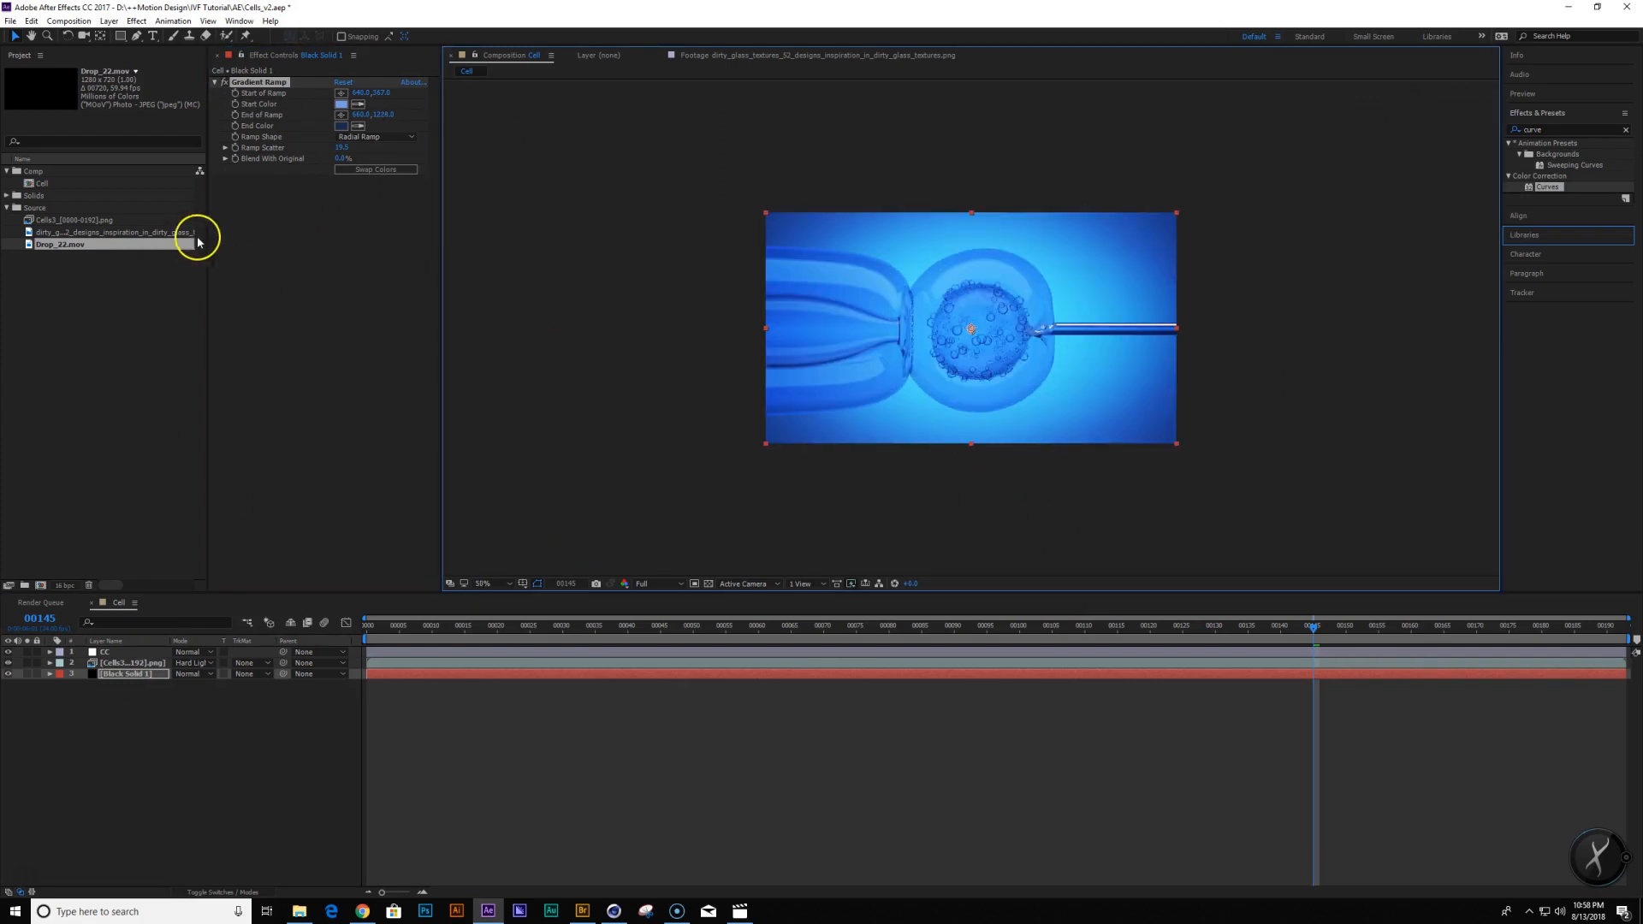
# Slightly lower the highlight point of the RGB curve on the CC adjustment layer
pyautogui.click(115, 653)
pyautogui.moveTo(356, 152); pyautogui.dragTo(360, 156)
pyautogui.scroll(1, 1049, 419)
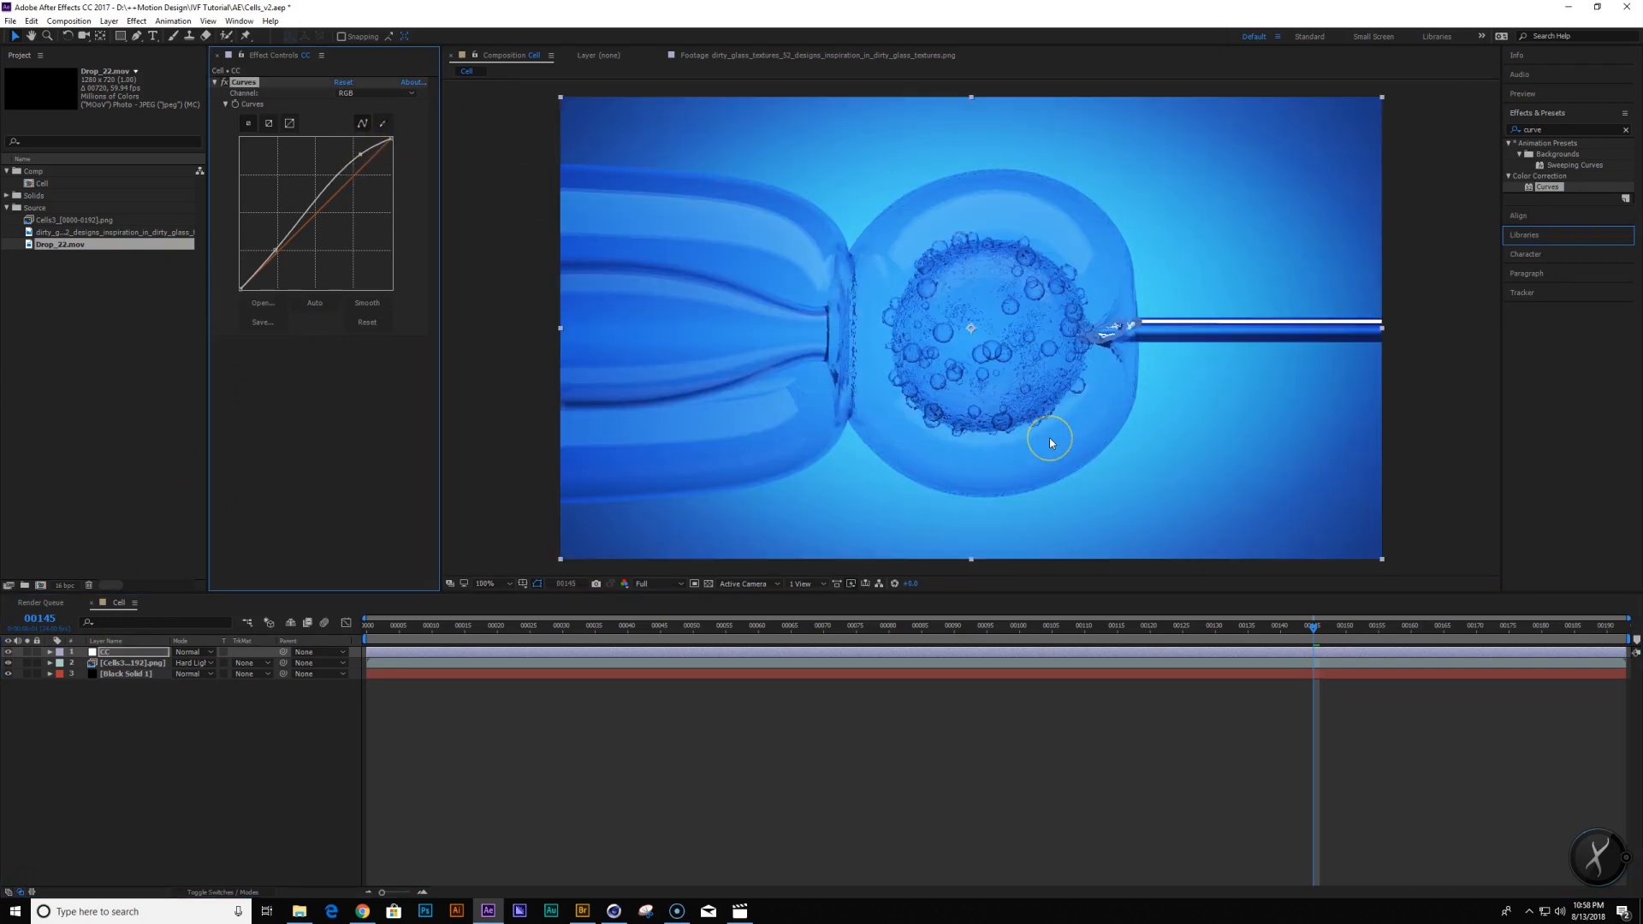
pyautogui.scroll(-1, 1051, 443)
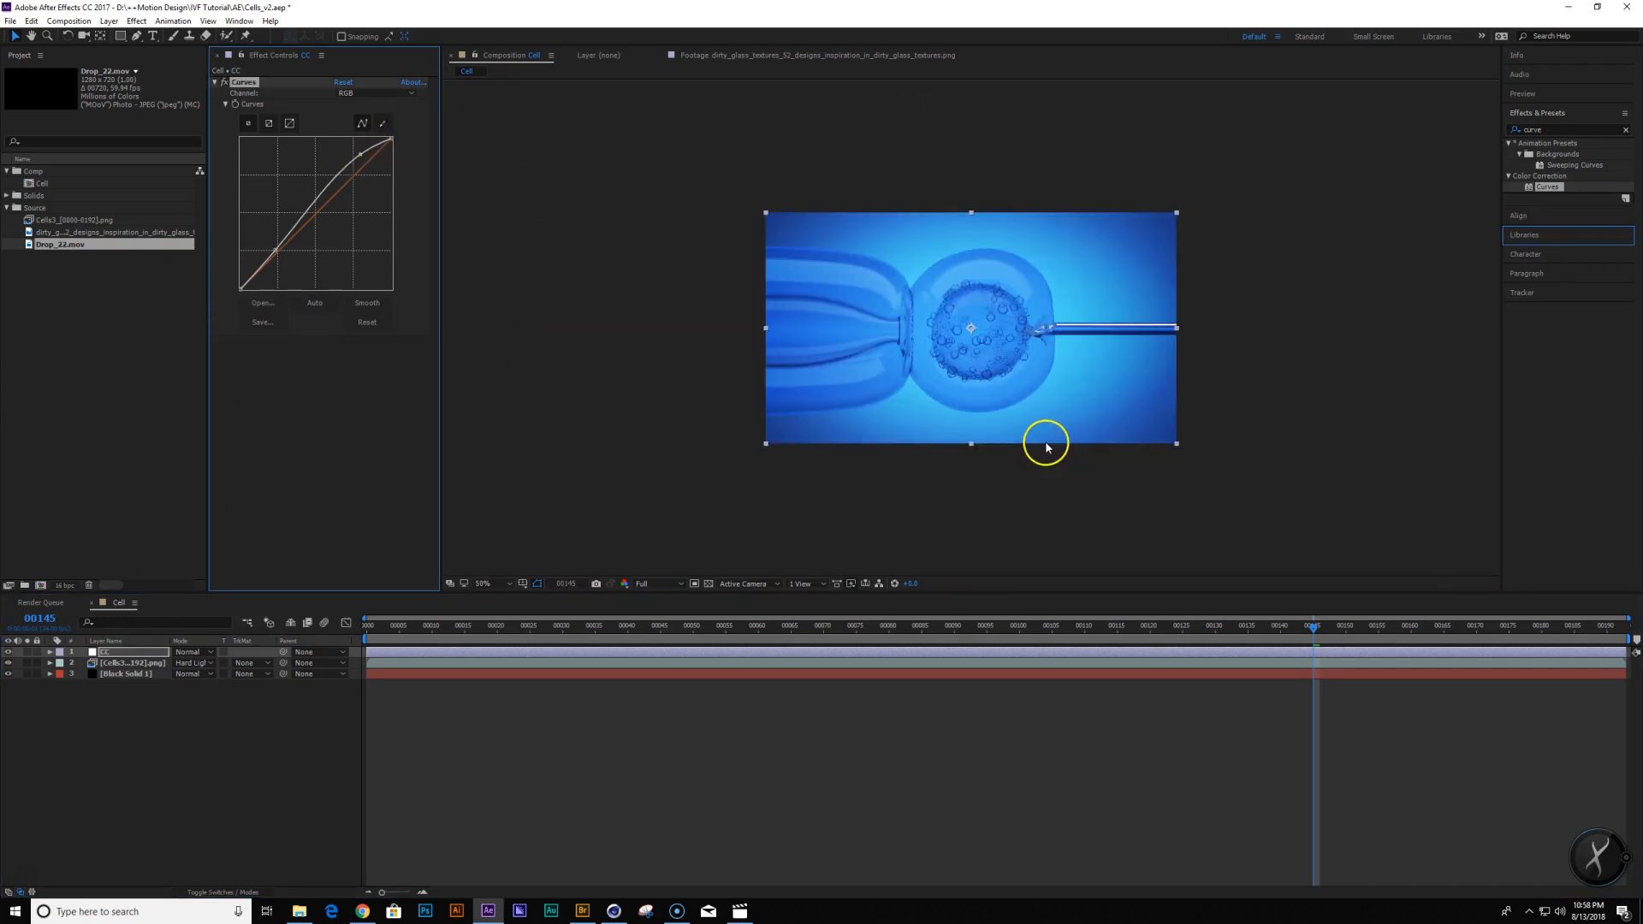
pyautogui.scroll(1, 1019, 451)
# Go to frame 133 and refine the CC layer's RGB curve with softer highlights and darker shadows
pyautogui.moveTo(464, 639); pyautogui.dragTo(1236, 650)
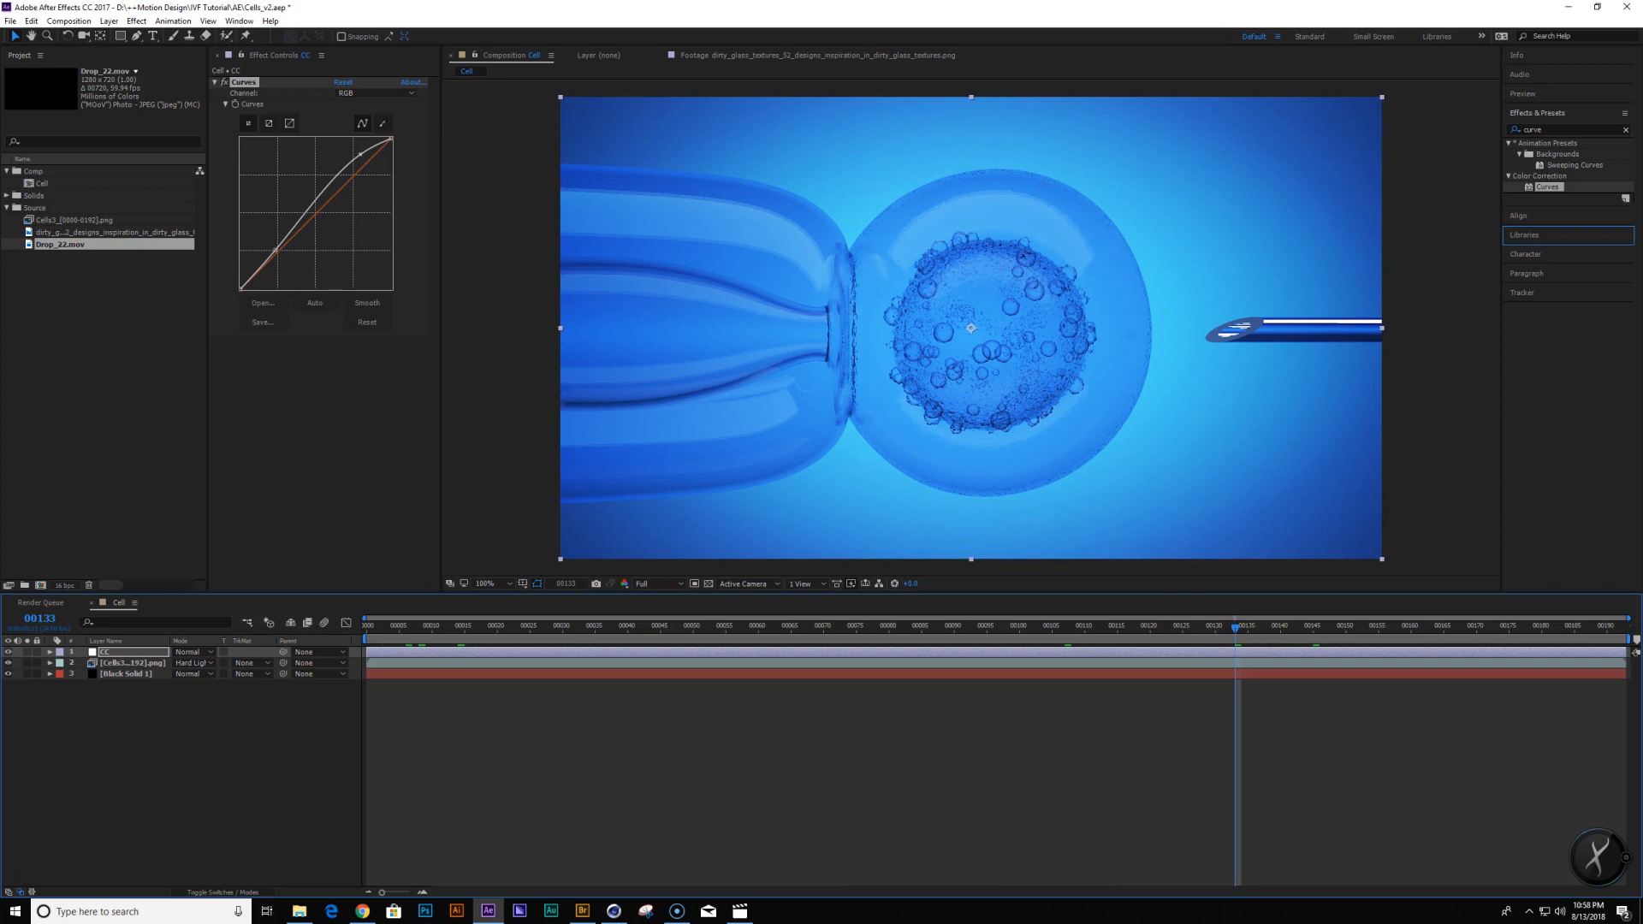
pyautogui.moveTo(357, 153); pyautogui.dragTo(366, 154)
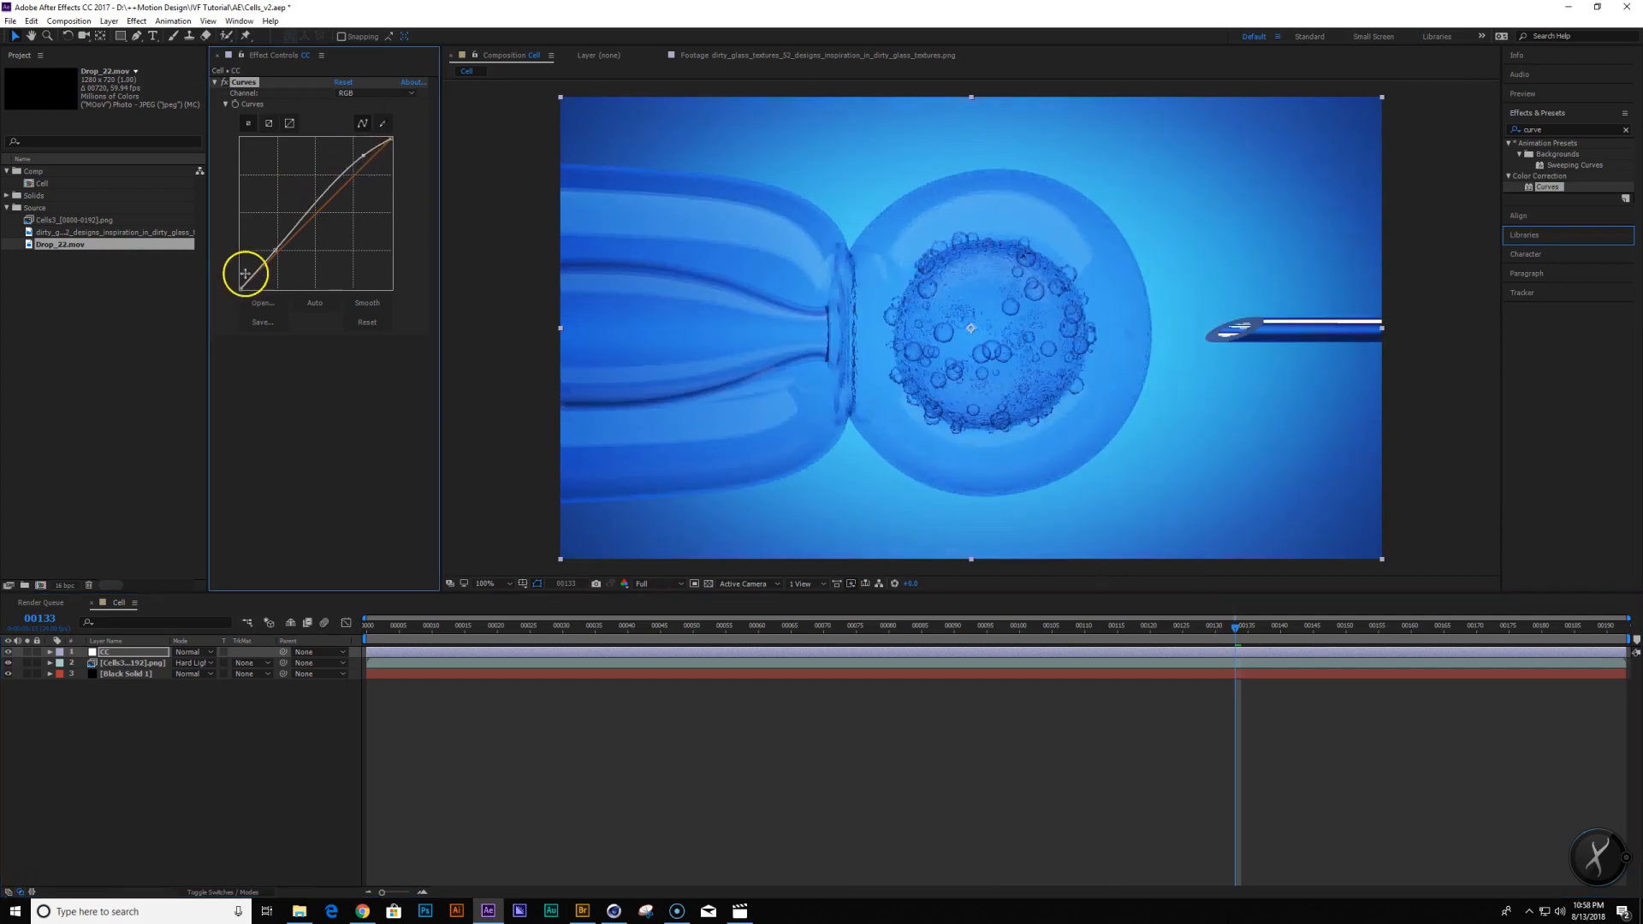
pyautogui.moveTo(275, 248); pyautogui.dragTo(275, 257)
# Slightly lower the blue channel's curve on the CC layer and scrub to frame 84 to check the grade
pyautogui.click(355, 96)
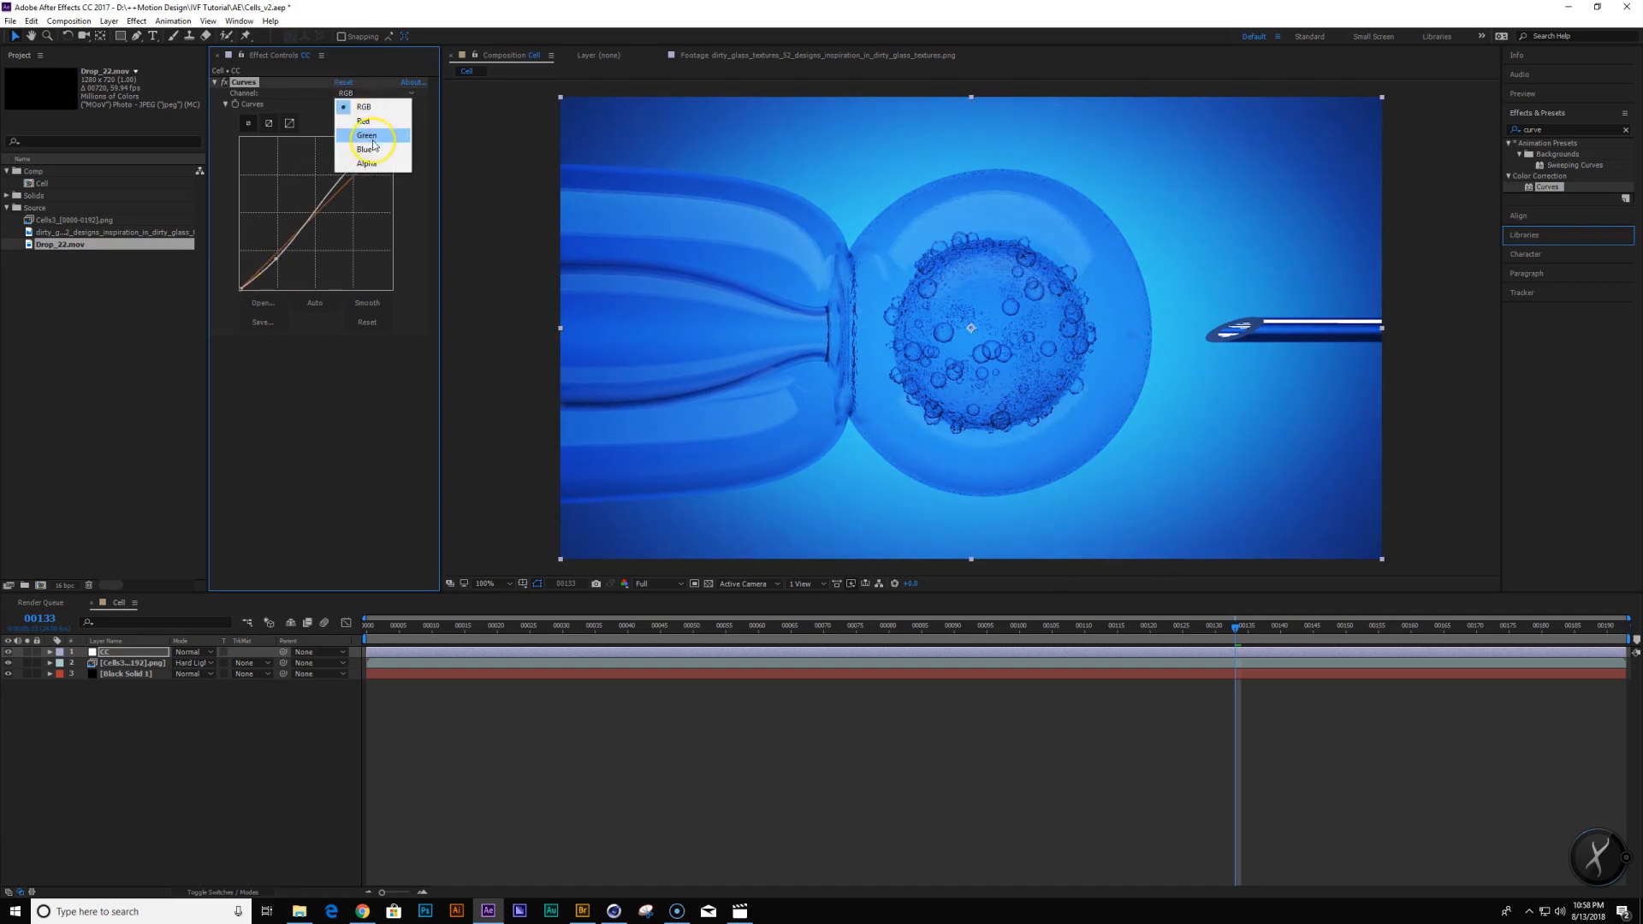
pyautogui.click(365, 149)
pyautogui.moveTo(366, 164); pyautogui.dragTo(351, 187)
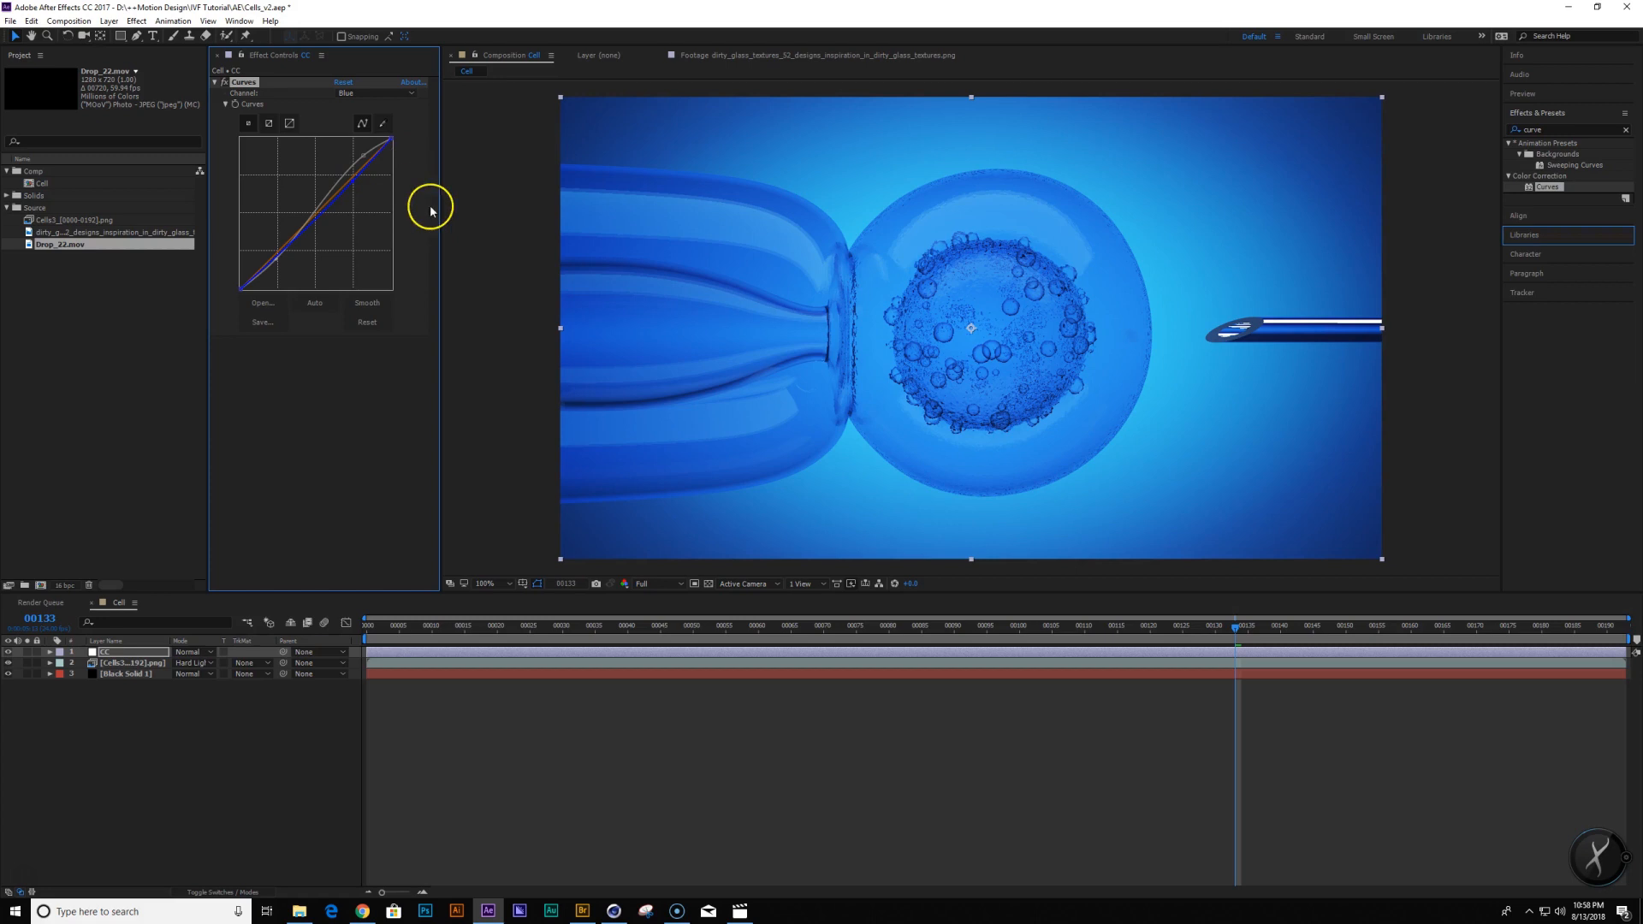
pyautogui.click(237, 764)
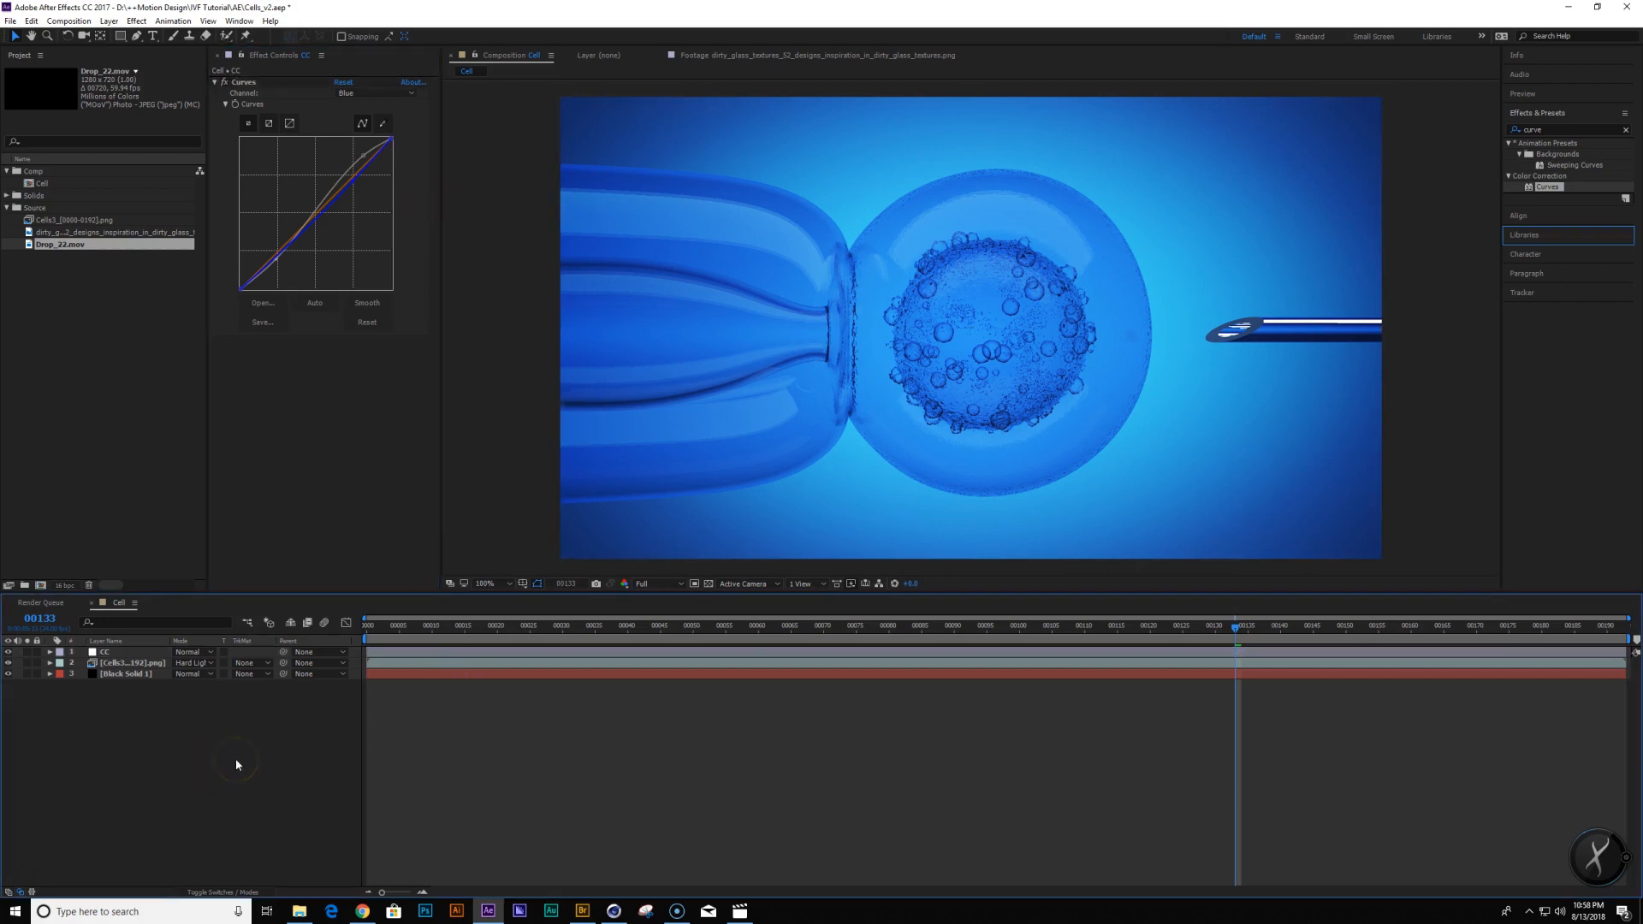
pyautogui.moveTo(612, 633); pyautogui.dragTo(916, 633)
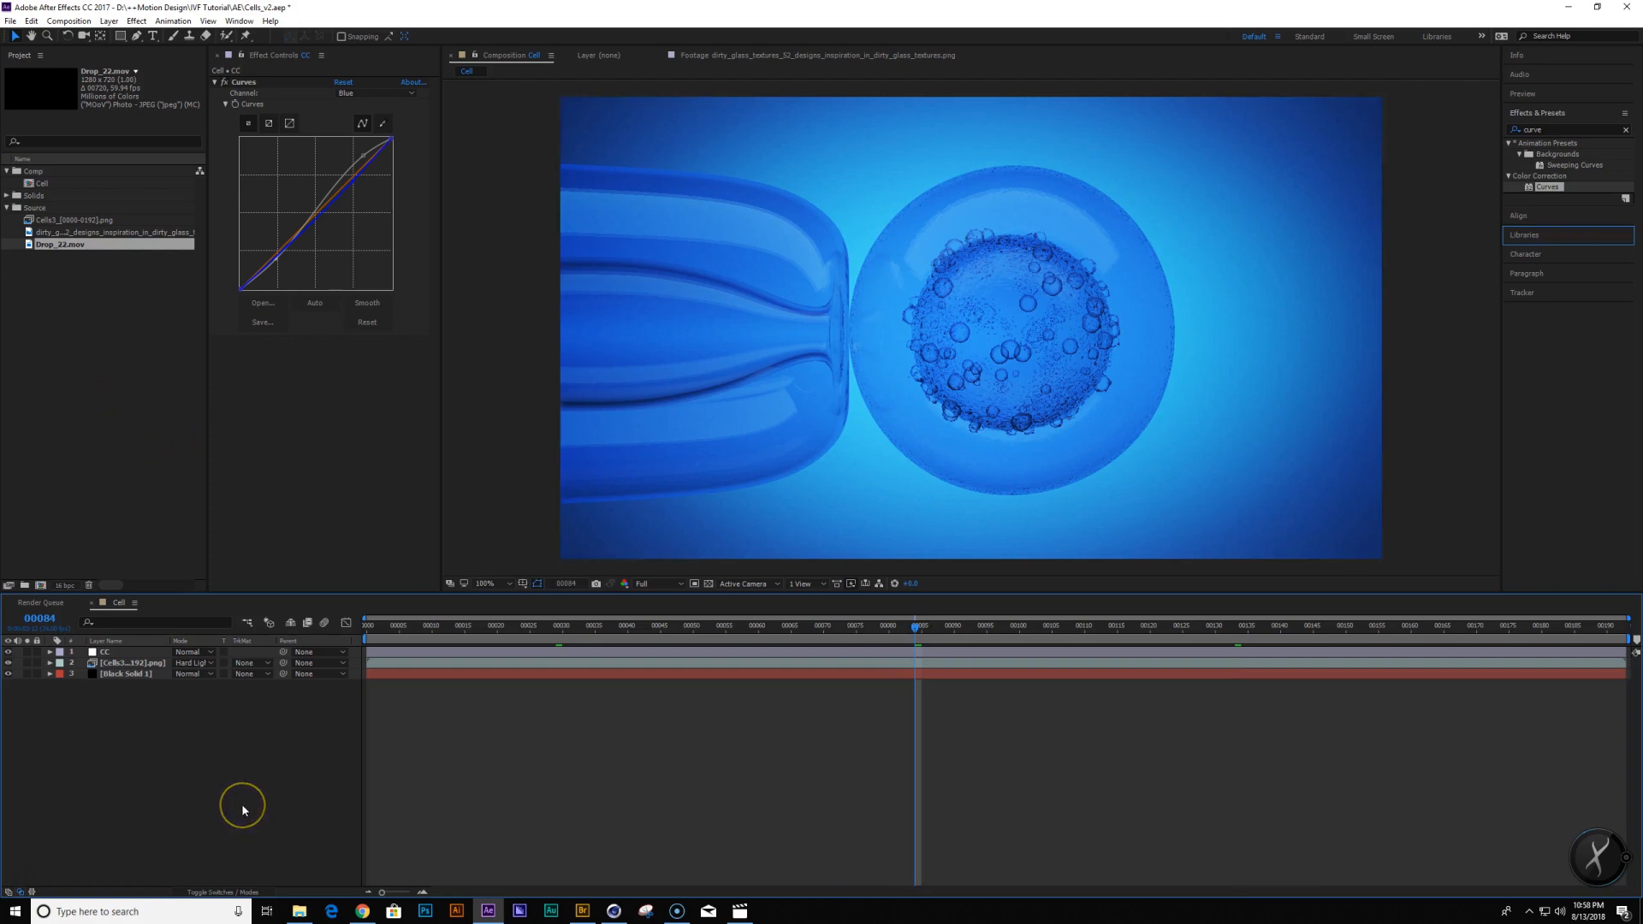
# Switch to Movies & TV and scrub through the IVF_v10 reference video to examine its focus and blur, closing it when done
pyautogui.hotkey('ctrl', 'y')
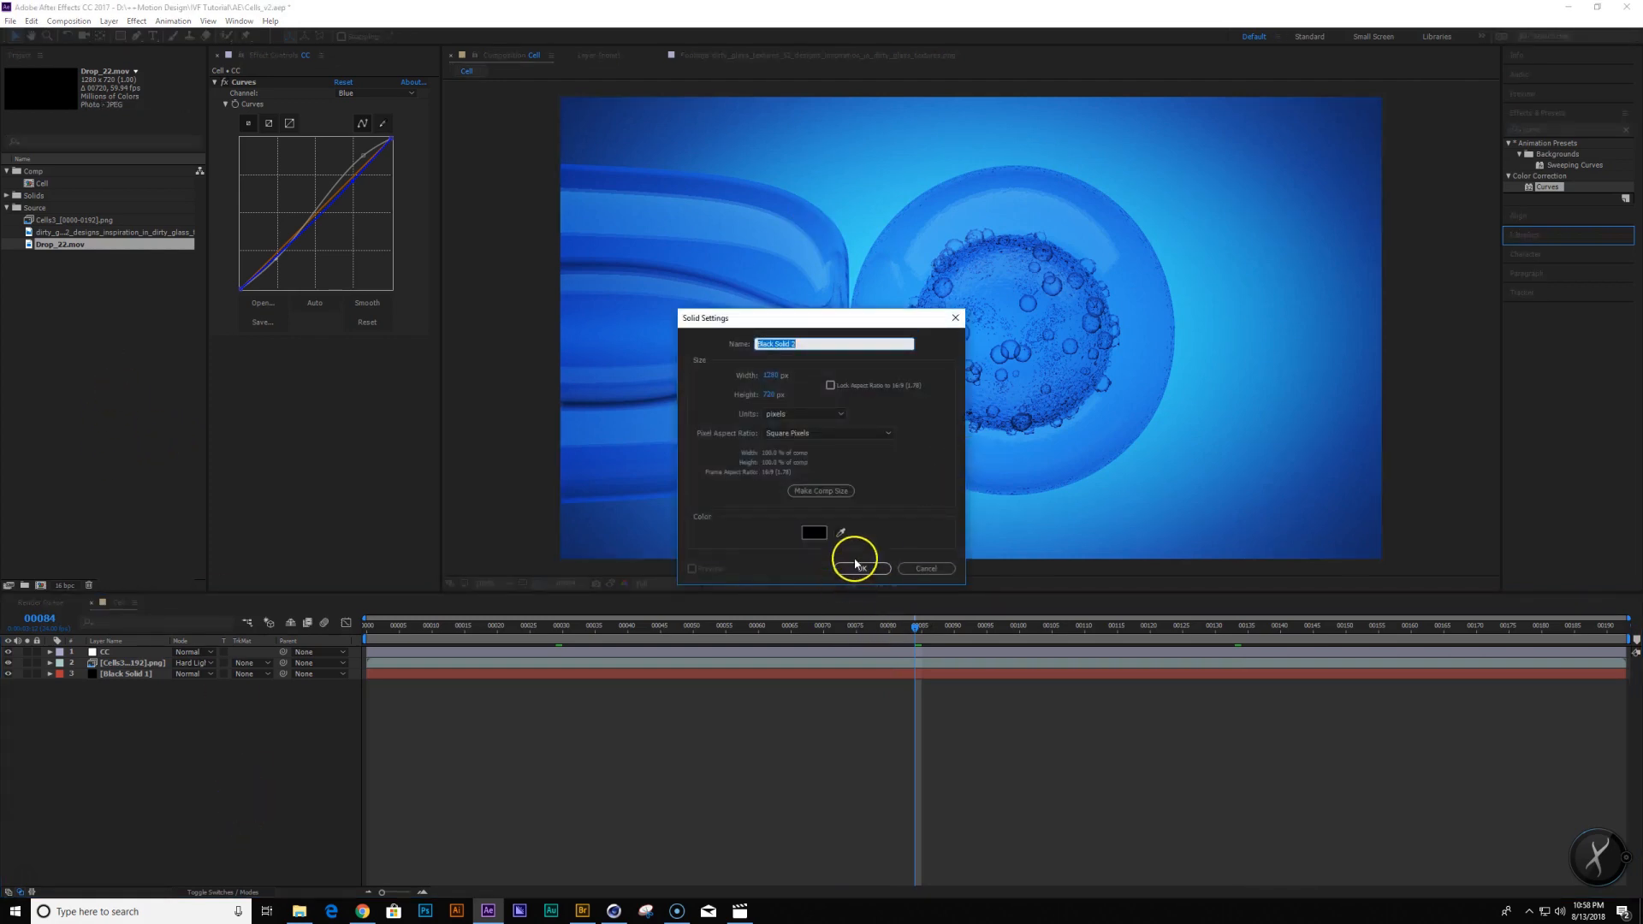
pyautogui.click(926, 568)
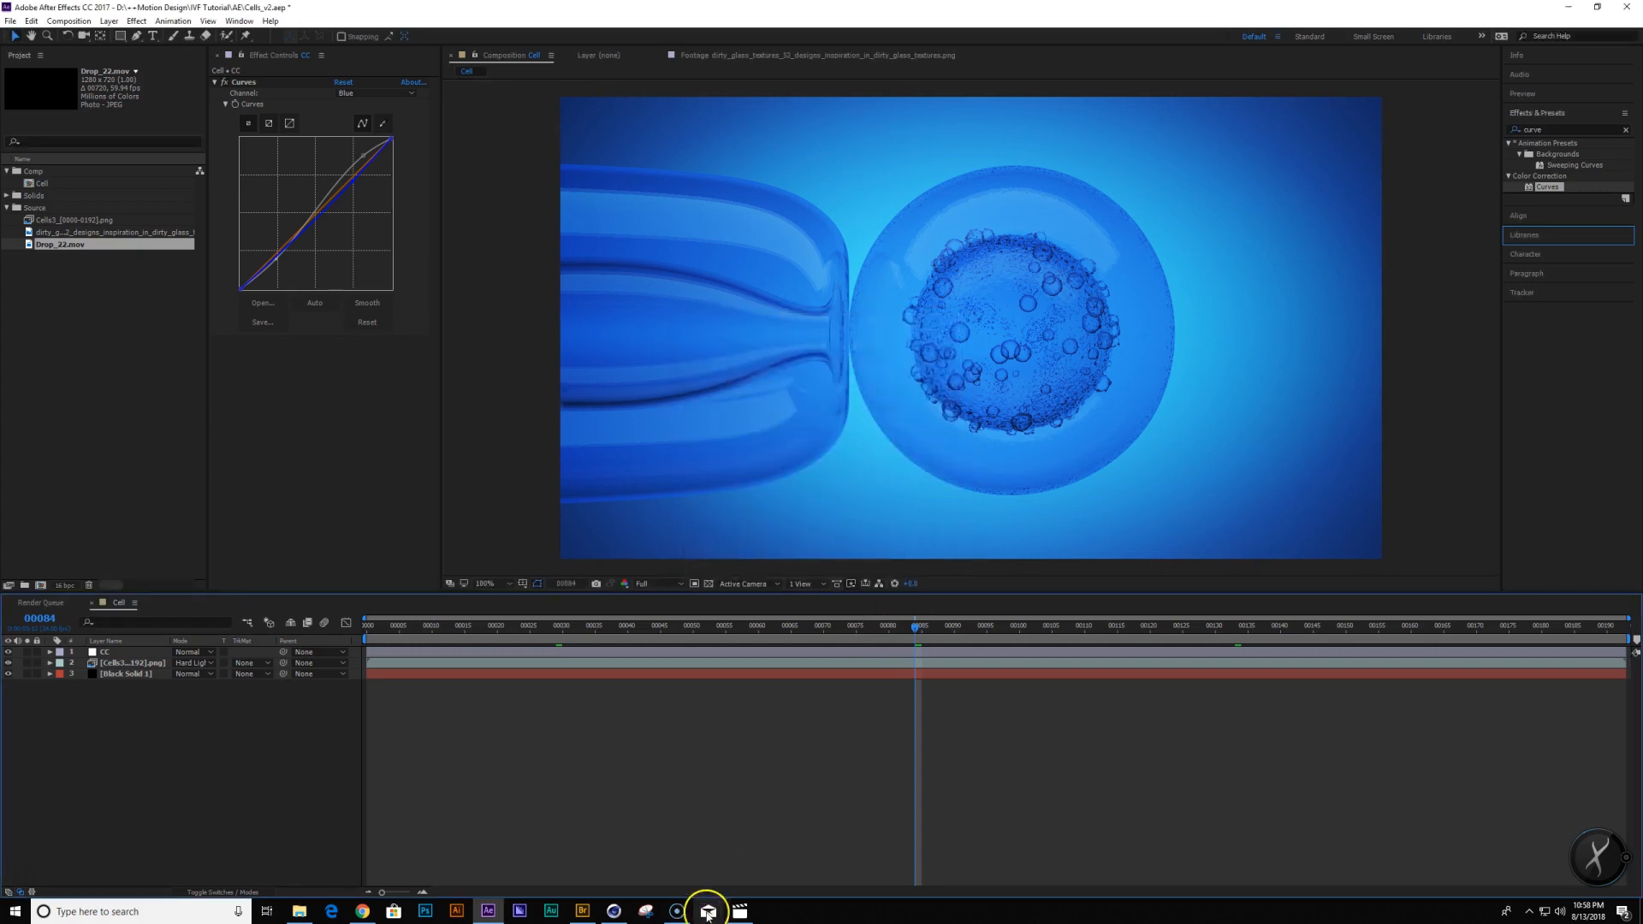
pyautogui.click(740, 911)
pyautogui.moveTo(968, 701); pyautogui.dragTo(820, 723)
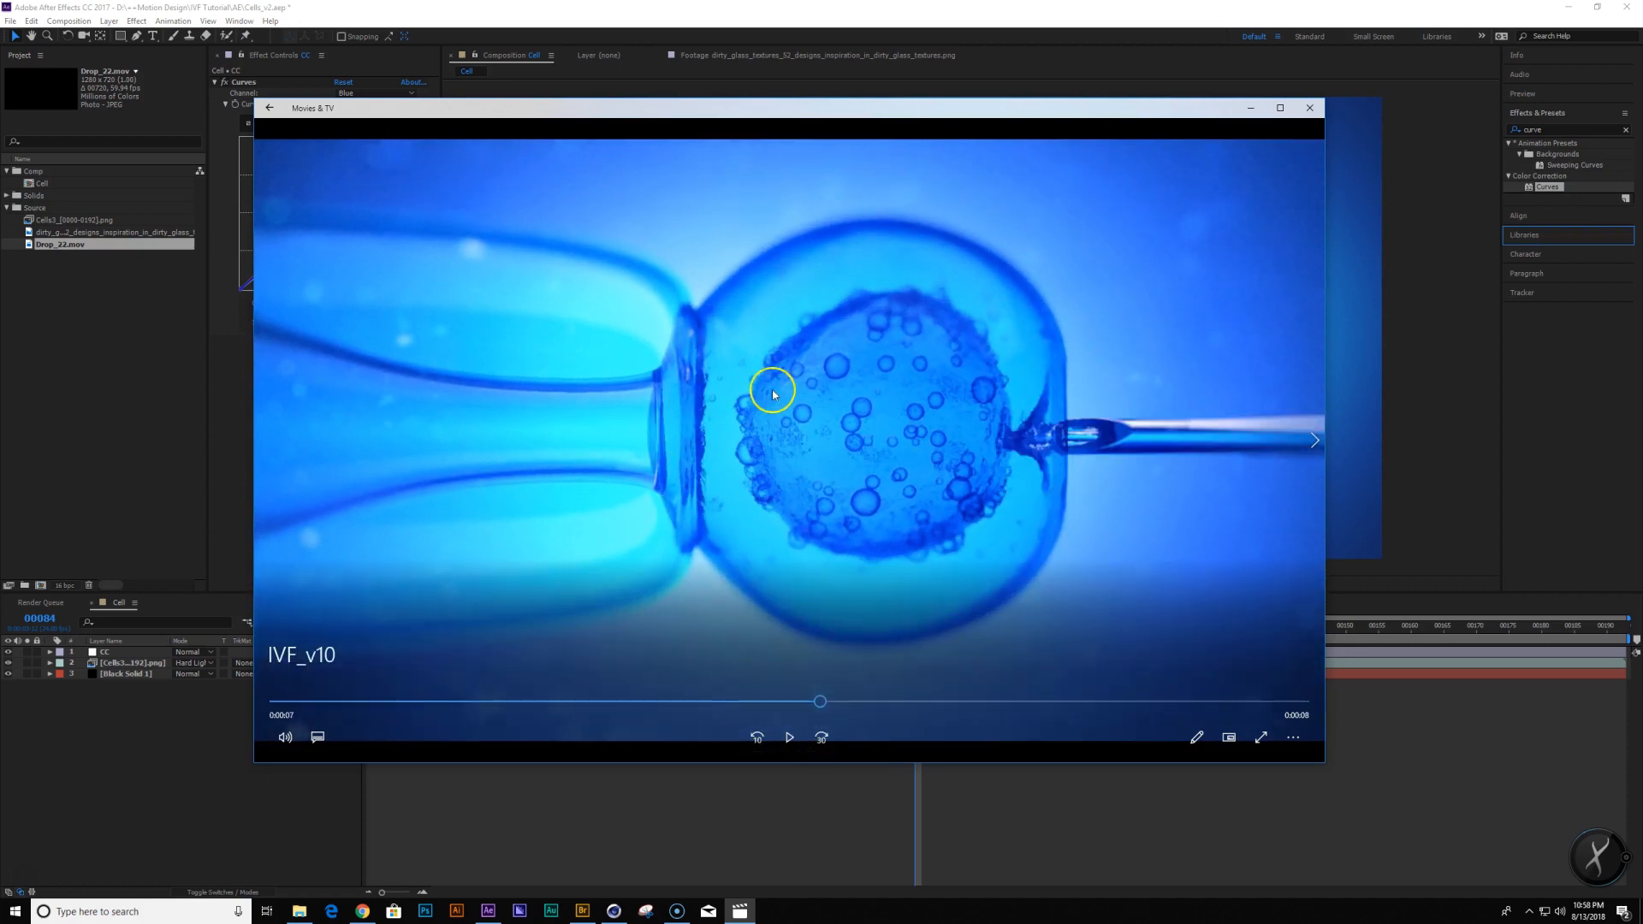
pyautogui.moveTo(826, 702); pyautogui.dragTo(755, 705)
pyautogui.click(1310, 109)
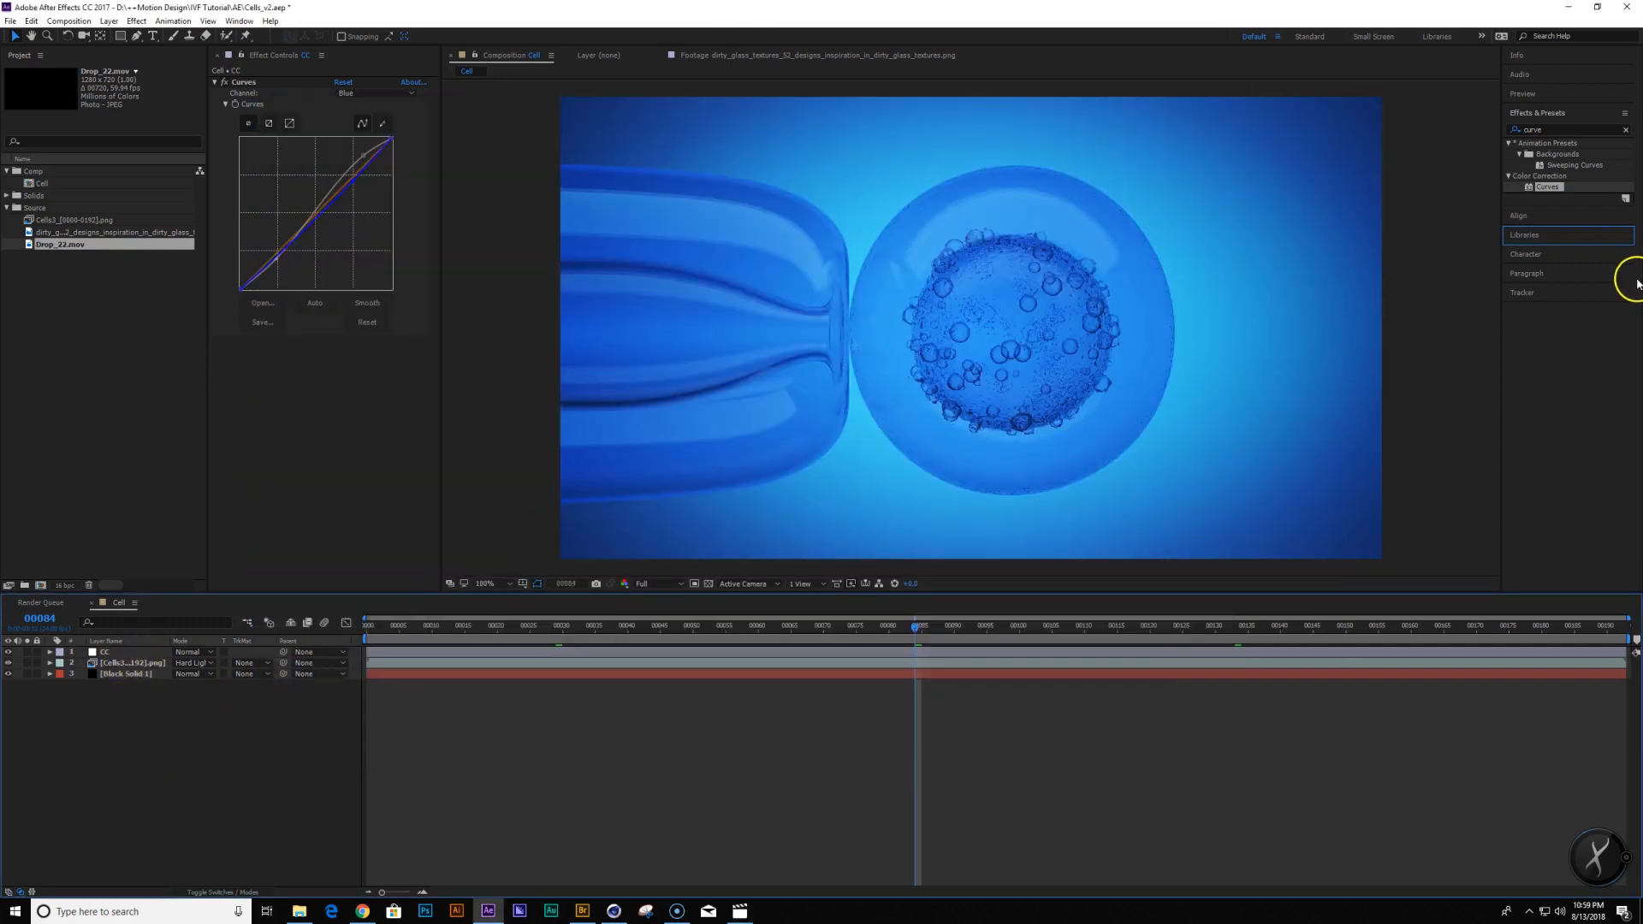
# Create a composition-sized white solid (FFFFFF) at the top of the Cell composition
pyautogui.hotkey('ctrl', 'y')
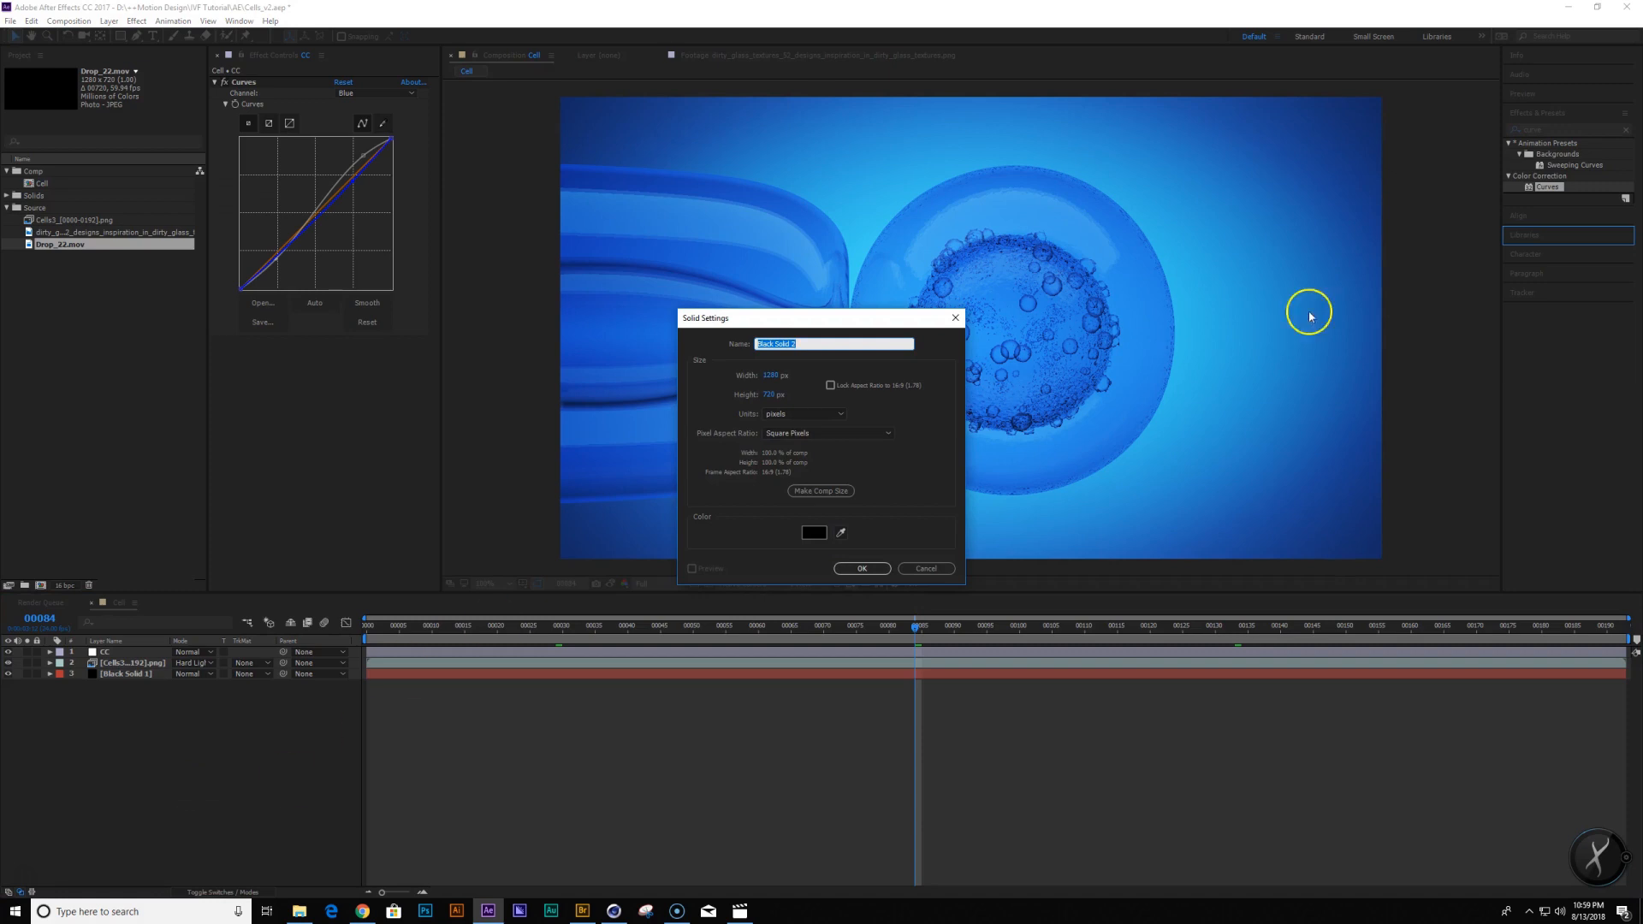
pyautogui.click(817, 529)
pyautogui.moveTo(799, 561); pyautogui.dragTo(881, 228)
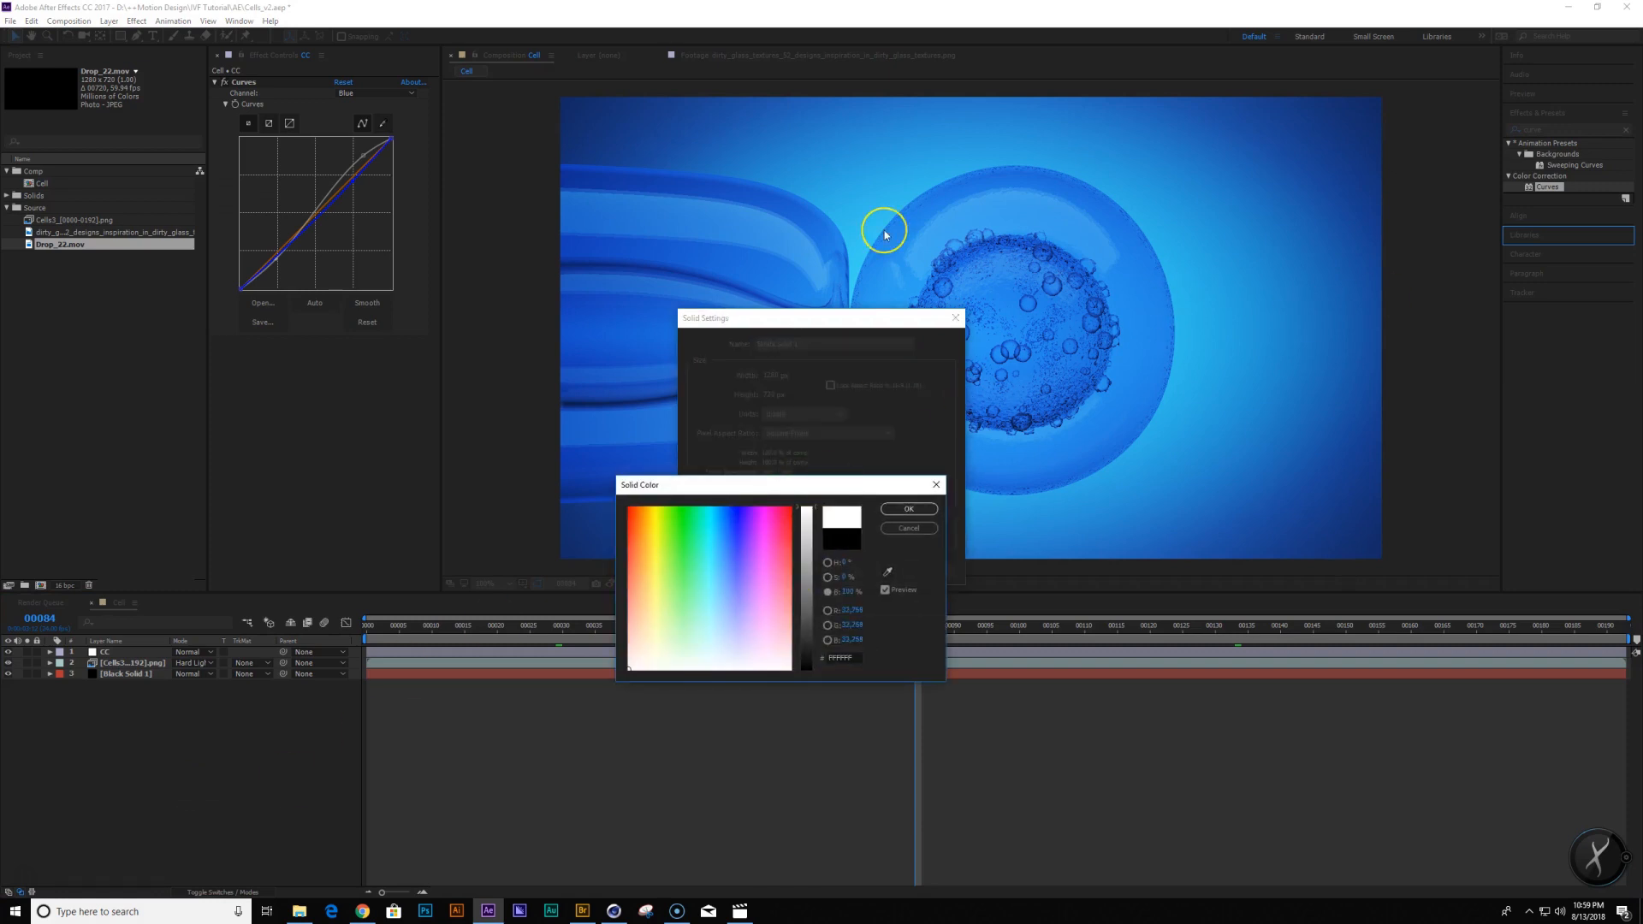
pyautogui.press('Return')
pyautogui.press('Return')
pyautogui.moveTo(121, 37); pyautogui.dragTo(154, 50)
pyautogui.doubleClick(120, 37)
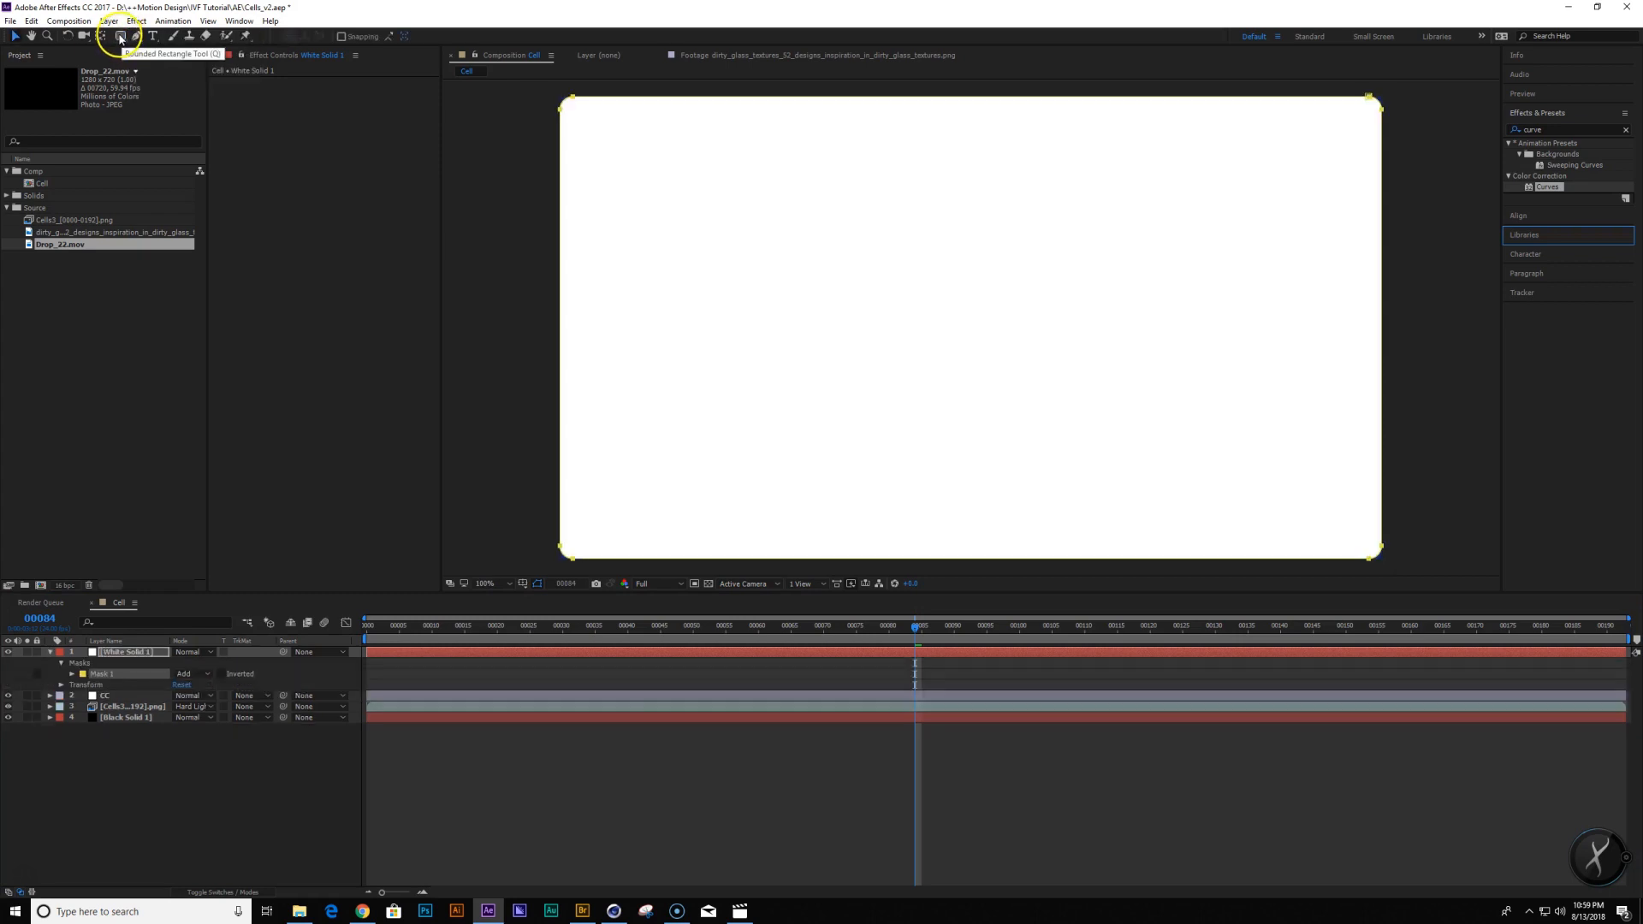
pyautogui.hotkey('ctrl', 'z')
# Add a full-frame elliptical mask to the white solid and heavily feather its edge
pyautogui.moveTo(121, 37); pyautogui.dragTo(150, 69)
pyautogui.doubleClick(119, 37)
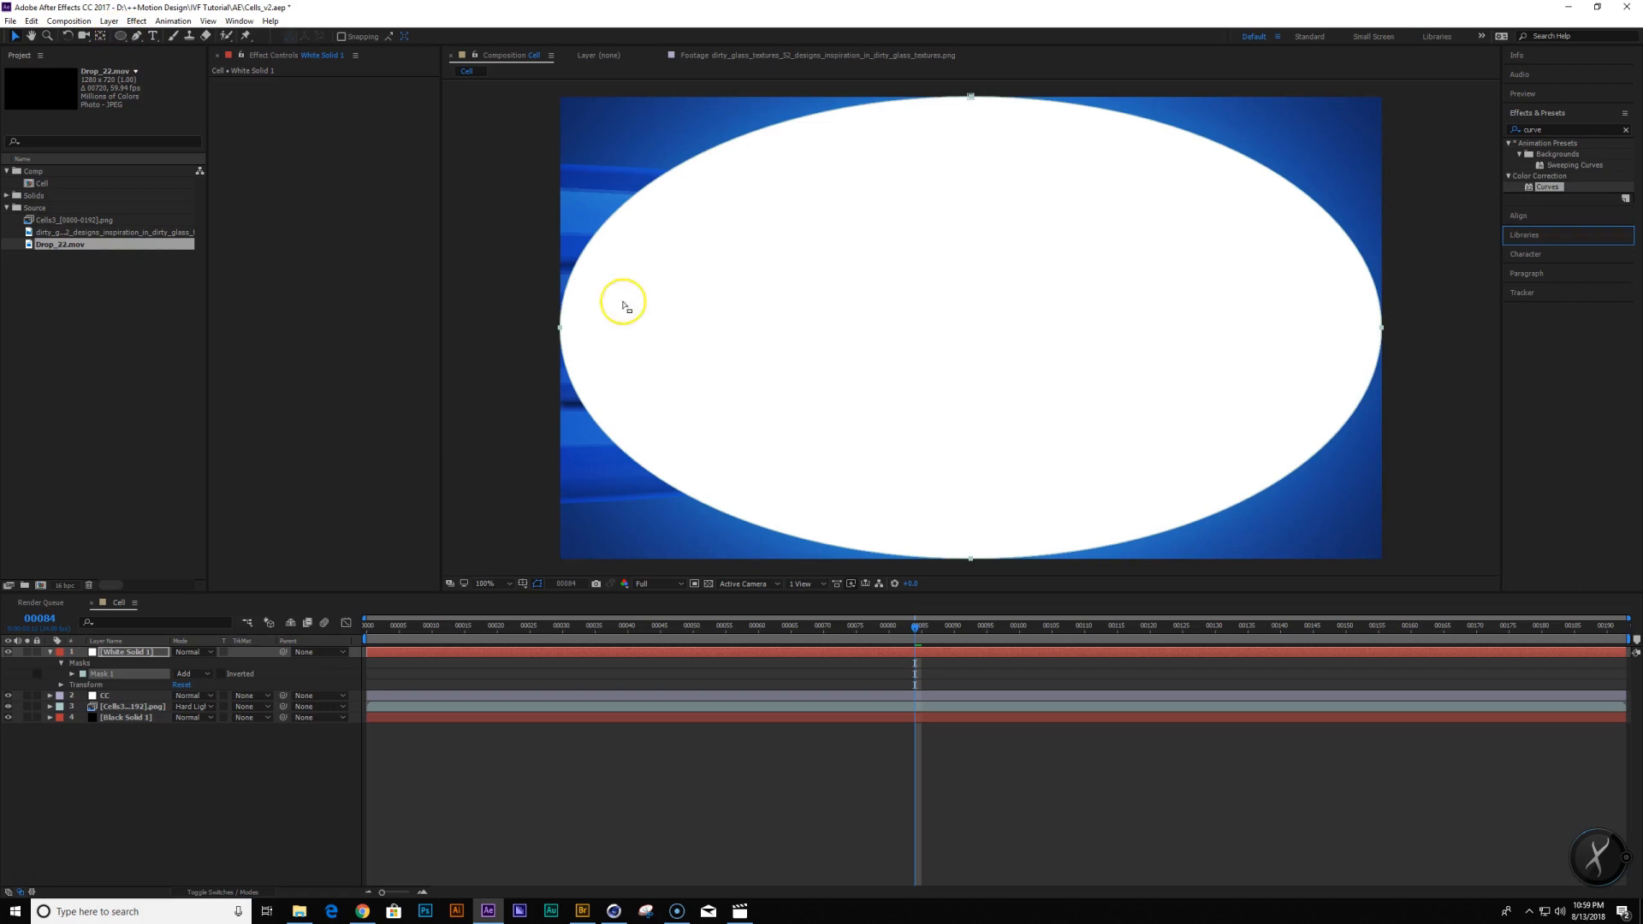
pyautogui.press('f')
pyautogui.moveTo(188, 676); pyautogui.dragTo(268, 668)
# Flatten the elliptical mask symmetrically, widen it slightly past both sides of the frame and increase its feather
pyautogui.scroll(-2, 1009, 374)
pyautogui.doubleClick(968, 444)
pyautogui.keyDown('ctrl'); pyautogui.moveTo(968, 444); pyautogui.dragTo(971, 403); pyautogui.keyUp('ctrl')
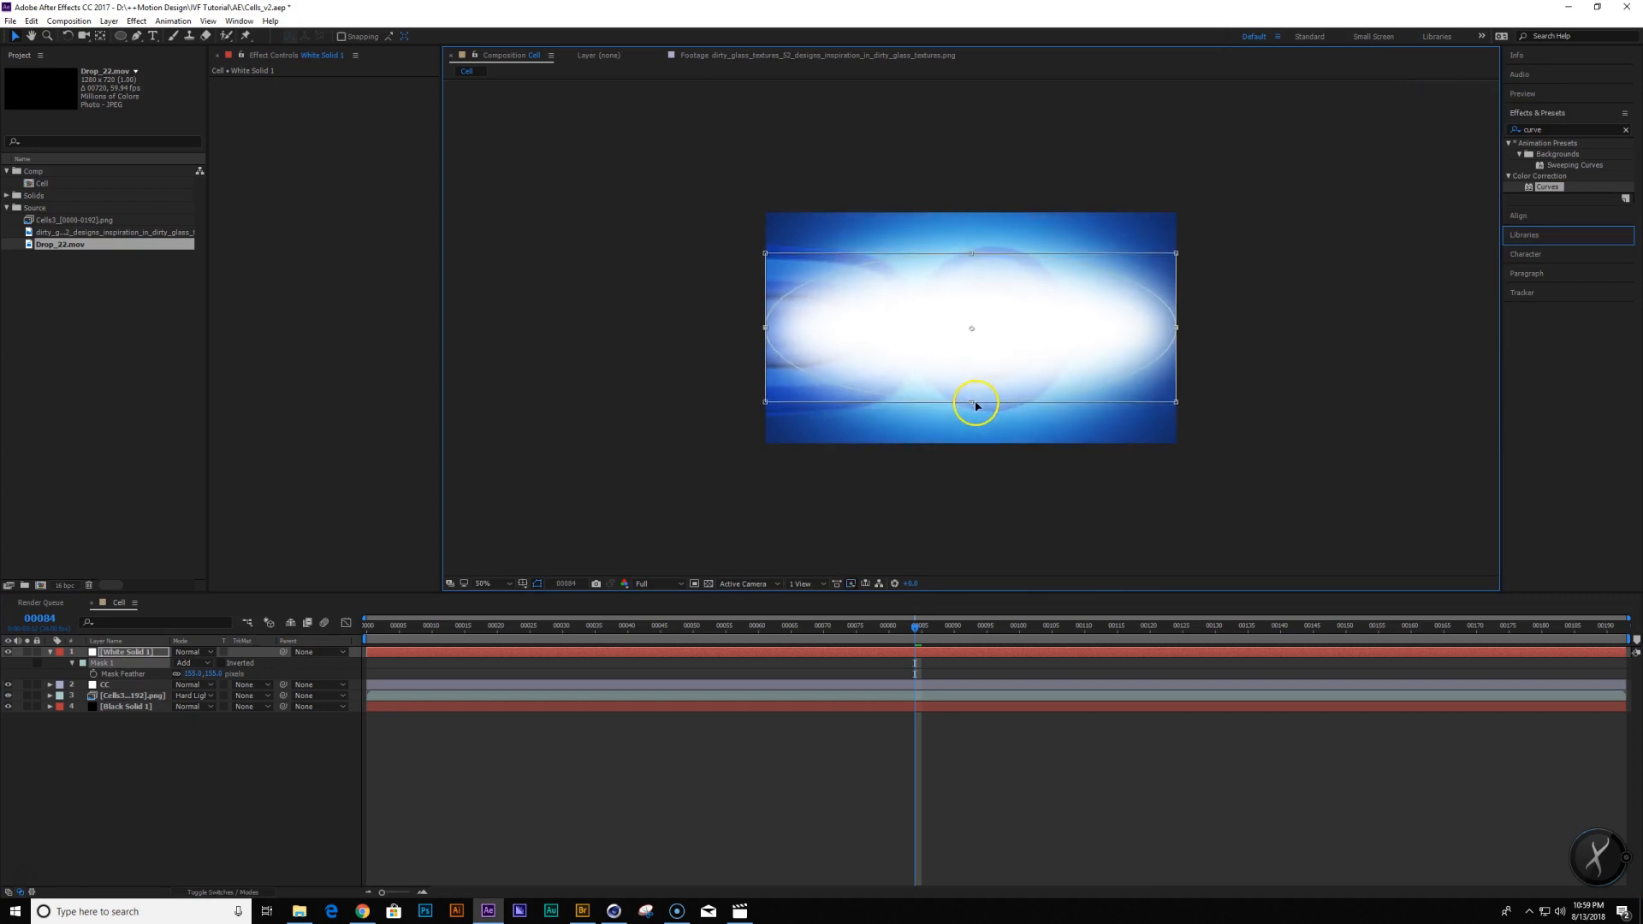
pyautogui.keyDown('ctrl'); pyautogui.moveTo(763, 327); pyautogui.dragTo(743, 328); pyautogui.keyUp('ctrl')
pyautogui.moveTo(188, 674); pyautogui.dragTo(210, 674)
# Pre-compose the masked white solid as "DOF map", moving all attributes into the new composition
pyautogui.click(132, 652)
pyautogui.hotkey('ctrl', 'shift', 'c')
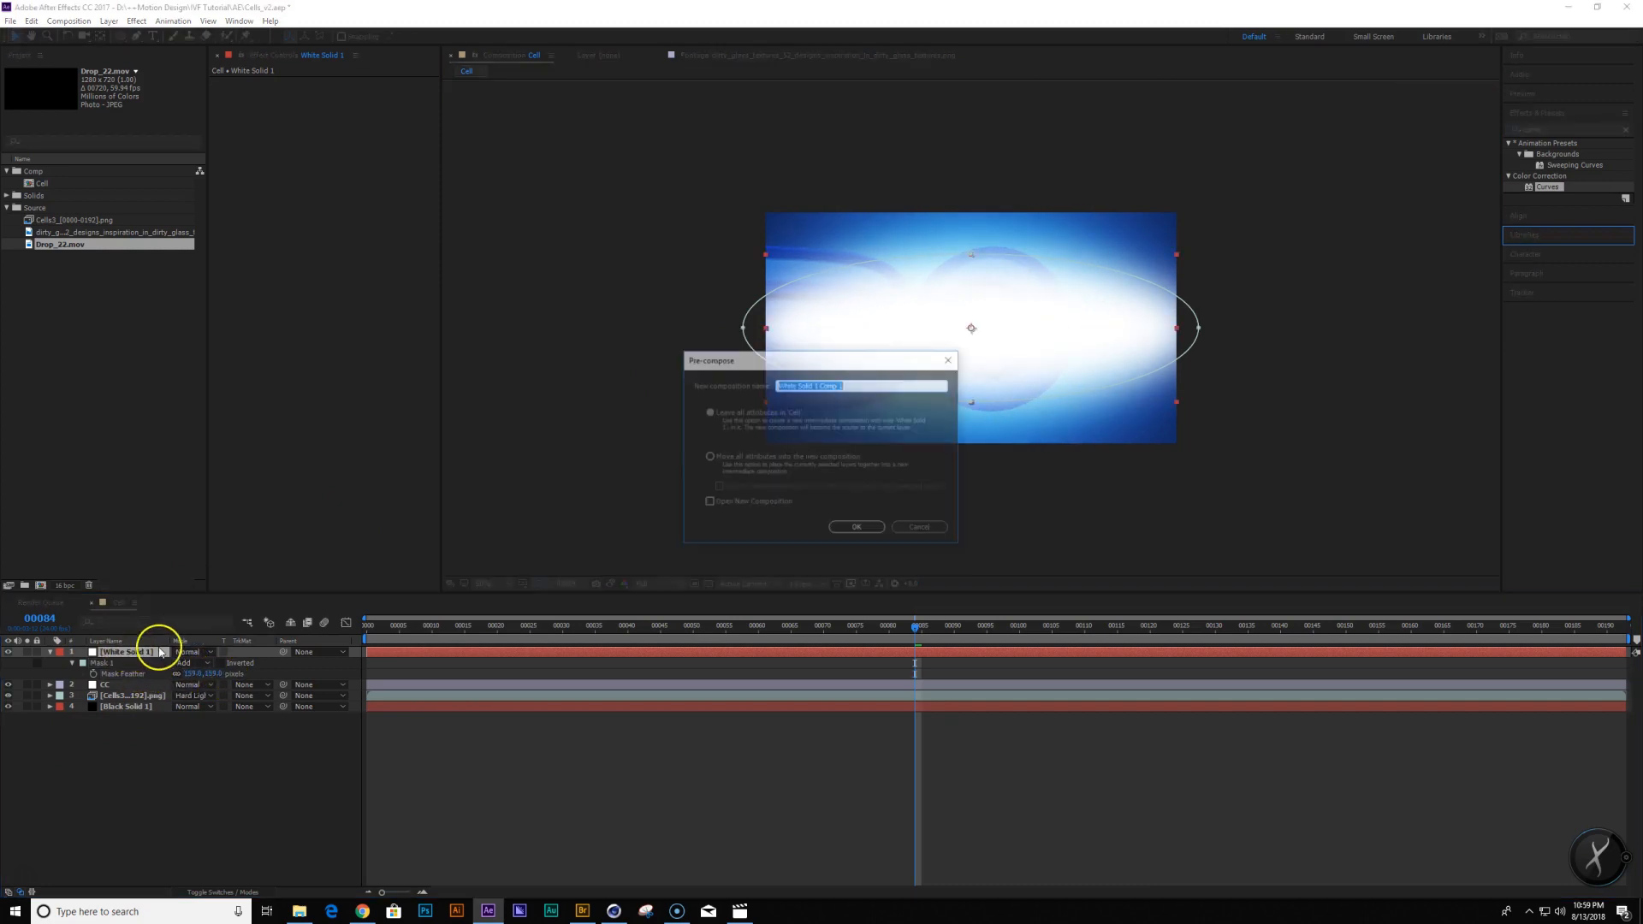
pyautogui.click(747, 457)
pyautogui.click(834, 384)
pyautogui.write('DOF ma')
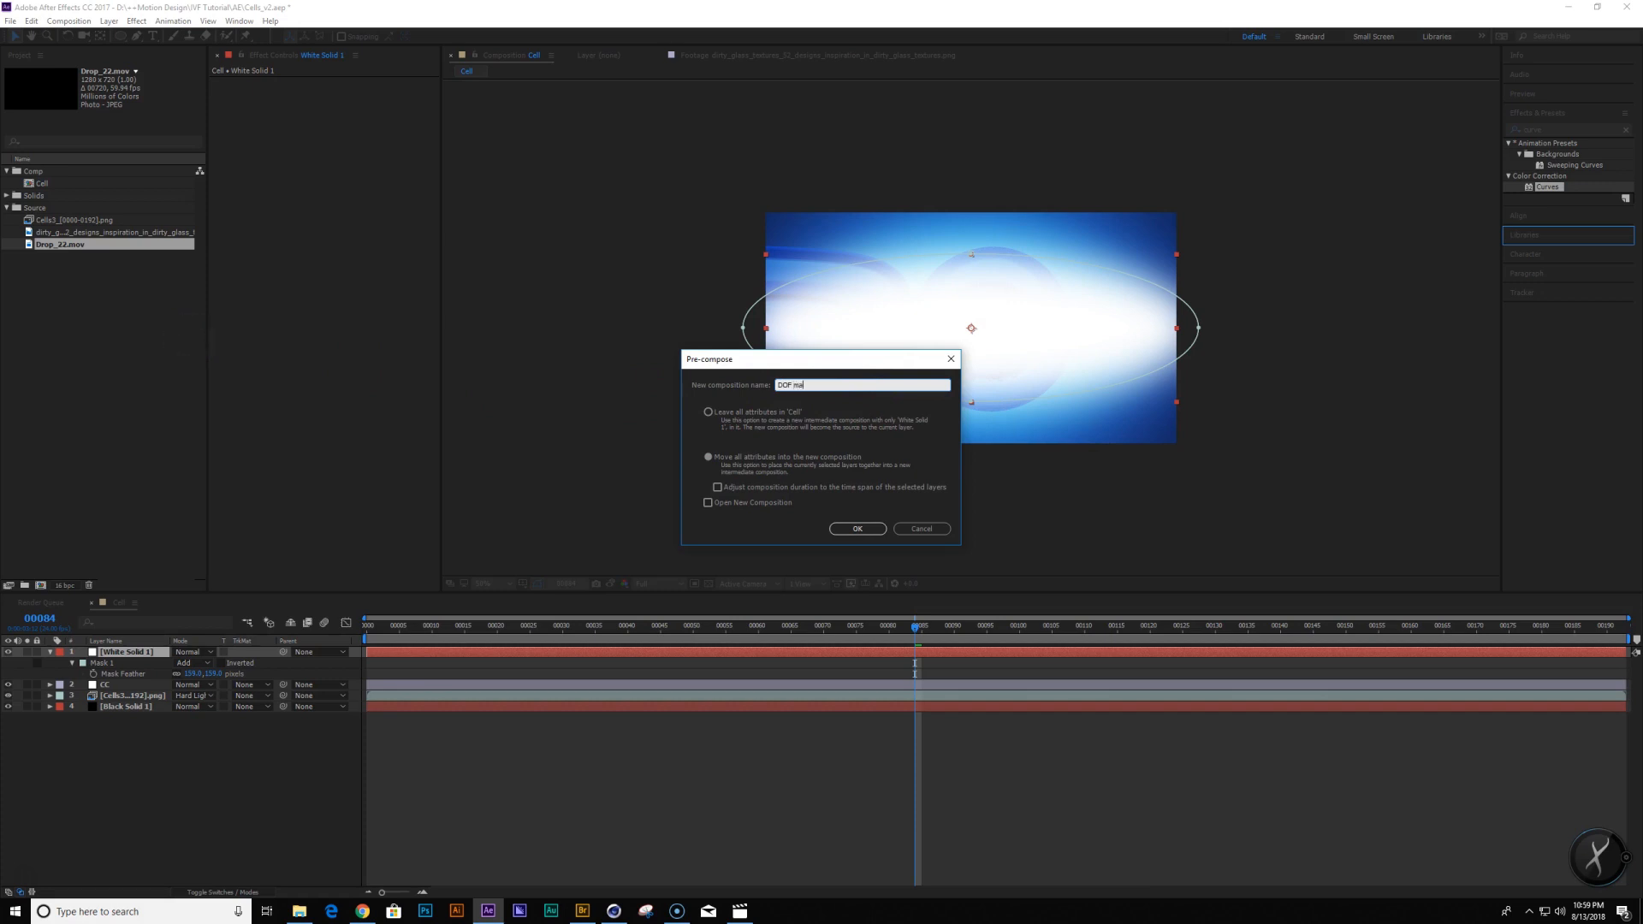
pyautogui.write('p')
pyautogui.press('Return')
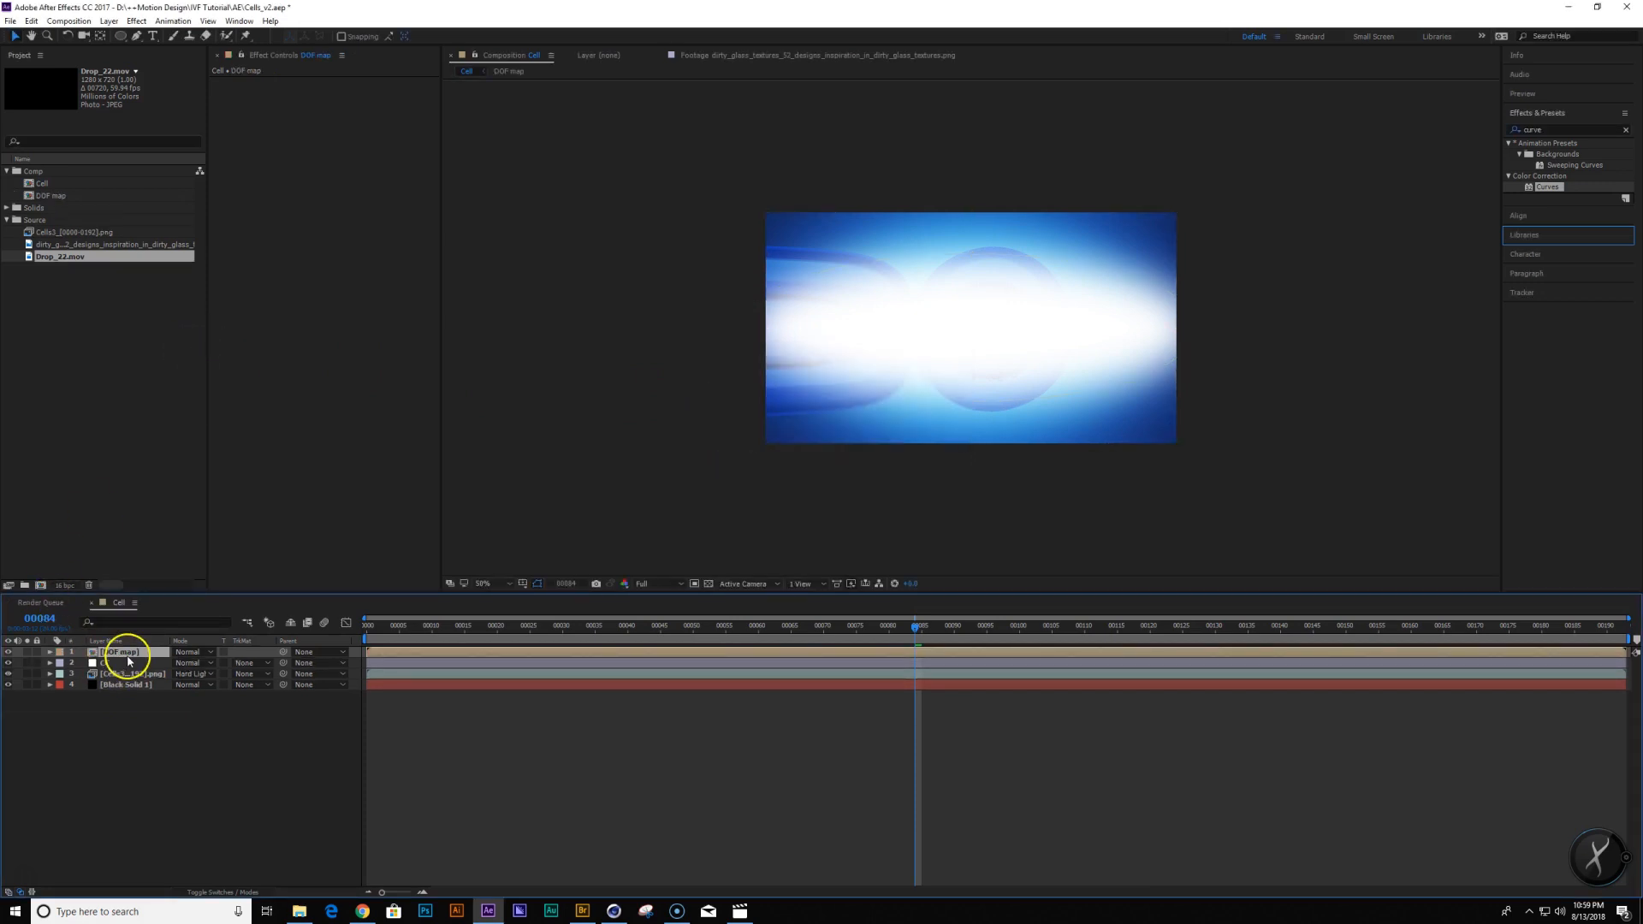
# Inside the DOF map composition, add a black solid and place it beneath the white solid
pyautogui.doubleClick(128, 655)
pyautogui.hotkey('ctrl', 'y')
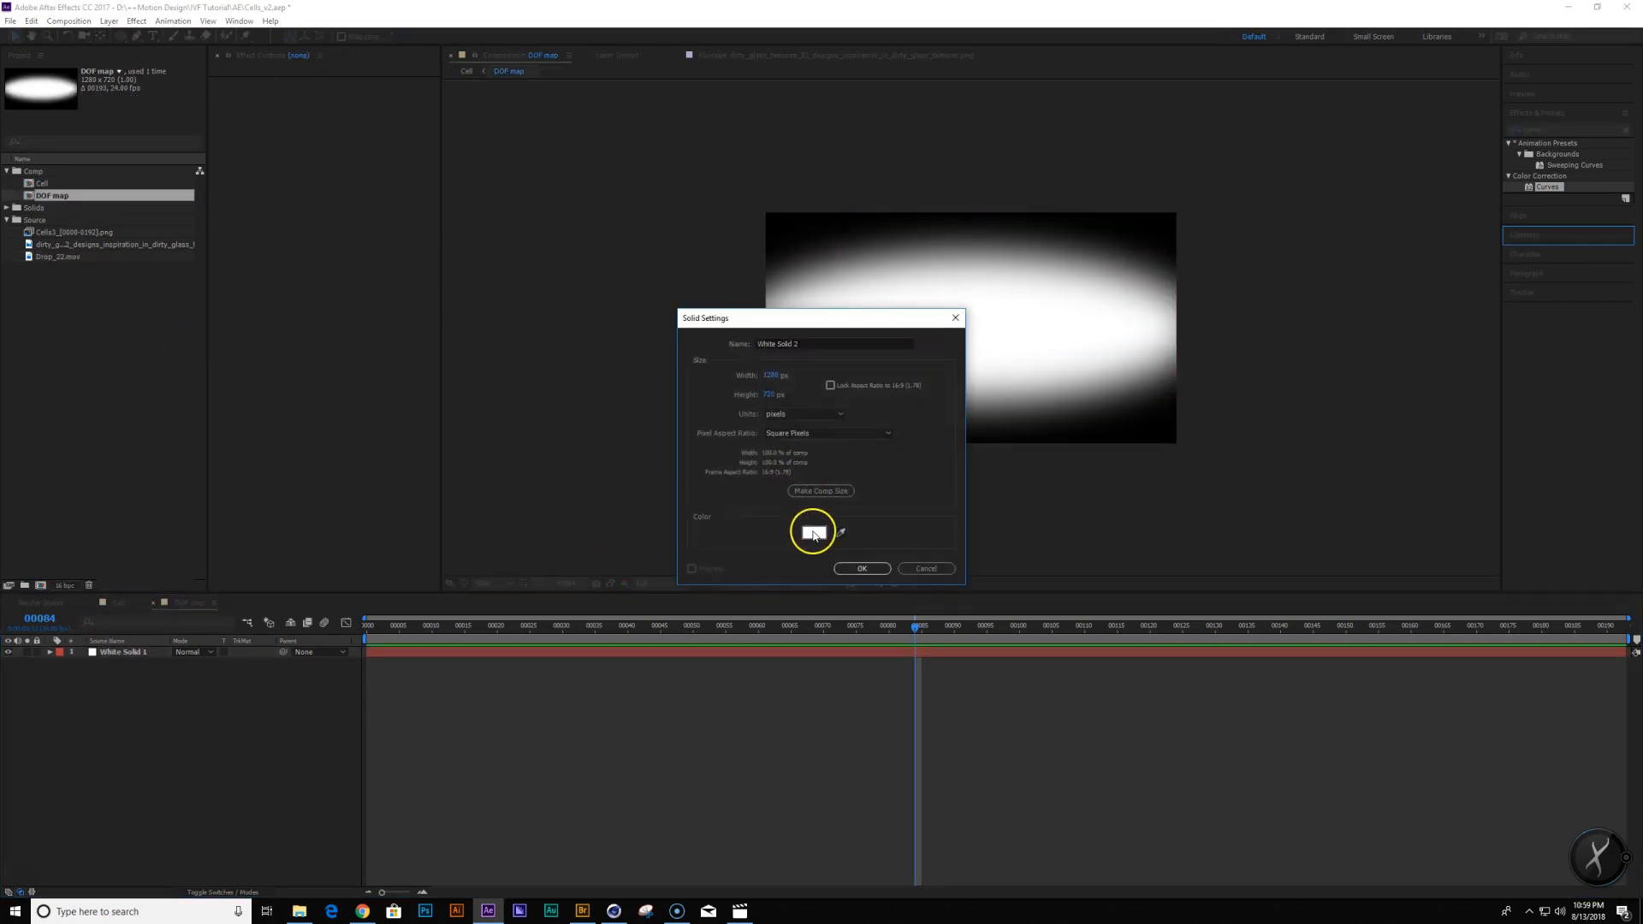
pyautogui.click(810, 532)
pyautogui.moveTo(804, 508); pyautogui.dragTo(800, 914)
pyautogui.press('Return')
pyautogui.press('Return')
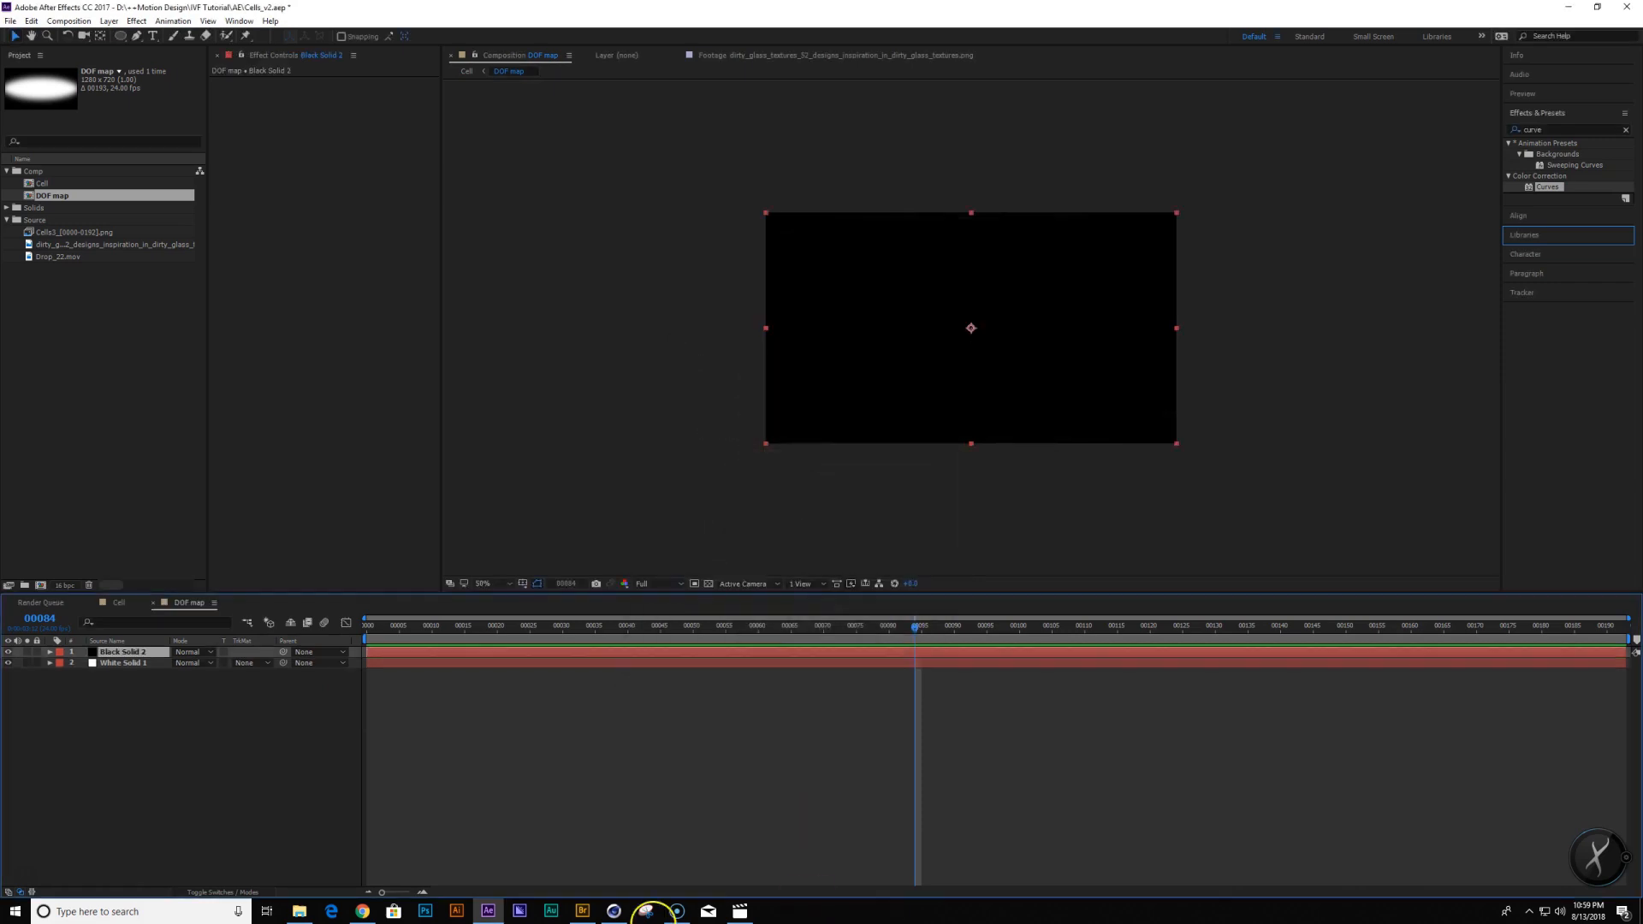
pyautogui.moveTo(142, 651); pyautogui.dragTo(139, 715)
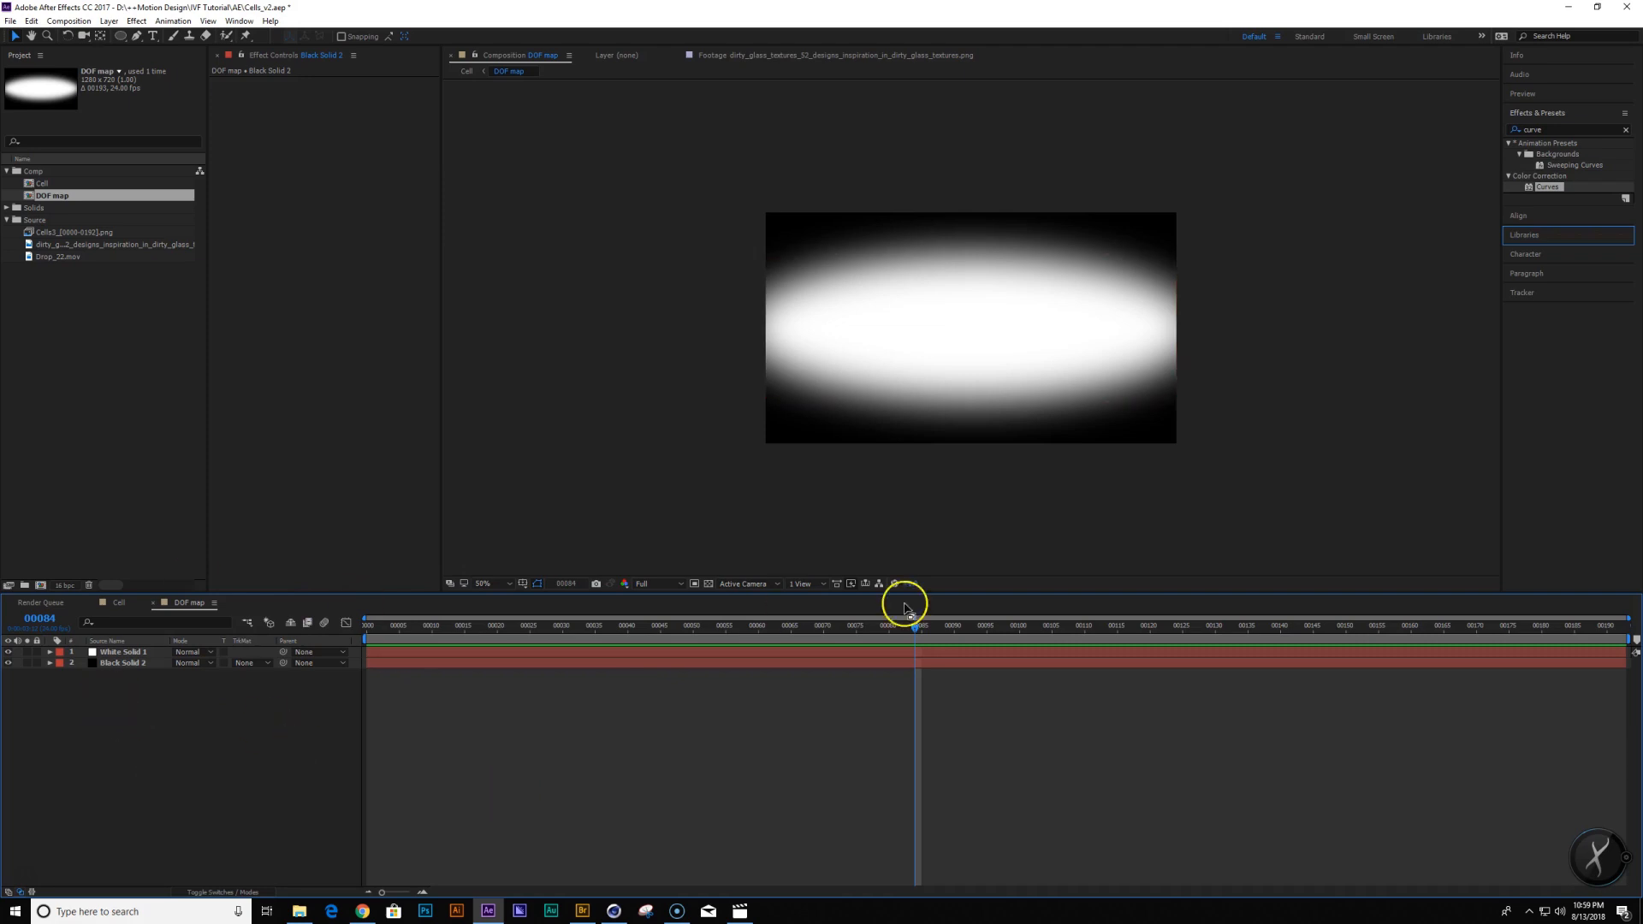
# Return to the Cell composition and hide the DOF map layer
pyautogui.press('Tab')
pyautogui.click(131, 794)
pyautogui.click(9, 652)
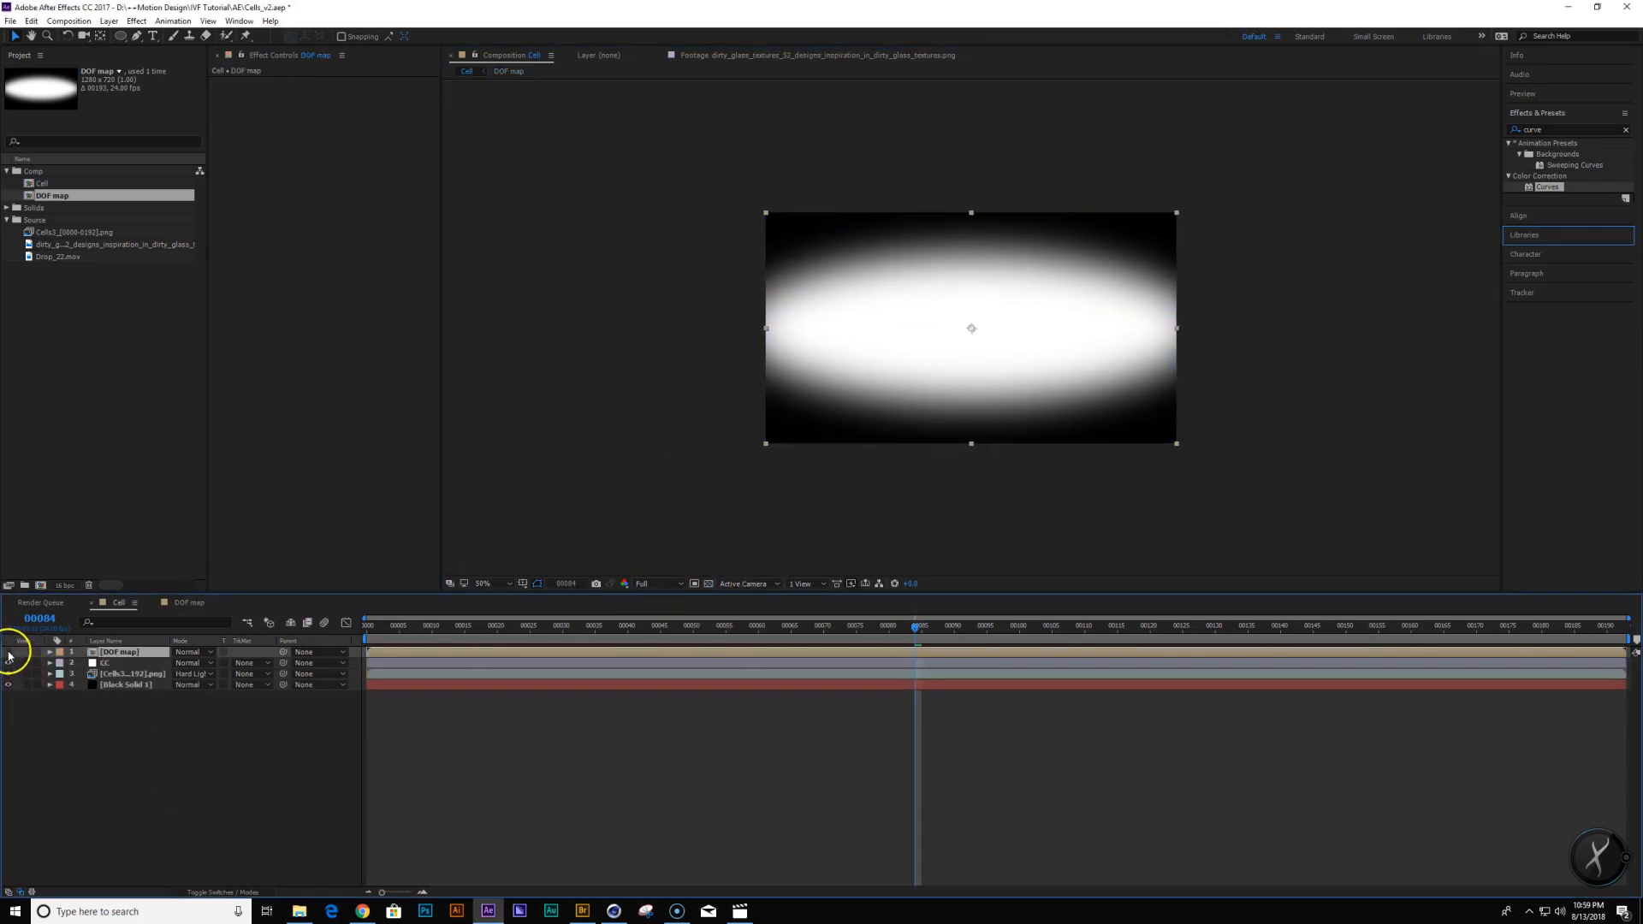
# Add an adjustment layer above the CC layer and name it DOF
pyautogui.click(103, 664)
pyautogui.hotkey('ctrl', 'alt', 'y')
pyautogui.press('Return')
pyautogui.write('DOF')
pyautogui.press('Return')
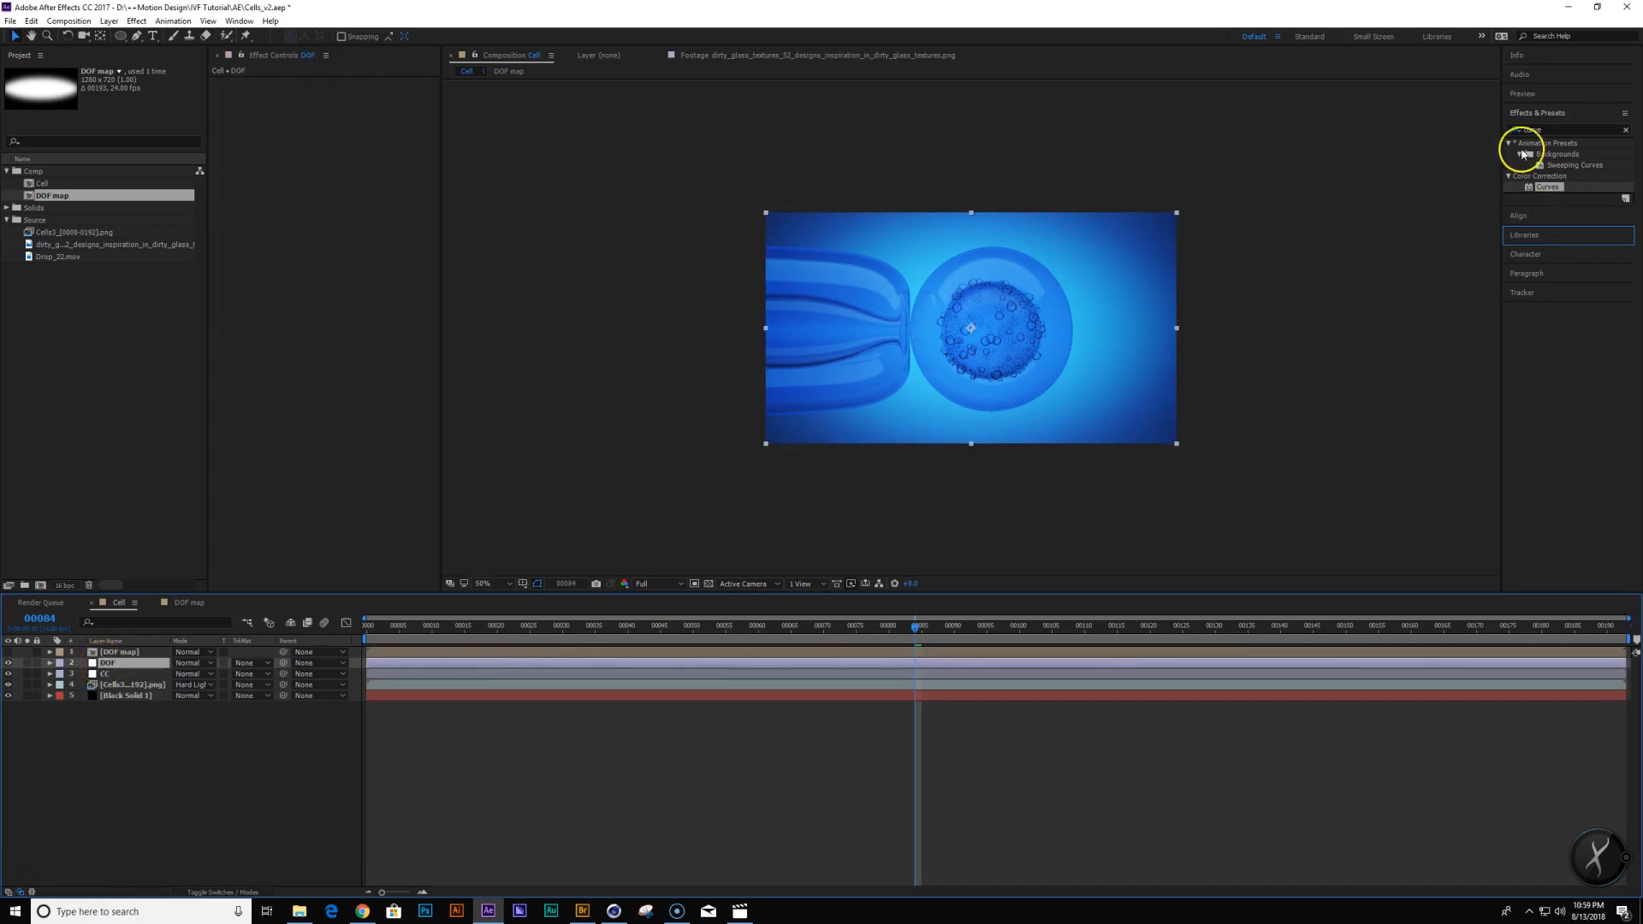
# Apply the FL Depth Of Field effect to the DOF layer with DOF map as its depth layer
pyautogui.click(1583, 130)
pyautogui.write('depth')
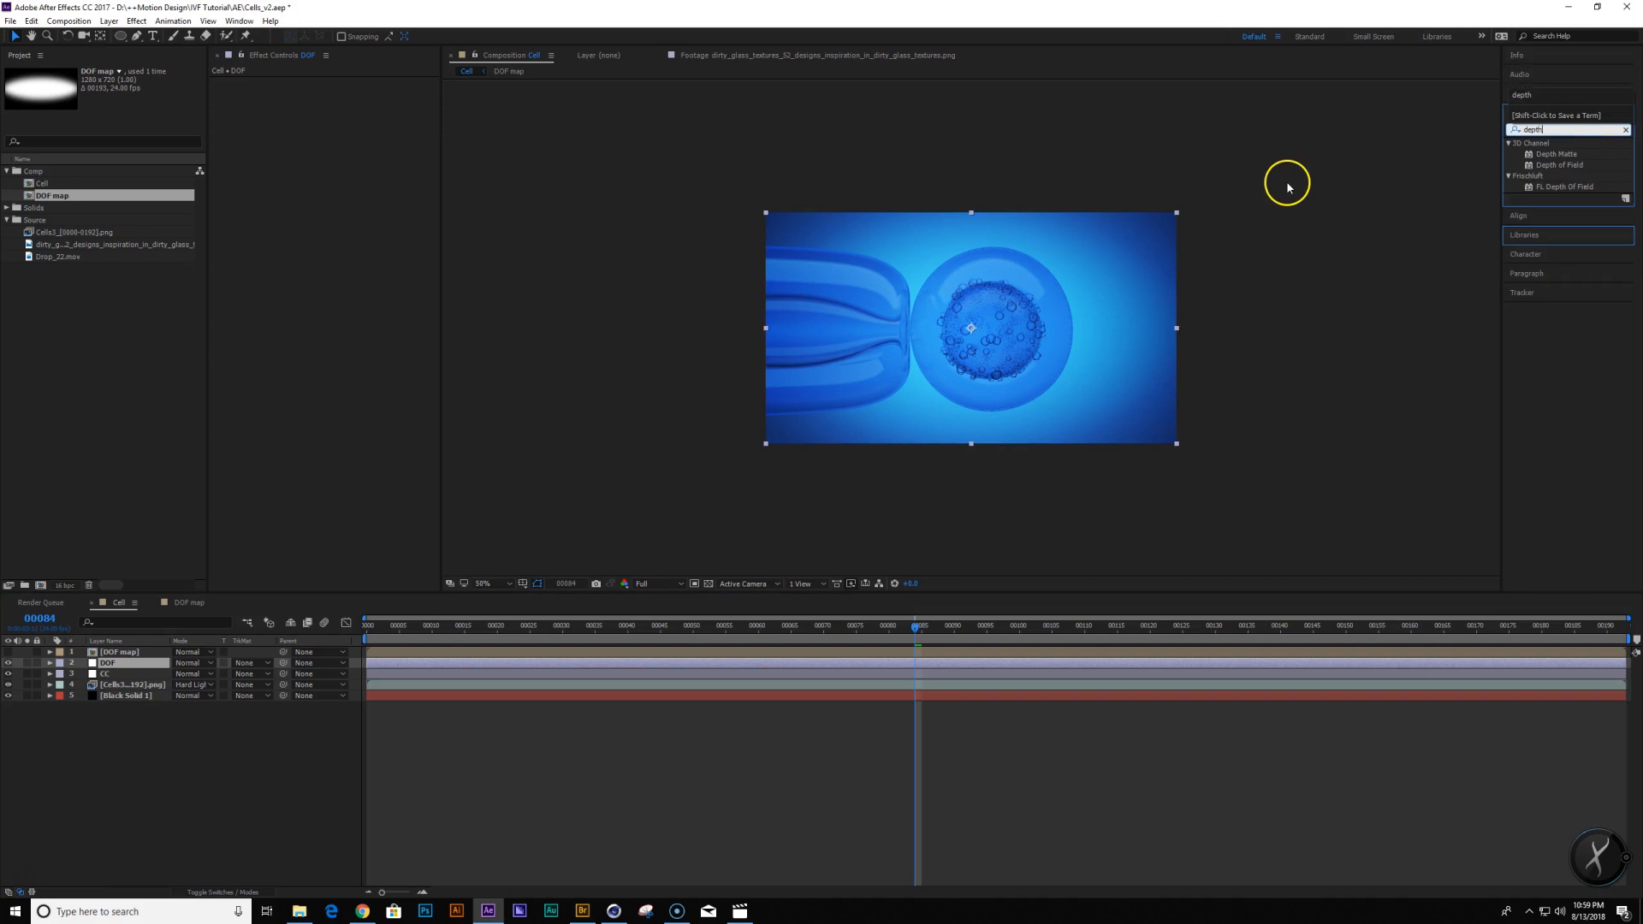
pyautogui.doubleClick(1564, 187)
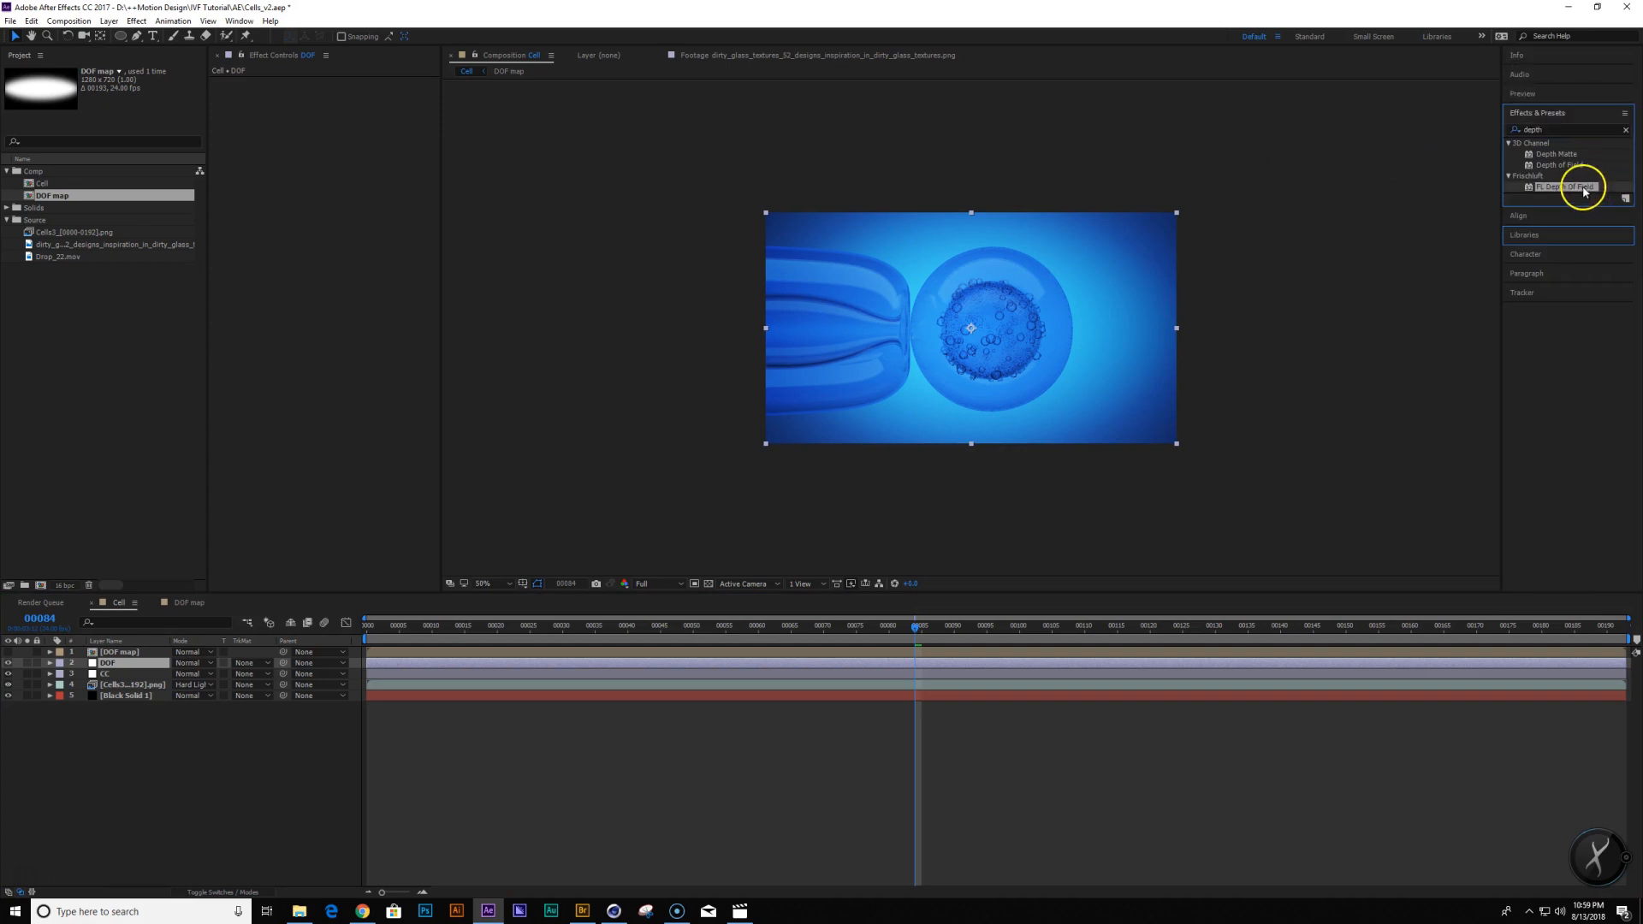
pyautogui.click(358, 104)
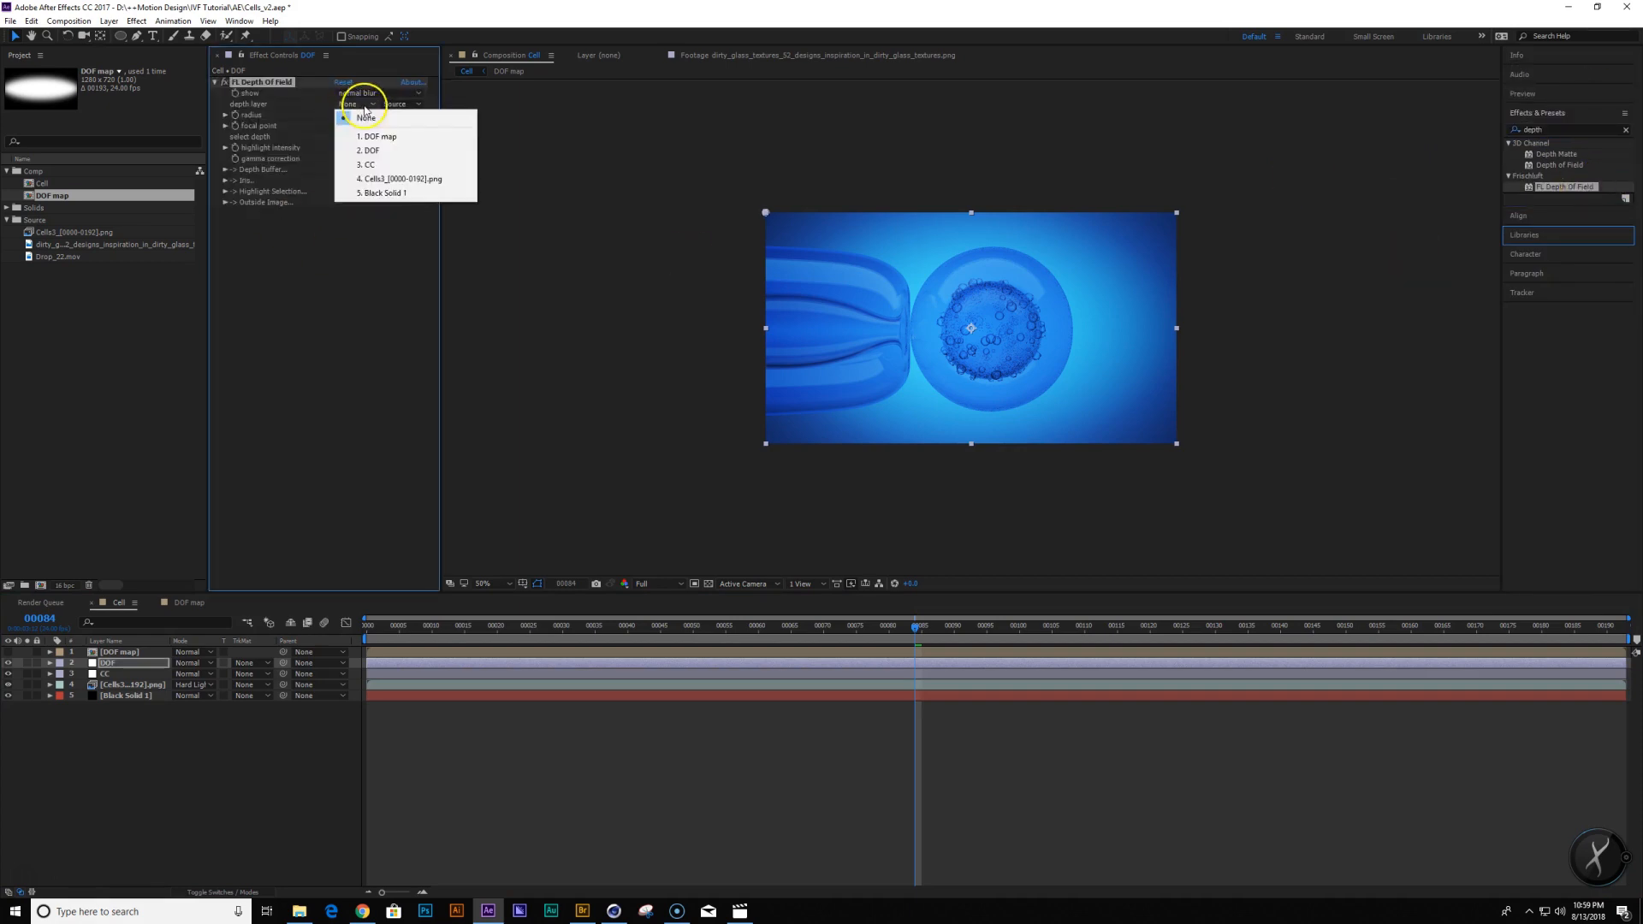
pyautogui.click(374, 138)
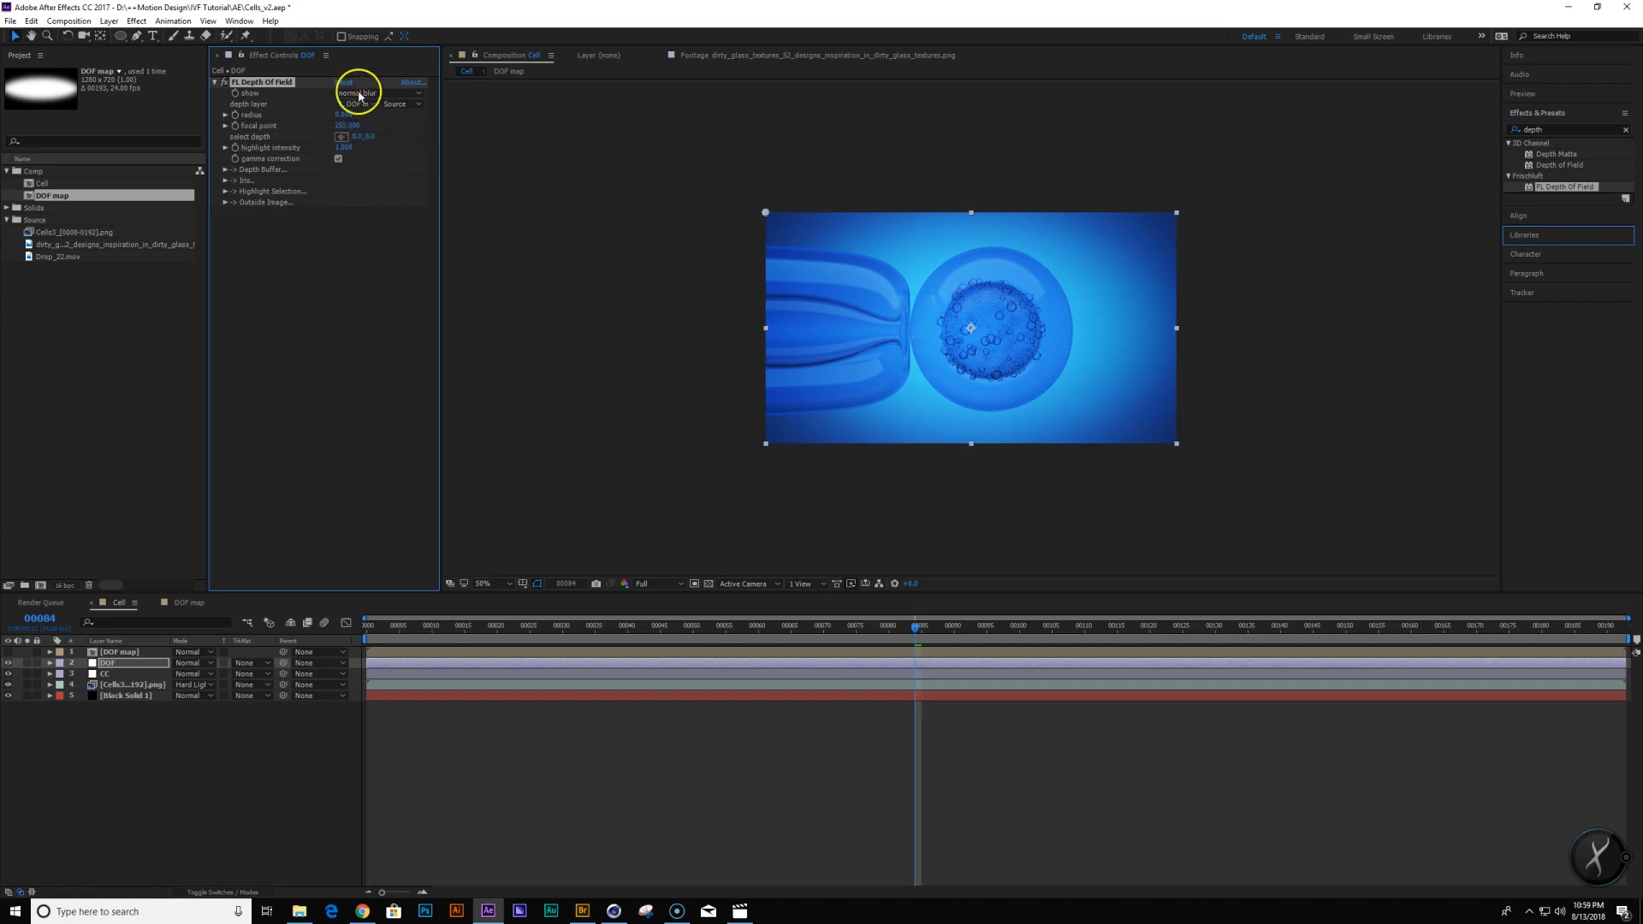
# Pick the focus depth inside the cell at about 680, 384 and set the blur radius to 20
pyautogui.click(342, 137)
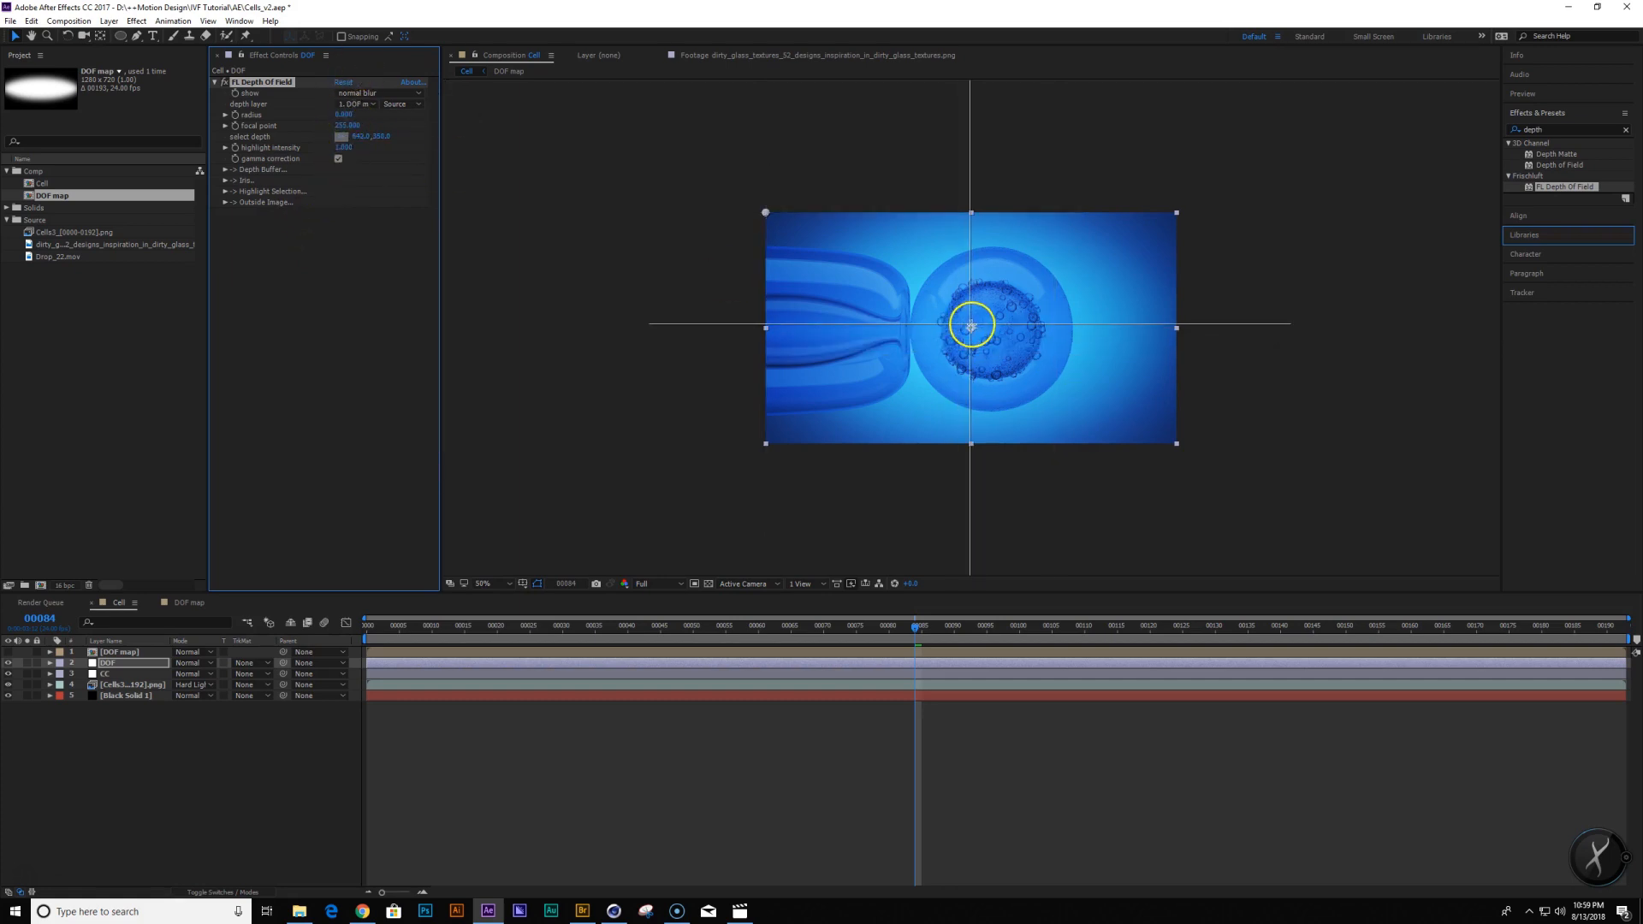
pyautogui.click(983, 335)
pyautogui.moveTo(343, 114); pyautogui.dragTo(514, 128)
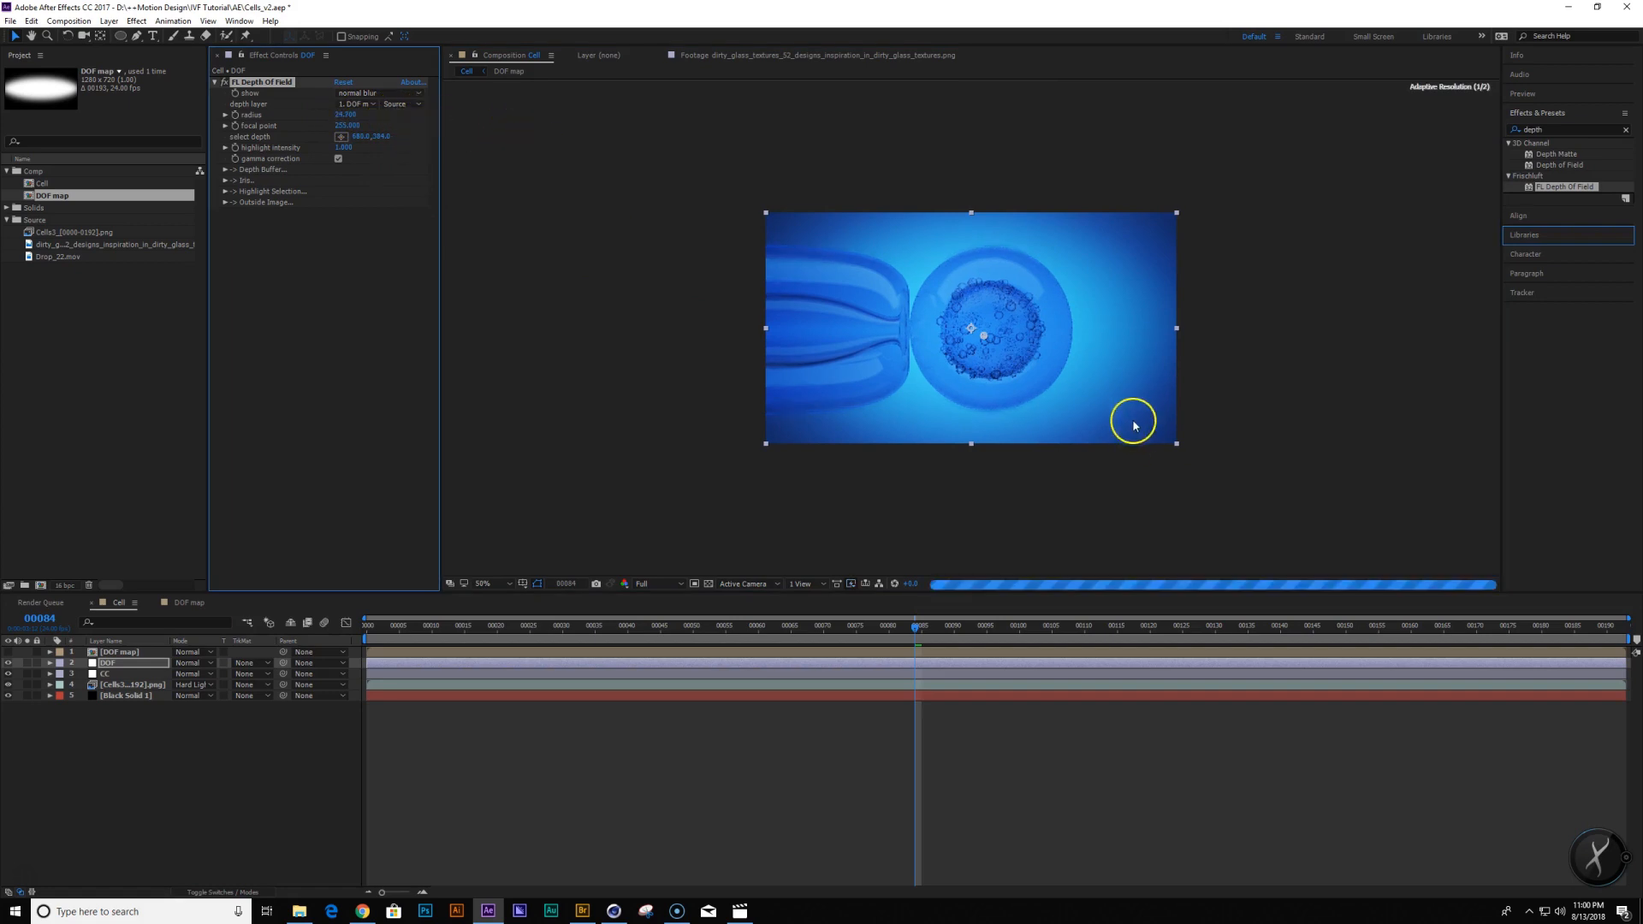
pyautogui.press('/')
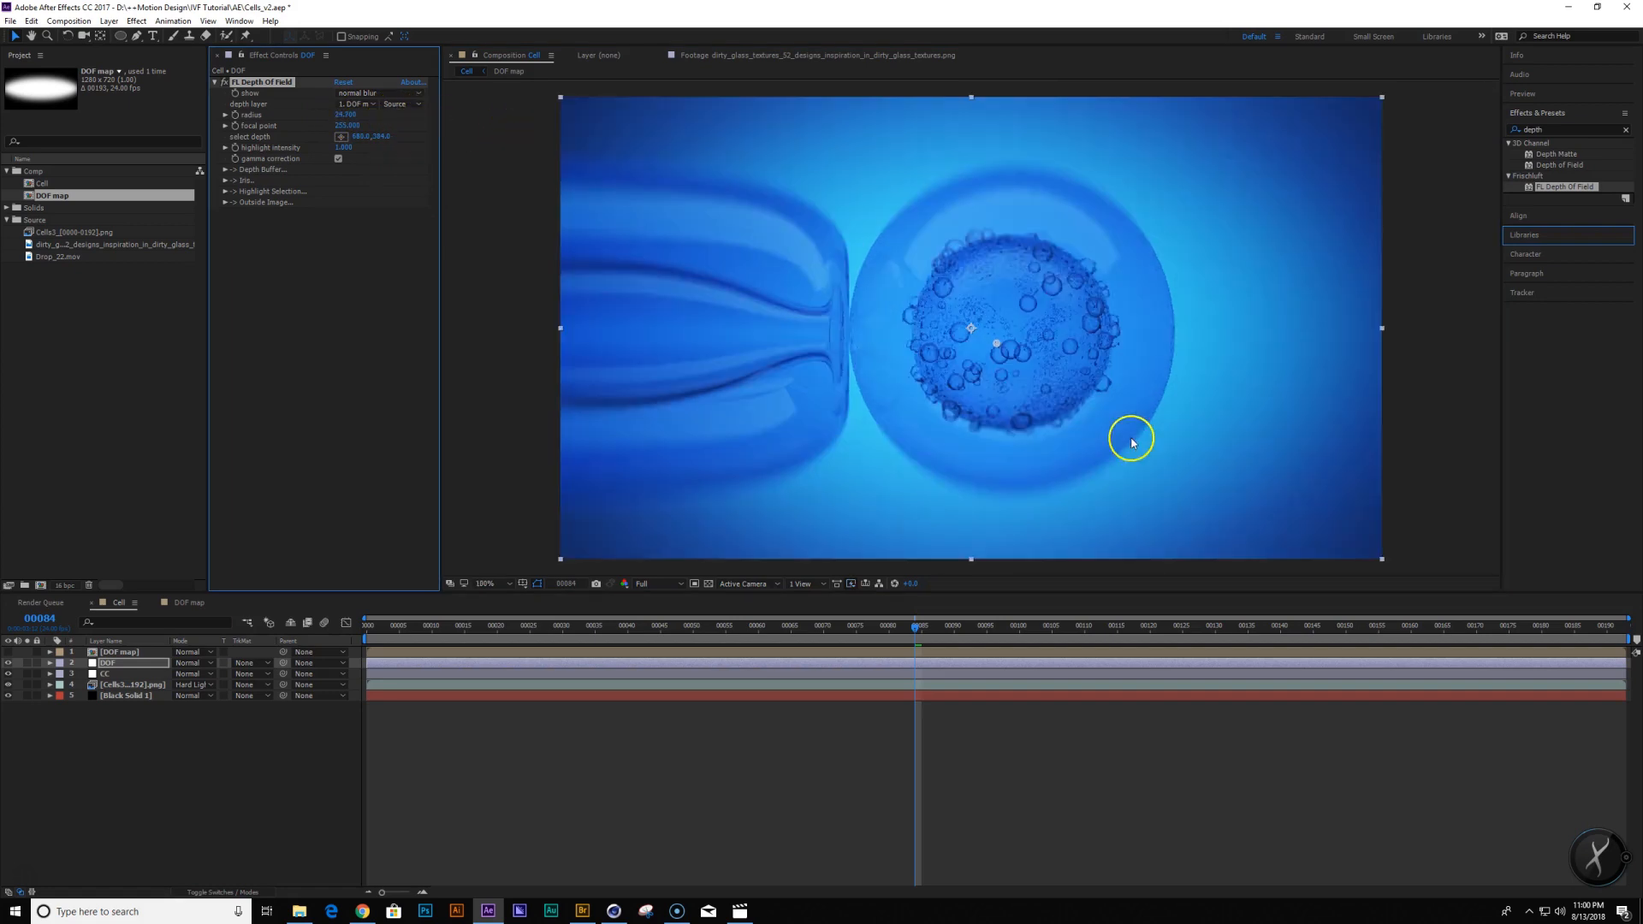
pyautogui.click(341, 113)
pyautogui.write('20')
pyautogui.press('Return')
# Set the relative border brightness of the depth-of-field iris to 0.4
pyautogui.click(225, 181)
pyautogui.click(342, 223)
pyautogui.write('.4')
pyautogui.press('Return')
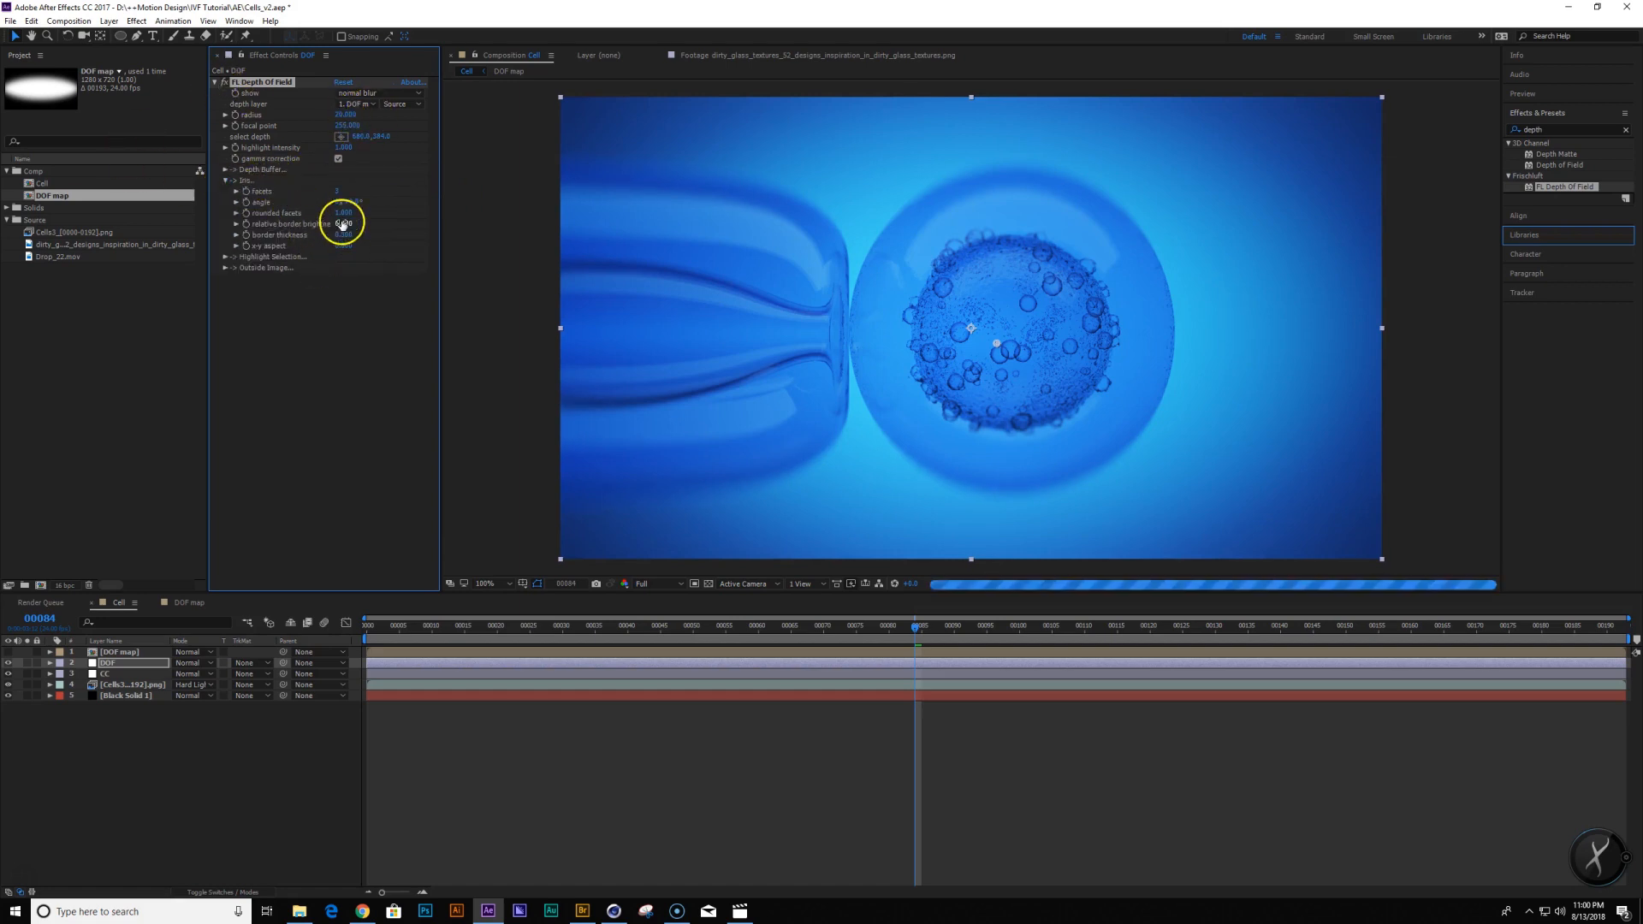
# Enable highlight selection in the FL Depth Of Field effect and slightly lower its blur radius
pyautogui.click(225, 257)
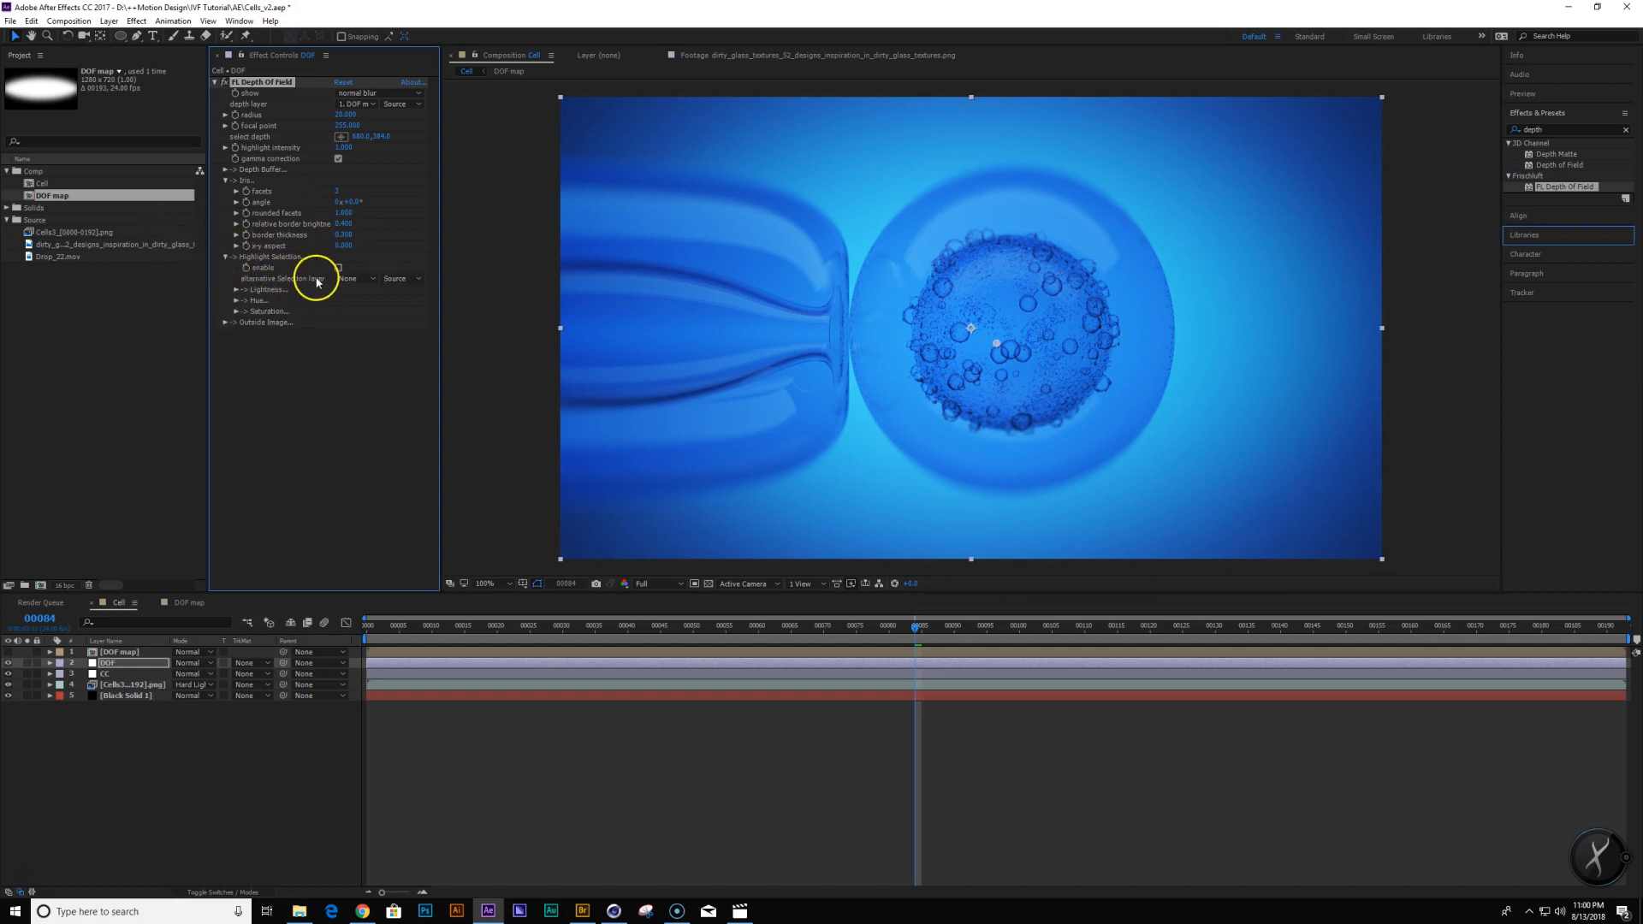
pyautogui.click(338, 268)
pyautogui.moveTo(341, 115); pyautogui.dragTo(326, 115)
pyautogui.scroll(-1, 830, 448)
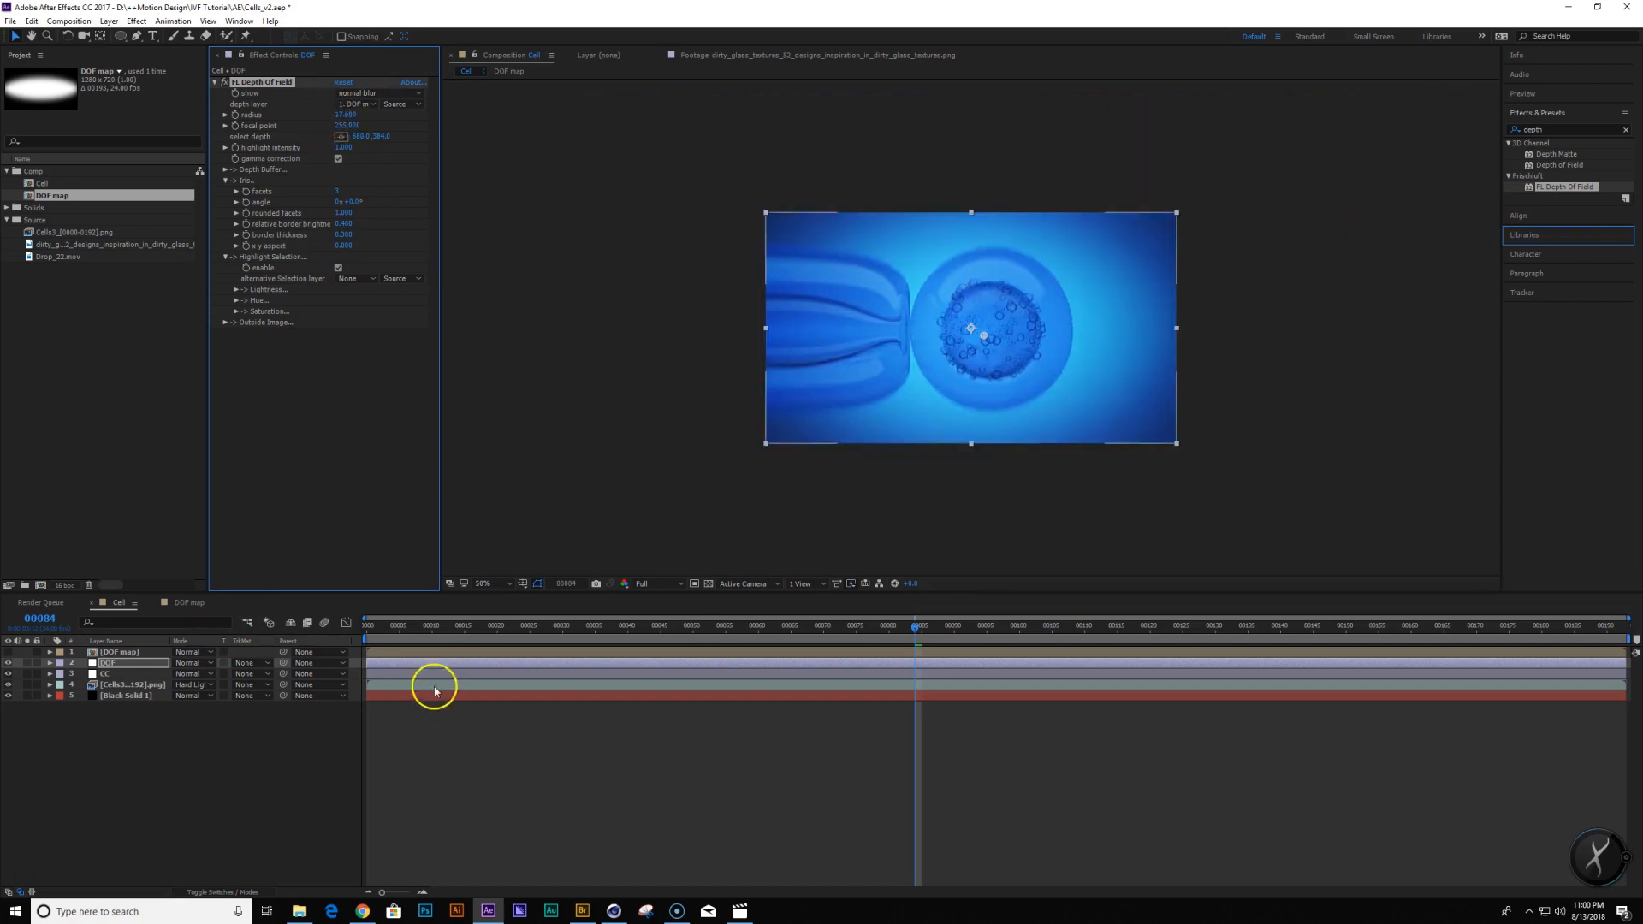
# In the DOF map composition, make the white solid's elliptical mask slightly taller
pyautogui.click(188, 603)
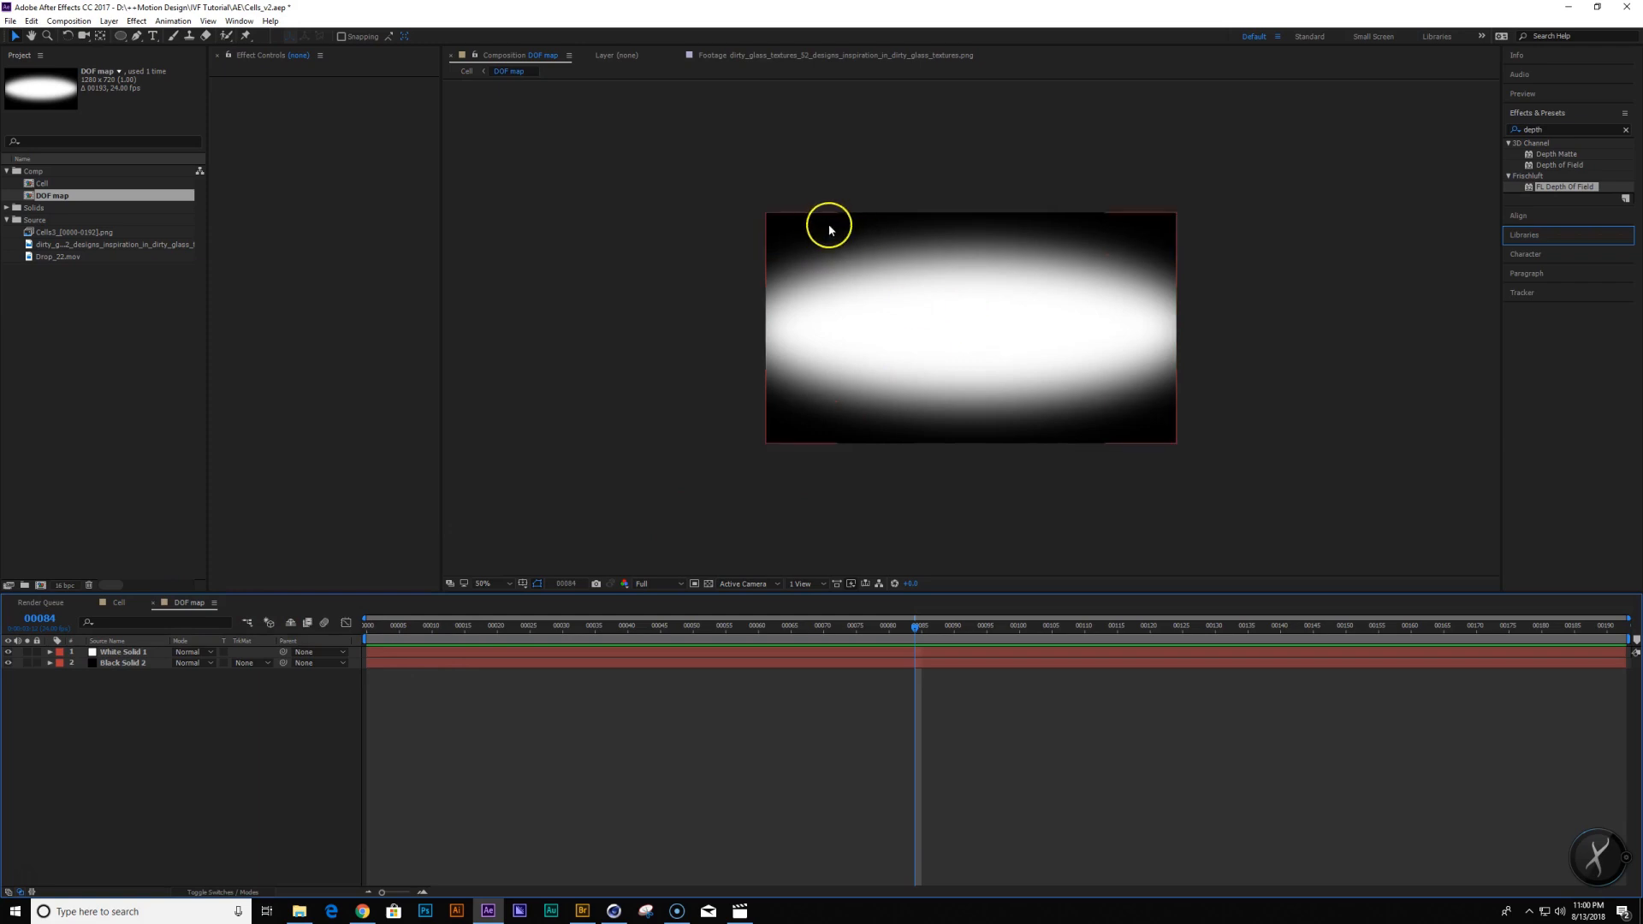
pyautogui.click(115, 604)
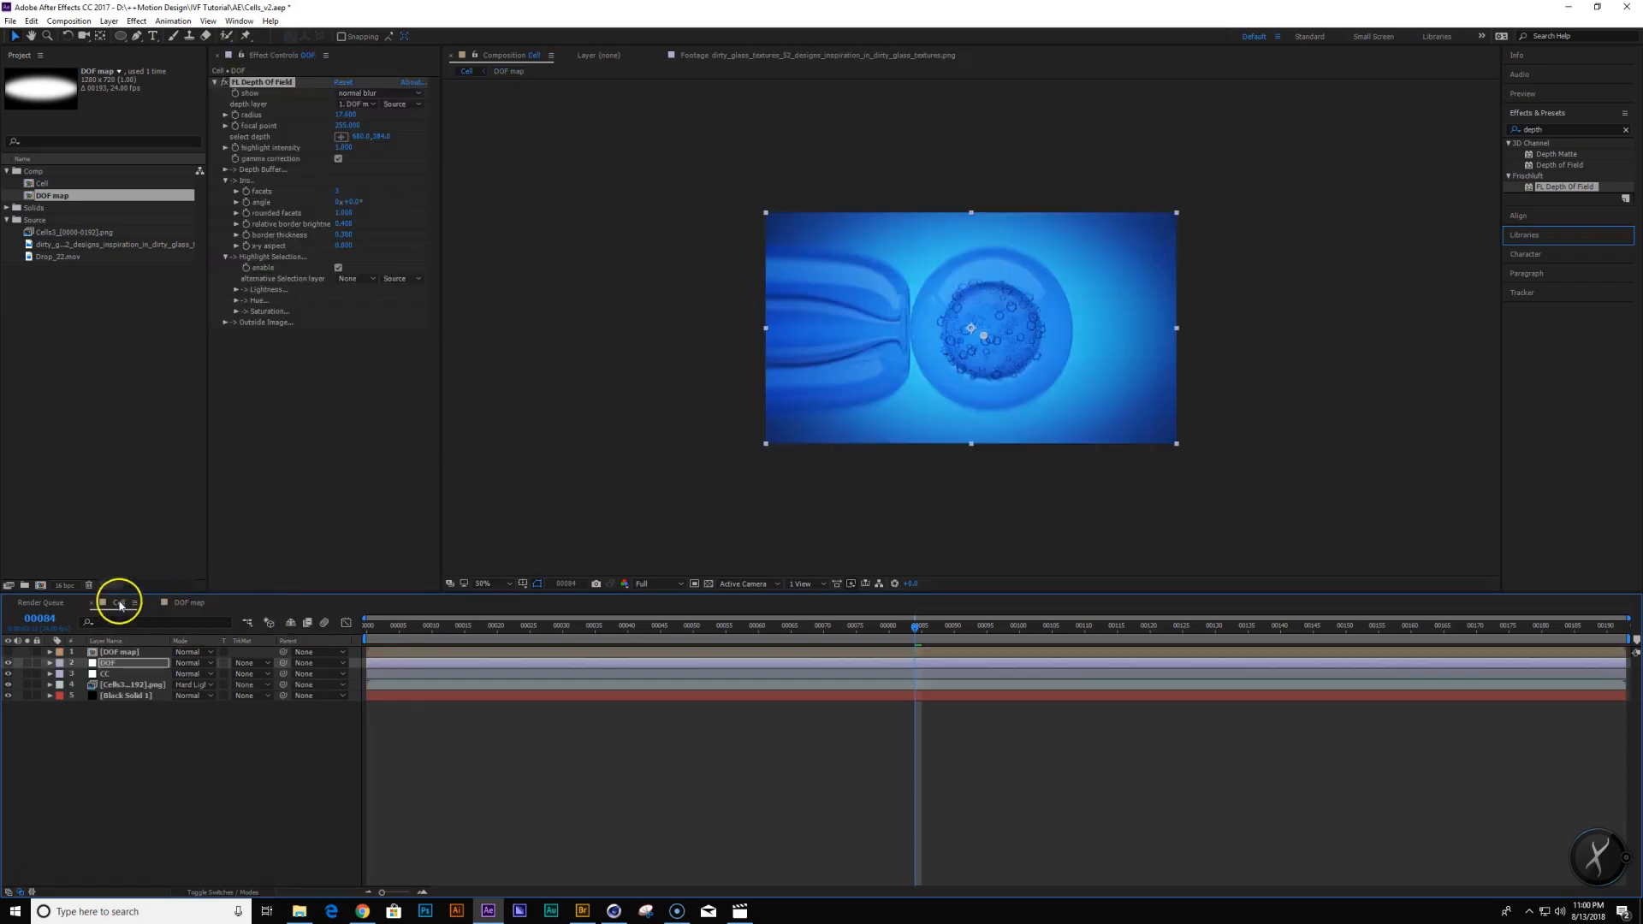
pyautogui.click(175, 604)
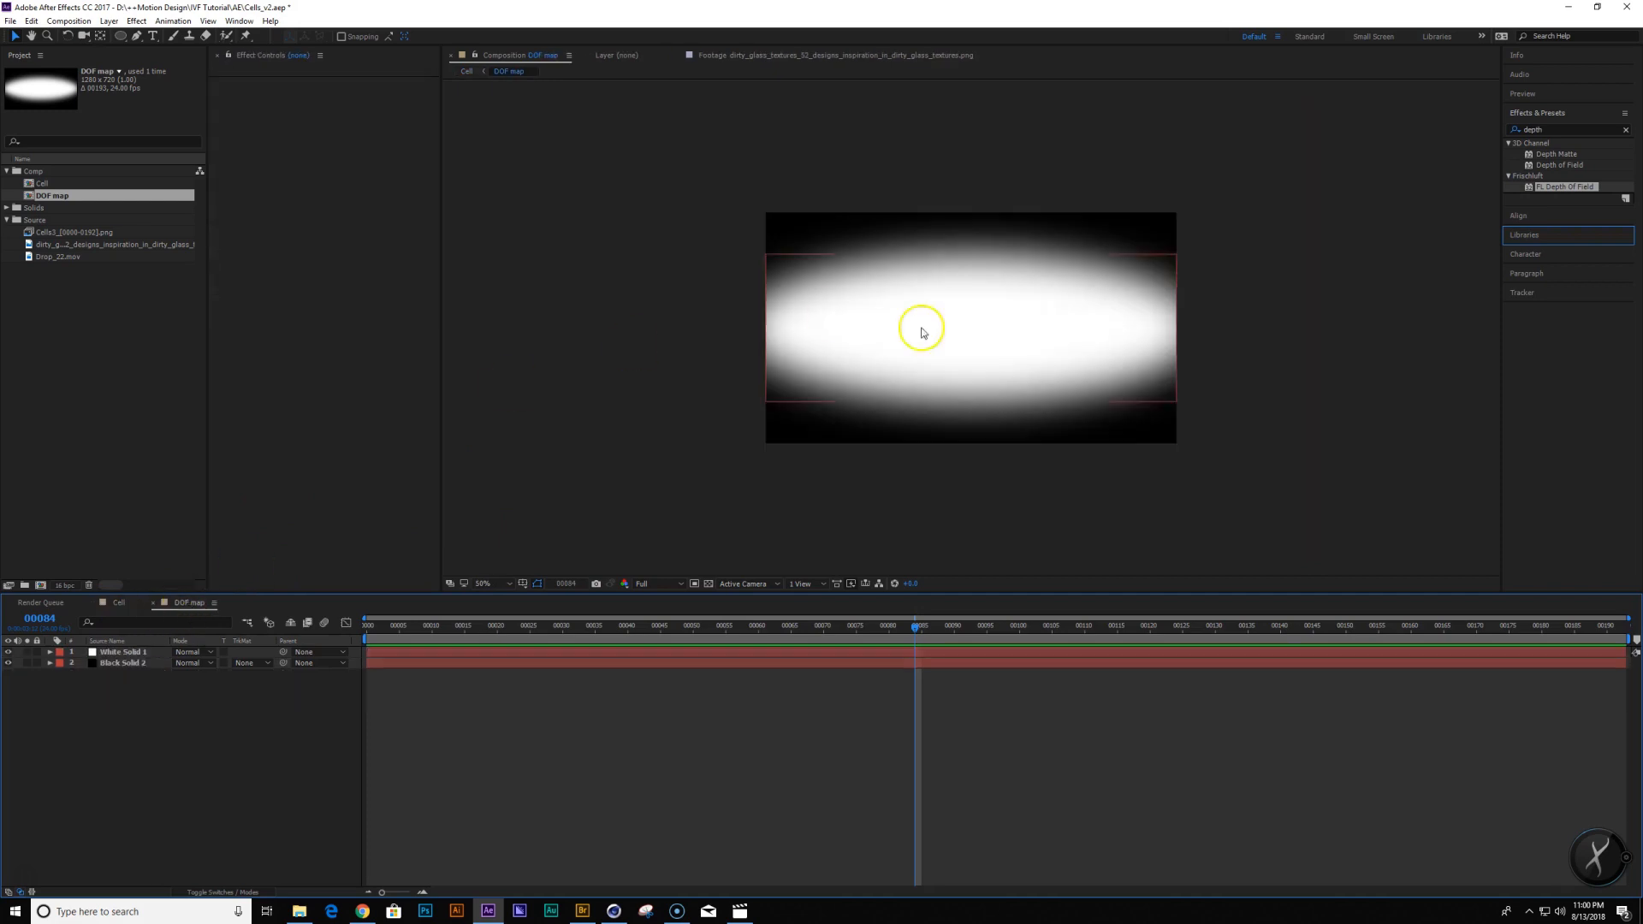
pyautogui.click(117, 652)
pyautogui.doubleClick(972, 400)
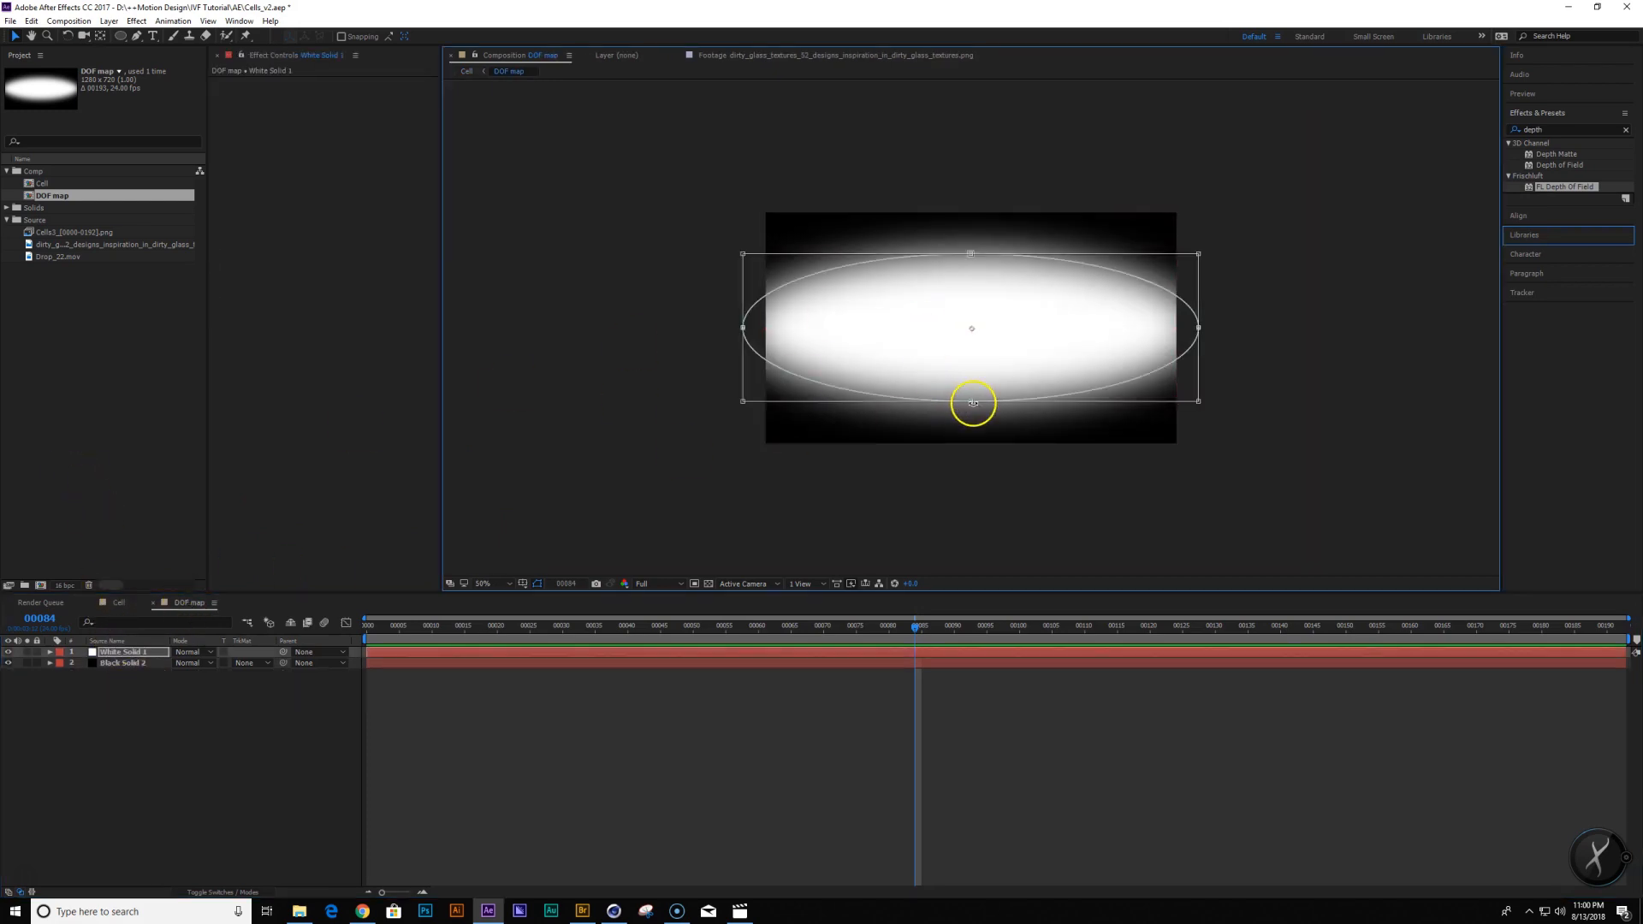
pyautogui.keyDown('ctrl'); pyautogui.moveTo(974, 403); pyautogui.dragTo(973, 404); pyautogui.keyUp('ctrl')
pyautogui.press('Return')
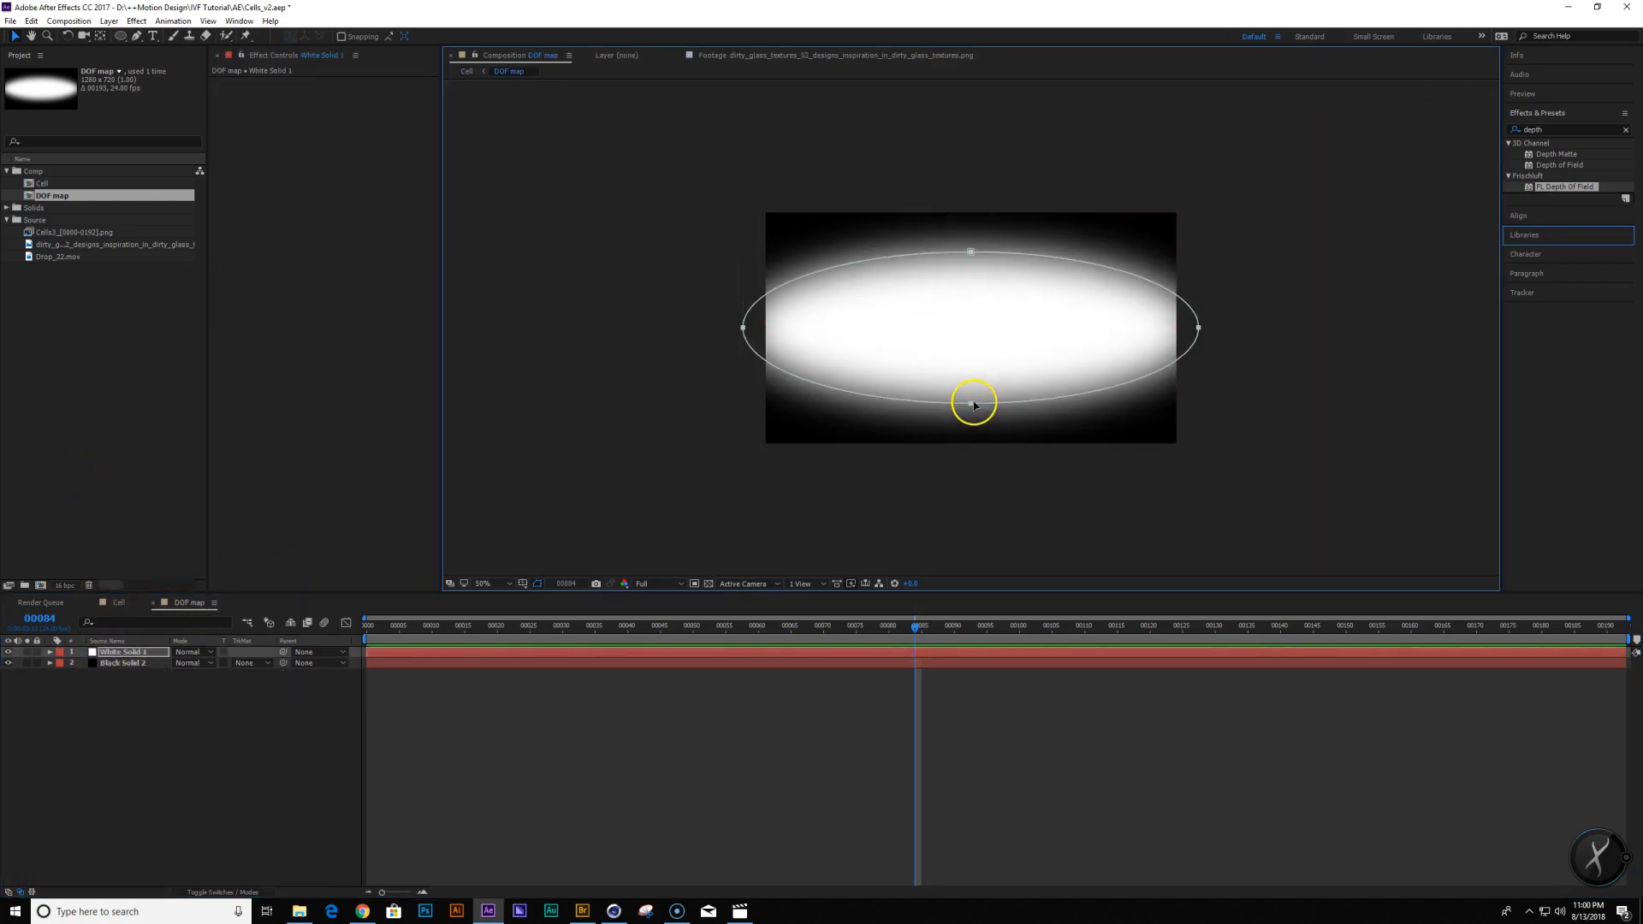
# Narrow the white solid's elliptical mask symmetrically to just beyond the frame's sides and return to the Cell composition
pyautogui.doubleClick(968, 401)
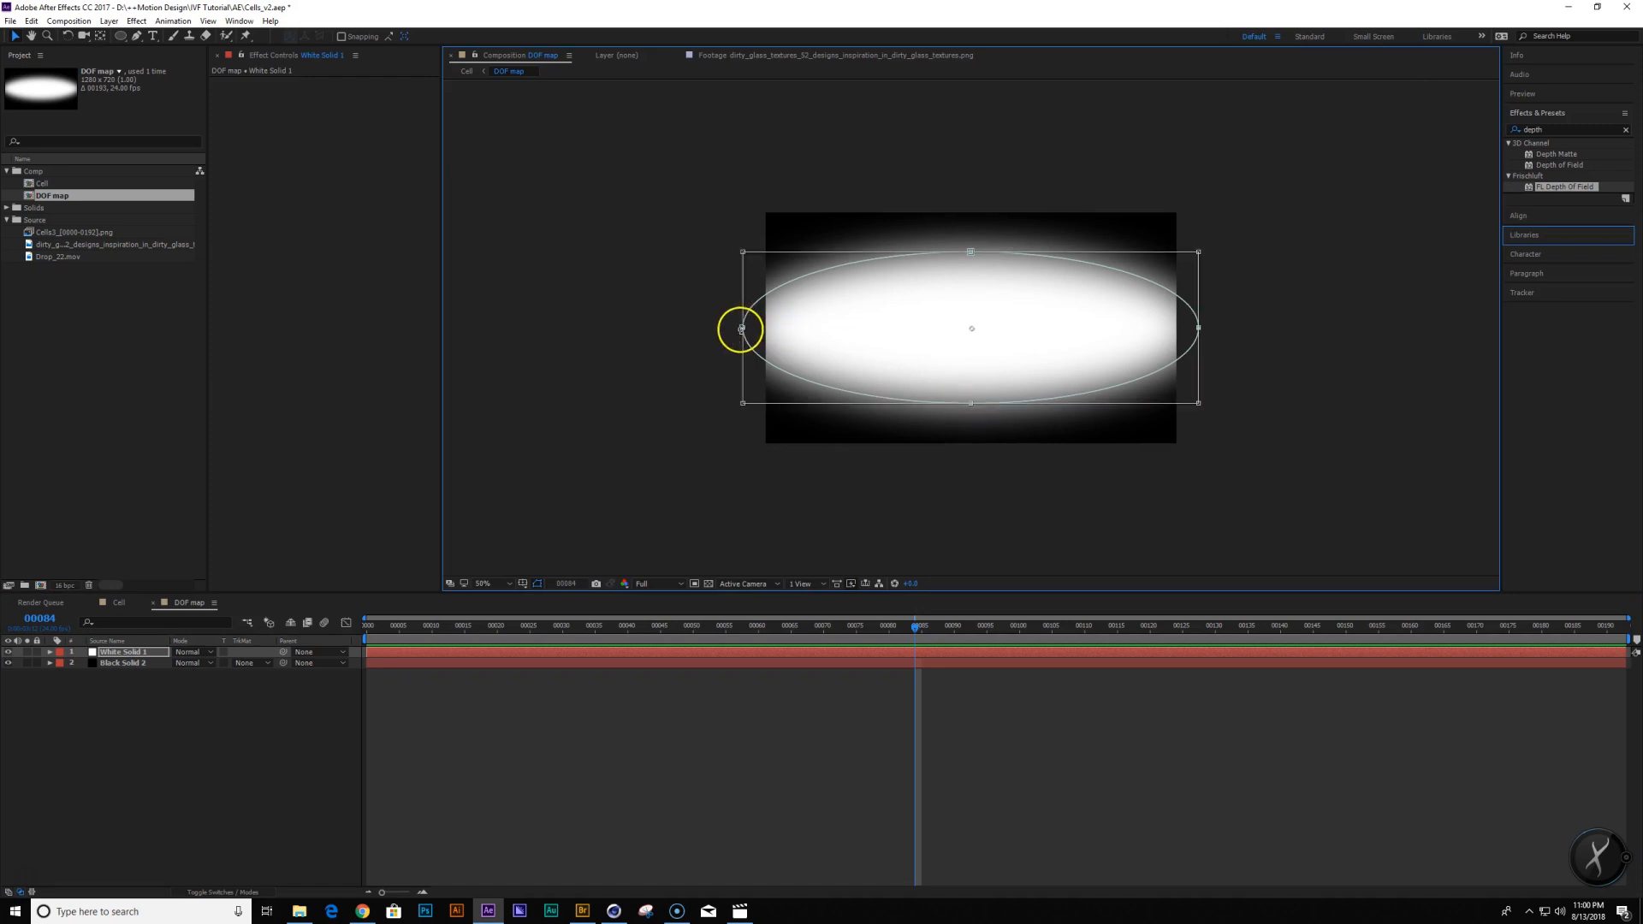
pyautogui.keyDown('ctrl'); pyautogui.moveTo(742, 328); pyautogui.dragTo(758, 328); pyautogui.keyUp('ctrl')
pyautogui.press('Return')
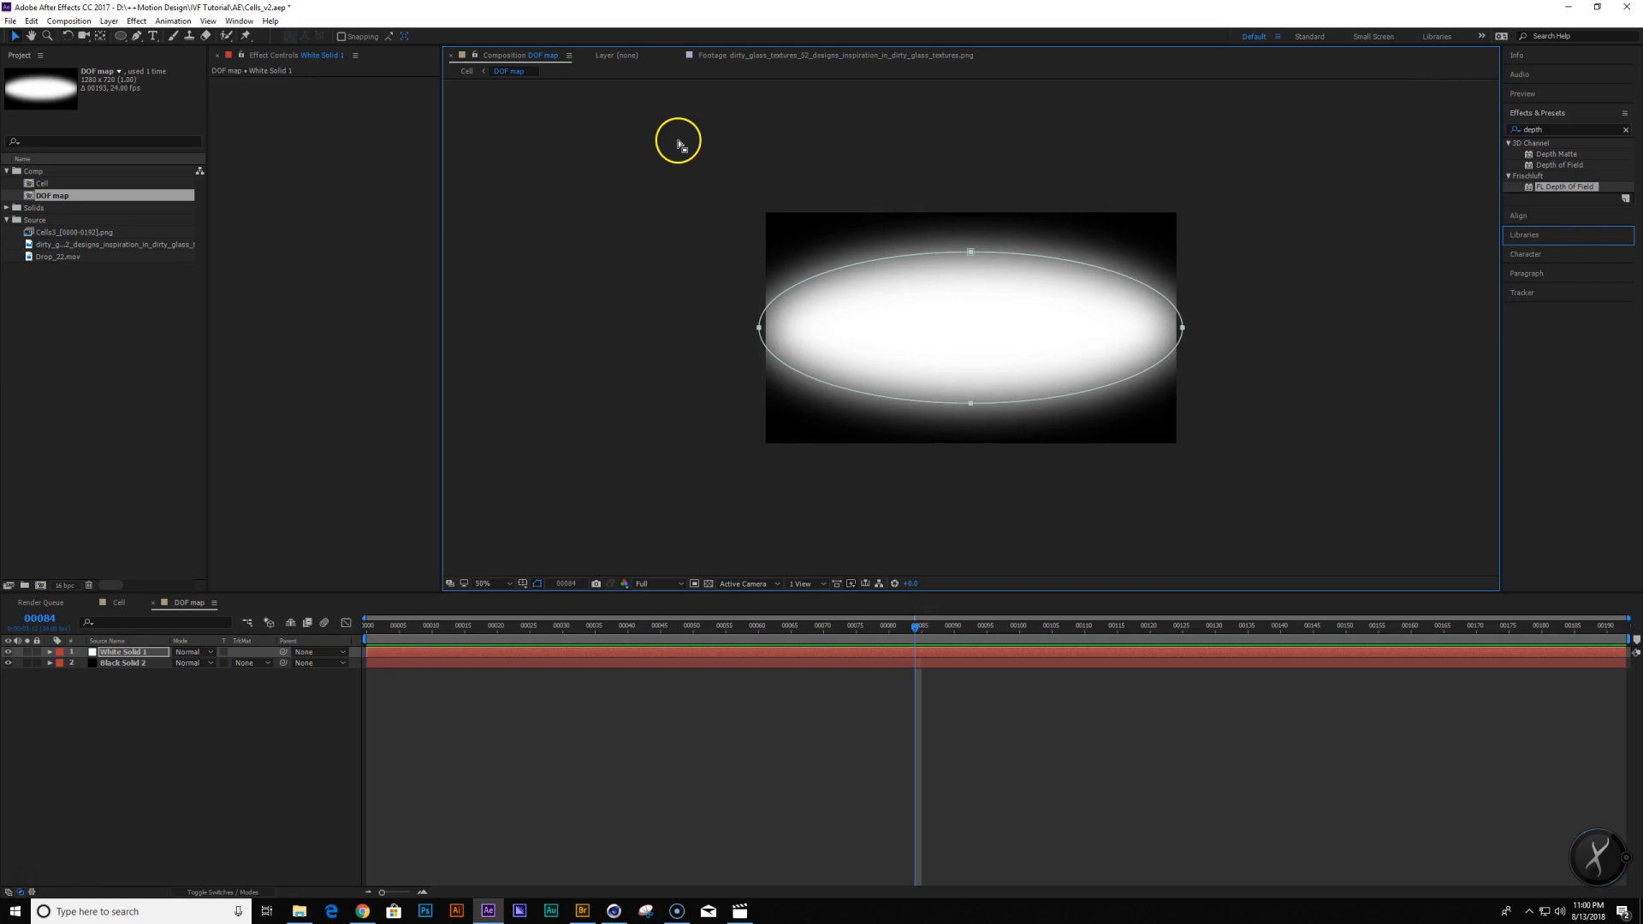
pyautogui.press('Tab')
pyautogui.click(148, 682)
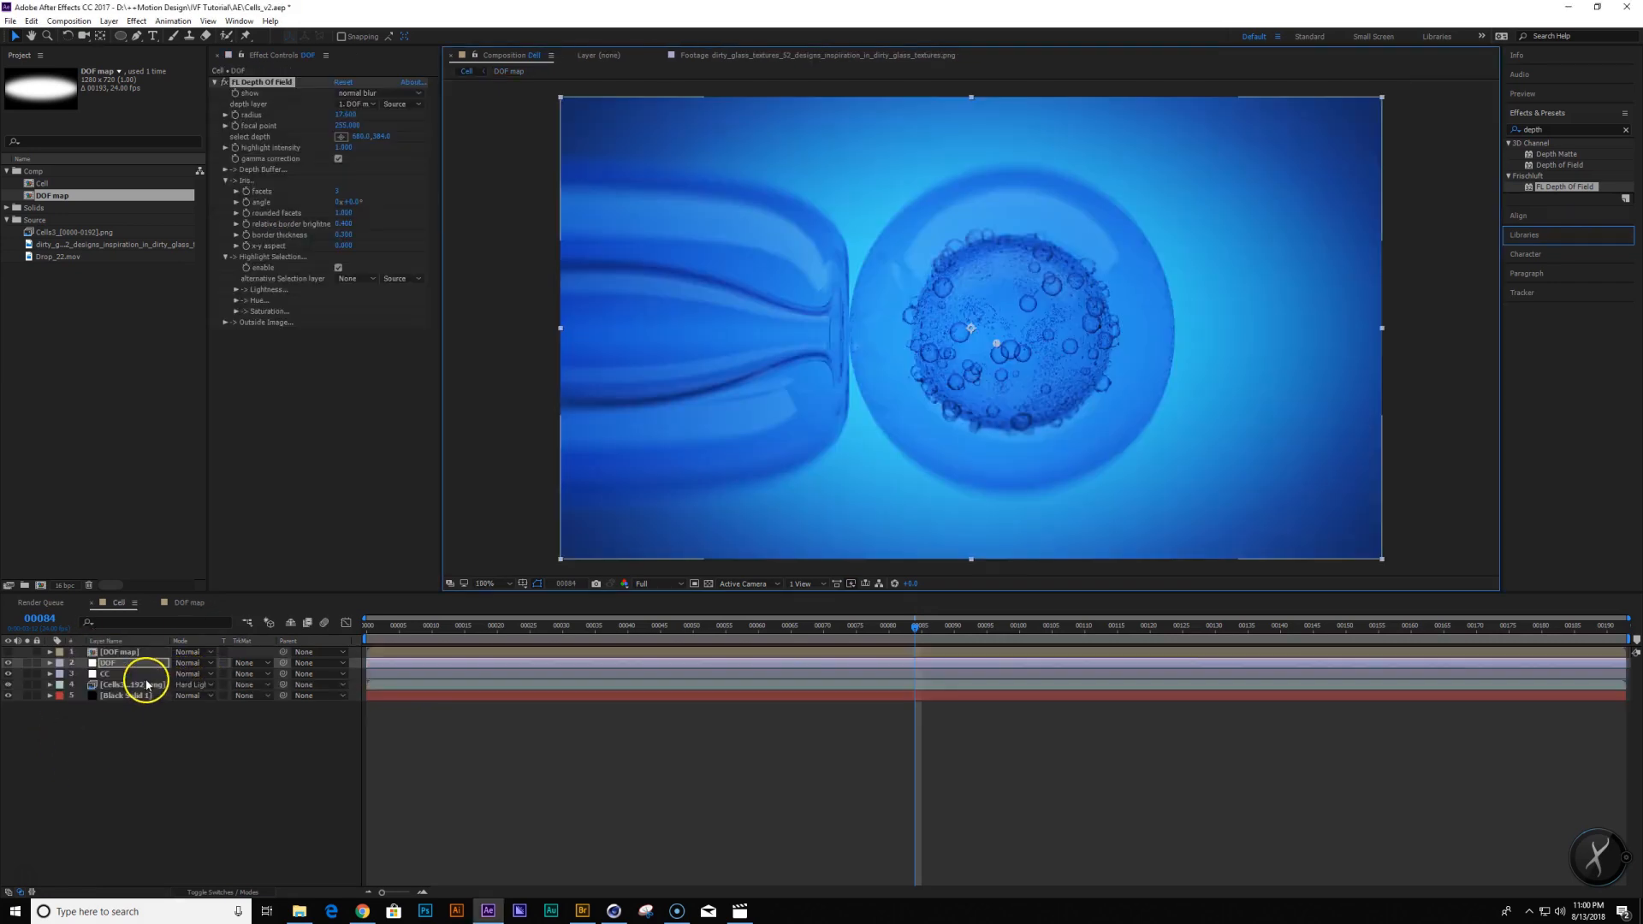
# Place the dirty glass texture image above the DOF layer in the Cell composition and scale it to 84%
pyautogui.scroll(-1, 1016, 358)
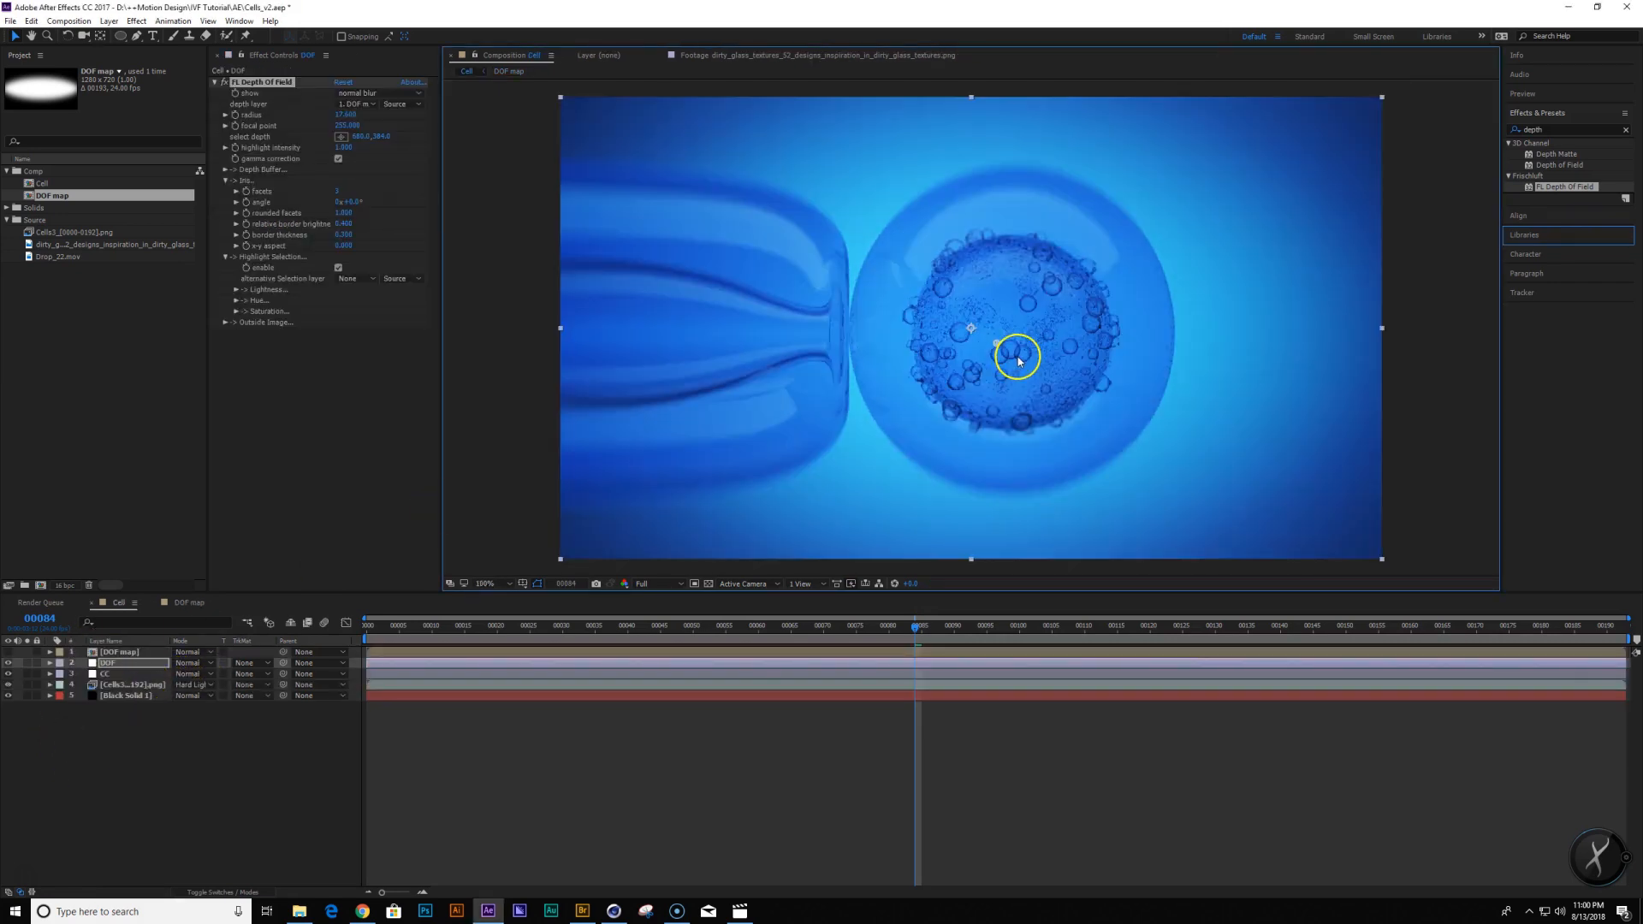
pyautogui.click(111, 245)
pyautogui.moveTo(120, 246); pyautogui.dragTo(176, 661)
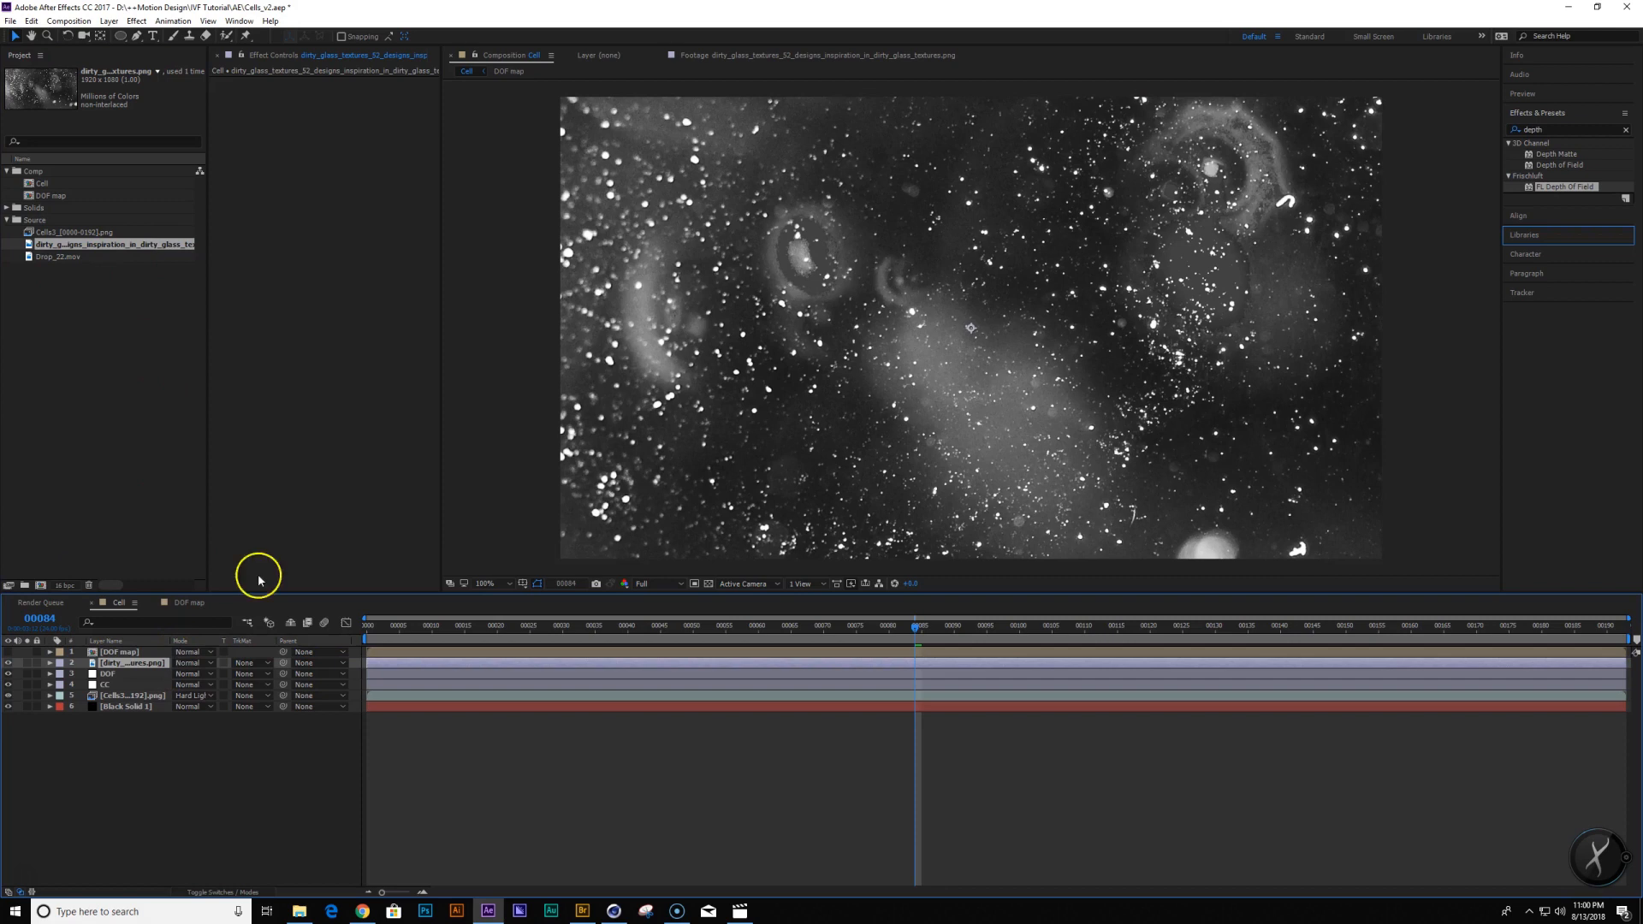
pyautogui.press('s')
pyautogui.moveTo(191, 674); pyautogui.dragTo(178, 674)
# Apply a Curves effect to the glass texture layer and pull the RGB curve down in the shadows to darken it
pyautogui.click(1509, 128)
pyautogui.write('curv')
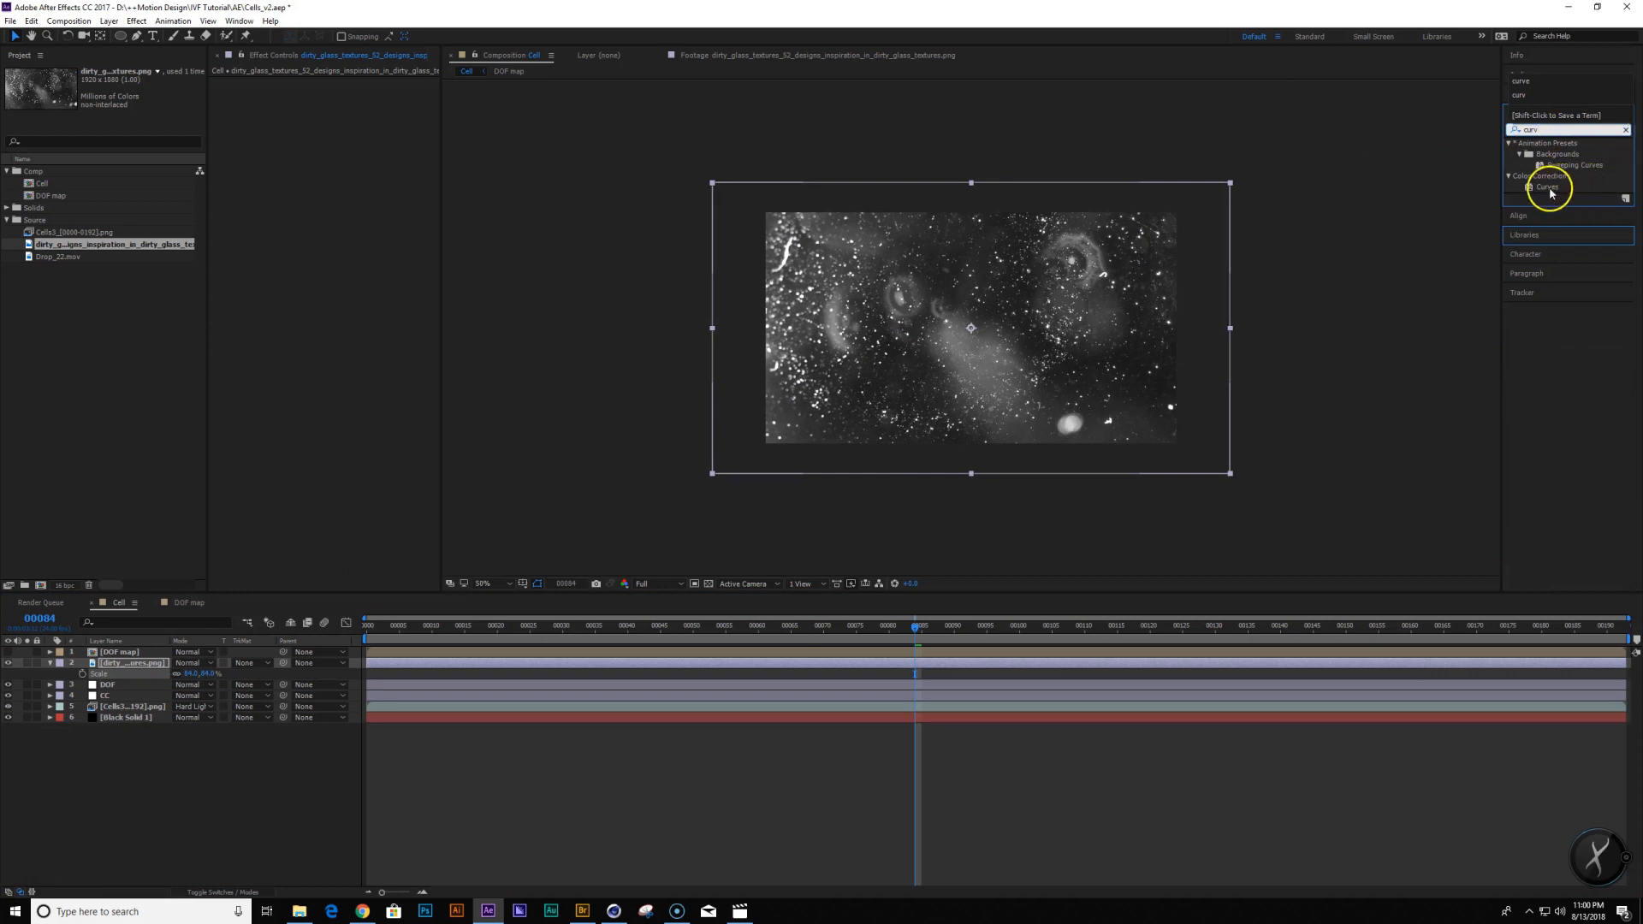
pyautogui.click(1548, 187)
pyautogui.doubleClick(1548, 186)
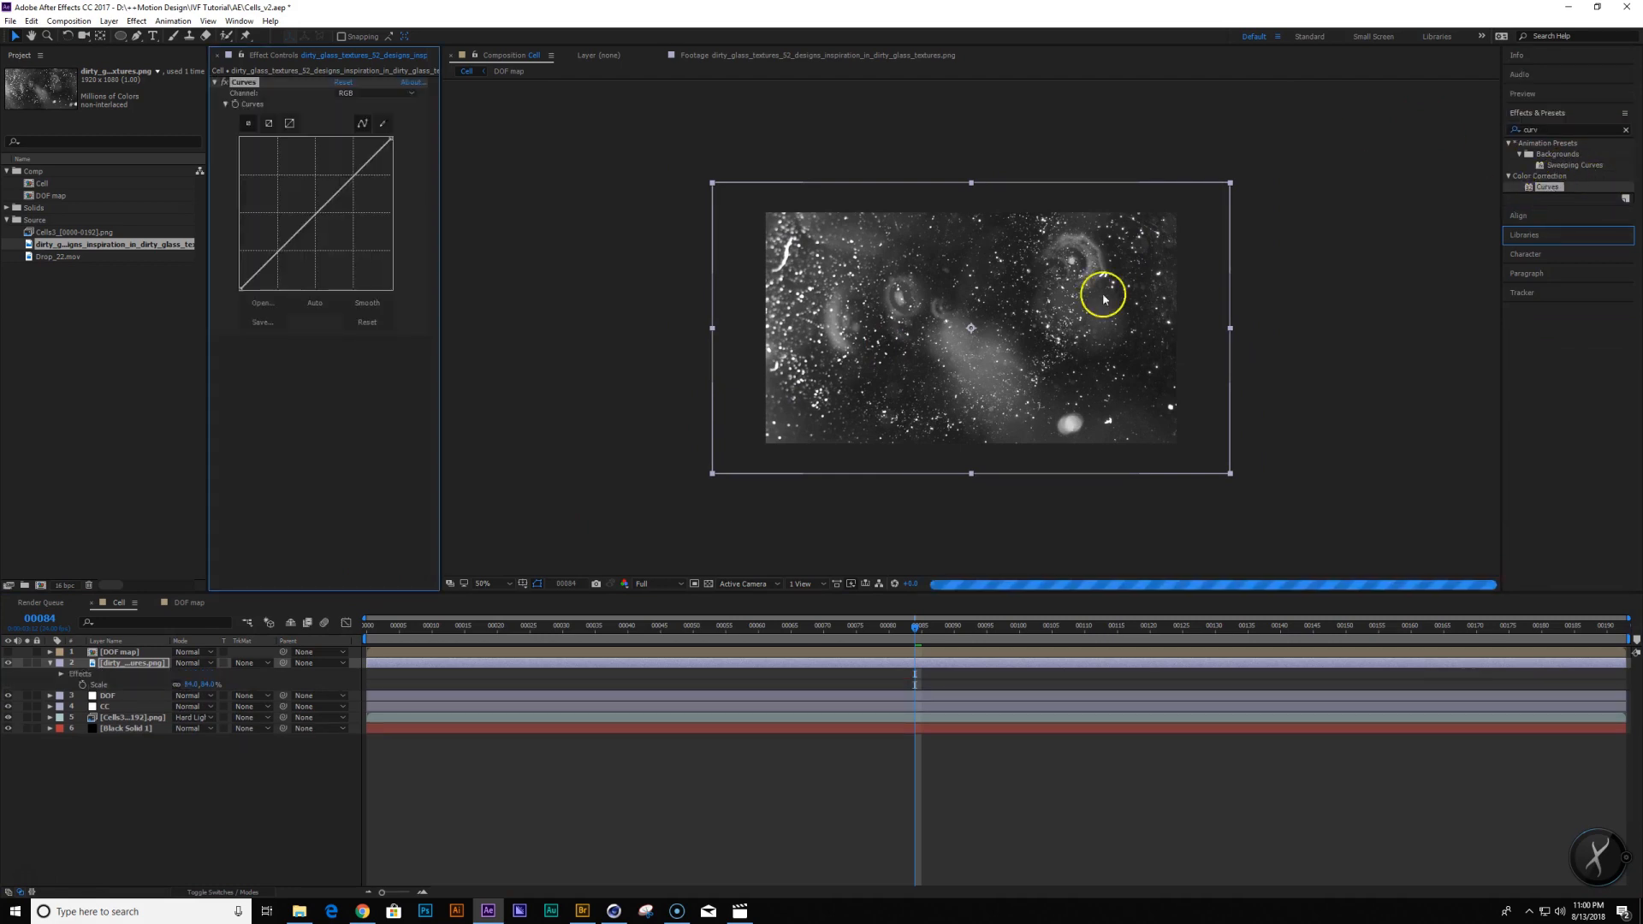
pyautogui.moveTo(280, 250)
pyautogui.mouseDown()
pyautogui.moveTo(297, 283)
pyautogui.moveTo(293, 269)
pyautogui.mouseUp()
pyautogui.press('/')
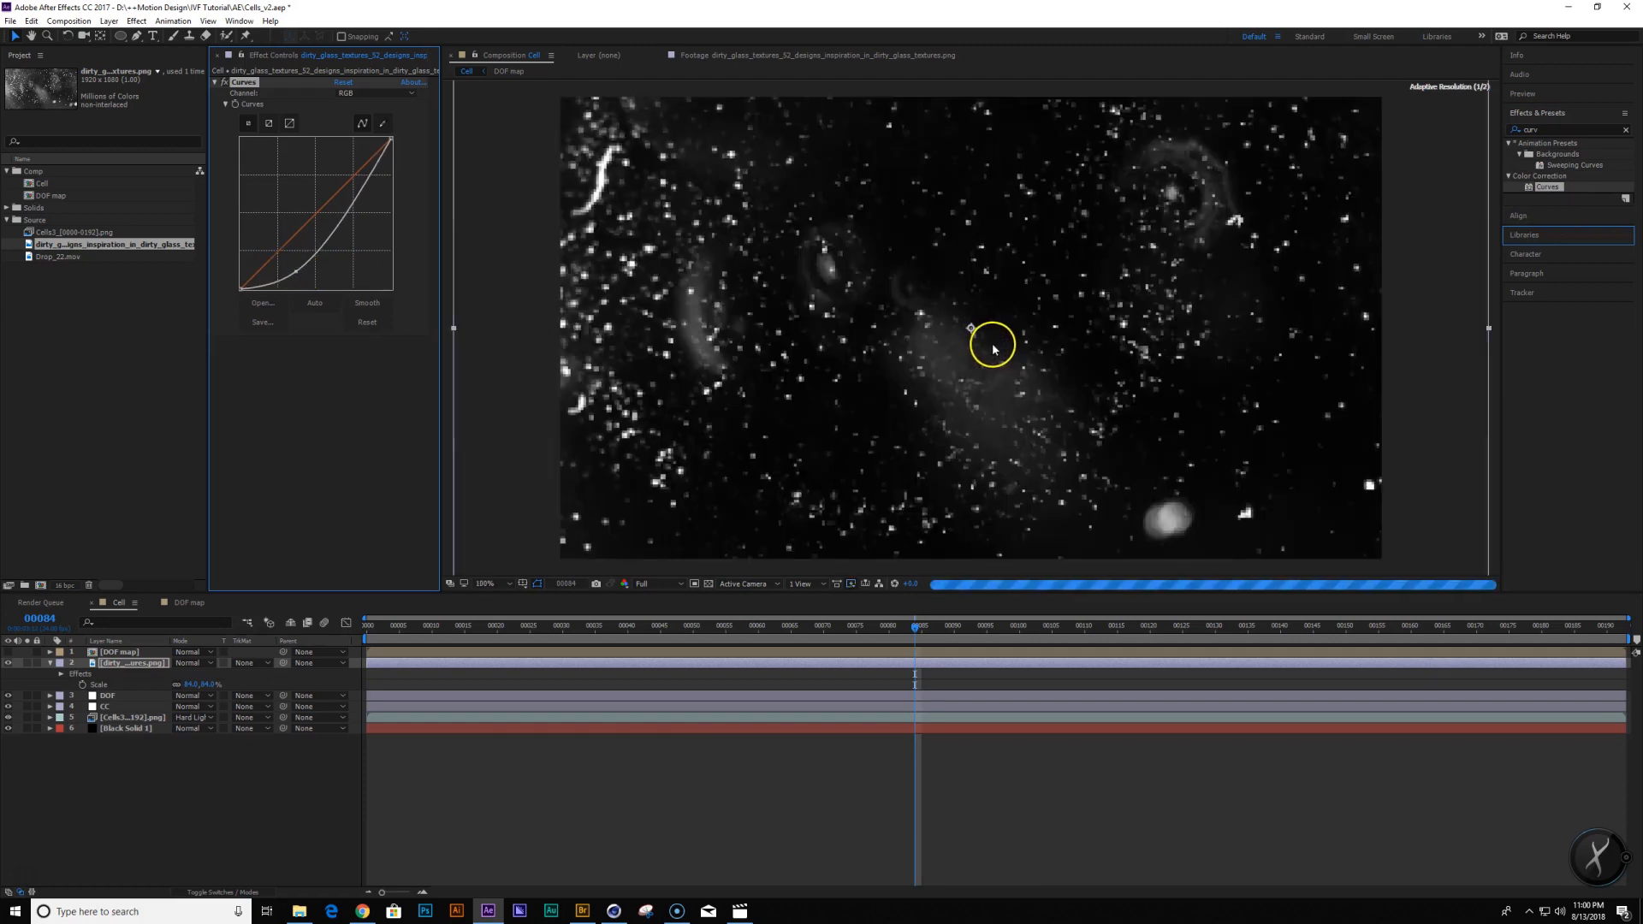
# Set the glass texture layer's blending mode to Color Dodge and move it below the DOF layer
pyautogui.click(197, 664)
pyautogui.click(227, 273)
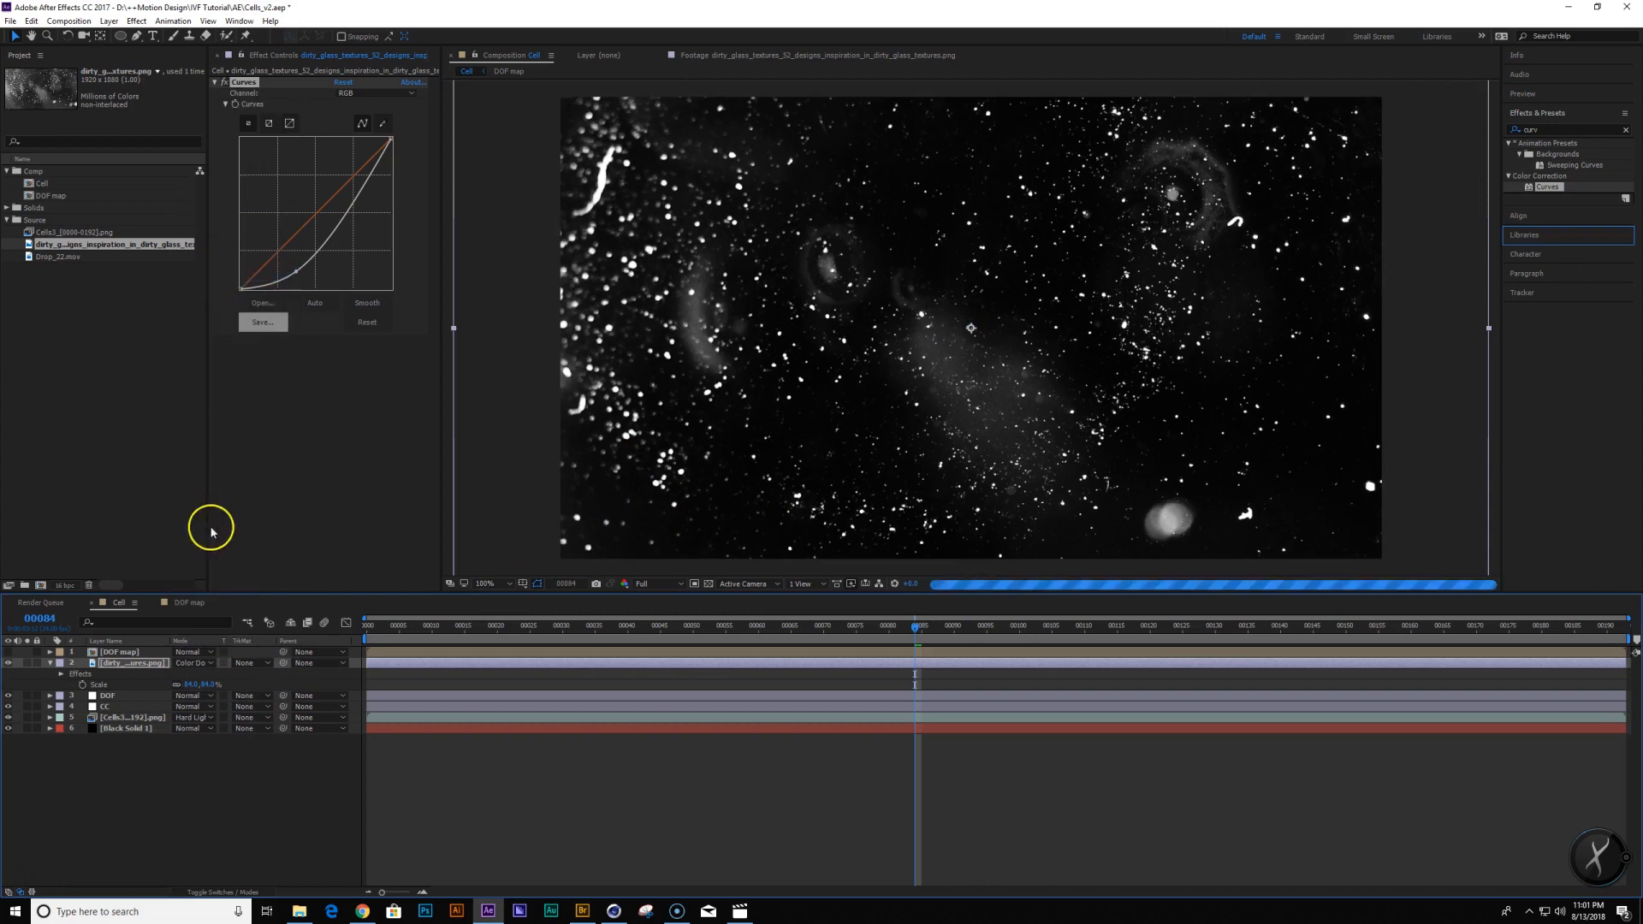
pyautogui.moveTo(120, 666)
pyautogui.mouseDown()
pyautogui.moveTo(117, 704)
pyautogui.moveTo(125, 693)
pyautogui.mouseUp()
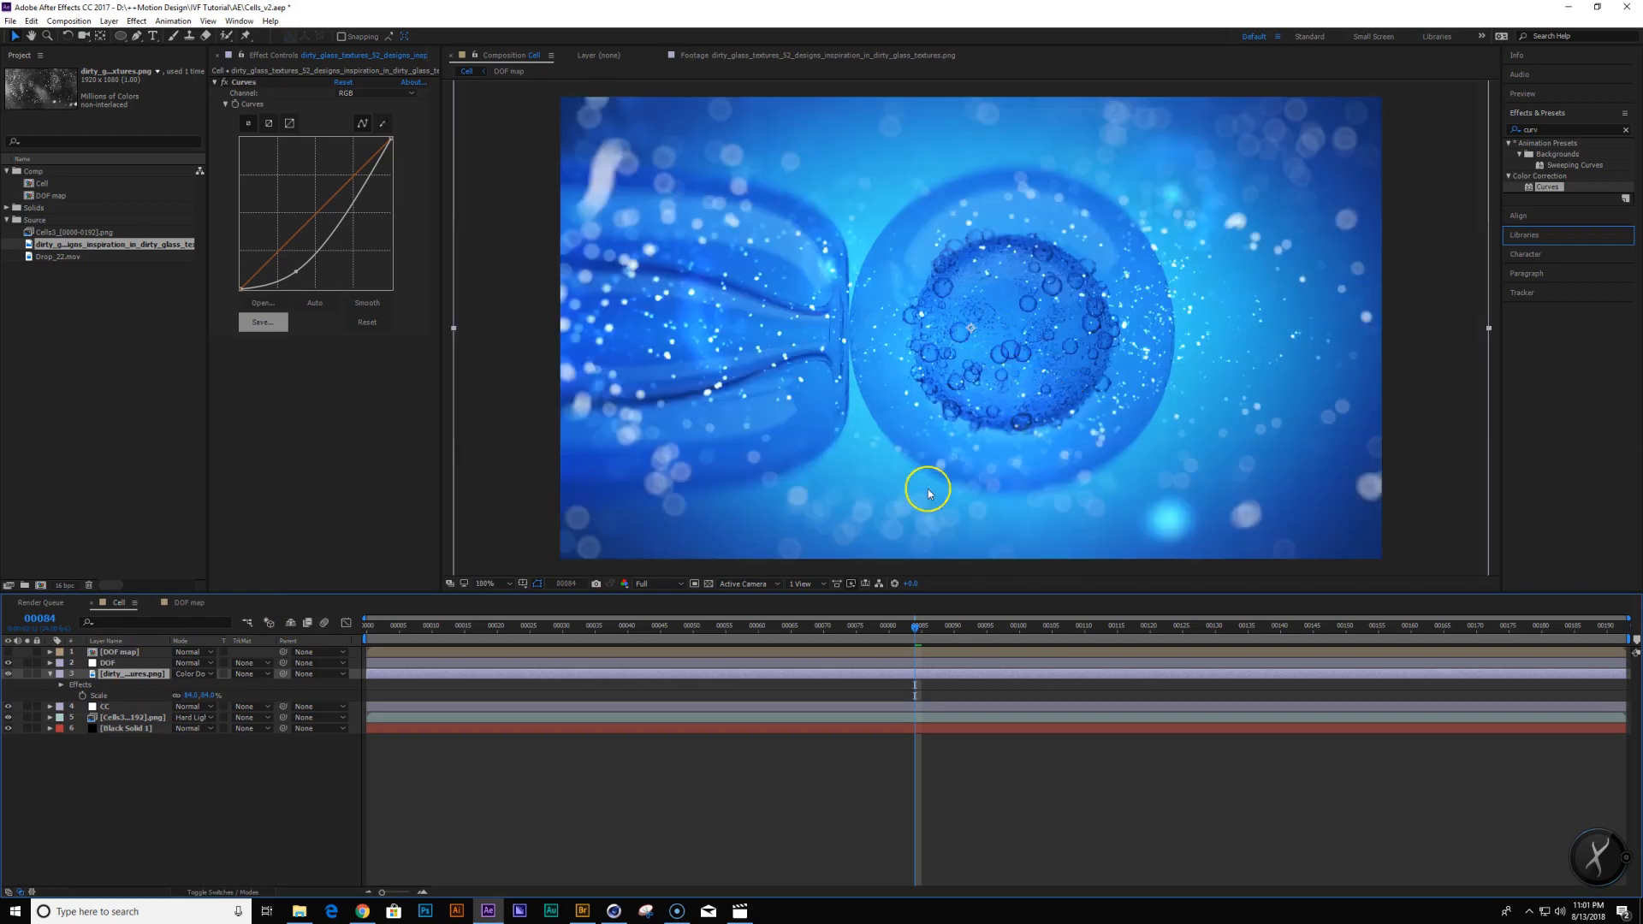
# Add an elliptical mask to the glass texture layer and shrink it symmetrically to just inside the frame
pyautogui.press('t')
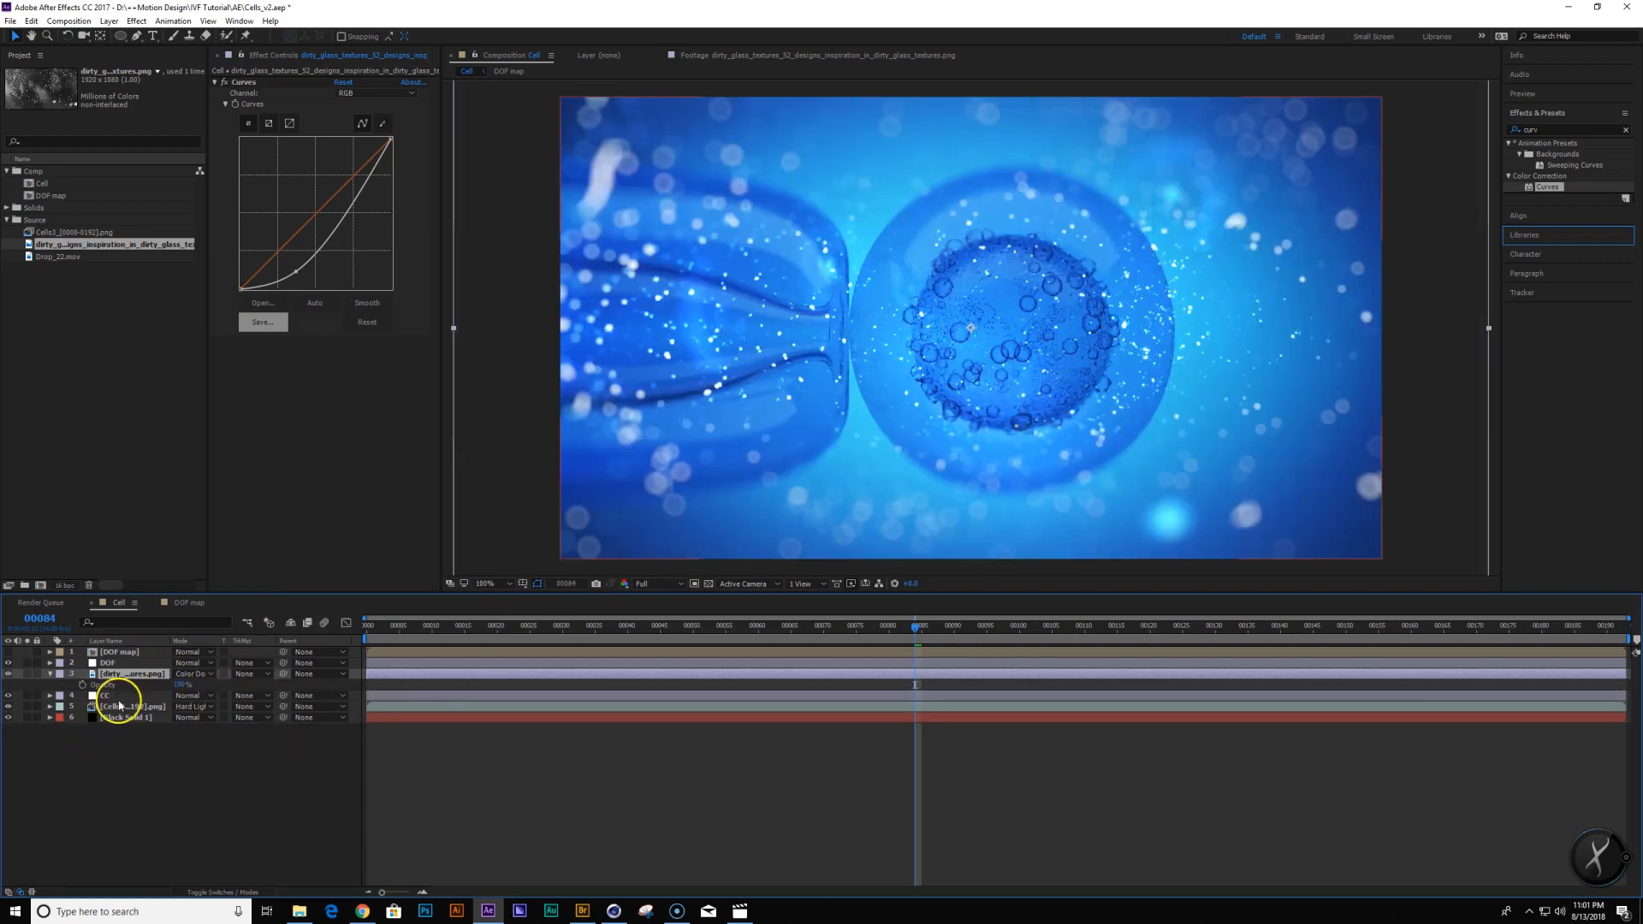
pyautogui.doubleClick(120, 37)
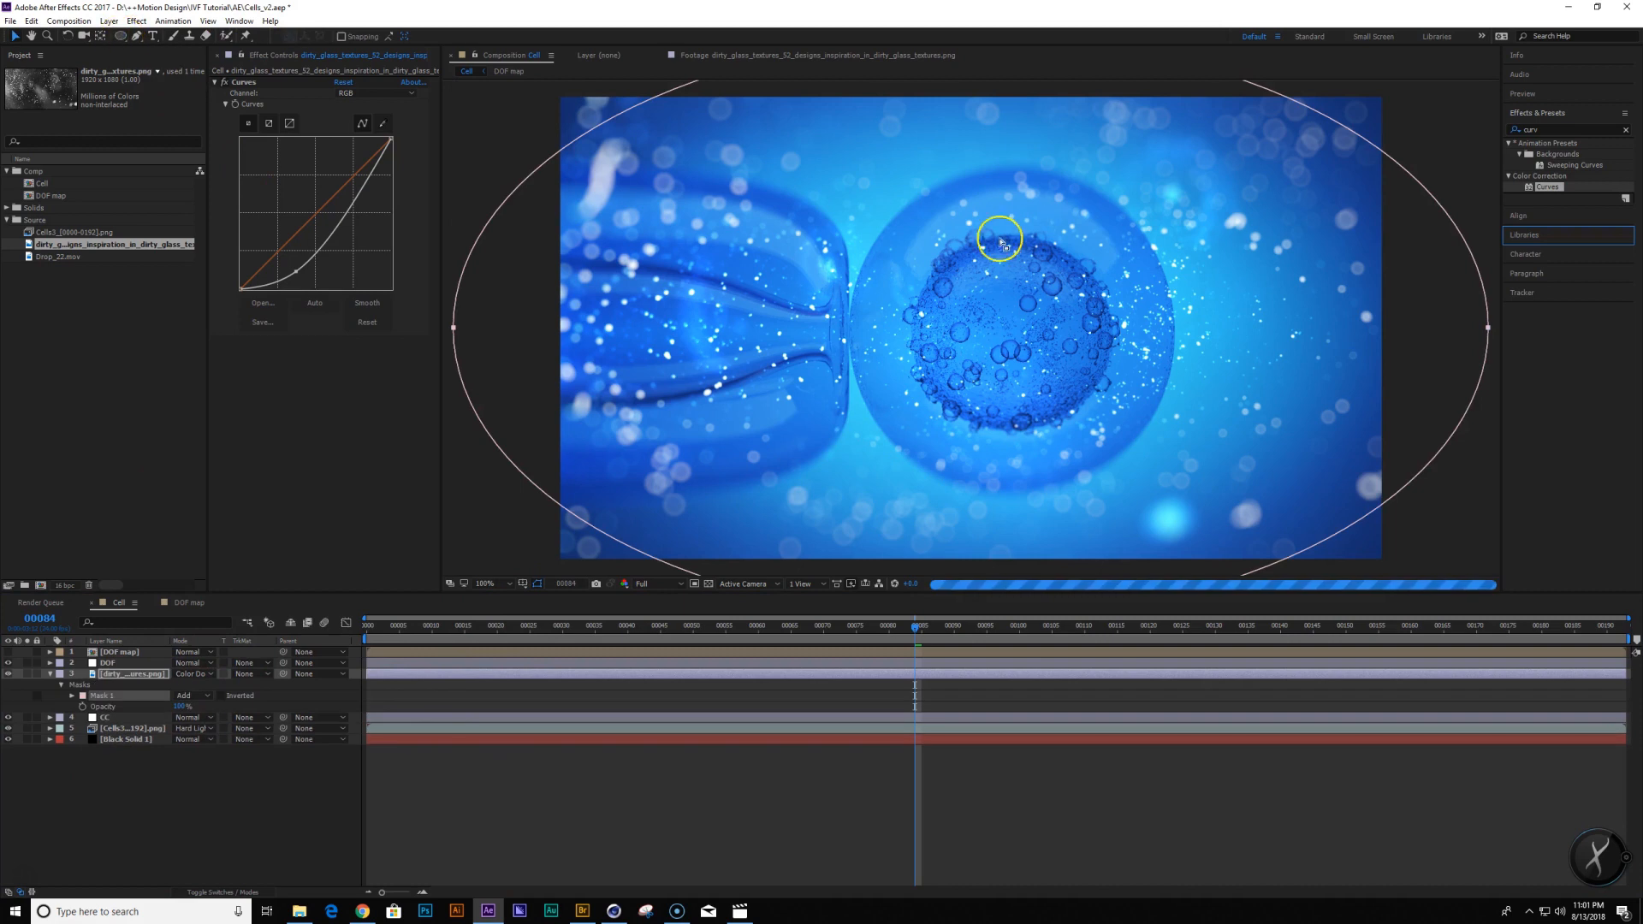
pyautogui.press(',')
pyautogui.press(',')
pyautogui.doubleClick(970, 475)
pyautogui.click(192, 694)
pyautogui.click(205, 724)
pyautogui.doubleClick(970, 473)
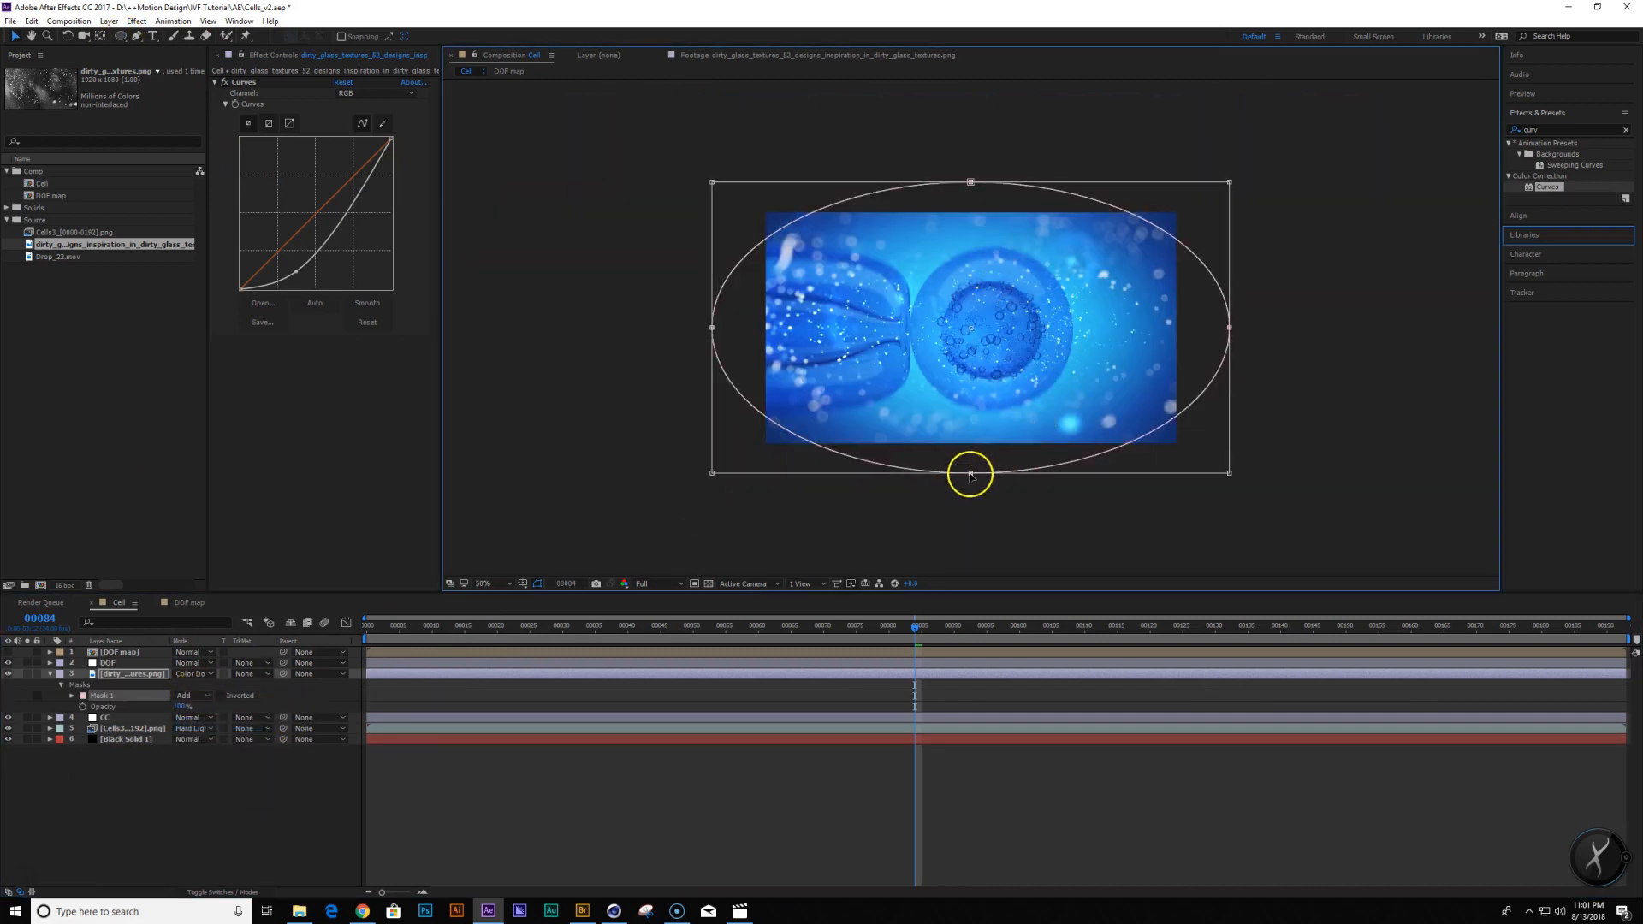
pyautogui.keyDown('ctrl'); pyautogui.keyDown('shift'); pyautogui.moveTo(1228, 470); pyautogui.dragTo(1173, 440); pyautogui.keyUp('shift'); pyautogui.keyUp('ctrl')
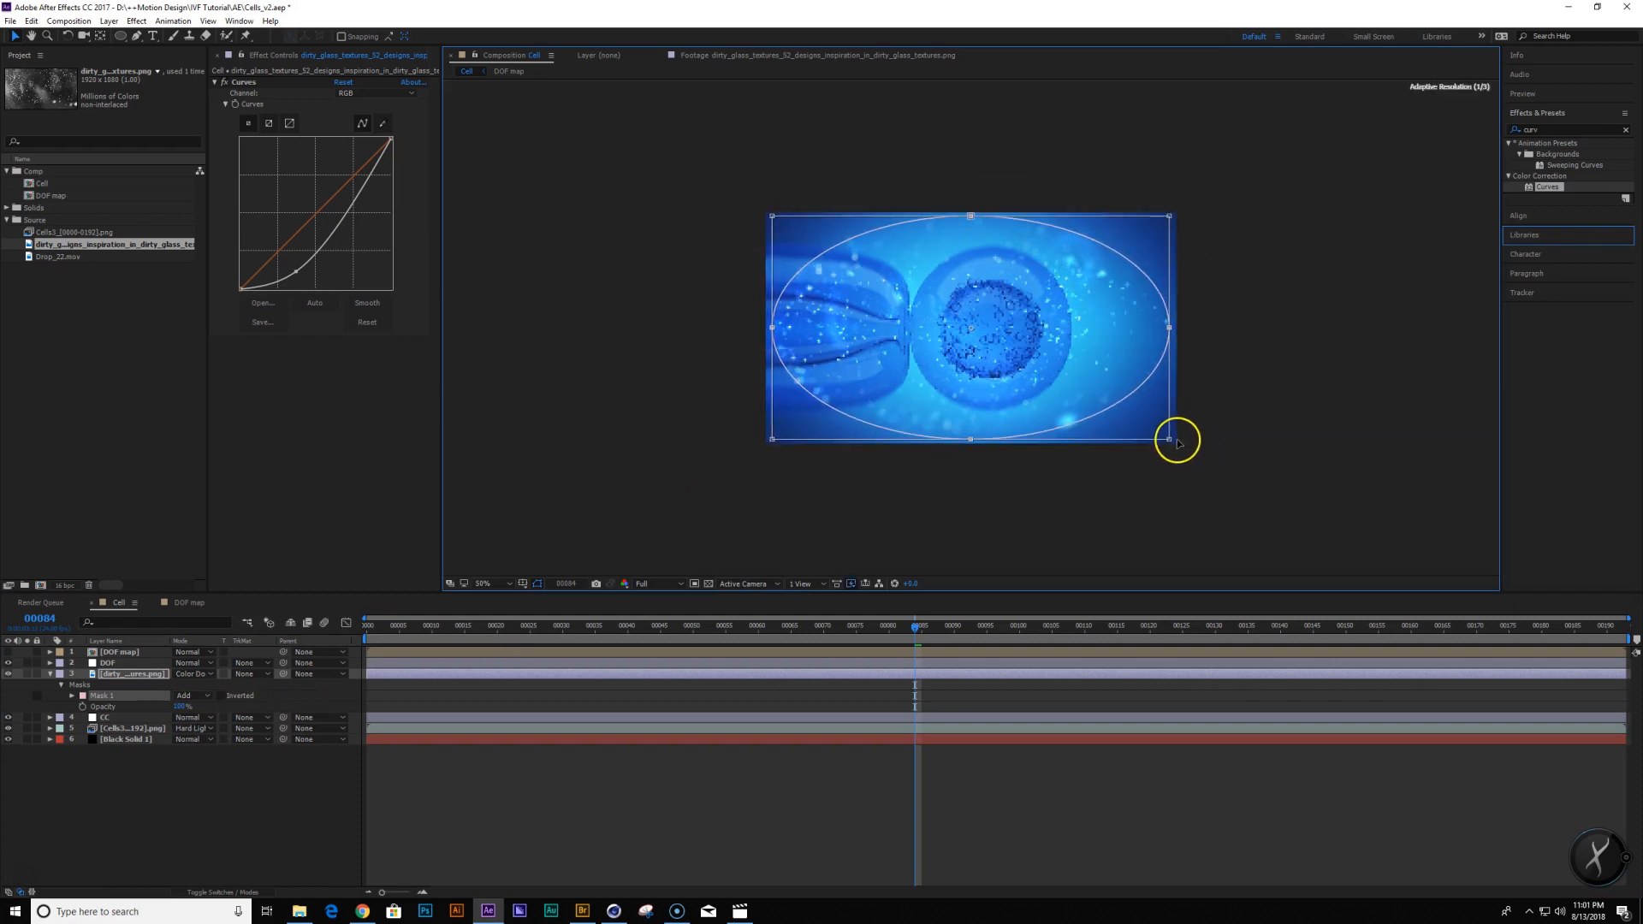
# Set the texture's elliptical mask to Subtract and give it a wide feather
pyautogui.press('f')
pyautogui.click(189, 689)
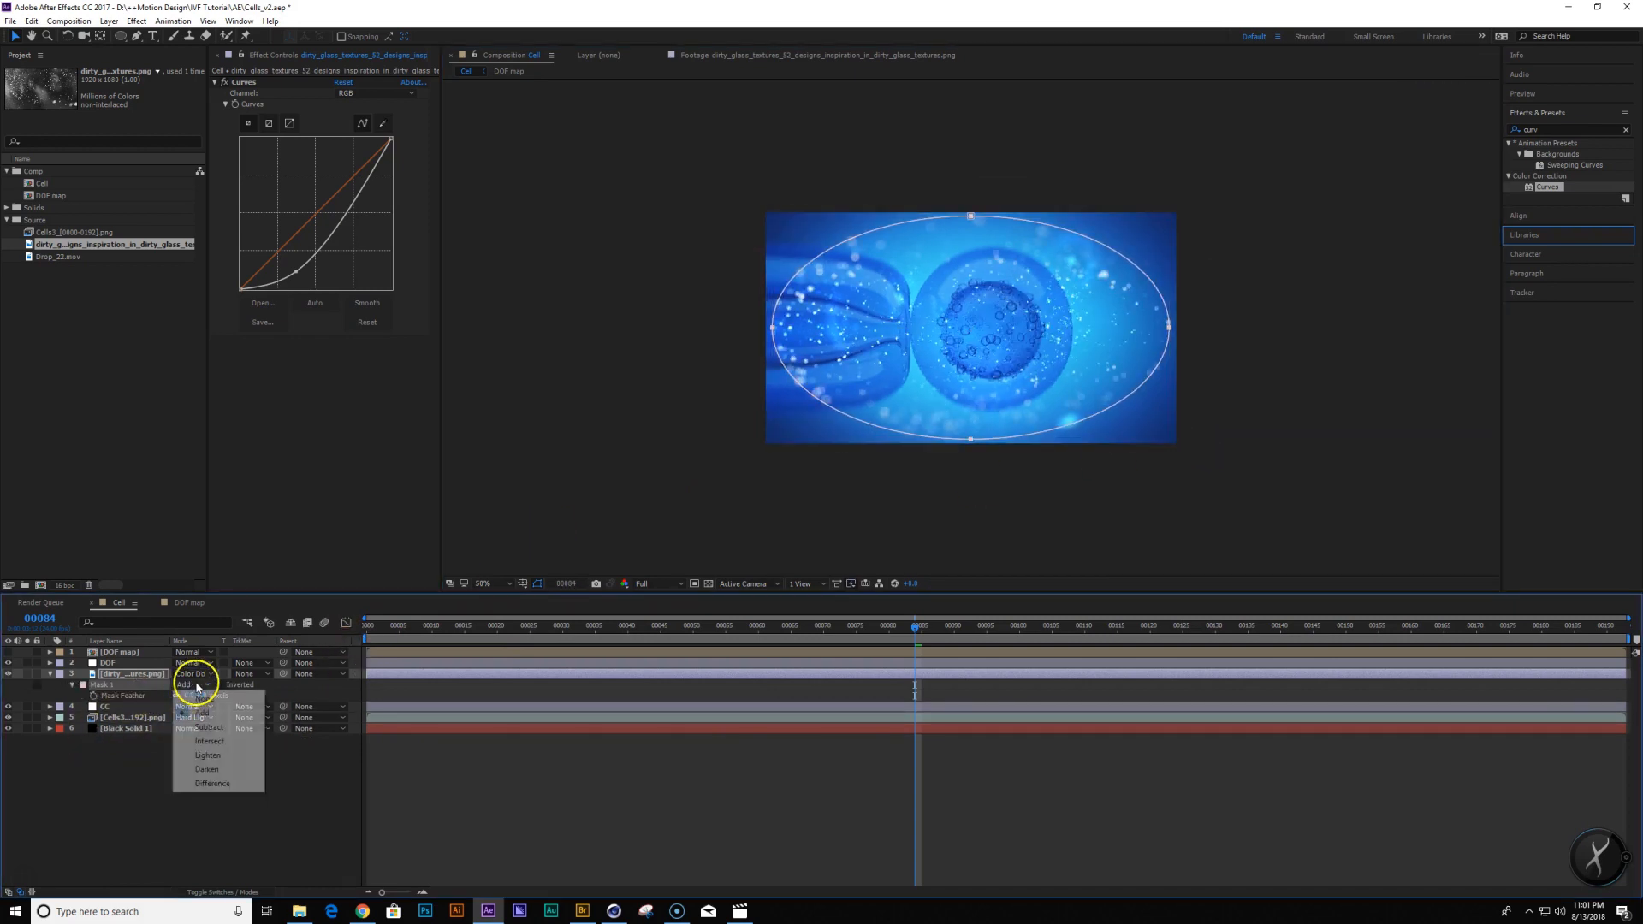
pyautogui.click(195, 716)
pyautogui.moveTo(192, 695); pyautogui.dragTo(361, 690)
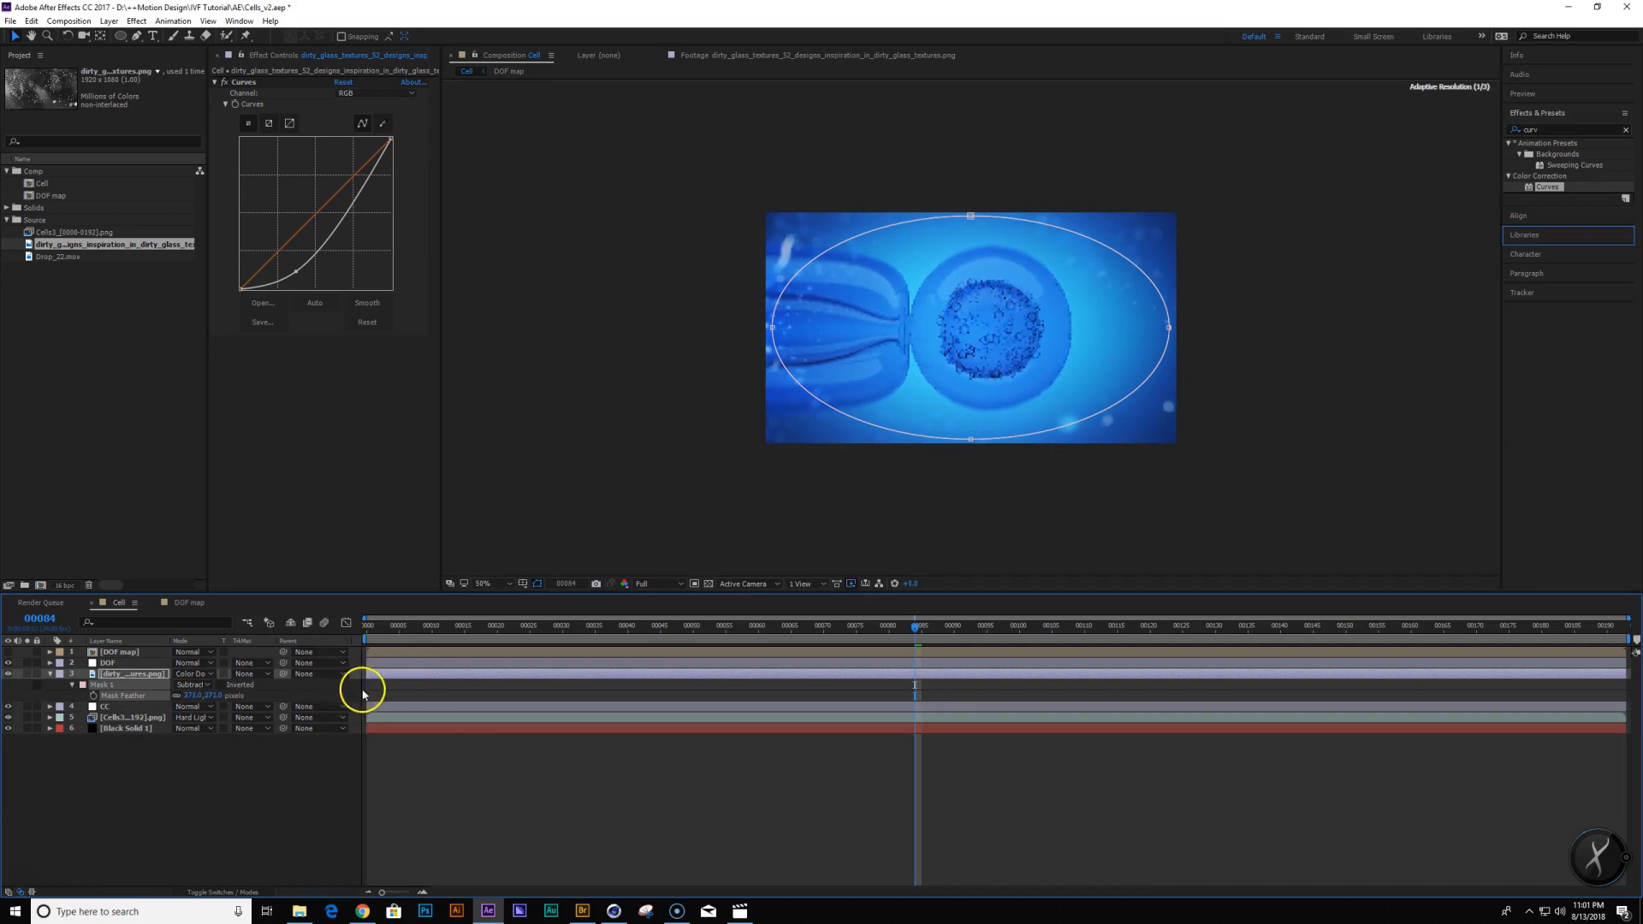
pyautogui.scroll(1, 1133, 393)
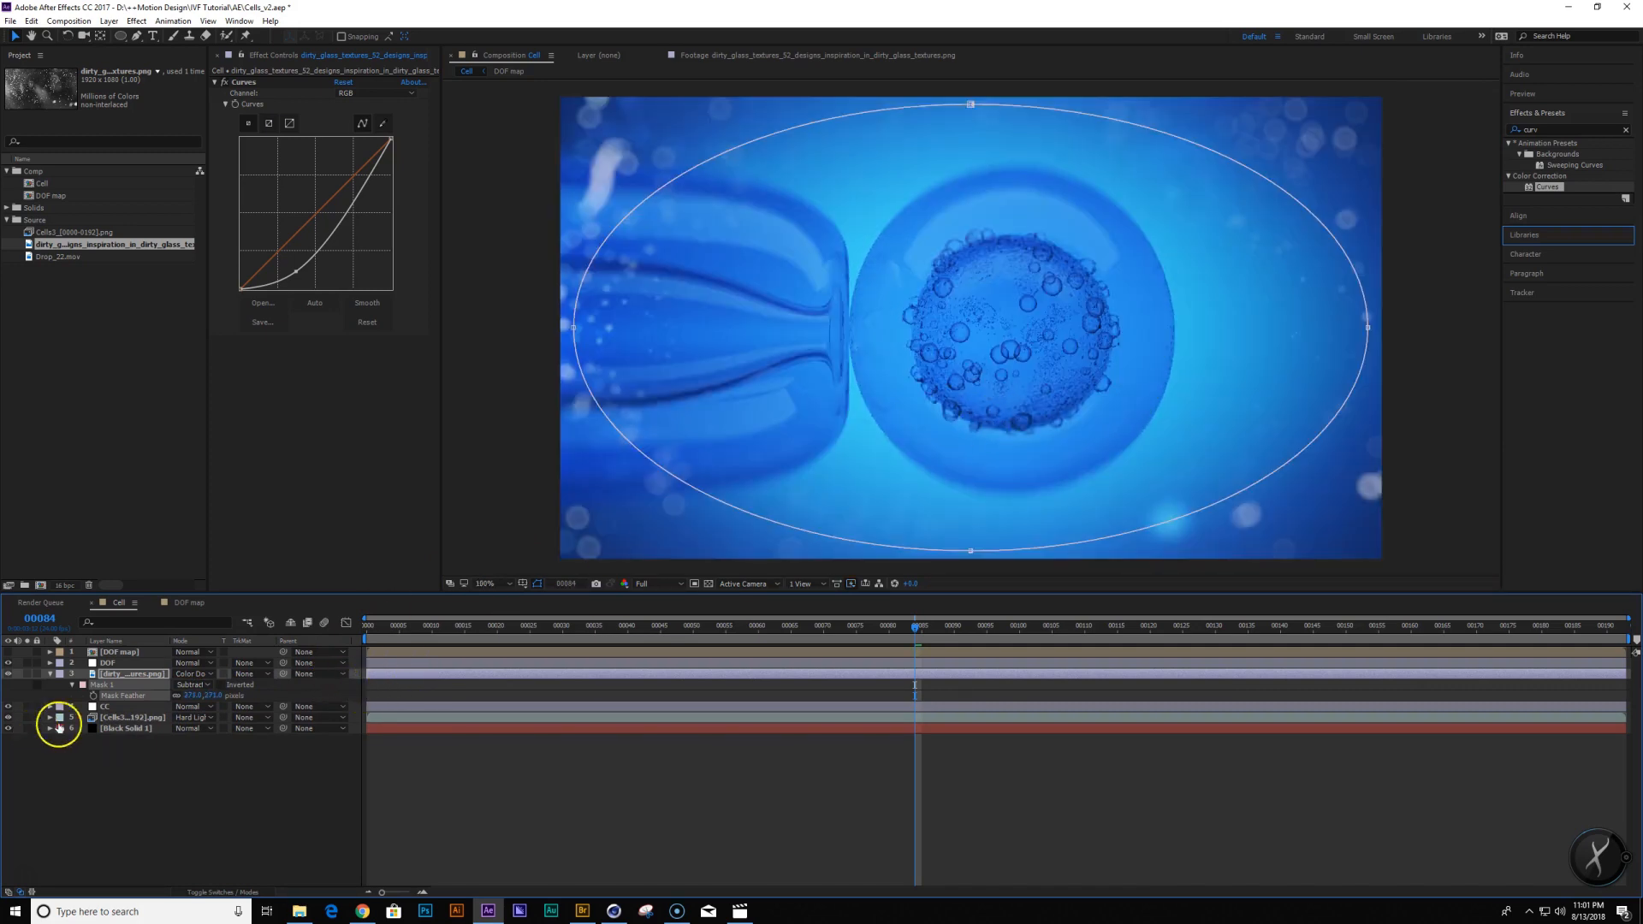
# Scale the glass texture layer down to 68% and make its elliptical mask slightly shorter
pyautogui.press('s')
pyautogui.moveTo(190, 682); pyautogui.dragTo(183, 682)
pyautogui.scroll(-1, 1119, 303)
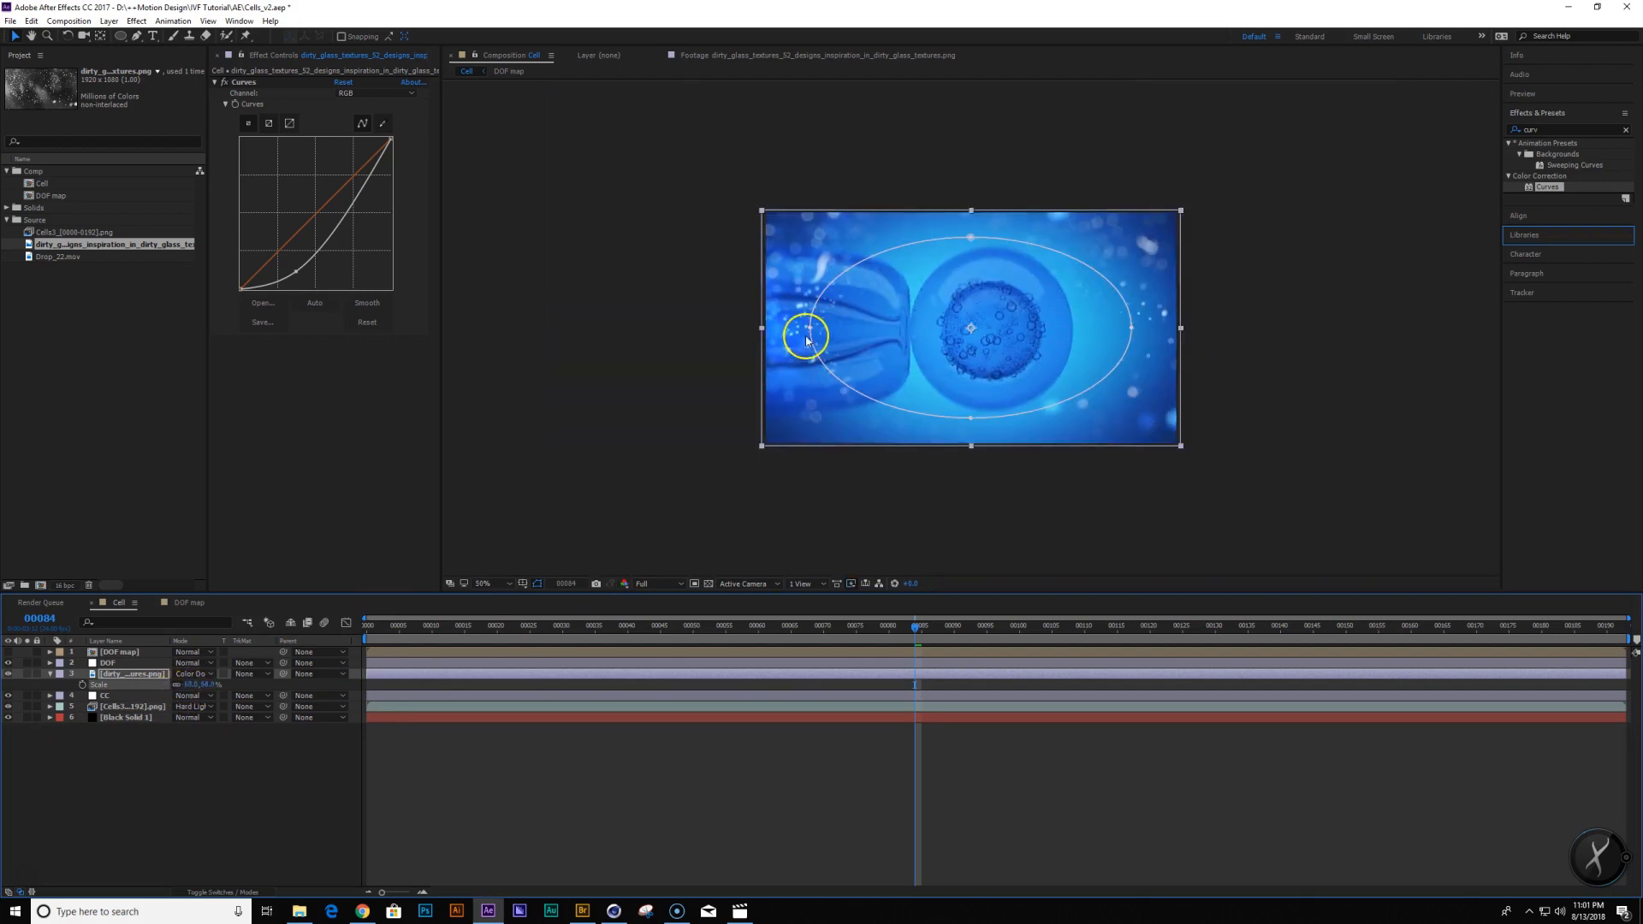
pyautogui.keyDown('ctrl'); pyautogui.moveTo(969, 419); pyautogui.dragTo(942, 356); pyautogui.keyUp('ctrl')
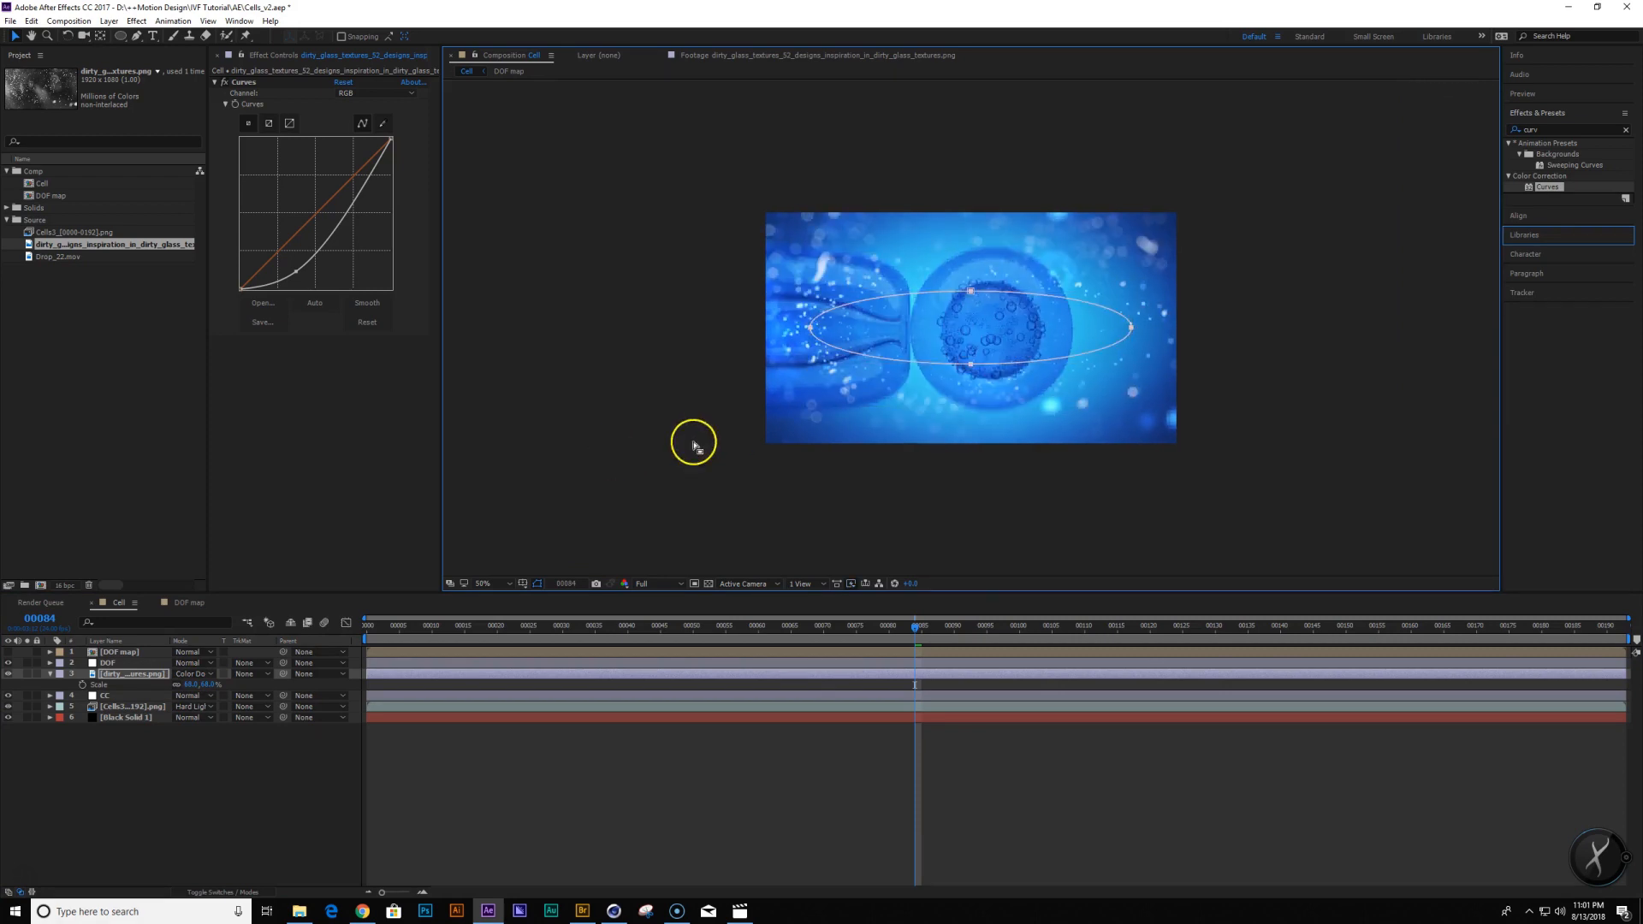
pyautogui.doubleClick(972, 365)
pyautogui.keyDown('ctrl'); pyautogui.moveTo(971, 368); pyautogui.dragTo(969, 406); pyautogui.keyUp('ctrl')
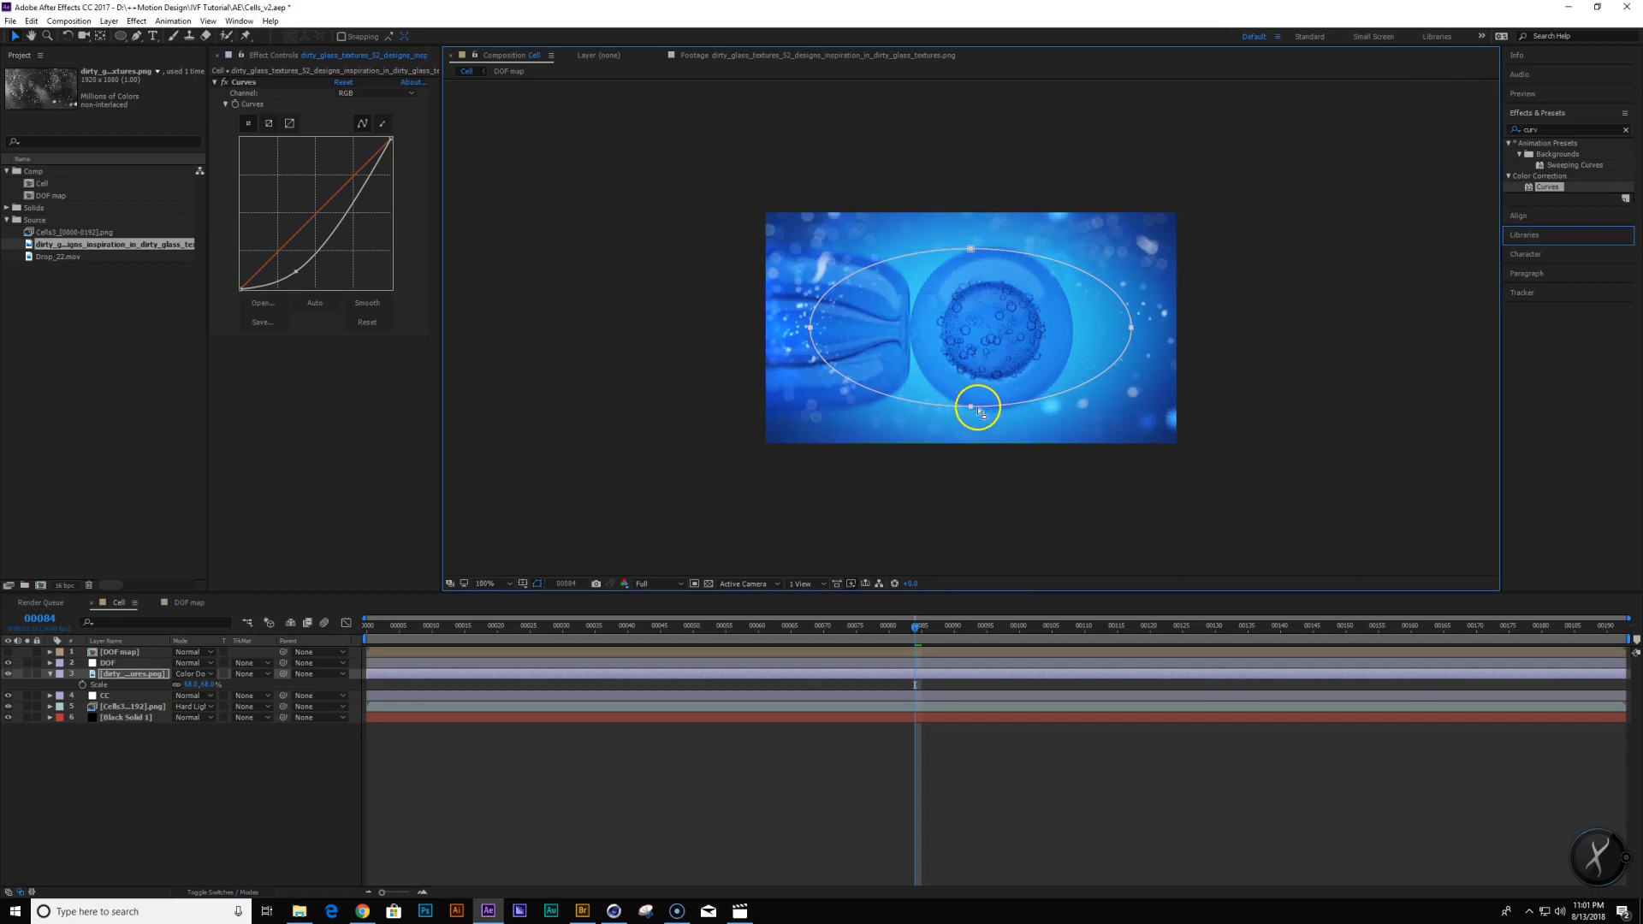
pyautogui.scroll(1, 977, 411)
# Try a lower opacity on the glass texture layer and raise it back to almost full strength
pyautogui.press('t')
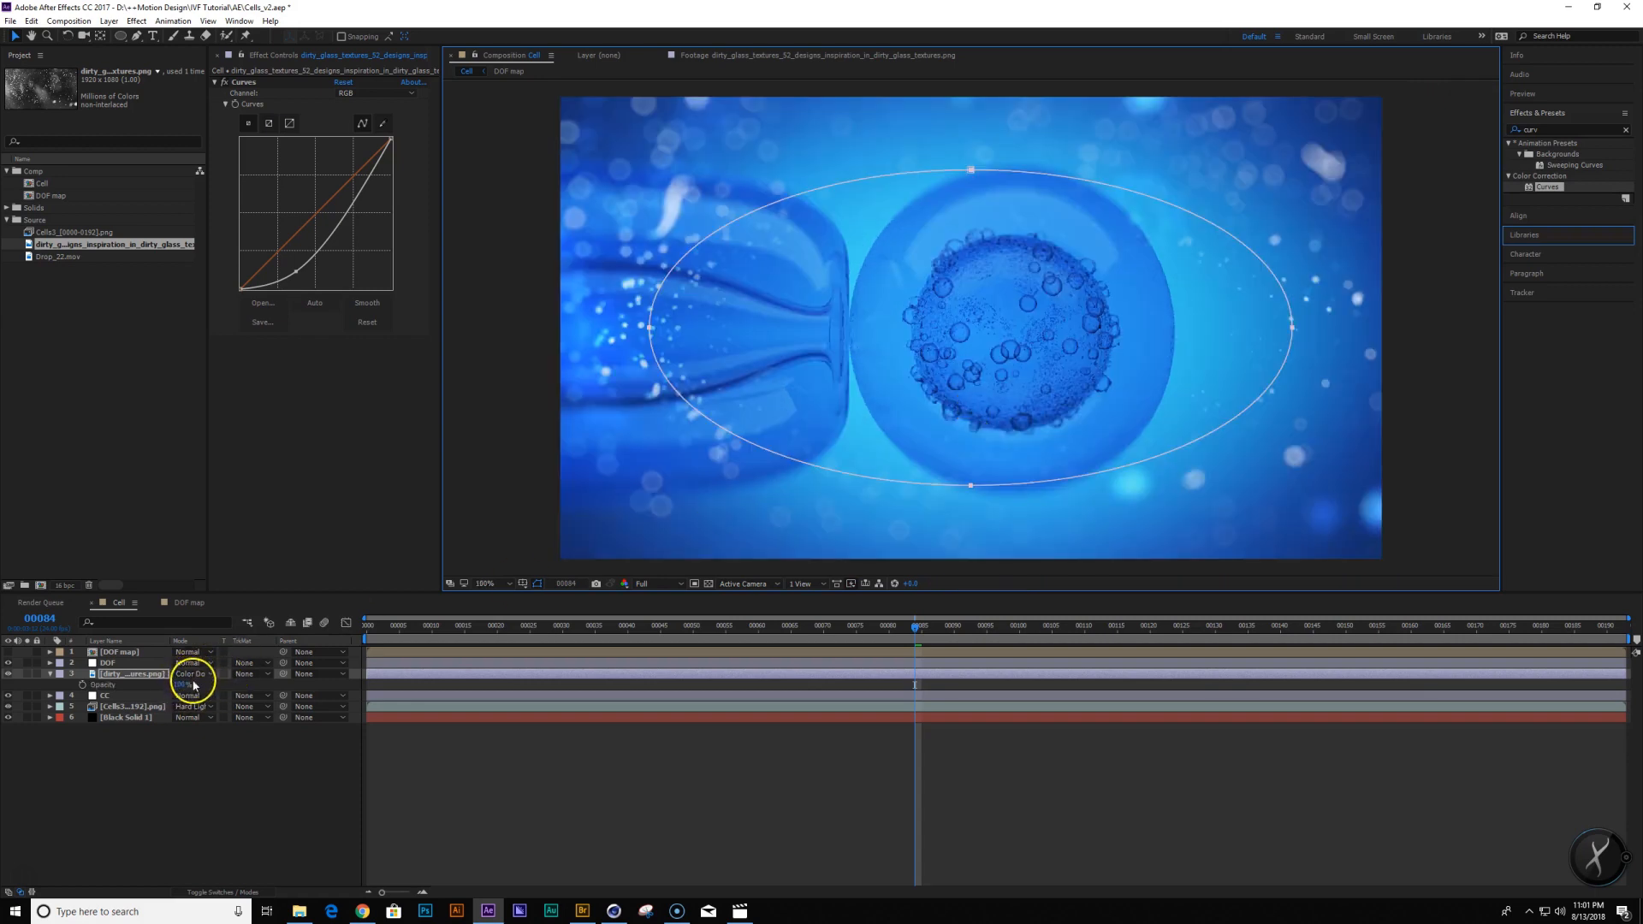
pyautogui.moveTo(181, 684); pyautogui.dragTo(147, 685)
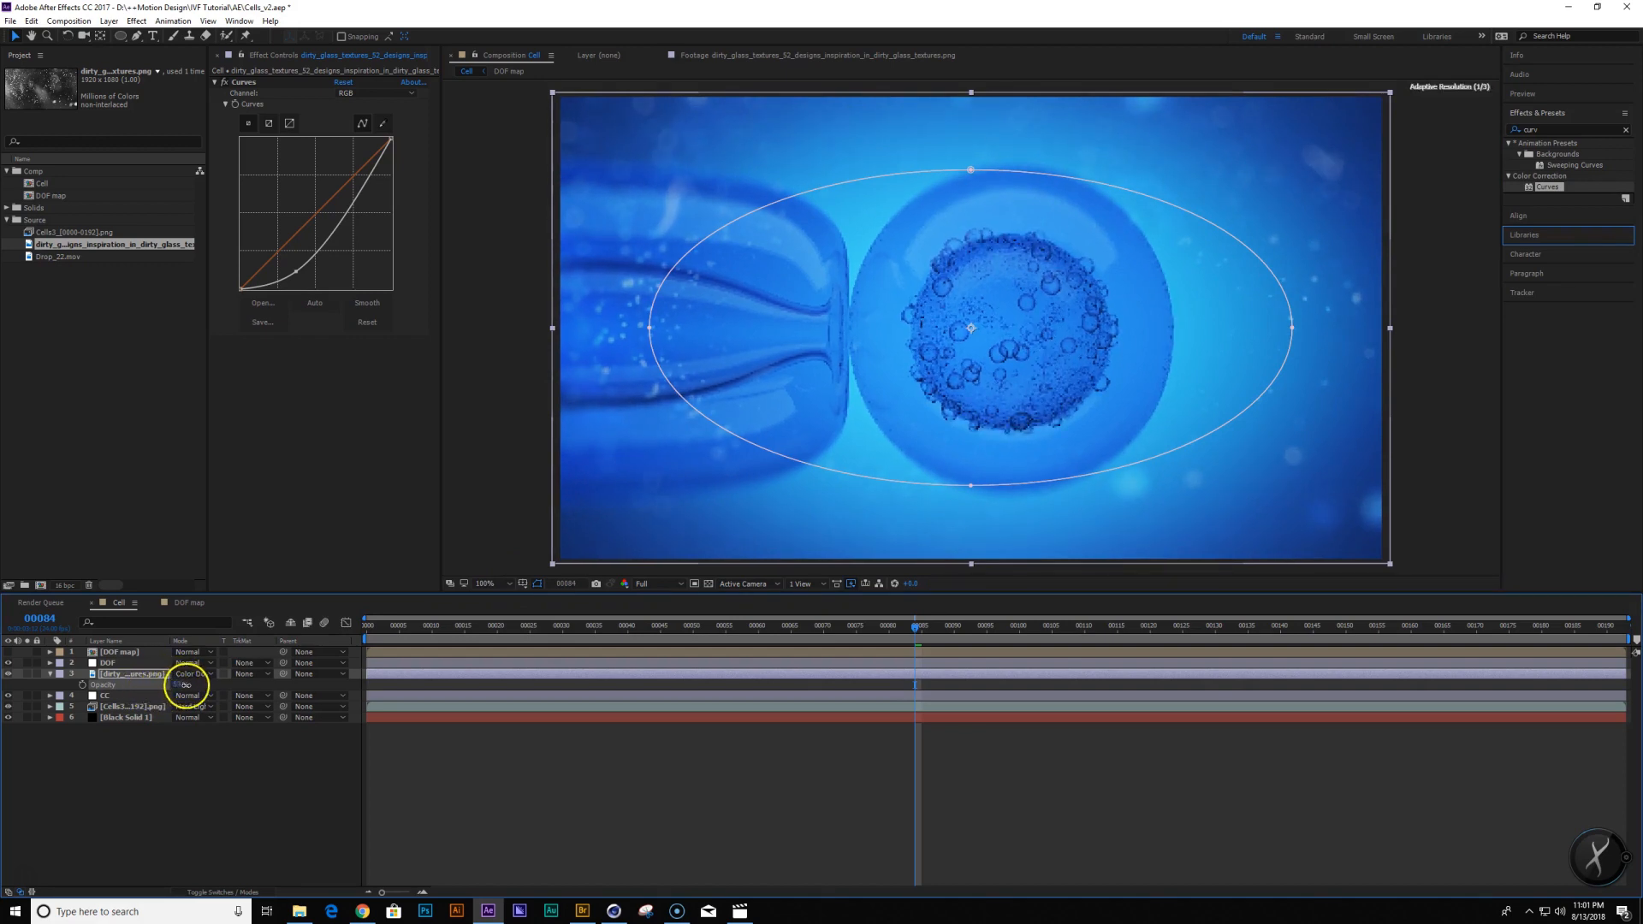
pyautogui.press(',')
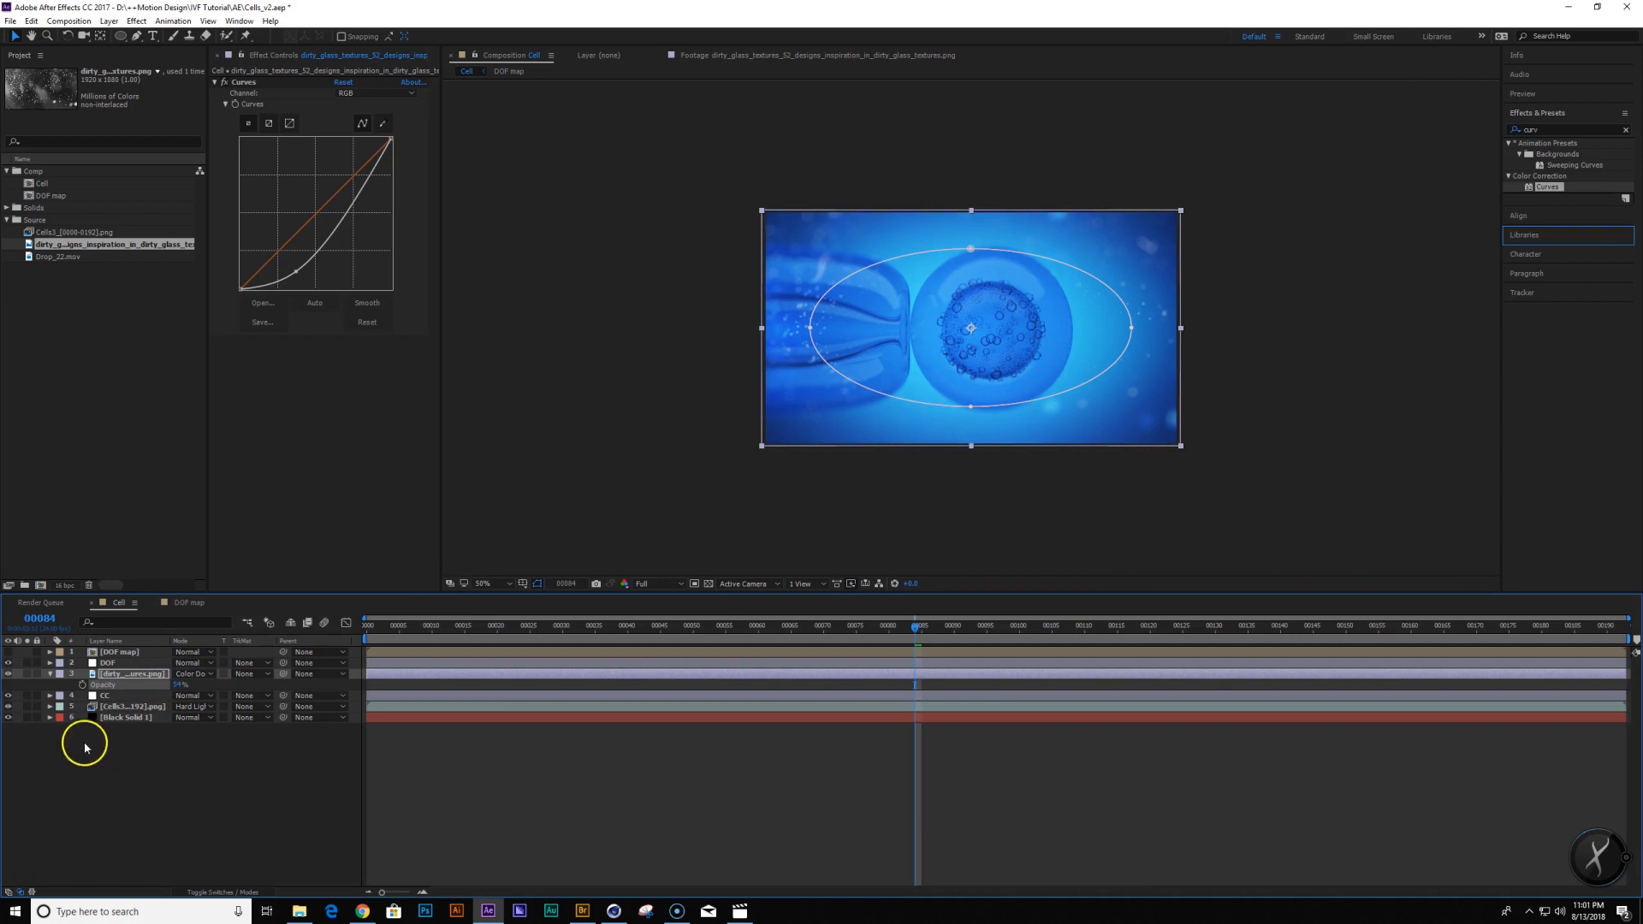
pyautogui.moveTo(181, 685); pyautogui.dragTo(216, 684)
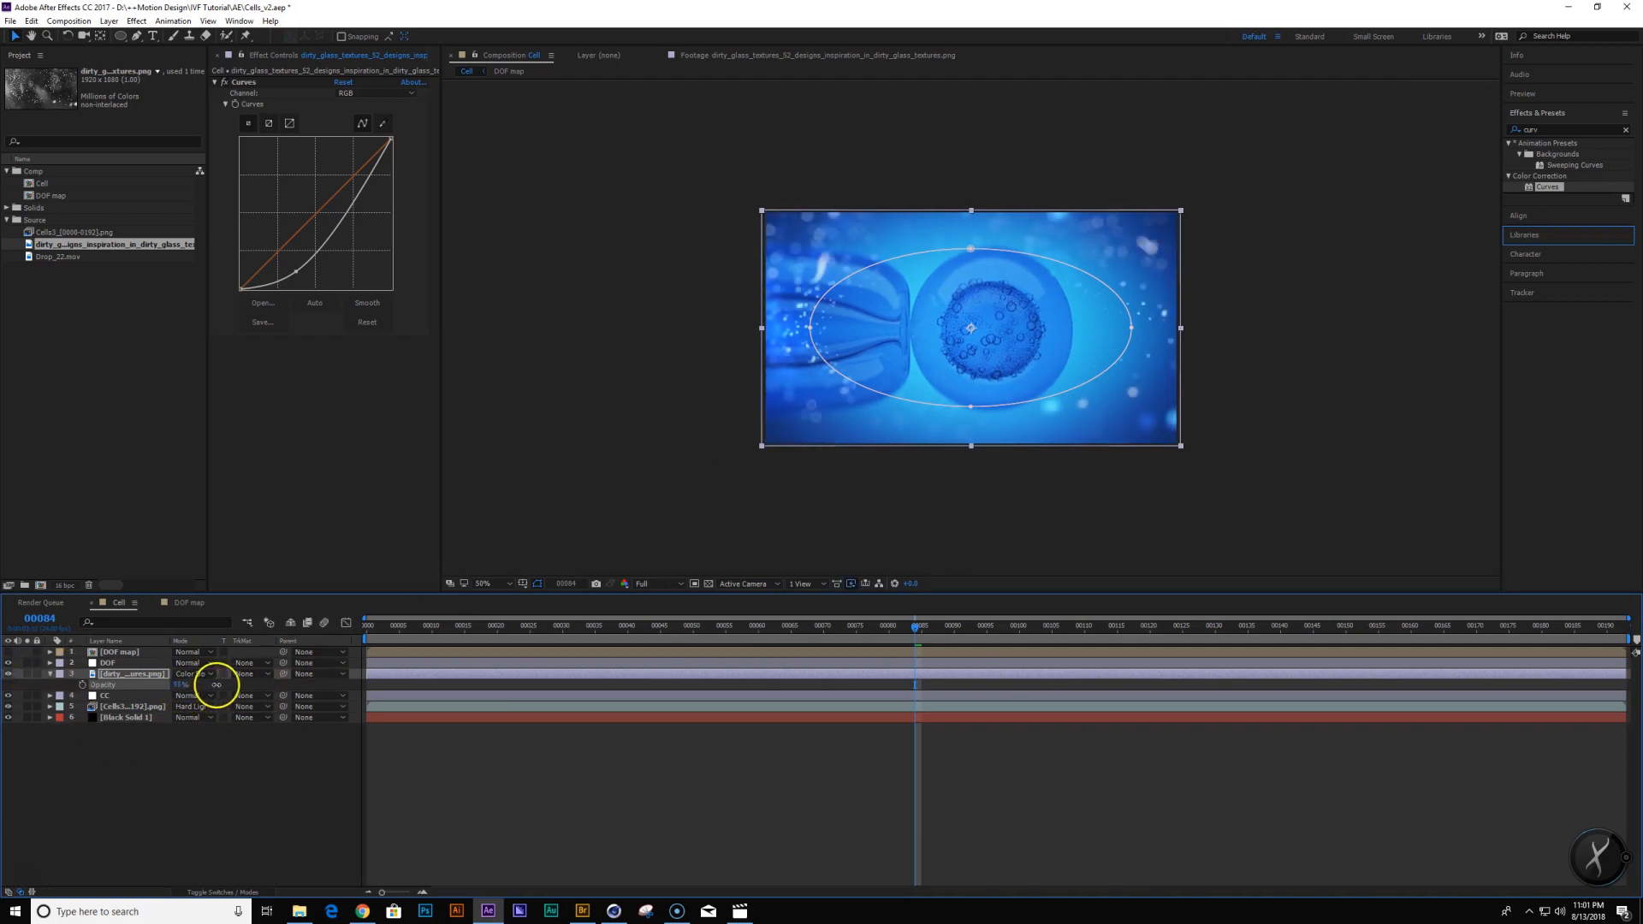
# Solo the glass texture layer and raise its Curves control point slightly
pyautogui.click(27, 674)
pyautogui.press('.')
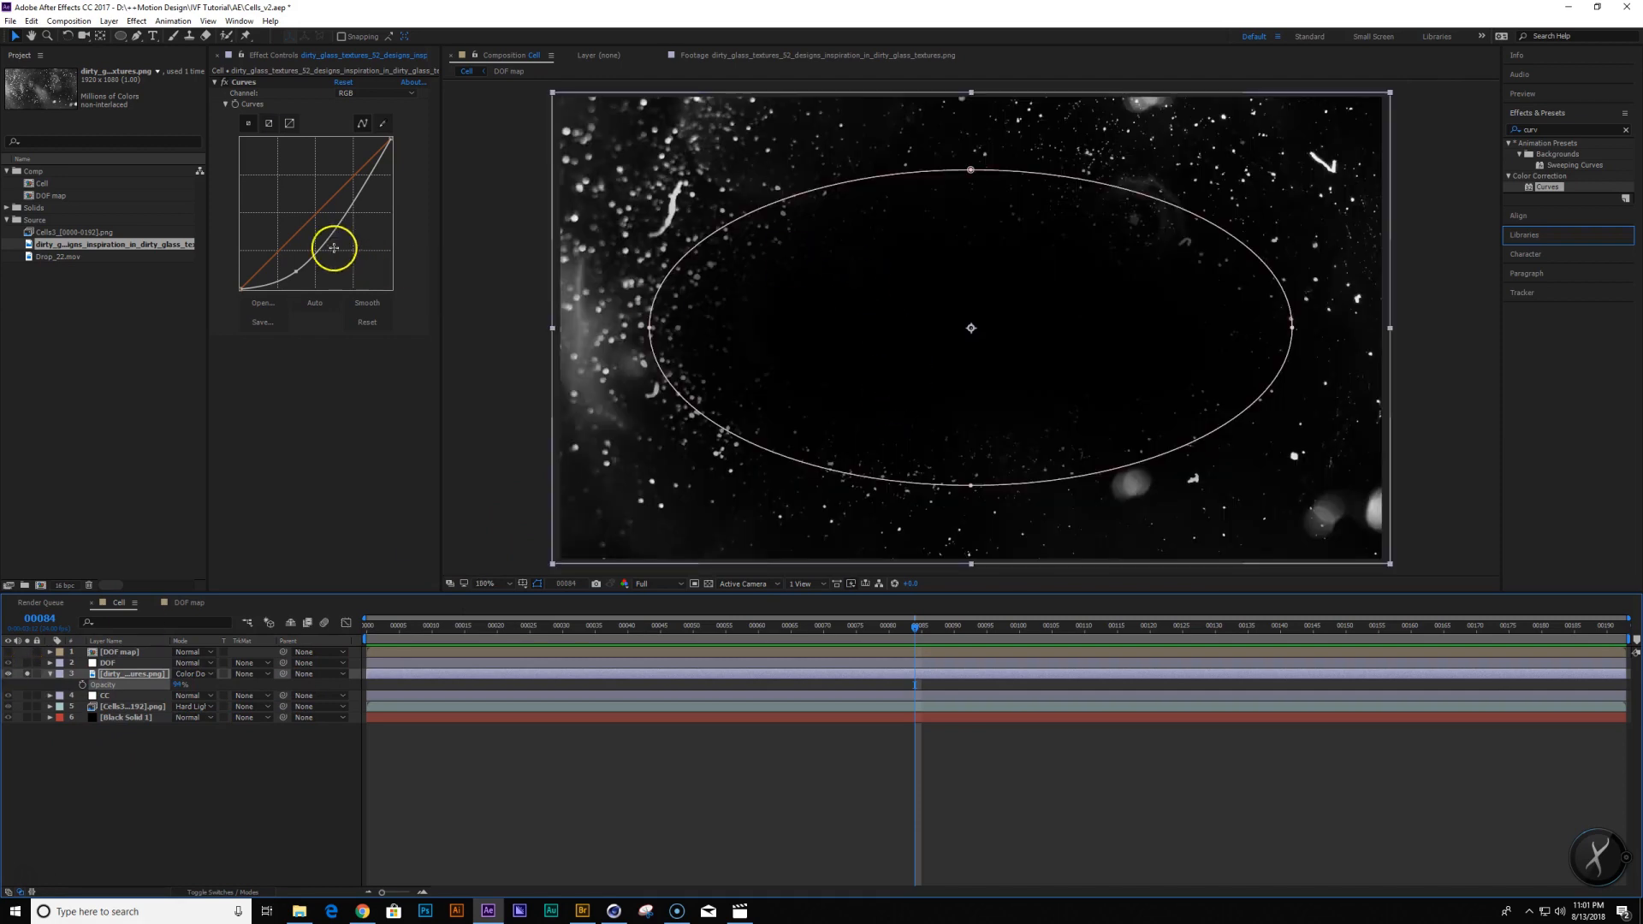
pyautogui.moveTo(296, 273); pyautogui.dragTo(295, 268)
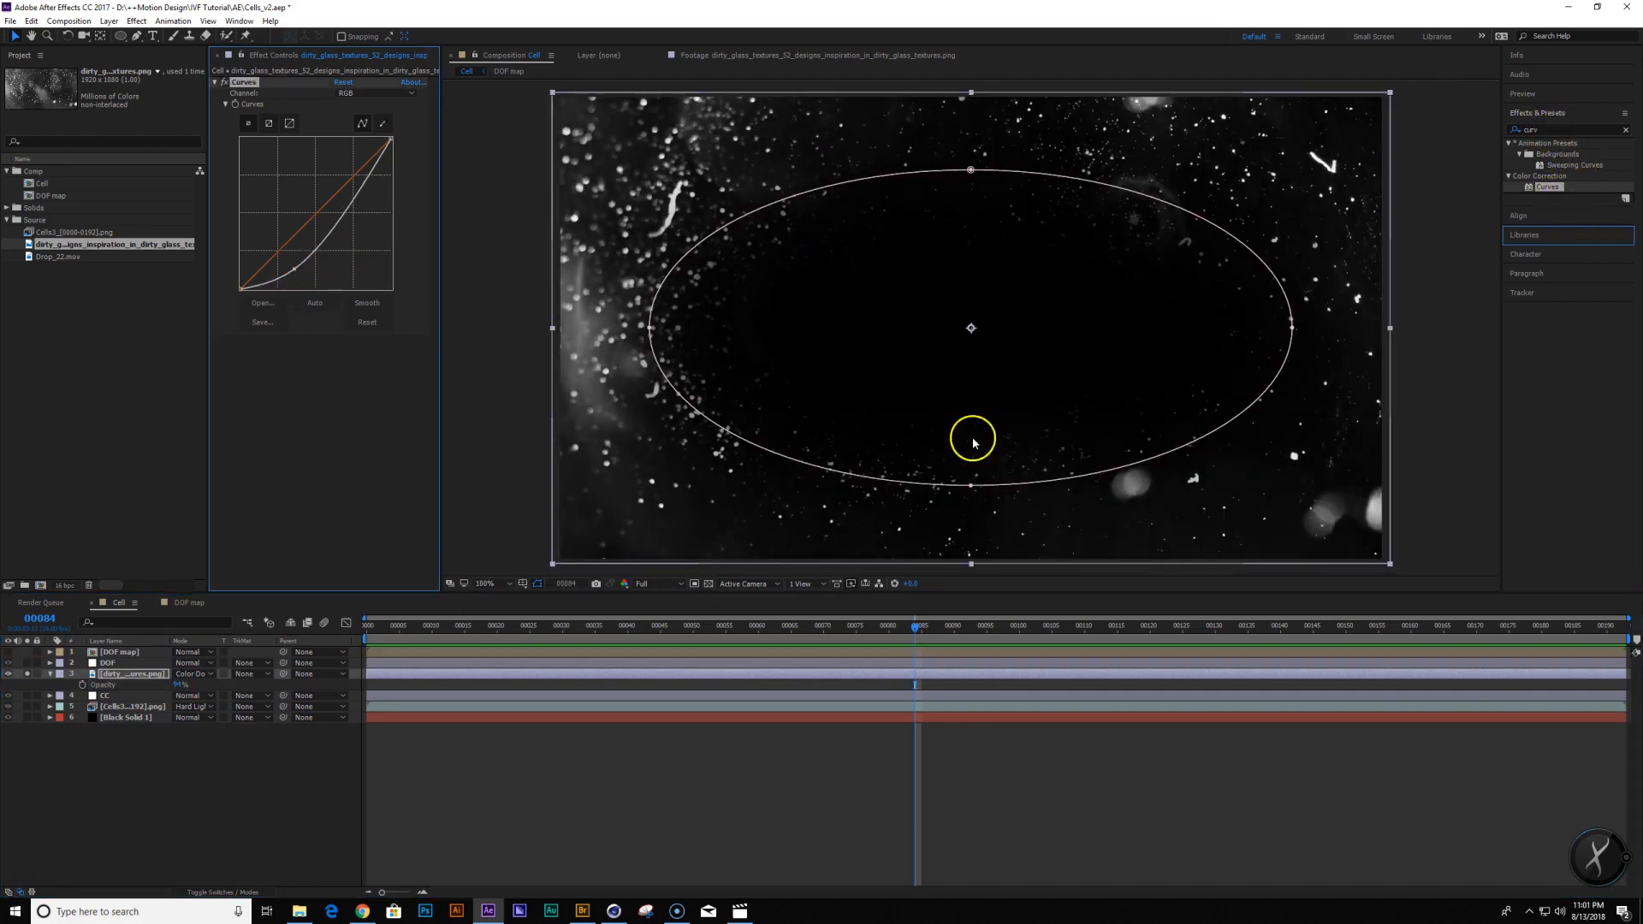
# Examine the floating particles in the IVF_v10 reference video in Movies & TV and return to After Effects
pyautogui.click(739, 912)
pyautogui.moveTo(749, 703); pyautogui.dragTo(789, 676)
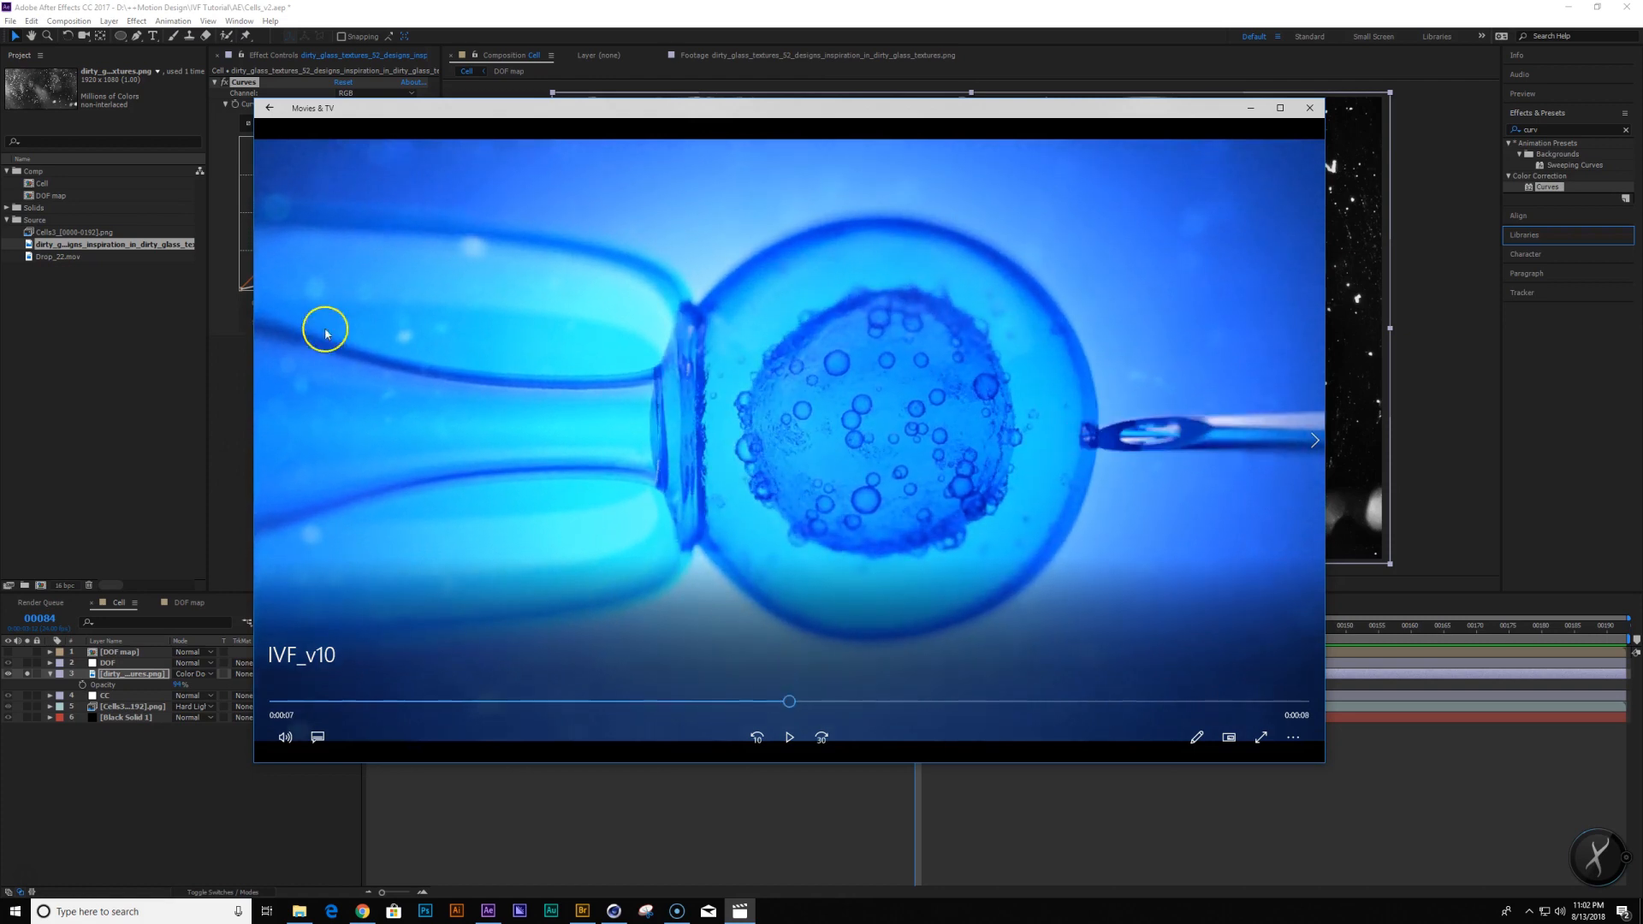
pyautogui.click(118, 733)
# Apply Turbulent Displace to the glass texture layer and set its size to 10
pyautogui.doubleClick(1570, 127)
pyautogui.write('turb')
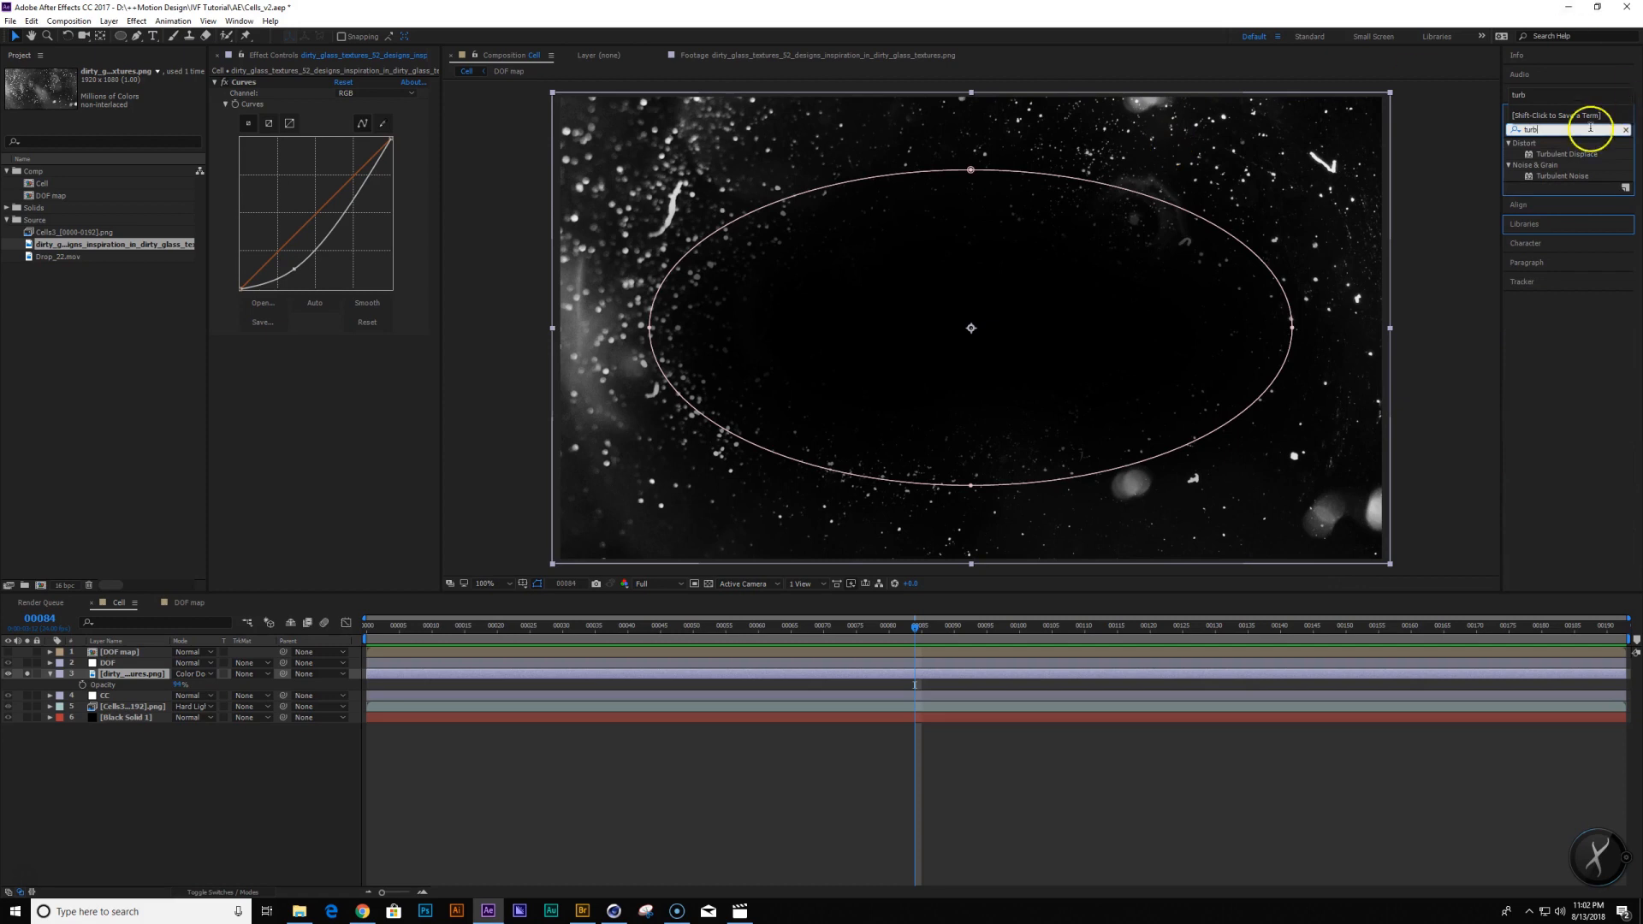
pyautogui.doubleClick(1566, 154)
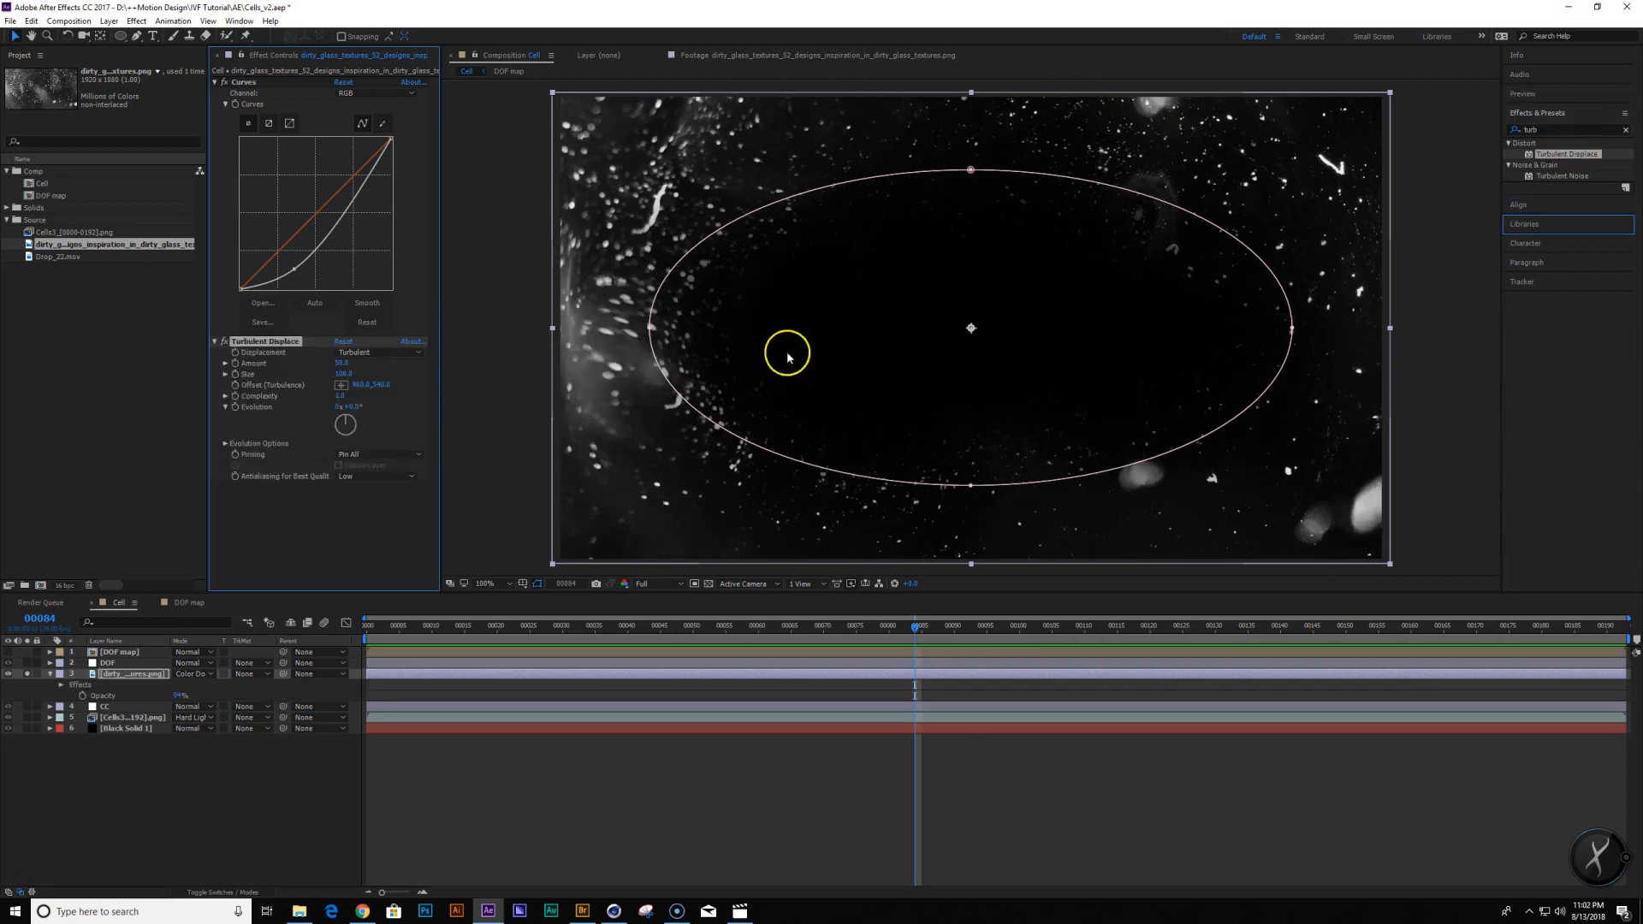
pyautogui.click(345, 373)
pyautogui.write('10')
pyautogui.press('Return')
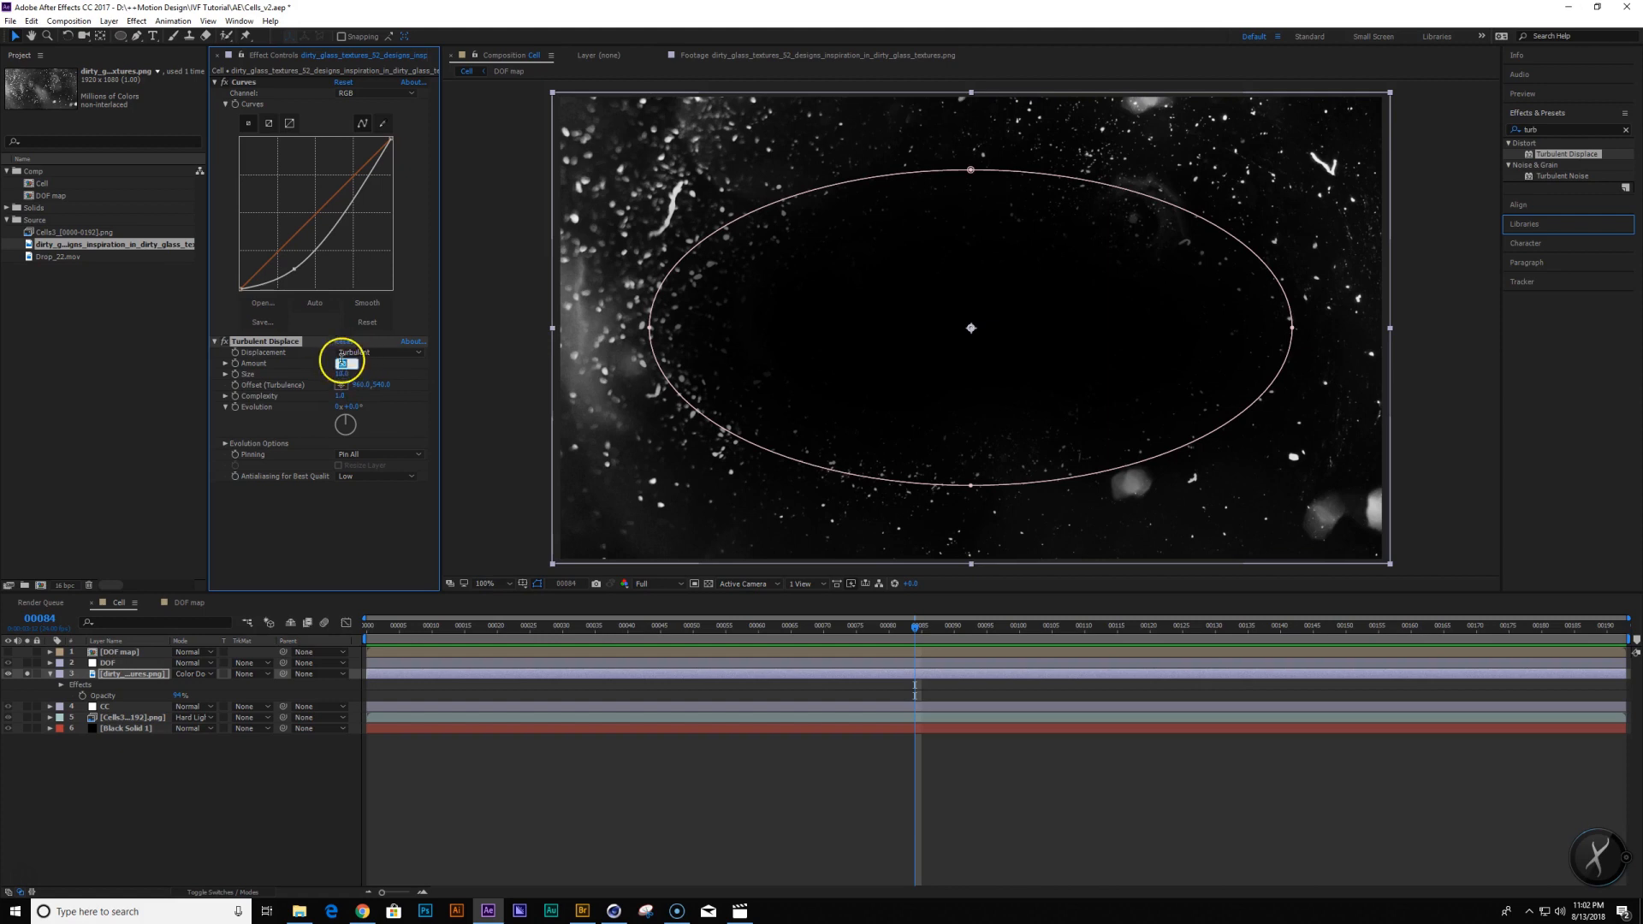
# Keyframe the Turbulent Displace evolution from 0 at the first frame to 5 revolutions at the last frame
pyautogui.press('Home')
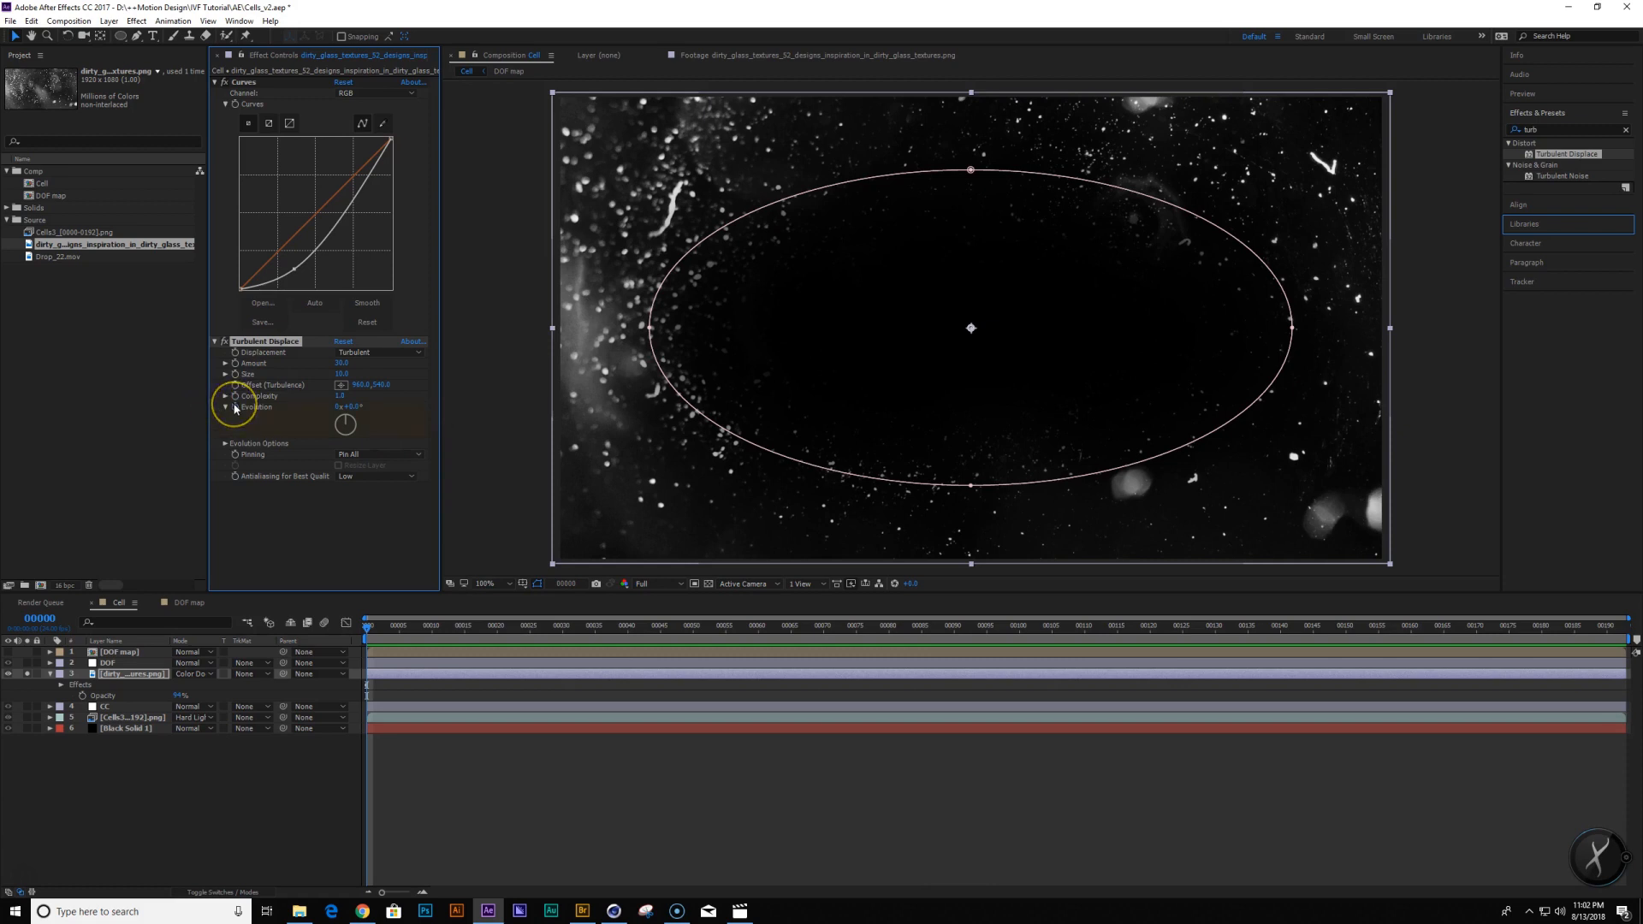
pyautogui.press('End')
pyautogui.click(271, 399)
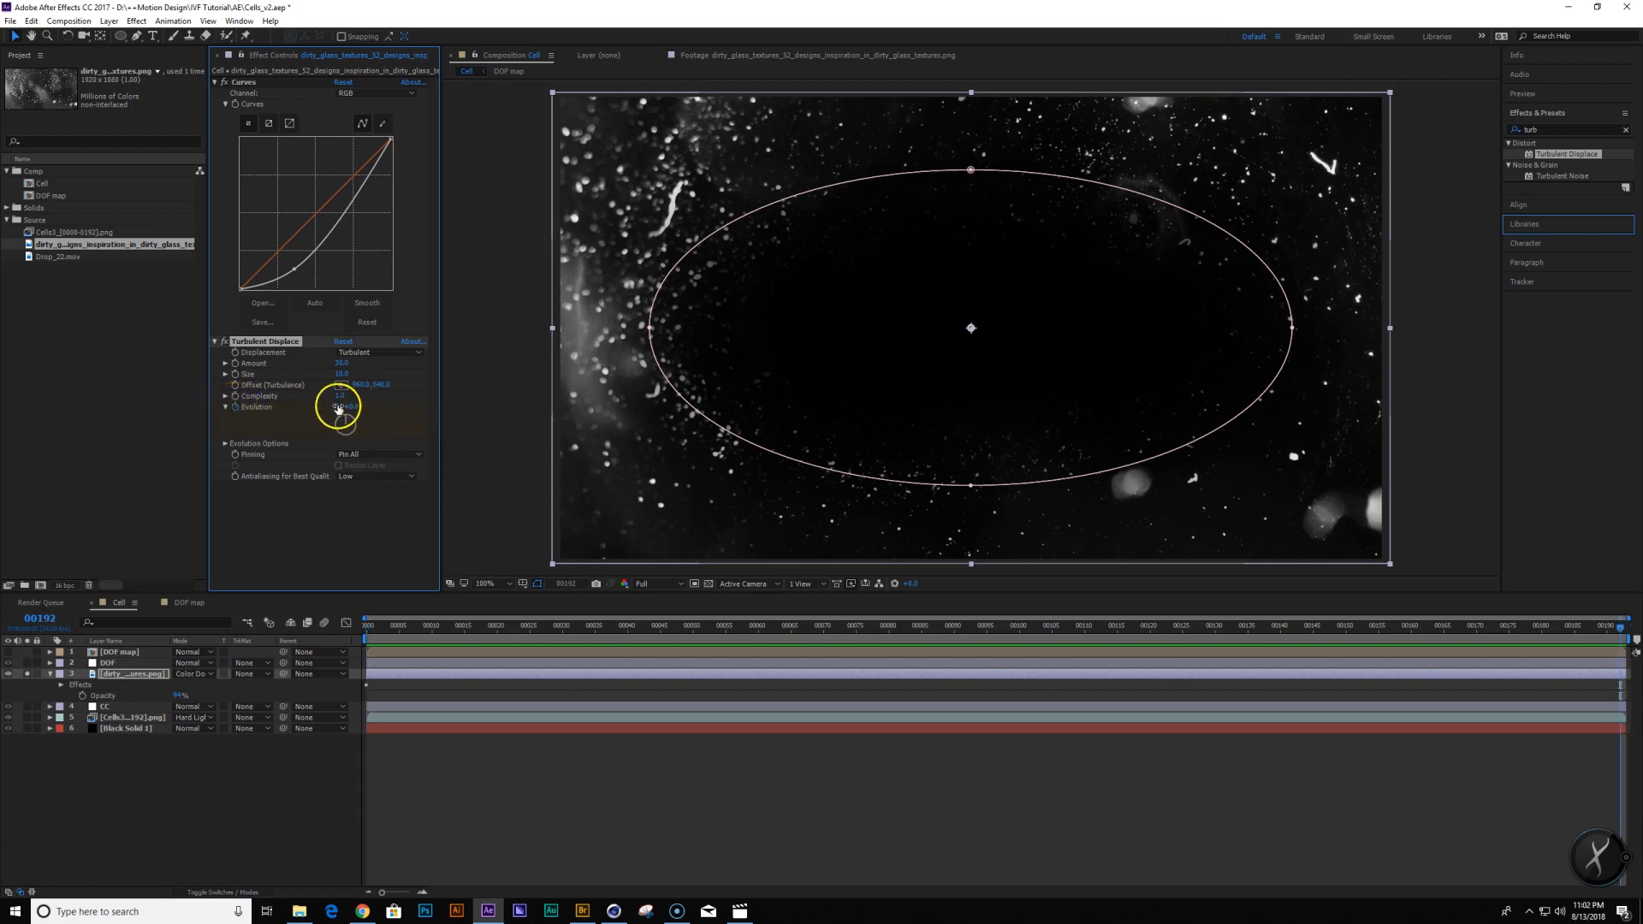
pyautogui.write('5')
pyautogui.click(352, 537)
# Check the displacement at several frames and set the Turbulent Displace complexity to 2
pyautogui.moveTo(398, 638); pyautogui.dragTo(1103, 627)
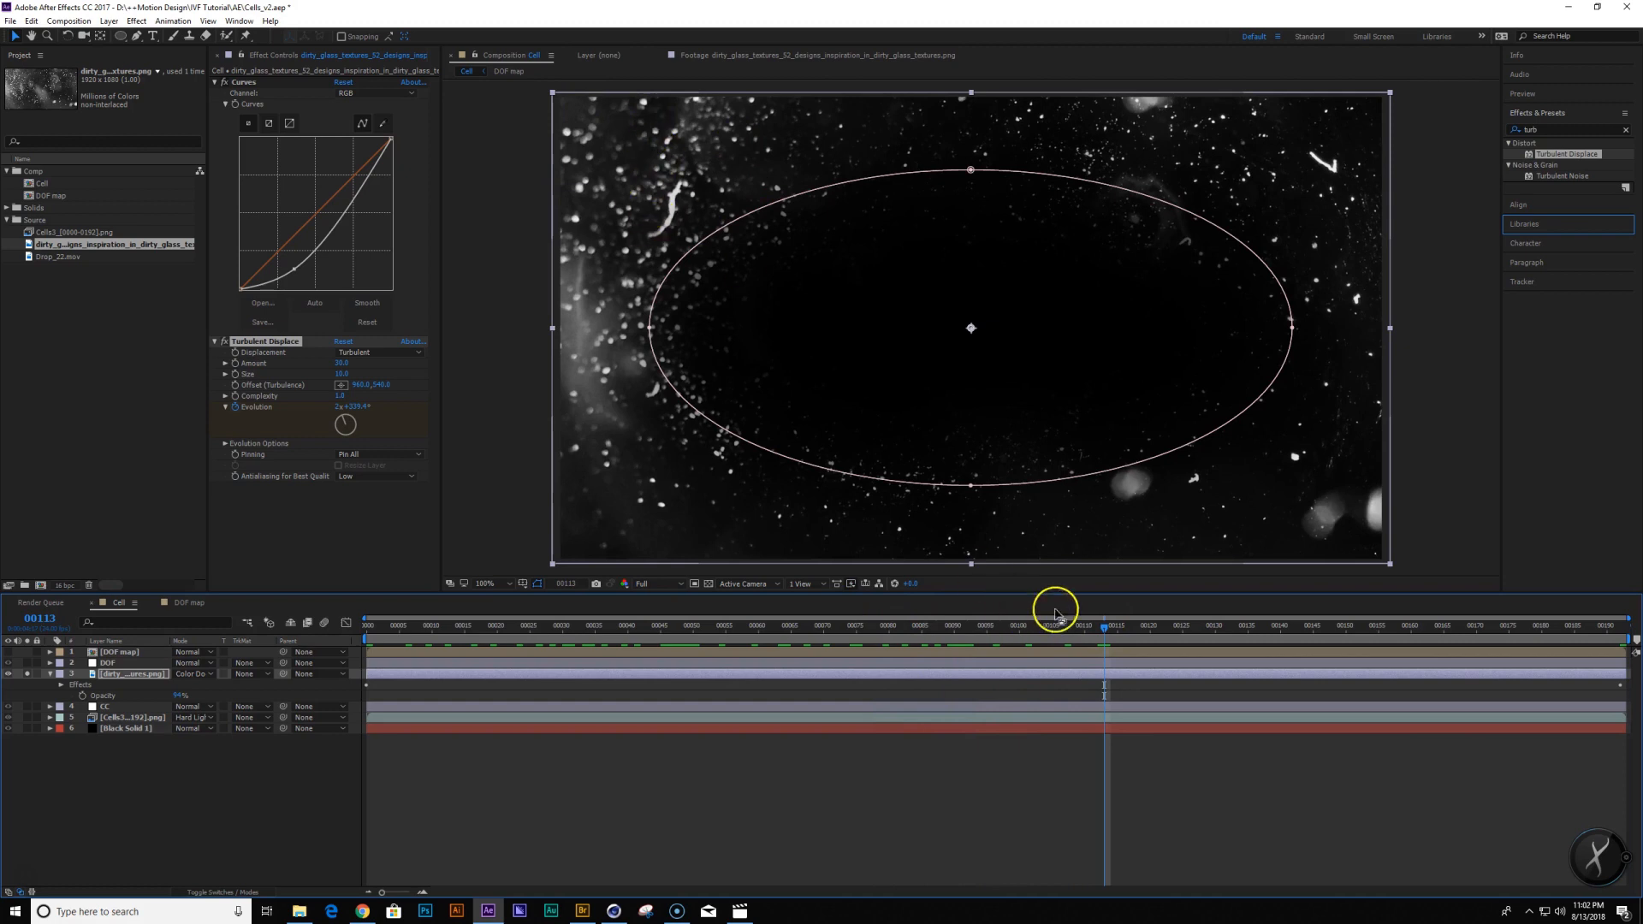
pyautogui.click(1007, 626)
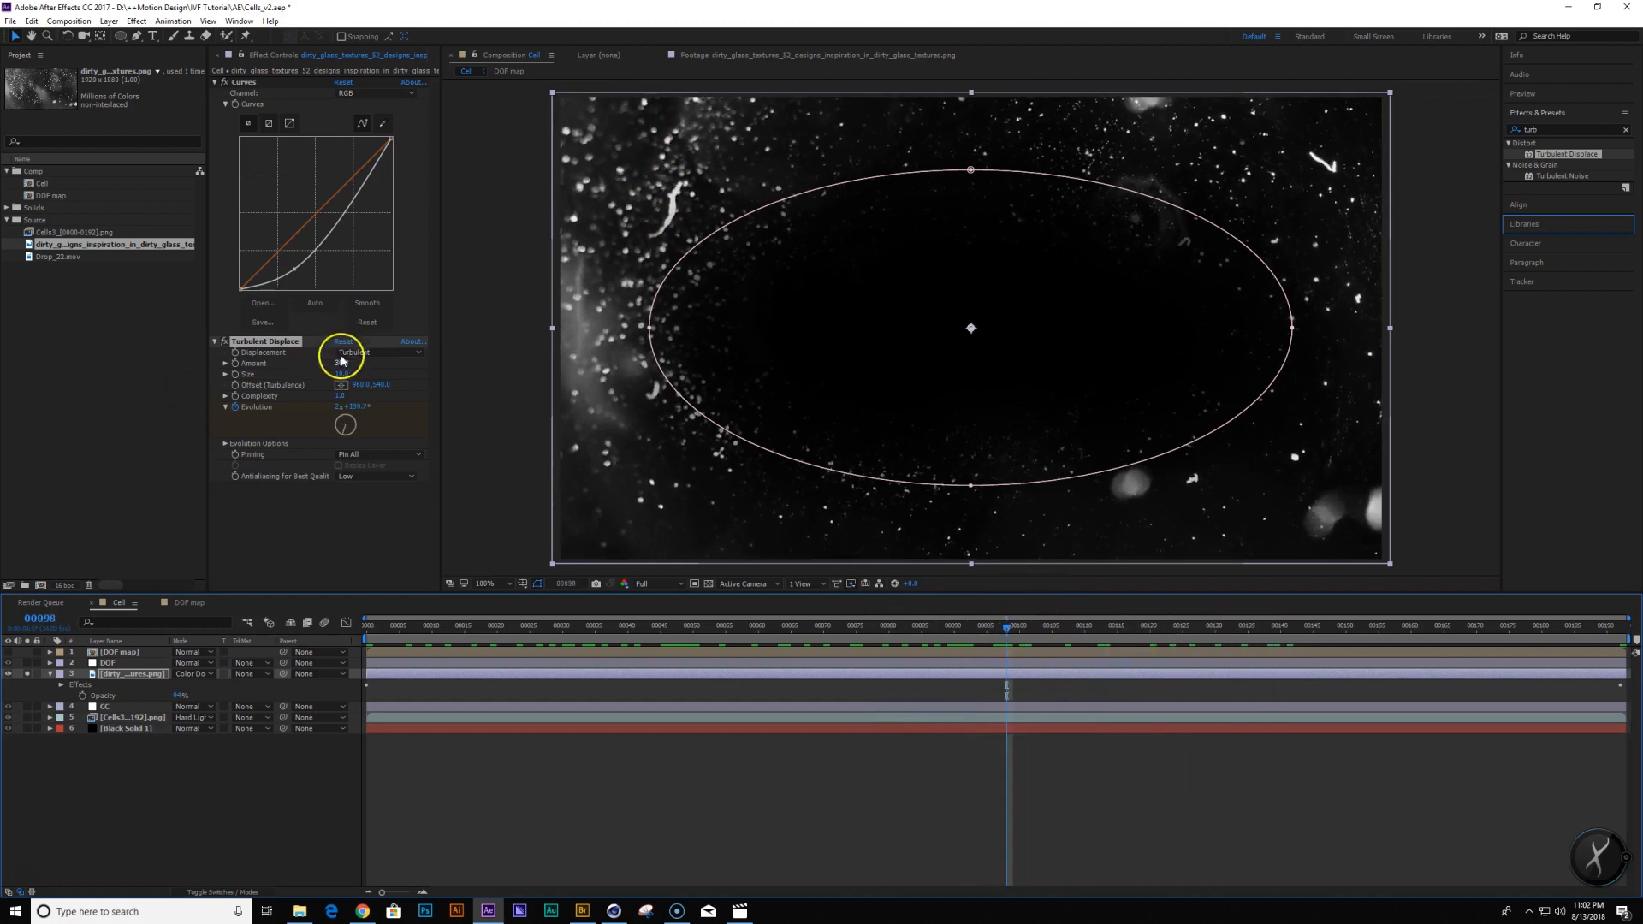
pyautogui.click(341, 395)
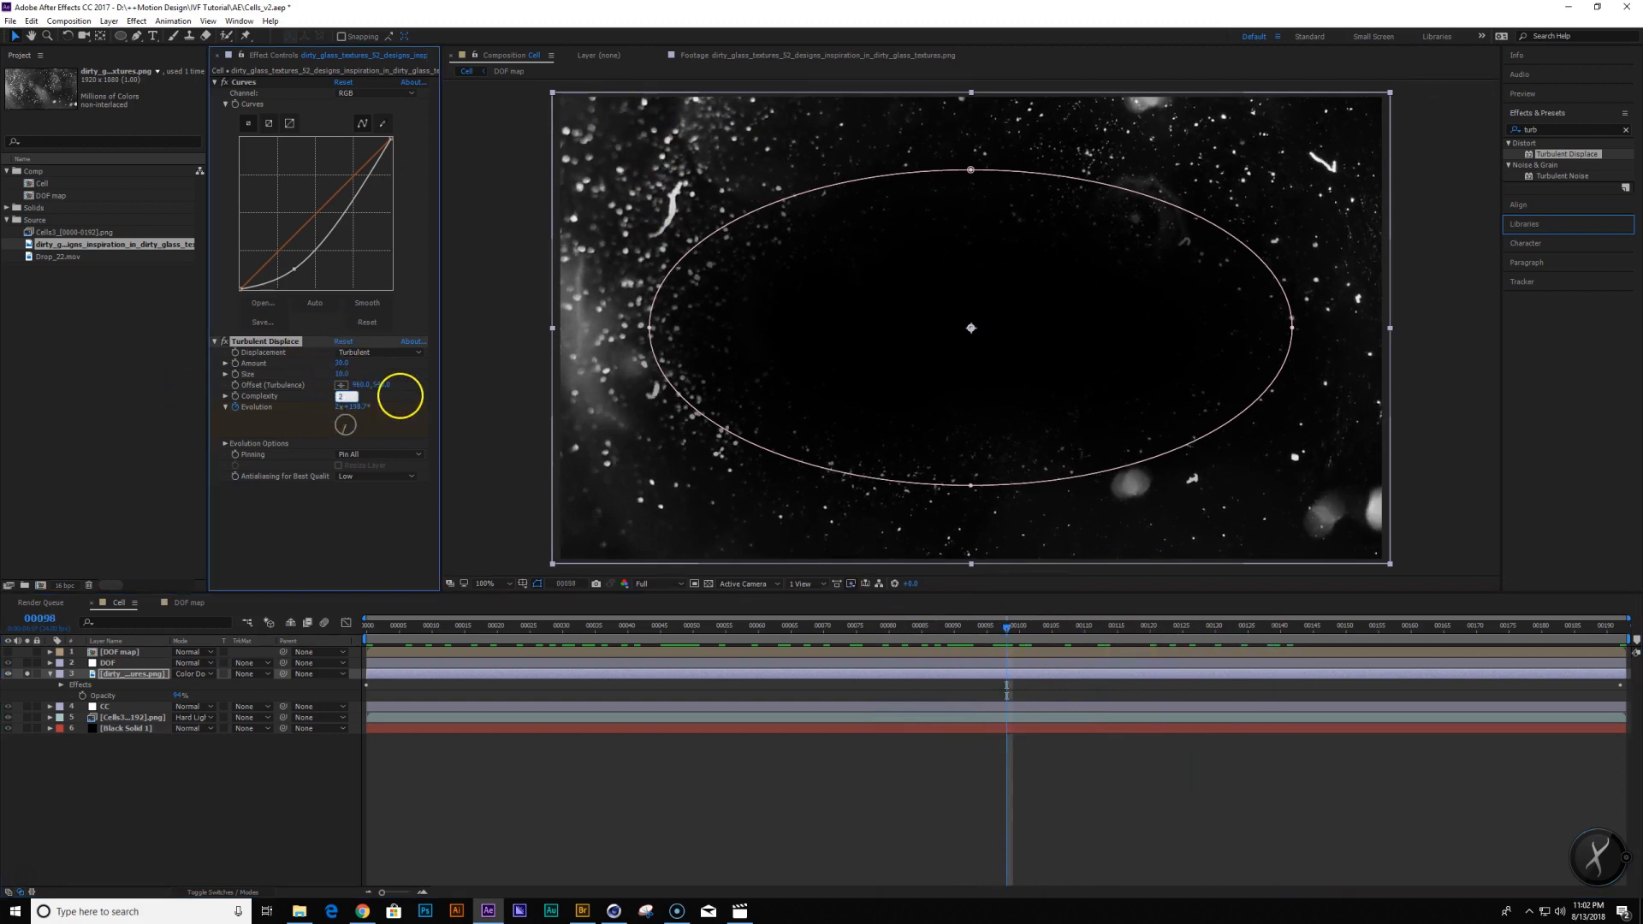
pyautogui.click(632, 626)
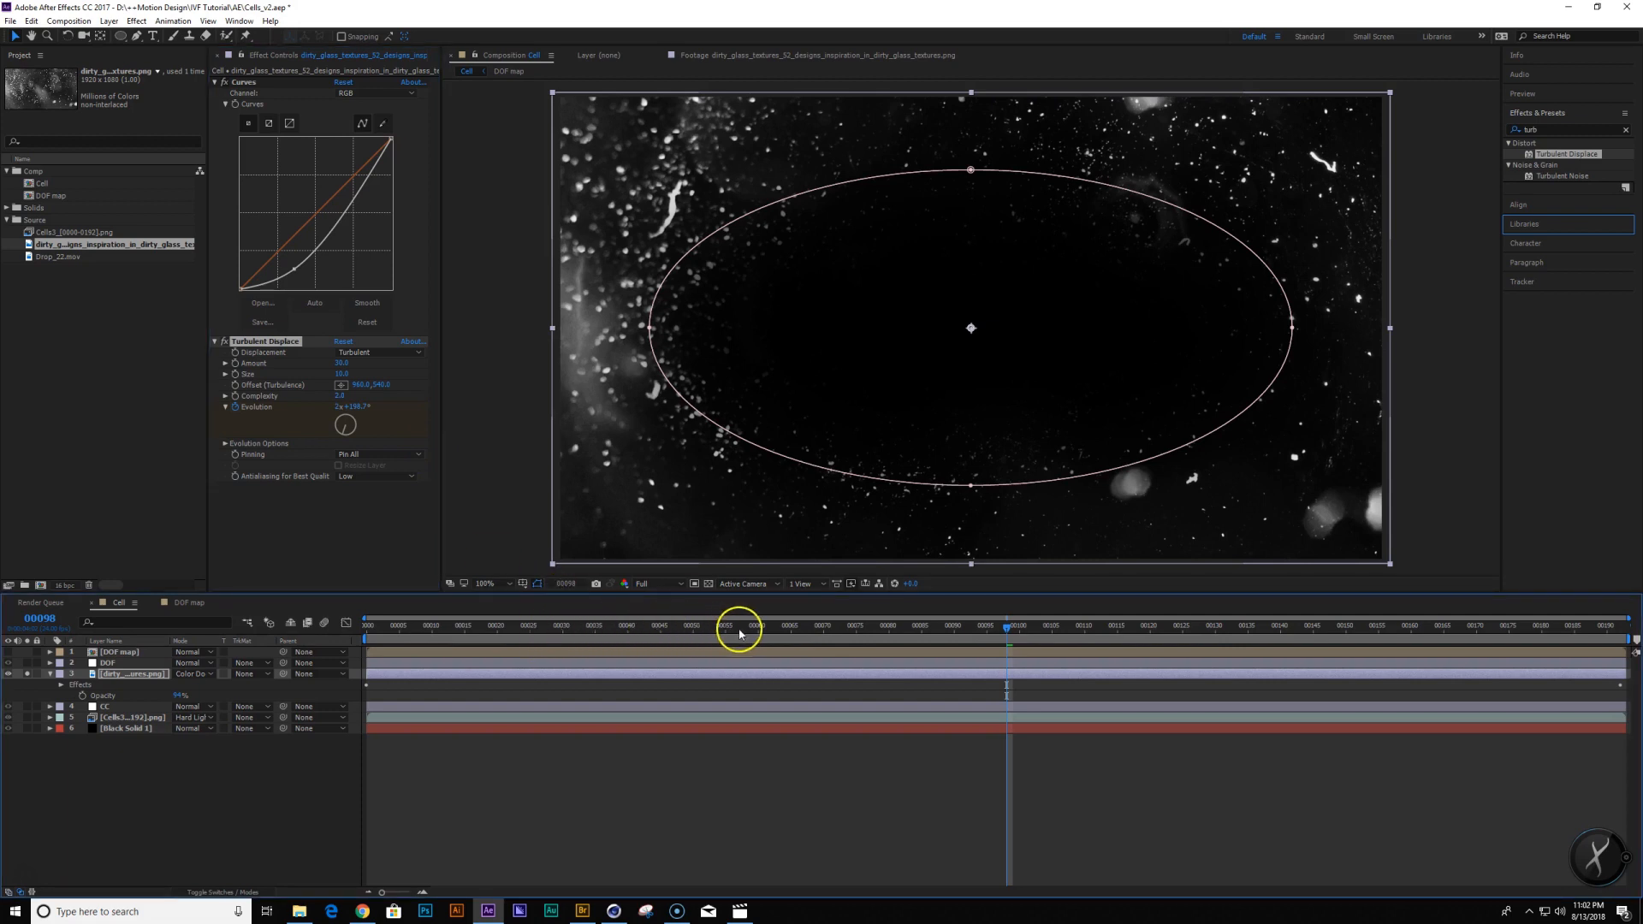
# Shorten the work area to about the first 55 frames and play back the glass texture's displacement
pyautogui.moveTo(780, 634); pyautogui.dragTo(717, 682)
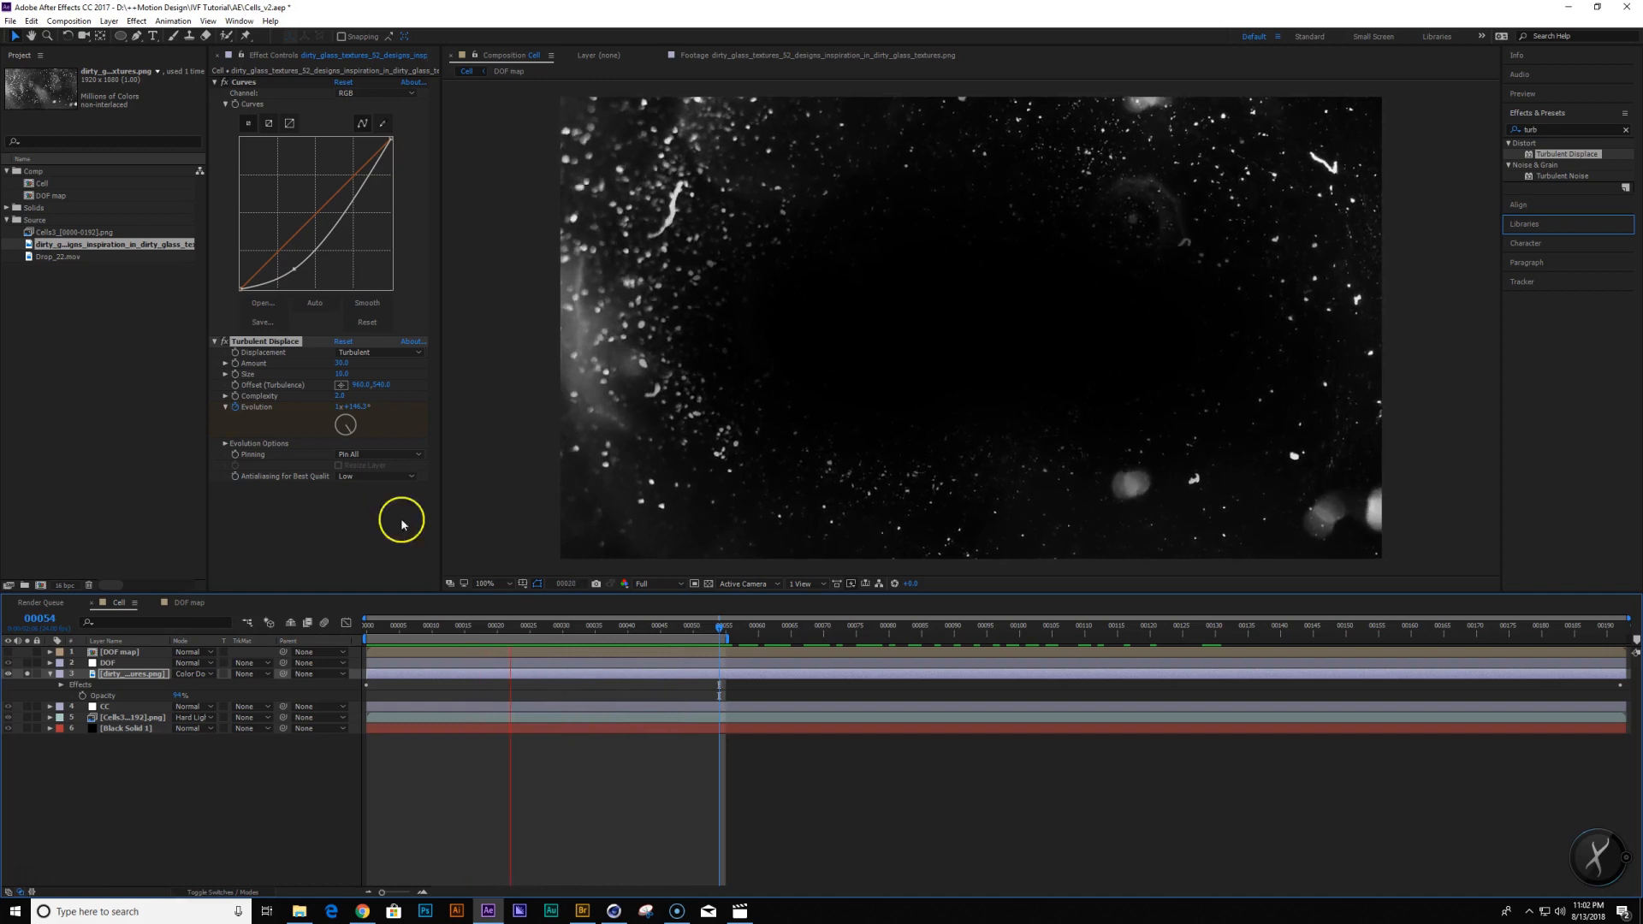
pyautogui.press('space')
pyautogui.click(340, 395)
pyautogui.press('space')
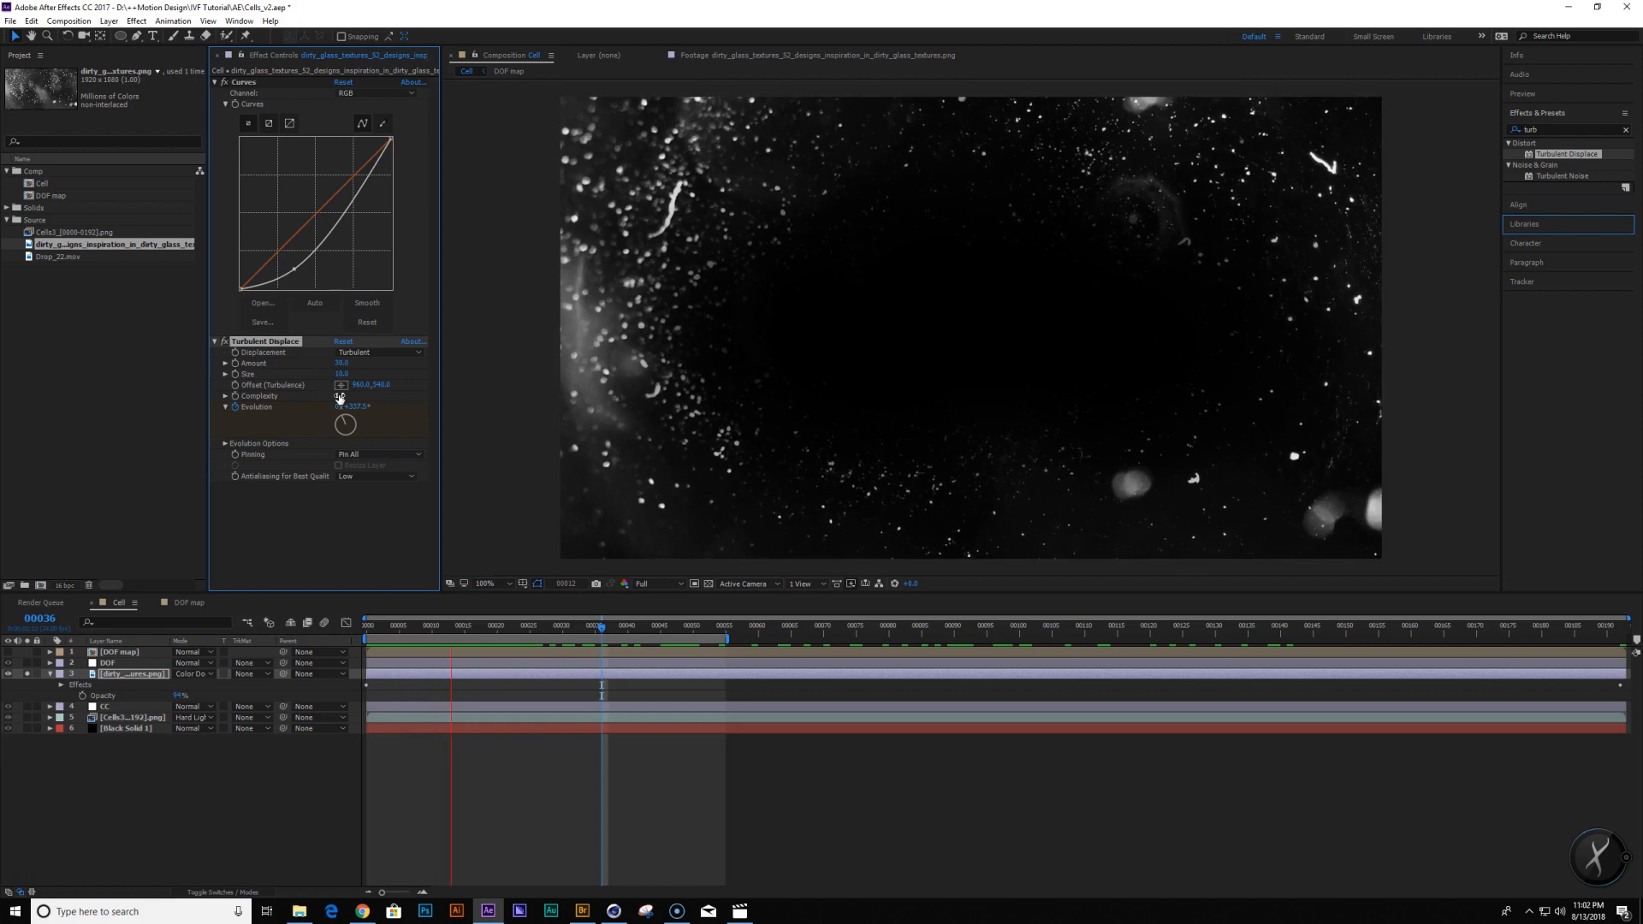
# Restore the full-length work area and unsolo the glass texture layer to check the whole composite at frame 80
pyautogui.click(653, 468)
pyautogui.moveTo(669, 642); pyautogui.dragTo(674, 637)
pyautogui.doubleClick(695, 641)
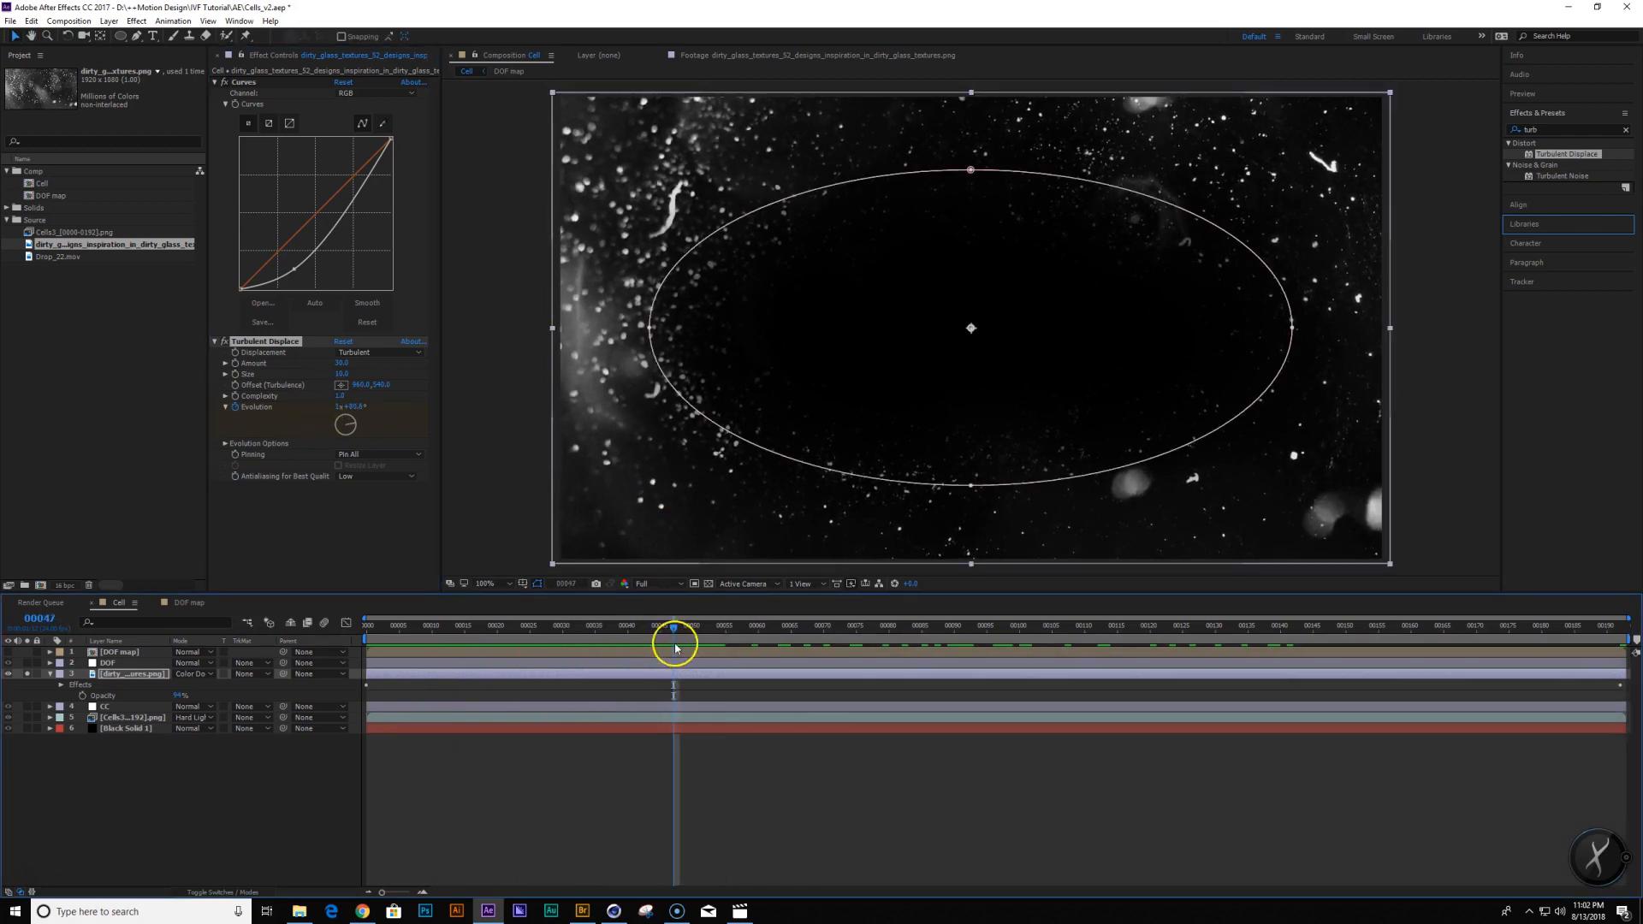
pyautogui.click(21, 676)
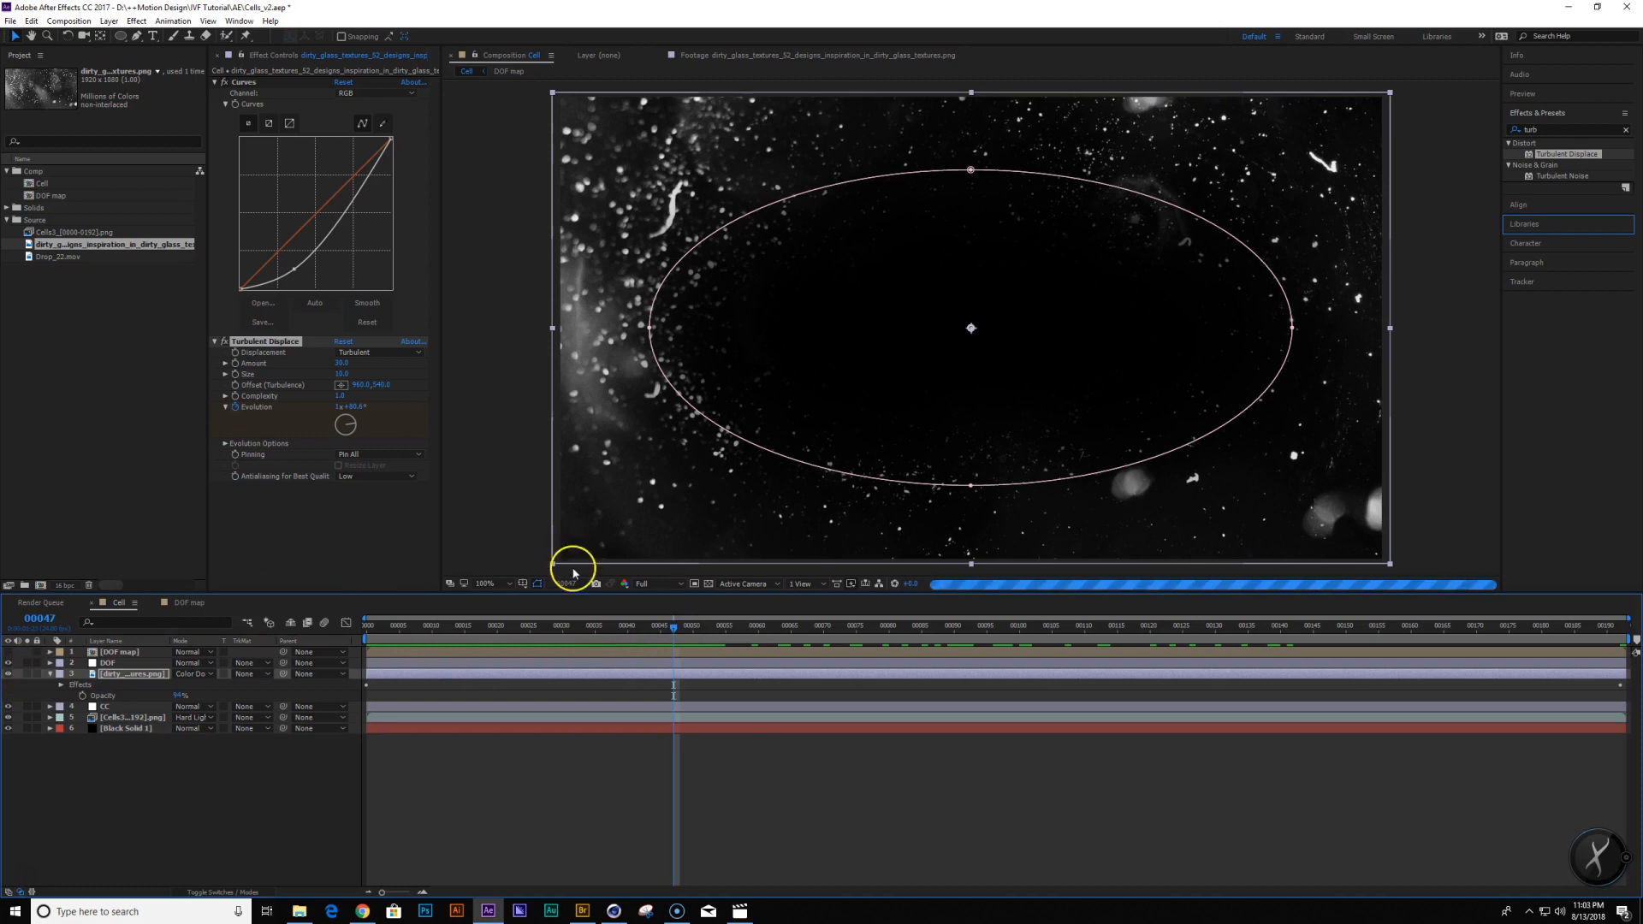
pyautogui.moveTo(676, 640); pyautogui.dragTo(889, 655)
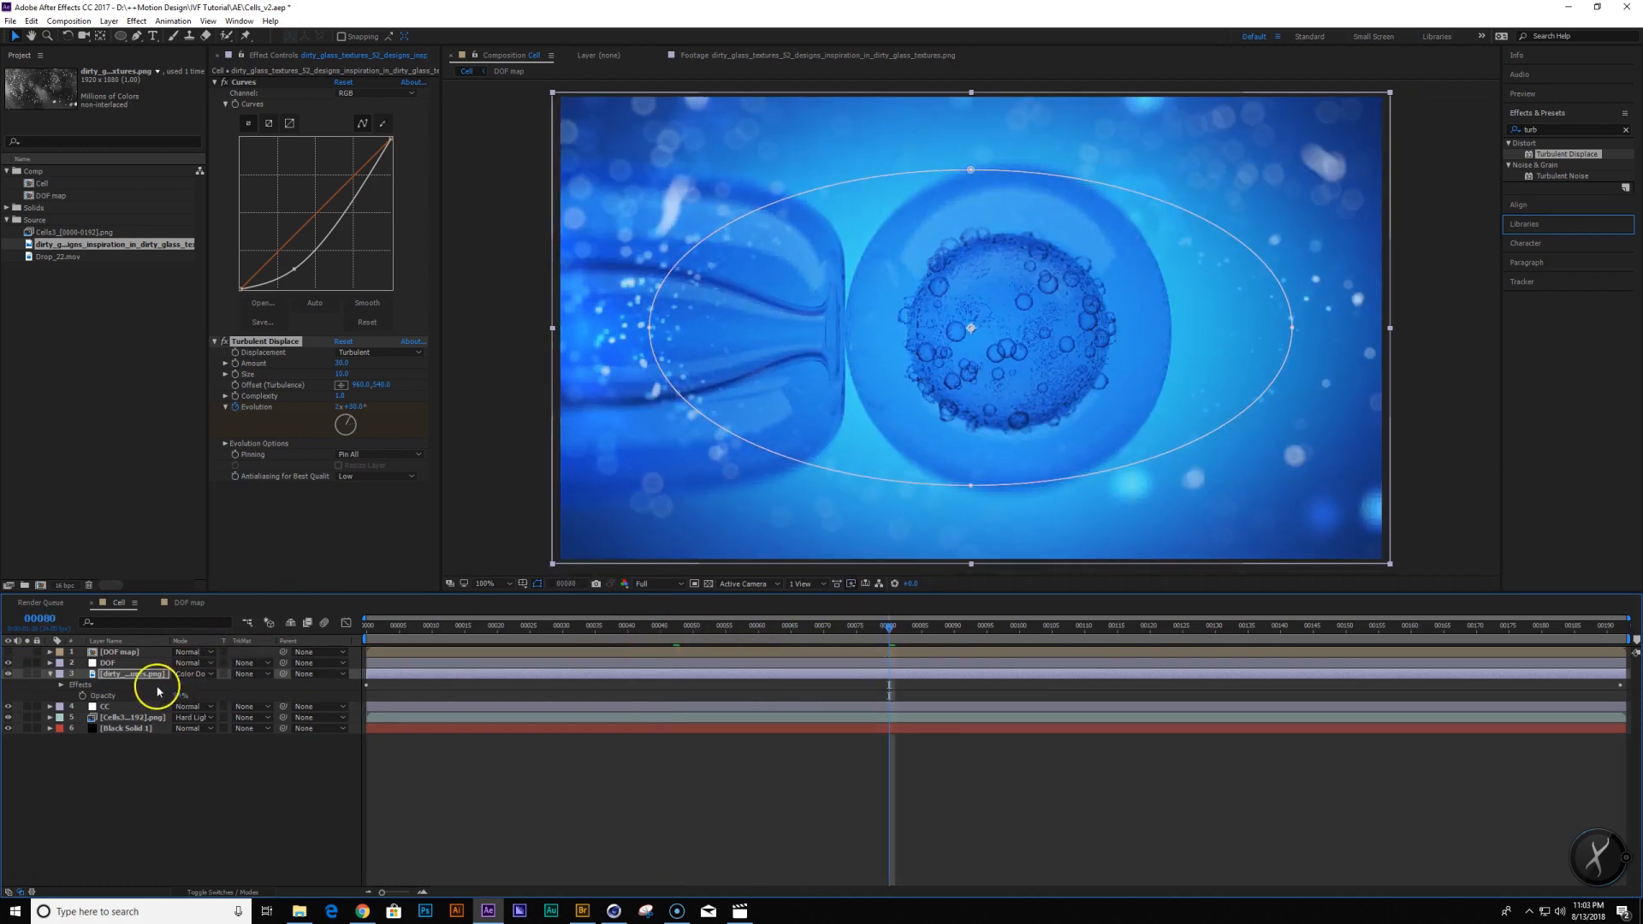
# Widen the glass texture's elliptical mask symmetrically so it nearly reaches the frame's side edges, and reveal its feather setting
pyautogui.doubleClick(647, 328)
pyautogui.keyDown('ctrl'); pyautogui.moveTo(648, 327); pyautogui.dragTo(587, 332); pyautogui.keyUp('ctrl')
pyautogui.press('Return')
pyautogui.press('f')
# Duplicate the glass texture layer and rotate the copy 180 degrees
pyautogui.click(137, 674)
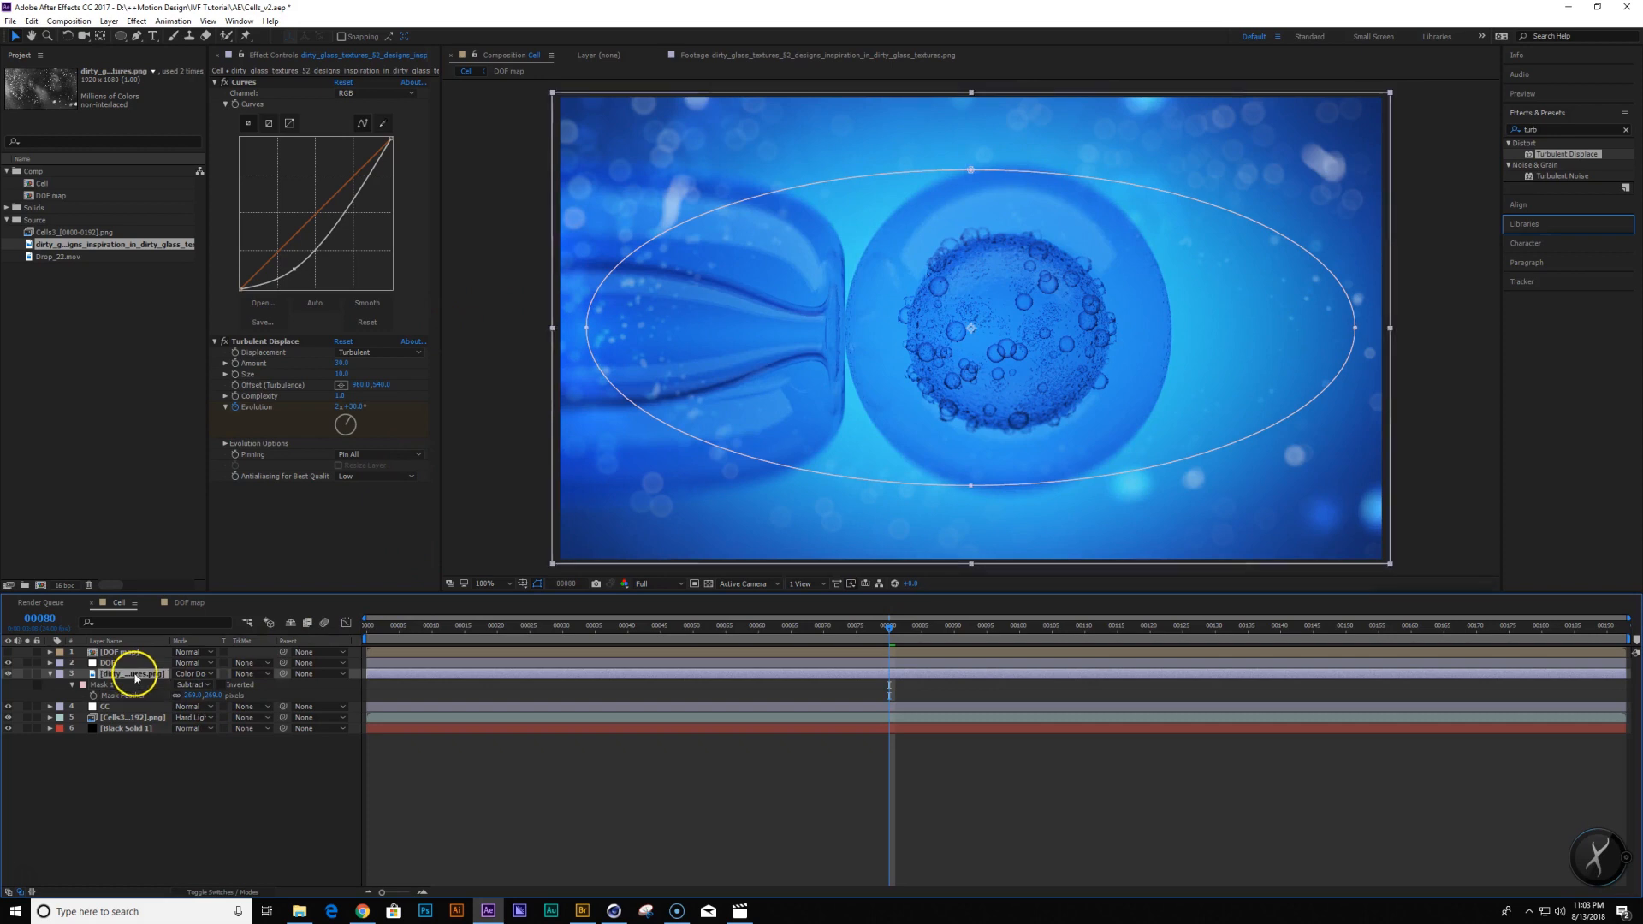
pyautogui.hotkey('ctrl', 'd')
pyautogui.press('r')
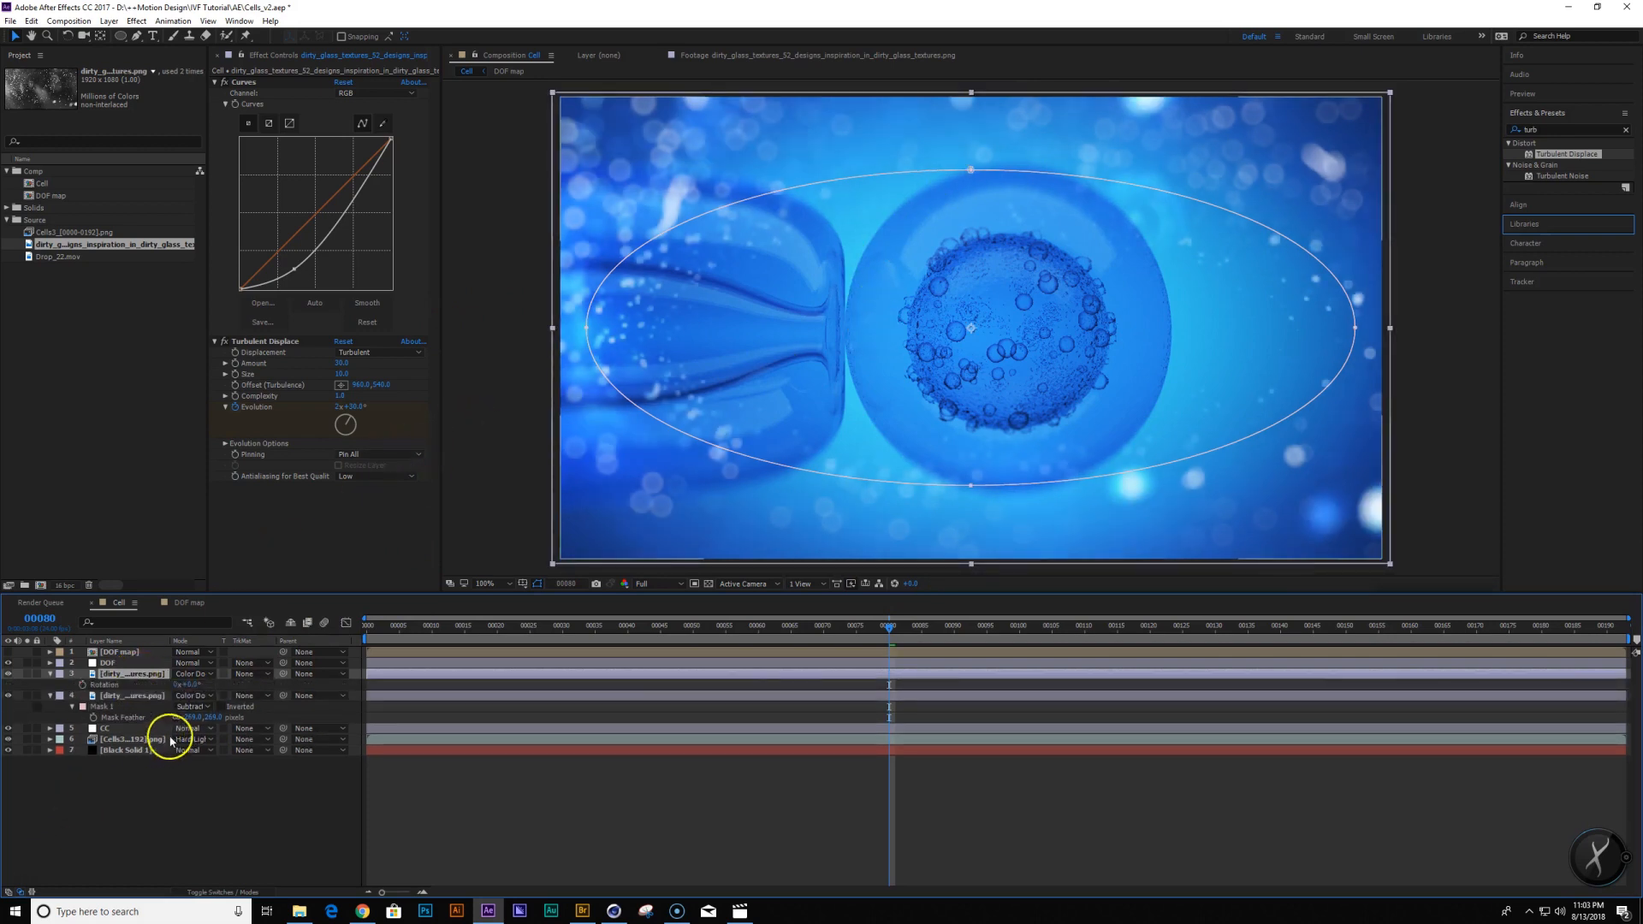
pyautogui.write('180')
pyautogui.press('Return')
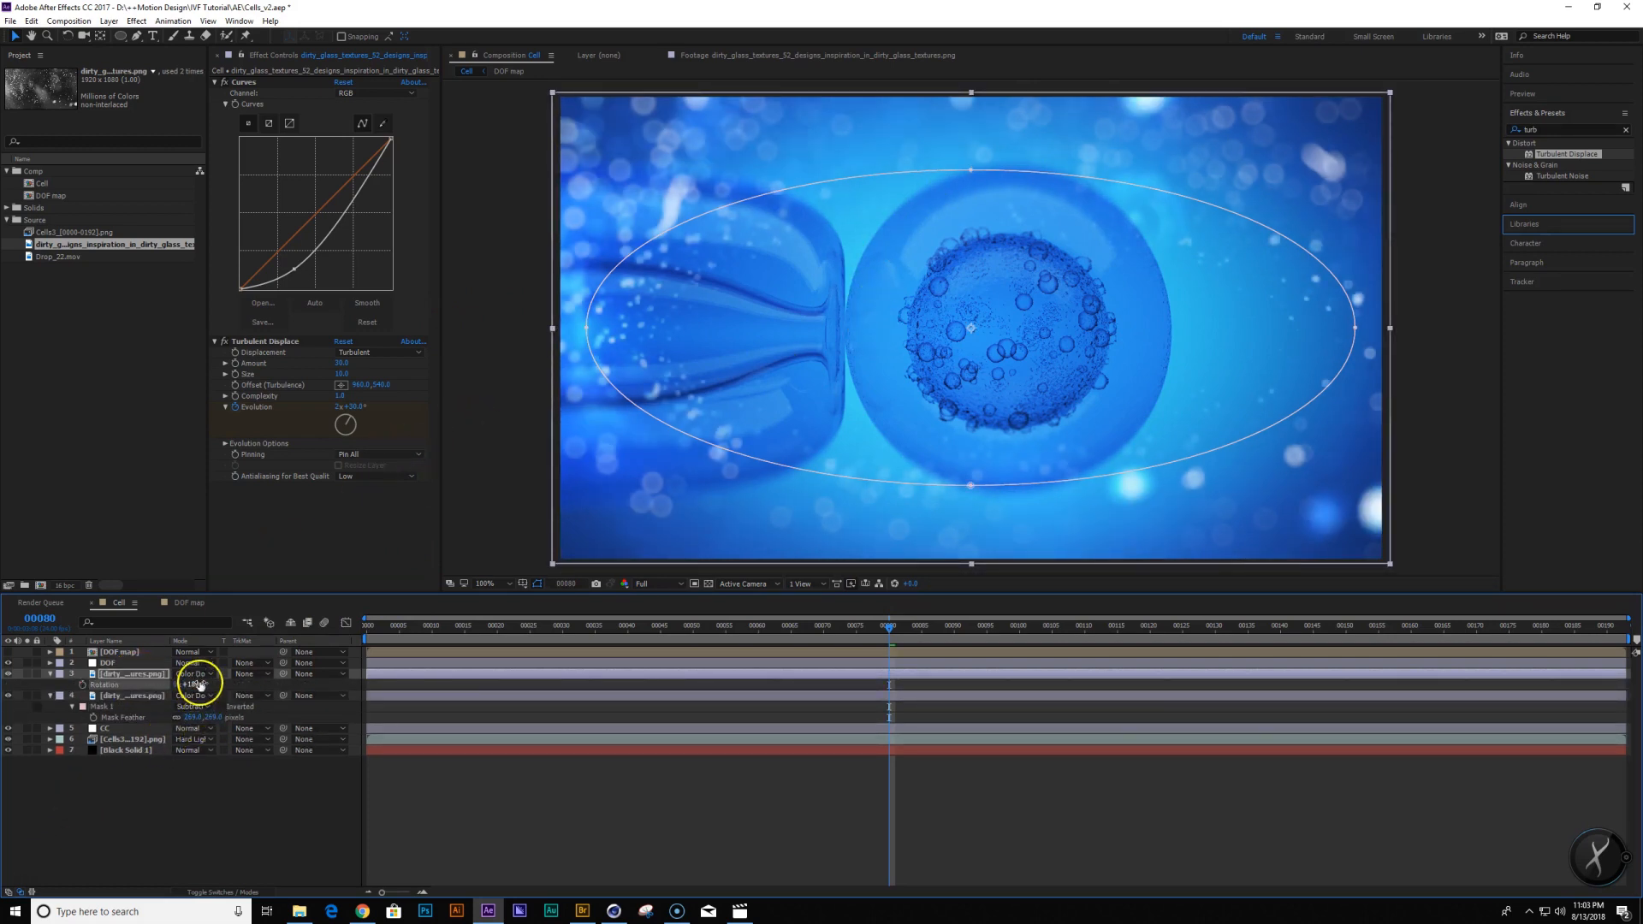
pyautogui.press(',')
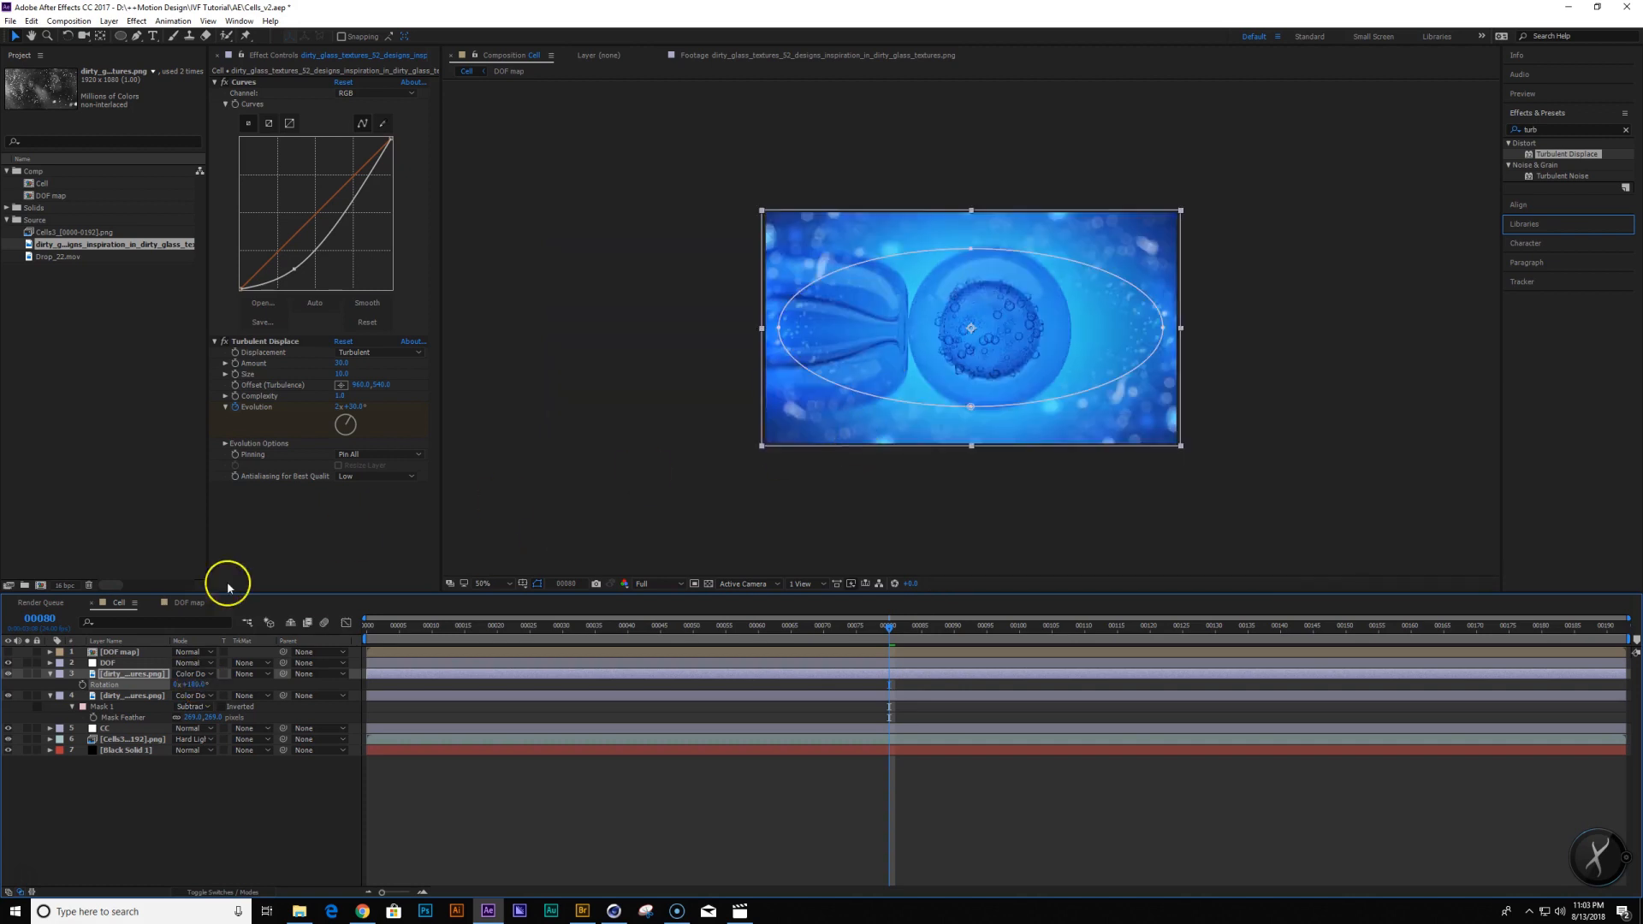
# Scale the rotated glass copy up to 90% and reshape its elliptical mask to fit just inside the frame
pyautogui.press('s')
pyautogui.moveTo(183, 682)
pyautogui.mouseDown()
pyautogui.moveTo(228, 682)
pyautogui.moveTo(193, 685)
pyautogui.mouseUp()
pyautogui.doubleClick(715, 328)
pyautogui.keyDown('ctrl'); pyautogui.moveTo(716, 327); pyautogui.dragTo(770, 312); pyautogui.keyUp('ctrl')
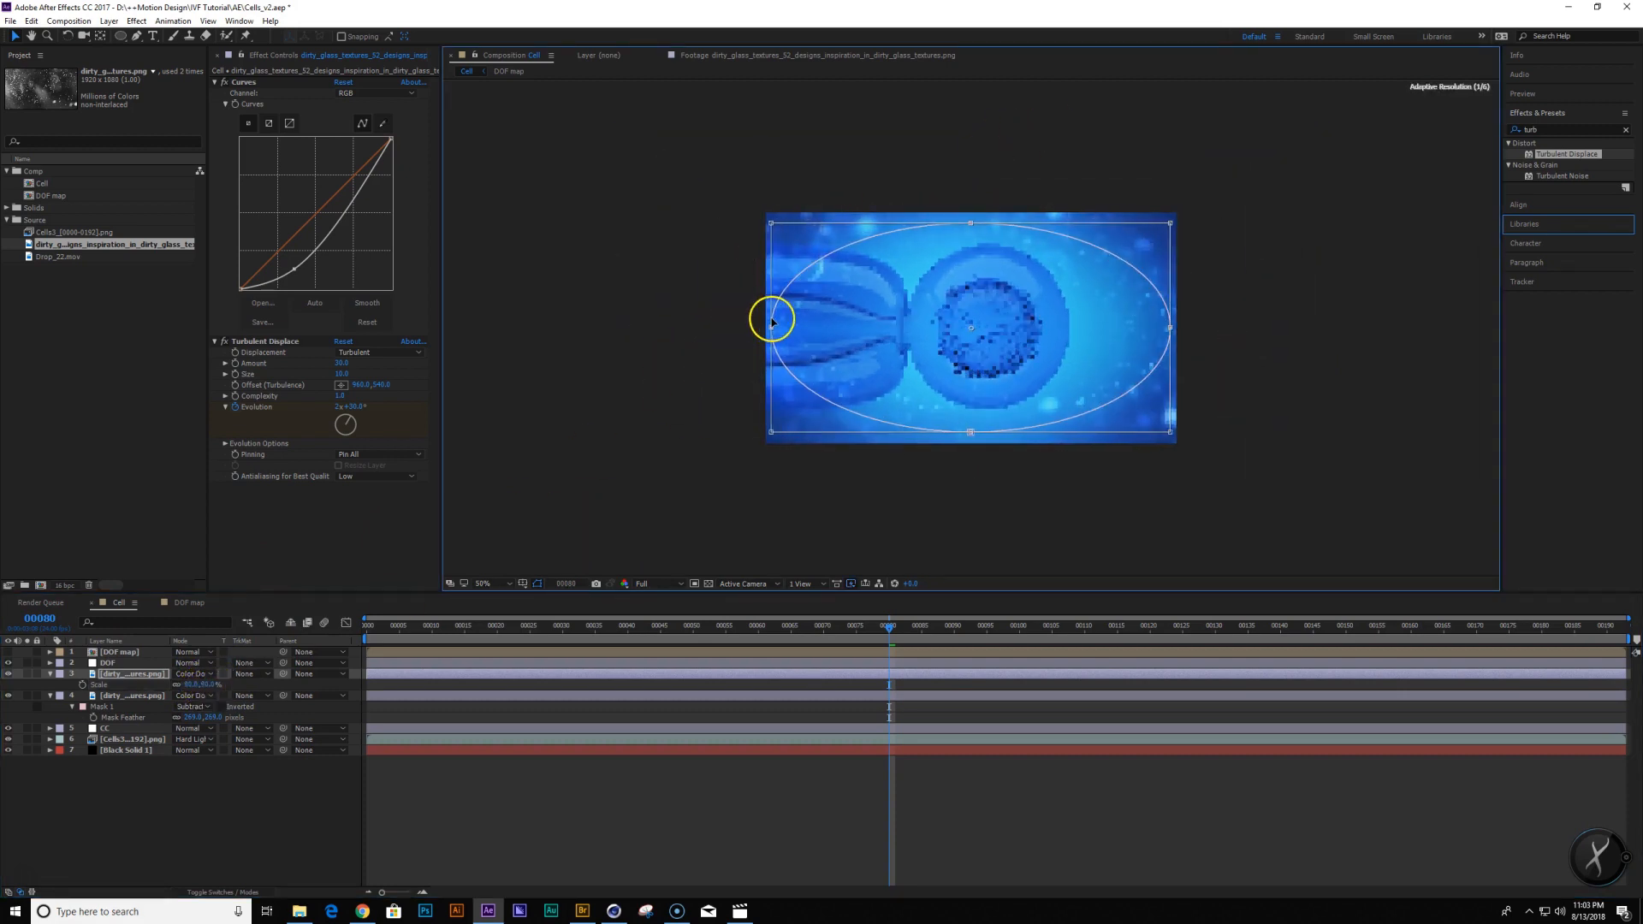
pyautogui.press('Return')
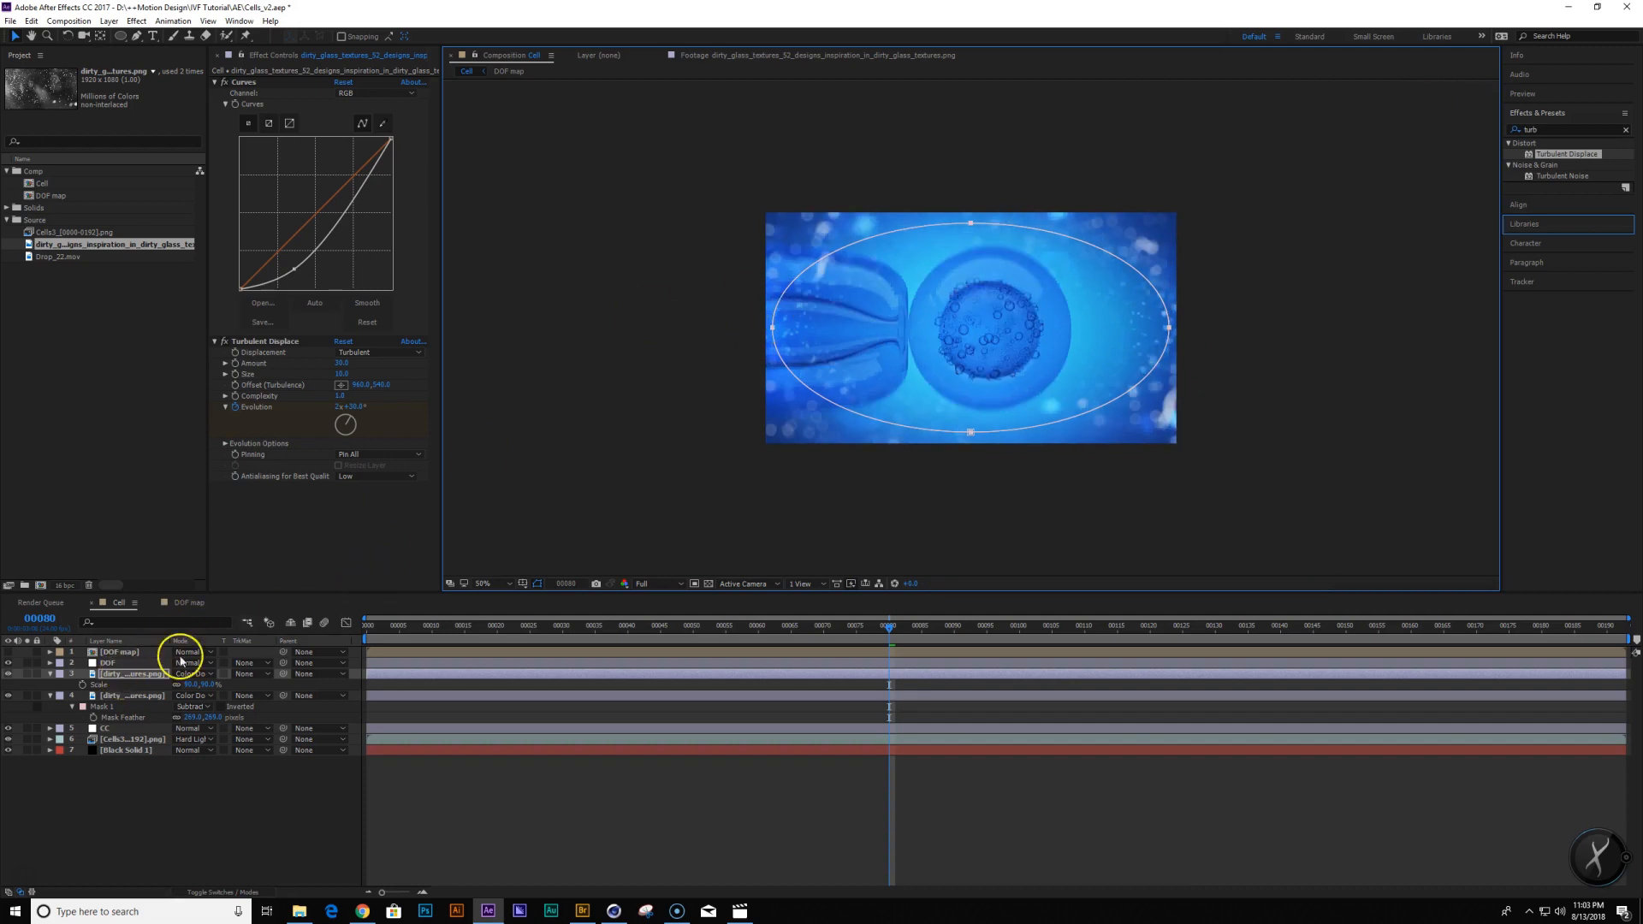
# Move the rotated glass copy above the DOF layer and lower its opacity
pyautogui.moveTo(97, 673); pyautogui.dragTo(129, 660)
pyautogui.press('.')
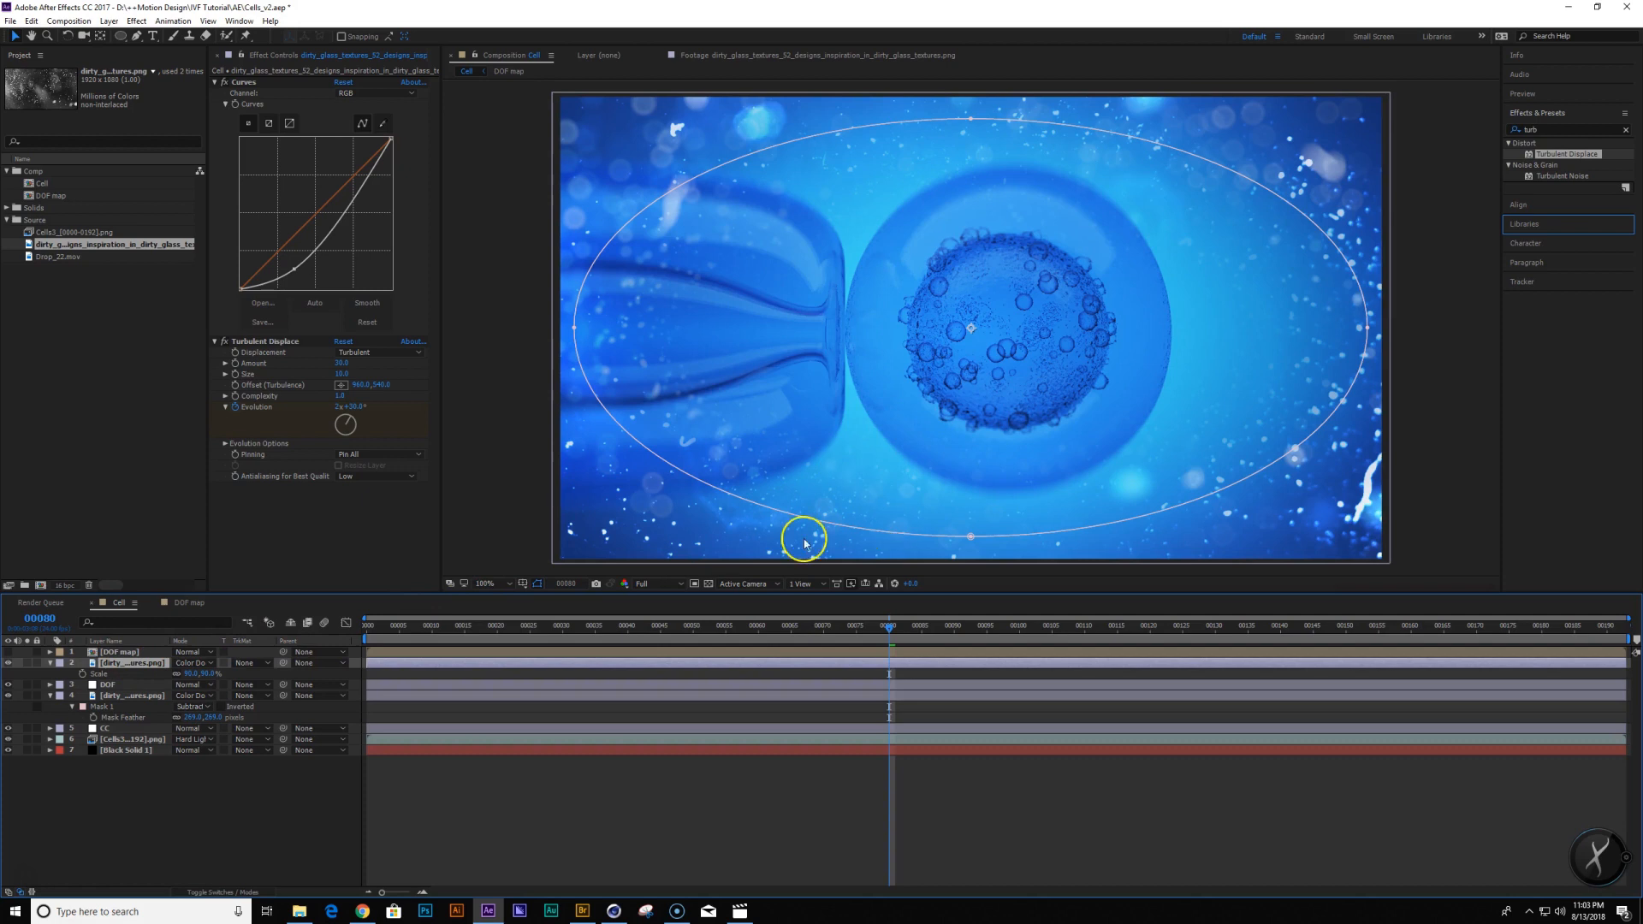
pyautogui.press('t')
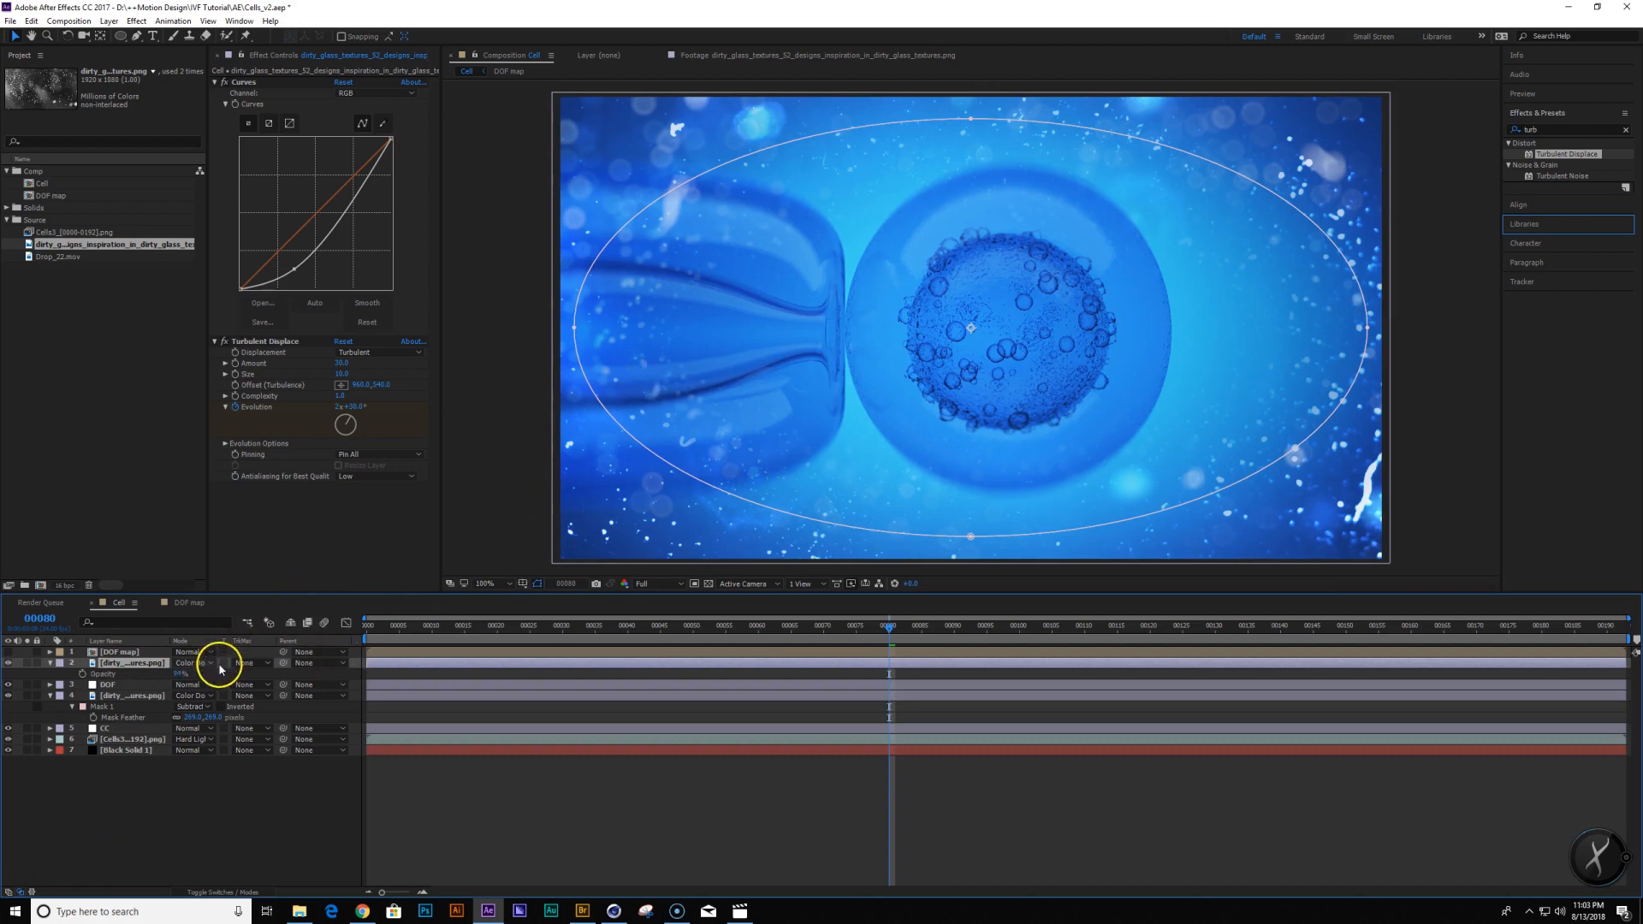
pyautogui.moveTo(182, 676)
pyautogui.mouseDown()
pyautogui.moveTo(132, 671)
pyautogui.moveTo(152, 681)
pyautogui.mouseUp()
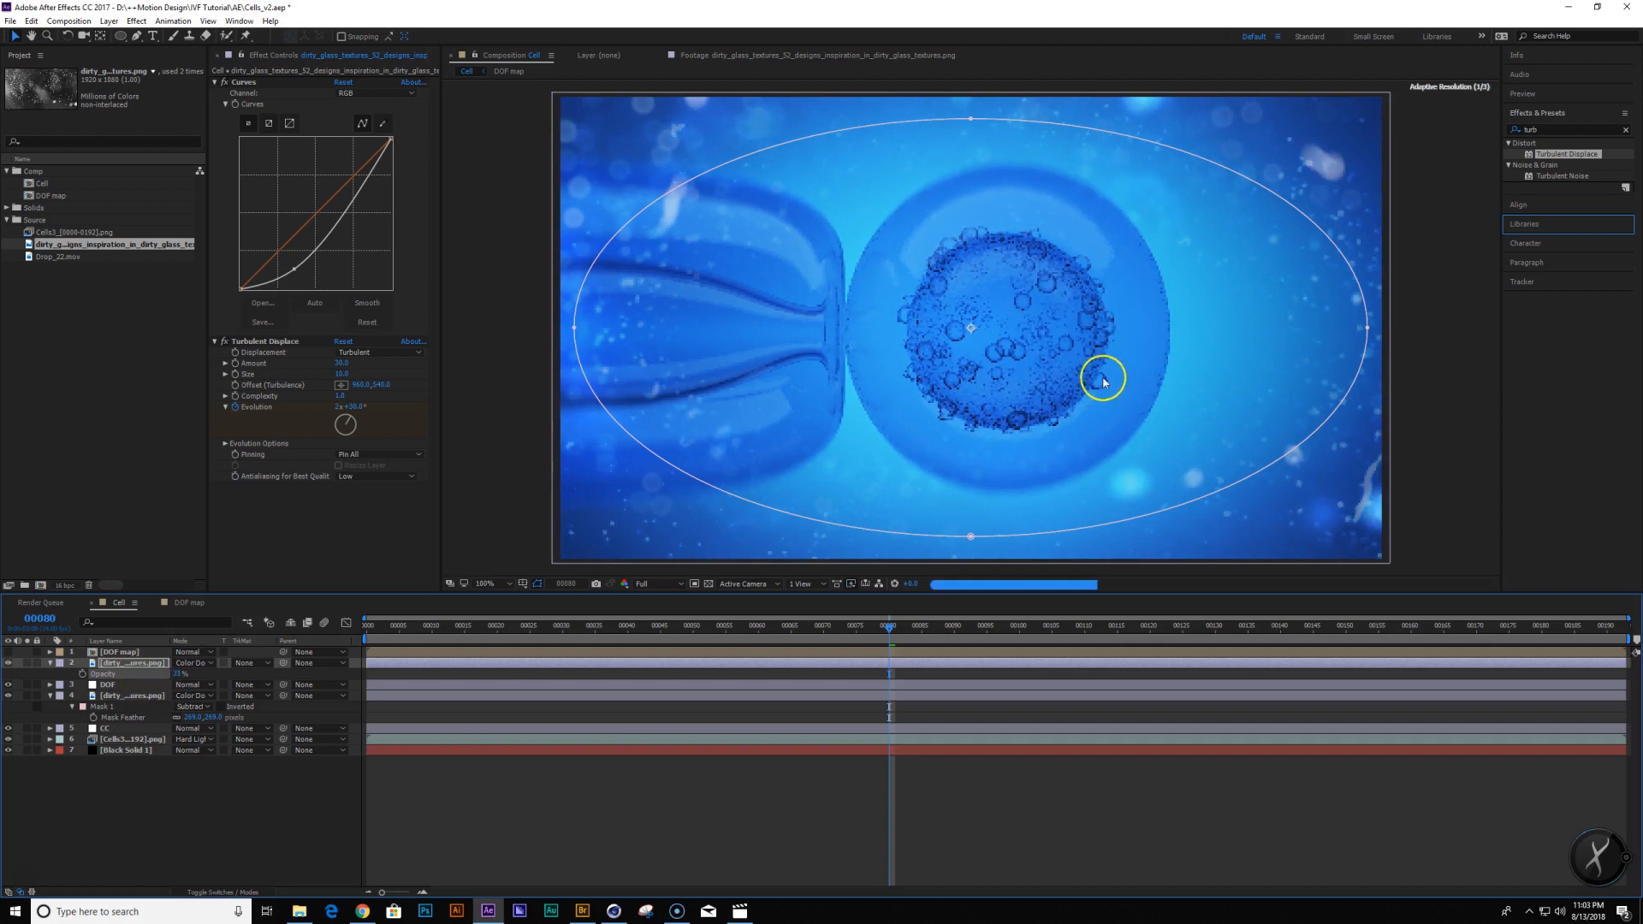
pyautogui.scroll(-2, 1106, 376)
pyautogui.moveTo(186, 675); pyautogui.dragTo(141, 697)
# Show the lower glass texture layer's scale and pull its Curves midpoint down slightly
pyautogui.click(130, 698)
pyautogui.press('t')
pyautogui.press('s')
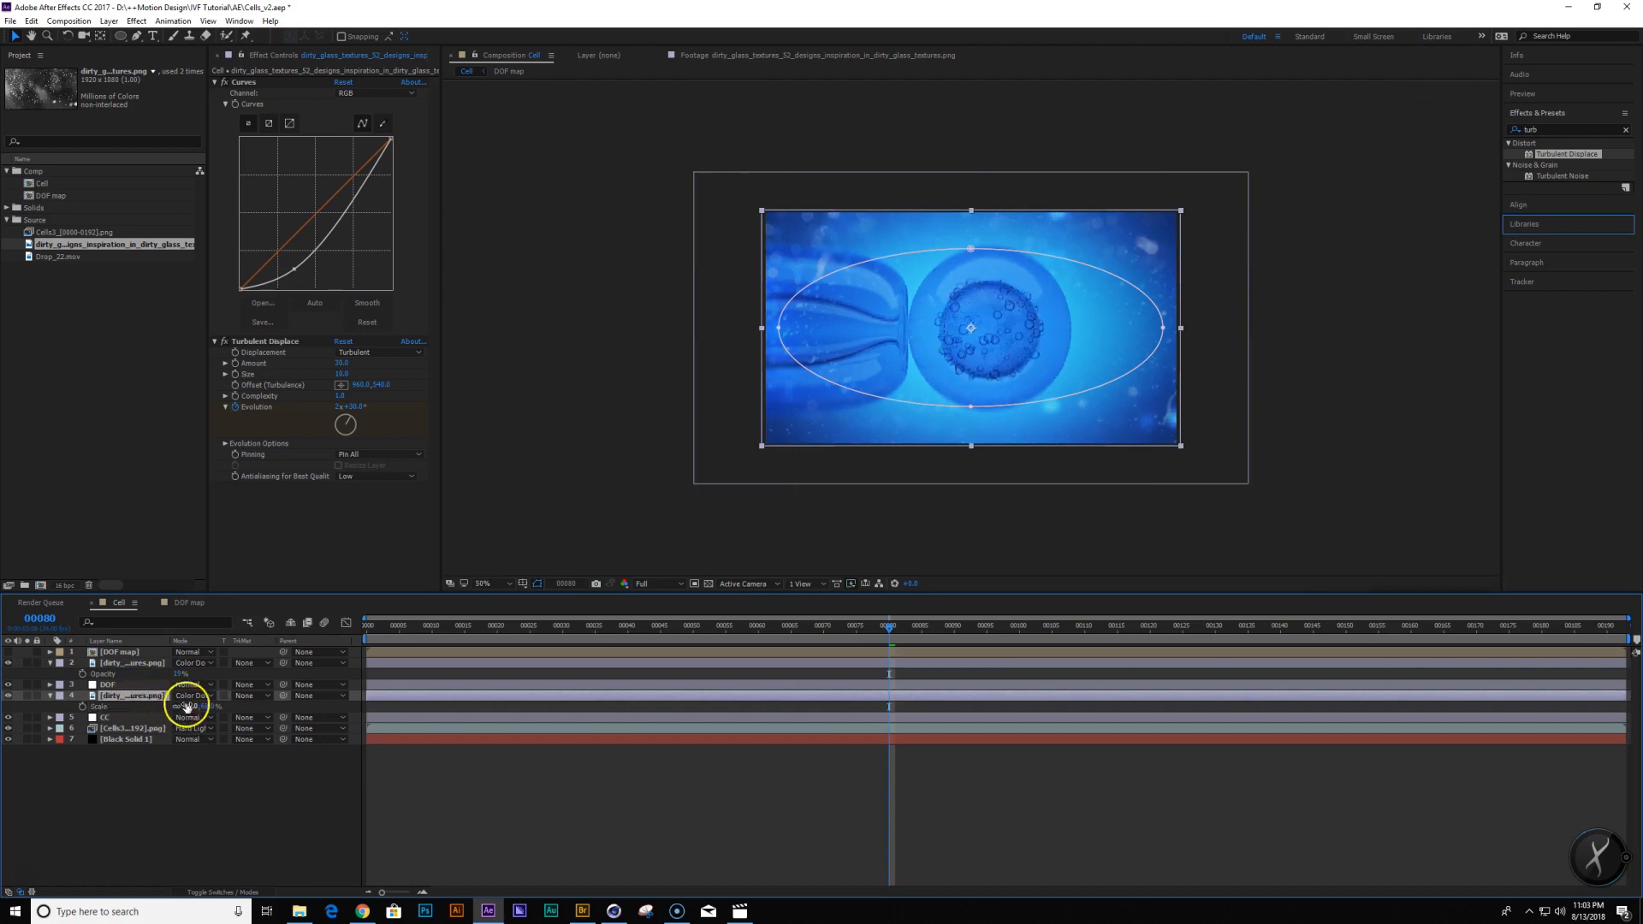
pyautogui.press('/')
pyautogui.doubleClick(969, 485)
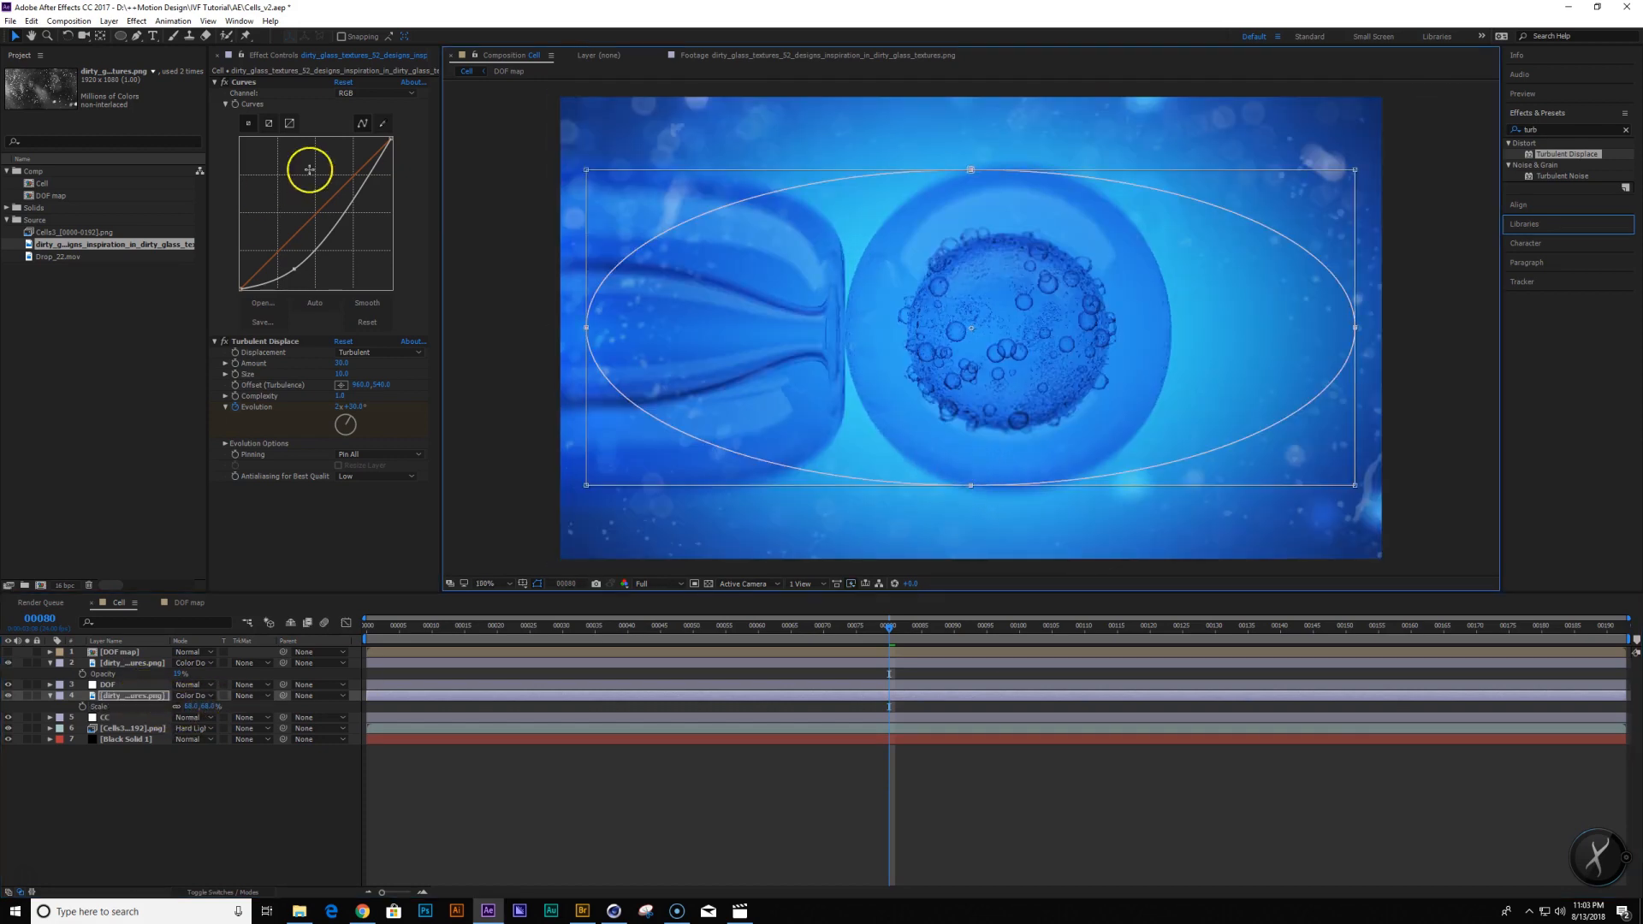
pyautogui.moveTo(305, 271); pyautogui.dragTo(294, 273)
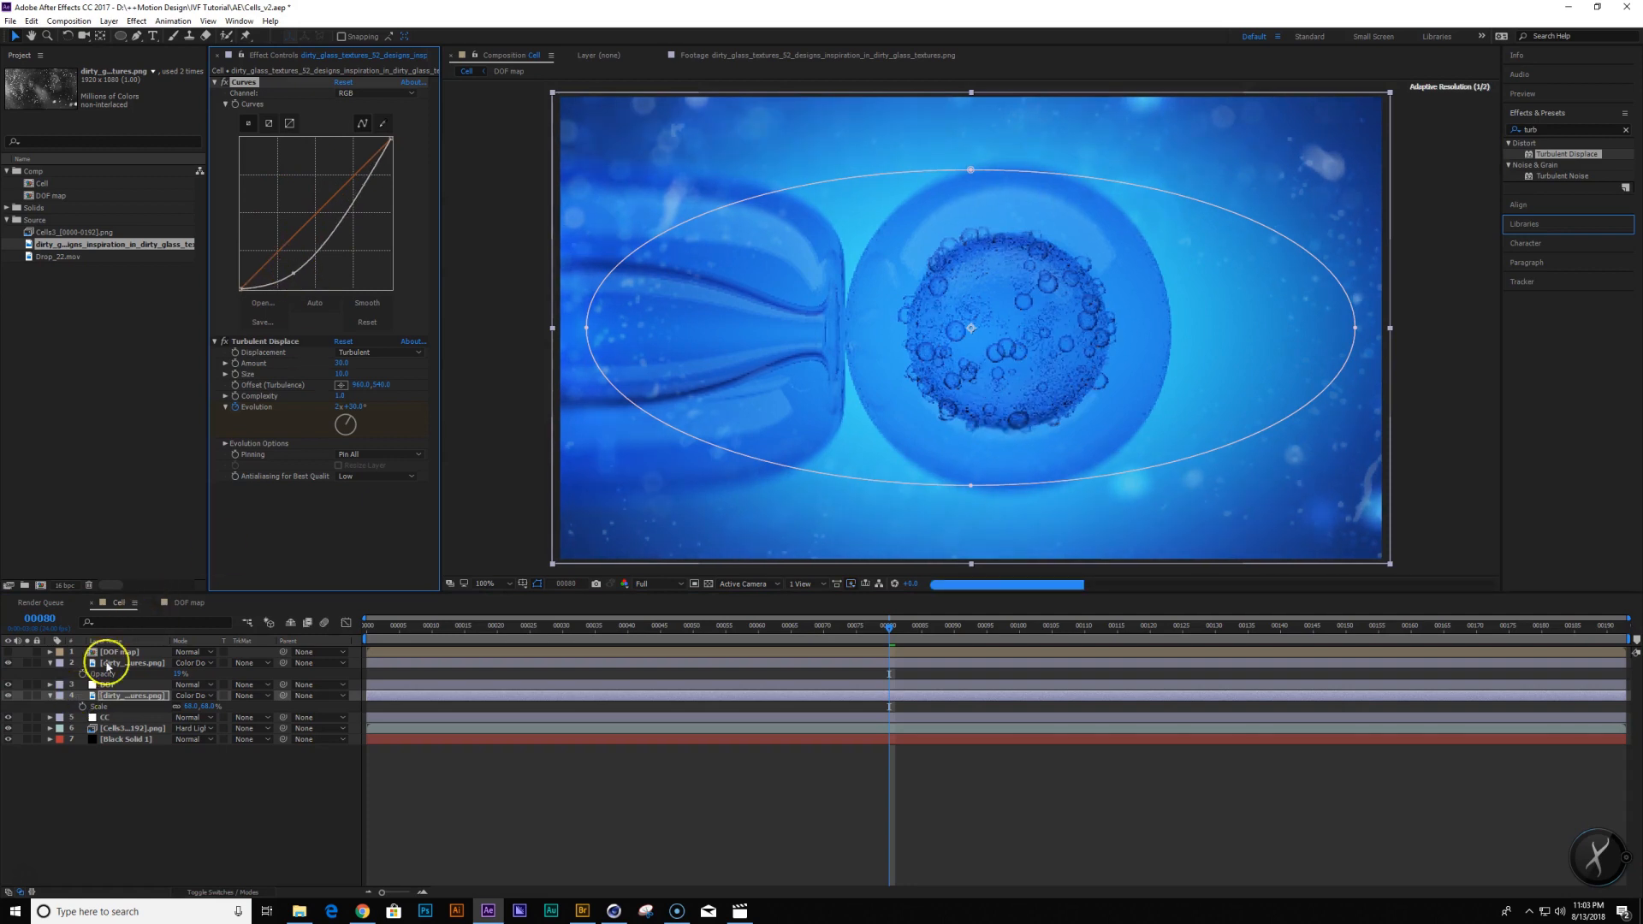
# Reduce the height of the upper glass layer's elliptical mask and raise the layer's opacity to 77%
pyautogui.click(124, 655)
pyautogui.click(131, 663)
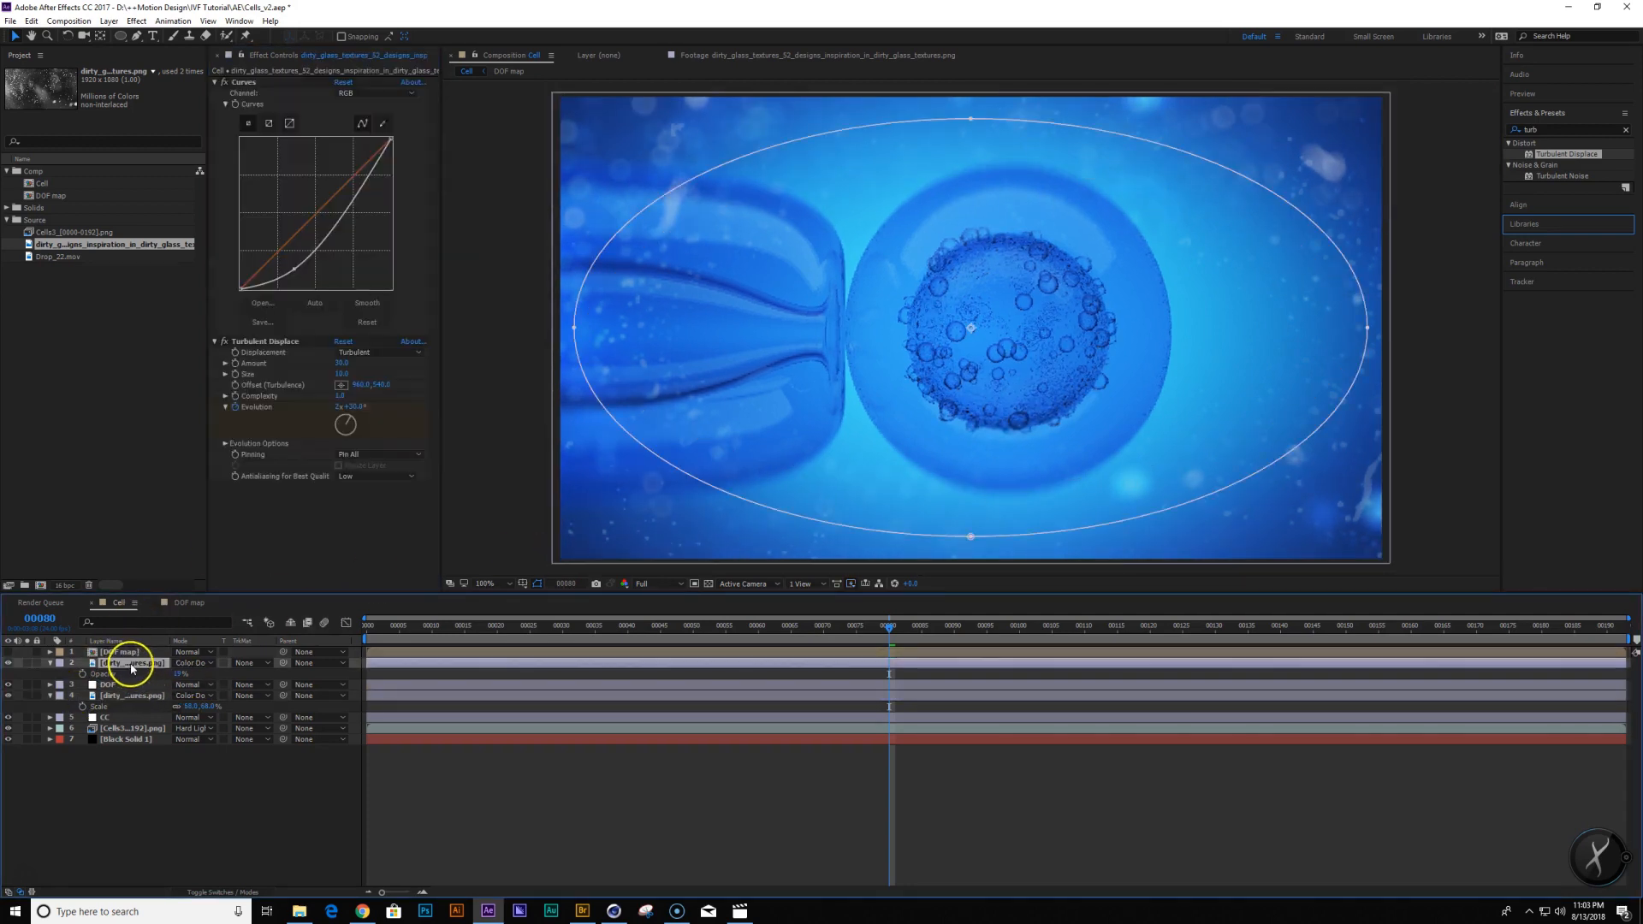
pyautogui.scroll(-1, 1119, 329)
pyautogui.doubleClick(970, 435)
pyautogui.keyDown('ctrl'); pyautogui.moveTo(972, 433); pyautogui.dragTo(972, 419); pyautogui.keyUp('ctrl')
pyautogui.press('Return')
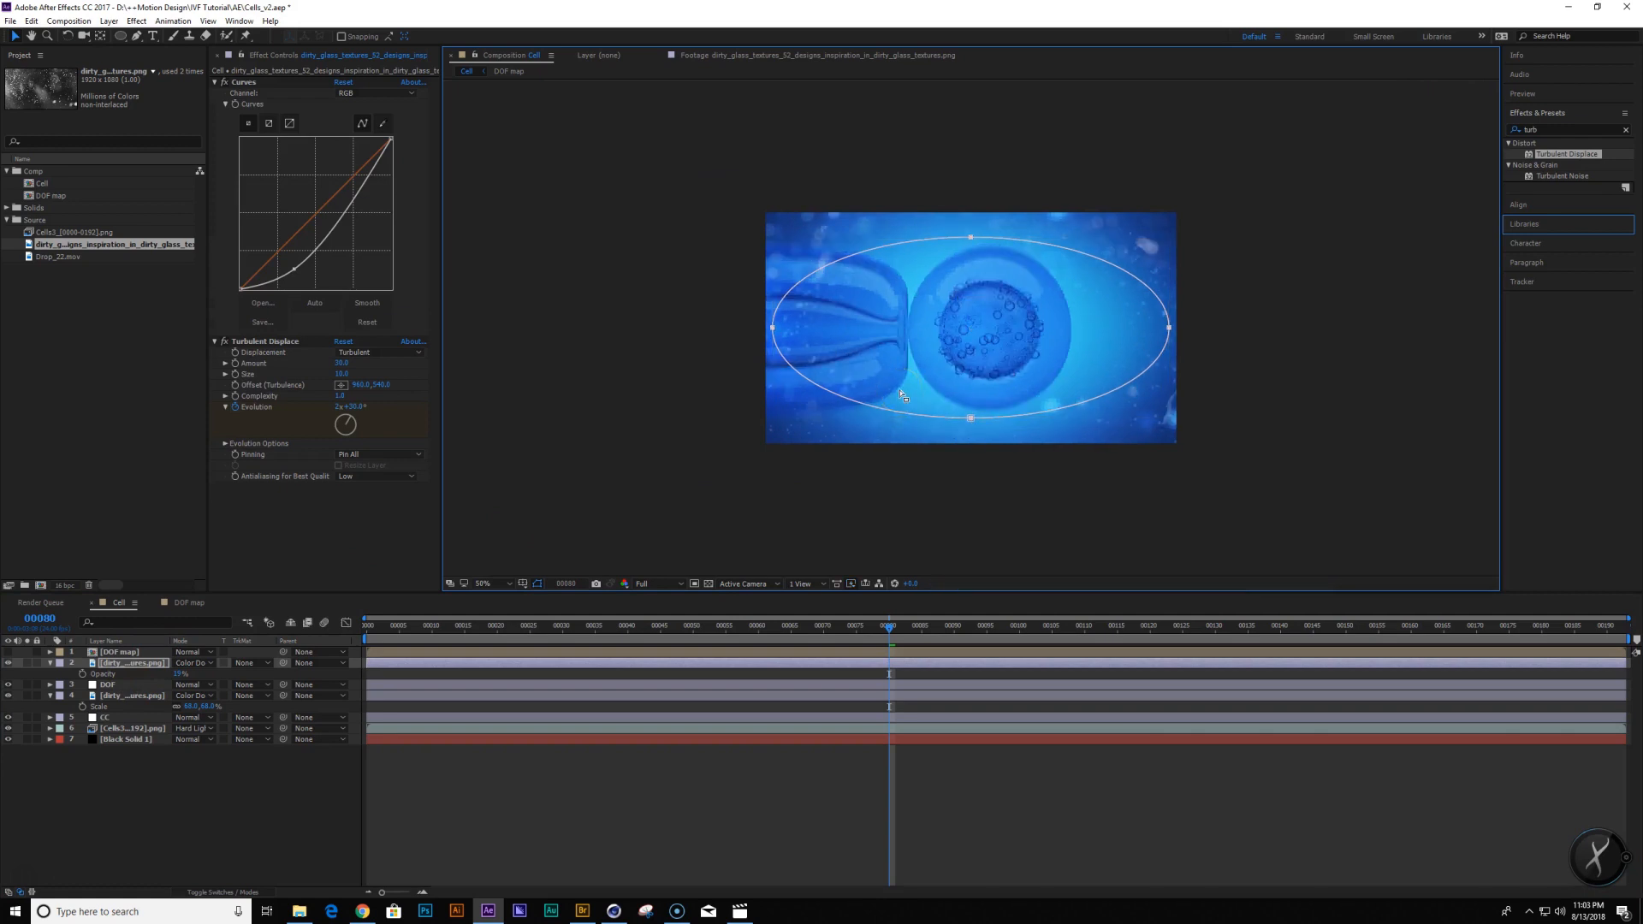
pyautogui.moveTo(181, 673); pyautogui.dragTo(210, 670)
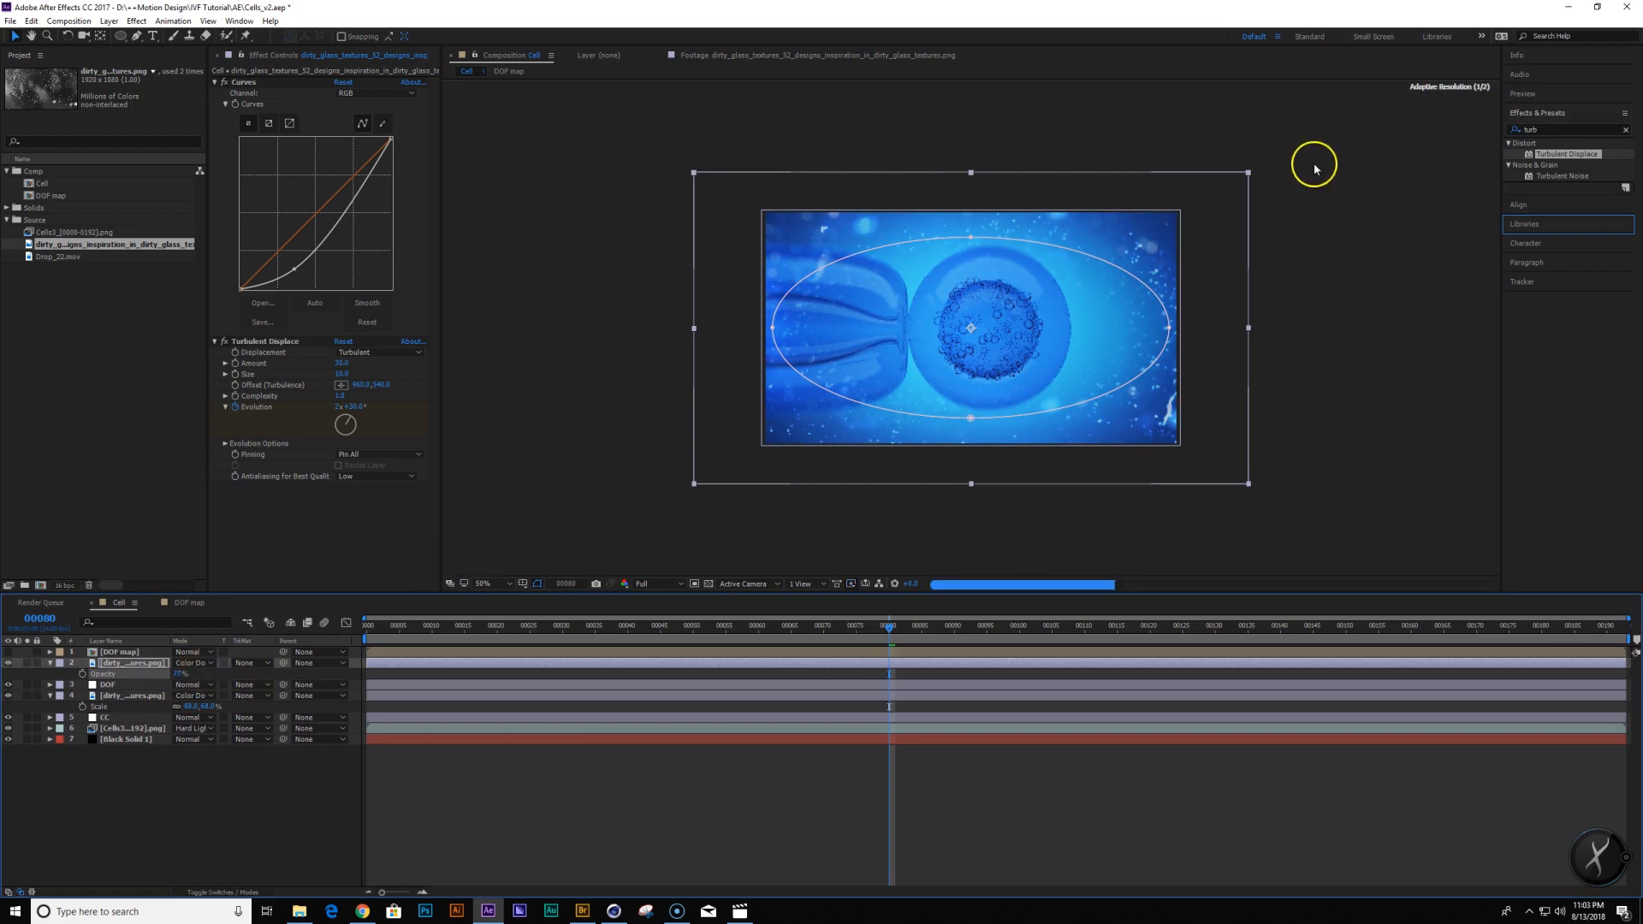
pyautogui.click(1403, 330)
pyautogui.press('/')
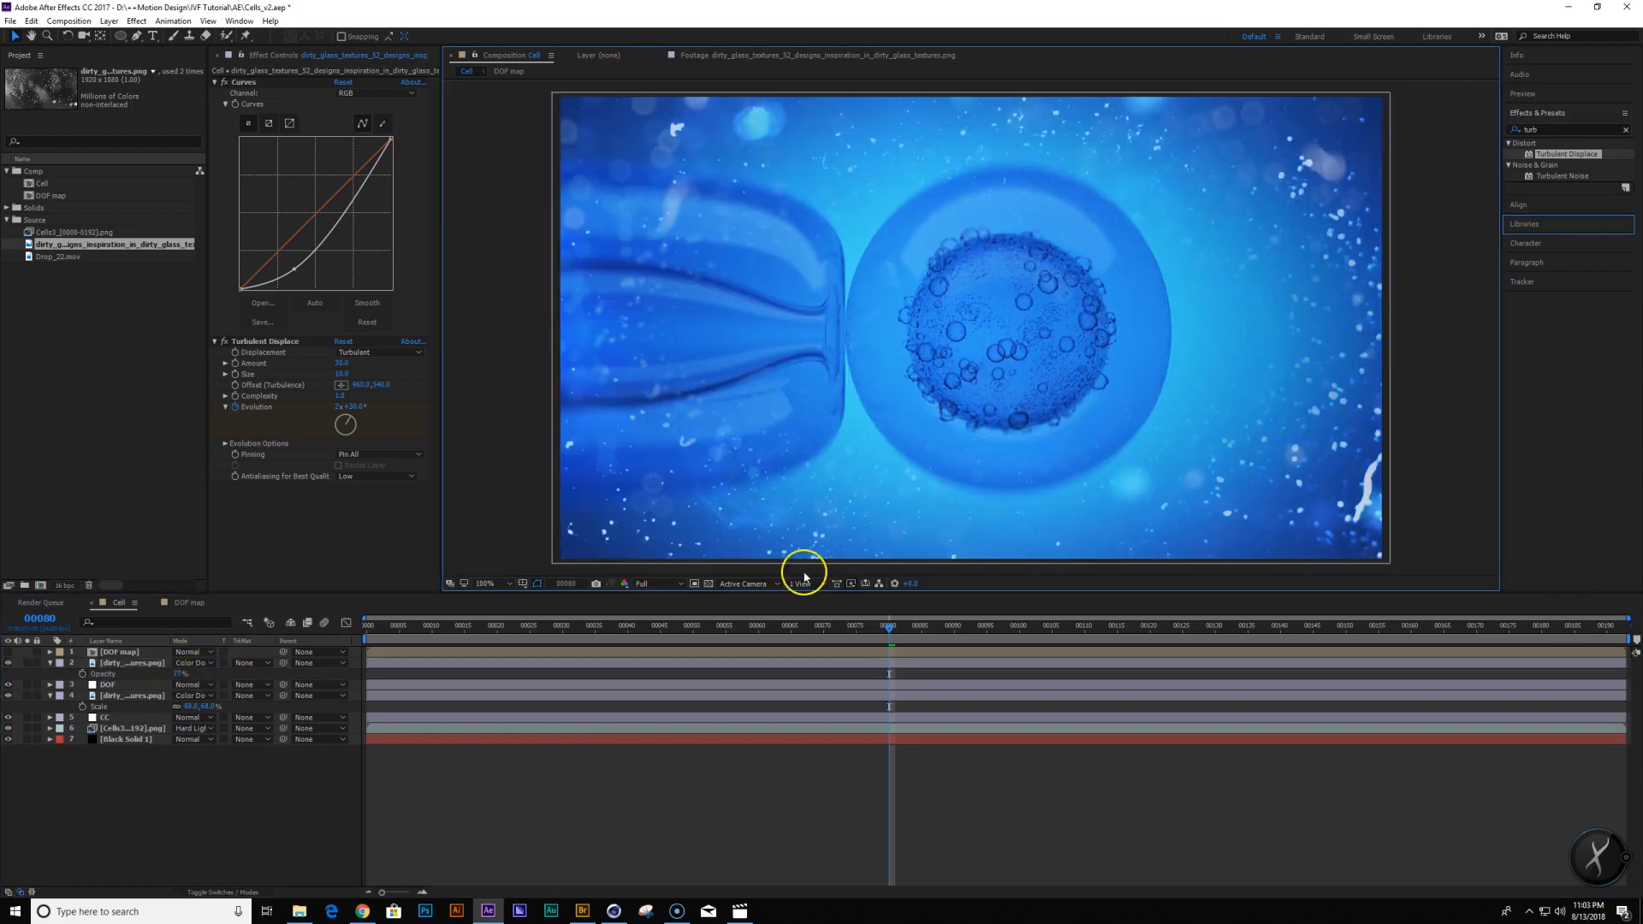
# Compare the composite with and without the upper glass layer, and check the particles in the IVF_v10 reference video
pyautogui.click(128, 664)
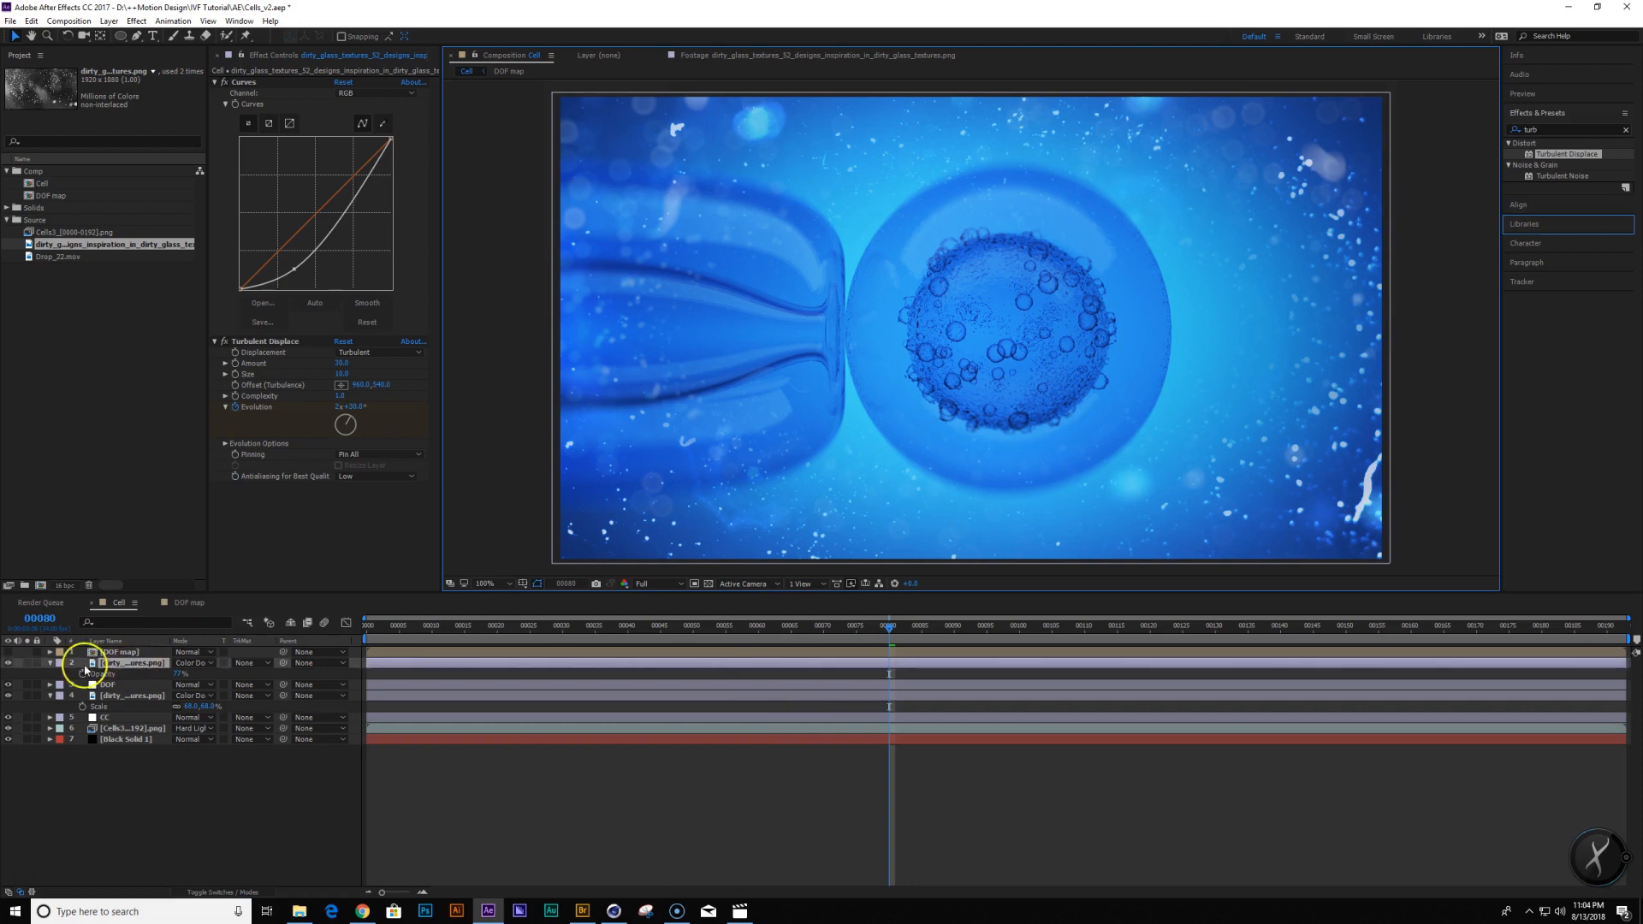
pyautogui.click(7, 663)
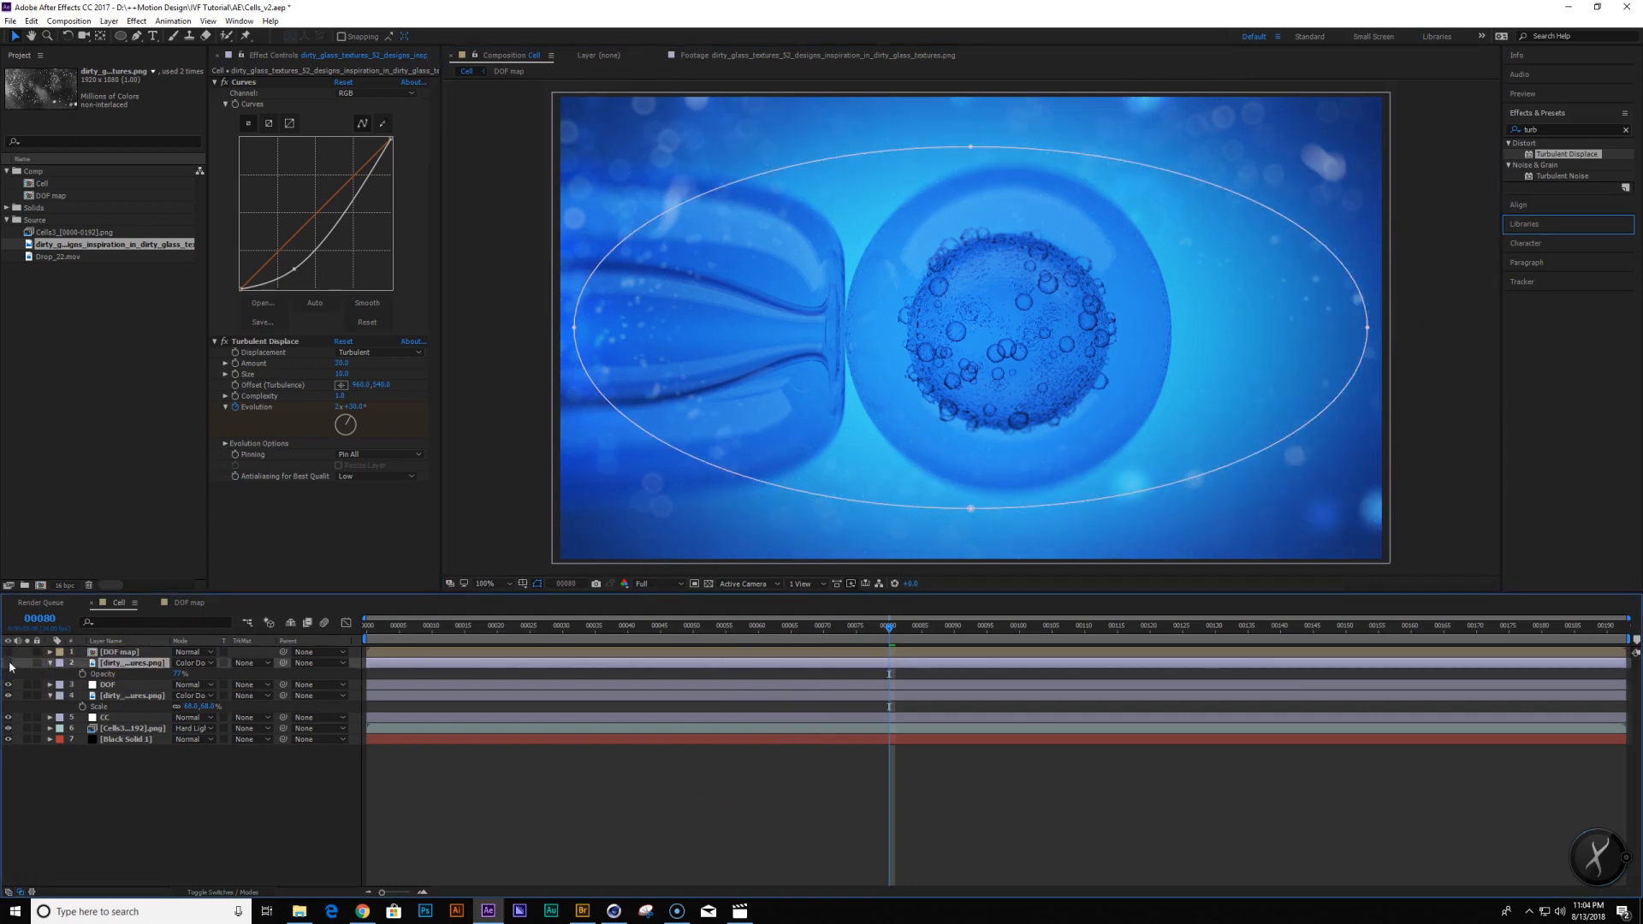
pyautogui.click(8, 663)
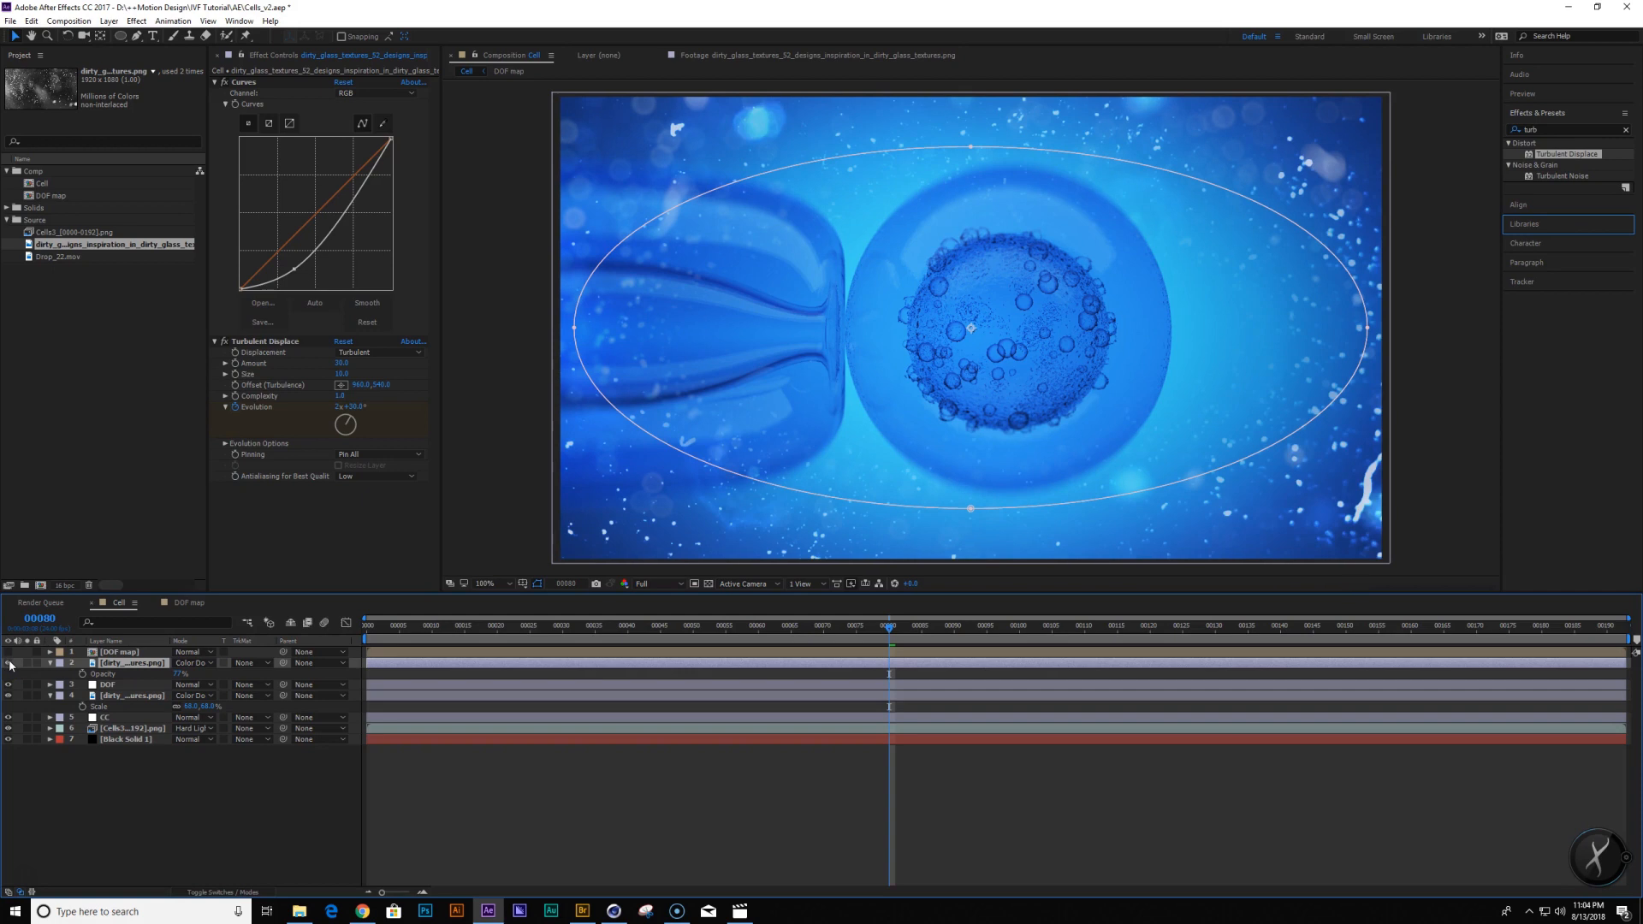
pyautogui.click(741, 912)
pyautogui.moveTo(810, 700); pyautogui.dragTo(1097, 702)
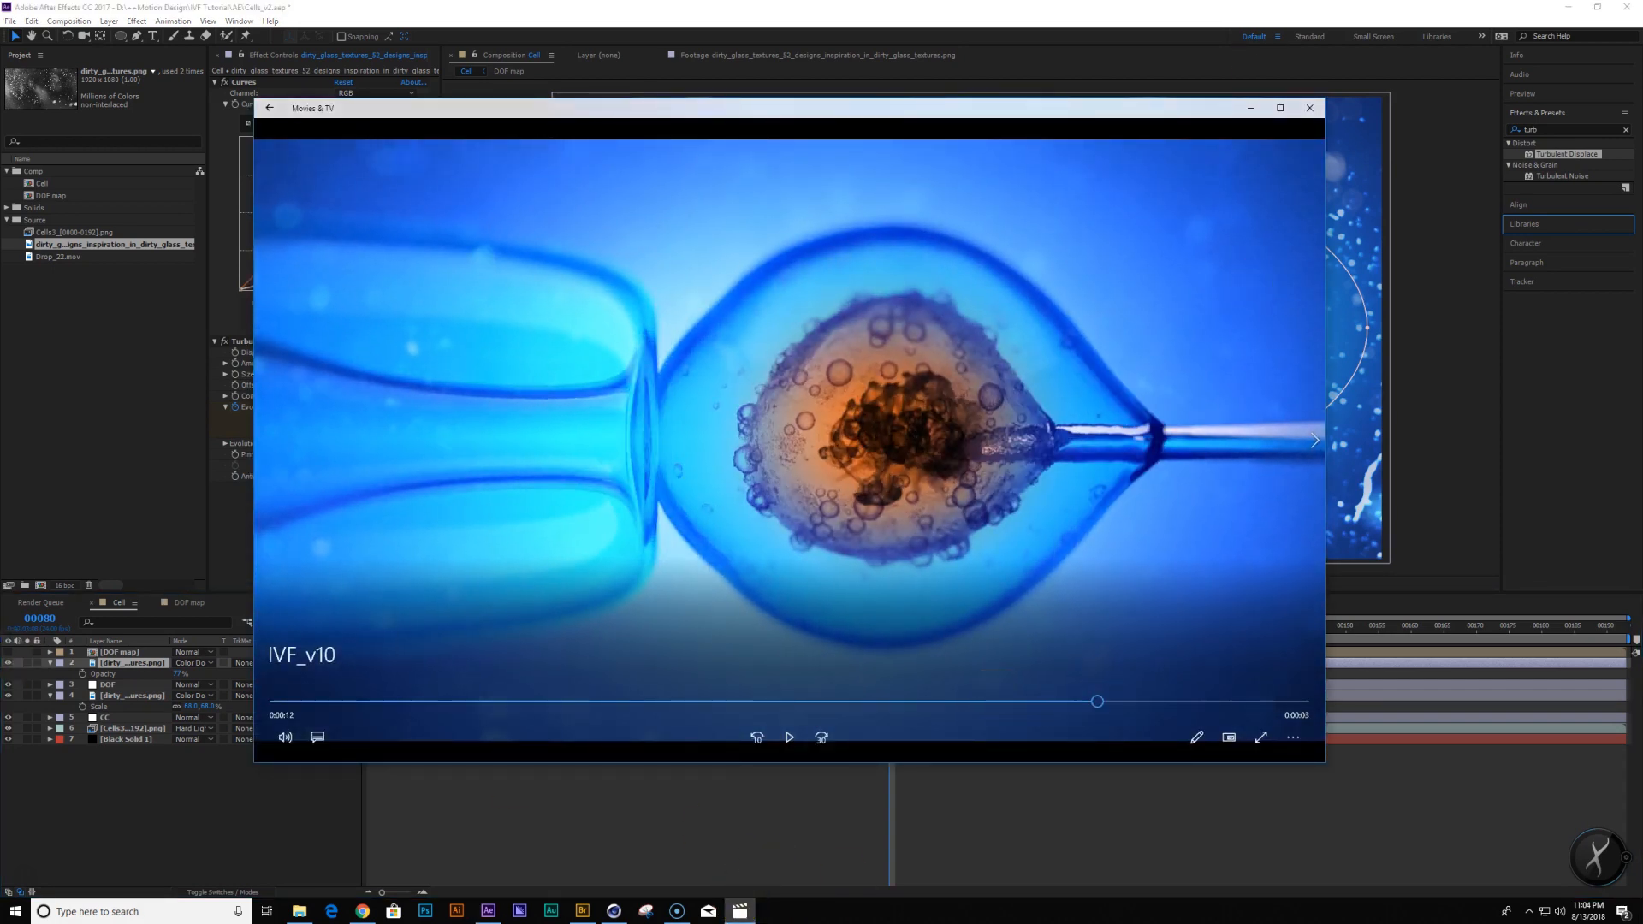
pyautogui.click(1121, 4)
# Lower the upper glass layer's opacity and set its scale to 92%
pyautogui.moveTo(176, 676); pyautogui.dragTo(157, 676)
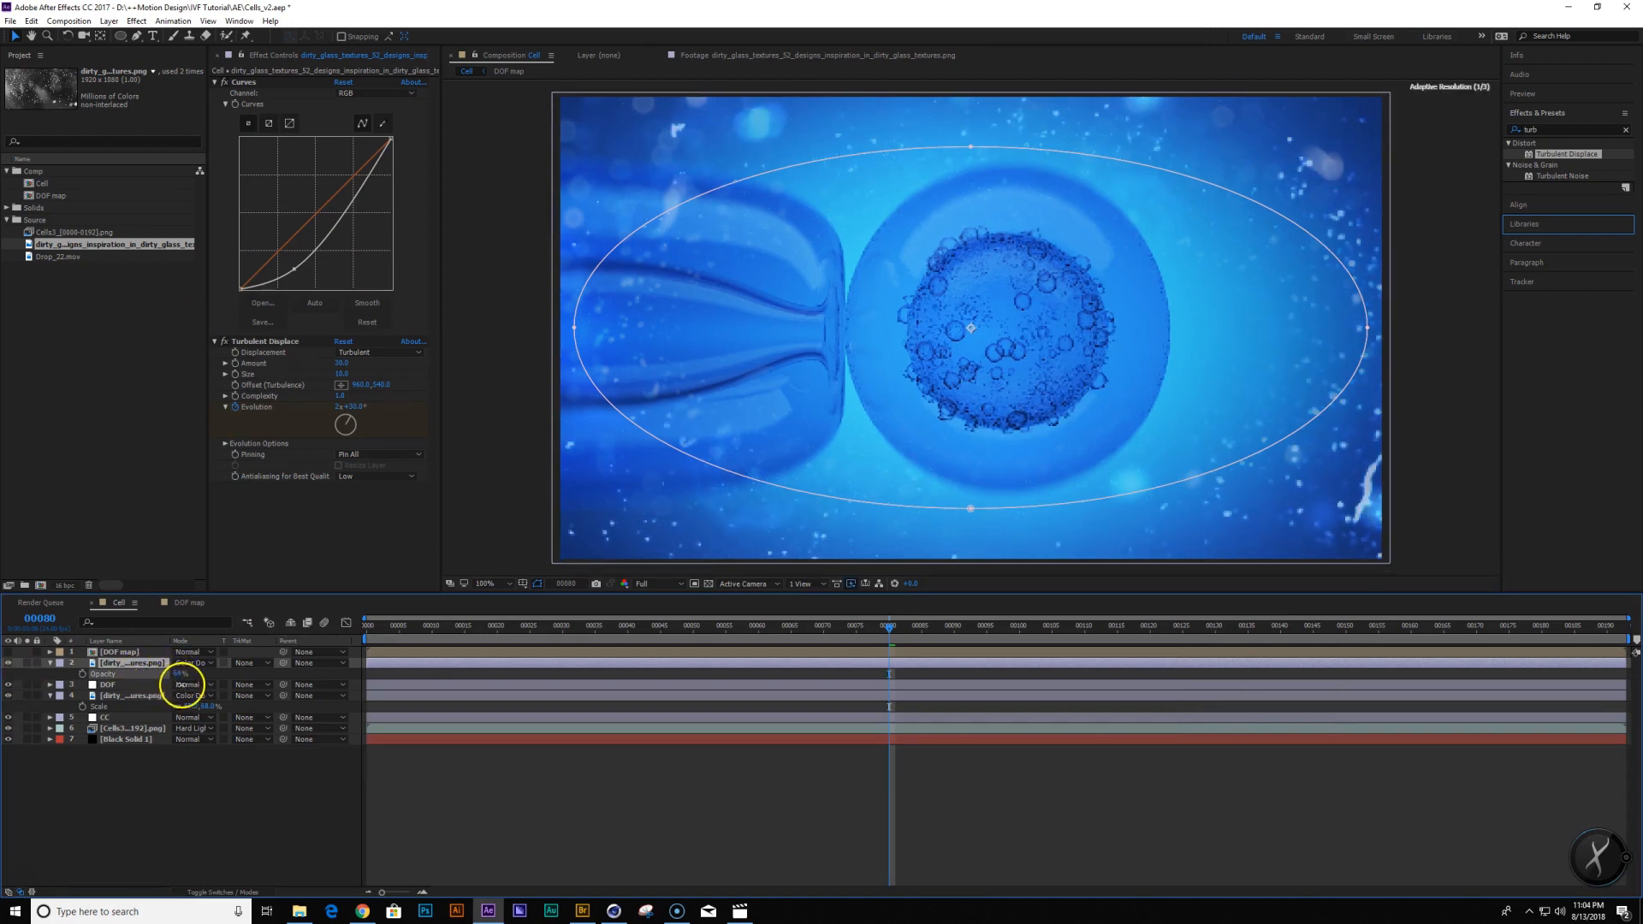
pyautogui.moveTo(178, 675); pyautogui.dragTo(136, 664)
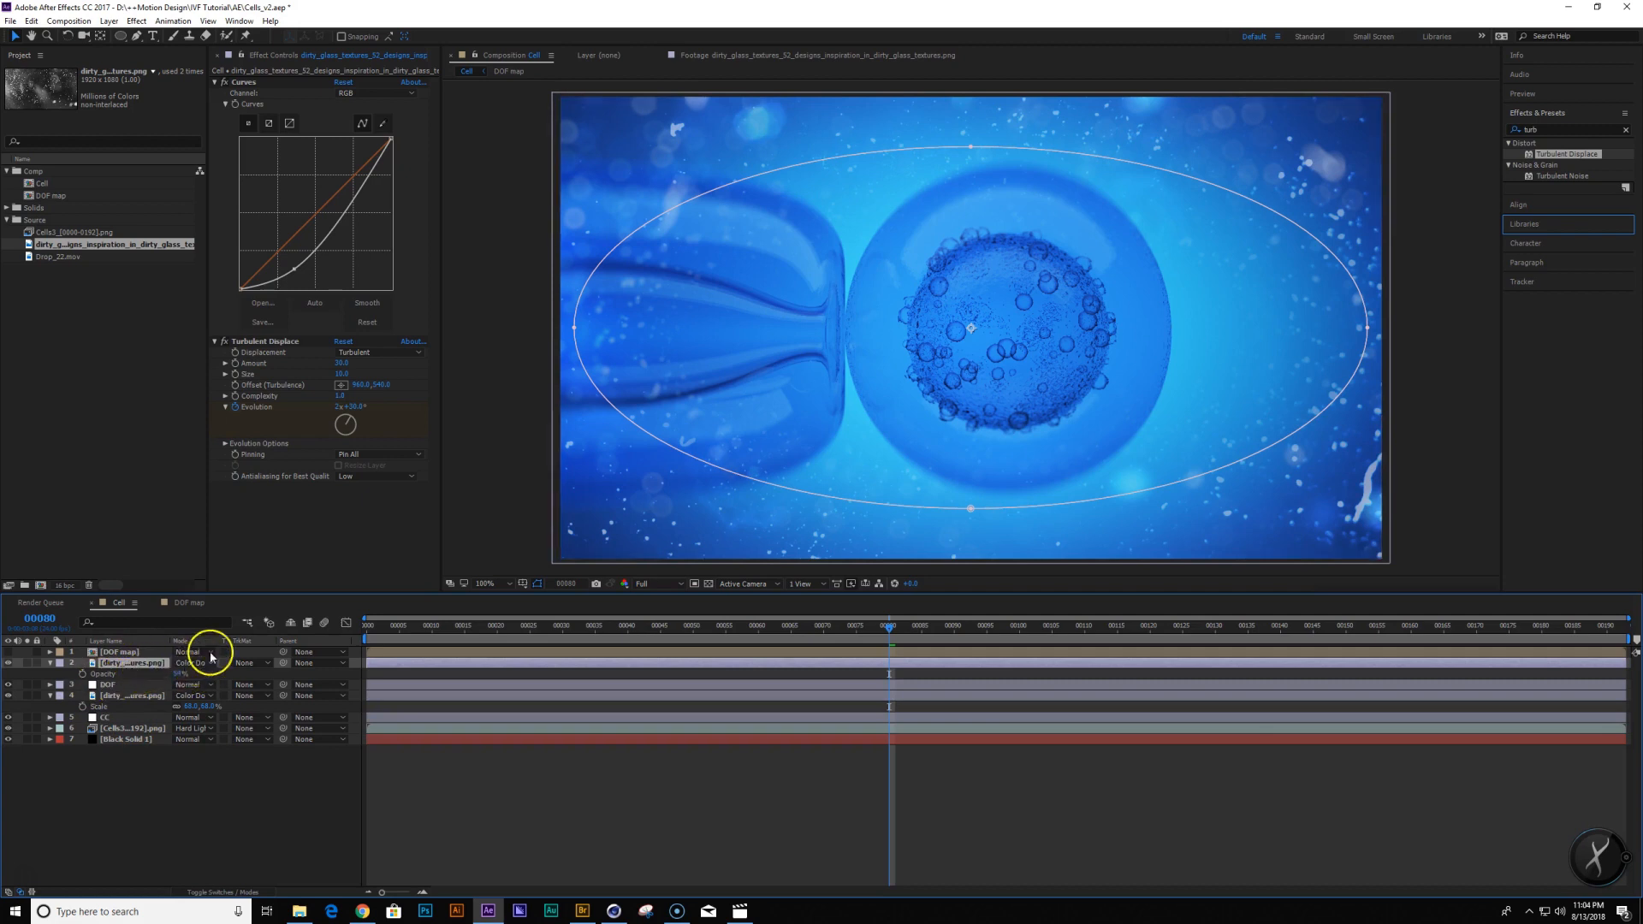
pyautogui.press('s')
pyautogui.moveTo(195, 673); pyautogui.dragTo(213, 685)
# Add starting scale keyframes to both glass texture layers at the first frame
pyautogui.press('Home')
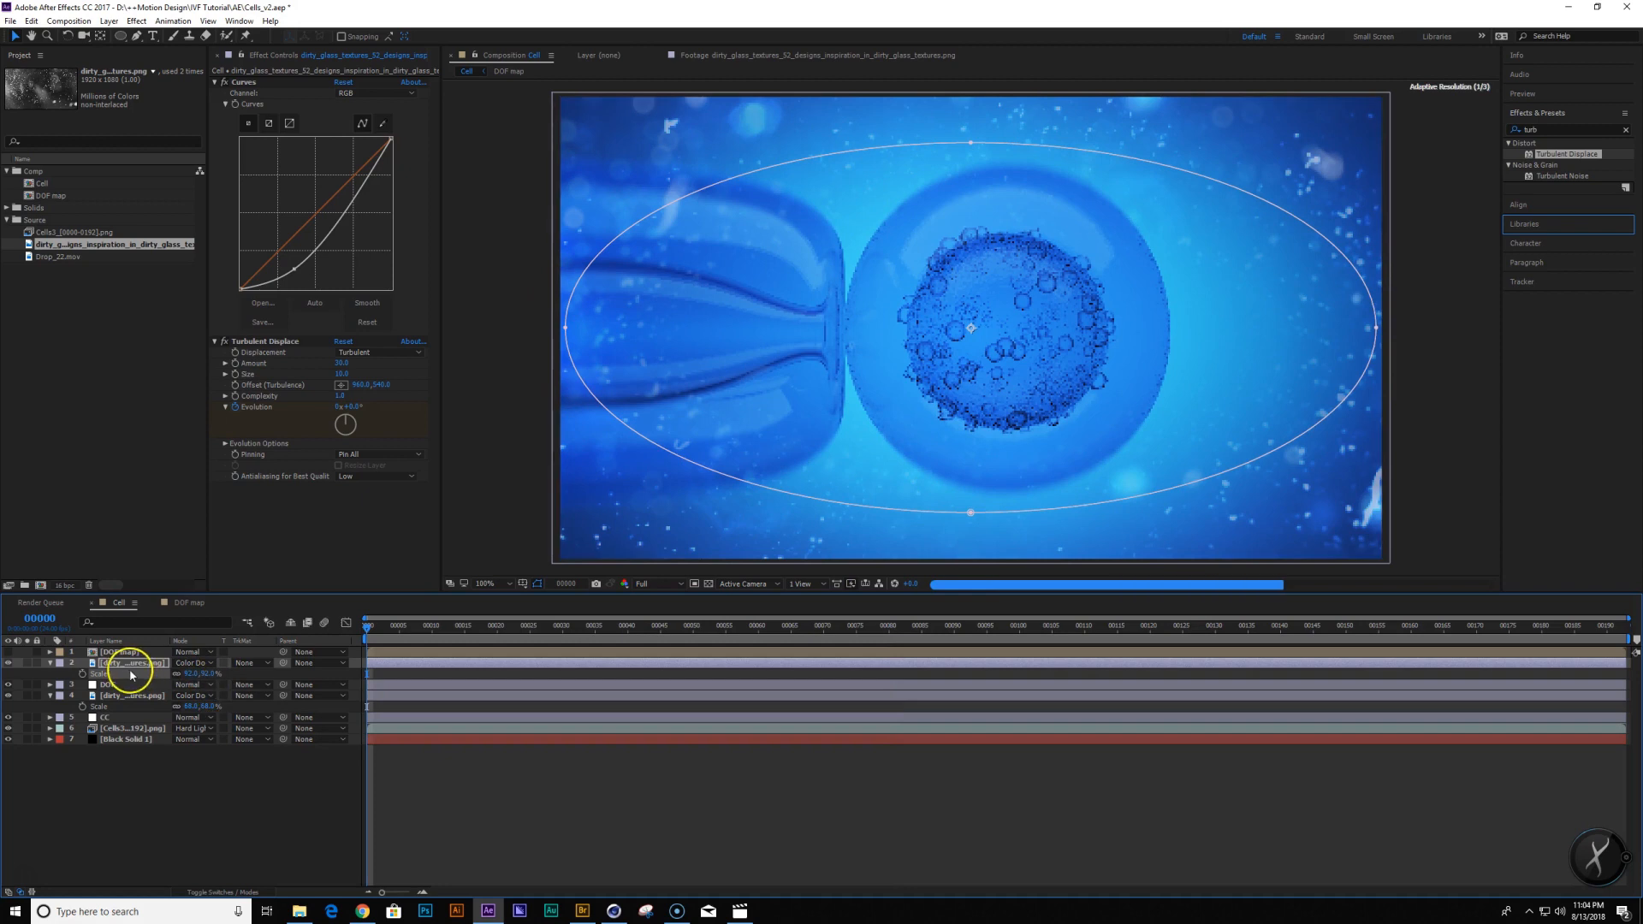
pyautogui.click(96, 696)
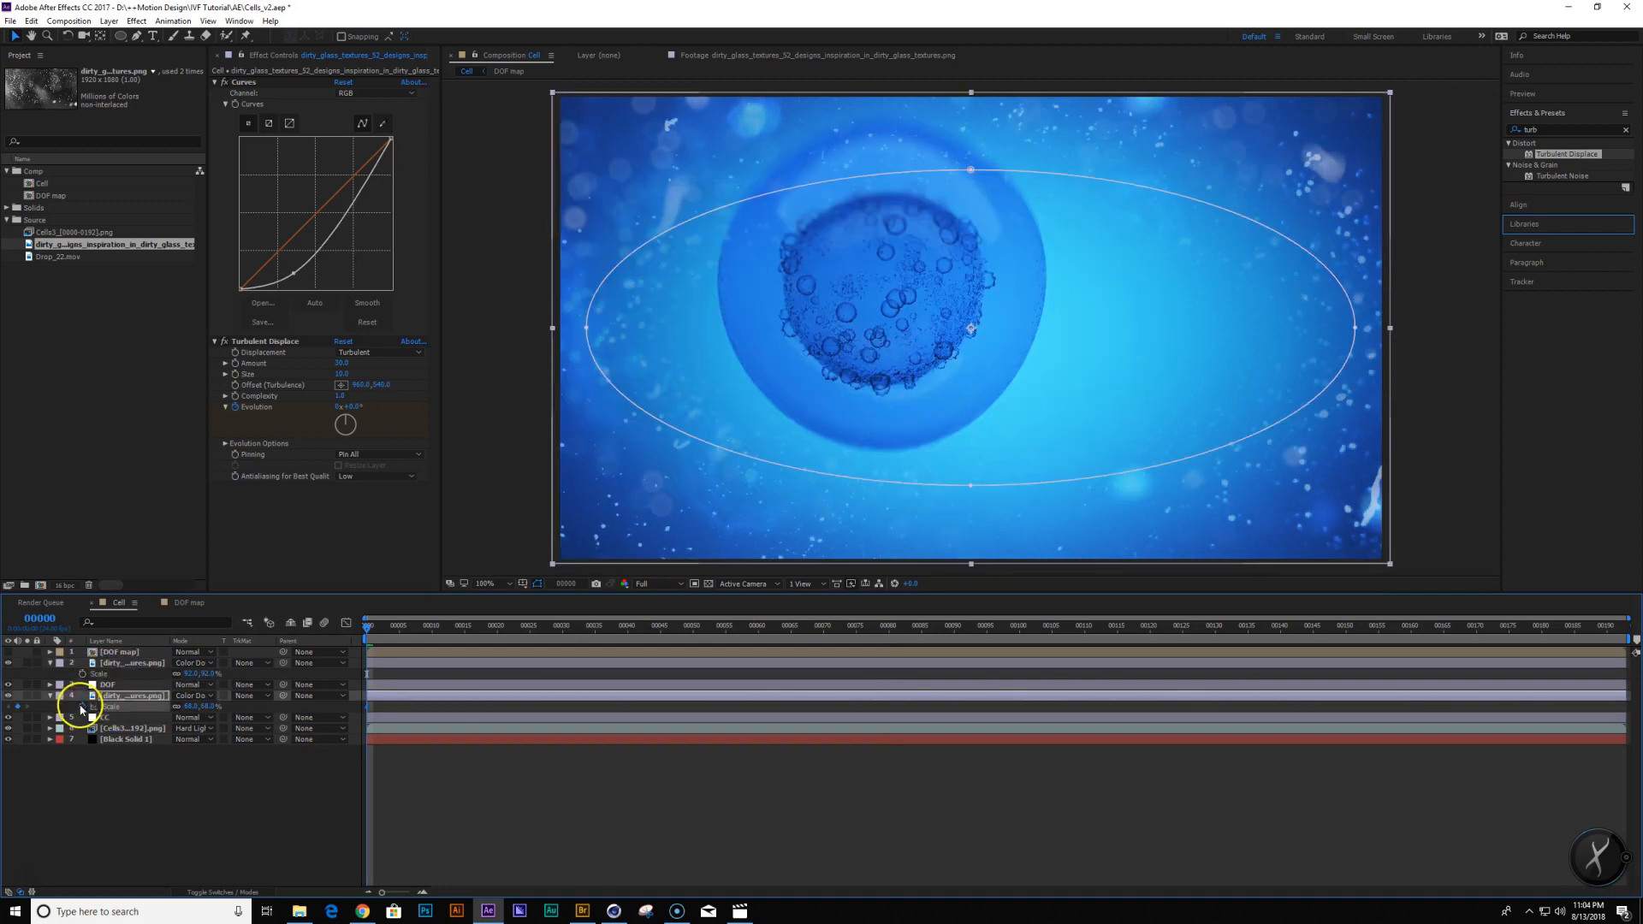
pyautogui.click(83, 674)
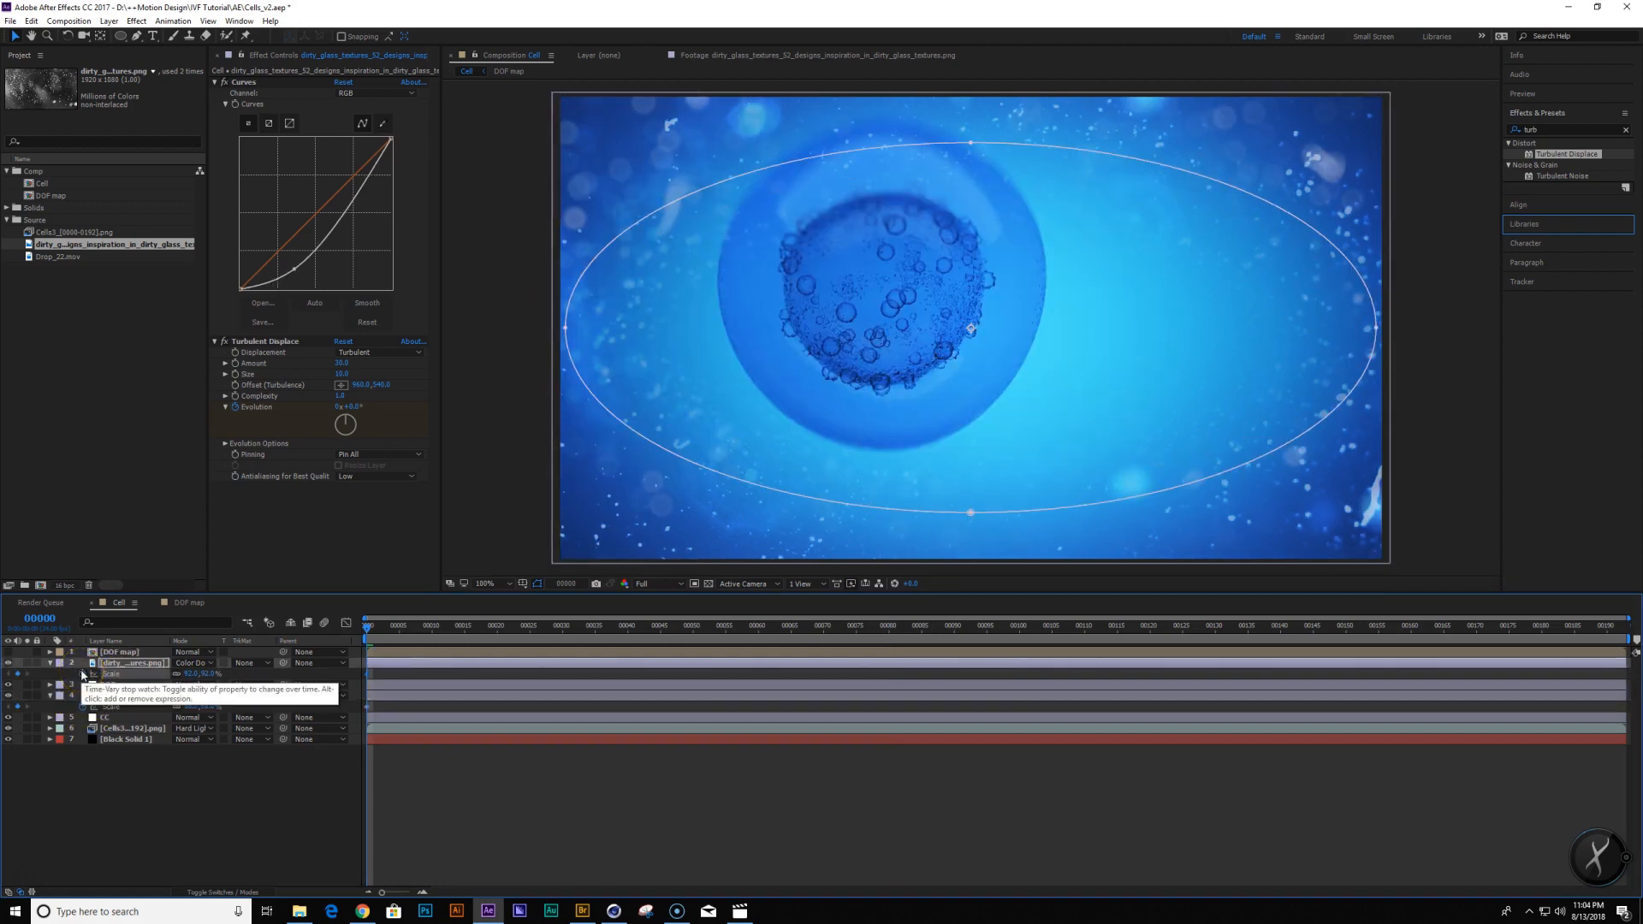
pyautogui.click(83, 674)
# At the last frame, keyframe the lower glass layer's scale at 71% and the upper one's at 90%, and check intermediate frames
pyautogui.press('End')
pyautogui.click(195, 707)
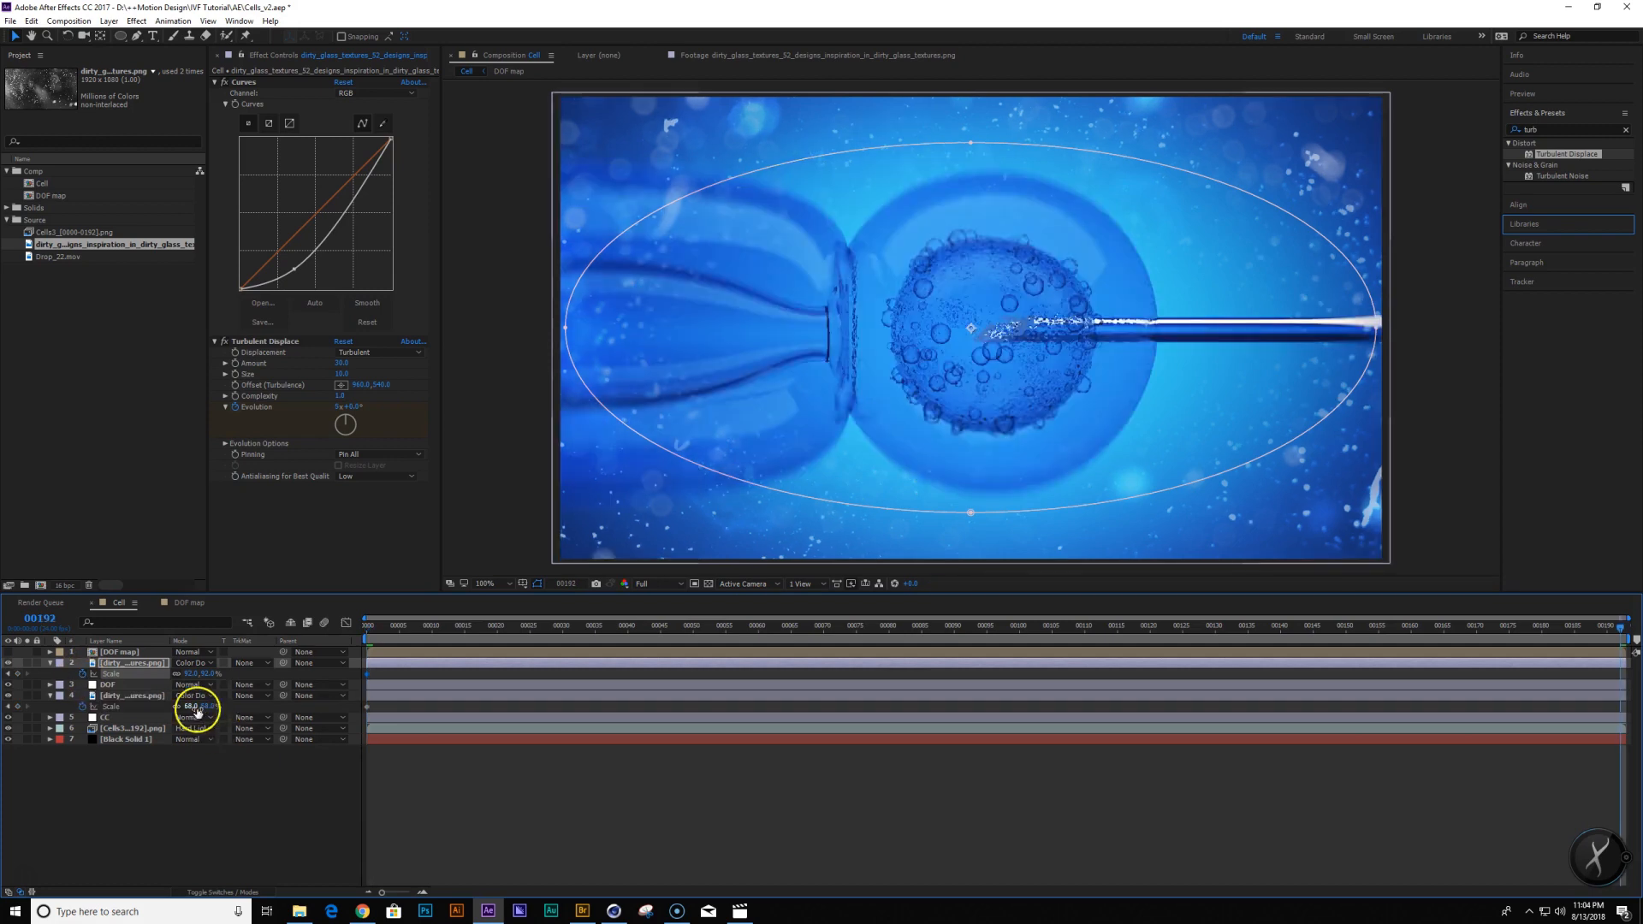
pyautogui.write('71')
pyautogui.press('Return')
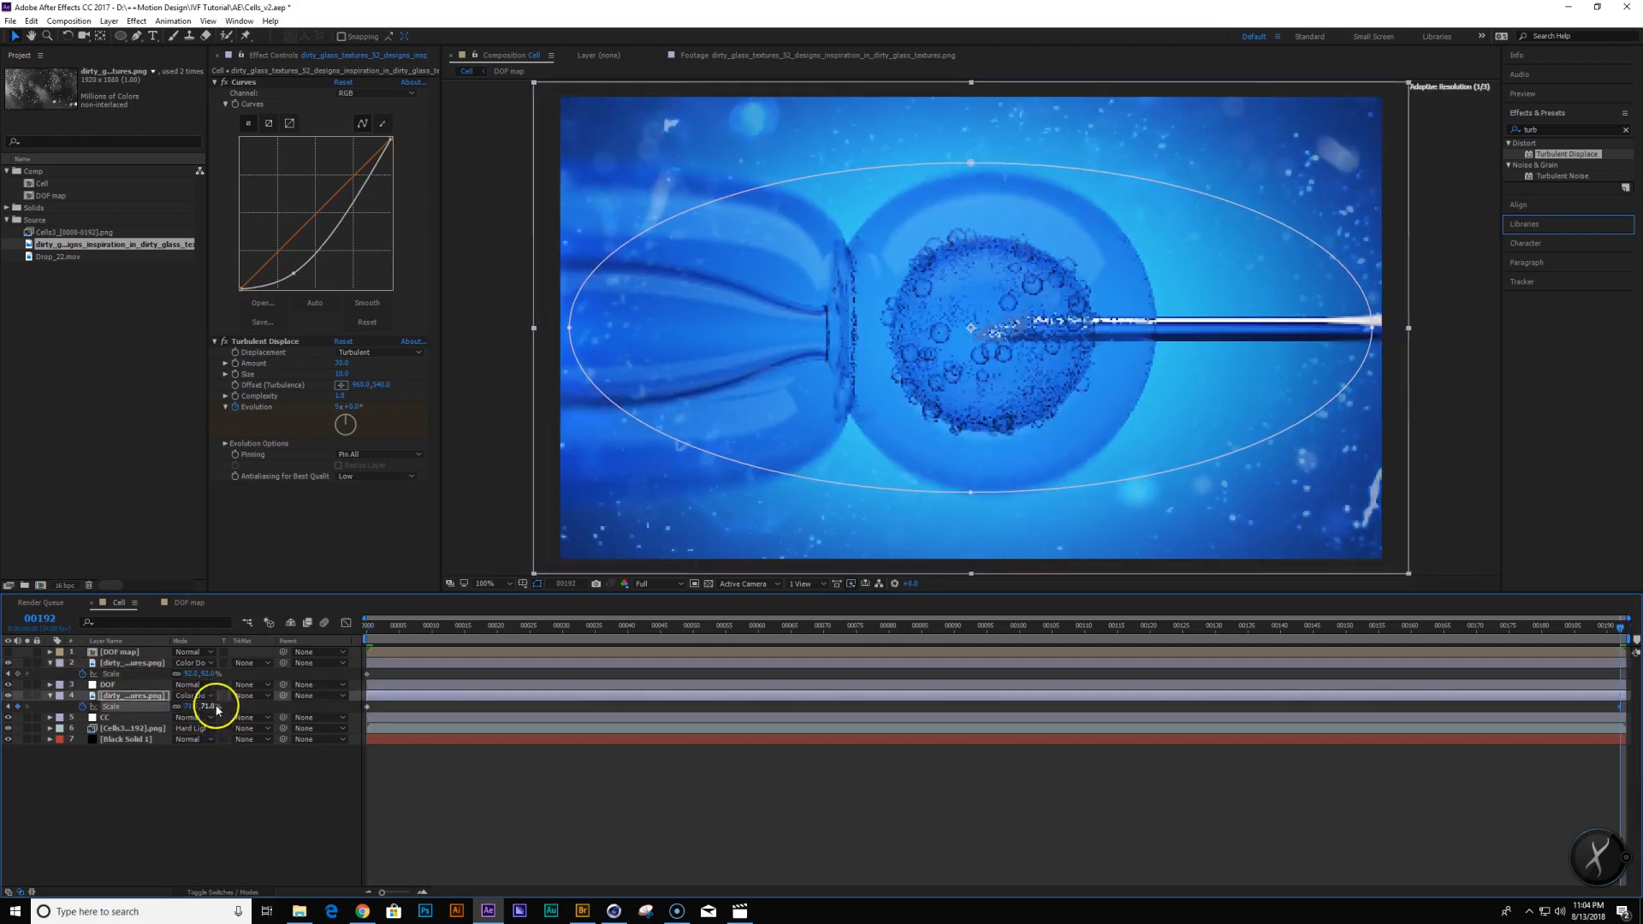
pyautogui.moveTo(188, 673)
pyautogui.mouseDown()
pyautogui.moveTo(255, 695)
pyautogui.moveTo(183, 682)
pyautogui.mouseUp()
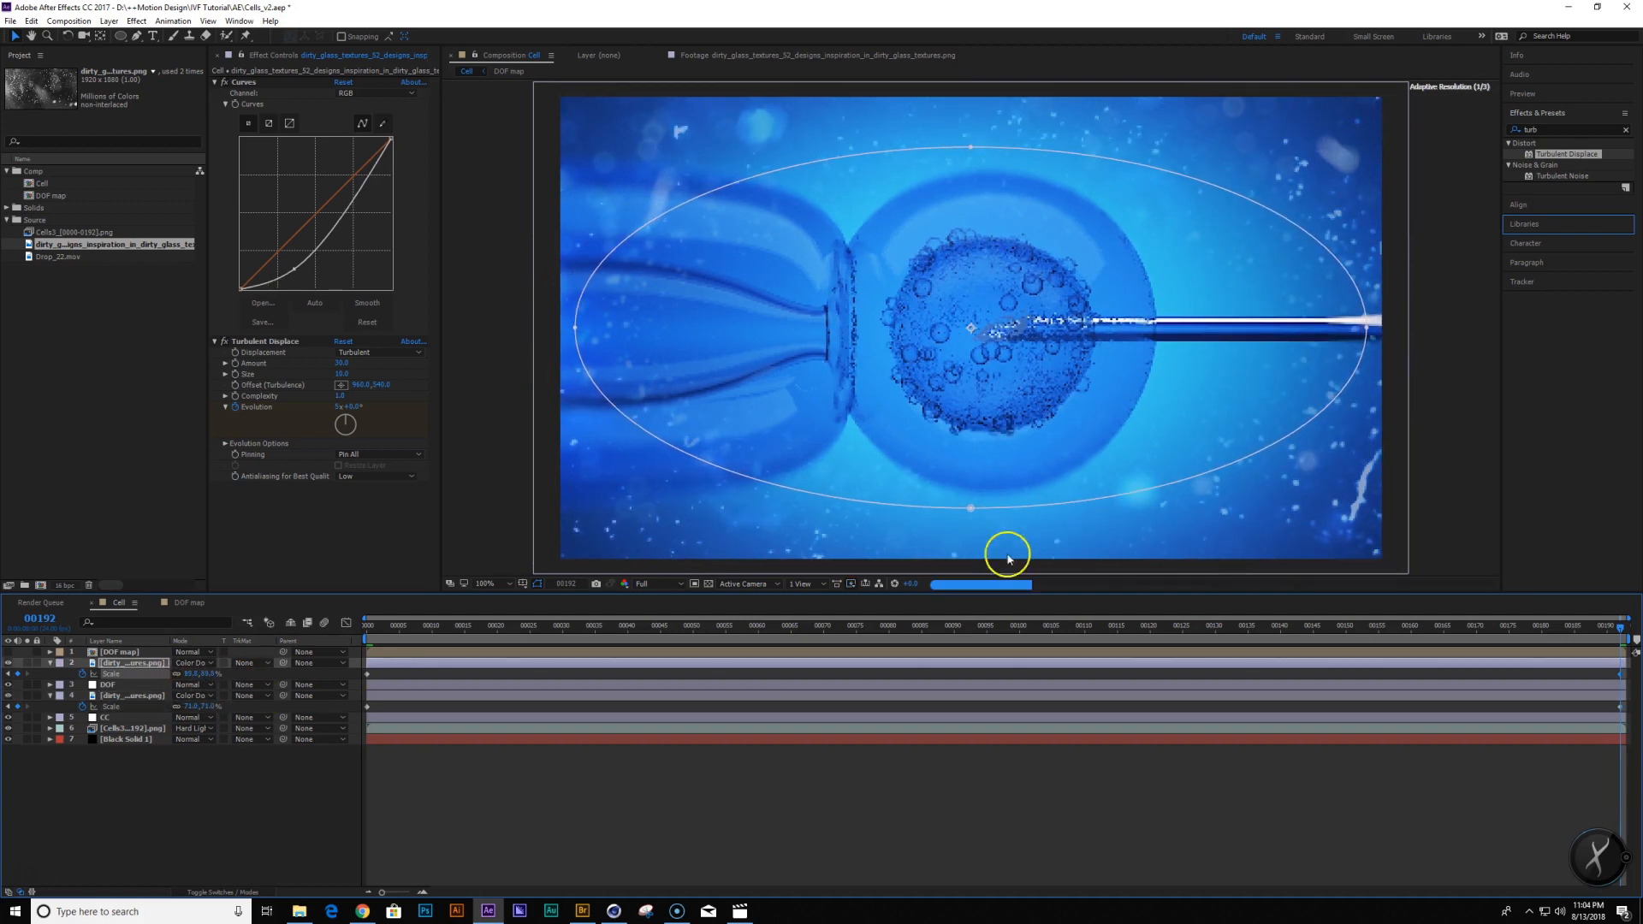
pyautogui.moveTo(430, 638); pyautogui.dragTo(754, 597)
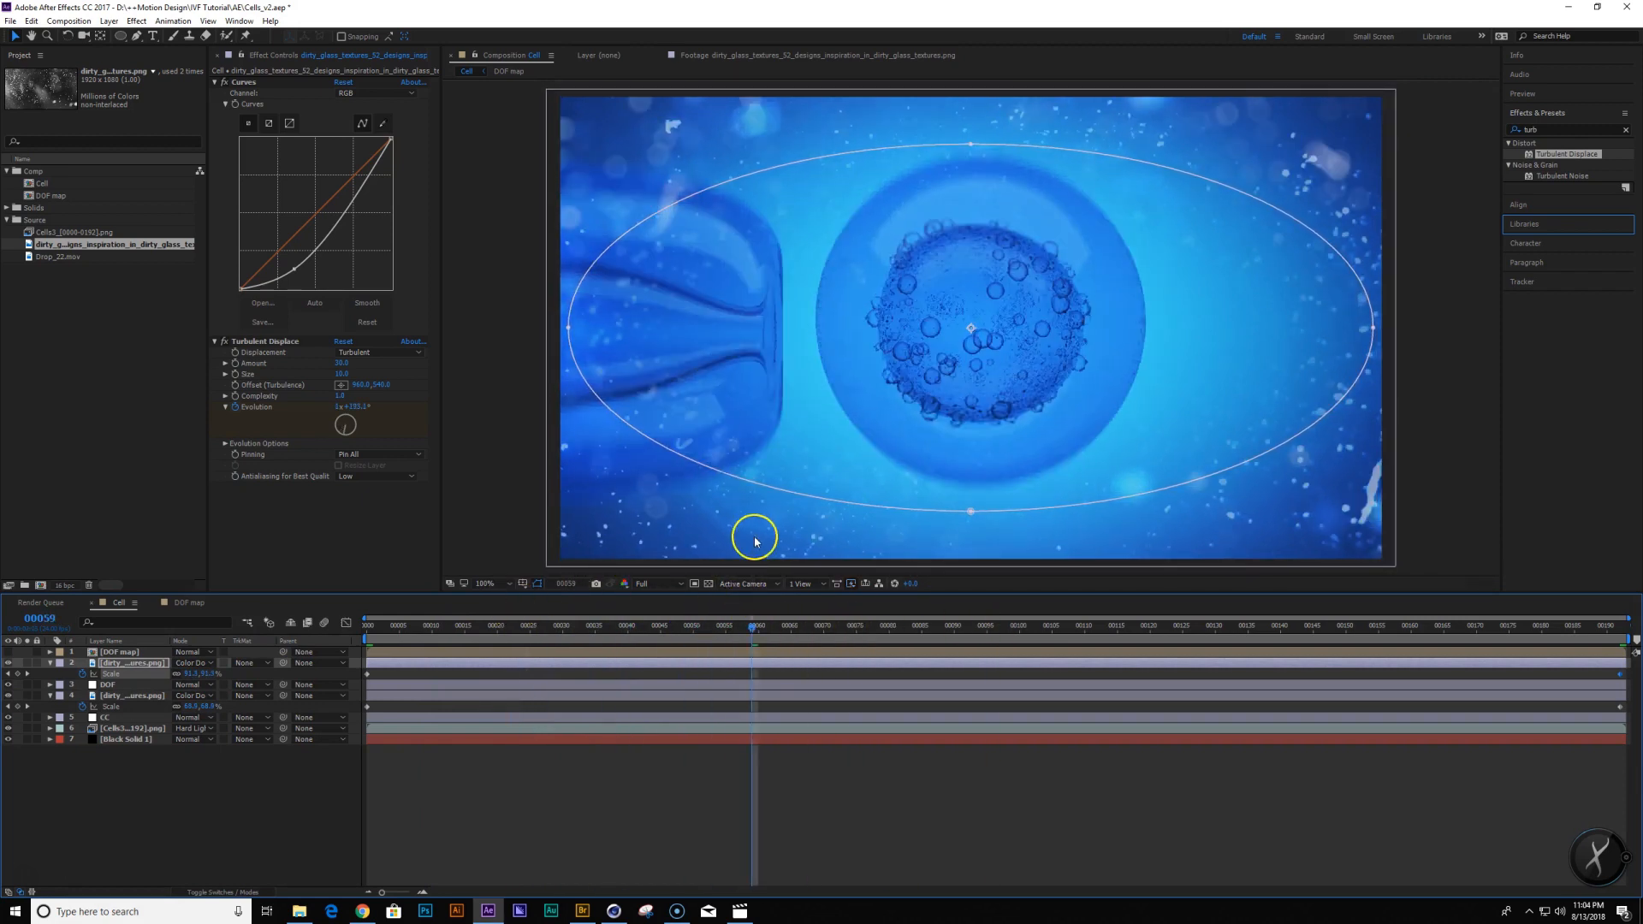
pyautogui.moveTo(809, 631); pyautogui.dragTo(1151, 623)
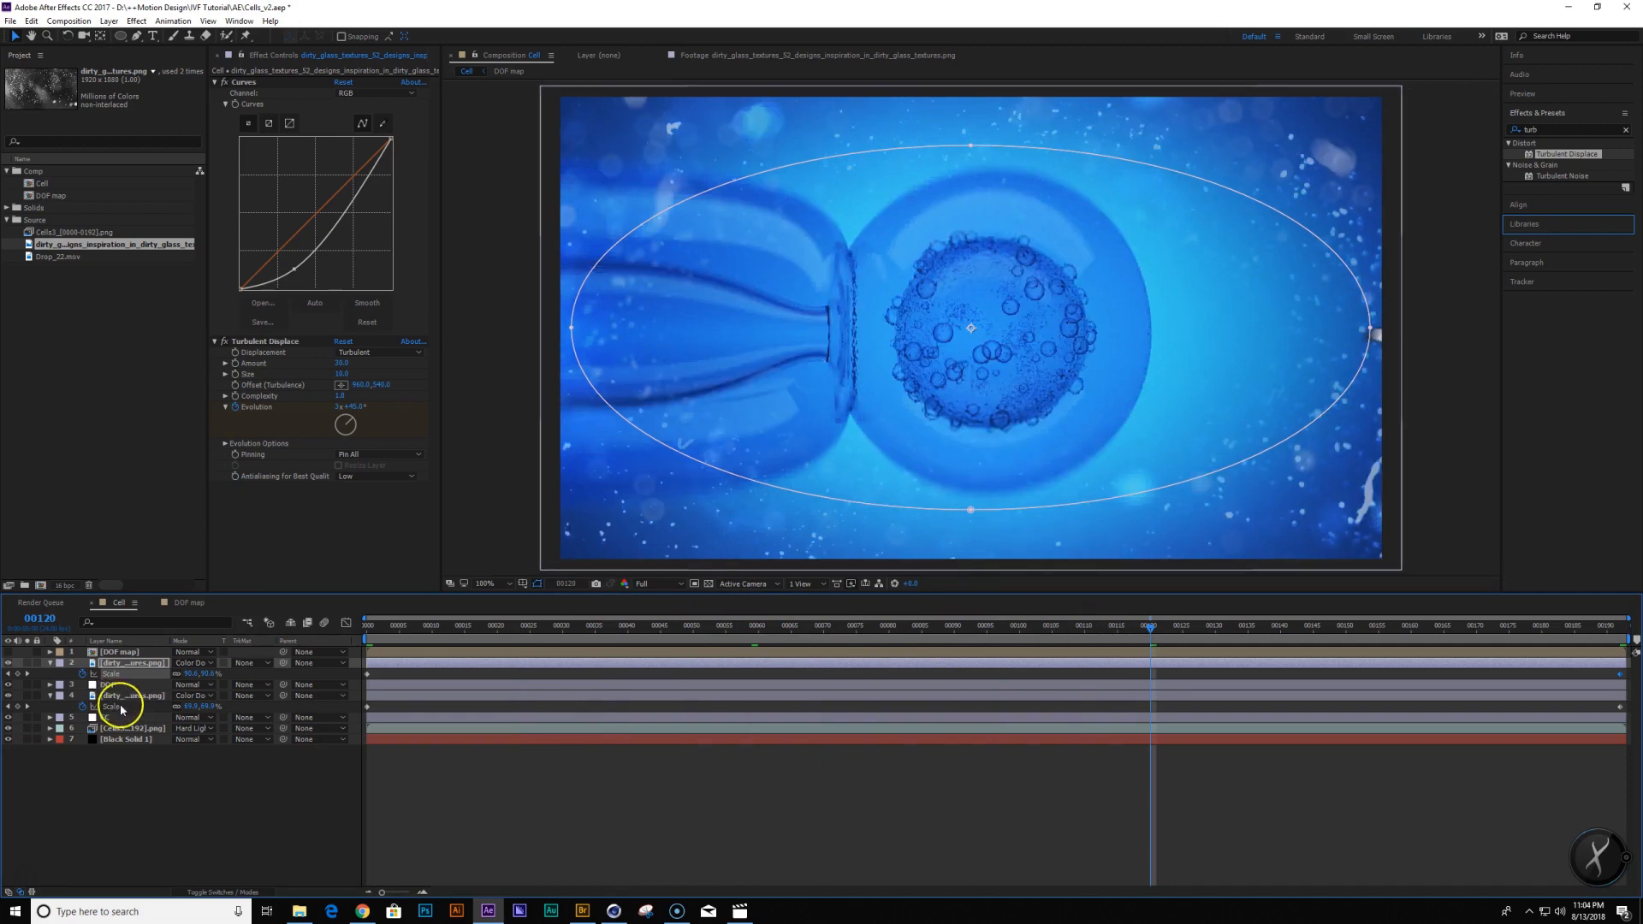
# Add an adjustment layer above the glass textures and apply Glow with a larger radius, lower intensity and lower threshold
pyautogui.hotkey('ctrl', 'alt', 'y')
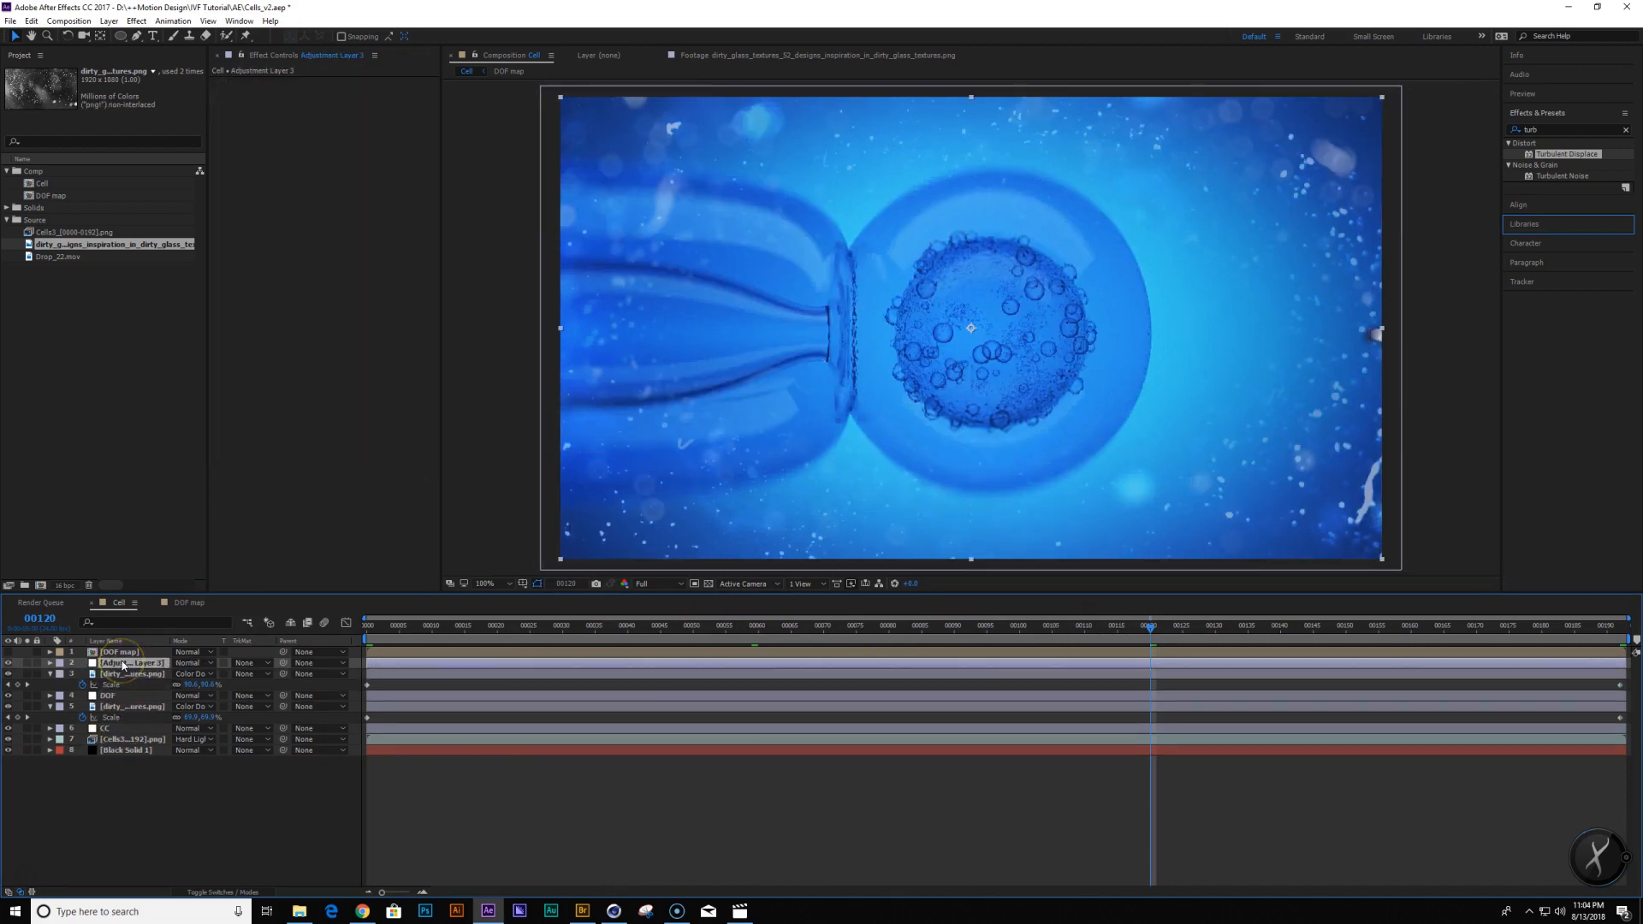
pyautogui.click(1555, 129)
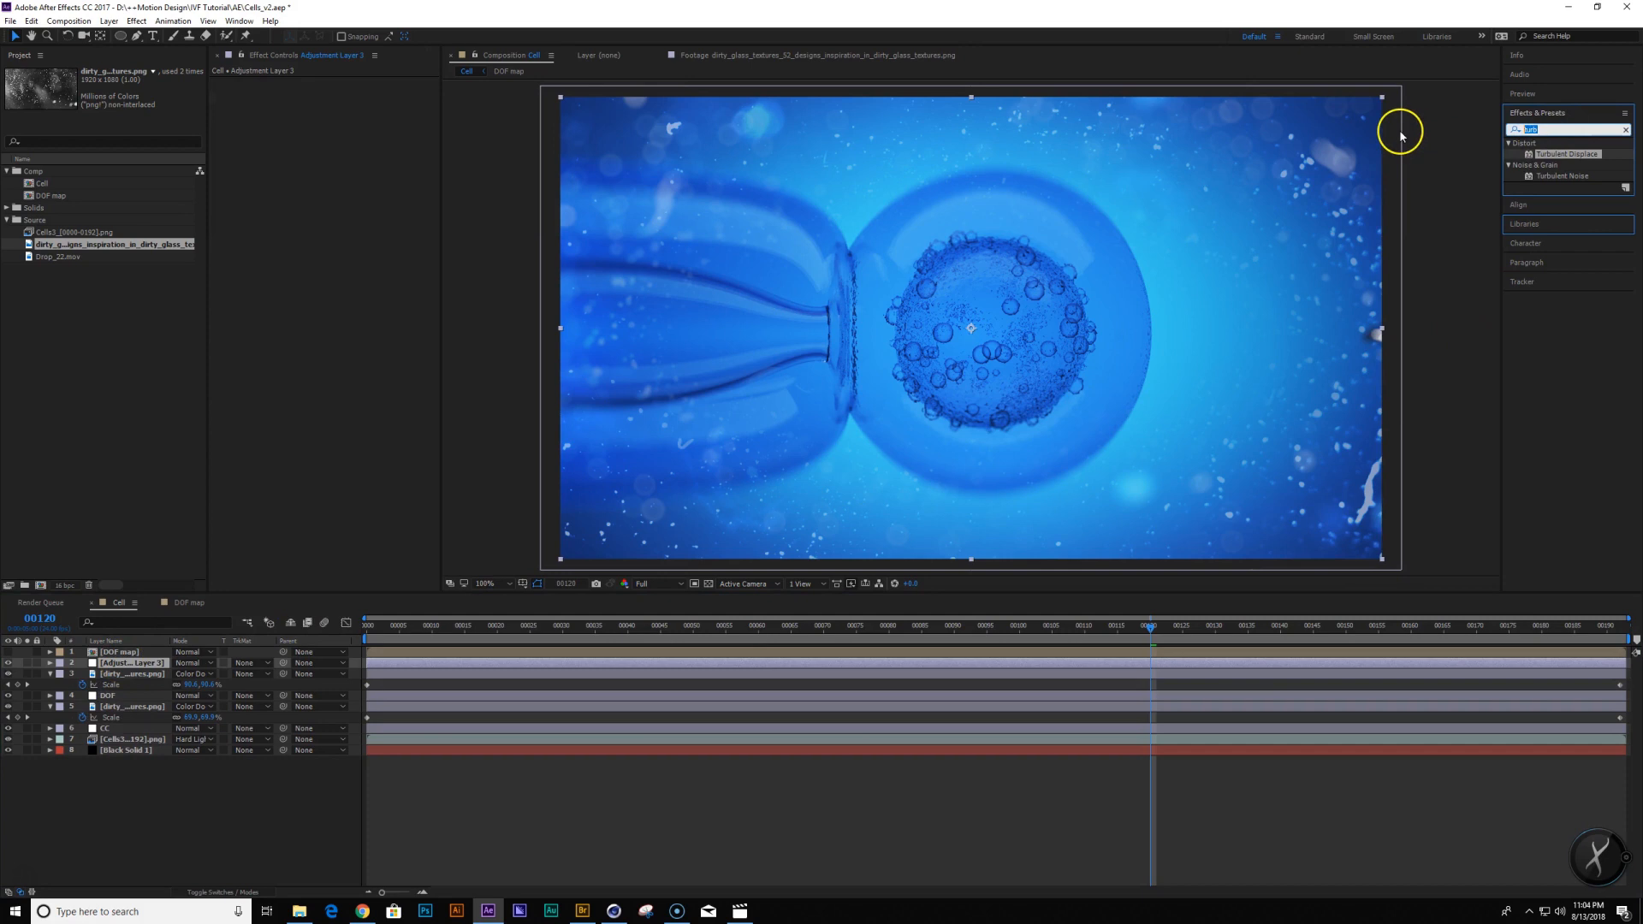
pyautogui.write('glow')
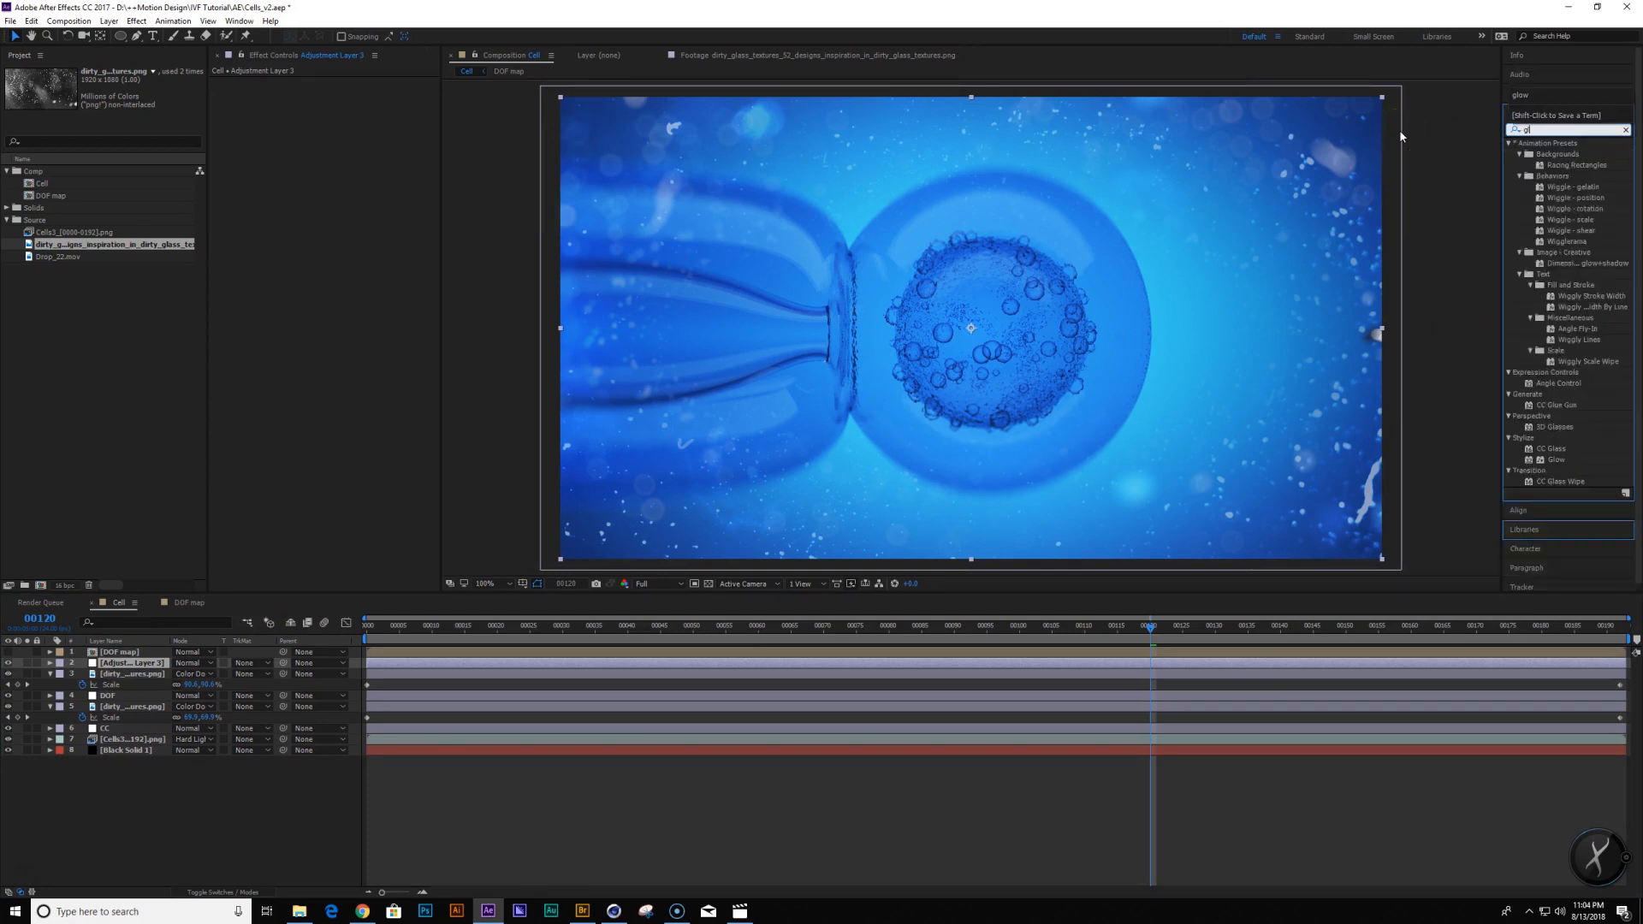
pyautogui.click(1388, 140)
pyautogui.doubleClick(1556, 186)
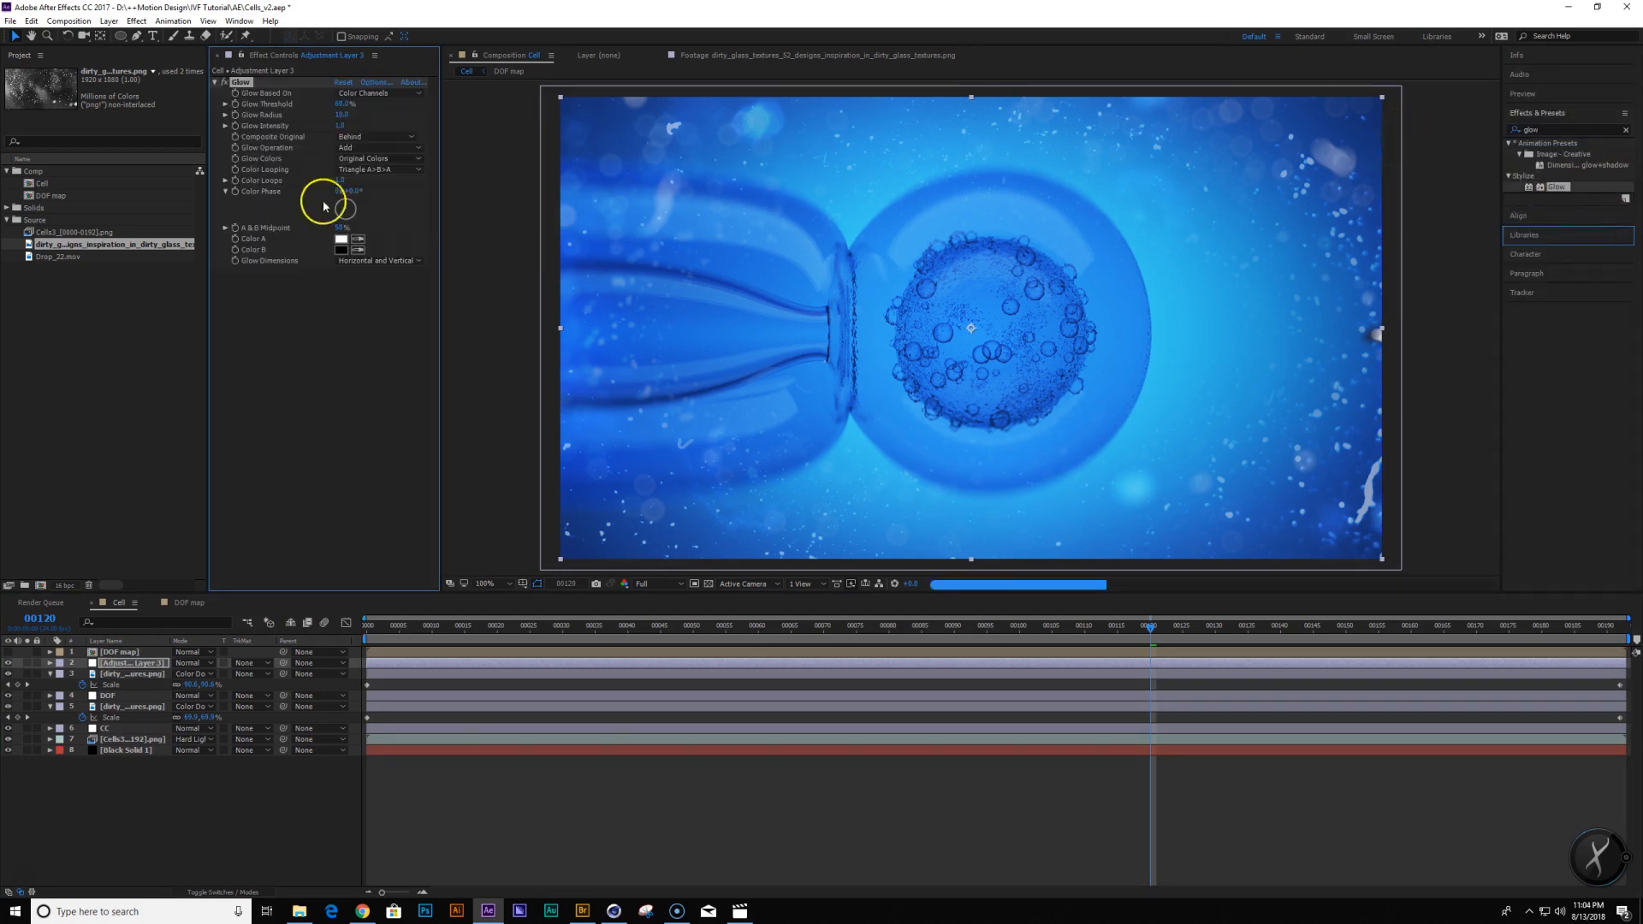
pyautogui.moveTo(342, 118); pyautogui.dragTo(292, 135)
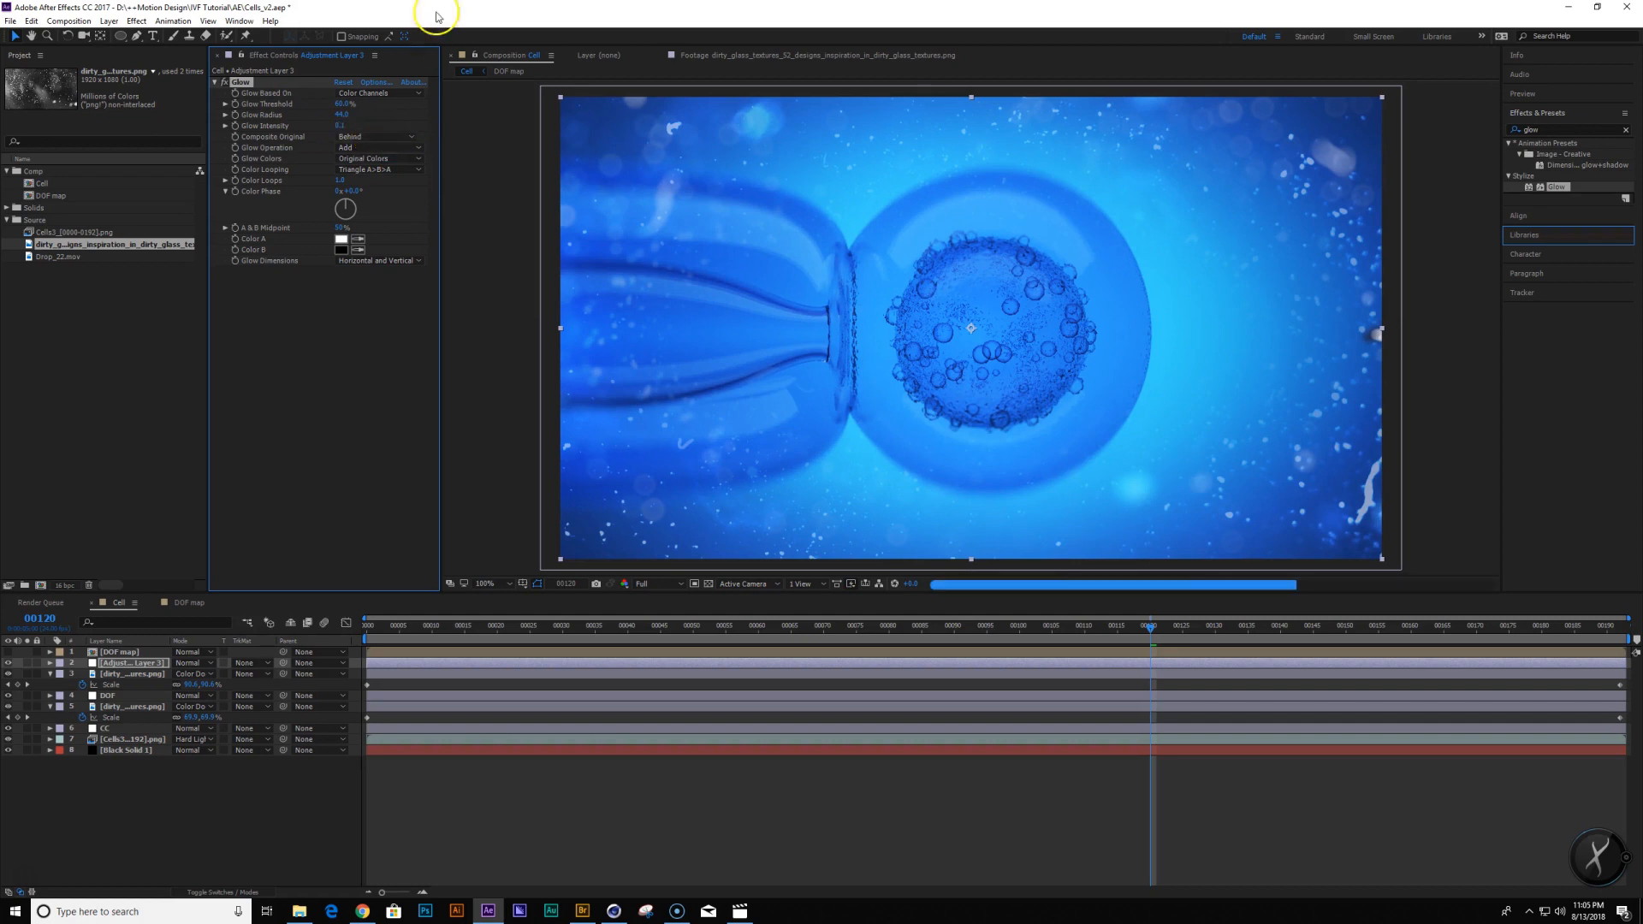
pyautogui.moveTo(337, 100); pyautogui.dragTo(334, 100)
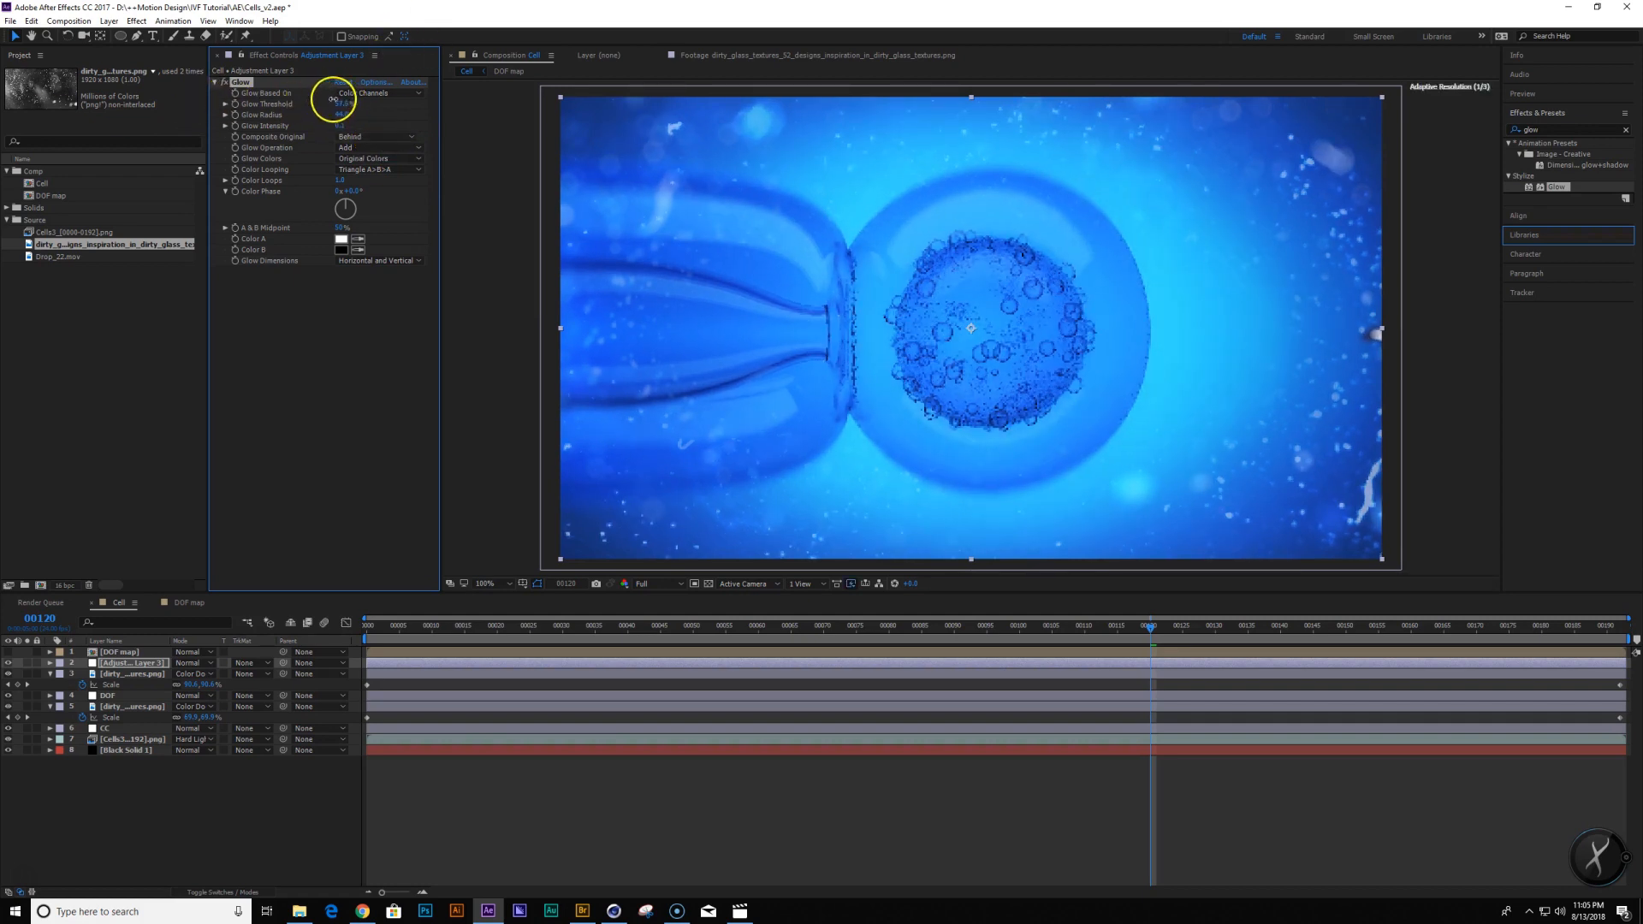
# Compare the composite with and without the glow adjustment layer and check it at other frames up to frame 110
pyautogui.scroll(-1, 1235, 432)
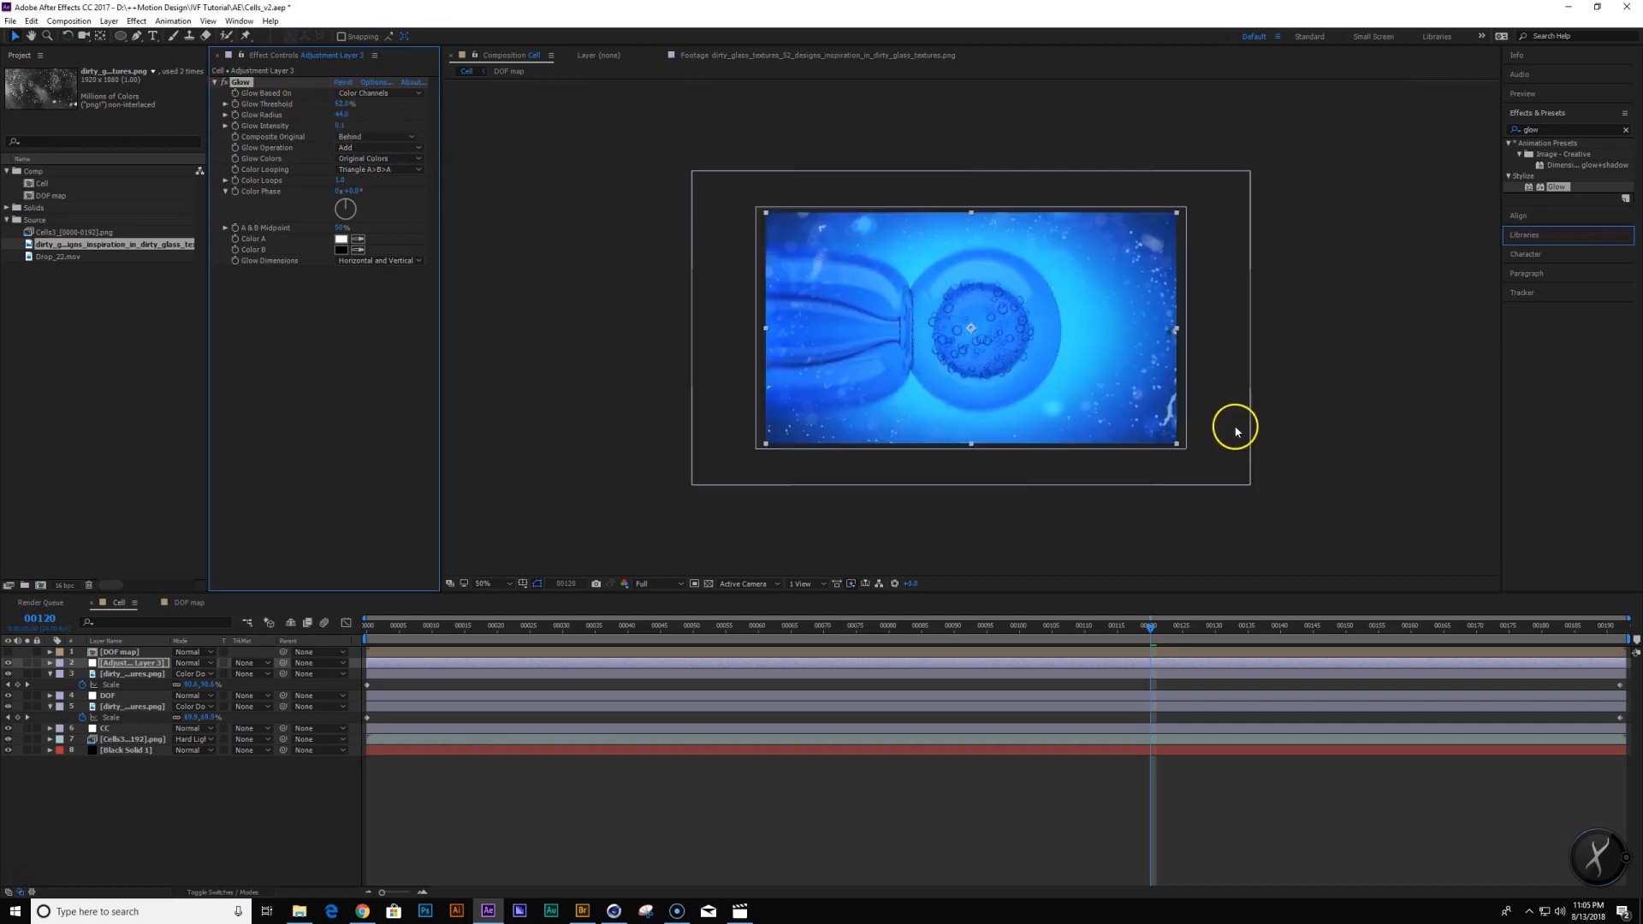
pyautogui.click(10, 663)
pyautogui.click(10, 664)
pyautogui.click(10, 663)
pyautogui.click(10, 663)
pyautogui.moveTo(825, 626); pyautogui.dragTo(1060, 645)
pyautogui.press('/')
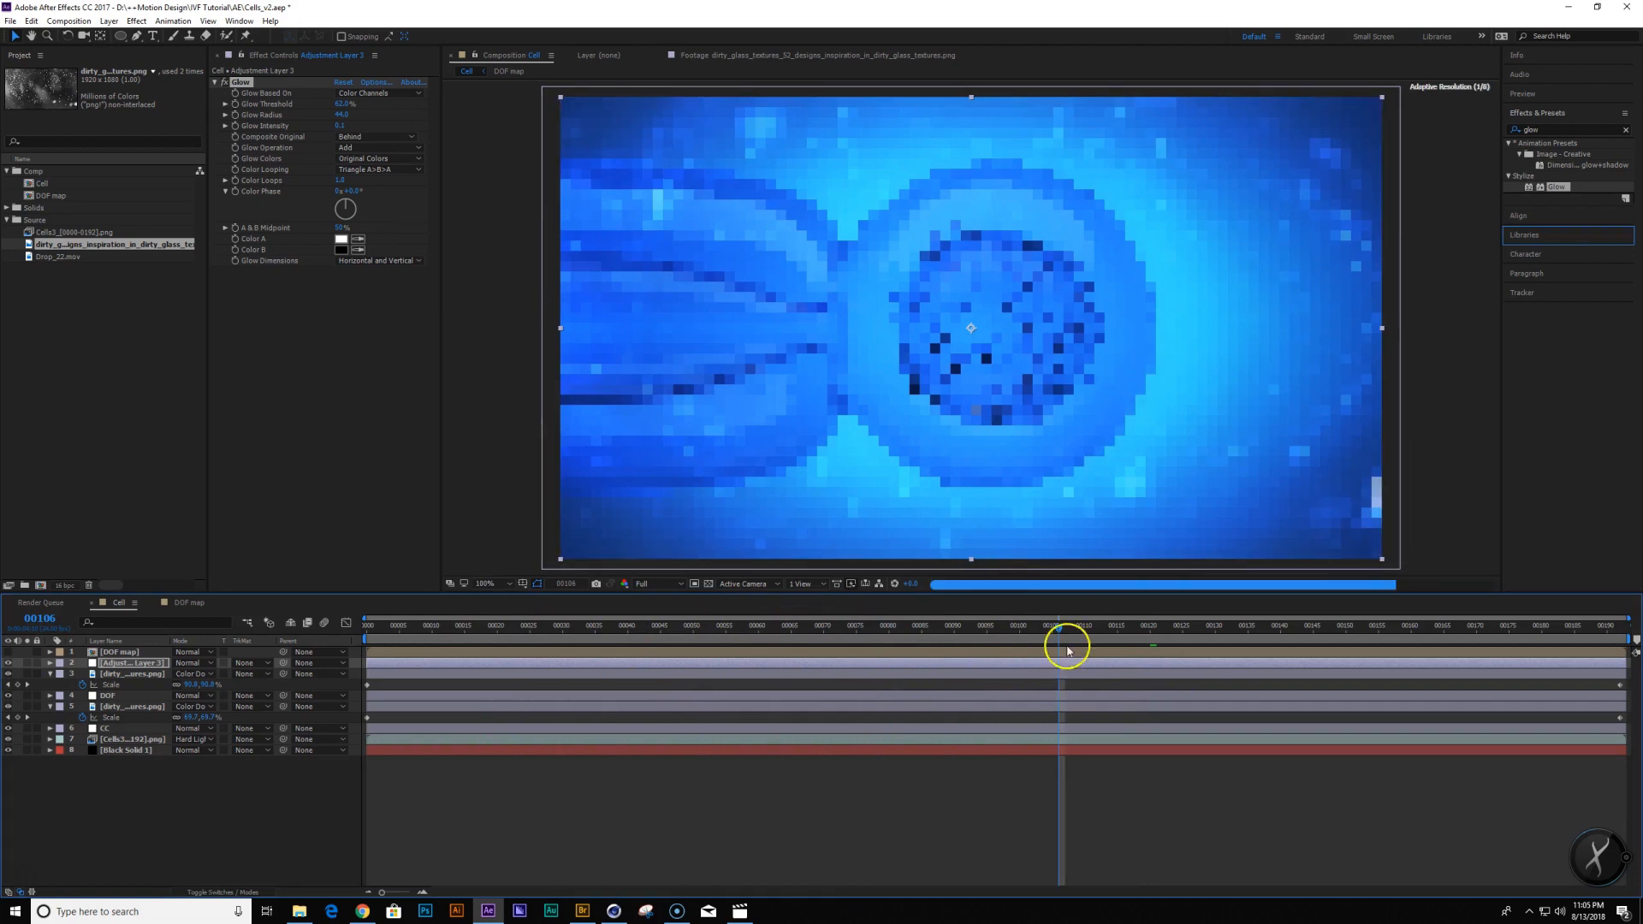
pyautogui.click(1085, 631)
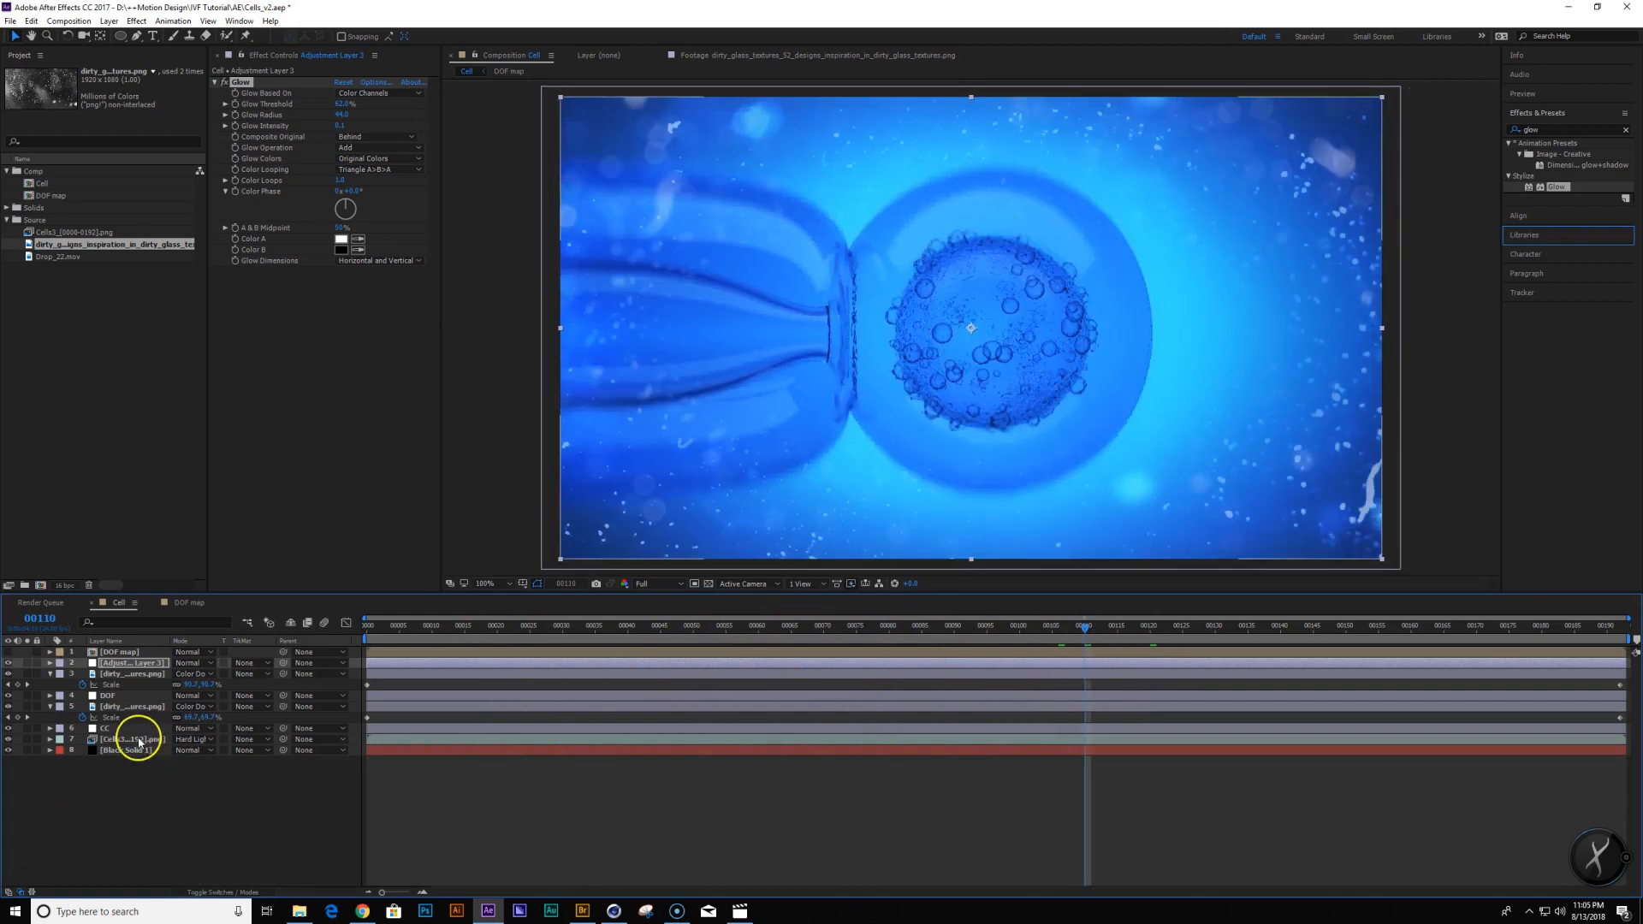
# Adjust the upper part of the RGB curve on the CC layer and check the frames where the needle enters
pyautogui.click(103, 728)
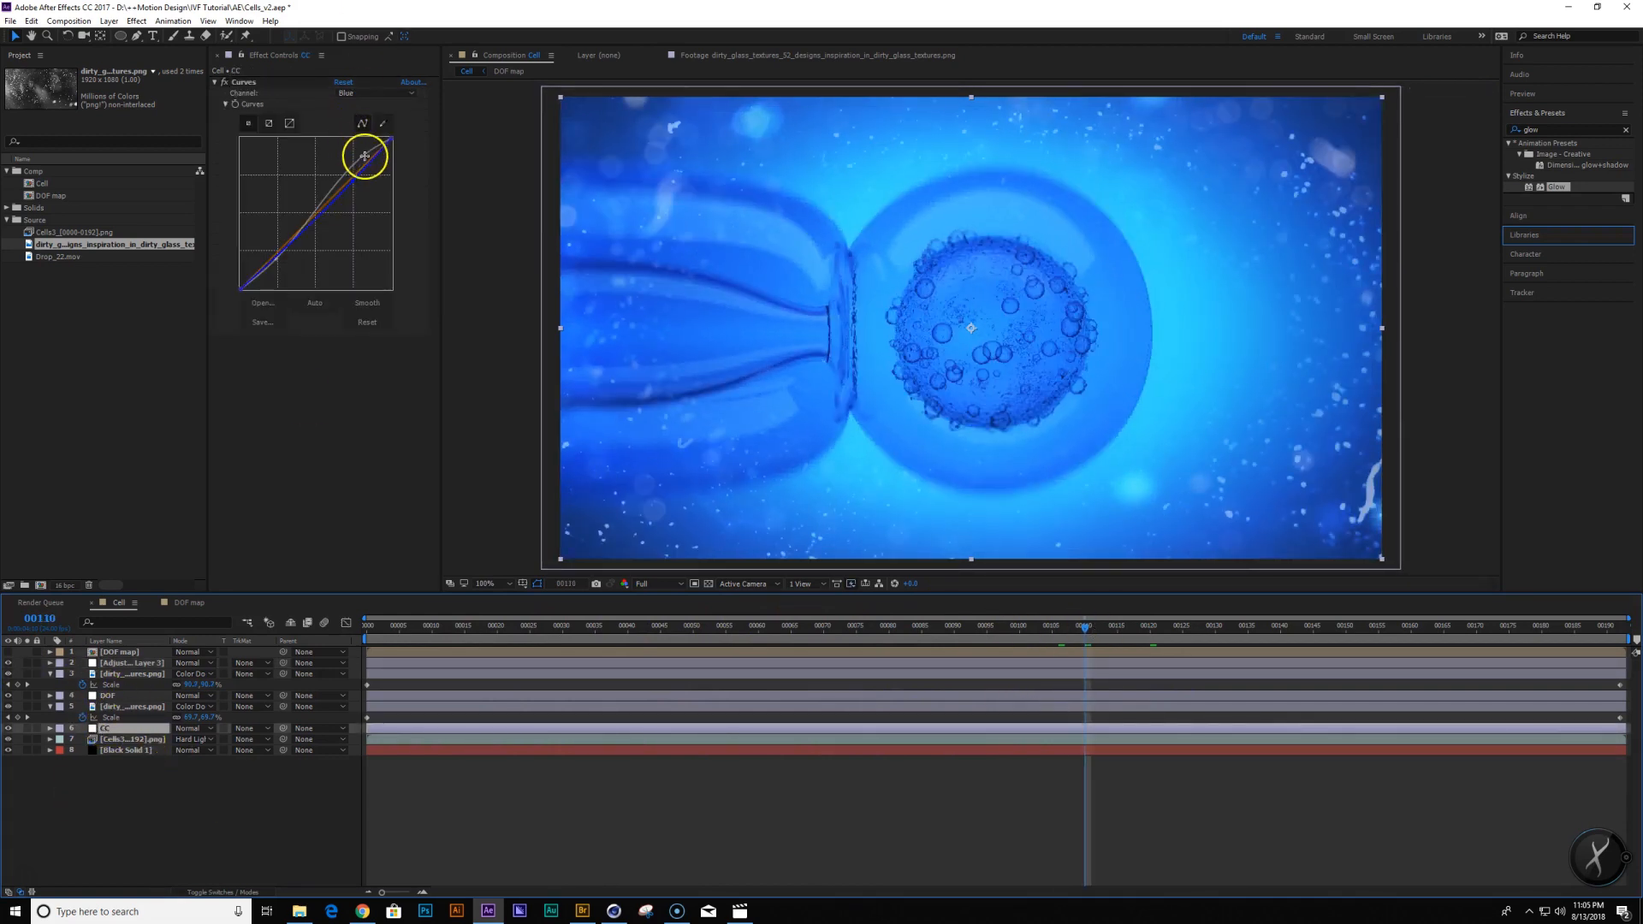
pyautogui.moveTo(365, 156); pyautogui.dragTo(363, 157)
pyautogui.moveTo(502, 627); pyautogui.dragTo(1423, 663)
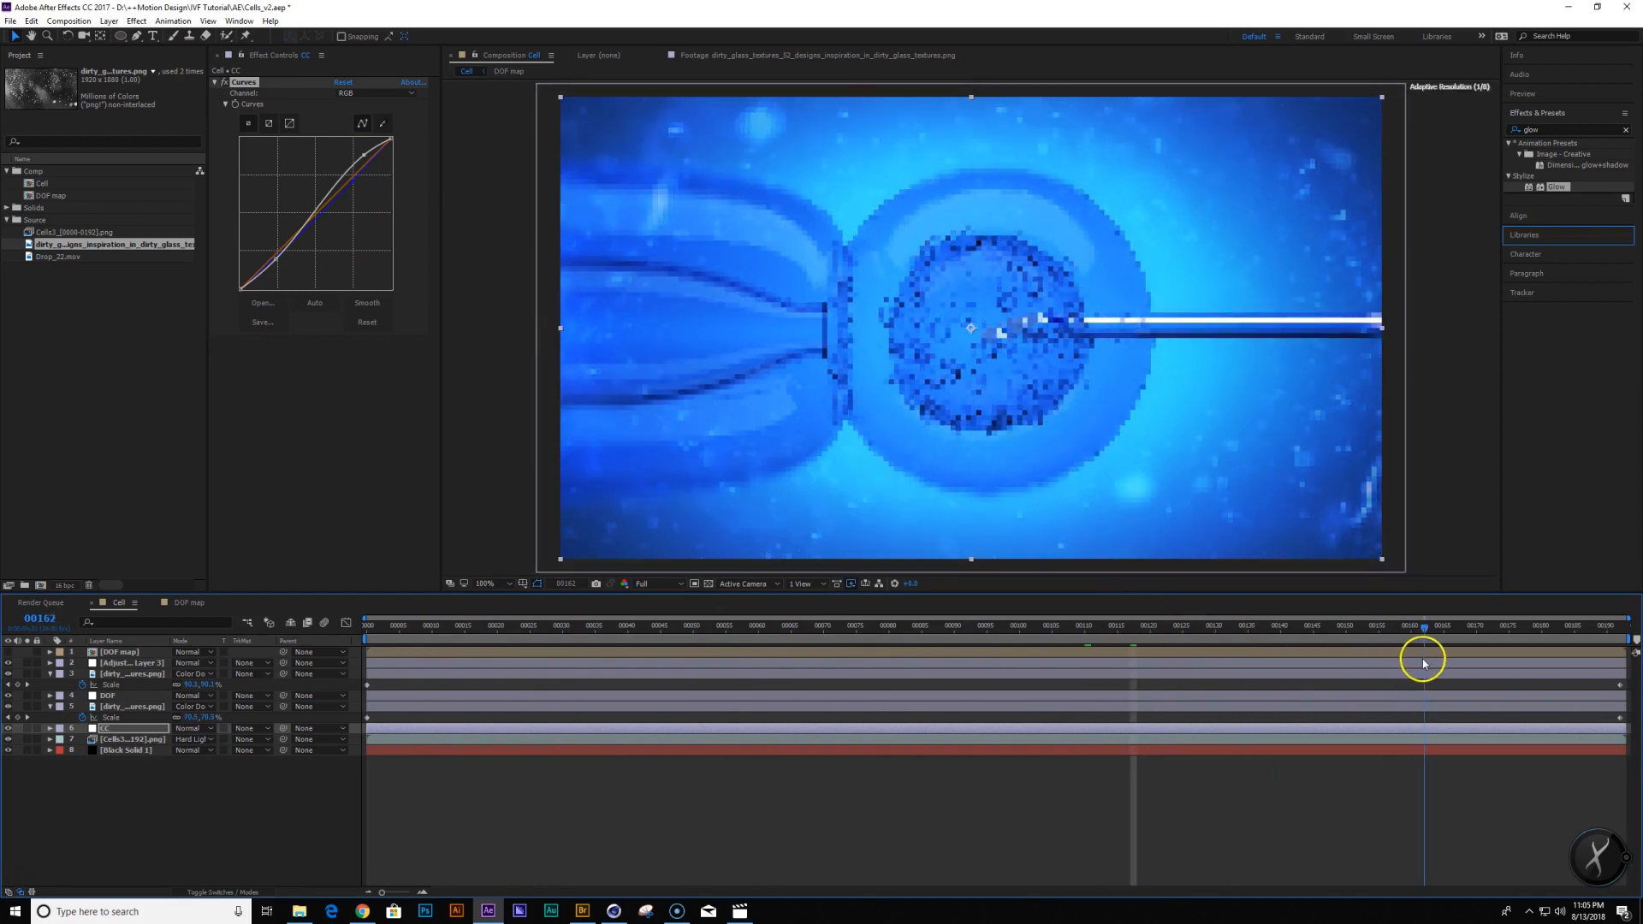
# Add Drop_22.mov as the topmost layer of the Cell composition and shift it late in the timeline
pyautogui.moveTo(85, 257); pyautogui.dragTo(146, 643)
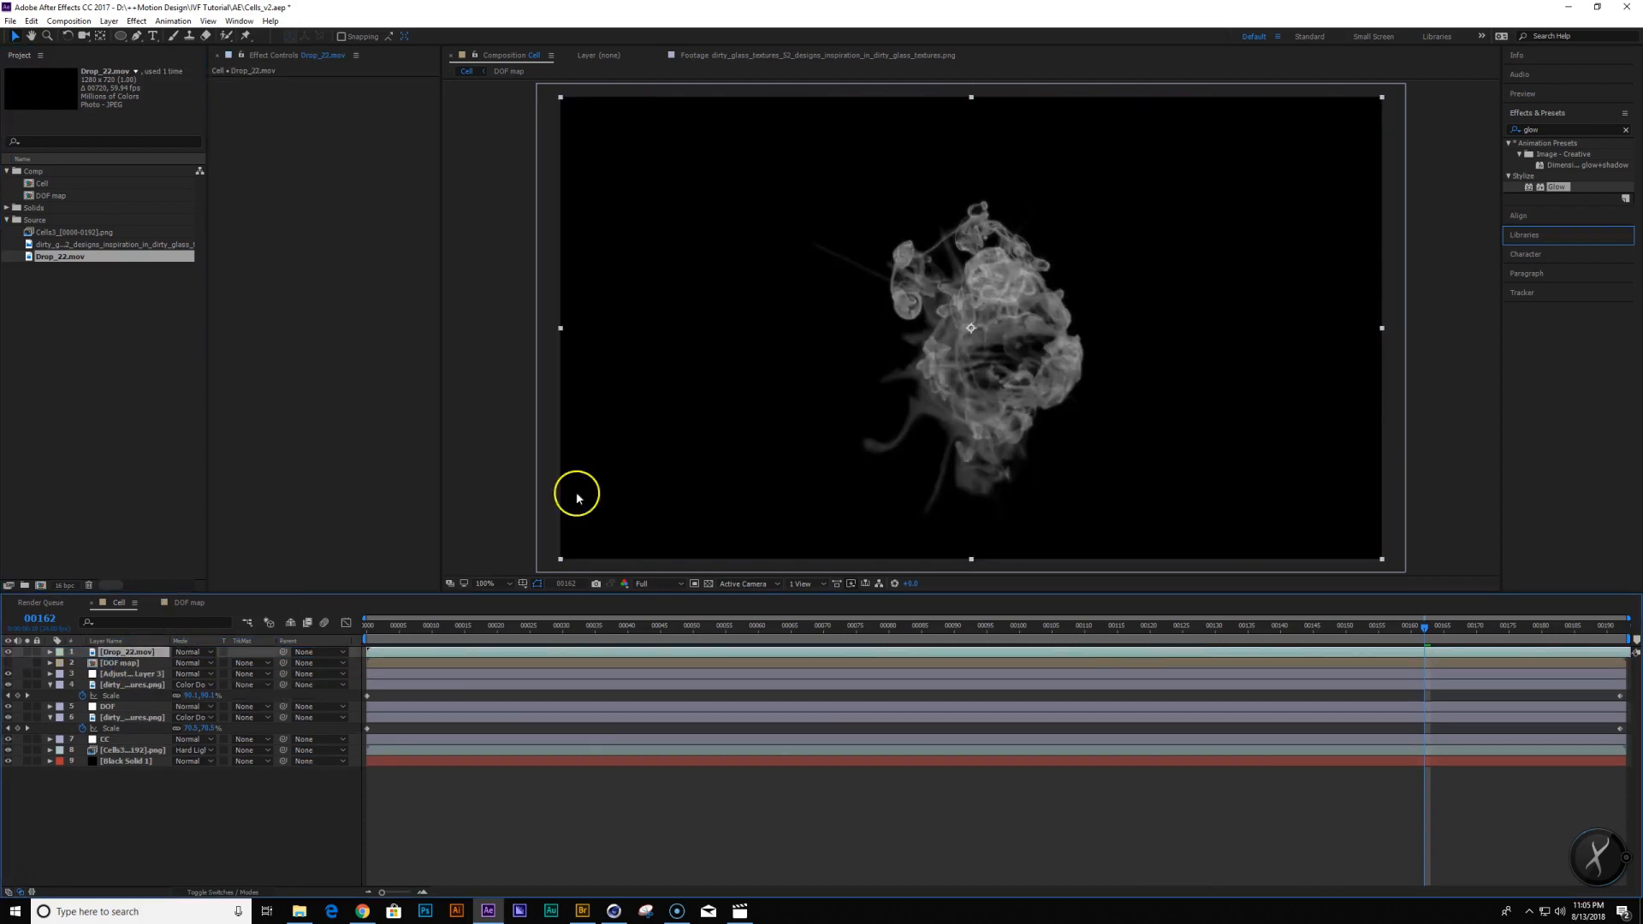
pyautogui.press('s')
pyautogui.moveTo(456, 658); pyautogui.dragTo(1490, 634)
# Speed up the Drop_22.mov layer with Time Stretch and move it earlier so it begins at frame 94
pyautogui.rightClick(121, 656)
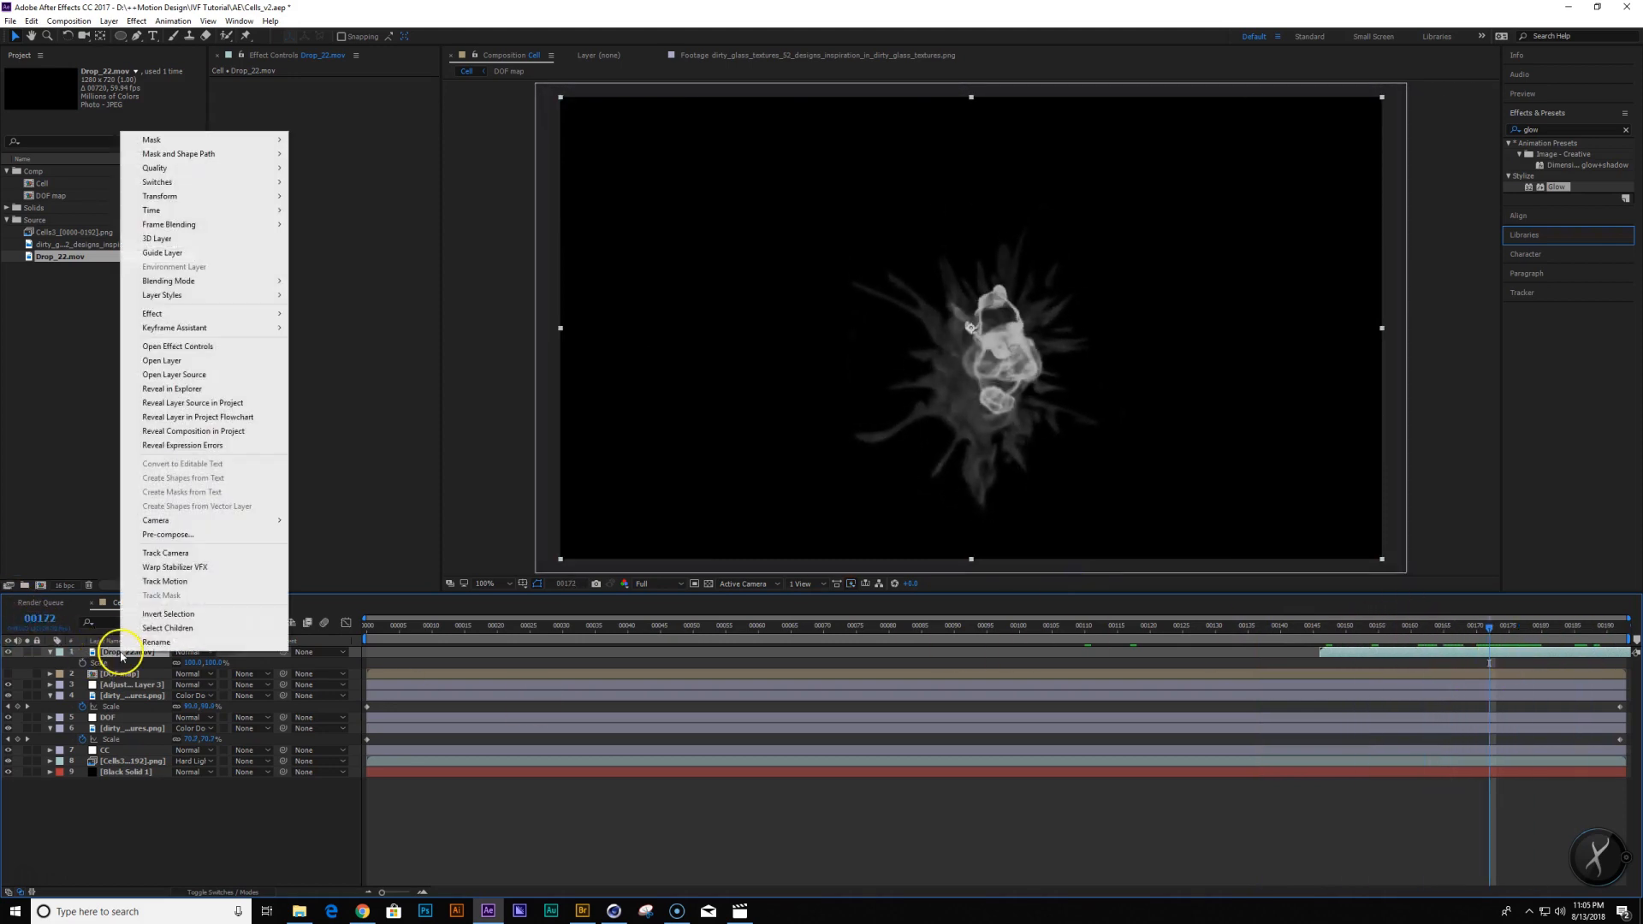
pyautogui.moveTo(221, 211)
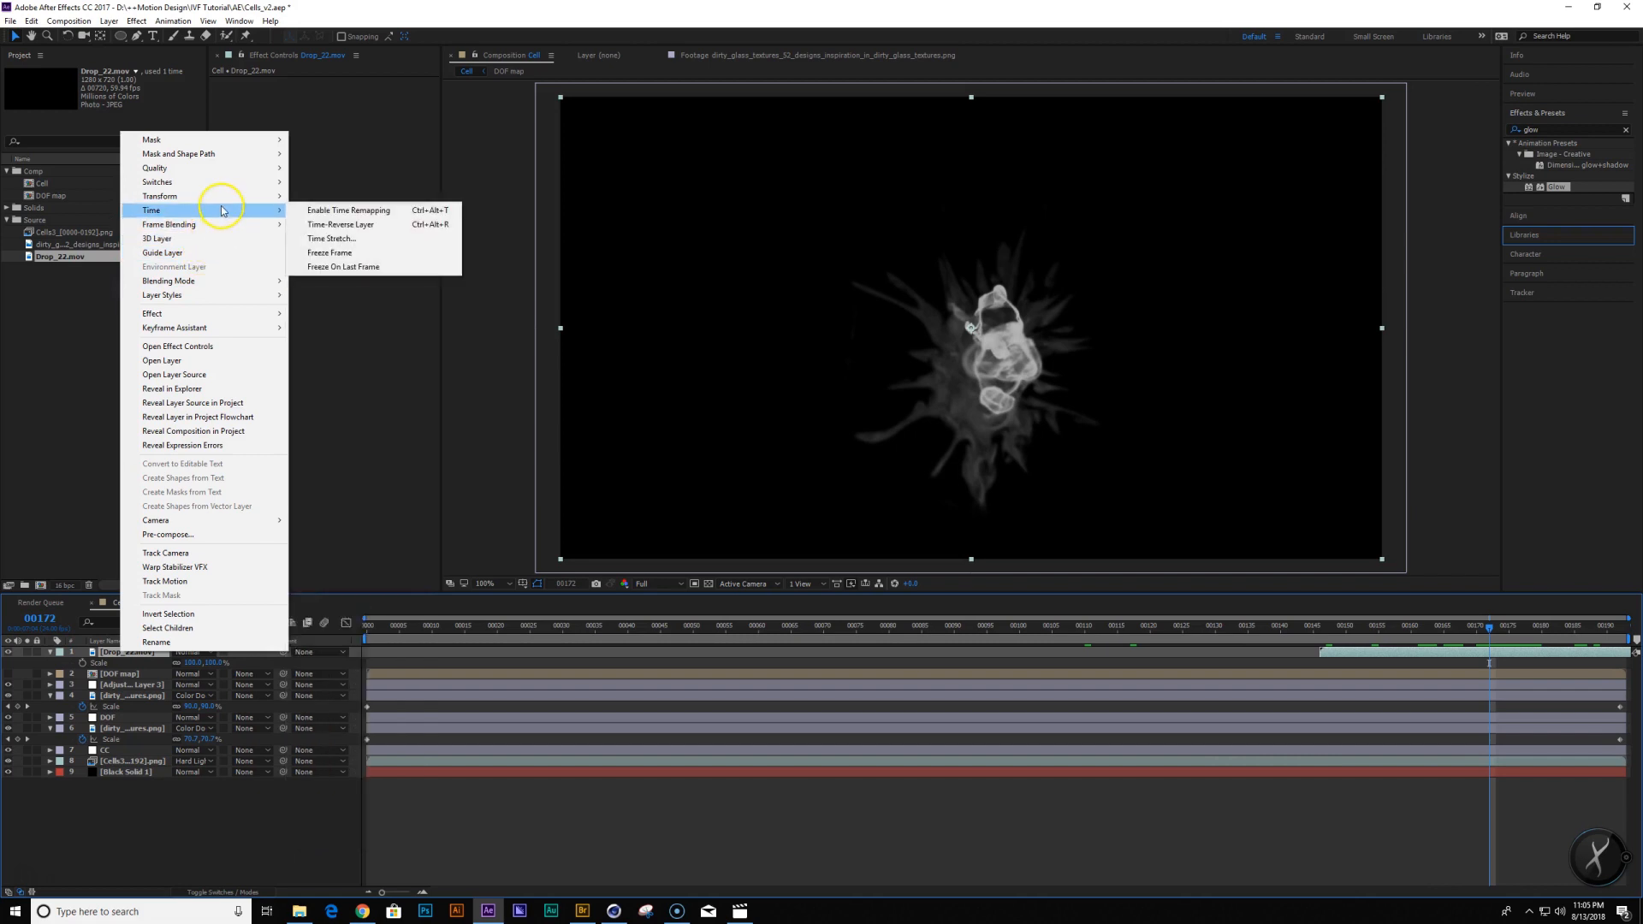
pyautogui.click(364, 238)
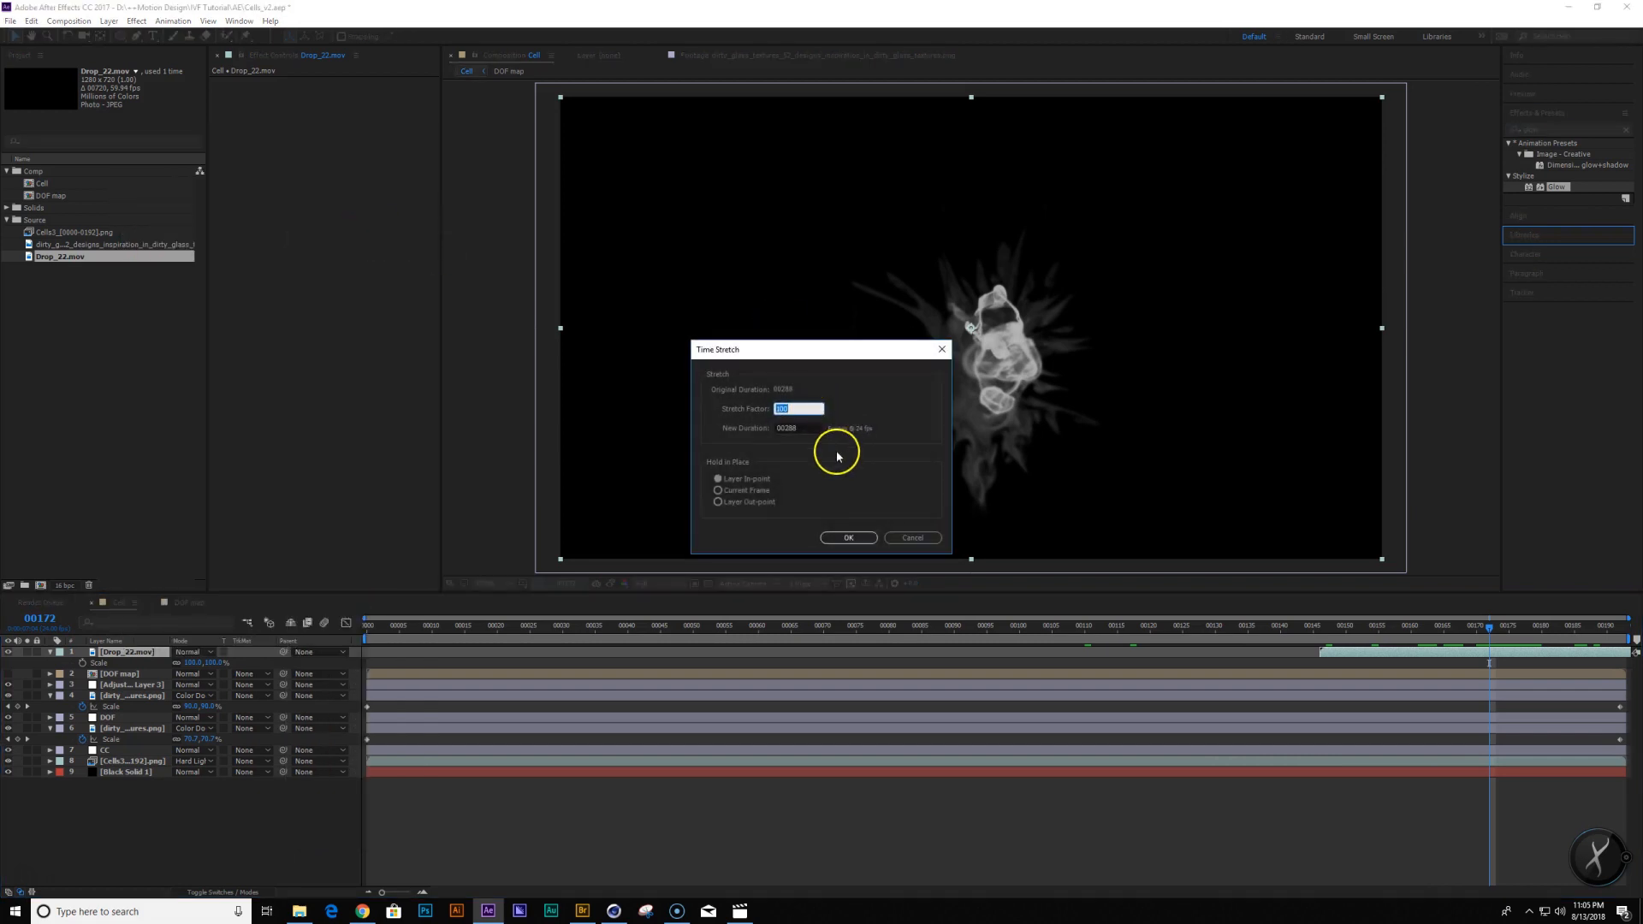
pyautogui.press('Return')
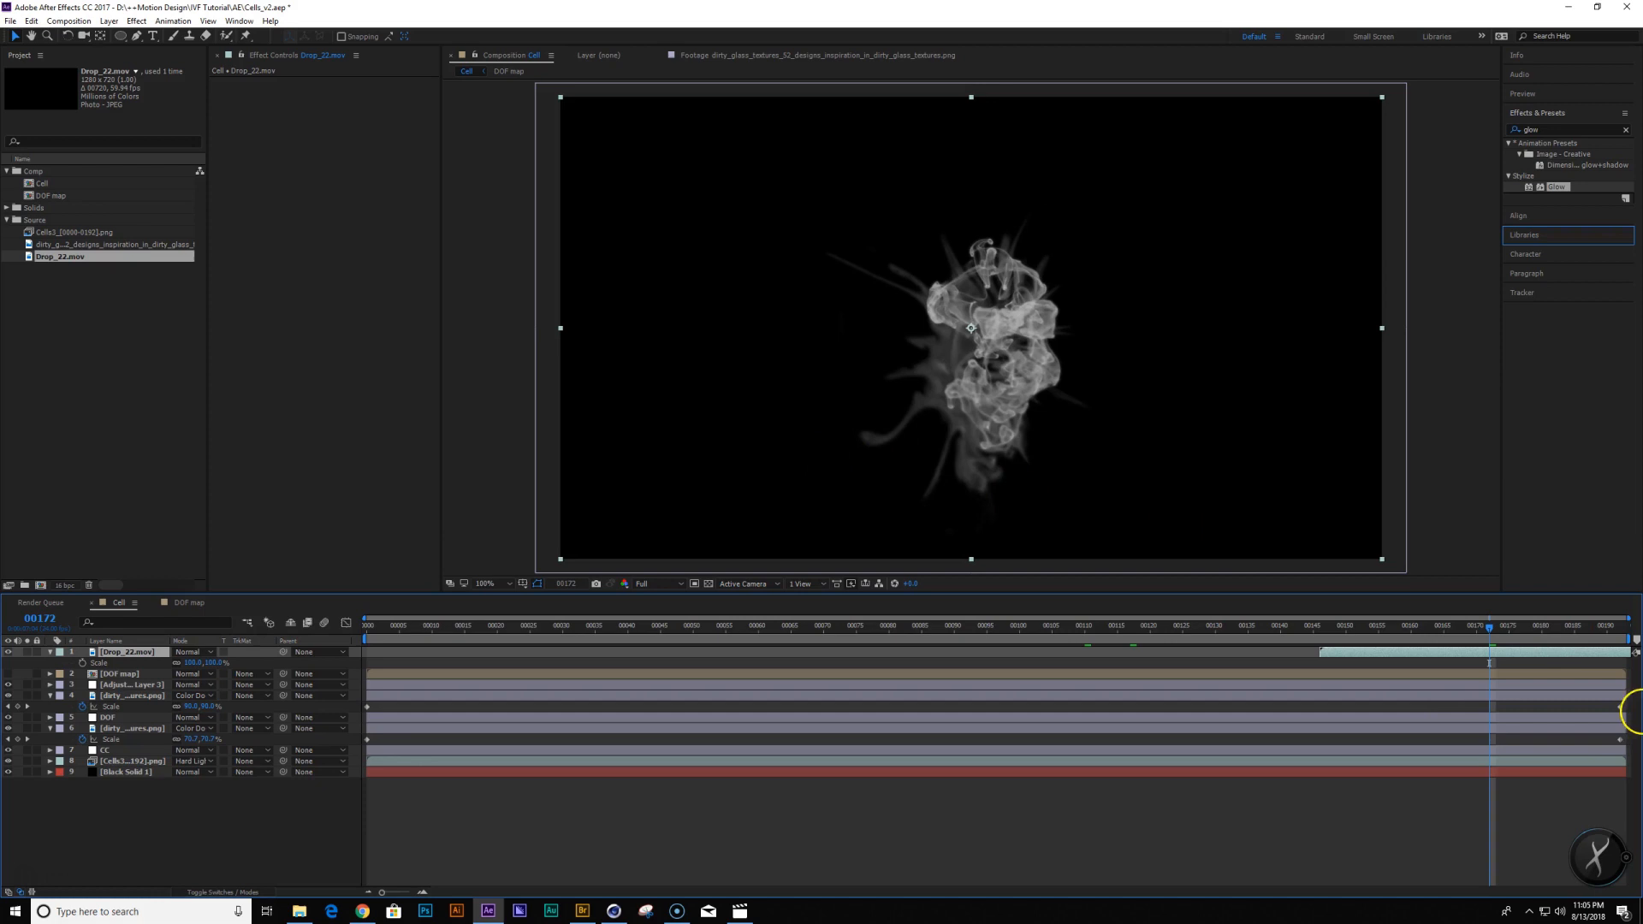
pyautogui.moveTo(1427, 652); pyautogui.dragTo(983, 659)
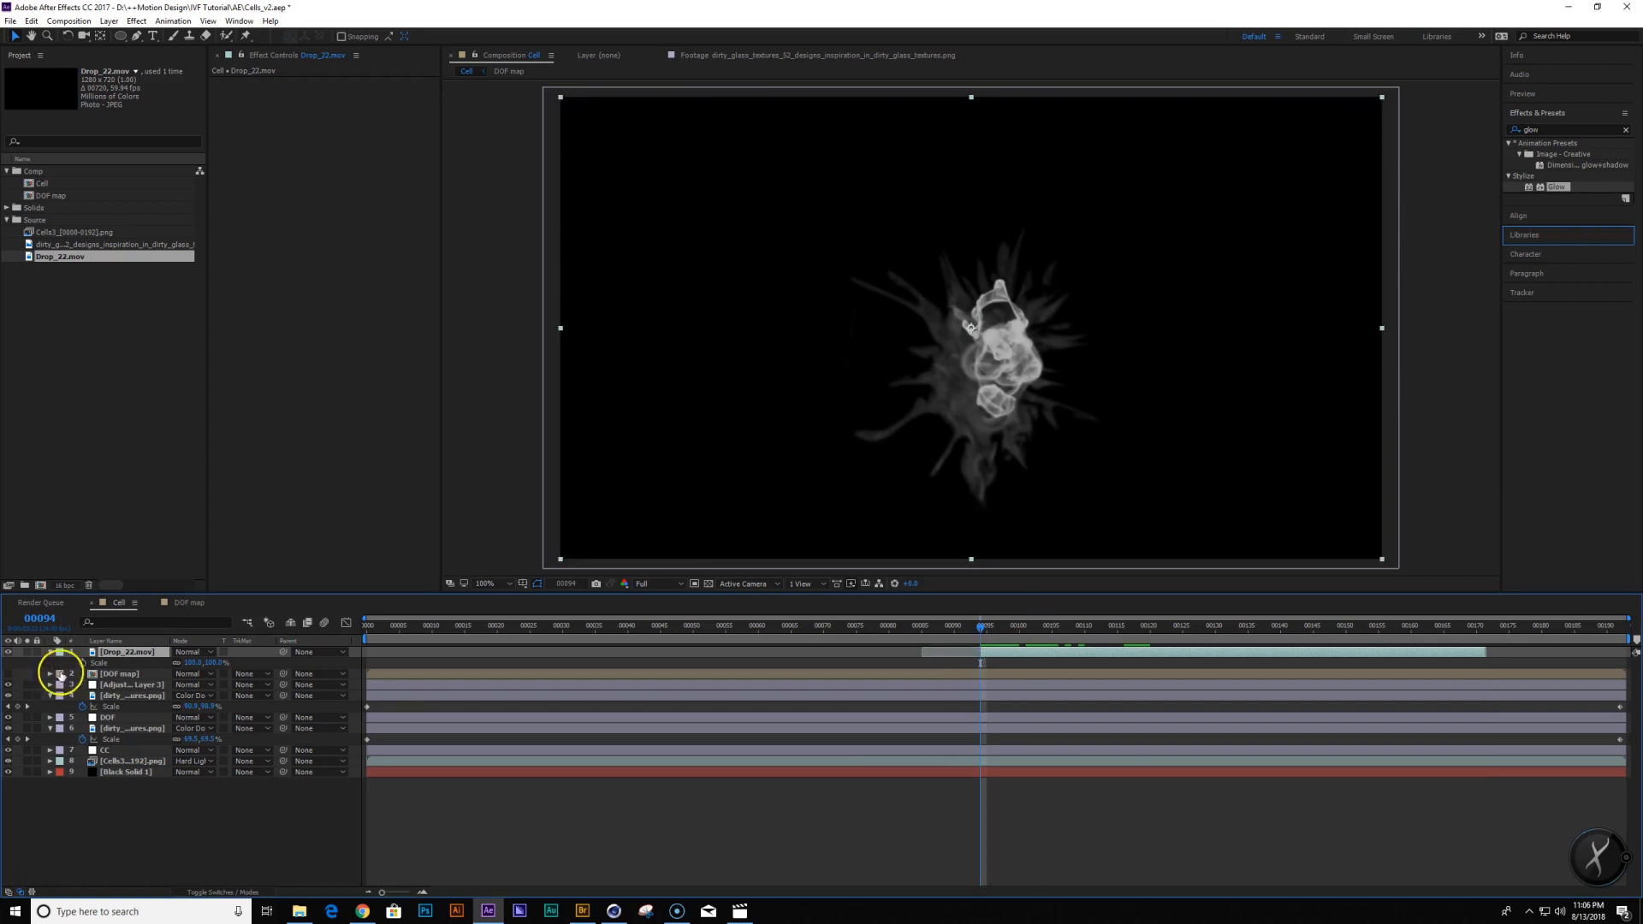
# Apply the Invert effect to the Drop_22.mov layer
pyautogui.click(1561, 129)
pyautogui.write('inver')
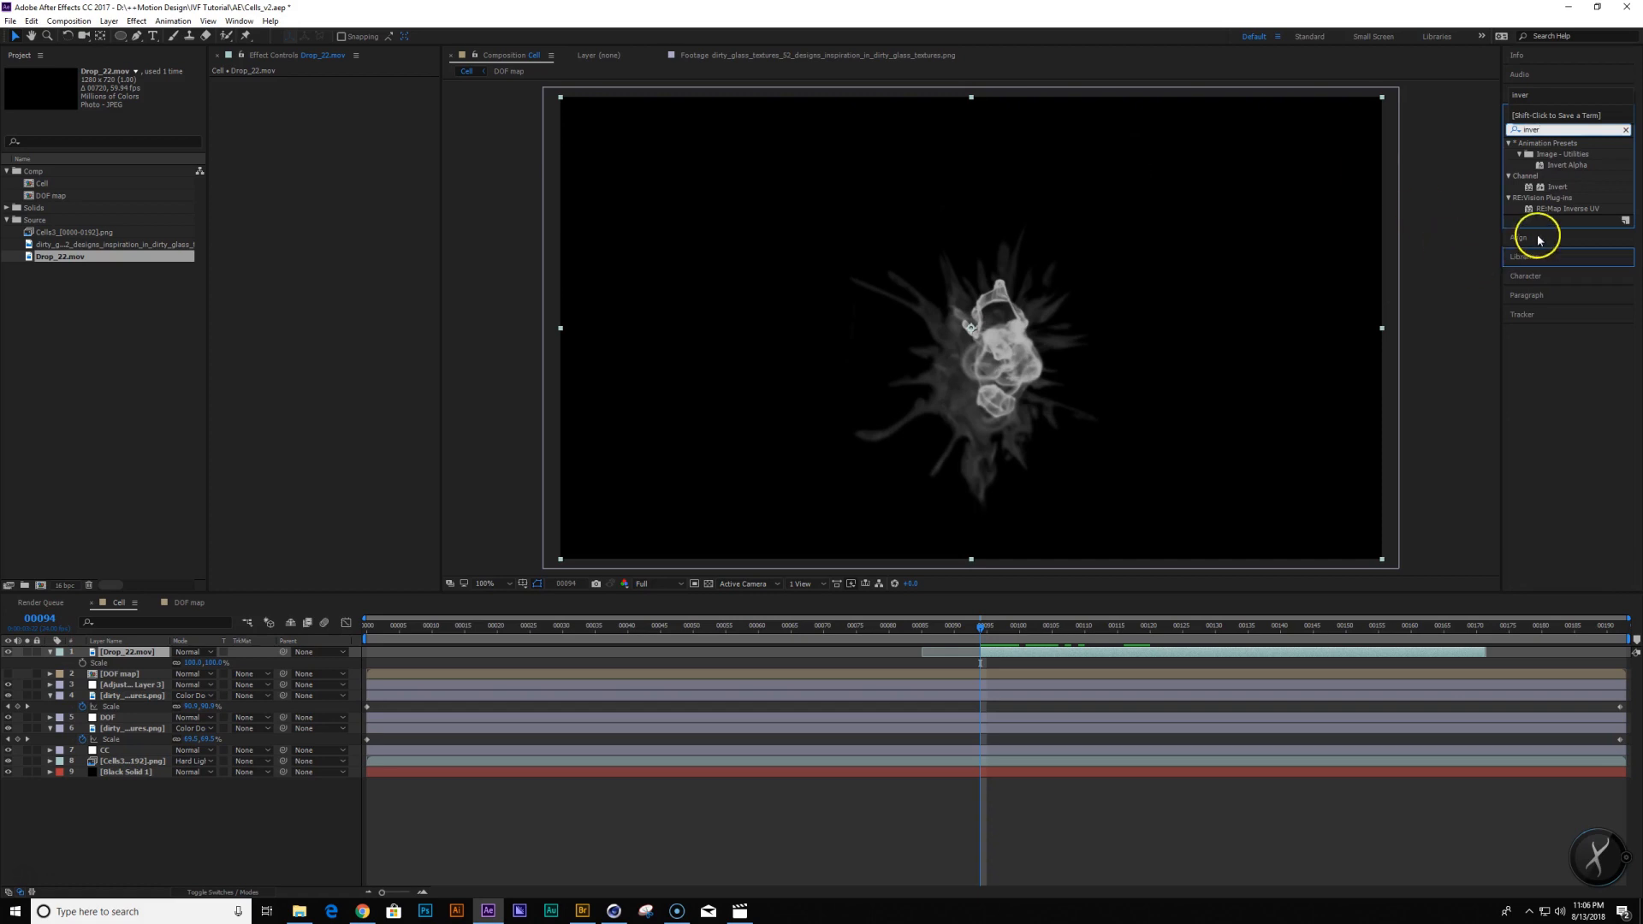
pyautogui.doubleClick(1558, 187)
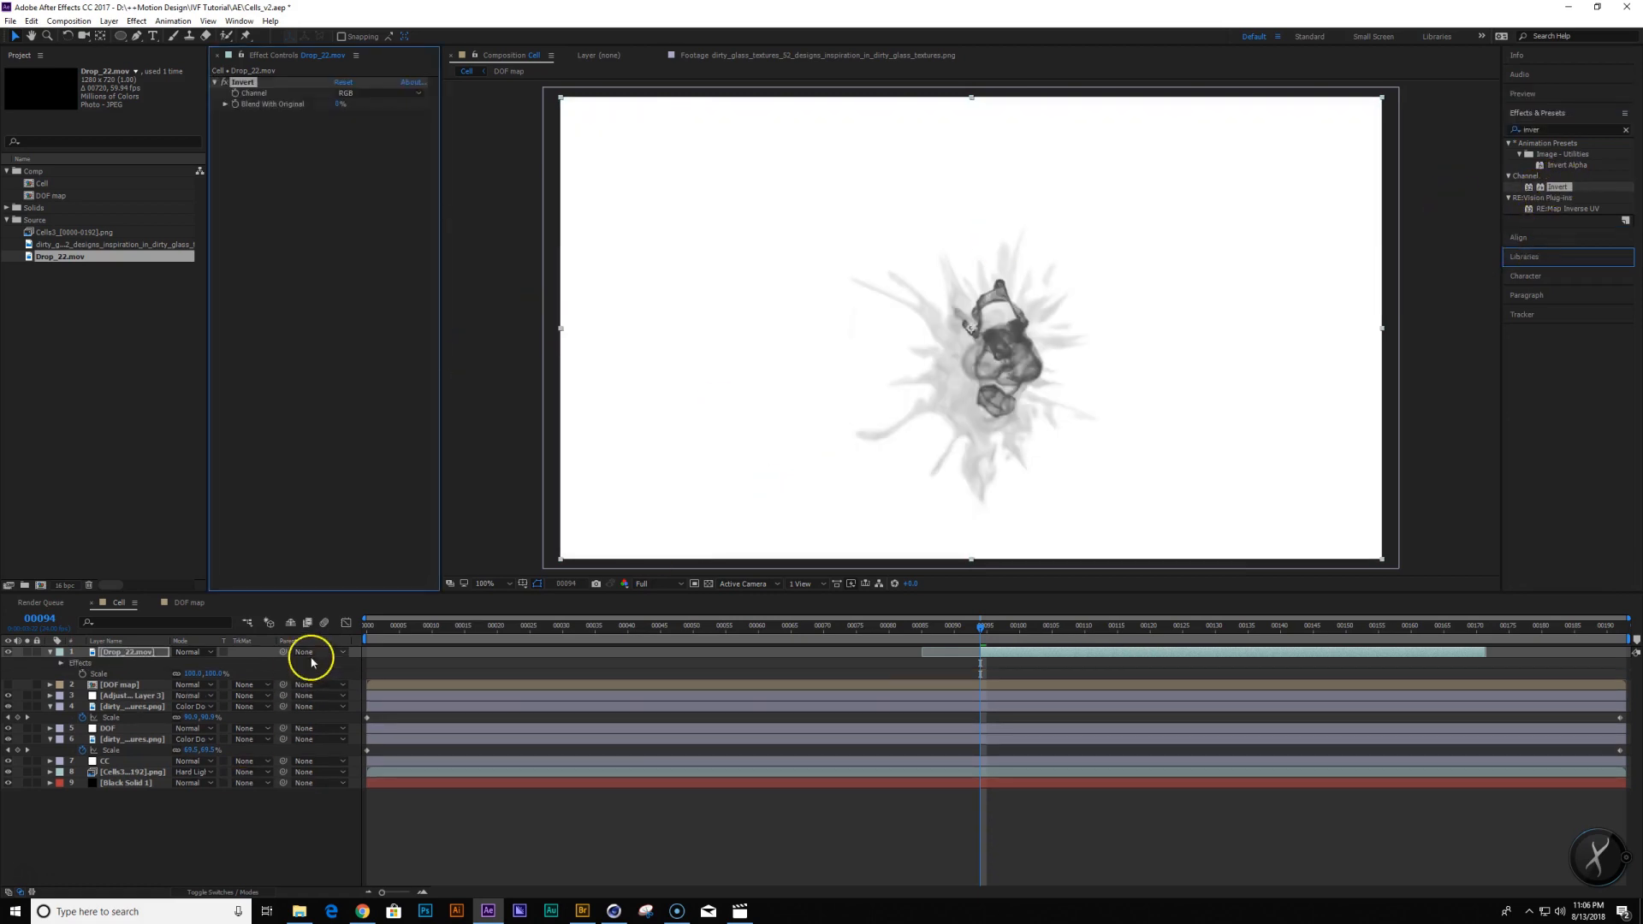
# Set the inverted ink-drop layer's blend mode to Color Burn and position the ink over the cell's core
pyautogui.click(196, 654)
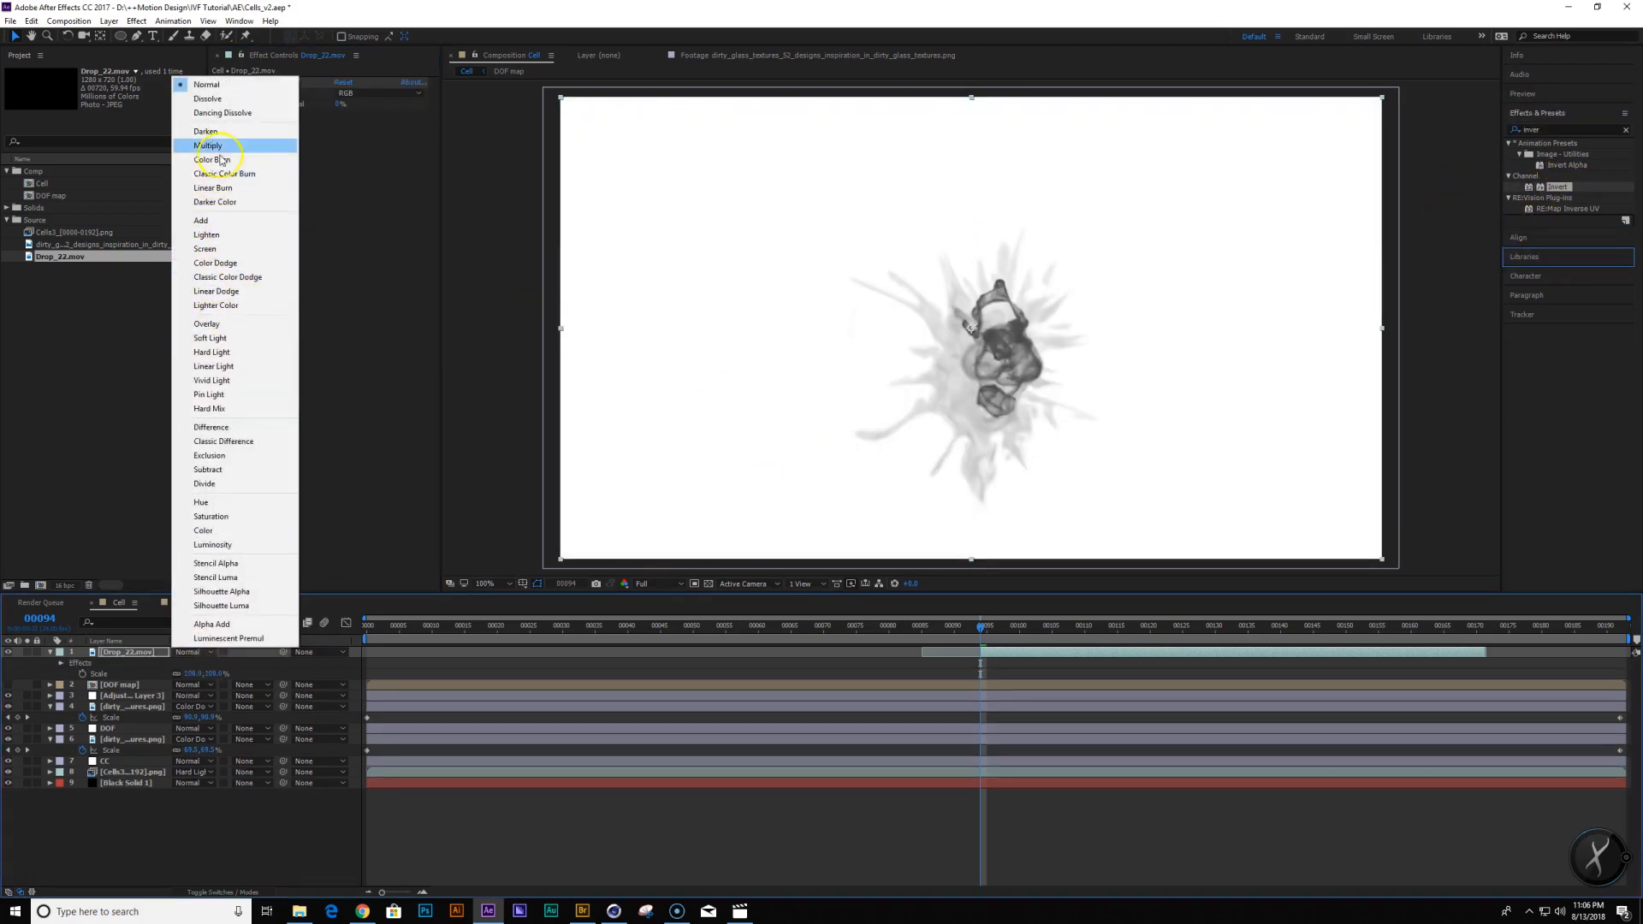
pyautogui.click(227, 161)
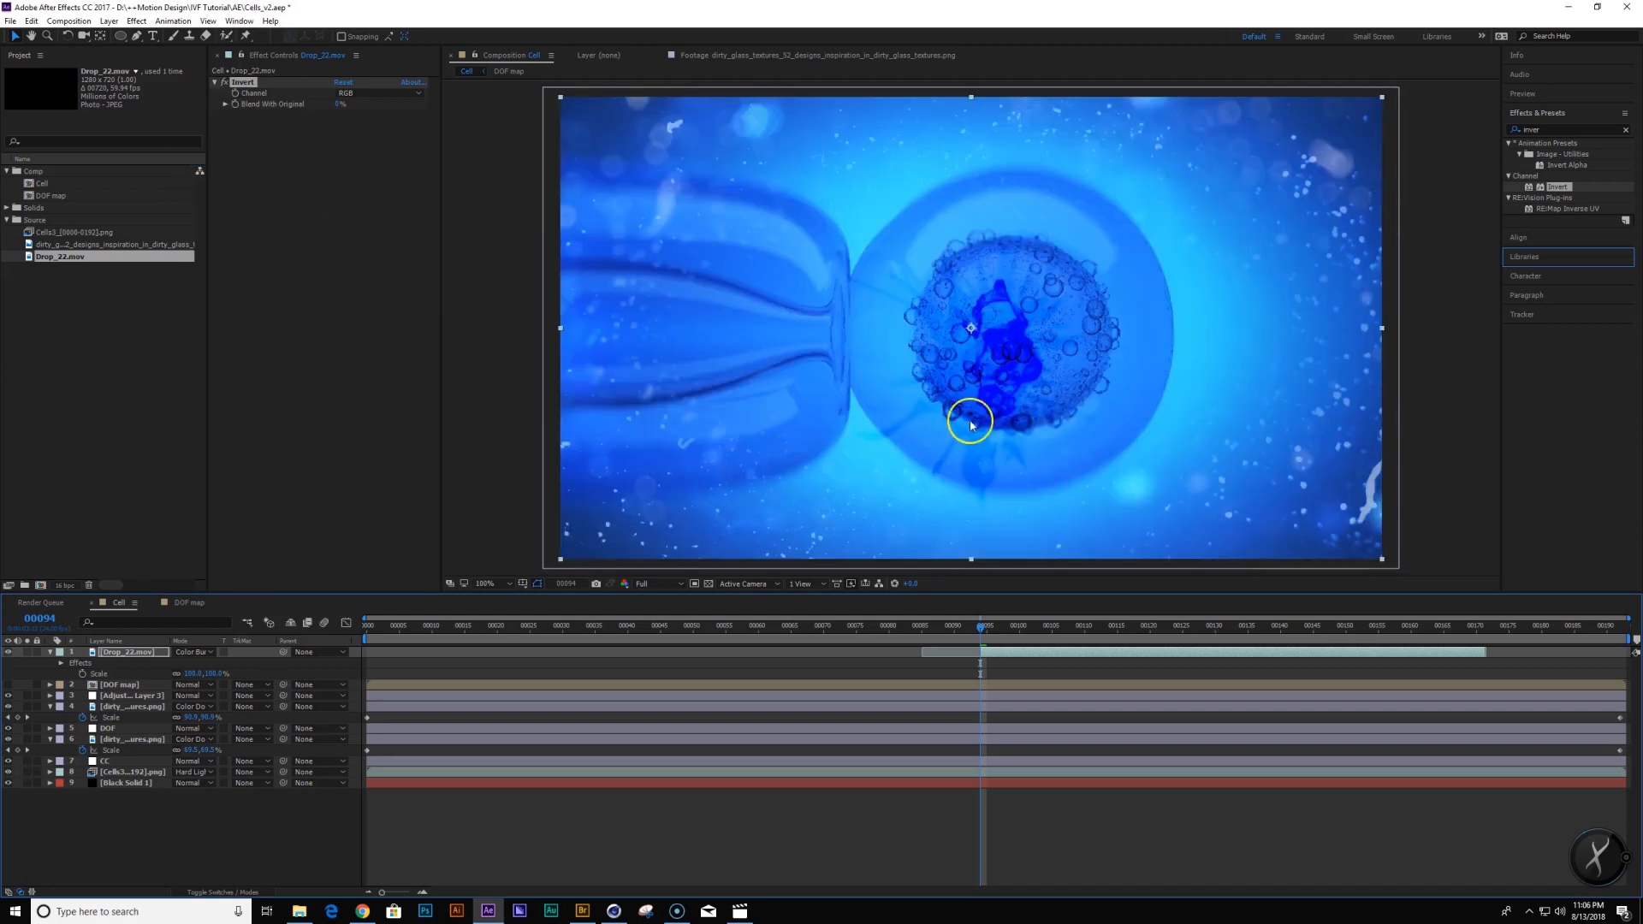
pyautogui.moveTo(993, 391); pyautogui.dragTo(1018, 371)
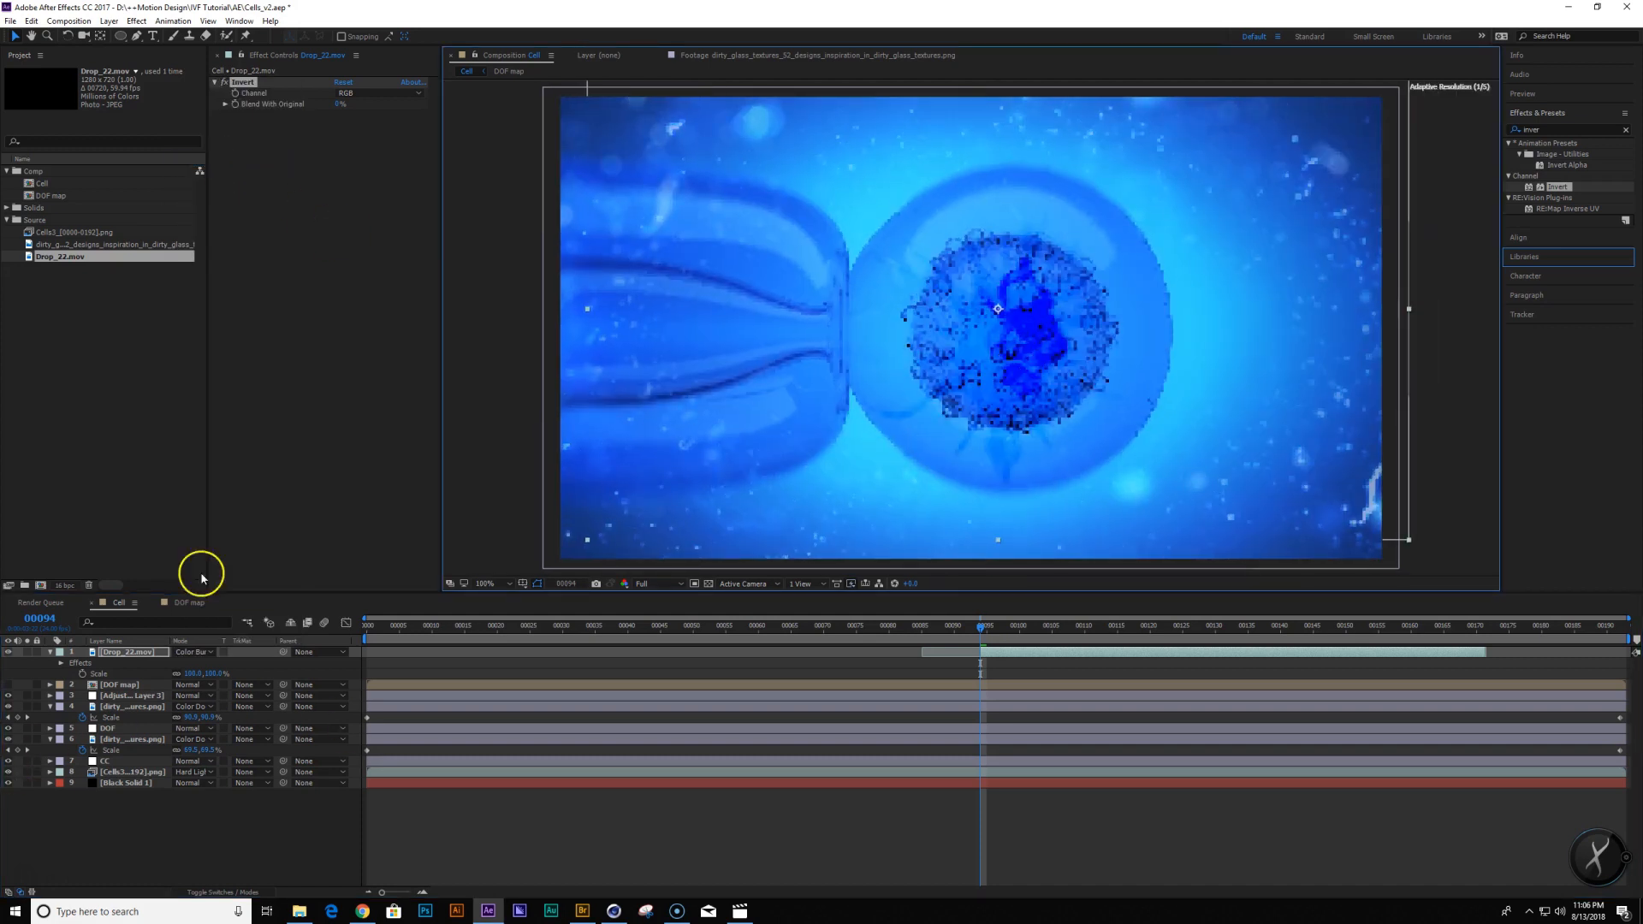
# Try the Multiply blend mode on the ink-drop layer against Color Burn
pyautogui.click(190, 652)
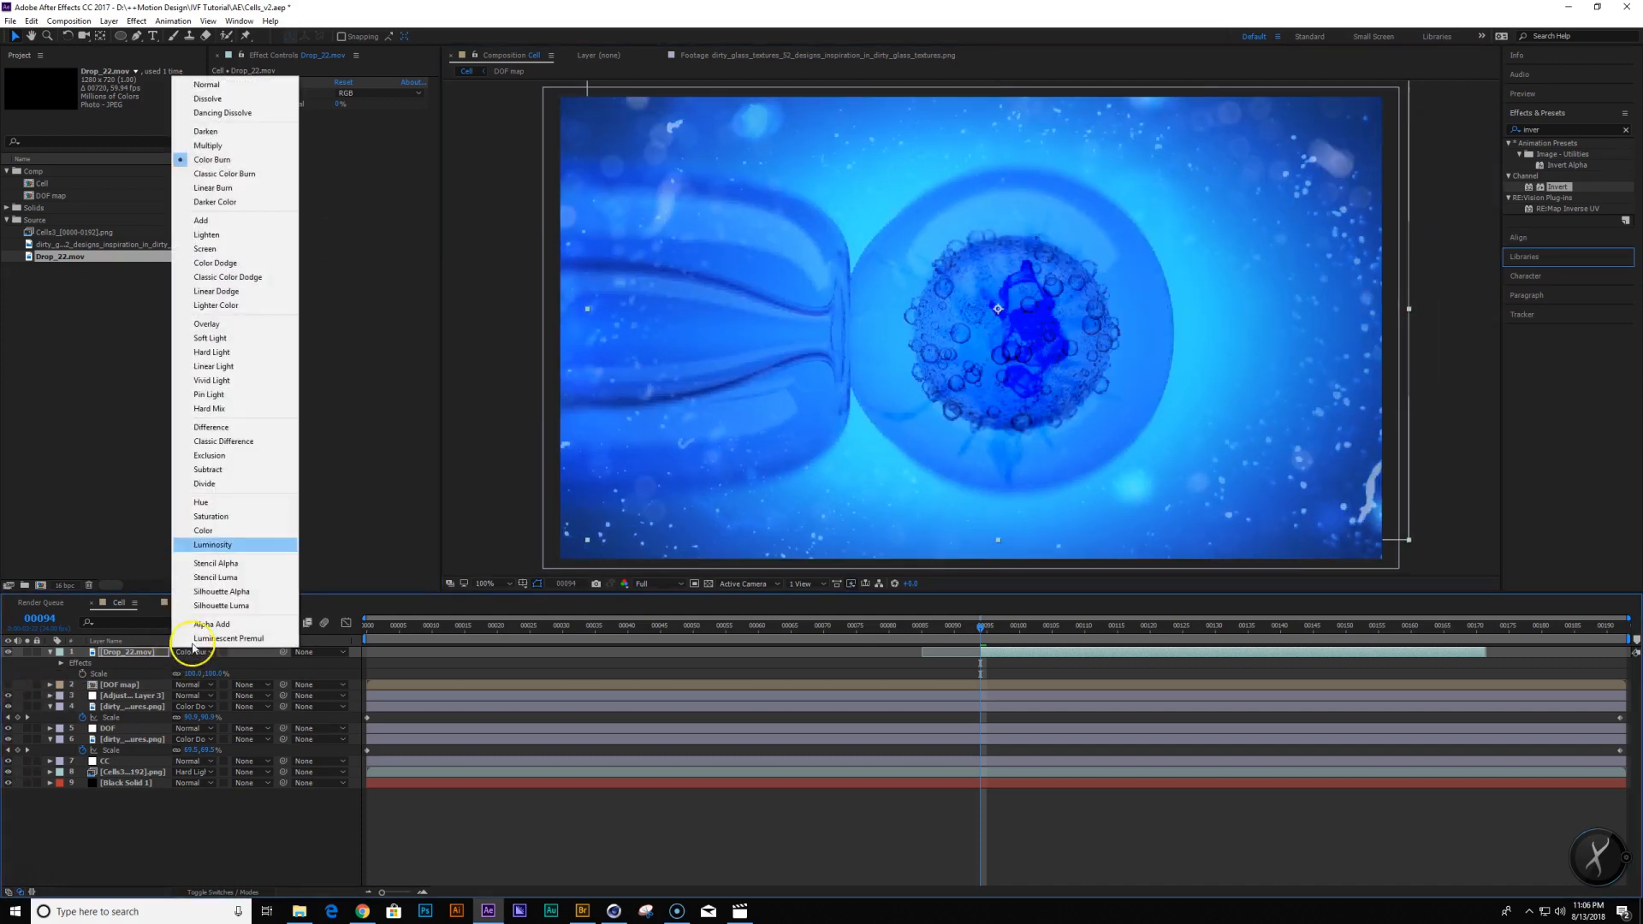
pyautogui.click(243, 155)
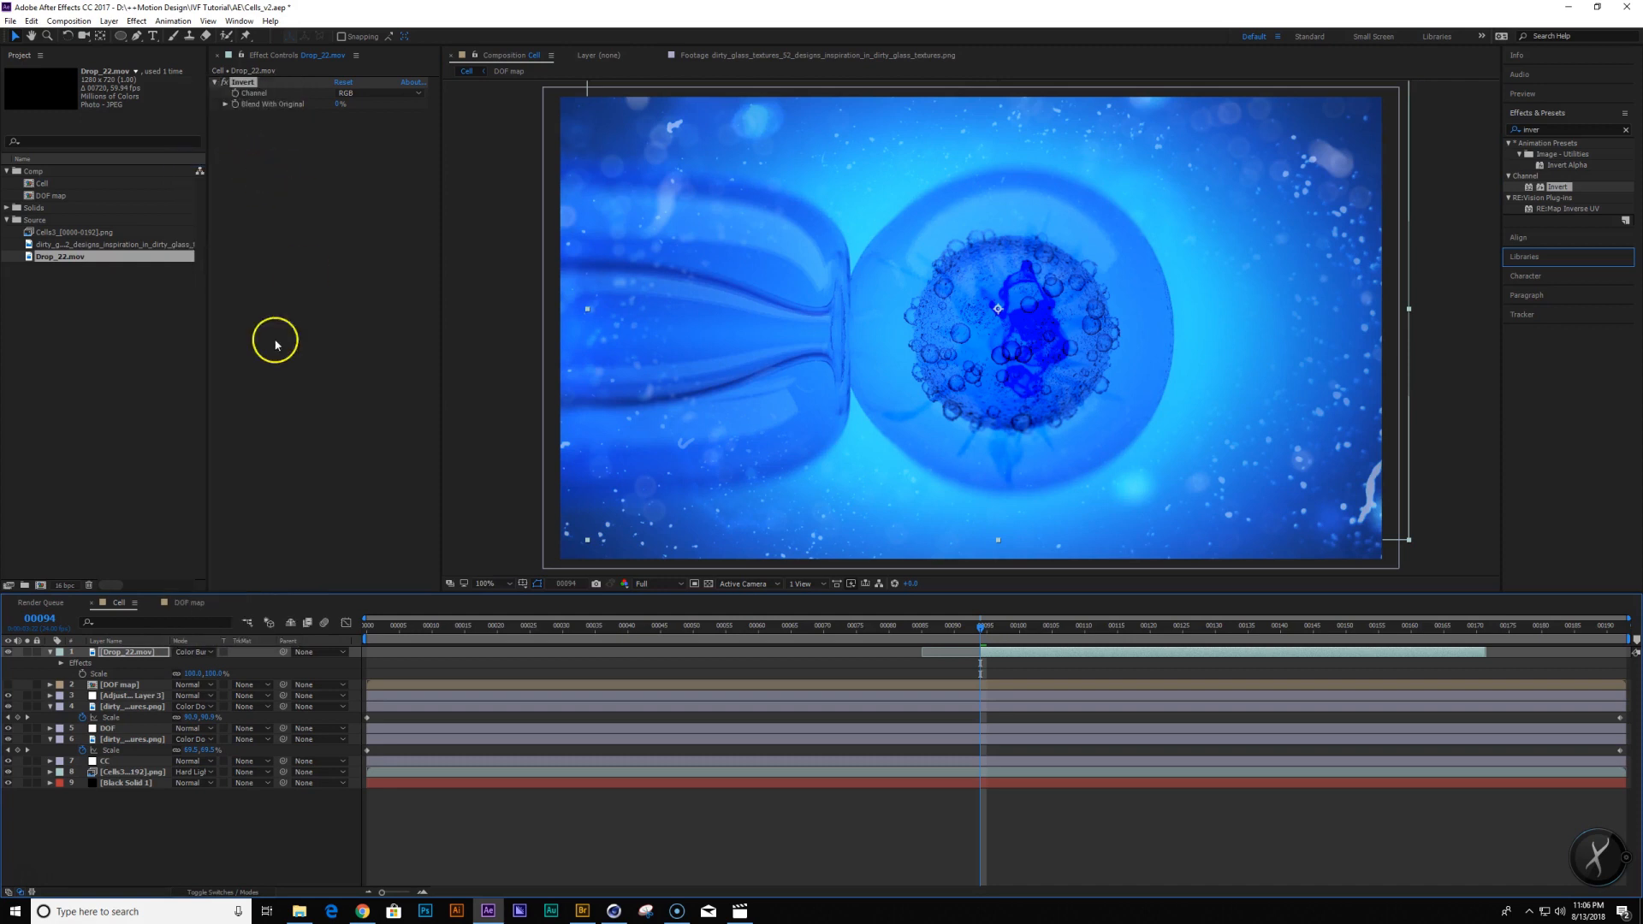
pyautogui.click(133, 653)
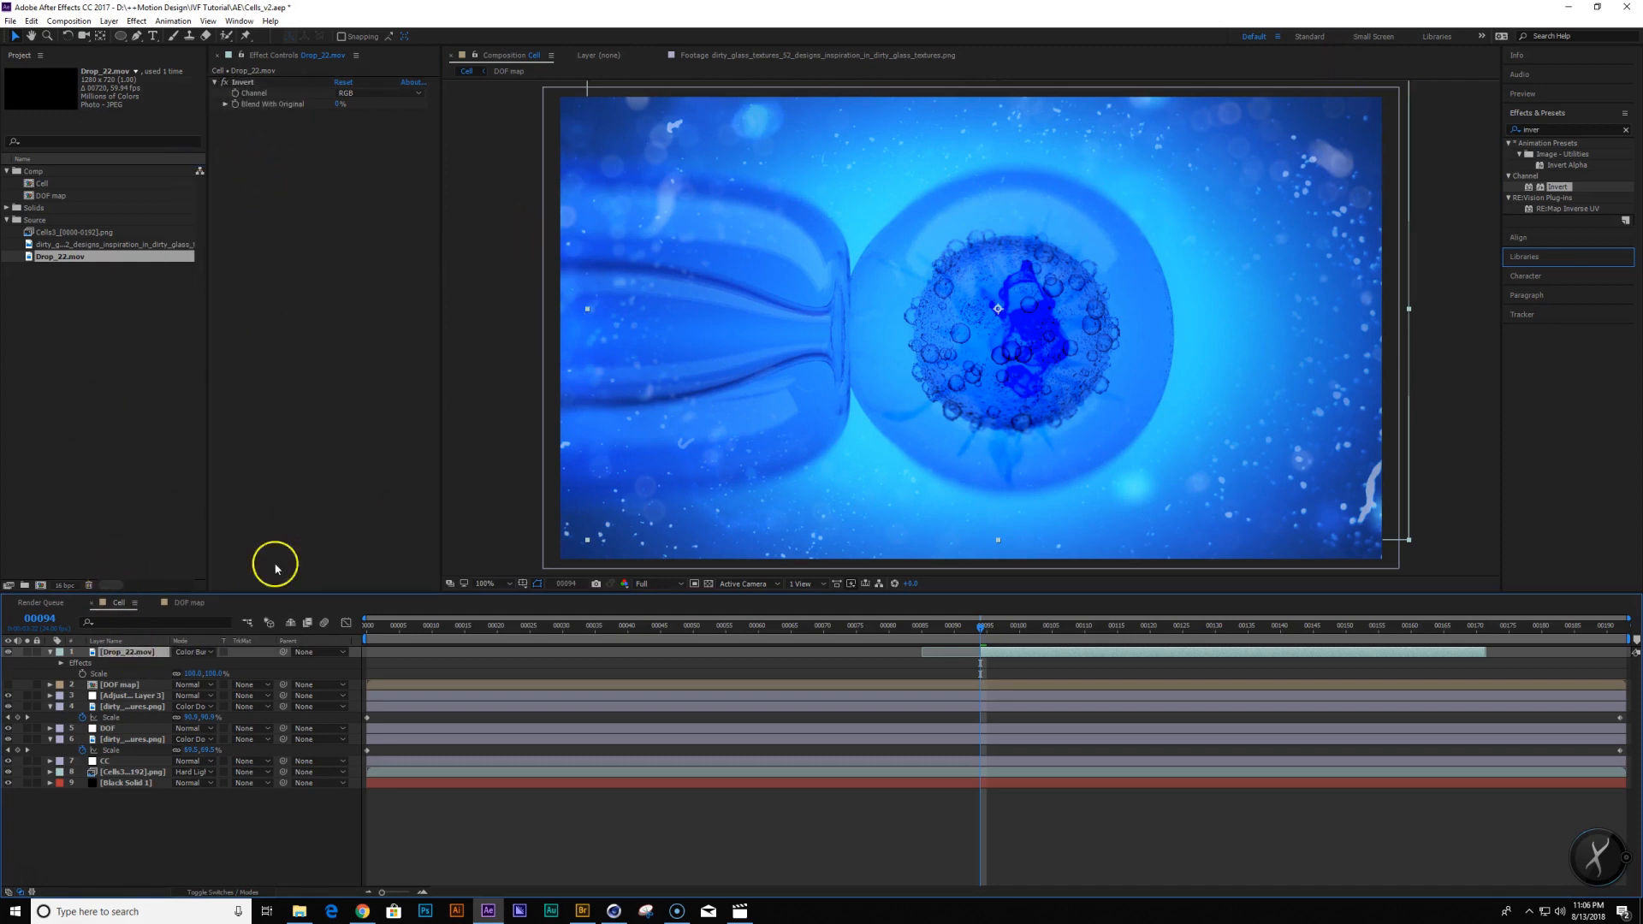
pyautogui.click(196, 654)
pyautogui.click(231, 148)
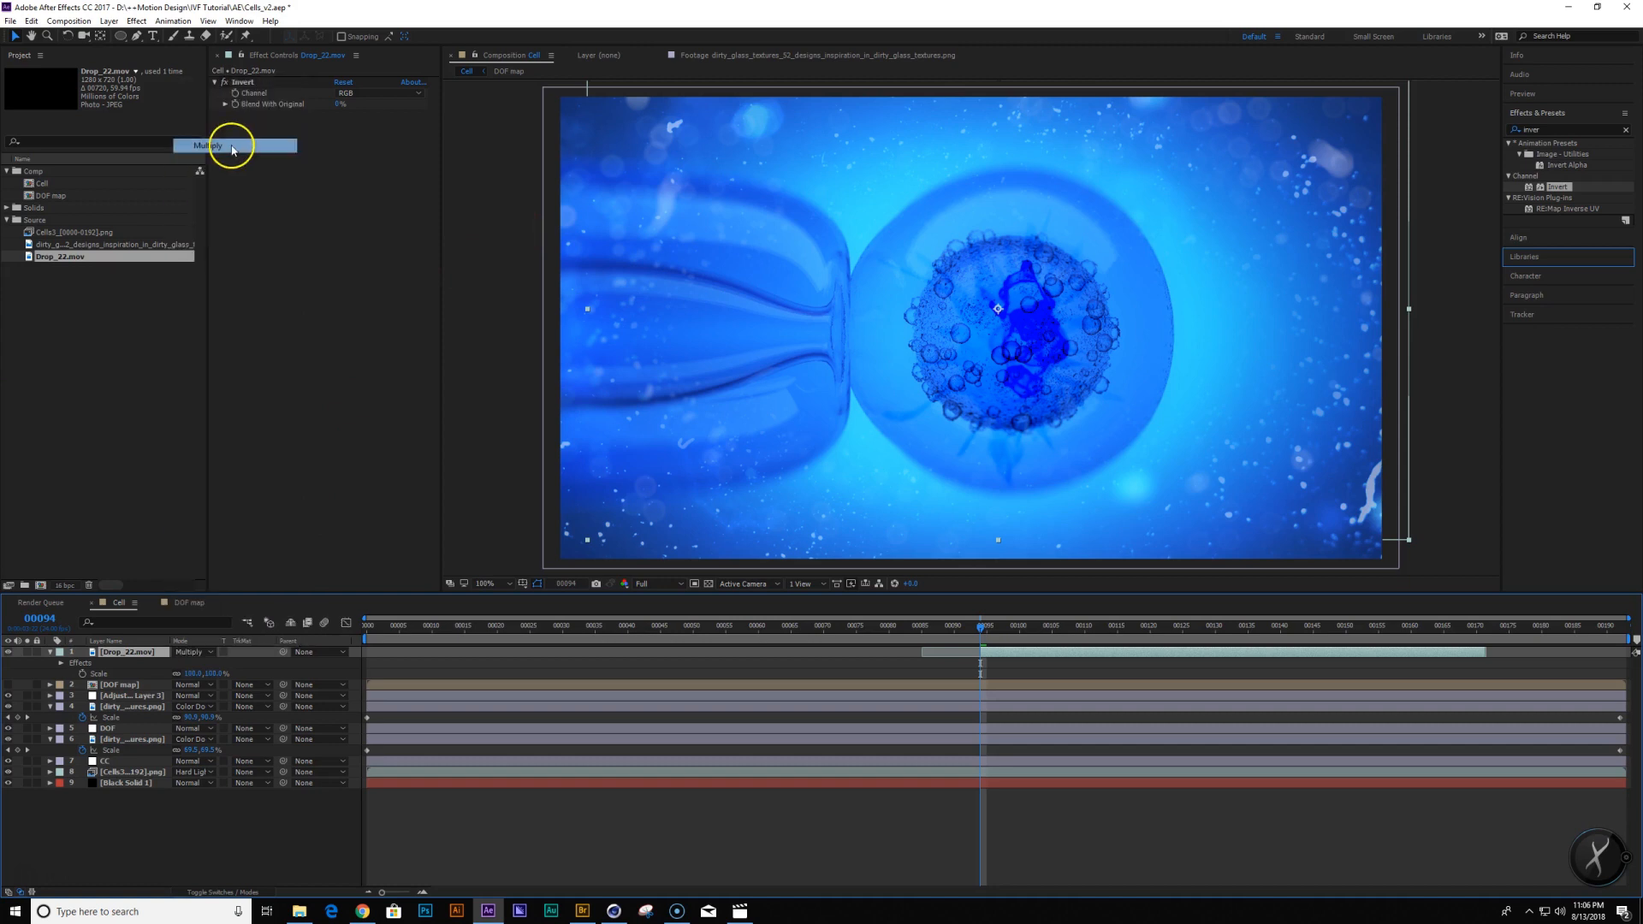
pyautogui.hotkey('shift', '=')
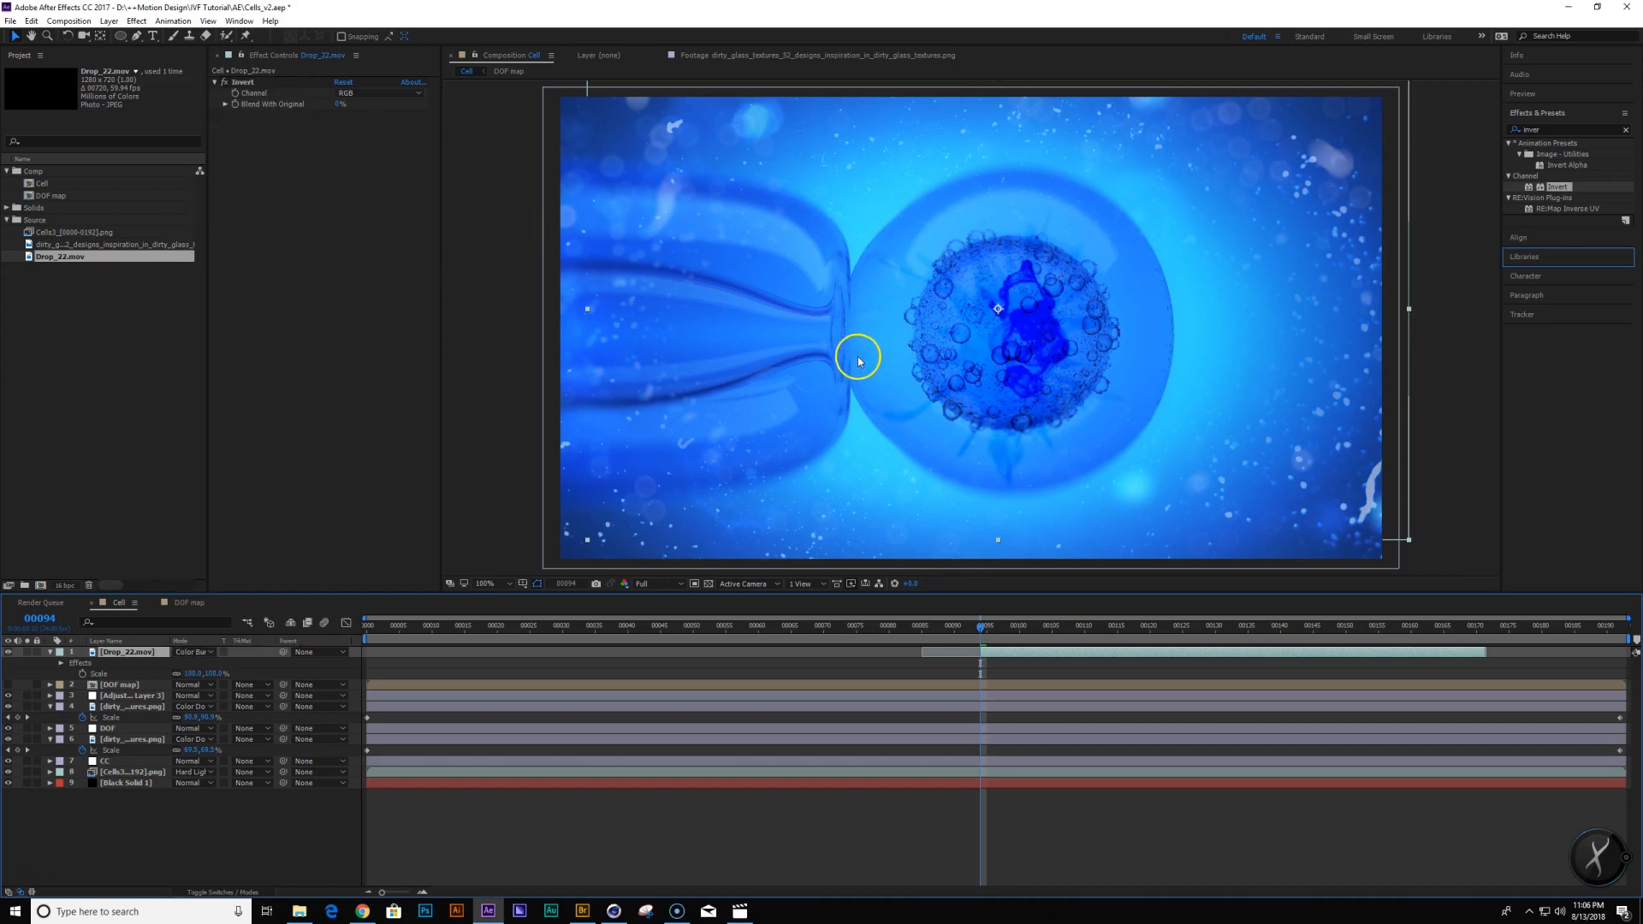
# Apply Curves to the ink-drop layer, pull its RGB curve down to darken the ink, and set its blend mode to Multiply
pyautogui.moveTo(1615, 131); pyautogui.dragTo(1124, 148)
pyautogui.write('curv')
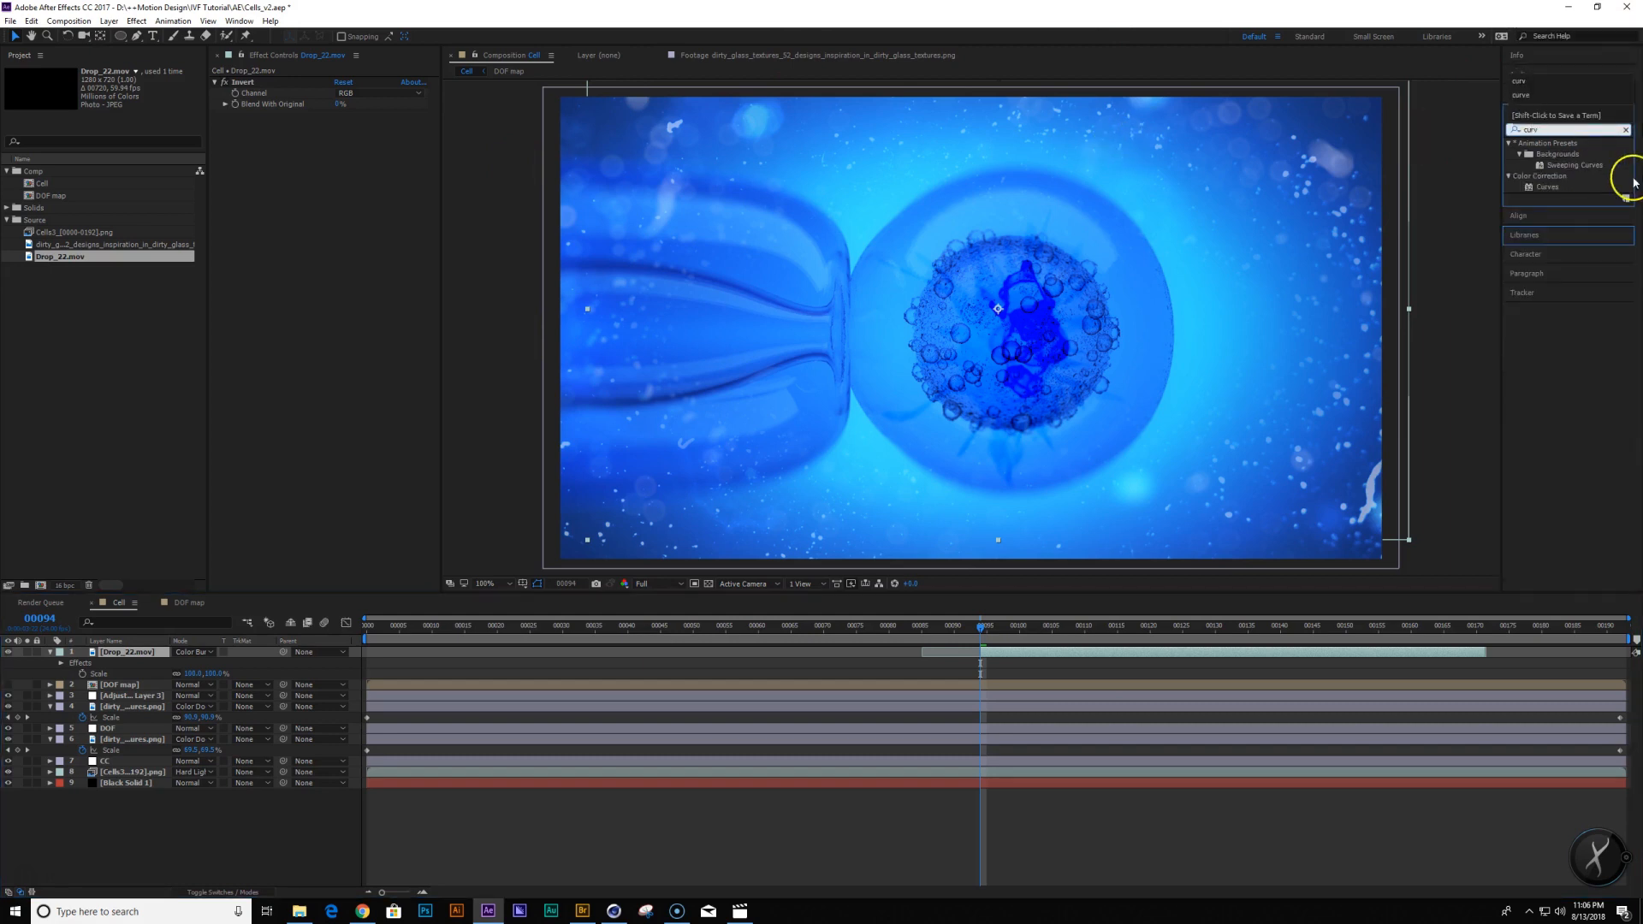
pyautogui.doubleClick(1547, 186)
pyautogui.moveTo(295, 285)
pyautogui.mouseDown()
pyautogui.moveTo(311, 312)
pyautogui.moveTo(299, 288)
pyautogui.mouseUp()
pyautogui.click(194, 652)
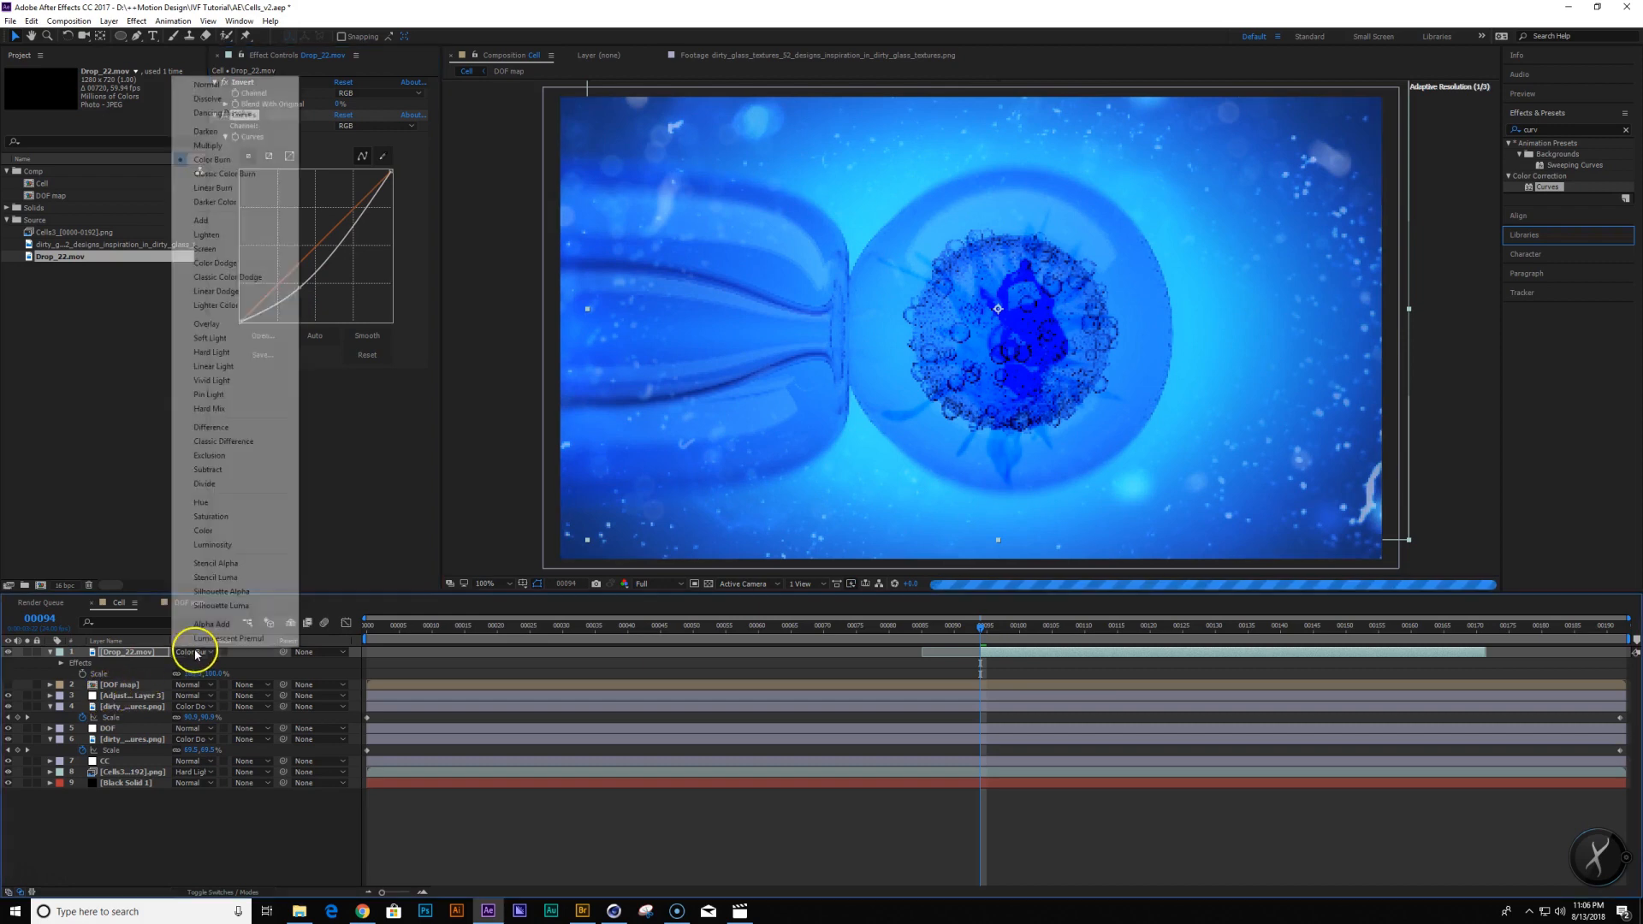
pyautogui.click(208, 146)
# Scale the ink-drop layer down to about 62% and centre the ink inside the cell's core
pyautogui.moveTo(1032, 357); pyautogui.dragTo(1040, 351)
pyautogui.press('s')
pyautogui.press('s')
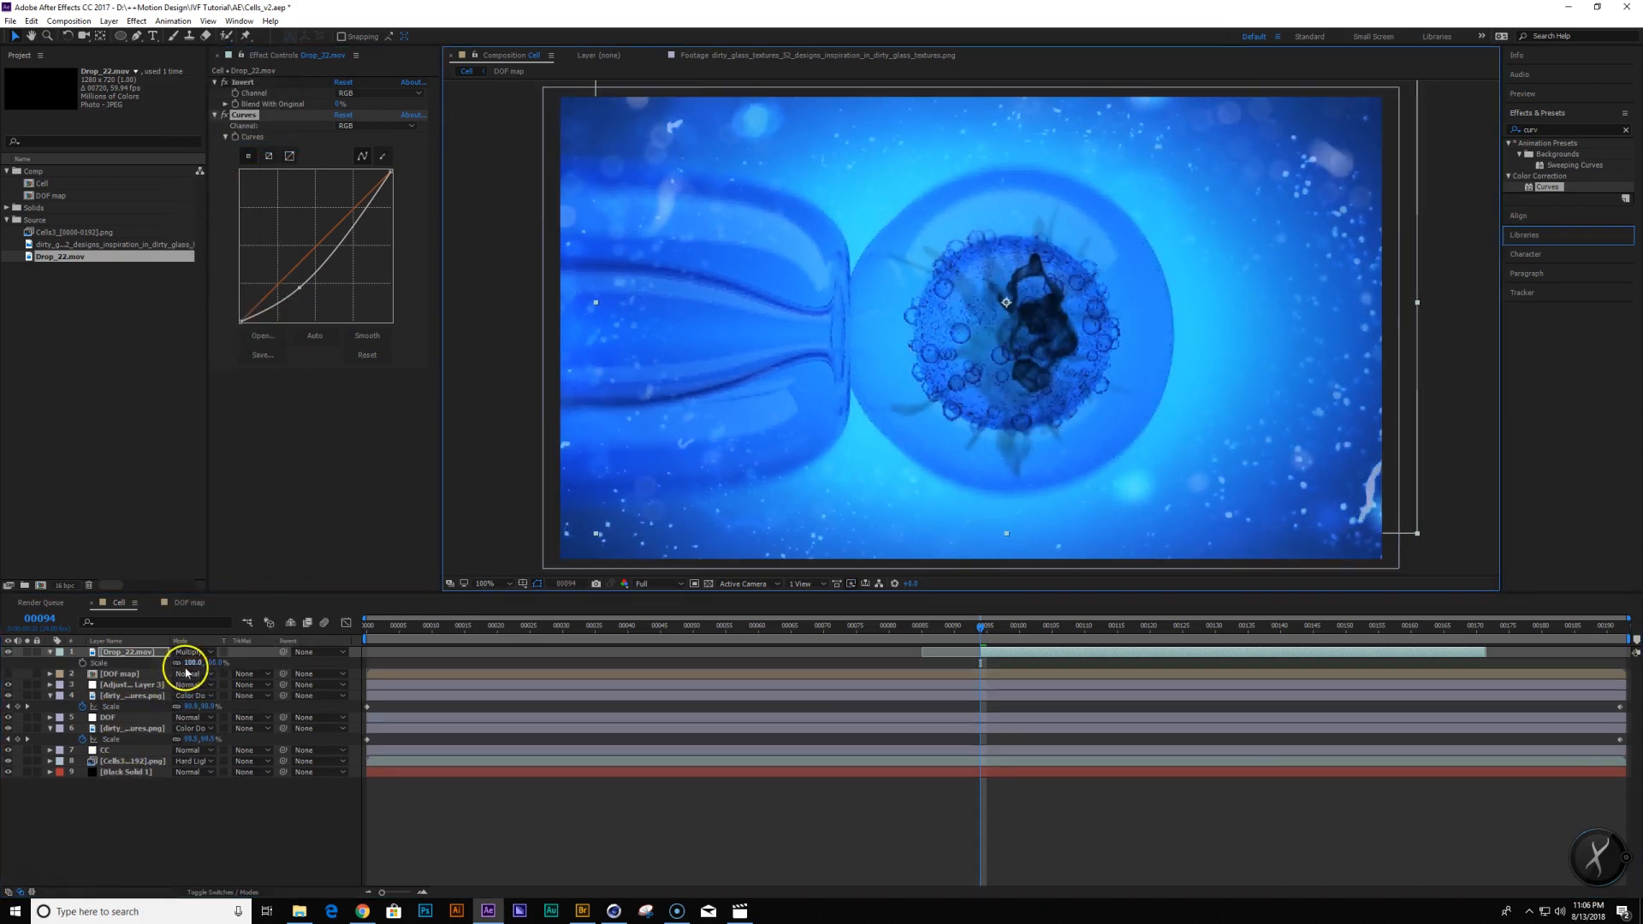
pyautogui.moveTo(188, 660); pyautogui.dragTo(86, 667)
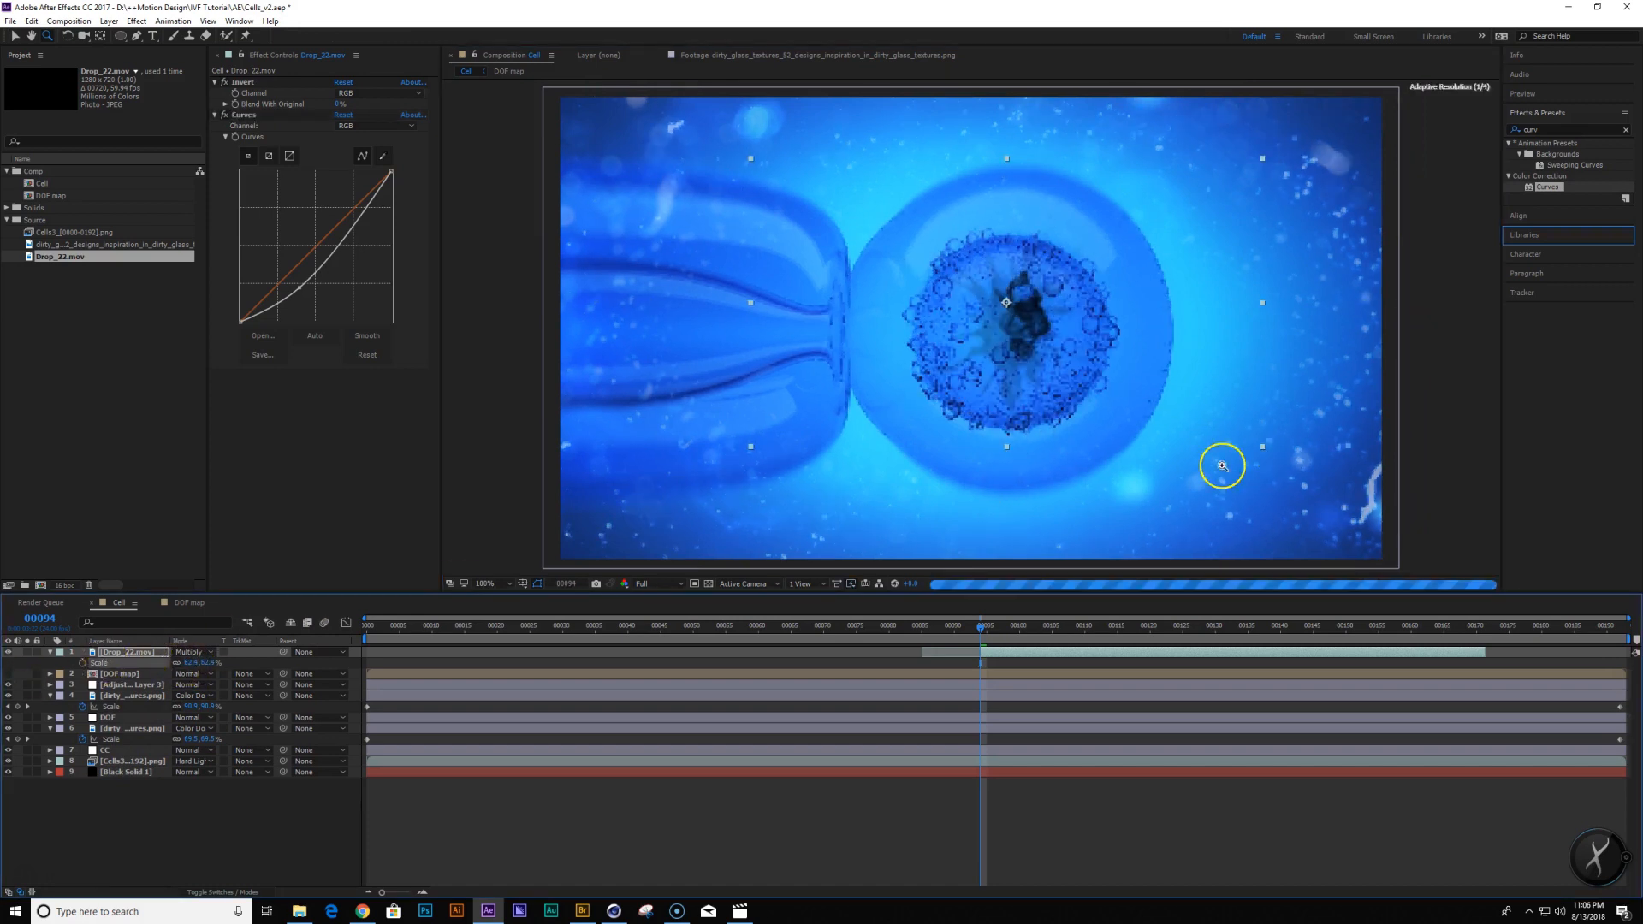
pyautogui.moveTo(1030, 327); pyautogui.dragTo(1032, 341)
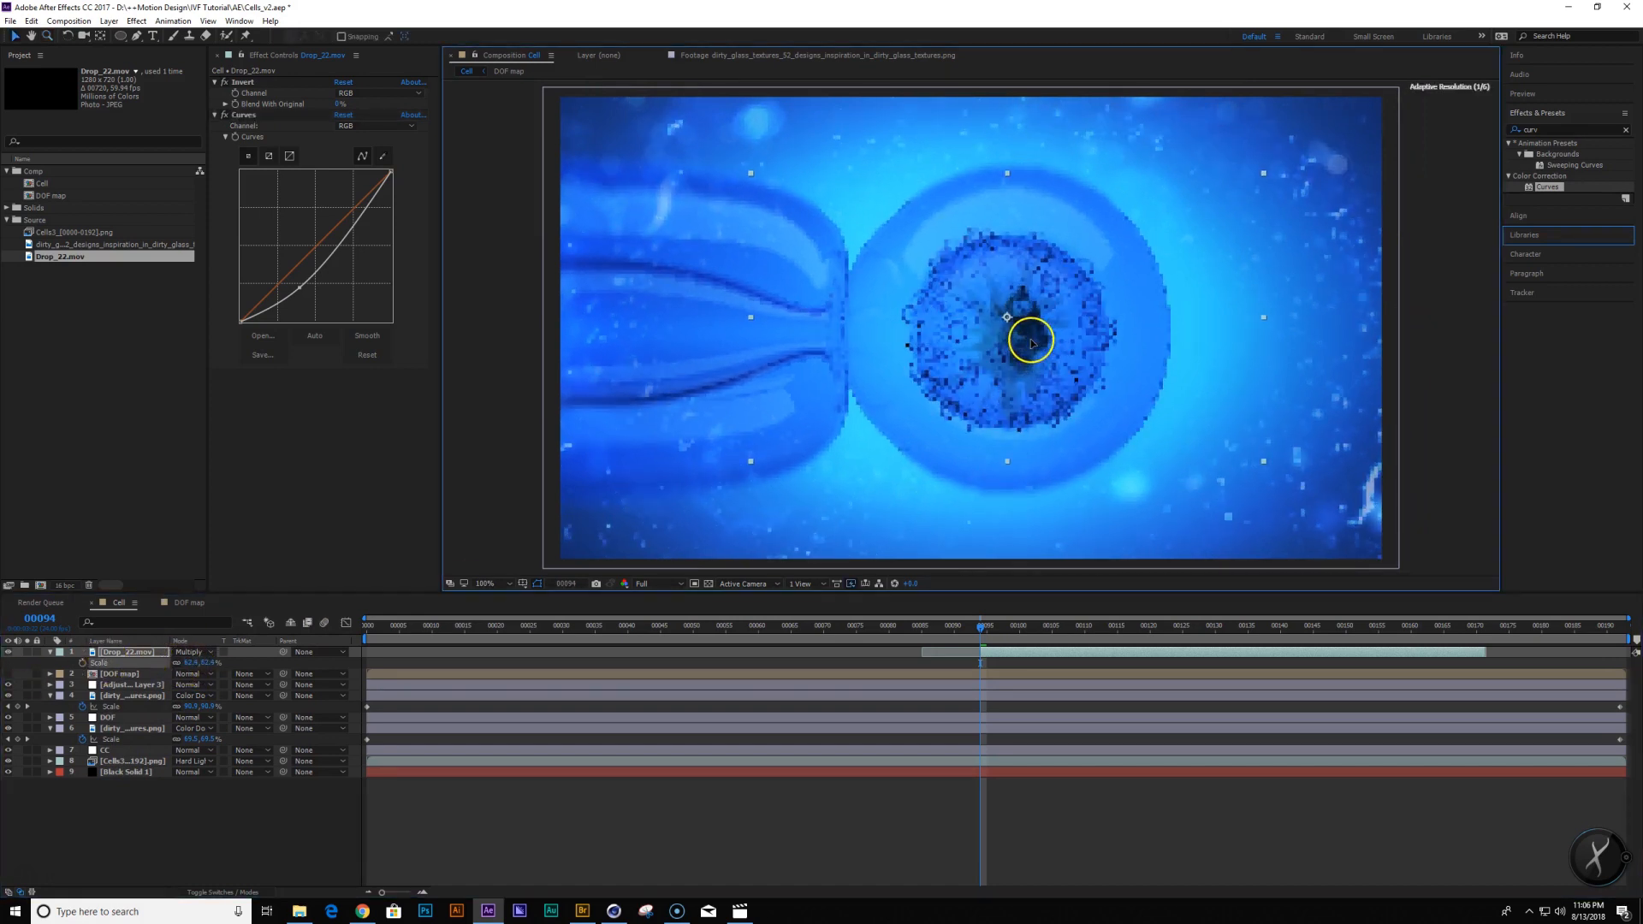
# Draw a circular mask around the ink drop, fit it to the cell's core and heavily feather its edge
pyautogui.click(120, 36)
pyautogui.moveTo(947, 256); pyautogui.dragTo(1064, 372)
pyautogui.press('v')
pyautogui.doubleClick(1022, 399)
pyautogui.press('Return')
pyautogui.press('f')
pyautogui.moveTo(190, 675); pyautogui.dragTo(254, 712)
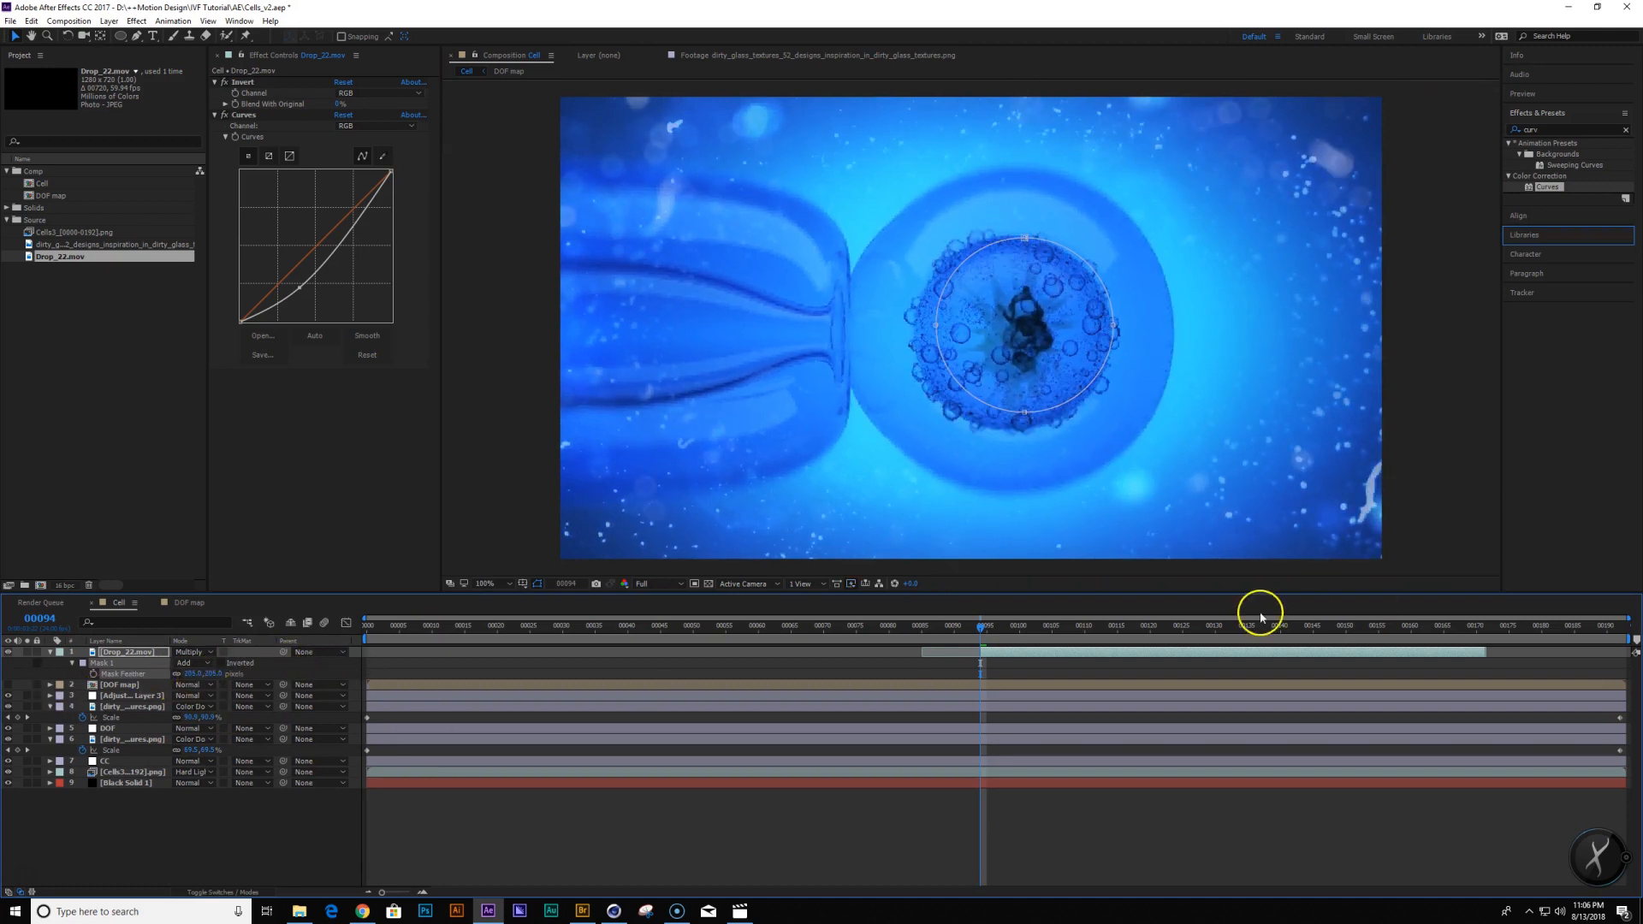
# Delay the ink-drop layer so it begins at frame 160, with the needle inside the cell
pyautogui.moveTo(1005, 631); pyautogui.dragTo(1411, 685)
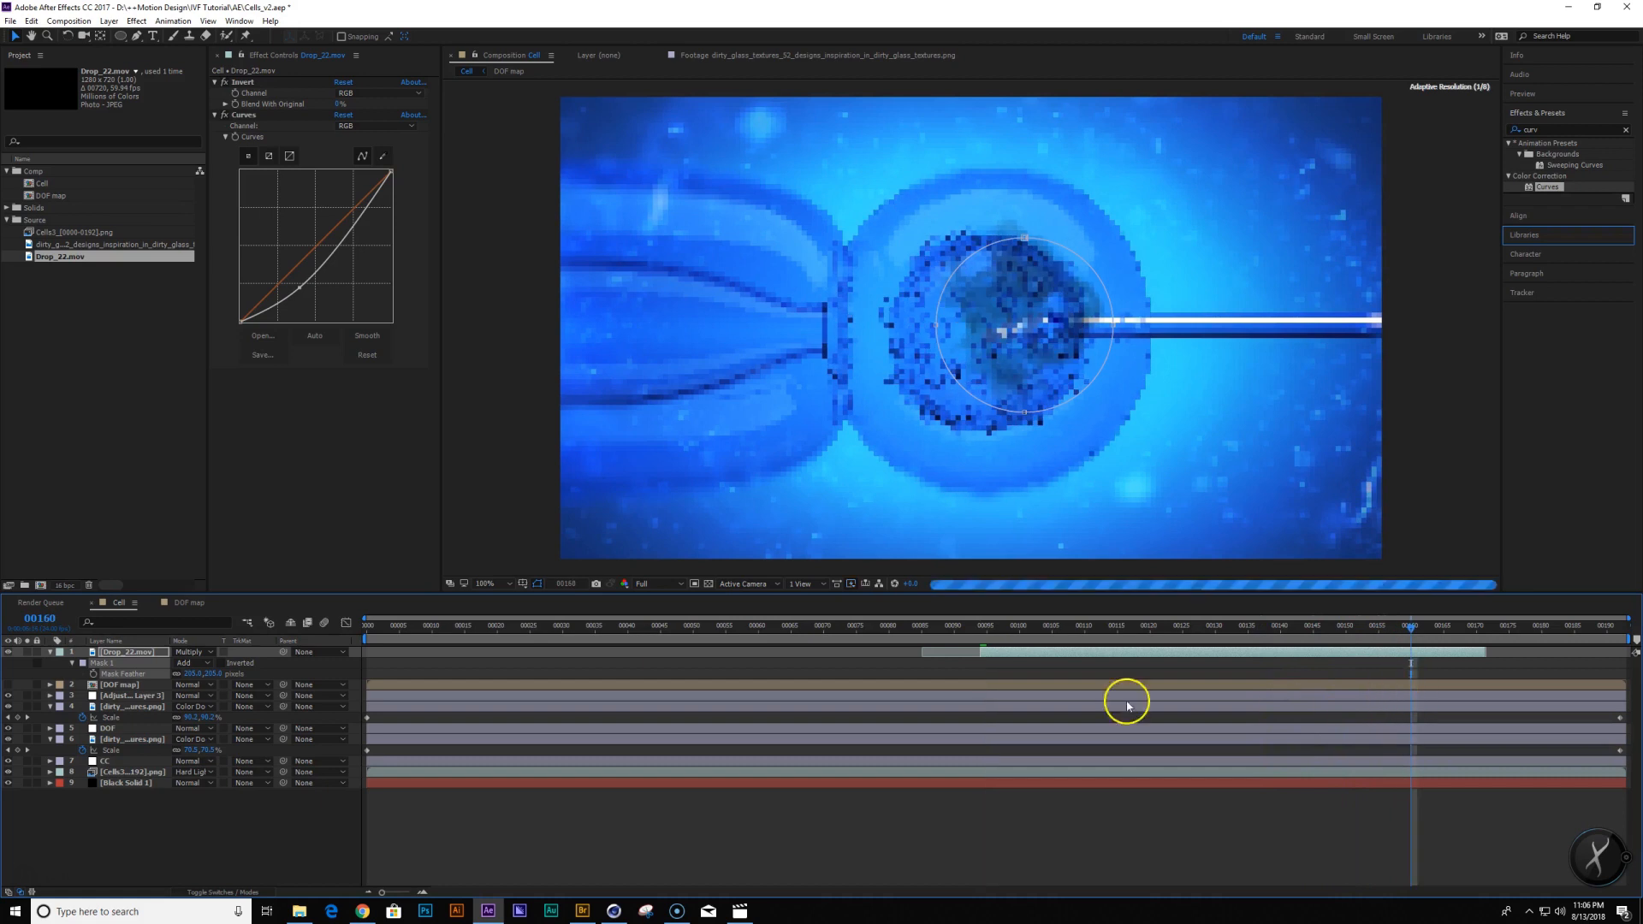
pyautogui.moveTo(1007, 654); pyautogui.dragTo(1443, 676)
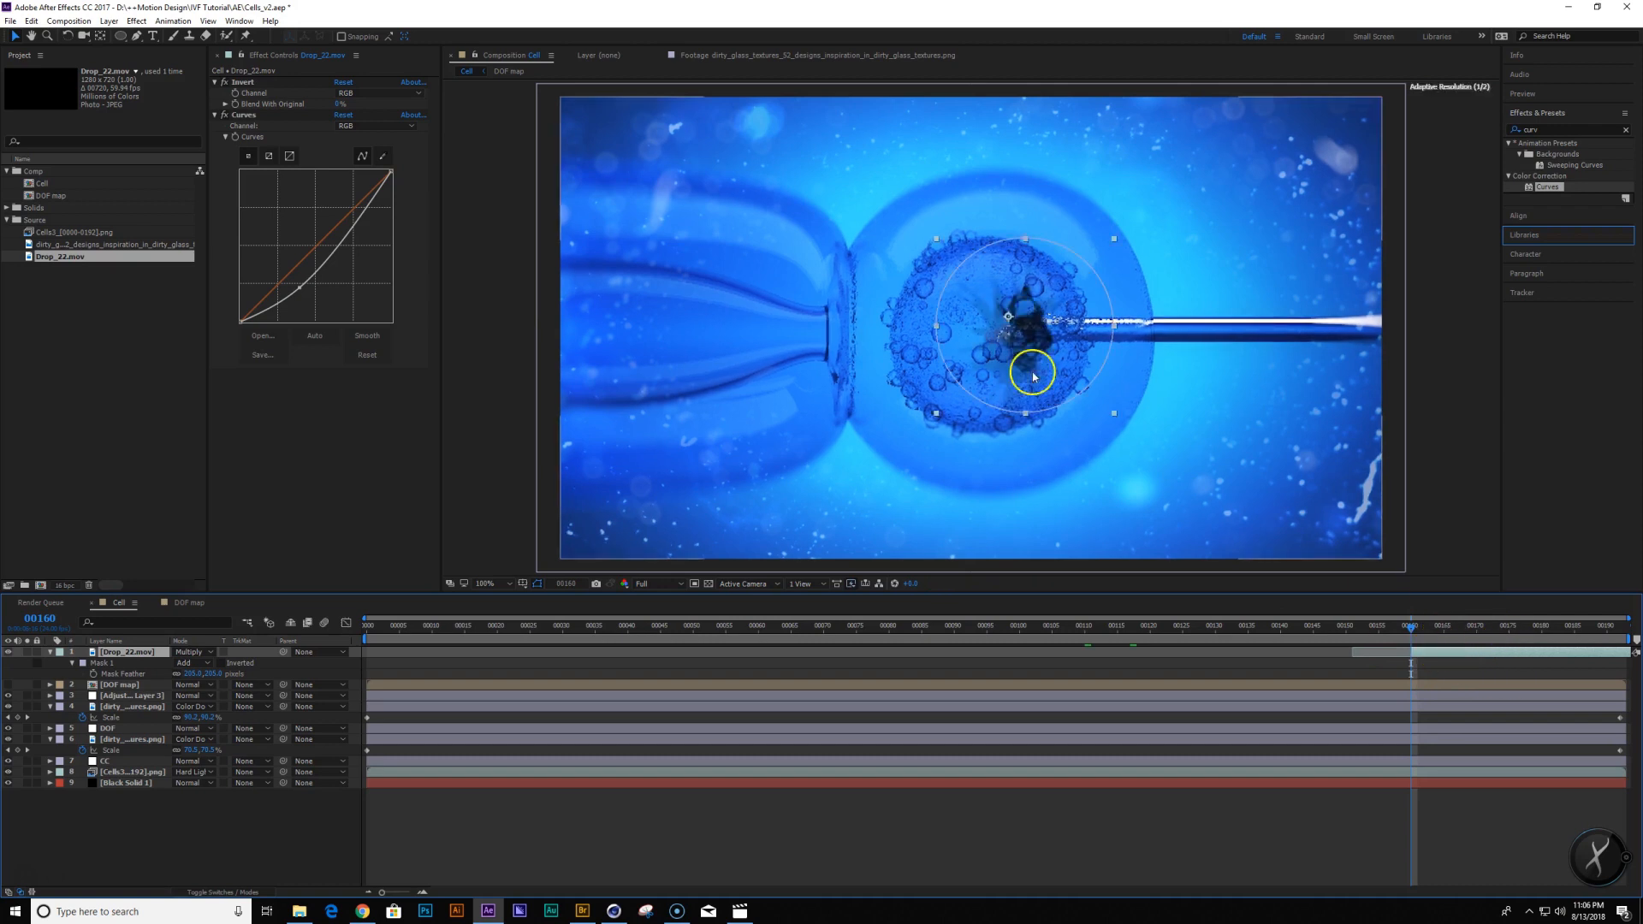
# Shift the ink drop slightly left and keyframe its opacity from 0% at frame 160 to 100% at frame 164
pyautogui.moveTo(1030, 323)
pyautogui.mouseDown()
pyautogui.moveTo(992, 338)
pyautogui.moveTo(1016, 345)
pyautogui.moveTo(1013, 319)
pyautogui.mouseUp()
pyautogui.click(1479, 658)
pyautogui.moveTo(1422, 634); pyautogui.dragTo(1409, 634)
pyautogui.press('t')
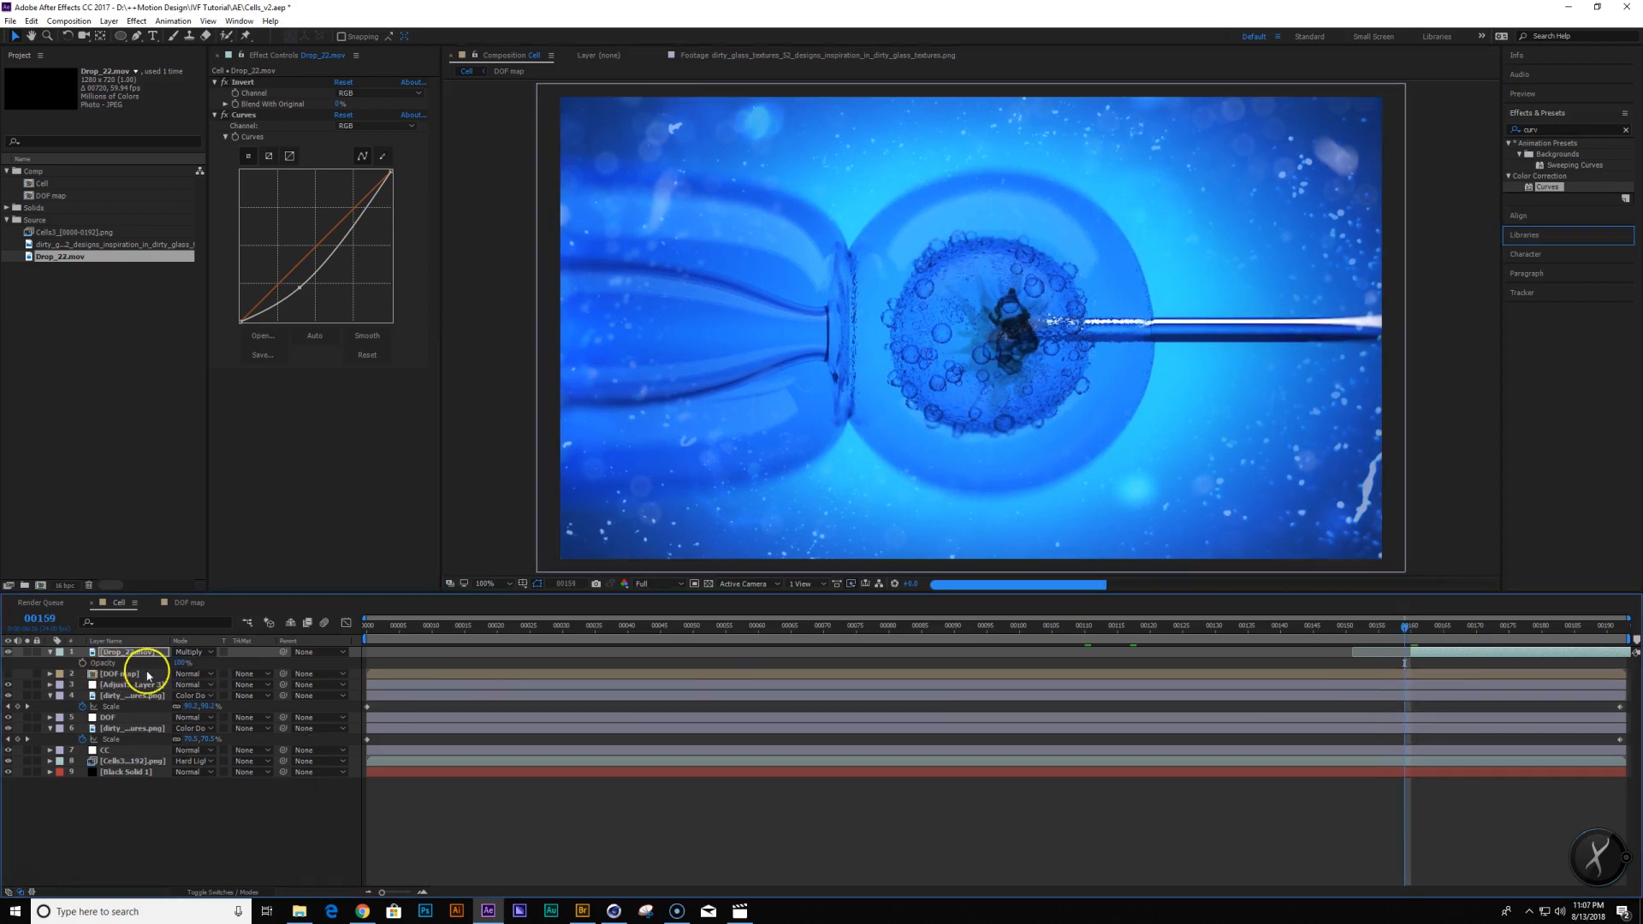
pyautogui.click(82, 663)
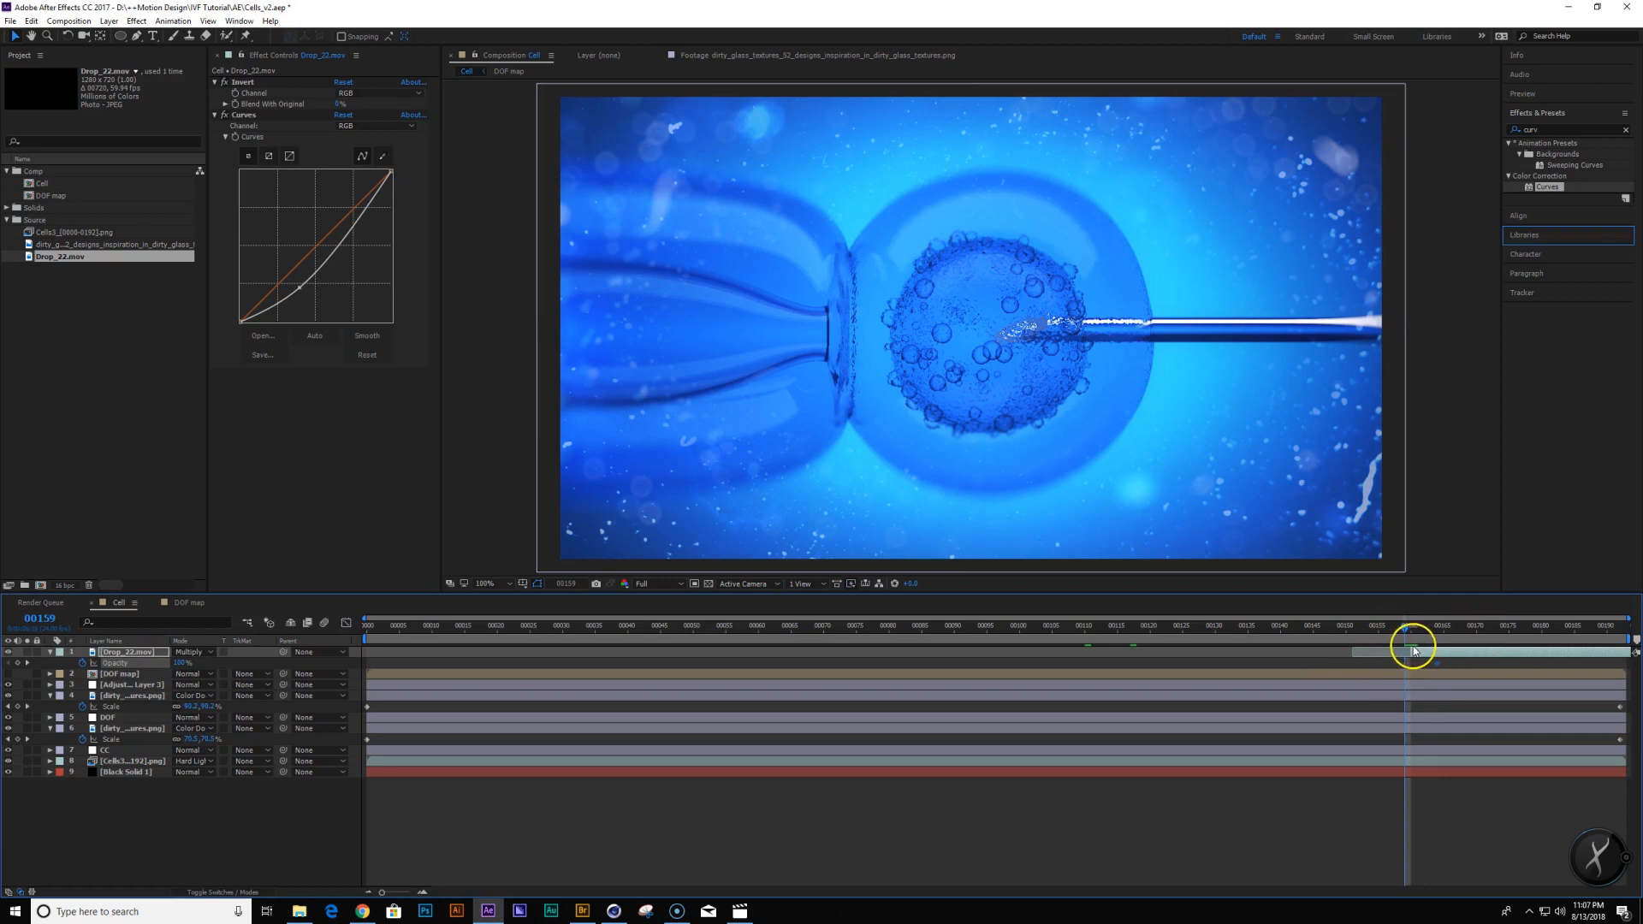
pyautogui.click(1410, 633)
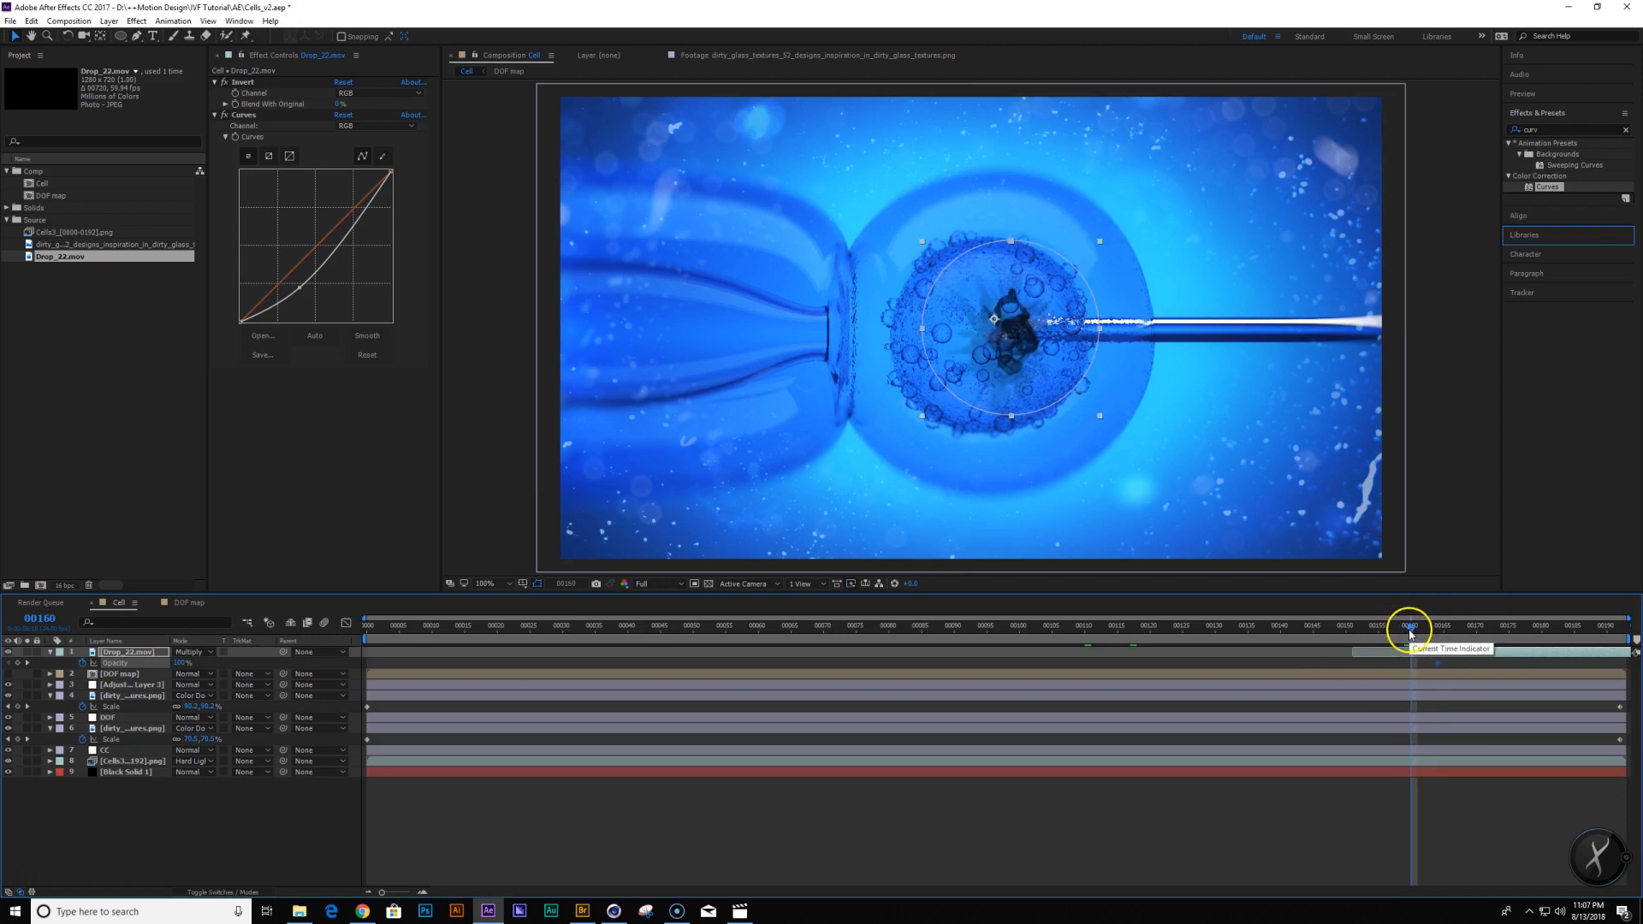
pyautogui.press('Return')
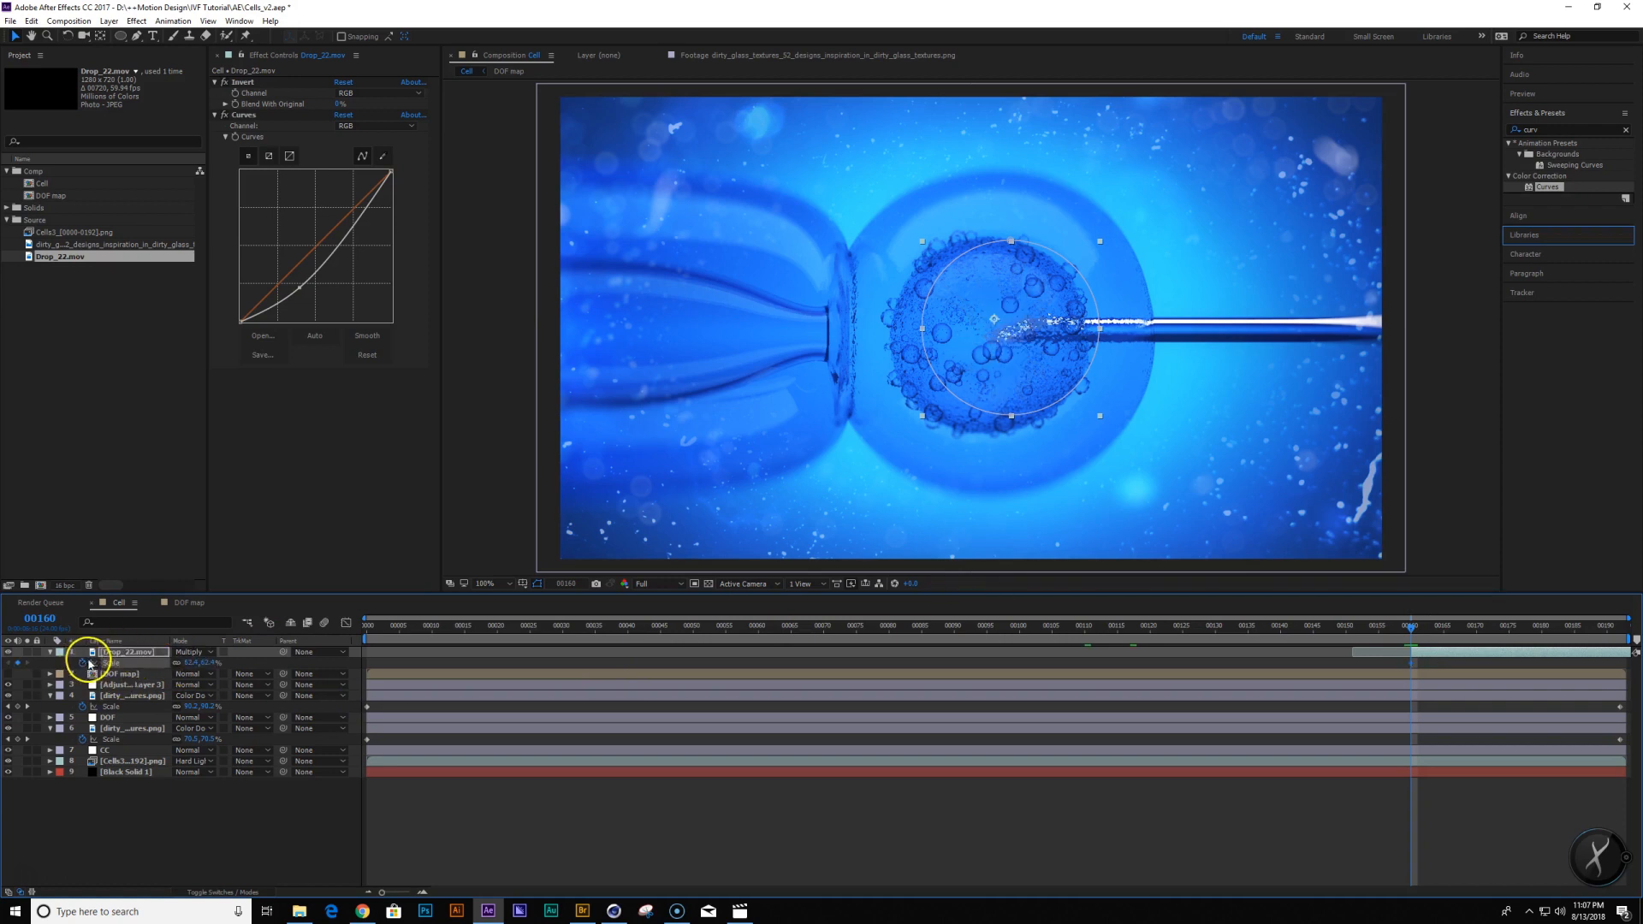
# Keyframe the ink drop's scale to grow from frame 160 to 62.4% at frame 164, and ease the scale and opacity keyframes
pyautogui.press('u')
pyautogui.press('u')
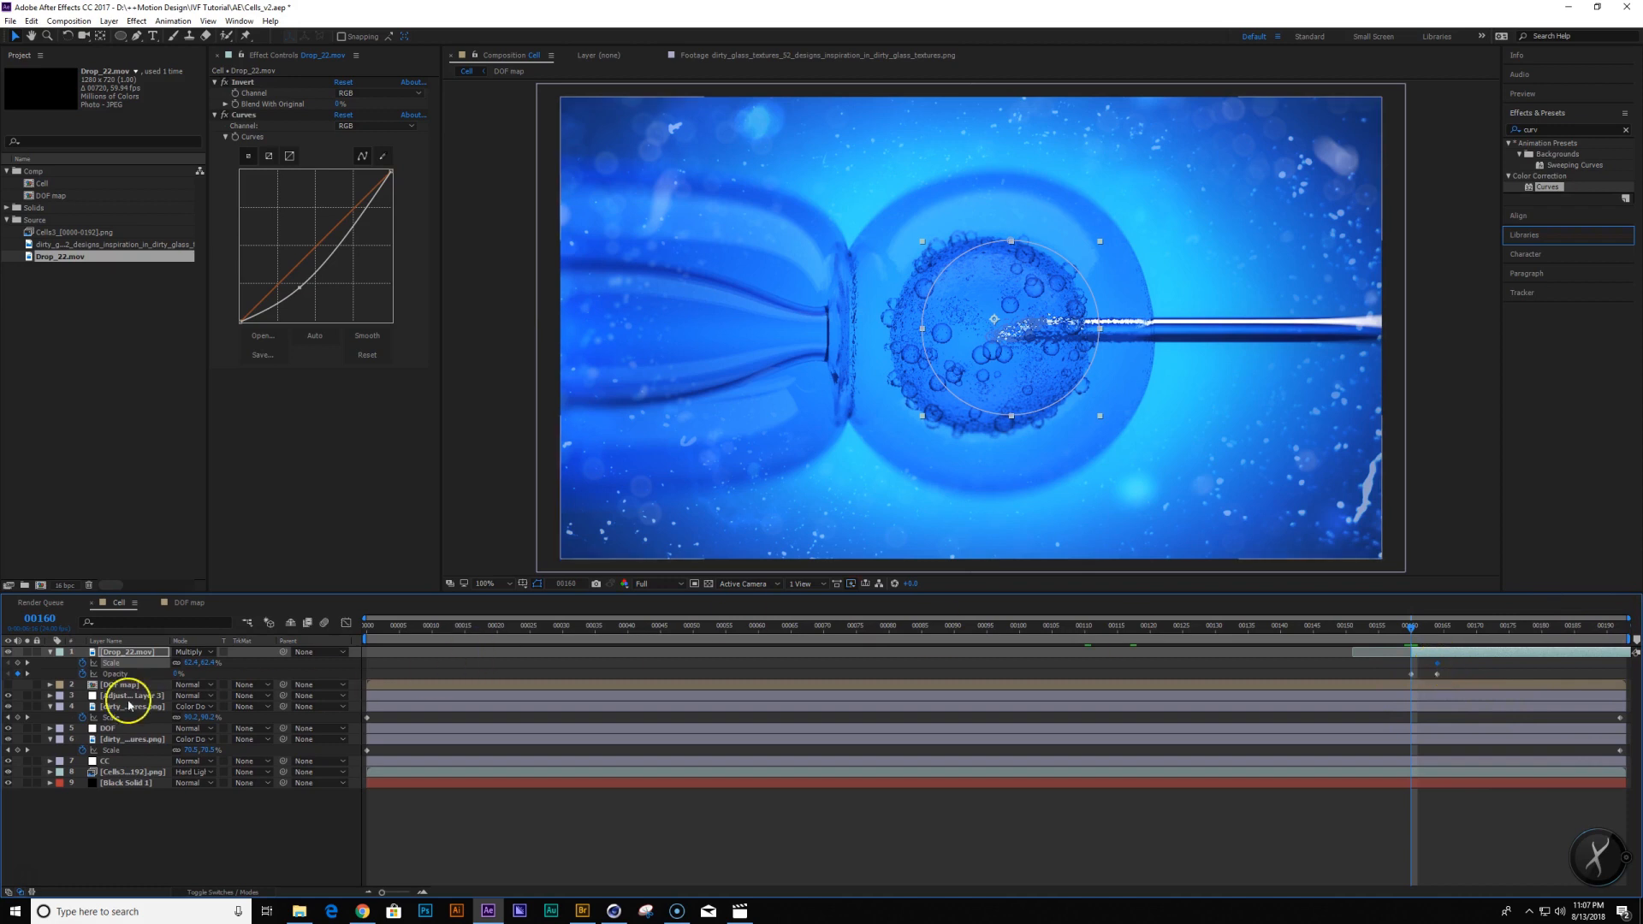
pyautogui.press('Return')
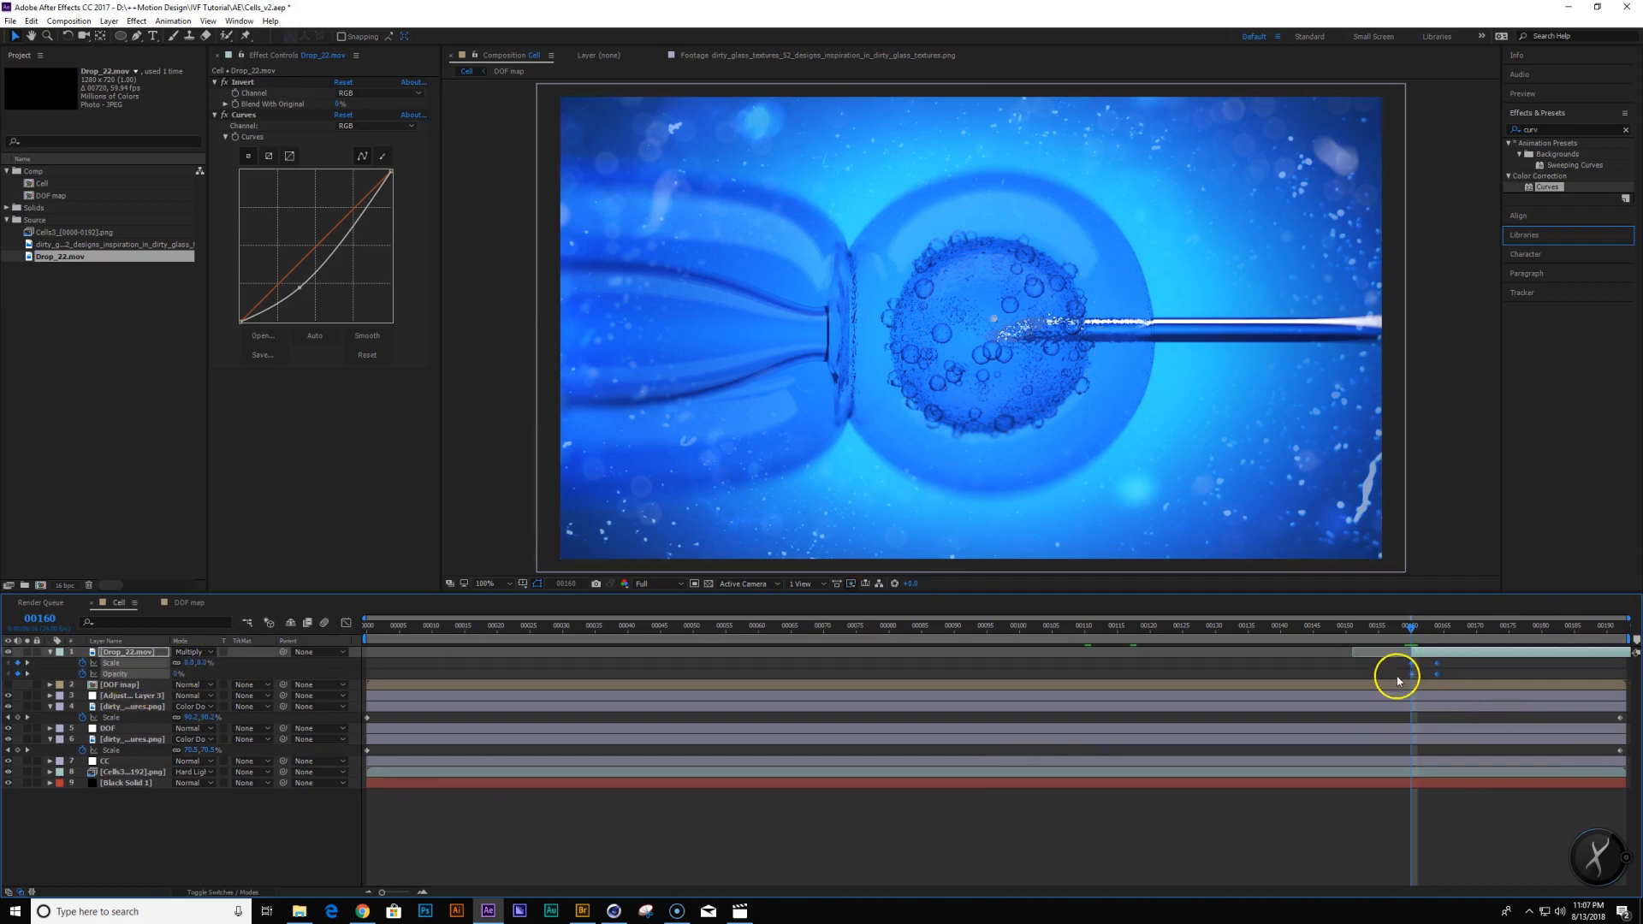
# Set the work area to frames 154 through 182 and preview the ink release inside the cell
pyautogui.moveTo(1415, 637); pyautogui.dragTo(1373, 640)
pyautogui.press('b')
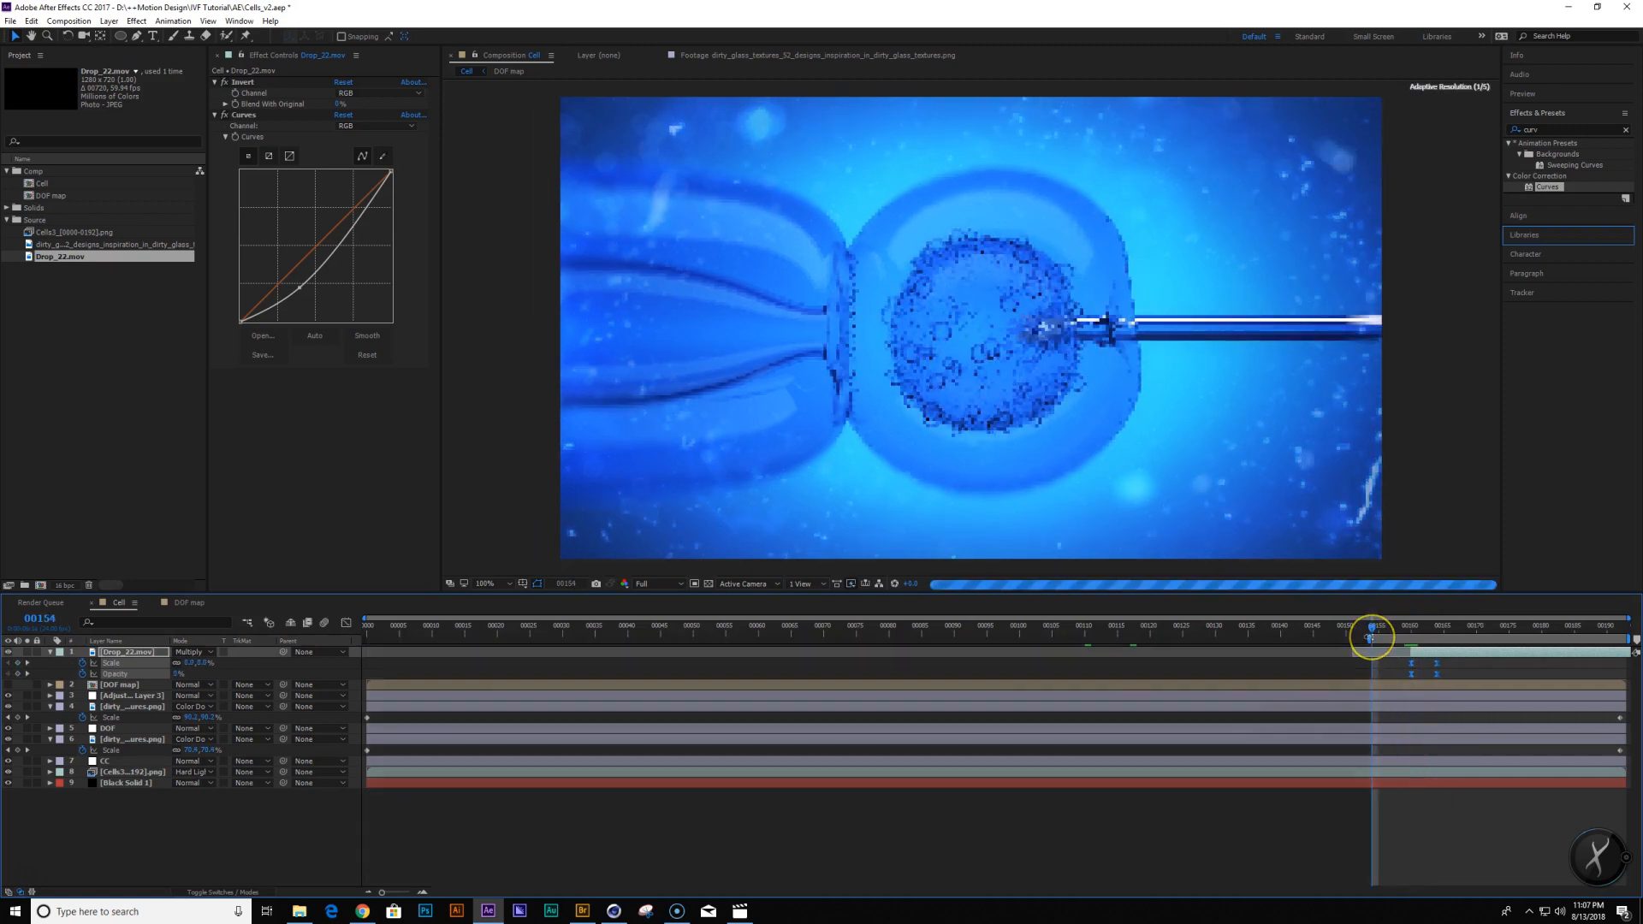
pyautogui.press('space')
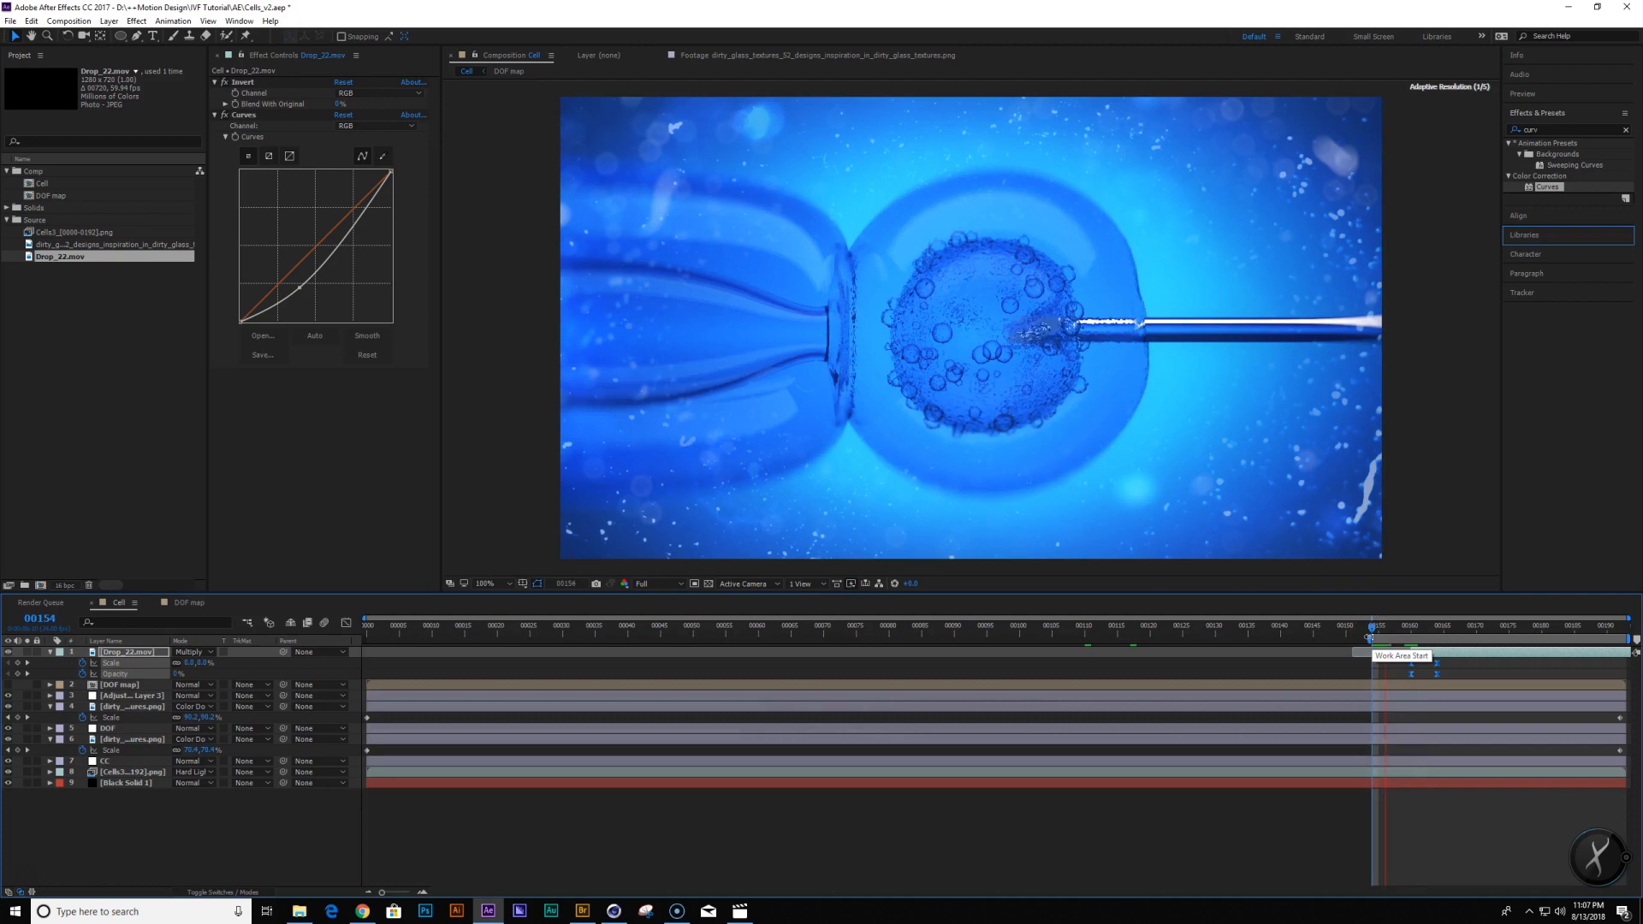
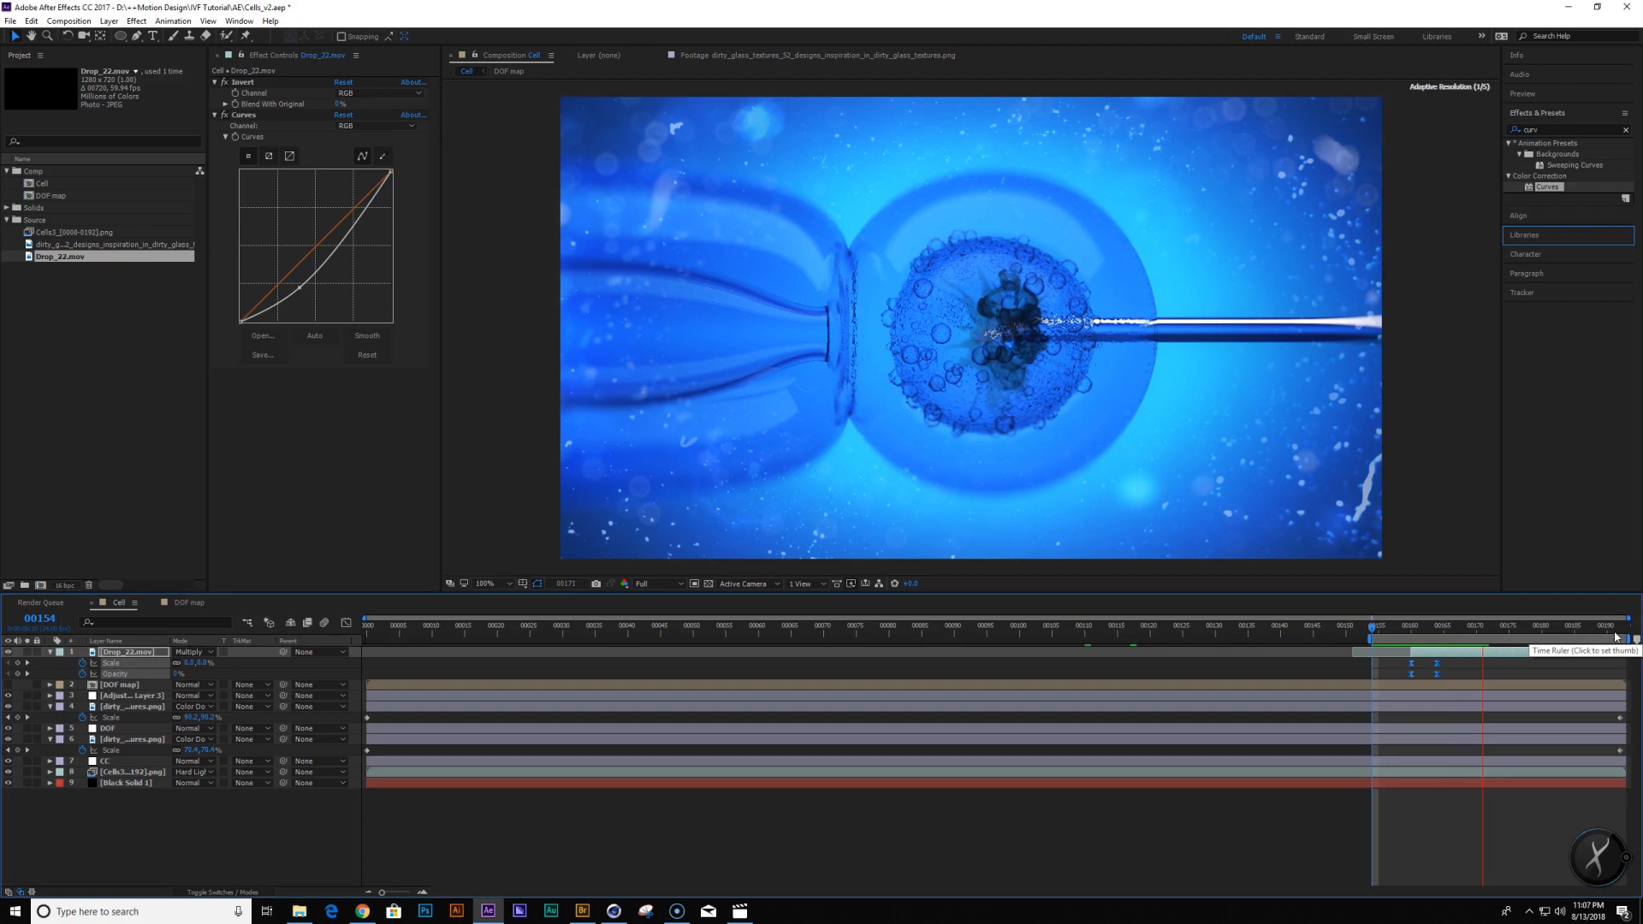
pyautogui.click(1582, 656)
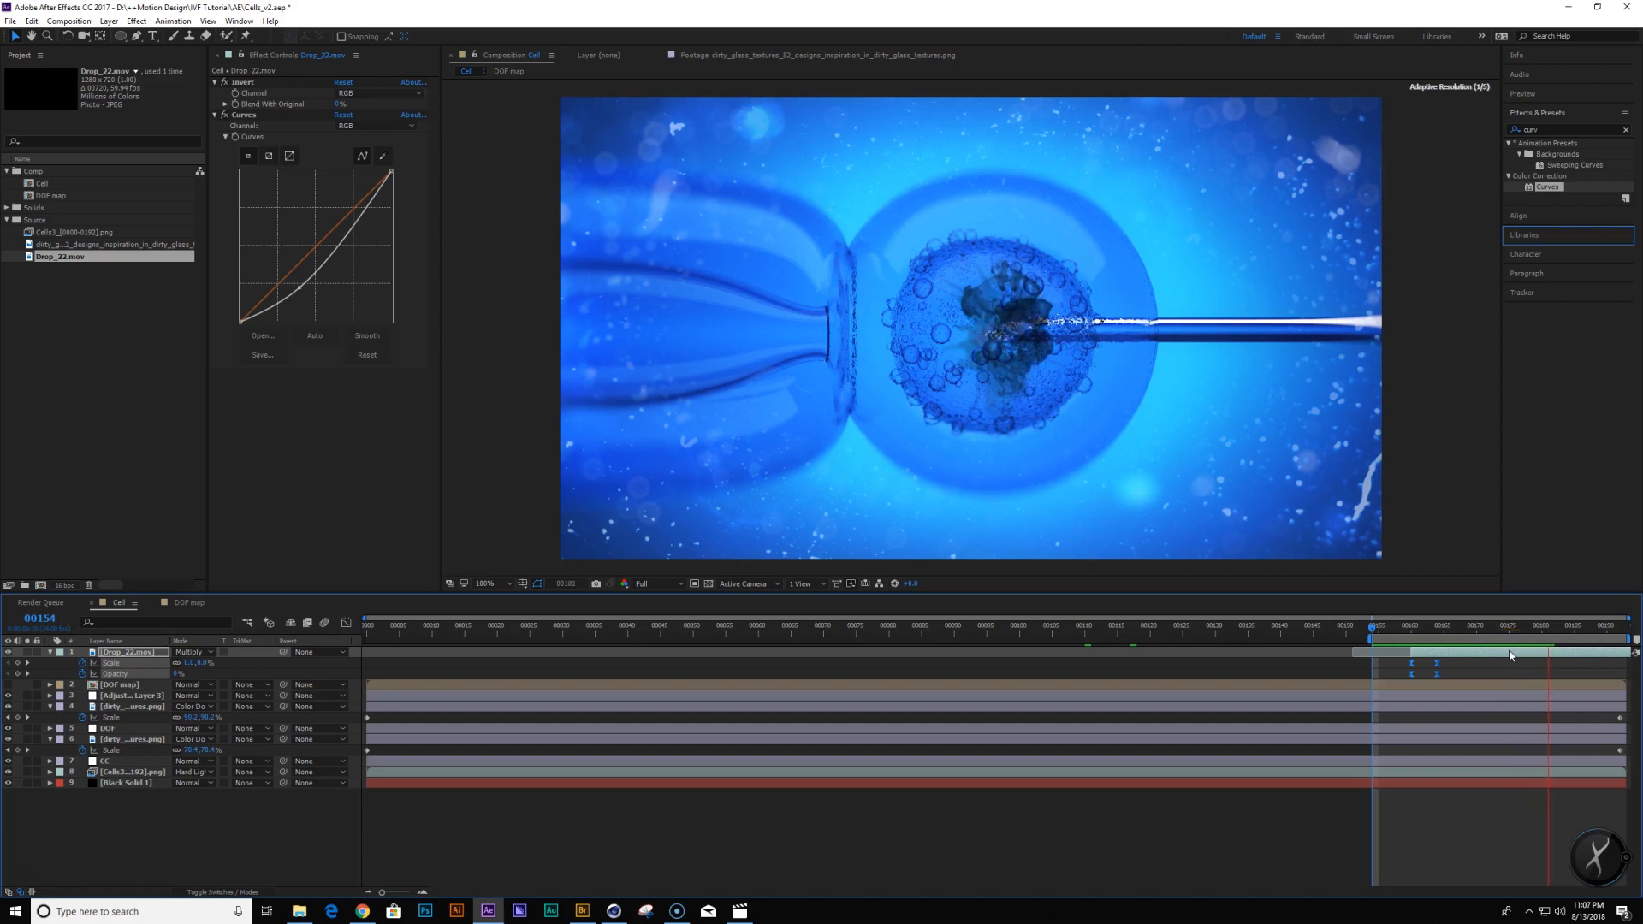
pyautogui.press('space')
pyautogui.press('space')
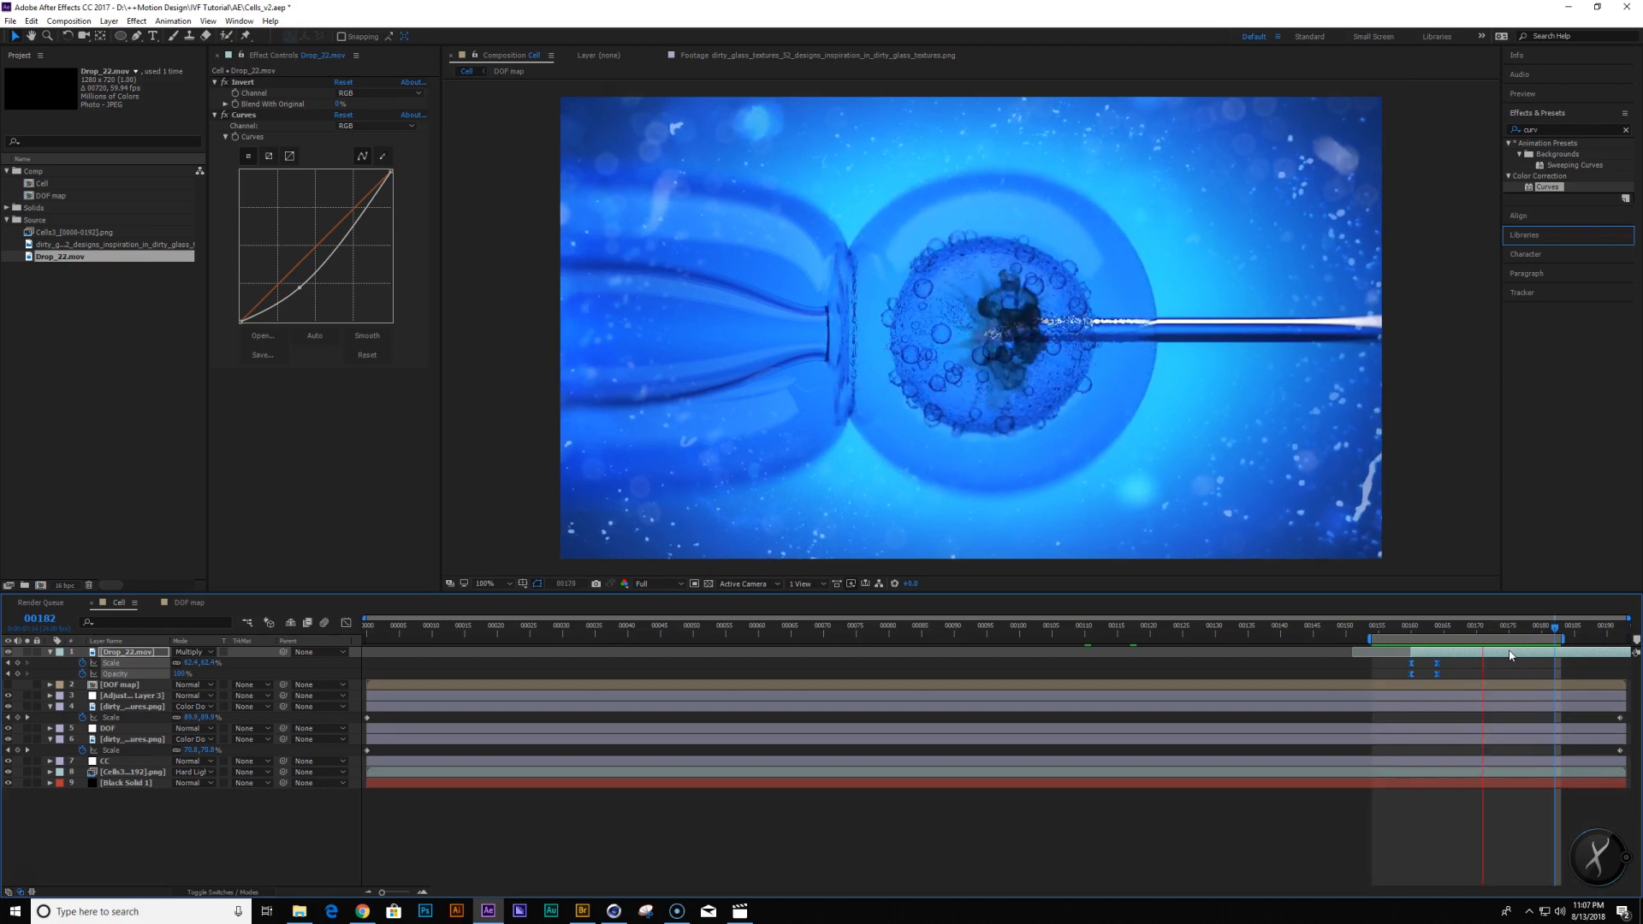
pyautogui.press('space')
# At frame 174, nudge the whole ink-drop layer slightly left and down within the cell's core
pyautogui.moveTo(1536, 638); pyautogui.dragTo(1474, 636)
pyautogui.press('pageup')
pyautogui.press('pageup')
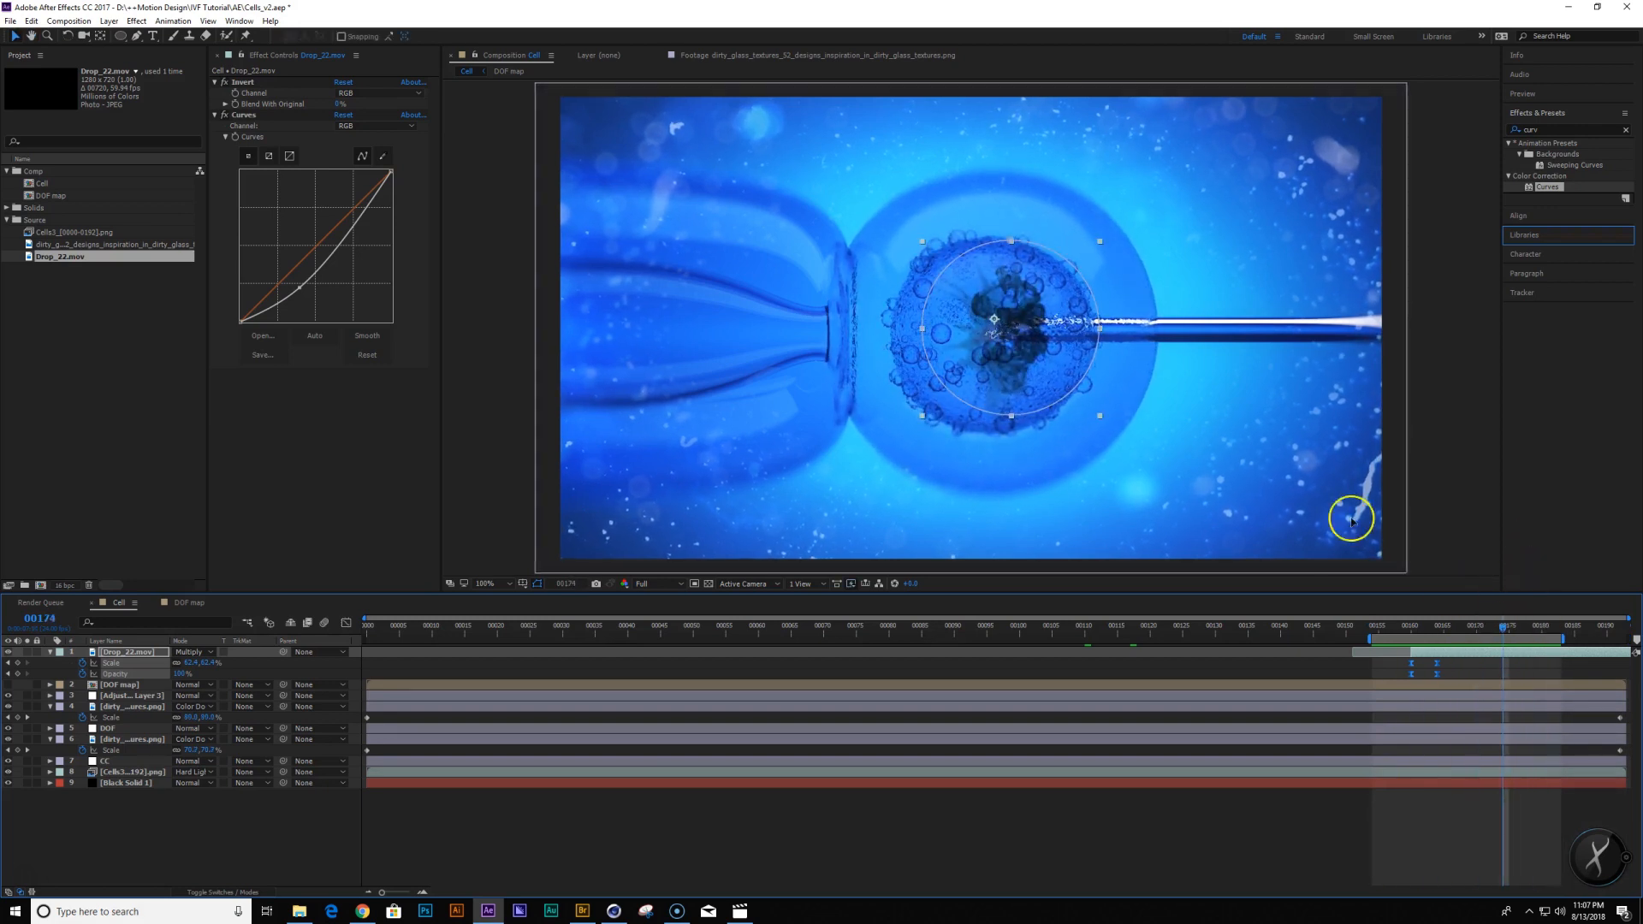
pyautogui.moveTo(1033, 337); pyautogui.dragTo(1027, 335)
pyautogui.hotkey('ctrl', 'z')
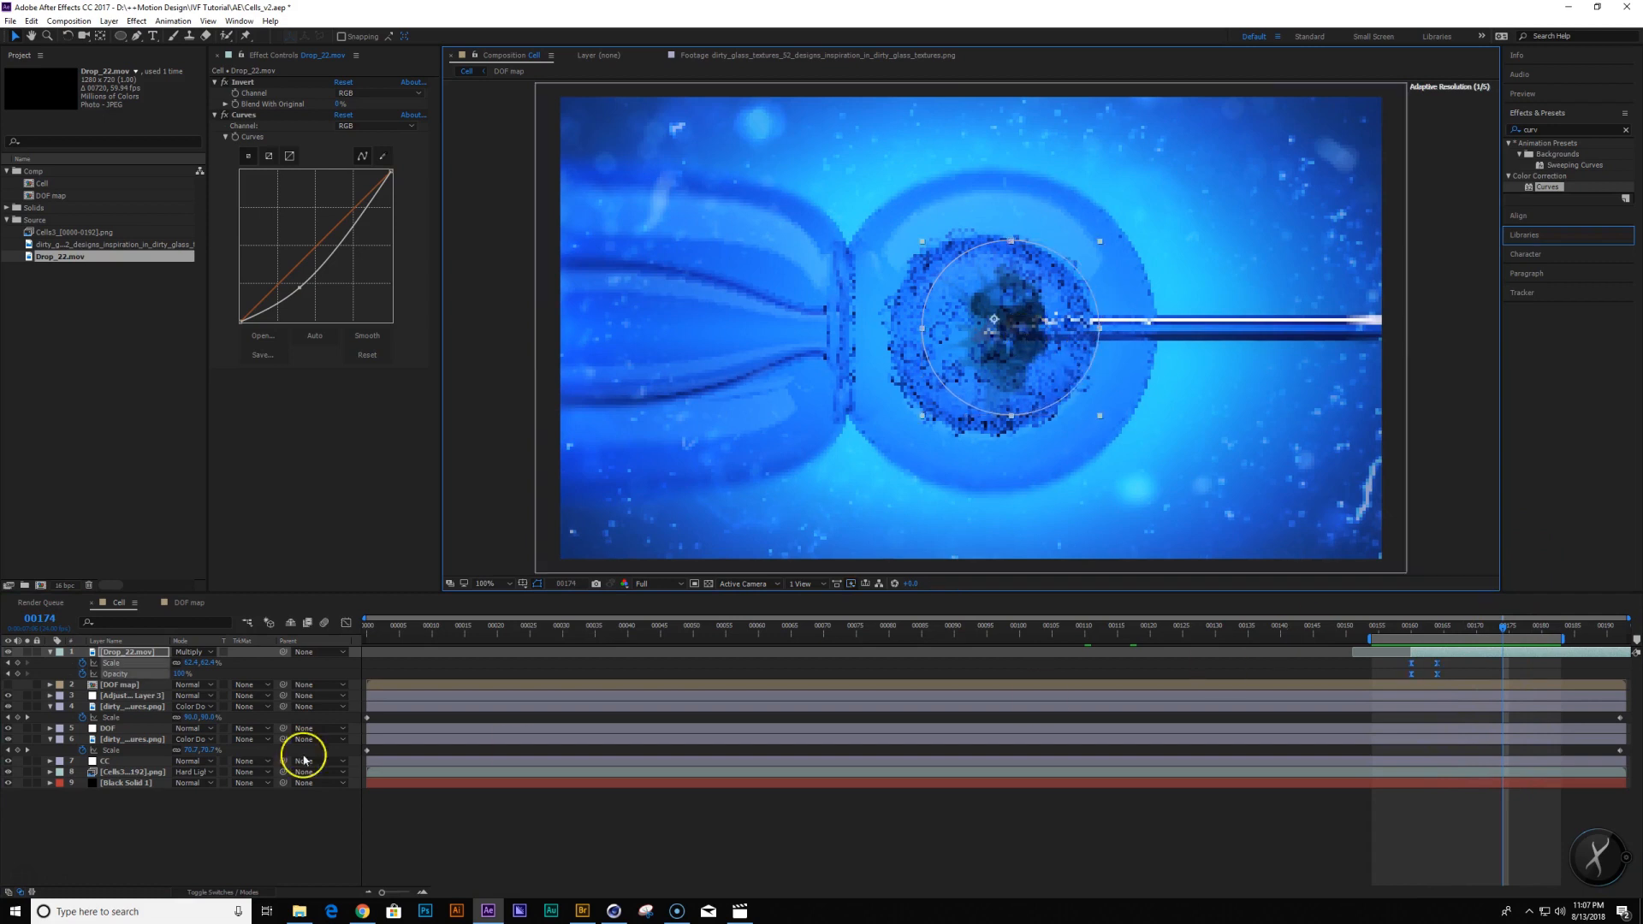
pyautogui.click(122, 652)
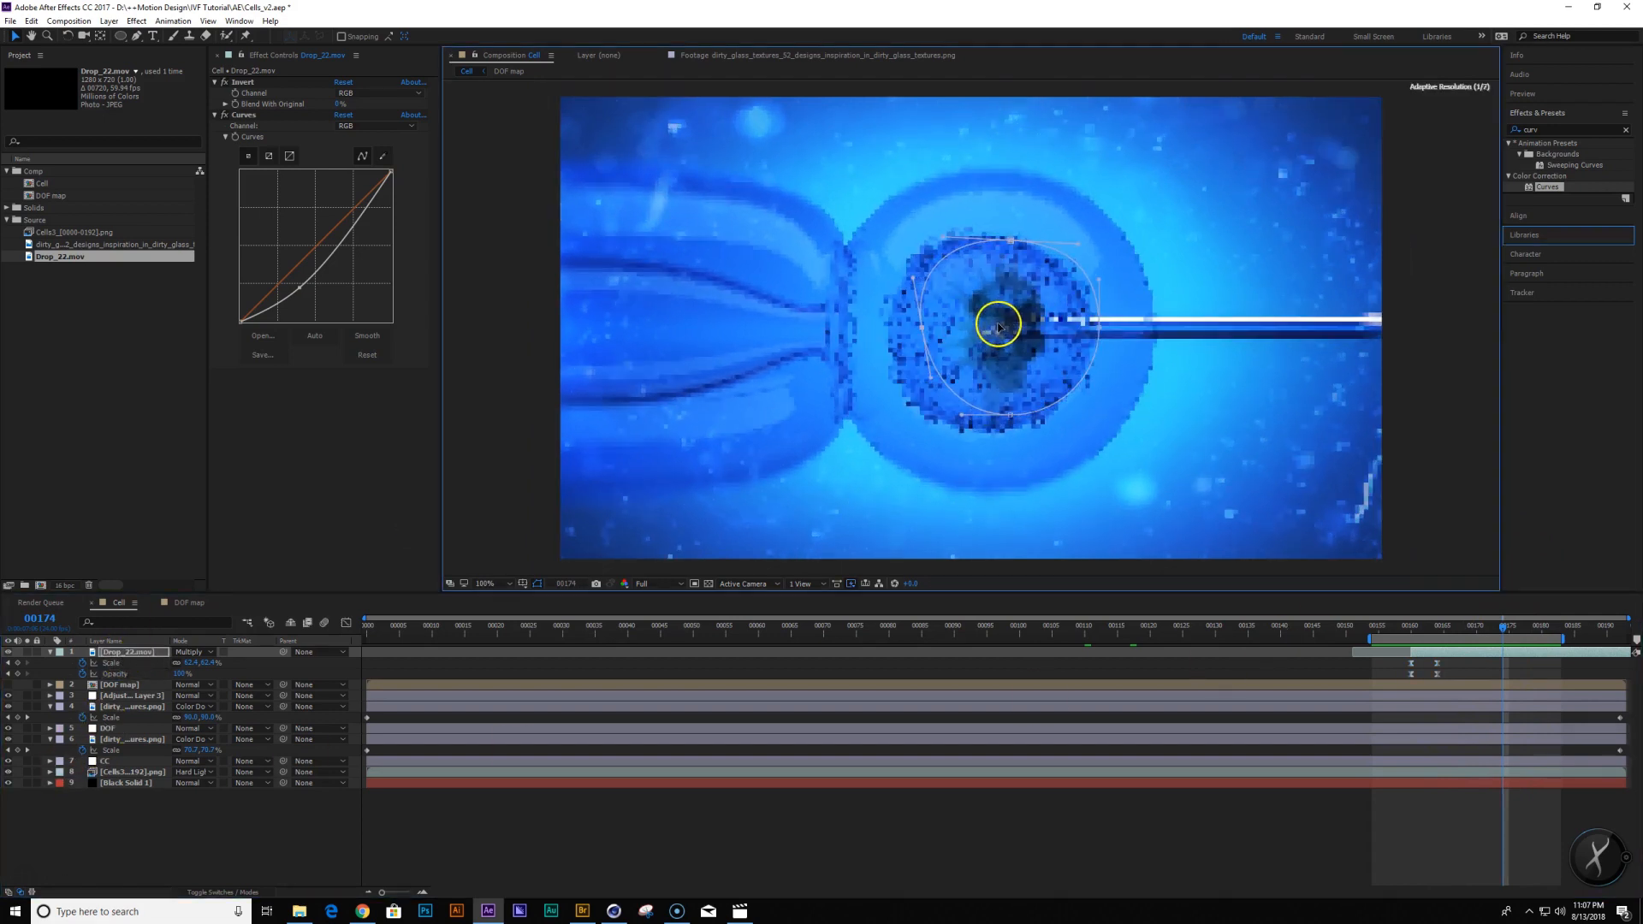
pyautogui.click(137, 685)
pyautogui.click(128, 652)
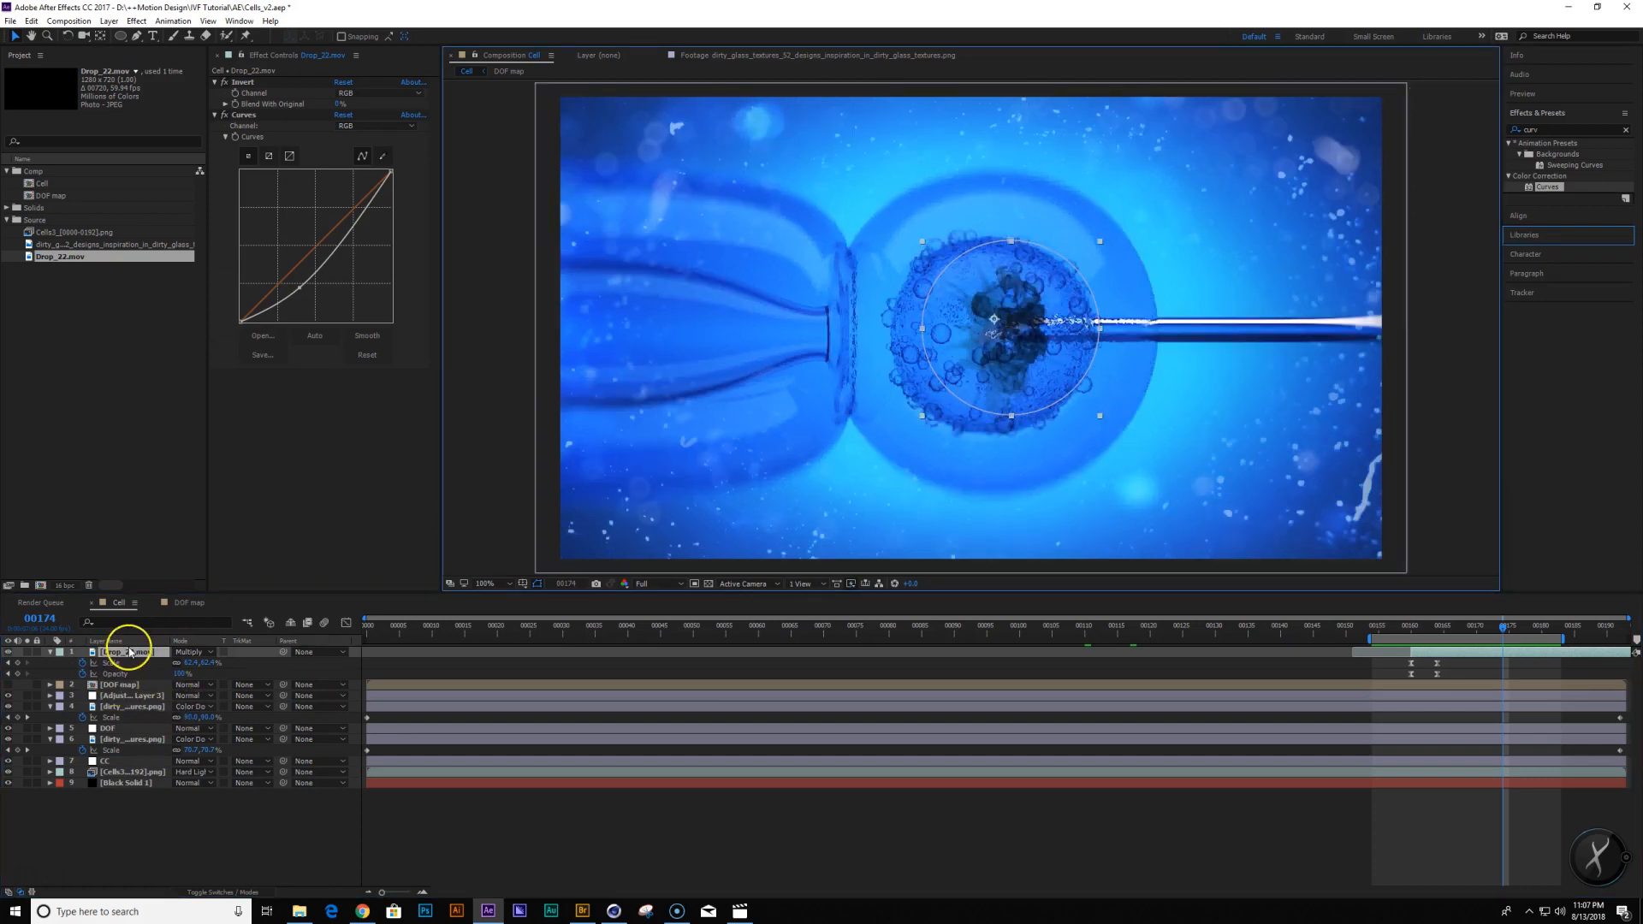
pyautogui.hotkey('shift', 'Left')
pyautogui.hotkey('shift', 'Down')
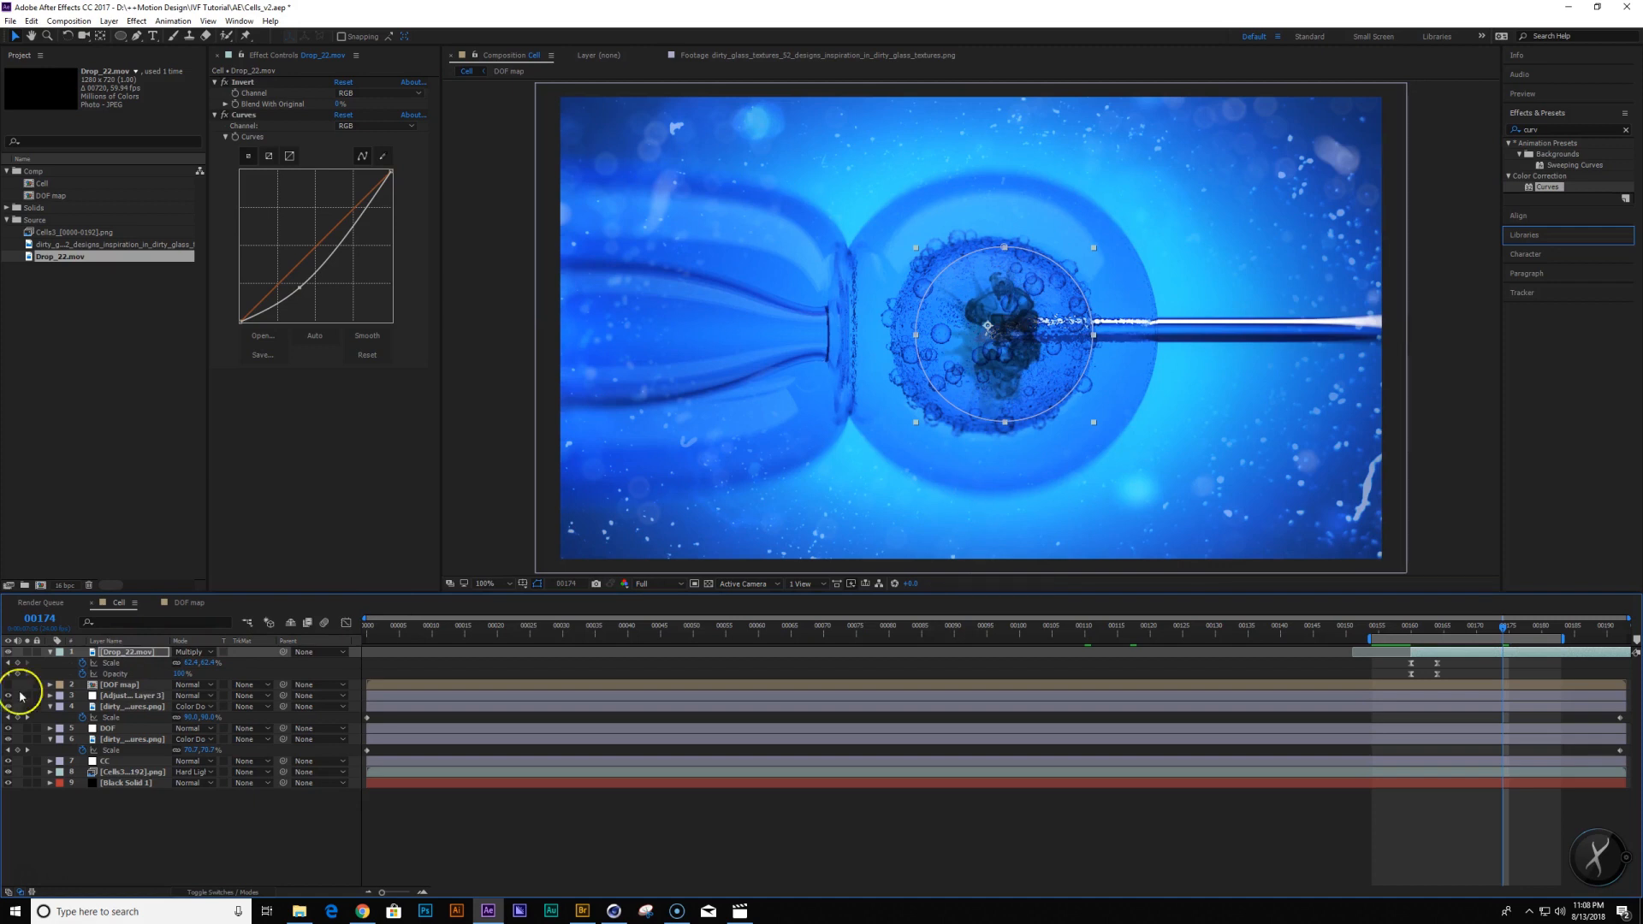
# Duplicate the ink-drop layer and rotate the copy to about 251° so the two ink shapes differ
pyautogui.hotkey('ctrl', 'd')
pyautogui.press('r')
pyautogui.moveTo(202, 667); pyautogui.dragTo(325, 634)
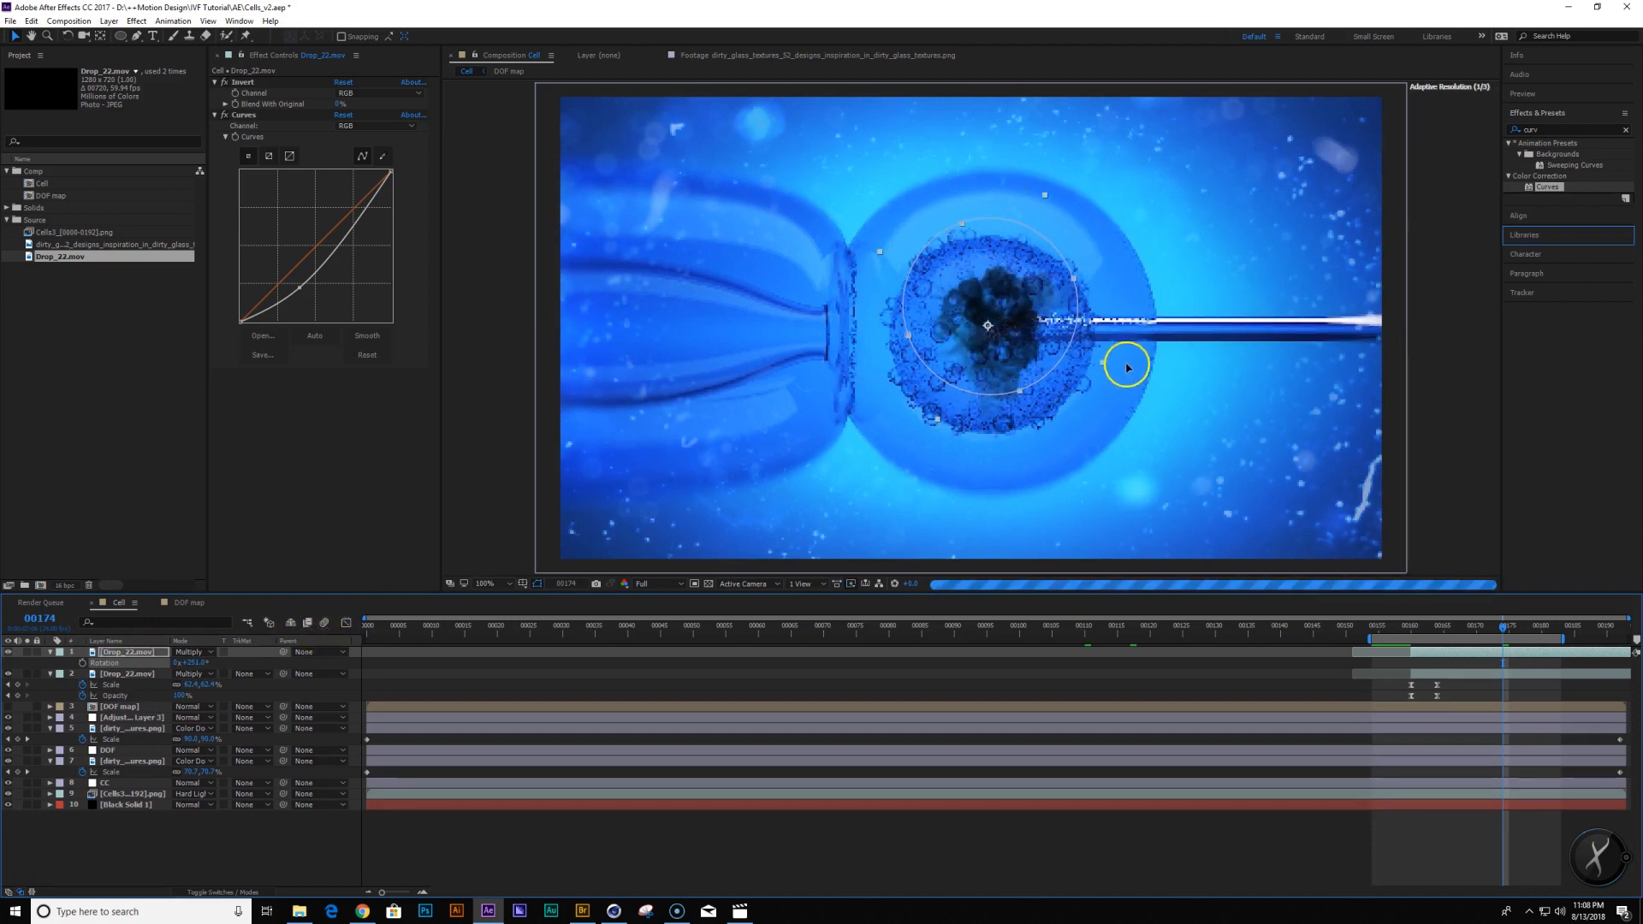
# Reduce the duplicated ink drop's scale keyframe at frame 164 to about 44%
pyautogui.press('s')
pyautogui.moveTo(192, 660); pyautogui.dragTo(183, 661)
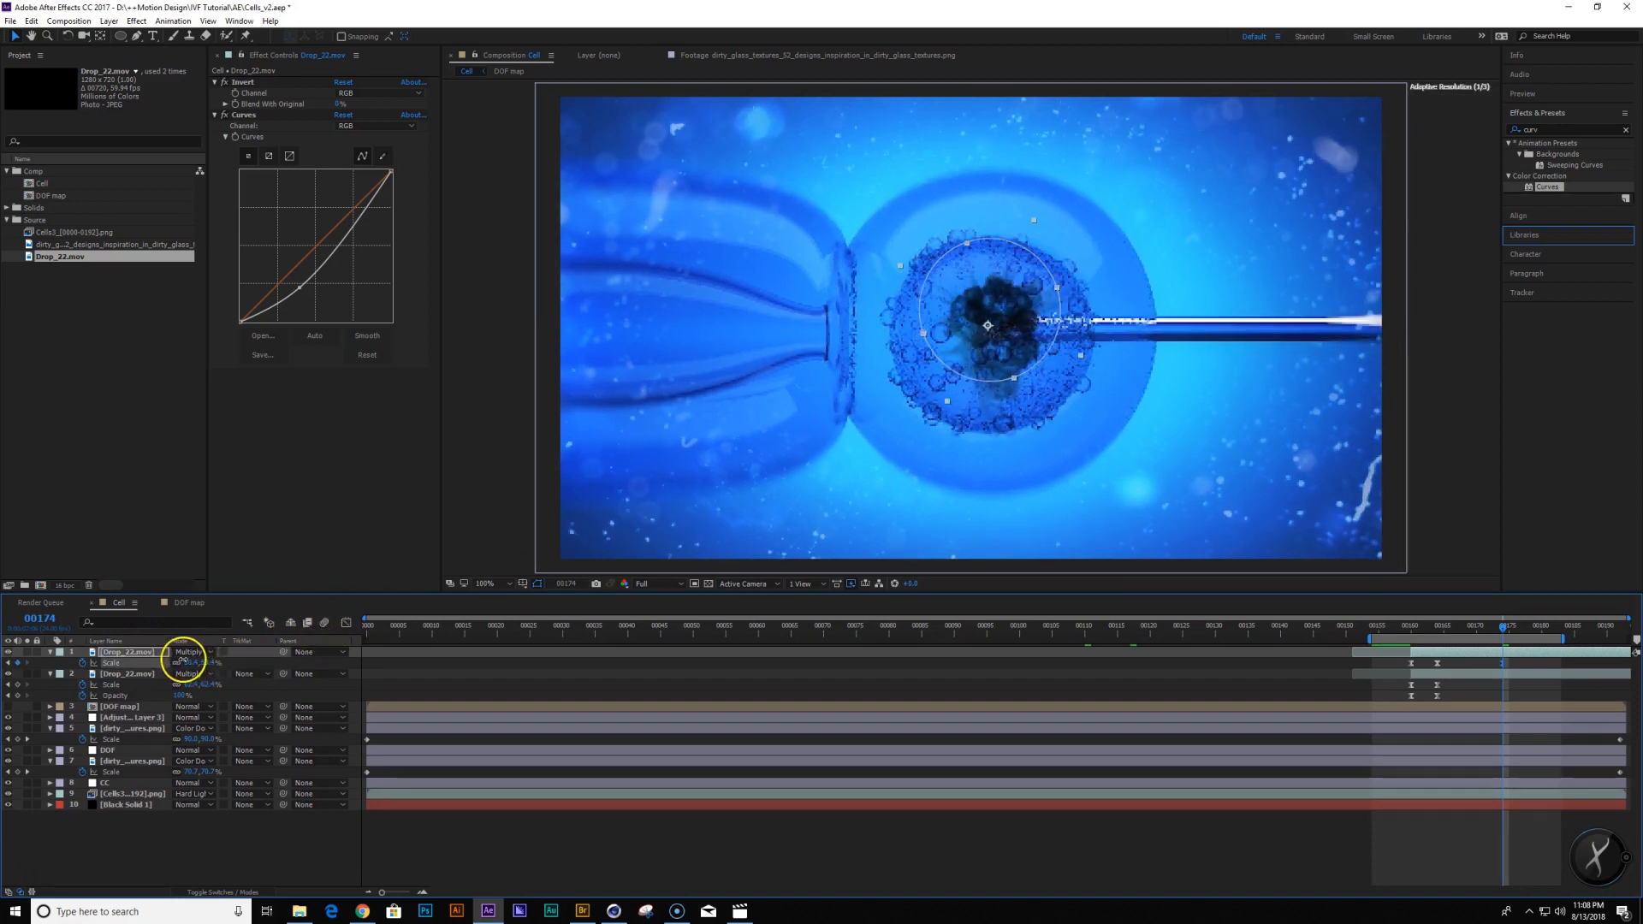
pyautogui.hotkey('ctrl', 'z')
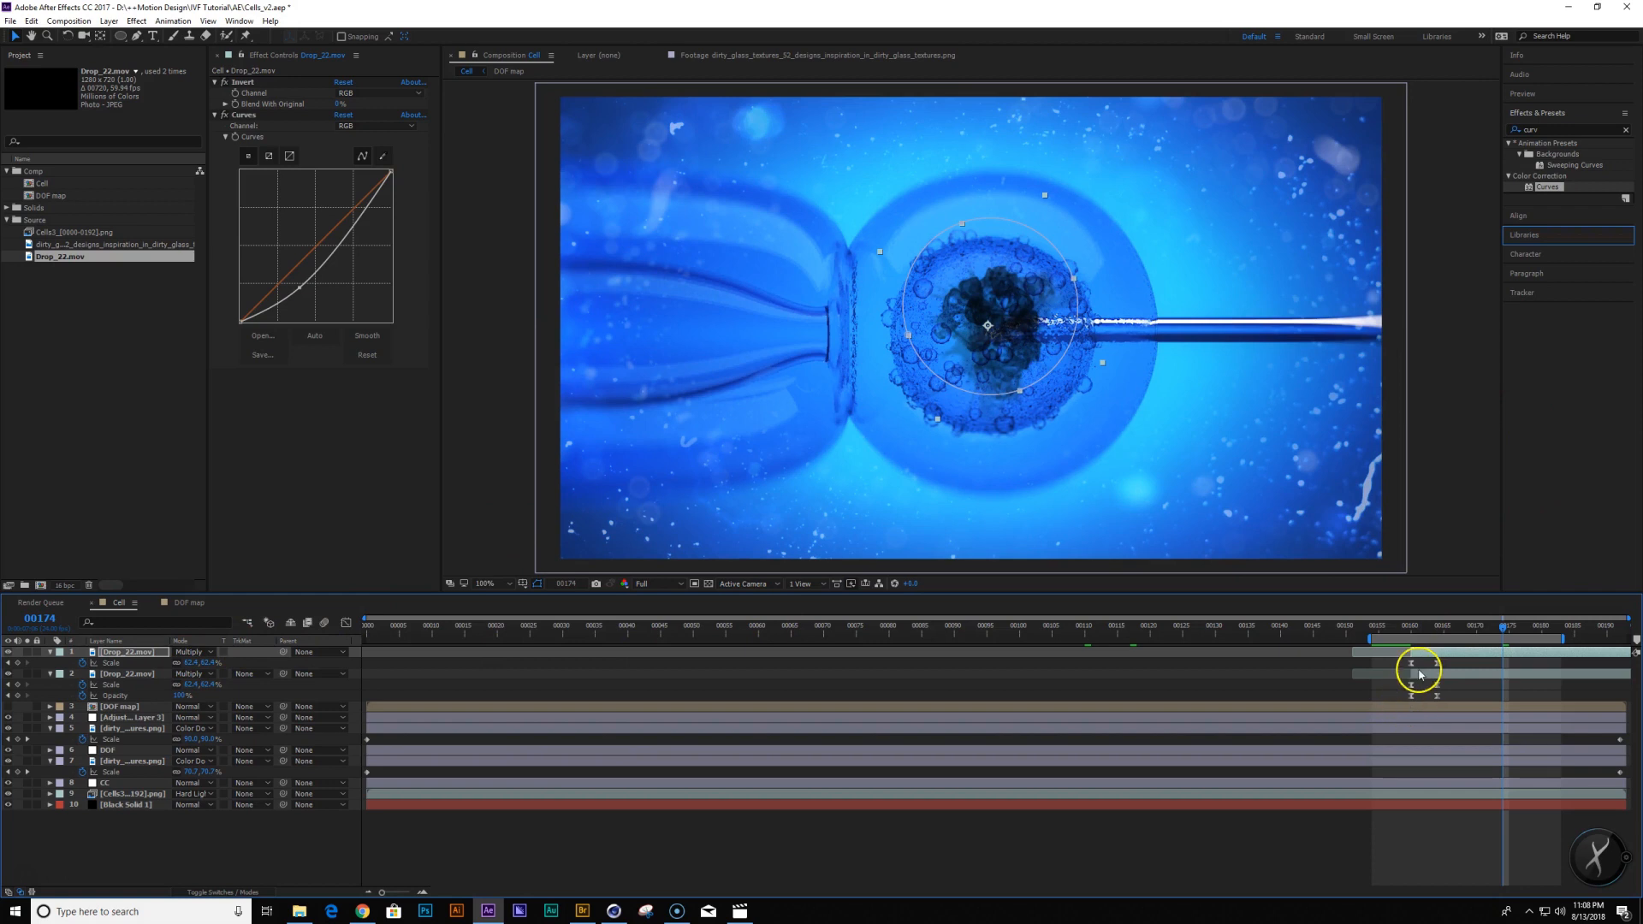
pyautogui.click(1440, 630)
pyautogui.moveTo(190, 663); pyautogui.dragTo(36, 671)
# Set the duplicated ink drop's blend mode to Color Burn, nudge it slightly down, and check it at frame 171
pyautogui.click(210, 653)
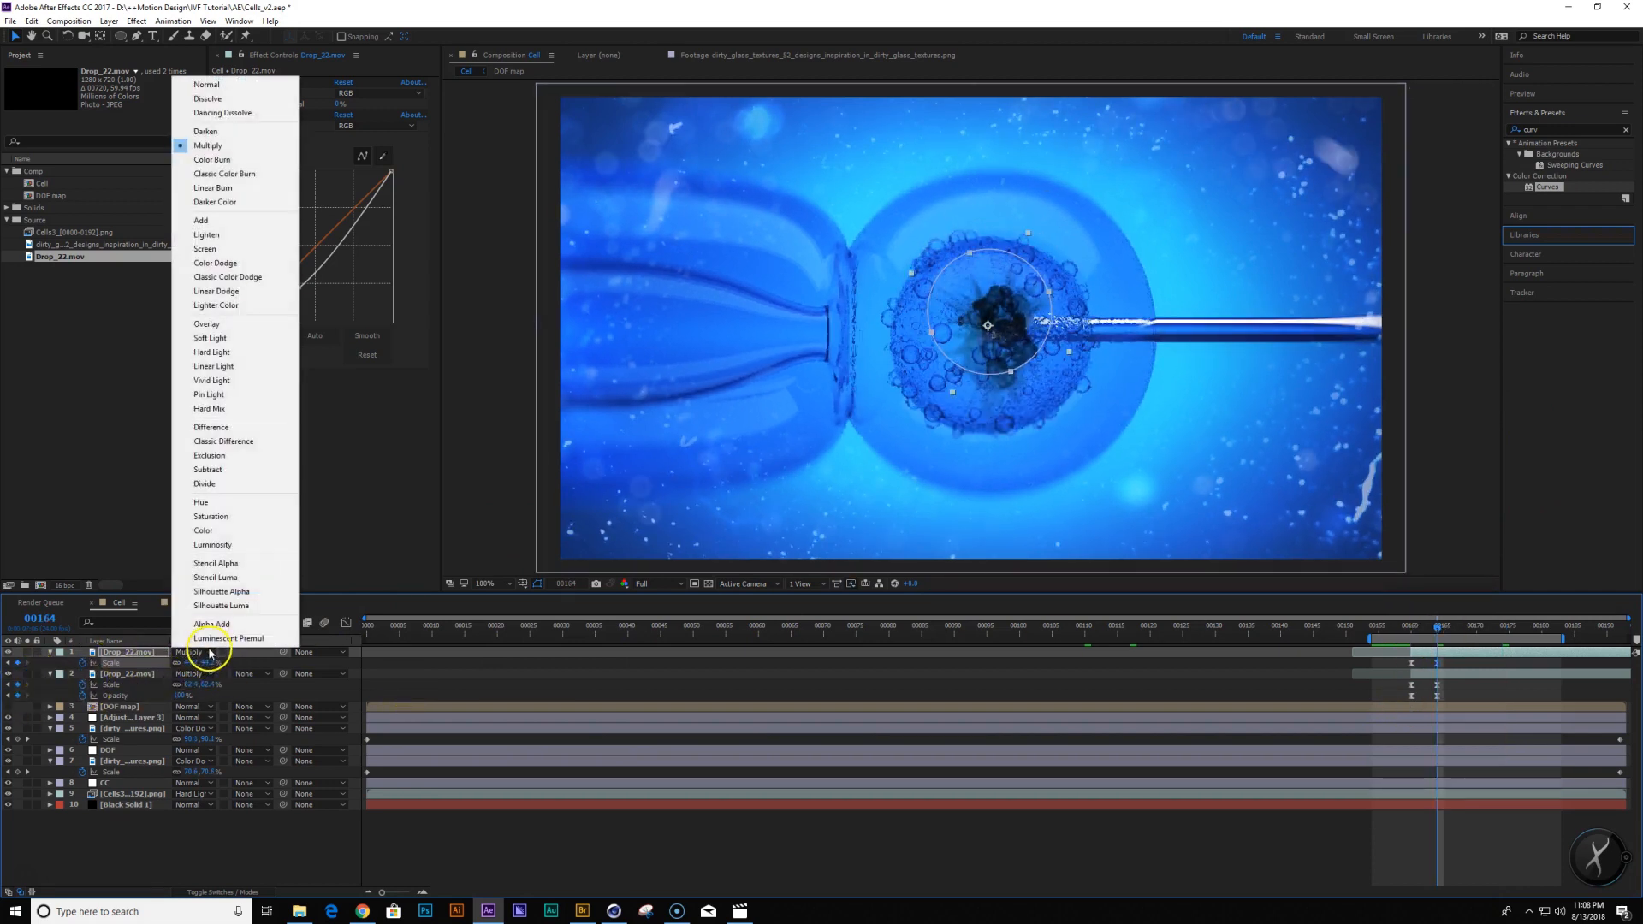
pyautogui.click(252, 160)
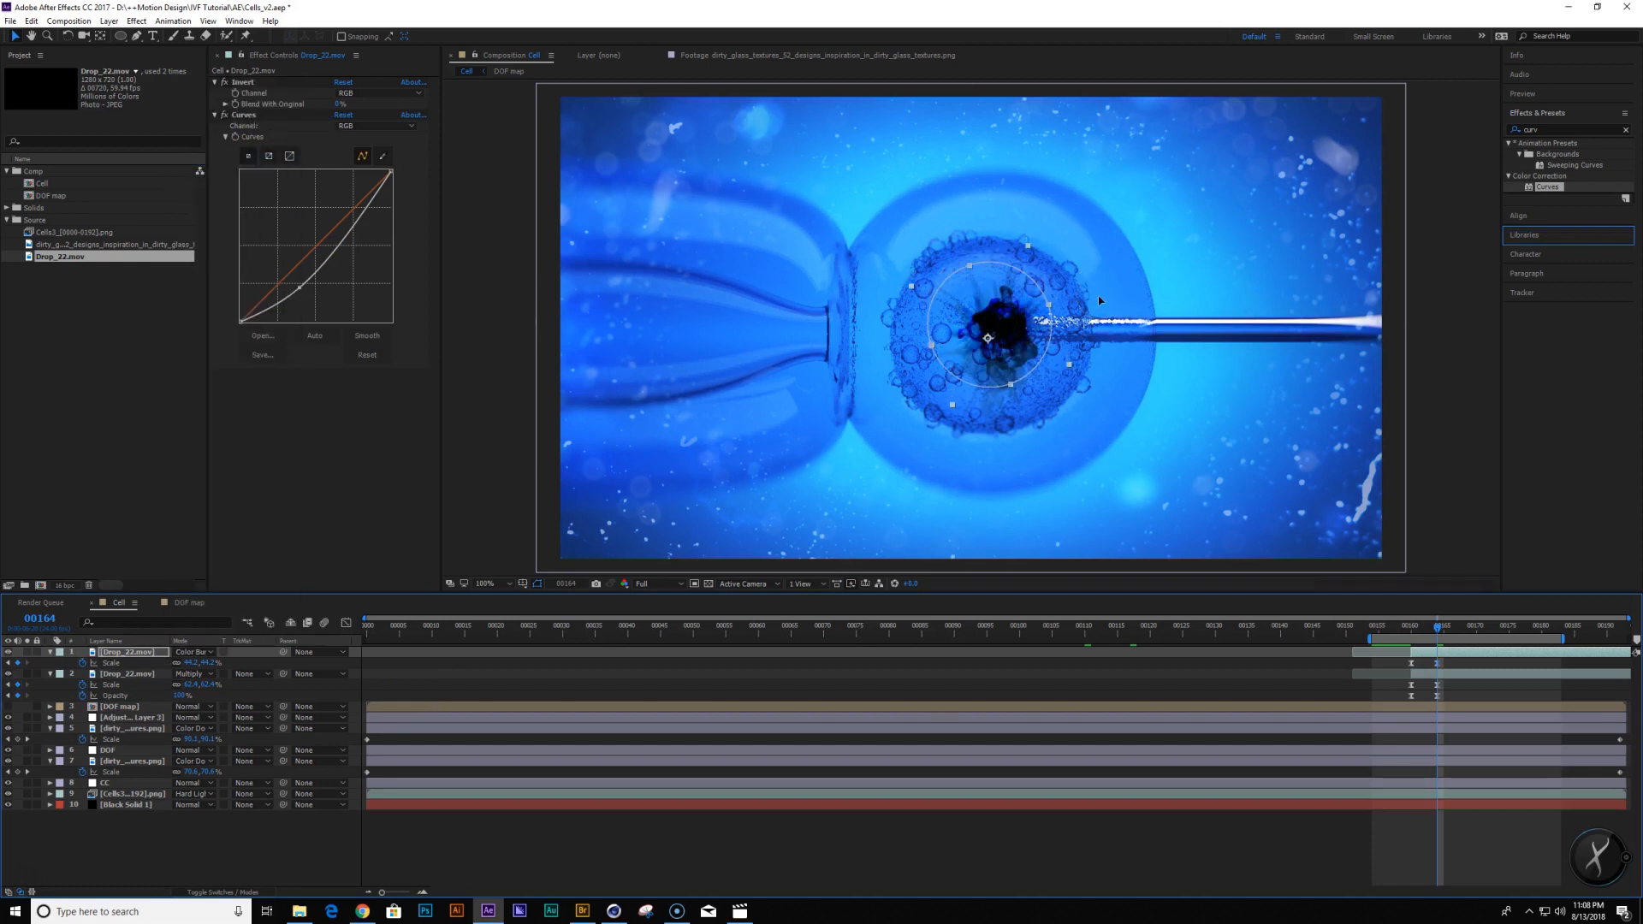
pyautogui.moveTo(1438, 630); pyautogui.dragTo(1483, 630)
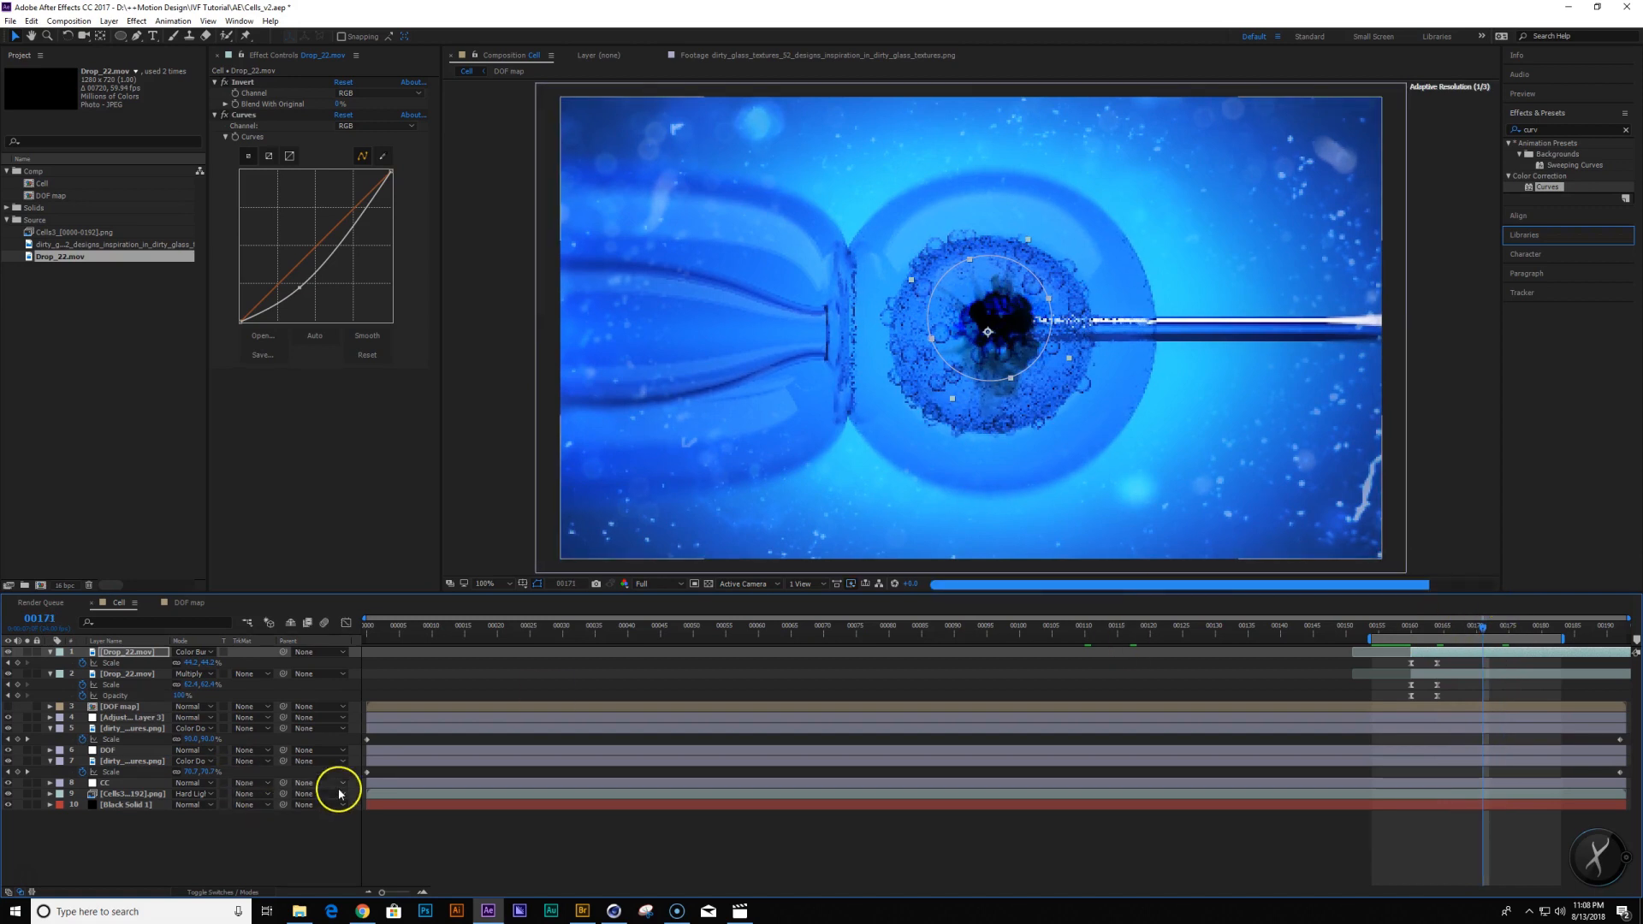
# Hide the upper dirty-glass texture layer below the glow adjustment layer
pyautogui.click(146, 728)
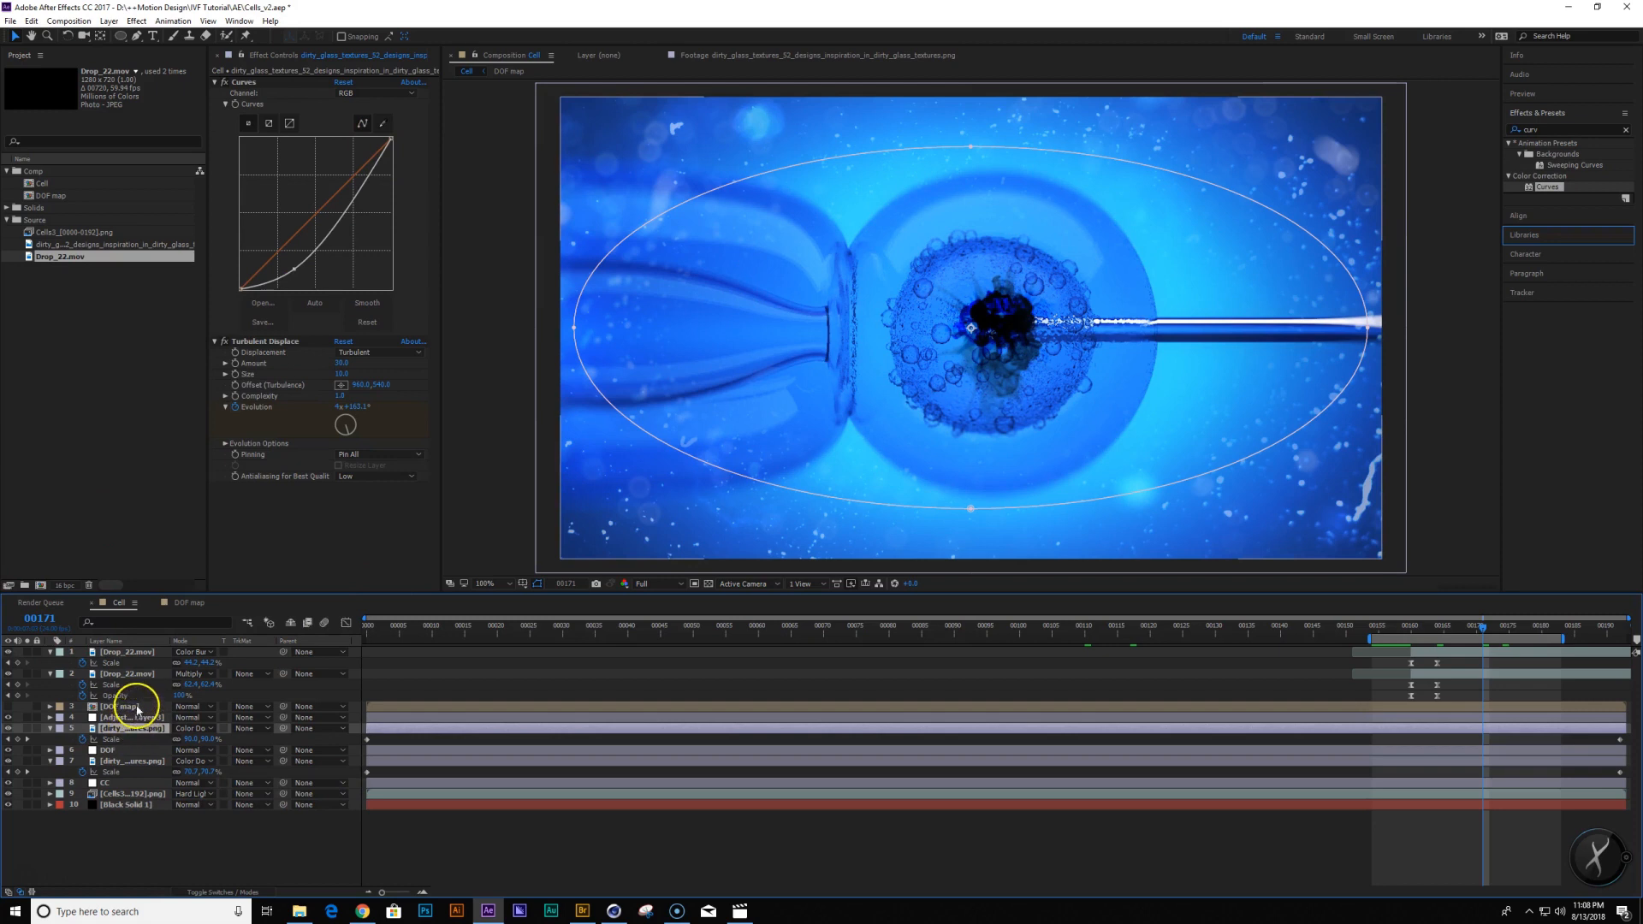
pyautogui.click(124, 673)
pyautogui.click(130, 729)
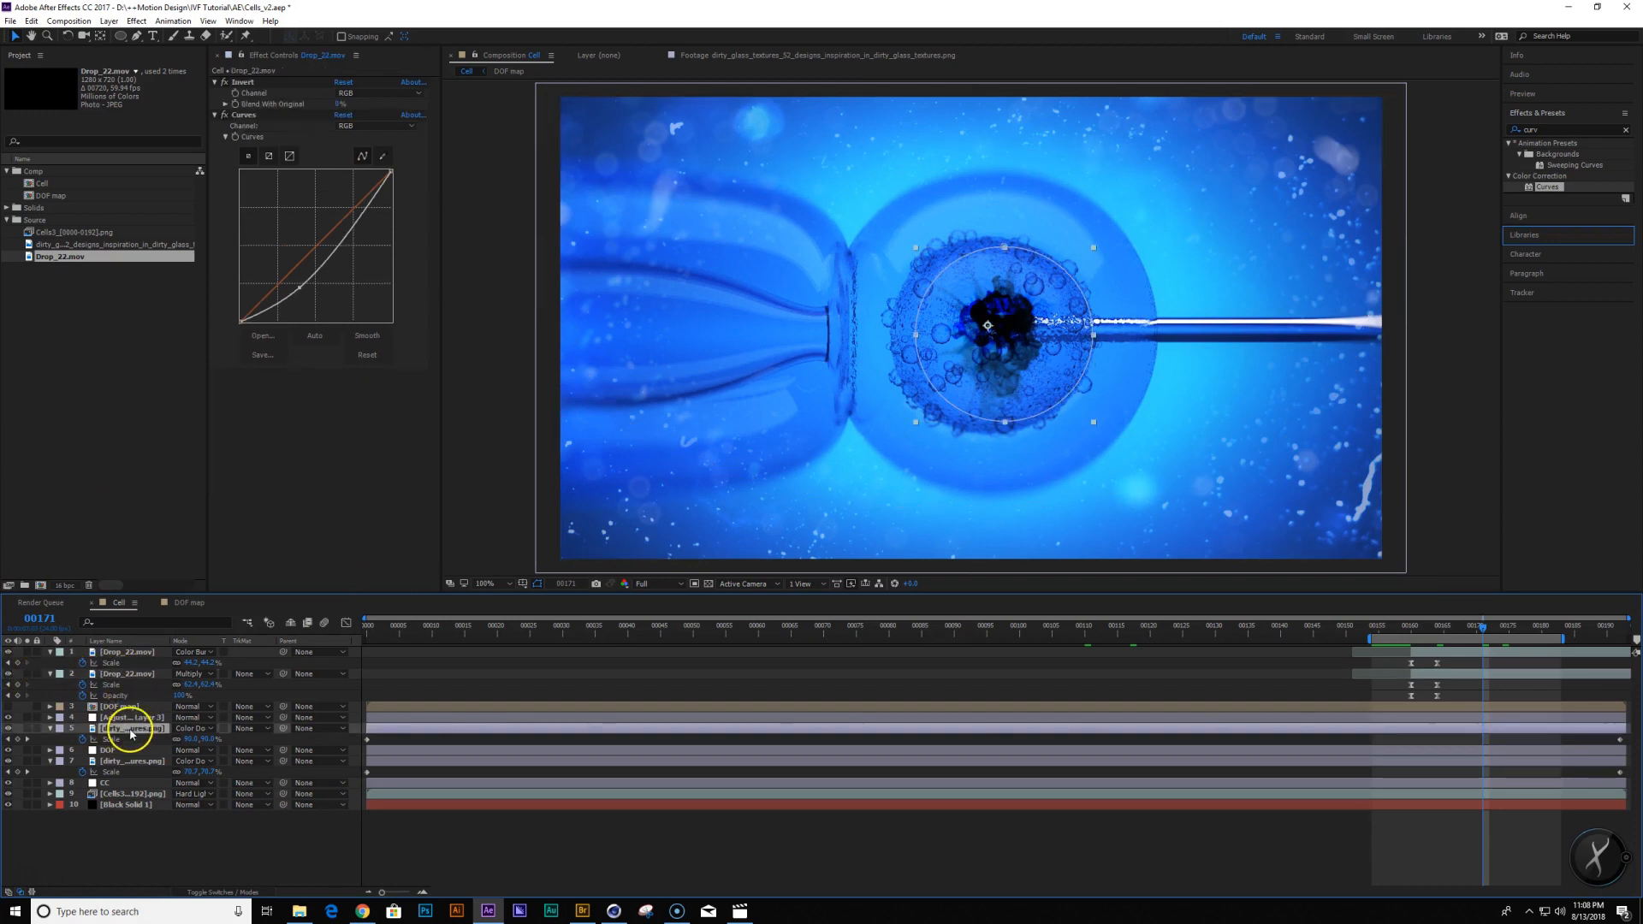
pyautogui.click(8, 728)
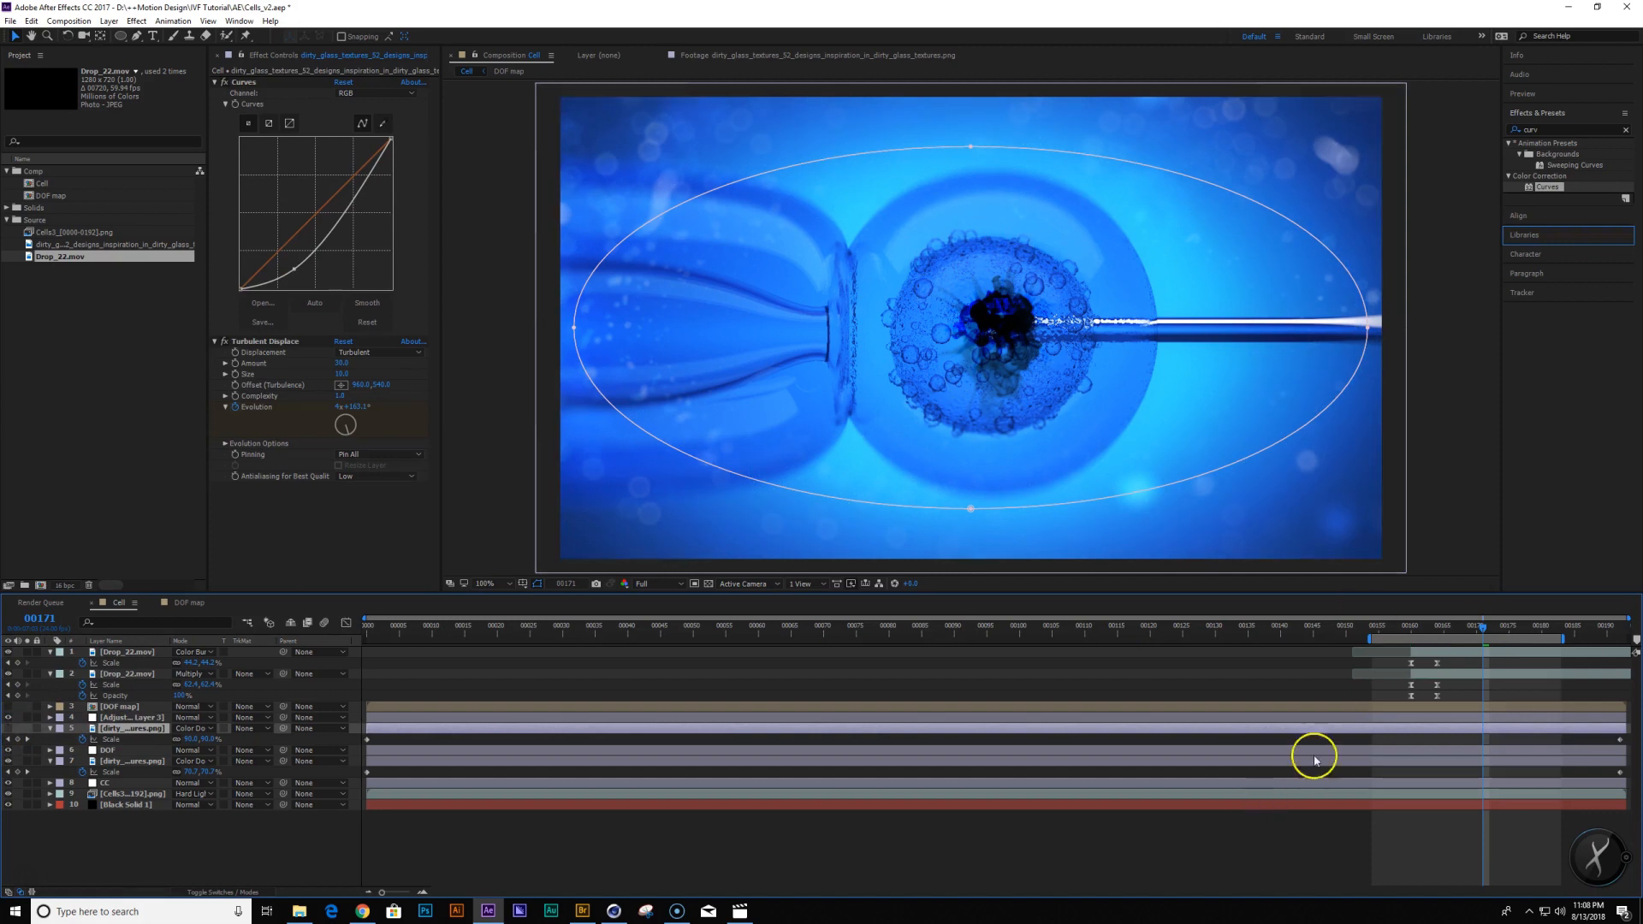
# Return to frame 164 and examine the cell core's colour in the IVF_v10 reference video in Movies & TV
pyautogui.moveTo(1469, 631)
pyautogui.mouseDown()
pyautogui.moveTo(1410, 640)
pyautogui.moveTo(1488, 632)
pyautogui.moveTo(1398, 645)
pyautogui.moveTo(1437, 634)
pyautogui.mouseUp()
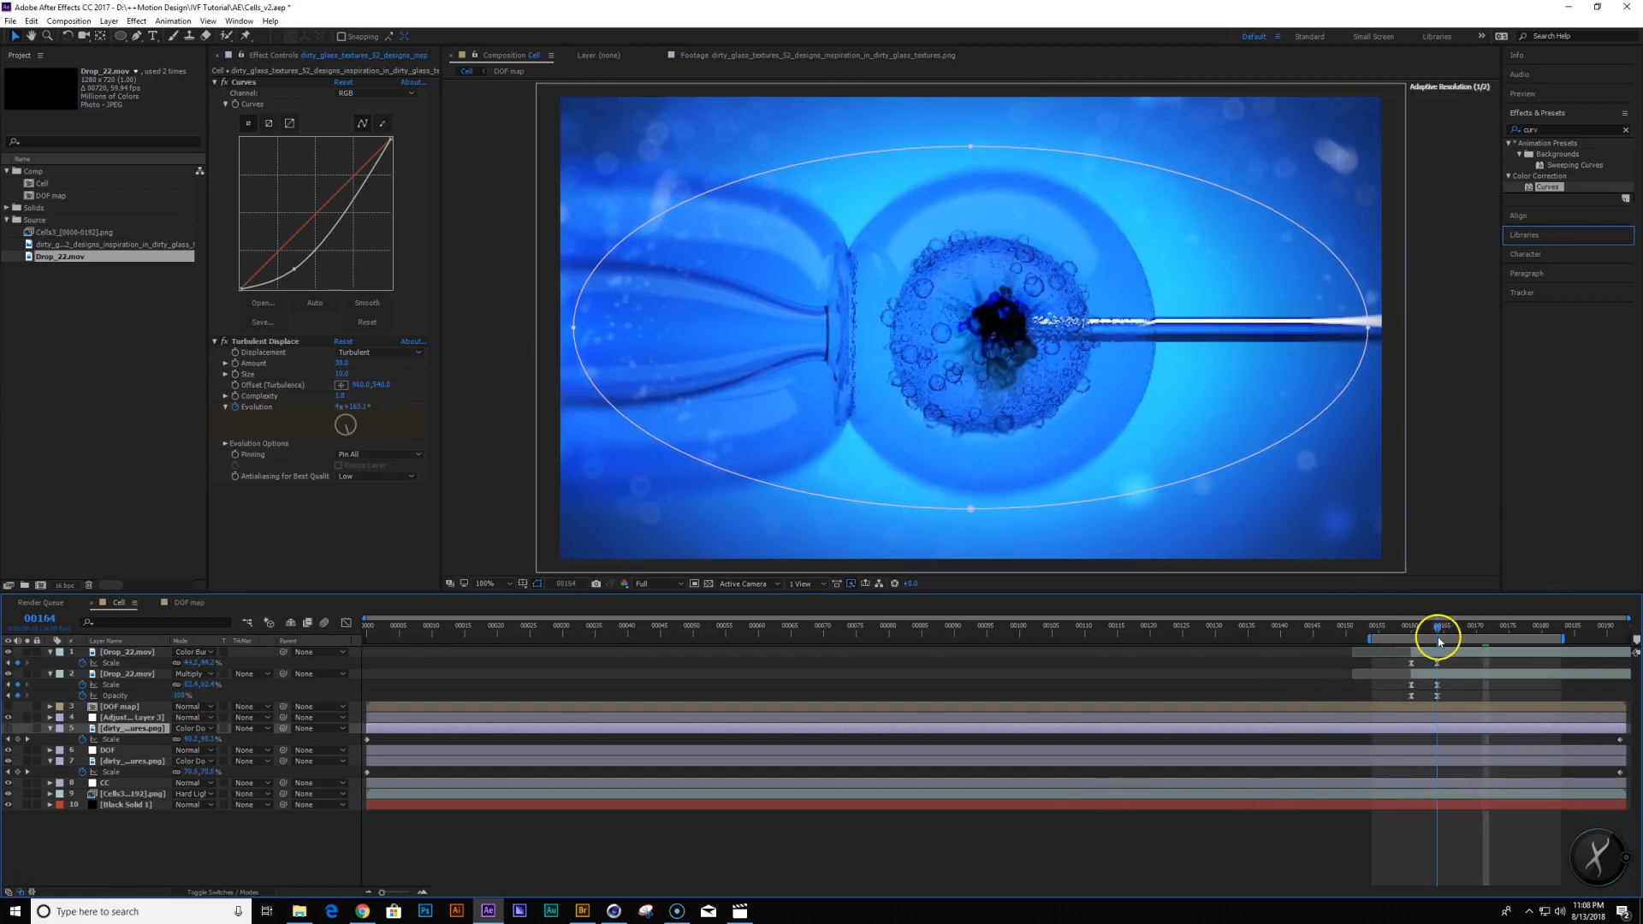
pyautogui.click(741, 912)
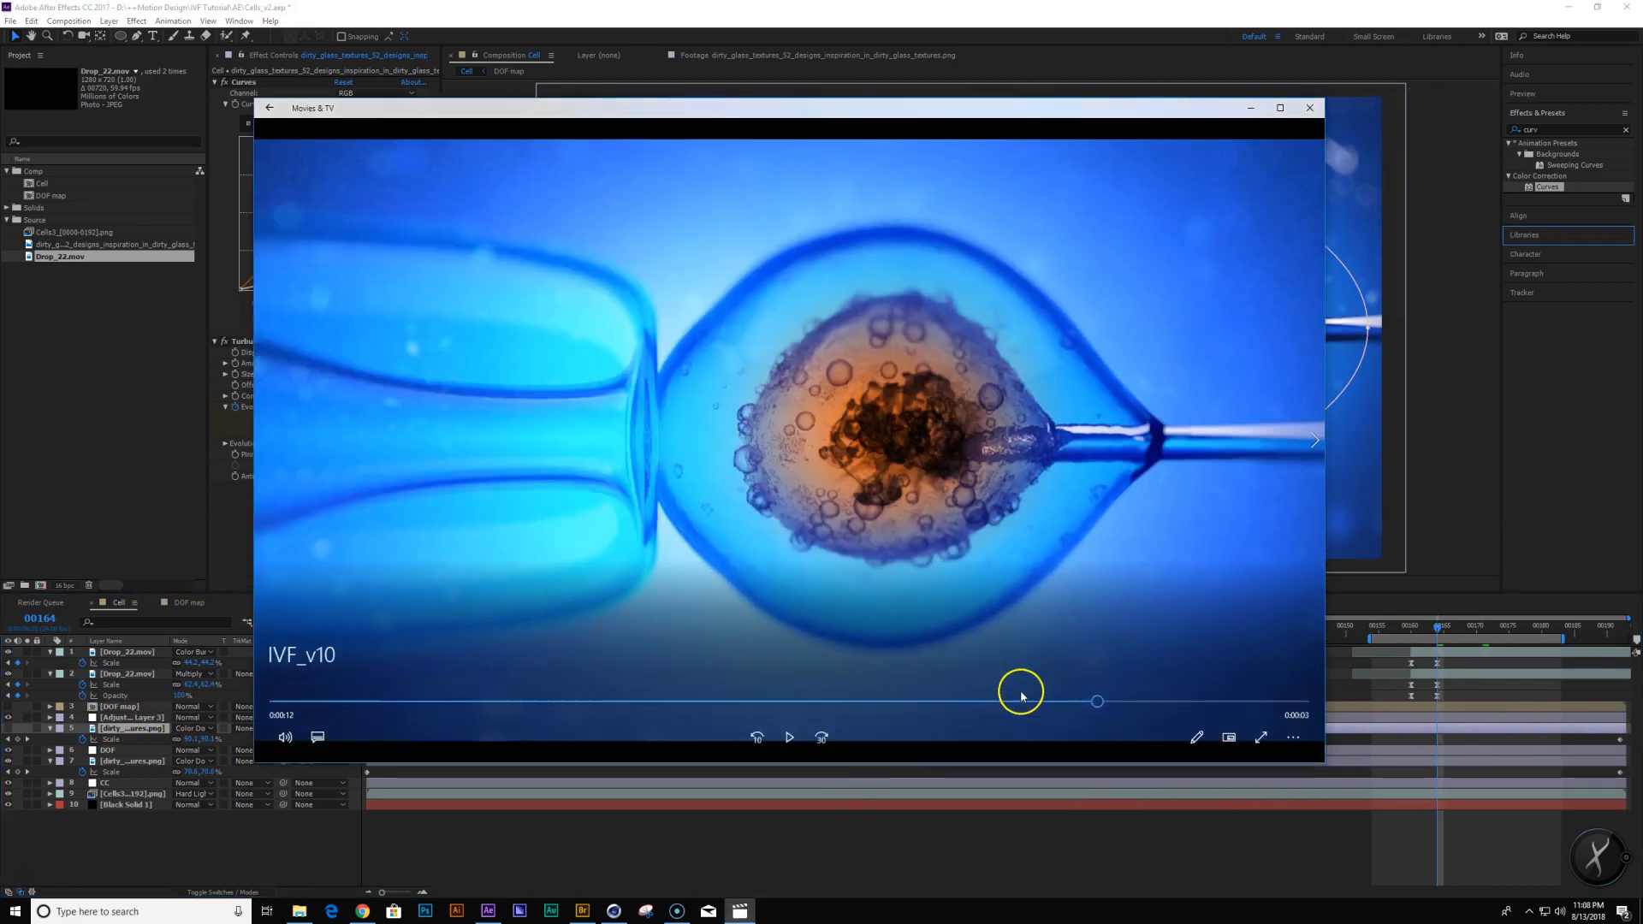
pyautogui.click(1310, 108)
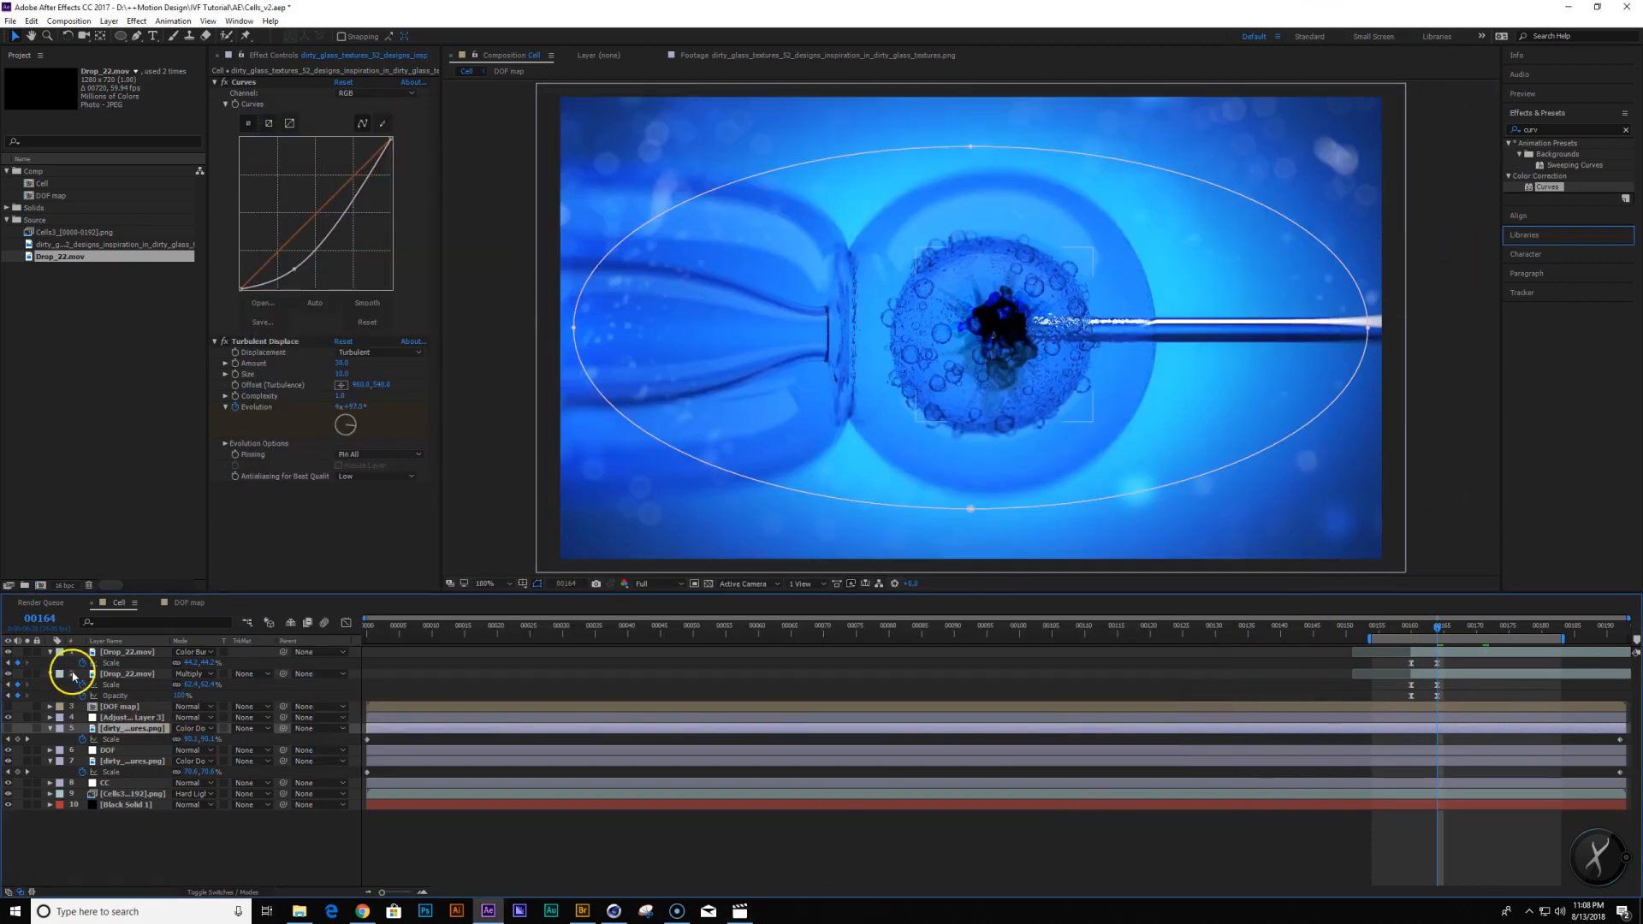
# Create a new black 1280 × 720 solid directly above the glow adjustment layer
pyautogui.click(129, 720)
pyautogui.hotkey('ctrl', 'shift', 'y')
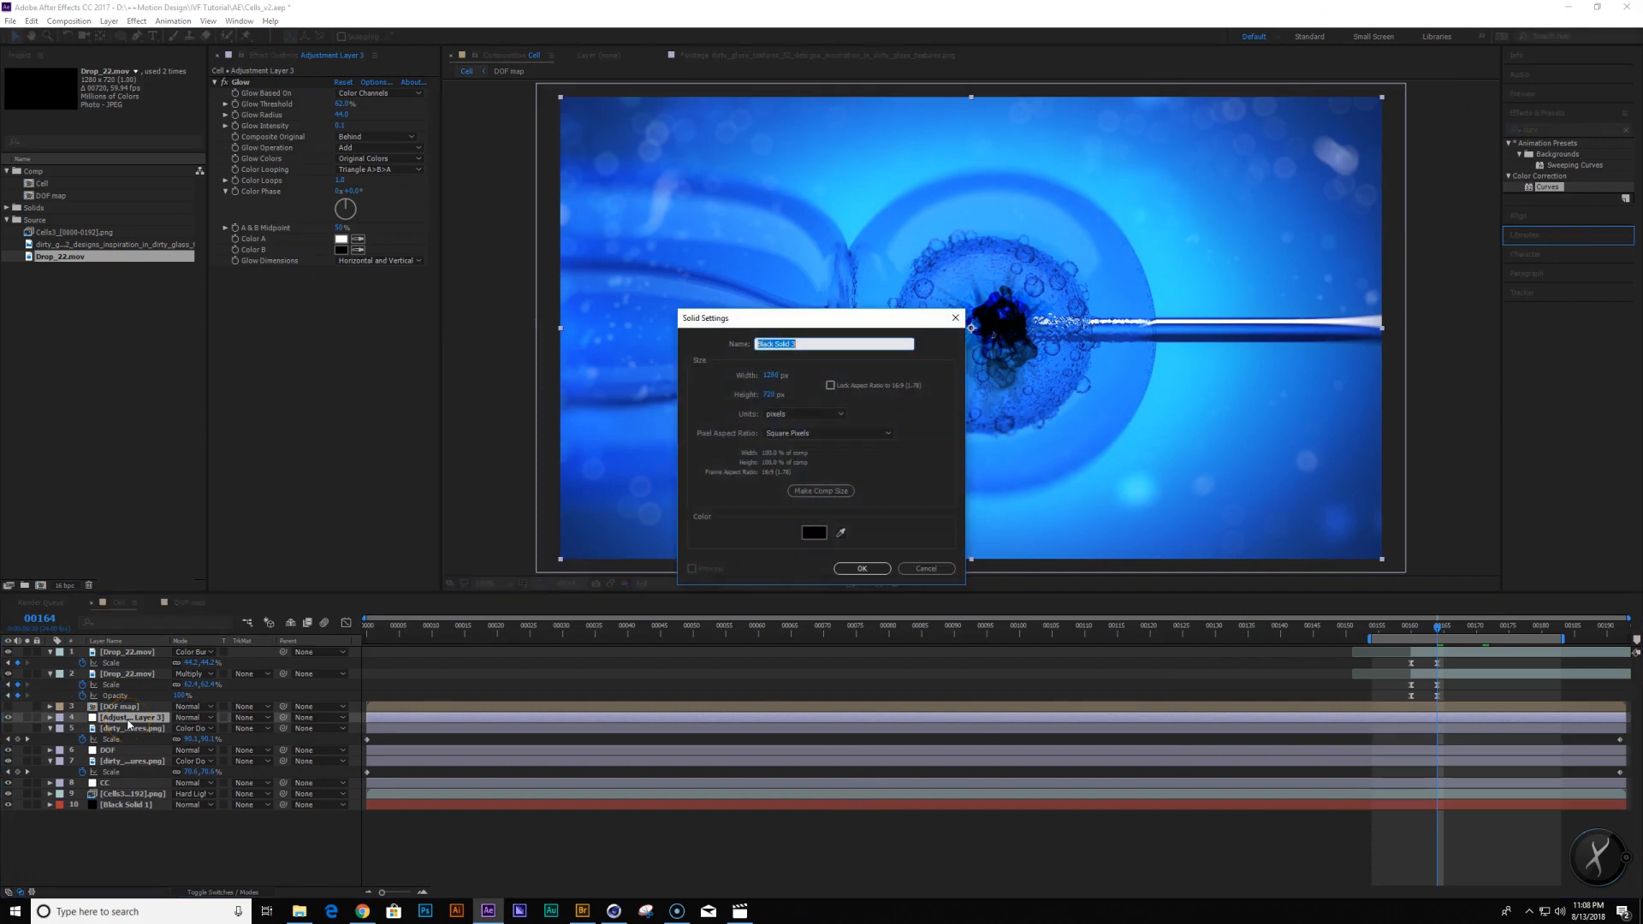
pyautogui.press('Return')
# Apply the Fill effect to the new solid and set its colour to red ED0000
pyautogui.doubleClick(1557, 130)
pyautogui.write('fill')
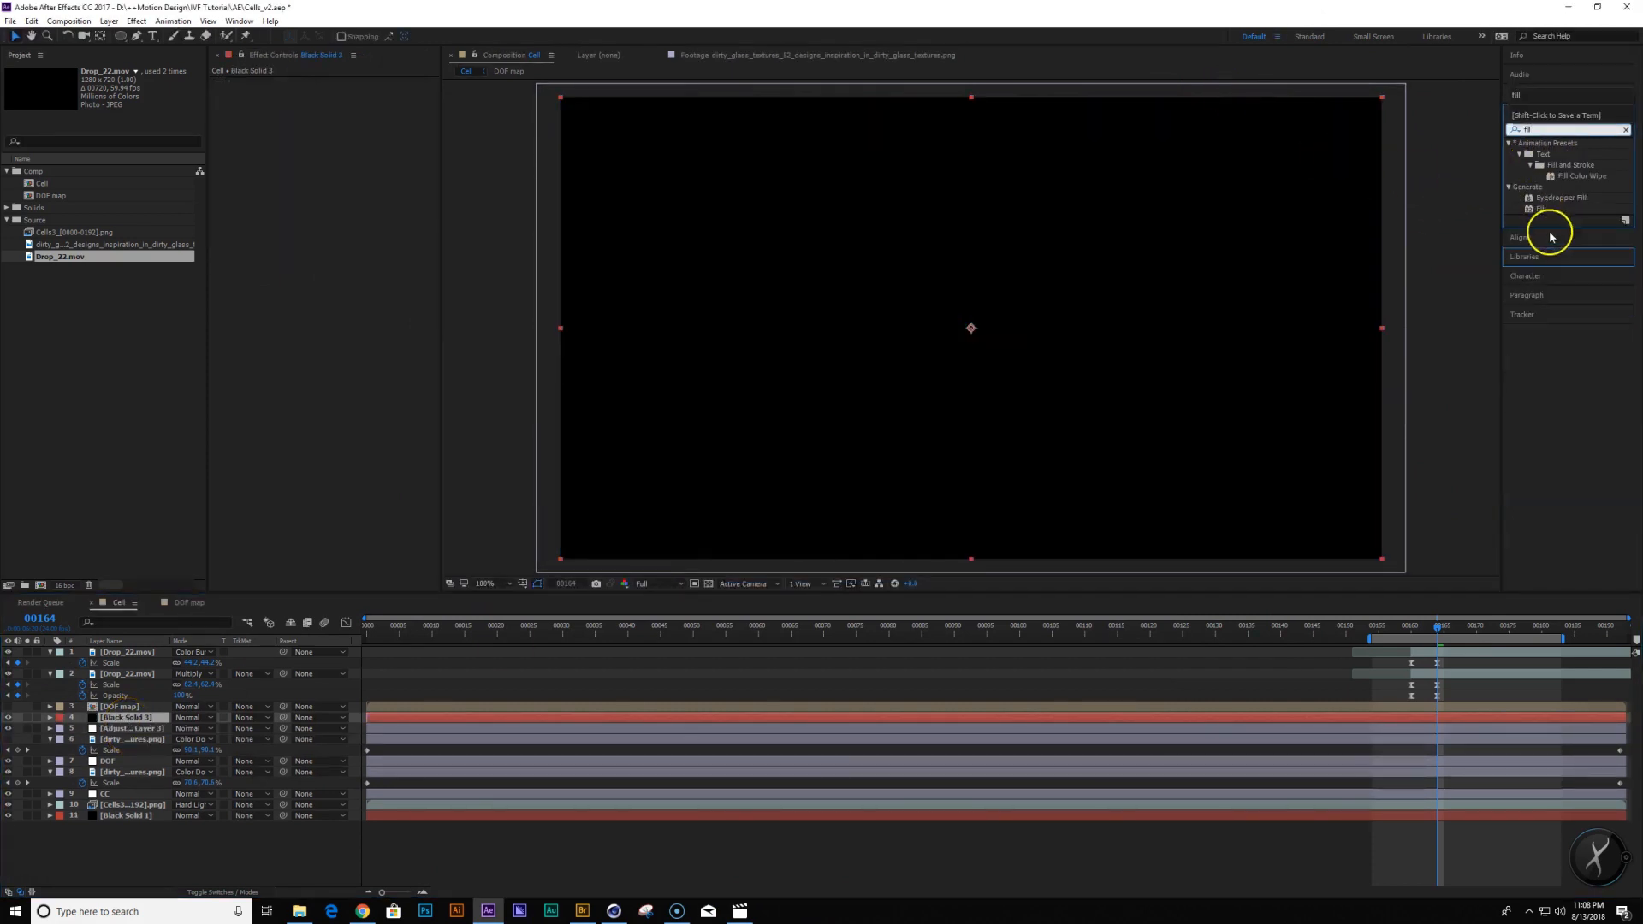
pyautogui.doubleClick(1540, 209)
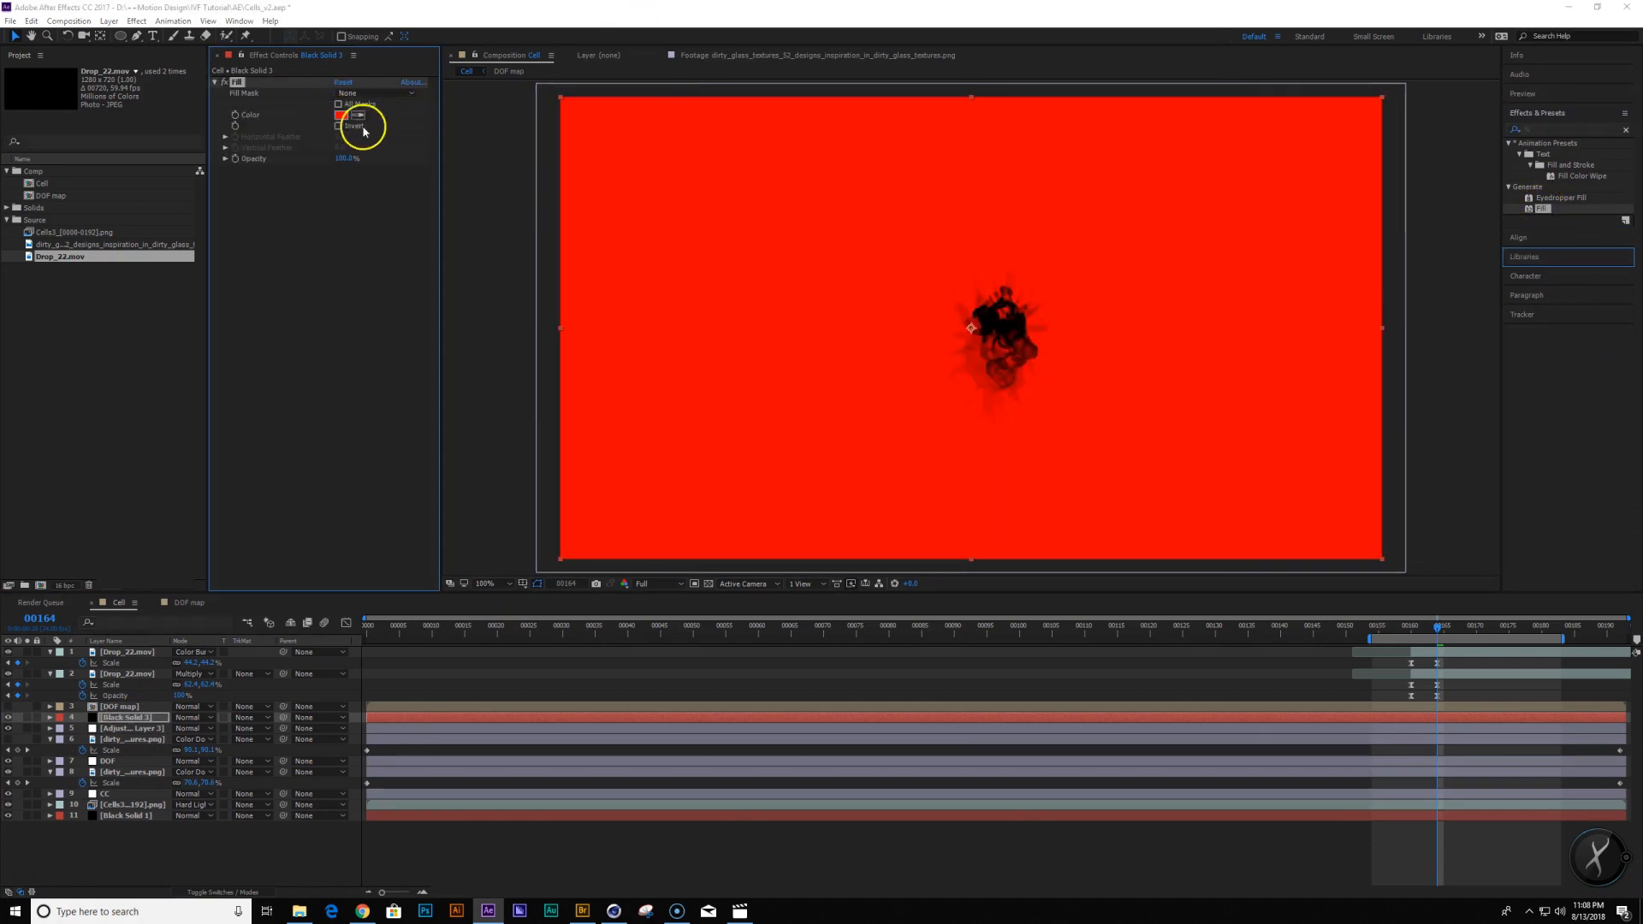
pyautogui.click(342, 115)
pyautogui.click(807, 515)
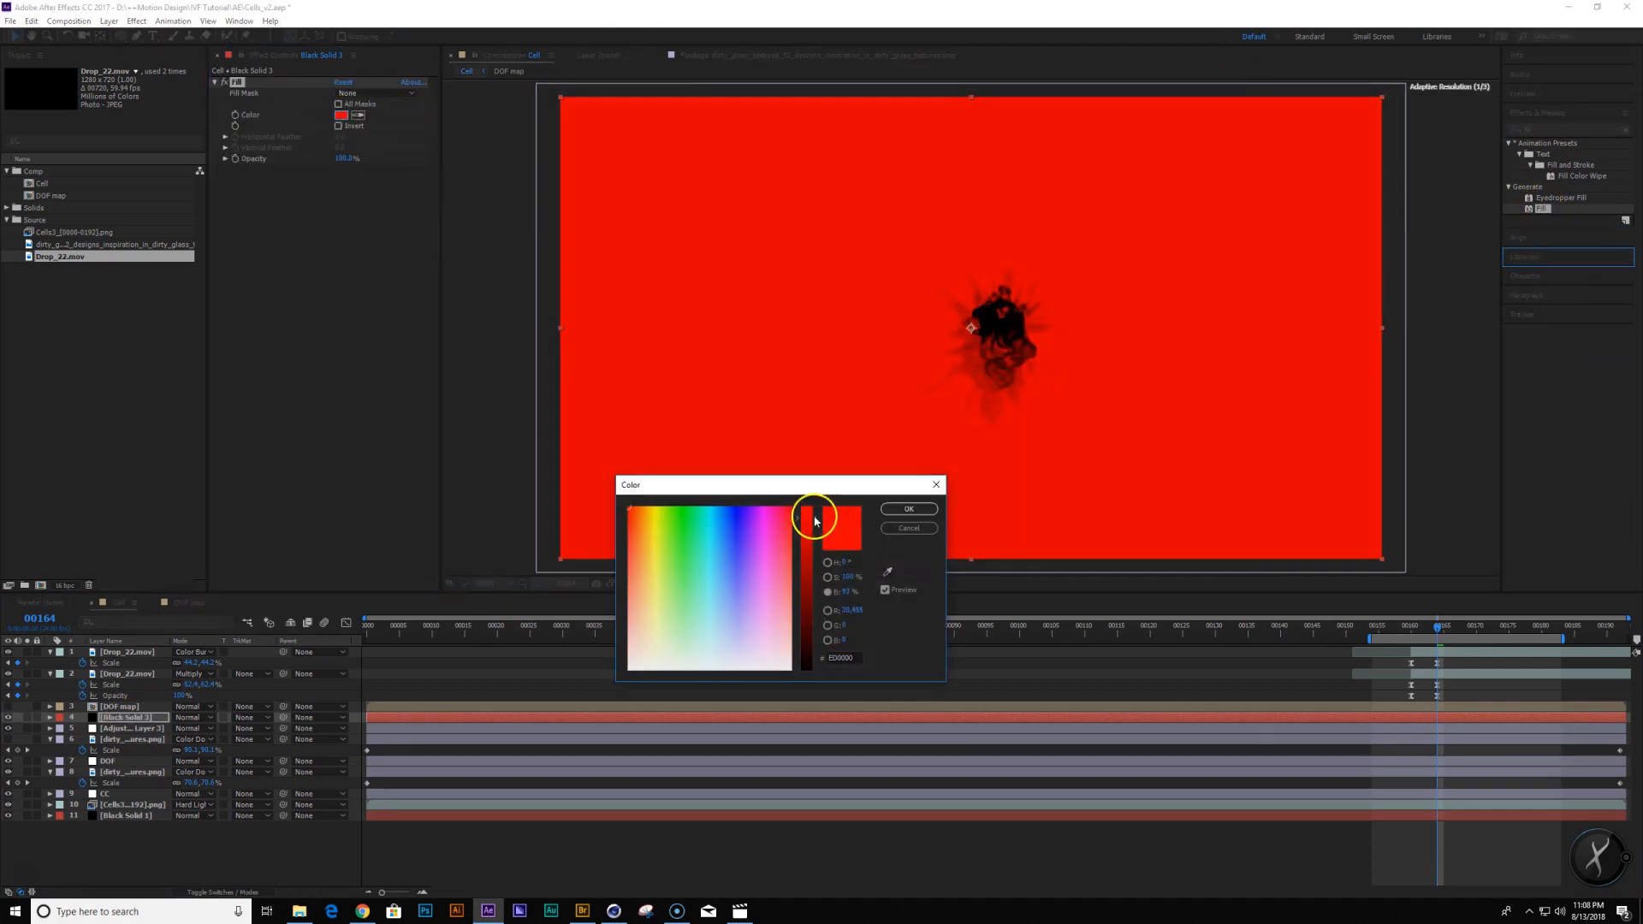
pyautogui.click(908, 510)
# Hide the red solid temporarily and draw an elliptical mask on it around the cell's core
pyautogui.click(8, 717)
pyautogui.click(121, 35)
pyautogui.moveTo(929, 256)
pyautogui.mouseDown()
pyautogui.moveTo(1101, 411)
pyautogui.moveTo(1015, 392)
pyautogui.mouseUp()
pyautogui.press('v')
pyautogui.doubleClick(1003, 407)
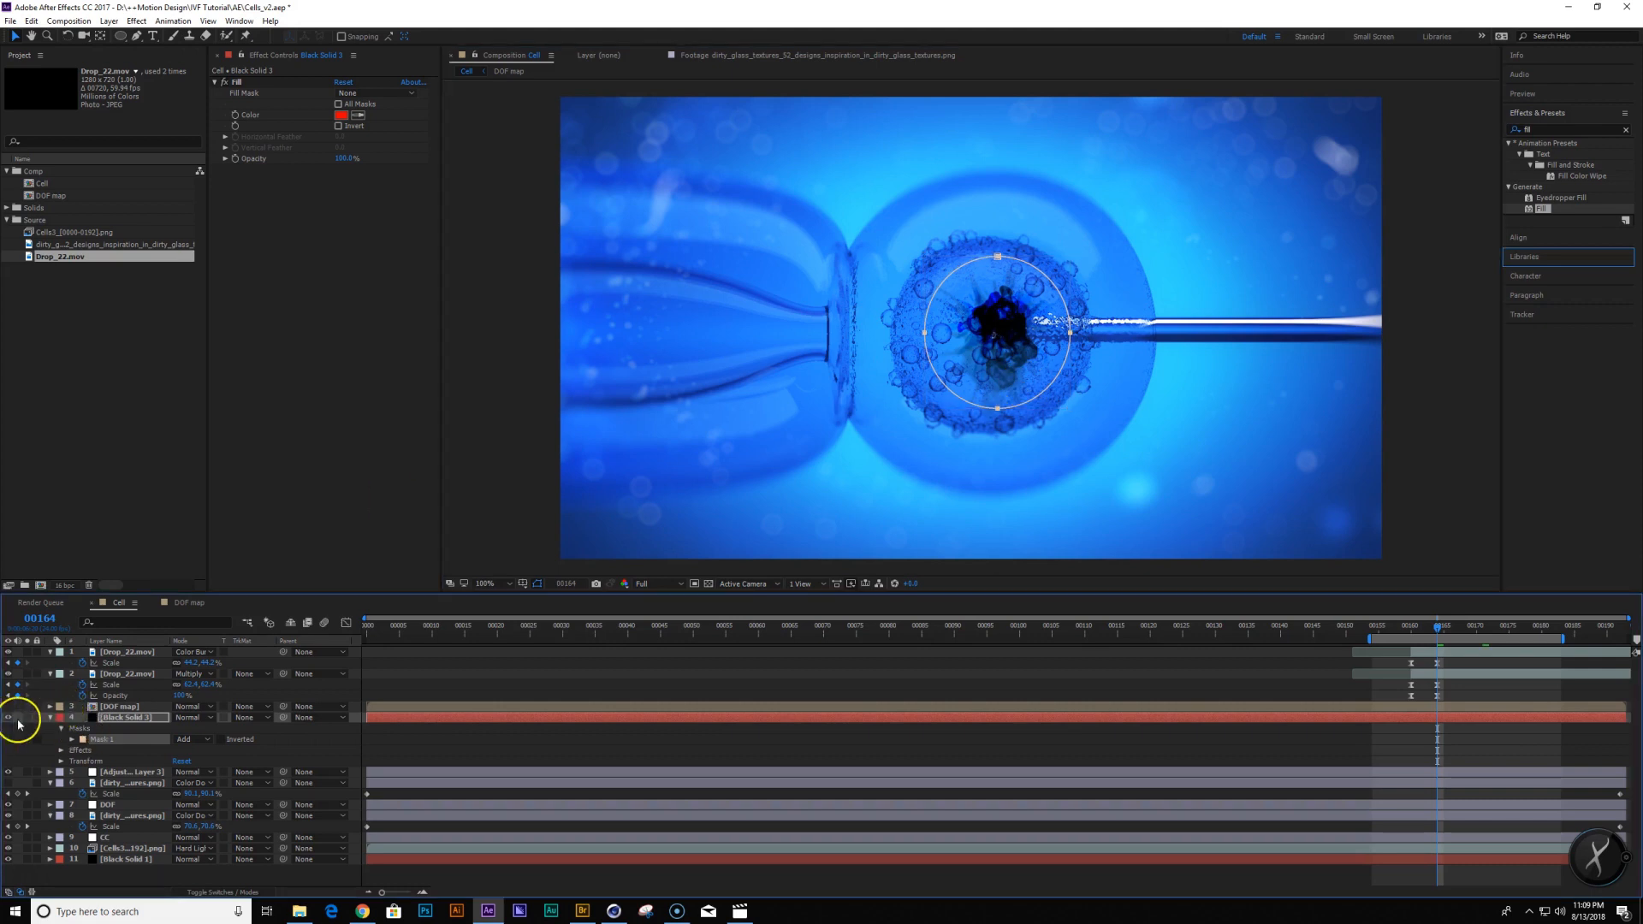
# Show the red solid again, heavily feather its mask, and set its blend mode to Color
pyautogui.press('f')
pyautogui.moveTo(202, 732); pyautogui.dragTo(283, 748)
pyautogui.click(205, 717)
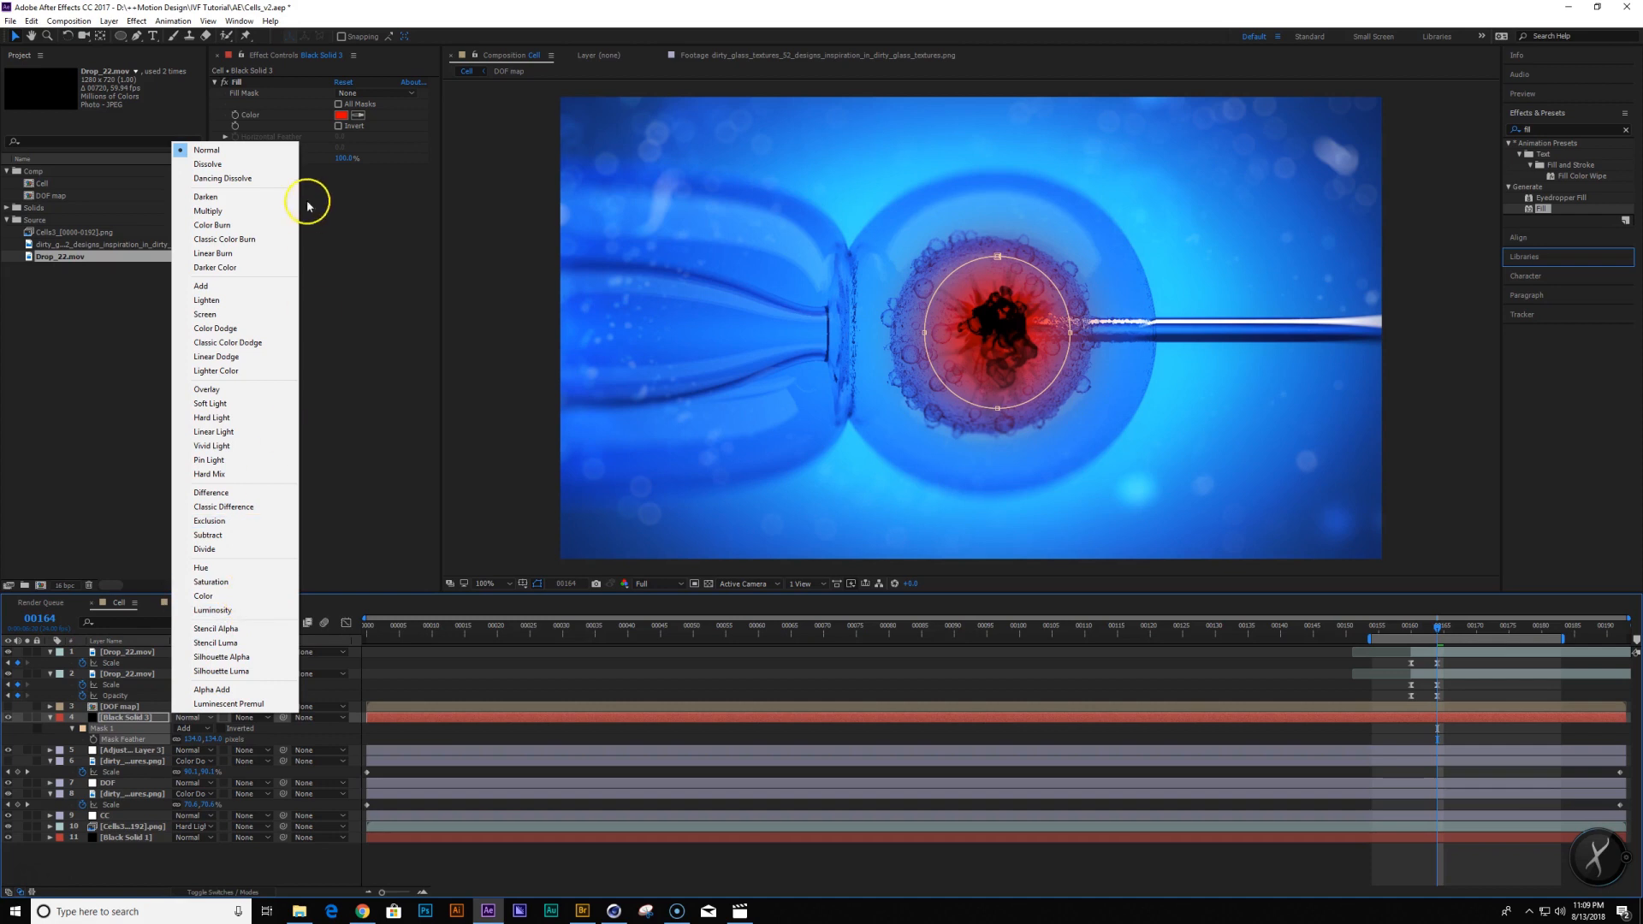
pyautogui.click(222, 597)
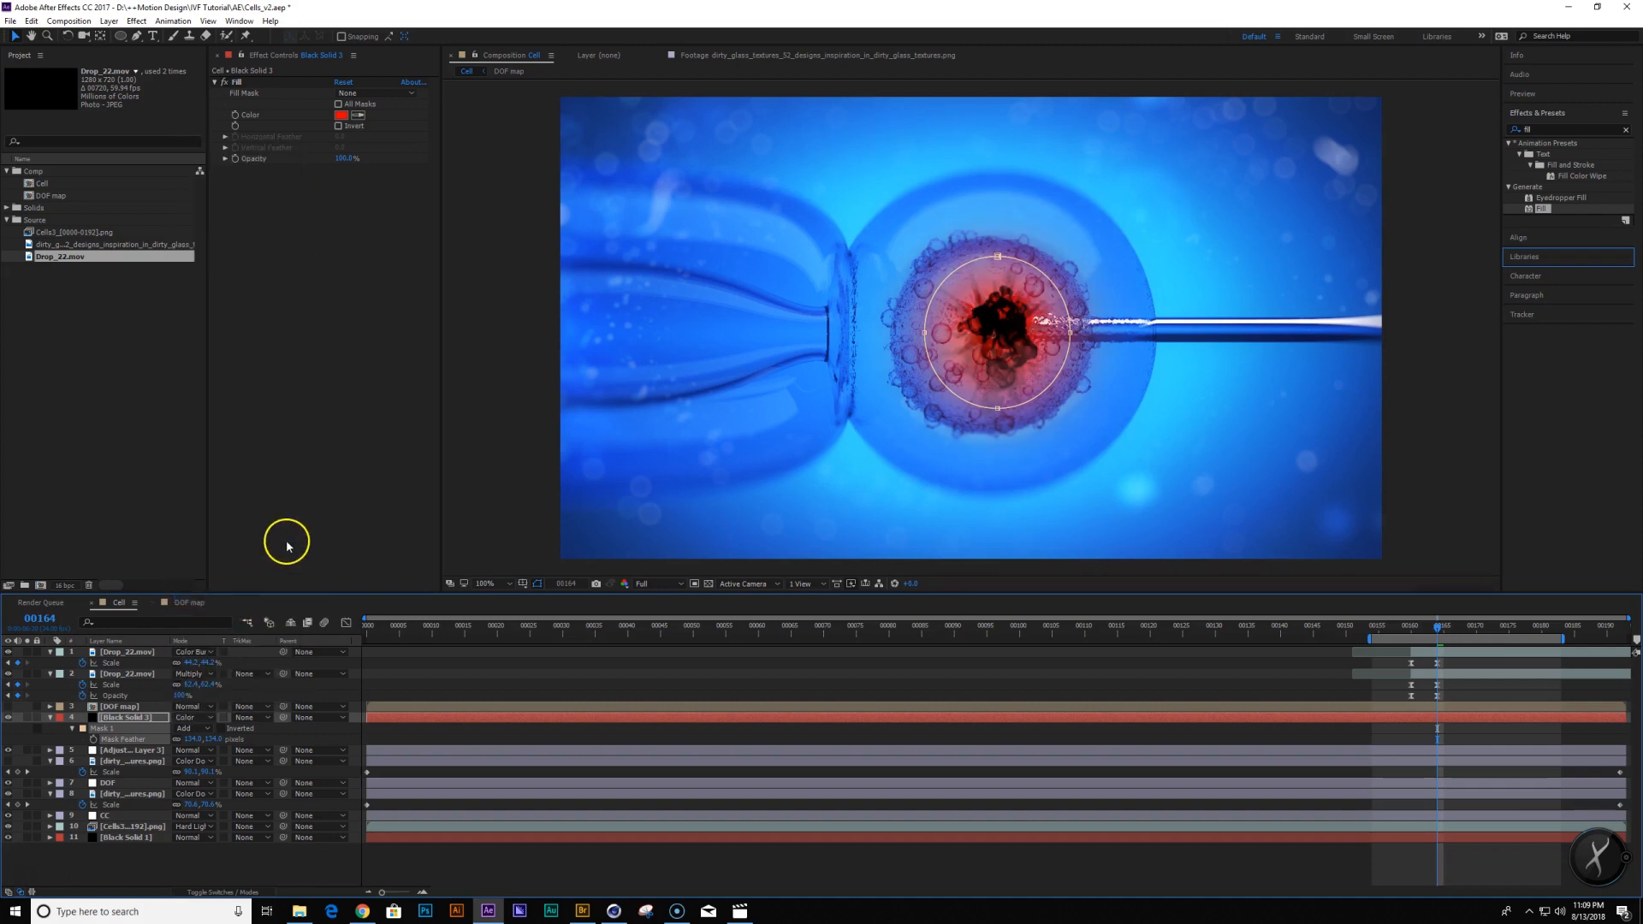
# Keyframe the red solid's opacity from 0% at frame 160 to 100% at about frame 165
pyautogui.moveTo(1437, 631); pyautogui.dragTo(1411, 630)
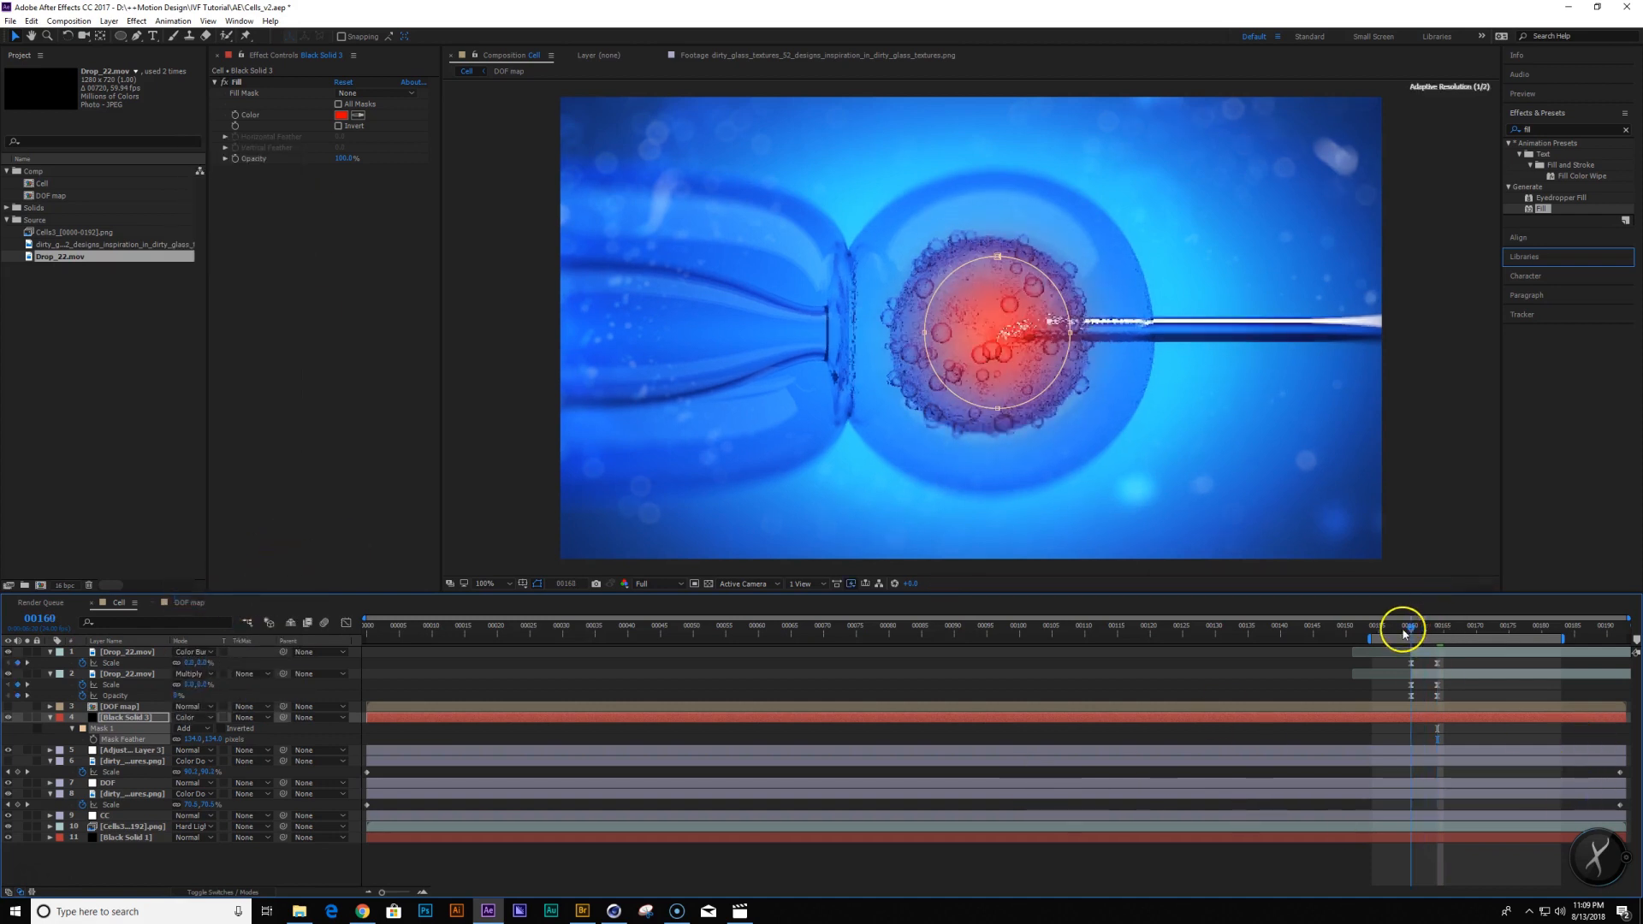
pyautogui.press('t')
pyautogui.click(83, 729)
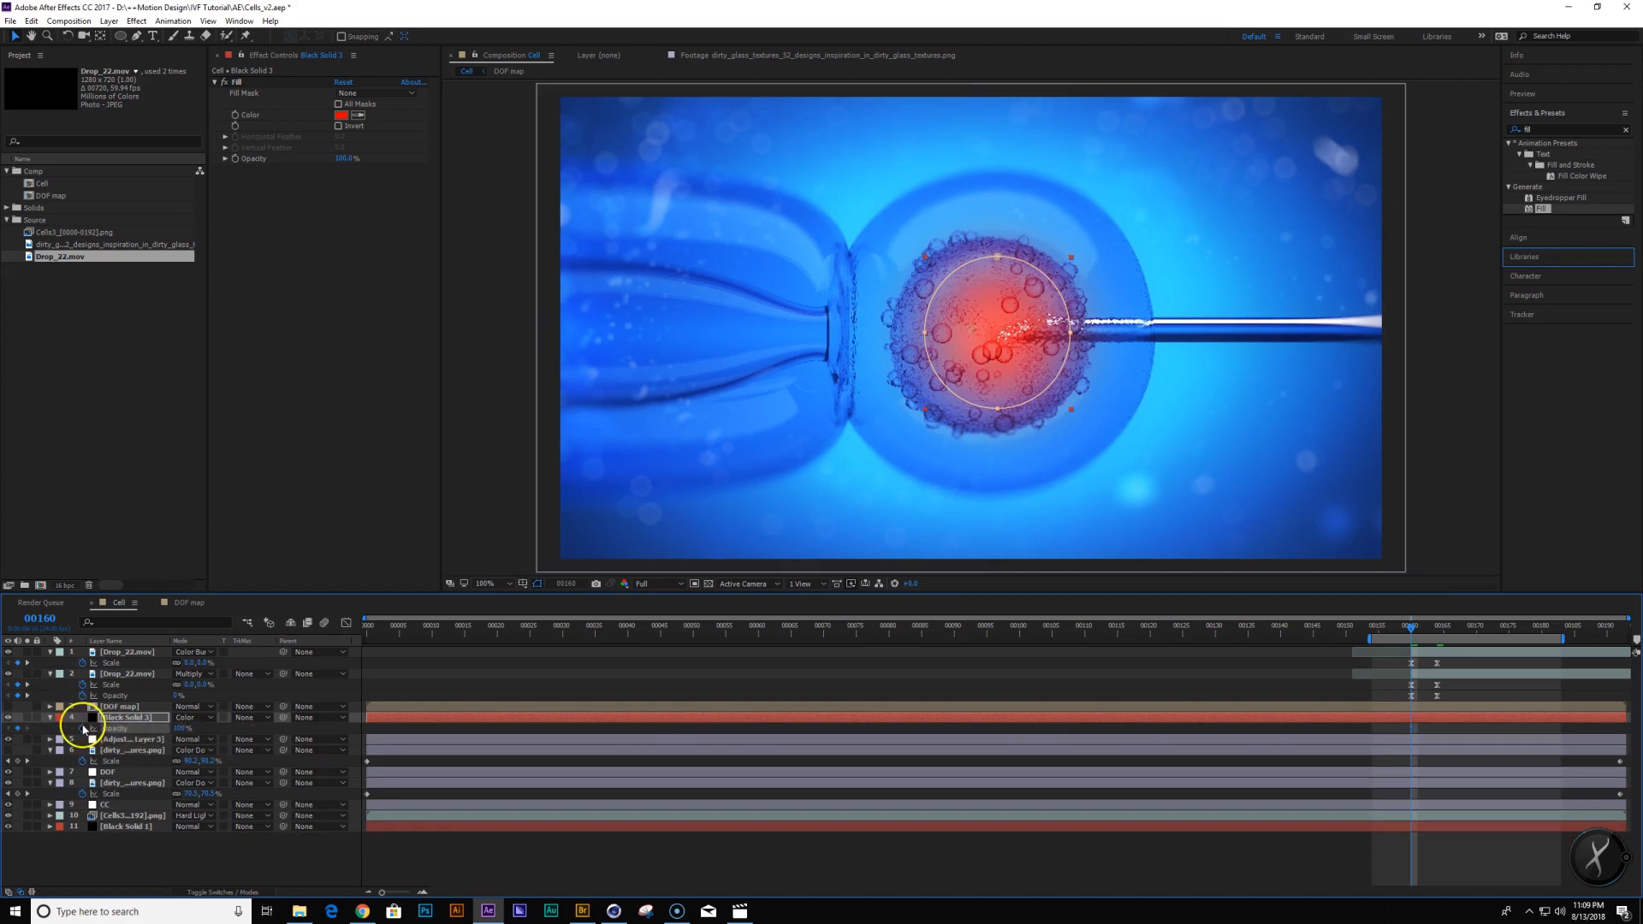
pyautogui.moveTo(178, 730); pyautogui.dragTo(4, 795)
pyautogui.click(1442, 629)
pyautogui.moveTo(175, 728); pyautogui.dragTo(587, 704)
pyautogui.click(1410, 632)
pyautogui.moveTo(1410, 632); pyautogui.dragTo(1587, 638)
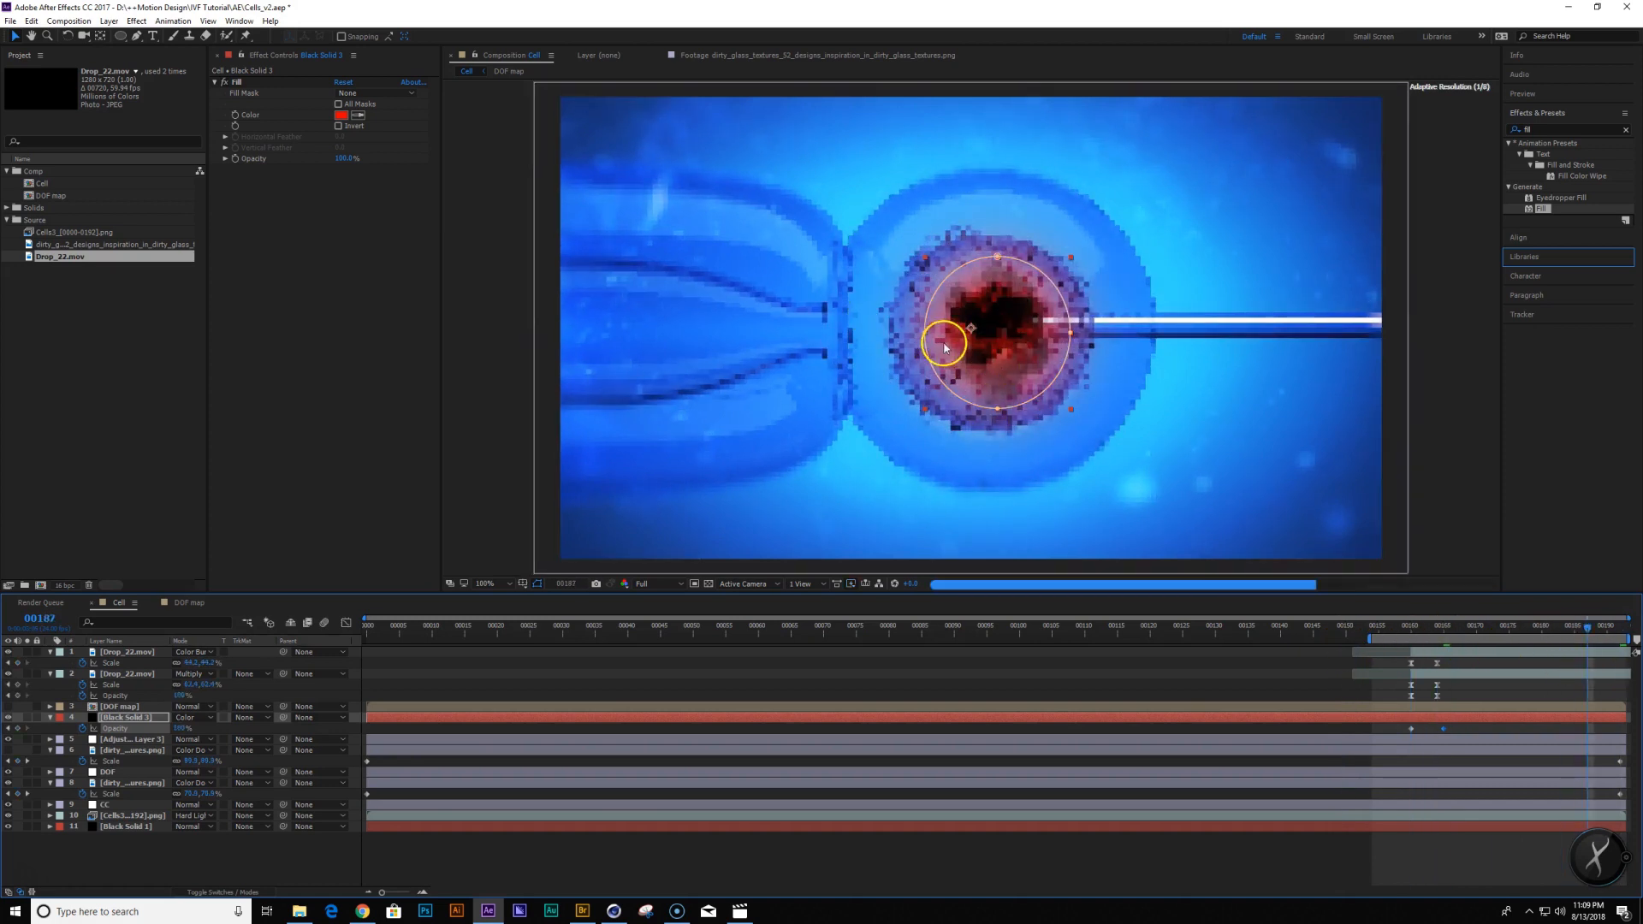
# Stretch the mask of the Multiply ink drop slightly outward on its left side and check the final frame
pyautogui.click(918, 332)
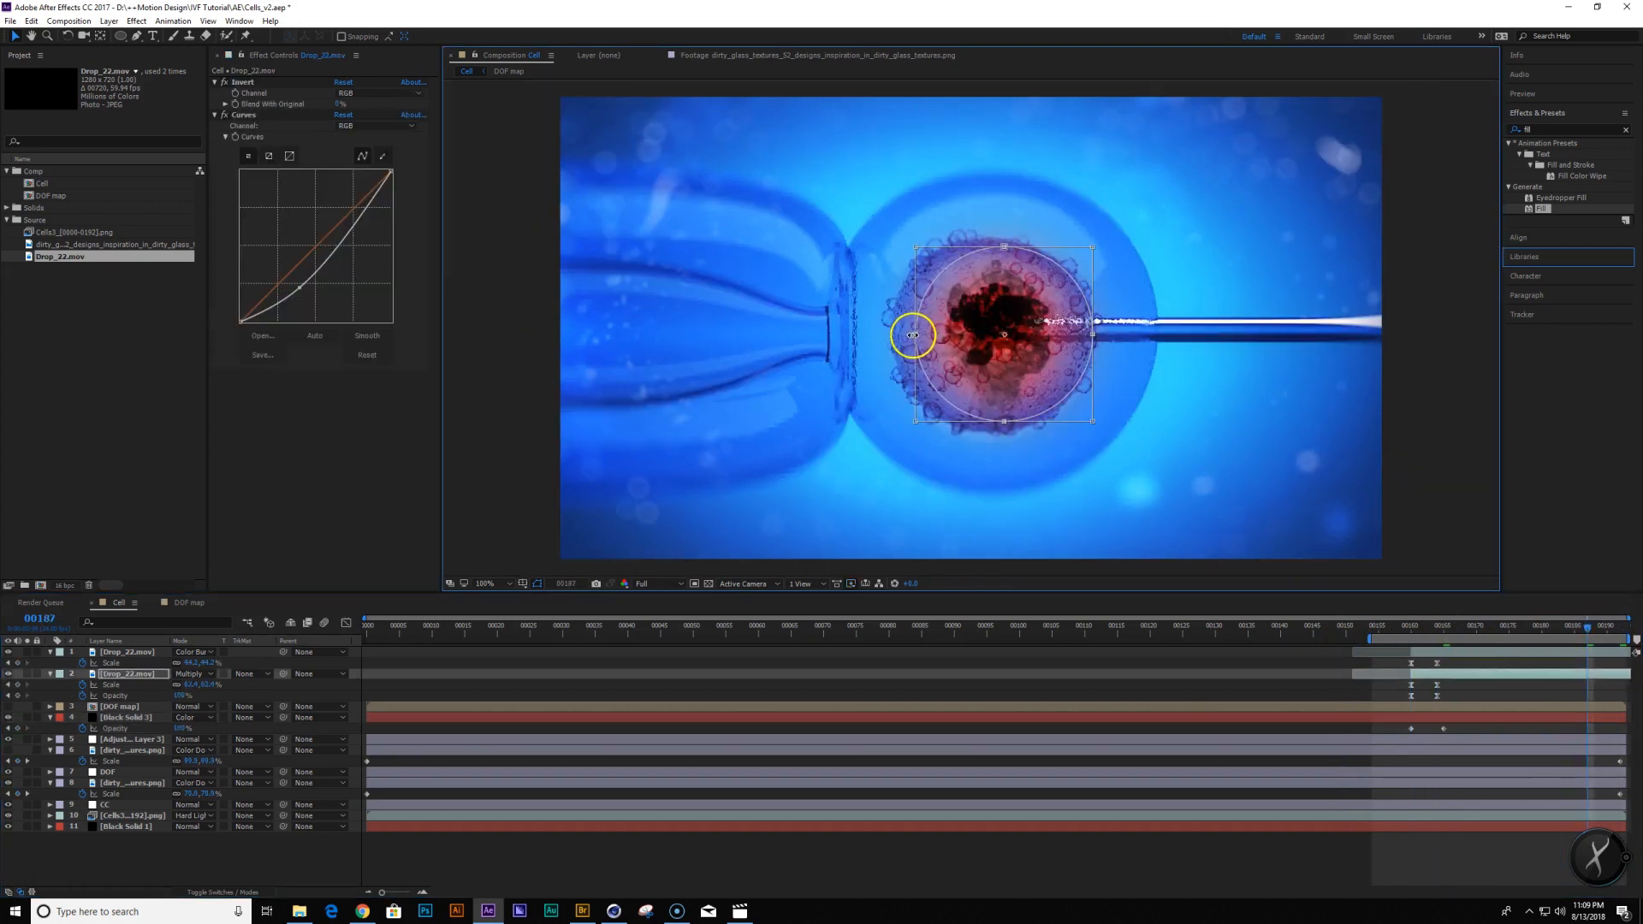
pyautogui.moveTo(913, 336); pyautogui.dragTo(907, 349)
pyautogui.press('Return')
pyautogui.moveTo(1399, 638); pyautogui.dragTo(1635, 650)
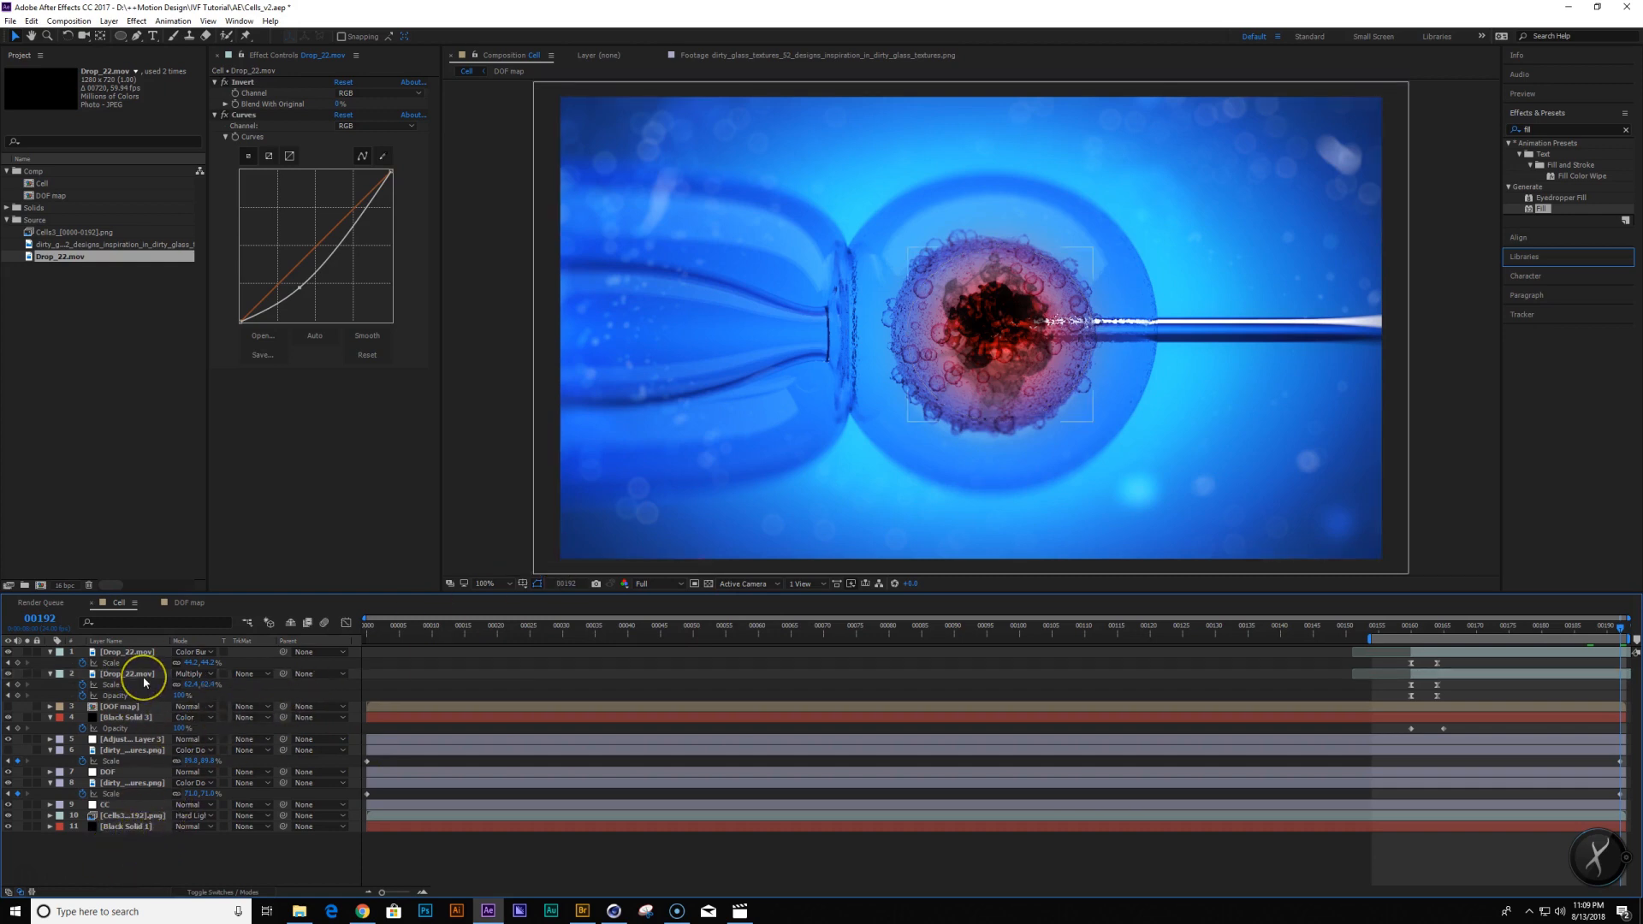
# Add an adjustment layer at the top of the layer stack and name it grain
pyautogui.hotkey('ctrl', 'alt', 'y')
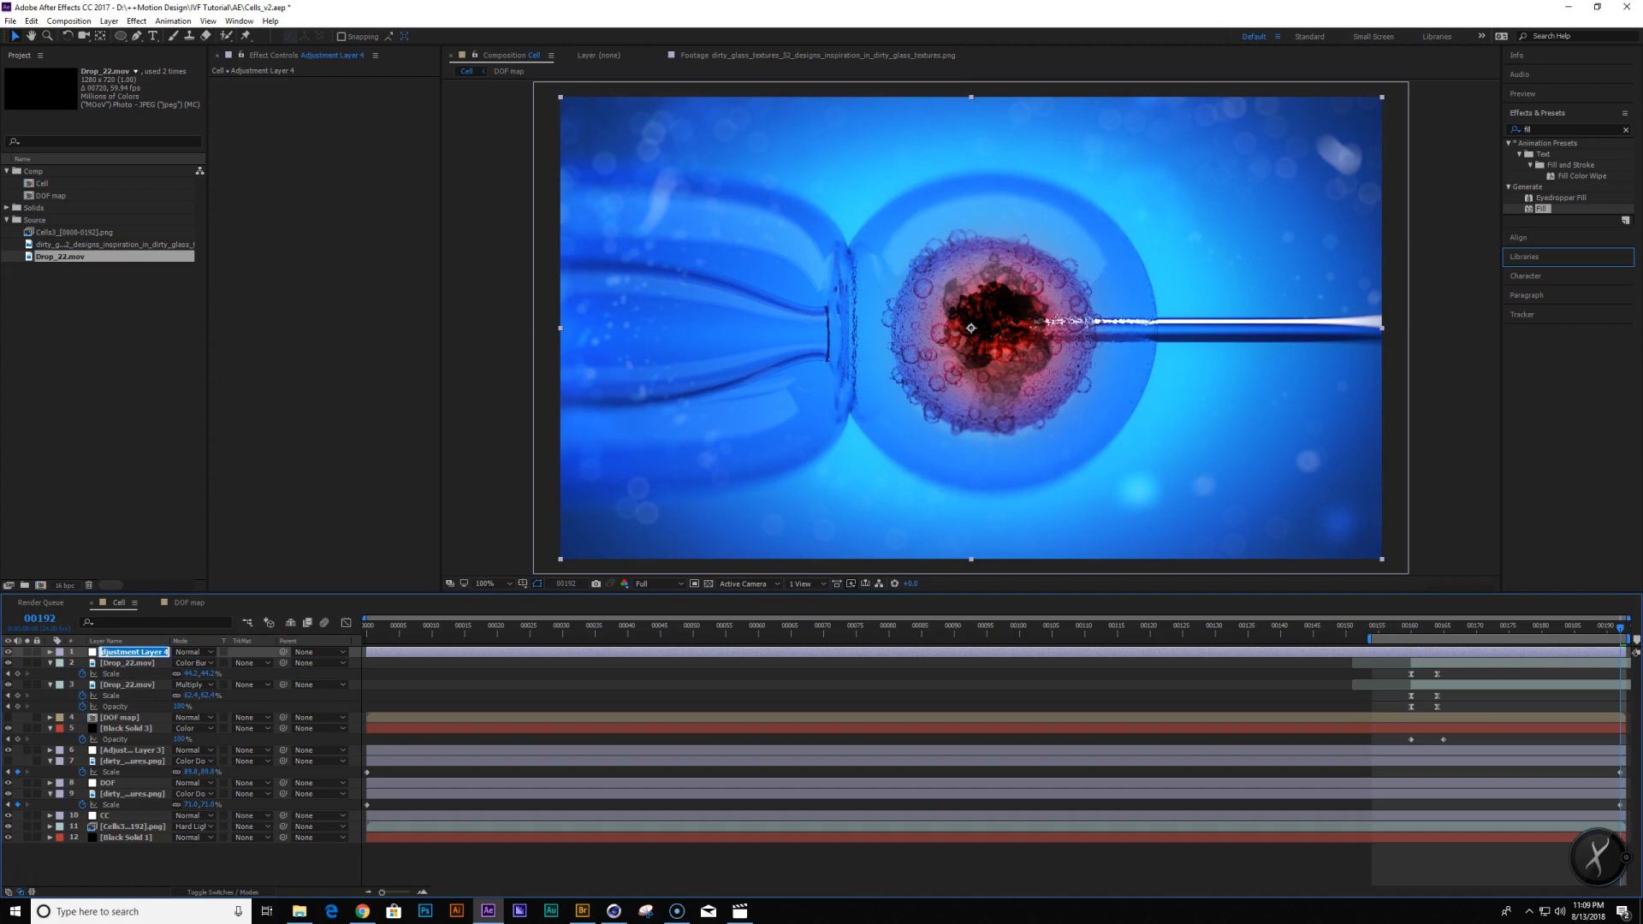
pyautogui.write('grain')
pyautogui.press('Return')
# Apply the Add Grain effect to the grain layer and set its viewing mode to Final Output
pyautogui.click(1586, 127)
pyautogui.write('grain')
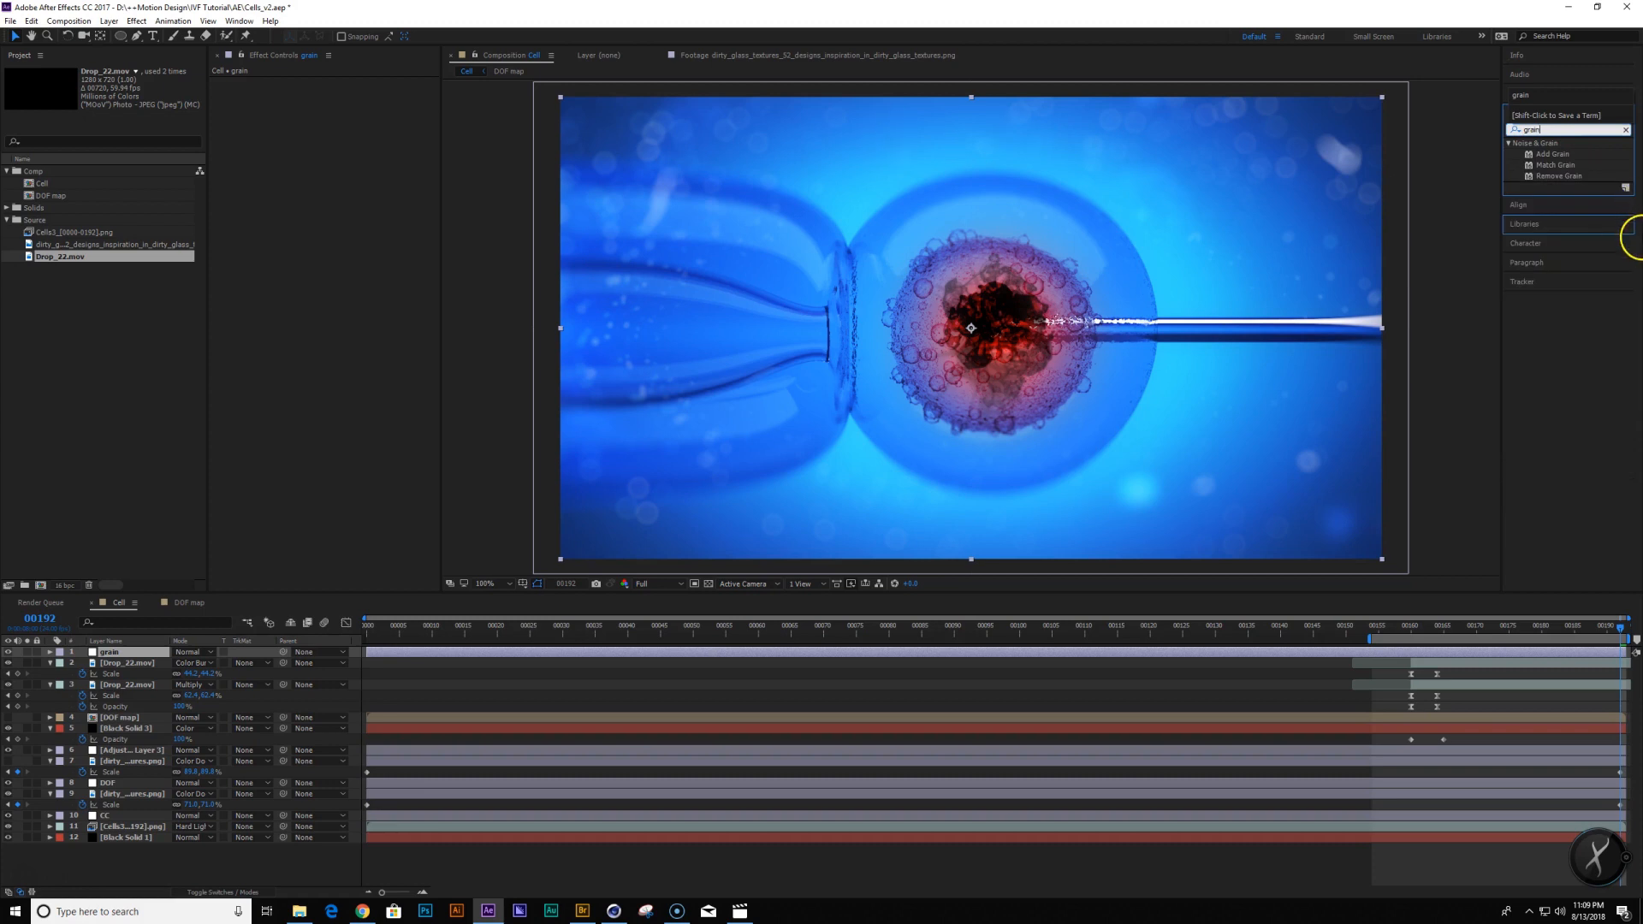
pyautogui.doubleClick(1558, 155)
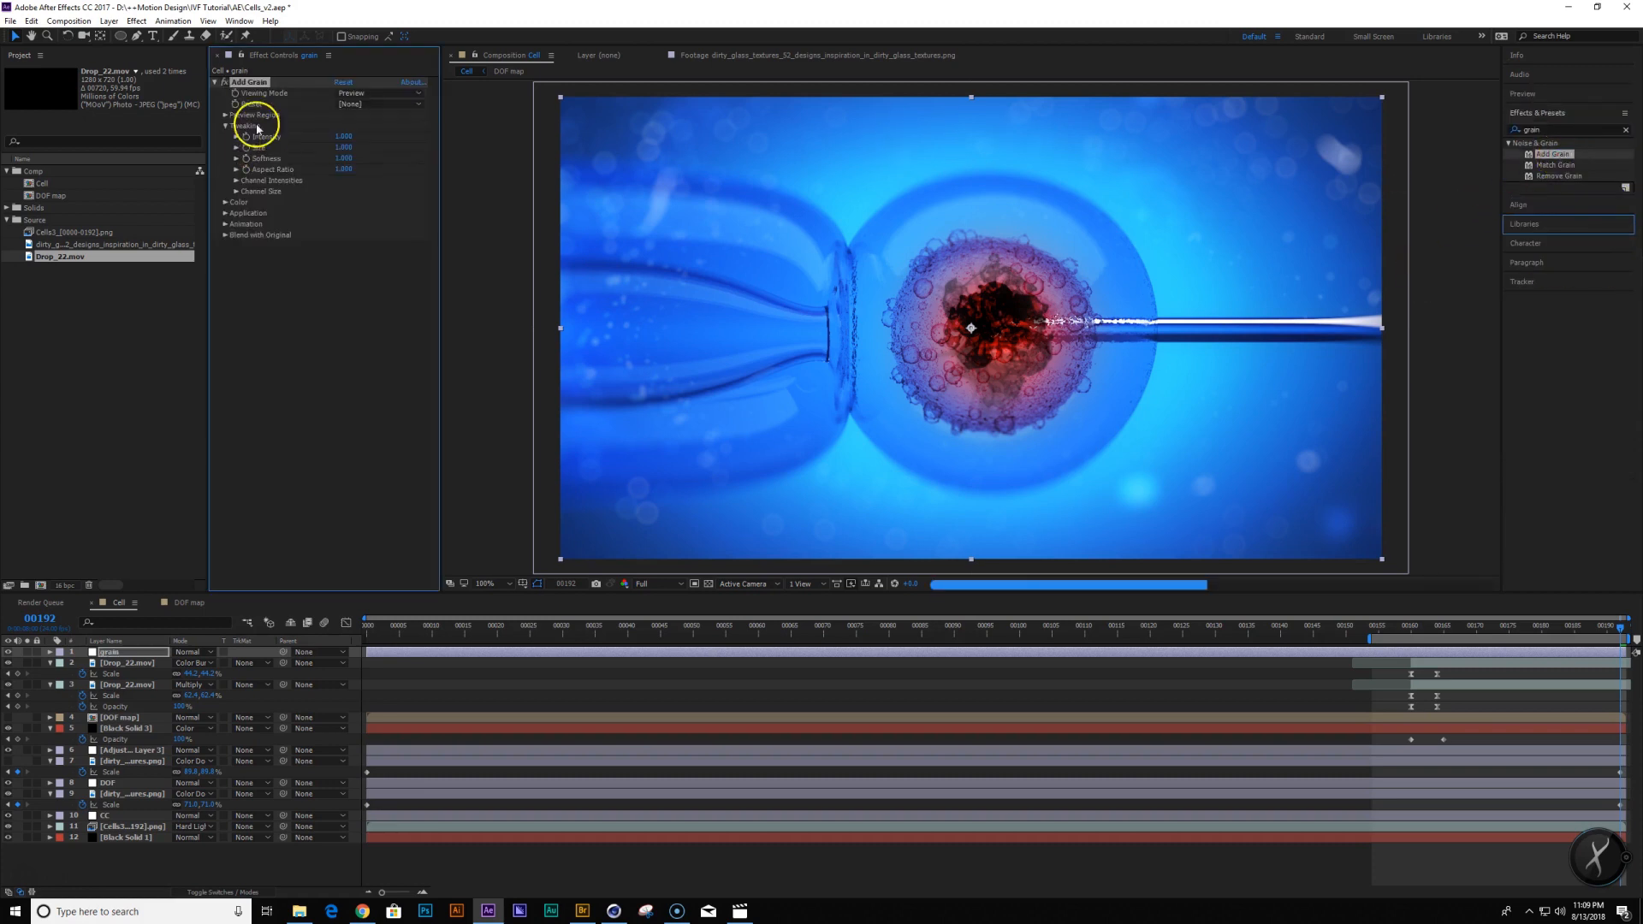
pyautogui.click(364, 94)
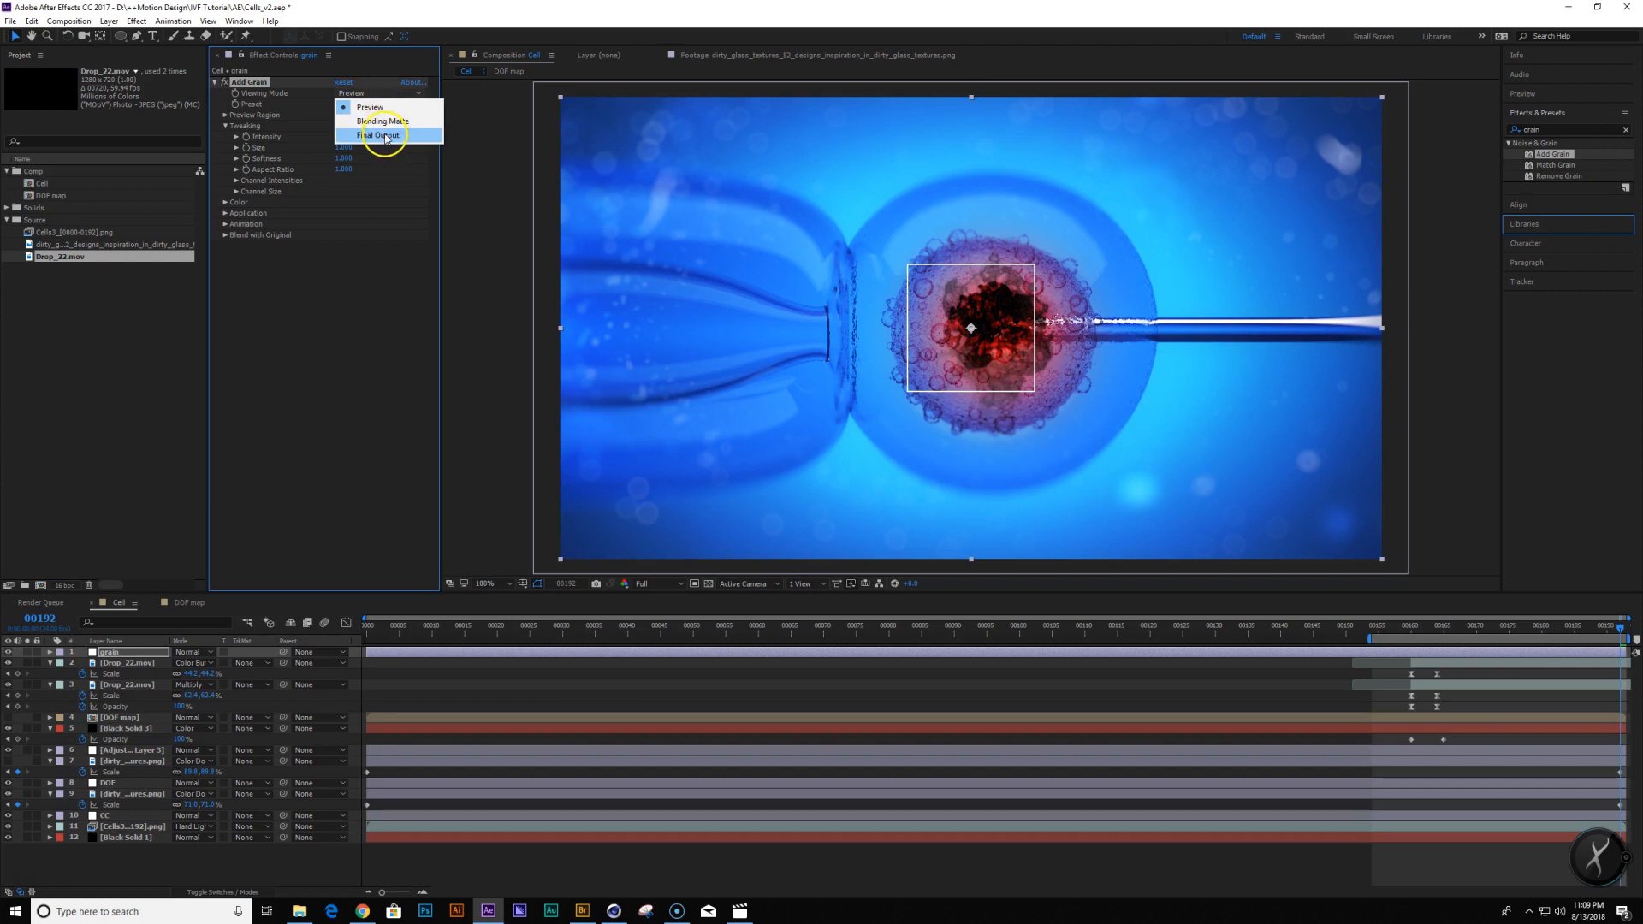
pyautogui.click(387, 142)
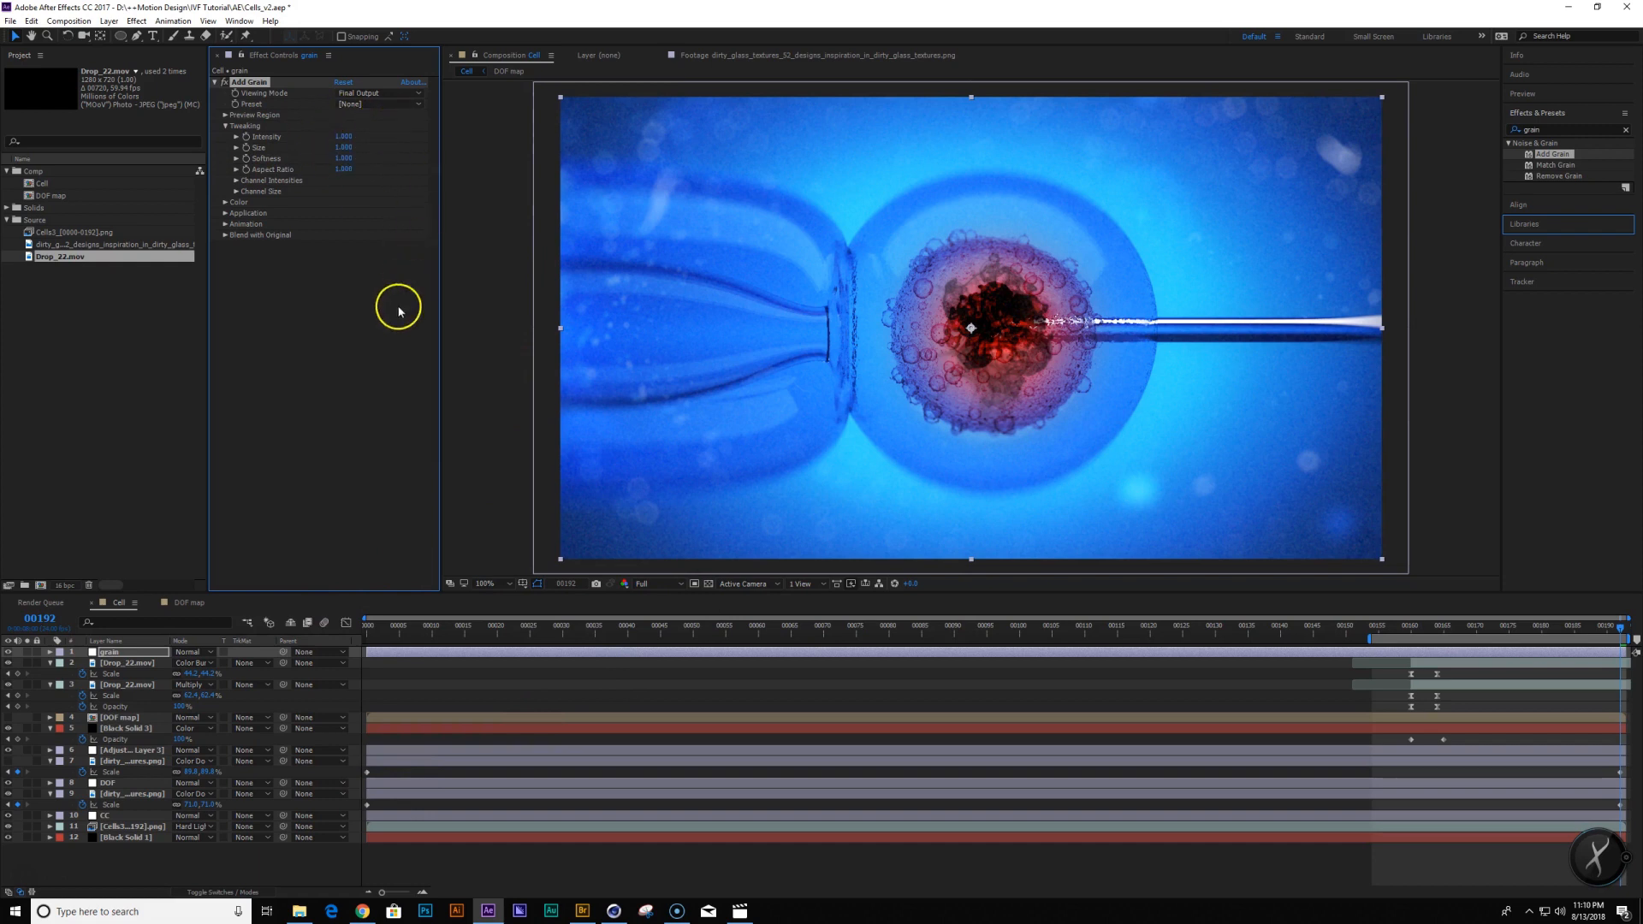
# Pre-compose all layers of the Cell composition into a new composition named cell pcomp, moving all attributes
pyautogui.click(128, 839)
pyautogui.keyDown('shift'); pyautogui.click(118, 653); pyautogui.keyUp('shift')
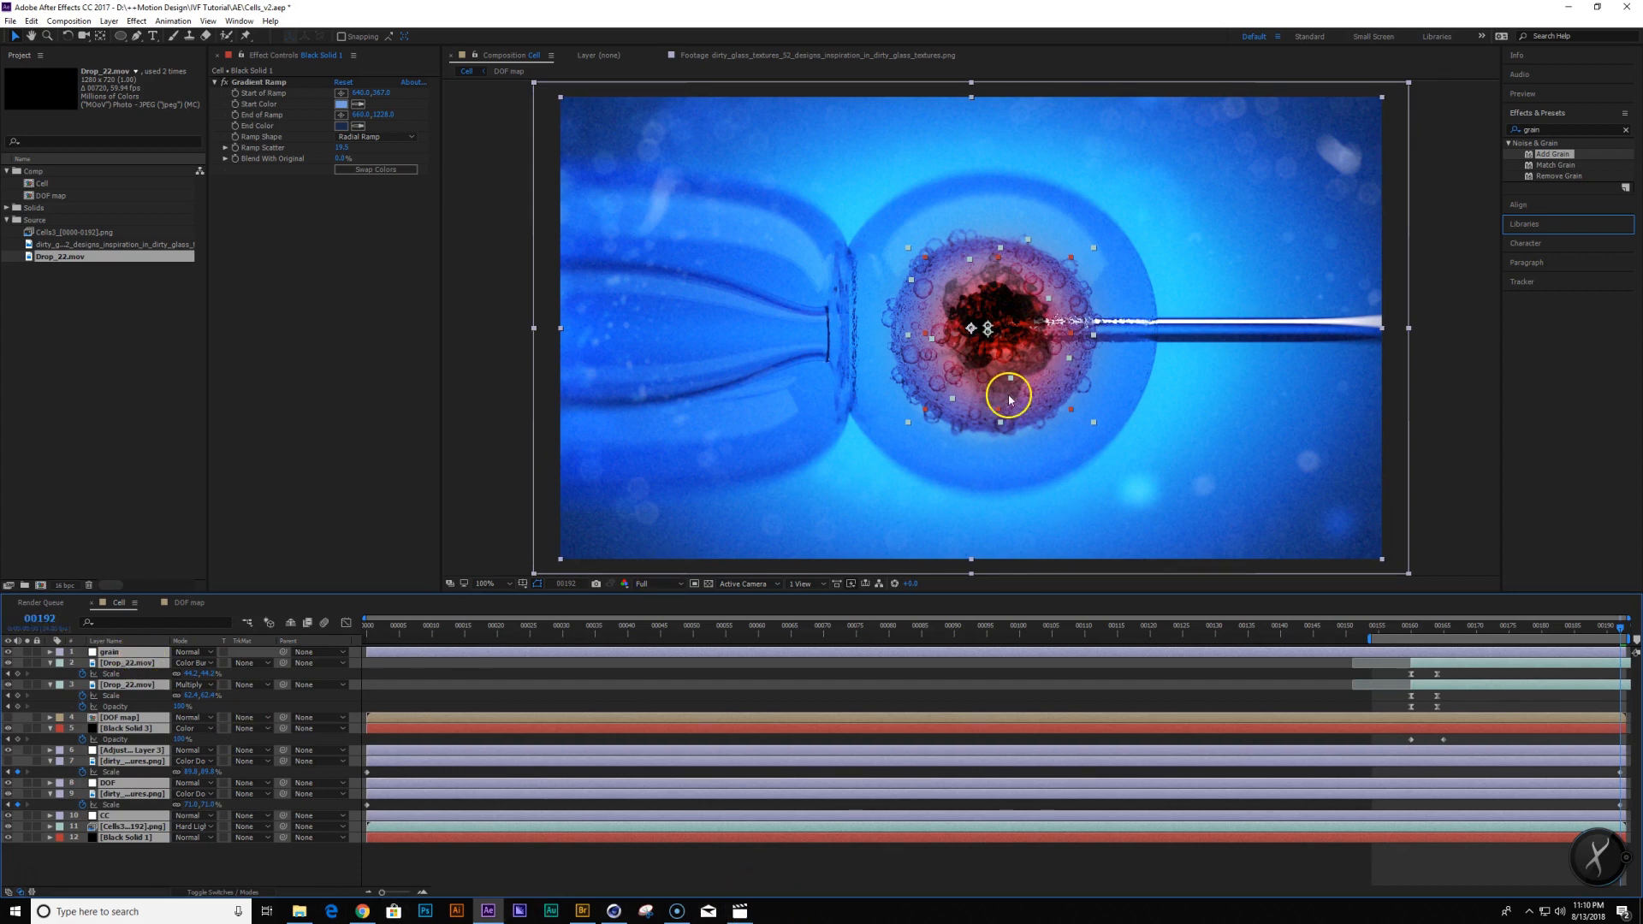
pyautogui.hotkey('ctrl', 'shift', 'c')
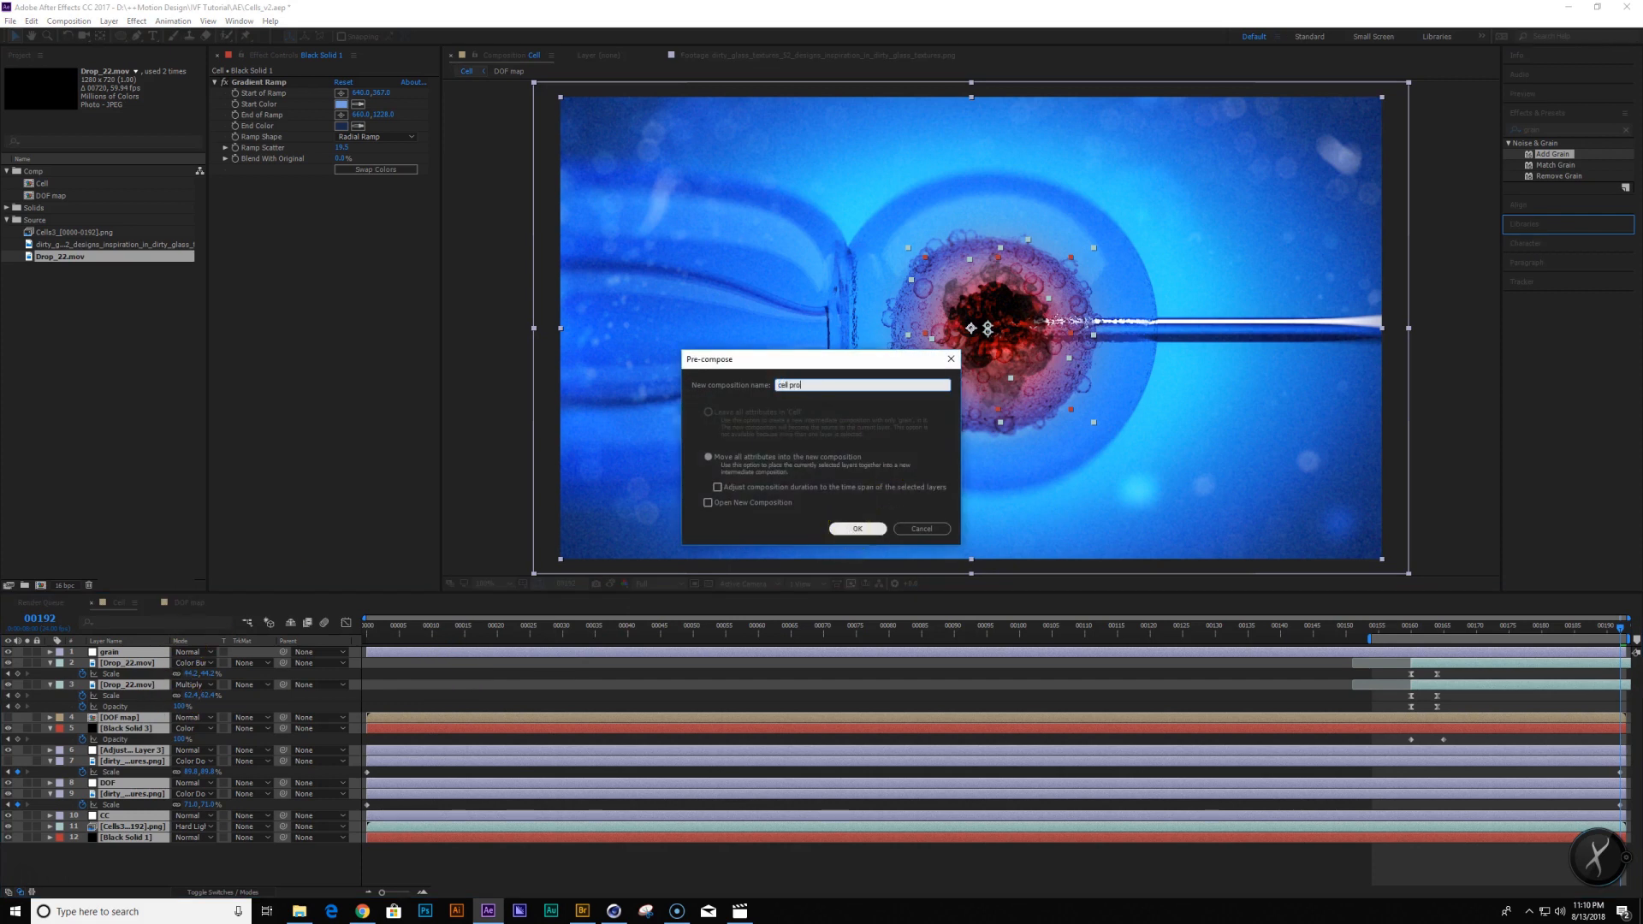
pyautogui.click(851, 529)
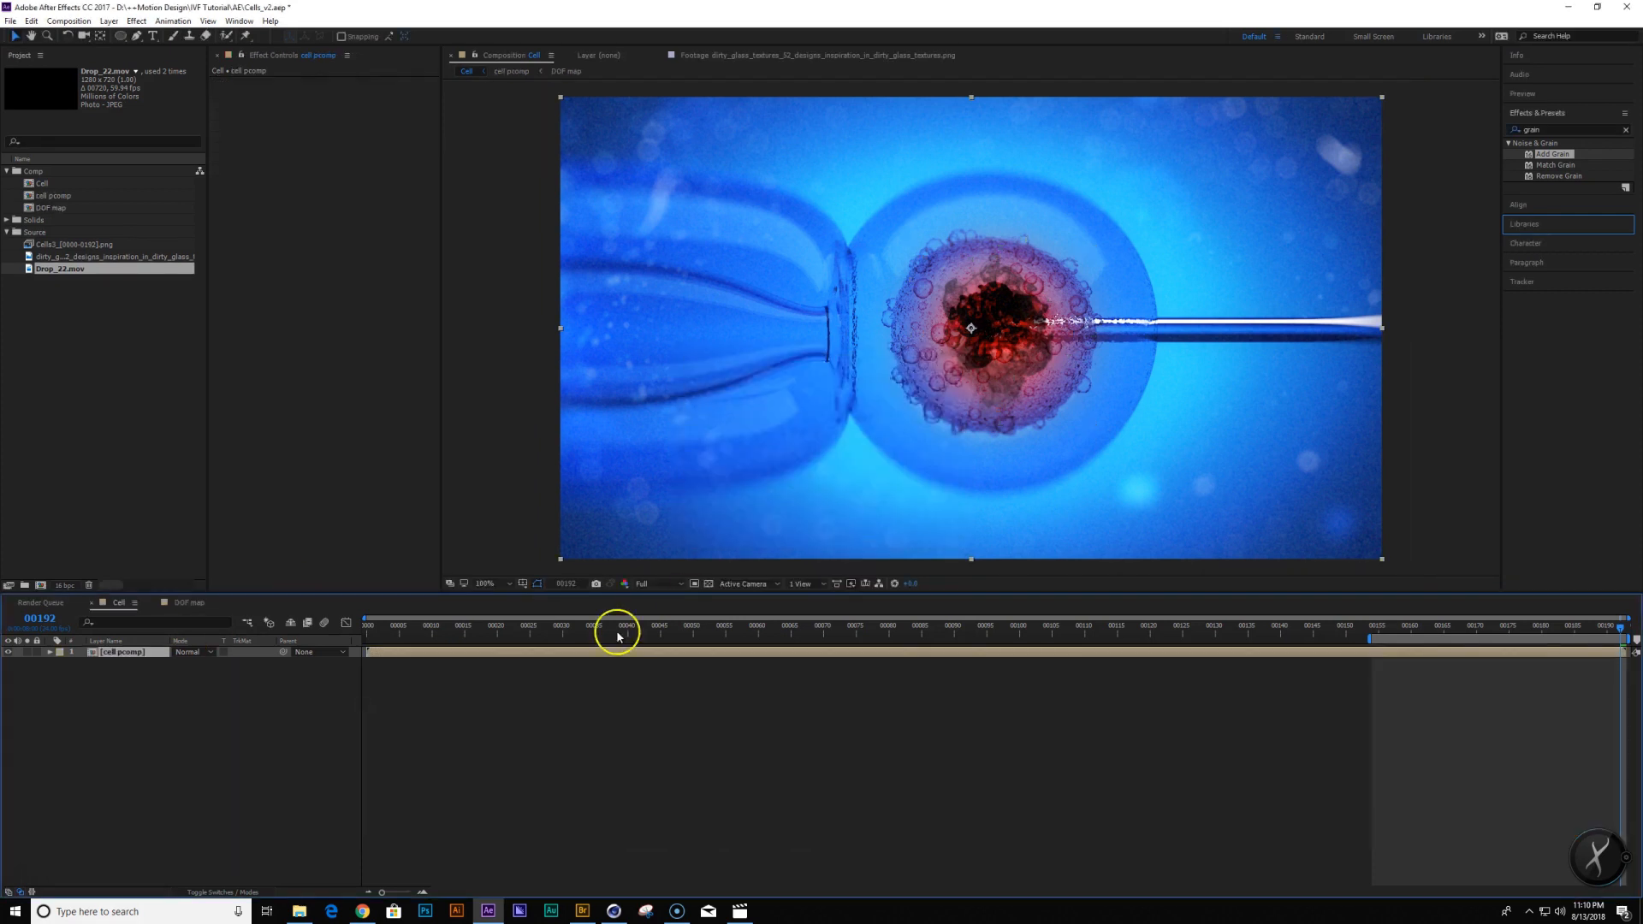
# Switch to Movies & TV to examine the camera framing in the IVF_v10 reference video, and return to After Effects
pyautogui.click(740, 911)
pyautogui.click(902, 702)
pyautogui.moveTo(904, 705)
pyautogui.mouseDown()
pyautogui.moveTo(484, 701)
pyautogui.moveTo(623, 684)
pyautogui.moveTo(895, 686)
pyautogui.moveTo(902, 702)
pyautogui.mouseUp()
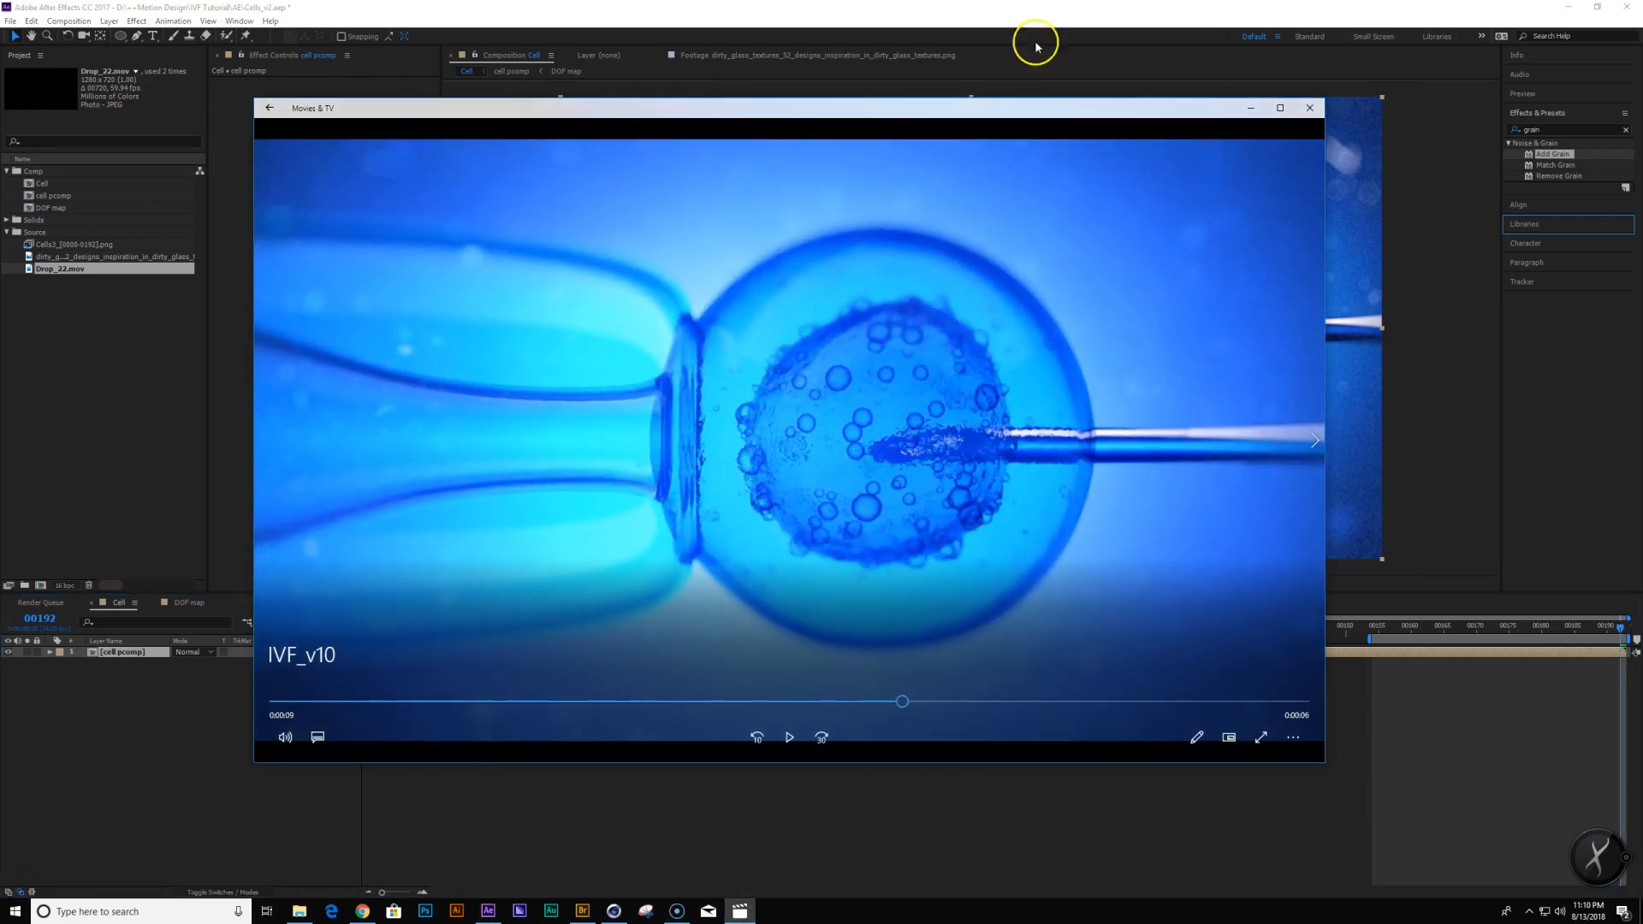
pyautogui.click(866, 17)
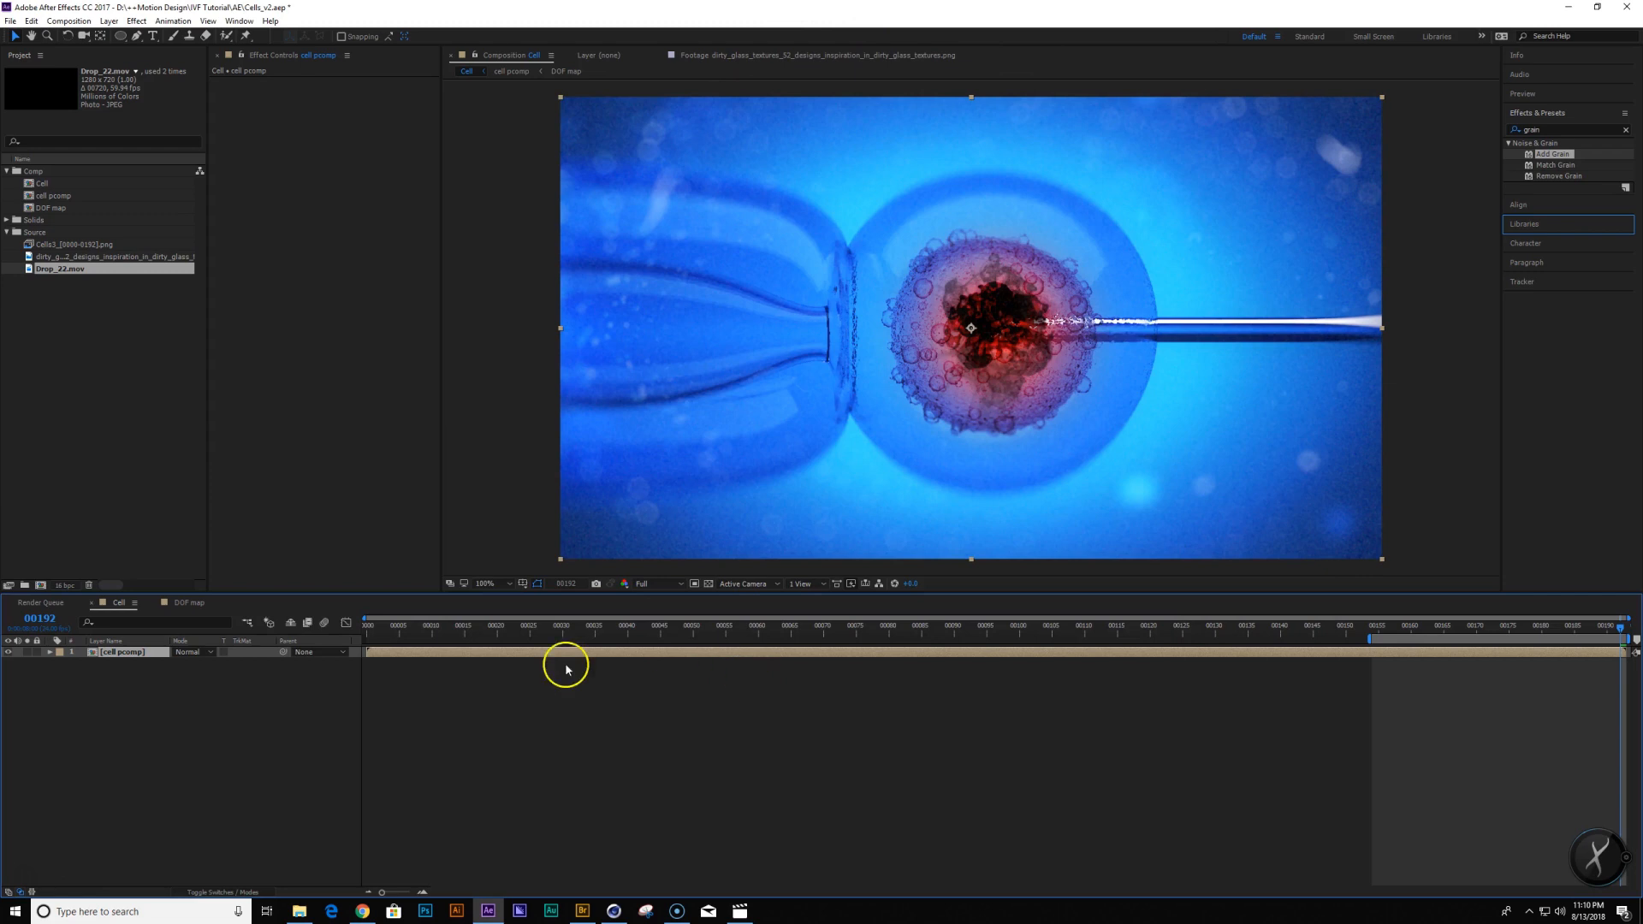
# Create a new two-node camera in the Cell composition above the cell pcomp layer
pyautogui.click(430, 632)
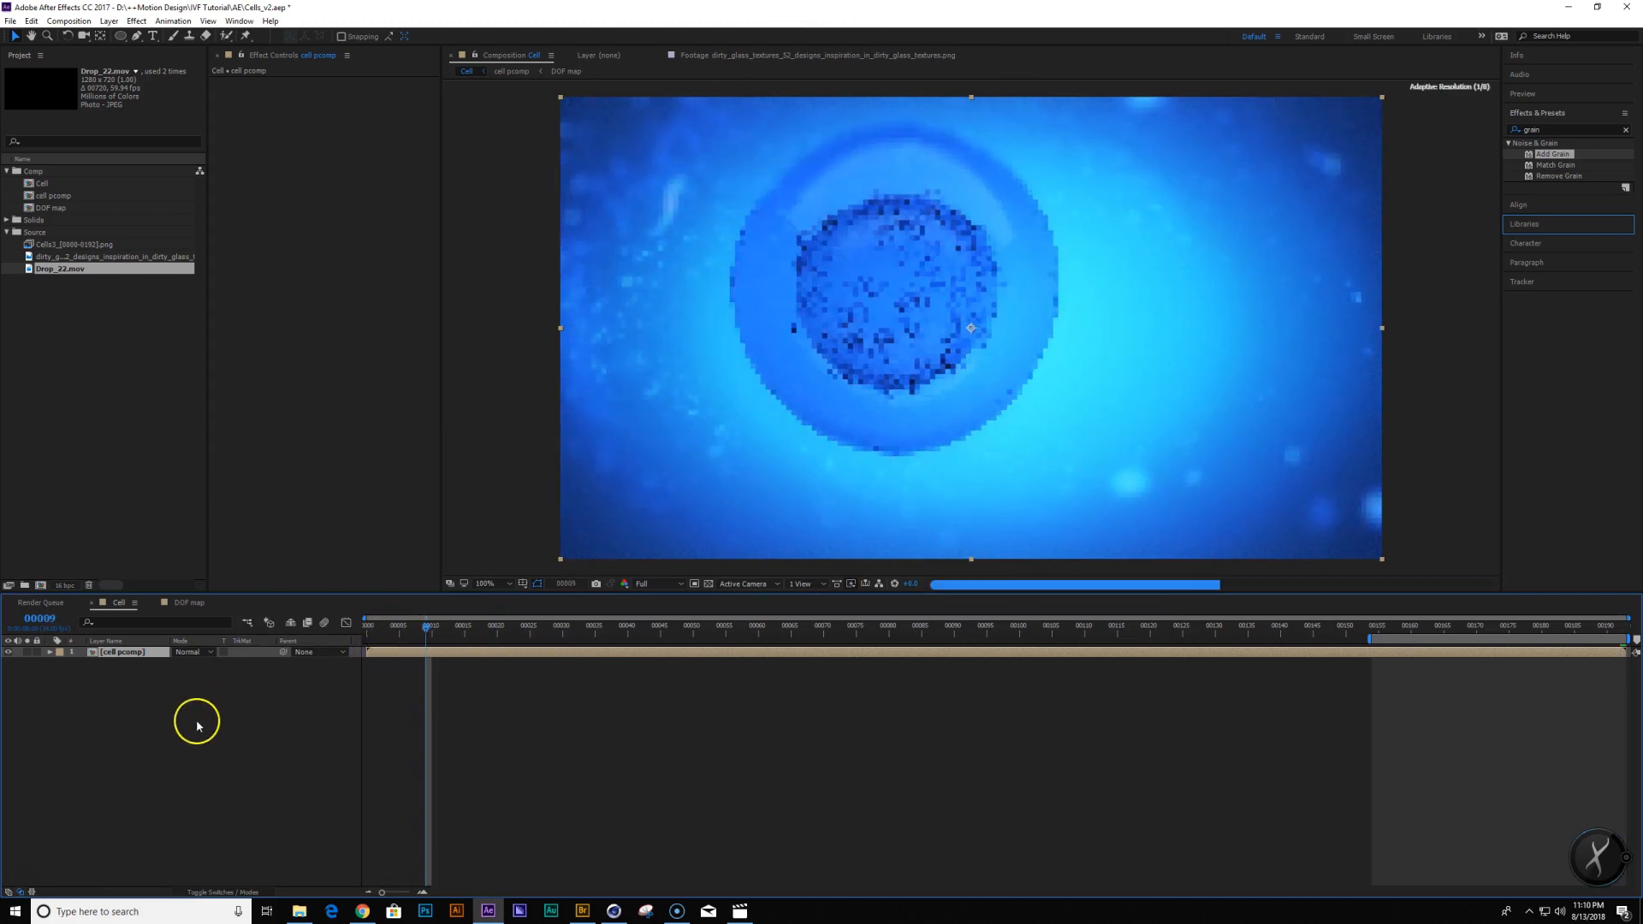
pyautogui.click(197, 727)
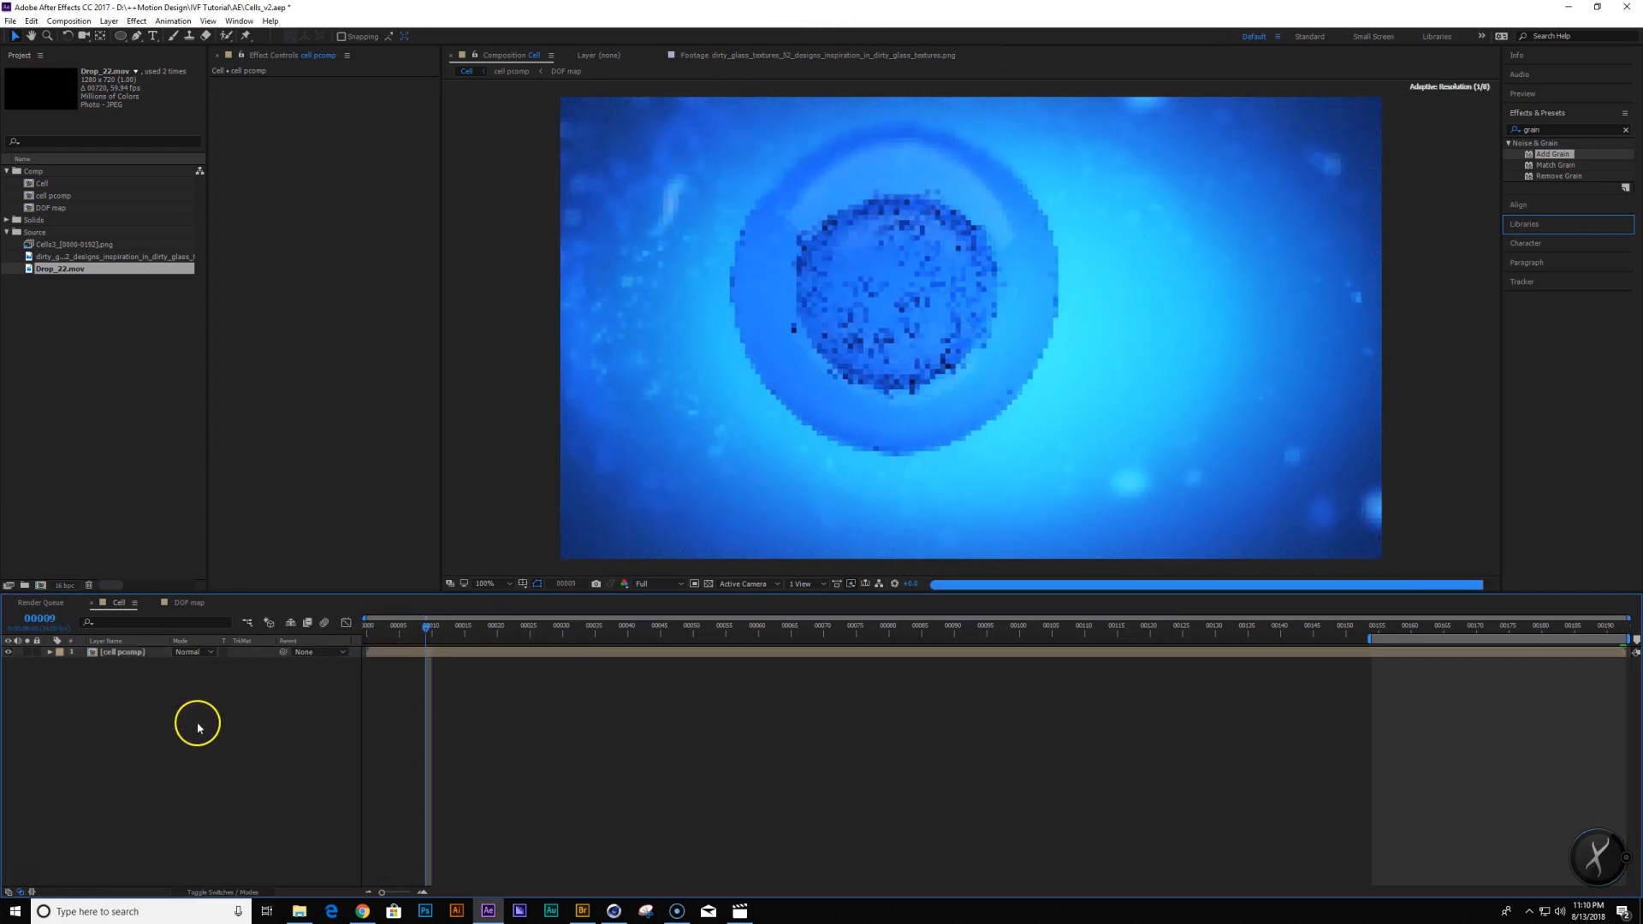
pyautogui.rightClick(198, 728)
pyautogui.moveTo(257, 729)
pyautogui.click(419, 793)
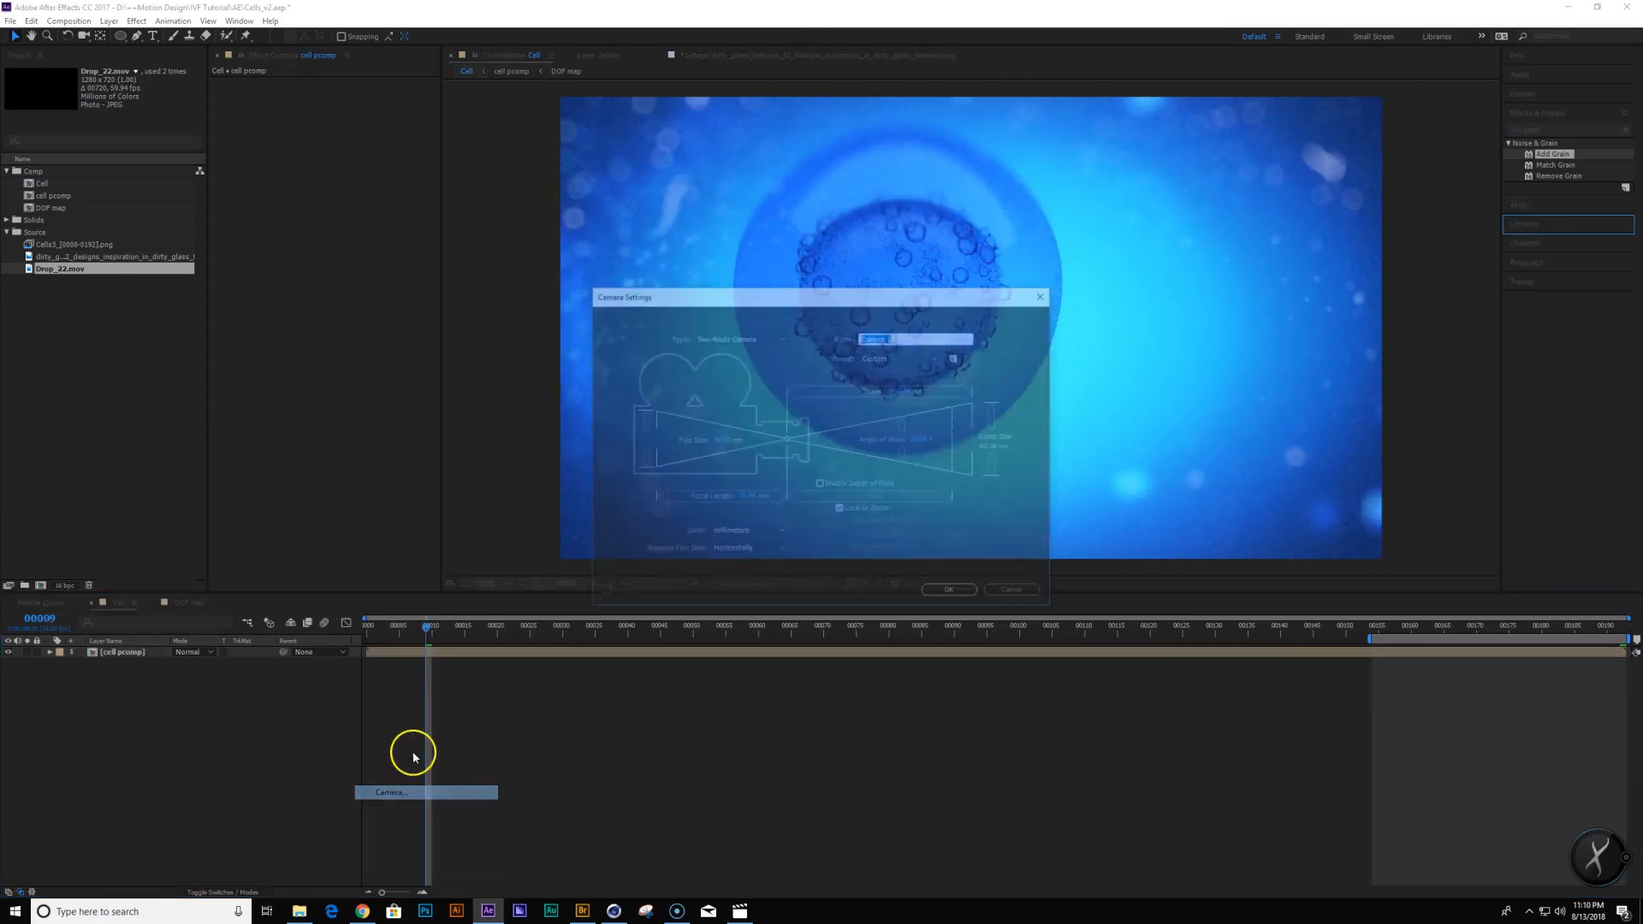
pyautogui.click(903, 356)
pyautogui.click(907, 441)
pyautogui.click(954, 593)
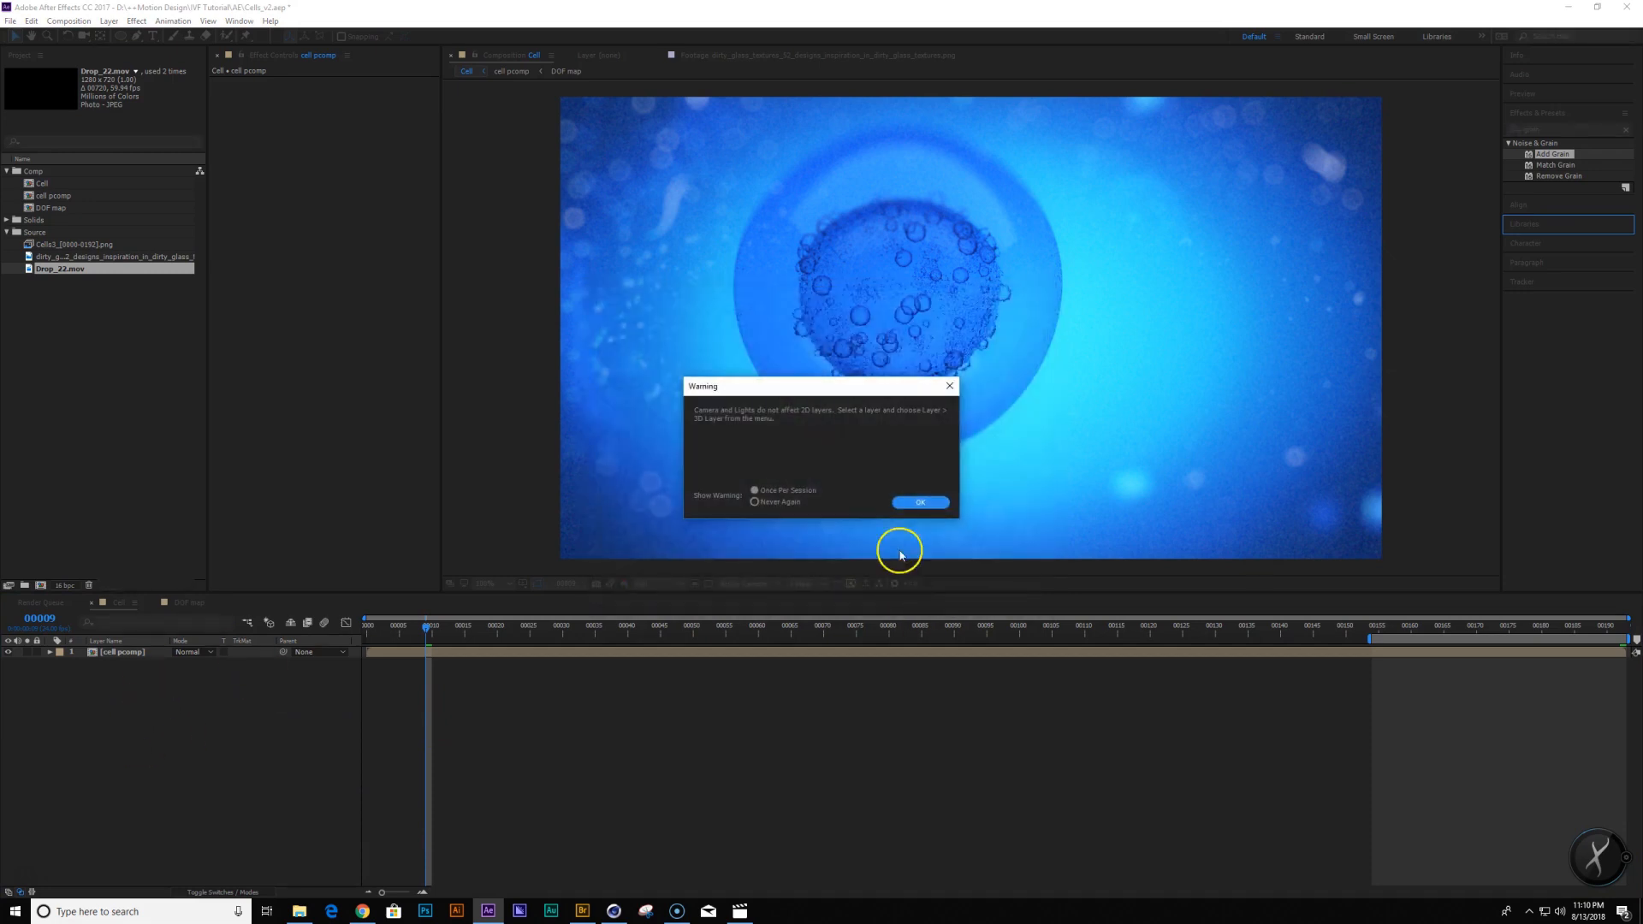
pyautogui.click(923, 503)
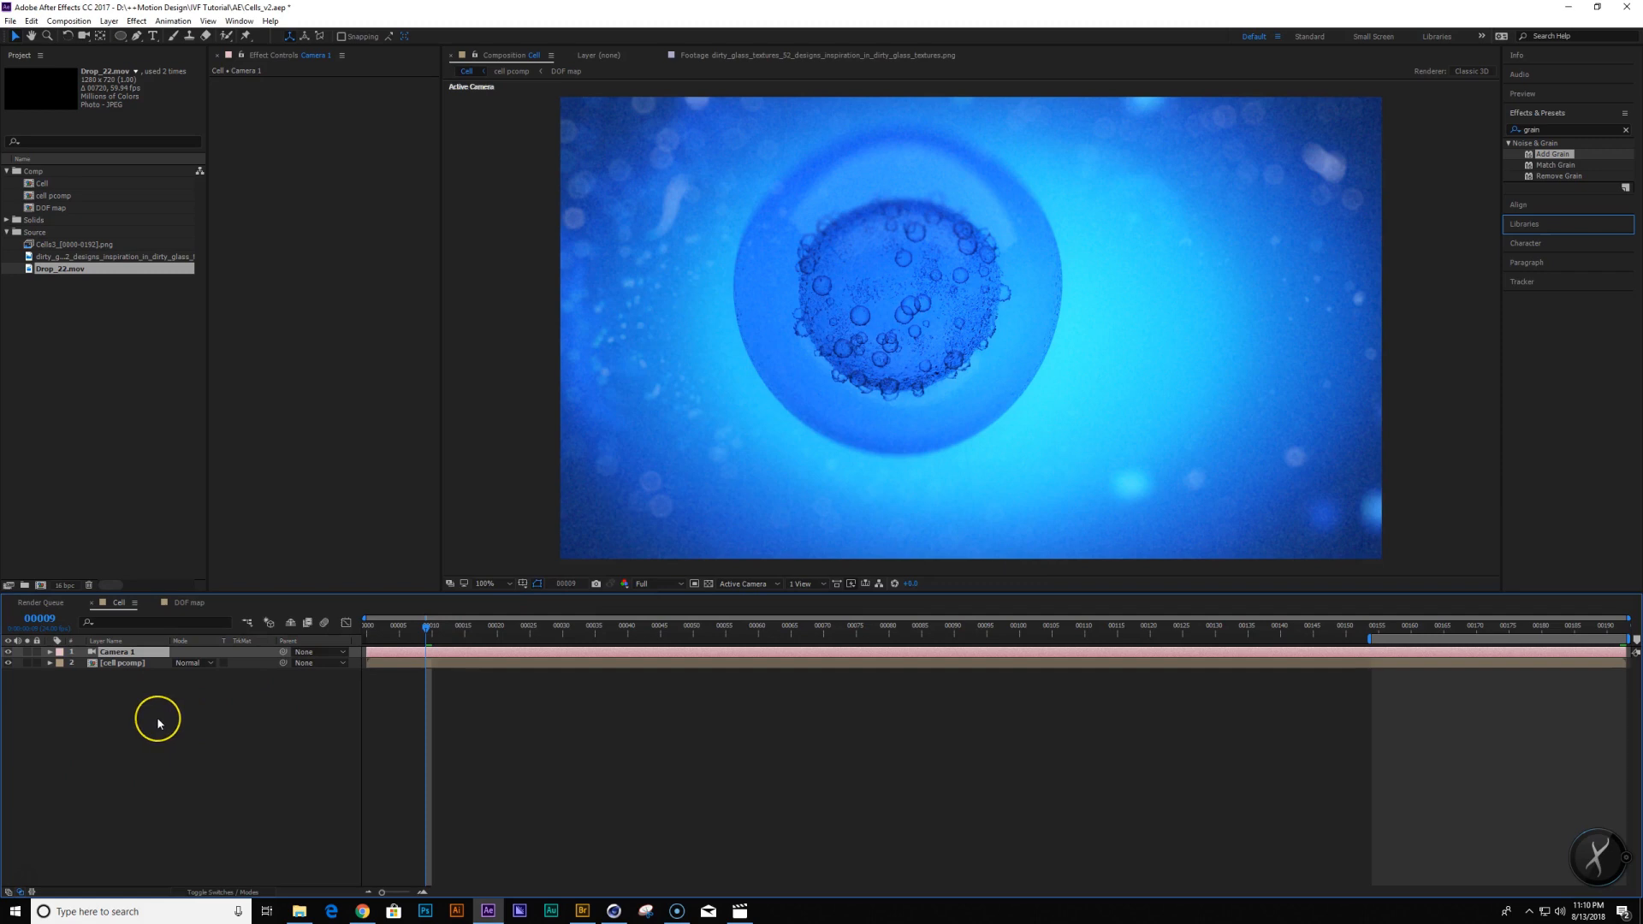
# Create a null object and parent Camera 1 to it
pyautogui.hotkey('ctrl', 'alt', 'shift', 'y')
pyautogui.click(127, 665)
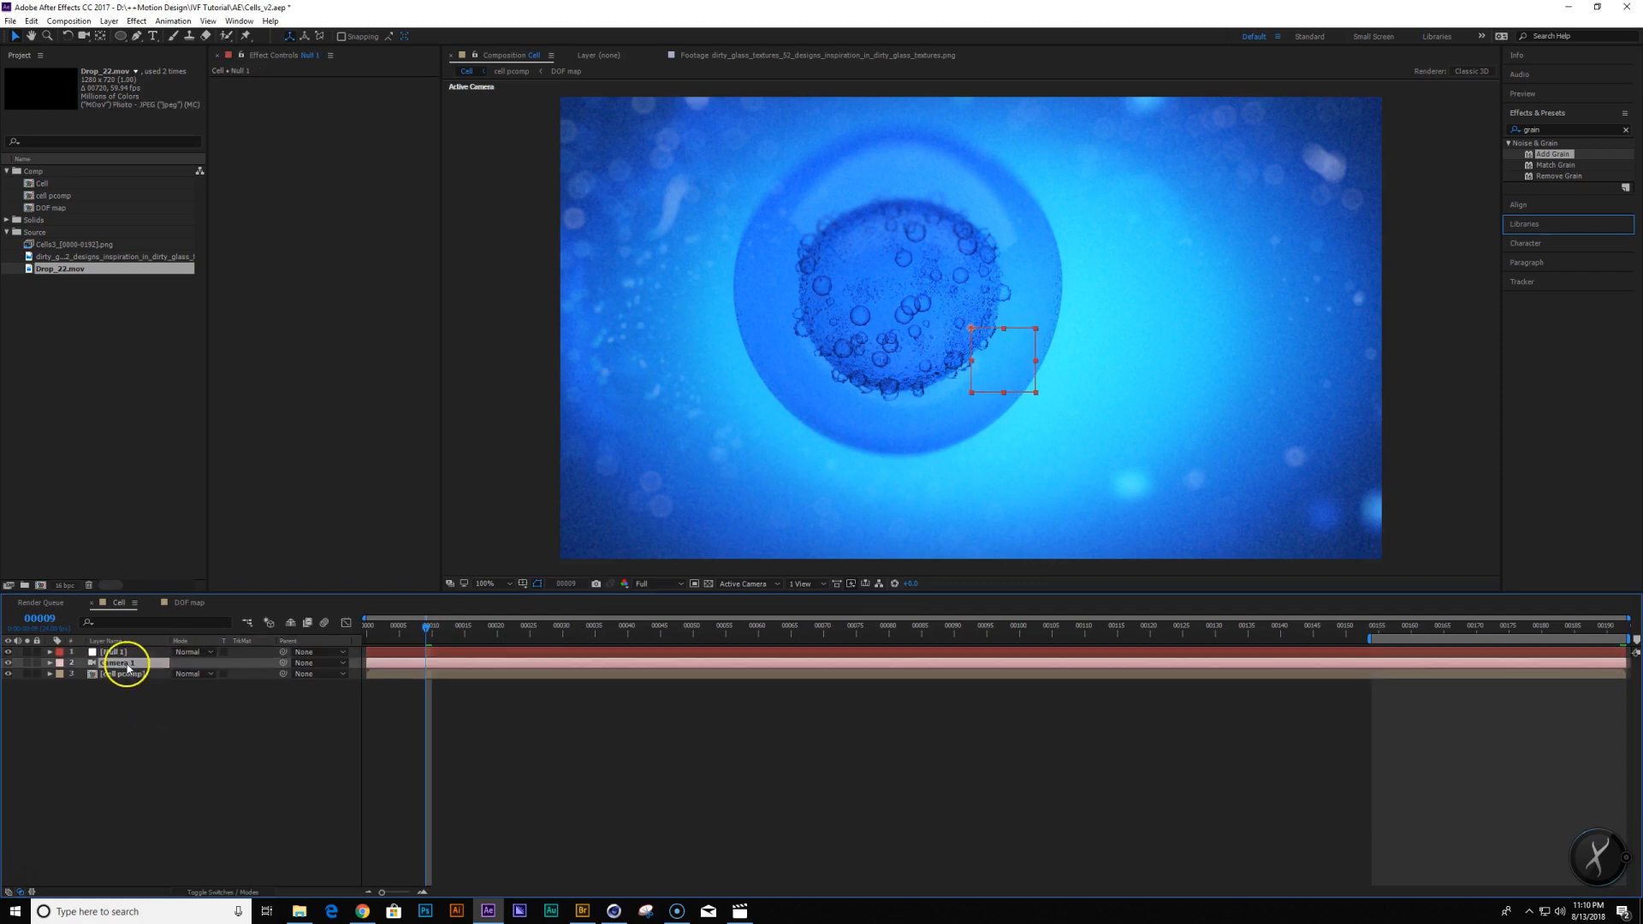
pyautogui.moveTo(283, 663); pyautogui.dragTo(122, 654)
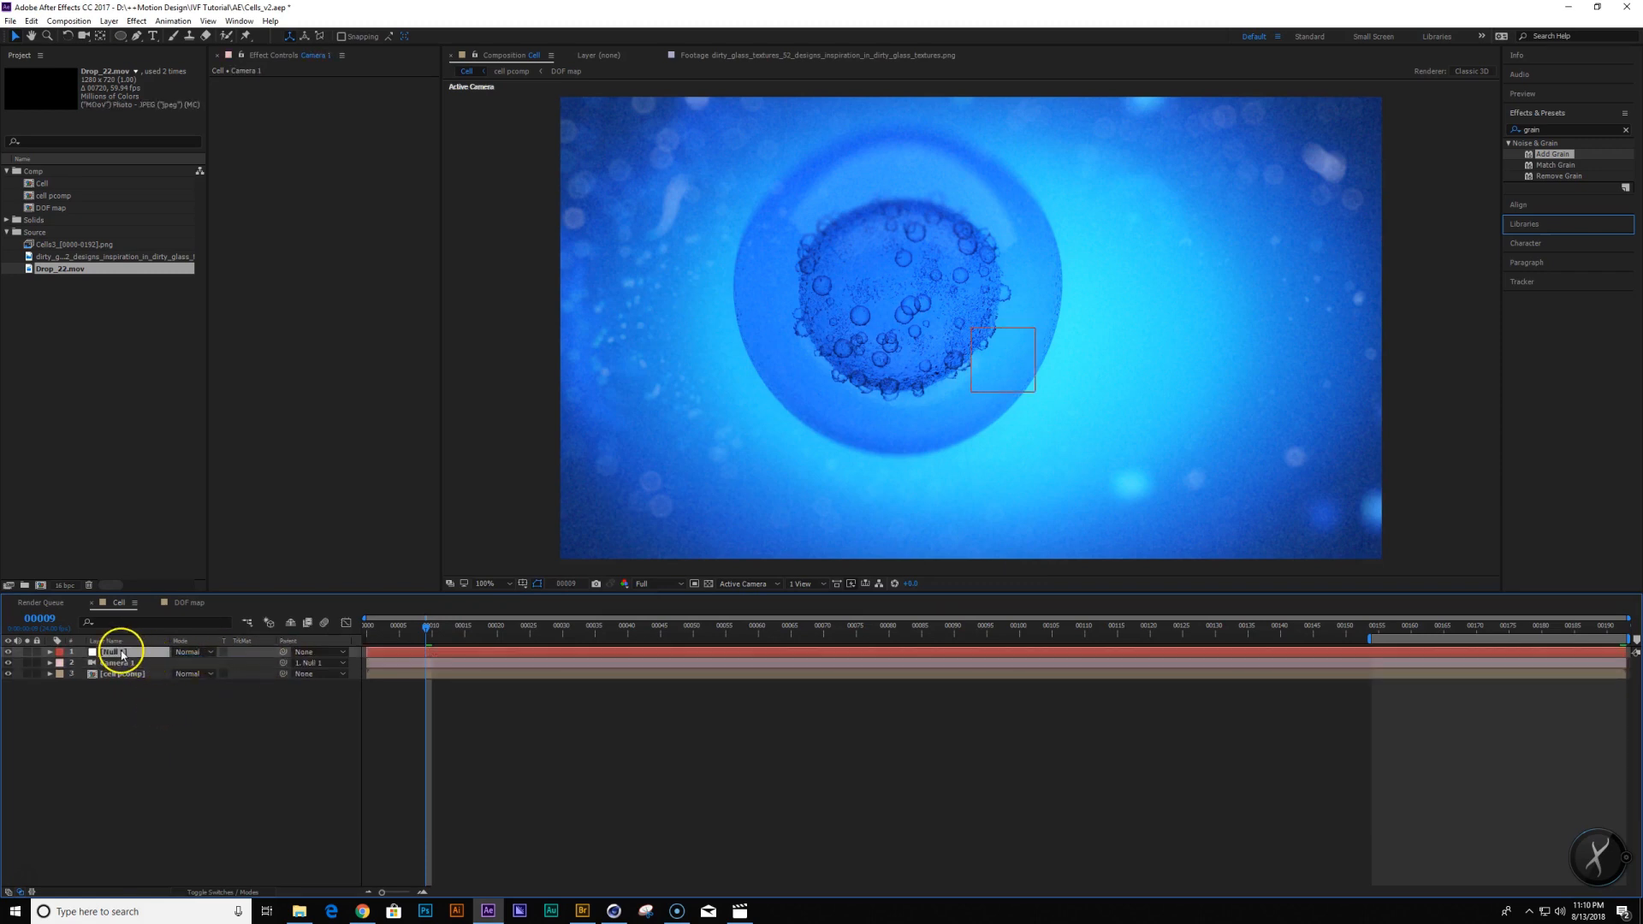
# Add the expression wiggle(.5,30) to the null's position
pyautogui.press('p')
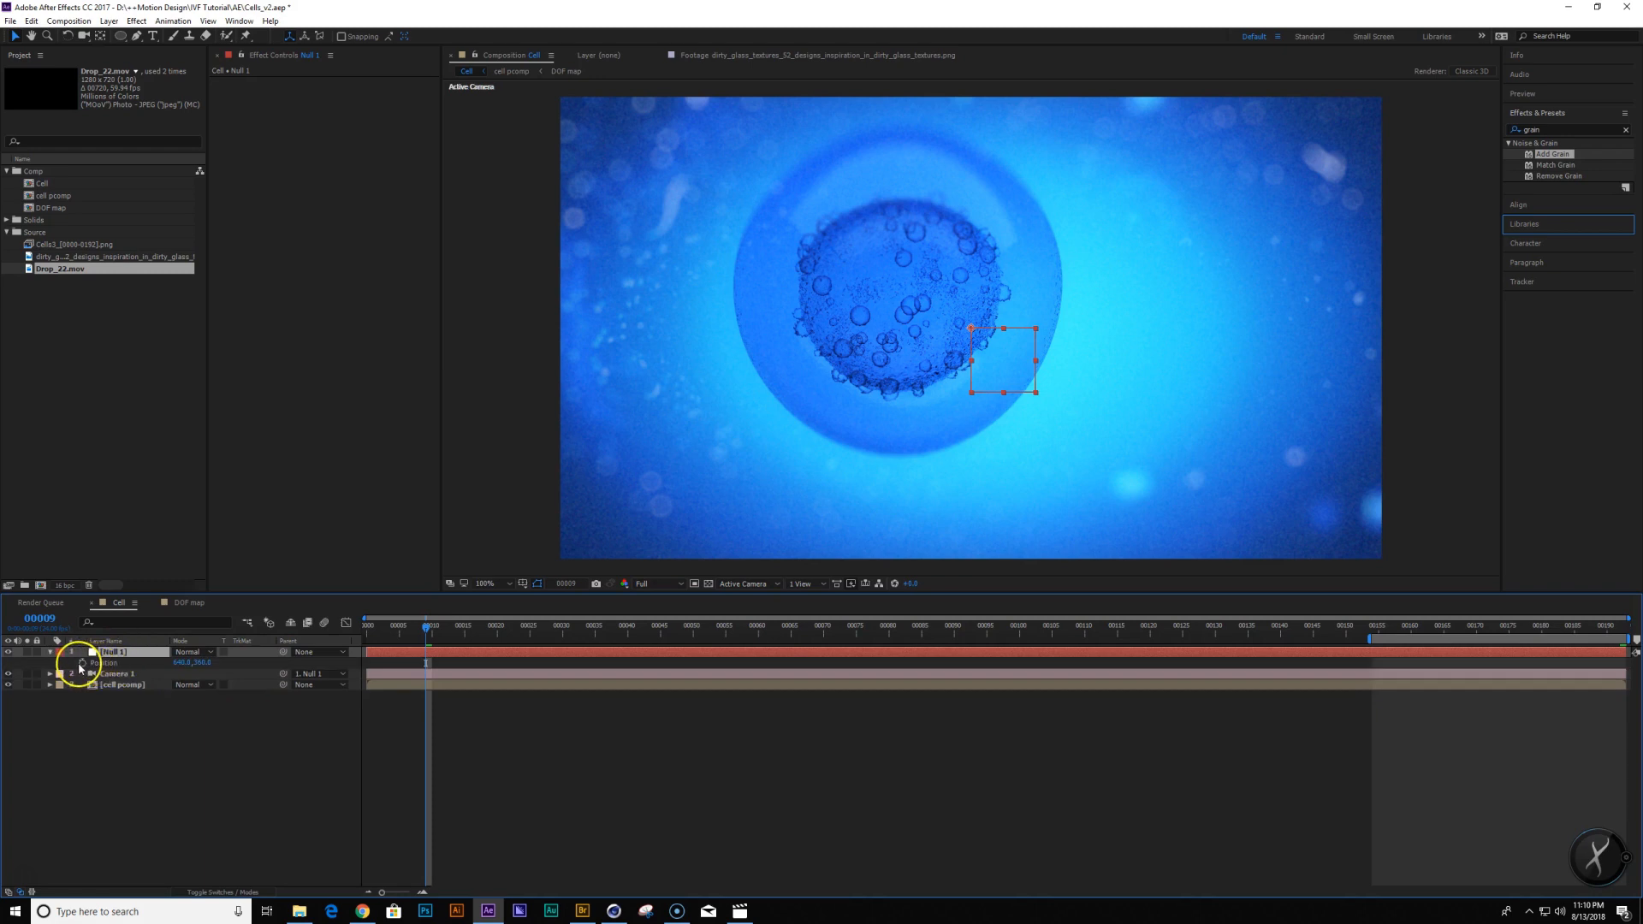
pyautogui.keyDown('alt'); pyautogui.click(82, 663); pyautogui.keyUp('alt')
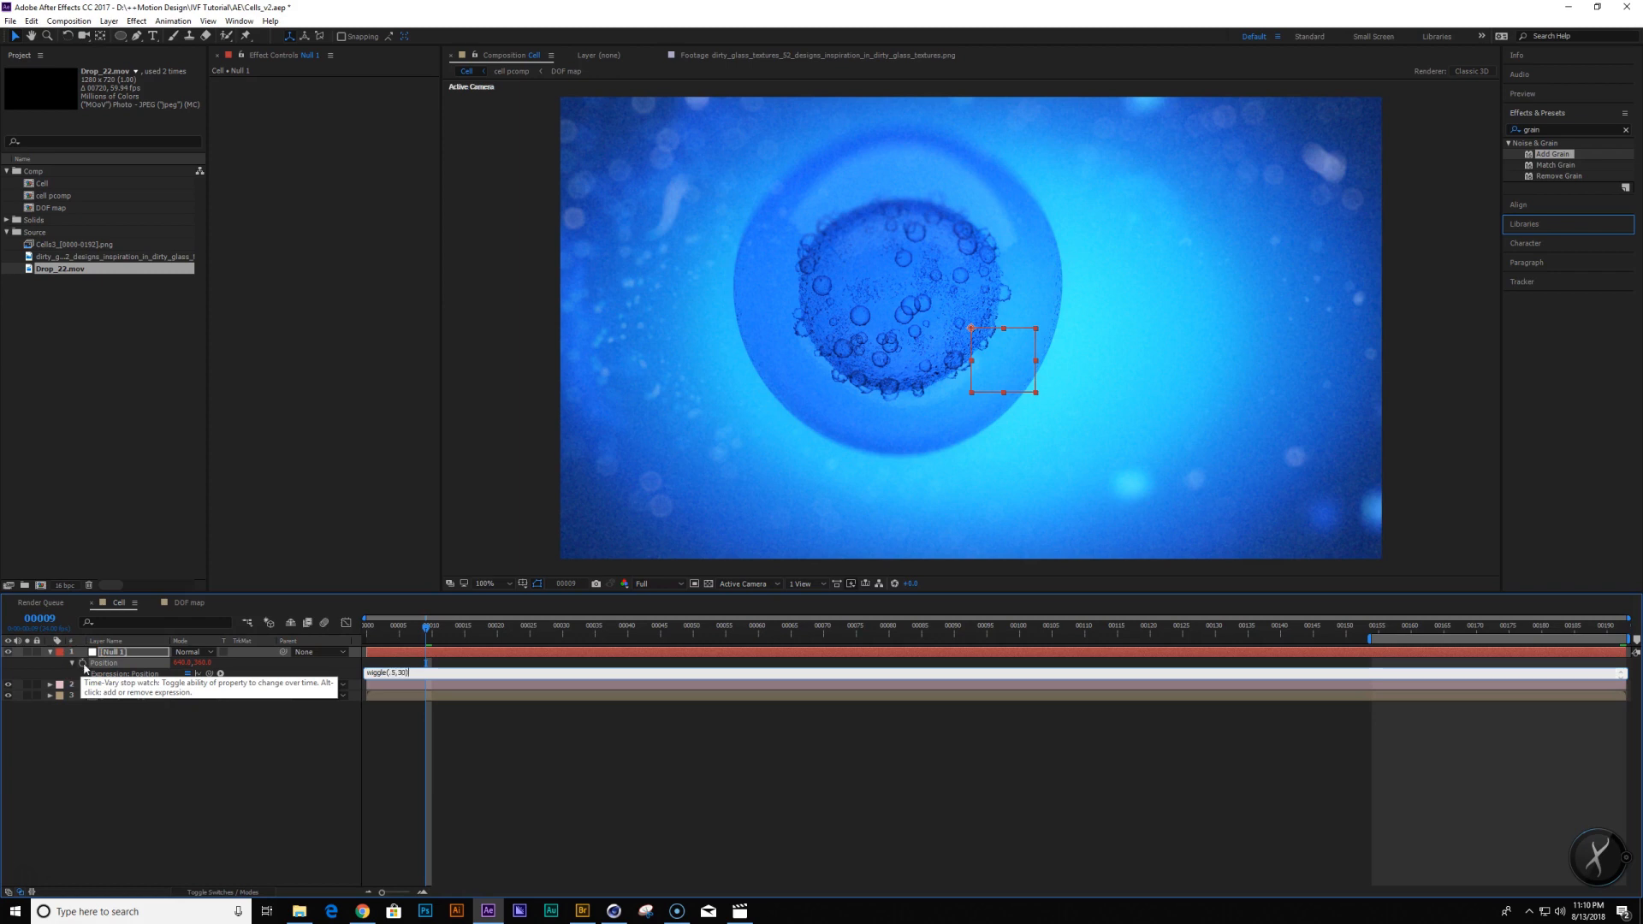
pyautogui.press('KP_Enter')
# Make the cell pcomp layer 3D and scrub the timeline to check the camera movement
pyautogui.click(122, 687)
pyautogui.click(125, 696)
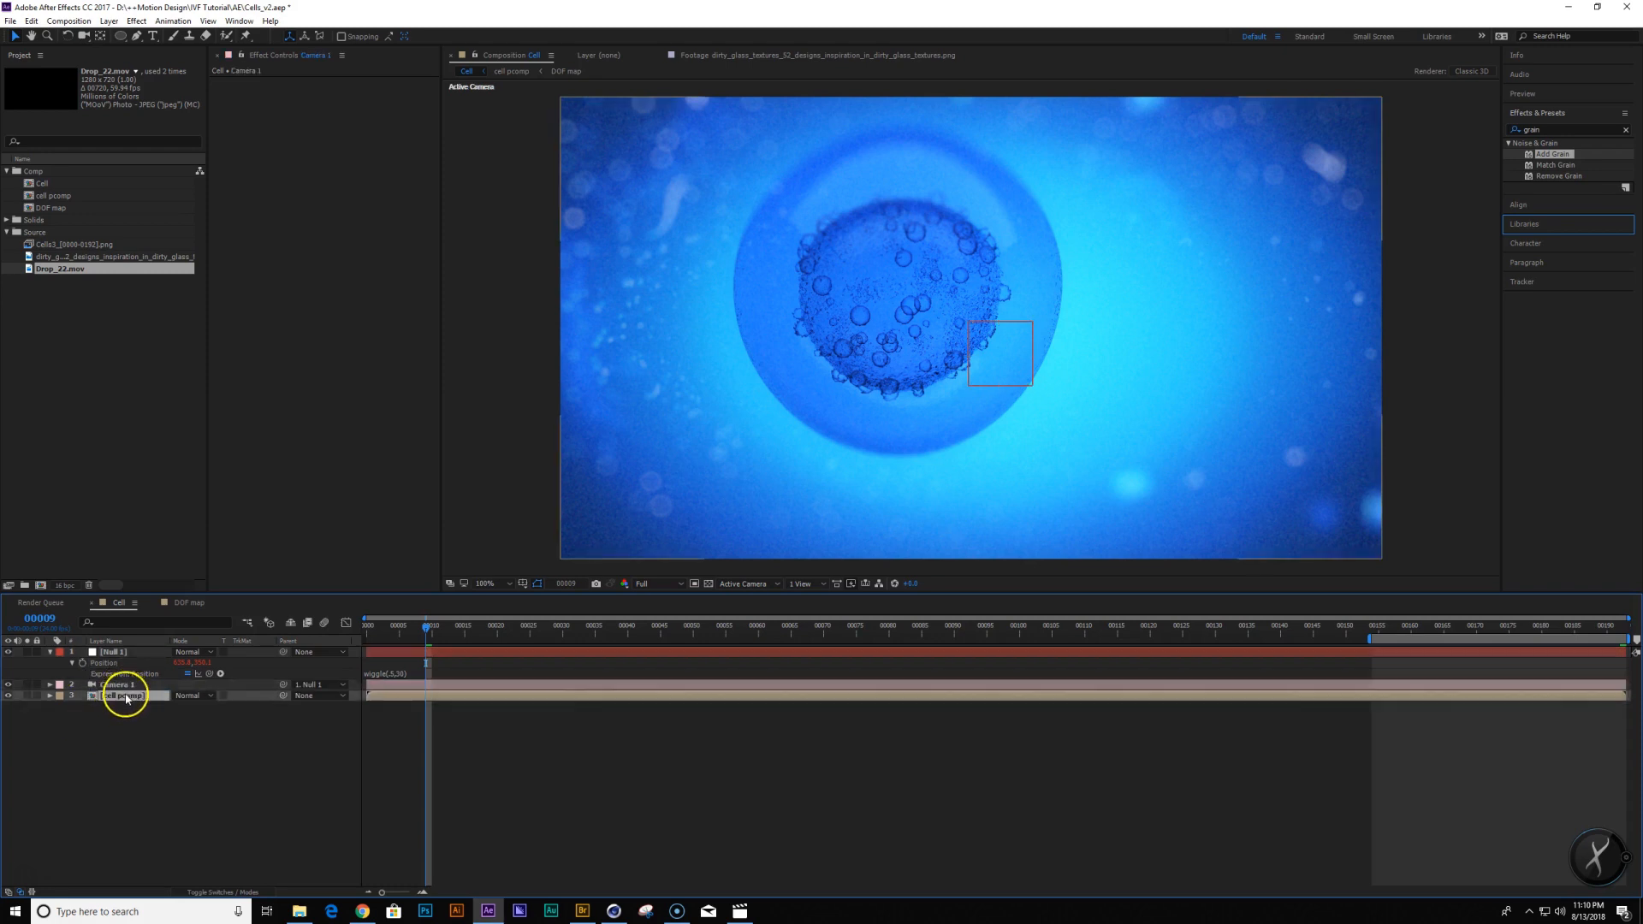
pyautogui.press('F4')
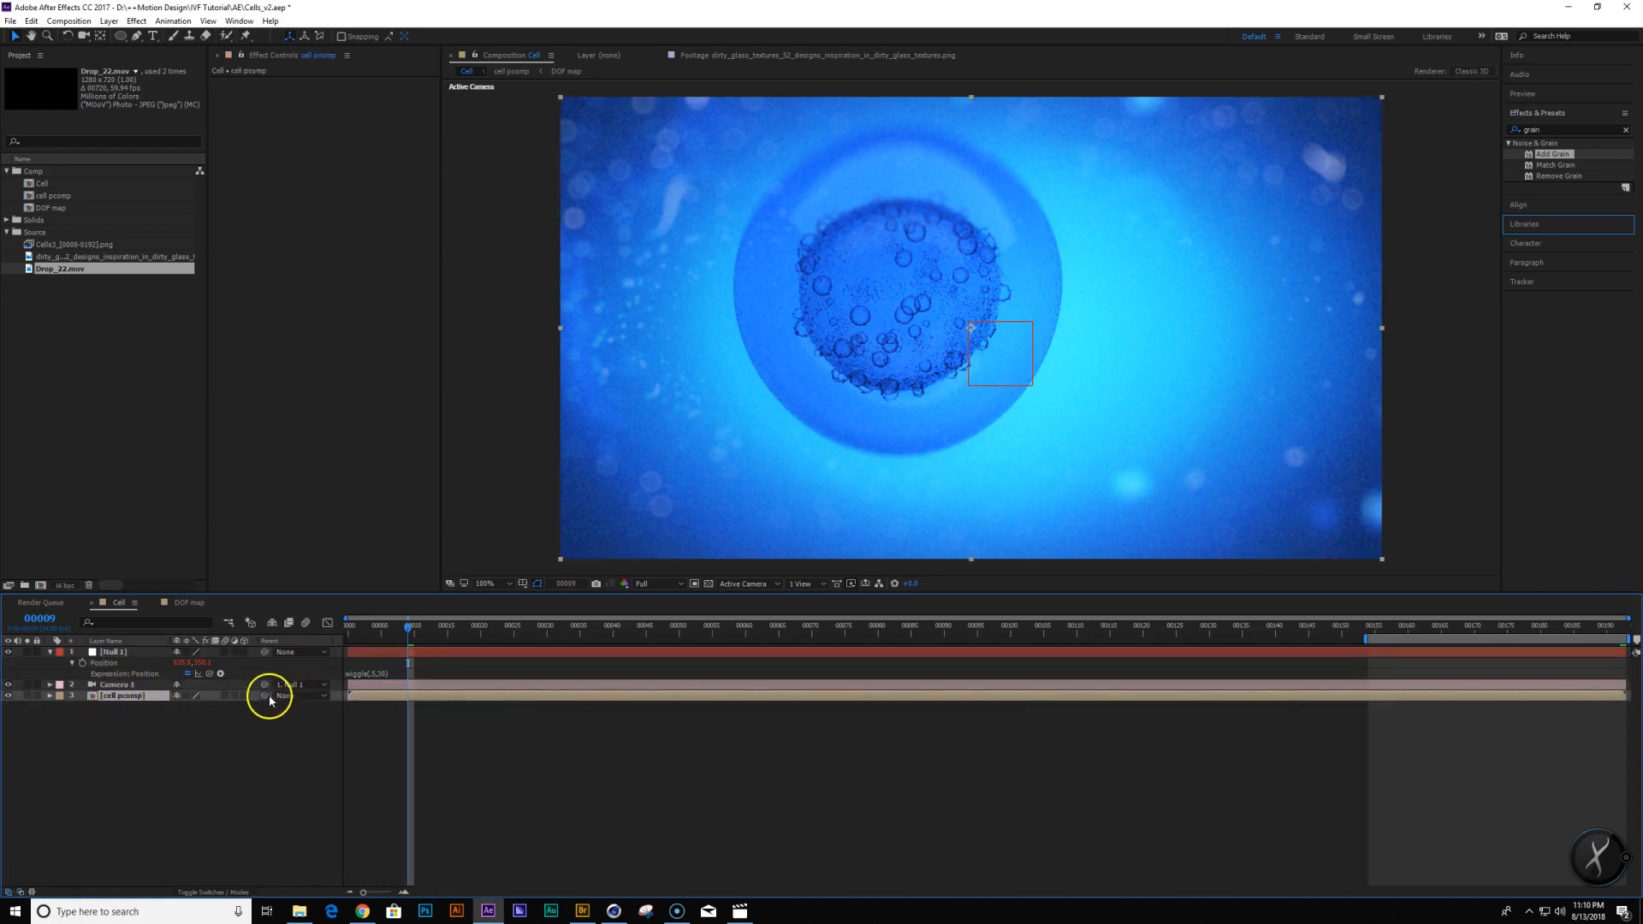
pyautogui.click(244, 696)
pyautogui.moveTo(552, 609); pyautogui.dragTo(641, 627)
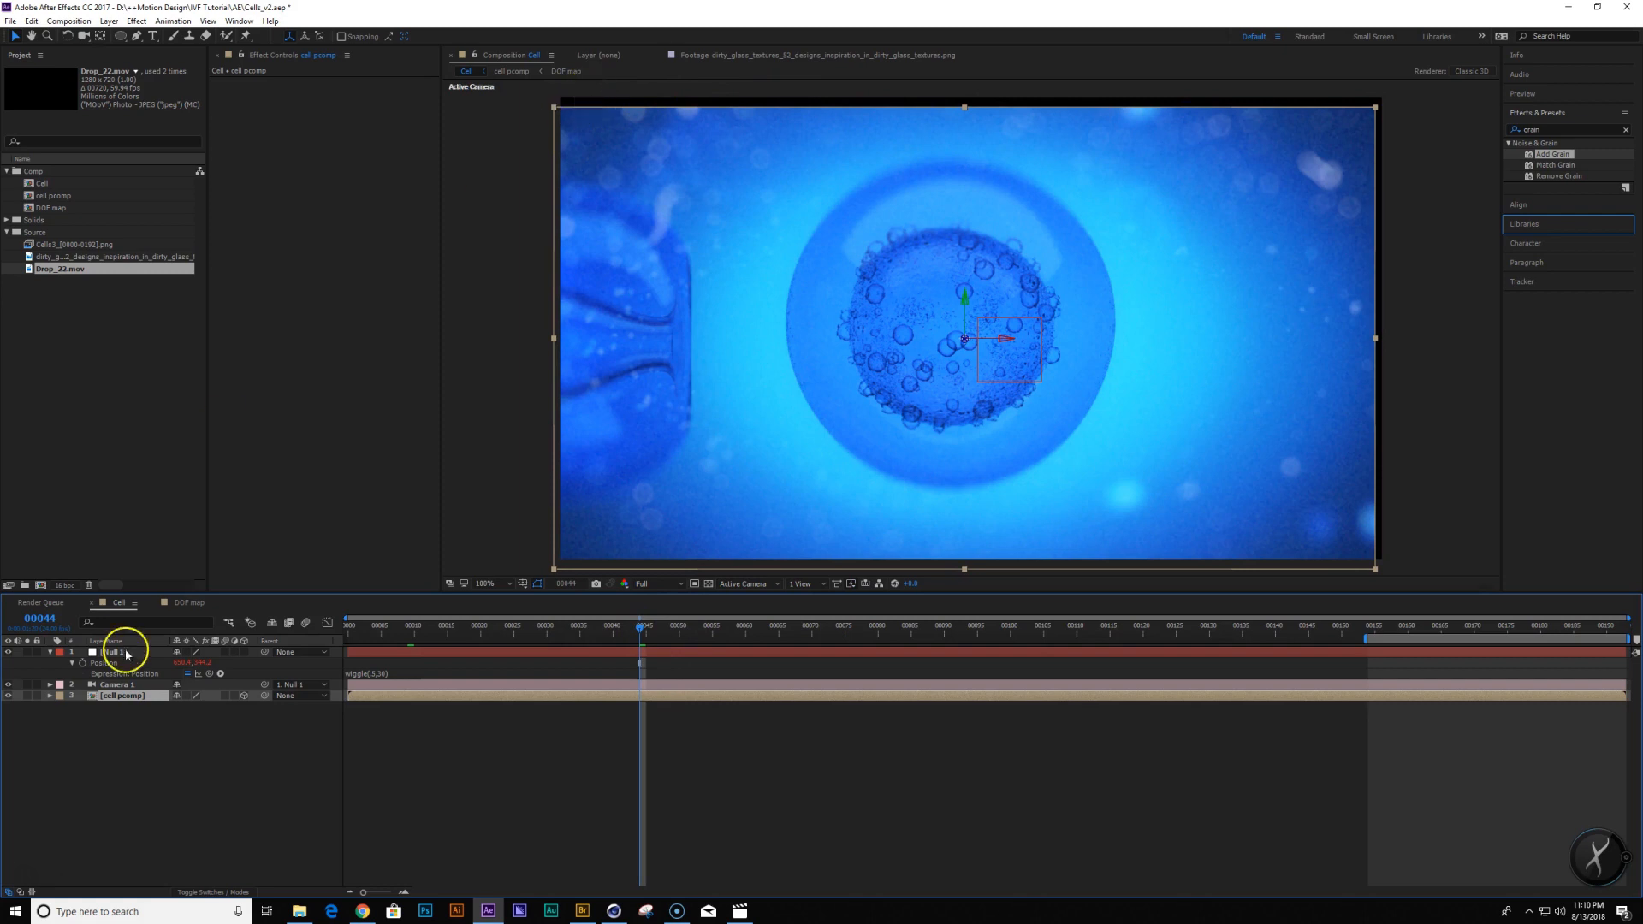
# Apply Motion Tile to cell pcomp, raise Output Width and Output Height above 200, and enable Mirror Edges
pyautogui.click(1569, 129)
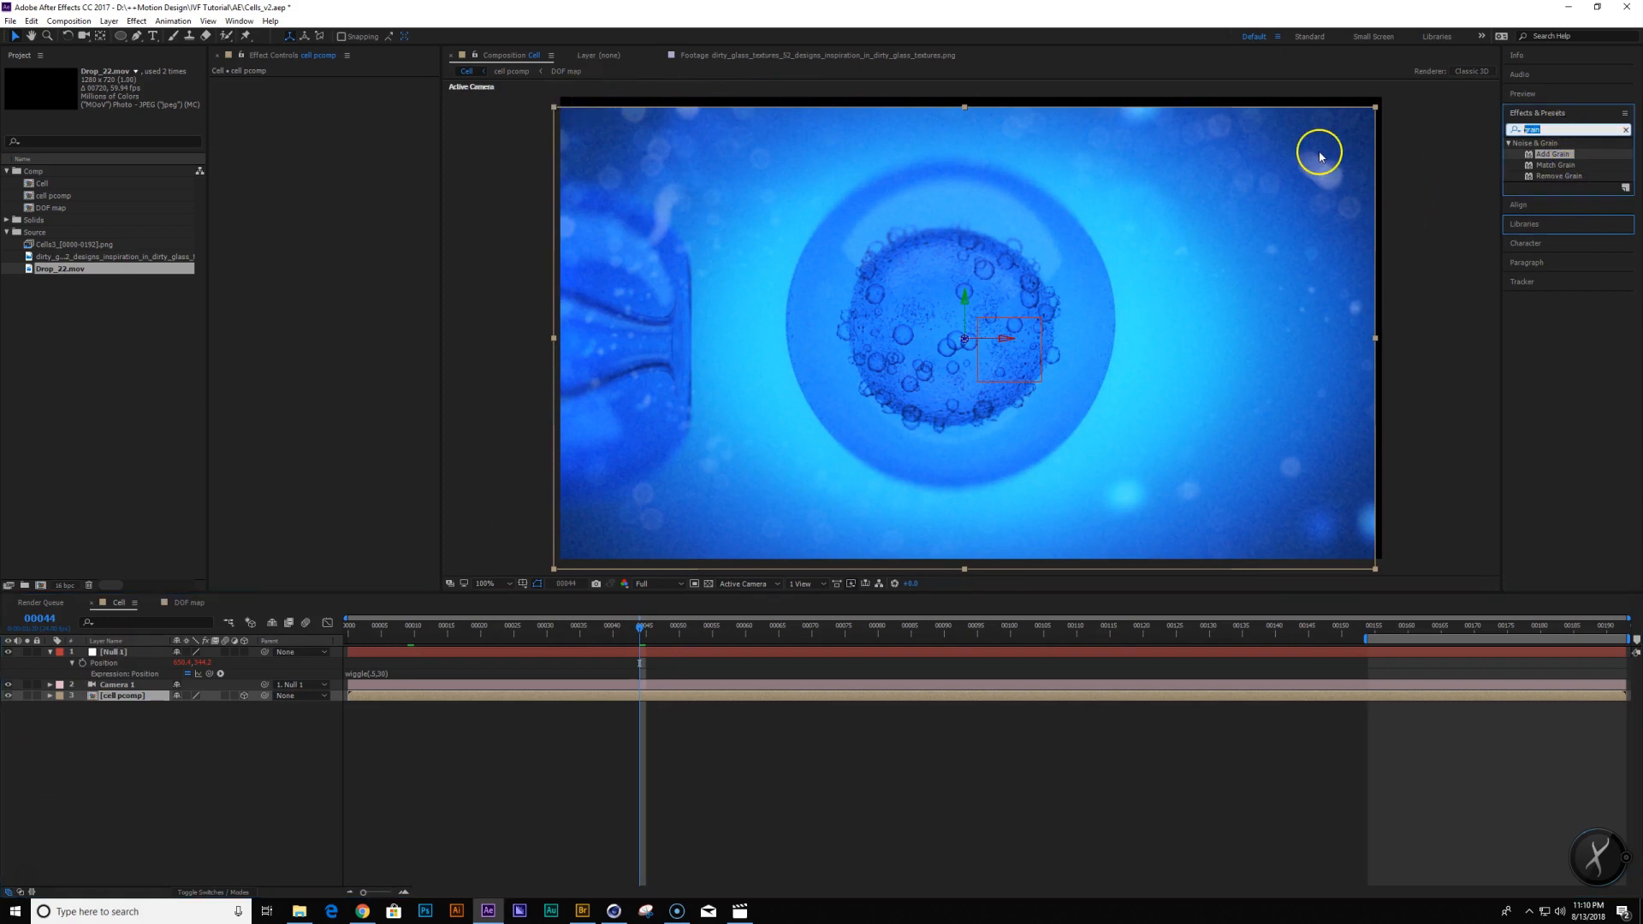
pyautogui.write('motion')
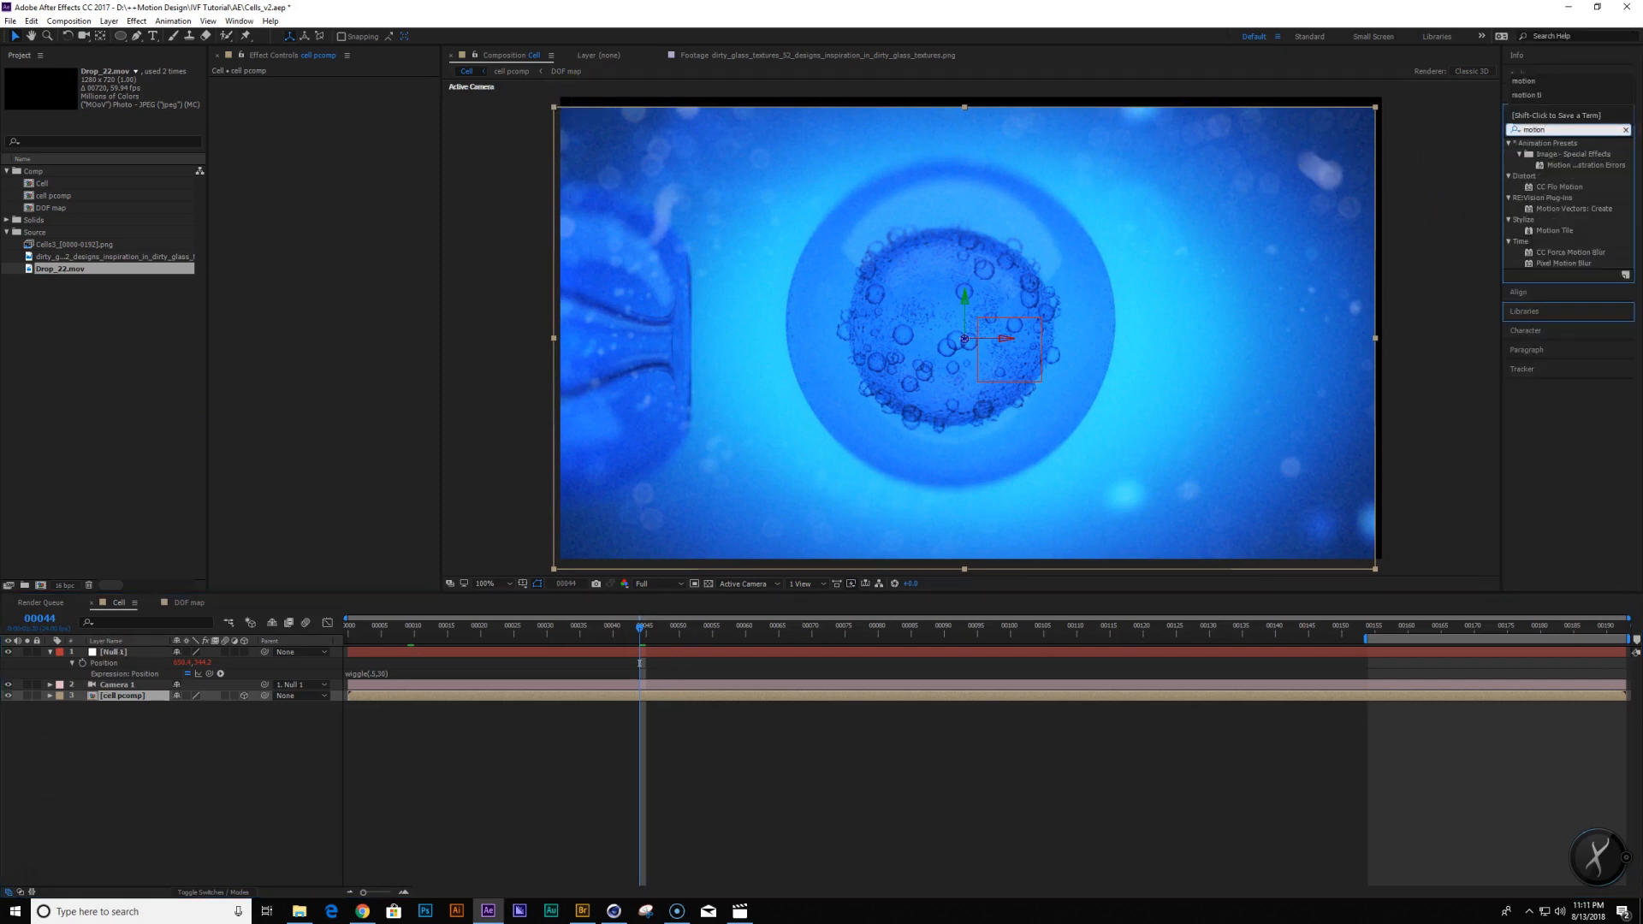
pyautogui.click(1557, 231)
pyautogui.doubleClick(1557, 231)
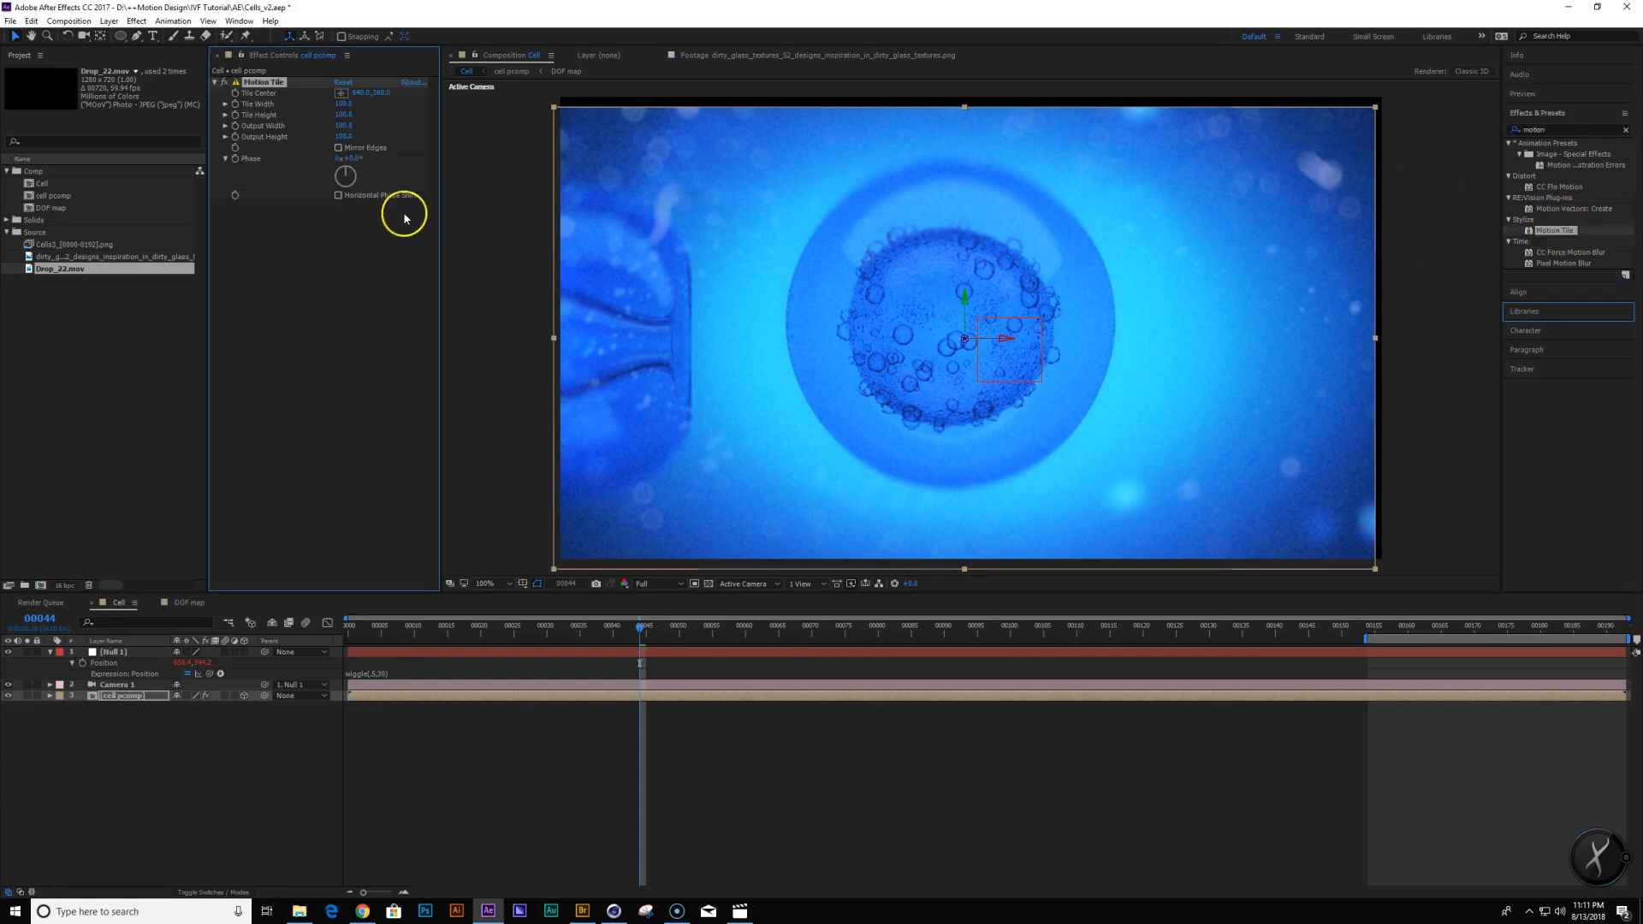
pyautogui.moveTo(344, 126); pyautogui.dragTo(352, 140)
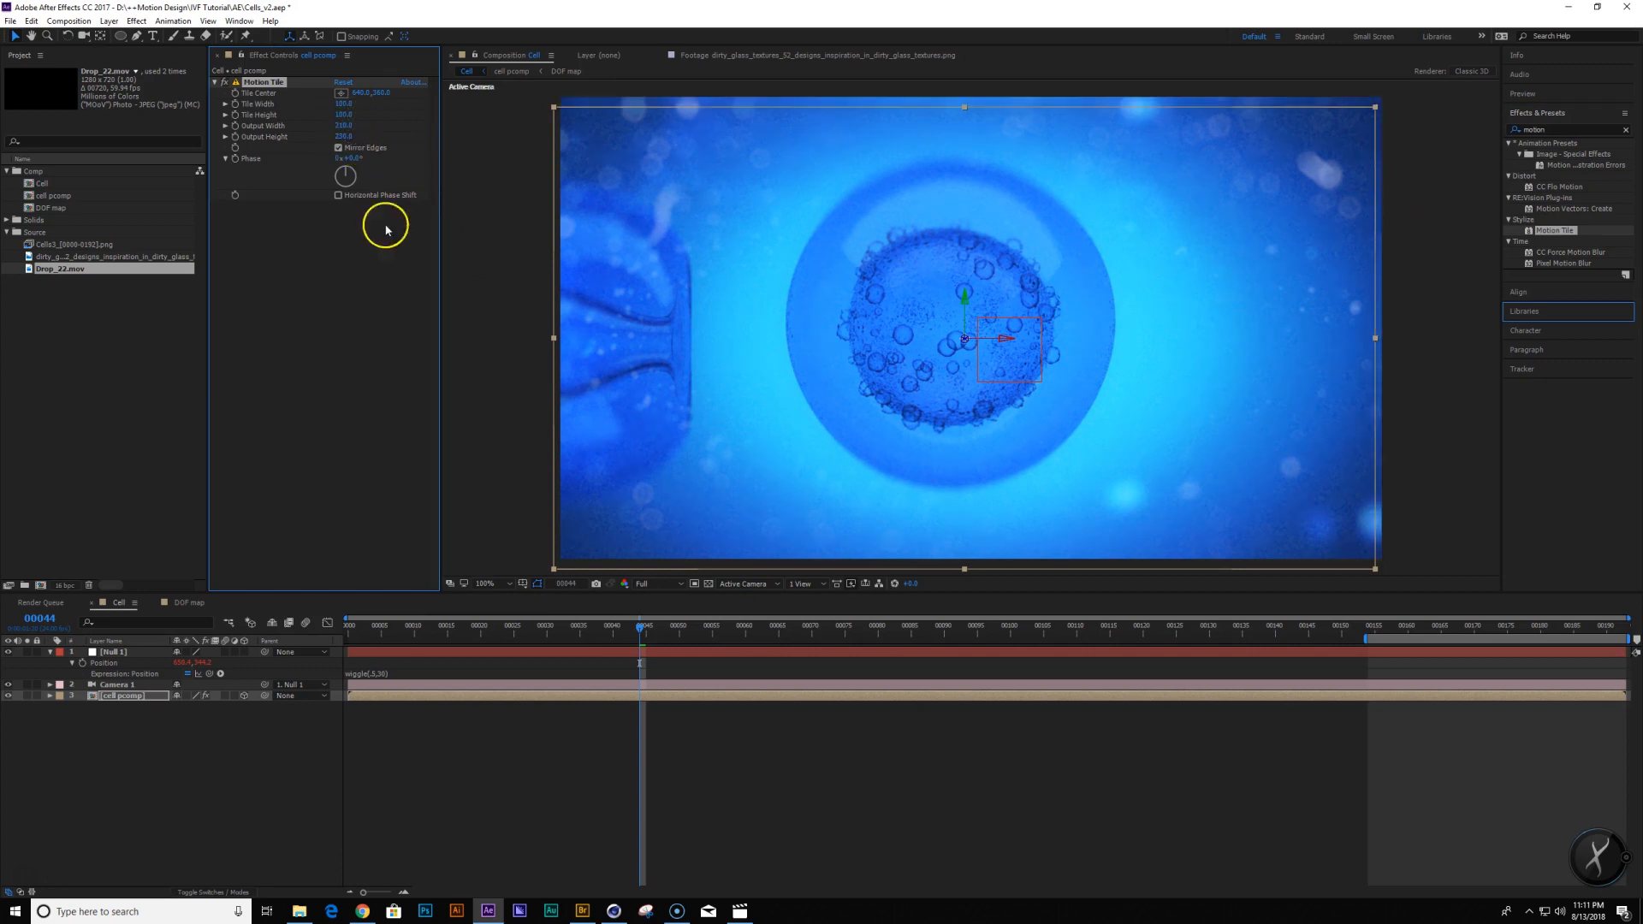
# Expand the work area to the full composition and preview the wiggling camera movement
pyautogui.click(551, 820)
pyautogui.moveTo(601, 637); pyautogui.dragTo(1044, 719)
pyautogui.moveTo(1432, 635); pyautogui.dragTo(811, 664)
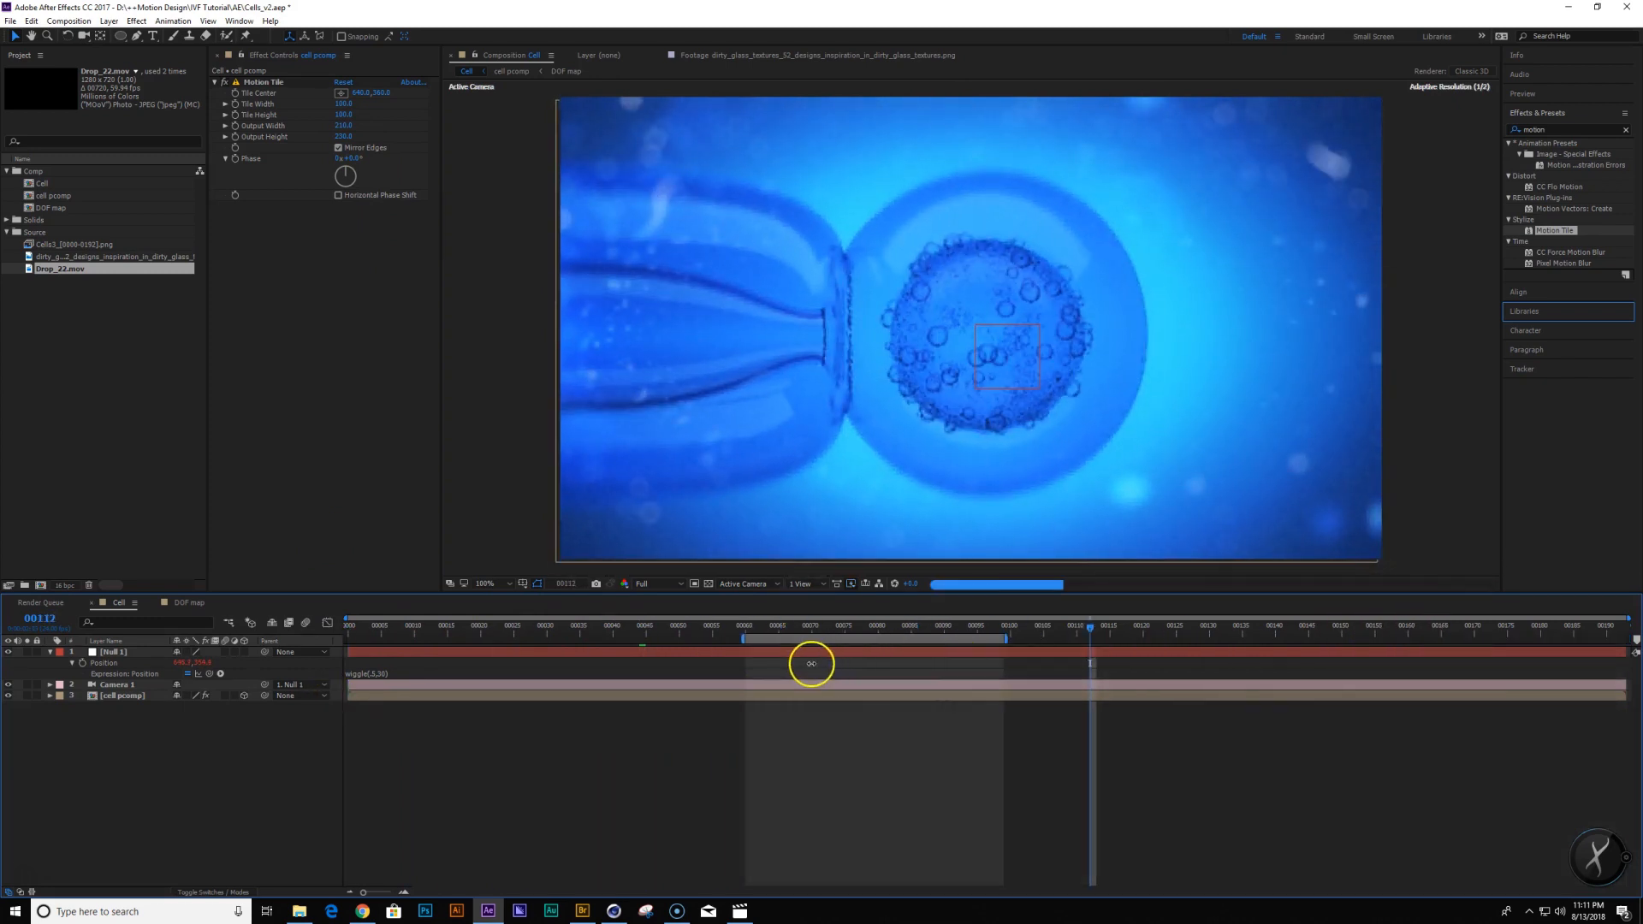
pyautogui.doubleClick(822, 640)
pyautogui.moveTo(1089, 635); pyautogui.dragTo(629, 652)
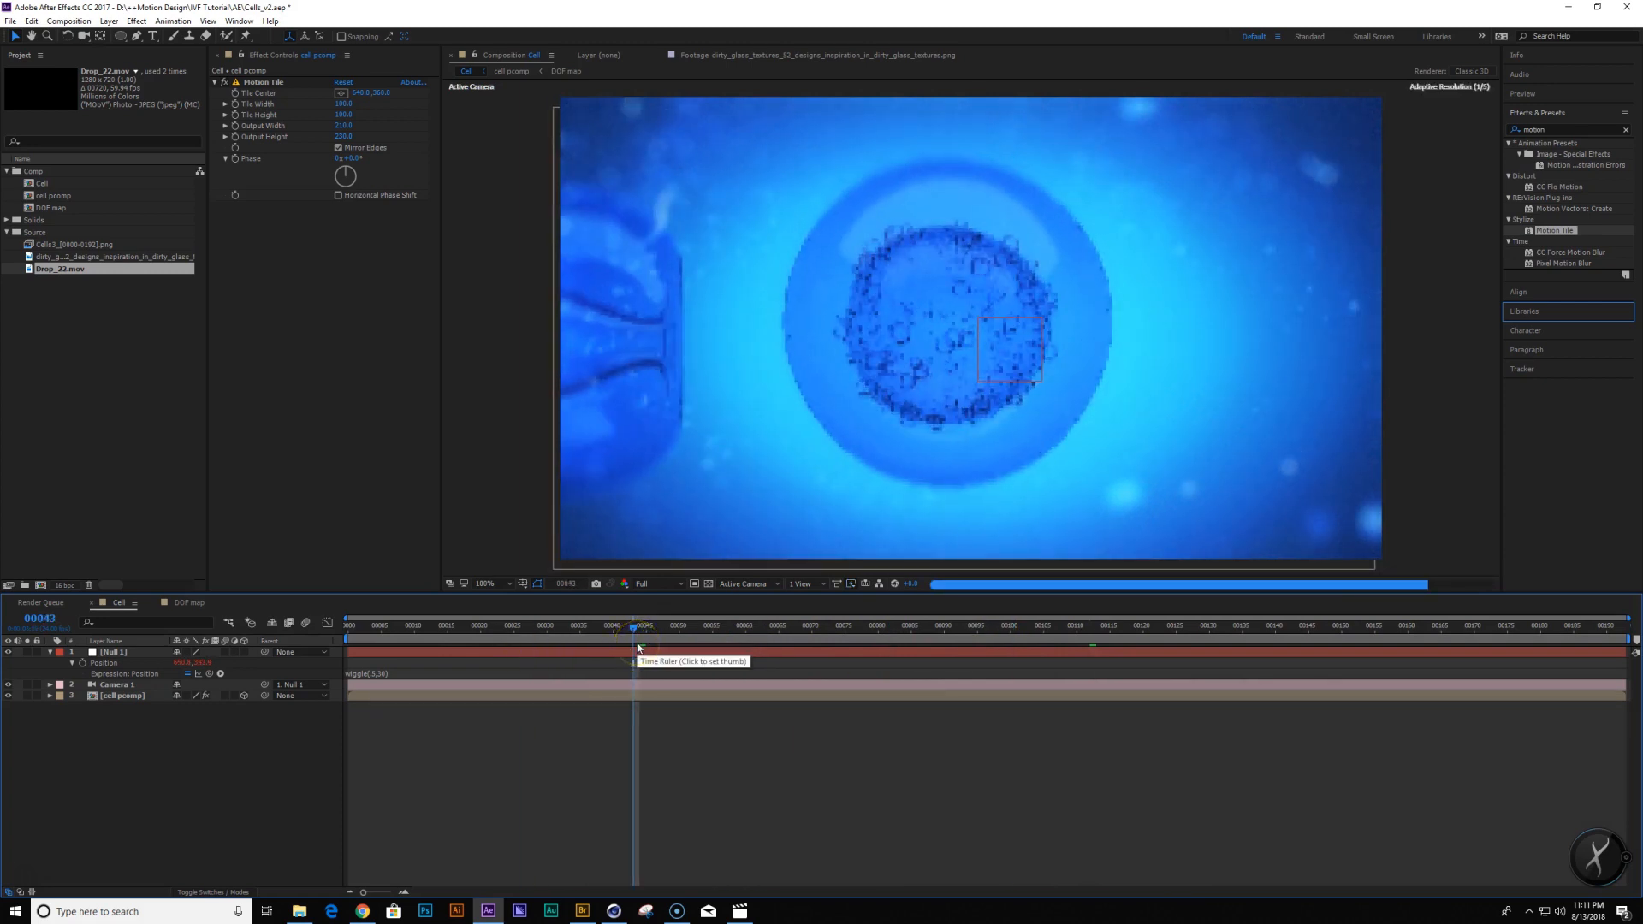
pyautogui.press('space')
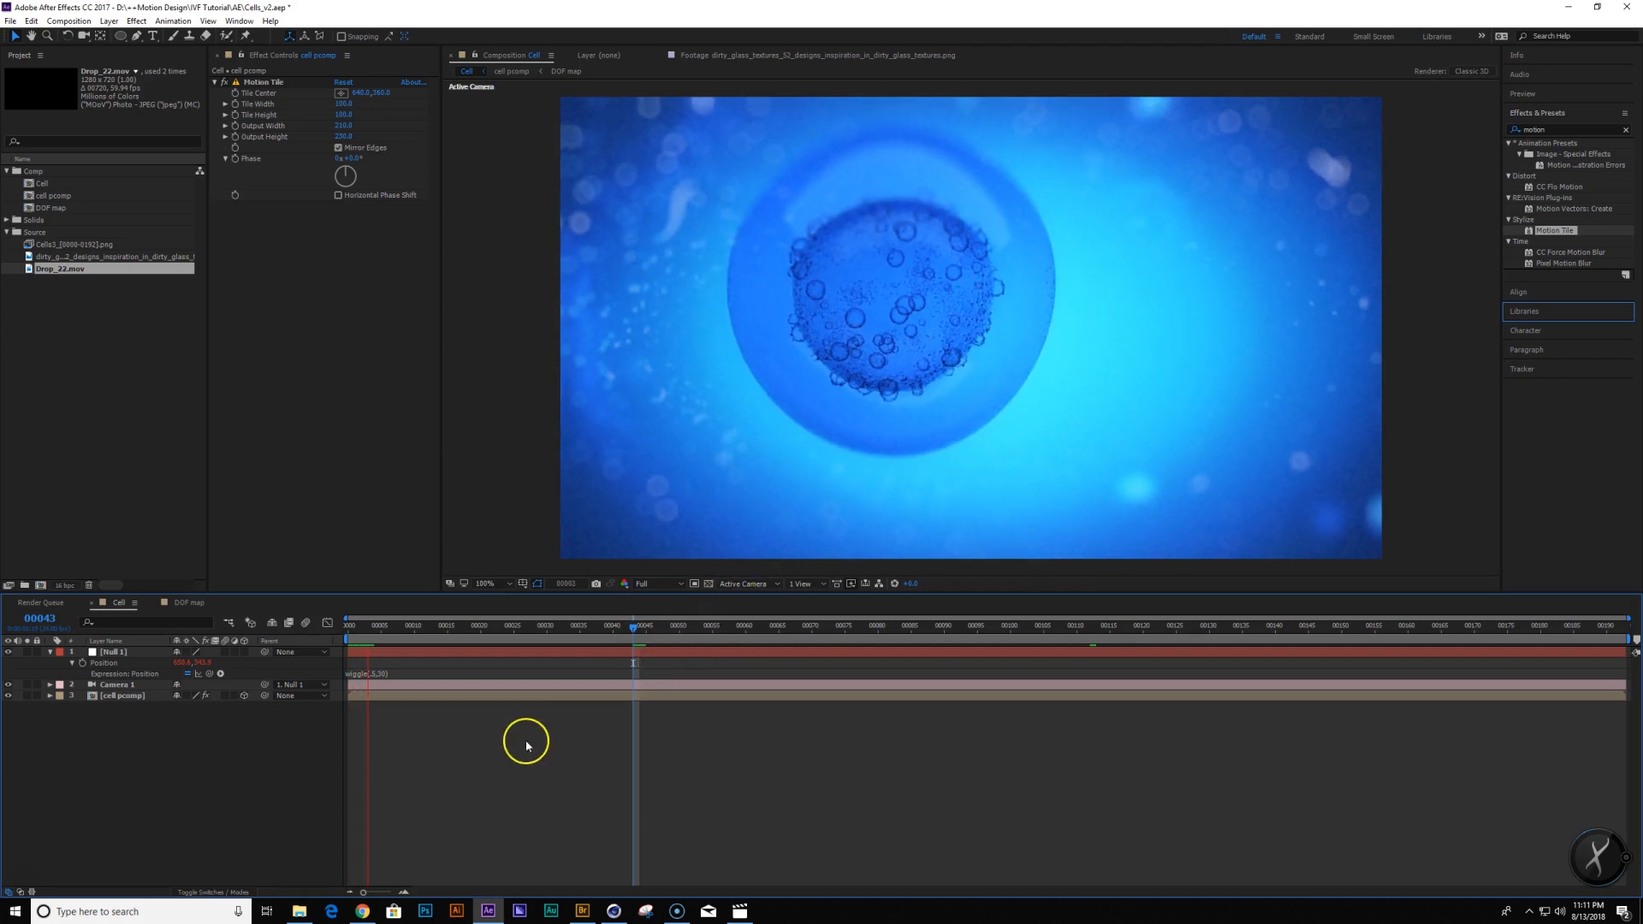
pyautogui.moveTo(440, 629); pyautogui.dragTo(532, 629)
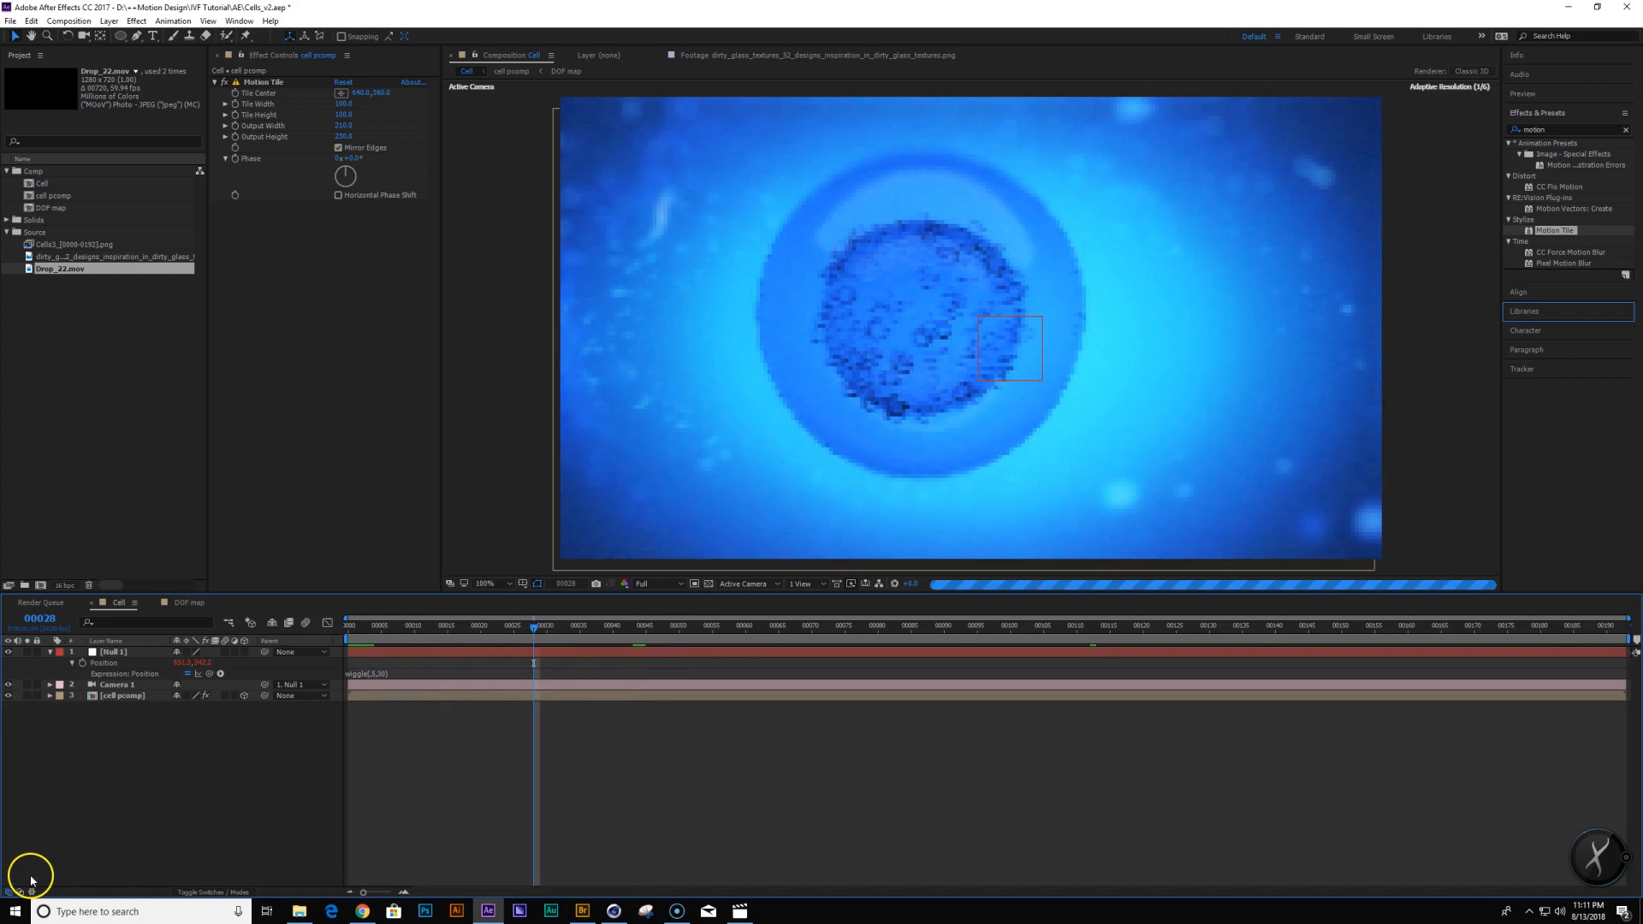